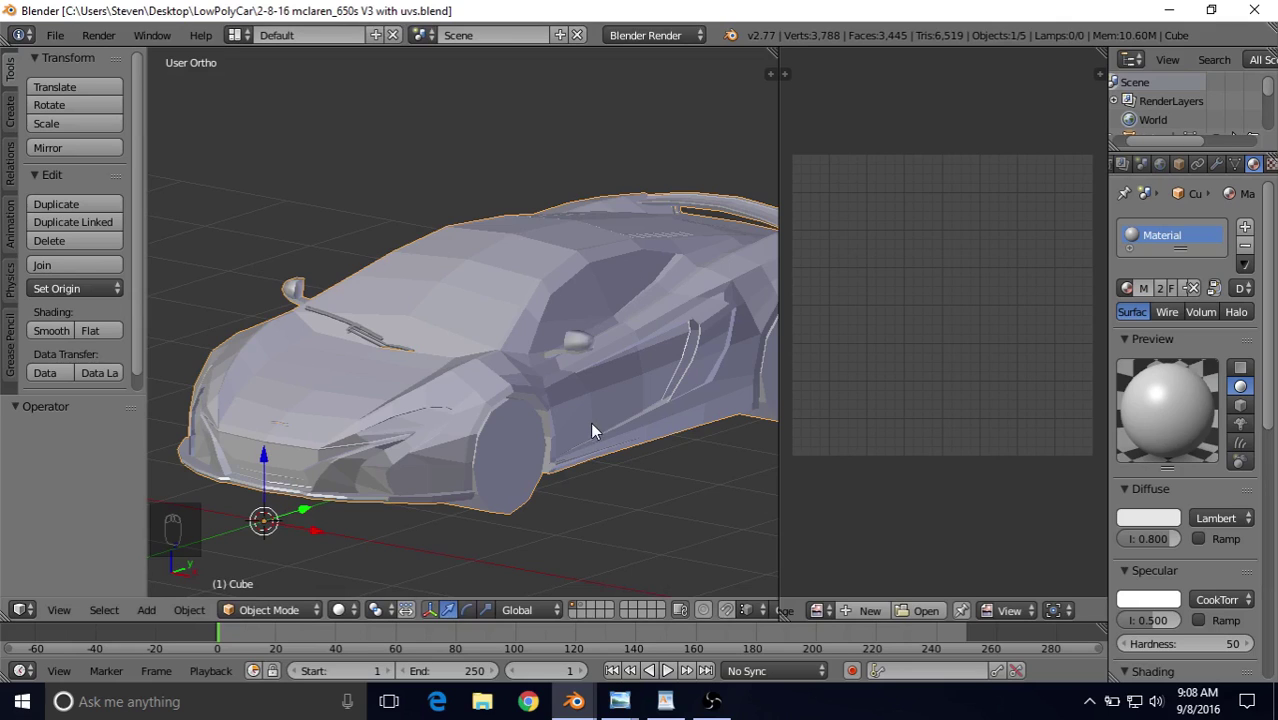
Step: Compare the carbon fiber weave on the rear panels between the carbon fiber parts example file and the test unwrap plus texture file
{"action": "left_click", "coordinate": [585, 705]}
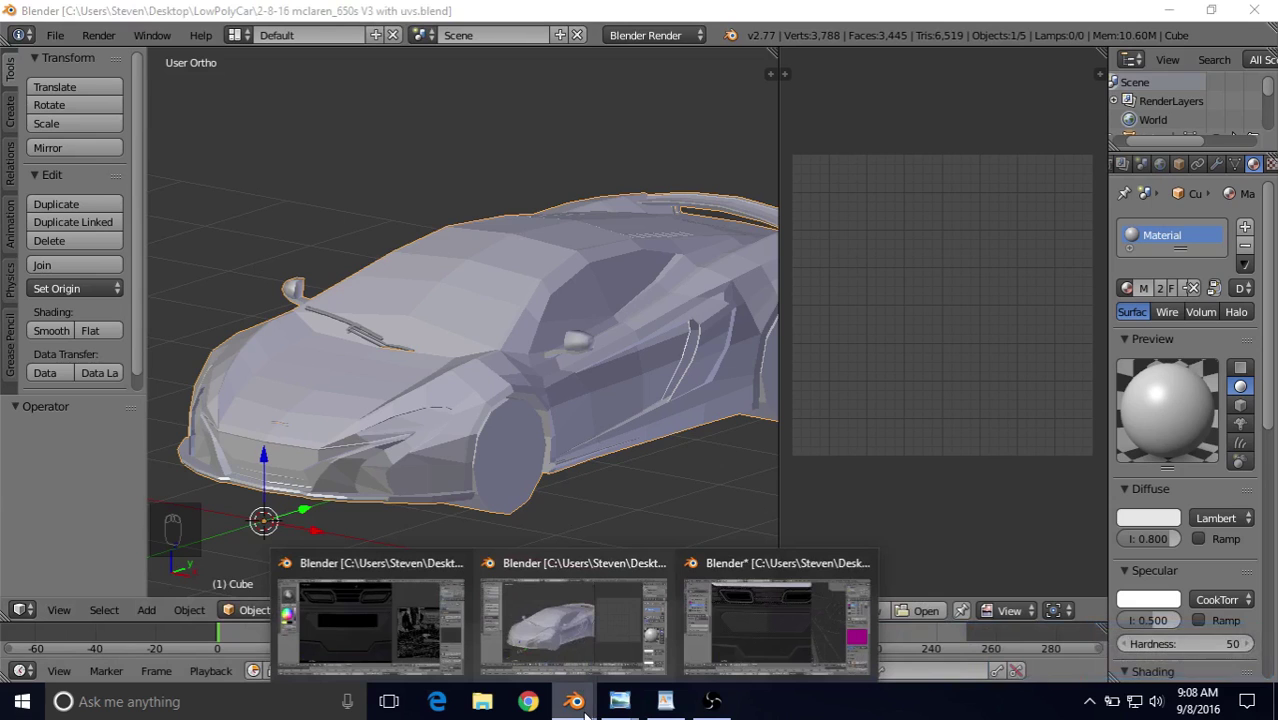
{"action": "left_click", "coordinate": [428, 635]}
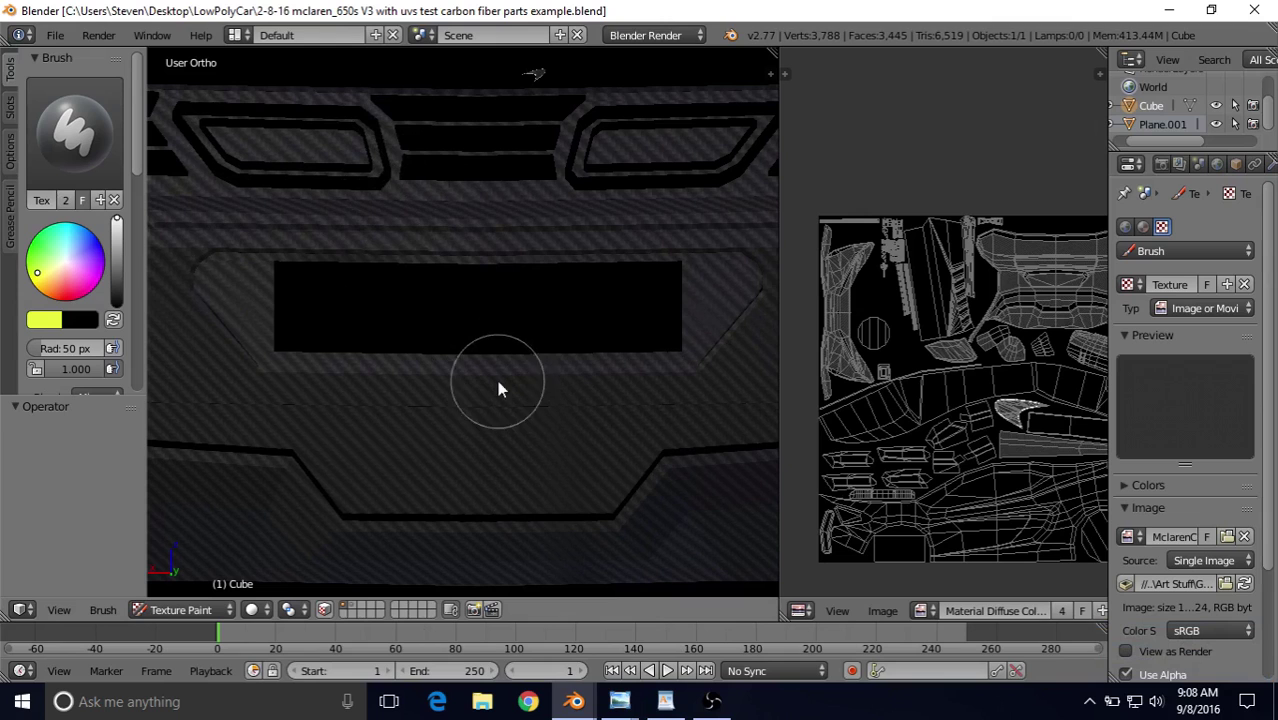
{"action": "left_click", "coordinate": [574, 704]}
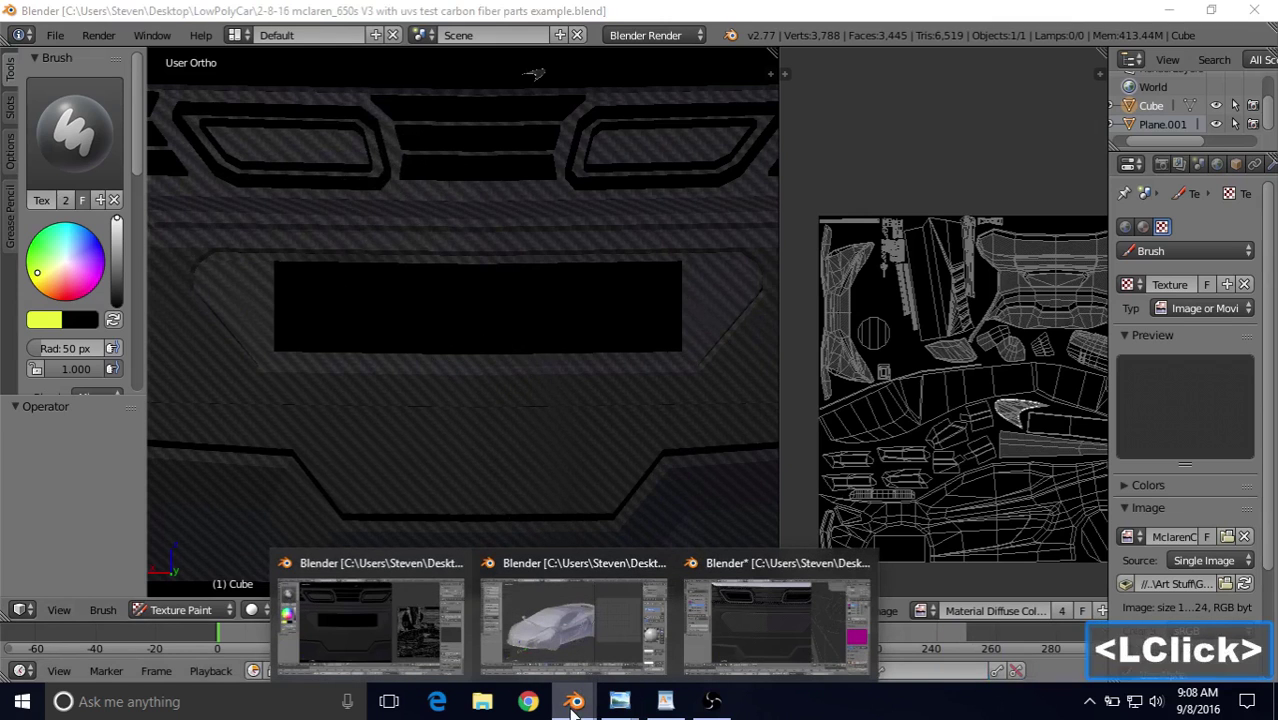
{"action": "left_click", "coordinate": [730, 640]}
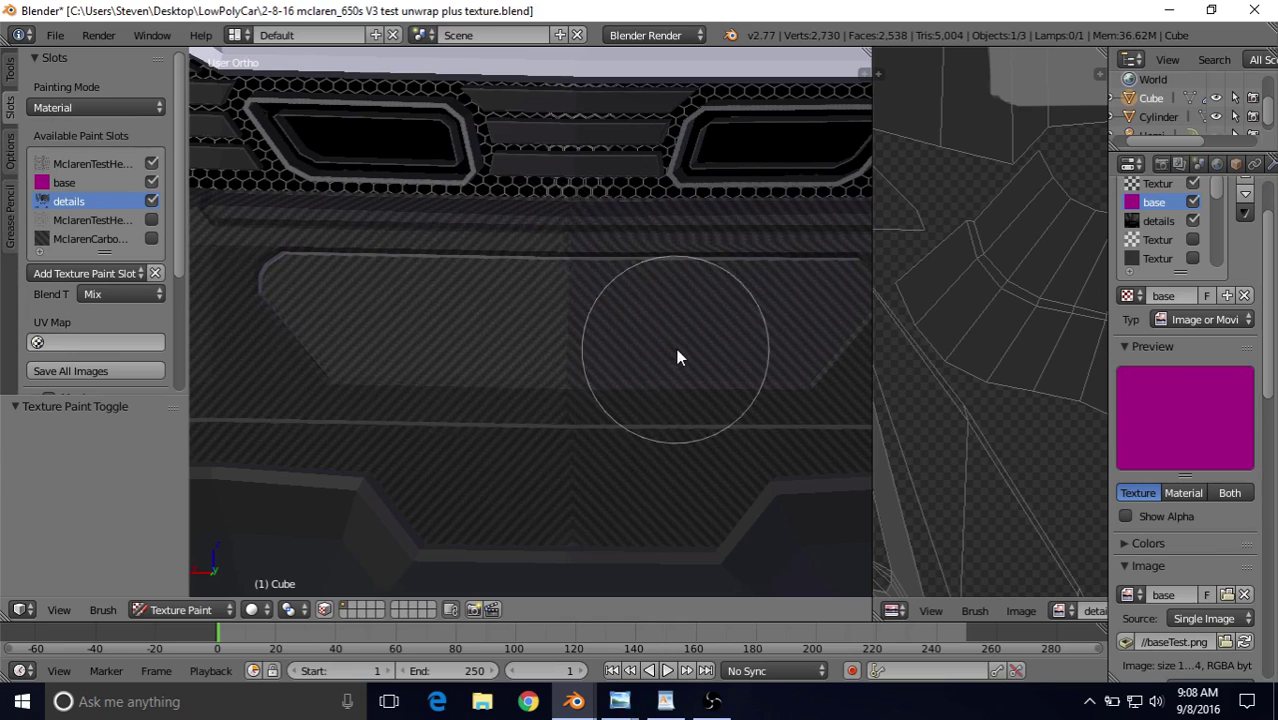
{"action": "left_click", "coordinate": [574, 701]}
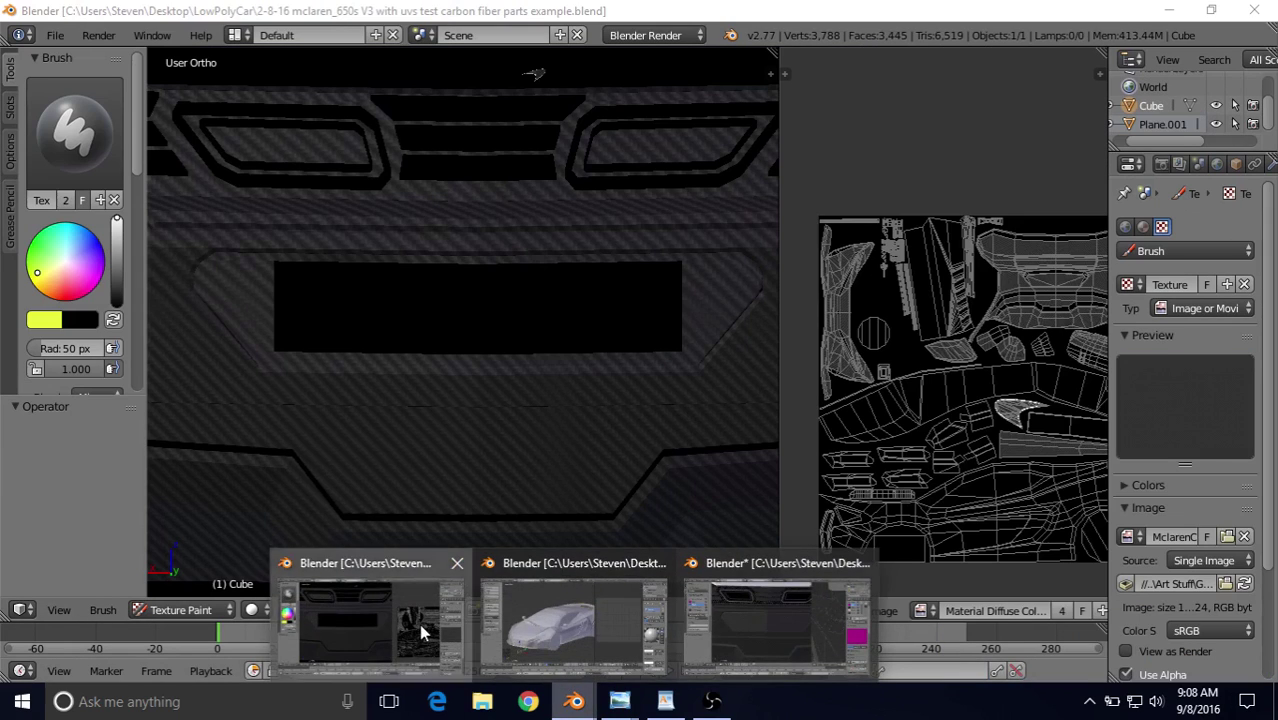
{"action": "left_click", "coordinate": [421, 630]}
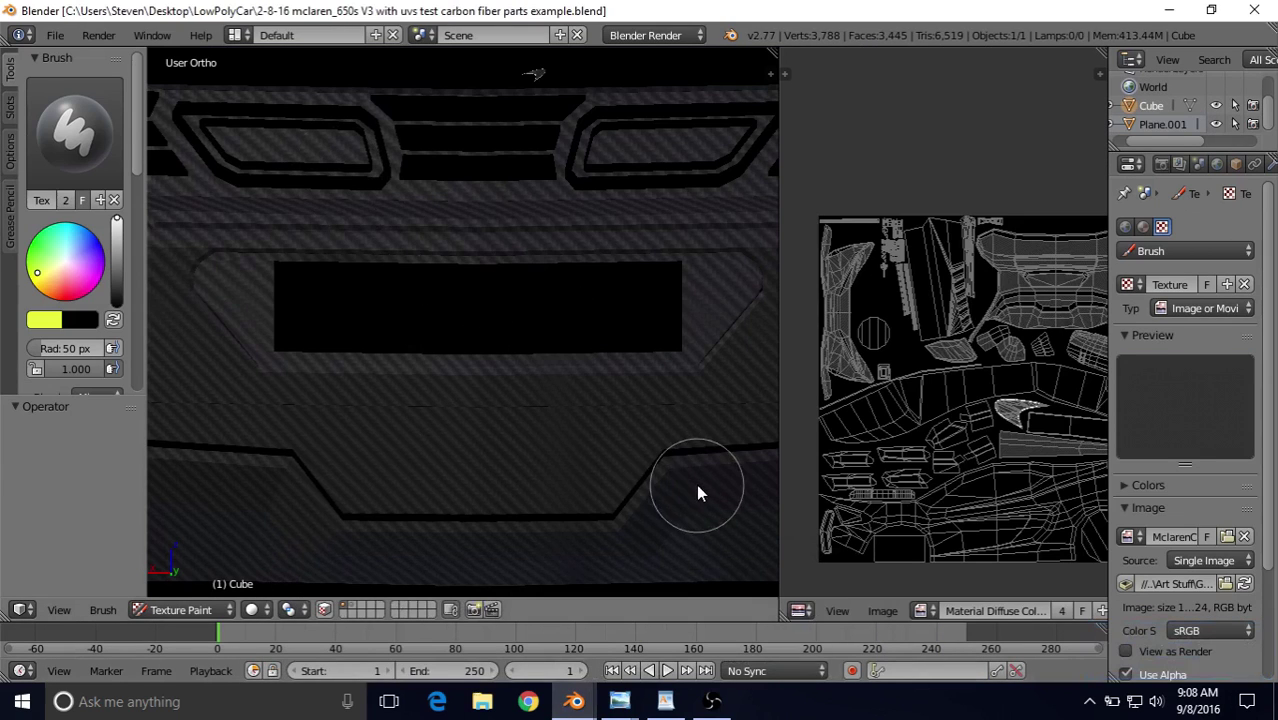
{"action": "left_click", "coordinate": [574, 701]}
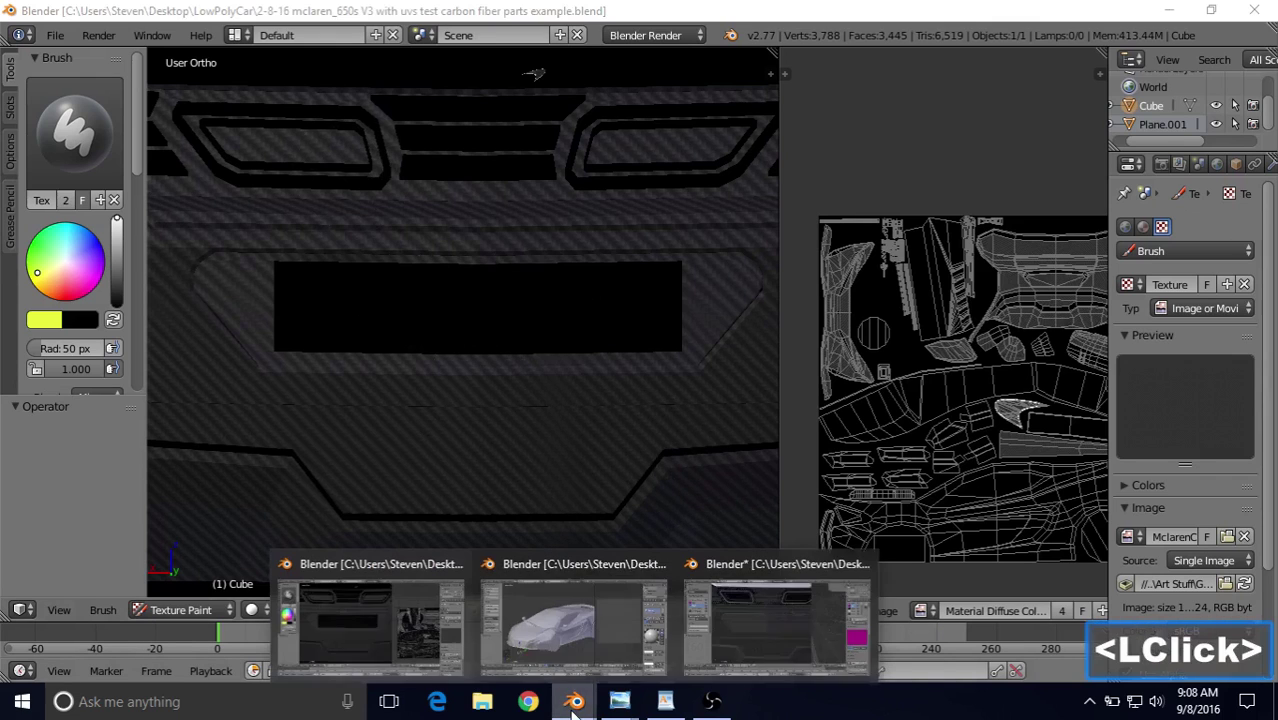
{"action": "left_click", "coordinate": [753, 613]}
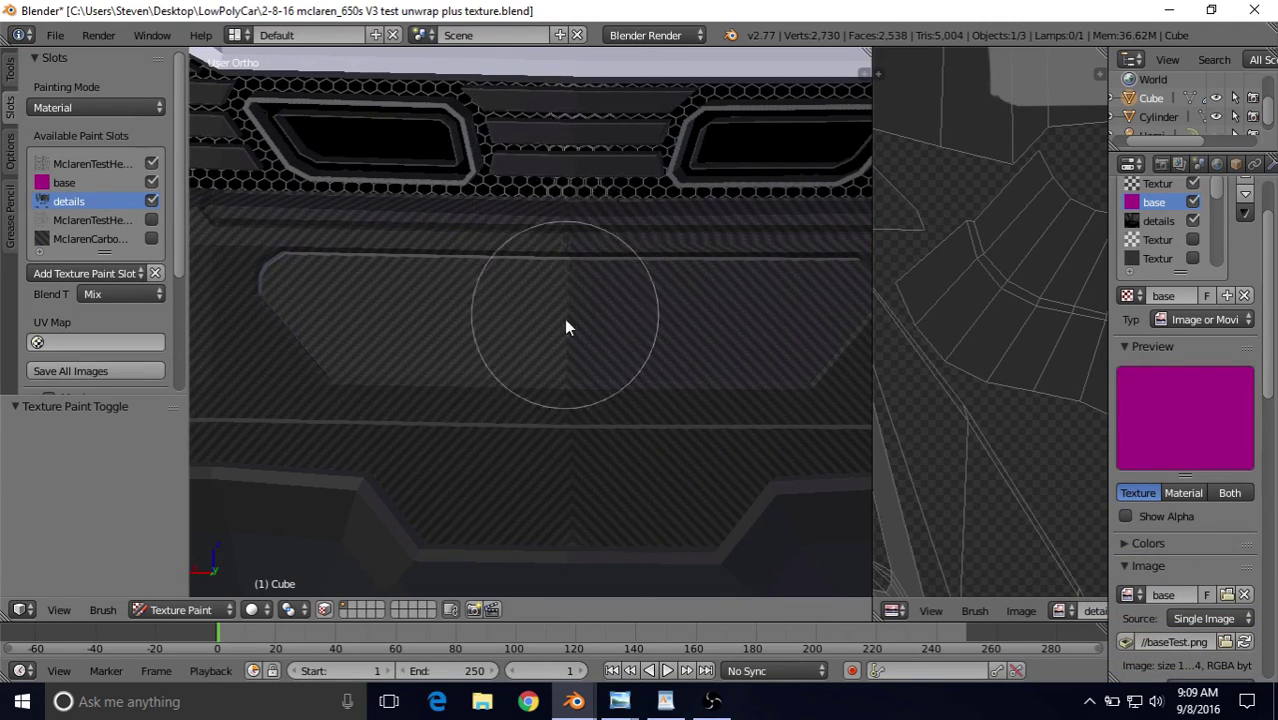
{"action": "left_click", "coordinate": [576, 702]}
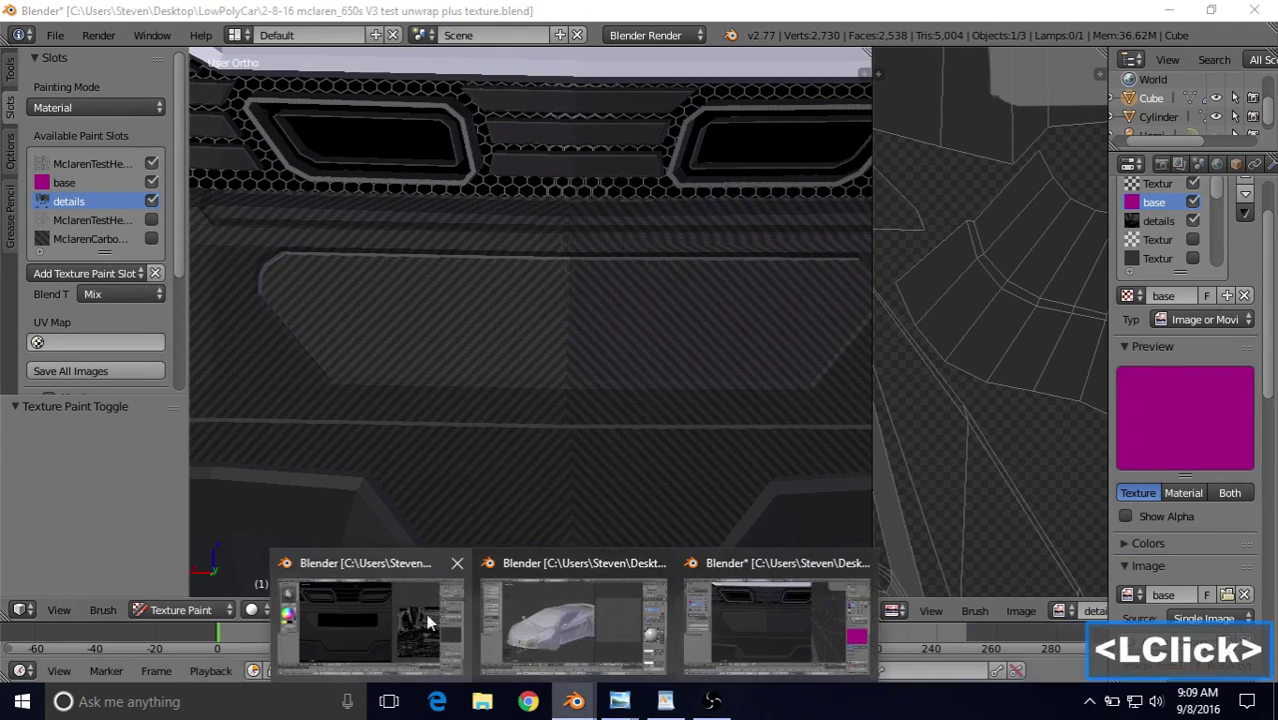
{"action": "left_click", "coordinate": [400, 615]}
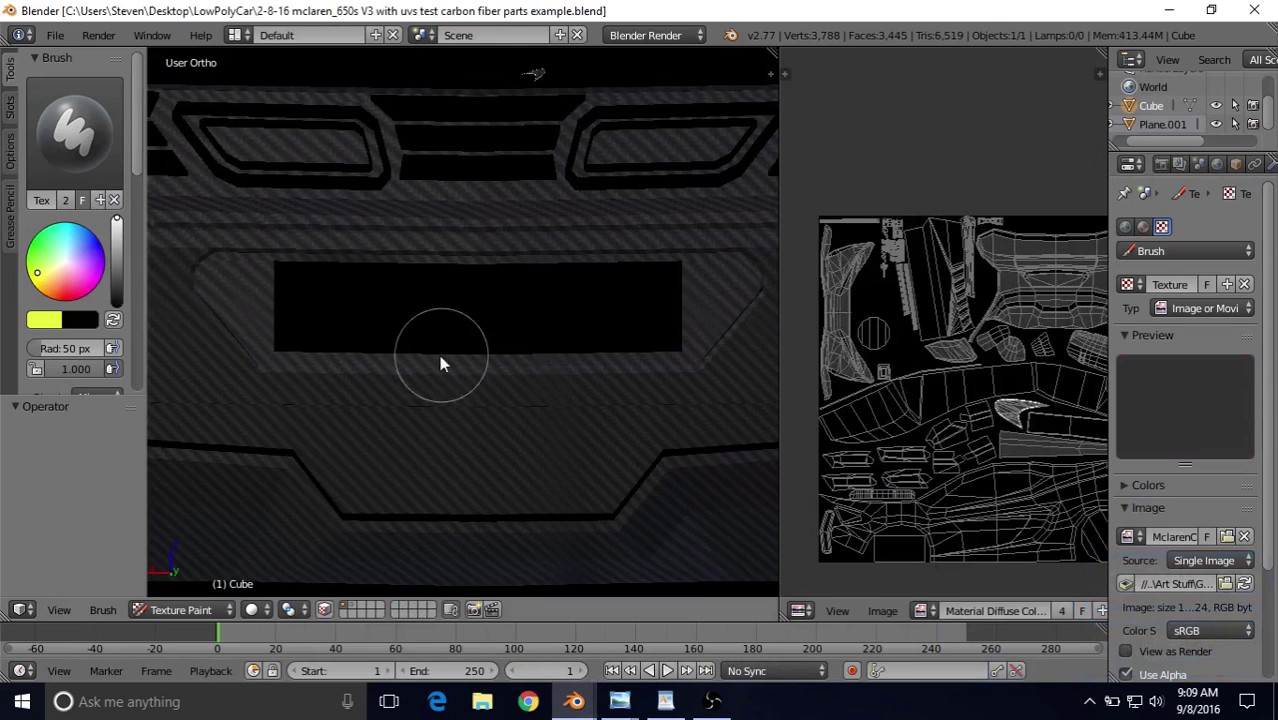
Step: Examine the carbon fiber areas on the car's rear, side intake and side skirt in the carbon fiber parts example file
{"action": "scroll", "coordinate": [442, 364], "scroll_direction": "down", "scroll_amount": 6}
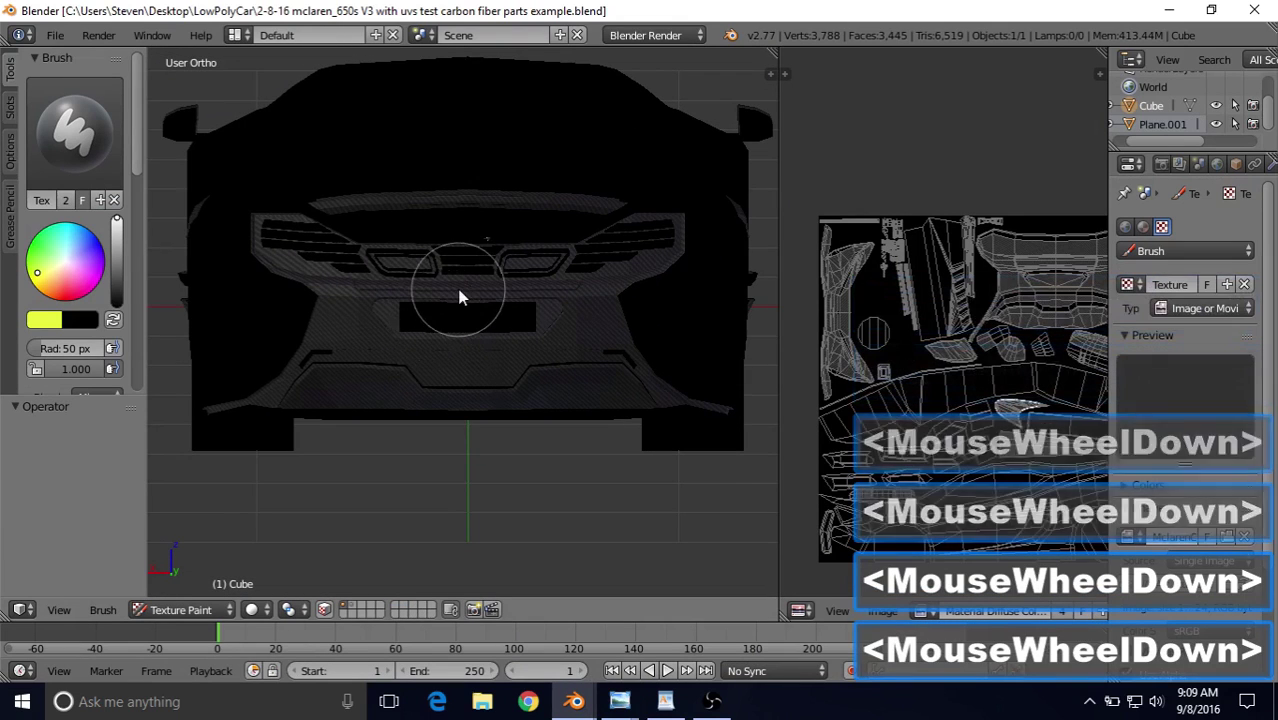
{"action": "middle_click_drag", "start_coordinate": [451, 288], "coordinate": [494, 328]}
{"action": "scroll", "coordinate": [500, 298], "scroll_direction": "down", "scroll_amount": 1}
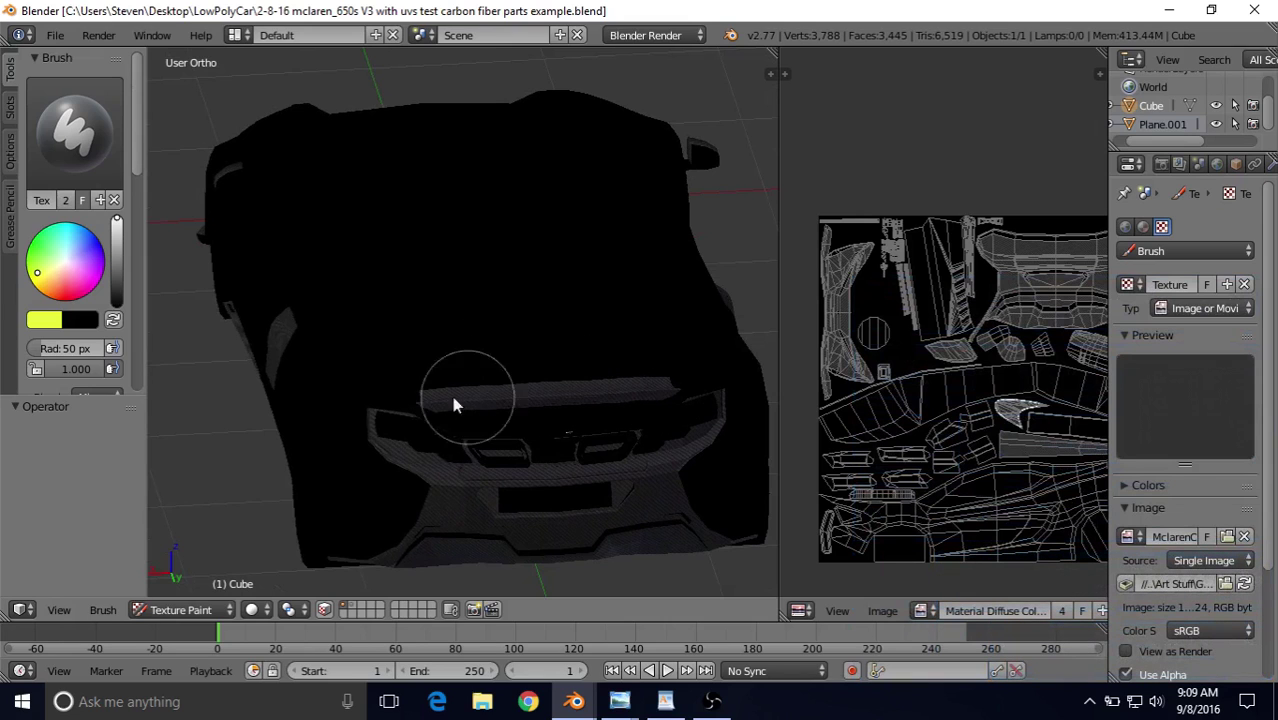
{"action": "scroll", "coordinate": [424, 406], "scroll_direction": "down", "scroll_amount": 1}
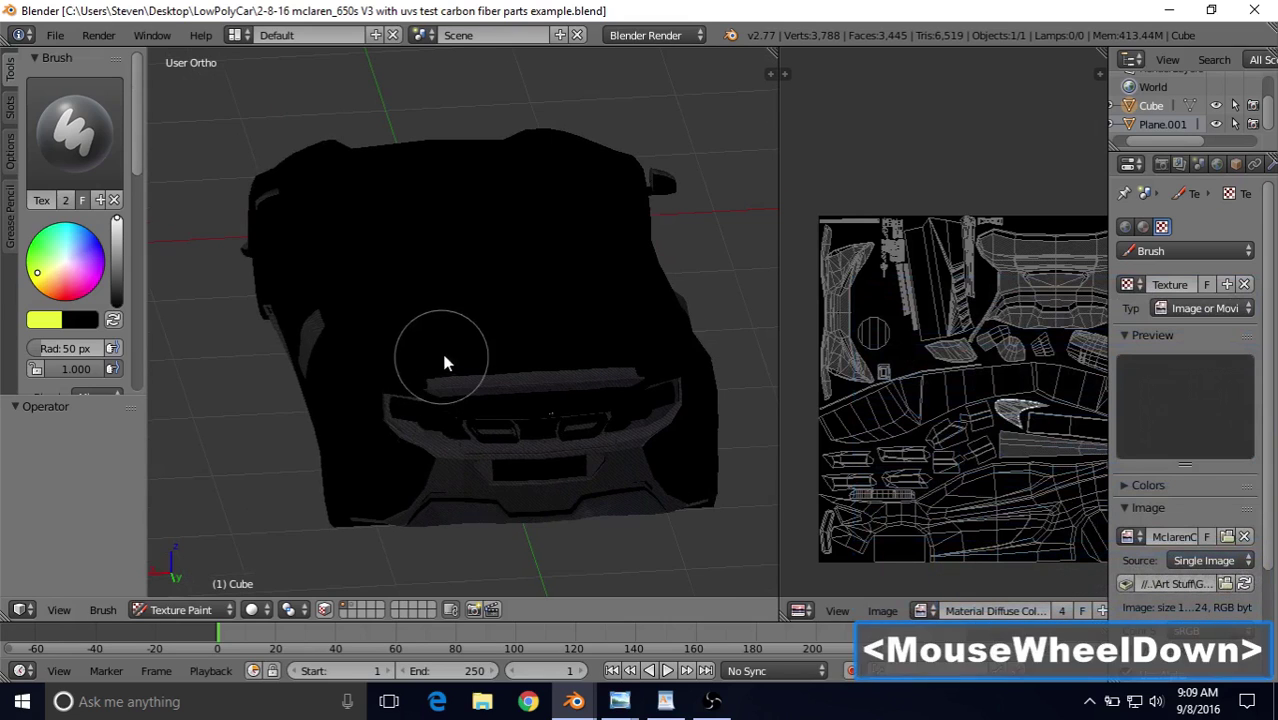
{"action": "middle_click_drag", "start_coordinate": [445, 363], "coordinate": [562, 277]}
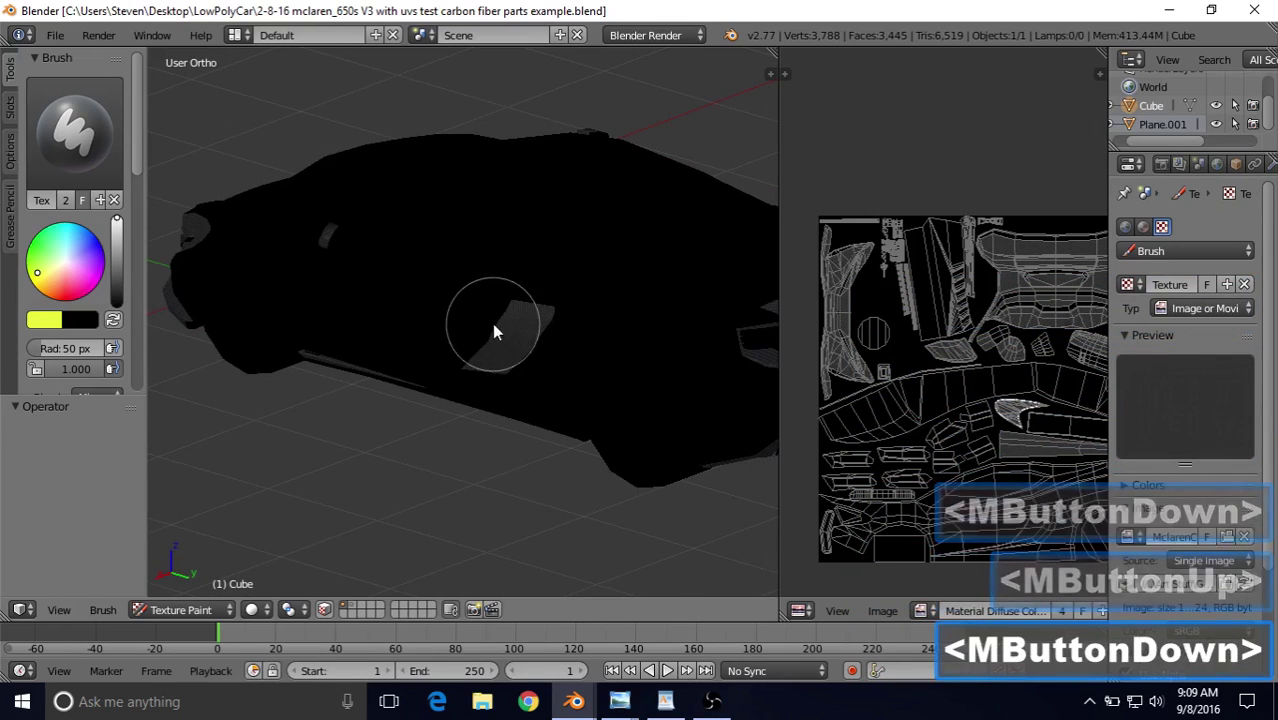
{"action": "scroll", "coordinate": [492, 332], "scroll_direction": "up", "scroll_amount": 9}
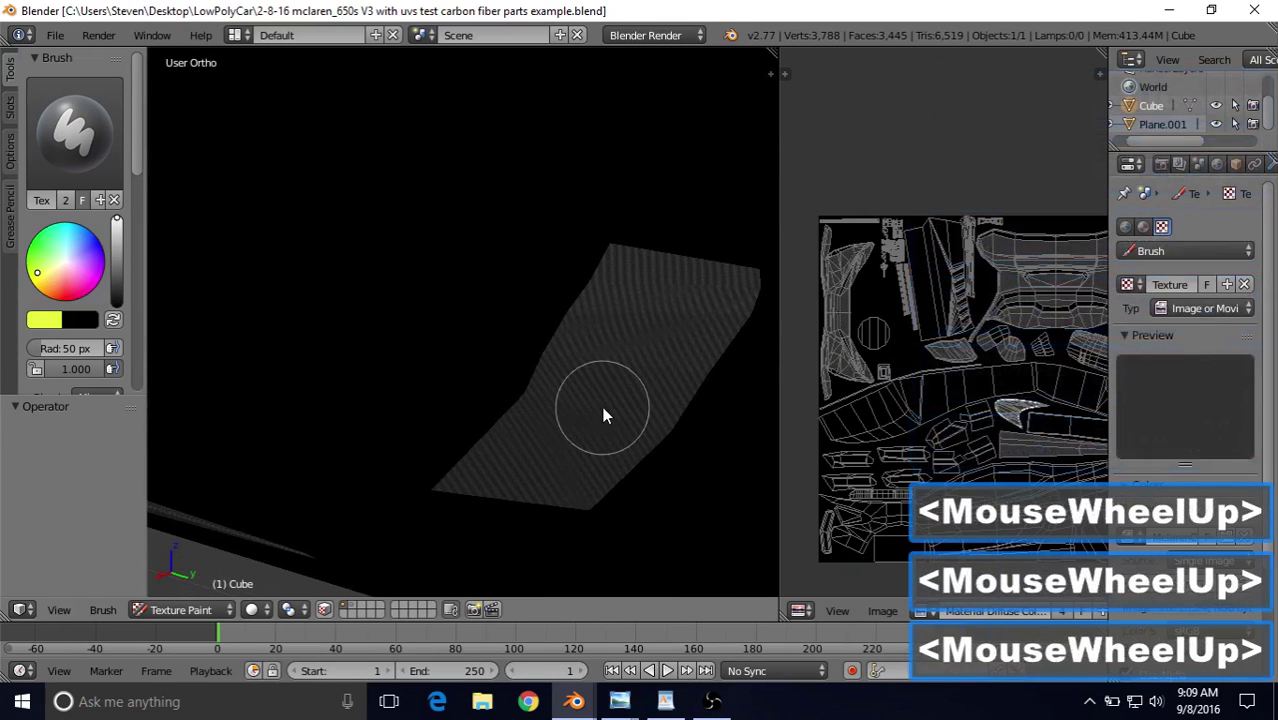
{"action": "scroll", "coordinate": [541, 462], "scroll_direction": "down", "scroll_amount": 3}
{"action": "middle_click_drag", "start_coordinate": [388, 294], "coordinate": [488, 297]}
{"action": "scroll", "coordinate": [488, 515], "scroll_direction": "up", "scroll_amount": 3}
{"action": "middle_click_drag", "start_coordinate": [488, 520], "coordinate": [463, 433]}
{"action": "scroll", "coordinate": [463, 432], "scroll_direction": "up", "scroll_amount": 2}
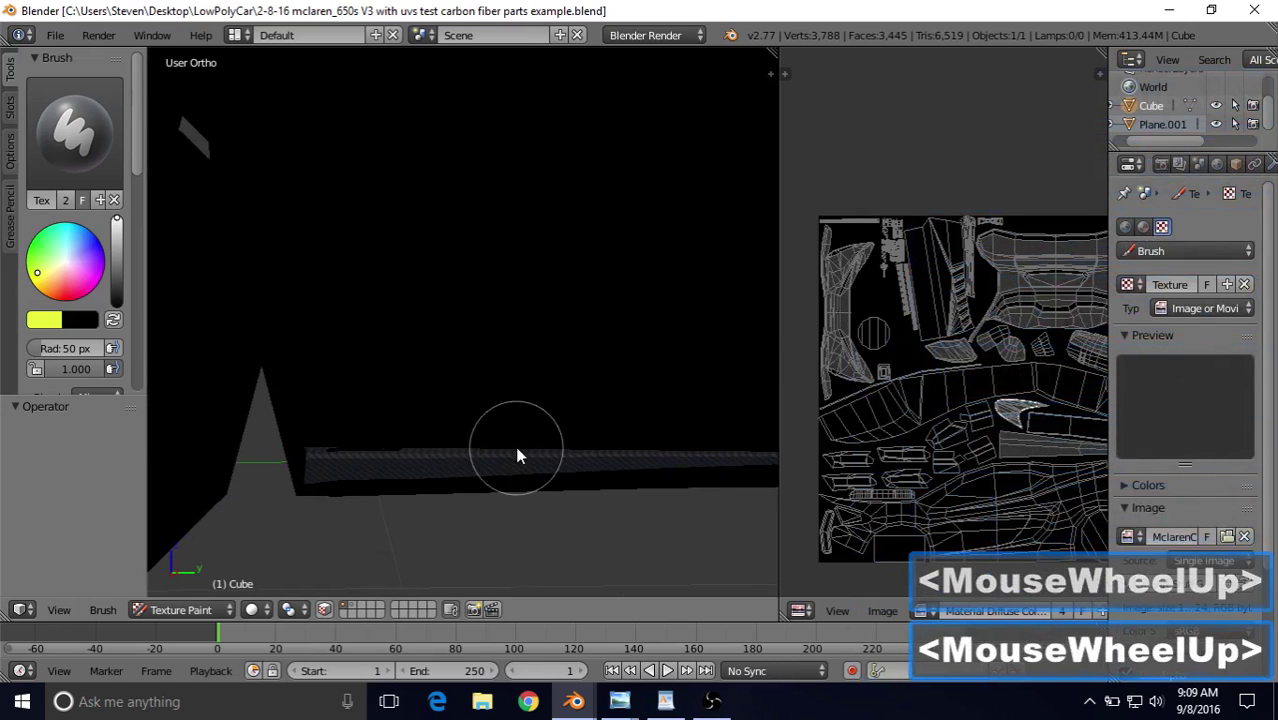
Step: Examine the carbon fiber weave on the side mirror and across the front bumper
{"action": "scroll", "coordinate": [482, 350], "scroll_direction": "down", "scroll_amount": 5}
{"action": "middle_click_drag", "start_coordinate": [474, 263], "coordinate": [476, 343]}
{"action": "scroll", "coordinate": [448, 348], "scroll_direction": "up", "scroll_amount": 4}
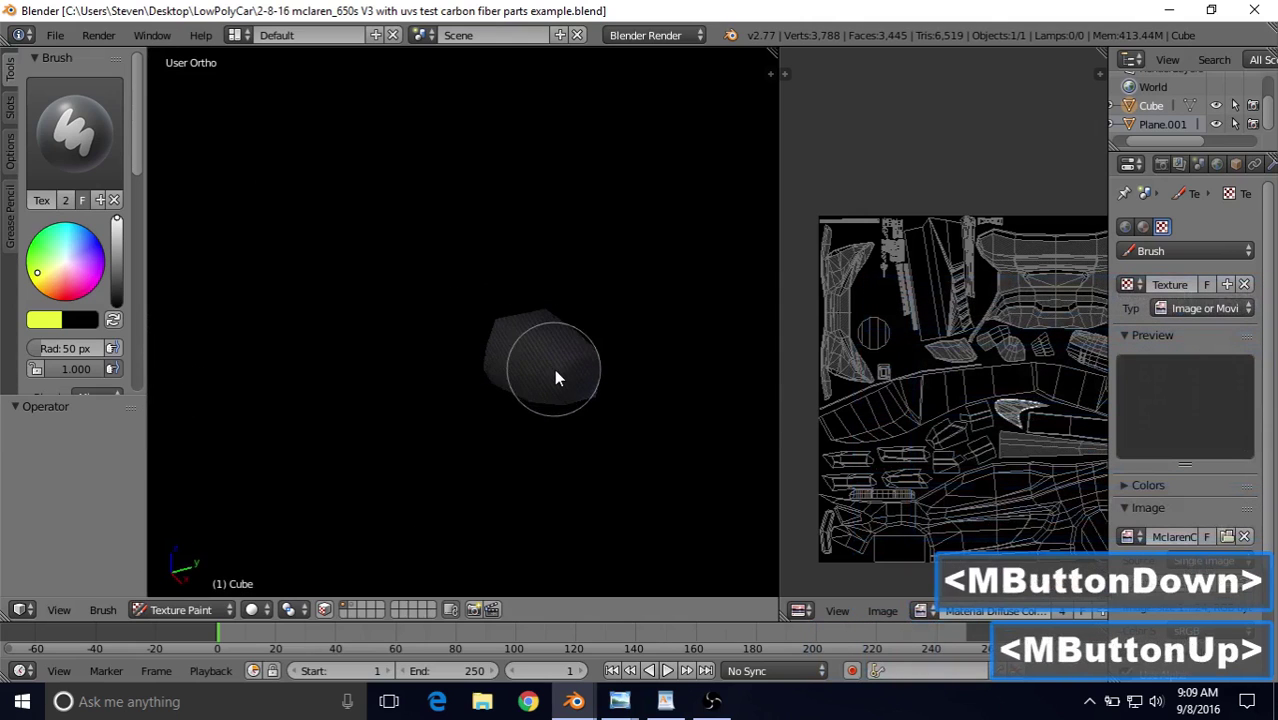
{"action": "scroll", "coordinate": [449, 376], "scroll_direction": "down", "scroll_amount": 2}
{"action": "scroll", "coordinate": [394, 334], "scroll_direction": "down", "scroll_amount": 4}
{"action": "middle_click_drag", "start_coordinate": [394, 334], "coordinate": [540, 280]}
{"action": "scroll", "coordinate": [419, 382], "scroll_direction": "up", "scroll_amount": 2}
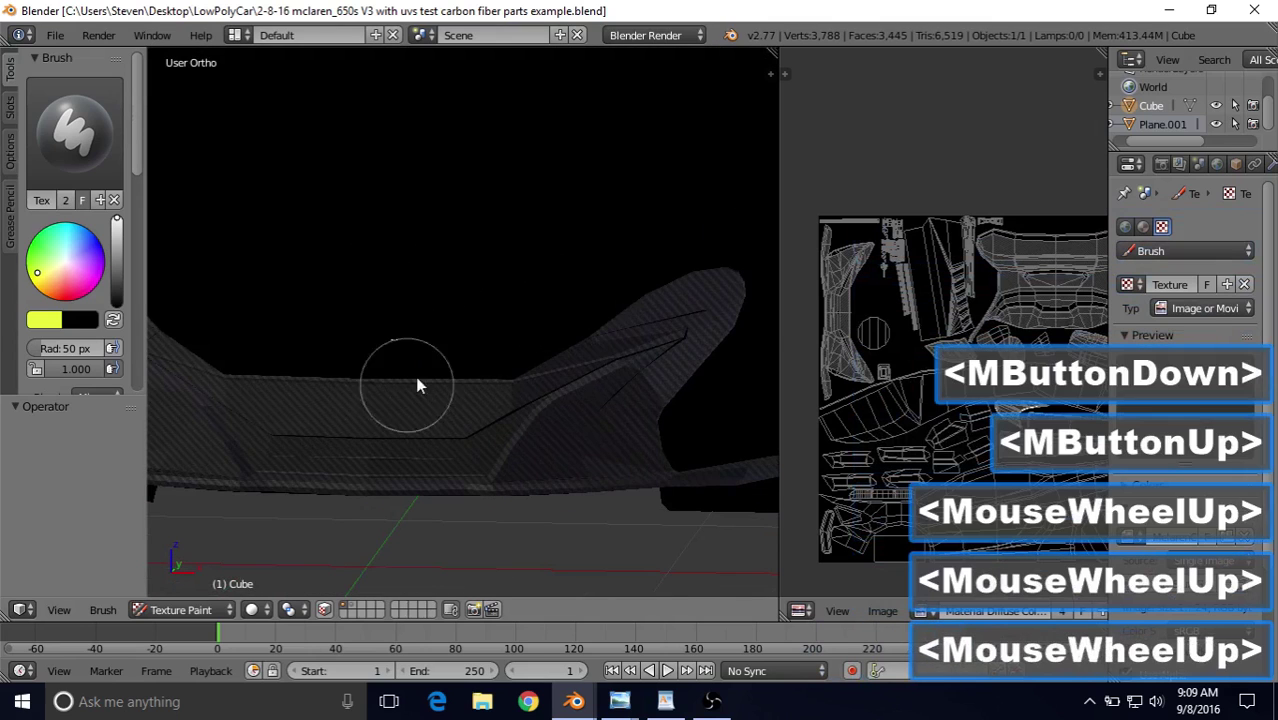
{"action": "middle_click_drag", "start_coordinate": [419, 382], "coordinate": [582, 322], "text": "shift"}
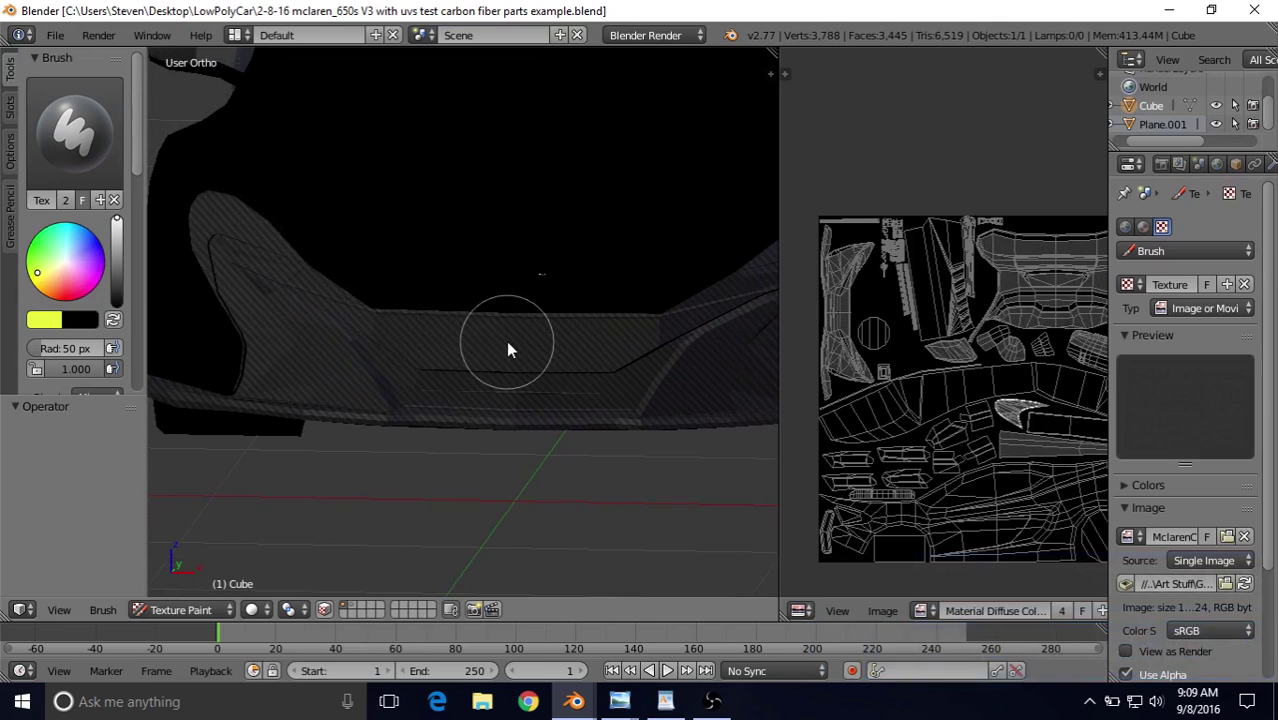
{"action": "scroll", "coordinate": [507, 345], "scroll_direction": "up", "scroll_amount": 3}
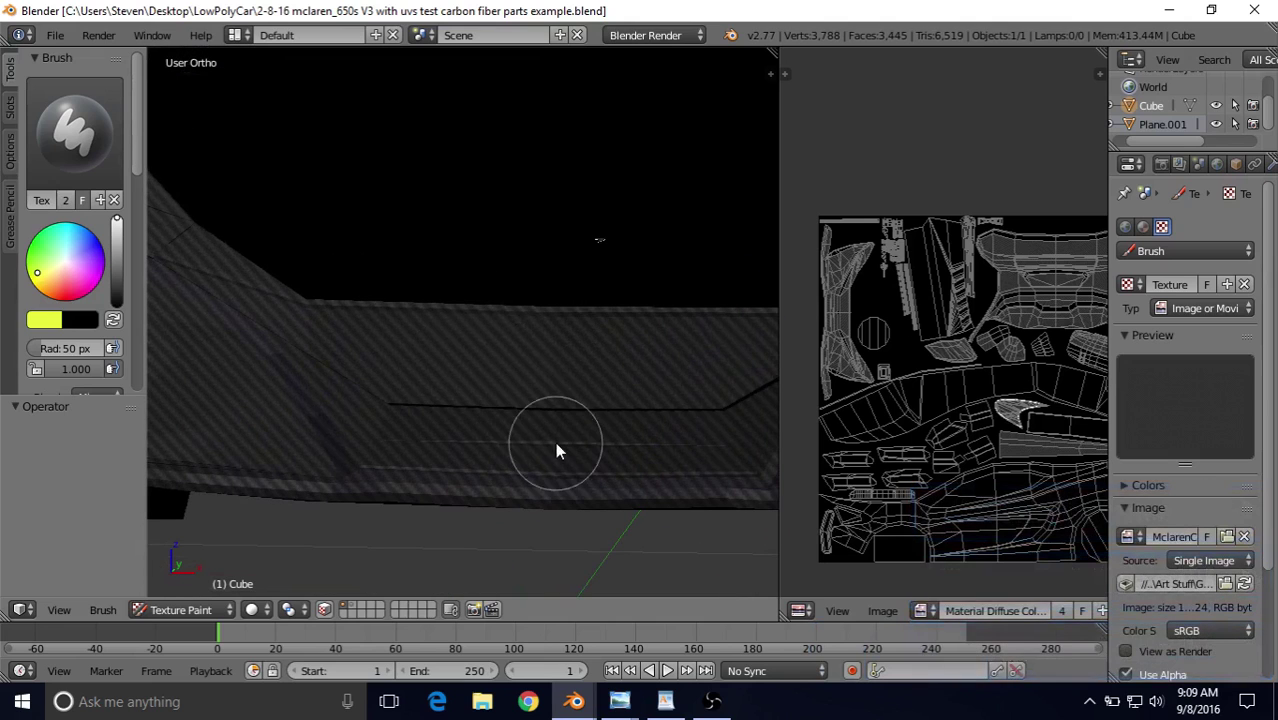
{"action": "scroll", "coordinate": [572, 330], "scroll_direction": "down", "scroll_amount": 4}
Step: Compare the car's rear bumper weave with the test unwrap plus texture file again, ending in the carbon fiber parts example file
{"action": "middle_click_drag", "start_coordinate": [542, 314], "coordinate": [407, 332]}
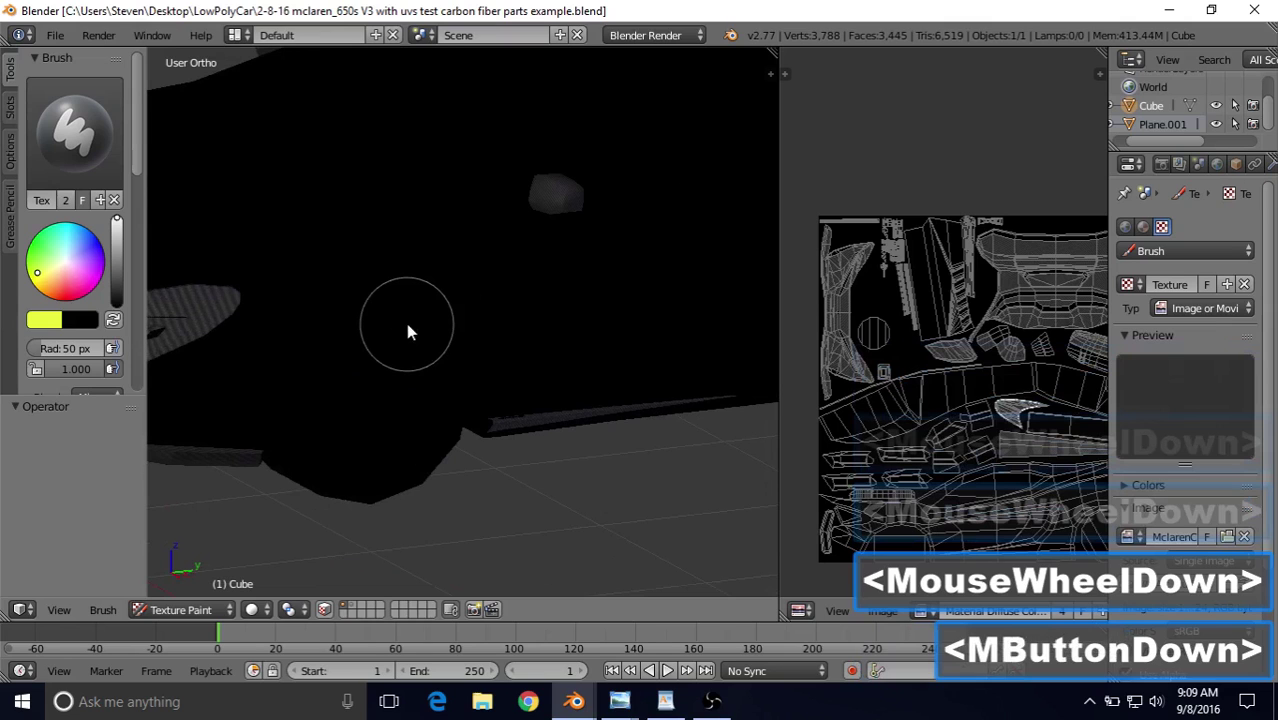
{"action": "middle_click_drag", "start_coordinate": [407, 332], "coordinate": [410, 325]}
{"action": "middle_click_drag", "start_coordinate": [410, 325], "coordinate": [488, 308]}
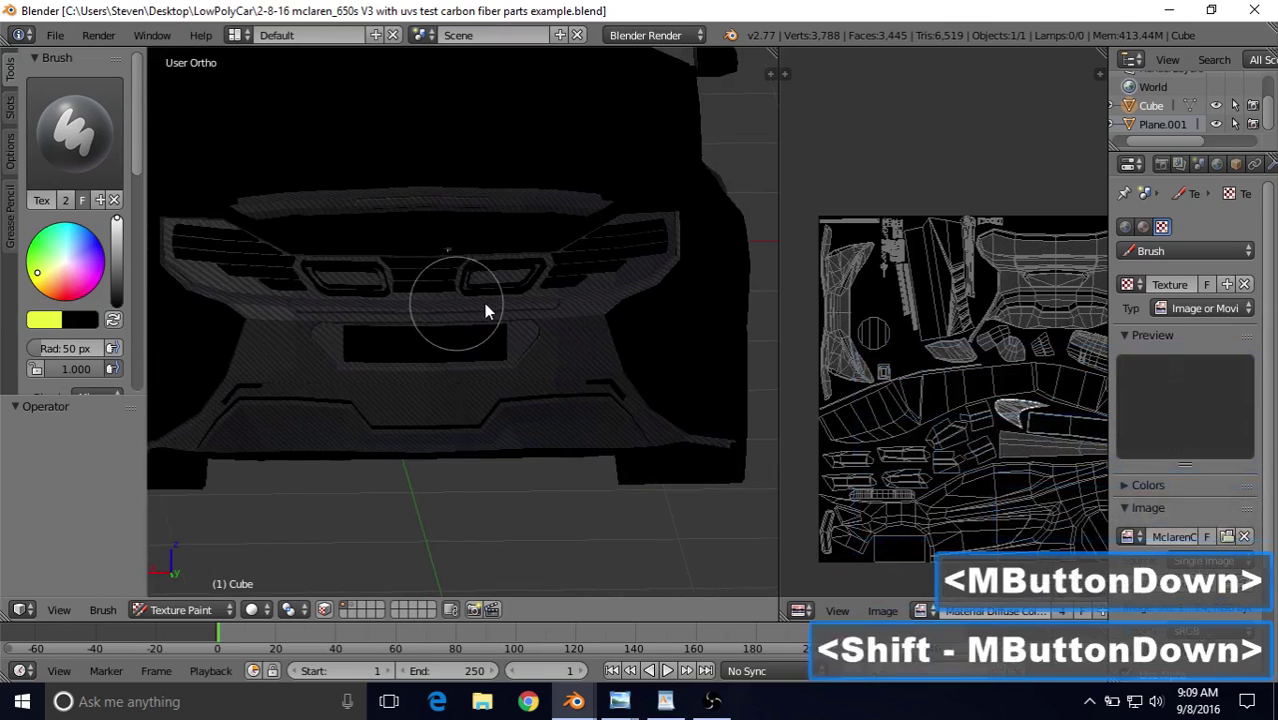
{"action": "scroll", "coordinate": [488, 308], "scroll_direction": "up", "scroll_amount": 3}
{"action": "left_click", "coordinate": [573, 701]}
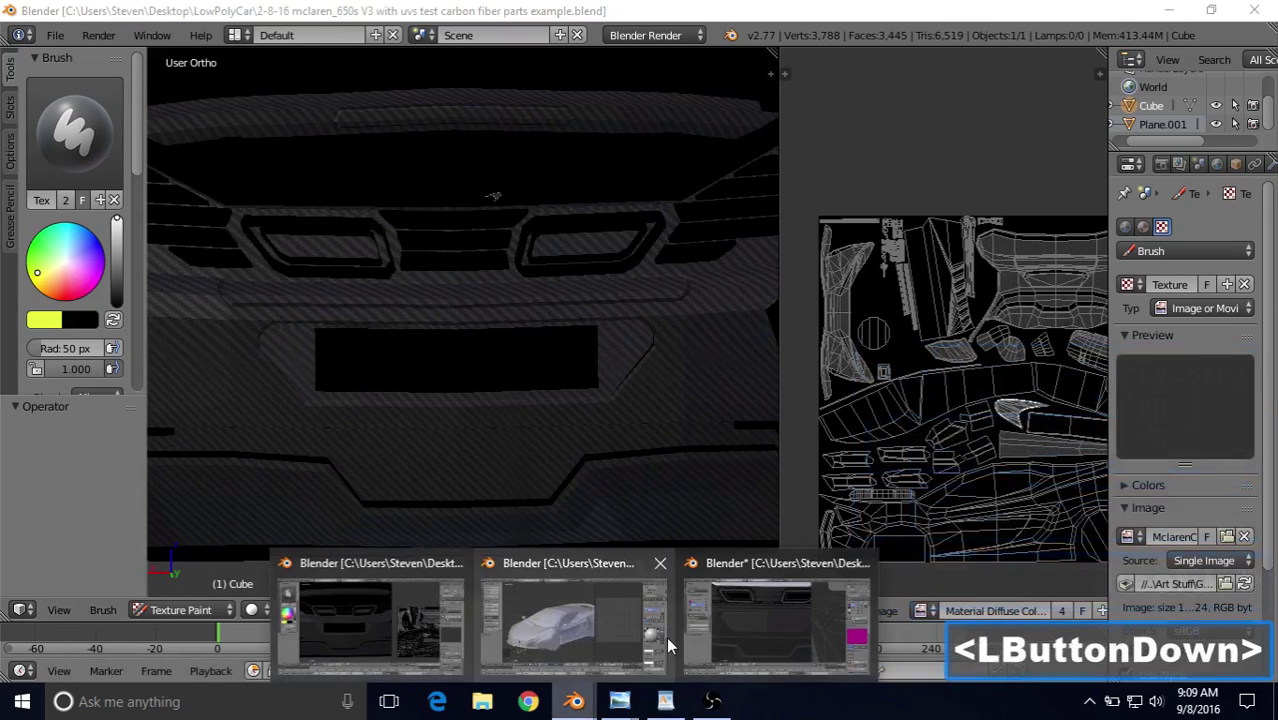
{"action": "left_click", "coordinate": [750, 611]}
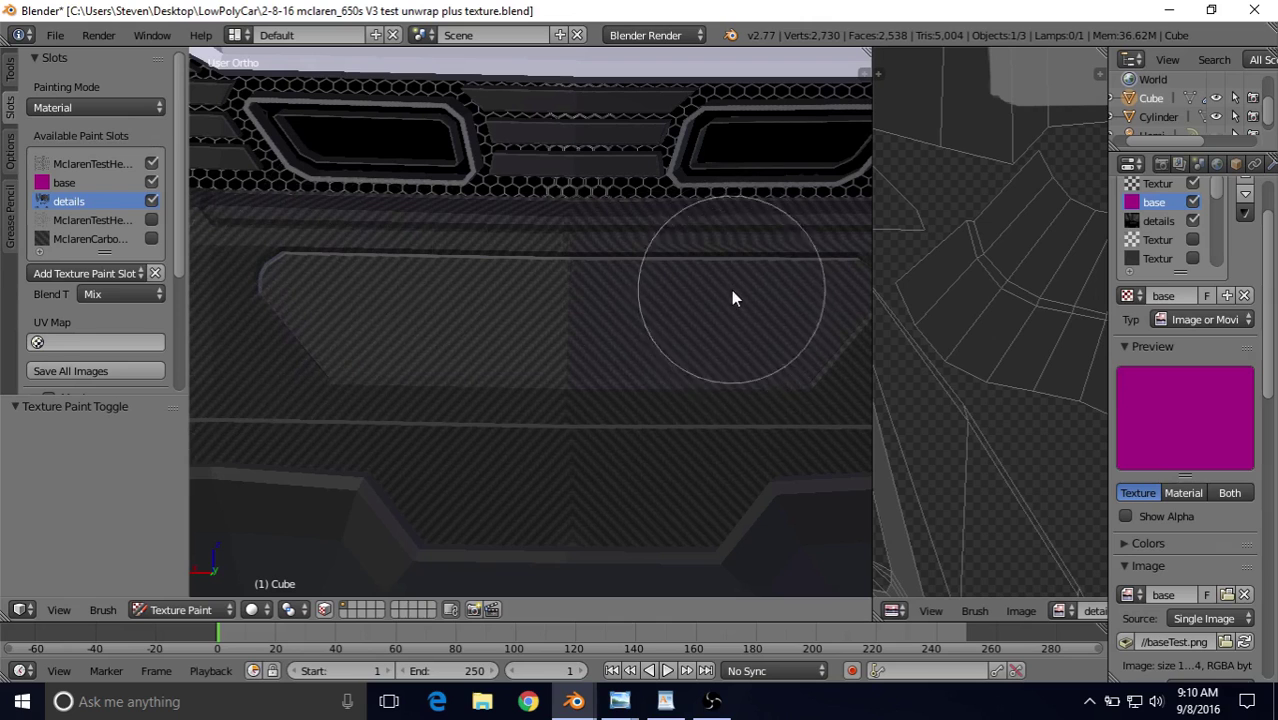
{"action": "left_click", "coordinate": [574, 701]}
{"action": "left_click", "coordinate": [415, 617]}
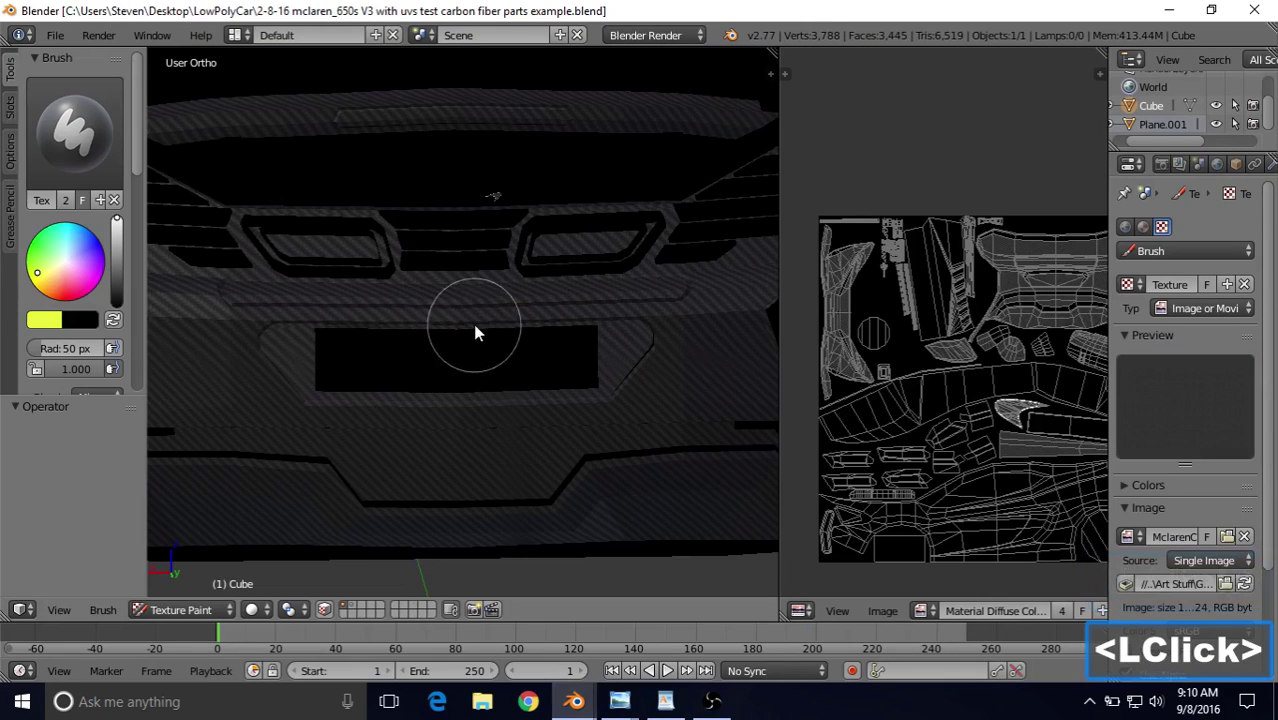
Step: Examine the carbon fiber pattern on the small swoosh emblem above the rear grille, including how it sits within the whole rear end
{"action": "middle_click_drag", "start_coordinate": [474, 331], "coordinate": [609, 399], "text": "shift"}
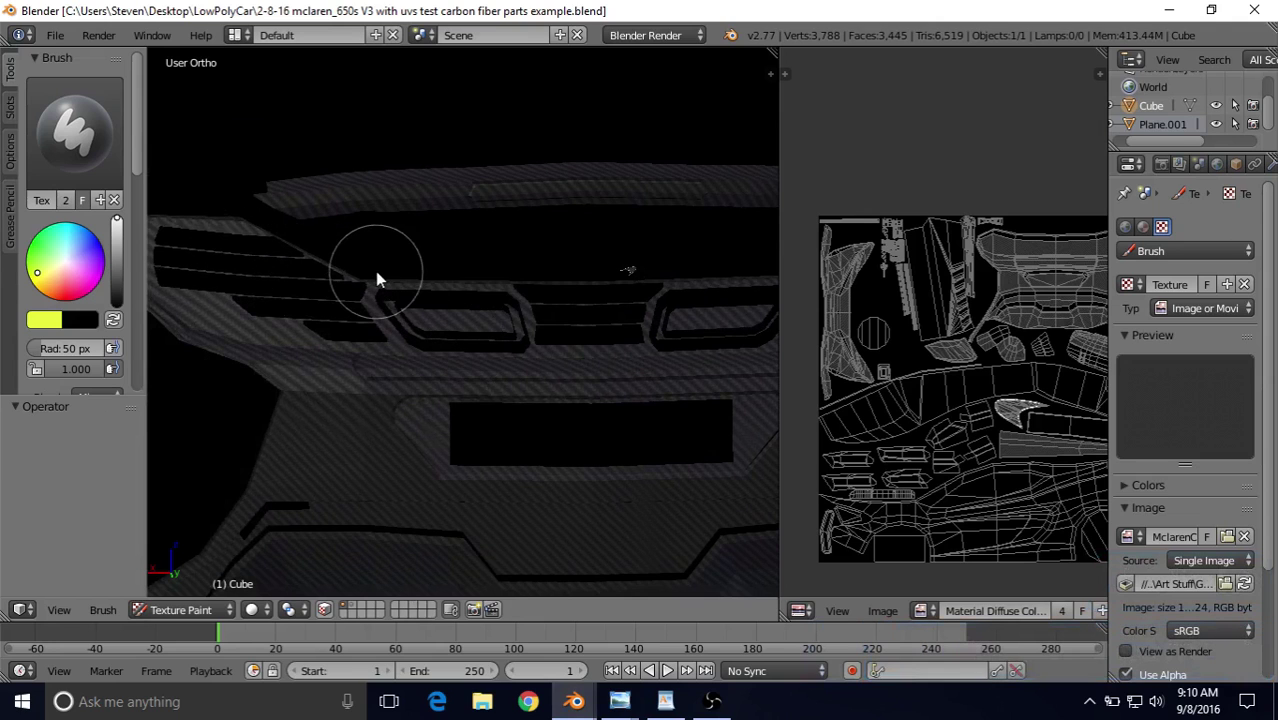
{"action": "middle_click_drag", "start_coordinate": [376, 275], "coordinate": [297, 335], "text": "shift"}
{"action": "scroll", "coordinate": [382, 354], "scroll_direction": "up", "scroll_amount": 4}
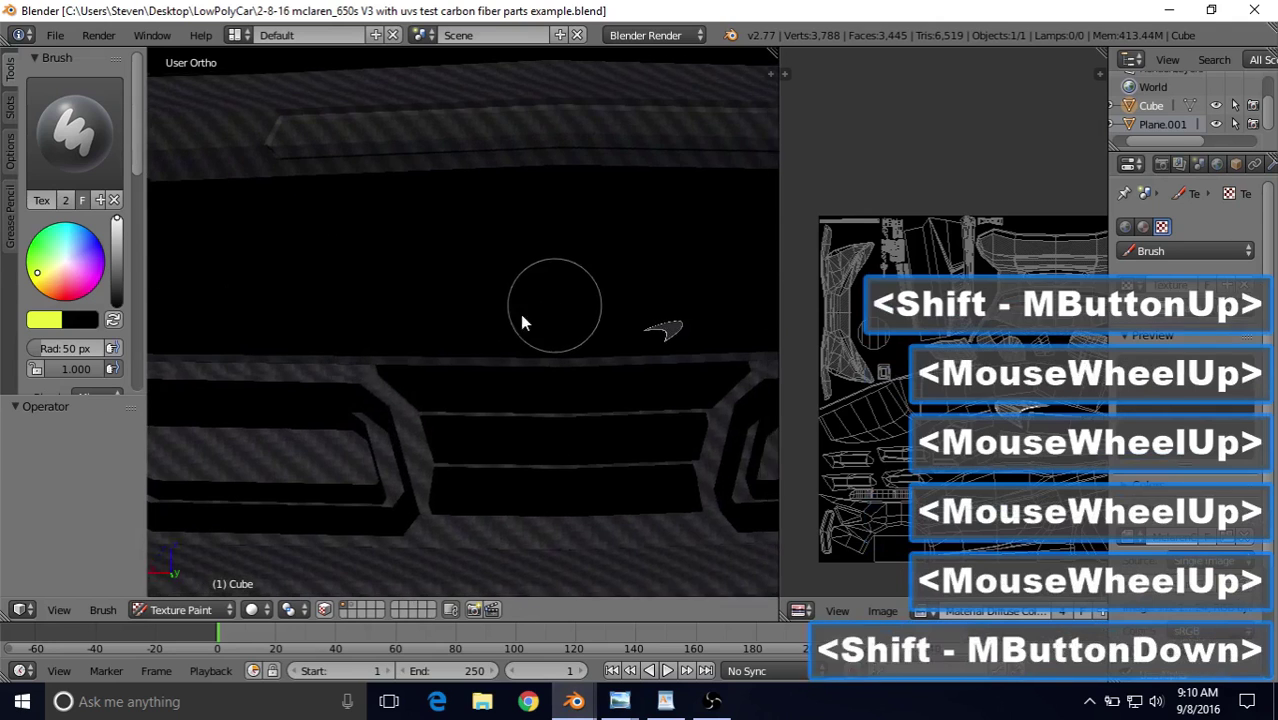
{"action": "scroll", "coordinate": [379, 341], "scroll_direction": "up", "scroll_amount": 3}
{"action": "middle_click_drag", "start_coordinate": [522, 320], "coordinate": [502, 286], "text": "shift"}
{"action": "scroll", "coordinate": [502, 286], "scroll_direction": "up", "scroll_amount": 3}
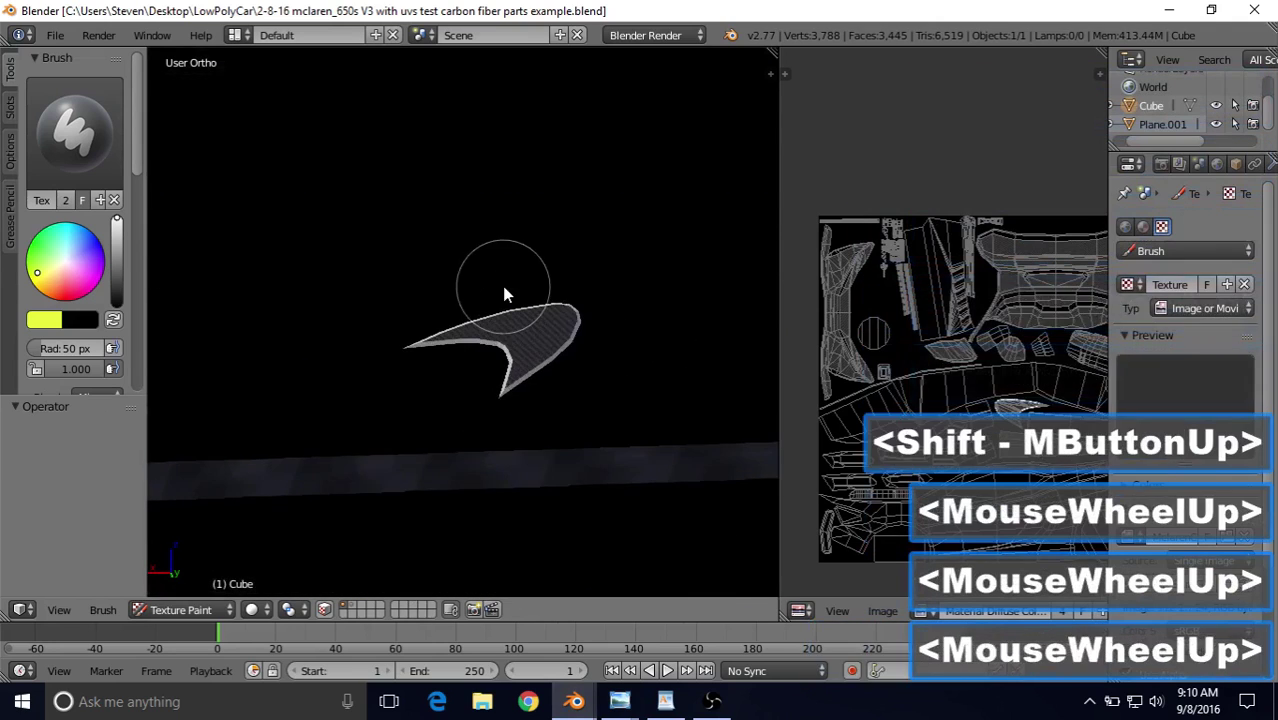
{"action": "scroll", "coordinate": [576, 342], "scroll_direction": "up", "scroll_amount": 1}
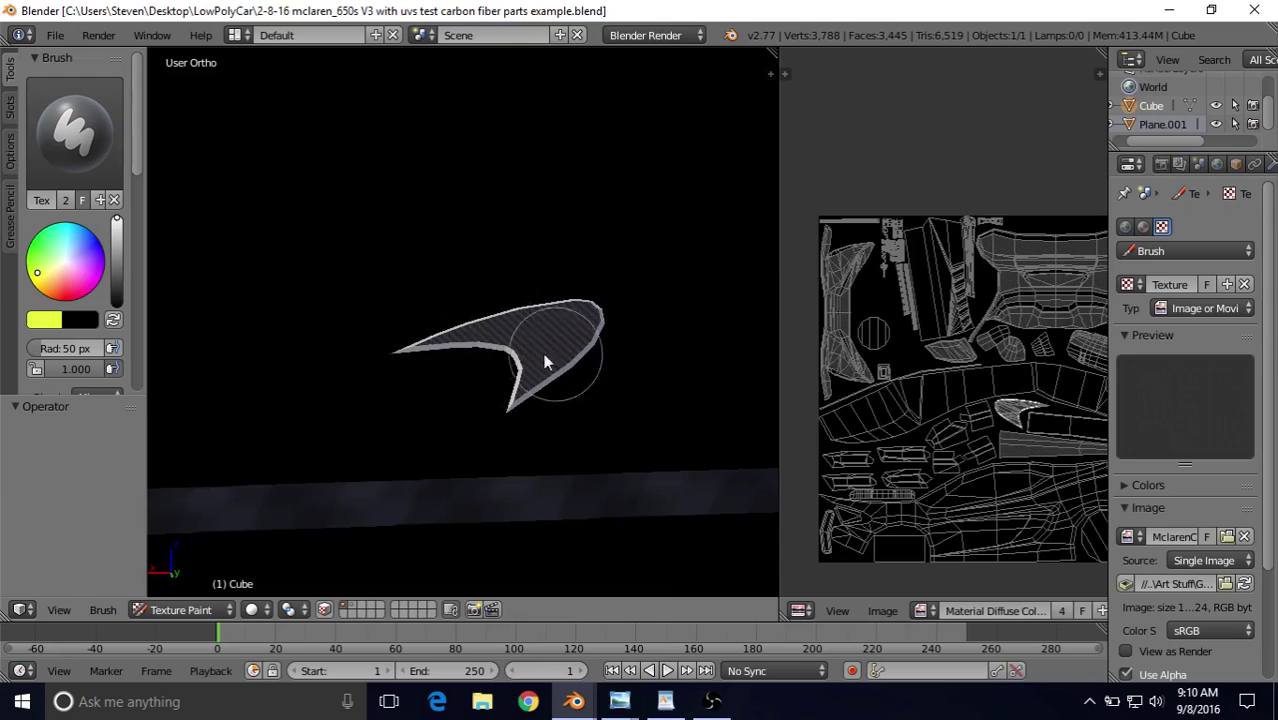
{"action": "scroll", "coordinate": [478, 355], "scroll_direction": "down", "scroll_amount": 12}
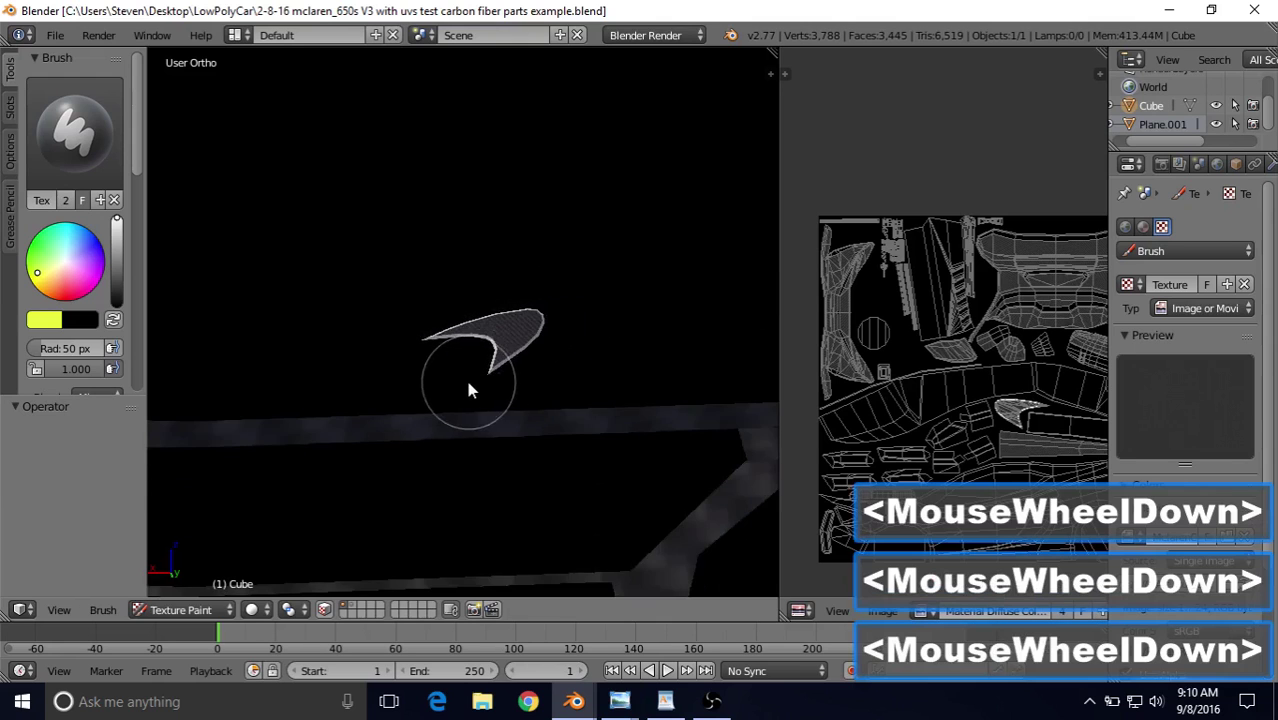
{"action": "middle_click_drag", "start_coordinate": [475, 333], "coordinate": [597, 383], "text": "shift"}
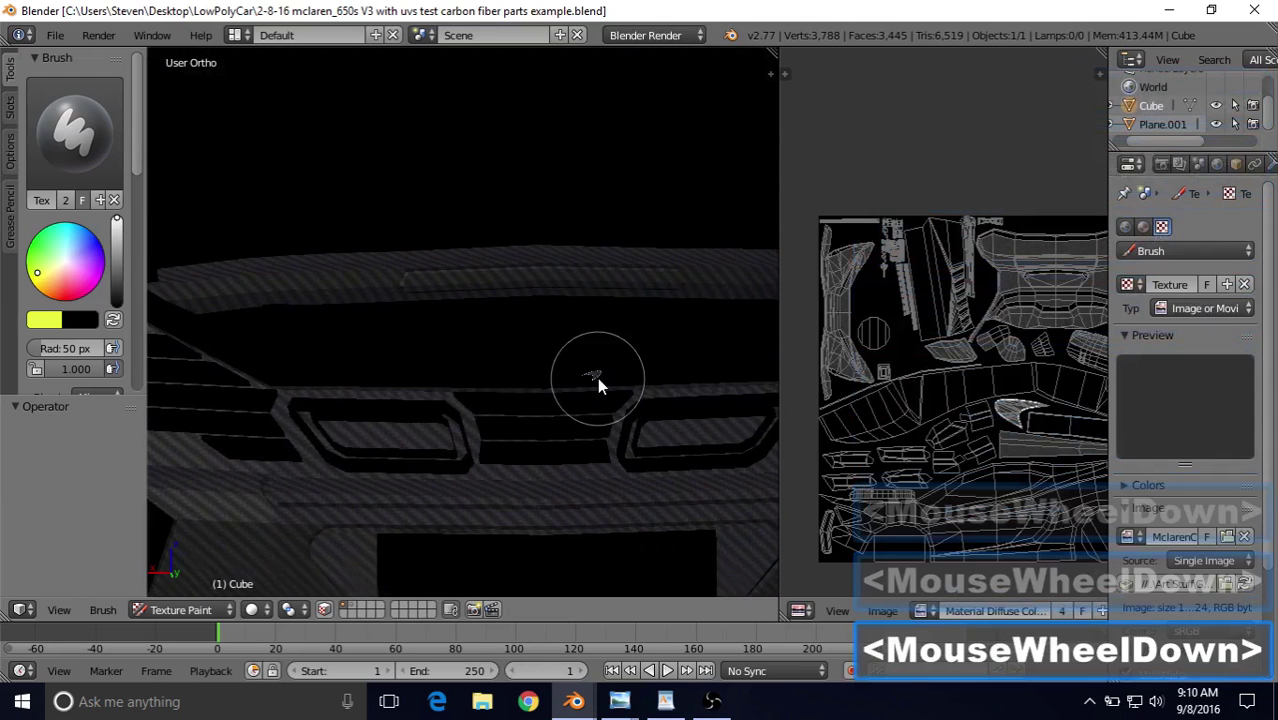
{"action": "scroll", "coordinate": [575, 460], "scroll_direction": "down", "scroll_amount": 3}
{"action": "scroll", "coordinate": [505, 403], "scroll_direction": "down", "scroll_amount": 1, "text": "shift"}
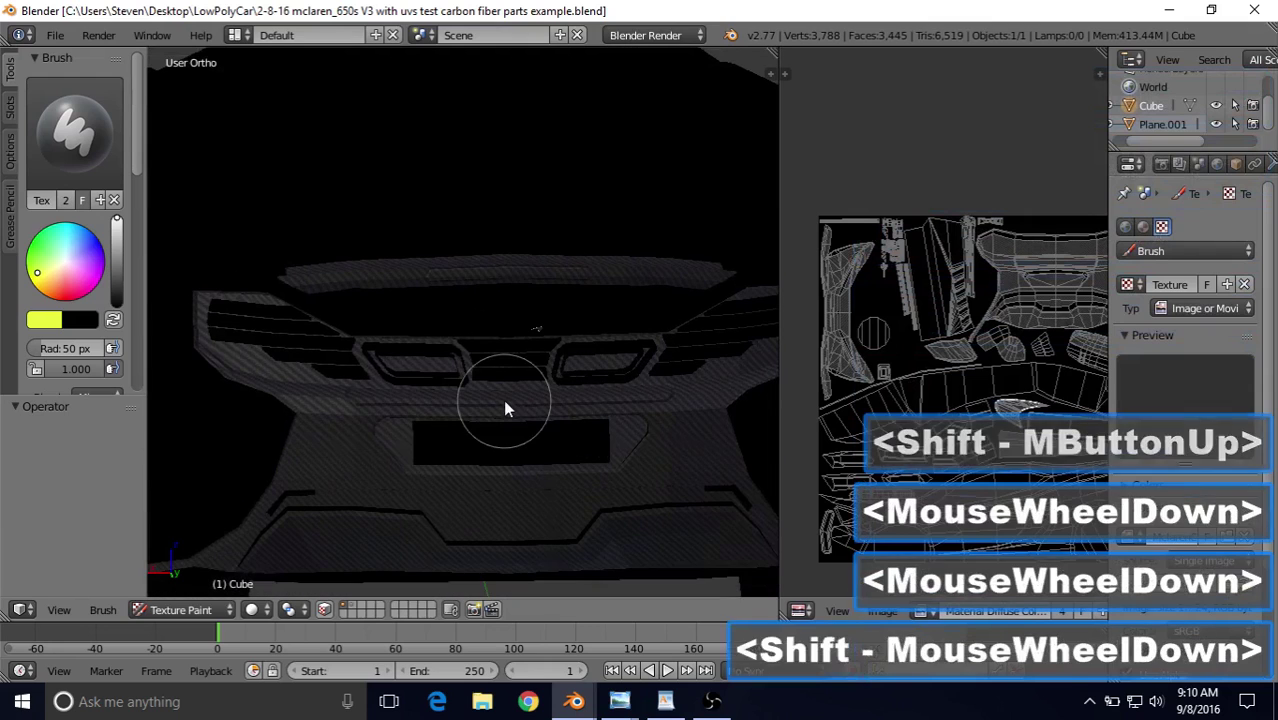
{"action": "middle_click_drag", "start_coordinate": [505, 403], "coordinate": [536, 508], "text": "shift"}
Step: Switch to the untextured 2-8-16 mclaren_650s V3 with uvs.blend file and show the car's front
{"action": "left_click", "coordinate": [574, 701]}
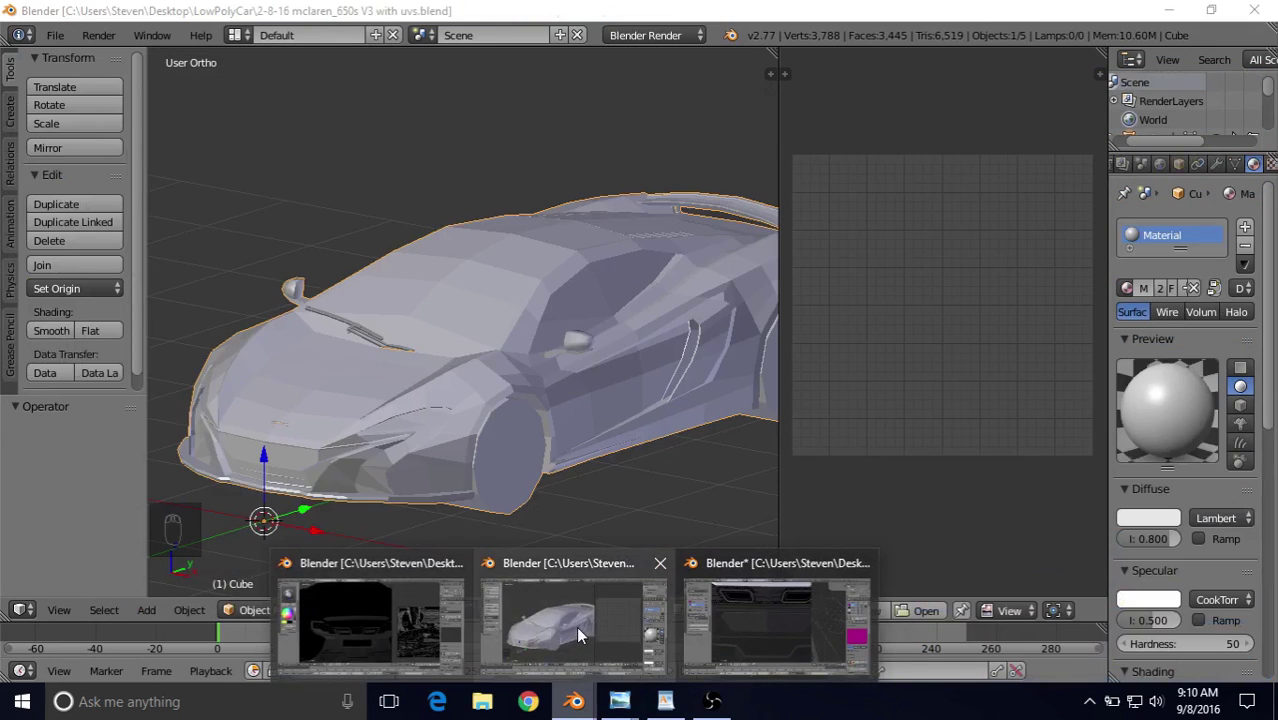
{"action": "left_click", "coordinate": [576, 626]}
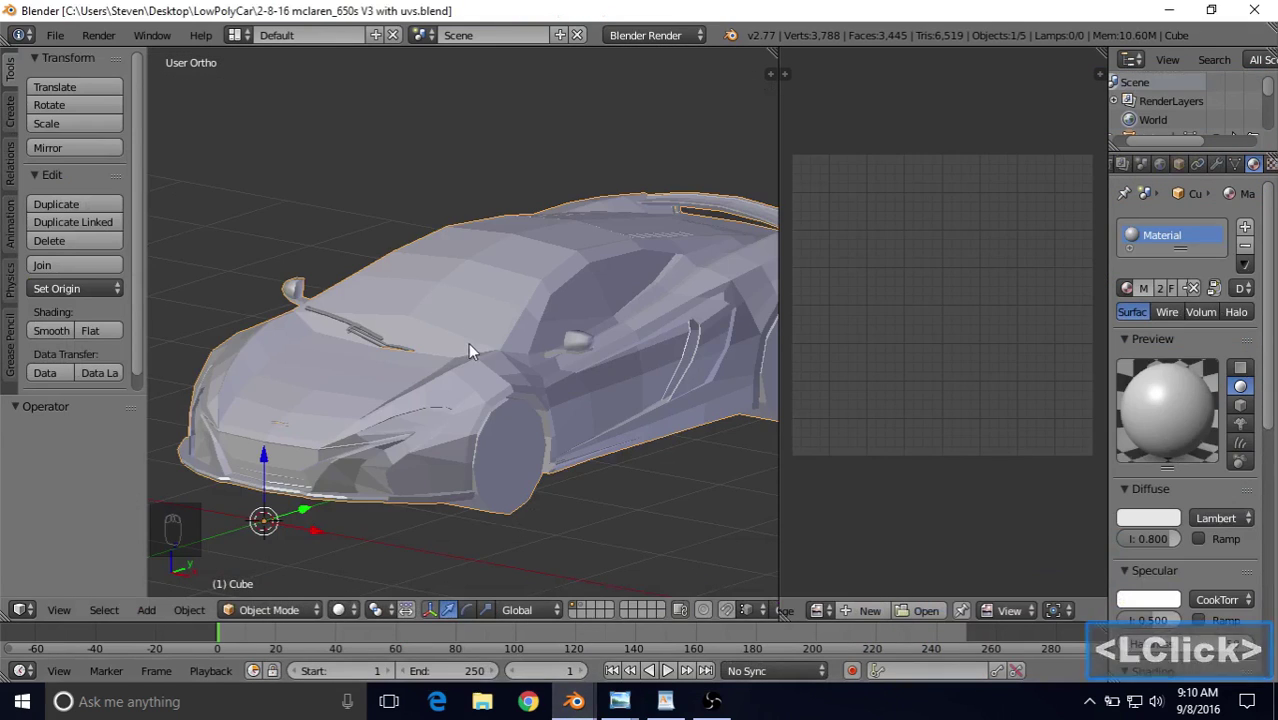
{"action": "middle_click_drag", "start_coordinate": [548, 297], "coordinate": [424, 447]}
{"action": "scroll", "coordinate": [485, 362], "scroll_direction": "up", "scroll_amount": 2}
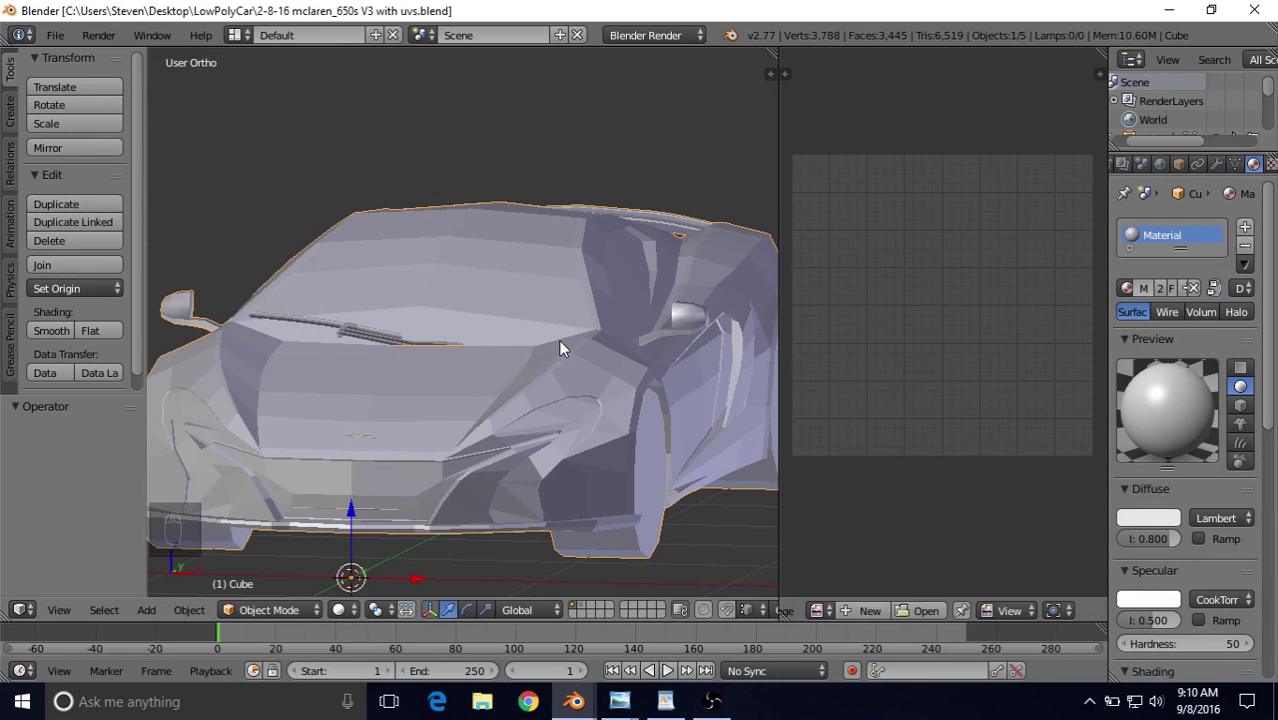
Step: Apply the Mirror modifier on the car body so both halves become real geometry
{"action": "scroll", "coordinate": [558, 339], "scroll_direction": "down", "scroll_amount": 1}
{"action": "middle_click_drag", "start_coordinate": [616, 286], "coordinate": [520, 316]}
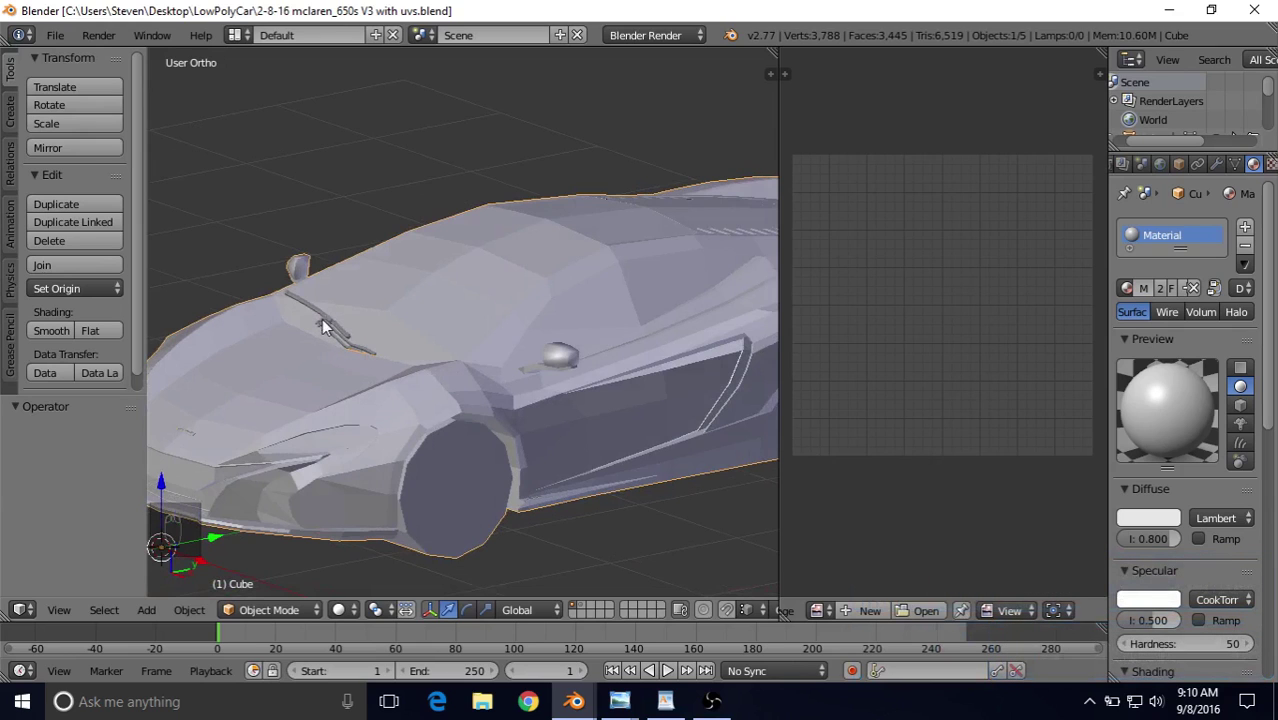
{"action": "scroll", "coordinate": [640, 383], "scroll_direction": "down", "scroll_amount": 1}
{"action": "middle_click_drag", "start_coordinate": [640, 380], "coordinate": [405, 352]}
{"action": "middle_click_drag", "start_coordinate": [405, 352], "coordinate": [445, 333]}
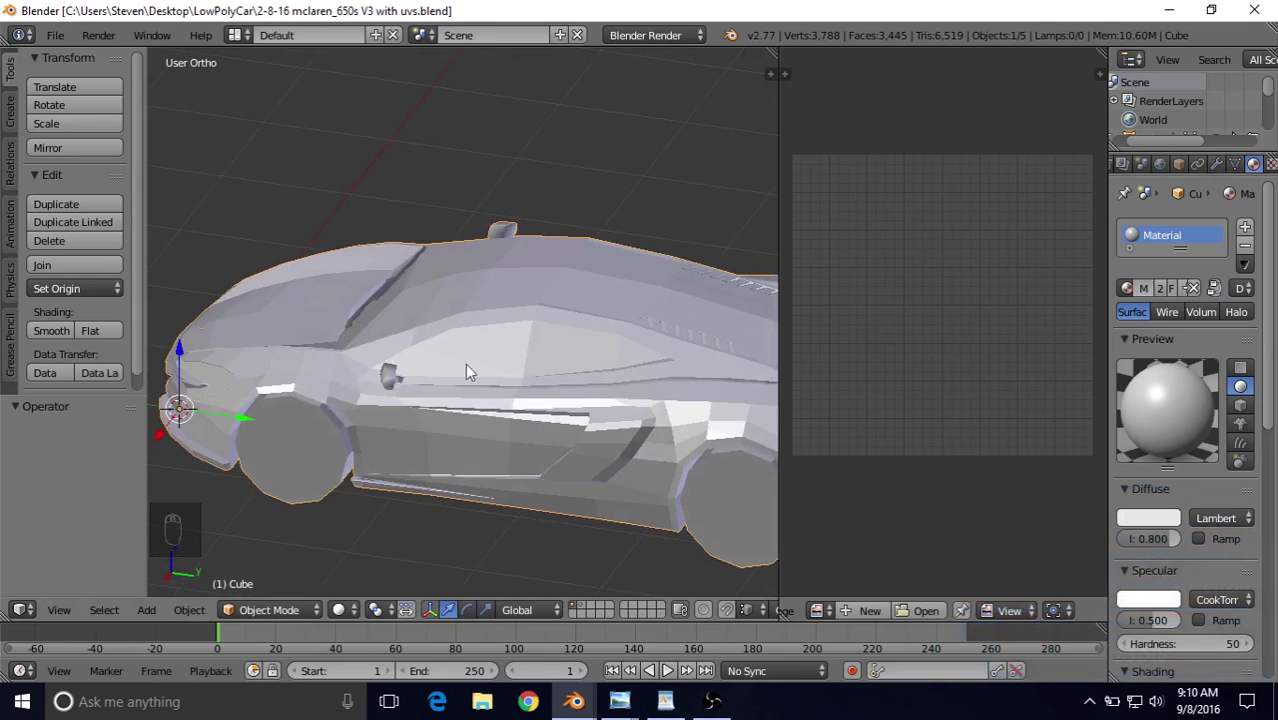
{"action": "middle_click_drag", "start_coordinate": [430, 372], "coordinate": [483, 369]}
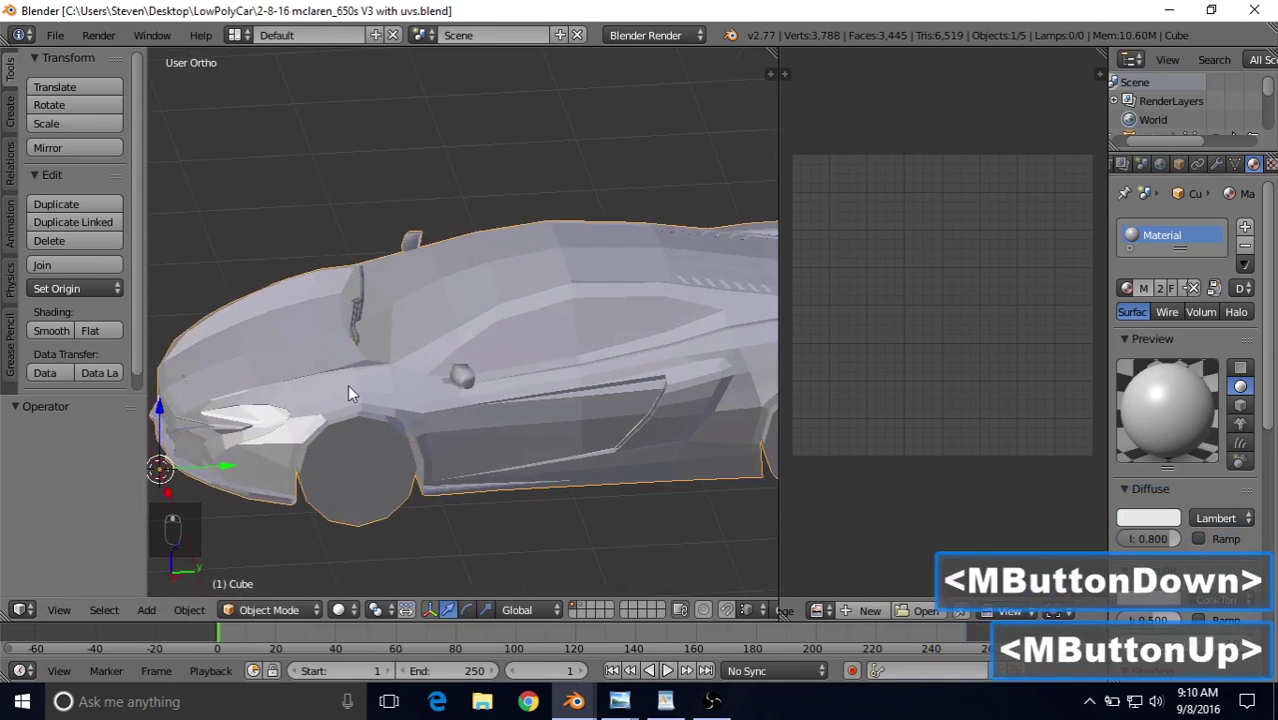
{"action": "right_click", "coordinate": [463, 341]}
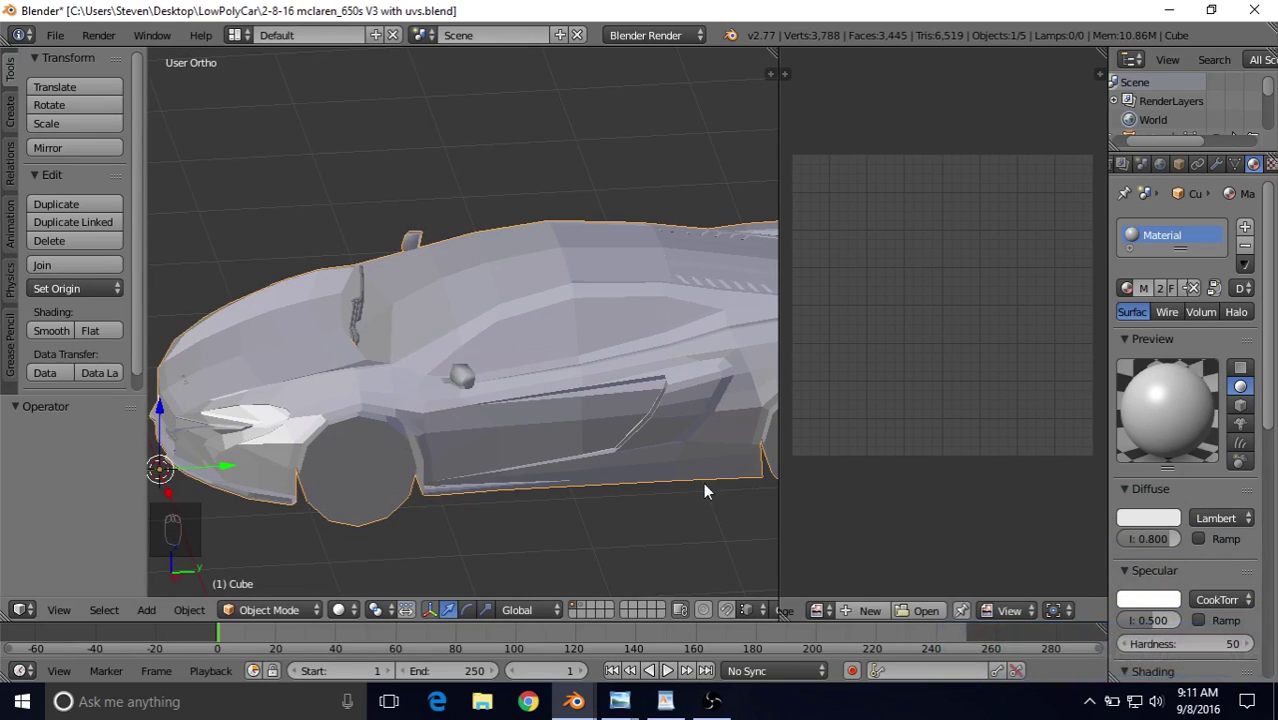
{"action": "left_click", "coordinate": [1216, 165]}
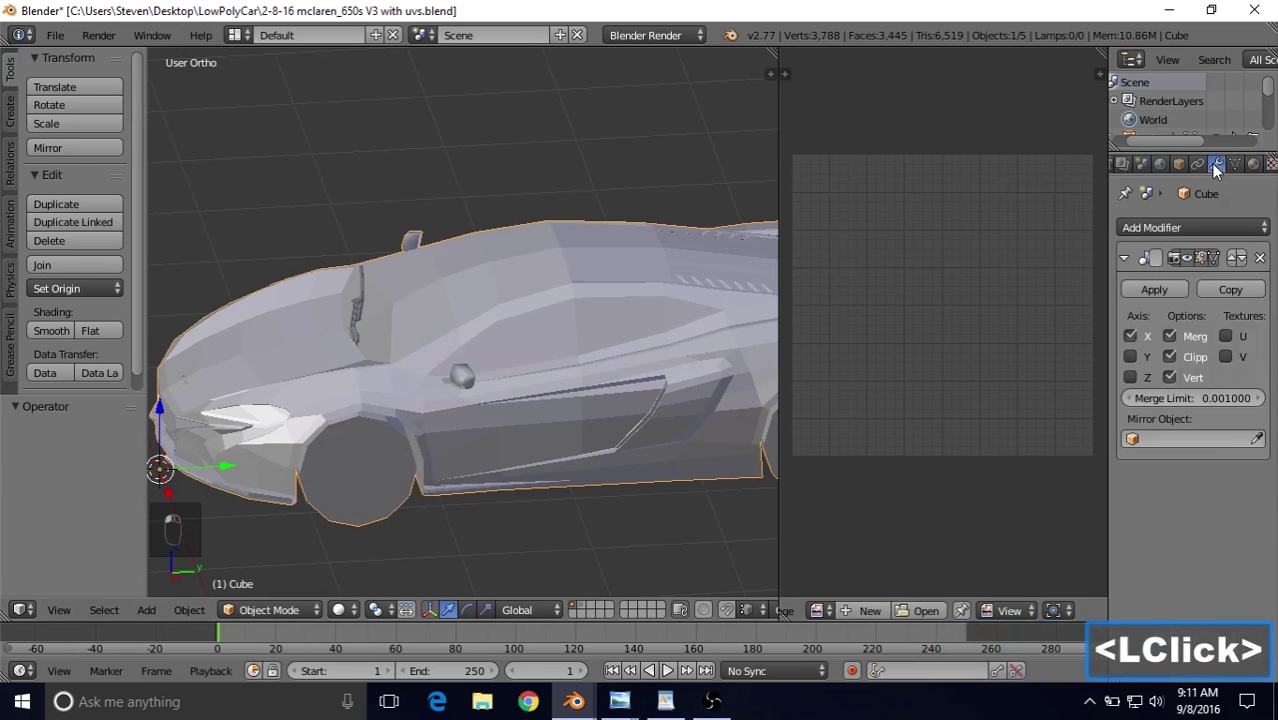
{"action": "middle_click_drag", "start_coordinate": [683, 344], "coordinate": [630, 326]}
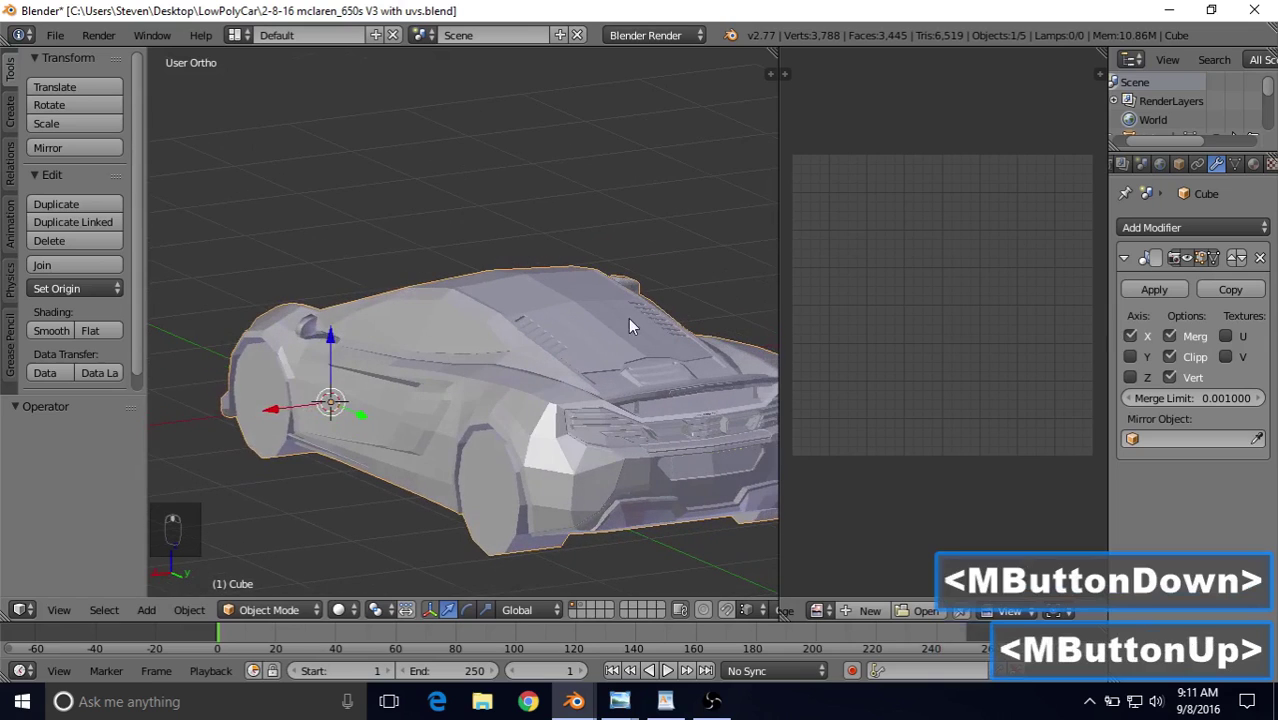
{"action": "left_click", "coordinate": [1152, 290]}
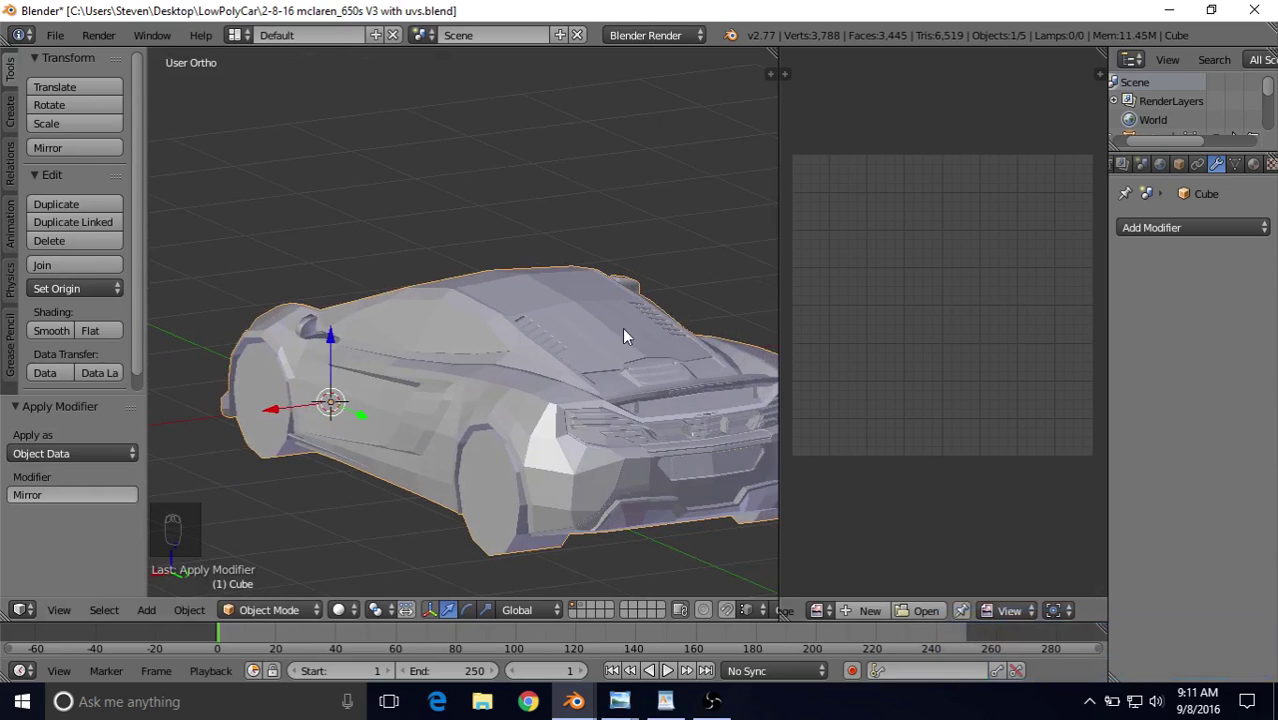
Step: Join the rectangular license plate on the rear bumper into the car body object
{"action": "middle_click_drag", "start_coordinate": [515, 338], "coordinate": [482, 336]}
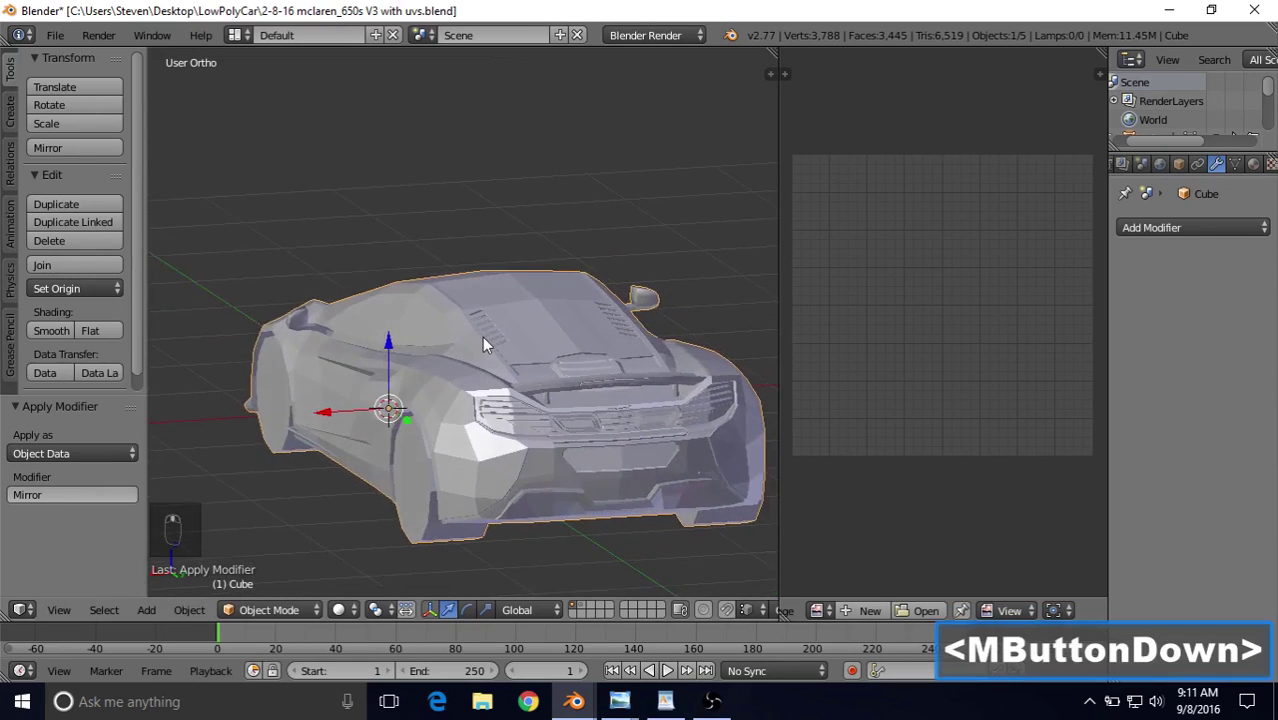
{"action": "middle_click_drag", "start_coordinate": [554, 379], "coordinate": [428, 500]}
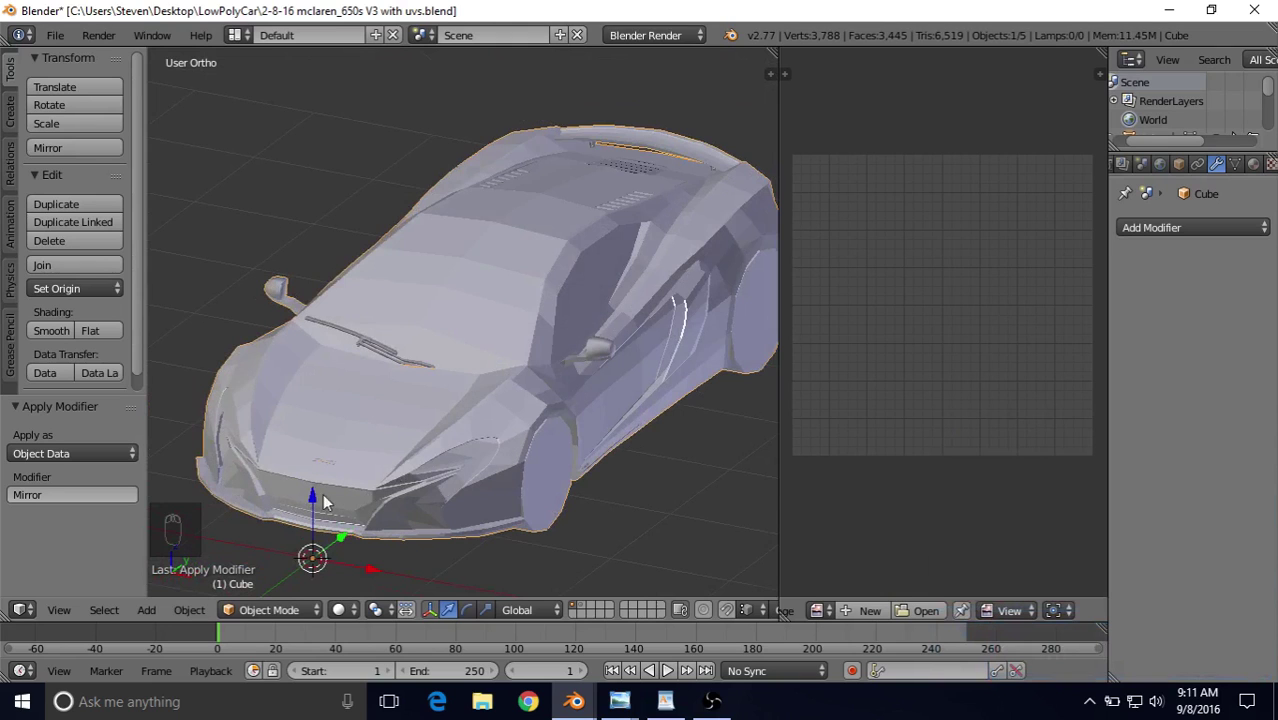
{"action": "middle_click_drag", "start_coordinate": [594, 288], "coordinate": [526, 366]}
{"action": "scroll", "coordinate": [526, 366], "scroll_direction": "up", "scroll_amount": 4}
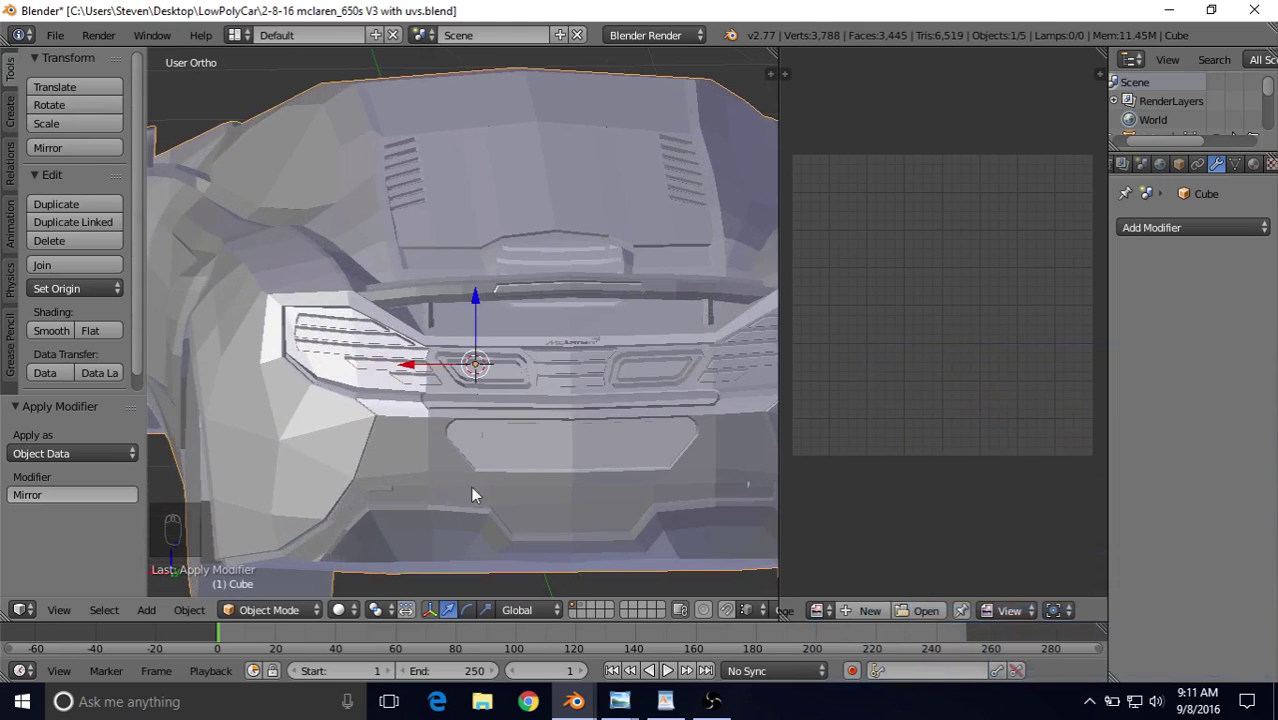
{"action": "right_click", "coordinate": [545, 439]}
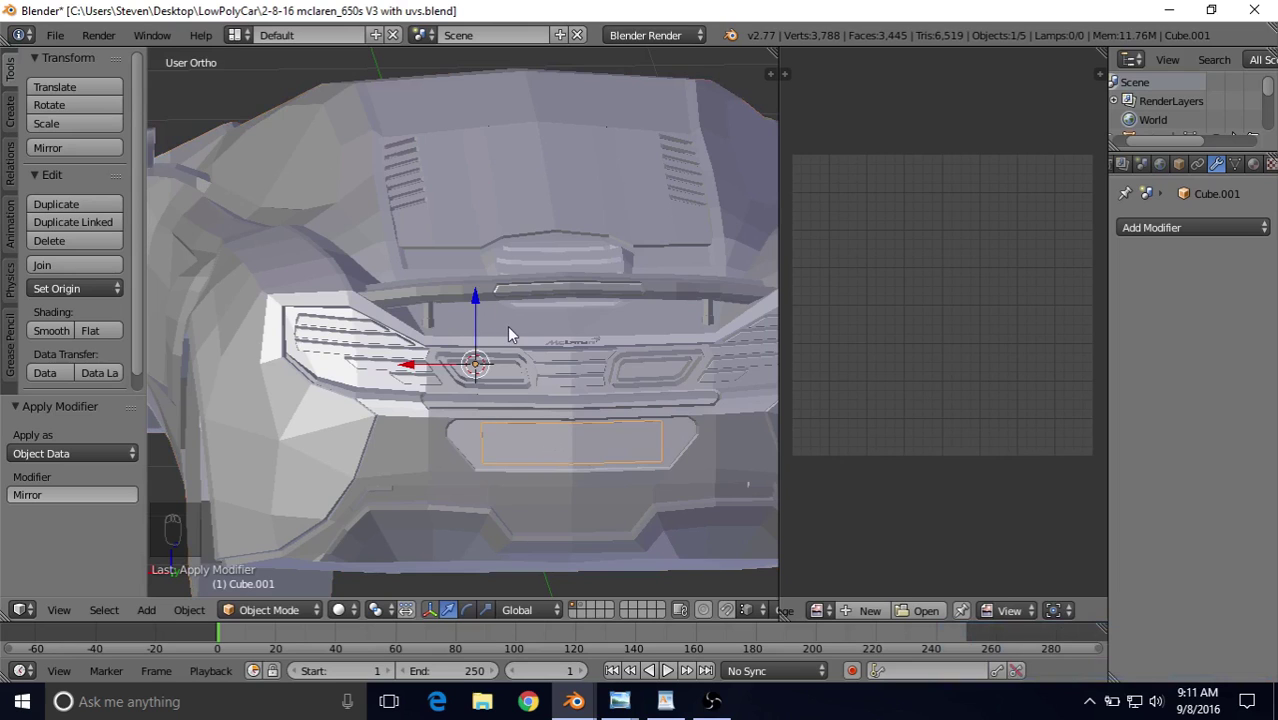
{"action": "scroll", "coordinate": [512, 373], "scroll_direction": "up", "scroll_amount": 2}
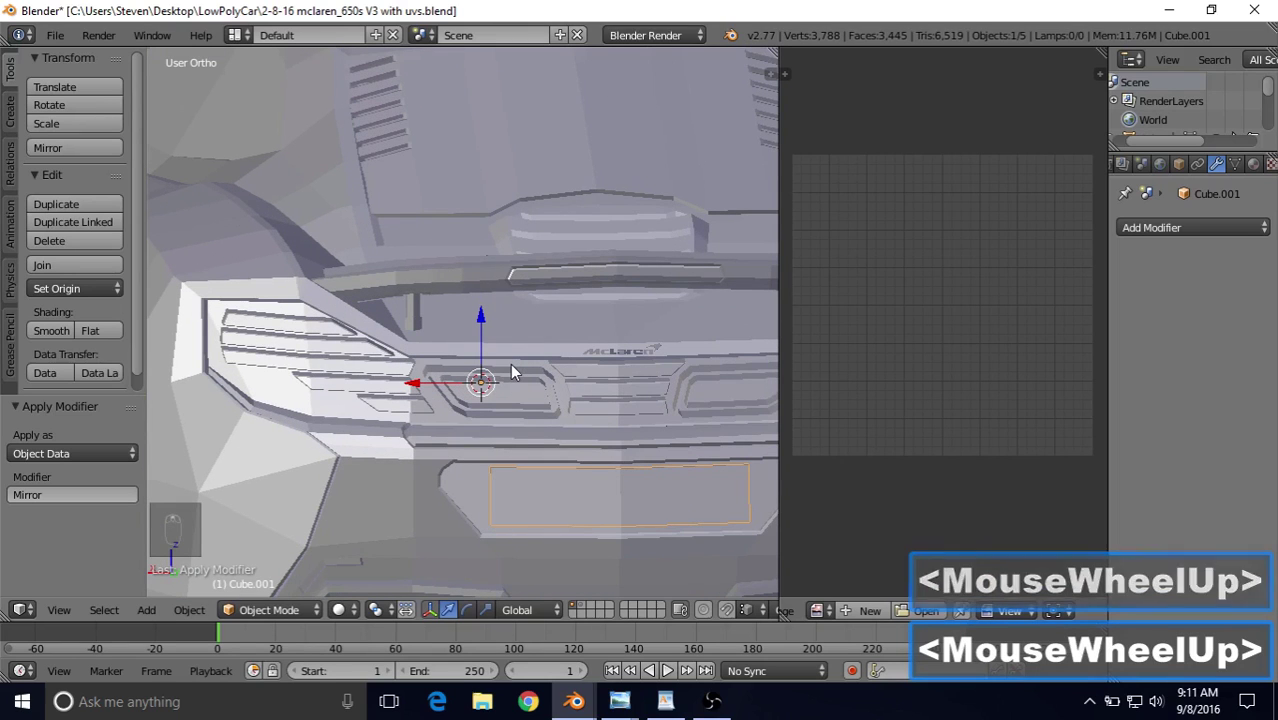
{"action": "scroll", "coordinate": [512, 373], "scroll_direction": "down", "scroll_amount": 2}
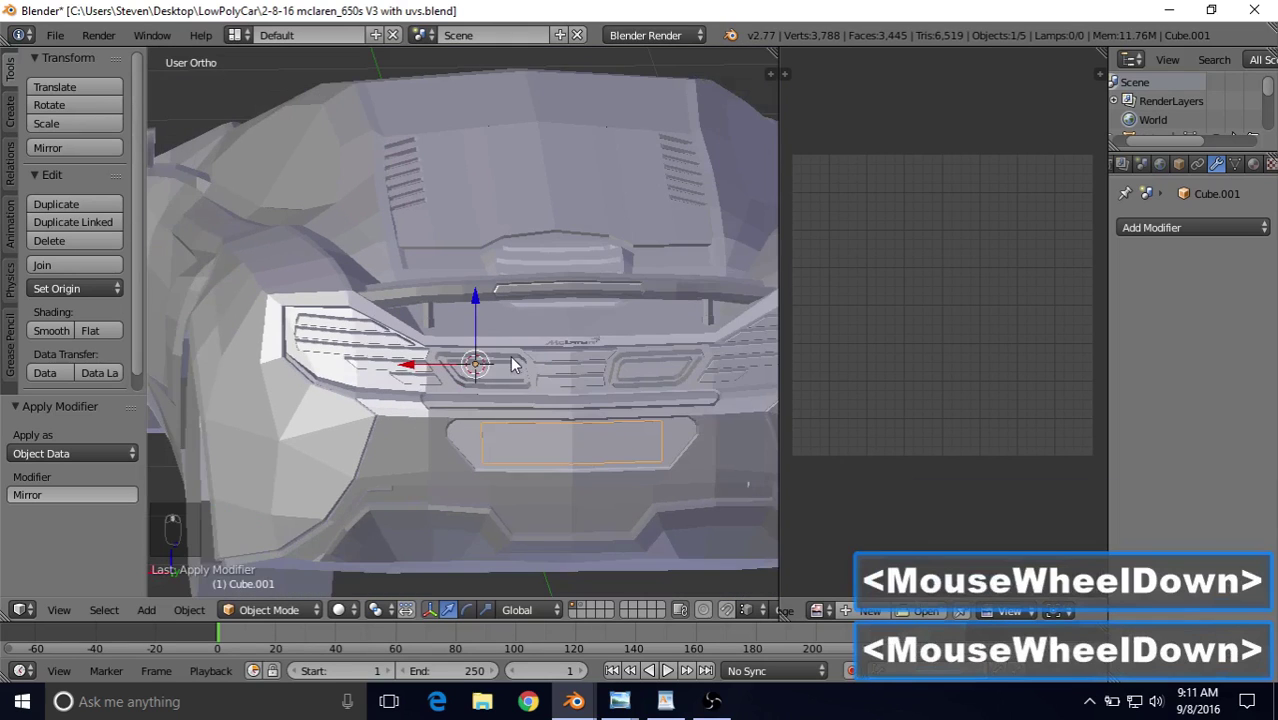
{"action": "right_click", "coordinate": [286, 292], "text": "shift"}
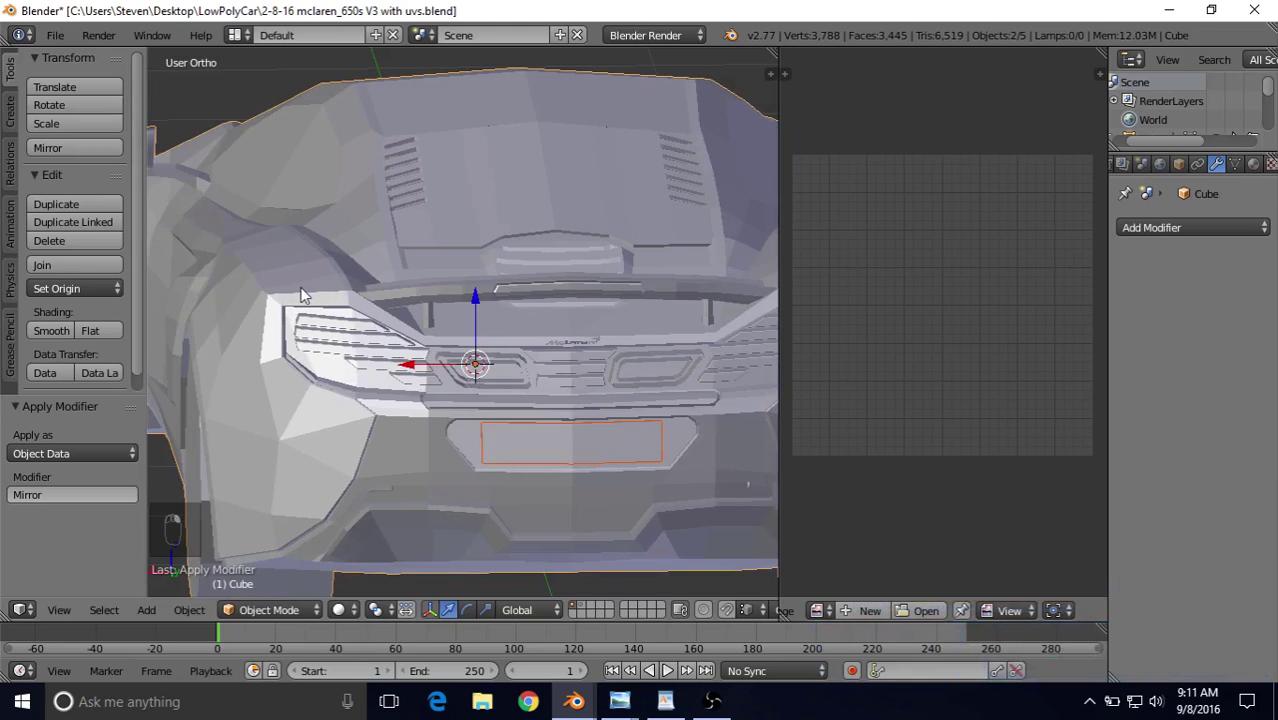
{"action": "key", "text": "ctrl"}
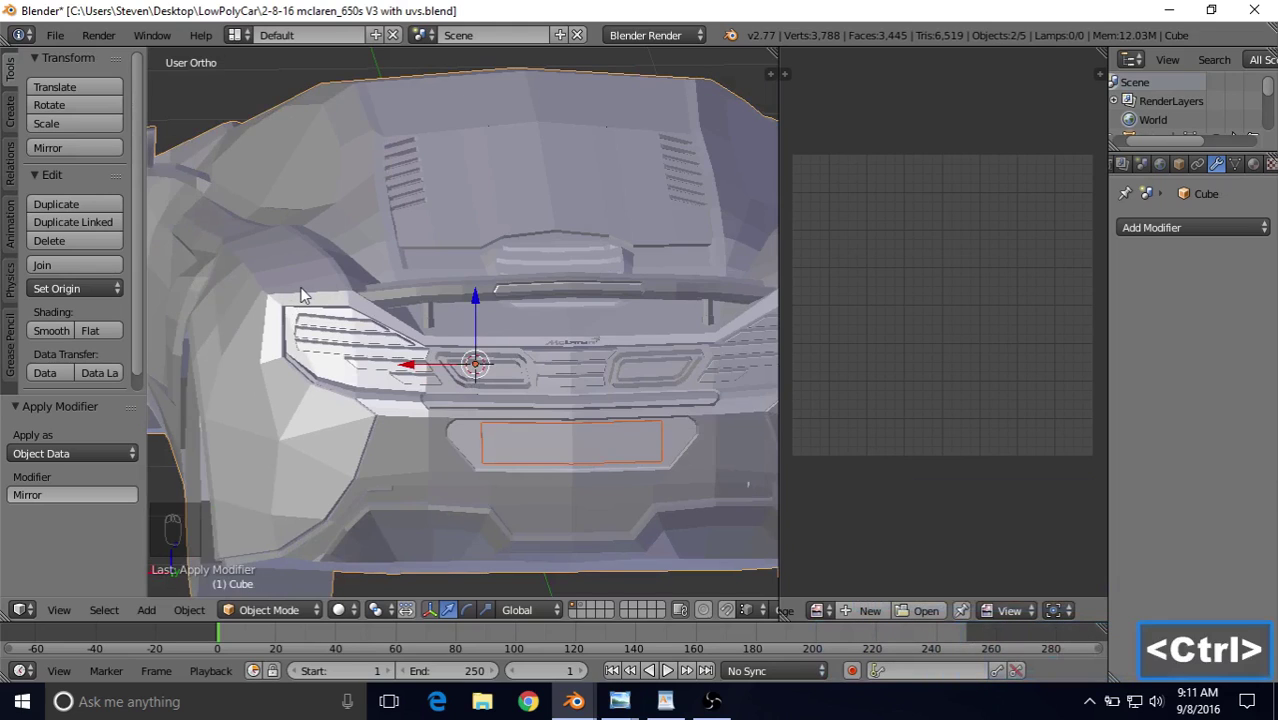
{"action": "key", "text": "ctrl+j"}
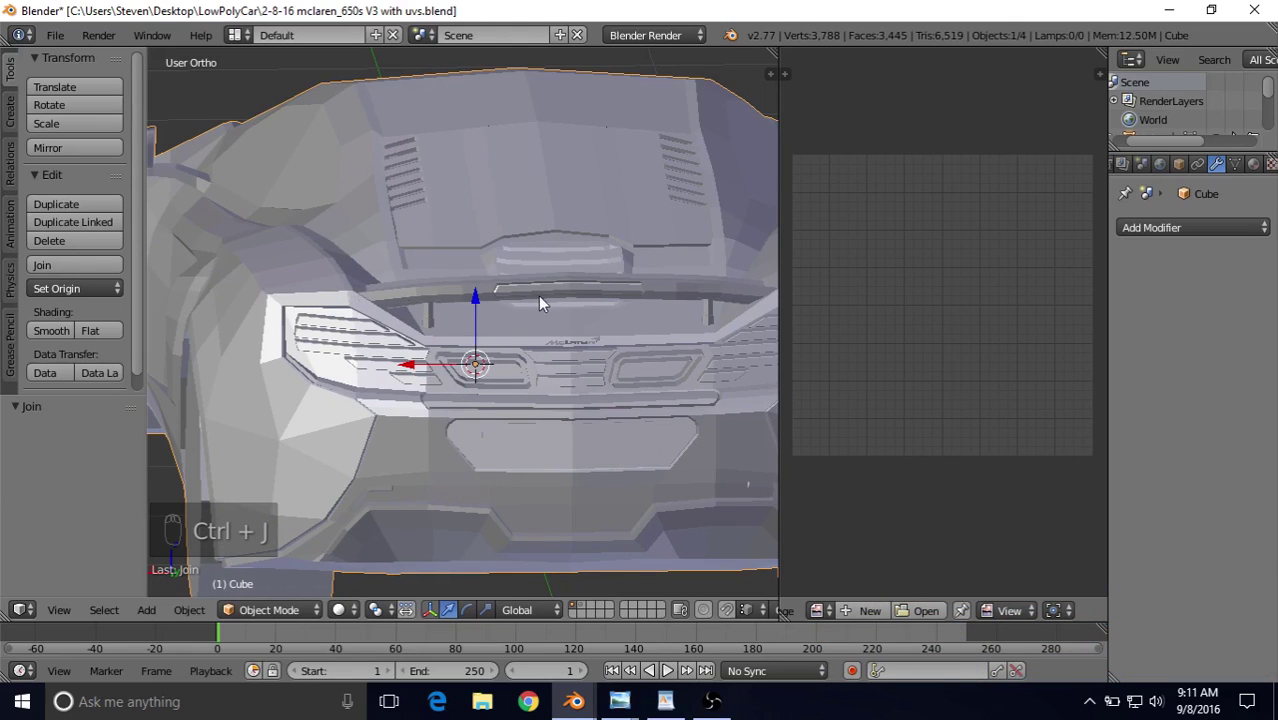
Step: Join the McLaren lettering above the rear grille into the car body object
{"action": "scroll", "coordinate": [550, 335], "scroll_direction": "up", "scroll_amount": 1}
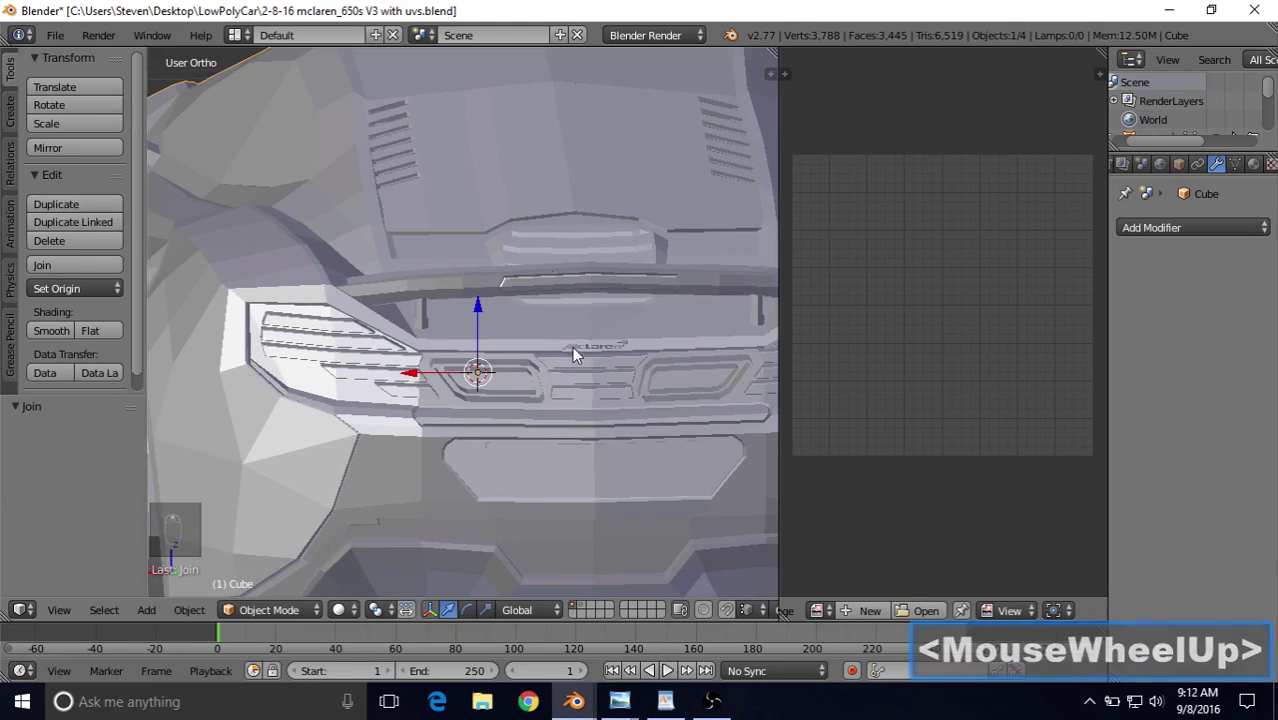
{"action": "right_click", "coordinate": [584, 353]}
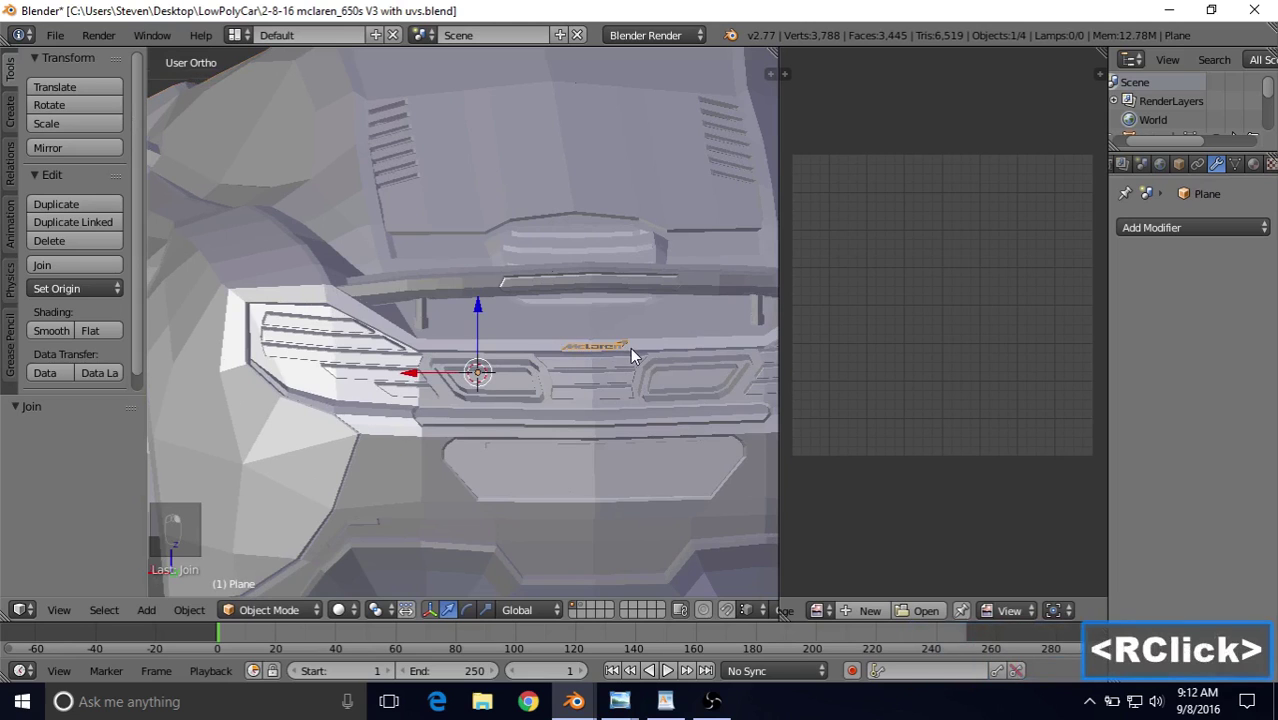
{"action": "scroll", "coordinate": [566, 350], "scroll_direction": "down", "scroll_amount": 4}
{"action": "middle_click_drag", "start_coordinate": [566, 350], "coordinate": [477, 352]}
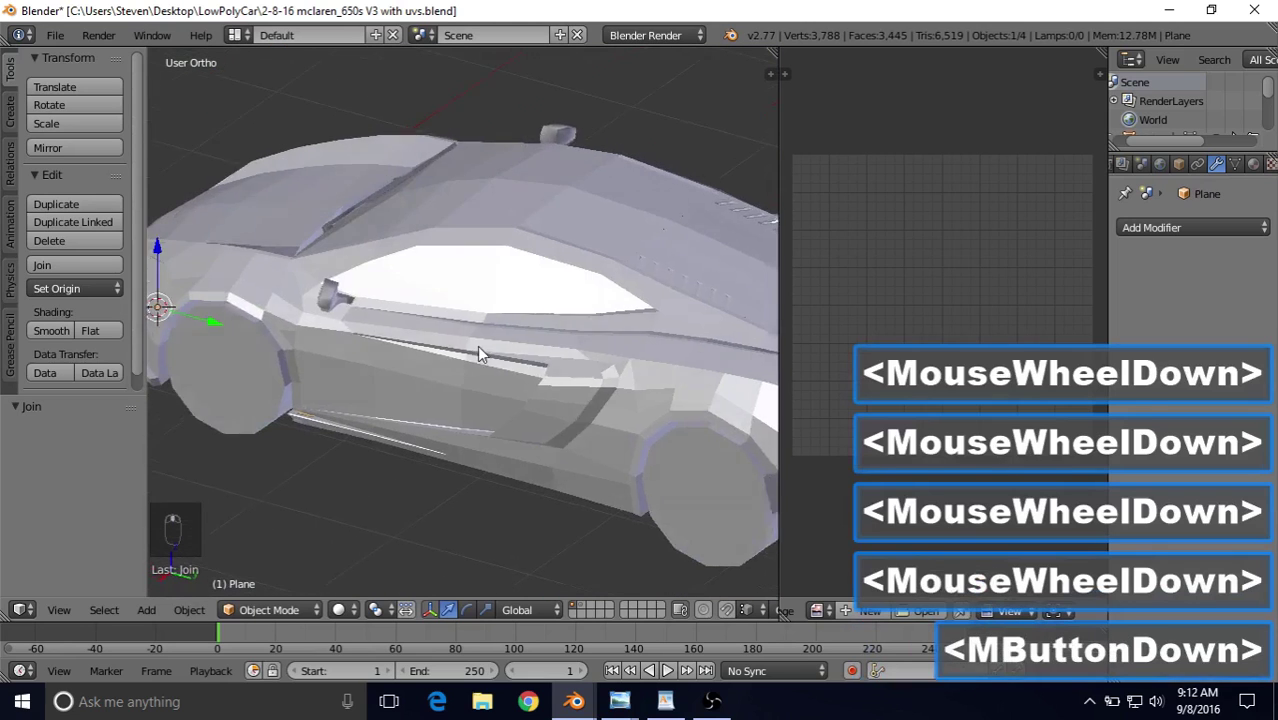
{"action": "middle_click_drag", "start_coordinate": [398, 359], "coordinate": [697, 288]}
{"action": "middle_click_drag", "start_coordinate": [484, 348], "coordinate": [661, 314], "text": "shift"}
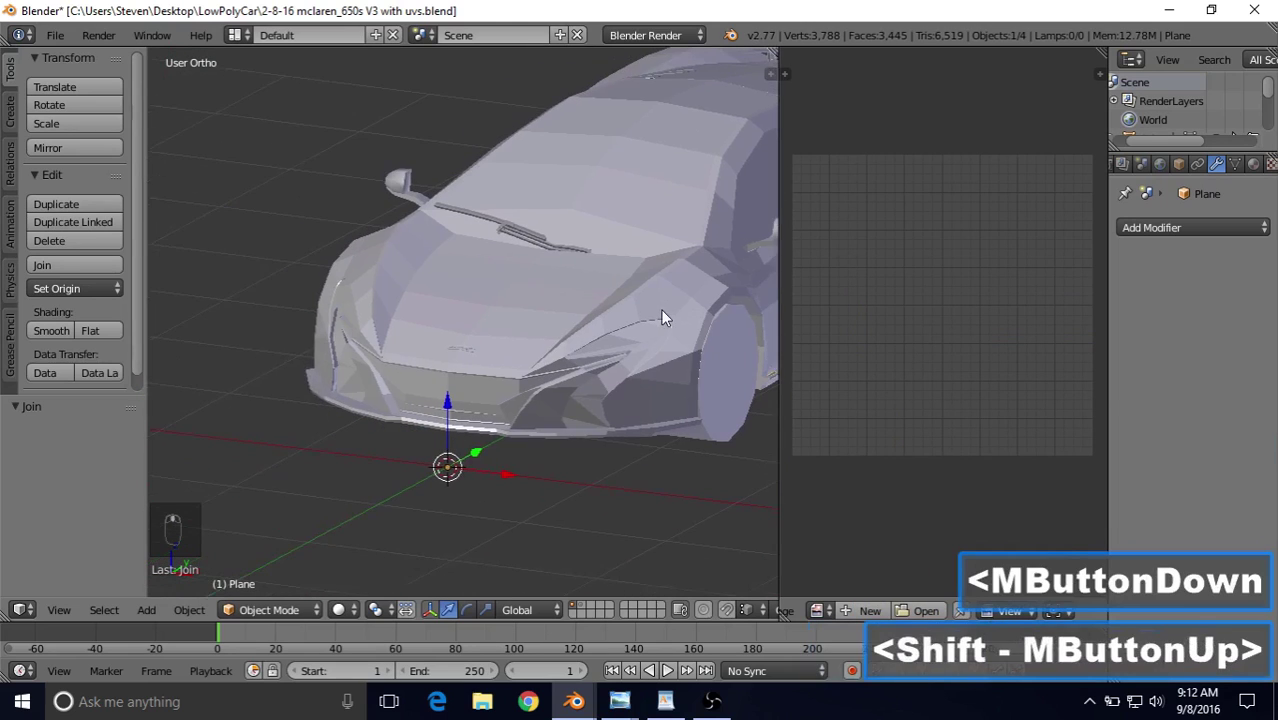
{"action": "scroll", "coordinate": [642, 333], "scroll_direction": "up", "scroll_amount": 9}
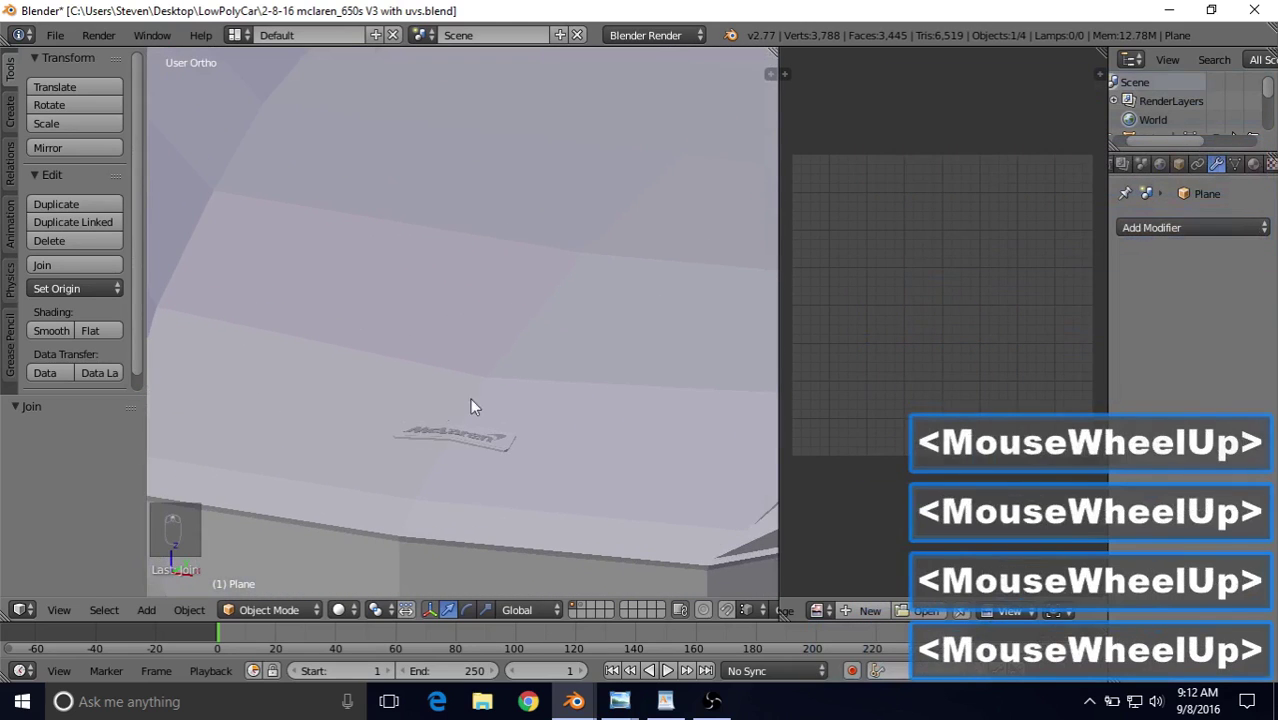
{"action": "right_click", "coordinate": [431, 429], "text": "shift"}
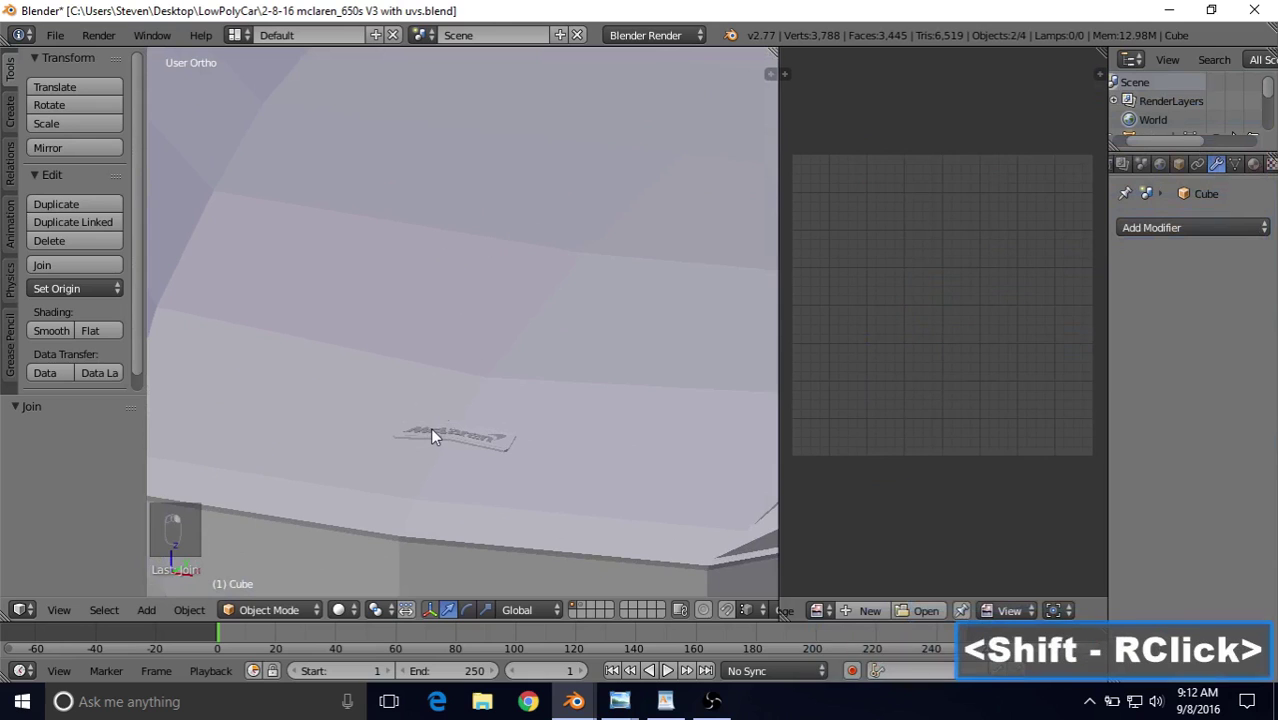
{"action": "scroll", "coordinate": [501, 434], "scroll_direction": "up", "scroll_amount": 5}
{"action": "middle_click_drag", "start_coordinate": [502, 433], "coordinate": [540, 268], "text": "shift"}
{"action": "scroll", "coordinate": [486, 363], "scroll_direction": "down", "scroll_amount": 3}
{"action": "scroll", "coordinate": [484, 368], "scroll_direction": "down", "scroll_amount": 6}
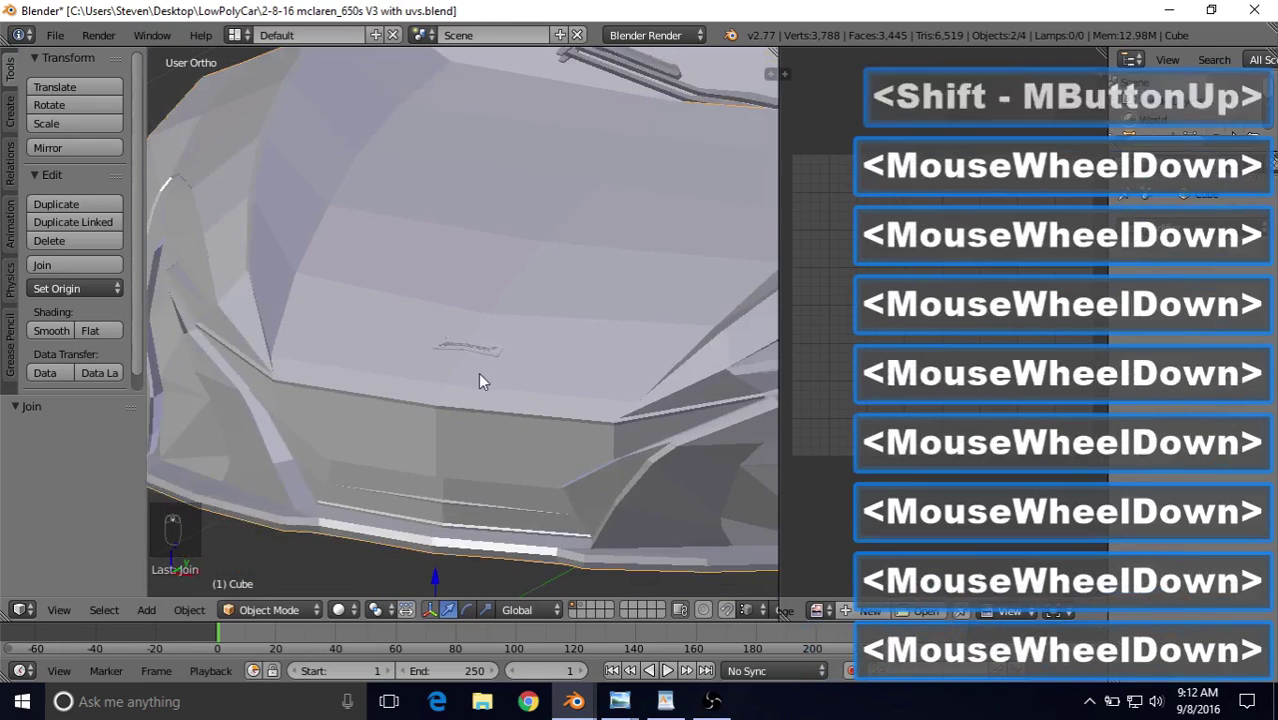
{"action": "scroll", "coordinate": [536, 299], "scroll_direction": "up", "scroll_amount": 1}
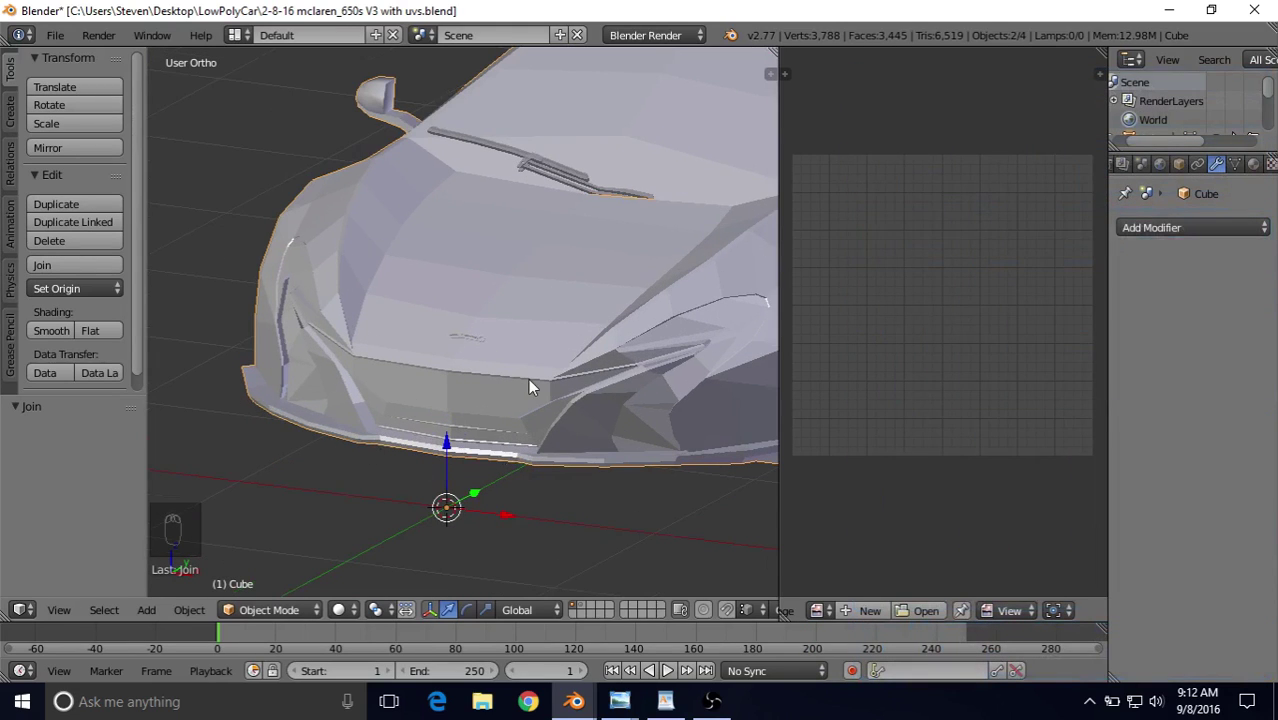
{"action": "key", "text": "ctrl"}
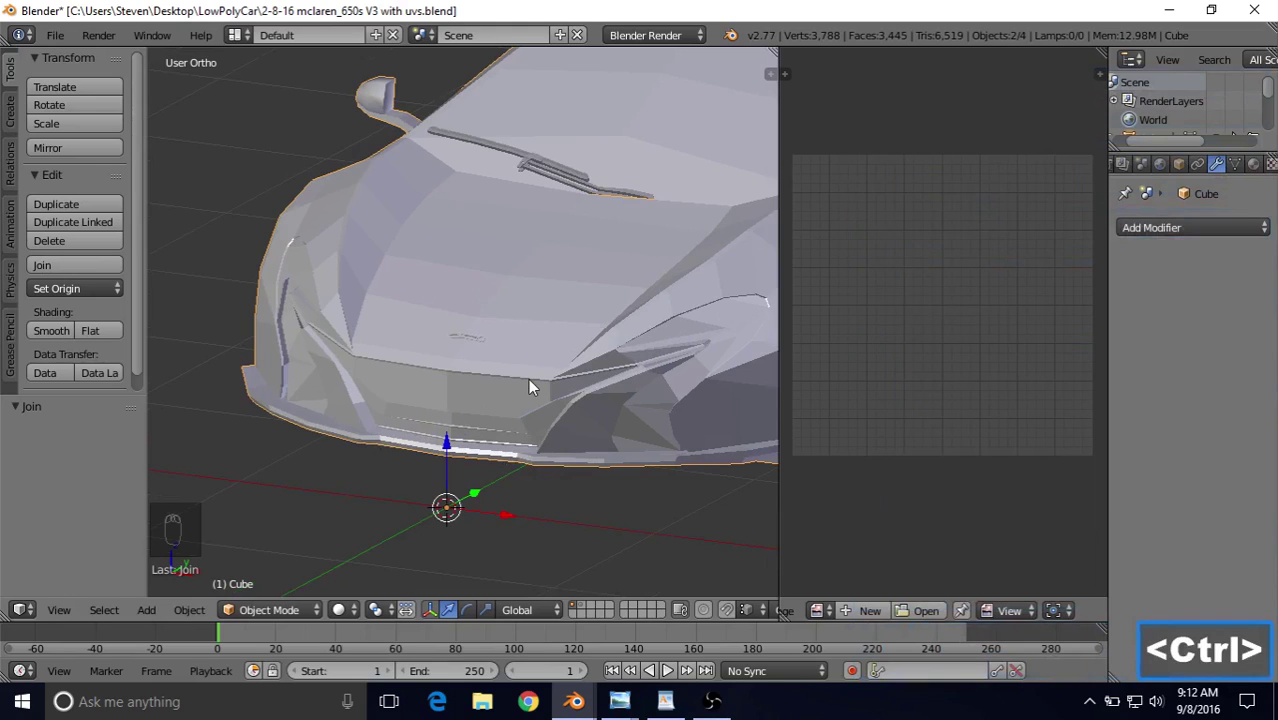
{"action": "key", "text": "ctrl+j"}
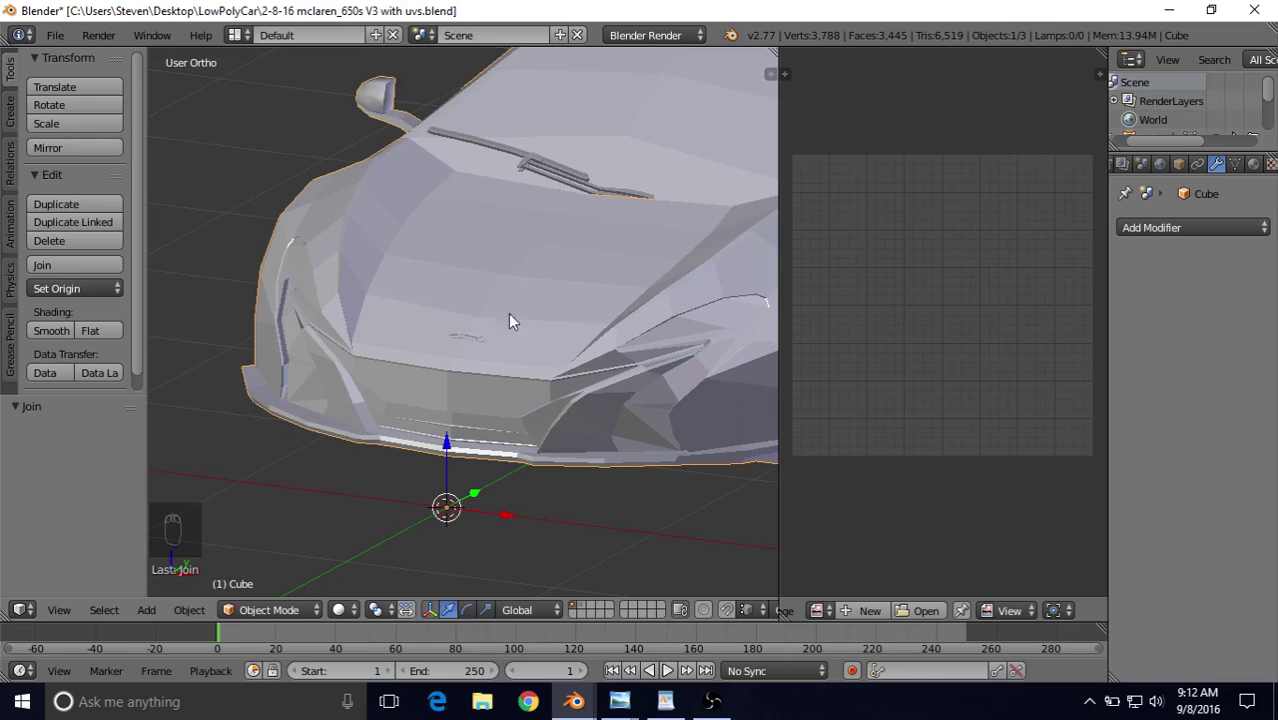
Step: Join the McLaren lettering on the hood badge into the car body object
{"action": "scroll", "coordinate": [527, 337], "scroll_direction": "up", "scroll_amount": 12}
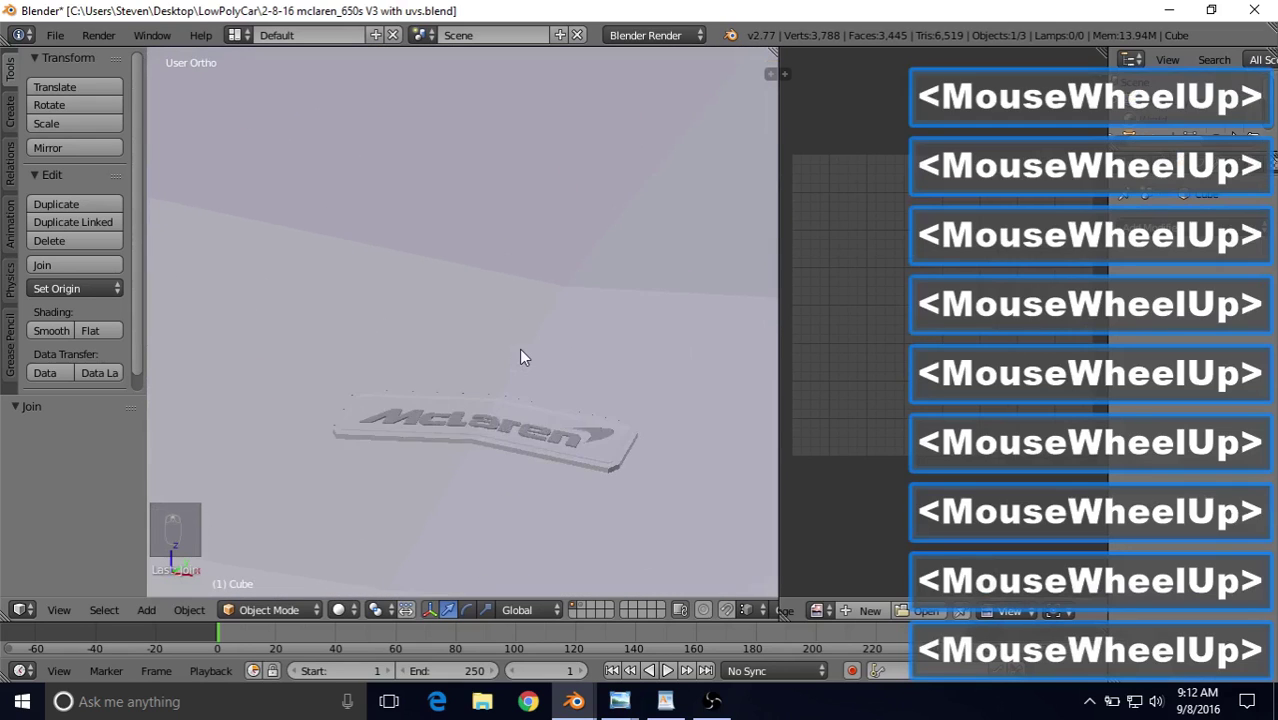
{"action": "right_click", "coordinate": [557, 449]}
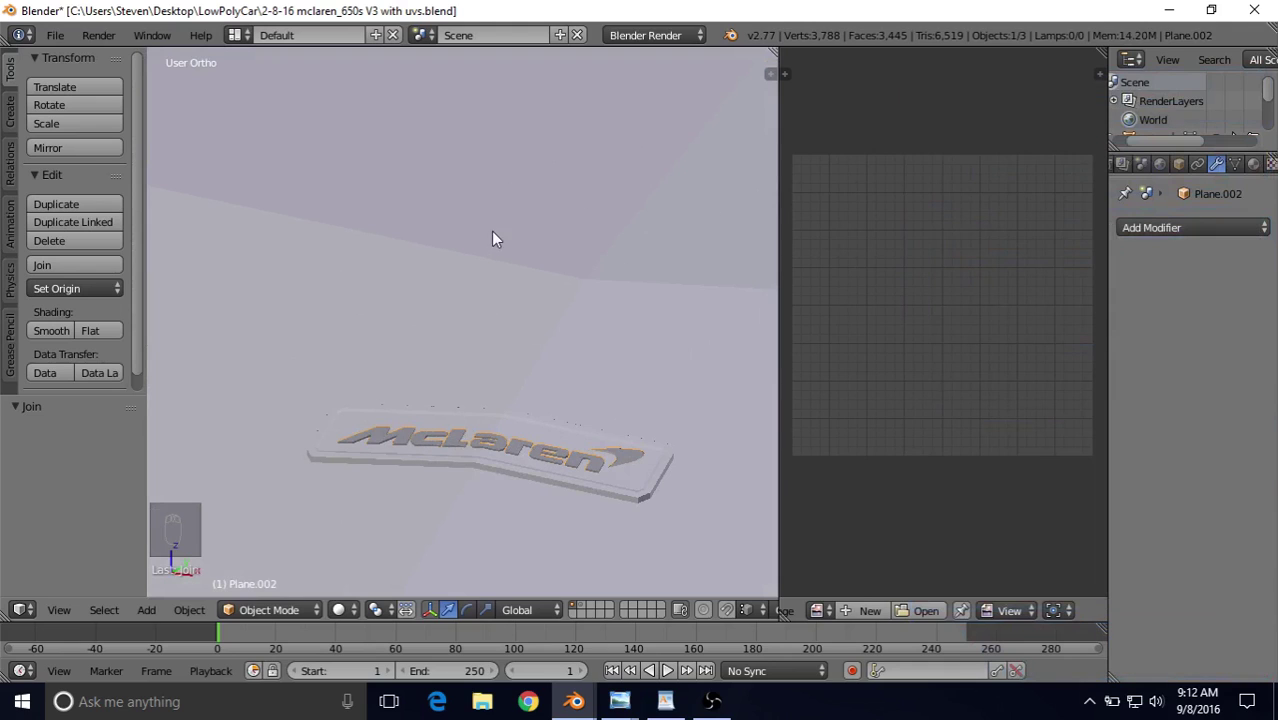
{"action": "right_click", "coordinate": [364, 263], "text": "shift"}
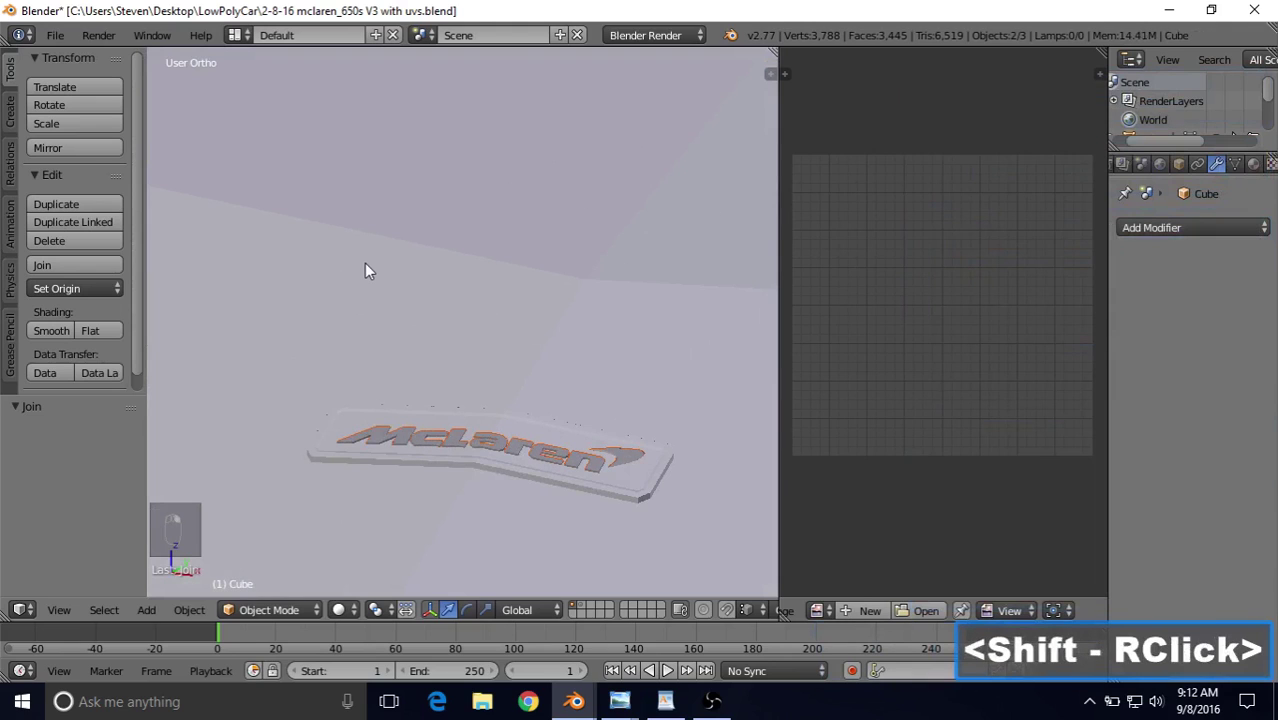
{"action": "key", "text": "ctrl+j"}
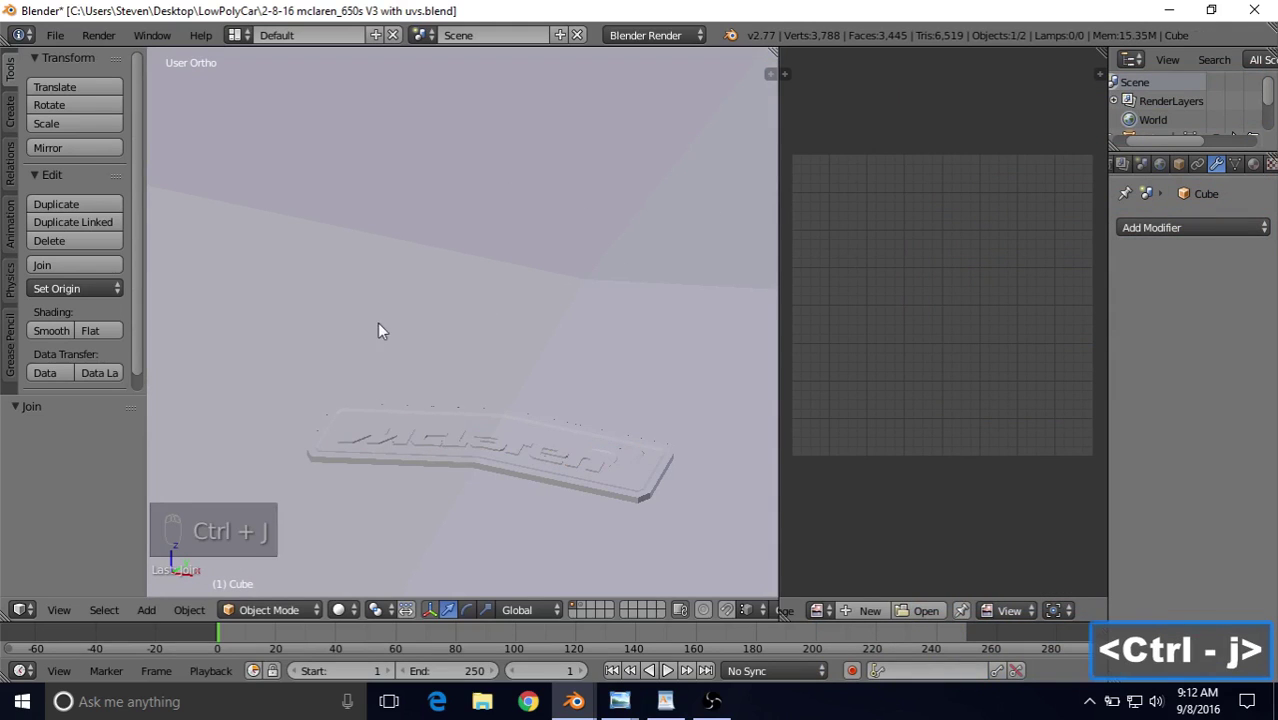
Step: Join the windshield wipers at the base of the windshield into the car body object
{"action": "scroll", "coordinate": [378, 324], "scroll_direction": "down", "scroll_amount": 9}
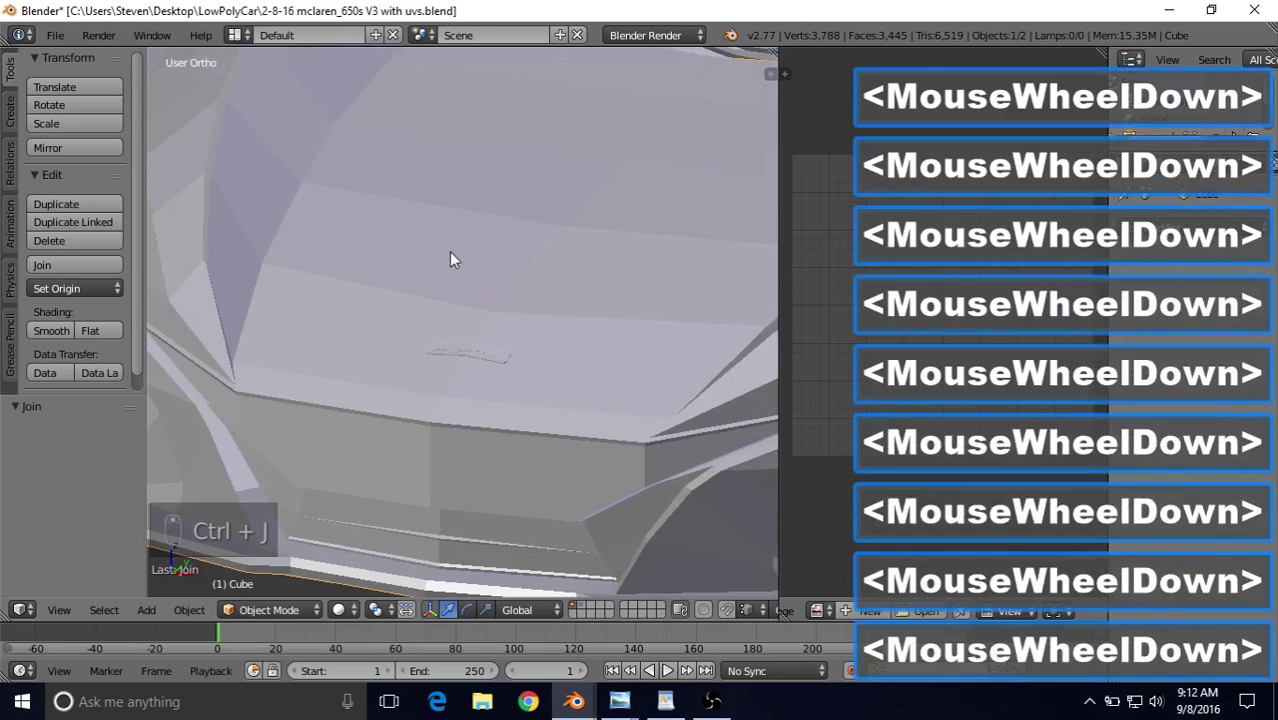
{"action": "middle_click_drag", "start_coordinate": [451, 257], "coordinate": [475, 326], "text": "shift"}
{"action": "scroll", "coordinate": [471, 328], "scroll_direction": "up", "scroll_amount": 4}
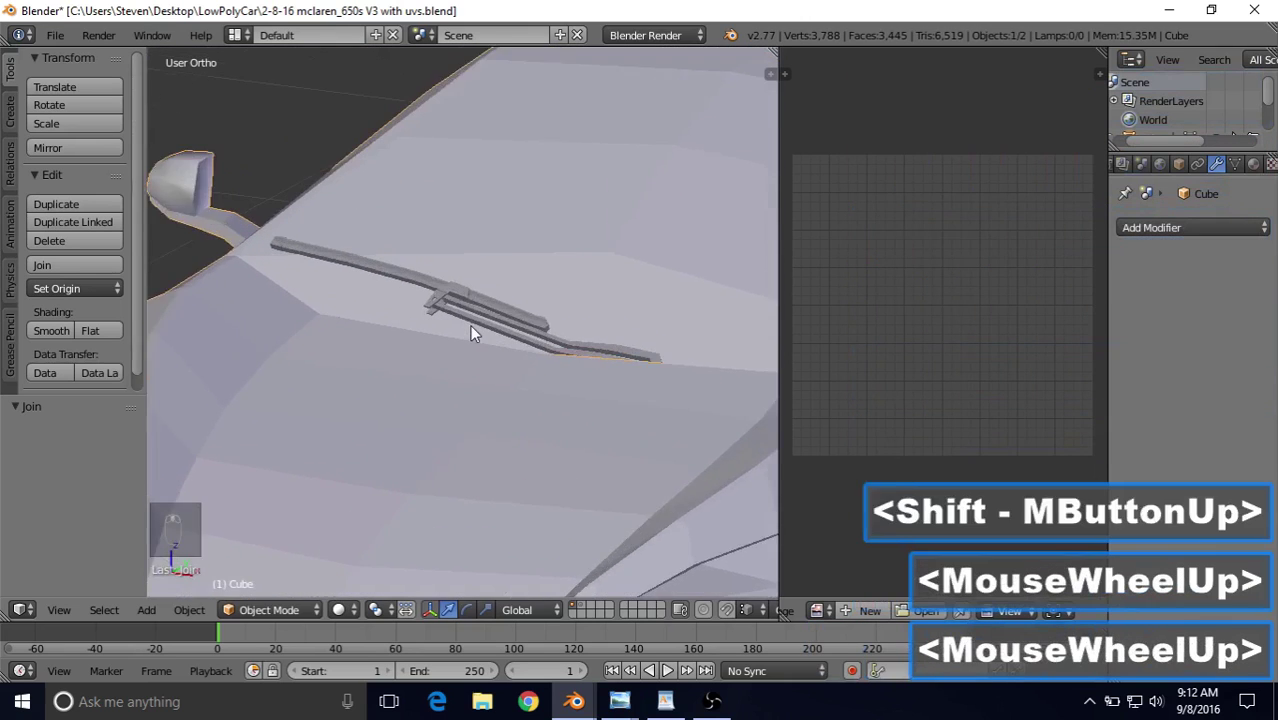
{"action": "right_click", "coordinate": [362, 254]}
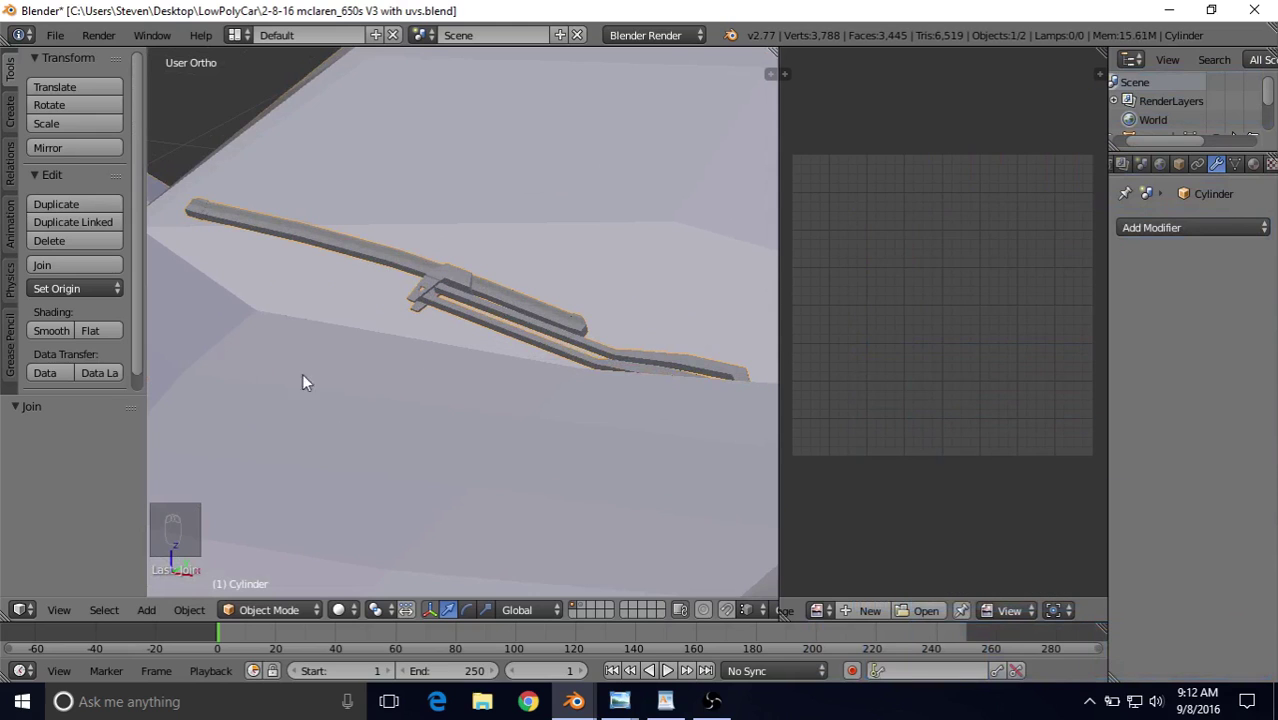
{"action": "right_click", "coordinate": [369, 394], "text": "shift"}
{"action": "scroll", "coordinate": [392, 400], "scroll_direction": "down", "scroll_amount": 5}
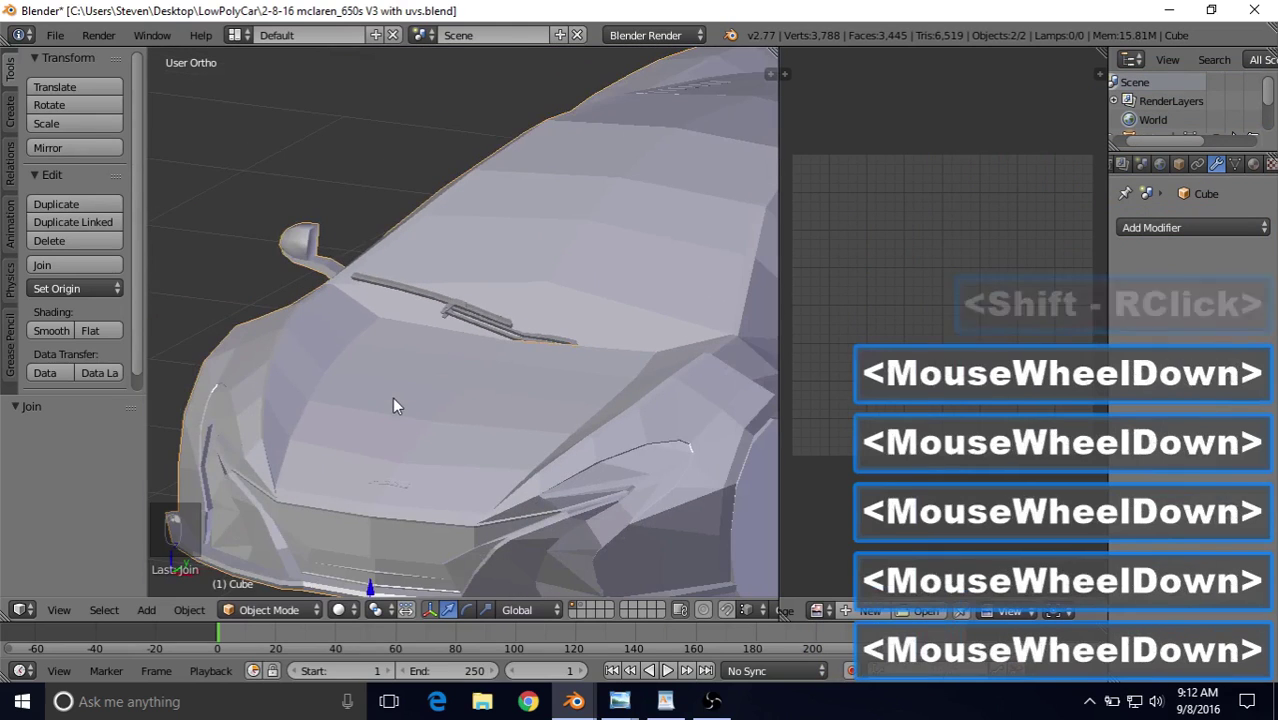
{"action": "key", "text": "ctrl"}
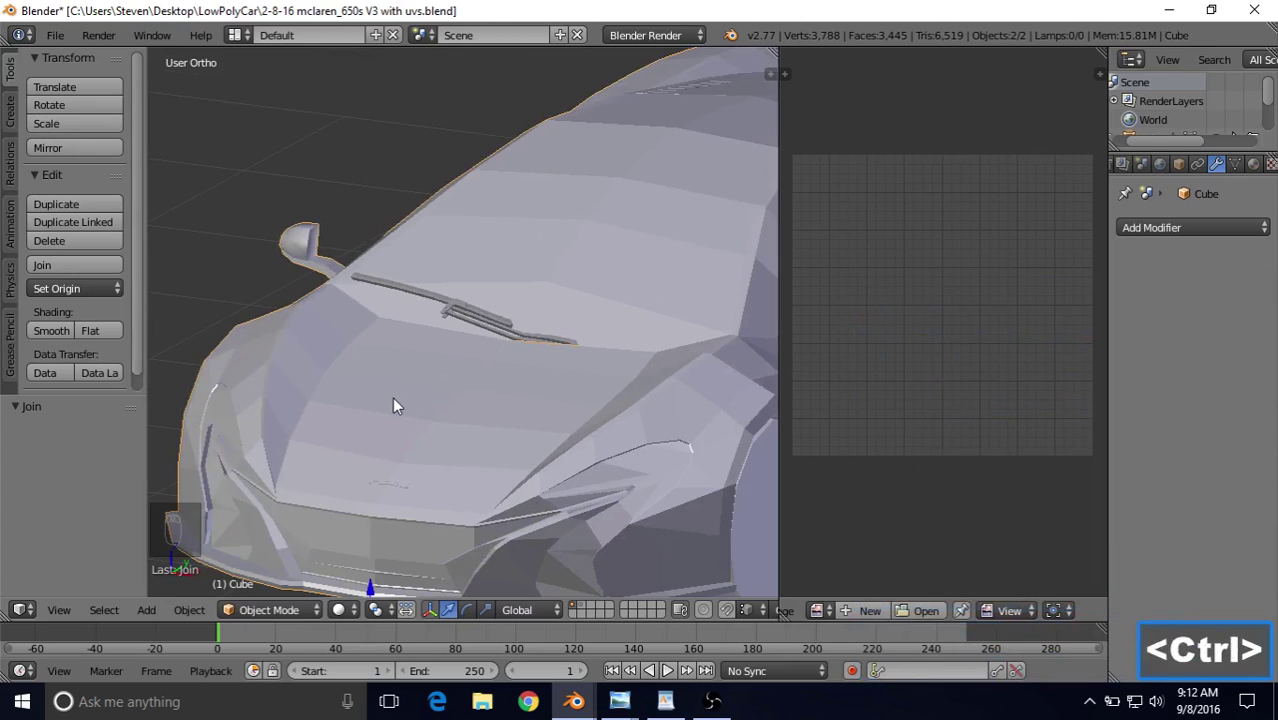
{"action": "key", "text": "ctrl+j"}
{"action": "scroll", "coordinate": [396, 400], "scroll_direction": "down", "scroll_amount": 3}
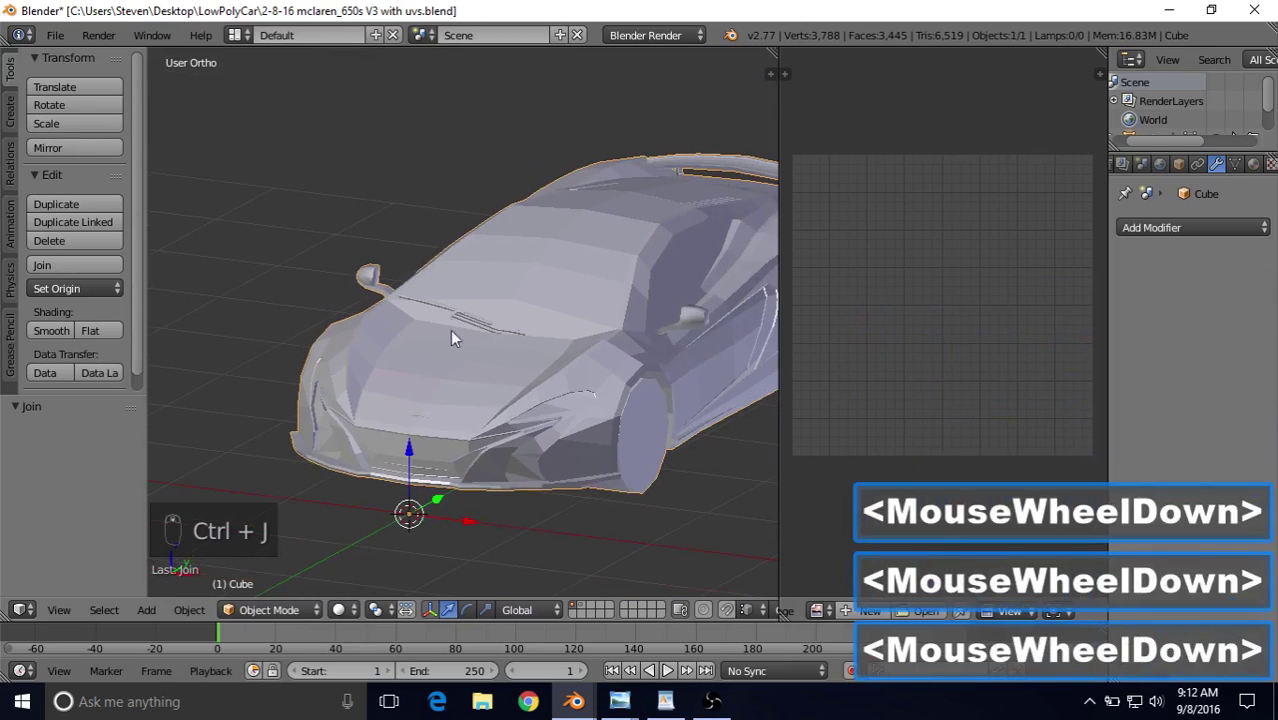
{"action": "middle_click_drag", "start_coordinate": [561, 305], "coordinate": [491, 294]}
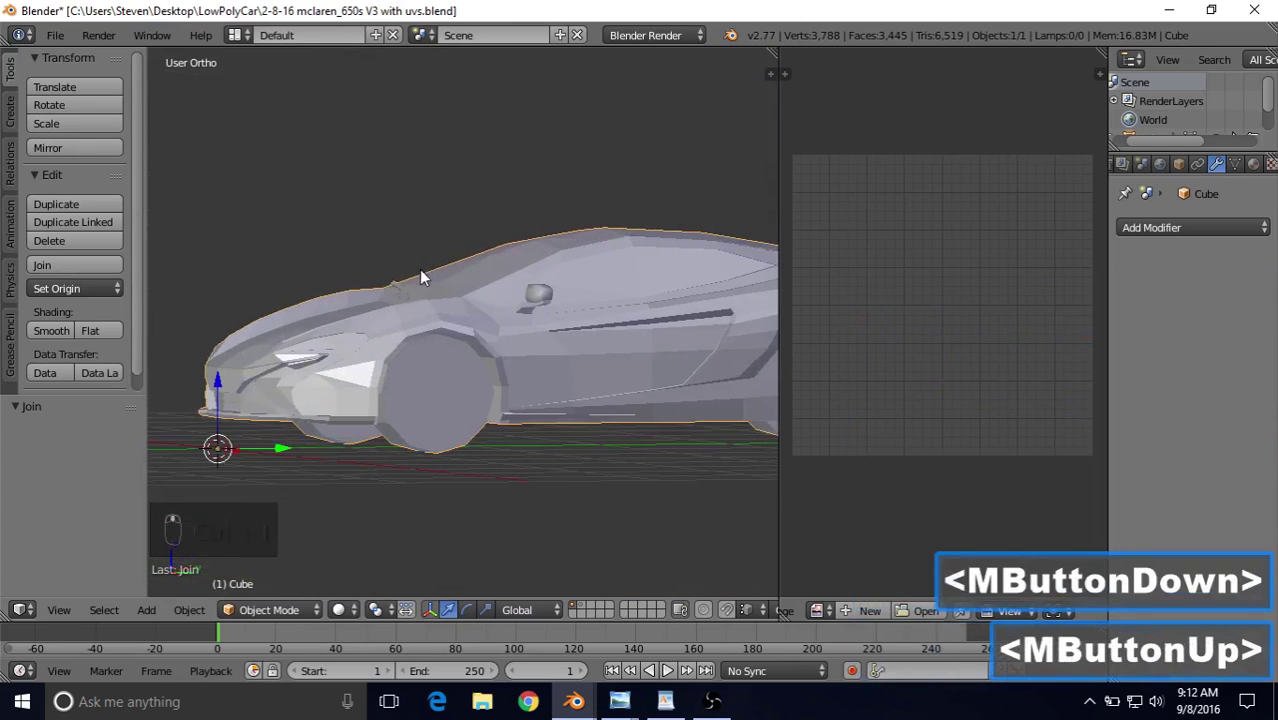
{"action": "left_click", "coordinate": [187, 609]}
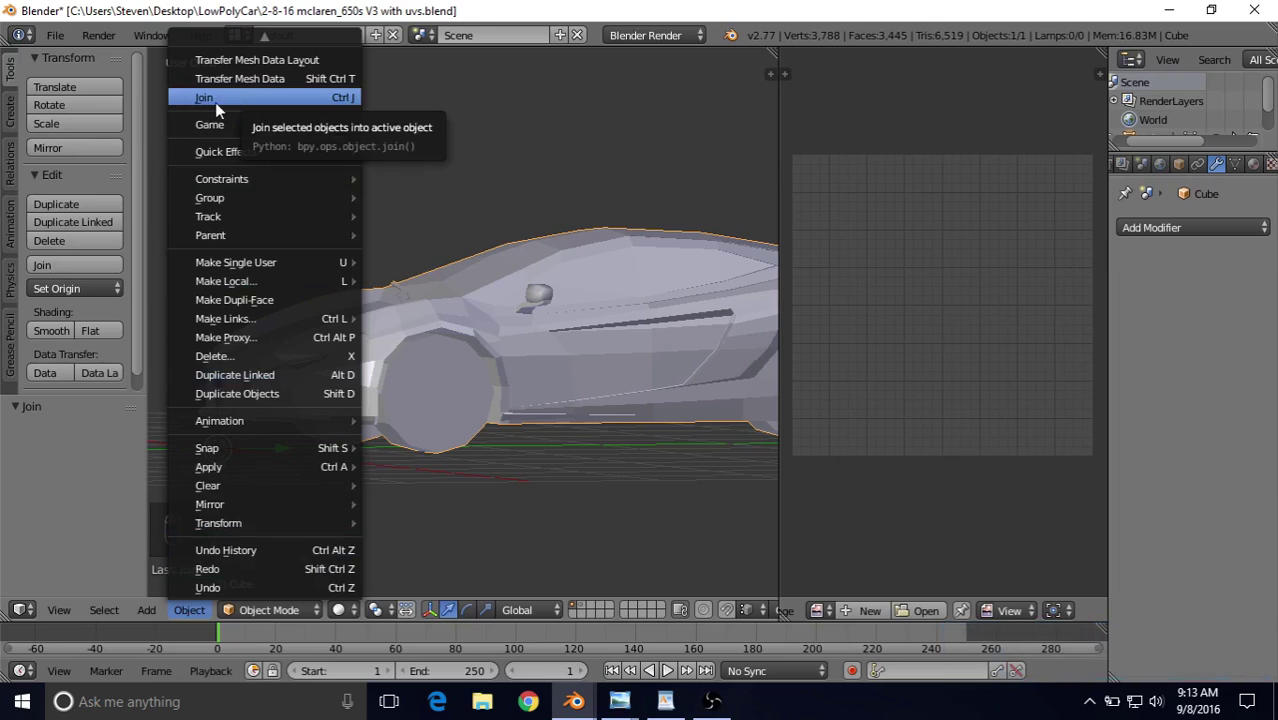
{"action": "left_click", "coordinate": [343, 98]}
{"action": "middle_click_drag", "start_coordinate": [745, 432], "coordinate": [585, 348]}
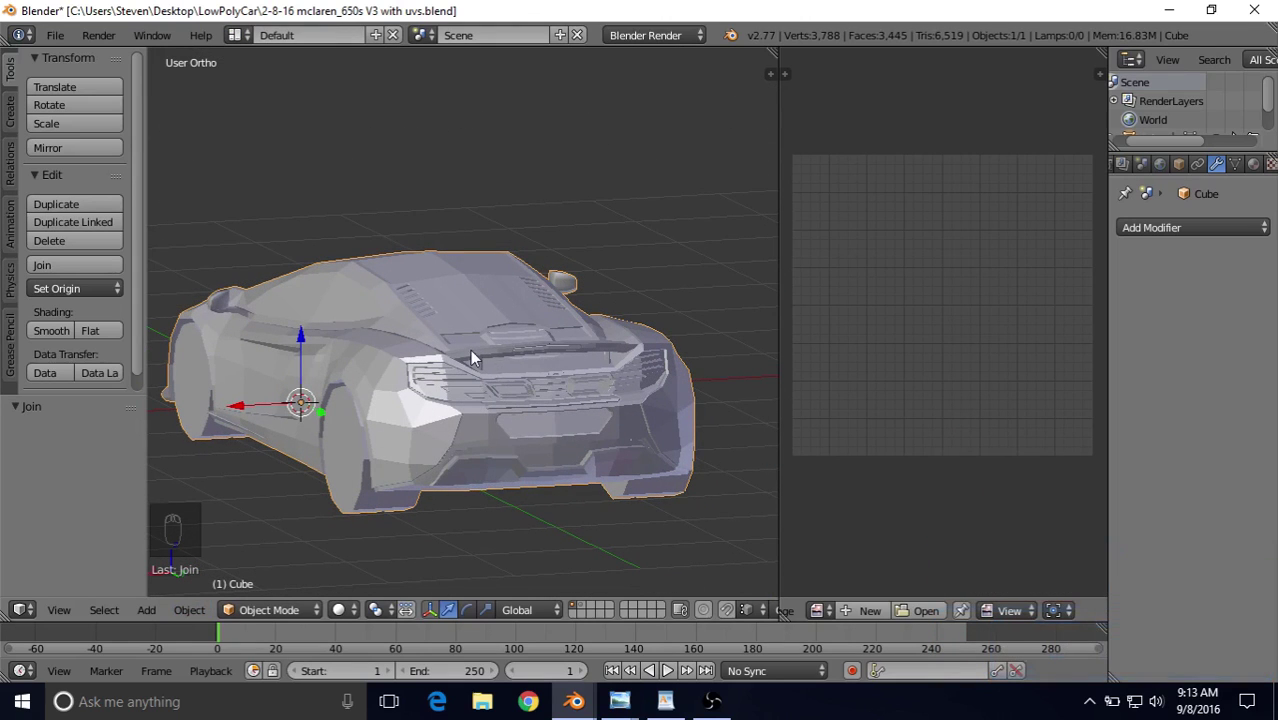
{"action": "middle_click_drag", "start_coordinate": [497, 366], "coordinate": [510, 352]}
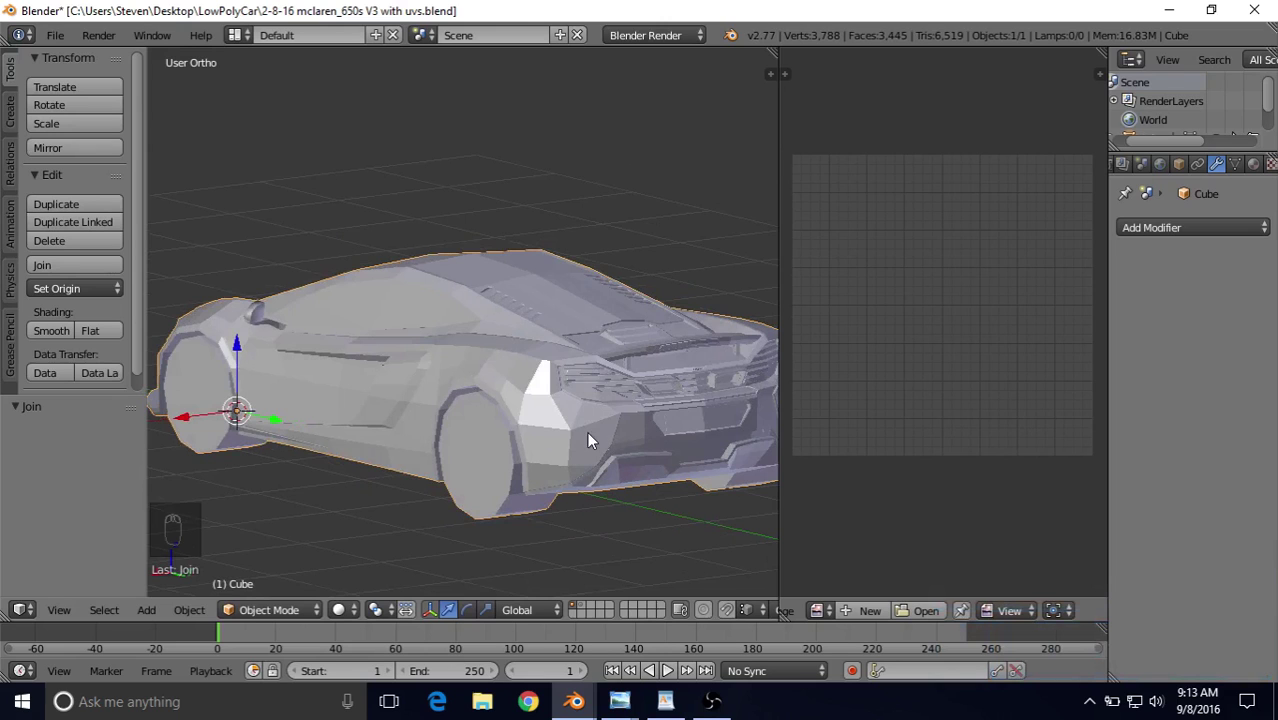
Step: Enter Edit Mode on the joined car and inspect the UV islands lying outside the texture area
{"action": "key", "text": "Tab"}
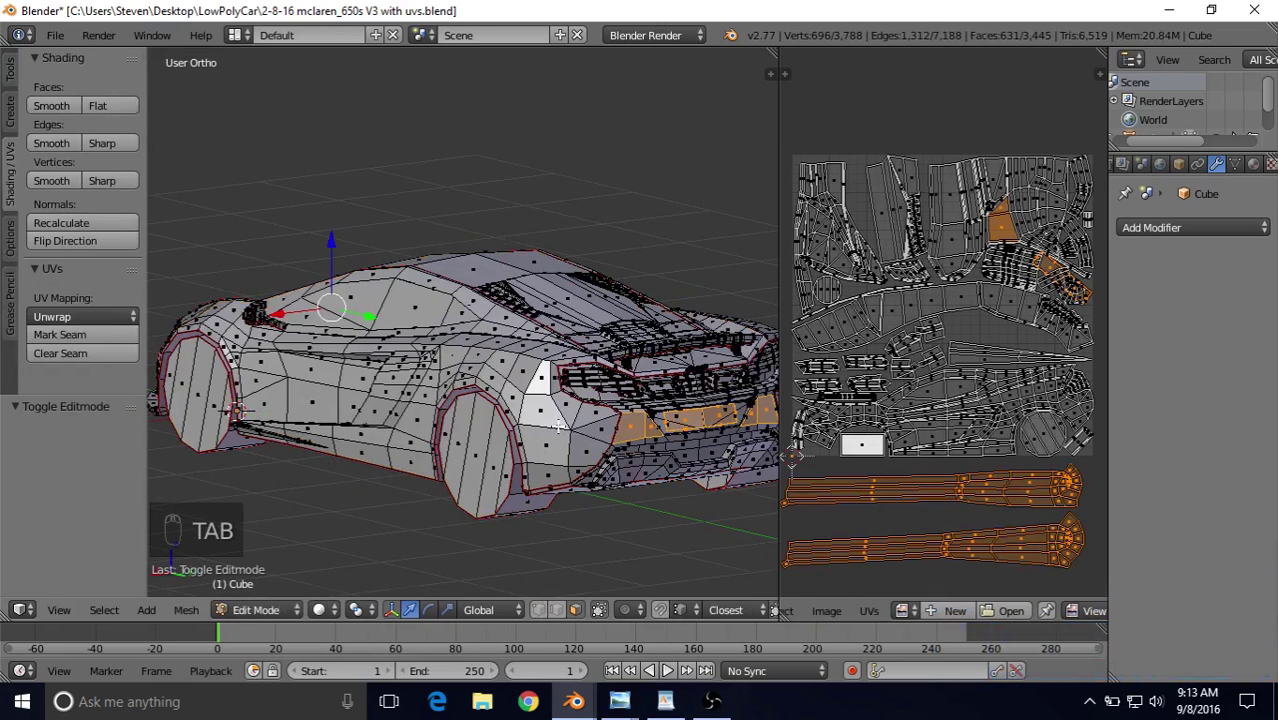
{"action": "scroll", "coordinate": [946, 462], "scroll_direction": "down", "scroll_amount": 3}
{"action": "middle_click_drag", "start_coordinate": [914, 422], "coordinate": [820, 405]}
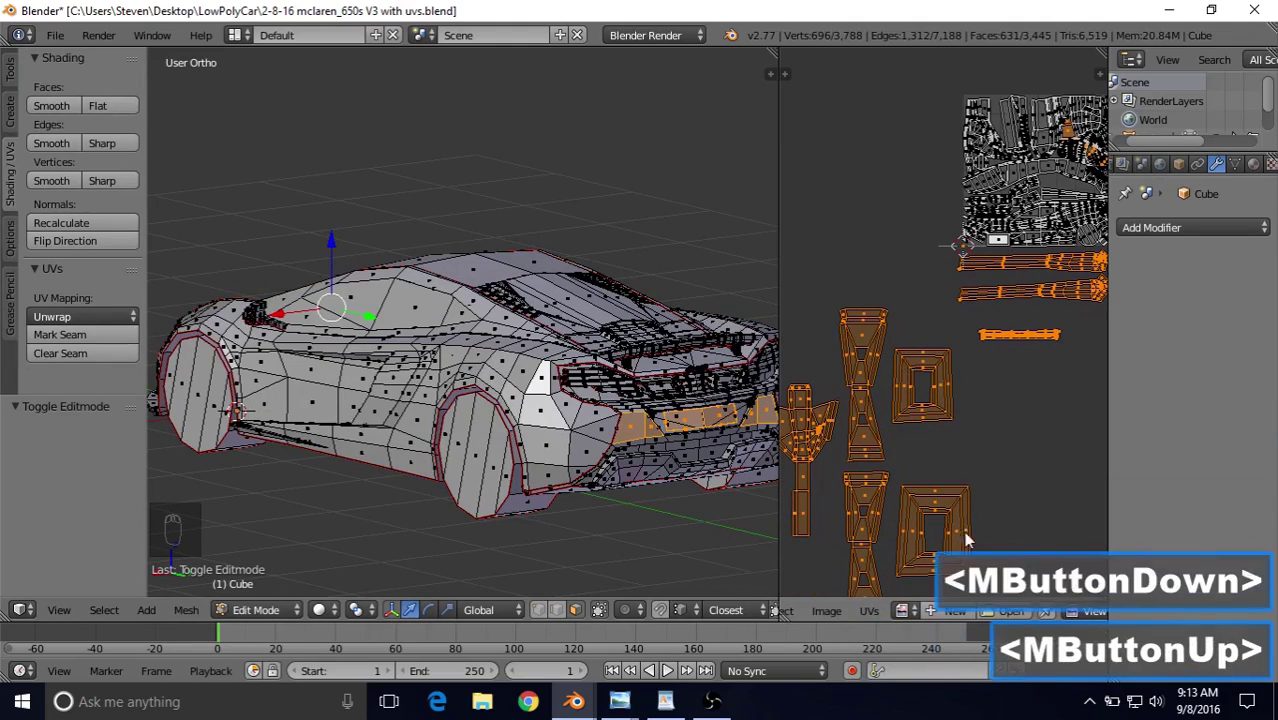
Step: Select the rear license plate together with all of its linked faces
{"action": "middle_click_drag", "start_coordinate": [376, 375], "coordinate": [446, 354]}
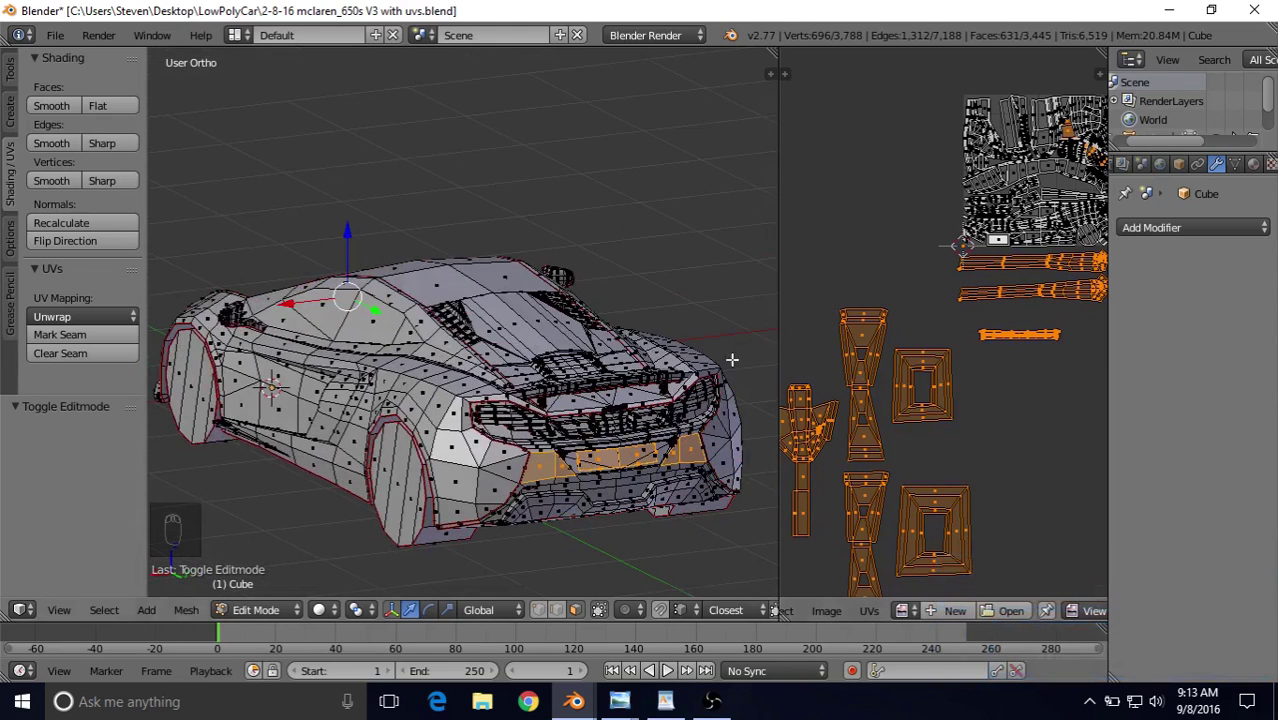
{"action": "middle_click_drag", "start_coordinate": [634, 400], "coordinate": [564, 303], "text": "shift"}
{"action": "scroll", "coordinate": [548, 360], "scroll_direction": "up", "scroll_amount": 2}
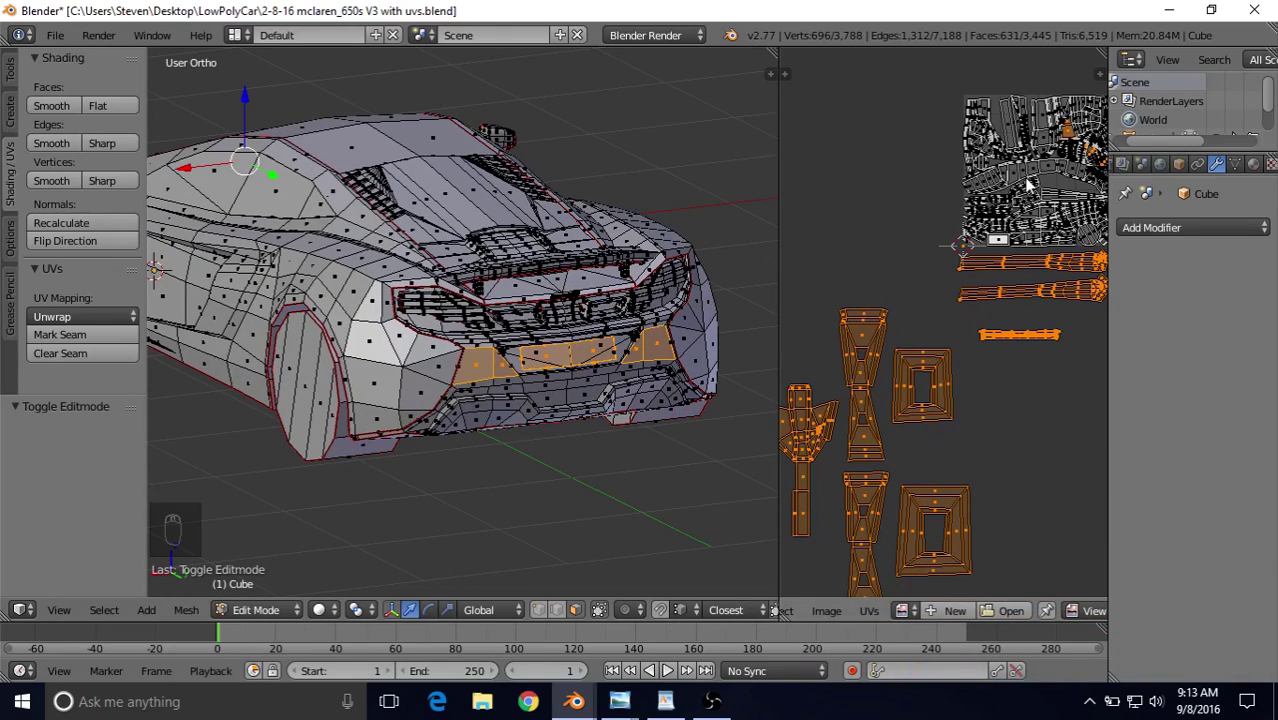
{"action": "scroll", "coordinate": [603, 347], "scroll_direction": "up", "scroll_amount": 4}
{"action": "scroll", "coordinate": [603, 347], "scroll_direction": "up", "scroll_amount": 1}
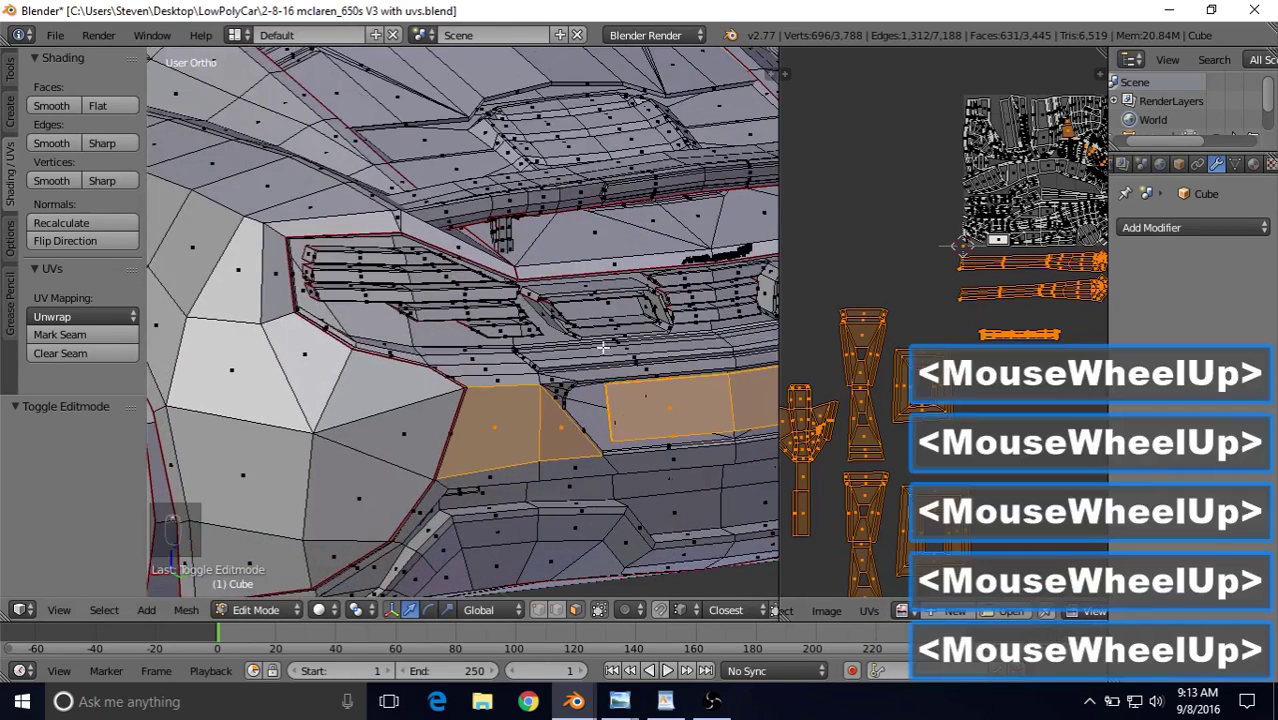
{"action": "middle_click_drag", "start_coordinate": [603, 347], "coordinate": [573, 362]}
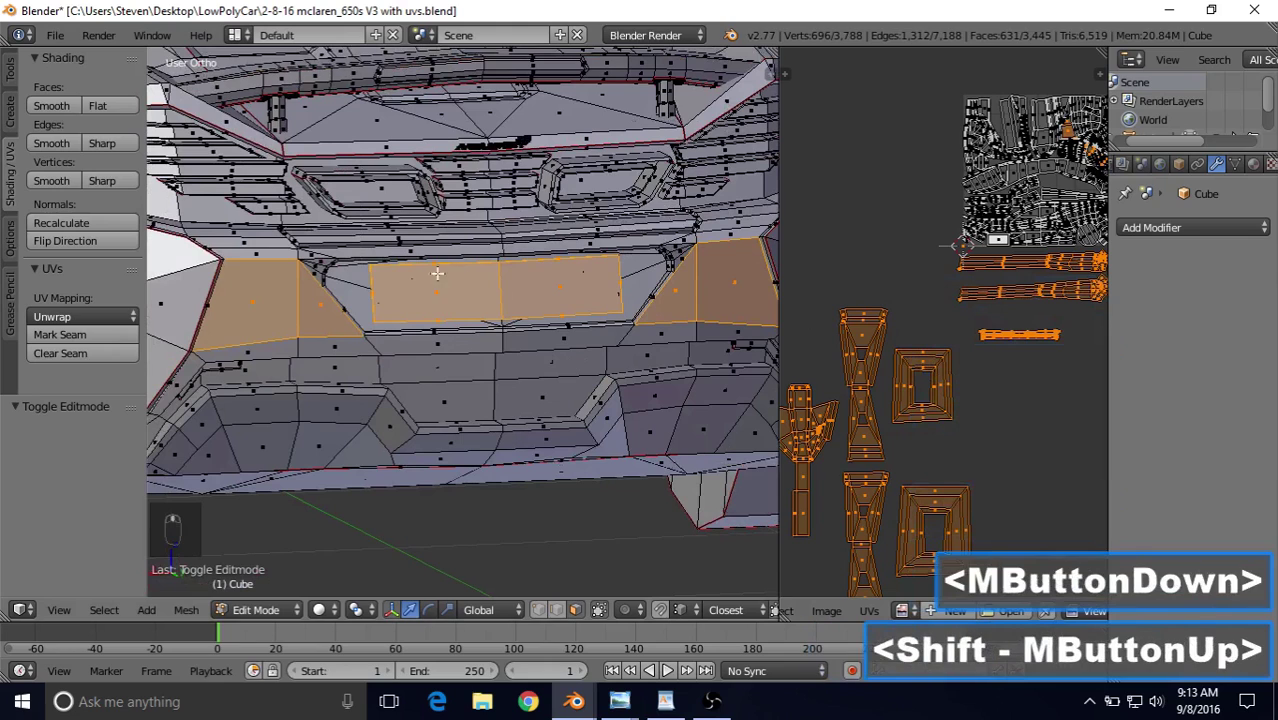
{"action": "right_click", "coordinate": [435, 288]}
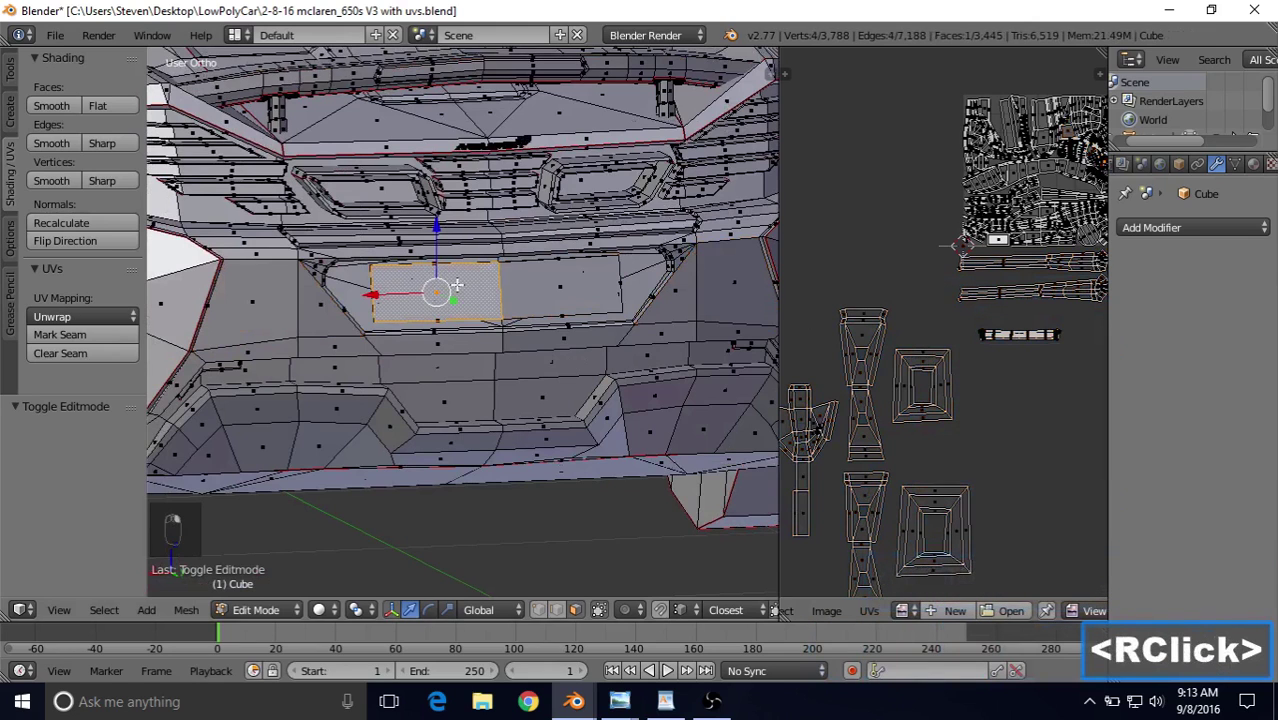
{"action": "left_click", "coordinate": [122, 610]}
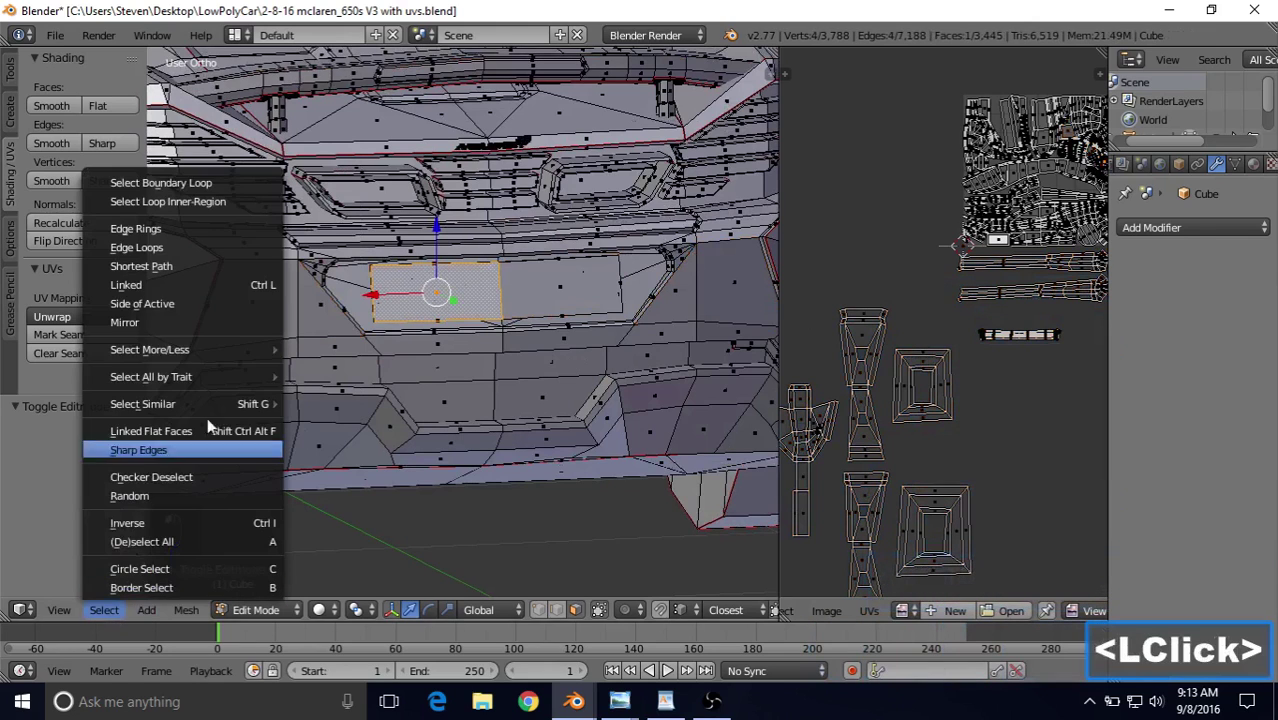
{"action": "left_click", "coordinate": [220, 281]}
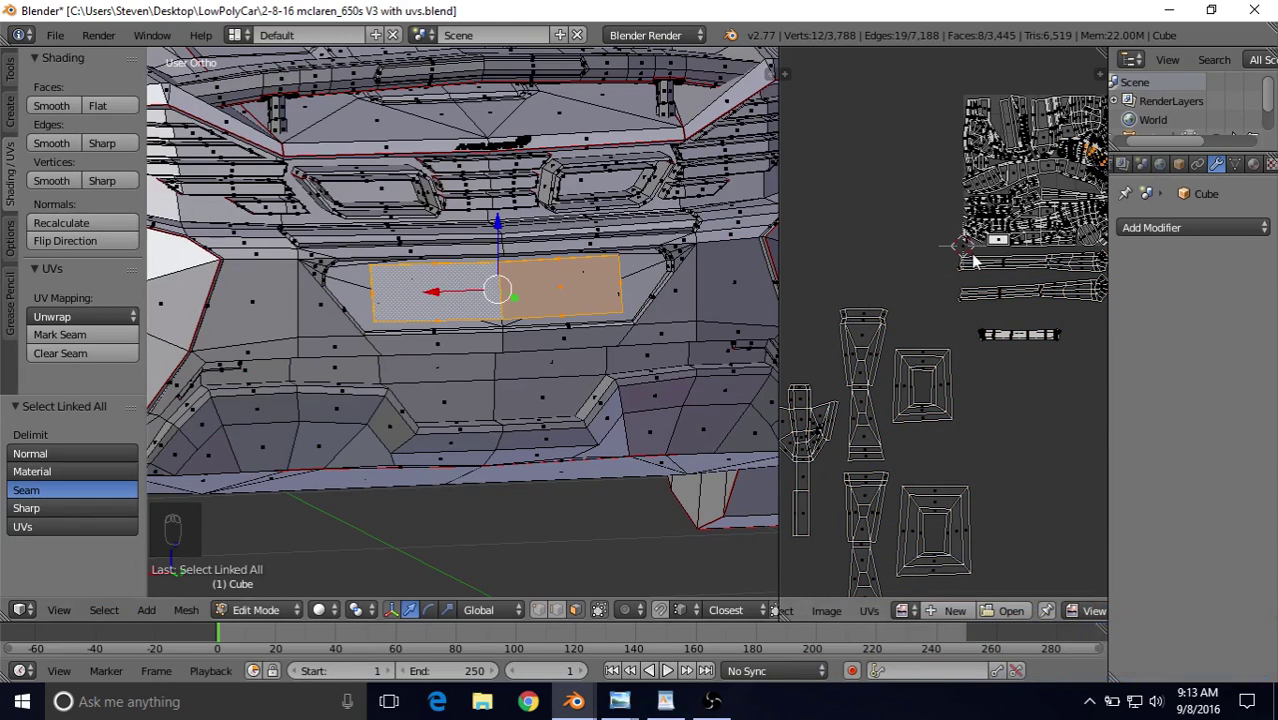
Step: Move the license plate's UV island into the empty gap of the UV layout and rotate it about -29°
{"action": "middle_click_drag", "start_coordinate": [1093, 143], "coordinate": [840, 374]}
{"action": "scroll", "coordinate": [840, 374], "scroll_direction": "up", "scroll_amount": 2}
{"action": "scroll", "coordinate": [838, 374], "scroll_direction": "up", "scroll_amount": 3}
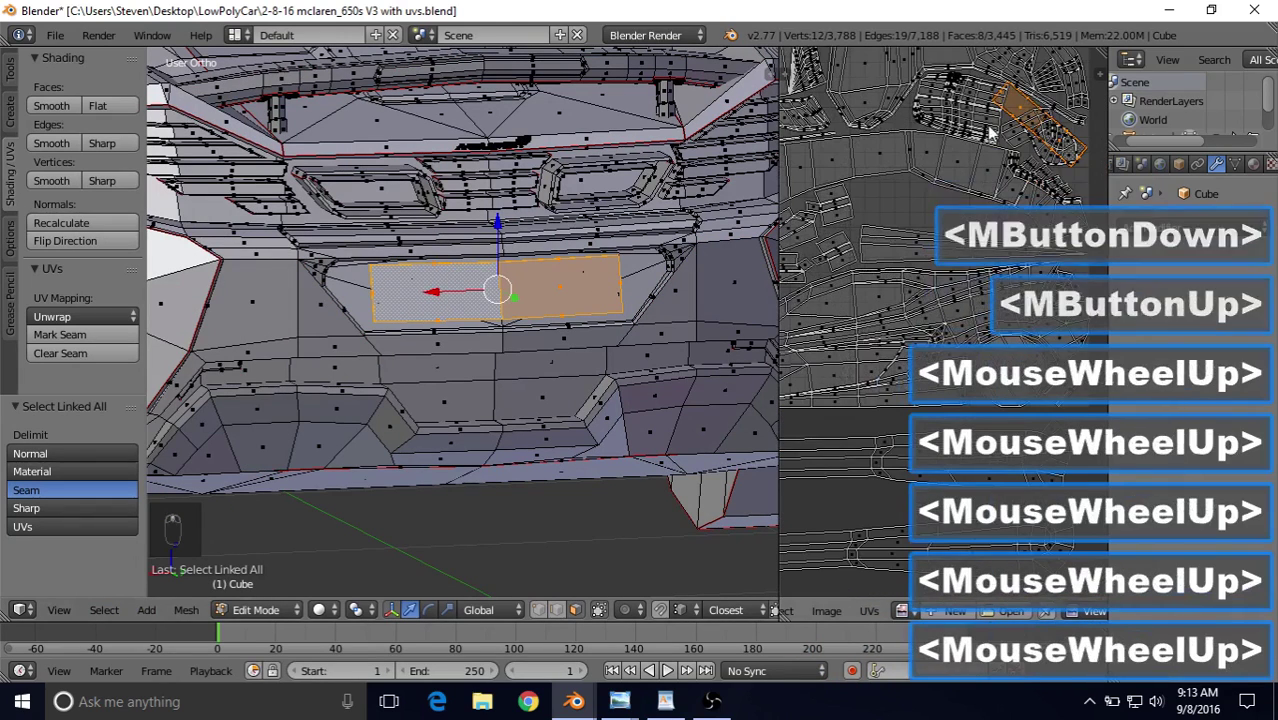
{"action": "key", "text": "g"}
{"action": "left_click", "coordinate": [892, 228]}
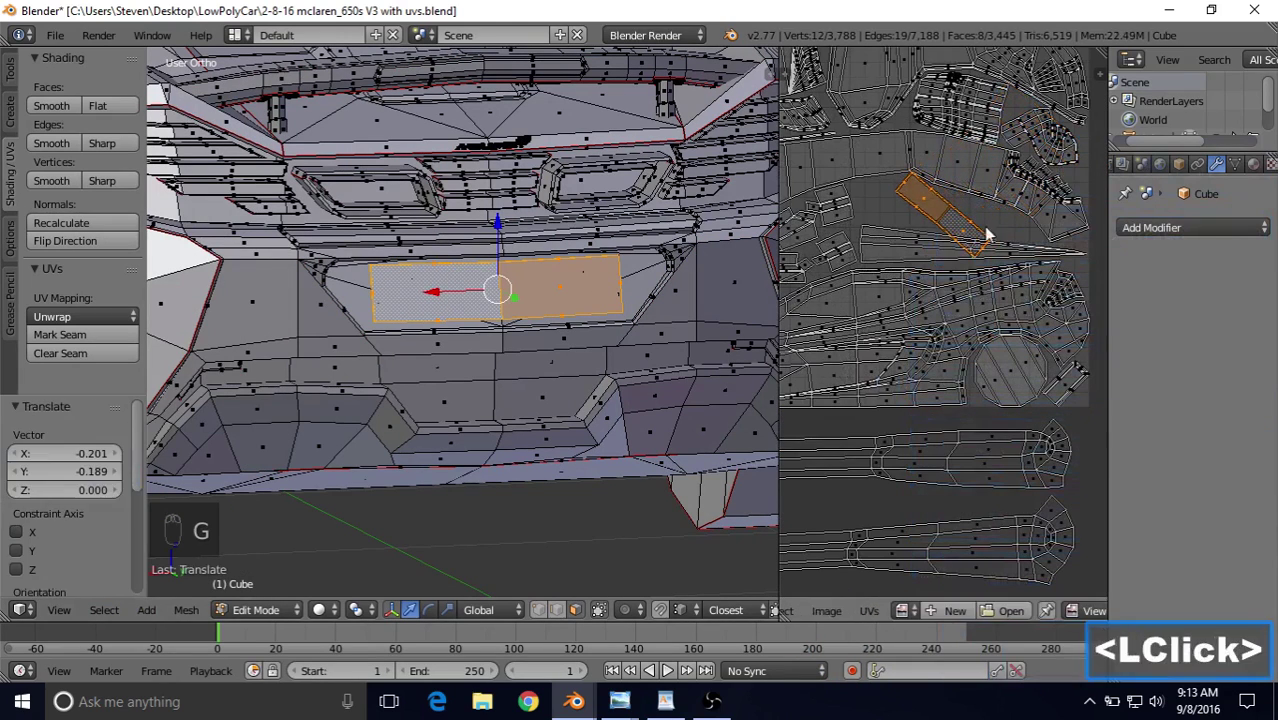
{"action": "key", "text": "r"}
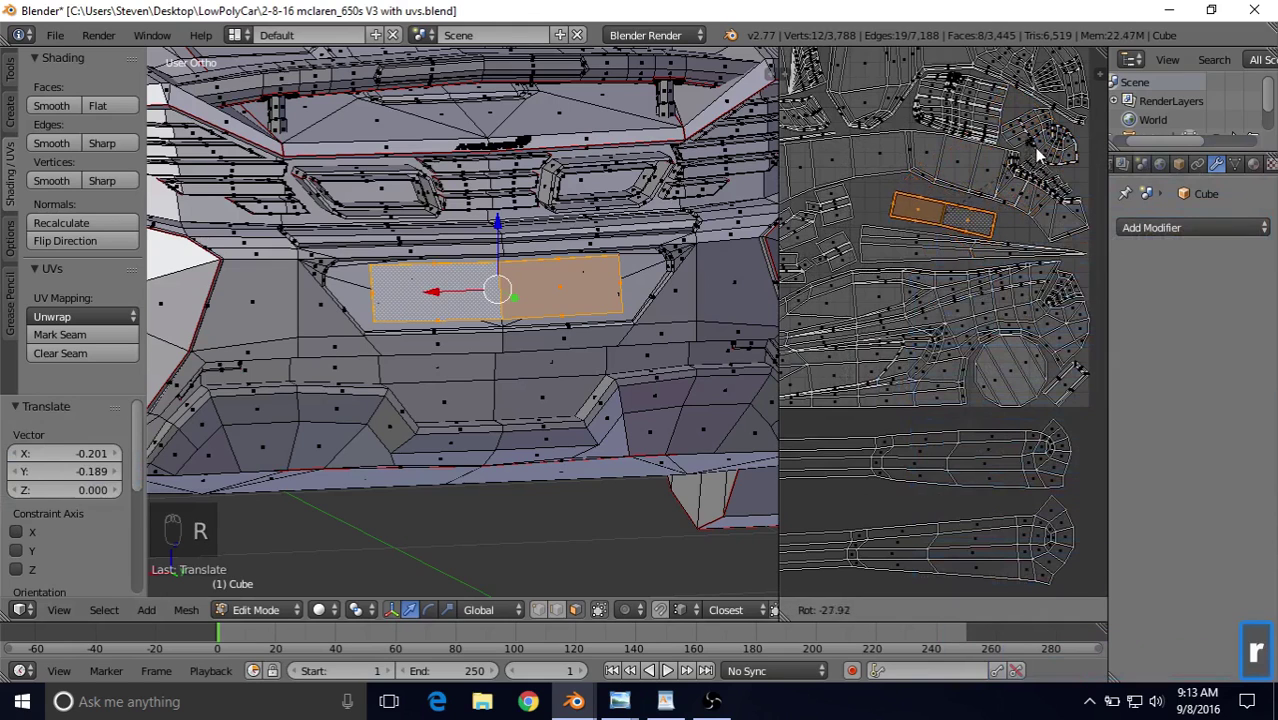
{"action": "left_click", "coordinate": [1045, 152]}
Step: Scale the license plate's UV island by about 1.106 and fine-tune its position inside the gap
{"action": "key", "text": "g"}
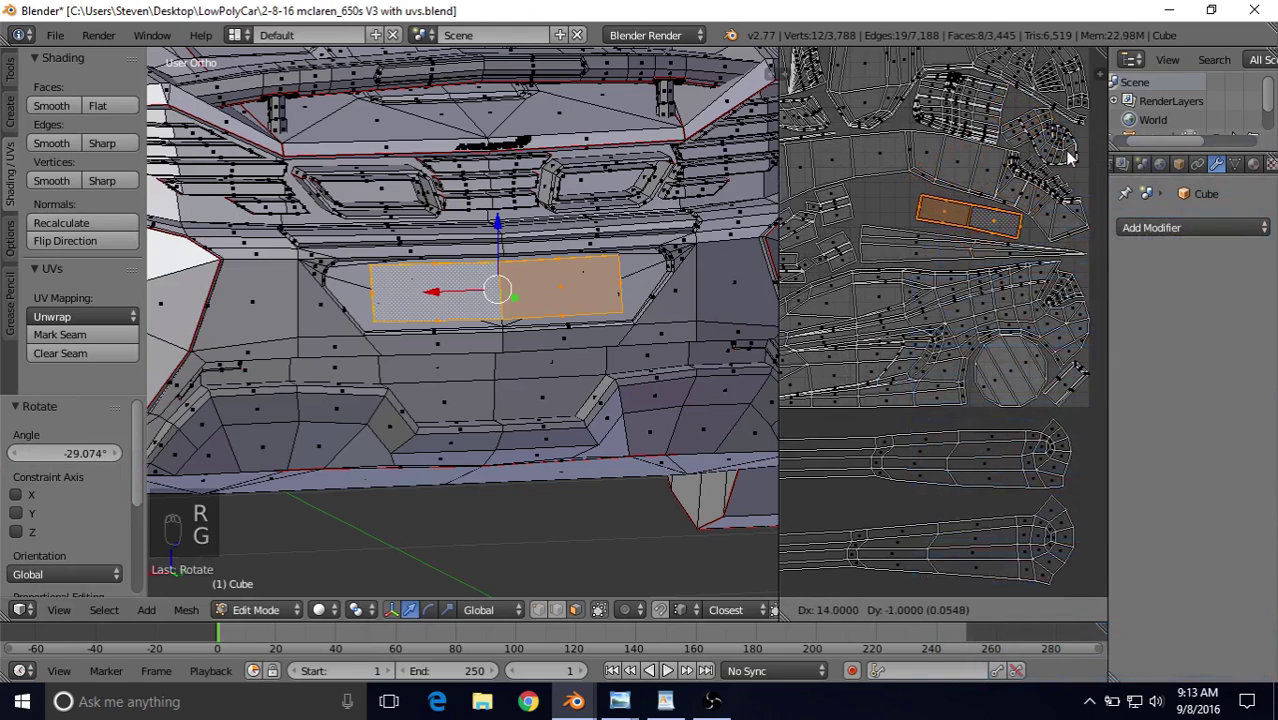
{"action": "left_click", "coordinate": [1068, 160]}
{"action": "key", "text": "s"}
{"action": "left_click", "coordinate": [980, 170]}
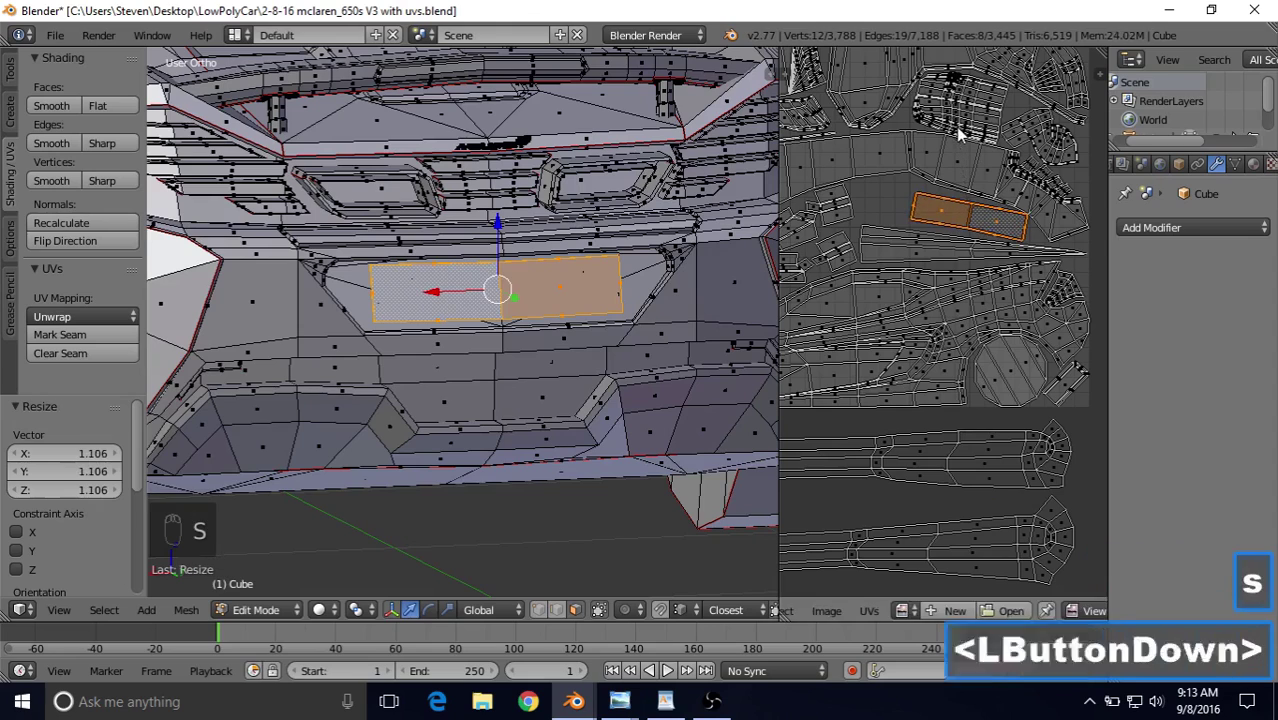
{"action": "key", "text": "g"}
{"action": "left_click", "coordinate": [952, 138]}
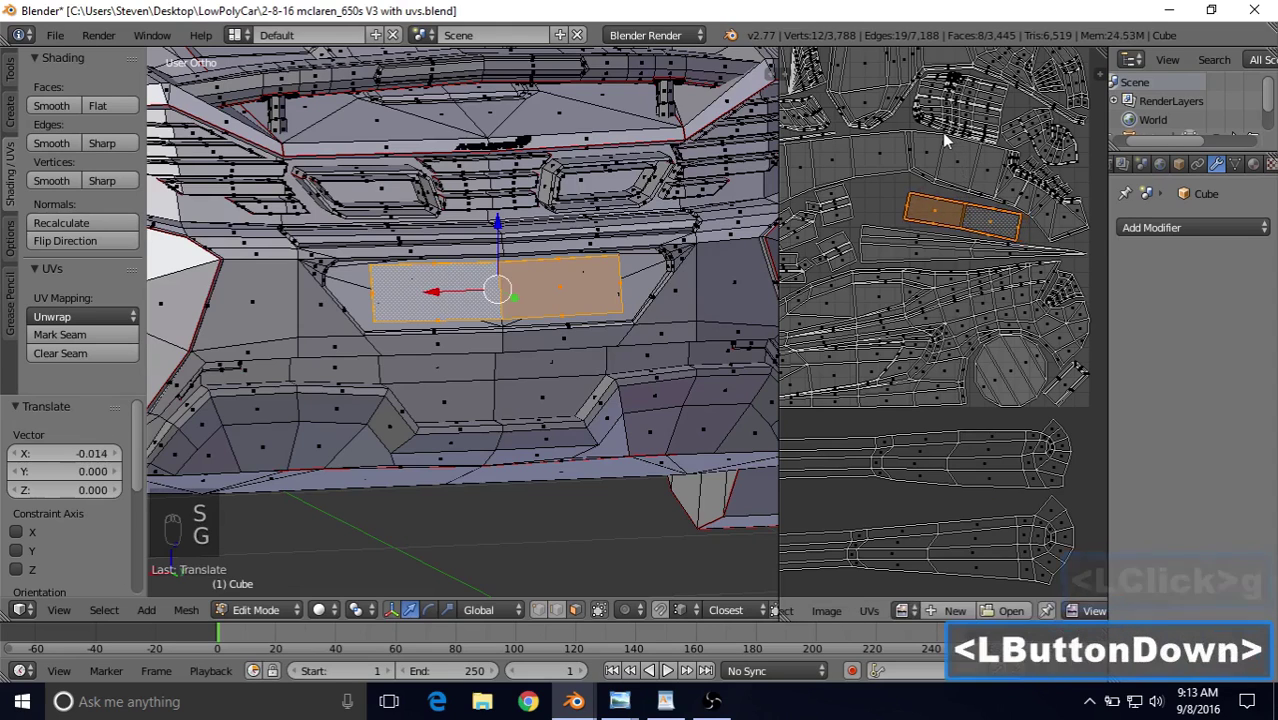
{"action": "key", "text": "g"}
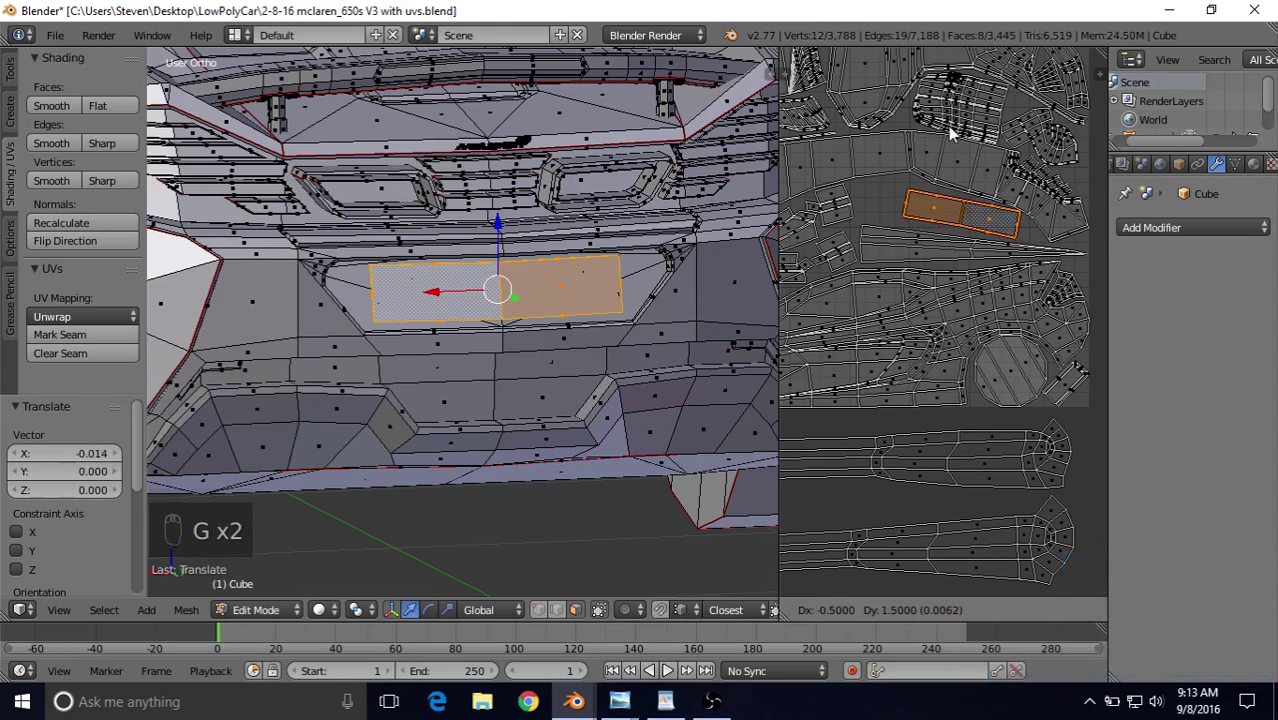
{"action": "left_click", "coordinate": [952, 136]}
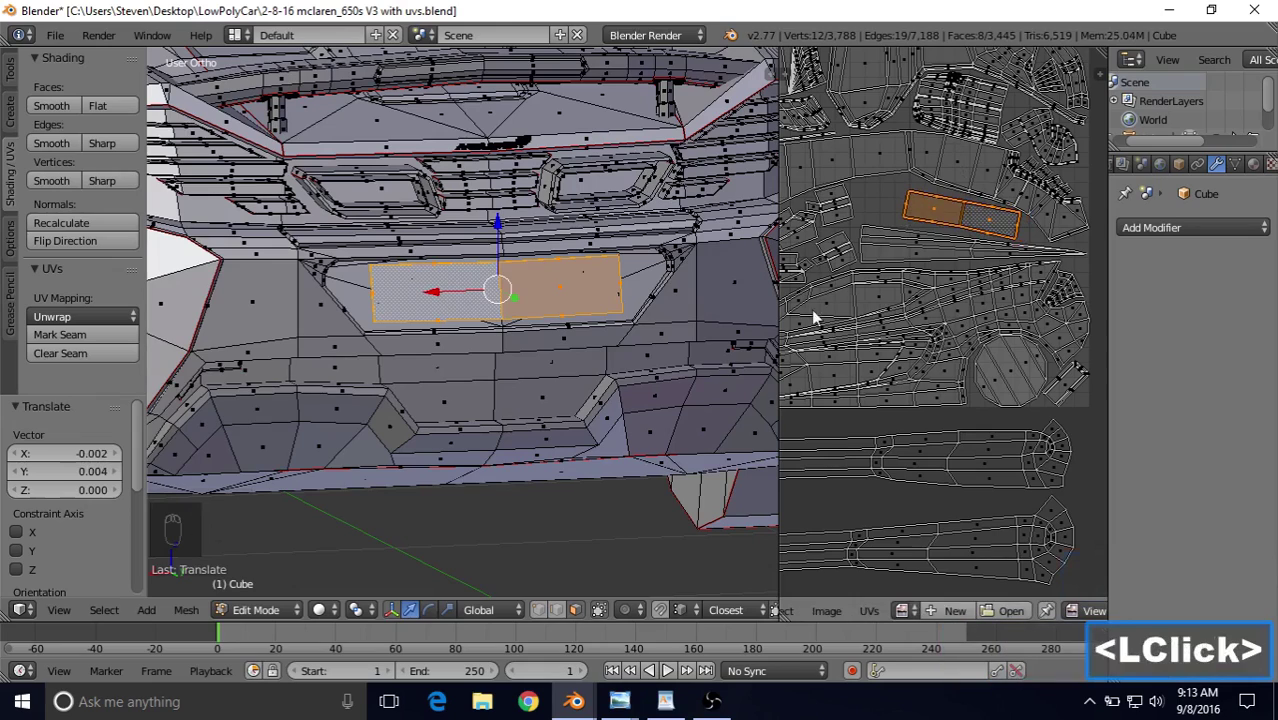
Step: Select the letters L, a, r and e of the rear McLaren lettering together with all their linked faces
{"action": "scroll", "coordinate": [563, 317], "scroll_direction": "down", "scroll_amount": 6}
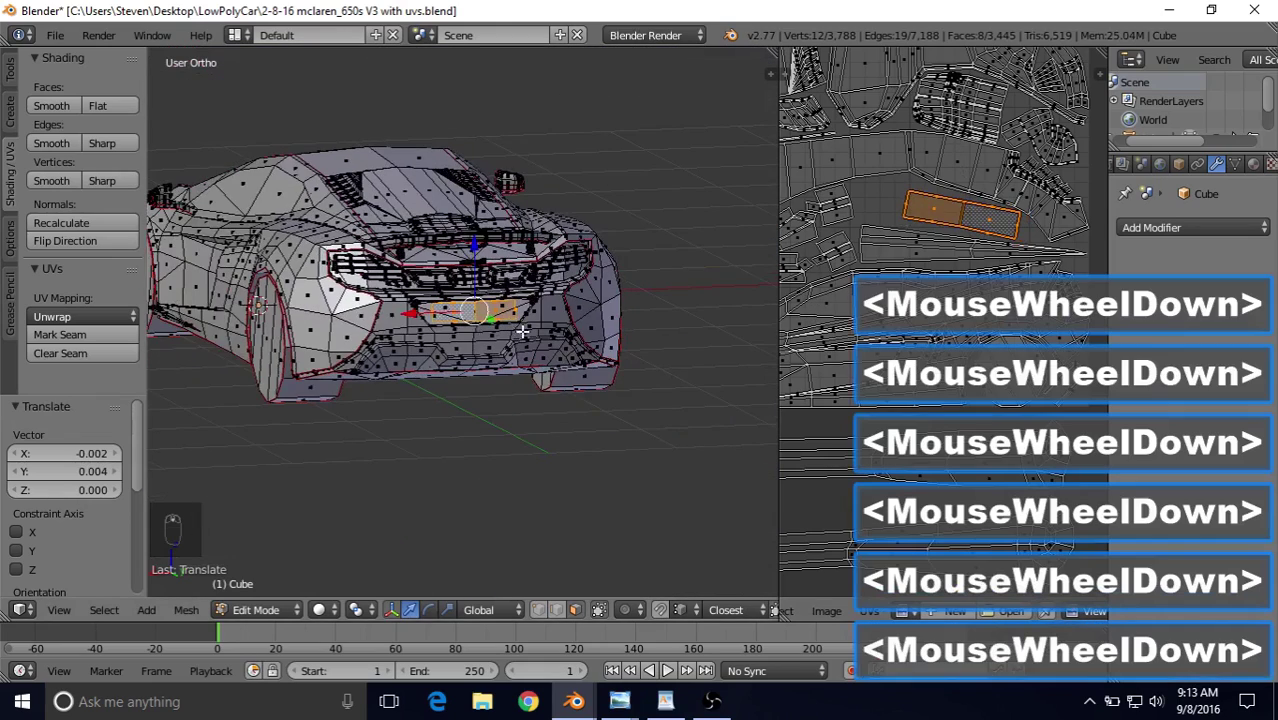
{"action": "middle_click_drag", "start_coordinate": [563, 317], "coordinate": [537, 385]}
{"action": "scroll", "coordinate": [498, 323], "scroll_direction": "up", "scroll_amount": 8}
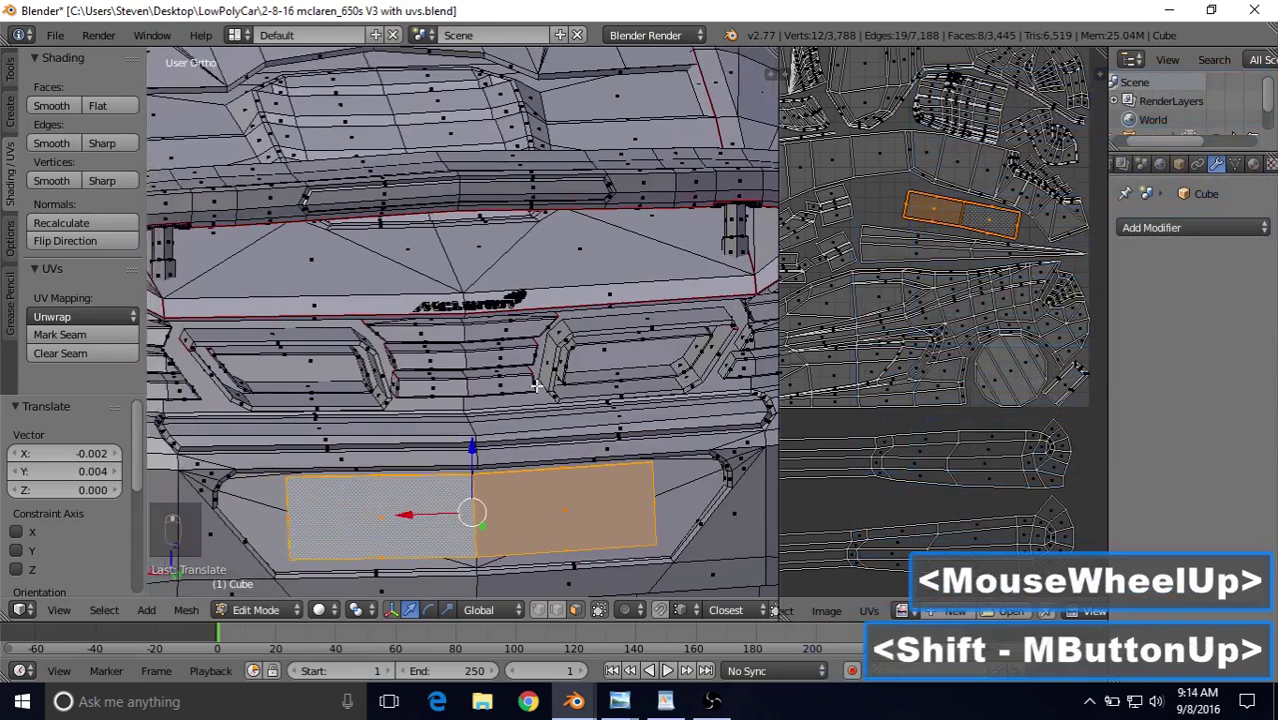
{"action": "scroll", "coordinate": [530, 386], "scroll_direction": "up", "scroll_amount": 4}
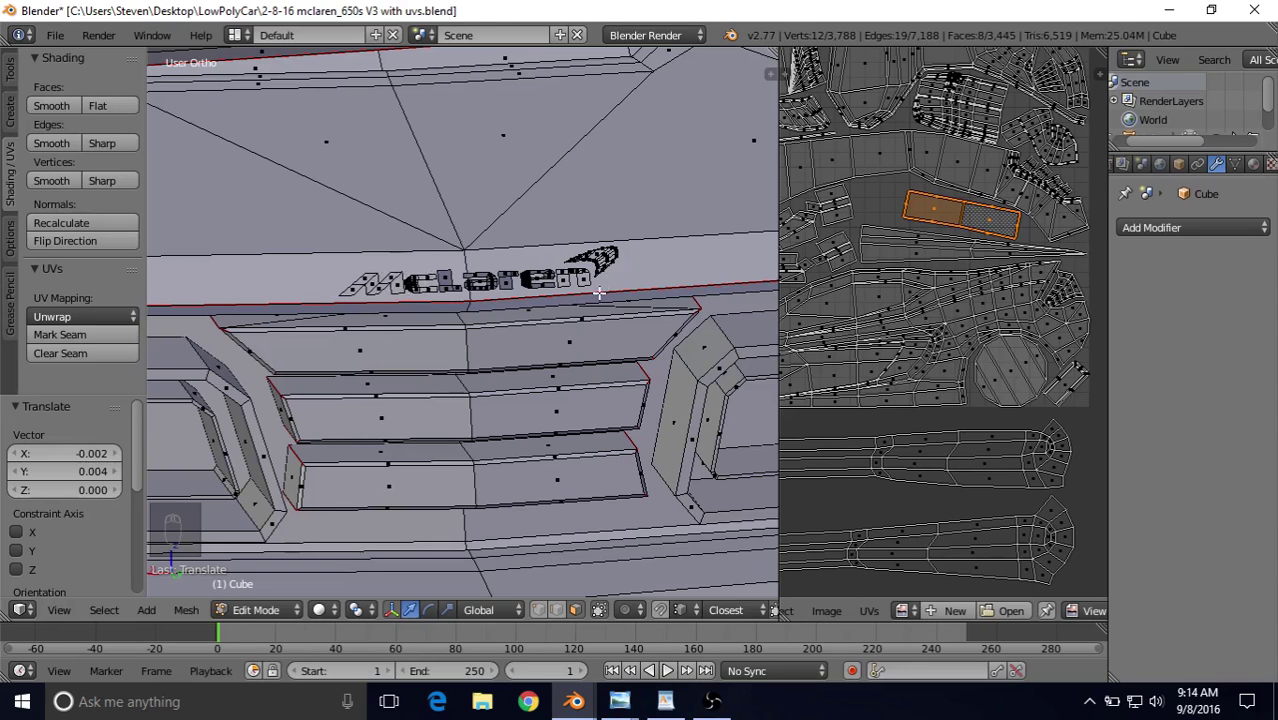
{"action": "middle_click_drag", "start_coordinate": [490, 283], "coordinate": [546, 317], "text": "shift"}
{"action": "scroll", "coordinate": [552, 330], "scroll_direction": "up", "scroll_amount": 1}
{"action": "scroll", "coordinate": [552, 330], "scroll_direction": "up", "scroll_amount": 3}
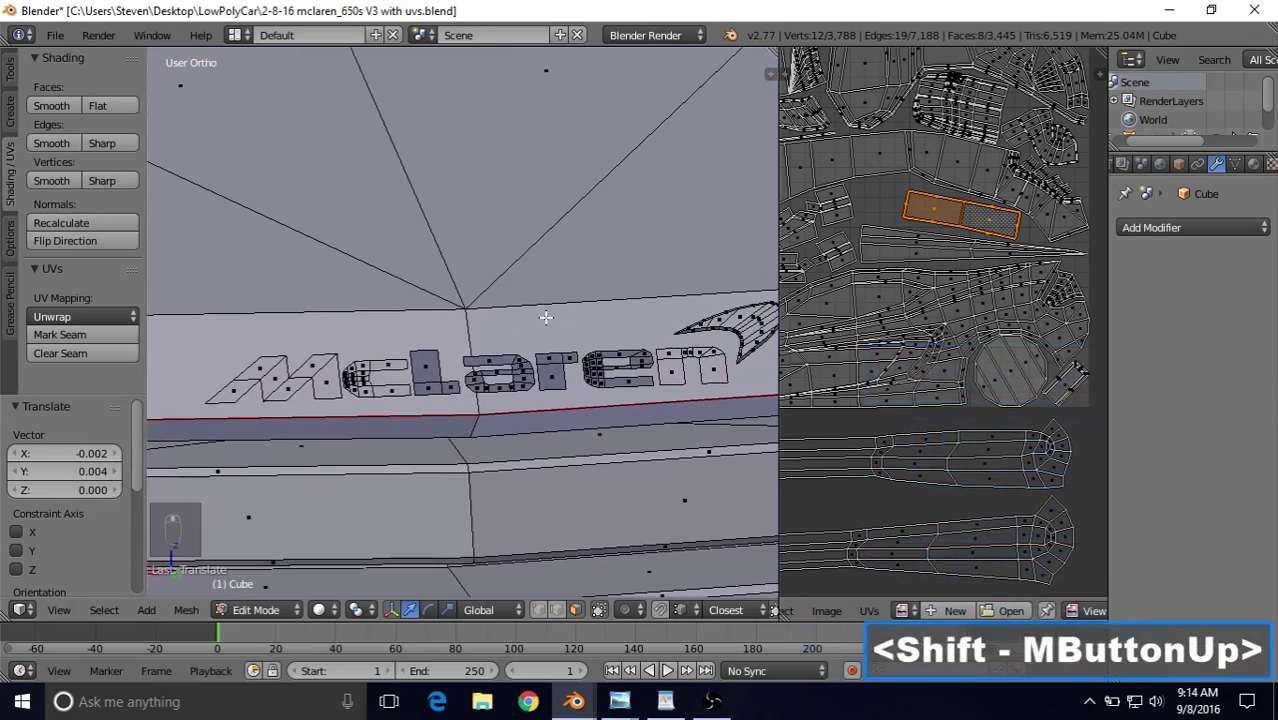
{"action": "right_click", "coordinate": [428, 363]}
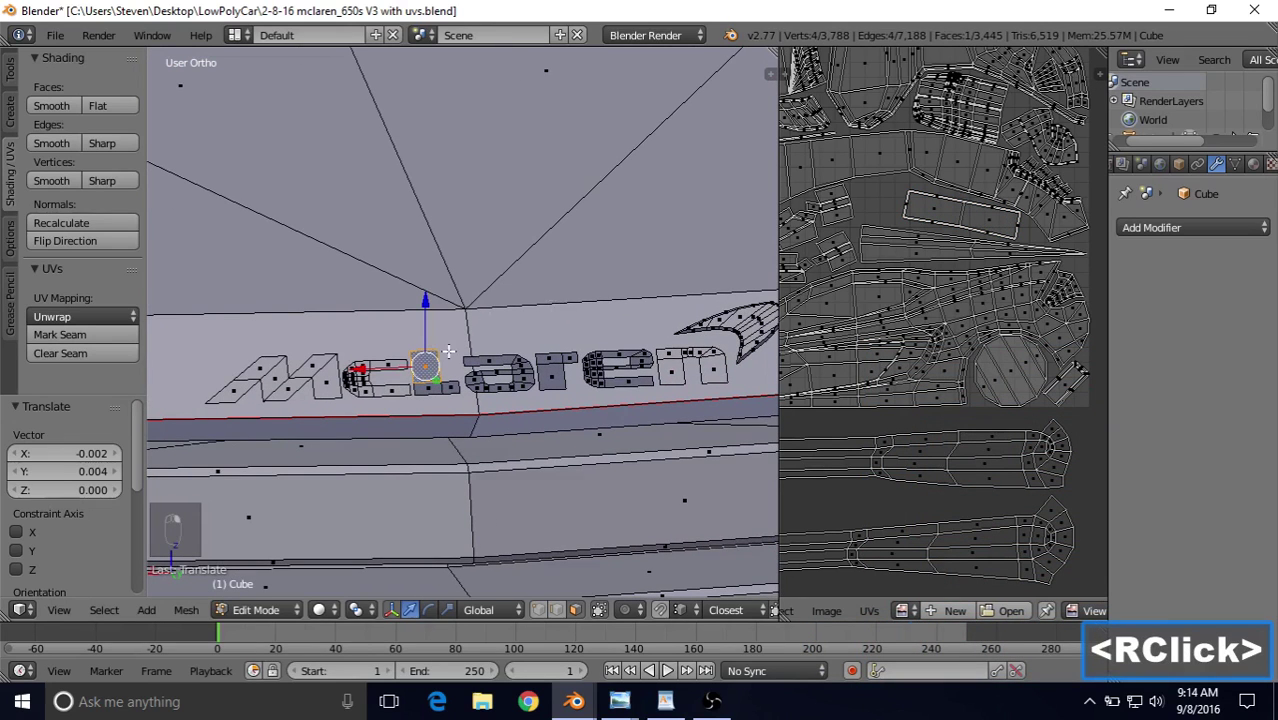
{"action": "scroll", "coordinate": [449, 352], "scroll_direction": "up", "scroll_amount": 1}
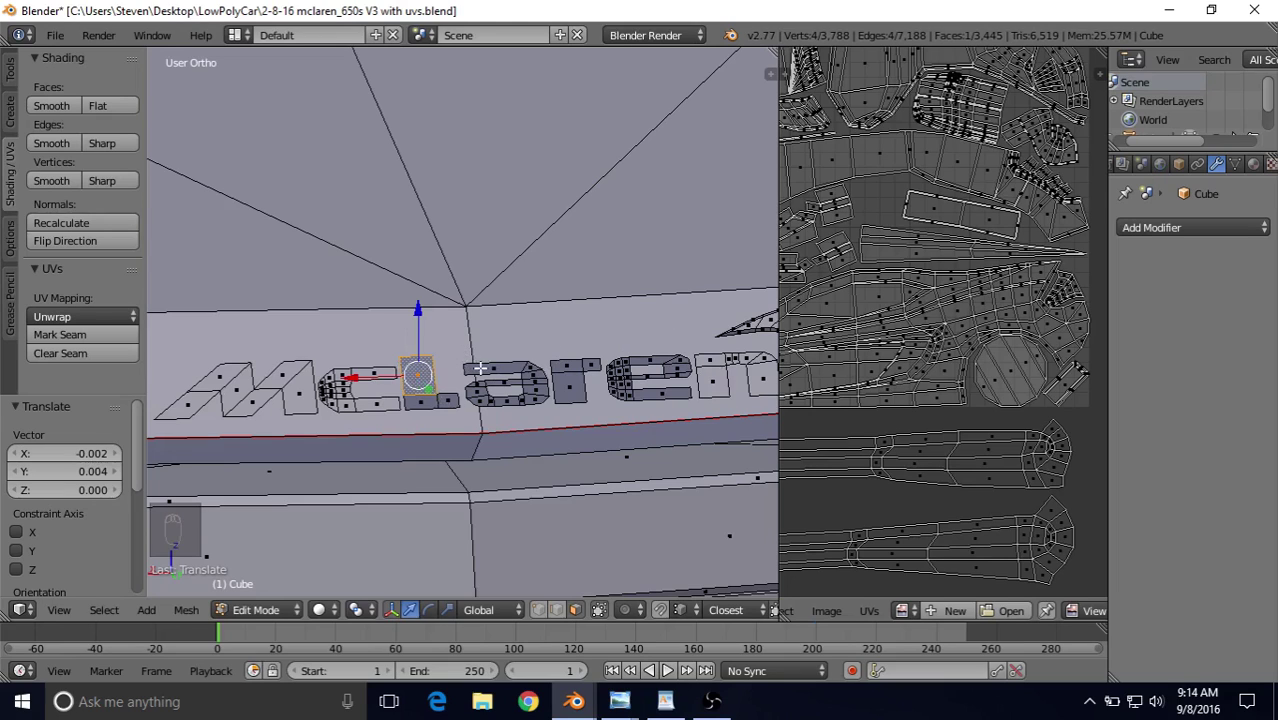
{"action": "right_click", "coordinate": [480, 368], "text": "shift"}
{"action": "right_click", "coordinate": [566, 367], "text": "shift"}
{"action": "right_click", "coordinate": [635, 360], "text": "shift"}
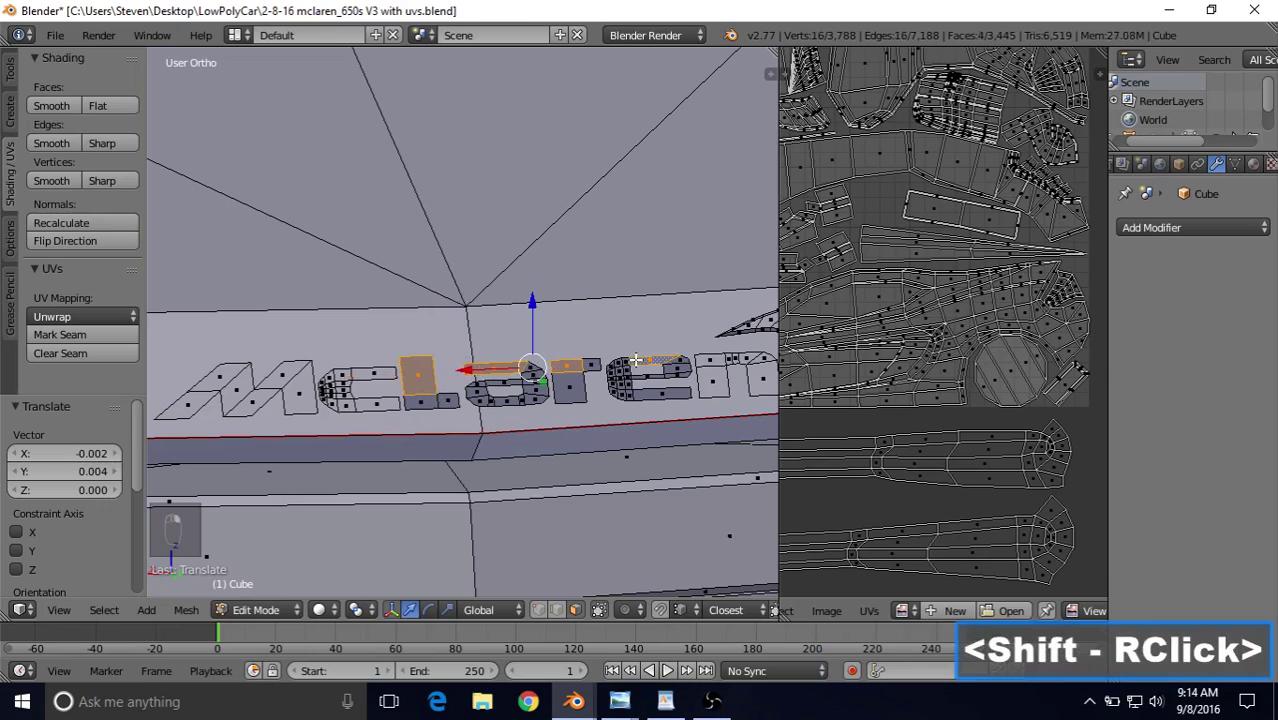
{"action": "left_click", "coordinate": [104, 610]}
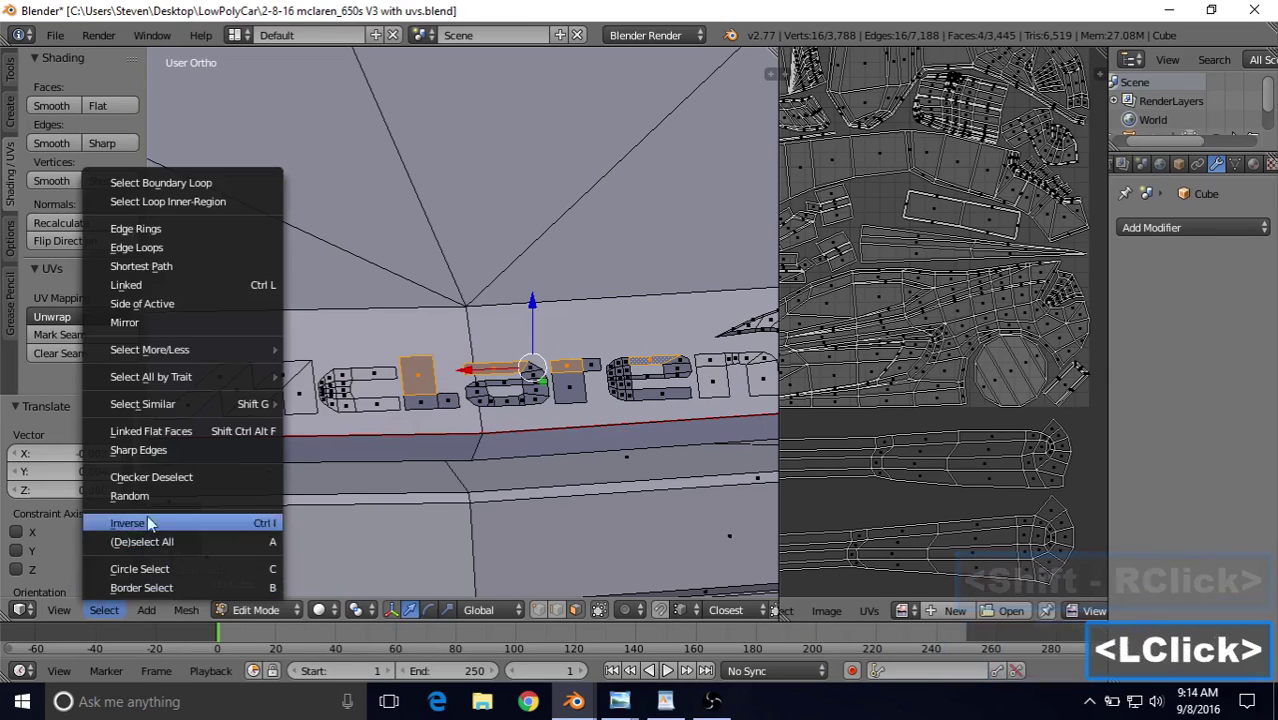
{"action": "left_click", "coordinate": [180, 286]}
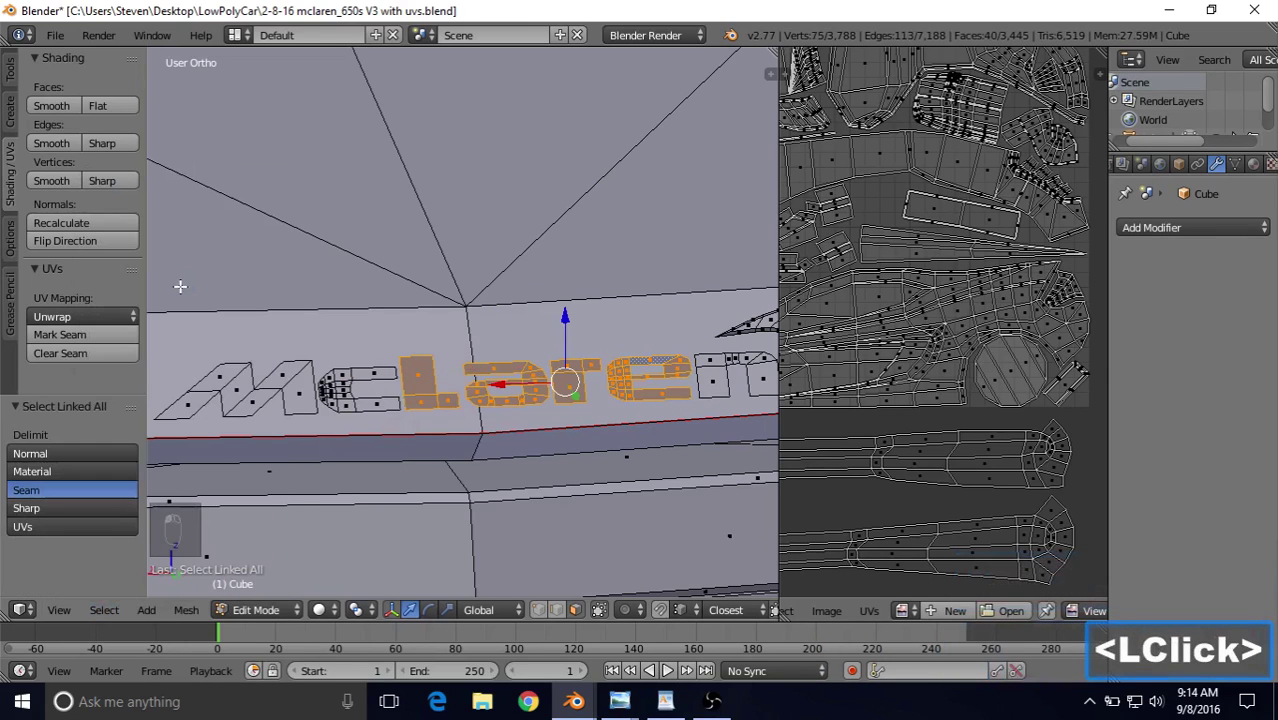
Step: Flip the normals of the selected letters L, a, r and e
{"action": "left_click", "coordinate": [186, 610]}
{"action": "mouse_move", "coordinate": [320, 311]}
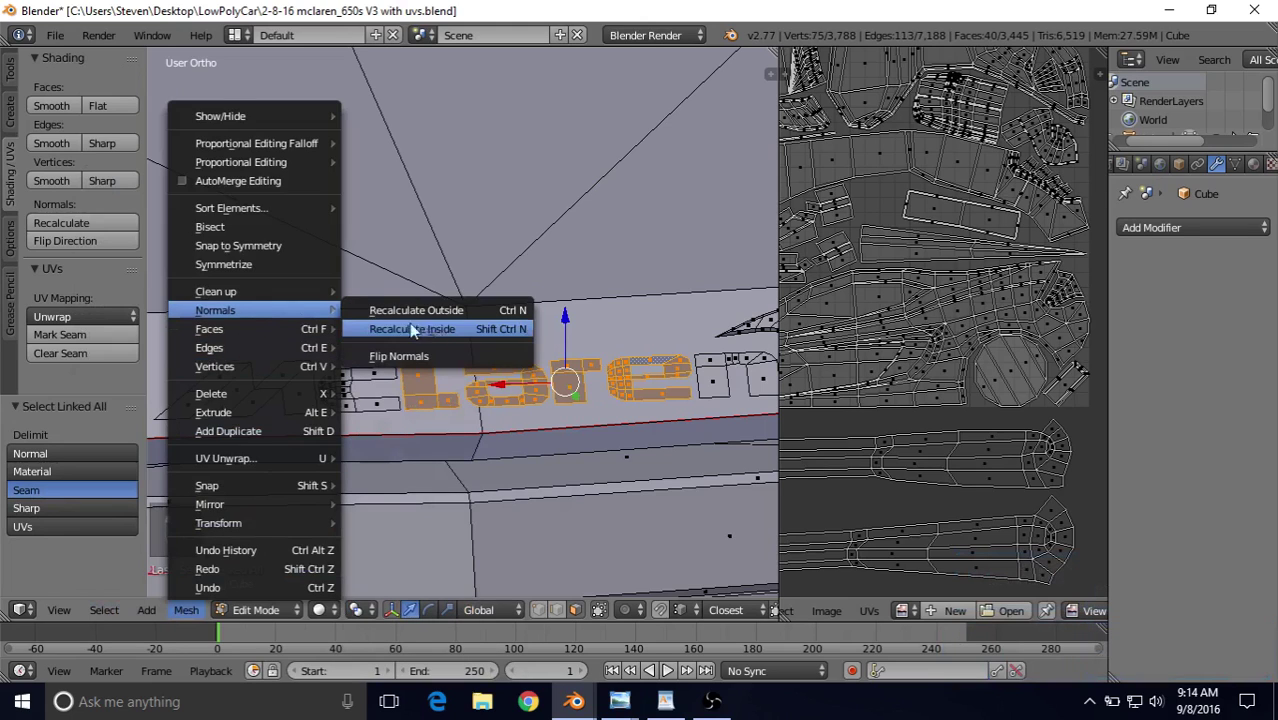
{"action": "left_click", "coordinate": [433, 350]}
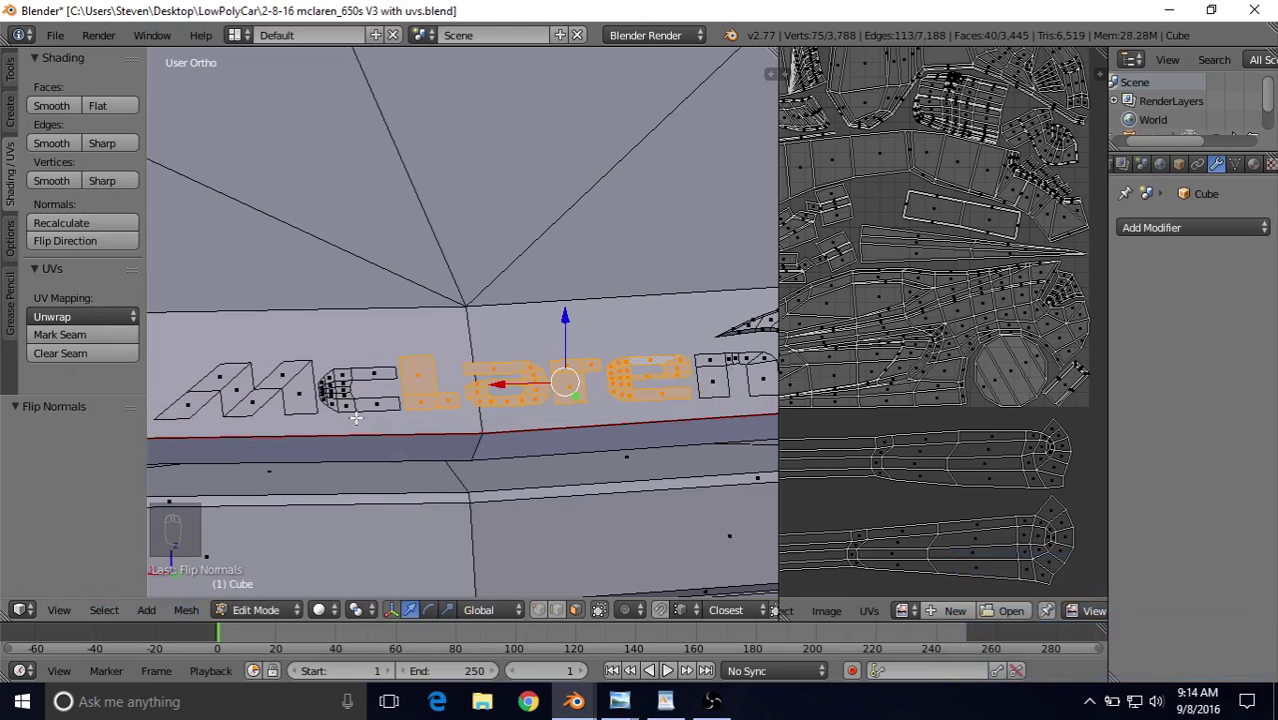
{"action": "scroll", "coordinate": [355, 418], "scroll_direction": "down", "scroll_amount": 3}
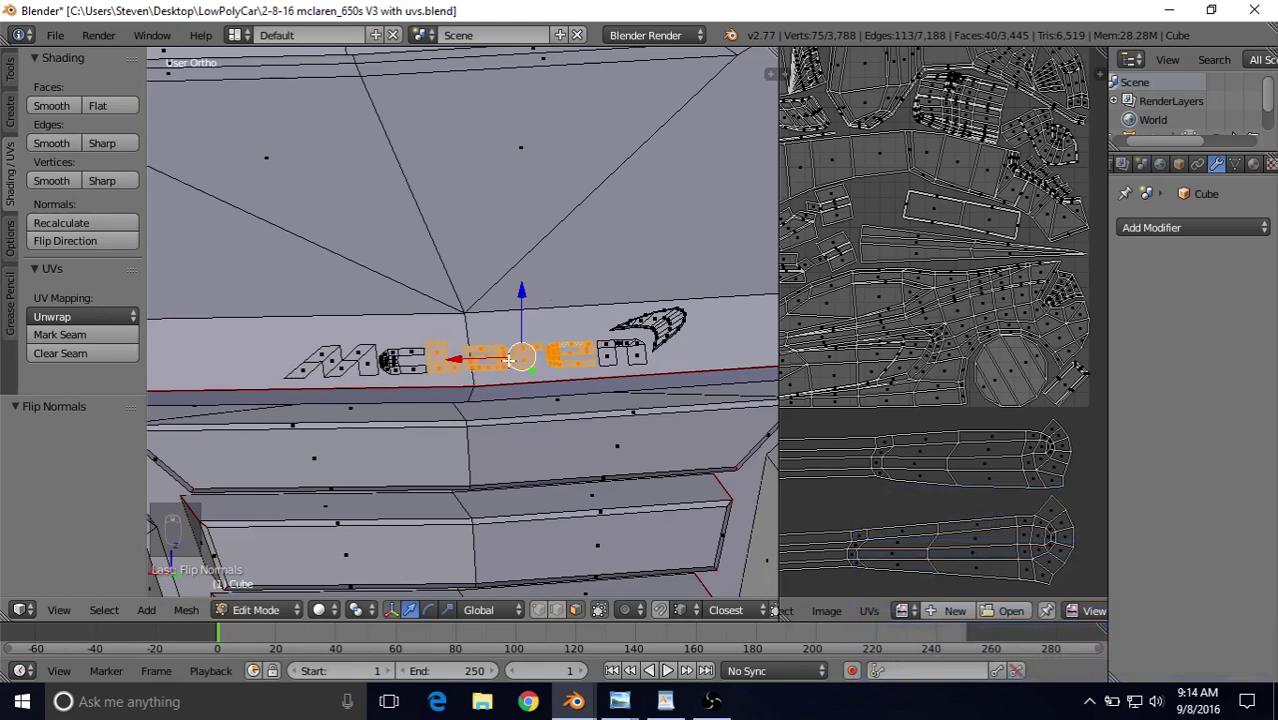
Step: Extend the selection to the letters M, c and n and the swoosh, including all their linked faces
{"action": "scroll", "coordinate": [498, 380], "scroll_direction": "up", "scroll_amount": 2}
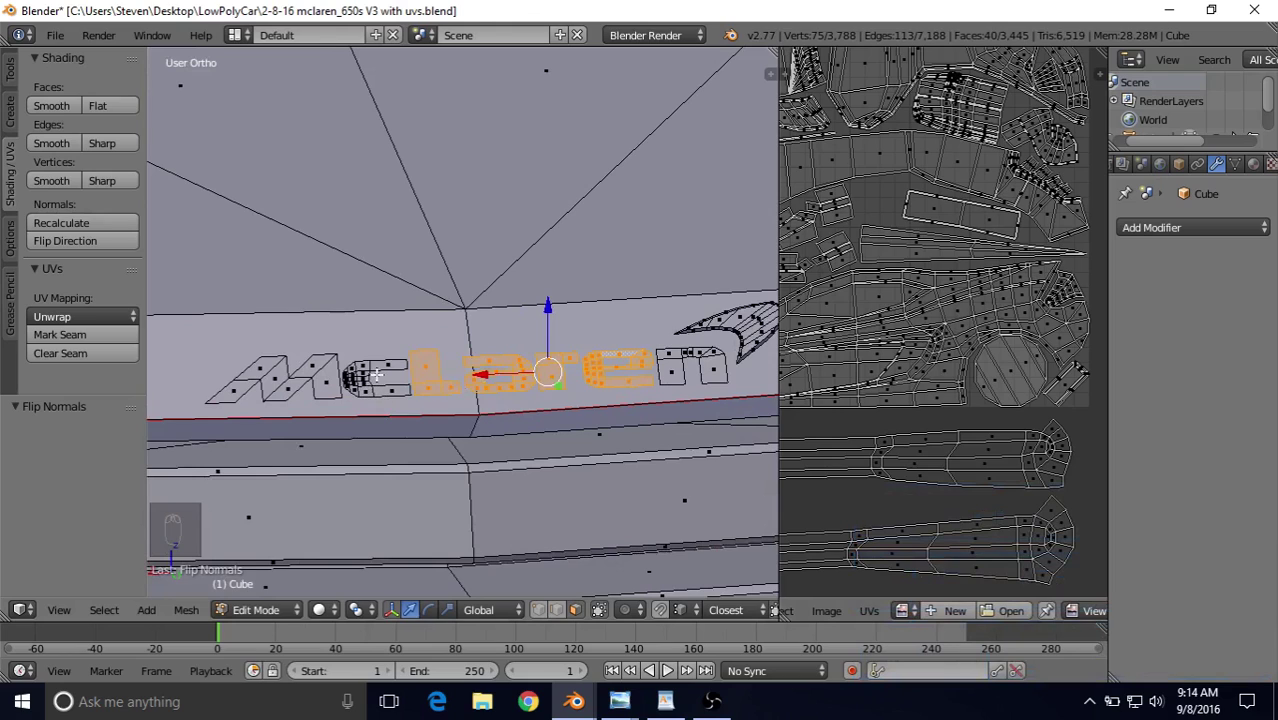
{"action": "right_click", "coordinate": [381, 365], "text": "shift"}
{"action": "right_click", "coordinate": [318, 368], "text": "shift"}
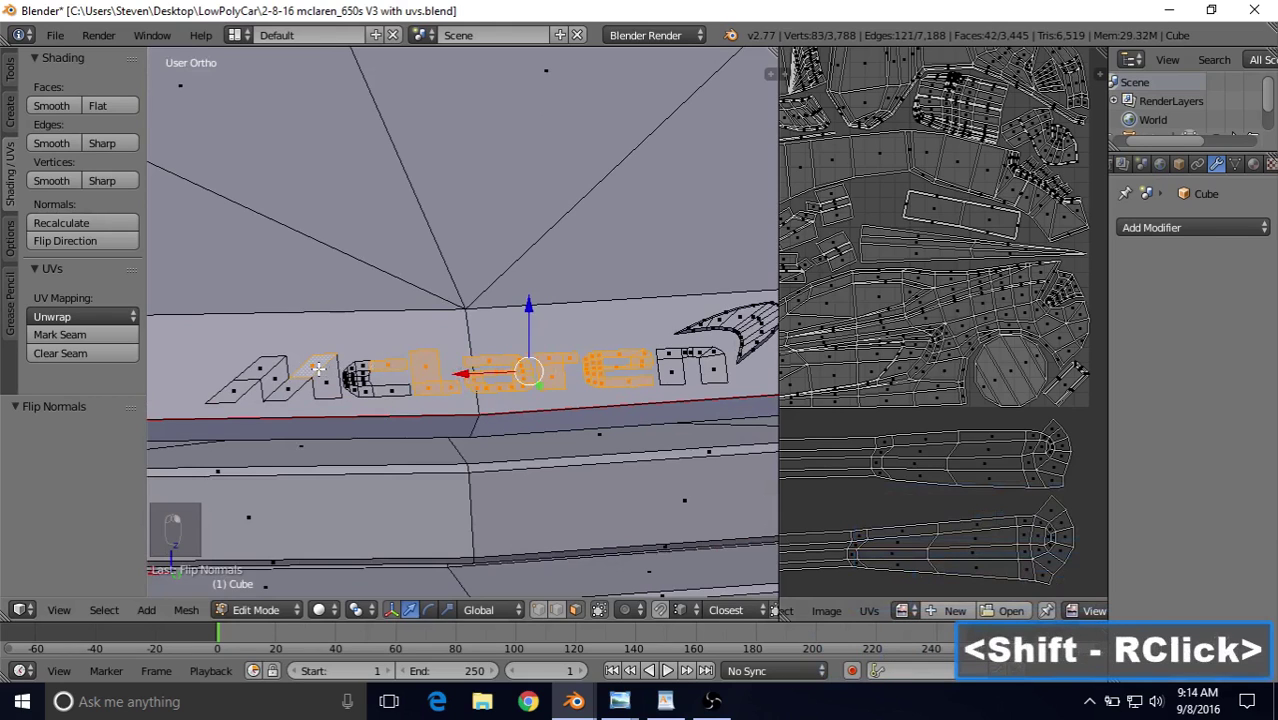
{"action": "right_click", "coordinate": [674, 371], "text": "shift"}
{"action": "right_click", "coordinate": [716, 319], "text": "shift"}
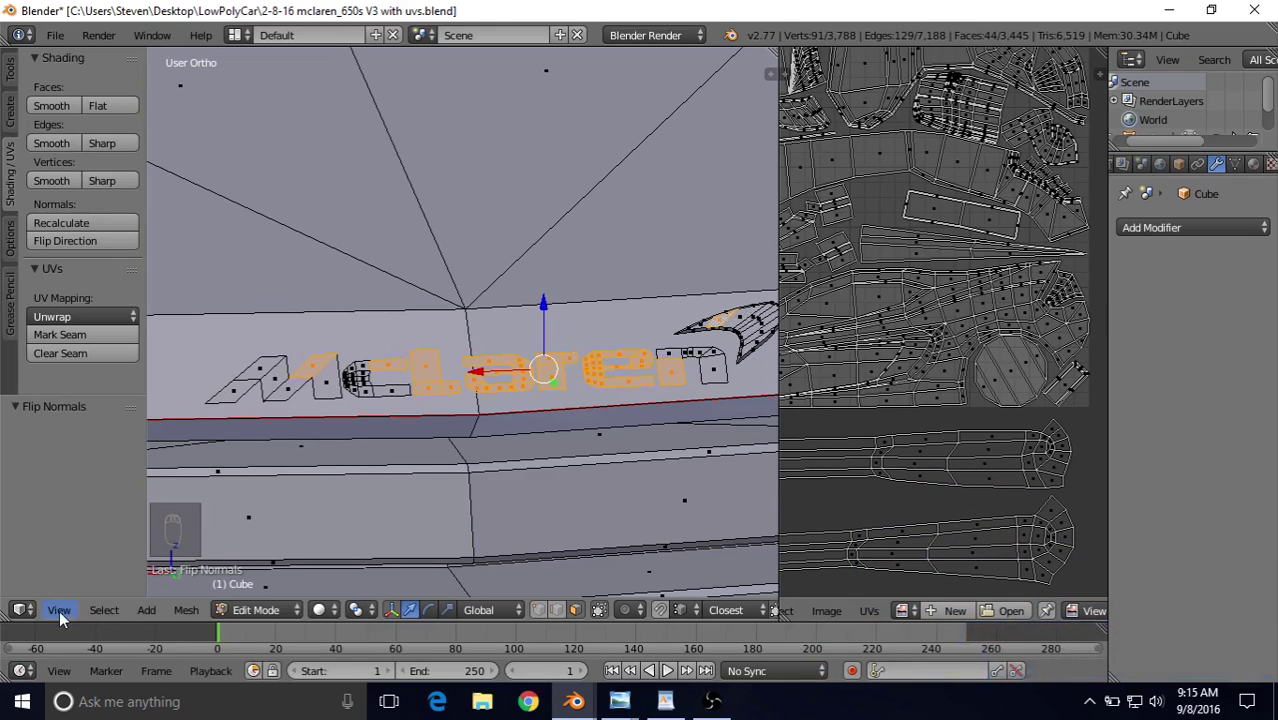
{"action": "left_click", "coordinate": [104, 610]}
{"action": "left_click", "coordinate": [238, 288]}
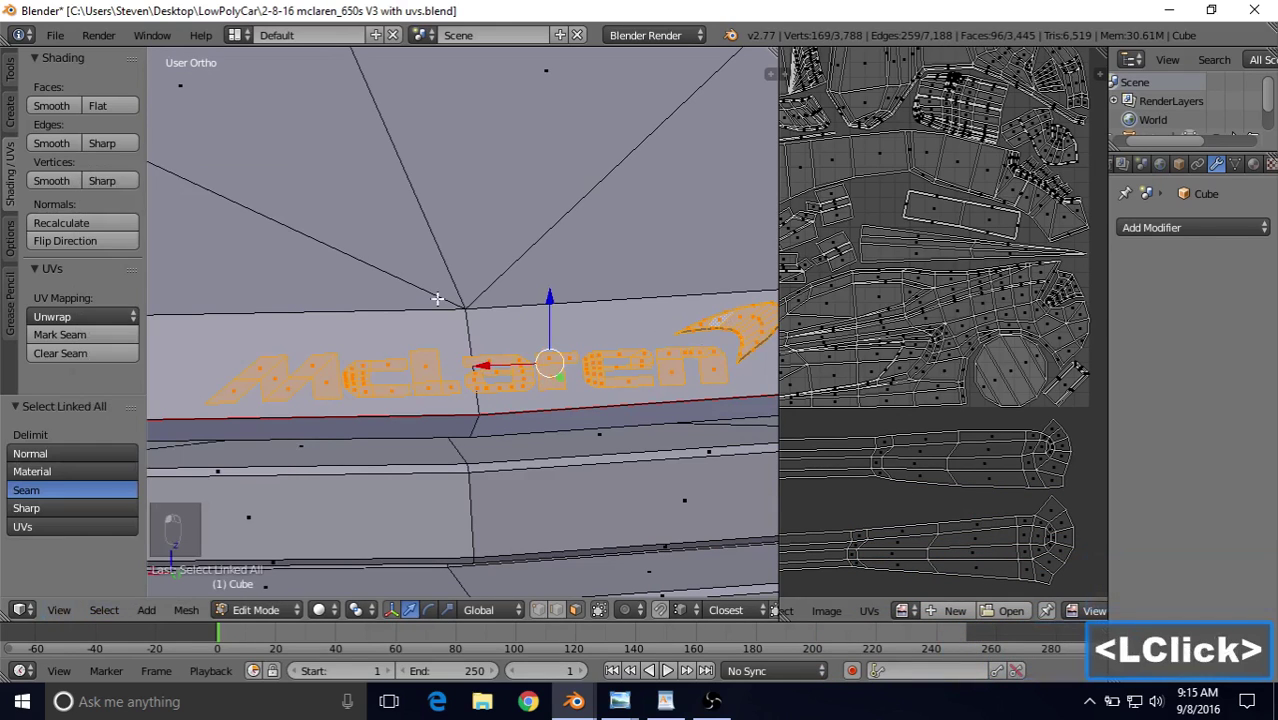
Step: Unwrap the complete rear McLaren lettering and scale its UV islands by 0.630
{"action": "key", "text": "u"}
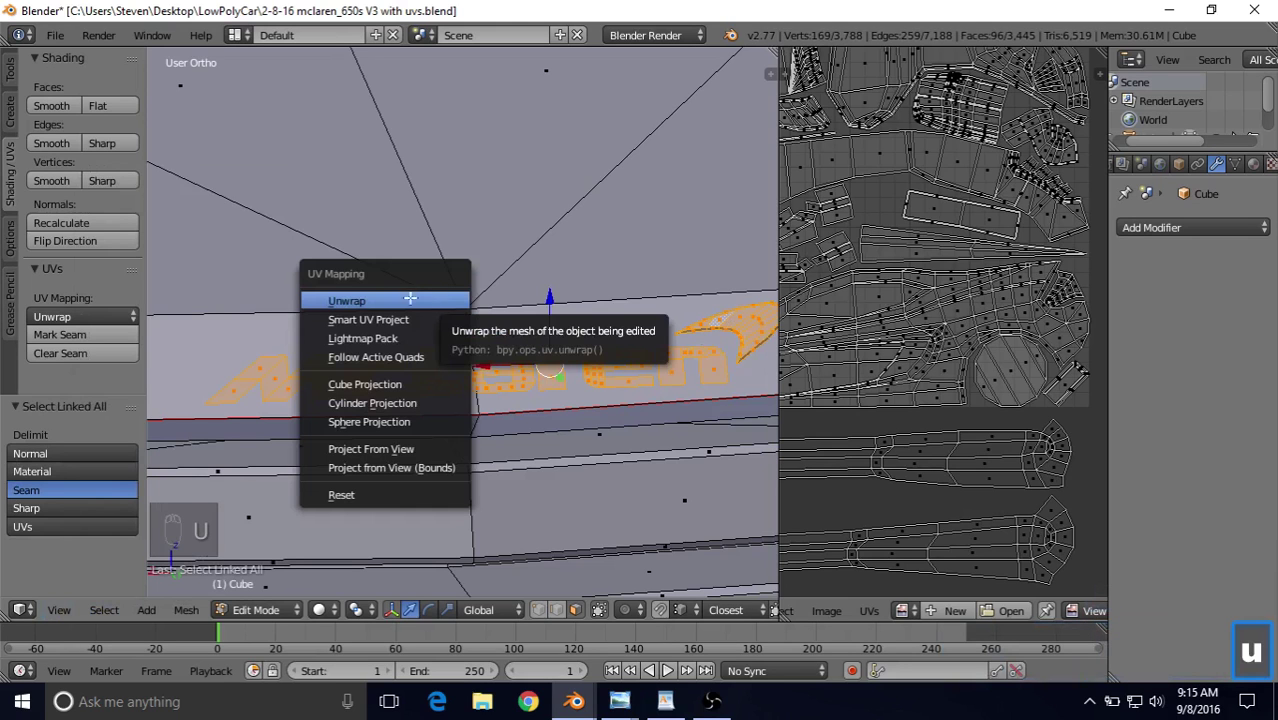
{"action": "left_click", "coordinate": [352, 300]}
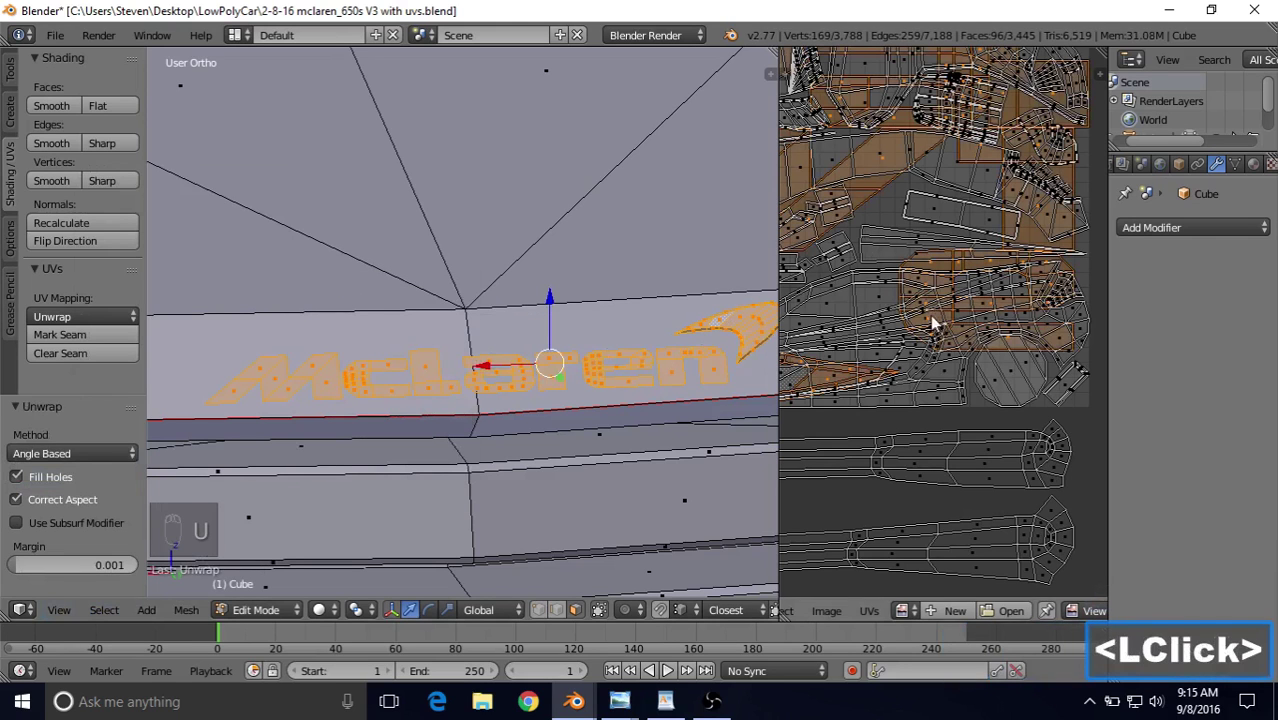
{"action": "scroll", "coordinate": [933, 328], "scroll_direction": "down", "scroll_amount": 3}
{"action": "scroll", "coordinate": [933, 330], "scroll_direction": "down", "scroll_amount": 1}
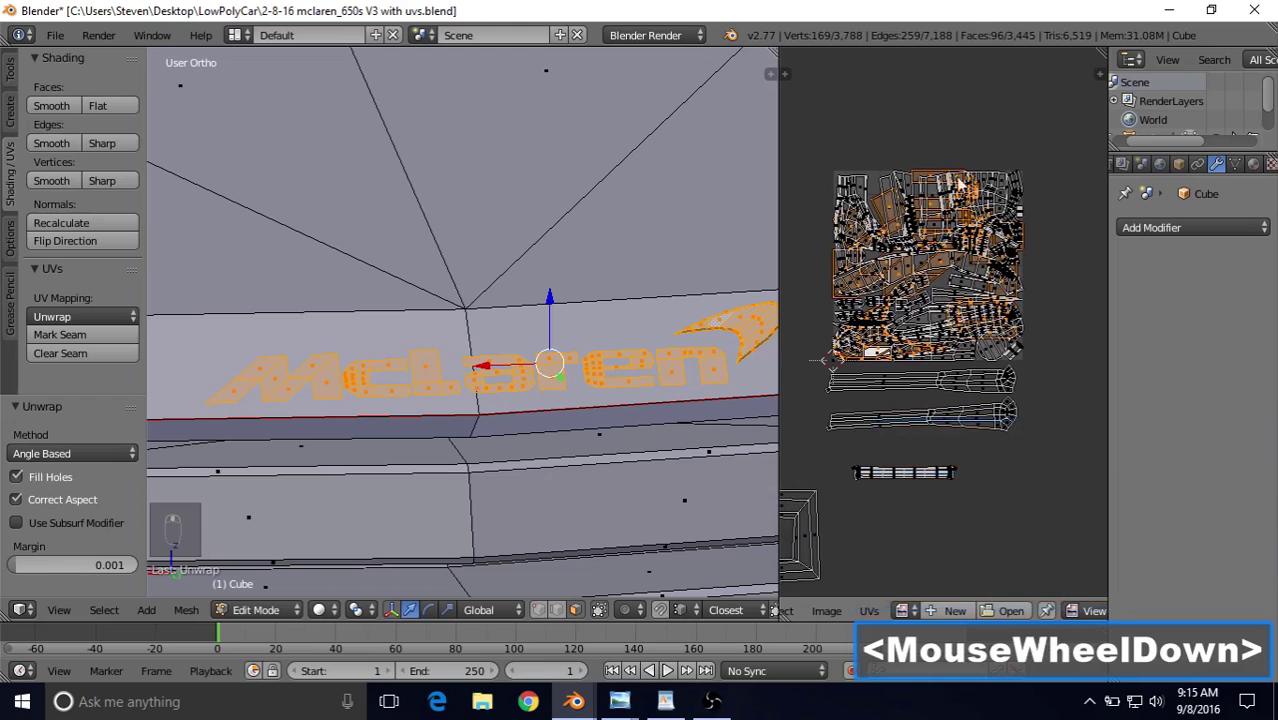
{"action": "middle_click_drag", "start_coordinate": [968, 166], "coordinate": [967, 165], "text": "shift"}
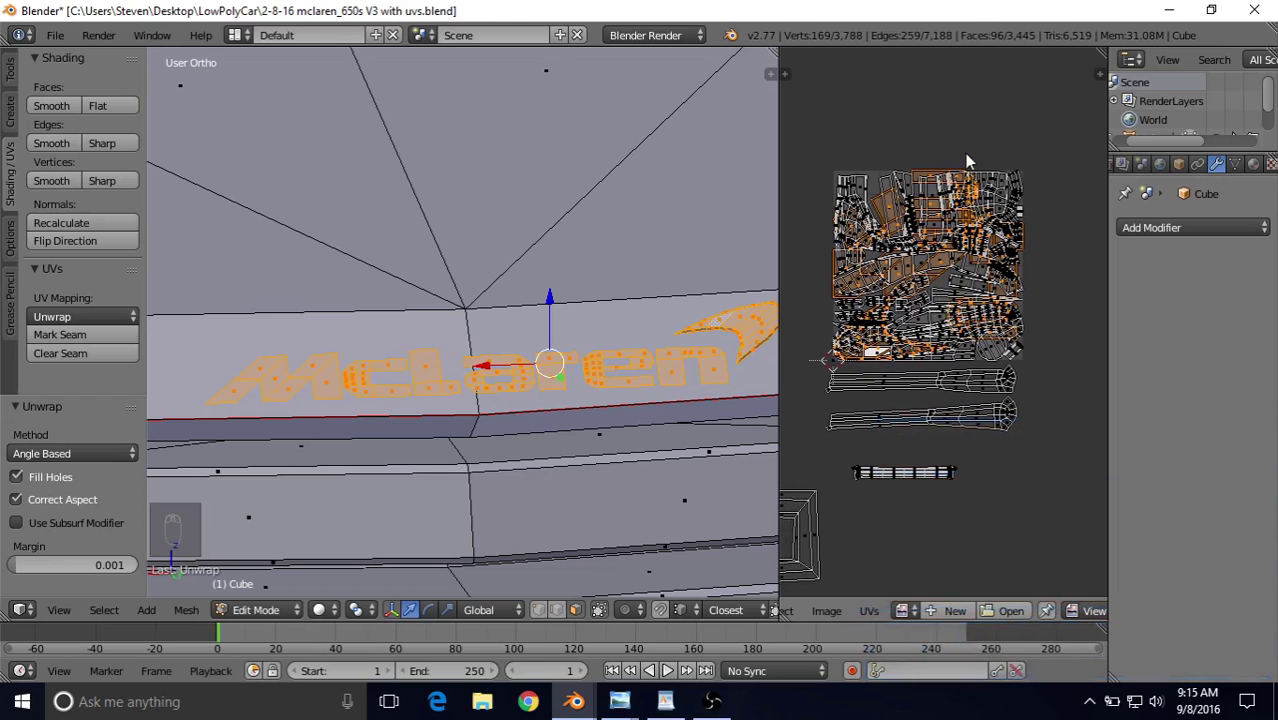
{"action": "key", "text": "s"}
{"action": "left_click", "coordinate": [933, 200]}
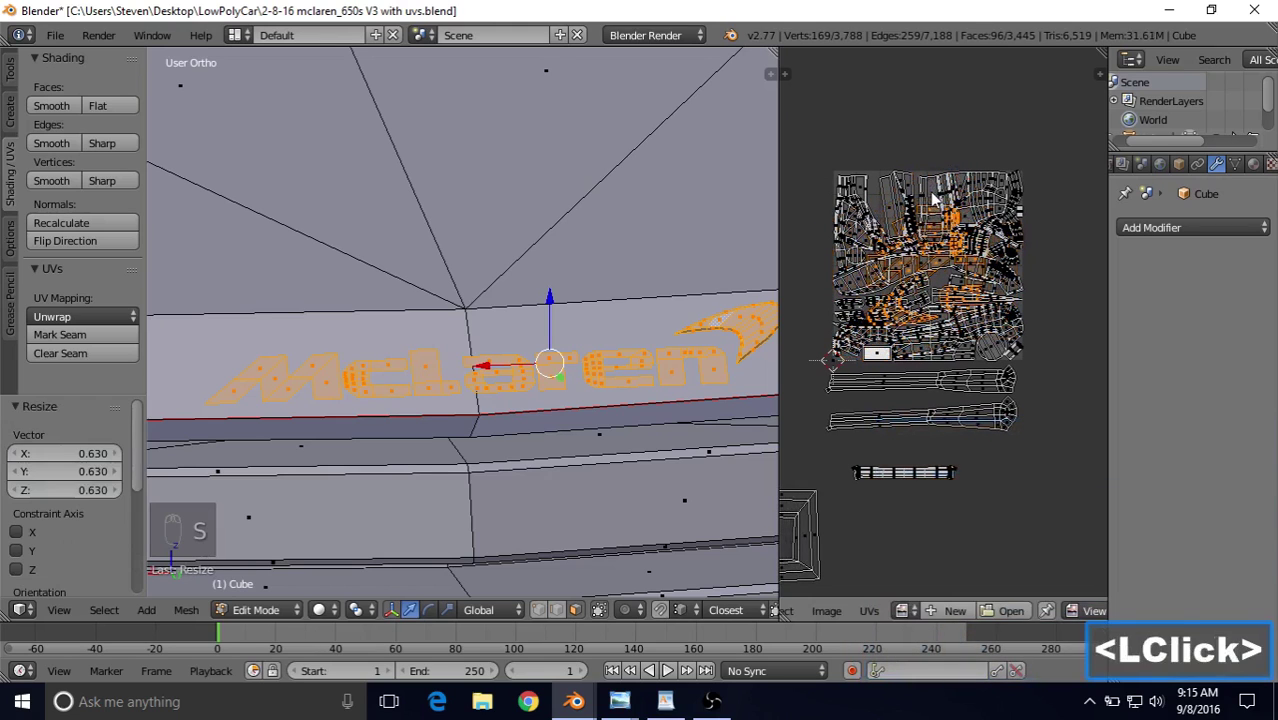
Step: Move the rear lettering's UV islands out of the texture area into the empty space beside it
{"action": "key", "text": "g"}
{"action": "left_click", "coordinate": [985, 330]}
{"action": "middle_click_drag", "start_coordinate": [985, 330], "coordinate": [1075, 342]}
{"action": "key", "text": "g"}
{"action": "left_click", "coordinate": [914, 215]}
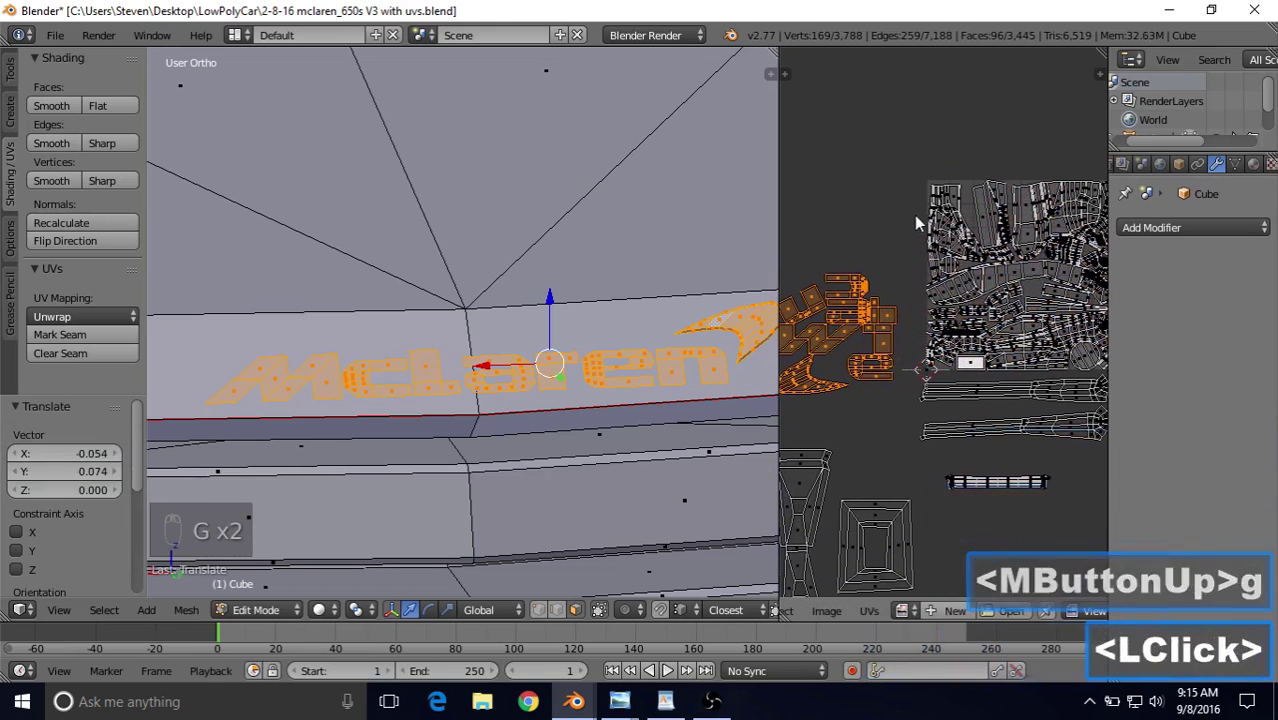
{"action": "middle_click_drag", "start_coordinate": [914, 215], "coordinate": [942, 217]}
Step: Examine the framed McLaren badge on the car's front and compare it with the rear lettering's UV islands
{"action": "scroll", "coordinate": [459, 376], "scroll_direction": "down", "scroll_amount": 4}
{"action": "scroll", "coordinate": [459, 376], "scroll_direction": "down", "scroll_amount": 6}
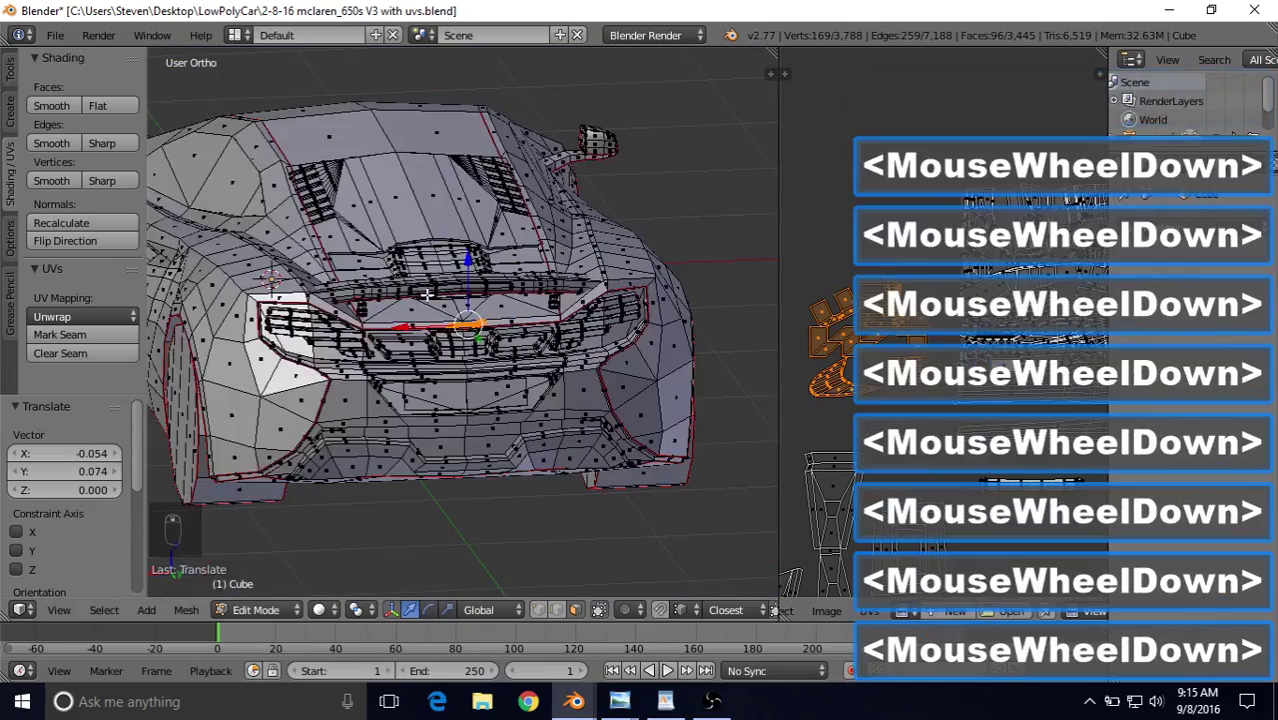
{"action": "middle_click_drag", "start_coordinate": [427, 295], "coordinate": [473, 222]}
{"action": "scroll", "coordinate": [470, 365], "scroll_direction": "up", "scroll_amount": 4}
{"action": "scroll", "coordinate": [542, 255], "scroll_direction": "up", "scroll_amount": 12}
{"action": "scroll", "coordinate": [470, 240], "scroll_direction": "down", "scroll_amount": 2}
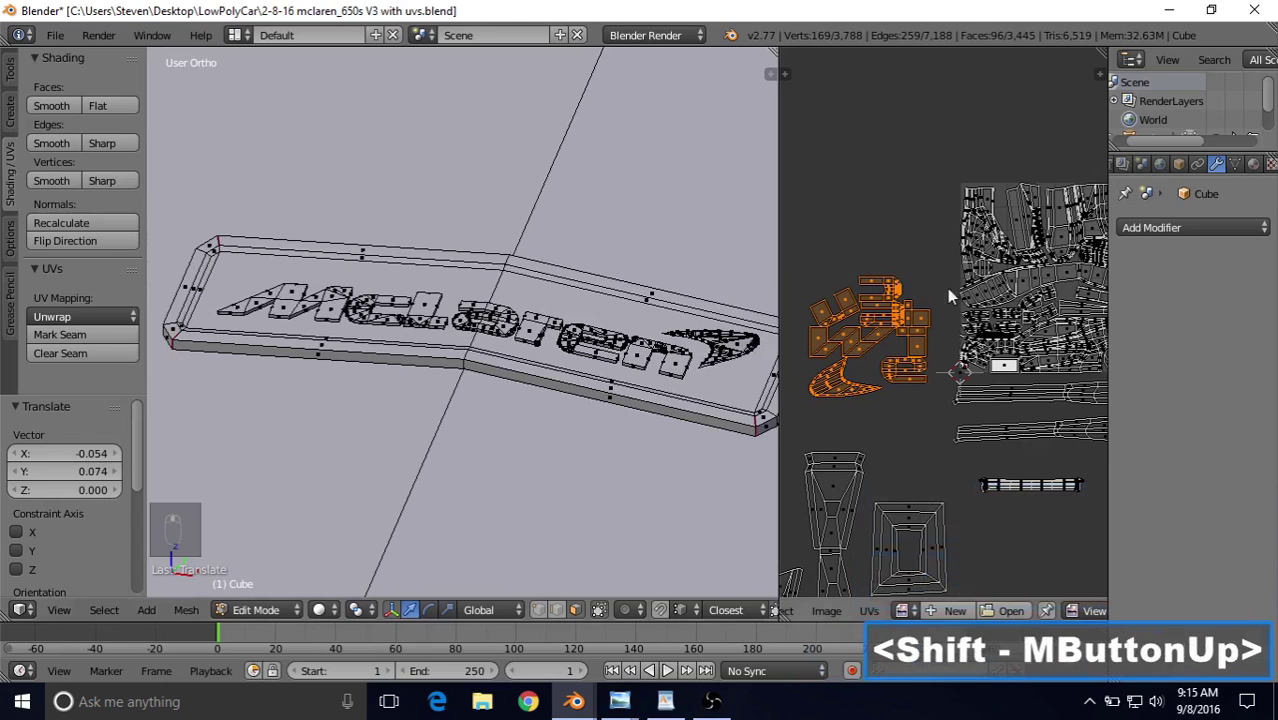
{"action": "scroll", "coordinate": [1000, 318], "scroll_direction": "up", "scroll_amount": 4}
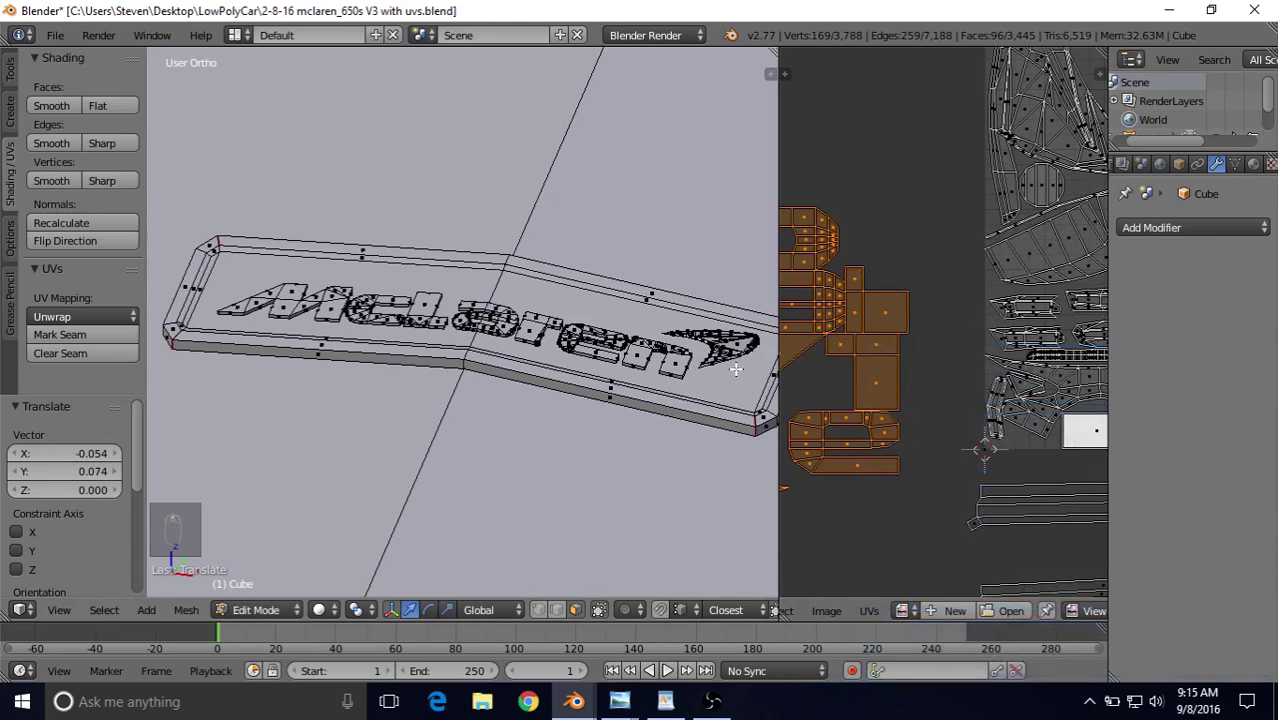
{"action": "scroll", "coordinate": [470, 300], "scroll_direction": "down", "scroll_amount": 2}
{"action": "scroll", "coordinate": [913, 334], "scroll_direction": "down", "scroll_amount": 2}
{"action": "middle_click_drag", "start_coordinate": [919, 334], "coordinate": [995, 322]}
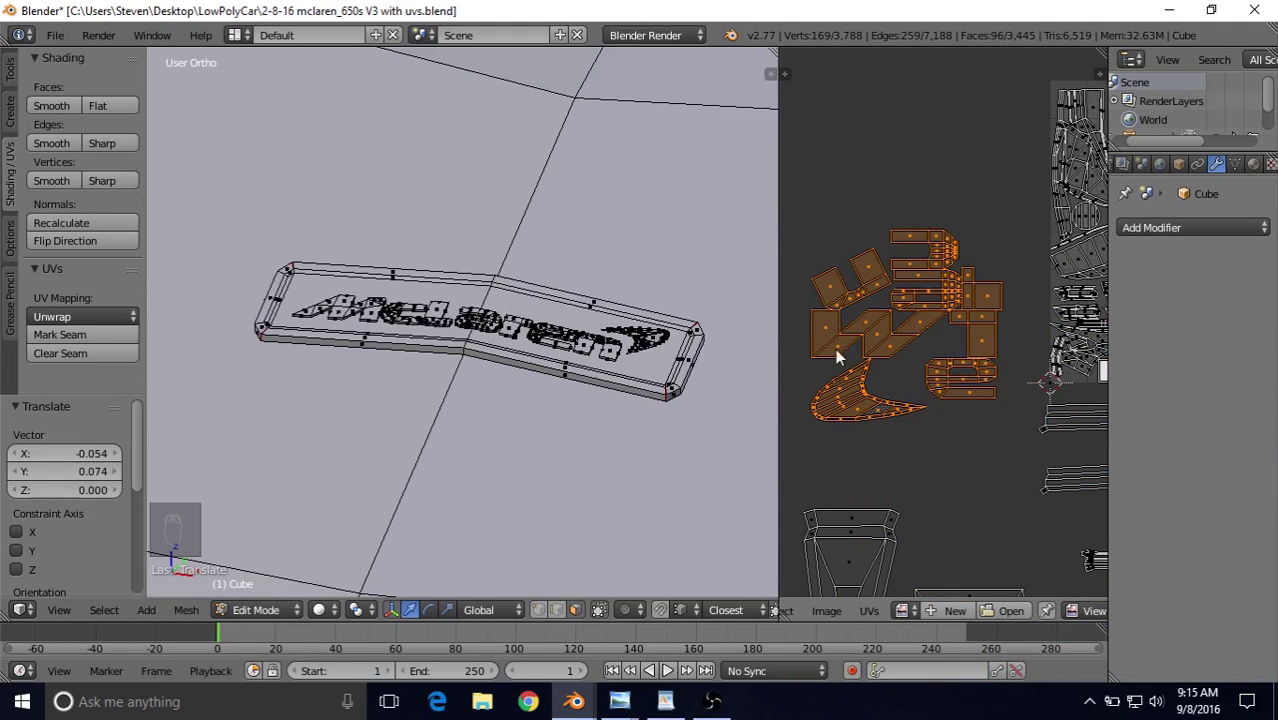
{"action": "scroll", "coordinate": [484, 256], "scroll_direction": "down", "scroll_amount": 3}
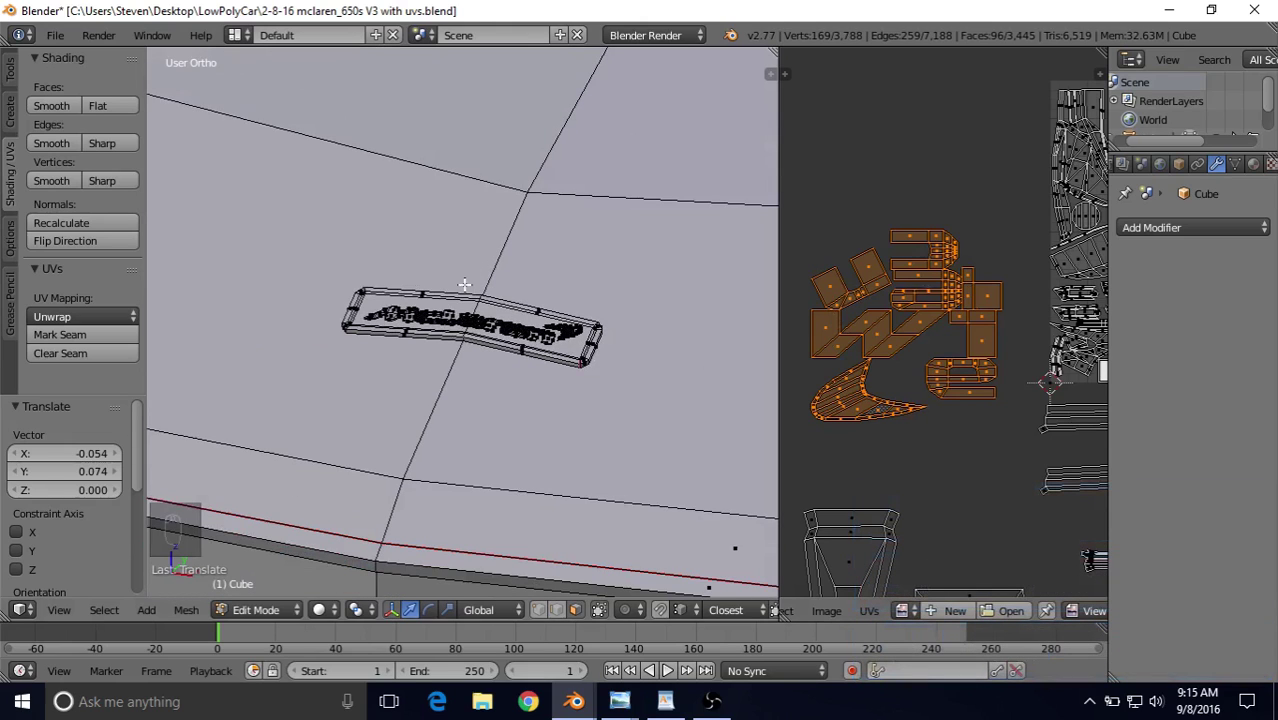
Step: Apply Smart UV Project to the rear lettering with a 66.00 angle limit and 0.00 island margin, then scale the islands by 0.391
{"action": "key", "text": "u"}
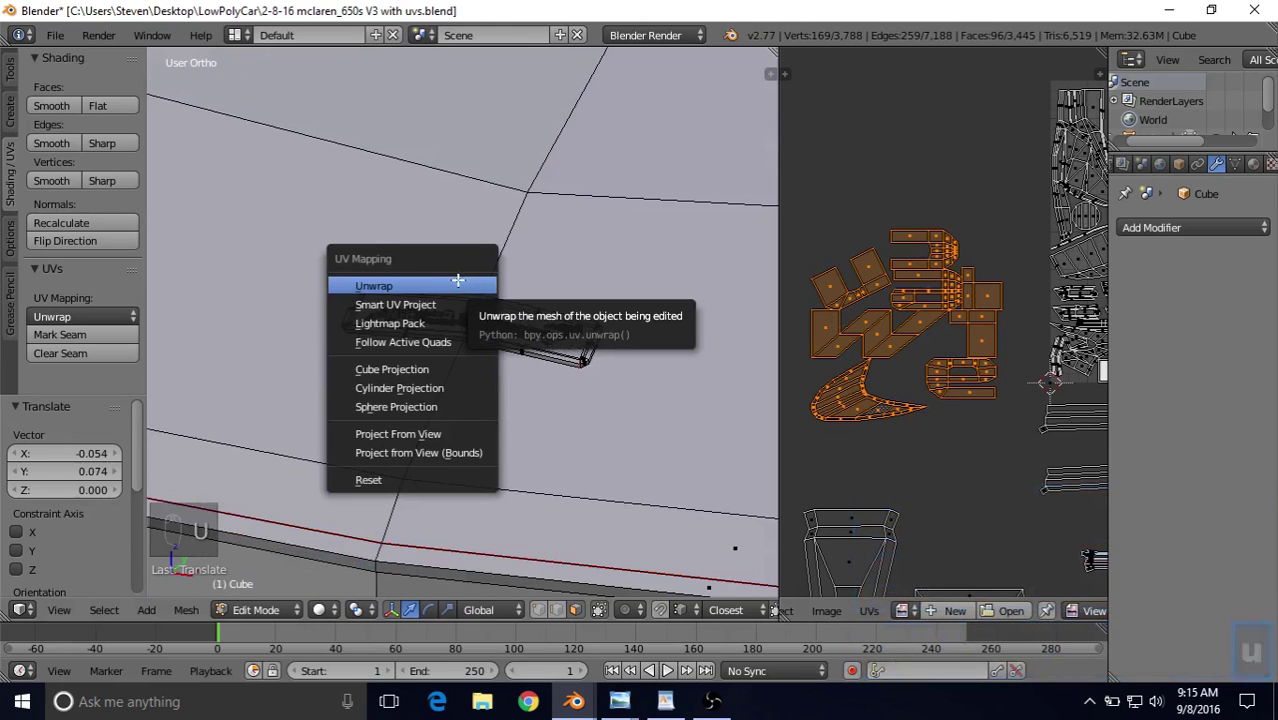
{"action": "left_click", "coordinate": [403, 305]}
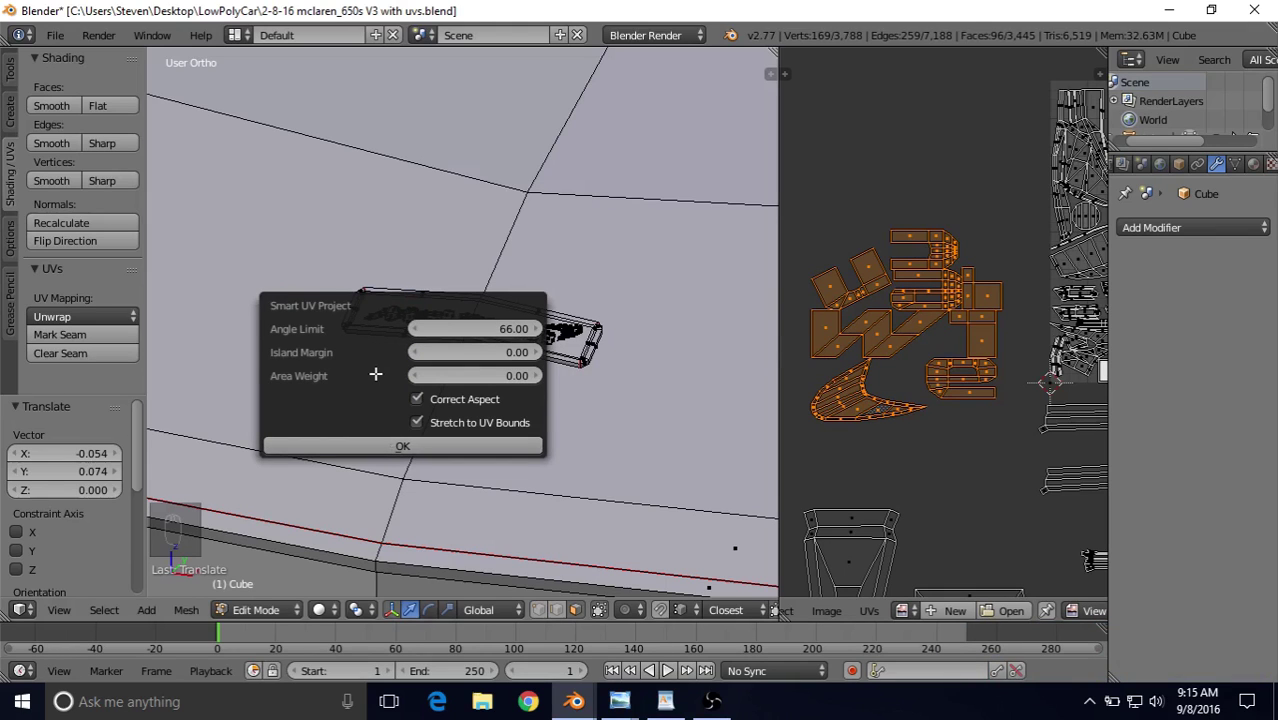
{"action": "left_click", "coordinate": [403, 447]}
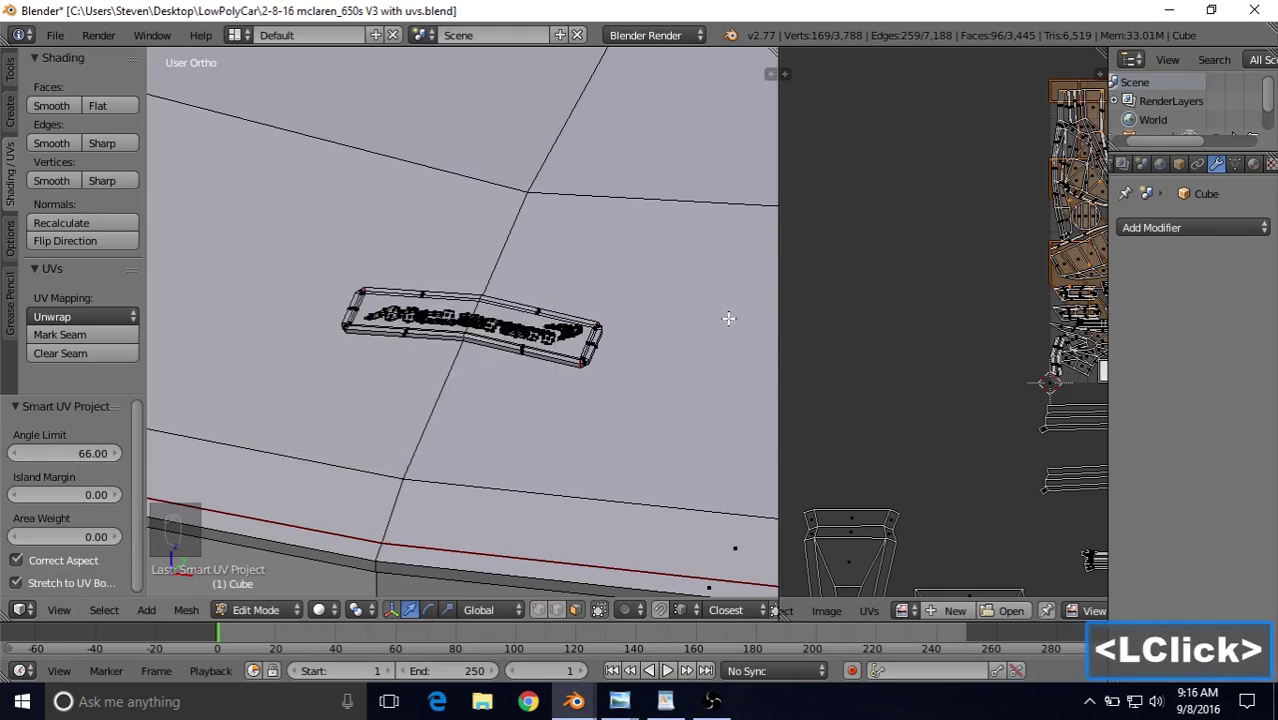
{"action": "middle_click_drag", "start_coordinate": [953, 292], "coordinate": [957, 316], "text": "shift"}
{"action": "key", "text": "s"}
{"action": "left_click", "coordinate": [915, 237]}
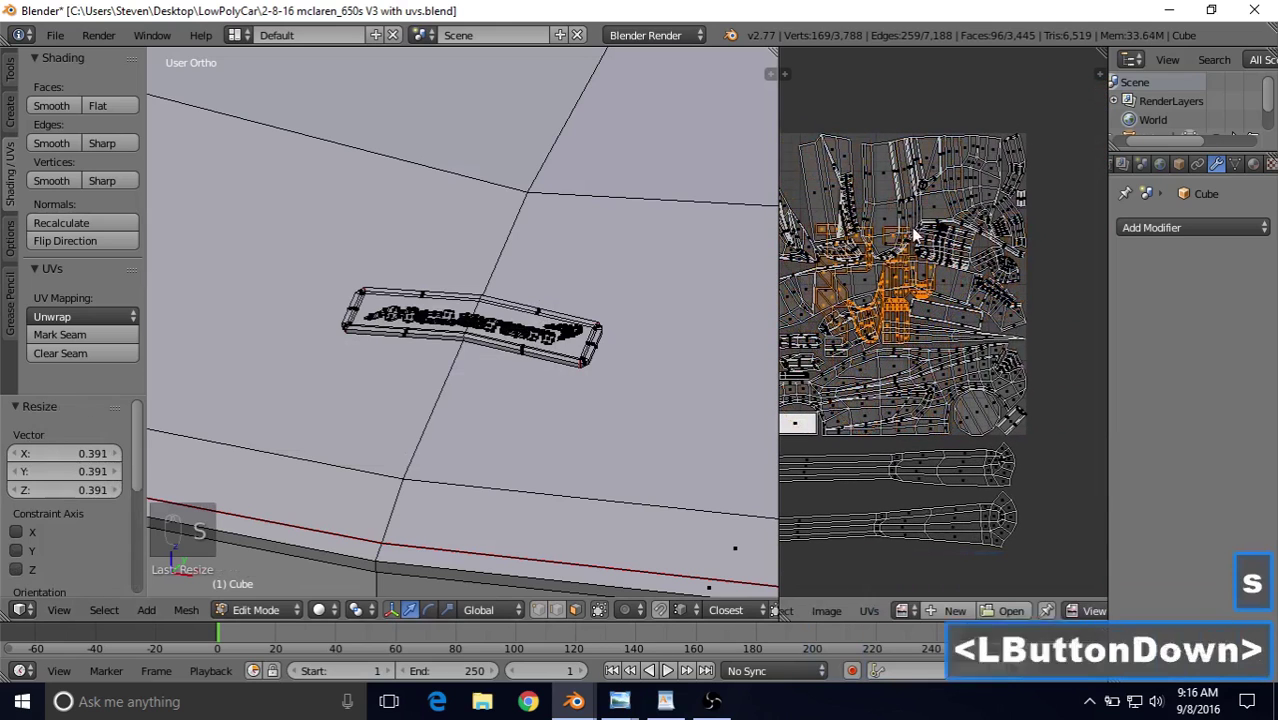
Step: Move the rear lettering's UV islands by about -0.884 in X and -0.248 in Y, outside the texture area
{"action": "middle_click_drag", "start_coordinate": [860, 256], "coordinate": [1024, 257]}
{"action": "key", "text": "g"}
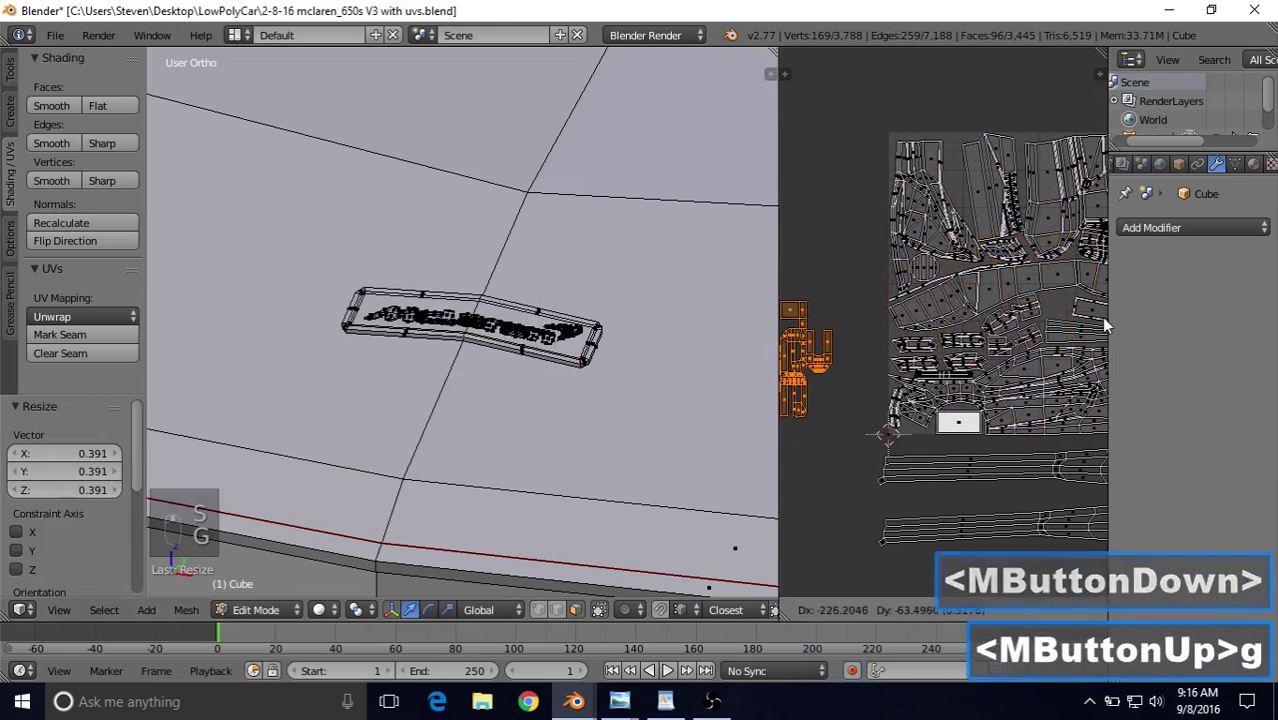
{"action": "left_click", "coordinate": [760, 330]}
{"action": "middle_click_drag", "start_coordinate": [880, 284], "coordinate": [1060, 210], "text": "shift"}
{"action": "scroll", "coordinate": [1004, 227], "scroll_direction": "up", "scroll_amount": 3}
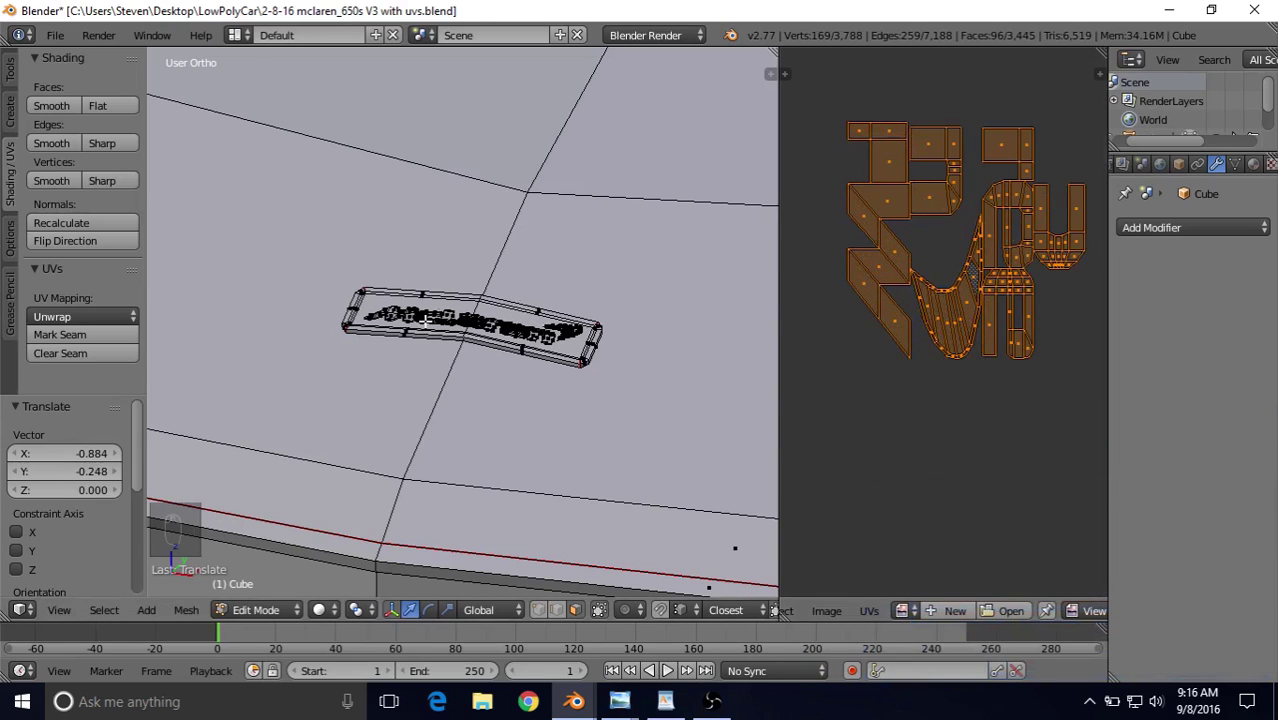
Step: Select one top face on each of the seven McLaren letters inside the framed front badge
{"action": "scroll", "coordinate": [425, 320], "scroll_direction": "up", "scroll_amount": 6}
{"action": "middle_click_drag", "start_coordinate": [425, 320], "coordinate": [494, 297], "text": "shift"}
{"action": "scroll", "coordinate": [434, 335], "scroll_direction": "up", "scroll_amount": 3}
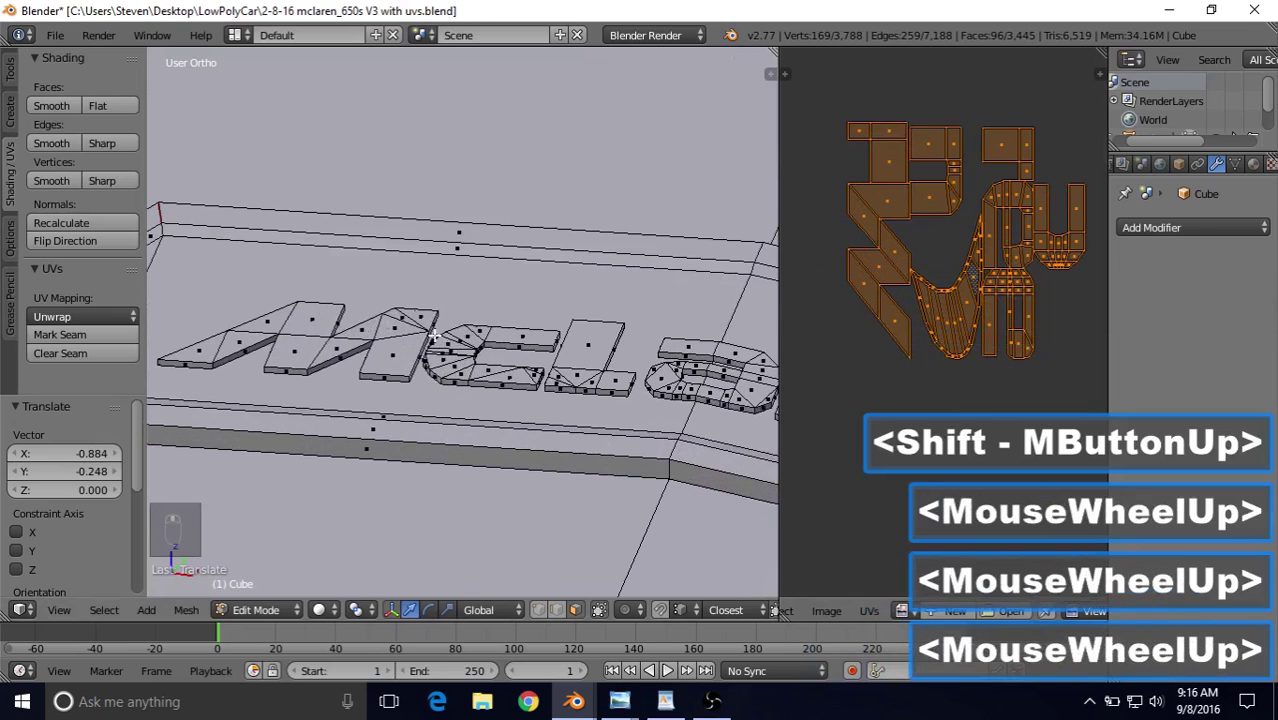
{"action": "right_click", "coordinate": [355, 331]}
{"action": "right_click", "coordinate": [464, 332], "text": "shift"}
{"action": "right_click", "coordinate": [540, 340], "text": "shift"}
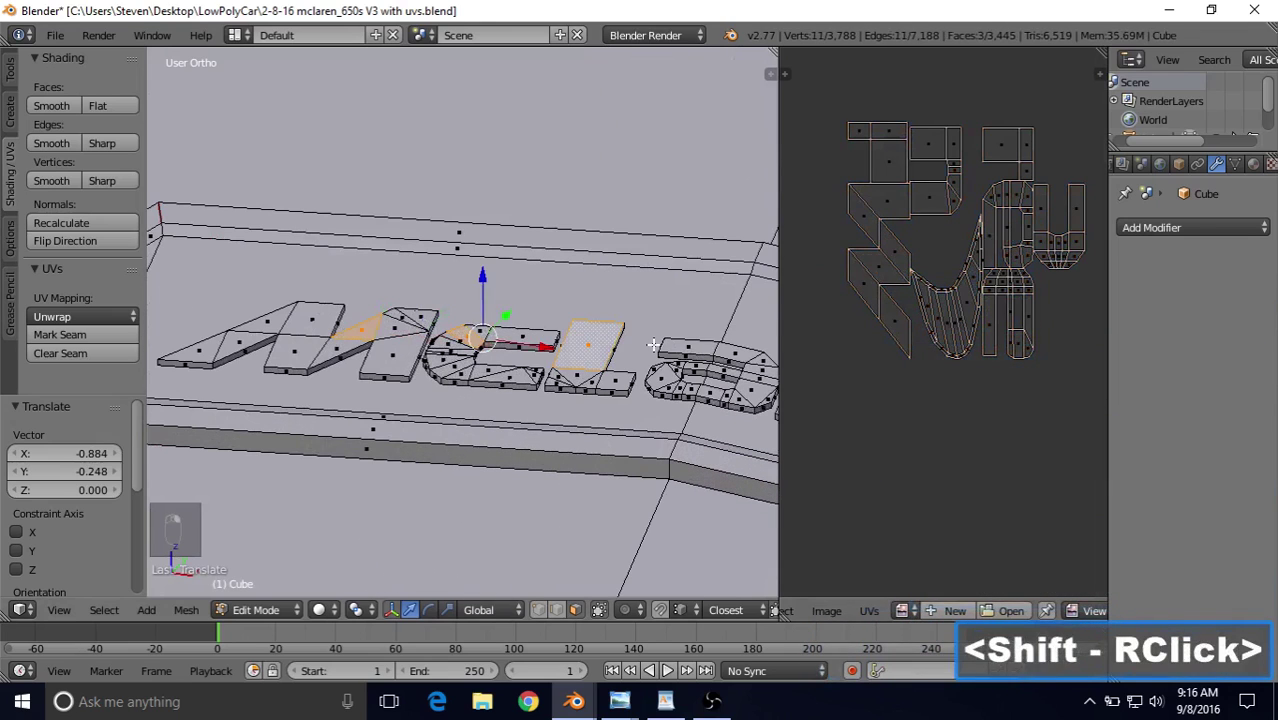
{"action": "right_click", "coordinate": [600, 340], "text": "shift"}
{"action": "middle_click_drag", "start_coordinate": [636, 322], "coordinate": [341, 318], "text": "shift"}
{"action": "right_click", "coordinate": [517, 340], "text": "shift"}
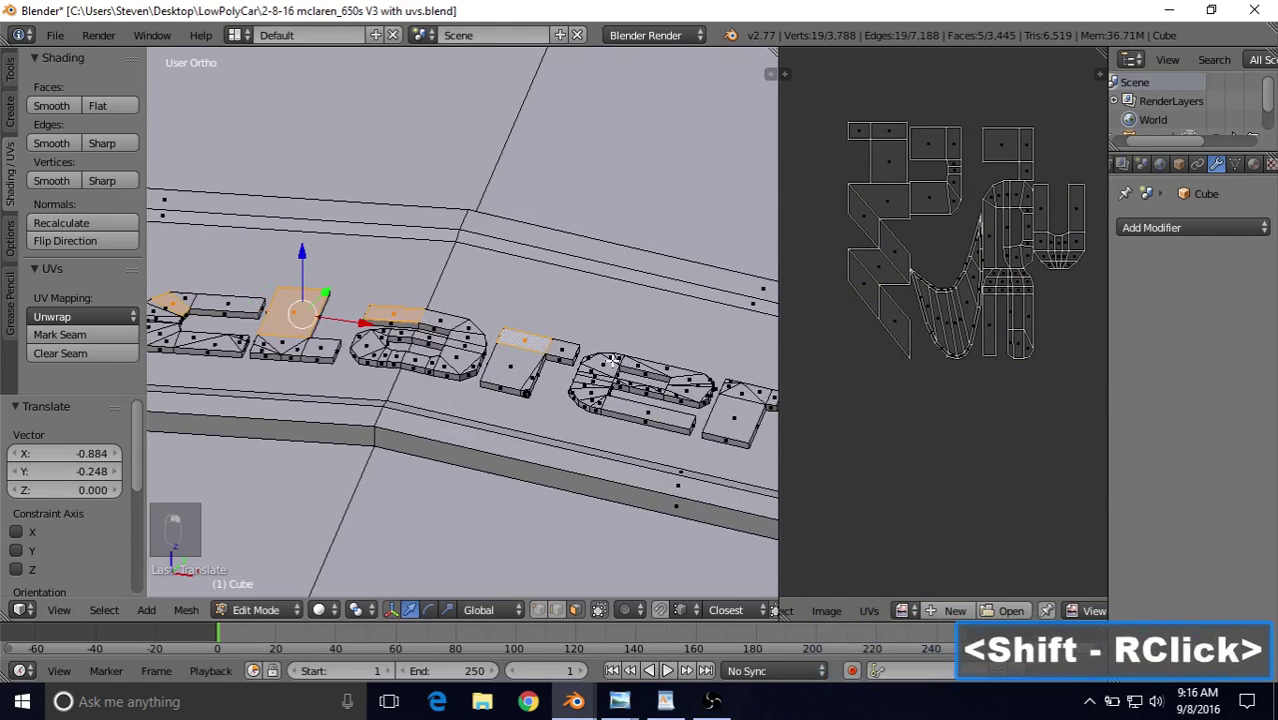
{"action": "right_click", "coordinate": [605, 367], "text": "shift"}
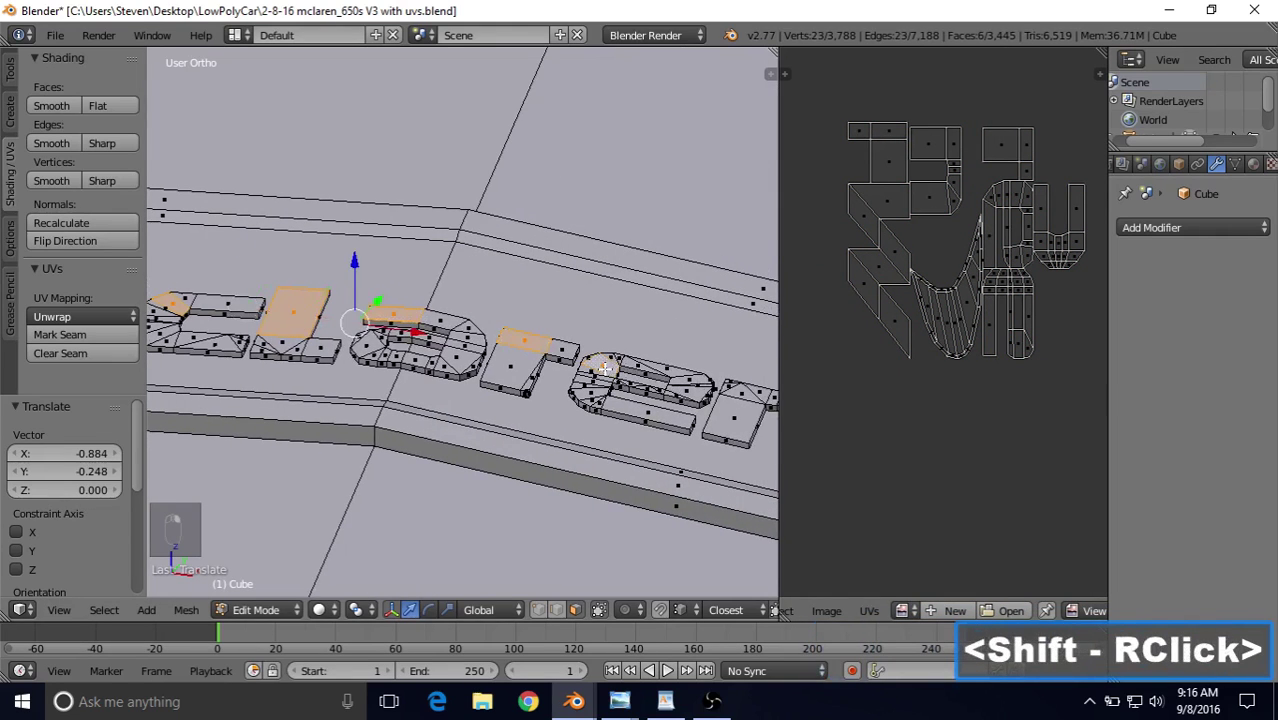
{"action": "right_click", "coordinate": [730, 406], "text": "shift"}
Step: Extend the selection to all linked faces of the front badge letters, delimited by seam
{"action": "scroll", "coordinate": [700, 380], "scroll_direction": "down", "scroll_amount": 4}
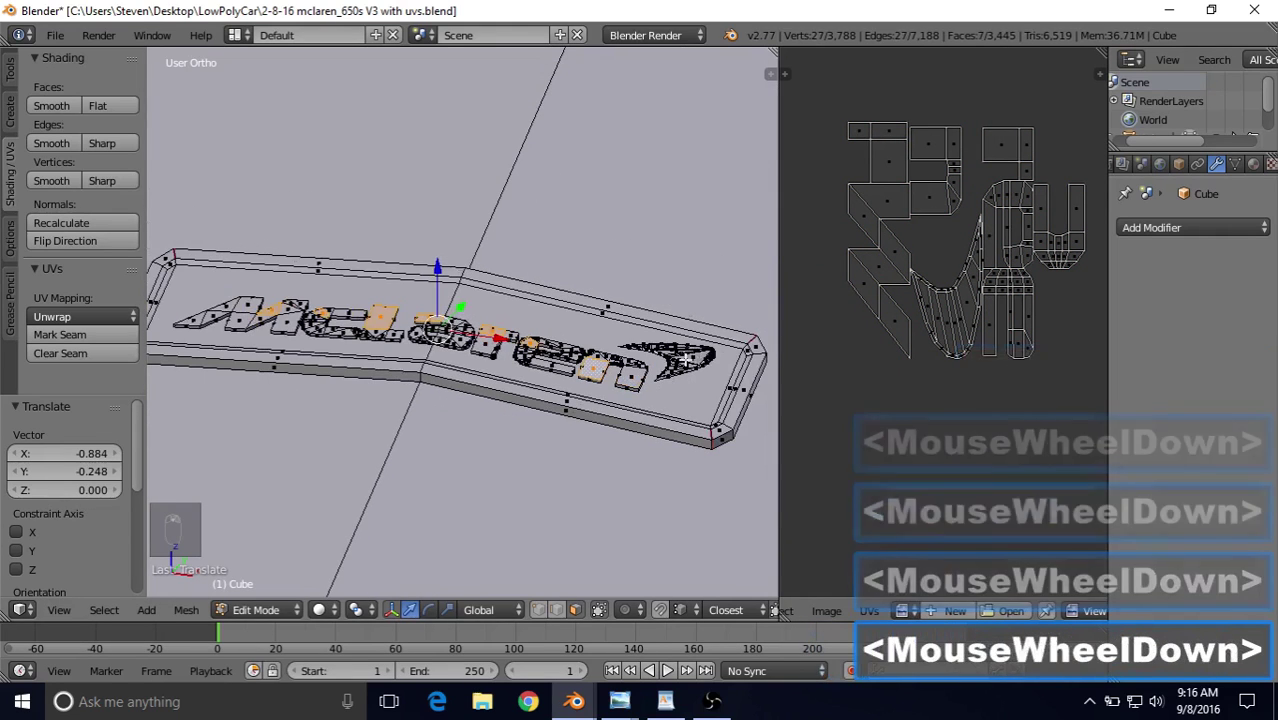
{"action": "middle_click_drag", "start_coordinate": [540, 280], "coordinate": [557, 290], "text": "shift"}
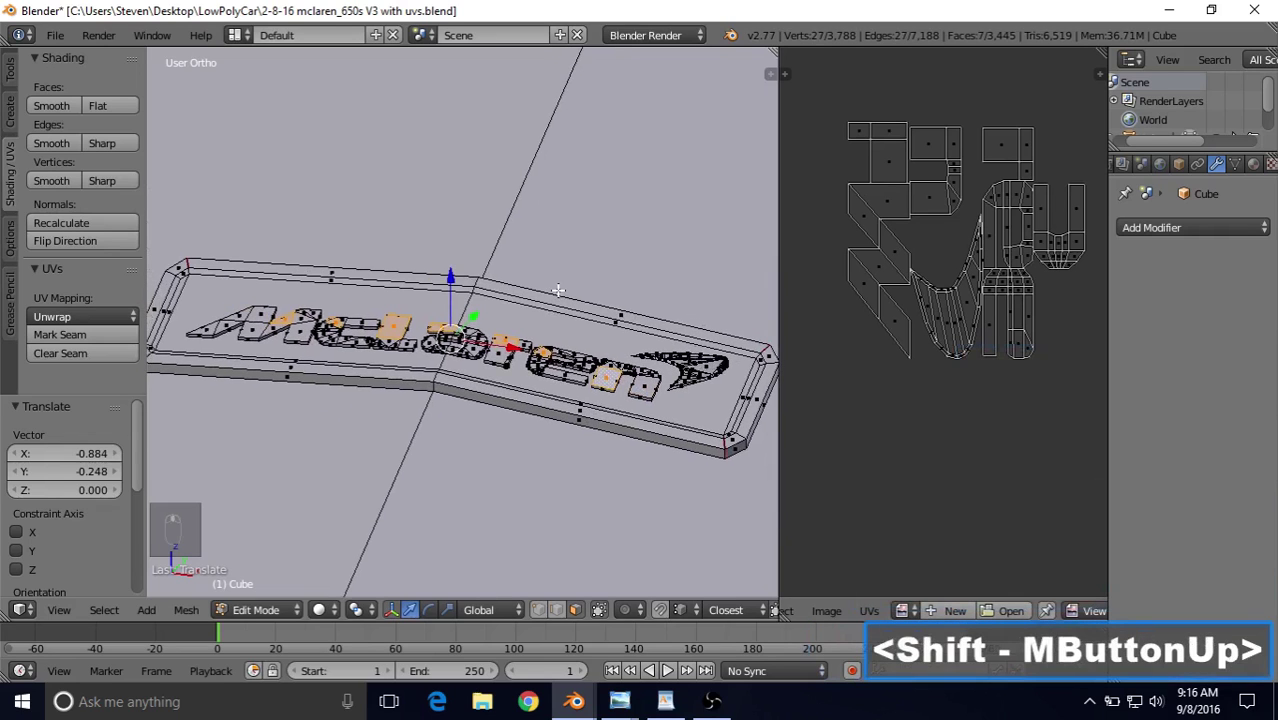
{"action": "left_click", "coordinate": [110, 609]}
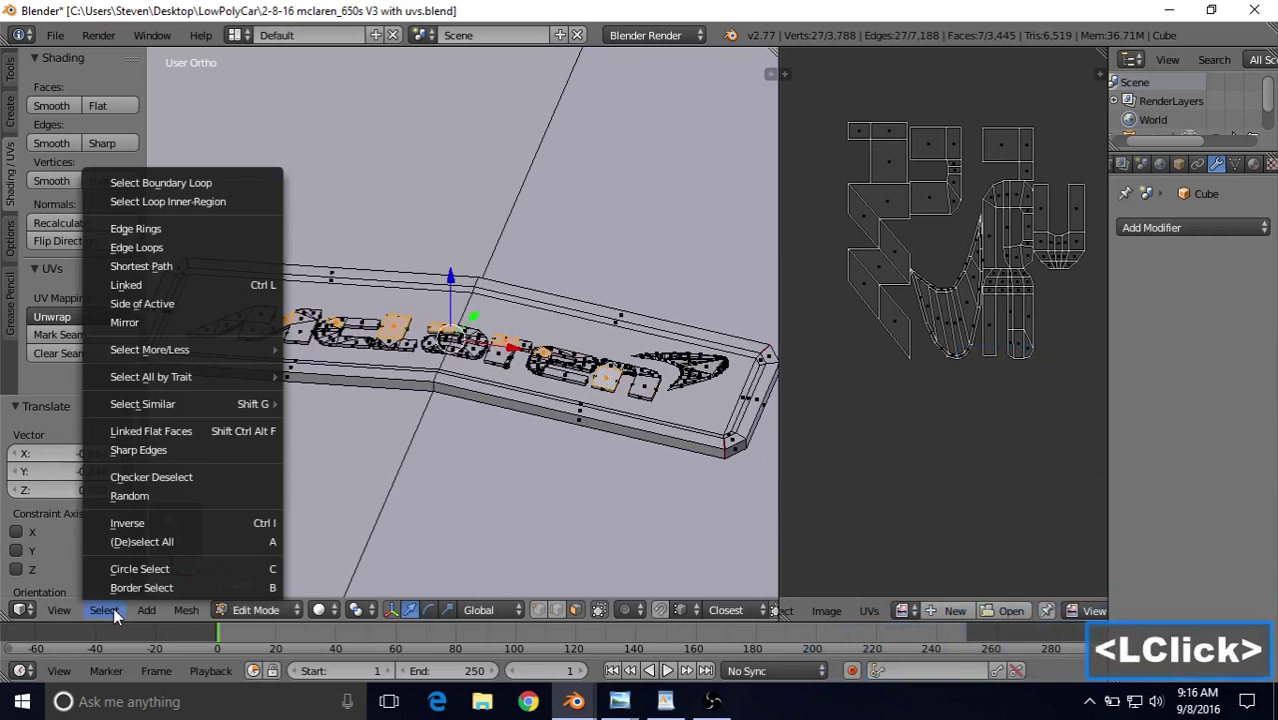
{"action": "left_click", "coordinate": [200, 293]}
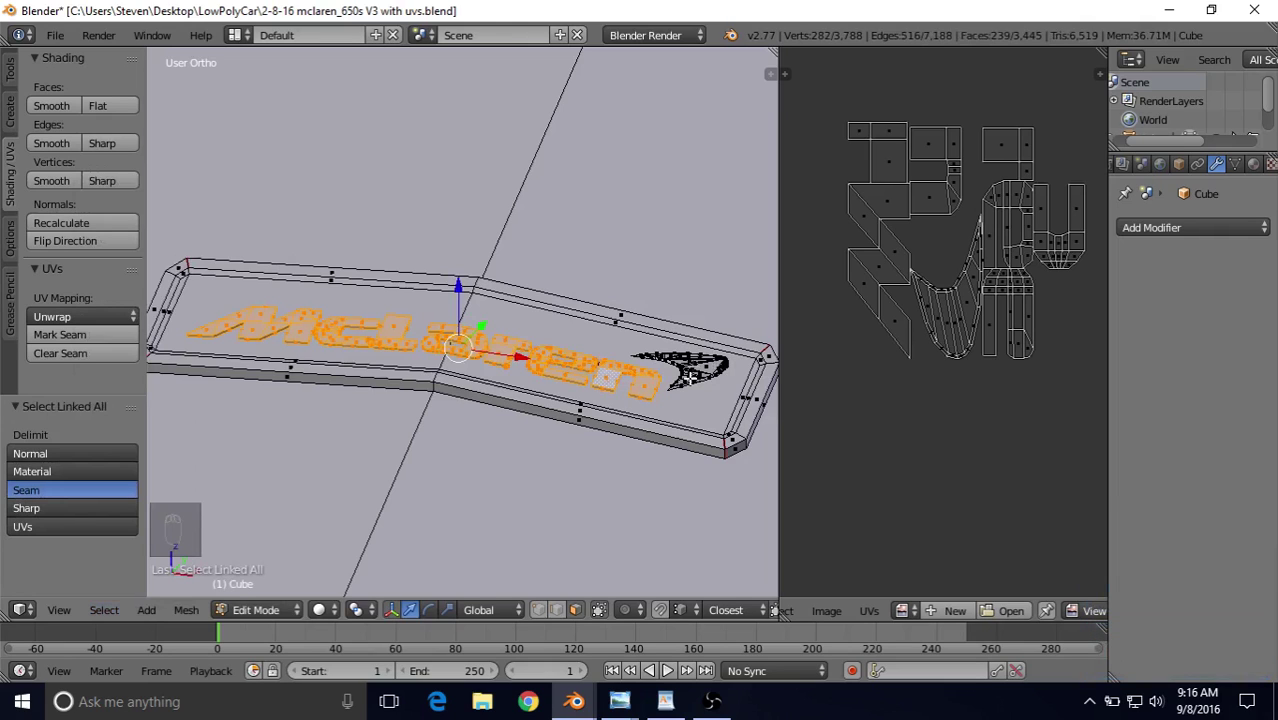
Step: Apply Smart UV Project to the front badge letters with a 66.00 angle limit and 0.00 island margin
{"action": "key", "text": "u"}
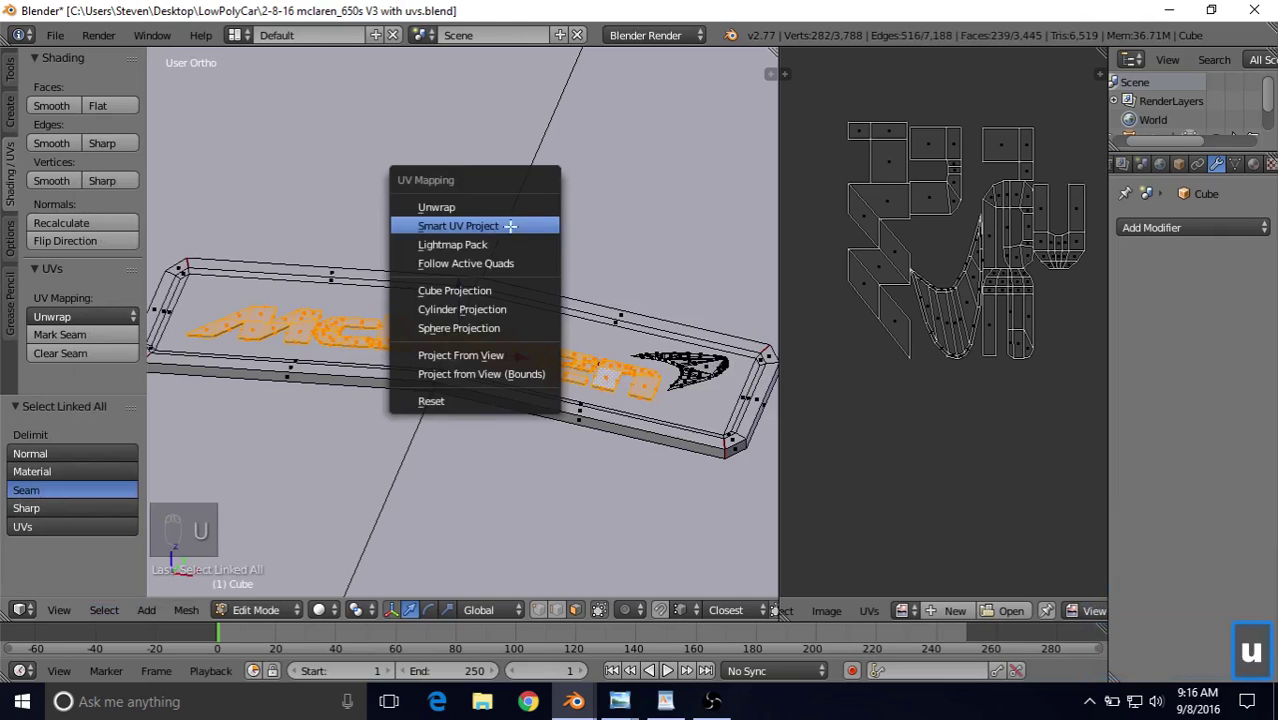
{"action": "left_click", "coordinate": [469, 226]}
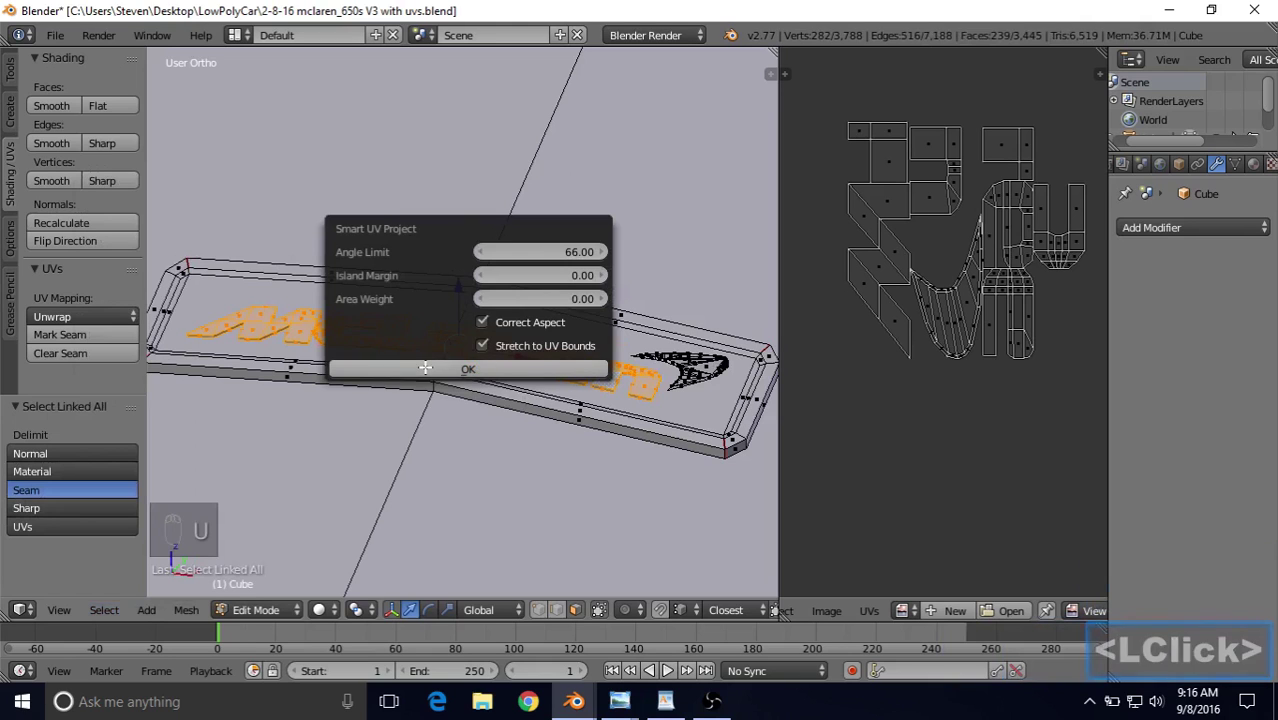
{"action": "left_click", "coordinate": [468, 369]}
Step: Scale the front badge letters' UV islands by 0.464 and move them about -0.935 in X and 0.241 in Y, outside the texture area
{"action": "scroll", "coordinate": [870, 330], "scroll_direction": "down", "scroll_amount": 7}
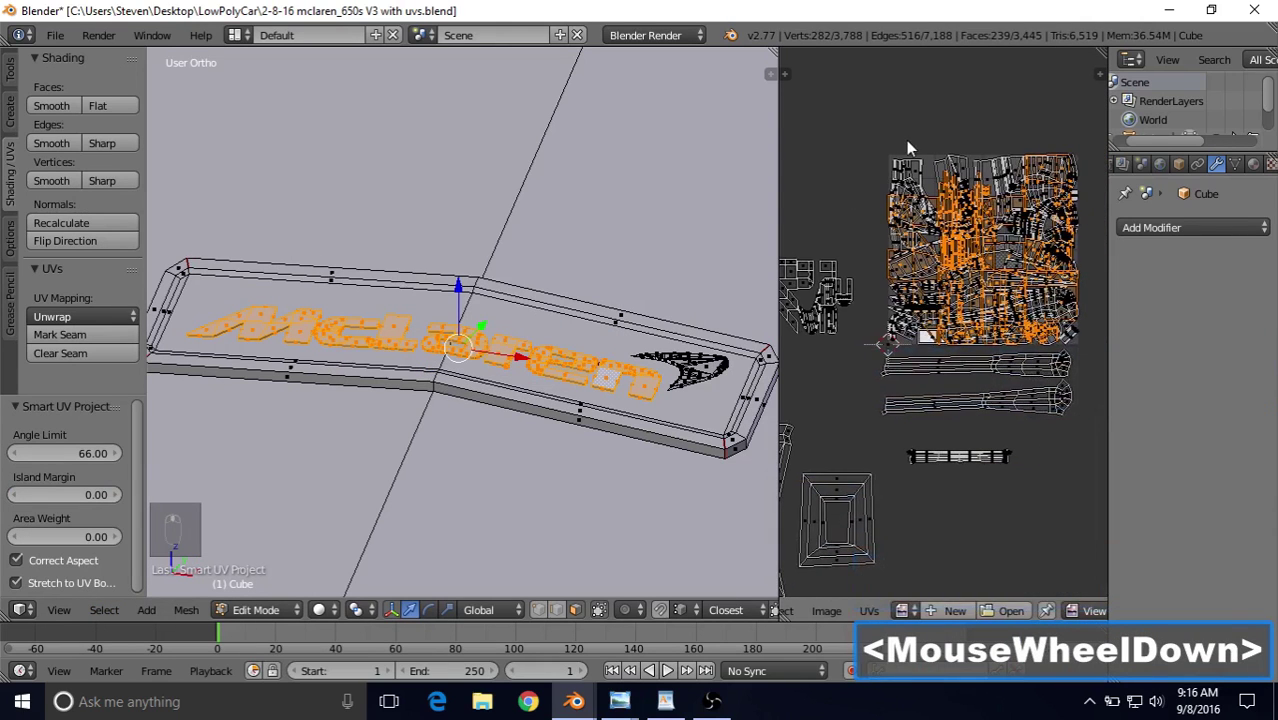
{"action": "key", "text": "s"}
{"action": "left_click", "coordinate": [880, 190]}
{"action": "key", "text": "g"}
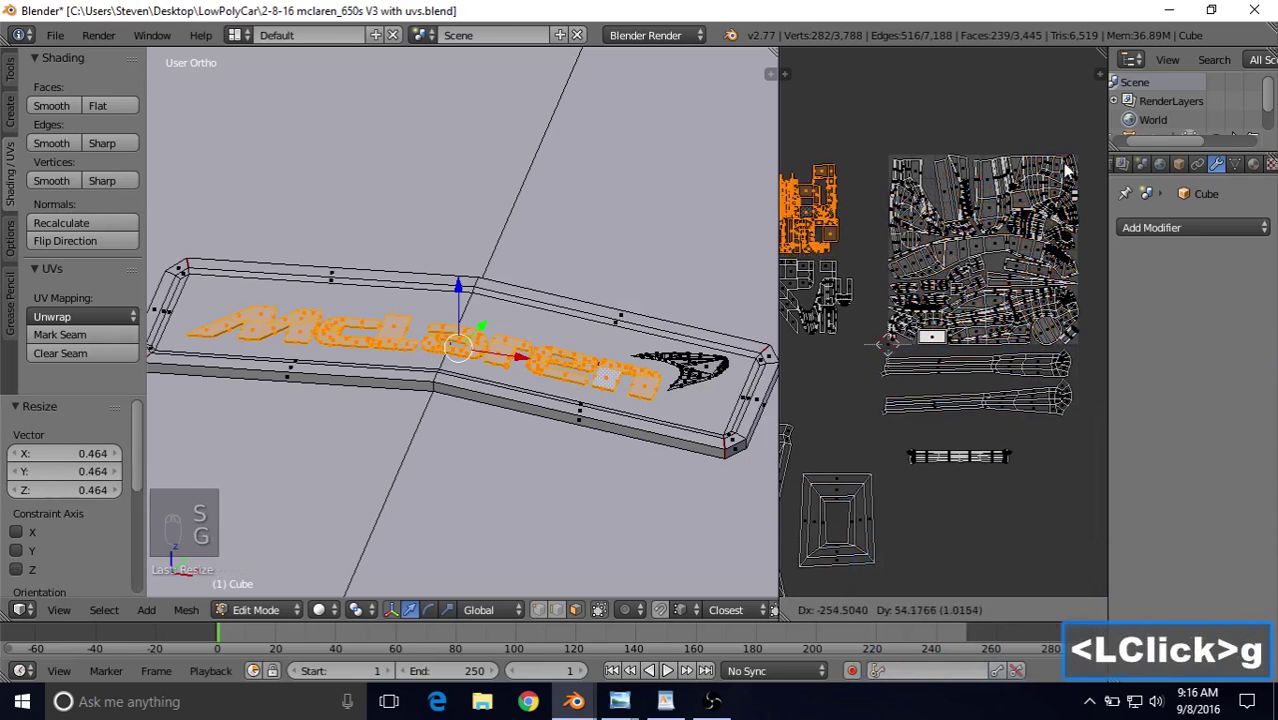
{"action": "left_click", "coordinate": [1073, 157]}
Step: Select a single top face on the swoosh emblem at the end of the front badge lettering
{"action": "scroll", "coordinate": [741, 304], "scroll_direction": "up", "scroll_amount": 3}
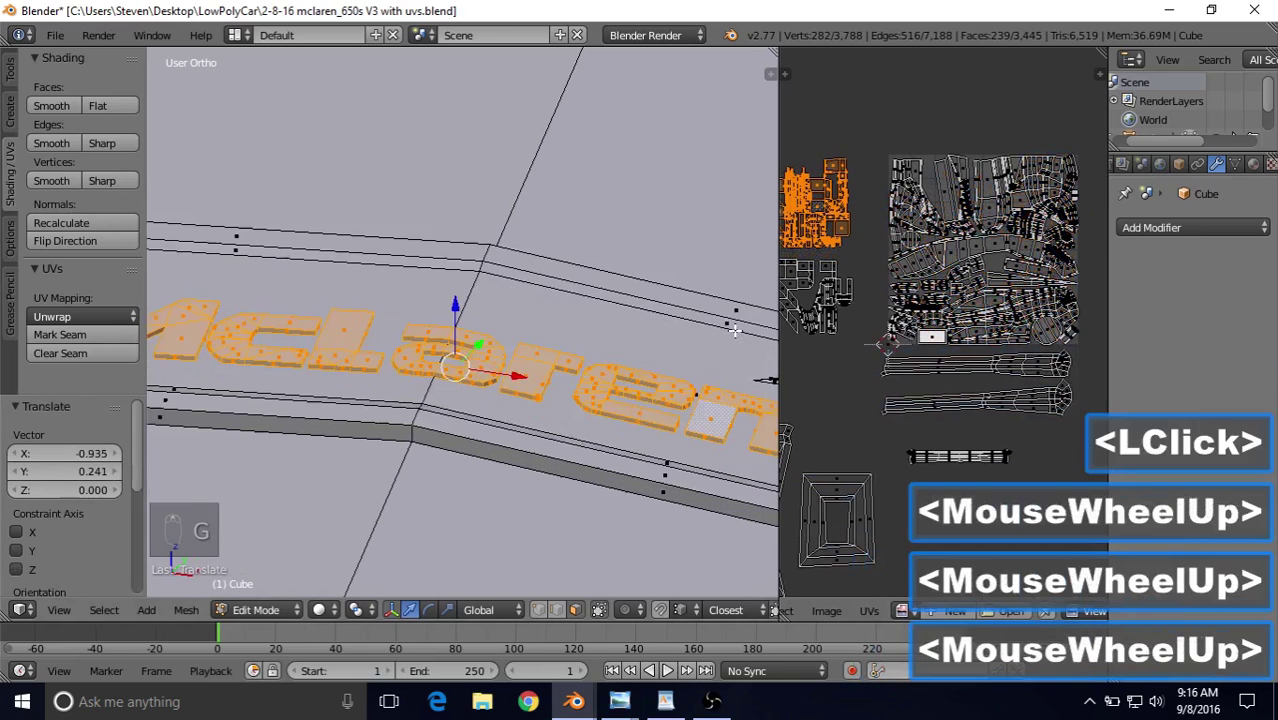
{"action": "middle_click_drag", "start_coordinate": [735, 330], "coordinate": [525, 250], "text": "shift"}
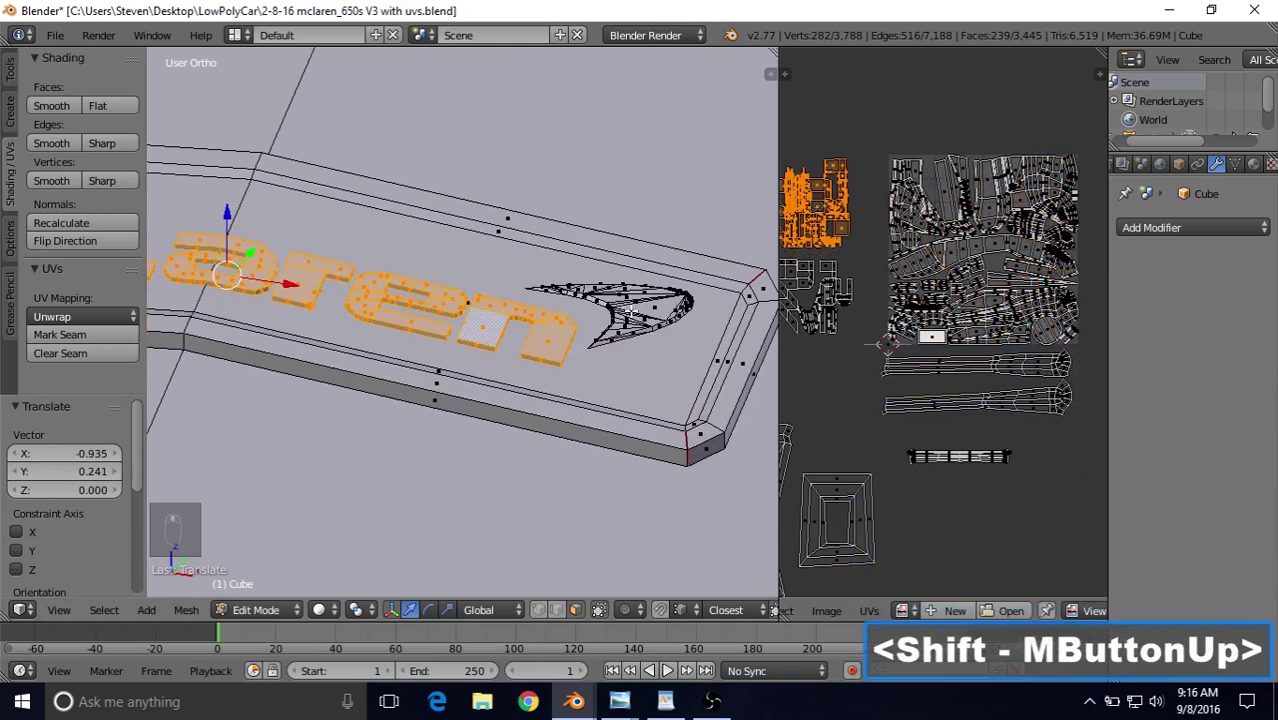
{"action": "right_click", "coordinate": [630, 313]}
{"action": "scroll", "coordinate": [630, 313], "scroll_direction": "up", "scroll_amount": 3}
{"action": "middle_click_drag", "start_coordinate": [630, 313], "coordinate": [545, 283], "text": "shift"}
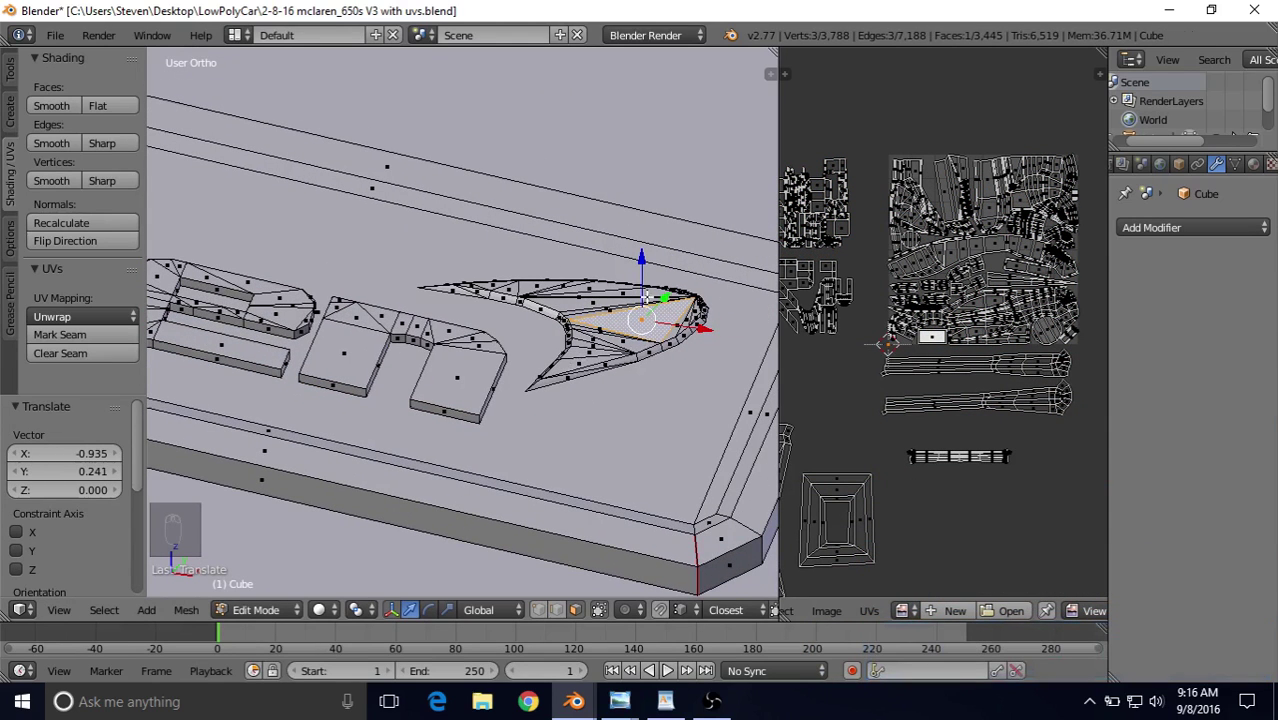
Step: Examine the front badge's frame, lettering and swoosh emblem as a whole and up close
{"action": "scroll", "coordinate": [568, 352], "scroll_direction": "down", "scroll_amount": 4}
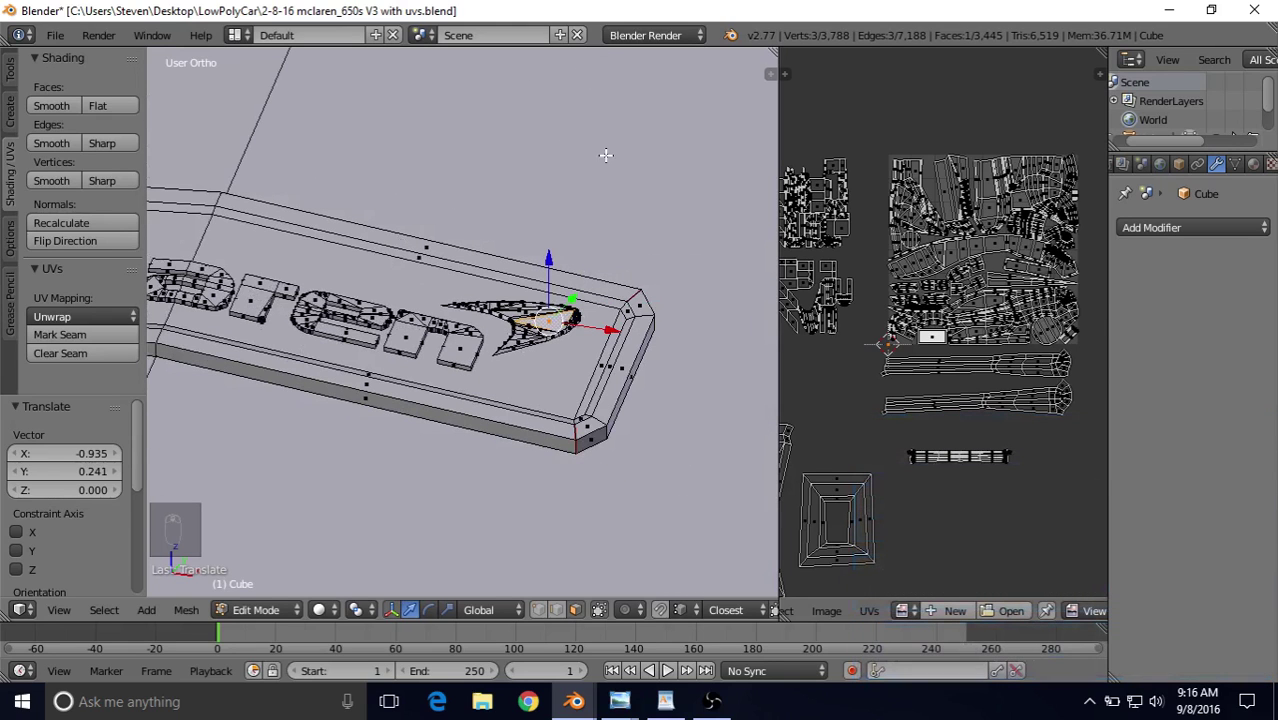
{"action": "scroll", "coordinate": [418, 273], "scroll_direction": "down", "scroll_amount": 1}
{"action": "middle_click_drag", "start_coordinate": [418, 250], "coordinate": [399, 310], "text": "shift"}
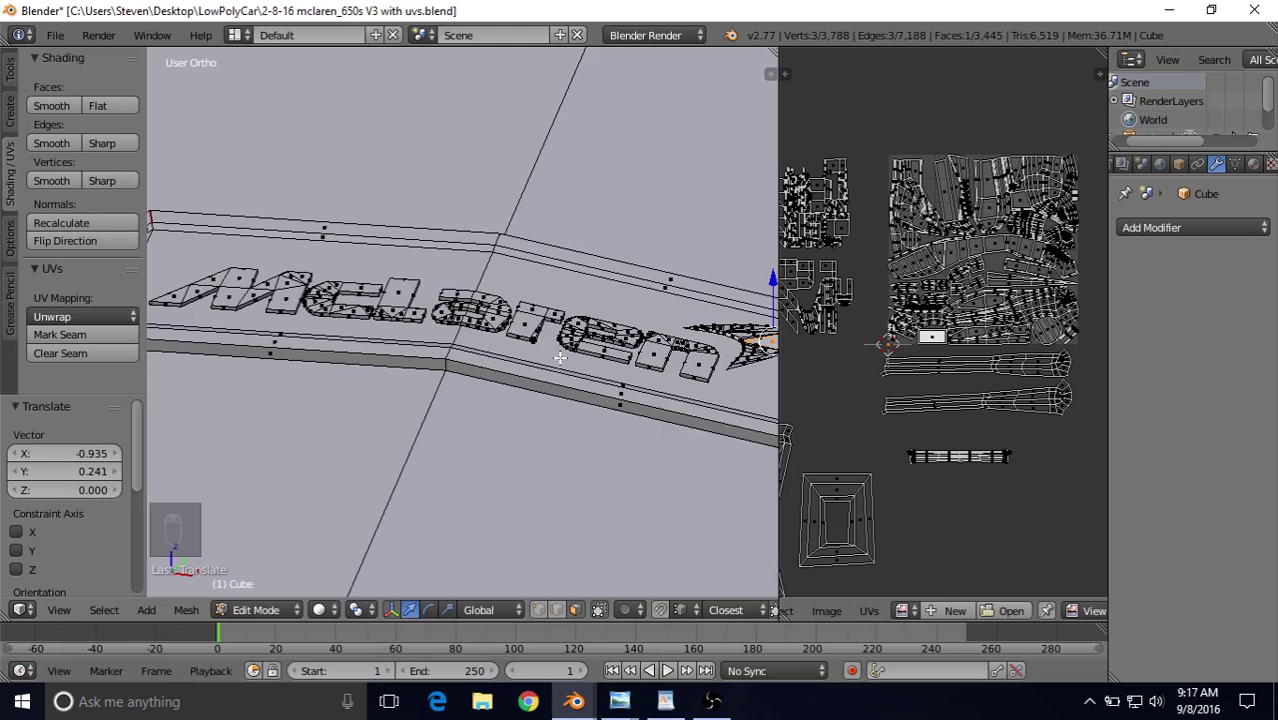
{"action": "scroll", "coordinate": [424, 315], "scroll_direction": "down", "scroll_amount": 2}
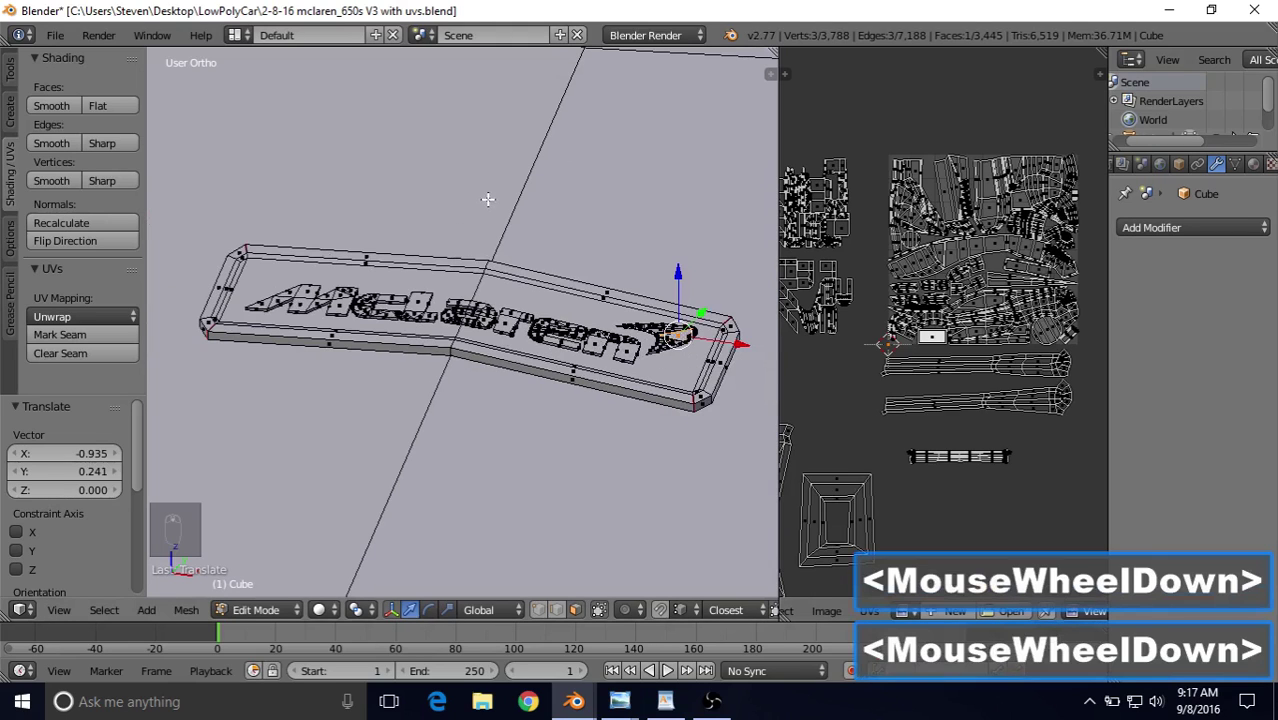
{"action": "scroll", "coordinate": [607, 318], "scroll_direction": "up", "scroll_amount": 1}
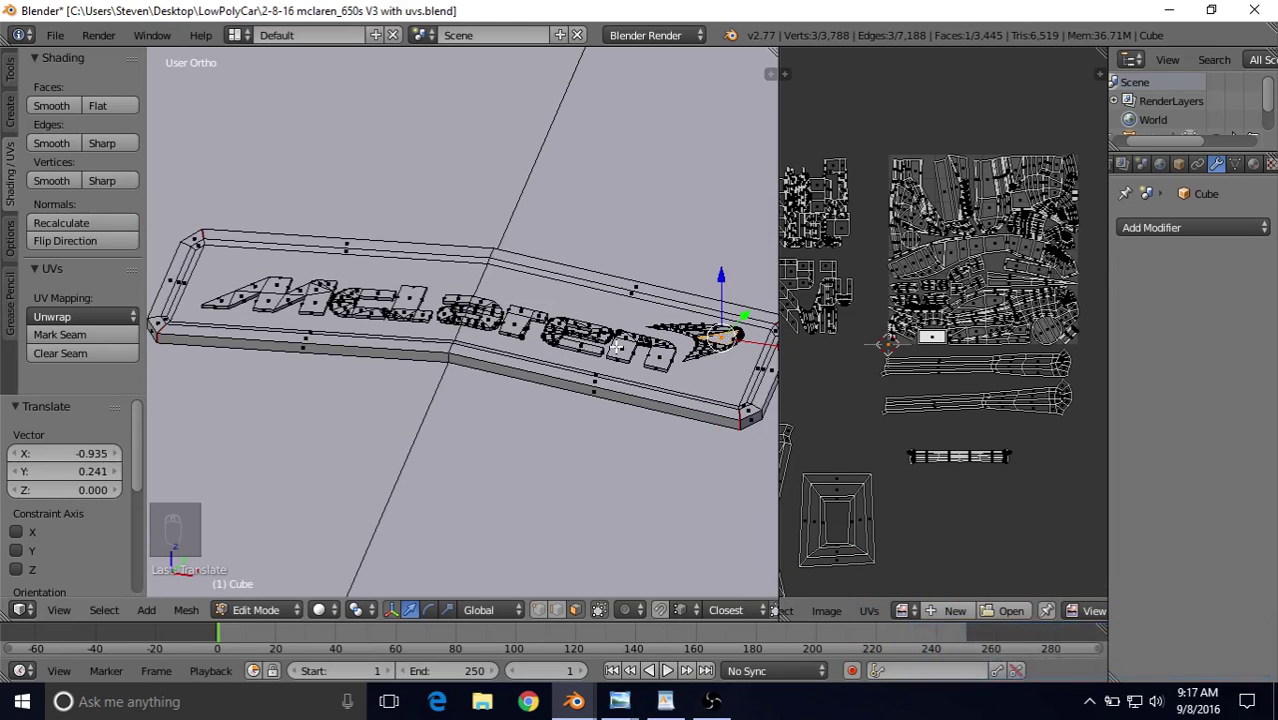
{"action": "middle_click_drag", "start_coordinate": [618, 343], "coordinate": [535, 355], "text": "shift"}
{"action": "scroll", "coordinate": [620, 360], "scroll_direction": "up", "scroll_amount": 4}
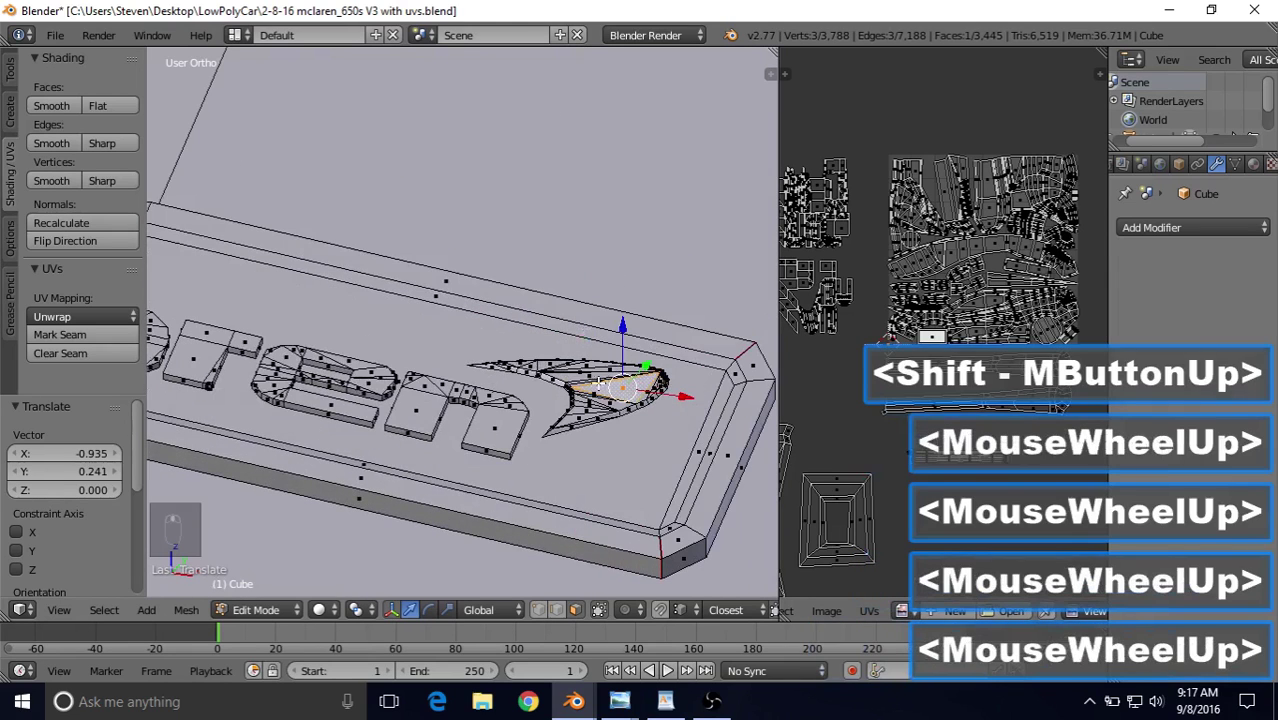
{"action": "scroll", "coordinate": [601, 386], "scroll_direction": "up", "scroll_amount": 1}
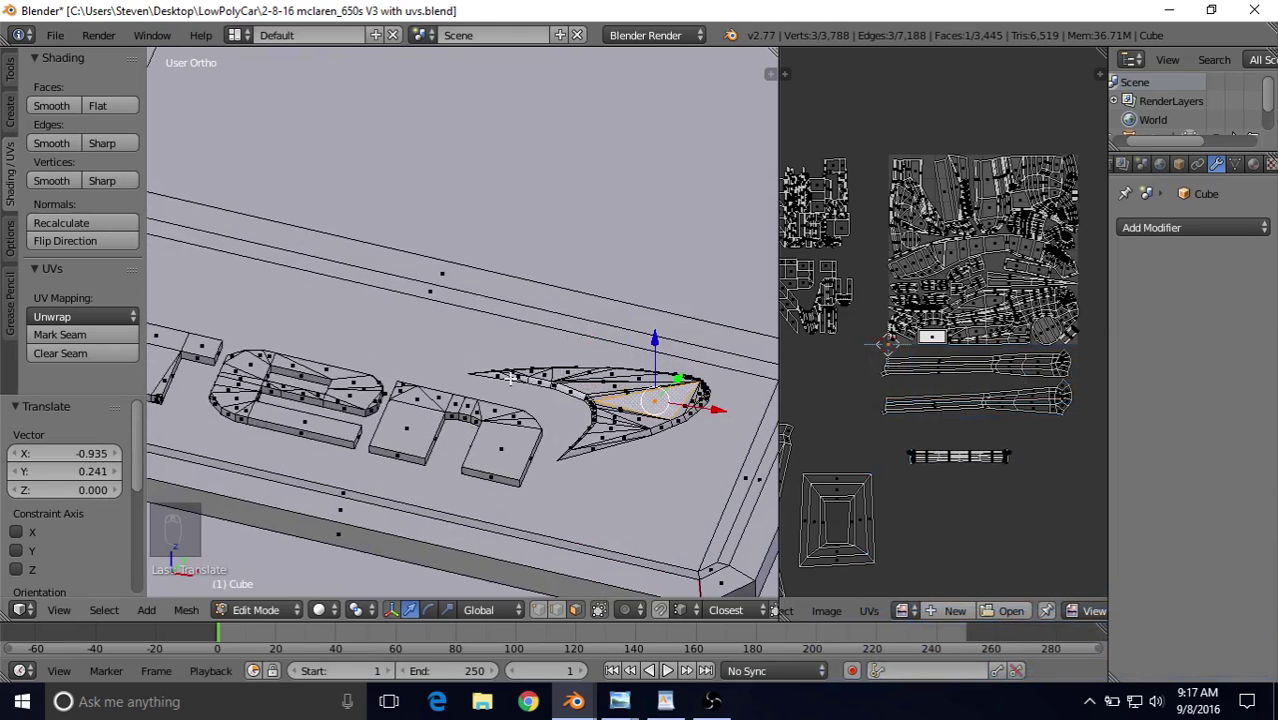
Step: Select all linked faces of the front badge swoosh and apply Smart UV Project with a 66.00 angle limit and 0.00 island margin
{"action": "left_click", "coordinate": [104, 610]}
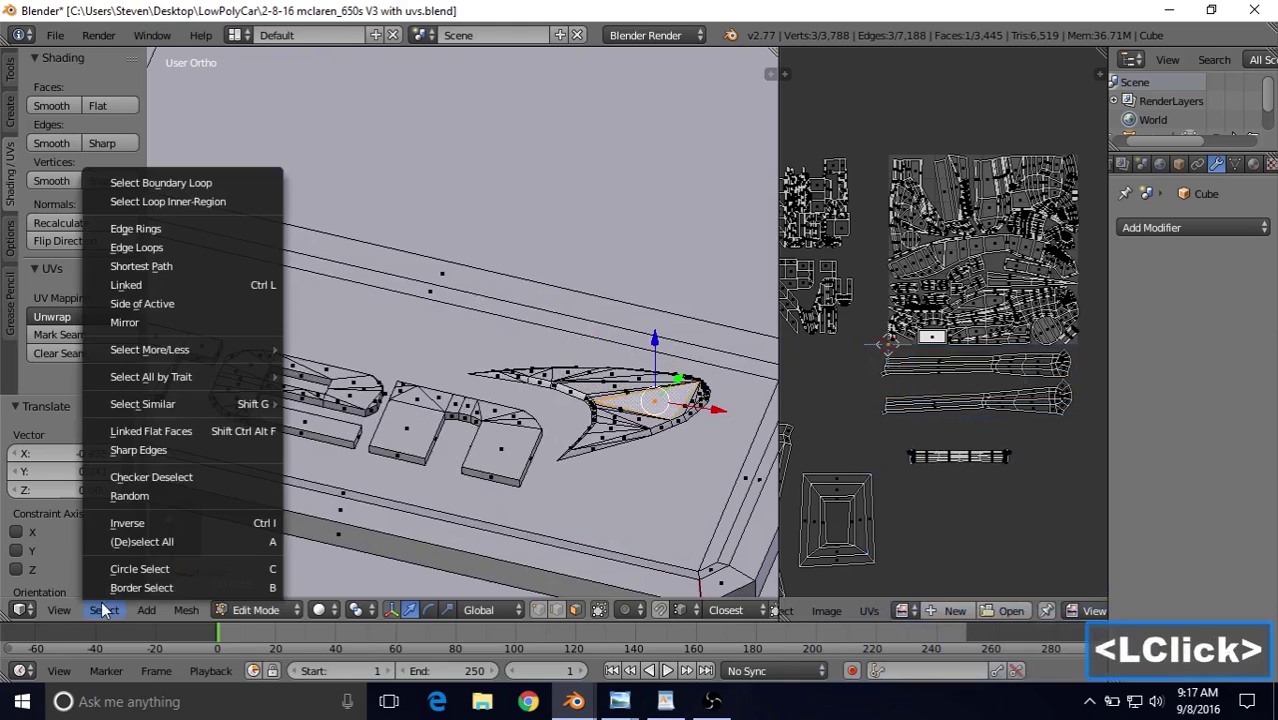
{"action": "left_click", "coordinate": [199, 290]}
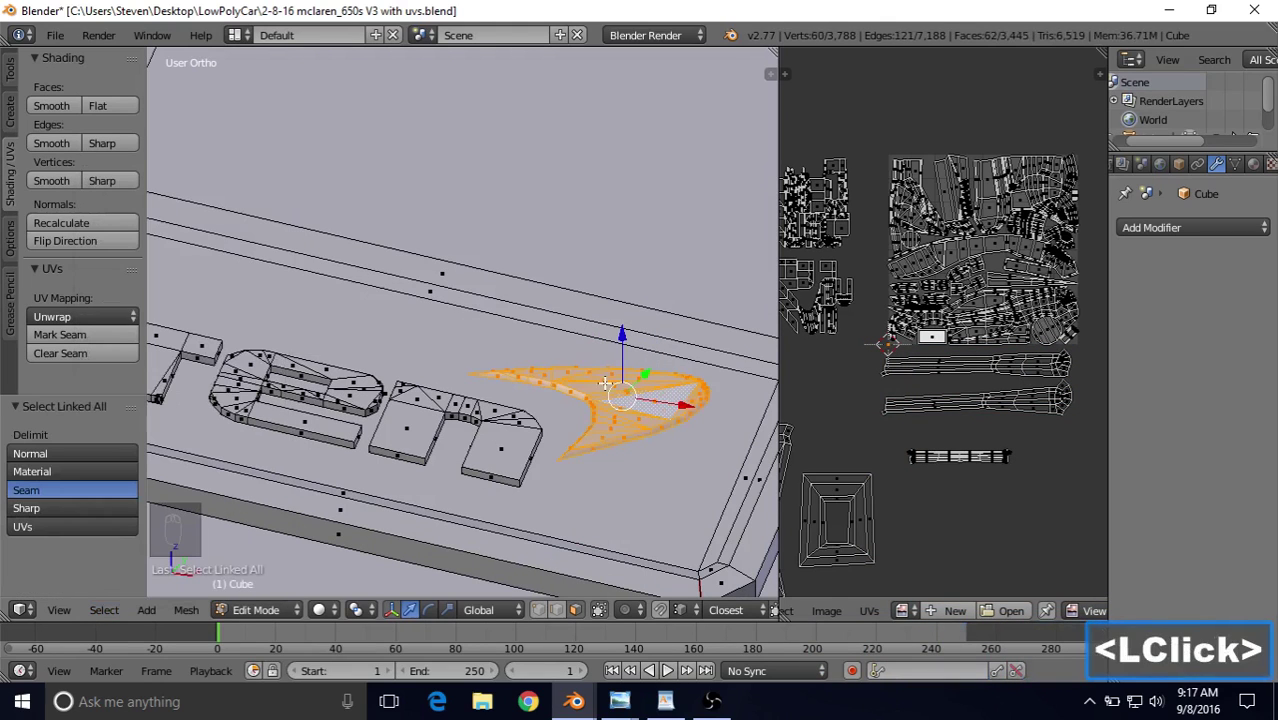
{"action": "key", "text": "u"}
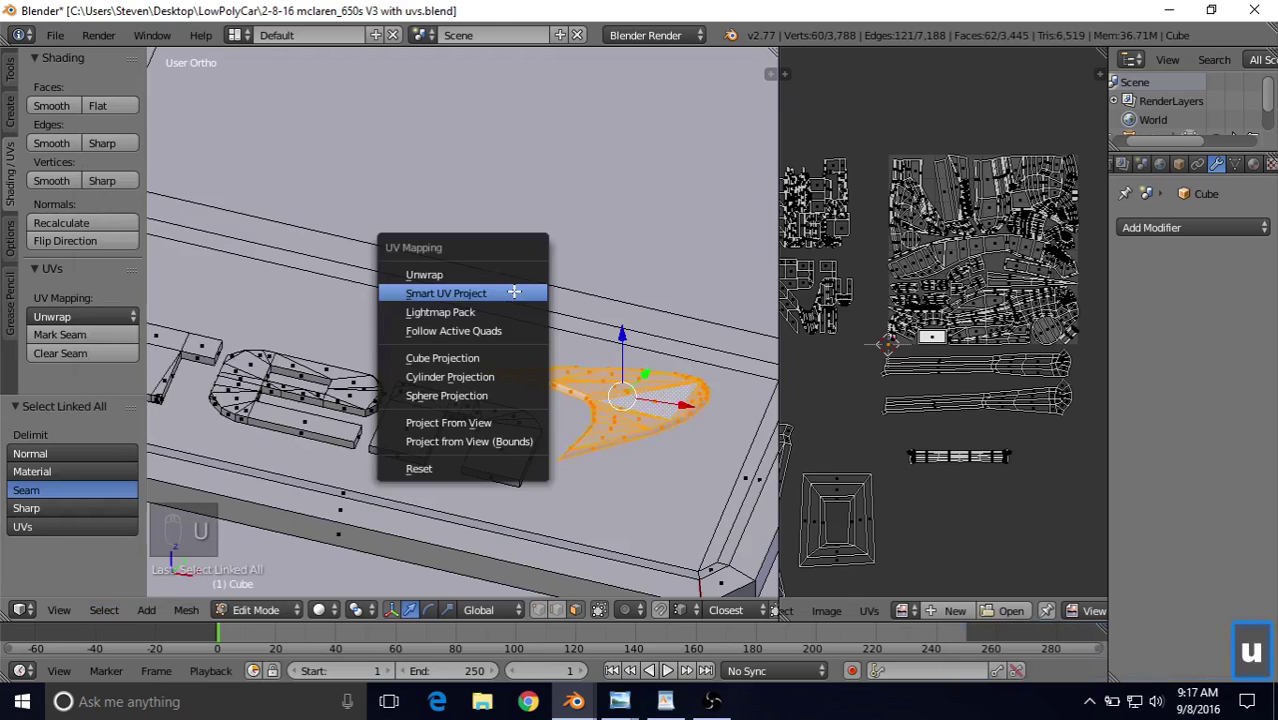
{"action": "left_click", "coordinate": [446, 294]}
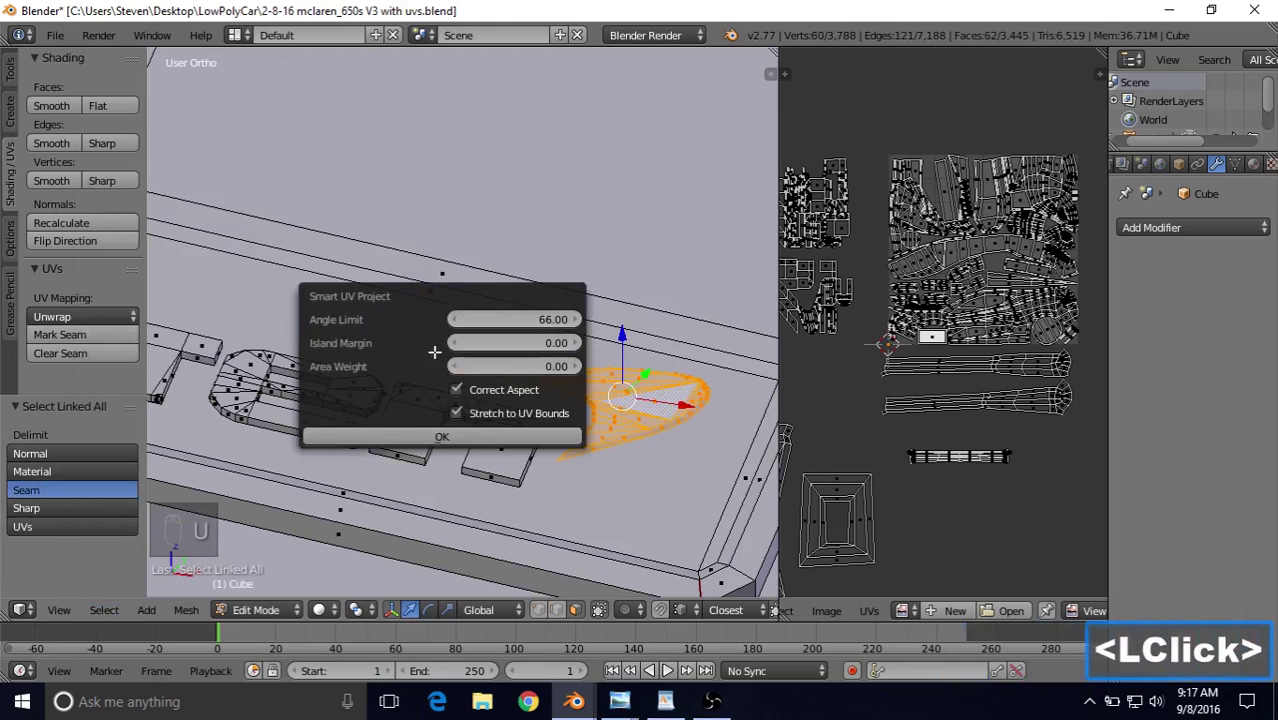
{"action": "left_click", "coordinate": [432, 432]}
Step: Select one of the long top faces on the swoosh emblem beside the car's rear McLaren lettering
{"action": "middle_click_drag", "start_coordinate": [872, 310], "coordinate": [778, 337], "text": "shift"}
{"action": "scroll", "coordinate": [497, 322], "scroll_direction": "down", "scroll_amount": 6}
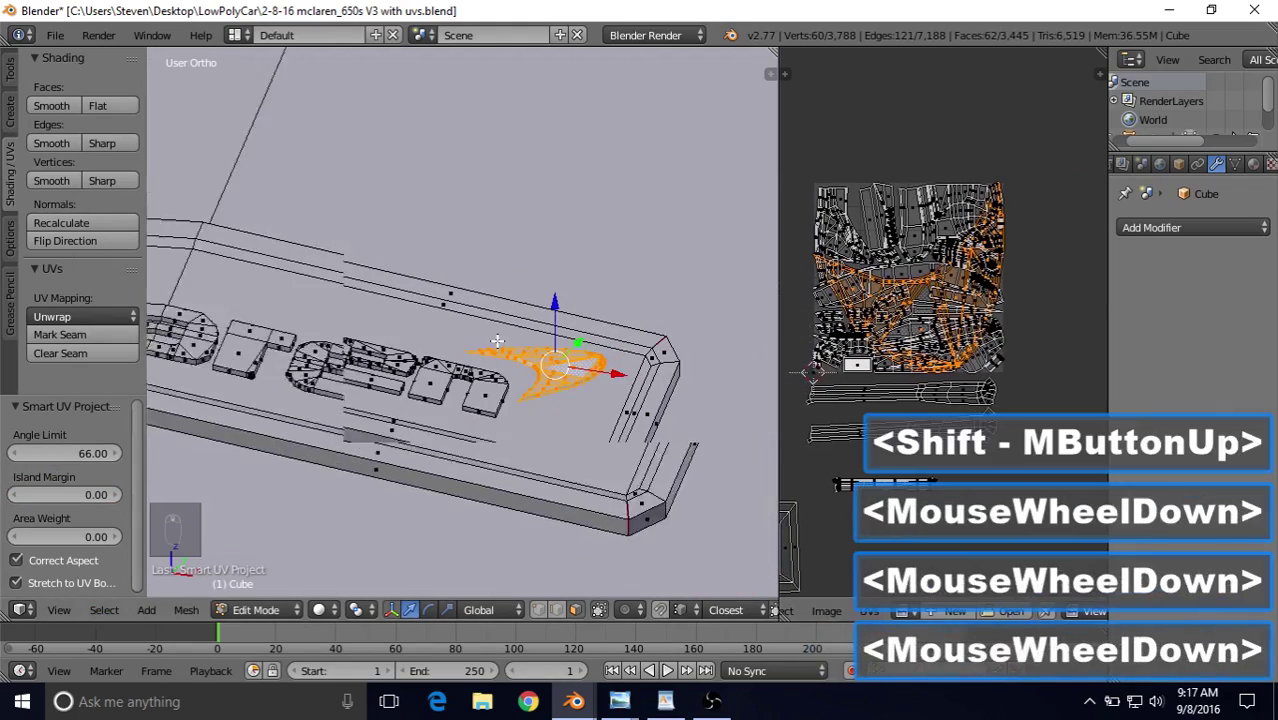
{"action": "scroll", "coordinate": [585, 285], "scroll_direction": "down", "scroll_amount": 3}
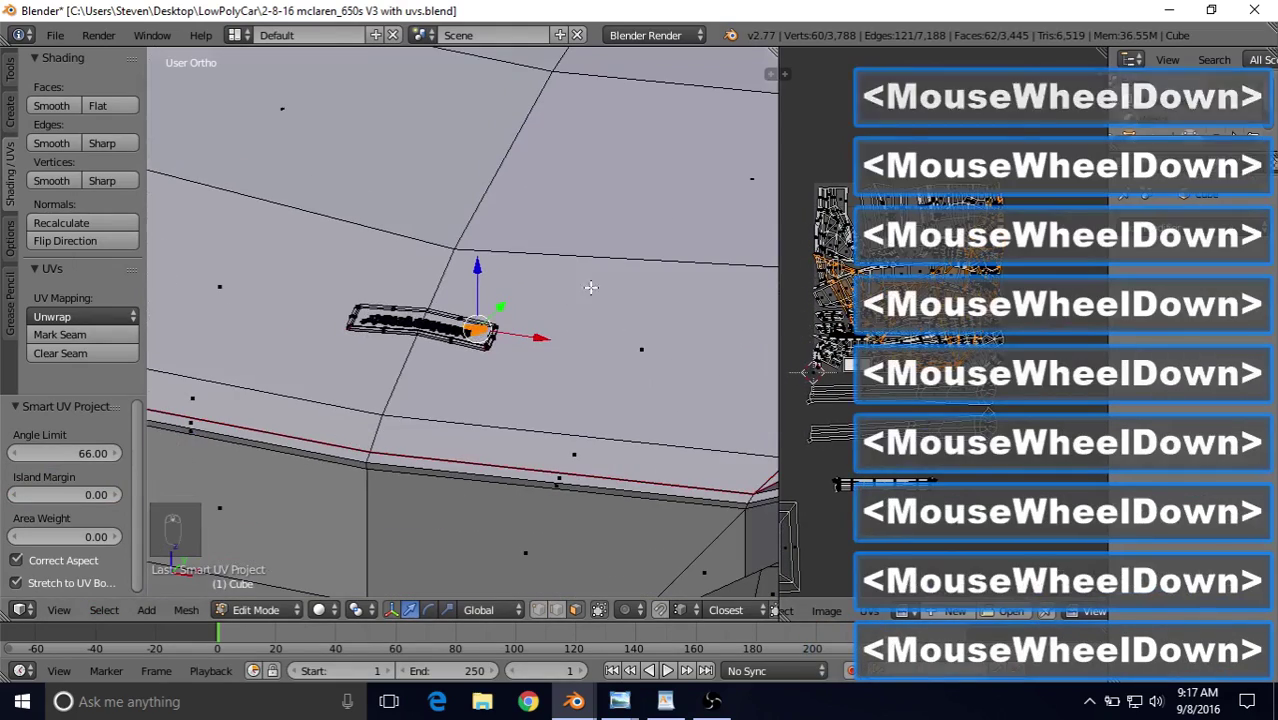
{"action": "middle_click", "coordinate": [590, 283]}
{"action": "scroll", "coordinate": [590, 283], "scroll_direction": "down", "scroll_amount": 4}
{"action": "middle_click_drag", "start_coordinate": [568, 236], "coordinate": [449, 318]}
{"action": "scroll", "coordinate": [275, 230], "scroll_direction": "up", "scroll_amount": 1}
{"action": "scroll", "coordinate": [276, 230], "scroll_direction": "up", "scroll_amount": 5}
{"action": "scroll", "coordinate": [449, 317], "scroll_direction": "up", "scroll_amount": 5}
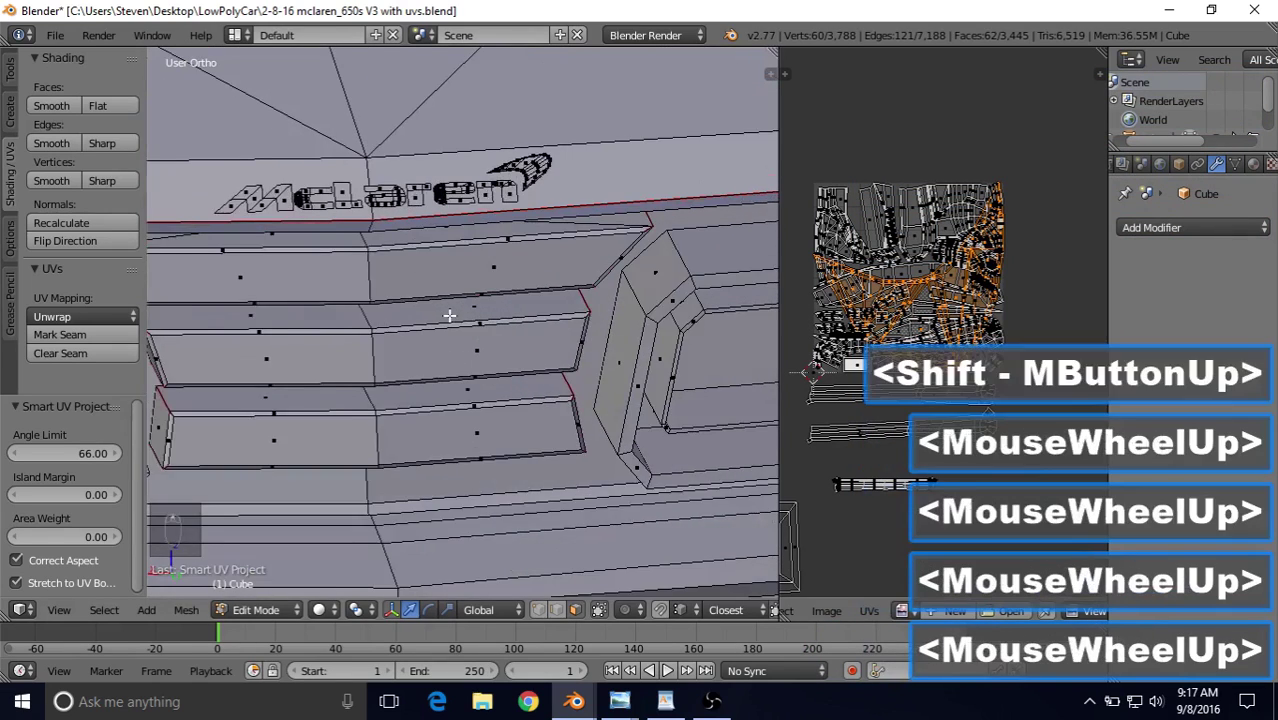
{"action": "middle_click_drag", "start_coordinate": [485, 242], "coordinate": [448, 399], "text": "shift"}
{"action": "scroll", "coordinate": [448, 399], "scroll_direction": "up", "scroll_amount": 5}
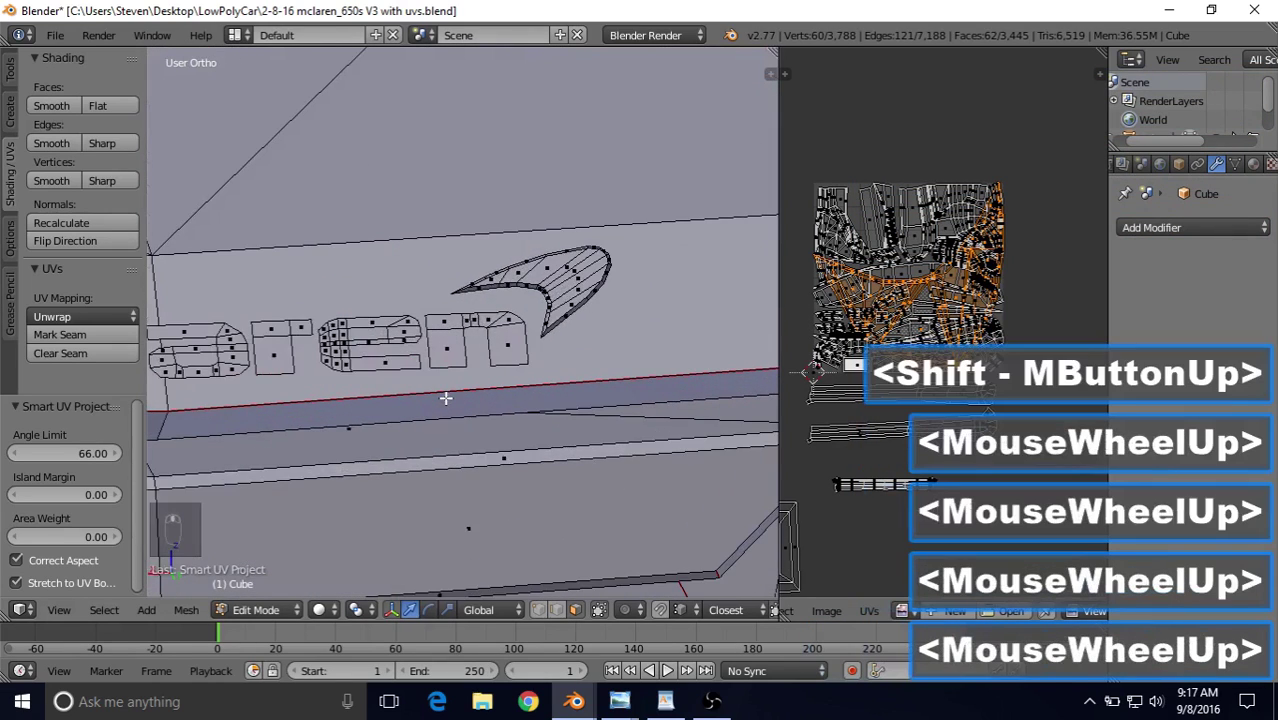
{"action": "scroll", "coordinate": [465, 352], "scroll_direction": "up", "scroll_amount": 1}
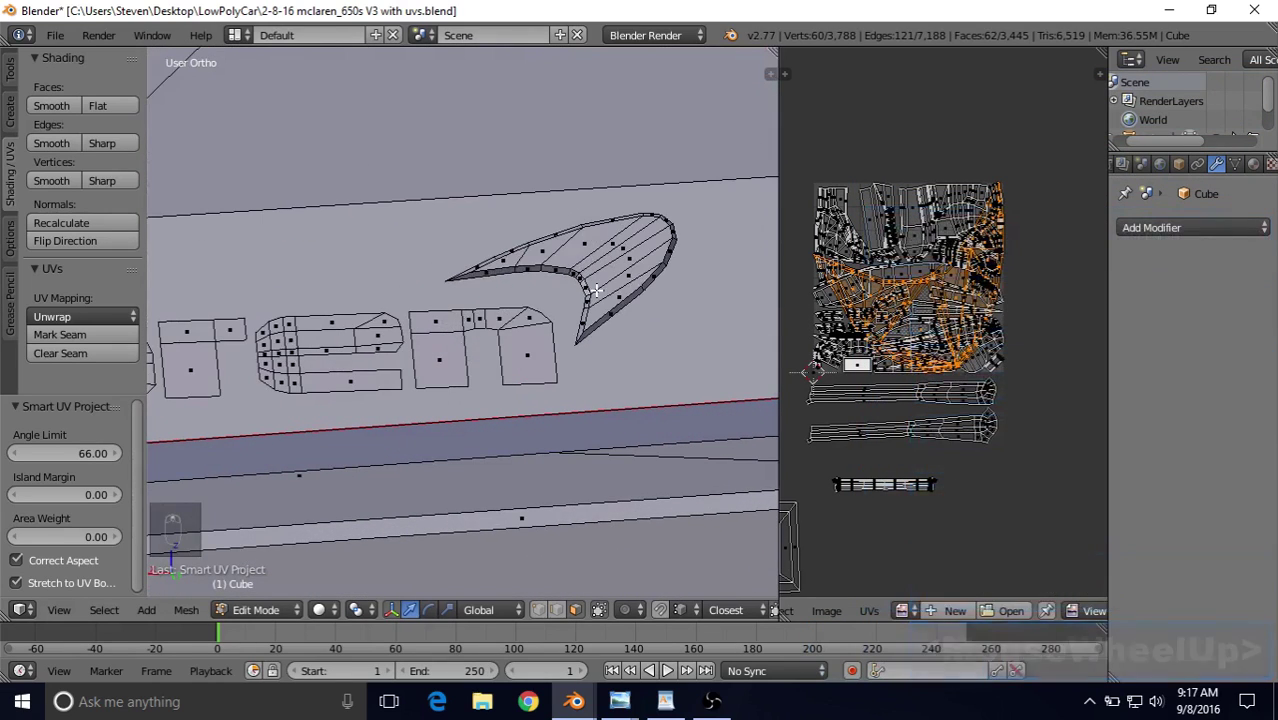
{"action": "middle_click_drag", "start_coordinate": [465, 352], "coordinate": [569, 330], "text": "shift"}
{"action": "scroll", "coordinate": [569, 330], "scroll_direction": "up", "scroll_amount": 2}
{"action": "right_click", "coordinate": [583, 262]}
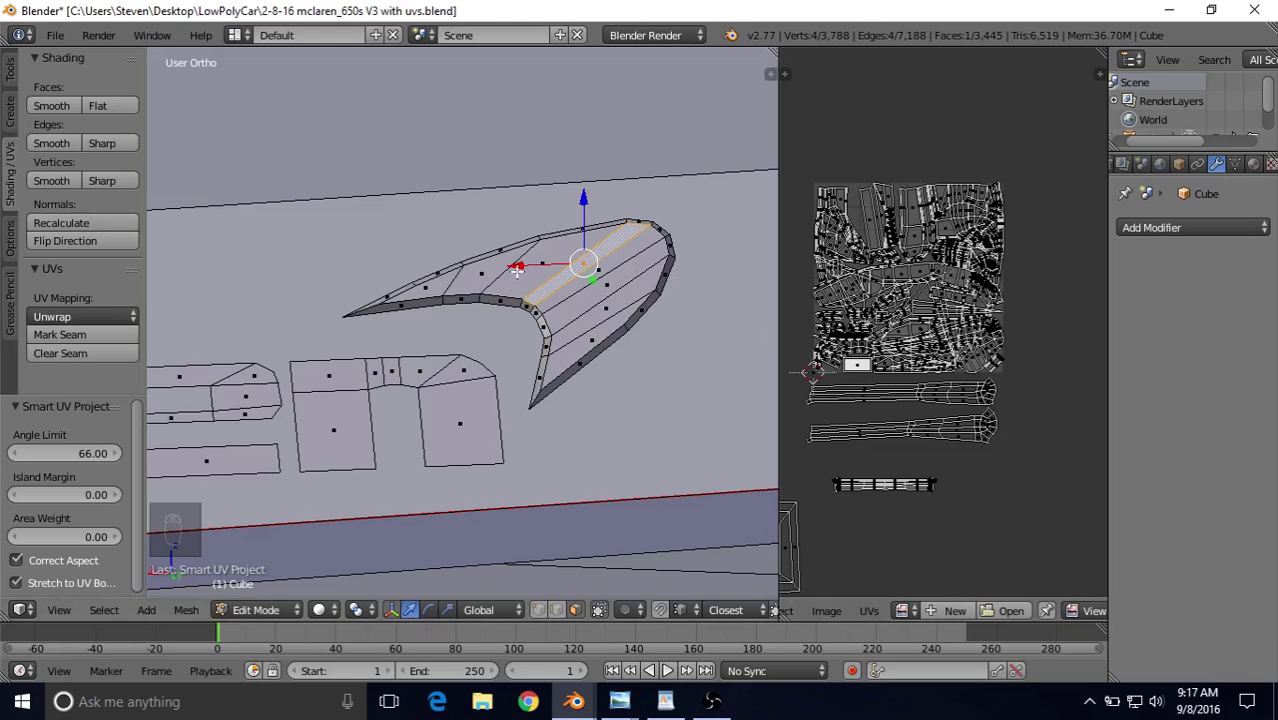
Step: Select all linked faces of the rear swoosh and apply Smart UV Project with a 66.00 angle limit and 0.00 island margin
{"action": "left_click", "coordinate": [104, 610]}
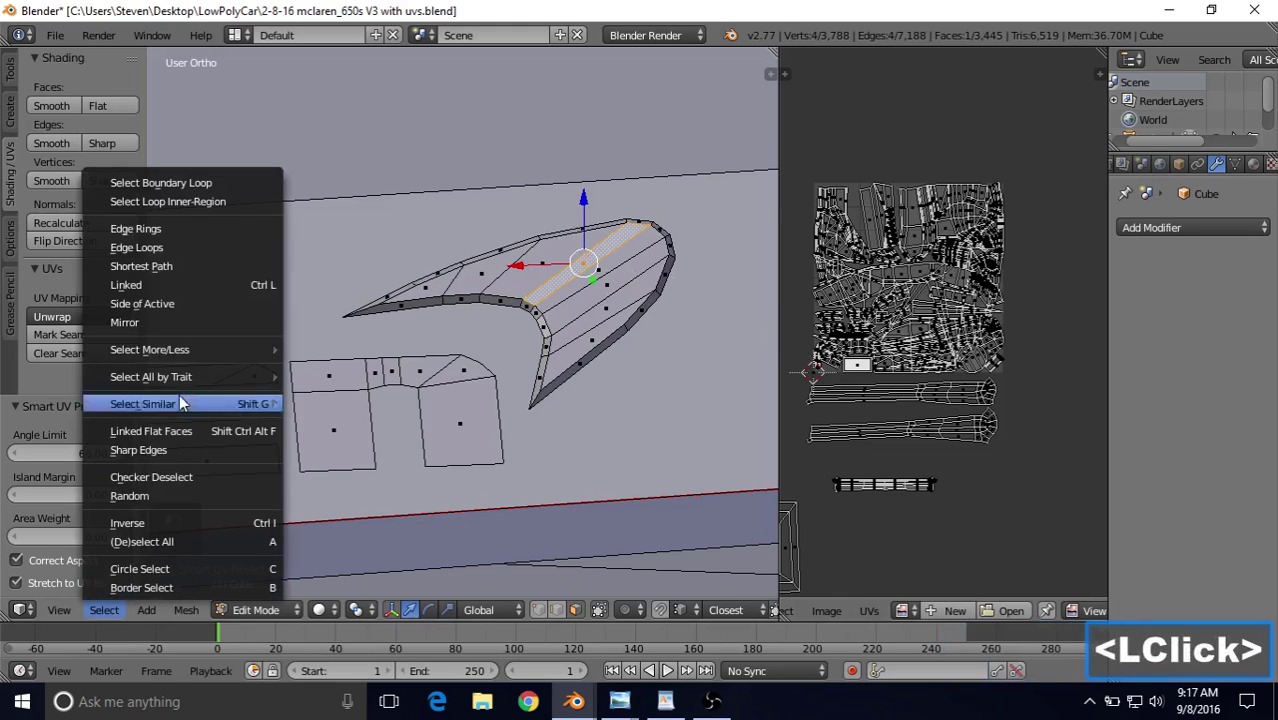
{"action": "key", "text": "u"}
{"action": "left_click", "coordinate": [476, 269]}
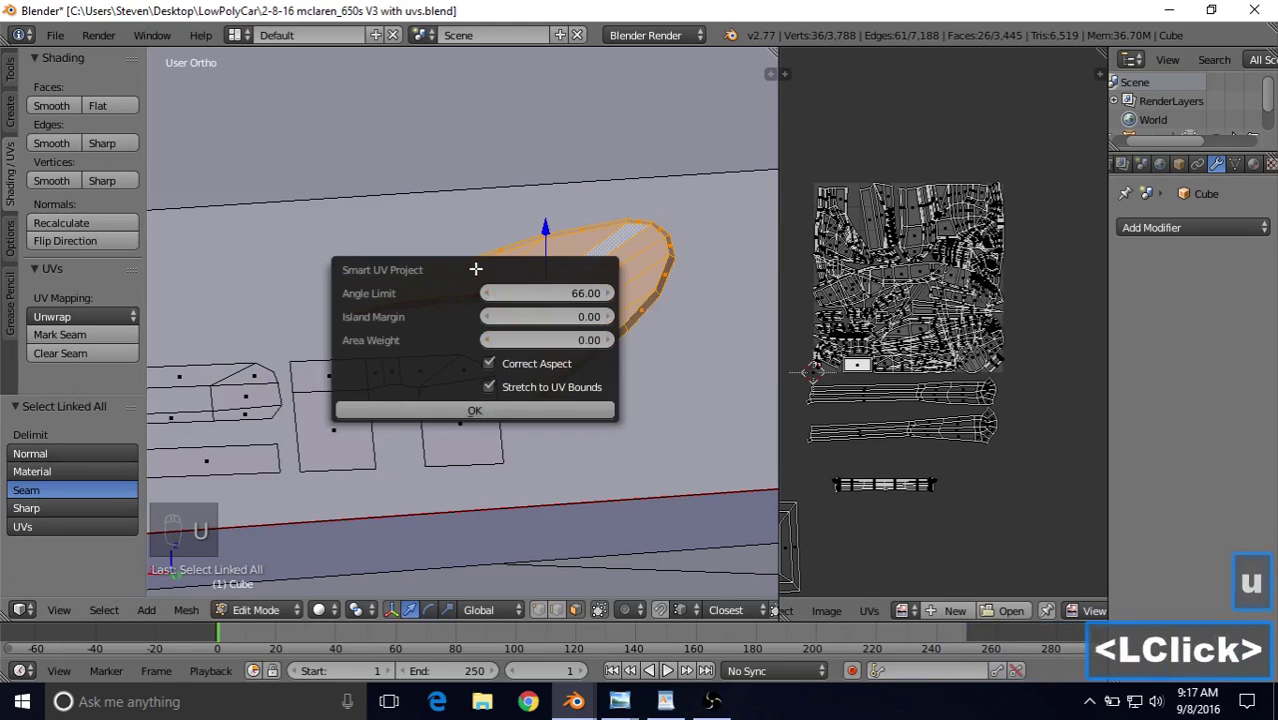
{"action": "left_click", "coordinate": [470, 410]}
{"action": "scroll", "coordinate": [581, 296], "scroll_direction": "down", "scroll_amount": 7}
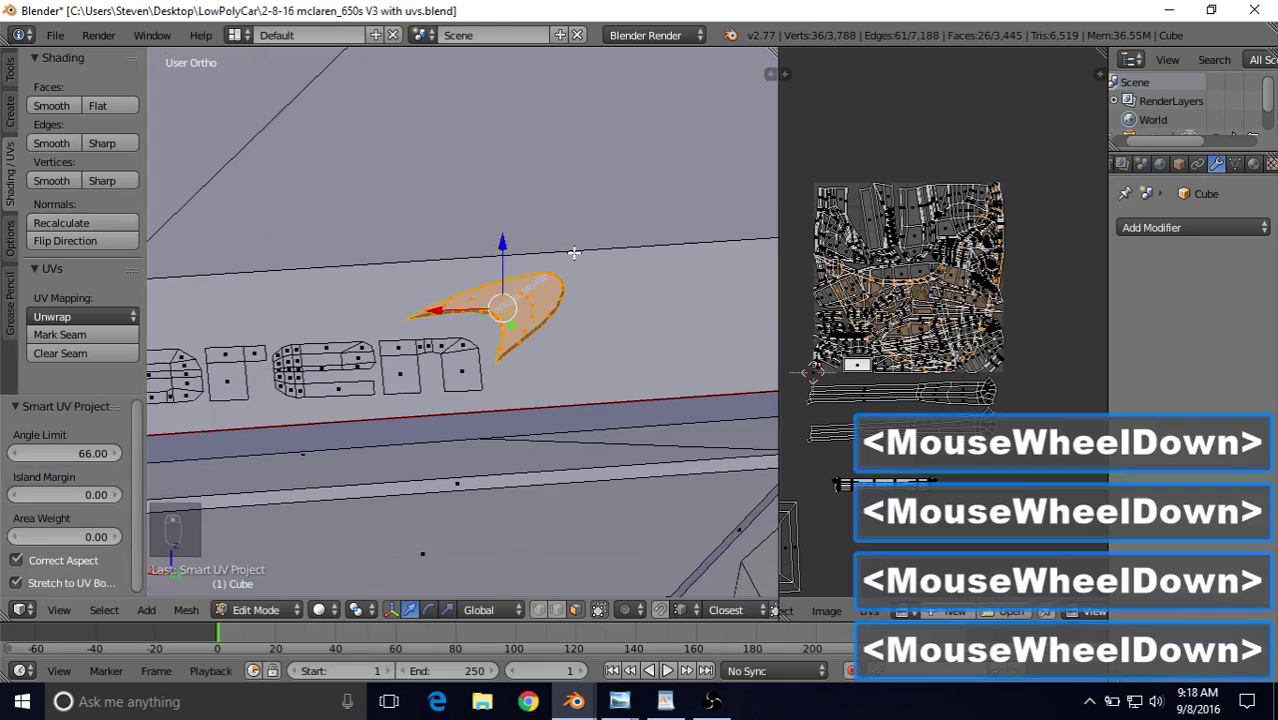
{"action": "scroll", "coordinate": [420, 226], "scroll_direction": "down", "scroll_amount": 6}
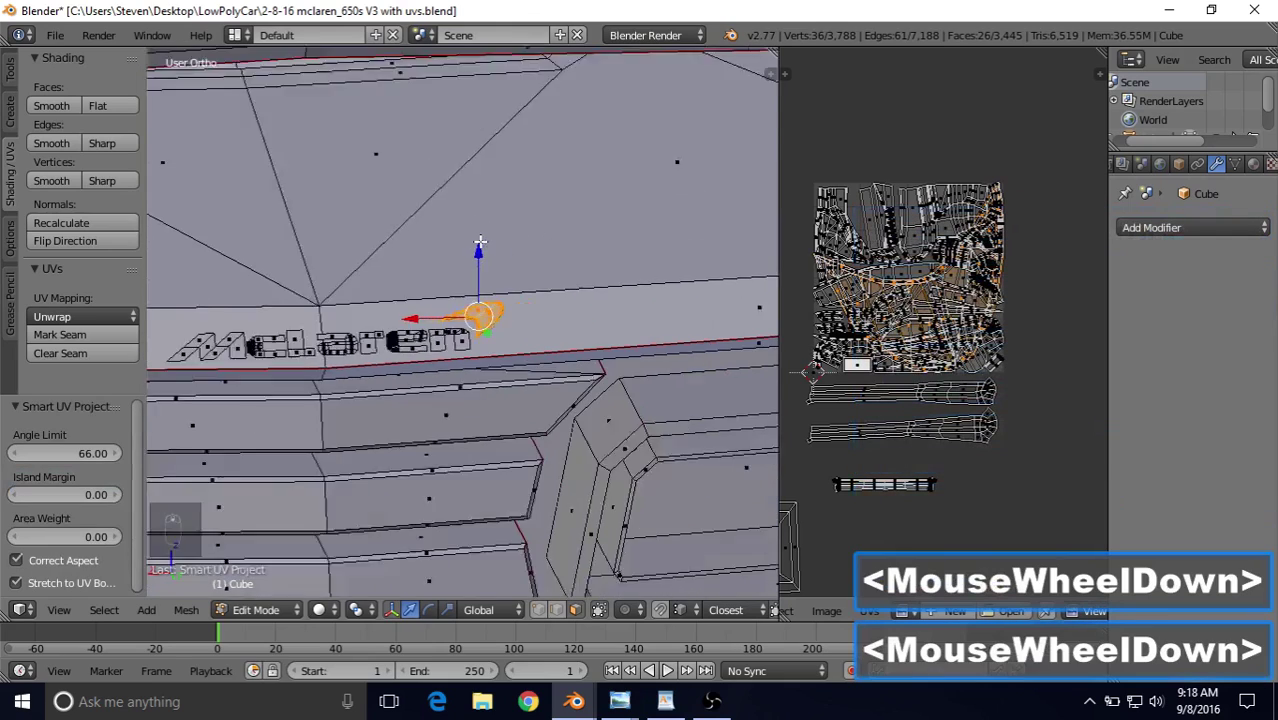
Step: Select all linked faces of the front badge's swoosh and move its UV island above the main UV layout
{"action": "middle_click_drag", "start_coordinate": [420, 226], "coordinate": [645, 237]}
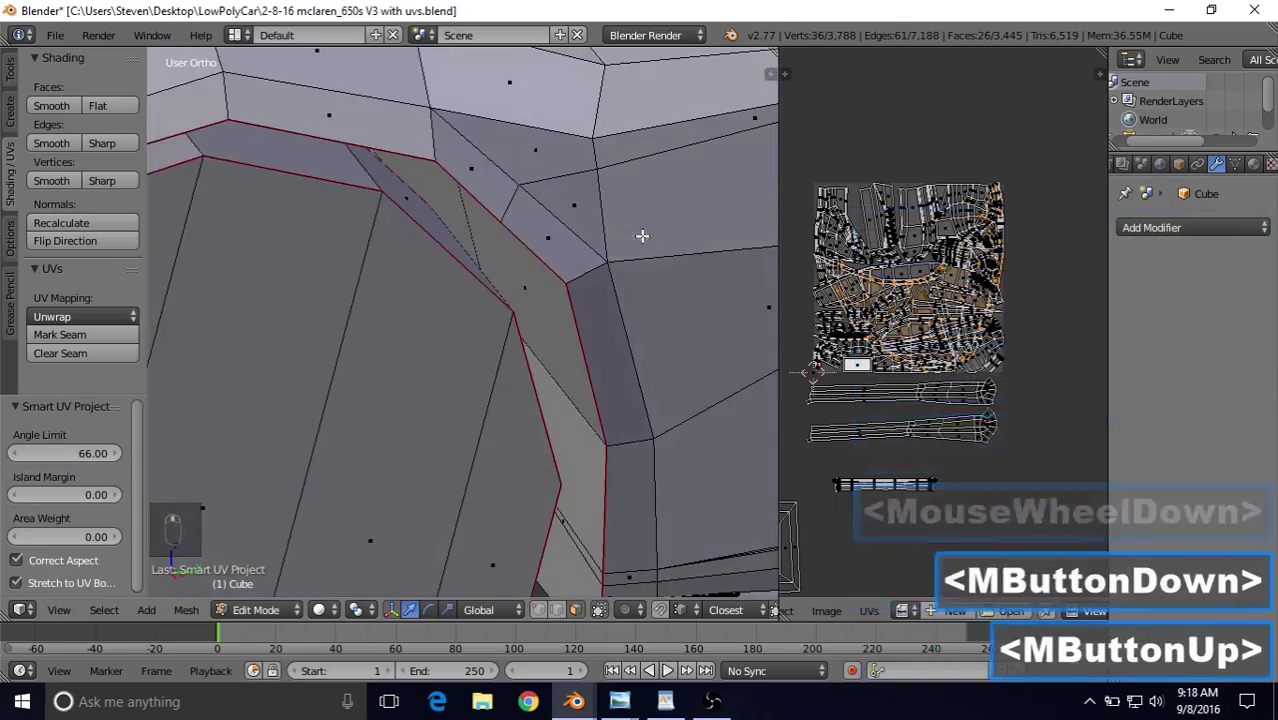
{"action": "scroll", "coordinate": [463, 246], "scroll_direction": "down", "scroll_amount": 7}
{"action": "middle_click_drag", "start_coordinate": [463, 246], "coordinate": [428, 397]}
{"action": "scroll", "coordinate": [585, 240], "scroll_direction": "up", "scroll_amount": 7}
{"action": "scroll", "coordinate": [522, 217], "scroll_direction": "up", "scroll_amount": 5}
{"action": "scroll", "coordinate": [428, 397], "scroll_direction": "up", "scroll_amount": 4}
{"action": "scroll", "coordinate": [437, 374], "scroll_direction": "up", "scroll_amount": 1}
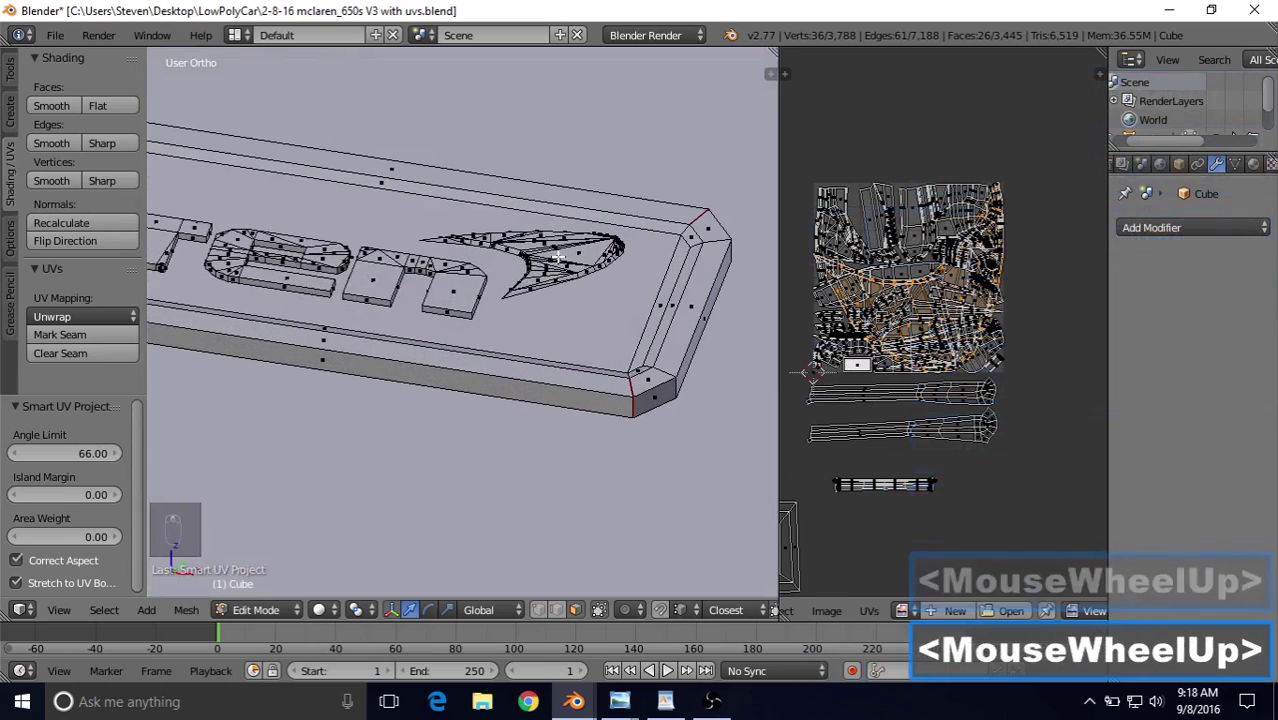
{"action": "key", "text": "l"}
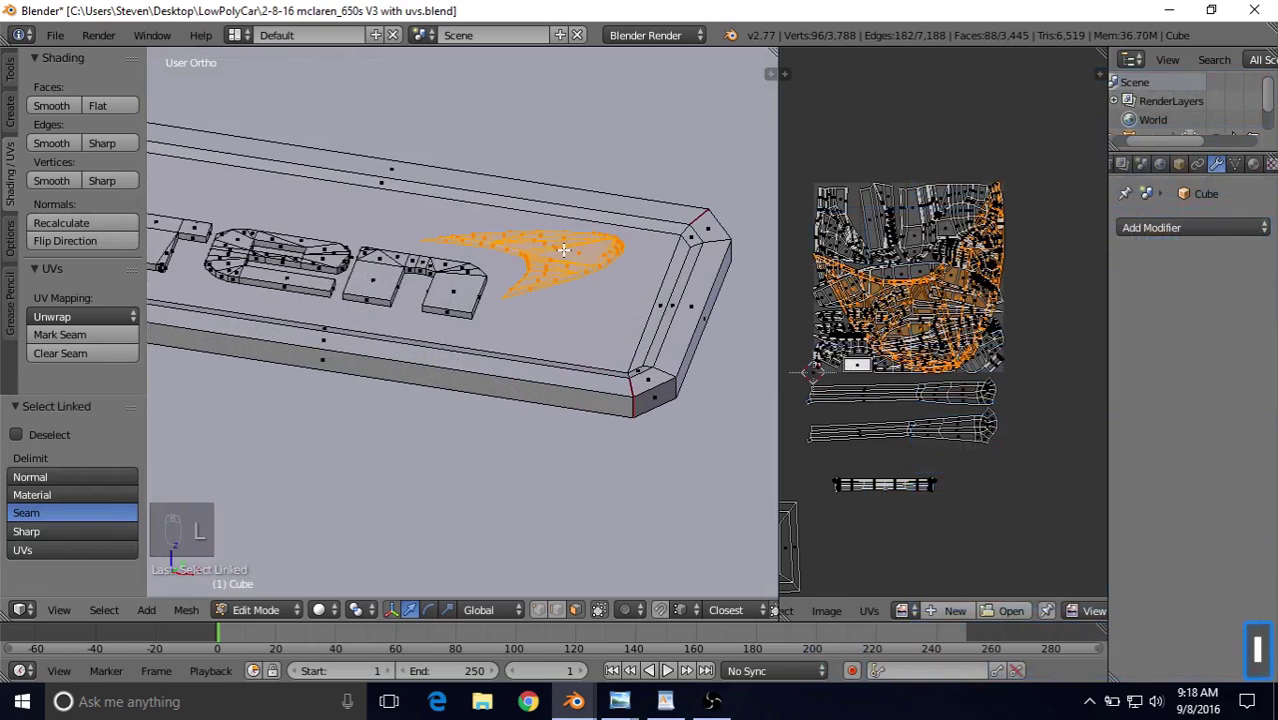
{"action": "scroll", "coordinate": [866, 287], "scroll_direction": "up", "scroll_amount": 5}
{"action": "scroll", "coordinate": [826, 217], "scroll_direction": "down", "scroll_amount": 7}
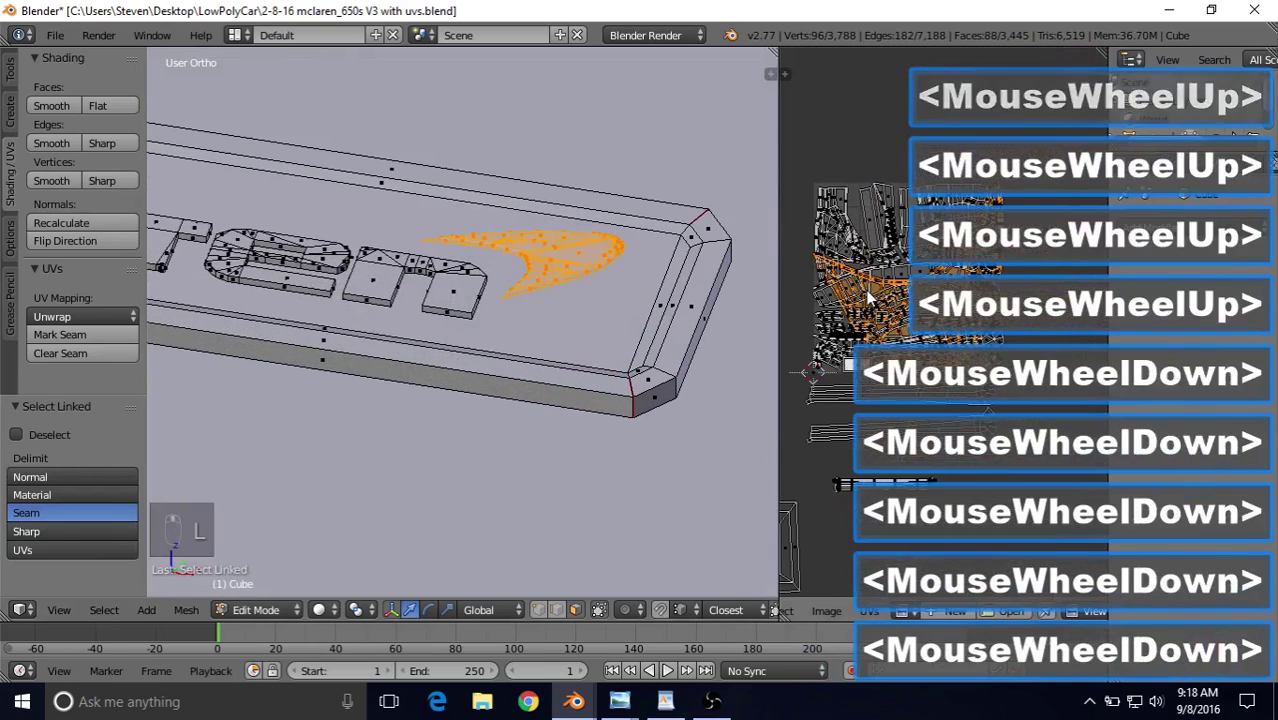
{"action": "key", "text": "g"}
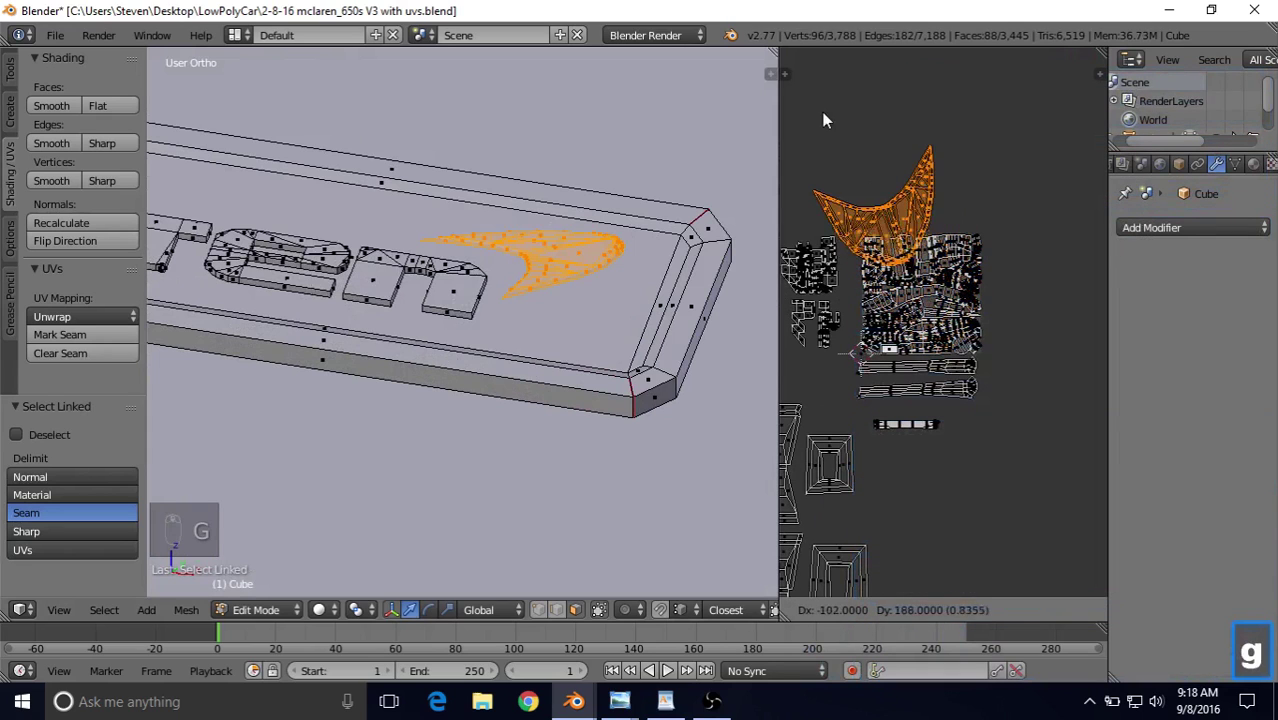
{"action": "left_click", "coordinate": [802, 79]}
Step: Examine the front swoosh's UV island up close along its tips, curved edges and inner faces for overlapping geometry
{"action": "middle_click_drag", "start_coordinate": [842, 146], "coordinate": [878, 362], "text": "shift"}
{"action": "scroll", "coordinate": [878, 362], "scroll_direction": "up", "scroll_amount": 5}
{"action": "scroll", "coordinate": [877, 354], "scroll_direction": "up", "scroll_amount": 2}
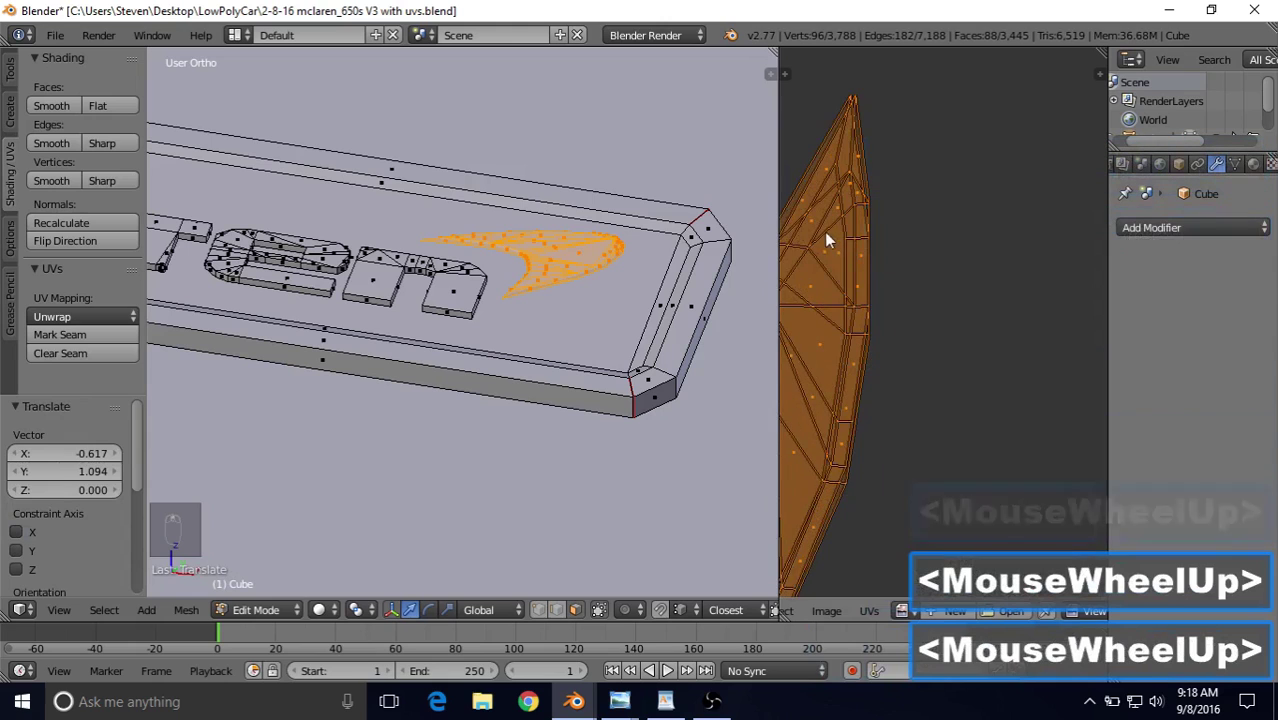
{"action": "middle_click_drag", "start_coordinate": [828, 236], "coordinate": [992, 166], "text": "shift"}
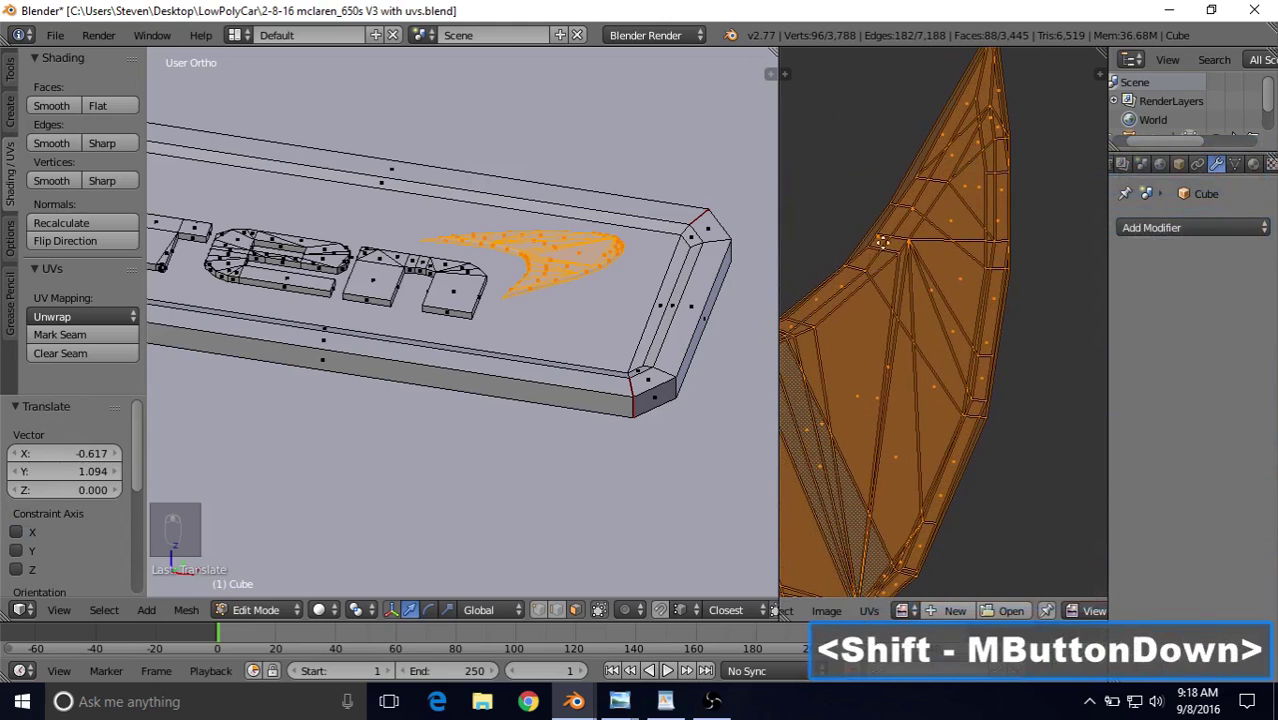
{"action": "middle_click_drag", "start_coordinate": [882, 241], "coordinate": [1073, 186], "text": "shift"}
{"action": "middle_click_drag", "start_coordinate": [856, 245], "coordinate": [1060, 235], "text": "shift"}
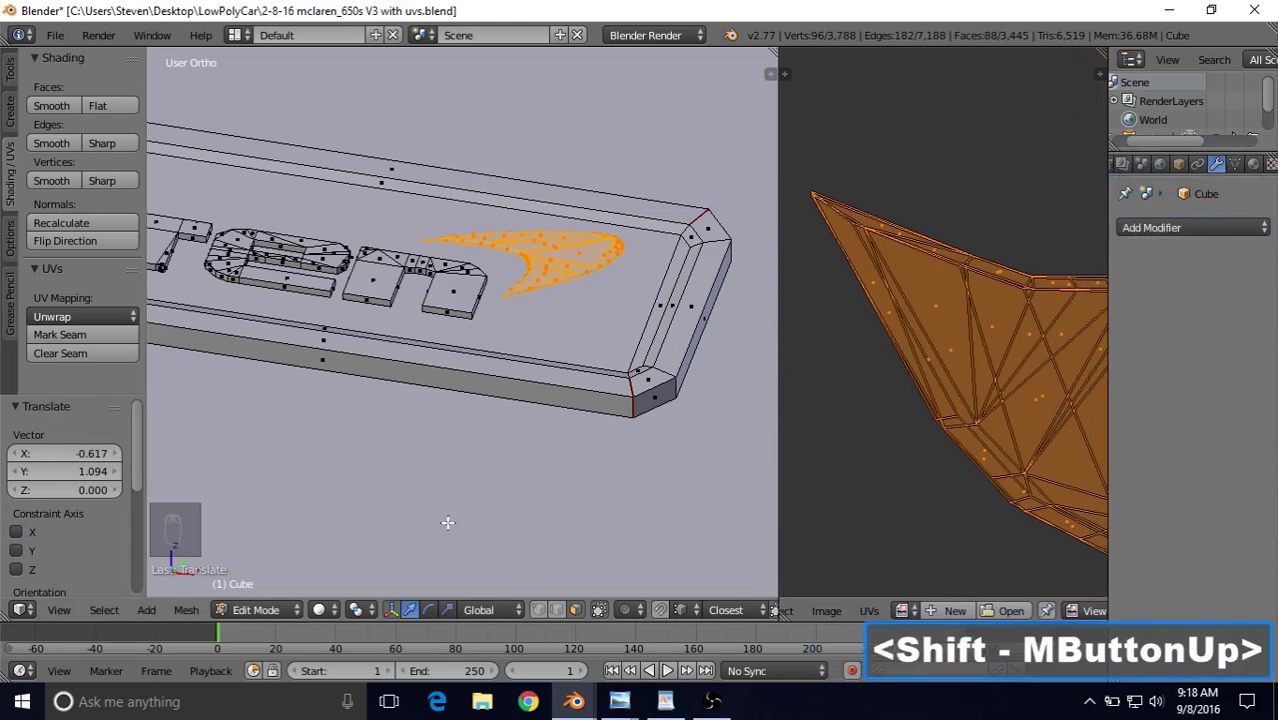
{"action": "left_click", "coordinate": [546, 610]}
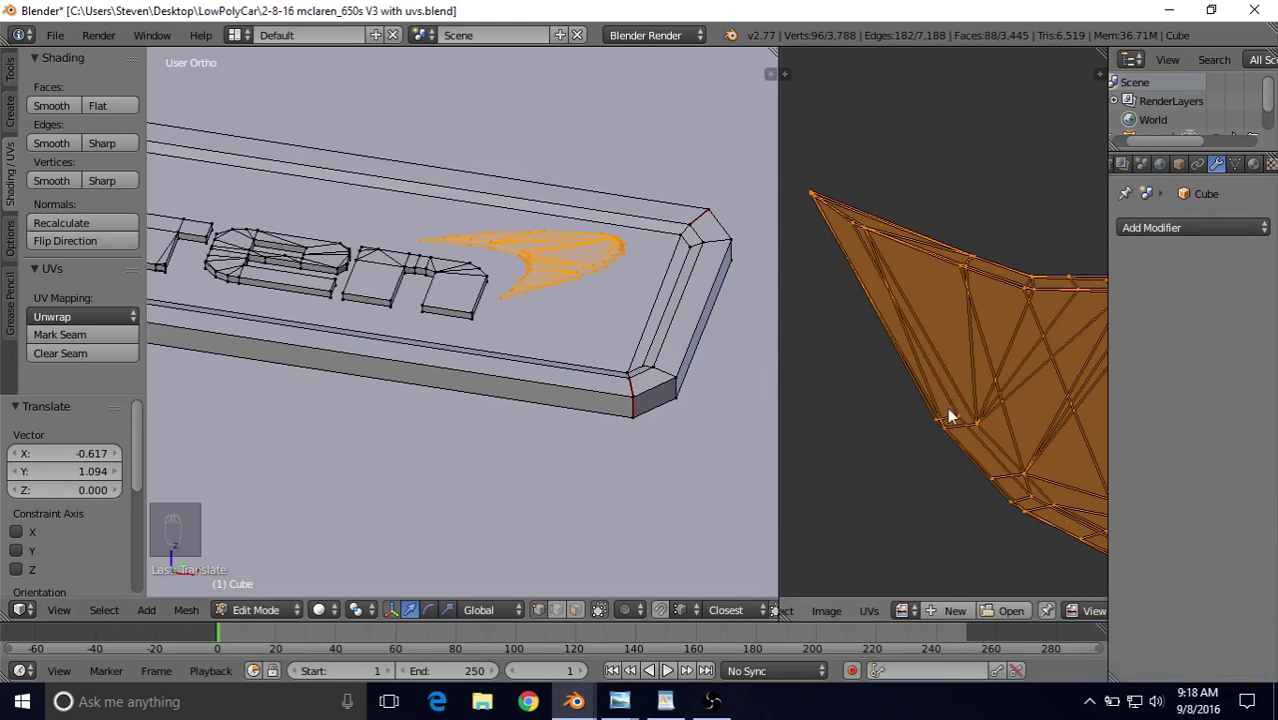
{"action": "middle_click_drag", "start_coordinate": [950, 417], "coordinate": [910, 258], "text": "shift"}
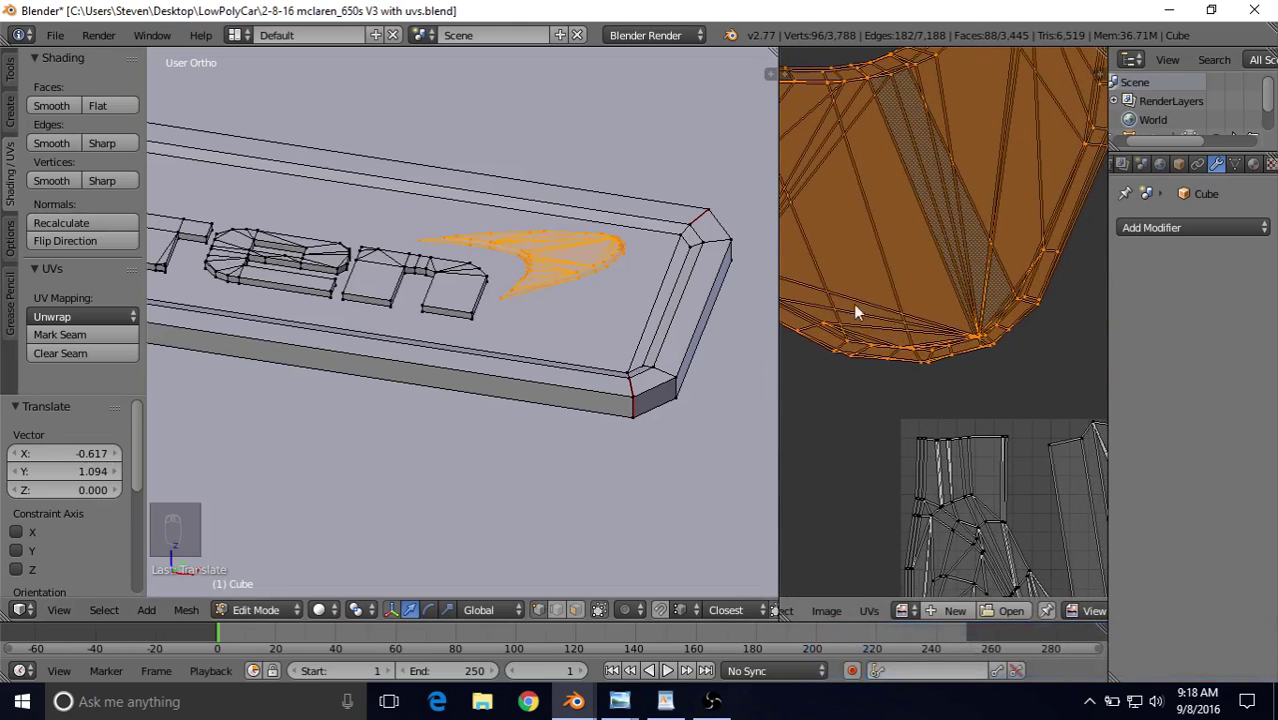
{"action": "middle_click_drag", "start_coordinate": [983, 236], "coordinate": [925, 500], "text": "shift"}
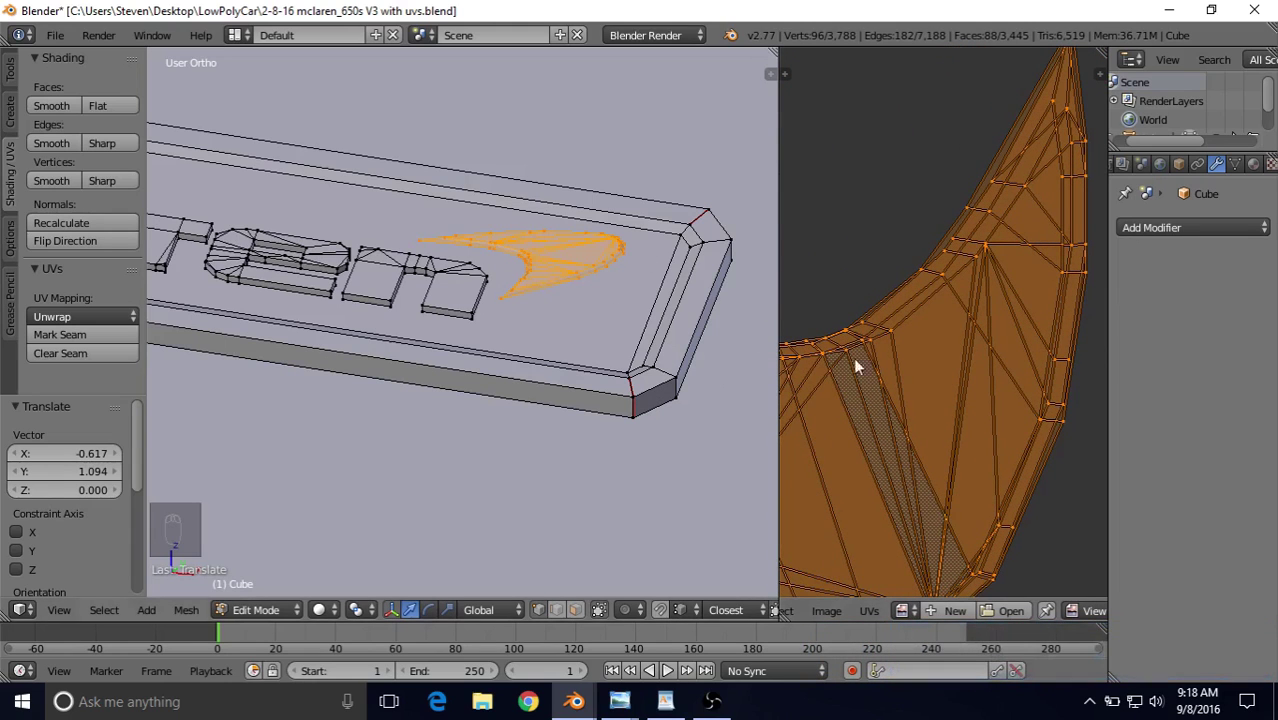
{"action": "scroll", "coordinate": [925, 374], "scroll_direction": "down", "scroll_amount": 4}
{"action": "middle_click_drag", "start_coordinate": [925, 374], "coordinate": [897, 280], "text": "shift"}
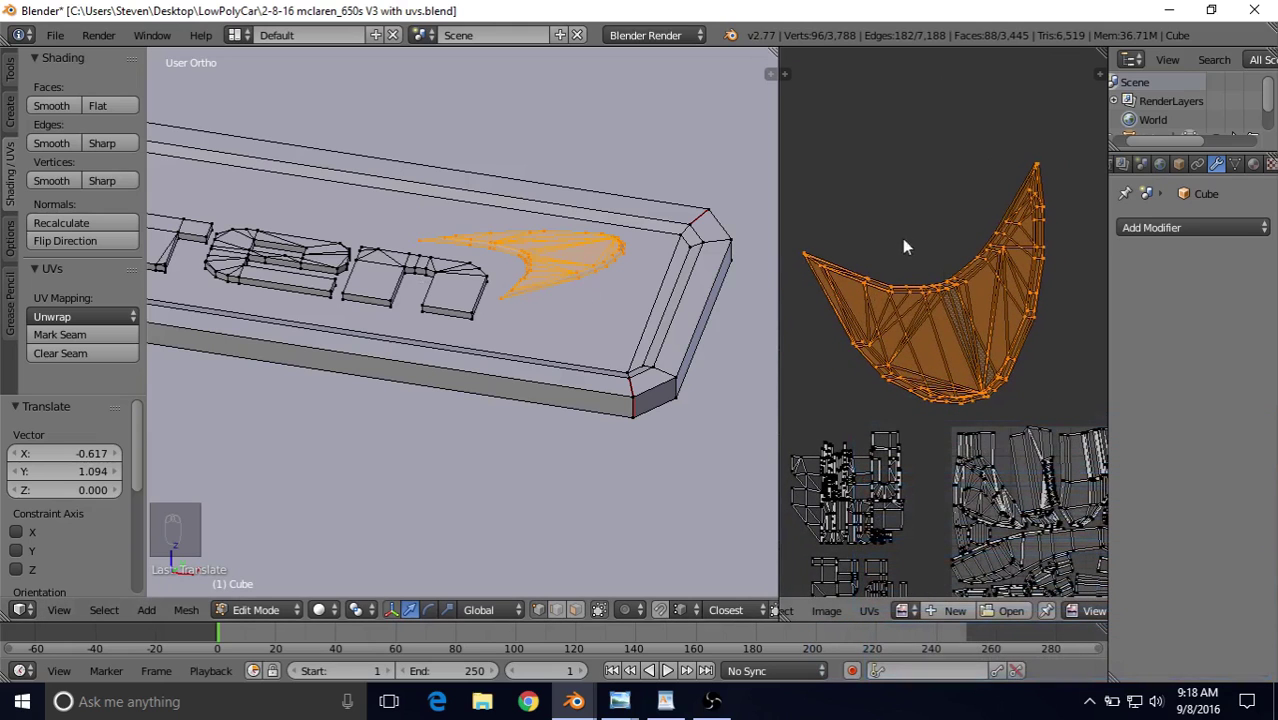
Step: In face select mode, select one face on the front badge's swoosh and one on each McLaren letter
{"action": "scroll", "coordinate": [459, 305], "scroll_direction": "down", "scroll_amount": 2}
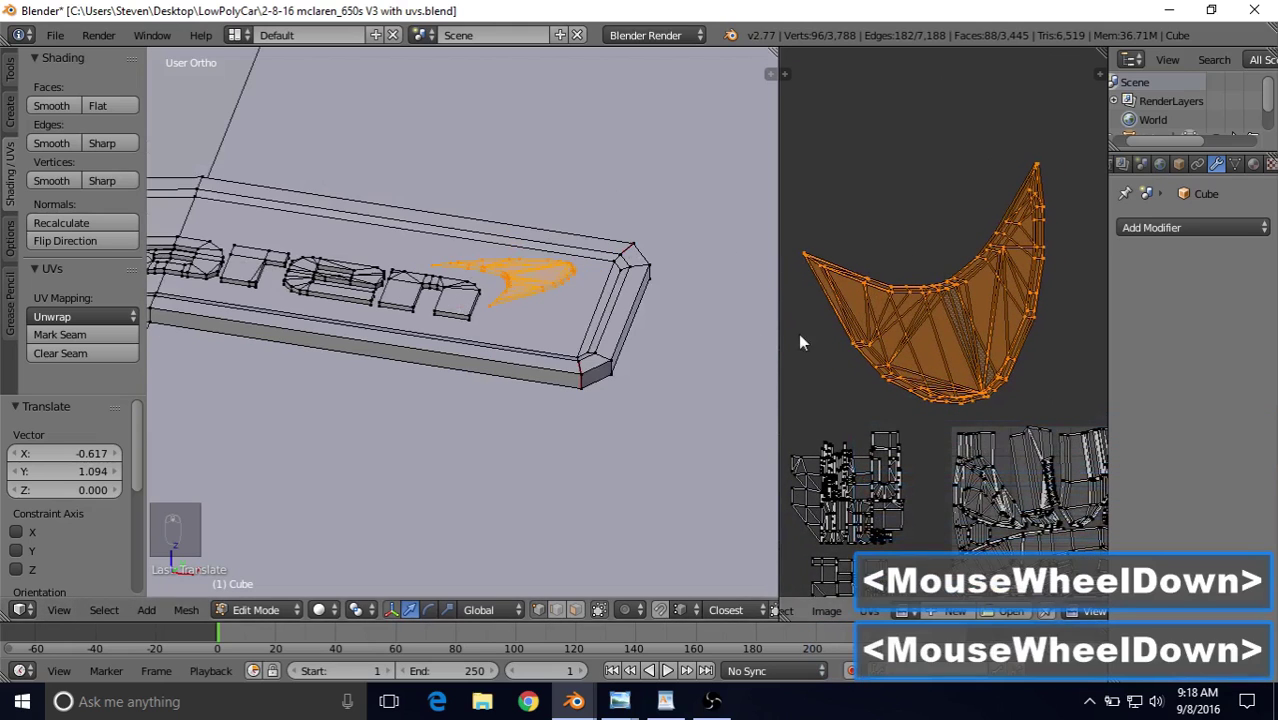
{"action": "middle_click_drag", "start_coordinate": [553, 391], "coordinate": [677, 449], "text": "shift"}
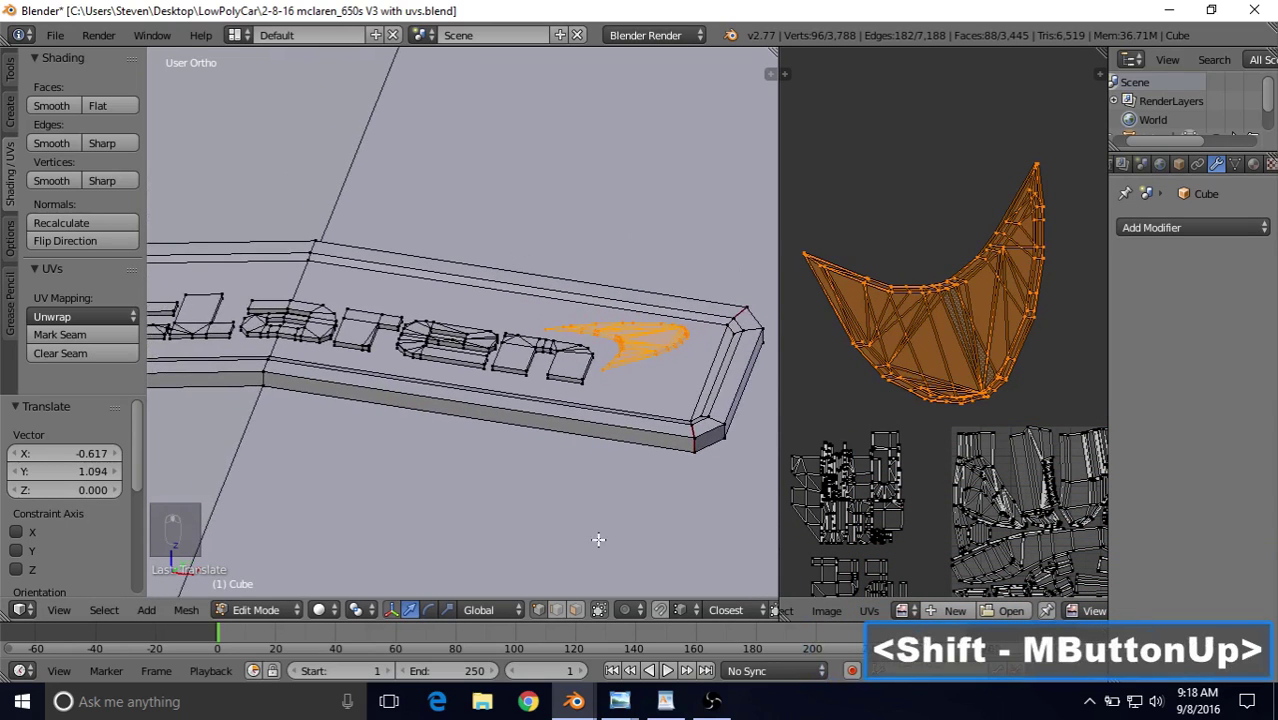
{"action": "left_click", "coordinate": [574, 609]}
{"action": "right_click", "coordinate": [640, 337]}
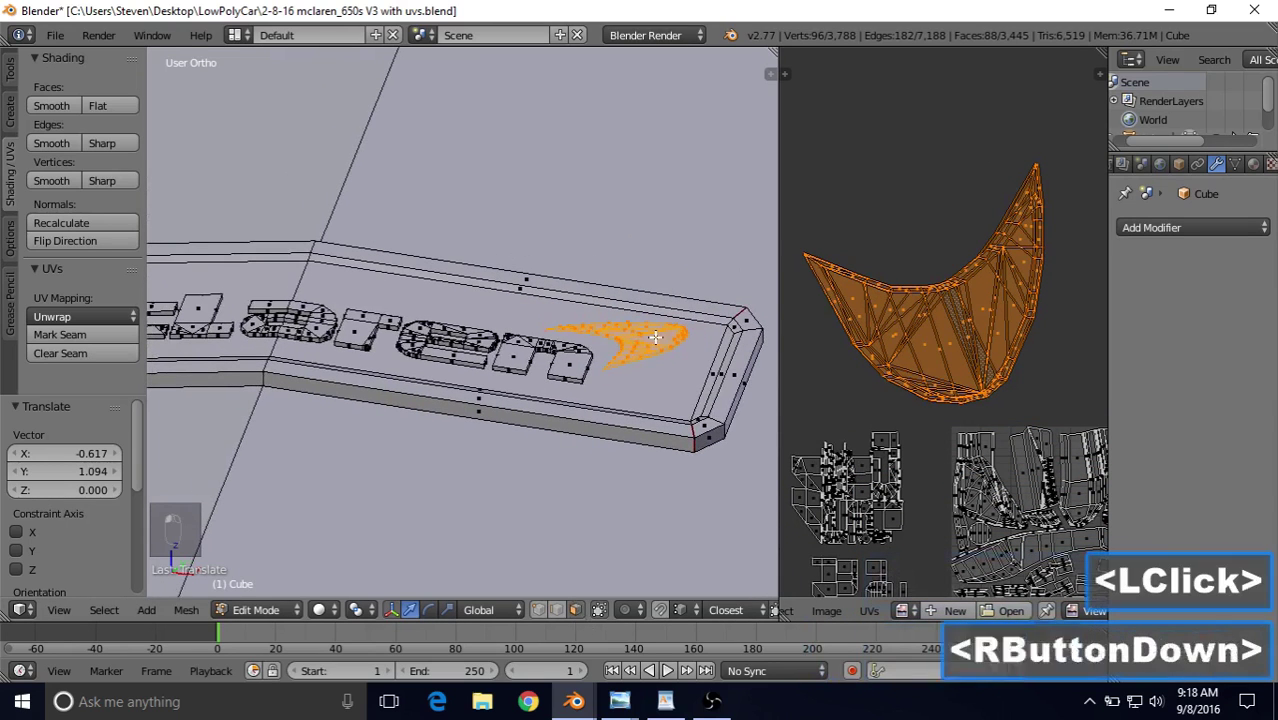
{"action": "right_click", "coordinate": [566, 360], "text": "shift"}
{"action": "right_click", "coordinate": [358, 331], "text": "shift"}
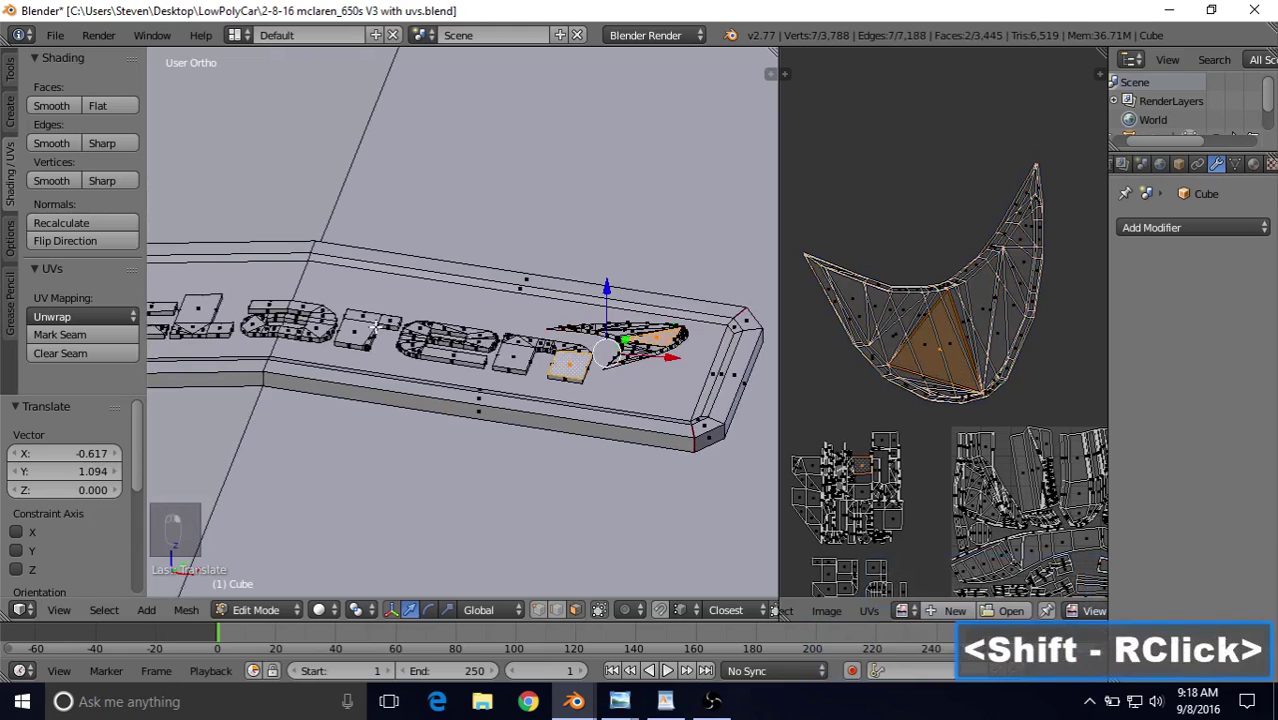
{"action": "right_click", "coordinate": [464, 336], "text": "shift"}
{"action": "middle_click_drag", "start_coordinate": [475, 335], "coordinate": [563, 359], "text": "shift"}
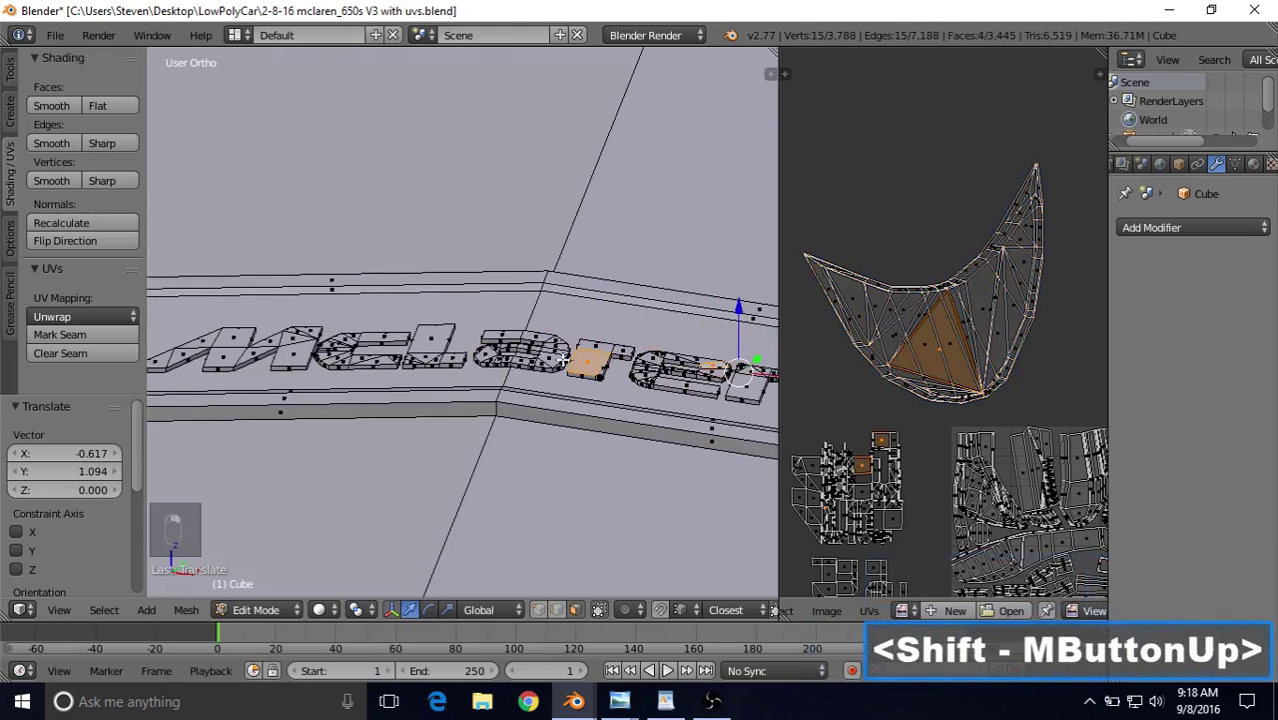
{"action": "right_click", "coordinate": [518, 336], "text": "shift"}
{"action": "right_click", "coordinate": [418, 337], "text": "shift"}
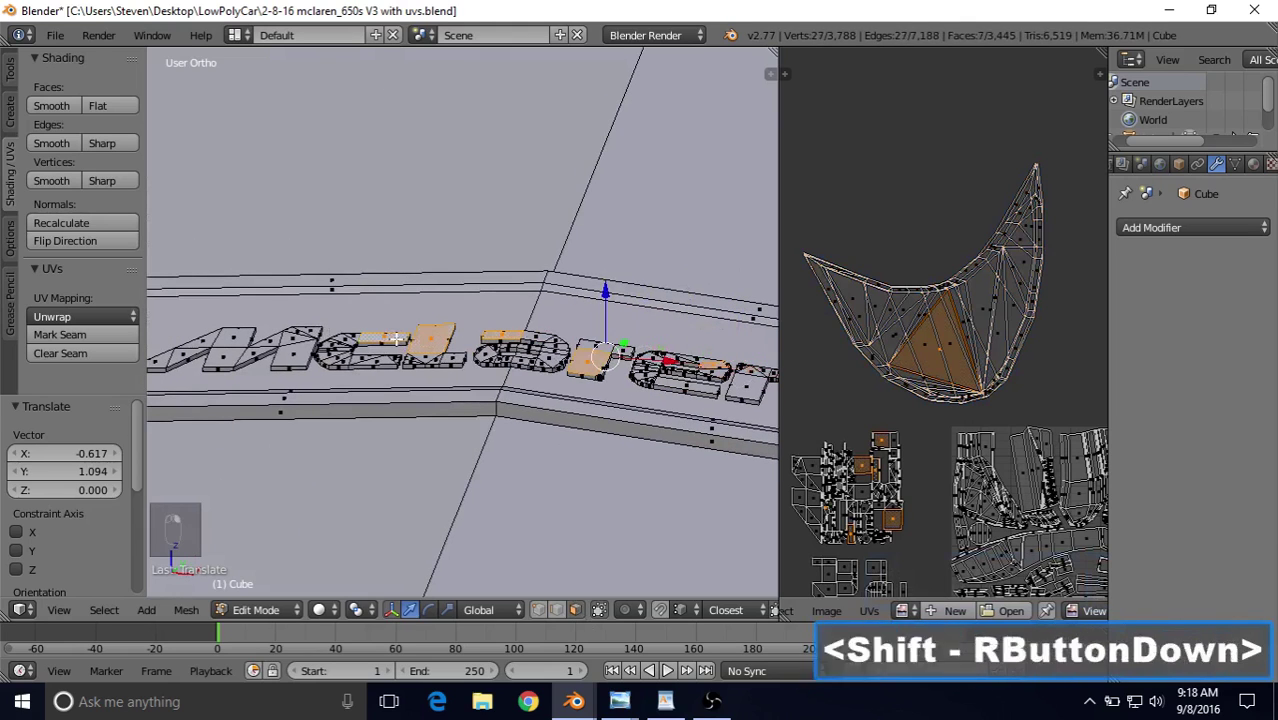
Step: Extend the selection to all linked front badge faces and apply Smart UV Project with a 66.00 angle limit and 0.00 island margin
{"action": "left_click", "coordinate": [104, 610]}
{"action": "left_click", "coordinate": [219, 287]}
{"action": "key", "text": "u"}
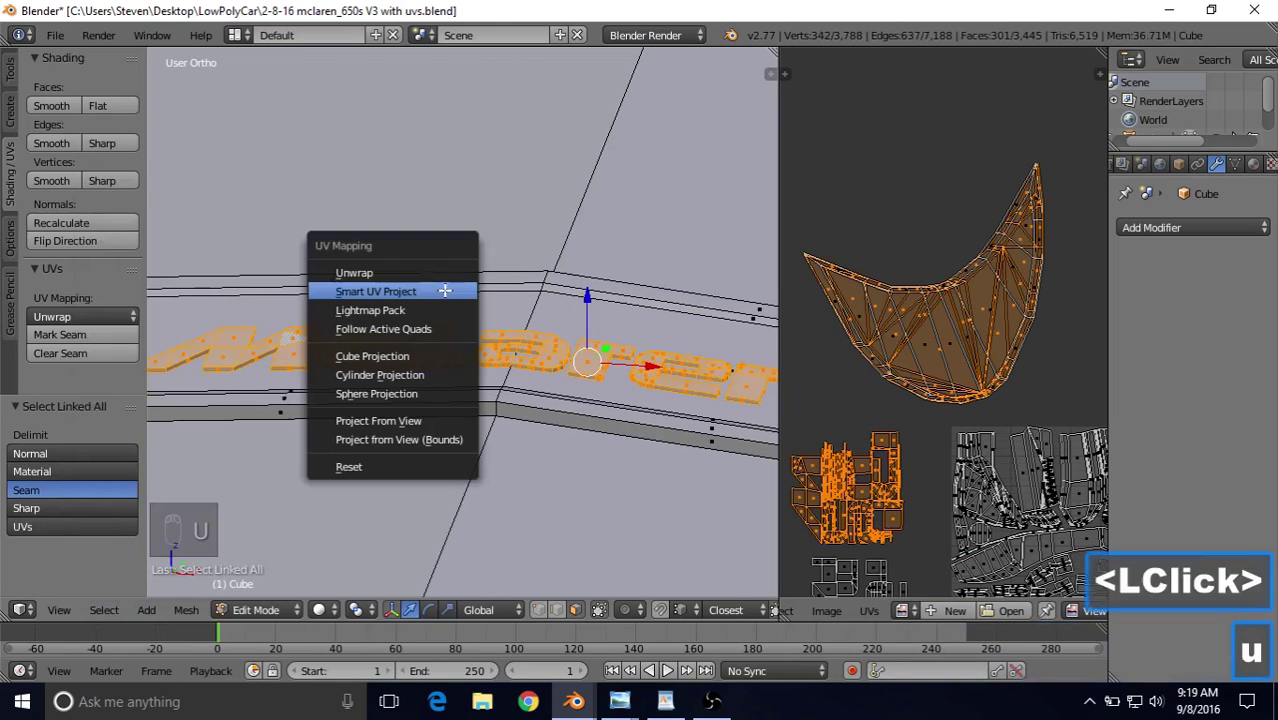
{"action": "left_click", "coordinate": [428, 288]}
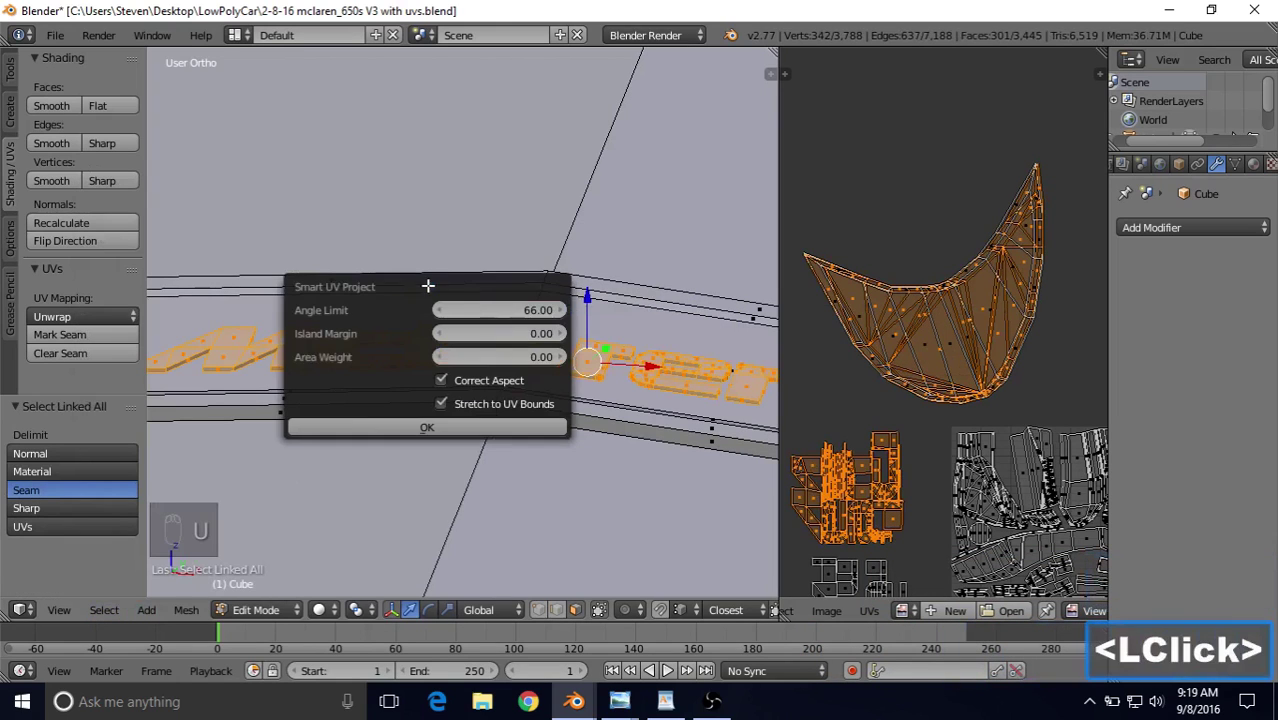
{"action": "left_click", "coordinate": [388, 424]}
Step: Scale down the front badge's combined UV islands and place them beside the main UV layout, above the rear lettering's islands
{"action": "scroll", "coordinate": [895, 429], "scroll_direction": "down", "scroll_amount": 2}
{"action": "middle_click_drag", "start_coordinate": [895, 429], "coordinate": [1015, 249], "text": "shift"}
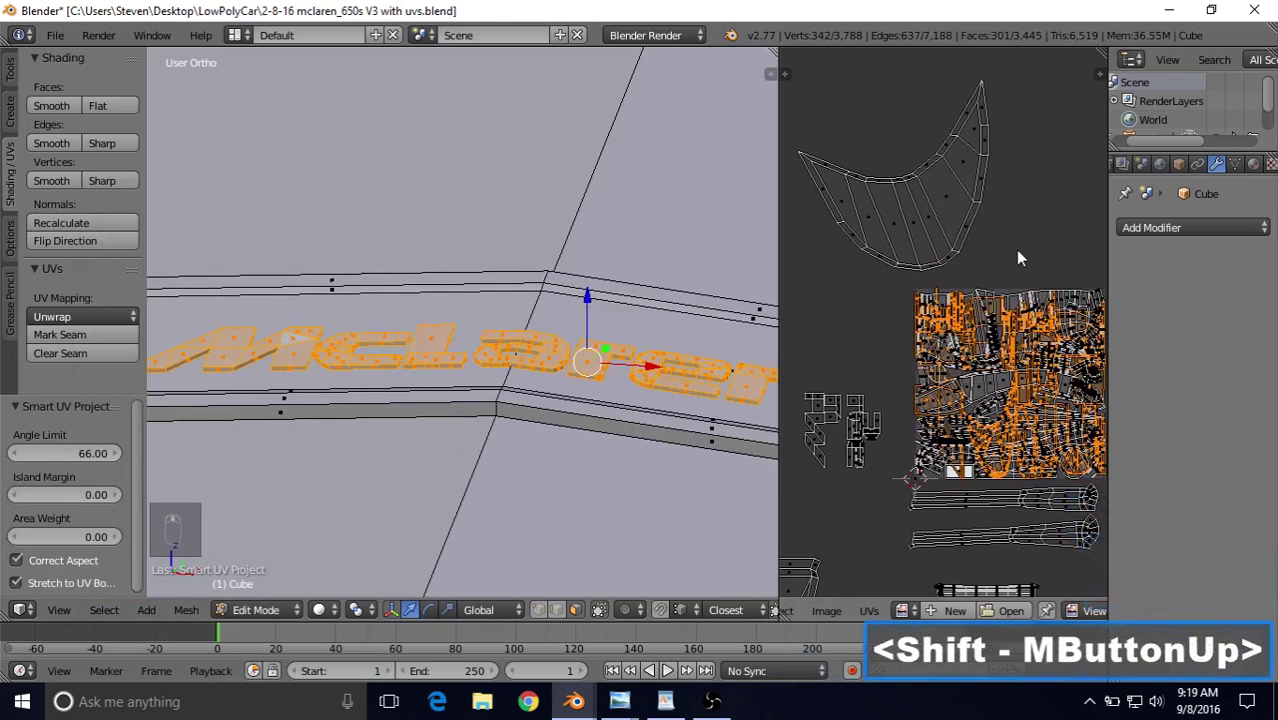
{"action": "key", "text": "s"}
{"action": "left_click", "coordinate": [826, 285]}
{"action": "key", "text": "g"}
{"action": "left_click", "coordinate": [836, 234]}
{"action": "key", "text": "s"}
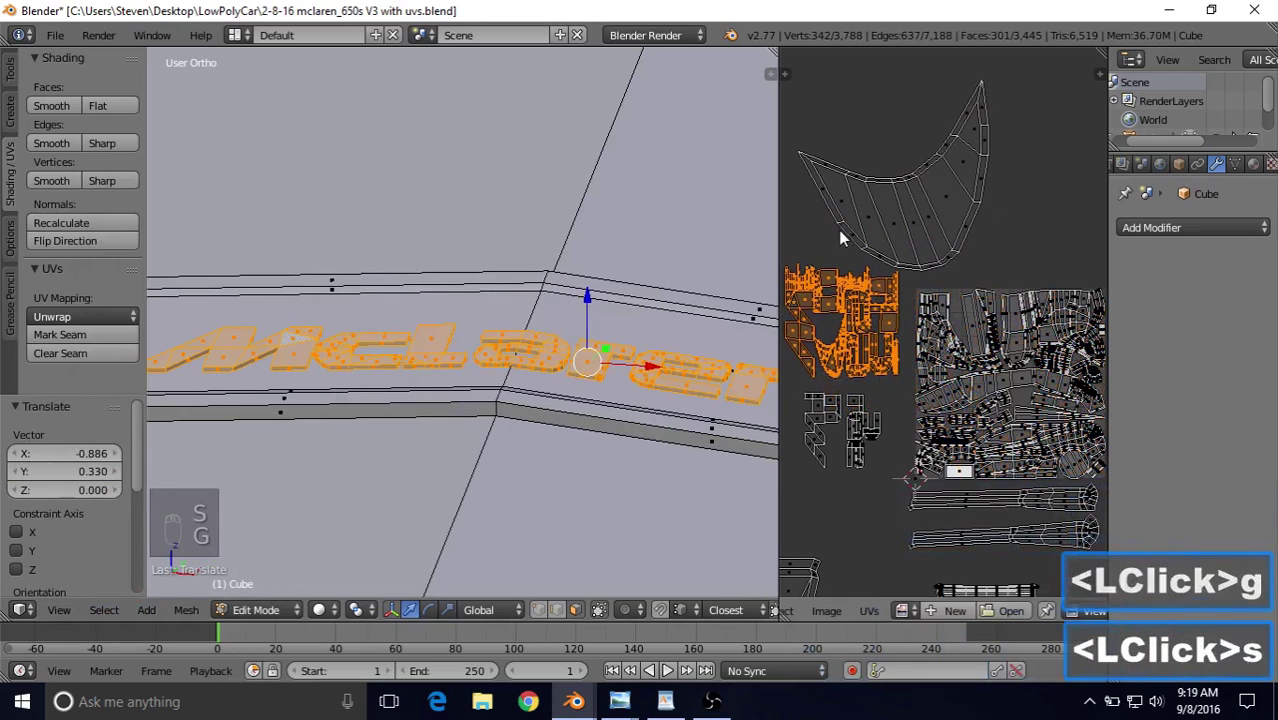
{"action": "left_click", "coordinate": [840, 242]}
{"action": "key", "text": "g"}
{"action": "left_click", "coordinate": [840, 256]}
Step: Select one face on each letter of the car's rear McLaren lettering and one on its swoosh
{"action": "scroll", "coordinate": [568, 331], "scroll_direction": "down", "scroll_amount": 9}
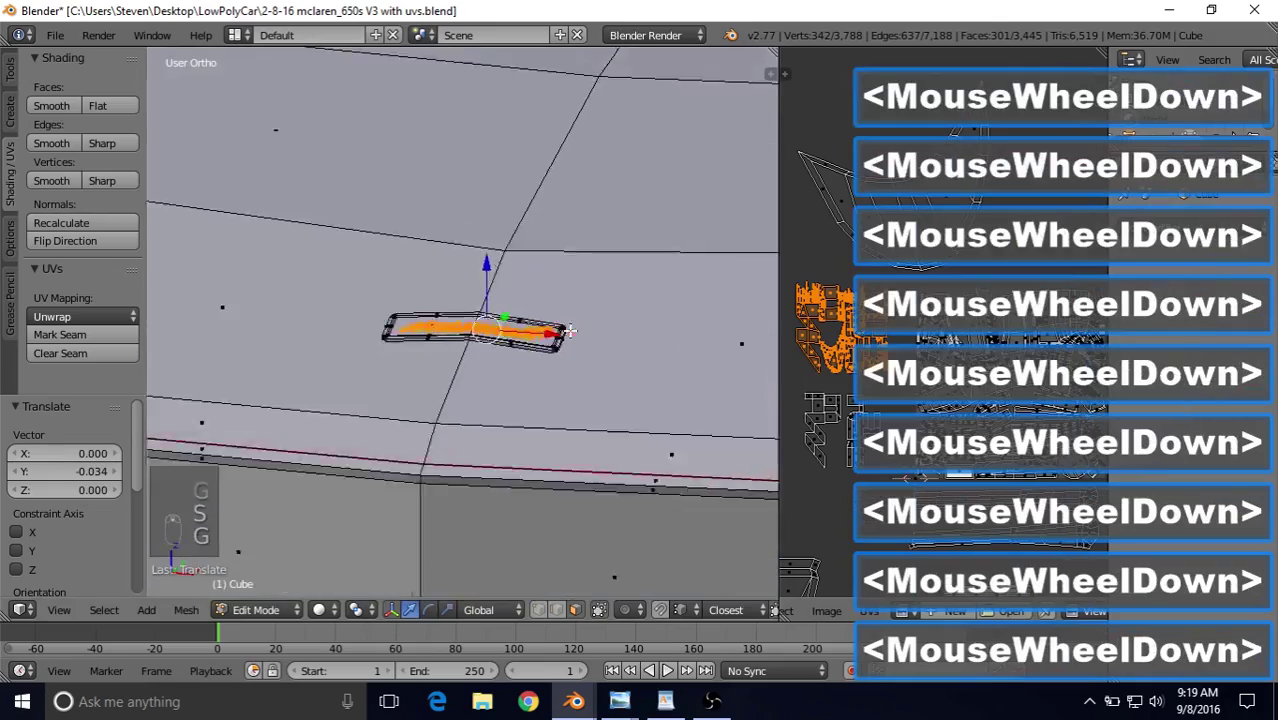
{"action": "scroll", "coordinate": [571, 331], "scroll_direction": "down", "scroll_amount": 6}
{"action": "middle_click_drag", "start_coordinate": [578, 328], "coordinate": [277, 300]}
{"action": "scroll", "coordinate": [508, 325], "scroll_direction": "up", "scroll_amount": 7}
{"action": "scroll", "coordinate": [430, 320], "scroll_direction": "up", "scroll_amount": 4}
{"action": "scroll", "coordinate": [430, 320], "scroll_direction": "up", "scroll_amount": 2}
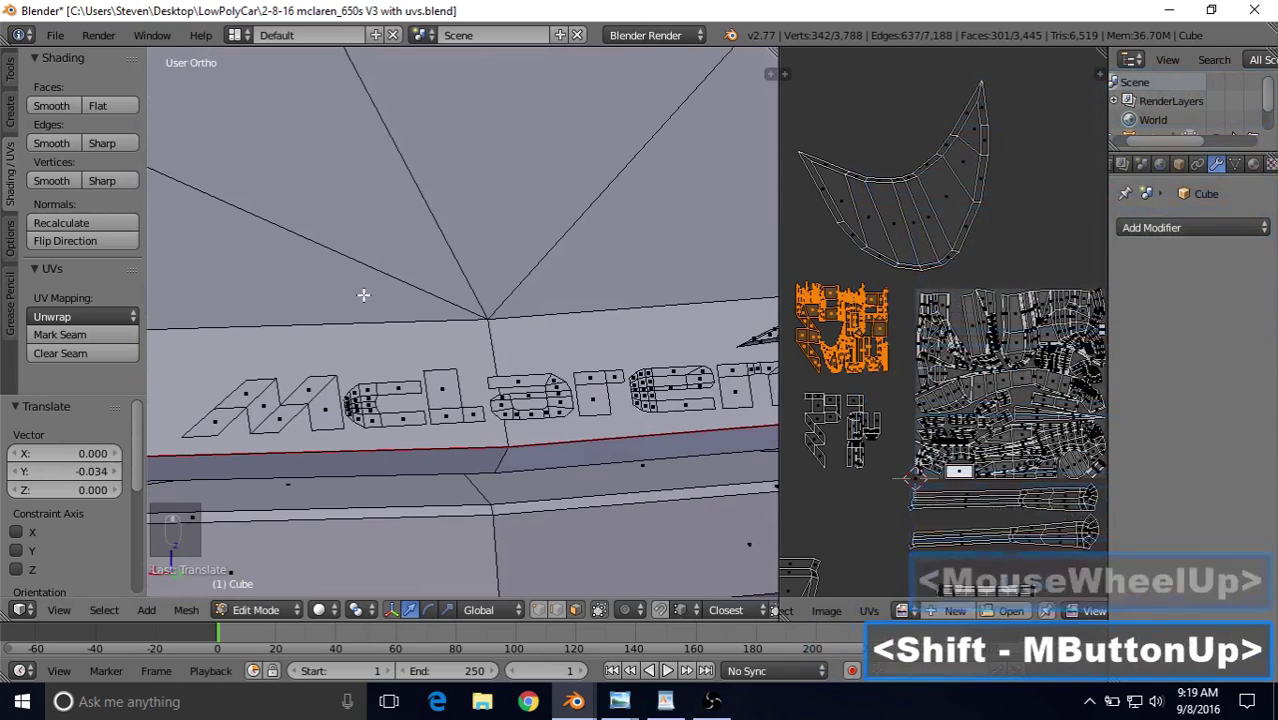
{"action": "scroll", "coordinate": [365, 294], "scroll_direction": "down", "scroll_amount": 1}
{"action": "middle_click_drag", "start_coordinate": [421, 278], "coordinate": [380, 268], "text": "shift"}
{"action": "right_click", "coordinate": [309, 358]}
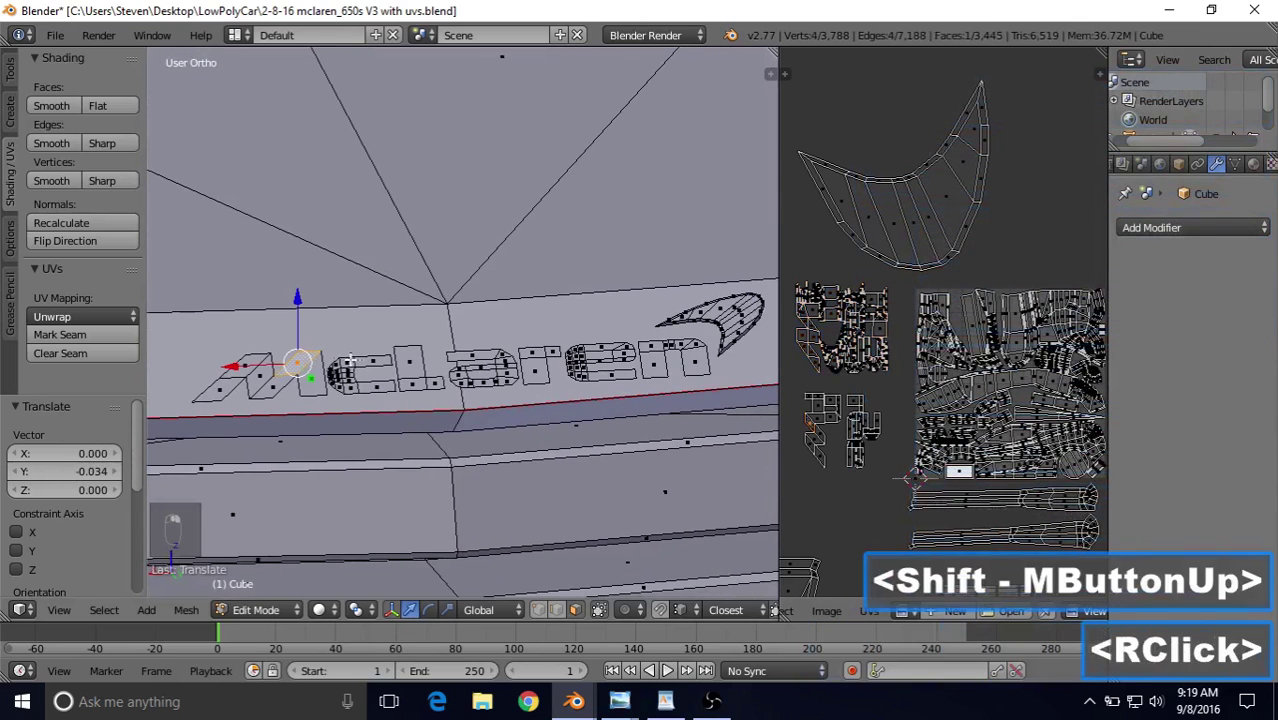
{"action": "right_click", "coordinate": [399, 357], "text": "shift"}
{"action": "right_click", "coordinate": [478, 355], "text": "shift"}
{"action": "right_click", "coordinate": [540, 352], "text": "shift"}
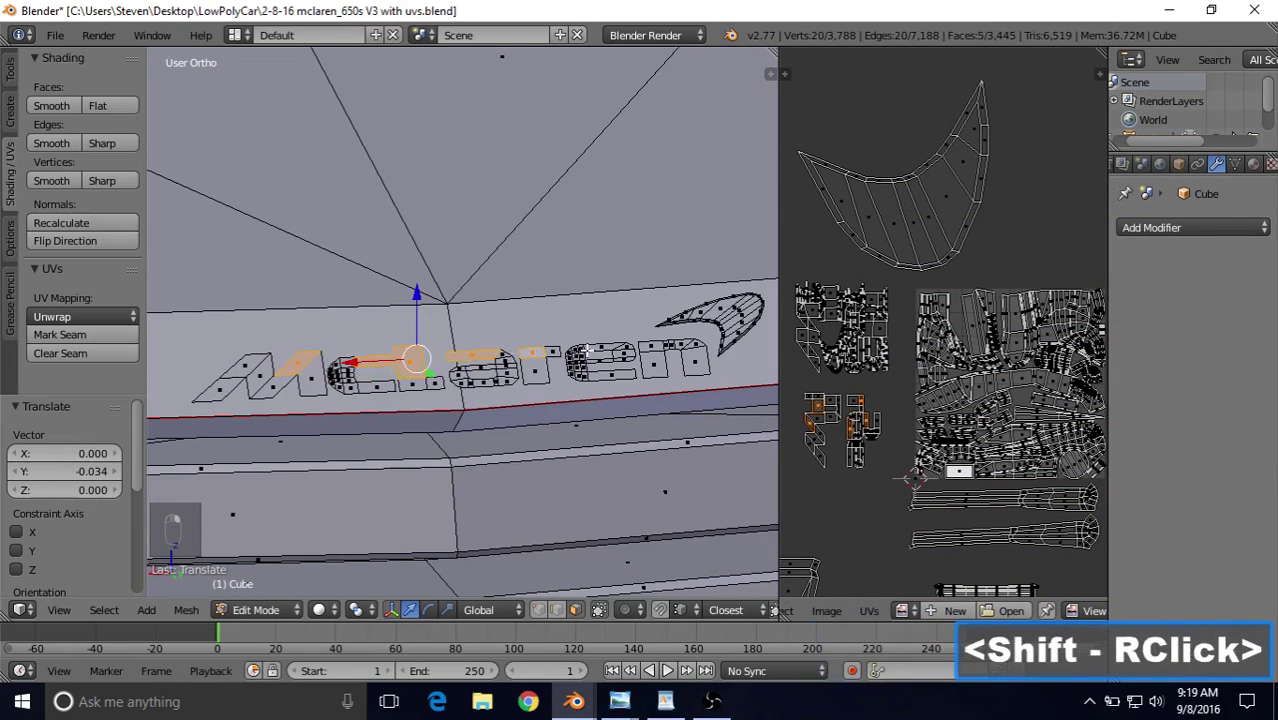
{"action": "right_click", "coordinate": [678, 344], "text": "shift"}
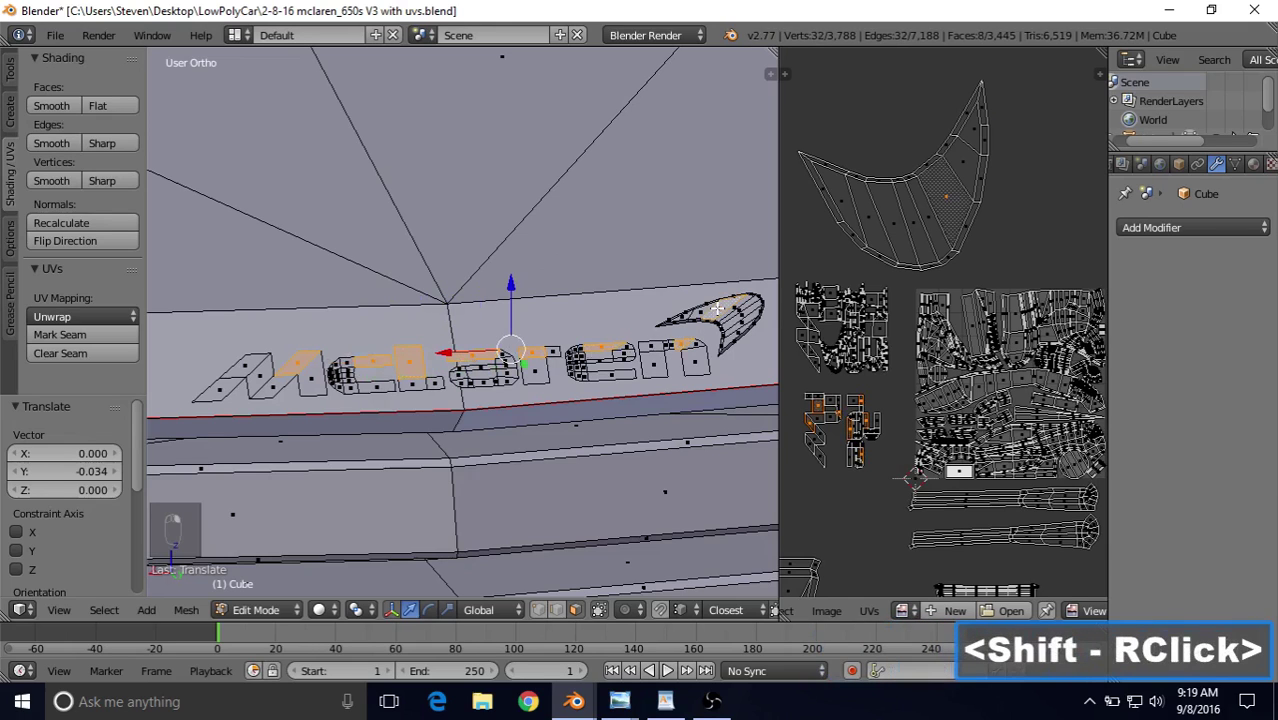
Step: Extend the selection to all linked rear badge faces and apply Smart UV Project with a 66.00 angle limit and 0.00 island margin
{"action": "left_click", "coordinate": [103, 609]}
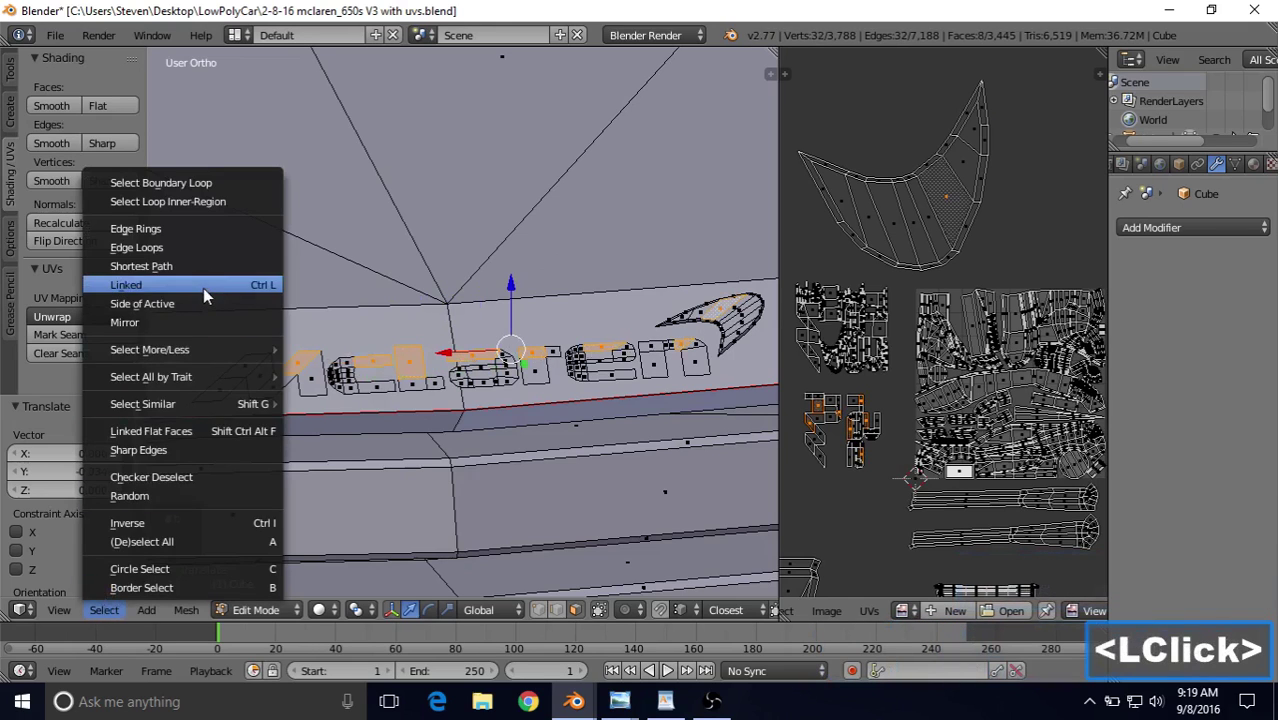
{"action": "left_click", "coordinate": [203, 288]}
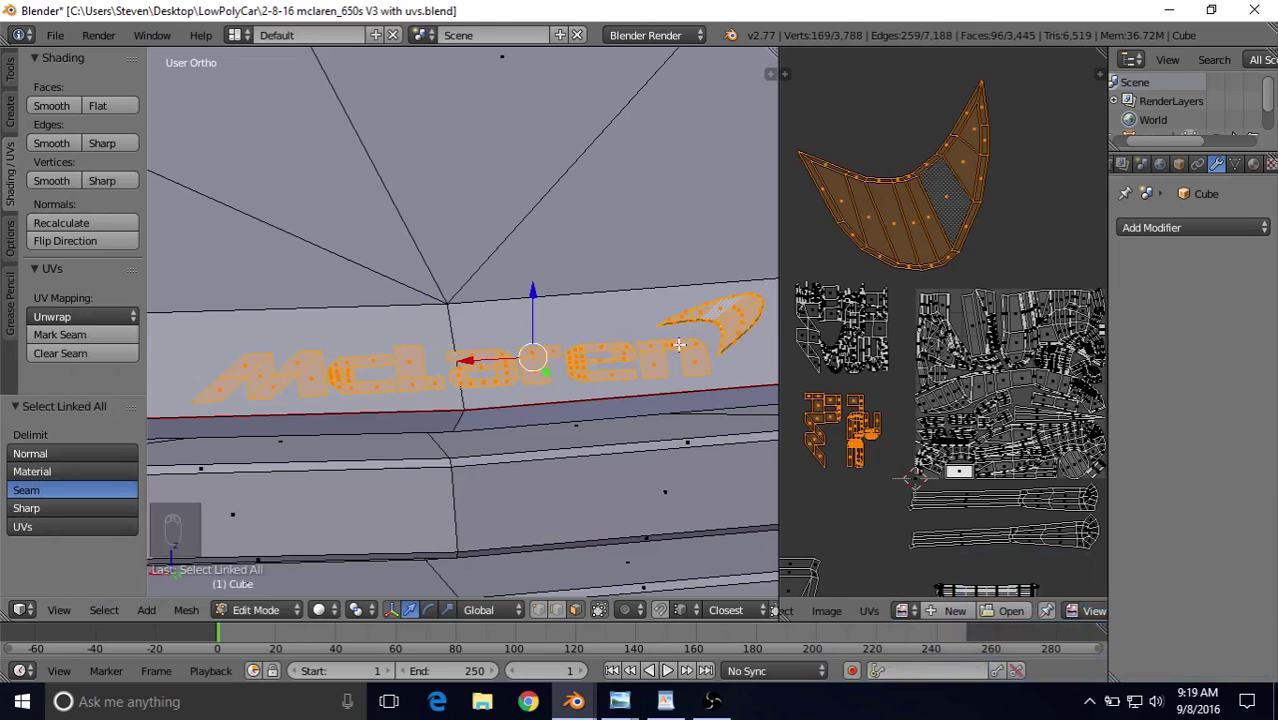
{"action": "left_click", "coordinate": [104, 609]}
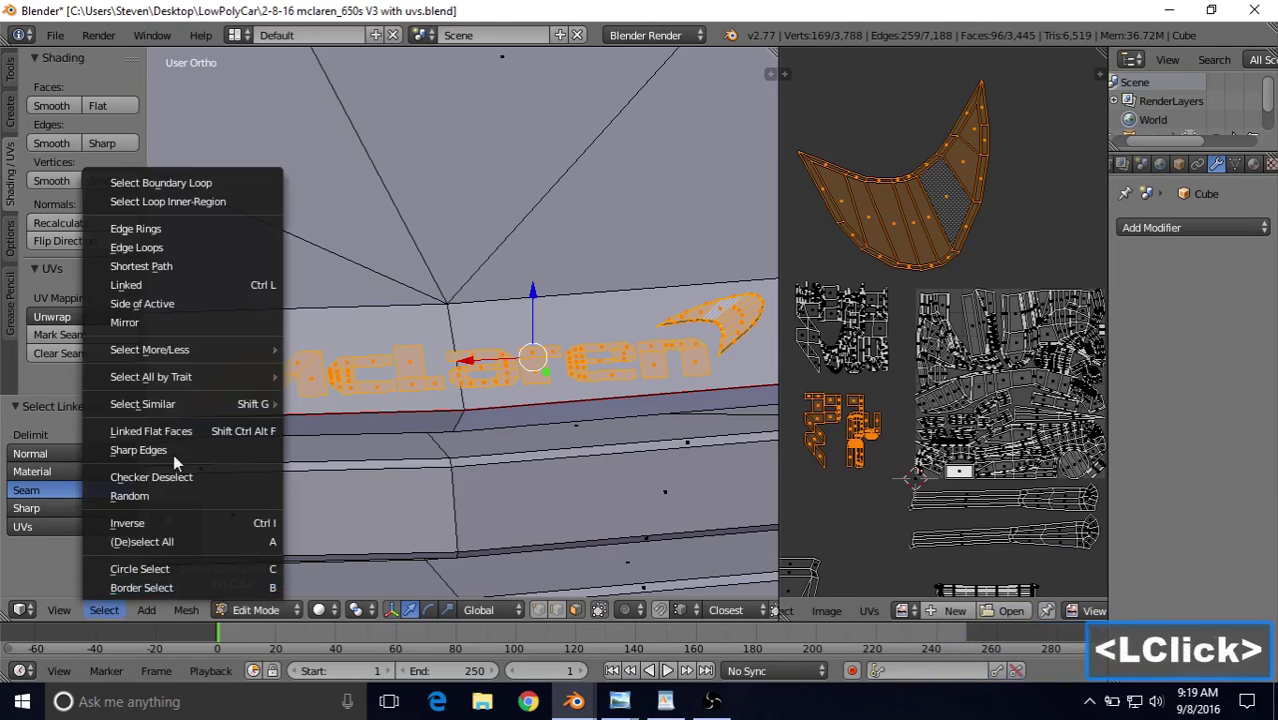
{"action": "left_click", "coordinate": [175, 290]}
{"action": "key", "text": "u"}
{"action": "left_click", "coordinate": [356, 304]}
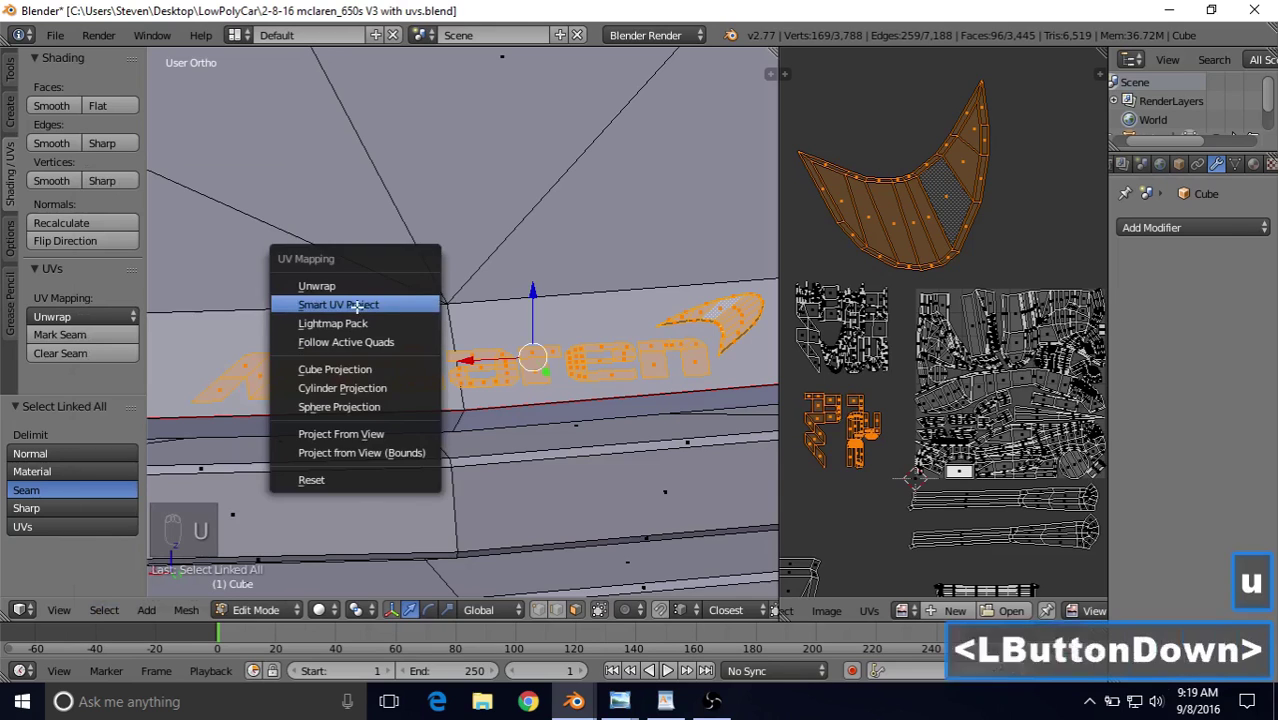
{"action": "left_click", "coordinate": [358, 449]}
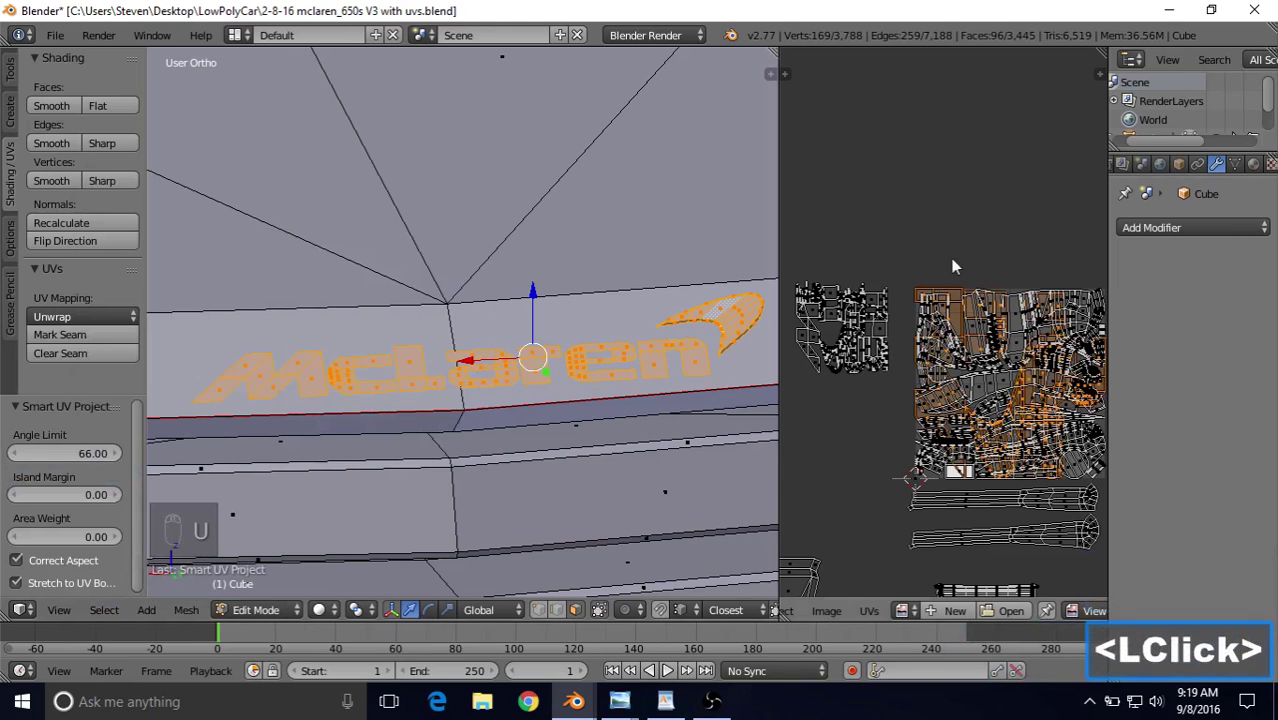
Step: Scale the rear badge's UV islands by 0.461 and 1.059 and place them directly below the front badge's islands
{"action": "key", "text": "s"}
{"action": "left_click", "coordinate": [929, 335]}
{"action": "key", "text": "g"}
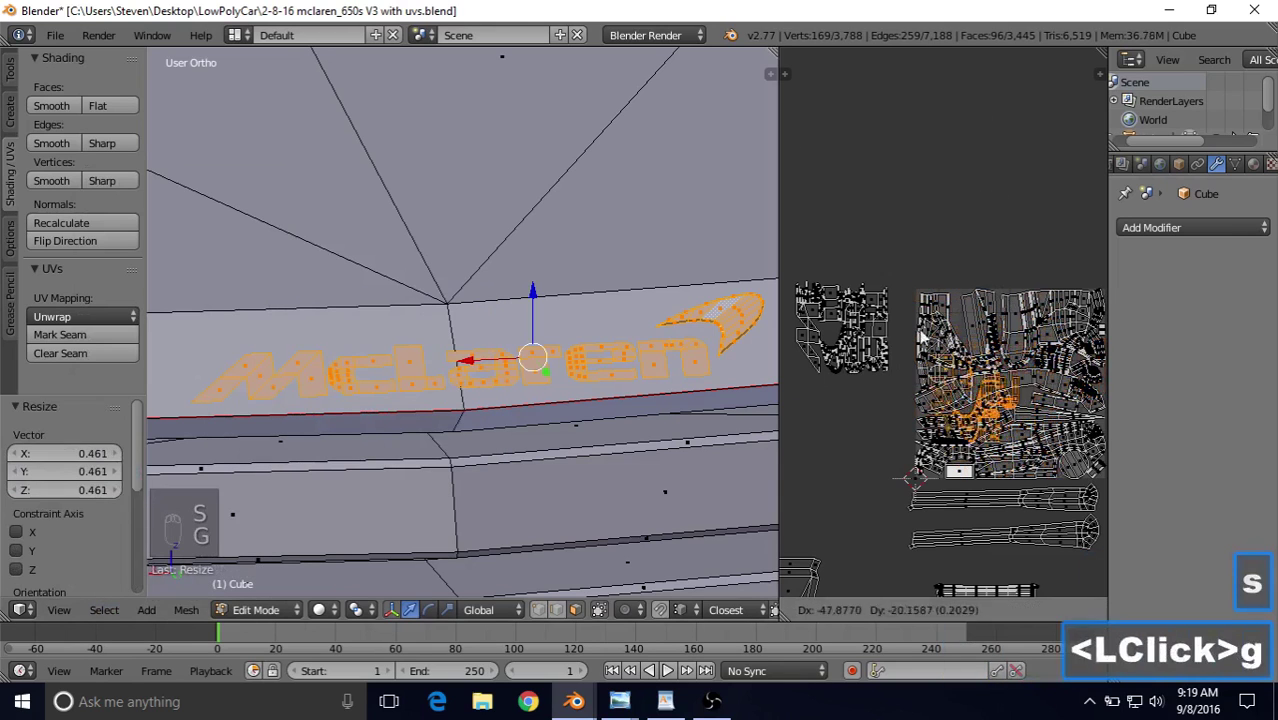
{"action": "left_click", "coordinate": [814, 350]}
{"action": "key", "text": "s"}
{"action": "left_click", "coordinate": [828, 268]}
{"action": "key", "text": "g"}
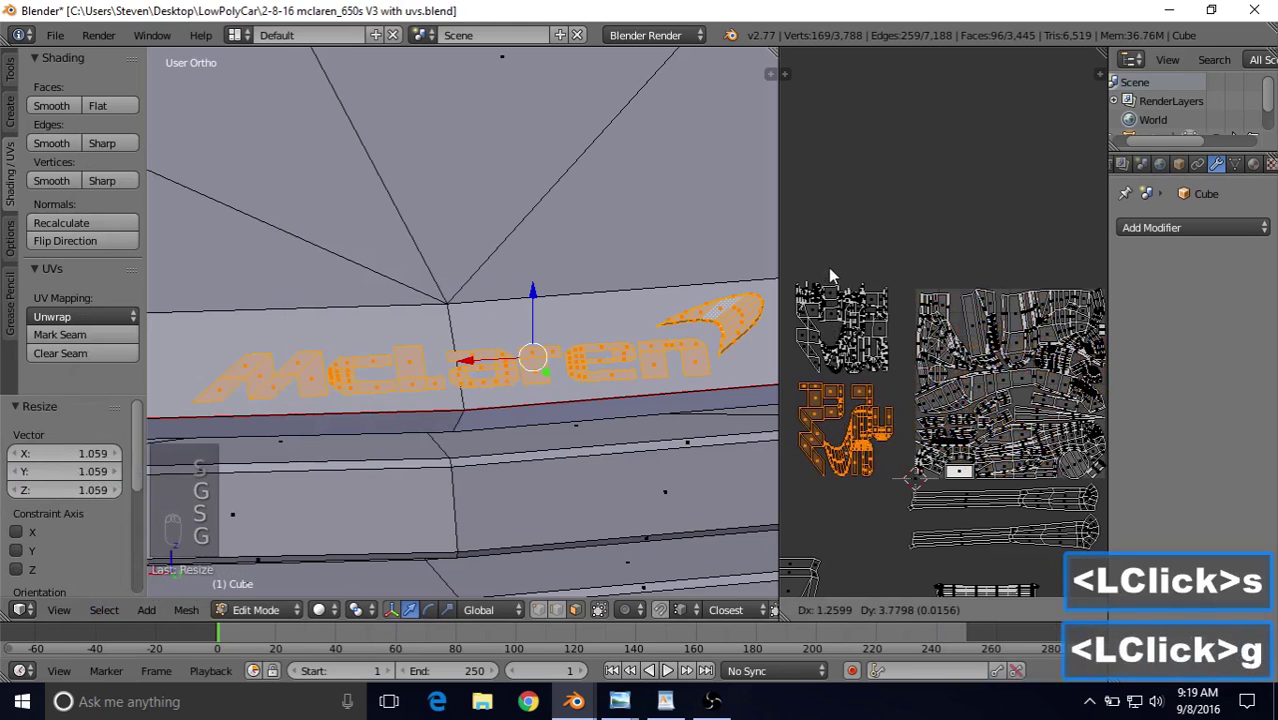
{"action": "left_click", "coordinate": [828, 296]}
{"action": "scroll", "coordinate": [830, 305], "scroll_direction": "up", "scroll_amount": 3}
{"action": "middle_click_drag", "start_coordinate": [832, 313], "coordinate": [979, 240], "text": "shift"}
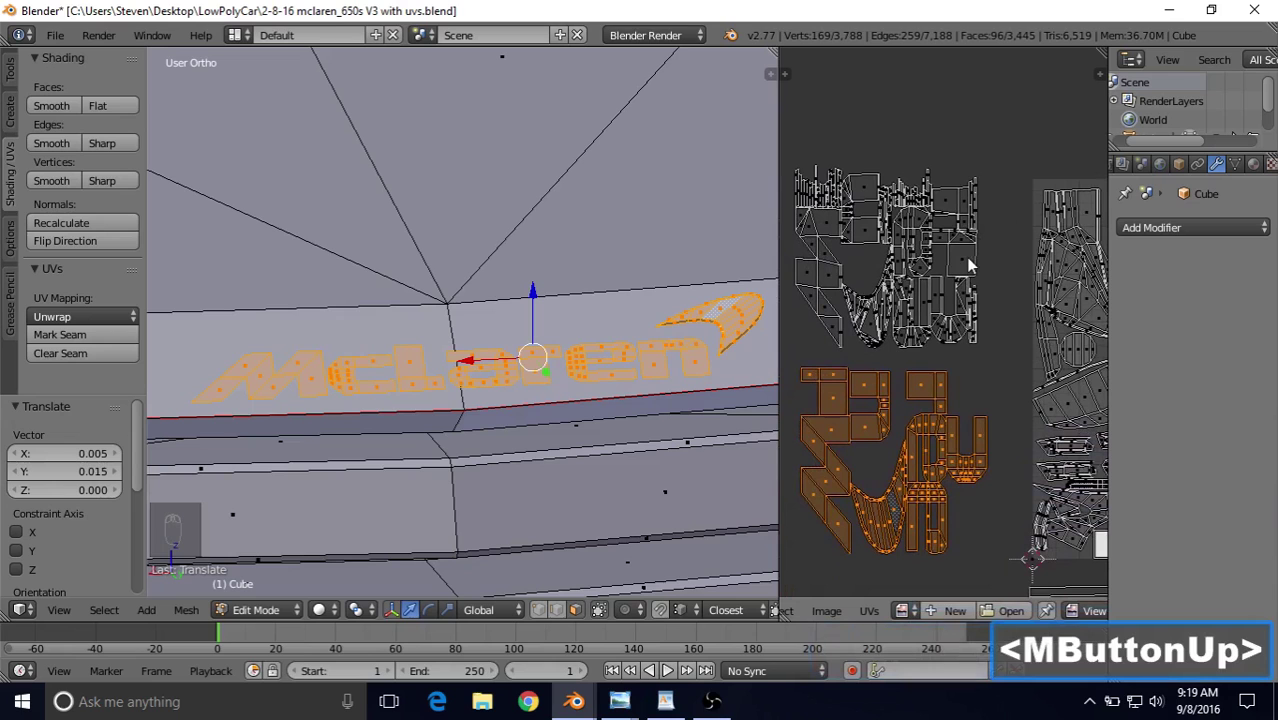
Step: Nudge the rear badge's UV islands by -0.007 in X and -0.030 in Y, keeping them below the front badge's islands
{"action": "key", "text": "g"}
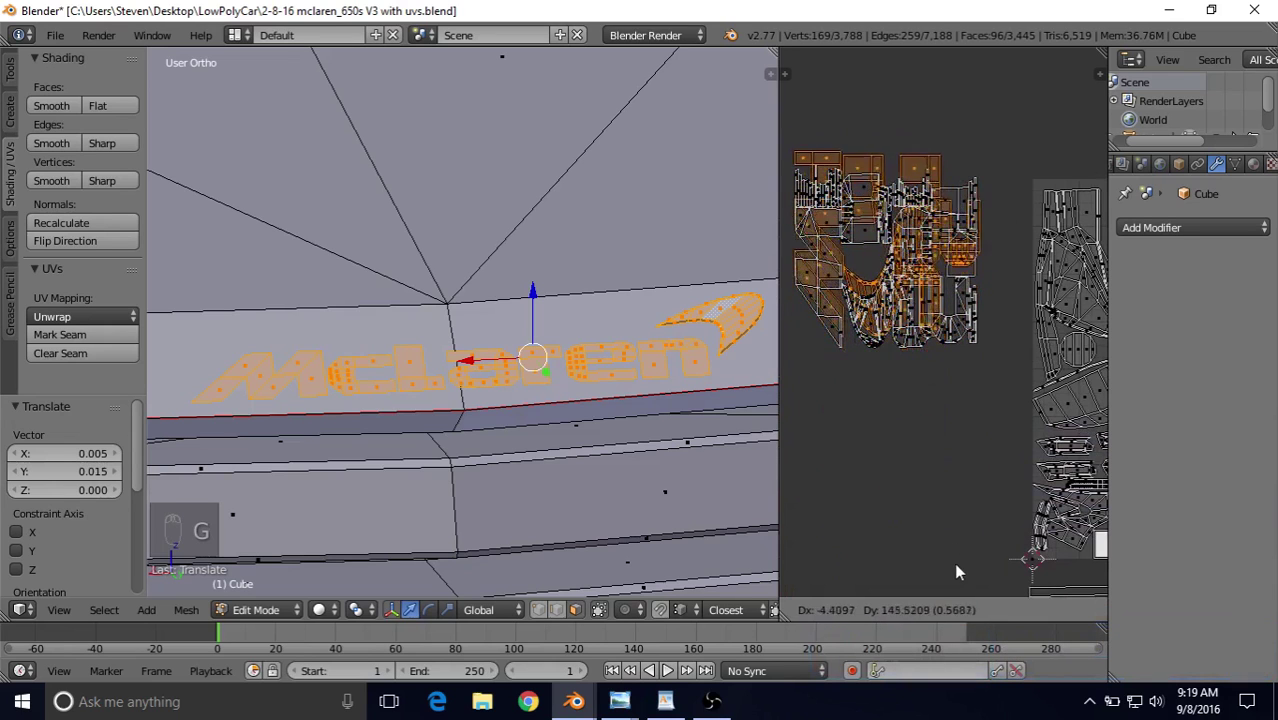
{"action": "left_click", "coordinate": [957, 243]}
{"action": "scroll", "coordinate": [899, 261], "scroll_direction": "down", "scroll_amount": 3}
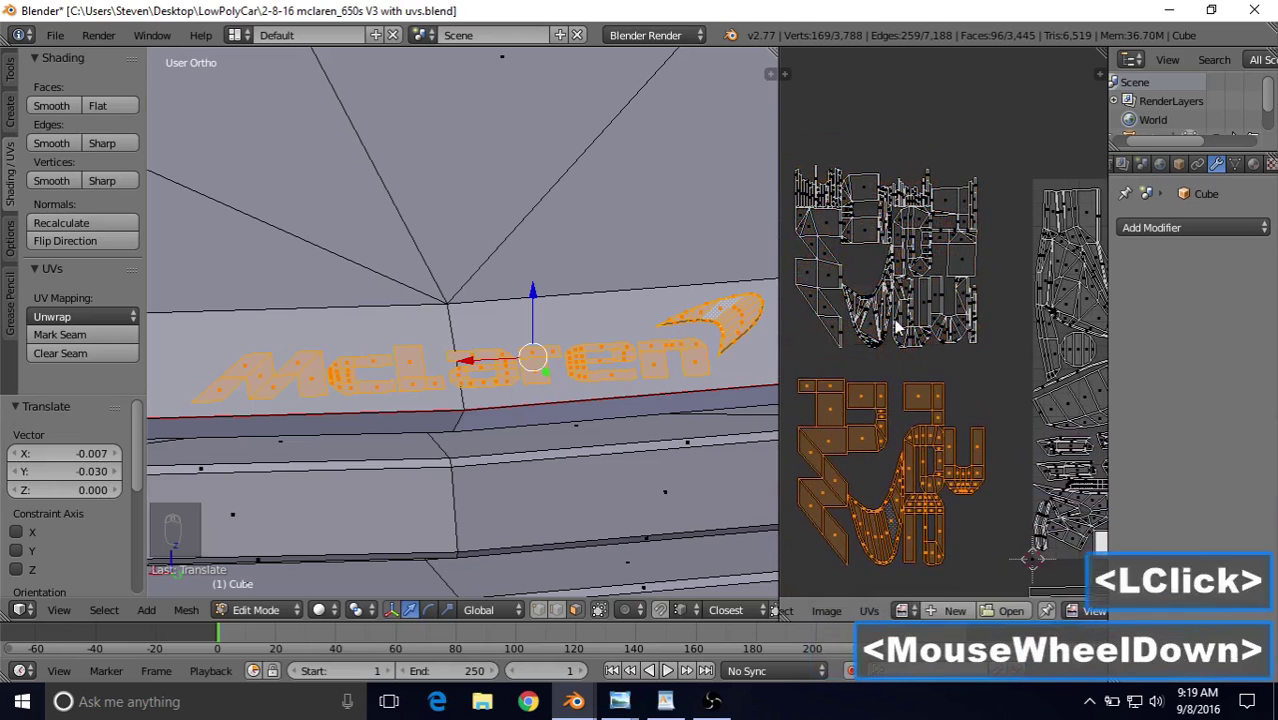
{"action": "scroll", "coordinate": [869, 368], "scroll_direction": "down", "scroll_amount": 1}
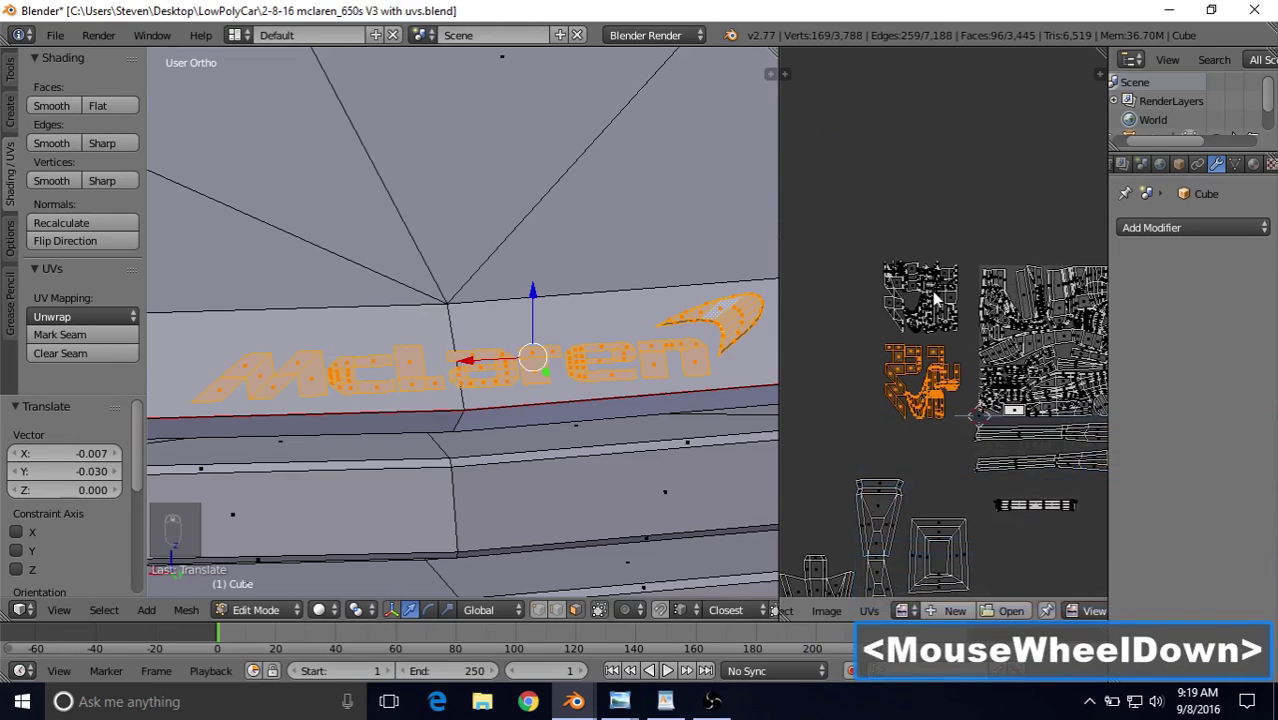
Step: Select one long face on the car's windshield wiper blade
{"action": "scroll", "coordinate": [546, 390], "scroll_direction": "down", "scroll_amount": 9}
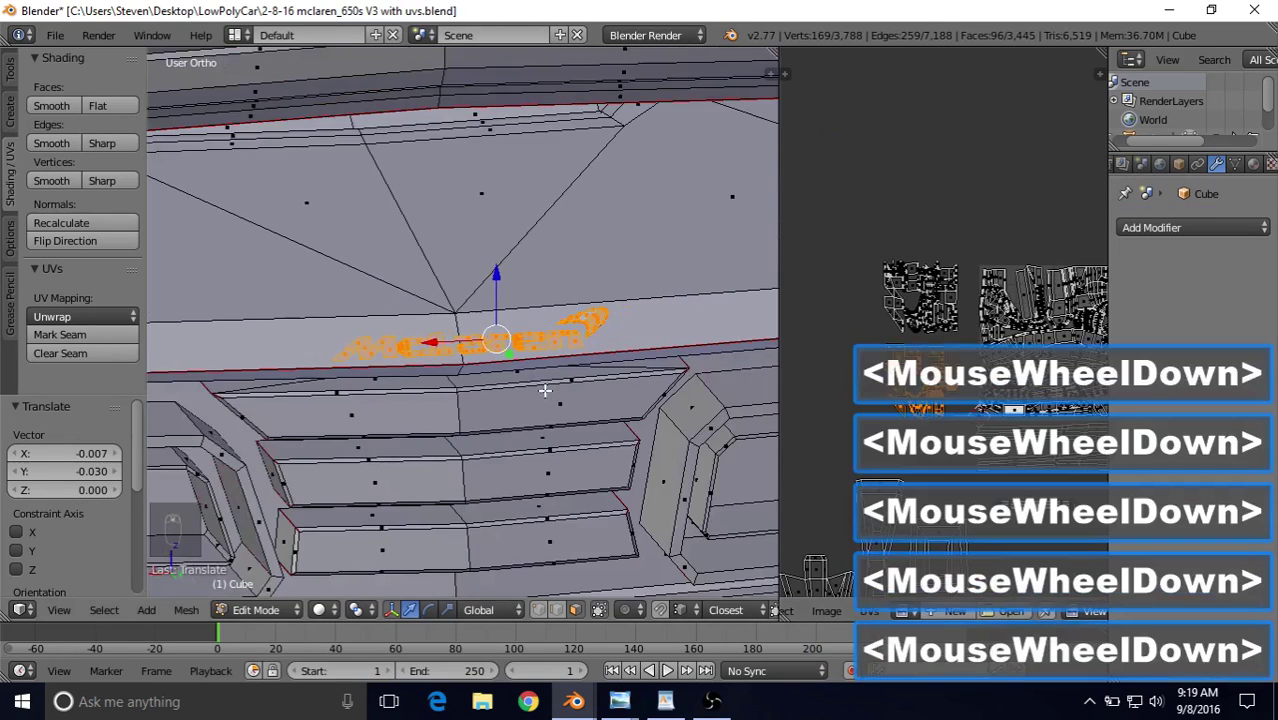
{"action": "scroll", "coordinate": [441, 330], "scroll_direction": "down", "scroll_amount": 3}
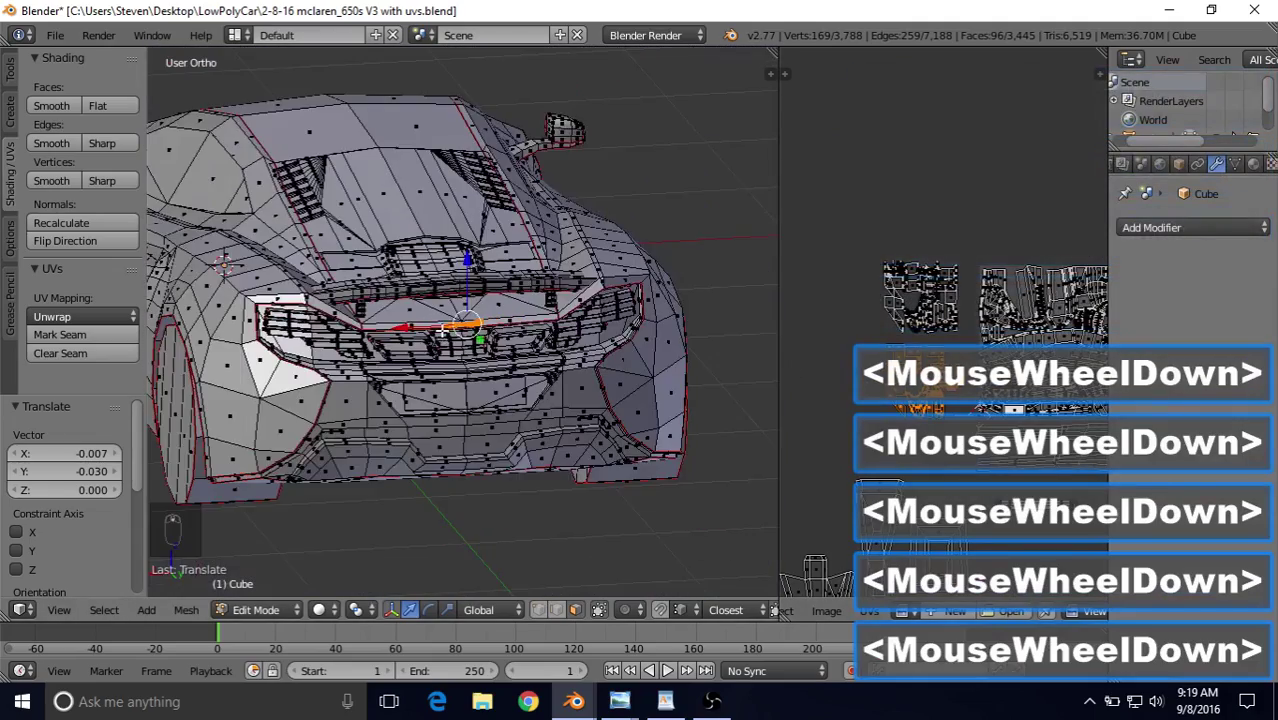
{"action": "middle_click_drag", "start_coordinate": [441, 330], "coordinate": [596, 318]}
{"action": "middle_click_drag", "start_coordinate": [375, 240], "coordinate": [519, 310]}
{"action": "right_click", "coordinate": [495, 316]}
{"action": "scroll", "coordinate": [495, 316], "scroll_direction": "up", "scroll_amount": 8}
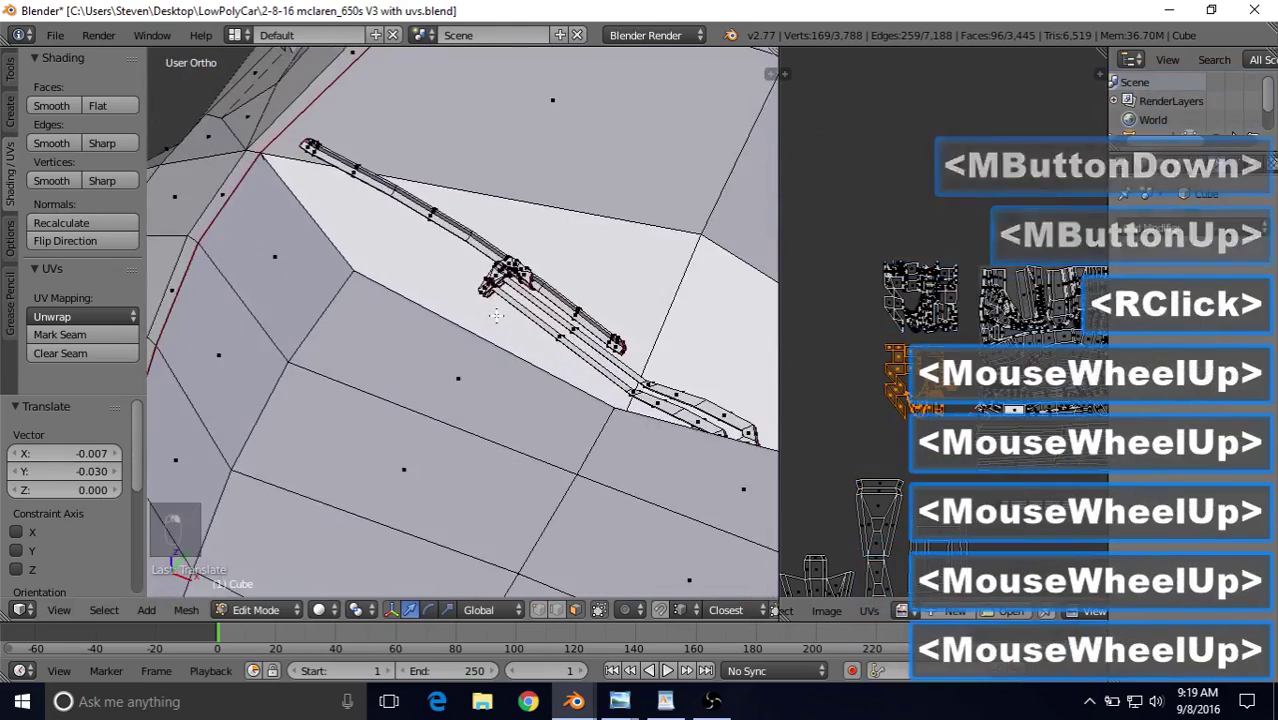
{"action": "middle_click_drag", "start_coordinate": [372, 300], "coordinate": [378, 287], "text": "shift"}
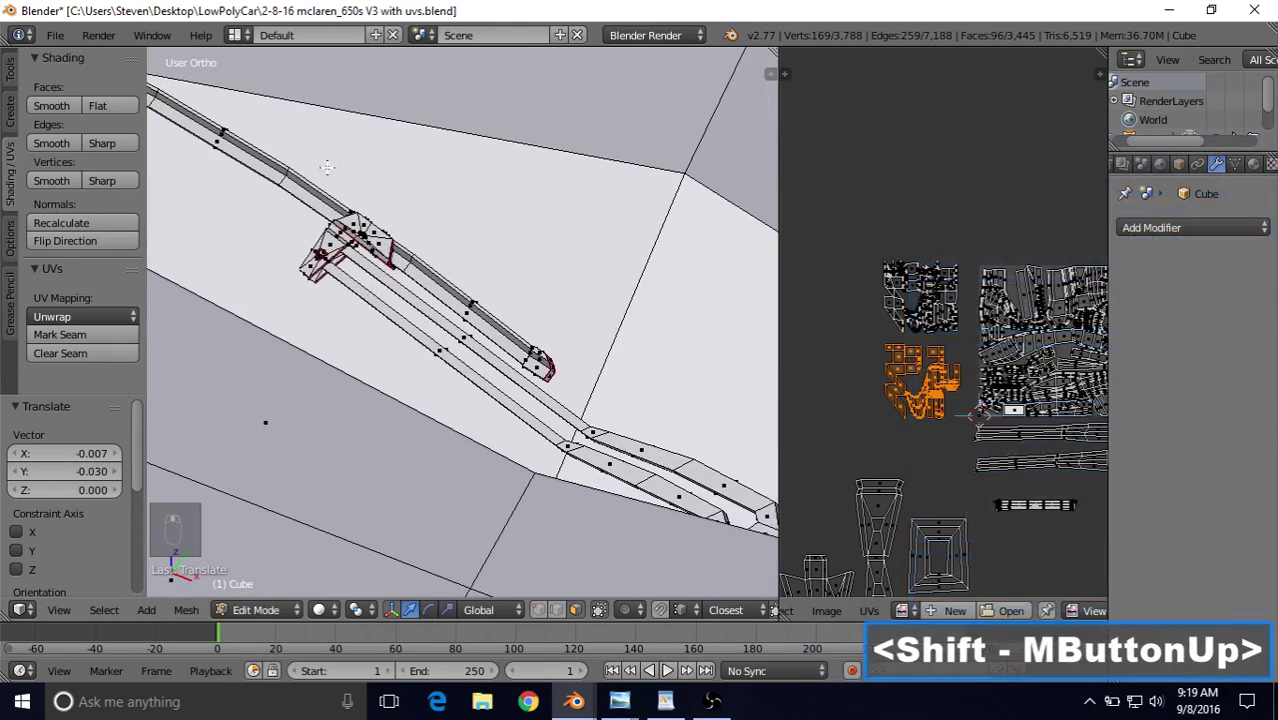
{"action": "middle_click_drag", "start_coordinate": [481, 244], "coordinate": [479, 283], "text": "shift"}
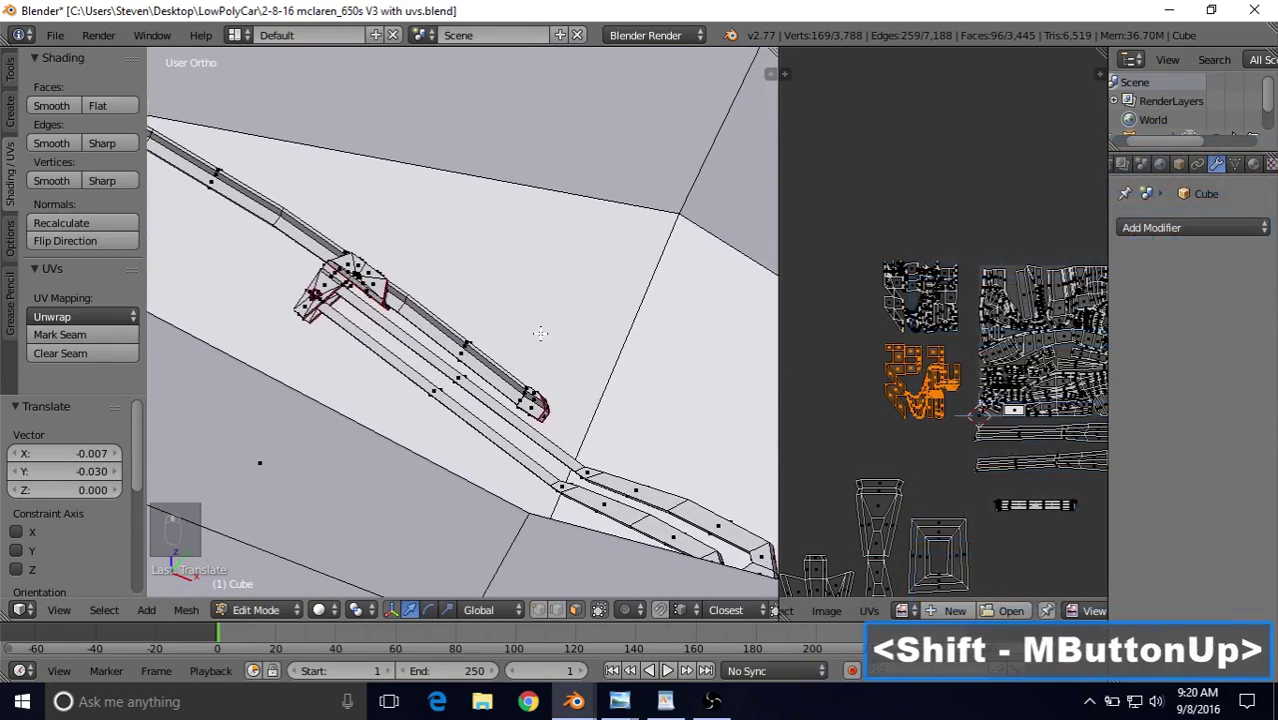
{"action": "middle_click_drag", "start_coordinate": [540, 333], "coordinate": [551, 265]}
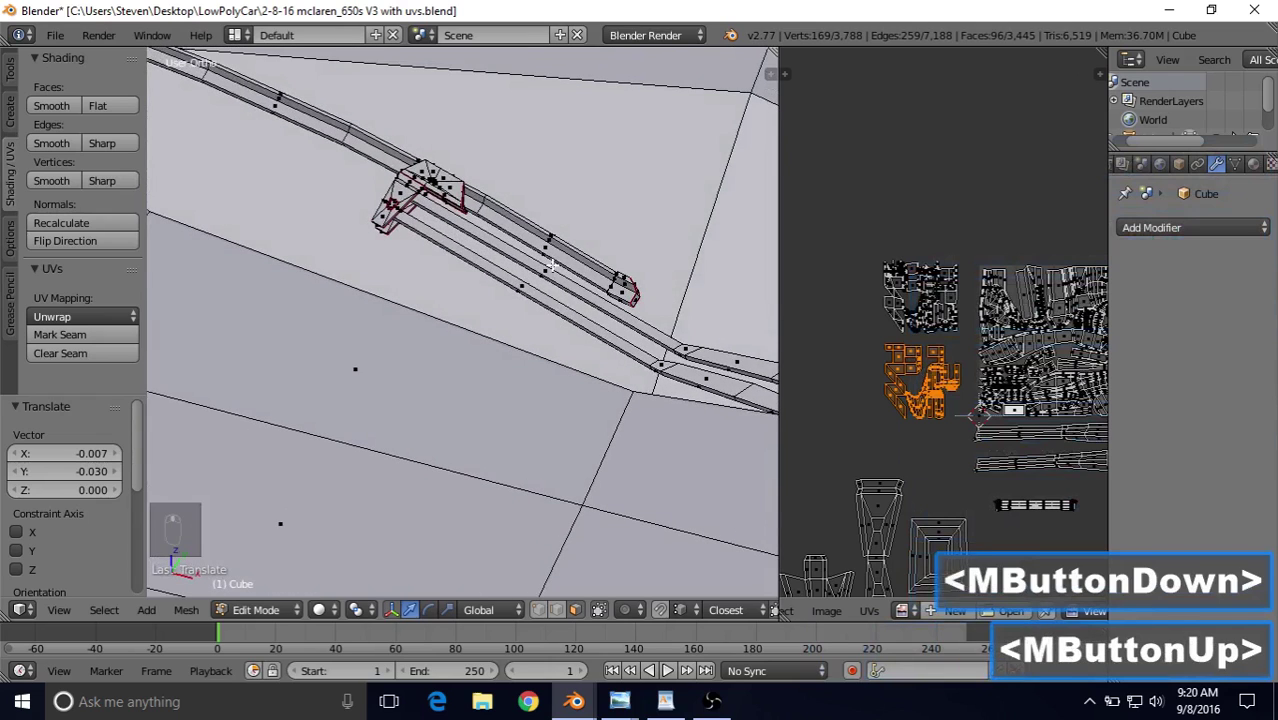
{"action": "right_click", "coordinate": [550, 262]}
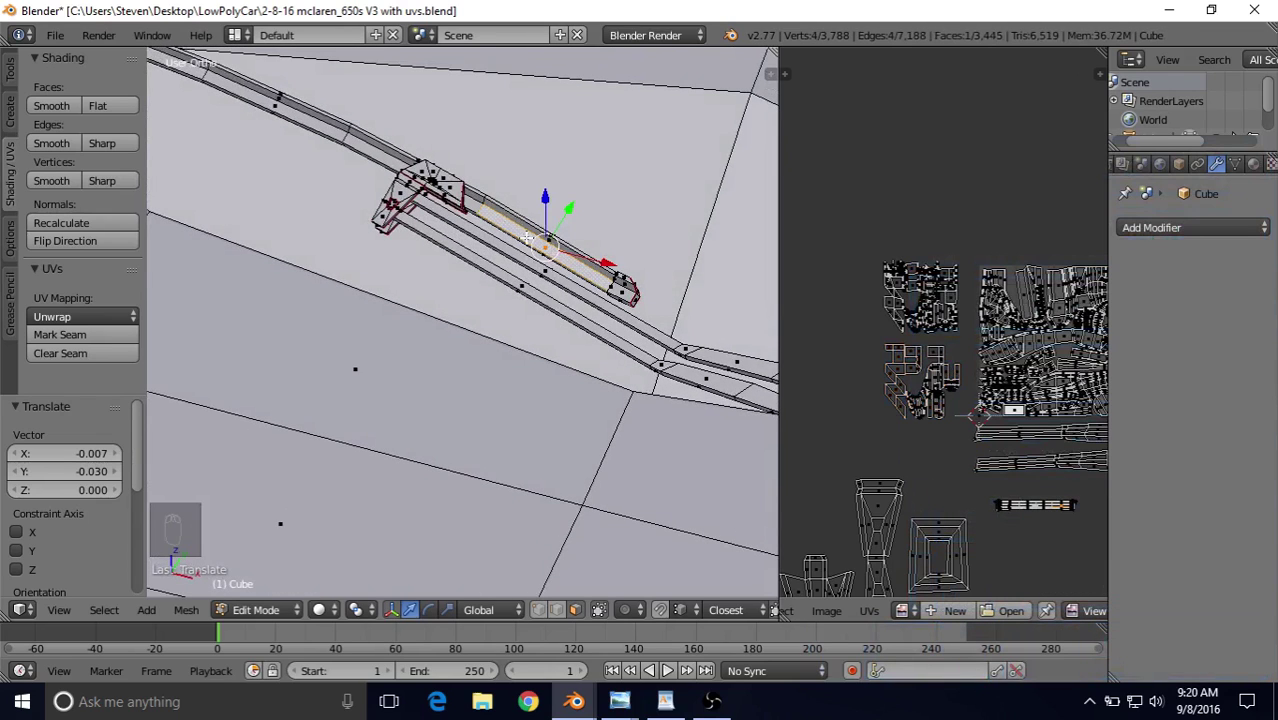
Step: Extend the selection to the linked faces of the wiper blade, its mounting bracket and both wiper arms, delimited by seam
{"action": "key", "text": "KP_Decimal"}
{"action": "scroll", "coordinate": [502, 209], "scroll_direction": "down", "scroll_amount": 5}
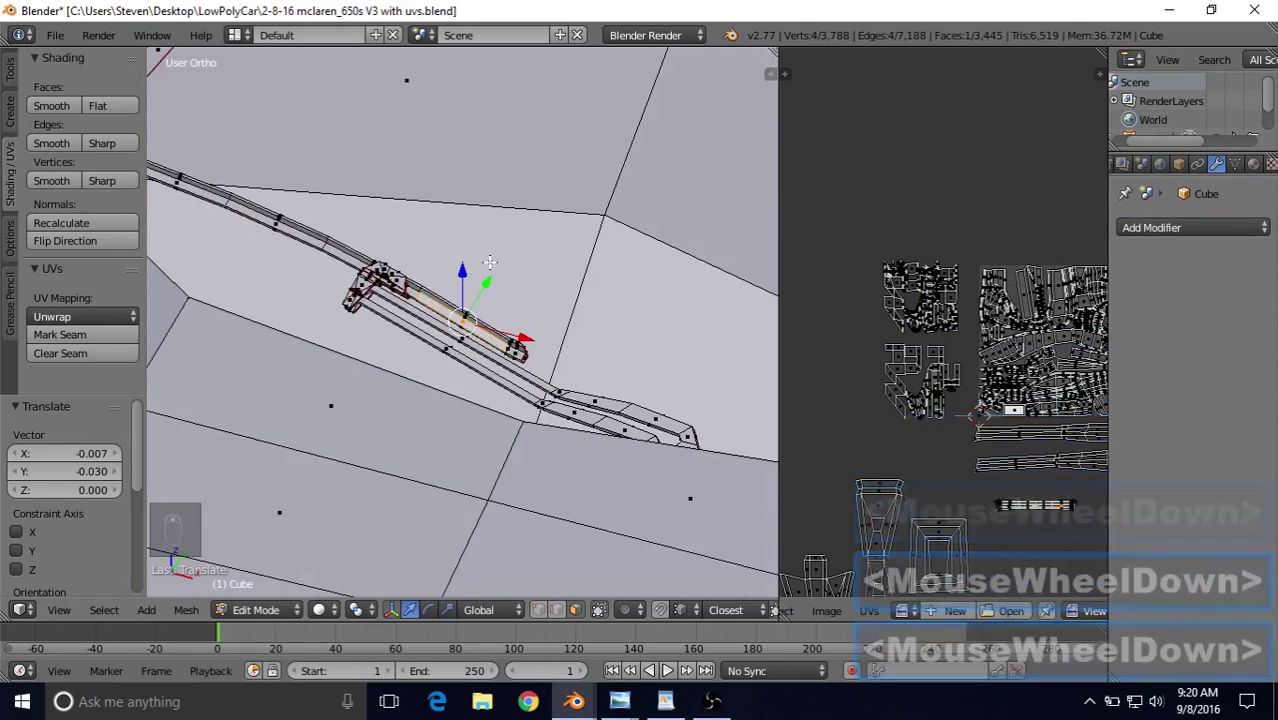
{"action": "scroll", "coordinate": [486, 290], "scroll_direction": "down", "scroll_amount": 2}
{"action": "scroll", "coordinate": [486, 290], "scroll_direction": "up", "scroll_amount": 2}
{"action": "scroll", "coordinate": [486, 290], "scroll_direction": "up", "scroll_amount": 6}
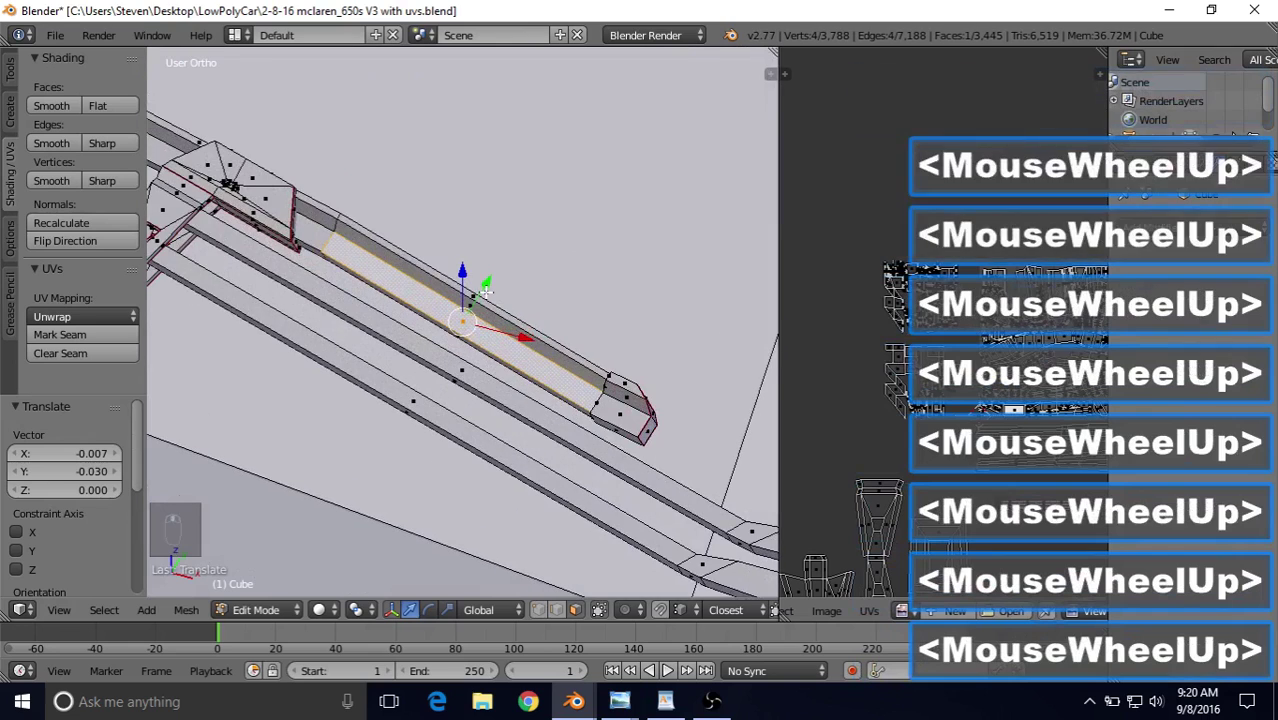
{"action": "key", "text": "l"}
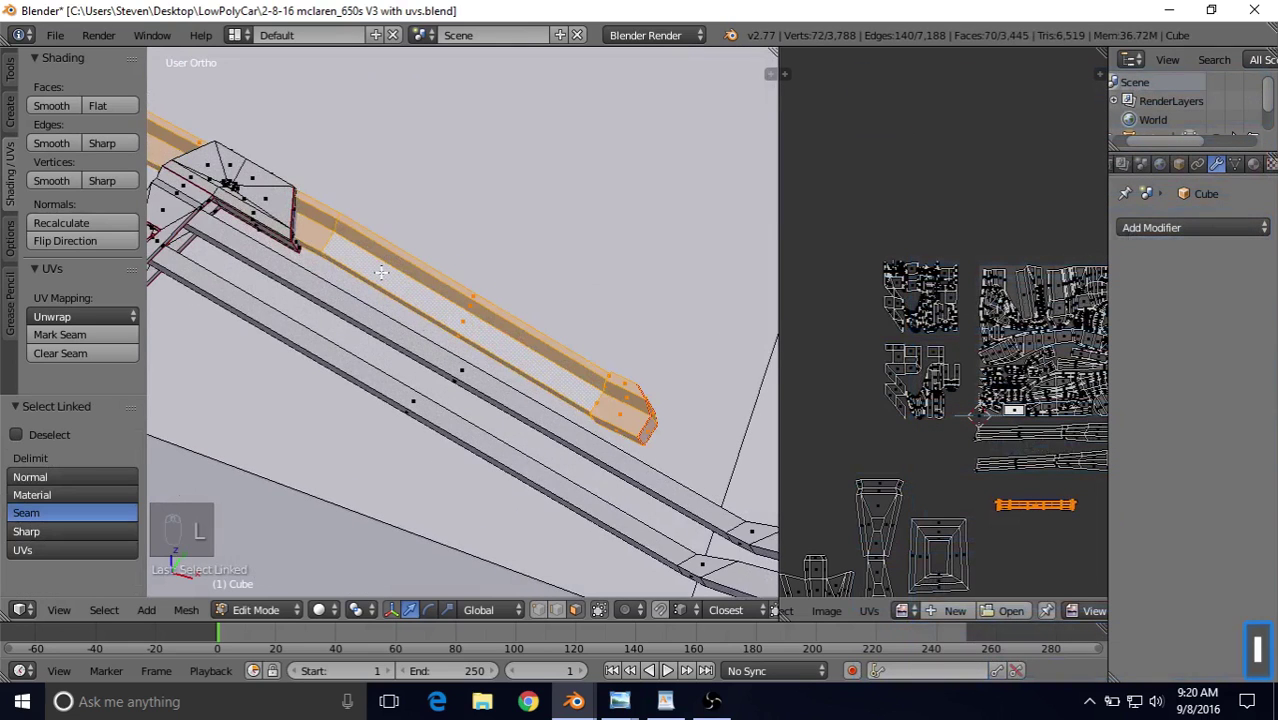
{"action": "scroll", "coordinate": [265, 200], "scroll_direction": "down", "scroll_amount": 2}
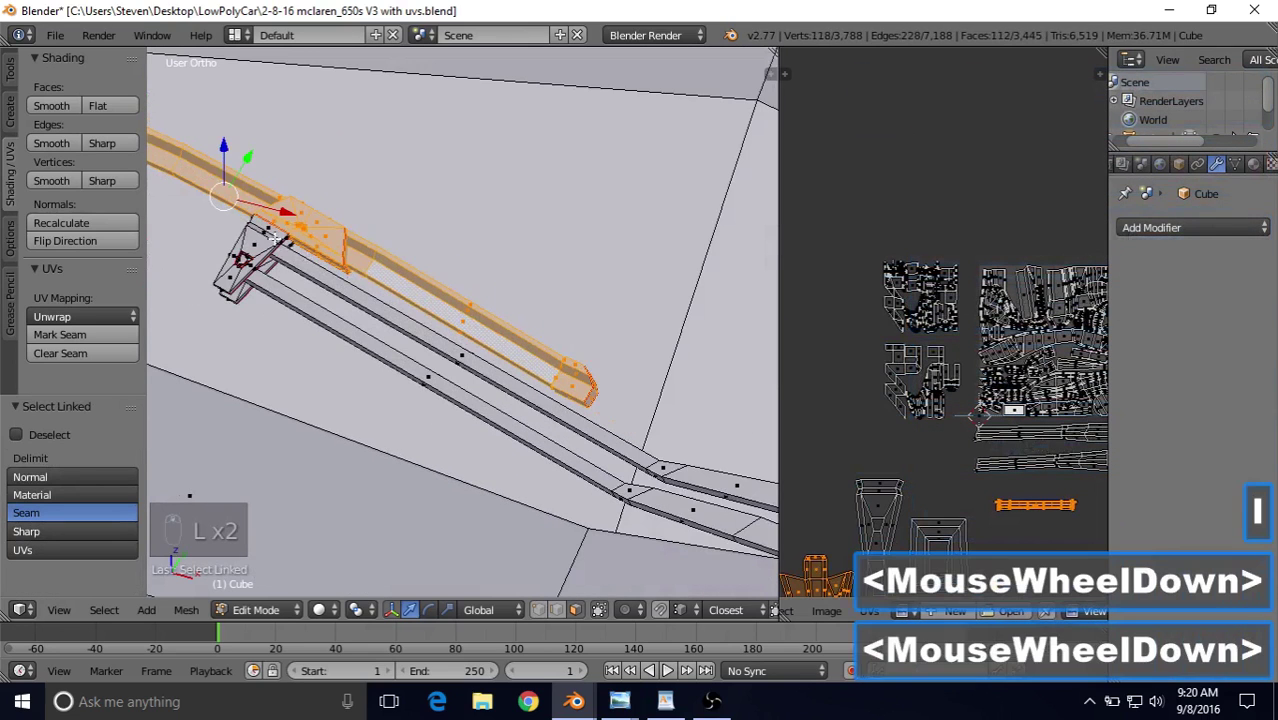
{"action": "key", "text": "l"}
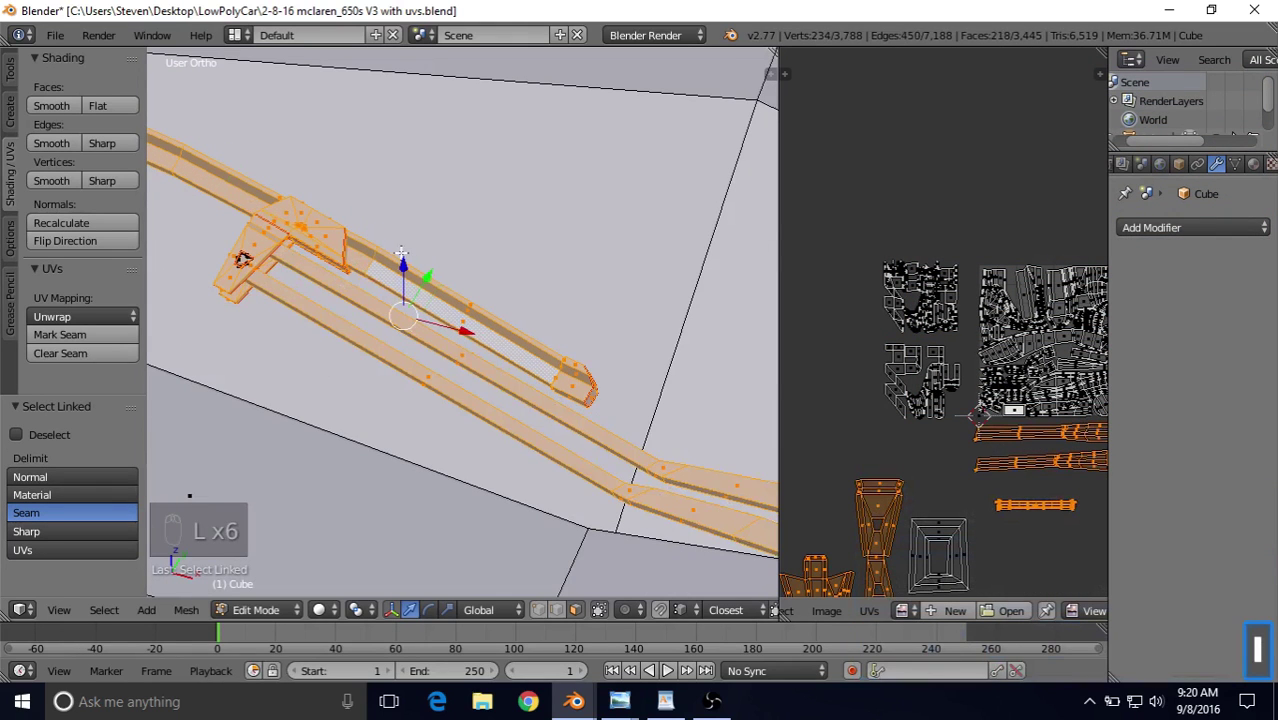
Step: Add the remaining linked pieces around the wiper's brackets and joints to the selection
{"action": "middle_click_drag", "start_coordinate": [401, 253], "coordinate": [695, 186]}
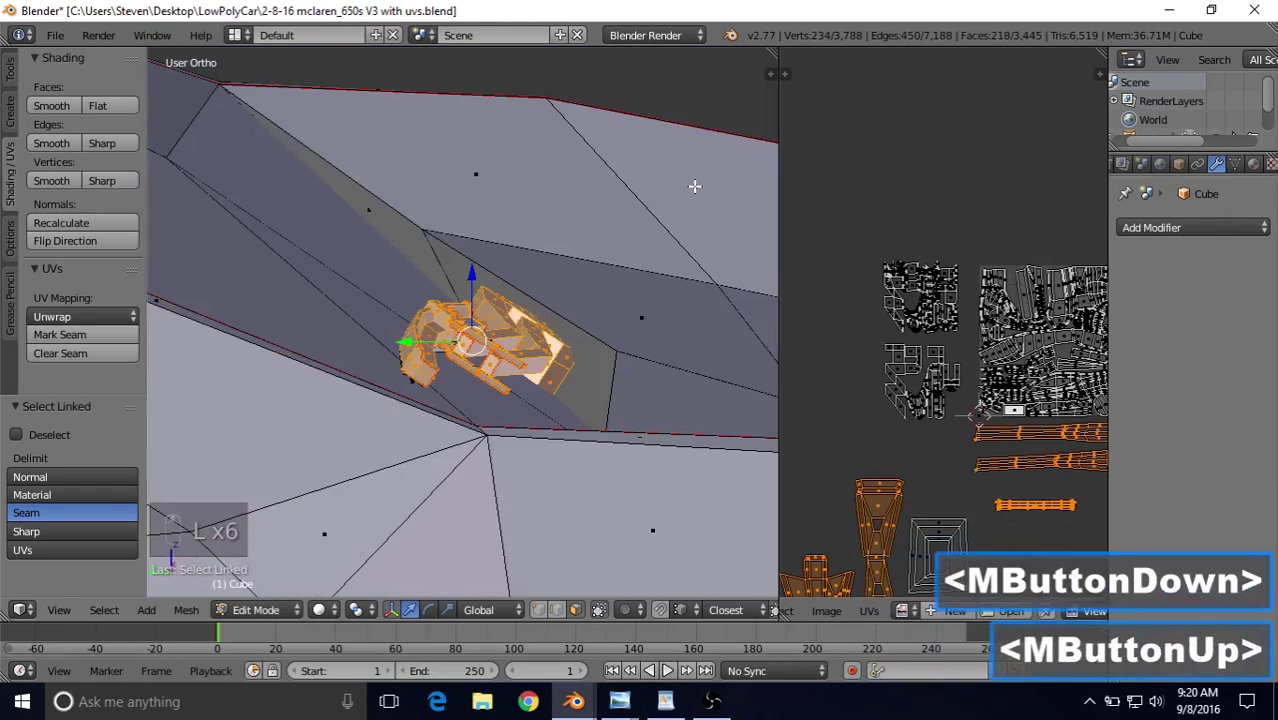
{"action": "scroll", "coordinate": [560, 280], "scroll_direction": "up", "scroll_amount": 3}
{"action": "middle_click_drag", "start_coordinate": [470, 330], "coordinate": [471, 383]}
{"action": "key", "text": "l"}
{"action": "key", "text": "l"}
{"action": "scroll", "coordinate": [471, 383], "scroll_direction": "up", "scroll_amount": 3}
{"action": "middle_click_drag", "start_coordinate": [468, 436], "coordinate": [459, 337], "text": "shift"}
{"action": "scroll", "coordinate": [459, 337], "scroll_direction": "up", "scroll_amount": 3}
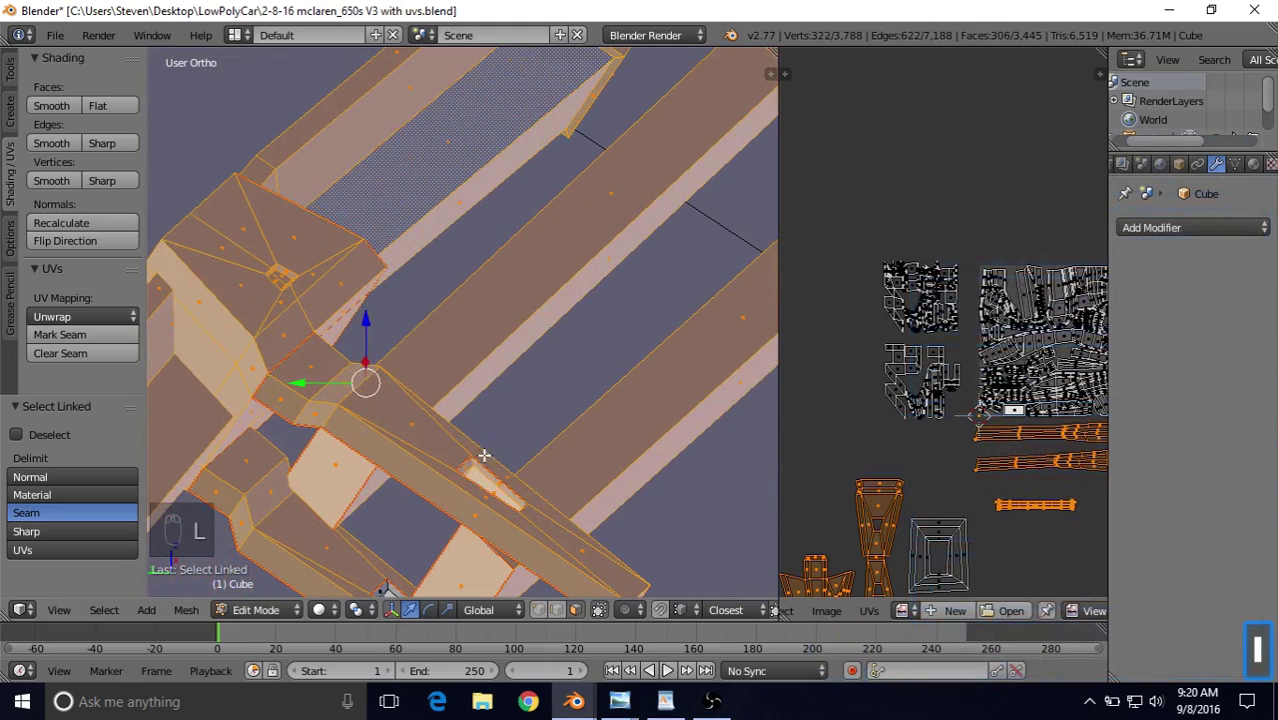
{"action": "scroll", "coordinate": [447, 476], "scroll_direction": "down", "scroll_amount": 2}
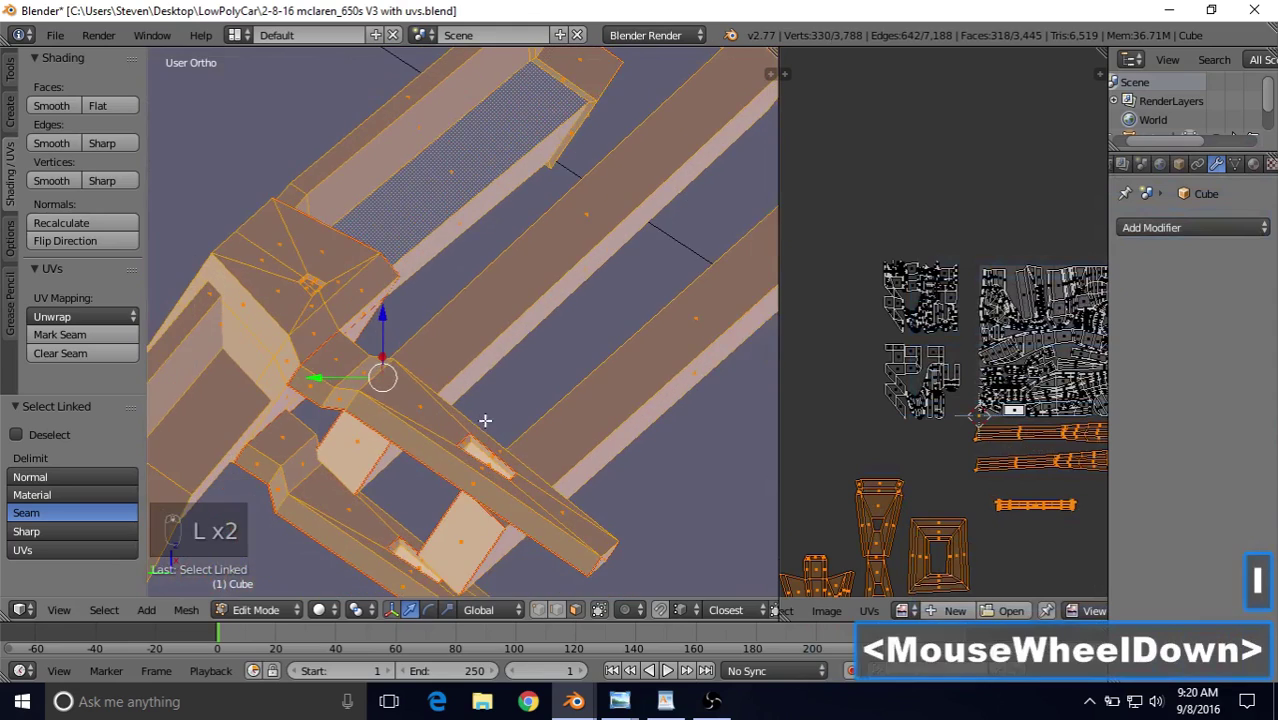
Step: Hide all unselected geometry so that only the windshield wiper parts are shown
{"action": "middle_click_drag", "start_coordinate": [485, 423], "coordinate": [500, 381]}
{"action": "scroll", "coordinate": [451, 398], "scroll_direction": "down", "scroll_amount": 3}
{"action": "scroll", "coordinate": [451, 398], "scroll_direction": "down", "scroll_amount": 5}
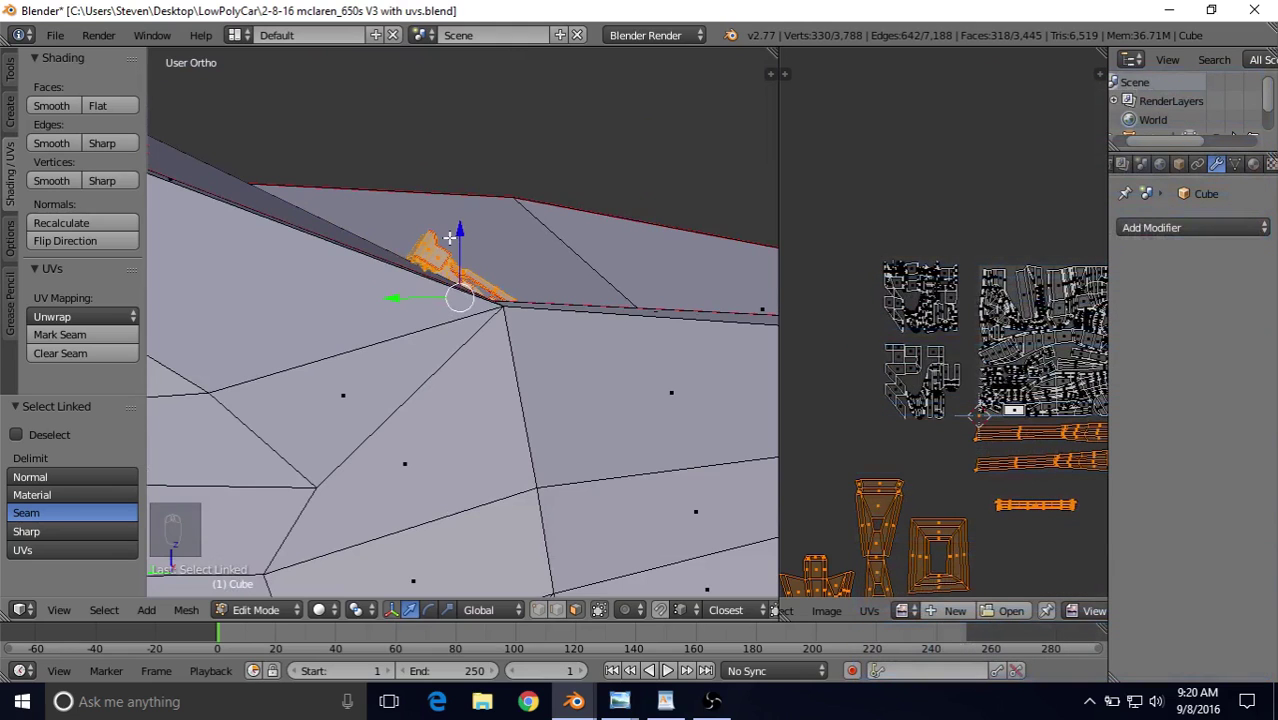
{"action": "key", "text": "shift+h"}
{"action": "scroll", "coordinate": [468, 268], "scroll_direction": "up", "scroll_amount": 10}
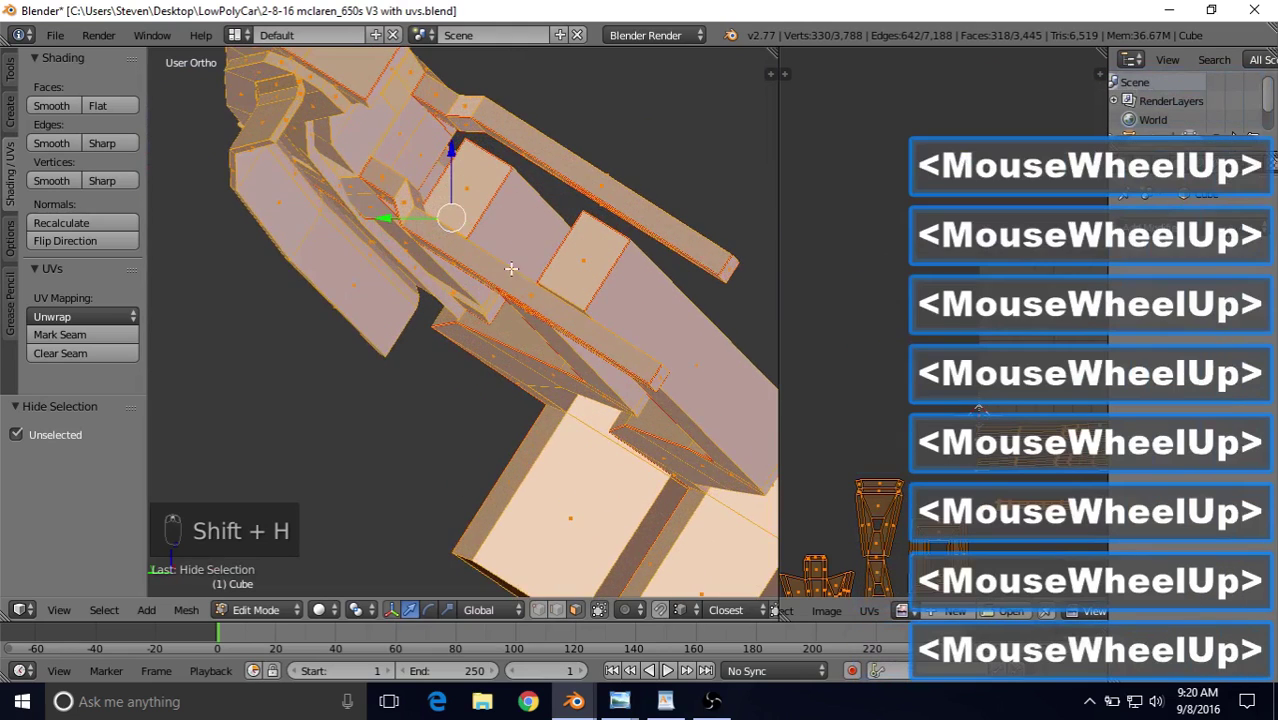
{"action": "middle_click_drag", "start_coordinate": [522, 236], "coordinate": [572, 378]}
{"action": "scroll", "coordinate": [456, 271], "scroll_direction": "down", "scroll_amount": 9}
{"action": "scroll", "coordinate": [903, 256], "scroll_direction": "up", "scroll_amount": 5}
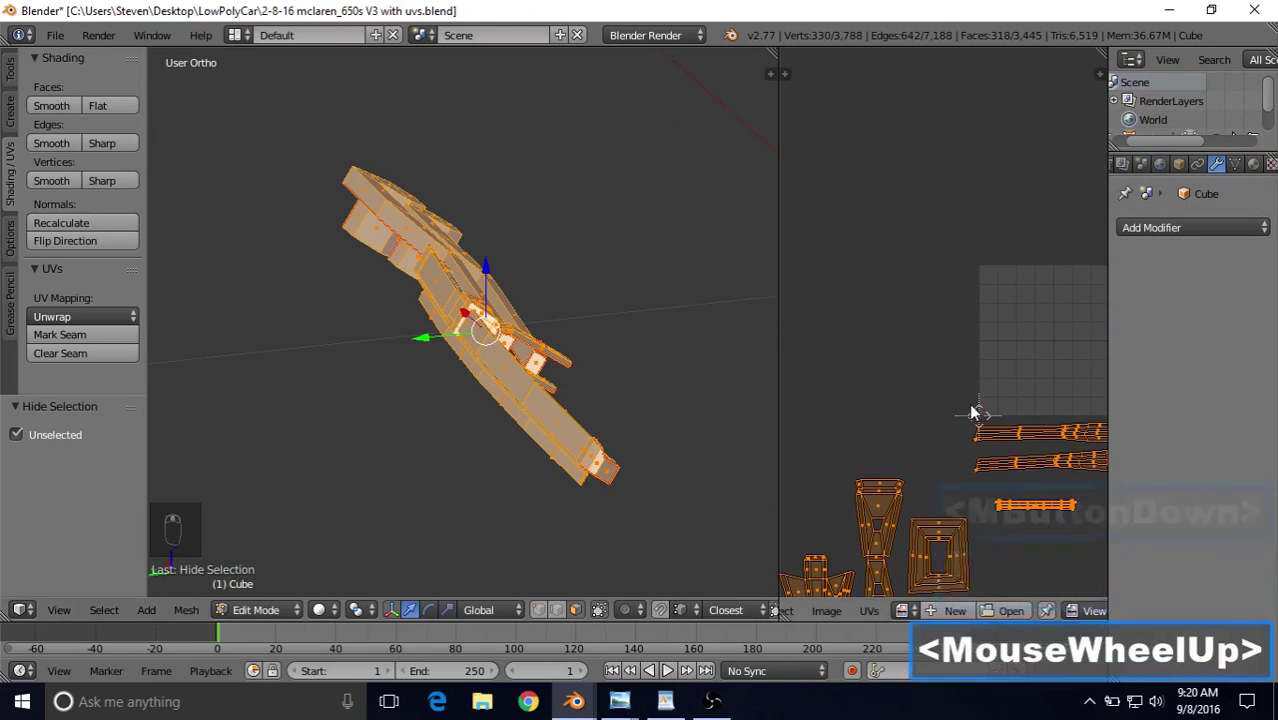
Step: Centre the view on a single vertex of the wiper and select the outermost light face of the narrow curved strip there
{"action": "middle_click_drag", "start_coordinate": [903, 256], "coordinate": [926, 392], "text": "shift"}
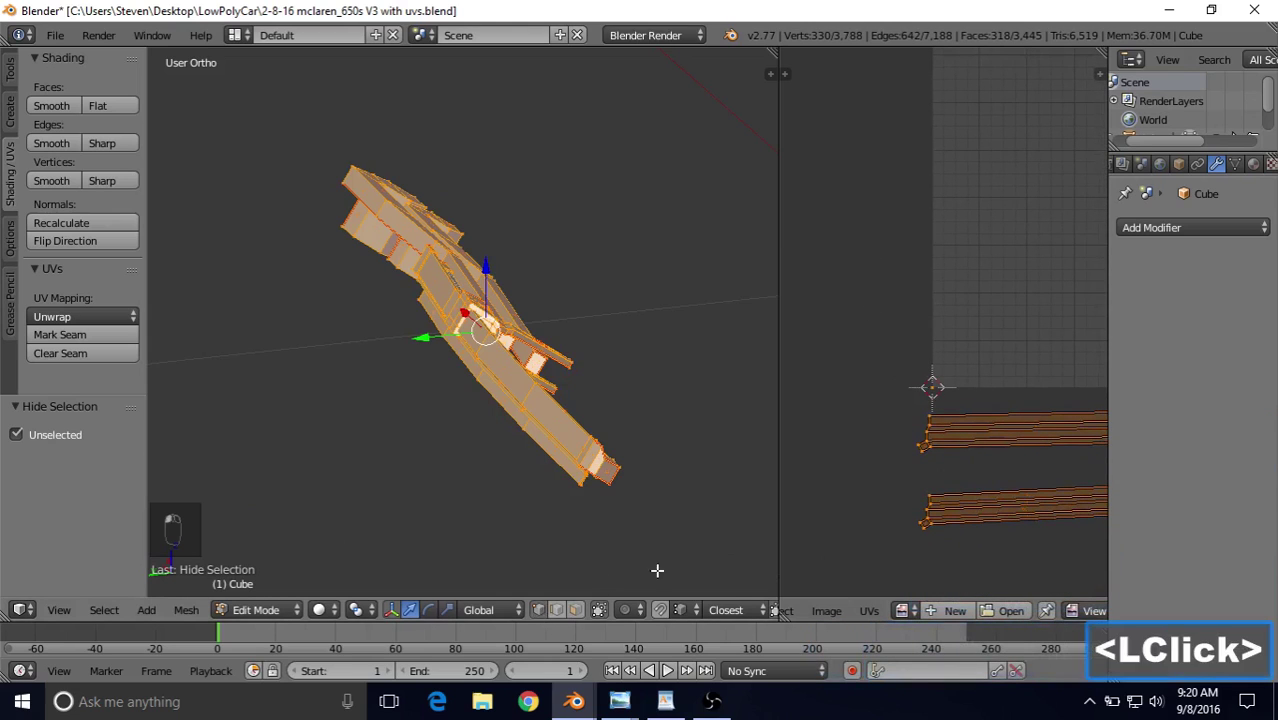
{"action": "right_click", "coordinate": [929, 395]}
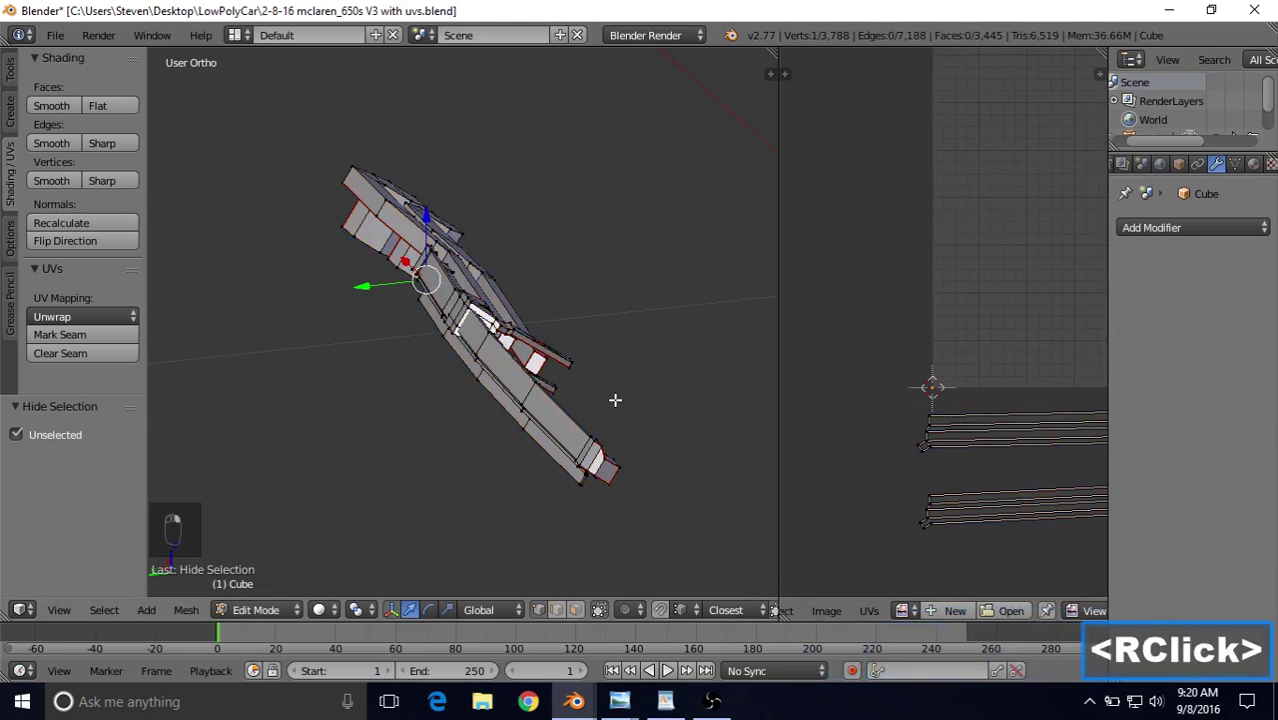
{"action": "key", "text": "KP_Decimal"}
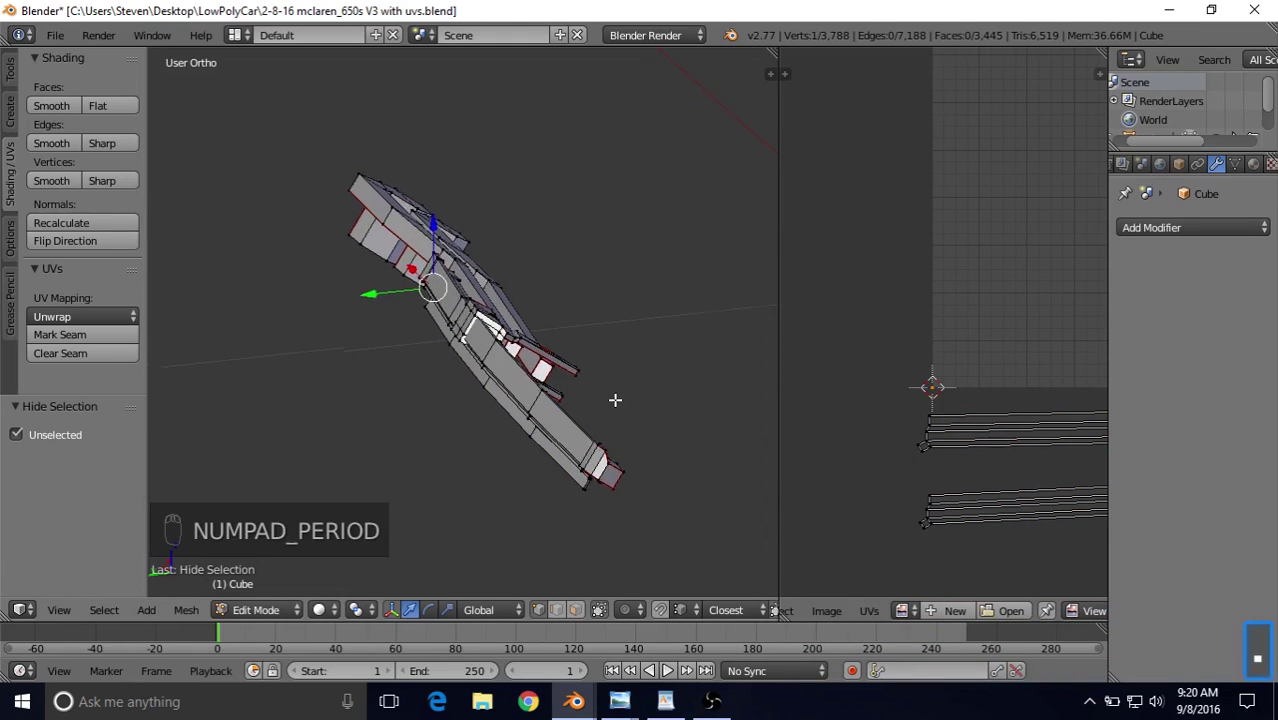
{"action": "middle_click_drag", "start_coordinate": [481, 328], "coordinate": [502, 295]}
{"action": "scroll", "coordinate": [555, 320], "scroll_direction": "up", "scroll_amount": 10}
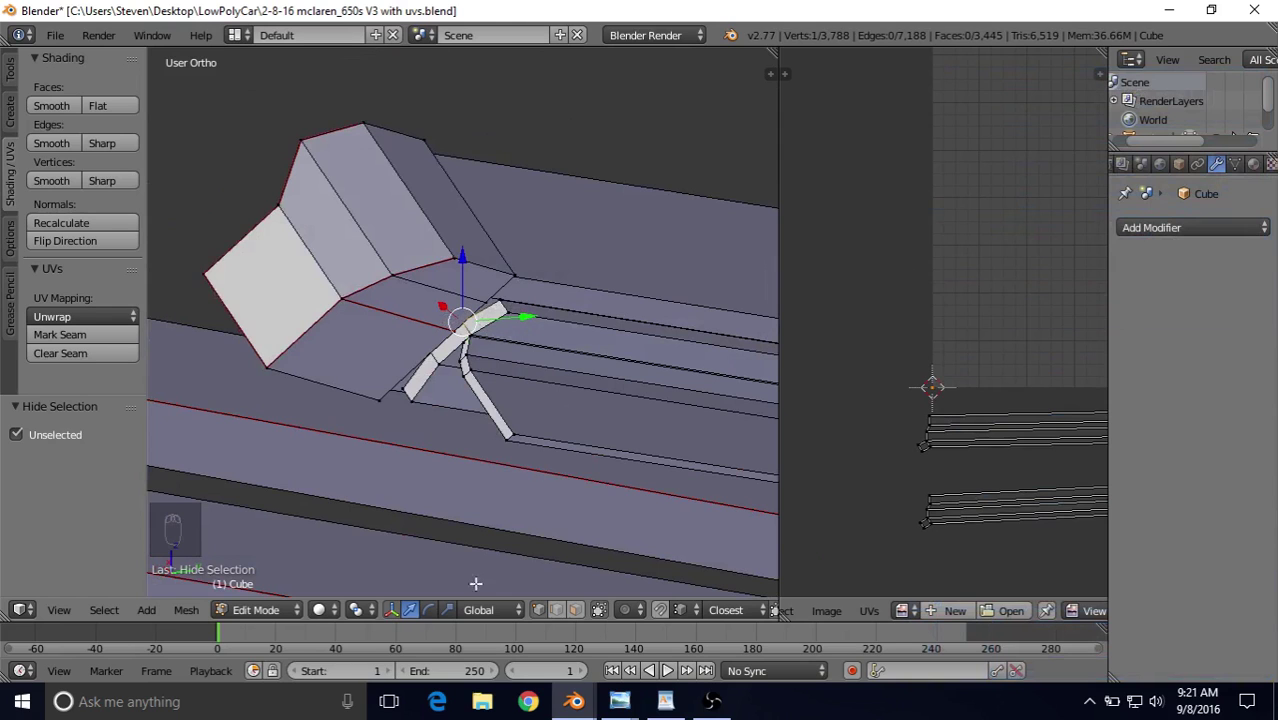
{"action": "right_click", "coordinate": [497, 313]}
{"action": "scroll", "coordinate": [493, 320], "scroll_direction": "down", "scroll_amount": 3}
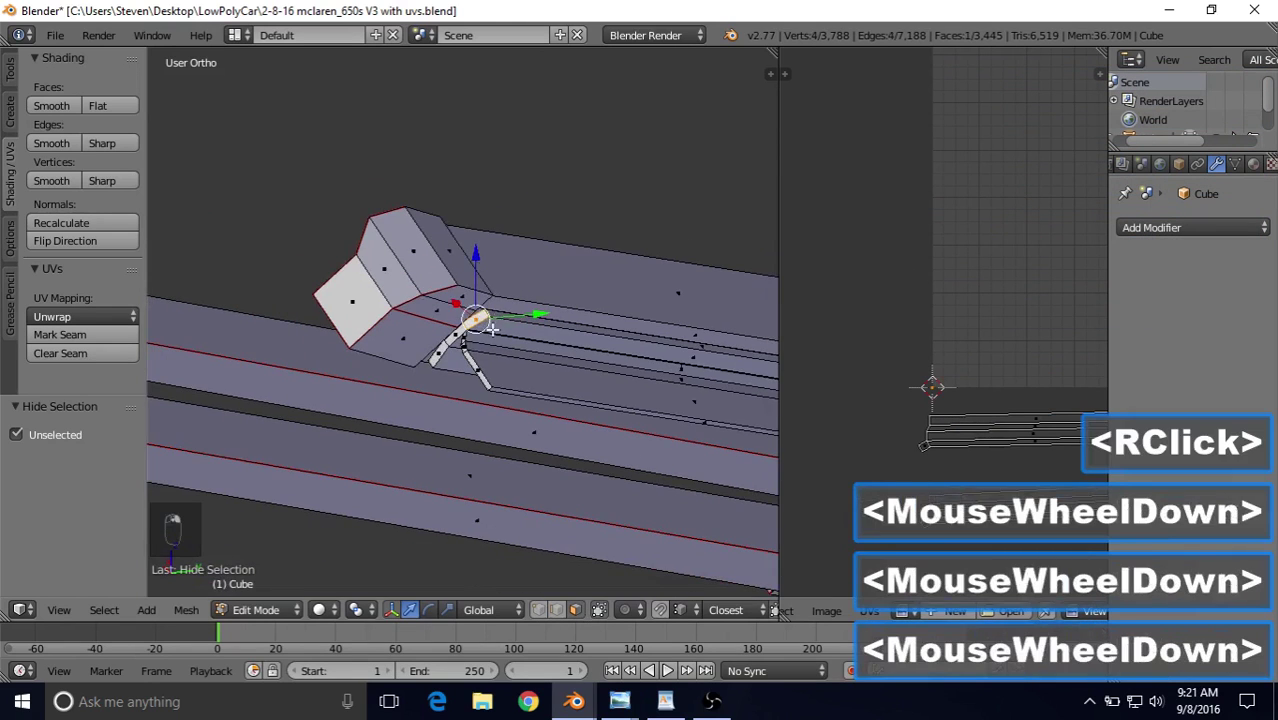
{"action": "middle_click_drag", "start_coordinate": [490, 346], "coordinate": [491, 427]}
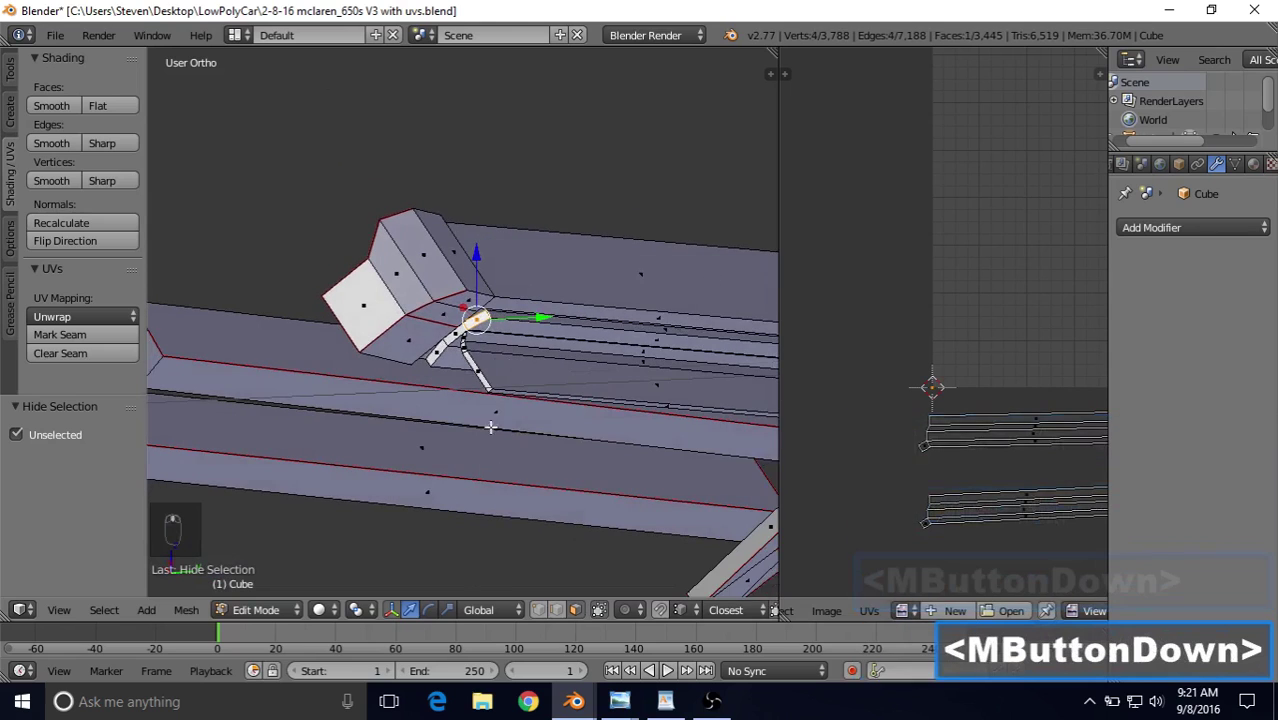
Step: Switch to edge selection and select the end edge and the lower edges of the light curved strip at the wiper's end
{"action": "left_click", "coordinate": [541, 611]}
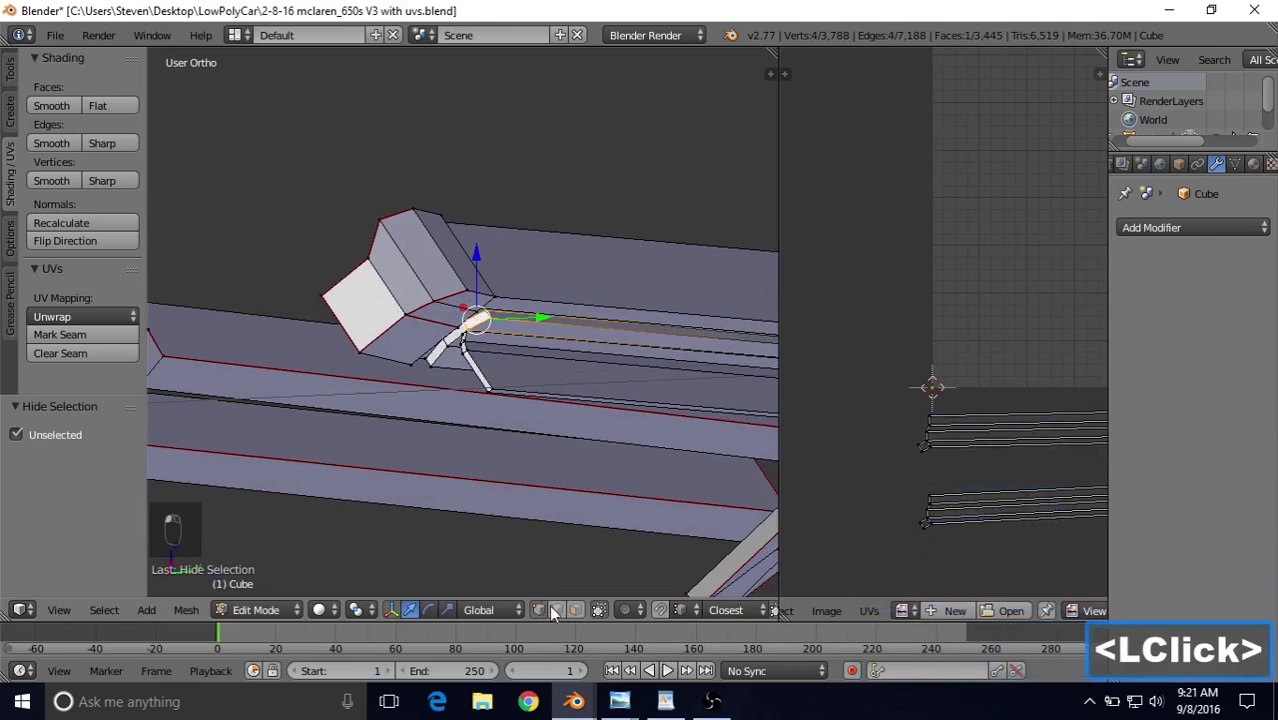
{"action": "left_click", "coordinate": [553, 612]}
{"action": "scroll", "coordinate": [526, 484], "scroll_direction": "up", "scroll_amount": 1}
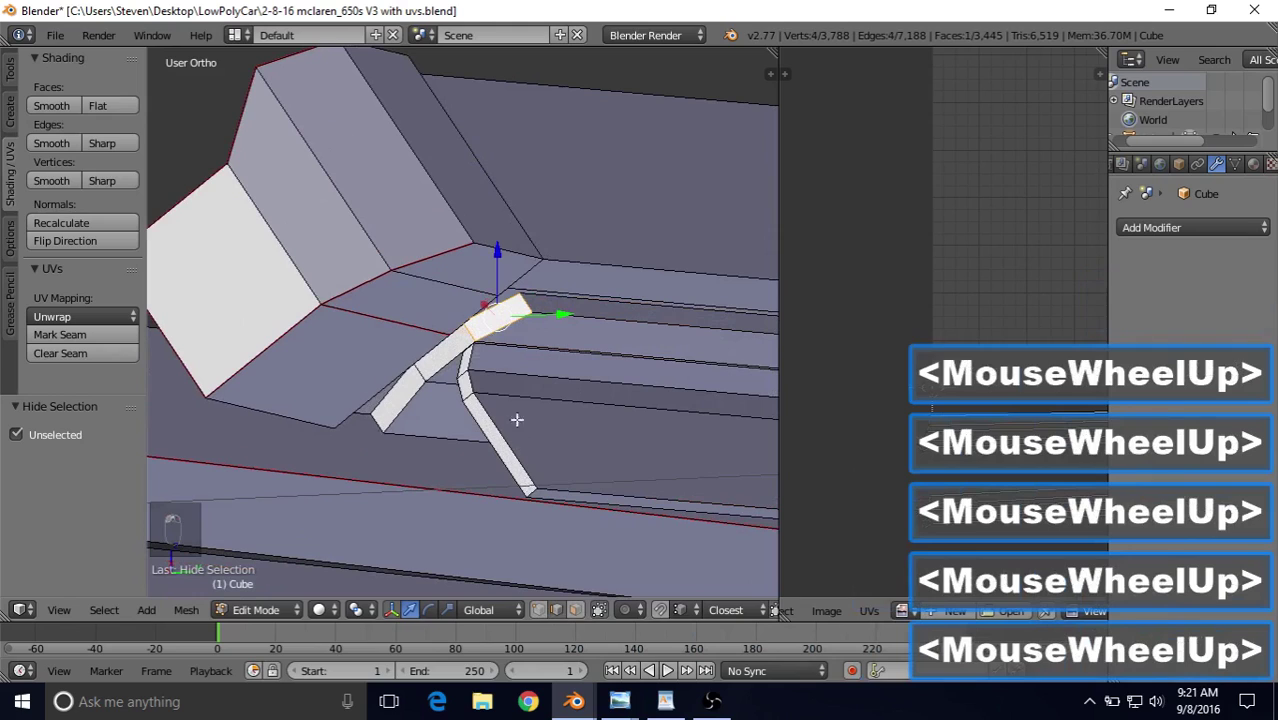
{"action": "right_click", "coordinate": [522, 304]}
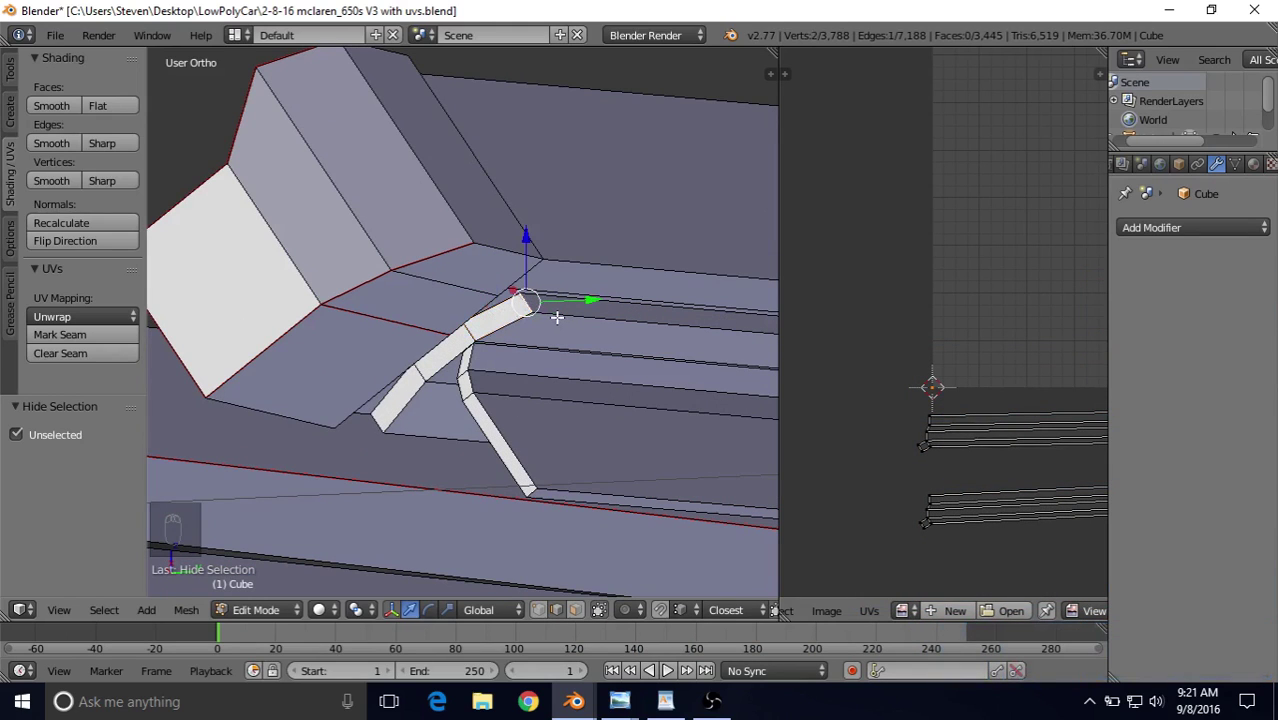
{"action": "right_click", "coordinate": [520, 318], "text": "shift"}
{"action": "right_click", "coordinate": [446, 352], "text": "shift"}
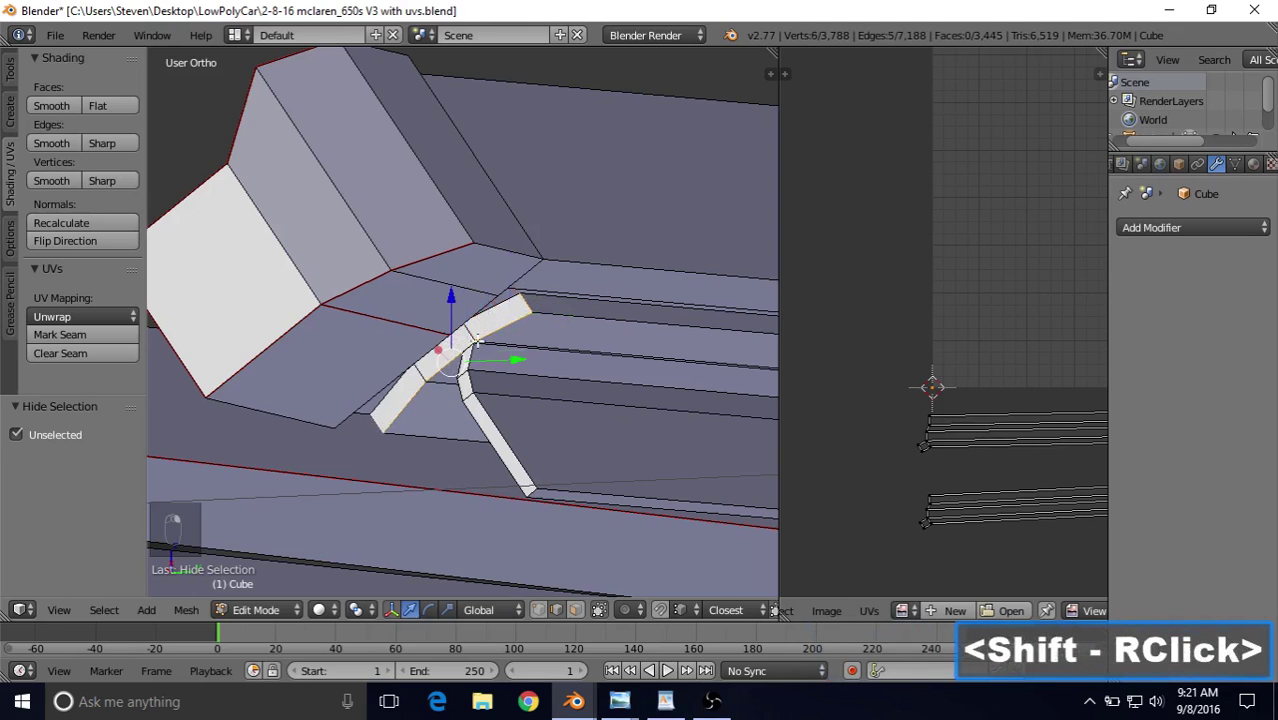
{"action": "middle_click_drag", "start_coordinate": [478, 342], "coordinate": [593, 229], "text": "shift"}
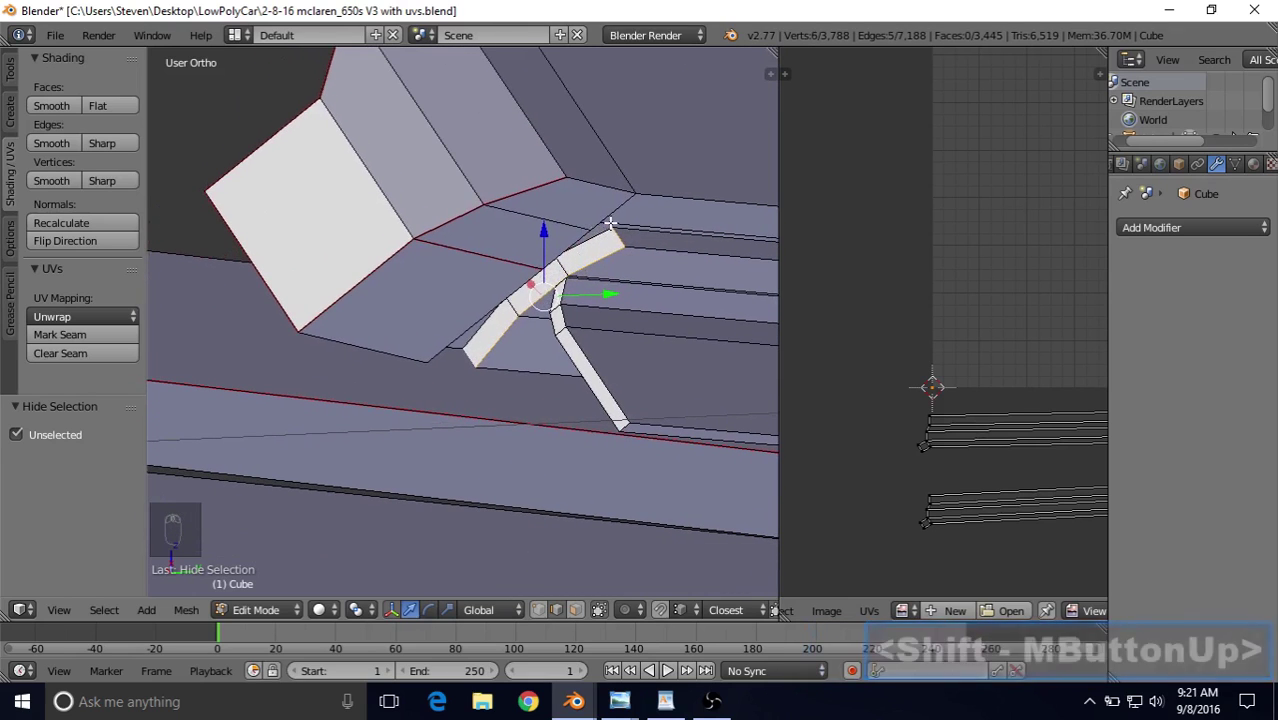
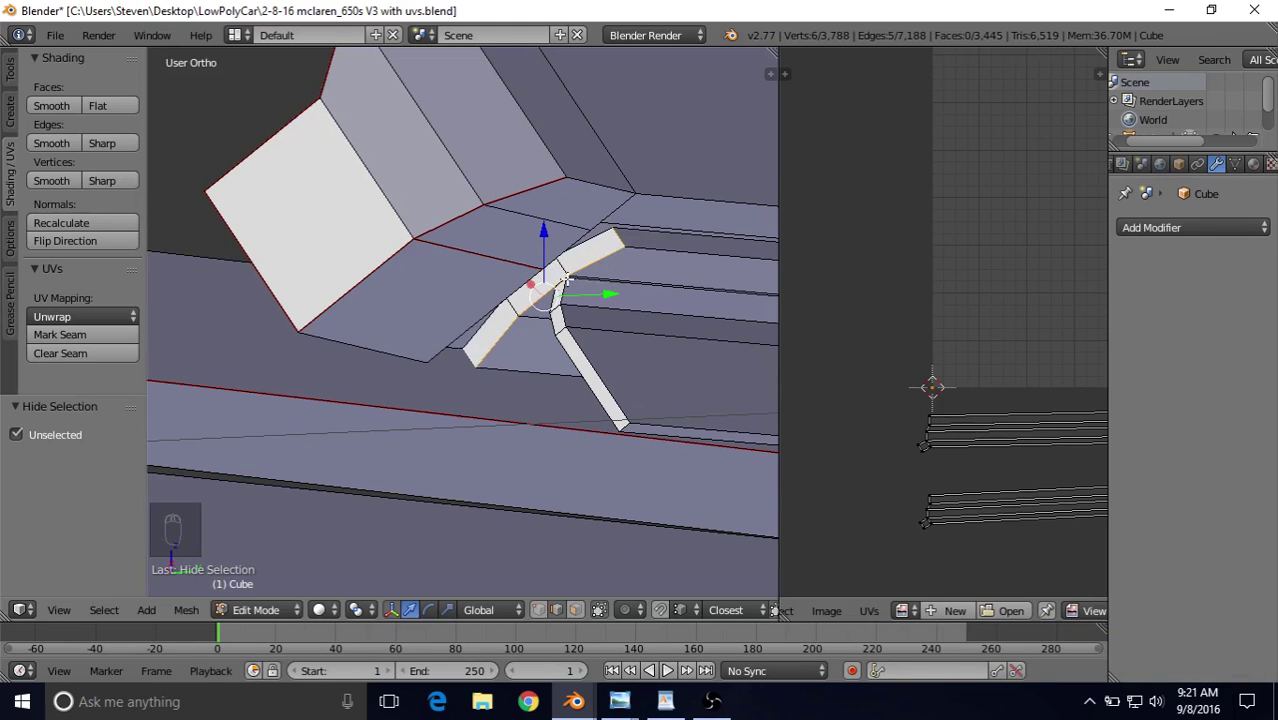
Step: Add the long edge loop running from the curved strip's lower corner along the wiper to the selection
{"action": "middle_click_drag", "start_coordinate": [512, 318], "coordinate": [226, 344], "text": "shift"}
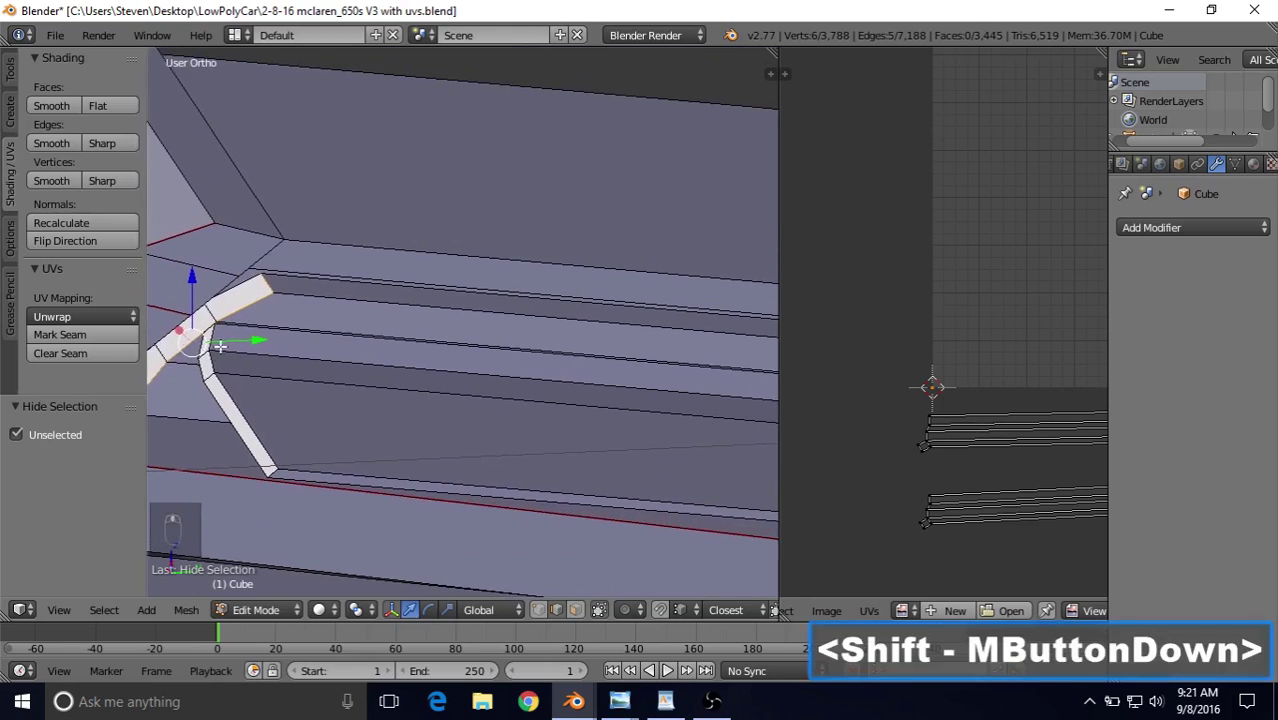
{"action": "right_click", "coordinate": [307, 295], "text": "alt"}
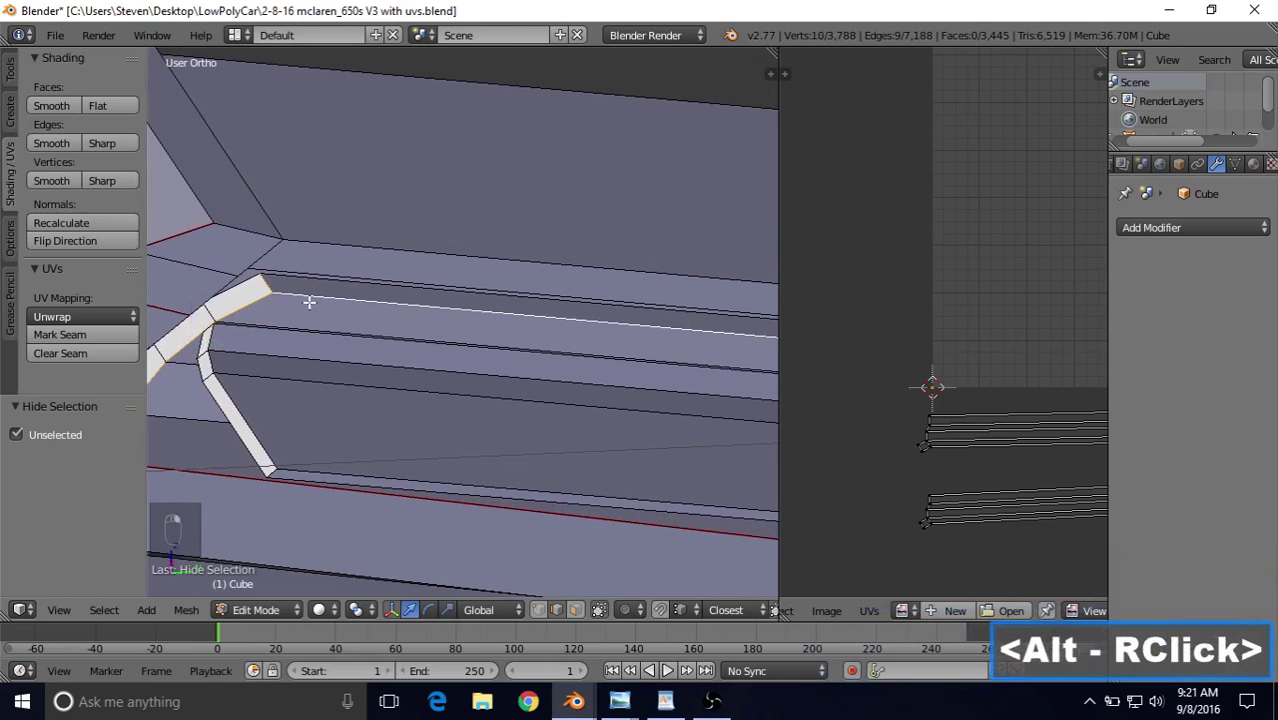
{"action": "scroll", "coordinate": [309, 301], "scroll_direction": "down", "scroll_amount": 7}
{"action": "middle_click_drag", "start_coordinate": [584, 342], "coordinate": [340, 362]}
{"action": "scroll", "coordinate": [542, 360], "scroll_direction": "down", "scroll_amount": 6}
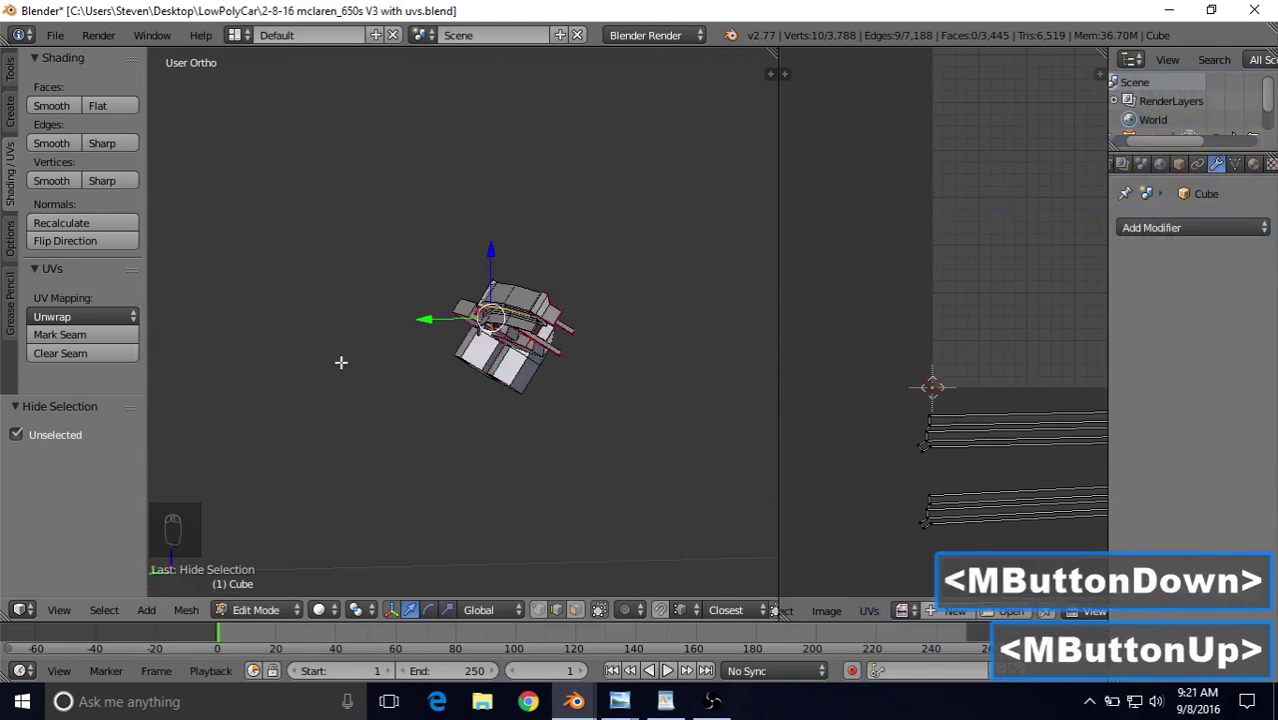
Step: Add the lower edges and end edge of the curved strip at the wiper's opposite end, and mark the selected edges as a seam
{"action": "scroll", "coordinate": [600, 295], "scroll_direction": "up", "scroll_amount": 3}
{"action": "middle_click_drag", "start_coordinate": [624, 292], "coordinate": [485, 248], "text": "shift"}
{"action": "scroll", "coordinate": [576, 280], "scroll_direction": "up", "scroll_amount": 4}
{"action": "scroll", "coordinate": [485, 248], "scroll_direction": "up", "scroll_amount": 4}
{"action": "right_click", "coordinate": [505, 254], "text": "shift"}
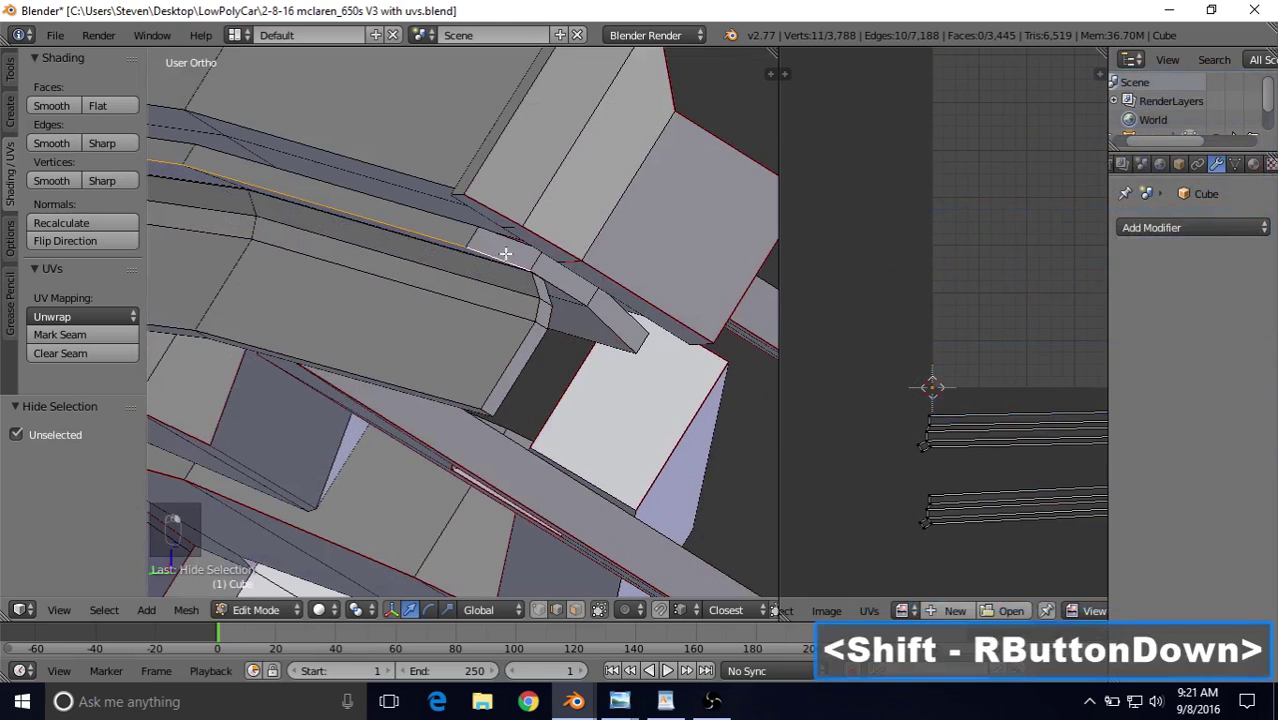
{"action": "right_click", "coordinate": [596, 302], "text": "shift"}
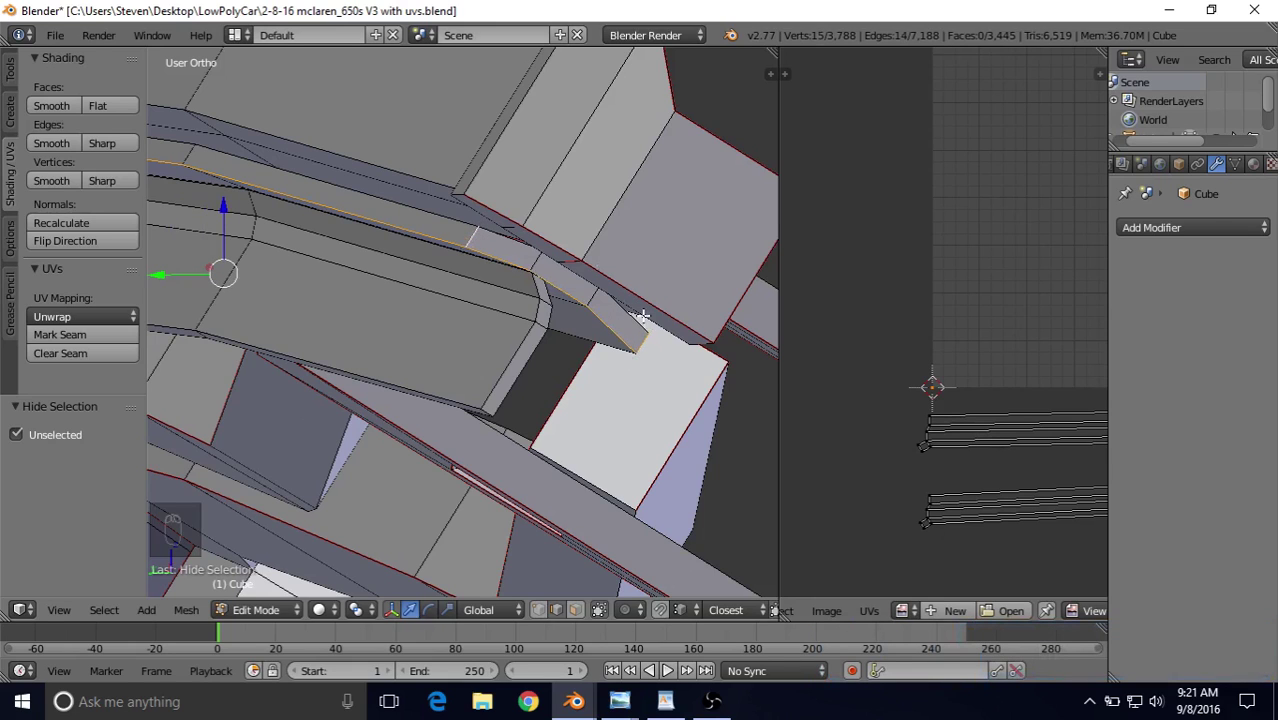
{"action": "scroll", "coordinate": [512, 258], "scroll_direction": "down", "scroll_amount": 1}
{"action": "left_click", "coordinate": [67, 335]}
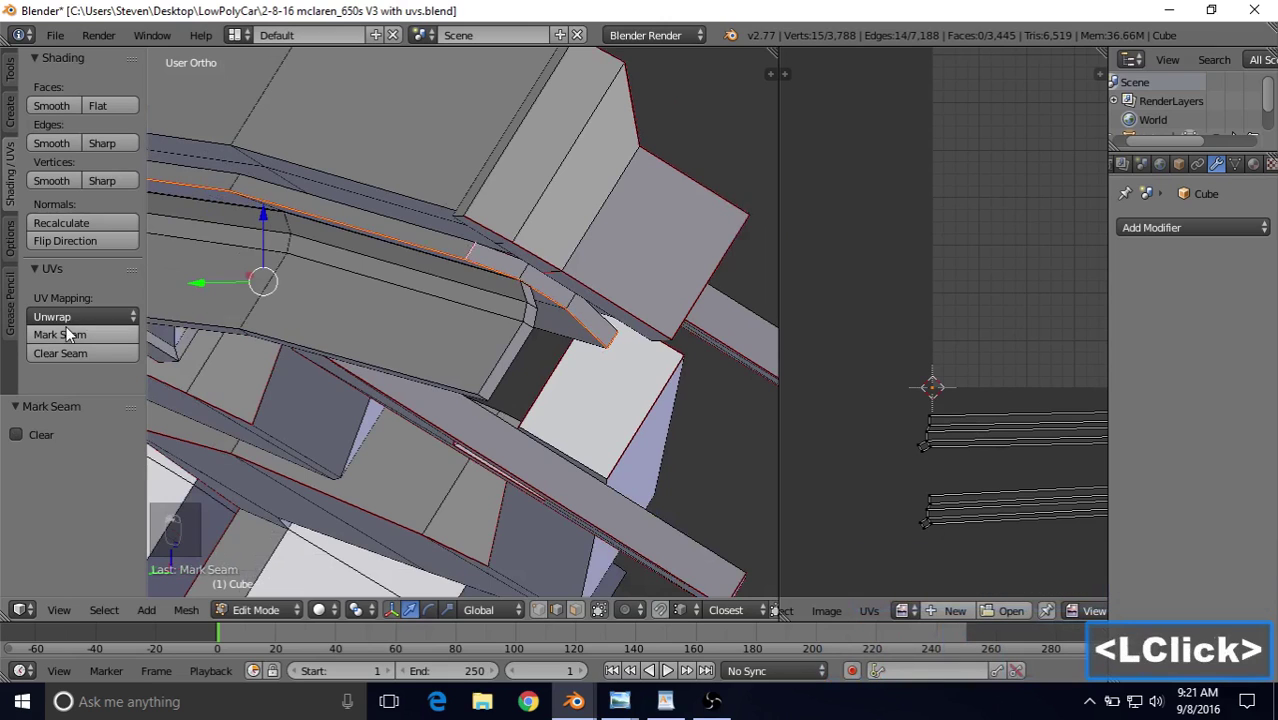
Step: Extend the selection to all faces linked to the seamed strip and unwrap them
{"action": "left_click", "coordinate": [104, 610]}
{"action": "left_click", "coordinate": [195, 284]}
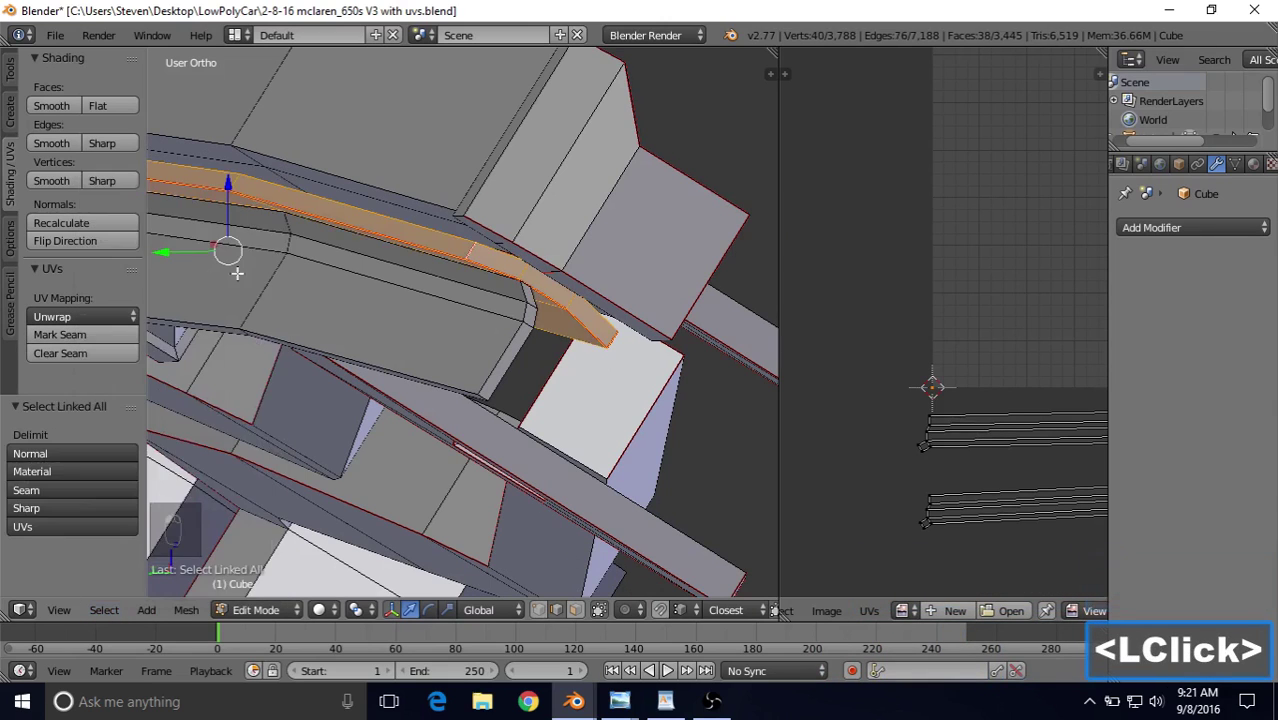
{"action": "key", "text": "u"}
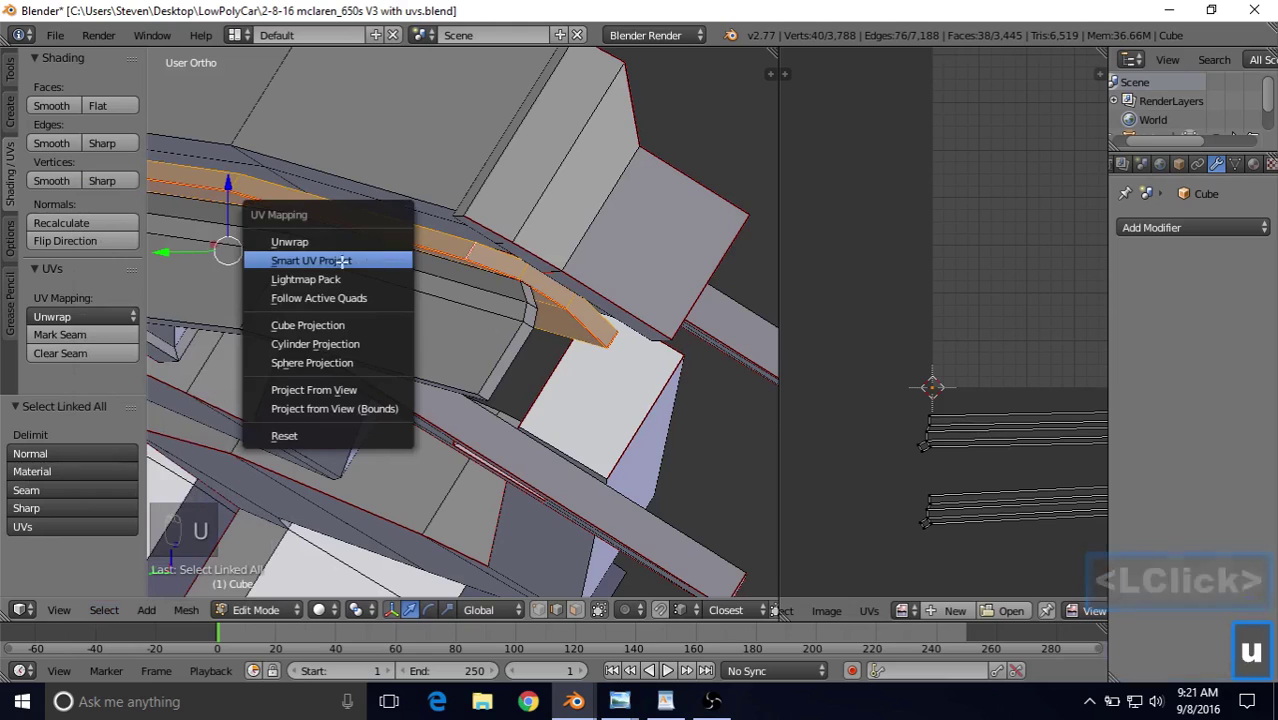
{"action": "left_click", "coordinate": [288, 241]}
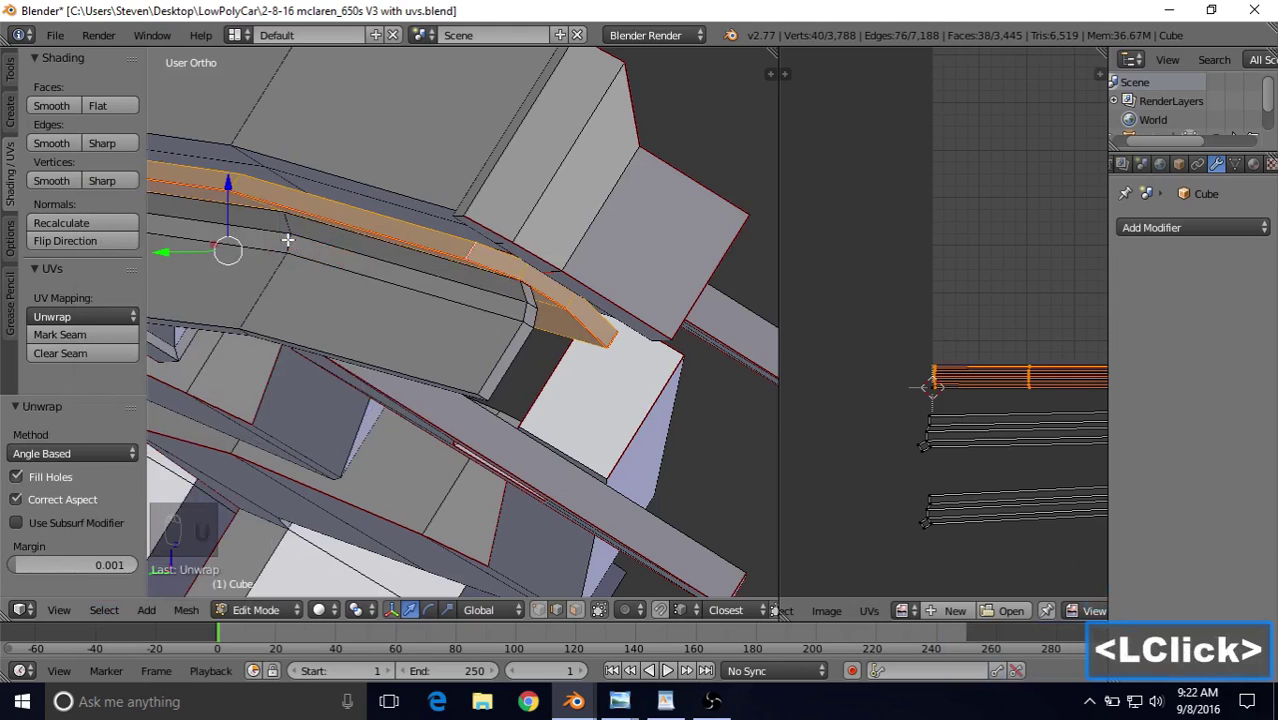
Step: Move the unwrapped strip's UV island by about -0.025 in X and -0.477 in Y, below the UV grid with the other wiper islands
{"action": "middle_click_drag", "start_coordinate": [838, 310], "coordinate": [760, 245], "text": "shift"}
{"action": "scroll", "coordinate": [832, 268], "scroll_direction": "down", "scroll_amount": 3}
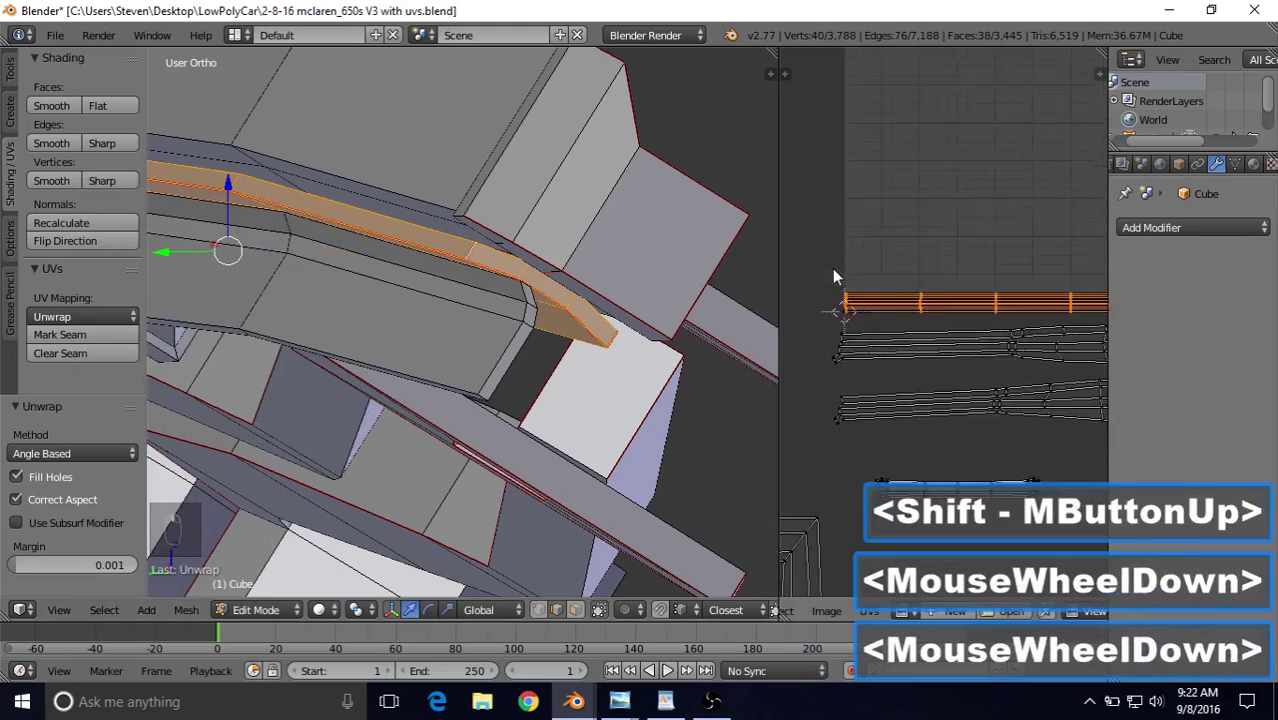
{"action": "key", "text": "g"}
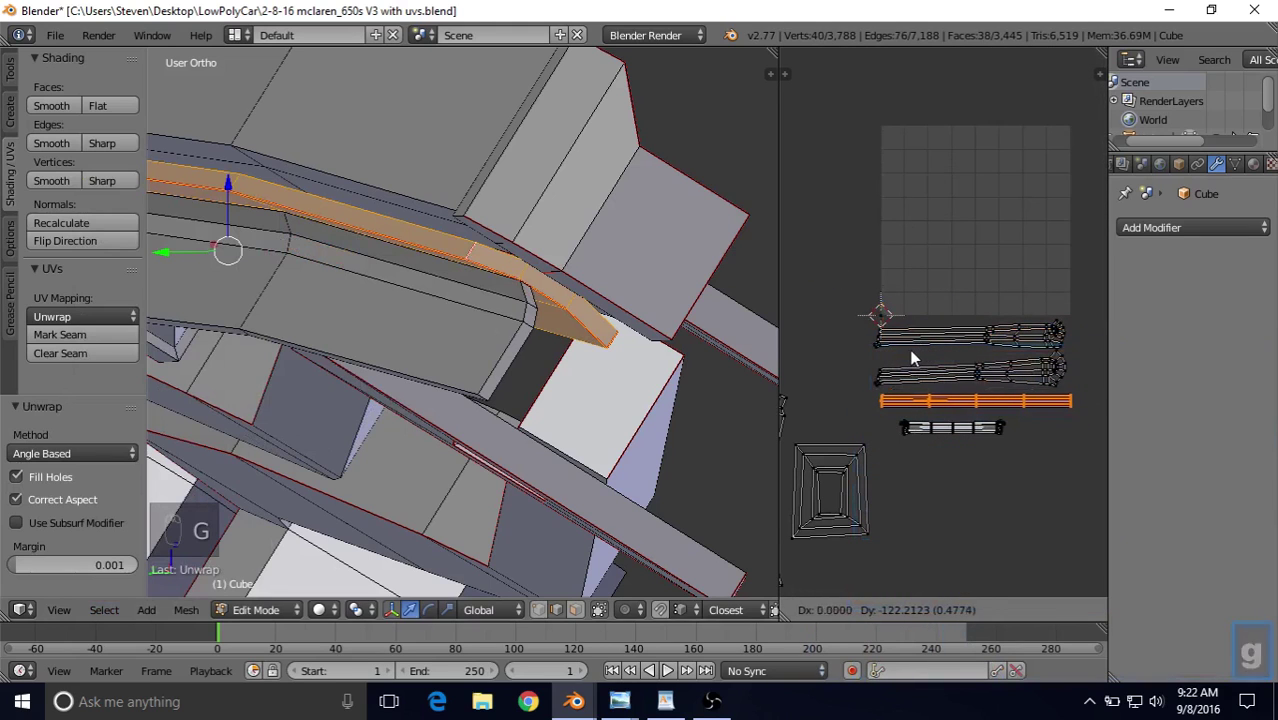
{"action": "left_click", "coordinate": [908, 358]}
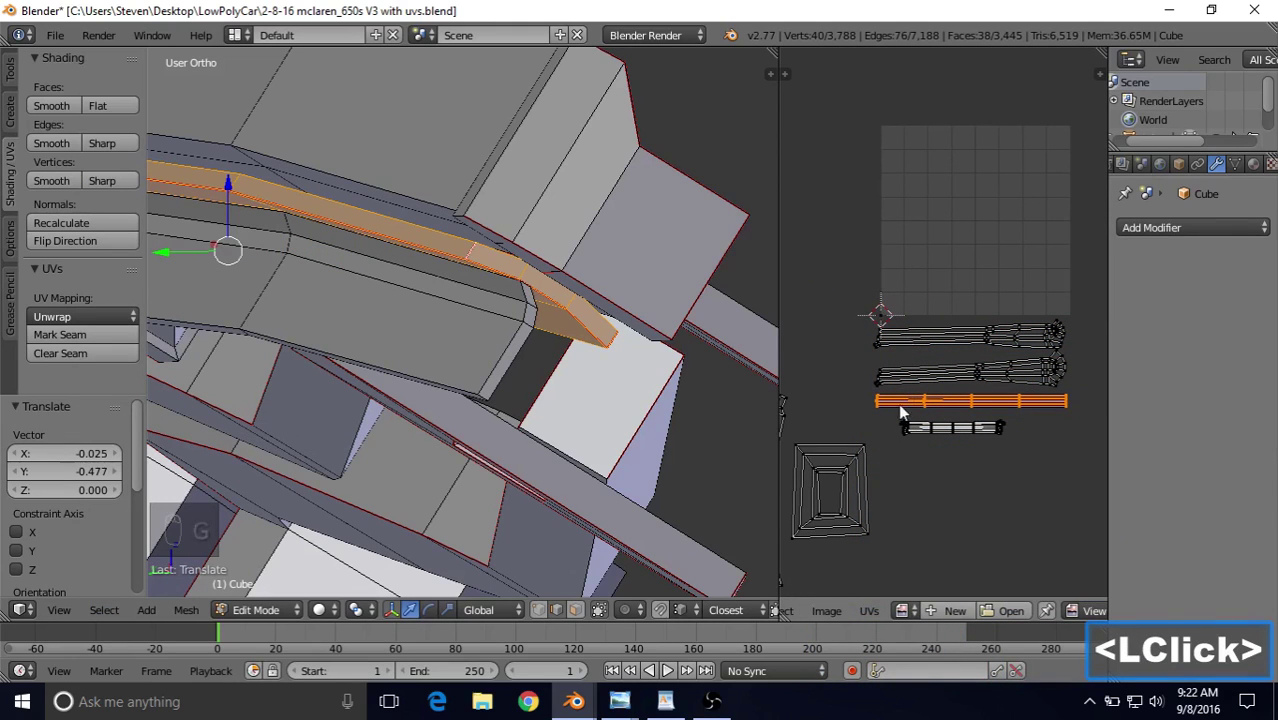
Step: Centre the view on a long edge of the wiper piece beneath the seamed strip and examine the piece's narrow bent end
{"action": "right_click", "coordinate": [883, 318]}
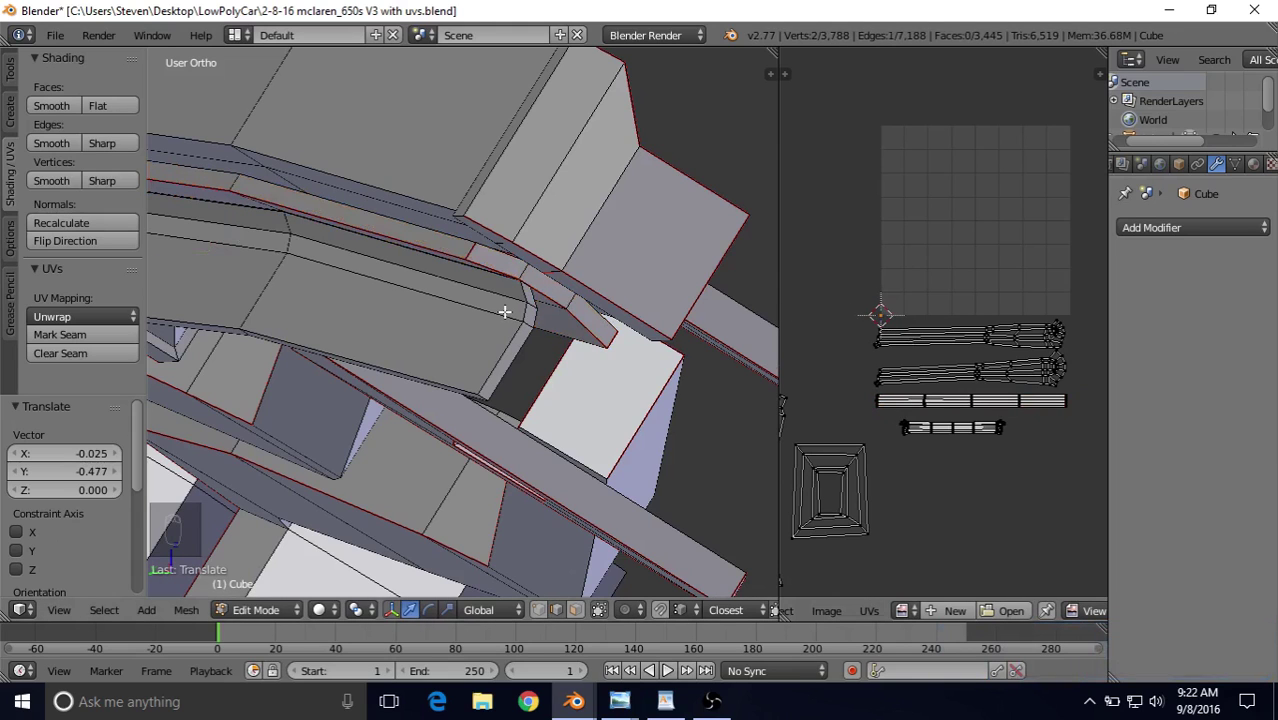
{"action": "key", "text": "KP_Decimal"}
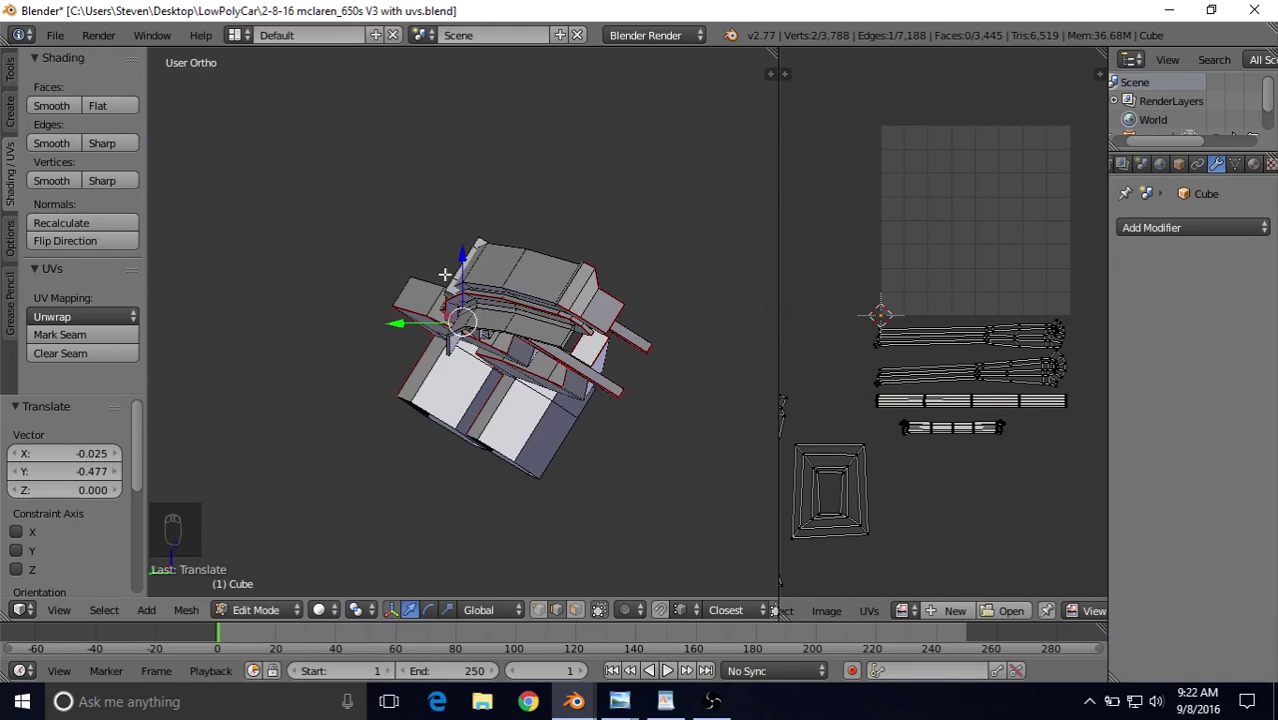
{"action": "middle_click_drag", "start_coordinate": [445, 263], "coordinate": [245, 179]}
{"action": "scroll", "coordinate": [380, 240], "scroll_direction": "up", "scroll_amount": 4}
{"action": "middle_click_drag", "start_coordinate": [428, 234], "coordinate": [404, 327]}
{"action": "key", "text": "z"}
{"action": "middle_click", "coordinate": [403, 326]}
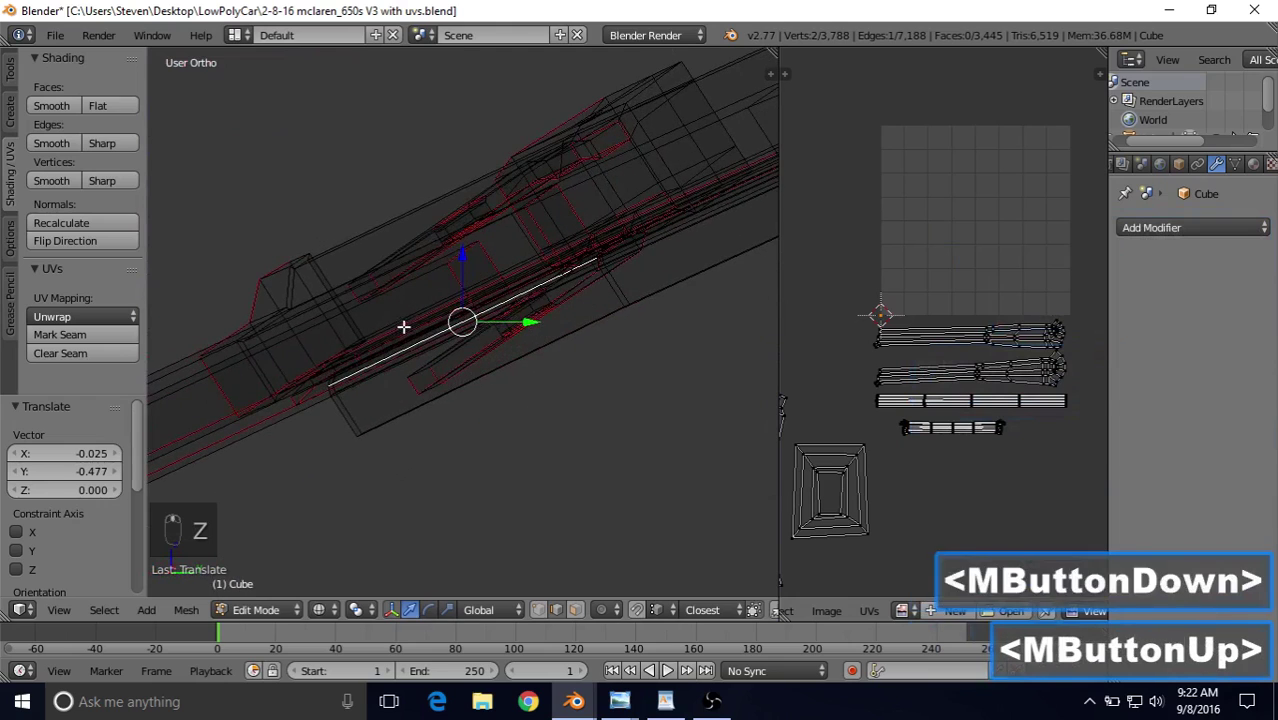
{"action": "scroll", "coordinate": [245, 385], "scroll_direction": "up", "scroll_amount": 4}
{"action": "key", "text": "z"}
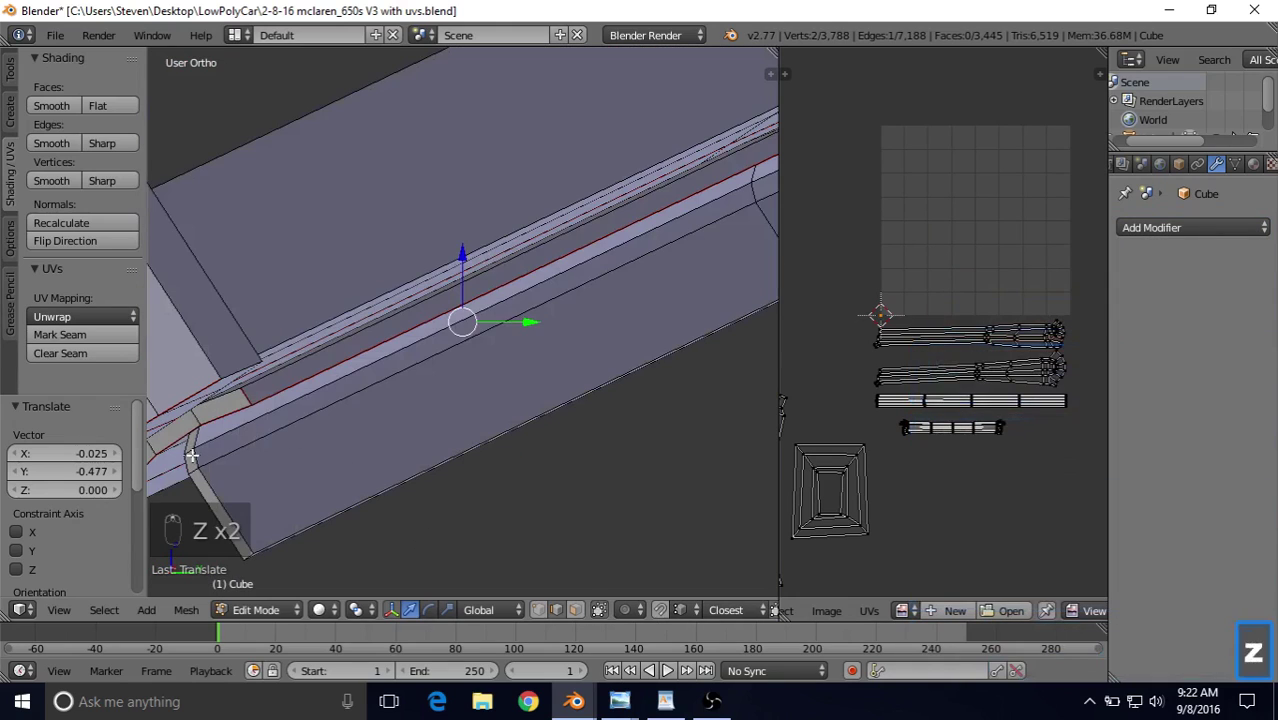
{"action": "middle_click_drag", "start_coordinate": [390, 428], "coordinate": [673, 285], "text": "shift"}
{"action": "scroll", "coordinate": [562, 317], "scroll_direction": "down", "scroll_amount": 1}
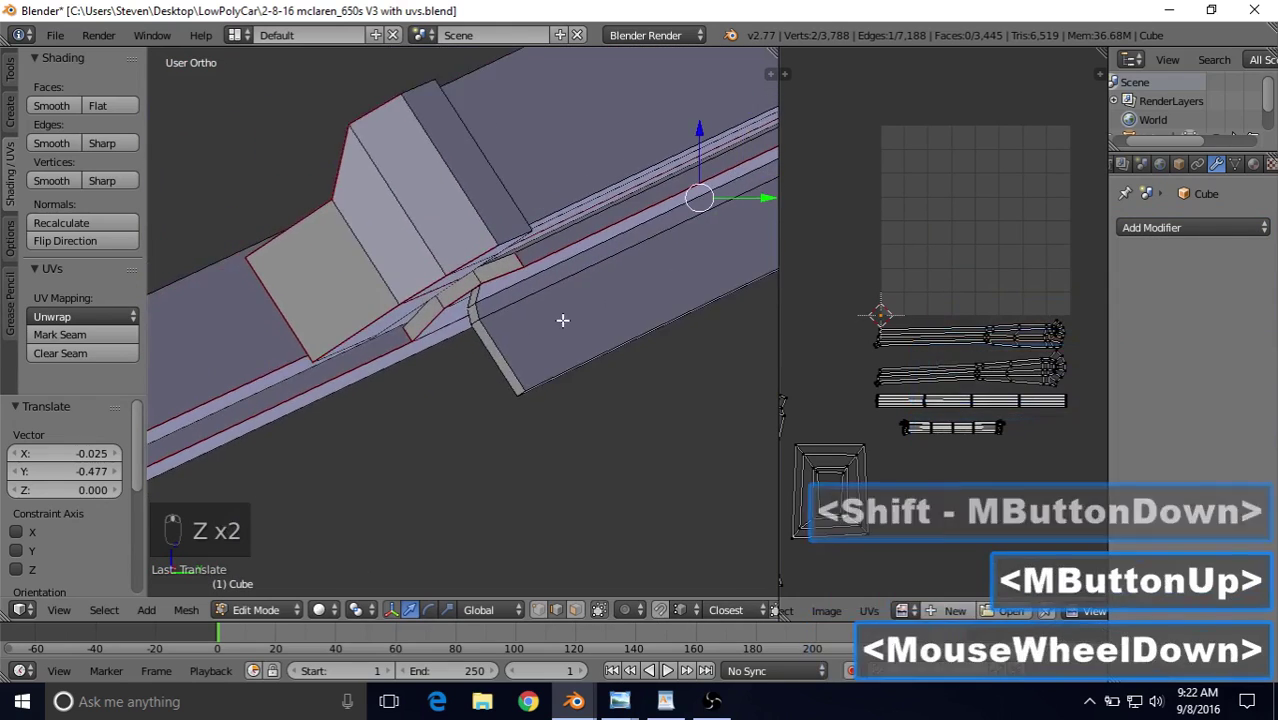
{"action": "mouse_move", "coordinate": [561, 296]}
{"action": "middle_mouse_down"}
{"action": "mouse_move", "coordinate": [571, 280]}
{"action": "mouse_move", "coordinate": [560, 288]}
{"action": "middle_mouse_up"}
{"action": "middle_click_drag", "start_coordinate": [560, 288], "coordinate": [422, 308], "text": "shift"}
{"action": "scroll", "coordinate": [422, 308], "scroll_direction": "up", "scroll_amount": 4}
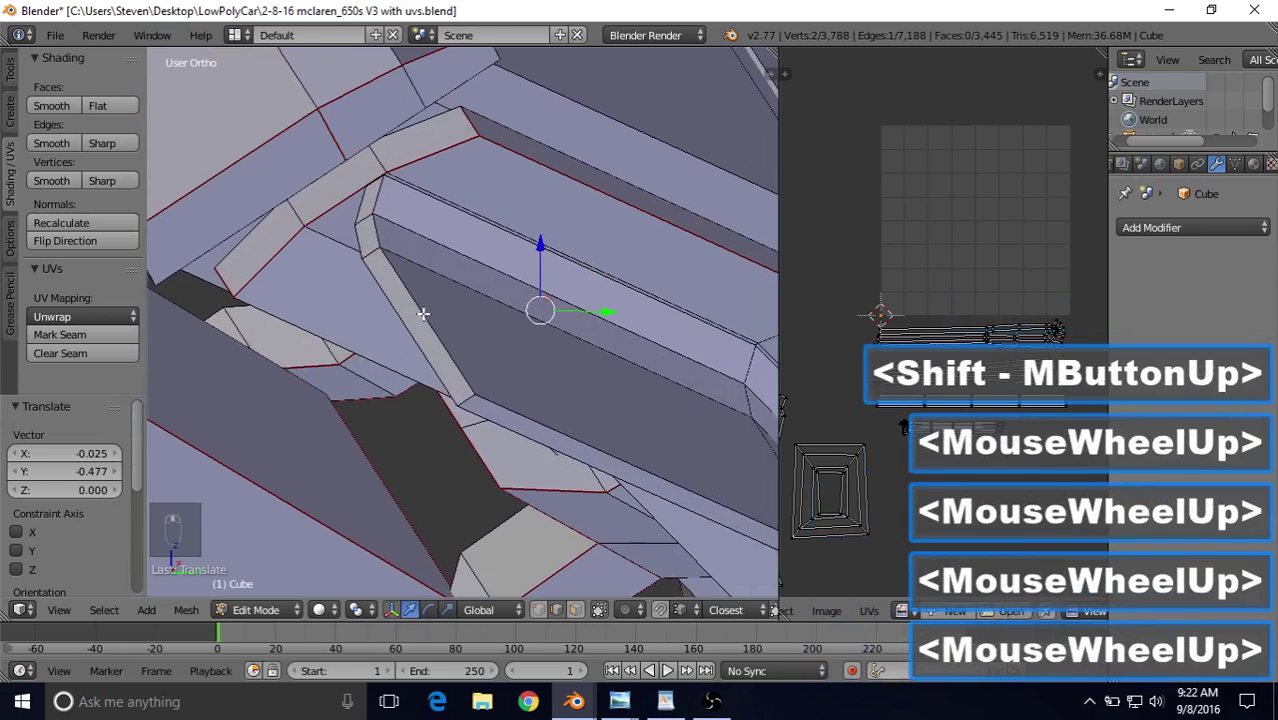
Step: Select the chain of outer edges along the narrow bent end strip, including its short bottom edge and the top edge at the joint
{"action": "right_click", "coordinate": [351, 245]}
{"action": "right_click", "coordinate": [352, 232], "text": "shift"}
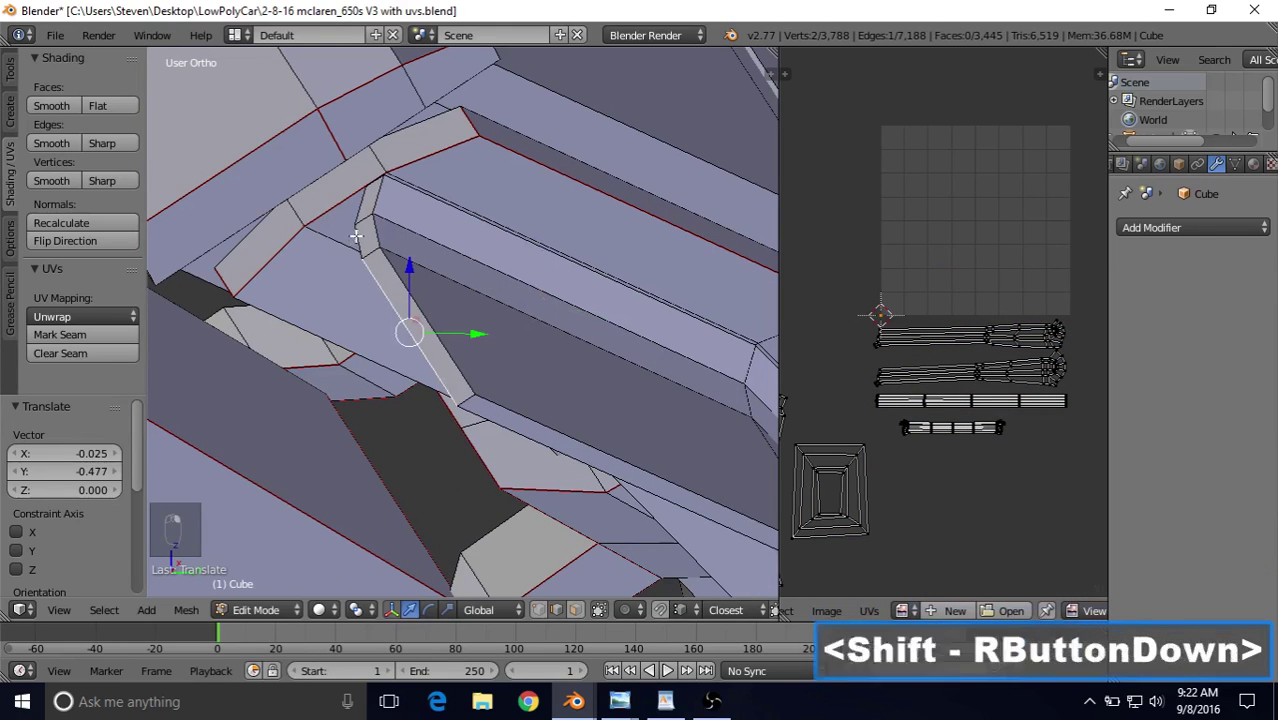
{"action": "key", "text": "z"}
{"action": "key", "text": "z"}
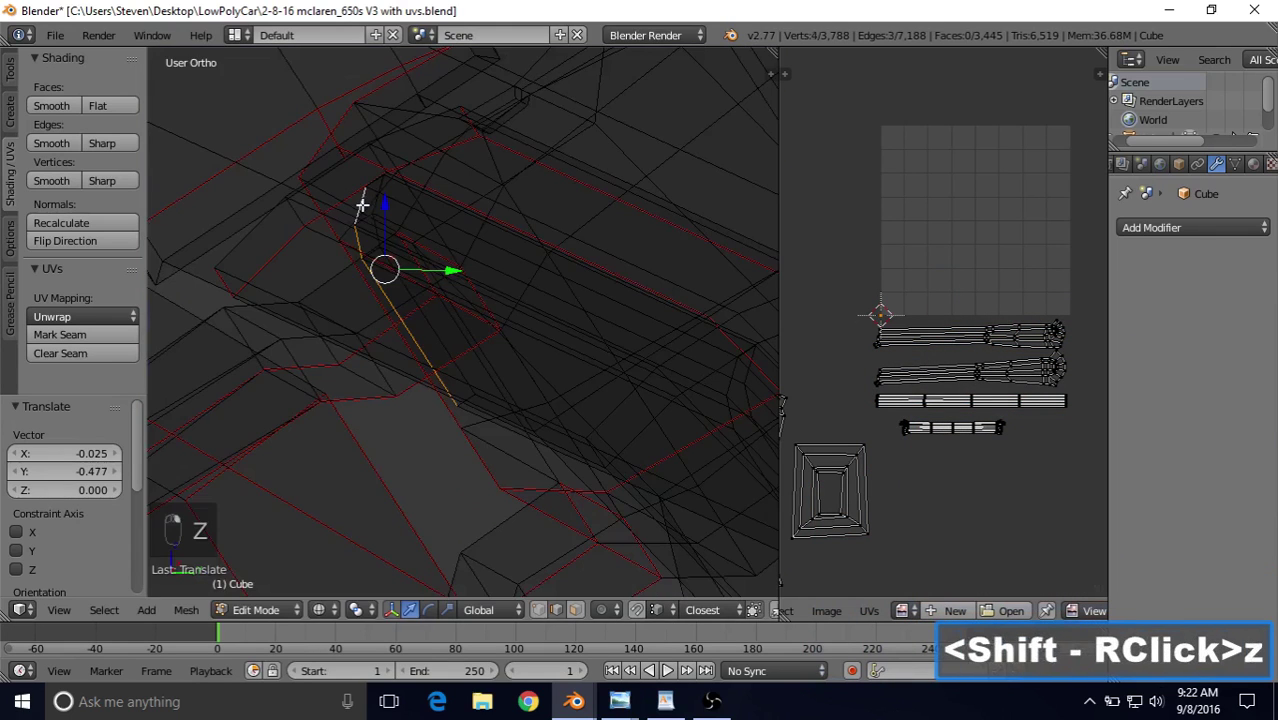
{"action": "right_click", "coordinate": [469, 397], "text": "shift"}
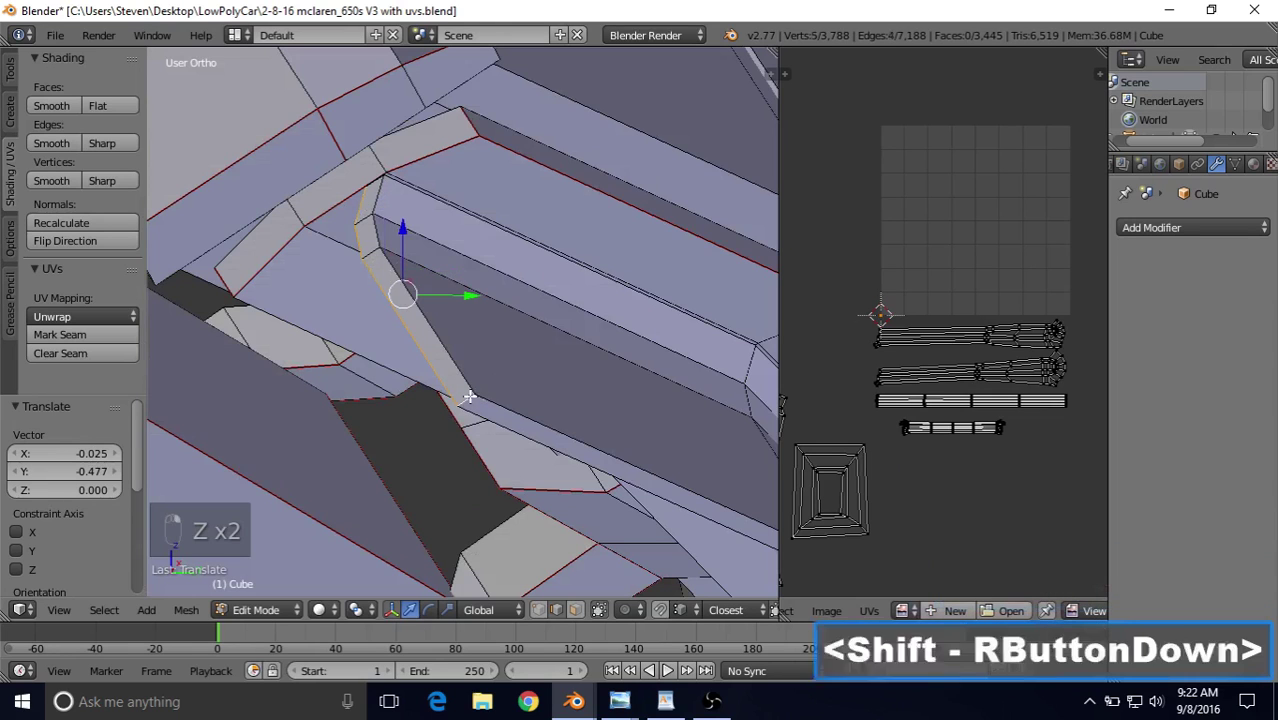
{"action": "key", "text": "z"}
{"action": "middle_click_drag", "start_coordinate": [388, 197], "coordinate": [406, 234]}
{"action": "scroll", "coordinate": [424, 293], "scroll_direction": "up", "scroll_amount": 3}
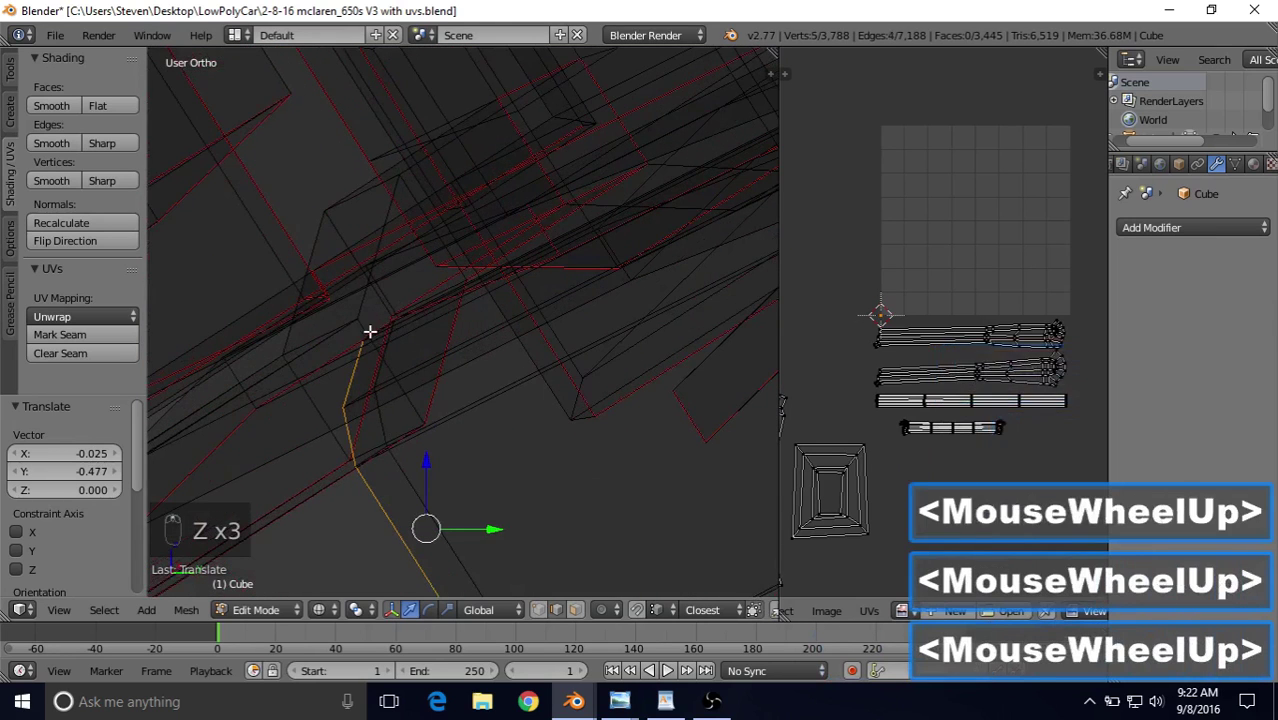
{"action": "right_click", "coordinate": [373, 334], "text": "shift"}
{"action": "key", "text": "z"}
Step: Add the long edge loop running along the lower piece from the bent strip's bottom corner to the selection
{"action": "middle_click_drag", "start_coordinate": [453, 307], "coordinate": [457, 287]}
{"action": "middle_click_drag", "start_coordinate": [457, 287], "coordinate": [449, 301]}
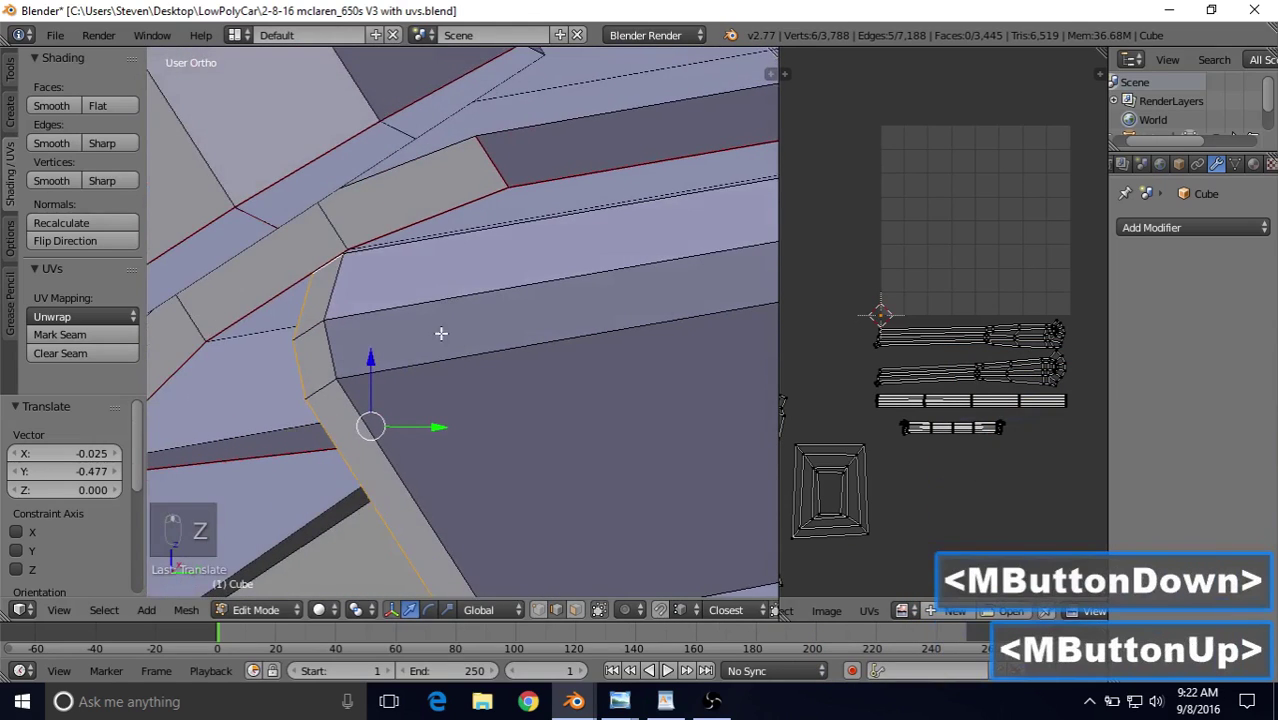
{"action": "scroll", "coordinate": [440, 360], "scroll_direction": "down", "scroll_amount": 5}
{"action": "middle_click_drag", "start_coordinate": [459, 364], "coordinate": [452, 341]}
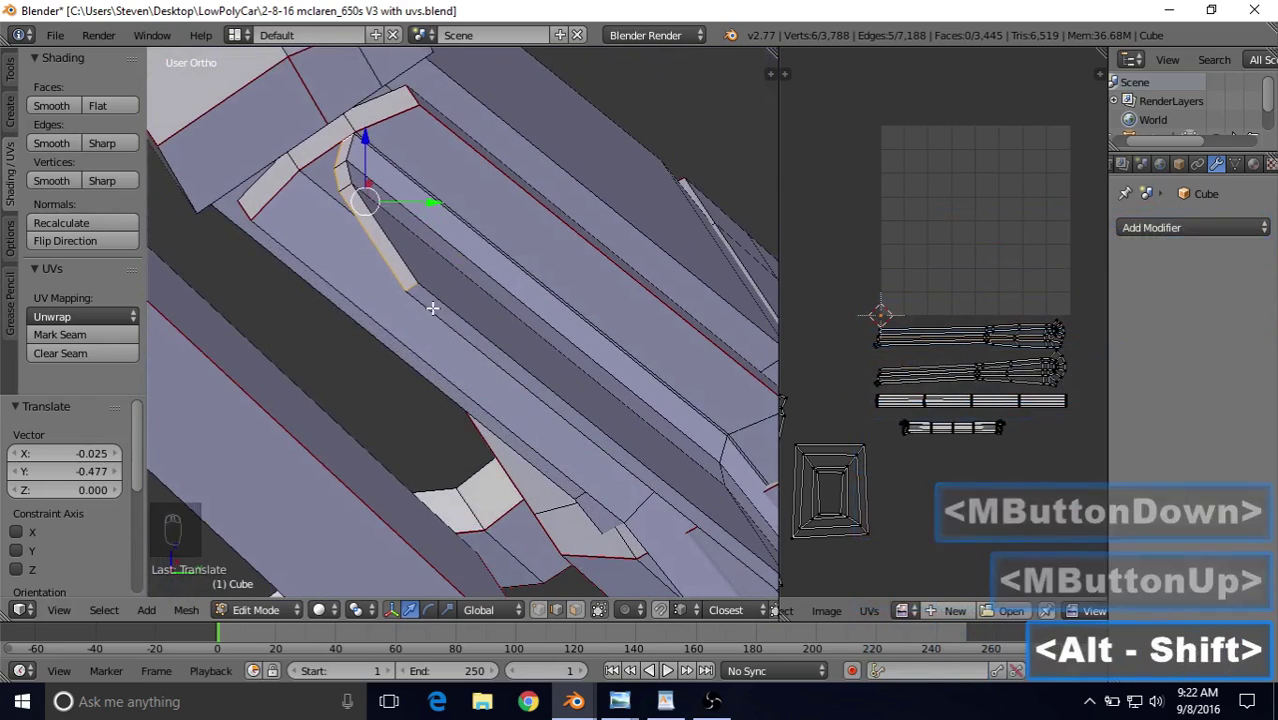
{"action": "scroll", "coordinate": [511, 408], "scroll_direction": "down", "scroll_amount": 8}
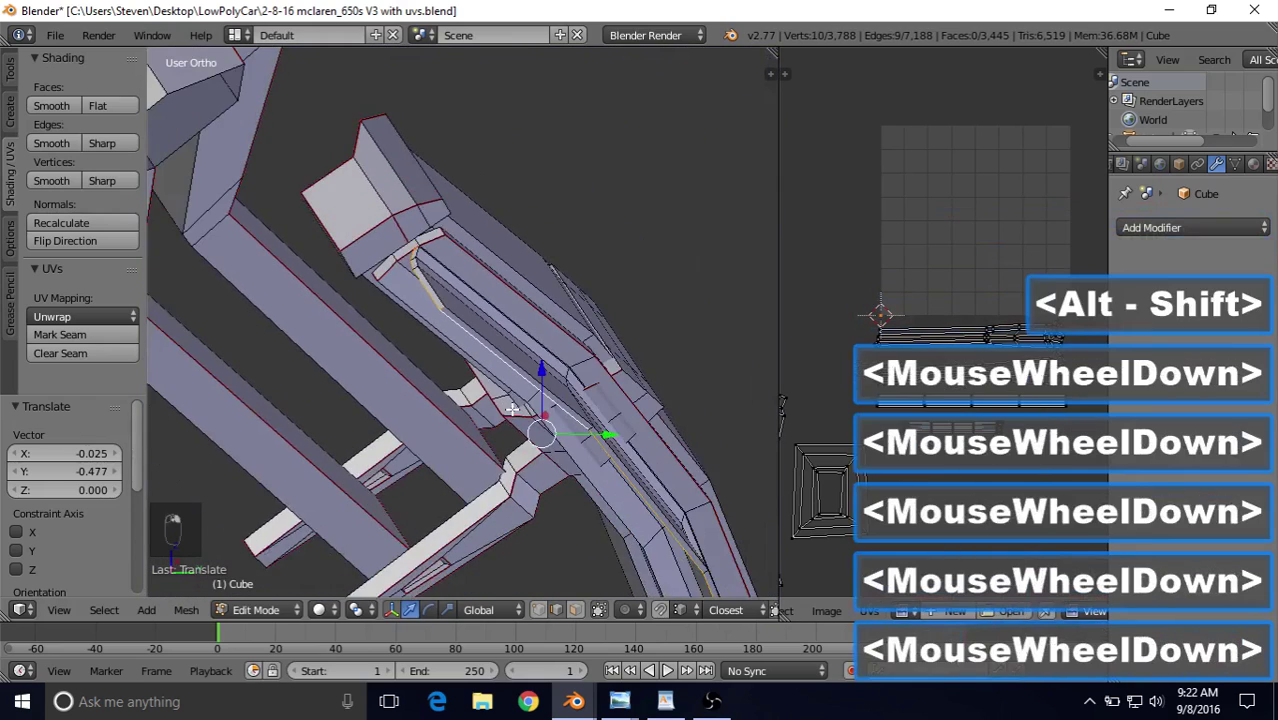
Step: Add the chain of side edges on the lower piece's opposite bent end, from its lower corner up towards the joint, to the selection
{"action": "middle_click_drag", "start_coordinate": [515, 410], "coordinate": [765, 446]}
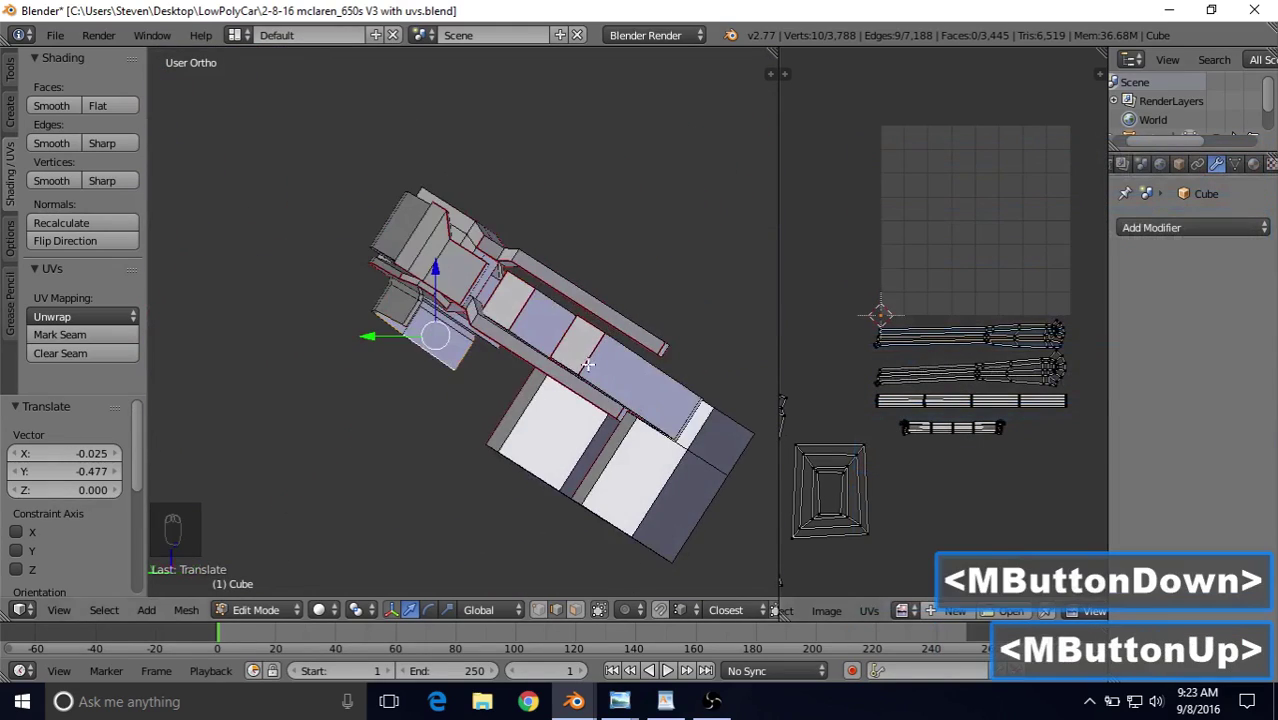
{"action": "scroll", "coordinate": [588, 365], "scroll_direction": "up", "scroll_amount": 8}
{"action": "middle_click_drag", "start_coordinate": [382, 310], "coordinate": [524, 315], "text": "shift"}
{"action": "scroll", "coordinate": [380, 362], "scroll_direction": "up", "scroll_amount": 3}
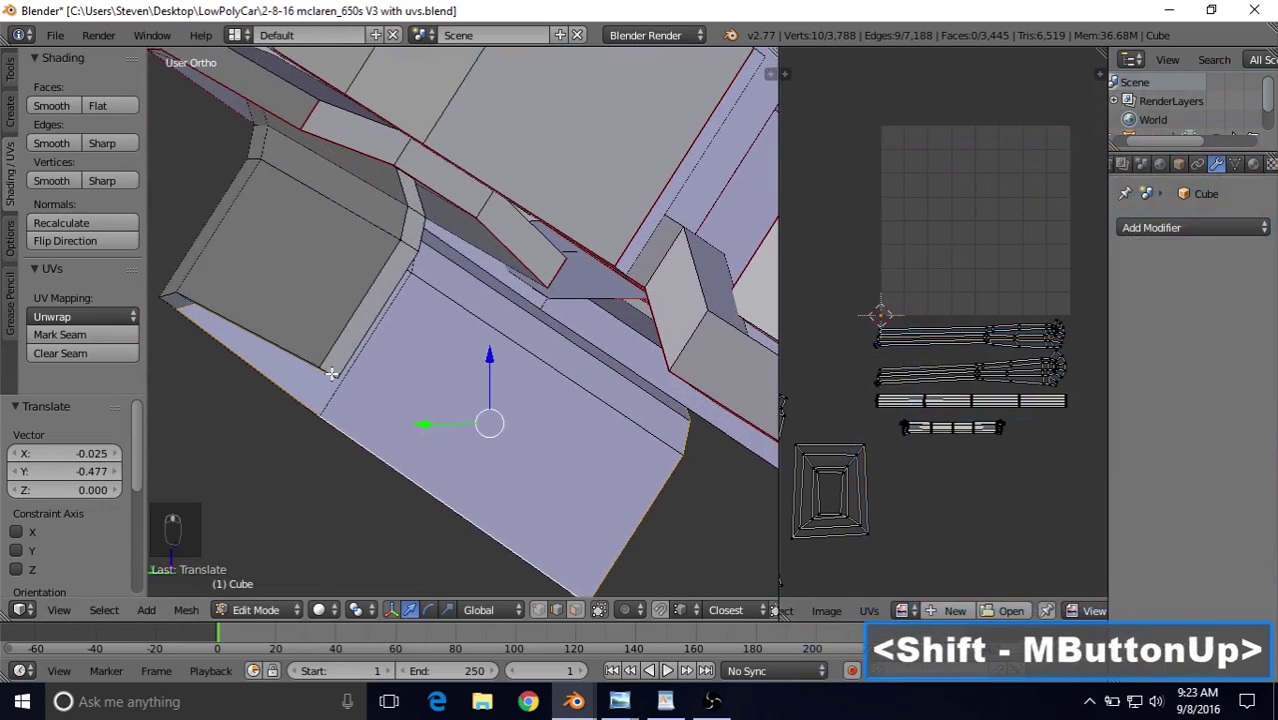
{"action": "right_click", "coordinate": [330, 372], "text": "shift"}
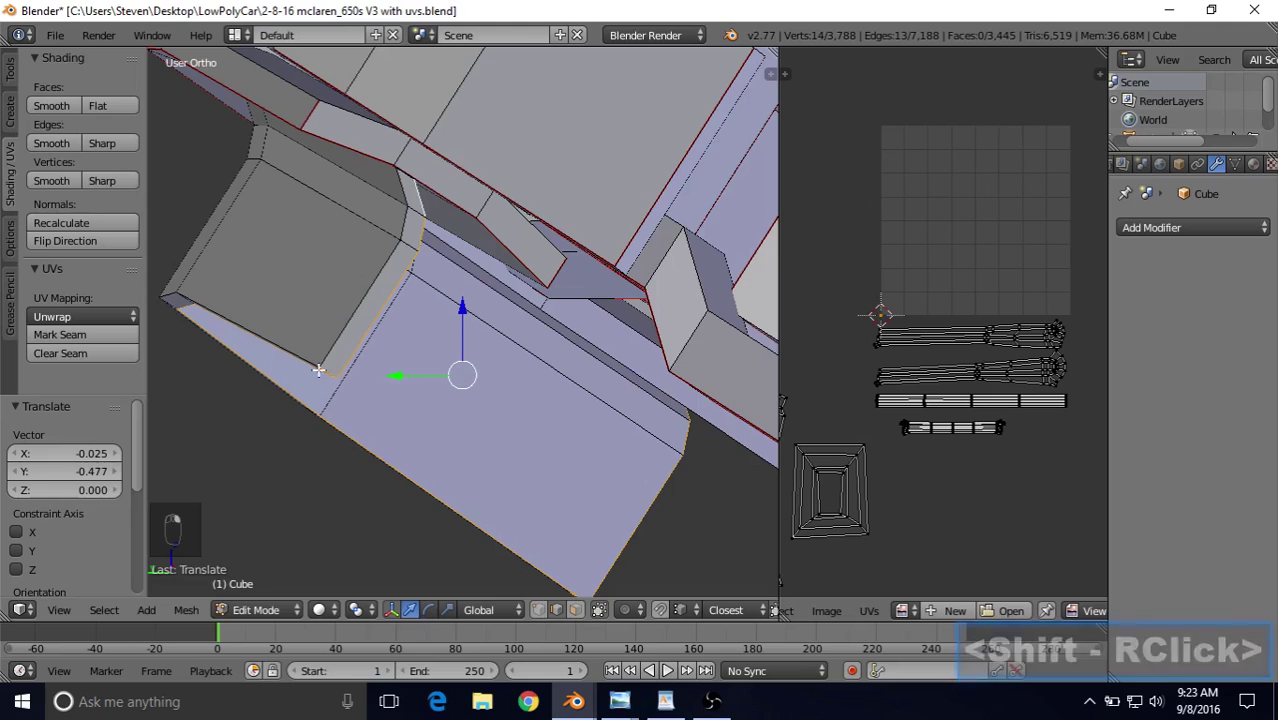
Step: Try to add the short edge at the top of the bent end to the selection in wireframe view
{"action": "middle_click_drag", "start_coordinate": [381, 290], "coordinate": [400, 240], "text": "shift"}
{"action": "scroll", "coordinate": [400, 240], "scroll_direction": "up", "scroll_amount": 4}
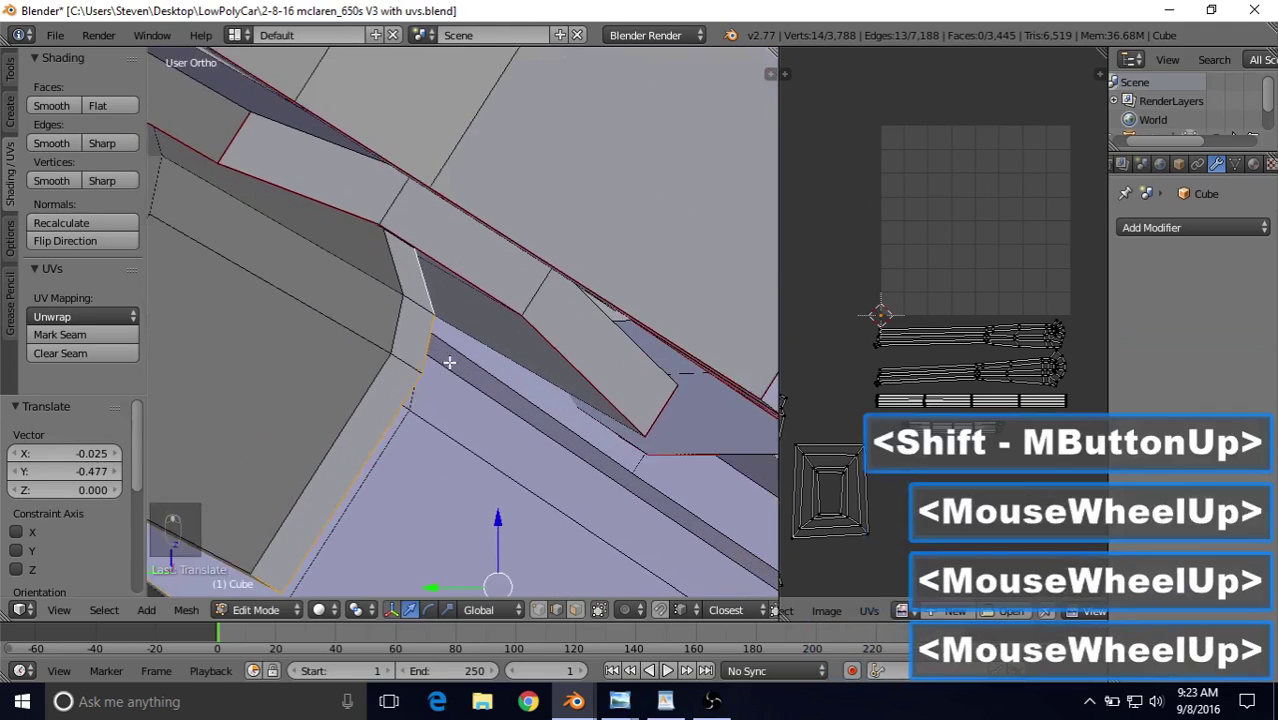
{"action": "key", "text": "z"}
{"action": "right_click", "coordinate": [394, 225], "text": "shift"}
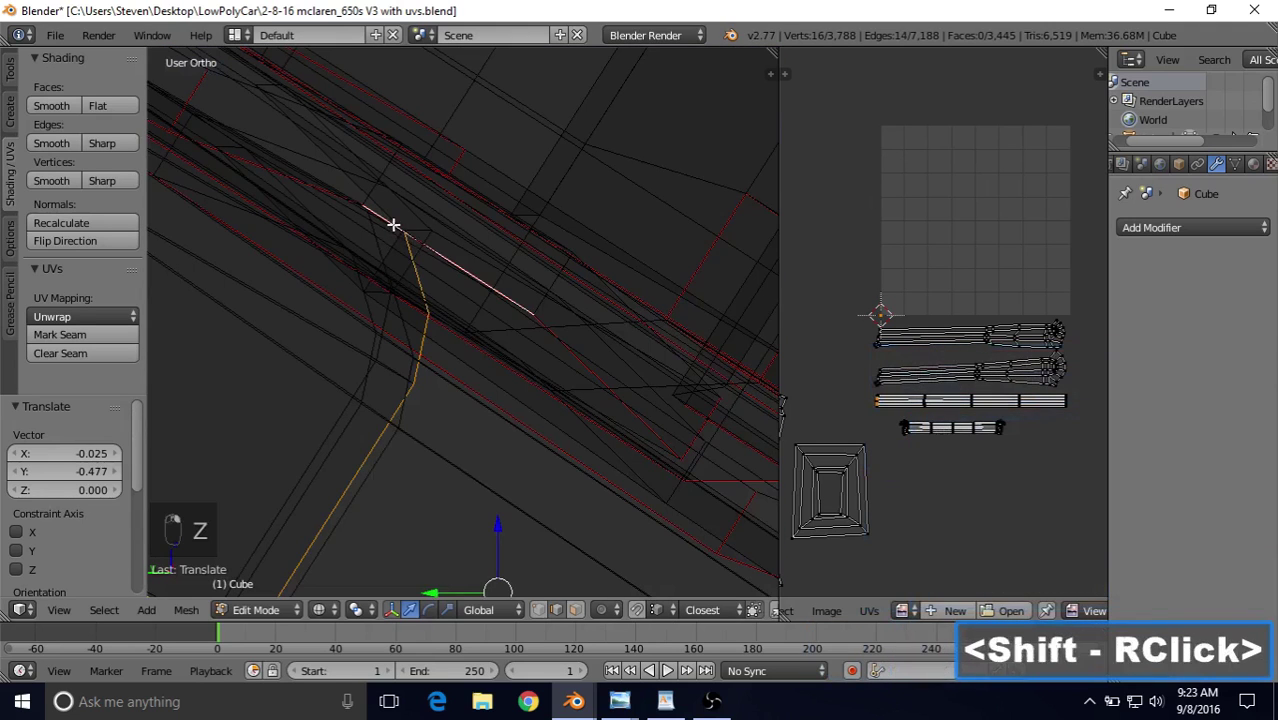
{"action": "key", "text": "z"}
{"action": "key", "text": "ctrl+z"}
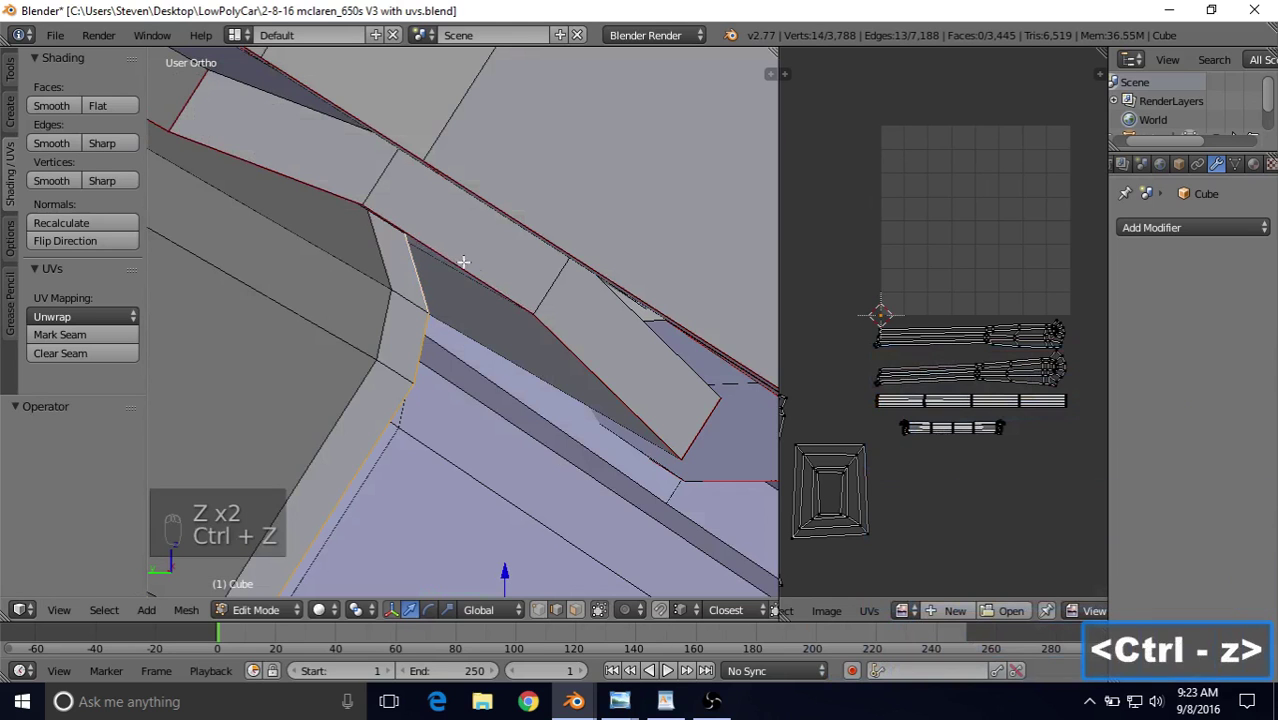
Step: Add the short top edge where the bent end meets the joint to the selection and mark the selected edges as seams
{"action": "middle_click_drag", "start_coordinate": [455, 264], "coordinate": [548, 436], "text": "shift"}
{"action": "scroll", "coordinate": [511, 331], "scroll_direction": "up", "scroll_amount": 3}
{"action": "scroll", "coordinate": [442, 328], "scroll_direction": "down", "scroll_amount": 8}
{"action": "scroll", "coordinate": [437, 340], "scroll_direction": "down", "scroll_amount": 3}
{"action": "scroll", "coordinate": [464, 323], "scroll_direction": "up", "scroll_amount": 4}
{"action": "scroll", "coordinate": [389, 302], "scroll_direction": "up", "scroll_amount": 7}
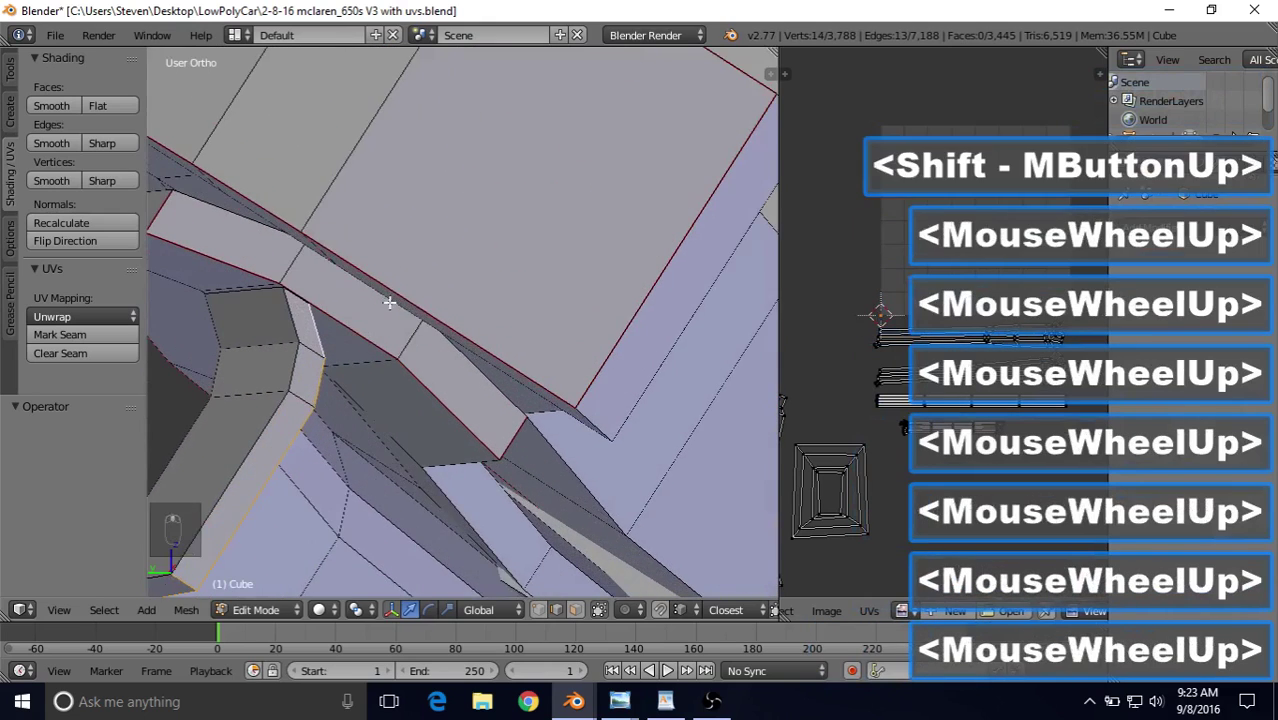
{"action": "middle_click_drag", "start_coordinate": [395, 288], "coordinate": [456, 304], "text": "shift"}
{"action": "scroll", "coordinate": [400, 300], "scroll_direction": "up", "scroll_amount": 2}
{"action": "scroll", "coordinate": [376, 312], "scroll_direction": "up", "scroll_amount": 3}
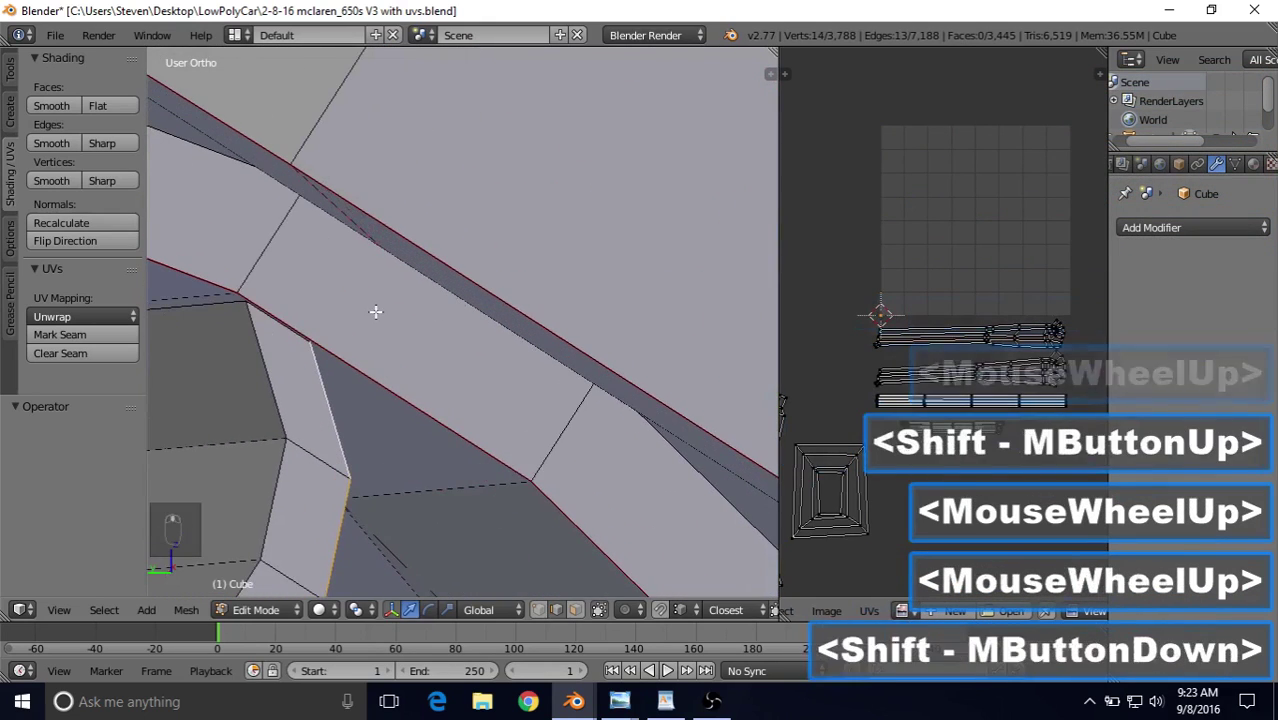
{"action": "middle_click_drag", "start_coordinate": [375, 311], "coordinate": [374, 322], "text": "shift"}
{"action": "right_click", "coordinate": [325, 323], "text": "shift"}
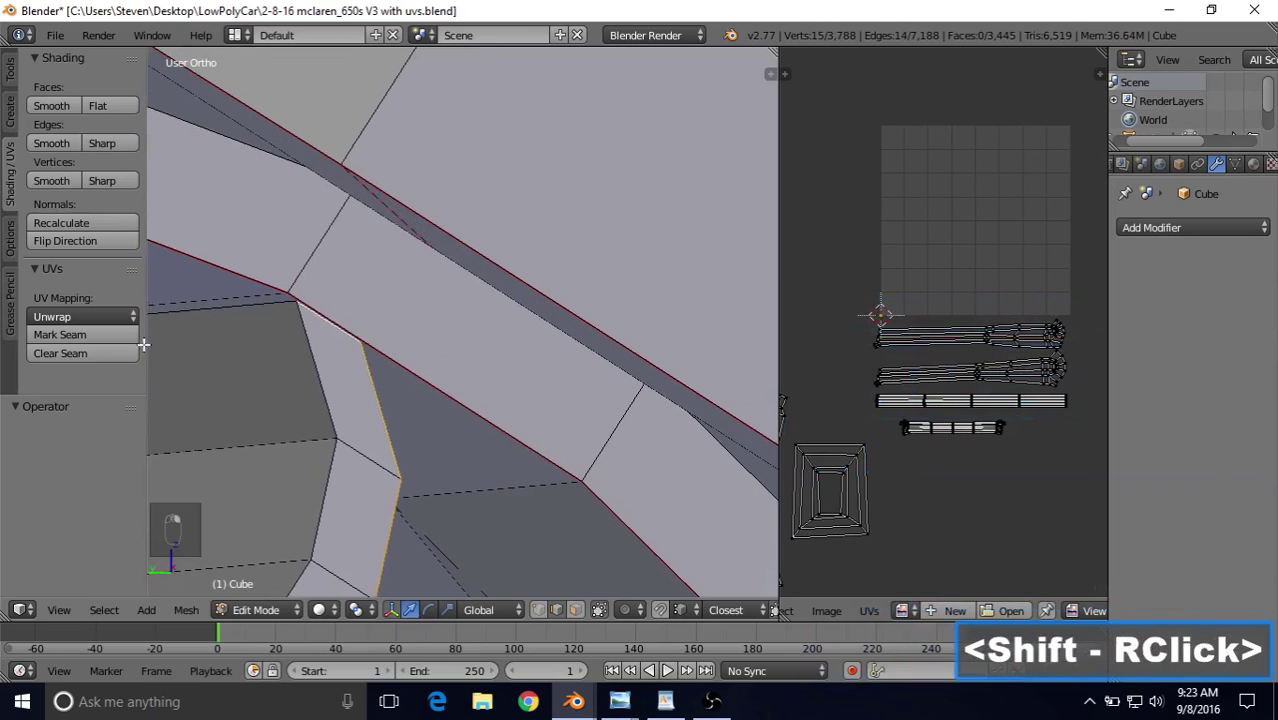
{"action": "left_click", "coordinate": [95, 334]}
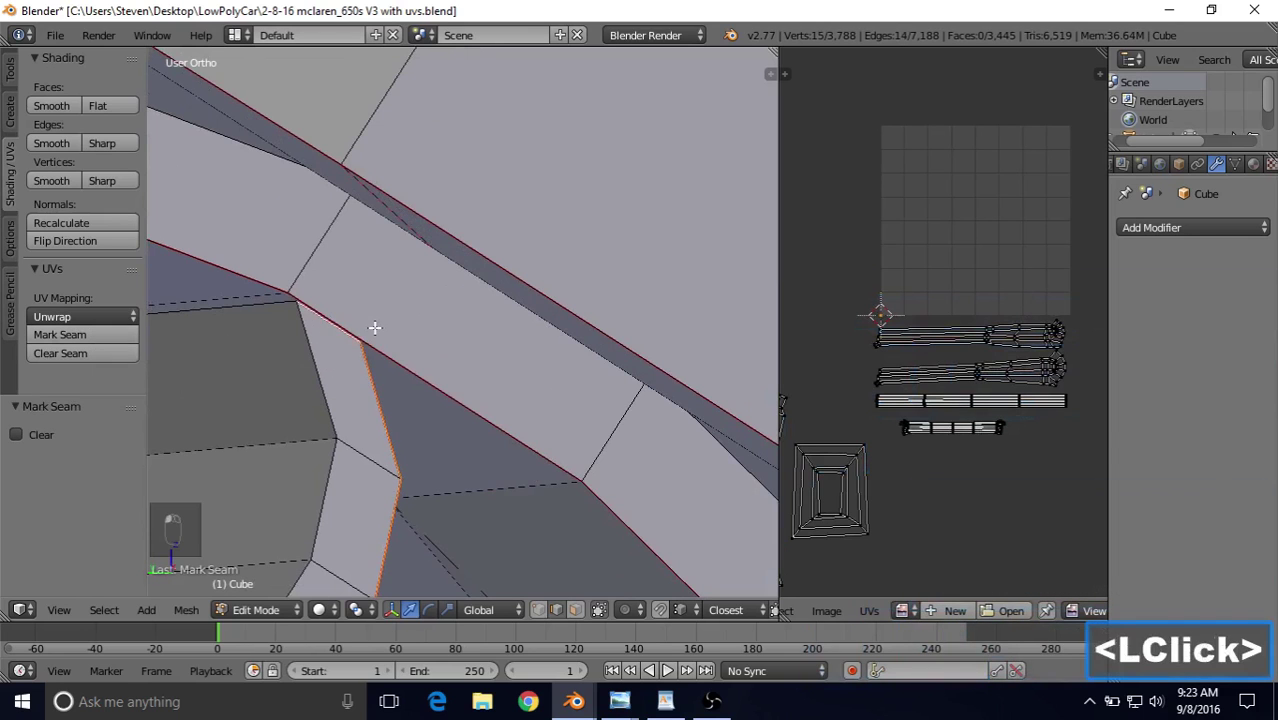
Step: Select the whole linked lower piece, unwrap it, and move its UV island by 0.030 in X and -0.748 in Y, beneath the other wiper islands
{"action": "scroll", "coordinate": [374, 330], "scroll_direction": "down", "scroll_amount": 10}
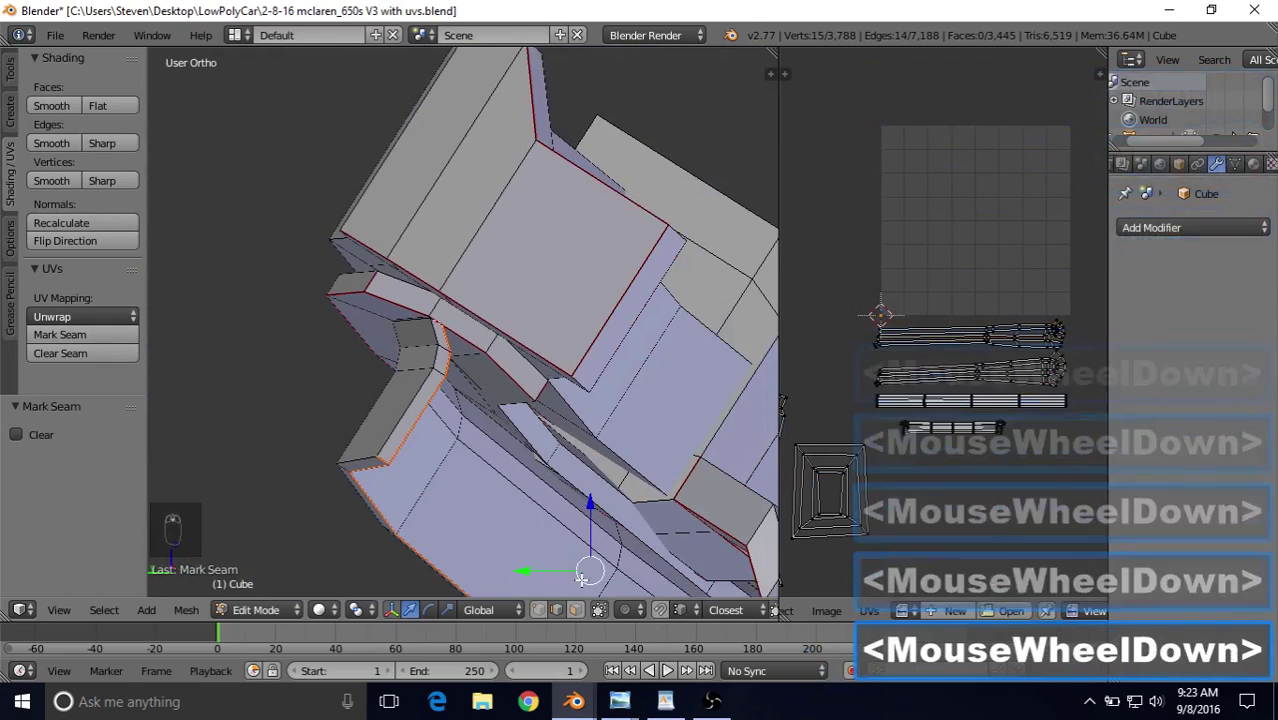
{"action": "left_click", "coordinate": [104, 610]}
{"action": "left_click", "coordinate": [144, 287]}
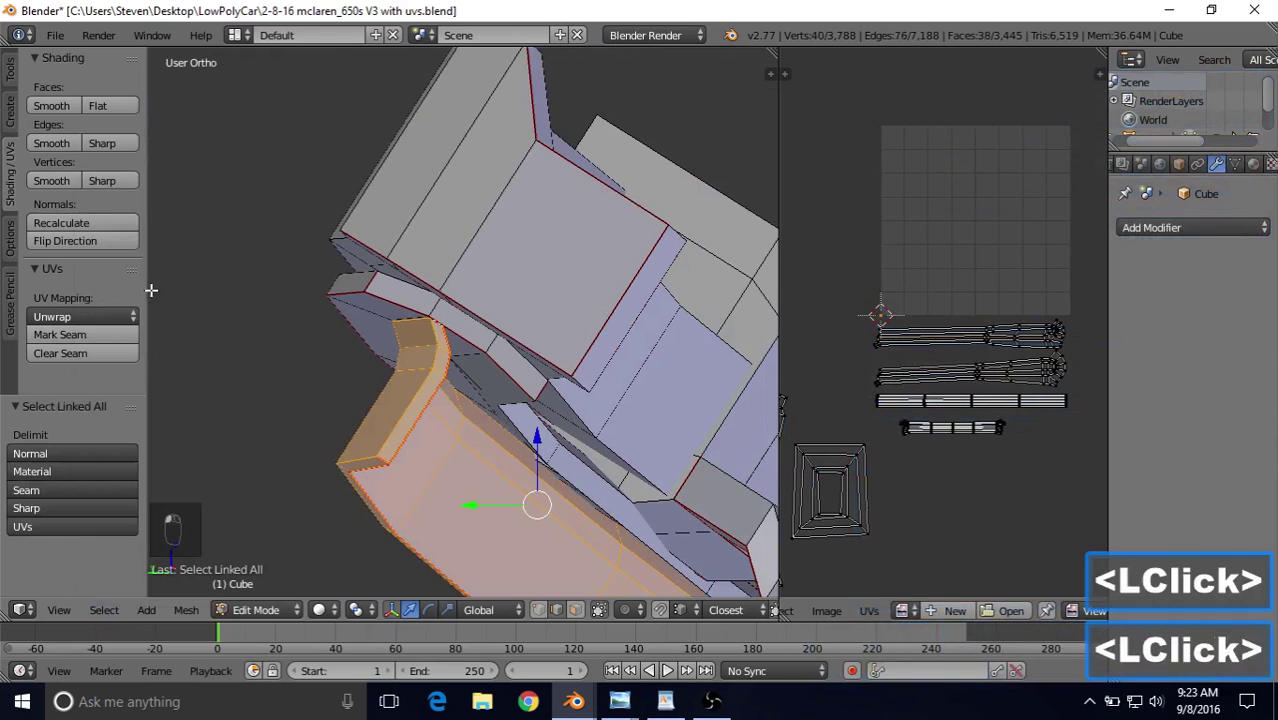
{"action": "key", "text": "u"}
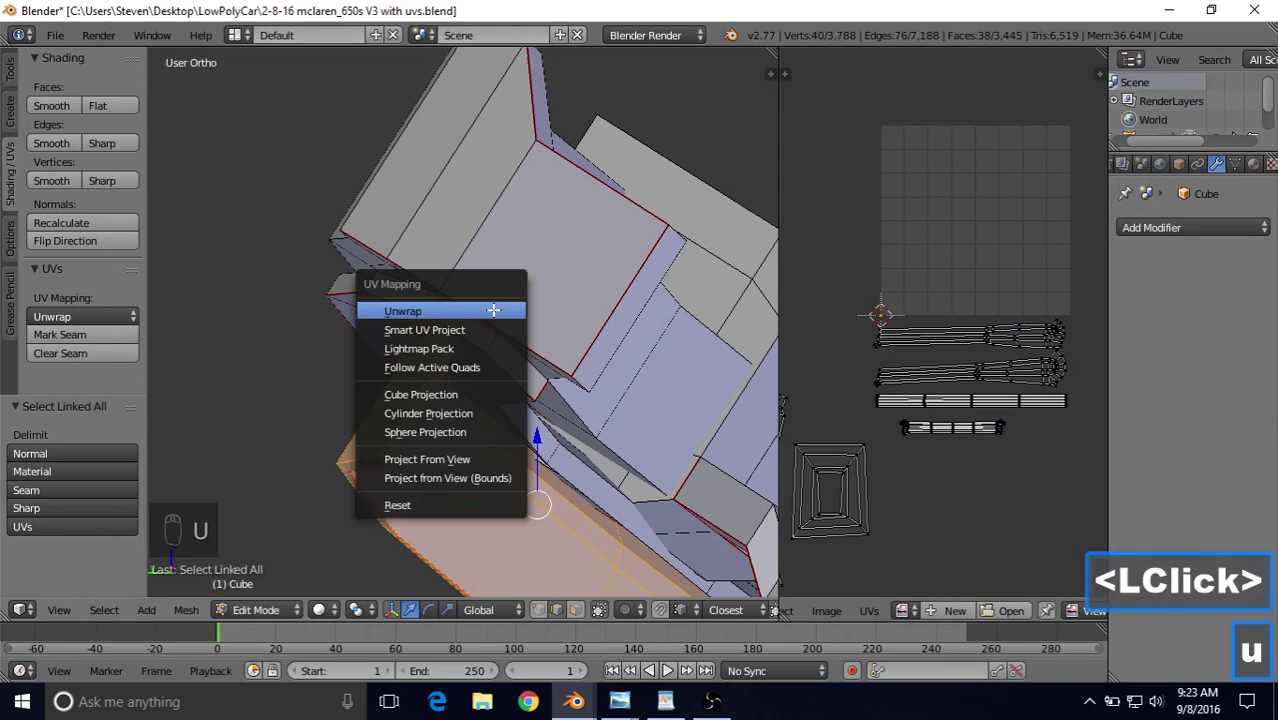
{"action": "left_click", "coordinate": [425, 313]}
{"action": "key", "text": "g"}
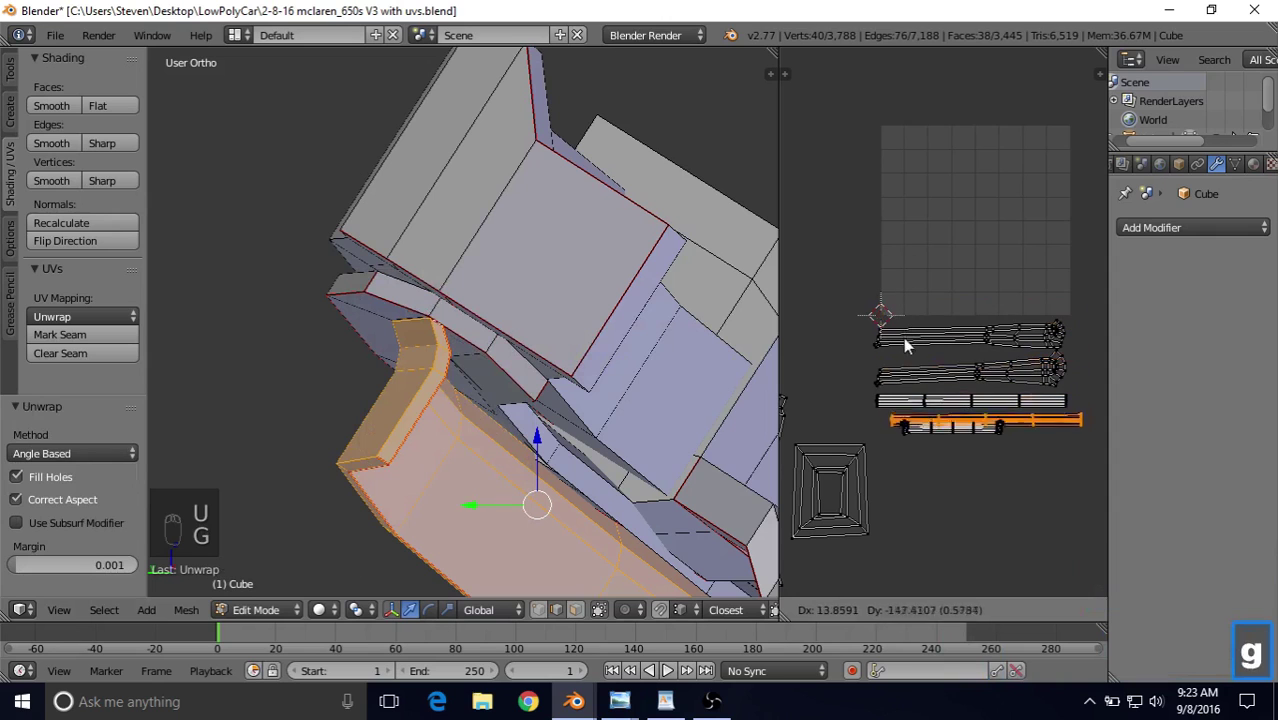
{"action": "left_click", "coordinate": [902, 374]}
Step: Reveal all hidden parts of the car mesh around the wiper
{"action": "scroll", "coordinate": [560, 332], "scroll_direction": "down", "scroll_amount": 4}
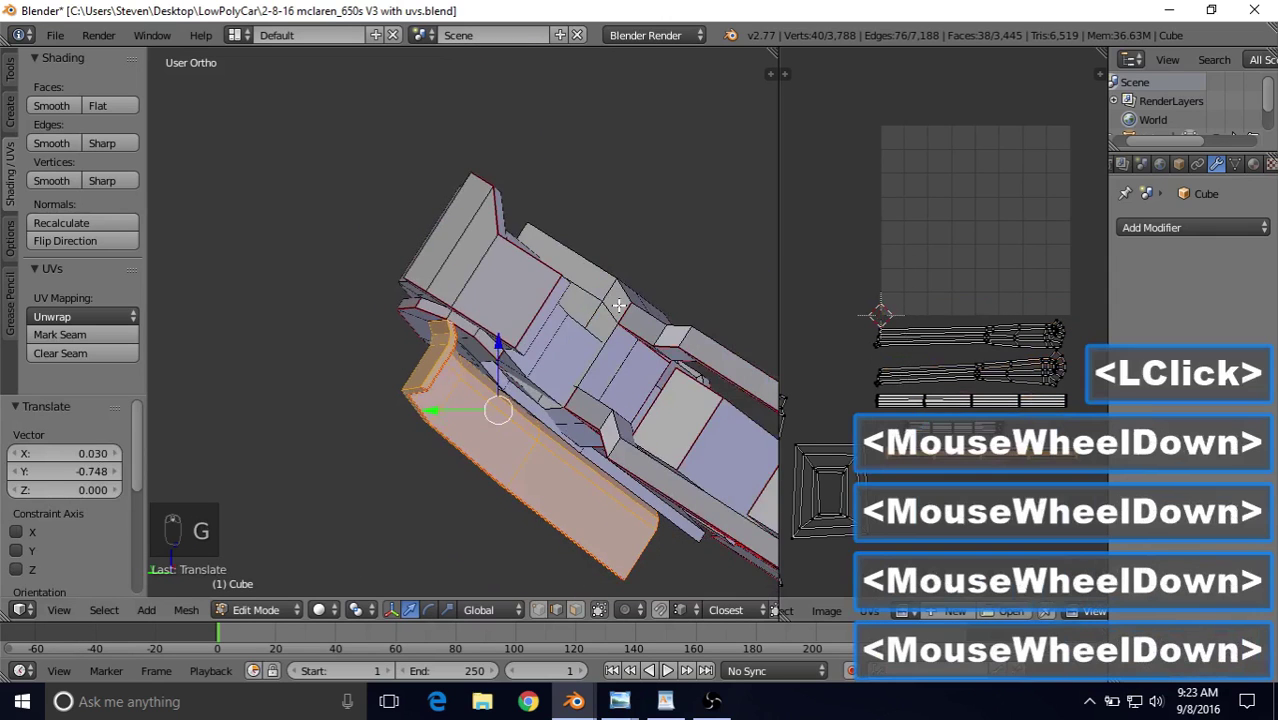
{"action": "middle_click_drag", "start_coordinate": [560, 332], "coordinate": [593, 331]}
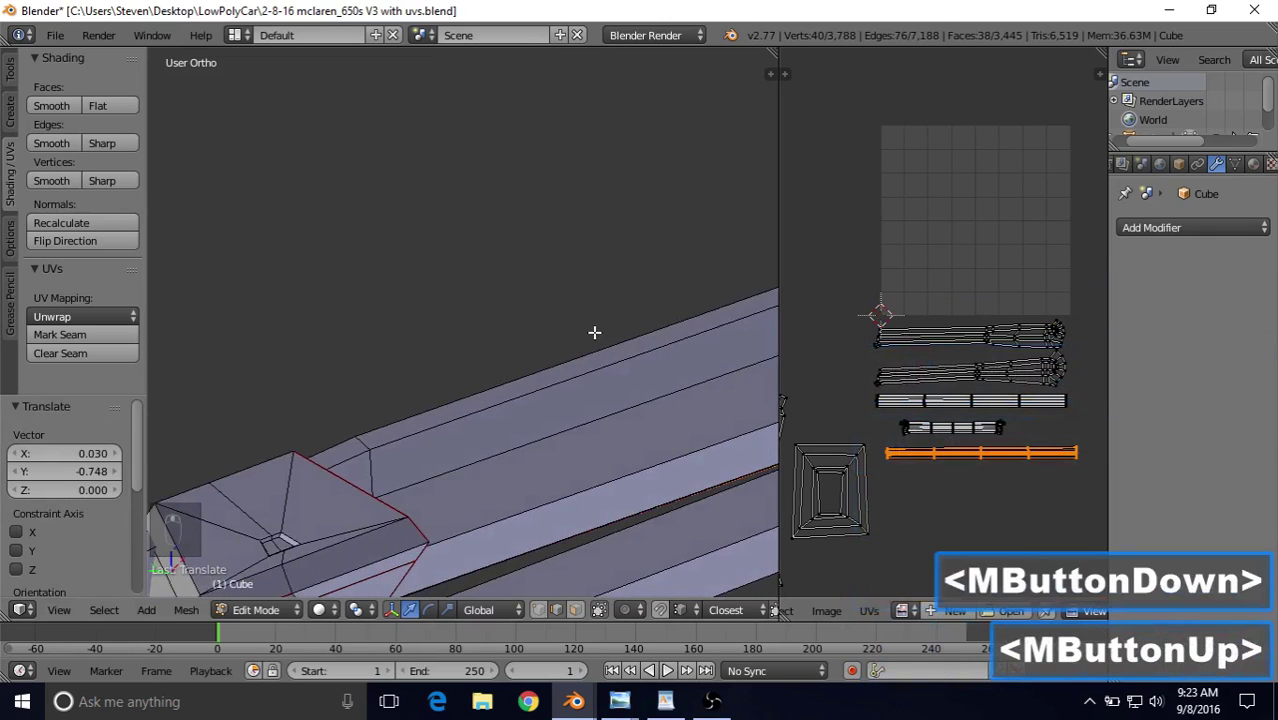
{"action": "scroll", "coordinate": [536, 371], "scroll_direction": "down", "scroll_amount": 11}
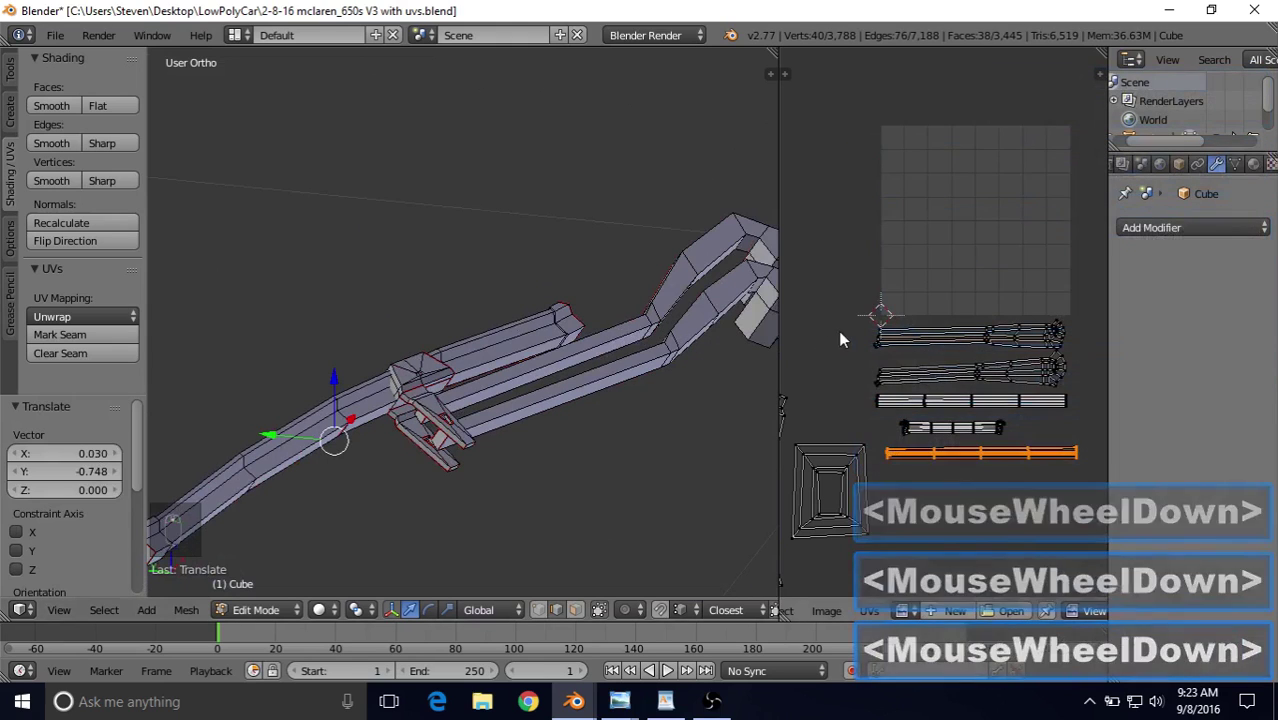
{"action": "scroll", "coordinate": [830, 306], "scroll_direction": "up", "scroll_amount": 5}
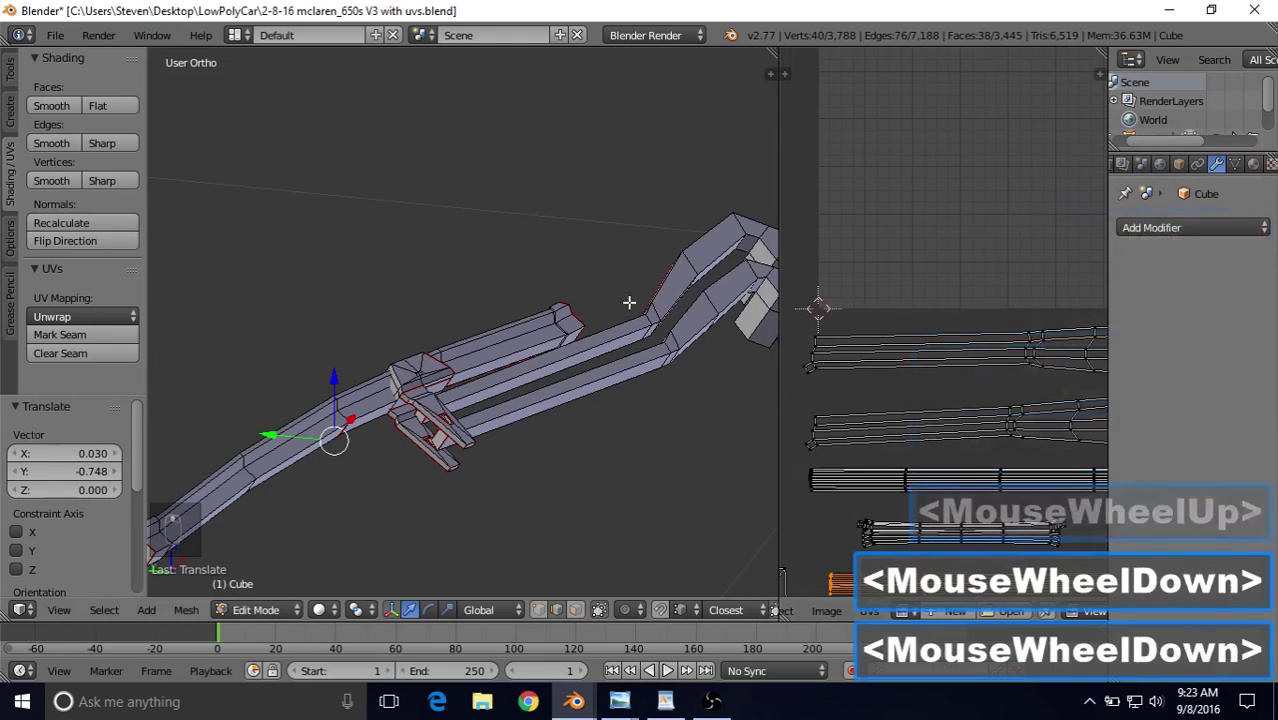
{"action": "scroll", "coordinate": [524, 344], "scroll_direction": "down", "scroll_amount": 1}
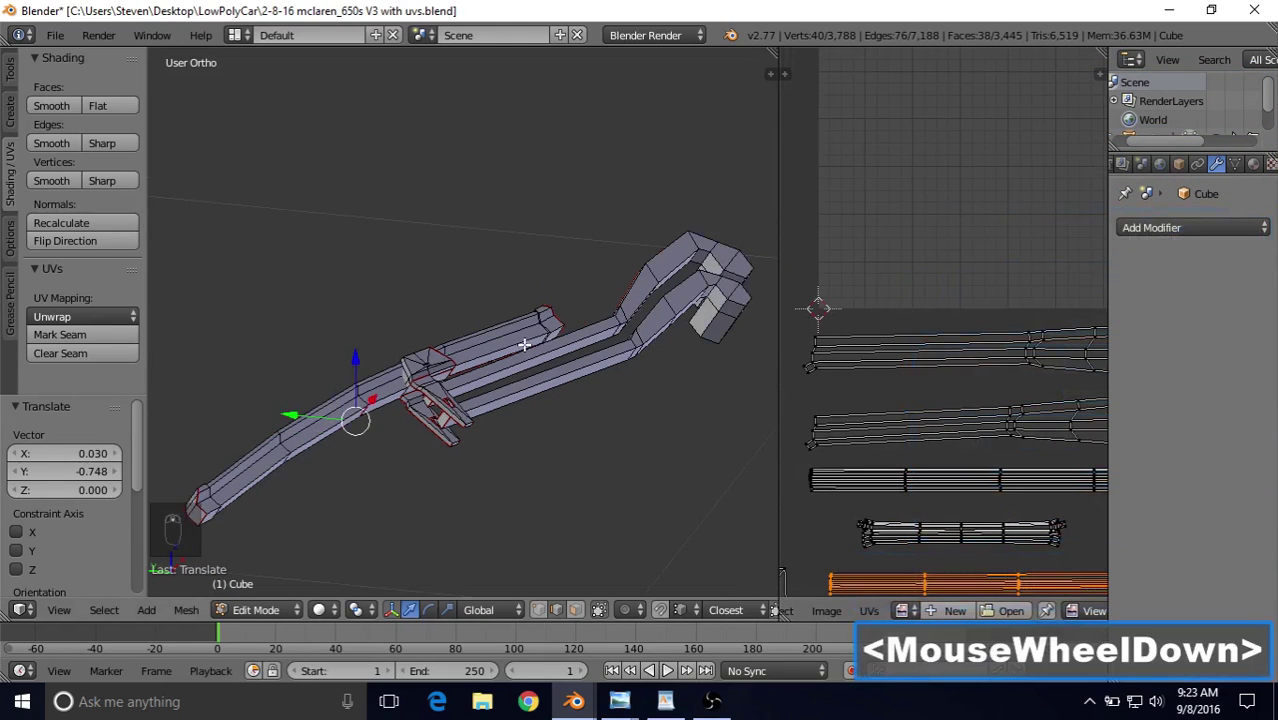
{"action": "key", "text": "alt+h"}
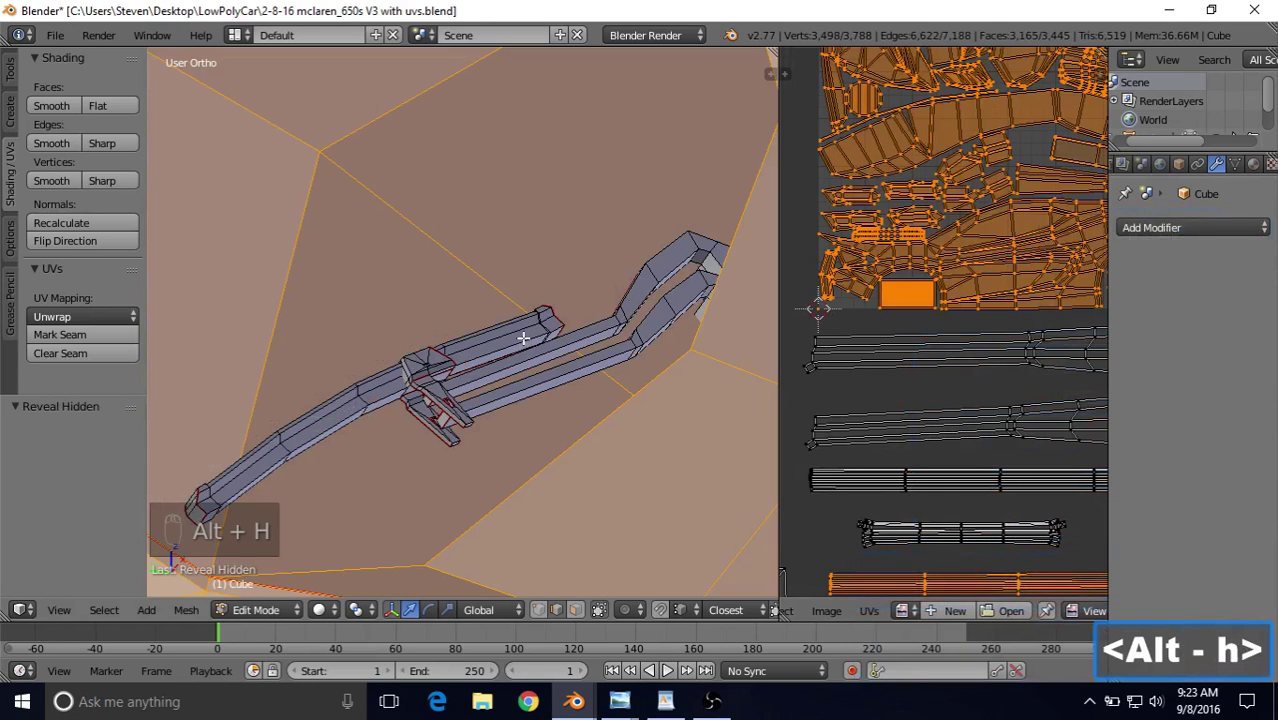
Step: Select a single edge of the raised 650S badge lettering and bring the badge on the car's side into close view
{"action": "right_click", "coordinate": [818, 313]}
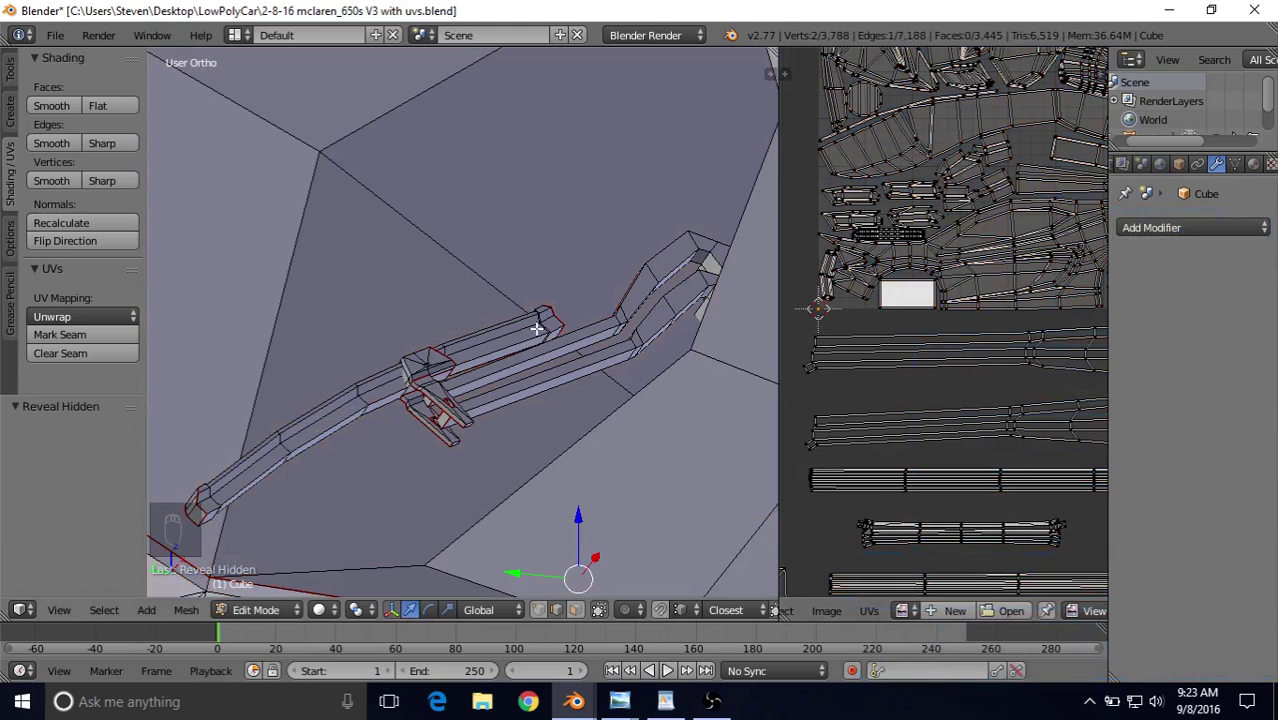
{"action": "key", "text": "KP_Decimal"}
{"action": "scroll", "coordinate": [536, 328], "scroll_direction": "down", "scroll_amount": 9}
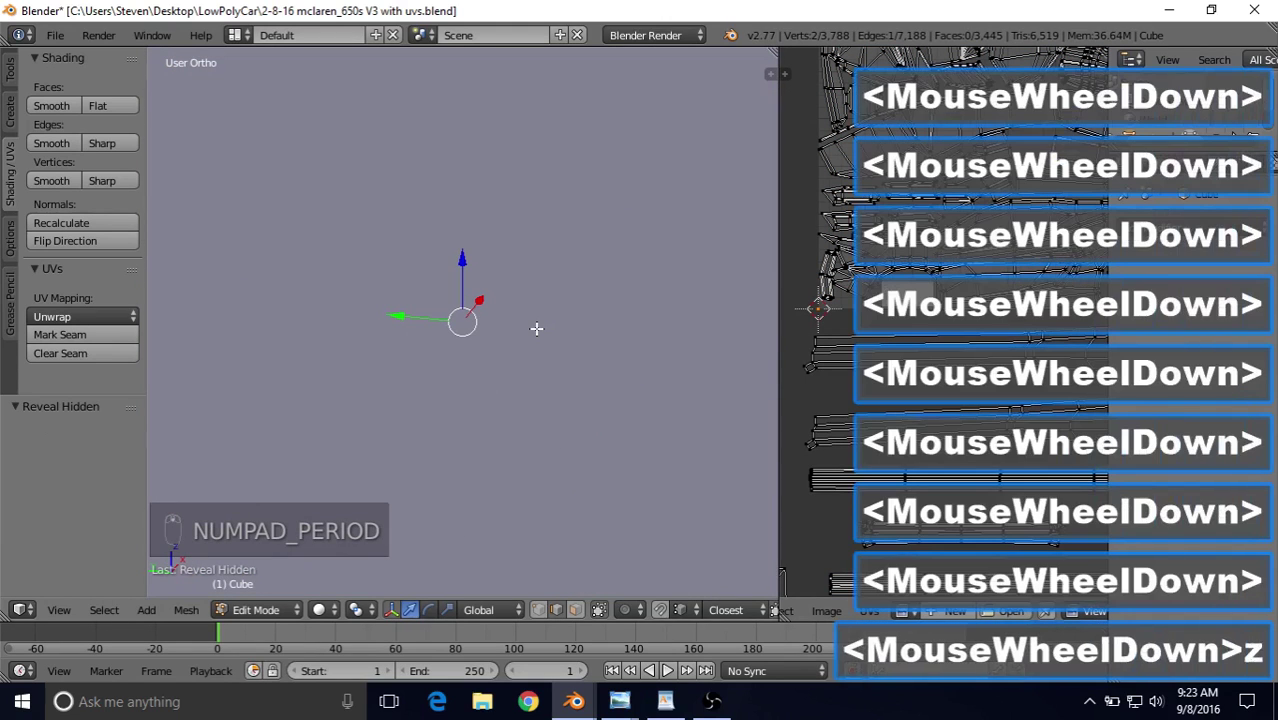
{"action": "key", "text": "z"}
{"action": "key", "text": "z"}
{"action": "key", "text": "z"}
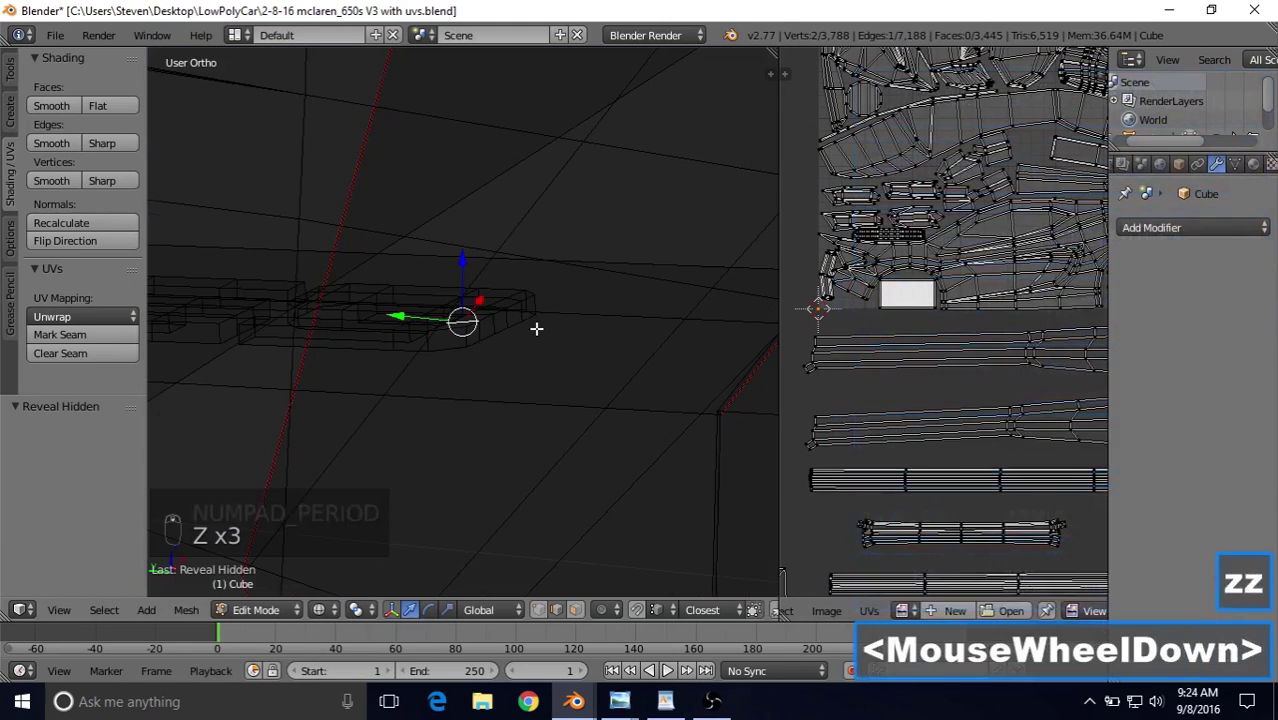
{"action": "scroll", "coordinate": [536, 328], "scroll_direction": "down", "scroll_amount": 3}
{"action": "scroll", "coordinate": [542, 306], "scroll_direction": "down", "scroll_amount": 4}
{"action": "key", "text": "z"}
{"action": "middle_click_drag", "start_coordinate": [545, 308], "coordinate": [317, 350]}
{"action": "scroll", "coordinate": [455, 307], "scroll_direction": "down", "scroll_amount": 10}
{"action": "scroll", "coordinate": [317, 352], "scroll_direction": "up", "scroll_amount": 15}
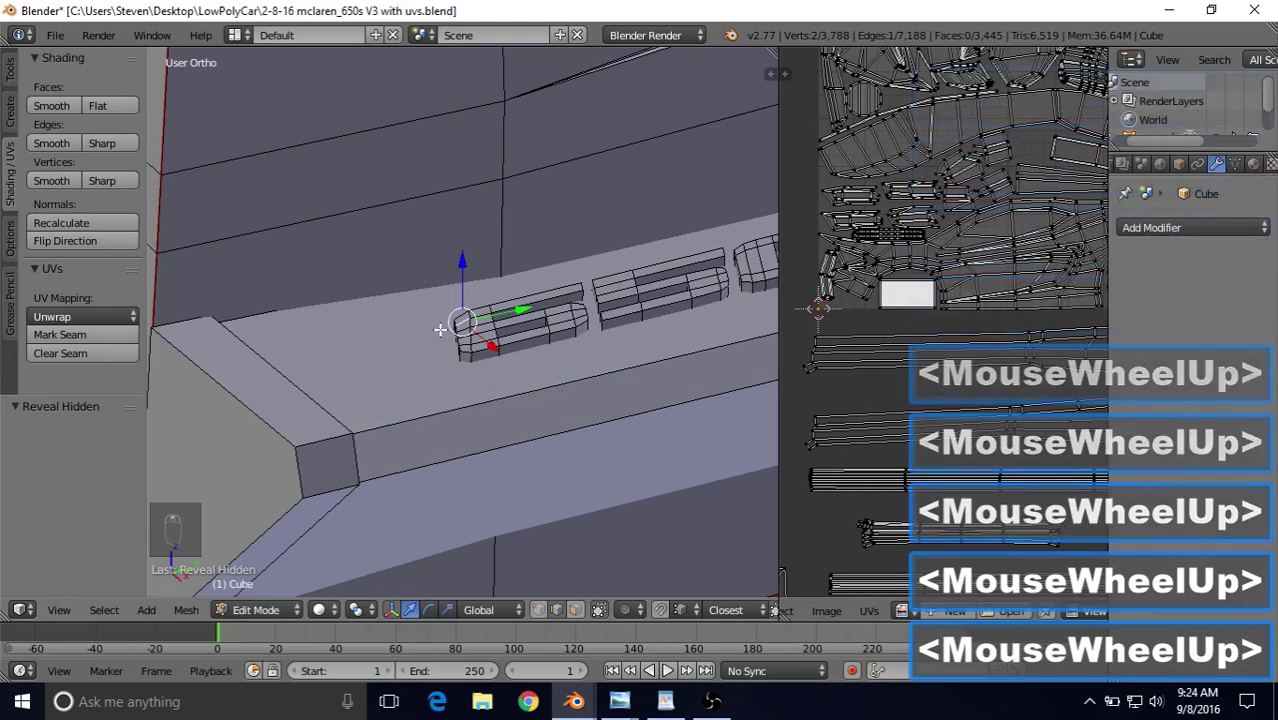
Step: Switch to face selection and select one face on each of the four characters of the 650S badge
{"action": "left_click", "coordinate": [575, 612]}
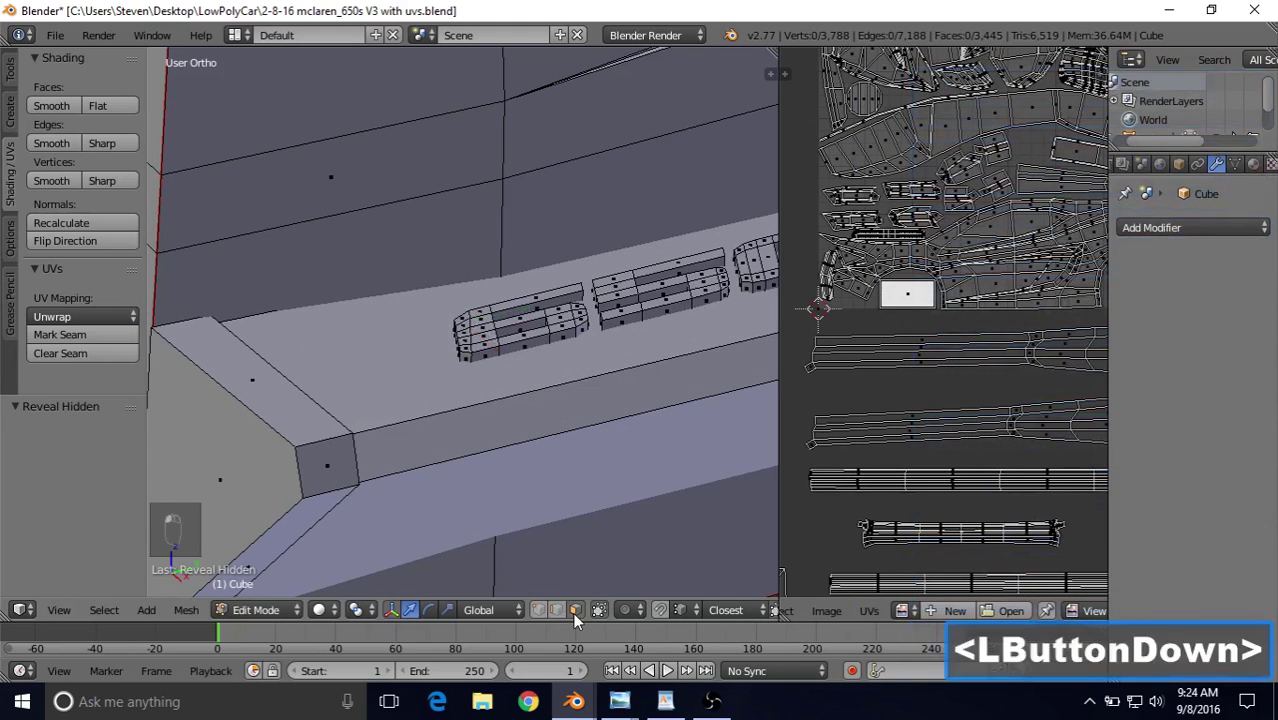
{"action": "right_click", "coordinate": [482, 318]}
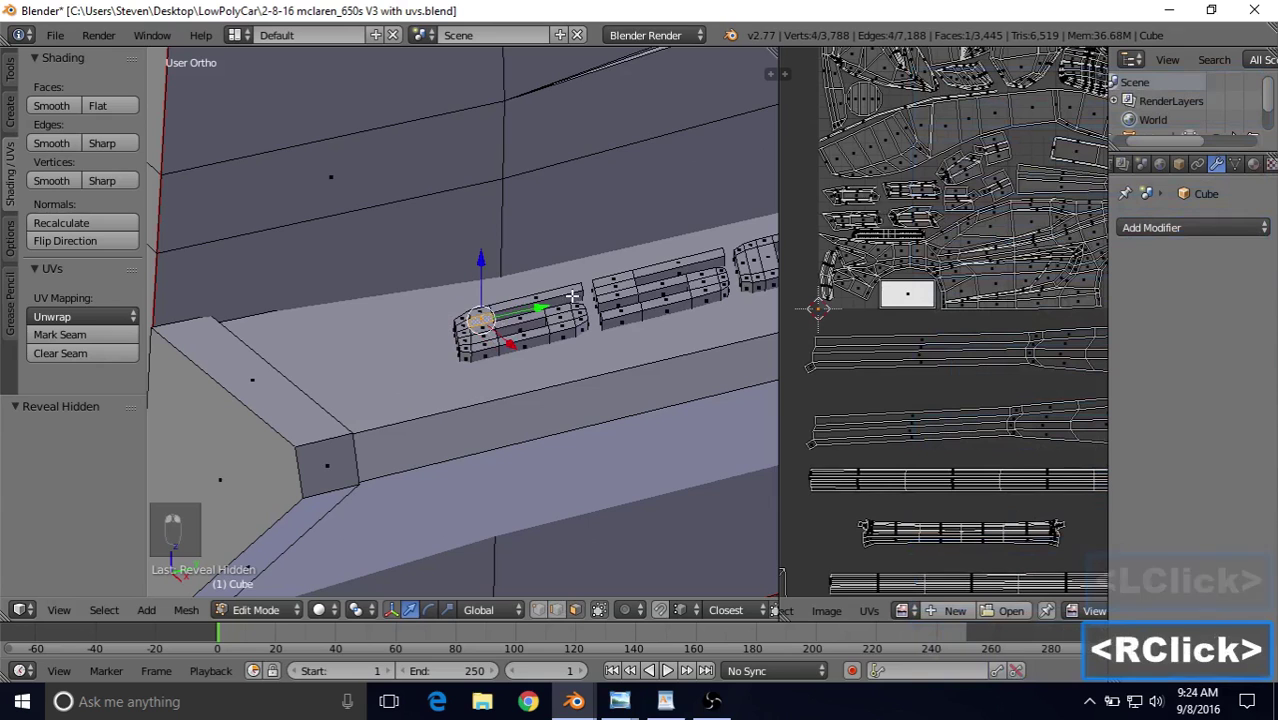
{"action": "right_click", "coordinate": [624, 290], "text": "shift"}
{"action": "middle_click_drag", "start_coordinate": [624, 290], "coordinate": [350, 367], "text": "shift"}
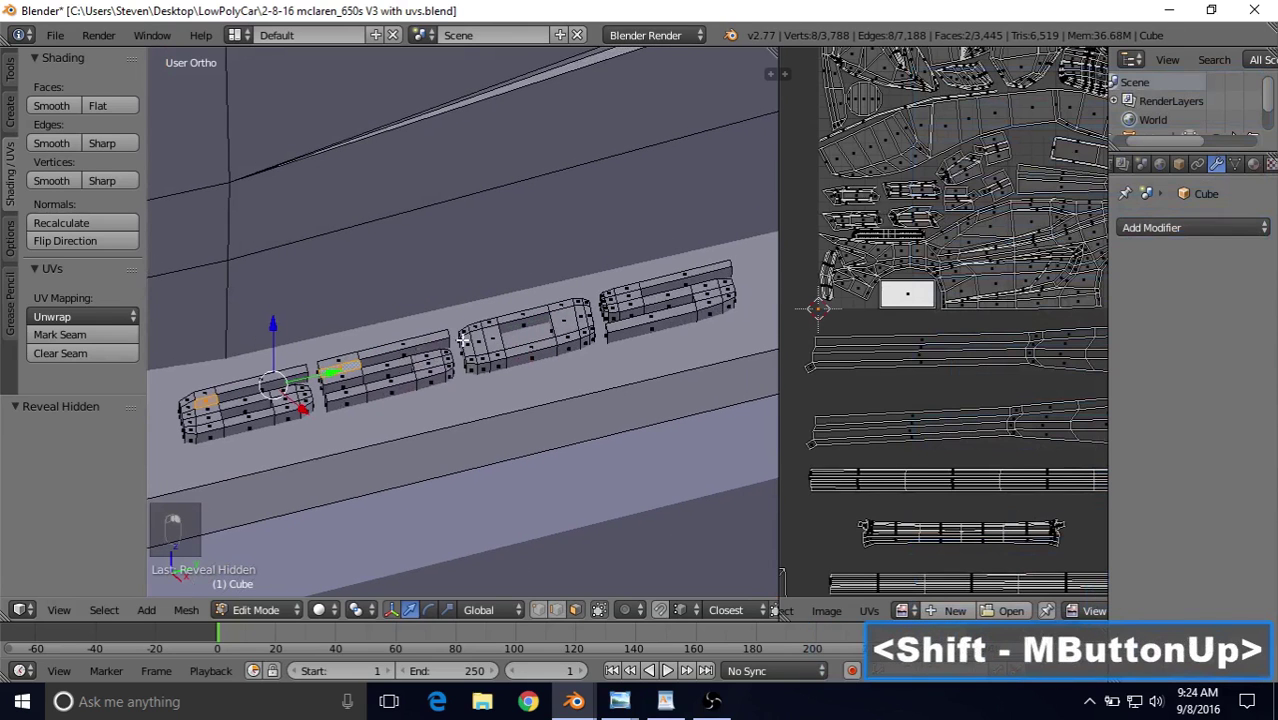
{"action": "right_click", "coordinate": [472, 340], "text": "shift"}
{"action": "scroll", "coordinate": [626, 298], "scroll_direction": "down", "scroll_amount": 9}
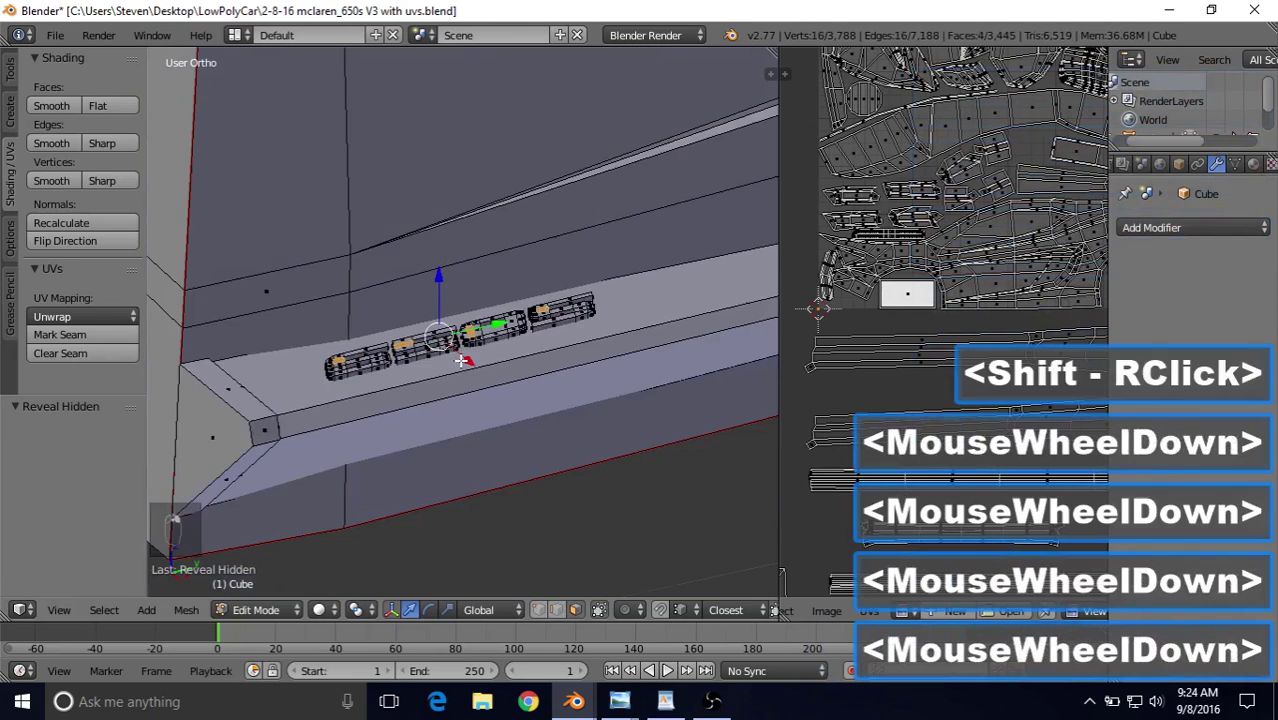
Step: Add one face on each of the four characters of the 650S badge on the car's other side to the selection
{"action": "middle_click_drag", "start_coordinate": [399, 287], "coordinate": [430, 260]}
{"action": "scroll", "coordinate": [549, 414], "scroll_direction": "up", "scroll_amount": 5}
{"action": "scroll", "coordinate": [549, 414], "scroll_direction": "up", "scroll_amount": 1}
{"action": "scroll", "coordinate": [414, 425], "scroll_direction": "up", "scroll_amount": 7}
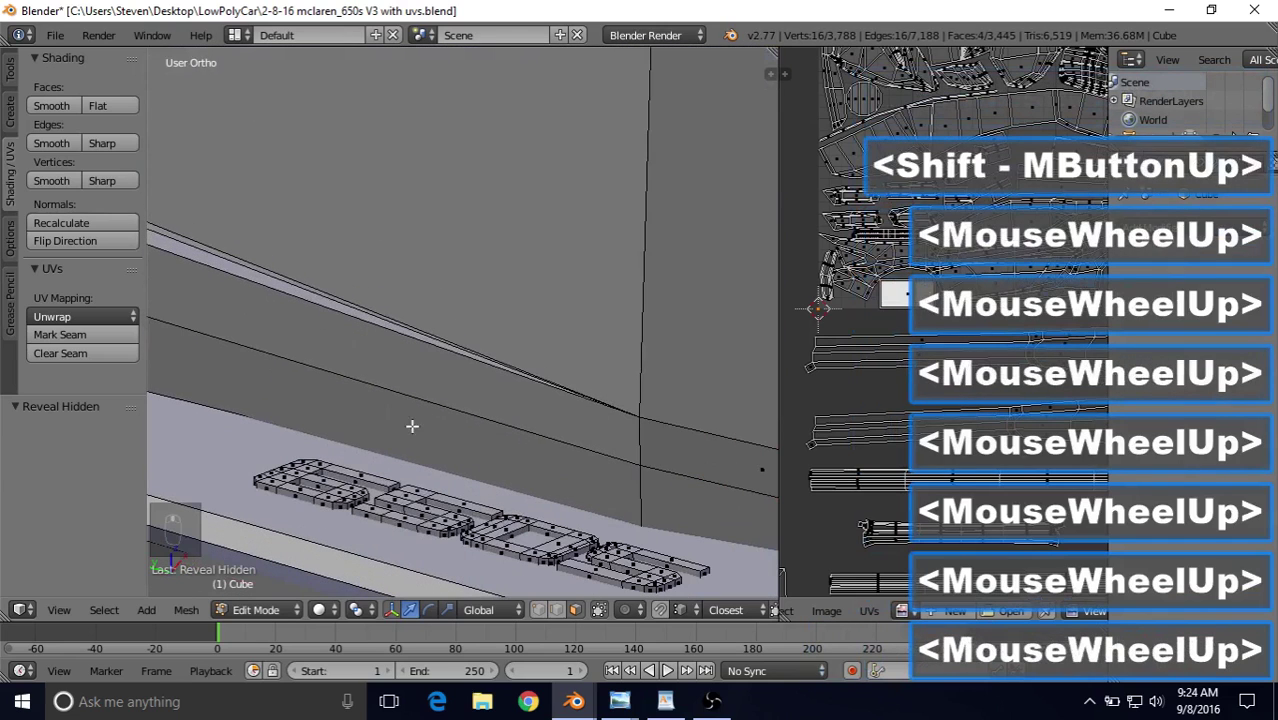
{"action": "right_click", "coordinate": [395, 499], "text": "shift"}
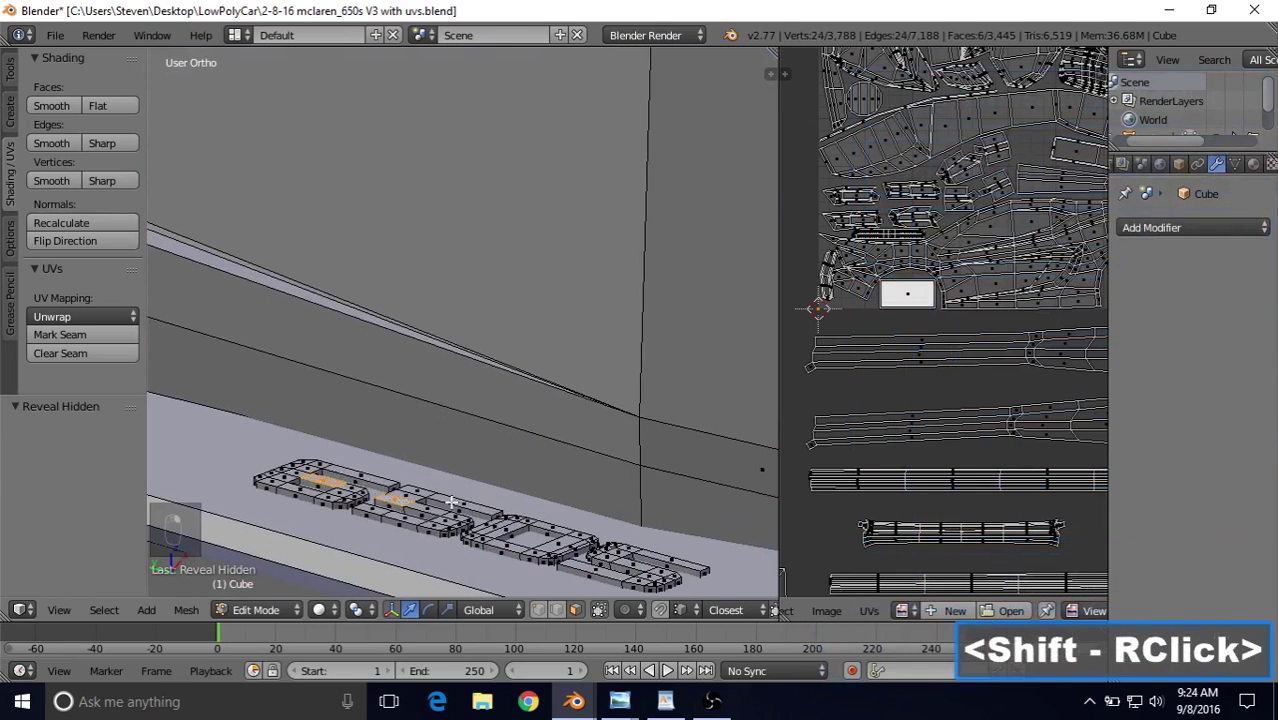
{"action": "right_click", "coordinate": [601, 555], "text": "shift"}
Step: Extend the selection to all linked badge geometry and apply Smart UV Project with a 66 angle limit and 0 island margin
{"action": "left_click", "coordinate": [104, 609]}
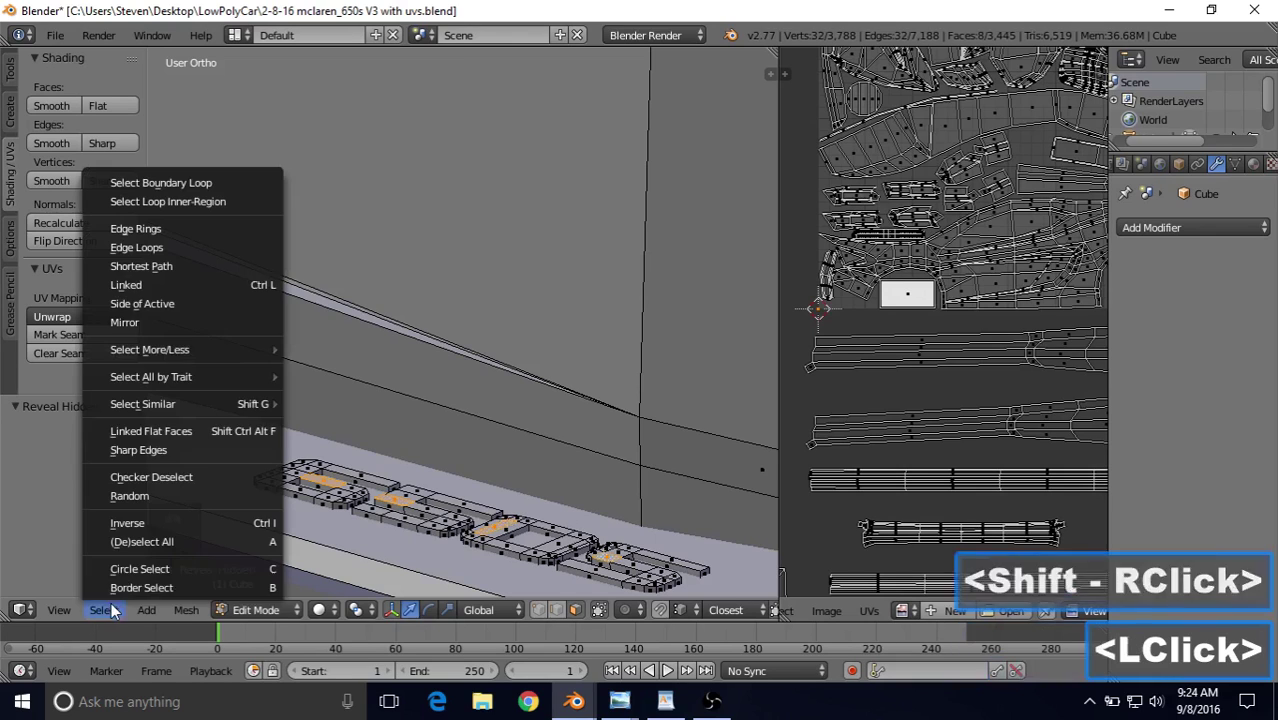
{"action": "left_click", "coordinate": [177, 281]}
{"action": "key", "text": "u"}
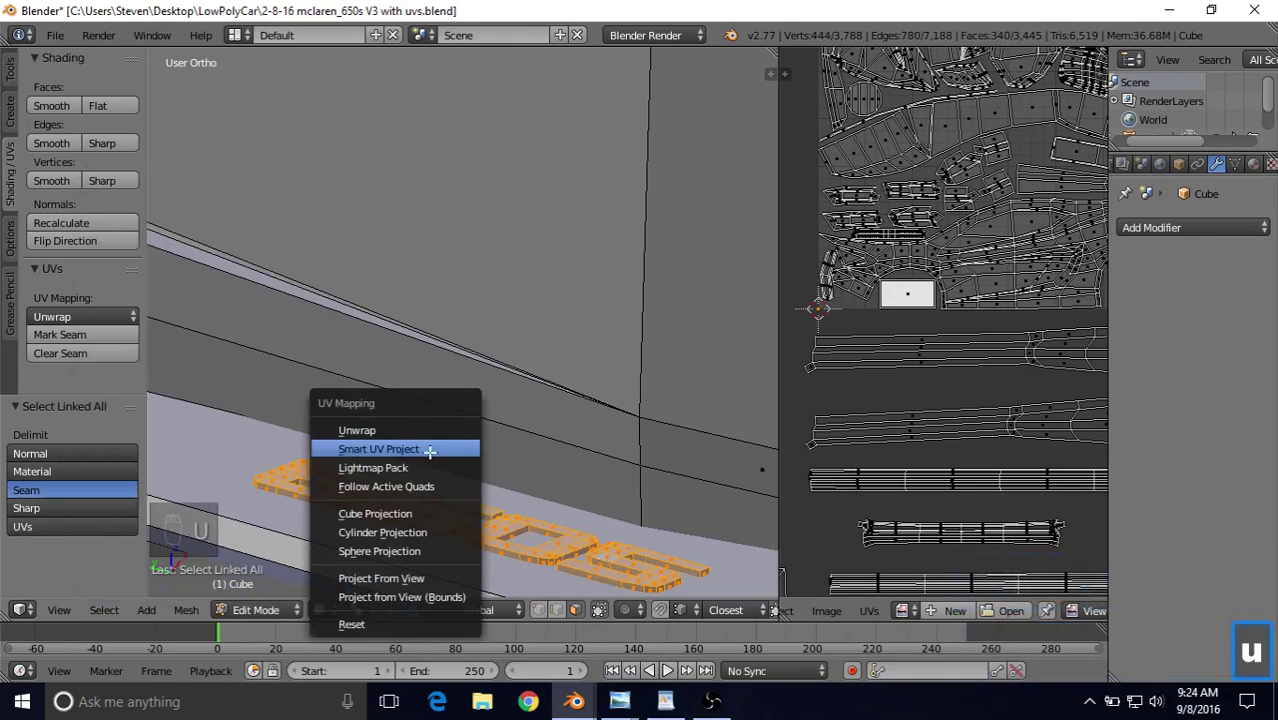
{"action": "left_click", "coordinate": [397, 450]}
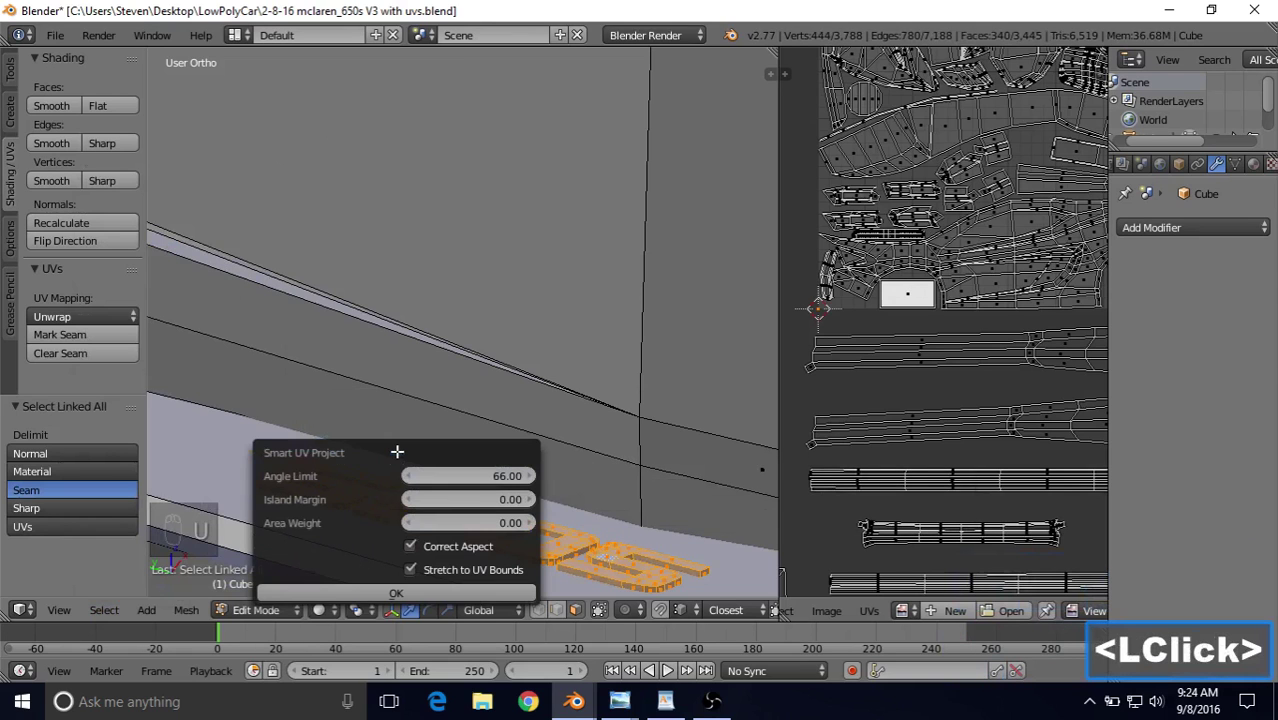
{"action": "left_click", "coordinate": [373, 594]}
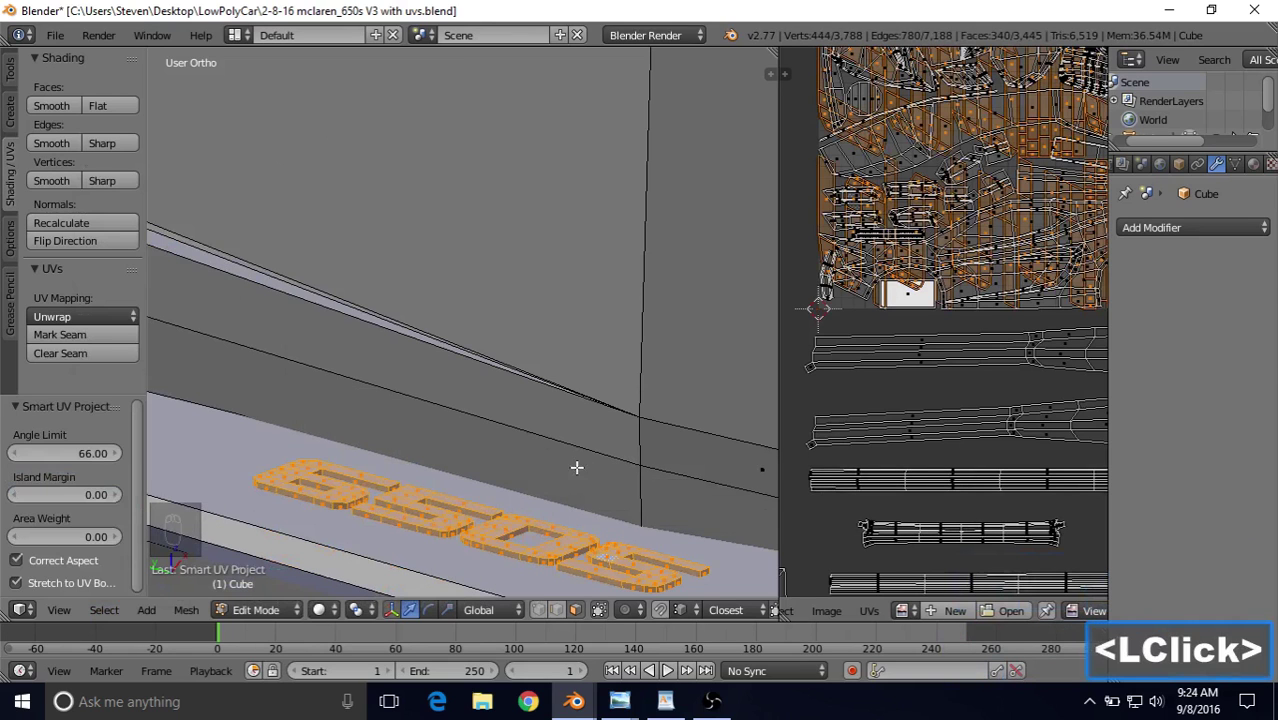
Step: Scale the 650S badge UV islands to about 0.307 and move them outside the UV square, above the other lettering-like islands
{"action": "scroll", "coordinate": [917, 336], "scroll_direction": "down", "scroll_amount": 5}
{"action": "key", "text": "s"}
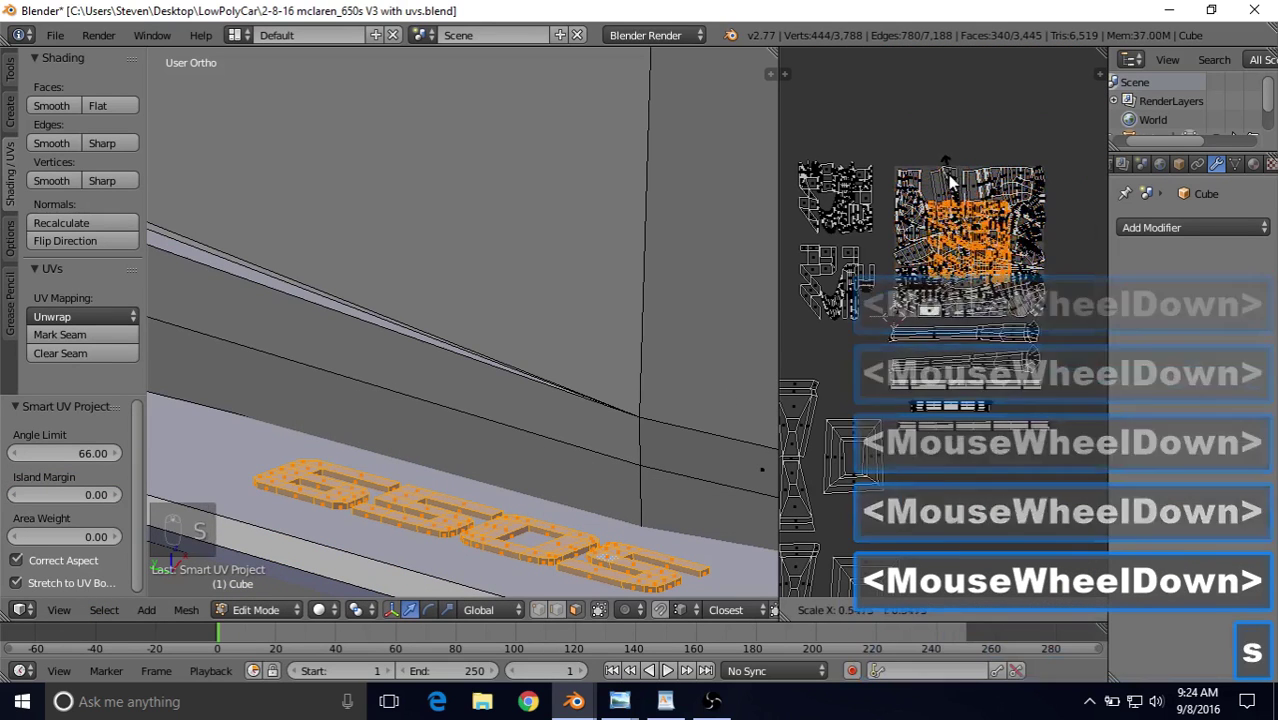
{"action": "left_click", "coordinate": [954, 185]}
{"action": "key", "text": "g"}
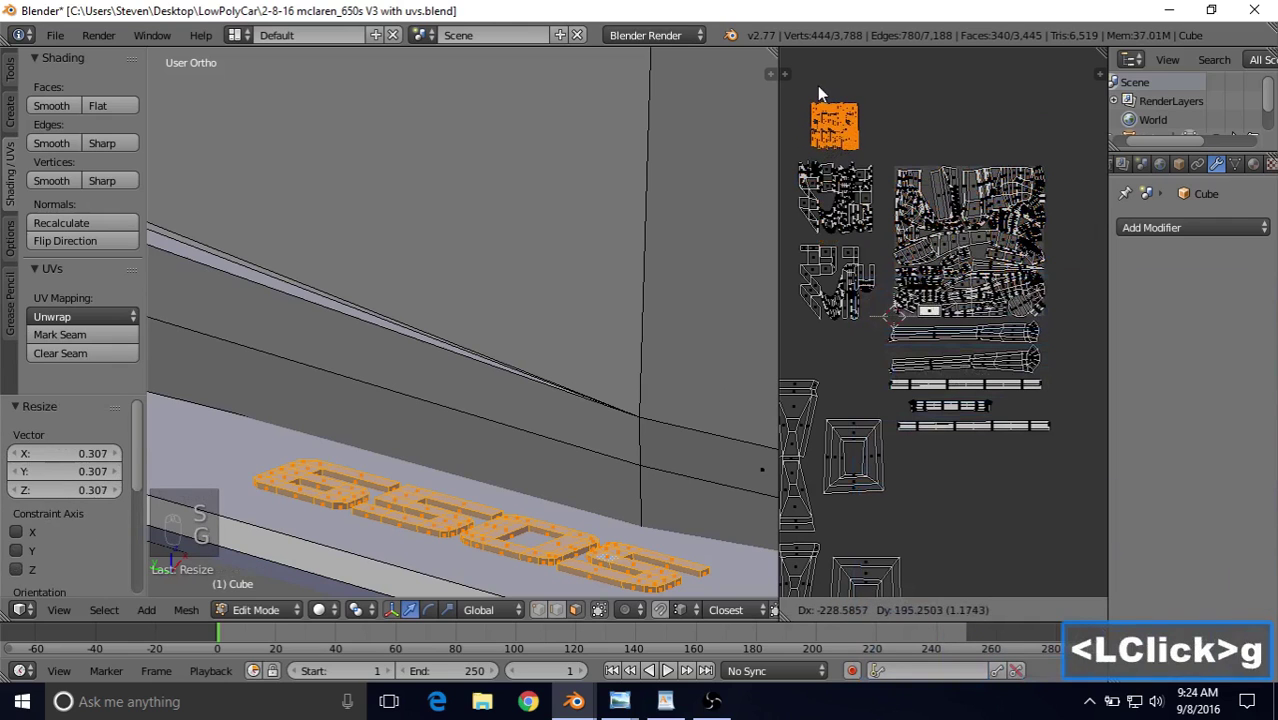
{"action": "left_click", "coordinate": [817, 85]}
{"action": "scroll", "coordinate": [673, 210], "scroll_direction": "down", "scroll_amount": 4}
{"action": "scroll", "coordinate": [939, 305], "scroll_direction": "up", "scroll_amount": 6}
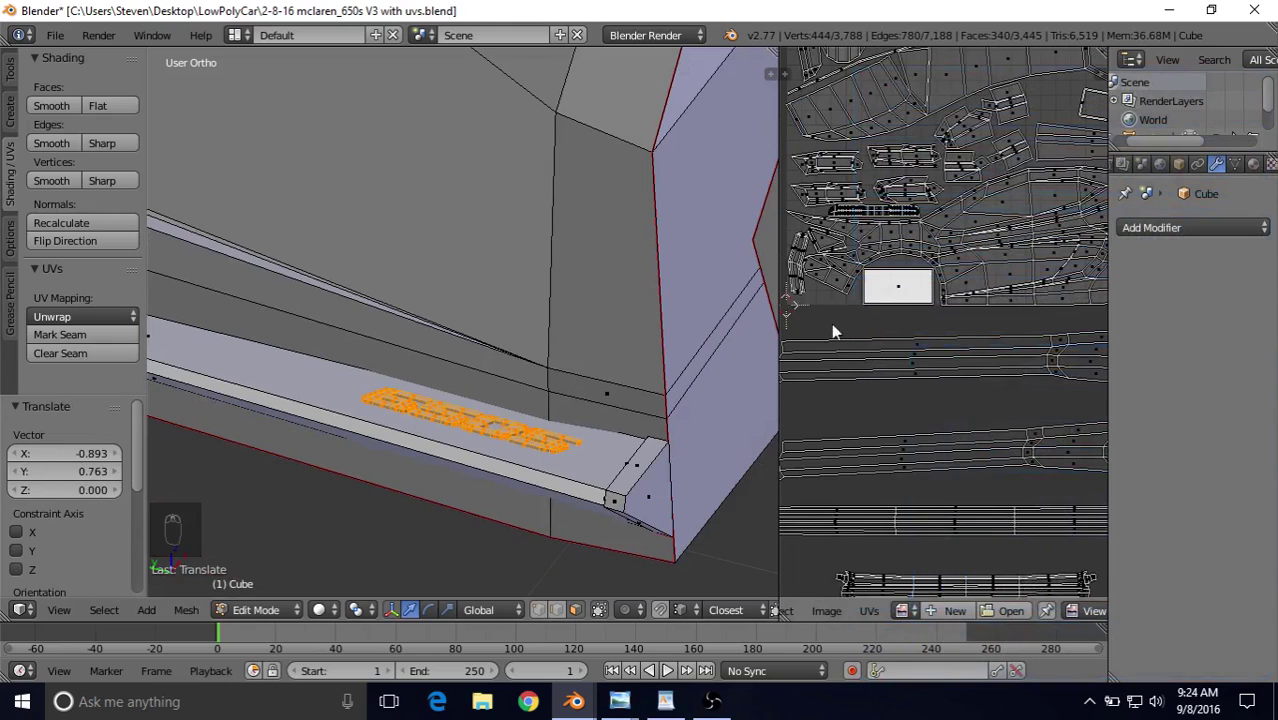
{"action": "scroll", "coordinate": [845, 343], "scroll_direction": "down", "scroll_amount": 4}
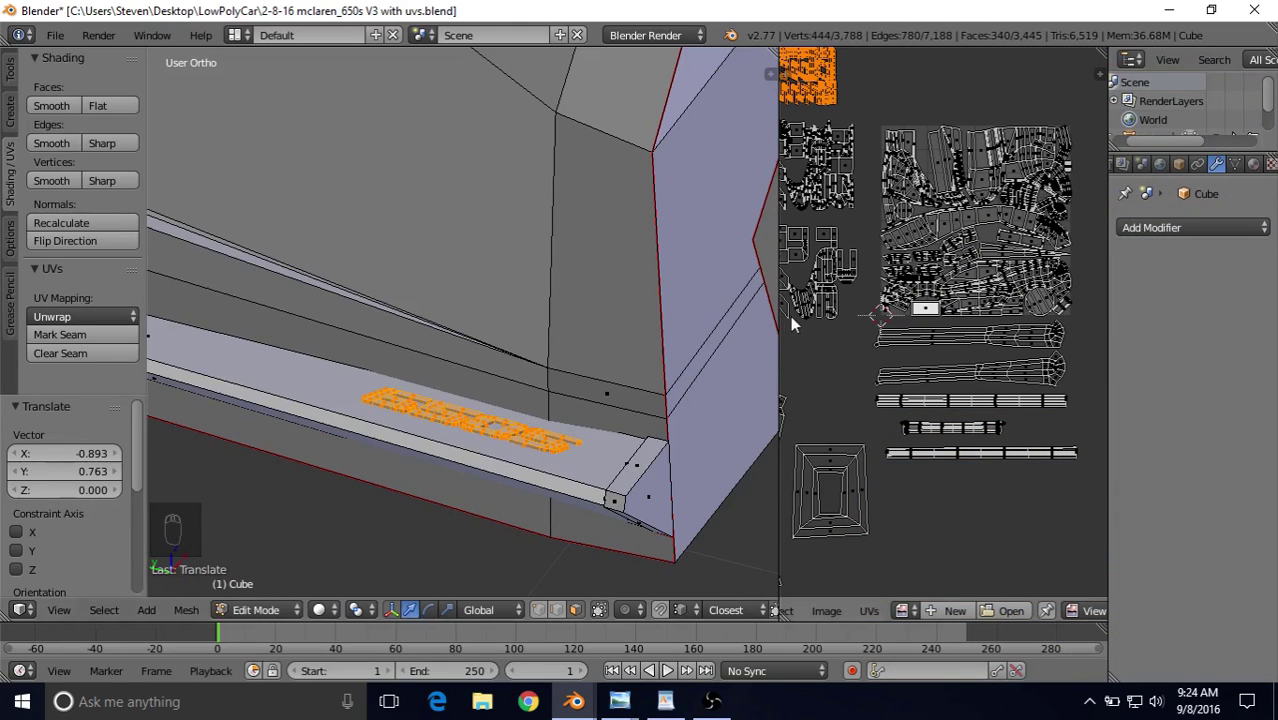
Step: Select the car's entire front bumper as a linked region delimited by seams and unwrap it
{"action": "scroll", "coordinate": [605, 351], "scroll_direction": "down", "scroll_amount": 8}
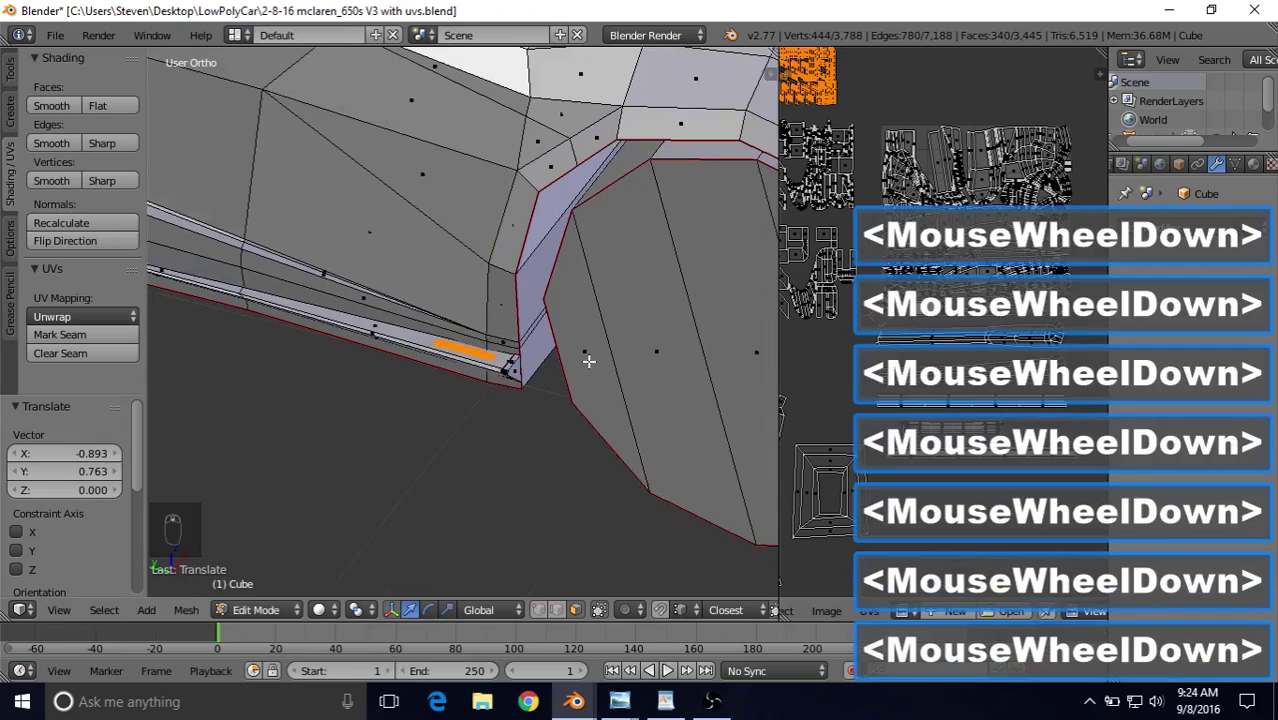
{"action": "scroll", "coordinate": [588, 361], "scroll_direction": "down", "scroll_amount": 5}
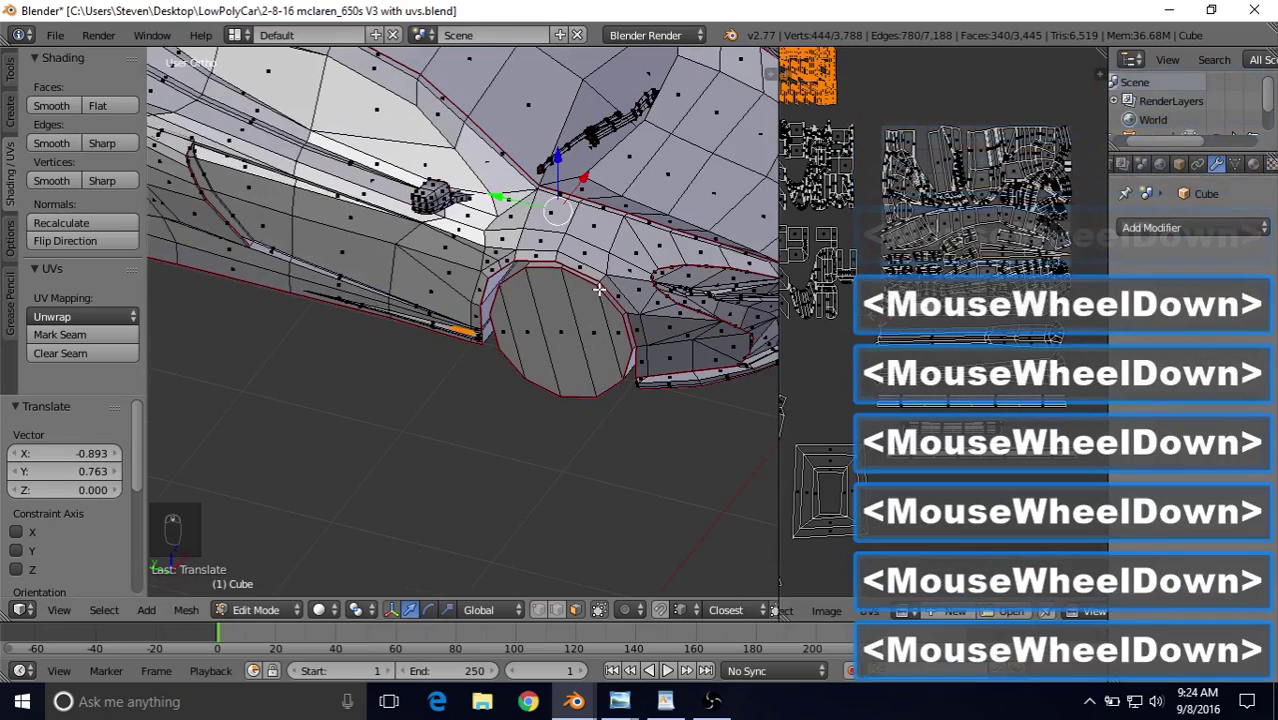
{"action": "middle_click_drag", "start_coordinate": [598, 289], "coordinate": [465, 313]}
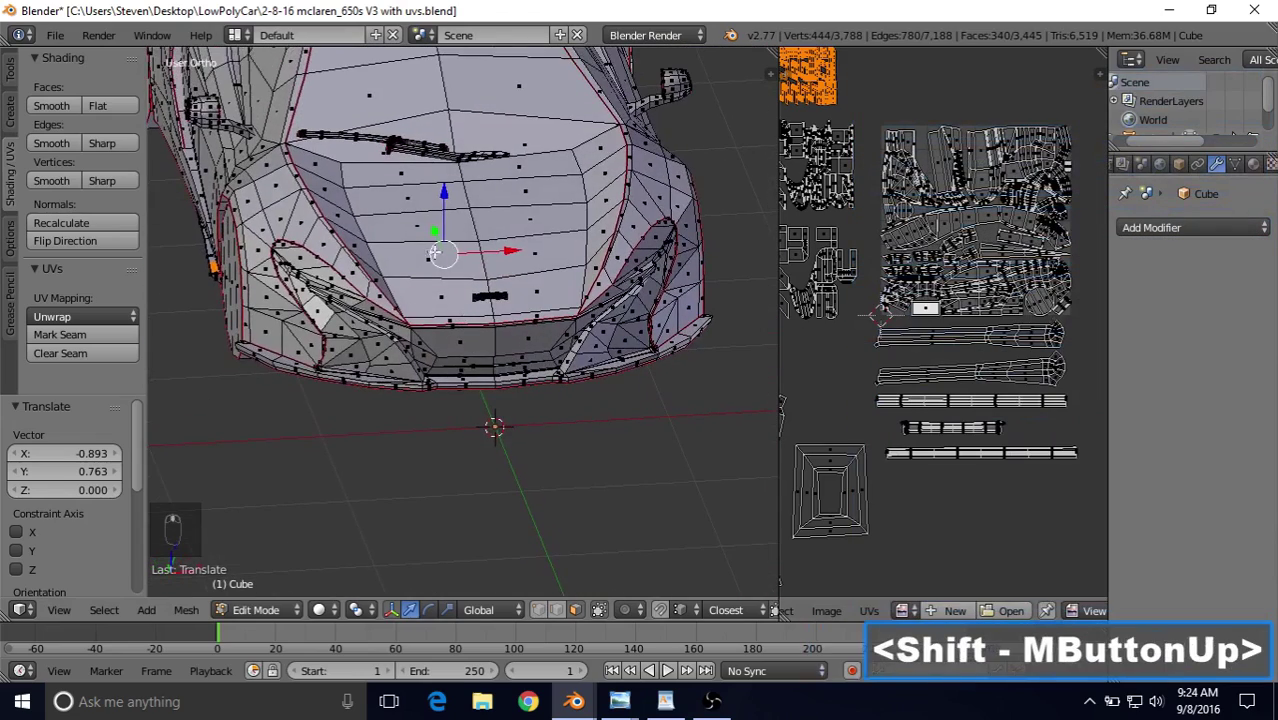
{"action": "middle_click_drag", "start_coordinate": [435, 253], "coordinate": [452, 282]}
{"action": "scroll", "coordinate": [452, 282], "scroll_direction": "up", "scroll_amount": 4}
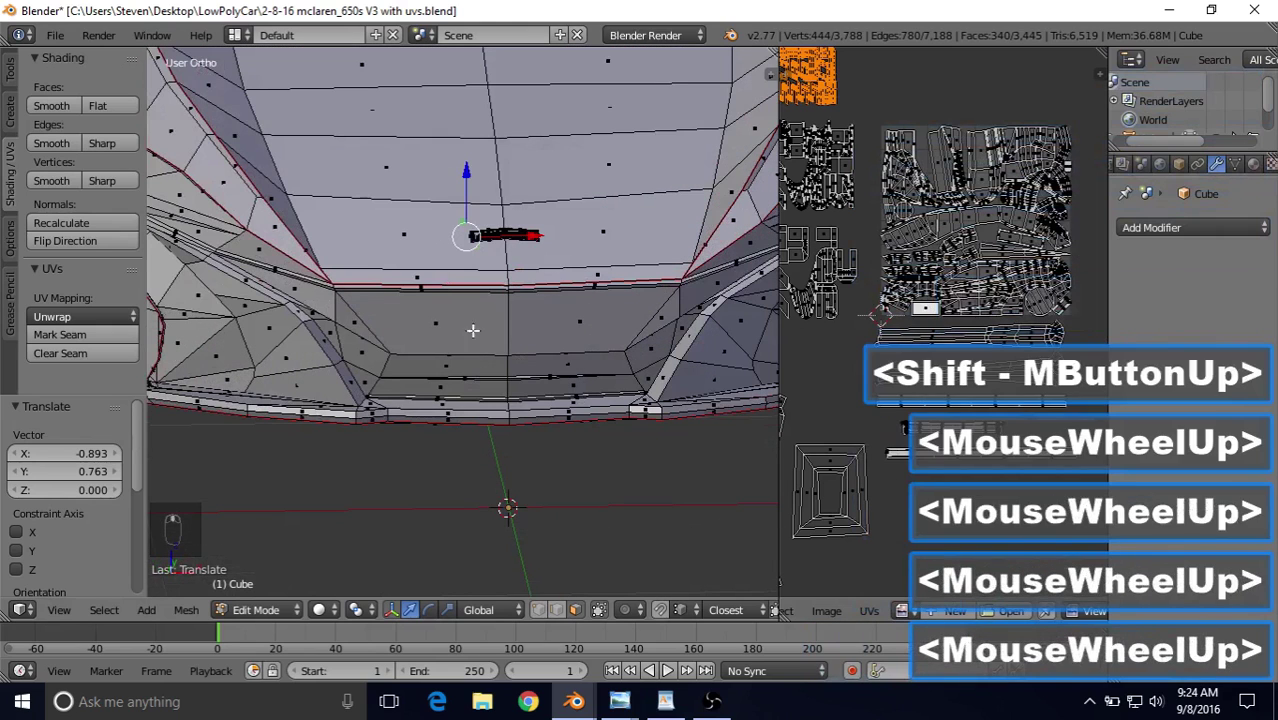
{"action": "right_click", "coordinate": [395, 334]}
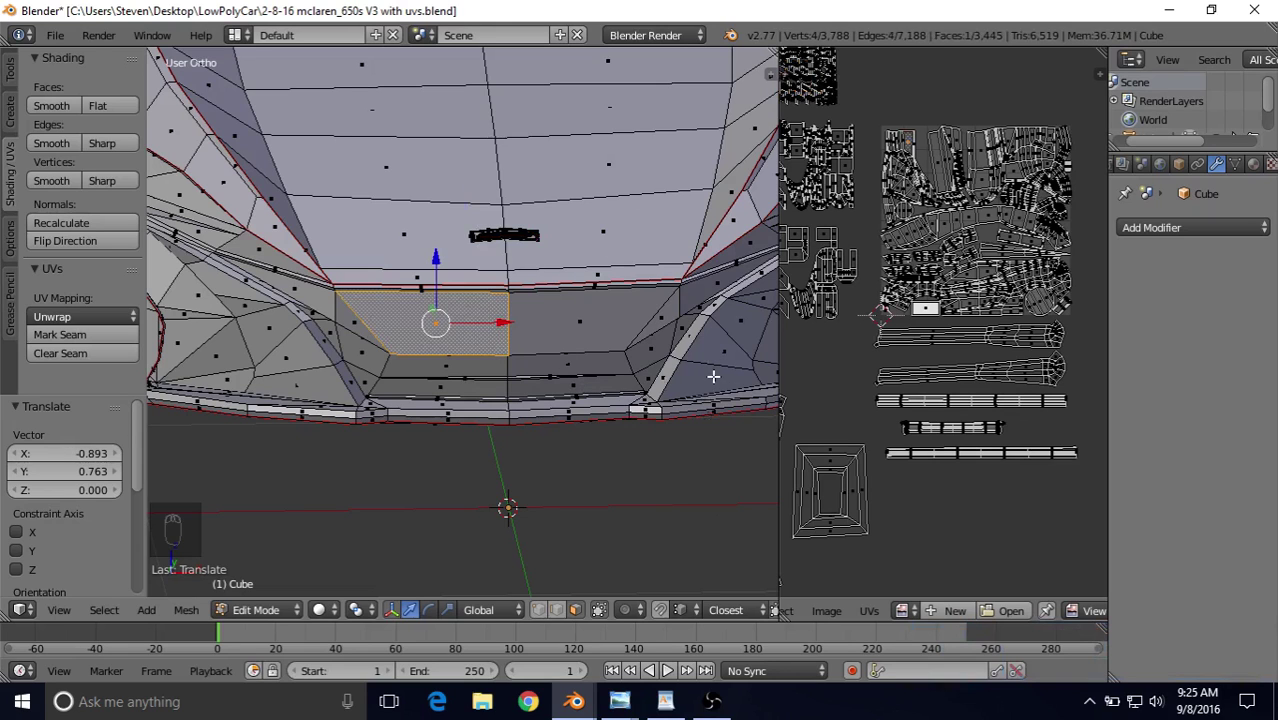
{"action": "scroll", "coordinate": [585, 361], "scroll_direction": "down", "scroll_amount": 3}
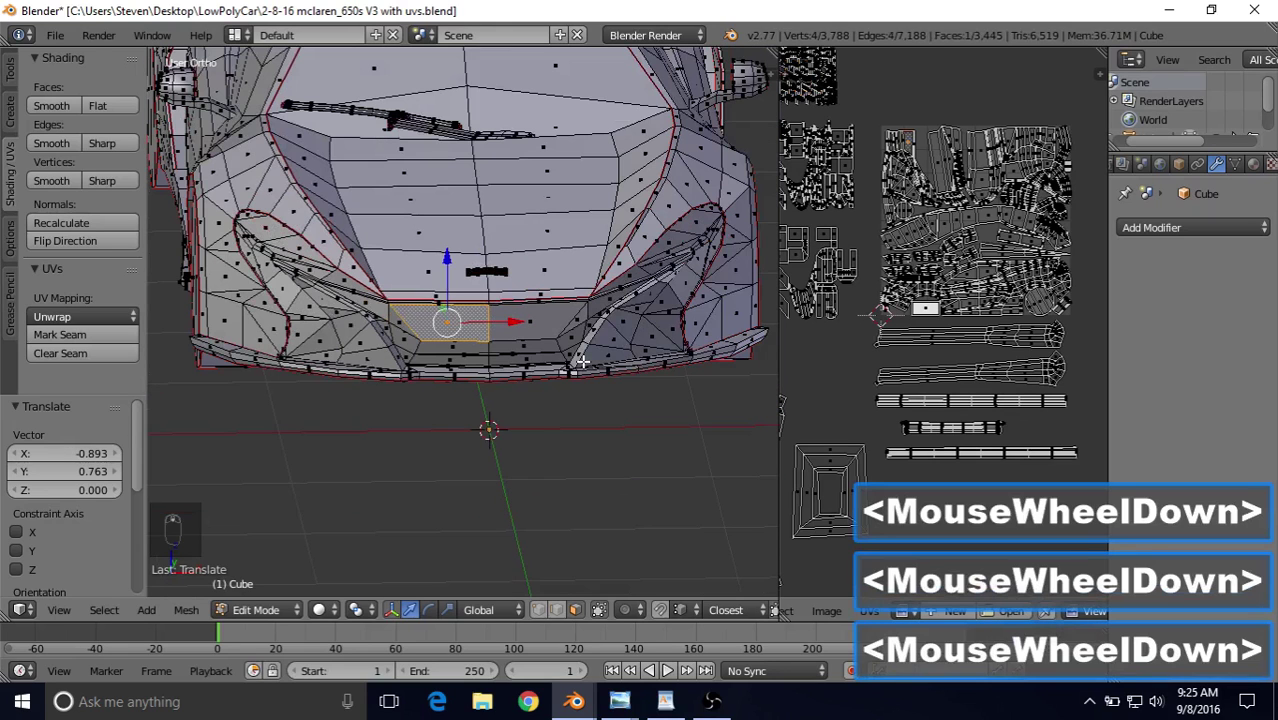
{"action": "right_click", "coordinate": [497, 331]}
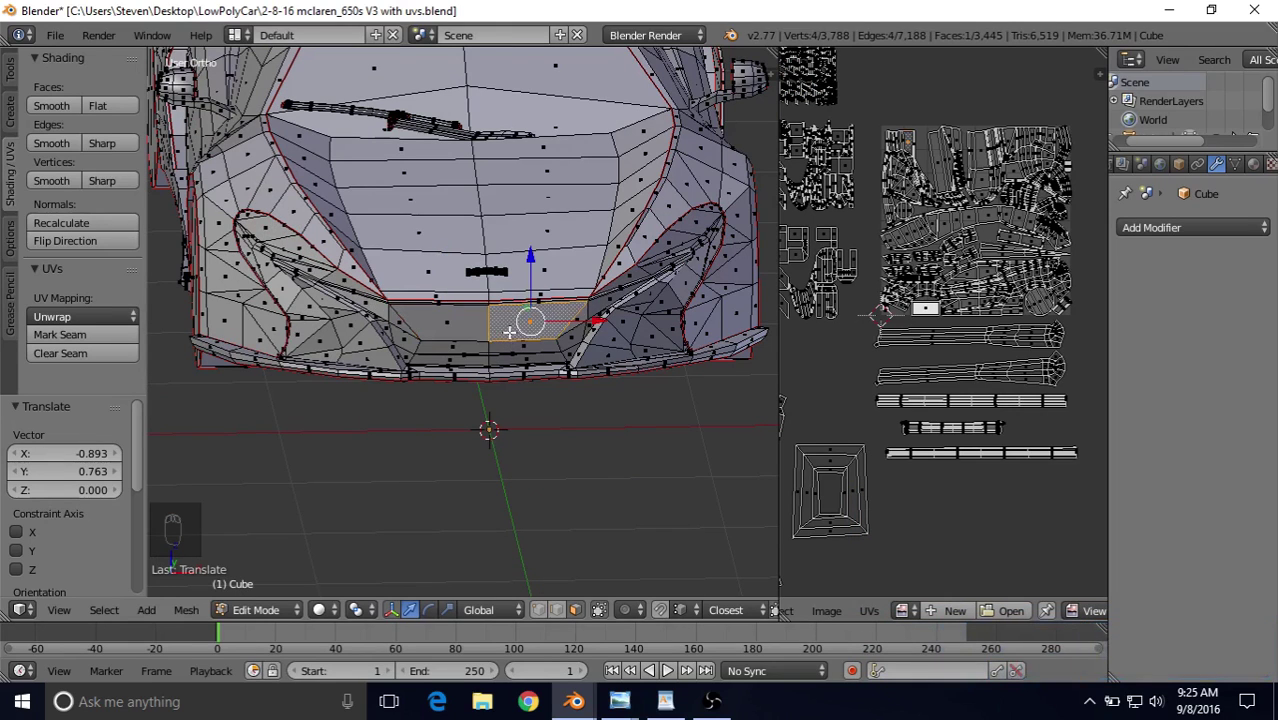
{"action": "key", "text": "l"}
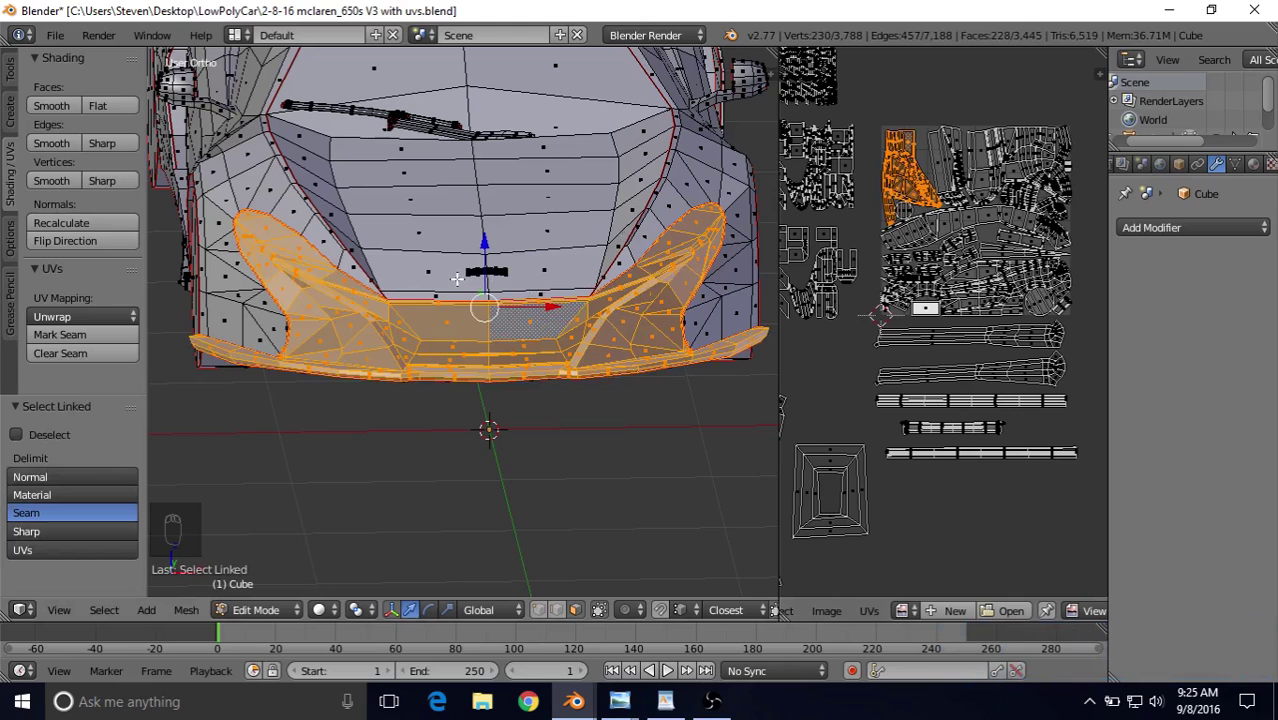
{"action": "key", "text": "u"}
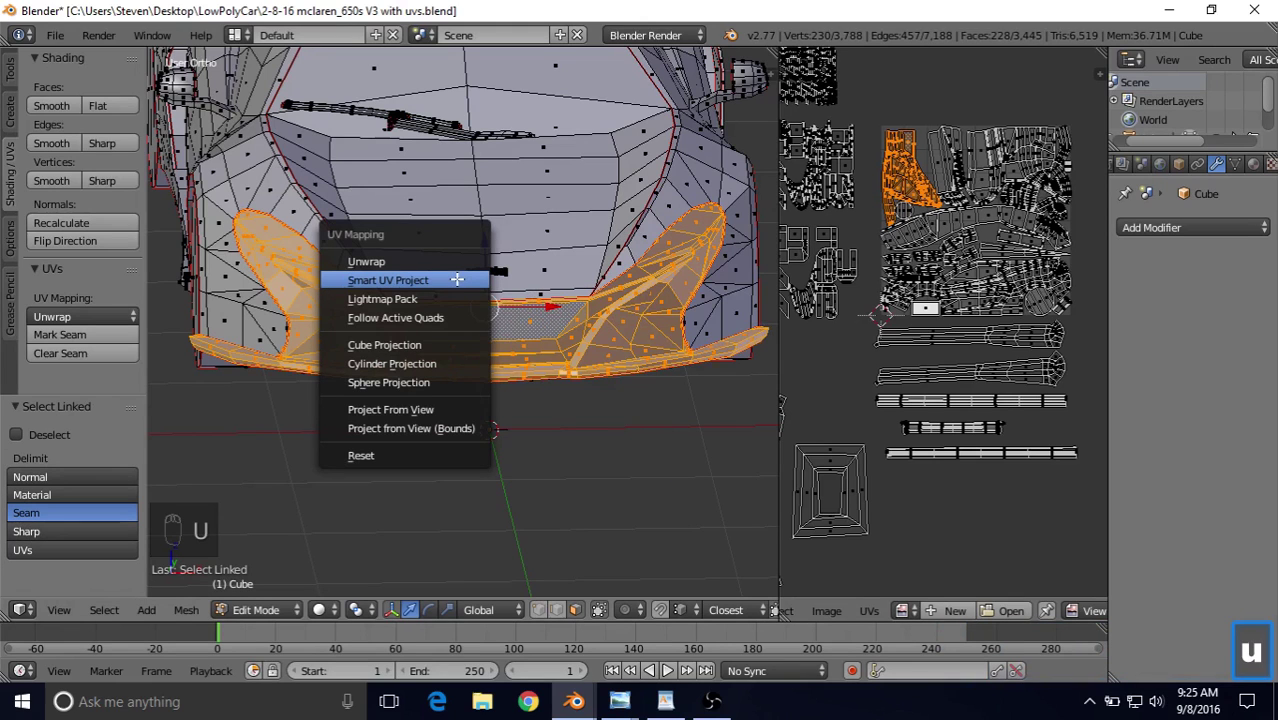
{"action": "left_click", "coordinate": [401, 260]}
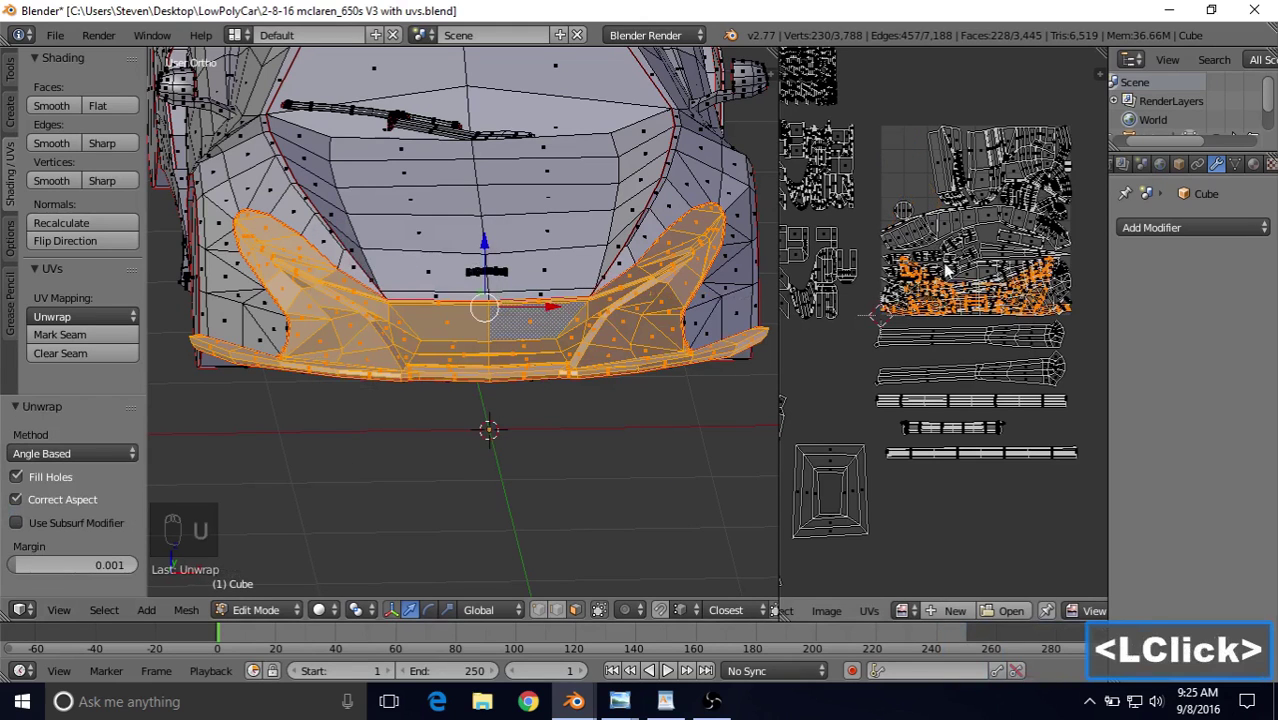
Step: Move the front bumper's UV island by about -0.044 in X and 1.088 in Y, just above the UV square
{"action": "middle_click_drag", "start_coordinate": [950, 245], "coordinate": [903, 313], "text": "shift"}
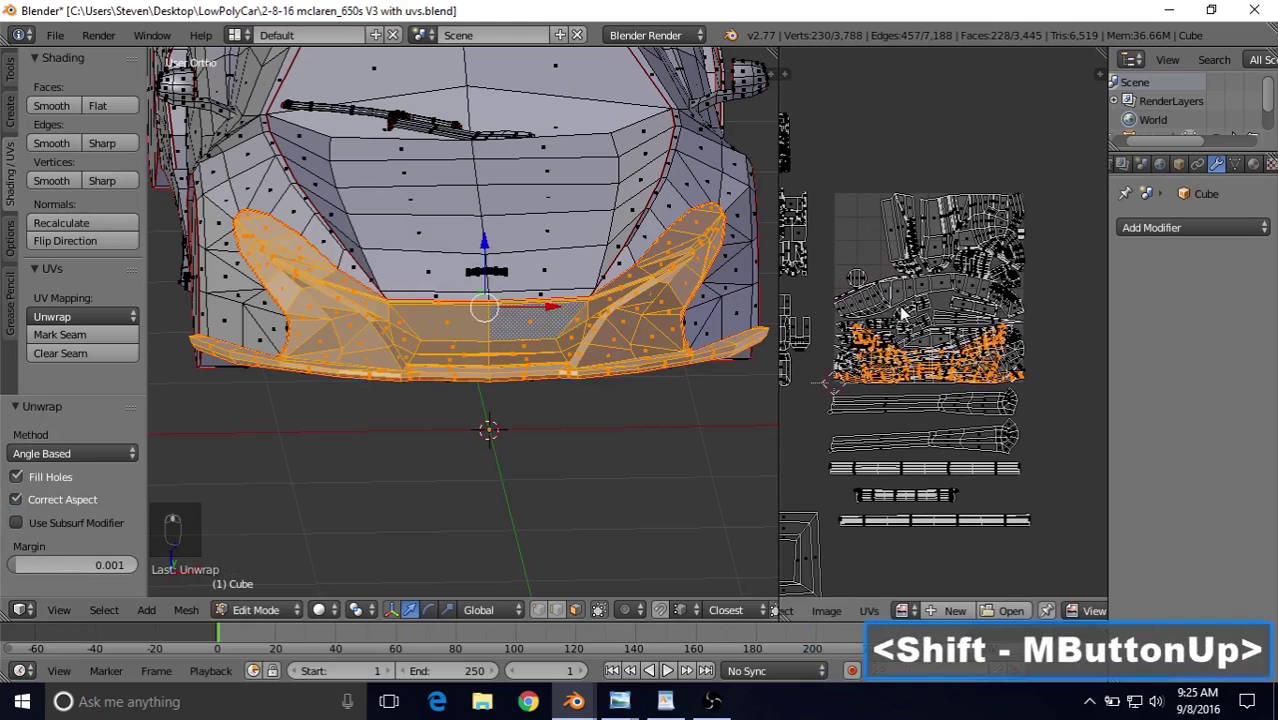
{"action": "key", "text": "g"}
{"action": "left_click", "coordinate": [891, 93]}
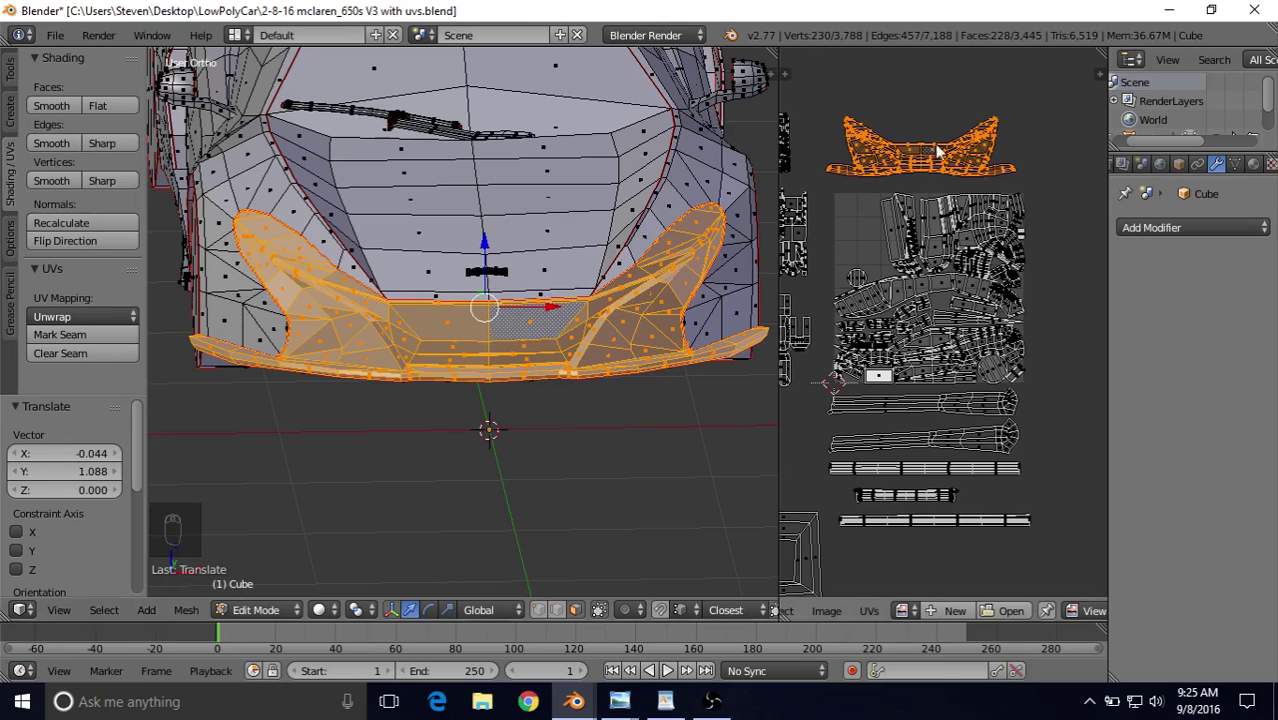
Step: Select the car's whole rear bumper as a linked region delimited by seams and unwrap it
{"action": "scroll", "coordinate": [660, 200], "scroll_direction": "down", "scroll_amount": 3}
{"action": "middle_click_drag", "start_coordinate": [675, 205], "coordinate": [402, 318]}
{"action": "scroll", "coordinate": [410, 207], "scroll_direction": "up", "scroll_amount": 4}
{"action": "right_click", "coordinate": [400, 318]}
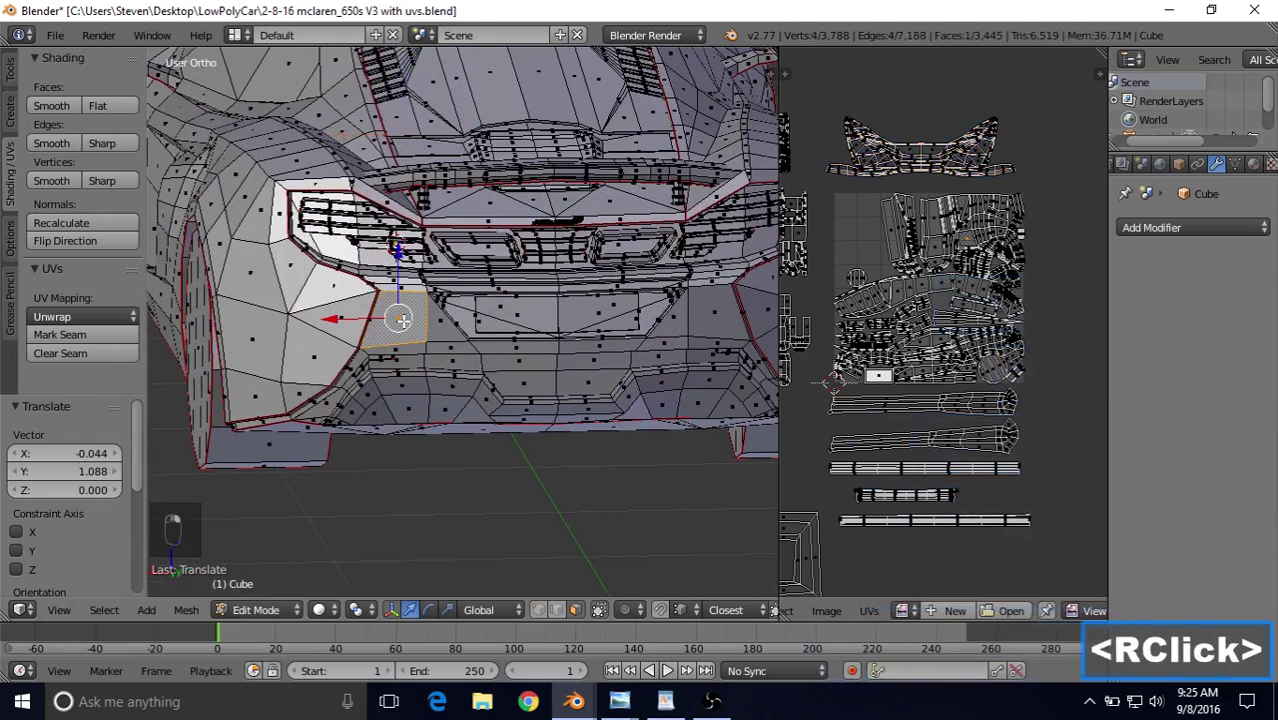
{"action": "key", "text": "l"}
{"action": "key", "text": "u"}
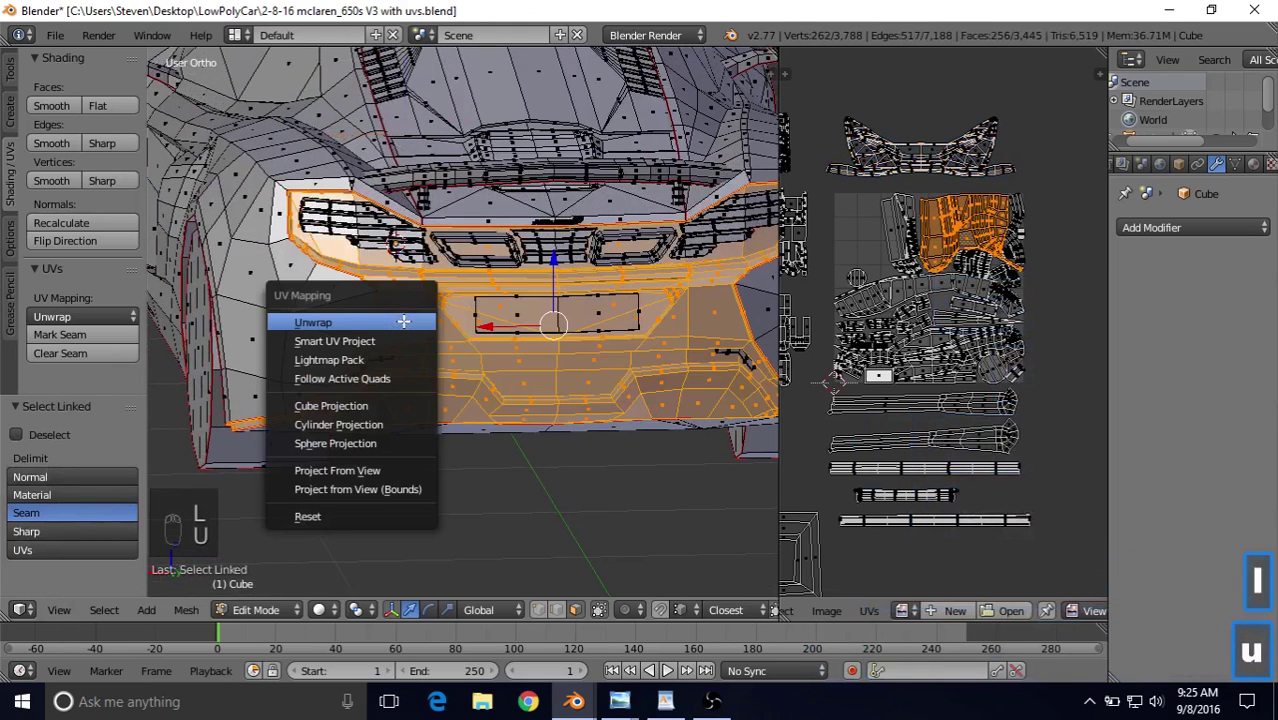
{"action": "left_click", "coordinate": [404, 320]}
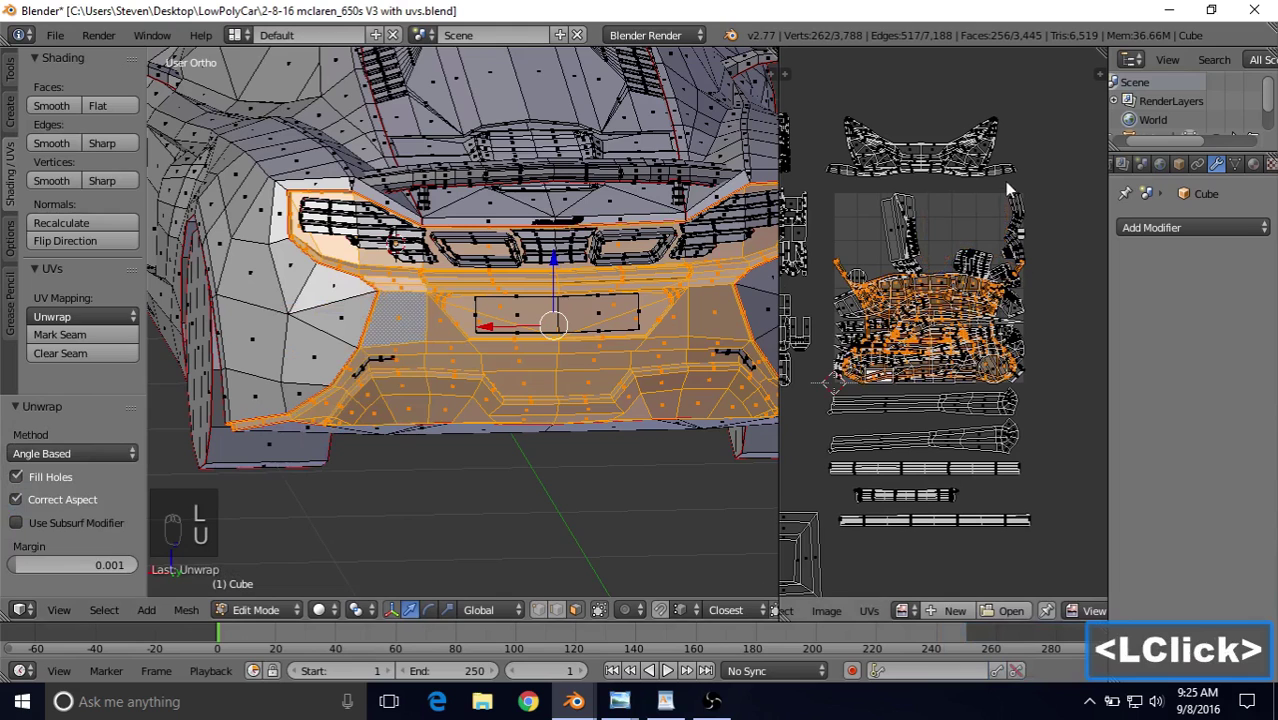
Step: Move the rear bumper's UV island out of the UV square to the empty area above the front bumper island
{"action": "key", "text": "g"}
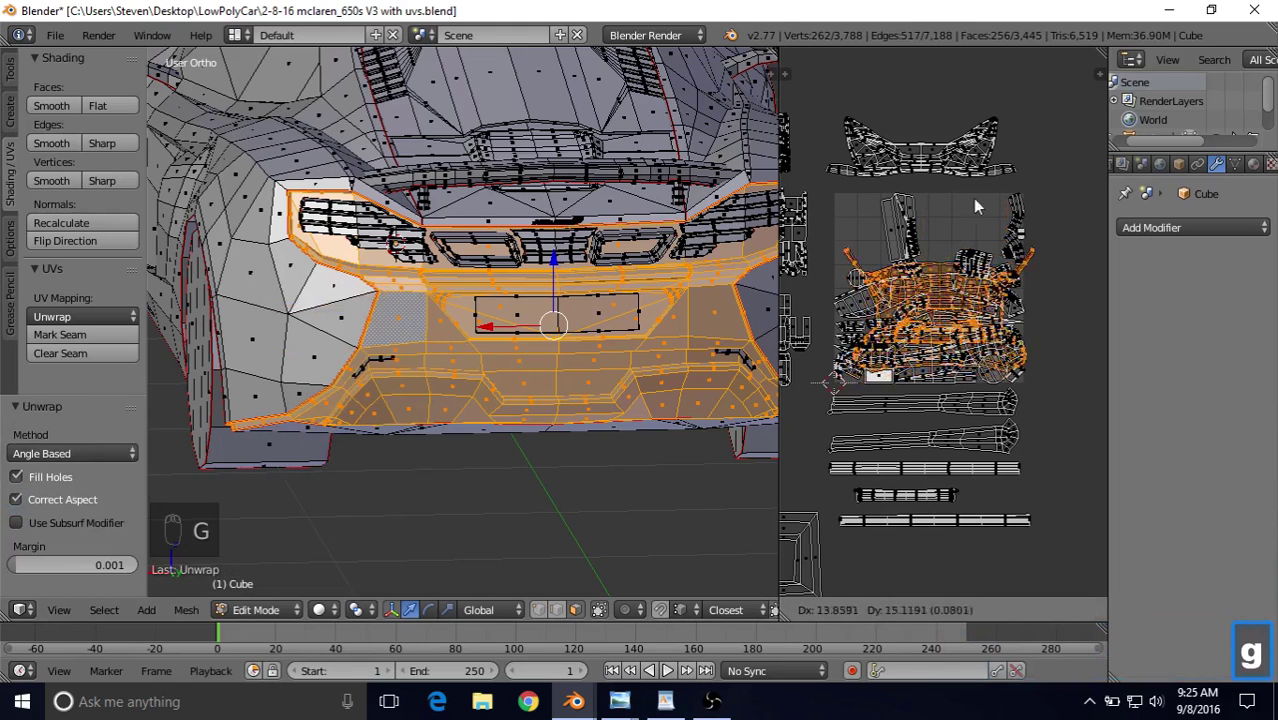
{"action": "left_click", "coordinate": [995, 133]}
{"action": "middle_click_drag", "start_coordinate": [945, 163], "coordinate": [923, 241]}
{"action": "key", "text": "g"}
{"action": "left_click", "coordinate": [948, 70]}
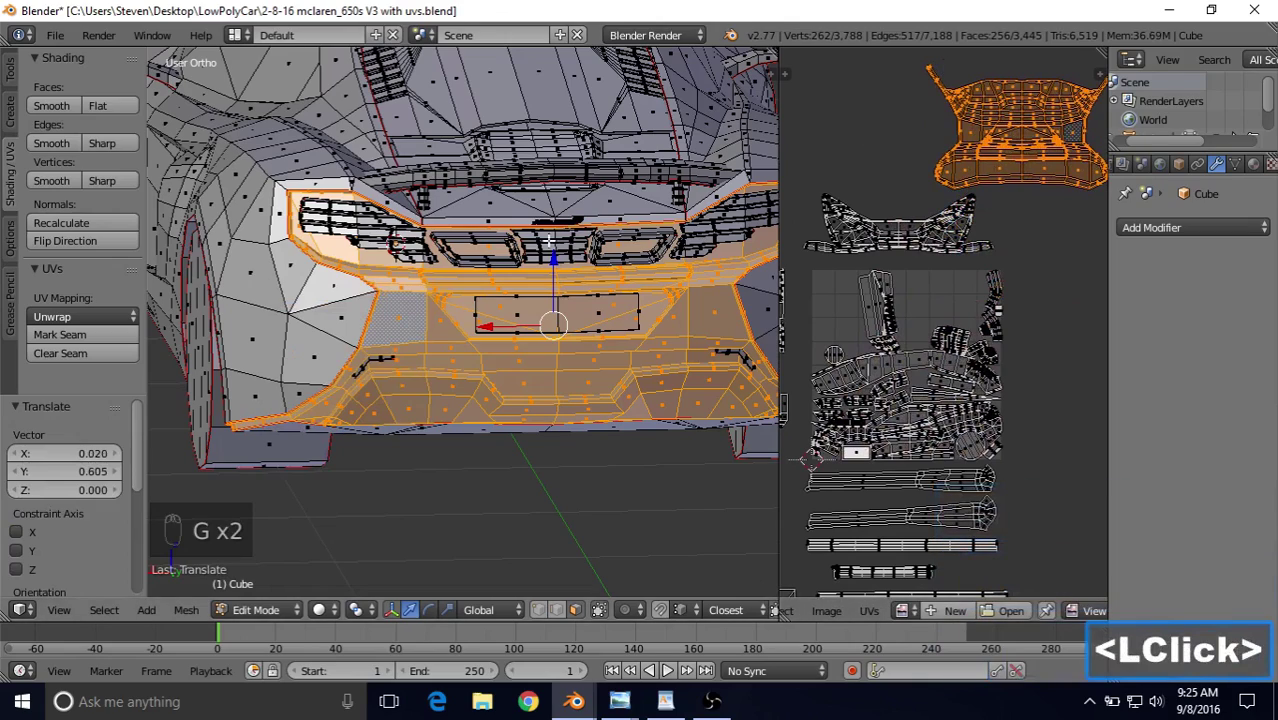
Step: Select all linked faces of the rear spoiler and unwrap them
{"action": "middle_click_drag", "start_coordinate": [510, 205], "coordinate": [510, 325]}
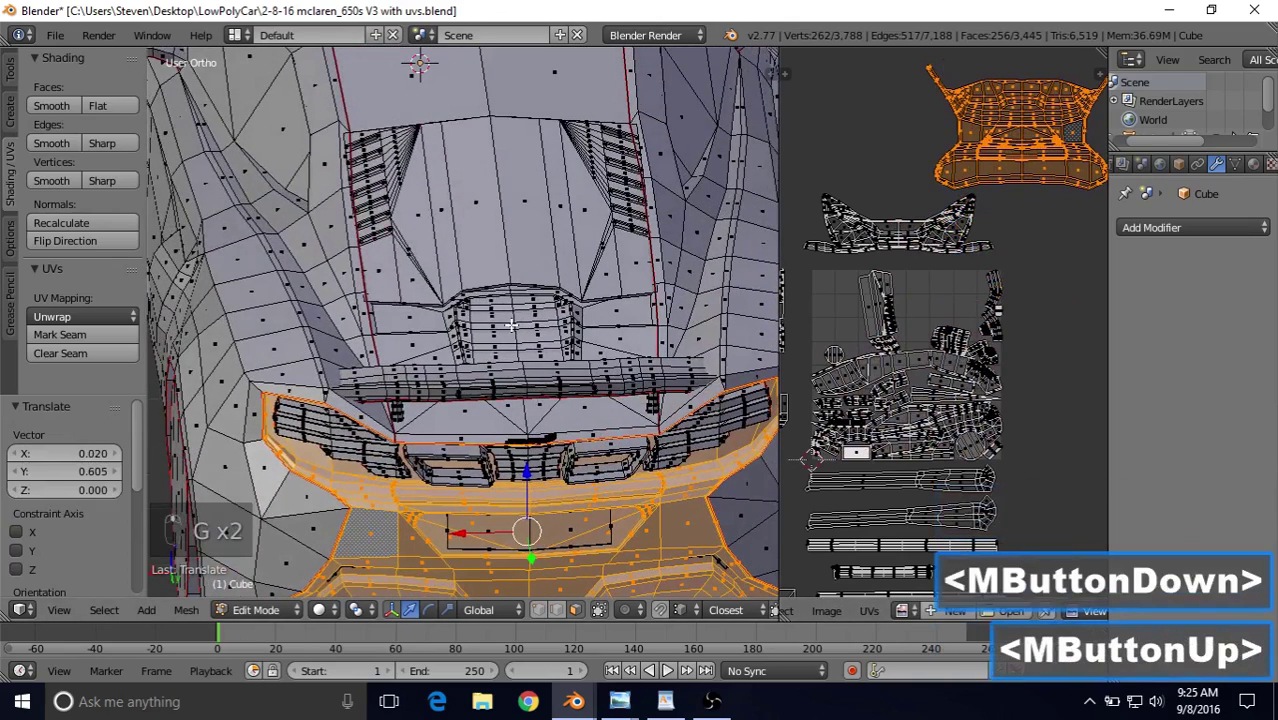
{"action": "right_click", "coordinate": [443, 376]}
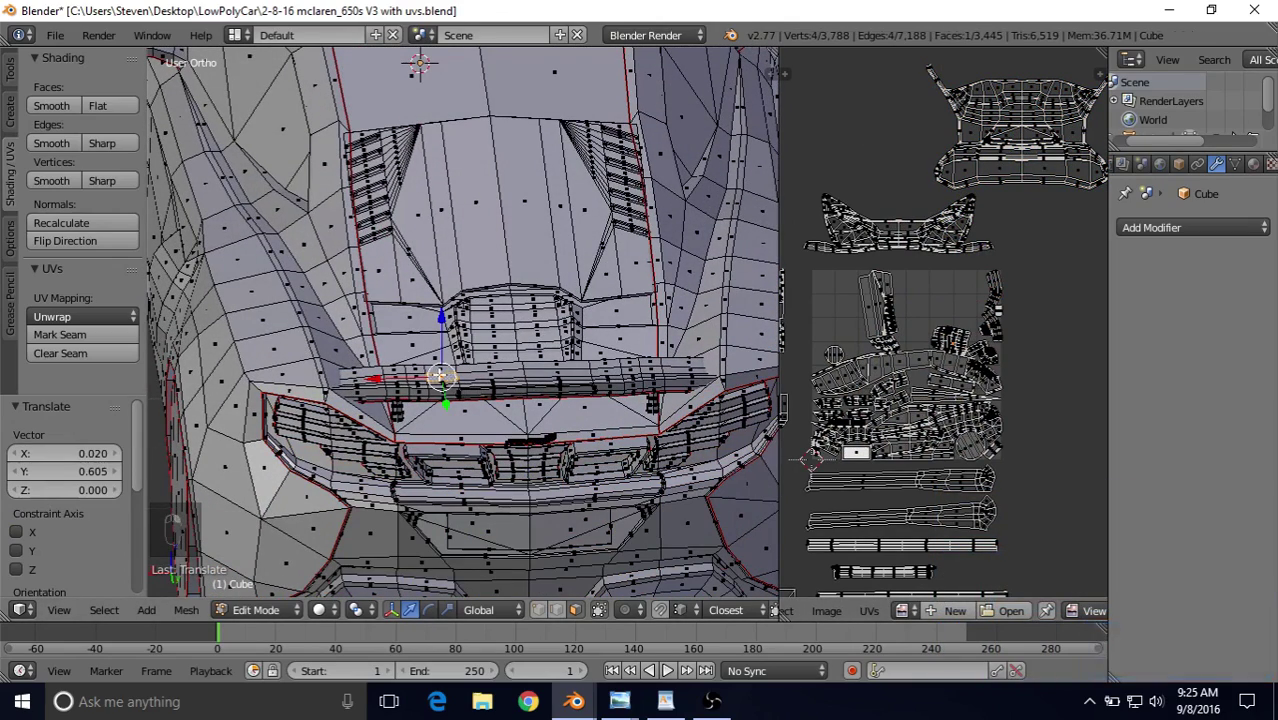
{"action": "key", "text": "l"}
{"action": "key", "text": "u"}
{"action": "left_click", "coordinate": [439, 373]}
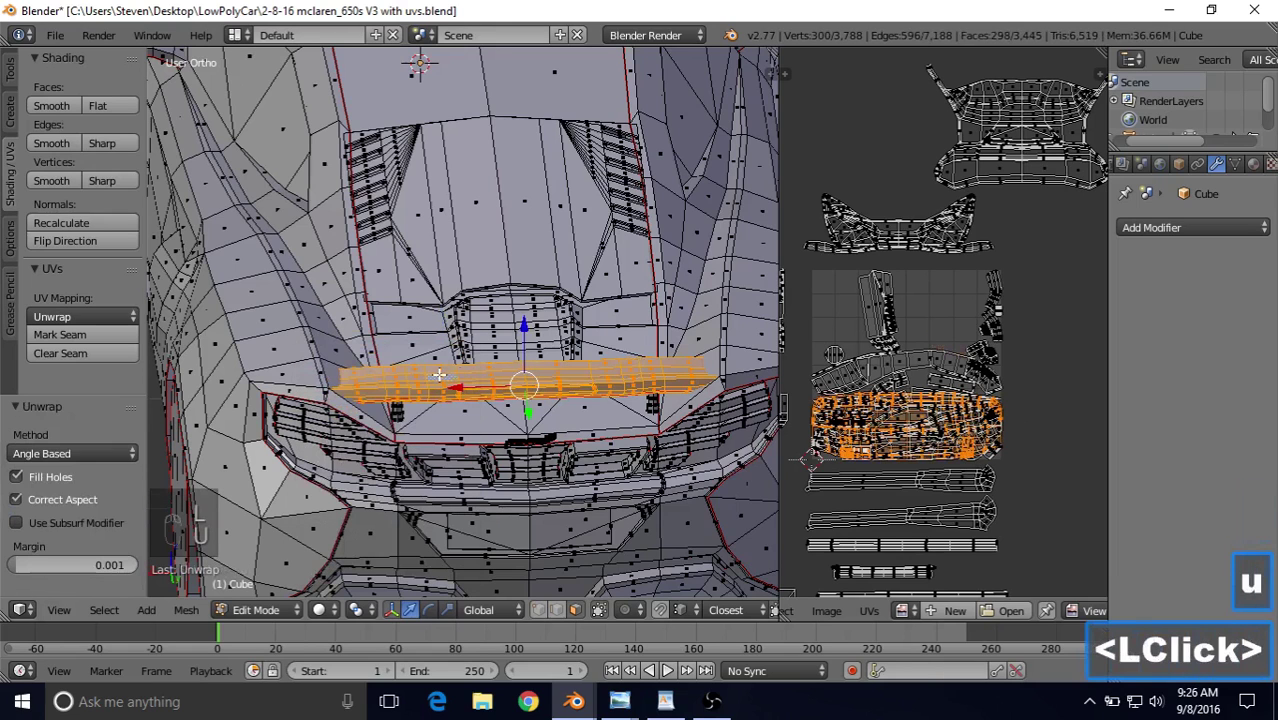
Step: Move the rear spoiler's UV island by about 1.034 in X and 0.797 in Y, beside the UV square
{"action": "key", "text": "g"}
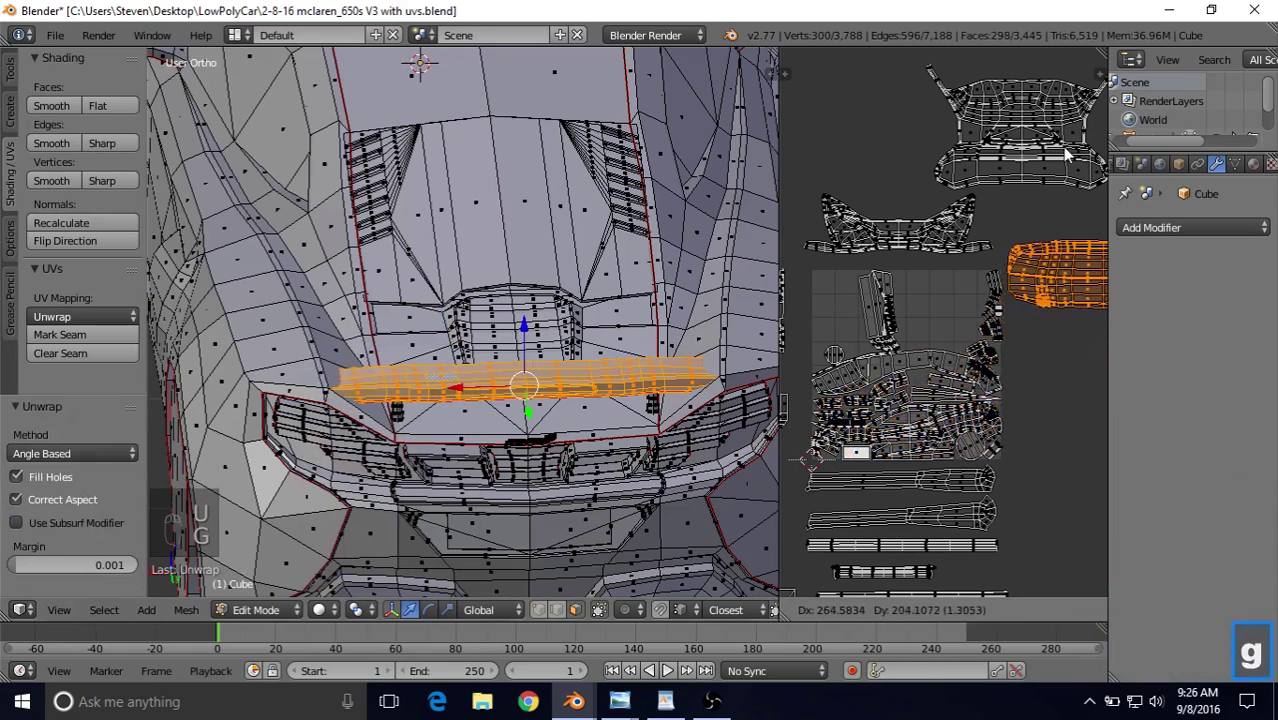
{"action": "left_click", "coordinate": [995, 288]}
{"action": "scroll", "coordinate": [972, 306], "scroll_direction": "down", "scroll_amount": 1}
{"action": "mouse_move", "coordinate": [968, 311]}
{"action": "middle_mouse_down", "text": "shift"}
{"action": "mouse_move", "coordinate": [828, 298]}
{"action": "mouse_move", "coordinate": [900, 343]}
{"action": "mouse_move", "coordinate": [973, 289]}
{"action": "middle_mouse_up", "text": "shift"}
Step: Select the overlapping UV islands of both halves of the louvered engine cover and move them above the front bumper island
{"action": "scroll", "coordinate": [973, 289], "scroll_direction": "up", "scroll_amount": 4}
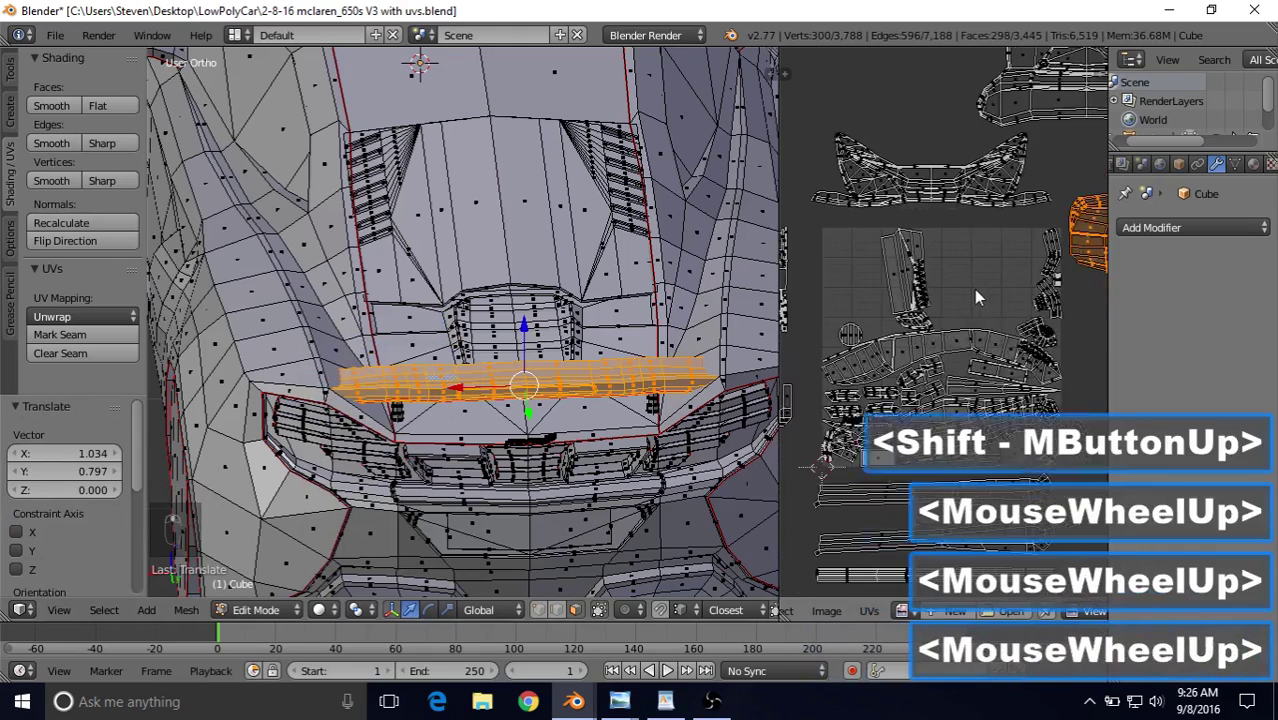
{"action": "right_click", "coordinate": [895, 242]}
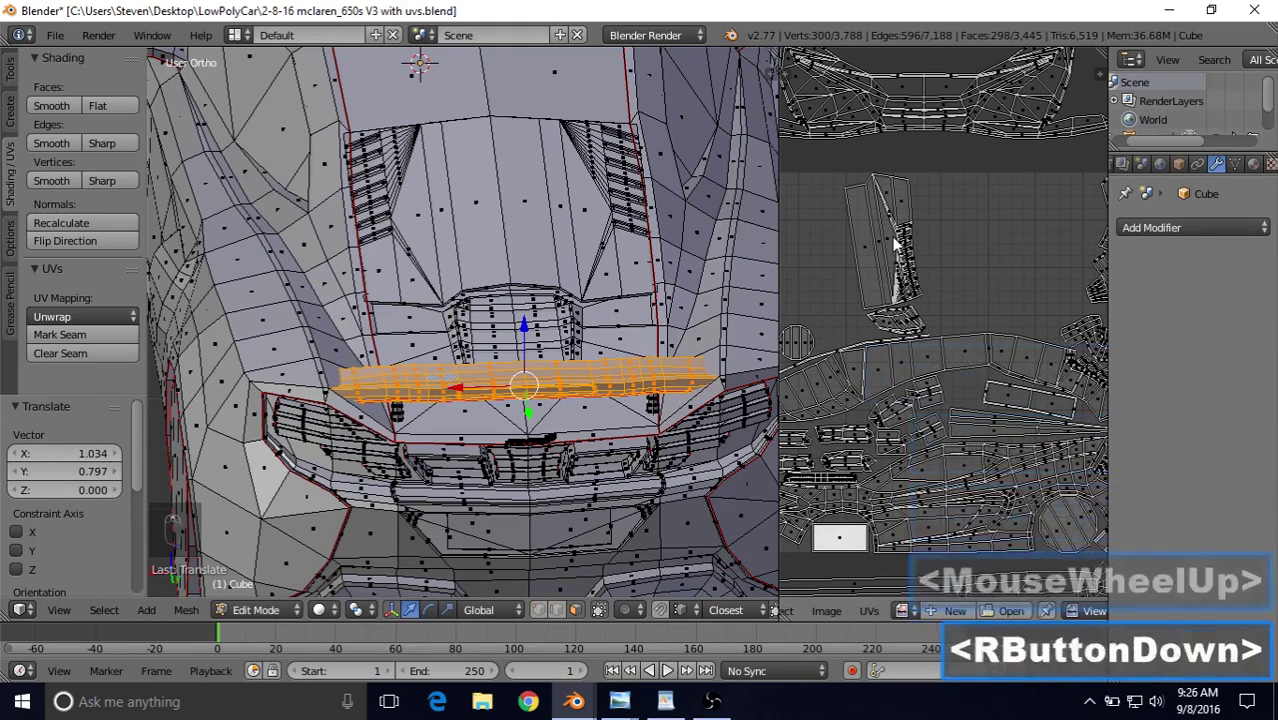
{"action": "key", "text": "l"}
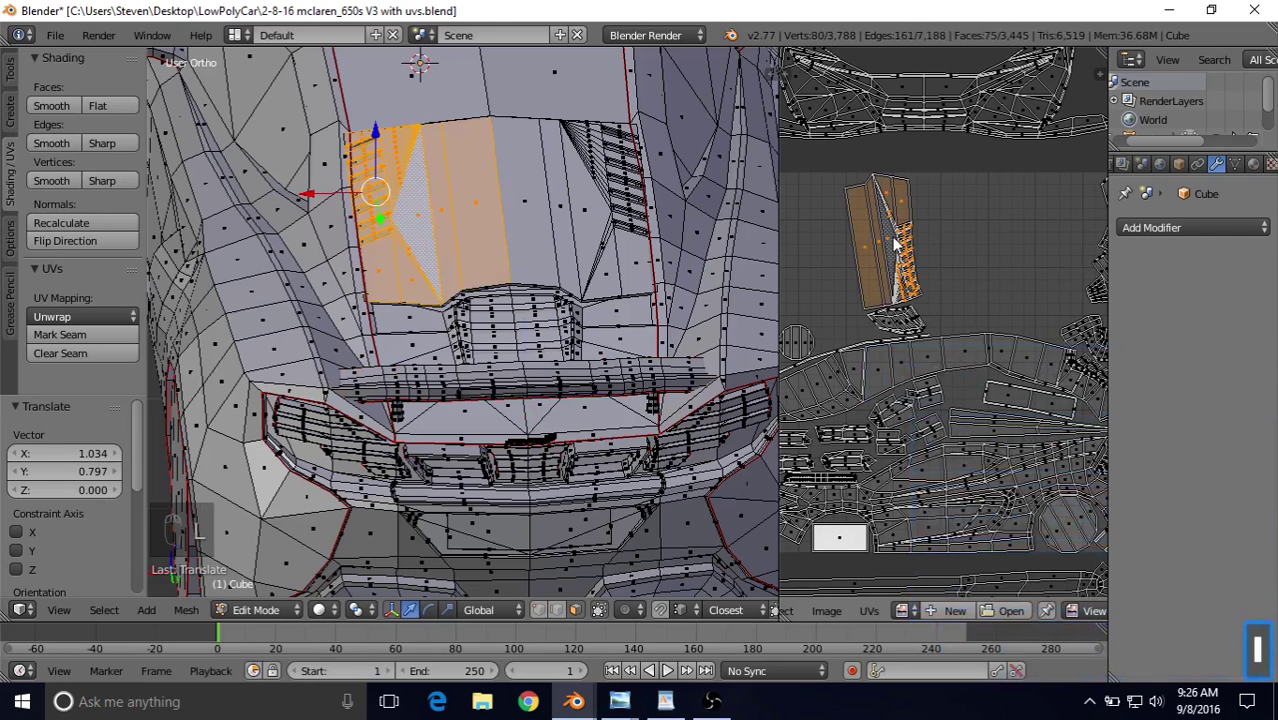
{"action": "key", "text": "b"}
{"action": "left_click_drag", "start_coordinate": [834, 168], "coordinate": [953, 306]}
{"action": "key", "text": "g"}
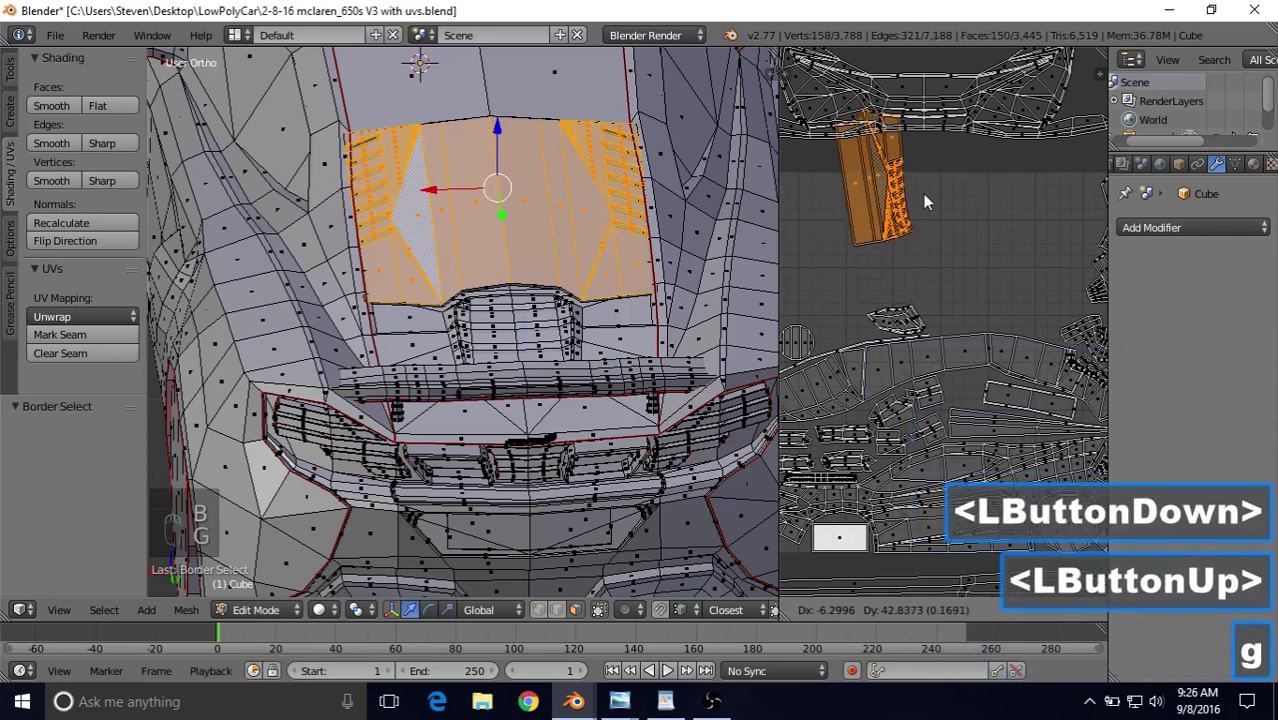
{"action": "right_click", "coordinate": [920, 177]}
{"action": "scroll", "coordinate": [922, 190], "scroll_direction": "down", "scroll_amount": 2}
{"action": "key", "text": "g"}
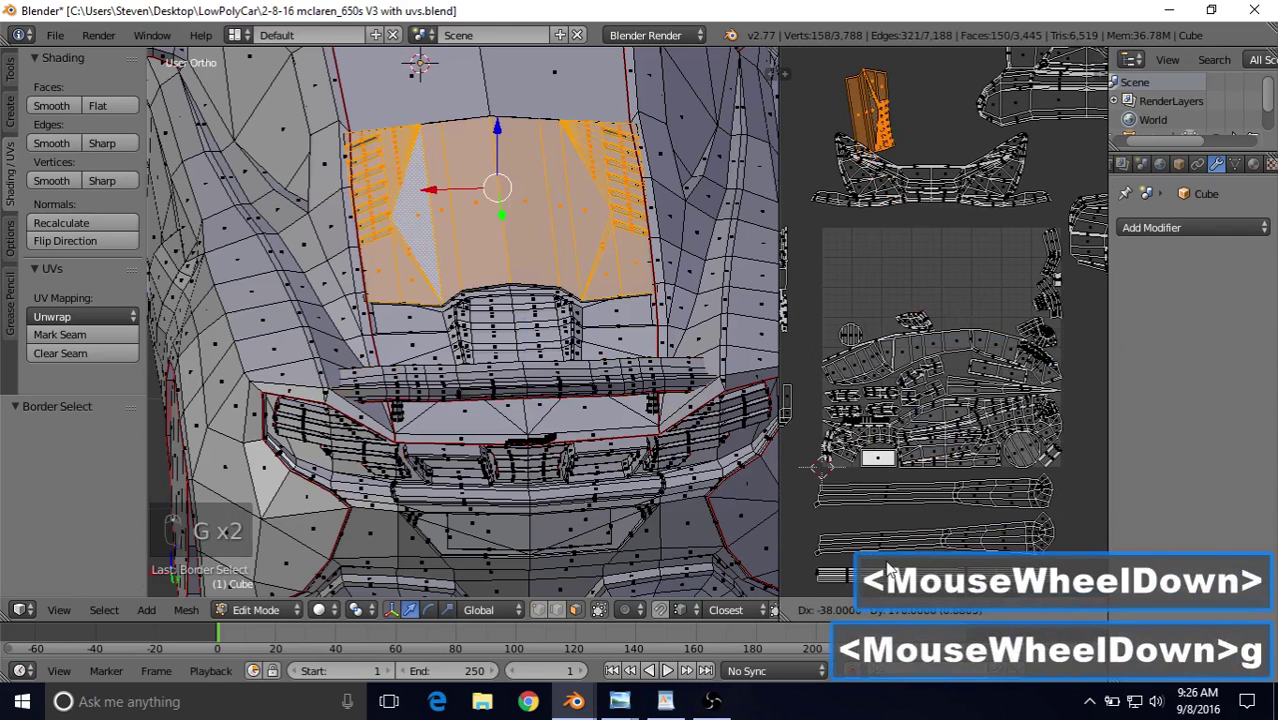
{"action": "left_click", "coordinate": [888, 568]}
{"action": "scroll", "coordinate": [940, 282], "scroll_direction": "down", "scroll_amount": 2}
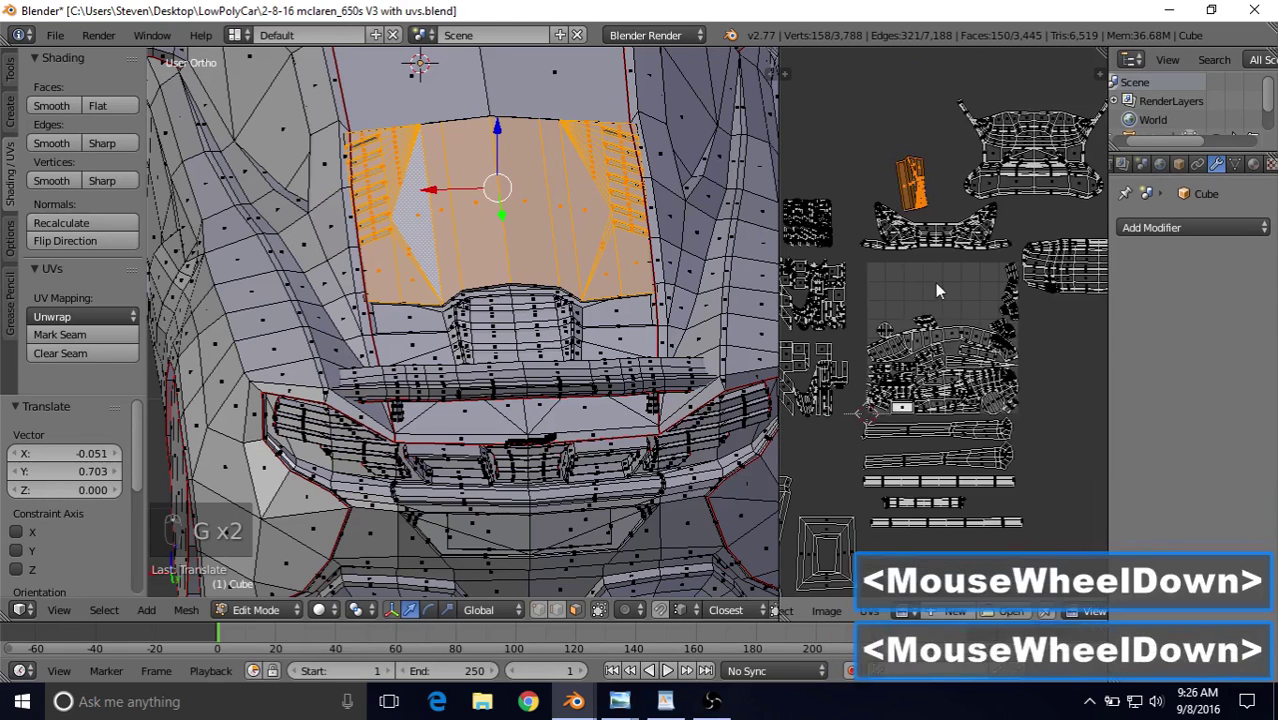
Step: Select the rear bumper's whole UV island, scale it to about 0.506 and place it in the empty upper area of the UV square
{"action": "middle_click_drag", "start_coordinate": [937, 290], "coordinate": [889, 356], "text": "shift"}
{"action": "right_click", "coordinate": [595, 488]}
{"action": "key", "text": "b"}
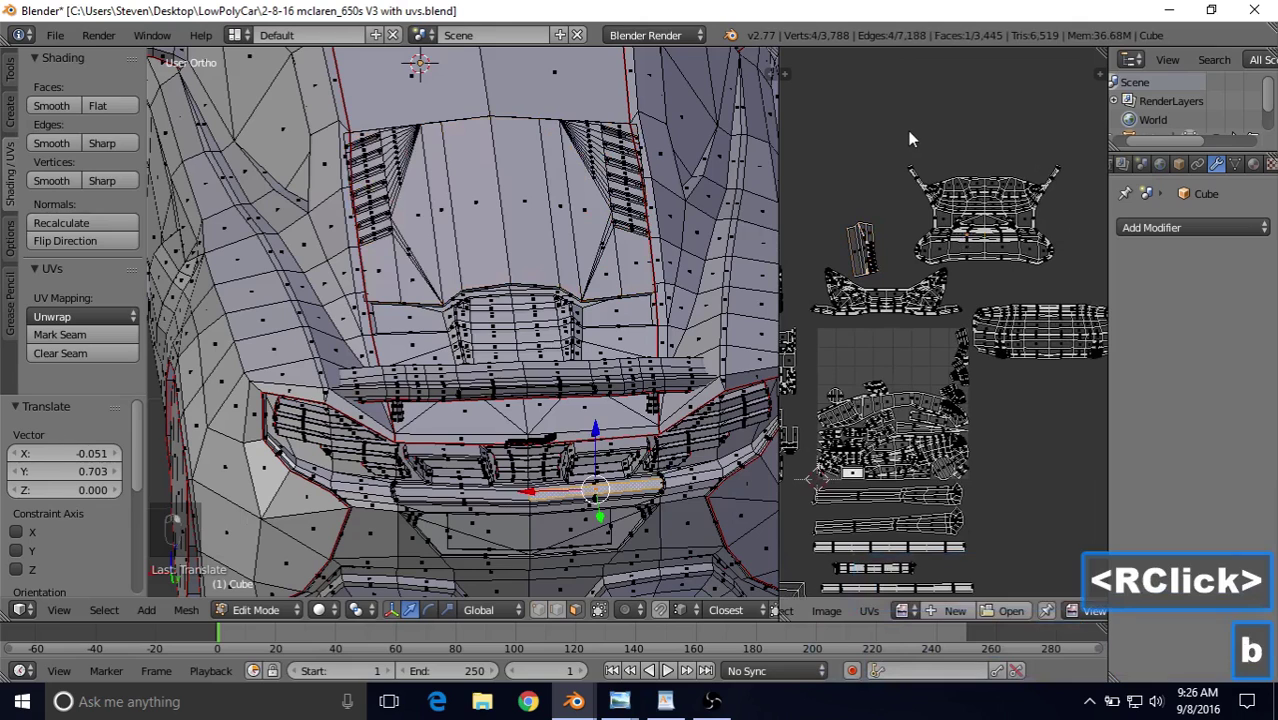
{"action": "left_click_drag", "start_coordinate": [900, 128], "coordinate": [1084, 275]}
{"action": "key", "text": "g"}
{"action": "left_click", "coordinate": [975, 360]}
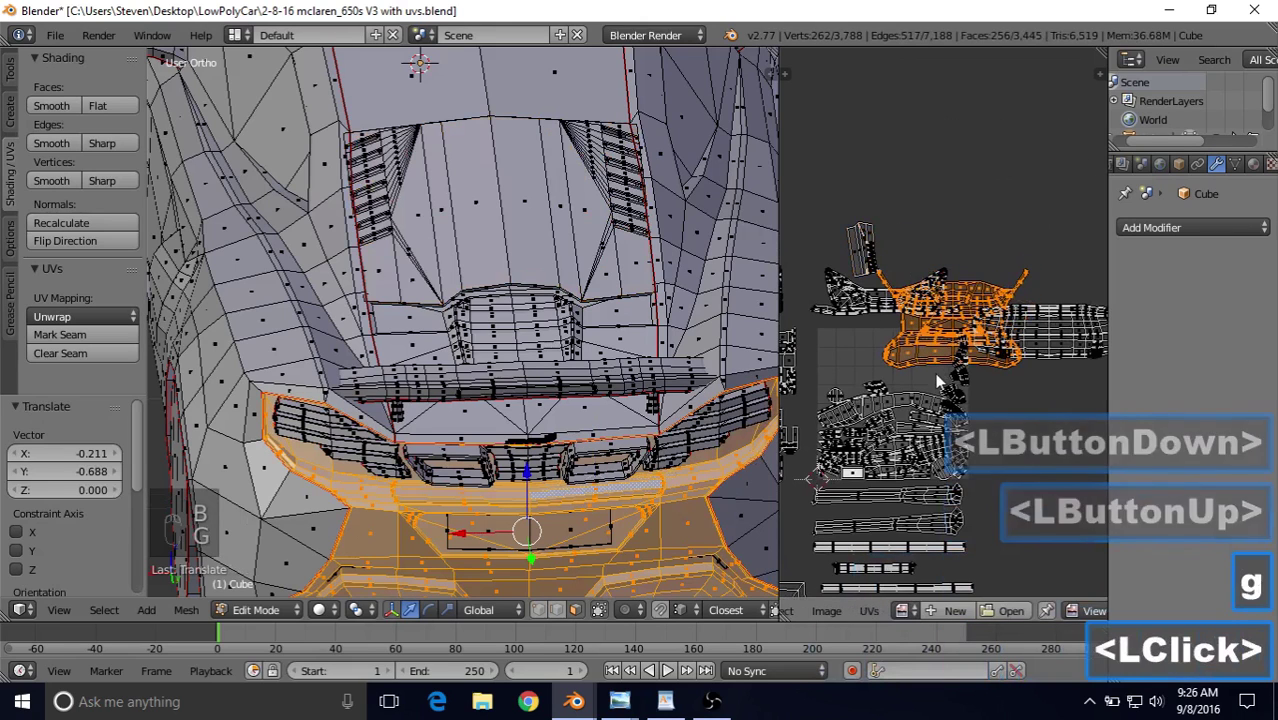
{"action": "key", "text": "s"}
{"action": "left_click", "coordinate": [959, 242]}
{"action": "key", "text": "g"}
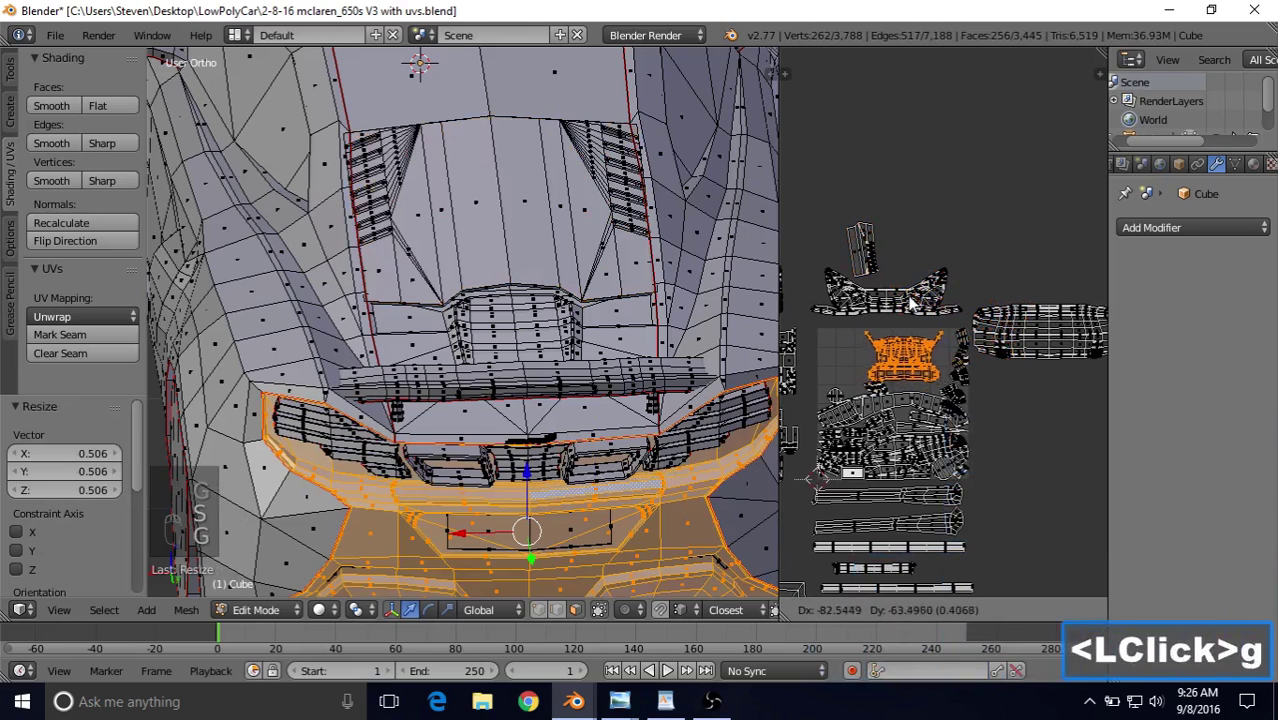
{"action": "left_click", "coordinate": [915, 300]}
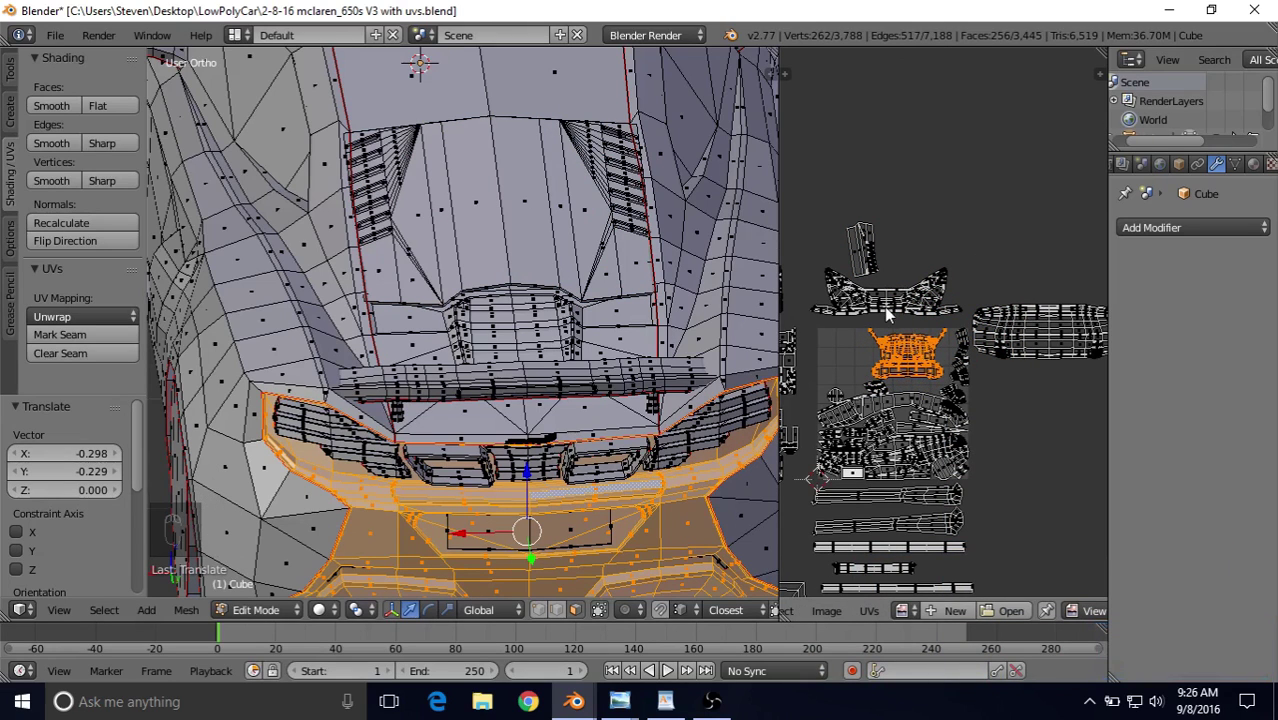
{"action": "scroll", "coordinate": [887, 314], "scroll_direction": "up", "scroll_amount": 1}
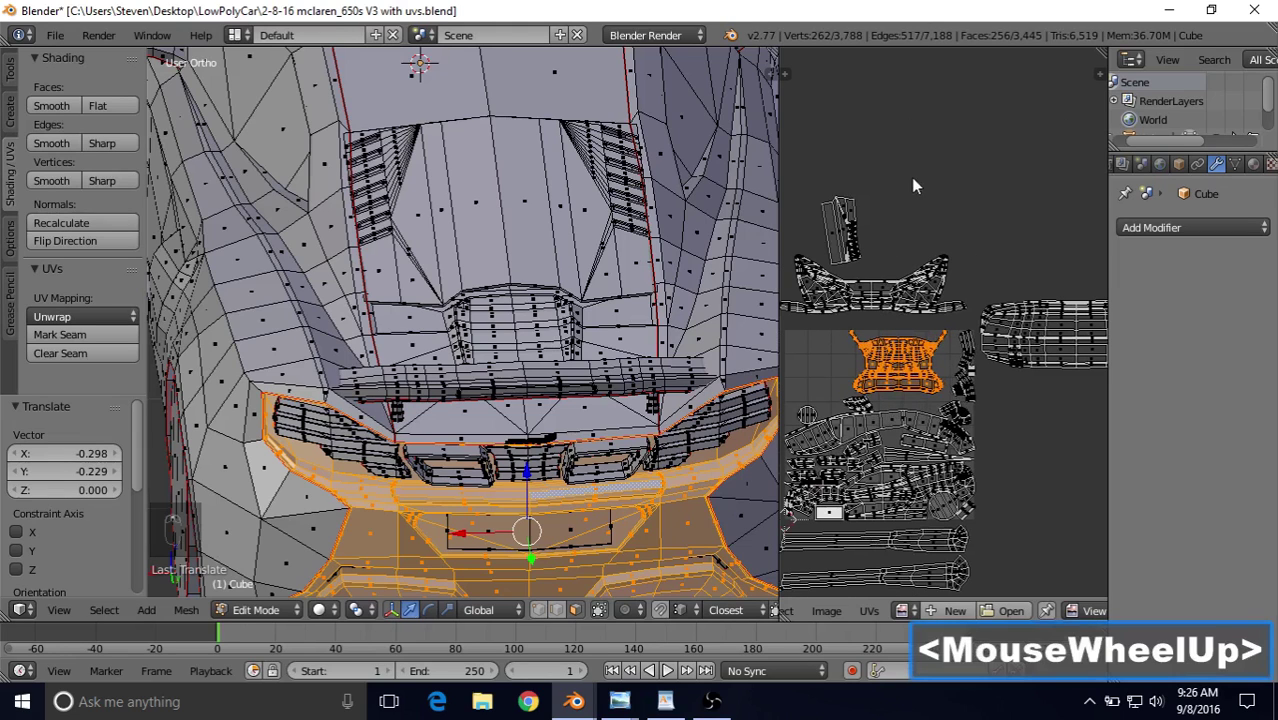
{"action": "key", "text": "b"}
{"action": "left_click_drag", "start_coordinate": [895, 126], "coordinate": [978, 200]}
{"action": "key", "text": "c"}
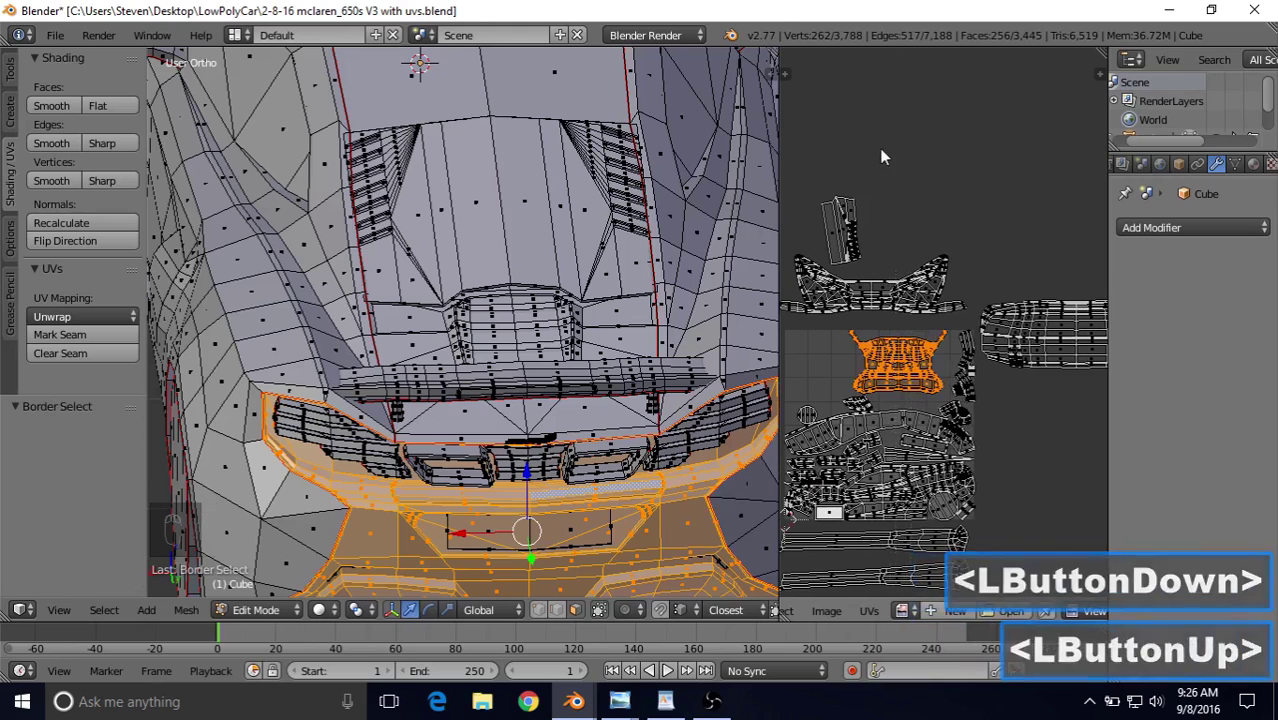
{"action": "mouse_move", "coordinate": [892, 140]}
{"action": "left_mouse_down"}
{"action": "mouse_move", "coordinate": [862, 134]}
{"action": "mouse_move", "coordinate": [885, 165]}
{"action": "left_mouse_up"}
{"action": "right_click", "coordinate": [895, 175]}
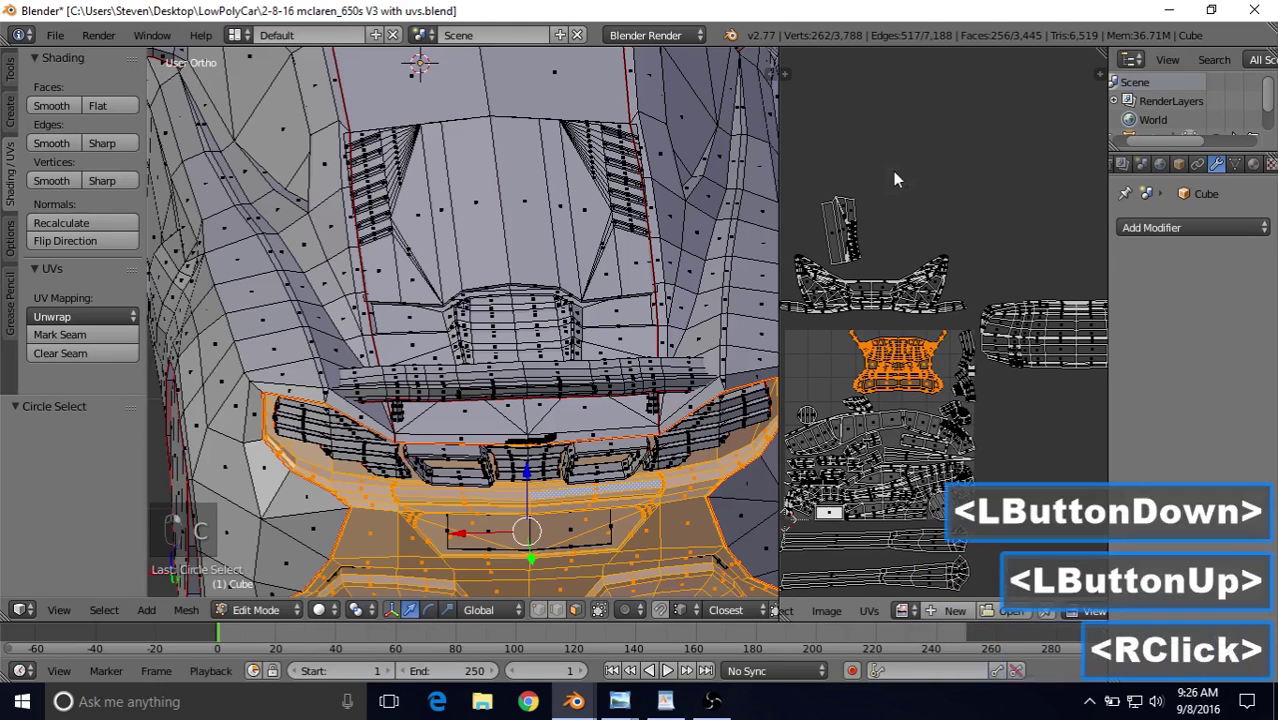
Step: Try to move a single face of the engine cover's UV island away from the rest
{"action": "scroll", "coordinate": [943, 279], "scroll_direction": "up", "scroll_amount": 3}
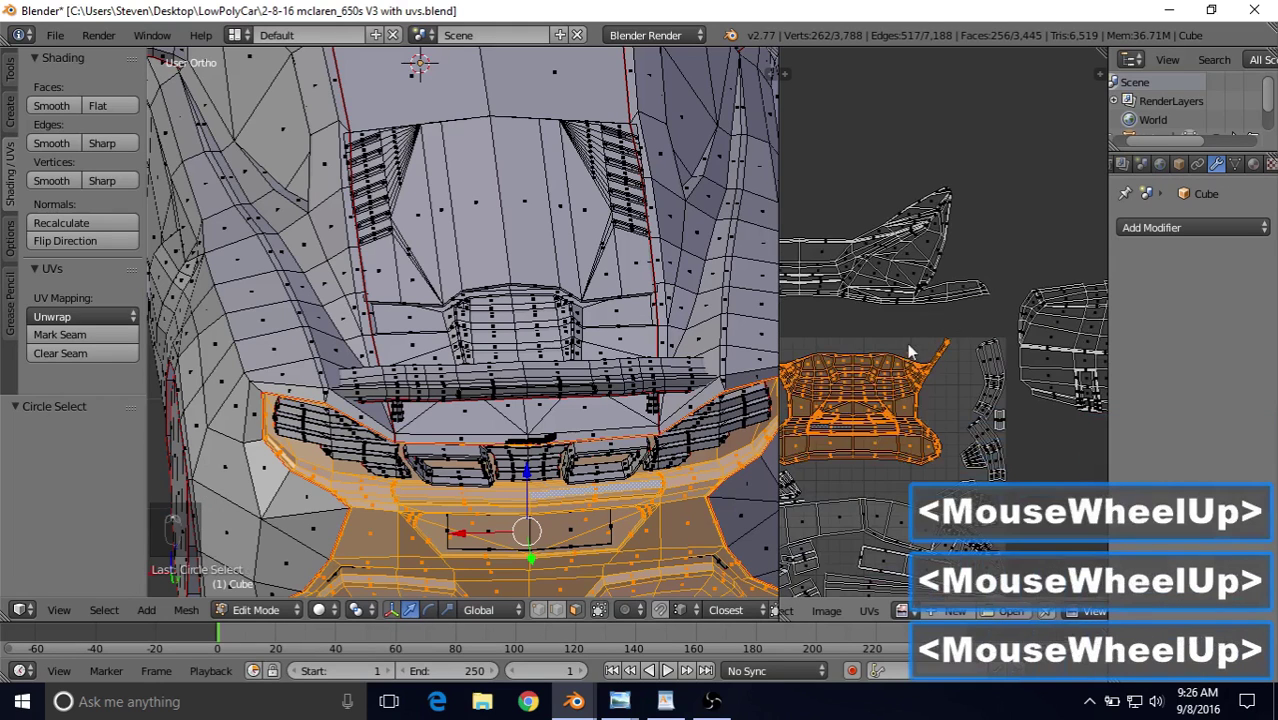
{"action": "middle_click_drag", "start_coordinate": [865, 305], "coordinate": [980, 270], "text": "shift"}
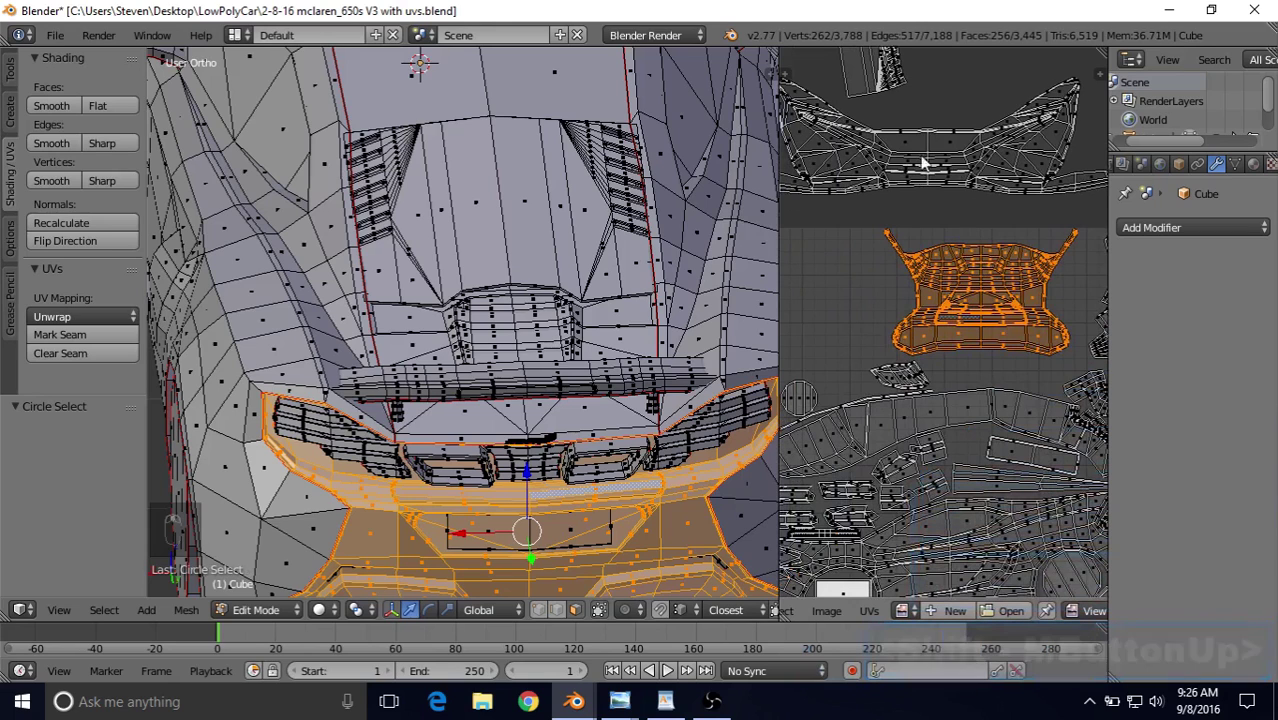
{"action": "scroll", "coordinate": [898, 200], "scroll_direction": "down", "scroll_amount": 3}
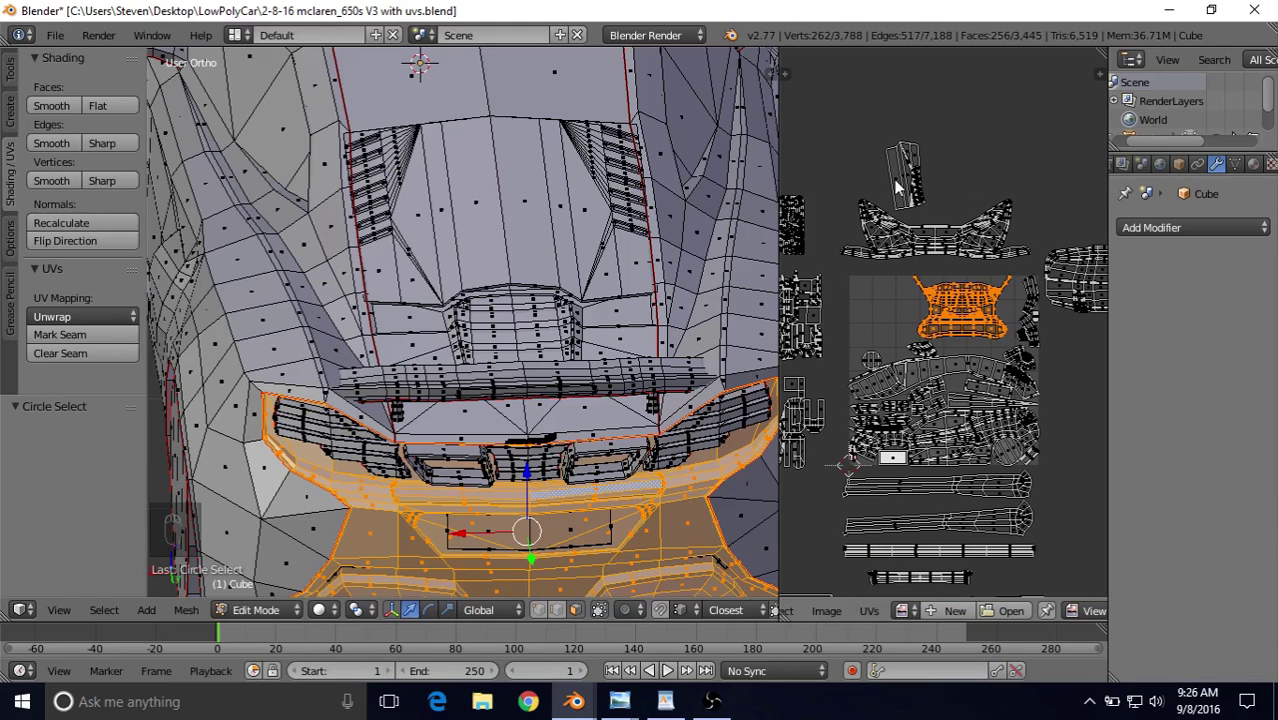
{"action": "middle_click_drag", "start_coordinate": [903, 170], "coordinate": [925, 337], "text": "shift"}
{"action": "scroll", "coordinate": [887, 260], "scroll_direction": "up", "scroll_amount": 4}
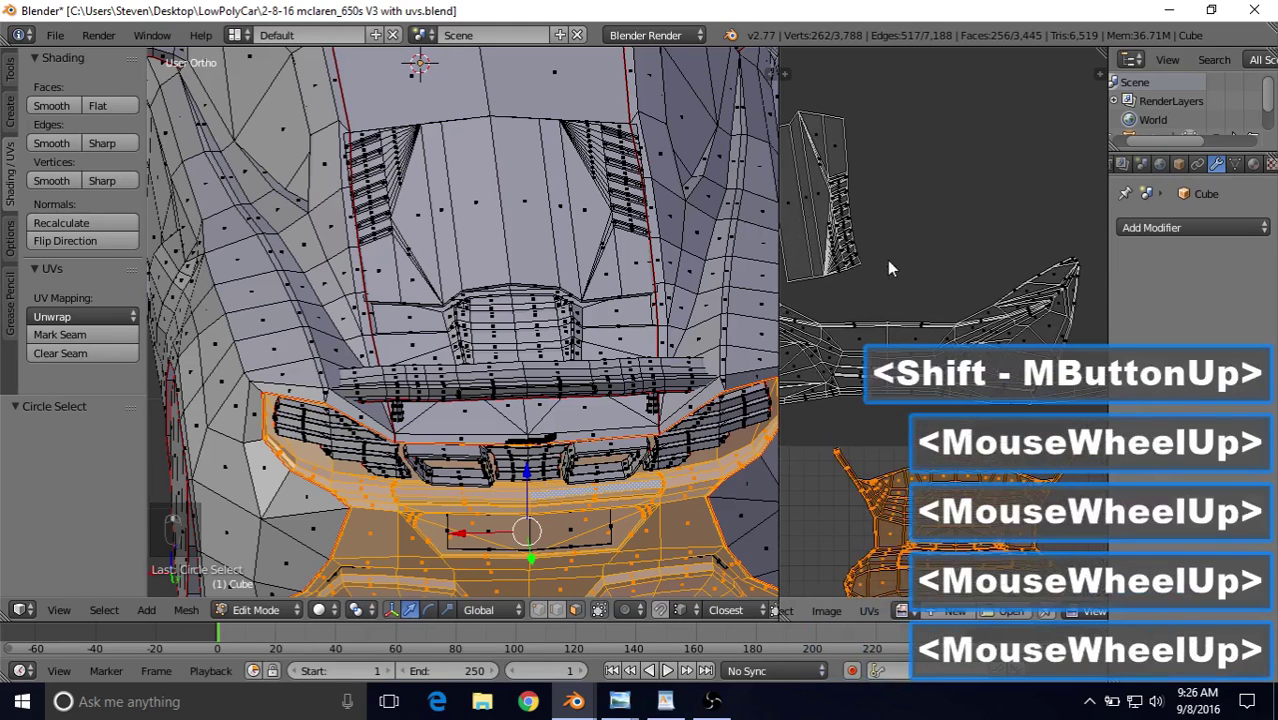
{"action": "middle_click_drag", "start_coordinate": [887, 260], "coordinate": [950, 277], "text": "shift"}
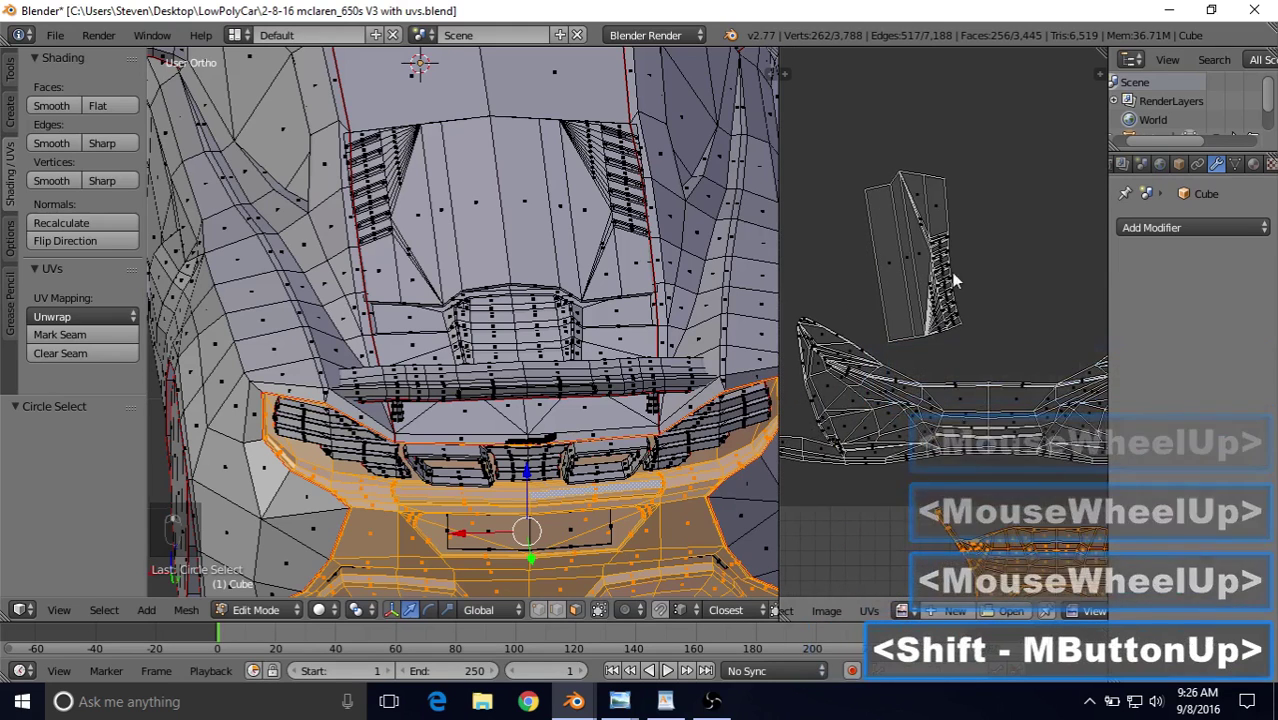
{"action": "right_click", "coordinate": [887, 264]}
{"action": "key", "text": "g"}
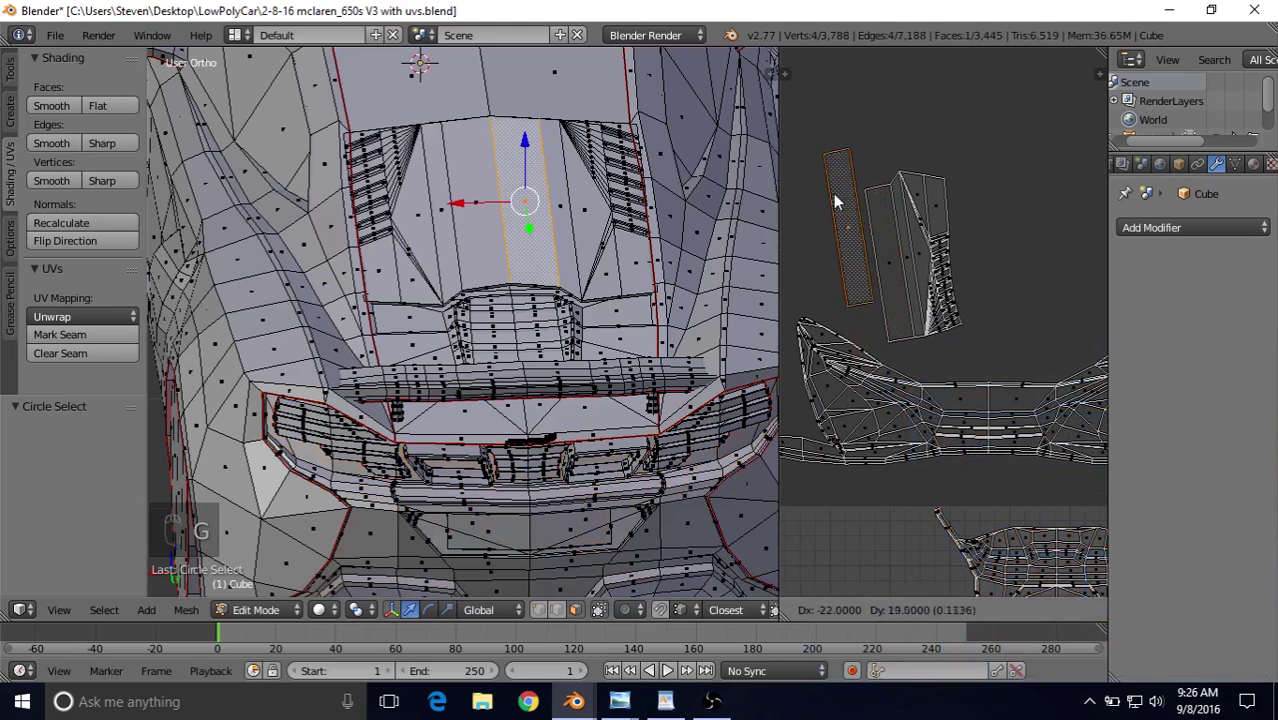
{"action": "right_click", "coordinate": [840, 200]}
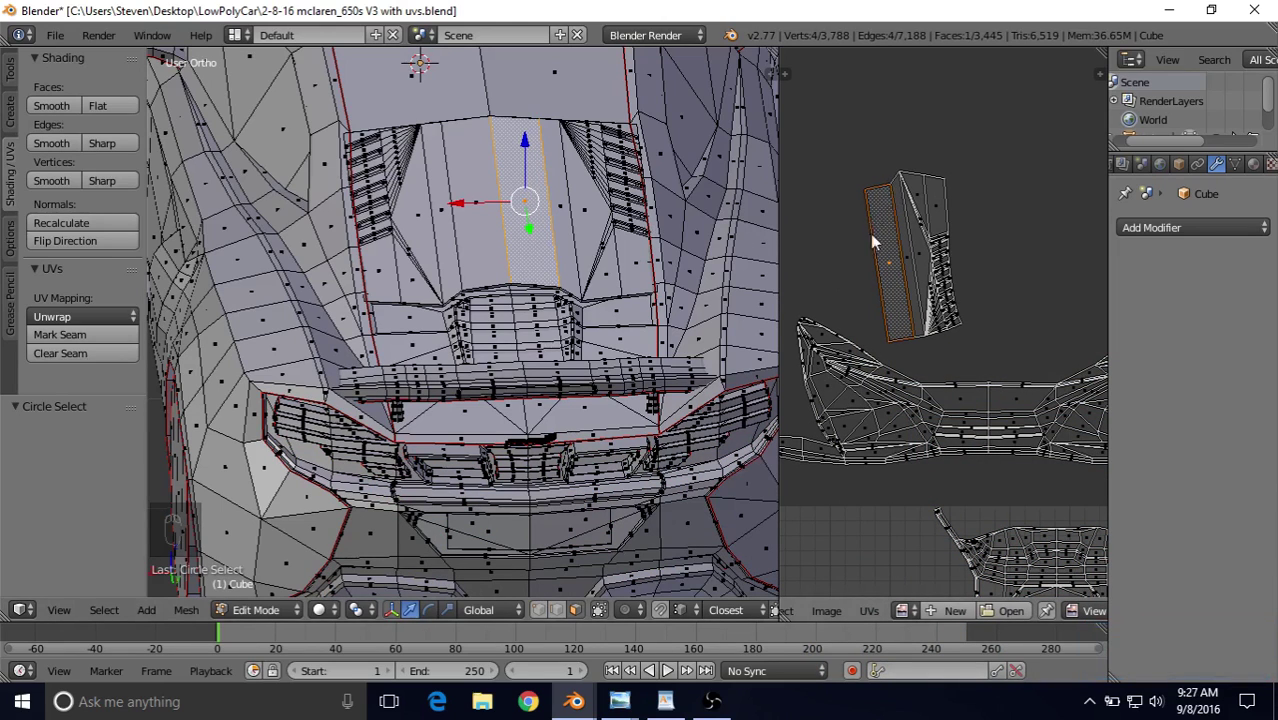
Step: Box-select all overlapping UV faces of both engine cover halves and try to move them together
{"action": "scroll", "coordinate": [895, 265], "scroll_direction": "down", "scroll_amount": 1}
{"action": "scroll", "coordinate": [892, 262], "scroll_direction": "up", "scroll_amount": 1}
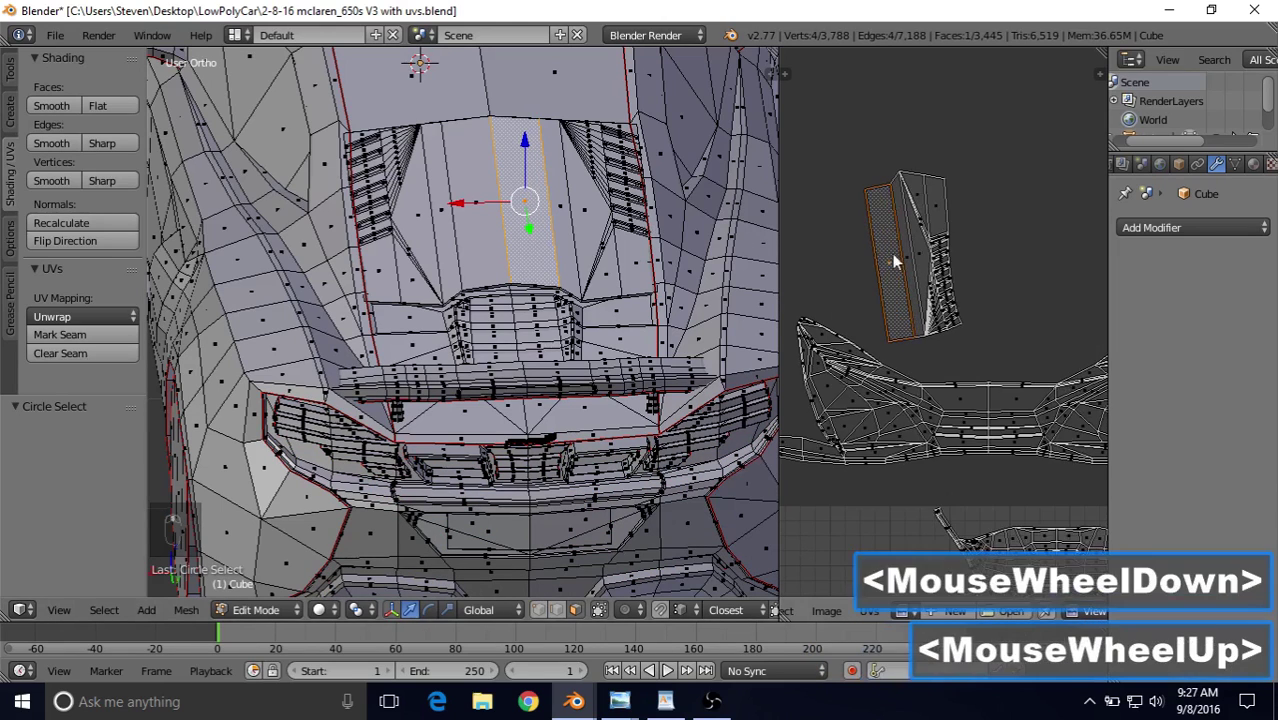
{"action": "right_click", "coordinate": [911, 238]}
{"action": "key", "text": "b"}
{"action": "left_click_drag", "start_coordinate": [852, 152], "coordinate": [1002, 340]}
{"action": "key", "text": "c"}
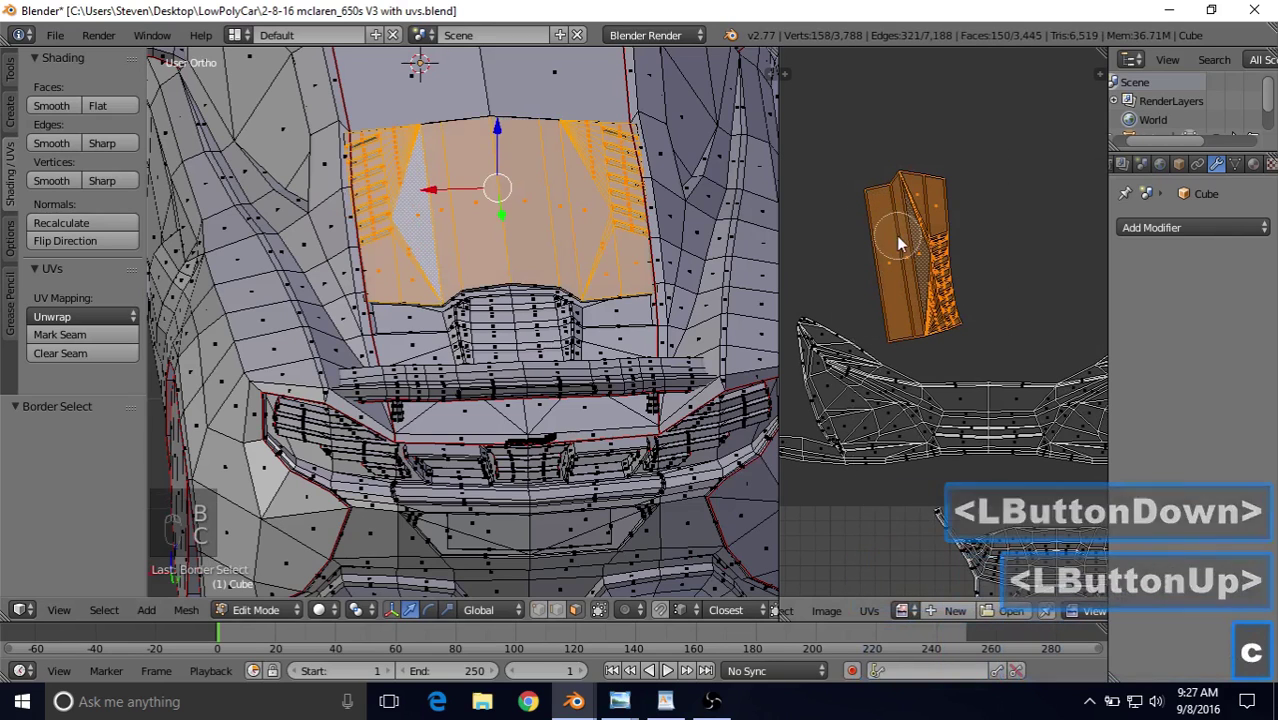
{"action": "right_click", "coordinate": [896, 233]}
{"action": "key", "text": "g"}
{"action": "right_click", "coordinate": [968, 137]}
Step: Select the rear bumper's whole UV island and move it about 0.047 in X and -0.006 in Y, plus 0.002 in X and 0.008 in Y
{"action": "scroll", "coordinate": [955, 400], "scroll_direction": "down", "scroll_amount": 2}
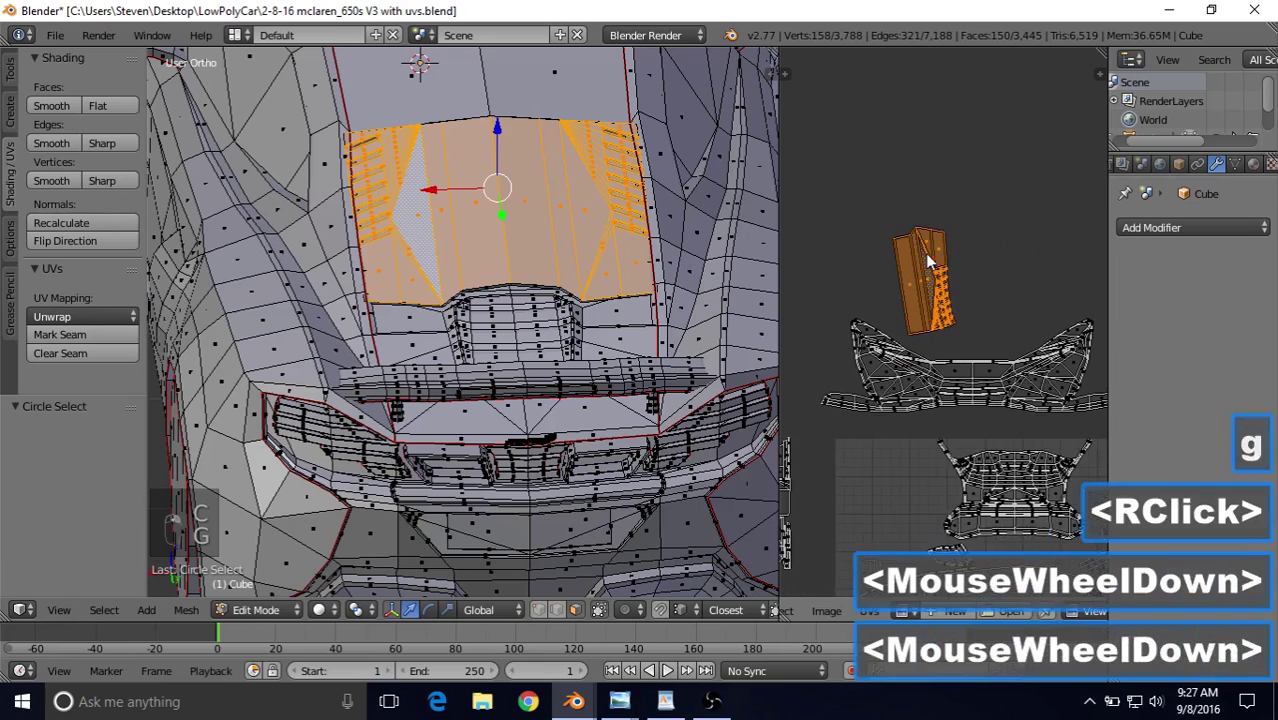
{"action": "middle_click_drag", "start_coordinate": [955, 400], "coordinate": [908, 203], "text": "shift"}
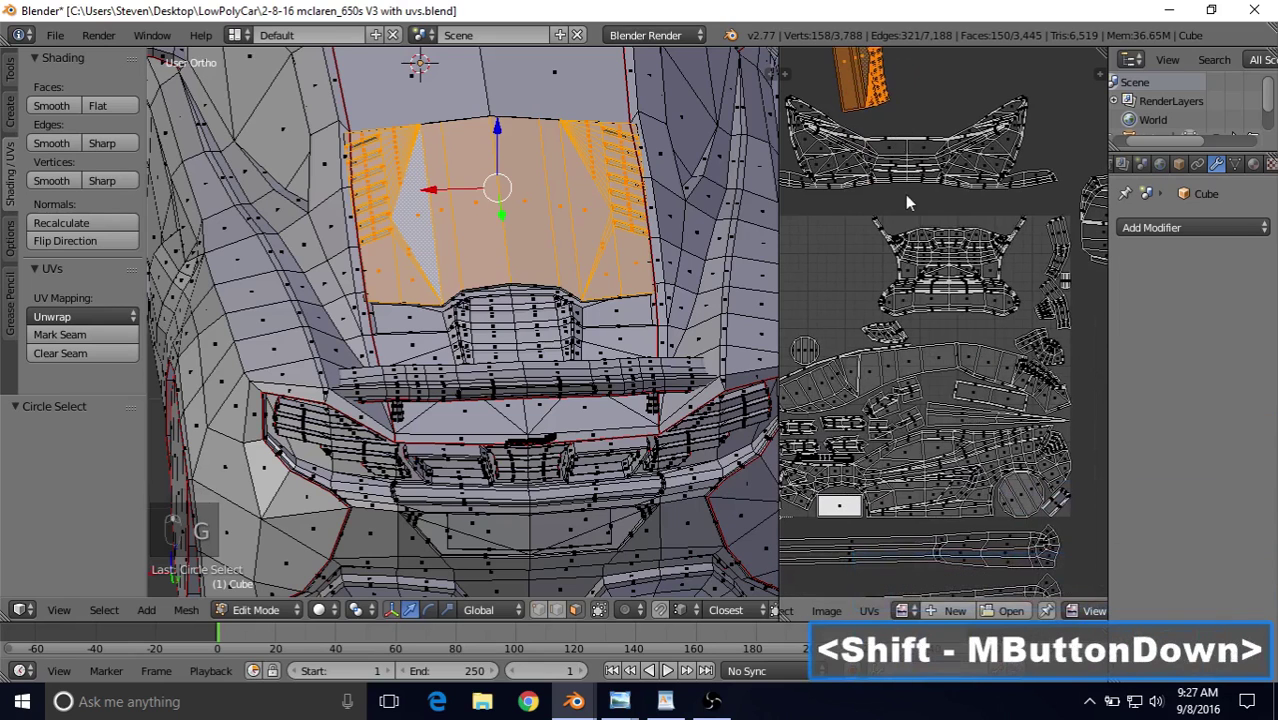
{"action": "right_click", "coordinate": [910, 261]}
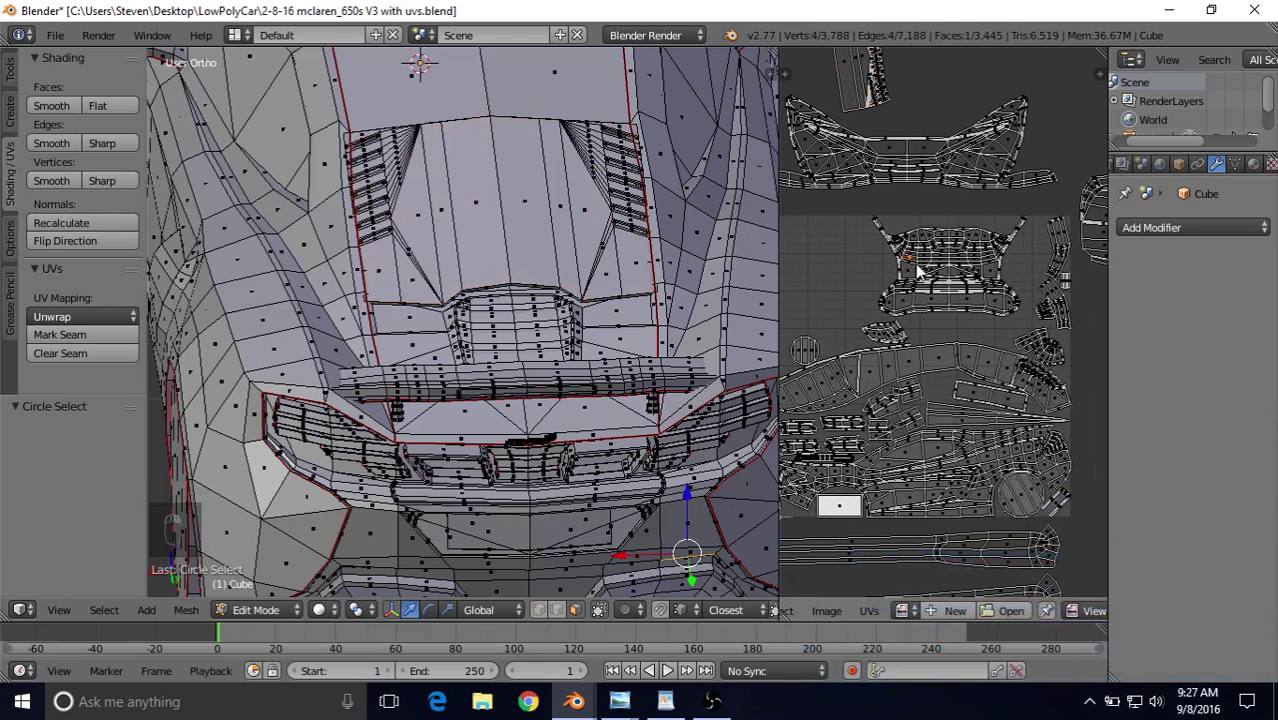
{"action": "key", "text": "l"}
{"action": "key", "text": "g"}
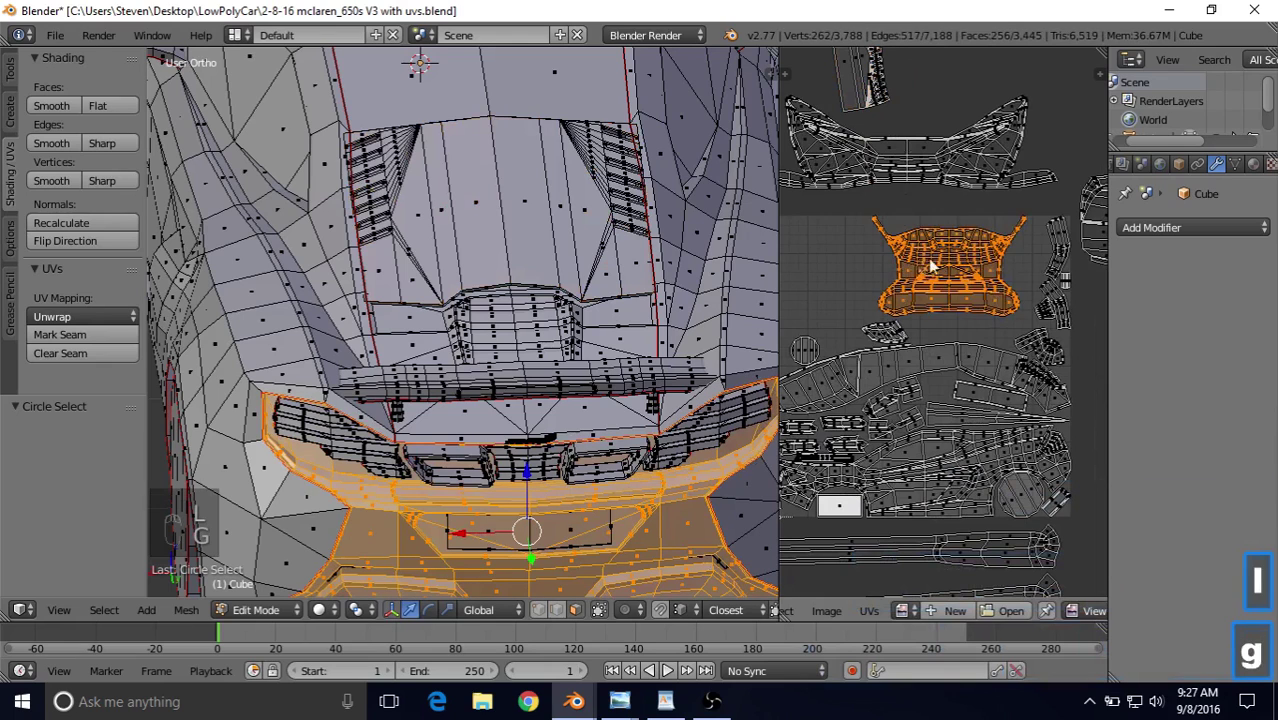
{"action": "right_click", "coordinate": [1000, 265]}
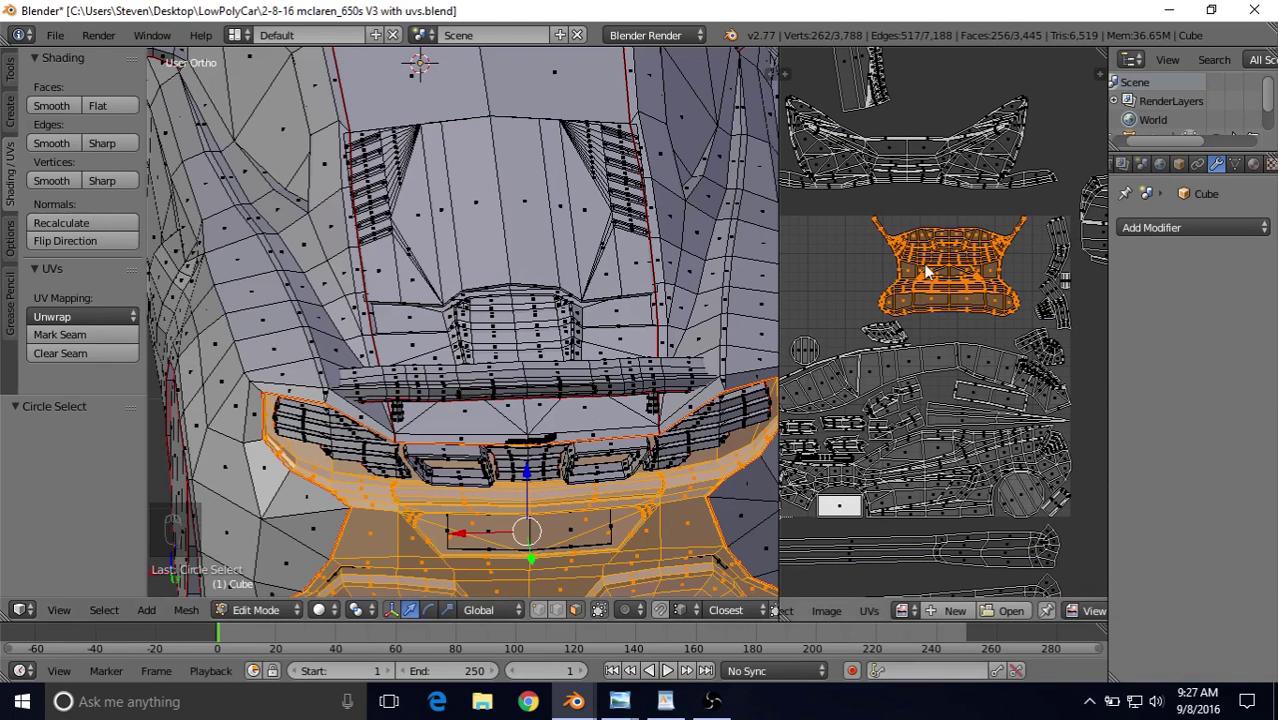
{"action": "scroll", "coordinate": [926, 270], "scroll_direction": "up", "scroll_amount": 2}
{"action": "middle_click_drag", "start_coordinate": [964, 257], "coordinate": [950, 285], "text": "shift"}
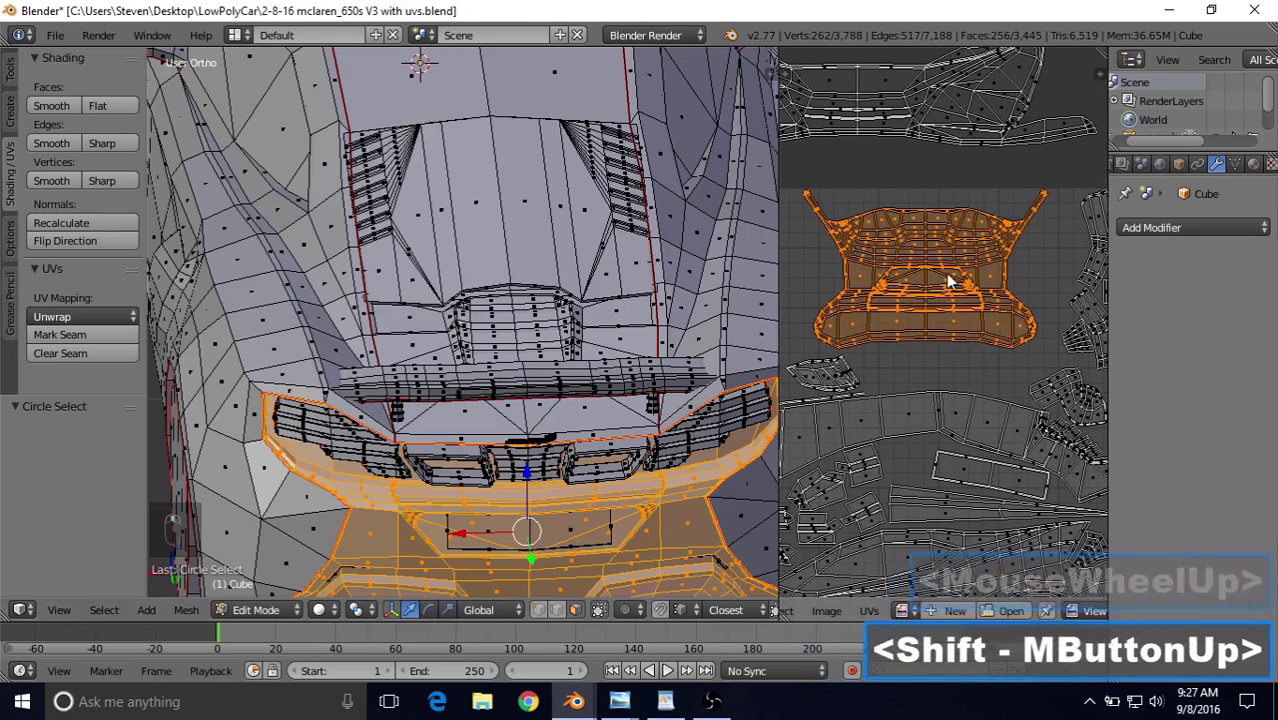
{"action": "key", "text": "g"}
{"action": "left_click", "coordinate": [973, 285]}
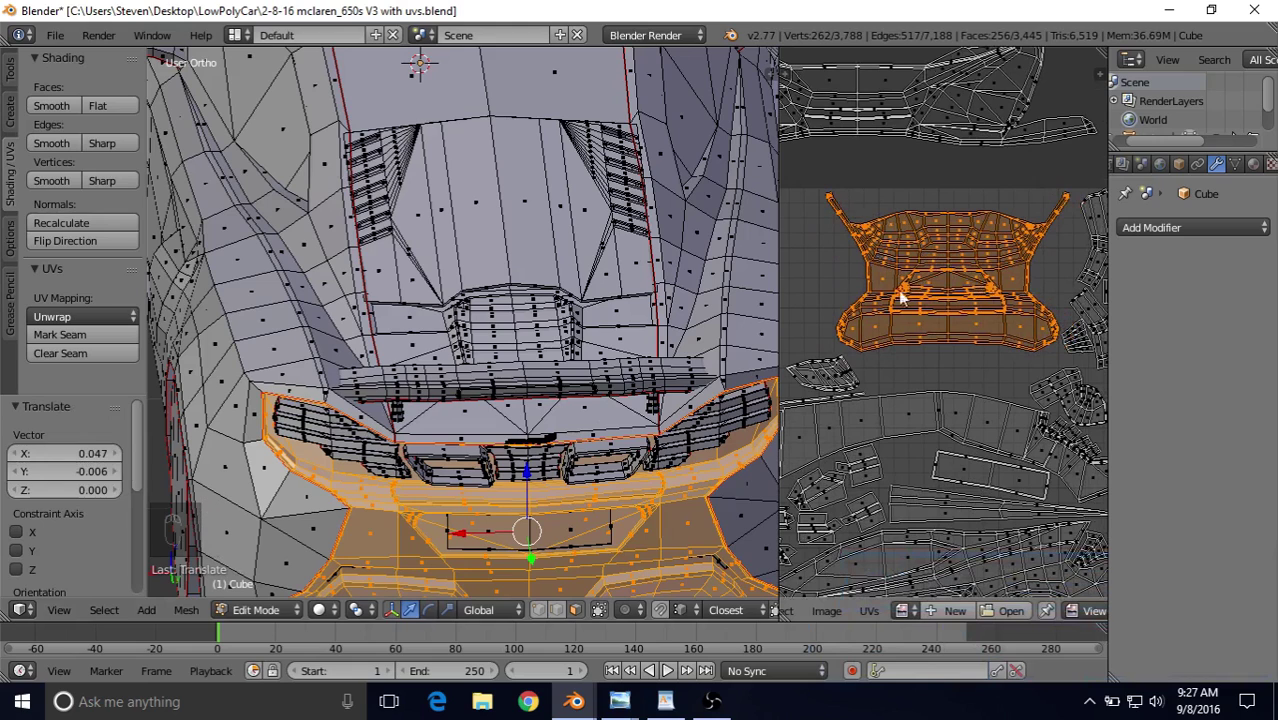
{"action": "key", "text": "g"}
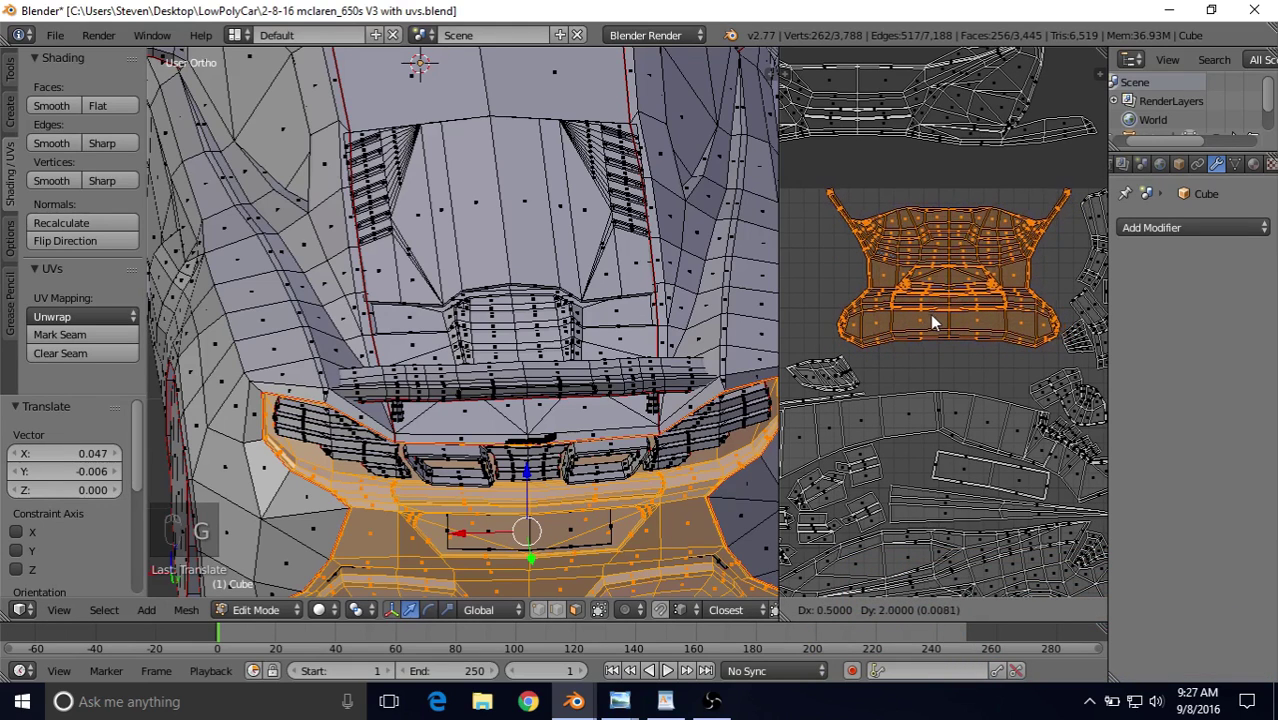
{"action": "left_click", "coordinate": [930, 313]}
Step: Select the front bumper's whole UV island, move it by -0.113 in X and -0.391 in Y into the UV square, and scale it down
{"action": "scroll", "coordinate": [930, 313], "scroll_direction": "down", "scroll_amount": 3}
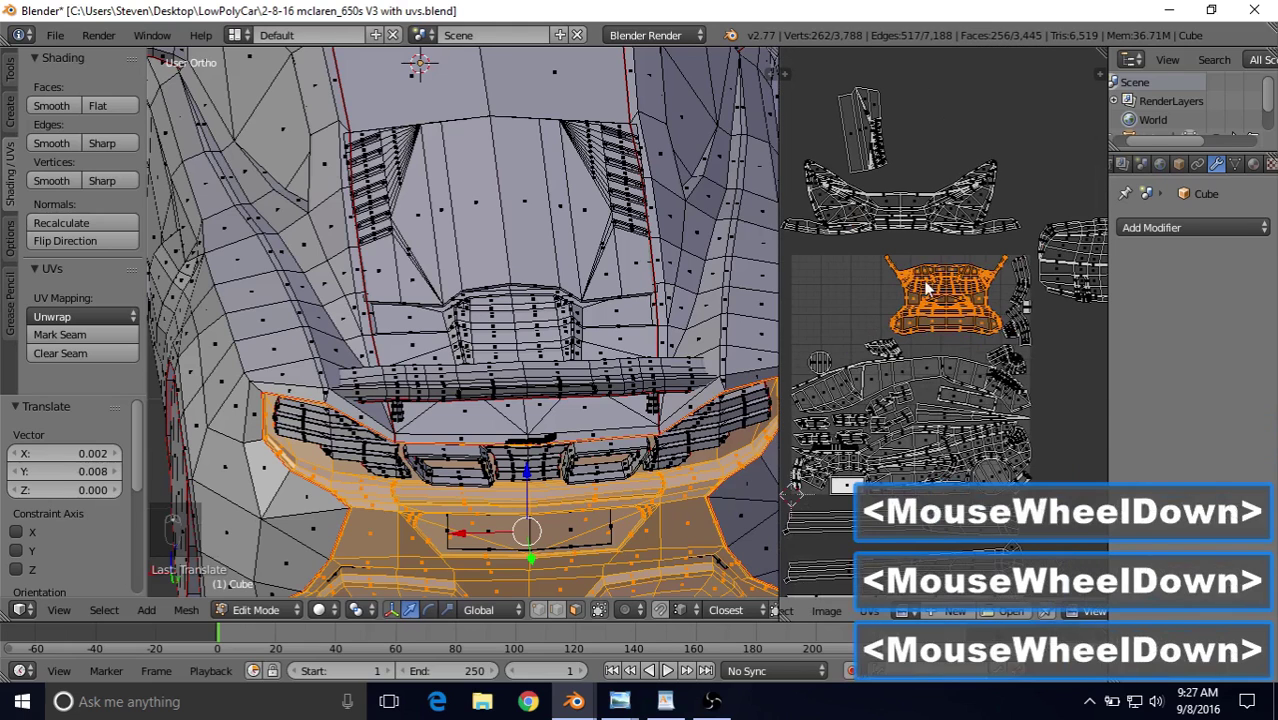
{"action": "right_click", "coordinate": [910, 208]}
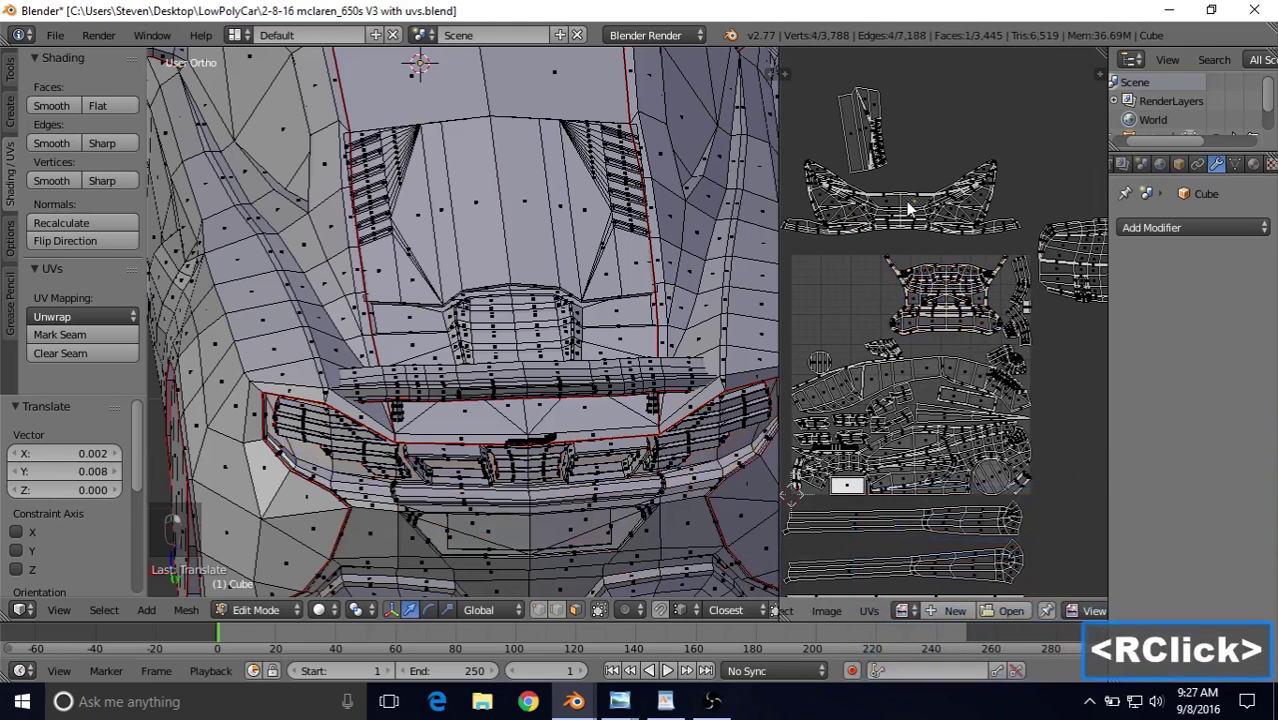
{"action": "key", "text": "l"}
{"action": "key", "text": "g"}
{"action": "left_click", "coordinate": [898, 250]}
{"action": "key", "text": "s"}
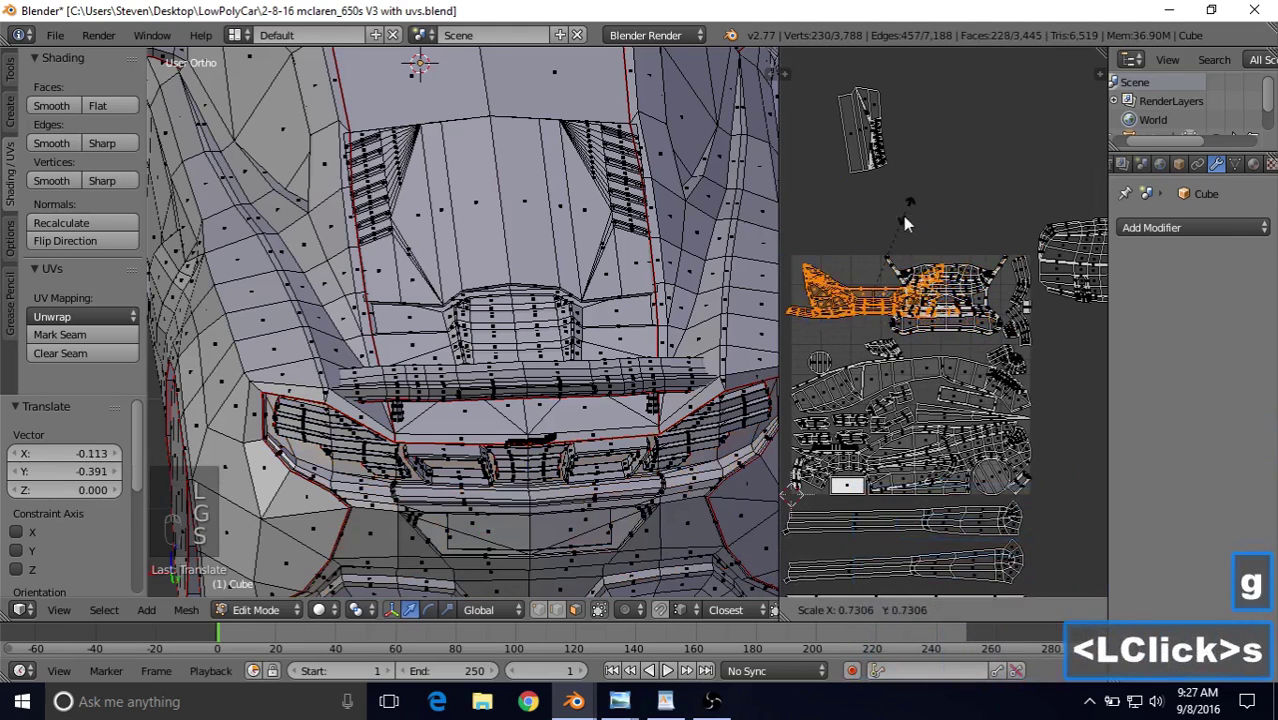
Step: Scale down the selected wing-shaped UV island and move it -0.117 in X into the UV square's upper-left area
{"action": "left_click", "coordinate": [870, 233]}
{"action": "key", "text": "g"}
{"action": "left_click", "coordinate": [866, 233]}
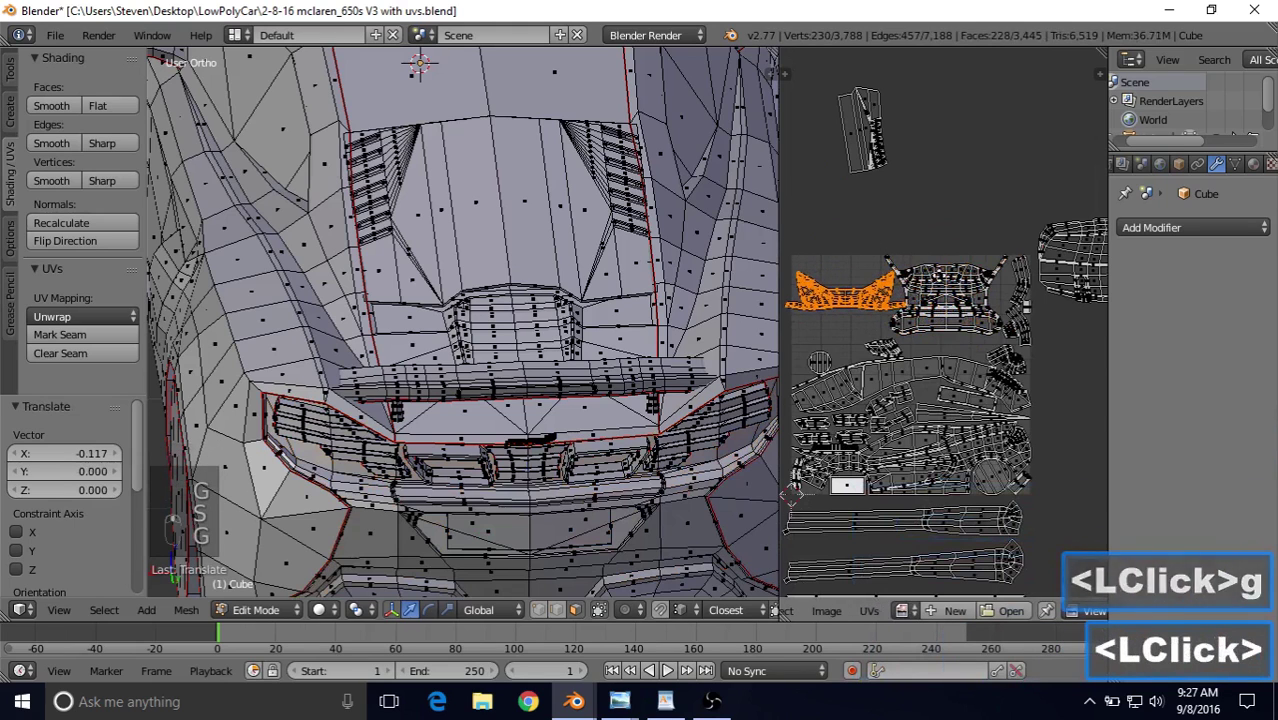
{"action": "middle_click_drag", "start_coordinate": [866, 233], "coordinate": [990, 268], "text": "shift"}
{"action": "scroll", "coordinate": [996, 271], "scroll_direction": "up", "scroll_amount": 3}
{"action": "key", "text": "r"}
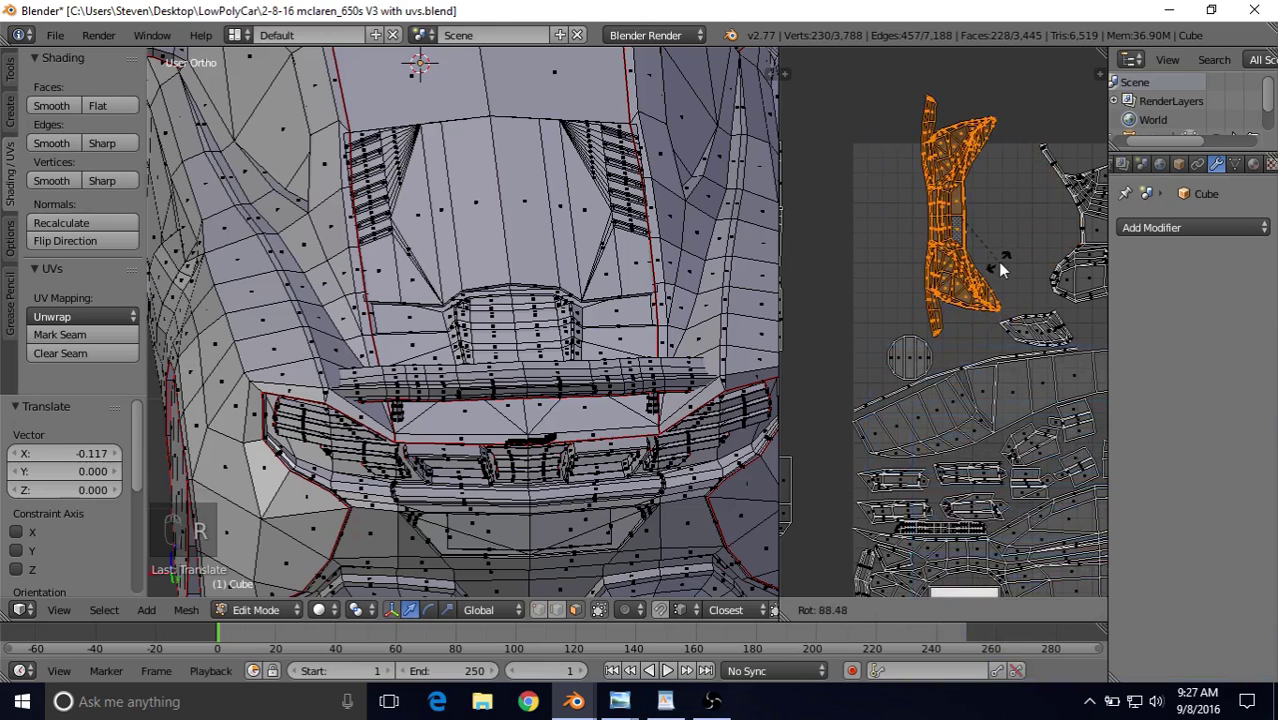
{"action": "left_click", "coordinate": [997, 262]}
{"action": "key", "text": "g"}
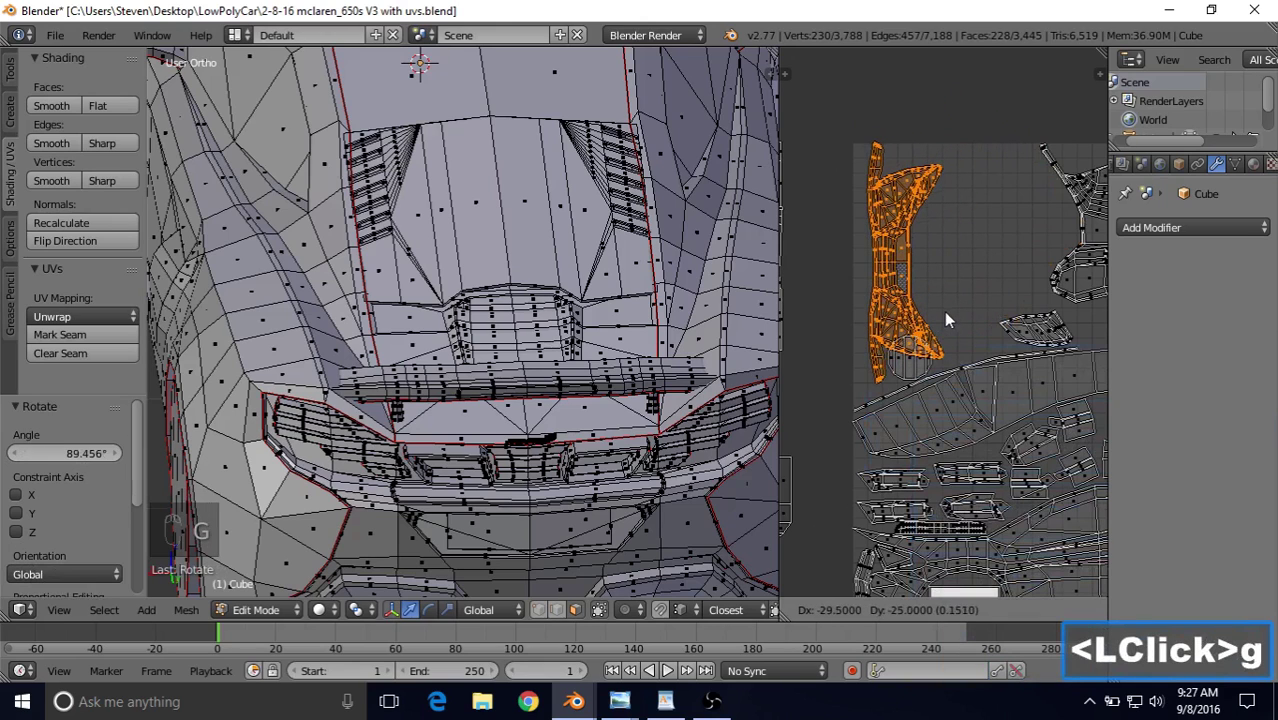
{"action": "right_click", "coordinate": [944, 316]}
{"action": "key", "text": "ctrl+z"}
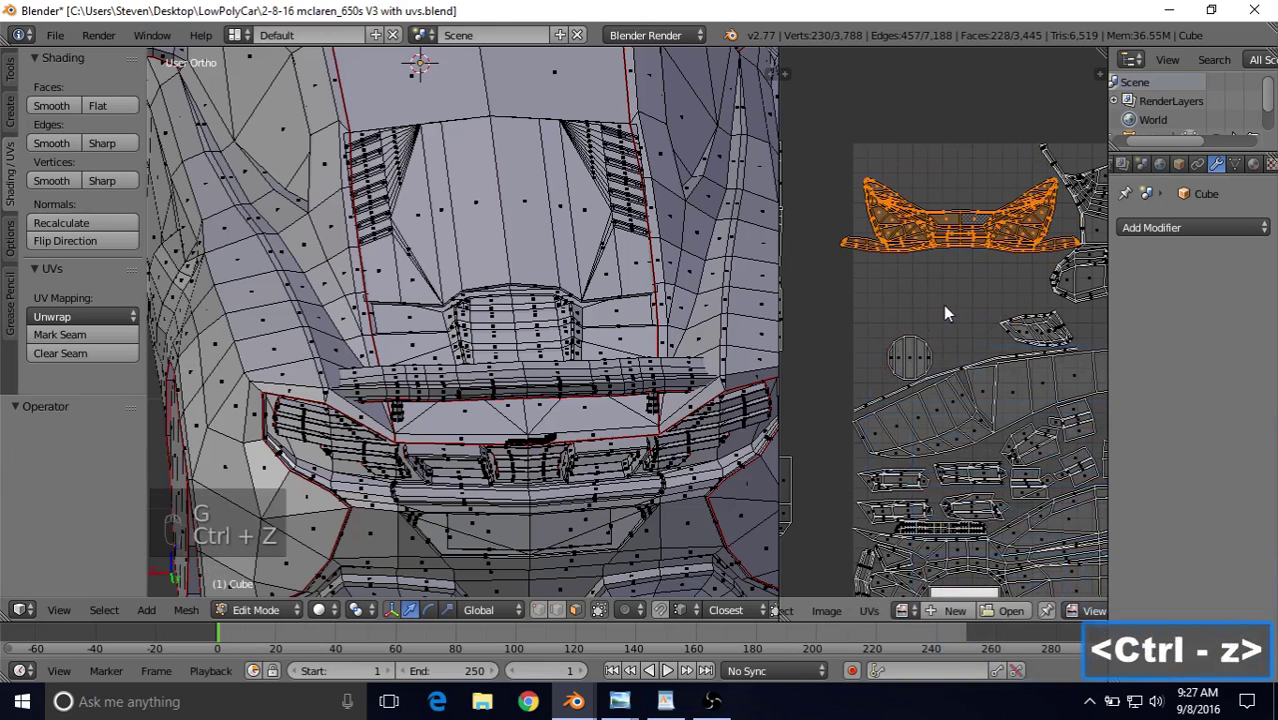
Step: Rotate the selected wing-shaped island 90° and move it against the UV square's left edge
{"action": "type", "text": "r90"}
{"action": "key", "text": "Return"}
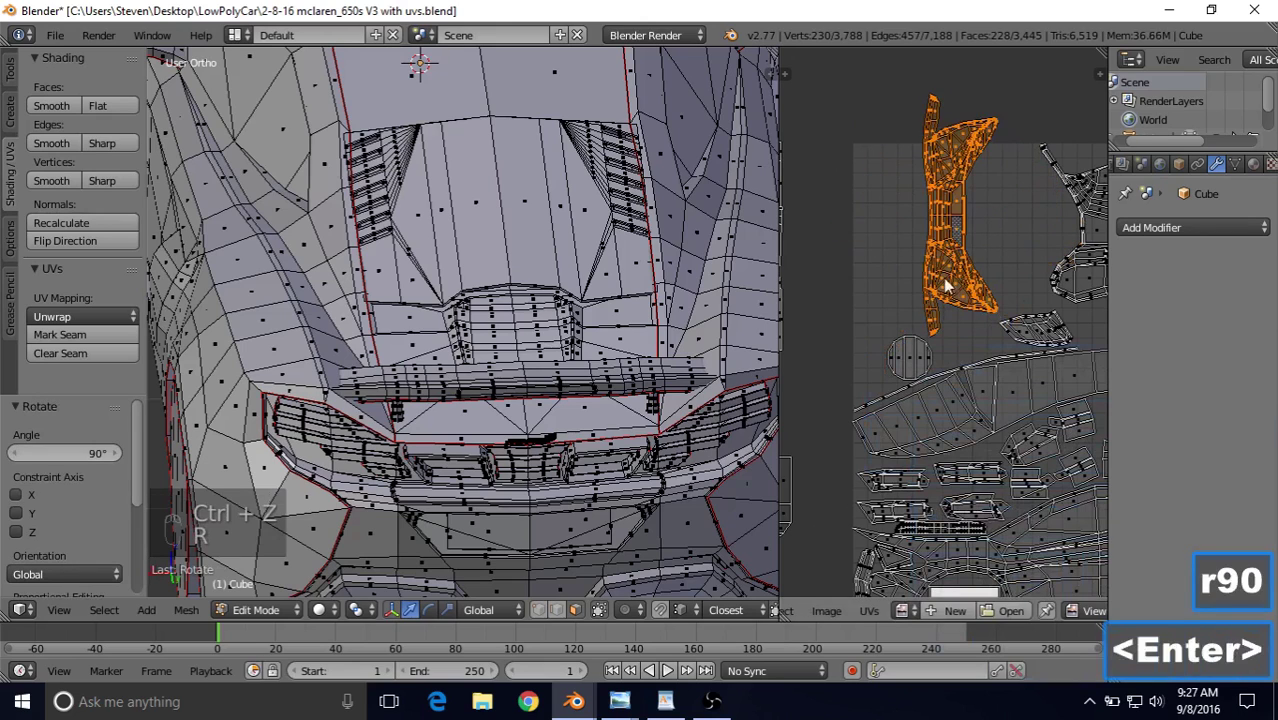
{"action": "key", "text": "g"}
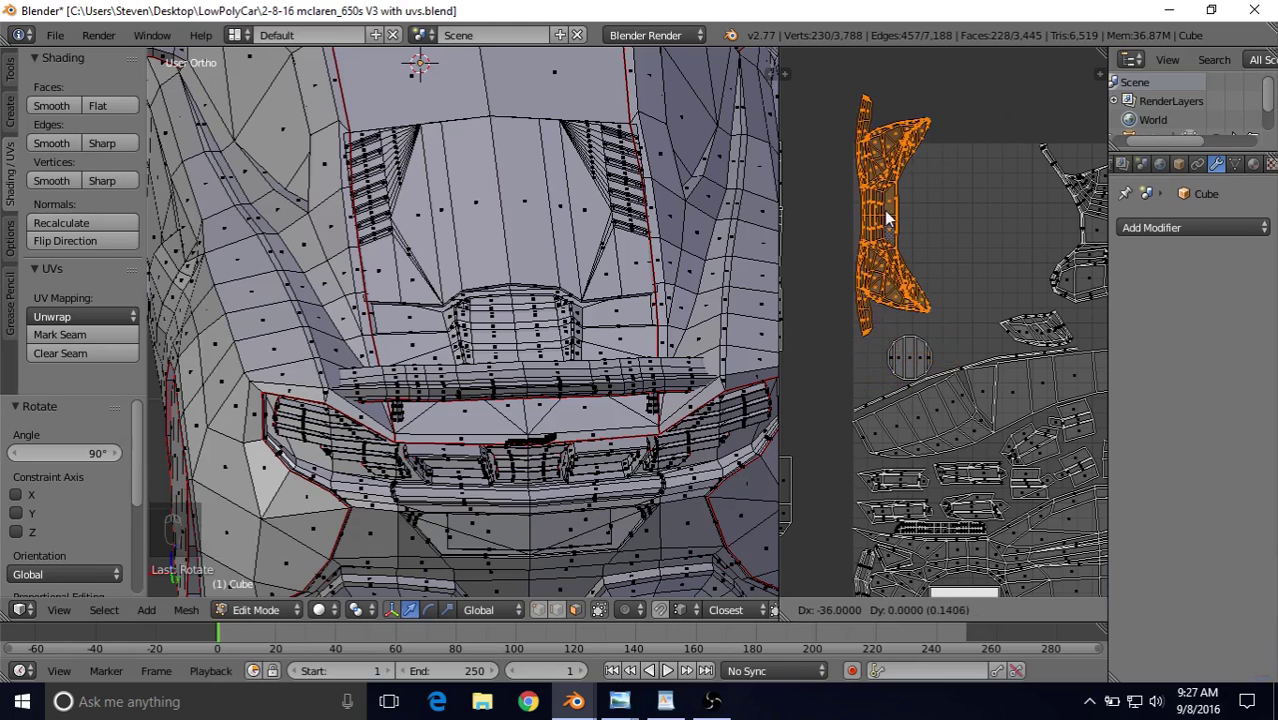
{"action": "left_click", "coordinate": [893, 243]}
Step: Move the round island 0.209 in X and 0.191 in Y into the empty area beside the bumper island
{"action": "right_click", "coordinate": [919, 357]}
{"action": "key", "text": "b"}
{"action": "left_click_drag", "start_coordinate": [886, 336], "coordinate": [935, 375]}
{"action": "key", "text": "g"}
{"action": "left_click", "coordinate": [1009, 233]}
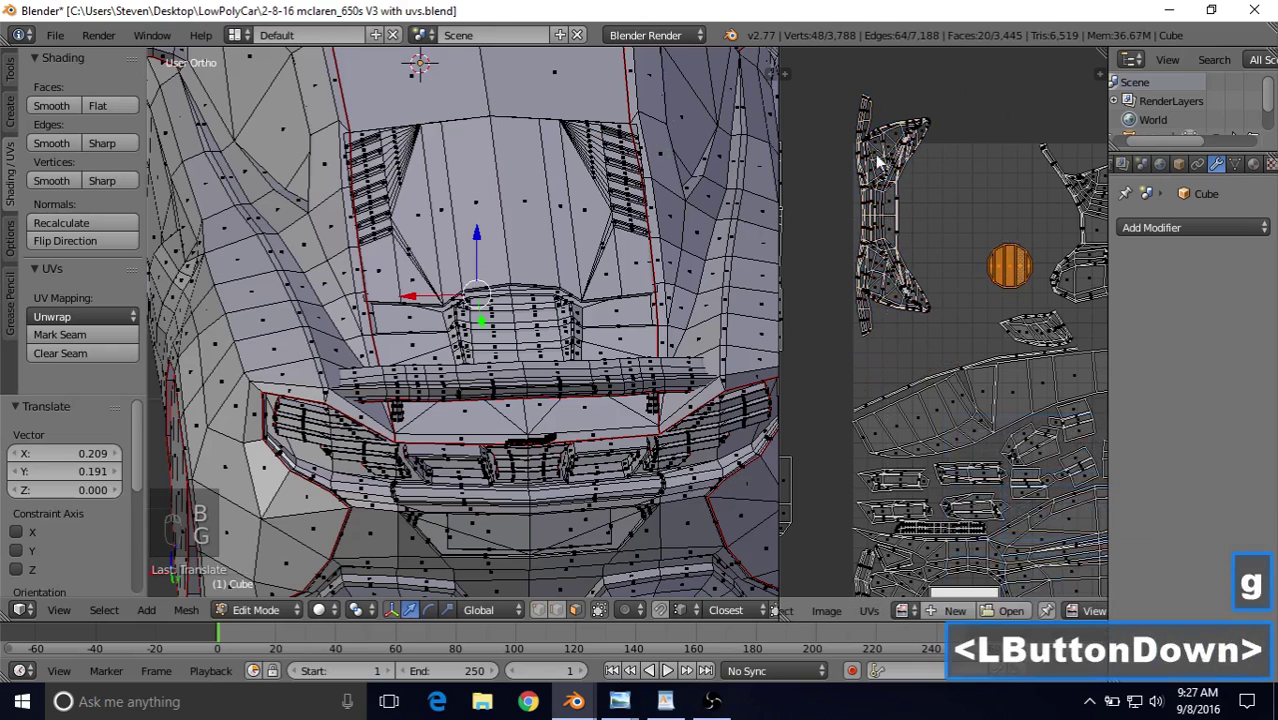
Step: Move the upright wing-shaped island down inside the UV square's upper-left corner and scale it by 1.05
{"action": "right_click", "coordinate": [866, 135]}
{"action": "key", "text": "b"}
{"action": "right_click", "coordinate": [873, 180]}
{"action": "key", "text": "l"}
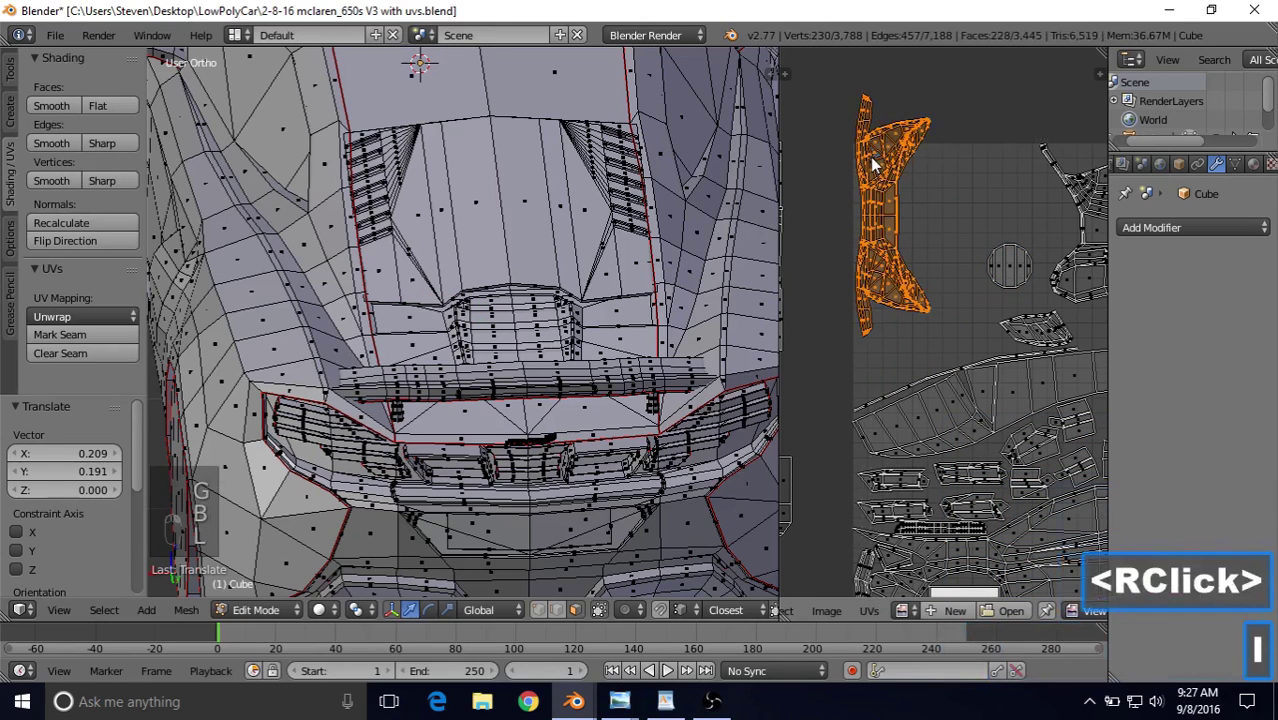
{"action": "key", "text": "g"}
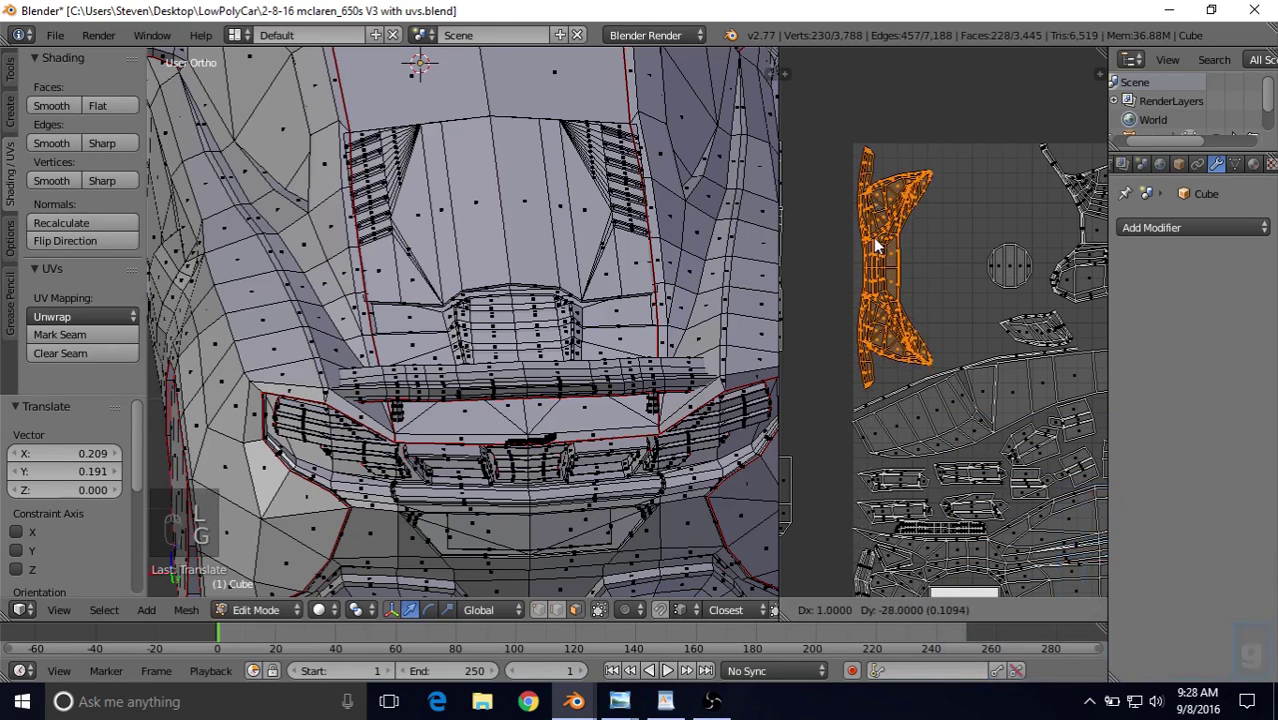
{"action": "left_click", "coordinate": [928, 237]}
{"action": "key", "text": "s"}
{"action": "left_click", "coordinate": [969, 228]}
{"action": "key", "text": "g"}
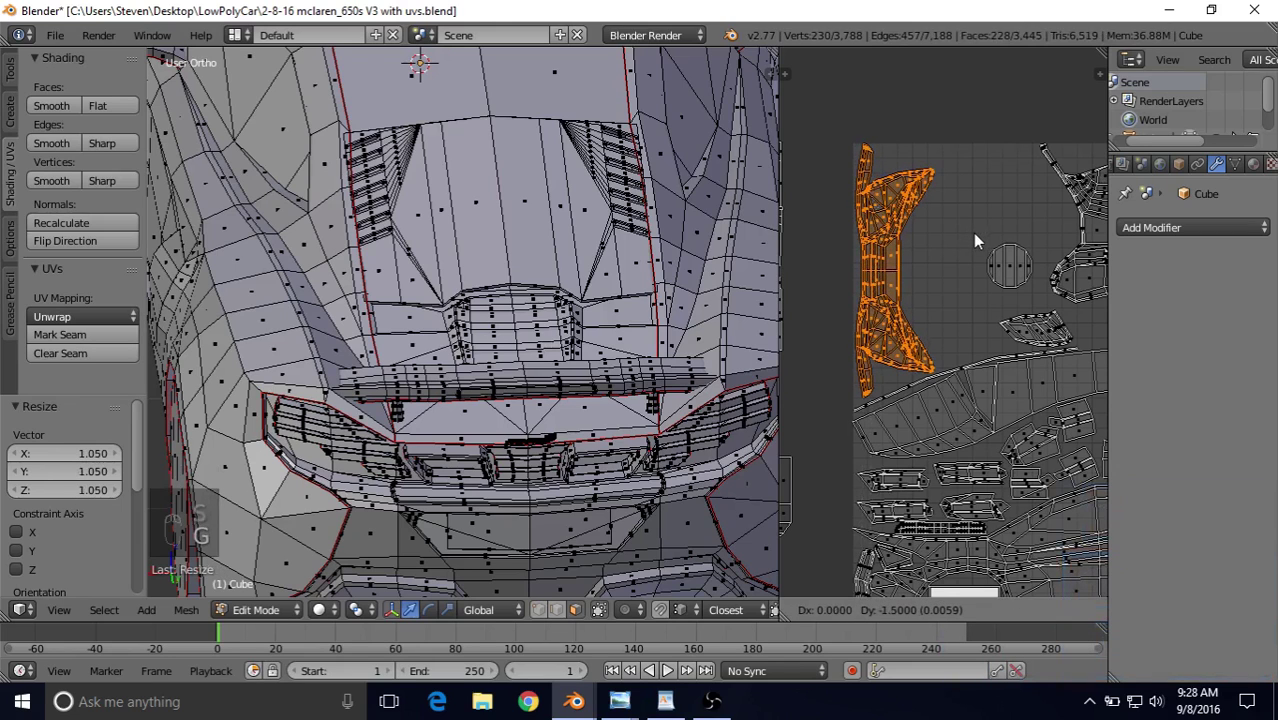
{"action": "left_click", "coordinate": [972, 233]}
Step: Move the narrow islands along the UV square's upper-right edge outside the square, 0.157 in X and -0.231 in Y
{"action": "scroll", "coordinate": [972, 304], "scroll_direction": "down", "scroll_amount": 3}
{"action": "middle_click_drag", "start_coordinate": [972, 304], "coordinate": [807, 359], "text": "shift"}
{"action": "middle_click_drag", "start_coordinate": [949, 327], "coordinate": [899, 269], "text": "shift"}
{"action": "scroll", "coordinate": [899, 269], "scroll_direction": "up", "scroll_amount": 3}
{"action": "right_click", "coordinate": [887, 219]}
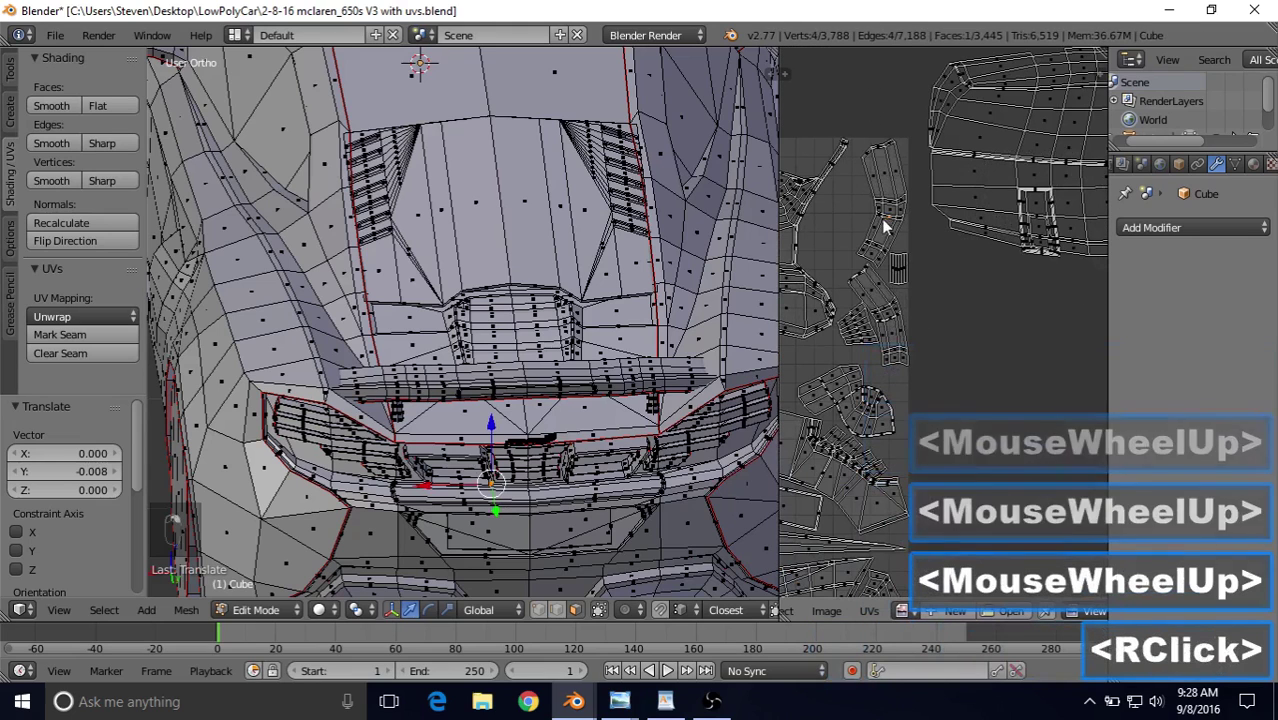
{"action": "key", "text": "b"}
{"action": "mouse_move", "coordinate": [853, 127]}
{"action": "left_mouse_down"}
{"action": "mouse_move", "coordinate": [890, 211]}
{"action": "mouse_move", "coordinate": [913, 336]}
{"action": "left_mouse_up"}
{"action": "key", "text": "c"}
{"action": "mouse_move", "coordinate": [862, 290]}
{"action": "left_mouse_down"}
{"action": "mouse_move", "coordinate": [856, 322]}
{"action": "mouse_move", "coordinate": [900, 356]}
{"action": "left_mouse_up"}
{"action": "right_click", "coordinate": [900, 356]}
{"action": "key", "text": "g"}
{"action": "left_click", "coordinate": [918, 334]}
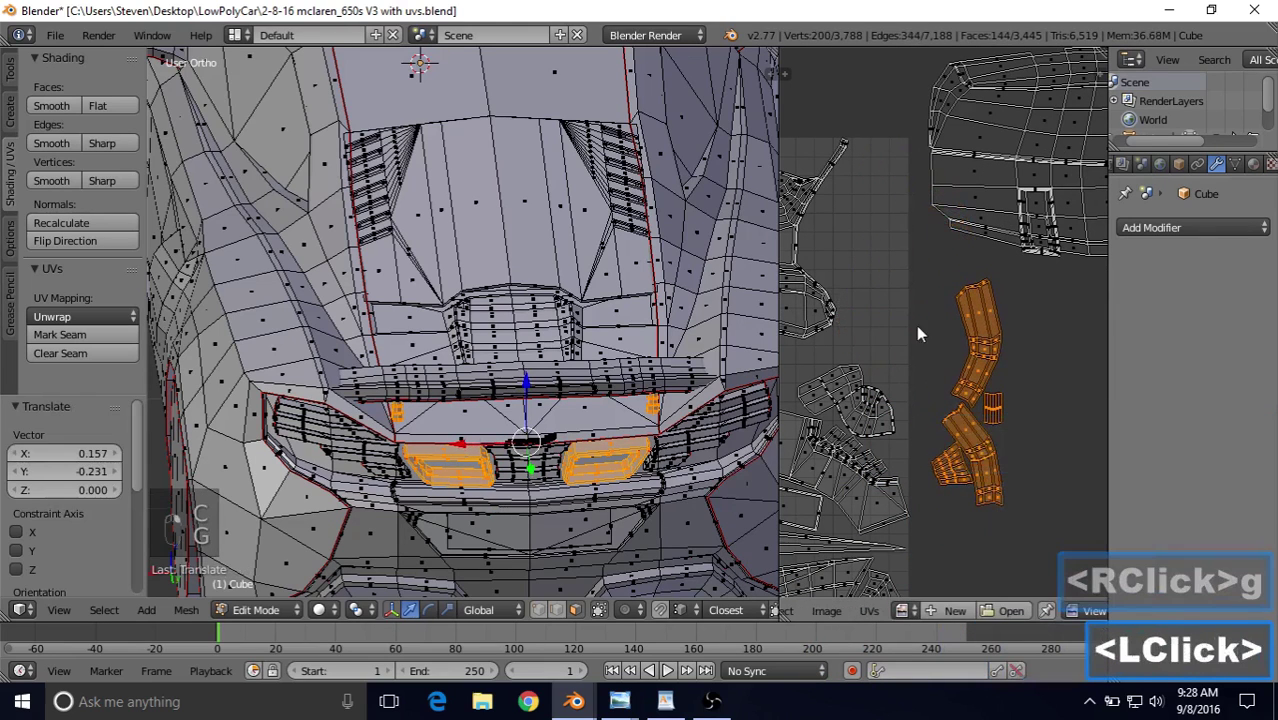
Step: Move the whole bumper island 0.091 in X and -0.007 in Y toward the UV square's right edge
{"action": "scroll", "coordinate": [880, 300], "scroll_direction": "down", "scroll_amount": 4}
{"action": "right_click", "coordinate": [852, 287]}
{"action": "key", "text": "l"}
{"action": "scroll", "coordinate": [852, 287], "scroll_direction": "up", "scroll_amount": 2}
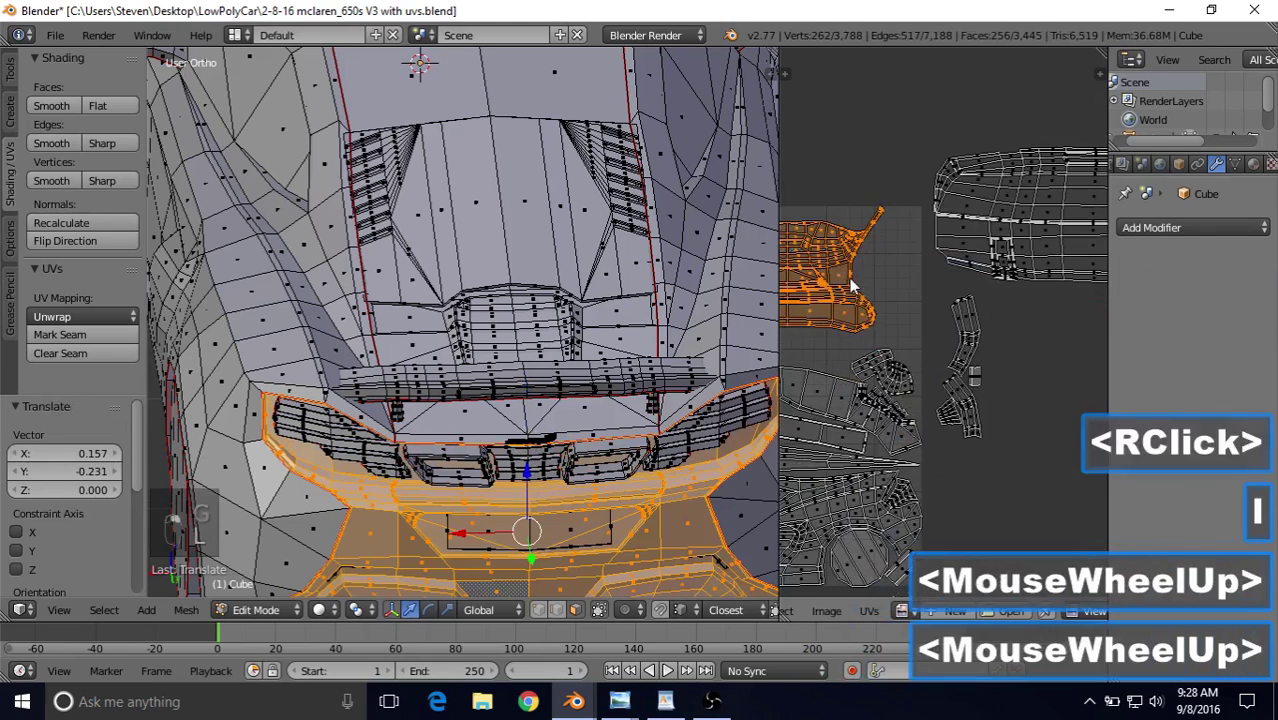
{"action": "key", "text": "g"}
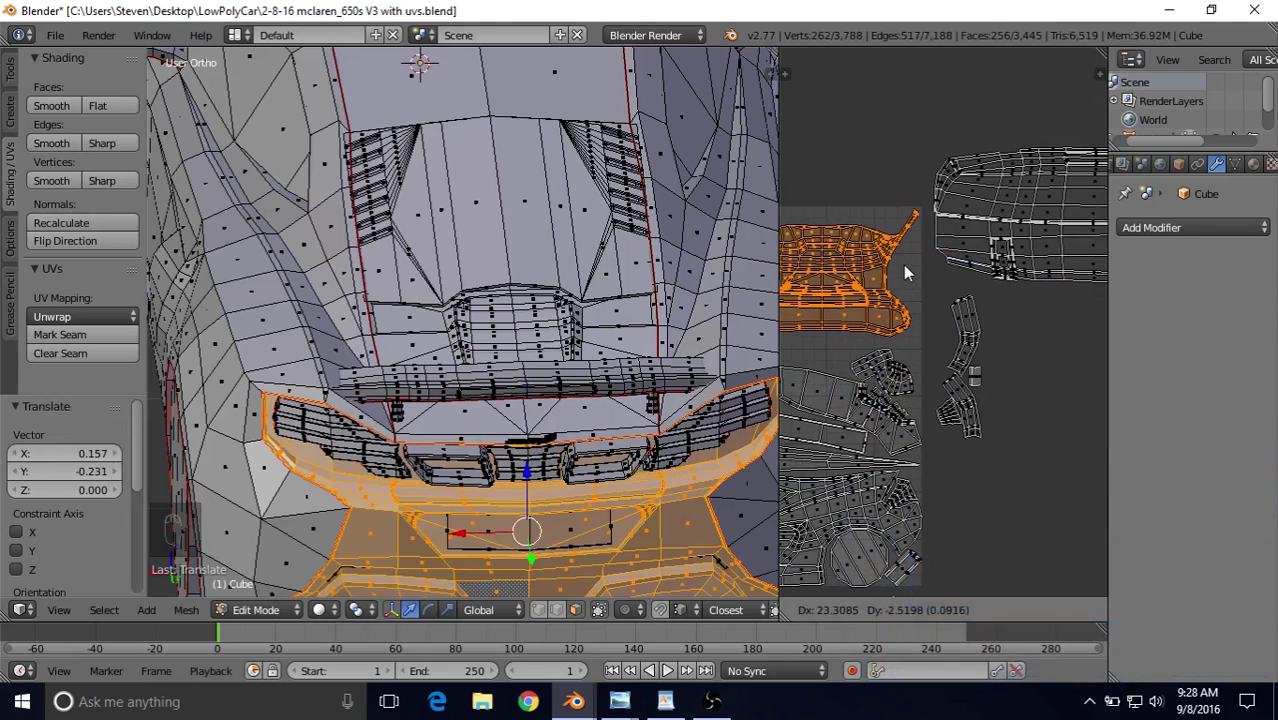
{"action": "left_click", "coordinate": [903, 263]}
Step: Rotate the upright wing-shaped island -90° and place it in the upper-left corner of the UV square
{"action": "middle_click_drag", "start_coordinate": [827, 198], "coordinate": [843, 222], "text": "shift"}
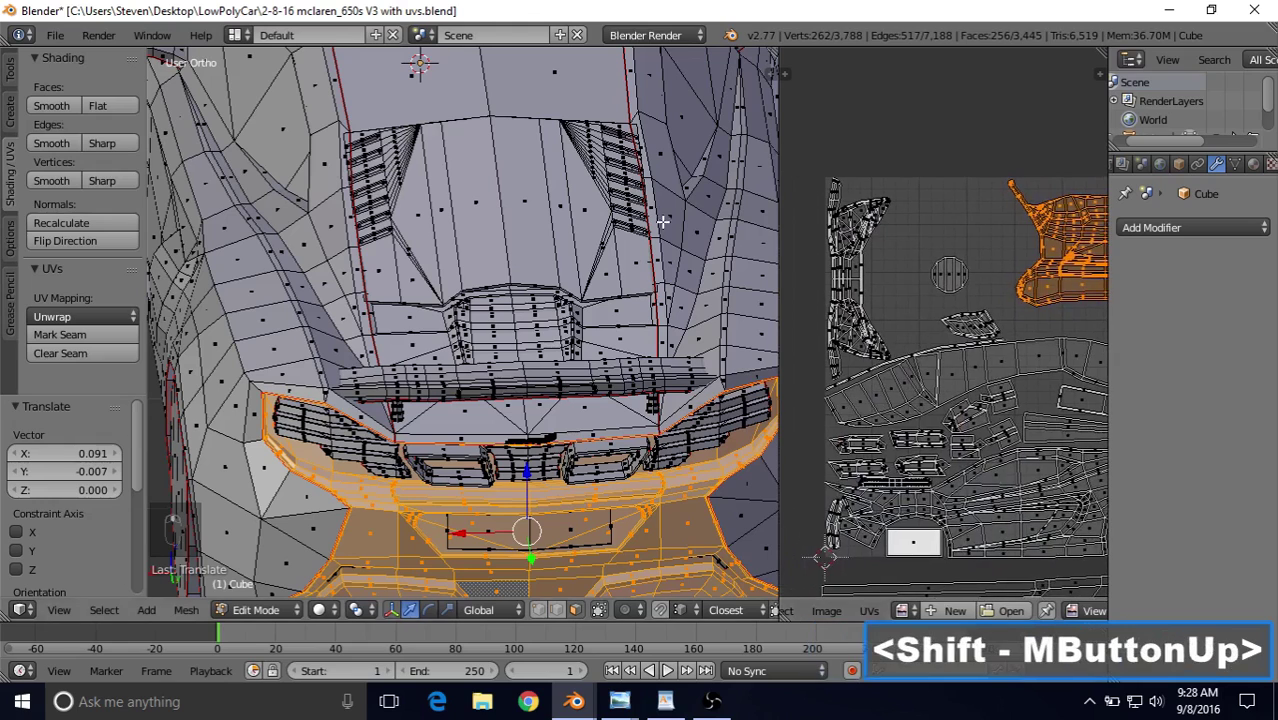
{"action": "right_click", "coordinate": [841, 229]}
{"action": "key", "text": "l"}
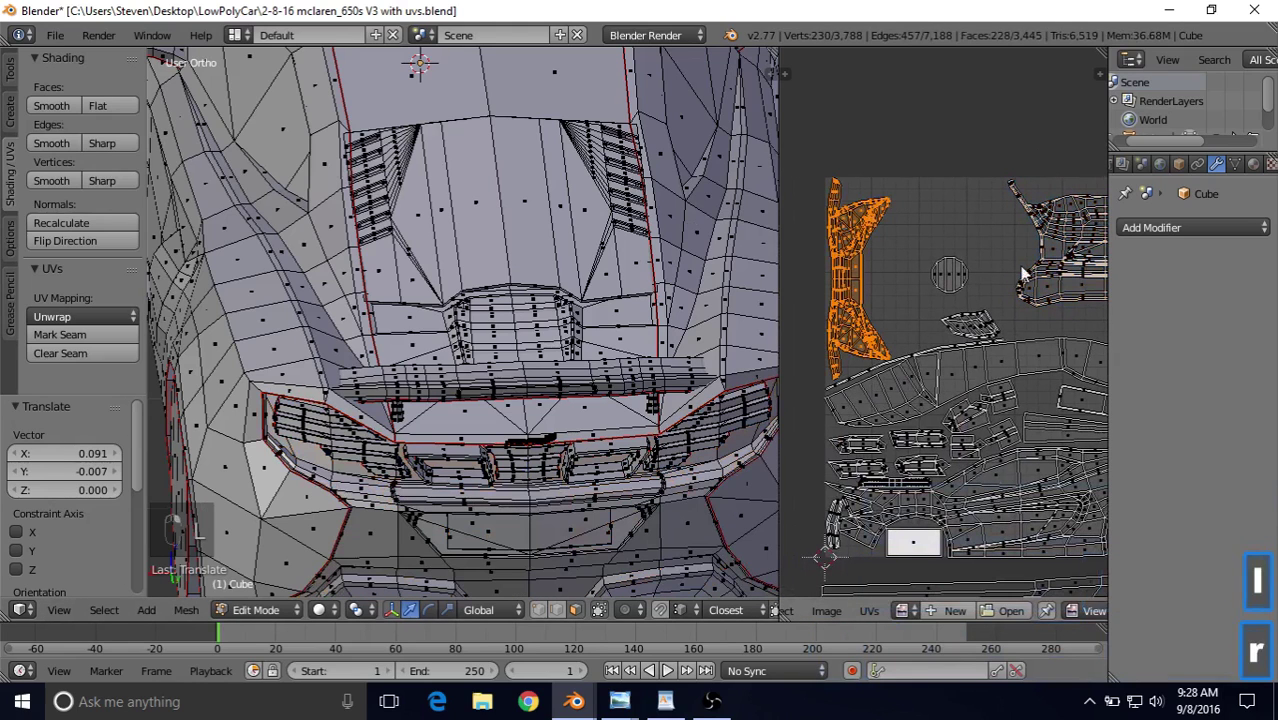
{"action": "key", "text": "r"}
{"action": "right_click", "coordinate": [976, 382]}
{"action": "type", "text": "r-90"}
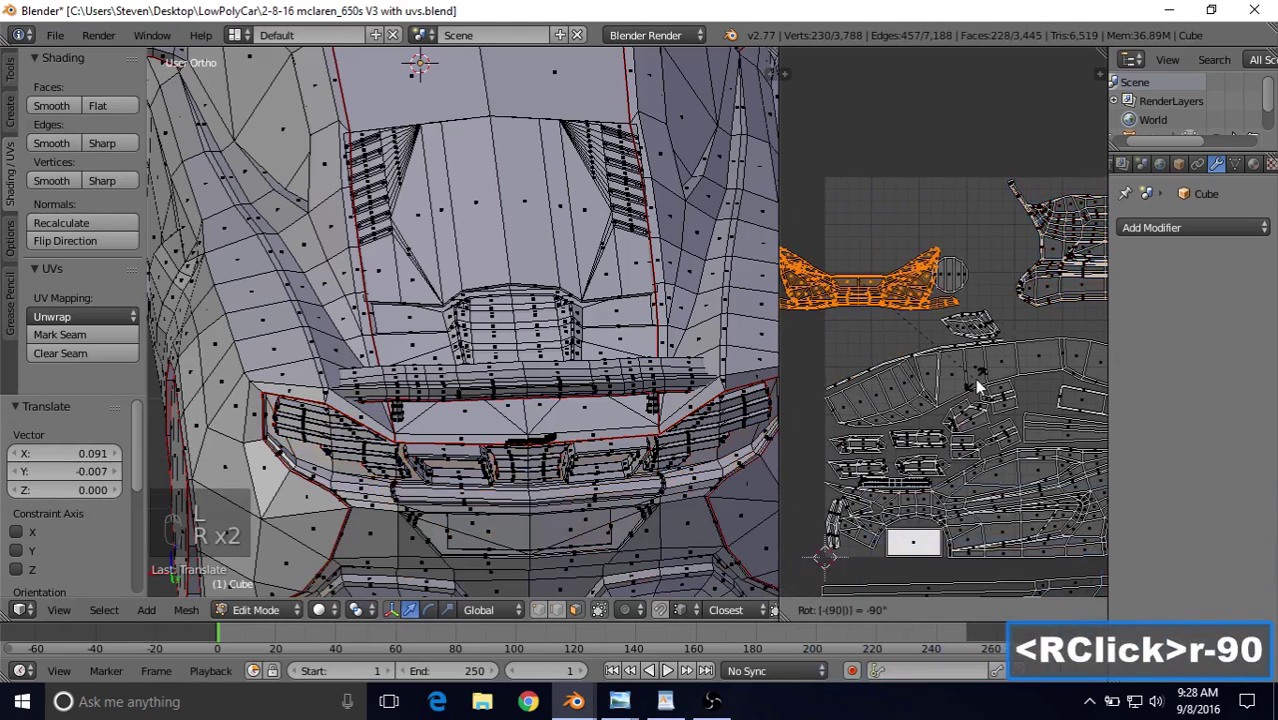
{"action": "key", "text": "Return"}
{"action": "key", "text": "g"}
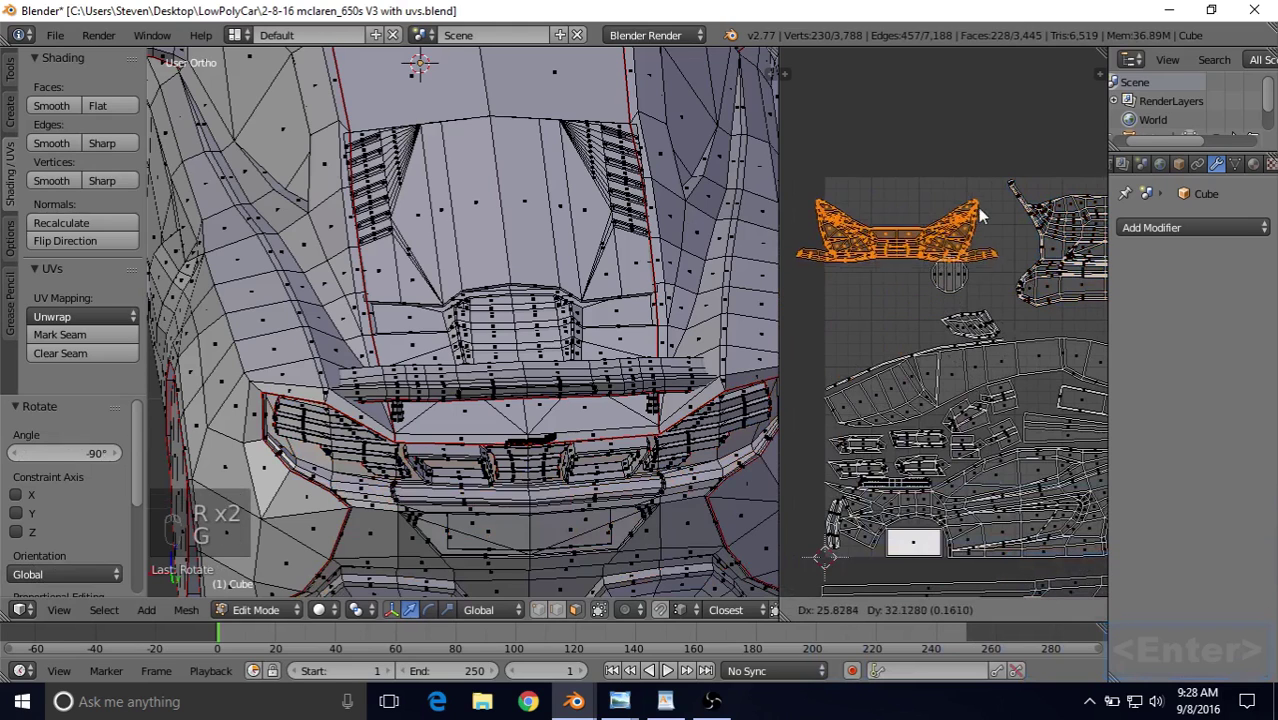
{"action": "left_click", "coordinate": [998, 204]}
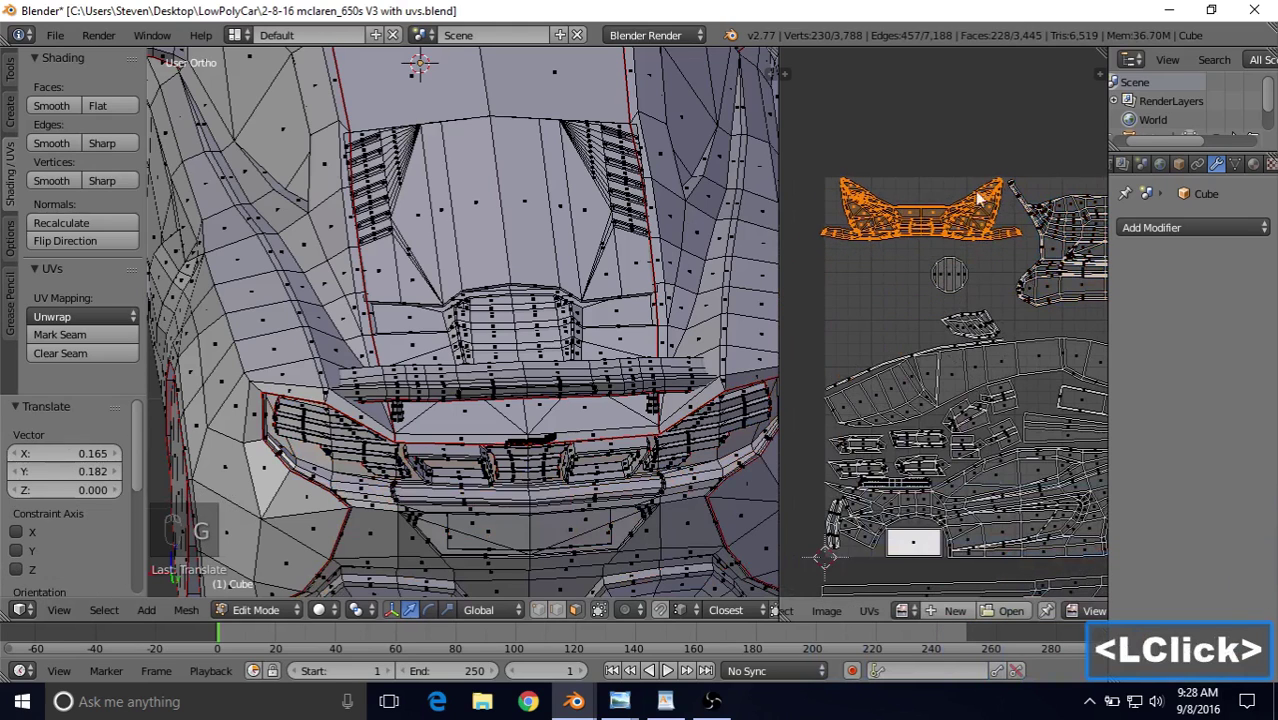
{"action": "key", "text": "g"}
{"action": "left_click", "coordinate": [970, 216]}
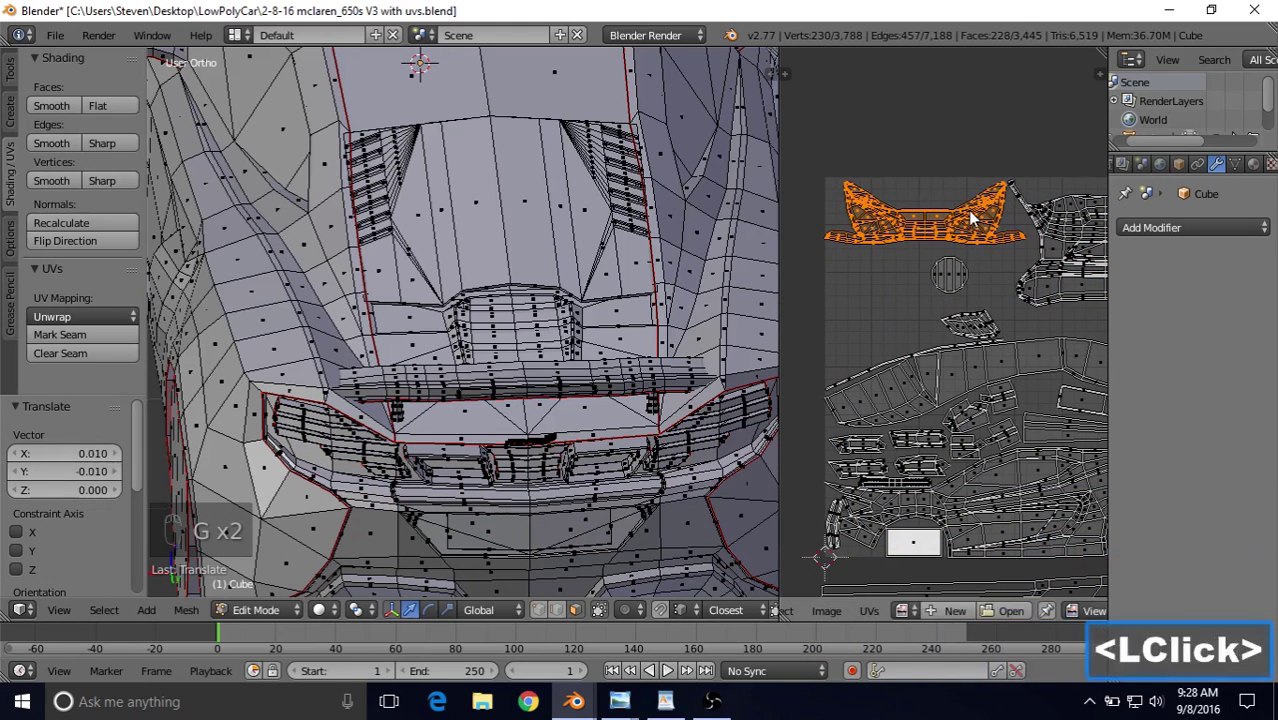
Step: Undo the last rotation and moves of the wing-shaped, bumper and narrow islands
{"action": "middle_click_drag", "start_coordinate": [970, 216], "coordinate": [937, 290], "text": "shift"}
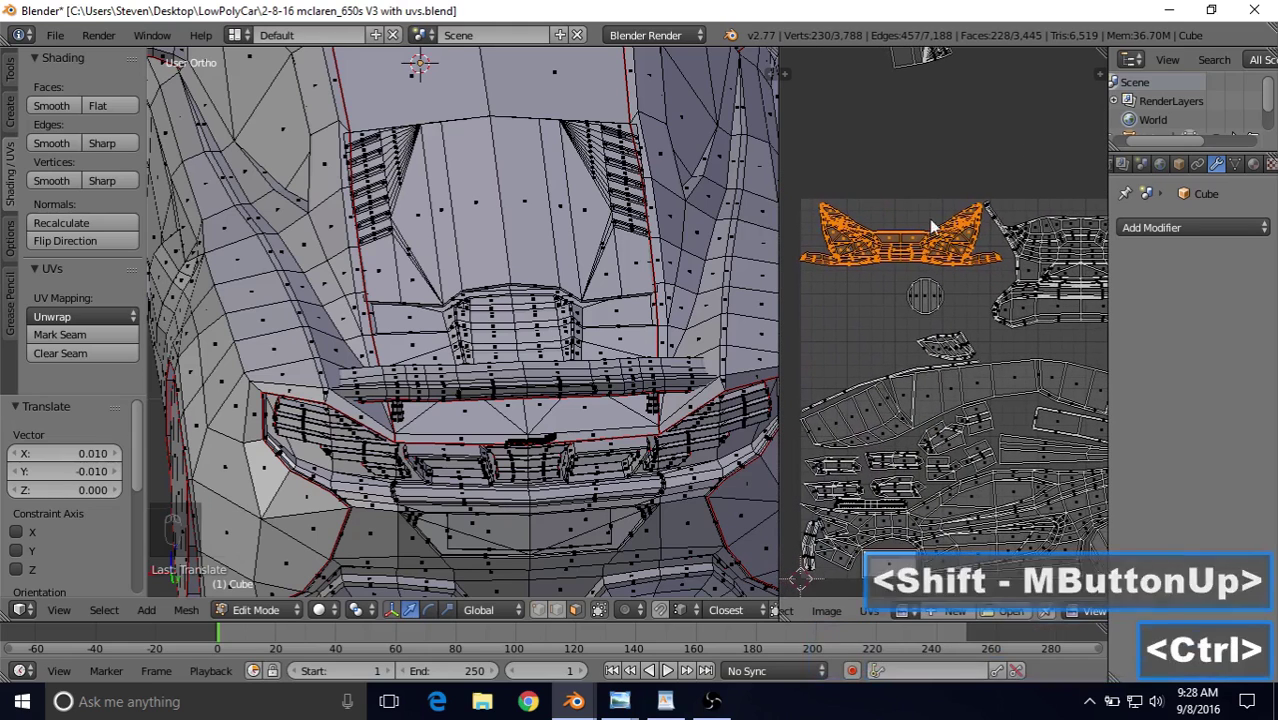
{"action": "key", "text": "ctrl+z"}
{"action": "key", "text": "ctrl+z"}
{"action": "key", "text": "ctrl+z"}
{"action": "key", "text": "ctrl+z"}
{"action": "key", "text": "ctrl+z"}
{"action": "key", "text": "ctrl+z"}
{"action": "key", "text": "ctrl+z"}
{"action": "key", "text": "ctrl+z"}
{"action": "key", "text": "ctrl+z"}
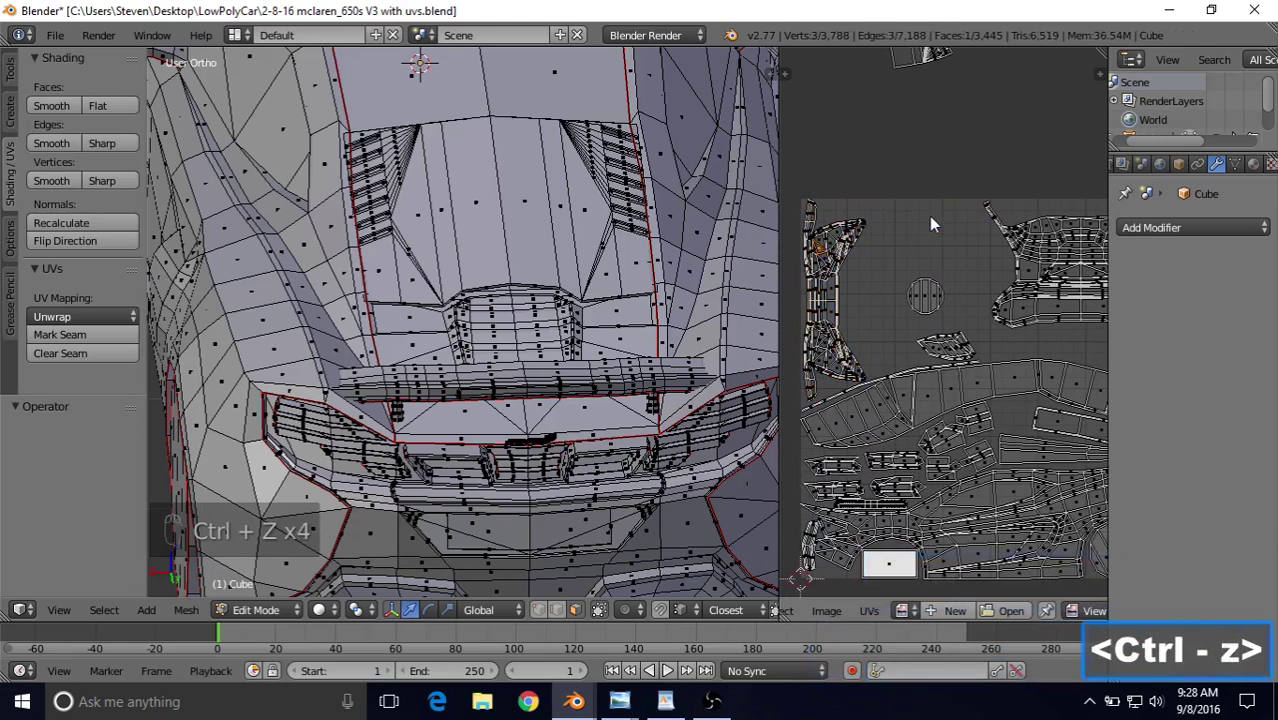
{"action": "key", "text": "ctrl+z"}
{"action": "key", "text": "ctrl+z"}
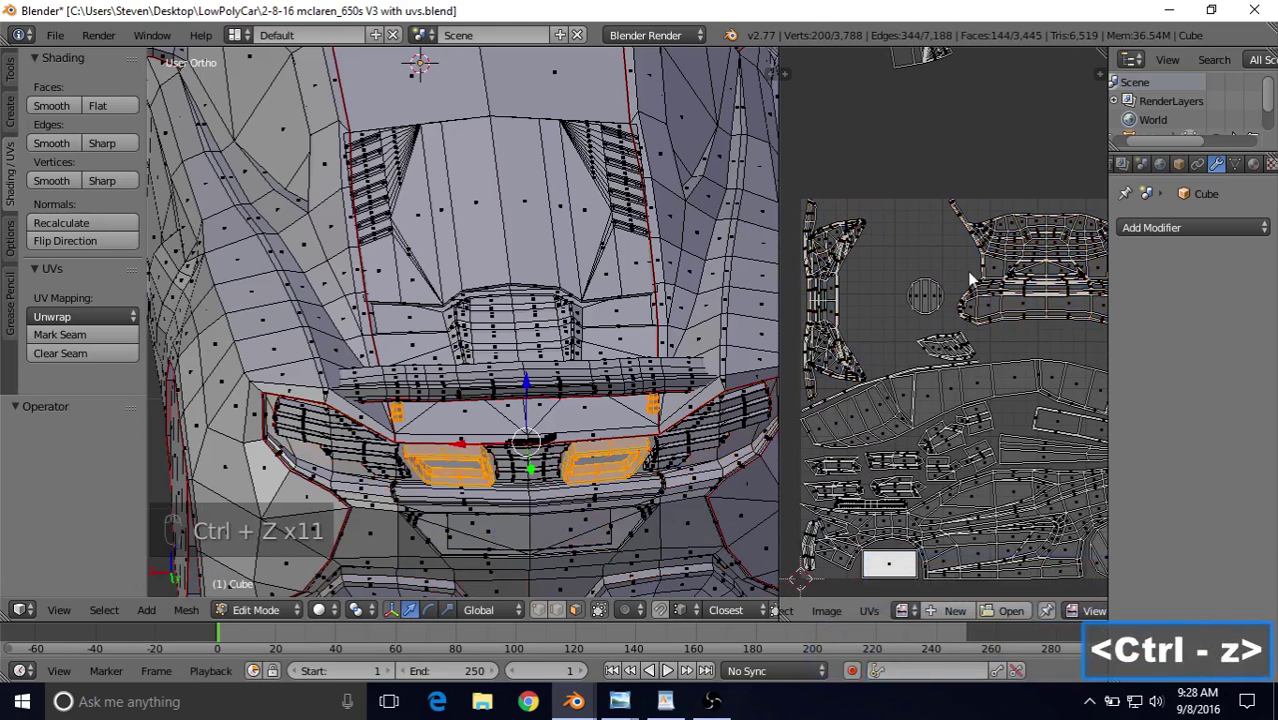
Step: Select the louvered panel island above the UV square and move it -0.015 in X and -0.500 in Y
{"action": "scroll", "coordinate": [990, 290], "scroll_direction": "down", "scroll_amount": 2}
{"action": "middle_click_drag", "start_coordinate": [1004, 290], "coordinate": [981, 295], "text": "shift"}
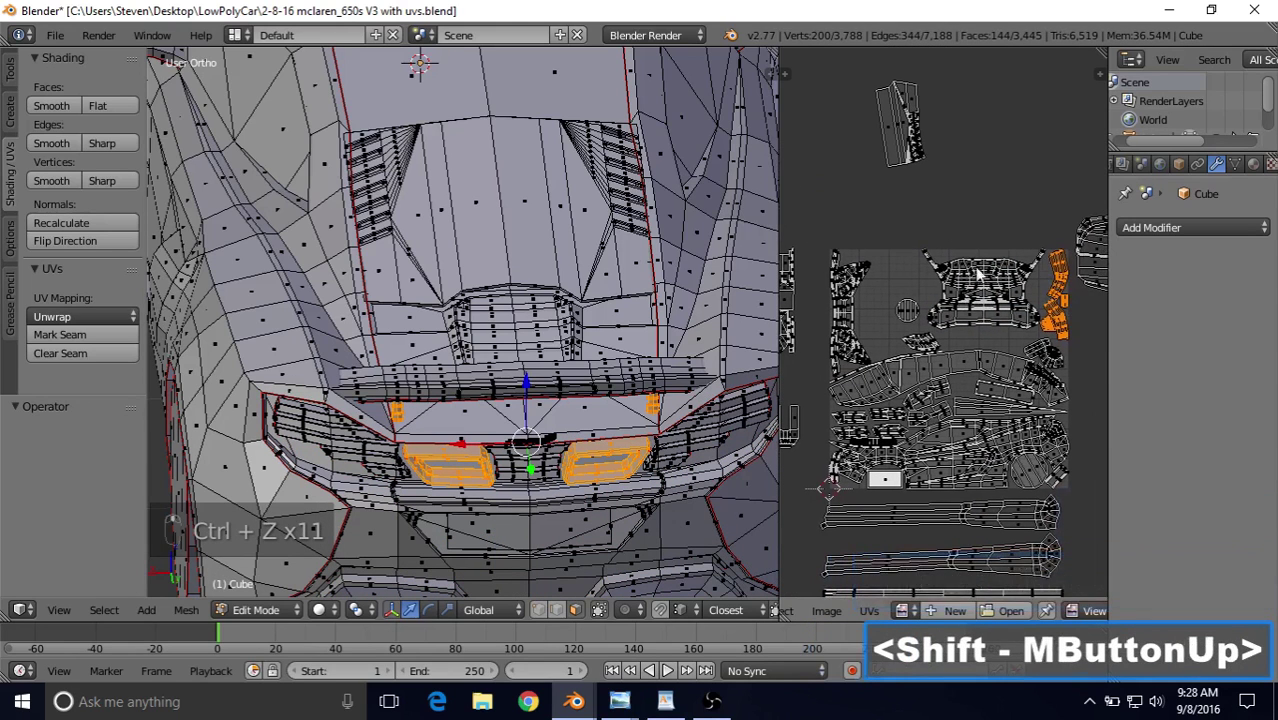
{"action": "scroll", "coordinate": [930, 180], "scroll_direction": "up", "scroll_amount": 1}
{"action": "right_click", "coordinate": [894, 130]}
{"action": "scroll", "coordinate": [884, 100], "scroll_direction": "down", "scroll_amount": 2}
{"action": "key", "text": "b"}
{"action": "left_click_drag", "start_coordinate": [881, 102], "coordinate": [970, 222]}
{"action": "key", "text": "g"}
{"action": "right_click", "coordinate": [951, 245]}
{"action": "middle_click_drag", "start_coordinate": [945, 240], "coordinate": [970, 212], "text": "shift"}
{"action": "scroll", "coordinate": [970, 213], "scroll_direction": "up", "scroll_amount": 3}
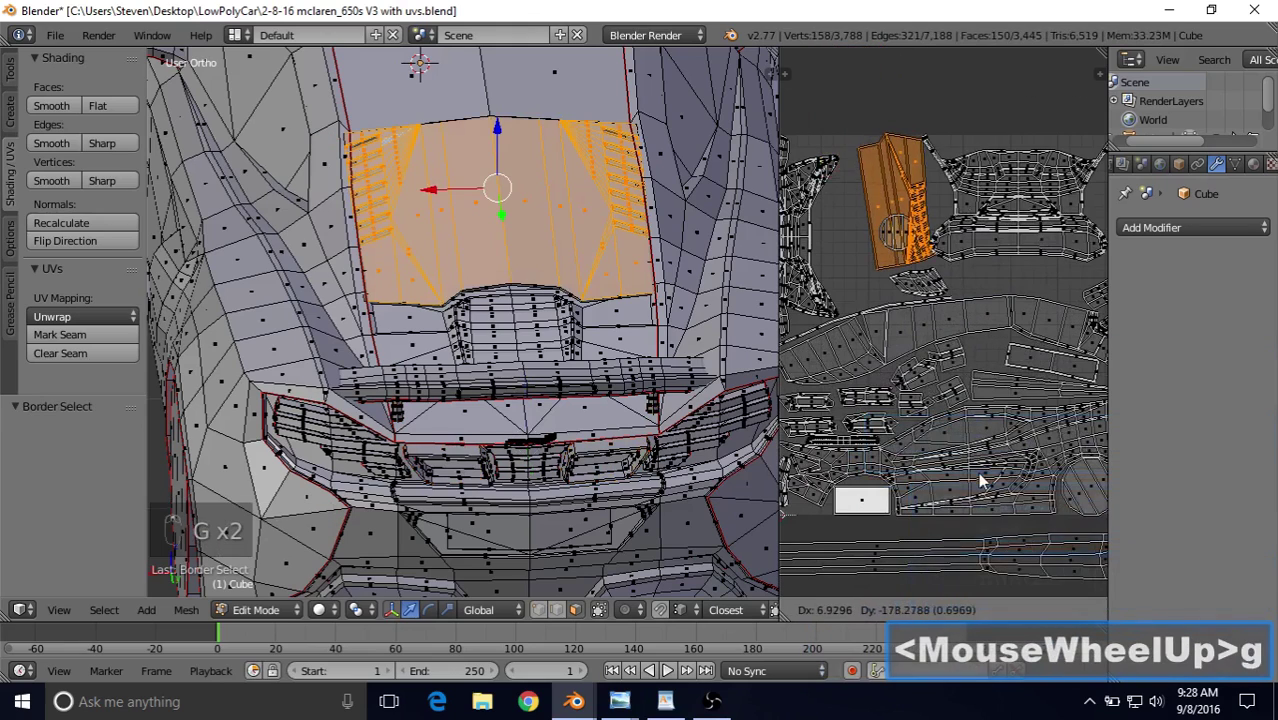
{"action": "left_click", "coordinate": [961, 397]}
Step: Move the round island 0.246 in X and -0.111 in Y, just below the bumper island
{"action": "right_click", "coordinate": [875, 219]}
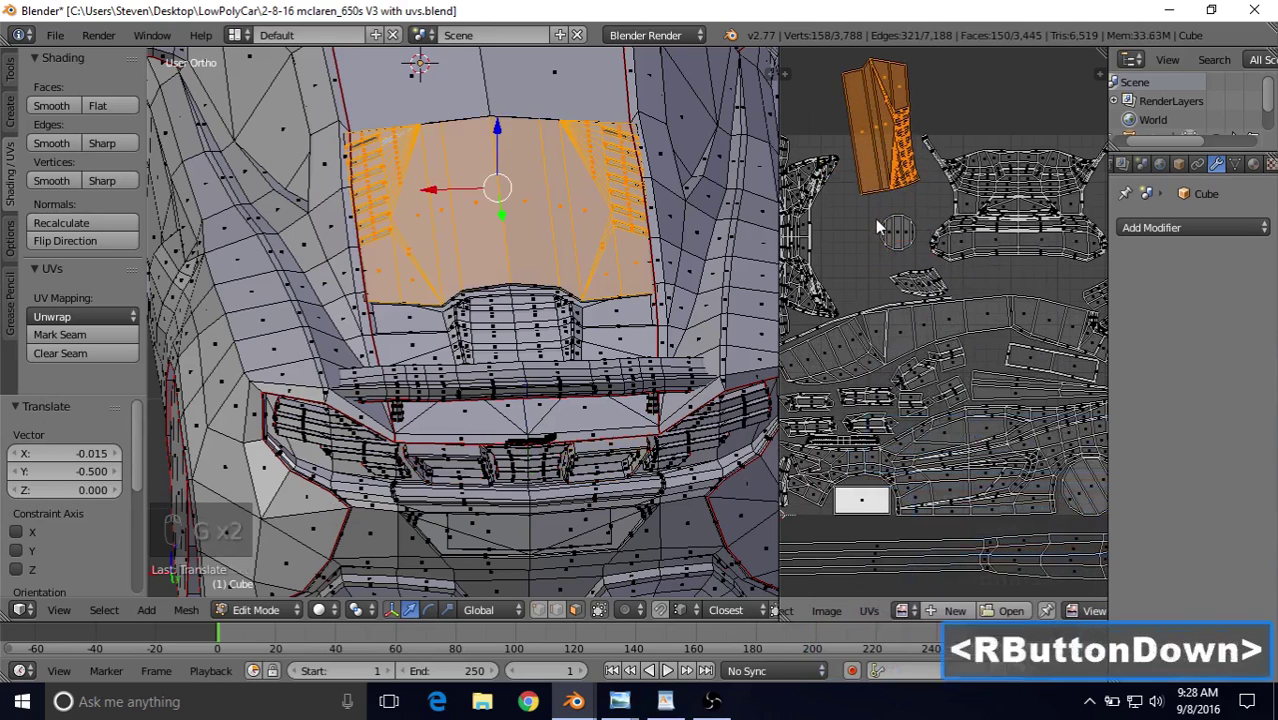
{"action": "right_click", "coordinate": [874, 214]}
{"action": "key", "text": "b"}
{"action": "left_click_drag", "start_coordinate": [918, 250], "coordinate": [918, 251]}
{"action": "key", "text": "g"}
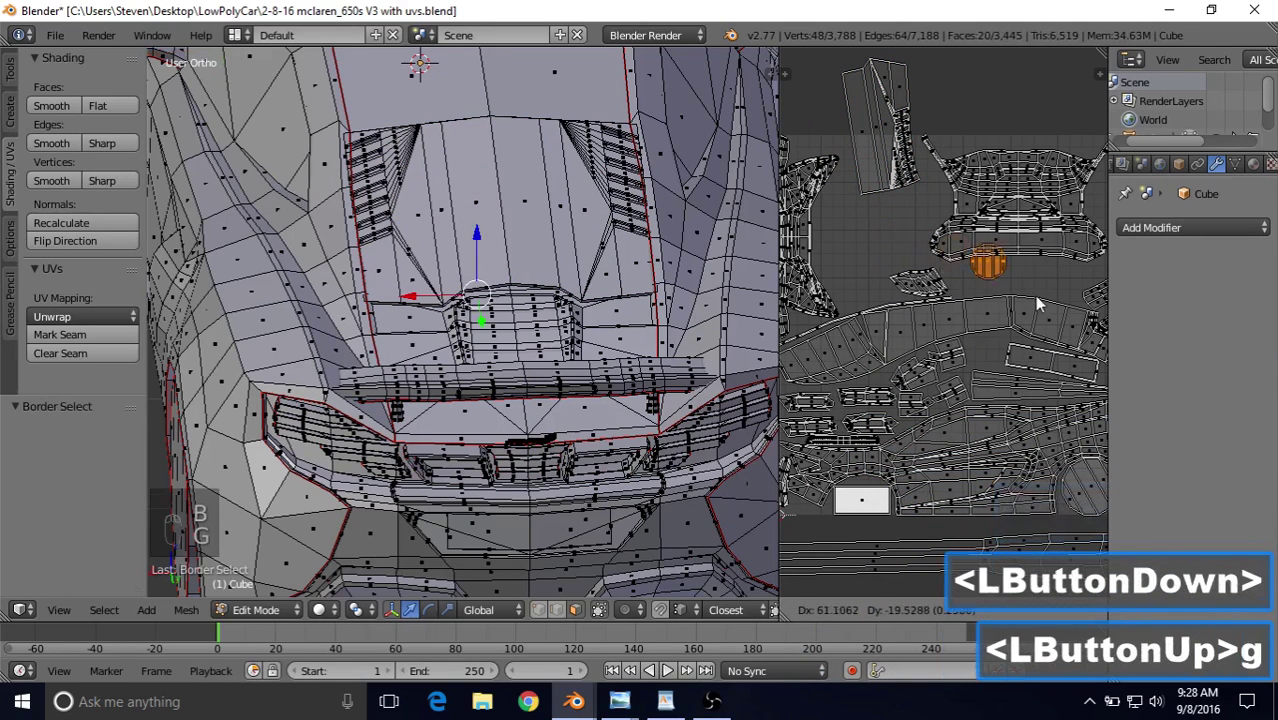
{"action": "left_click", "coordinate": [1038, 308]}
Step: Select only the louvered panel island and move it 0.012 in X and -0.202 in Y into the UV square
{"action": "right_click", "coordinate": [895, 155]}
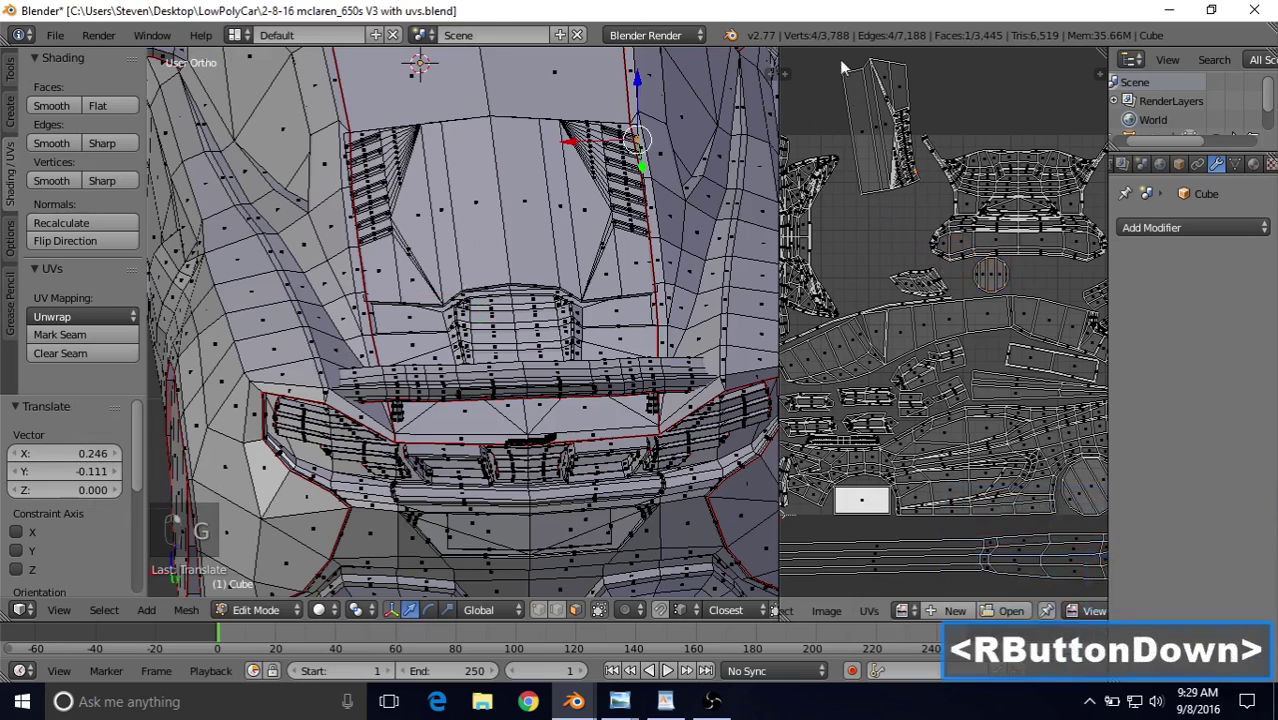
{"action": "key", "text": "b"}
{"action": "left_click_drag", "start_coordinate": [836, 50], "coordinate": [919, 224]}
{"action": "key", "text": "g"}
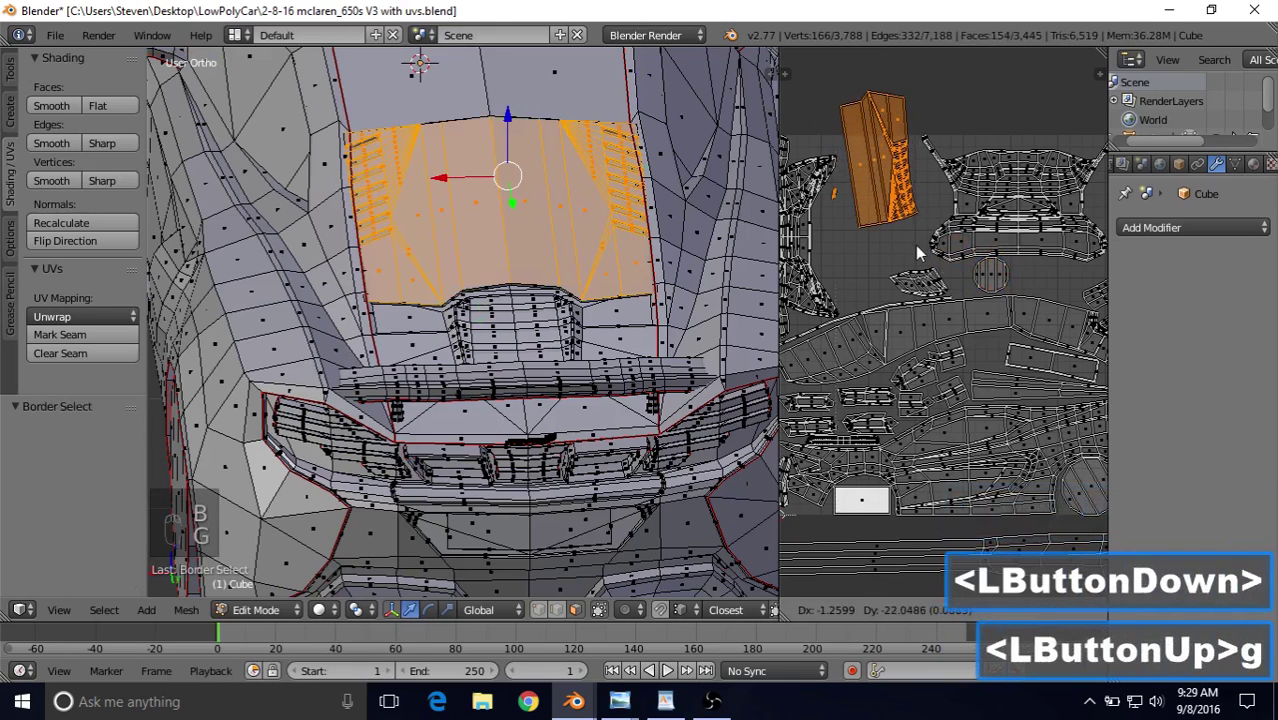
{"action": "right_click", "coordinate": [873, 141]}
{"action": "key", "text": "c"}
{"action": "middle_click", "coordinate": [826, 155]}
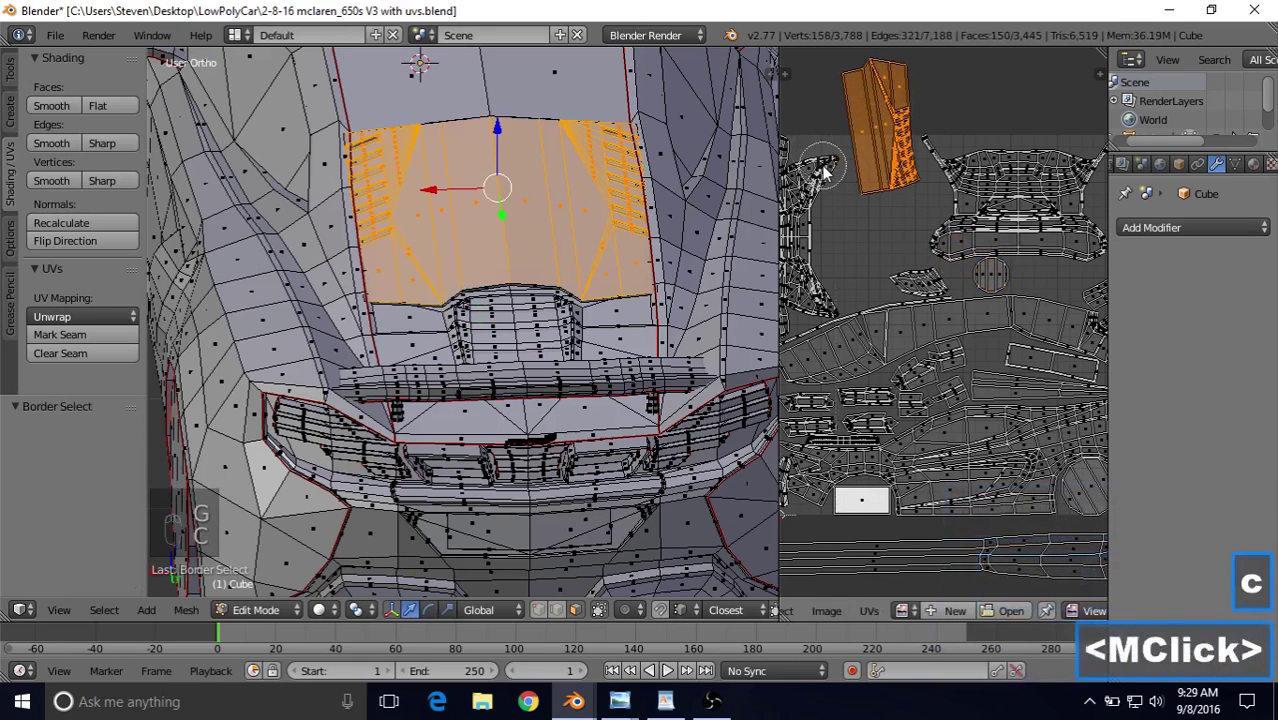
{"action": "right_click", "coordinate": [830, 170]}
{"action": "key", "text": "g"}
{"action": "left_click", "coordinate": [833, 270]}
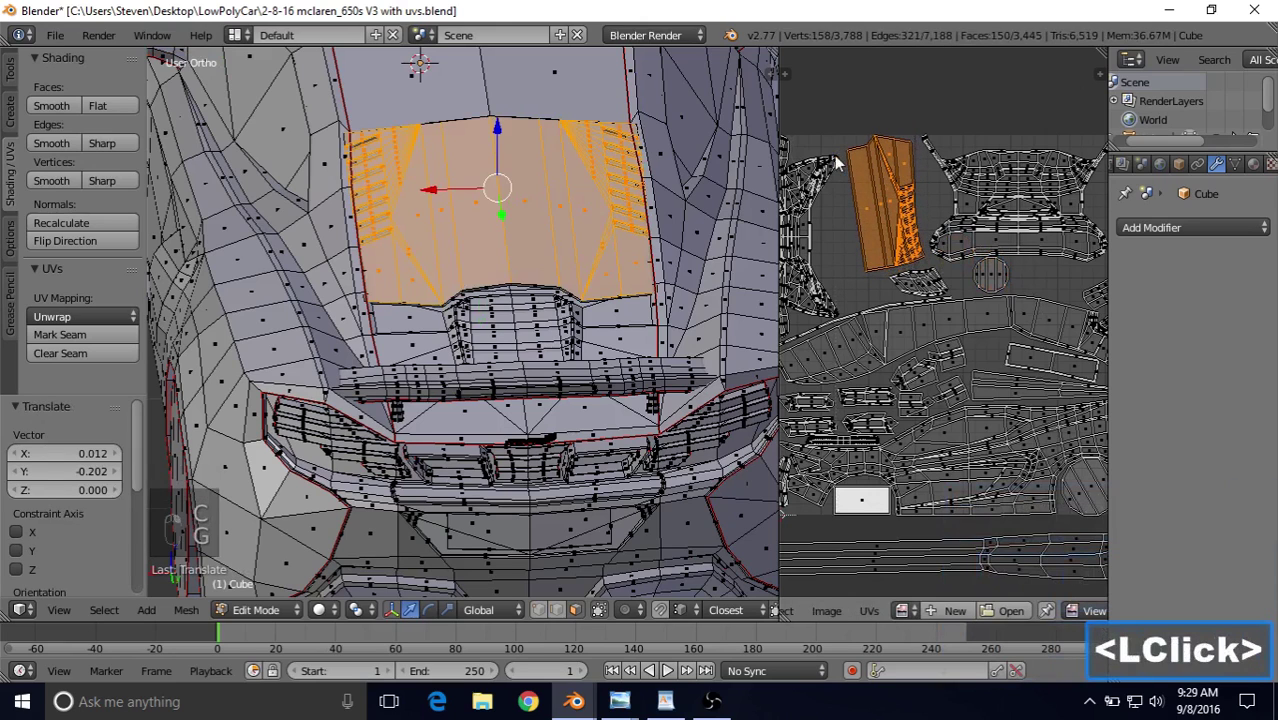
{"action": "middle_click_drag", "start_coordinate": [857, 175], "coordinate": [946, 198], "text": "shift"}
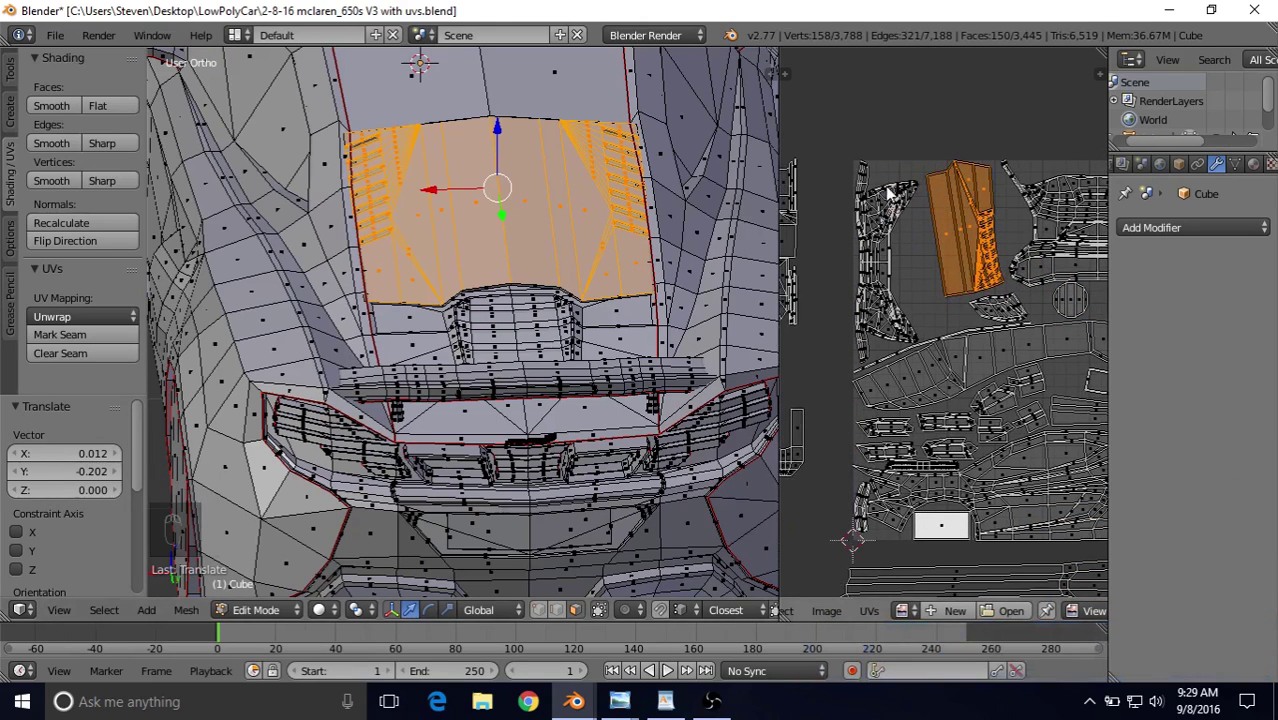
{"action": "middle_click_drag", "start_coordinate": [890, 193], "coordinate": [918, 222], "text": "shift"}
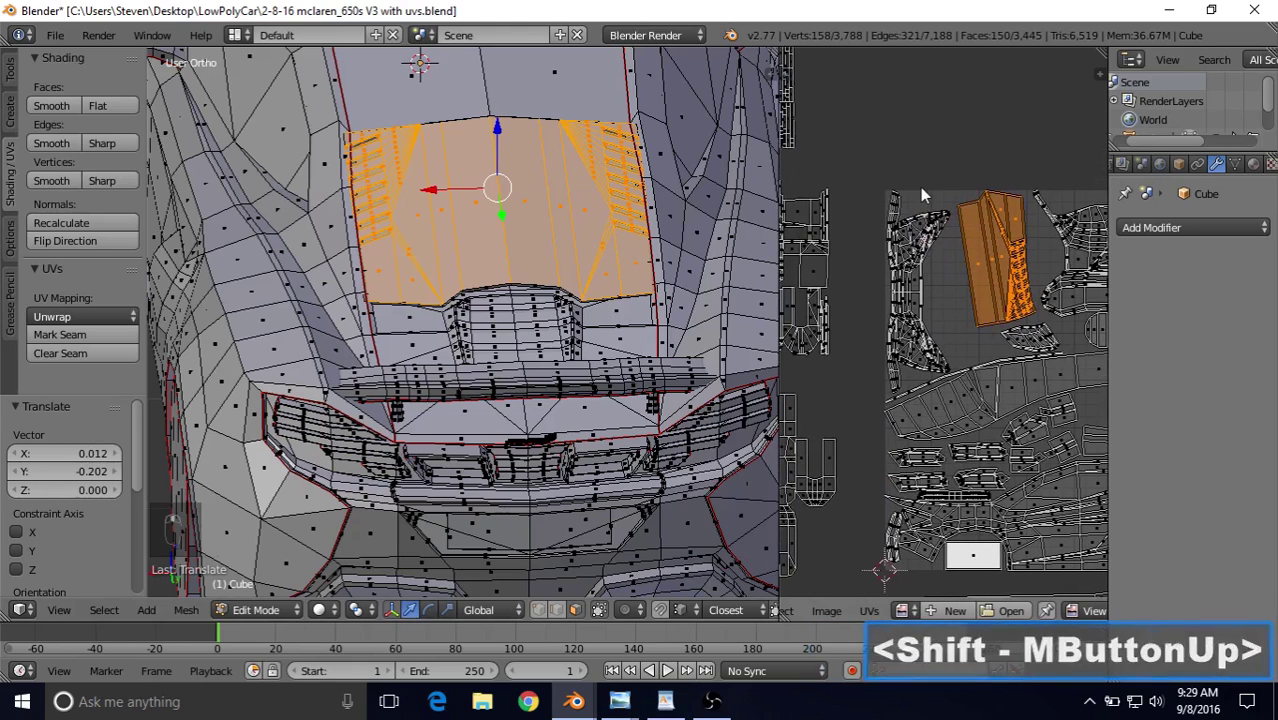
{"action": "key", "text": "b"}
{"action": "middle_click_drag", "start_coordinate": [907, 115], "coordinate": [865, 135]}
{"action": "middle_click_drag", "start_coordinate": [956, 110], "coordinate": [956, 110]}
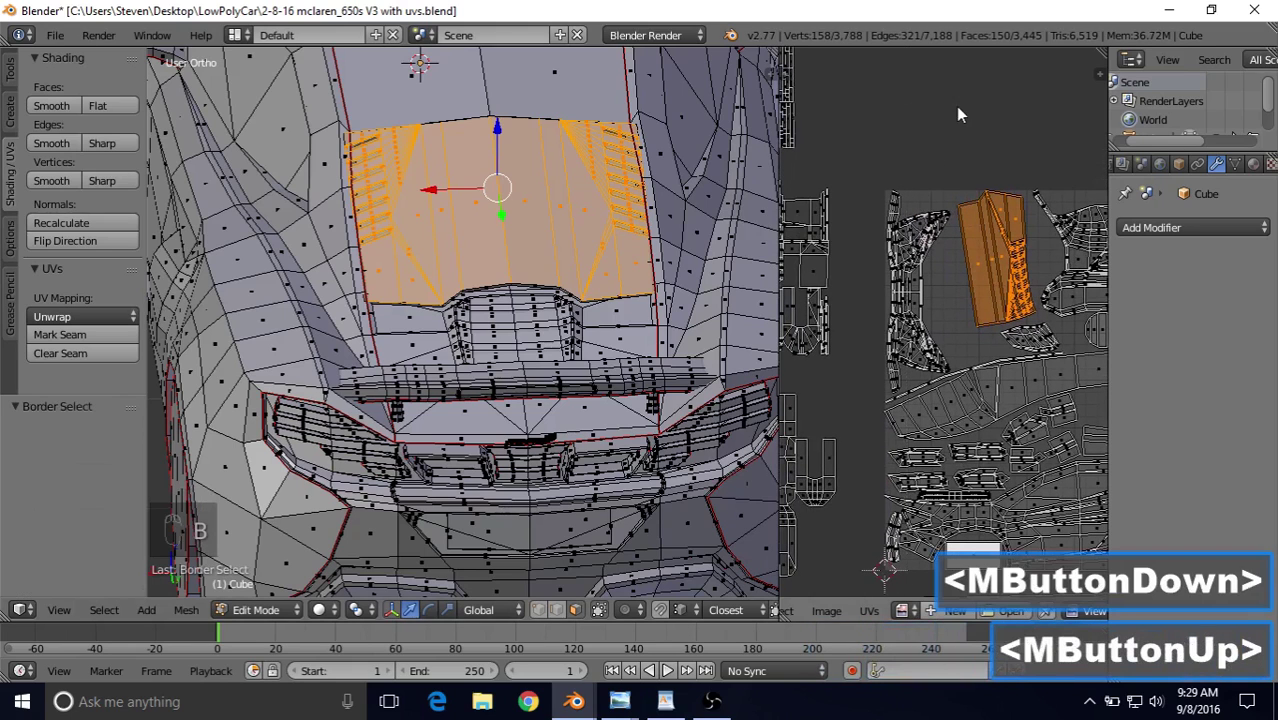
{"action": "middle_click_drag", "start_coordinate": [942, 236], "coordinate": [918, 236], "text": "shift"}
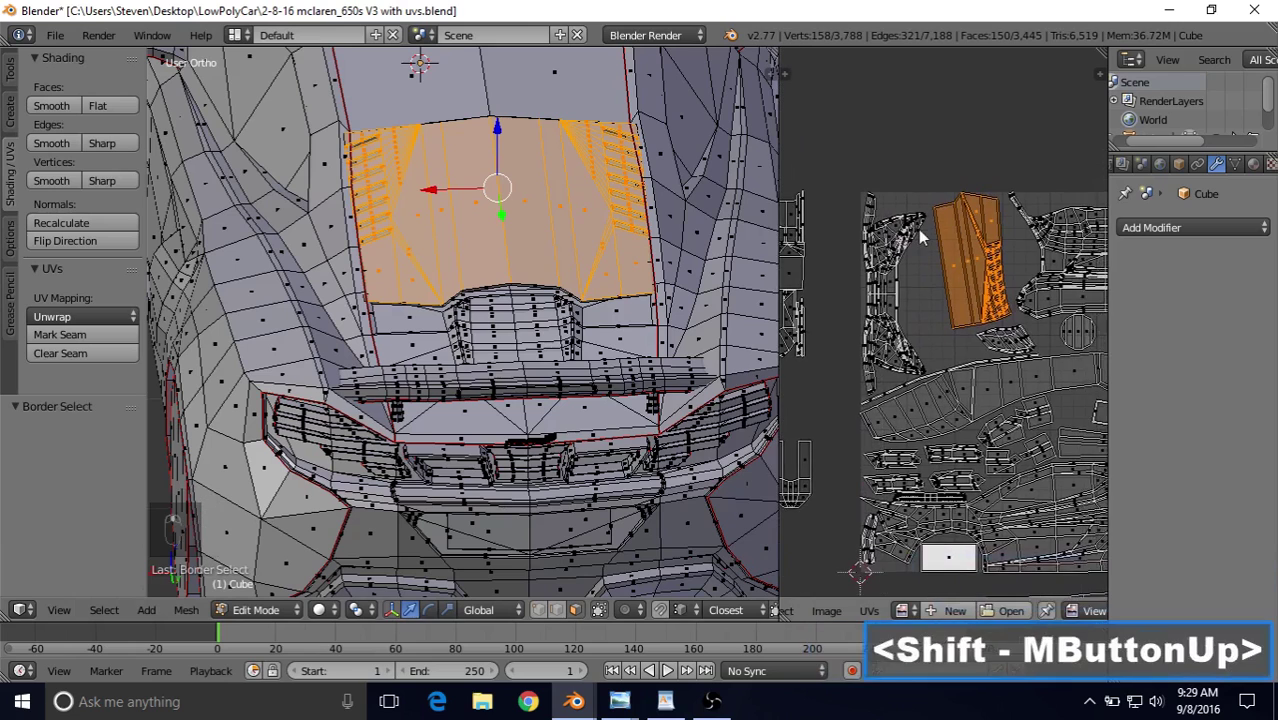
Step: Nudge the louvered panel island 0.014 in X and -0.002 in Y within the UV square
{"action": "scroll", "coordinate": [920, 239], "scroll_direction": "up", "scroll_amount": 2}
{"action": "key", "text": "g"}
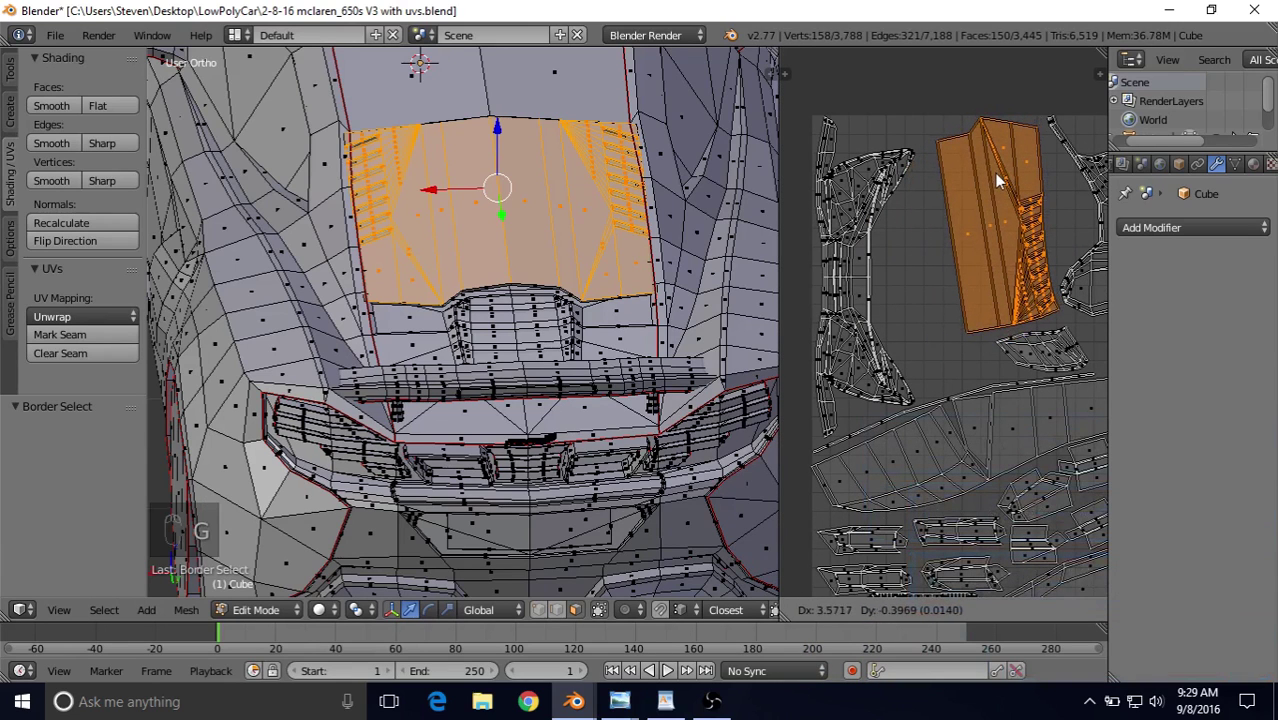
{"action": "left_click", "coordinate": [994, 173]}
{"action": "scroll", "coordinate": [975, 250], "scroll_direction": "down", "scroll_amount": 2}
{"action": "middle_click_drag", "start_coordinate": [973, 257], "coordinate": [900, 221], "text": "shift"}
{"action": "middle_click_drag", "start_coordinate": [1034, 300], "coordinate": [928, 308], "text": "shift"}
{"action": "scroll", "coordinate": [960, 317], "scroll_direction": "up", "scroll_amount": 2}
{"action": "scroll", "coordinate": [928, 308], "scroll_direction": "down", "scroll_amount": 4}
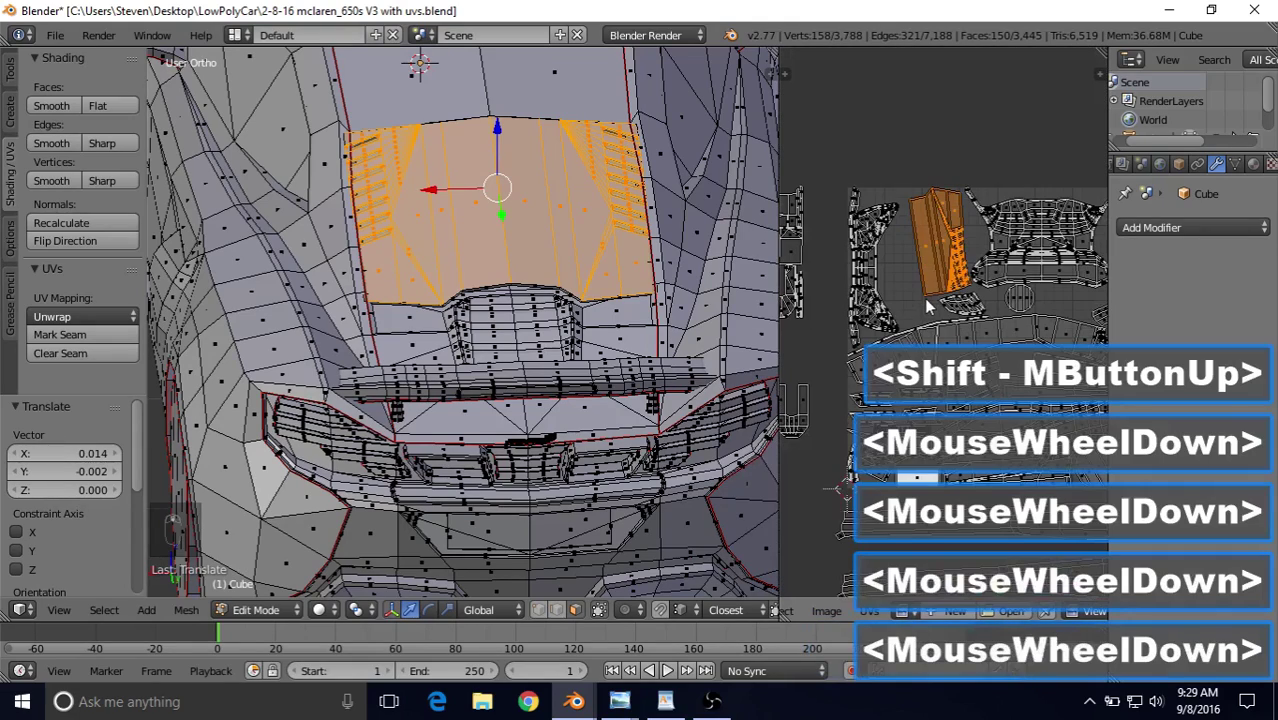
Step: Select the whole rear wing island outside the UV square, move it over the layout and scale it by 0.365
{"action": "right_click", "coordinate": [951, 232]}
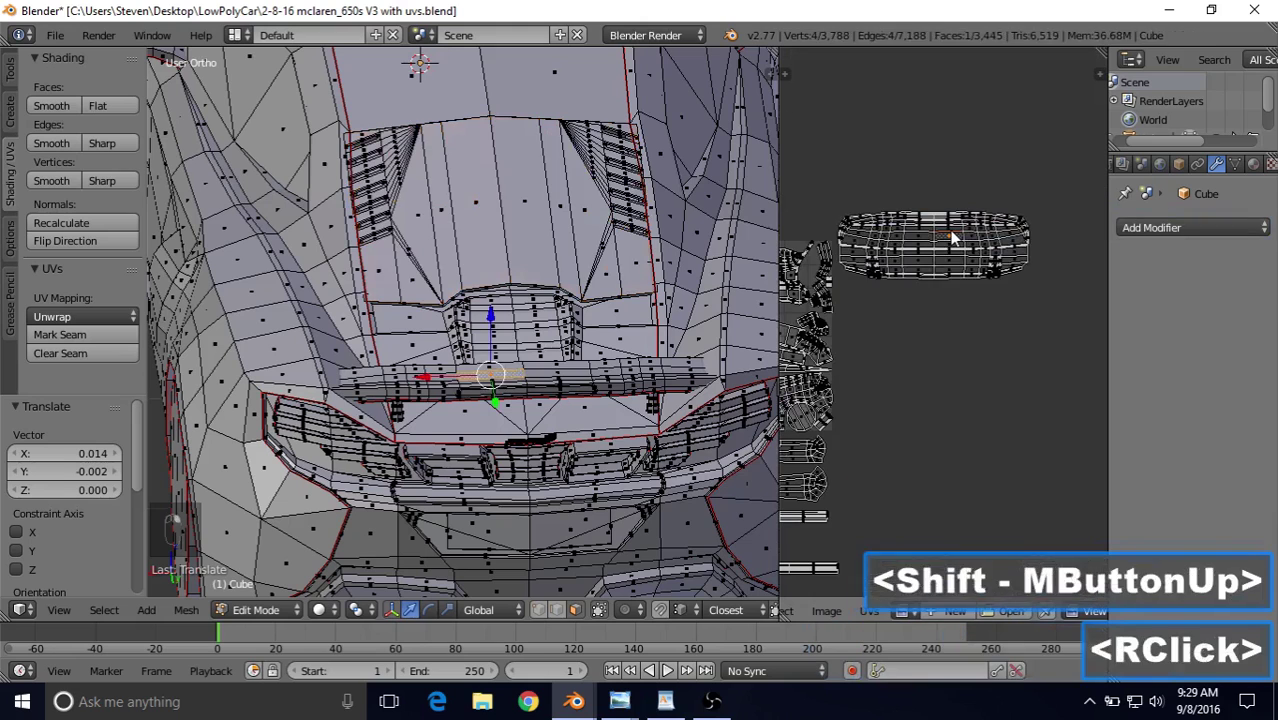
{"action": "key", "text": "l"}
{"action": "key", "text": "g"}
{"action": "left_click", "coordinate": [790, 270]}
{"action": "middle_click_drag", "start_coordinate": [794, 262], "coordinate": [983, 228]}
{"action": "key", "text": "g"}
{"action": "left_click", "coordinate": [915, 252]}
{"action": "key", "text": "s"}
{"action": "left_click", "coordinate": [928, 233]}
Step: Rotate the rear wing island nearly upright and place it between the curved side island and the louvered panel, finishing with a -0.049 X, -0.022 Y move
{"action": "scroll", "coordinate": [985, 225], "scroll_direction": "up", "scroll_amount": 2}
{"action": "scroll", "coordinate": [985, 222], "scroll_direction": "up", "scroll_amount": 1}
{"action": "key", "text": "g"}
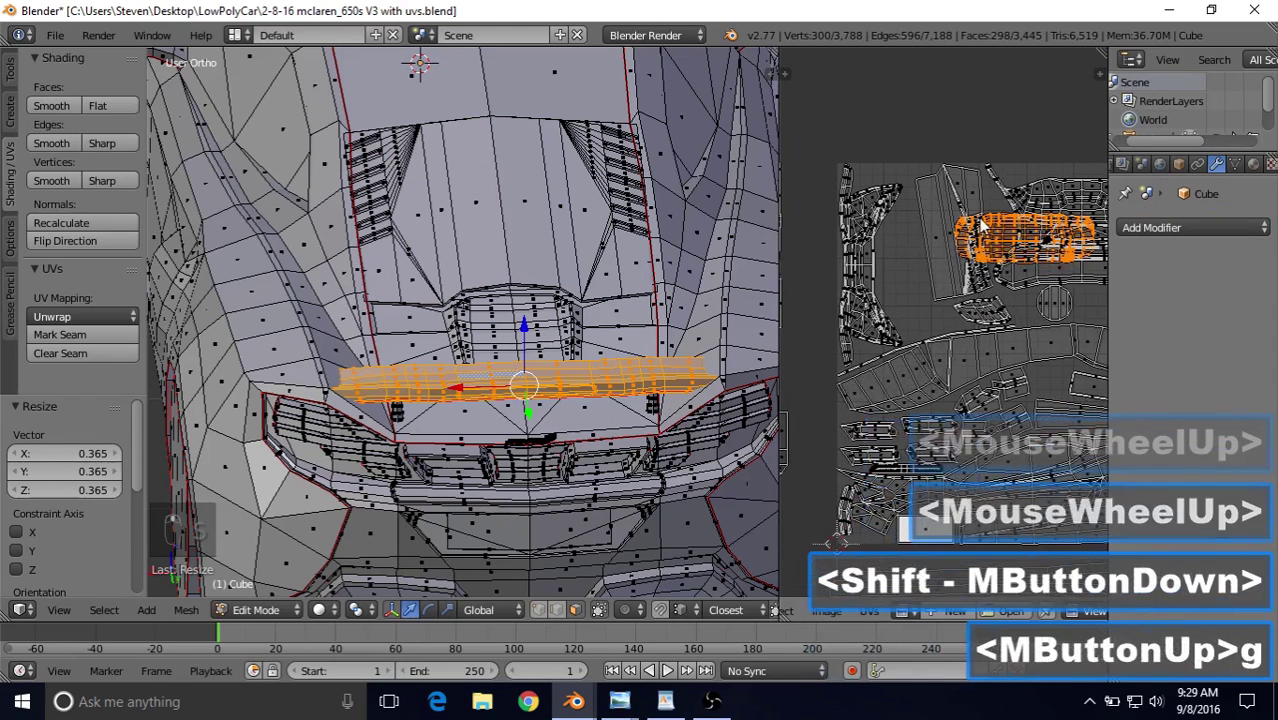
{"action": "left_click", "coordinate": [850, 250]}
{"action": "key", "text": "r"}
{"action": "left_click", "coordinate": [950, 268]}
{"action": "key", "text": "g"}
{"action": "left_click", "coordinate": [948, 245]}
Step: Scale the rear wing island by 0.800 and then 1.036, finishing with a 0.007 Y nudge into its gap
{"action": "key", "text": "s"}
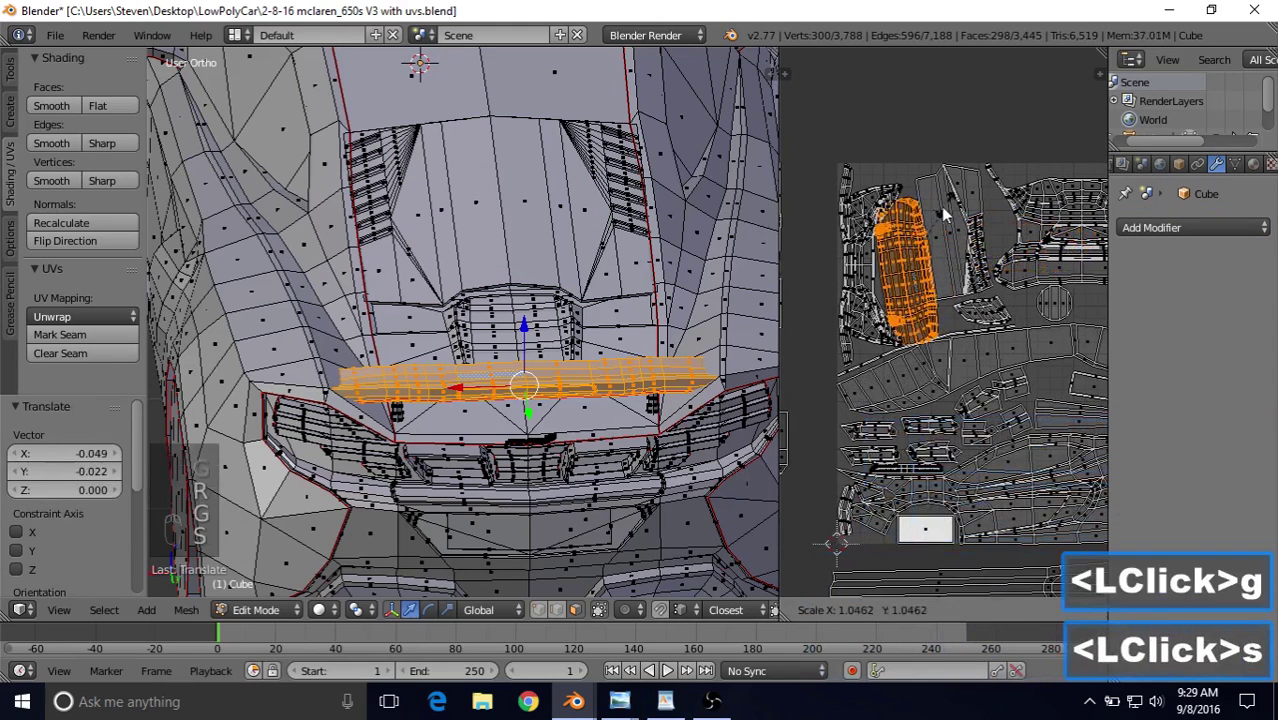
{"action": "left_click", "coordinate": [936, 220]}
{"action": "key", "text": "g"}
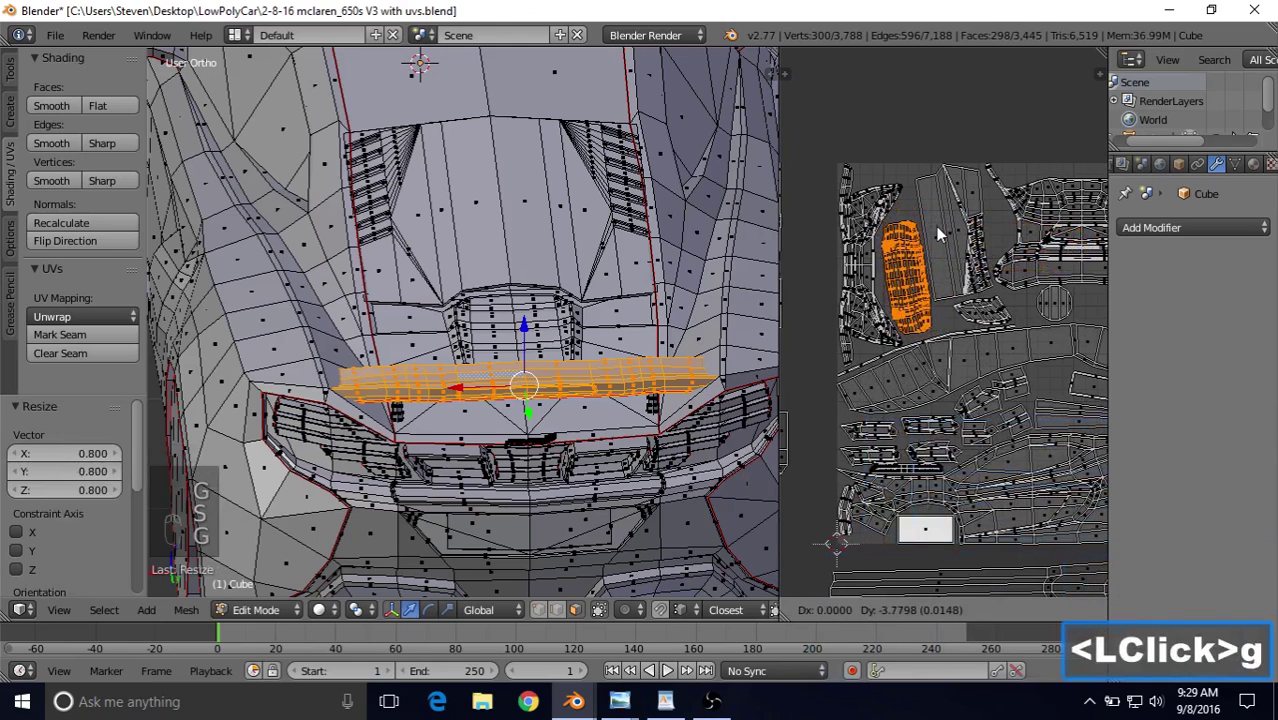
{"action": "left_click", "coordinate": [937, 224]}
{"action": "key", "text": "s"}
{"action": "left_click", "coordinate": [937, 219]}
{"action": "key", "text": "g"}
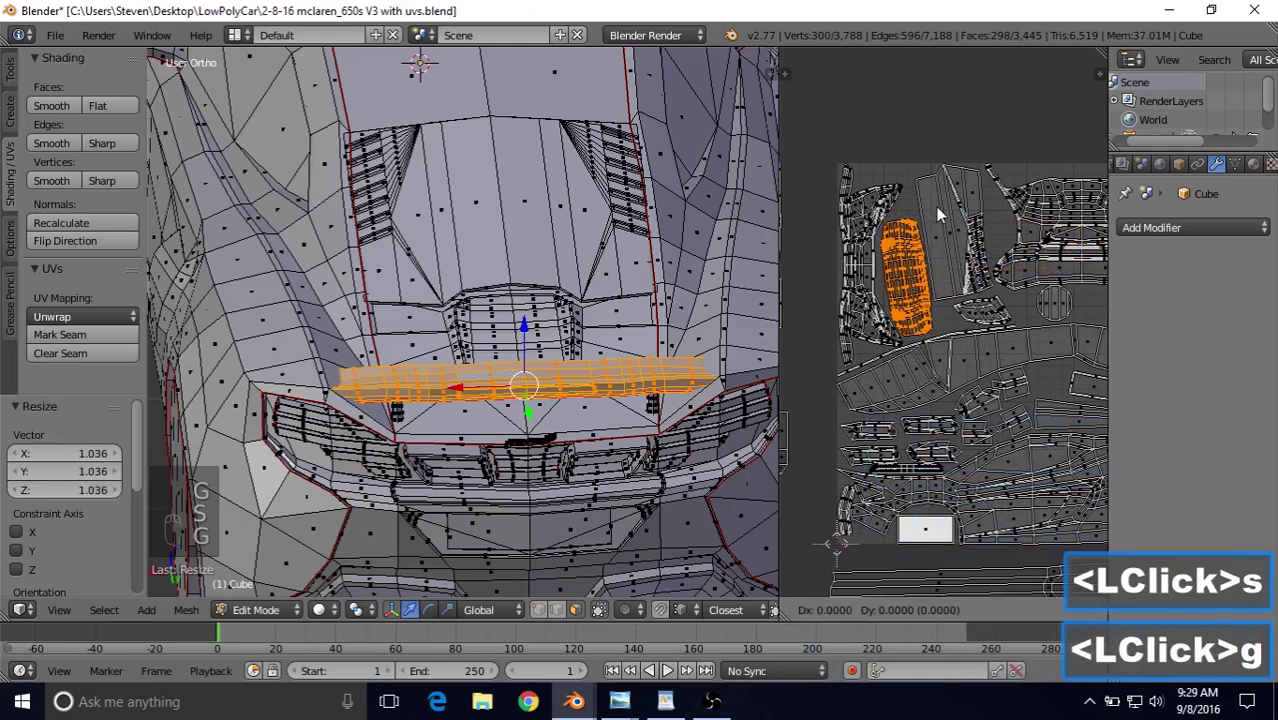
{"action": "left_click", "coordinate": [938, 212]}
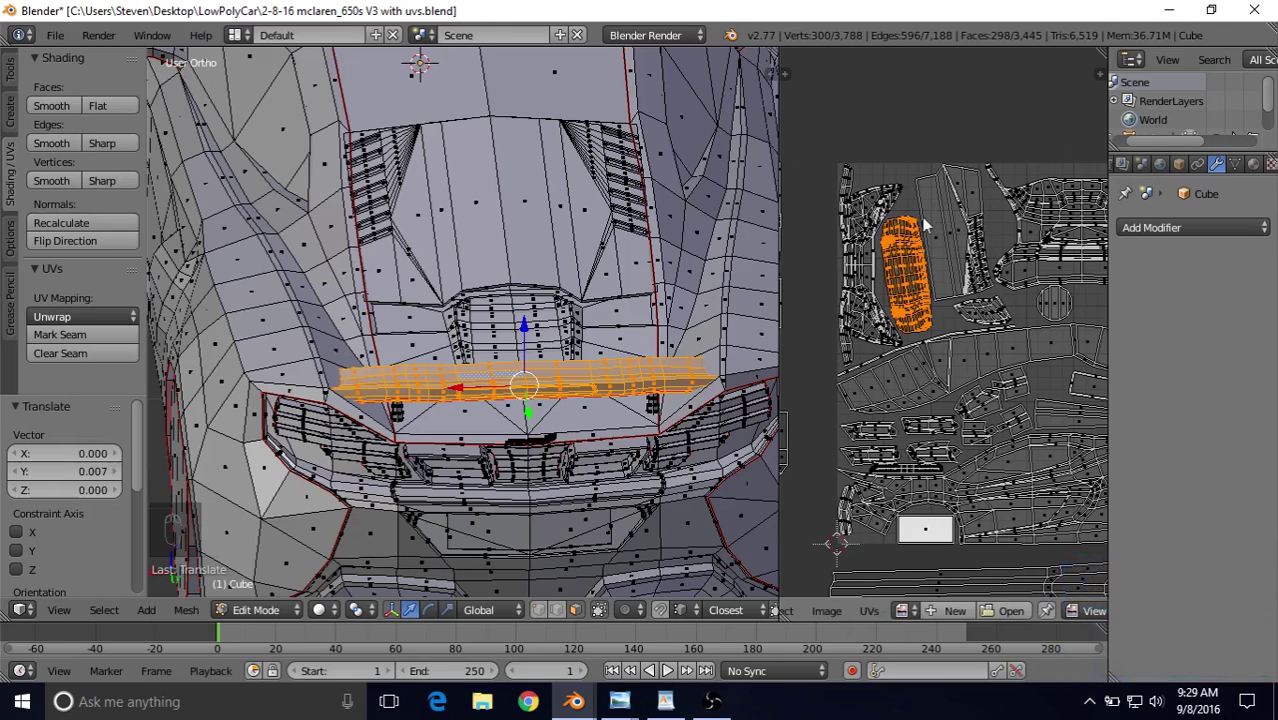
Step: Select the lower of the two long tapered islands below the UV square and stack it on its twin, moving it 0.003 in X and 0.183 in Y
{"action": "scroll", "coordinate": [872, 213], "scroll_direction": "down", "scroll_amount": 1}
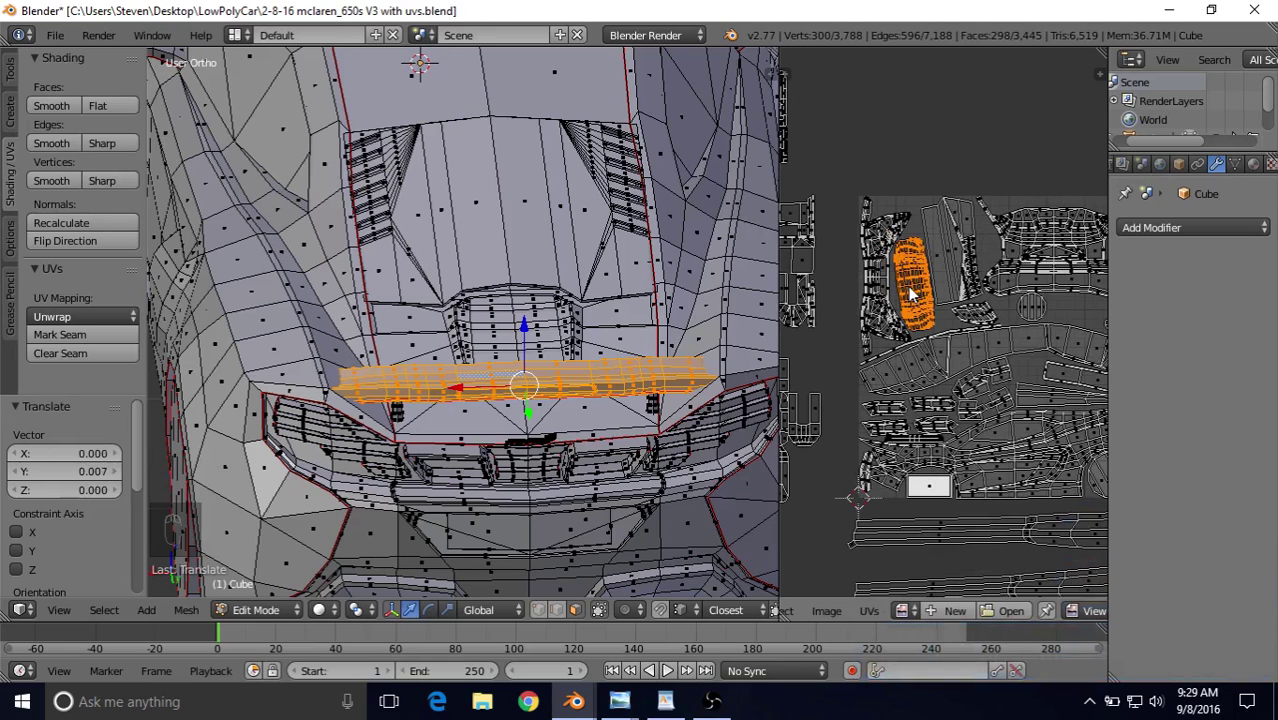
{"action": "middle_click_drag", "start_coordinate": [883, 251], "coordinate": [866, 115], "text": "shift"}
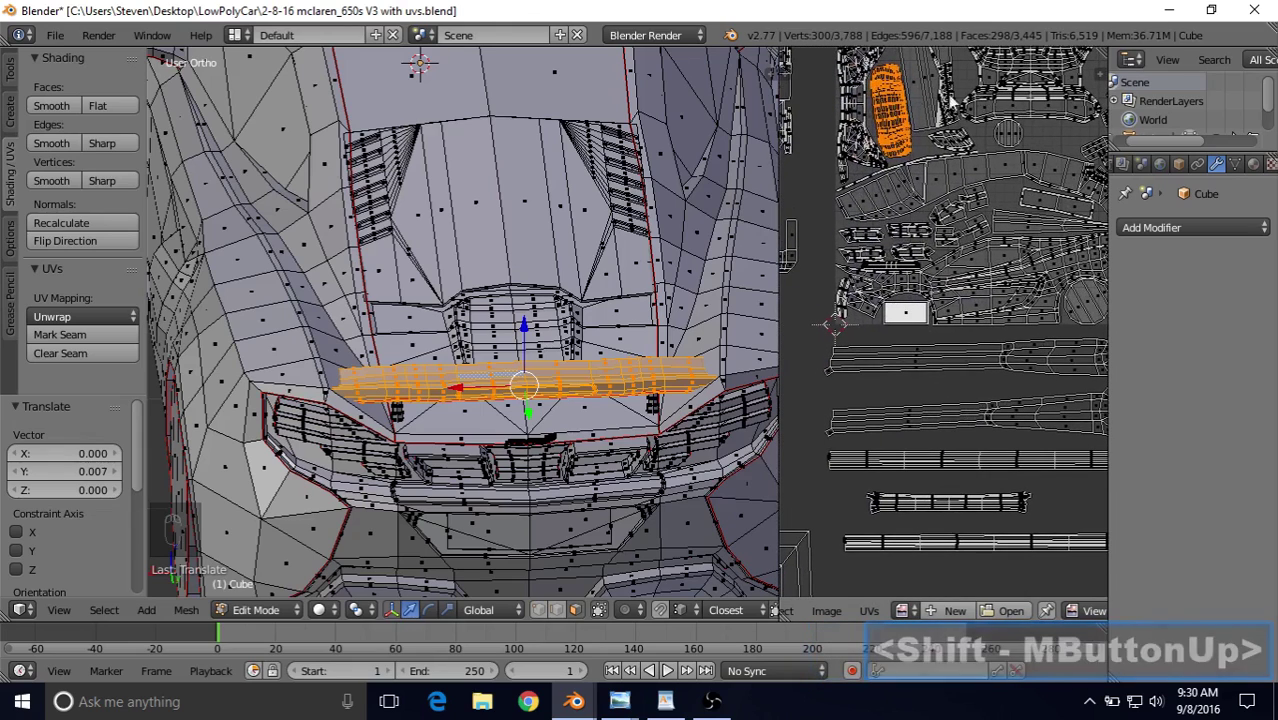
{"action": "middle_click_drag", "start_coordinate": [918, 288], "coordinate": [936, 176], "text": "shift"}
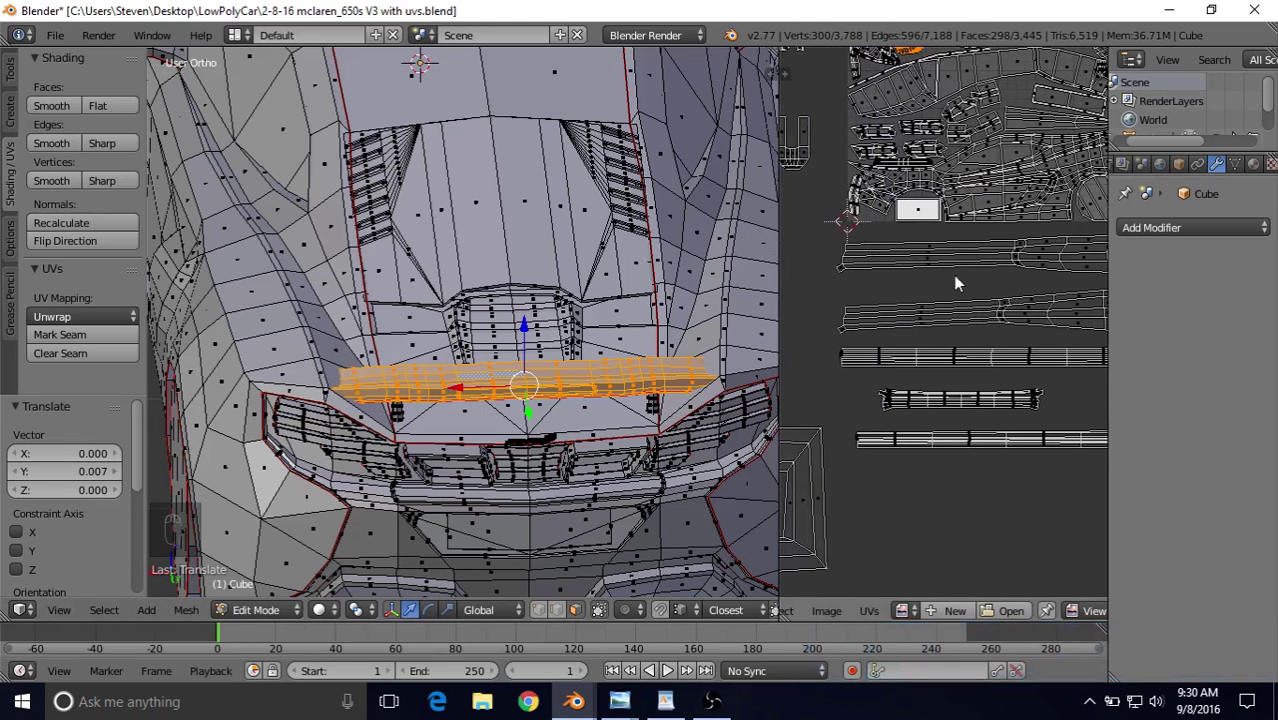
{"action": "middle_click_drag", "start_coordinate": [955, 284], "coordinate": [1037, 299], "text": "shift"}
{"action": "right_click", "coordinate": [946, 320]}
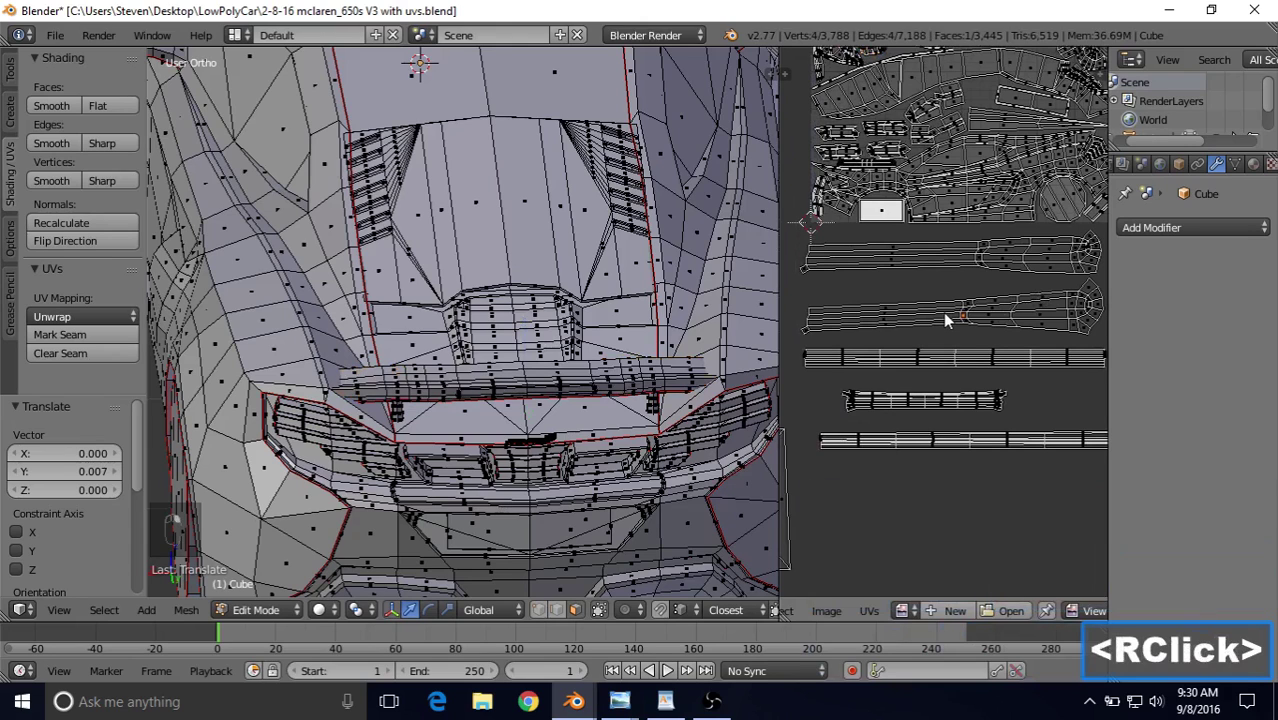
{"action": "key", "text": "l"}
{"action": "key", "text": "g"}
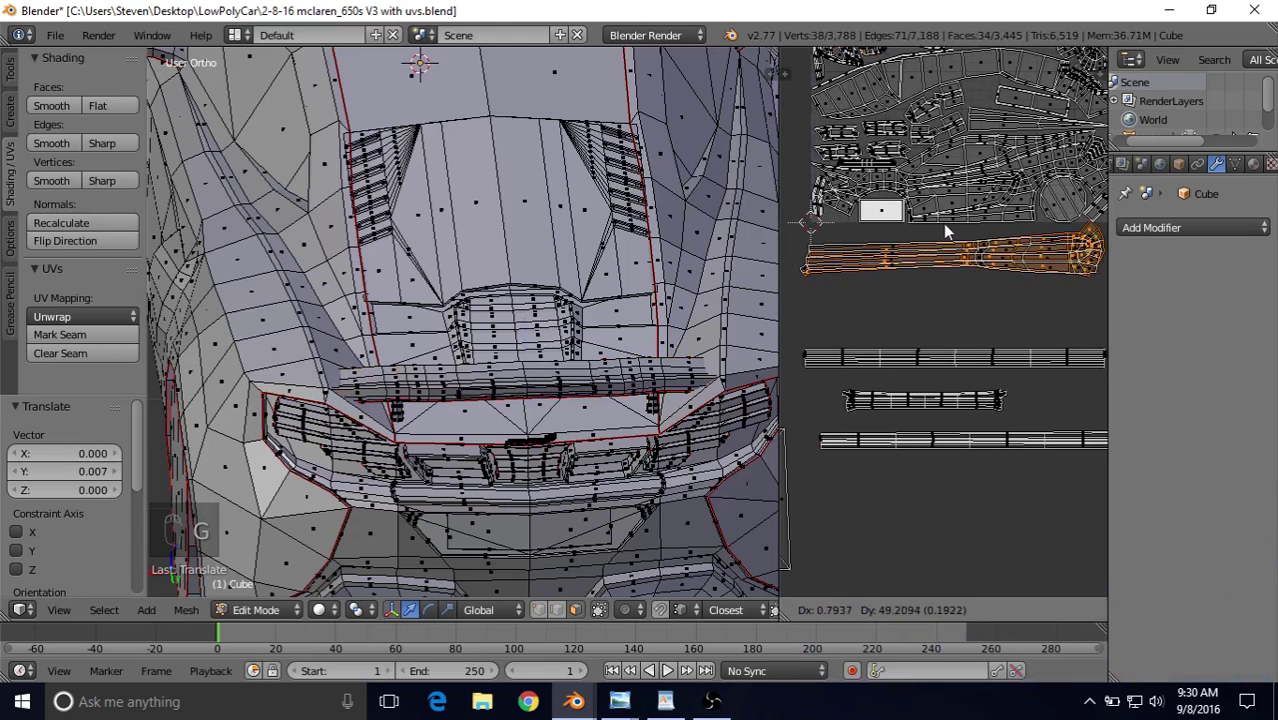
{"action": "left_click", "coordinate": [932, 254]}
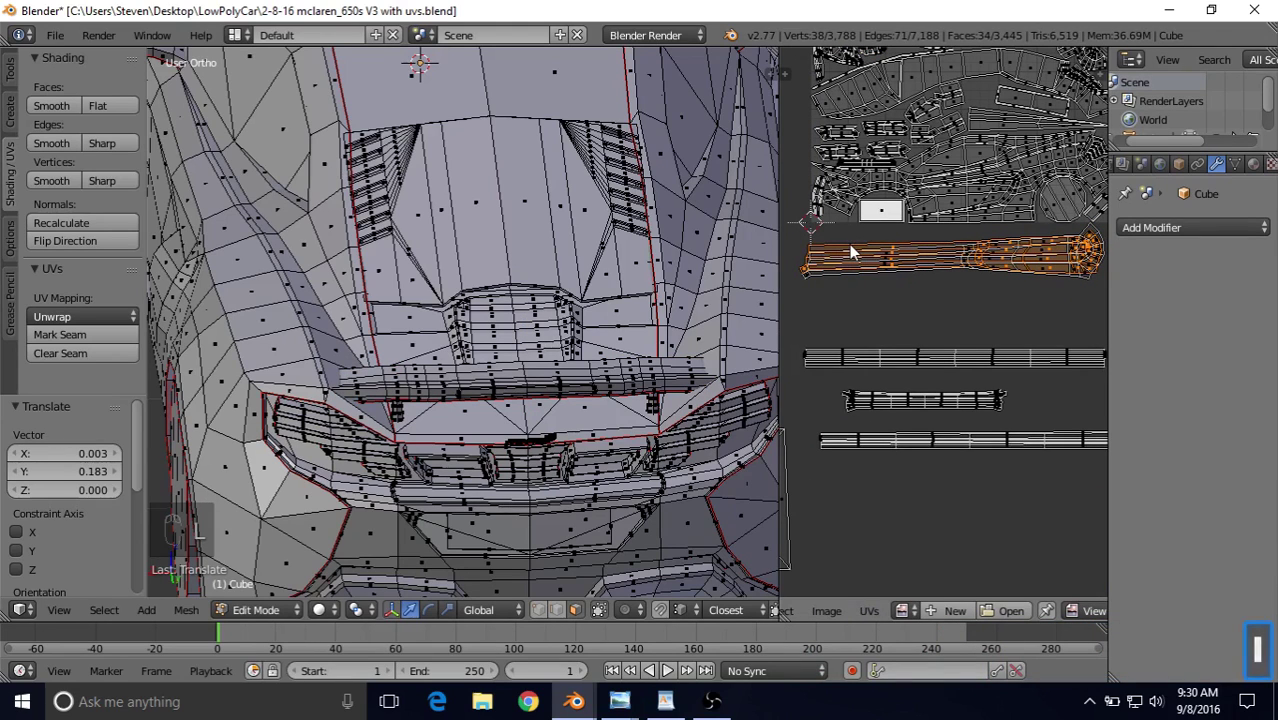
Step: Select both stacked tapered islands completely and scale them by 0.391
{"action": "key", "text": "shift+l"}
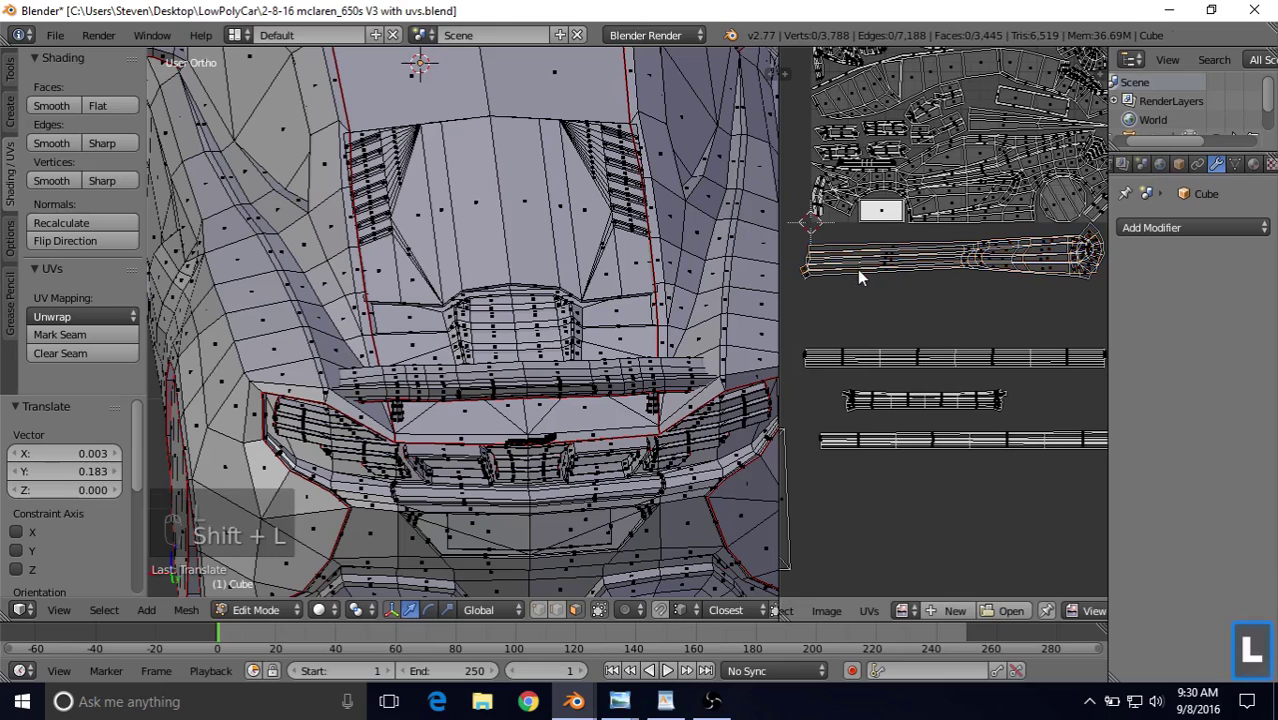
{"action": "scroll", "coordinate": [855, 268], "scroll_direction": "down", "scroll_amount": 1}
{"action": "key", "text": "b"}
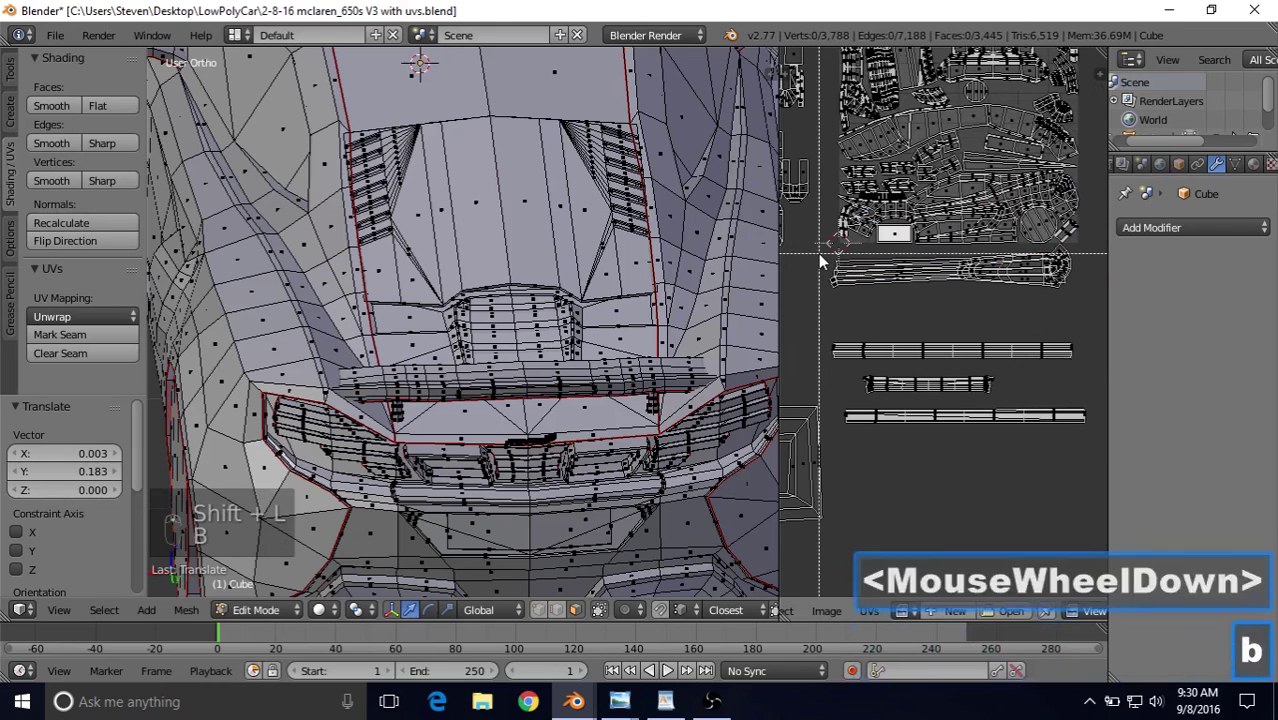
{"action": "left_click_drag", "start_coordinate": [818, 251], "coordinate": [1090, 315]}
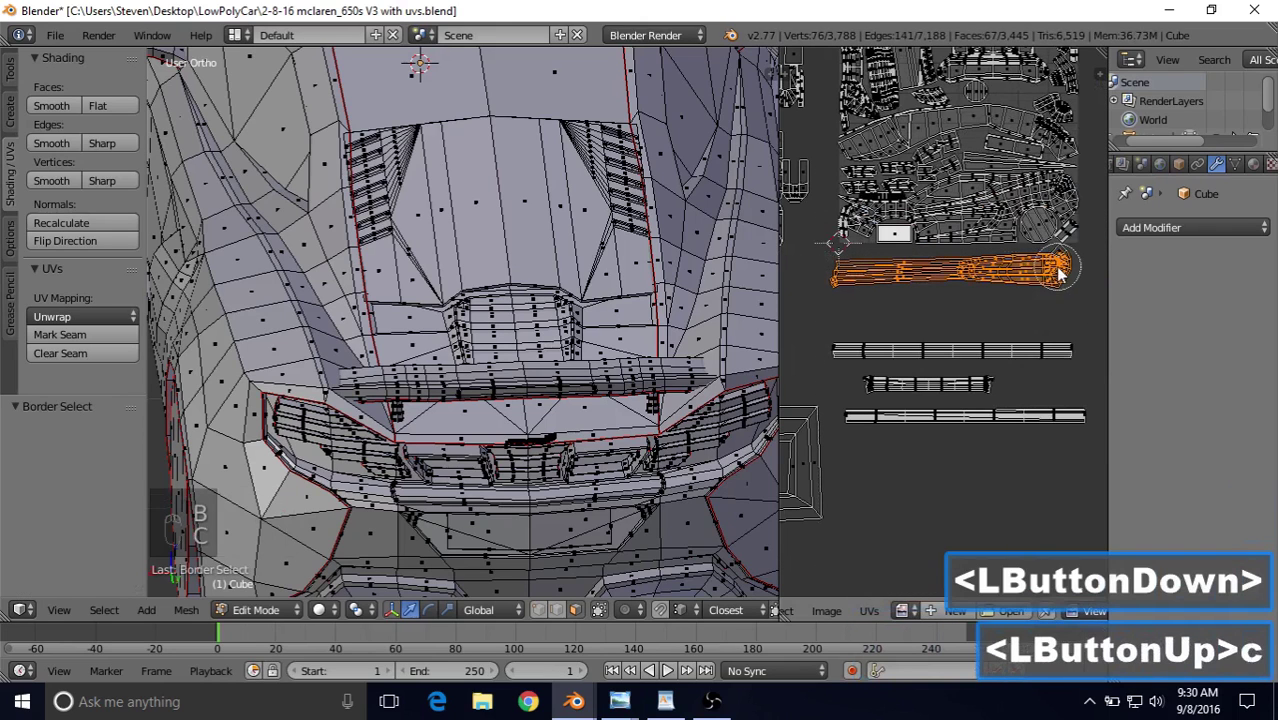
{"action": "left_click", "coordinate": [1058, 270]}
{"action": "right_click", "coordinate": [1055, 267]}
{"action": "right_click", "coordinate": [1055, 267]}
{"action": "key", "text": "s"}
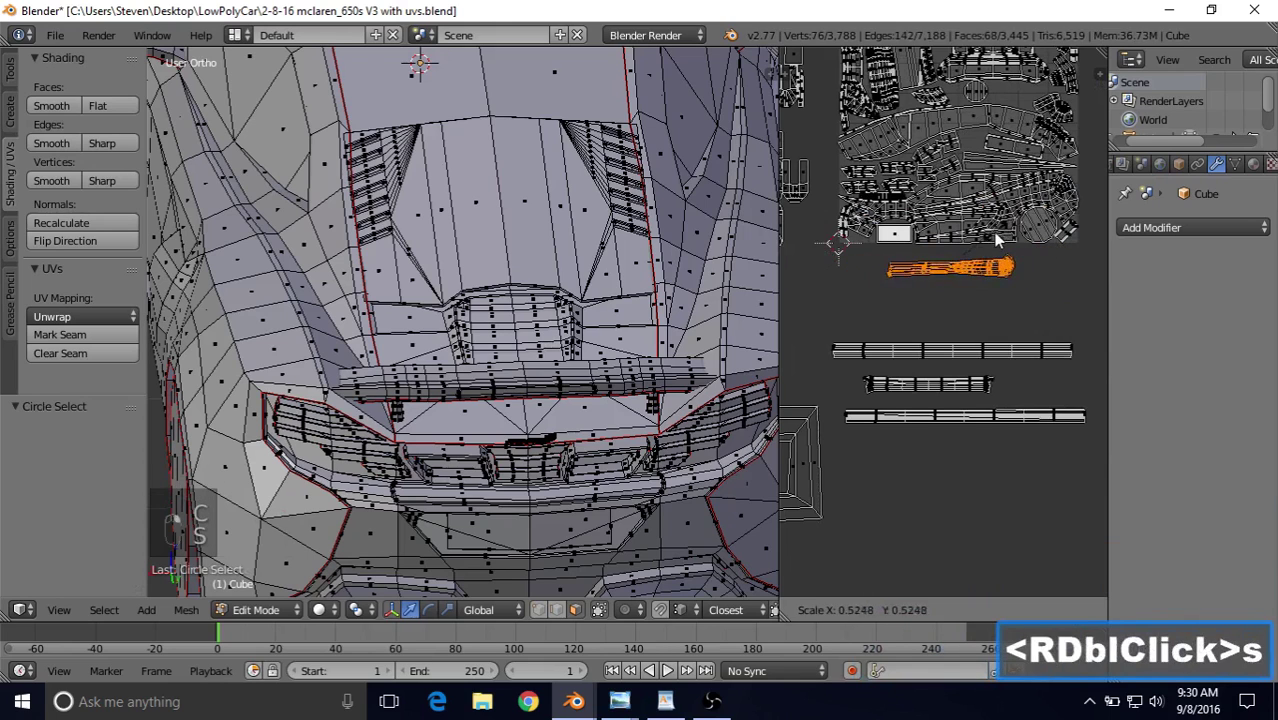
{"action": "left_click", "coordinate": [985, 249]}
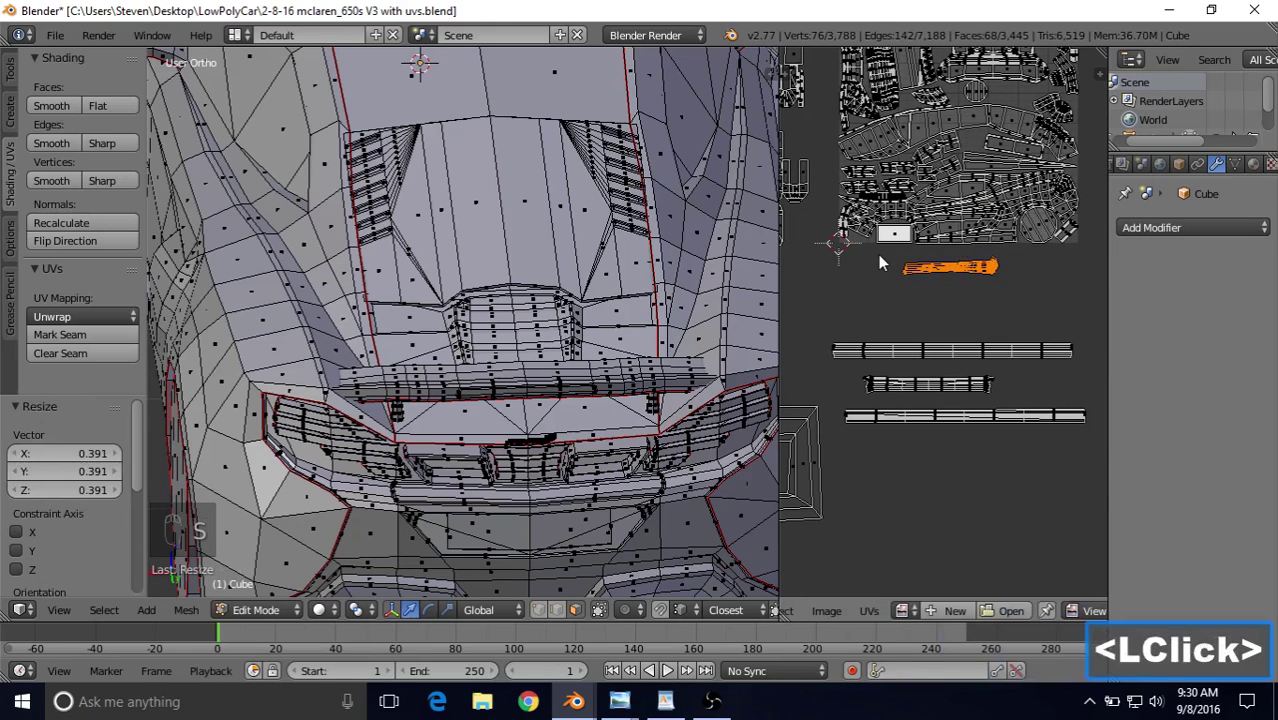
Step: Shrink the stacked tapered islands further, including a 0.762 scale, and bring them into the UV square beside the round island with a final 0.129 X, 0.207 Y move
{"action": "middle_click_drag", "start_coordinate": [878, 257], "coordinate": [855, 362], "text": "shift"}
{"action": "key", "text": "s"}
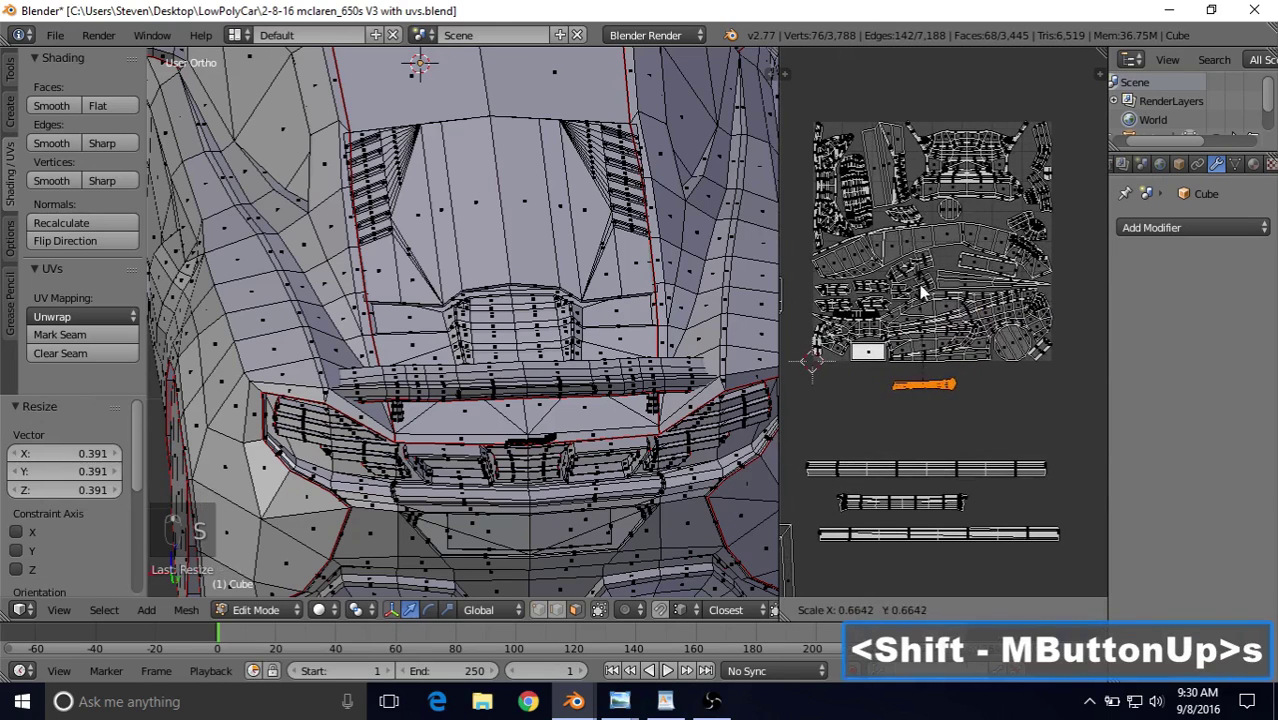
{"action": "left_click", "coordinate": [919, 284]}
{"action": "key", "text": "g"}
{"action": "left_click", "coordinate": [951, 164]}
{"action": "middle_click_drag", "start_coordinate": [948, 207], "coordinate": [953, 308], "text": "shift"}
{"action": "key", "text": "s"}
{"action": "left_click", "coordinate": [969, 196]}
{"action": "key", "text": "g"}
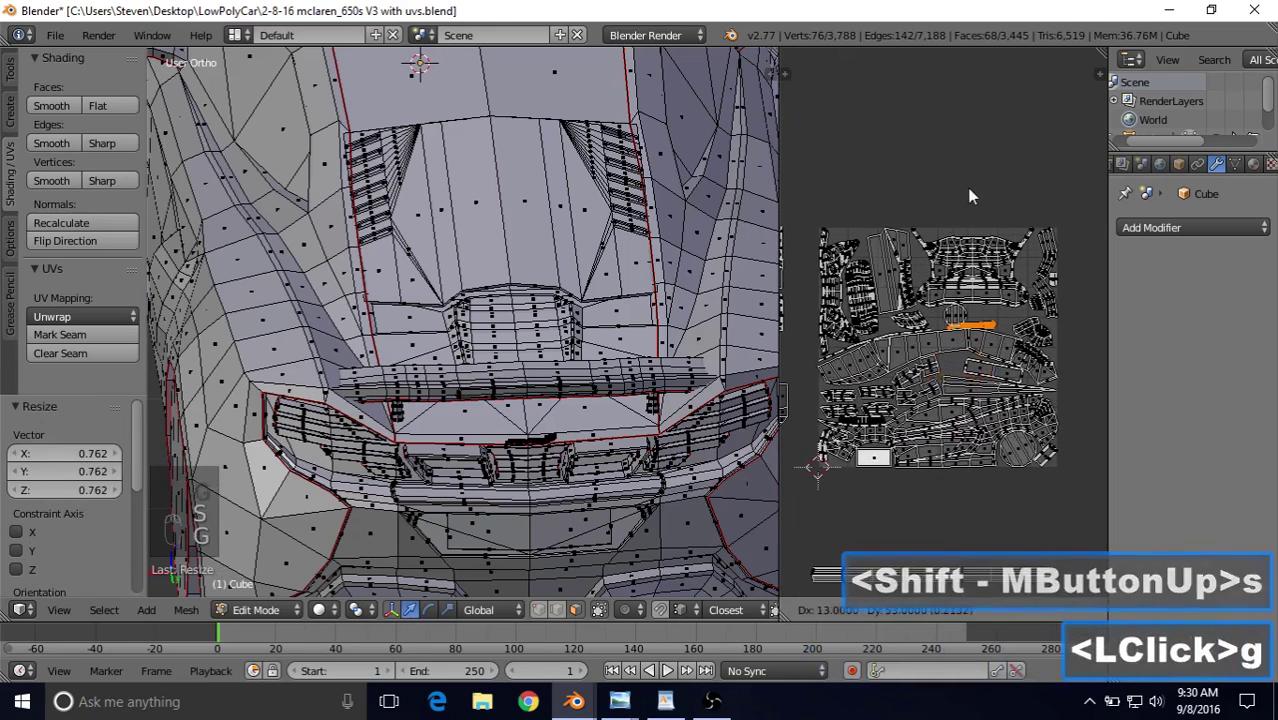
{"action": "left_click", "coordinate": [981, 195]}
Step: Scale the stacked tapered islands by 0.690 and move them -0.078 in X and 0.309 in Y, over the bumper island
{"action": "key", "text": "s"}
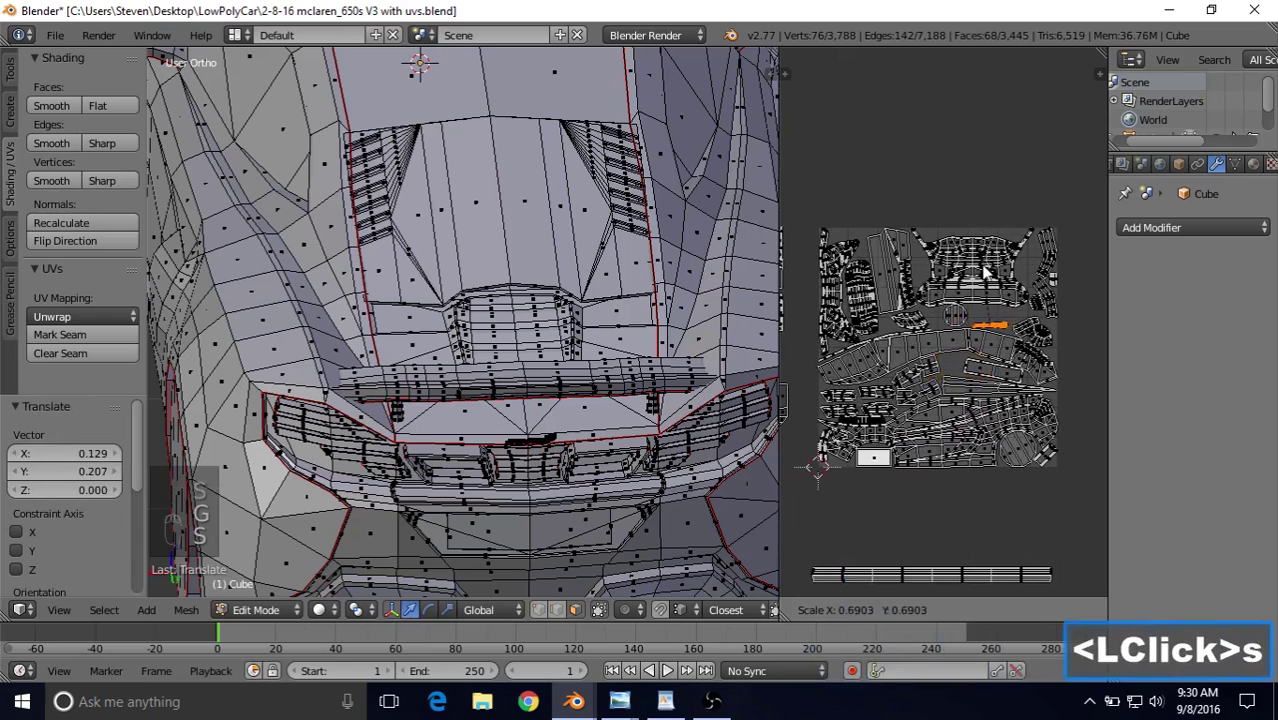
{"action": "left_click", "coordinate": [985, 272]}
{"action": "middle_click_drag", "start_coordinate": [985, 272], "coordinate": [962, 312], "text": "shift"}
{"action": "key", "text": "g"}
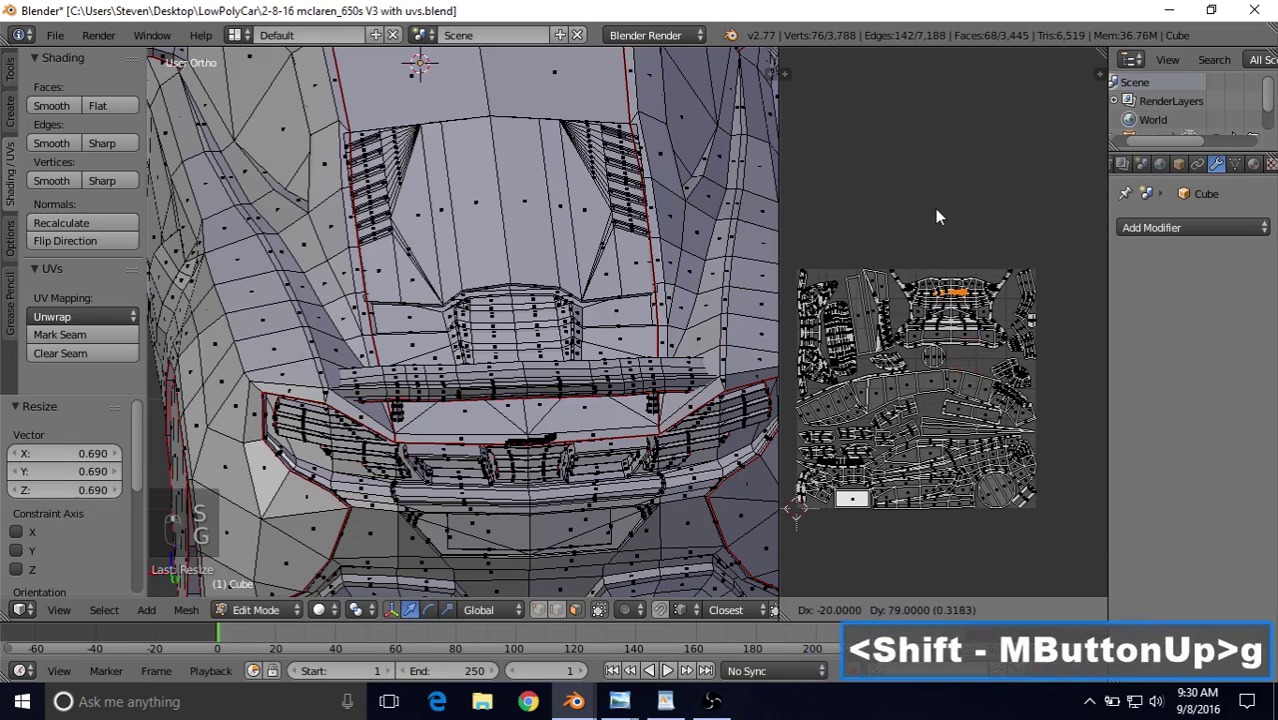
{"action": "left_click", "coordinate": [936, 222]}
Step: Fit the stacked tapered islands into the gap above the bumper island's upper edge and scale them by 1.262
{"action": "scroll", "coordinate": [940, 238], "scroll_direction": "up", "scroll_amount": 5}
{"action": "middle_click_drag", "start_coordinate": [945, 255], "coordinate": [928, 226], "text": "shift"}
{"action": "key", "text": "g"}
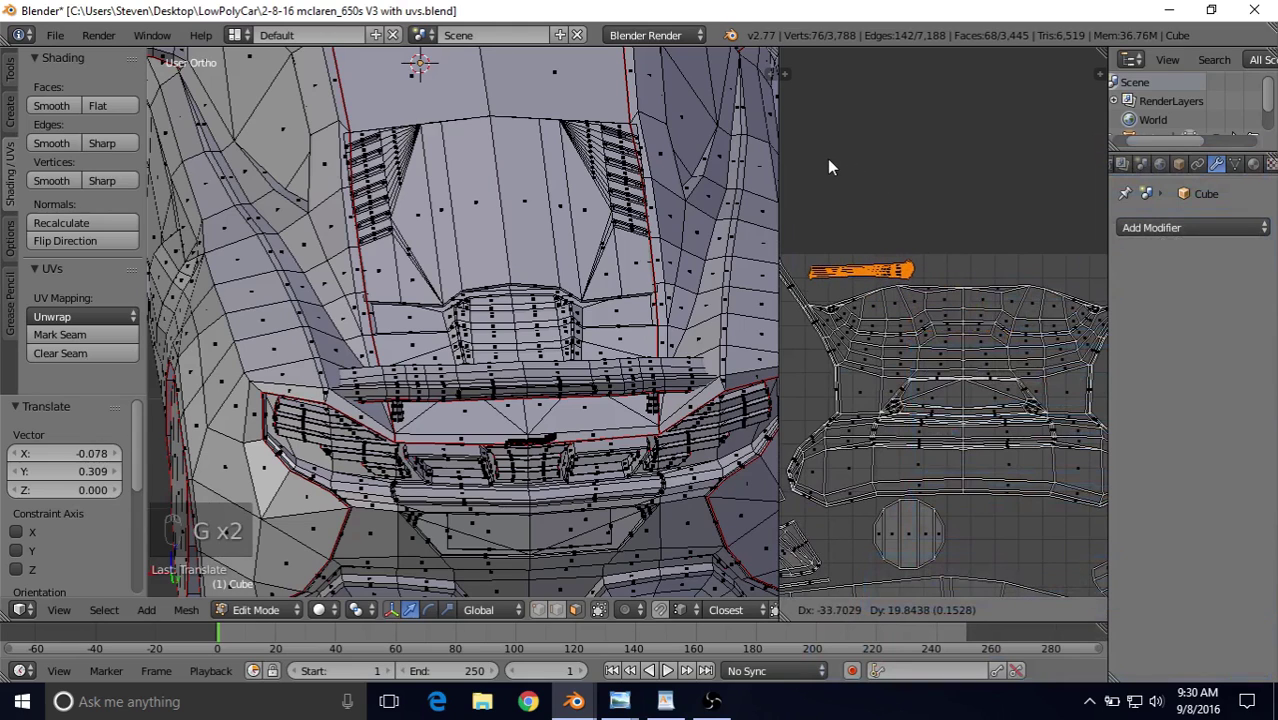
{"action": "left_click", "coordinate": [827, 158]}
{"action": "key", "text": "g"}
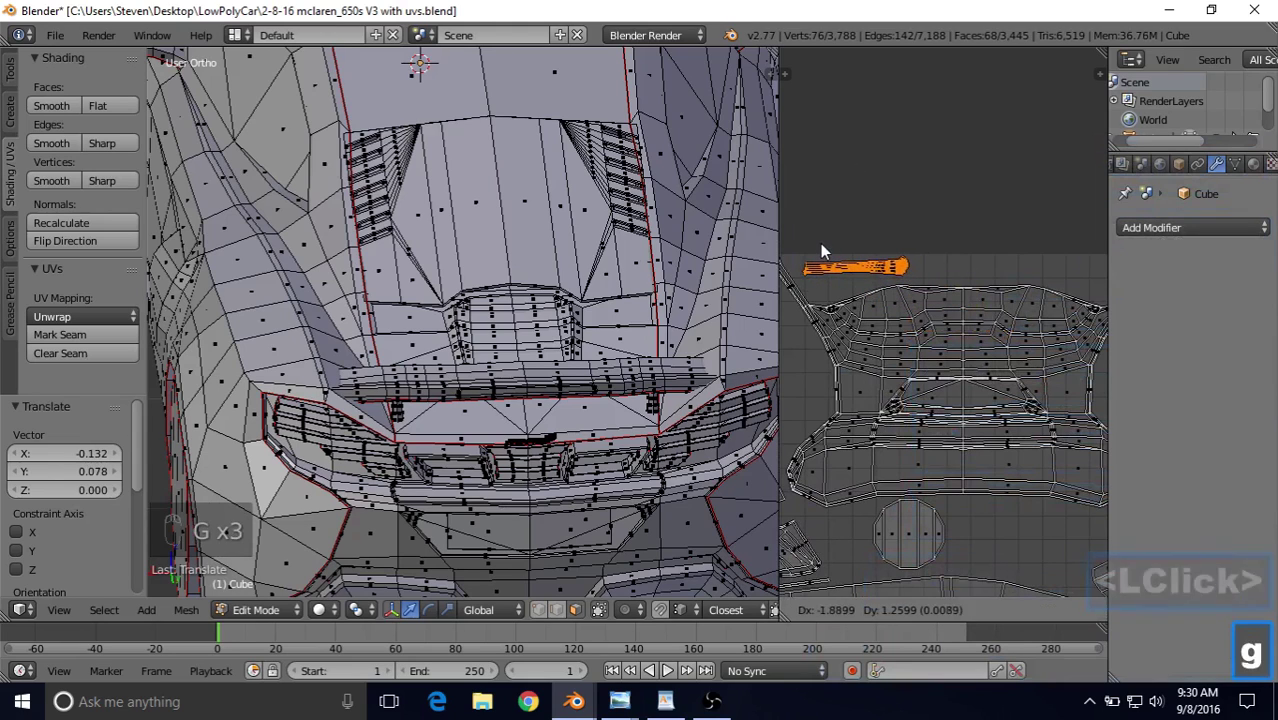
{"action": "left_click", "coordinate": [820, 243]}
{"action": "key", "text": "s"}
{"action": "left_click", "coordinate": [869, 213]}
{"action": "key", "text": "g"}
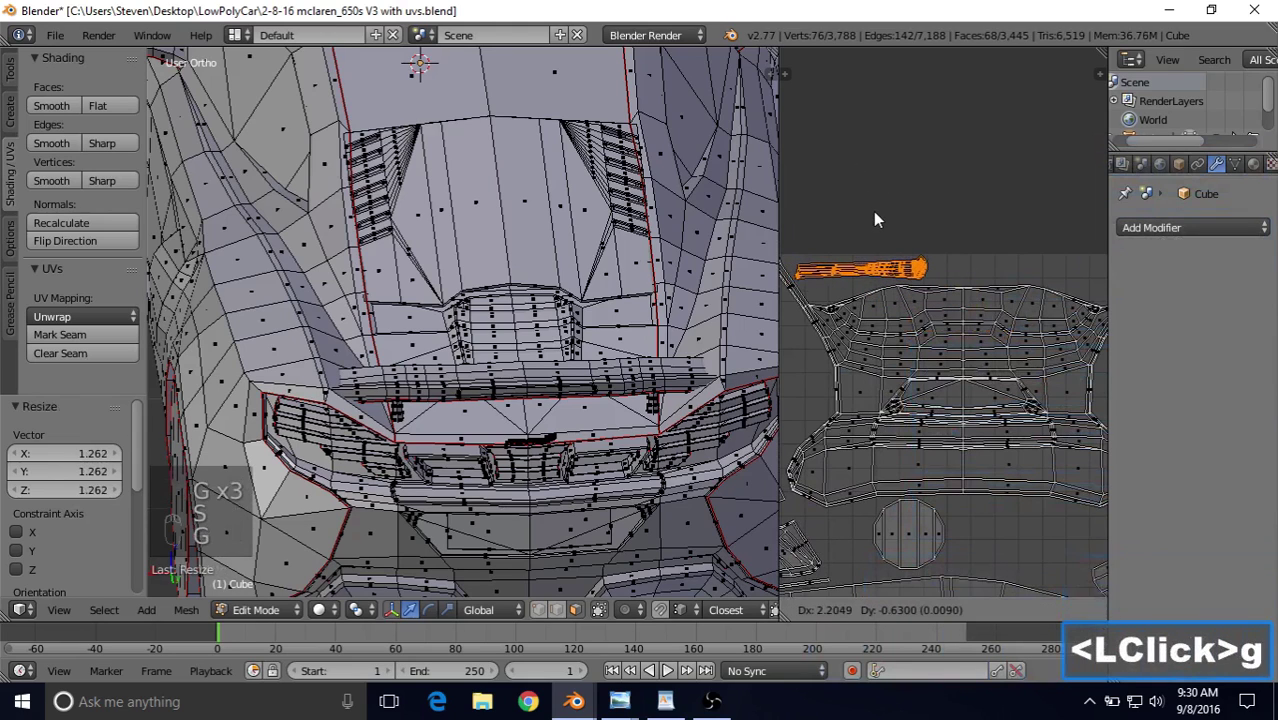
{"action": "left_click", "coordinate": [873, 211]}
Step: Select the uppermost long strip island below the UV square and stack it on the lowest strip island
{"action": "scroll", "coordinate": [901, 383], "scroll_direction": "down", "scroll_amount": 4}
{"action": "scroll", "coordinate": [900, 381], "scroll_direction": "down", "scroll_amount": 1}
{"action": "middle_click_drag", "start_coordinate": [908, 594], "coordinate": [947, 350], "text": "shift"}
{"action": "scroll", "coordinate": [950, 360], "scroll_direction": "down", "scroll_amount": 2}
{"action": "middle_click_drag", "start_coordinate": [952, 405], "coordinate": [916, 331], "text": "shift"}
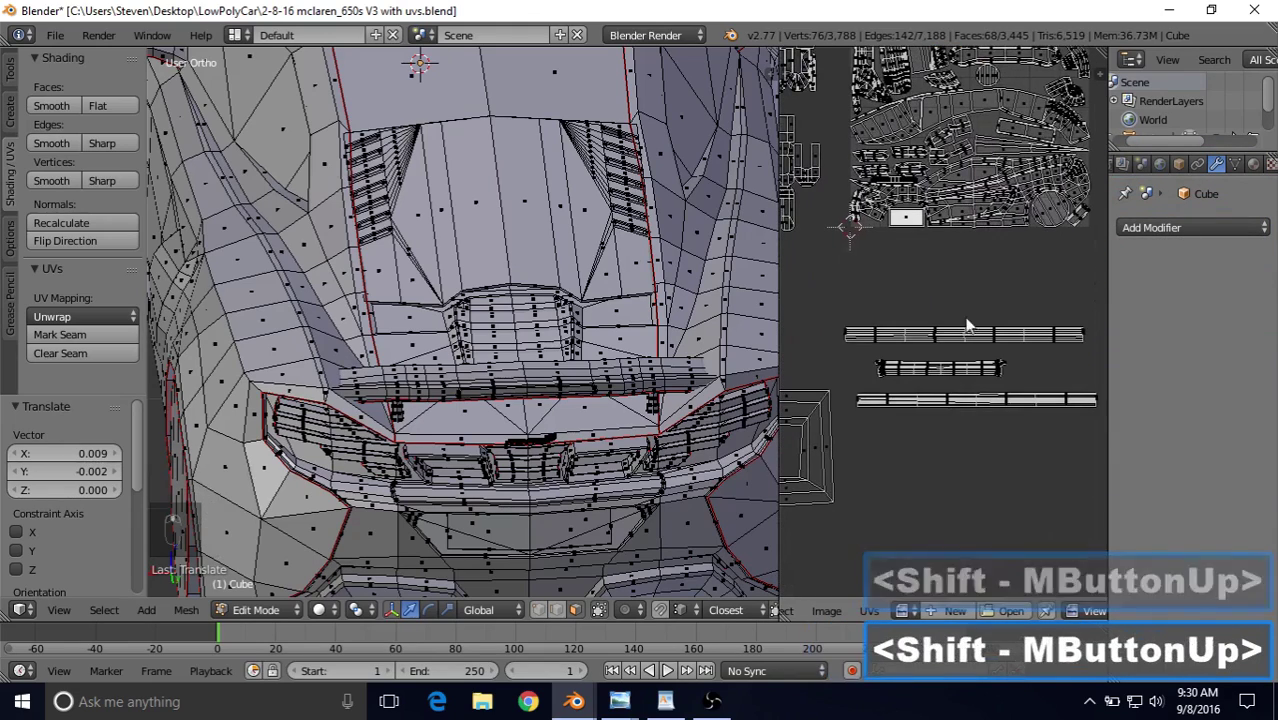
{"action": "right_click", "coordinate": [916, 331]}
{"action": "key", "text": "b"}
{"action": "left_click_drag", "start_coordinate": [814, 296], "coordinate": [1015, 333]}
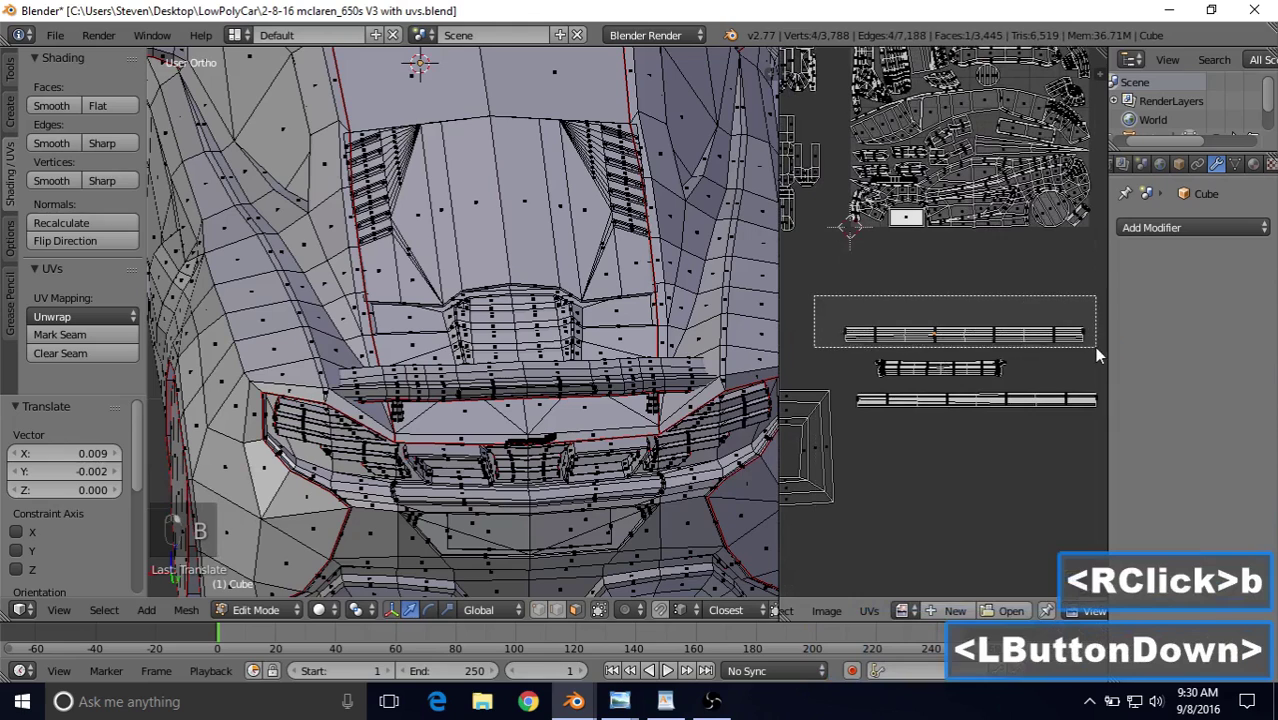
{"action": "left_click_drag", "start_coordinate": [1096, 348], "coordinate": [1096, 347]}
{"action": "key", "text": "g"}
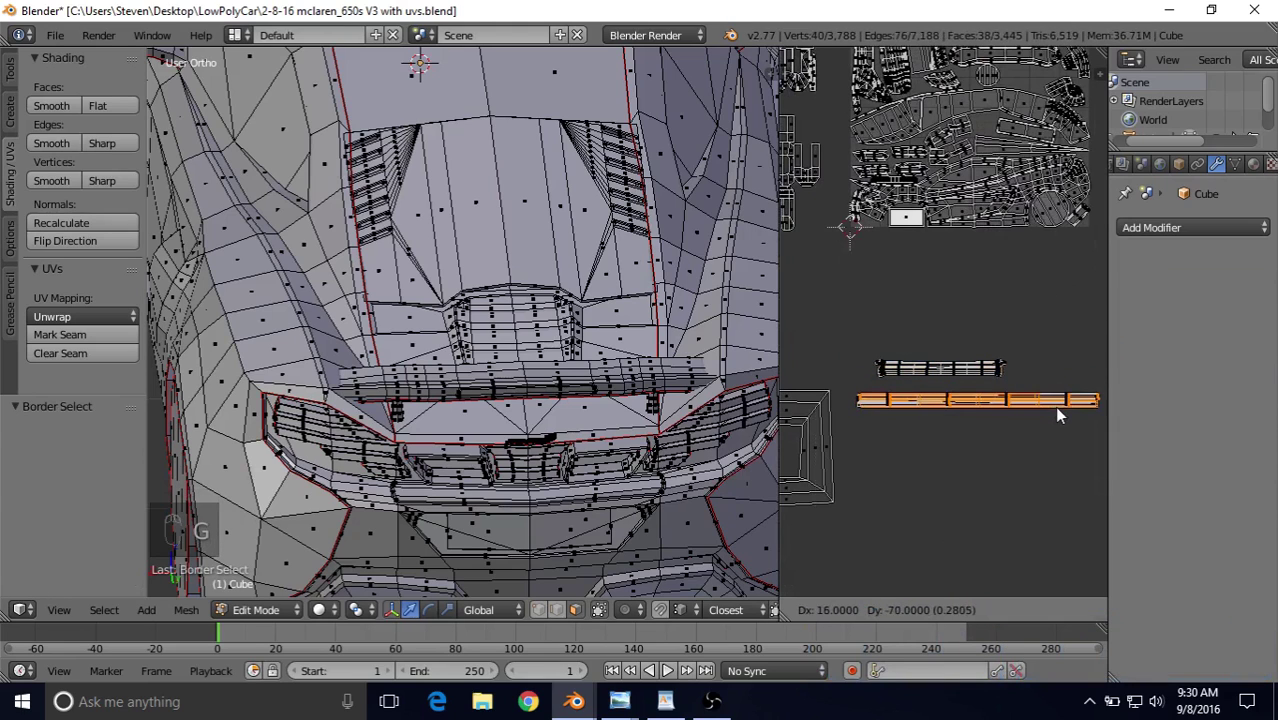
{"action": "left_click", "coordinate": [1058, 414]}
Step: Select both stacked strip islands, scale them down and bring them into the UV square, finishing with a -0.002 X, 0.287 Y move
{"action": "key", "text": "b"}
{"action": "left_click_drag", "start_coordinate": [852, 380], "coordinate": [1100, 443]}
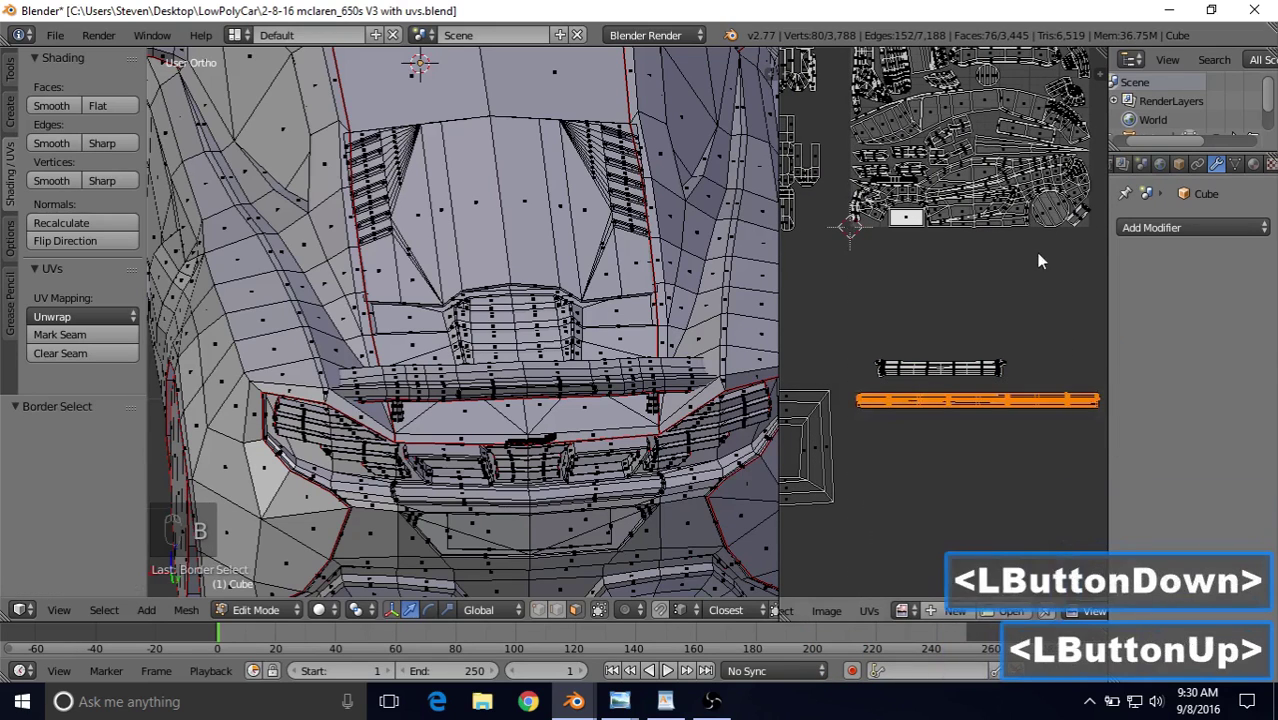
{"action": "key", "text": "s"}
{"action": "left_click", "coordinate": [1015, 309]}
{"action": "key", "text": "g"}
{"action": "left_click", "coordinate": [998, 165]}
{"action": "middle_click_drag", "start_coordinate": [998, 165], "coordinate": [964, 299], "text": "shift"}
{"action": "scroll", "coordinate": [964, 299], "scroll_direction": "up", "scroll_amount": 3}
{"action": "key", "text": "g"}
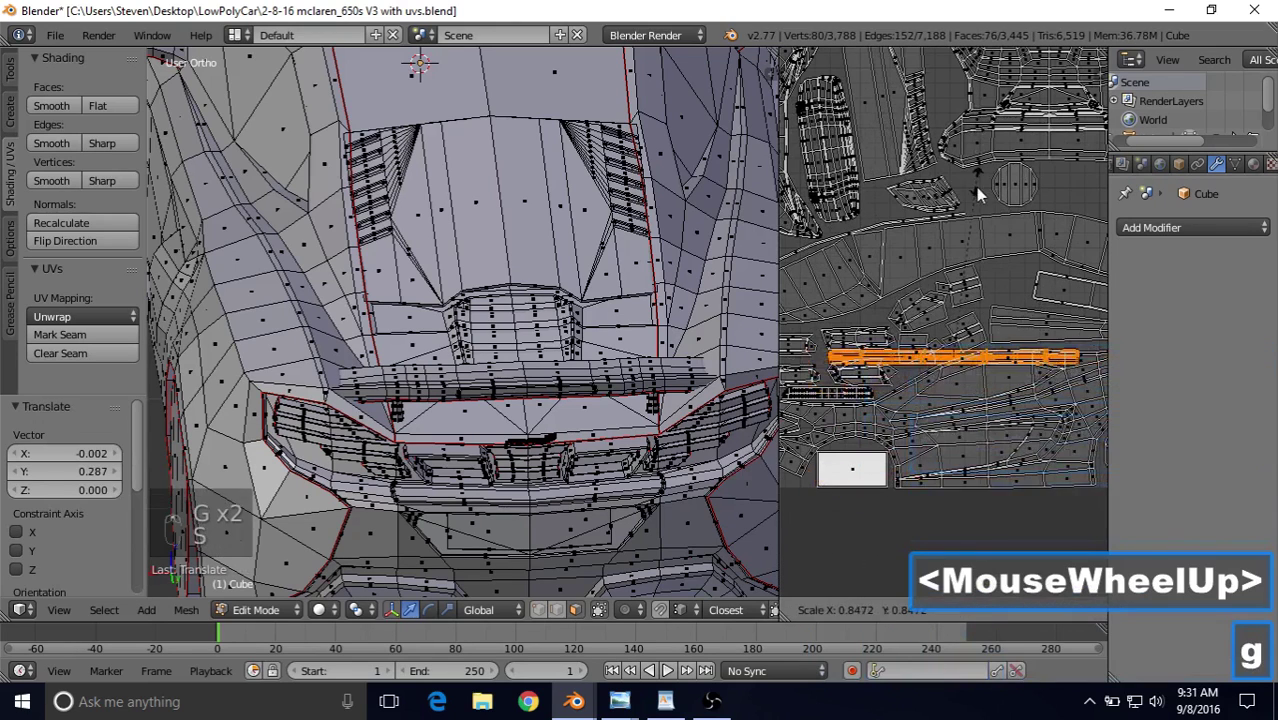
{"action": "left_click", "coordinate": [975, 187]}
Step: Shrink the stacked strip islands further, including a 0.707 scale, and move them -0.271 in X and 0.484 in Y to the UV square's upper edge
{"action": "key", "text": "s"}
{"action": "left_click", "coordinate": [975, 227]}
{"action": "key", "text": "g"}
{"action": "left_click", "coordinate": [976, 168]}
{"action": "middle_click_drag", "start_coordinate": [977, 170], "coordinate": [1008, 349], "text": "shift"}
{"action": "key", "text": "s"}
{"action": "left_click", "coordinate": [988, 309]}
{"action": "key", "text": "g"}
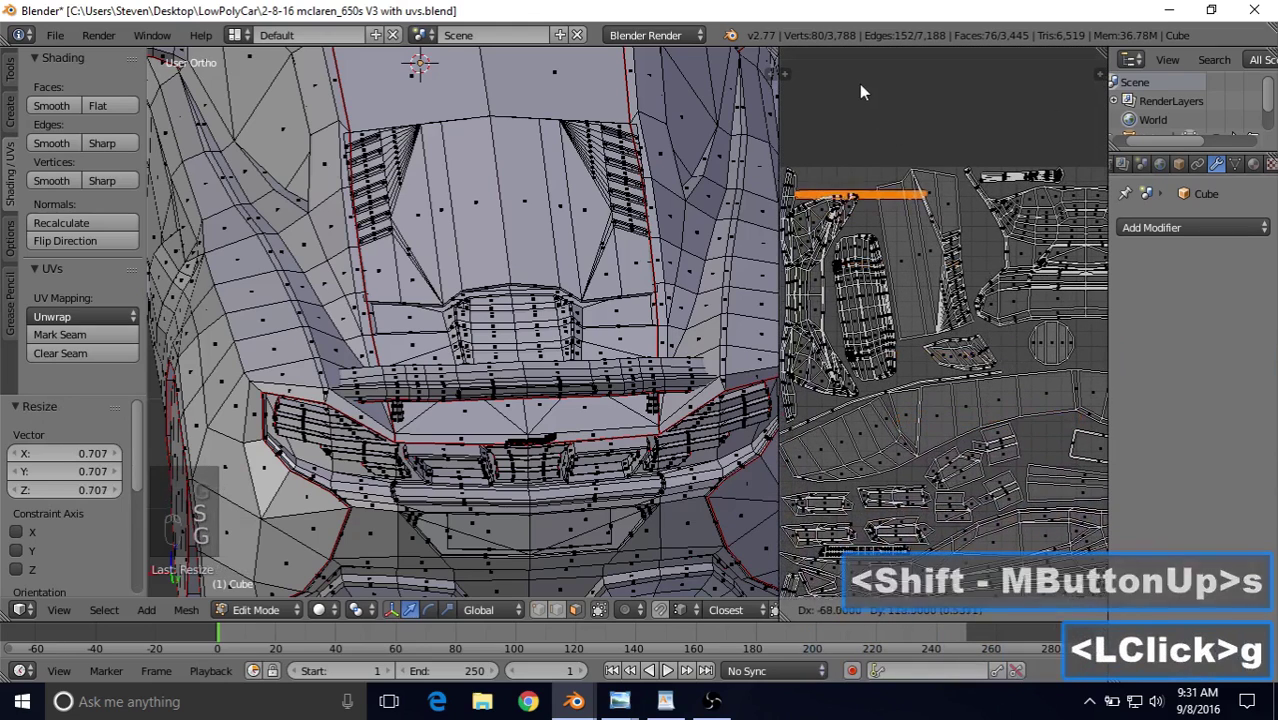
{"action": "left_click", "coordinate": [858, 80]}
Step: Move the stacked strip islands 0.664 in X and -0.105 in Y, across the bumper island's far arm
{"action": "middle_click_drag", "start_coordinate": [966, 236], "coordinate": [830, 208], "text": "shift"}
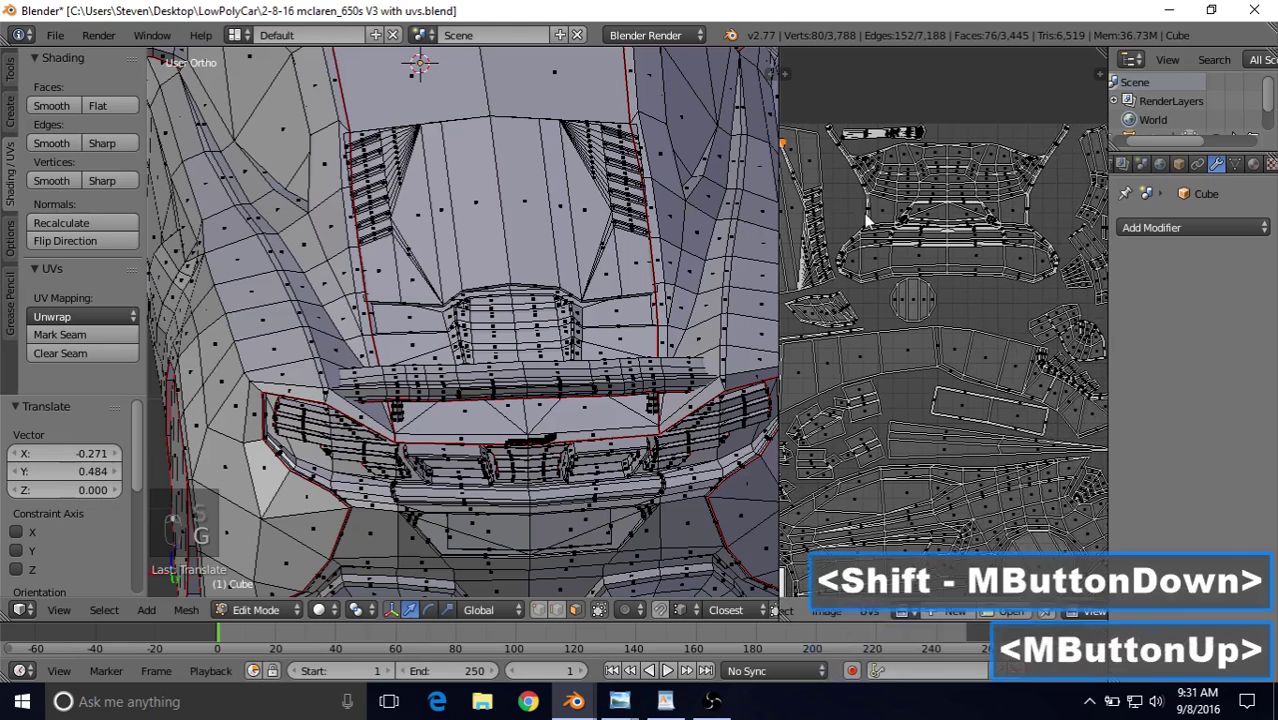
{"action": "key", "text": "g"}
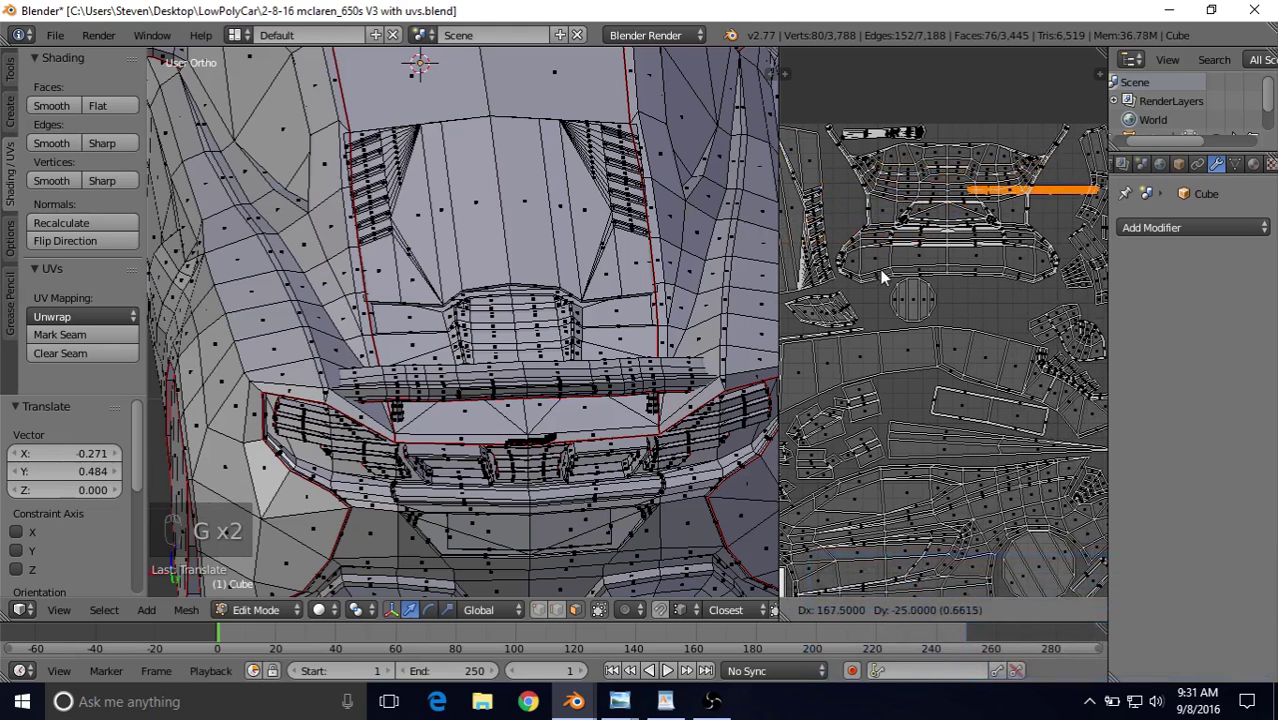
{"action": "left_click", "coordinate": [898, 278]}
{"action": "middle_click_drag", "start_coordinate": [953, 213], "coordinate": [853, 290], "text": "shift"}
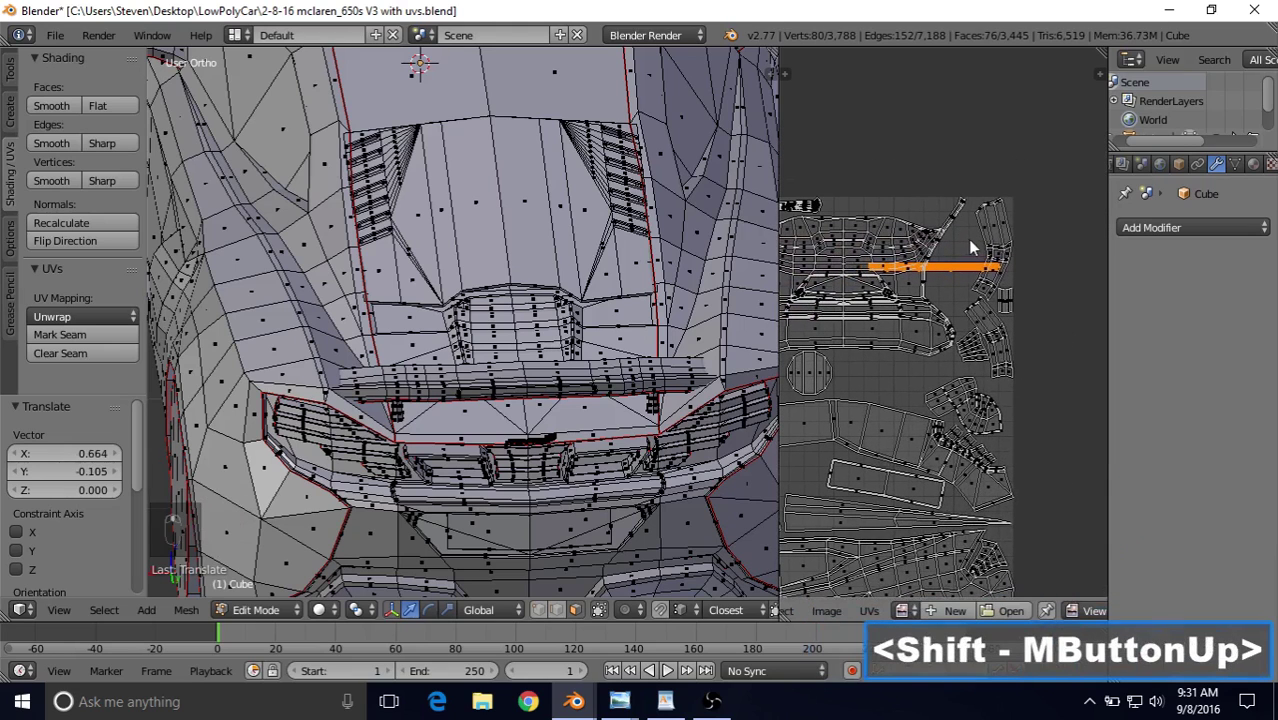
Step: Move the stacked strip islands -0.100 in X and 0.135 in Y to the UV square's upper edge and nudge them into place above the bumper island
{"action": "key", "text": "g"}
{"action": "left_click", "coordinate": [886, 168]}
{"action": "key", "text": "g"}
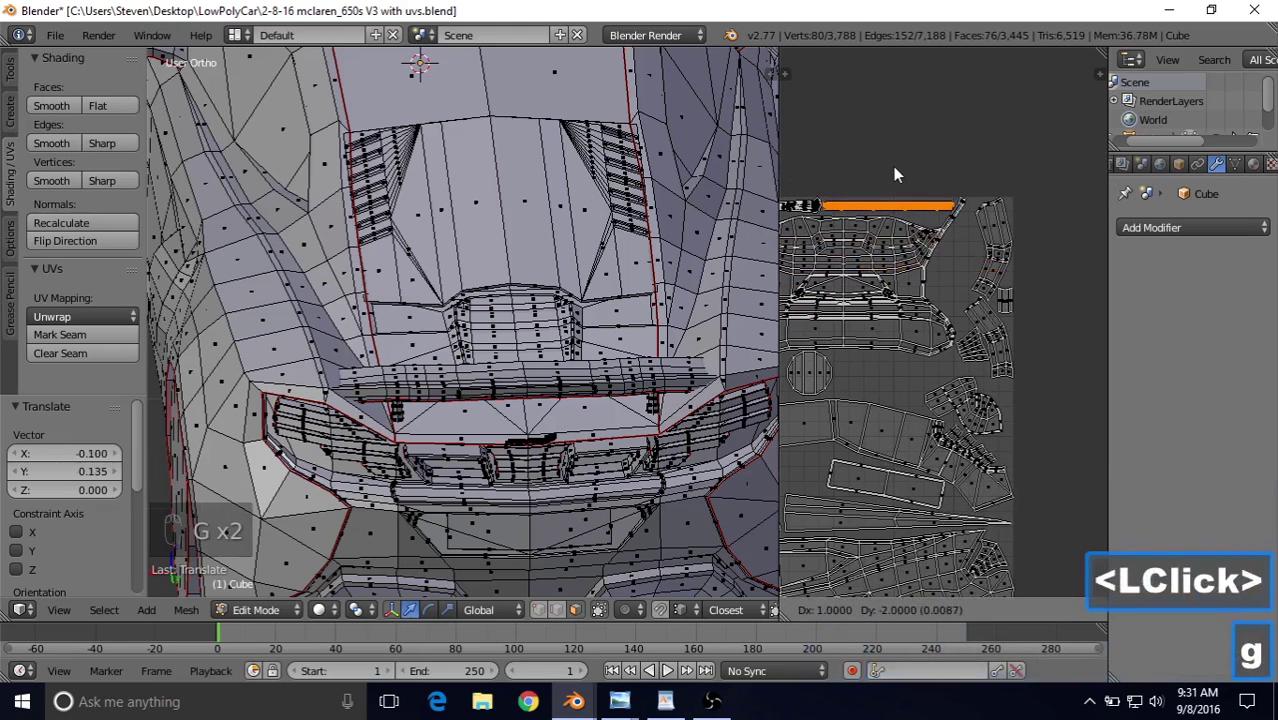
{"action": "left_click", "coordinate": [894, 172]}
{"action": "scroll", "coordinate": [896, 190], "scroll_direction": "up", "scroll_amount": 5}
{"action": "middle_click_drag", "start_coordinate": [911, 246], "coordinate": [1017, 332], "text": "shift"}
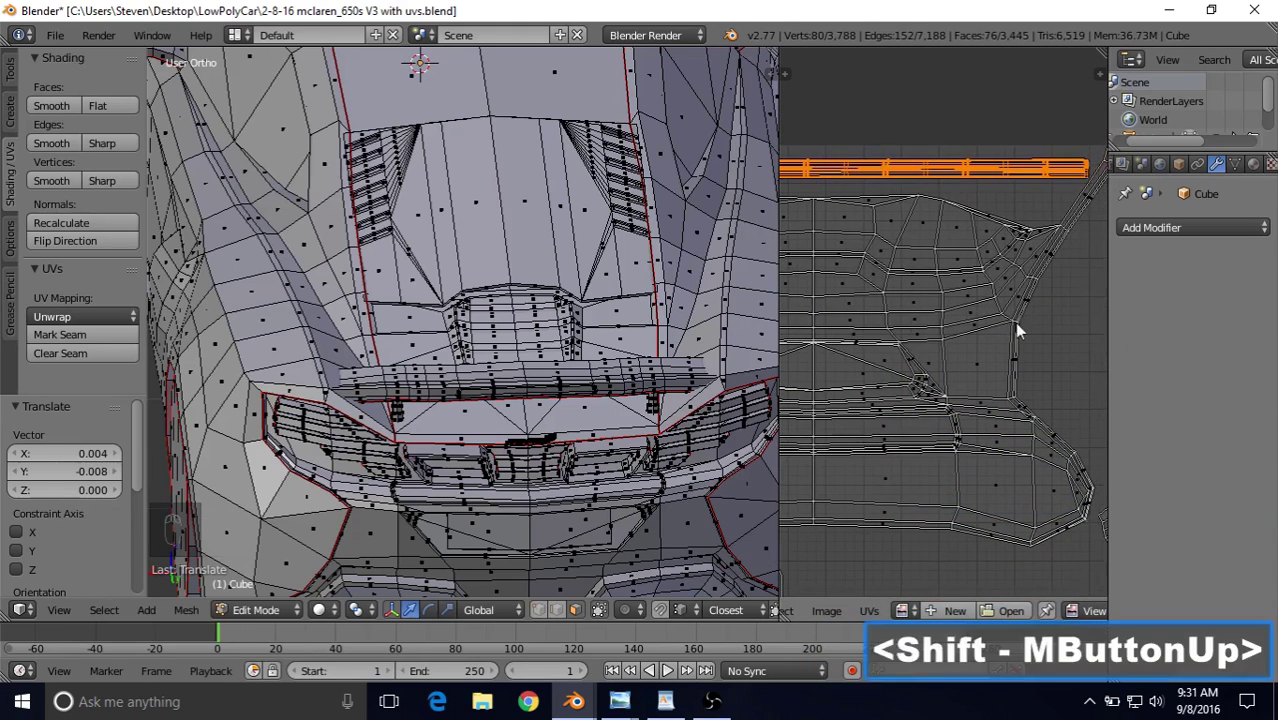
{"action": "key", "text": "g"}
{"action": "left_click", "coordinate": [969, 162]}
Step: Stack the upper rectangular frame island onto the larger one below the UV square and scale it by 1.181 to match
{"action": "scroll", "coordinate": [915, 202], "scroll_direction": "down", "scroll_amount": 2}
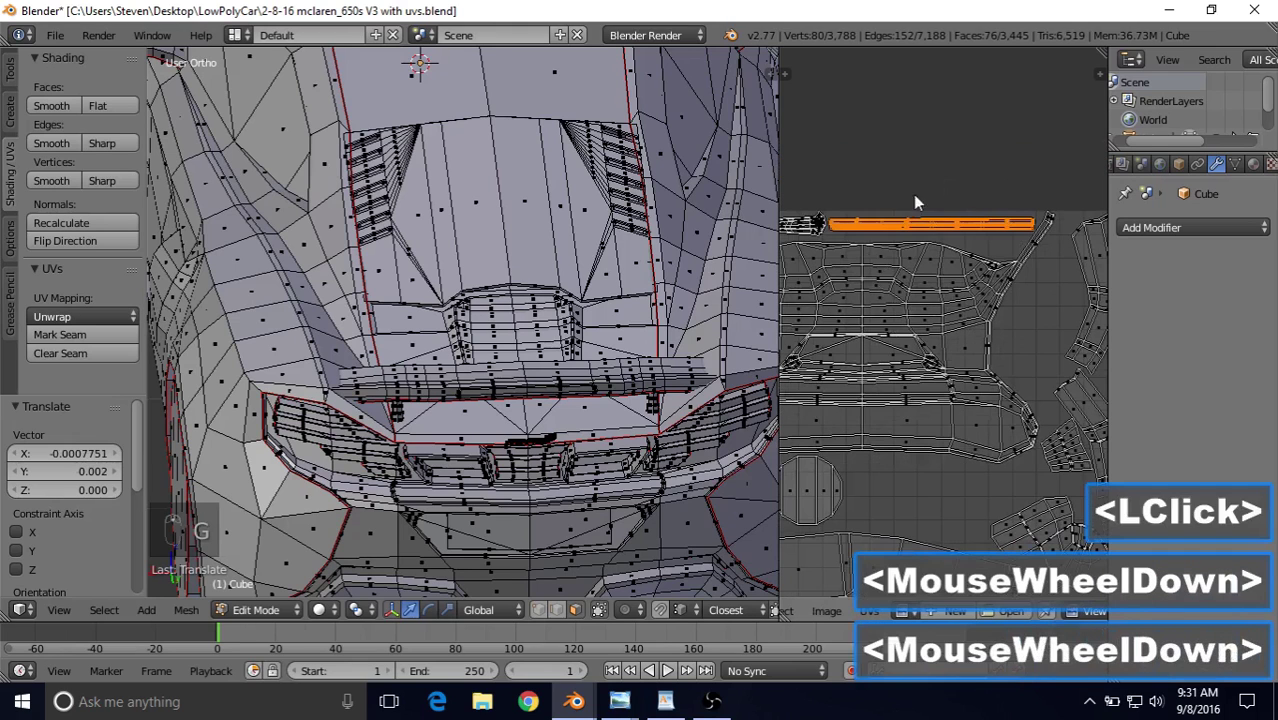
{"action": "scroll", "coordinate": [863, 319], "scroll_direction": "down", "scroll_amount": 3}
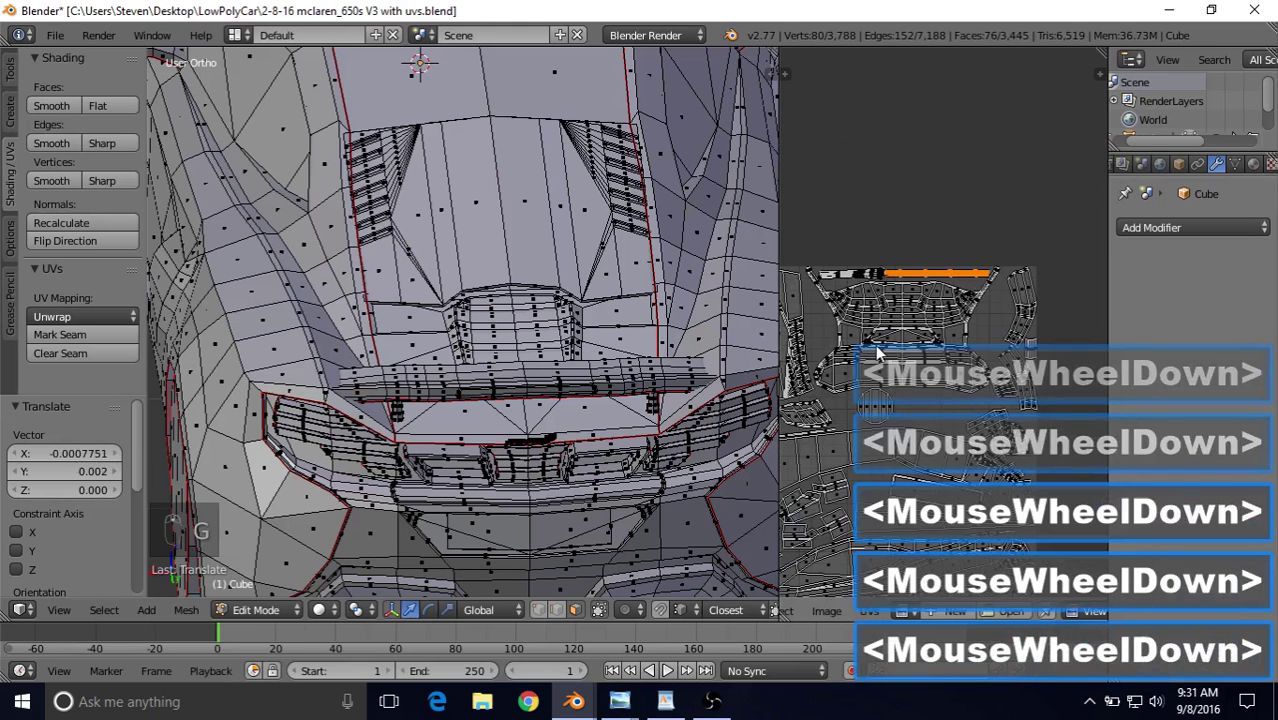
{"action": "middle_click_drag", "start_coordinate": [877, 352], "coordinate": [966, 330], "text": "shift"}
{"action": "scroll", "coordinate": [946, 349], "scroll_direction": "down", "scroll_amount": 3}
{"action": "middle_click_drag", "start_coordinate": [965, 515], "coordinate": [934, 257], "text": "shift"}
{"action": "scroll", "coordinate": [990, 295], "scroll_direction": "down", "scroll_amount": 1}
{"action": "right_click", "coordinate": [927, 206]}
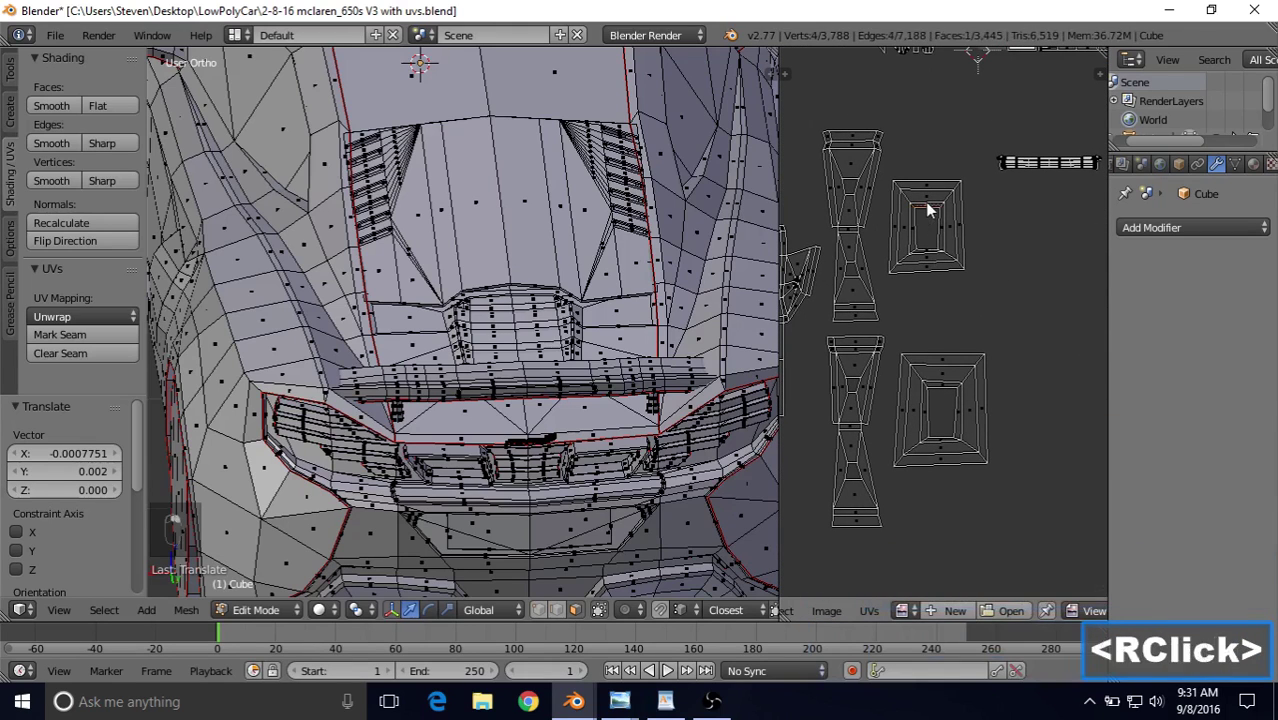
{"action": "key", "text": "l"}
{"action": "key", "text": "g"}
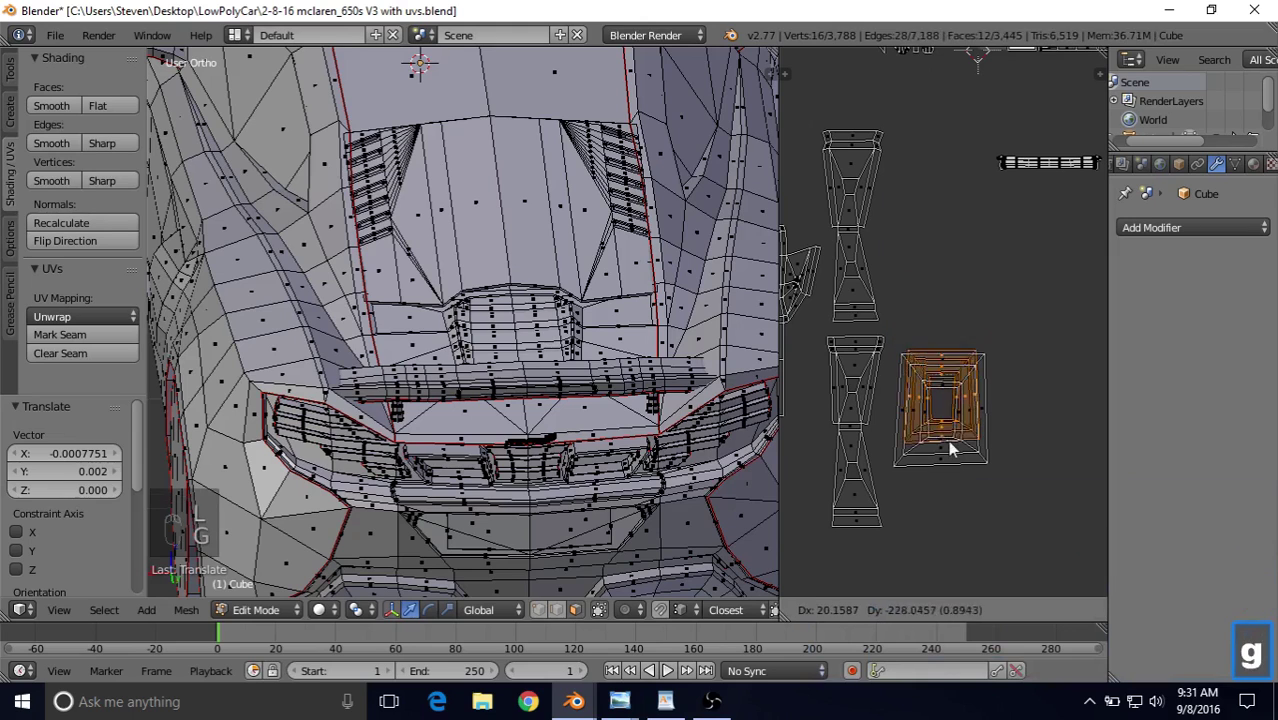
{"action": "left_click", "coordinate": [950, 448]}
{"action": "key", "text": "s"}
{"action": "left_click", "coordinate": [967, 253]}
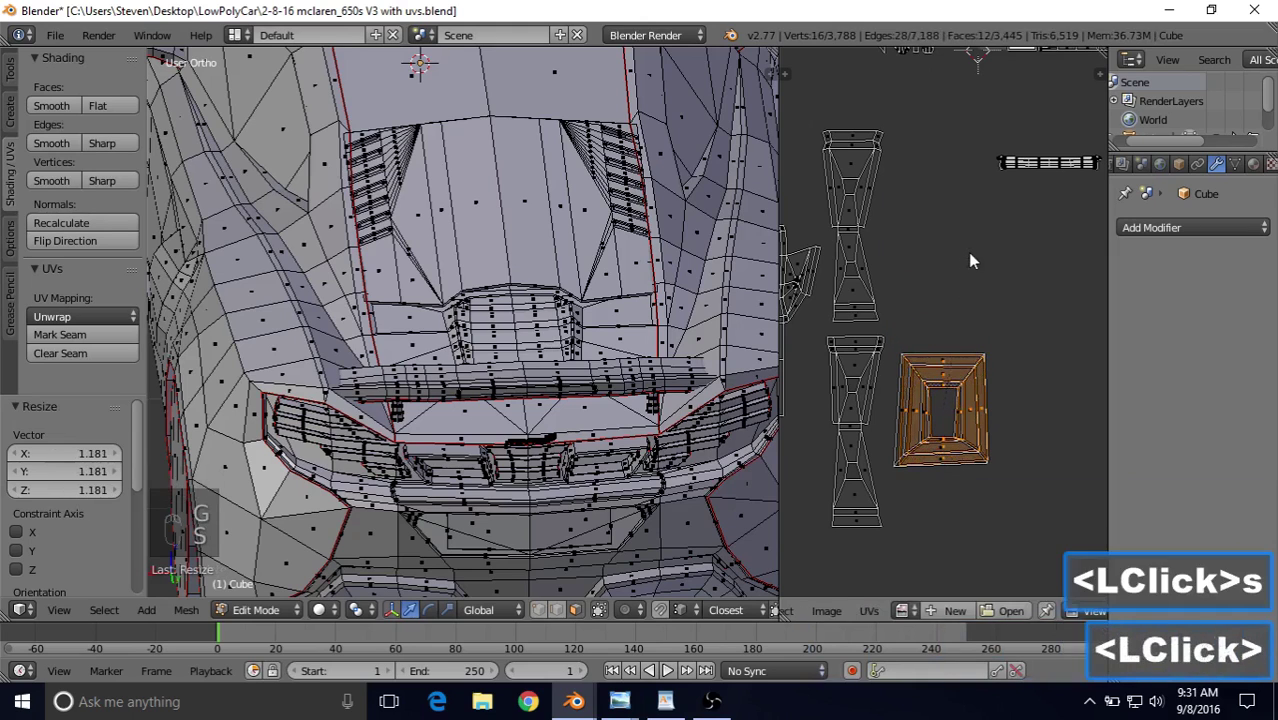
Step: Align the stacked frame island with a -0.010 X, 0.005 Y move, a 1.020 scale and a 0.005 X, 0.005 Y move
{"action": "key", "text": "g"}
{"action": "left_click", "coordinate": [968, 247]}
{"action": "left_click", "coordinate": [972, 250]}
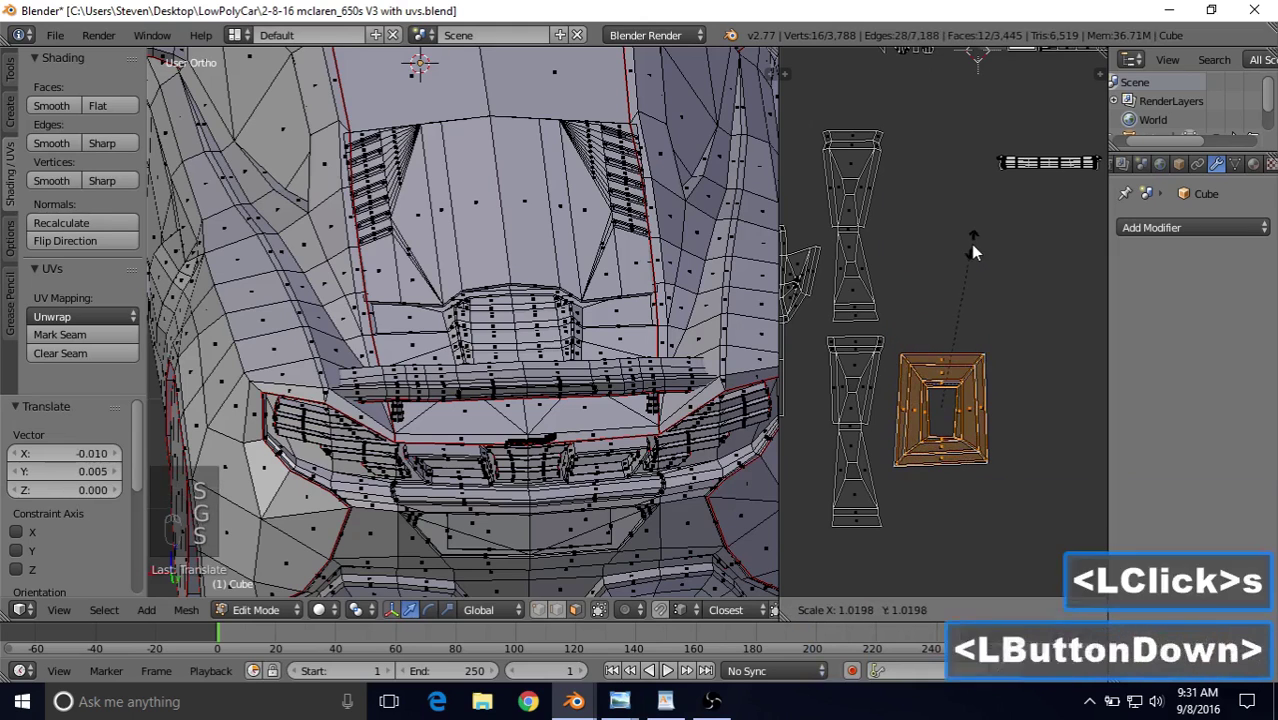
{"action": "key", "text": "g"}
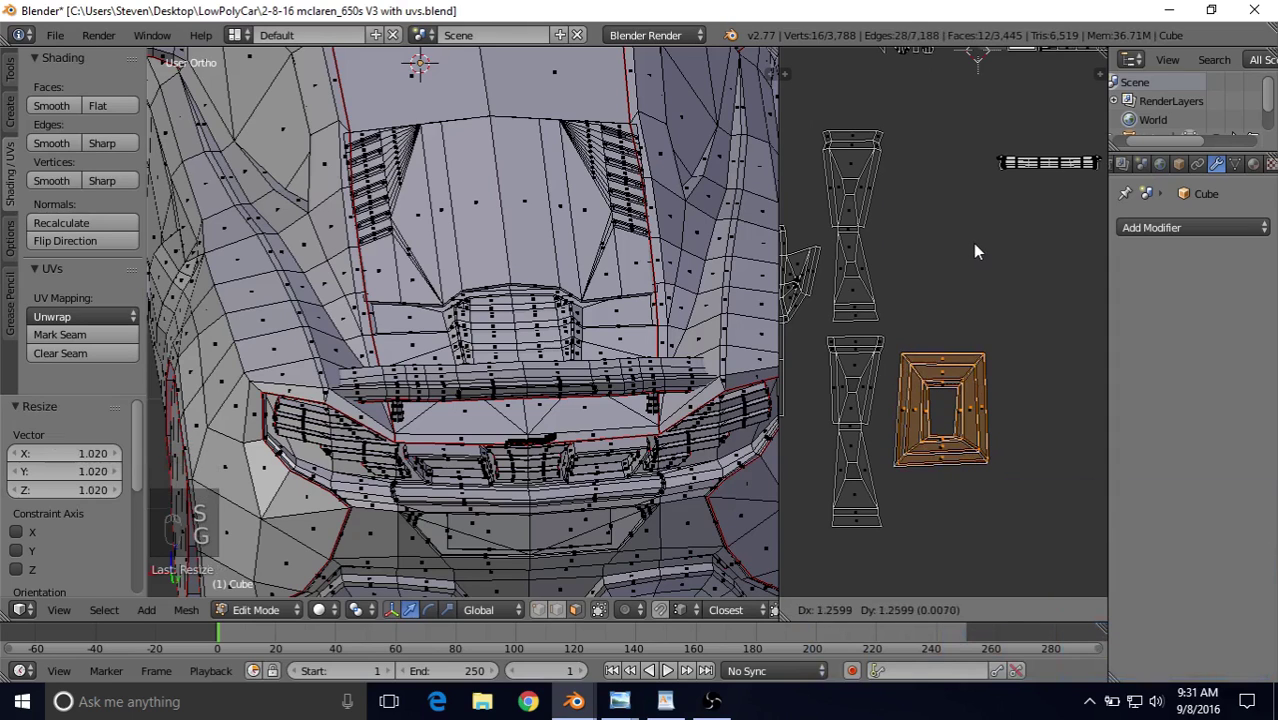
{"action": "left_click", "coordinate": [974, 248]}
Step: Stack the lower hourglass-shaped island on the upper one by moving it -0.015 in X and 1.083 in Y
{"action": "right_click", "coordinate": [855, 348]}
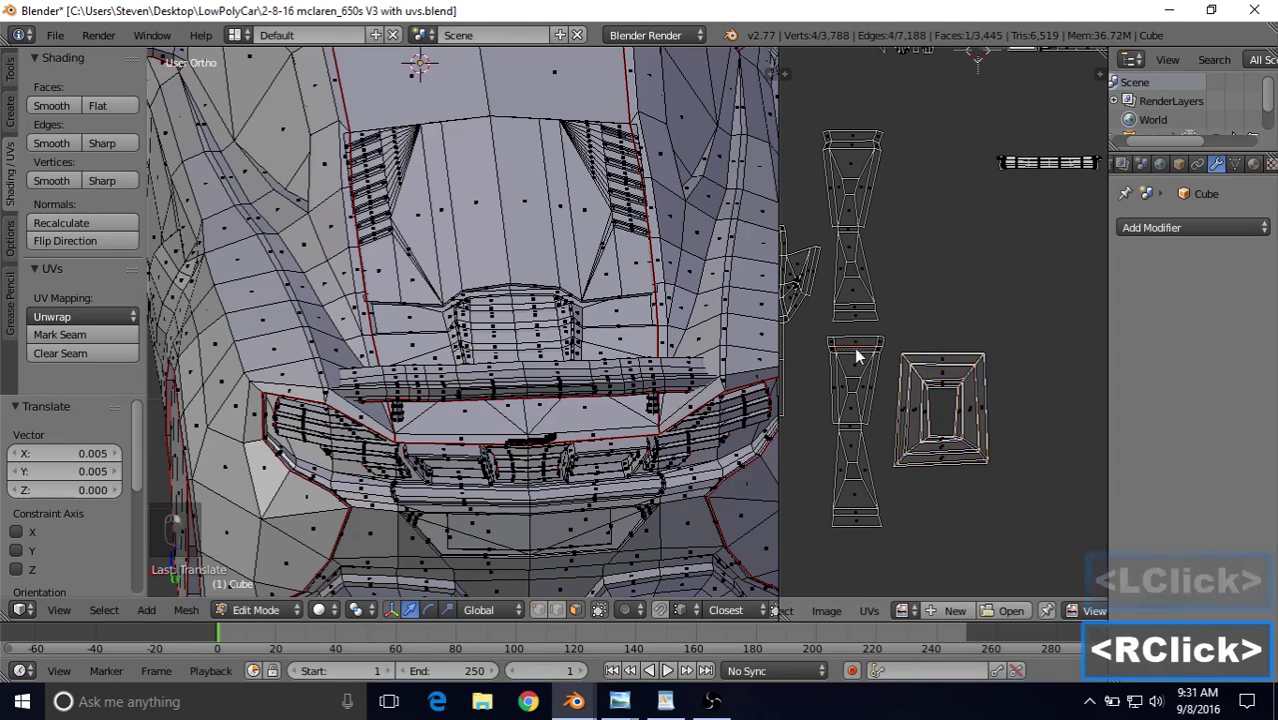
{"action": "key", "text": "l"}
{"action": "key", "text": "g"}
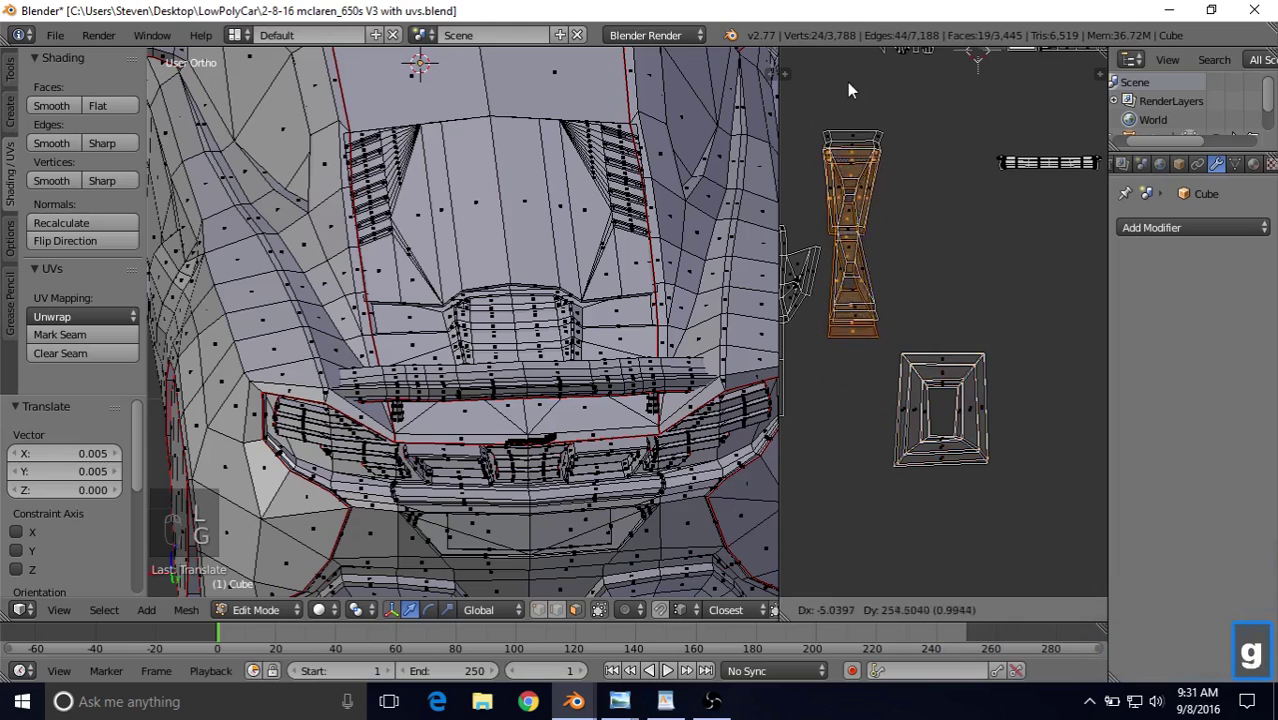
{"action": "left_click", "coordinate": [849, 69]}
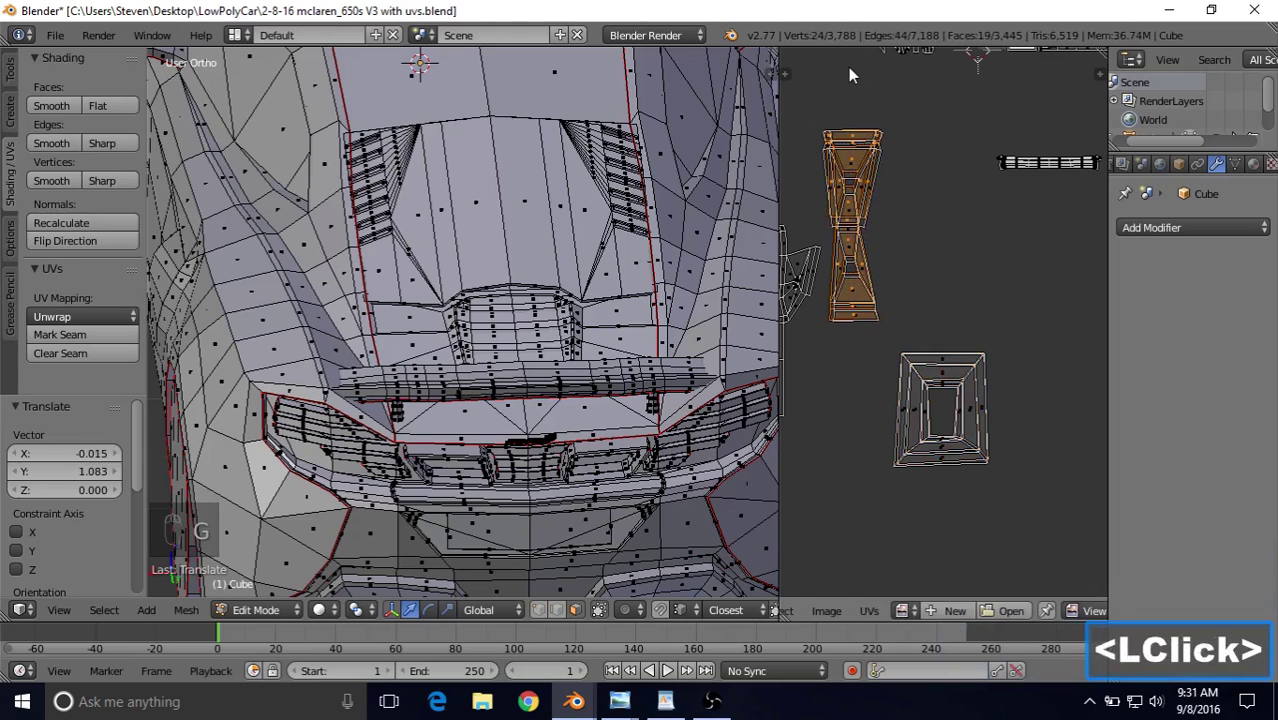
{"action": "key", "text": "g"}
{"action": "left_click", "coordinate": [855, 83]}
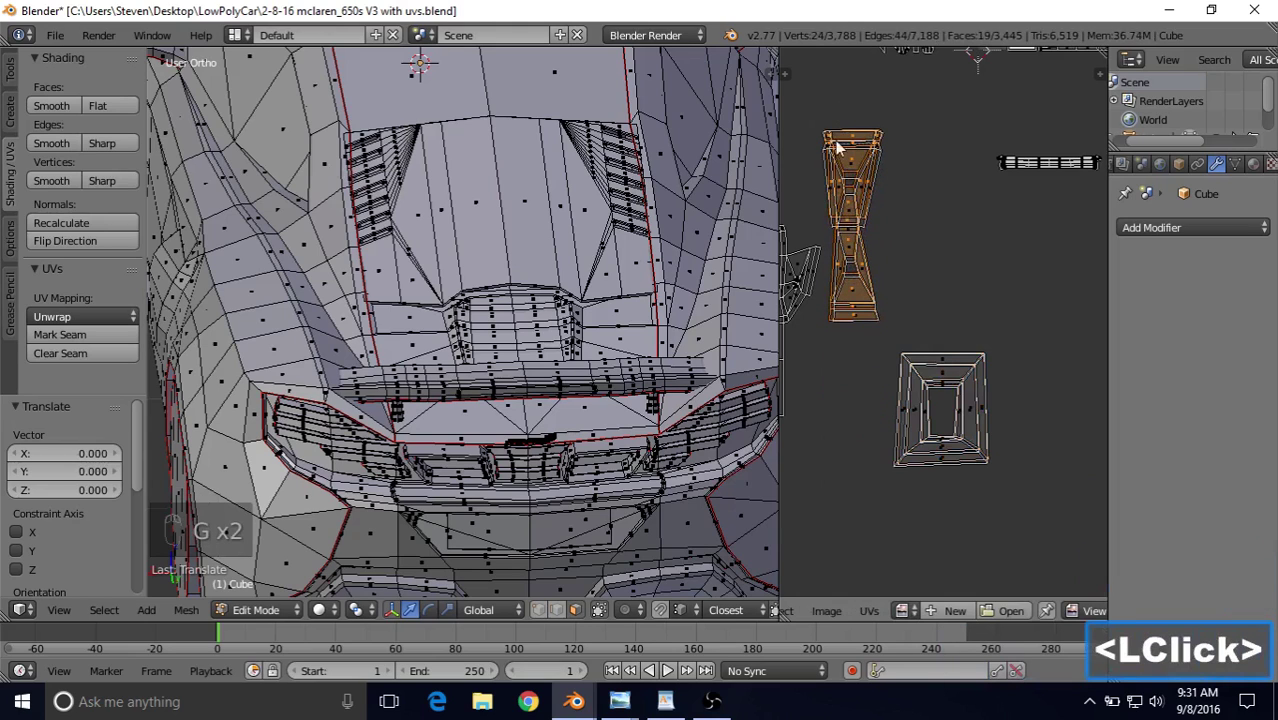
Step: Select both stacked hourglass islands, bring them to the UV square with a final 0.354 X, 0.517 Y move, and scale them by 0.695
{"action": "key", "text": "b"}
{"action": "left_click_drag", "start_coordinate": [910, 243], "coordinate": [908, 240]}
{"action": "key", "text": "c"}
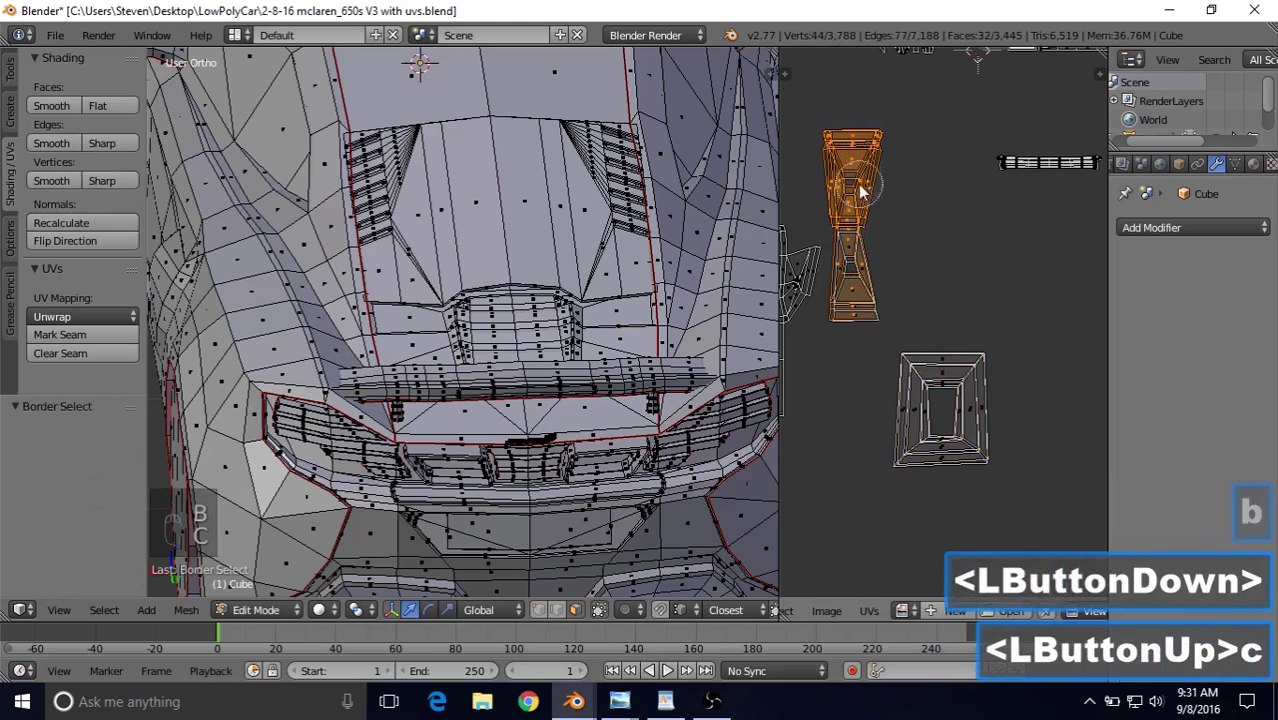
{"action": "mouse_move", "coordinate": [858, 184]}
{"action": "left_mouse_down"}
{"action": "mouse_move", "coordinate": [850, 256]}
{"action": "mouse_move", "coordinate": [876, 277]}
{"action": "mouse_move", "coordinate": [882, 260]}
{"action": "left_mouse_up"}
{"action": "right_click", "coordinate": [882, 257]}
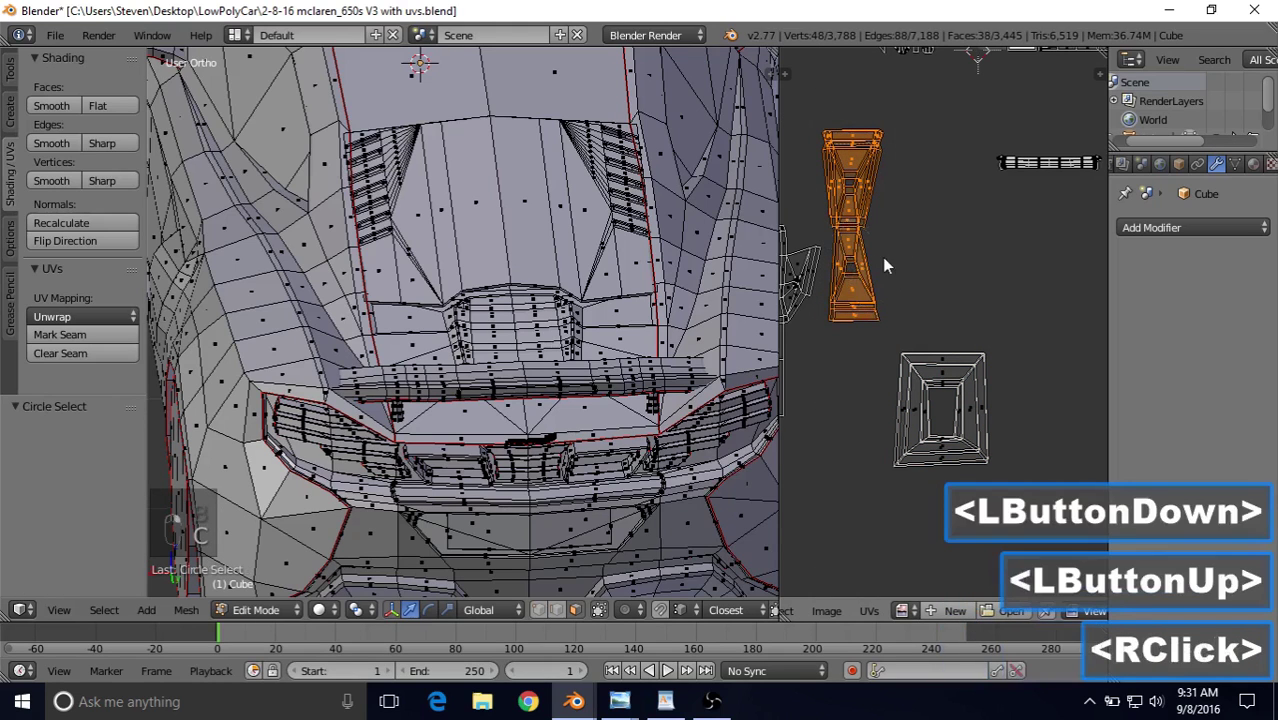
{"action": "middle_click_drag", "start_coordinate": [878, 220], "coordinate": [900, 330], "text": "shift"}
{"action": "key", "text": "g"}
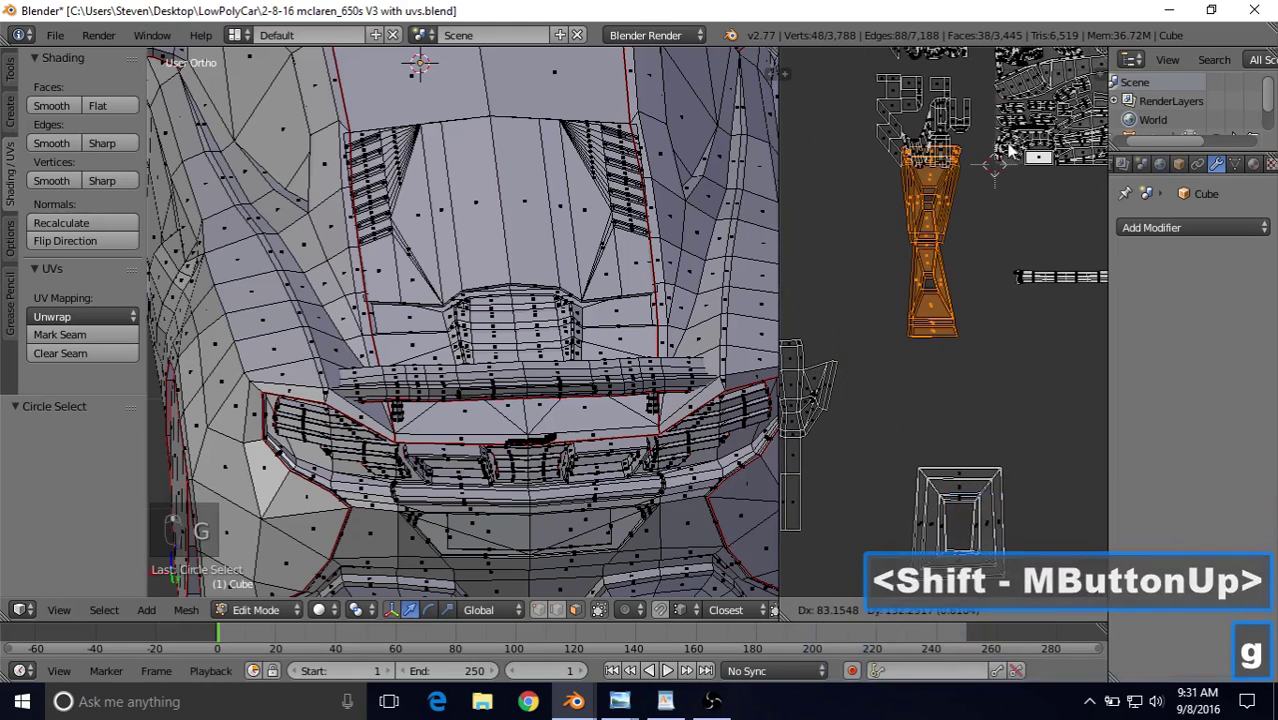
{"action": "left_click", "coordinate": [945, 260]}
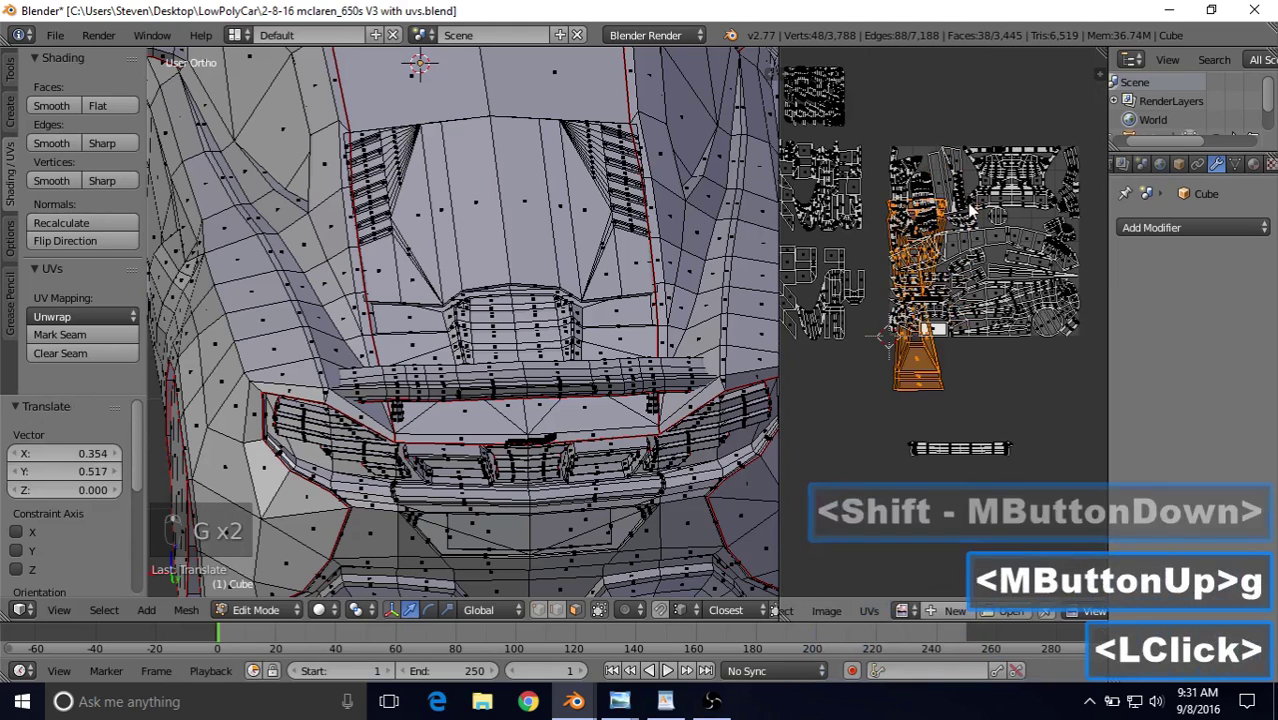
{"action": "key", "text": "s"}
{"action": "left_click", "coordinate": [938, 265]}
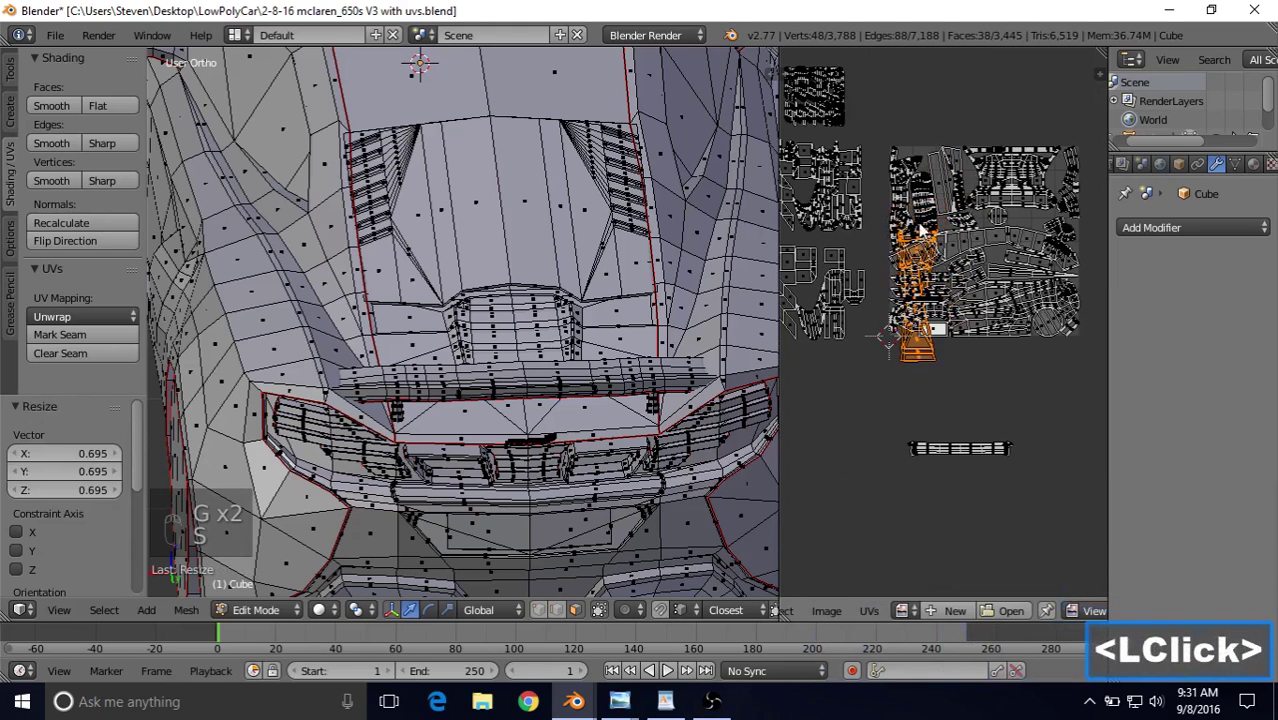
Step: Shrink the stacked hourglass islands further and move them 0.428 in X and 0.231 in Y, below the bumper island
{"action": "middle_click_drag", "start_coordinate": [922, 230], "coordinate": [908, 284], "text": "shift"}
{"action": "key", "text": "s"}
{"action": "left_click", "coordinate": [940, 260]}
{"action": "key", "text": "g"}
{"action": "left_click", "coordinate": [1022, 215]}
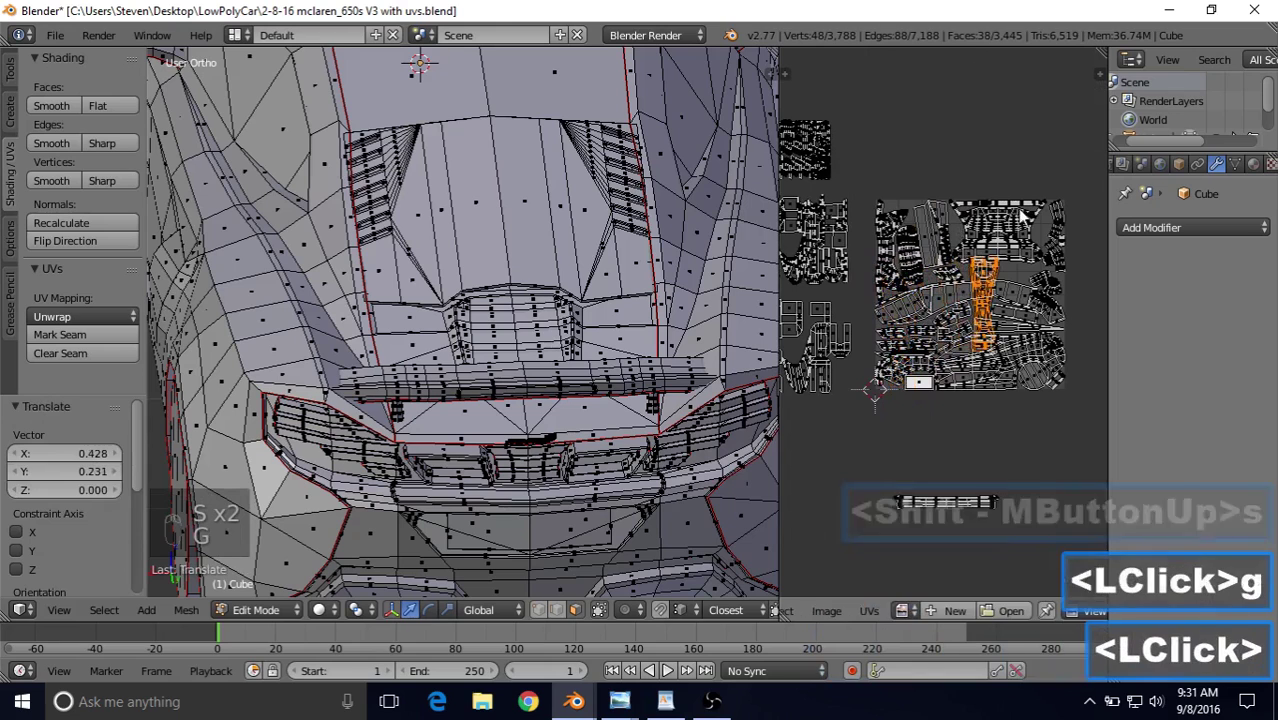
Step: Scale the stacked hourglass islands by 0.463 and move them up toward the bumper island's lower edge
{"action": "middle_click_drag", "start_coordinate": [1009, 235], "coordinate": [992, 307], "text": "shift"}
{"action": "scroll", "coordinate": [988, 304], "scroll_direction": "up", "scroll_amount": 2}
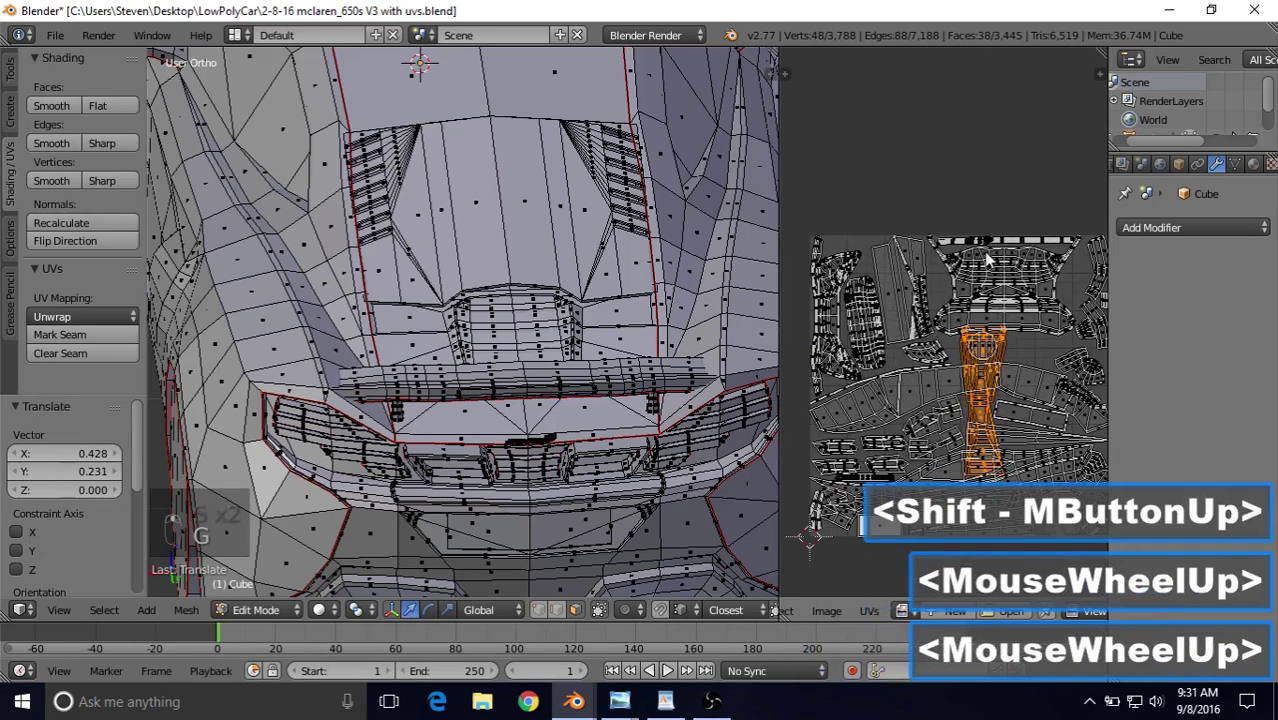
{"action": "key", "text": "s"}
{"action": "left_click", "coordinate": [988, 340]}
{"action": "key", "text": "g"}
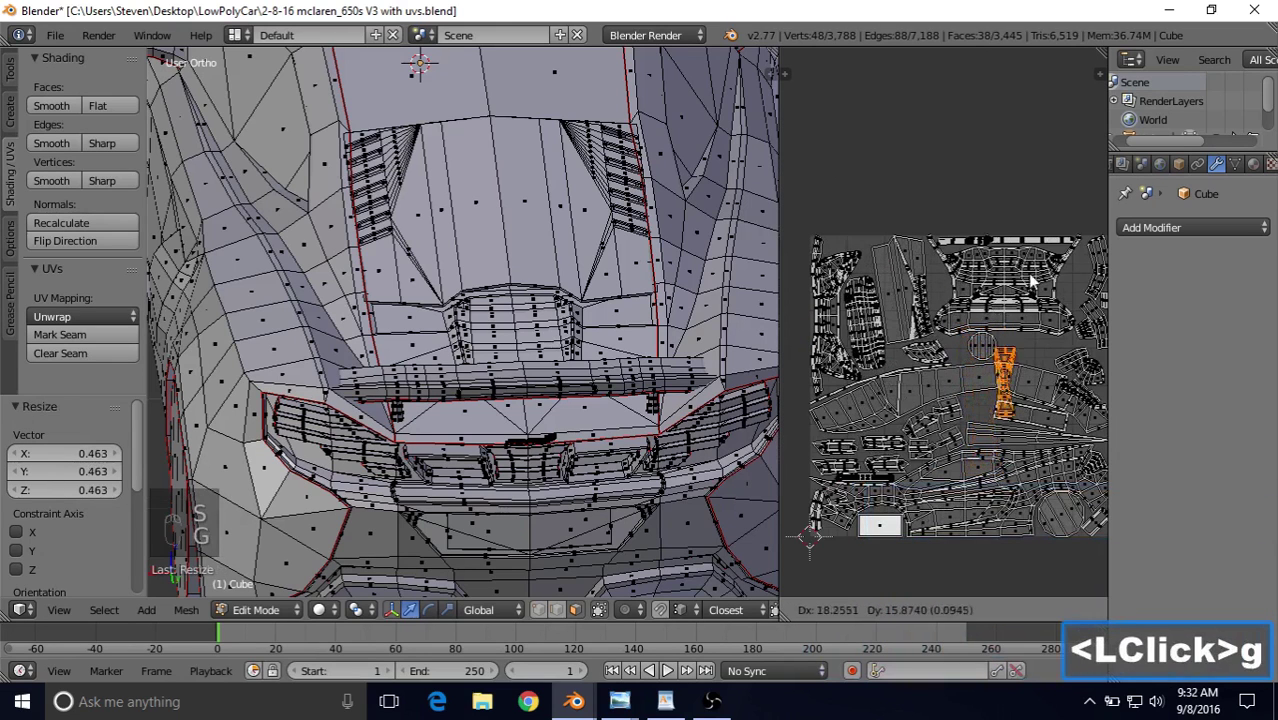
{"action": "left_click", "coordinate": [1036, 264]}
Step: Scale the stacked hourglass islands by 0.634 and 0.914 and fit them beside the bumper island, finishing with a -0.021 X, 0.012 Y move
{"action": "key", "text": "s"}
{"action": "left_click", "coordinate": [987, 303]}
{"action": "key", "text": "g"}
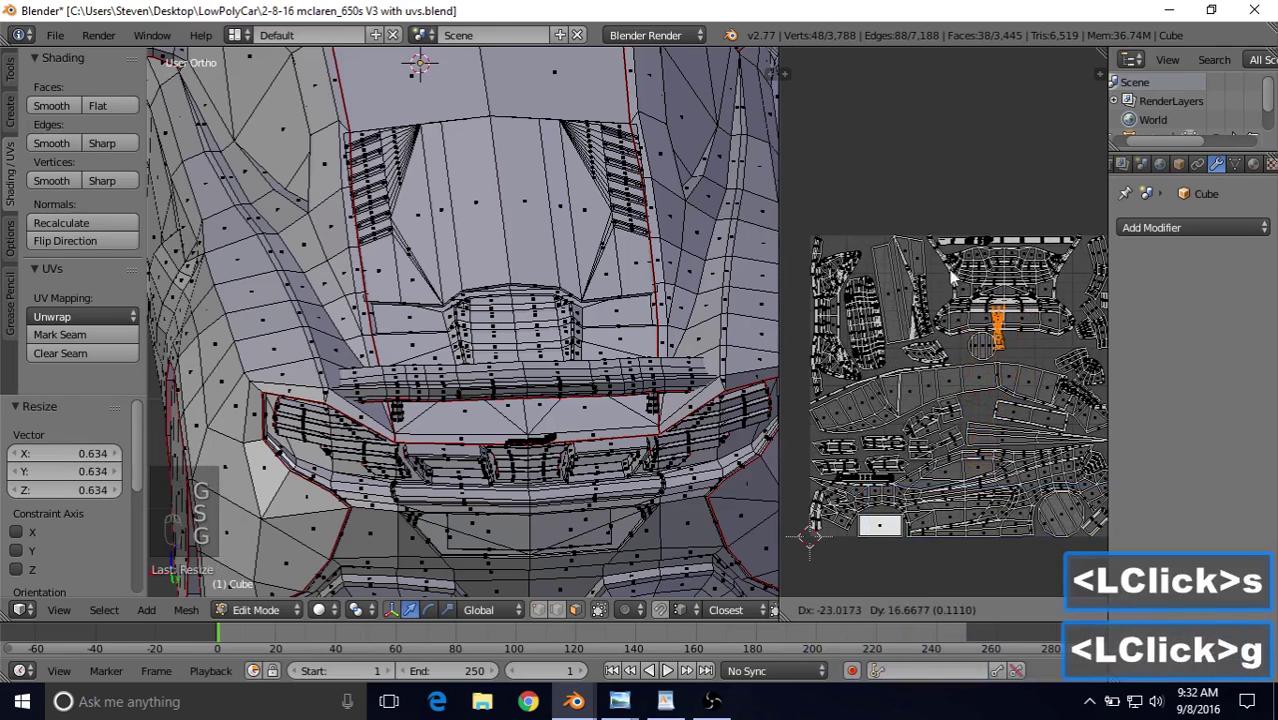
{"action": "left_click", "coordinate": [916, 248]}
{"action": "scroll", "coordinate": [905, 240], "scroll_direction": "up", "scroll_amount": 5}
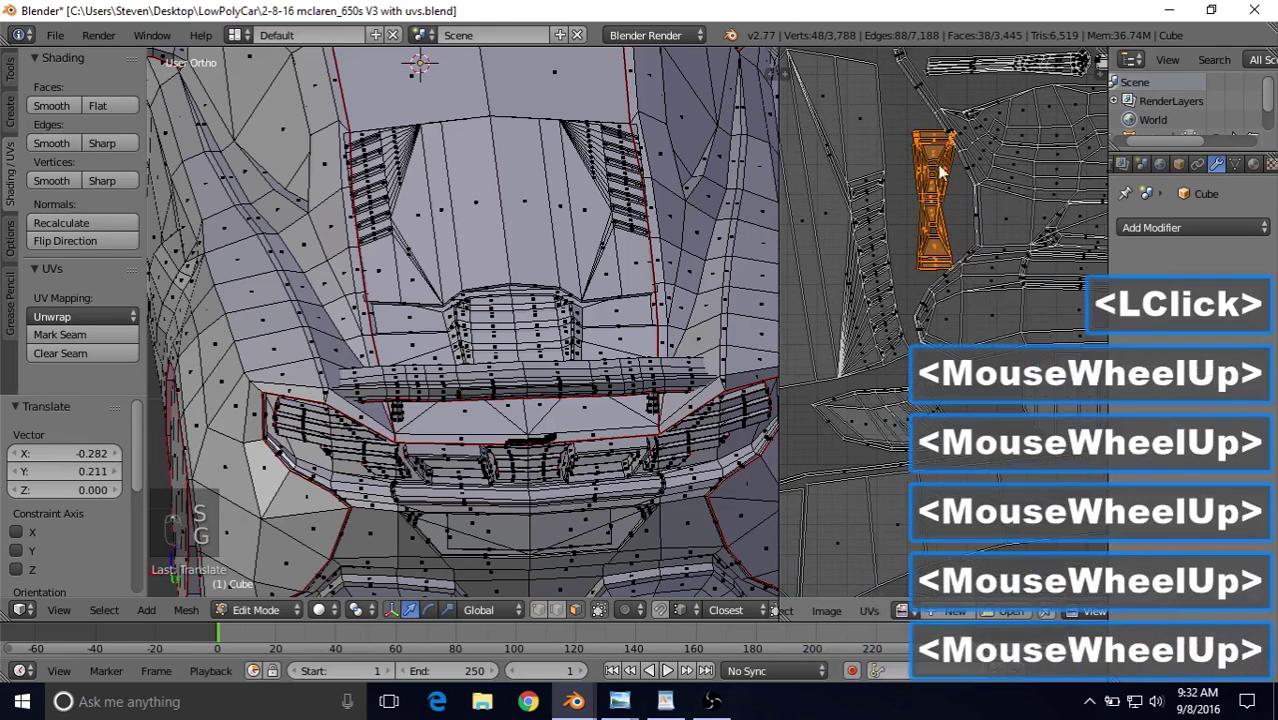
{"action": "key", "text": "s"}
{"action": "left_click", "coordinate": [950, 121]}
{"action": "key", "text": "g"}
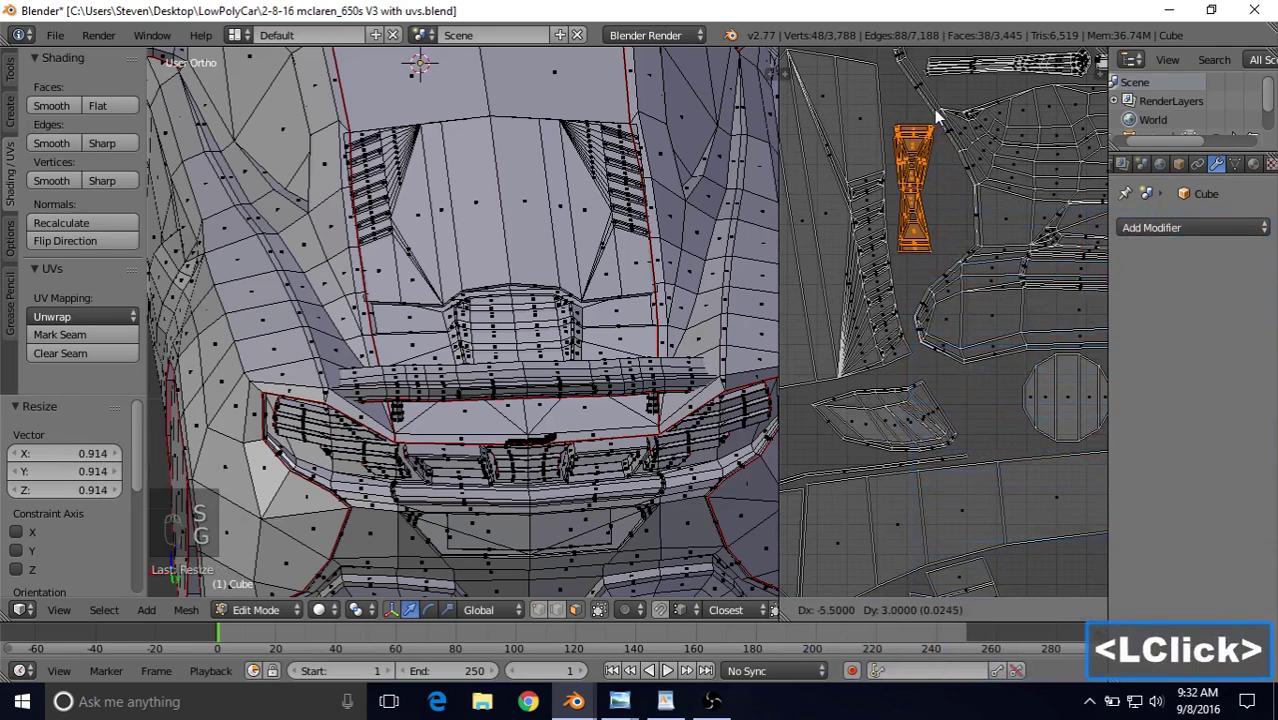
{"action": "left_click", "coordinate": [937, 117]}
Step: Select both stacked rectangular frame islands and move them 0.236 in X and 1.600 in Y, just below the UV square
{"action": "scroll", "coordinate": [916, 305], "scroll_direction": "down", "scroll_amount": 9}
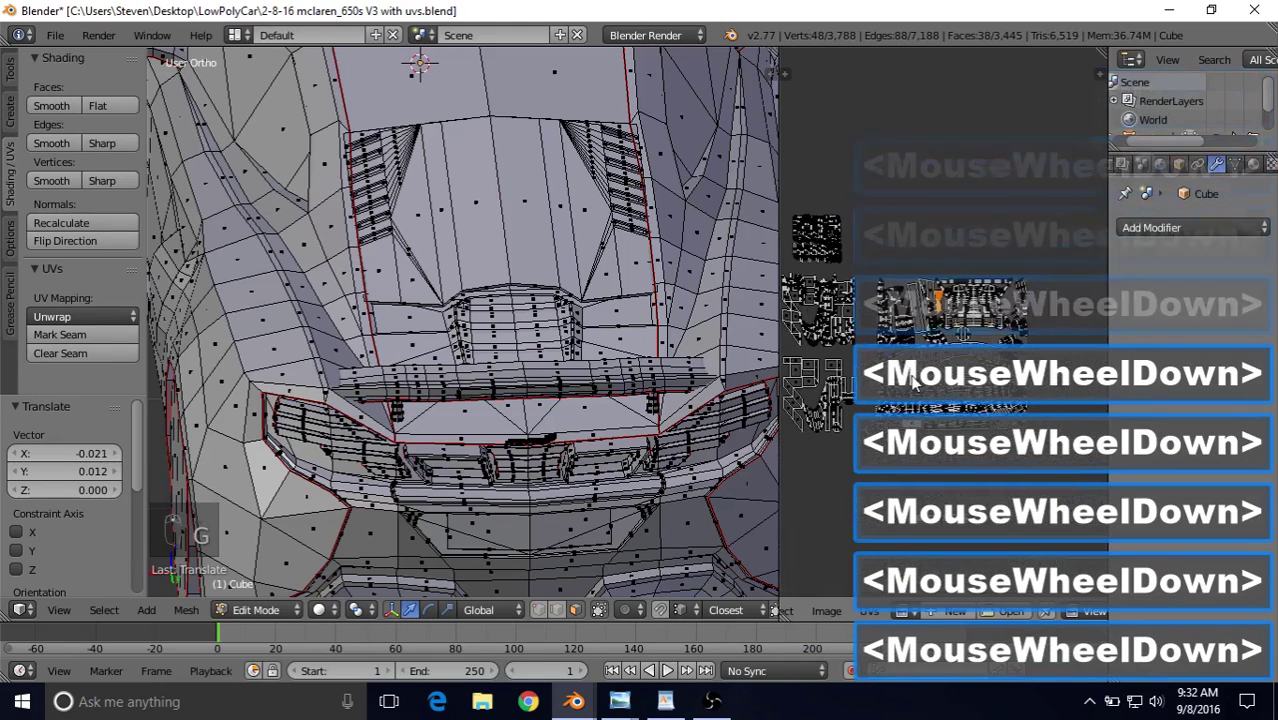
{"action": "middle_click_drag", "start_coordinate": [912, 383], "coordinate": [923, 248], "text": "shift"}
{"action": "middle_click_drag", "start_coordinate": [911, 430], "coordinate": [967, 277], "text": "shift"}
{"action": "right_click", "coordinate": [938, 376]}
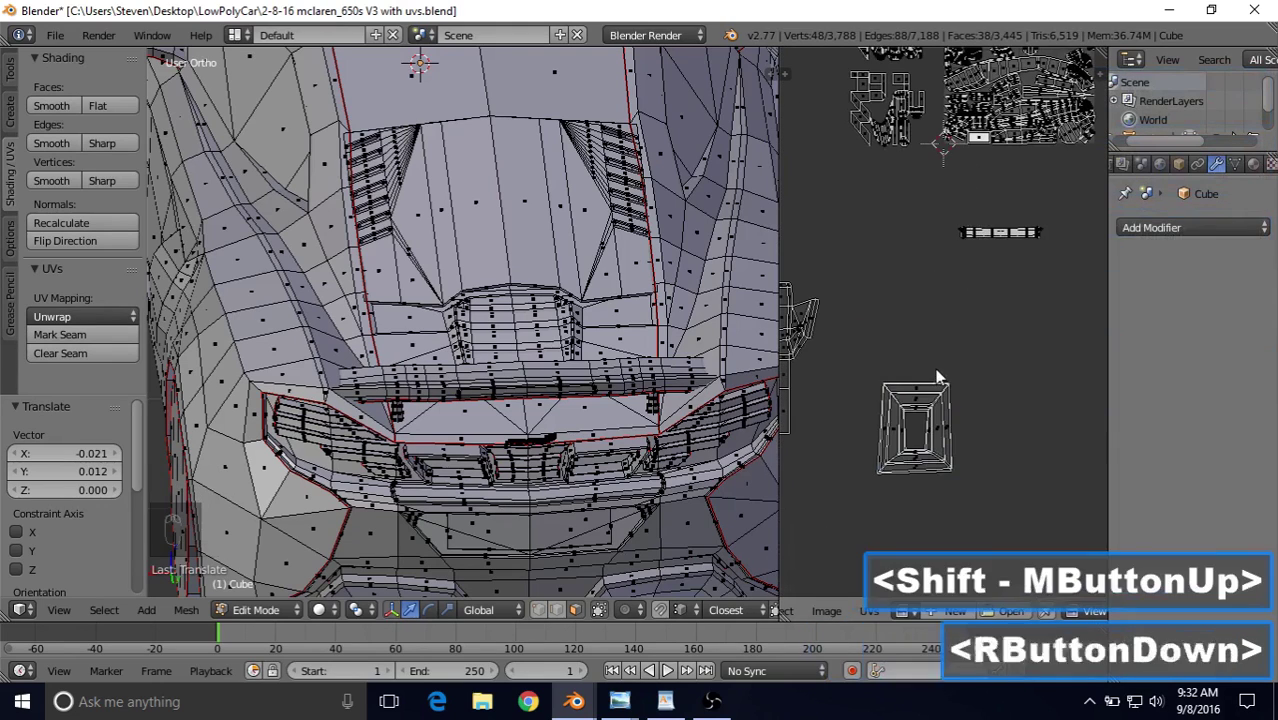
{"action": "left_click_drag", "start_coordinate": [856, 362], "coordinate": [970, 440]}
{"action": "key", "text": "g"}
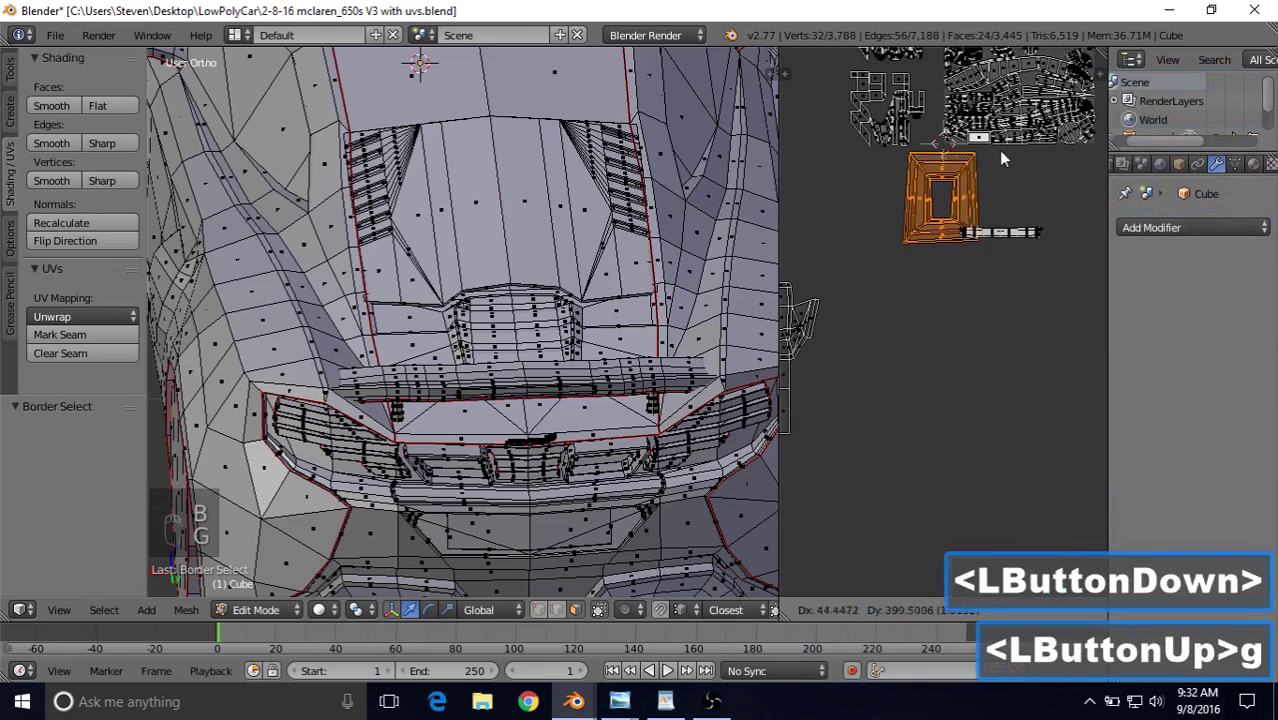
{"action": "middle_click_drag", "start_coordinate": [998, 150], "coordinate": [909, 340], "text": "shift"}
{"action": "scroll", "coordinate": [909, 340], "scroll_direction": "up", "scroll_amount": 3}
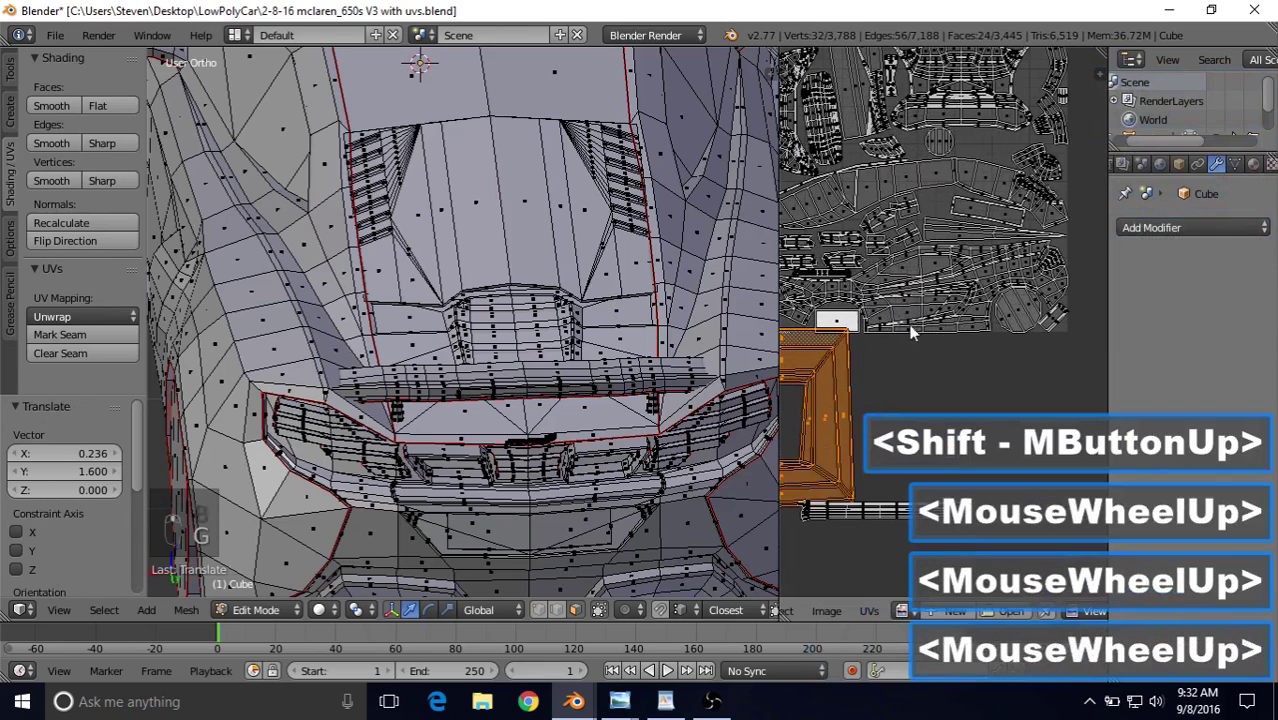
Step: Bring the stacked frame islands into the UV square, scale them by 0.355 and move them 0.267 in X and 0.236 in Y
{"action": "key", "text": "g"}
{"action": "left_click", "coordinate": [973, 154]}
{"action": "key", "text": "s"}
{"action": "left_click", "coordinate": [919, 214]}
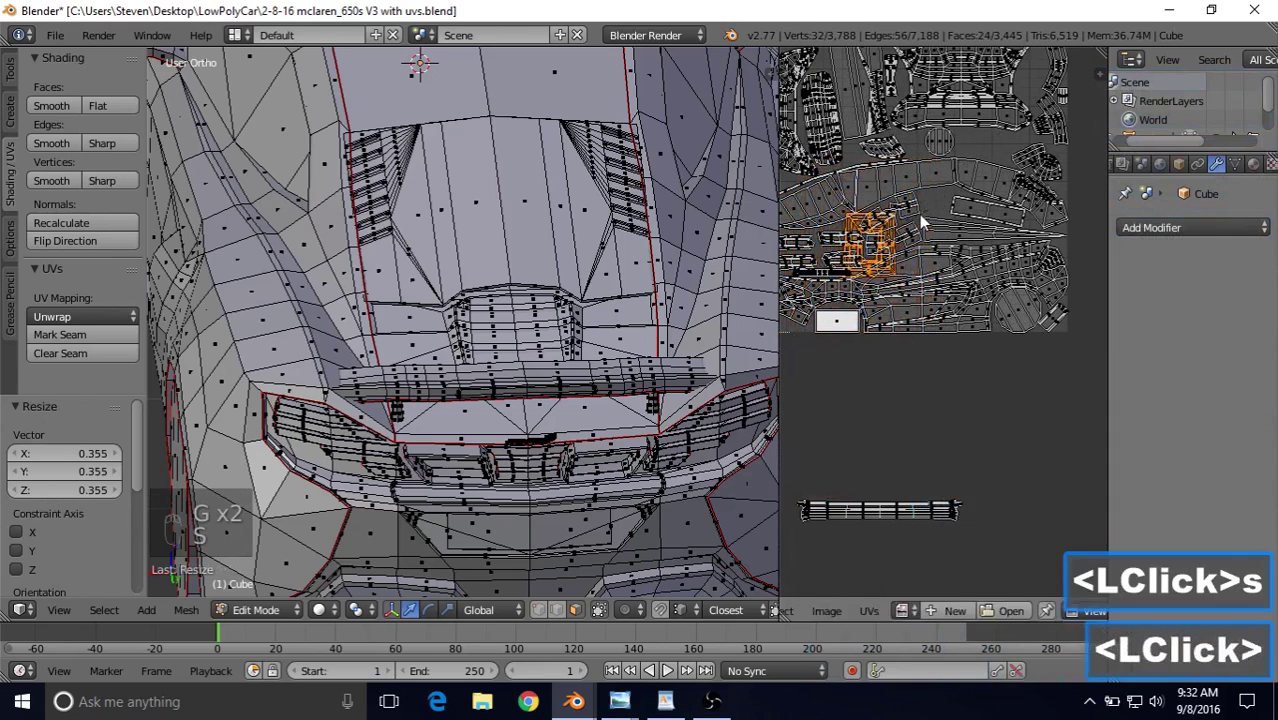
{"action": "key", "text": "g"}
{"action": "left_click", "coordinate": [1003, 150]}
{"action": "middle_click_drag", "start_coordinate": [1003, 150], "coordinate": [957, 300], "text": "shift"}
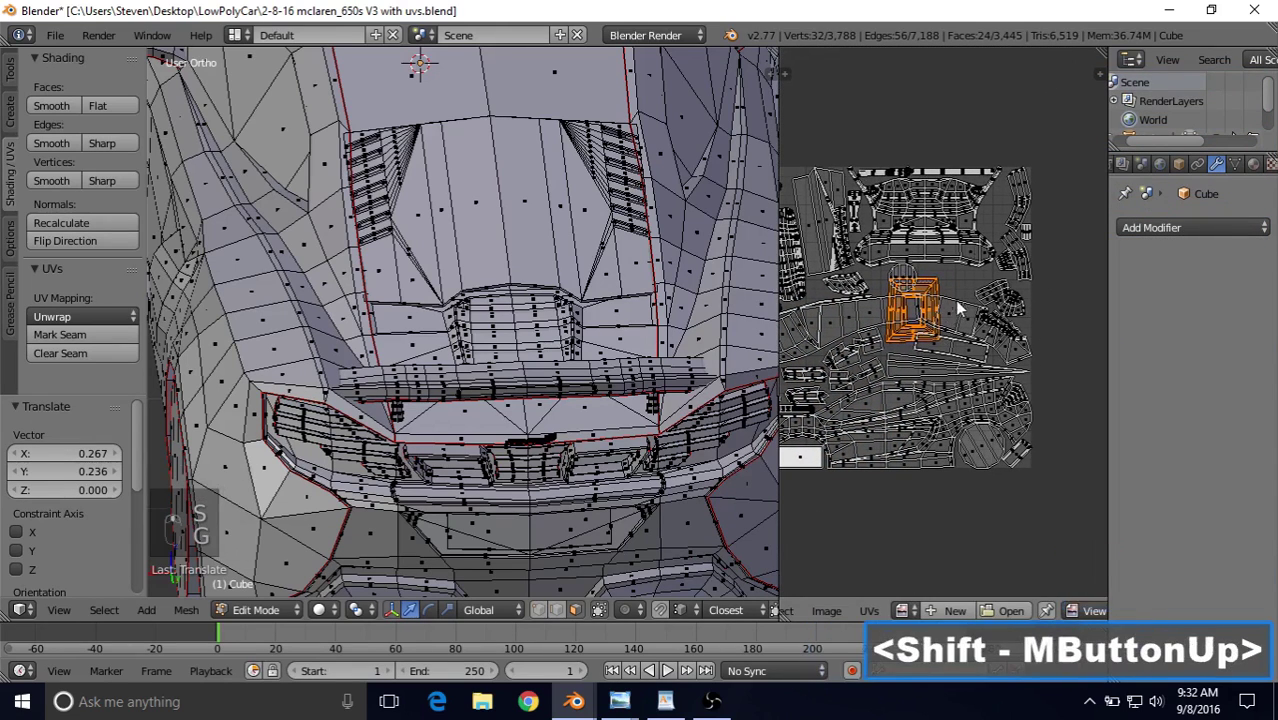
Step: Shrink the stacked frame islands further, including a 0.537 scale, and fit them beneath the bumper island with a final 0.056 X, 0.047 Y move
{"action": "left_click", "coordinate": [945, 277]}
{"action": "key", "text": "g"}
{"action": "left_click", "coordinate": [983, 249]}
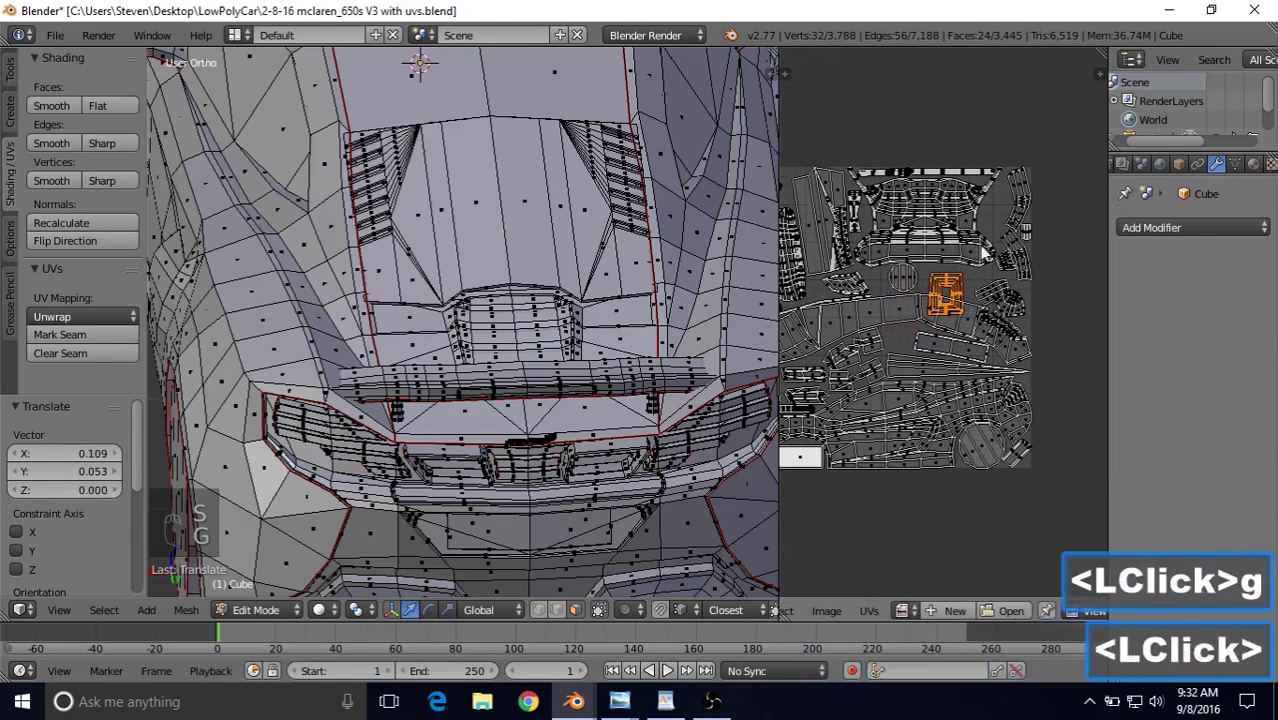
{"action": "left_click", "coordinate": [967, 252]}
{"action": "key", "text": "g"}
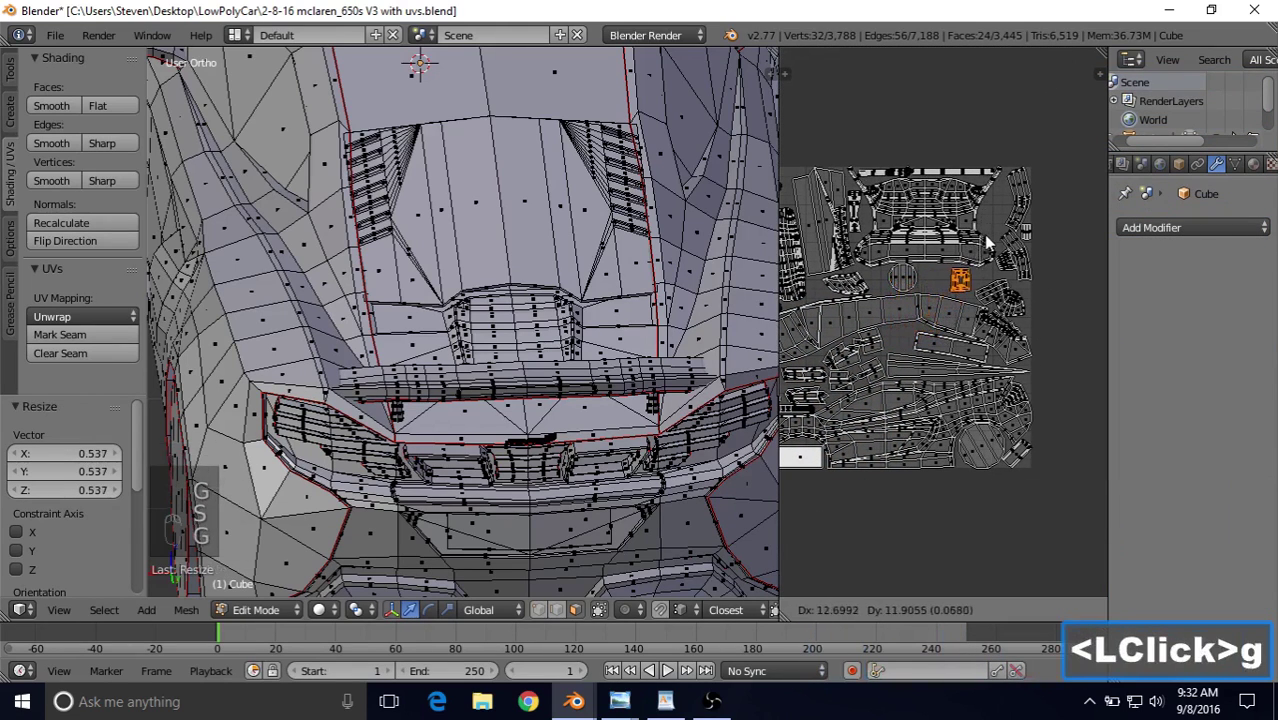
{"action": "left_click", "coordinate": [988, 243]}
Step: Select the thin strip islands below the UV square, scale them by 0.595 and move them 0.125 in X and 0.977 in Y into the square
{"action": "scroll", "coordinate": [988, 243], "scroll_direction": "down", "scroll_amount": 5}
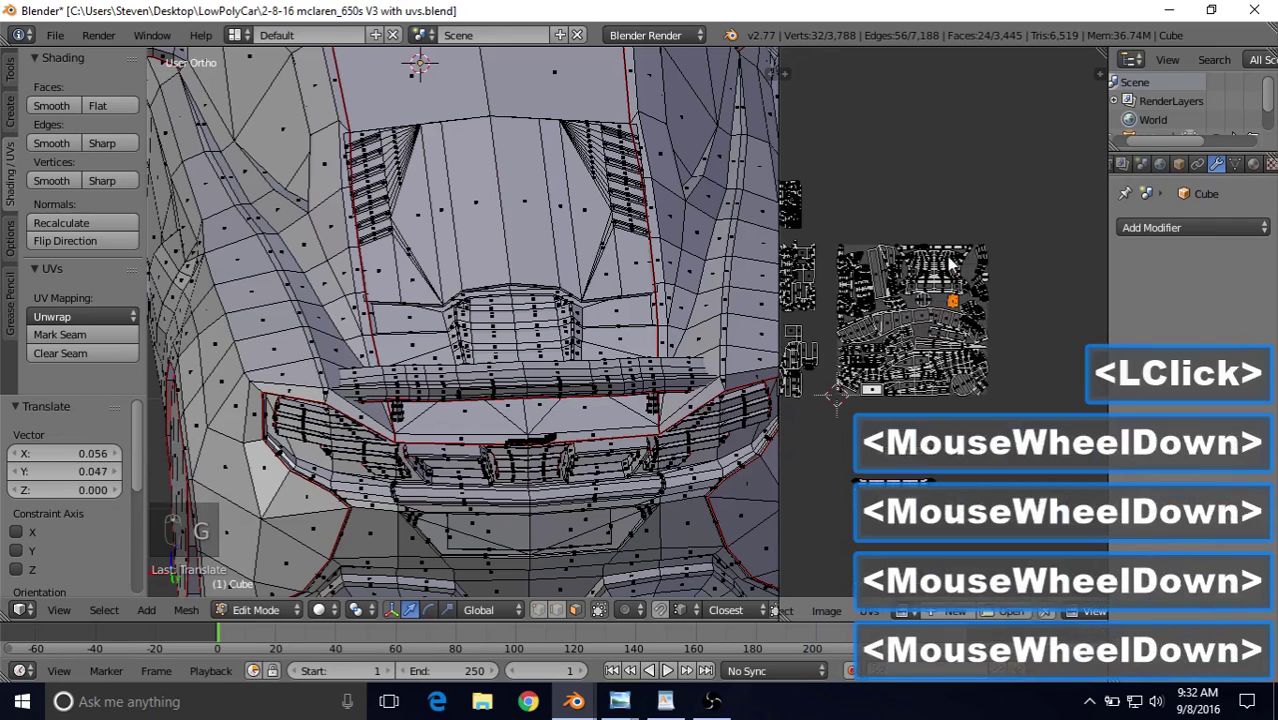
{"action": "middle_click_drag", "start_coordinate": [940, 222], "coordinate": [967, 228], "text": "shift"}
{"action": "right_click", "coordinate": [958, 262]}
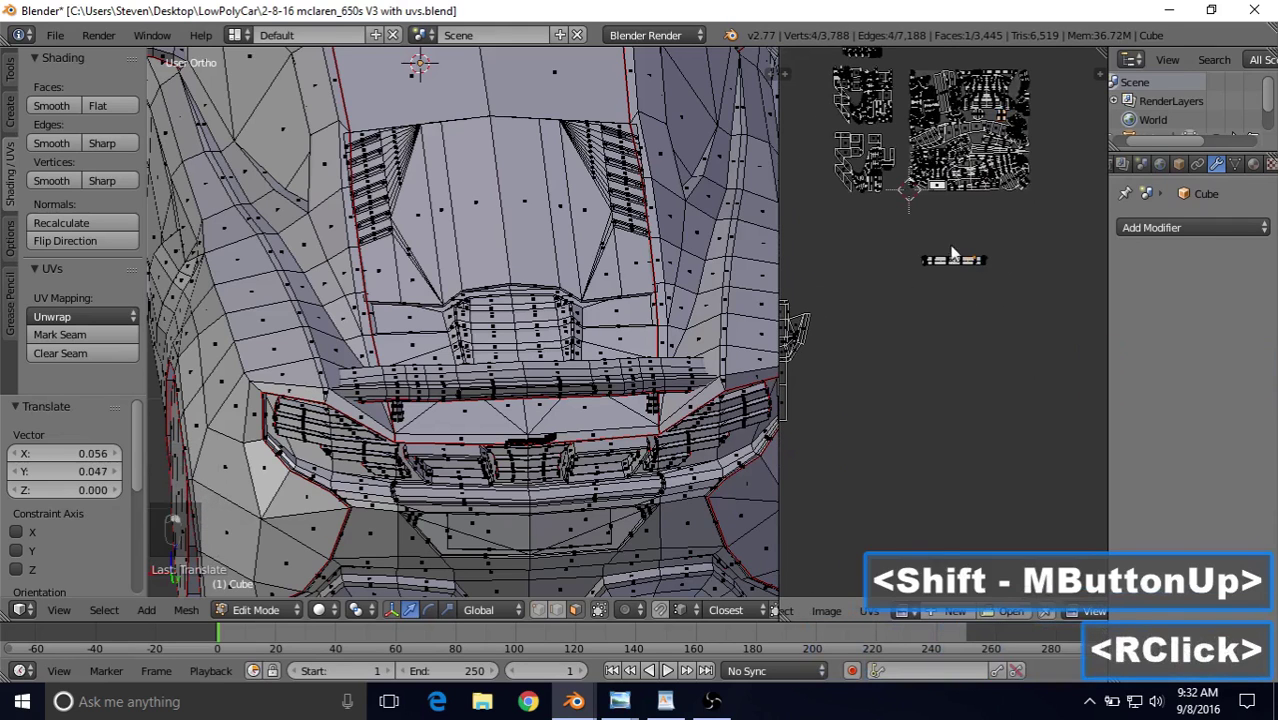
{"action": "key", "text": "b"}
{"action": "left_click_drag", "start_coordinate": [905, 242], "coordinate": [990, 288]}
{"action": "left_click", "coordinate": [970, 206]}
{"action": "key", "text": "g"}
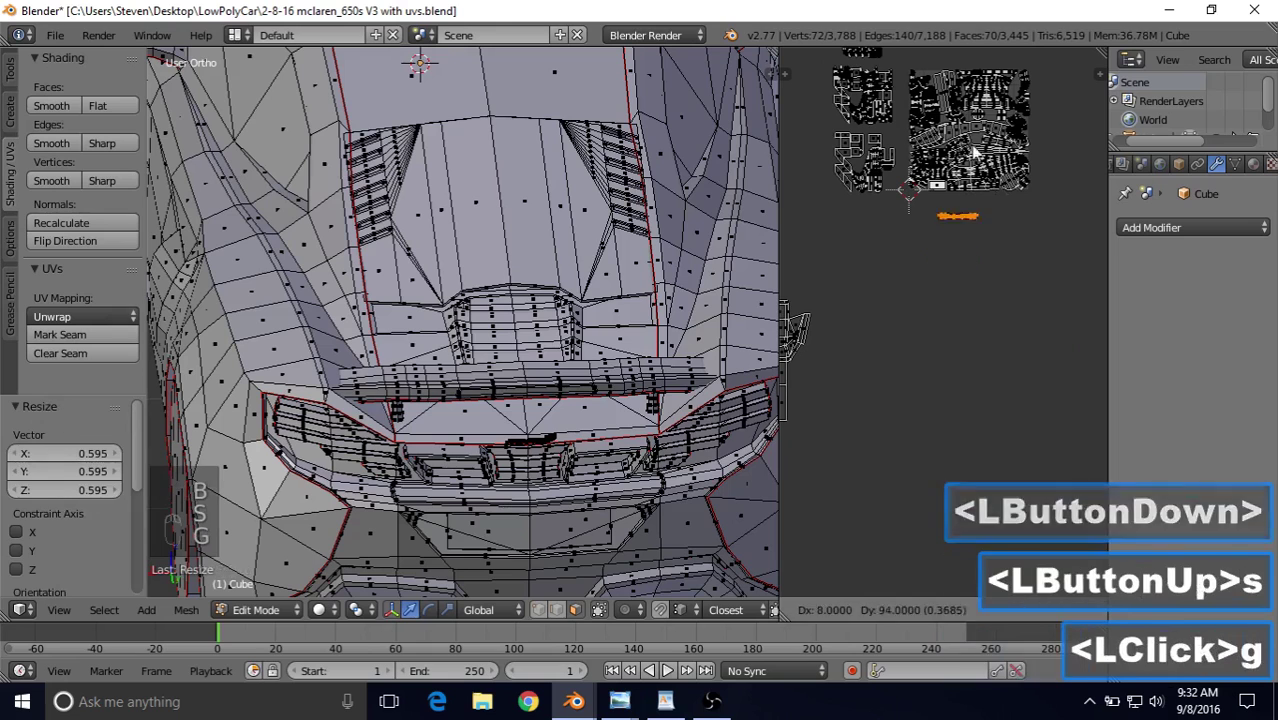
{"action": "left_click", "coordinate": [978, 102]}
Step: Scale the strip islands by 0.626 and move them 0.335 in X and 0.401 in Y onto the bumper island's edge
{"action": "middle_click_drag", "start_coordinate": [978, 102], "coordinate": [902, 250], "text": "shift"}
{"action": "scroll", "coordinate": [902, 250], "scroll_direction": "up", "scroll_amount": 5}
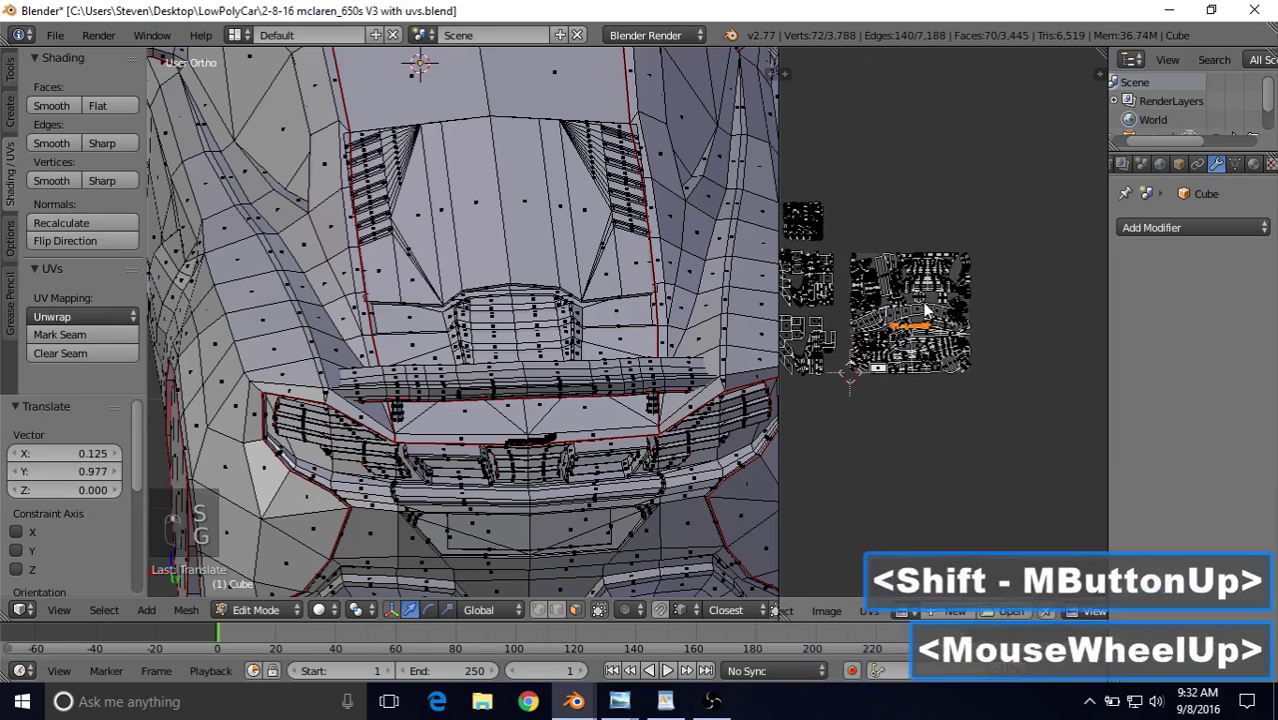
{"action": "key", "text": "s"}
{"action": "left_click", "coordinate": [901, 253]}
{"action": "key", "text": "g"}
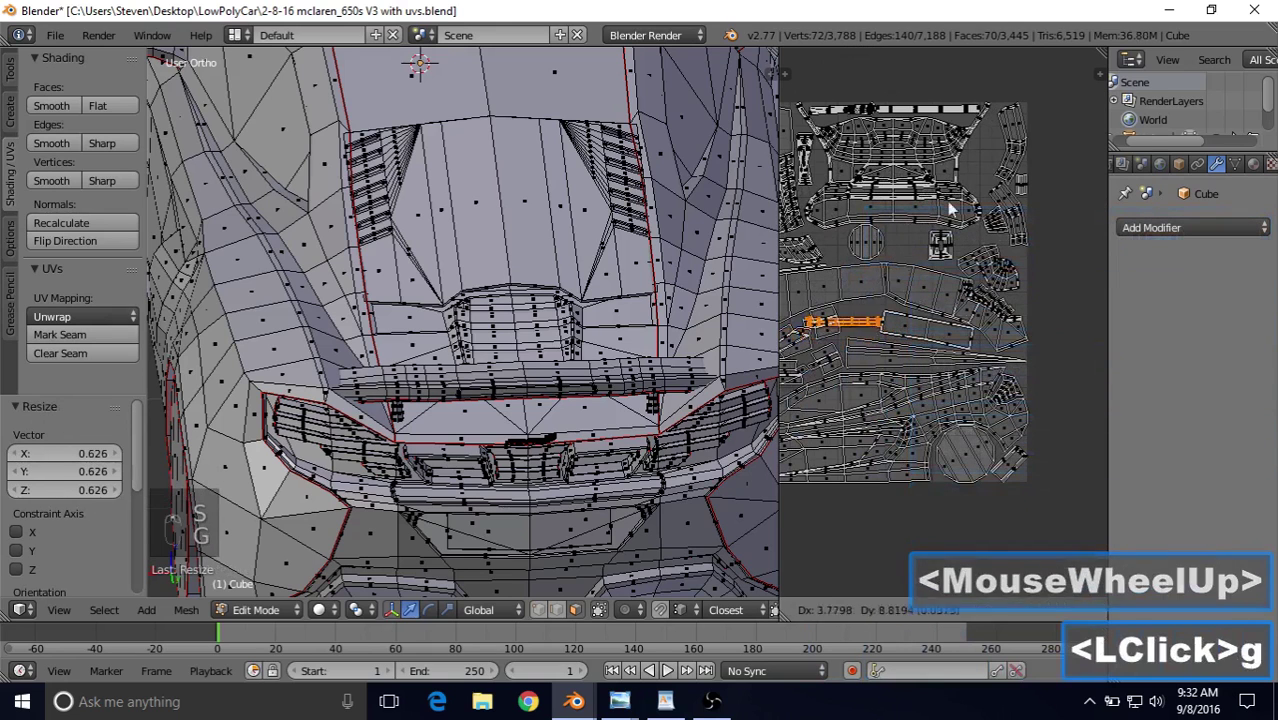
{"action": "left_click", "coordinate": [1027, 99]}
{"action": "middle_click_drag", "start_coordinate": [999, 127], "coordinate": [980, 197], "text": "shift"}
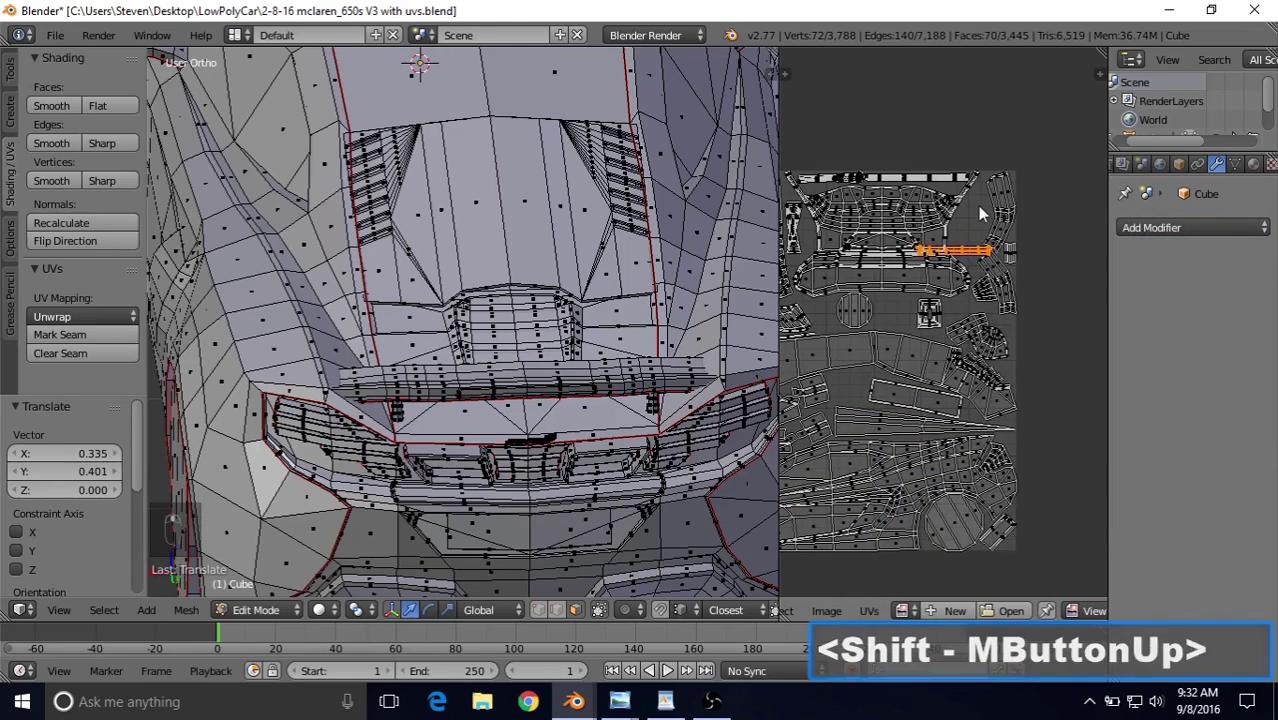
Step: Rotate the strip islands 90° and fit them upright beside the bumper island with 0.053 X, 0.064 Y and 0.011 X, 0.026 Y moves
{"action": "type", "text": "r90"}
{"action": "key", "text": "Return"}
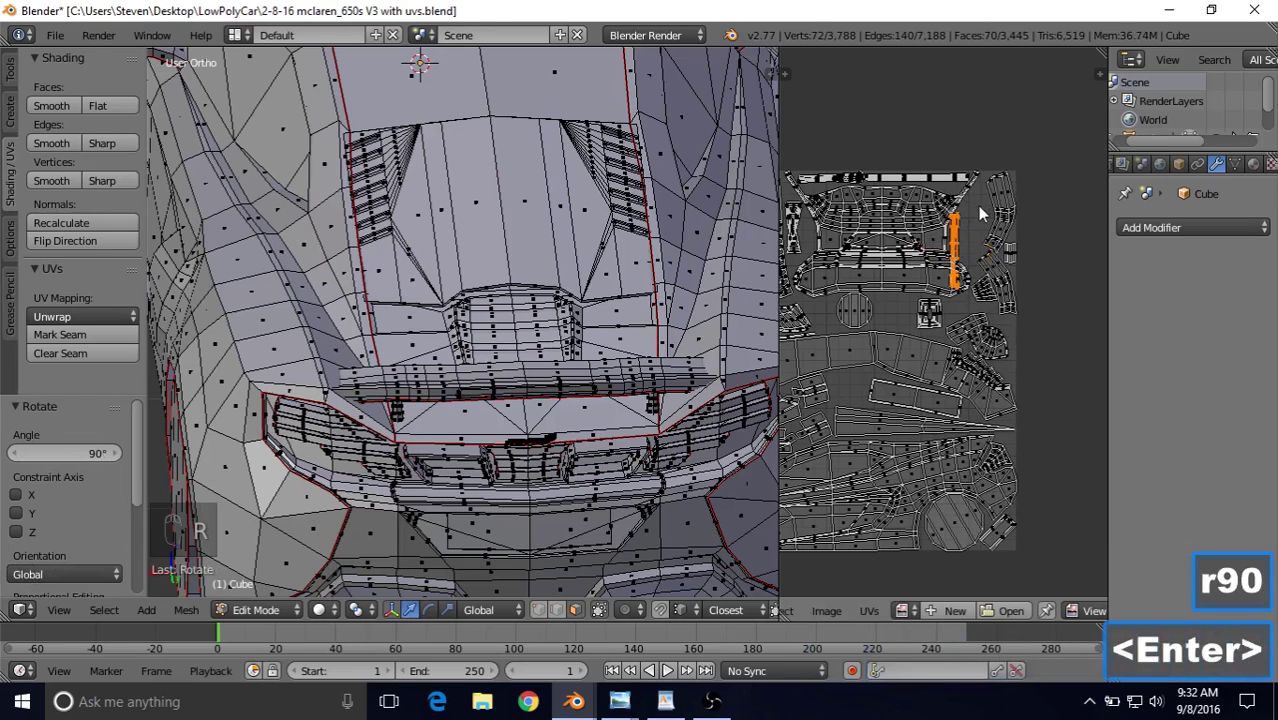
{"action": "middle_click_drag", "start_coordinate": [965, 220], "coordinate": [937, 255], "text": "shift"}
{"action": "scroll", "coordinate": [932, 298], "scroll_direction": "up", "scroll_amount": 5}
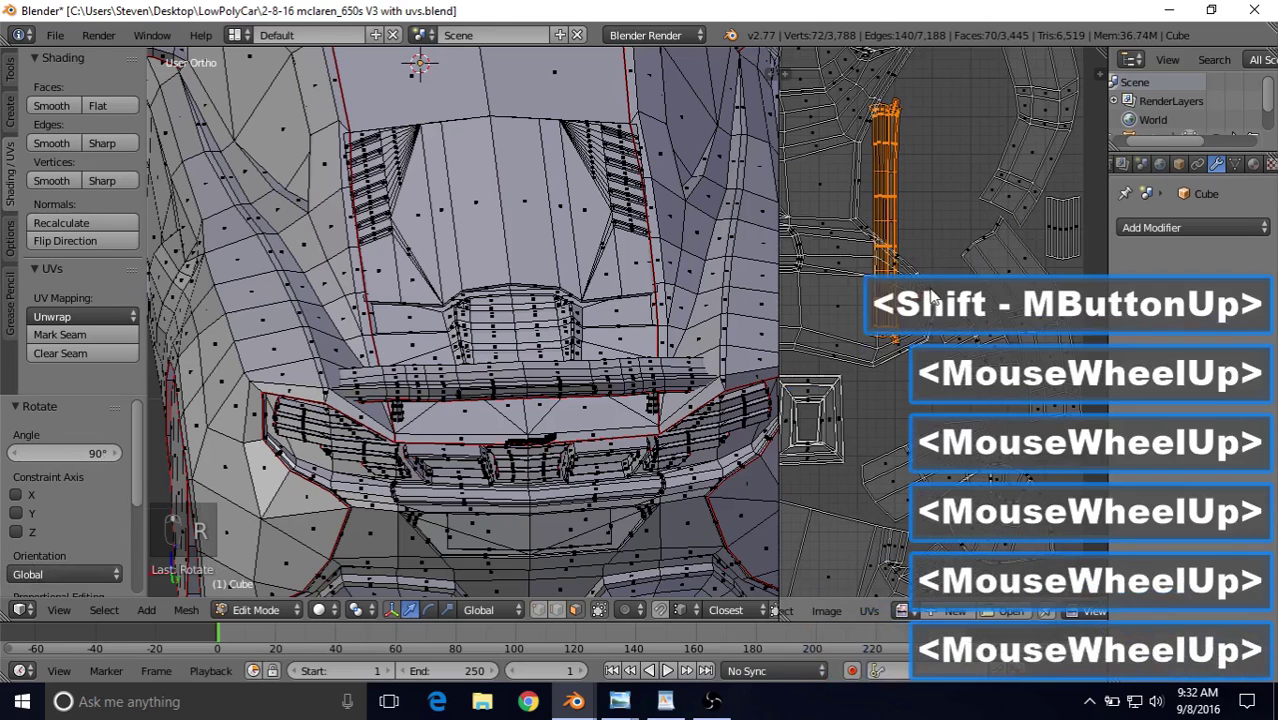
{"action": "left_click", "coordinate": [969, 166]}
{"action": "key", "text": "g"}
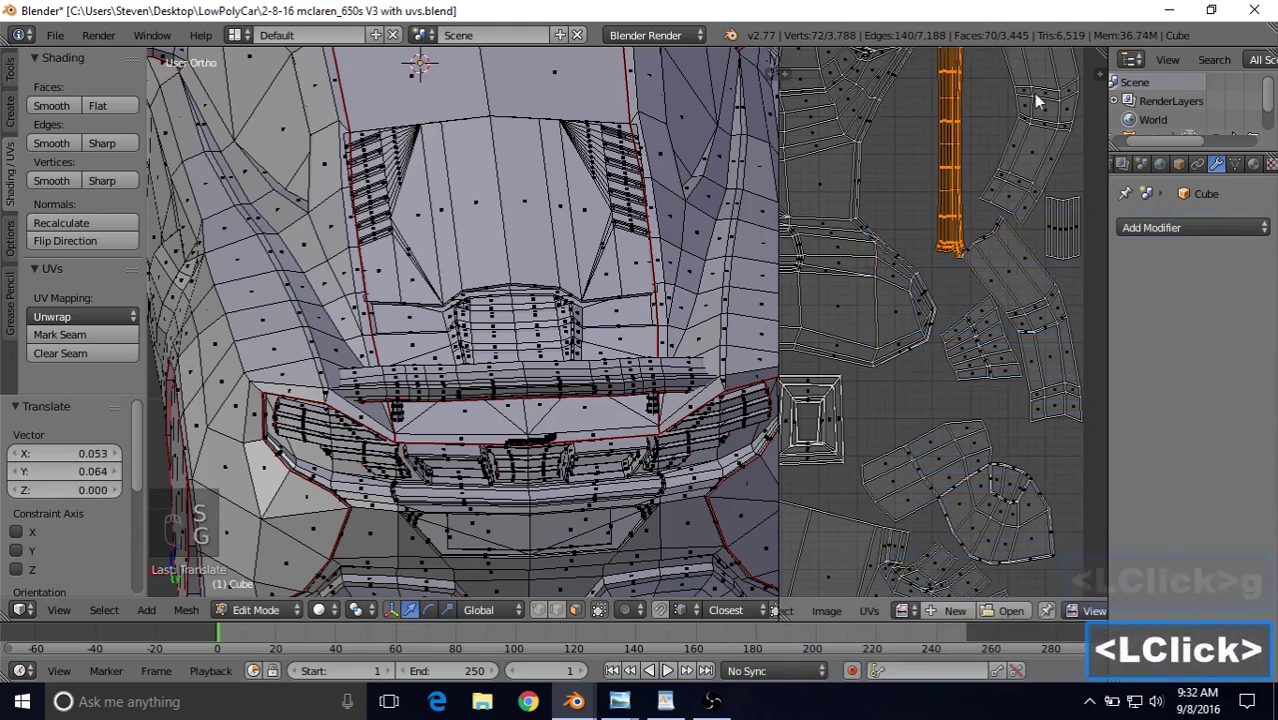
{"action": "middle_click_drag", "start_coordinate": [1033, 93], "coordinate": [1018, 165], "text": "shift"}
{"action": "key", "text": "g"}
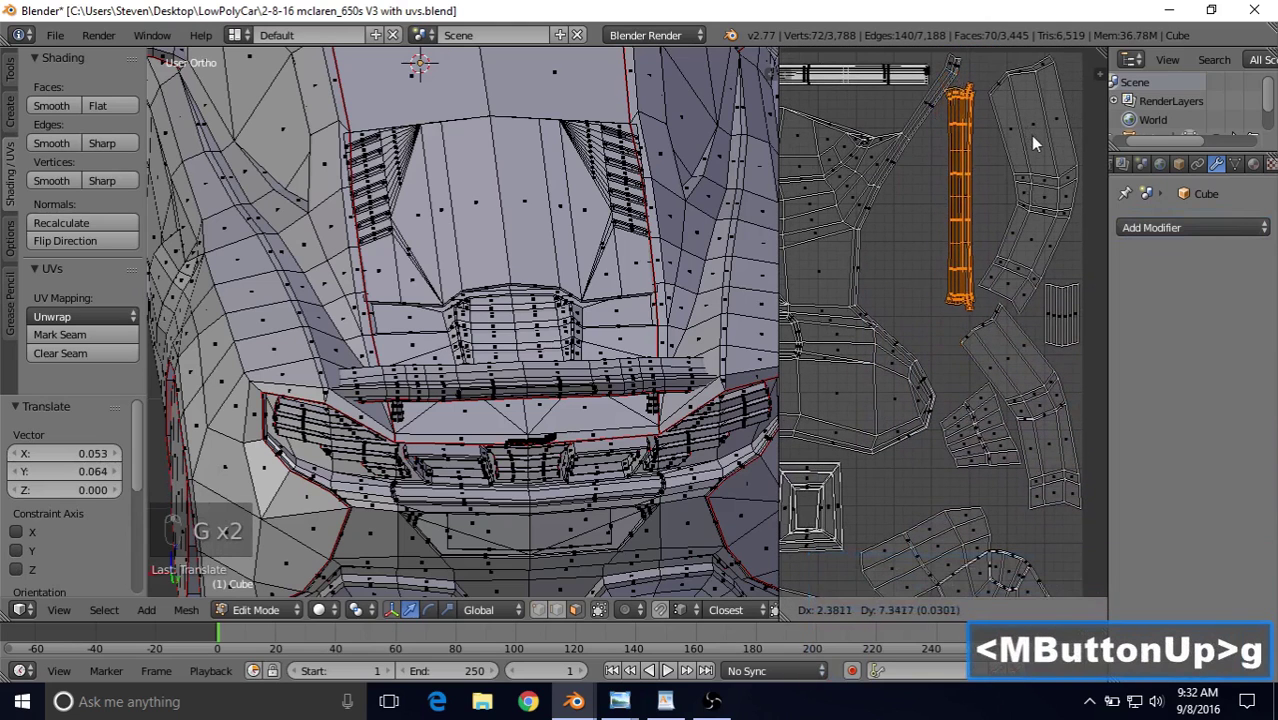
Step: Select the whole linked shield-shaped island with the long stem, far below the UV square, and scale it down
{"action": "scroll", "coordinate": [870, 265], "scroll_direction": "down", "scroll_amount": 6}
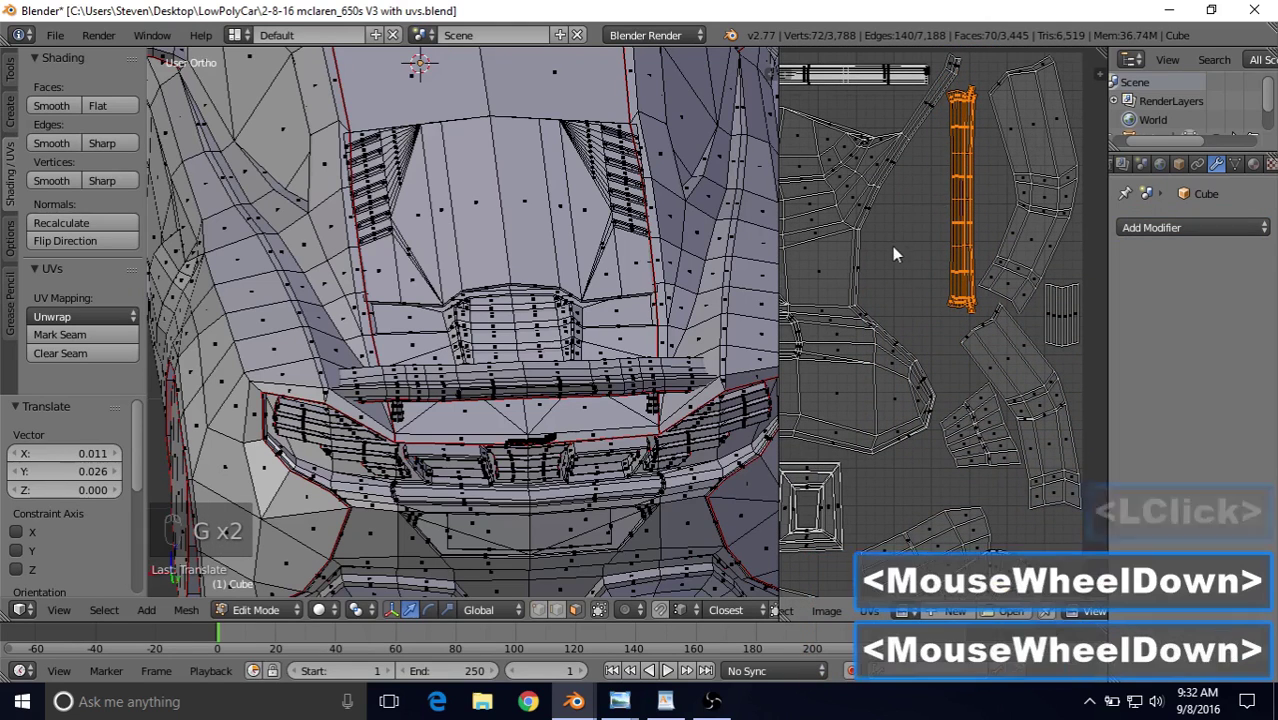
{"action": "scroll", "coordinate": [855, 286], "scroll_direction": "down", "scroll_amount": 2}
{"action": "middle_click_drag", "start_coordinate": [888, 376], "coordinate": [1062, 205], "text": "shift"}
{"action": "scroll", "coordinate": [960, 350], "scroll_direction": "down", "scroll_amount": 3}
{"action": "middle_click_drag", "start_coordinate": [925, 376], "coordinate": [997, 270], "text": "shift"}
{"action": "right_click", "coordinate": [968, 308]}
{"action": "key", "text": "l"}
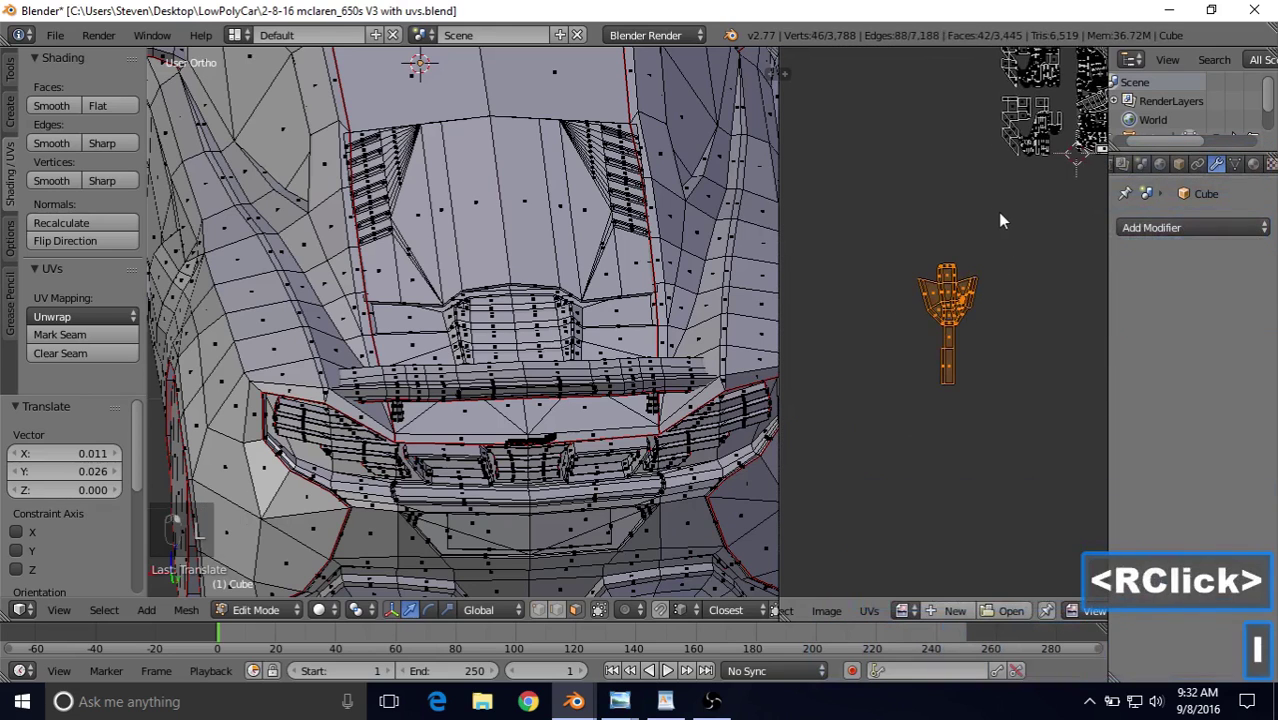
{"action": "key", "text": "s"}
{"action": "left_click", "coordinate": [982, 260]}
Step: Bring the stemmed island up to the UV square's lower-left corner, finishing with a 0.620 X, 0.448 Y move
{"action": "key", "text": "g"}
{"action": "left_click", "coordinate": [1025, 180]}
{"action": "middle_click_drag", "start_coordinate": [1025, 180], "coordinate": [872, 316], "text": "shift"}
{"action": "scroll", "coordinate": [872, 316], "scroll_direction": "up", "scroll_amount": 2}
{"action": "scroll", "coordinate": [872, 316], "scroll_direction": "up", "scroll_amount": 1}
{"action": "key", "text": "g"}
{"action": "left_click", "coordinate": [900, 250]}
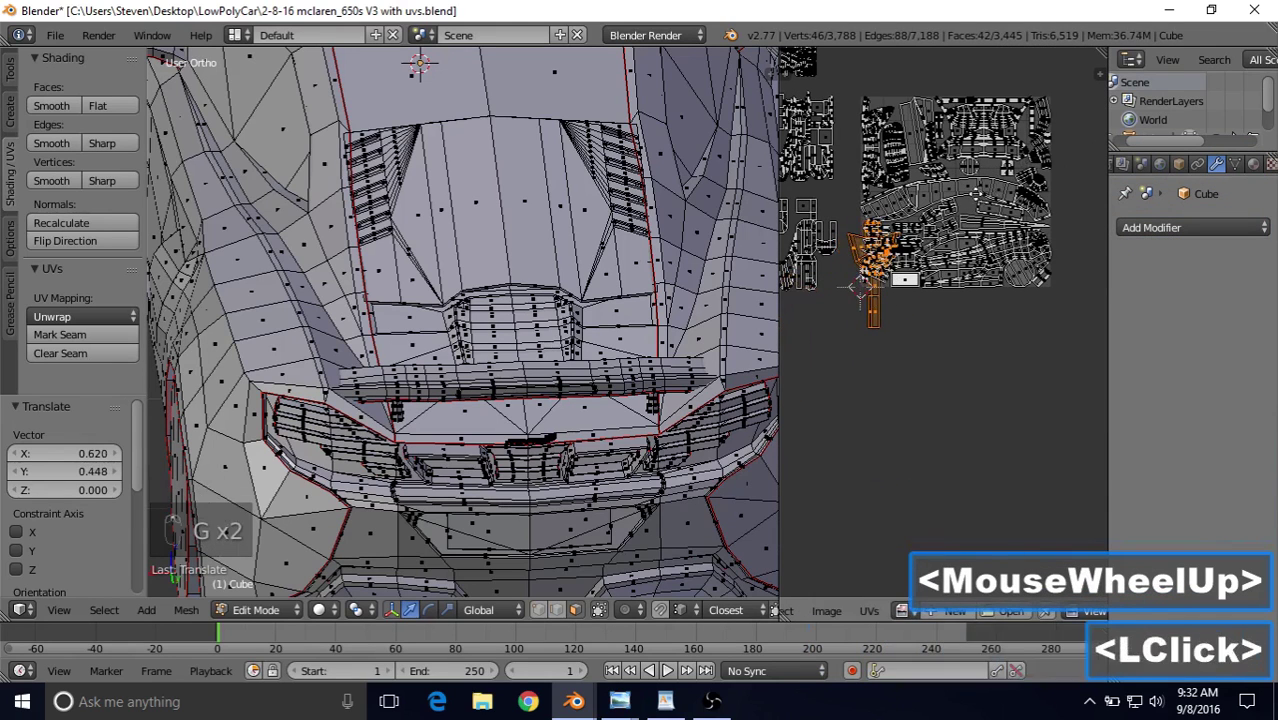
Step: Move the stemmed island 0.281 in X and 0.438 in Y into the UV square and shrink it, ending with a 0.703 scale
{"action": "middle_click_drag", "start_coordinate": [965, 283], "coordinate": [940, 283], "text": "shift"}
{"action": "key", "text": "s"}
{"action": "left_click", "coordinate": [928, 292]}
{"action": "key", "text": "g"}
{"action": "left_click", "coordinate": [980, 208]}
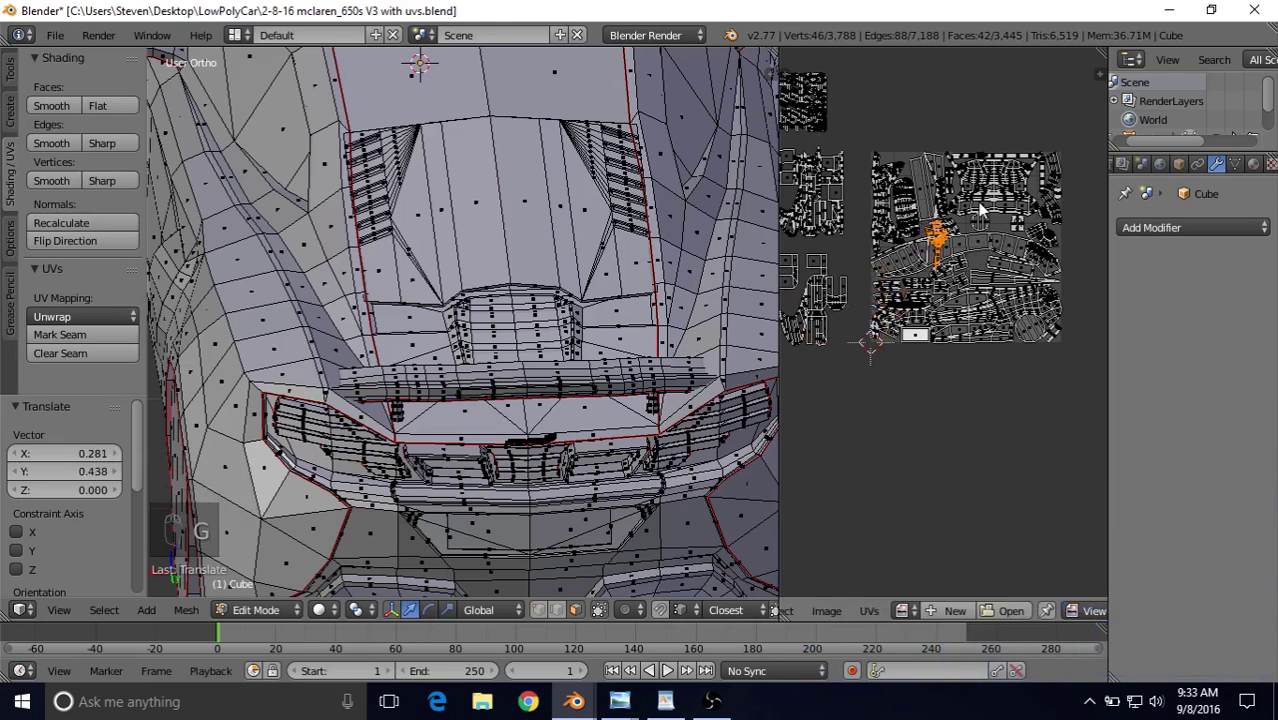
{"action": "left_click", "coordinate": [968, 226]}
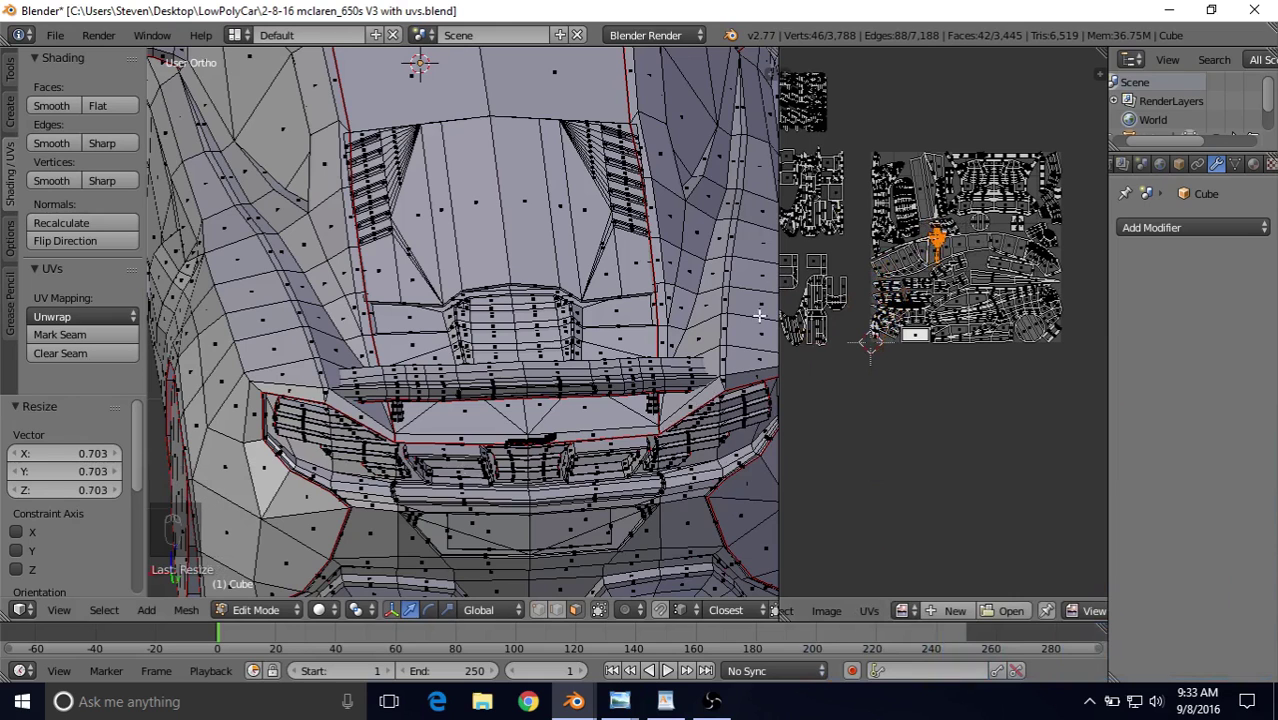
Step: Scale the stemmed island by 0.684 and move it 0.245 in X and -0.059 in Y
{"action": "scroll", "coordinate": [875, 230], "scroll_direction": "up", "scroll_amount": 2}
{"action": "middle_click_drag", "start_coordinate": [914, 222], "coordinate": [940, 300], "text": "shift"}
{"action": "key", "text": "s"}
{"action": "left_click", "coordinate": [935, 215]}
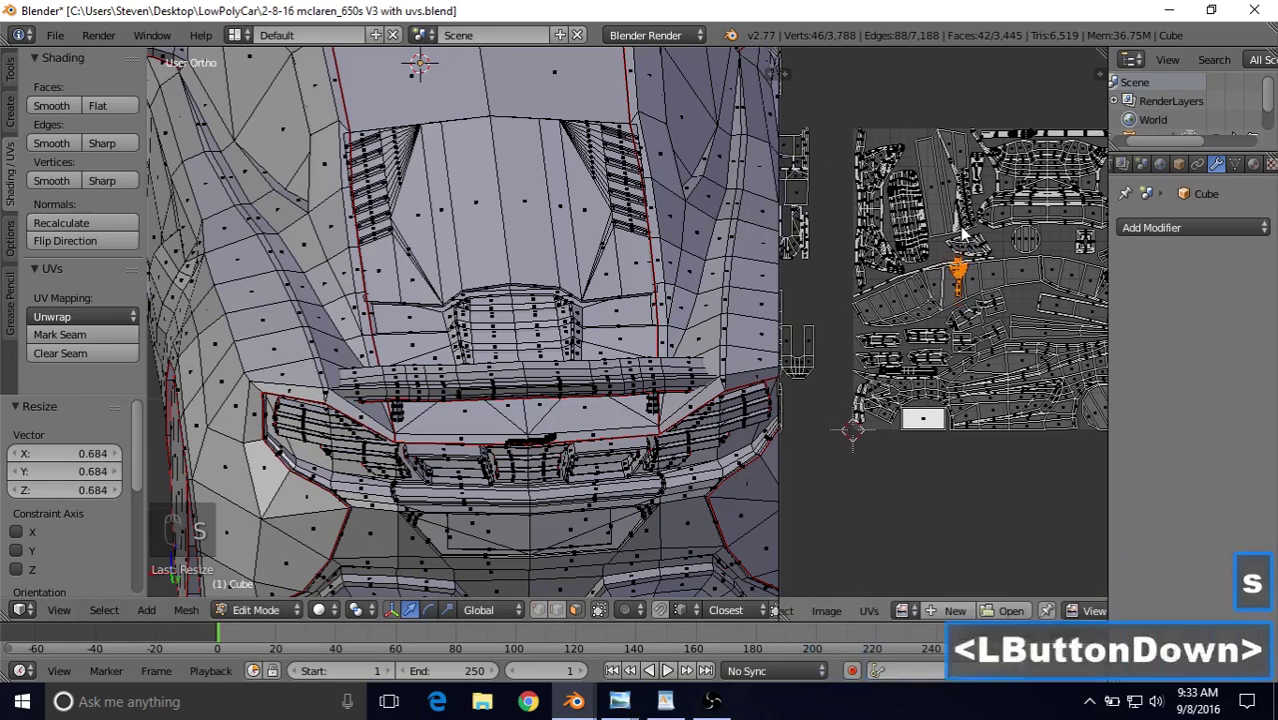
{"action": "middle_click_drag", "start_coordinate": [935, 215], "coordinate": [905, 268], "text": "shift"}
{"action": "key", "text": "g"}
{"action": "left_click", "coordinate": [1030, 324]}
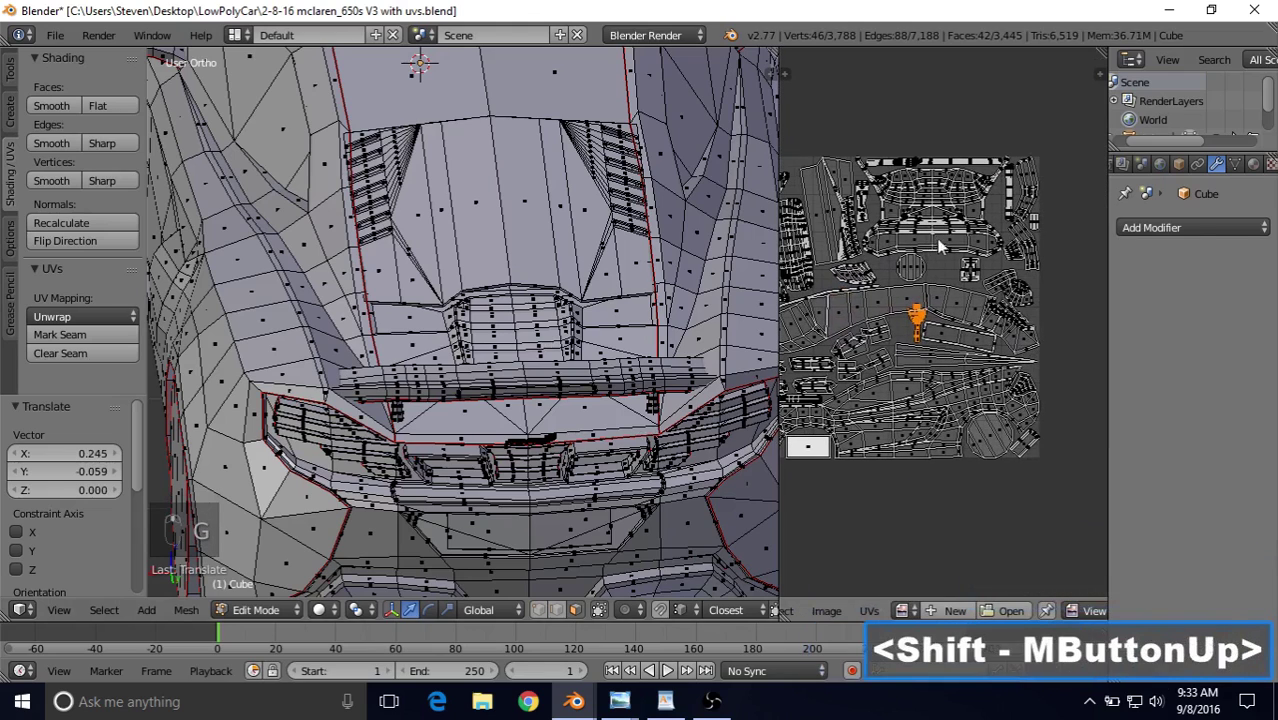
Step: Place the stemmed island between the bumper island and the upright strip with 0.229 X, 0.322 Y and 0.038 X, 0.075 Y moves
{"action": "key", "text": "g"}
{"action": "left_click", "coordinate": [1002, 179]}
{"action": "scroll", "coordinate": [1002, 180], "scroll_direction": "up", "scroll_amount": 4}
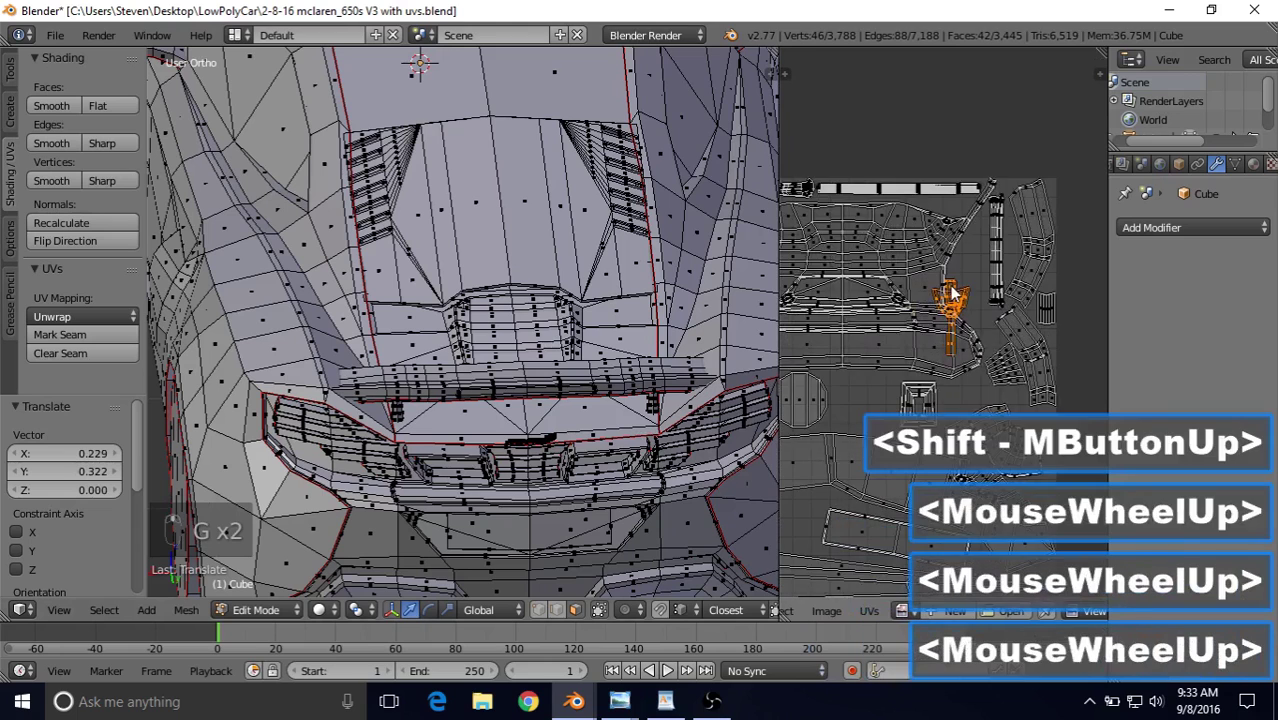
{"action": "middle_click_drag", "start_coordinate": [1002, 180], "coordinate": [937, 215], "text": "shift"}
{"action": "key", "text": "g"}
{"action": "left_click", "coordinate": [926, 216]}
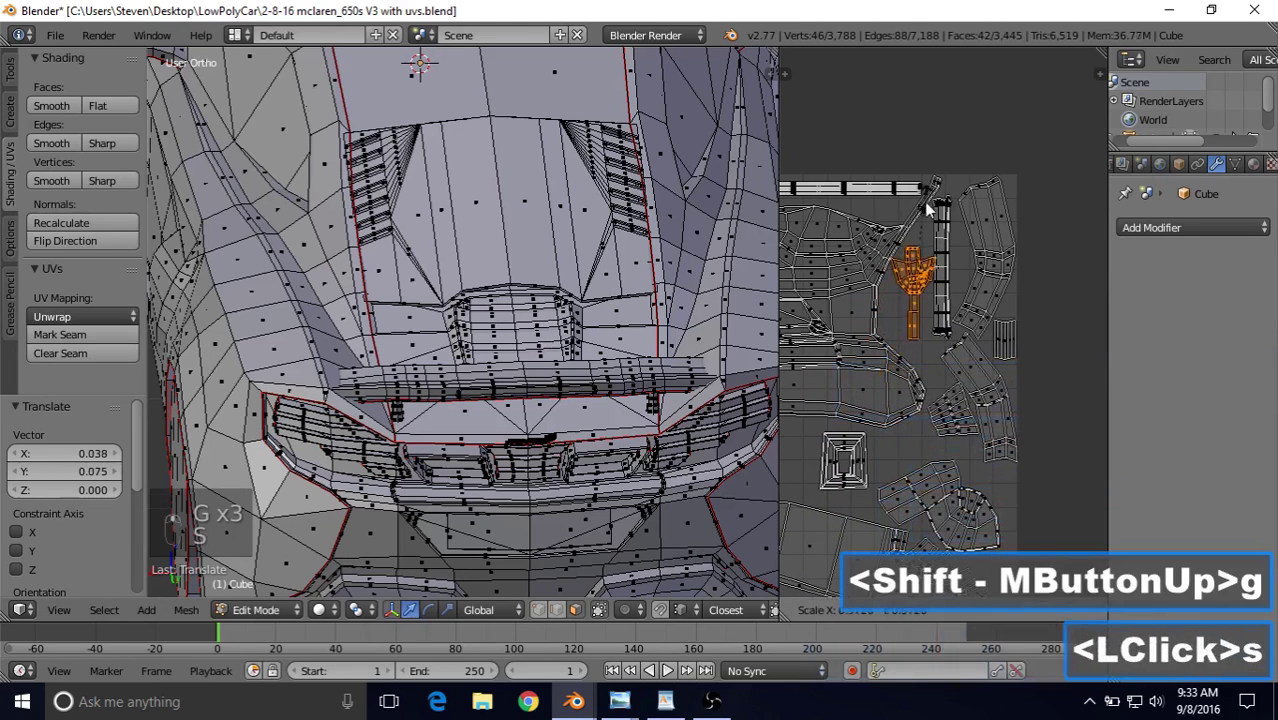
Step: Refine the stemmed island's fit in the gap, including a 1.185 scale and a final -0.002 X, -0.009 Y move
{"action": "key", "text": "s"}
{"action": "left_click", "coordinate": [924, 212]}
{"action": "key", "text": "g"}
{"action": "left_click", "coordinate": [925, 222]}
{"action": "key", "text": "s"}
{"action": "left_click", "coordinate": [927, 216]}
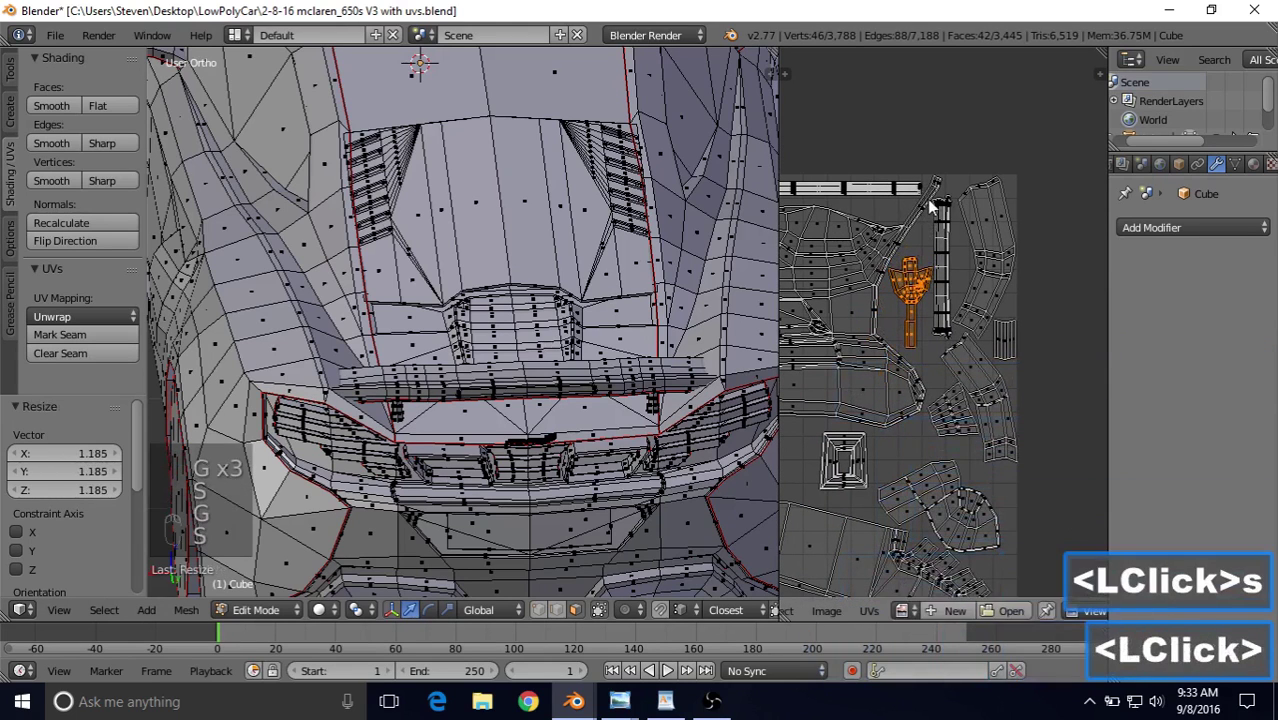
{"action": "key", "text": "g"}
{"action": "left_click", "coordinate": [926, 210]}
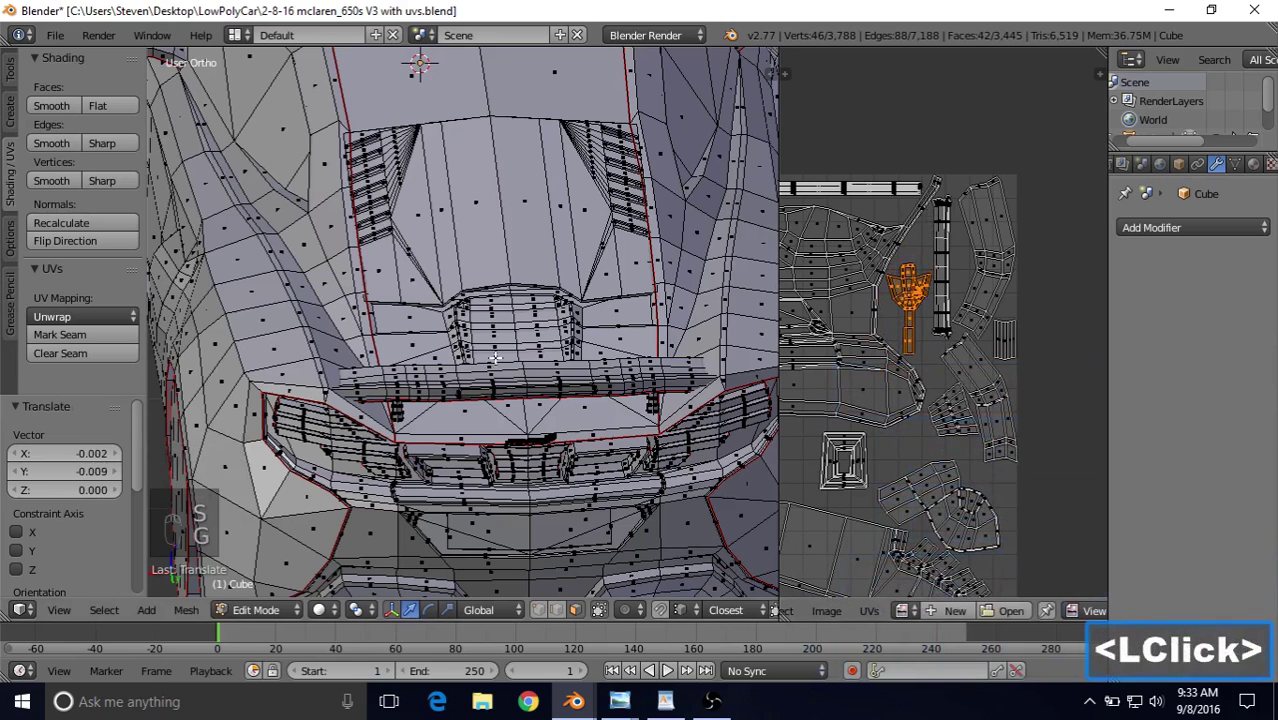
Step: Box-select the lowest island cluster to the left of the UV square and scale it by 0.508 and 0.584
{"action": "scroll", "coordinate": [838, 380], "scroll_direction": "down", "scroll_amount": 8}
{"action": "middle_click_drag", "start_coordinate": [840, 378], "coordinate": [896, 290], "text": "shift"}
{"action": "scroll", "coordinate": [888, 362], "scroll_direction": "up", "scroll_amount": 2}
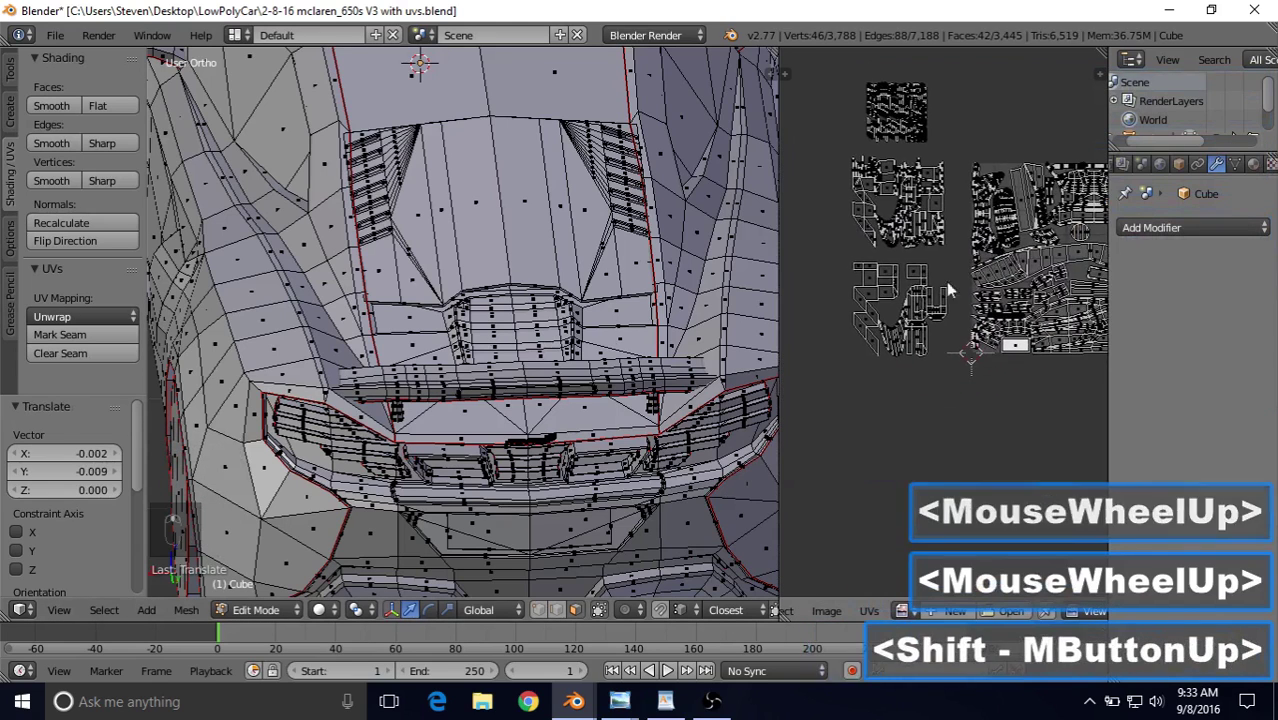
{"action": "right_click", "coordinate": [897, 290]}
{"action": "left_click_drag", "start_coordinate": [830, 266], "coordinate": [947, 394]}
{"action": "key", "text": "s"}
{"action": "left_click", "coordinate": [909, 240]}
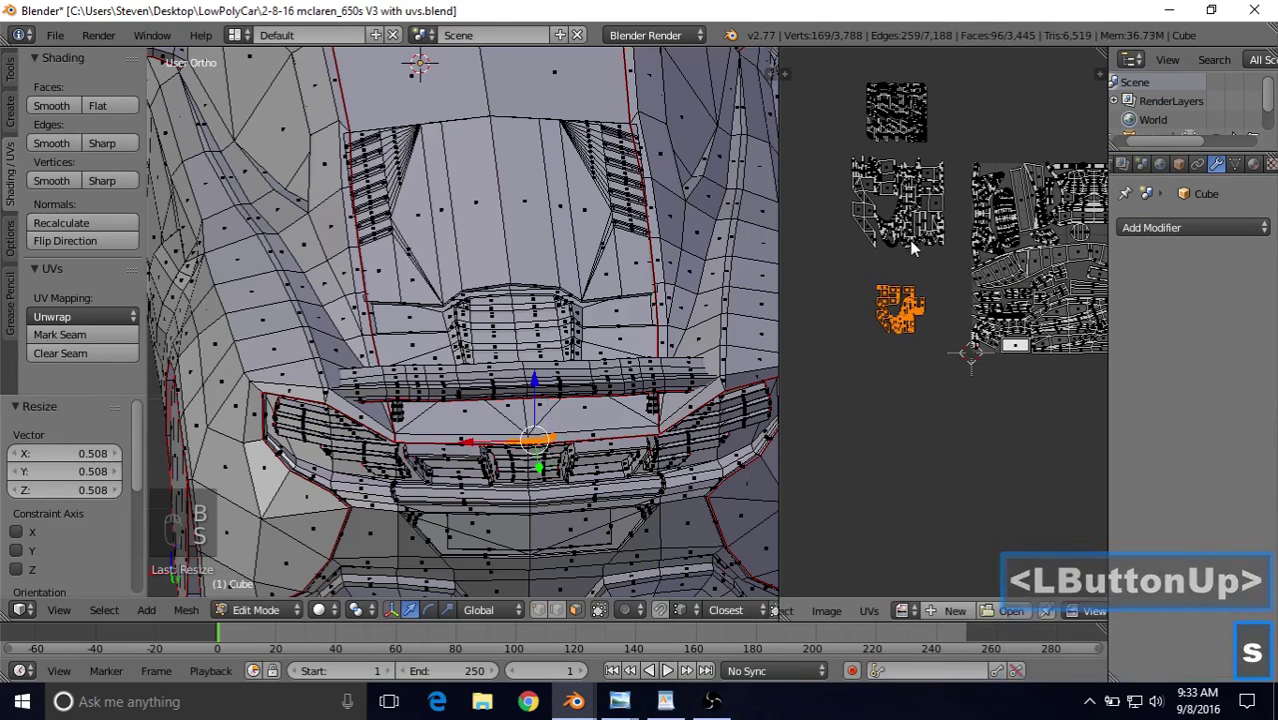
{"action": "key", "text": "s"}
{"action": "left_click", "coordinate": [902, 268]}
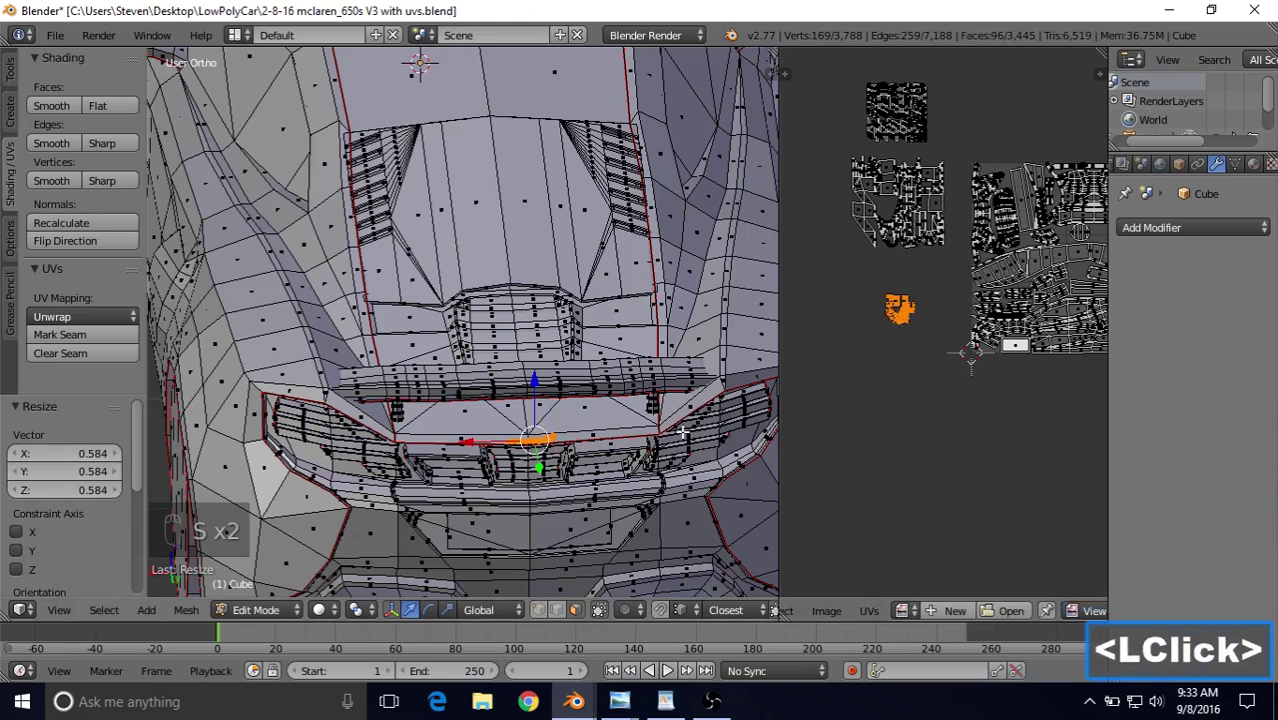
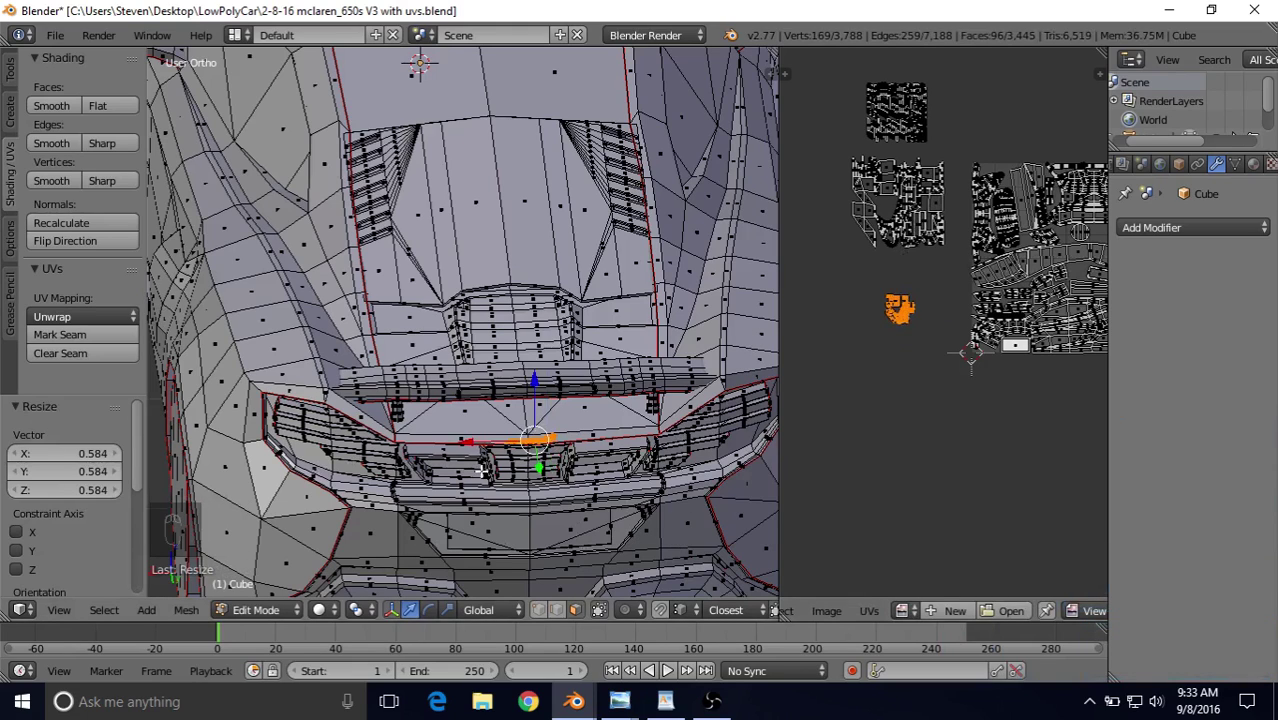
Step: Move the cluster into the UV square starting with 0.413 X, 0.138 Y, scale it by 0.630 and shift it 0.305 in X, 0.034 in Y
{"action": "left_click", "coordinate": [1002, 220]}
{"action": "middle_click_drag", "start_coordinate": [1002, 222], "coordinate": [912, 278], "text": "shift"}
{"action": "scroll", "coordinate": [918, 278], "scroll_direction": "up", "scroll_amount": 3}
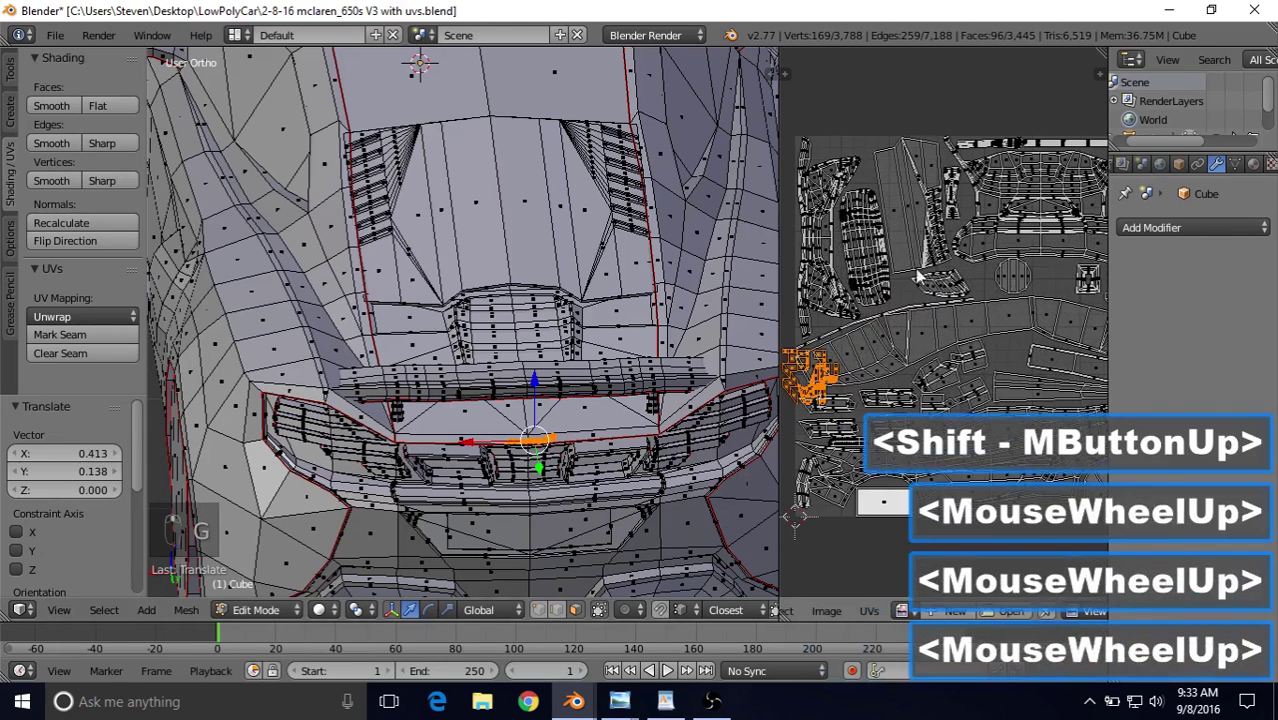
{"action": "key", "text": "g"}
{"action": "left_click", "coordinate": [950, 338]}
{"action": "key", "text": "s"}
{"action": "left_click", "coordinate": [934, 345]}
{"action": "key", "text": "g"}
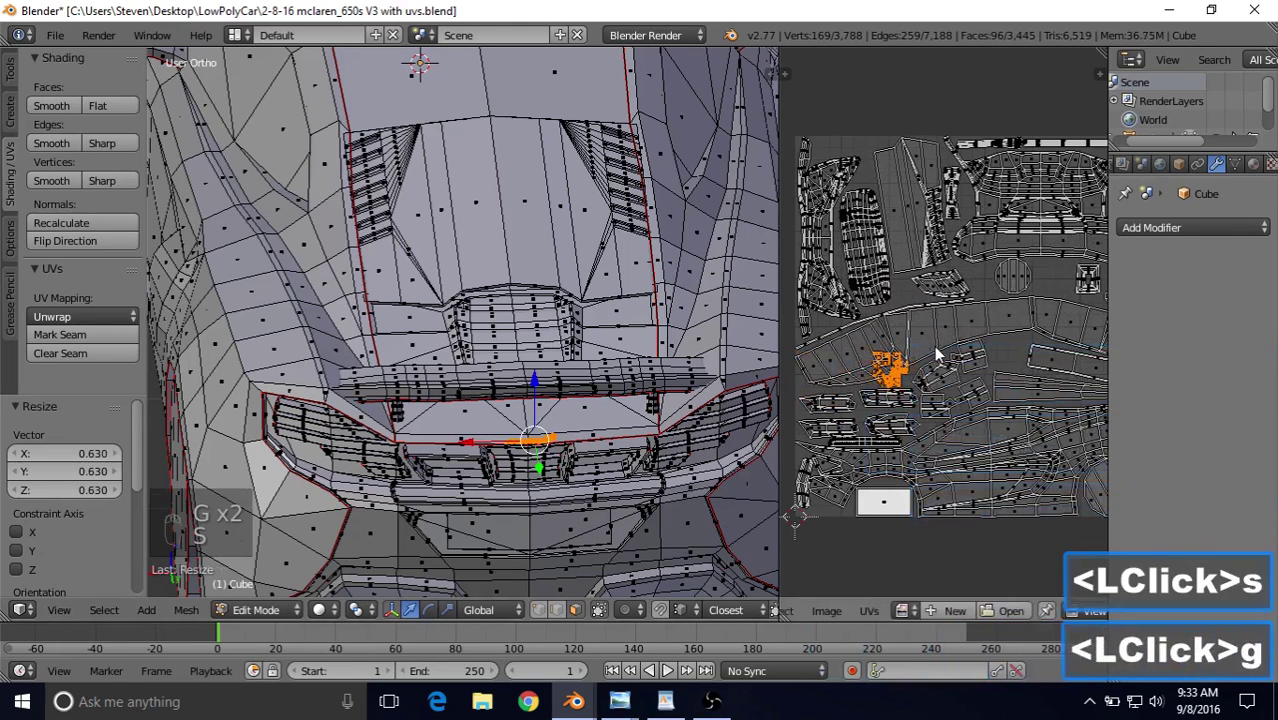
{"action": "left_click", "coordinate": [1053, 316]}
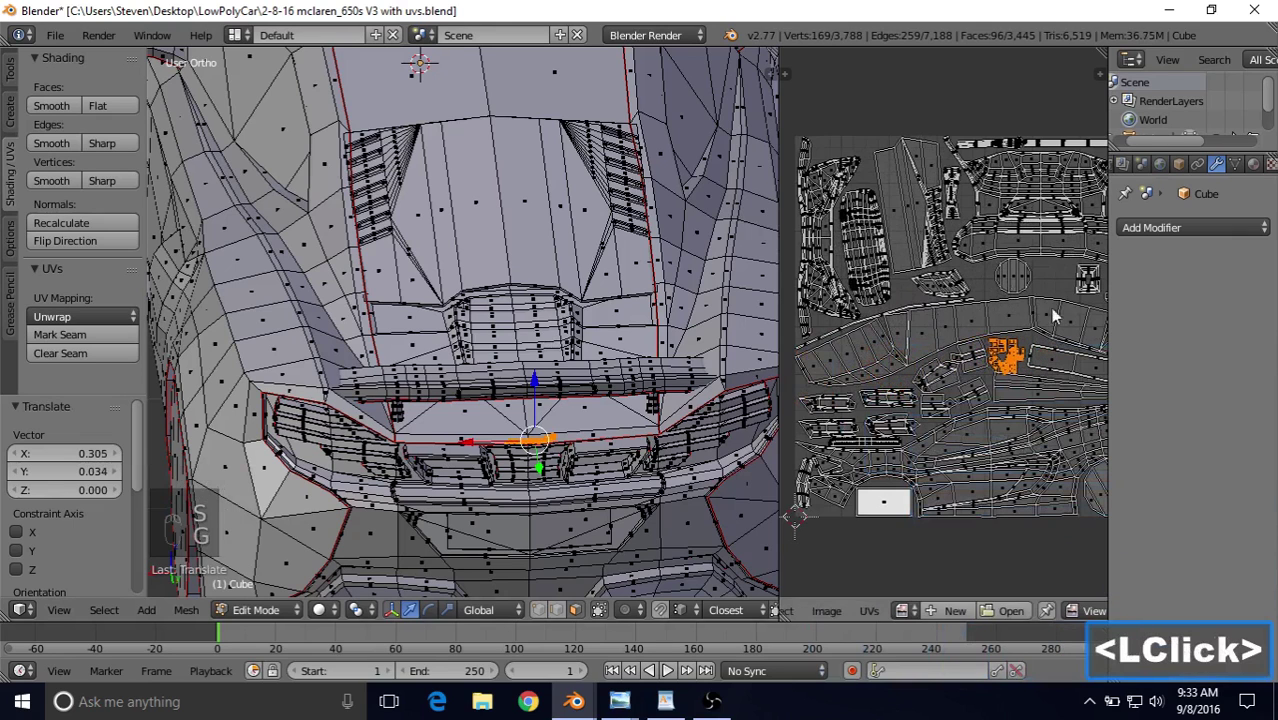
Step: Enlarge the cluster slightly to fill the gap beside the narrow rectangular island, nudging it 0.005 X, 0.010 Y and finally -0.004 in Y
{"action": "left_click", "coordinate": [1039, 321]}
{"action": "key", "text": "g"}
{"action": "left_click", "coordinate": [1039, 317]}
{"action": "scroll", "coordinate": [1033, 325], "scroll_direction": "up", "scroll_amount": 3}
{"action": "middle_click_drag", "start_coordinate": [978, 296], "coordinate": [867, 222], "text": "shift"}
{"action": "key", "text": "s"}
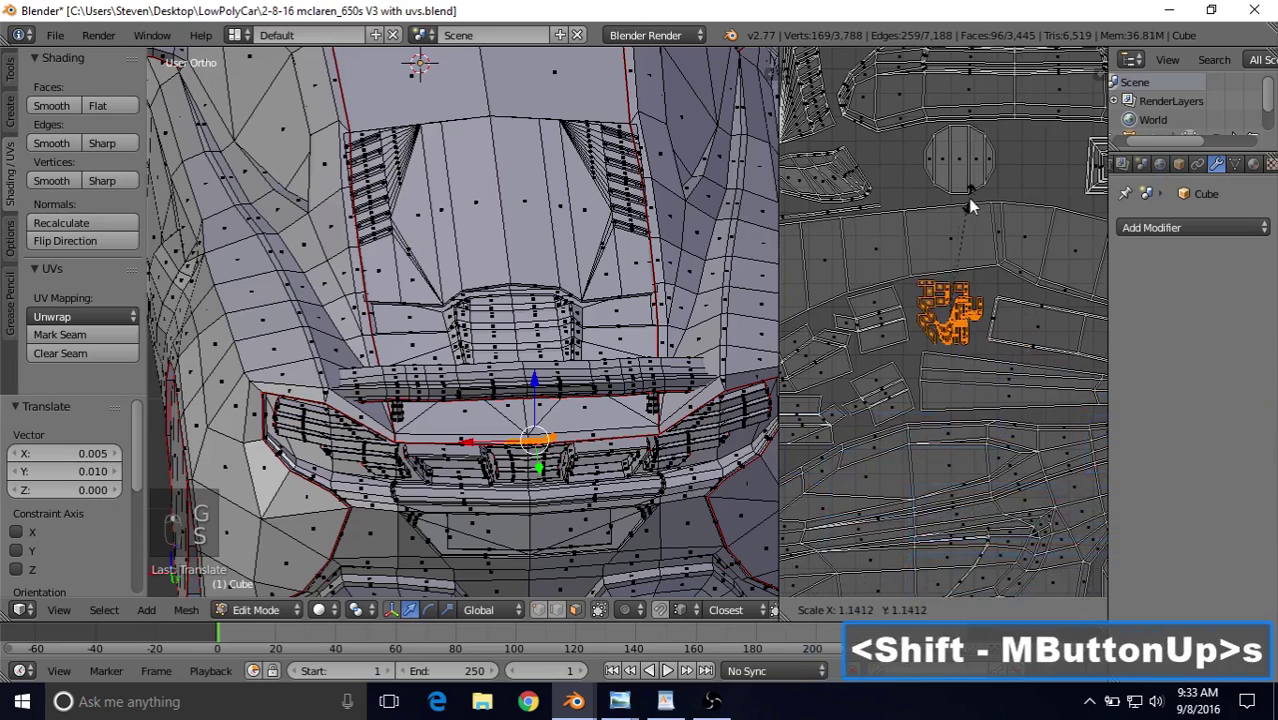
{"action": "left_click", "coordinate": [971, 191]}
{"action": "key", "text": "g"}
{"action": "left_click", "coordinate": [973, 202]}
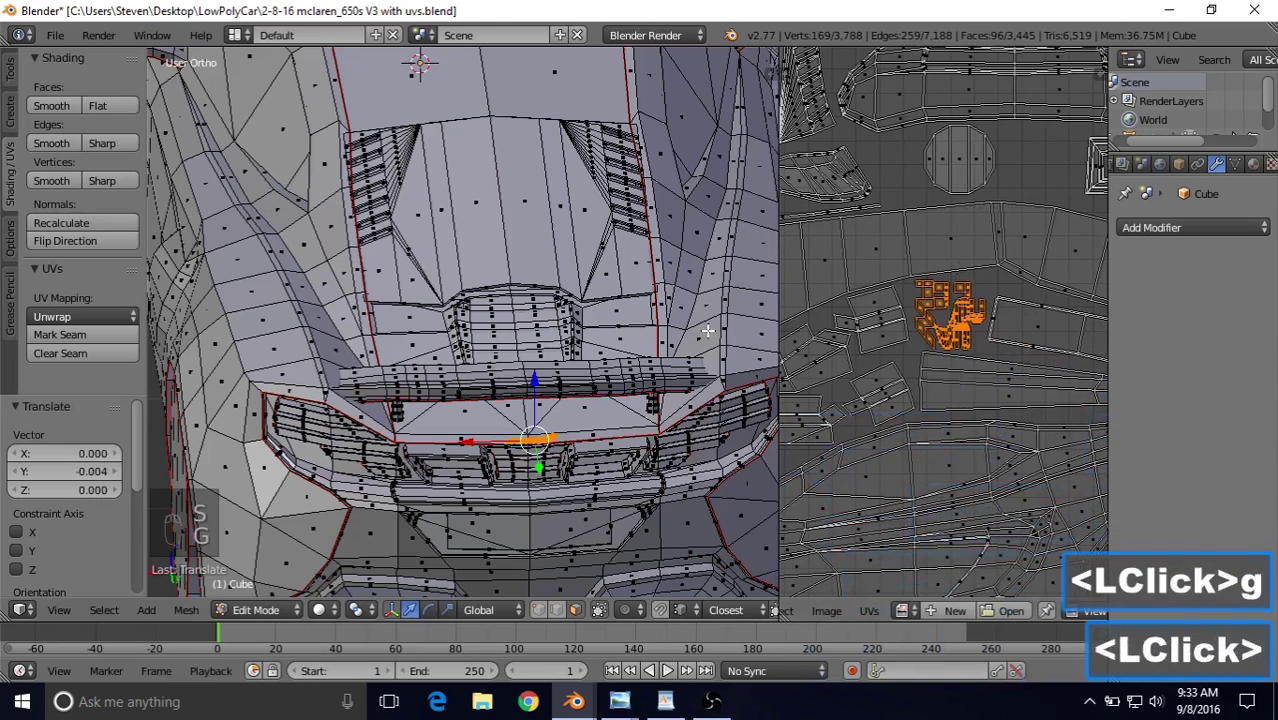
Step: Box-select the remaining lower island cluster outside the left of the UV square and scale it by 0.323
{"action": "scroll", "coordinate": [884, 332], "scroll_direction": "down", "scroll_amount": 8}
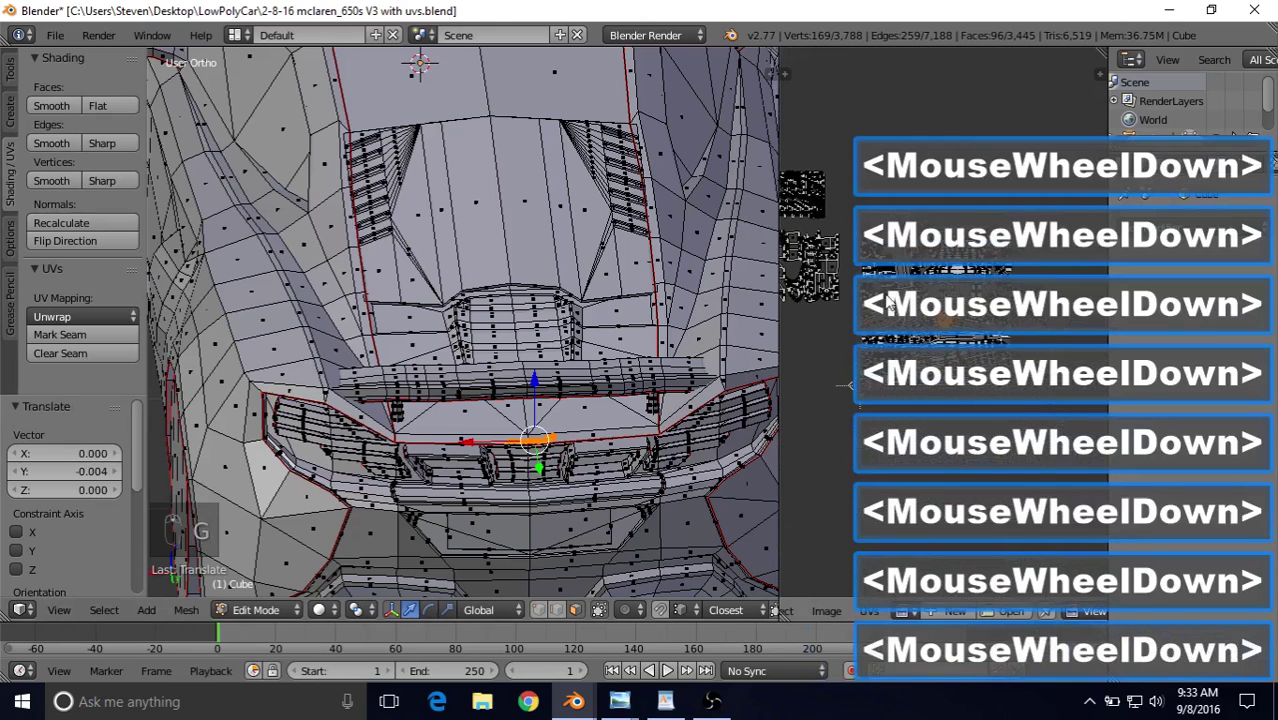
{"action": "middle_click_drag", "start_coordinate": [885, 302], "coordinate": [932, 290], "text": "shift"}
{"action": "scroll", "coordinate": [890, 288], "scroll_direction": "up", "scroll_amount": 2}
{"action": "right_click", "coordinate": [814, 254]}
{"action": "key", "text": "b"}
{"action": "left_click_drag", "start_coordinate": [811, 231], "coordinate": [961, 392]}
{"action": "key", "text": "s"}
{"action": "left_click", "coordinate": [917, 275]}
Step: Move the selected cluster 0.398 in X and -0.082 in Y, then 0.070 in X and 0.169 in Y into the UV square's upper-left area
{"action": "key", "text": "g"}
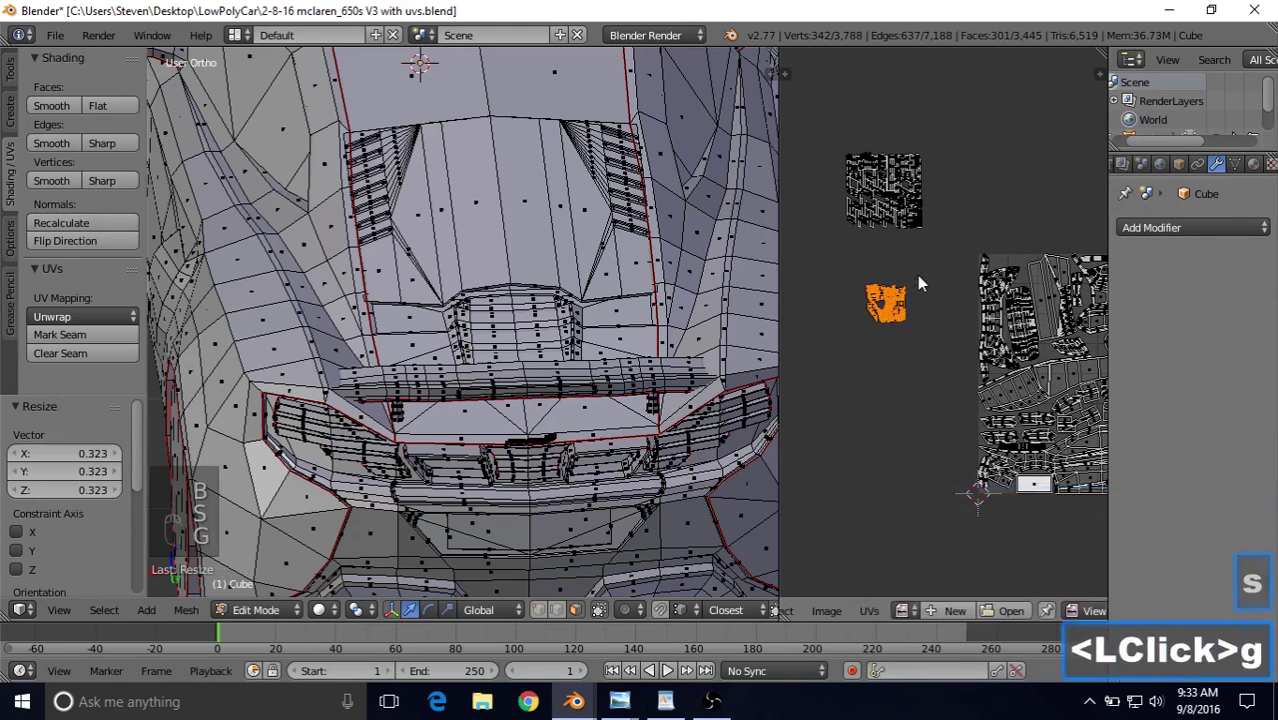
{"action": "left_click", "coordinate": [1015, 300]}
{"action": "middle_click_drag", "start_coordinate": [1015, 300], "coordinate": [880, 300]}
{"action": "scroll", "coordinate": [880, 300], "scroll_direction": "up", "scroll_amount": 3}
{"action": "middle_click_drag", "start_coordinate": [872, 240], "coordinate": [903, 318], "text": "shift"}
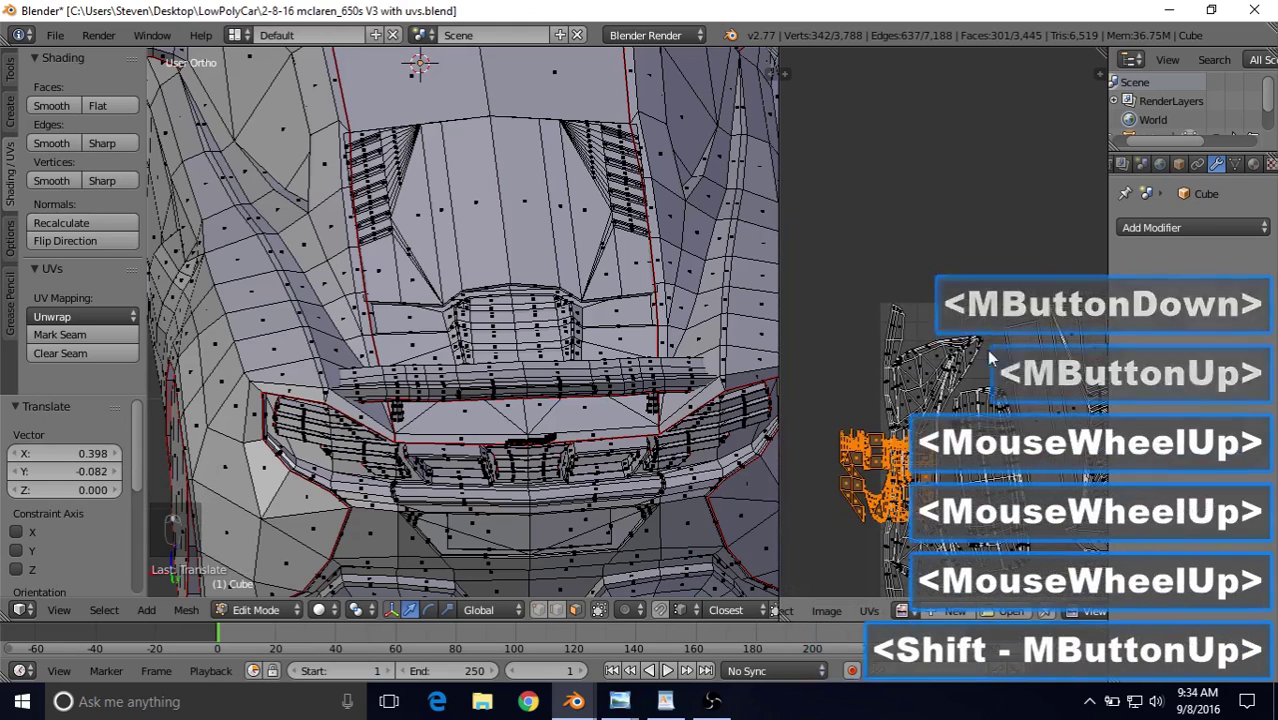
{"action": "key", "text": "g"}
{"action": "left_click", "coordinate": [947, 262]}
Step: Shrink the cluster further and move it 0.012 in X and 0.078 in Y to the UV square's top edge
{"action": "key", "text": "s"}
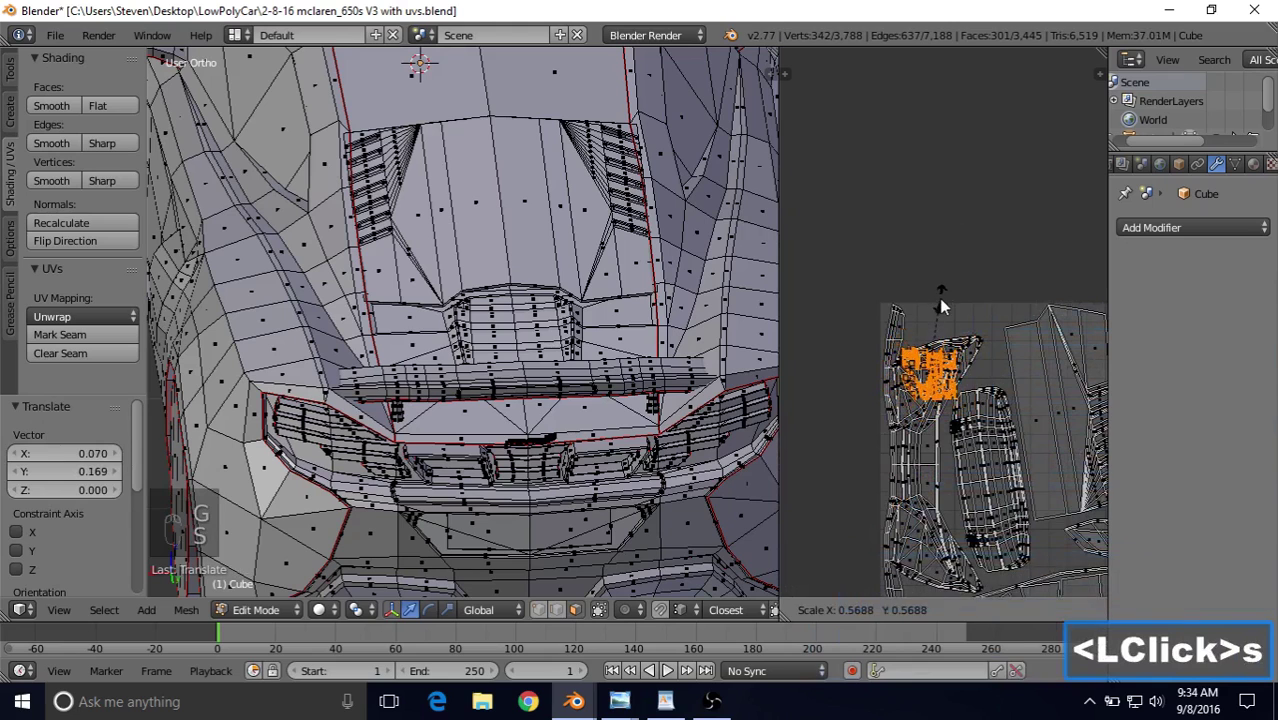
{"action": "left_click", "coordinate": [941, 285]}
{"action": "key", "text": "g"}
{"action": "left_click", "coordinate": [947, 255]}
{"action": "scroll", "coordinate": [965, 235], "scroll_direction": "up", "scroll_amount": 6}
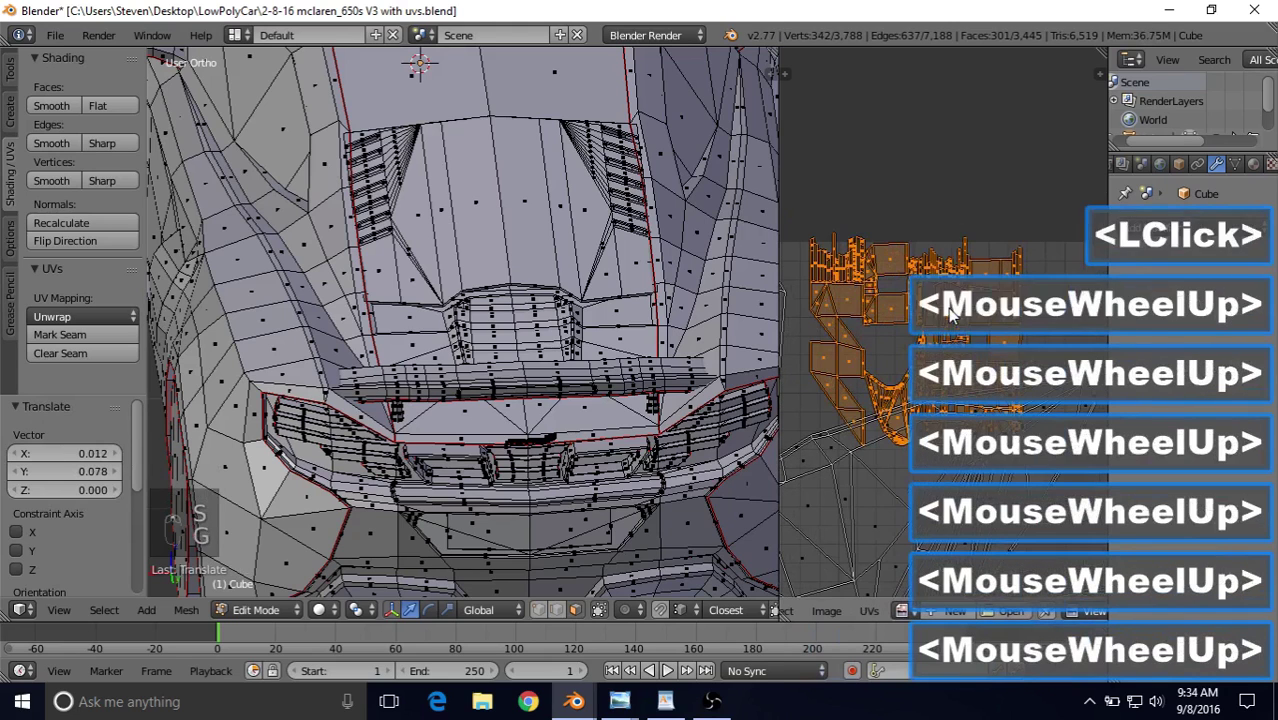
Step: Scale the selected UV island cluster by 0.660 and move it -0.020 in X and 0.008 in Y within the UV square's upper-left area
{"action": "key", "text": "s"}
{"action": "left_click", "coordinate": [918, 242]}
{"action": "key", "text": "g"}
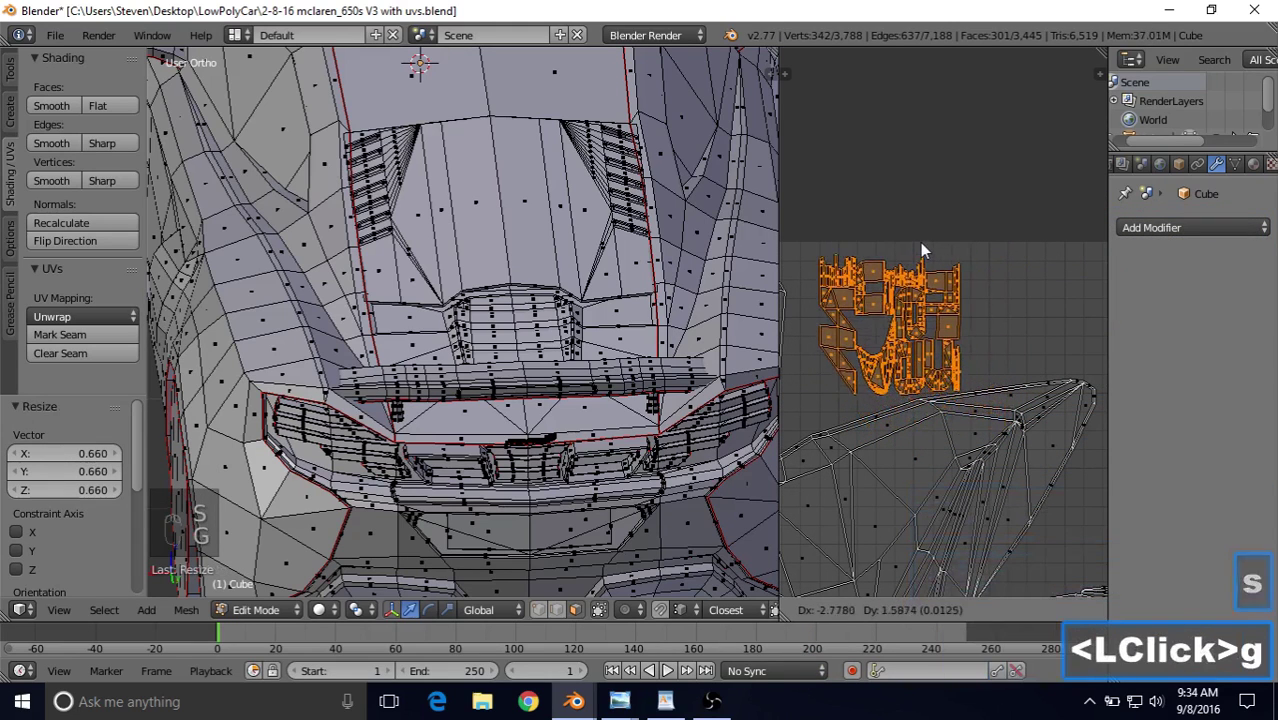
{"action": "left_click", "coordinate": [908, 338]}
{"action": "scroll", "coordinate": [918, 352], "scroll_direction": "down", "scroll_amount": 7}
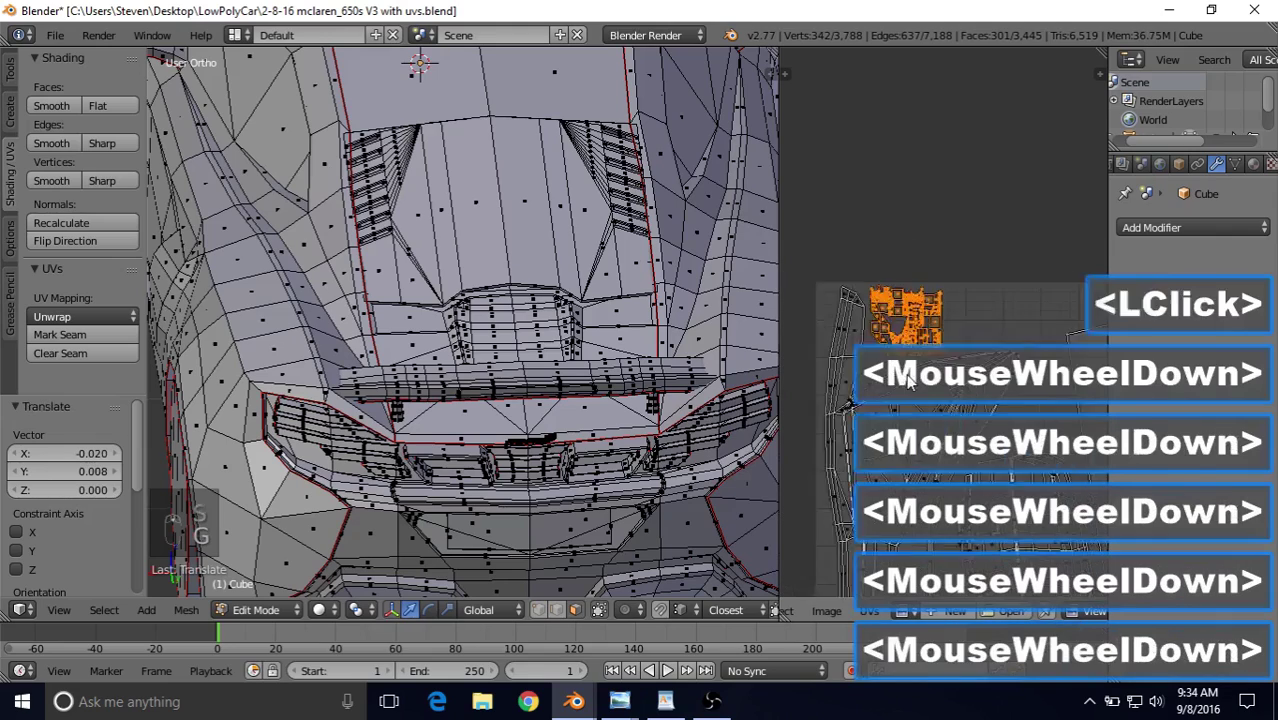
{"action": "middle_click_drag", "start_coordinate": [921, 362], "coordinate": [854, 351], "text": "shift"}
{"action": "scroll", "coordinate": [959, 339], "scroll_direction": "up", "scroll_amount": 6}
{"action": "scroll", "coordinate": [855, 355], "scroll_direction": "up", "scroll_amount": 4}
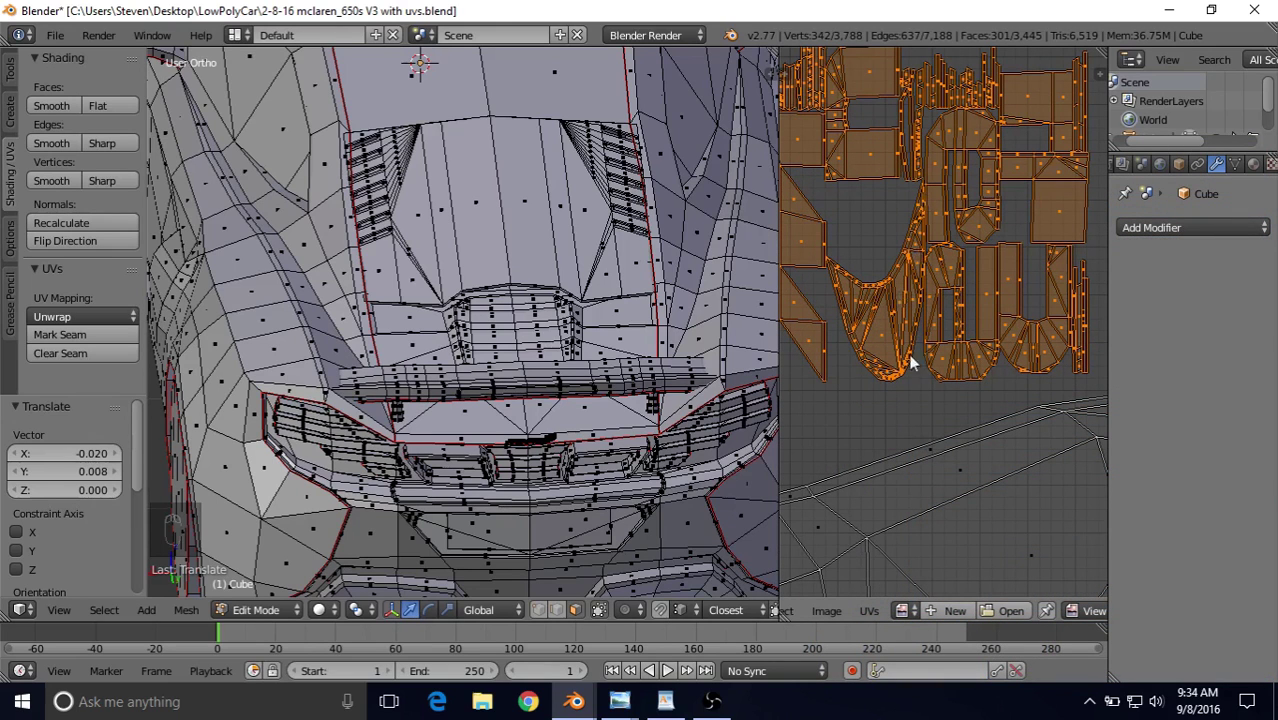
{"action": "scroll", "coordinate": [907, 280], "scroll_direction": "down", "scroll_amount": 10}
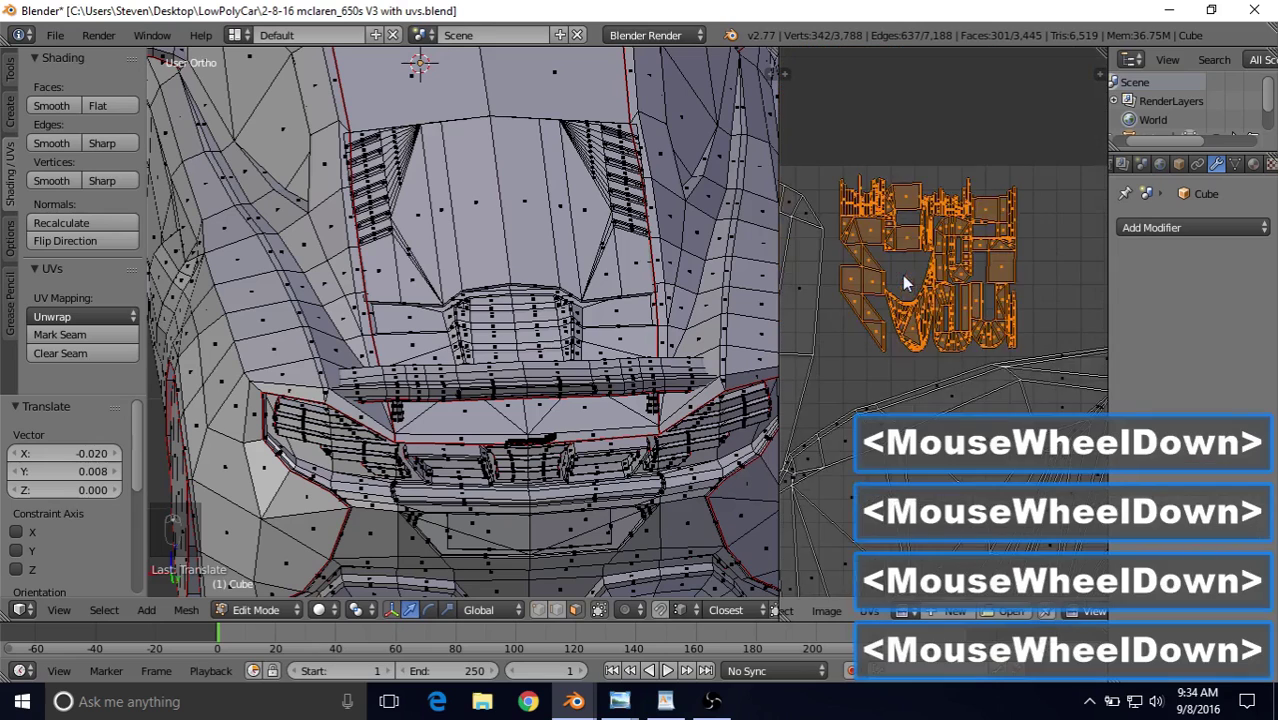
Step: Box-select the remaining square cluster of small islands outside the UV square and scale it by 0.374
{"action": "middle_click_drag", "start_coordinate": [986, 288], "coordinate": [880, 148]}
{"action": "right_click", "coordinate": [1000, 242]}
{"action": "key", "text": "b"}
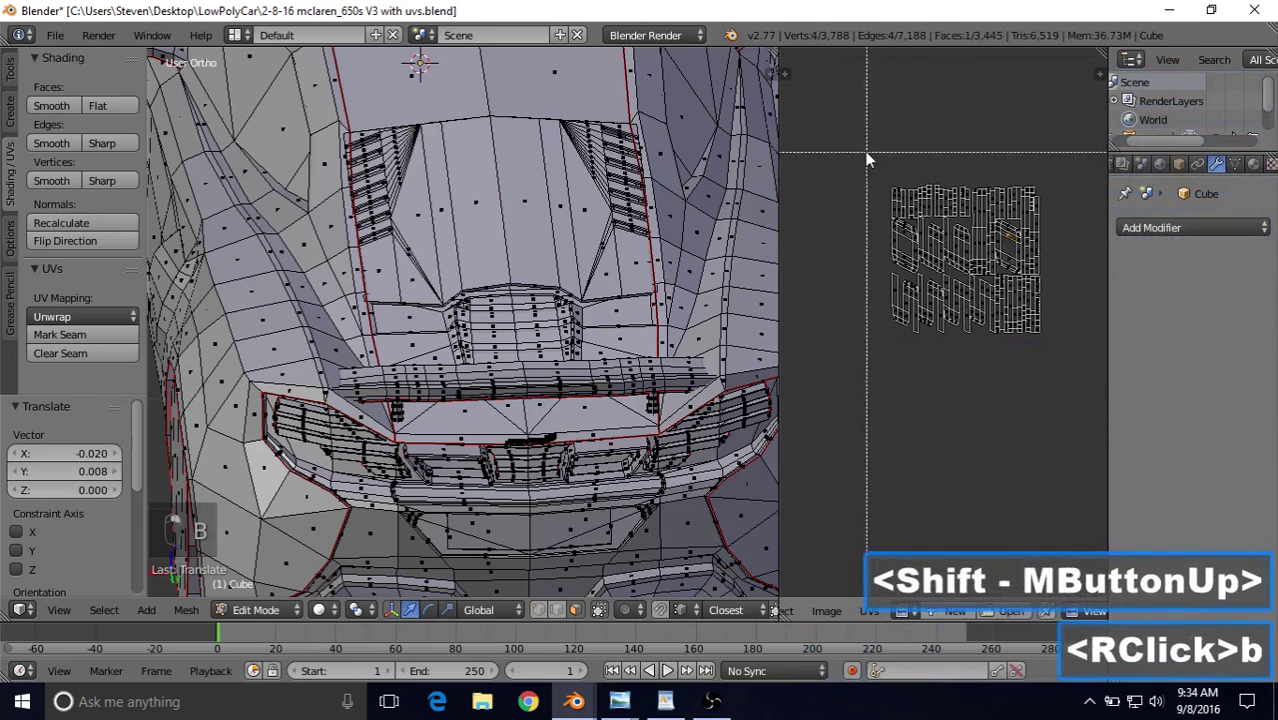
{"action": "left_click_drag", "start_coordinate": [866, 150], "coordinate": [1050, 374]}
{"action": "key", "text": "s"}
{"action": "left_click", "coordinate": [989, 311]}
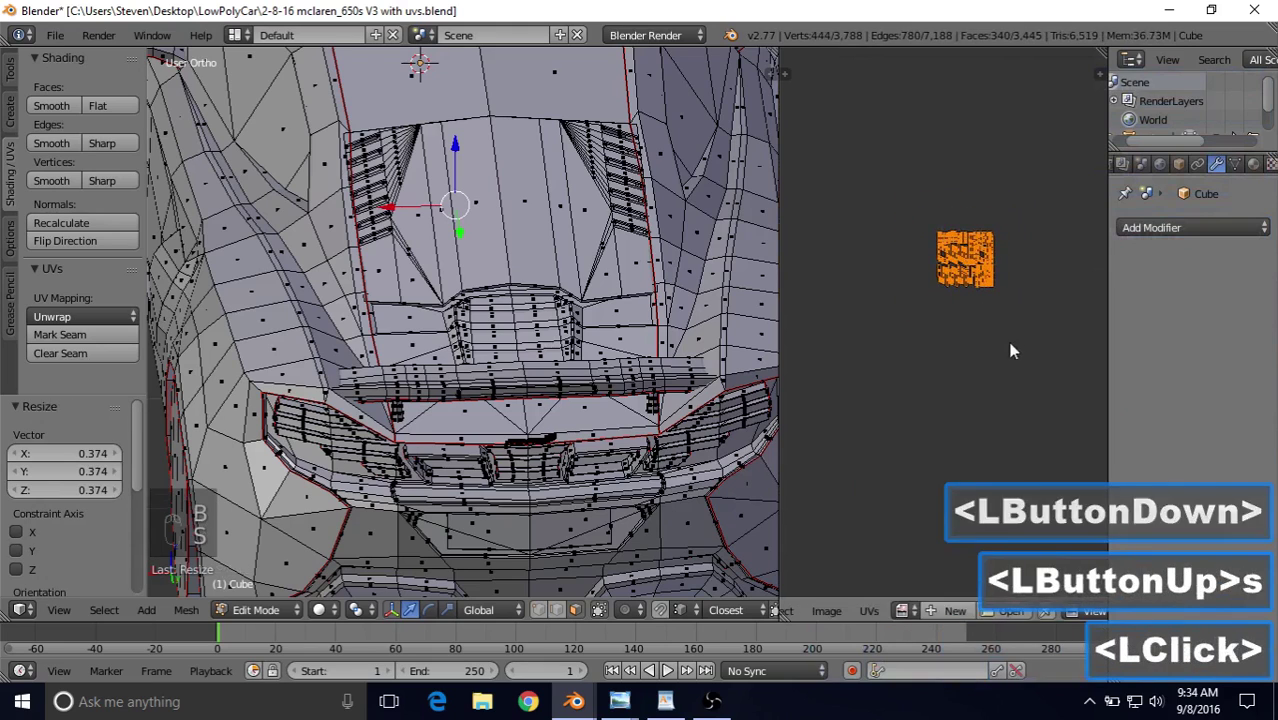
Step: Move the selected cluster into the UV square's upper-left area, finishing with an offset of 0.371 in X and -0.180 in Y
{"action": "key", "text": "g"}
{"action": "left_click", "coordinate": [1080, 420]}
{"action": "scroll", "coordinate": [1058, 412], "scroll_direction": "down", "scroll_amount": 3}
{"action": "middle_click_drag", "start_coordinate": [1064, 346], "coordinate": [975, 318]}
{"action": "key", "text": "g"}
{"action": "left_click", "coordinate": [975, 317]}
{"action": "scroll", "coordinate": [978, 318], "scroll_direction": "up", "scroll_amount": 9}
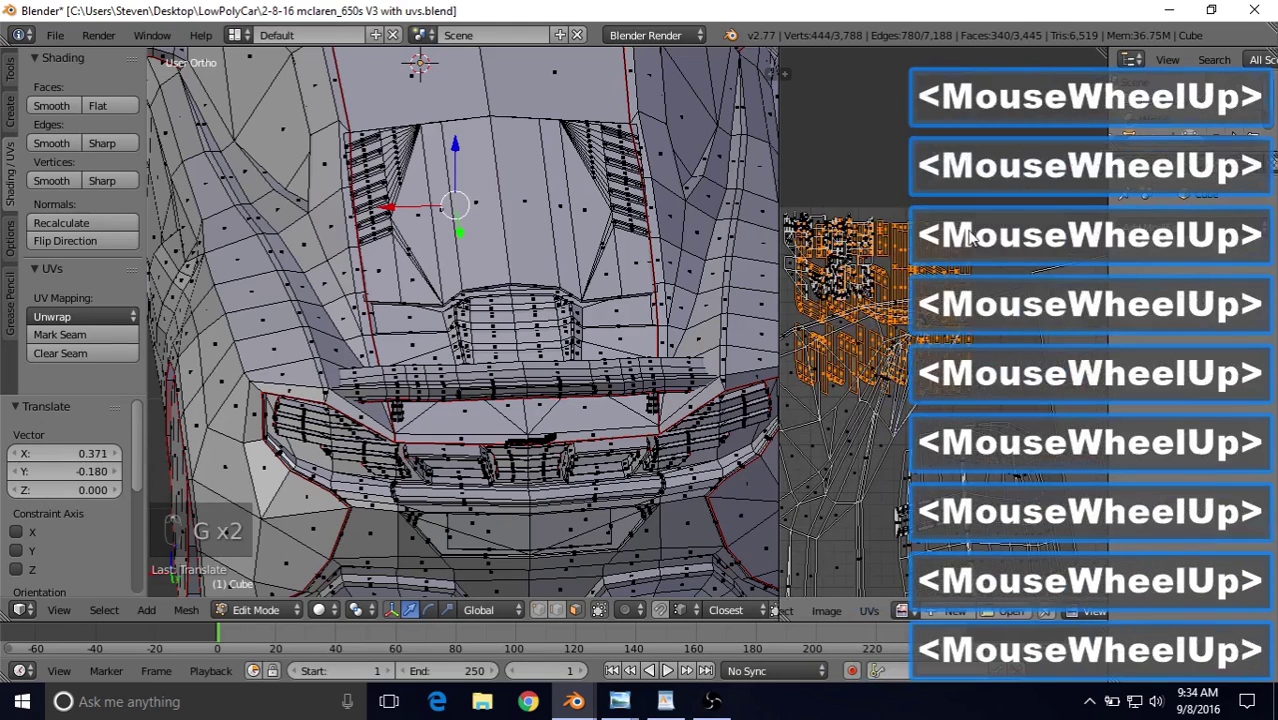
Step: Scale the cluster by 0.457 and 0.976, placing it beside the first small cluster with a final nudge of 0.003 X and 0.001 Y
{"action": "key", "text": "s"}
{"action": "left_click", "coordinate": [950, 262]}
{"action": "key", "text": "g"}
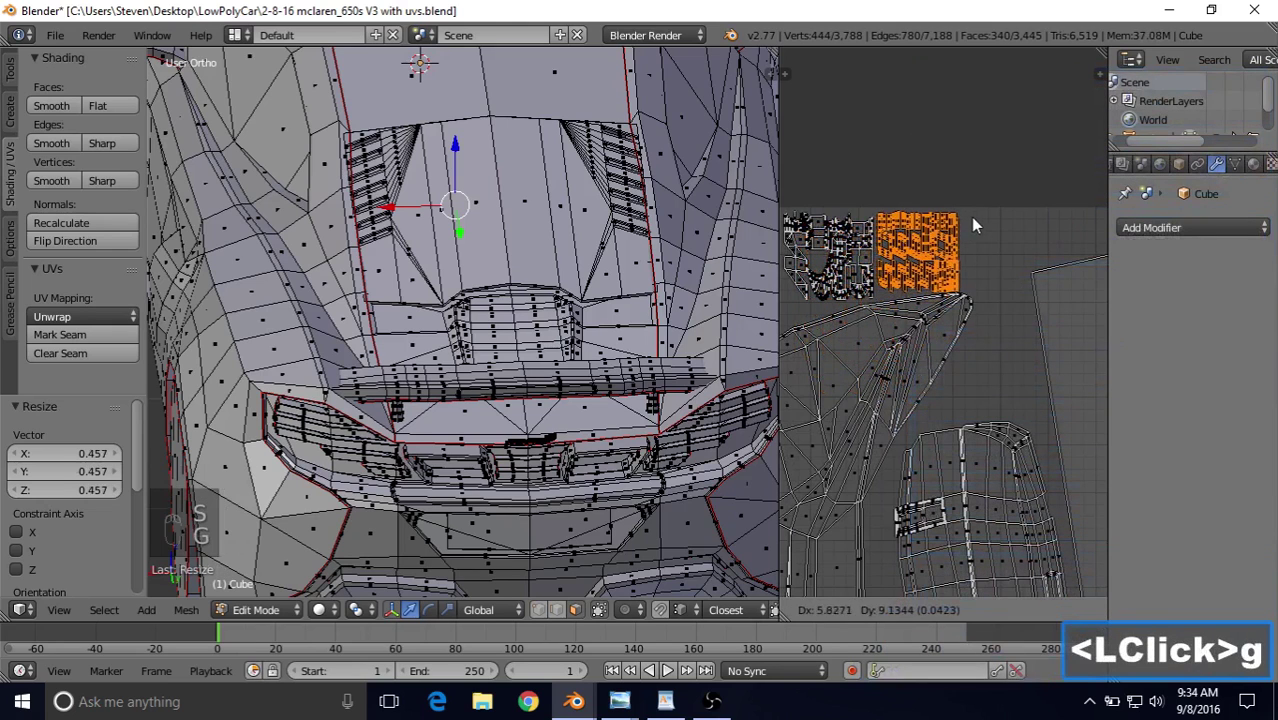
{"action": "left_click", "coordinate": [977, 212]}
{"action": "key", "text": "s"}
{"action": "left_click", "coordinate": [976, 204]}
{"action": "key", "text": "g"}
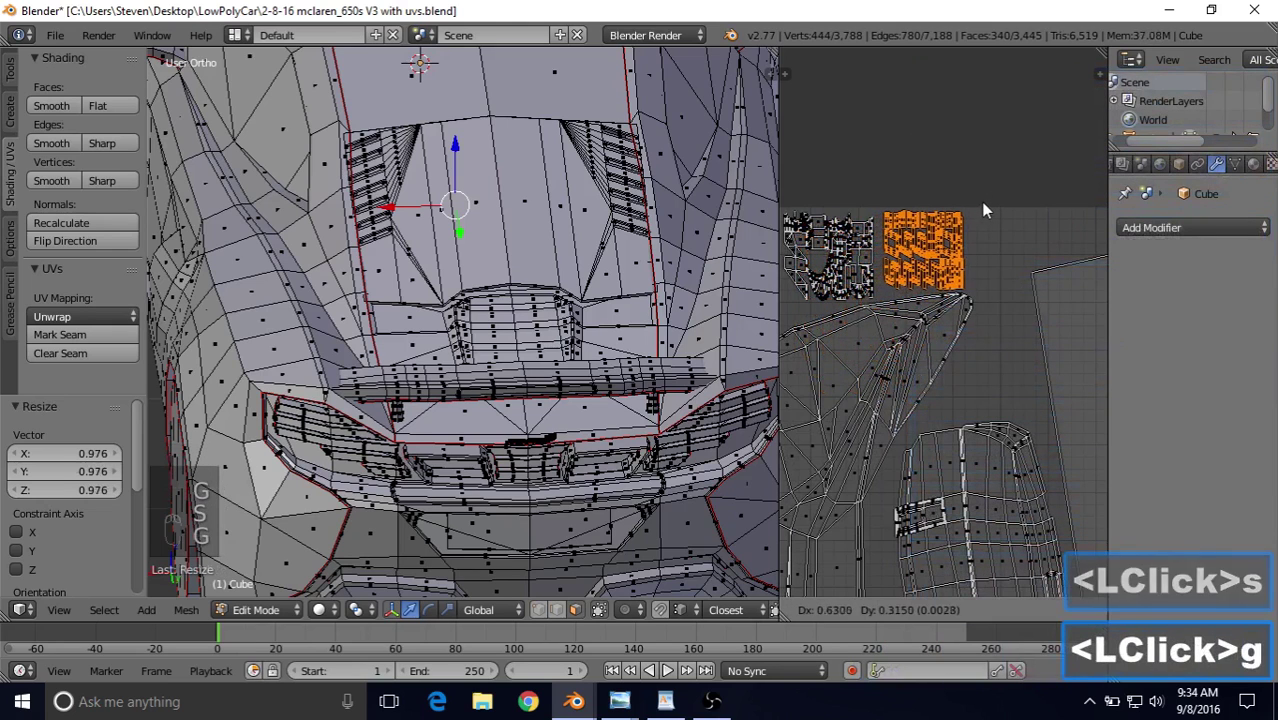
{"action": "left_click", "coordinate": [984, 210]}
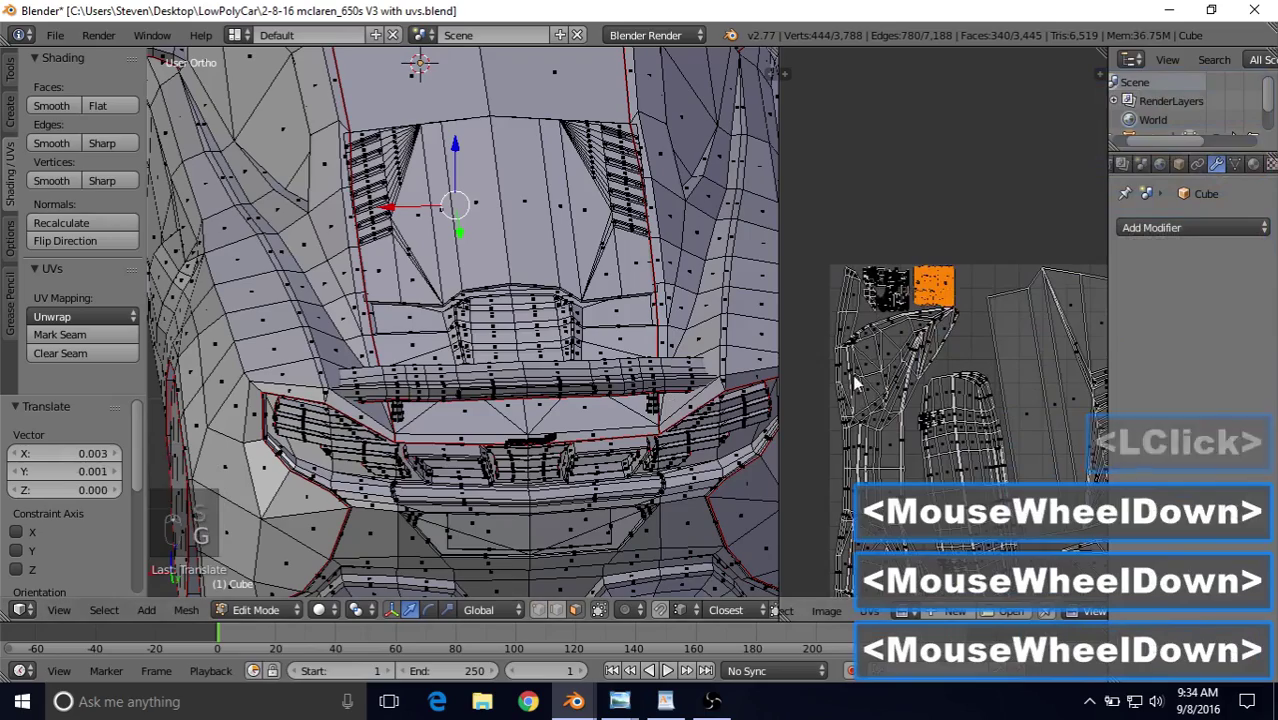
Step: Select a face of the swoosh at the end of the McLaren lettering on the car's rear
{"action": "scroll", "coordinate": [937, 375], "scroll_direction": "down", "scroll_amount": 2}
{"action": "middle_click_drag", "start_coordinate": [937, 375], "coordinate": [848, 204], "text": "shift"}
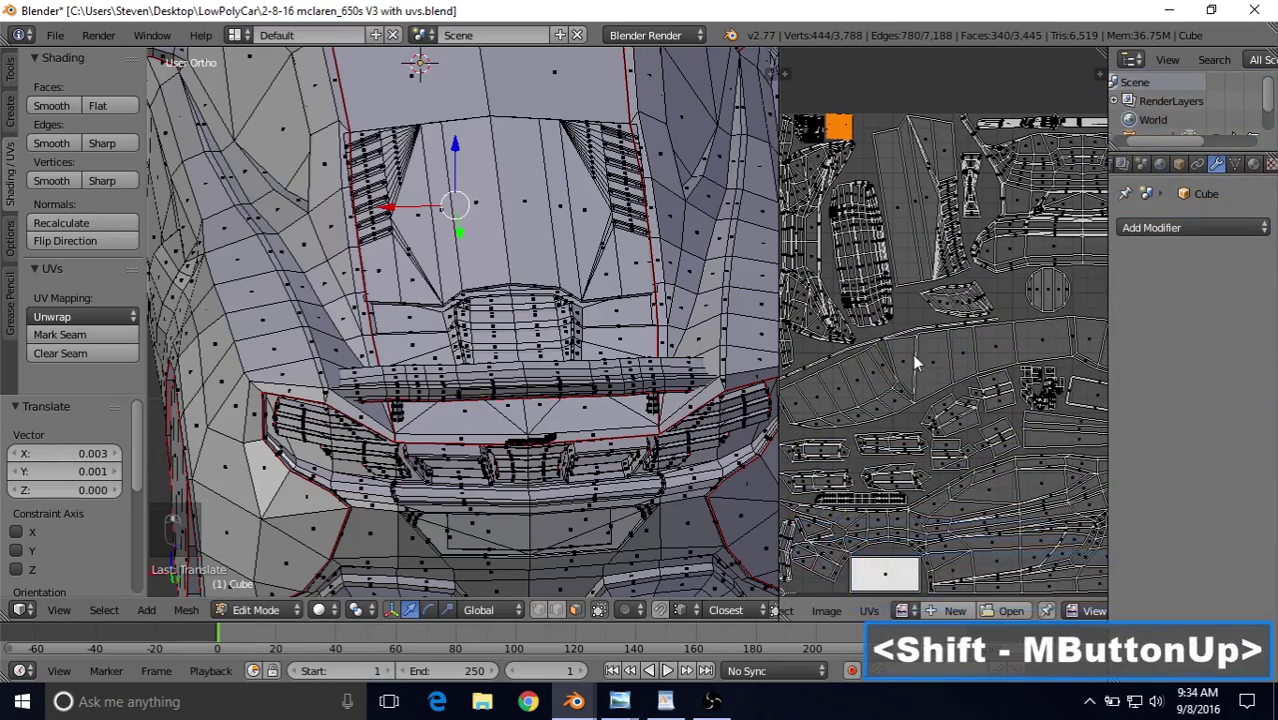
{"action": "scroll", "coordinate": [540, 338], "scroll_direction": "down", "scroll_amount": 1}
{"action": "middle_click_drag", "start_coordinate": [537, 394], "coordinate": [496, 279]}
{"action": "scroll", "coordinate": [525, 340], "scroll_direction": "up", "scroll_amount": 4}
{"action": "scroll", "coordinate": [497, 282], "scroll_direction": "up", "scroll_amount": 6}
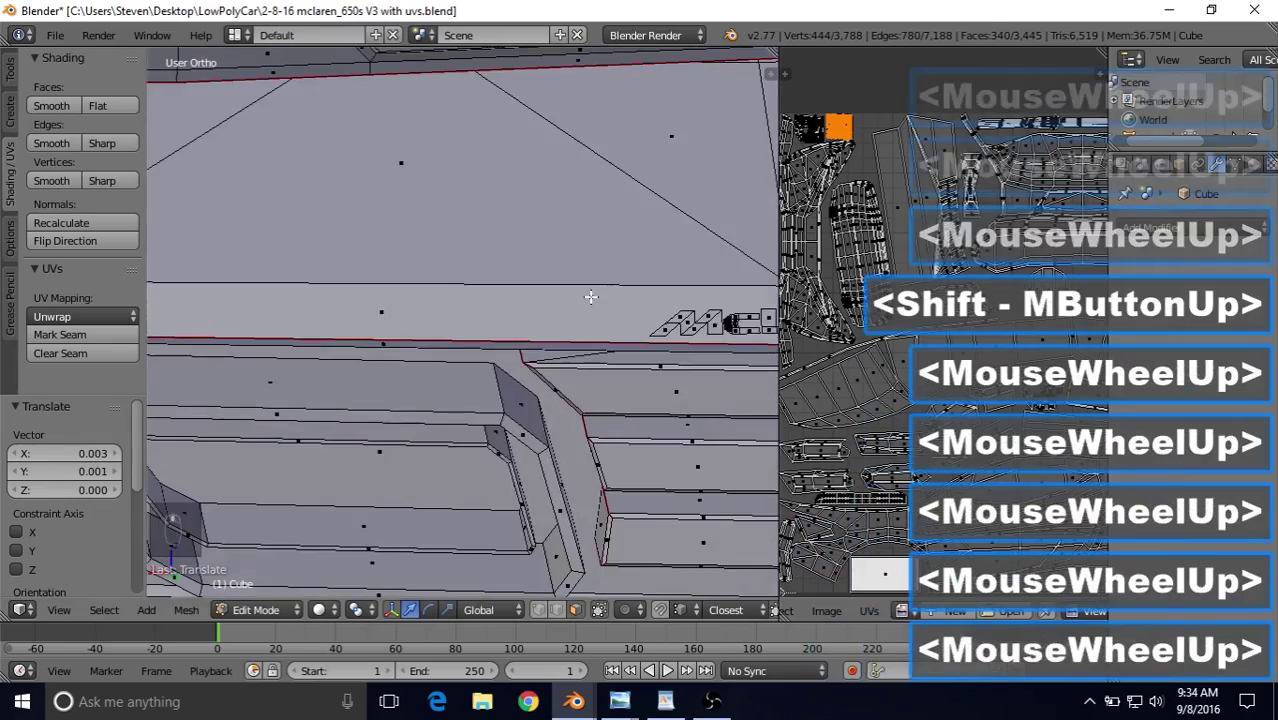
{"action": "middle_click_drag", "start_coordinate": [640, 308], "coordinate": [345, 300], "text": "shift"}
{"action": "right_click", "coordinate": [645, 314]}
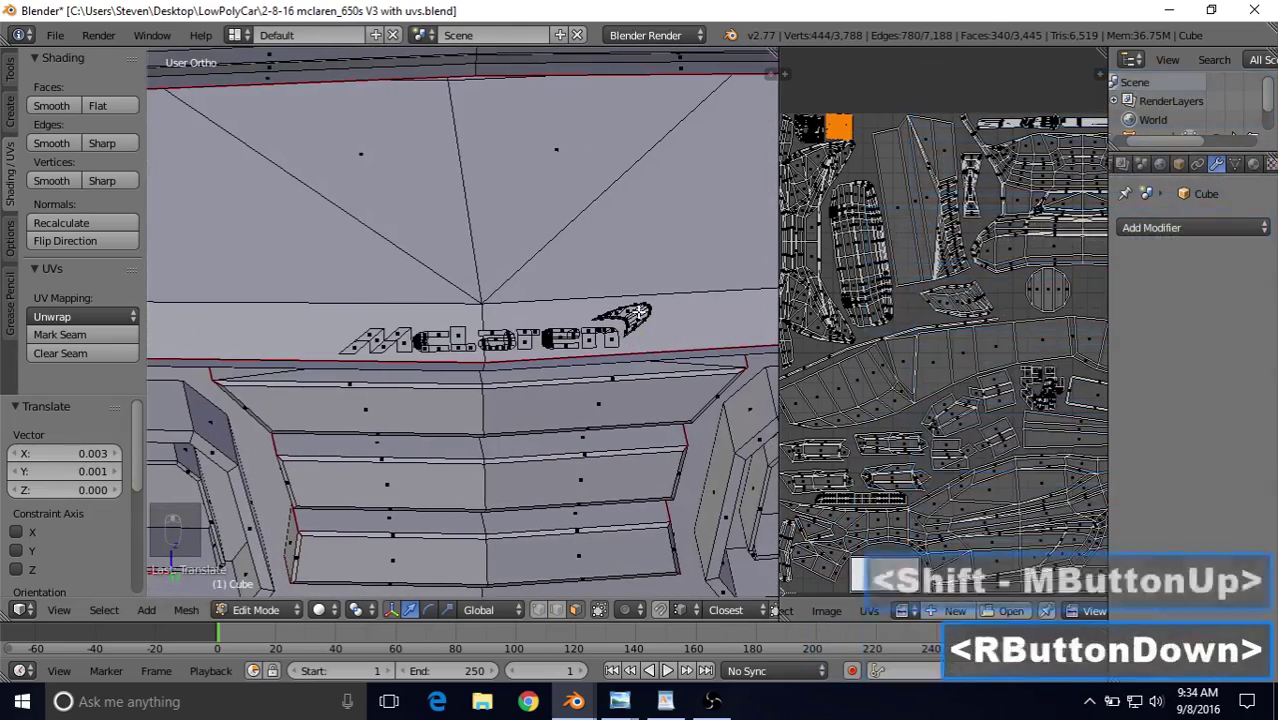
Step: Extend the selection to all linked faces of the rear logo's swoosh, delimited by seam, and unwrap them
{"action": "scroll", "coordinate": [437, 312], "scroll_direction": "down", "scroll_amount": 9}
{"action": "middle_click_drag", "start_coordinate": [418, 233], "coordinate": [453, 300]}
{"action": "scroll", "coordinate": [454, 301], "scroll_direction": "up", "scroll_amount": 6}
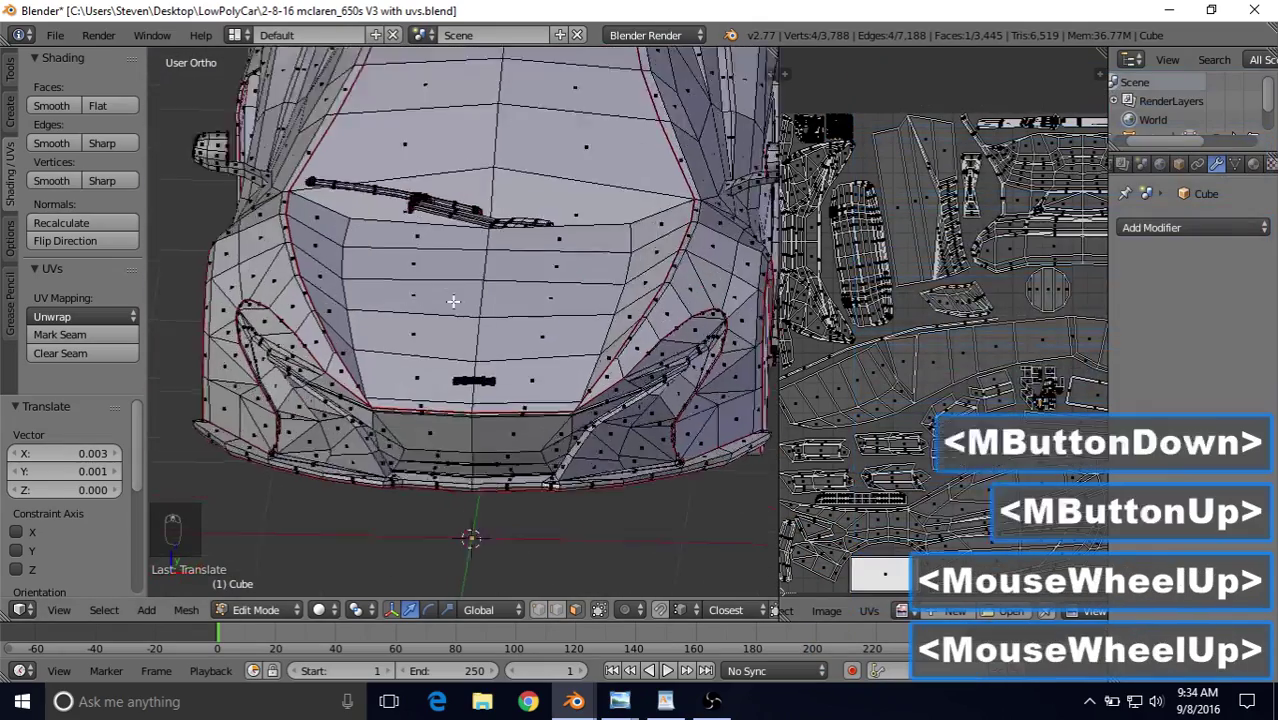
{"action": "middle_click_drag", "start_coordinate": [494, 378], "coordinate": [486, 262], "text": "shift"}
{"action": "scroll", "coordinate": [484, 285], "scroll_direction": "up", "scroll_amount": 4}
{"action": "scroll", "coordinate": [484, 285], "scroll_direction": "up", "scroll_amount": 4}
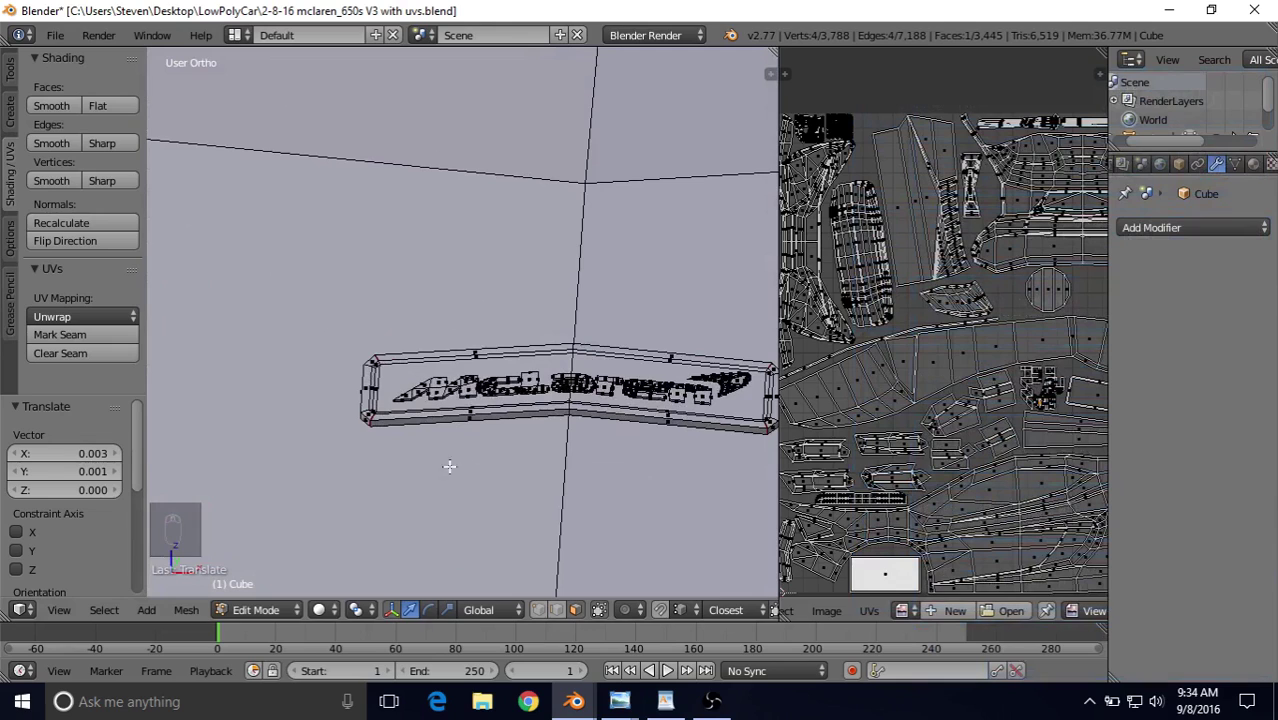
{"action": "left_click", "coordinate": [92, 612]}
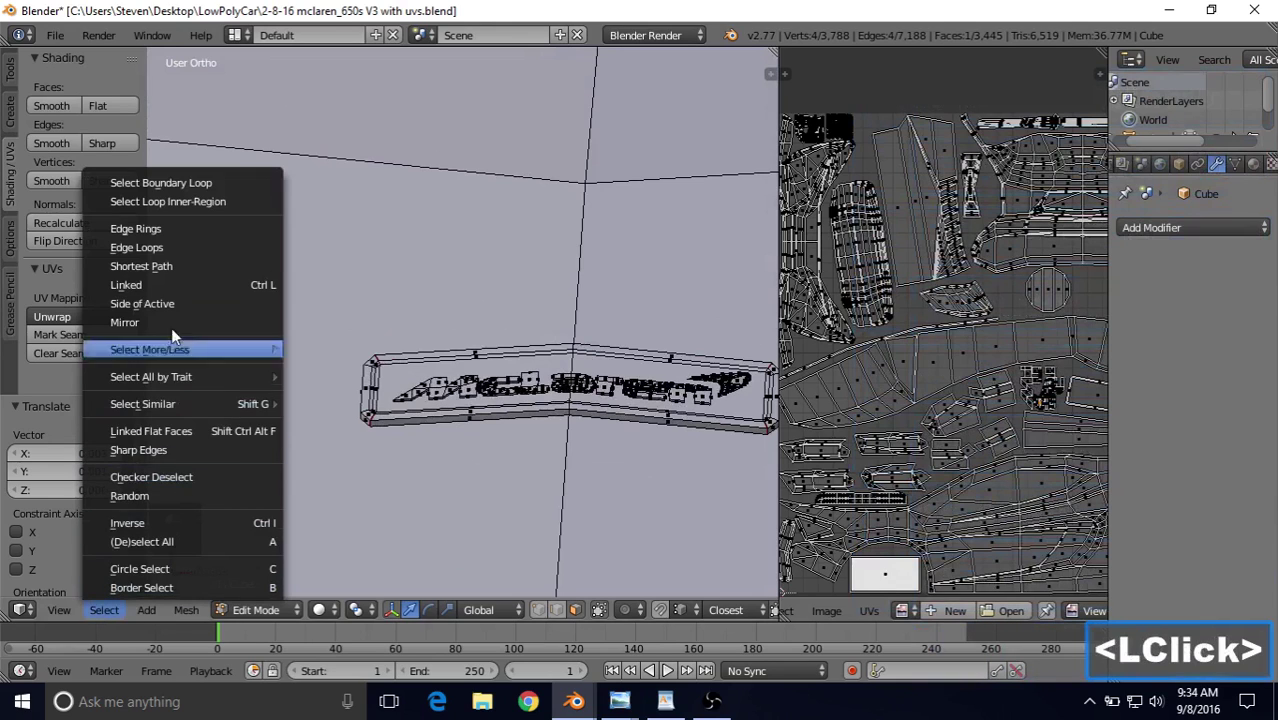
{"action": "left_click", "coordinate": [186, 284]}
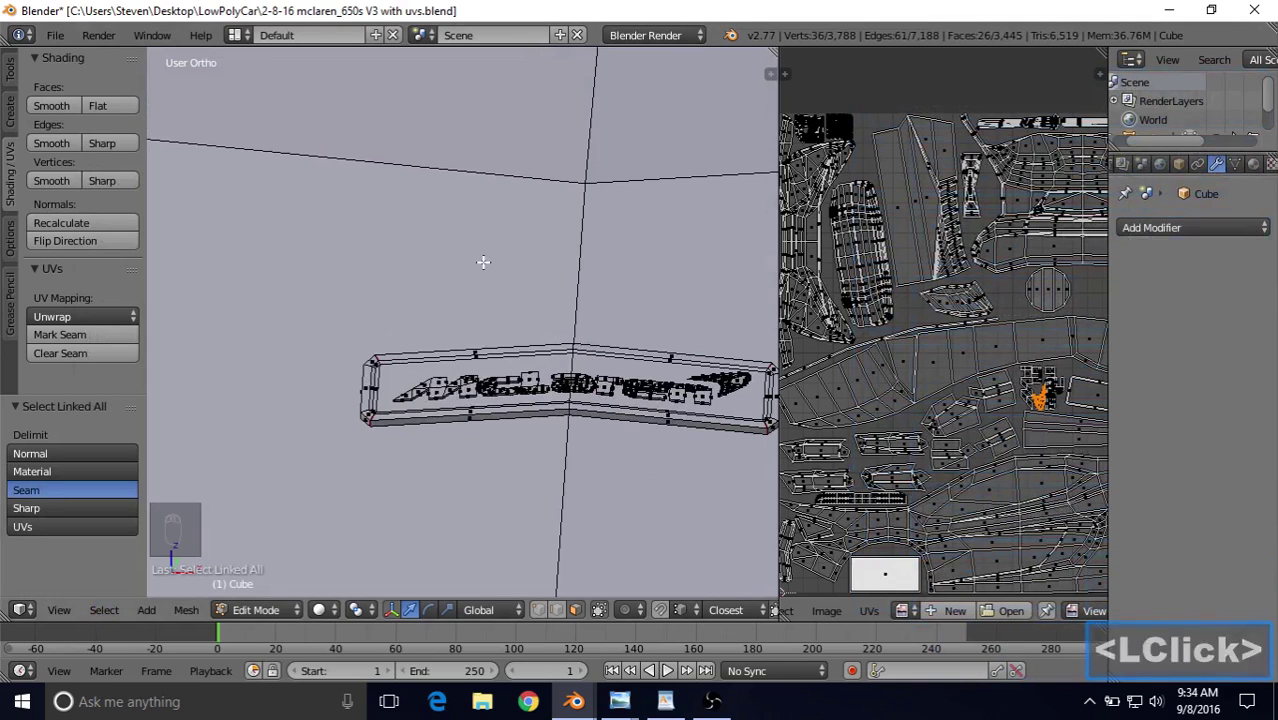
{"action": "key", "text": "u"}
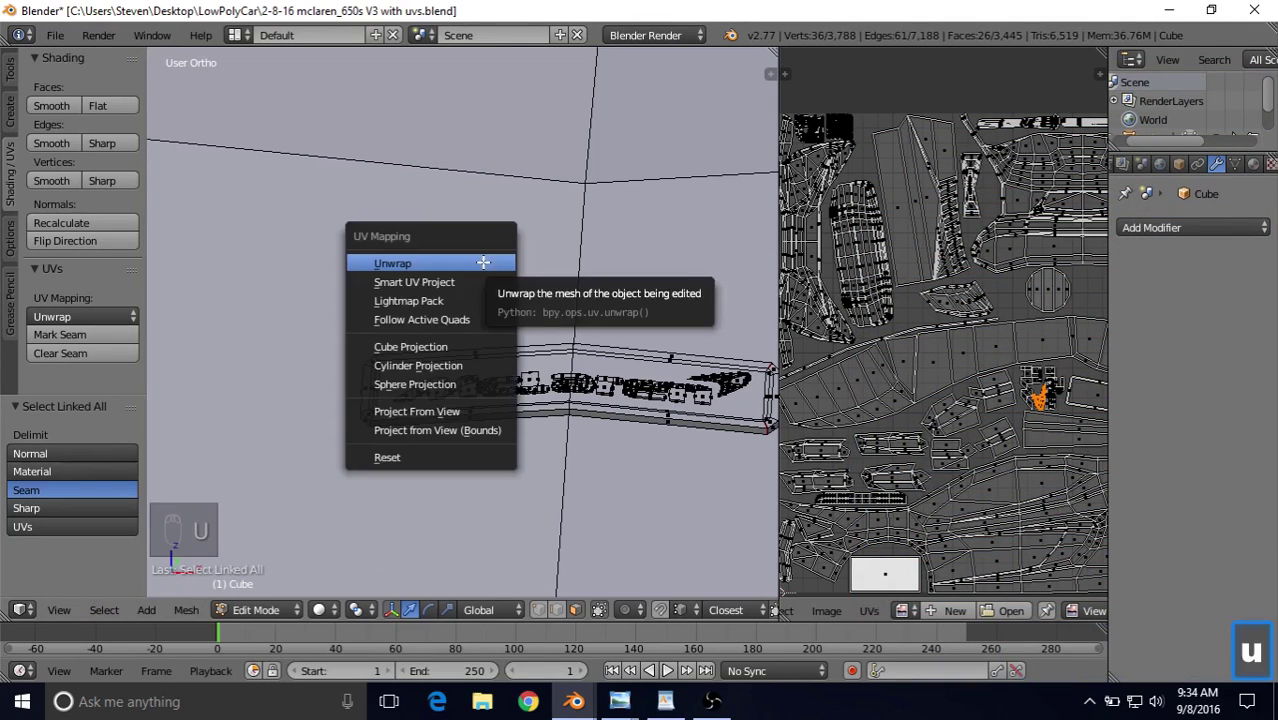
{"action": "left_click", "coordinate": [483, 262]}
Step: Scale the unwrapped swoosh island to about 0.355 and move it 0.074 in X and 0.293 in Y
{"action": "scroll", "coordinate": [1015, 310], "scroll_direction": "down", "scroll_amount": 3}
{"action": "scroll", "coordinate": [1015, 310], "scroll_direction": "up", "scroll_amount": 2}
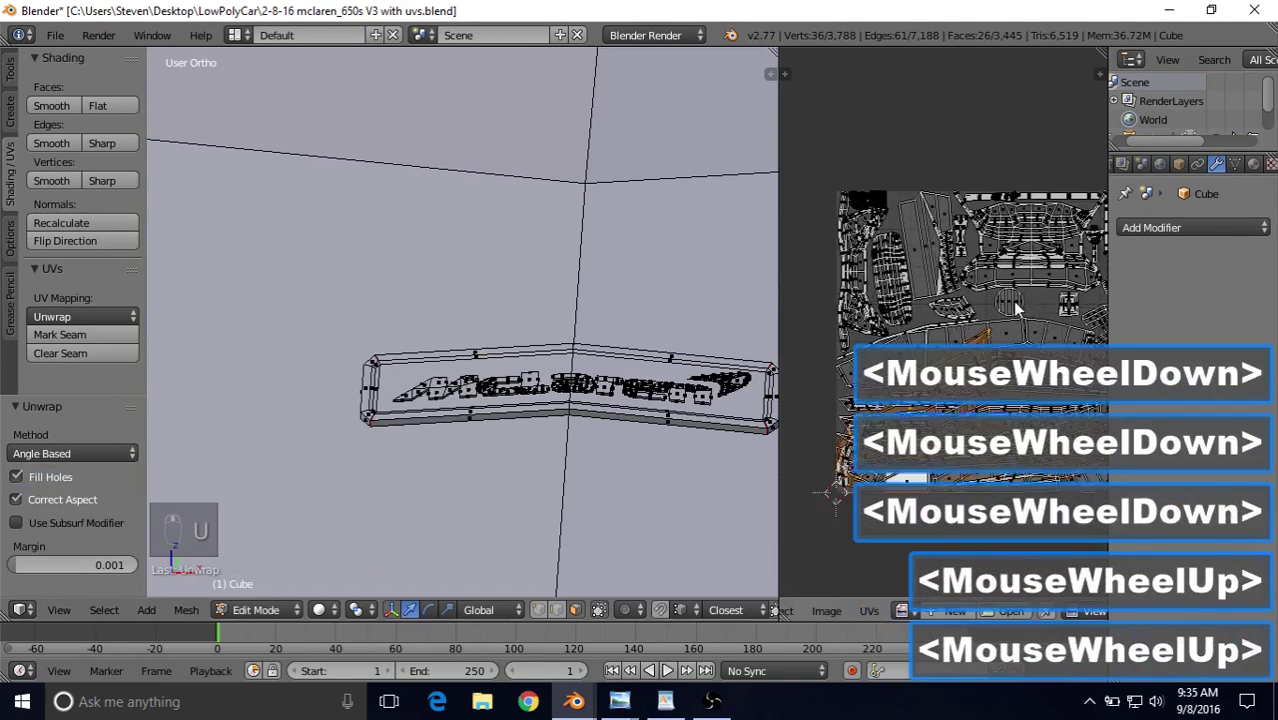
{"action": "key", "text": "s"}
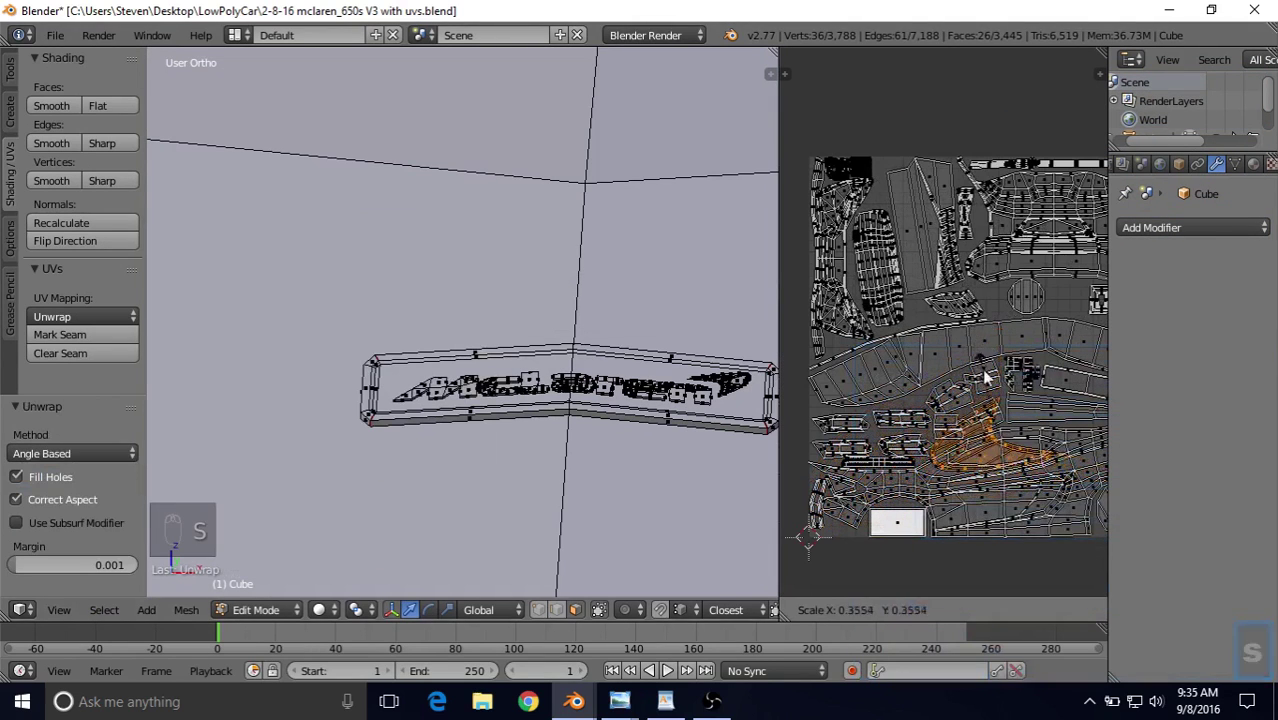
{"action": "left_click", "coordinate": [985, 375]}
{"action": "key", "text": "g"}
{"action": "left_click", "coordinate": [985, 285]}
{"action": "middle_click_drag", "start_coordinate": [985, 285], "coordinate": [880, 305], "text": "shift"}
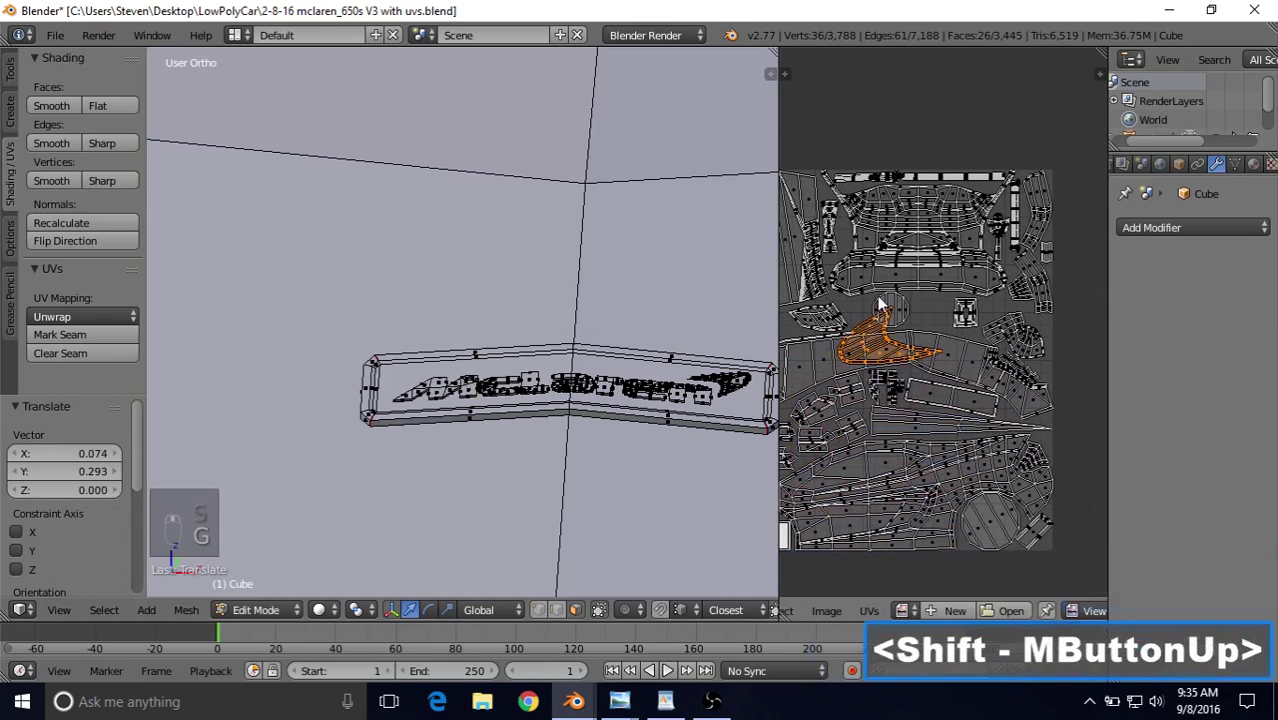
Step: Move the swoosh island into the gap near the circular island, scale it by 0.698 and shift it -0.032 in X
{"action": "key", "text": "g"}
{"action": "left_click", "coordinate": [945, 265]}
{"action": "key", "text": "s"}
{"action": "left_click", "coordinate": [963, 243]}
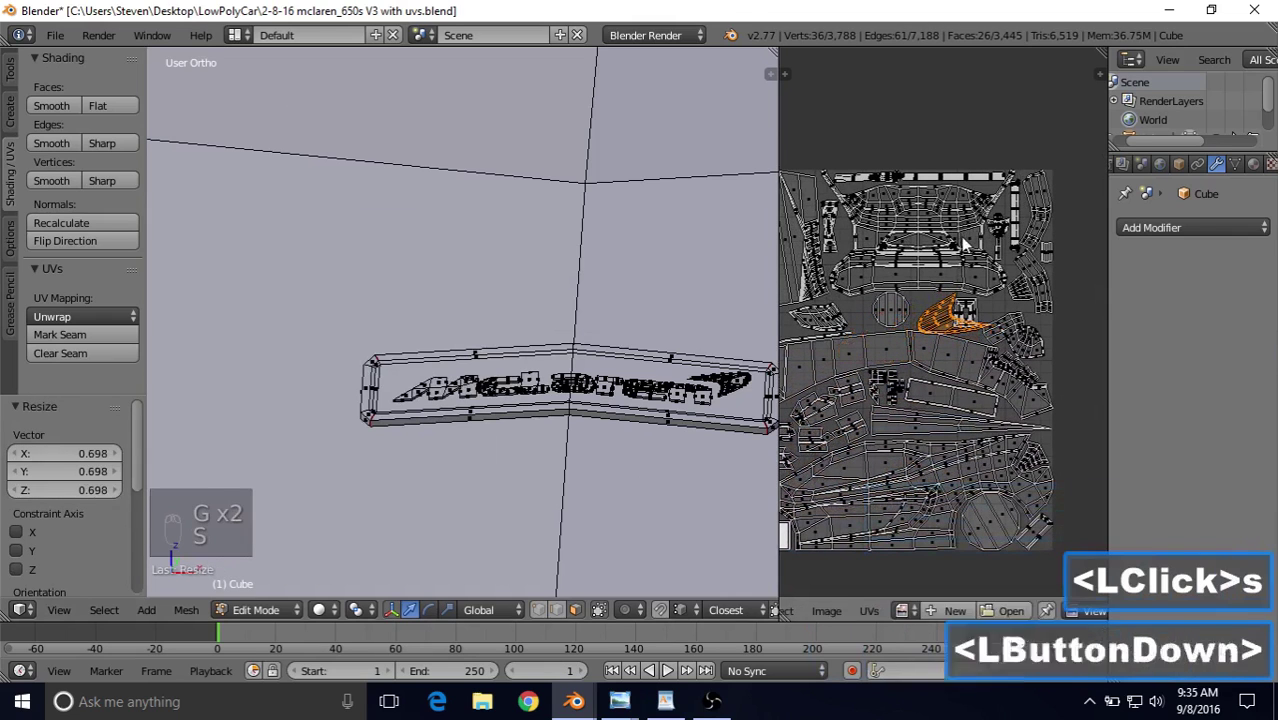
{"action": "key", "text": "g"}
{"action": "left_click", "coordinate": [945, 265]}
Step: Shrink the swoosh island, enlarge it by 1.322 and move it -0.021 in X and 0.005 in Y between the circular and rectangular islands
{"action": "scroll", "coordinate": [940, 285], "scroll_direction": "up", "scroll_amount": 4}
{"action": "key", "text": "s"}
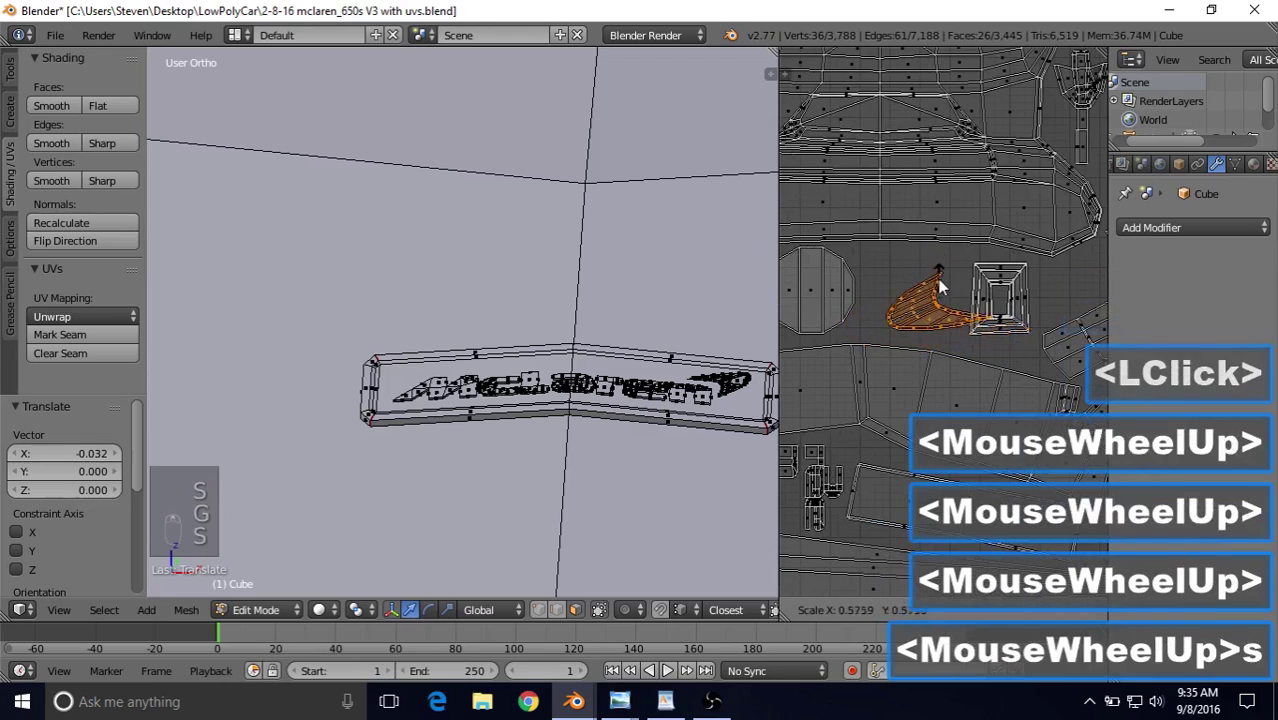
{"action": "left_click", "coordinate": [940, 287]}
{"action": "key", "text": "s"}
{"action": "left_click", "coordinate": [942, 205]}
{"action": "key", "text": "g"}
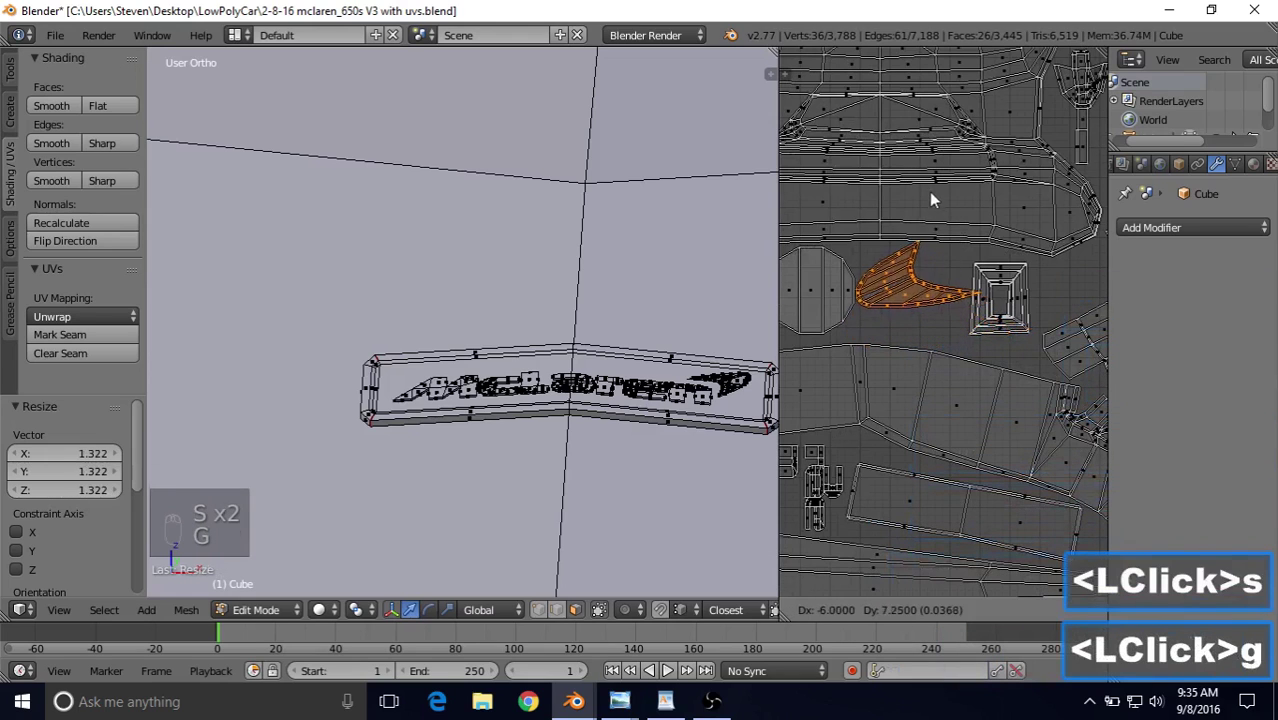
{"action": "left_click", "coordinate": [932, 207]}
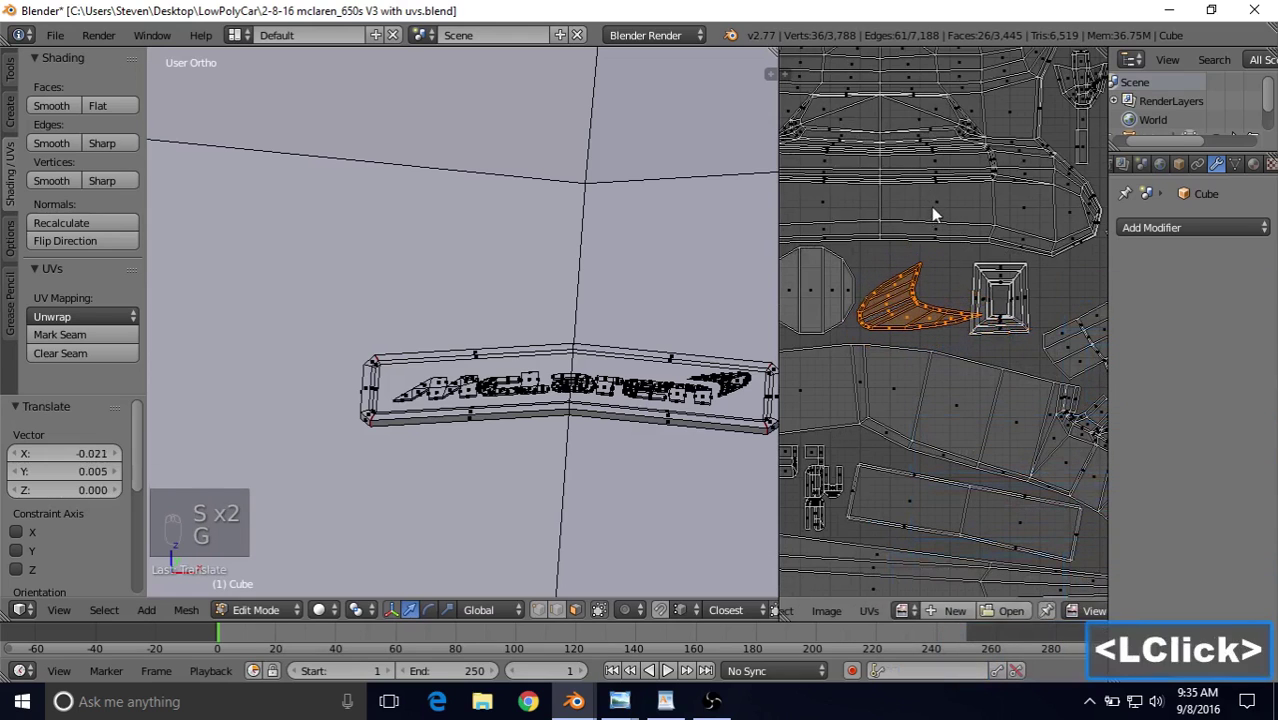
Step: Rotate the swoosh island by -50.76° and 12.309°, and reposition it with a final nudge of -0.003 X and -0.005 Y
{"action": "key", "text": "r"}
{"action": "left_click", "coordinate": [1007, 122]}
{"action": "key", "text": "g"}
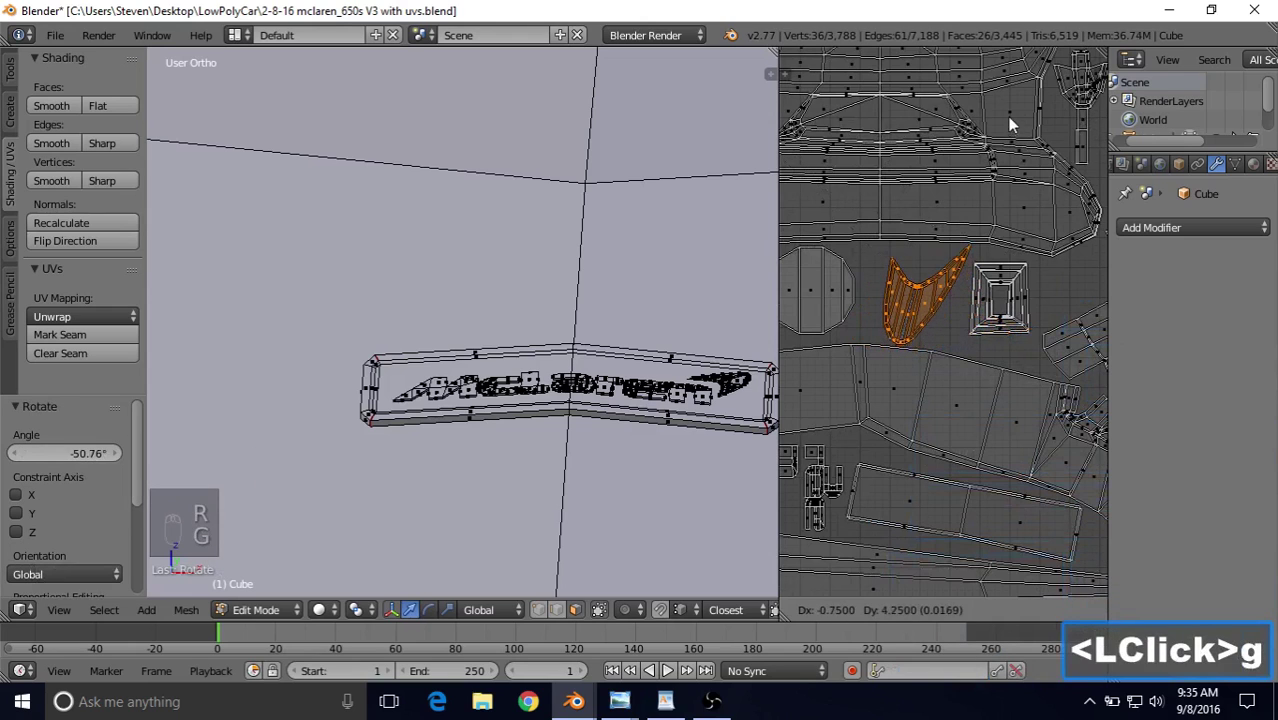
{"action": "left_click", "coordinate": [997, 116]}
{"action": "key", "text": "r"}
{"action": "left_click", "coordinate": [1019, 156]}
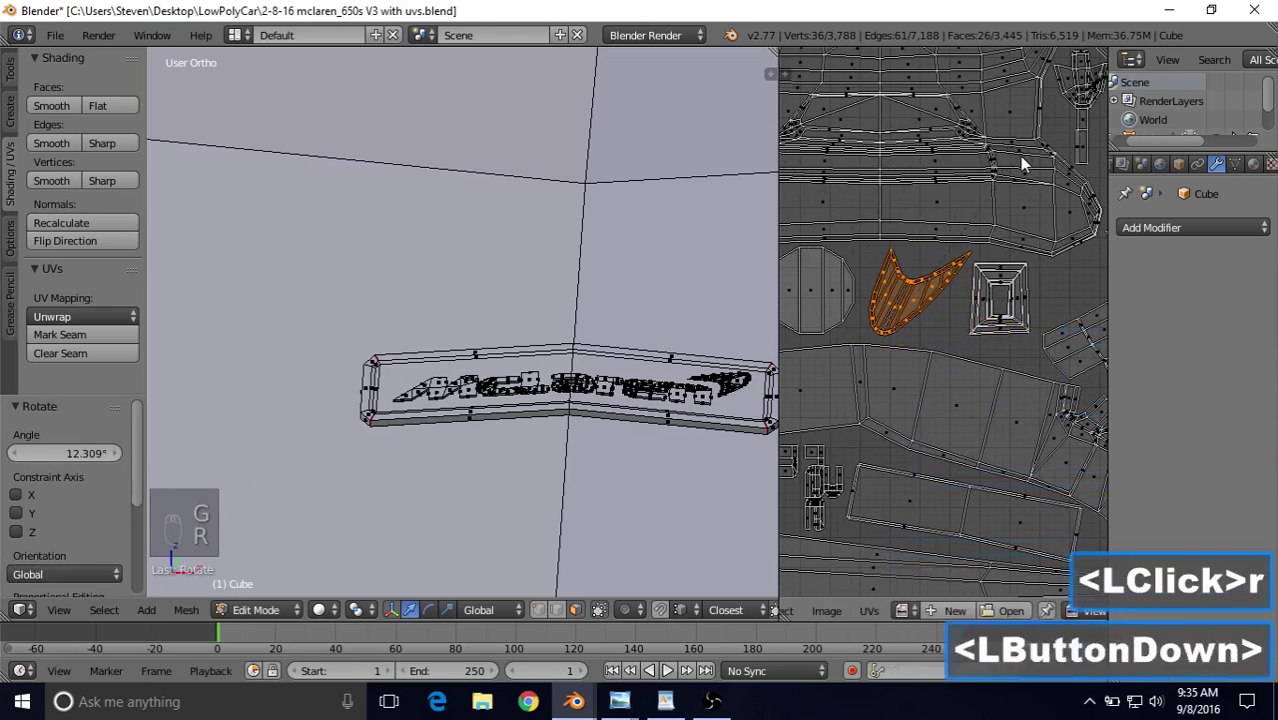
{"action": "key", "text": "g"}
{"action": "left_click", "coordinate": [1003, 277]}
Step: Box-select the nested rectangular island beside the swoosh, shrink it and move it 0.077 in X
{"action": "middle_click_drag", "start_coordinate": [995, 340], "coordinate": [934, 337], "text": "shift"}
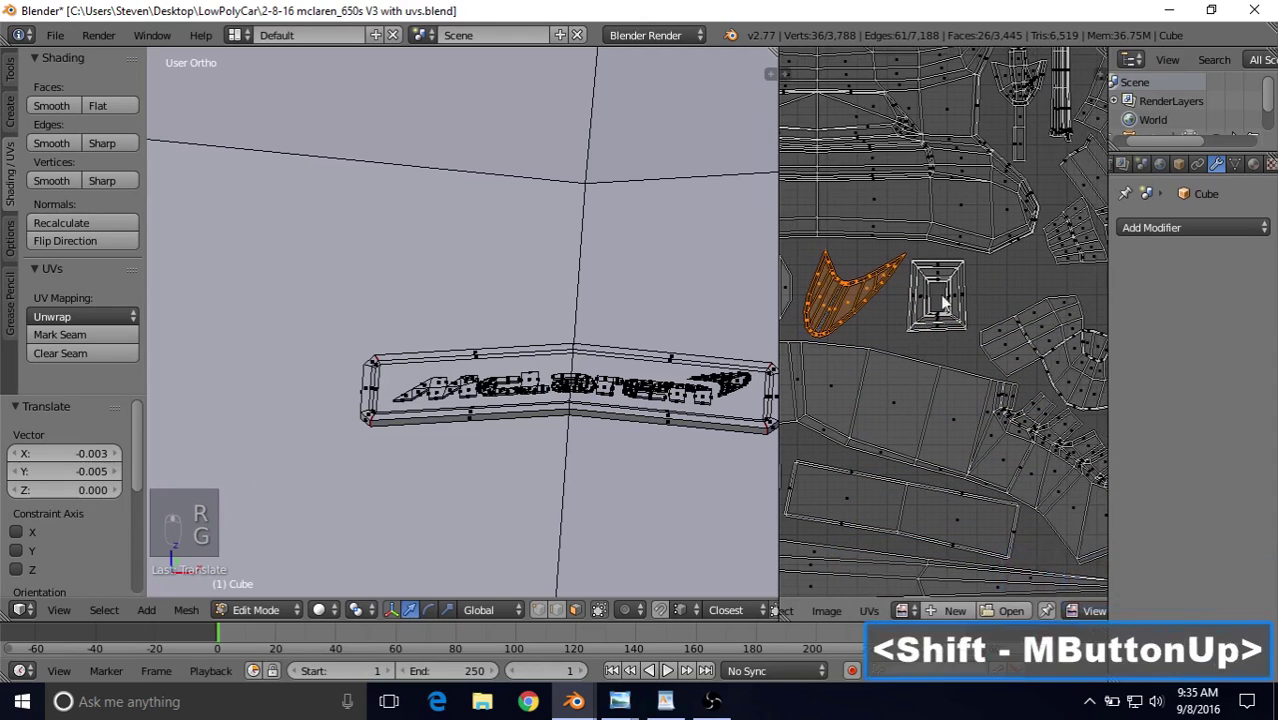
{"action": "right_click", "coordinate": [944, 288]}
{"action": "key", "text": "b"}
{"action": "left_click_drag", "start_coordinate": [913, 262], "coordinate": [970, 337]}
{"action": "key", "text": "s"}
{"action": "left_click", "coordinate": [980, 243]}
{"action": "key", "text": "g"}
{"action": "left_click", "coordinate": [1042, 248]}
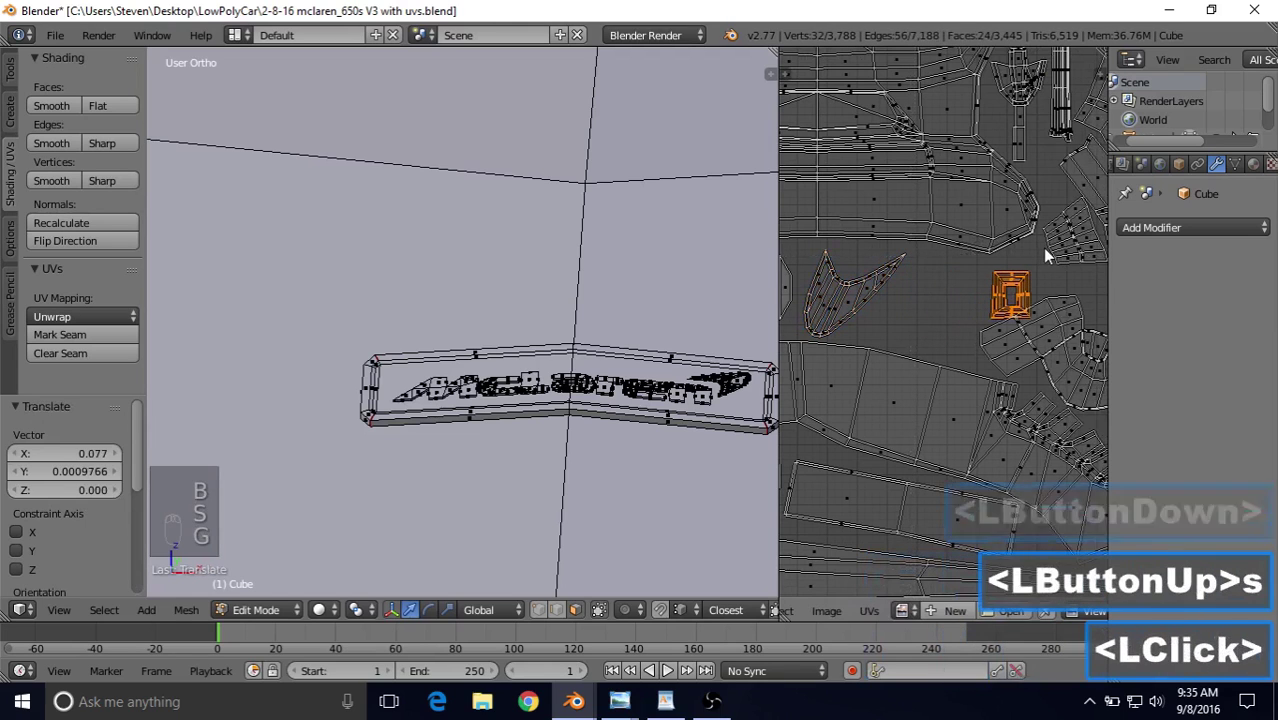
Step: Shrink the nested rectangular island further and move it 0.017 in X and 0.021 in Y
{"action": "mouse_move", "coordinate": [1042, 248]}
{"action": "middle_mouse_down", "text": "shift"}
{"action": "mouse_move", "coordinate": [890, 262]}
{"action": "mouse_move", "coordinate": [1020, 236]}
{"action": "middle_mouse_up", "text": "shift"}
{"action": "key", "text": "s"}
{"action": "left_click", "coordinate": [890, 261]}
{"action": "key", "text": "g"}
{"action": "left_click", "coordinate": [903, 248]}
{"action": "scroll", "coordinate": [886, 272], "scroll_direction": "down", "scroll_amount": 3}
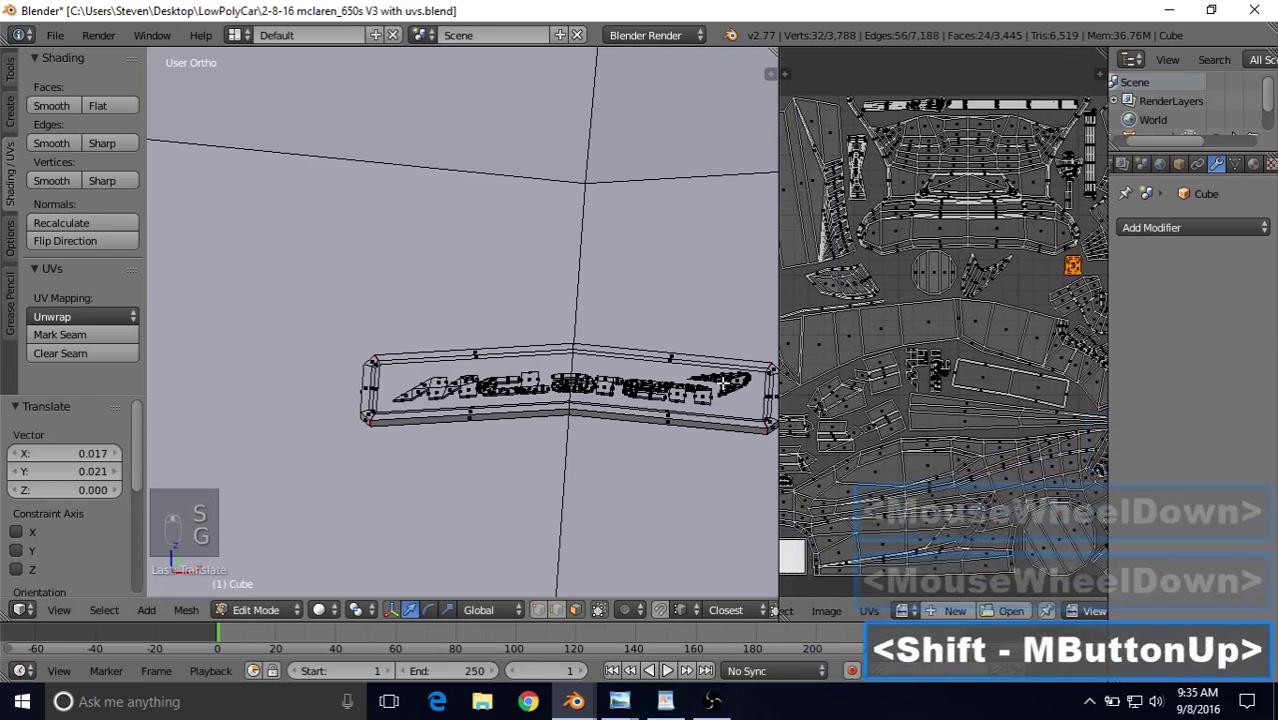
Step: Box-select the circular island and move it -0.062 in X and -0.011 in Y, away from the swoosh island
{"action": "scroll", "coordinate": [707, 329], "scroll_direction": "up", "scroll_amount": 2}
{"action": "scroll", "coordinate": [878, 277], "scroll_direction": "up", "scroll_amount": 1}
{"action": "scroll", "coordinate": [878, 277], "scroll_direction": "up", "scroll_amount": 1}
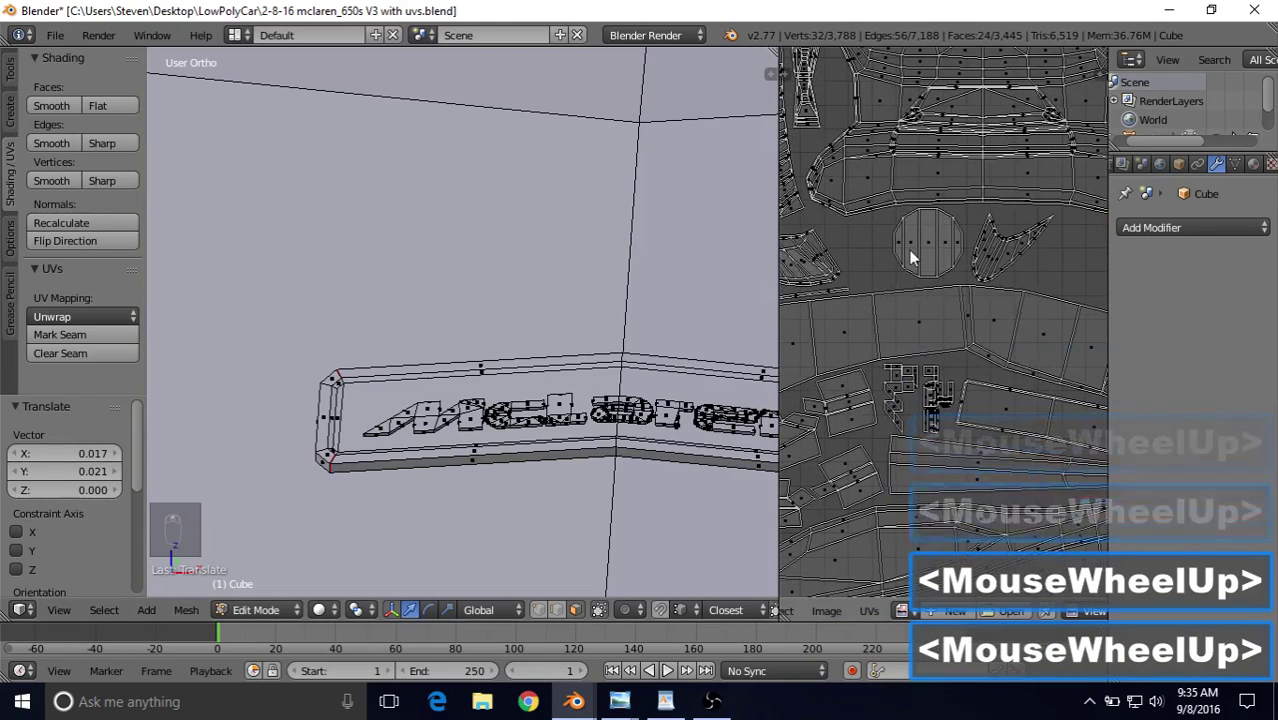
{"action": "right_click", "coordinate": [912, 250]}
{"action": "key", "text": "b"}
{"action": "left_click_drag", "start_coordinate": [890, 208], "coordinate": [961, 274]}
{"action": "key", "text": "g"}
{"action": "left_click", "coordinate": [861, 220]}
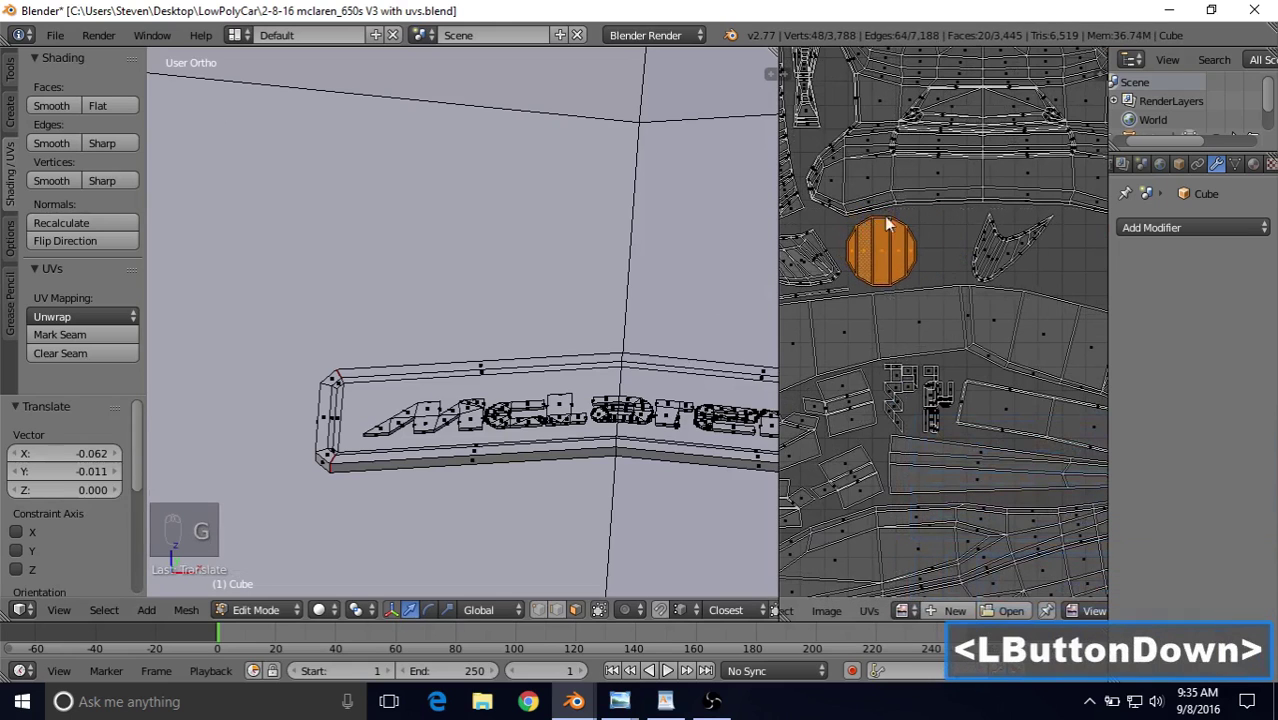
Step: Select the whole swoosh island and move it -0.050 in X and 0.007 in Y toward the circular island
{"action": "right_click", "coordinate": [997, 240]}
{"action": "key", "text": "l"}
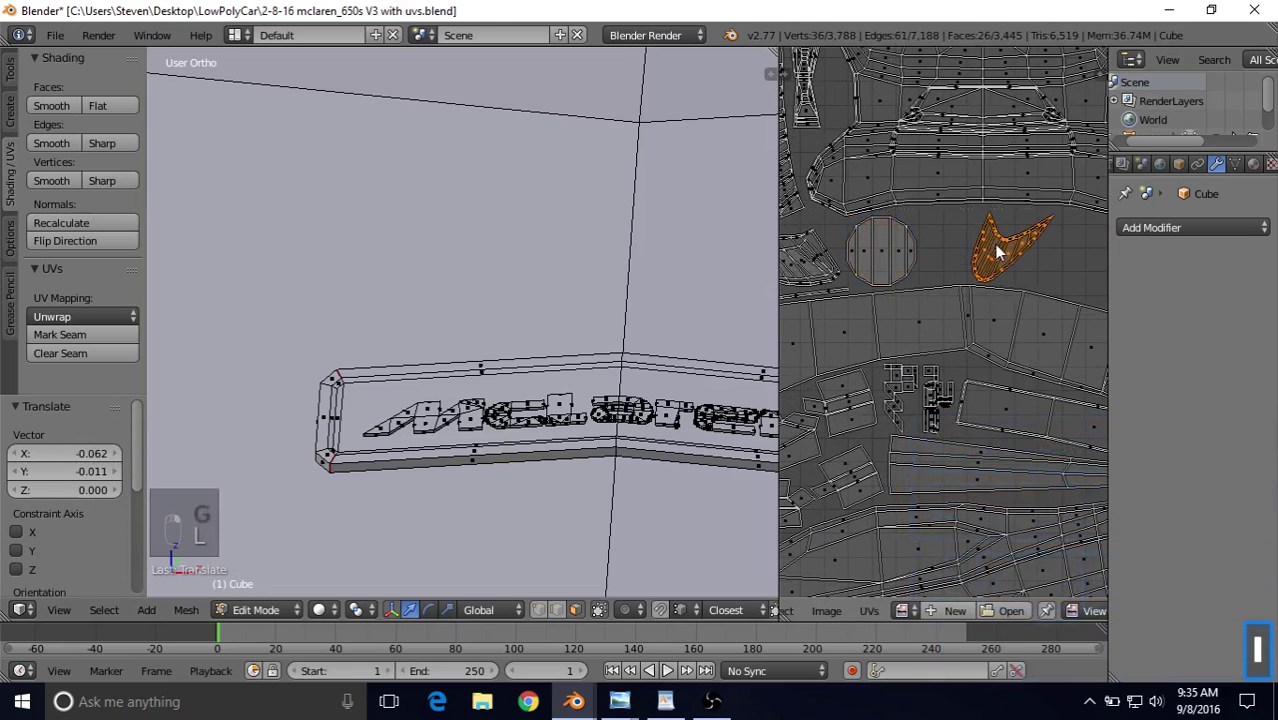
{"action": "key", "text": "g"}
{"action": "left_click", "coordinate": [958, 247]}
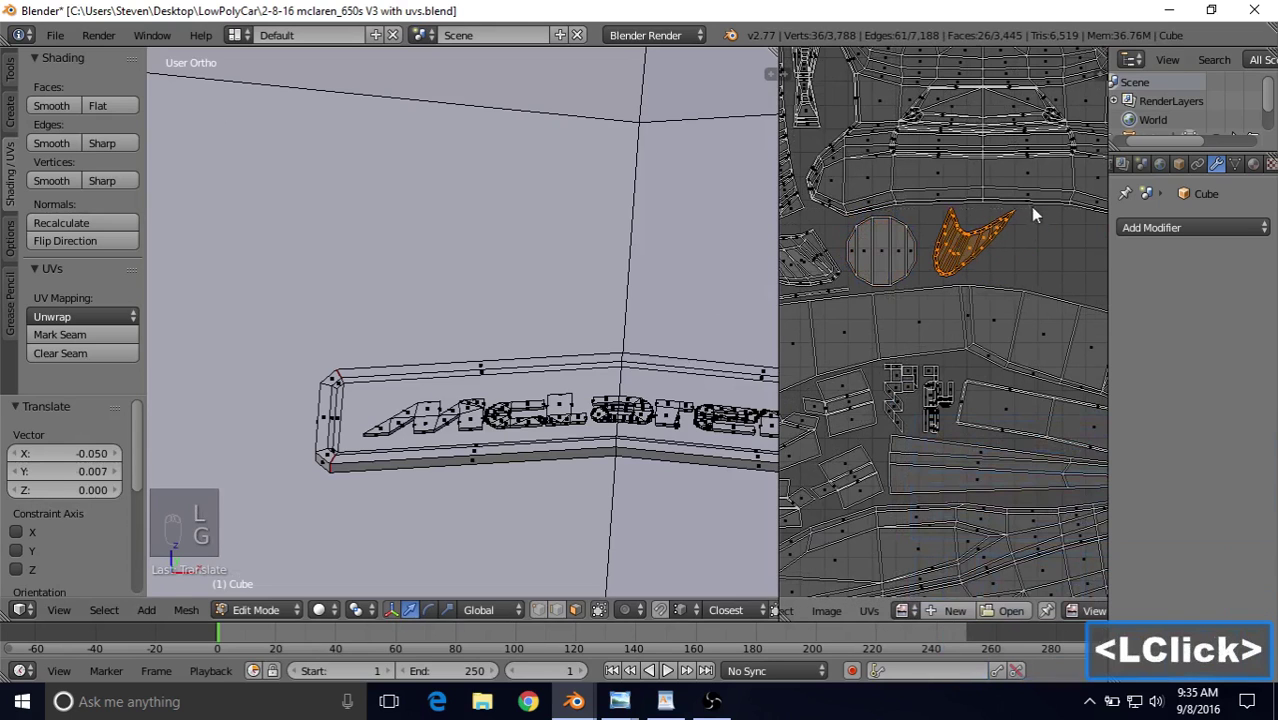
Step: Rotate the swoosh island, enlarge it about 1.33 times, and move it 0.010 in X and -0.001 in Y beside the circular island
{"action": "key", "text": "r"}
{"action": "left_click", "coordinate": [1036, 249]}
{"action": "key", "text": "g"}
{"action": "left_click", "coordinate": [1042, 268]}
{"action": "key", "text": "s"}
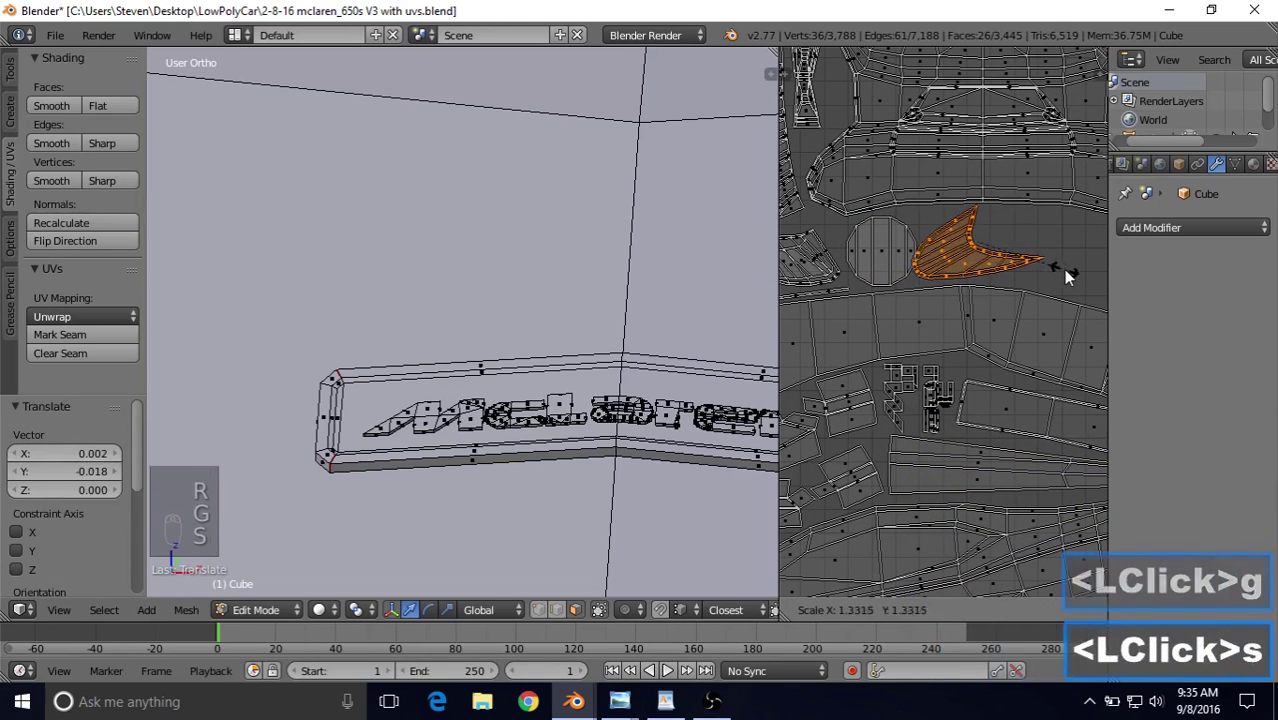
{"action": "left_click", "coordinate": [1070, 275]}
{"action": "key", "text": "g"}
{"action": "left_click", "coordinate": [1060, 284]}
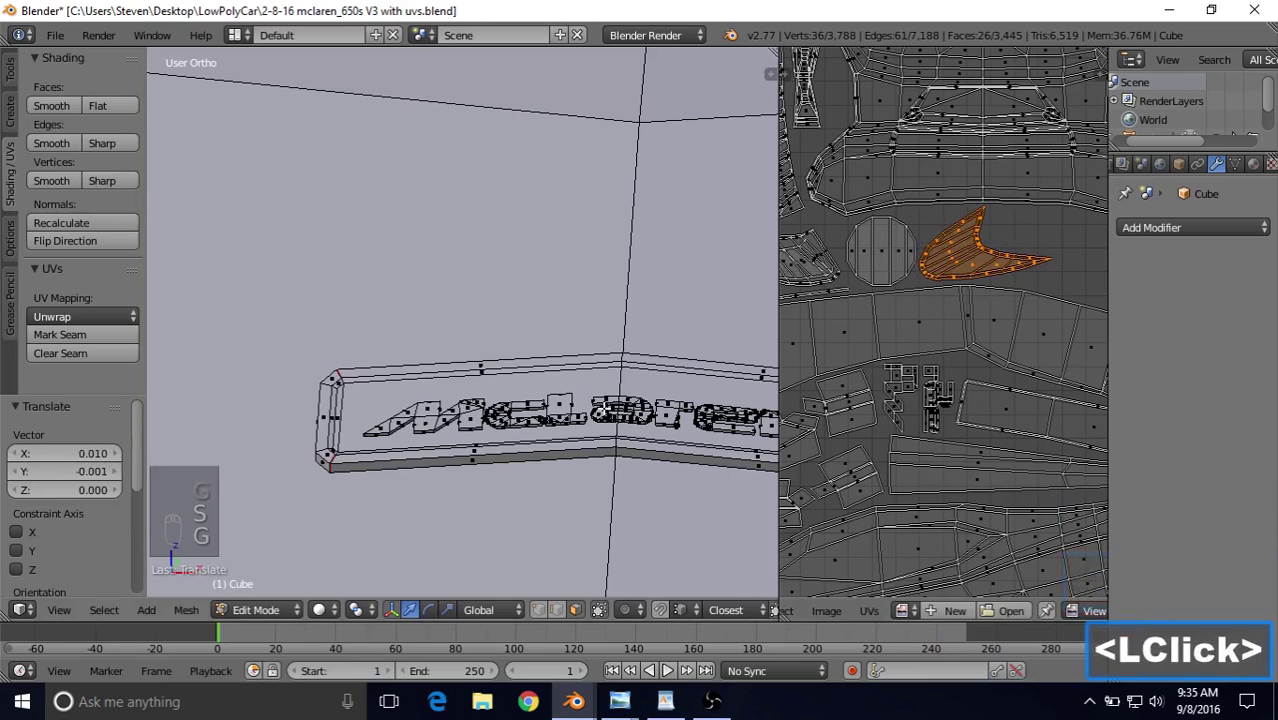
Step: Select all linked faces of the swoosh mark at the end of the McLaren lettering on the model and unwrap them
{"action": "middle_click_drag", "start_coordinate": [755, 395], "coordinate": [490, 365], "text": "shift"}
{"action": "scroll", "coordinate": [539, 366], "scroll_direction": "up", "scroll_amount": 4}
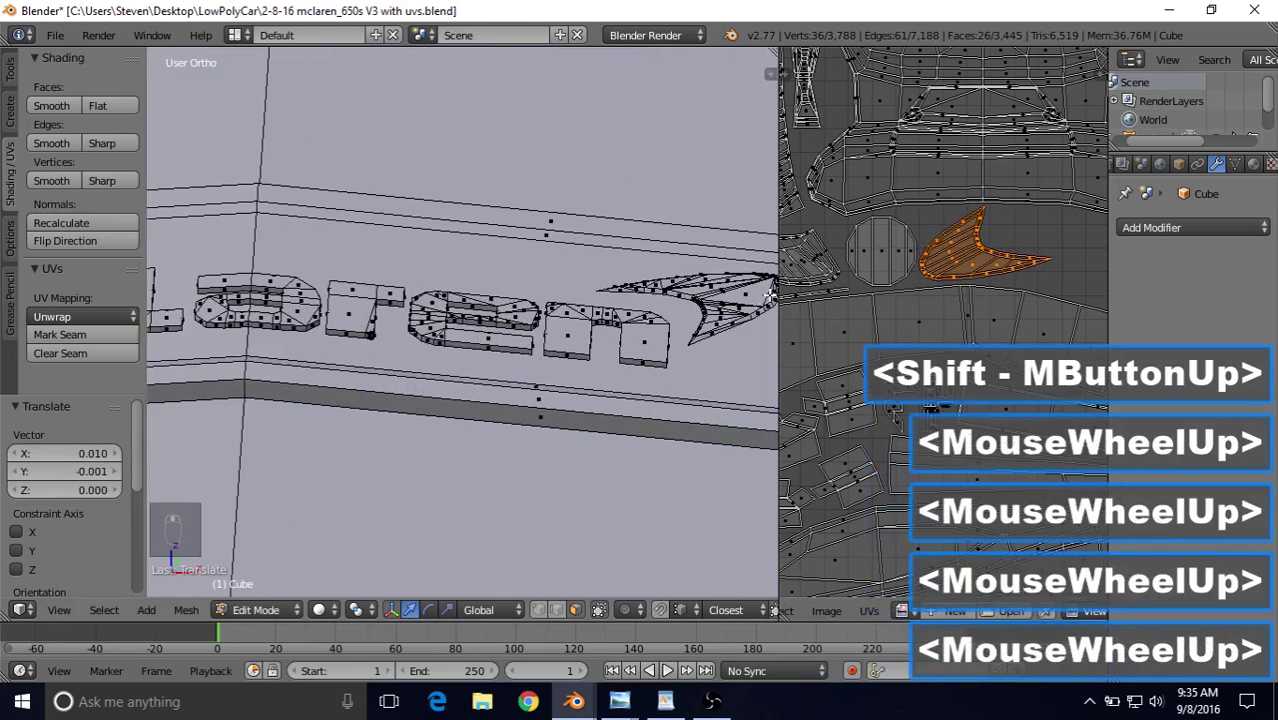
{"action": "right_click", "coordinate": [745, 291]}
{"action": "left_click", "coordinate": [104, 610]}
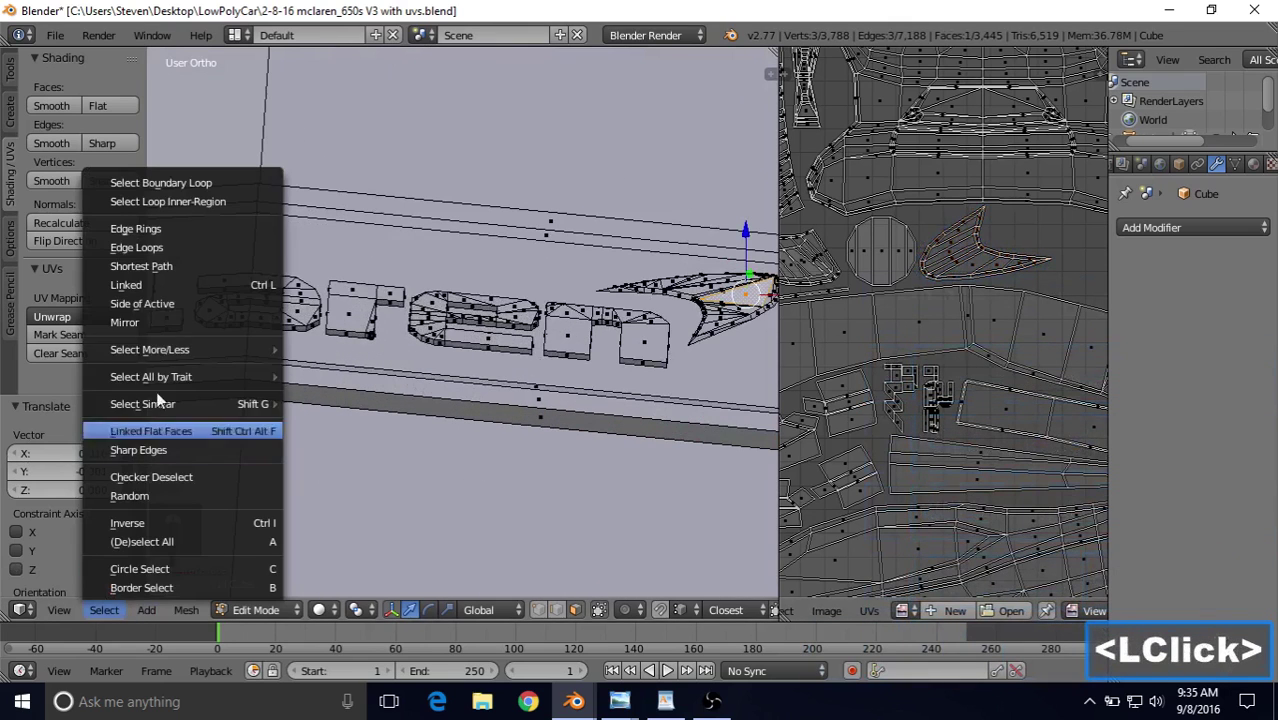
{"action": "left_click", "coordinate": [115, 285]}
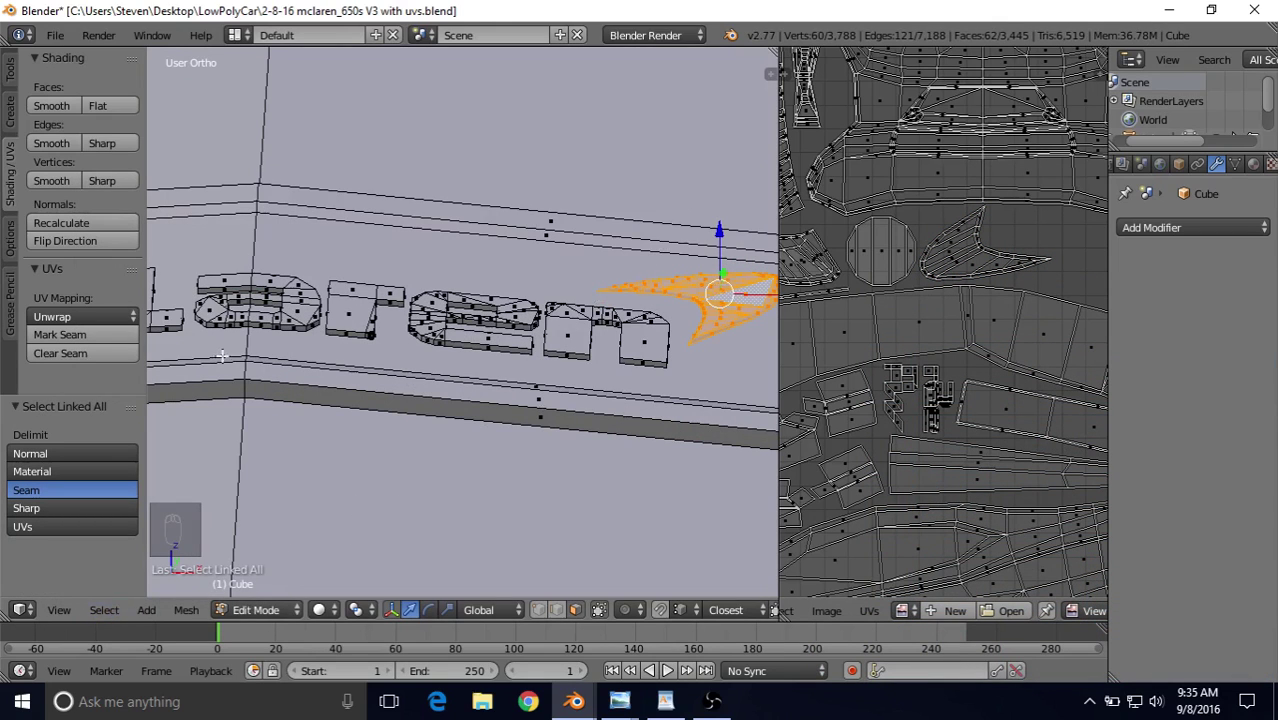
{"action": "key", "text": "u"}
{"action": "left_click", "coordinate": [690, 287]}
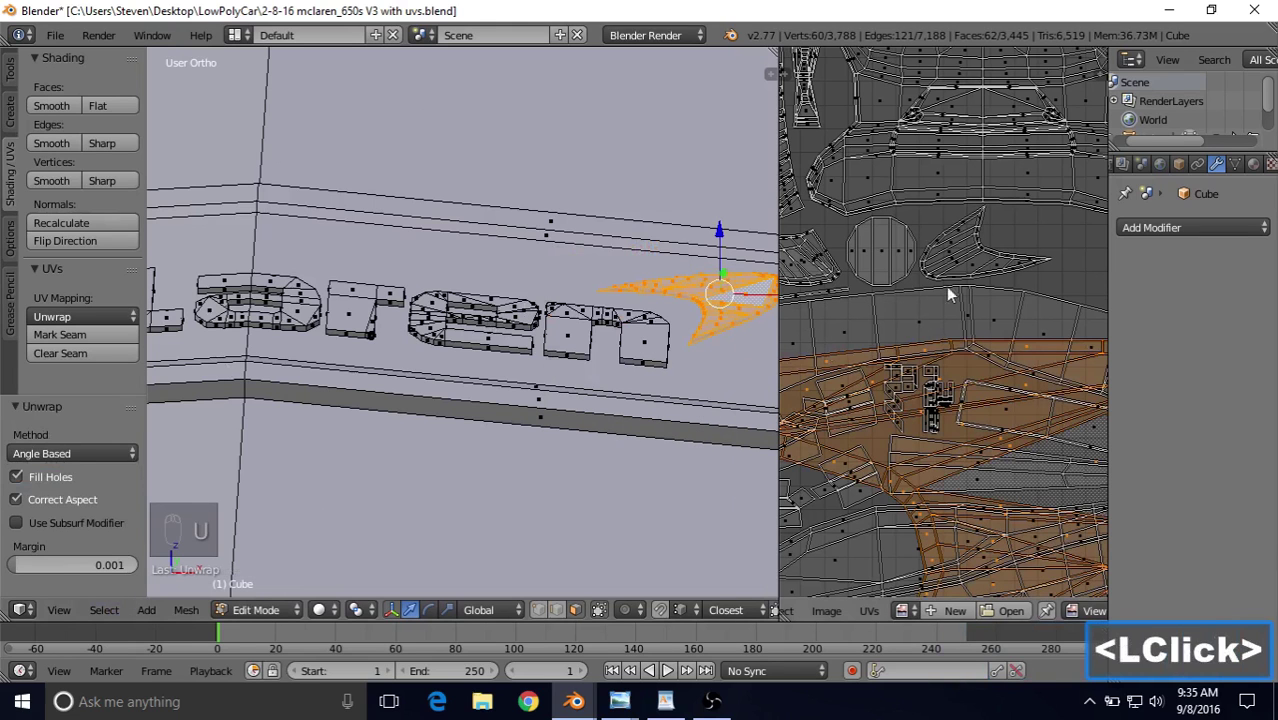
Step: Scale the newly unwrapped swoosh island to 0.281 and move it 0.204 in X and 0.329 in Y
{"action": "key", "text": "s"}
{"action": "left_click", "coordinate": [894, 437]}
{"action": "key", "text": "g"}
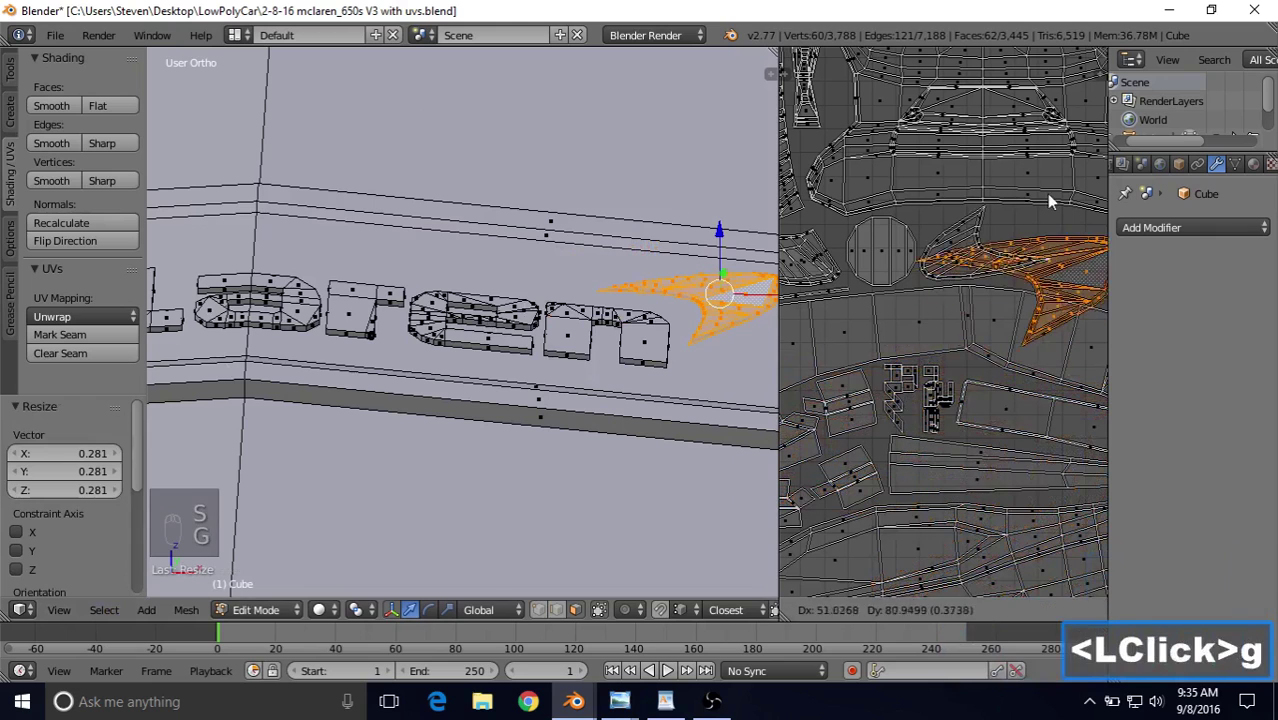
{"action": "left_click", "coordinate": [1048, 190]}
Step: Shrink the new swoosh island further and move it 0.041 in X and 0.033 in Y into the gap beside the first swoosh
{"action": "middle_click_drag", "start_coordinate": [1048, 190], "coordinate": [903, 195], "text": "shift"}
{"action": "key", "text": "s"}
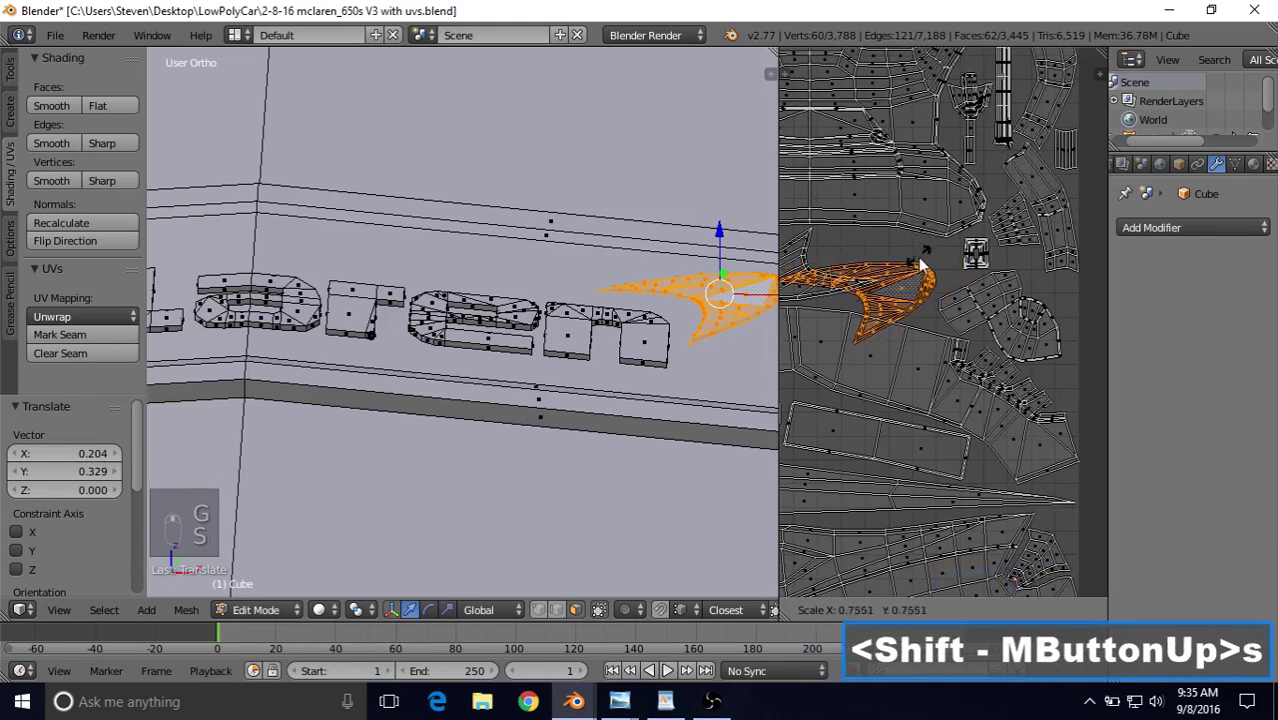
{"action": "left_click", "coordinate": [921, 265]}
{"action": "key", "text": "g"}
{"action": "left_click", "coordinate": [952, 244]}
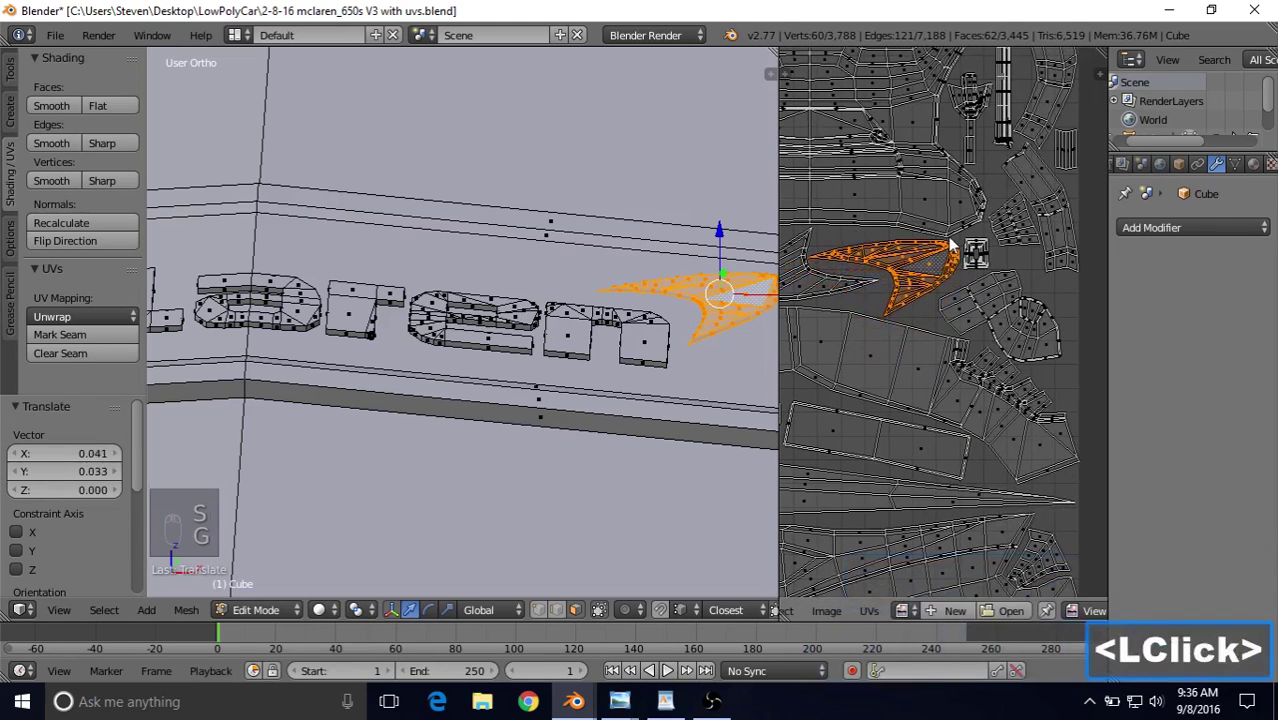
Step: Look over the complete UV layout and the McLaren badge lettering on the model
{"action": "scroll", "coordinate": [955, 232], "scroll_direction": "up", "scroll_amount": 2}
{"action": "scroll", "coordinate": [918, 296], "scroll_direction": "down", "scroll_amount": 7}
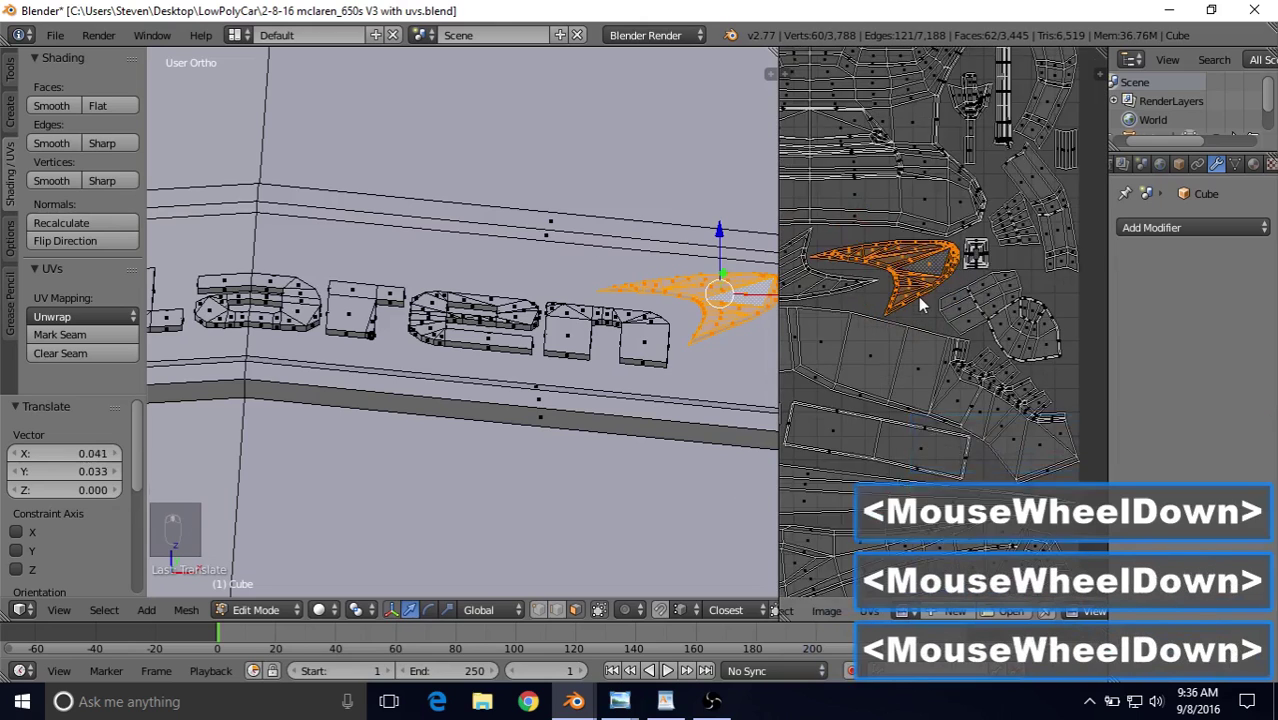
{"action": "scroll", "coordinate": [883, 396], "scroll_direction": "down", "scroll_amount": 1}
{"action": "middle_click_drag", "start_coordinate": [883, 396], "coordinate": [969, 313], "text": "shift"}
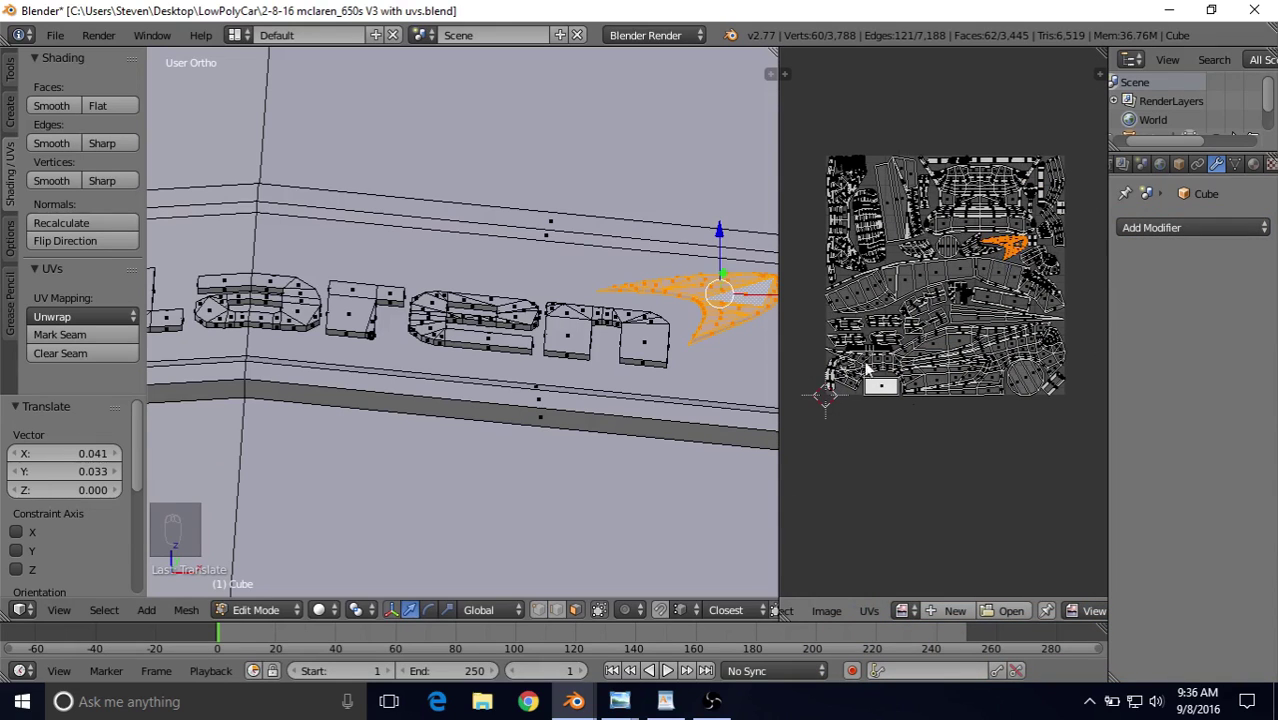
{"action": "scroll", "coordinate": [444, 285], "scroll_direction": "down", "scroll_amount": 3}
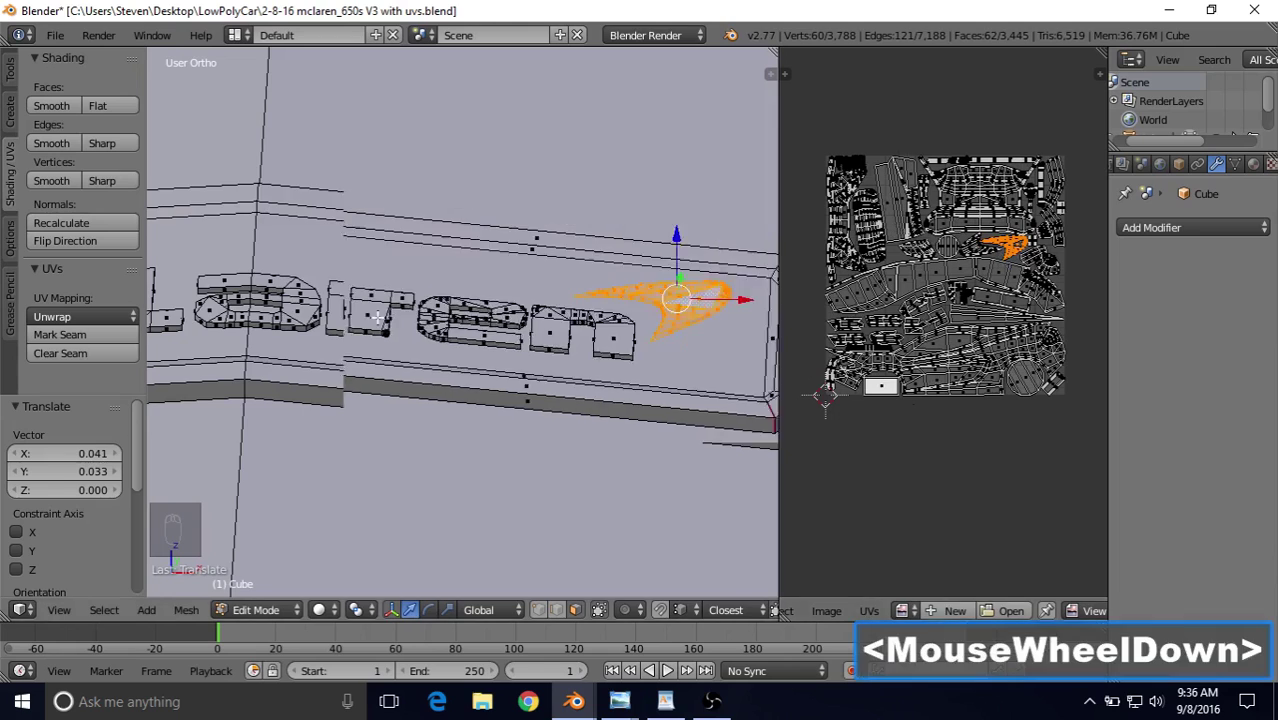
{"action": "middle_click_drag", "start_coordinate": [454, 271], "coordinate": [568, 268], "text": "shift"}
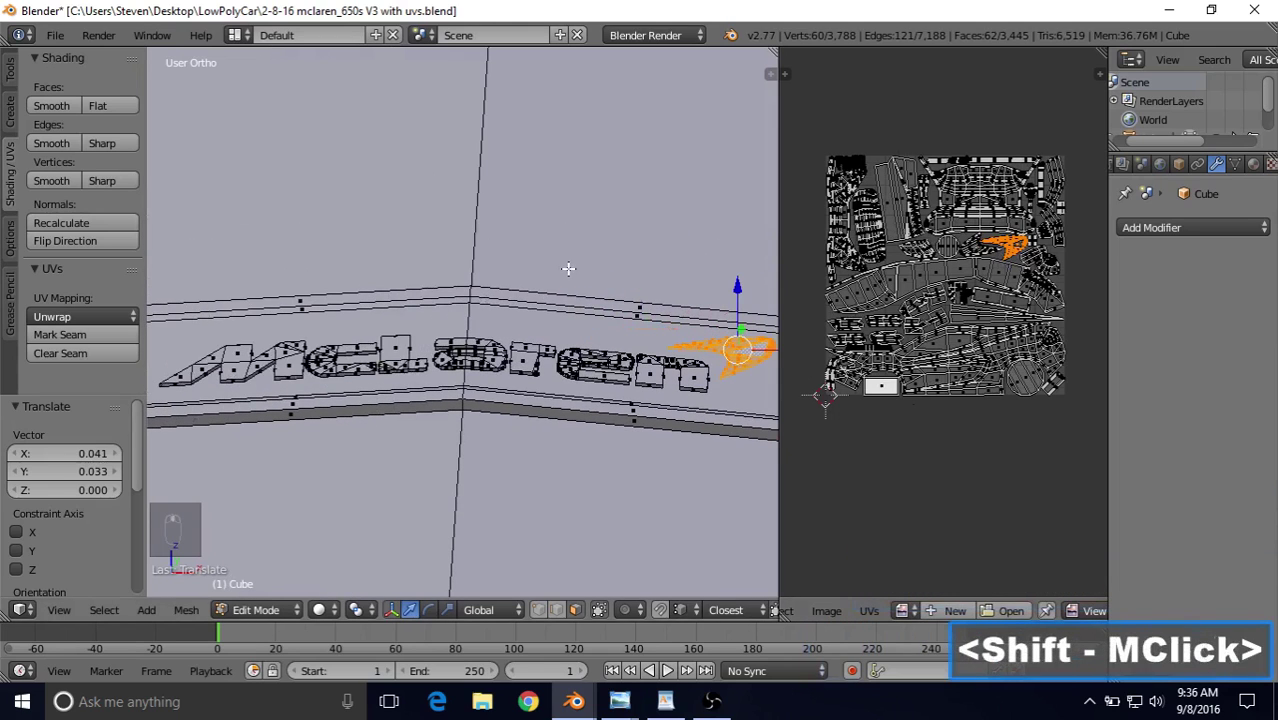
{"action": "middle_click_drag", "start_coordinate": [465, 232], "coordinate": [514, 256], "text": "shift"}
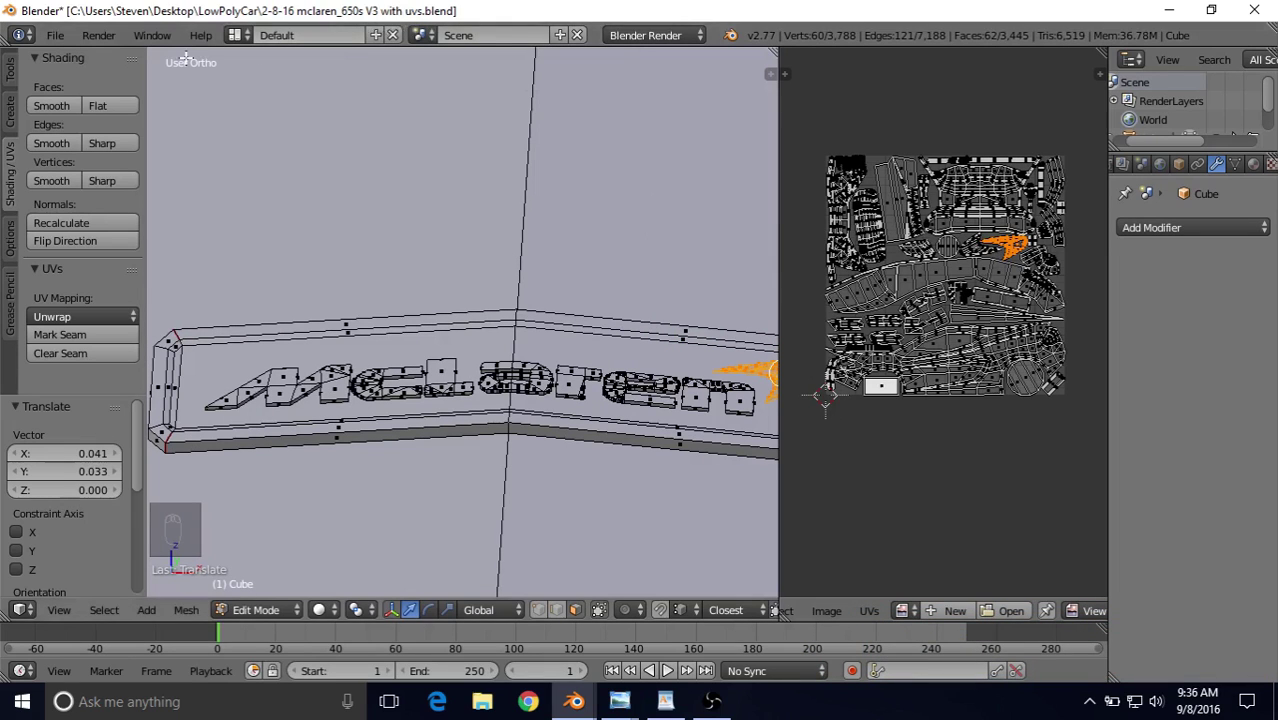
Step: Save the file under the new name 2-8-16 mclaren_650s V3 with uvs2.blend
{"action": "left_click", "coordinate": [55, 36]}
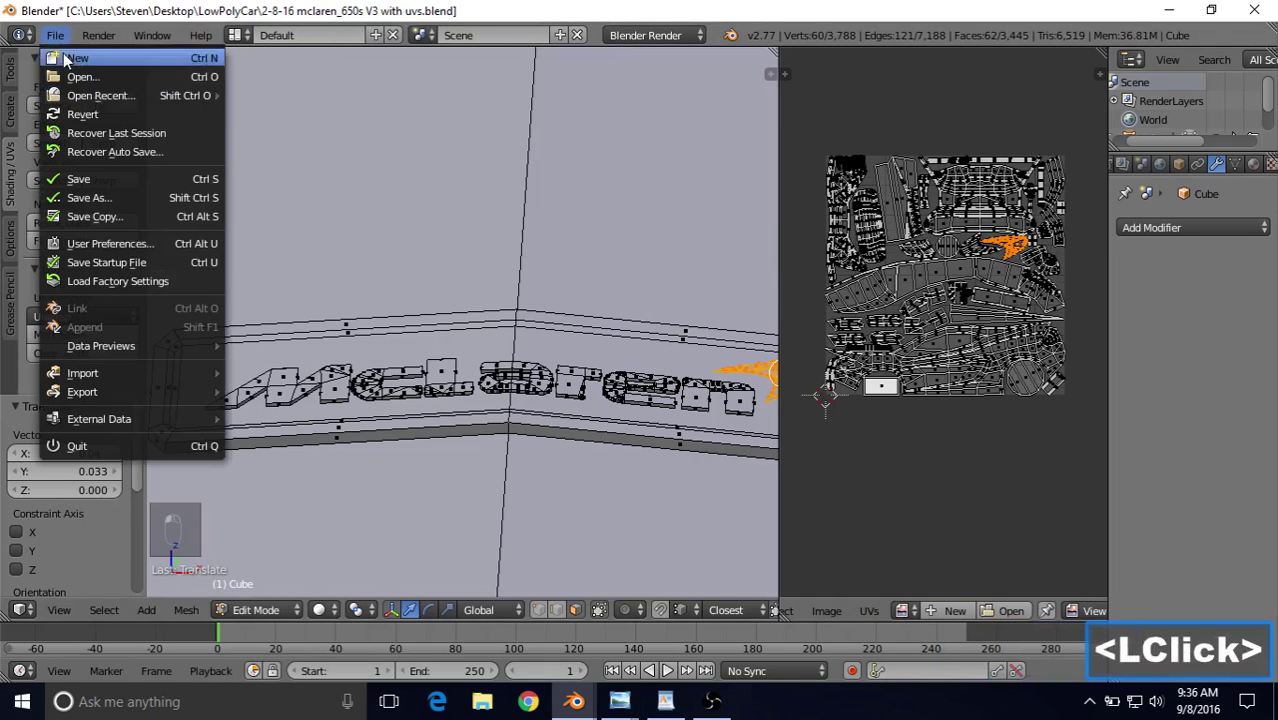
{"action": "left_click", "coordinate": [76, 198]}
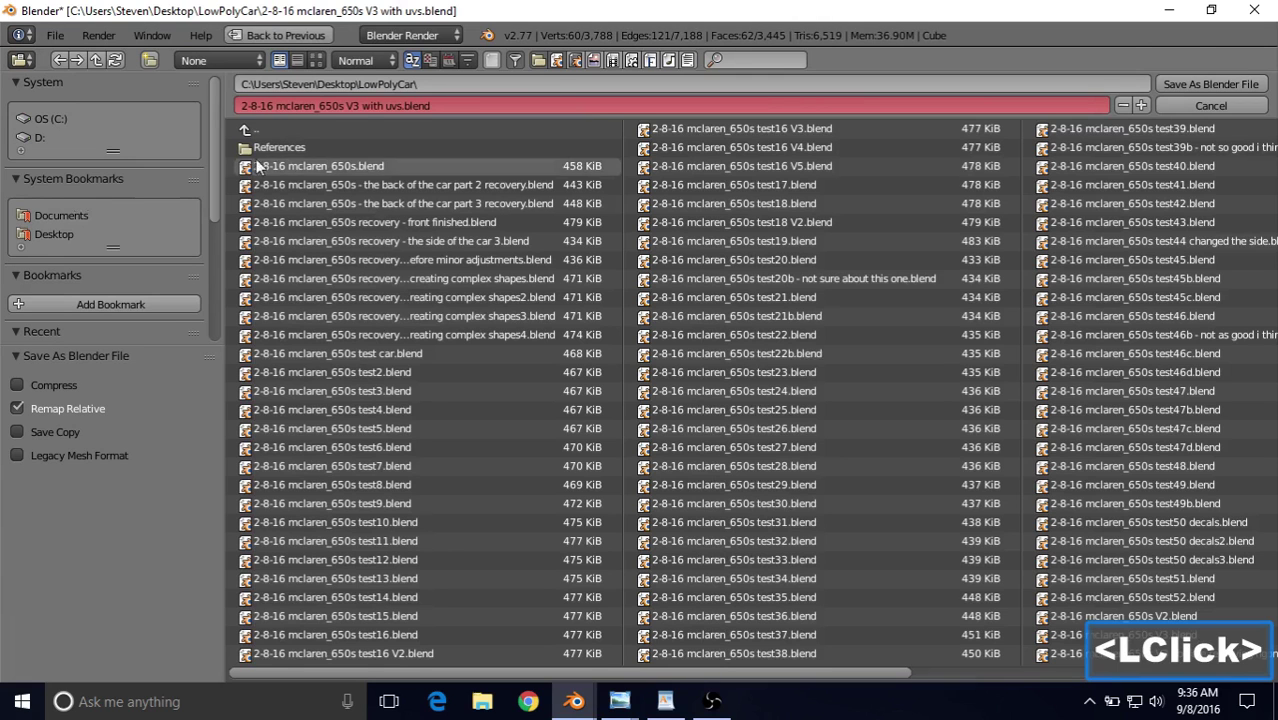
{"action": "left_click", "coordinate": [392, 106]}
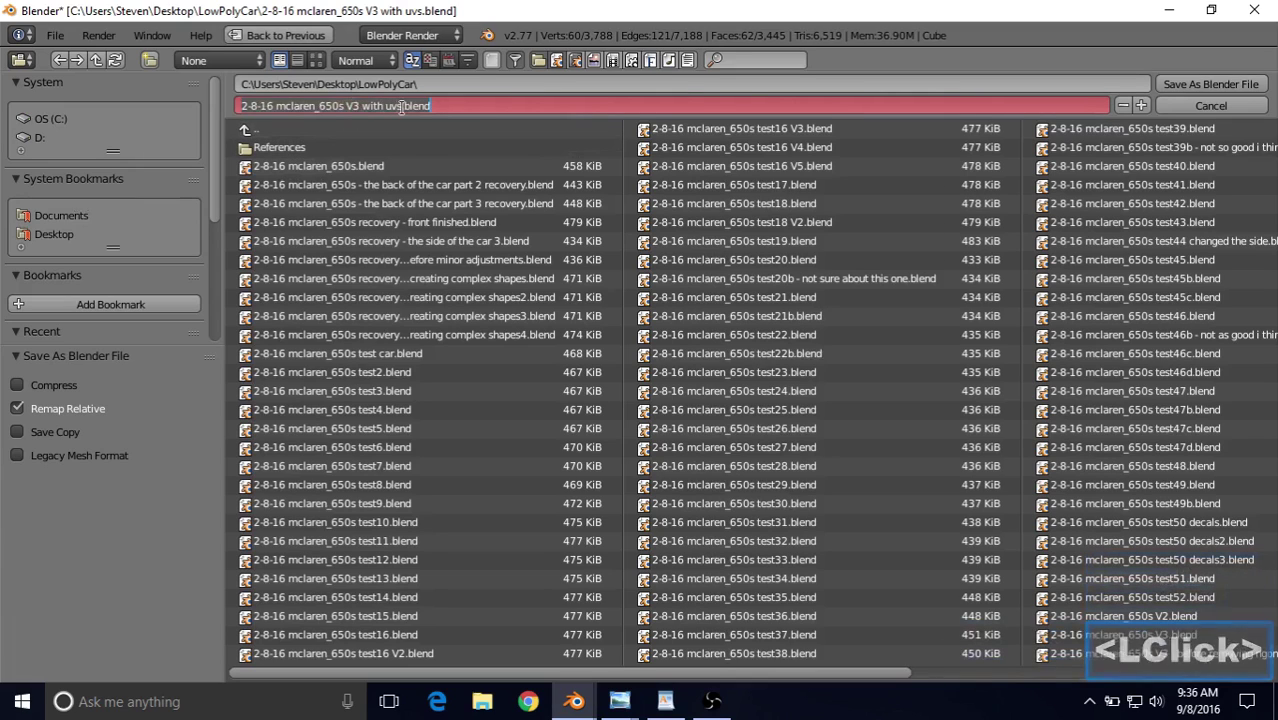
{"action": "left_click", "coordinate": [400, 106]}
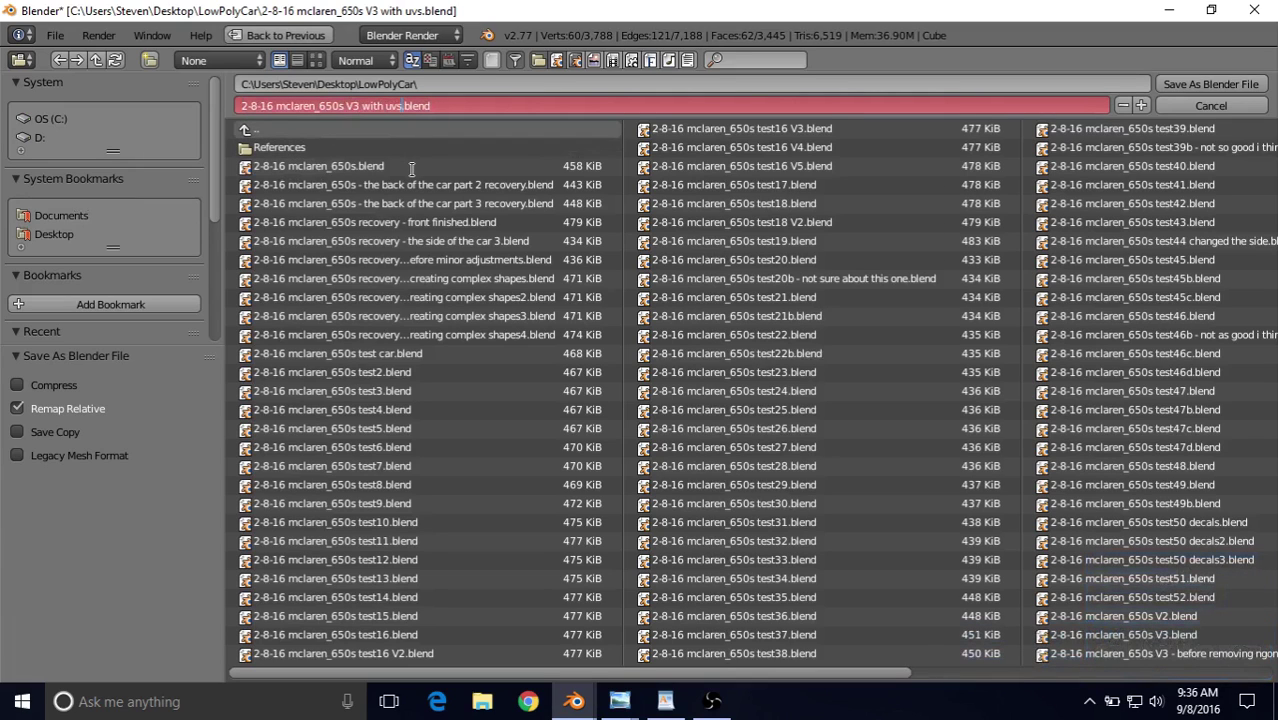
{"action": "type", "text": "2"}
{"action": "left_click", "coordinate": [1210, 88]}
{"action": "left_click", "coordinate": [1190, 86]}
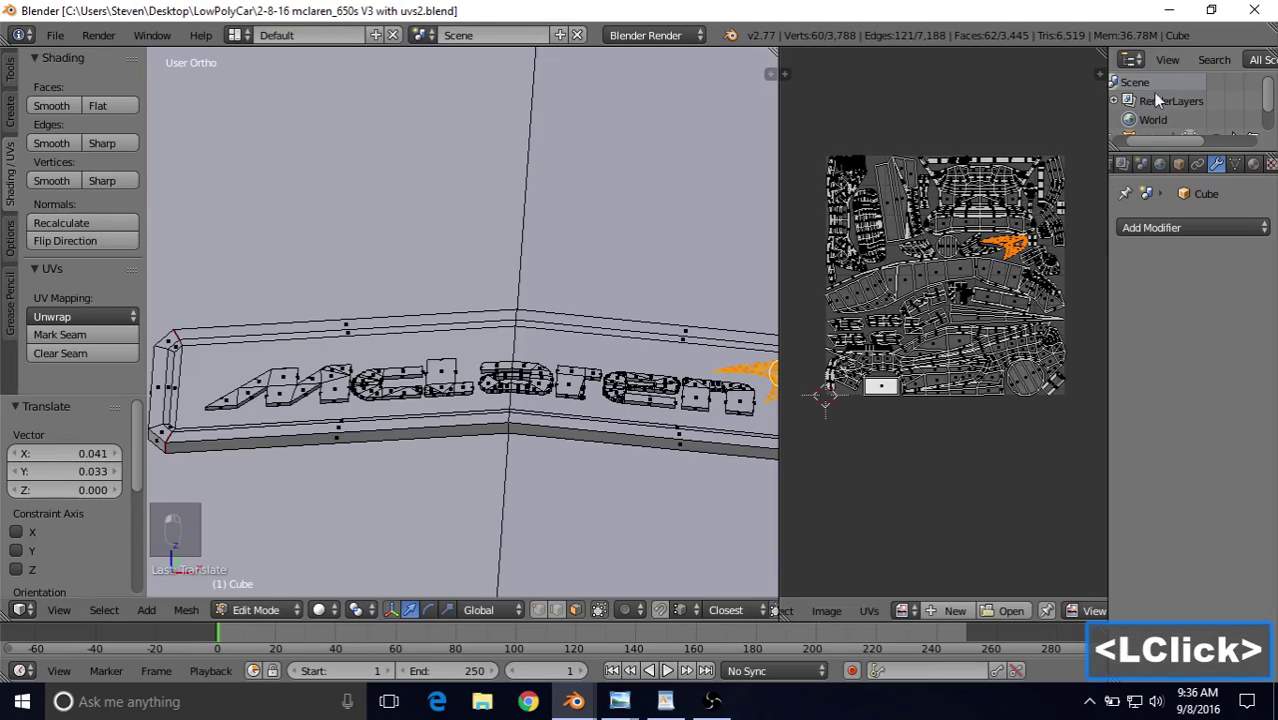
Step: Bring the whole car into view, switch it to Texture Paint mode and show its material settings
{"action": "scroll", "coordinate": [506, 265], "scroll_direction": "down", "scroll_amount": 9}
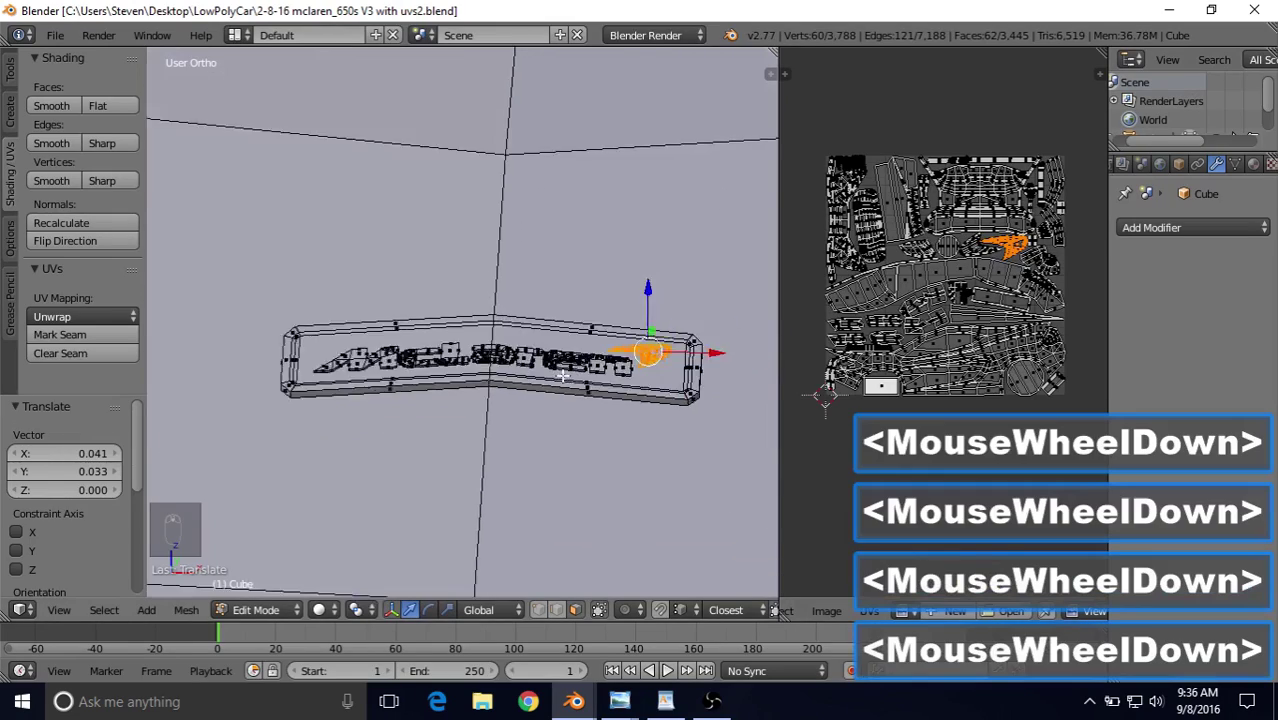
{"action": "scroll", "coordinate": [570, 366], "scroll_direction": "down", "scroll_amount": 7}
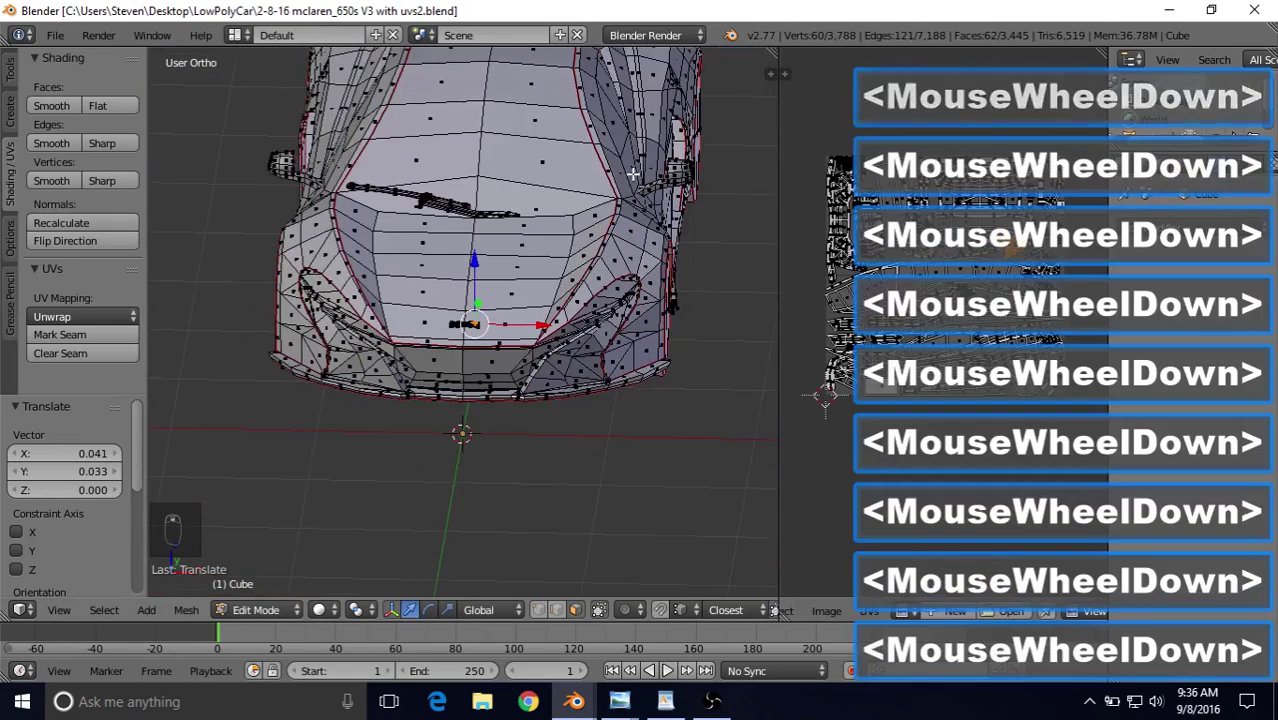
{"action": "middle_click_drag", "start_coordinate": [610, 220], "coordinate": [316, 167]}
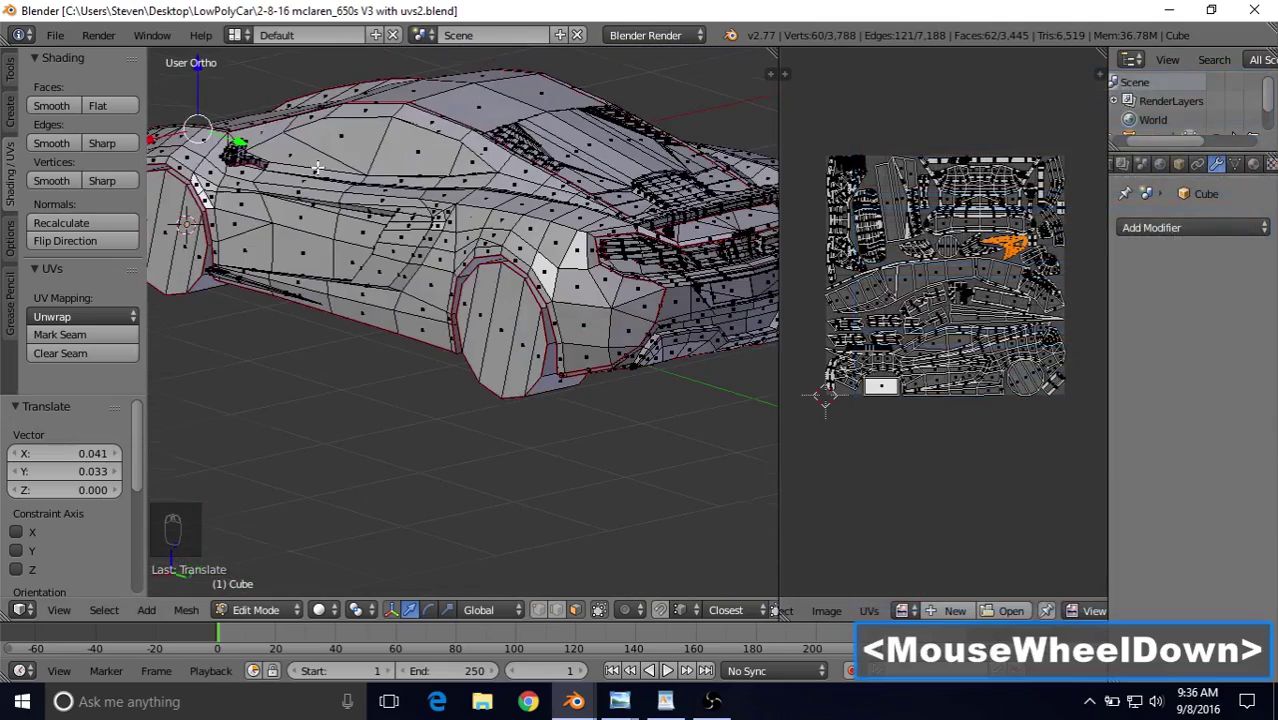
{"action": "middle_click_drag", "start_coordinate": [516, 238], "coordinate": [585, 228]}
{"action": "scroll", "coordinate": [505, 262], "scroll_direction": "down", "scroll_amount": 2}
{"action": "middle_click_drag", "start_coordinate": [563, 274], "coordinate": [502, 350], "text": "shift"}
{"action": "middle_click_drag", "start_coordinate": [557, 303], "coordinate": [416, 294]}
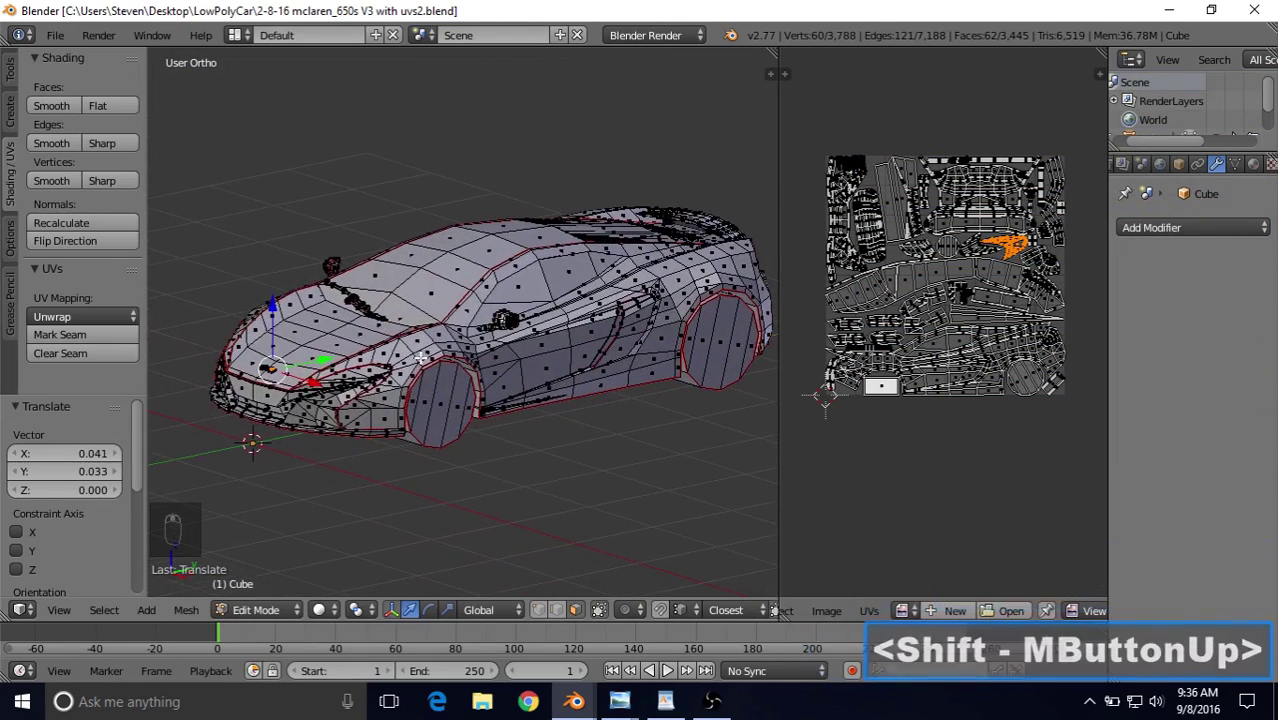
{"action": "left_click", "coordinate": [272, 610]}
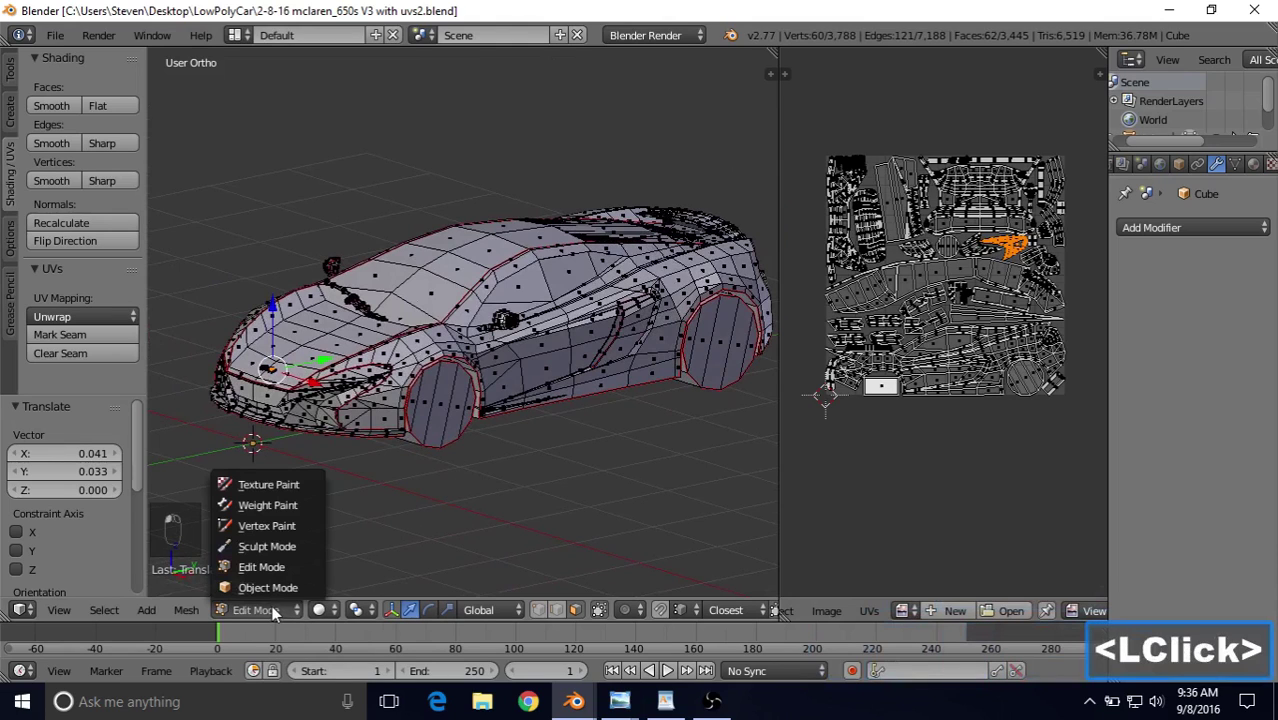
{"action": "left_click", "coordinate": [254, 484]}
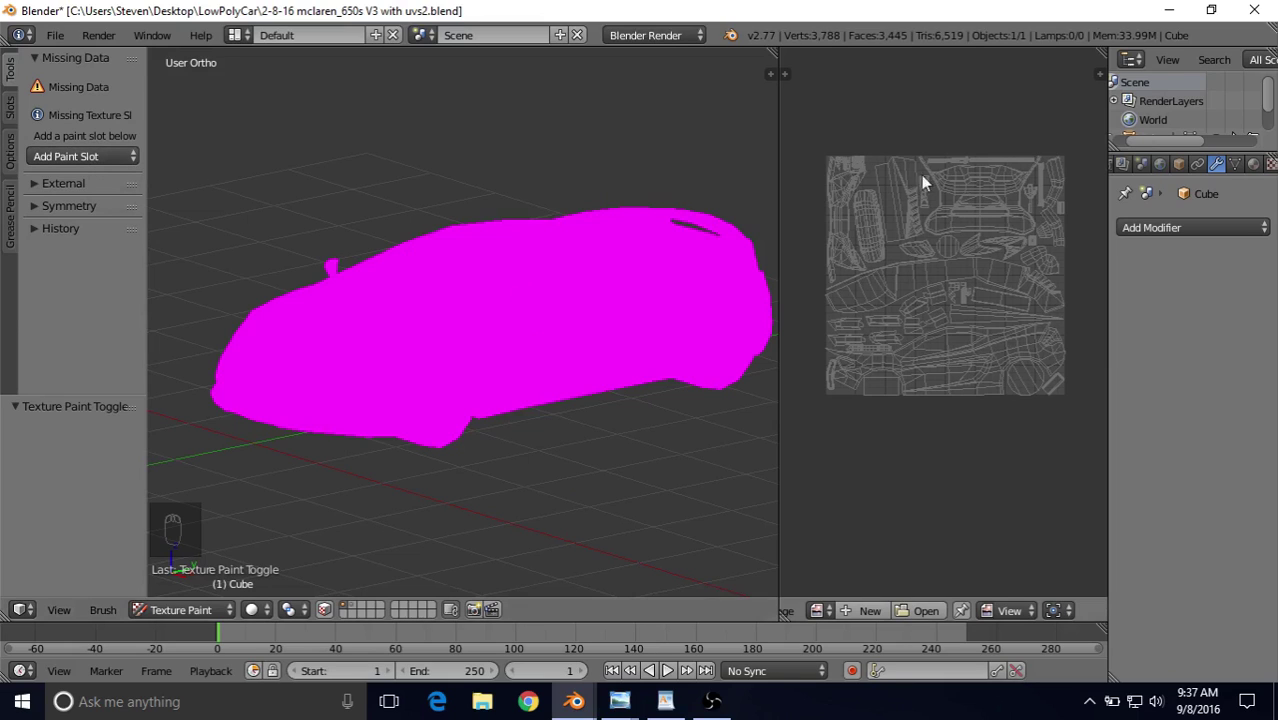
{"action": "left_click", "coordinate": [1271, 165]}
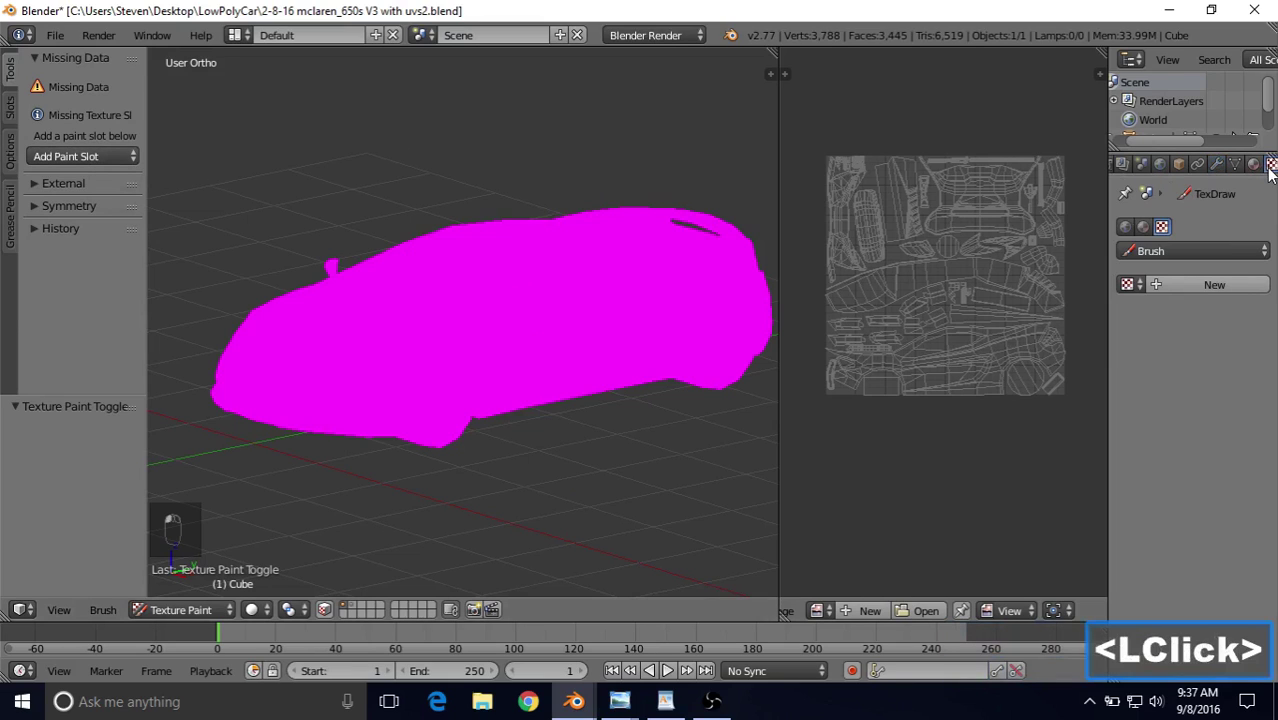
{"action": "left_click", "coordinate": [1255, 165]}
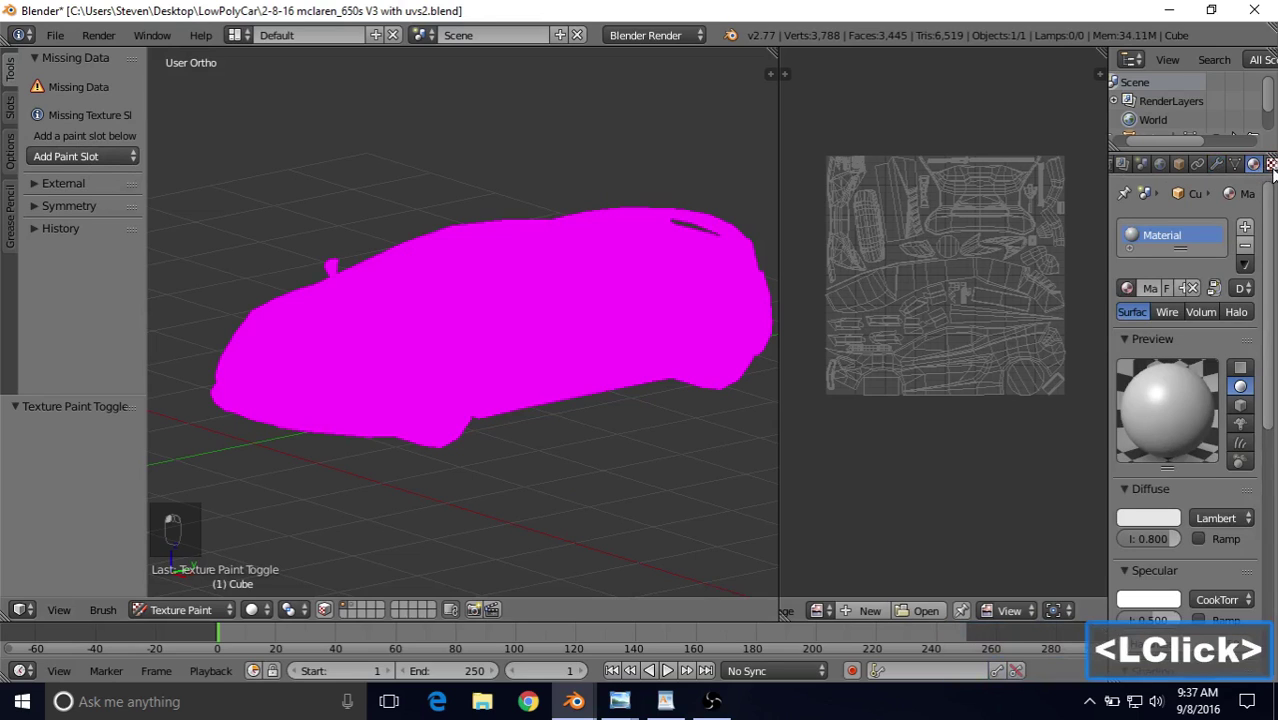
Step: Add a Diffuse Color texture paint slot named BaseColor to the car's material
{"action": "left_click", "coordinate": [47, 156]}
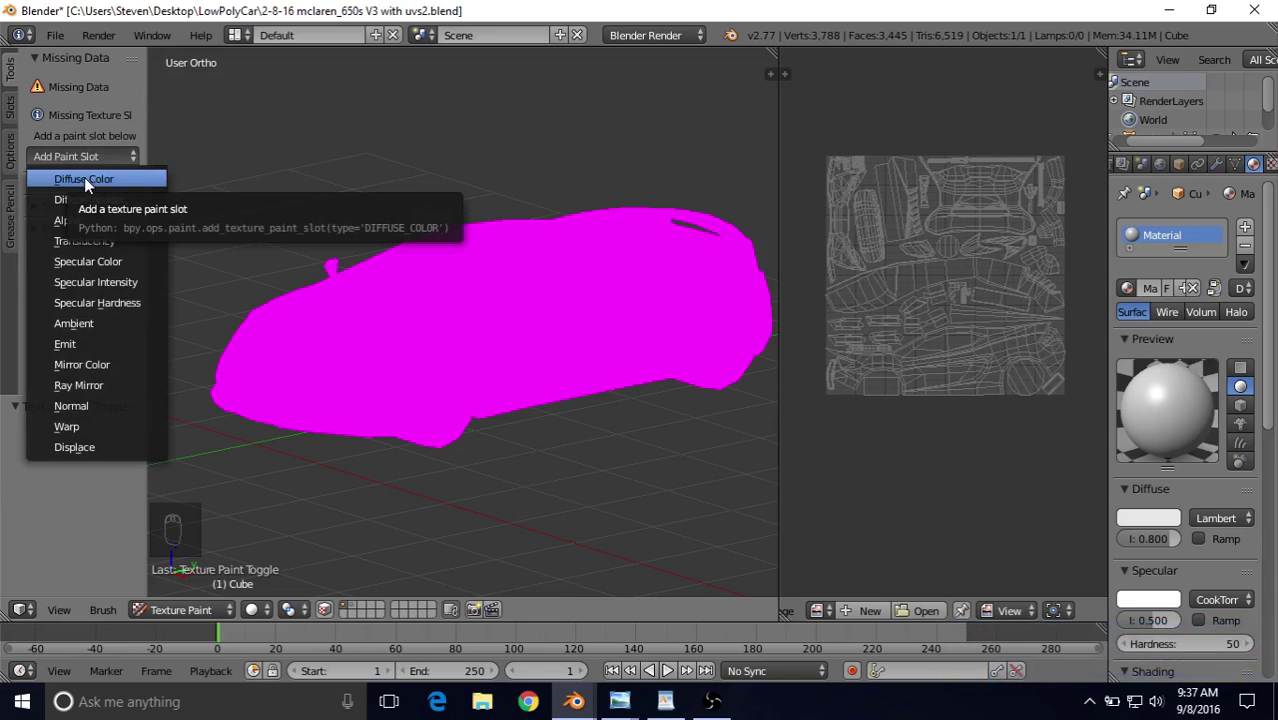
{"action": "left_click", "coordinate": [84, 178]}
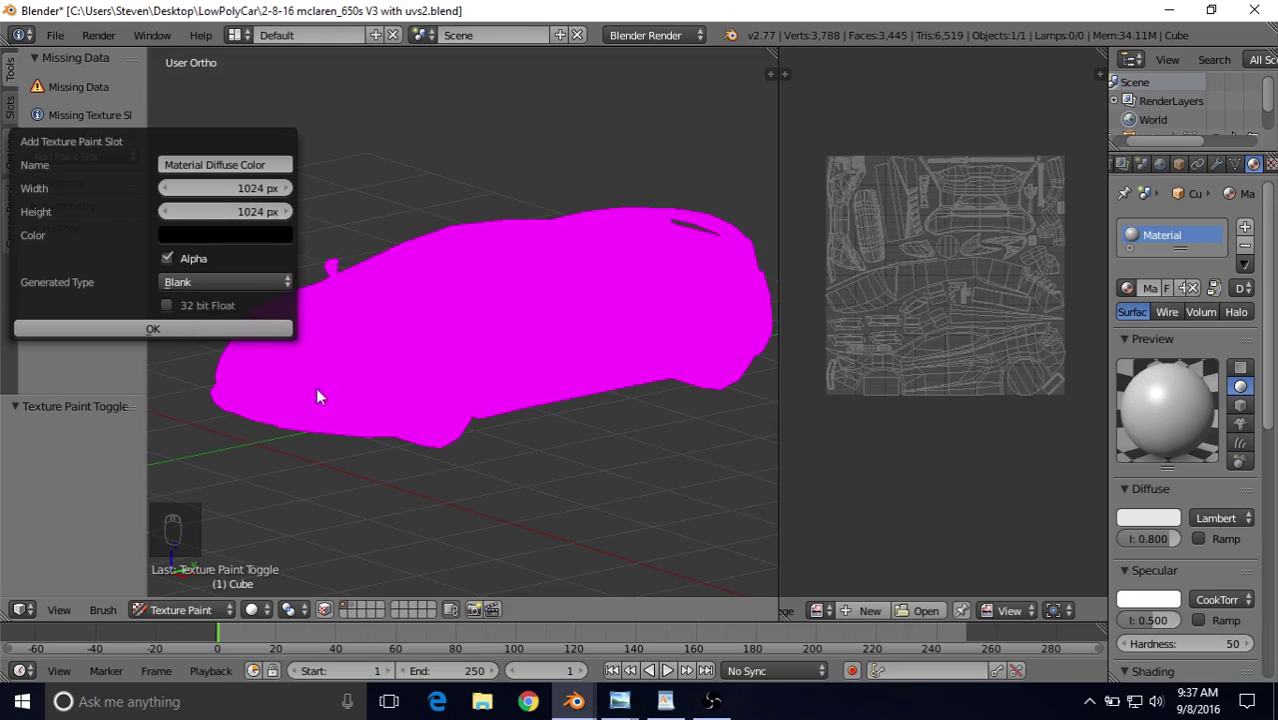
{"action": "left_click", "coordinate": [203, 165]}
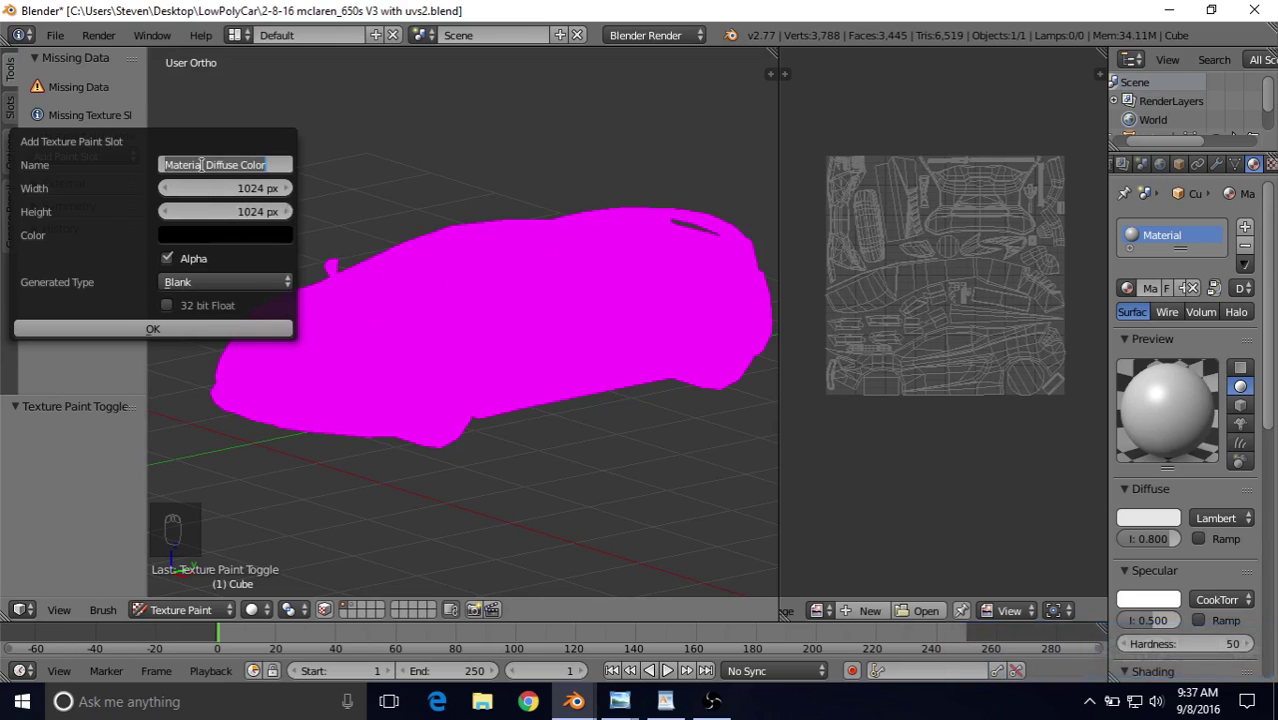
{"action": "type", "text": "BaseColor"}
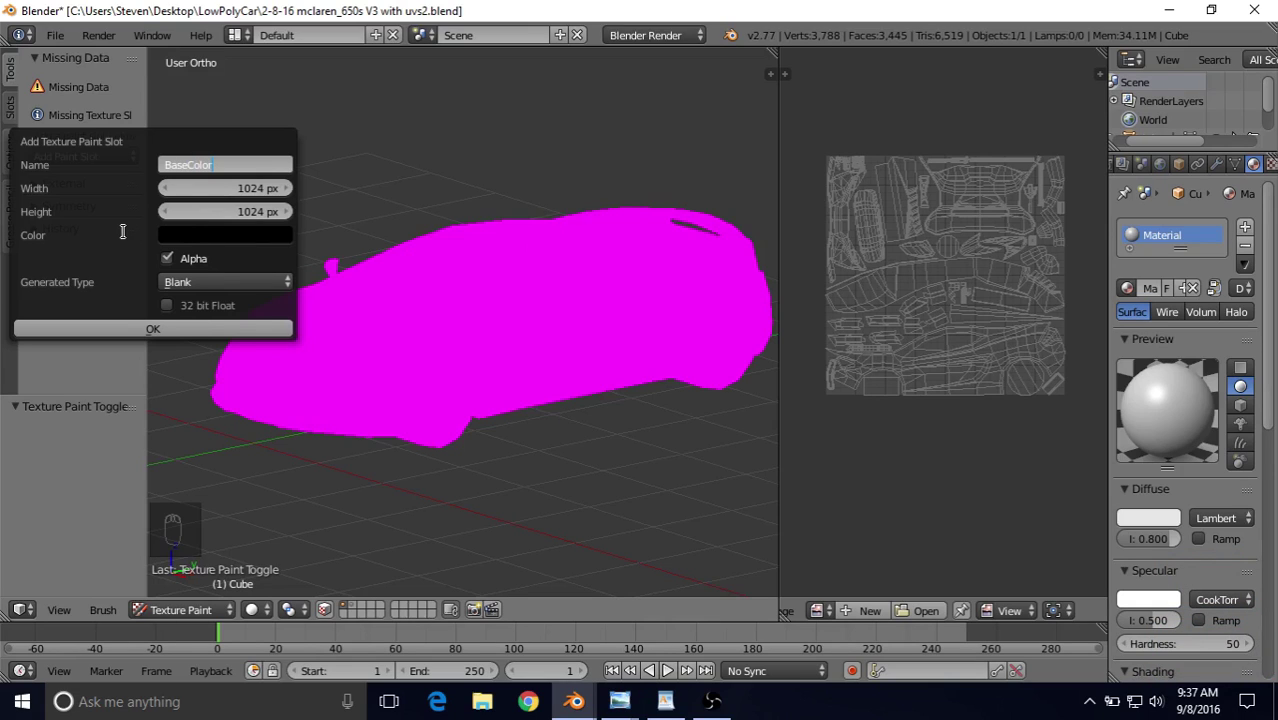
{"action": "left_click", "coordinate": [220, 190]}
{"action": "left_click", "coordinate": [134, 328]}
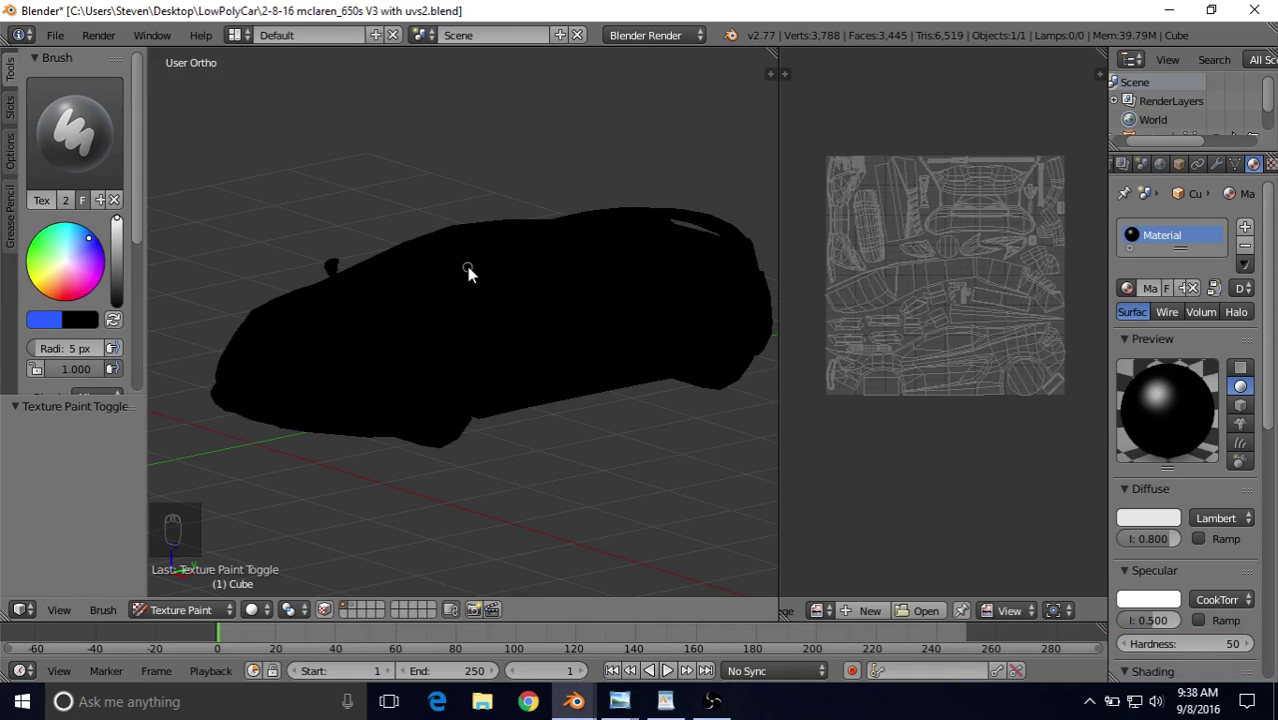
Step: Paint a few blue test strokes on the car's windshield and side with the TexDraw brush
{"action": "middle_click_drag", "start_coordinate": [426, 195], "coordinate": [463, 295]}
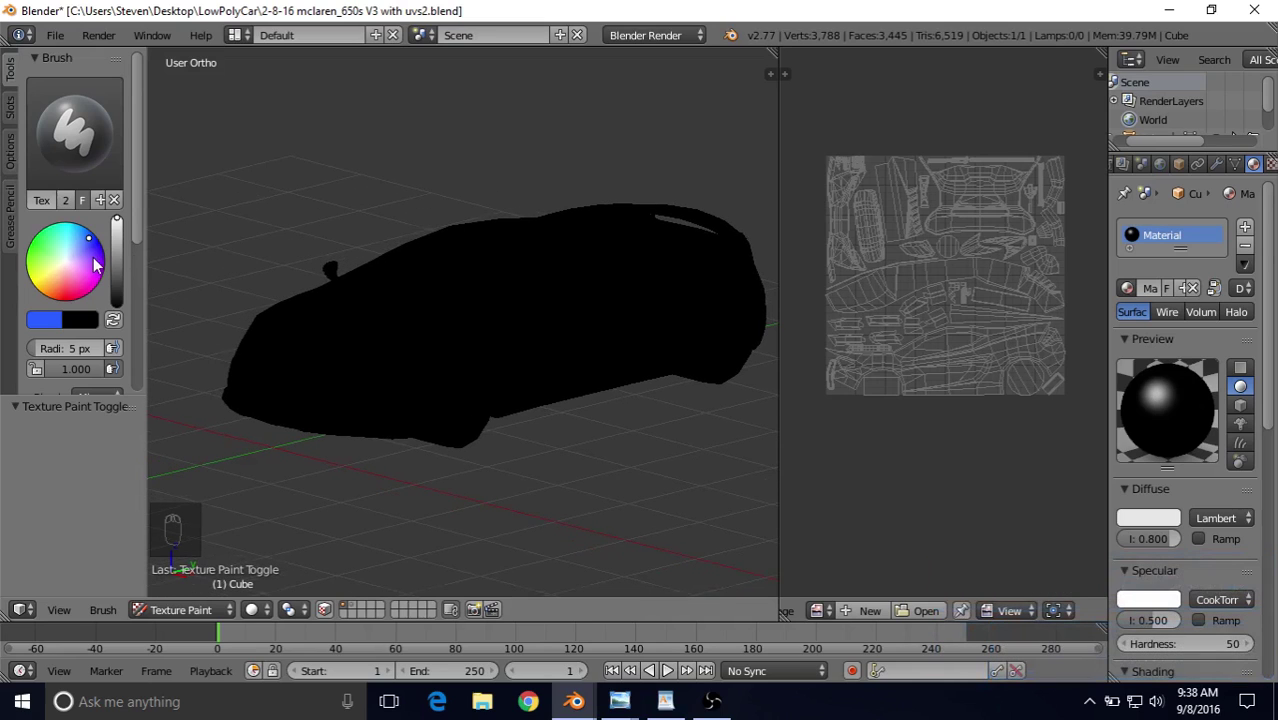
{"action": "mouse_move", "coordinate": [513, 277]}
{"action": "left_mouse_down"}
{"action": "mouse_move", "coordinate": [420, 310]}
{"action": "mouse_move", "coordinate": [504, 325]}
{"action": "left_mouse_up"}
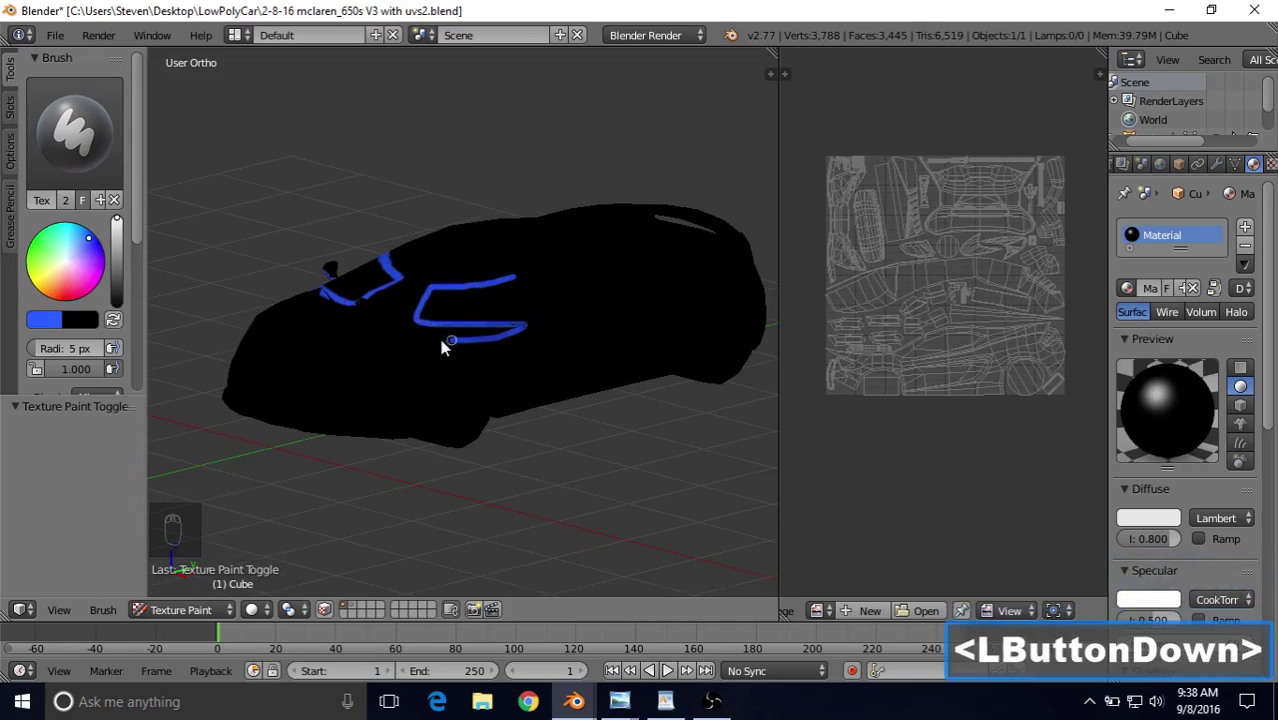
{"action": "left_click_drag", "start_coordinate": [403, 355], "coordinate": [403, 355]}
Step: Compare the settings of the TexDraw, Soften and Fill brushes, ending with TexDraw as the active brush
{"action": "left_click", "coordinate": [96, 164]}
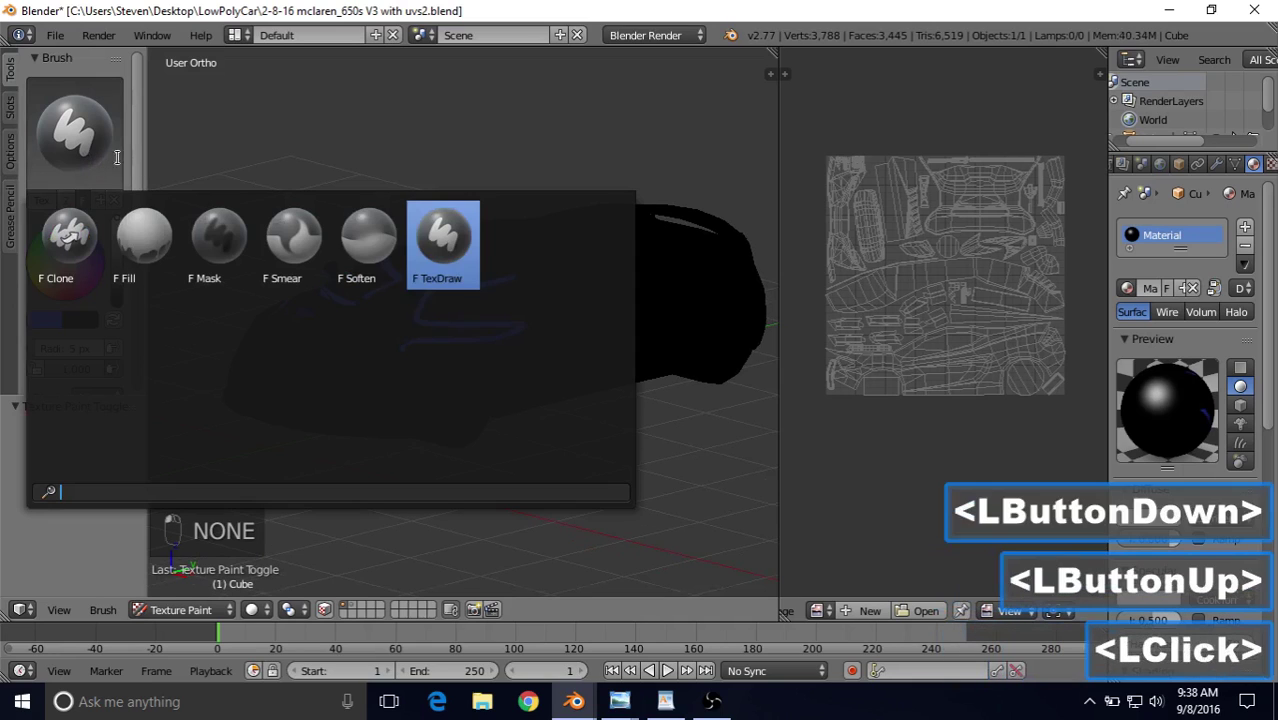
{"action": "left_click", "coordinate": [440, 257]}
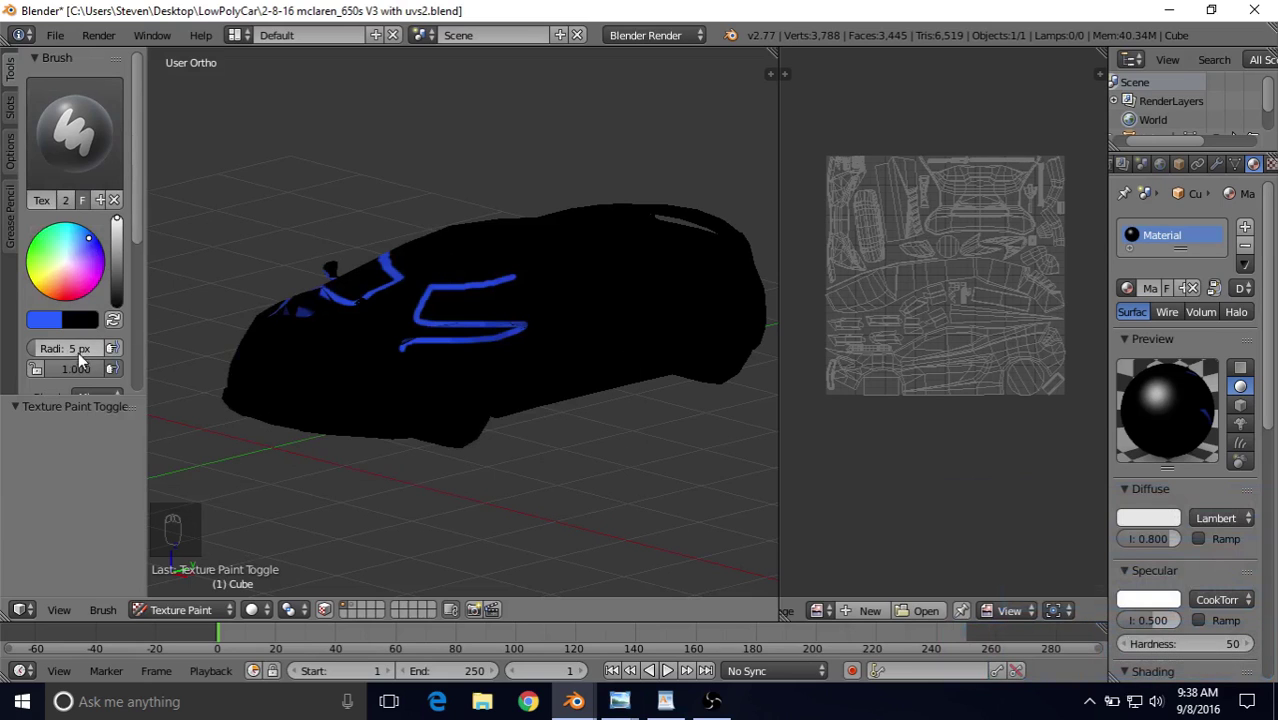
{"action": "left_click", "coordinate": [92, 144]}
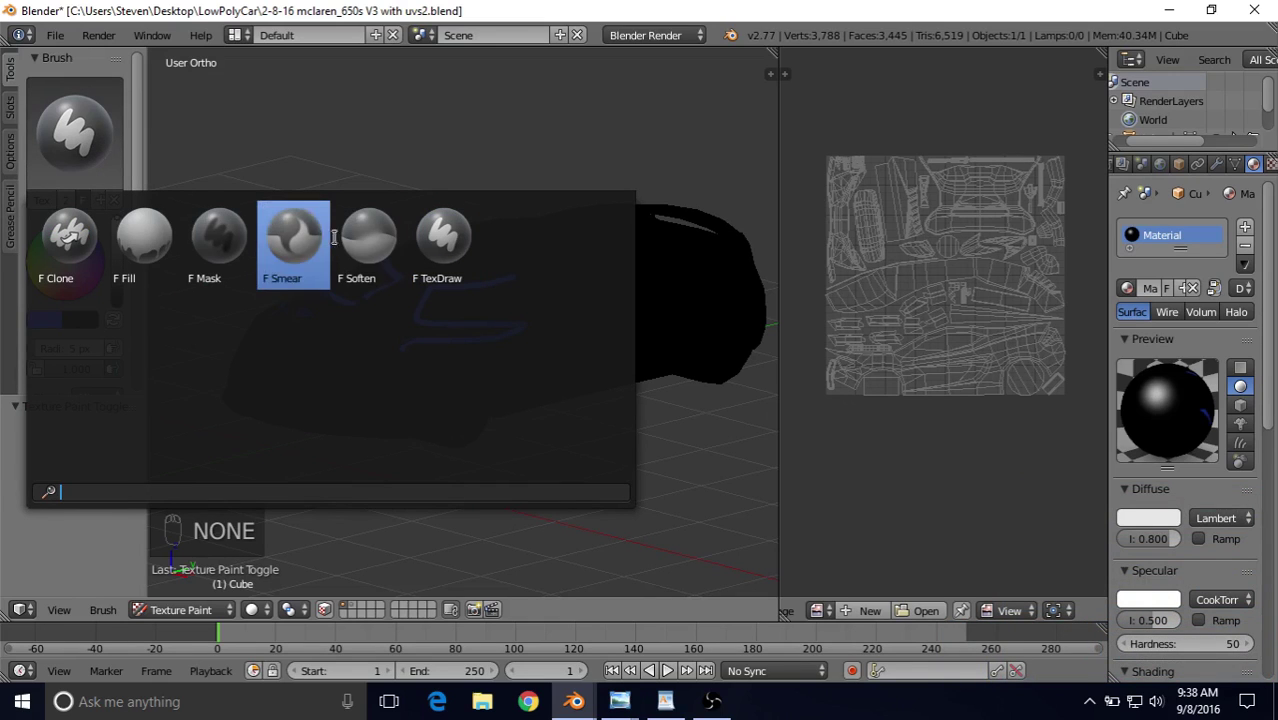
{"action": "left_click", "coordinate": [355, 236]}
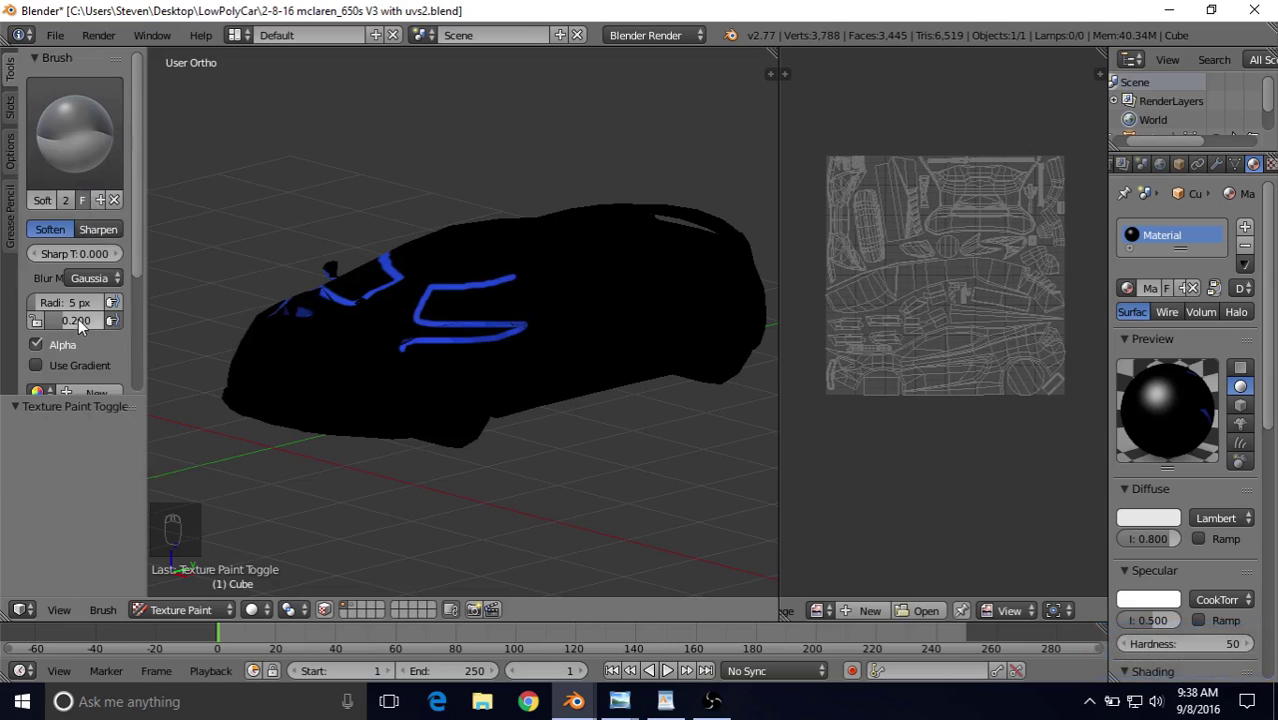
{"action": "left_click", "coordinate": [97, 171]}
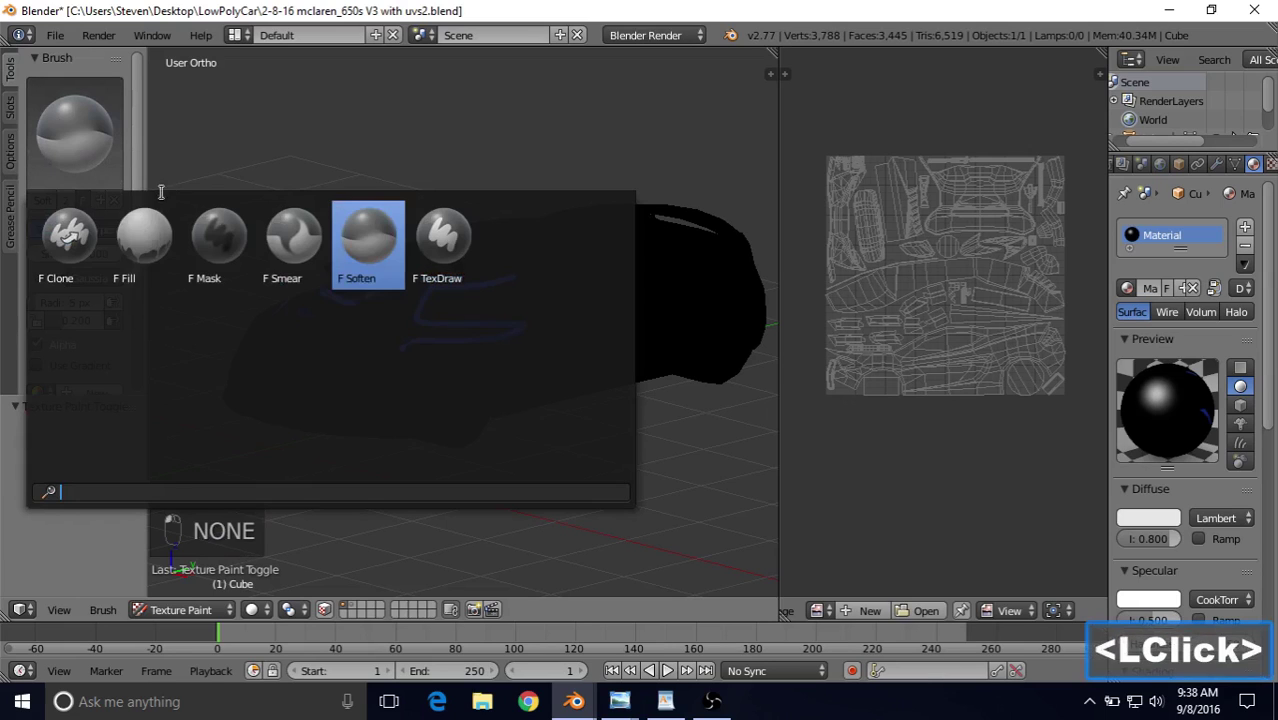
{"action": "left_click", "coordinate": [142, 248]}
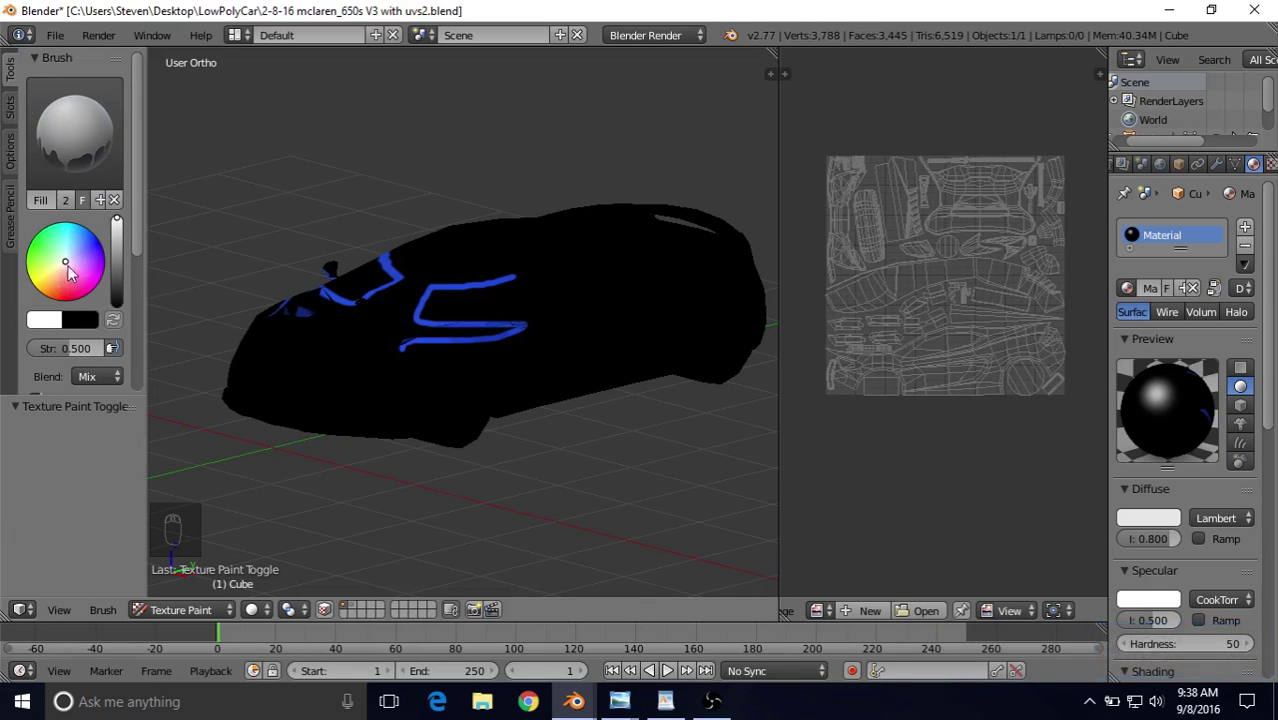
{"action": "left_click", "coordinate": [75, 130]}
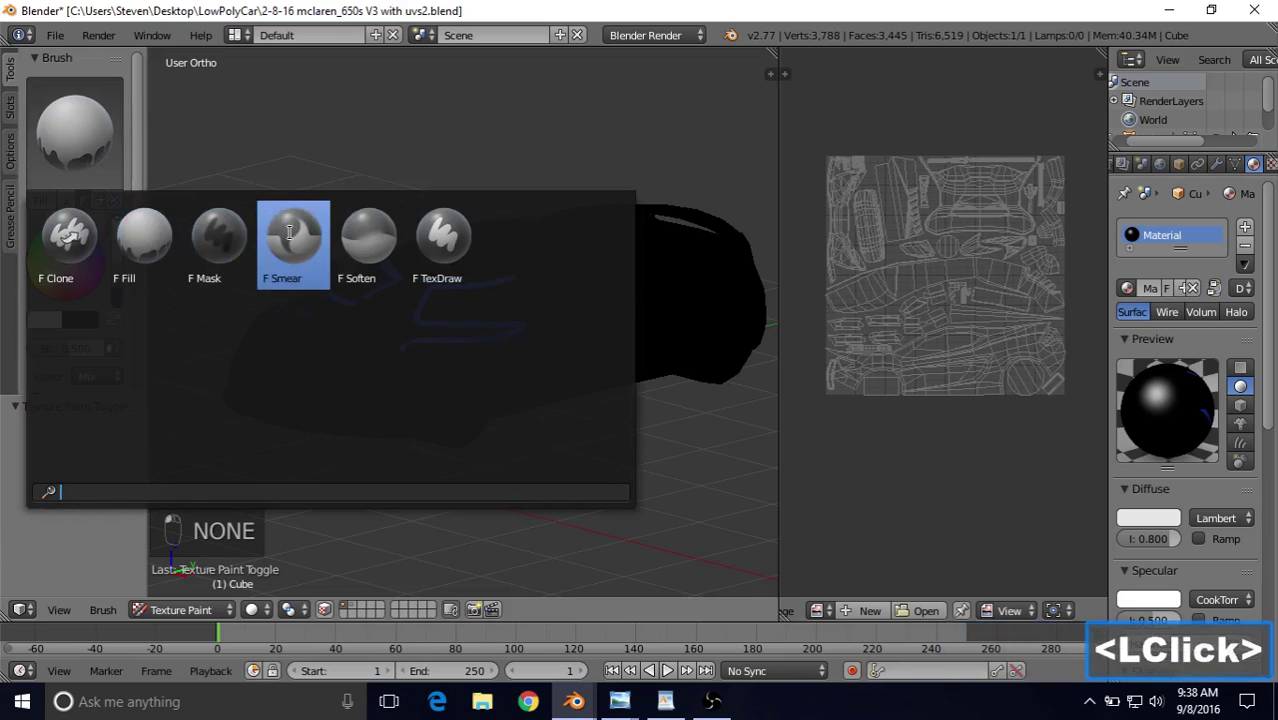
{"action": "left_click", "coordinate": [366, 236]}
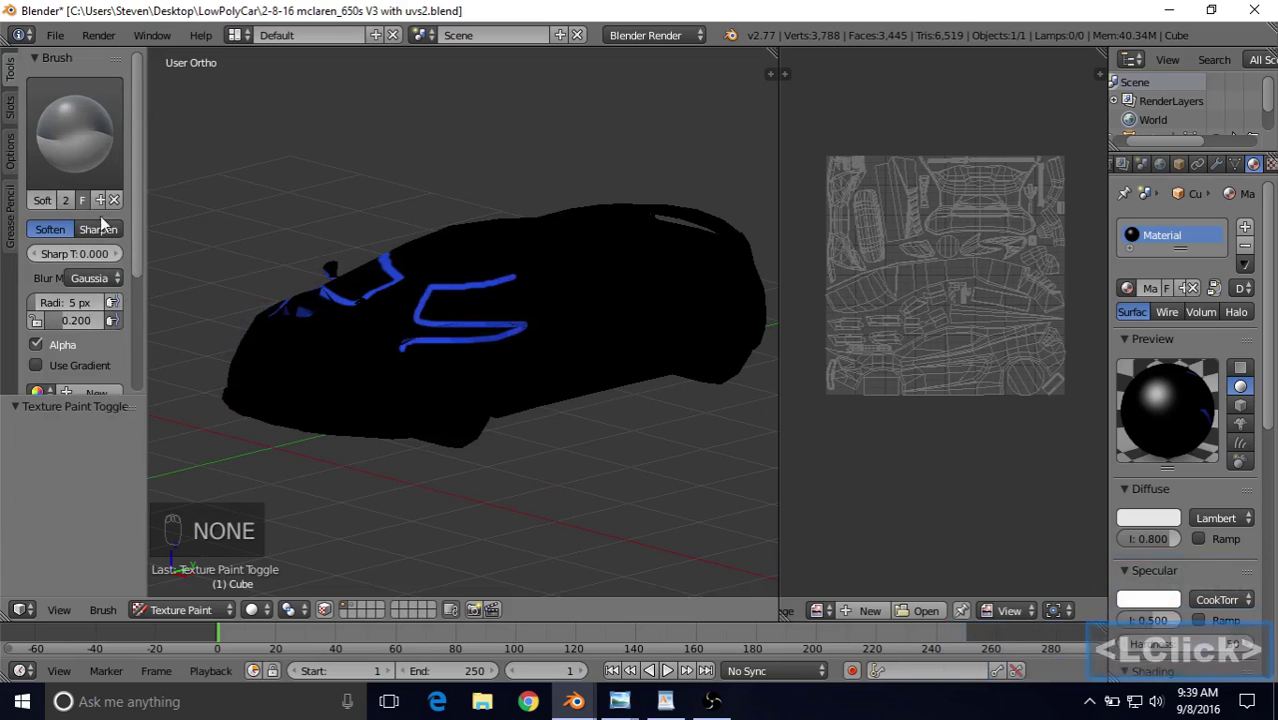
{"action": "left_click", "coordinate": [80, 140]}
{"action": "left_click", "coordinate": [442, 226]}
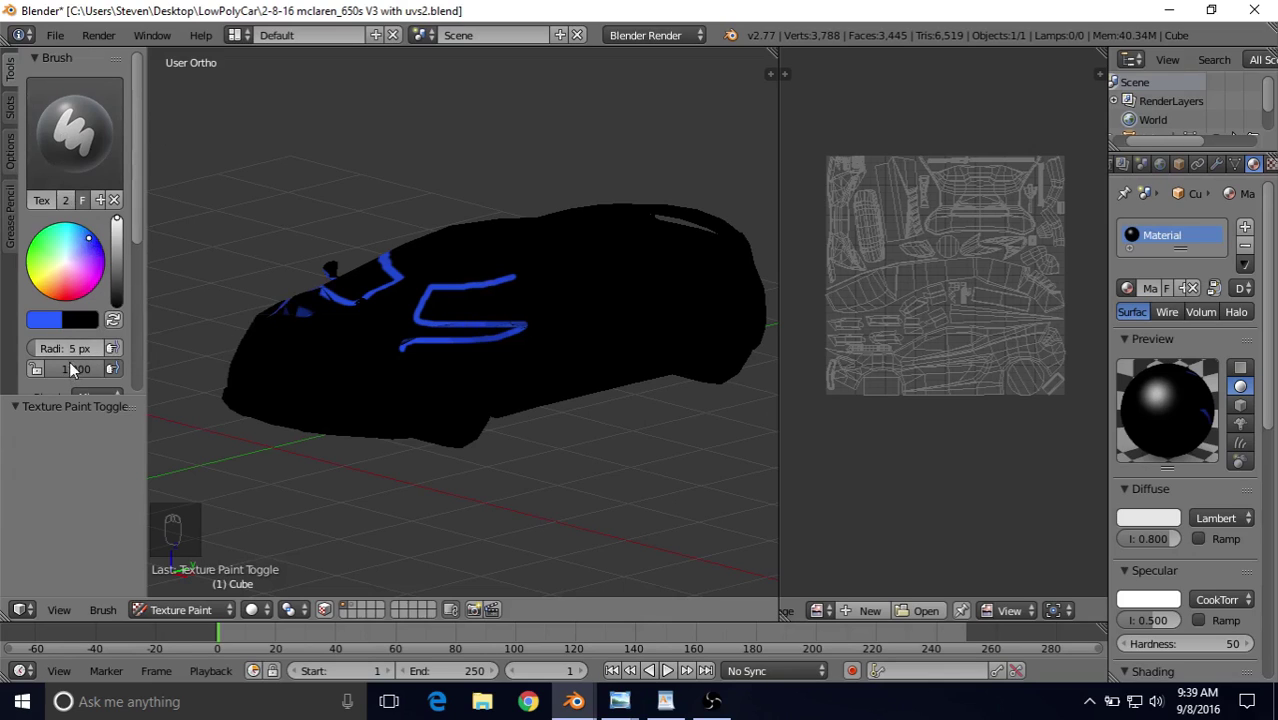
Step: Turn on unified strength and unified color so that all paint brushes share them
{"action": "left_click", "coordinate": [11, 165]}
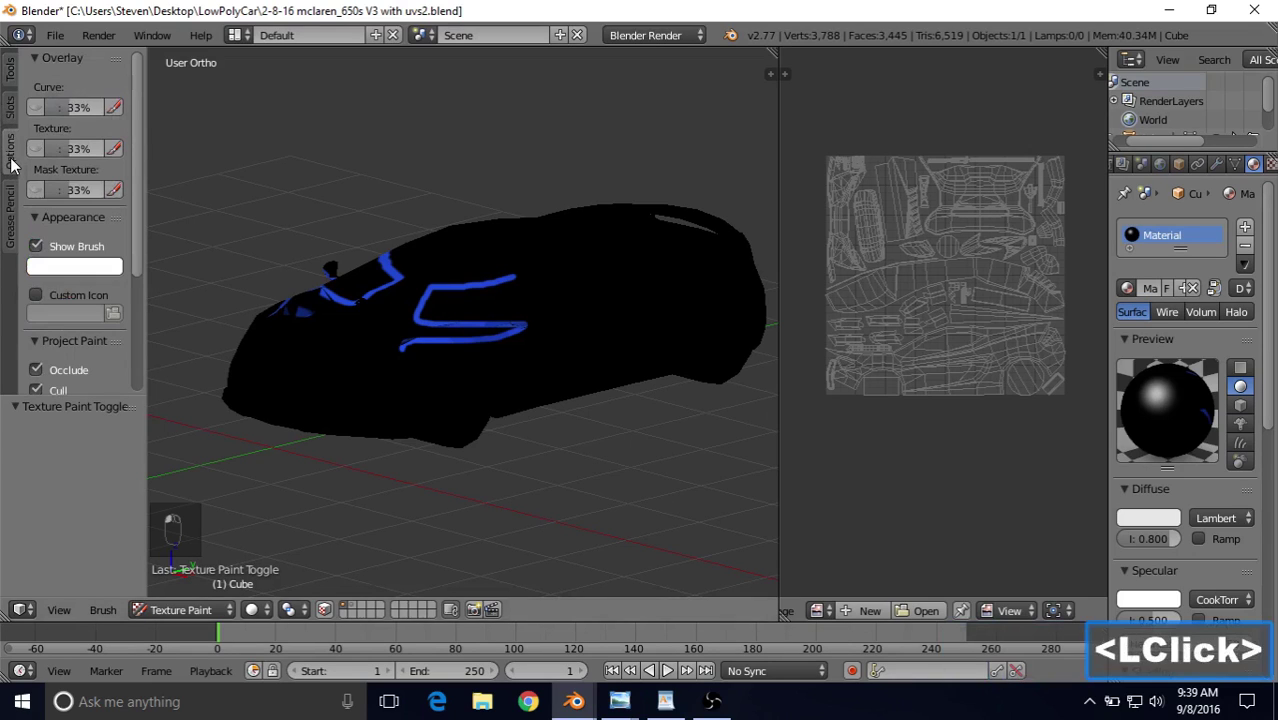
{"action": "left_click_drag", "start_coordinate": [135, 194], "coordinate": [125, 346]}
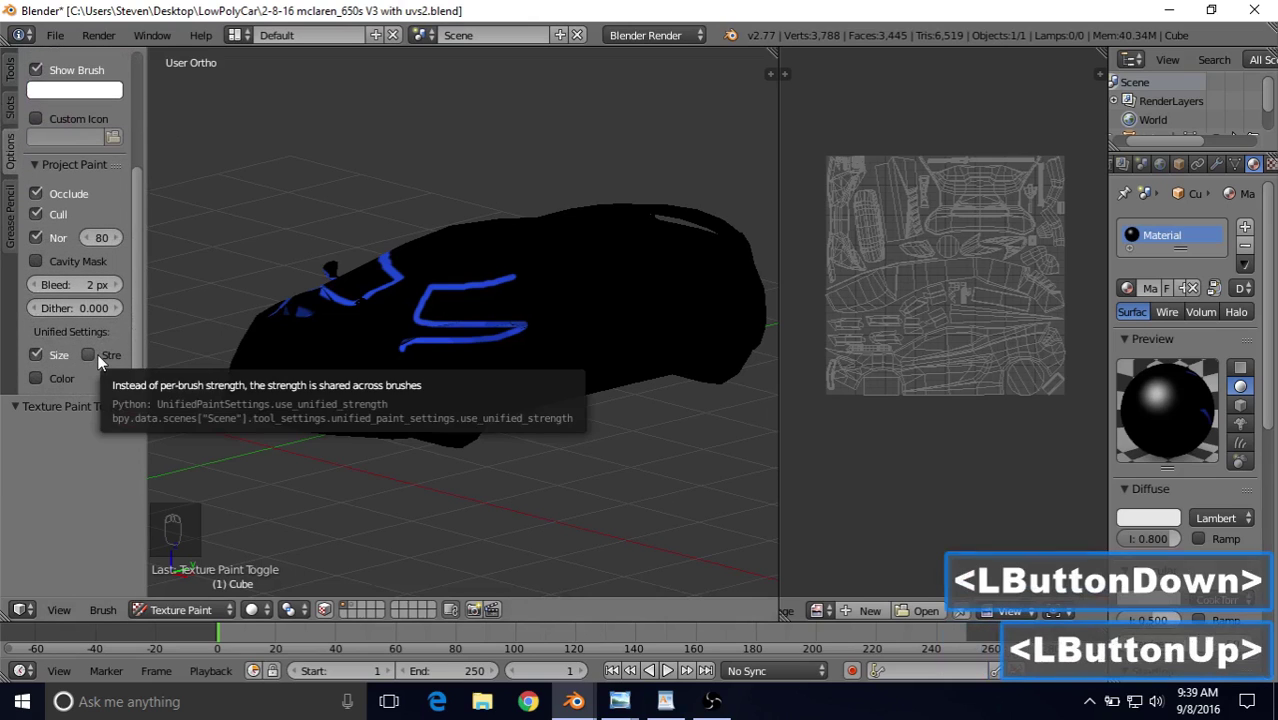
{"action": "left_click", "coordinate": [97, 356]}
{"action": "left_click", "coordinate": [39, 378]}
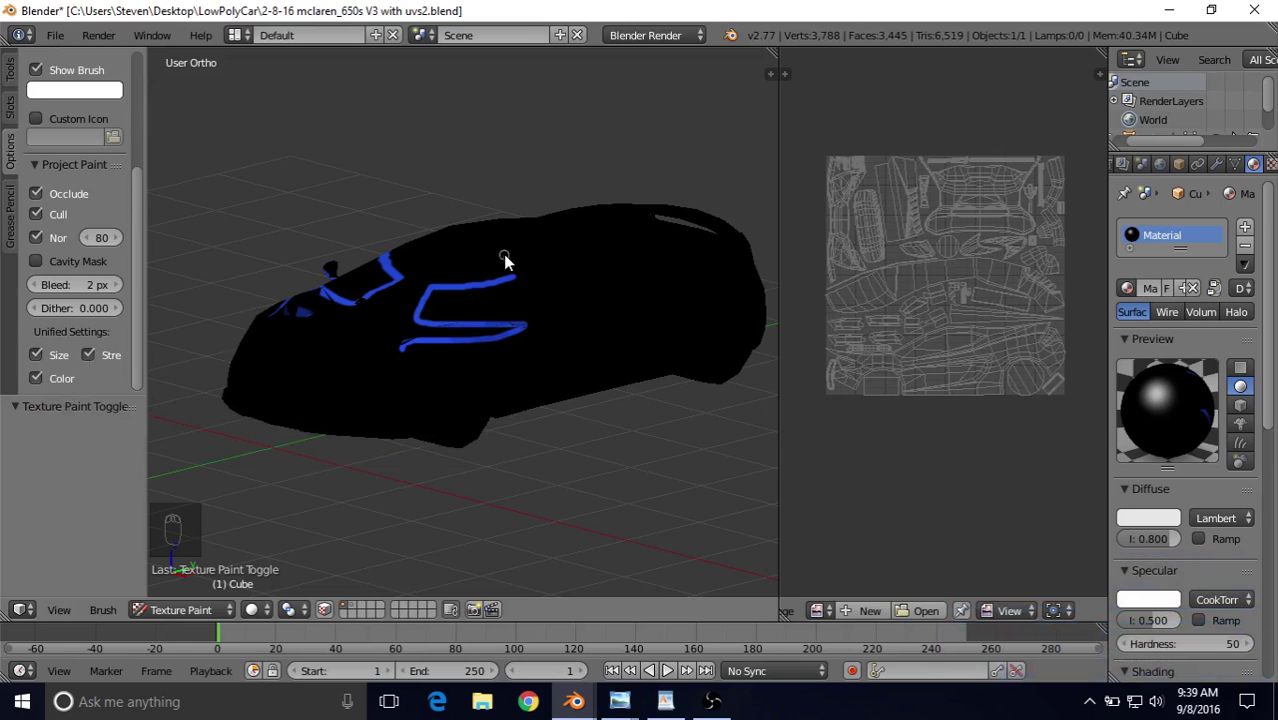
Step: Set the shared brush strength to 1.000 and keep TexDraw as the active brush
{"action": "left_click", "coordinate": [10, 70]}
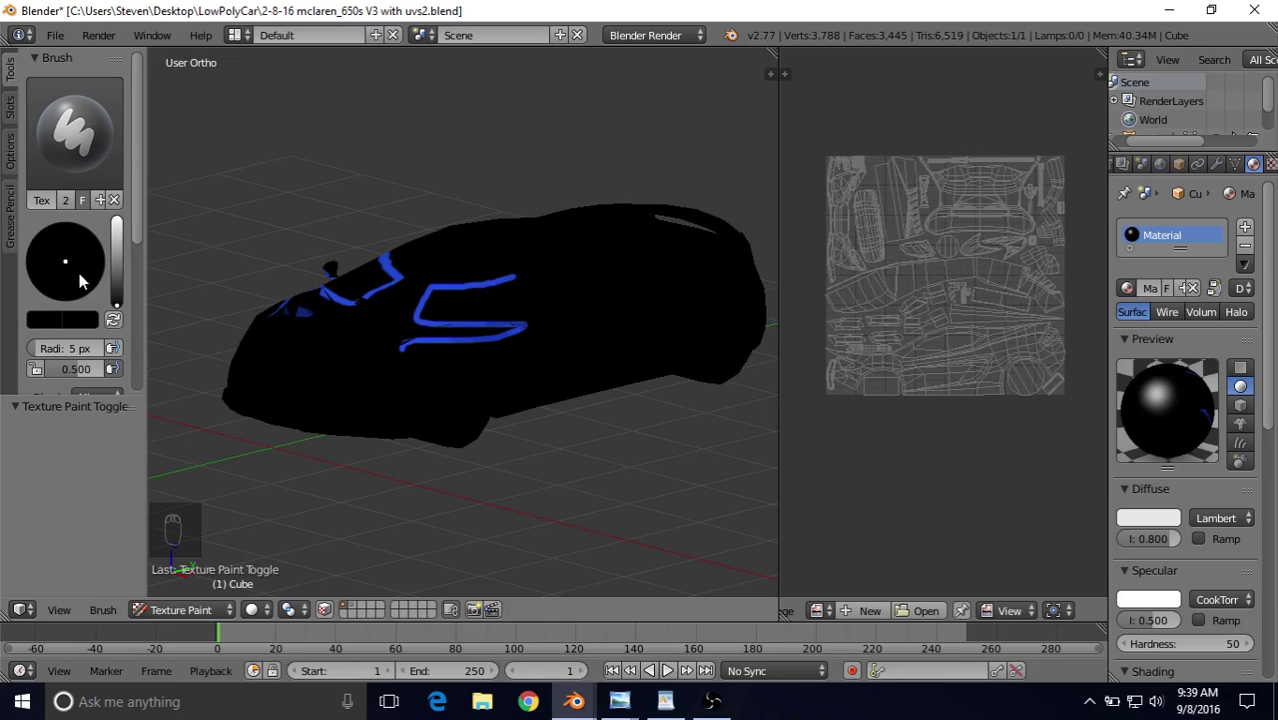
{"action": "left_click_drag", "start_coordinate": [67, 370], "coordinate": [108, 372]}
{"action": "left_click", "coordinate": [82, 147]}
{"action": "left_click", "coordinate": [461, 247]}
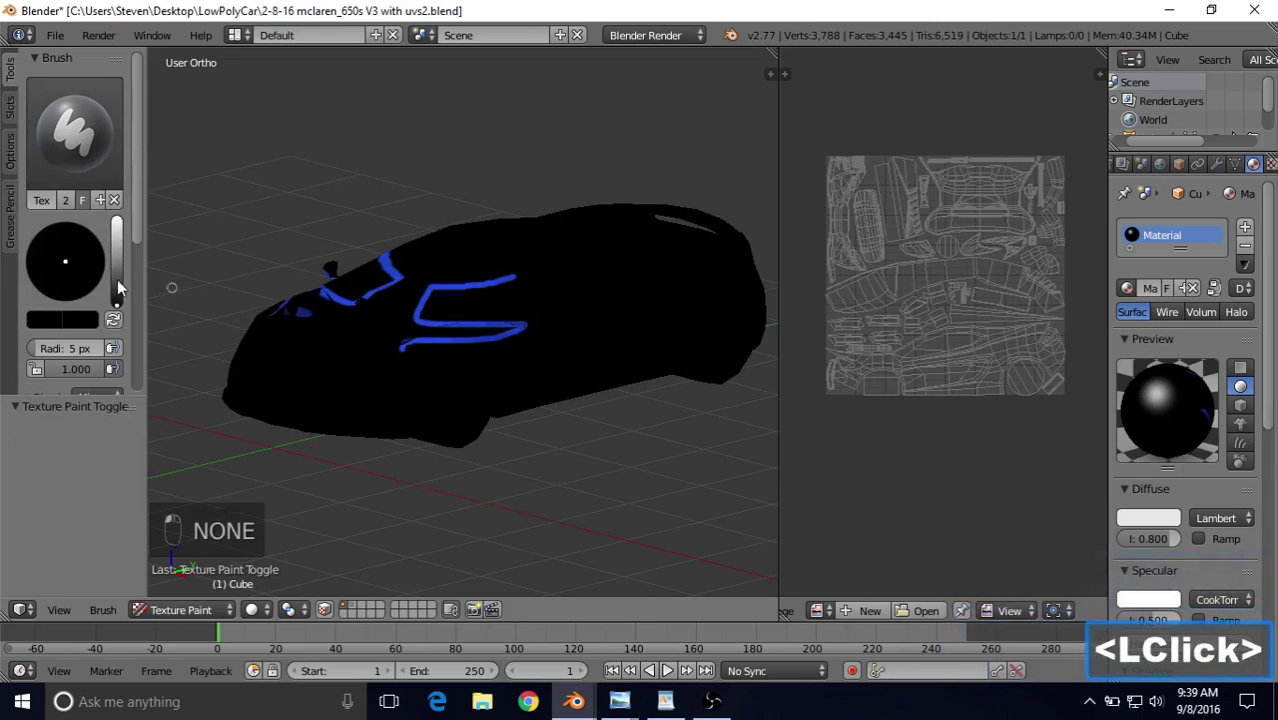
Step: Brighten the brush color to a violet-blue and undo the earlier test strokes on the car
{"action": "mouse_move", "coordinate": [114, 238]}
{"action": "left_mouse_down"}
{"action": "mouse_move", "coordinate": [117, 199]}
{"action": "mouse_move", "coordinate": [117, 217]}
{"action": "left_mouse_up"}
{"action": "left_click_drag", "start_coordinate": [73, 256], "coordinate": [91, 246]}
{"action": "key", "text": "ctrl+z"}
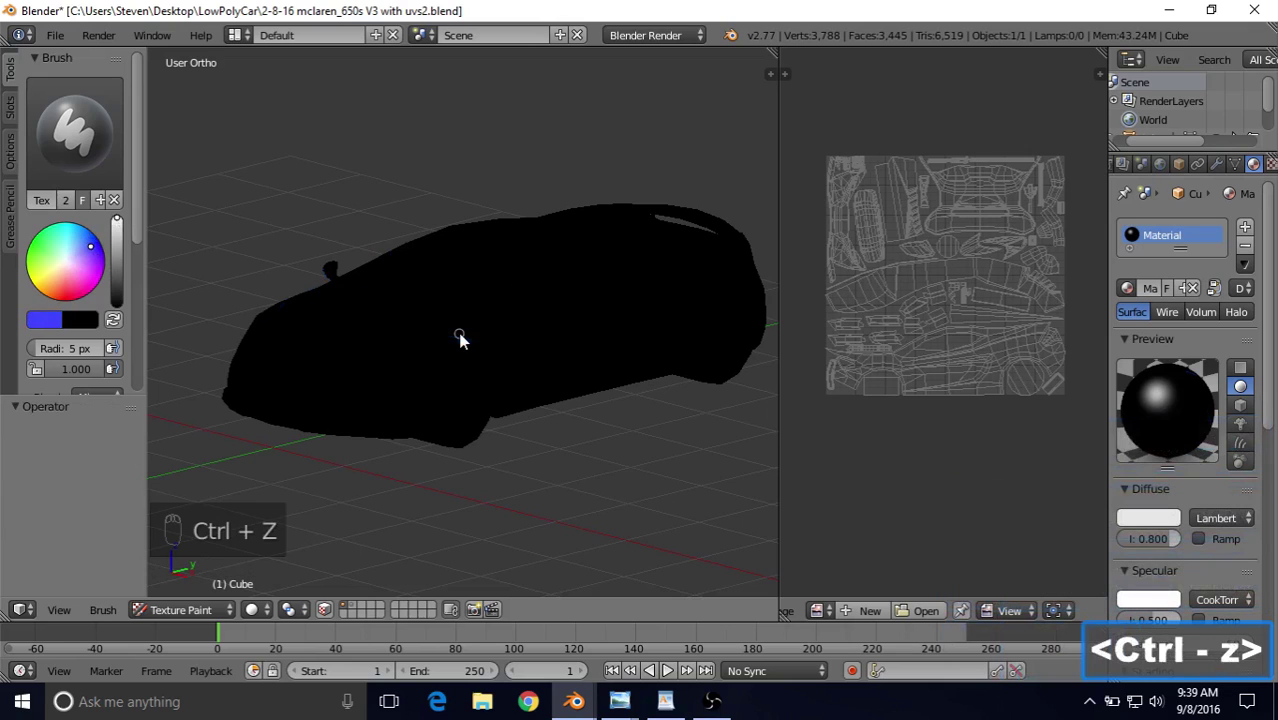
Step: Paint violet-blue test strokes over the car's body and rear, and undo all of them
{"action": "mouse_move", "coordinate": [370, 283]}
{"action": "middle_mouse_down"}
{"action": "mouse_move", "coordinate": [399, 271]}
{"action": "mouse_move", "coordinate": [545, 287]}
{"action": "middle_mouse_up"}
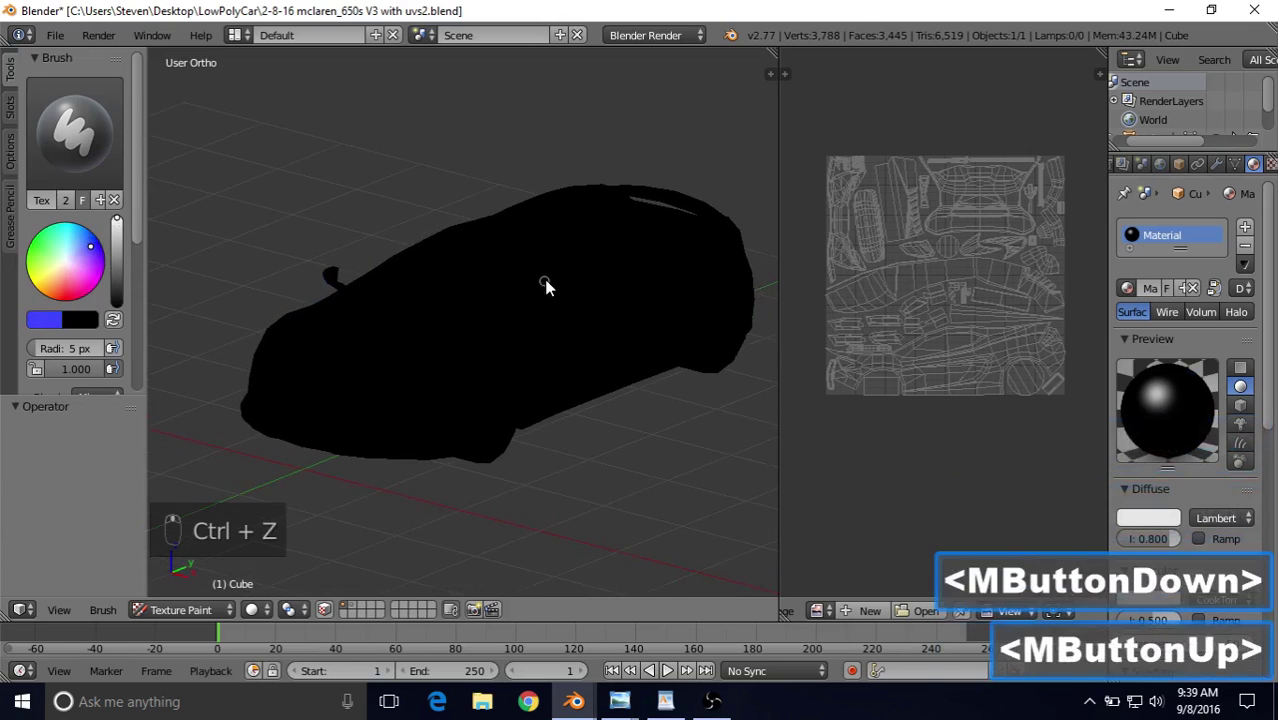
{"action": "mouse_move", "coordinate": [540, 288]}
{"action": "left_mouse_down"}
{"action": "mouse_move", "coordinate": [490, 308]}
{"action": "mouse_move", "coordinate": [522, 270]}
{"action": "mouse_move", "coordinate": [567, 323]}
{"action": "mouse_move", "coordinate": [408, 420]}
{"action": "mouse_move", "coordinate": [437, 328]}
{"action": "mouse_move", "coordinate": [479, 274]}
{"action": "mouse_move", "coordinate": [653, 229]}
{"action": "mouse_move", "coordinate": [677, 283]}
{"action": "left_mouse_up"}
{"action": "mouse_move", "coordinate": [573, 399]}
{"action": "left_mouse_down"}
{"action": "mouse_move", "coordinate": [399, 416]}
{"action": "mouse_move", "coordinate": [337, 442]}
{"action": "mouse_move", "coordinate": [314, 395]}
{"action": "mouse_move", "coordinate": [428, 393]}
{"action": "left_mouse_up"}
{"action": "middle_click_drag", "start_coordinate": [602, 313], "coordinate": [313, 315]}
{"action": "left_click_drag", "start_coordinate": [410, 349], "coordinate": [477, 361]}
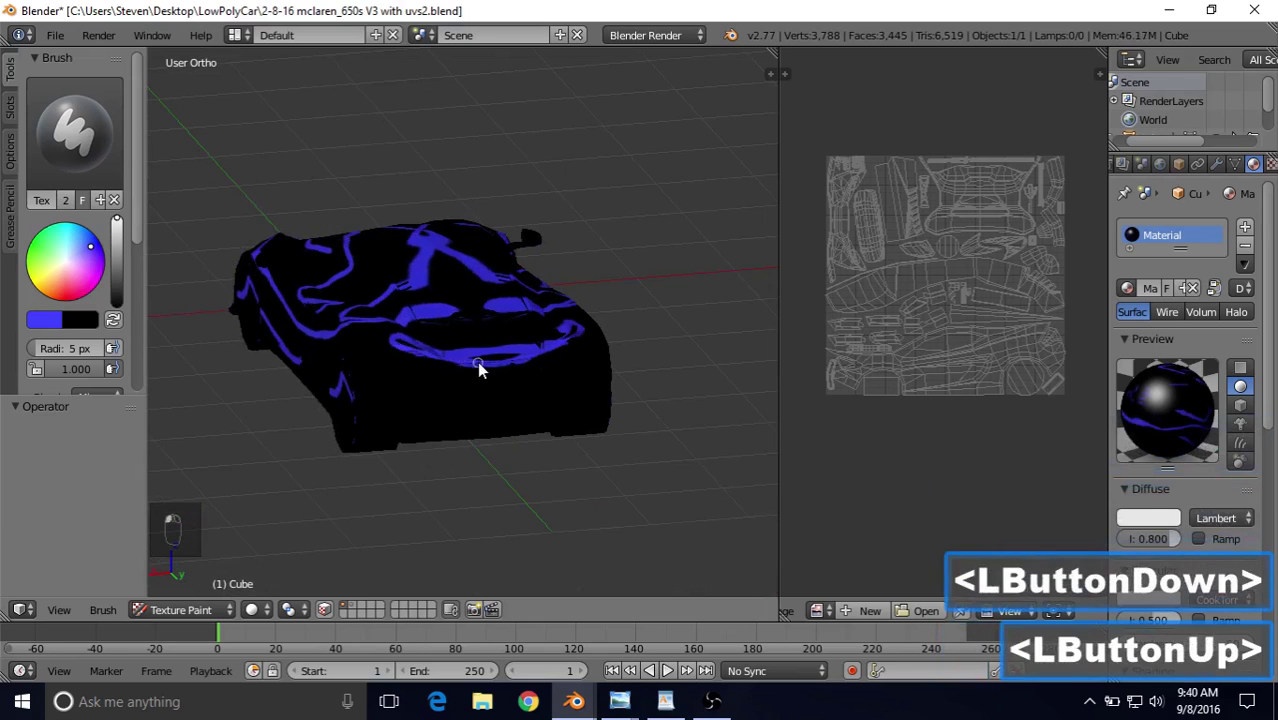
{"action": "key", "text": "ctrl+z"}
{"action": "key", "text": "ctrl+z"}
{"action": "key", "text": "ctrl+z"}
{"action": "key", "text": "ctrl+z"}
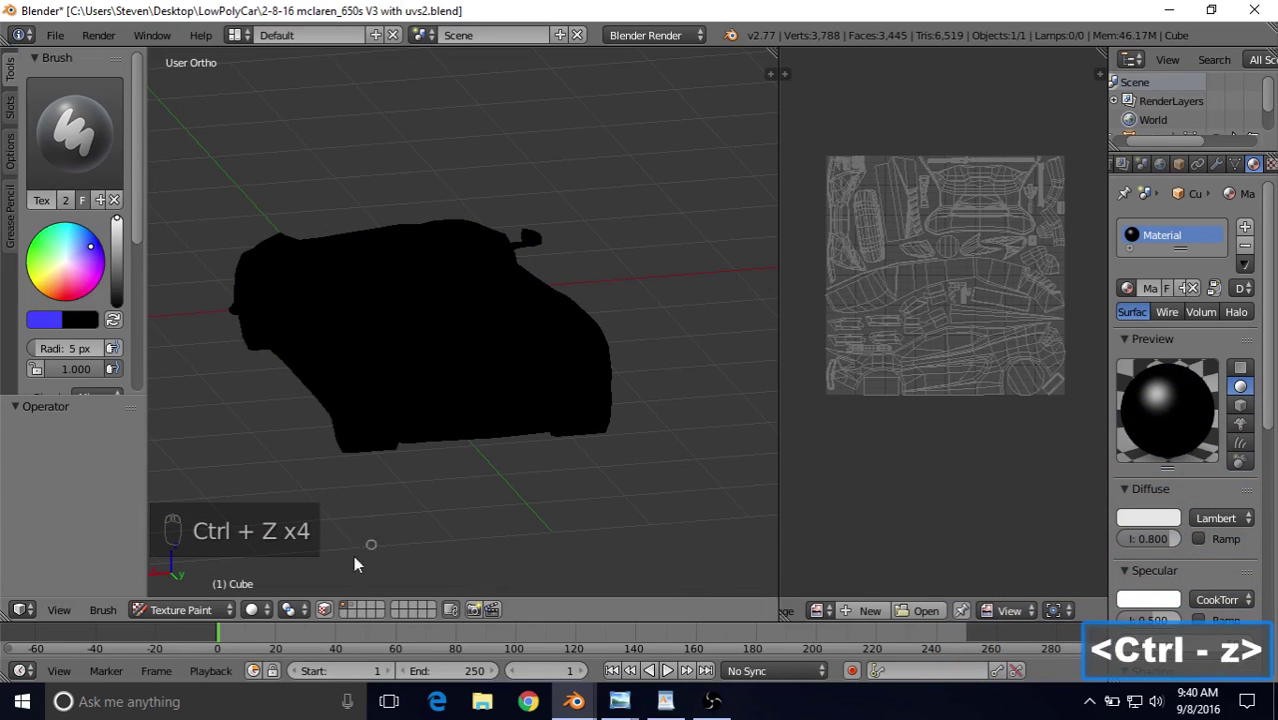
Step: Enable face selection masking and select the linked faces of the rear license plate
{"action": "left_click", "coordinate": [324, 610]}
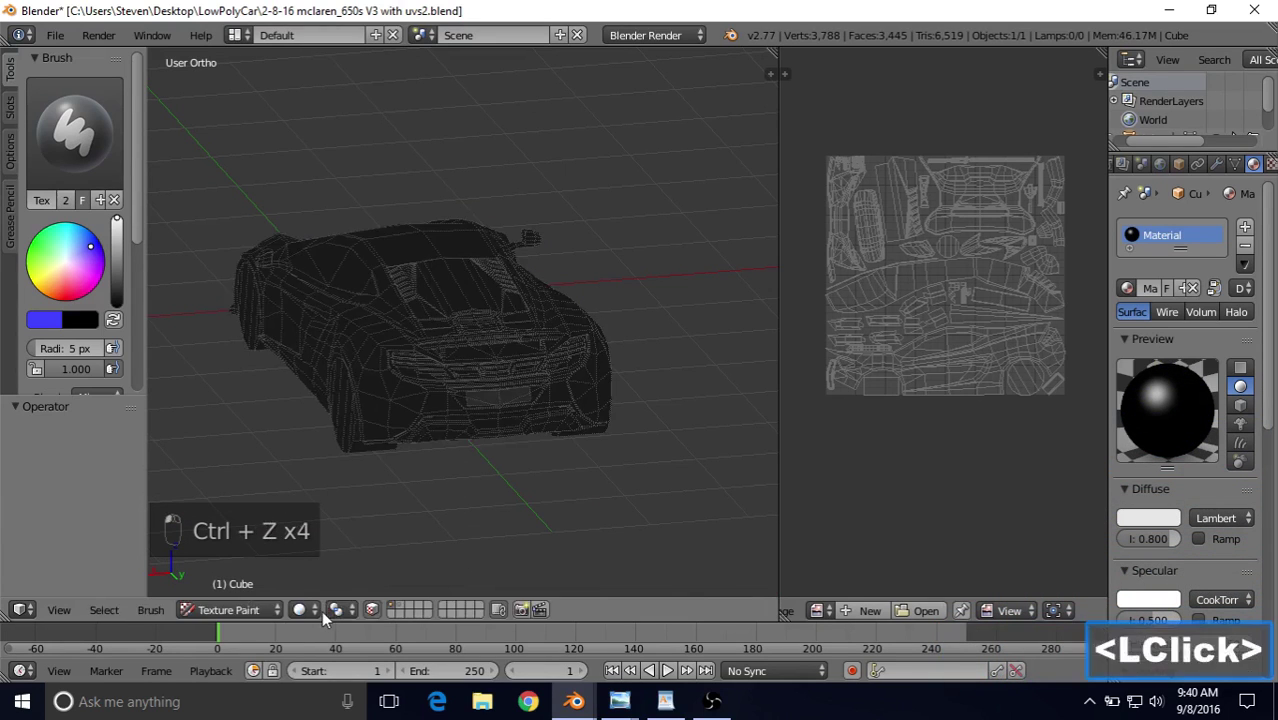
{"action": "scroll", "coordinate": [448, 388], "scroll_direction": "up", "scroll_amount": 4}
{"action": "middle_click_drag", "start_coordinate": [448, 388], "coordinate": [428, 263], "text": "shift"}
{"action": "scroll", "coordinate": [432, 272], "scroll_direction": "up", "scroll_amount": 3}
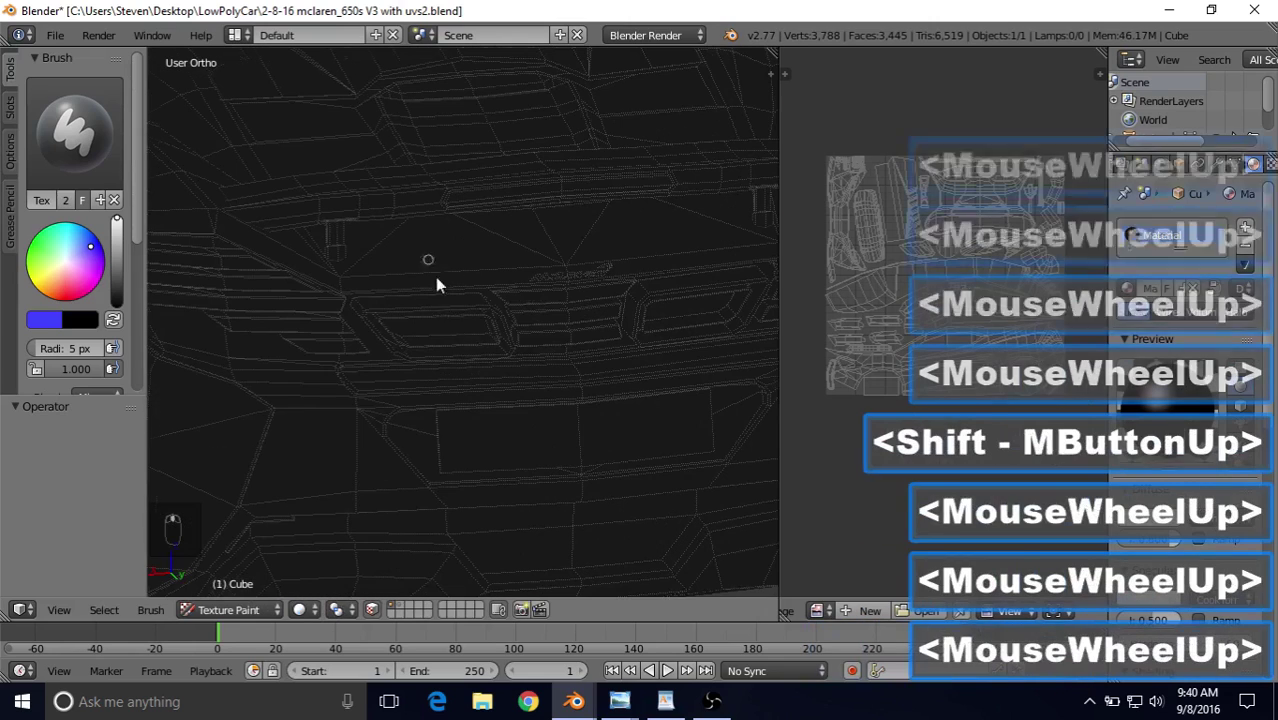
{"action": "right_click", "coordinate": [502, 445]}
{"action": "key", "text": "l"}
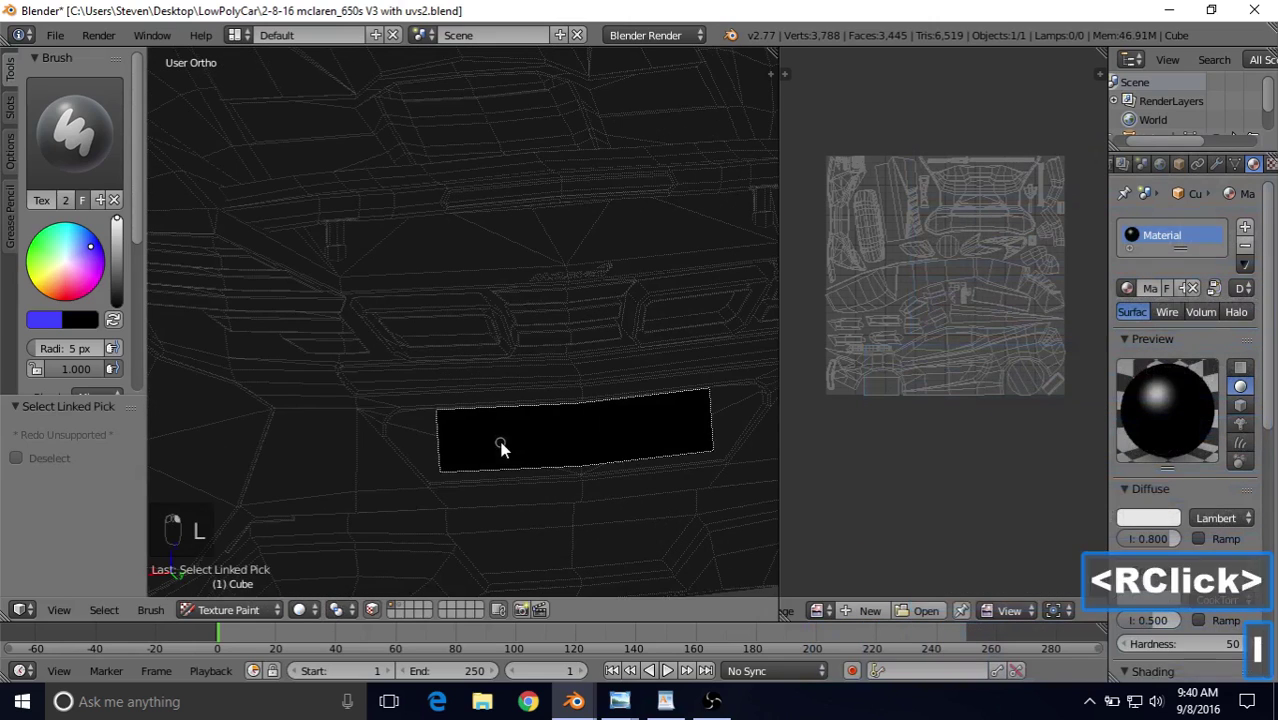
Step: Scribble test strokes on the masked rear license plate and undo them
{"action": "scroll", "coordinate": [496, 443], "scroll_direction": "up", "scroll_amount": 2}
{"action": "mouse_move", "coordinate": [447, 465]}
{"action": "left_mouse_down"}
{"action": "mouse_move", "coordinate": [485, 499]}
{"action": "mouse_move", "coordinate": [639, 468]}
{"action": "mouse_move", "coordinate": [670, 488]}
{"action": "left_mouse_up"}
{"action": "middle_click_drag", "start_coordinate": [670, 488], "coordinate": [534, 441], "text": "shift"}
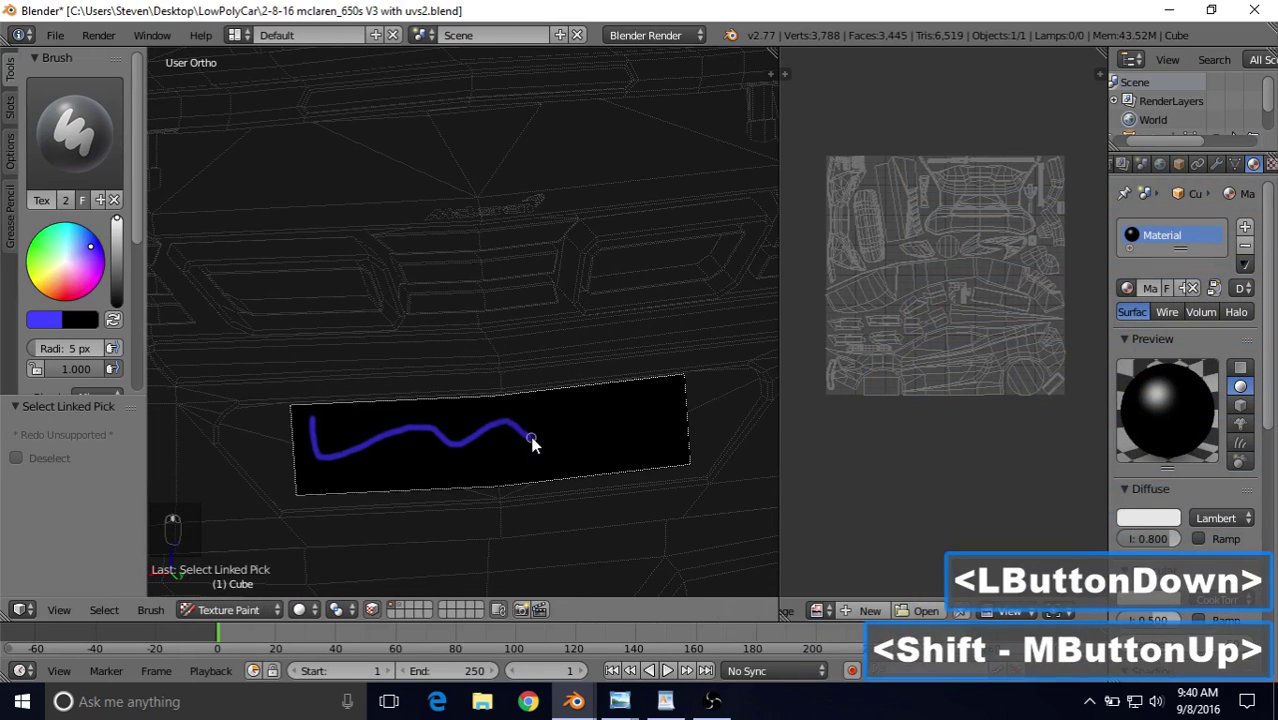
{"action": "mouse_move", "coordinate": [536, 438]}
{"action": "left_mouse_down"}
{"action": "mouse_move", "coordinate": [633, 425]}
{"action": "mouse_move", "coordinate": [676, 445]}
{"action": "mouse_move", "coordinate": [390, 465]}
{"action": "mouse_move", "coordinate": [522, 451]}
{"action": "mouse_move", "coordinate": [425, 437]}
{"action": "mouse_move", "coordinate": [606, 410]}
{"action": "mouse_move", "coordinate": [518, 425]}
{"action": "left_mouse_up"}
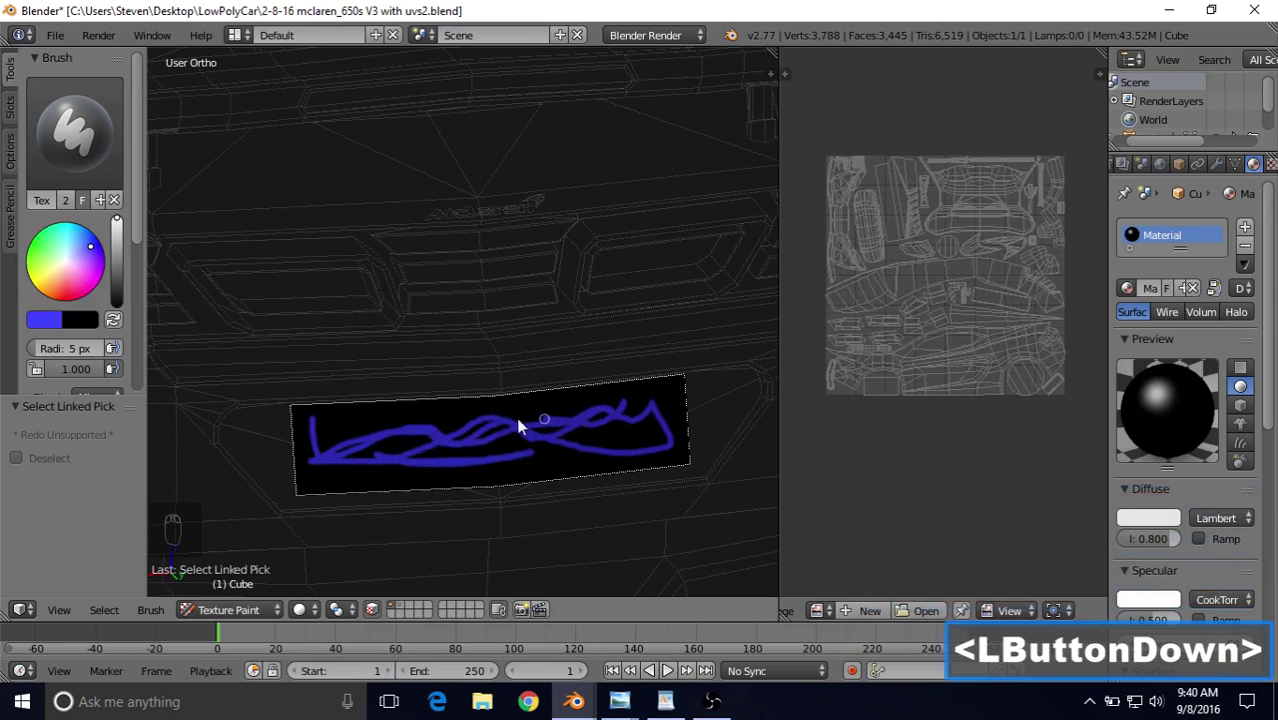
{"action": "left_click_drag", "start_coordinate": [368, 430], "coordinate": [428, 436]}
{"action": "middle_click_drag", "start_coordinate": [428, 436], "coordinate": [553, 350], "text": "shift"}
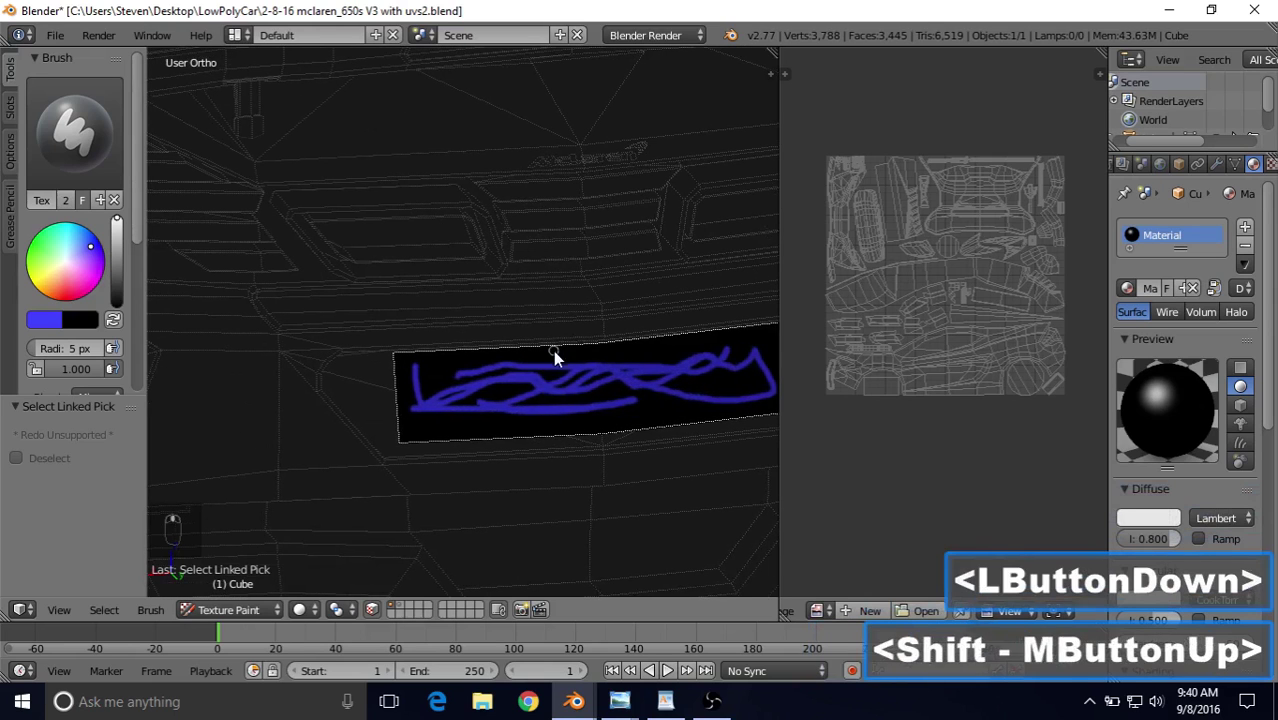
{"action": "key", "text": "ctrl+z"}
{"action": "key", "text": "ctrl+z"}
Step: Turn off face selection masking so that the whole car can be painted
{"action": "scroll", "coordinate": [374, 455], "scroll_direction": "down", "scroll_amount": 7}
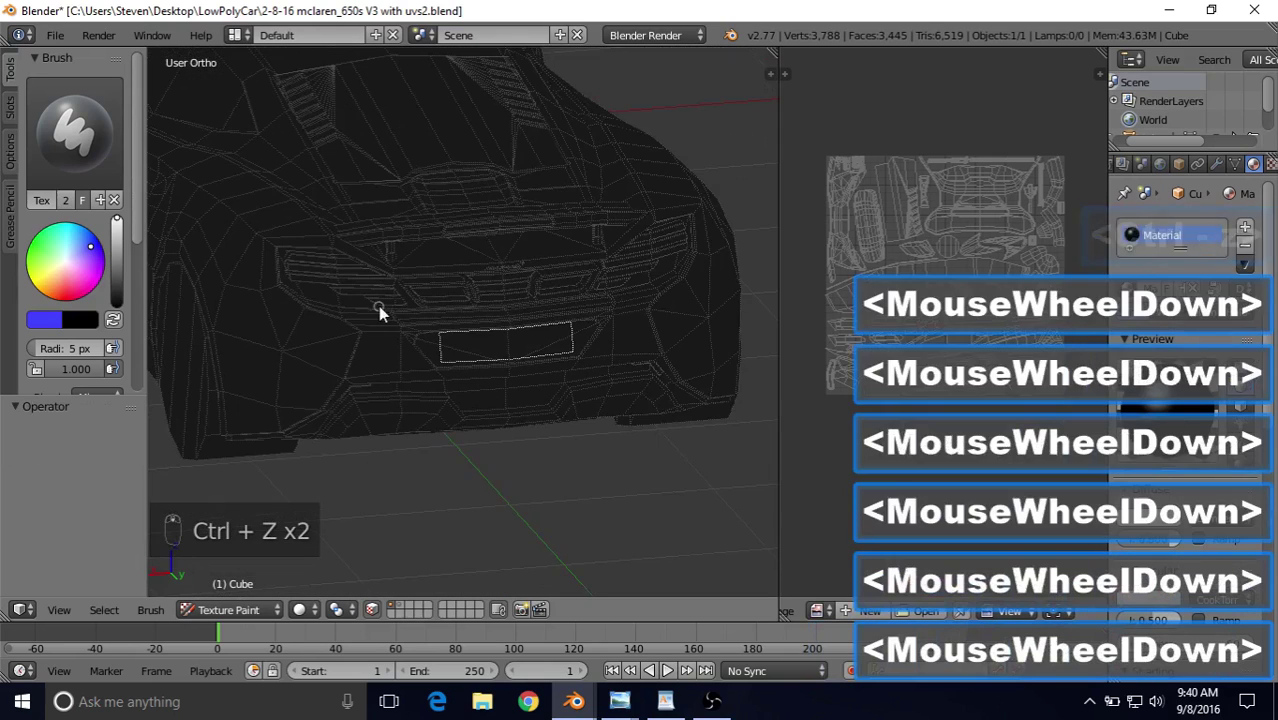
{"action": "middle_click_drag", "start_coordinate": [379, 308], "coordinate": [499, 277]}
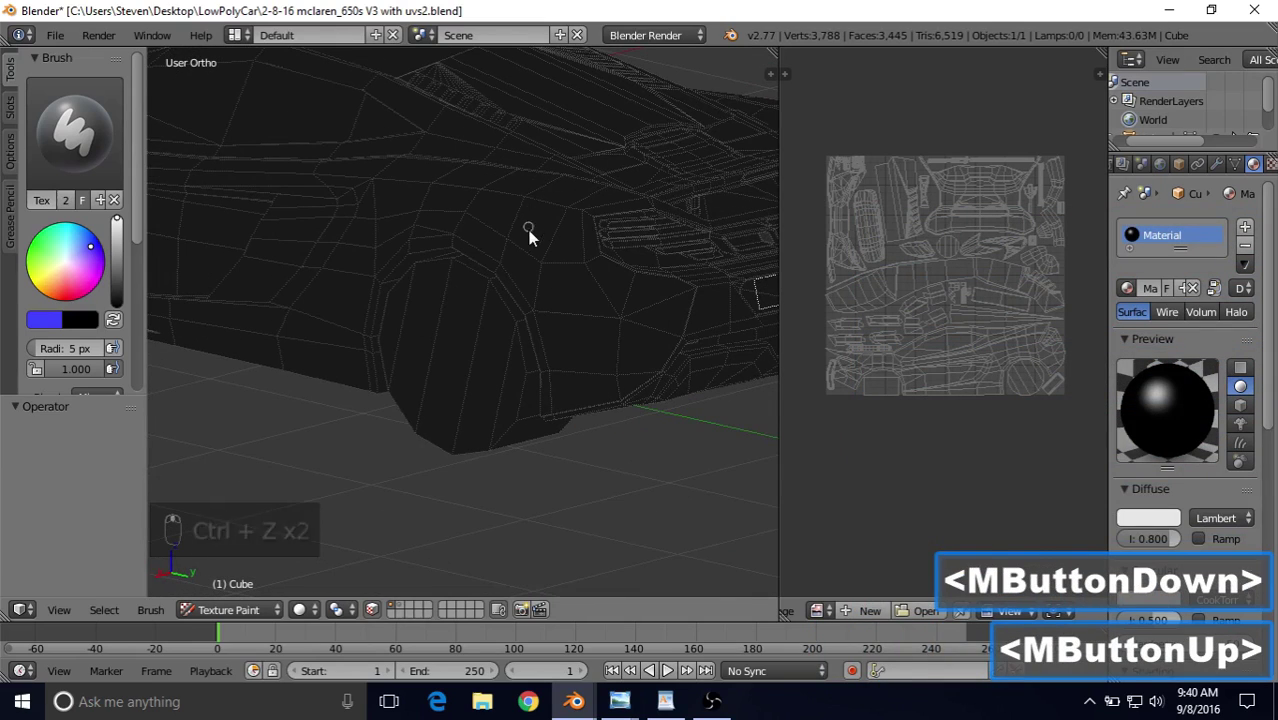
{"action": "middle_click_drag", "start_coordinate": [528, 234], "coordinate": [417, 290]}
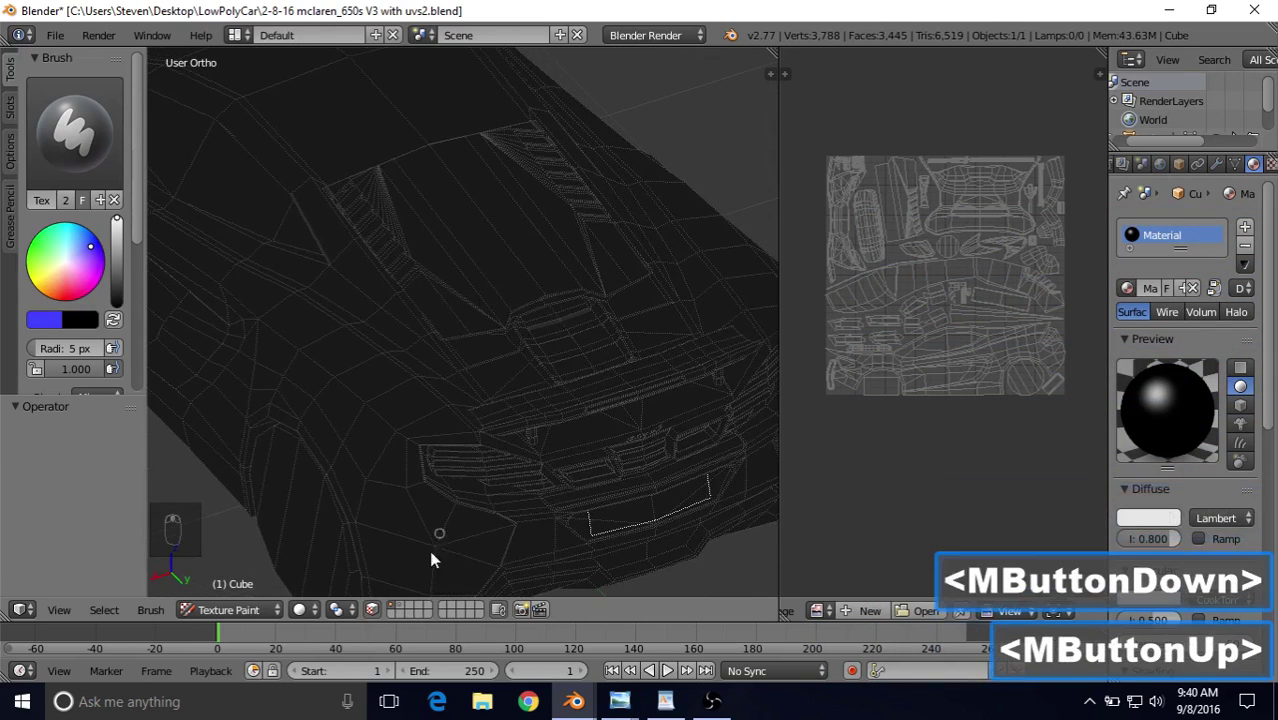
{"action": "key", "text": "z"}
{"action": "left_click", "coordinate": [452, 305]}
{"action": "scroll", "coordinate": [418, 327], "scroll_direction": "down", "scroll_amount": 6}
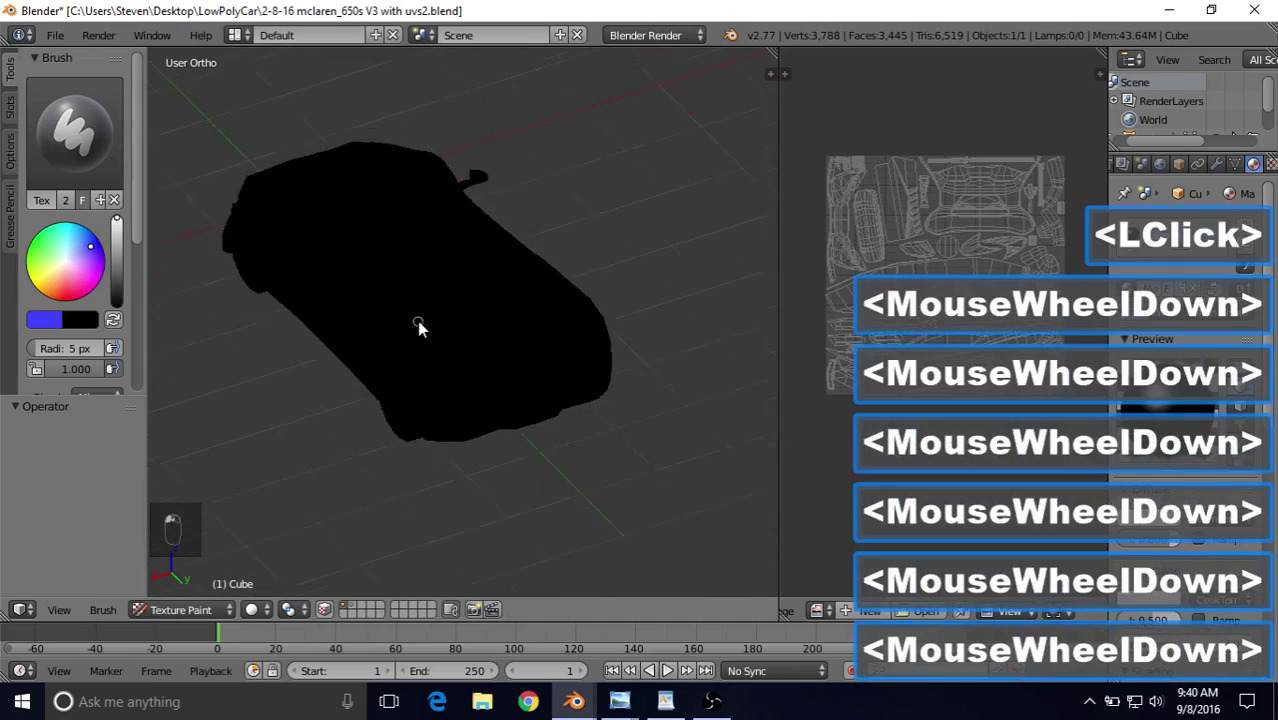
Step: Fill the whole car with bright green using the Fill brush at strength 1.000
{"action": "middle_click_drag", "start_coordinate": [418, 327], "coordinate": [592, 308]}
{"action": "middle_click_drag", "start_coordinate": [520, 281], "coordinate": [385, 226], "text": "shift"}
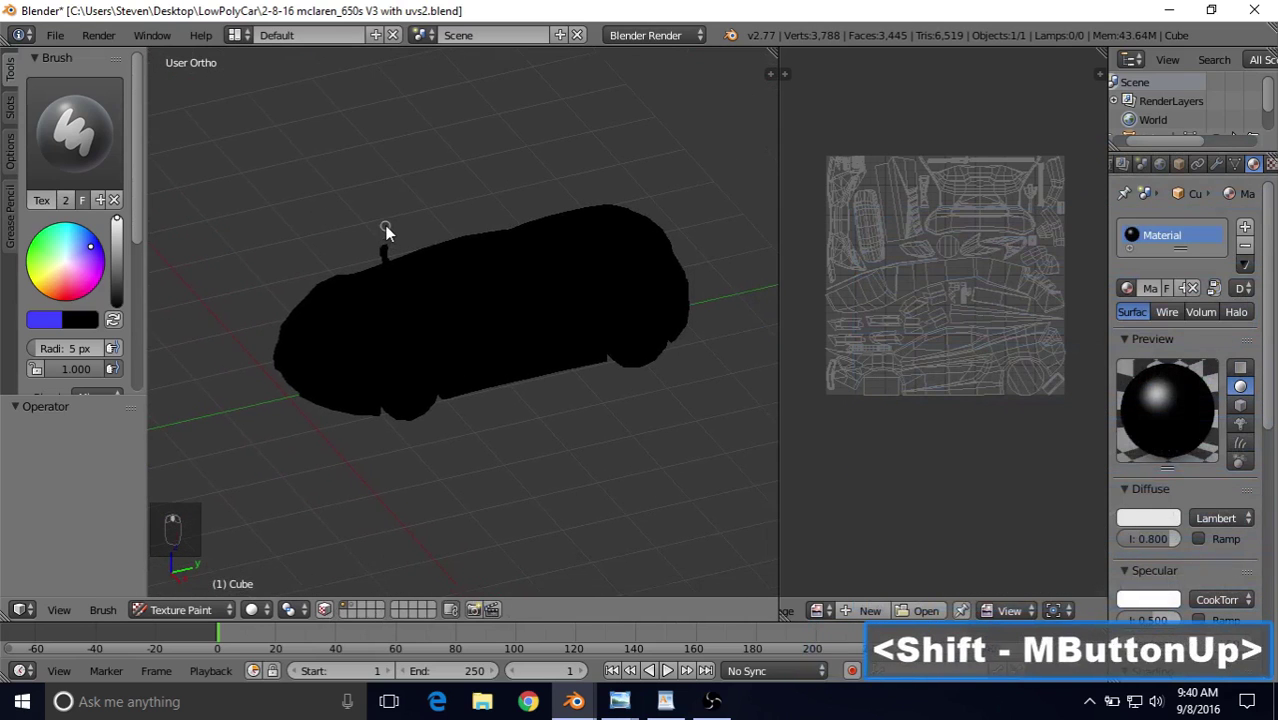
{"action": "scroll", "coordinate": [384, 225], "scroll_direction": "up", "scroll_amount": 1}
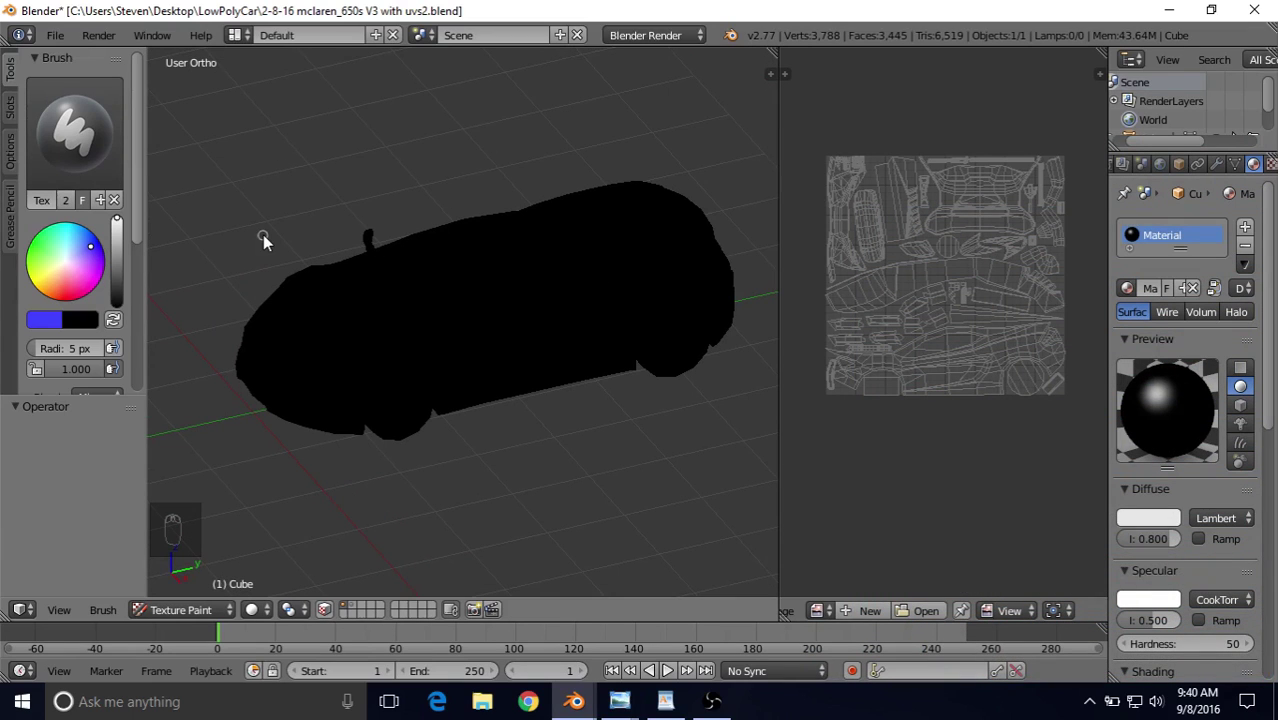
{"action": "left_click", "coordinate": [87, 143]}
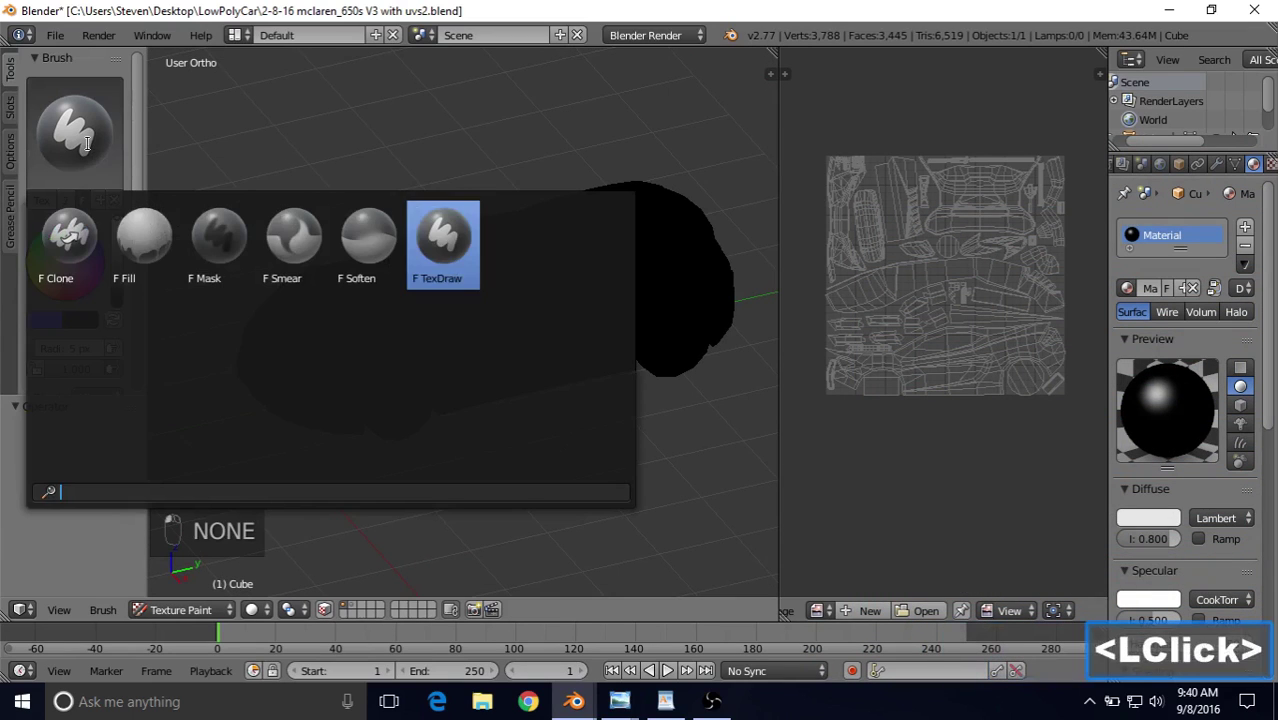
{"action": "left_click", "coordinate": [128, 235]}
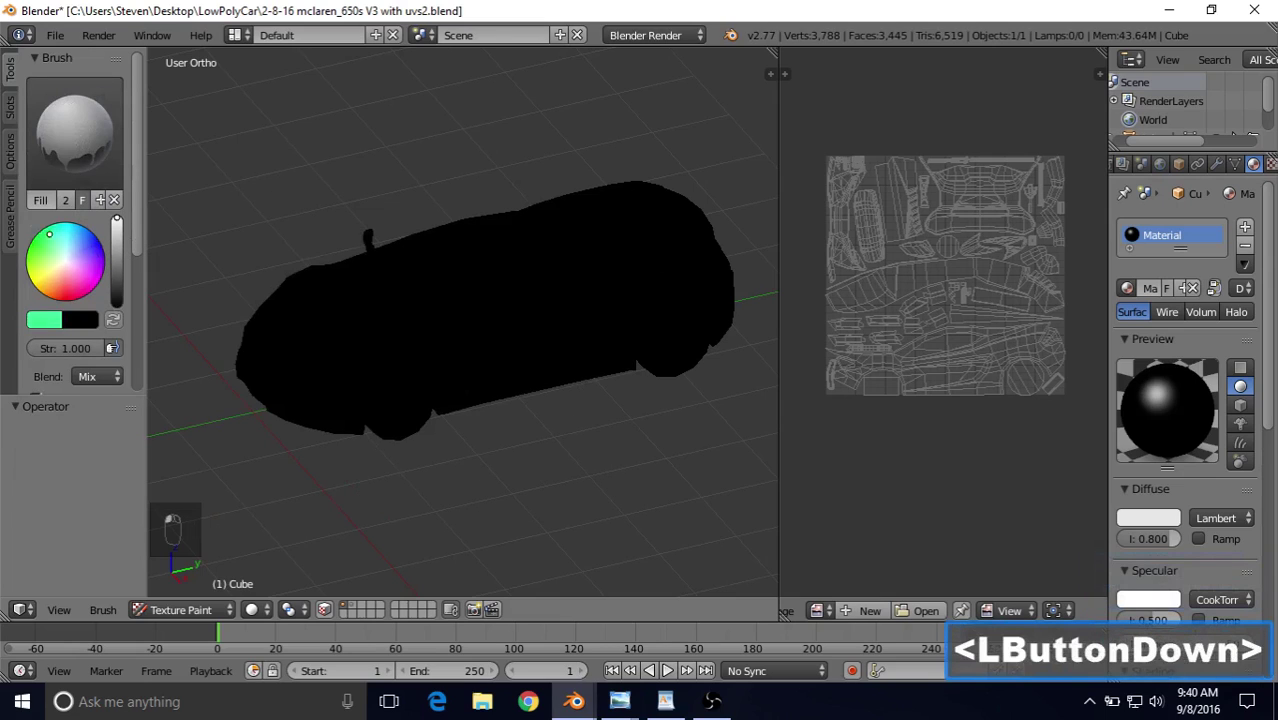
{"action": "mouse_move", "coordinate": [49, 235]}
{"action": "left_mouse_down"}
{"action": "mouse_move", "coordinate": [74, 284]}
{"action": "mouse_move", "coordinate": [33, 266]}
{"action": "mouse_move", "coordinate": [91, 243]}
{"action": "mouse_move", "coordinate": [78, 236]}
{"action": "mouse_move", "coordinate": [40, 259]}
{"action": "mouse_move", "coordinate": [56, 285]}
{"action": "mouse_move", "coordinate": [36, 263]}
{"action": "mouse_move", "coordinate": [87, 250]}
{"action": "mouse_move", "coordinate": [50, 248]}
{"action": "mouse_move", "coordinate": [44, 262]}
{"action": "mouse_move", "coordinate": [39, 249]}
{"action": "left_mouse_up"}
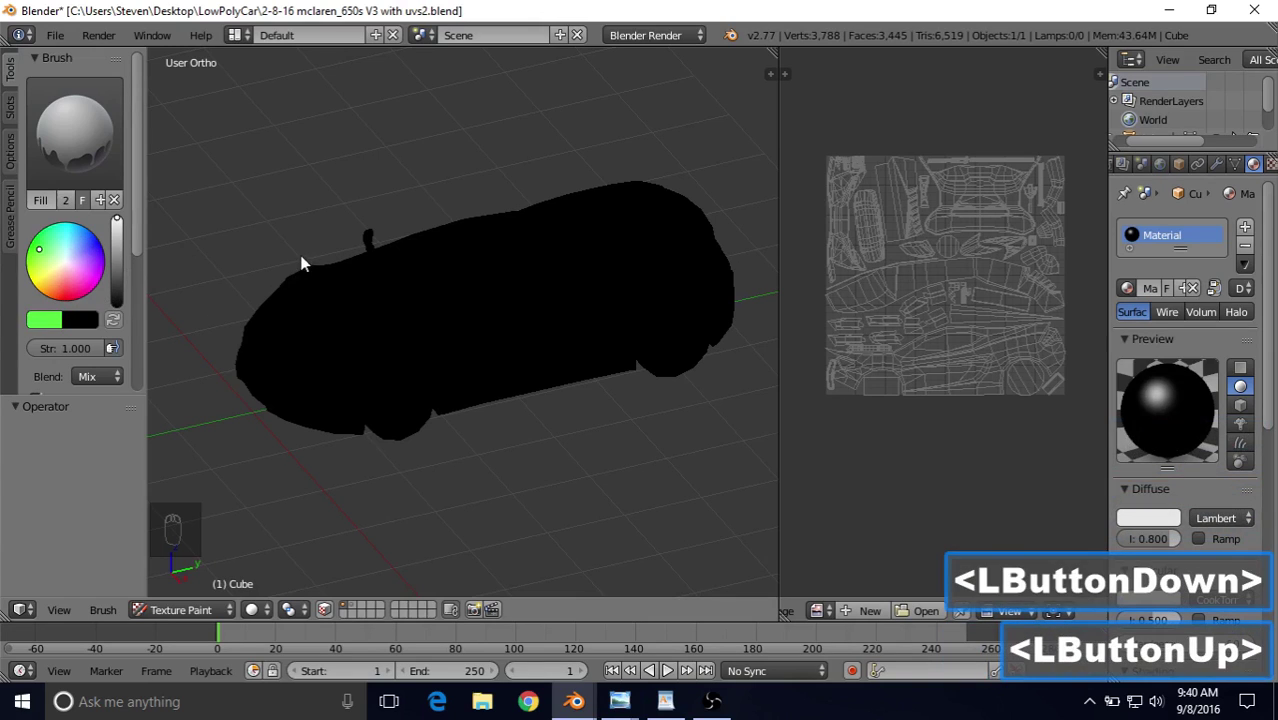
{"action": "middle_click_drag", "start_coordinate": [355, 170], "coordinate": [359, 186], "text": "shift"}
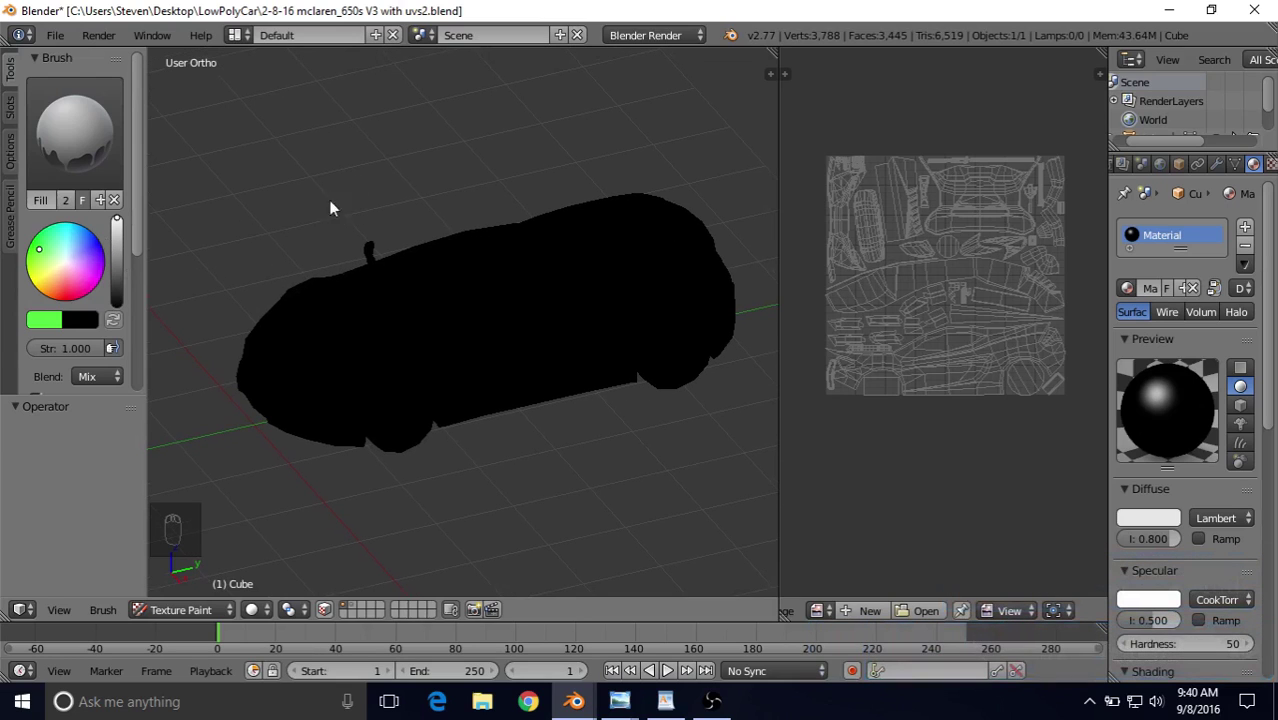
{"action": "left_click", "coordinate": [374, 180]}
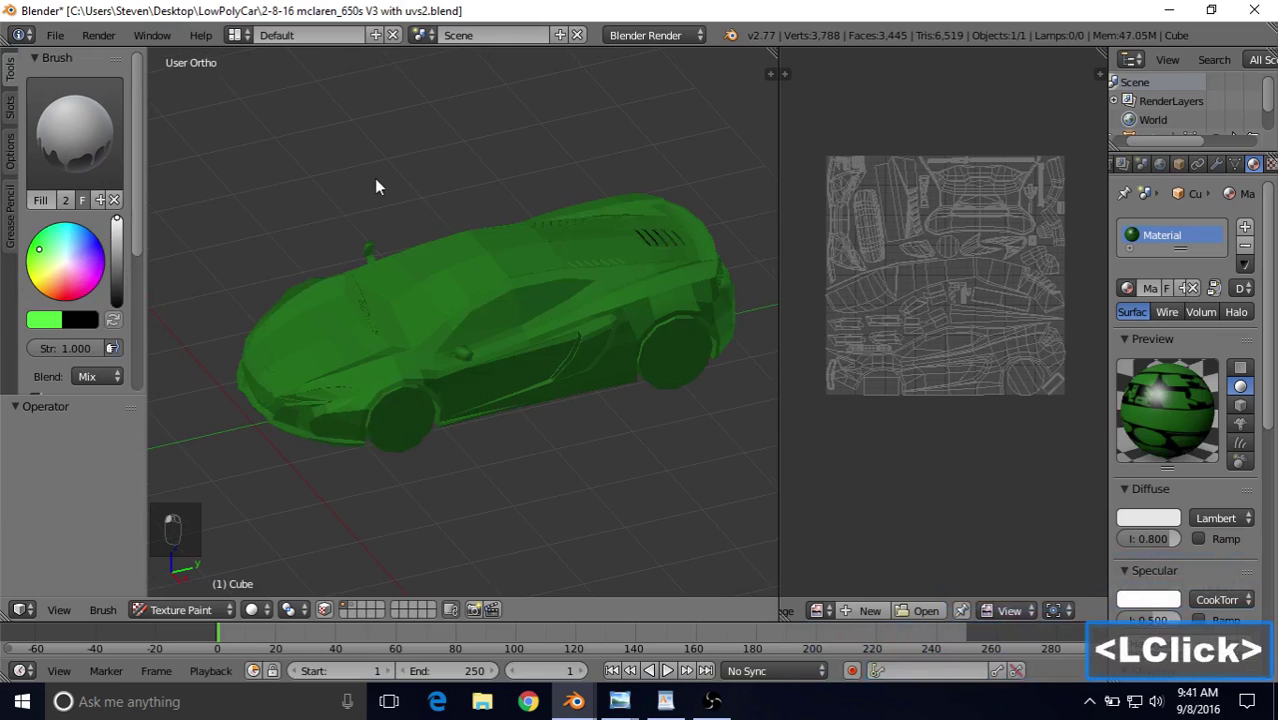
Step: Try a second green fill over the whole car, check it from several sides, and undo the green fills
{"action": "mouse_move", "coordinate": [374, 180]}
{"action": "middle_mouse_down"}
{"action": "mouse_move", "coordinate": [480, 236]}
{"action": "mouse_move", "coordinate": [531, 211]}
{"action": "mouse_move", "coordinate": [476, 225]}
{"action": "middle_mouse_up"}
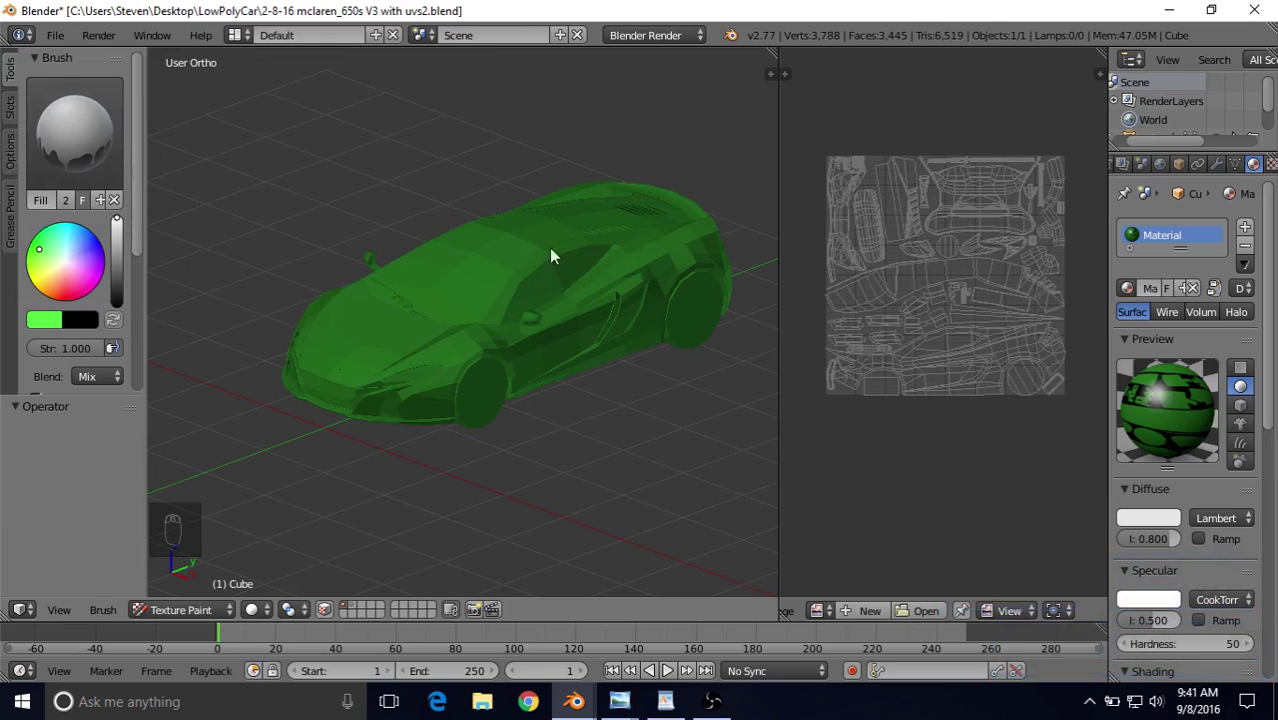
{"action": "left_click", "coordinate": [388, 178]}
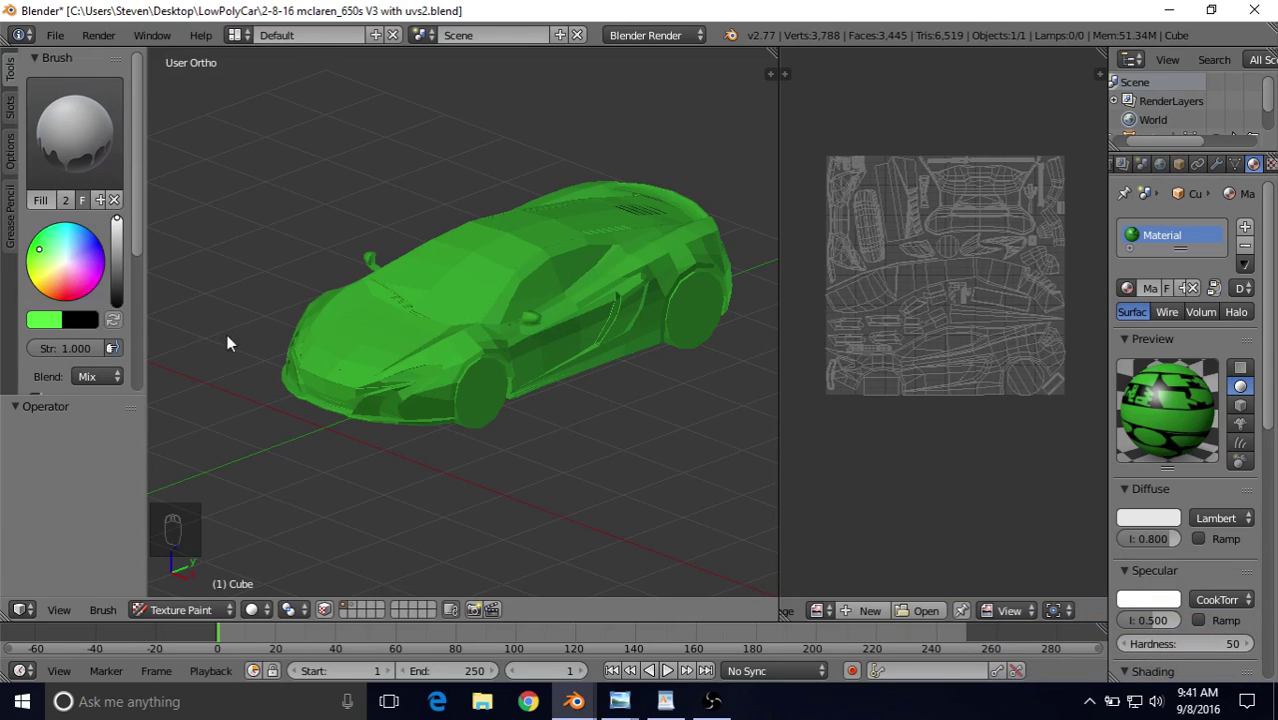
{"action": "middle_click_drag", "start_coordinate": [488, 288], "coordinate": [490, 216]}
{"action": "middle_click_drag", "start_coordinate": [479, 201], "coordinate": [525, 180]}
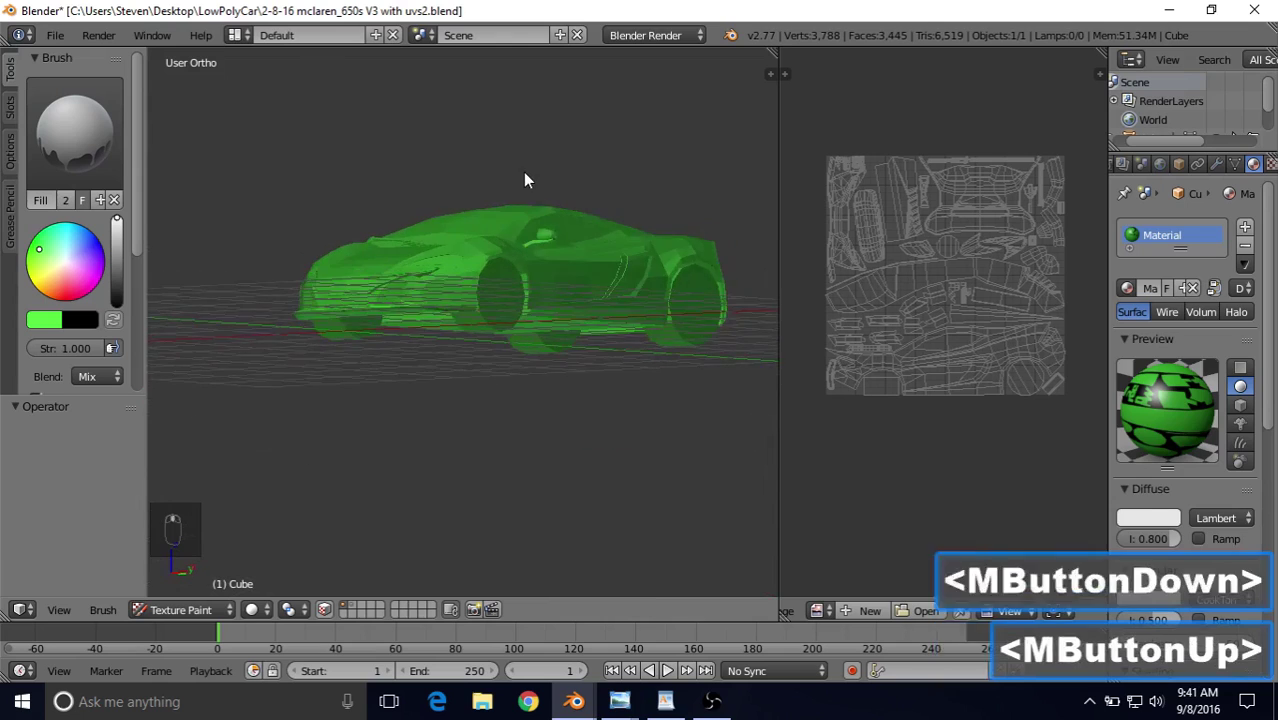
{"action": "scroll", "coordinate": [442, 260], "scroll_direction": "up", "scroll_amount": 3}
{"action": "middle_click_drag", "start_coordinate": [442, 260], "coordinate": [417, 275]}
{"action": "scroll", "coordinate": [417, 275], "scroll_direction": "down", "scroll_amount": 3}
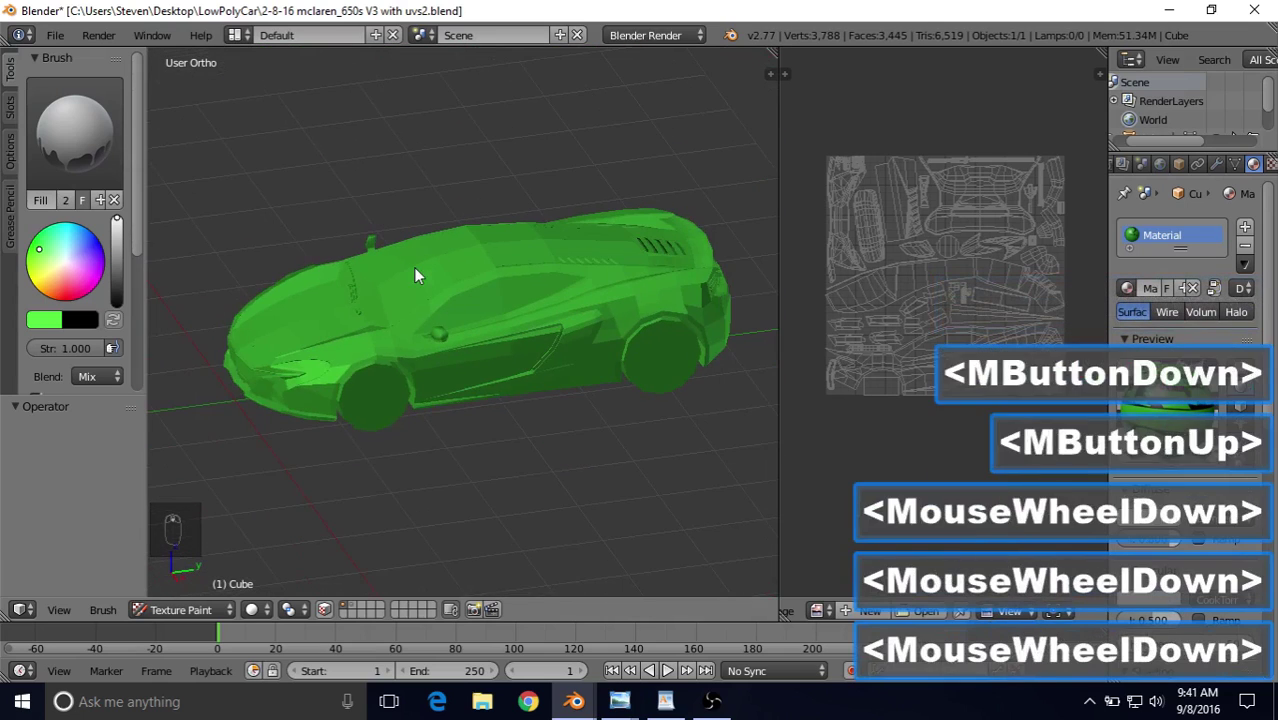
{"action": "middle_click_drag", "start_coordinate": [474, 200], "coordinate": [515, 172]}
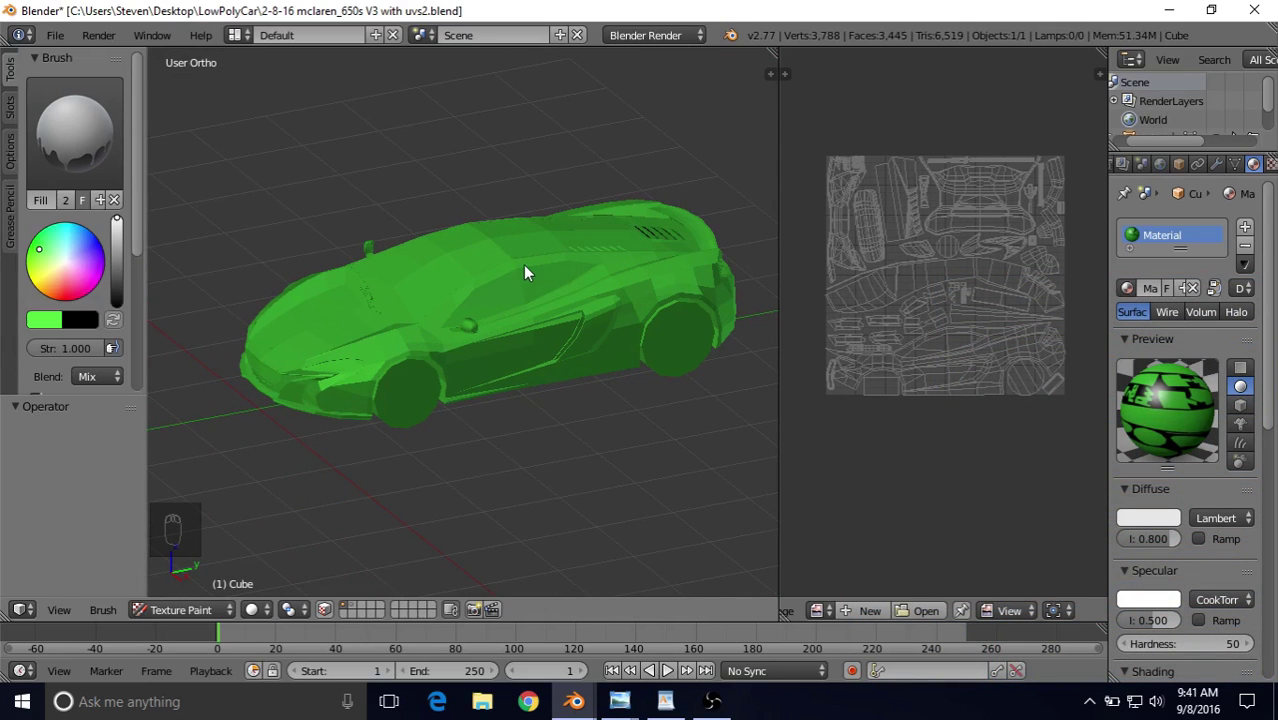
{"action": "key", "text": "ctrl+z"}
{"action": "key", "text": "ctrl+z"}
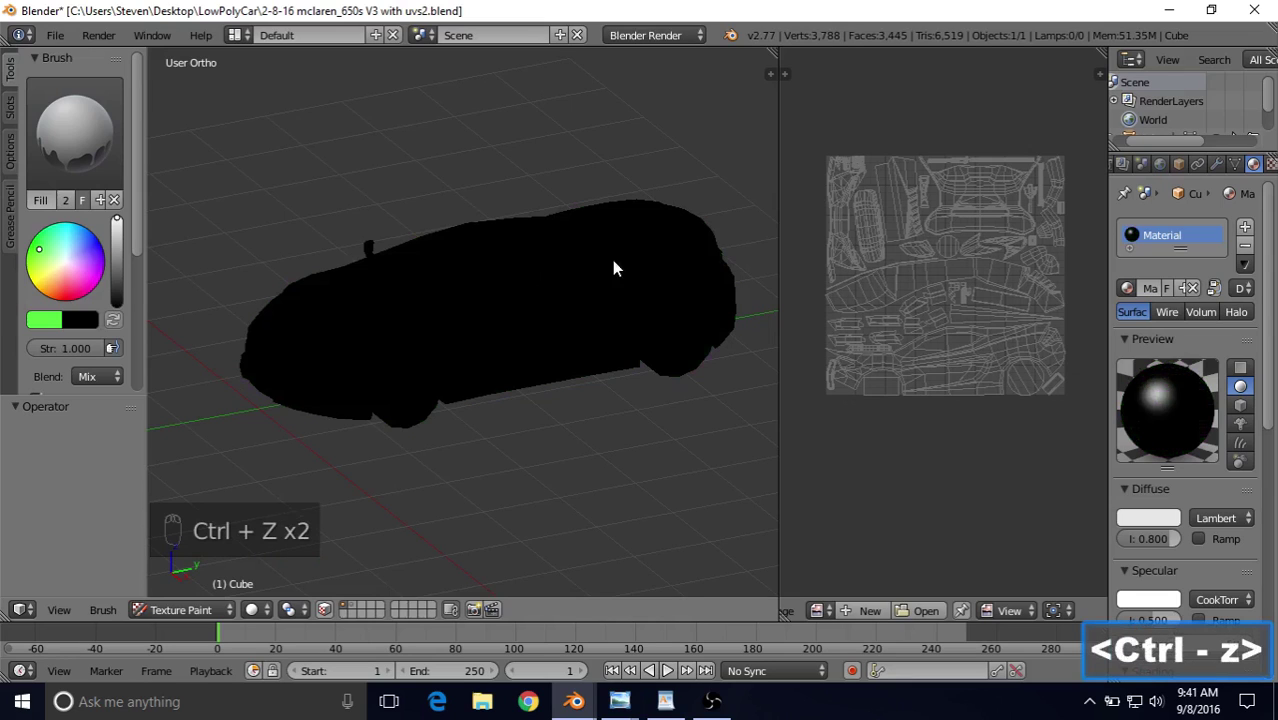
Step: Try a blue fill on the whole car and undo it
{"action": "left_click", "coordinate": [89, 244]}
{"action": "left_click", "coordinate": [456, 153]}
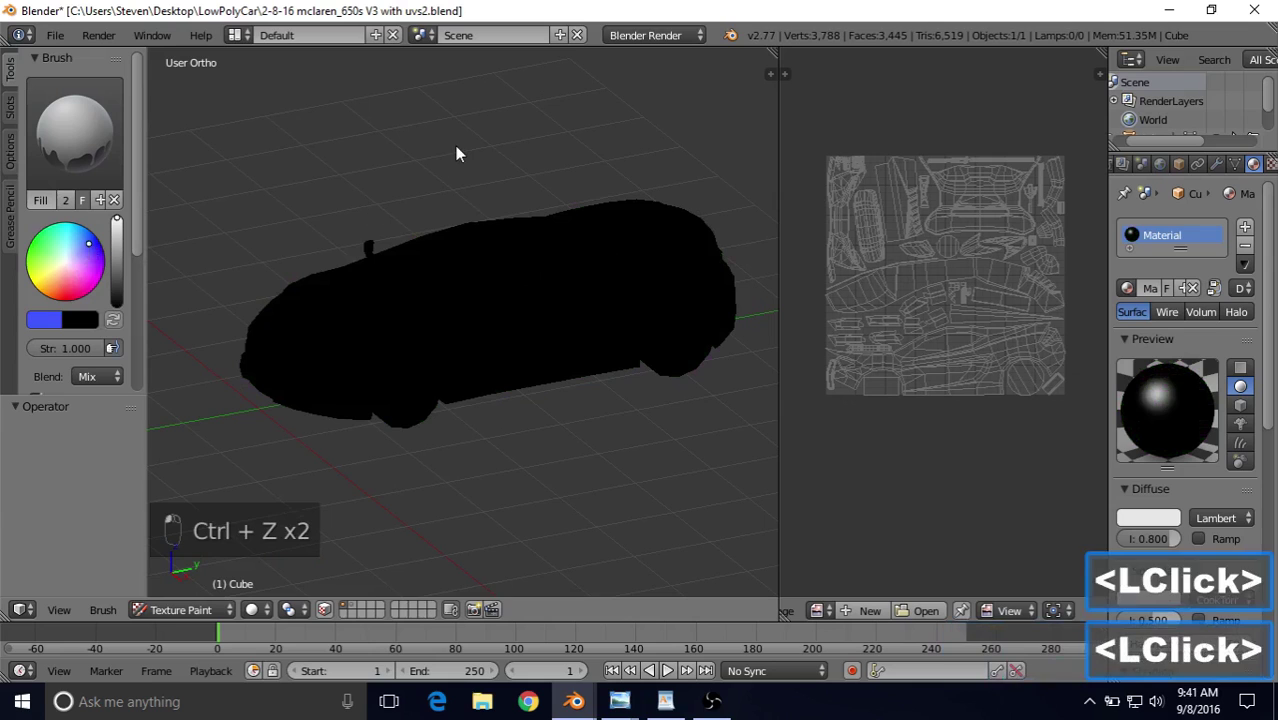
{"action": "left_click", "coordinate": [396, 187]}
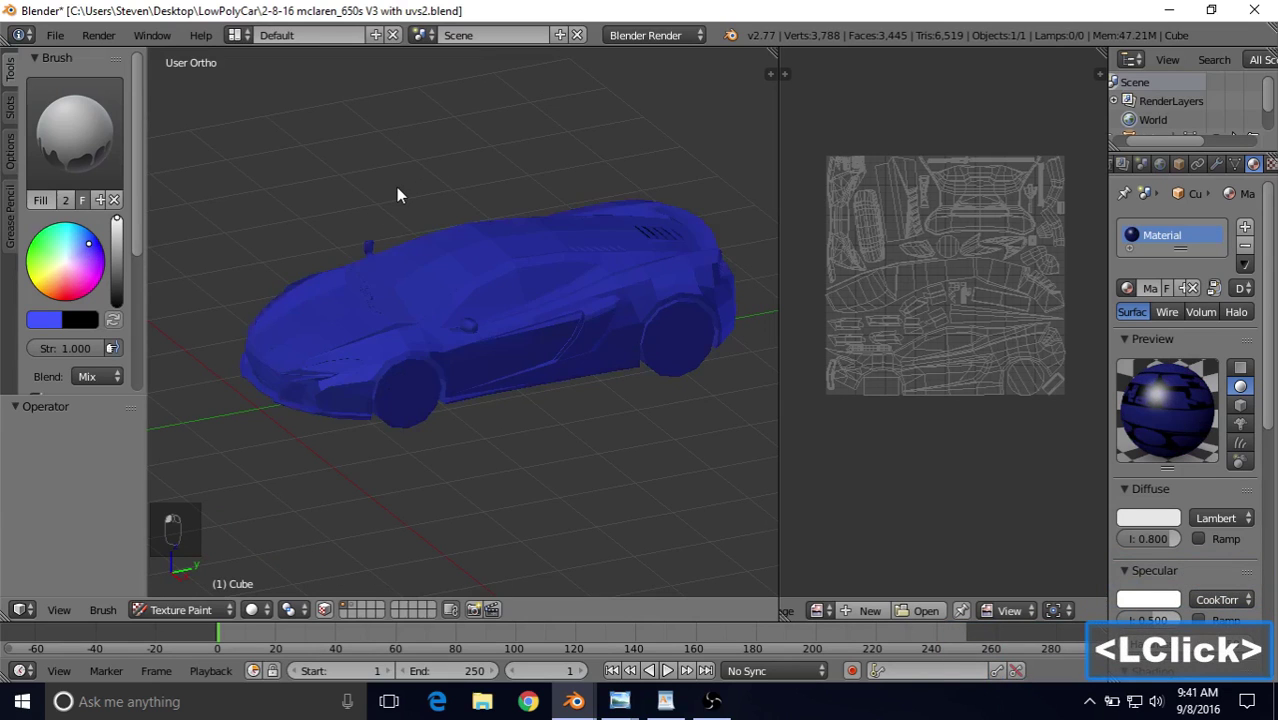
{"action": "middle_click", "coordinate": [572, 228]}
{"action": "key", "text": "ctrl+z"}
{"action": "key", "text": "ctrl+z"}
{"action": "key", "text": "ctrl+z"}
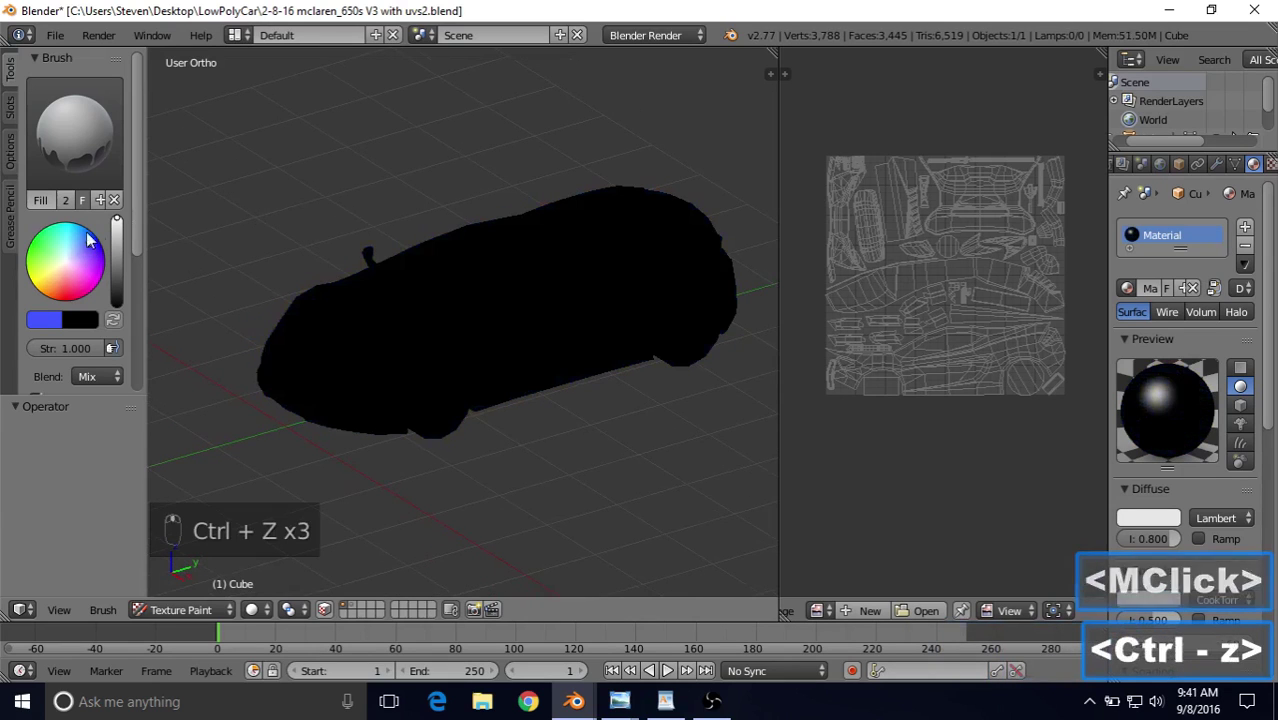
Step: Try a light cyan fill on the whole car and undo it
{"action": "left_click", "coordinate": [67, 237]}
{"action": "left_click", "coordinate": [430, 187]}
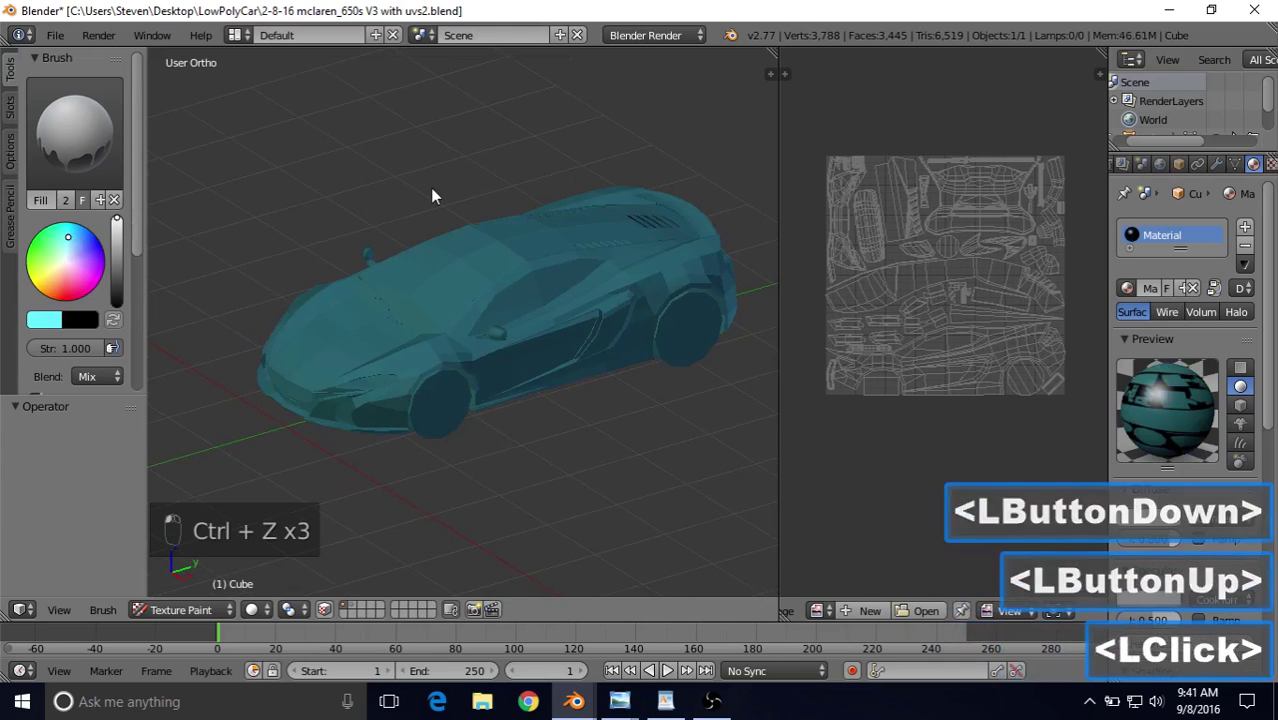
{"action": "mouse_move", "coordinate": [440, 189]}
{"action": "middle_mouse_down"}
{"action": "mouse_move", "coordinate": [513, 168]}
{"action": "mouse_move", "coordinate": [596, 205]}
{"action": "mouse_move", "coordinate": [442, 191]}
{"action": "middle_mouse_up"}
{"action": "left_click", "coordinate": [536, 200]}
{"action": "middle_click_drag", "start_coordinate": [536, 200], "coordinate": [493, 200]}
{"action": "key", "text": "ctrl+z"}
{"action": "key", "text": "ctrl+z"}
{"action": "key", "text": "ctrl+z"}
Step: Try a light red fill on the whole car and undo it
{"action": "left_click", "coordinate": [64, 293]}
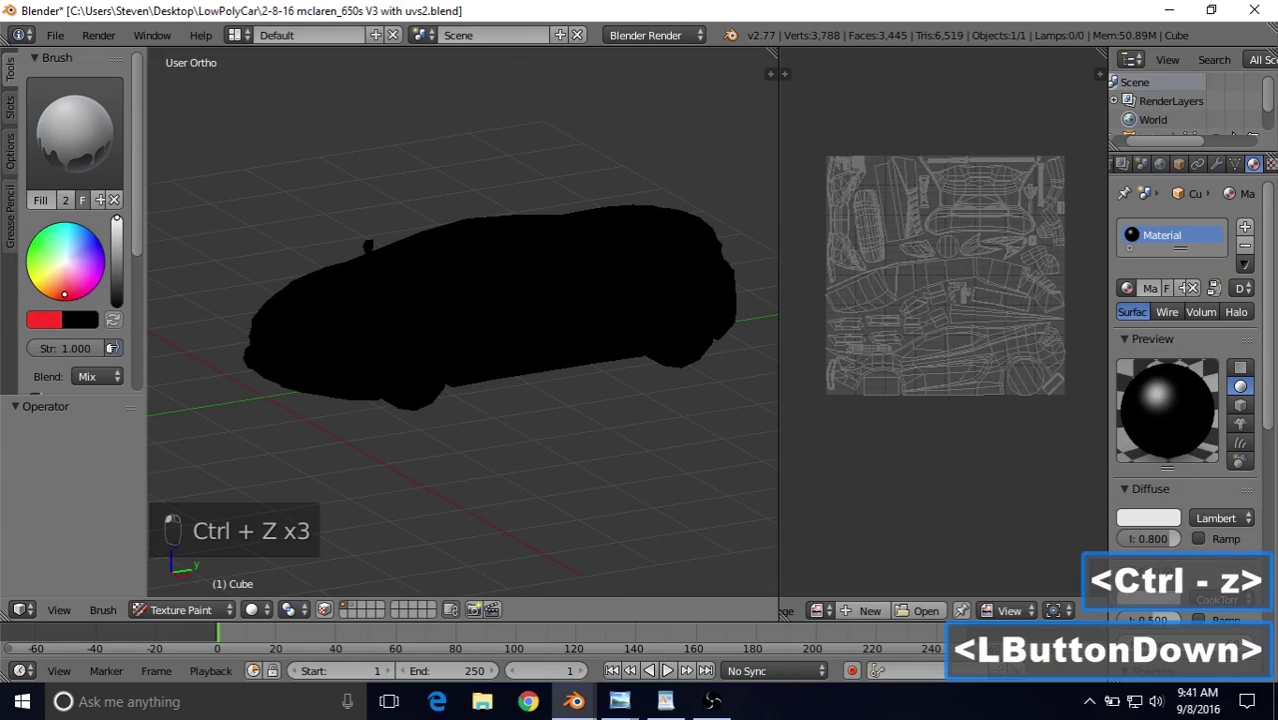
{"action": "left_click_drag", "start_coordinate": [64, 293], "coordinate": [61, 293]}
{"action": "left_click", "coordinate": [436, 220]}
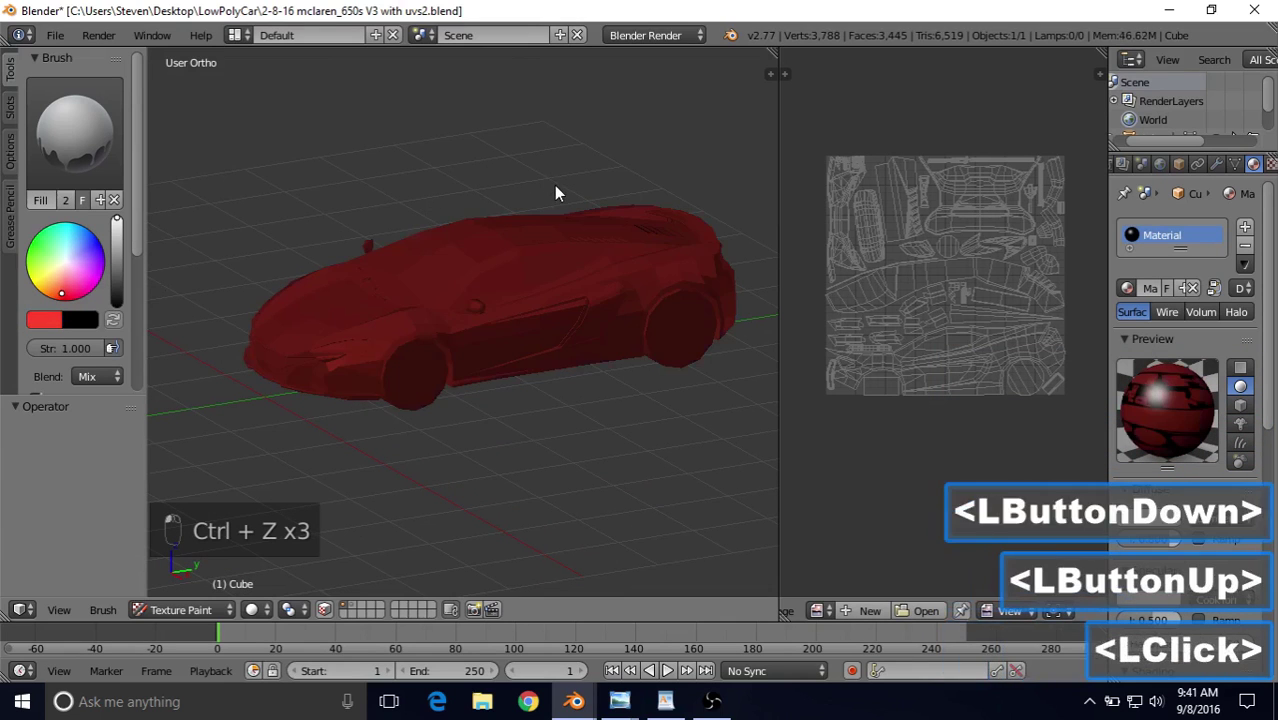
{"action": "middle_click_drag", "start_coordinate": [556, 192], "coordinate": [394, 251]}
{"action": "key", "text": "ctrl+z"}
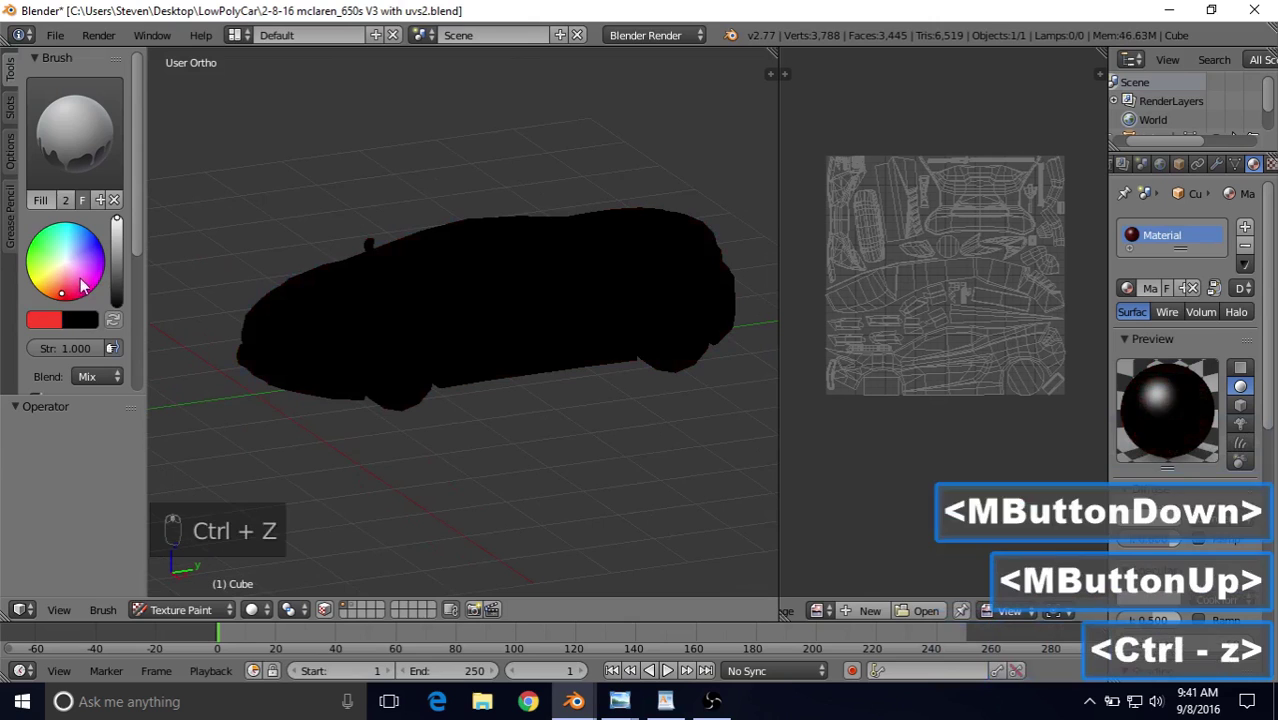
Step: Try a slightly deeper red fill on the whole car, check its side, and undo it
{"action": "left_click_drag", "start_coordinate": [65, 294], "coordinate": [65, 295]}
{"action": "left_click", "coordinate": [464, 215]}
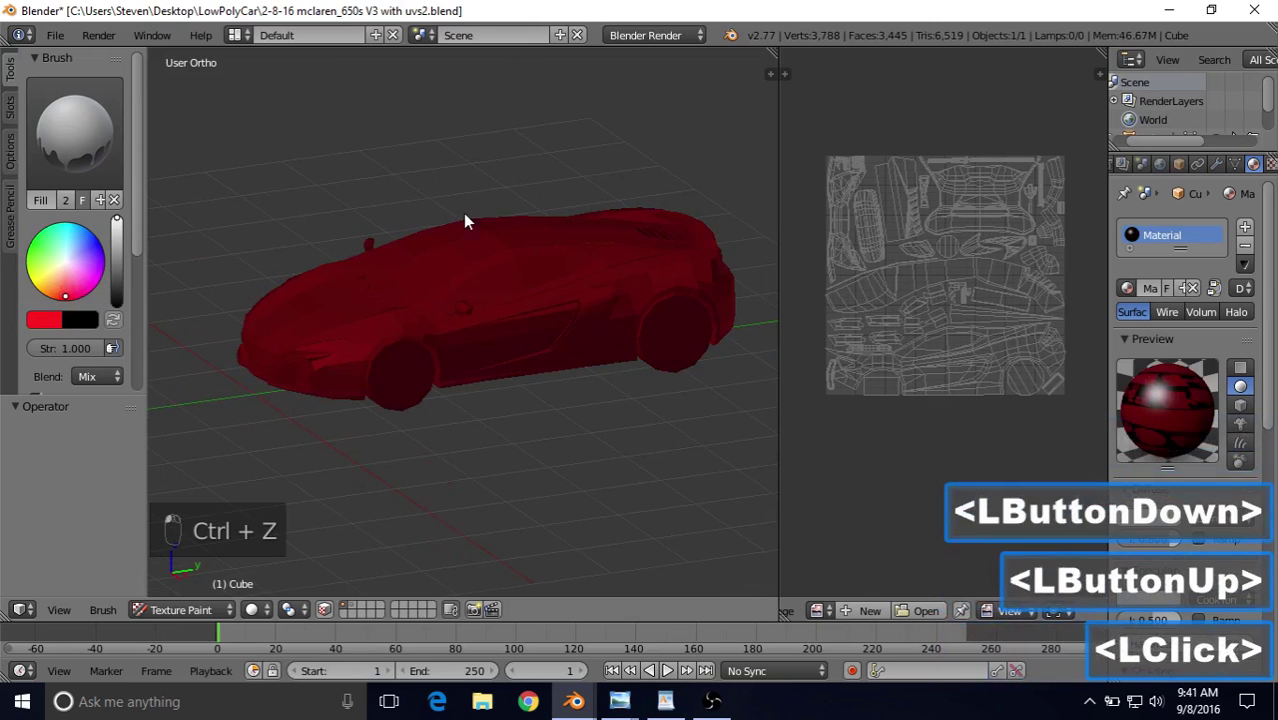
{"action": "middle_click_drag", "start_coordinate": [485, 194], "coordinate": [368, 207]}
{"action": "key", "text": "ctrl+z"}
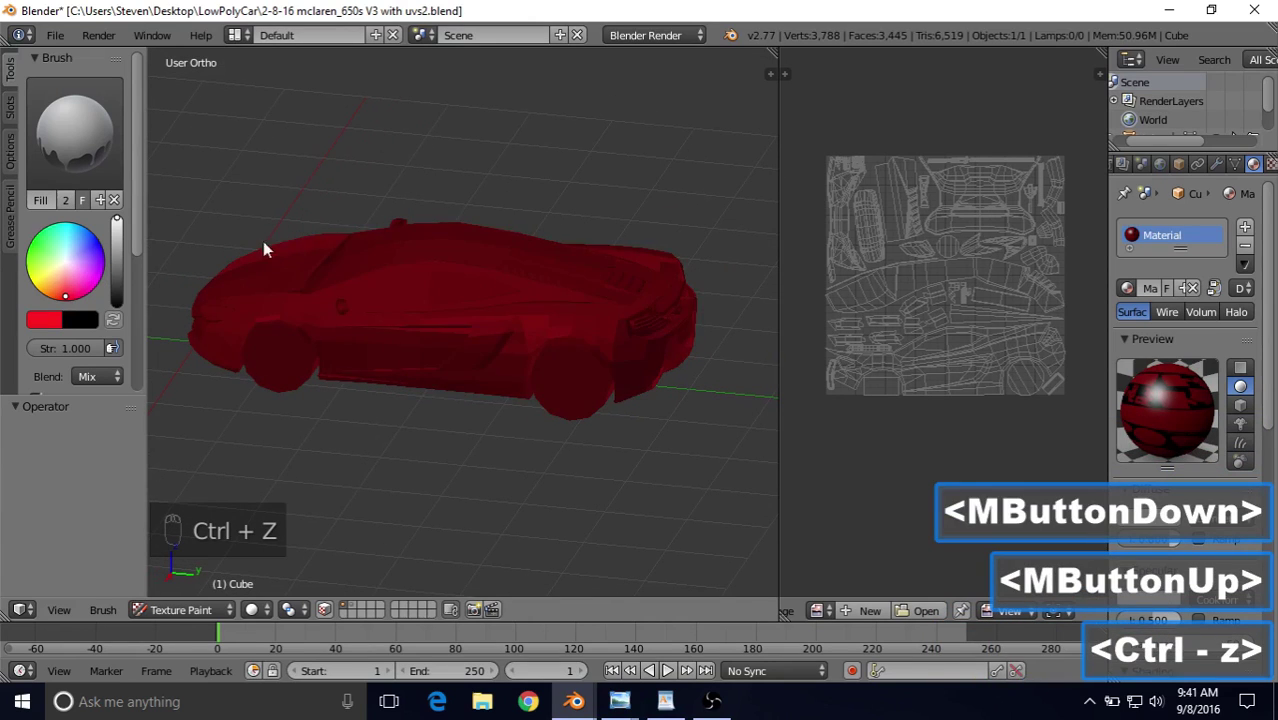
{"action": "key", "text": "ctrl+z"}
Step: Try an orange fill on the whole car and undo it
{"action": "left_click", "coordinate": [54, 285]}
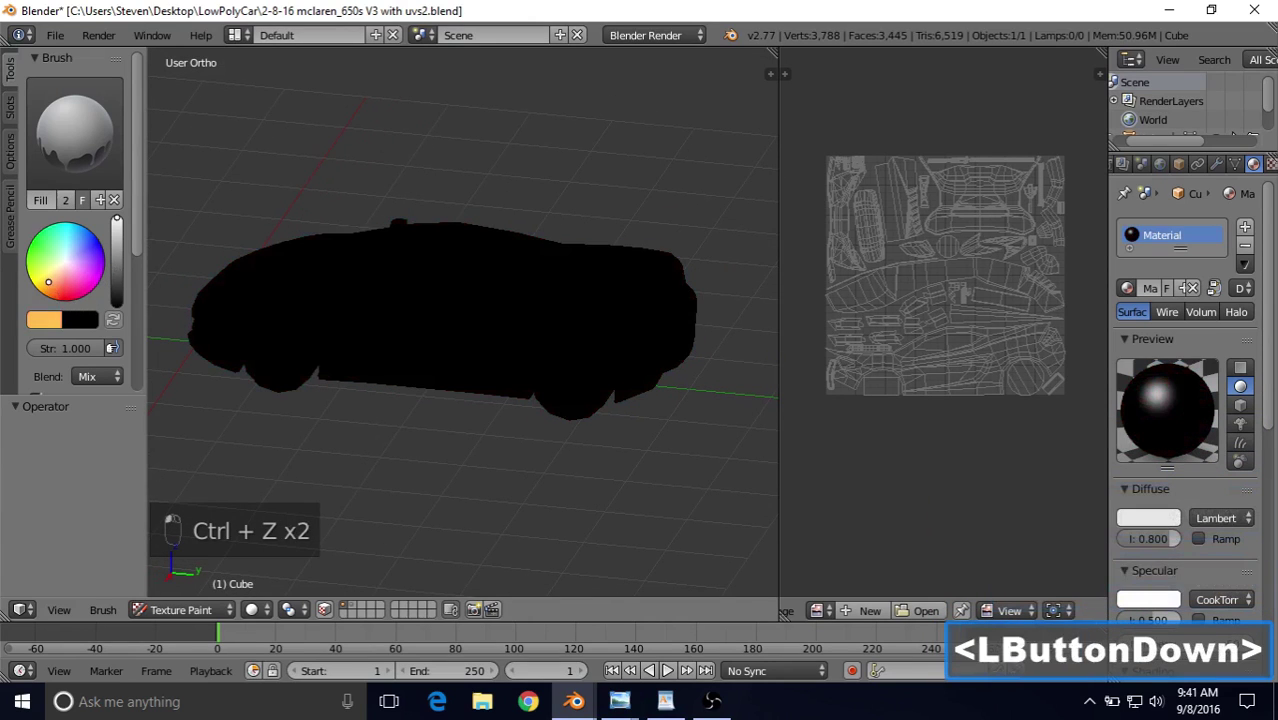
{"action": "left_click", "coordinate": [403, 247]}
{"action": "middle_click_drag", "start_coordinate": [445, 253], "coordinate": [553, 194]}
{"action": "left_click", "coordinate": [548, 206]}
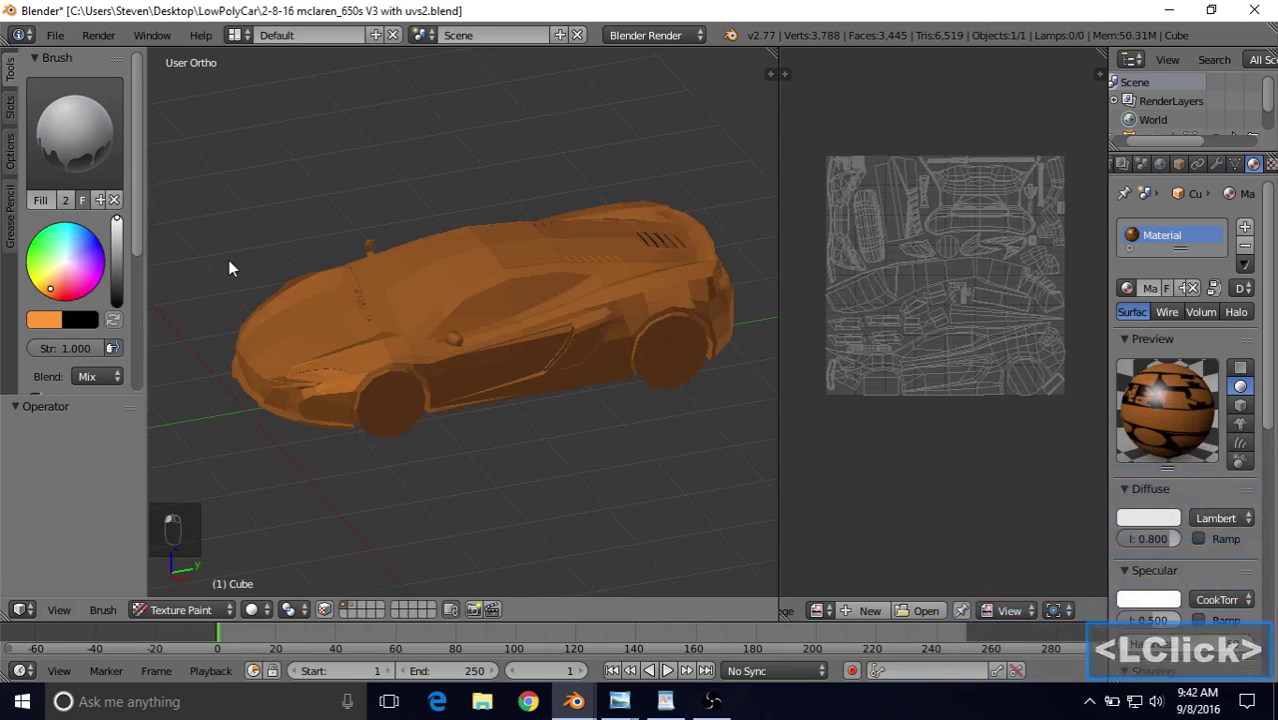
{"action": "key", "text": "ctrl+z"}
Step: Try a golden yellow fill on the whole car and undo it
{"action": "left_click", "coordinate": [41, 286]}
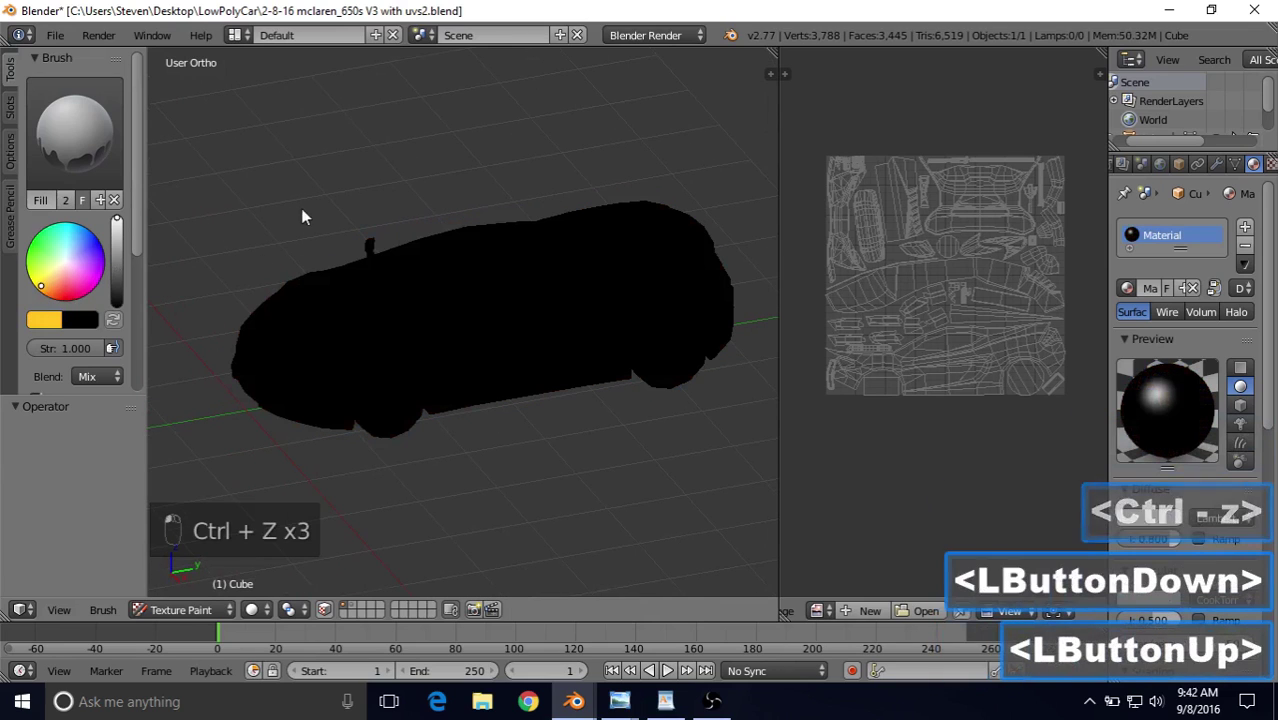
{"action": "left_click", "coordinate": [317, 240]}
{"action": "left_click", "coordinate": [377, 248]}
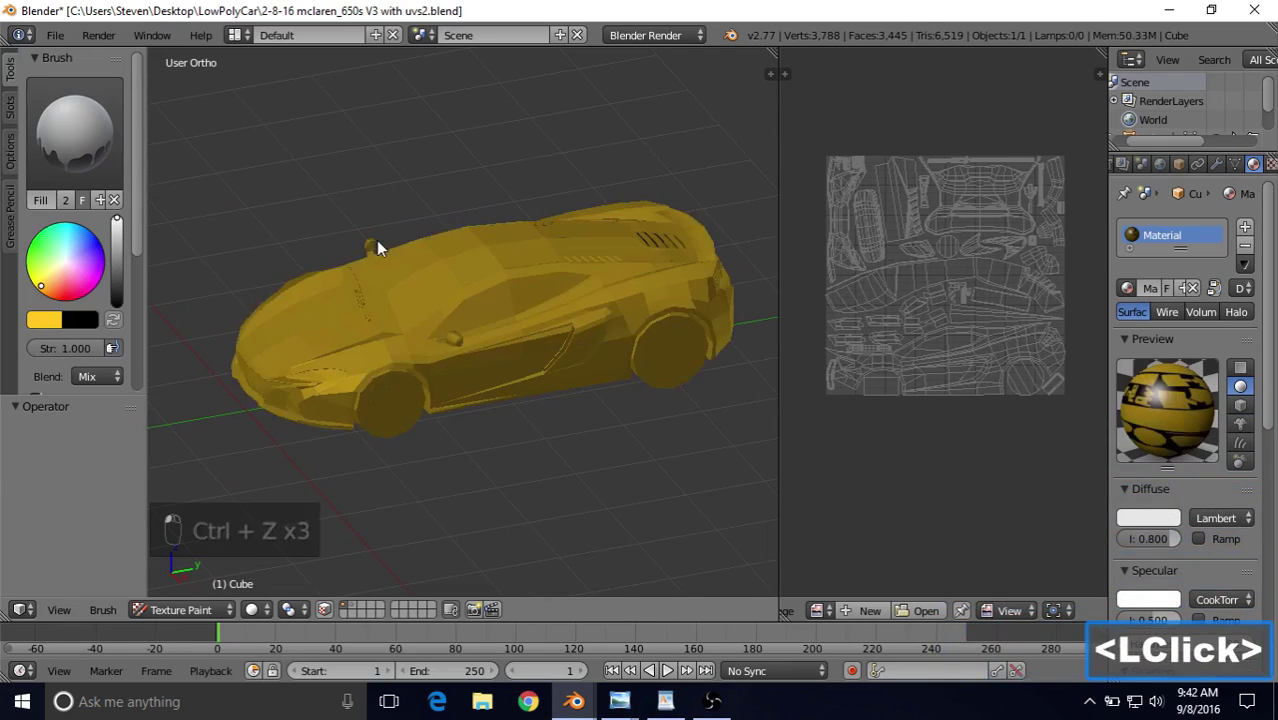
{"action": "middle_click_drag", "start_coordinate": [377, 248], "coordinate": [555, 169]}
{"action": "key", "text": "ctrl+z"}
{"action": "key", "text": "ctrl+z"}
{"action": "key", "text": "ctrl+z"}
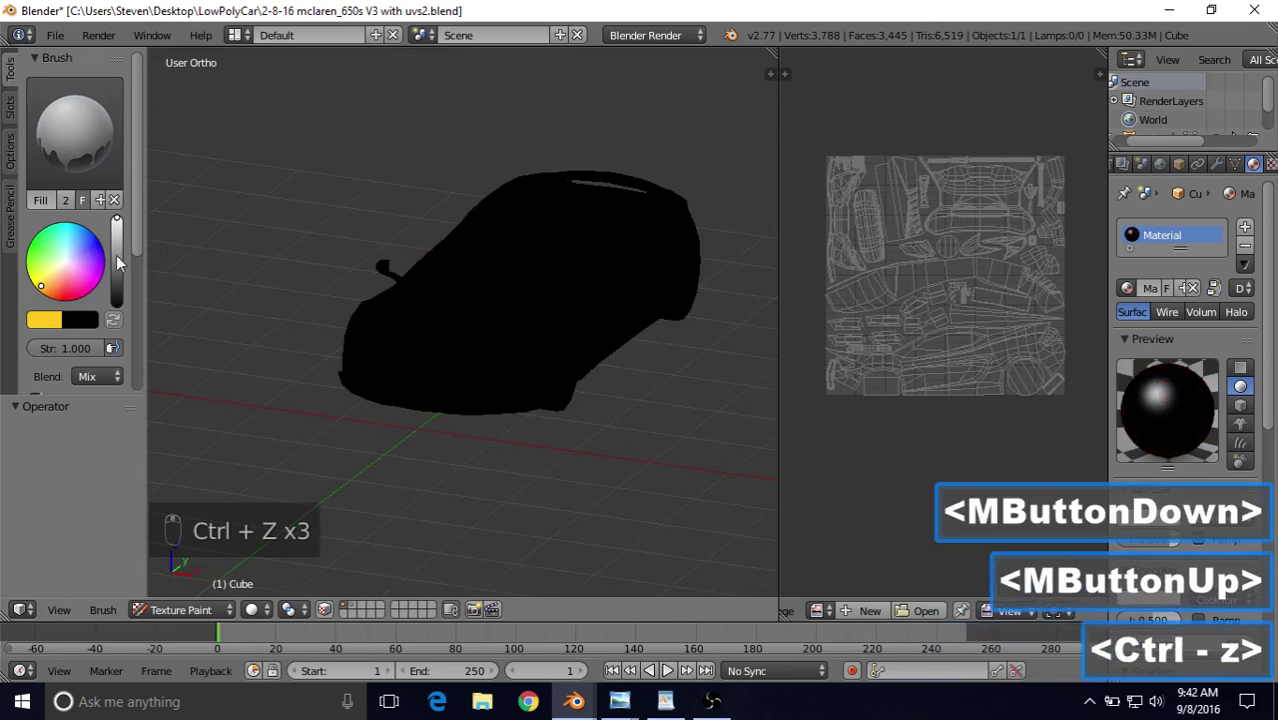
Step: Try a fully saturated blue fill on the whole car and undo it
{"action": "mouse_move", "coordinate": [52, 271]}
{"action": "left_mouse_down"}
{"action": "mouse_move", "coordinate": [34, 261]}
{"action": "mouse_move", "coordinate": [43, 275]}
{"action": "mouse_move", "coordinate": [99, 243]}
{"action": "left_mouse_up"}
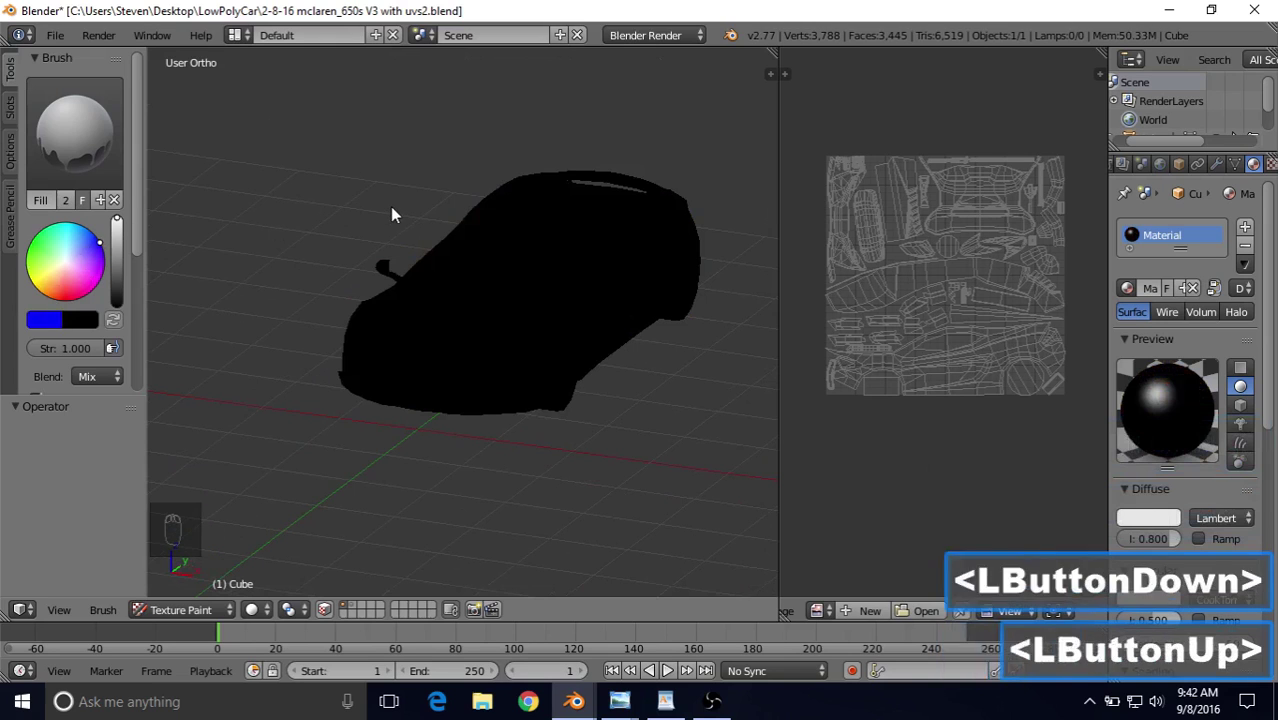
{"action": "left_click", "coordinate": [641, 276]}
{"action": "middle_click_drag", "start_coordinate": [590, 183], "coordinate": [532, 158]}
{"action": "key", "text": "ctrl+z"}
{"action": "key", "text": "ctrl+z"}
{"action": "key", "text": "ctrl+z"}
Step: Try a light purple fill on the whole car and undo it
{"action": "left_click_drag", "start_coordinate": [96, 250], "coordinate": [82, 253]}
{"action": "left_click", "coordinate": [535, 217]}
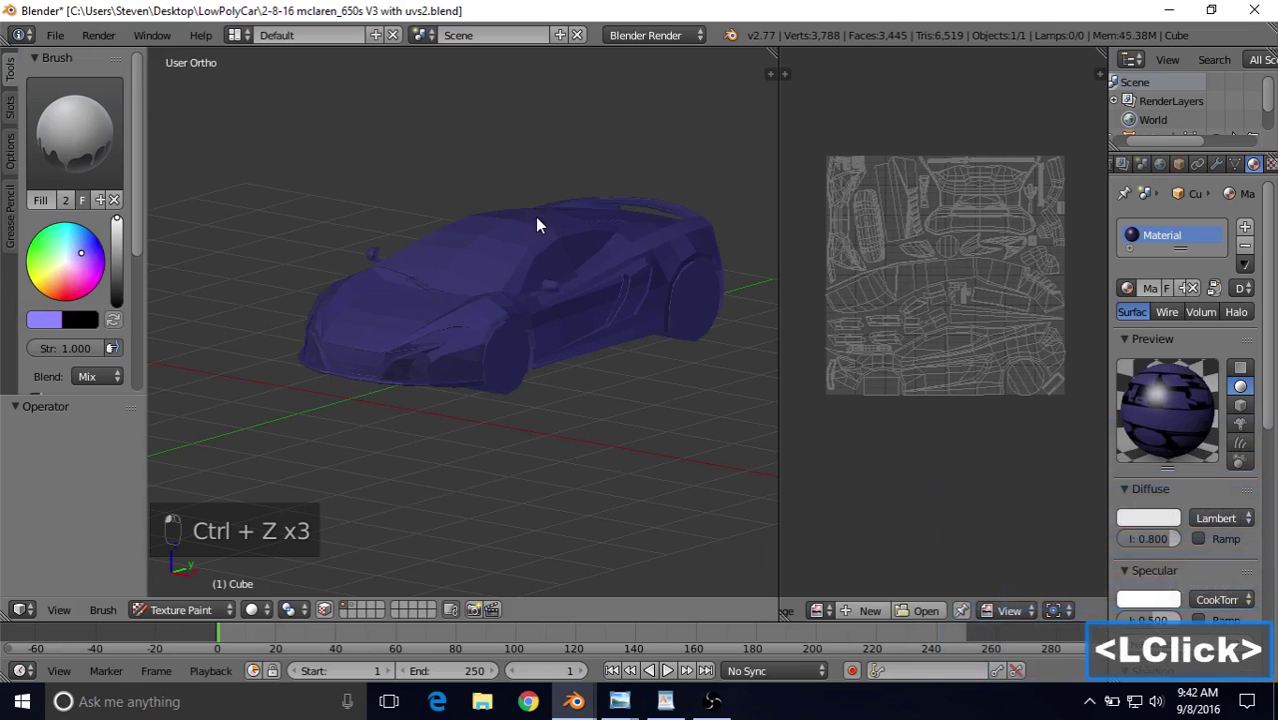
{"action": "middle_click_drag", "start_coordinate": [545, 213], "coordinate": [457, 194]}
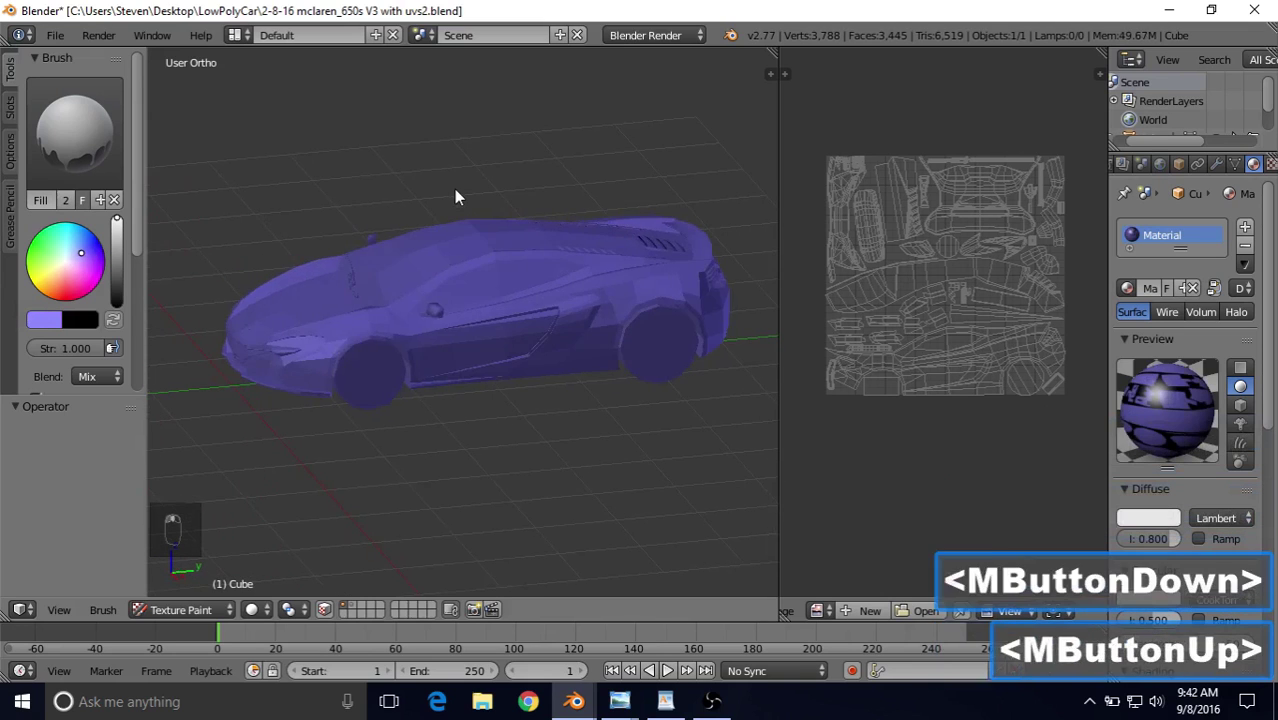
{"action": "key", "text": "ctrl+z"}
{"action": "key", "text": "ctrl+z"}
{"action": "key", "text": "ctrl+z"}
Step: Try a soft red fill on the whole car and undo it
{"action": "left_click", "coordinate": [63, 292]}
{"action": "left_click", "coordinate": [358, 205]}
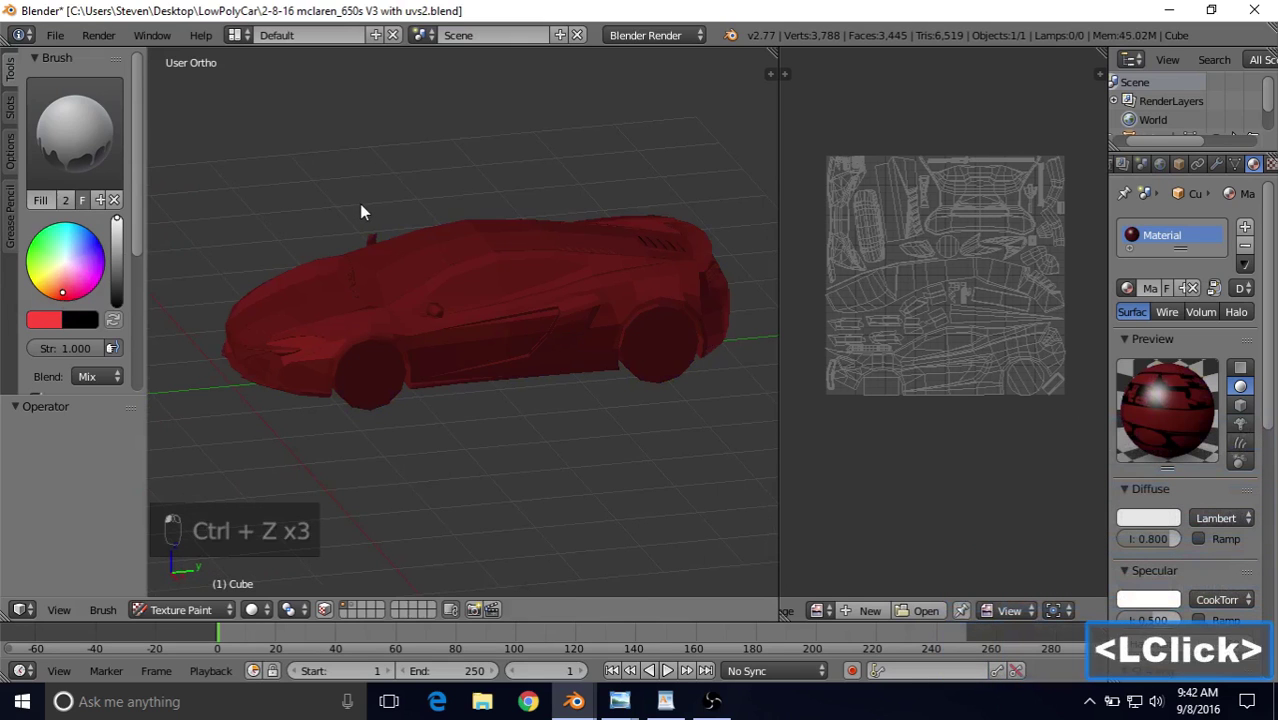
{"action": "middle_click_drag", "start_coordinate": [368, 199], "coordinate": [420, 238]}
{"action": "key", "text": "ctrl+z"}
{"action": "key", "text": "ctrl+z"}
{"action": "key", "text": "ctrl+z"}
Step: Fill the whole car with a fully saturated red as its base color
{"action": "left_click_drag", "start_coordinate": [65, 285], "coordinate": [67, 300]}
{"action": "left_click", "coordinate": [539, 152]}
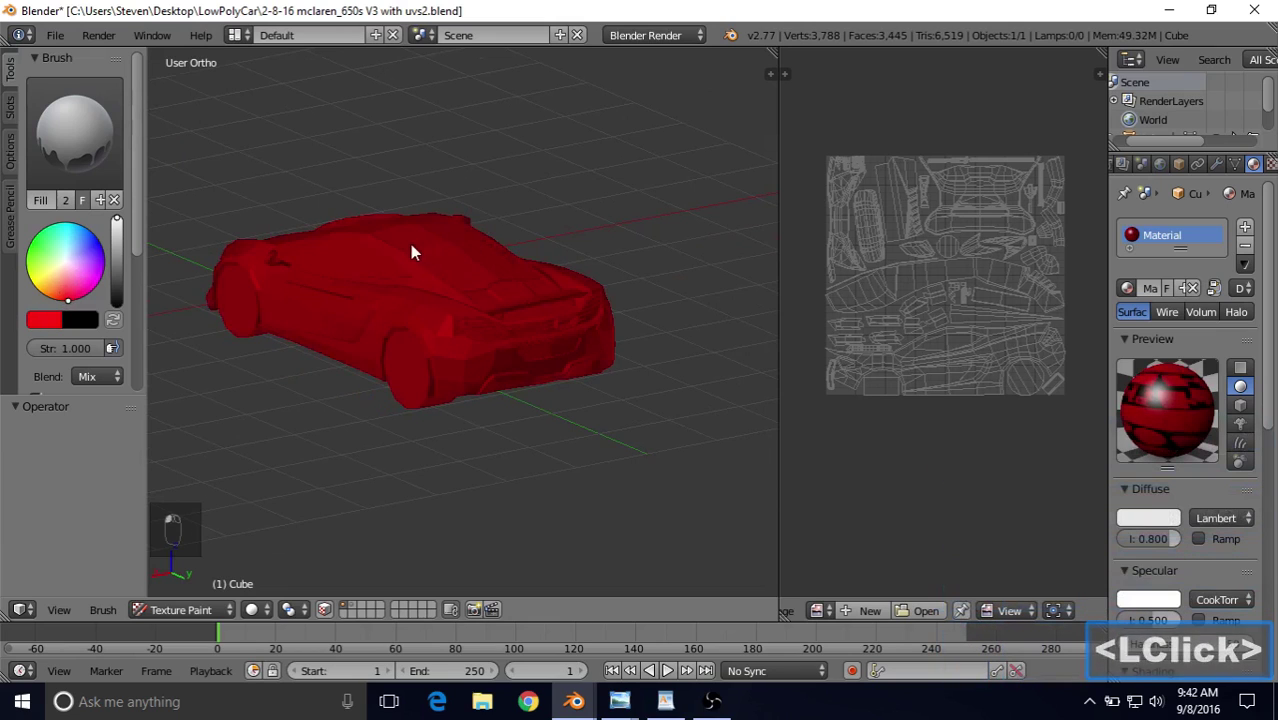
{"action": "middle_click_drag", "start_coordinate": [410, 244], "coordinate": [553, 205]}
{"action": "middle_click", "coordinate": [525, 270], "text": "shift"}
{"action": "scroll", "coordinate": [525, 270], "scroll_direction": "up", "scroll_amount": 2}
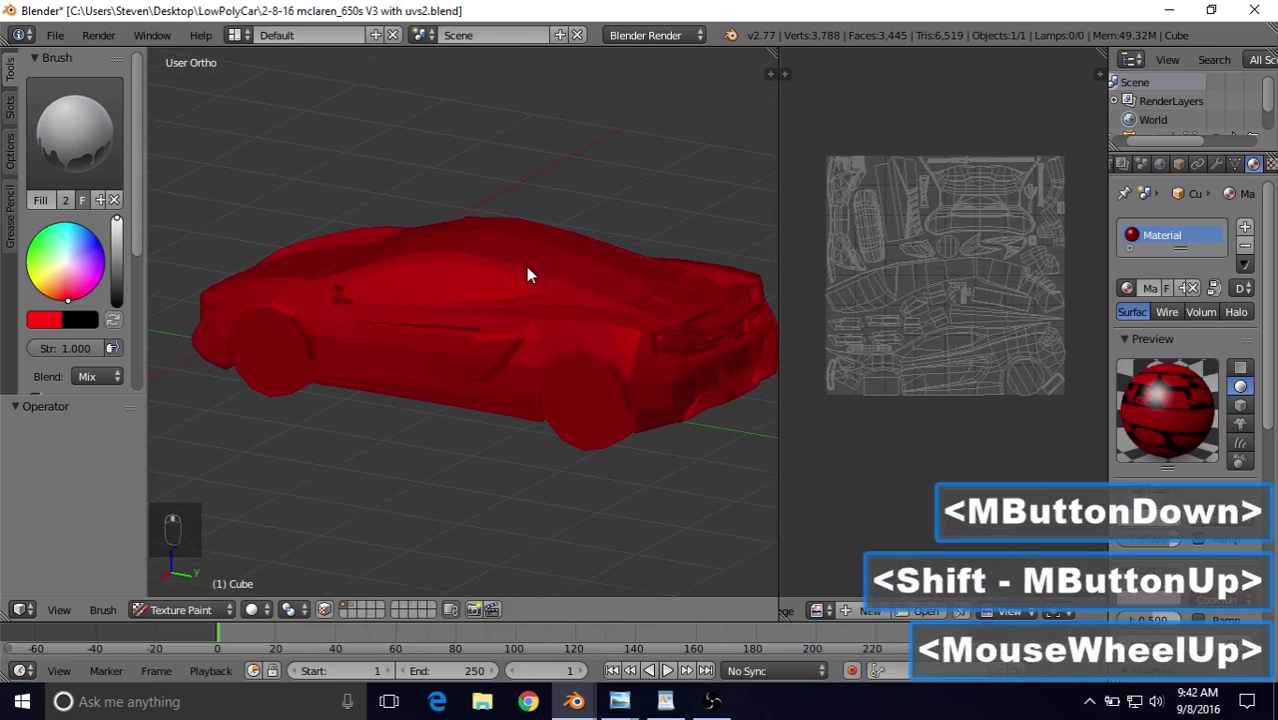
Step: Switch from the Fill brush to the TexDraw brush and check the red car from several sides
{"action": "left_click", "coordinate": [54, 118]}
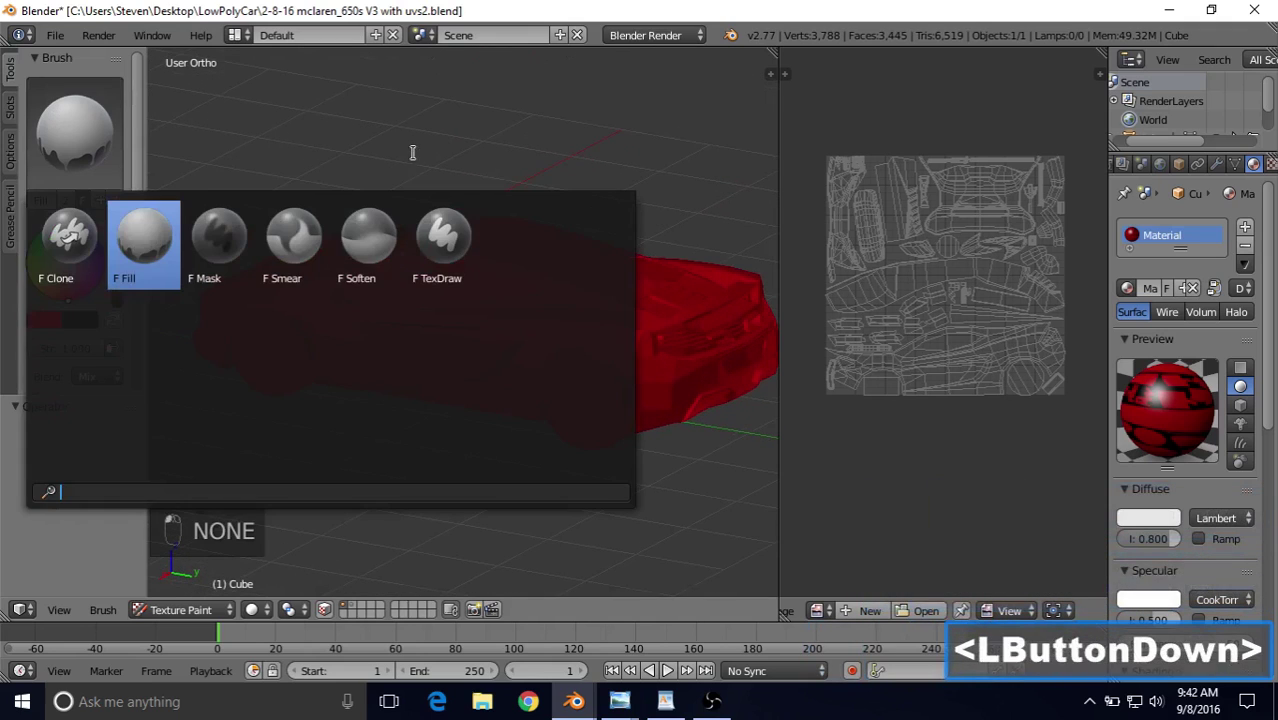
{"action": "left_click", "coordinate": [455, 258]}
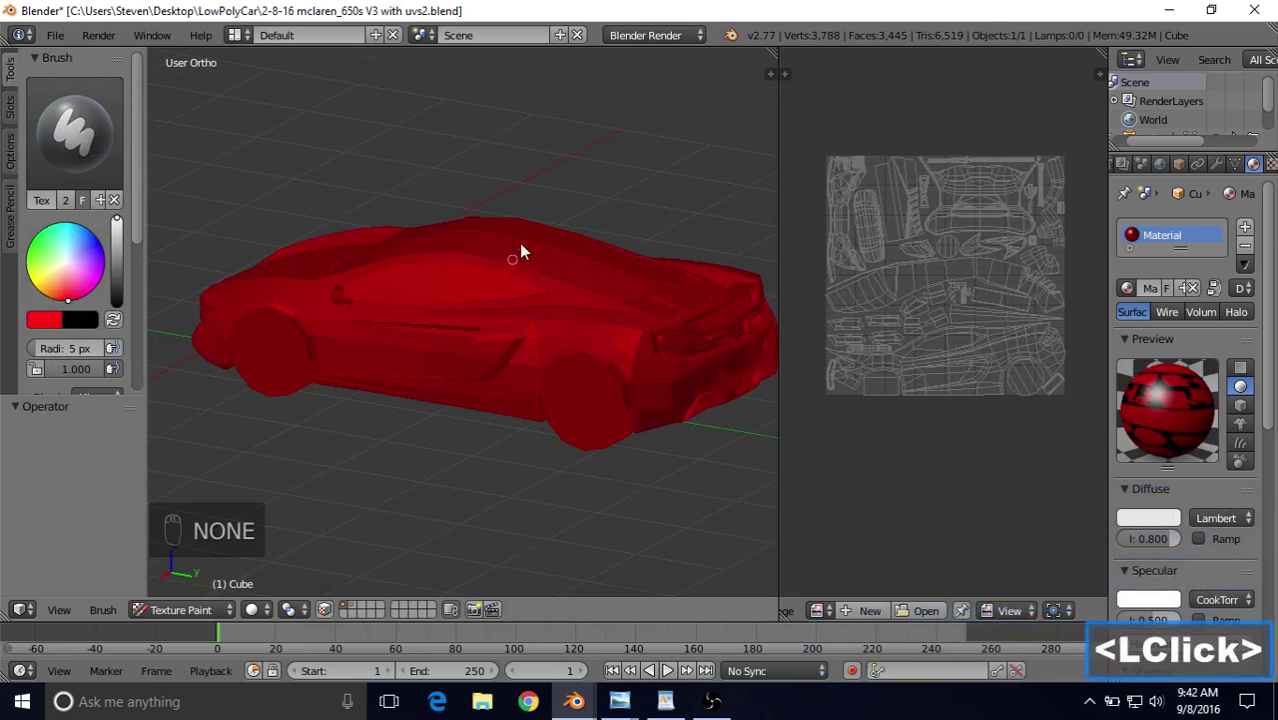
{"action": "middle_click_drag", "start_coordinate": [519, 252], "coordinate": [494, 351]}
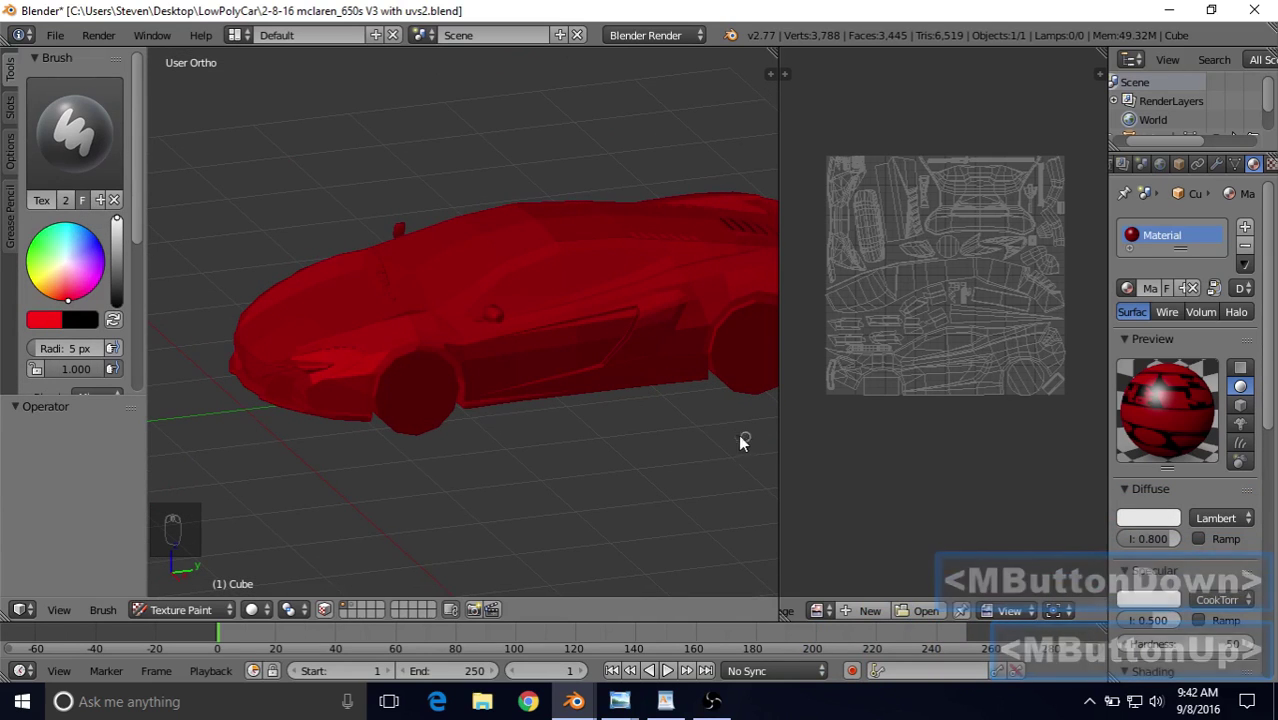
{"action": "middle_click_drag", "start_coordinate": [625, 282], "coordinate": [571, 277]}
{"action": "middle_click_drag", "start_coordinate": [451, 291], "coordinate": [655, 300]}
{"action": "middle_click_drag", "start_coordinate": [506, 228], "coordinate": [558, 262]}
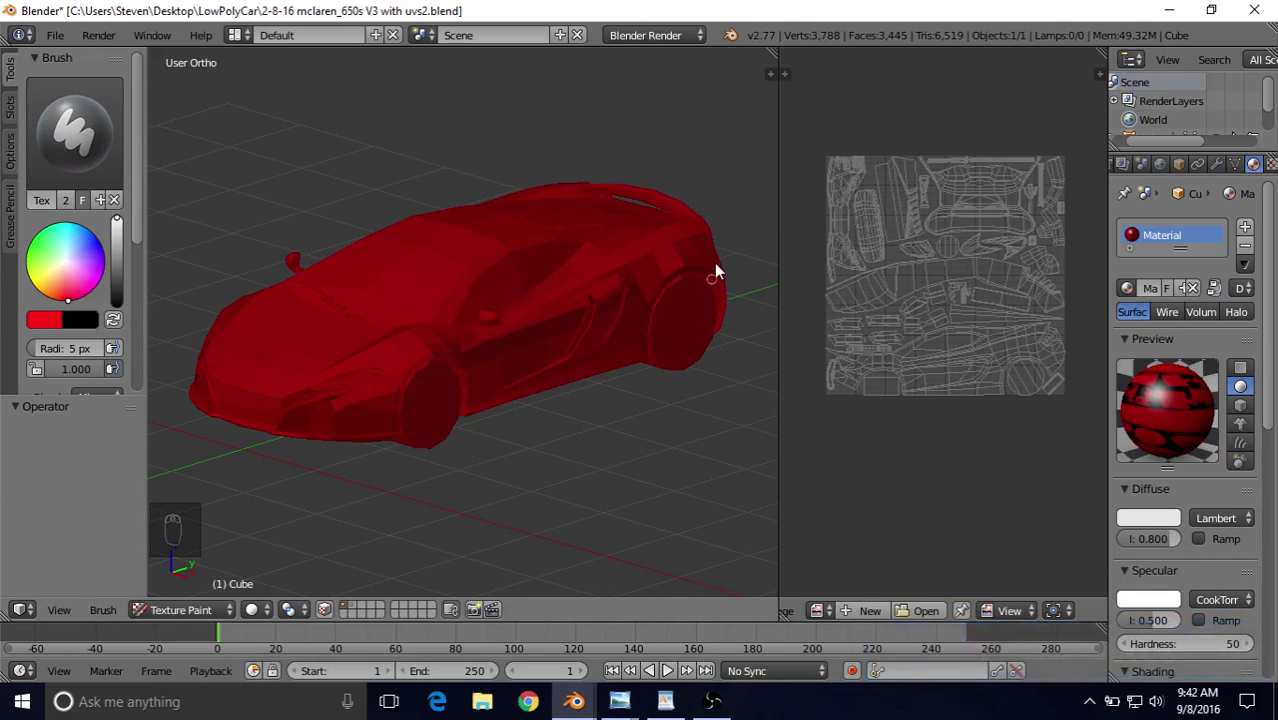
{"action": "mouse_move", "coordinate": [1176, 165]}
{"action": "middle_mouse_down"}
{"action": "mouse_move", "coordinate": [1133, 163]}
{"action": "mouse_move", "coordinate": [1185, 165]}
{"action": "middle_mouse_up"}
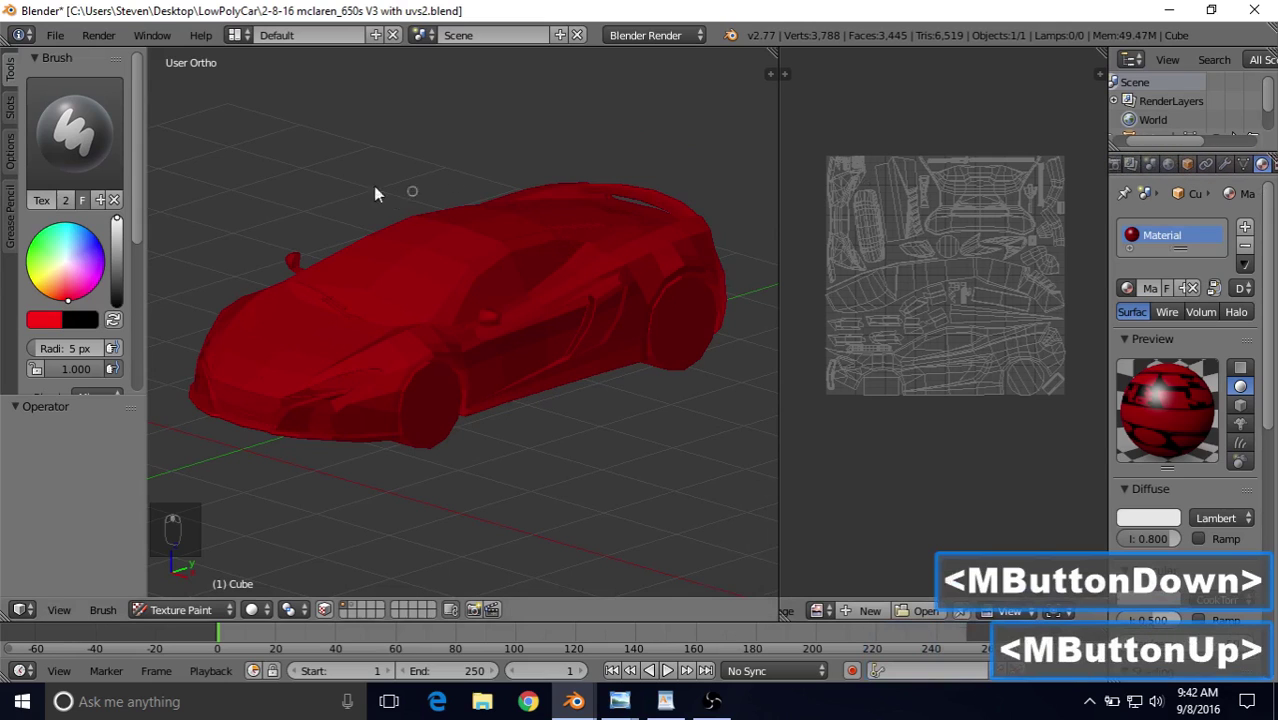
Step: Start a new Diffuse Color texture paint slot named Details with a transparent black fill color
{"action": "left_click", "coordinate": [10, 110]}
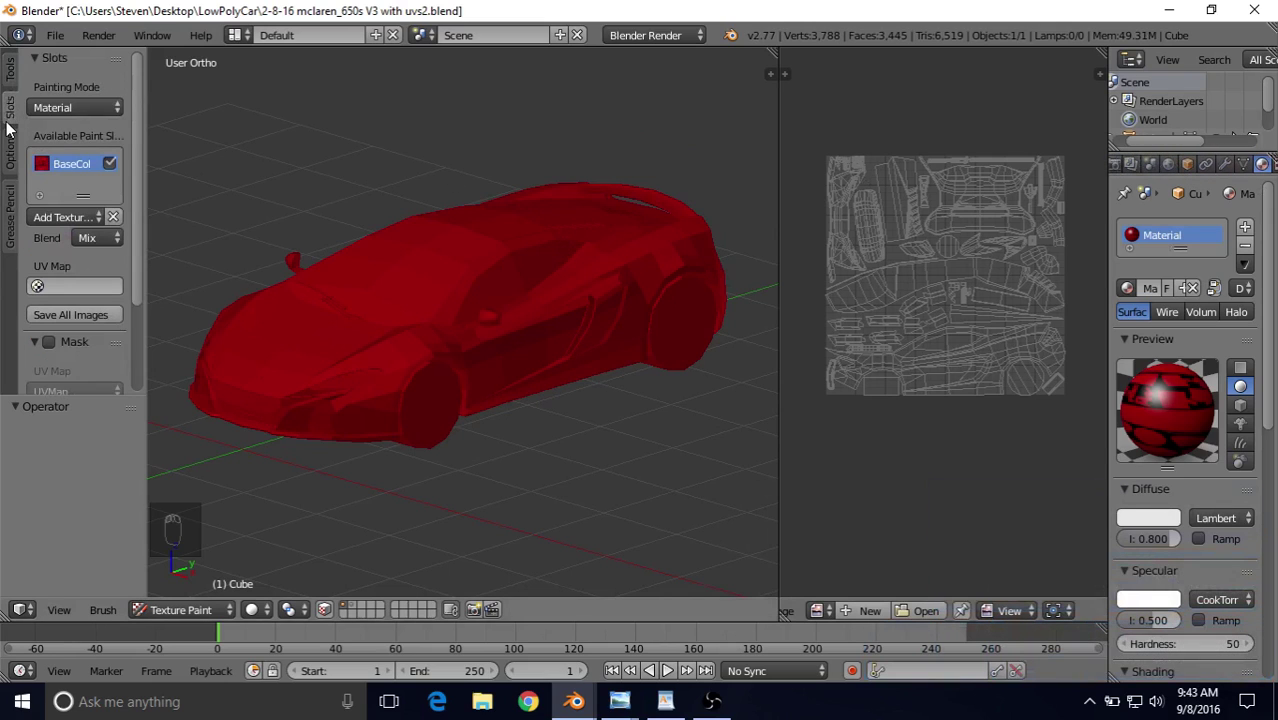
{"action": "left_click", "coordinate": [10, 117]}
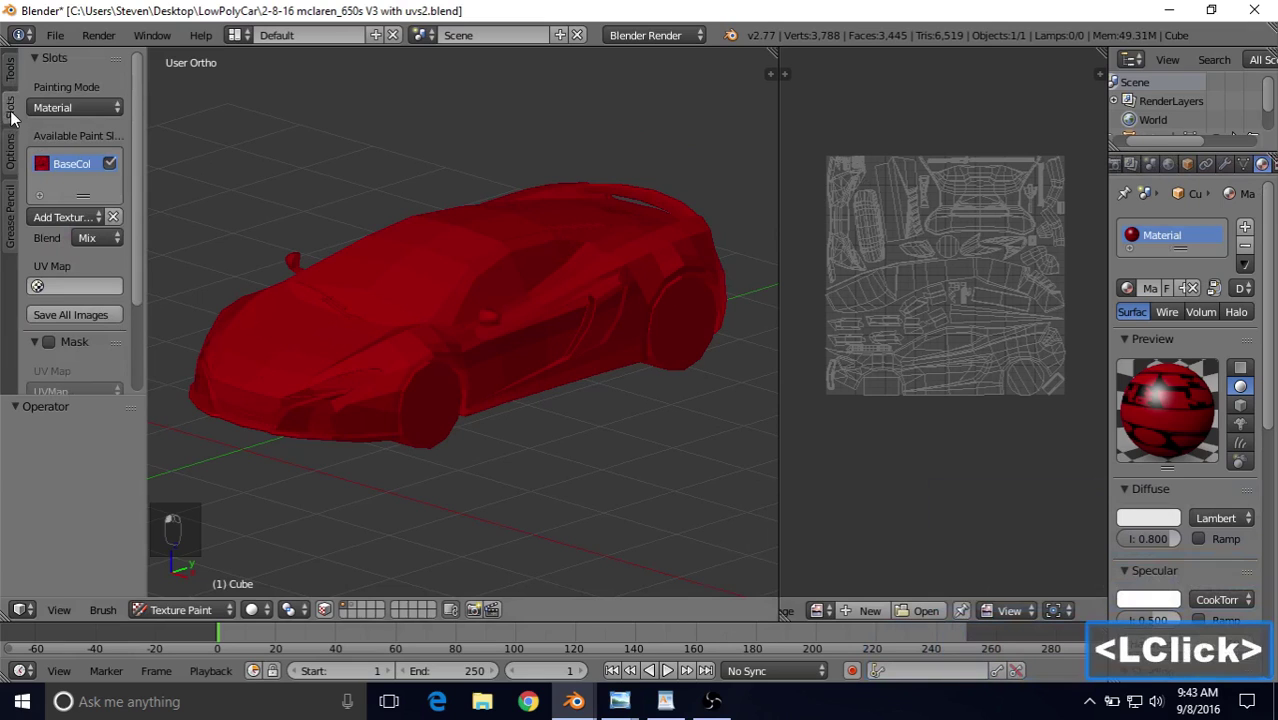
{"action": "left_click", "coordinate": [61, 219]}
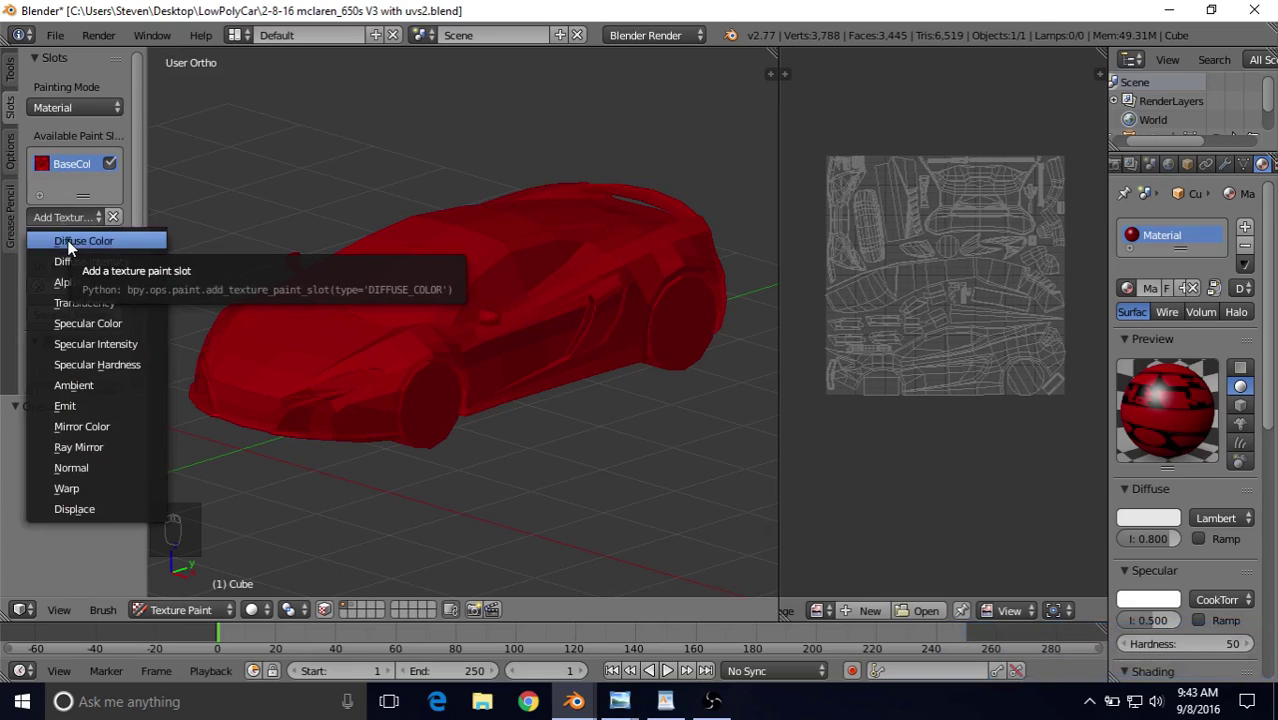
{"action": "left_click", "coordinate": [68, 242]}
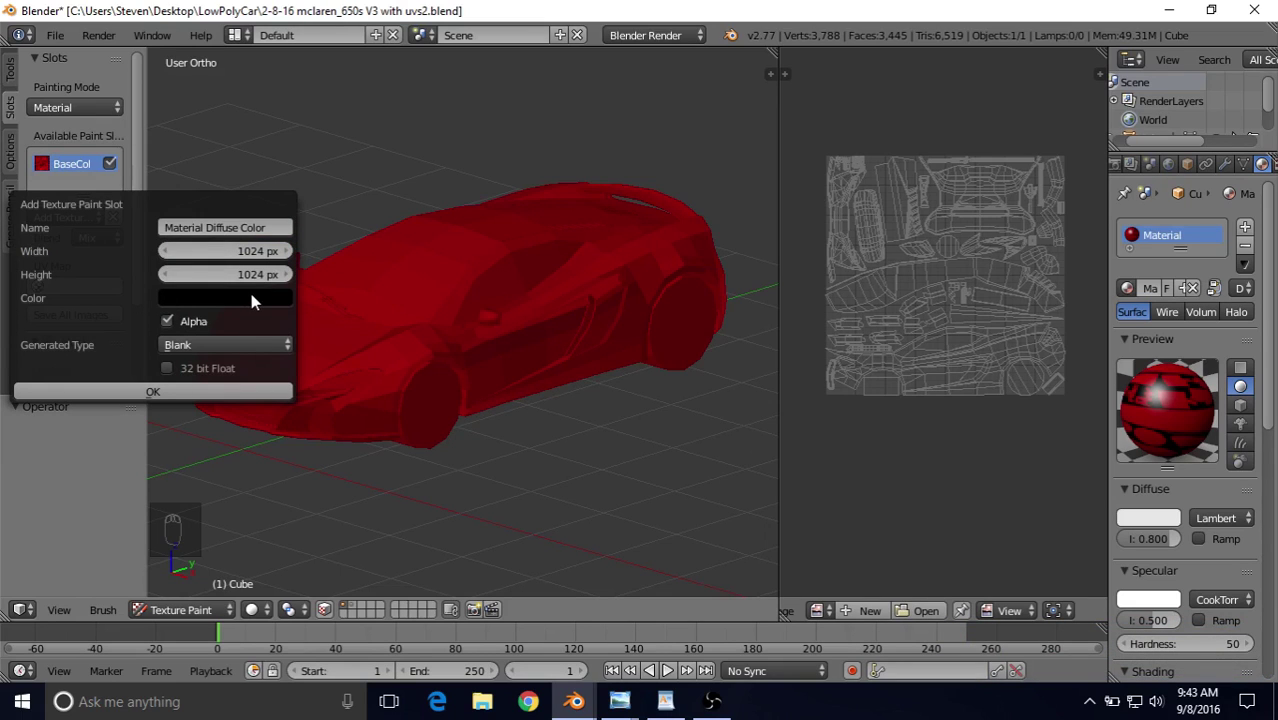
{"action": "left_click", "coordinate": [200, 304]}
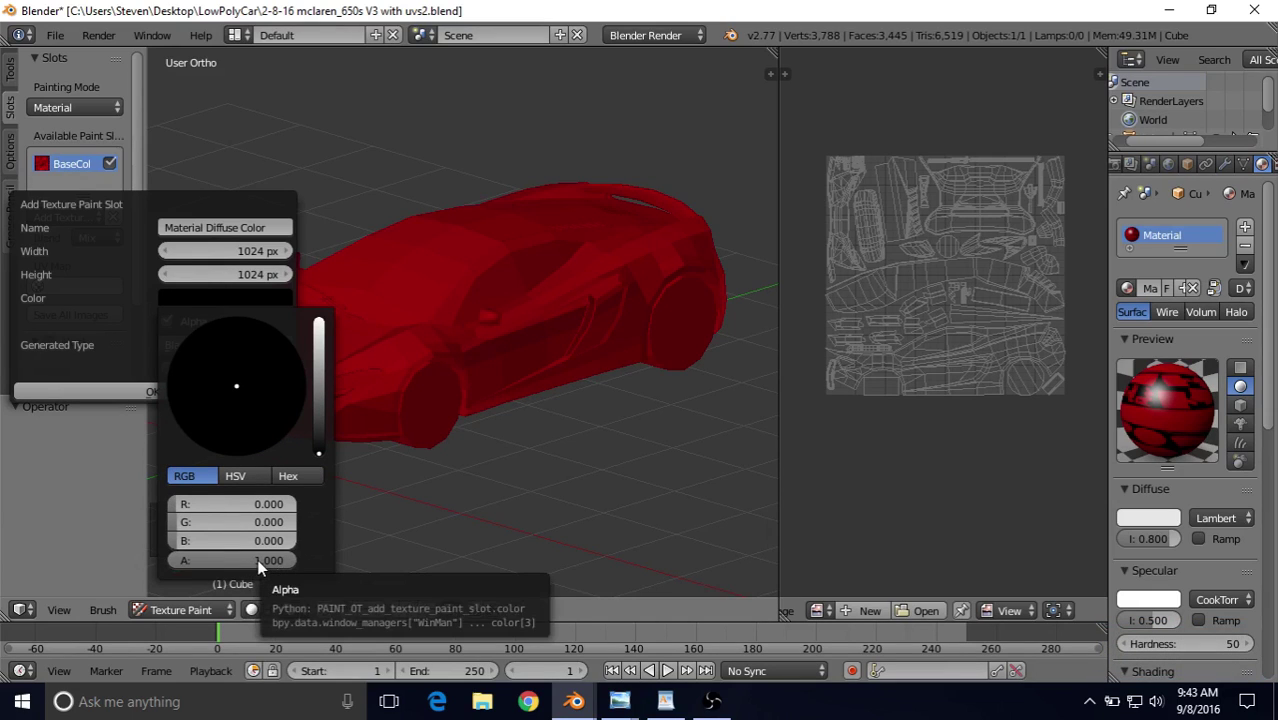
{"action": "left_click_drag", "start_coordinate": [284, 560], "coordinate": [240, 560]}
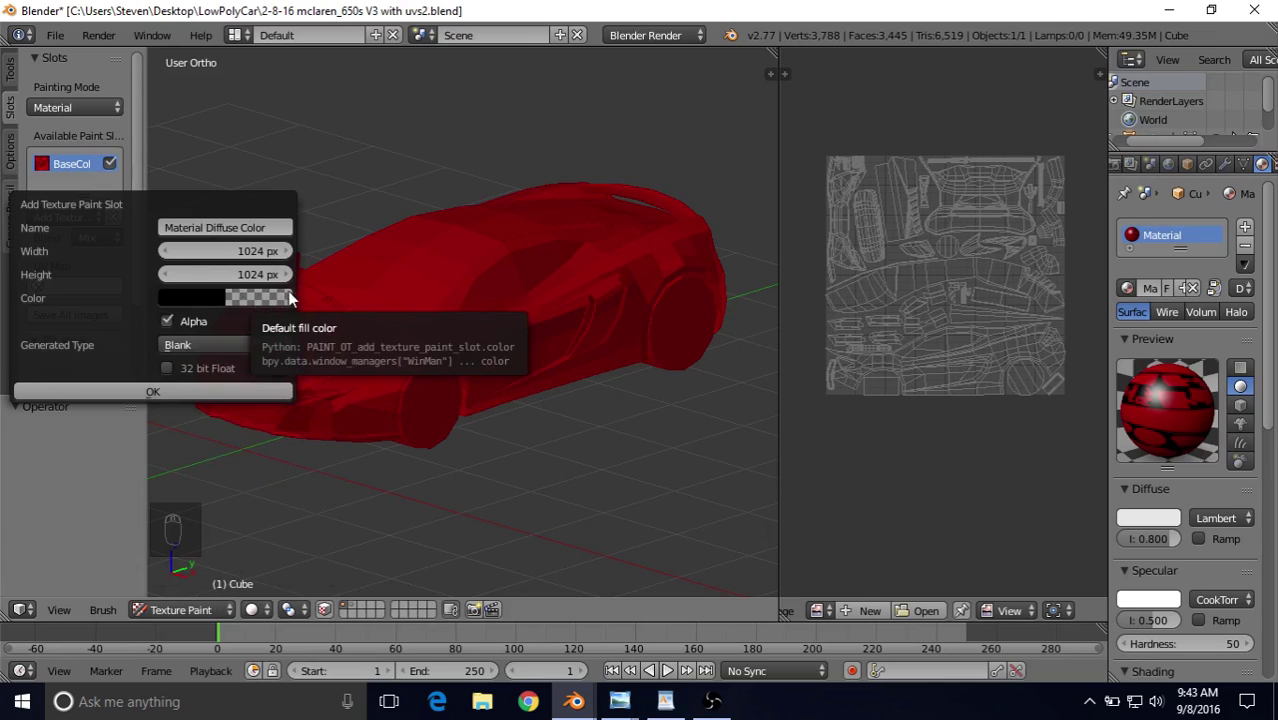
{"action": "left_click", "coordinate": [197, 226]}
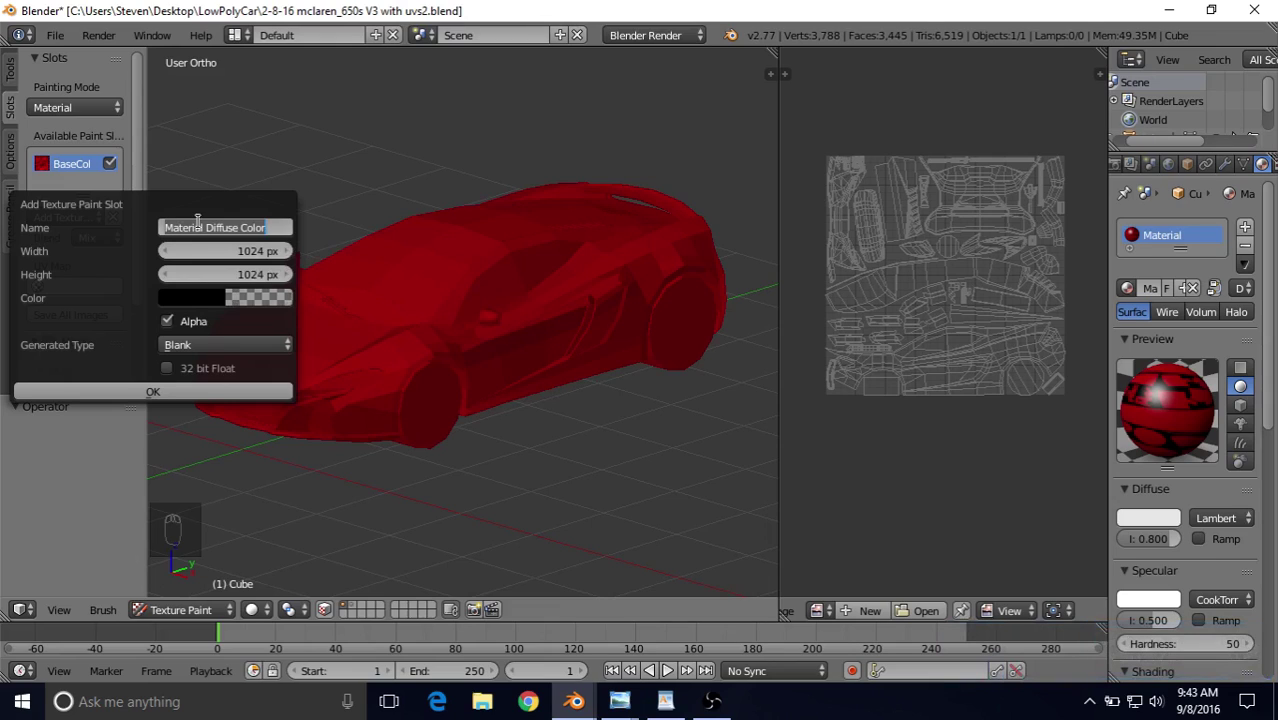
{"action": "type", "text": "Details"}
{"action": "key", "text": "Return"}
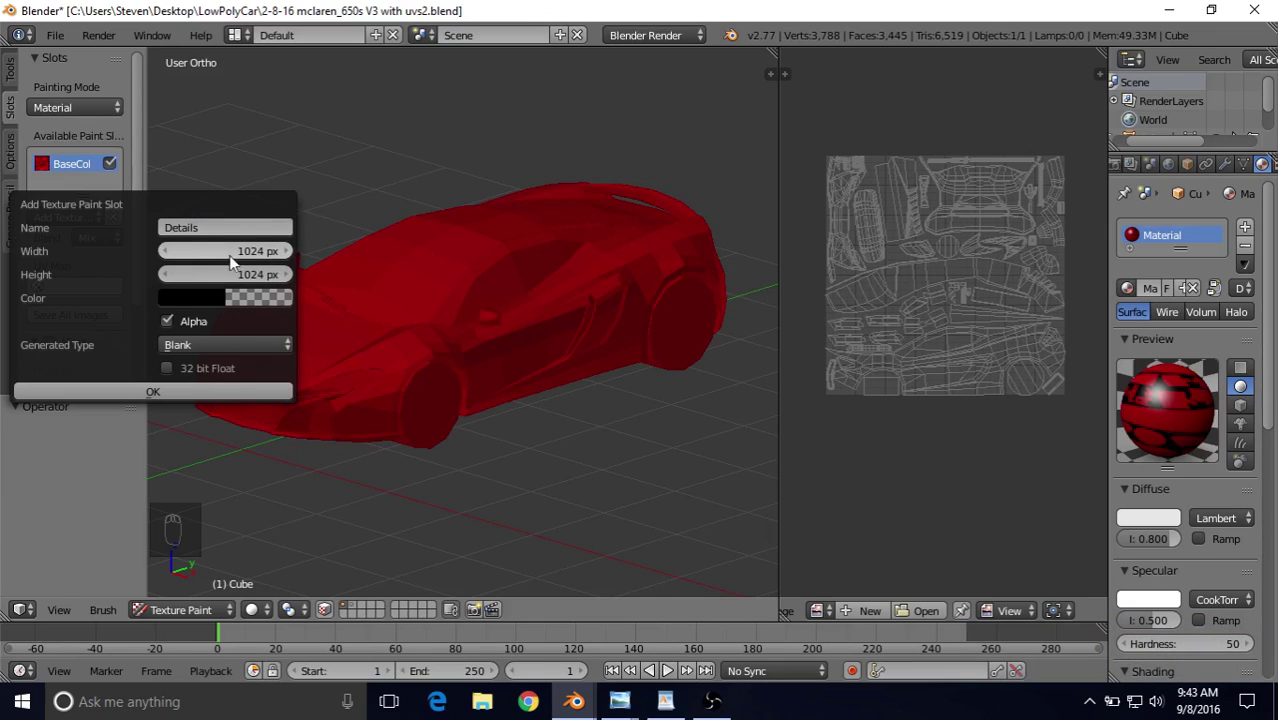
Step: Set the Details slot's width and height to 4096 px each and create the slot
{"action": "left_click", "coordinate": [238, 253]}
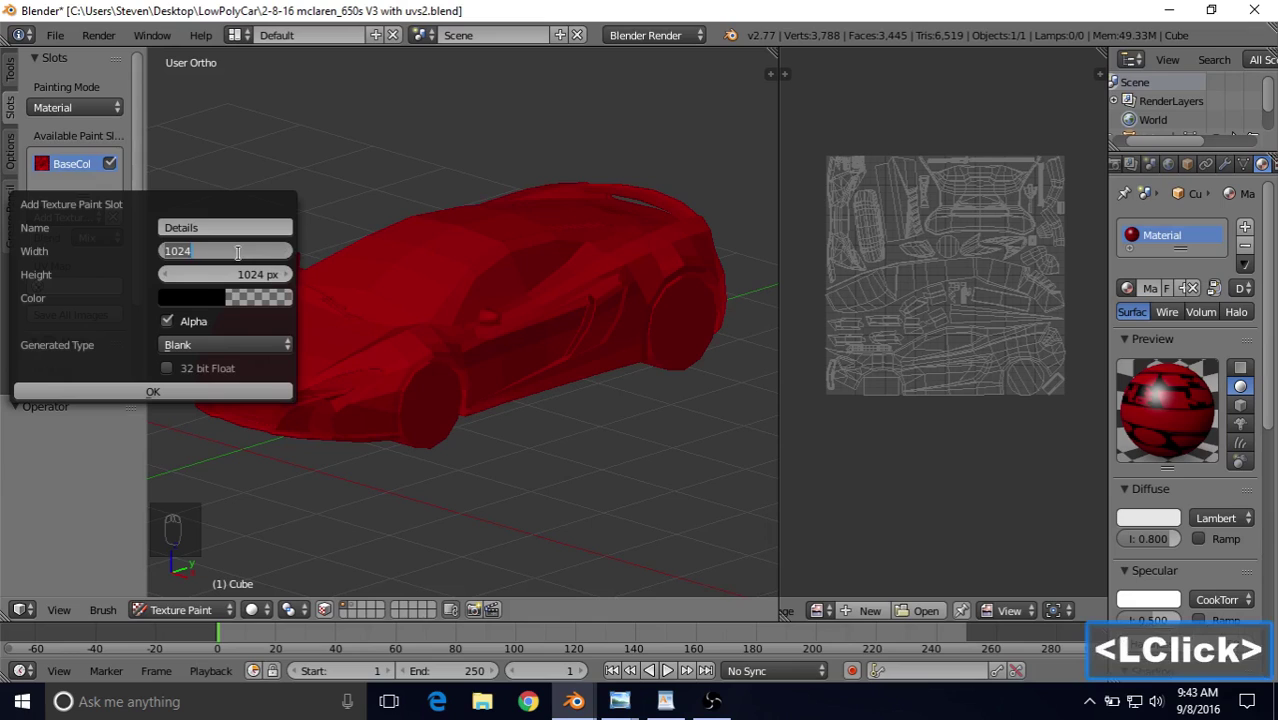
{"action": "type", "text": "4096"}
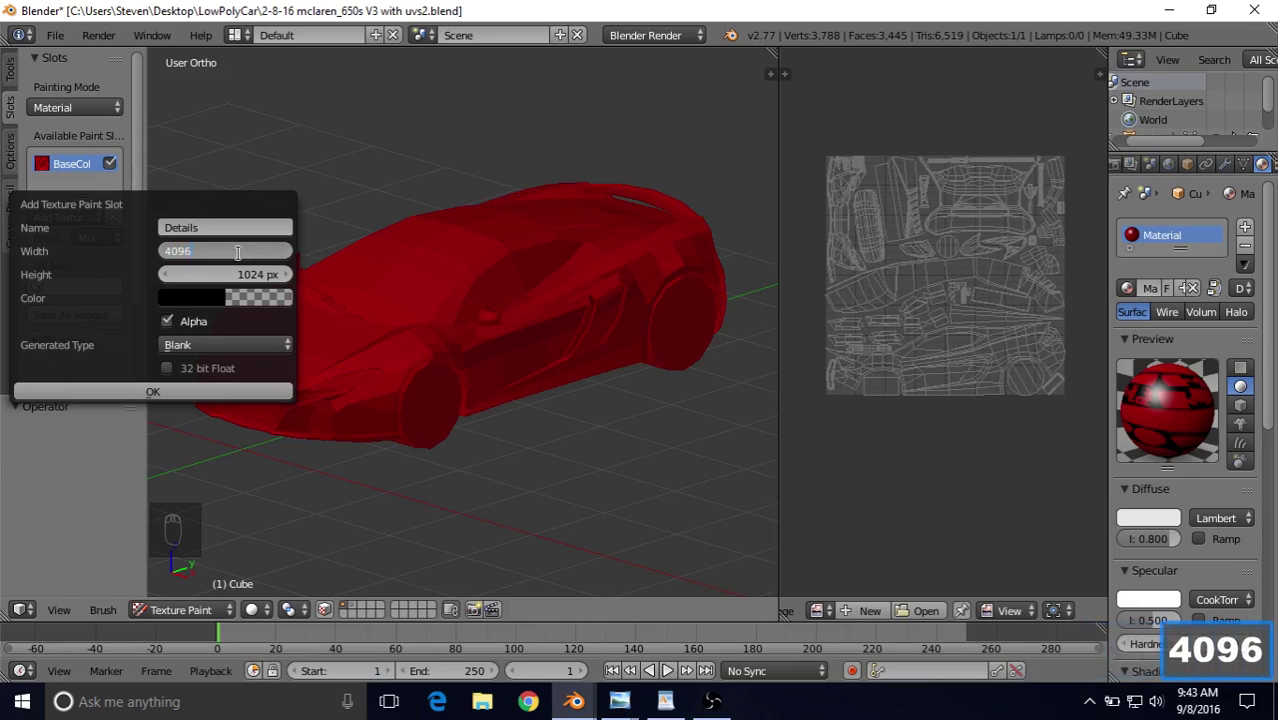
{"action": "key", "text": "Return"}
{"action": "left_click", "coordinate": [238, 268]}
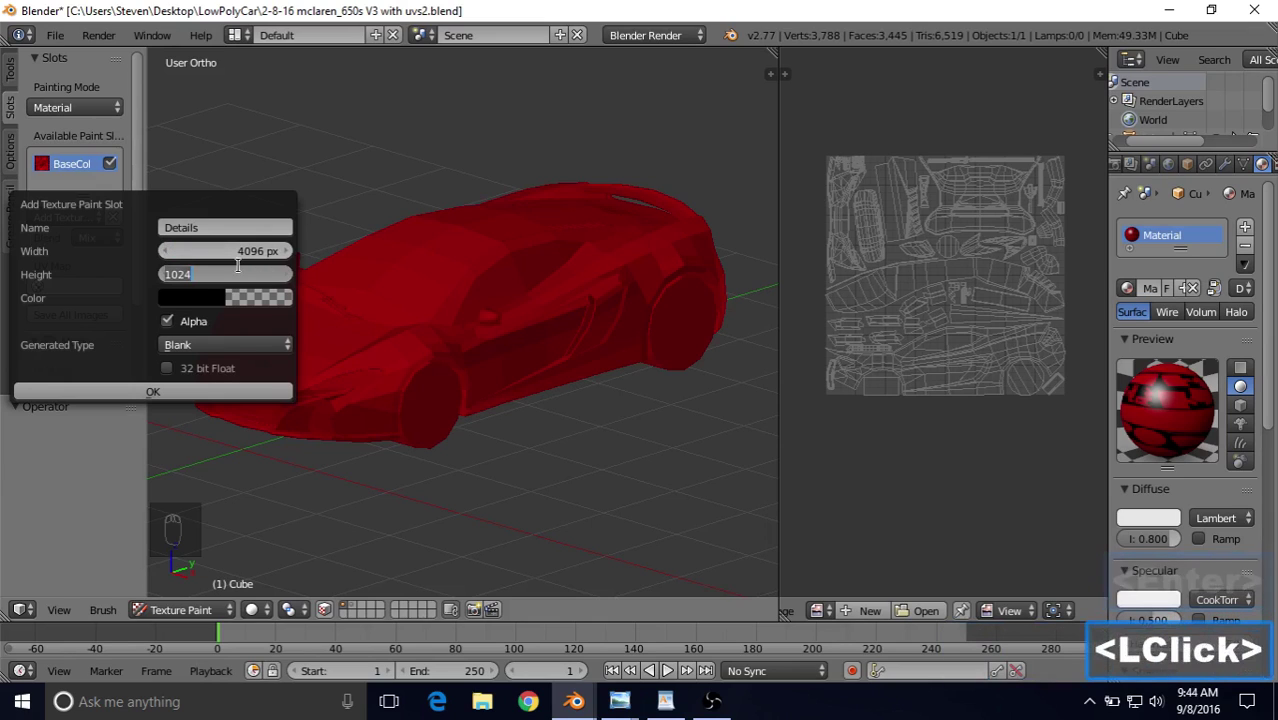
{"action": "type", "text": "4096"}
{"action": "key", "text": "Return"}
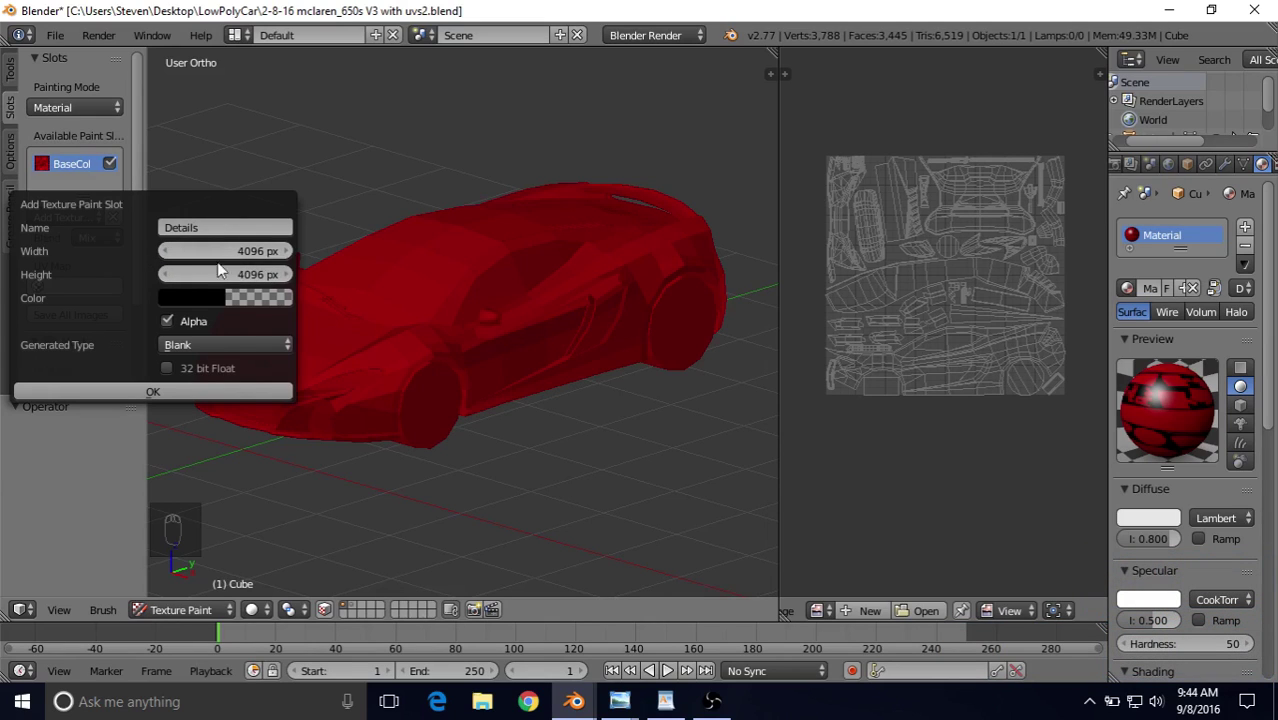
{"action": "left_click", "coordinate": [176, 391]}
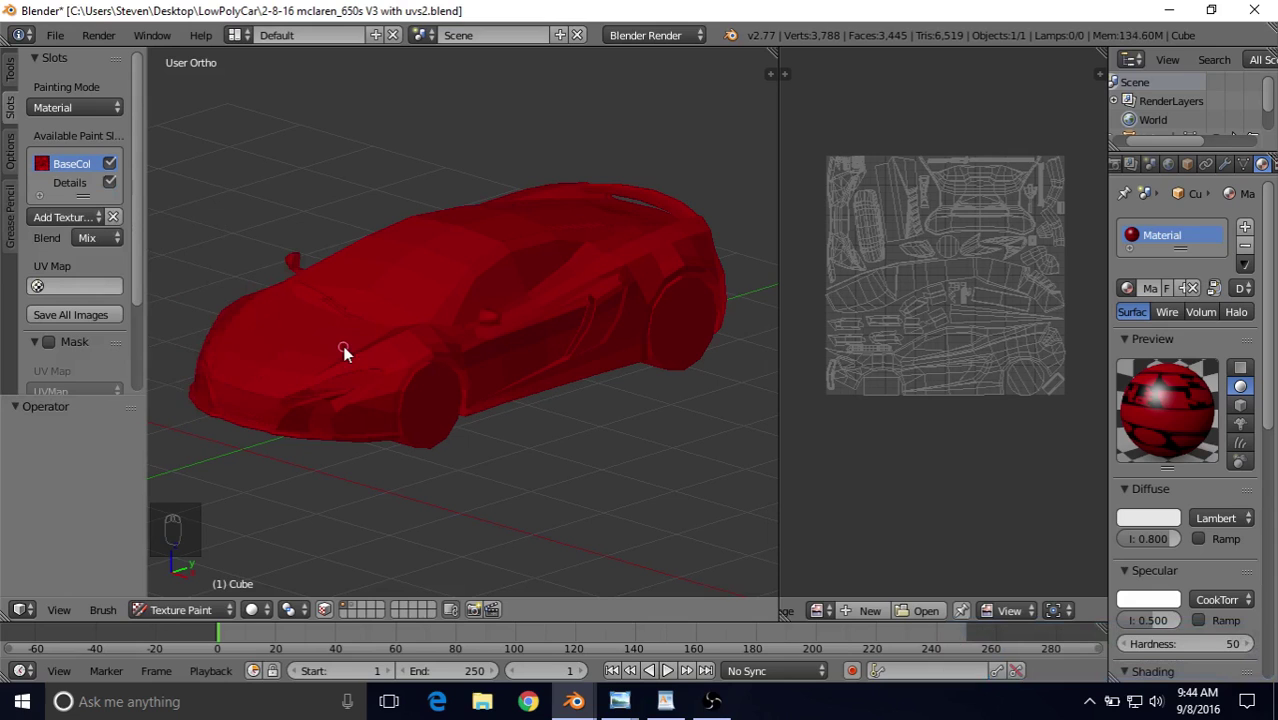
Step: Switch between the BaseColor and Details paint slots to compare them on the car, leaving Details active
{"action": "left_click", "coordinate": [68, 184]}
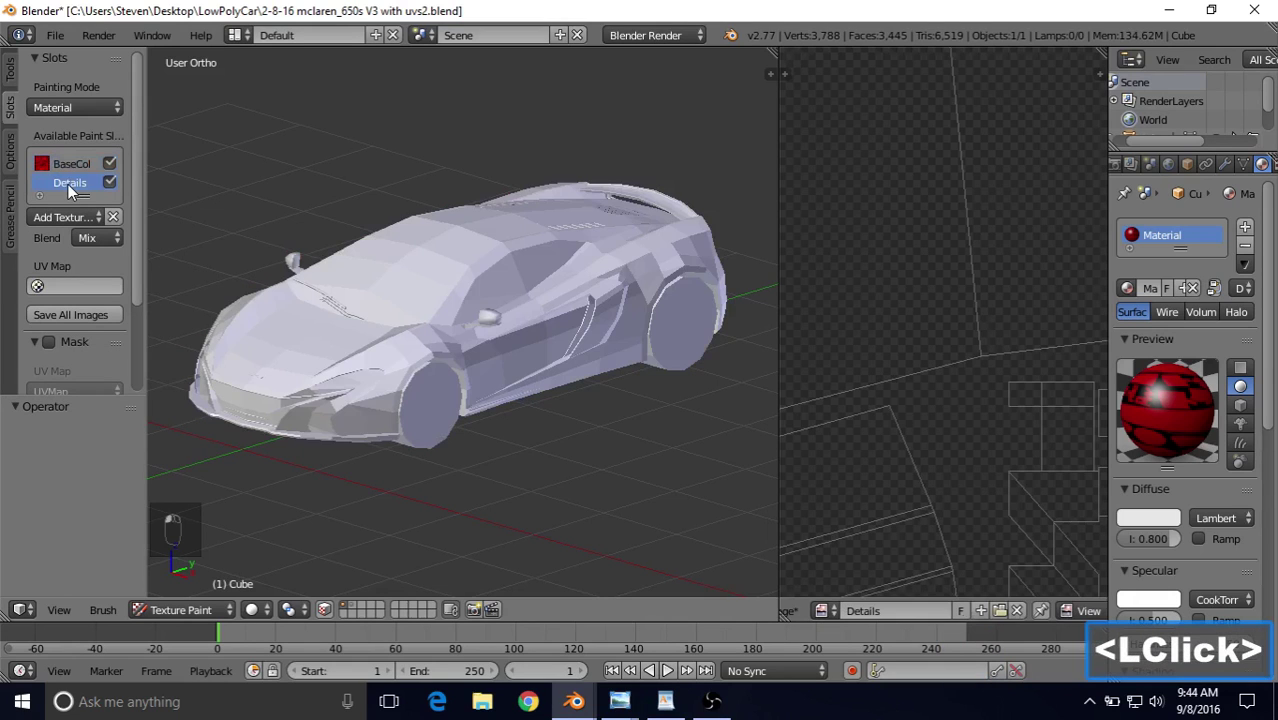
{"action": "left_click", "coordinate": [78, 161]}
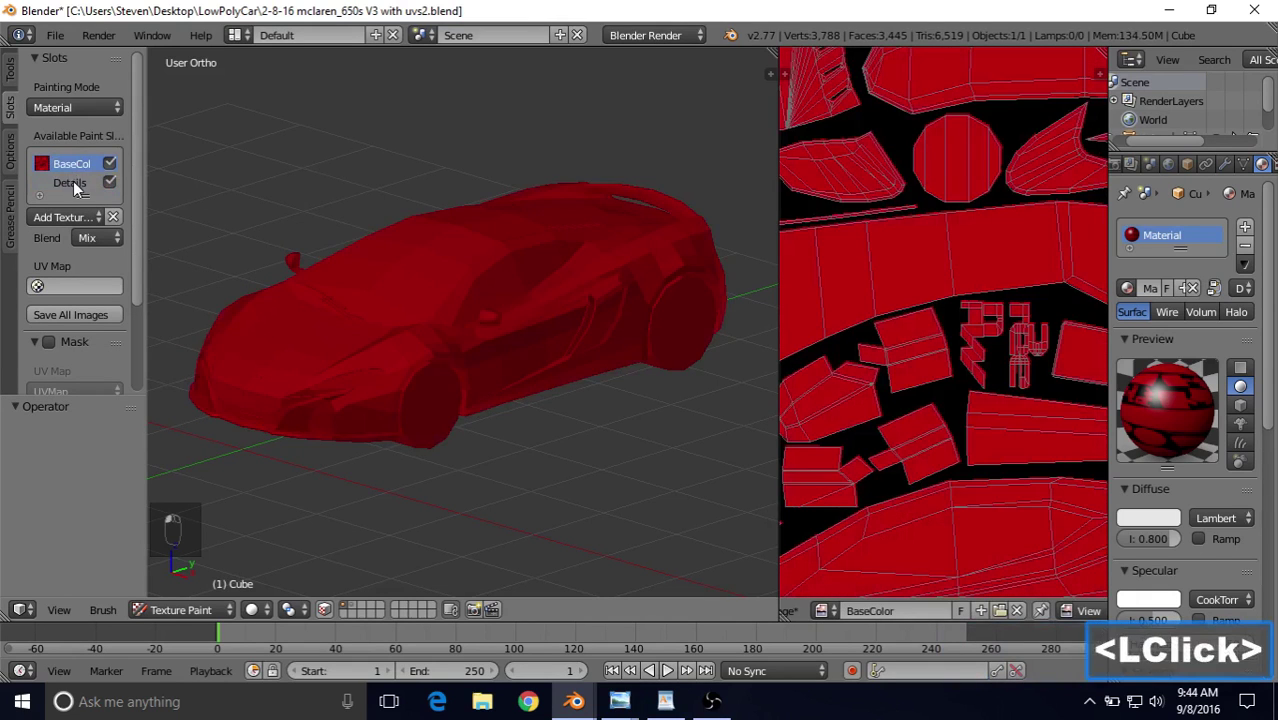
{"action": "left_click", "coordinate": [73, 181]}
{"action": "left_click", "coordinate": [66, 162]}
{"action": "left_click", "coordinate": [66, 182]}
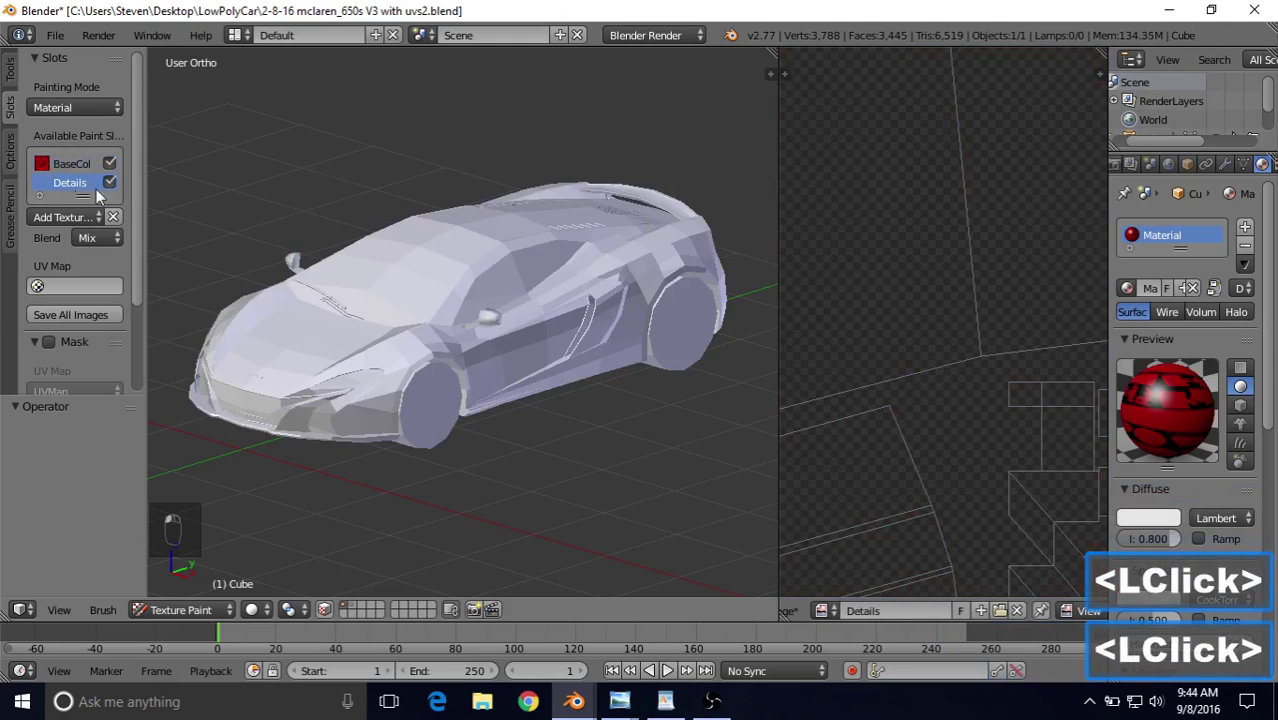
Step: Add a Hemi lamp in Object Mode and raise it about 6.41 units along Z above the car
{"action": "scroll", "coordinate": [514, 272], "scroll_direction": "down", "scroll_amount": 1}
{"action": "scroll", "coordinate": [502, 288], "scroll_direction": "down", "scroll_amount": 1}
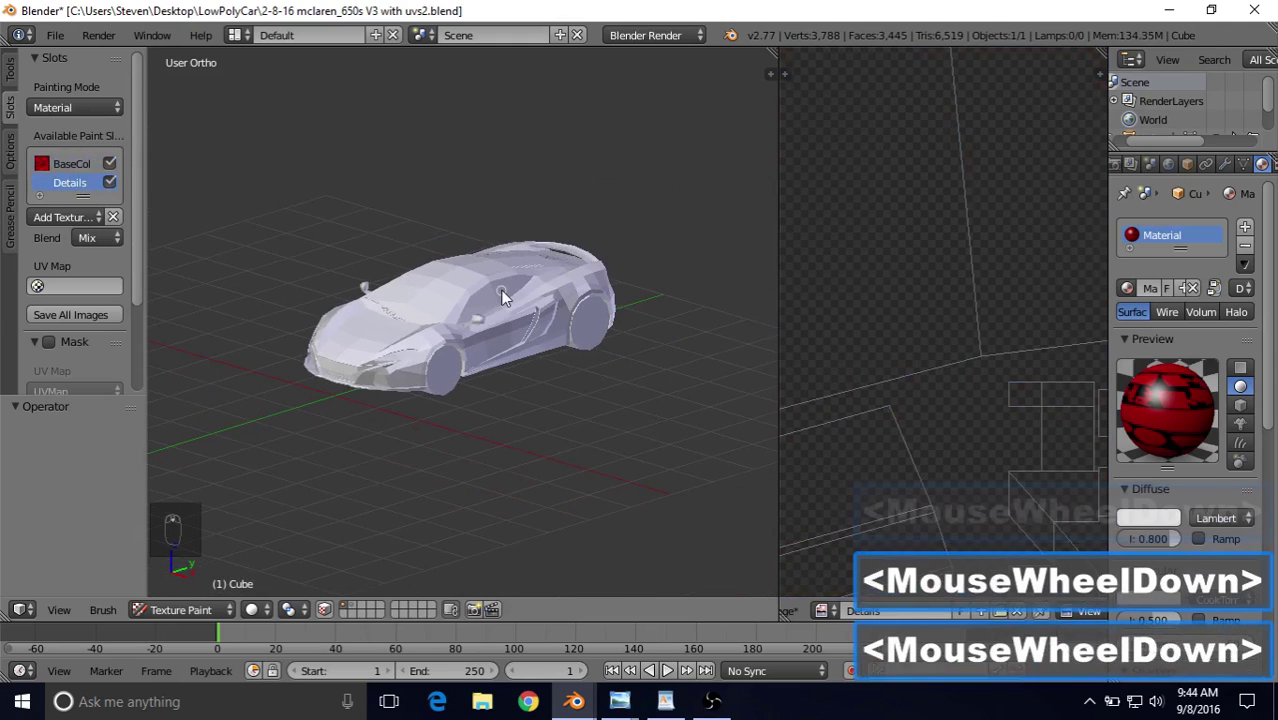
{"action": "middle_click_drag", "start_coordinate": [476, 300], "coordinate": [454, 332], "text": "shift"}
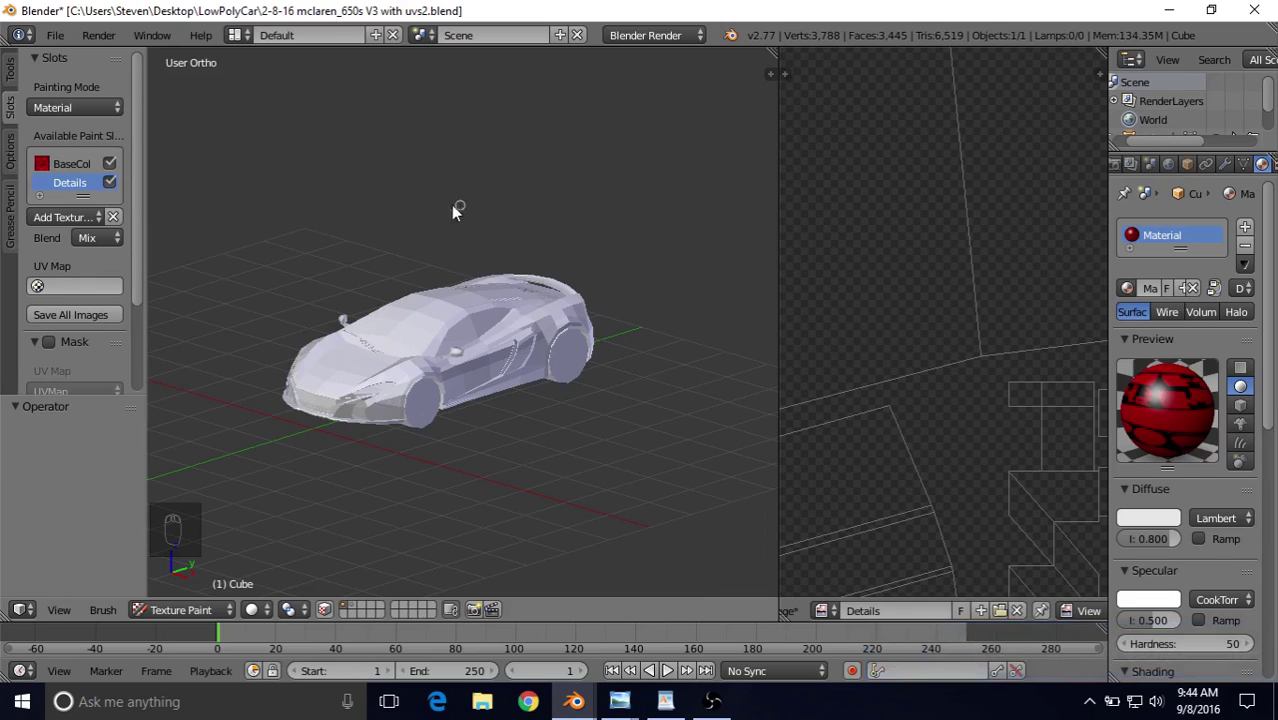
{"action": "left_click", "coordinate": [171, 610]}
{"action": "left_click", "coordinate": [179, 587]}
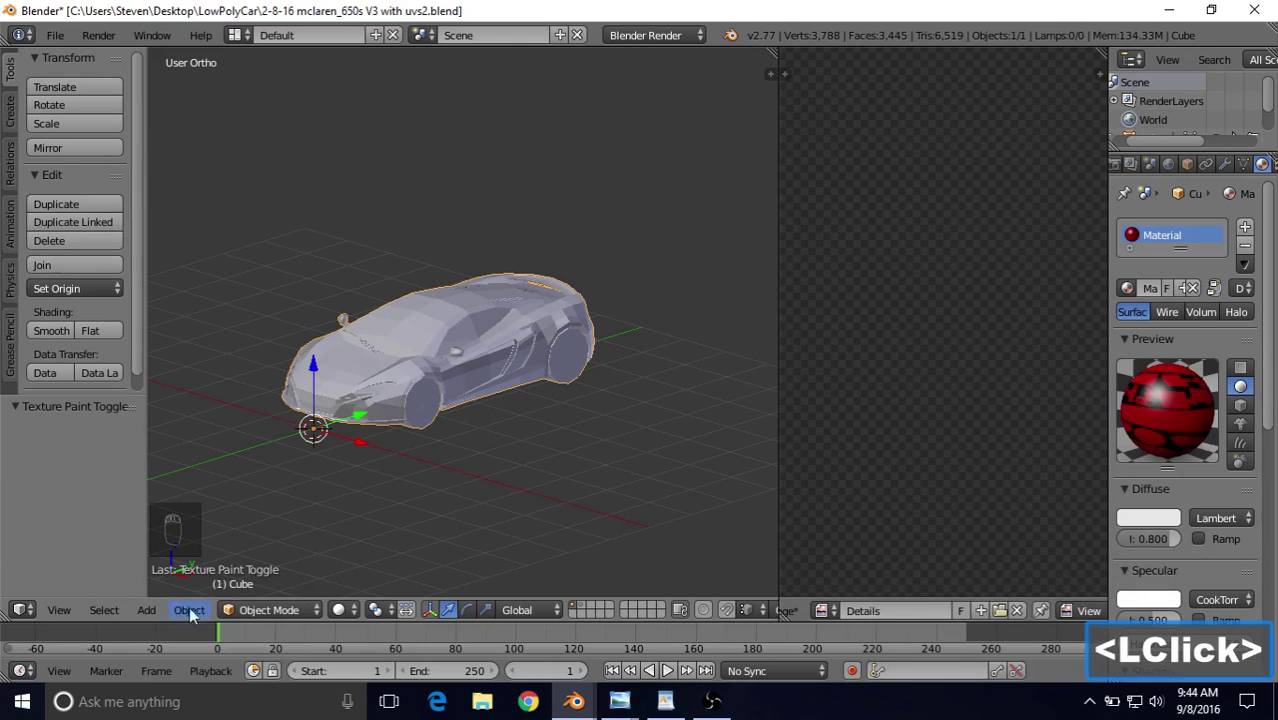
{"action": "left_click", "coordinate": [236, 611]}
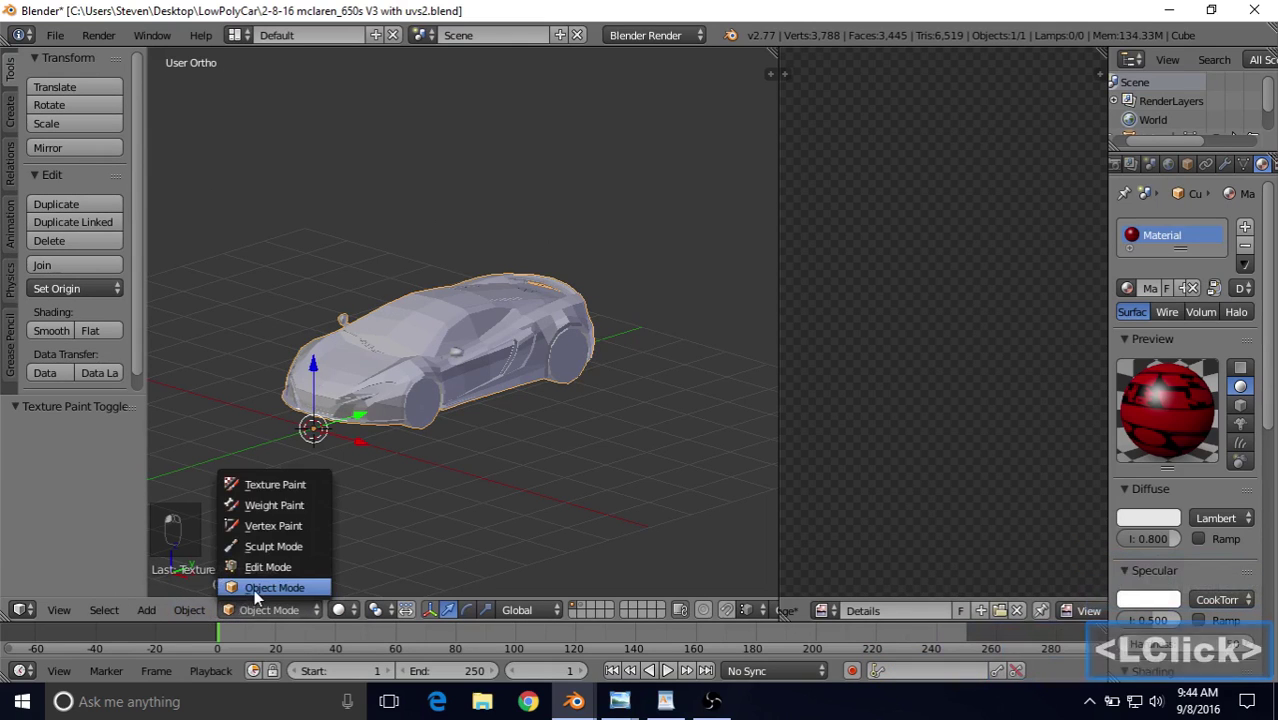
{"action": "left_click", "coordinate": [255, 587]}
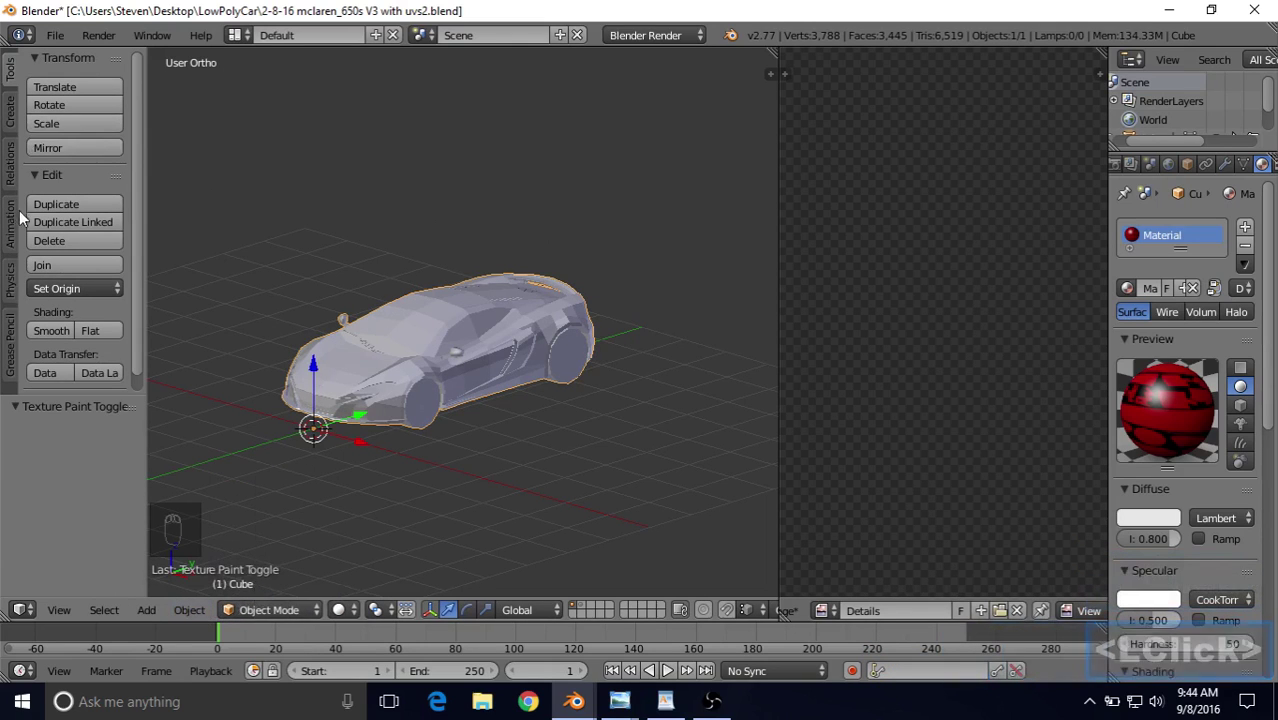
{"action": "left_click", "coordinate": [12, 113]}
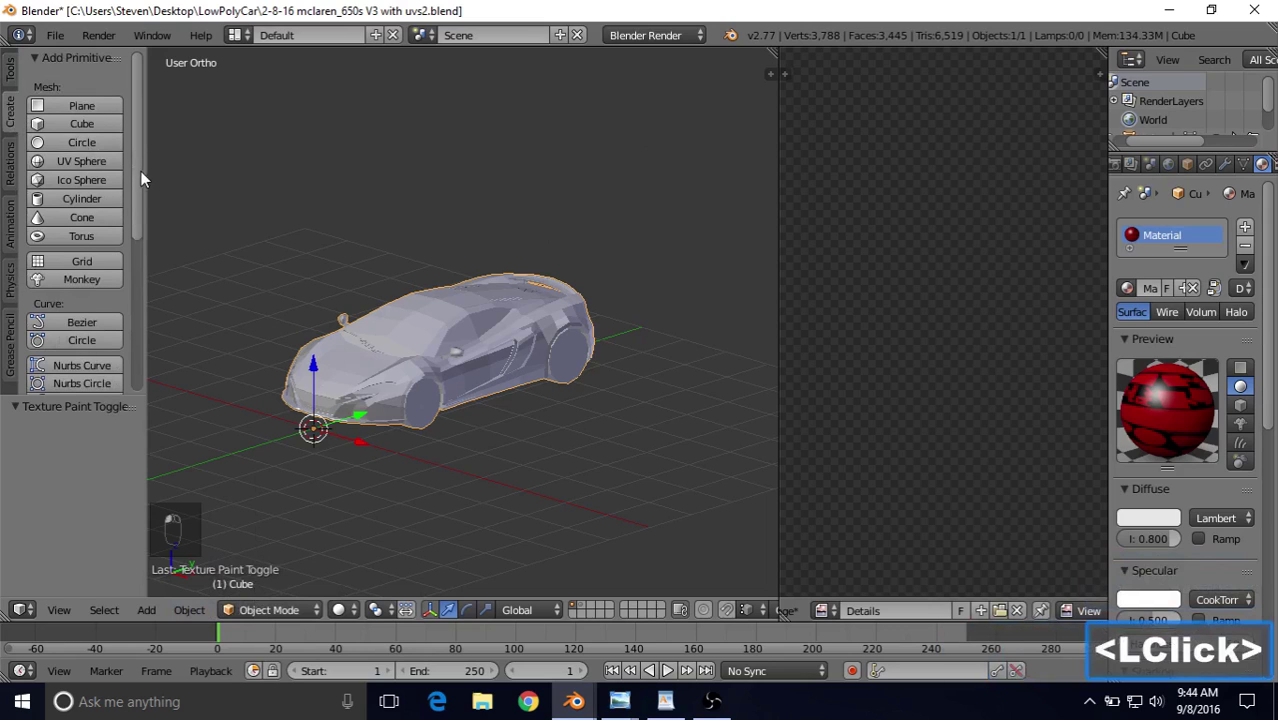
{"action": "left_click_drag", "start_coordinate": [141, 172], "coordinate": [149, 339]}
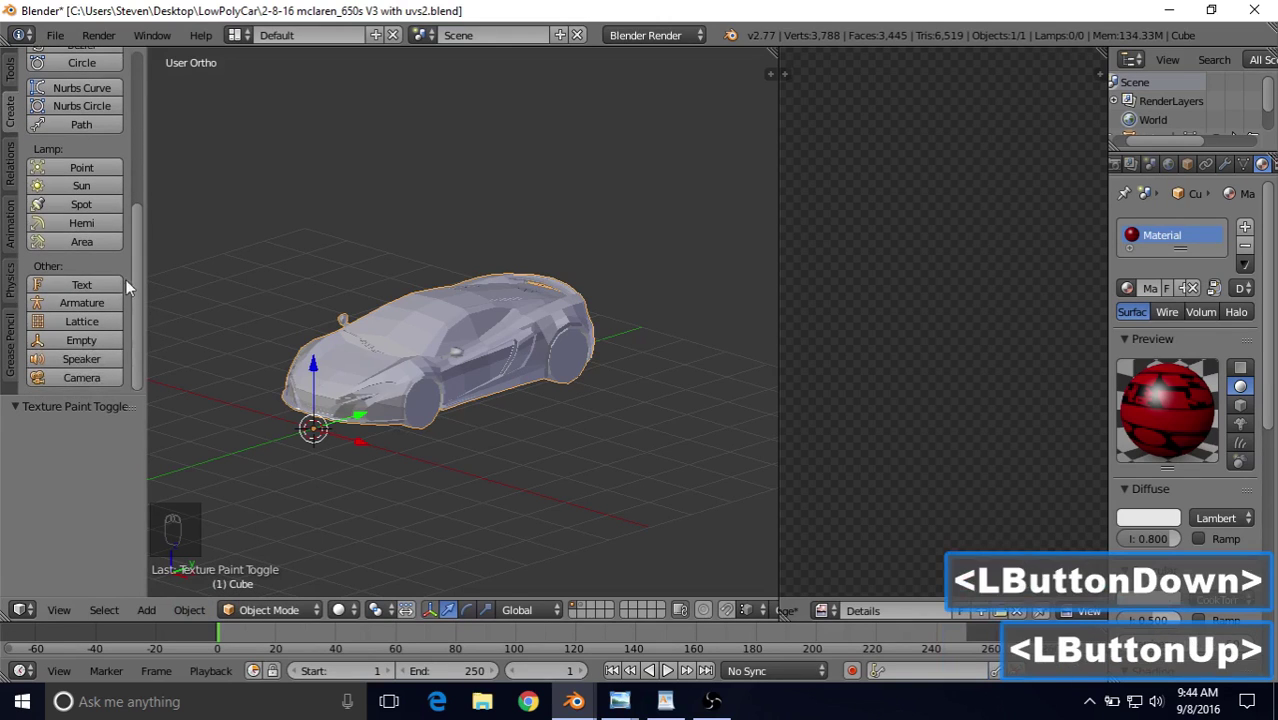
{"action": "left_click", "coordinate": [54, 225]}
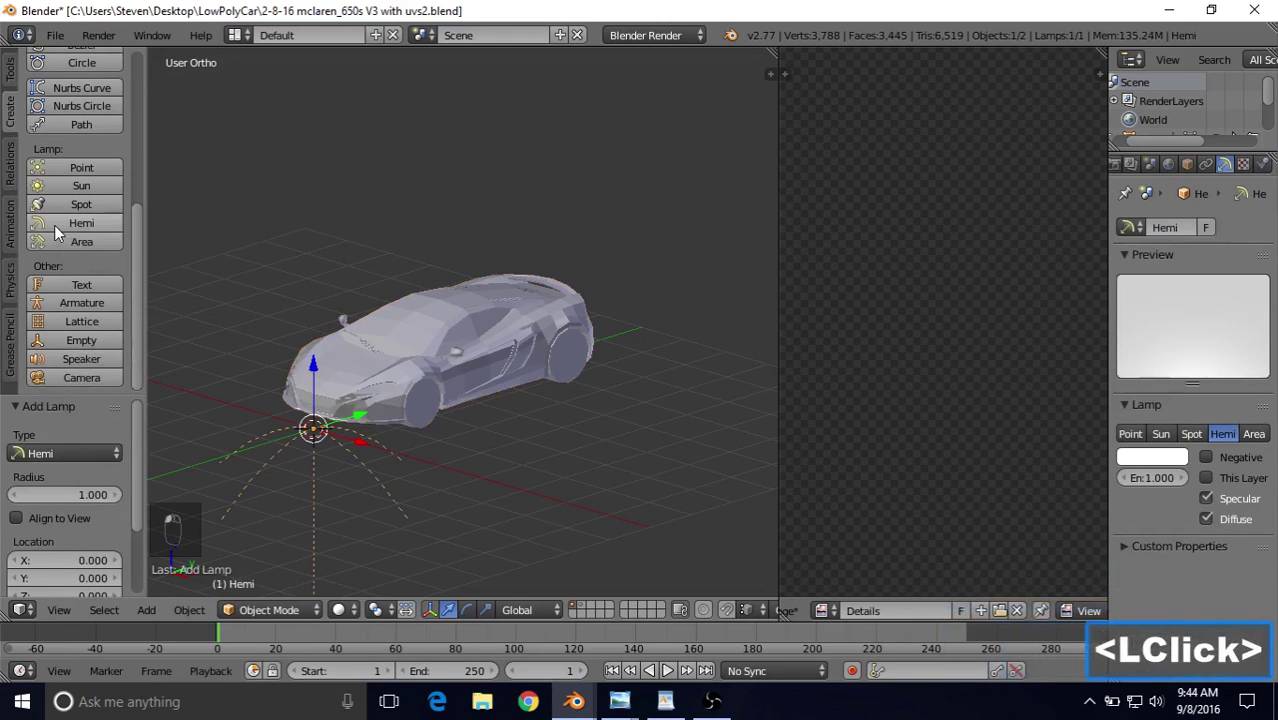
{"action": "left_click_drag", "start_coordinate": [311, 373], "coordinate": [390, 549]}
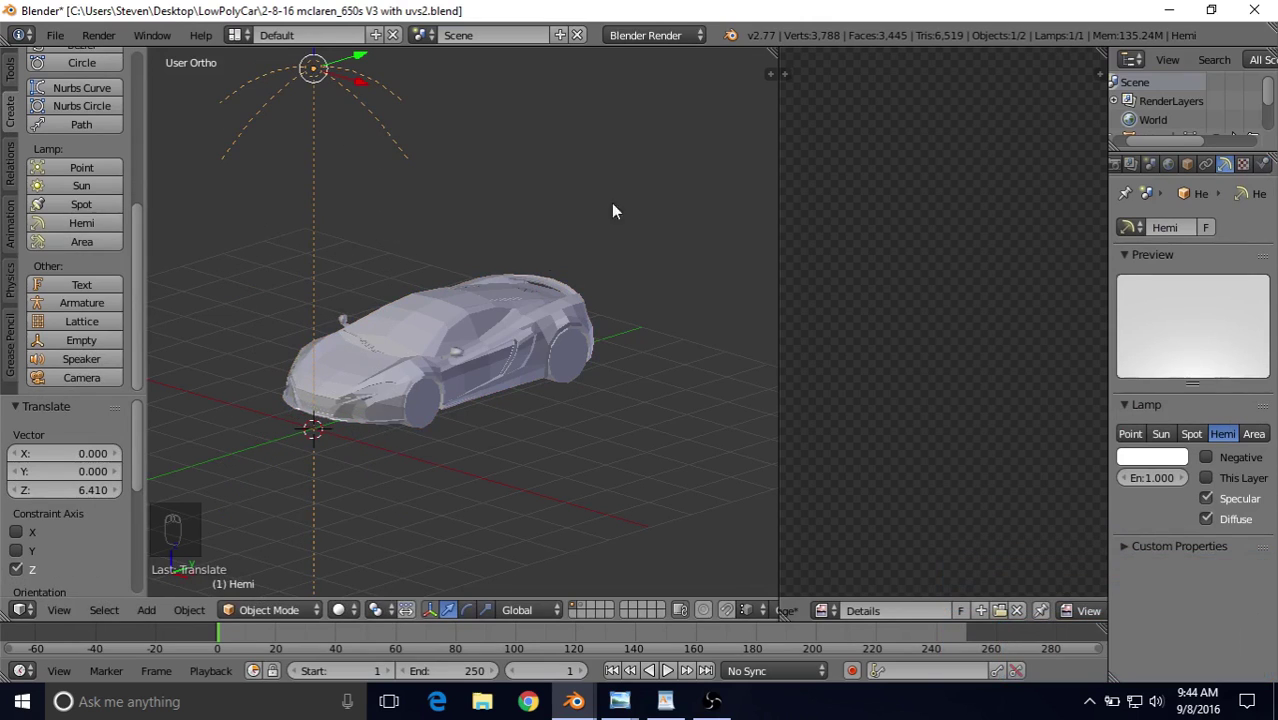
Step: Set the 3D viewport's shading material mode to GLSL and close the viewport properties
{"action": "left_click", "coordinate": [768, 73]}
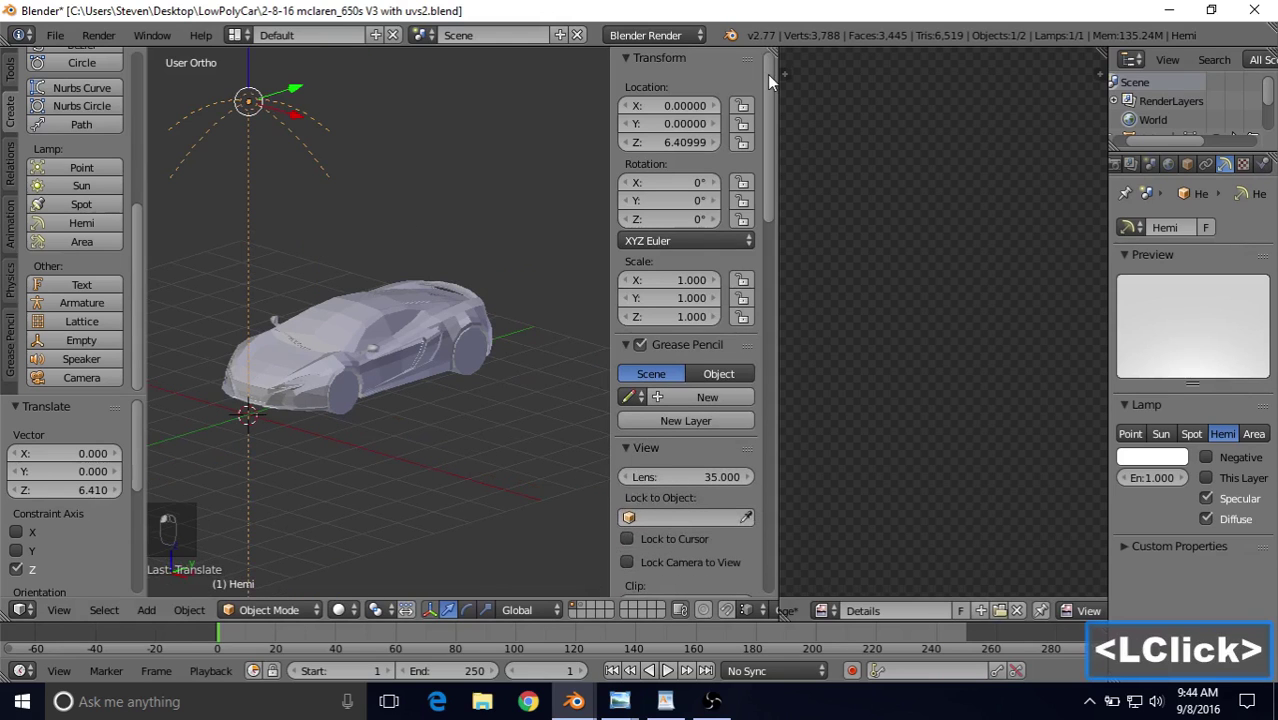
{"action": "left_click_drag", "start_coordinate": [764, 136], "coordinate": [760, 336]}
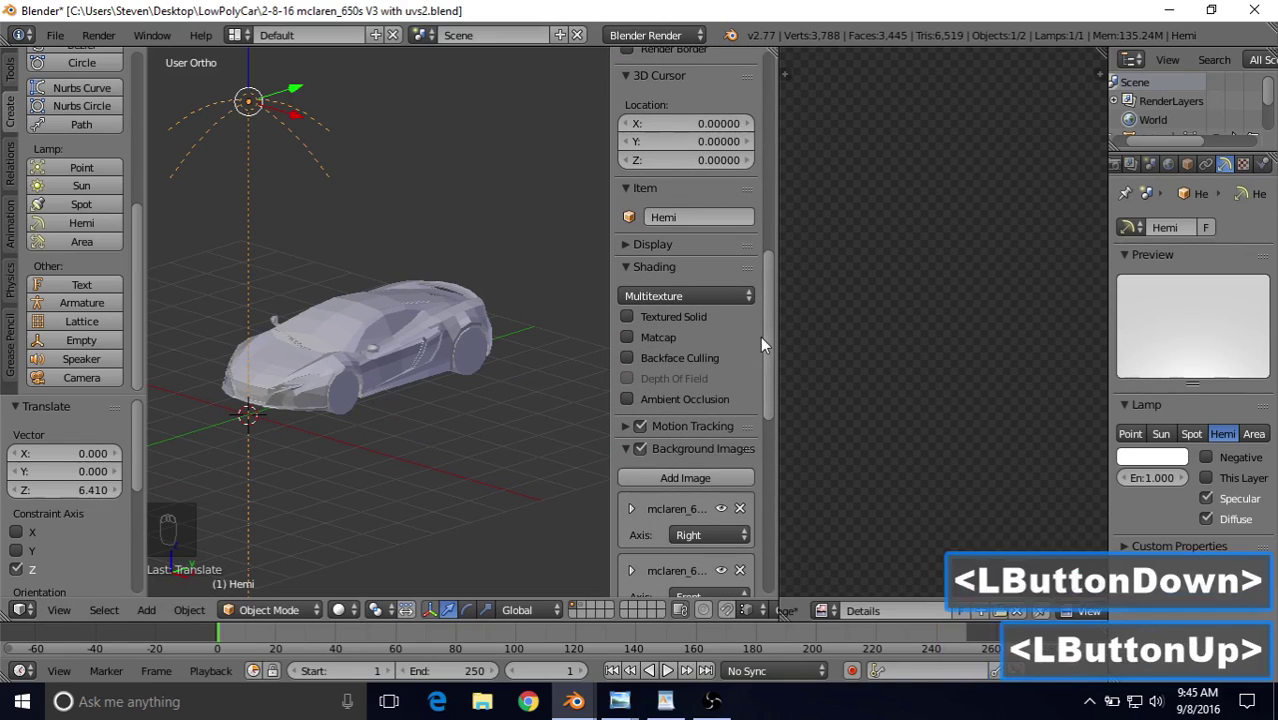
{"action": "left_click", "coordinate": [646, 295]}
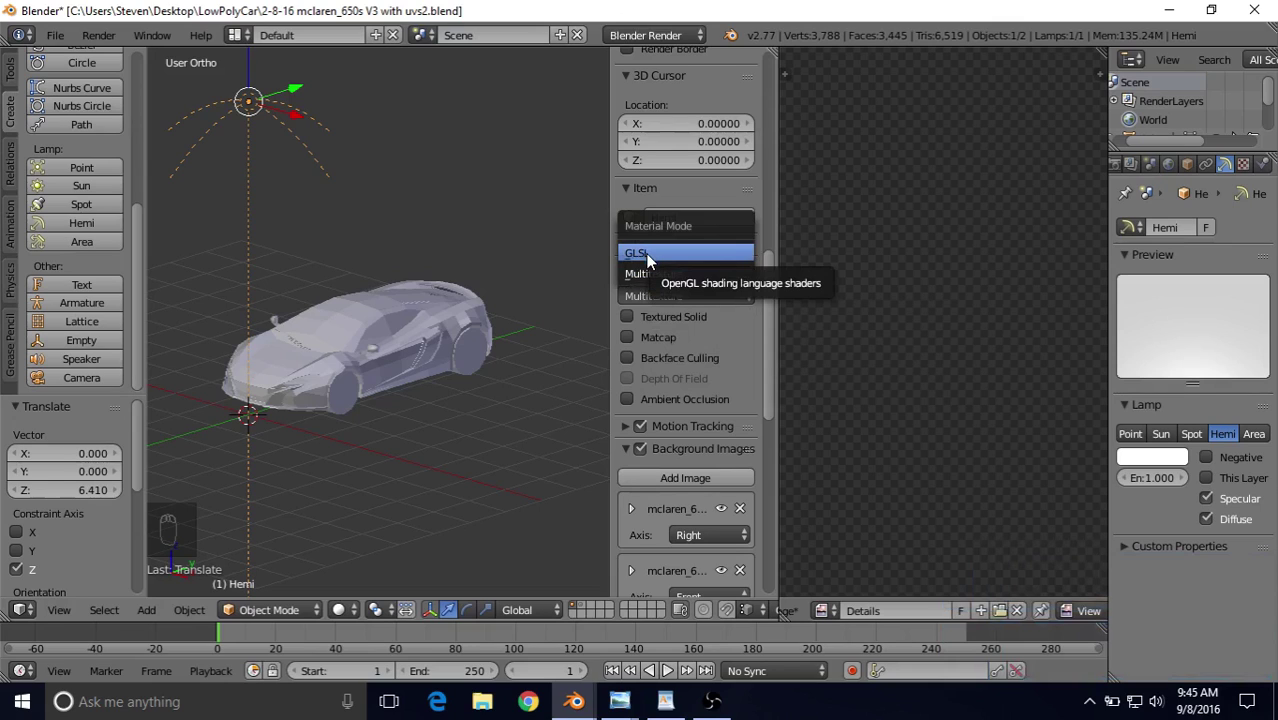
{"action": "left_click", "coordinate": [647, 256]}
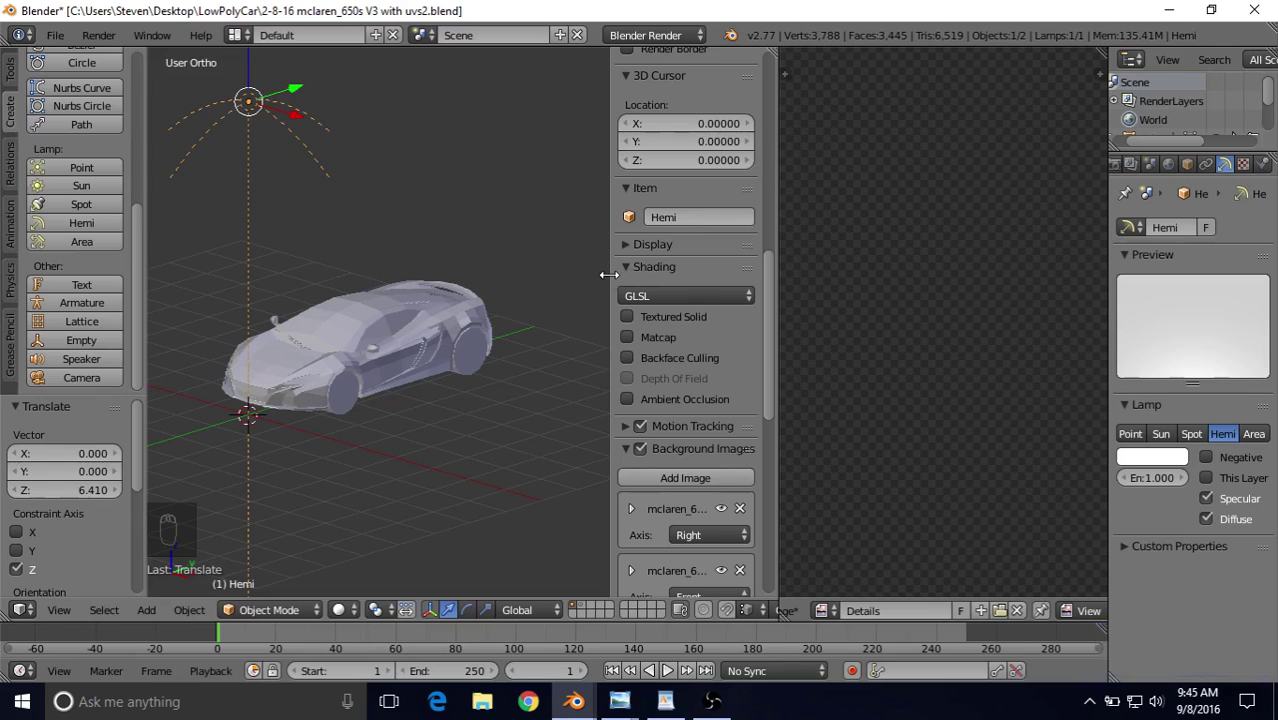
{"action": "left_click_drag", "start_coordinate": [609, 274], "coordinate": [775, 273]}
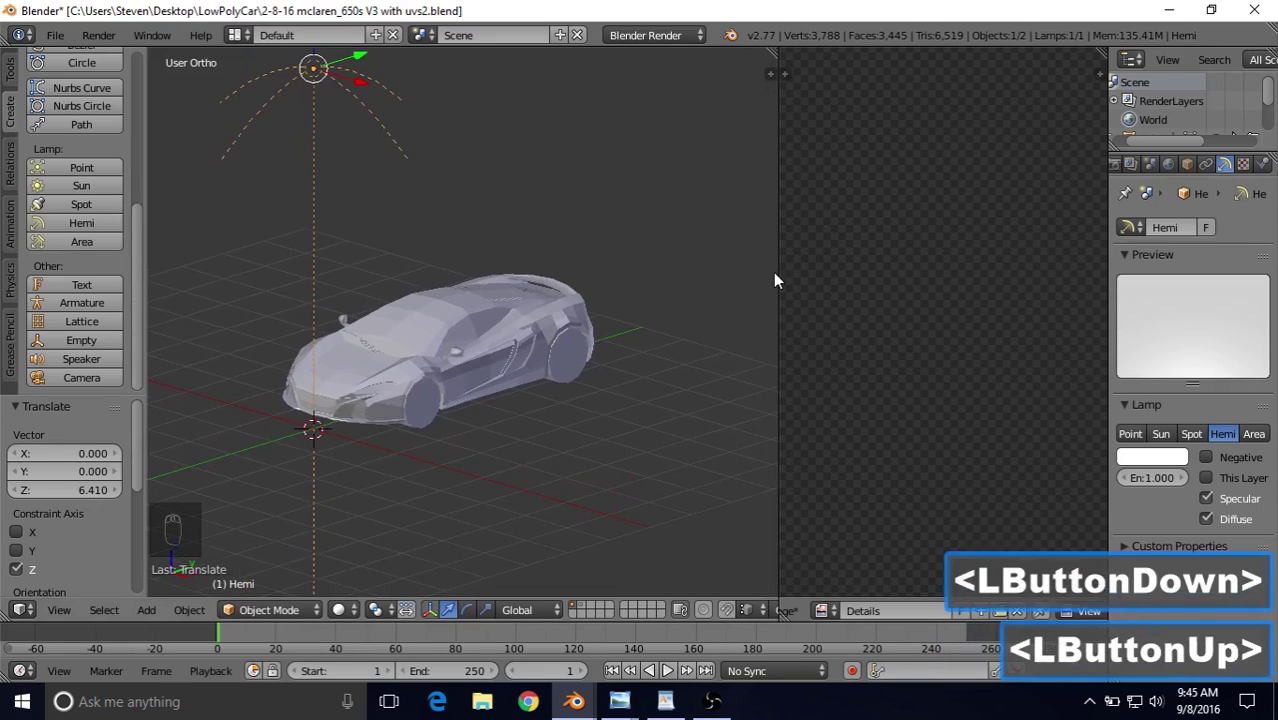
Step: Select the car and return it to Texture Paint mode
{"action": "right_click", "coordinate": [486, 376]}
{"action": "scroll", "coordinate": [485, 369], "scroll_direction": "up", "scroll_amount": 2}
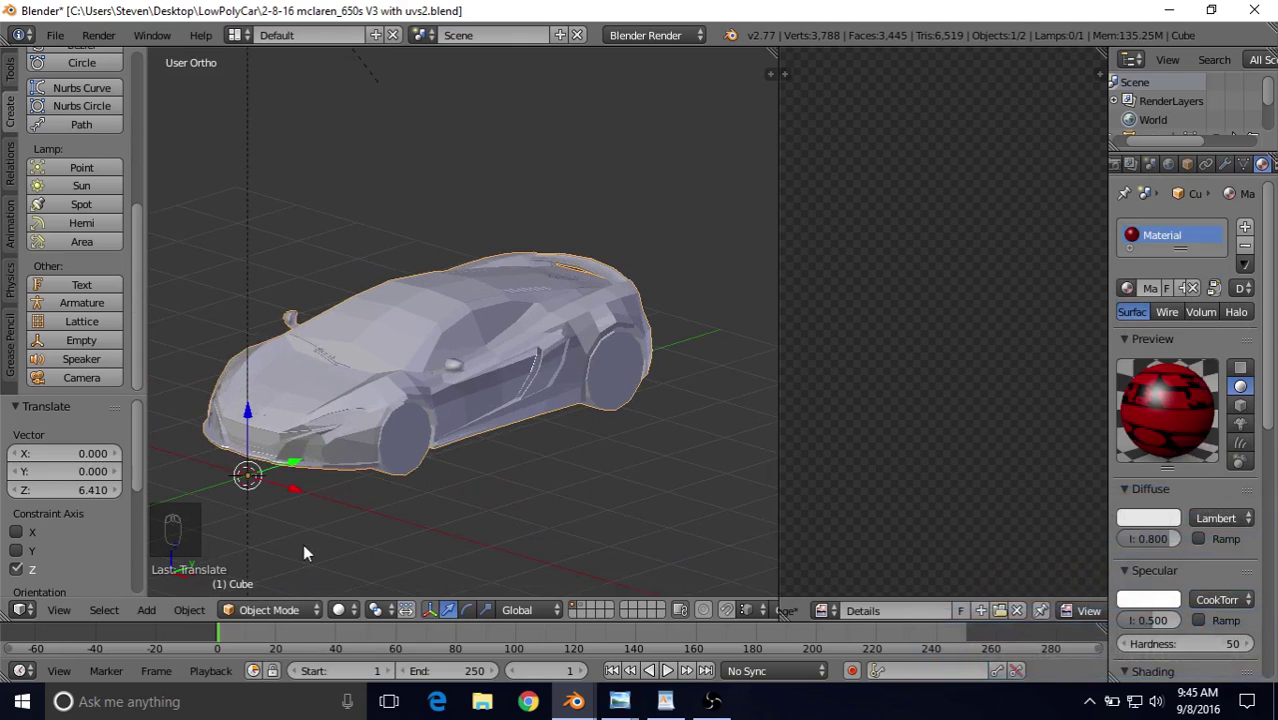
{"action": "left_click", "coordinate": [277, 609]}
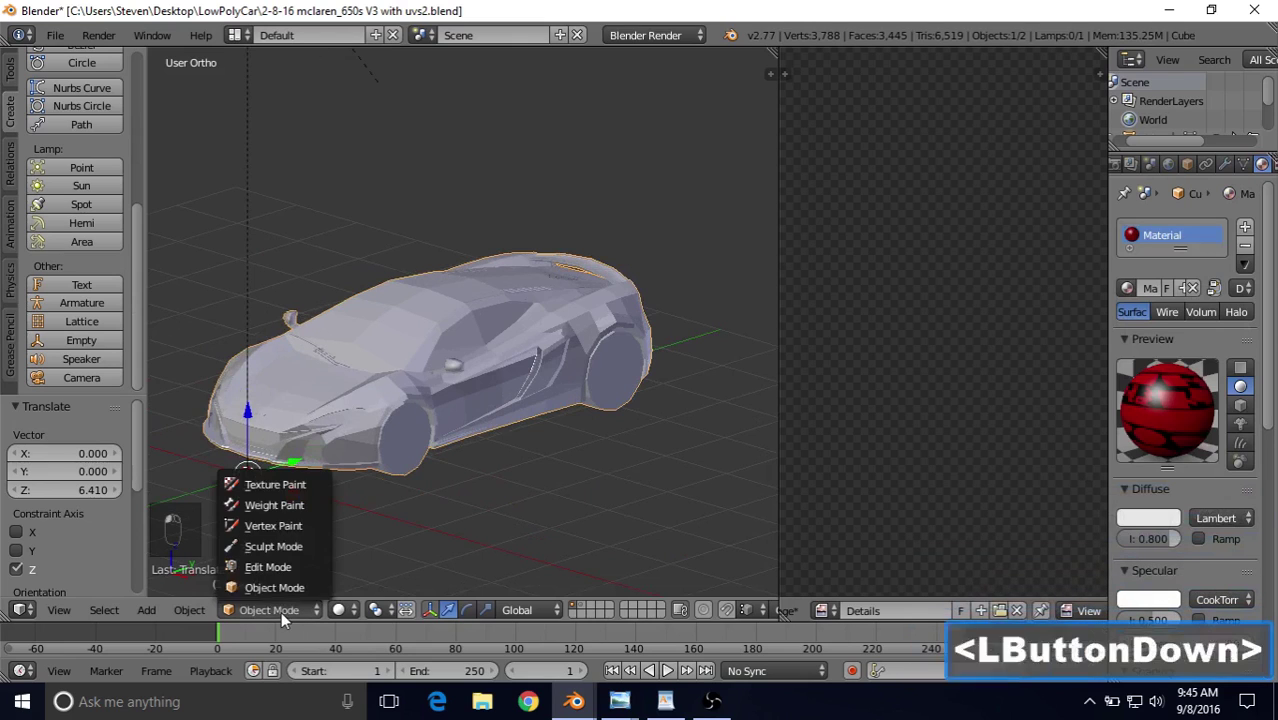
{"action": "left_click", "coordinate": [306, 484]}
{"action": "left_click_drag", "start_coordinate": [137, 214], "coordinate": [152, 48]}
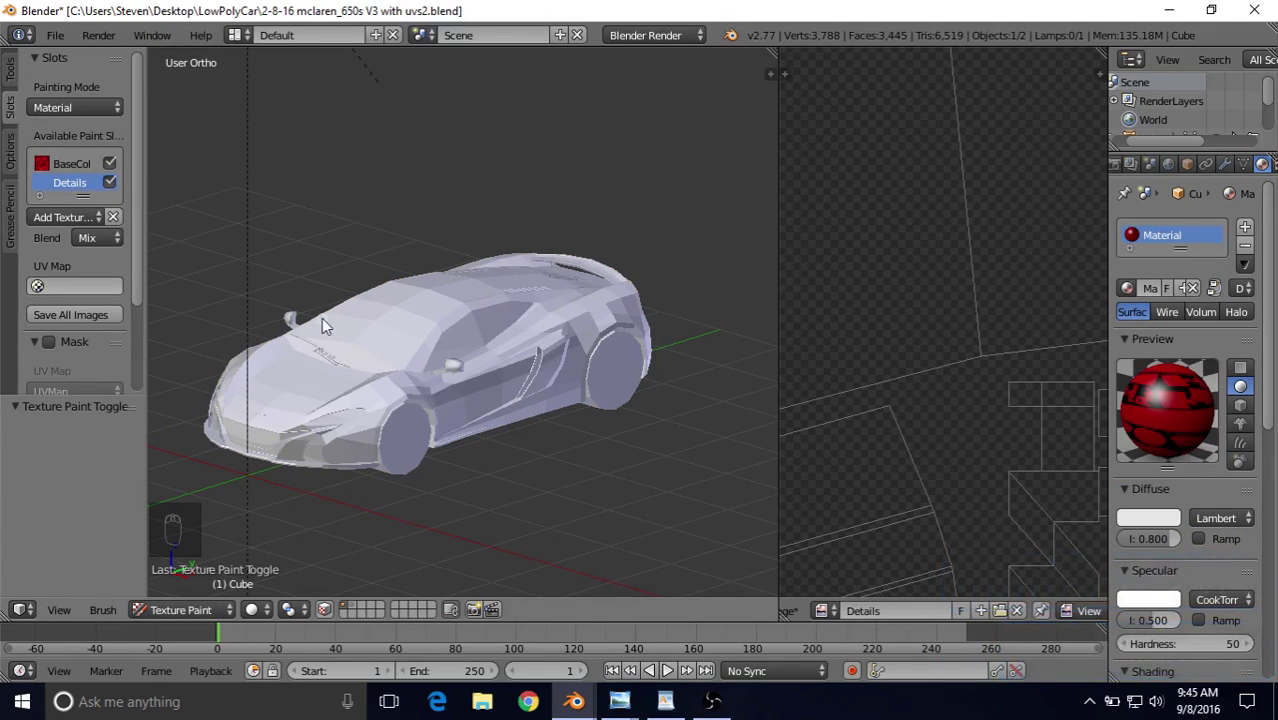
Step: Check the BaseColor and Details slots again under GLSL shading, ending on Details
{"action": "left_click", "coordinate": [64, 164]}
{"action": "left_click", "coordinate": [65, 176]}
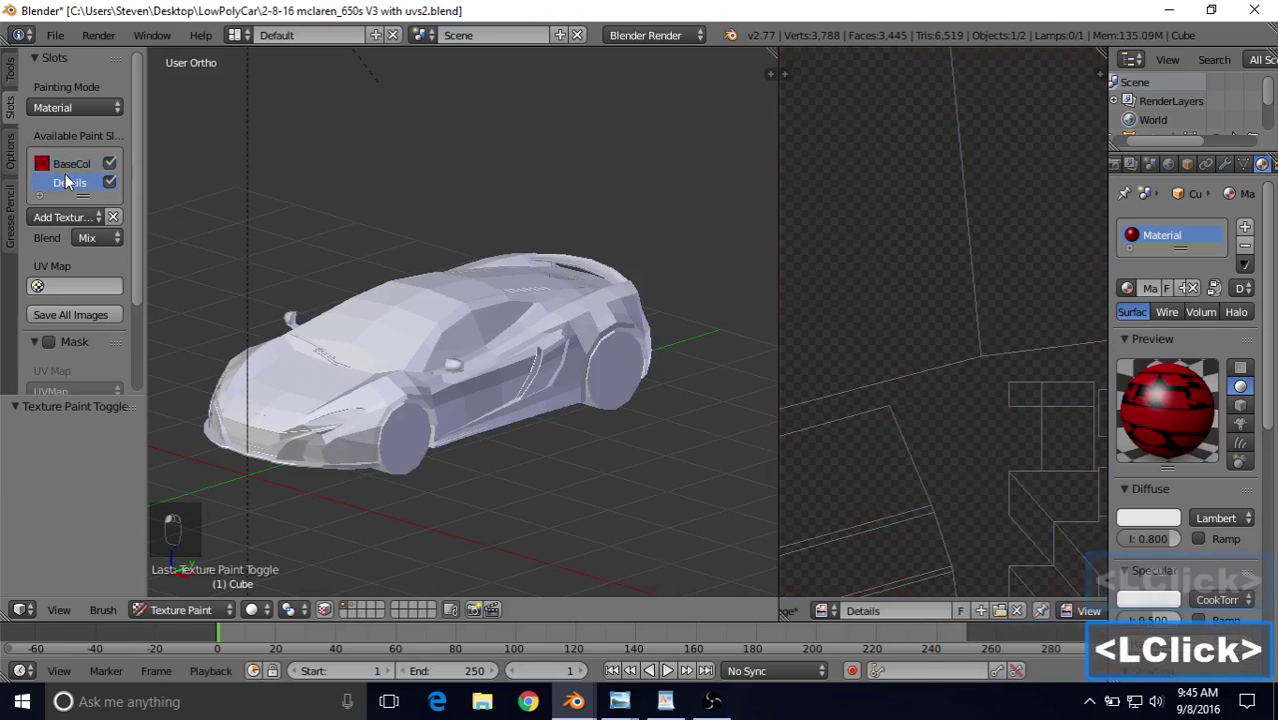
{"action": "left_click", "coordinate": [60, 165]}
{"action": "left_click", "coordinate": [64, 181]}
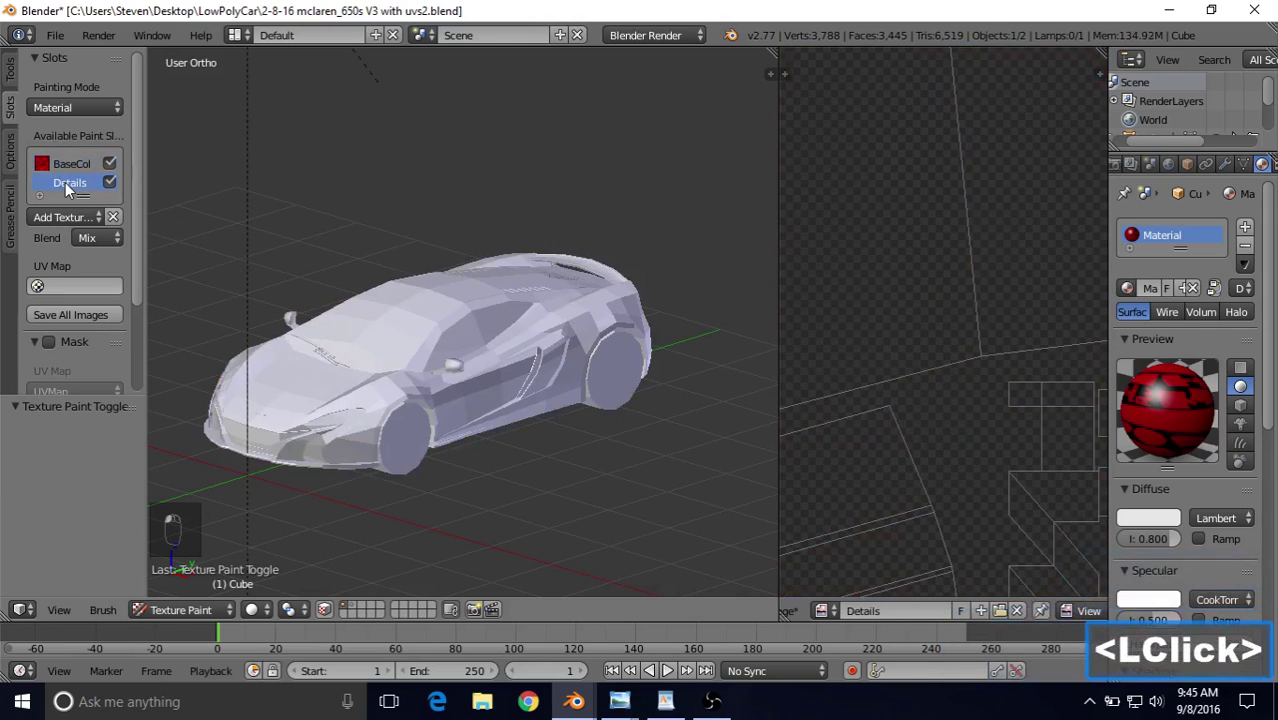
Step: Try red brush strokes across the car's roof and side on the Details slot, and undo them
{"action": "left_click", "coordinate": [67, 163]}
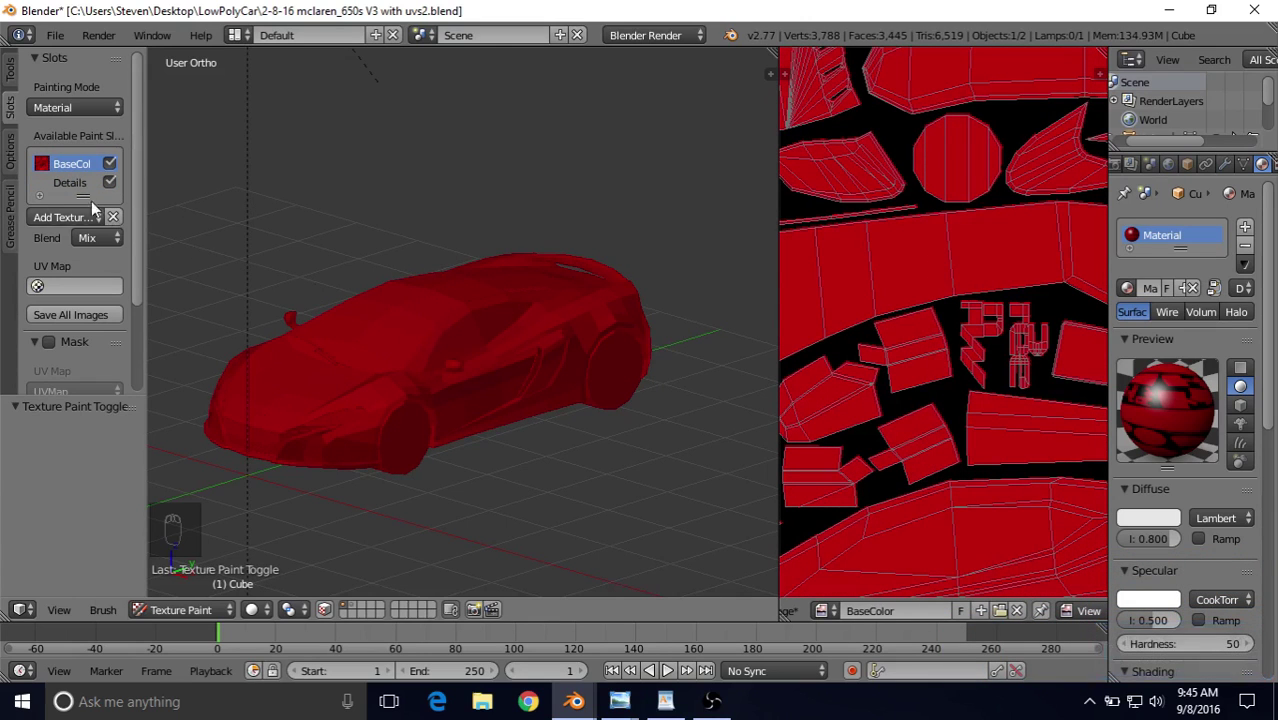
{"action": "left_click", "coordinate": [58, 184]}
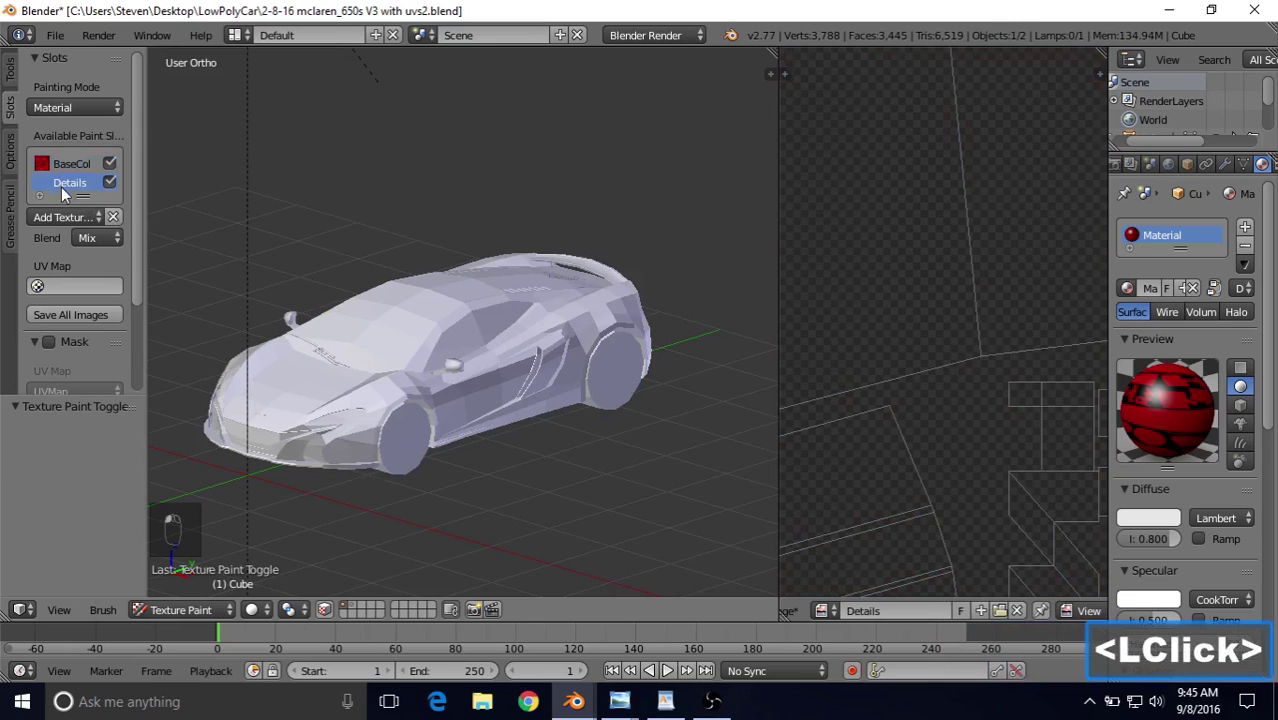
{"action": "mouse_move", "coordinate": [378, 306]}
{"action": "left_mouse_down"}
{"action": "mouse_move", "coordinate": [420, 286]}
{"action": "mouse_move", "coordinate": [451, 293]}
{"action": "left_mouse_up"}
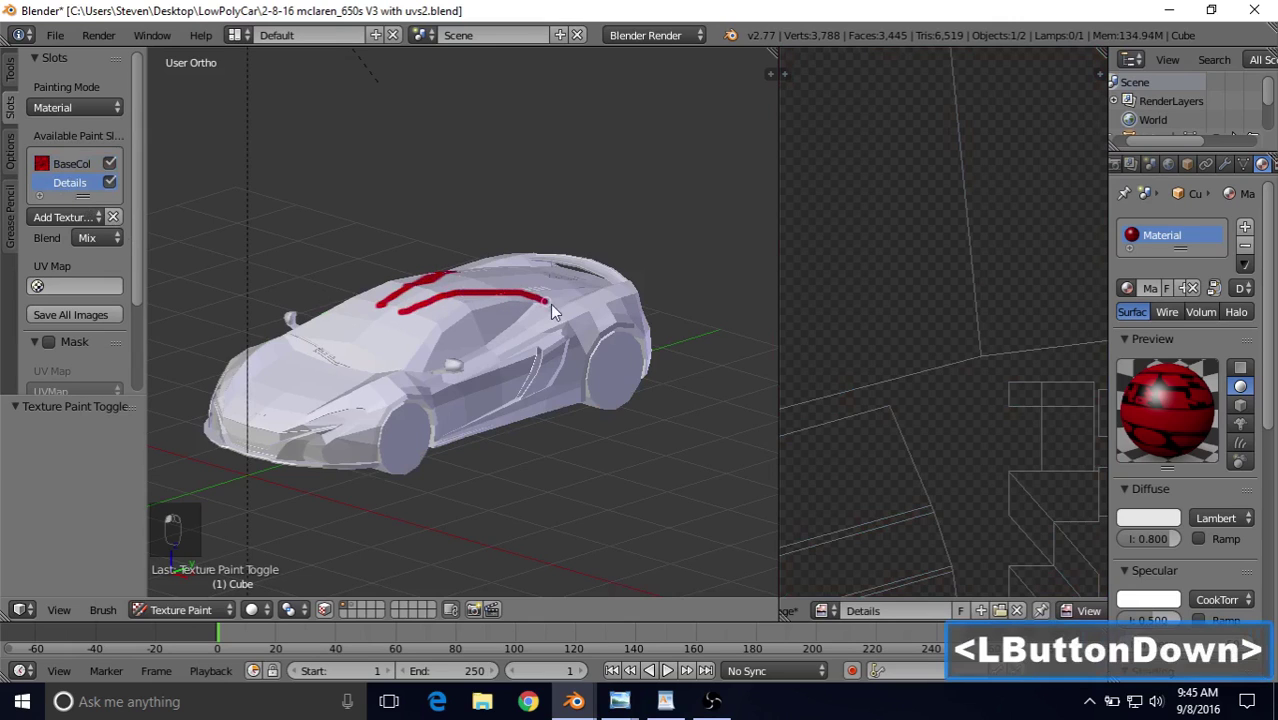
{"action": "left_click_drag", "start_coordinate": [559, 344], "coordinate": [560, 342]}
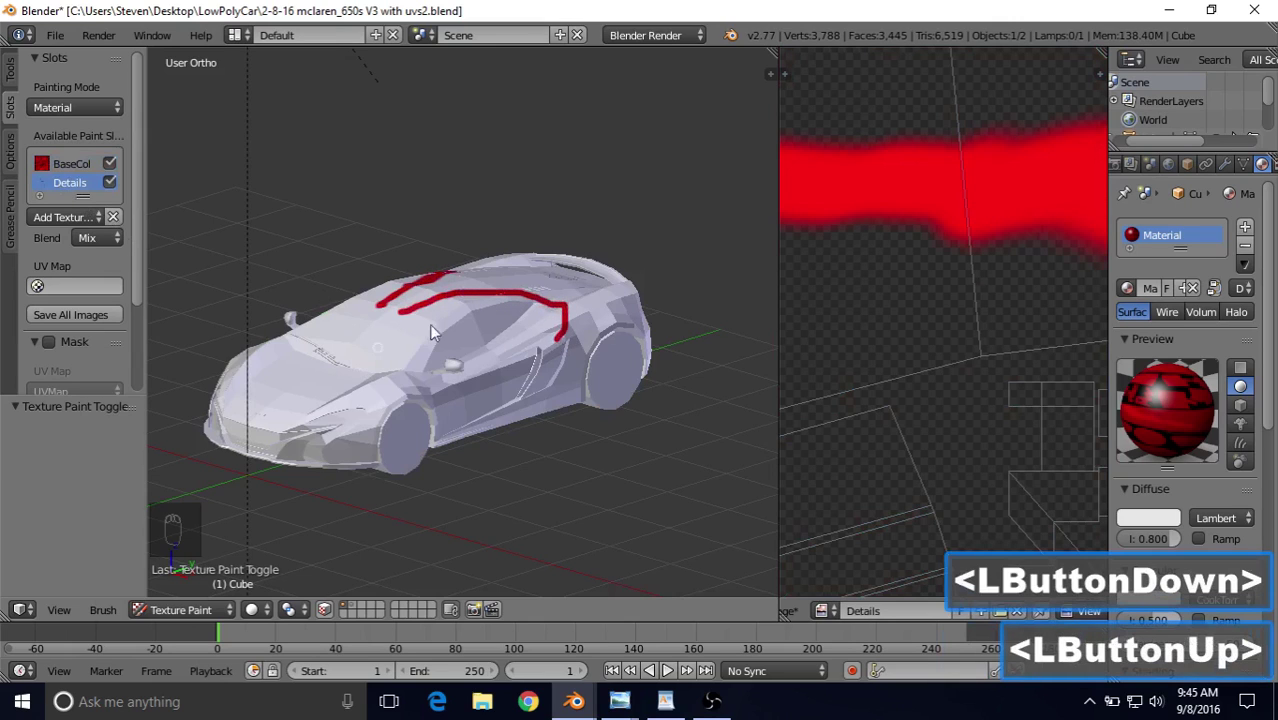
{"action": "mouse_move", "coordinate": [483, 302]}
{"action": "middle_mouse_down"}
{"action": "mouse_move", "coordinate": [415, 330]}
{"action": "mouse_move", "coordinate": [480, 288]}
{"action": "middle_mouse_up"}
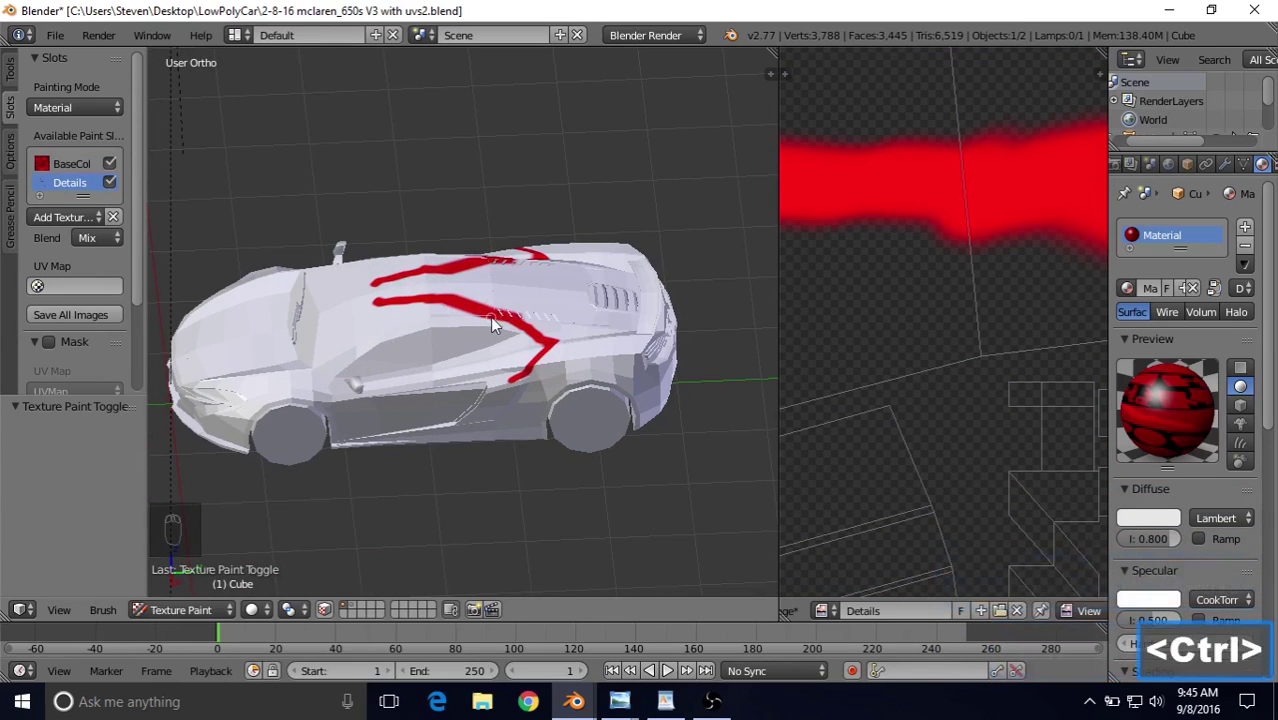
{"action": "key", "text": "ctrl+z"}
{"action": "middle_click_drag", "start_coordinate": [499, 293], "coordinate": [562, 275]}
{"action": "middle_click_drag", "start_coordinate": [493, 315], "coordinate": [543, 296]}
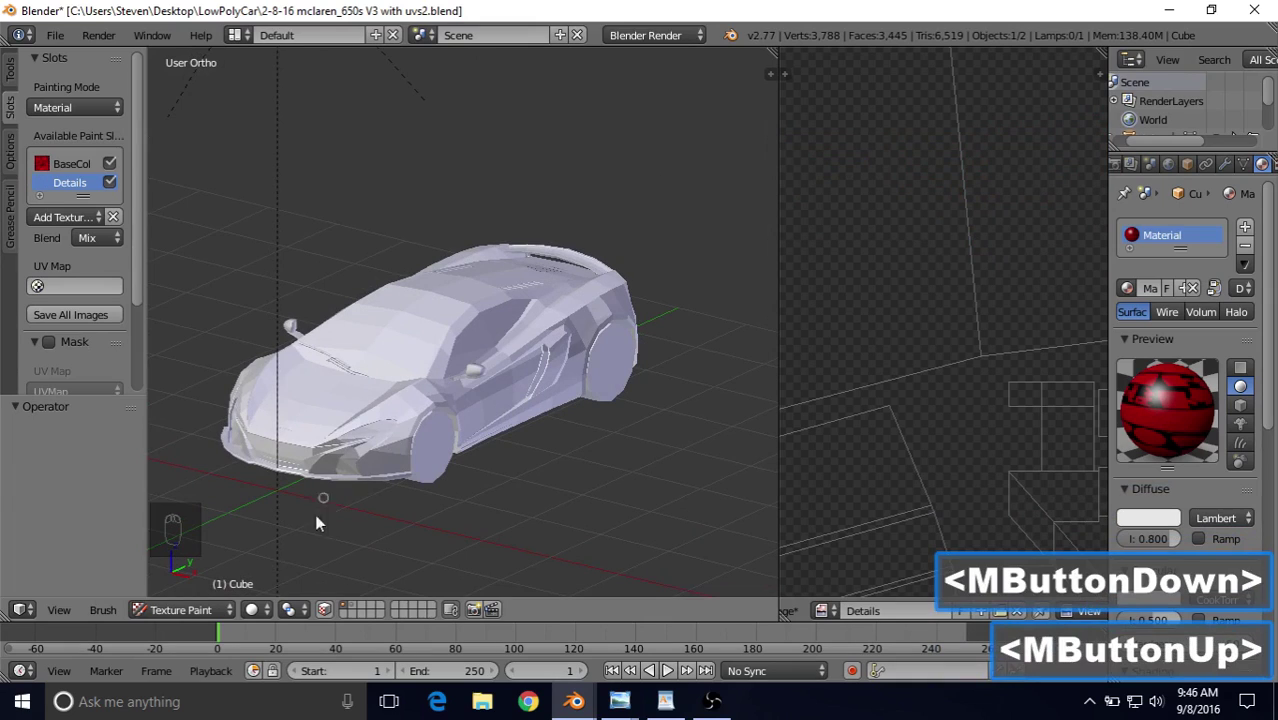
Step: Preview the car in Texture viewport shading and return the viewport to Solid
{"action": "left_click", "coordinate": [253, 611]}
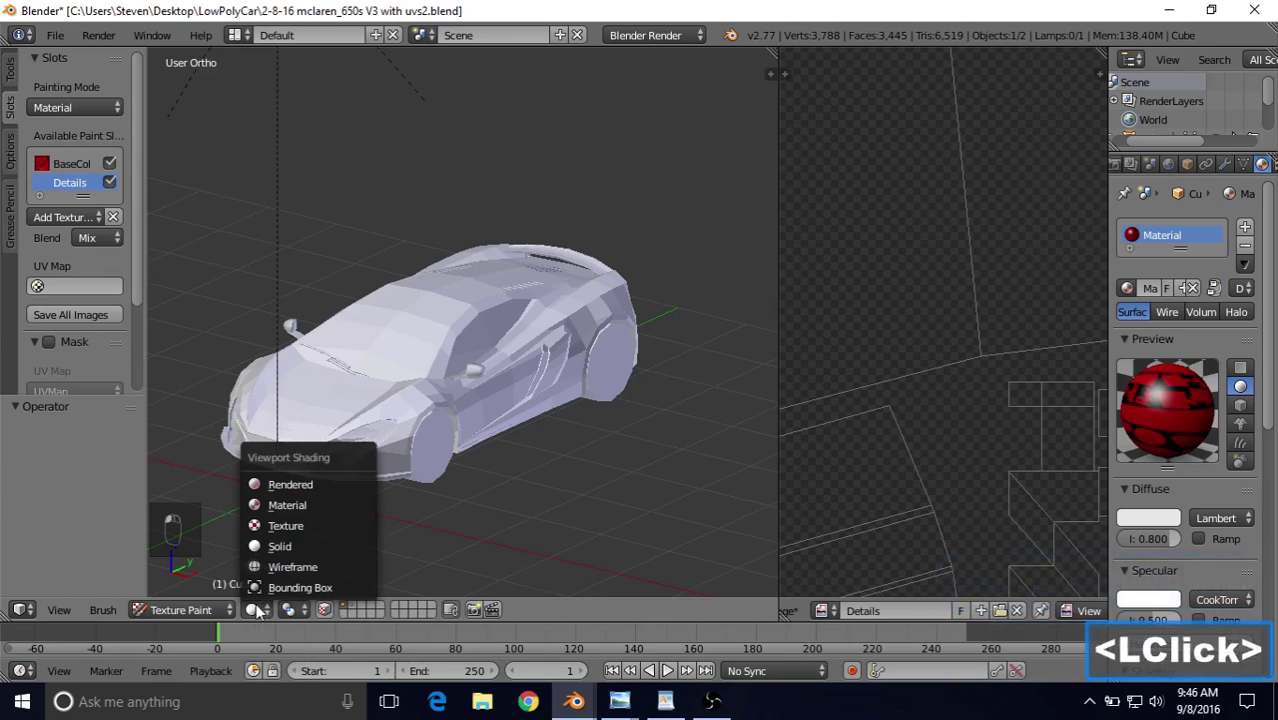
{"action": "left_click", "coordinate": [285, 527]}
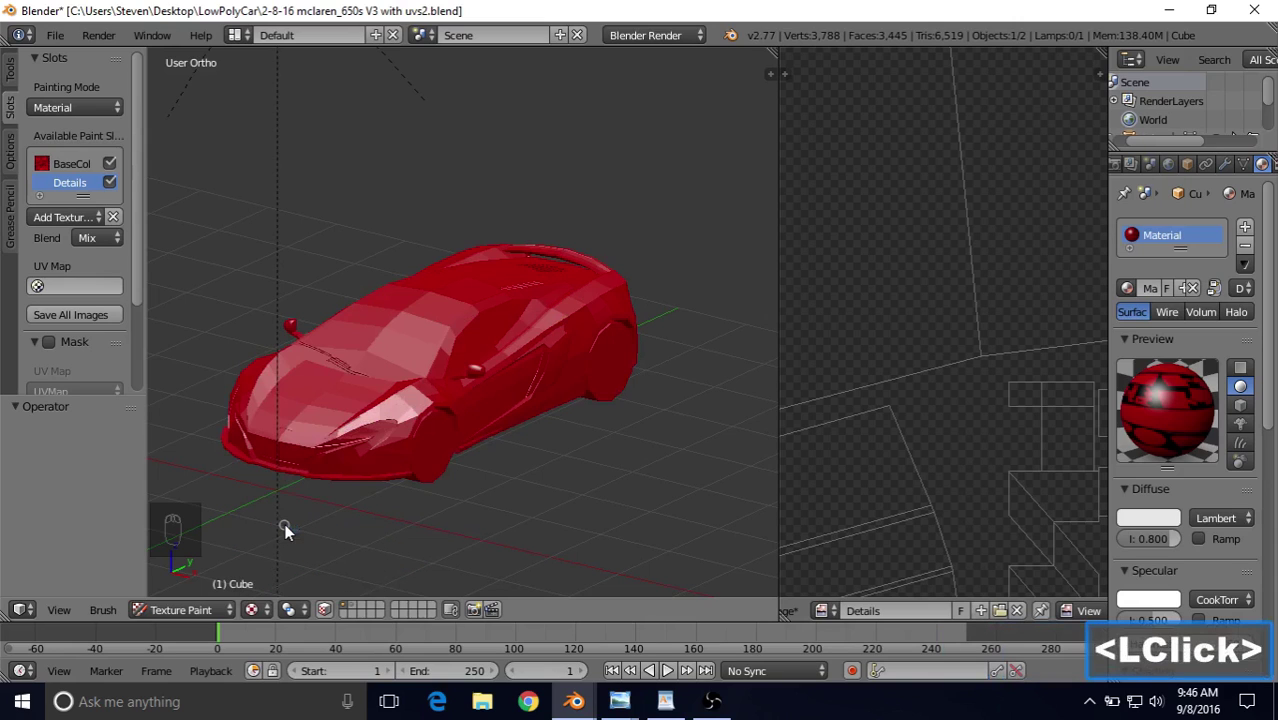
{"action": "left_click", "coordinate": [463, 287]}
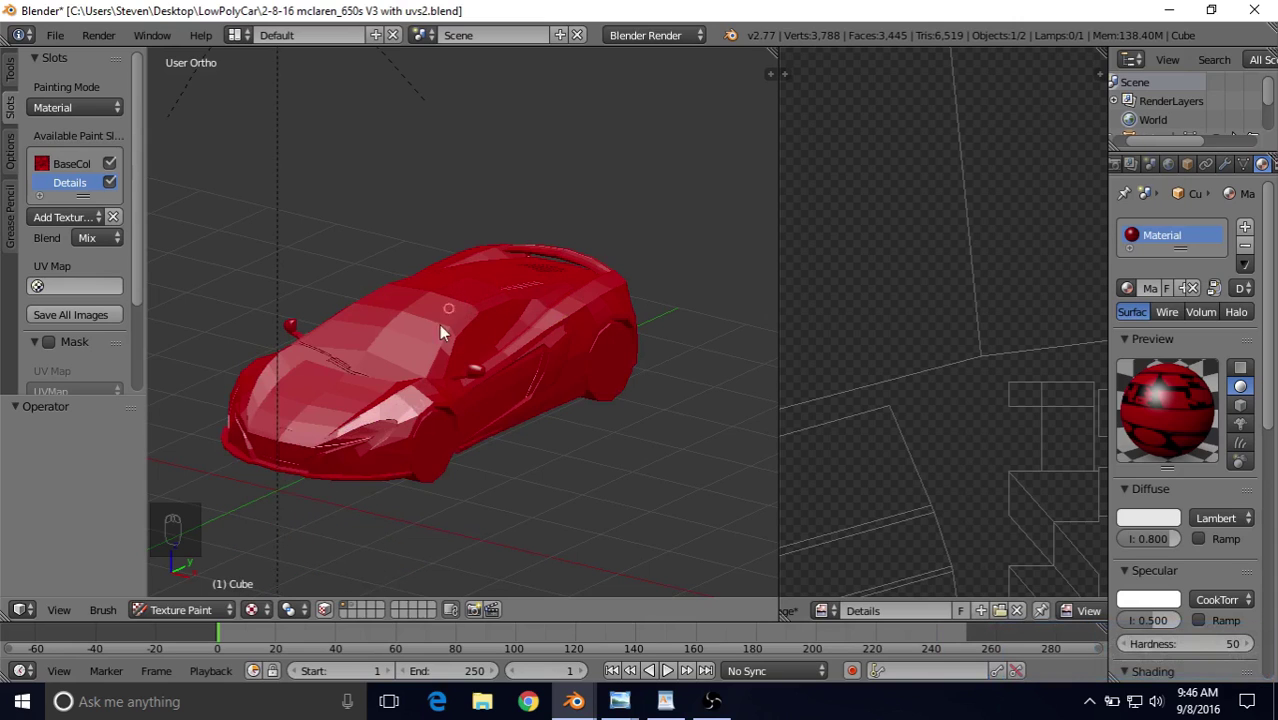
{"action": "left_click", "coordinate": [257, 609]}
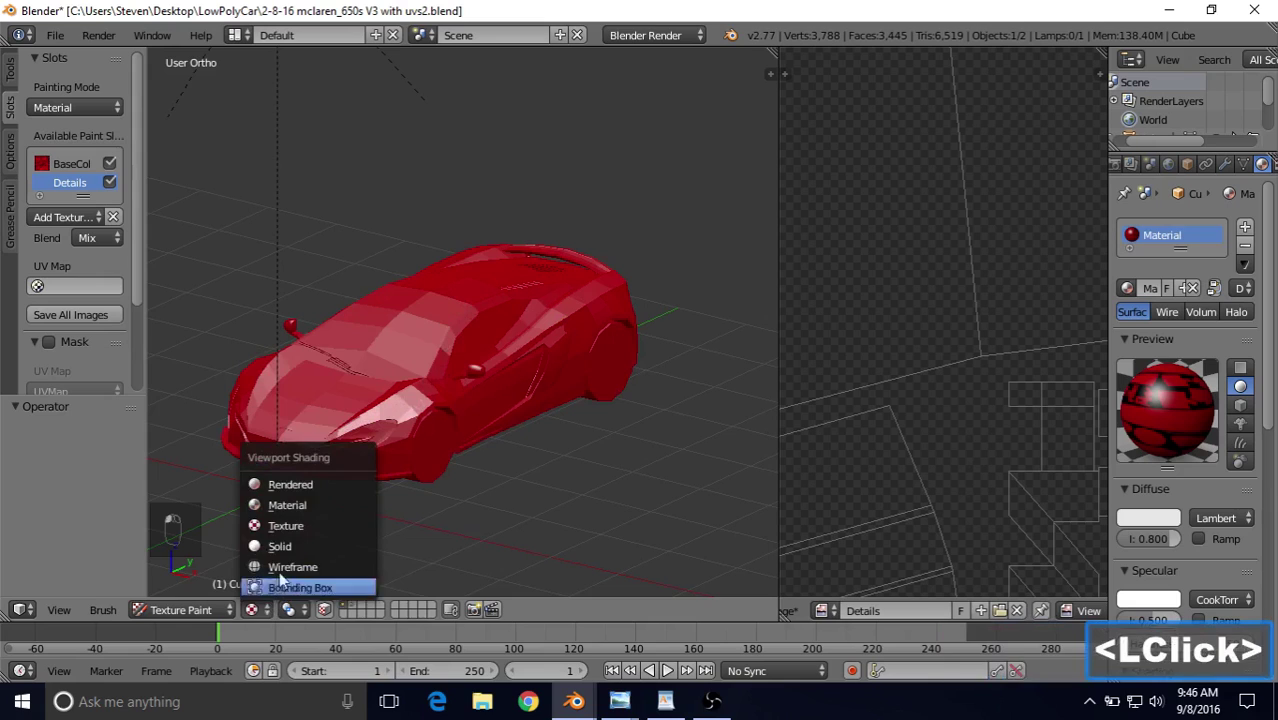
{"action": "left_click", "coordinate": [285, 547]}
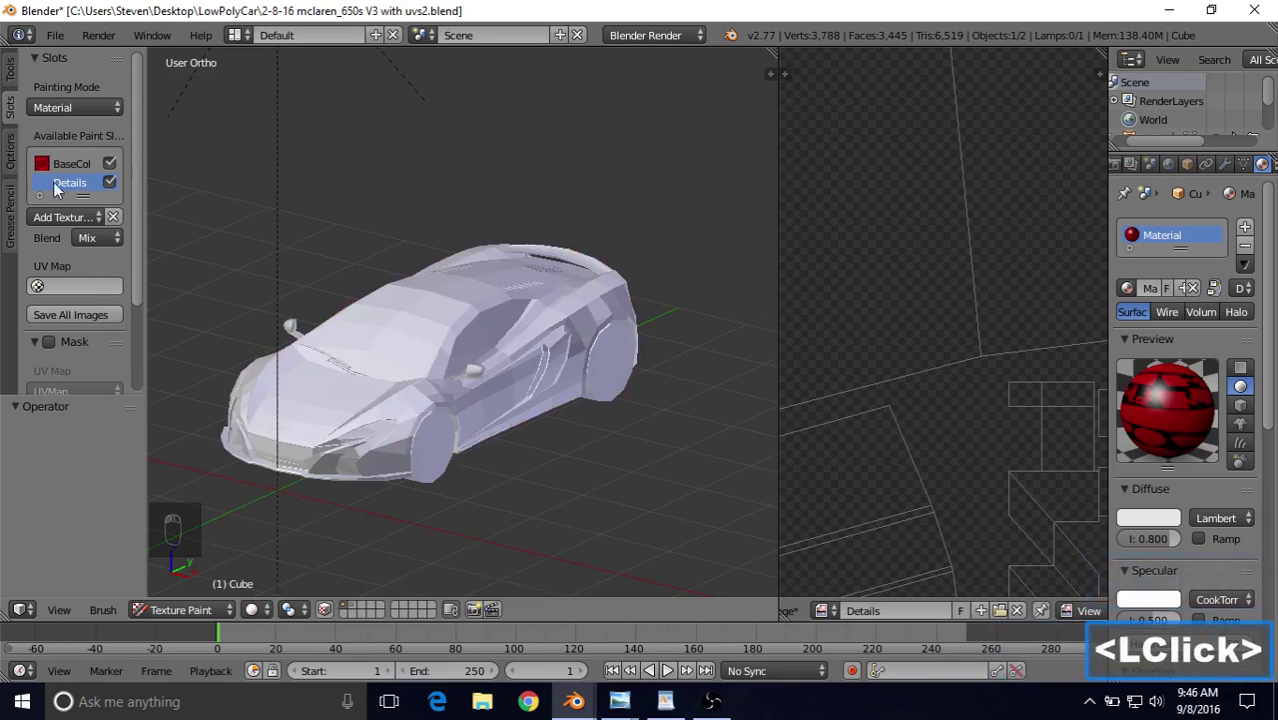
Step: Set the TexDraw brush color to blue and paint test strokes from the roof down the windshield's edges on the Details slot
{"action": "left_click", "coordinate": [11, 80]}
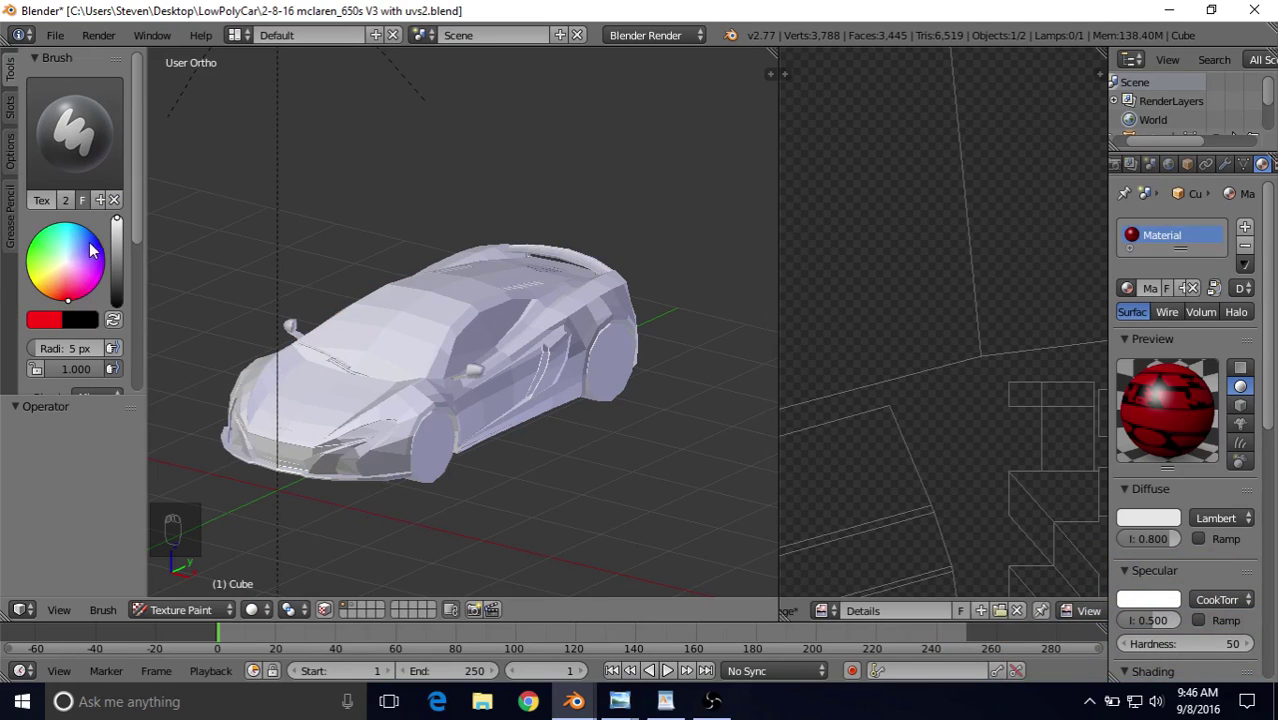
{"action": "left_click", "coordinate": [75, 128]}
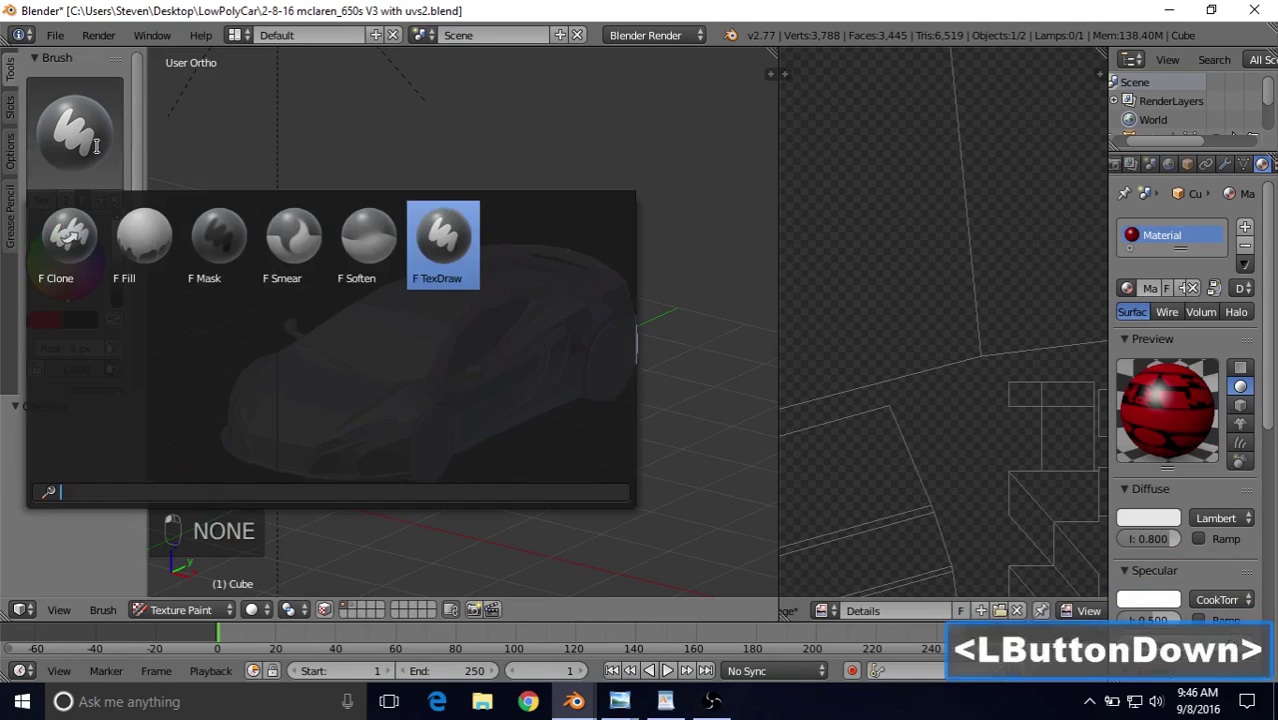
{"action": "left_click", "coordinate": [438, 260]}
{"action": "left_click_drag", "start_coordinate": [83, 250], "coordinate": [85, 247]}
{"action": "middle_click_drag", "start_coordinate": [458, 316], "coordinate": [450, 309]}
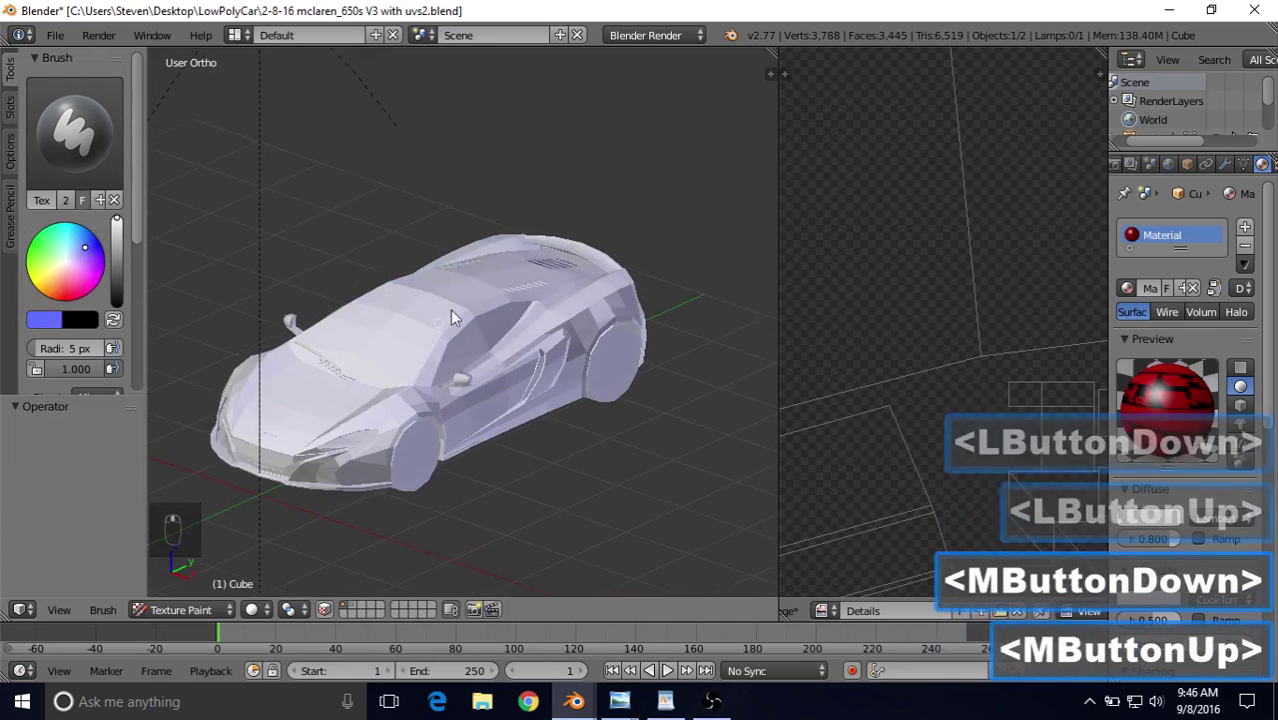
{"action": "mouse_move", "coordinate": [315, 322]}
{"action": "left_mouse_down"}
{"action": "mouse_move", "coordinate": [424, 360]}
{"action": "mouse_move", "coordinate": [425, 384]}
{"action": "left_mouse_up"}
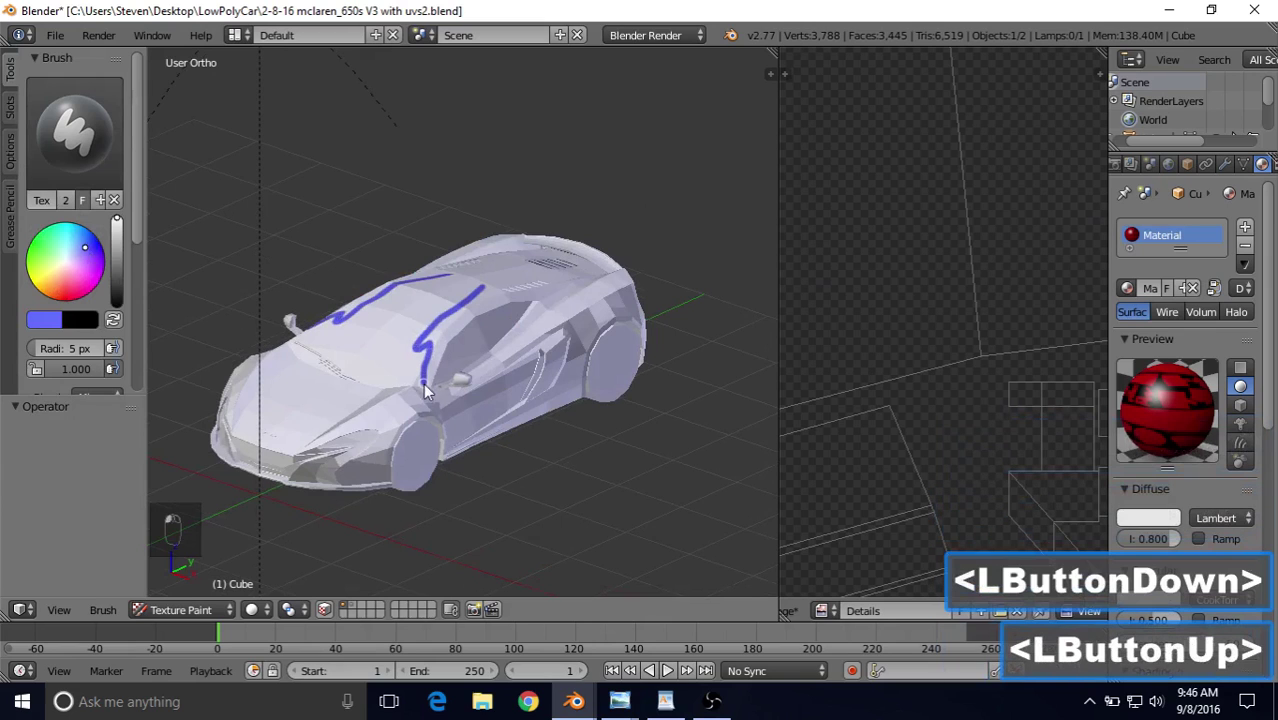
Step: Preview the blue strokes over the base color in Texture viewport shading, examining them from several angles
{"action": "left_click", "coordinate": [256, 609]}
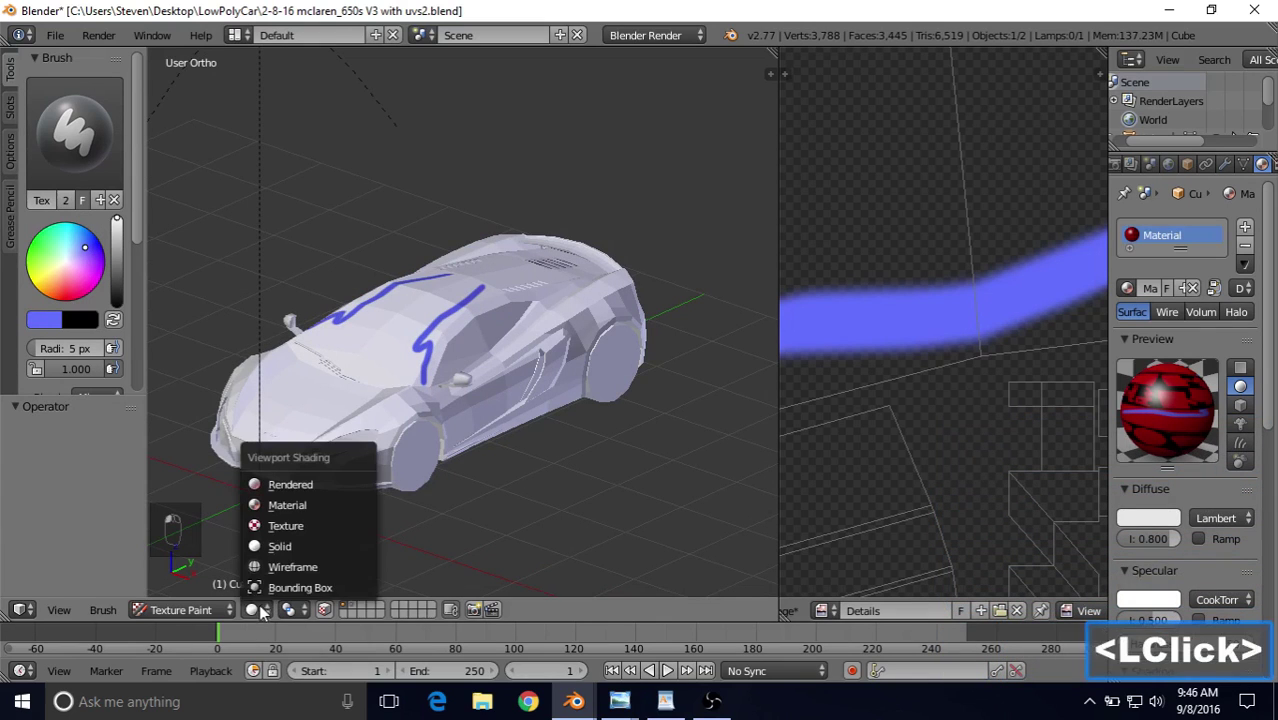
{"action": "left_click", "coordinate": [281, 525]}
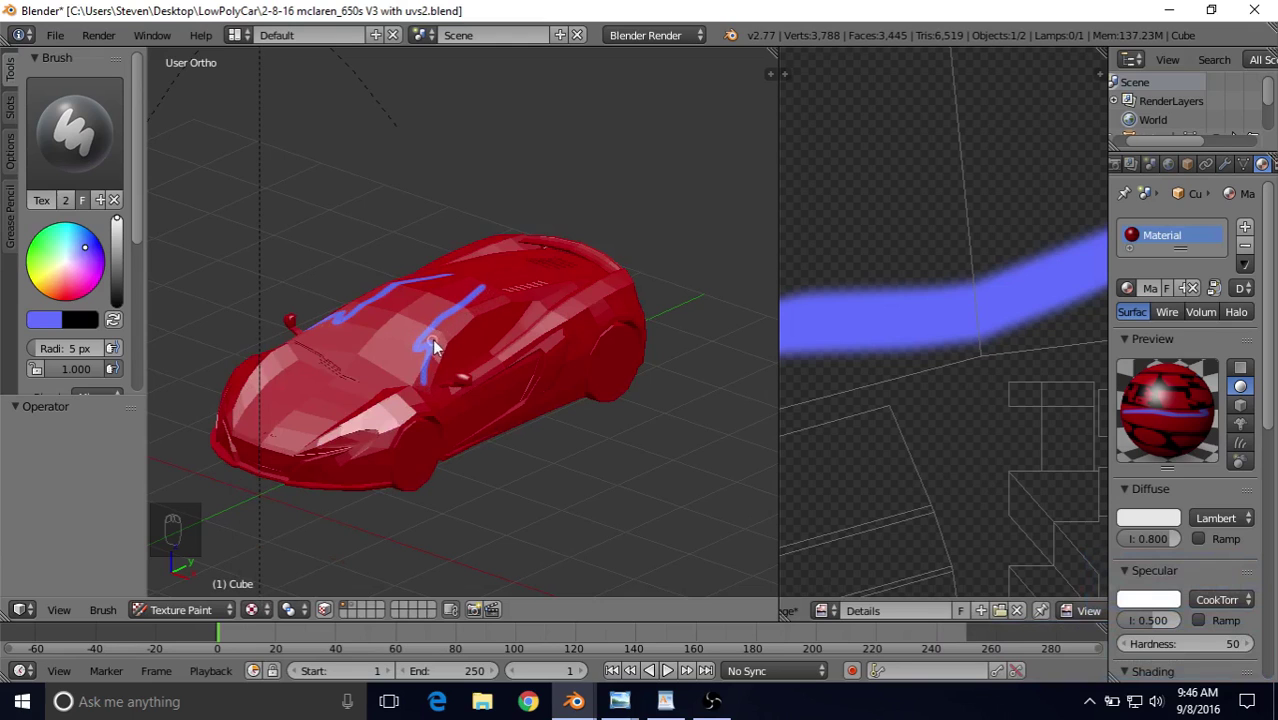
{"action": "left_click_drag", "start_coordinate": [433, 345], "coordinate": [427, 393]}
{"action": "mouse_move", "coordinate": [491, 285]}
{"action": "middle_mouse_down"}
{"action": "mouse_move", "coordinate": [517, 278]}
{"action": "mouse_move", "coordinate": [518, 309]}
{"action": "middle_mouse_up"}
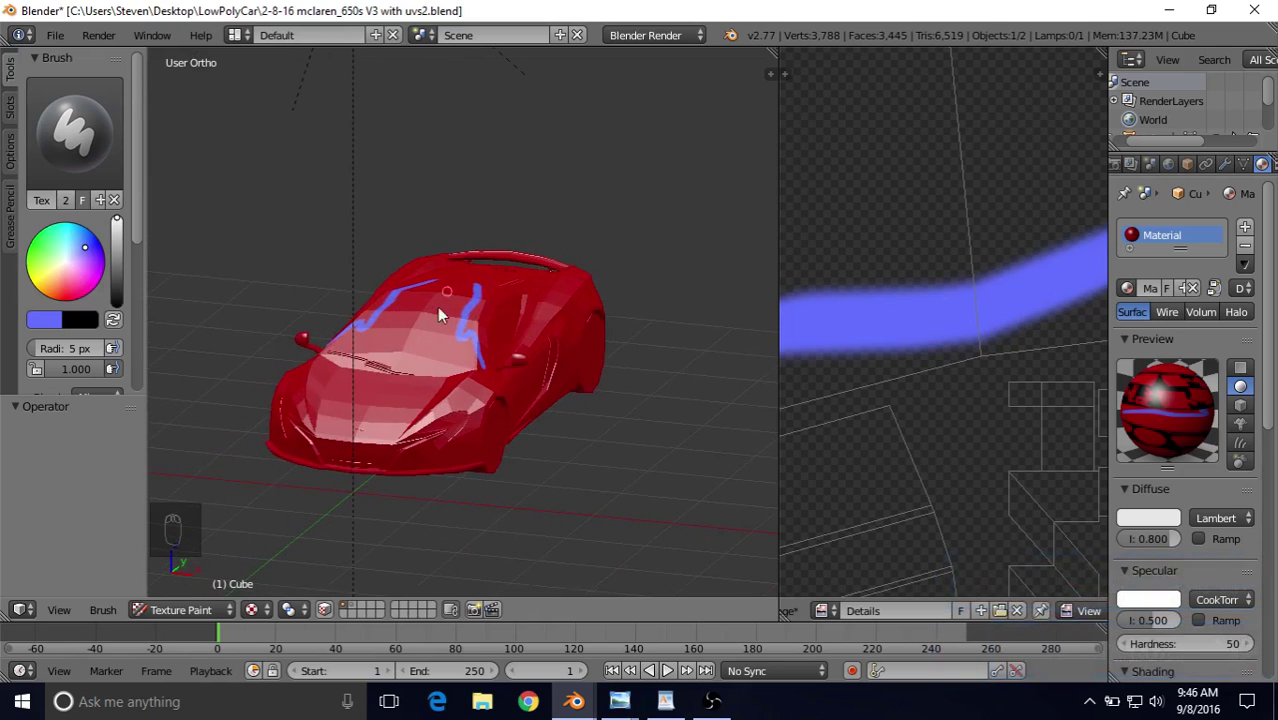
{"action": "middle_click_drag", "start_coordinate": [450, 314], "coordinate": [378, 344]}
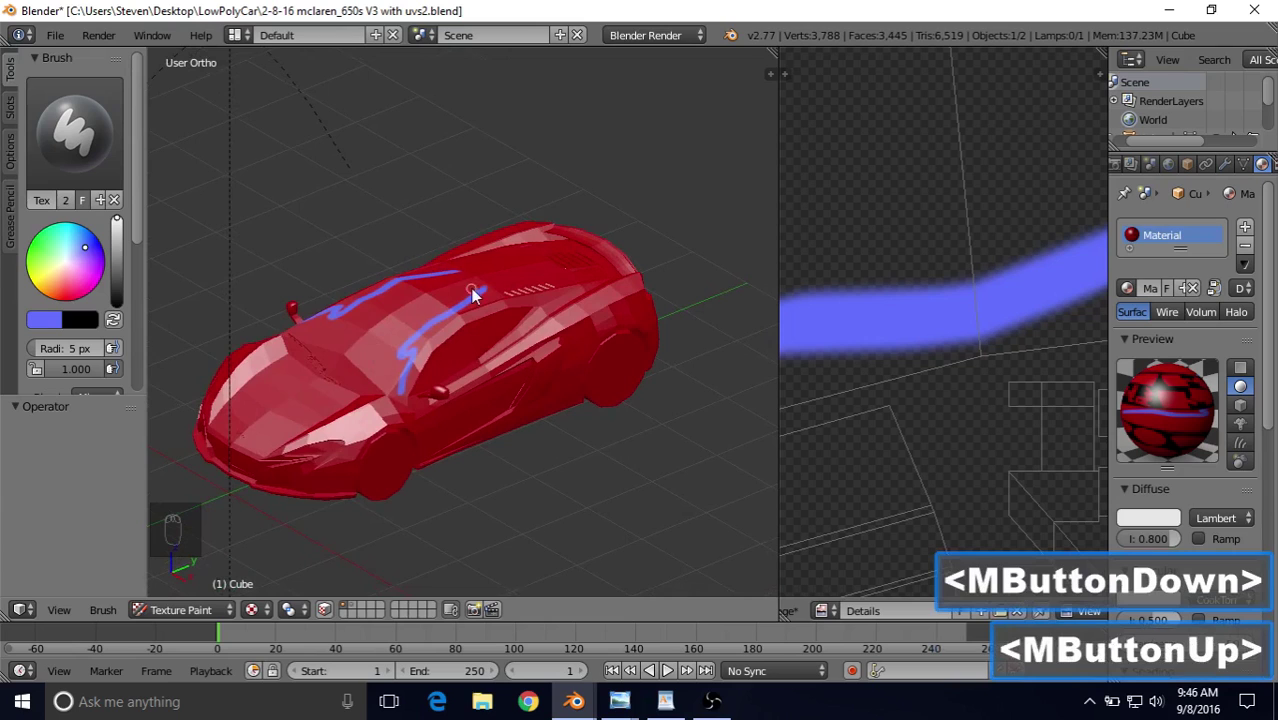
{"action": "middle_click_drag", "start_coordinate": [472, 288], "coordinate": [522, 294]}
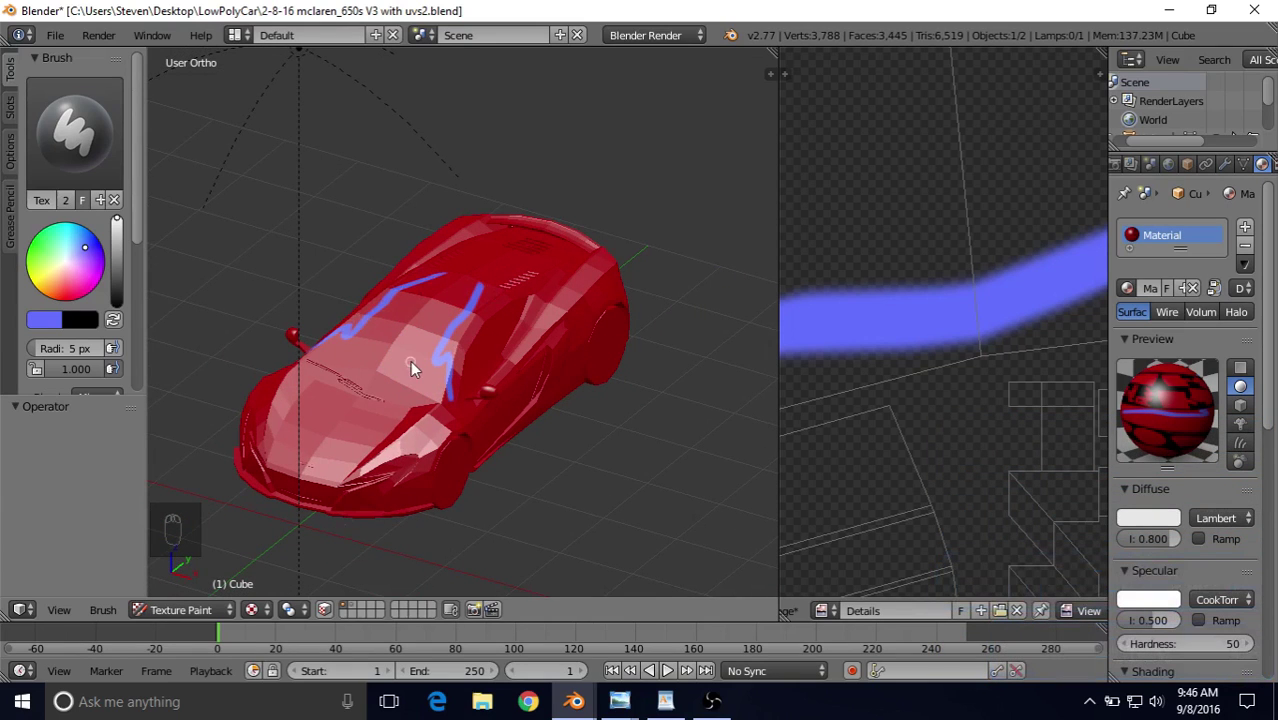
Step: Undo the blue test strokes and set the viewport shading back to Solid
{"action": "key", "text": "ctrl+z"}
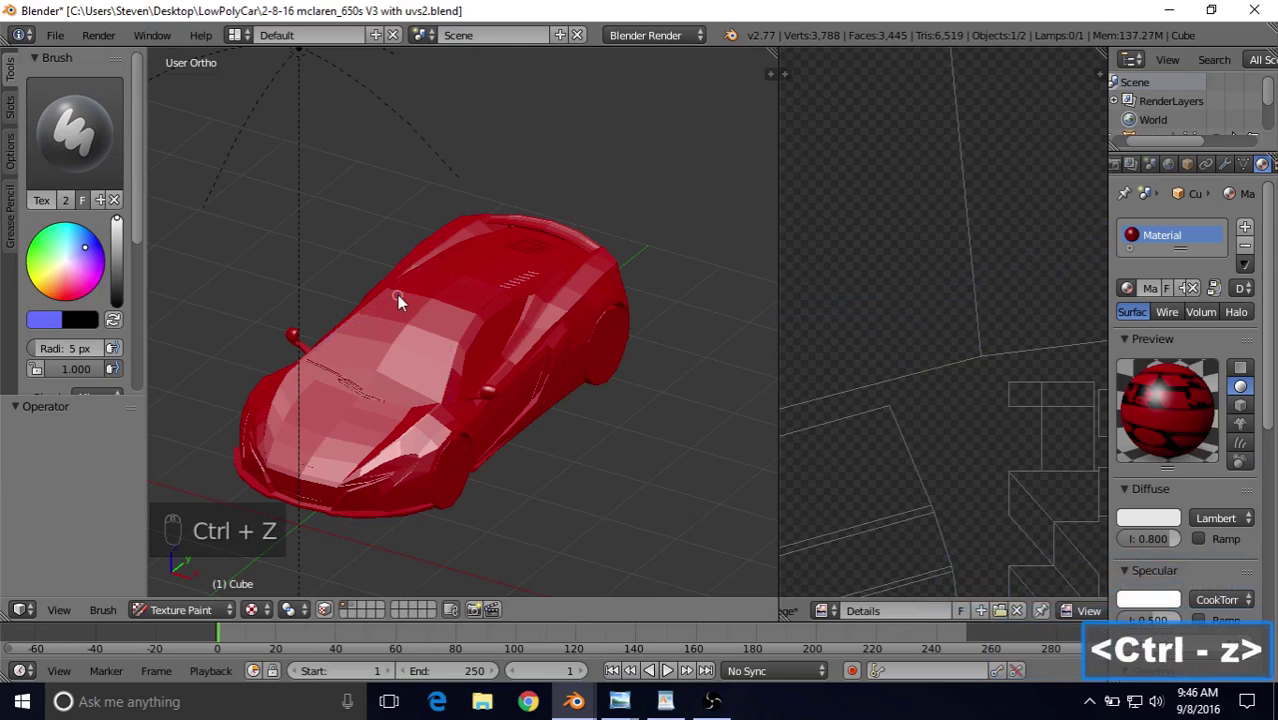
{"action": "left_click", "coordinate": [251, 609]}
{"action": "left_click", "coordinate": [280, 549]}
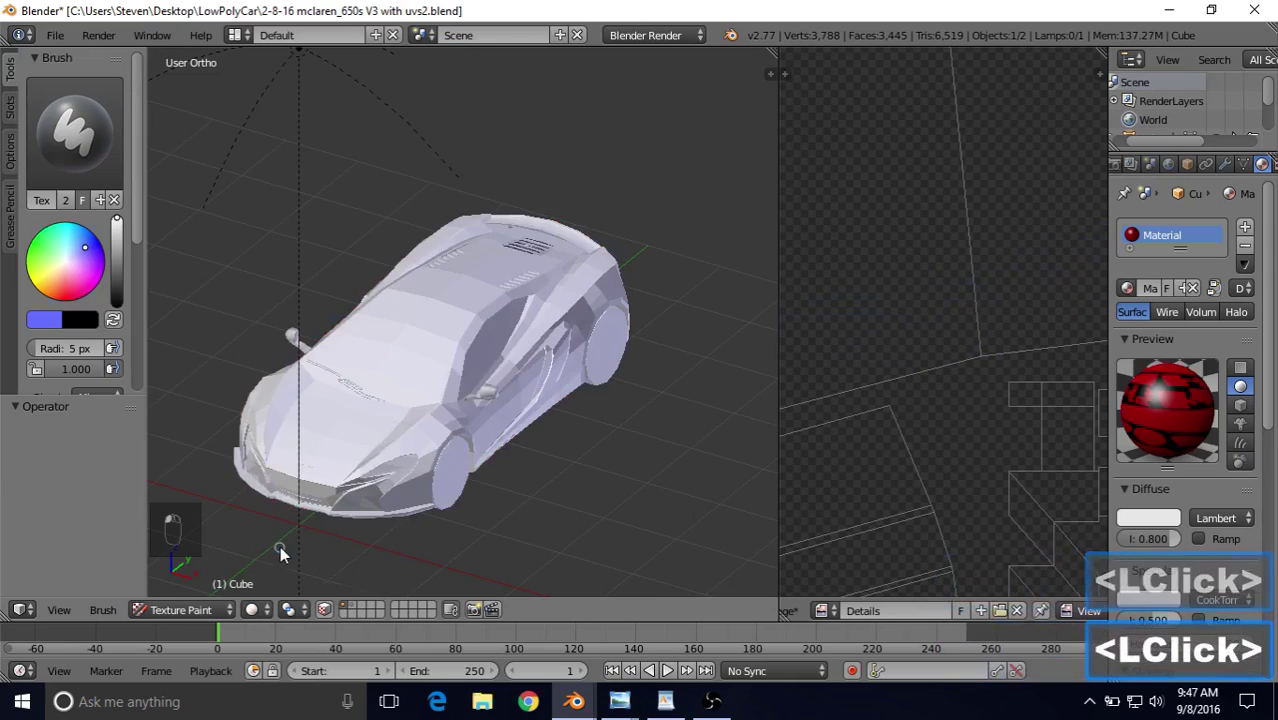
Step: Switch to the McLaren 650S rear-view photo in Windows Photo Viewer and examine the car's dark bumper, vents, exhausts and spoiler
{"action": "middle_click_drag", "start_coordinate": [516, 400], "coordinate": [312, 328]}
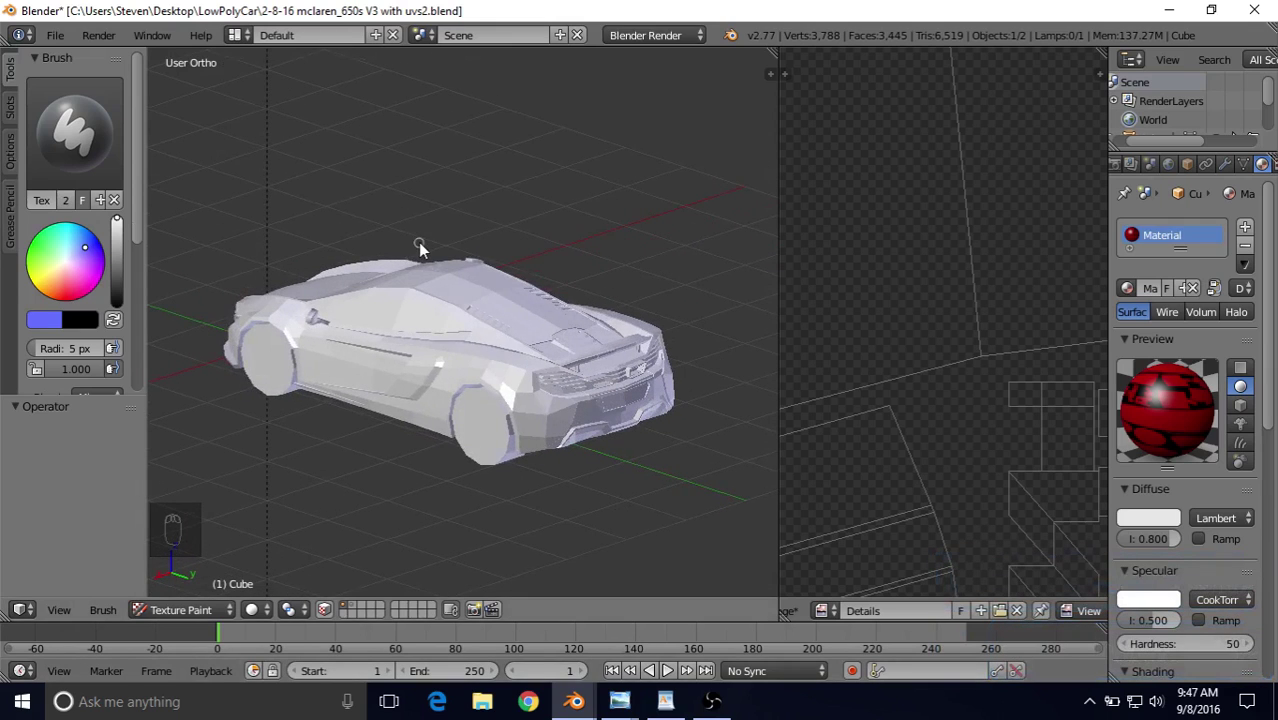
{"action": "left_click", "coordinate": [621, 705]}
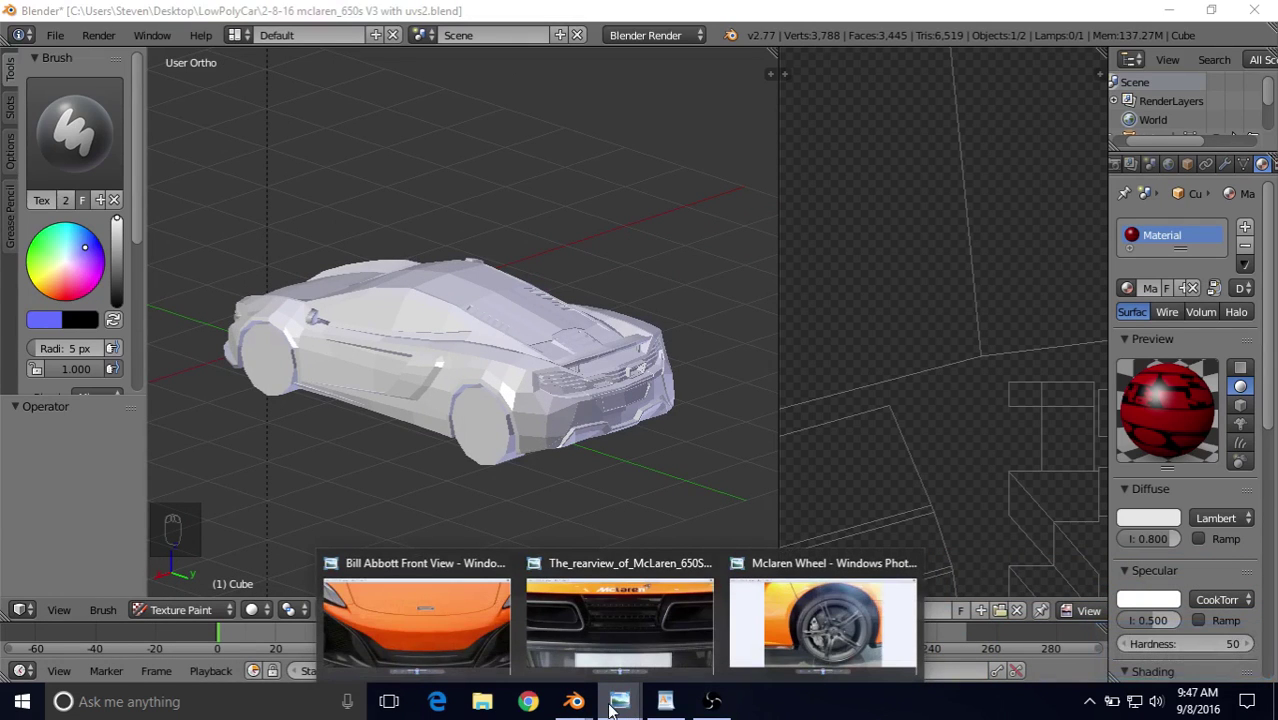
{"action": "left_click", "coordinate": [590, 630]}
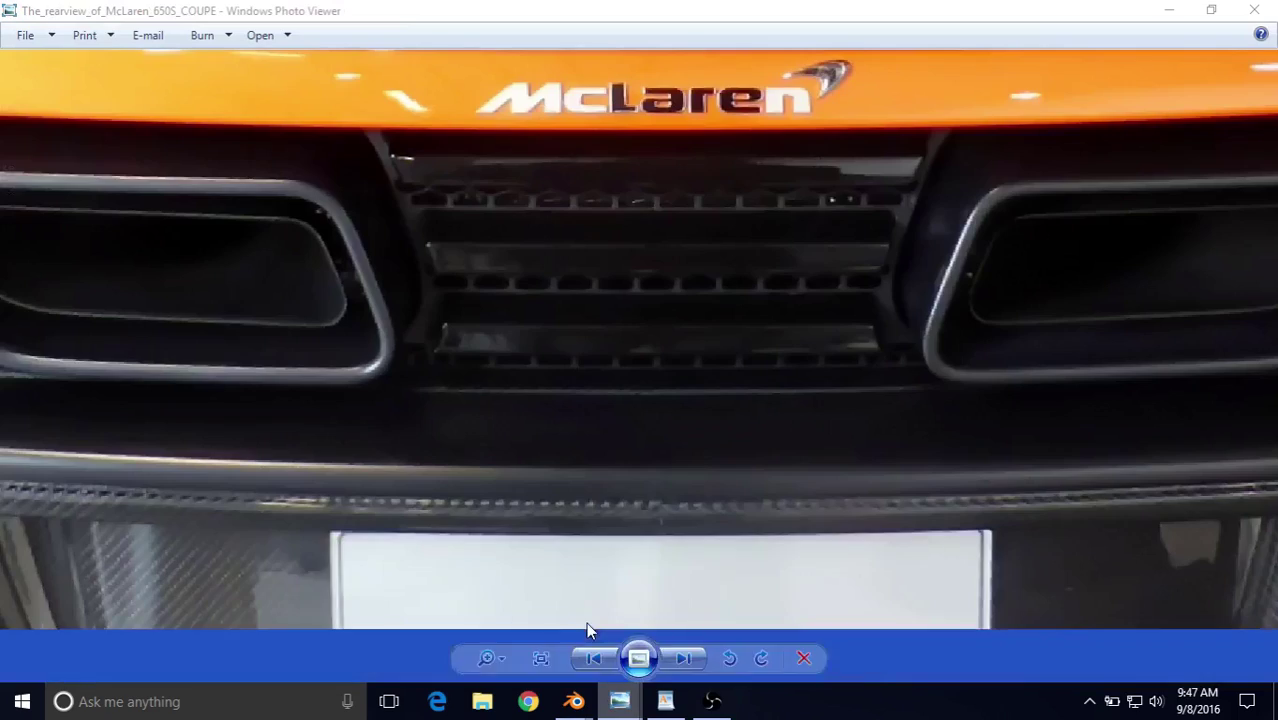
{"action": "scroll", "coordinate": [524, 415], "scroll_direction": "down", "scroll_amount": 2}
{"action": "scroll", "coordinate": [524, 415], "scroll_direction": "down", "scroll_amount": 2}
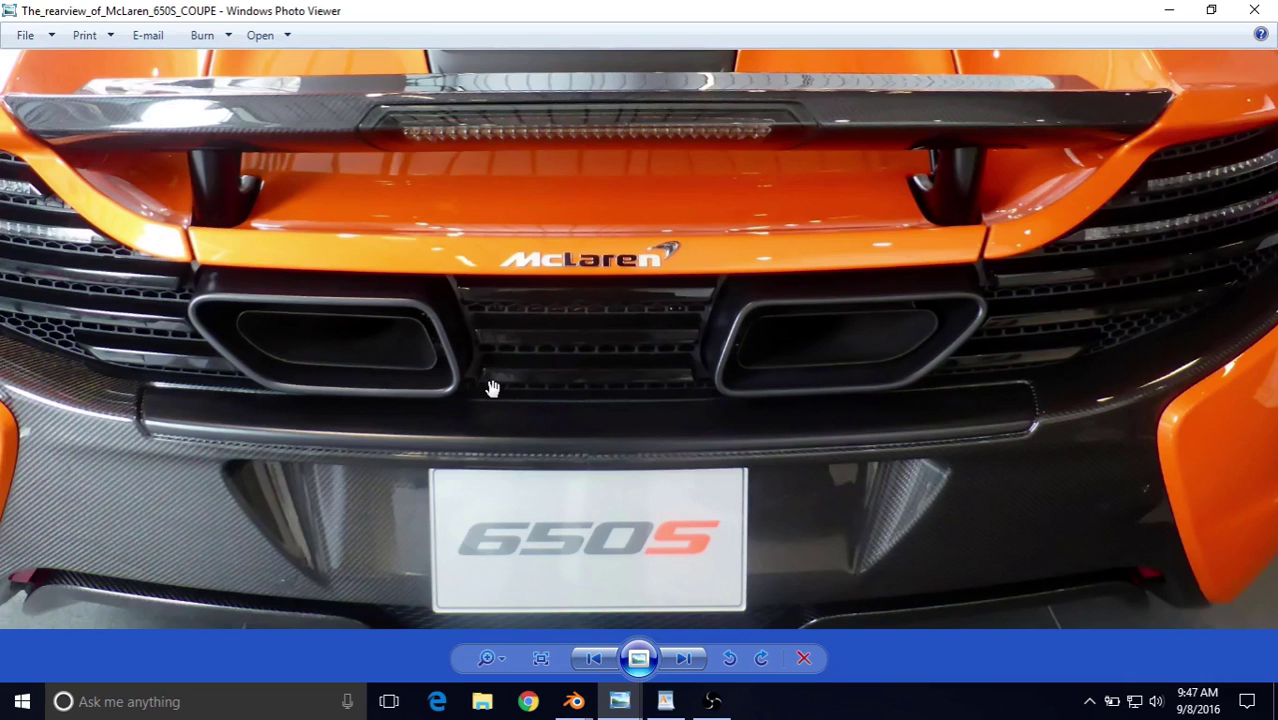
{"action": "left_click_drag", "start_coordinate": [371, 357], "coordinate": [531, 372]}
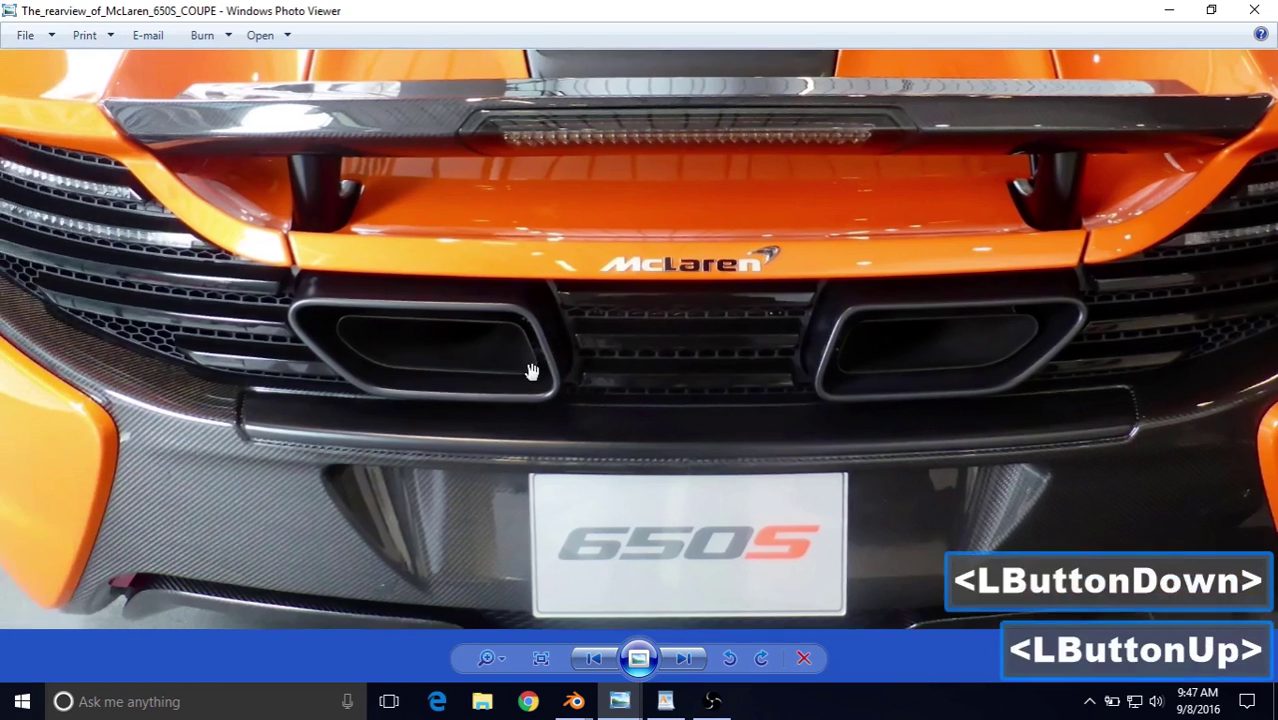
{"action": "scroll", "coordinate": [529, 367], "scroll_direction": "down", "scroll_amount": 2}
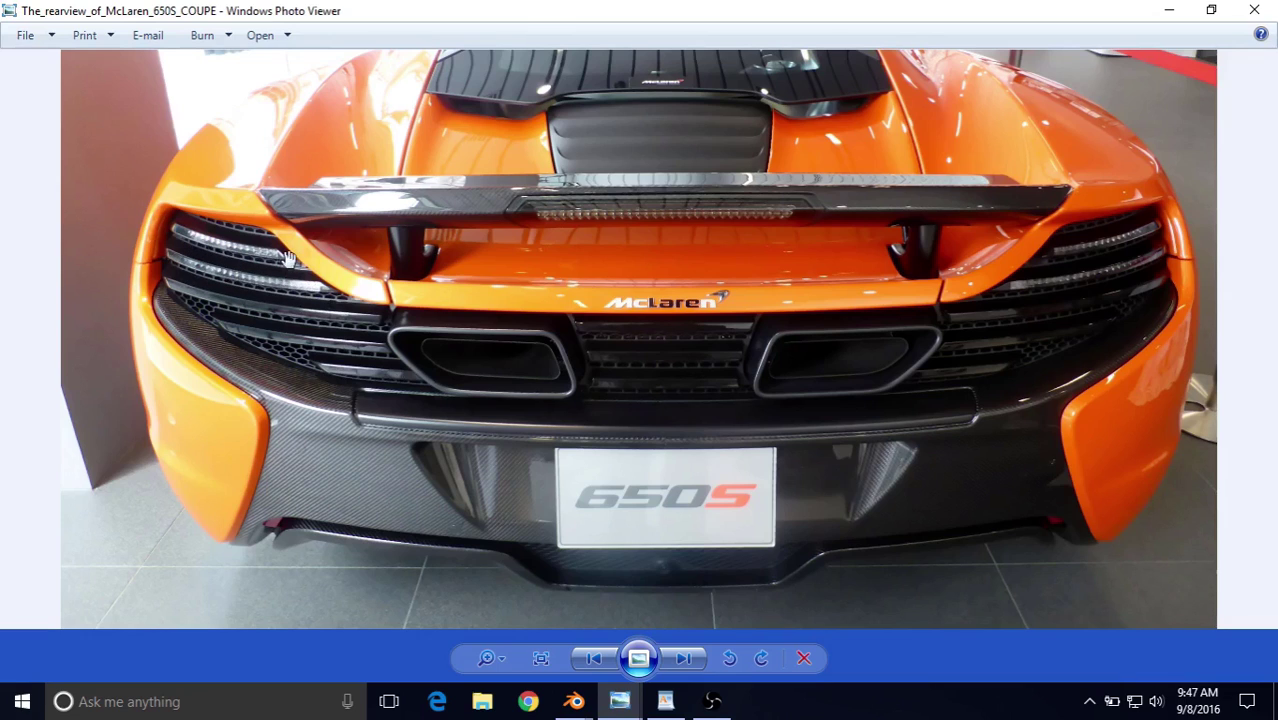
Step: Switch back to Blender, view the car from behind and set the brush color to black
{"action": "left_click", "coordinate": [580, 701]}
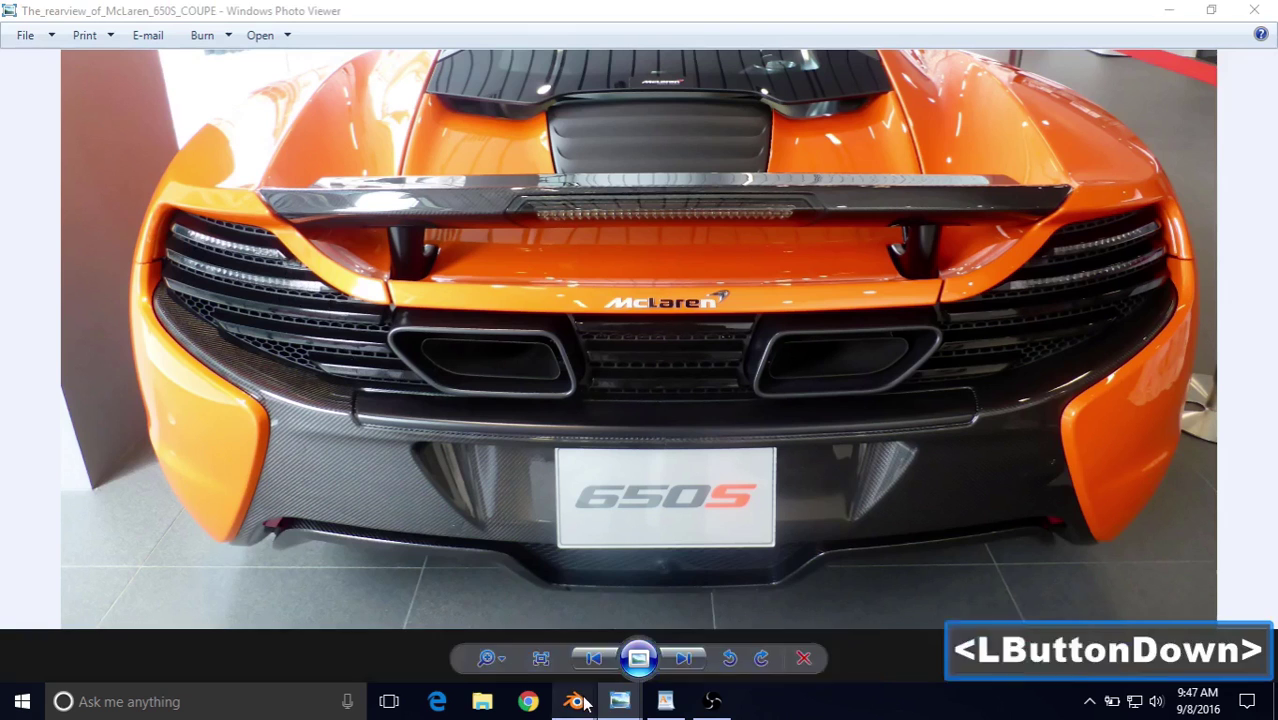
{"action": "left_click", "coordinate": [588, 620]}
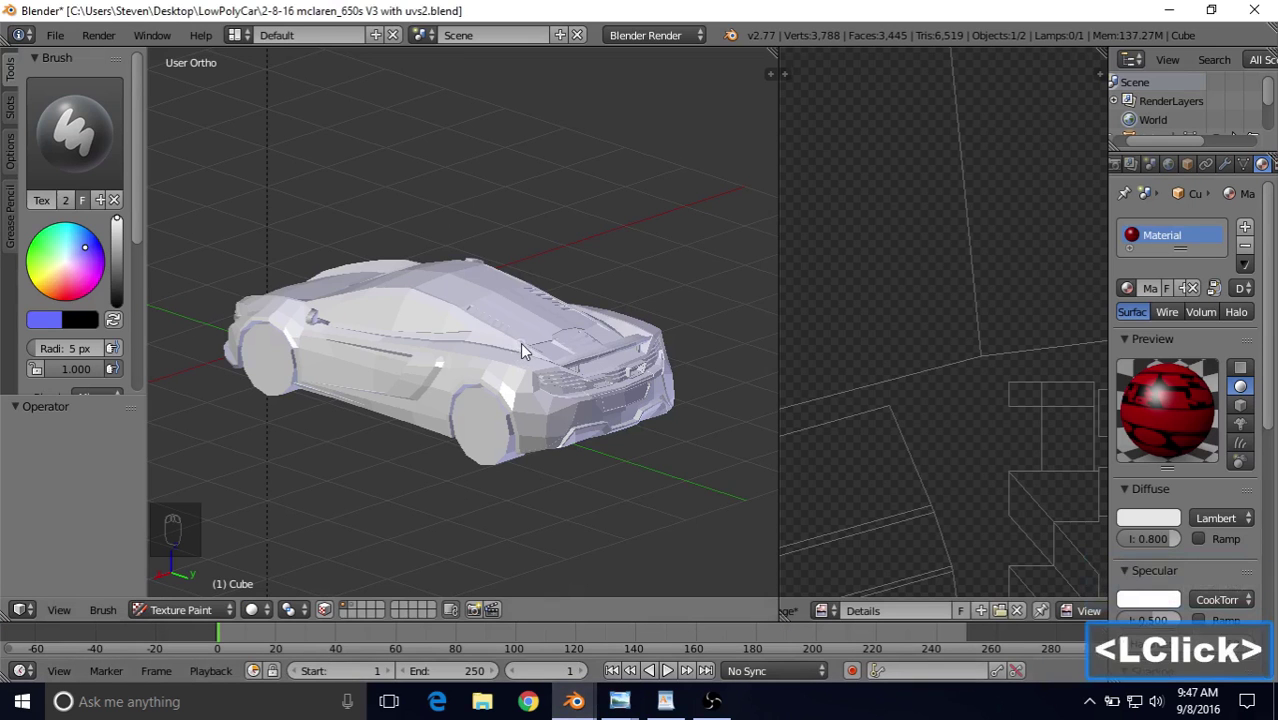
{"action": "middle_click_drag", "start_coordinate": [520, 350], "coordinate": [400, 345]}
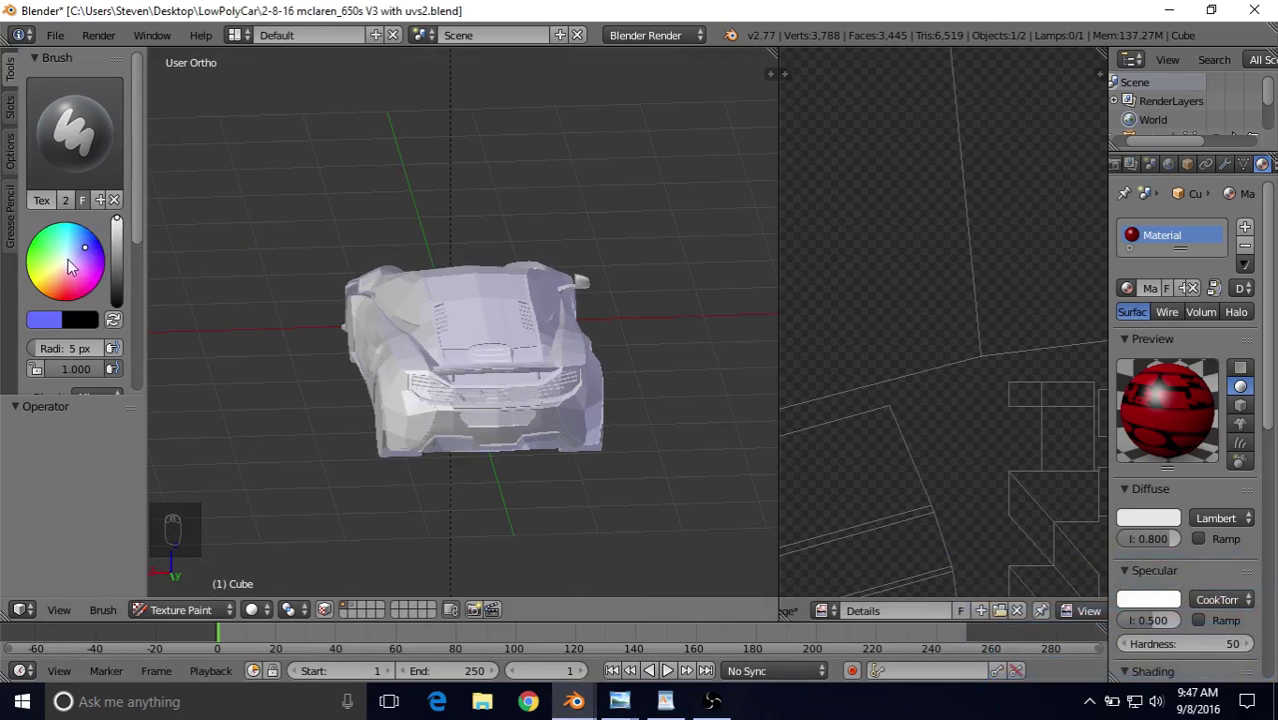
{"action": "left_click_drag", "start_coordinate": [118, 240], "coordinate": [117, 304]}
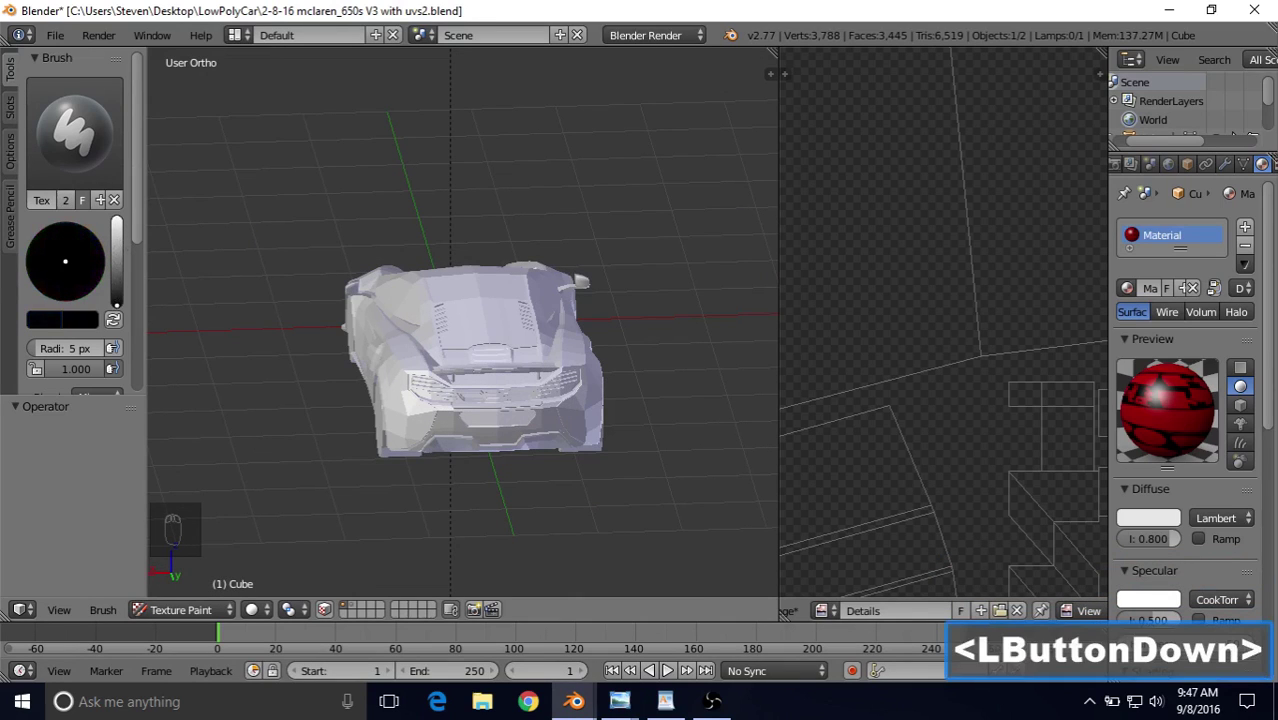
{"action": "mouse_move", "coordinate": [117, 283]}
{"action": "left_mouse_down"}
{"action": "mouse_move", "coordinate": [117, 306]}
{"action": "mouse_move", "coordinate": [121, 286]}
{"action": "left_mouse_up"}
{"action": "right_click", "coordinate": [121, 286]}
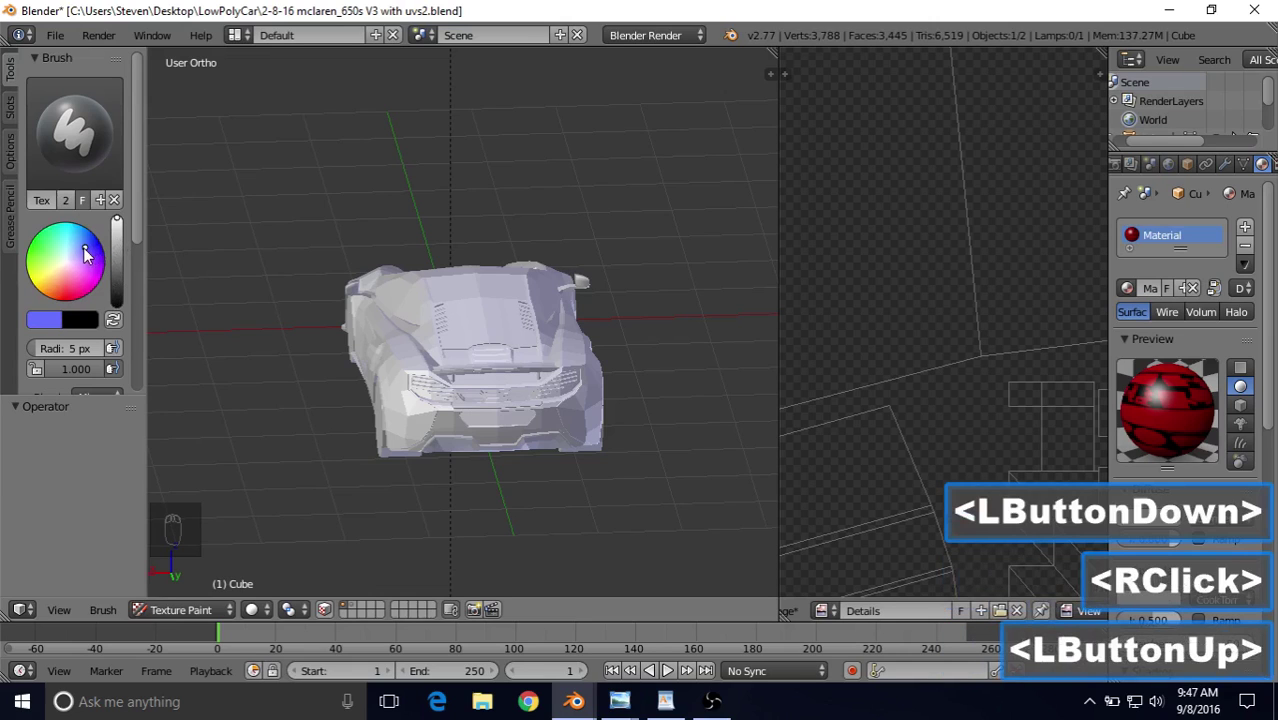
{"action": "left_click_drag", "start_coordinate": [118, 229], "coordinate": [117, 305]}
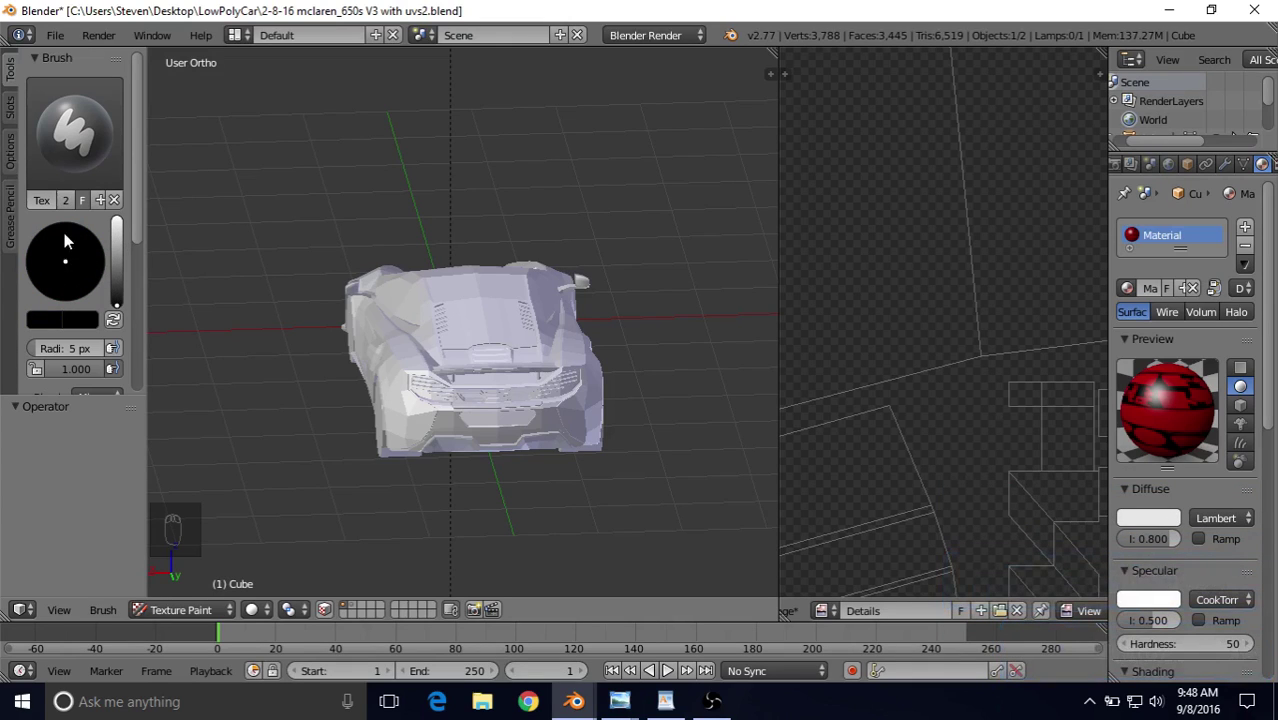
{"action": "mouse_move", "coordinate": [115, 285]}
{"action": "left_mouse_down"}
{"action": "mouse_move", "coordinate": [117, 222]}
{"action": "mouse_move", "coordinate": [124, 316]}
{"action": "mouse_move", "coordinate": [117, 222]}
{"action": "mouse_move", "coordinate": [117, 304]}
{"action": "mouse_move", "coordinate": [124, 290]}
{"action": "left_mouse_up"}
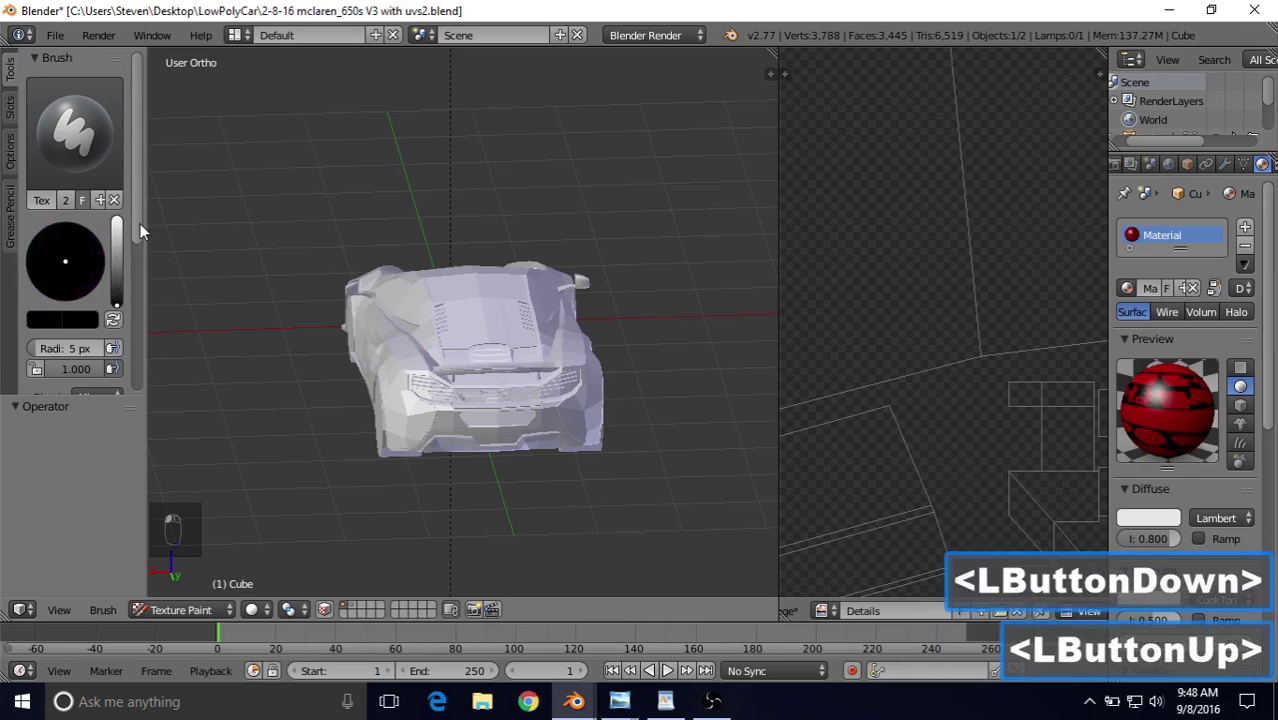
Step: Add a new color palette to the TexDraw brush's settings
{"action": "left_click_drag", "start_coordinate": [140, 230], "coordinate": [143, 315]}
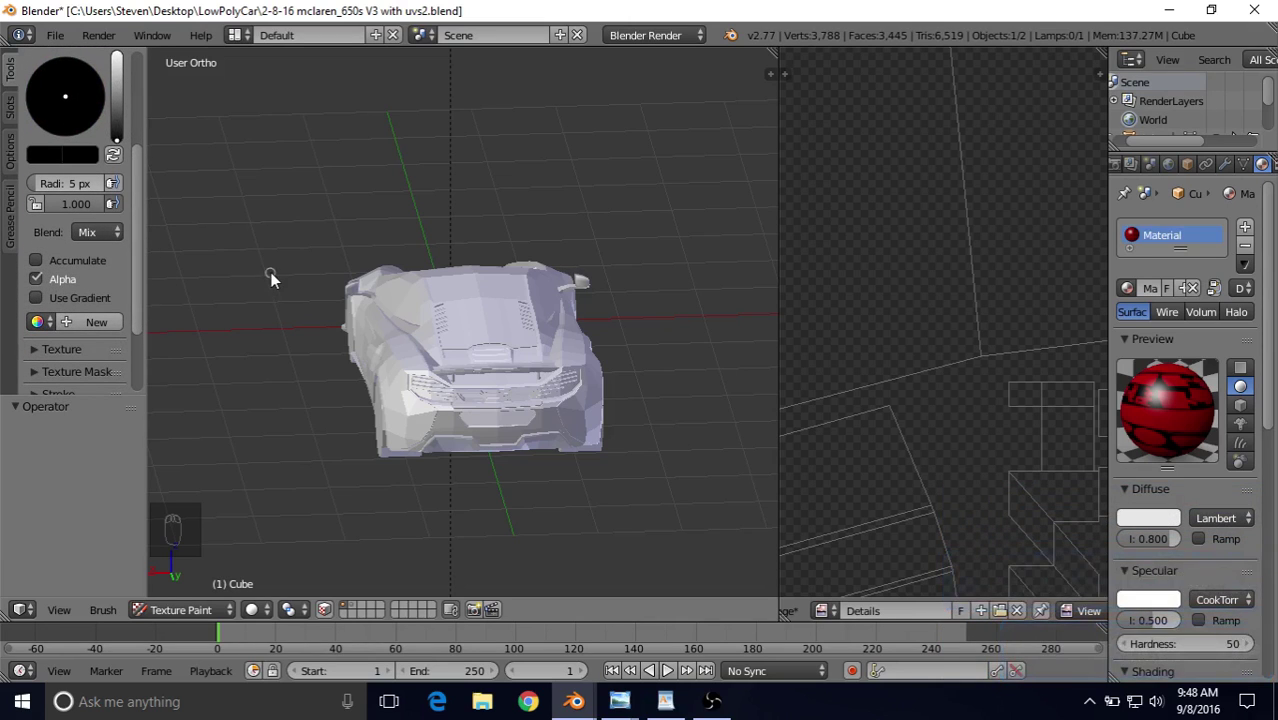
{"action": "middle_click_drag", "start_coordinate": [327, 298], "coordinate": [427, 288]}
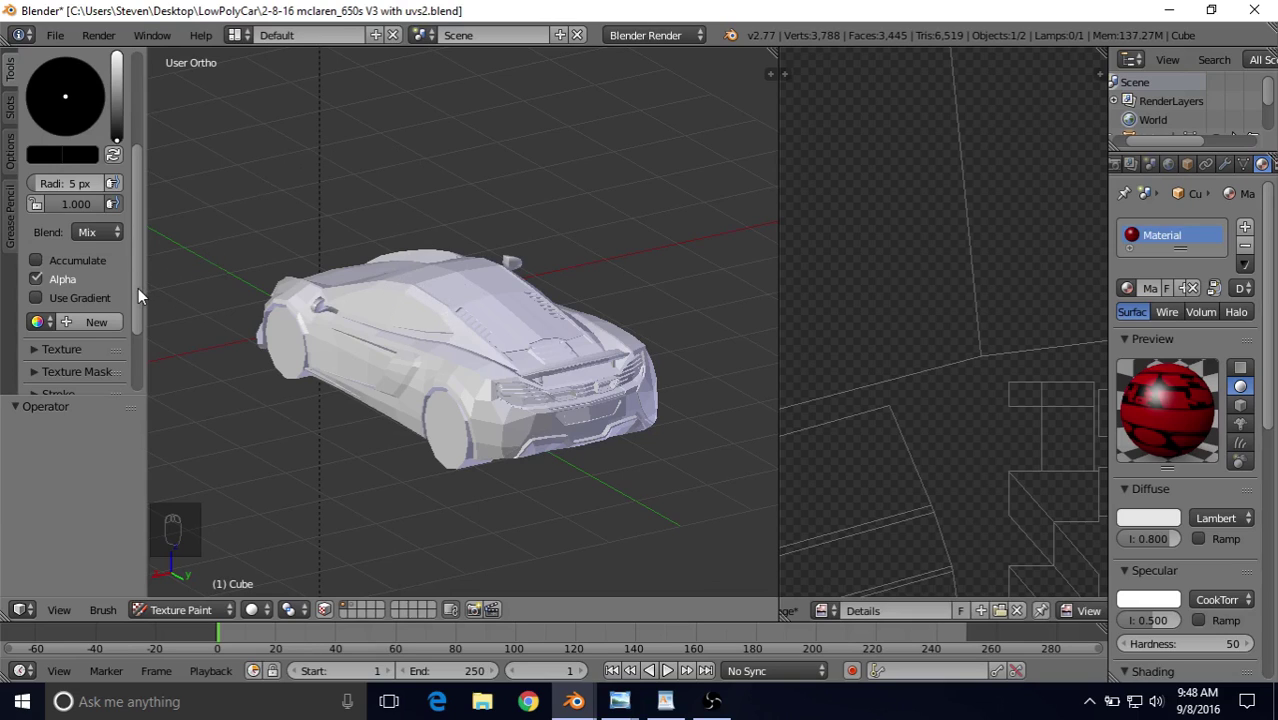
{"action": "left_click", "coordinate": [86, 324]}
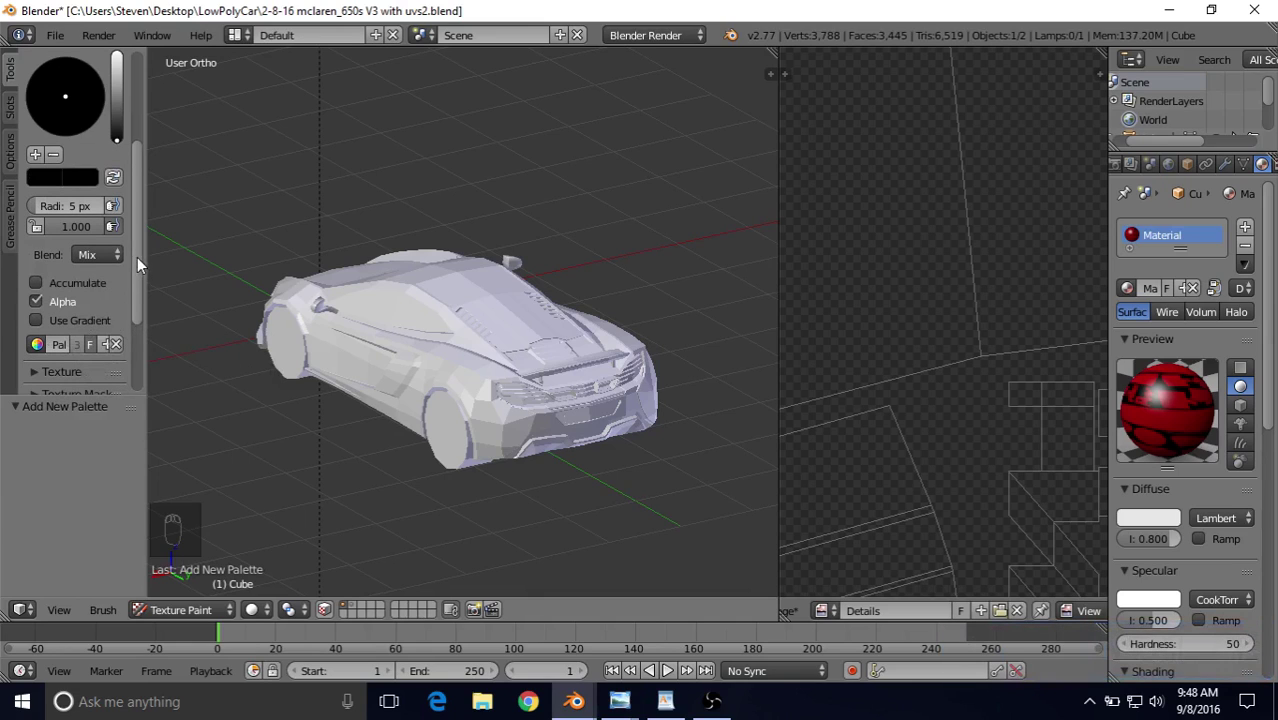
{"action": "mouse_move", "coordinate": [137, 257]}
{"action": "left_mouse_down"}
{"action": "mouse_move", "coordinate": [111, 287]}
{"action": "mouse_move", "coordinate": [142, 218]}
{"action": "left_mouse_up"}
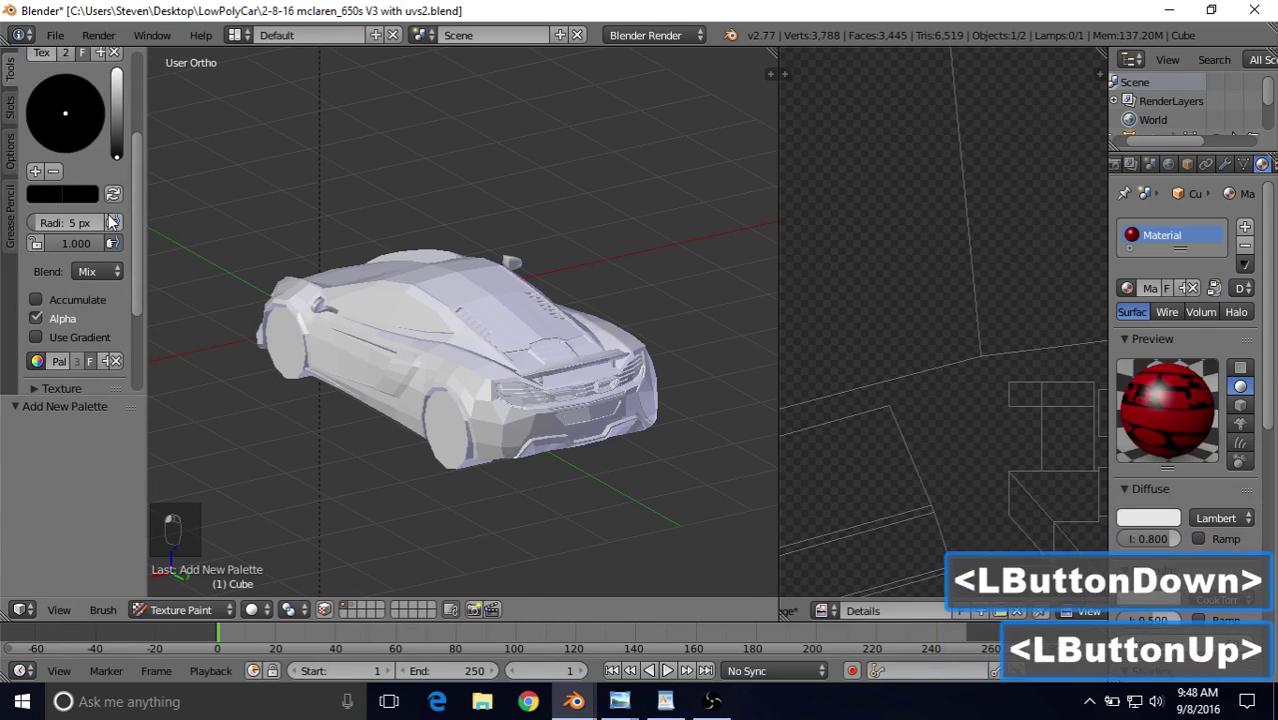
Step: Add white, blue, green and light orange swatches to the new palette and switch the brush colour between them
{"action": "left_click_drag", "start_coordinate": [118, 106], "coordinate": [117, 70]}
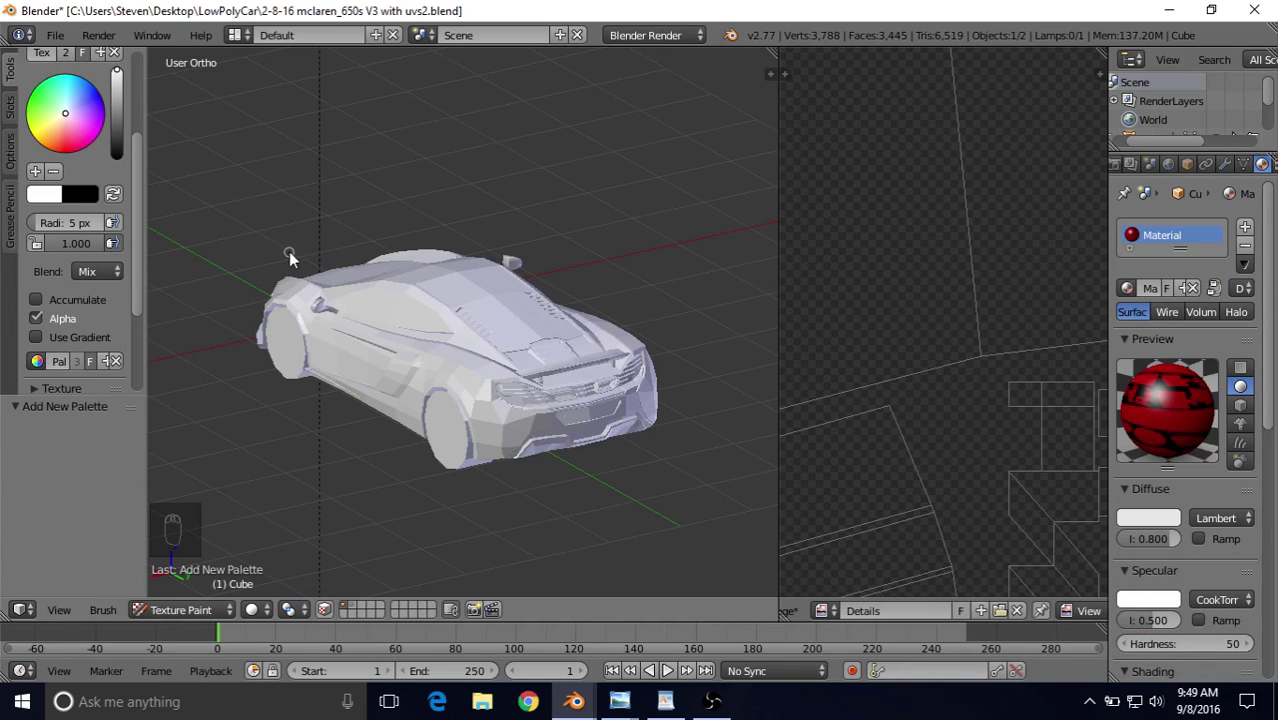
{"action": "left_click", "coordinate": [36, 173]}
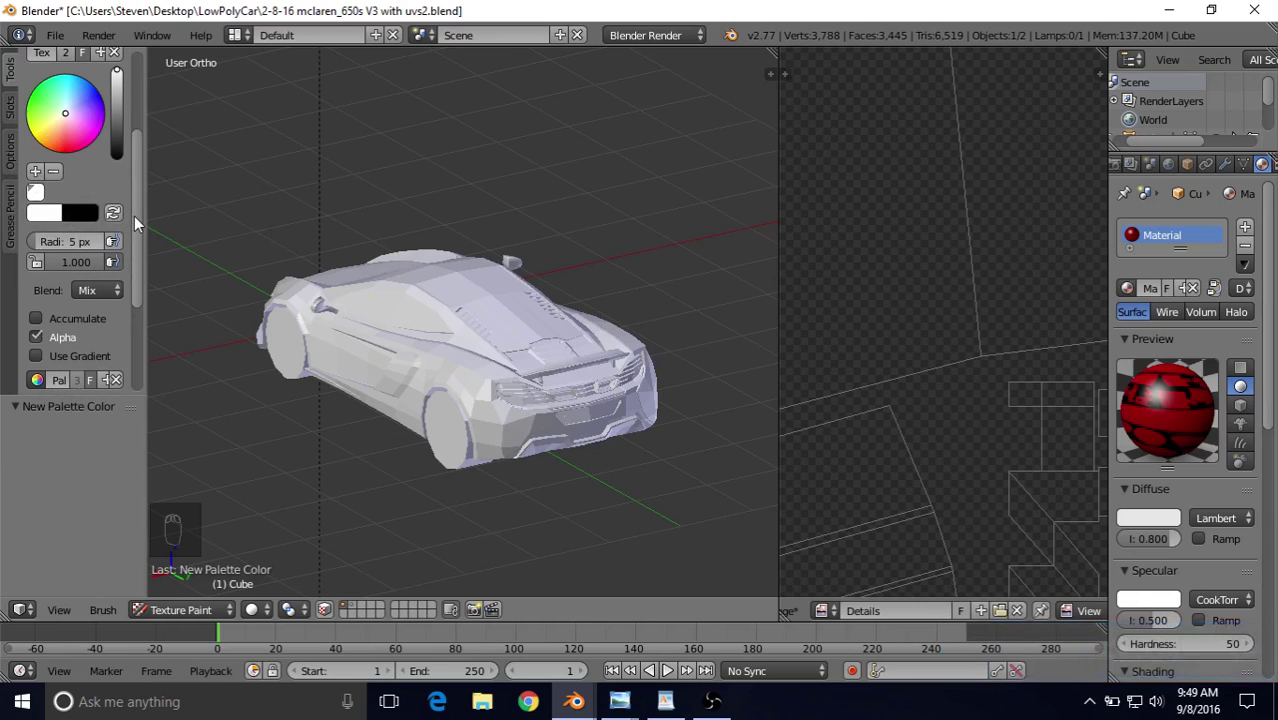
{"action": "left_click_drag", "start_coordinate": [134, 216], "coordinate": [137, 187]}
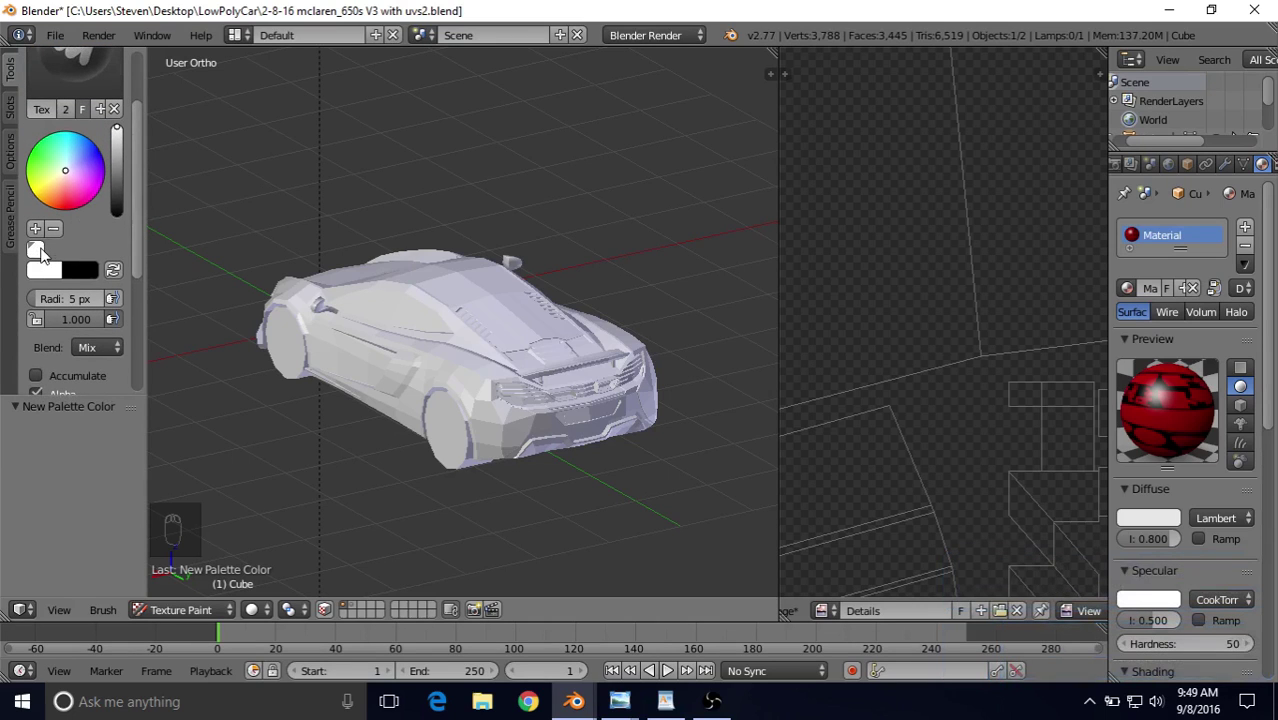
{"action": "left_click", "coordinate": [51, 250]}
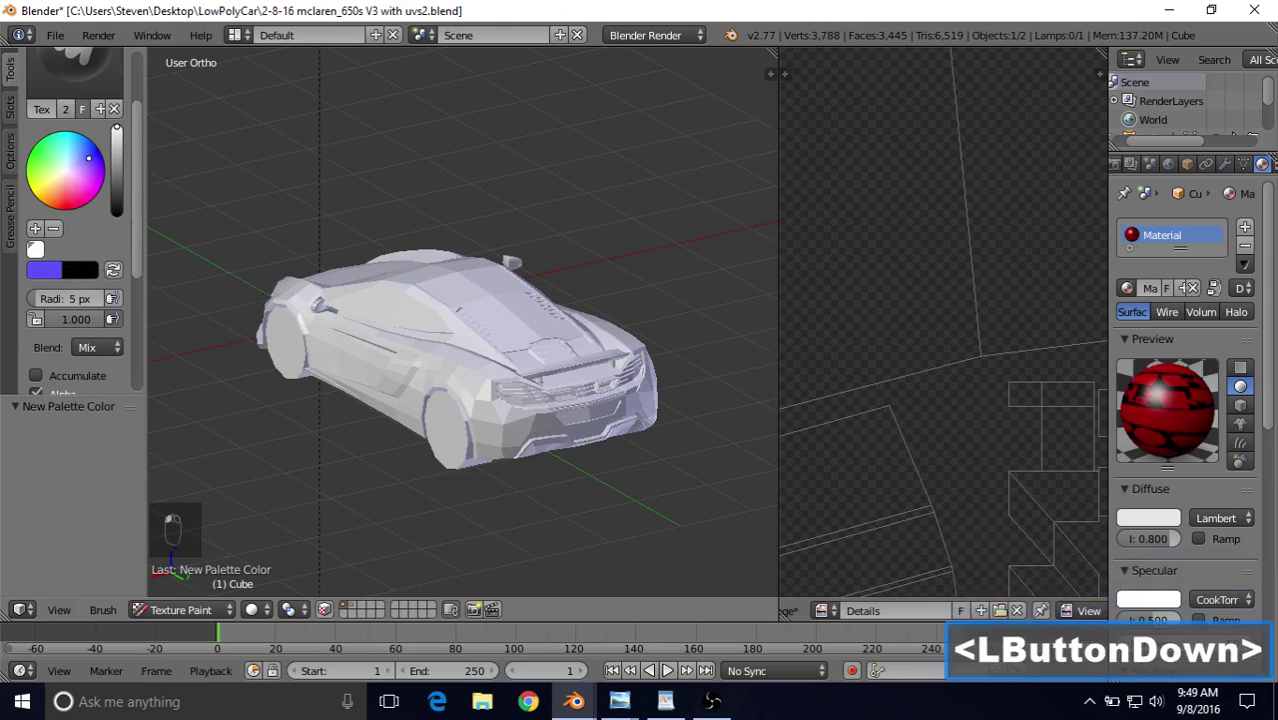
{"action": "left_click", "coordinate": [45, 167]}
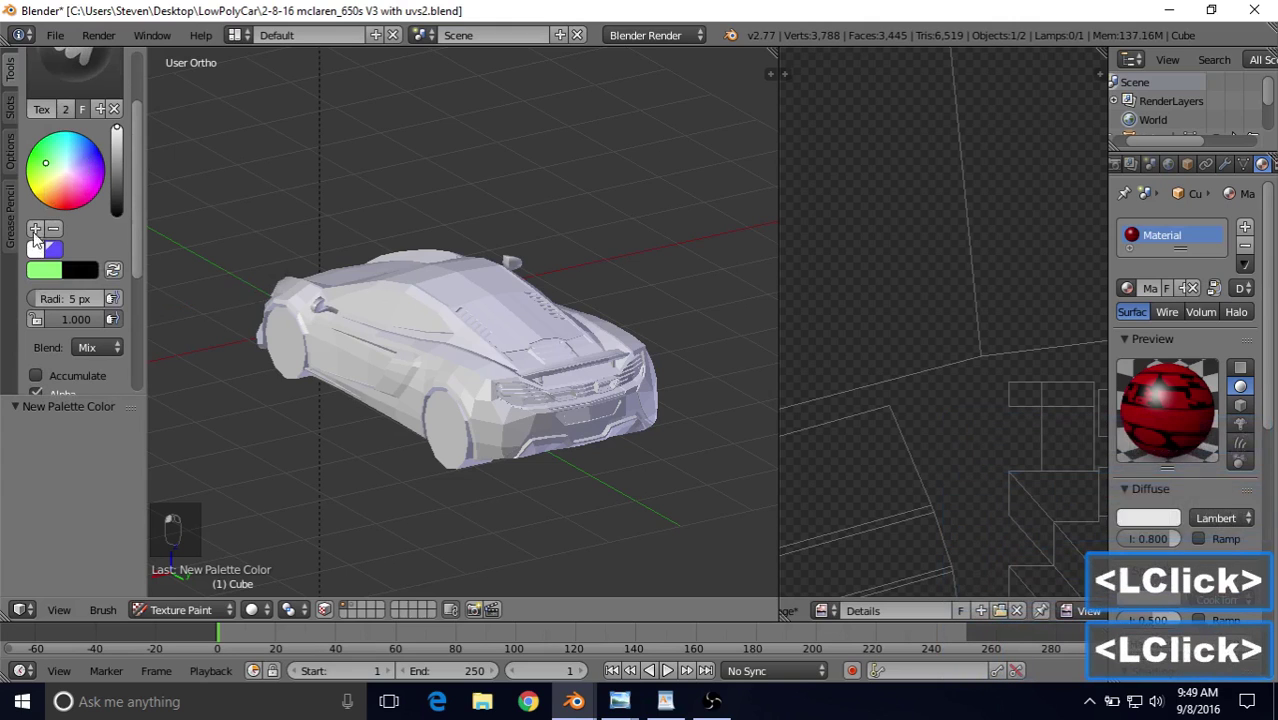
{"action": "left_click", "coordinate": [35, 229]}
{"action": "left_click_drag", "start_coordinate": [53, 186], "coordinate": [45, 197]}
{"action": "left_click", "coordinate": [35, 229]}
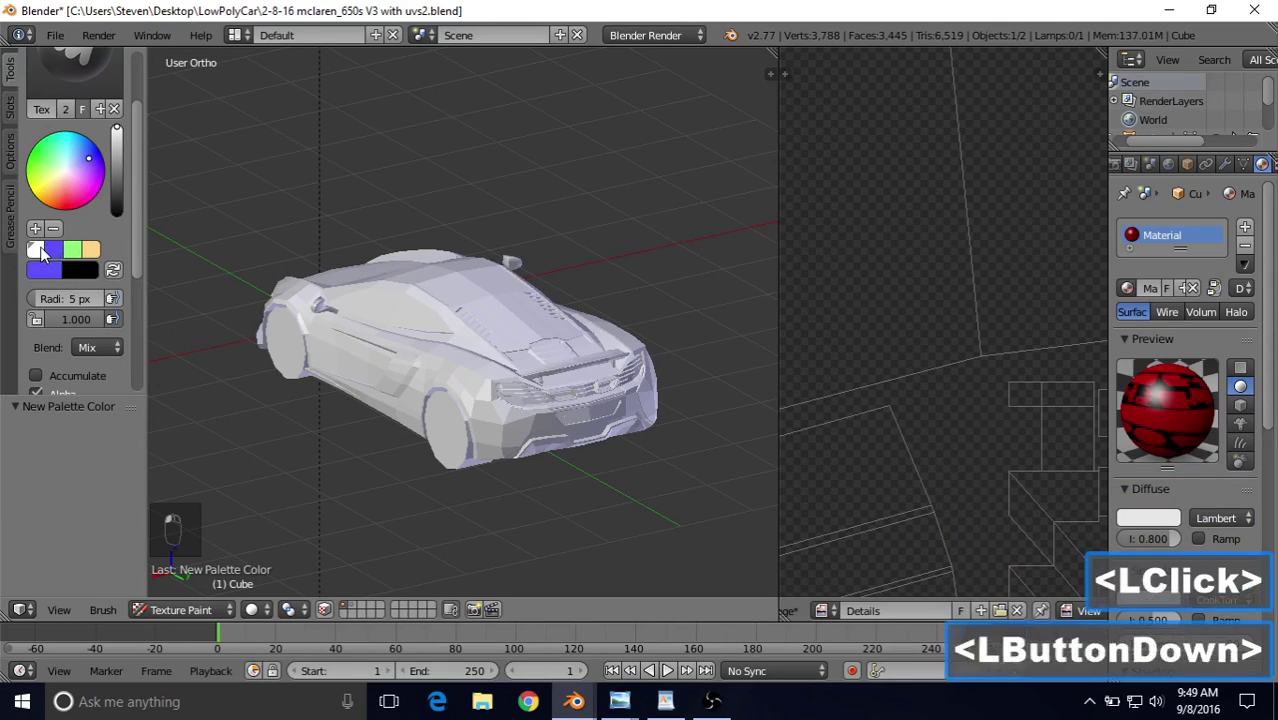
{"action": "double_click", "coordinate": [51, 248]}
{"action": "double_click", "coordinate": [89, 249]}
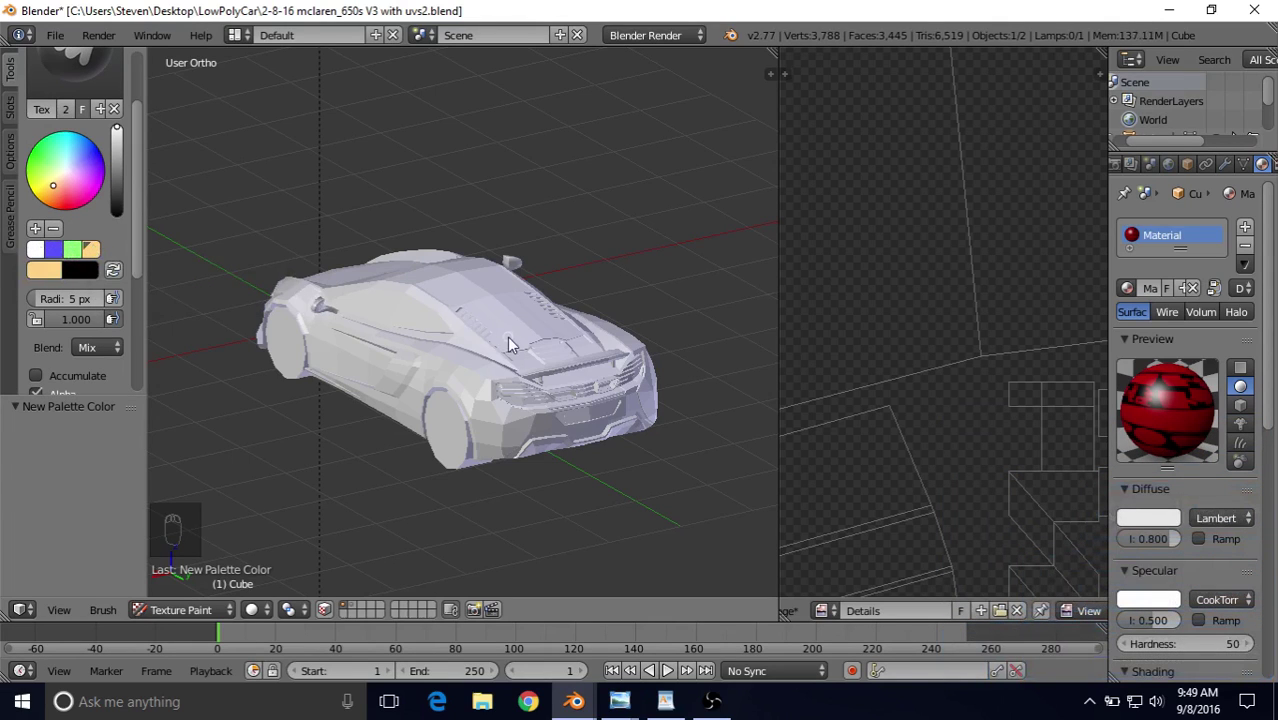
{"action": "middle_click_drag", "start_coordinate": [507, 336], "coordinate": [478, 320]}
{"action": "scroll", "coordinate": [478, 320], "scroll_direction": "up", "scroll_amount": 3}
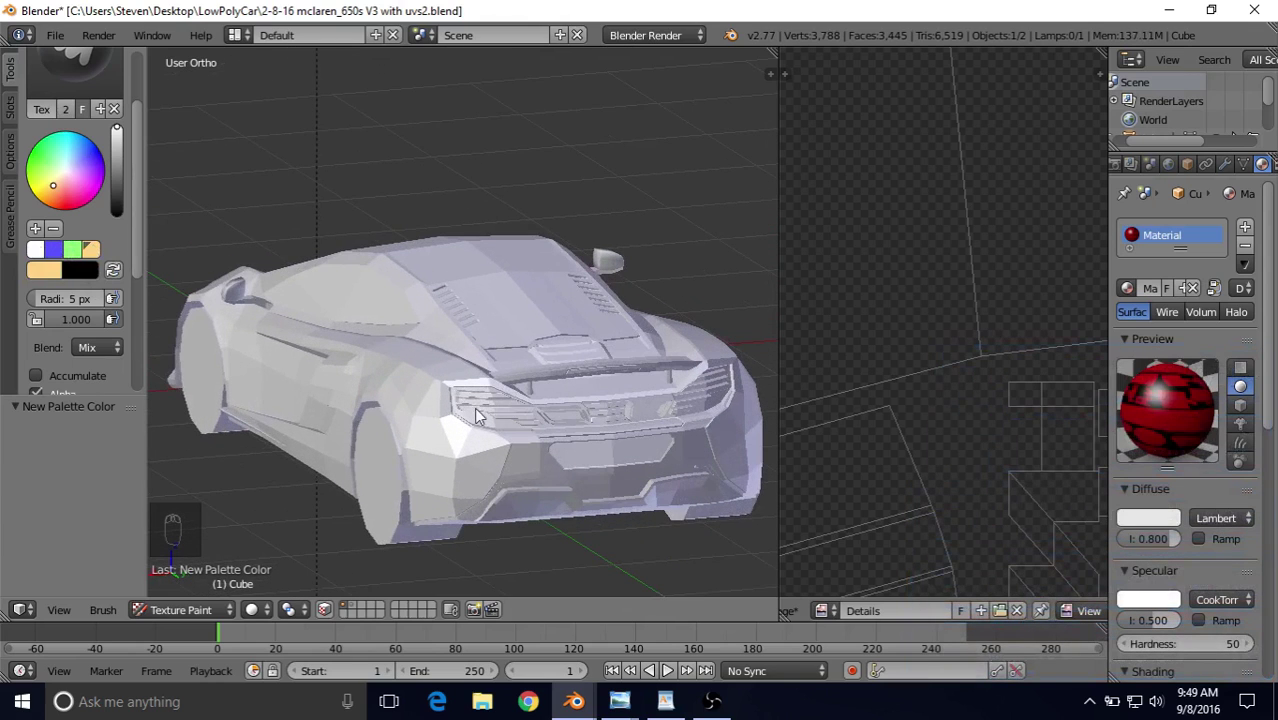
{"action": "middle_click_drag", "start_coordinate": [516, 417], "coordinate": [442, 437]}
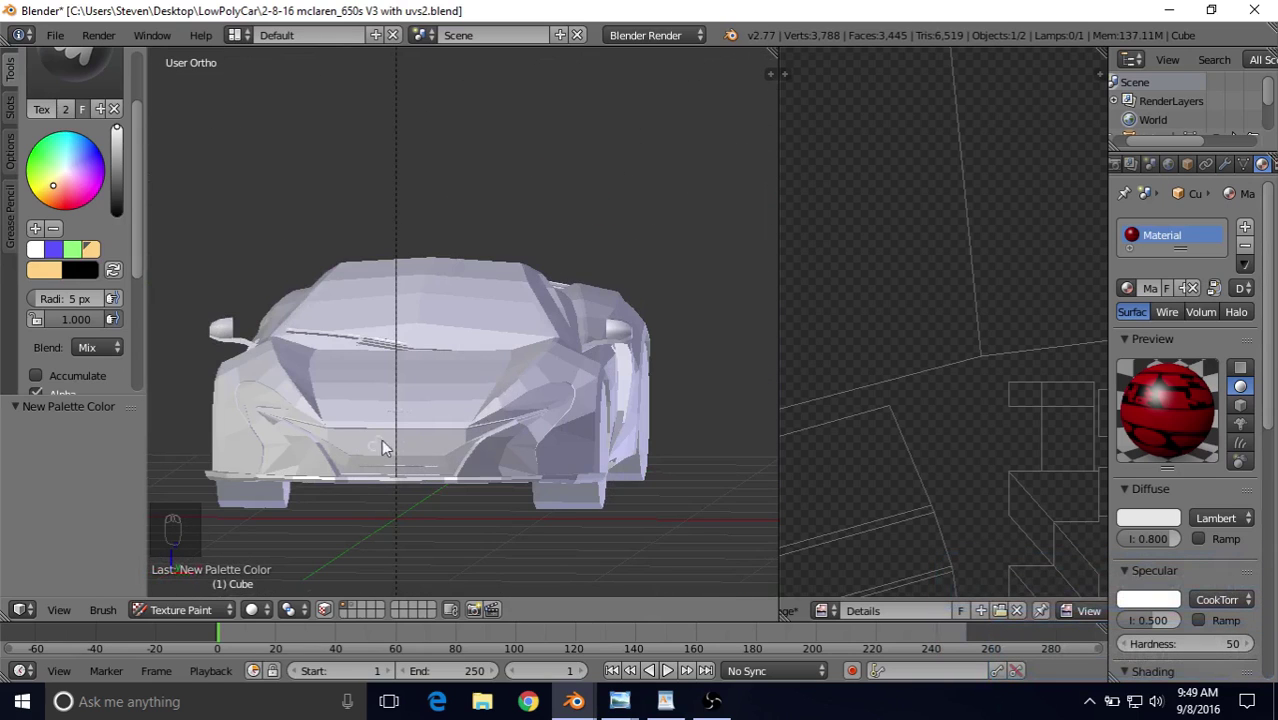
{"action": "middle_click_drag", "start_coordinate": [476, 448], "coordinate": [270, 318]}
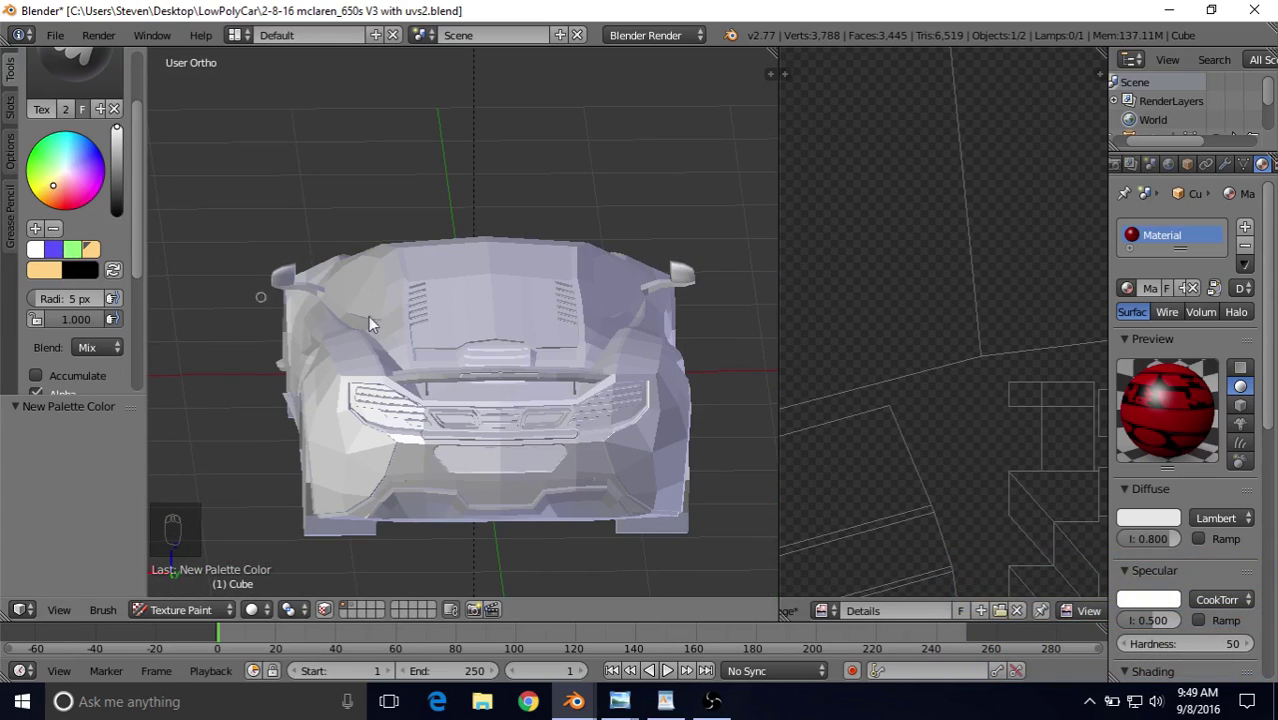
{"action": "middle_click_drag", "start_coordinate": [368, 316], "coordinate": [488, 286]}
{"action": "middle_click_drag", "start_coordinate": [588, 318], "coordinate": [518, 308]}
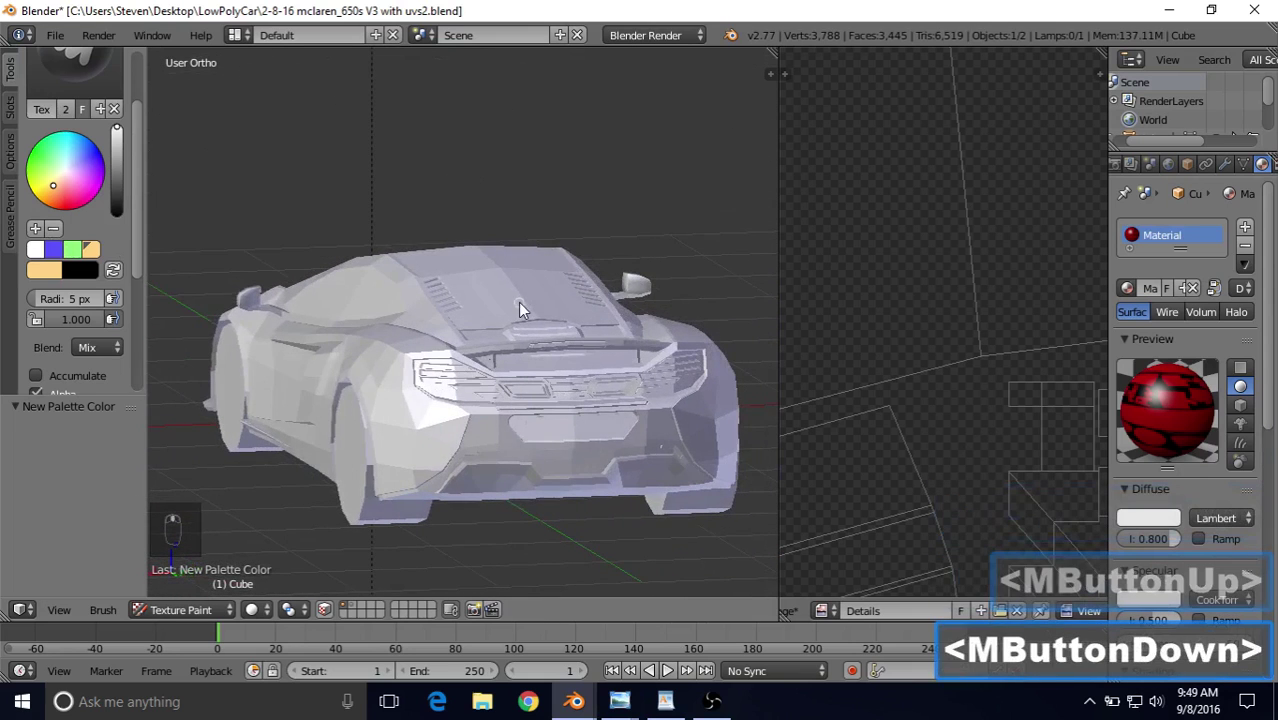
Step: Delete all the sample colour swatches from the palette
{"action": "left_click", "coordinate": [88, 250]}
{"action": "left_click", "coordinate": [54, 230]}
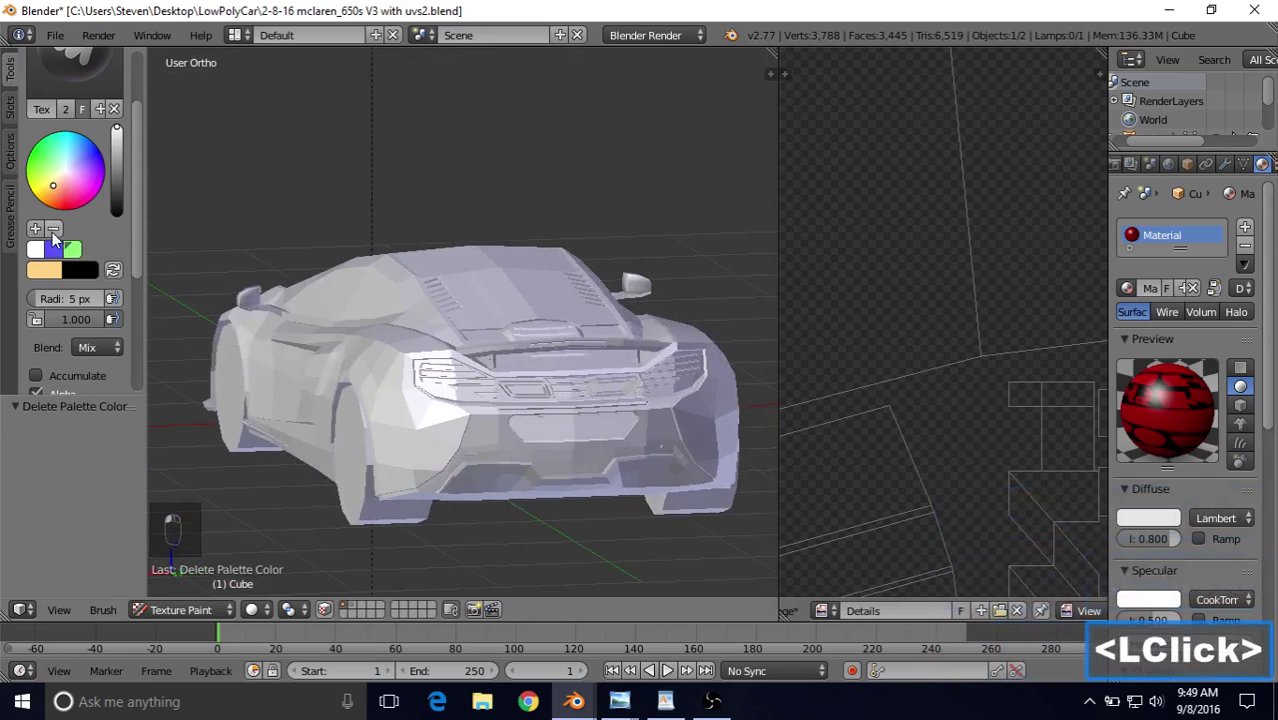
{"action": "left_click", "coordinate": [54, 230]}
{"action": "left_click", "coordinate": [54, 230]}
{"action": "left_click", "coordinate": [53, 230]}
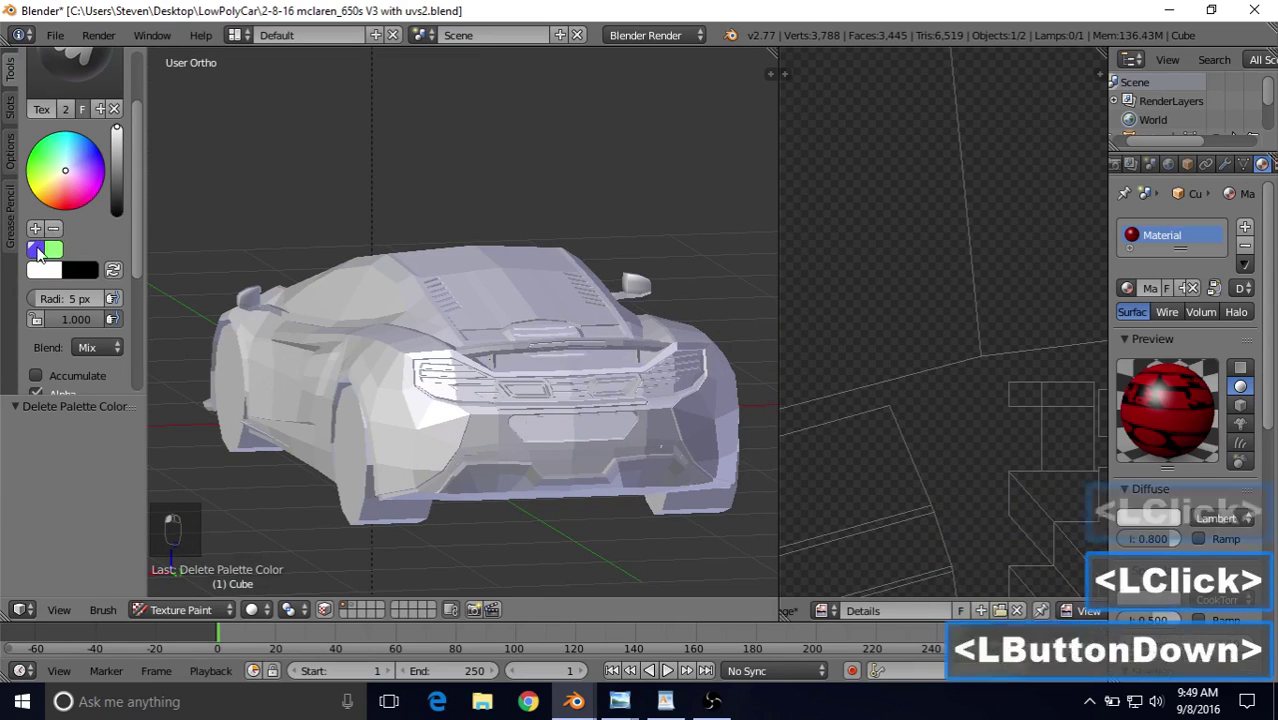
{"action": "left_click", "coordinate": [53, 230]}
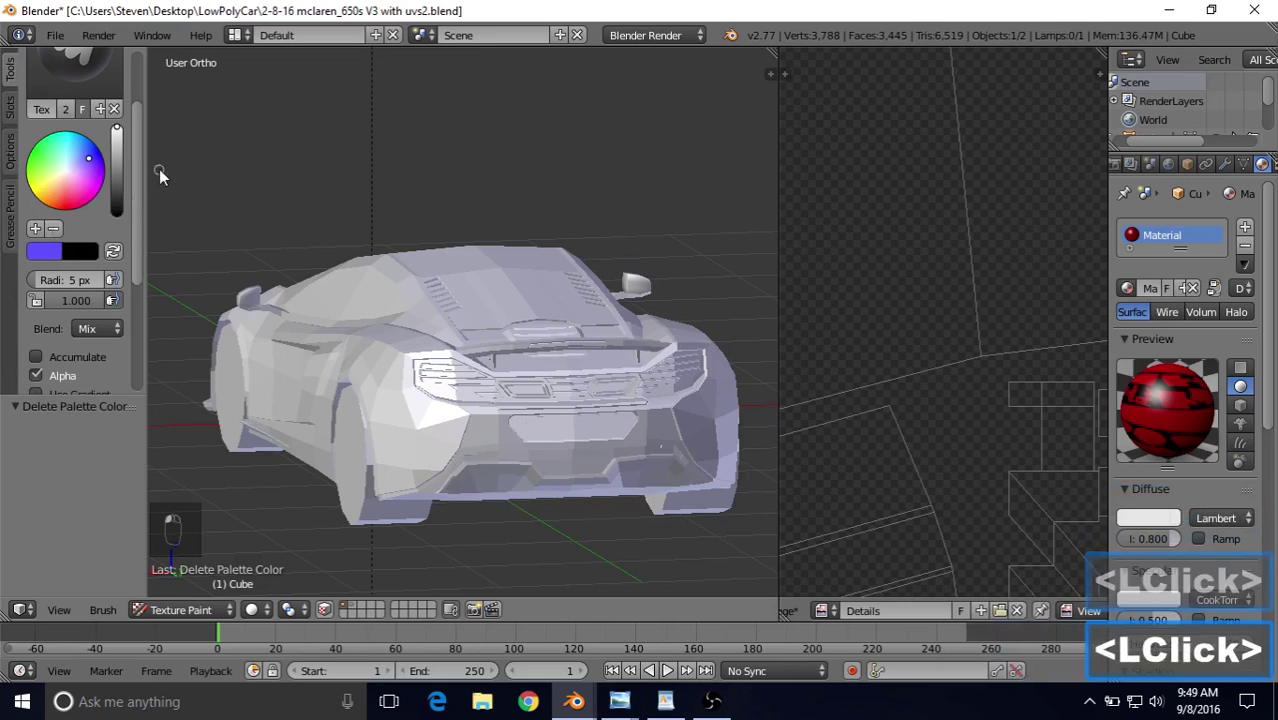
Step: Set the brush's foreground colour to a dark, unsaturated grey
{"action": "left_click", "coordinate": [117, 211]}
{"action": "left_click_drag", "start_coordinate": [118, 210], "coordinate": [118, 145]}
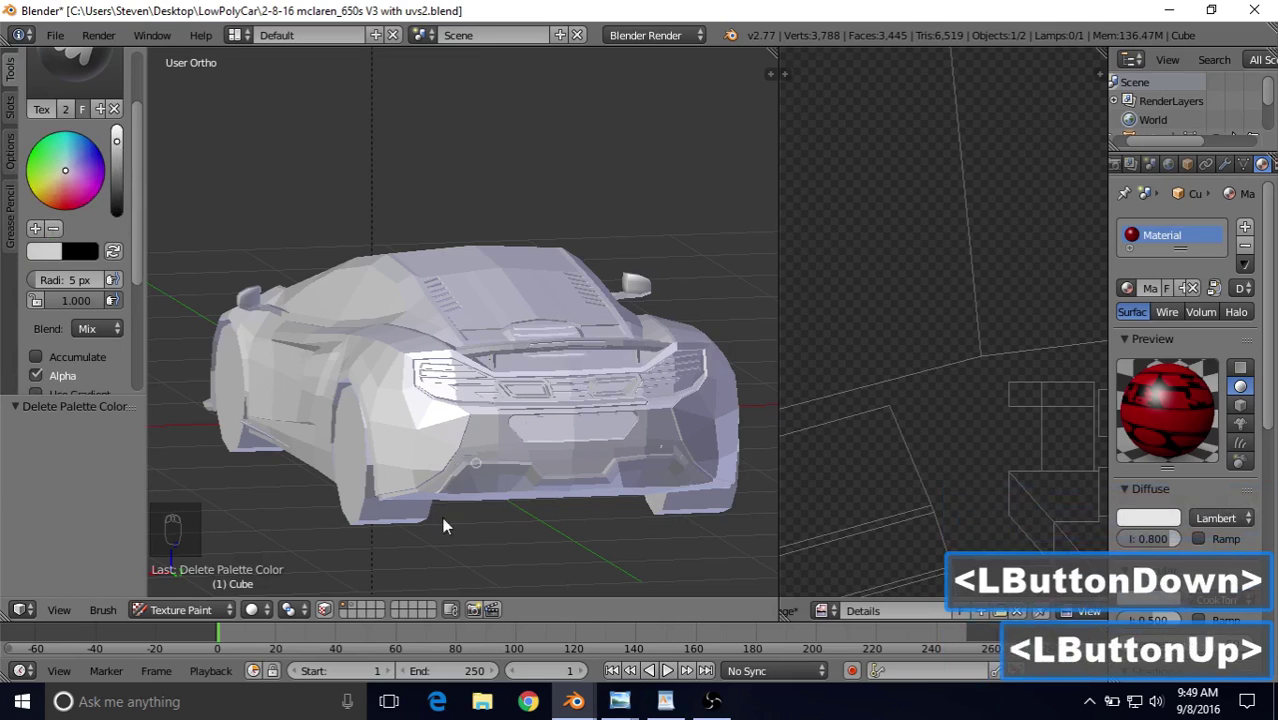
{"action": "left_click", "coordinate": [116, 194]}
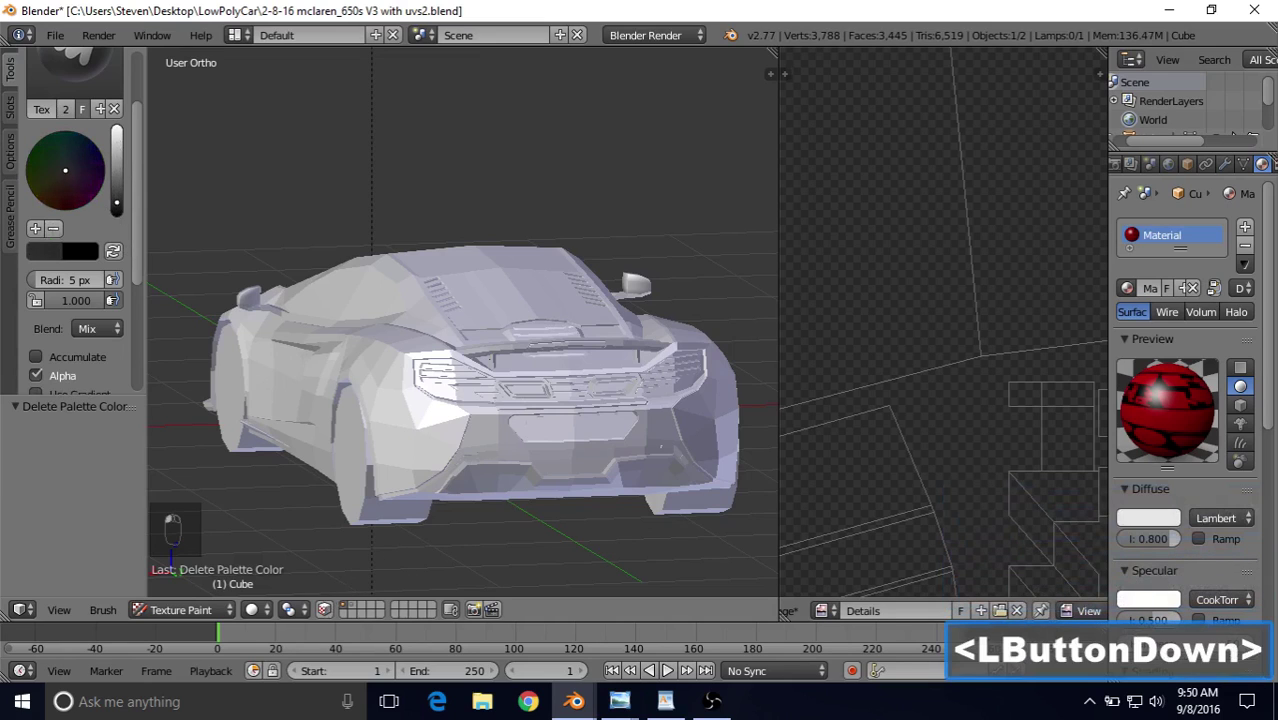
{"action": "left_click_drag", "start_coordinate": [116, 196], "coordinate": [119, 203]}
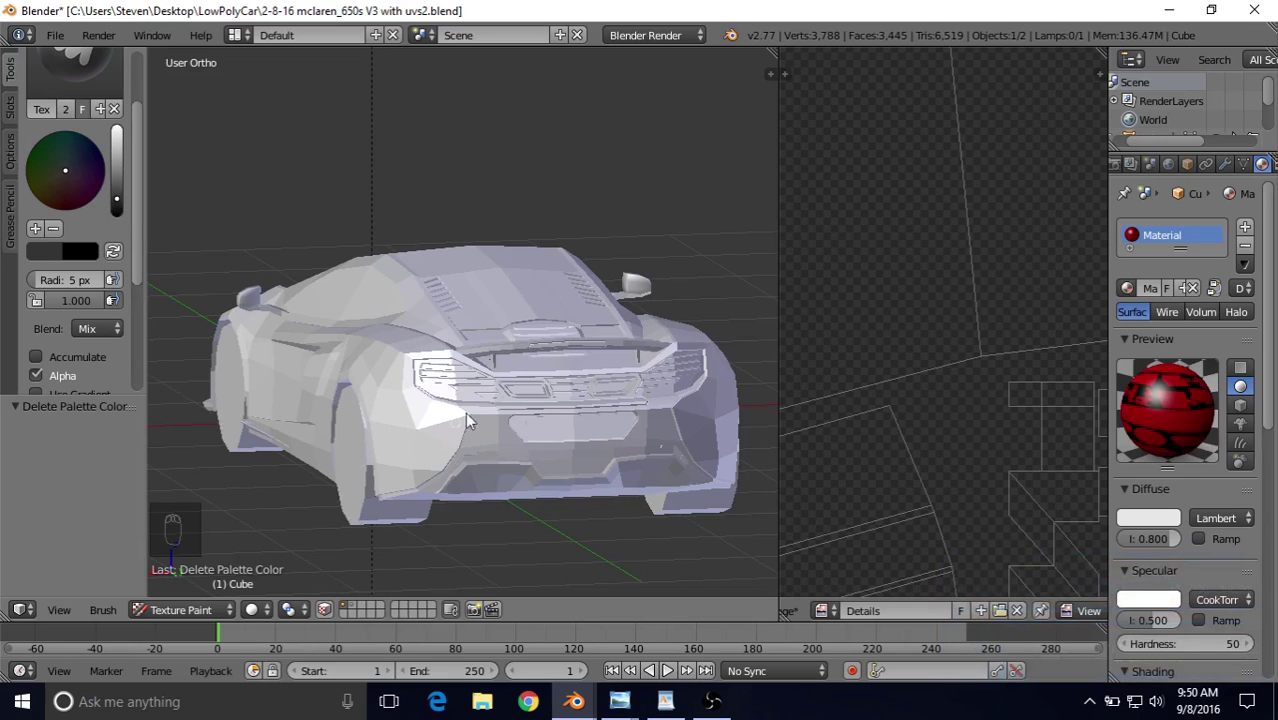
Step: Make the Details texture the active paint slot and return to the brush settings
{"action": "middle_click_drag", "start_coordinate": [470, 420], "coordinate": [418, 357], "text": "shift"}
{"action": "scroll", "coordinate": [415, 349], "scroll_direction": "up", "scroll_amount": 2}
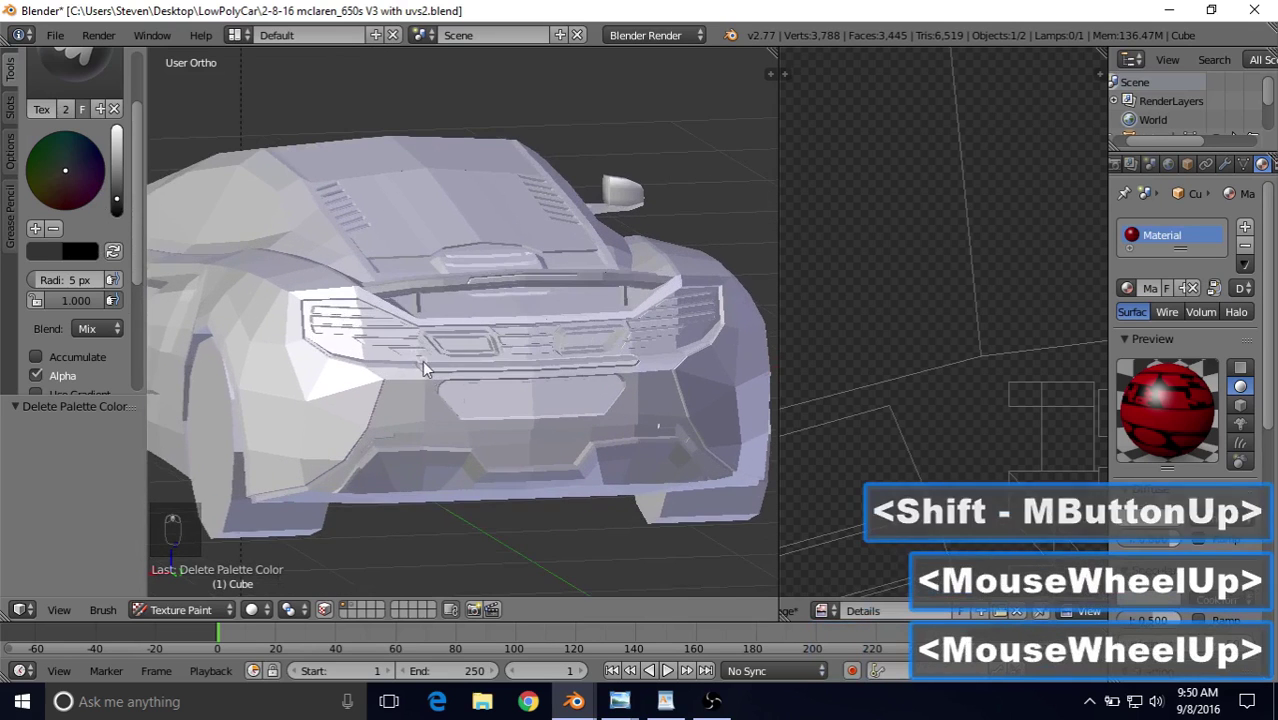
{"action": "scroll", "coordinate": [422, 360], "scroll_direction": "up", "scroll_amount": 1}
{"action": "left_click", "coordinate": [9, 110]}
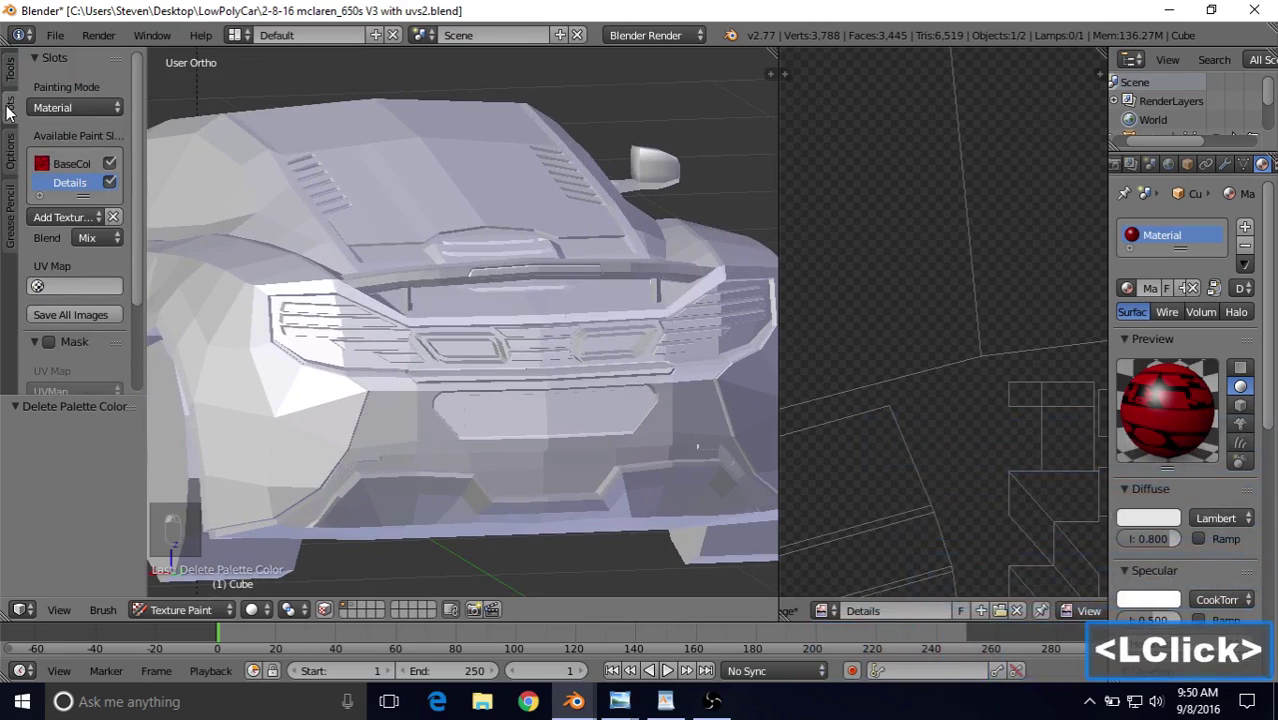
{"action": "left_click", "coordinate": [75, 188]}
{"action": "left_click", "coordinate": [11, 80]}
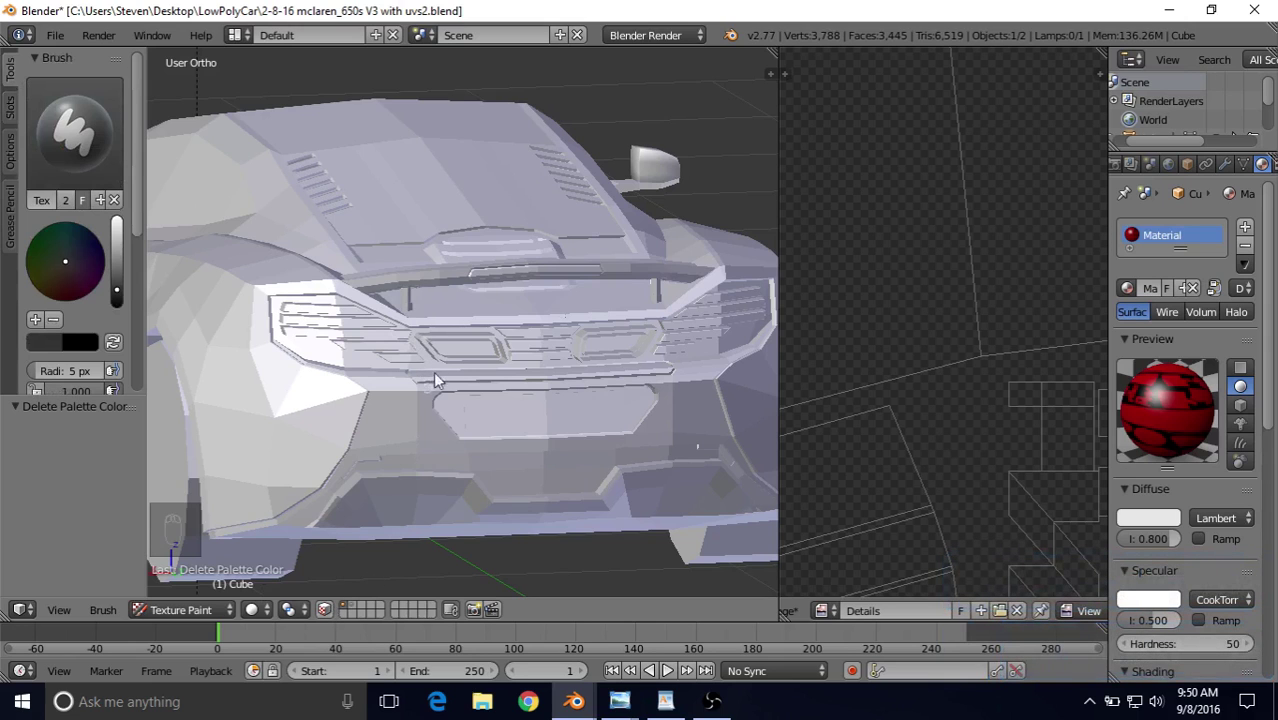
Step: Enable face selection masking for painting, with the car's rear light area in close view
{"action": "middle_click_drag", "start_coordinate": [434, 379], "coordinate": [488, 334], "text": "shift"}
{"action": "scroll", "coordinate": [488, 334], "scroll_direction": "up", "scroll_amount": 3}
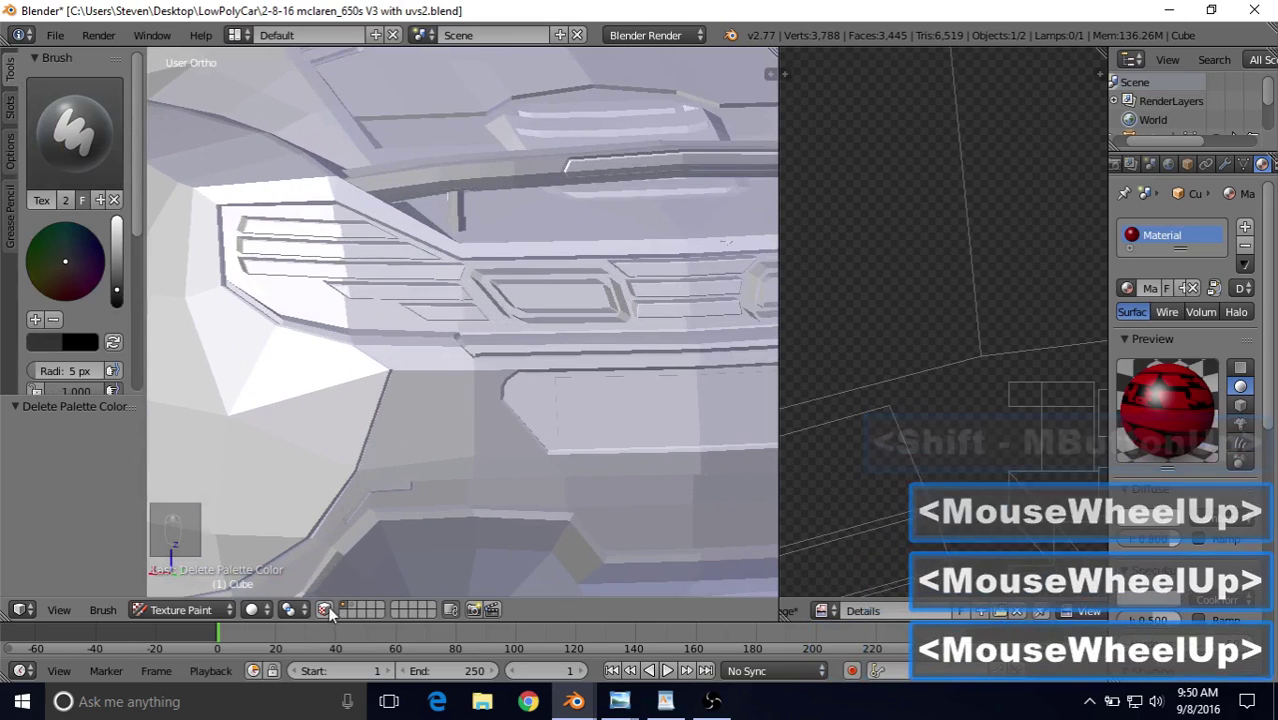
{"action": "middle_click_drag", "start_coordinate": [413, 408], "coordinate": [470, 462], "text": "shift"}
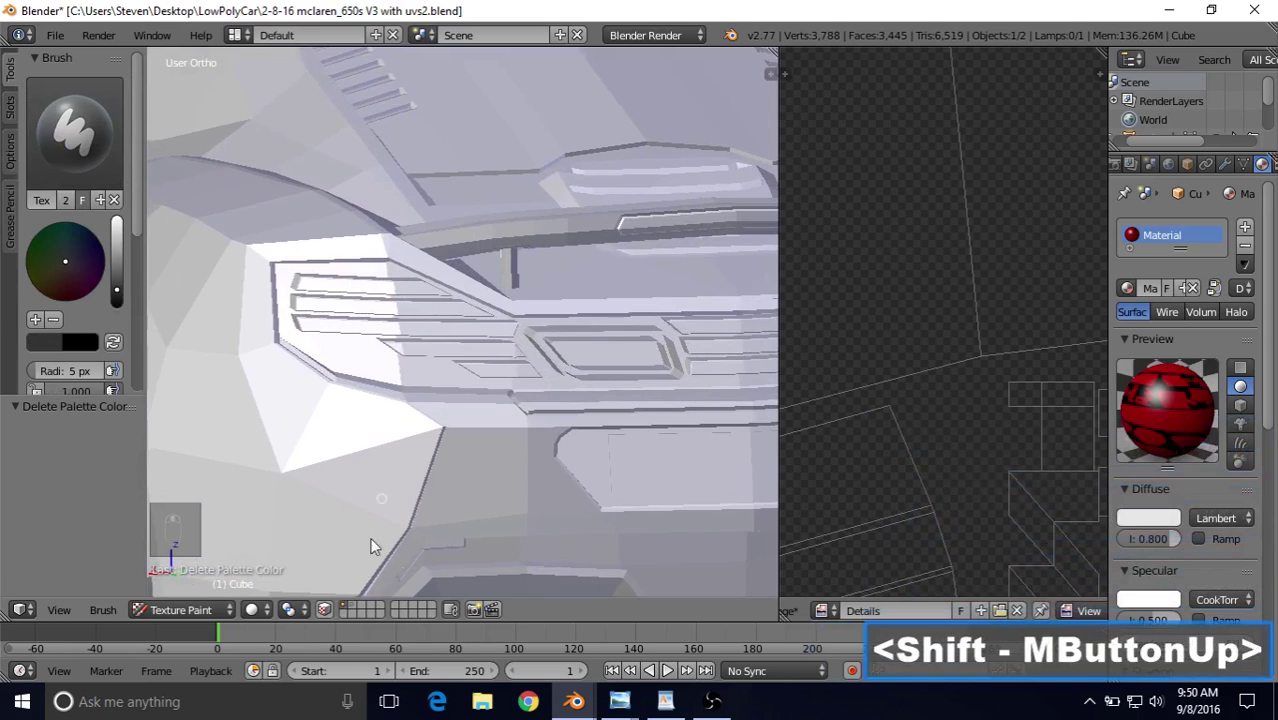
{"action": "left_click", "coordinate": [324, 609]}
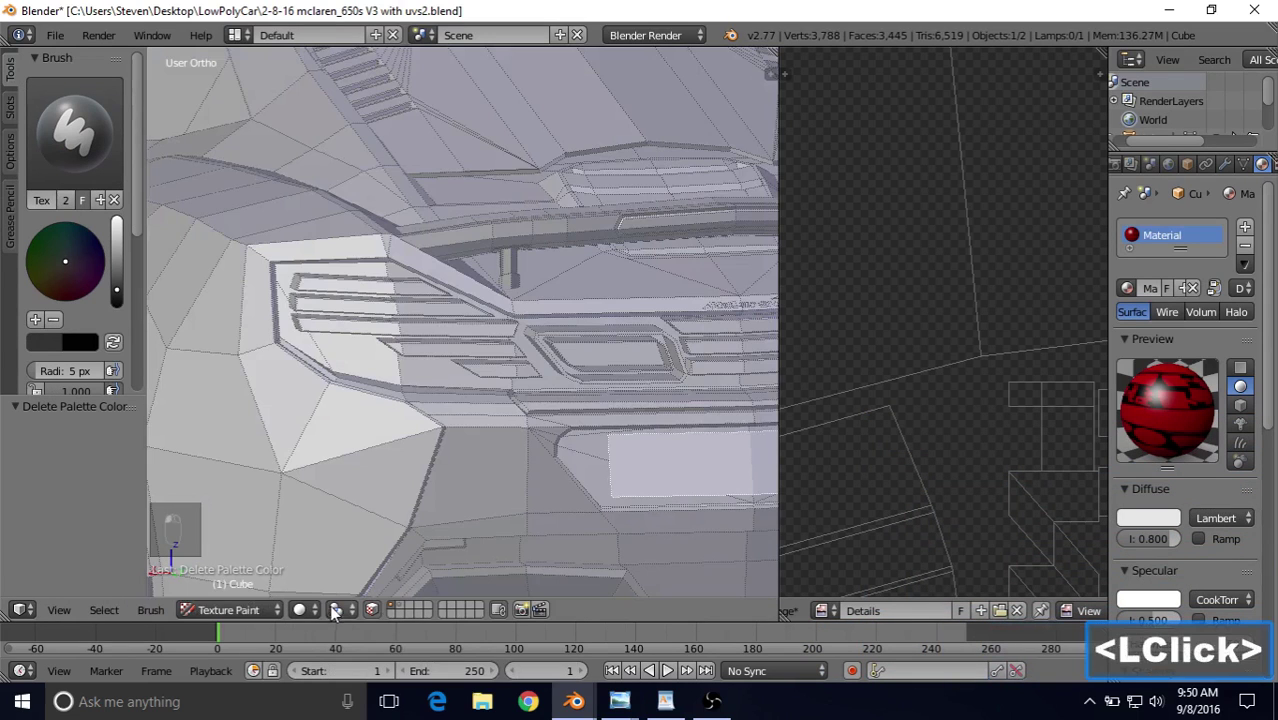
Step: Select all linked faces of the five slats in the car's left rear light
{"action": "scroll", "coordinate": [369, 298], "scroll_direction": "up", "scroll_amount": 4}
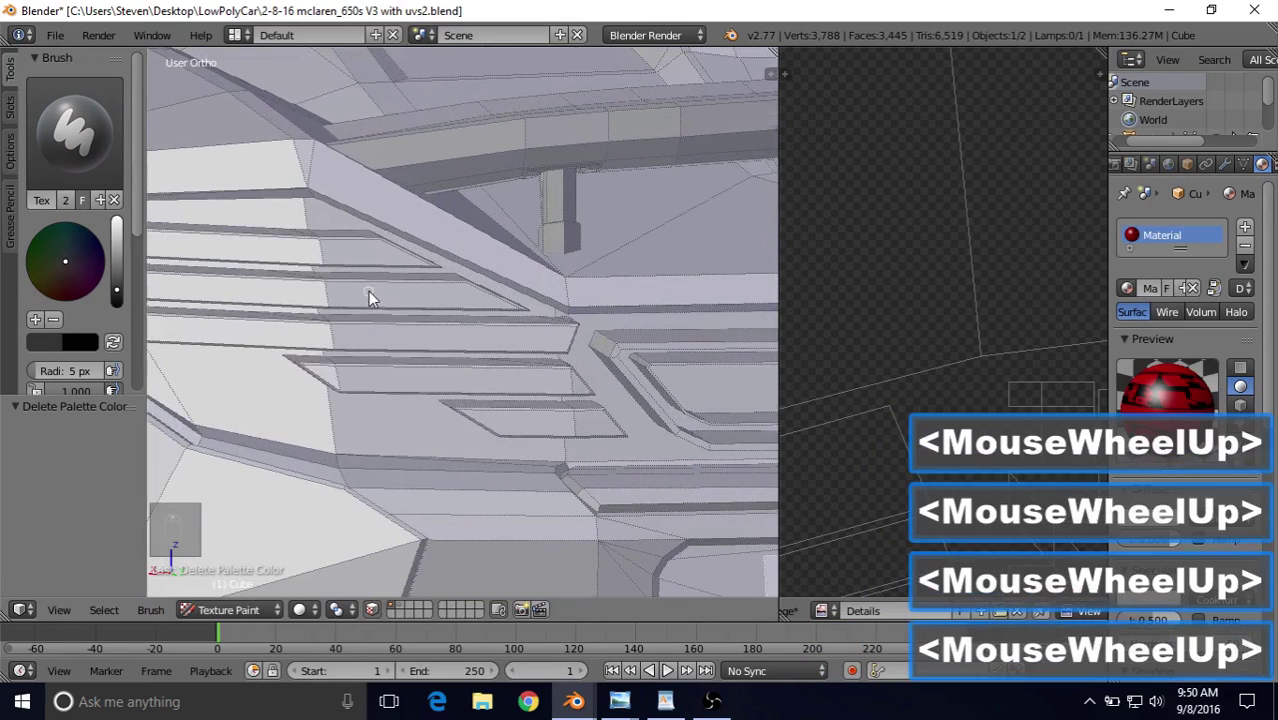
{"action": "right_click", "coordinate": [277, 245]}
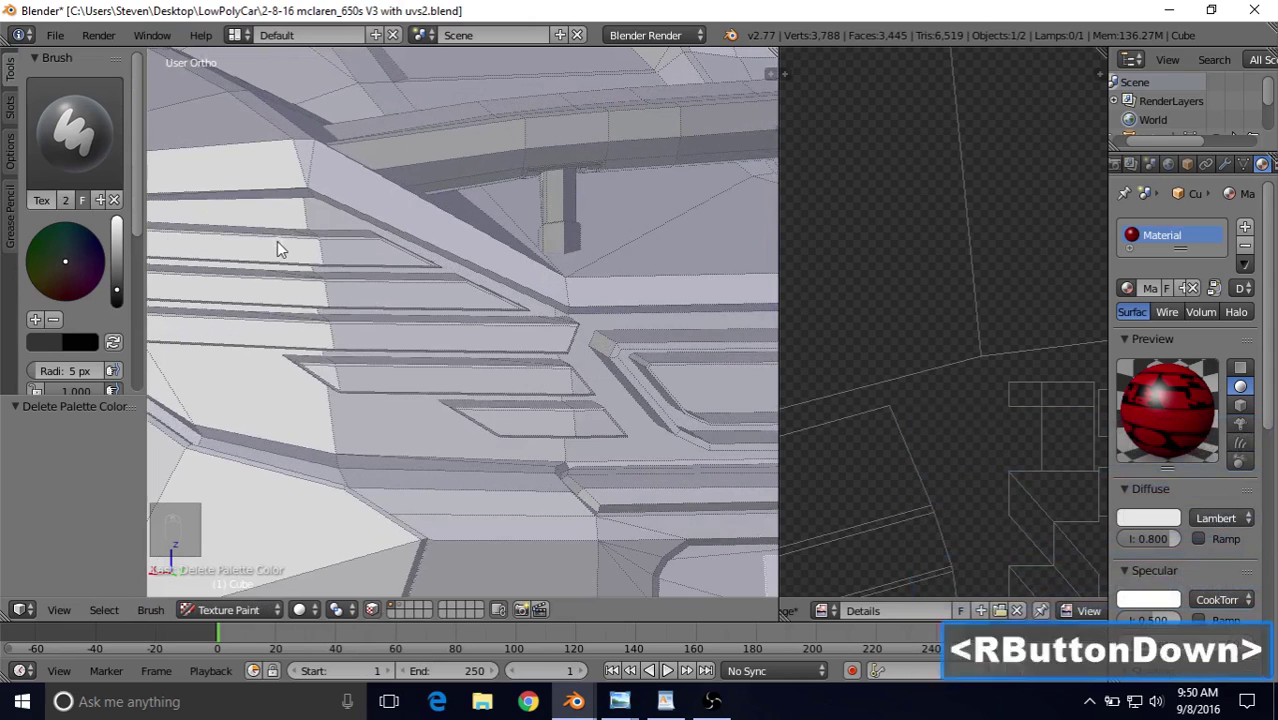
{"action": "middle_click_drag", "start_coordinate": [288, 251], "coordinate": [447, 272], "text": "shift"}
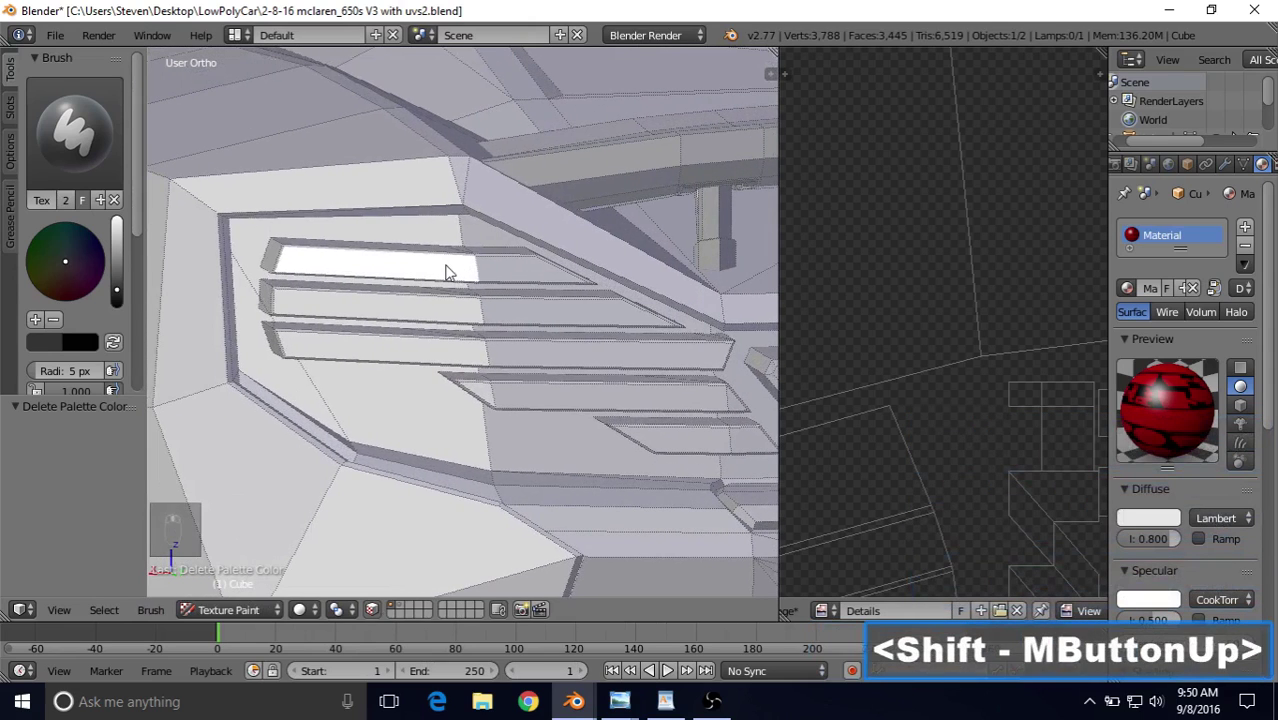
{"action": "key", "text": "l"}
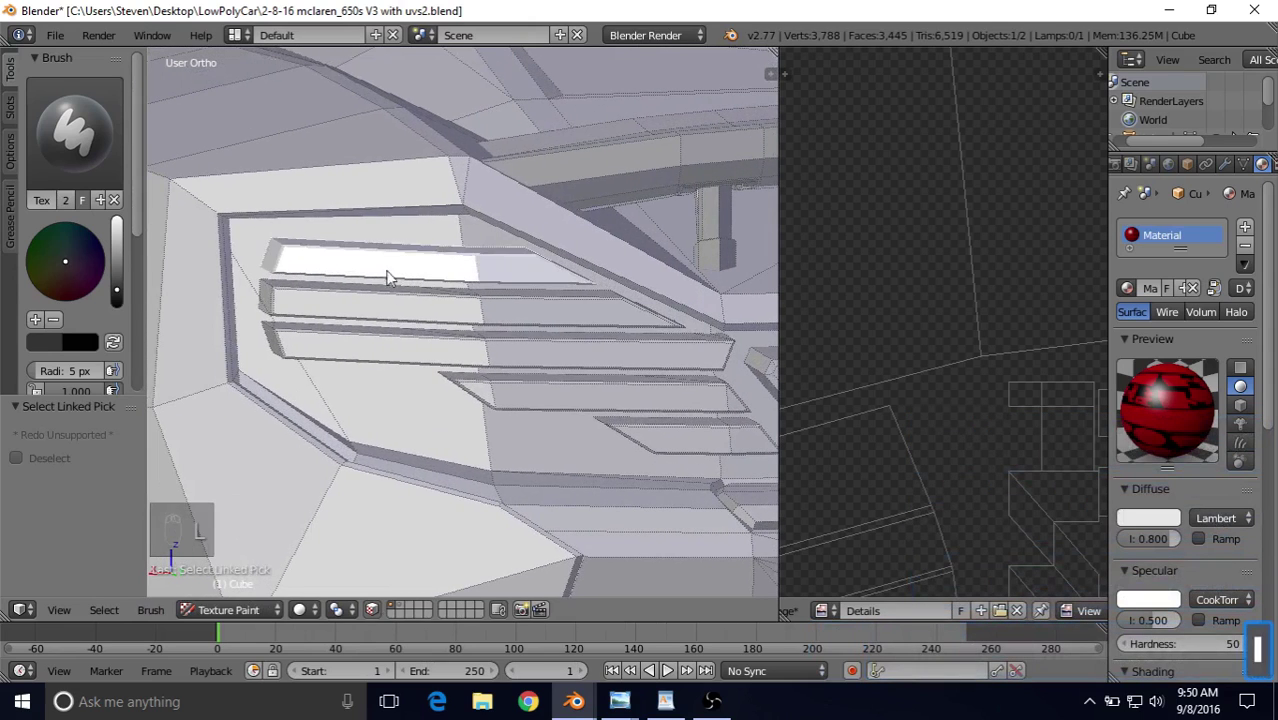
{"action": "key", "text": "l"}
{"action": "key", "text": "l"}
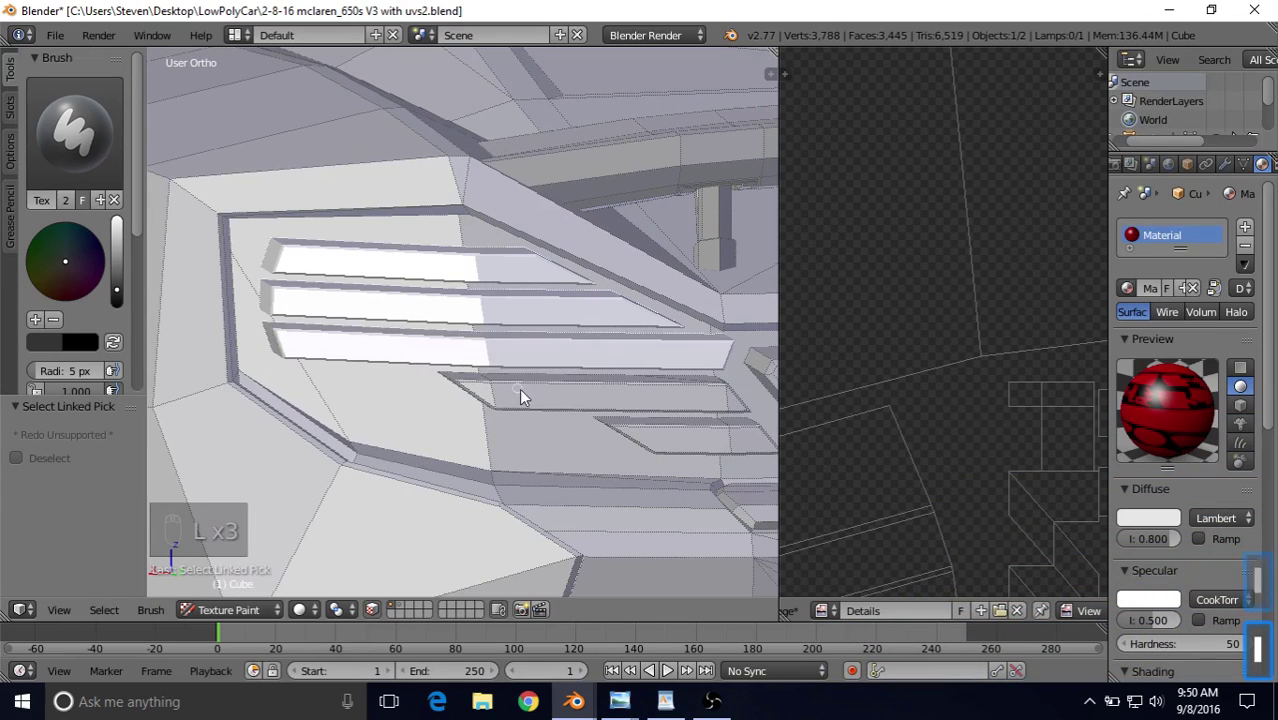
{"action": "key", "text": "l"}
{"action": "key", "text": "l"}
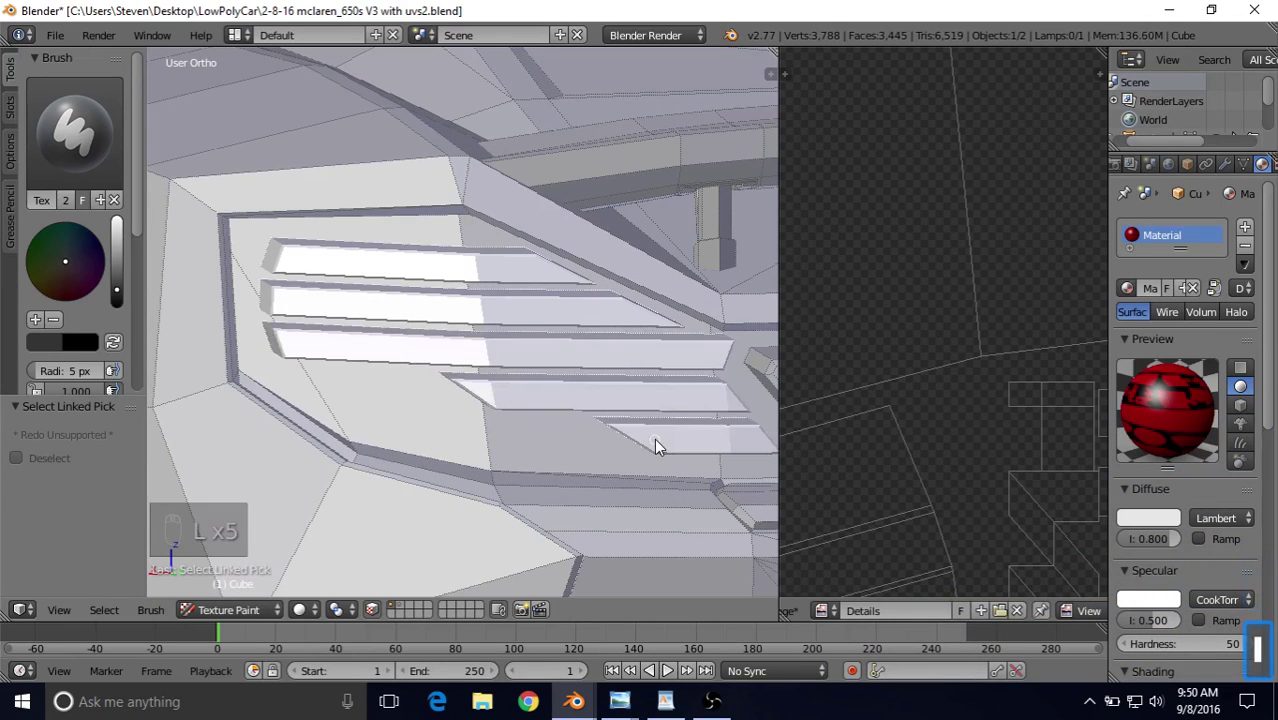
Step: Add the three centre slats below the McLaren lettering to the face selection
{"action": "middle_click_drag", "start_coordinate": [622, 422], "coordinate": [685, 277], "text": "shift"}
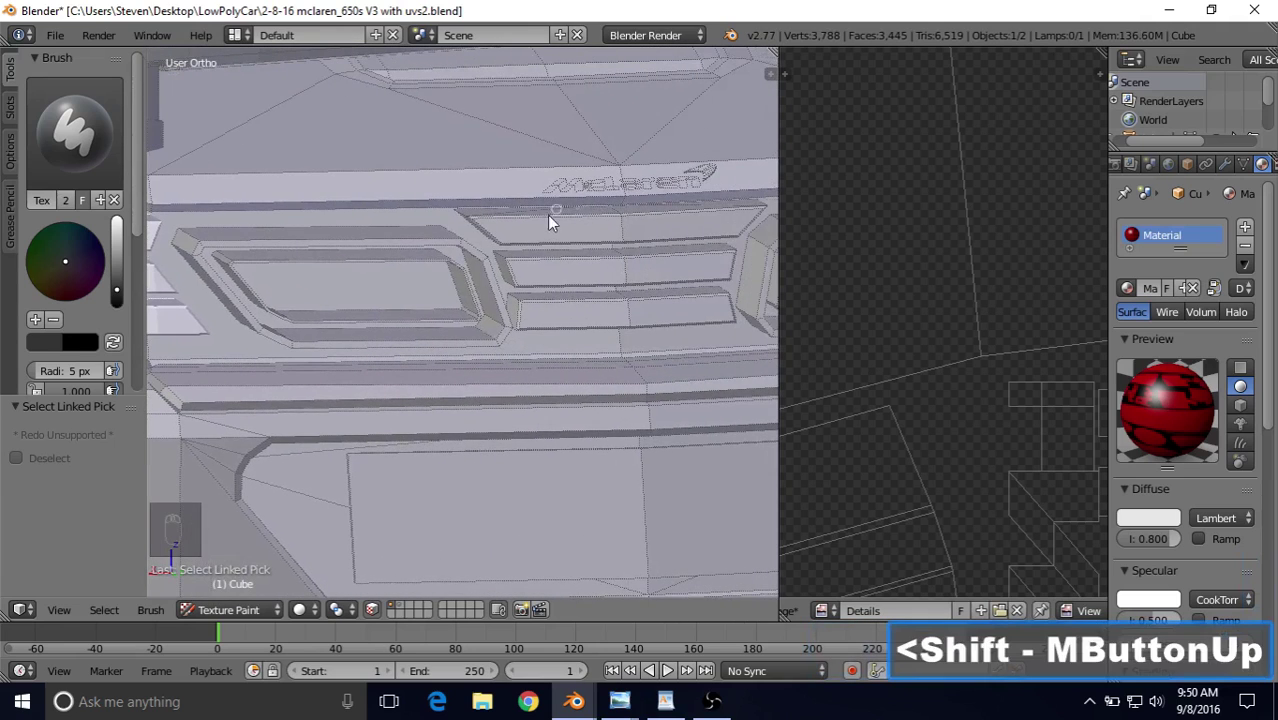
{"action": "key", "text": "l"}
{"action": "key", "text": "l"}
{"action": "key", "text": "l"}
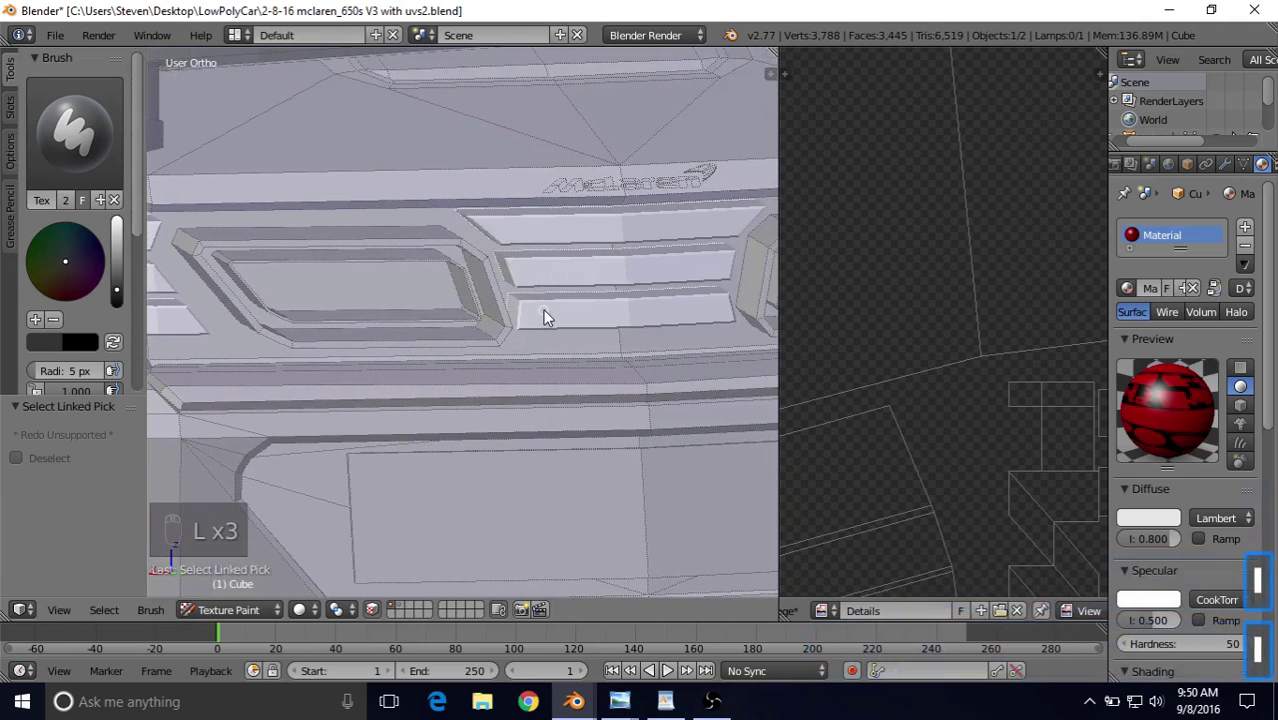
Step: Hide every face of the car except the selected rear slats and frame the slats for painting
{"action": "scroll", "coordinate": [543, 317], "scroll_direction": "down", "scroll_amount": 5}
{"action": "middle_click_drag", "start_coordinate": [391, 288], "coordinate": [503, 221]}
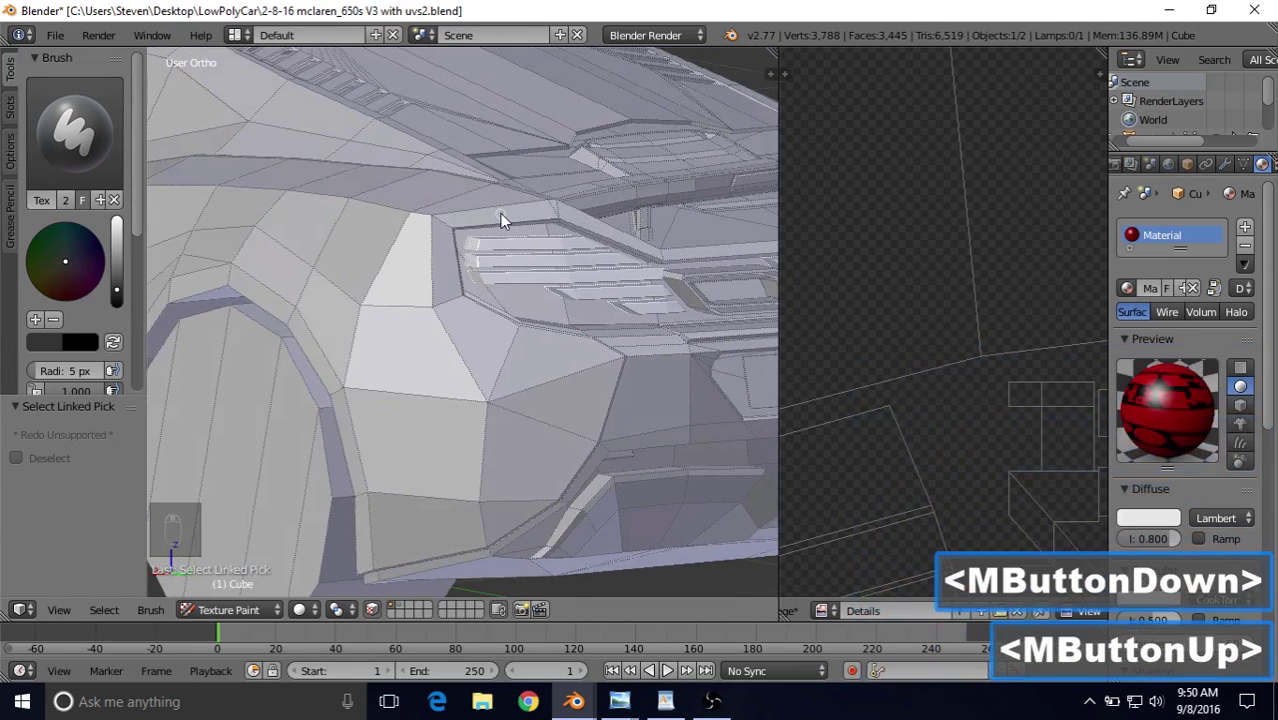
{"action": "key", "text": "shift+h"}
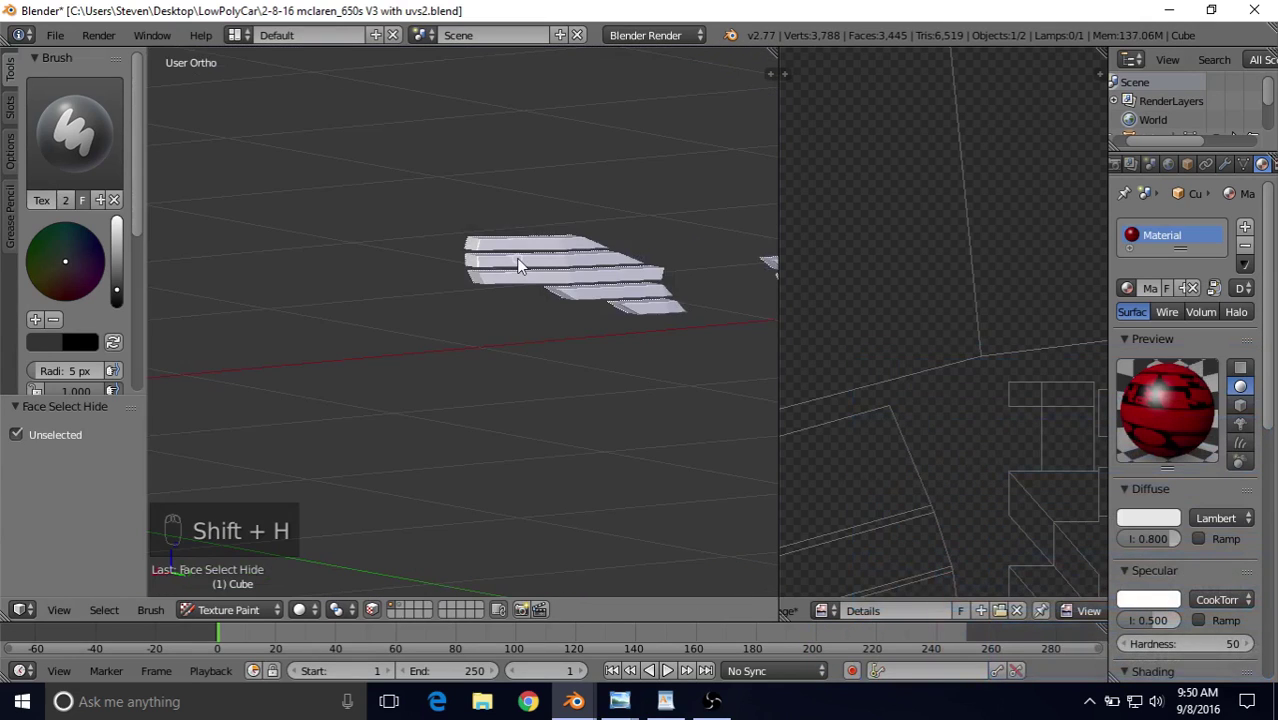
{"action": "middle_click_drag", "start_coordinate": [518, 265], "coordinate": [257, 327], "text": "shift"}
{"action": "scroll", "coordinate": [461, 315], "scroll_direction": "down", "scroll_amount": 3}
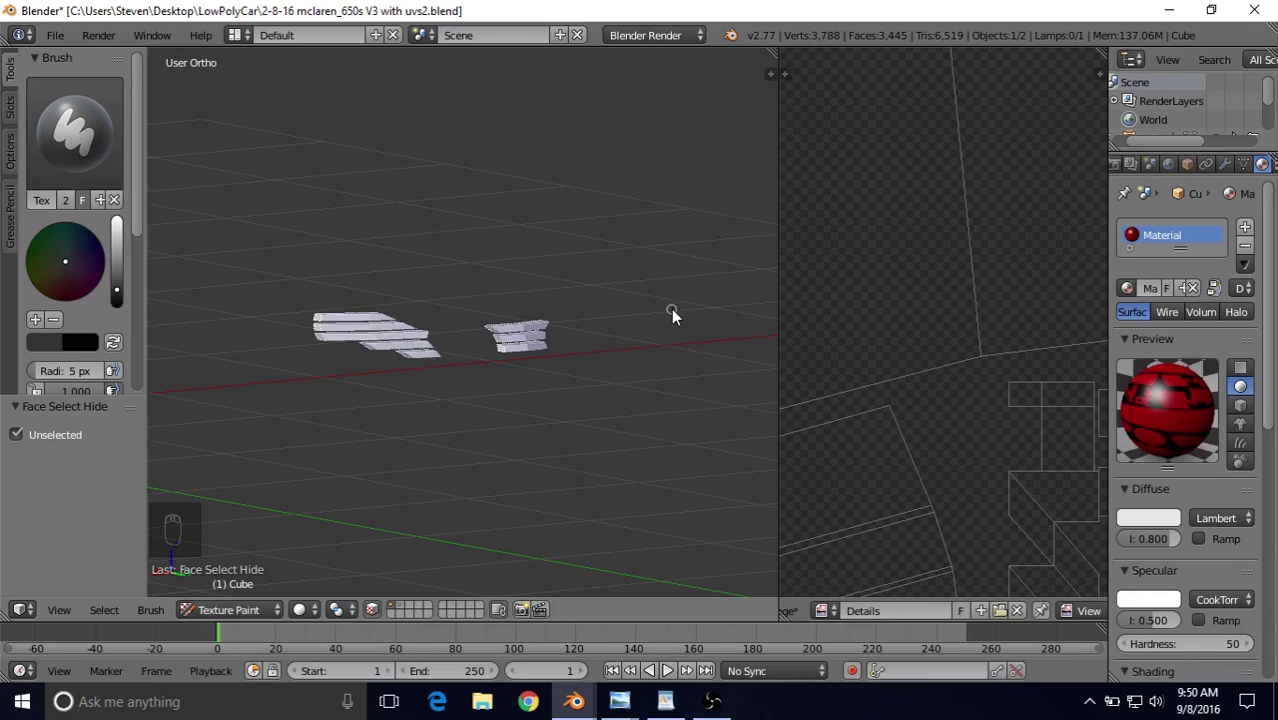
{"action": "middle_click_drag", "start_coordinate": [487, 328], "coordinate": [546, 289]}
{"action": "scroll", "coordinate": [468, 330], "scroll_direction": "up", "scroll_amount": 1}
{"action": "scroll", "coordinate": [546, 289], "scroll_direction": "up", "scroll_amount": 3}
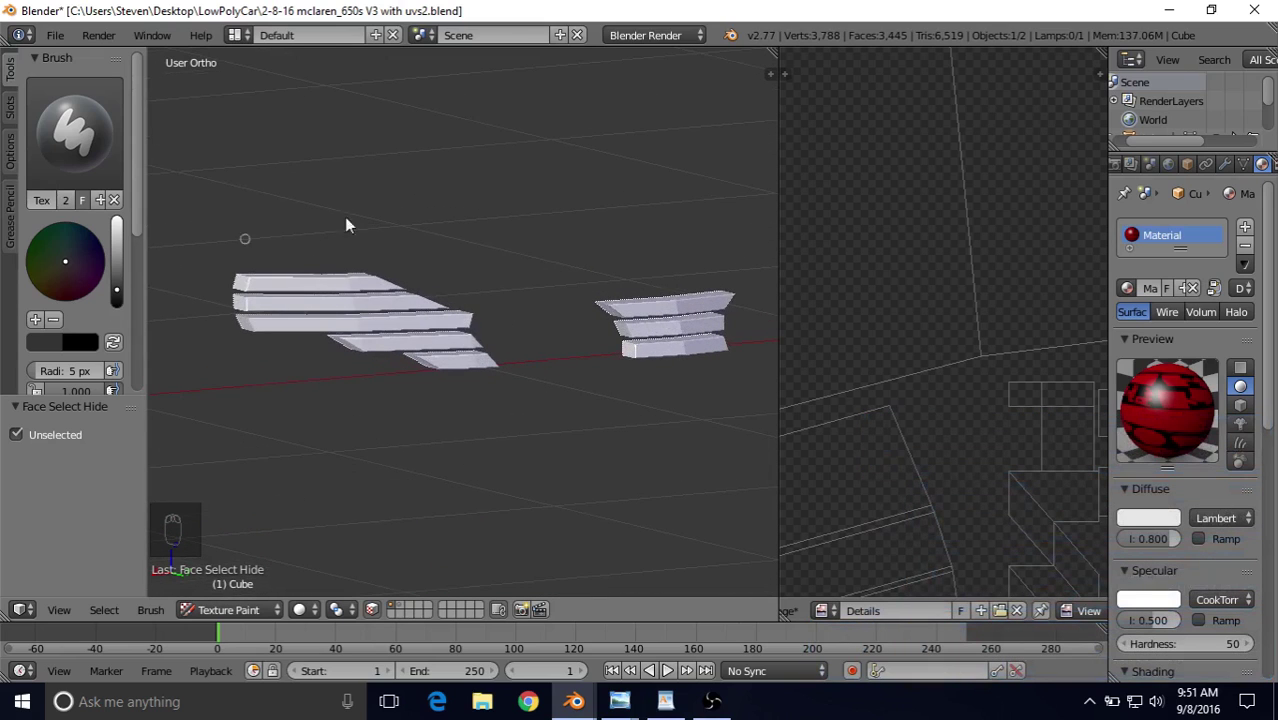
Step: Set the texture paint brush radius to 100 px
{"action": "middle_click_drag", "start_coordinate": [479, 308], "coordinate": [536, 322], "text": "shift"}
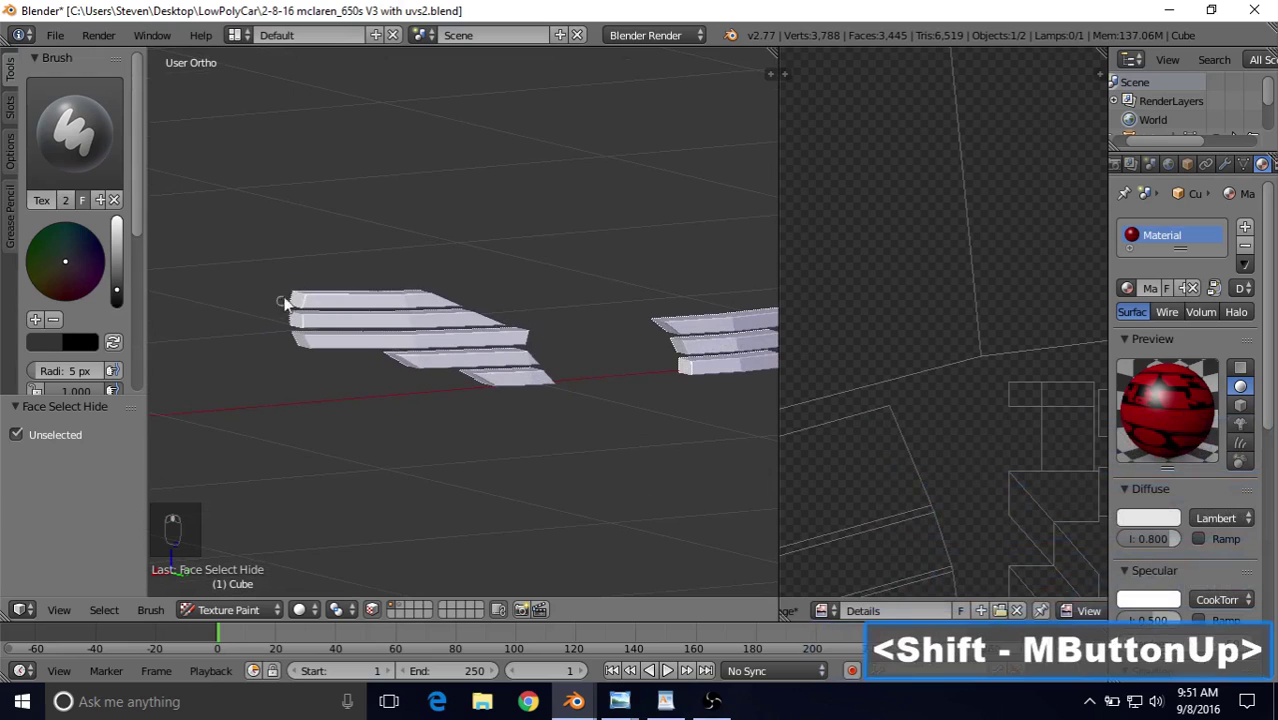
{"action": "scroll", "coordinate": [134, 227], "scroll_direction": "down", "scroll_amount": 2}
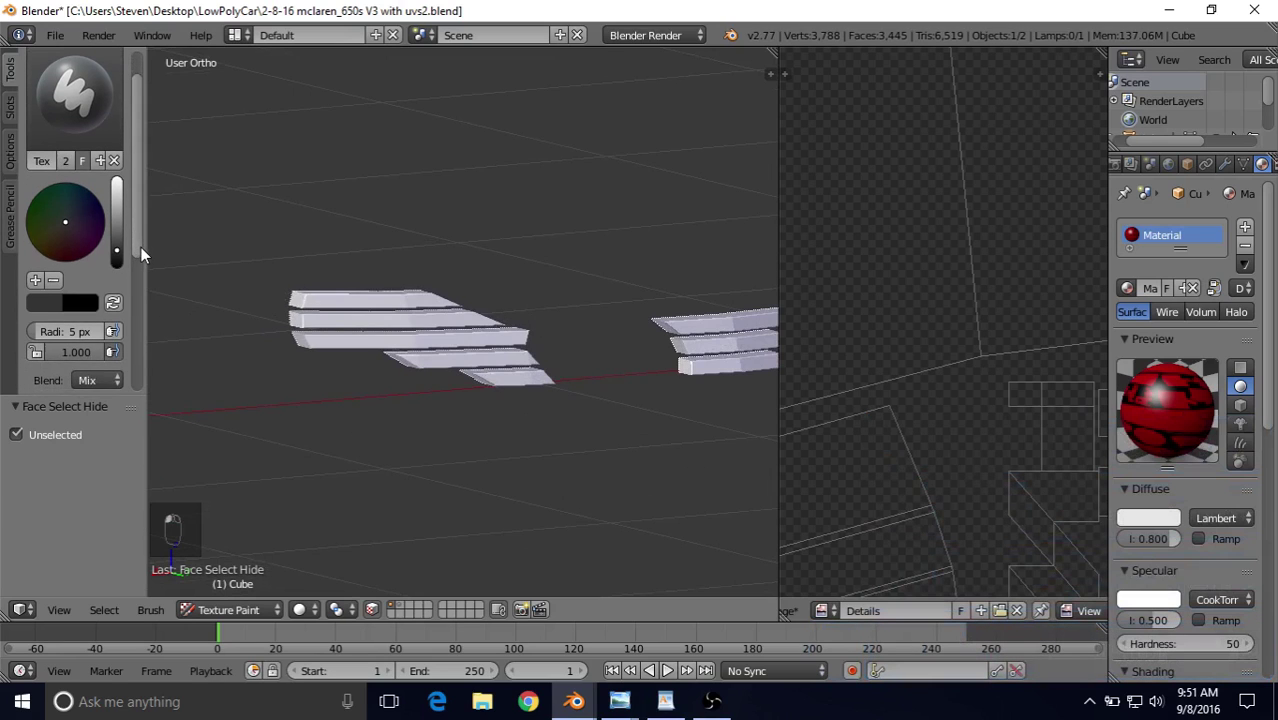
{"action": "left_click", "coordinate": [141, 254]}
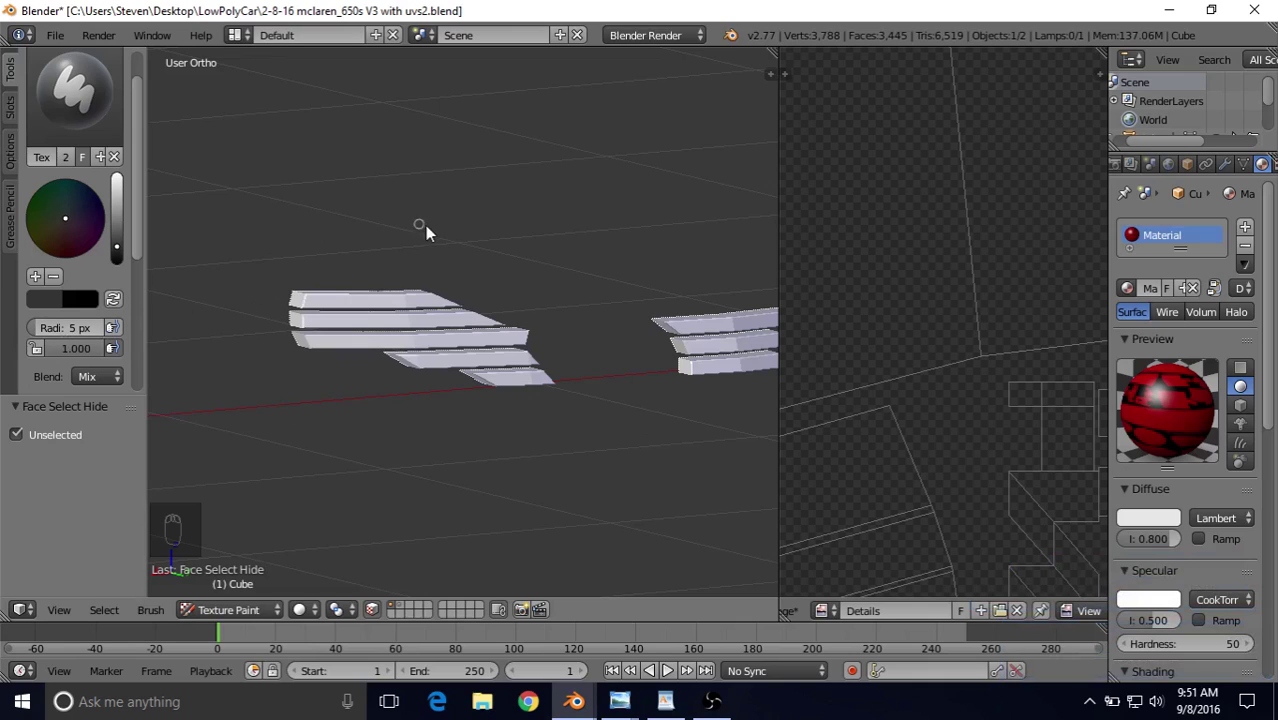
{"action": "key", "text": "f"}
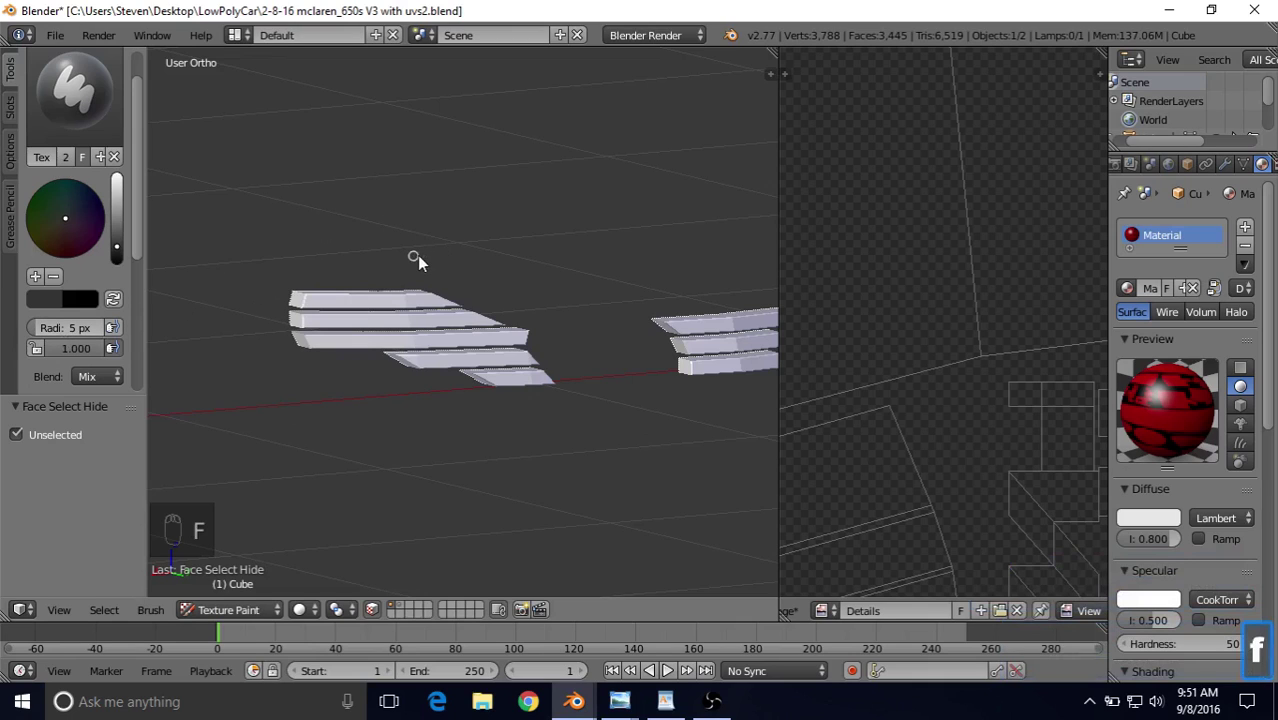
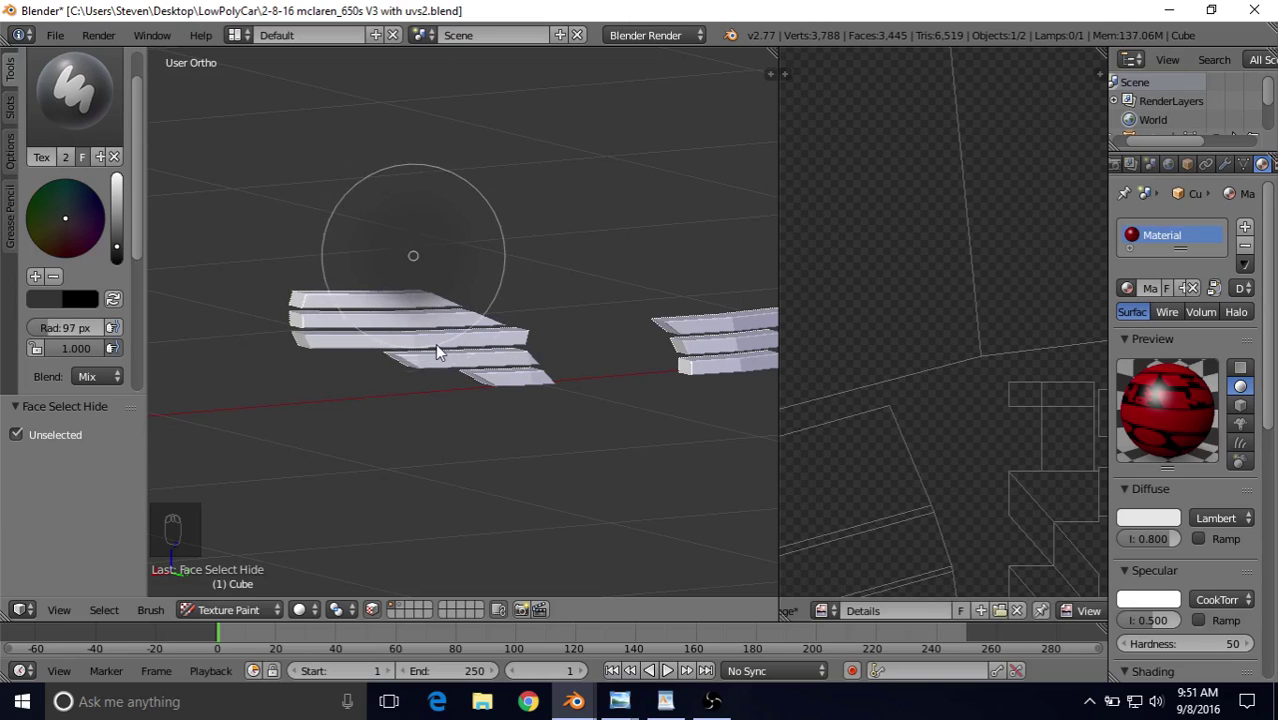
{"action": "left_click", "coordinate": [436, 352]}
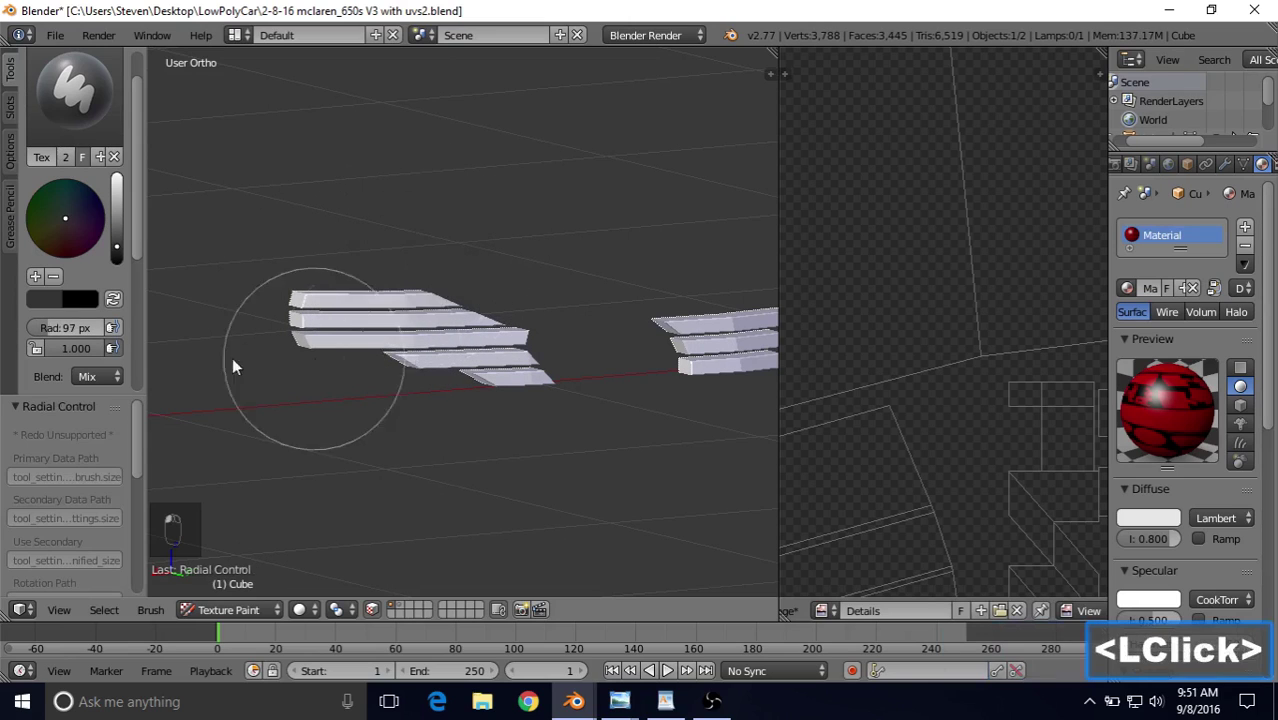
{"action": "left_click", "coordinate": [64, 329]}
{"action": "type", "text": "100"}
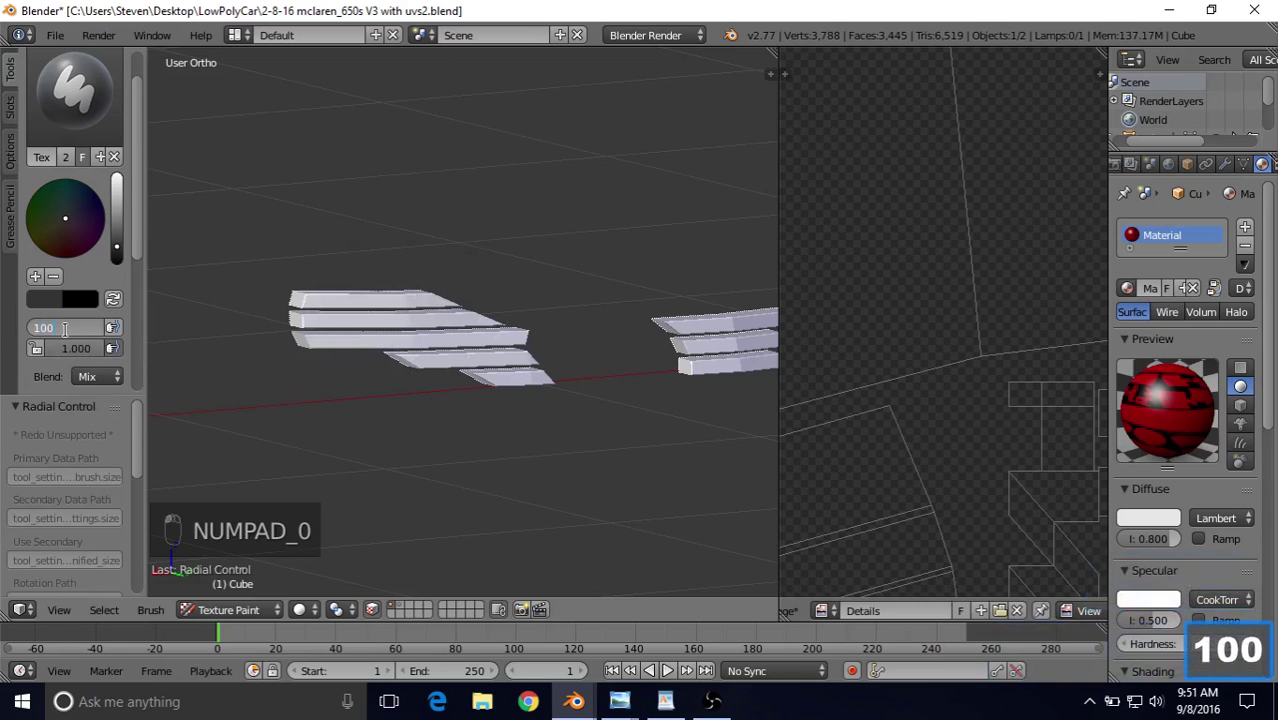
{"action": "key", "text": "Return"}
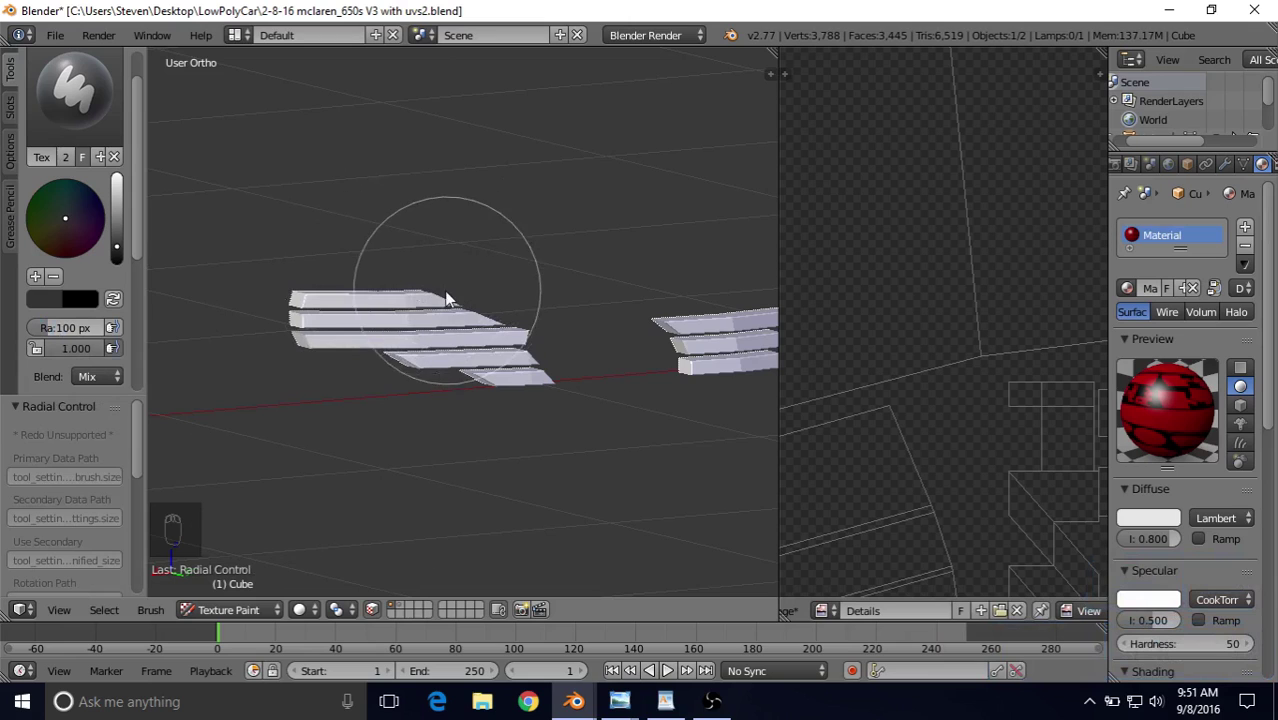
Step: Paint the front faces of the isolated rear light and centre grille slats dark grey
{"action": "mouse_move", "coordinate": [536, 320]}
{"action": "left_mouse_down"}
{"action": "mouse_move", "coordinate": [305, 314]}
{"action": "mouse_move", "coordinate": [372, 306]}
{"action": "mouse_move", "coordinate": [556, 374]}
{"action": "mouse_move", "coordinate": [297, 305]}
{"action": "mouse_move", "coordinate": [440, 327]}
{"action": "left_mouse_up"}
{"action": "mouse_move", "coordinate": [720, 340]}
{"action": "left_mouse_down"}
{"action": "mouse_move", "coordinate": [747, 348]}
{"action": "mouse_move", "coordinate": [662, 314]}
{"action": "mouse_move", "coordinate": [703, 296]}
{"action": "mouse_move", "coordinate": [322, 342]}
{"action": "mouse_move", "coordinate": [508, 322]}
{"action": "mouse_move", "coordinate": [285, 294]}
{"action": "mouse_move", "coordinate": [506, 370]}
{"action": "left_mouse_up"}
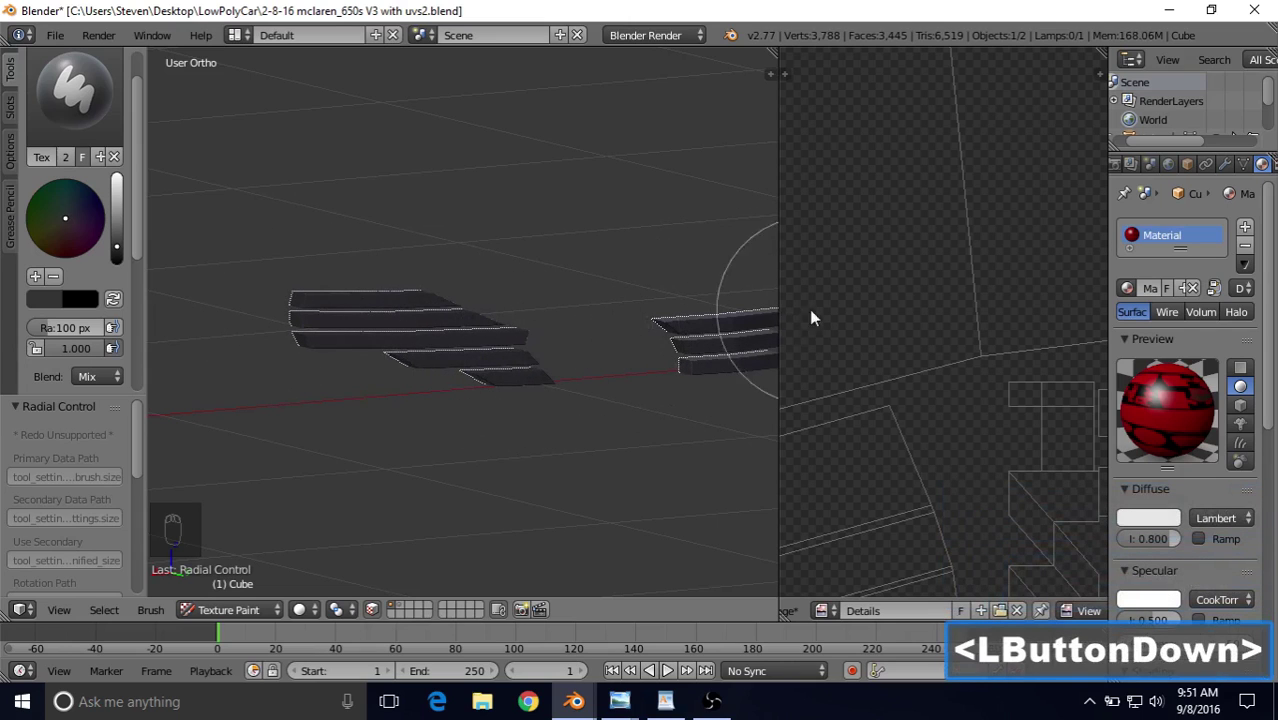
{"action": "mouse_move", "coordinate": [660, 332]}
{"action": "left_mouse_down"}
{"action": "mouse_move", "coordinate": [417, 251]}
{"action": "mouse_move", "coordinate": [545, 322]}
{"action": "mouse_move", "coordinate": [234, 325]}
{"action": "mouse_move", "coordinate": [344, 322]}
{"action": "left_mouse_up"}
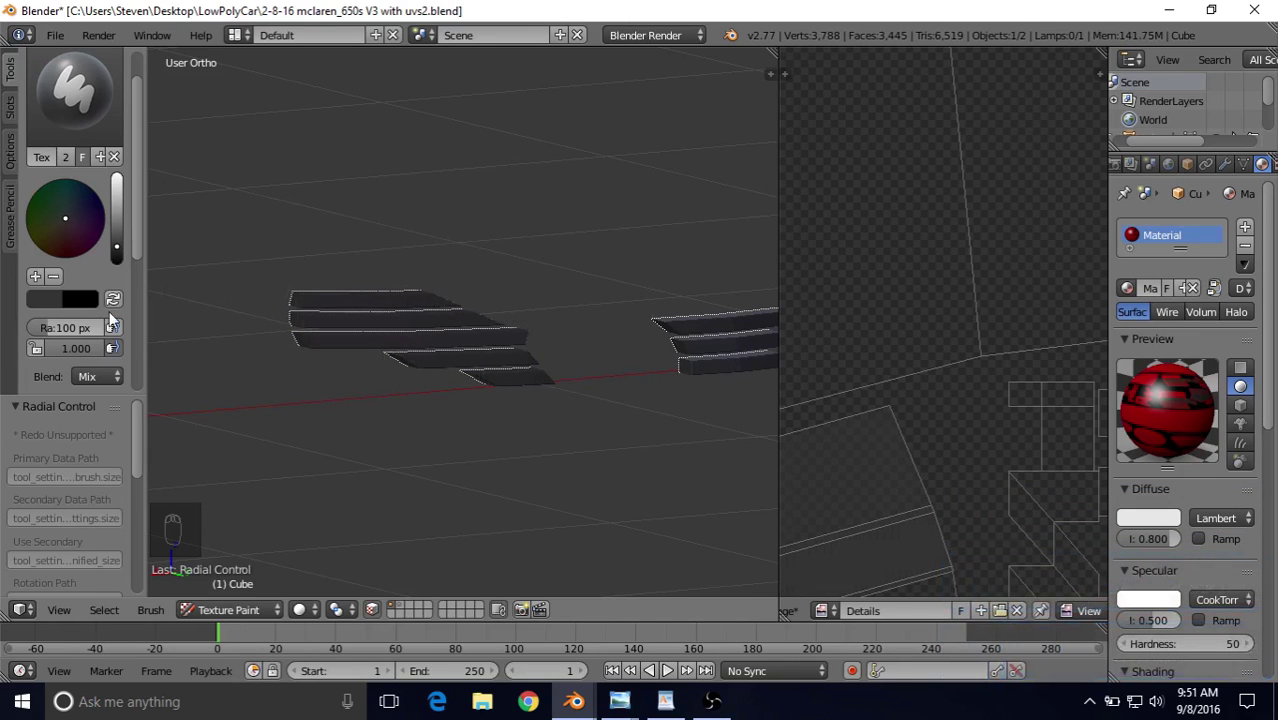
Step: Paint the end faces and long edges of both slat groups dark grey from additional viewing angles
{"action": "middle_click_drag", "start_coordinate": [432, 318], "coordinate": [538, 185]}
{"action": "mouse_move", "coordinate": [520, 364]}
{"action": "left_mouse_down"}
{"action": "mouse_move", "coordinate": [499, 360]}
{"action": "mouse_move", "coordinate": [822, 331]}
{"action": "mouse_move", "coordinate": [402, 399]}
{"action": "mouse_move", "coordinate": [371, 365]}
{"action": "mouse_move", "coordinate": [648, 428]}
{"action": "left_mouse_up"}
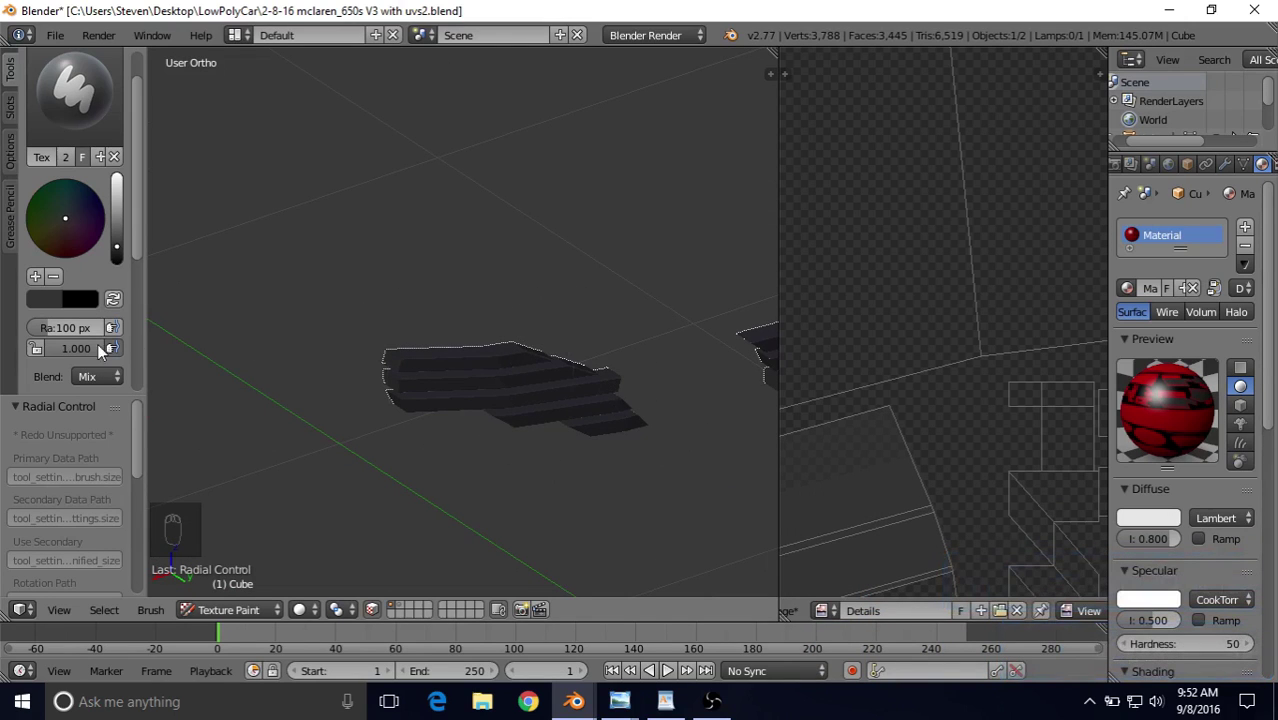
{"action": "mouse_move", "coordinate": [706, 347]}
{"action": "middle_mouse_down", "text": "shift"}
{"action": "mouse_move", "coordinate": [551, 354]}
{"action": "mouse_move", "coordinate": [468, 385]}
{"action": "middle_mouse_up", "text": "shift"}
{"action": "mouse_move", "coordinate": [468, 385]}
{"action": "left_mouse_down"}
{"action": "mouse_move", "coordinate": [622, 320]}
{"action": "mouse_move", "coordinate": [483, 405]}
{"action": "mouse_move", "coordinate": [350, 322]}
{"action": "left_mouse_up"}
{"action": "mouse_move", "coordinate": [350, 322]}
{"action": "middle_mouse_down"}
{"action": "mouse_move", "coordinate": [362, 282]}
{"action": "mouse_move", "coordinate": [431, 251]}
{"action": "middle_mouse_up"}
{"action": "mouse_move", "coordinate": [625, 223]}
{"action": "middle_mouse_down", "text": "shift"}
{"action": "mouse_move", "coordinate": [311, 377]}
{"action": "mouse_move", "coordinate": [300, 348]}
{"action": "middle_mouse_up", "text": "shift"}
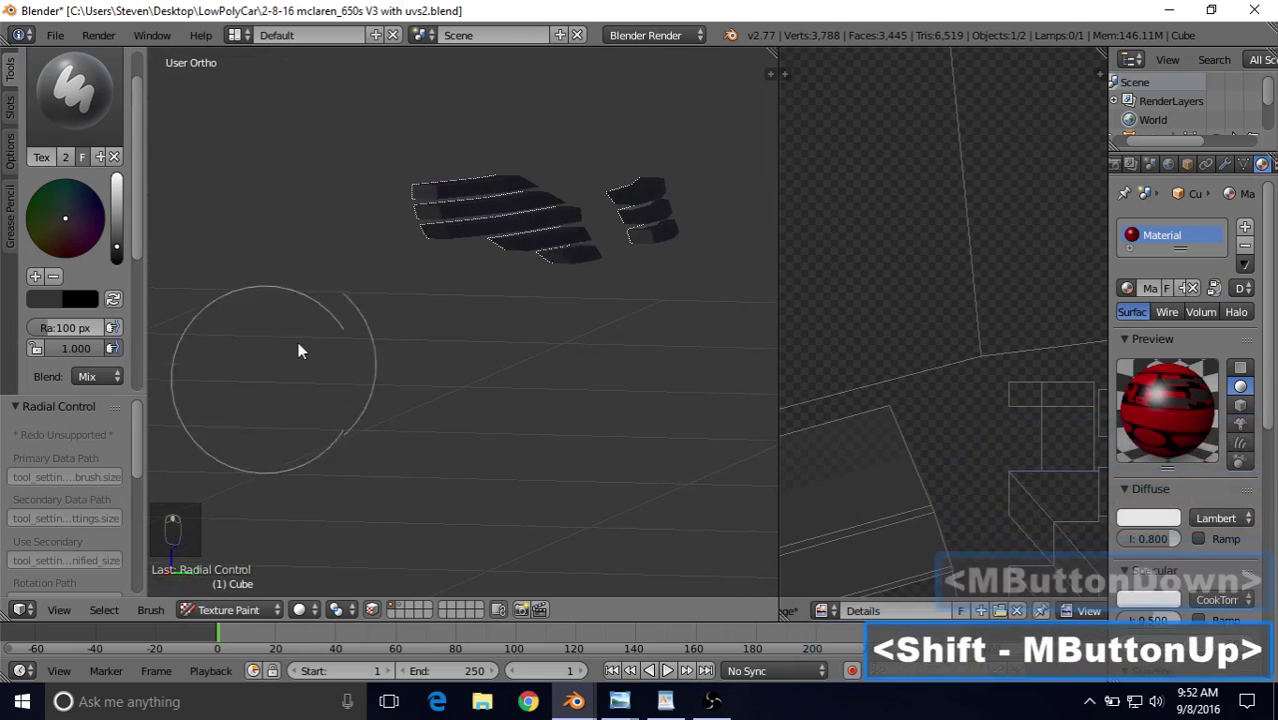
{"action": "mouse_move", "coordinate": [385, 218]}
{"action": "left_mouse_down"}
{"action": "mouse_move", "coordinate": [402, 200]}
{"action": "mouse_move", "coordinate": [508, 262]}
{"action": "mouse_move", "coordinate": [652, 205]}
{"action": "left_mouse_up"}
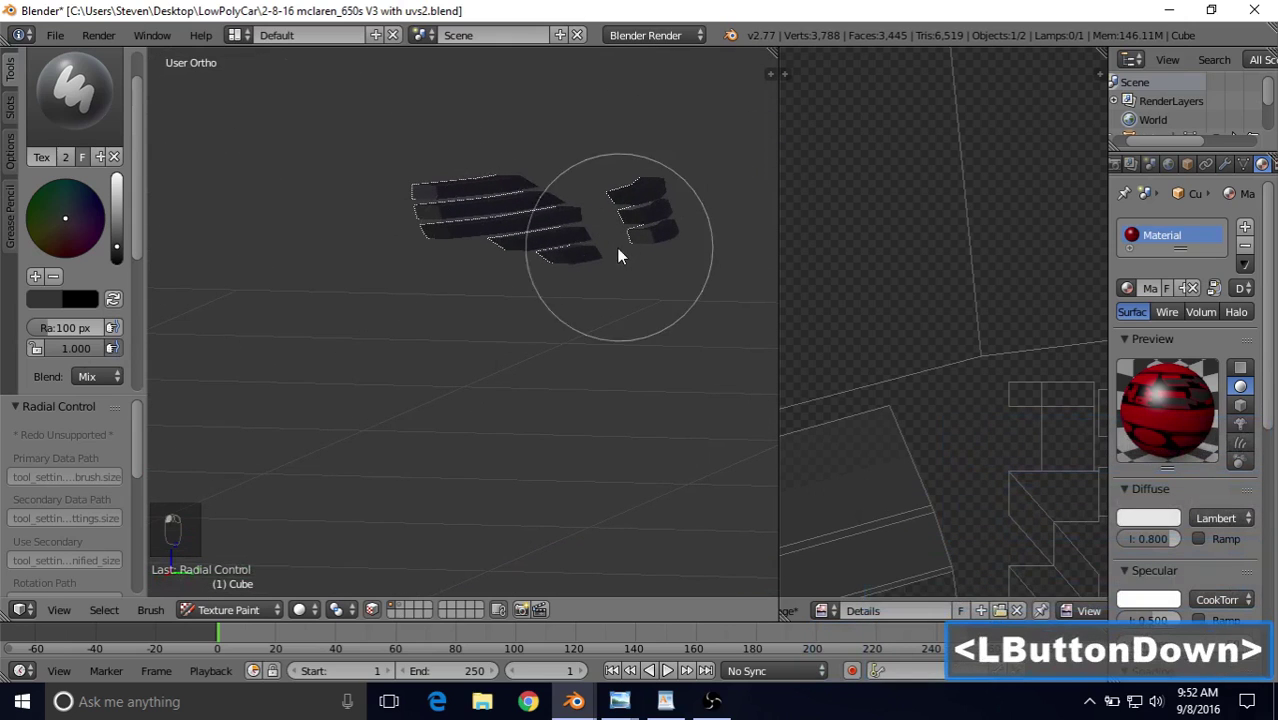
{"action": "mouse_move", "coordinate": [618, 257]}
{"action": "left_mouse_down"}
{"action": "mouse_move", "coordinate": [405, 194]}
{"action": "mouse_move", "coordinate": [693, 257]}
{"action": "mouse_move", "coordinate": [542, 225]}
{"action": "left_mouse_up"}
Step: Paint over the unpainted light strips between the rear light slats and centre slats in dark grey
{"action": "mouse_move", "coordinate": [542, 225]}
{"action": "middle_mouse_down"}
{"action": "mouse_move", "coordinate": [588, 185]}
{"action": "mouse_move", "coordinate": [465, 268]}
{"action": "mouse_move", "coordinate": [371, 402]}
{"action": "mouse_move", "coordinate": [385, 440]}
{"action": "middle_mouse_up"}
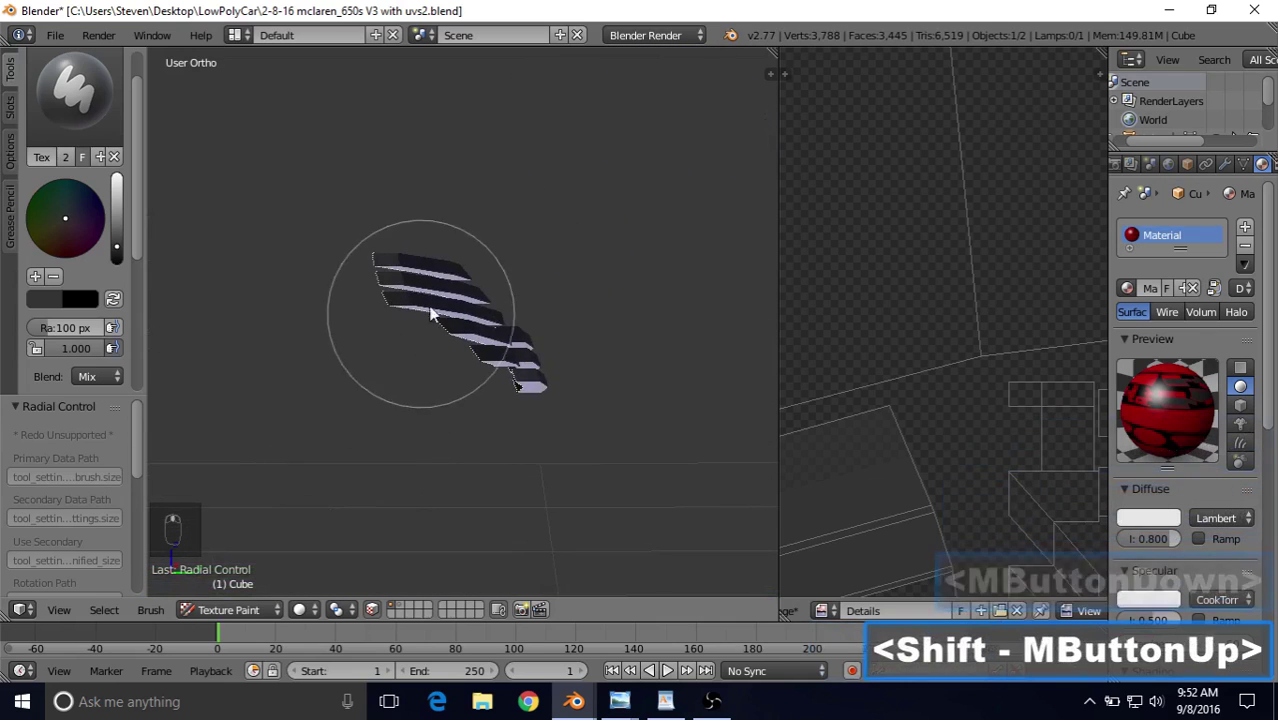
{"action": "mouse_move", "coordinate": [432, 314]}
{"action": "middle_mouse_down"}
{"action": "mouse_move", "coordinate": [436, 277]}
{"action": "mouse_move", "coordinate": [417, 265]}
{"action": "middle_mouse_up"}
{"action": "mouse_move", "coordinate": [376, 198]}
{"action": "left_mouse_down"}
{"action": "mouse_move", "coordinate": [462, 211]}
{"action": "mouse_move", "coordinate": [314, 217]}
{"action": "mouse_move", "coordinate": [513, 337]}
{"action": "mouse_move", "coordinate": [479, 285]}
{"action": "mouse_move", "coordinate": [362, 195]}
{"action": "left_mouse_up"}
{"action": "mouse_move", "coordinate": [362, 195]}
{"action": "middle_mouse_down"}
{"action": "mouse_move", "coordinate": [399, 243]}
{"action": "mouse_move", "coordinate": [365, 257]}
{"action": "mouse_move", "coordinate": [397, 260]}
{"action": "mouse_move", "coordinate": [624, 146]}
{"action": "middle_mouse_up"}
{"action": "mouse_move", "coordinate": [430, 200]}
{"action": "left_mouse_down"}
{"action": "mouse_move", "coordinate": [322, 203]}
{"action": "mouse_move", "coordinate": [385, 203]}
{"action": "left_mouse_up"}
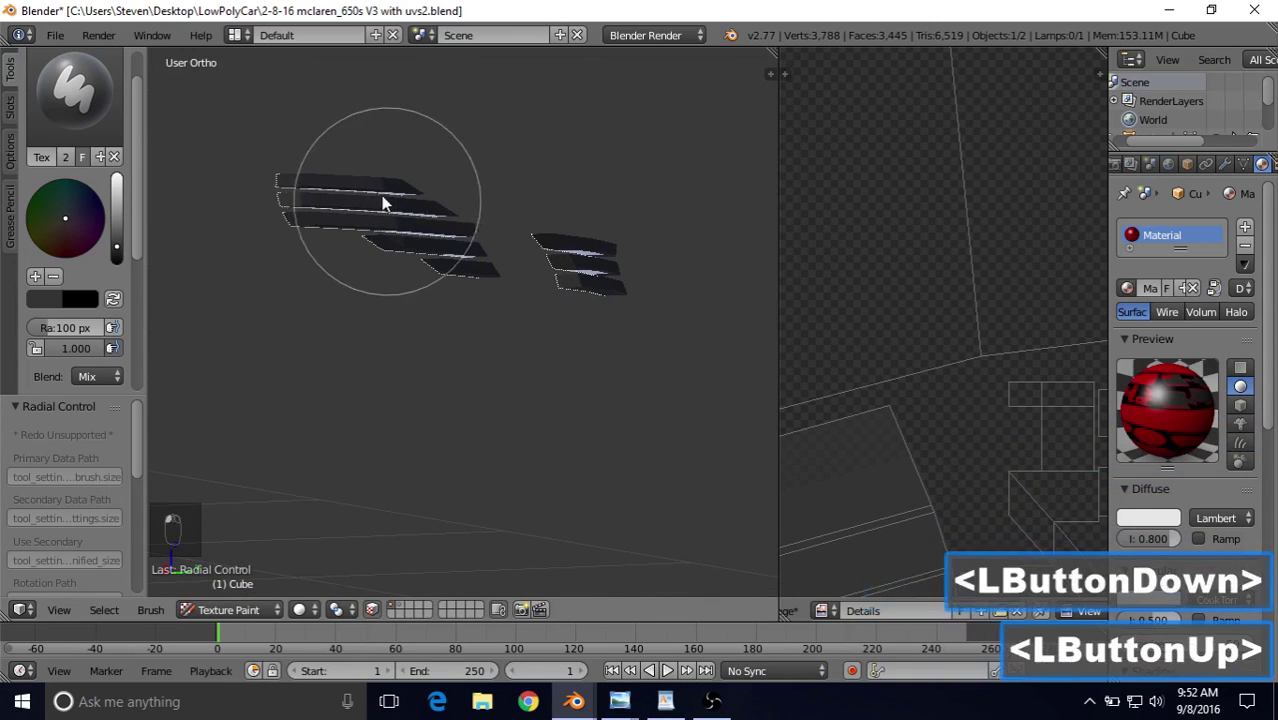
{"action": "mouse_move", "coordinate": [383, 203]}
{"action": "middle_mouse_down"}
{"action": "mouse_move", "coordinate": [365, 177]}
{"action": "mouse_move", "coordinate": [434, 171]}
{"action": "middle_mouse_up"}
{"action": "mouse_move", "coordinate": [434, 171]}
{"action": "left_mouse_down"}
{"action": "mouse_move", "coordinate": [228, 107]}
{"action": "mouse_move", "coordinate": [530, 203]}
{"action": "mouse_move", "coordinate": [303, 155]}
{"action": "mouse_move", "coordinate": [385, 168]}
{"action": "left_mouse_up"}
{"action": "mouse_move", "coordinate": [452, 178]}
{"action": "middle_mouse_down"}
{"action": "mouse_move", "coordinate": [569, 226]}
{"action": "mouse_move", "coordinate": [680, 326]}
{"action": "middle_mouse_up"}
Step: Cover the remaining side and back faces of the rear light and centre slats with dark grey paint
{"action": "middle_click_drag", "start_coordinate": [680, 326], "coordinate": [260, 280], "text": "shift"}
{"action": "mouse_move", "coordinate": [260, 280]}
{"action": "left_mouse_down"}
{"action": "mouse_move", "coordinate": [428, 277]}
{"action": "mouse_move", "coordinate": [357, 243]}
{"action": "mouse_move", "coordinate": [470, 313]}
{"action": "mouse_move", "coordinate": [442, 337]}
{"action": "left_mouse_up"}
{"action": "mouse_move", "coordinate": [442, 337]}
{"action": "middle_mouse_down"}
{"action": "mouse_move", "coordinate": [556, 351]}
{"action": "mouse_move", "coordinate": [560, 340]}
{"action": "middle_mouse_up"}
{"action": "mouse_move", "coordinate": [563, 270]}
{"action": "left_mouse_down"}
{"action": "mouse_move", "coordinate": [568, 257]}
{"action": "mouse_move", "coordinate": [577, 306]}
{"action": "mouse_move", "coordinate": [560, 310]}
{"action": "left_mouse_up"}
{"action": "middle_click_drag", "start_coordinate": [560, 310], "coordinate": [357, 322], "text": "shift"}
{"action": "mouse_move", "coordinate": [400, 325]}
{"action": "left_mouse_down"}
{"action": "mouse_move", "coordinate": [491, 334]}
{"action": "mouse_move", "coordinate": [478, 314]}
{"action": "mouse_move", "coordinate": [492, 316]}
{"action": "left_mouse_up"}
{"action": "mouse_move", "coordinate": [492, 316]}
{"action": "left_mouse_down"}
{"action": "mouse_move", "coordinate": [614, 338]}
{"action": "mouse_move", "coordinate": [545, 318]}
{"action": "left_mouse_up"}
{"action": "mouse_move", "coordinate": [476, 300]}
{"action": "middle_mouse_down"}
{"action": "mouse_move", "coordinate": [590, 217]}
{"action": "mouse_move", "coordinate": [724, 190]}
{"action": "middle_mouse_up"}
{"action": "left_click_drag", "start_coordinate": [726, 189], "coordinate": [730, 187]}
{"action": "mouse_move", "coordinate": [510, 266]}
{"action": "left_mouse_down"}
{"action": "mouse_move", "coordinate": [377, 177]}
{"action": "mouse_move", "coordinate": [793, 205]}
{"action": "mouse_move", "coordinate": [519, 257]}
{"action": "left_mouse_up"}
{"action": "mouse_move", "coordinate": [519, 257]}
{"action": "middle_mouse_down", "text": "shift"}
{"action": "mouse_move", "coordinate": [405, 391]}
{"action": "mouse_move", "coordinate": [513, 369]}
{"action": "mouse_move", "coordinate": [551, 397]}
{"action": "middle_mouse_up", "text": "shift"}
{"action": "mouse_move", "coordinate": [385, 411]}
{"action": "left_mouse_down"}
{"action": "mouse_move", "coordinate": [670, 362]}
{"action": "mouse_move", "coordinate": [632, 390]}
{"action": "left_mouse_up"}
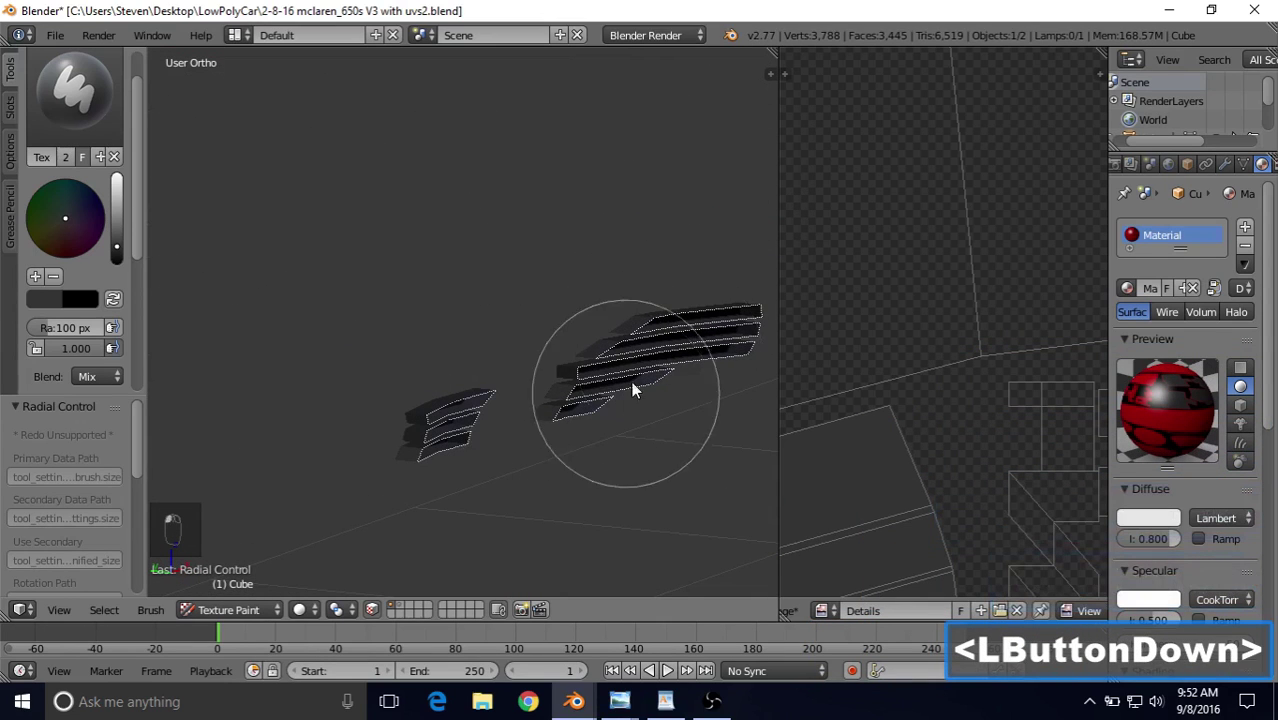
{"action": "mouse_move", "coordinate": [432, 401]}
{"action": "left_mouse_down"}
{"action": "mouse_move", "coordinate": [388, 422]}
{"action": "mouse_move", "coordinate": [514, 302]}
{"action": "left_mouse_up"}
Step: Check the painted slats from the rear and reveal all hidden faces of the car
{"action": "mouse_move", "coordinate": [514, 302]}
{"action": "middle_mouse_down"}
{"action": "mouse_move", "coordinate": [650, 334]}
{"action": "mouse_move", "coordinate": [160, 300]}
{"action": "middle_mouse_up"}
{"action": "scroll", "coordinate": [565, 343], "scroll_direction": "down", "scroll_amount": 1}
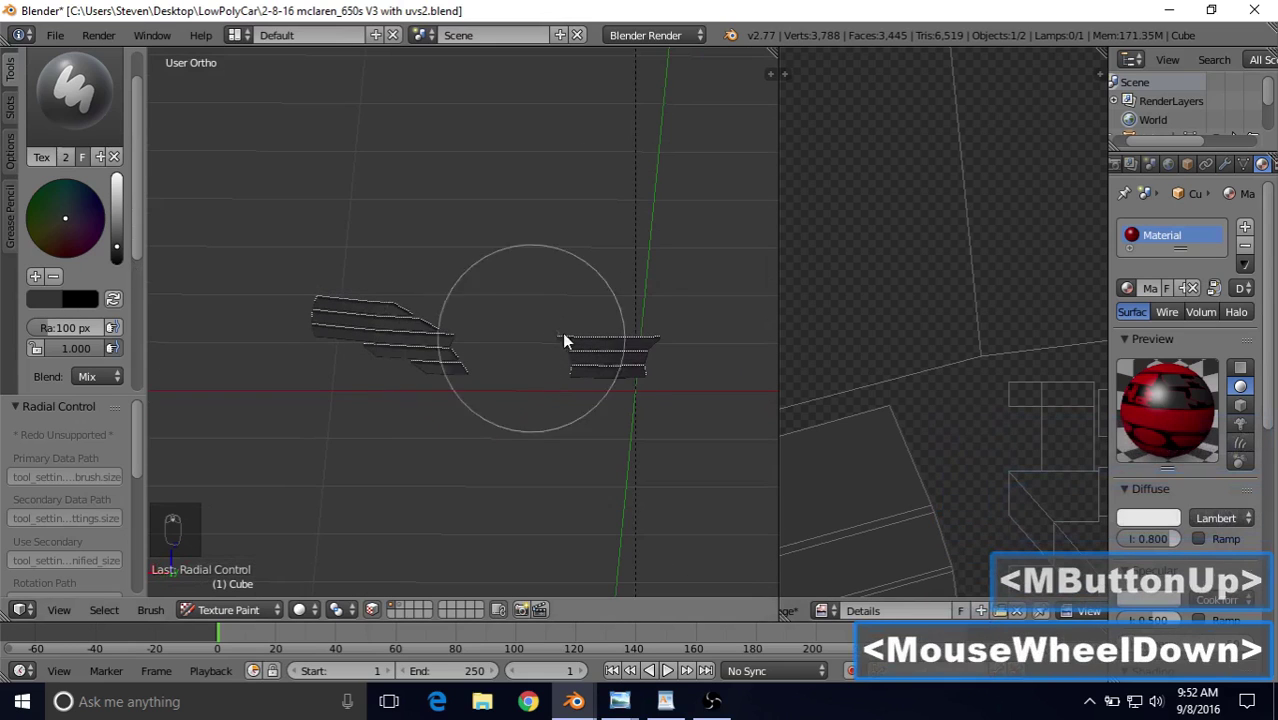
{"action": "middle_click_drag", "start_coordinate": [565, 343], "coordinate": [474, 366], "text": "shift"}
{"action": "scroll", "coordinate": [474, 366], "scroll_direction": "down", "scroll_amount": 2}
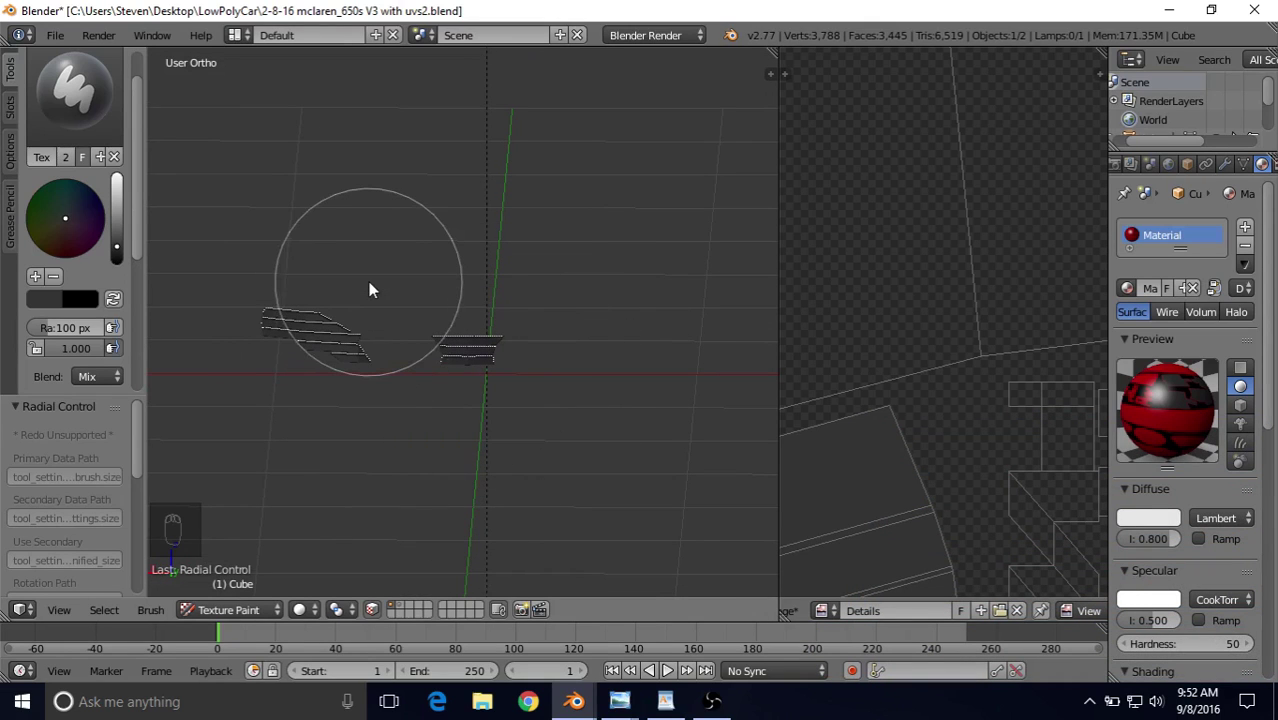
{"action": "key", "text": "alt"}
{"action": "key", "text": "alt+h"}
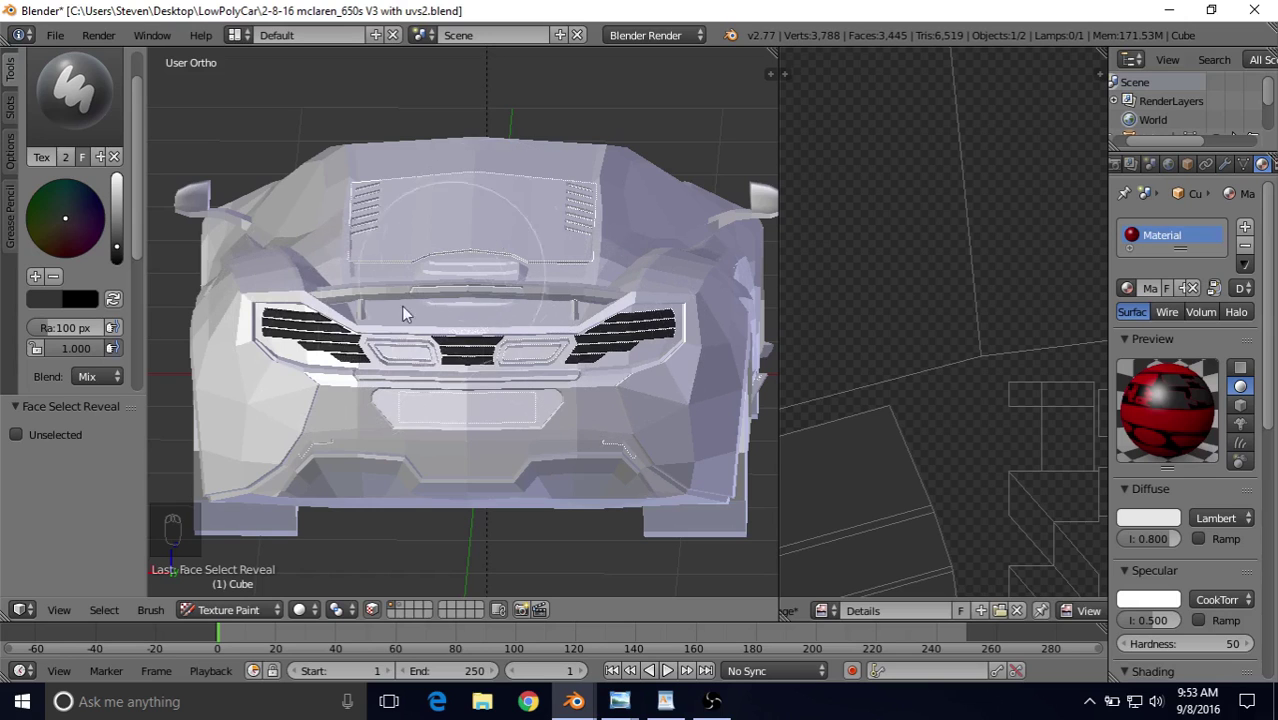
Step: Examine the slats in the McLaren 650S rear-view reference photo in Windows Photo Viewer and return to Blender
{"action": "middle_click_drag", "start_coordinate": [400, 325], "coordinate": [695, 292], "text": "shift"}
{"action": "scroll", "coordinate": [485, 308], "scroll_direction": "up", "scroll_amount": 3}
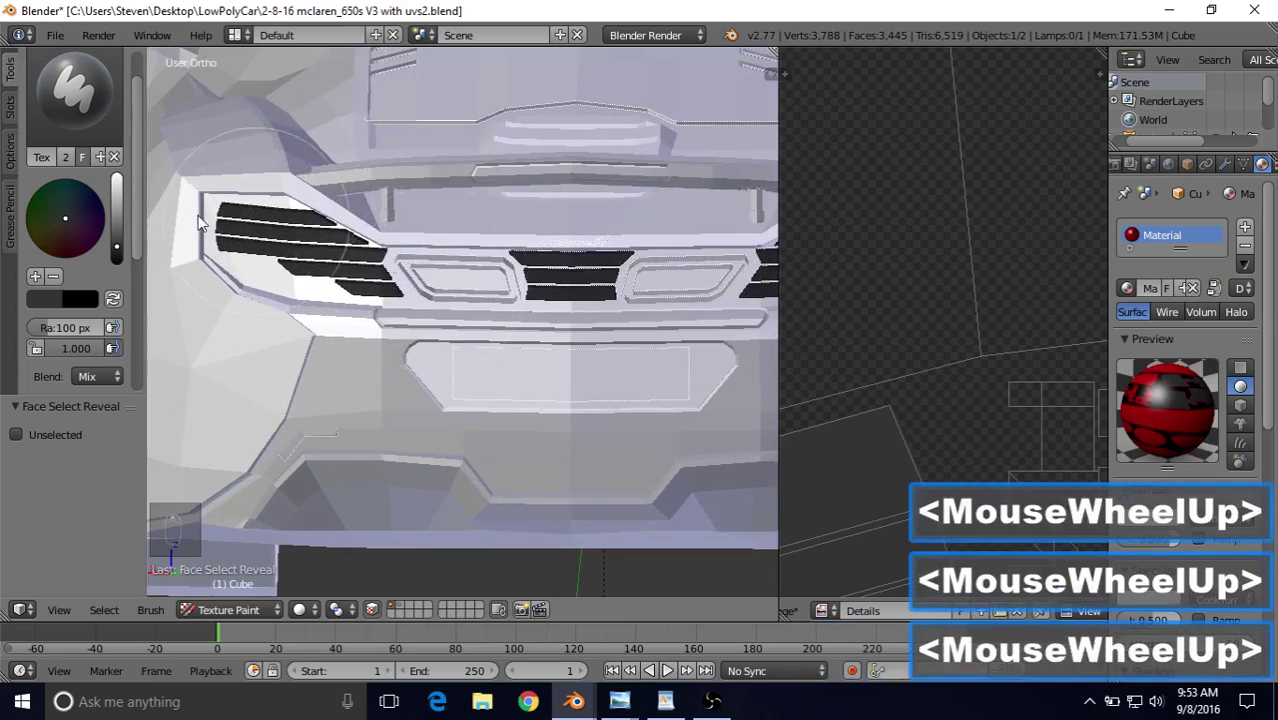
{"action": "left_click", "coordinate": [624, 701]}
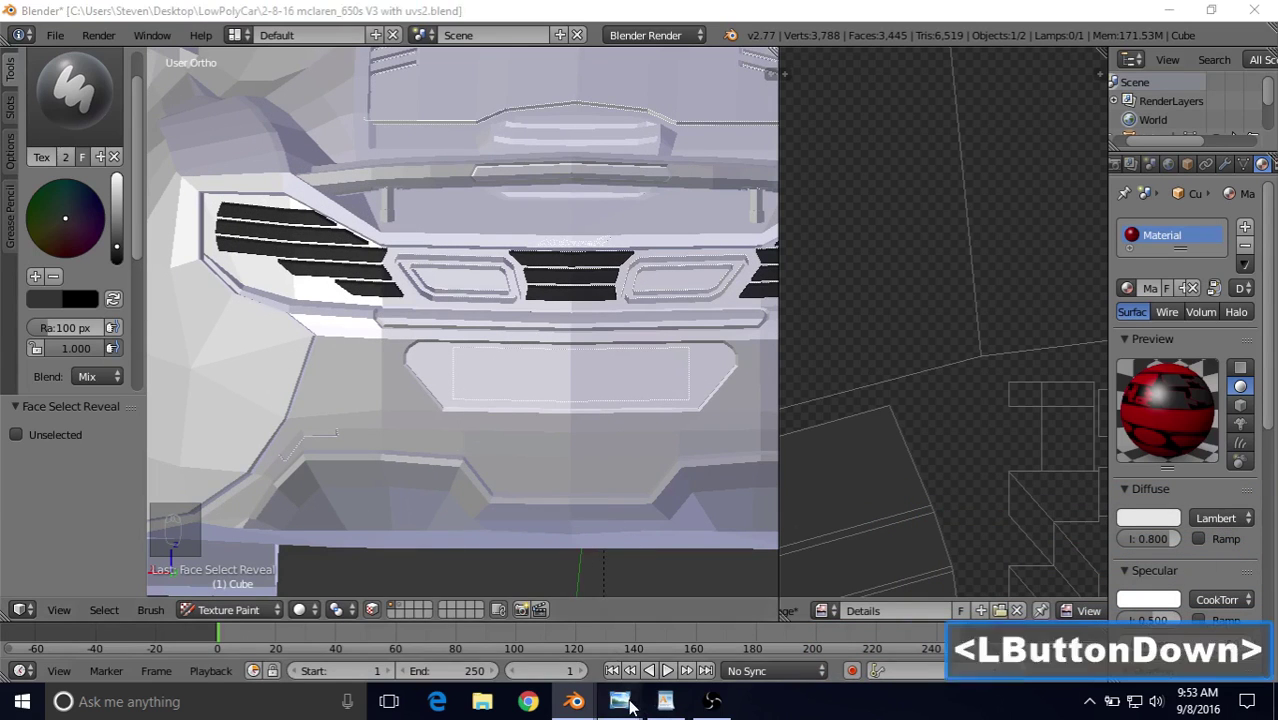
{"action": "left_click", "coordinate": [620, 625]}
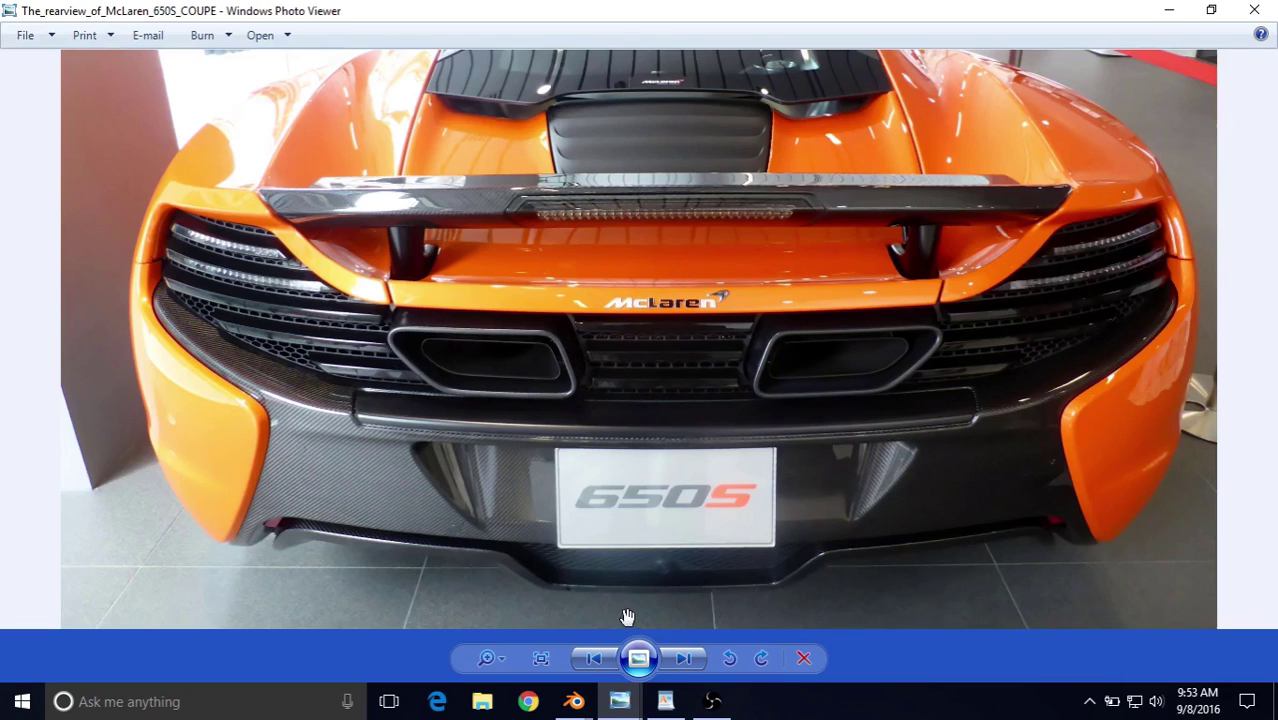
{"action": "left_click", "coordinate": [578, 702]}
{"action": "left_click", "coordinate": [572, 612]}
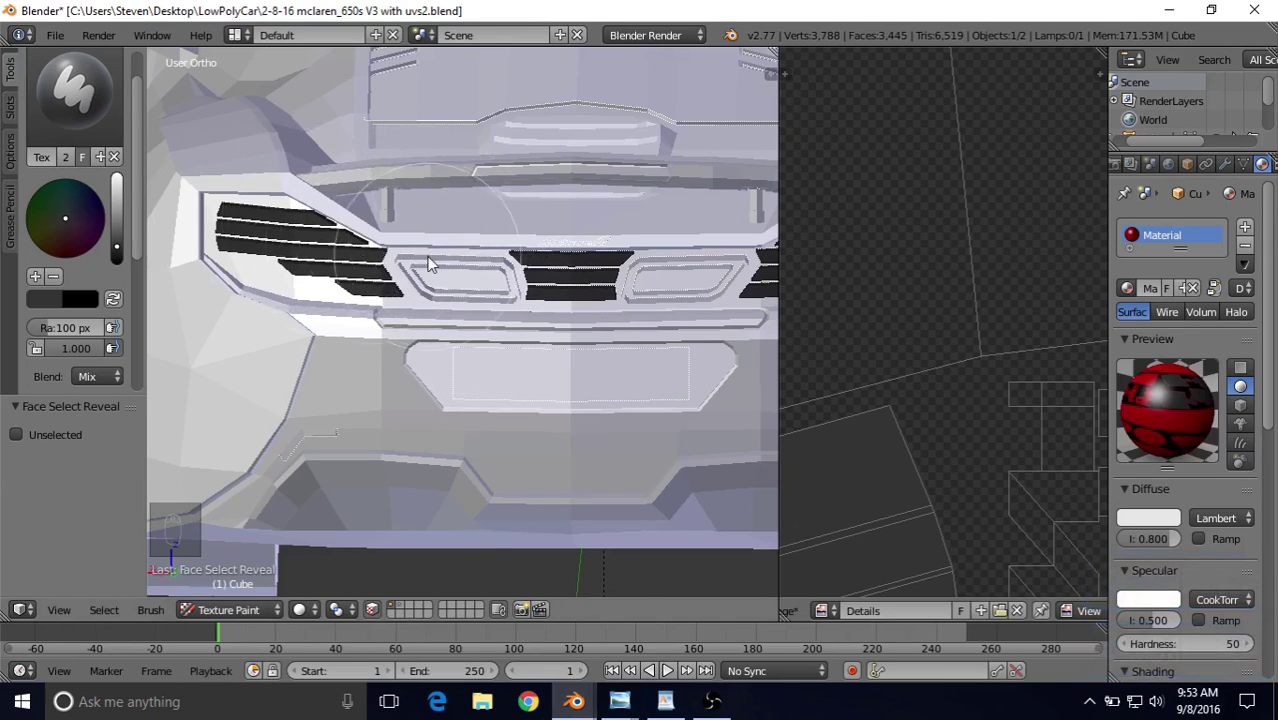
Step: Save the dark grey brush colour to the palette and lighten the brush colour to a medium grey
{"action": "scroll", "coordinate": [428, 265], "scroll_direction": "up", "scroll_amount": 2}
{"action": "scroll", "coordinate": [394, 194], "scroll_direction": "up", "scroll_amount": 2}
{"action": "middle_click_drag", "start_coordinate": [385, 251], "coordinate": [428, 280], "text": "shift"}
{"action": "scroll", "coordinate": [328, 237], "scroll_direction": "up", "scroll_amount": 3}
{"action": "middle_click_drag", "start_coordinate": [294, 228], "coordinate": [633, 305], "text": "shift"}
{"action": "scroll", "coordinate": [288, 254], "scroll_direction": "down", "scroll_amount": 2}
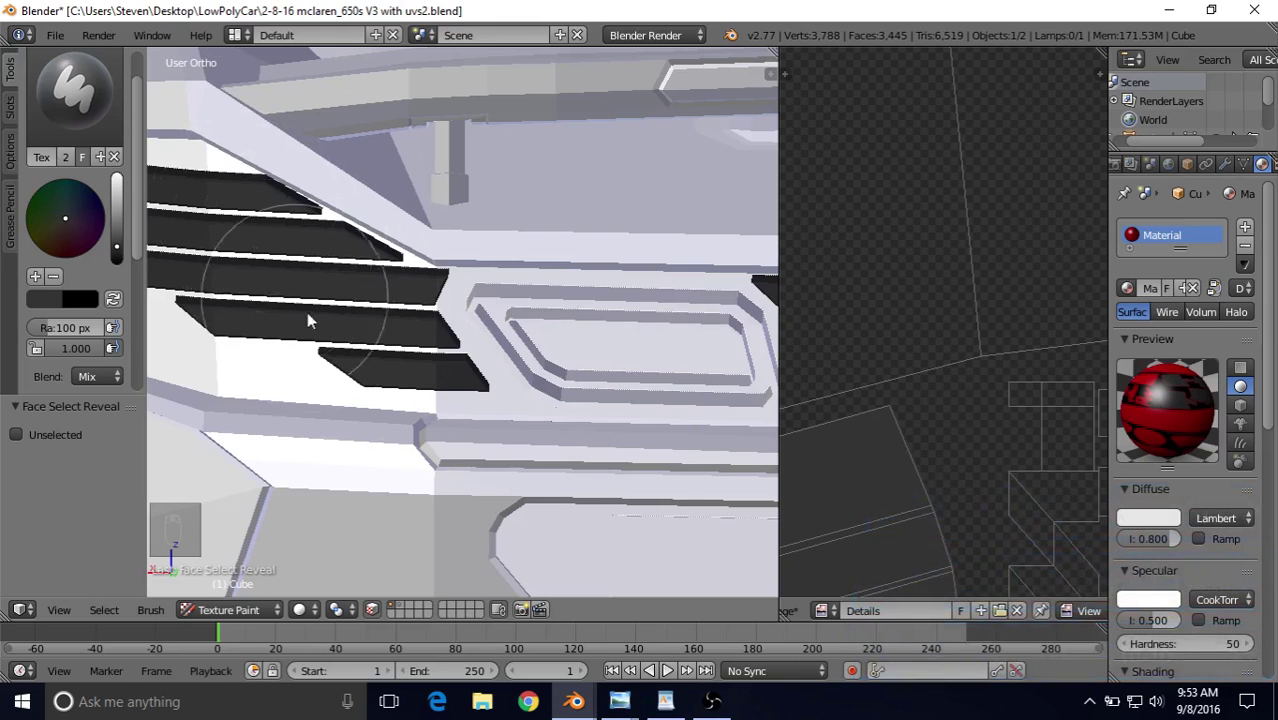
{"action": "middle_click_drag", "start_coordinate": [323, 336], "coordinate": [333, 280], "text": "shift"}
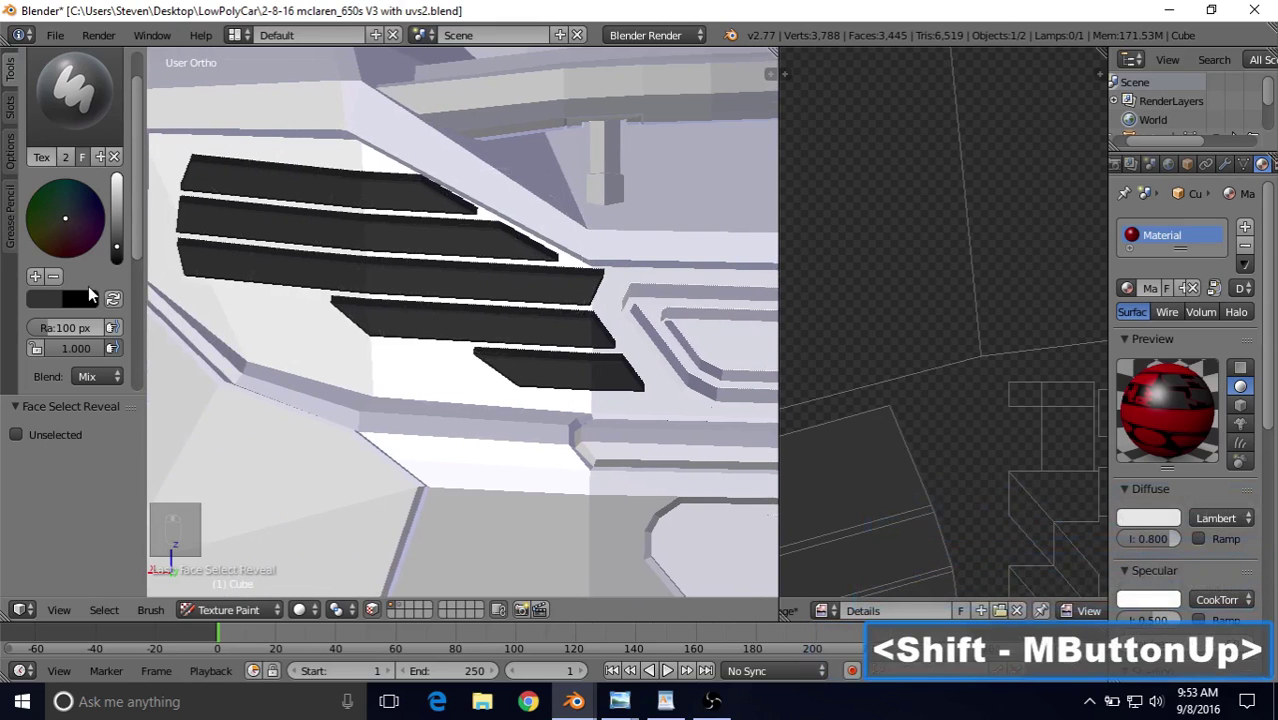
{"action": "scroll", "coordinate": [88, 286], "scroll_direction": "down", "scroll_amount": 3}
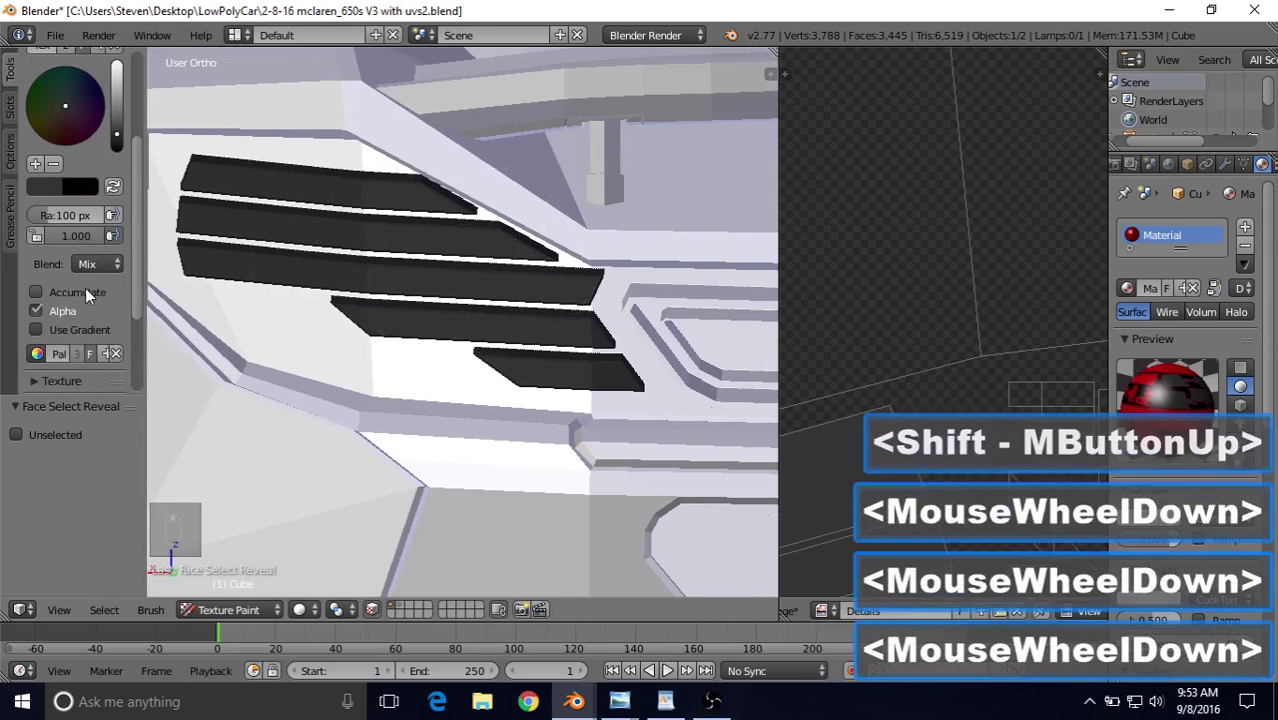
{"action": "left_click", "coordinate": [35, 165]}
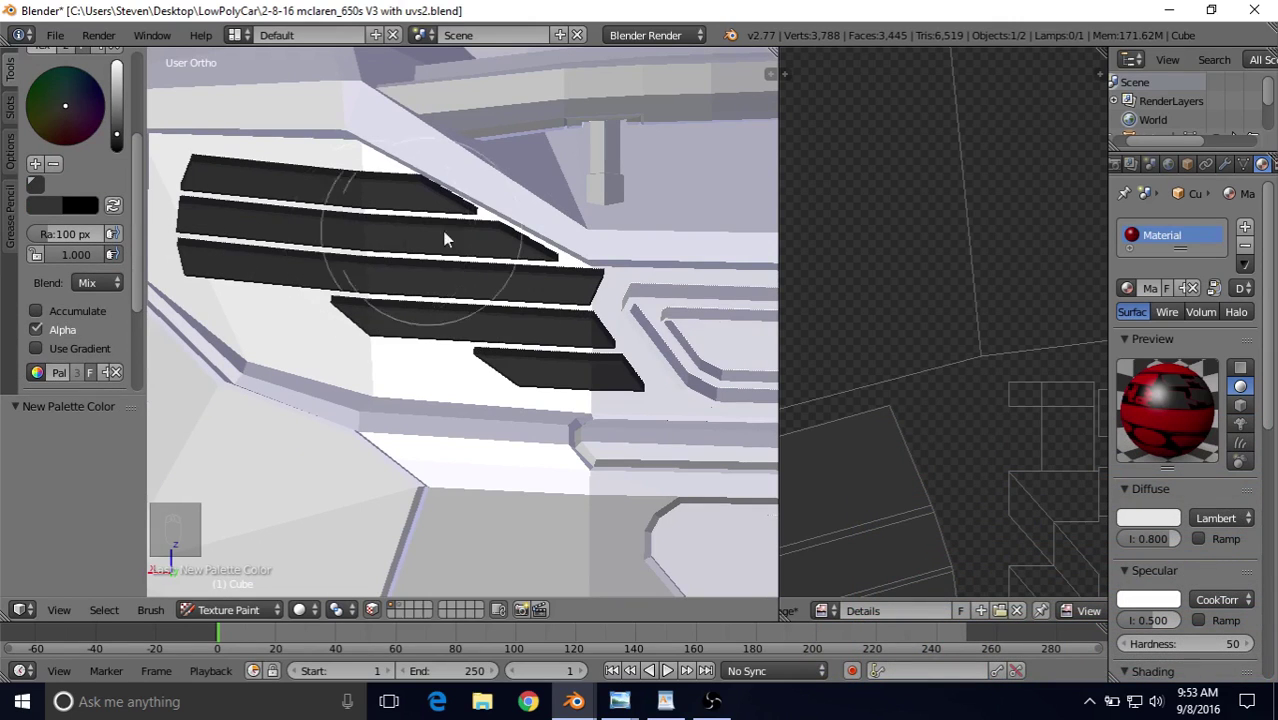
{"action": "middle_click_drag", "start_coordinate": [445, 268], "coordinate": [568, 307], "text": "shift"}
{"action": "left_click_drag", "start_coordinate": [117, 137], "coordinate": [116, 120]}
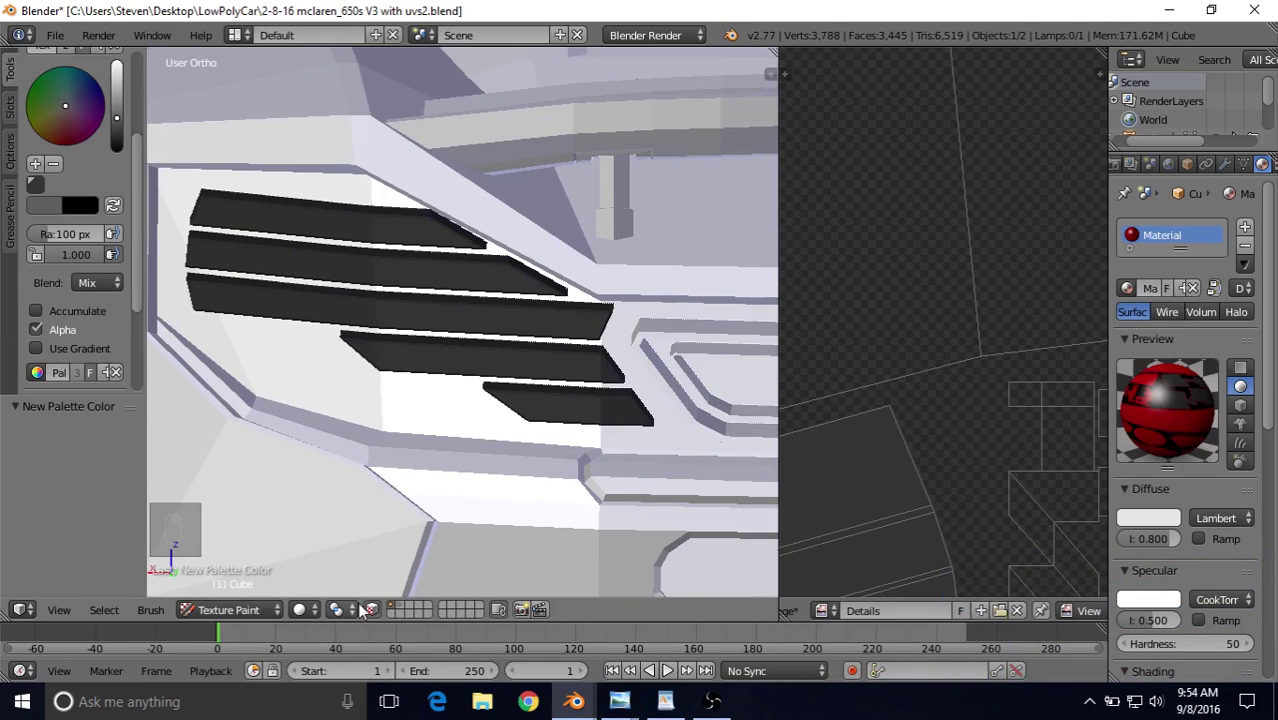
Step: Turn on face selection masking, select the inner front face of the rear light's top slat, and switch to Edit Mode
{"action": "right_click", "coordinate": [404, 248]}
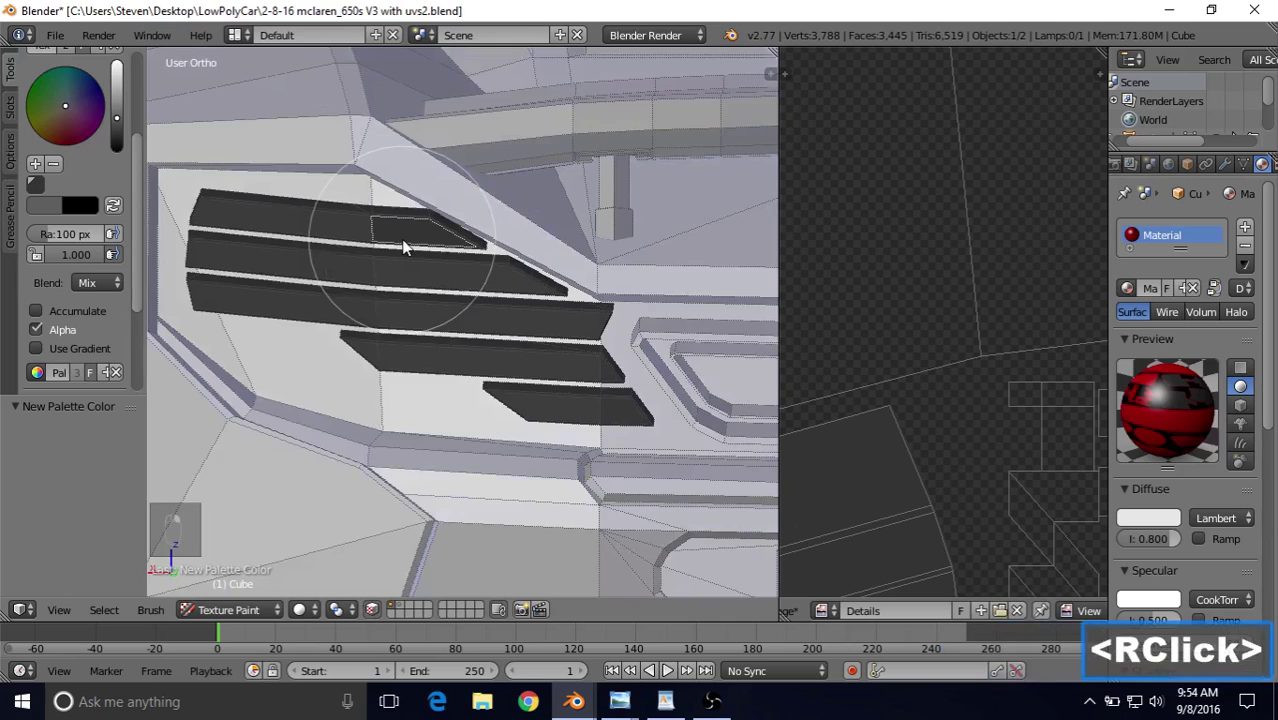
{"action": "scroll", "coordinate": [408, 248], "scroll_direction": "up", "scroll_amount": 2}
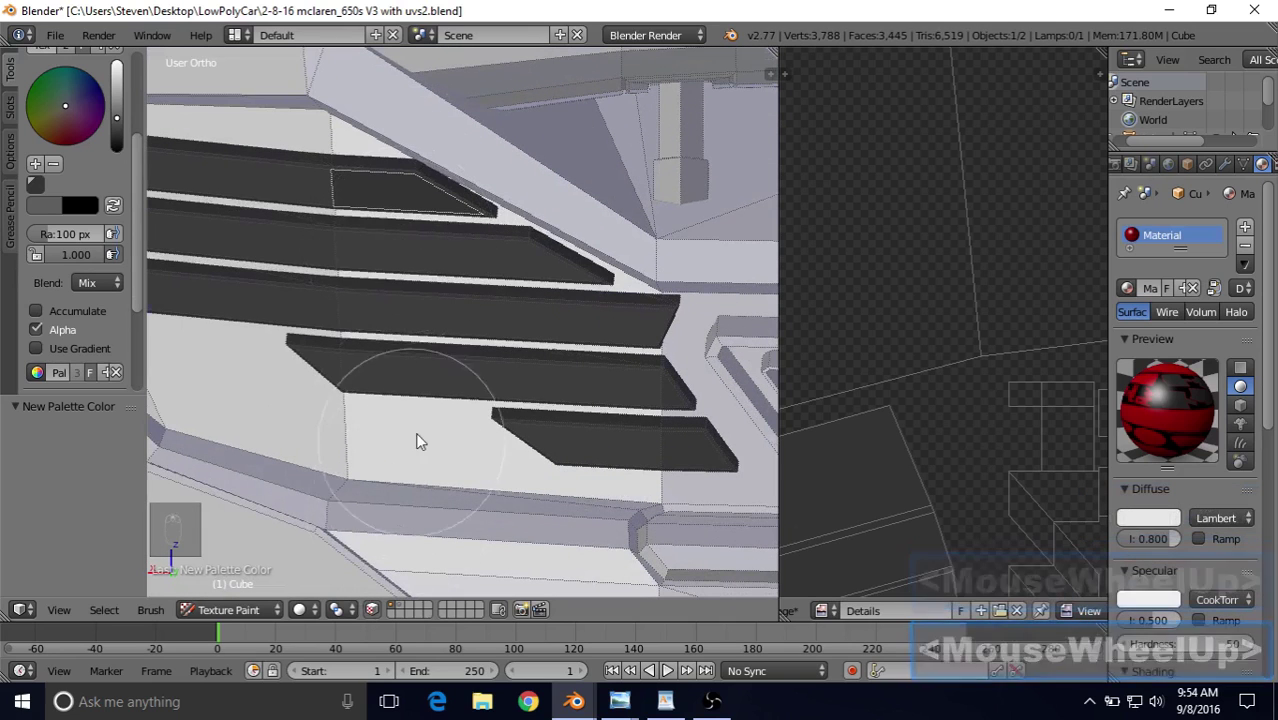
{"action": "middle_click_drag", "start_coordinate": [419, 439], "coordinate": [590, 526], "text": "shift"}
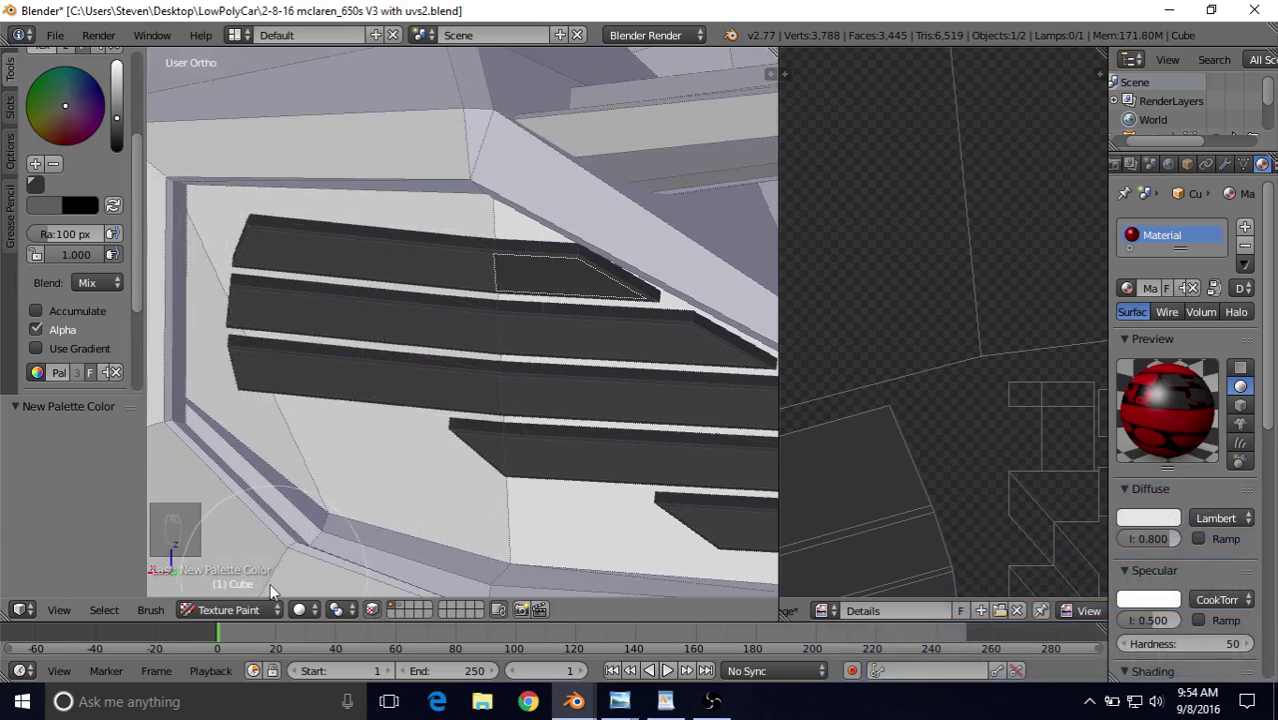
{"action": "left_click", "coordinate": [253, 613]}
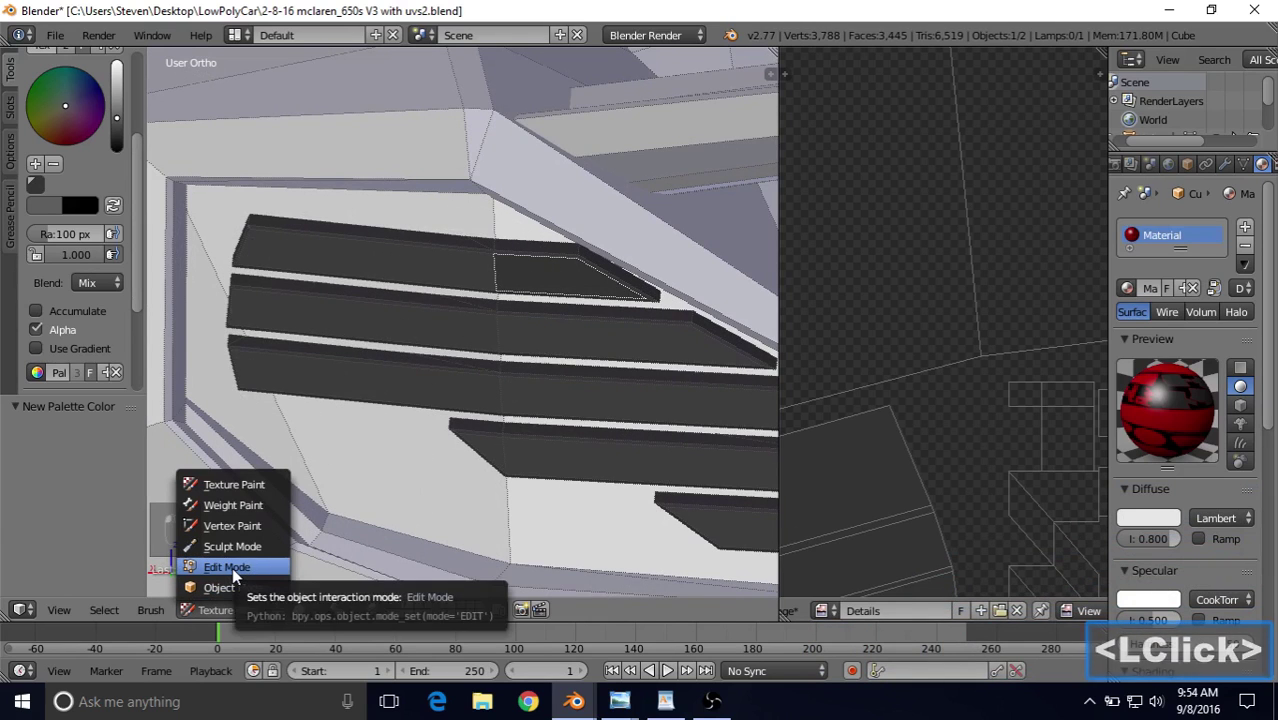
{"action": "left_click", "coordinate": [232, 569]}
Step: Select the bevelled-edge face loops around the top three slats of the rear light
{"action": "middle_click_drag", "start_coordinate": [388, 320], "coordinate": [385, 281], "text": "shift"}
{"action": "scroll", "coordinate": [499, 397], "scroll_direction": "up", "scroll_amount": 4}
{"action": "scroll", "coordinate": [385, 281], "scroll_direction": "up", "scroll_amount": 2}
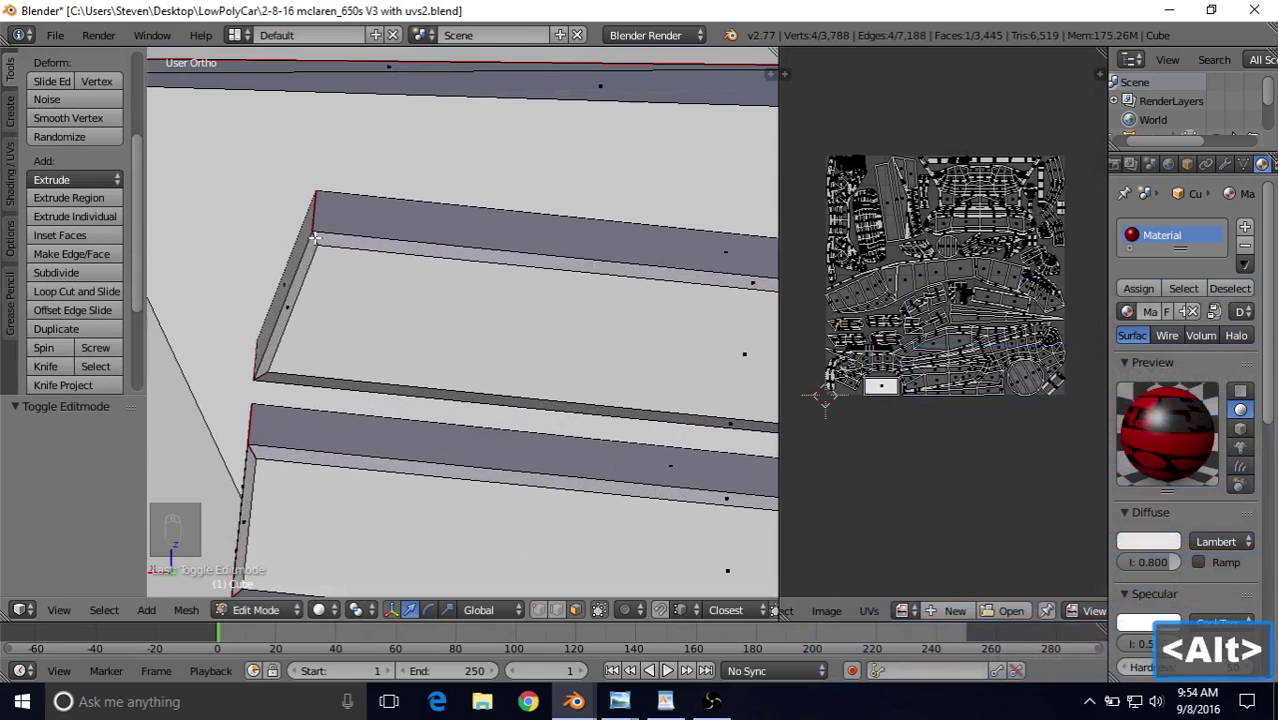
{"action": "right_click", "coordinate": [314, 237], "text": "alt"}
{"action": "scroll", "coordinate": [410, 316], "scroll_direction": "down", "scroll_amount": 3}
{"action": "middle_click_drag", "start_coordinate": [430, 330], "coordinate": [428, 278], "text": "shift"}
{"action": "scroll", "coordinate": [428, 273], "scroll_direction": "up", "scroll_amount": 1}
{"action": "scroll", "coordinate": [428, 273], "scroll_direction": "up", "scroll_amount": 3}
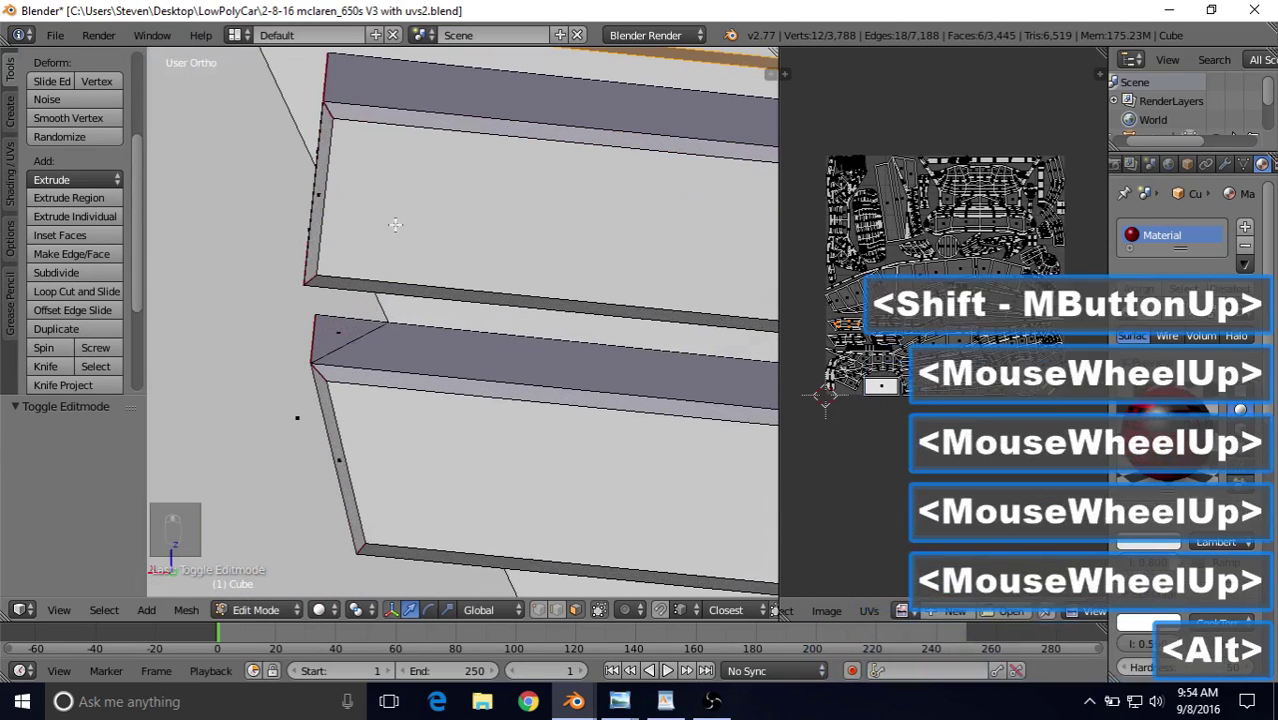
{"action": "right_click", "coordinate": [328, 110], "text": "alt+shift"}
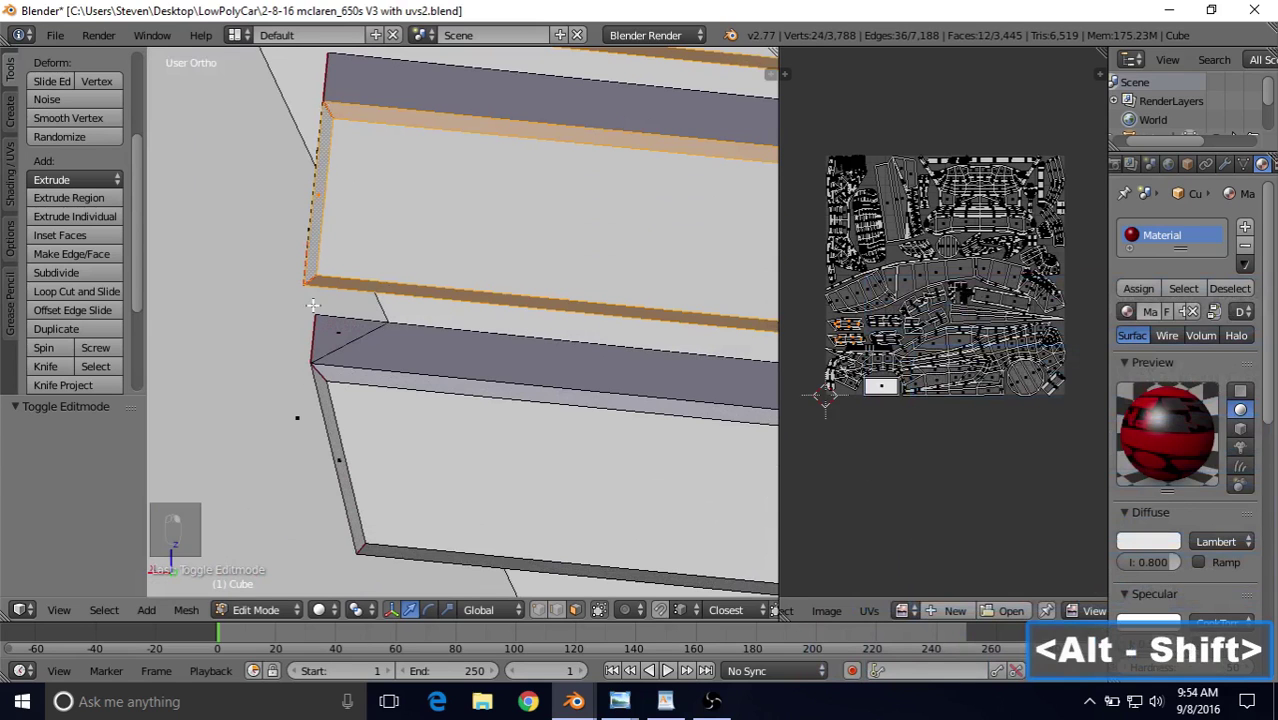
{"action": "right_click", "coordinate": [316, 373], "text": "alt+shift"}
{"action": "scroll", "coordinate": [428, 432], "scroll_direction": "down", "scroll_amount": 4}
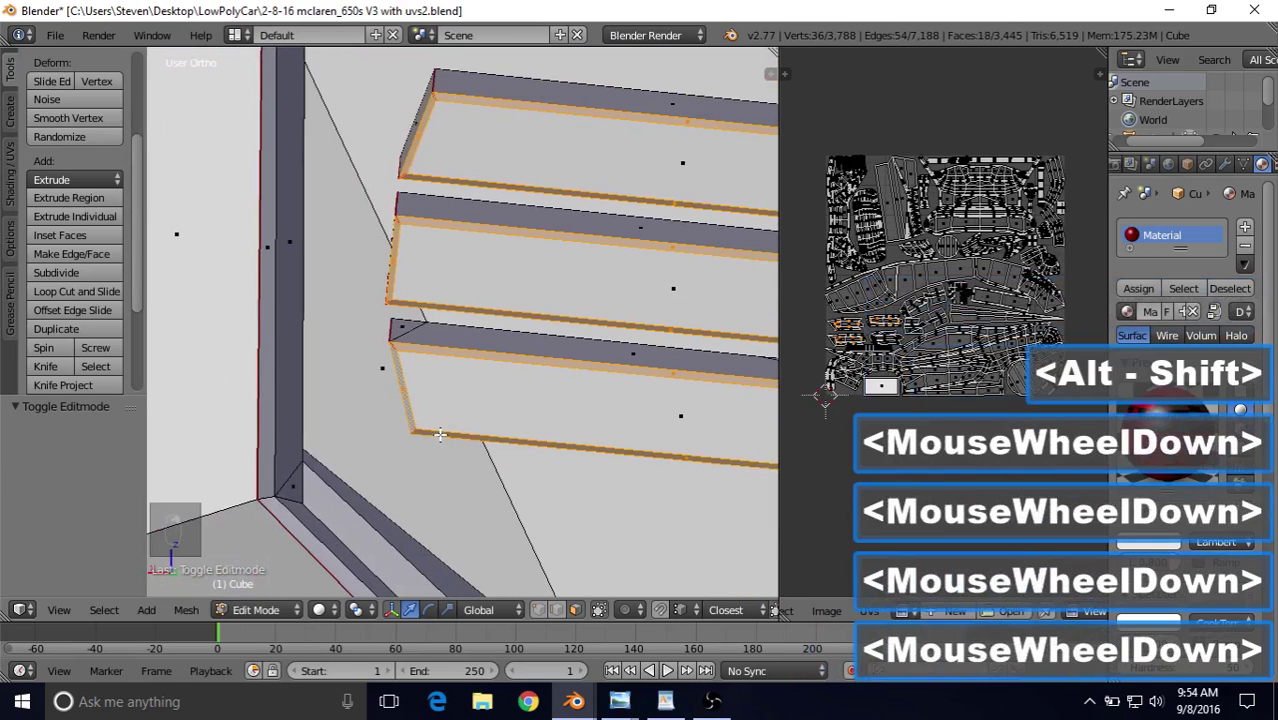
{"action": "scroll", "coordinate": [532, 405], "scroll_direction": "down", "scroll_amount": 4}
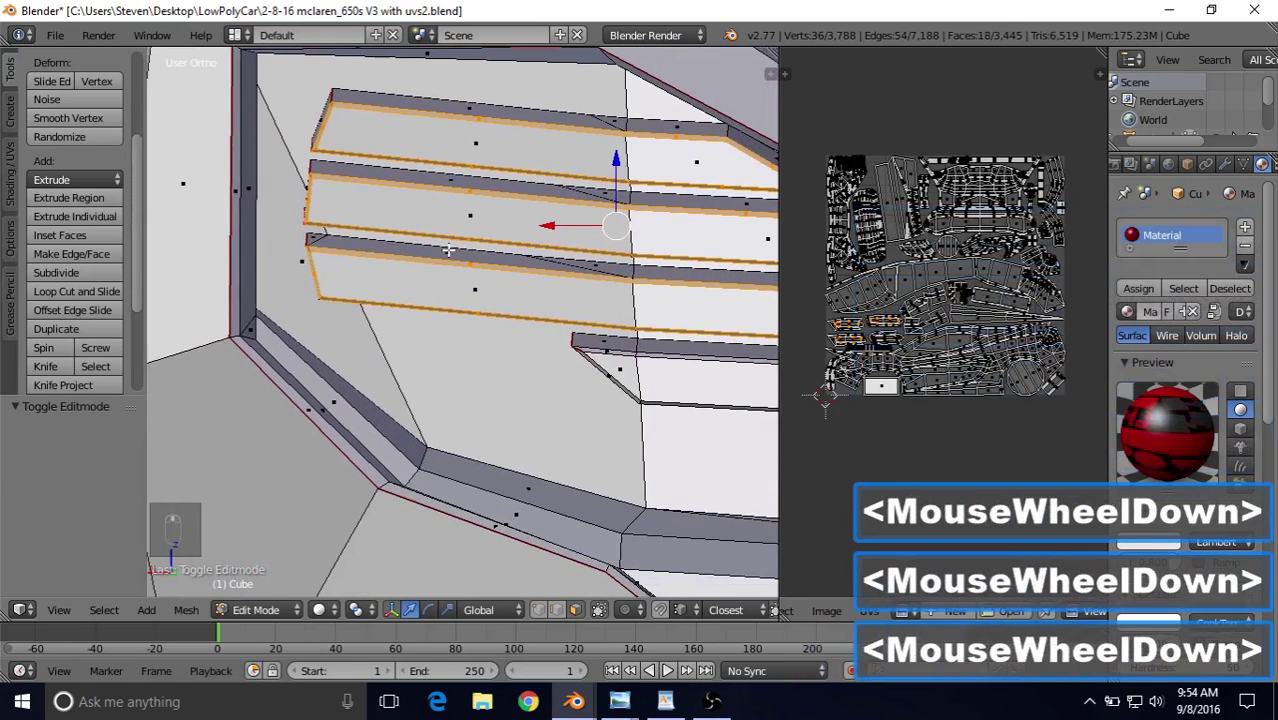
Step: Add the bevelled-edge face loops of the rear light's two lowest slats to the selection
{"action": "middle_click_drag", "start_coordinate": [449, 250], "coordinate": [403, 238], "text": "shift"}
{"action": "middle_click_drag", "start_coordinate": [628, 275], "coordinate": [229, 187], "text": "shift"}
{"action": "scroll", "coordinate": [452, 190], "scroll_direction": "up", "scroll_amount": 4}
{"action": "scroll", "coordinate": [229, 187], "scroll_direction": "up", "scroll_amount": 3}
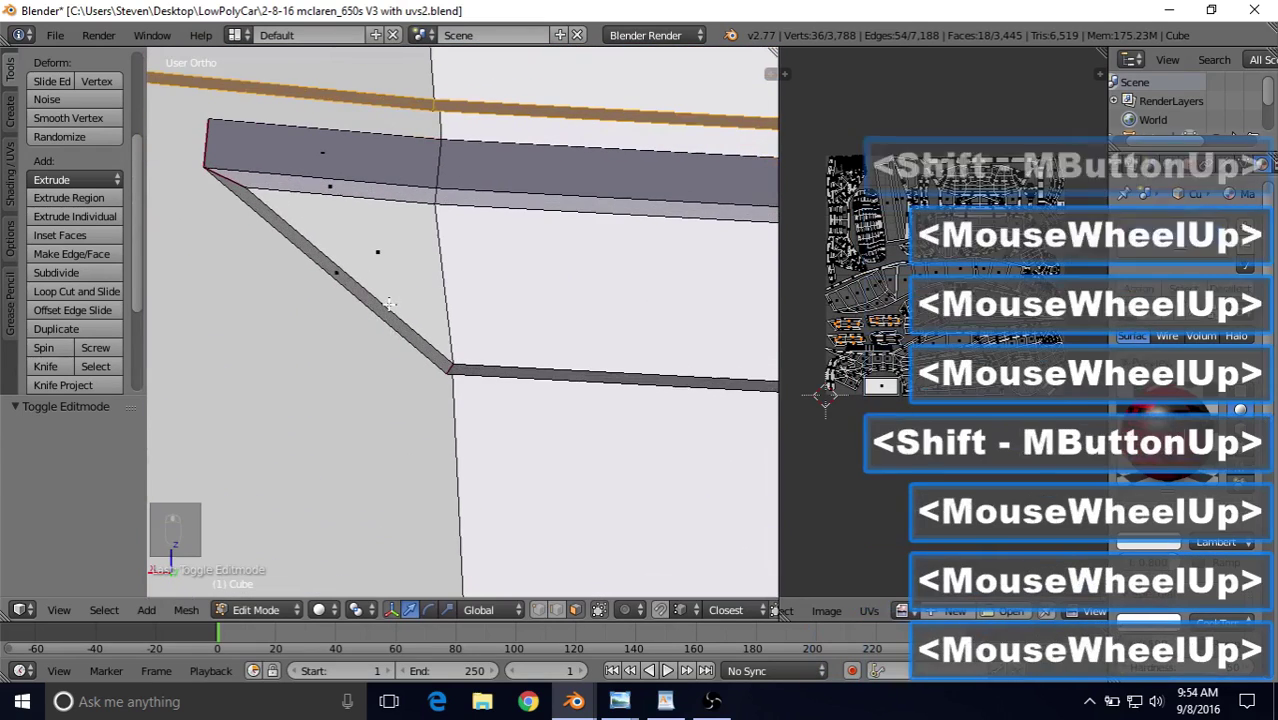
{"action": "right_click", "coordinate": [229, 187], "text": "alt+shift"}
{"action": "scroll", "coordinate": [574, 427], "scroll_direction": "down", "scroll_amount": 2}
{"action": "middle_click_drag", "start_coordinate": [574, 374], "coordinate": [225, 260], "text": "shift"}
{"action": "scroll", "coordinate": [240, 264], "scroll_direction": "up", "scroll_amount": 4}
{"action": "middle_click_drag", "start_coordinate": [299, 274], "coordinate": [367, 312], "text": "shift"}
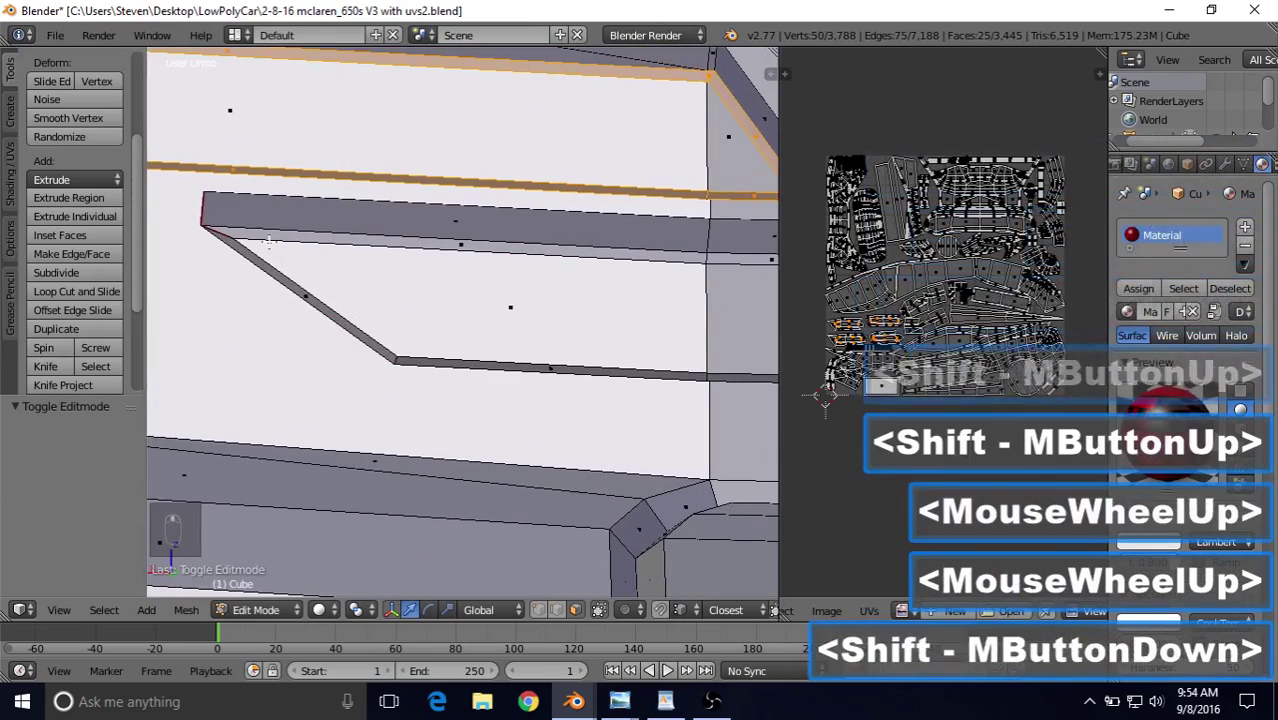
{"action": "right_click", "coordinate": [342, 330], "text": "alt"}
{"action": "scroll", "coordinate": [342, 330], "scroll_direction": "down", "scroll_amount": 8}
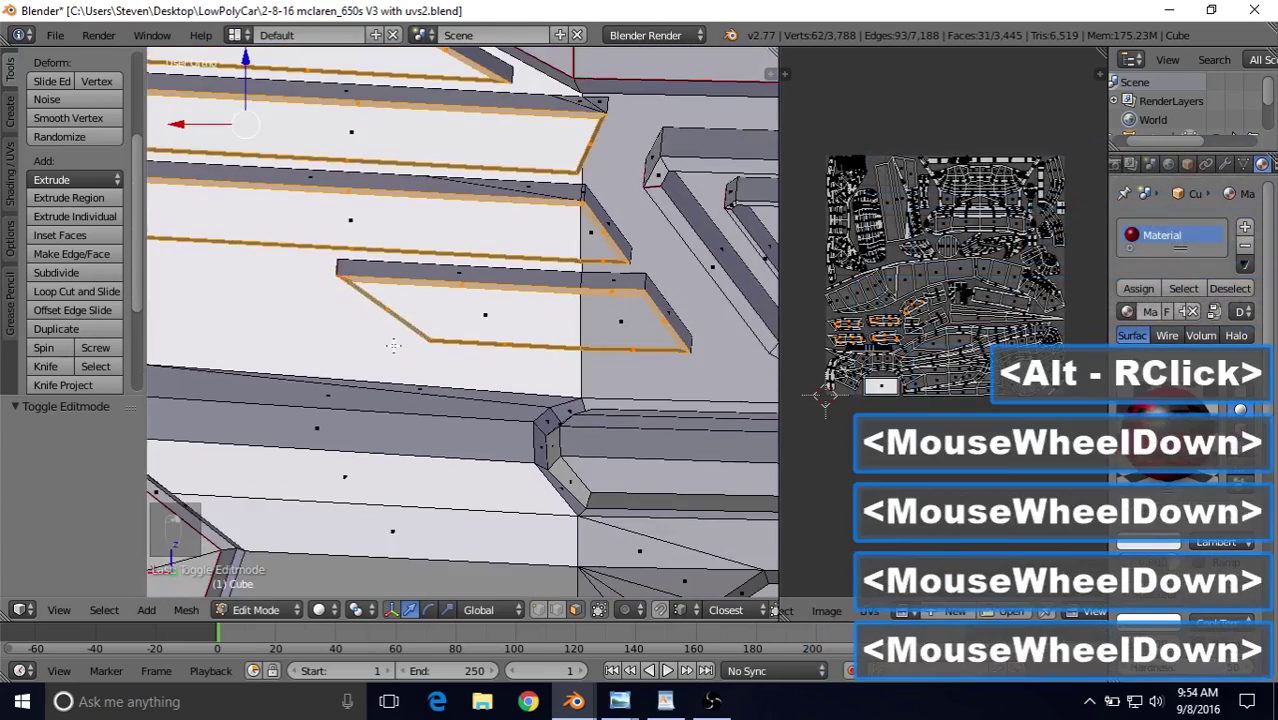
Step: Extend the selection to the bevelled-edge face loops of the three slats at the centre of the car's rear
{"action": "middle_click_drag", "start_coordinate": [430, 236], "coordinate": [662, 437], "text": "shift"}
{"action": "scroll", "coordinate": [361, 224], "scroll_direction": "up", "scroll_amount": 6}
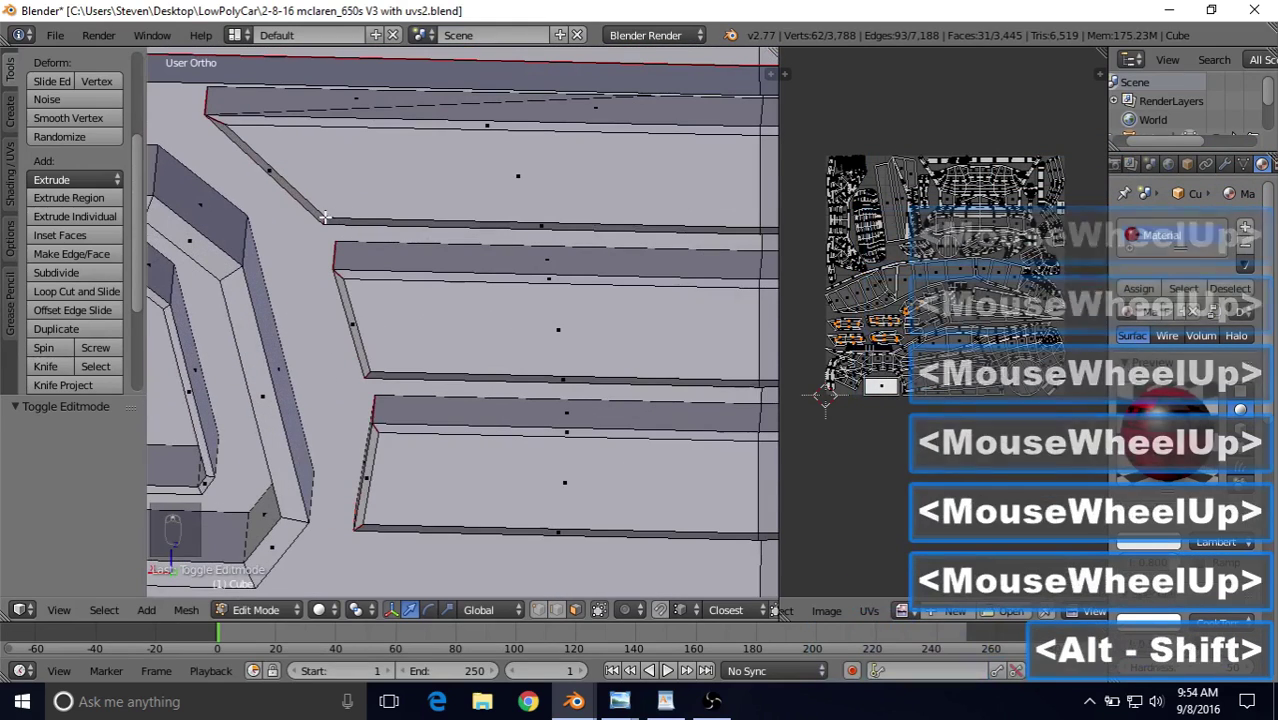
{"action": "right_click", "coordinate": [323, 218], "text": "alt+shift"}
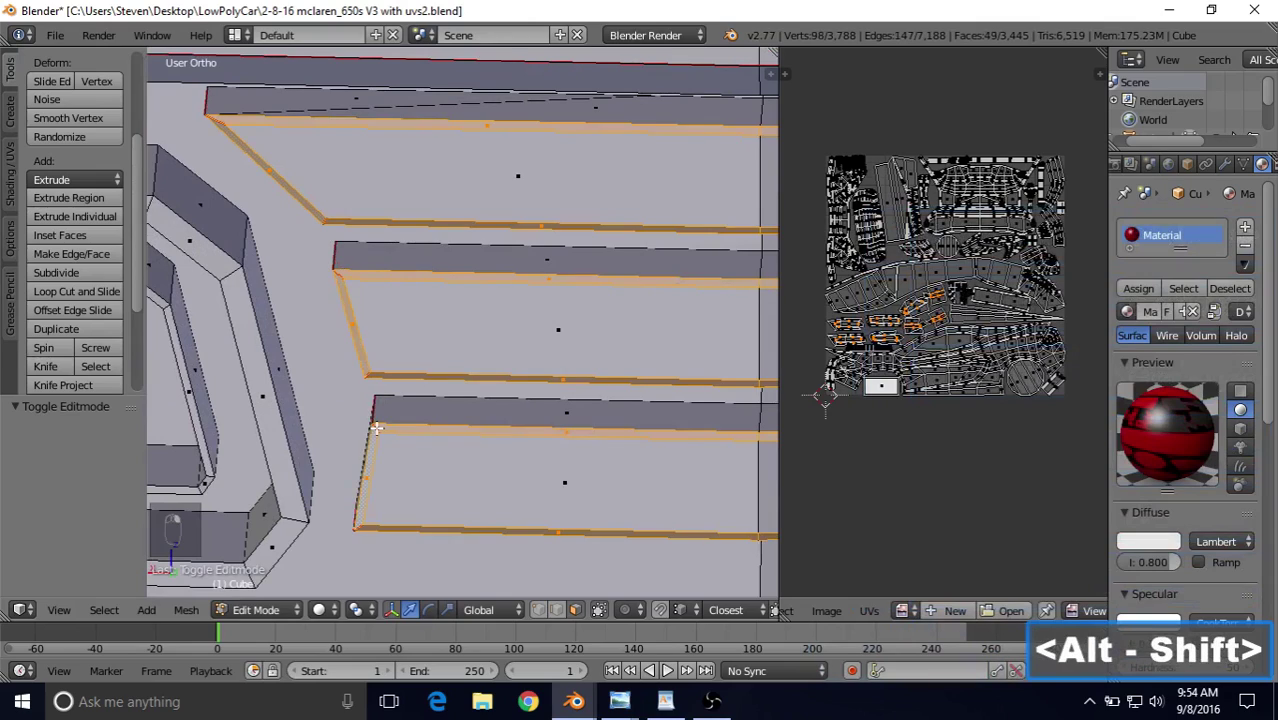
{"action": "scroll", "coordinate": [526, 209], "scroll_direction": "down", "scroll_amount": 10}
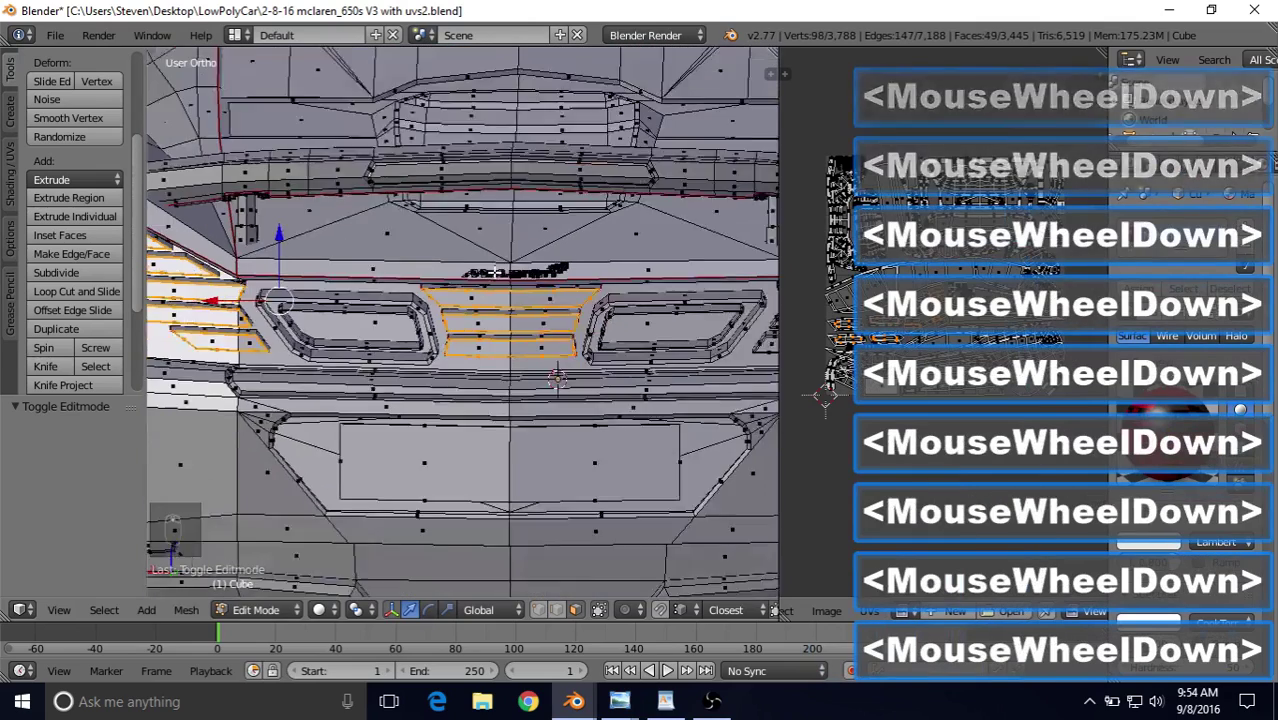
{"action": "middle_click_drag", "start_coordinate": [414, 279], "coordinate": [590, 309], "text": "shift"}
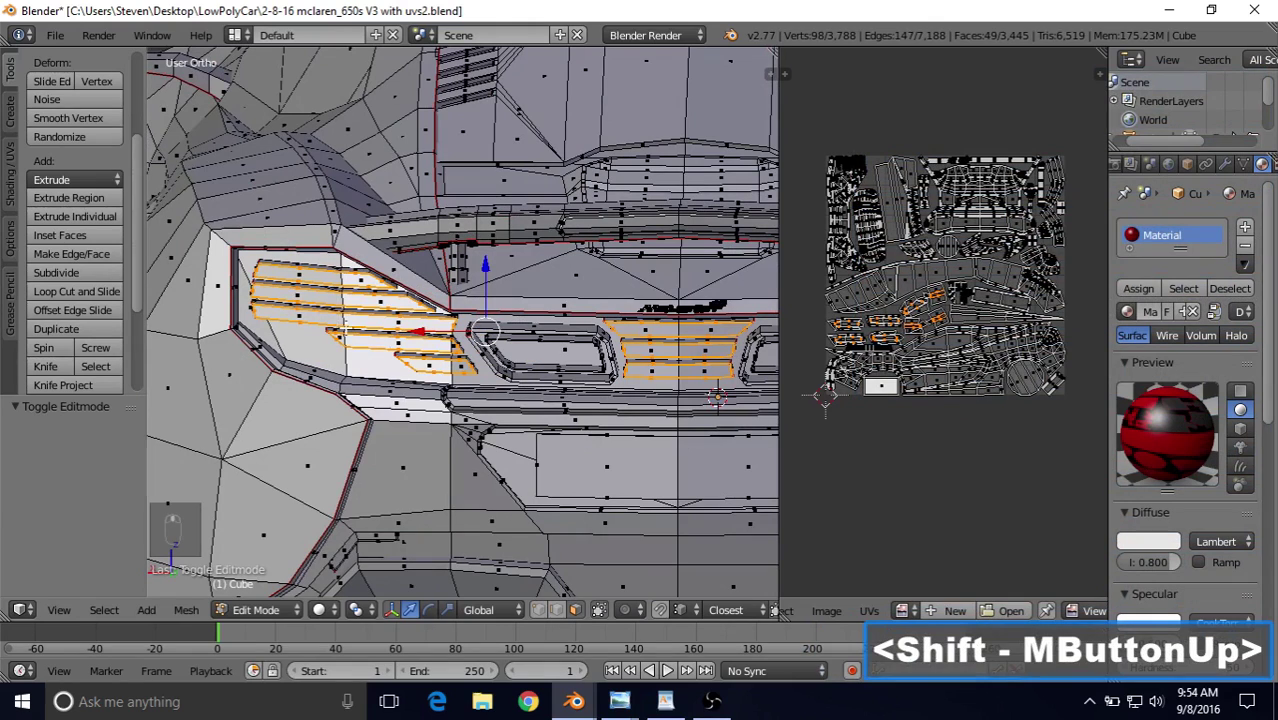
Step: Switch back to Texture Paint mode and toggle face selection masking off and on again
{"action": "left_click", "coordinate": [256, 610]}
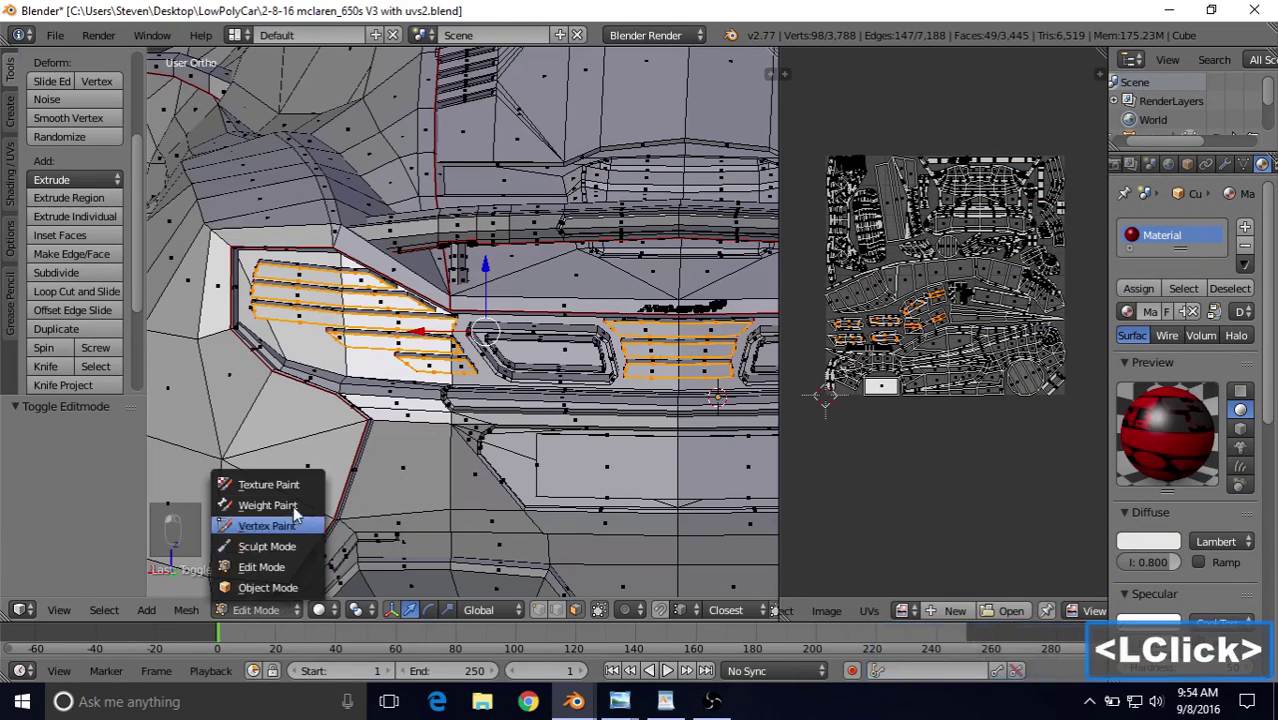
{"action": "left_click", "coordinate": [265, 485]}
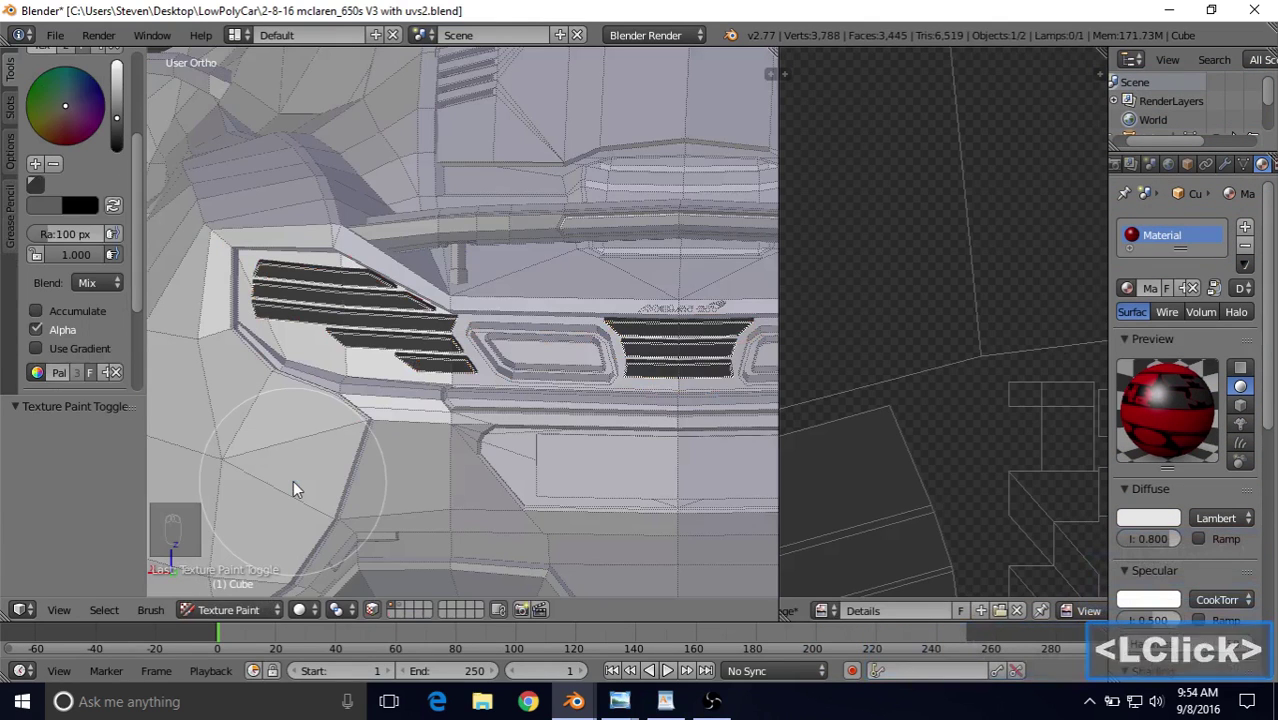
{"action": "left_click", "coordinate": [370, 611]}
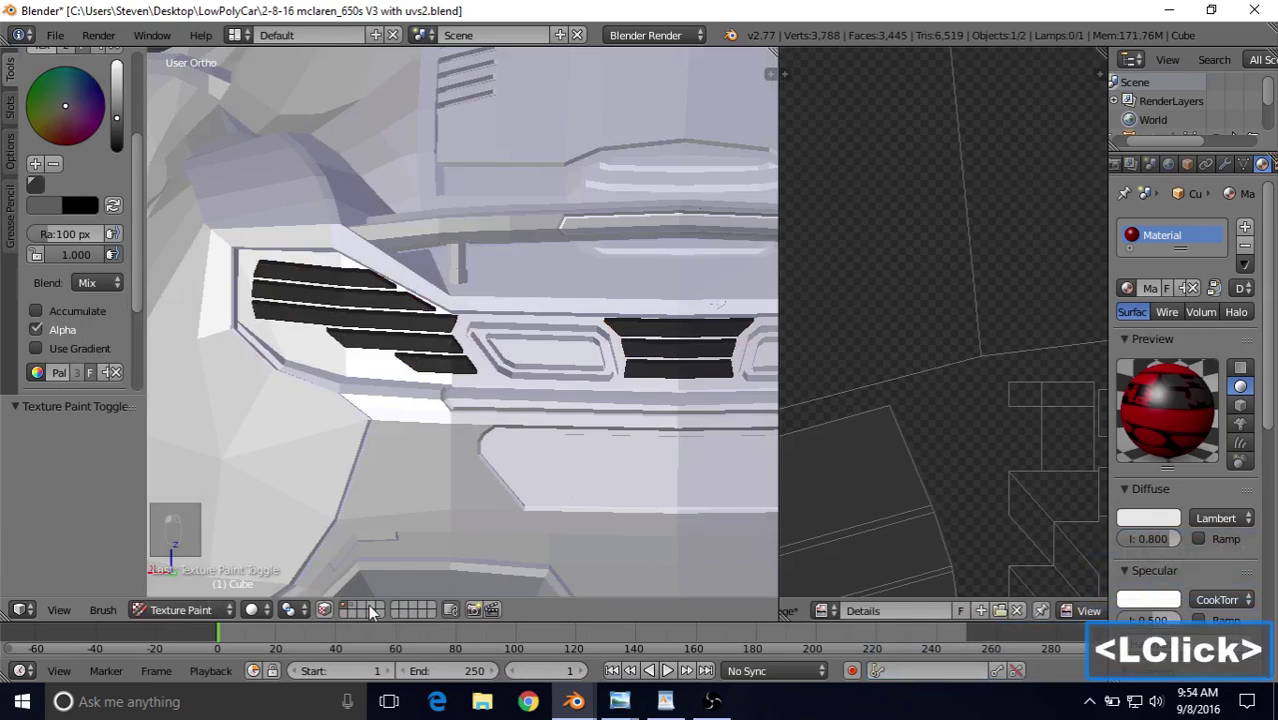
{"action": "left_click", "coordinate": [336, 611]}
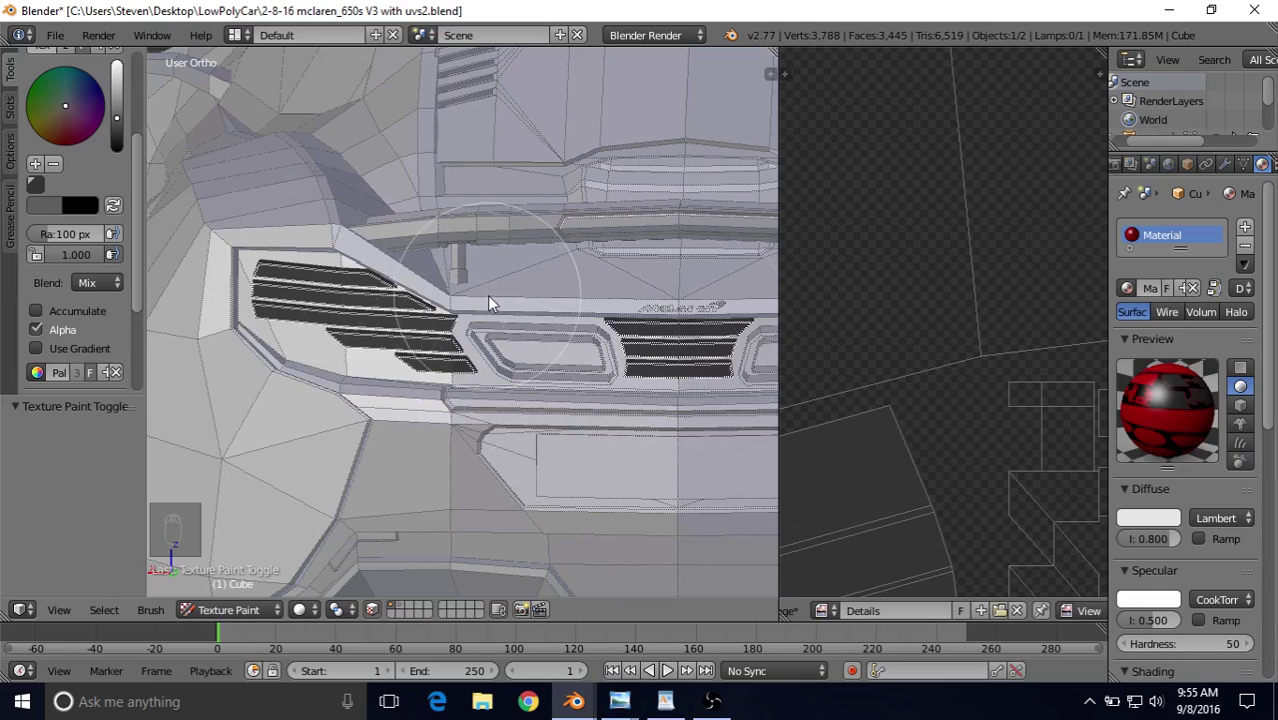
Step: Brush medium grey over the selected bevelled edges of the rear light's slats
{"action": "middle_click_drag", "start_coordinate": [490, 303], "coordinate": [579, 276], "text": "shift"}
{"action": "scroll", "coordinate": [502, 306], "scroll_direction": "up", "scroll_amount": 5}
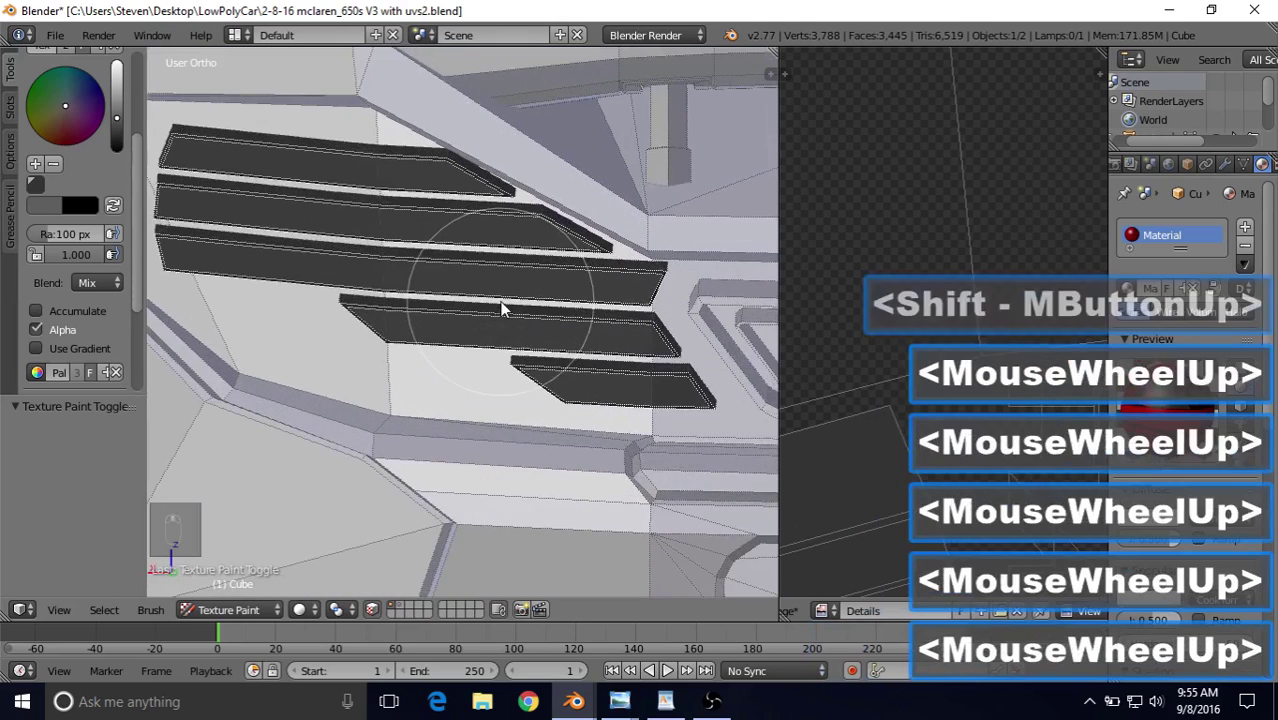
{"action": "middle_click_drag", "start_coordinate": [502, 308], "coordinate": [575, 203], "text": "shift"}
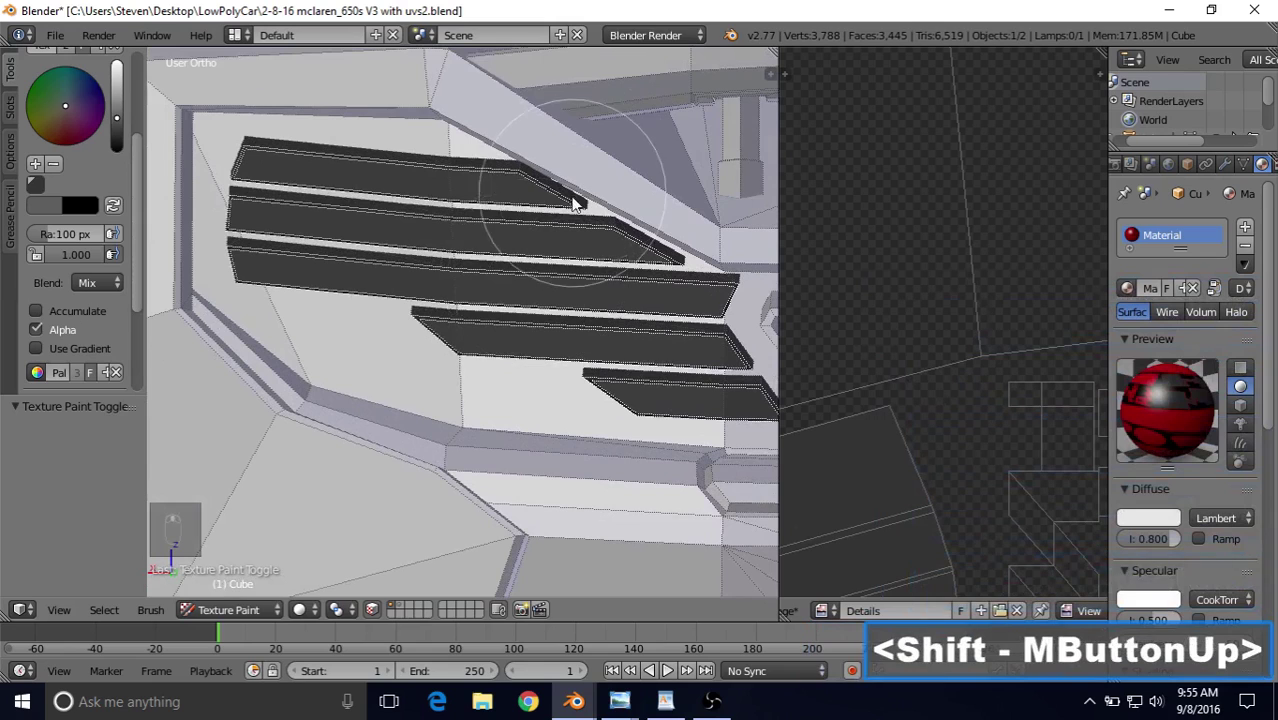
{"action": "left_click", "coordinate": [520, 192]}
{"action": "left_click_drag", "start_coordinate": [384, 168], "coordinate": [280, 166]}
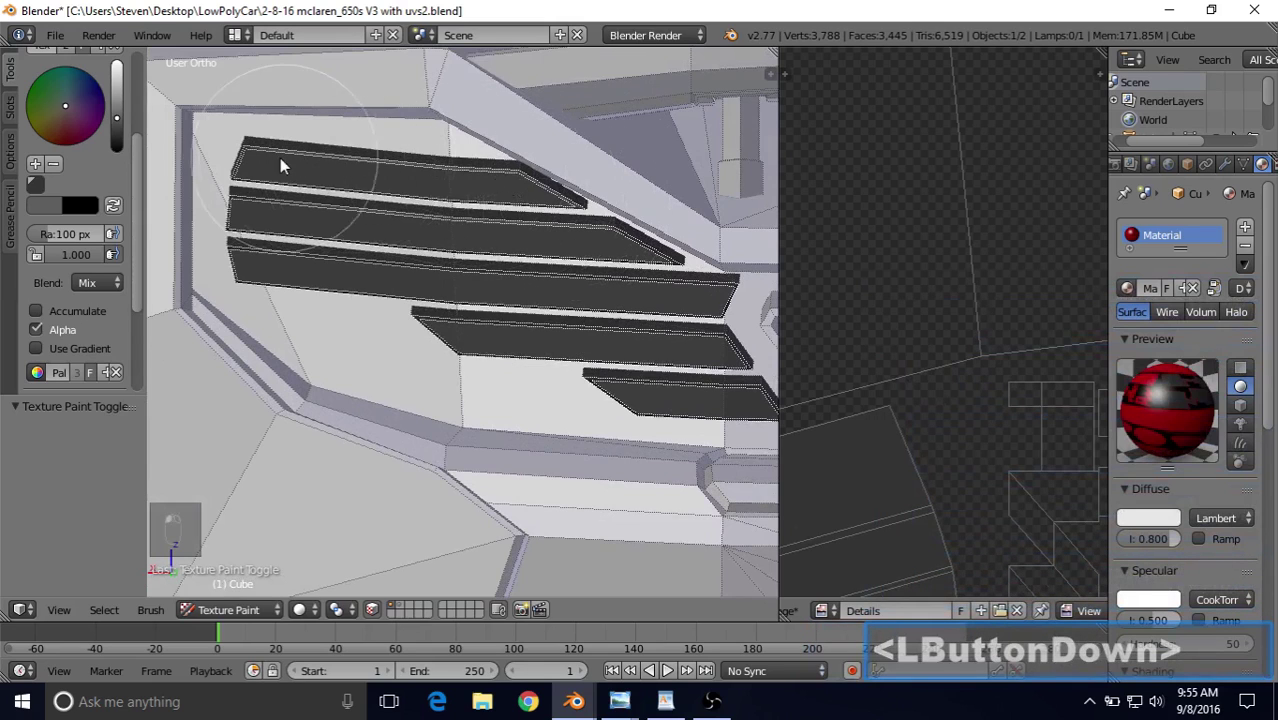
{"action": "left_click_drag", "start_coordinate": [398, 197], "coordinate": [521, 217]}
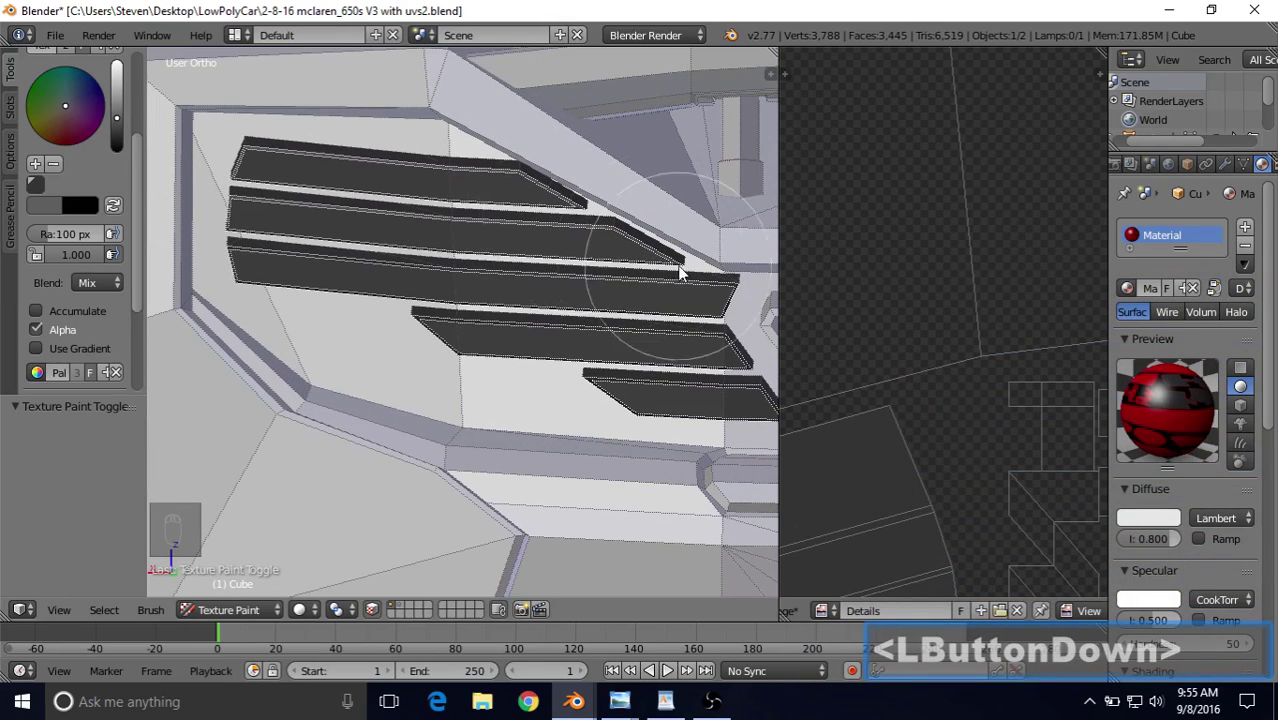
{"action": "left_click_drag", "start_coordinate": [249, 268], "coordinate": [278, 278]}
Step: Try to isolate the outer front face of the rear light's third slat by hiding the unselected faces, and reveal everything
{"action": "right_click", "coordinate": [281, 280]}
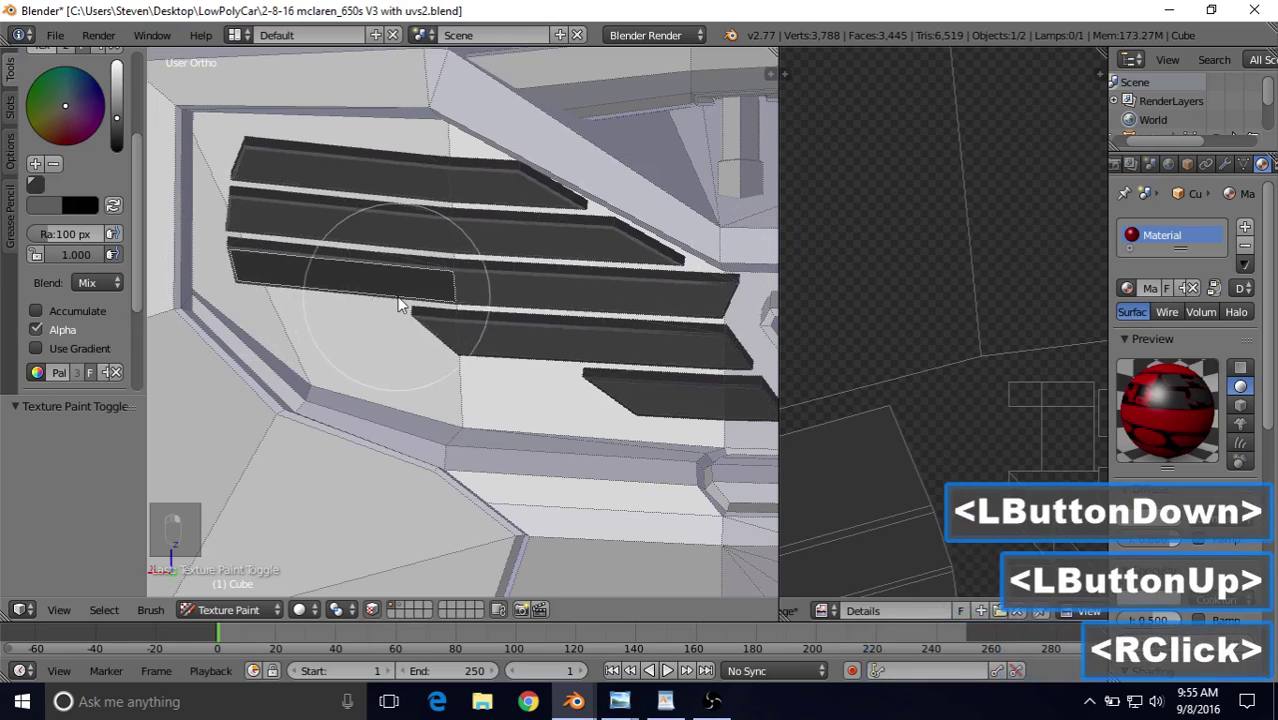
{"action": "key", "text": "shift+h"}
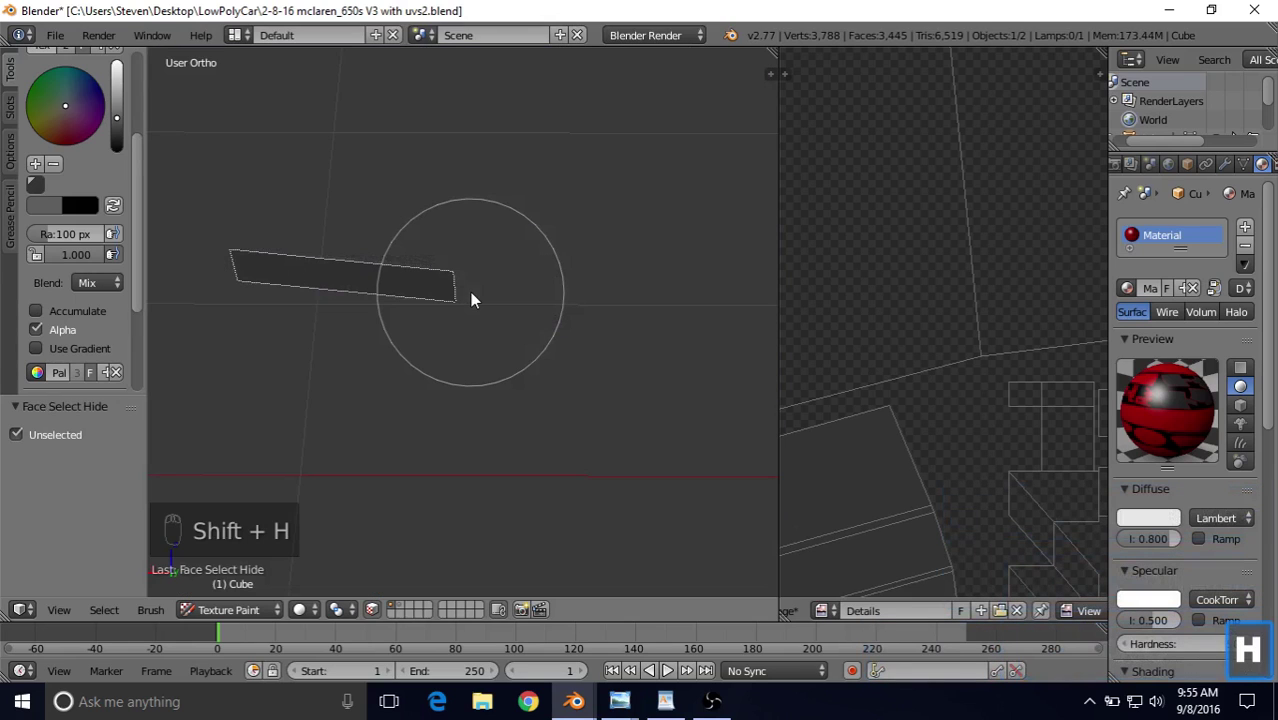
{"action": "scroll", "coordinate": [471, 294], "scroll_direction": "down", "scroll_amount": 6}
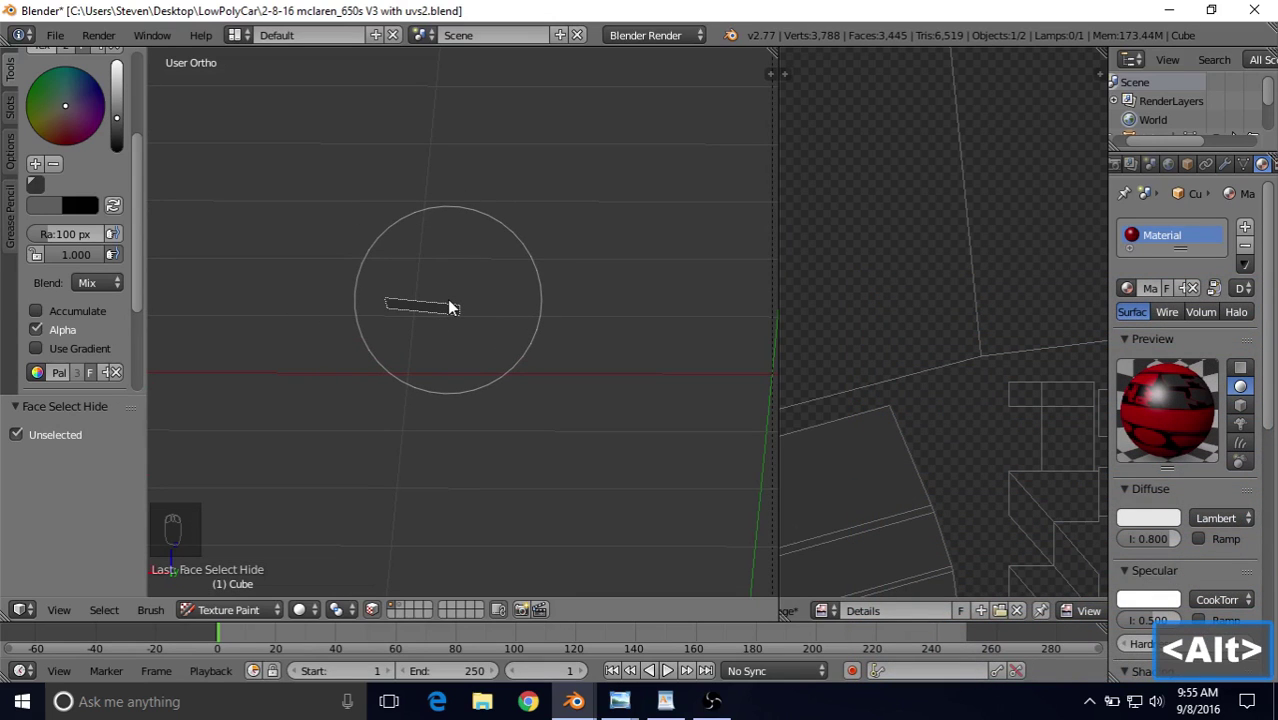
{"action": "key", "text": "alt+h"}
Step: Check the rear light's face selection in Edit Mode and return to Texture Paint mode
{"action": "left_click", "coordinate": [250, 612]}
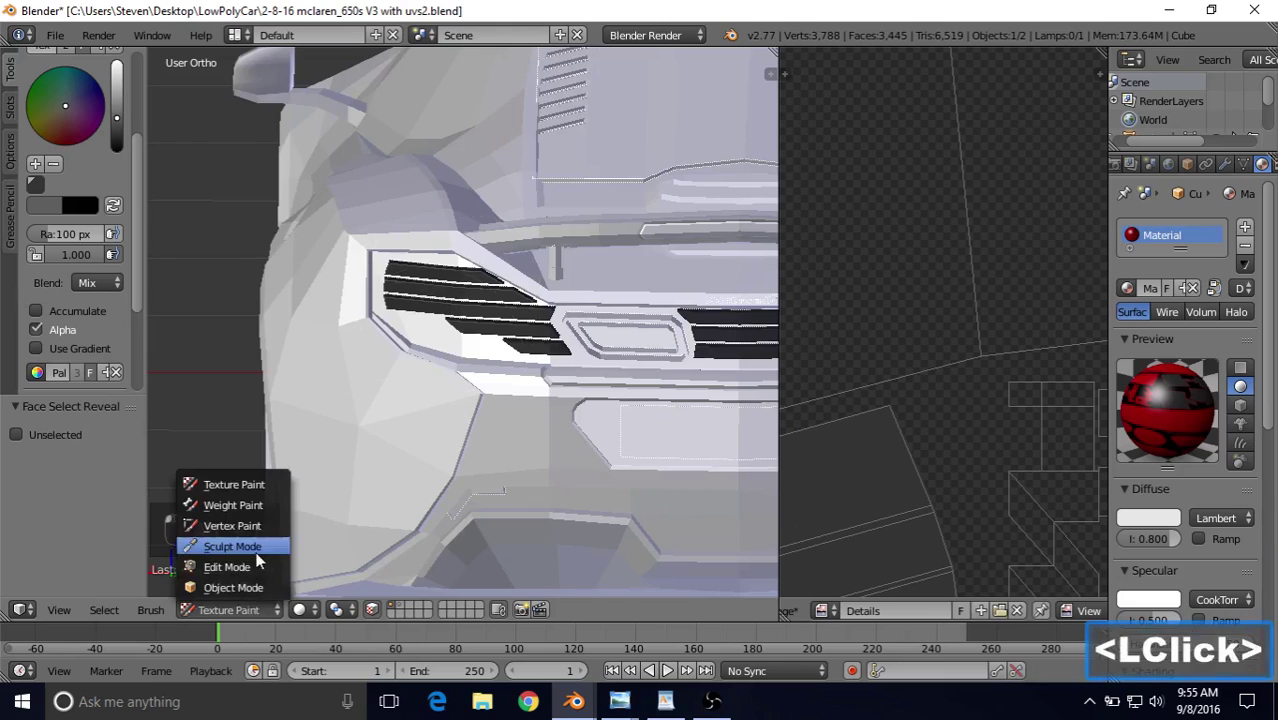
{"action": "left_click", "coordinate": [240, 567]}
{"action": "scroll", "coordinate": [424, 320], "scroll_direction": "up", "scroll_amount": 4}
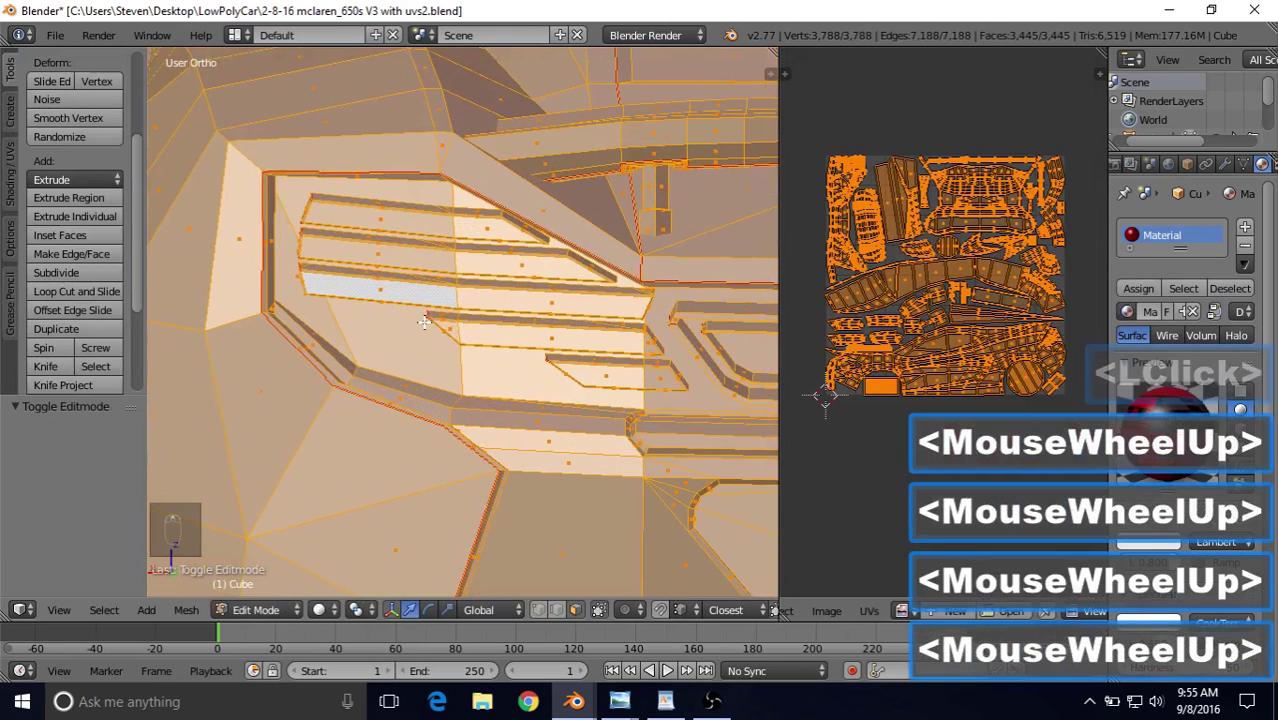
{"action": "left_click", "coordinate": [253, 613]}
{"action": "left_click", "coordinate": [262, 481]}
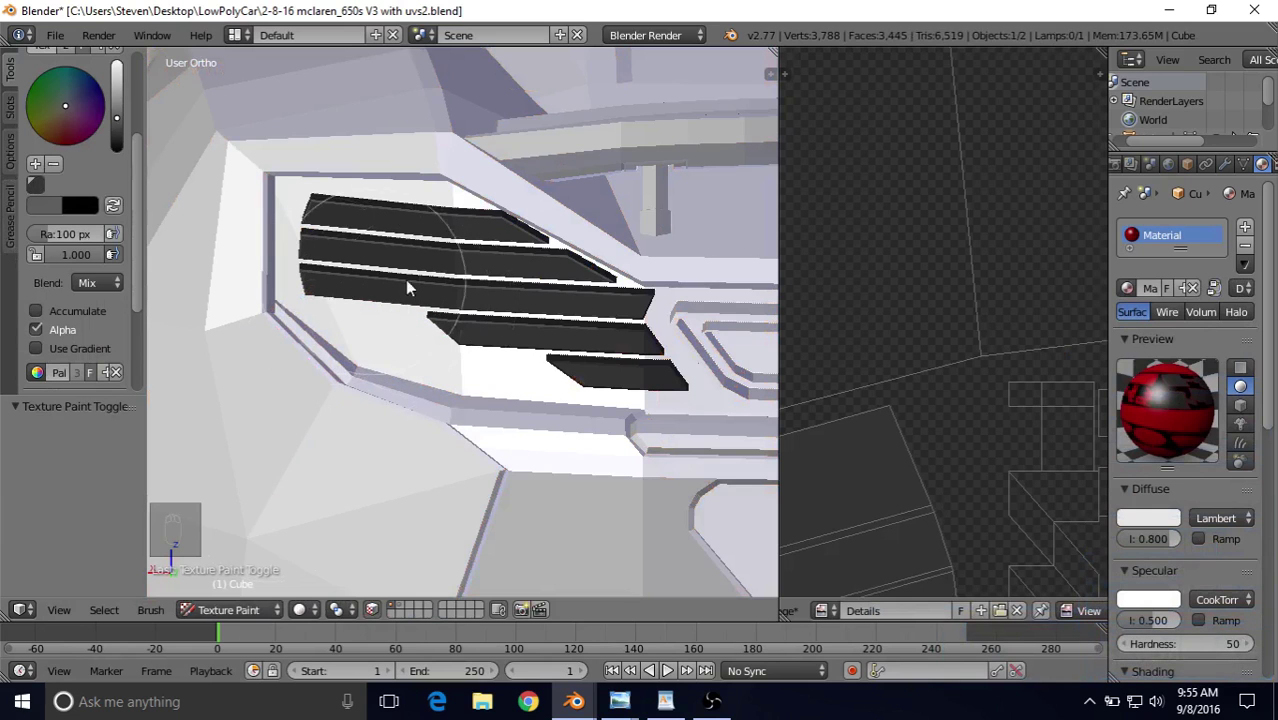
Step: Return to Edit Mode and reselect only the bevelled-edge face loops of the rear light's top three slats
{"action": "left_click", "coordinate": [238, 609]}
{"action": "left_click", "coordinate": [242, 567]}
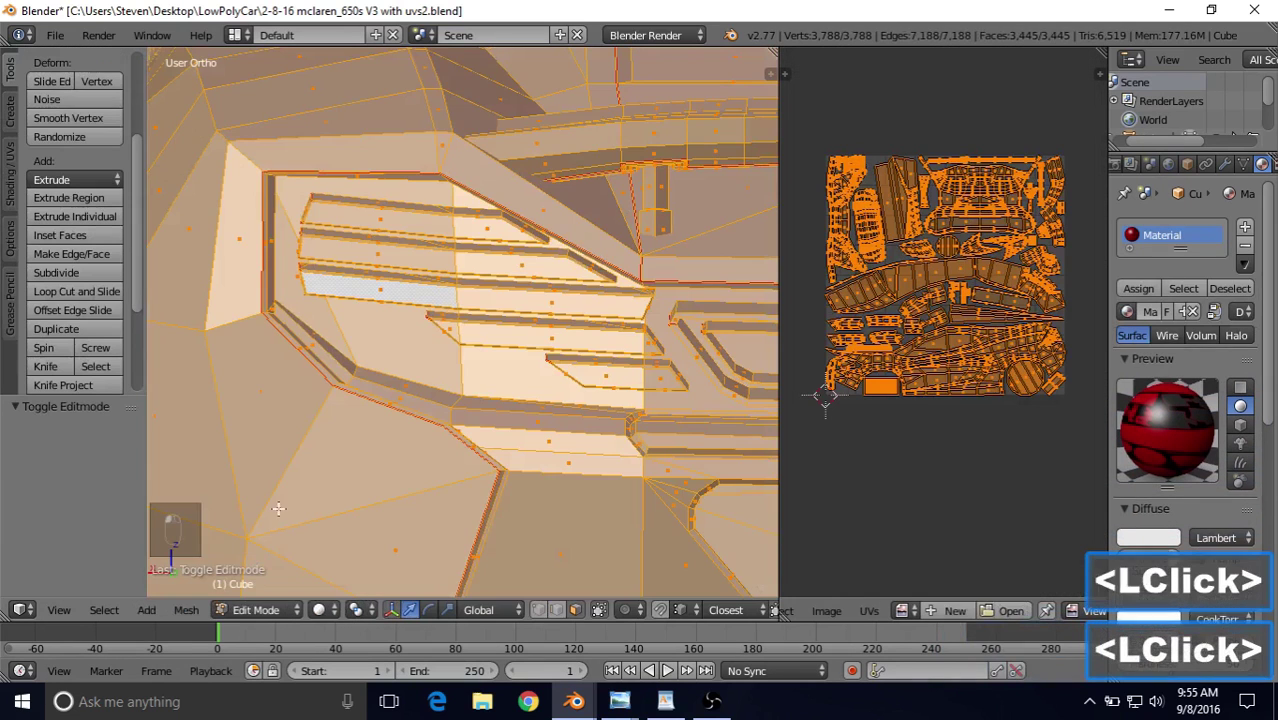
{"action": "scroll", "coordinate": [349, 215], "scroll_direction": "up", "scroll_amount": 4}
{"action": "middle_click_drag", "start_coordinate": [349, 215], "coordinate": [513, 302], "text": "shift"}
{"action": "scroll", "coordinate": [335, 238], "scroll_direction": "up", "scroll_amount": 2}
{"action": "scroll", "coordinate": [392, 272], "scroll_direction": "up", "scroll_amount": 1}
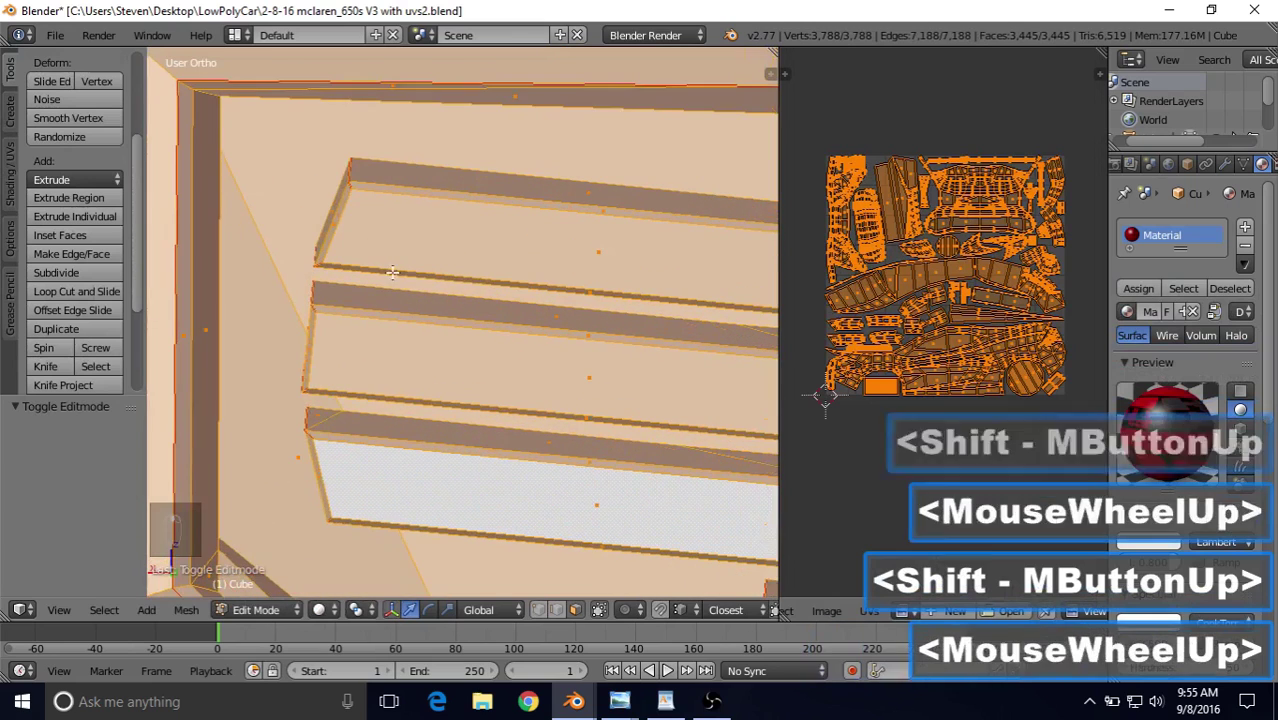
{"action": "right_click", "coordinate": [341, 213], "text": "alt"}
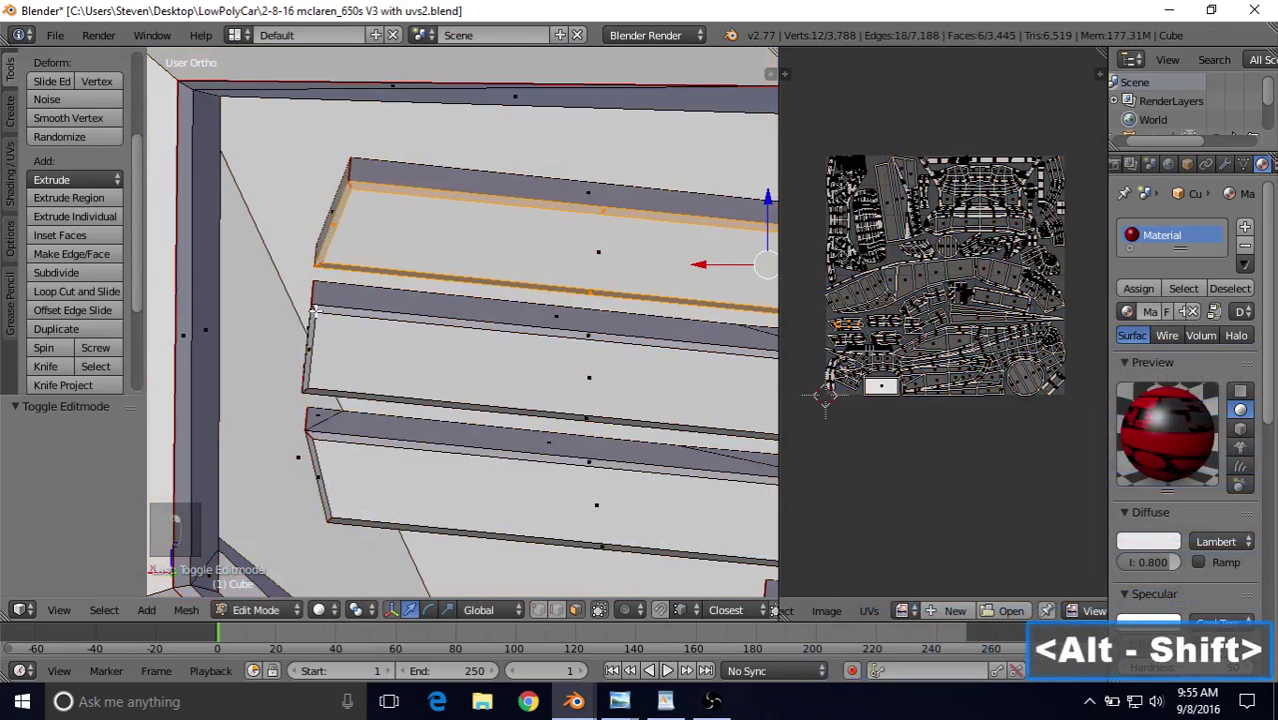
{"action": "right_click", "coordinate": [314, 310], "text": "alt+shift"}
{"action": "right_click", "coordinate": [310, 435], "text": "alt+shift"}
{"action": "scroll", "coordinate": [481, 397], "scroll_direction": "down", "scroll_amount": 4}
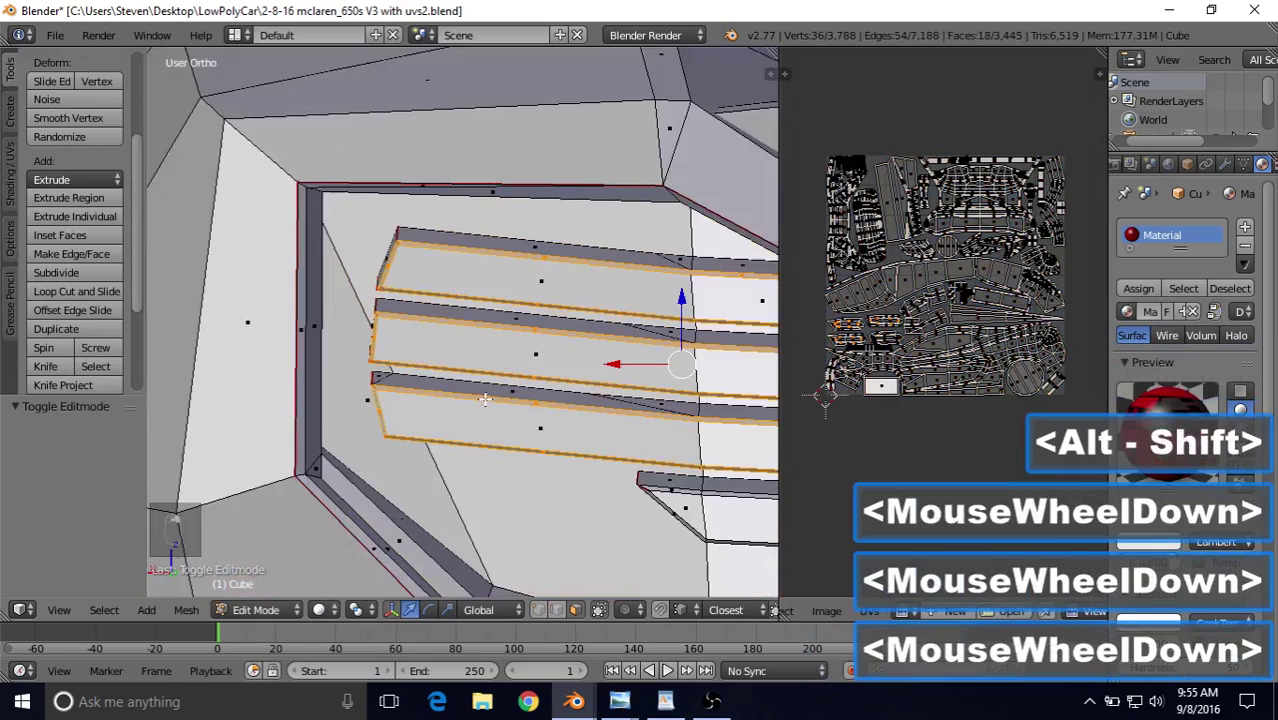
Step: Include the bevelled-edge loops of the rear light's fourth and fifth slats in the selection again
{"action": "middle_click_drag", "start_coordinate": [481, 397], "coordinate": [469, 268], "text": "shift"}
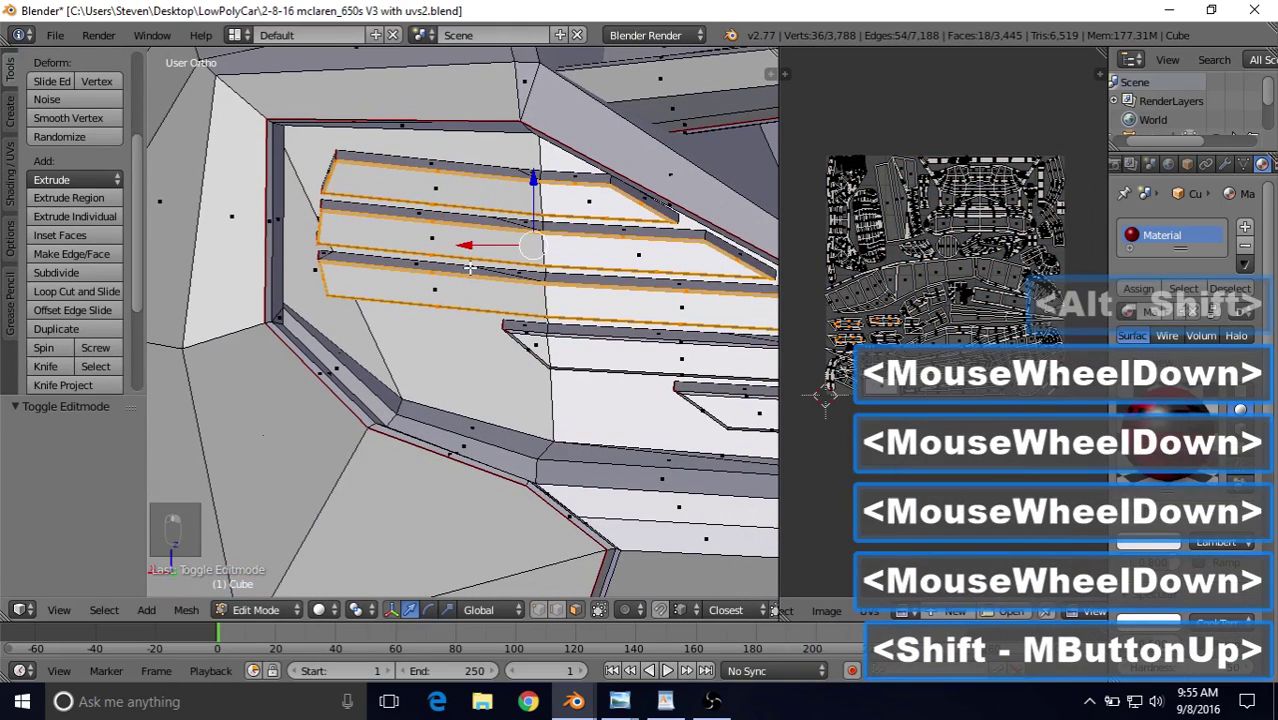
{"action": "scroll", "coordinate": [469, 268], "scroll_direction": "up", "scroll_amount": 3}
{"action": "scroll", "coordinate": [520, 380], "scroll_direction": "down", "scroll_amount": 4}
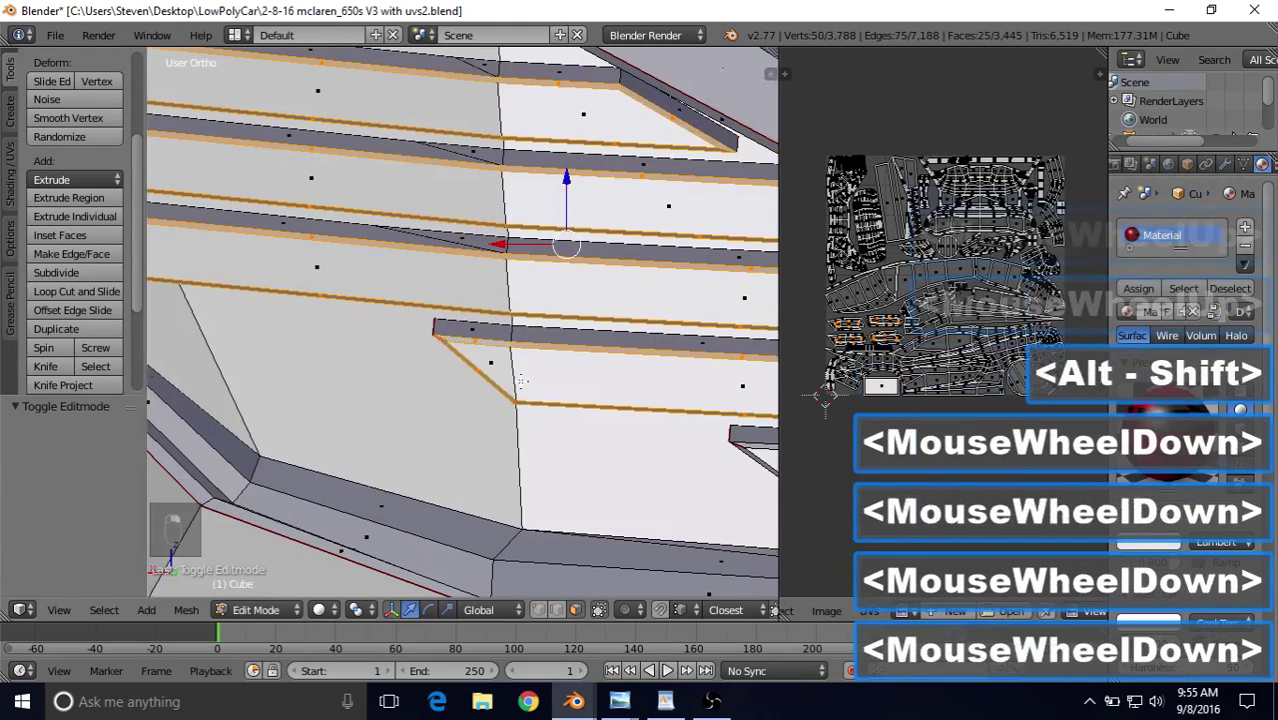
{"action": "middle_click_drag", "start_coordinate": [520, 380], "coordinate": [322, 374], "text": "shift"}
{"action": "scroll", "coordinate": [322, 374], "scroll_direction": "up", "scroll_amount": 4}
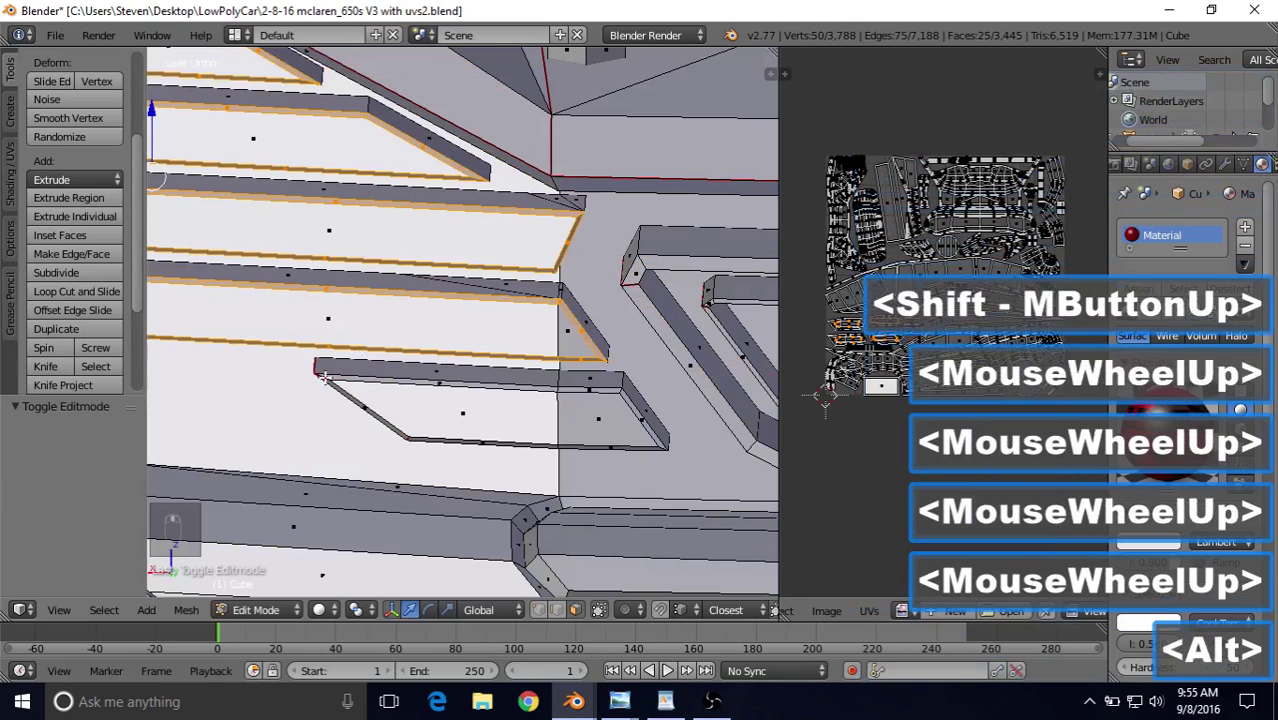
{"action": "right_click", "coordinate": [323, 374], "text": "alt+shift"}
Step: Add the exhaust surround's bevelled rim and the bevelled-edge face loops of the centre grille's top two slats to the selection
{"action": "scroll", "coordinate": [323, 374], "scroll_direction": "down", "scroll_amount": 3}
{"action": "middle_click_drag", "start_coordinate": [323, 374], "coordinate": [509, 300], "text": "shift"}
{"action": "right_click", "coordinate": [385, 300], "text": "alt+shift"}
{"action": "scroll", "coordinate": [509, 300], "scroll_direction": "up", "scroll_amount": 8}
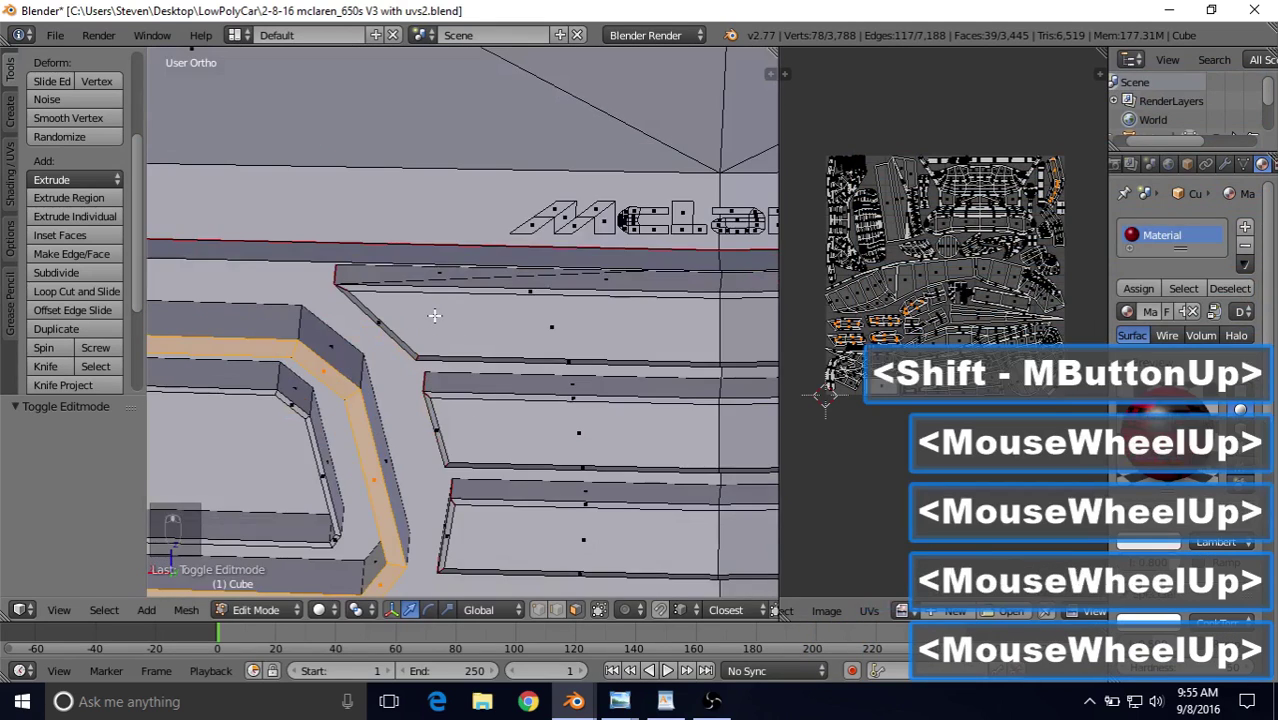
{"action": "right_click", "coordinate": [263, 268], "text": "alt+shift"}
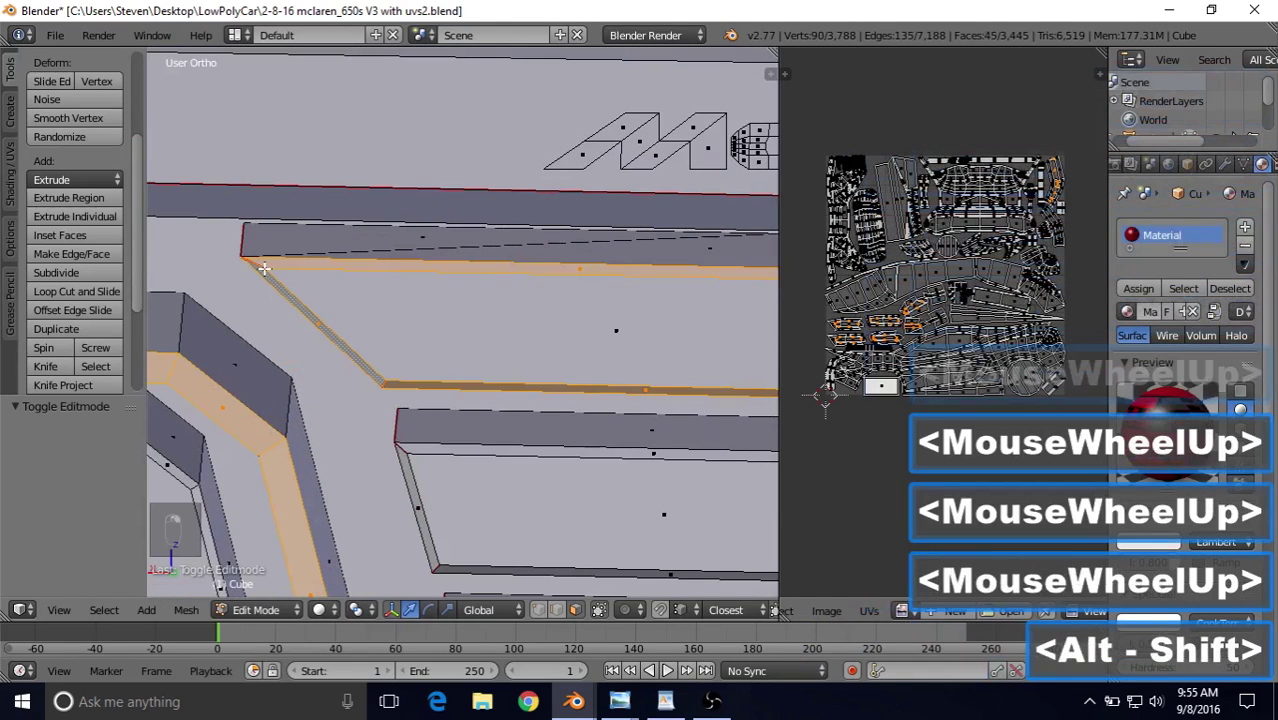
{"action": "right_click", "coordinate": [405, 452], "text": "alt+shift"}
Step: Add the bevelled-edge face loop of the centre grille's third slat to the selection, undoing the loop that runs across its front face
{"action": "scroll", "coordinate": [420, 455], "scroll_direction": "down", "scroll_amount": 3}
{"action": "middle_click_drag", "start_coordinate": [420, 455], "coordinate": [498, 345], "text": "shift"}
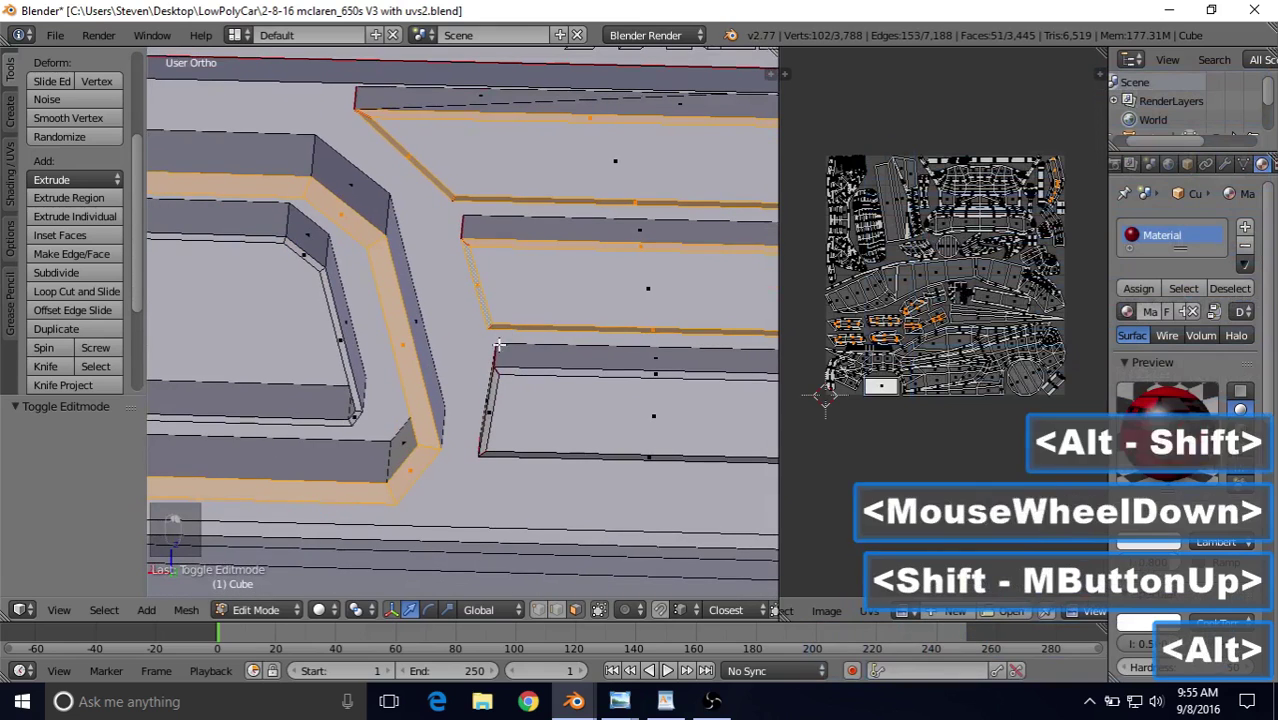
{"action": "right_click", "coordinate": [493, 374], "text": "alt+shift"}
{"action": "scroll", "coordinate": [496, 372], "scroll_direction": "down", "scroll_amount": 1}
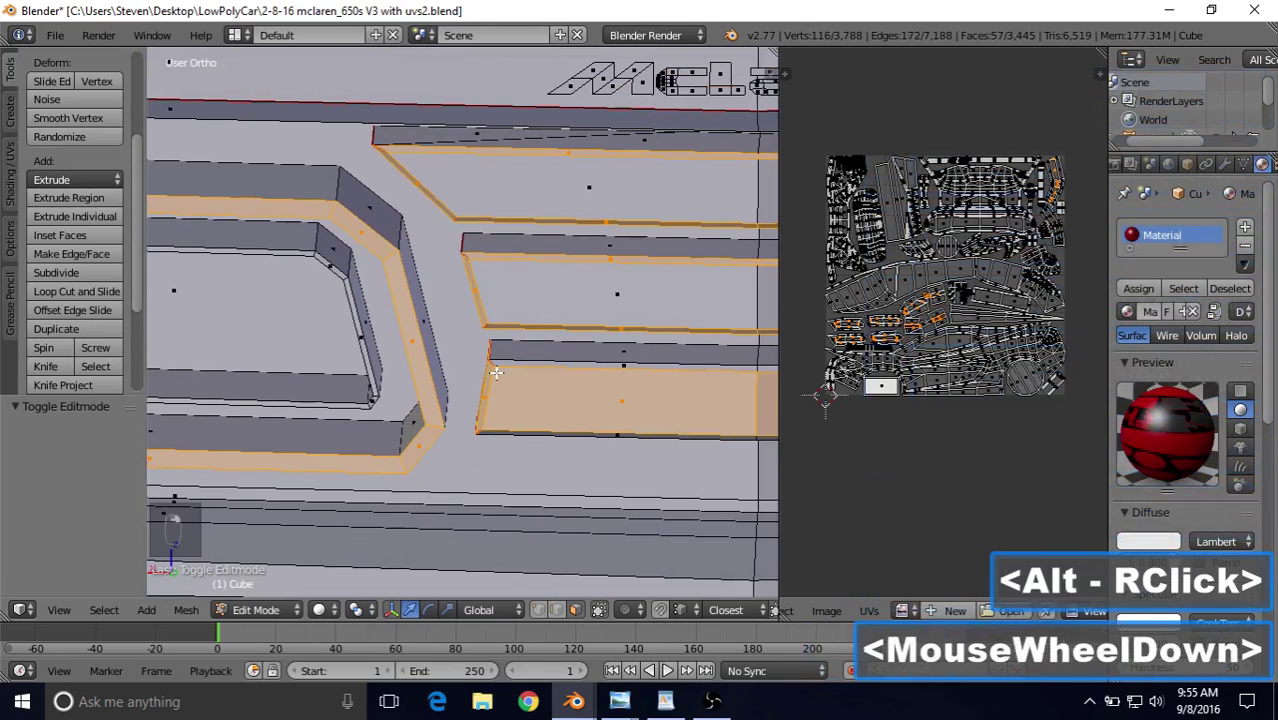
{"action": "scroll", "coordinate": [496, 372], "scroll_direction": "up", "scroll_amount": 2}
{"action": "key", "text": "ctrl+z"}
{"action": "scroll", "coordinate": [520, 402], "scroll_direction": "up", "scroll_amount": 2}
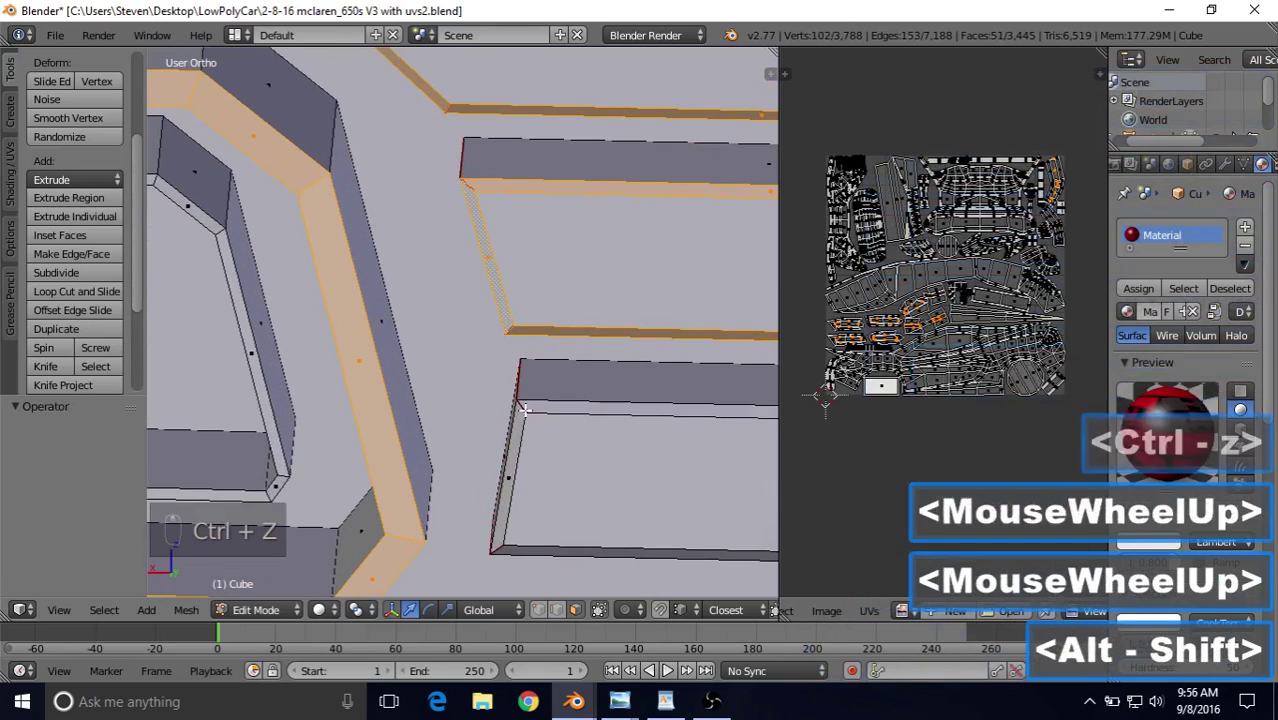
{"action": "right_click", "coordinate": [524, 409], "text": "alt+shift"}
Step: Return to Texture Paint mode and hide all unselected faces so only the bevelled edges remain
{"action": "scroll", "coordinate": [522, 408], "scroll_direction": "down", "scroll_amount": 8}
{"action": "mouse_move", "coordinate": [522, 408]}
{"action": "middle_mouse_down", "text": "shift"}
{"action": "mouse_move", "coordinate": [395, 331]}
{"action": "mouse_move", "coordinate": [640, 372]}
{"action": "middle_mouse_up", "text": "shift"}
{"action": "left_click", "coordinate": [256, 610]}
{"action": "left_click", "coordinate": [275, 481]}
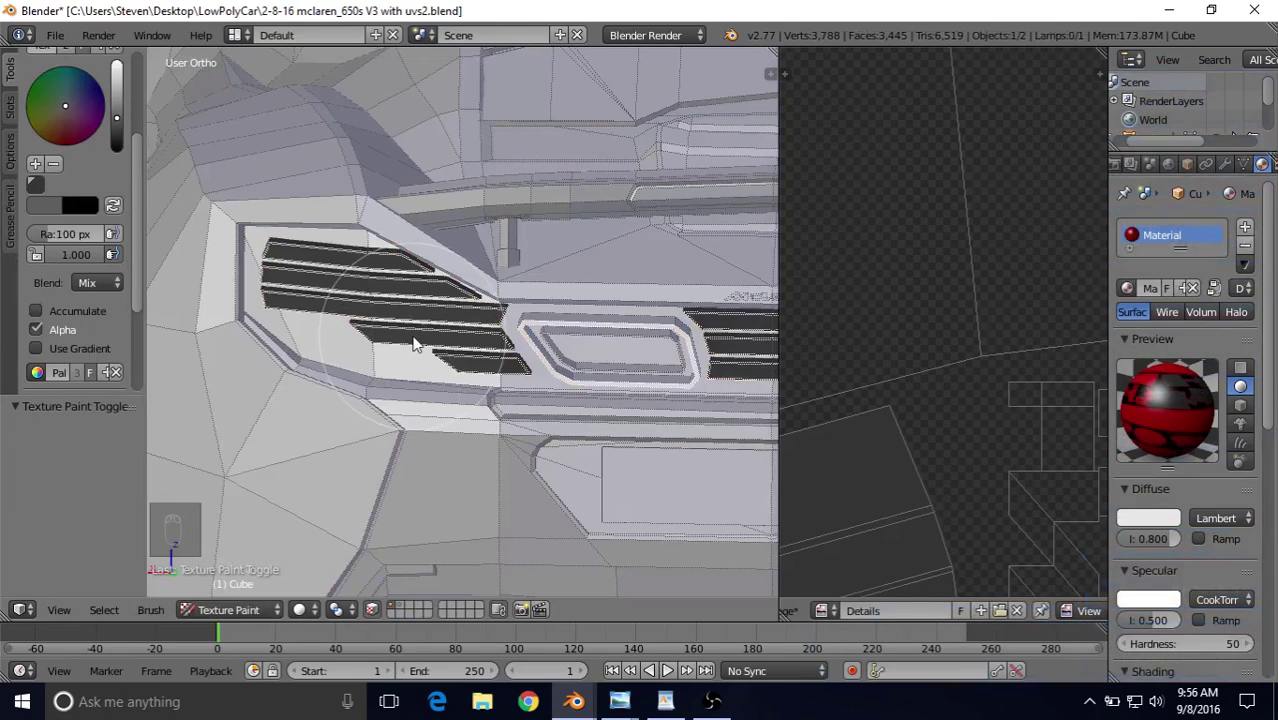
{"action": "key", "text": "shift+h"}
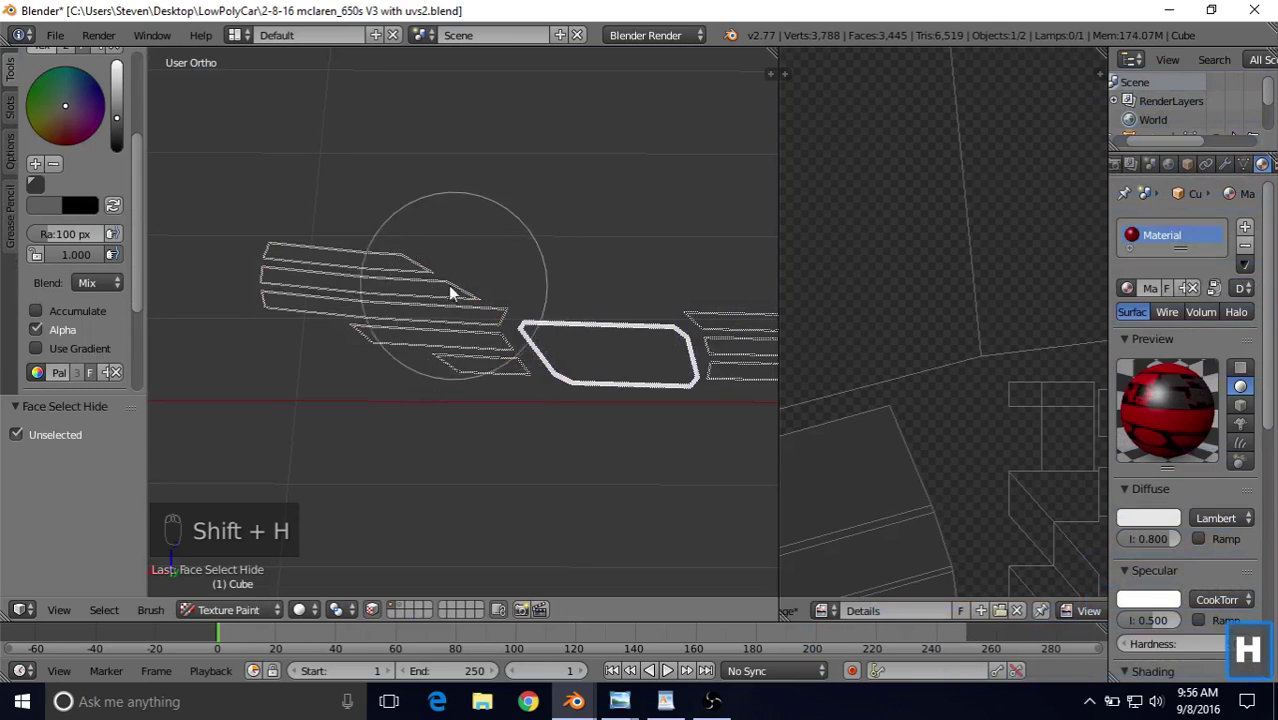
Step: Paint the isolated bevelled edges of the rear light slats, exhaust rim and centre grille slats with the current lighter grey
{"action": "left_click_drag", "start_coordinate": [450, 285], "coordinate": [294, 249]}
{"action": "left_click_drag", "start_coordinate": [610, 428], "coordinate": [426, 318]}
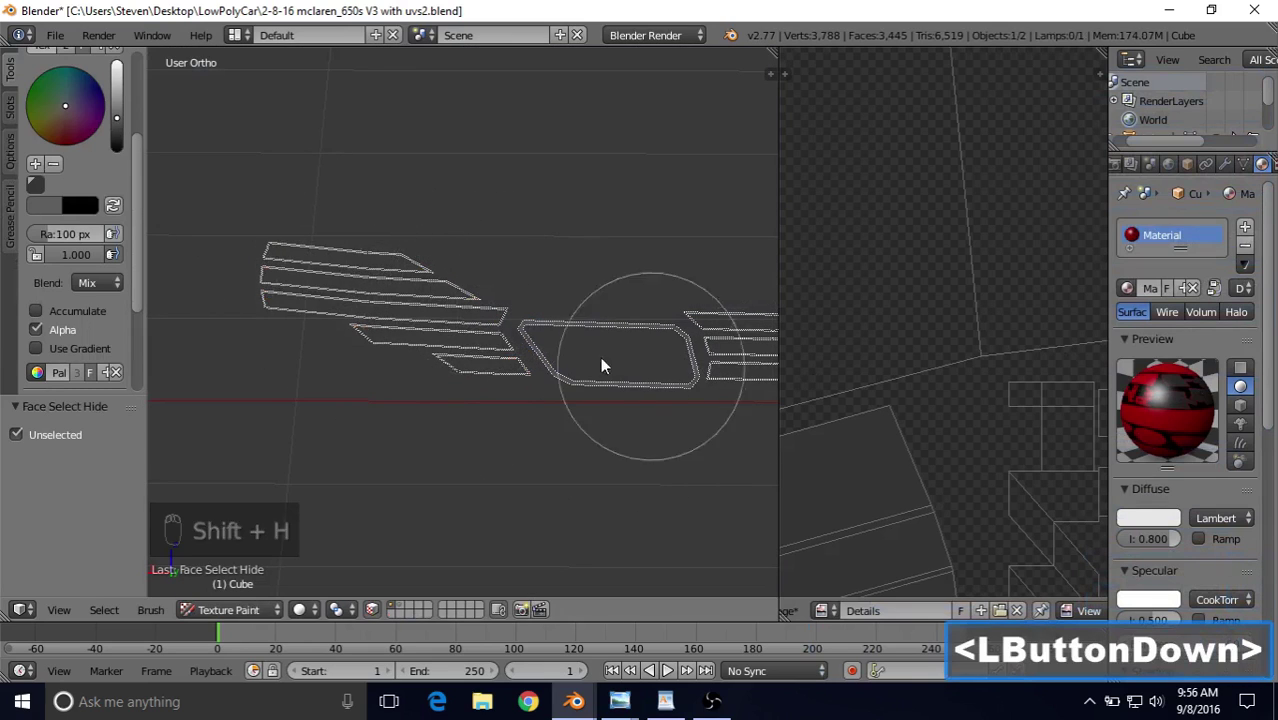
{"action": "left_click_drag", "start_coordinate": [830, 373], "coordinate": [650, 345]}
{"action": "middle_click_drag", "start_coordinate": [650, 345], "coordinate": [317, 325], "text": "shift"}
{"action": "mouse_move", "coordinate": [320, 325]}
{"action": "left_mouse_down"}
{"action": "mouse_move", "coordinate": [548, 331]}
{"action": "mouse_move", "coordinate": [330, 331]}
{"action": "mouse_move", "coordinate": [352, 320]}
{"action": "left_mouse_up"}
{"action": "middle_click_drag", "start_coordinate": [352, 320], "coordinate": [598, 344], "text": "shift"}
{"action": "middle_click_drag", "start_coordinate": [430, 354], "coordinate": [474, 314]}
{"action": "mouse_move", "coordinate": [440, 314]}
{"action": "left_mouse_down"}
{"action": "mouse_move", "coordinate": [132, 300]}
{"action": "mouse_move", "coordinate": [411, 407]}
{"action": "mouse_move", "coordinate": [590, 396]}
{"action": "left_mouse_up"}
{"action": "middle_click_drag", "start_coordinate": [590, 396], "coordinate": [310, 345], "text": "shift"}
{"action": "mouse_move", "coordinate": [310, 345]}
{"action": "left_mouse_down"}
{"action": "mouse_move", "coordinate": [746, 408]}
{"action": "mouse_move", "coordinate": [619, 420]}
{"action": "left_mouse_up"}
{"action": "middle_click_drag", "start_coordinate": [619, 420], "coordinate": [354, 428], "text": "shift"}
{"action": "mouse_move", "coordinate": [354, 428]}
{"action": "left_mouse_down"}
{"action": "mouse_move", "coordinate": [543, 390]}
{"action": "mouse_move", "coordinate": [294, 383]}
{"action": "left_mouse_up"}
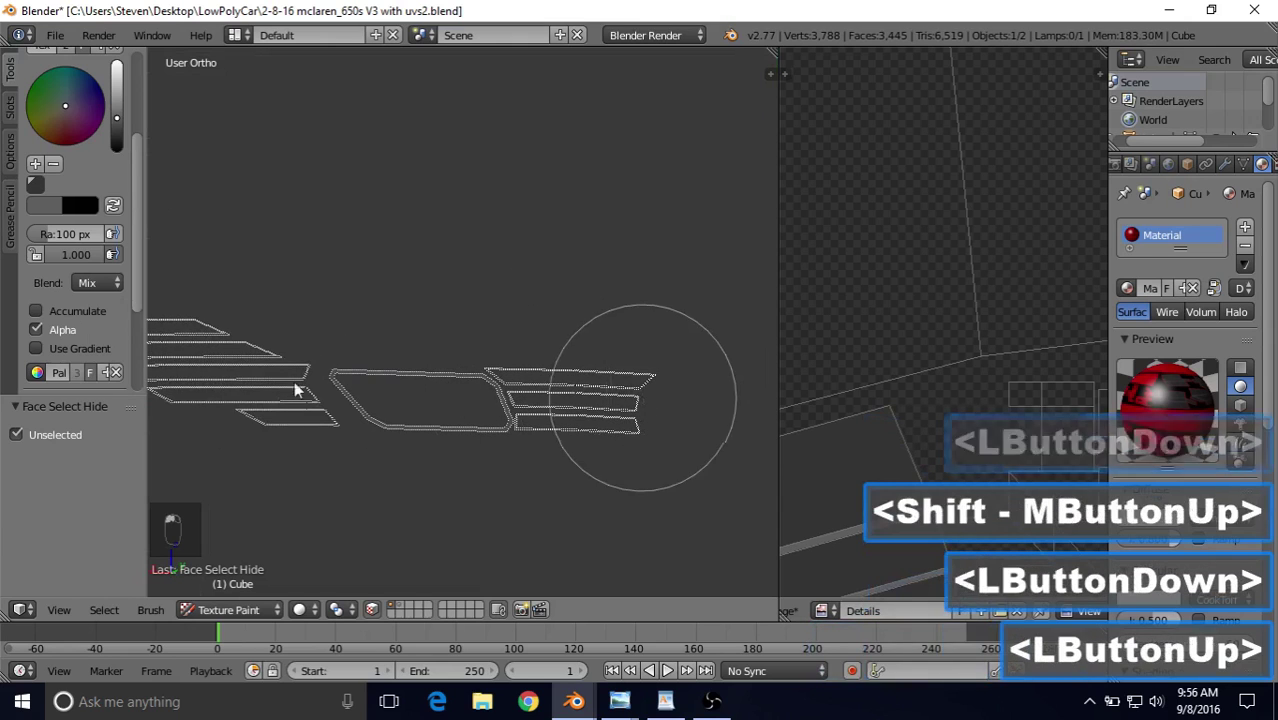
Step: Turn off face selection masking and examine the painted slat edges against the dark grey slats
{"action": "middle_click_drag", "start_coordinate": [276, 367], "coordinate": [494, 424], "text": "shift"}
{"action": "middle_click_drag", "start_coordinate": [494, 424], "coordinate": [399, 502]}
{"action": "scroll", "coordinate": [492, 435], "scroll_direction": "down", "scroll_amount": 1}
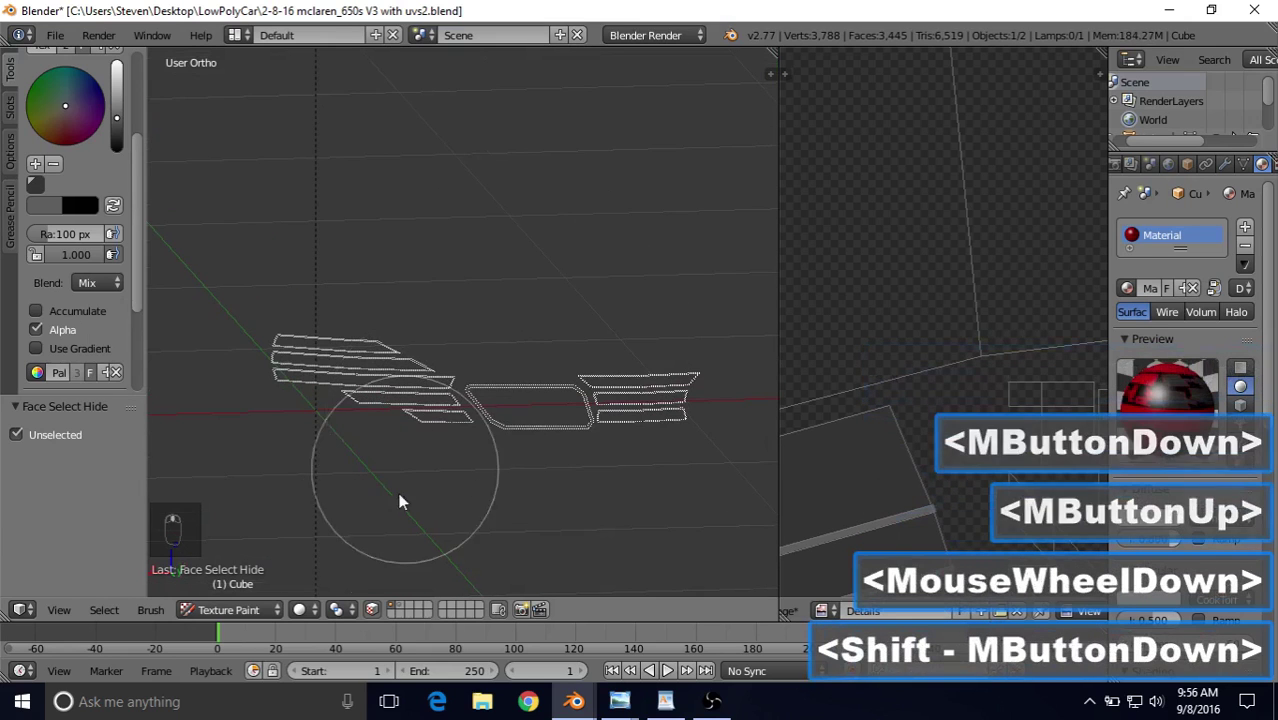
{"action": "left_click", "coordinate": [371, 610]}
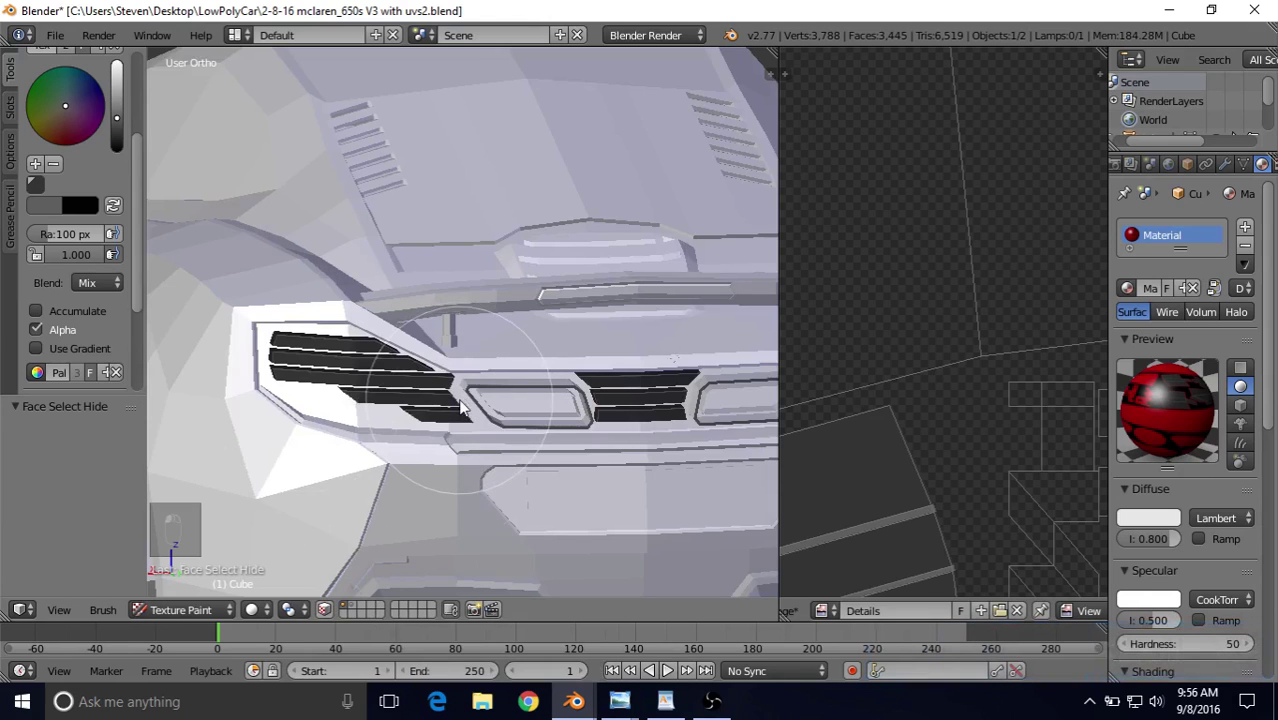
{"action": "middle_click_drag", "start_coordinate": [485, 402], "coordinate": [497, 335], "text": "shift"}
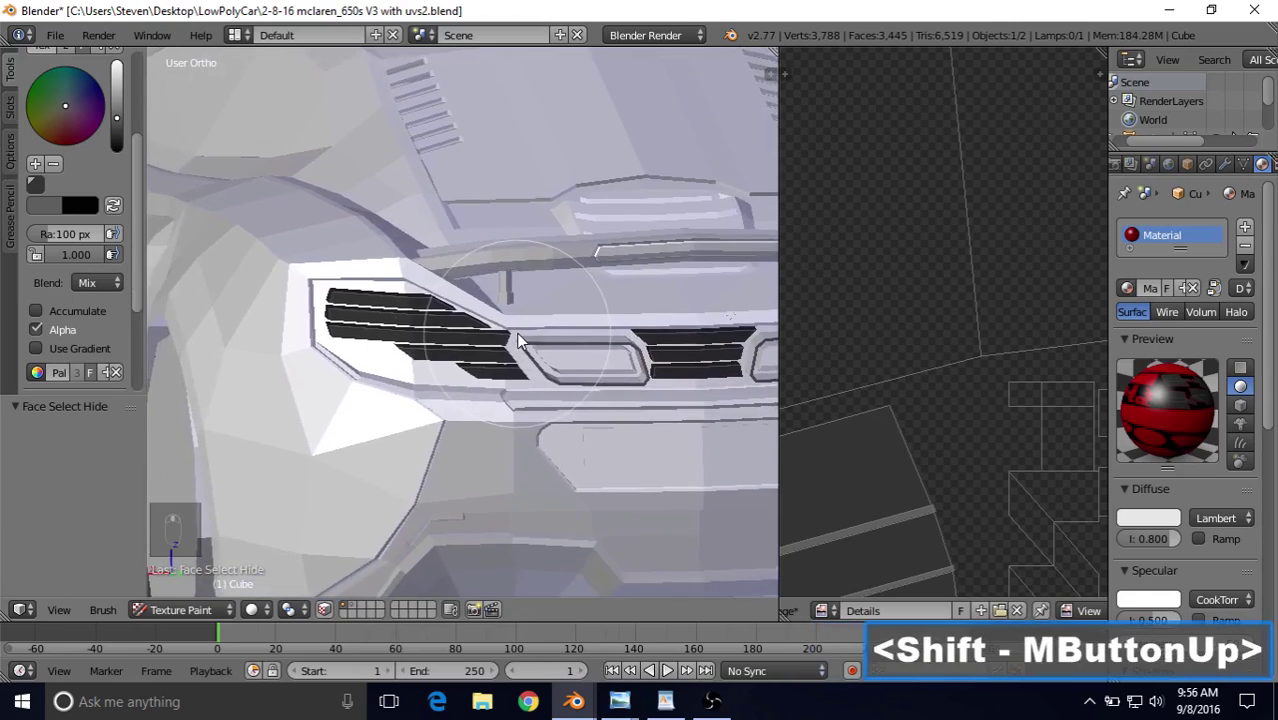
{"action": "scroll", "coordinate": [497, 335], "scroll_direction": "up", "scroll_amount": 5}
{"action": "middle_click_drag", "start_coordinate": [391, 308], "coordinate": [516, 317], "text": "shift"}
{"action": "scroll", "coordinate": [420, 372], "scroll_direction": "down", "scroll_amount": 3}
{"action": "scroll", "coordinate": [420, 372], "scroll_direction": "down", "scroll_amount": 2}
{"action": "middle_click_drag", "start_coordinate": [420, 372], "coordinate": [488, 342]}
{"action": "scroll", "coordinate": [491, 342], "scroll_direction": "up", "scroll_amount": 5}
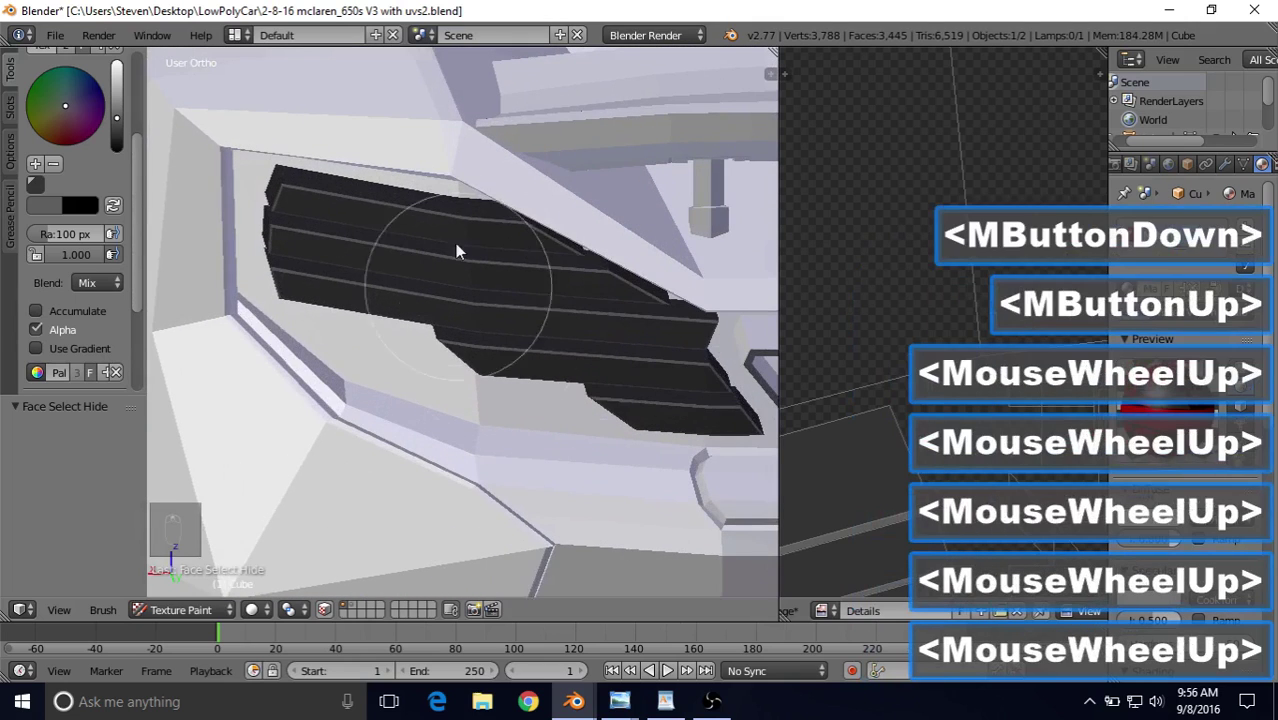
Step: Darken the brush's grey slightly and turn face selection masking back on
{"action": "left_click_drag", "start_coordinate": [117, 120], "coordinate": [117, 127]}
{"action": "scroll", "coordinate": [604, 407], "scroll_direction": "down", "scroll_amount": 3}
{"action": "middle_click_drag", "start_coordinate": [607, 408], "coordinate": [531, 356], "text": "shift"}
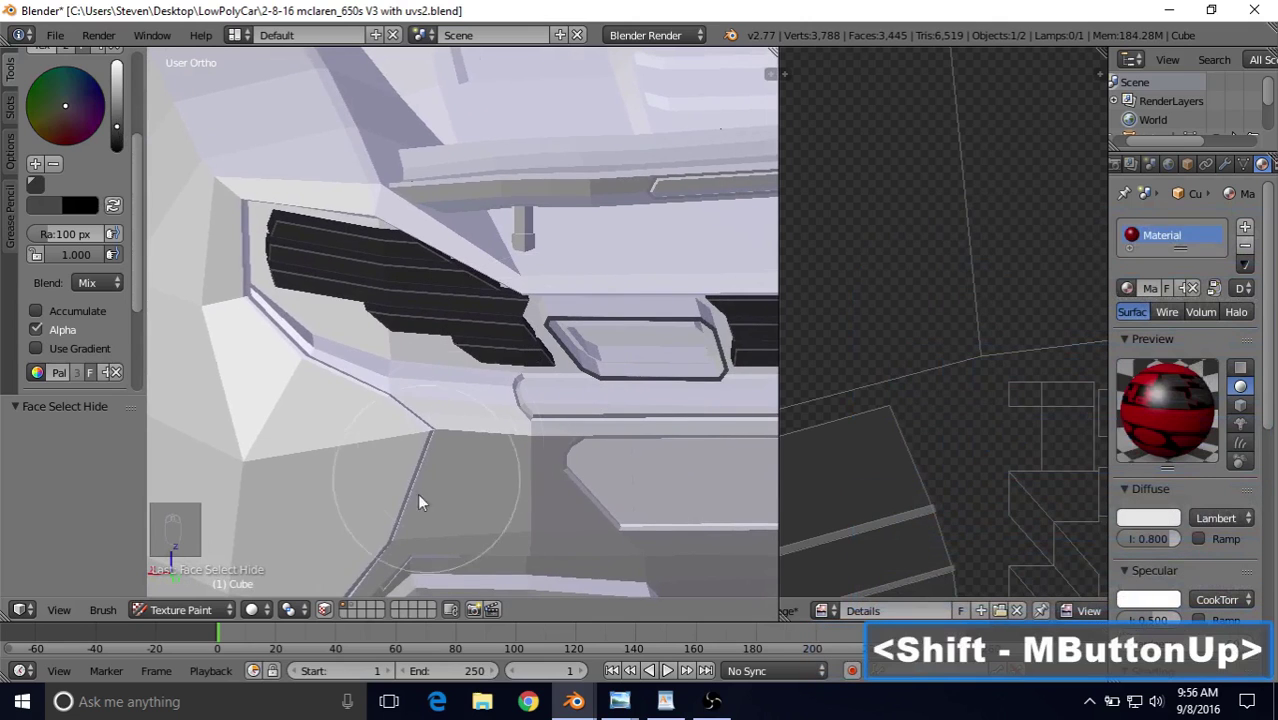
{"action": "left_click", "coordinate": [325, 608]}
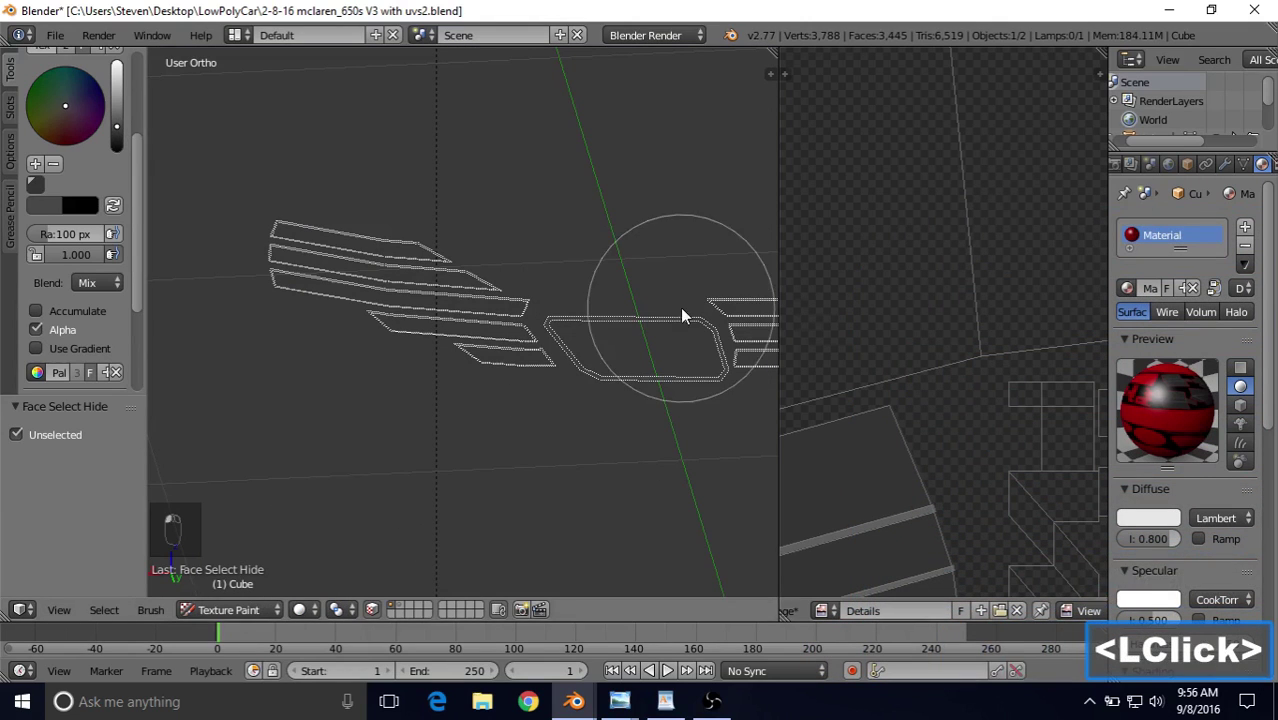
Step: Repaint the isolated bevelled edges of the slats and exhaust rim with the darkened grey
{"action": "left_click", "coordinate": [469, 309]}
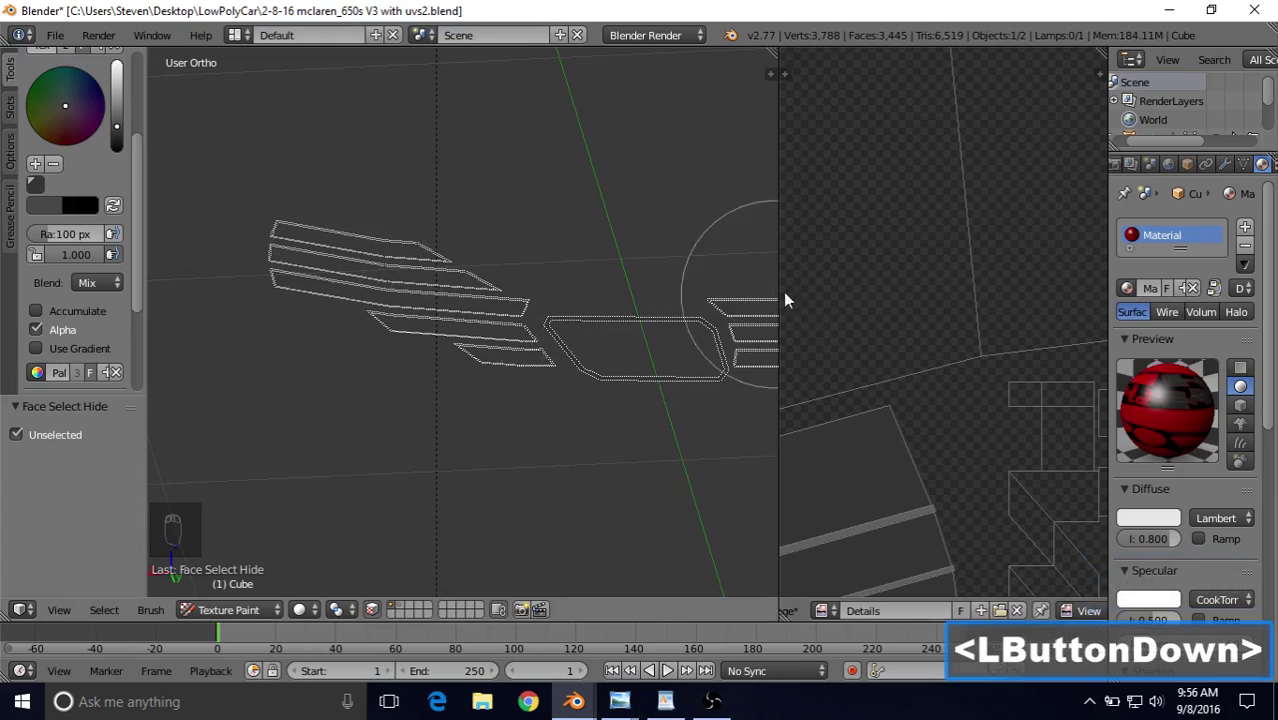
{"action": "mouse_move", "coordinate": [660, 318]}
{"action": "middle_mouse_down", "text": "shift"}
{"action": "mouse_move", "coordinate": [465, 331]}
{"action": "mouse_move", "coordinate": [532, 312]}
{"action": "middle_mouse_up", "text": "shift"}
{"action": "left_click", "coordinate": [488, 348]}
{"action": "left_click", "coordinate": [420, 386]}
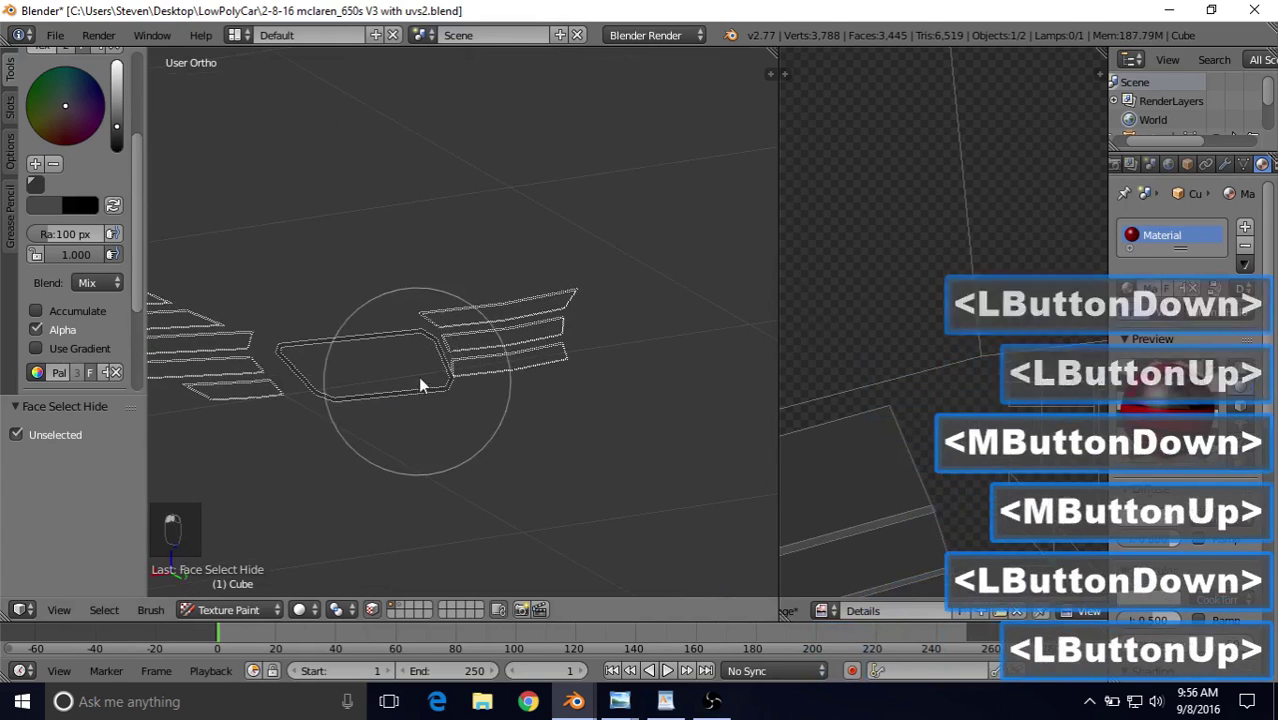
{"action": "mouse_move", "coordinate": [426, 367]}
{"action": "middle_mouse_down", "text": "shift"}
{"action": "mouse_move", "coordinate": [723, 277]}
{"action": "mouse_move", "coordinate": [715, 284]}
{"action": "middle_mouse_up", "text": "shift"}
{"action": "mouse_move", "coordinate": [392, 284]}
{"action": "left_mouse_down"}
{"action": "mouse_move", "coordinate": [357, 279]}
{"action": "mouse_move", "coordinate": [809, 250]}
{"action": "mouse_move", "coordinate": [515, 312]}
{"action": "left_mouse_up"}
{"action": "mouse_move", "coordinate": [505, 308]}
{"action": "middle_mouse_down", "text": "shift"}
{"action": "mouse_move", "coordinate": [477, 293]}
{"action": "mouse_move", "coordinate": [905, 268]}
{"action": "middle_mouse_up", "text": "shift"}
{"action": "left_click_drag", "start_coordinate": [452, 276], "coordinate": [361, 284]}
{"action": "middle_click_drag", "start_coordinate": [368, 282], "coordinate": [581, 395], "text": "shift"}
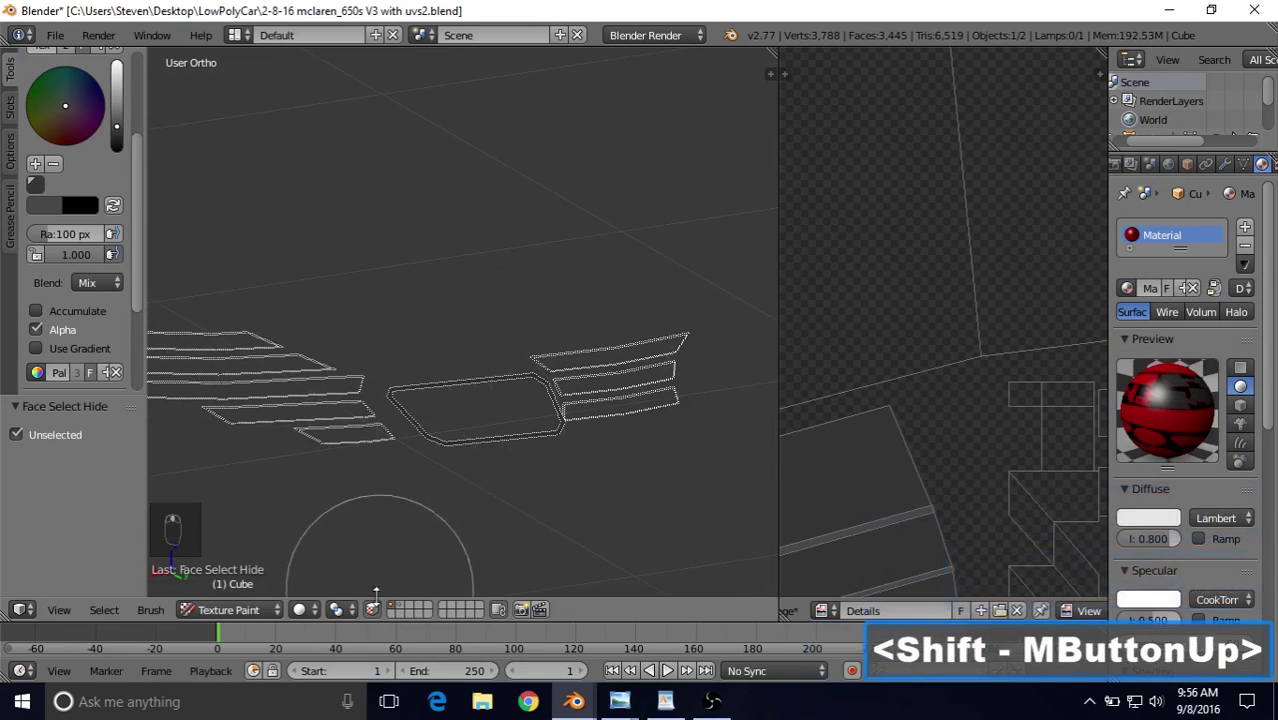
Step: Turn off face selection masking and examine the repainted slat edges on the car's rear
{"action": "left_click", "coordinate": [372, 609]}
{"action": "scroll", "coordinate": [461, 386], "scroll_direction": "down", "scroll_amount": 3}
{"action": "middle_click_drag", "start_coordinate": [461, 386], "coordinate": [459, 229]}
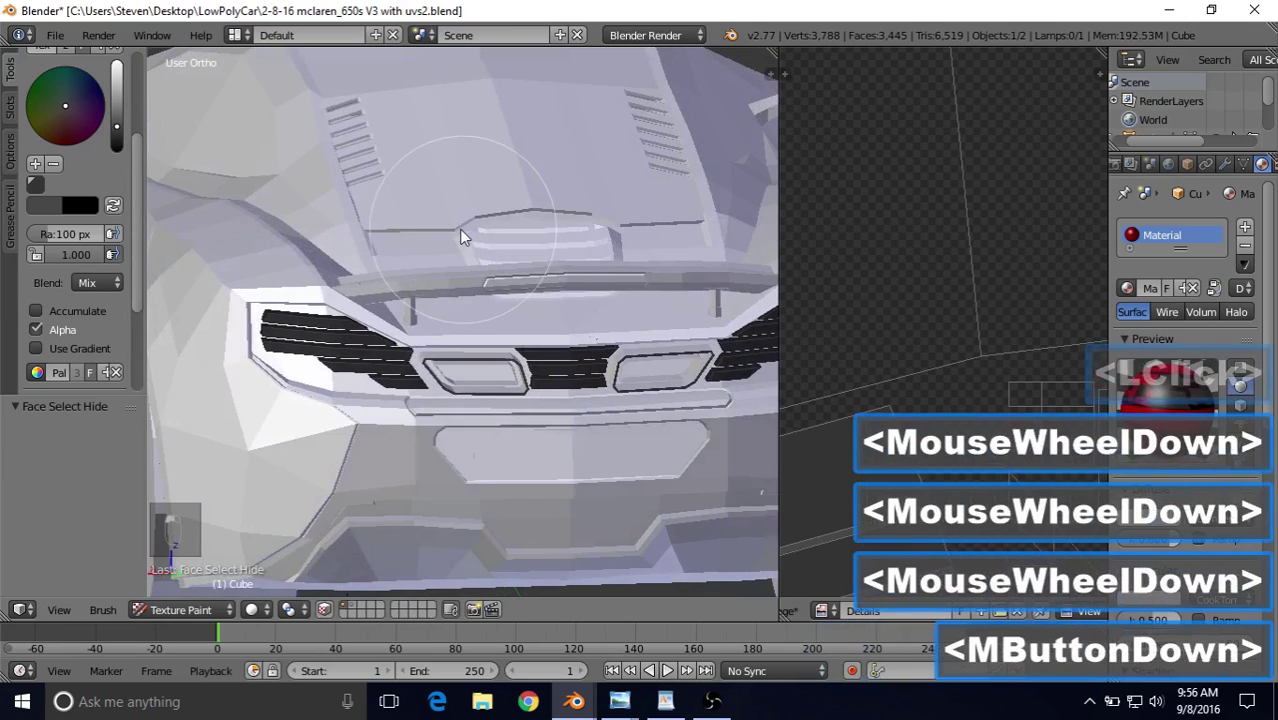
{"action": "scroll", "coordinate": [458, 229], "scroll_direction": "up", "scroll_amount": 3}
{"action": "middle_click_drag", "start_coordinate": [436, 283], "coordinate": [625, 335], "text": "shift"}
{"action": "scroll", "coordinate": [497, 350], "scroll_direction": "up", "scroll_amount": 2}
{"action": "scroll", "coordinate": [496, 346], "scroll_direction": "up", "scroll_amount": 1}
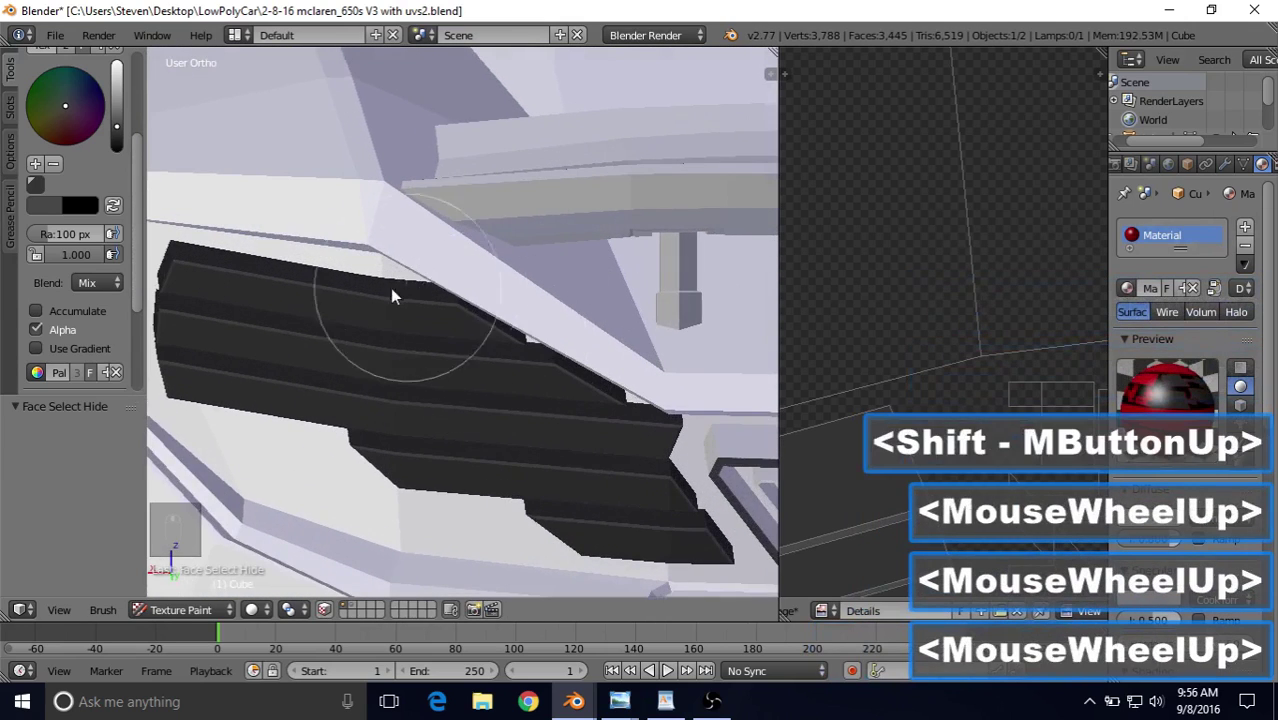
Step: Save the current edge grey to the palette and make the palette's first, darker grey the brush colour
{"action": "left_click", "coordinate": [36, 164]}
{"action": "middle_click_drag", "start_coordinate": [573, 277], "coordinate": [391, 259], "text": "shift"}
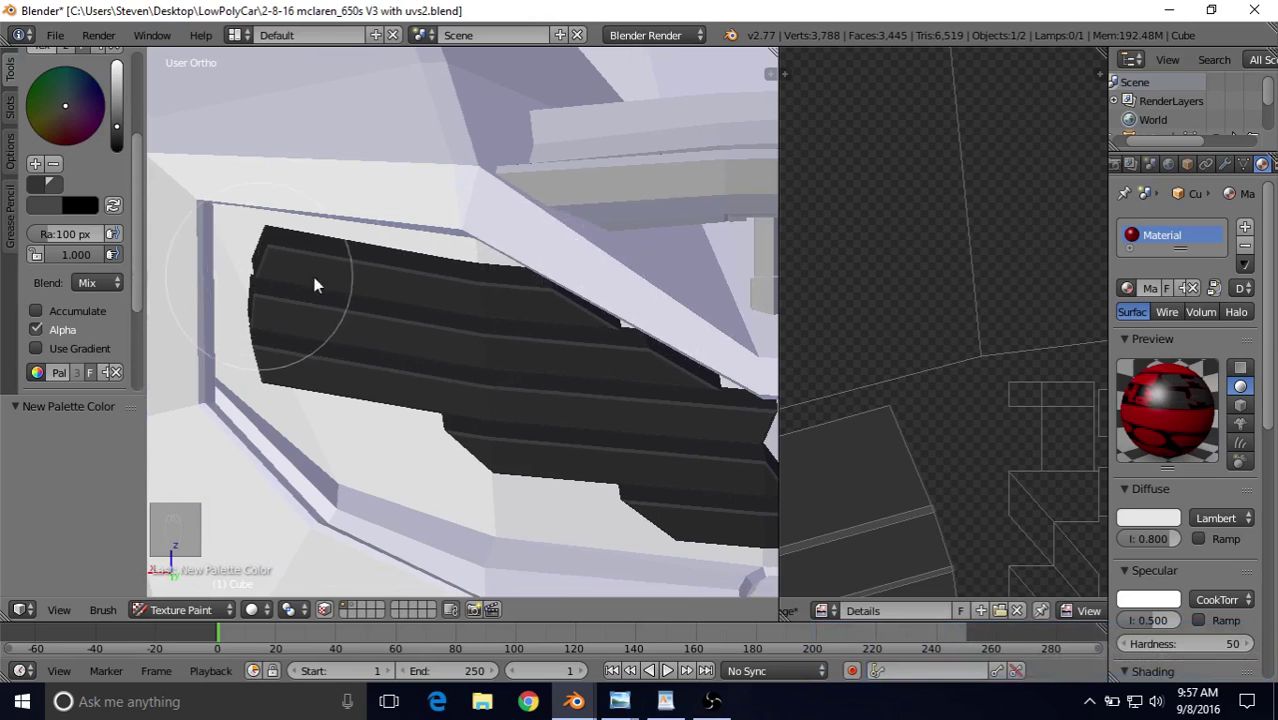
{"action": "scroll", "coordinate": [416, 360], "scroll_direction": "down", "scroll_amount": 5}
{"action": "middle_click_drag", "start_coordinate": [551, 351], "coordinate": [435, 371], "text": "shift"}
{"action": "middle_click_drag", "start_coordinate": [570, 332], "coordinate": [555, 293], "text": "shift"}
{"action": "middle_click_drag", "start_coordinate": [576, 365], "coordinate": [435, 383], "text": "shift"}
{"action": "scroll", "coordinate": [475, 341], "scroll_direction": "up", "scroll_amount": 2}
{"action": "left_click", "coordinate": [33, 186]}
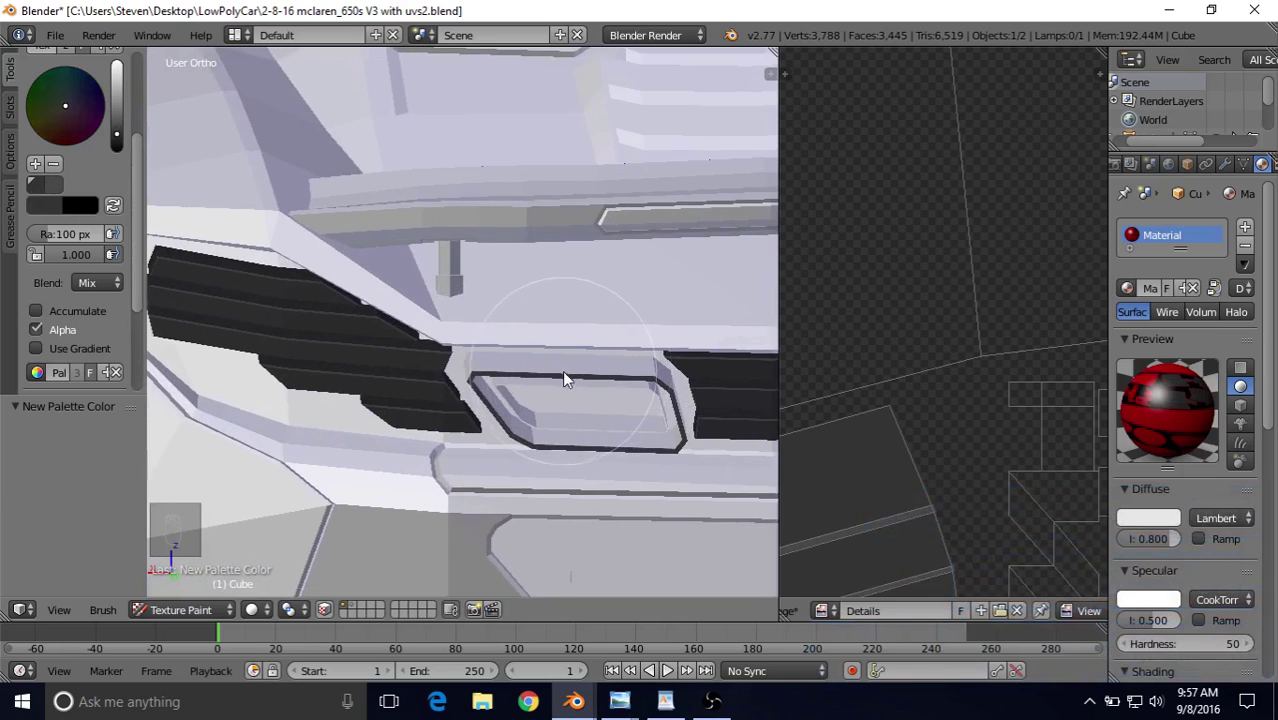
Step: Return to Edit Mode, reveal all hidden faces and select only the exhaust surround's outer side face loop
{"action": "middle_click_drag", "start_coordinate": [518, 426], "coordinate": [269, 533], "text": "shift"}
{"action": "left_click", "coordinate": [196, 611]}
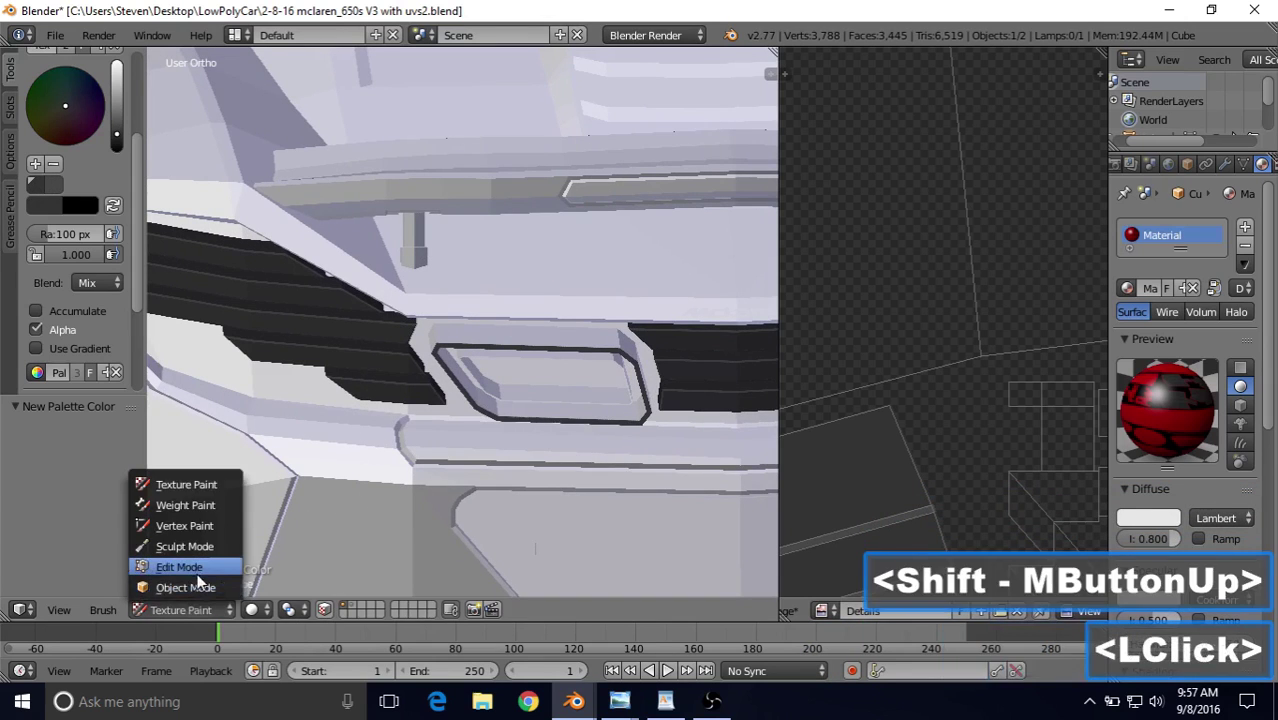
{"action": "left_click", "coordinate": [190, 566]}
{"action": "key", "text": "alt+h"}
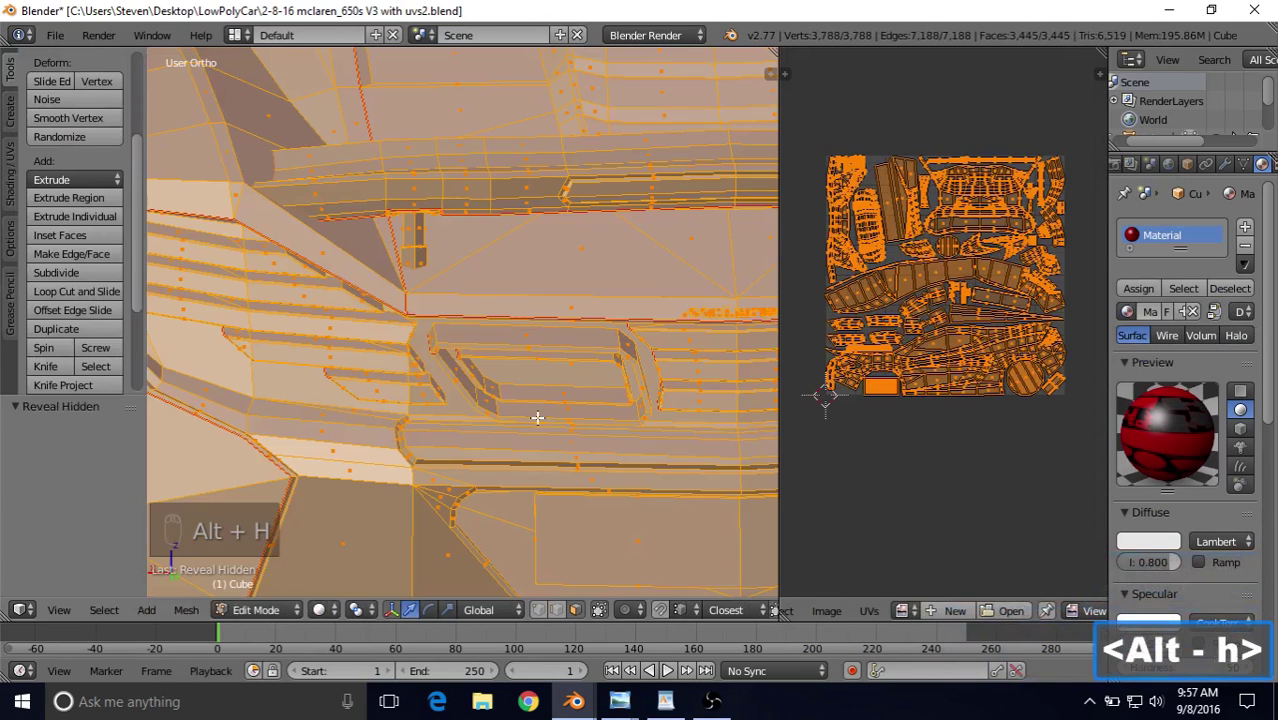
{"action": "scroll", "coordinate": [513, 380], "scroll_direction": "up", "scroll_amount": 5}
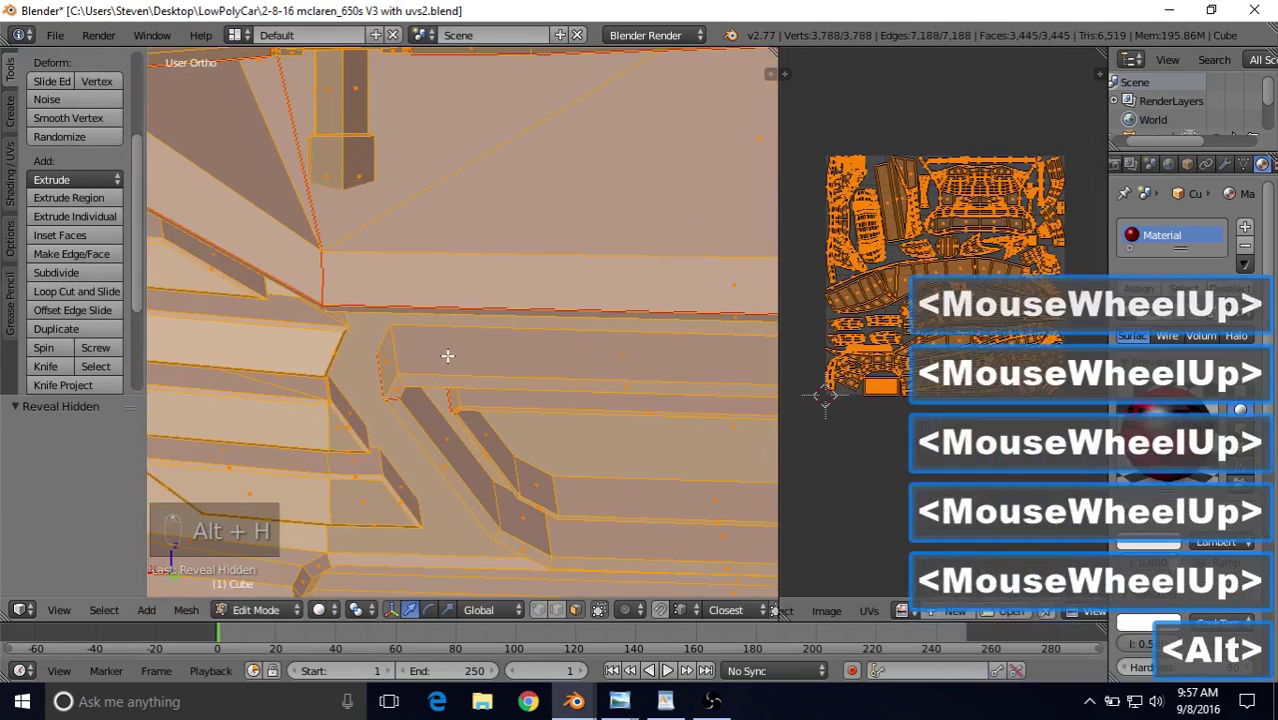
{"action": "right_click", "coordinate": [395, 353], "text": "alt"}
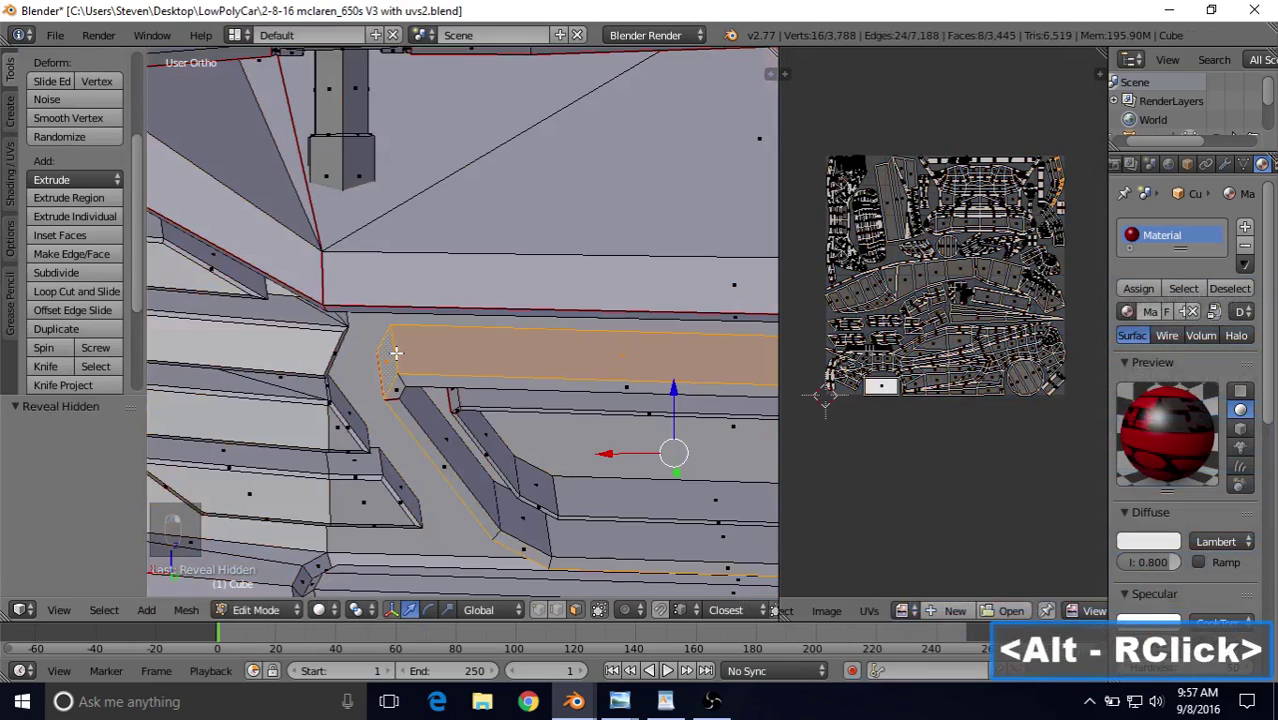
Step: Add the inner side face loops of the exhaust surround to the selection
{"action": "scroll", "coordinate": [400, 355], "scroll_direction": "down", "scroll_amount": 3}
{"action": "middle_click_drag", "start_coordinate": [420, 370], "coordinate": [505, 410]}
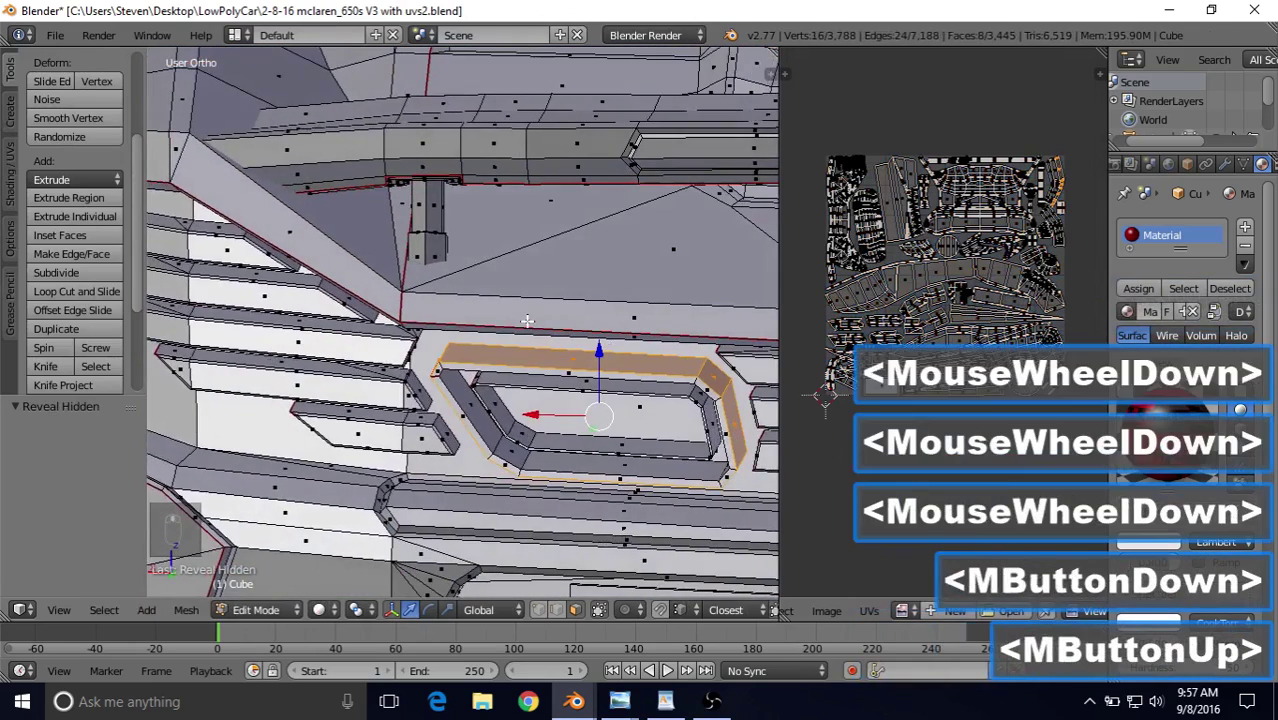
{"action": "scroll", "coordinate": [512, 413], "scroll_direction": "up", "scroll_amount": 3}
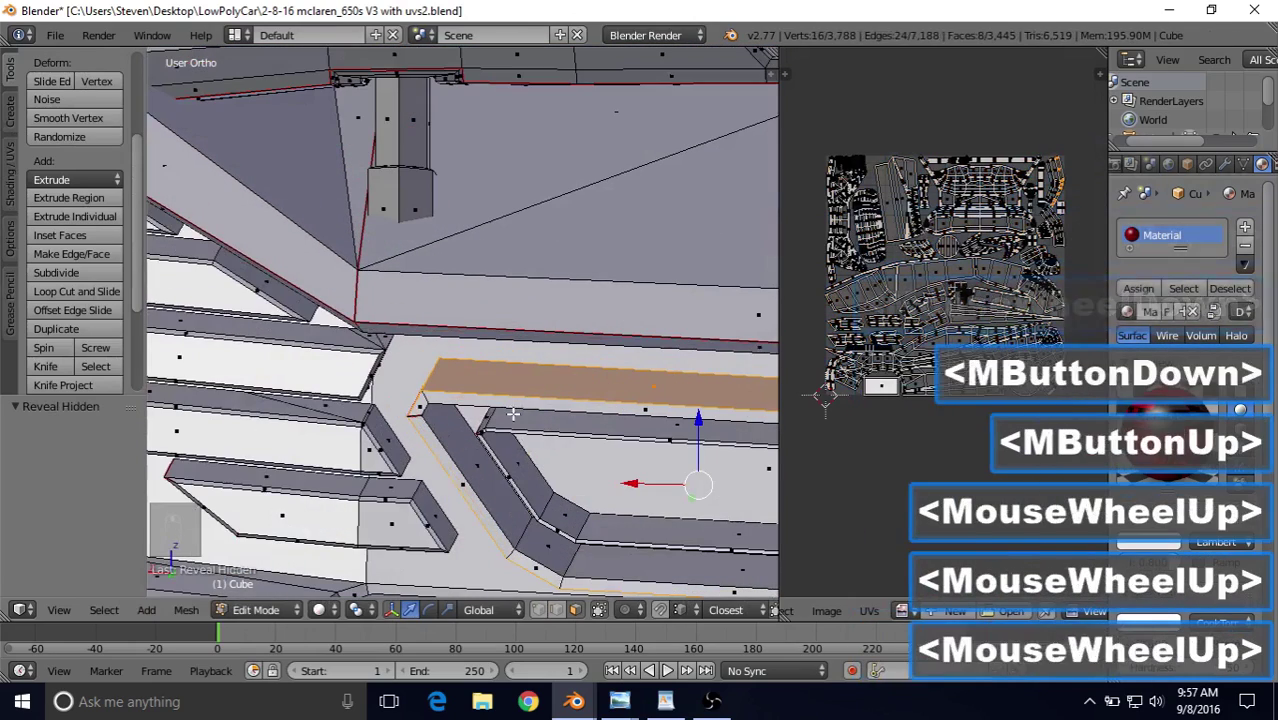
{"action": "right_click", "coordinate": [525, 526], "text": "alt+shift"}
{"action": "scroll", "coordinate": [526, 526], "scroll_direction": "down", "scroll_amount": 3}
{"action": "middle_click_drag", "start_coordinate": [526, 526], "coordinate": [491, 402]}
{"action": "scroll", "coordinate": [608, 317], "scroll_direction": "up", "scroll_amount": 3}
{"action": "scroll", "coordinate": [442, 328], "scroll_direction": "up", "scroll_amount": 4}
{"action": "middle_click_drag", "start_coordinate": [666, 517], "coordinate": [548, 448], "text": "shift"}
{"action": "right_click", "coordinate": [548, 448], "text": "alt"}
{"action": "scroll", "coordinate": [451, 326], "scroll_direction": "down", "scroll_amount": 3}
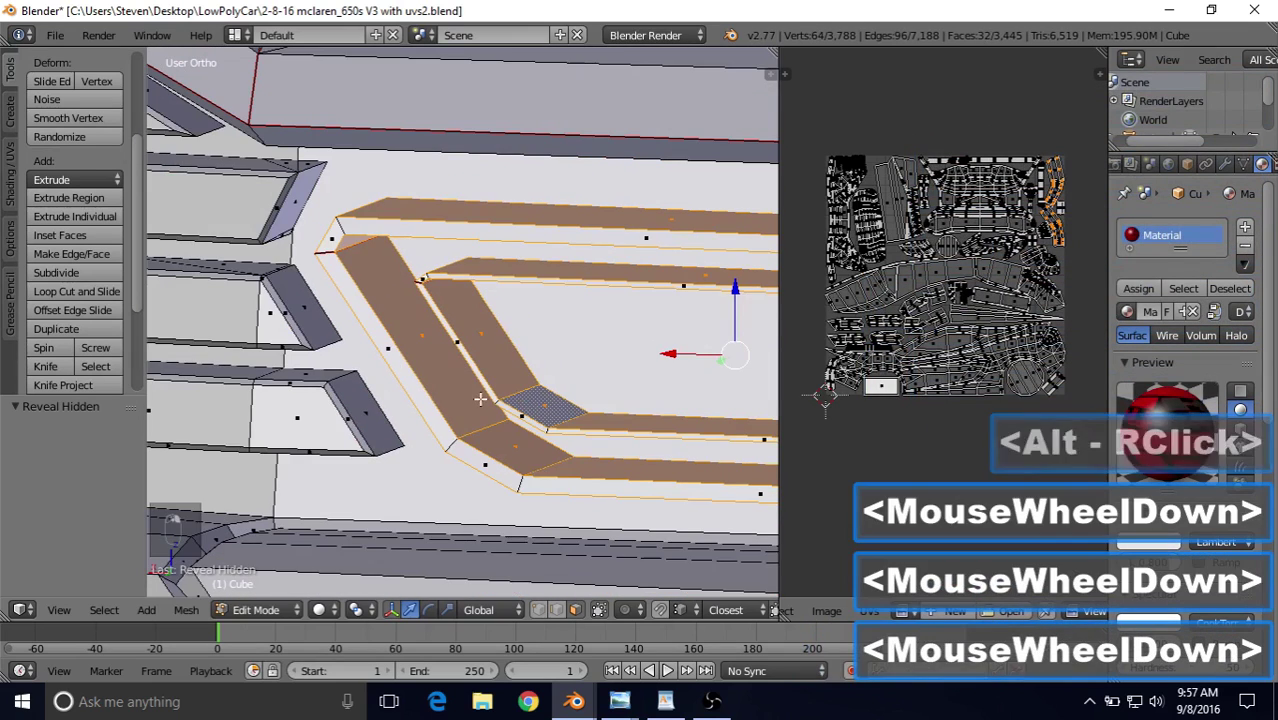
Step: Check the exhaust surround's colours in the McLaren 650S rear-view reference photo and switch back to Blender
{"action": "left_click", "coordinate": [619, 701]}
{"action": "left_click", "coordinate": [625, 645]}
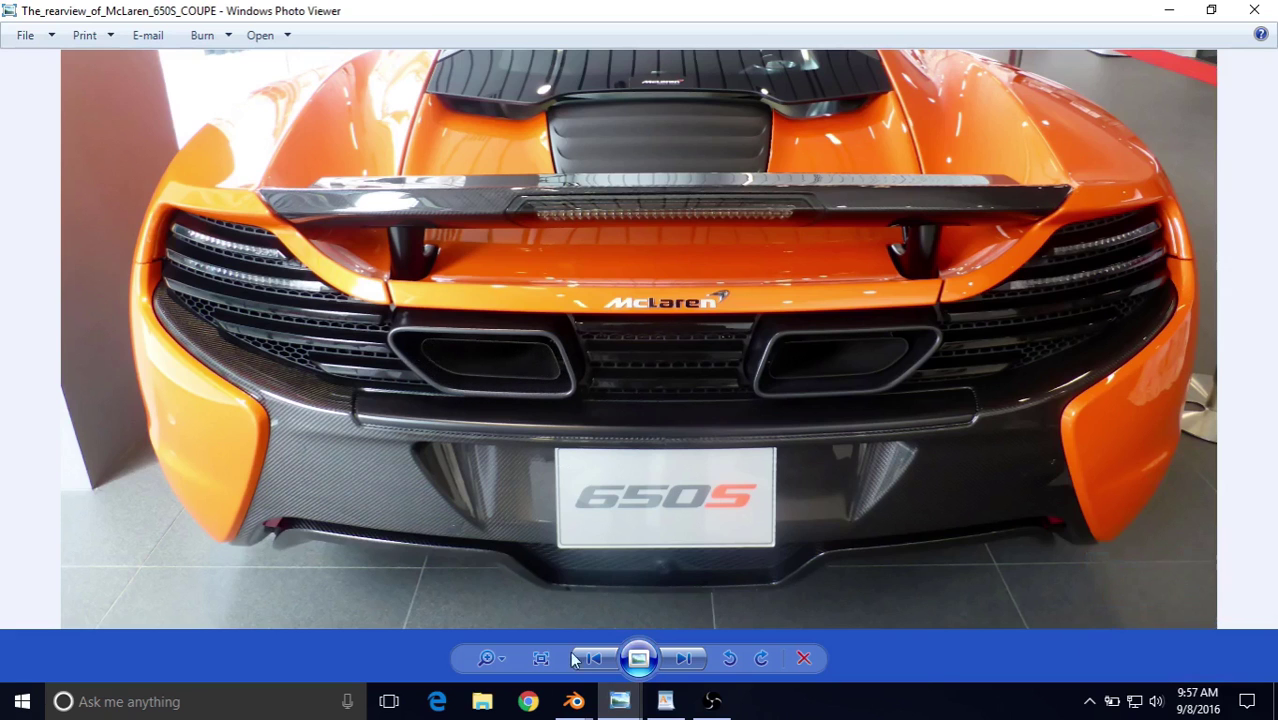
{"action": "left_click", "coordinate": [574, 701]}
{"action": "left_click", "coordinate": [570, 630]}
Step: Return to Texture Paint mode with the exhaust surround faces selected and turn on face selection masking
{"action": "scroll", "coordinate": [521, 326], "scroll_direction": "down", "scroll_amount": 2}
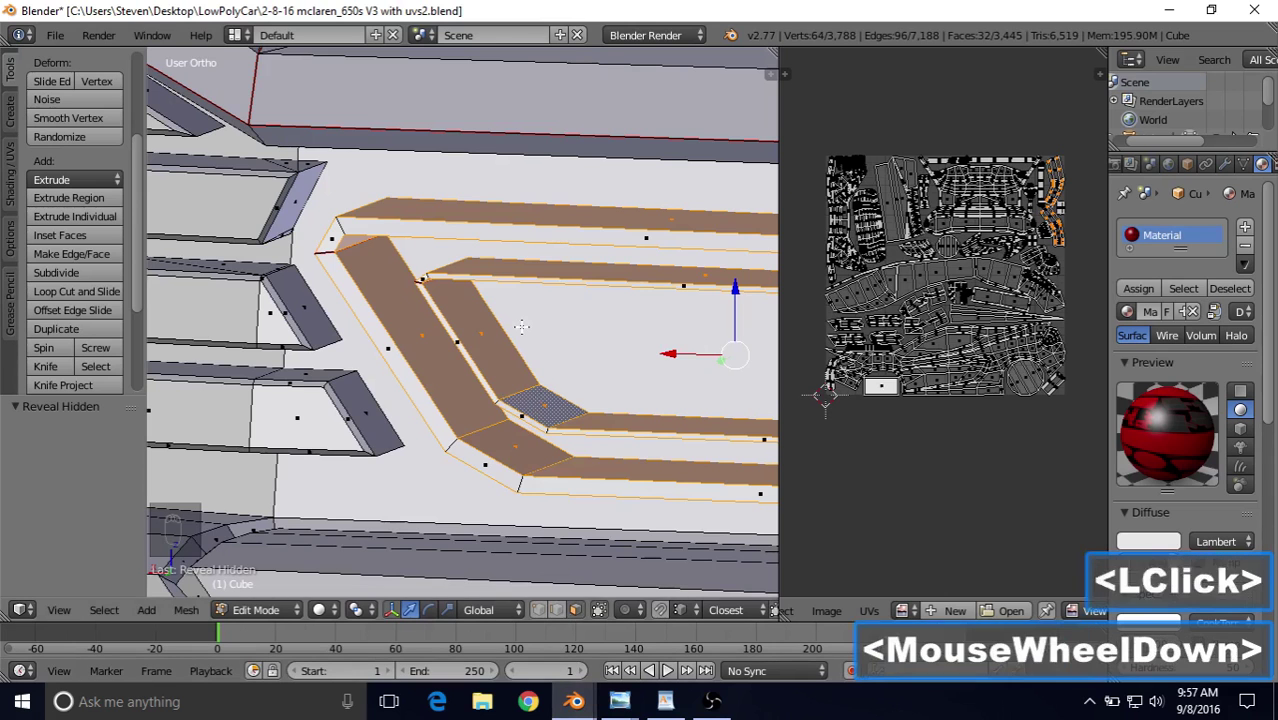
{"action": "scroll", "coordinate": [521, 326], "scroll_direction": "down", "scroll_amount": 3}
{"action": "left_click", "coordinate": [258, 609]}
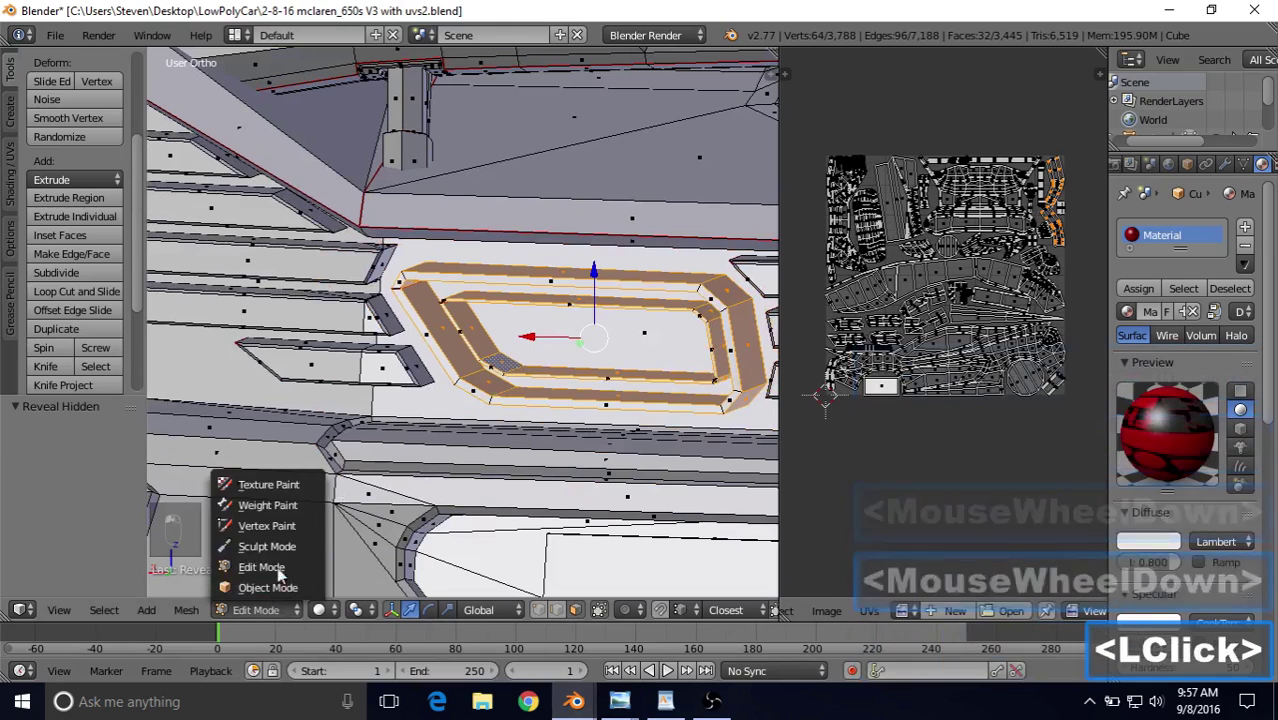
{"action": "left_click", "coordinate": [282, 487]}
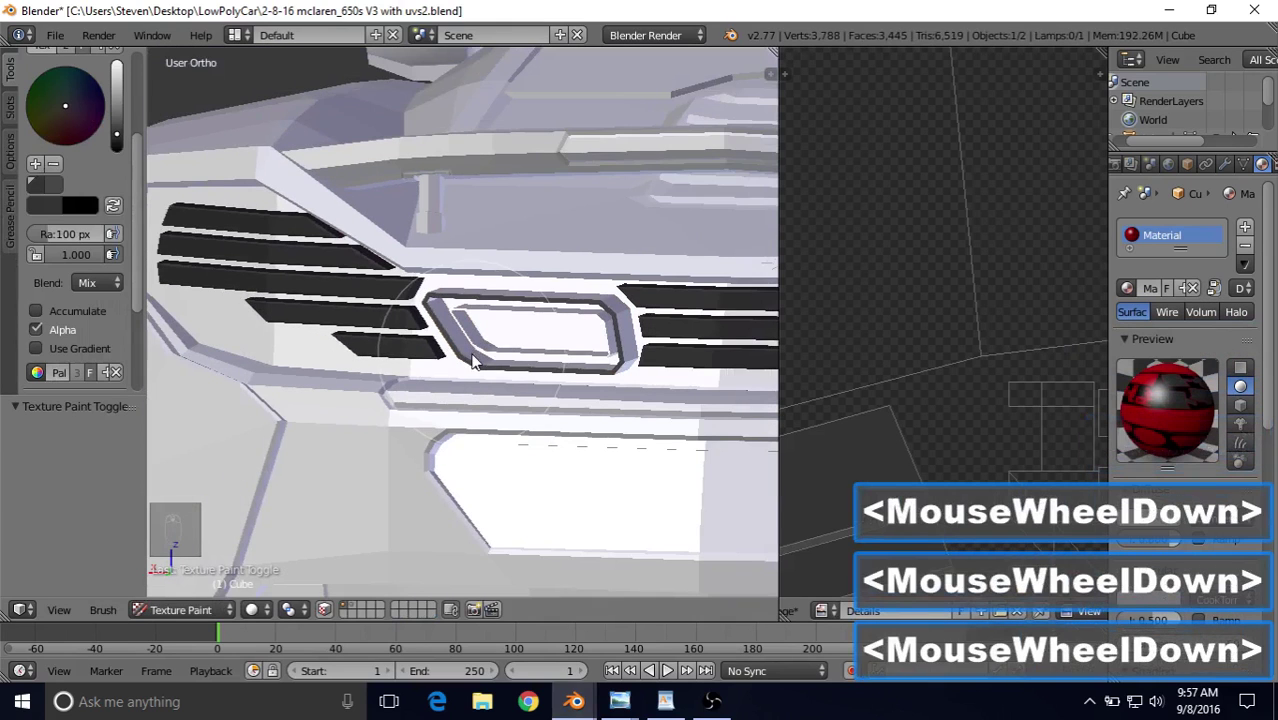
{"action": "left_click", "coordinate": [324, 610]}
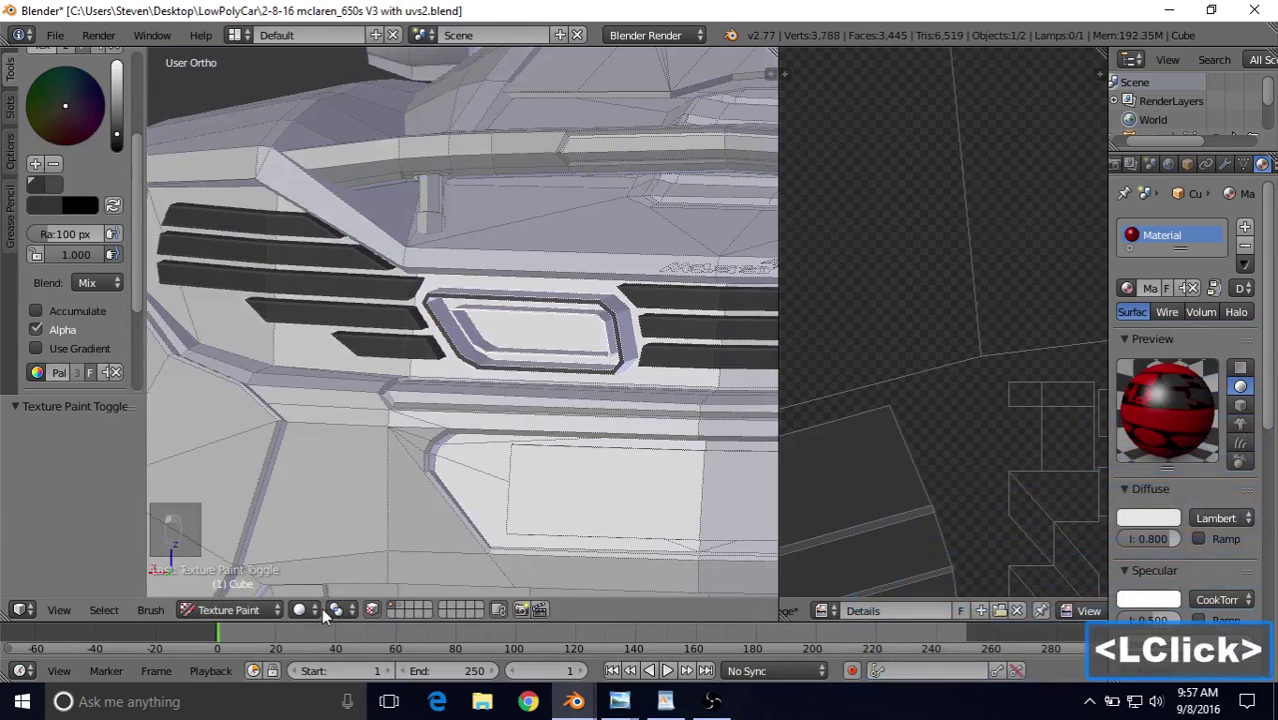
{"action": "scroll", "coordinate": [418, 420], "scroll_direction": "down", "scroll_amount": 2}
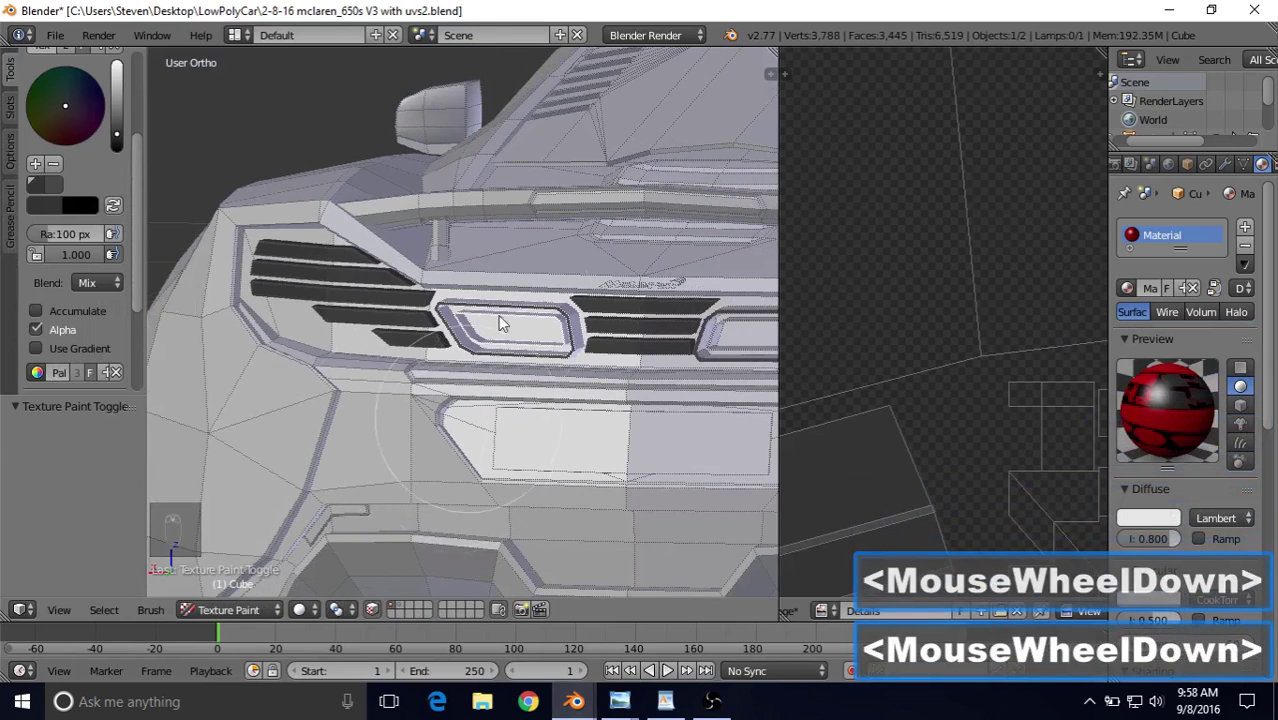
Step: Hide all faces except the selected exhaust surround loops and paint their exposed outer and inner side faces dark grey
{"action": "scroll", "coordinate": [503, 295], "scroll_direction": "up", "scroll_amount": 5}
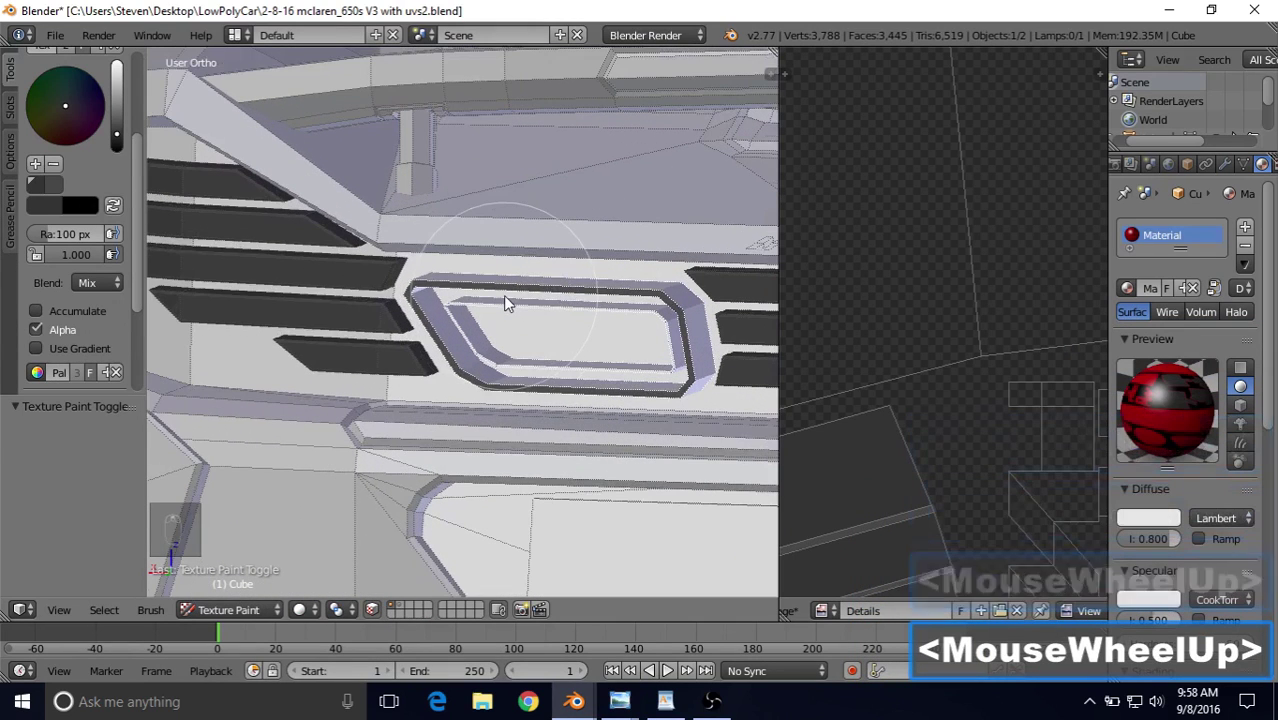
{"action": "key", "text": "shift+h"}
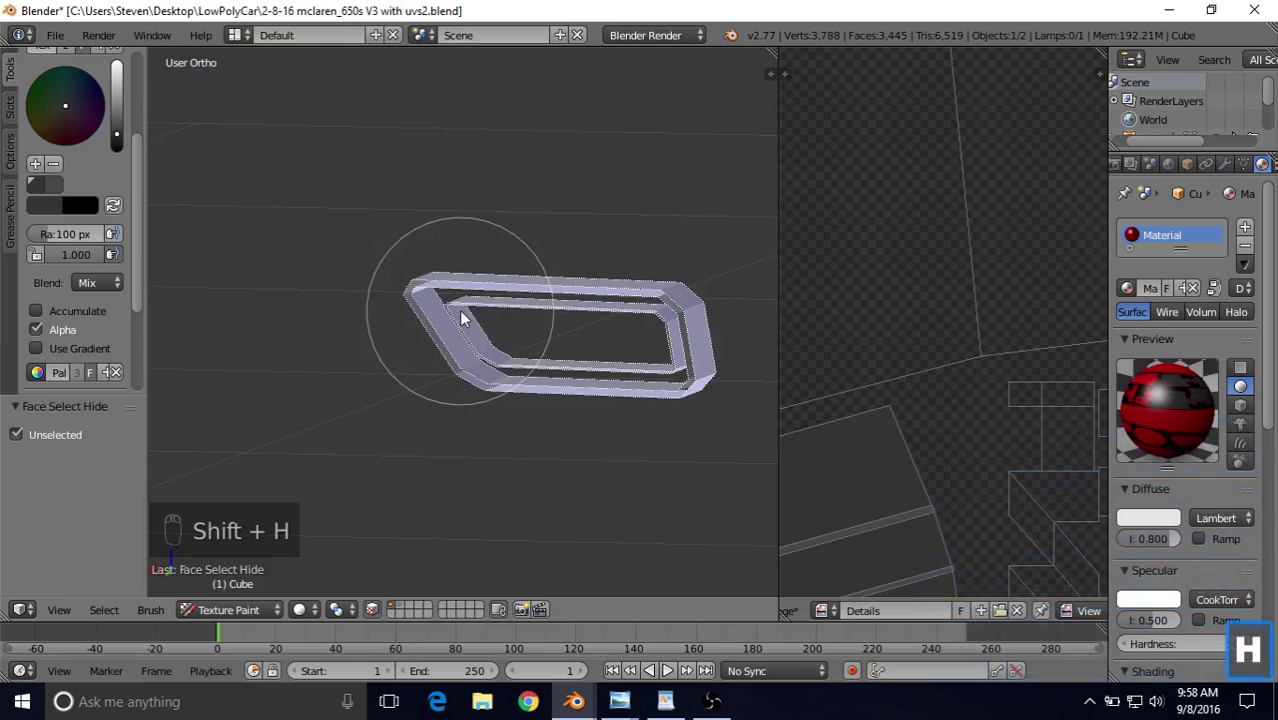
{"action": "middle_click_drag", "start_coordinate": [461, 317], "coordinate": [335, 332]}
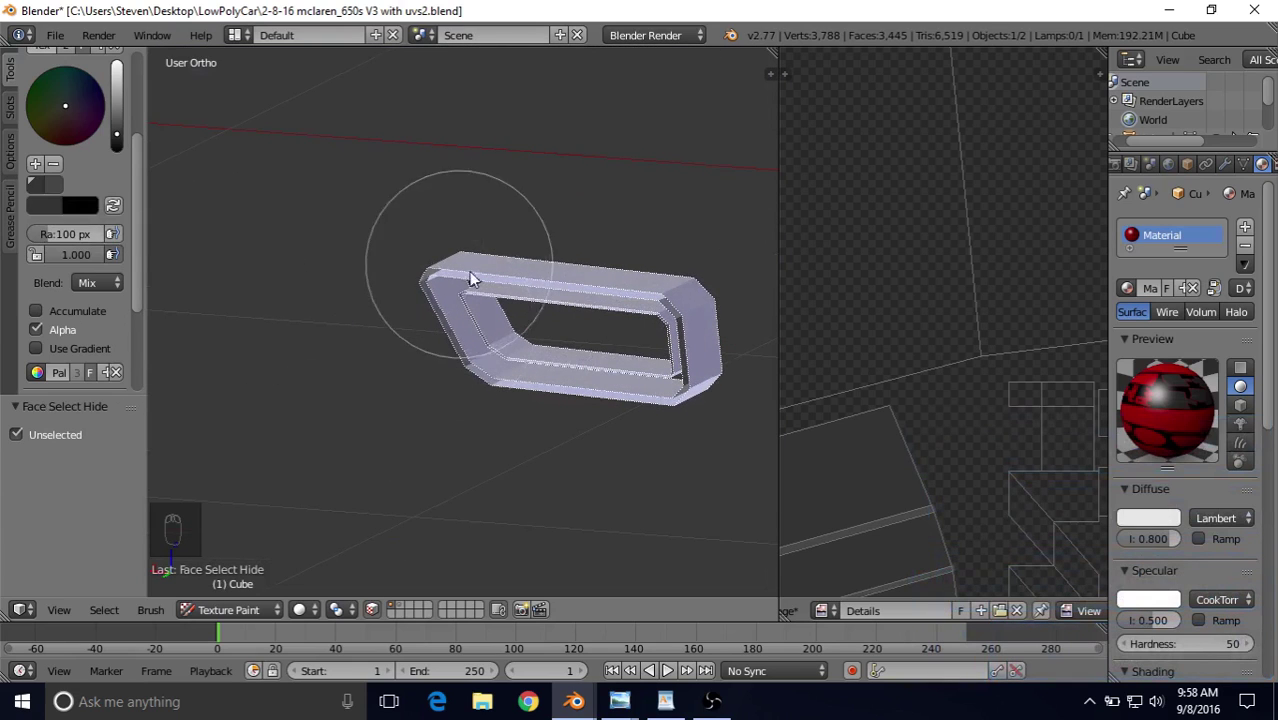
{"action": "mouse_move", "coordinate": [470, 280]}
{"action": "left_mouse_down"}
{"action": "mouse_move", "coordinate": [499, 340]}
{"action": "mouse_move", "coordinate": [648, 297]}
{"action": "left_mouse_up"}
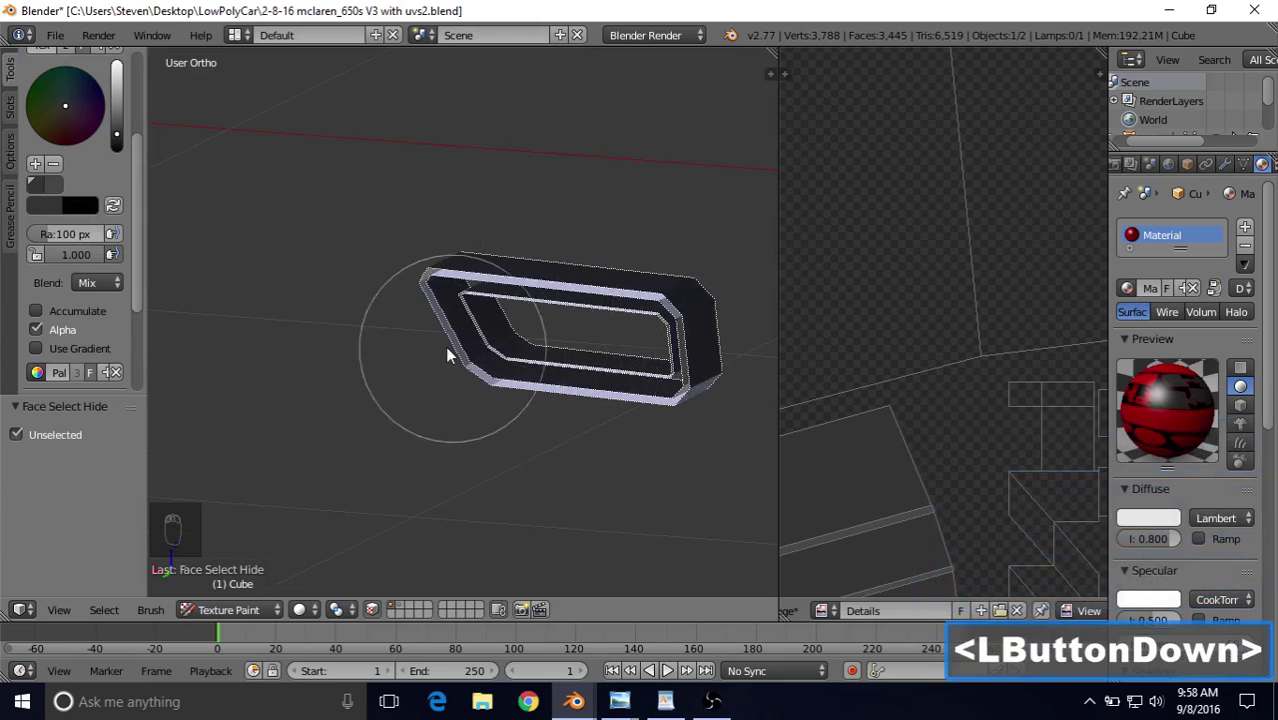
{"action": "left_click_drag", "start_coordinate": [478, 414], "coordinate": [462, 371]}
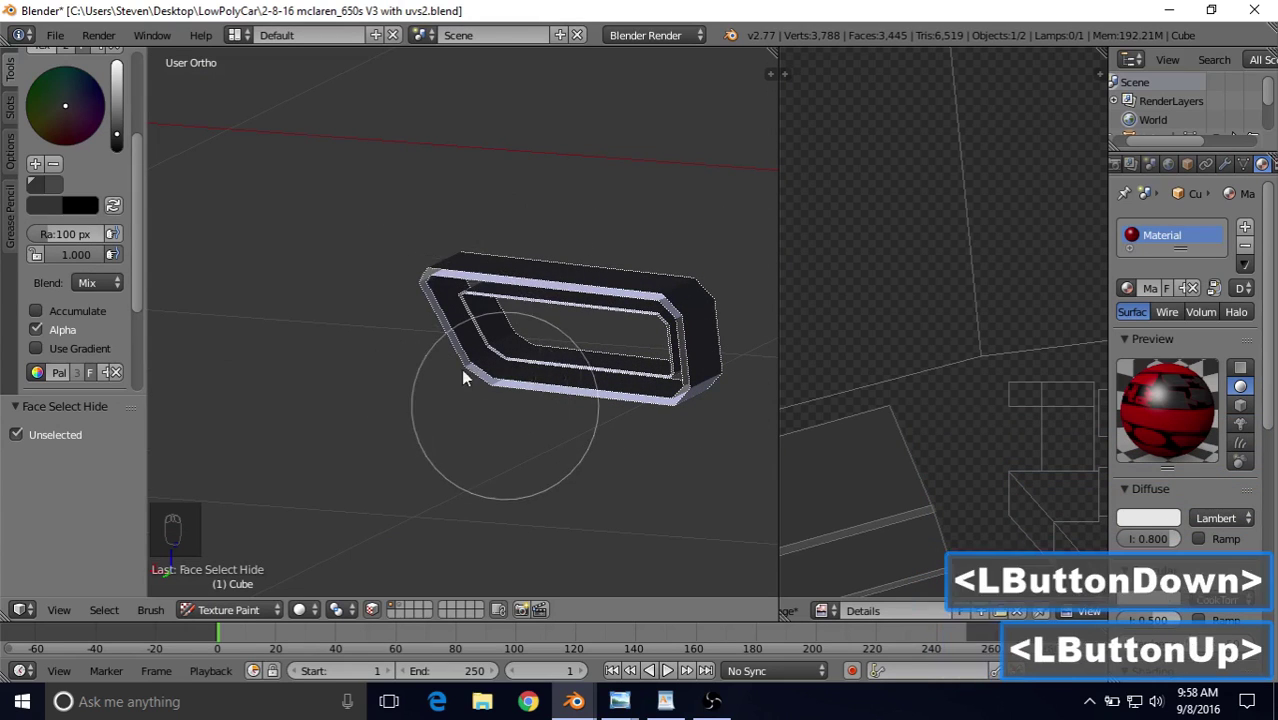
{"action": "middle_click_drag", "start_coordinate": [462, 371], "coordinate": [513, 301]}
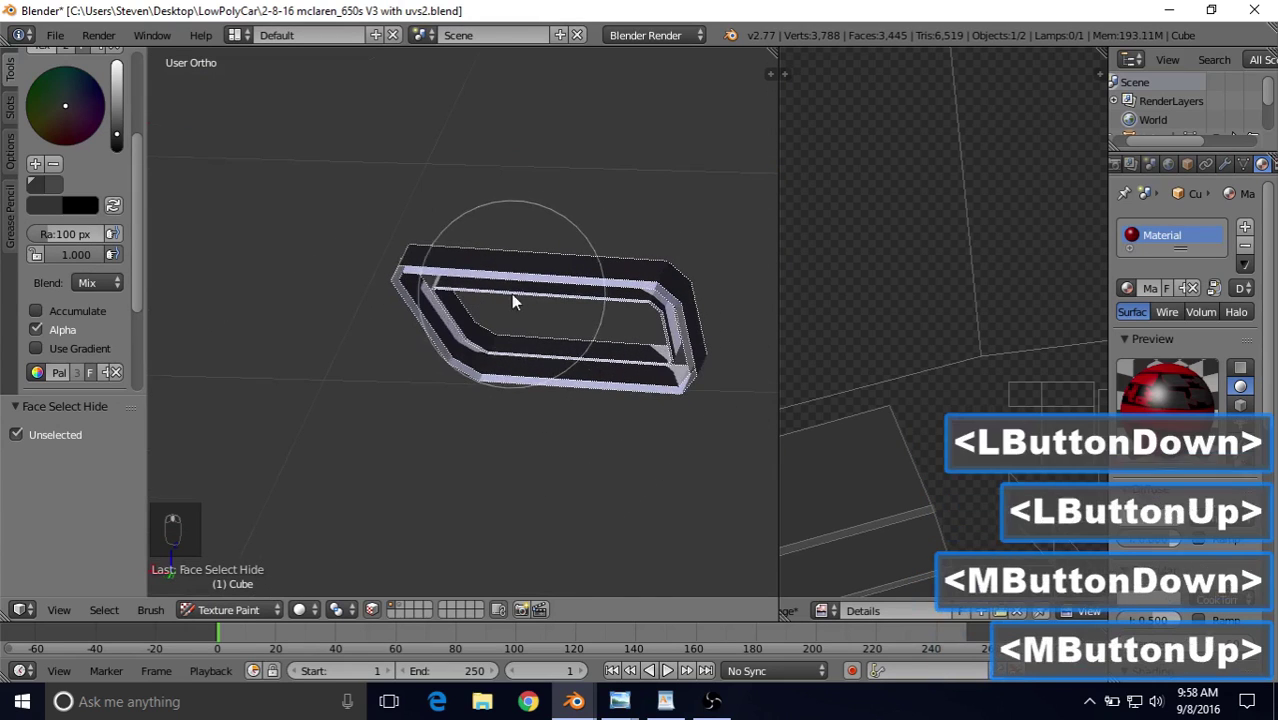
Step: Paint the remaining unpainted outer and inner side faces of the isolated exhaust surround with the dark grey palette colour from all angles
{"action": "left_click", "coordinate": [39, 189]}
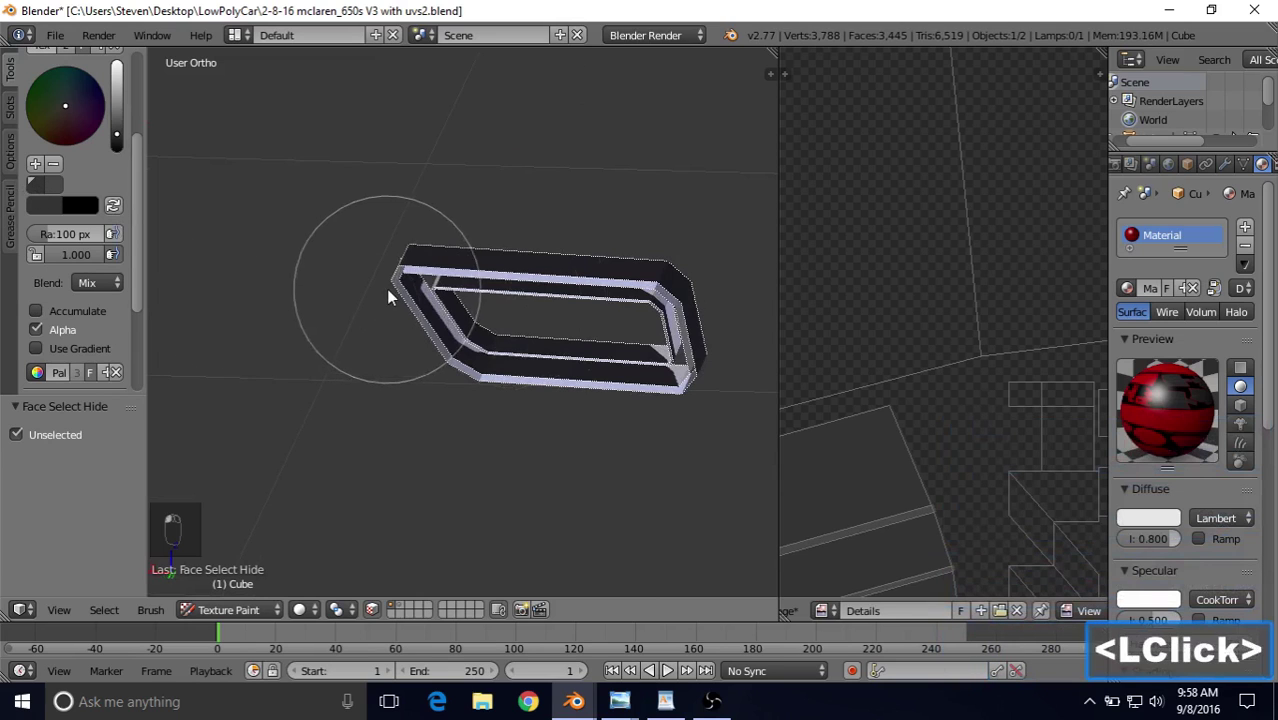
{"action": "mouse_move", "coordinate": [463, 318]}
{"action": "middle_mouse_down"}
{"action": "mouse_move", "coordinate": [594, 298]}
{"action": "mouse_move", "coordinate": [305, 327]}
{"action": "middle_mouse_up"}
{"action": "left_click", "coordinate": [305, 327]}
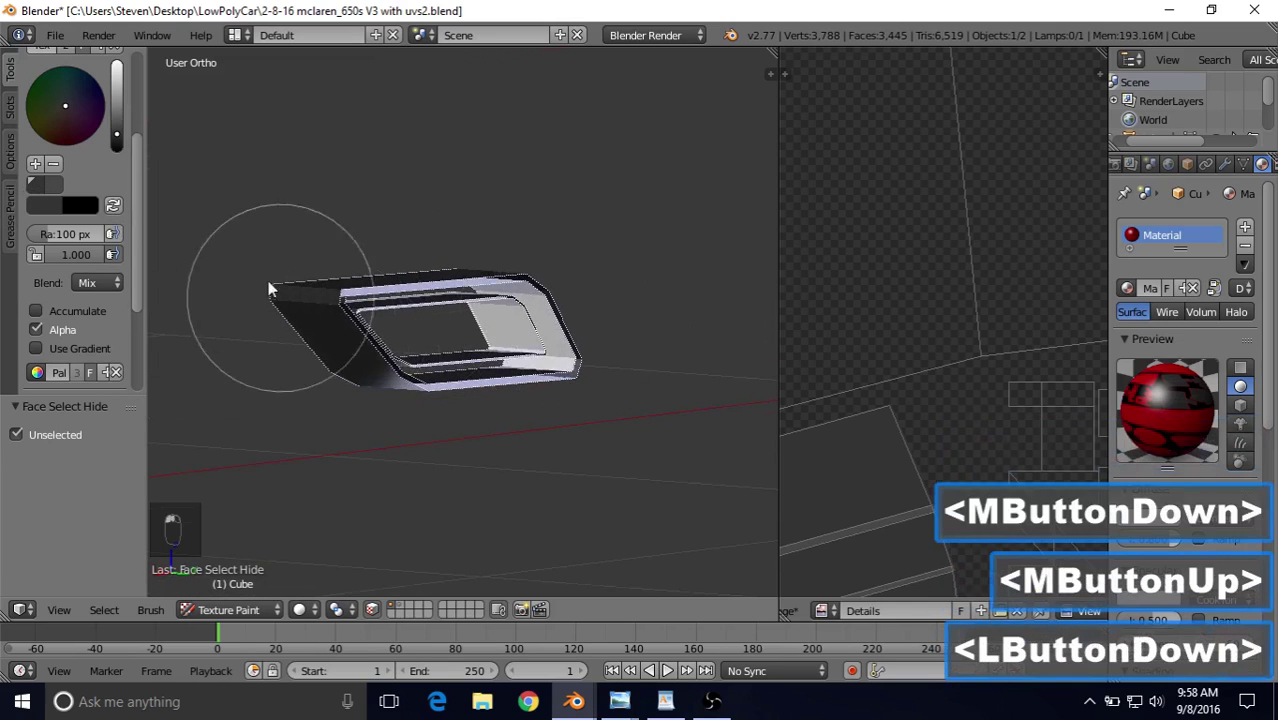
{"action": "mouse_move", "coordinate": [270, 290]}
{"action": "left_mouse_down"}
{"action": "mouse_move", "coordinate": [321, 320]}
{"action": "mouse_move", "coordinate": [570, 398]}
{"action": "mouse_move", "coordinate": [543, 370]}
{"action": "left_mouse_up"}
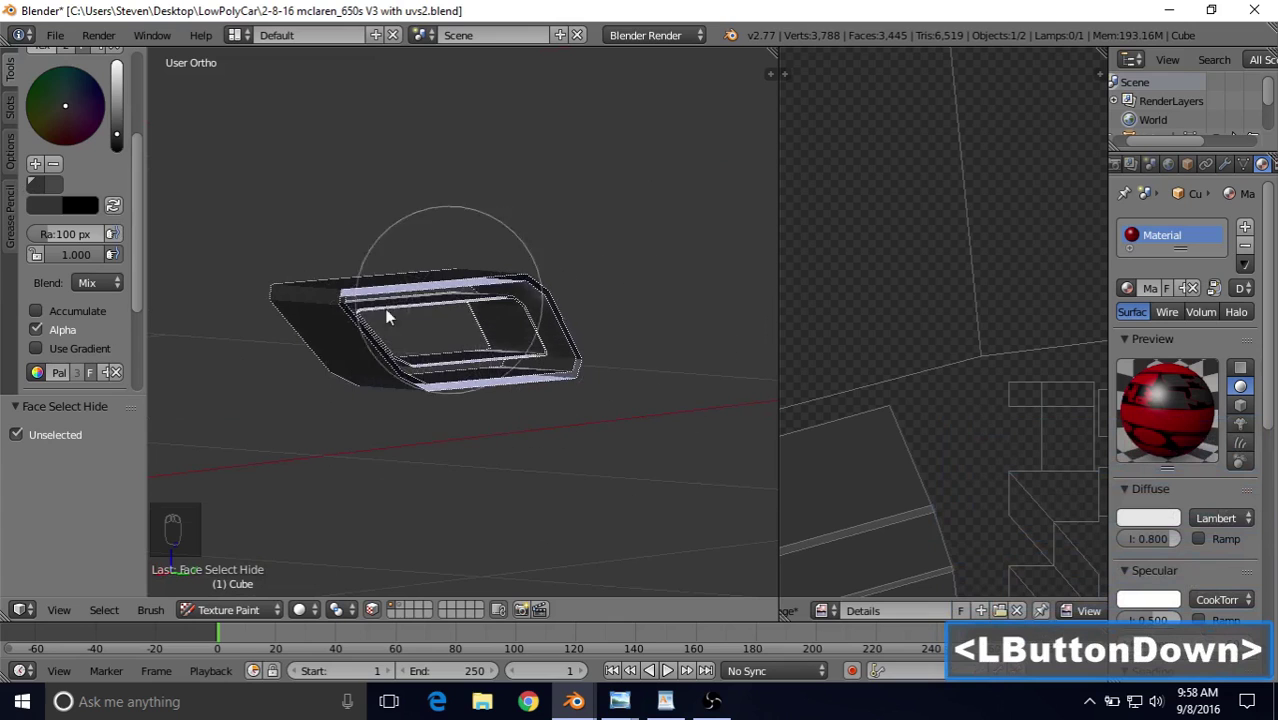
{"action": "left_click_drag", "start_coordinate": [395, 290], "coordinate": [480, 405]}
{"action": "mouse_move", "coordinate": [501, 397]}
{"action": "middle_mouse_down"}
{"action": "mouse_move", "coordinate": [493, 383]}
{"action": "mouse_move", "coordinate": [556, 345]}
{"action": "middle_mouse_up"}
{"action": "mouse_move", "coordinate": [561, 349]}
{"action": "left_mouse_down"}
{"action": "mouse_move", "coordinate": [496, 320]}
{"action": "mouse_move", "coordinate": [361, 343]}
{"action": "mouse_move", "coordinate": [633, 449]}
{"action": "left_mouse_up"}
{"action": "mouse_move", "coordinate": [633, 449]}
{"action": "middle_mouse_down"}
{"action": "mouse_move", "coordinate": [516, 422]}
{"action": "mouse_move", "coordinate": [650, 407]}
{"action": "middle_mouse_up"}
{"action": "mouse_move", "coordinate": [650, 407]}
{"action": "left_mouse_down"}
{"action": "mouse_move", "coordinate": [679, 405]}
{"action": "mouse_move", "coordinate": [324, 378]}
{"action": "mouse_move", "coordinate": [374, 364]}
{"action": "left_mouse_up"}
{"action": "mouse_move", "coordinate": [374, 364]}
{"action": "middle_mouse_down"}
{"action": "mouse_move", "coordinate": [417, 395]}
{"action": "mouse_move", "coordinate": [442, 372]}
{"action": "middle_mouse_up"}
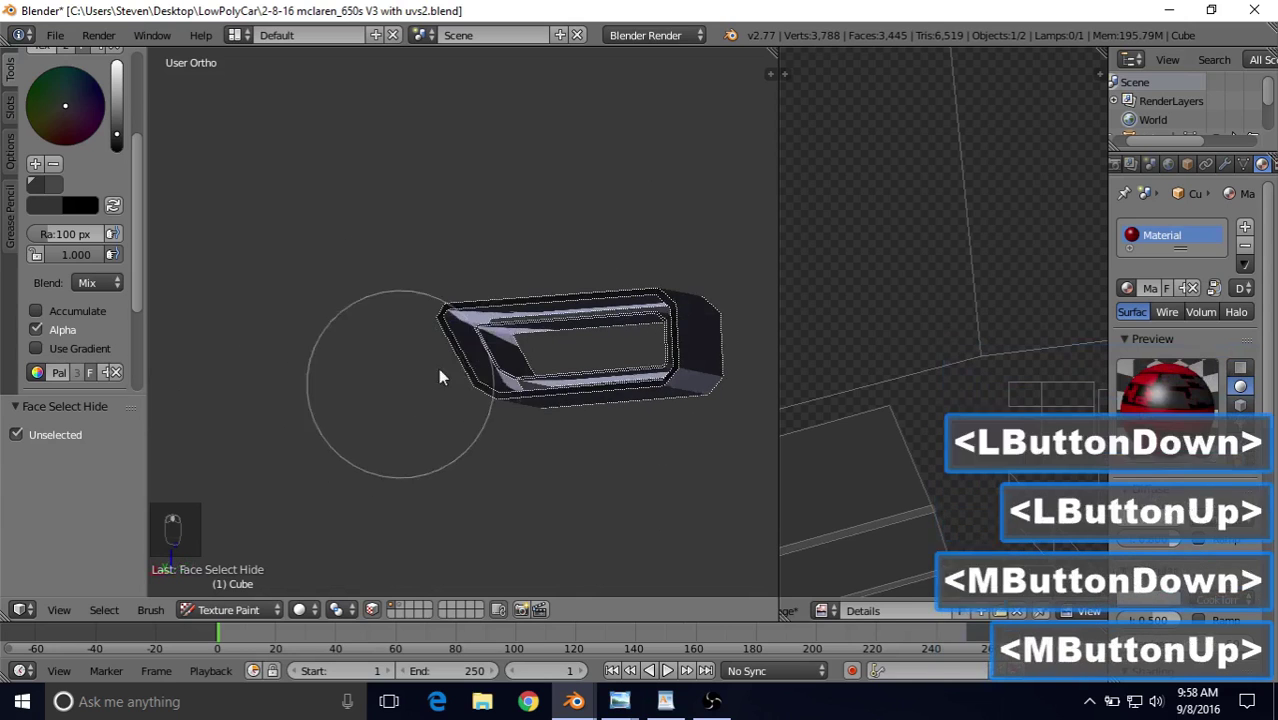
{"action": "mouse_move", "coordinate": [442, 372]}
{"action": "left_mouse_down"}
{"action": "mouse_move", "coordinate": [513, 320]}
{"action": "mouse_move", "coordinate": [546, 353]}
{"action": "mouse_move", "coordinate": [494, 361]}
{"action": "mouse_move", "coordinate": [540, 375]}
{"action": "left_mouse_up"}
{"action": "mouse_move", "coordinate": [600, 392]}
{"action": "left_mouse_down"}
{"action": "mouse_move", "coordinate": [645, 403]}
{"action": "mouse_move", "coordinate": [553, 397]}
{"action": "mouse_move", "coordinate": [580, 382]}
{"action": "left_mouse_up"}
{"action": "mouse_move", "coordinate": [580, 382]}
{"action": "middle_mouse_down"}
{"action": "mouse_move", "coordinate": [628, 351]}
{"action": "mouse_move", "coordinate": [458, 304]}
{"action": "middle_mouse_up"}
{"action": "mouse_move", "coordinate": [458, 304]}
{"action": "left_mouse_down"}
{"action": "mouse_move", "coordinate": [419, 214]}
{"action": "mouse_move", "coordinate": [556, 277]}
{"action": "mouse_move", "coordinate": [599, 334]}
{"action": "mouse_move", "coordinate": [490, 353]}
{"action": "left_mouse_up"}
{"action": "left_click_drag", "start_coordinate": [360, 263], "coordinate": [524, 287]}
{"action": "middle_click_drag", "start_coordinate": [524, 287], "coordinate": [334, 344]}
{"action": "left_click", "coordinate": [244, 330]}
{"action": "mouse_move", "coordinate": [244, 340]}
{"action": "left_mouse_down"}
{"action": "mouse_move", "coordinate": [214, 362]}
{"action": "mouse_move", "coordinate": [450, 366]}
{"action": "left_mouse_up"}
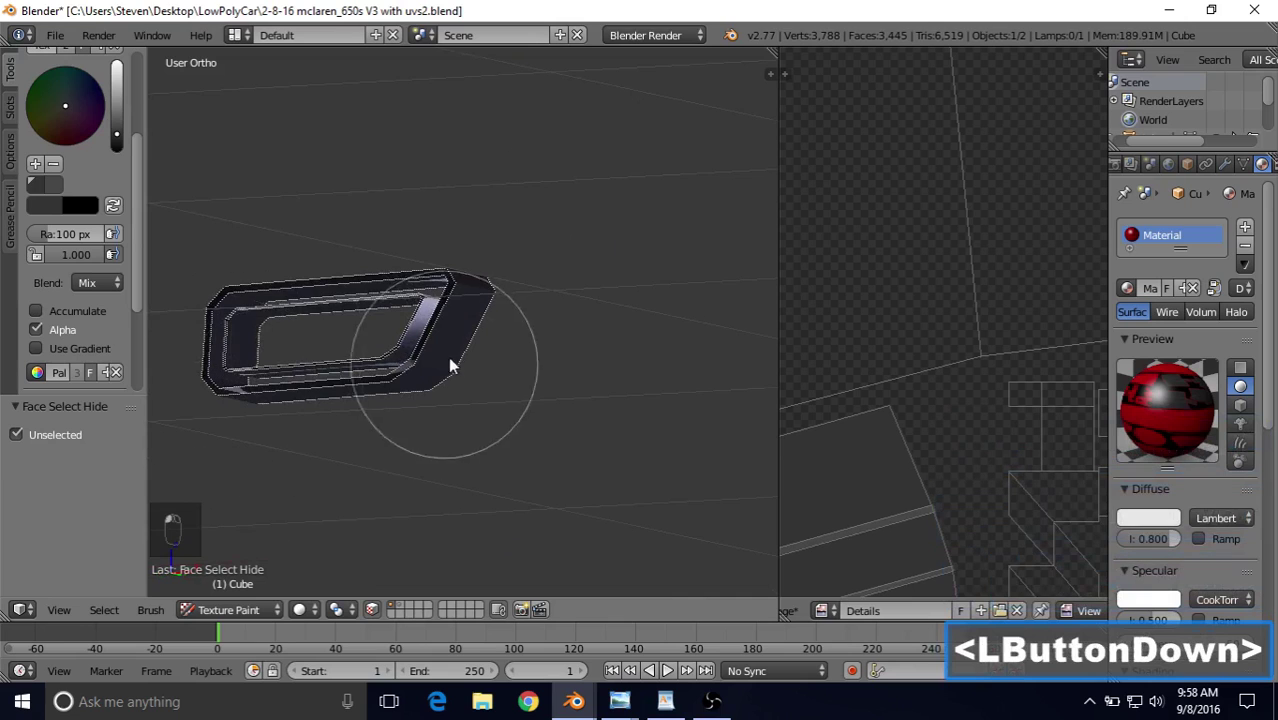
{"action": "left_click_drag", "start_coordinate": [474, 293], "coordinate": [468, 300]}
{"action": "mouse_move", "coordinate": [468, 300]}
{"action": "middle_mouse_down"}
{"action": "mouse_move", "coordinate": [295, 332]}
{"action": "mouse_move", "coordinate": [394, 321]}
{"action": "middle_mouse_up"}
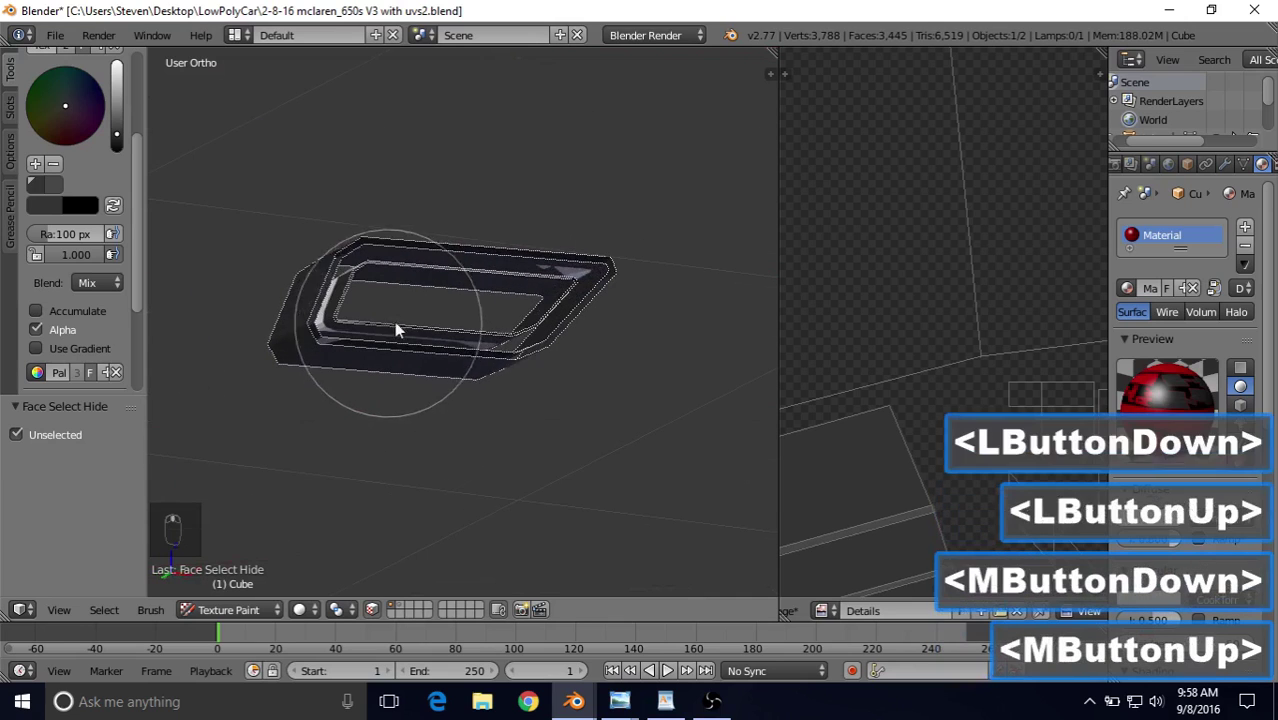
{"action": "mouse_move", "coordinate": [600, 278]}
{"action": "left_mouse_down"}
{"action": "mouse_move", "coordinate": [446, 365]}
{"action": "mouse_move", "coordinate": [466, 311]}
{"action": "left_mouse_up"}
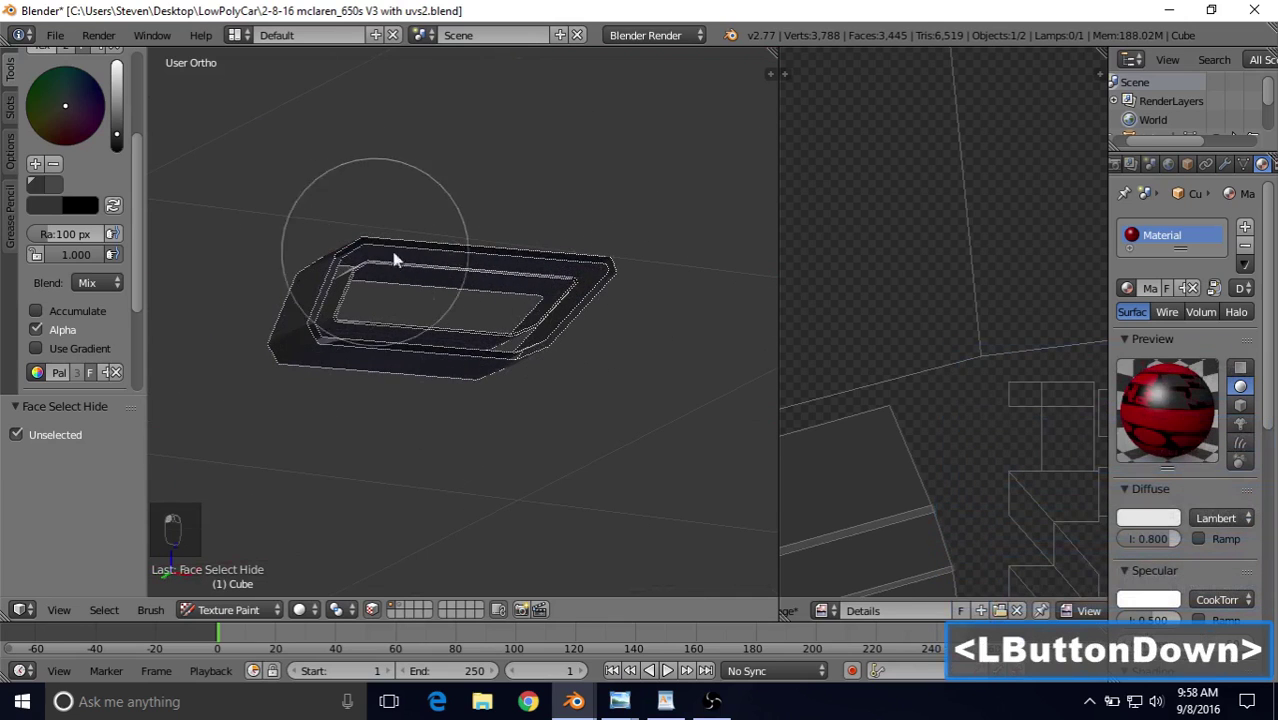
{"action": "left_click_drag", "start_coordinate": [316, 341], "coordinate": [330, 345]}
{"action": "middle_click_drag", "start_coordinate": [342, 358], "coordinate": [357, 308]}
{"action": "mouse_move", "coordinate": [355, 349]}
{"action": "left_mouse_down"}
{"action": "mouse_move", "coordinate": [366, 324]}
{"action": "mouse_move", "coordinate": [320, 328]}
{"action": "left_mouse_up"}
{"action": "mouse_move", "coordinate": [320, 328]}
{"action": "middle_mouse_down"}
{"action": "mouse_move", "coordinate": [285, 365]}
{"action": "mouse_move", "coordinate": [285, 342]}
{"action": "mouse_move", "coordinate": [559, 348]}
{"action": "mouse_move", "coordinate": [461, 432]}
{"action": "middle_mouse_up"}
{"action": "left_click_drag", "start_coordinate": [275, 390], "coordinate": [328, 365]}
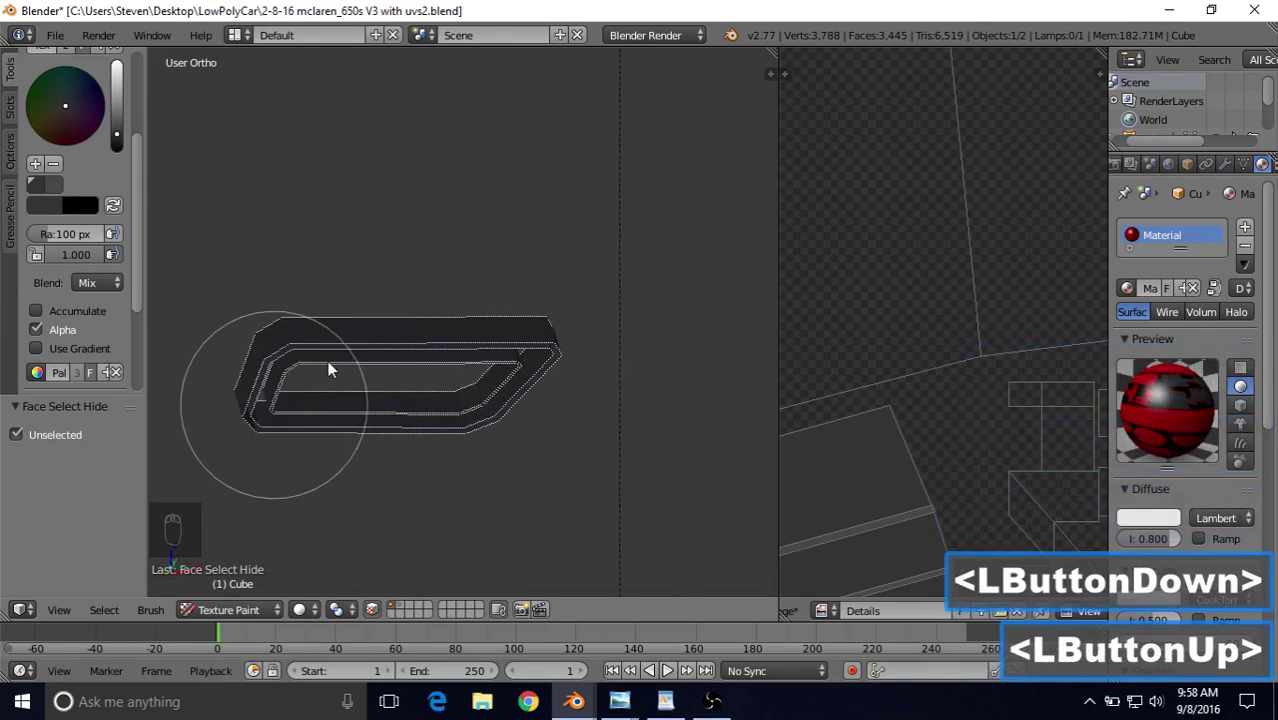
{"action": "mouse_move", "coordinate": [328, 365]}
{"action": "middle_mouse_down"}
{"action": "mouse_move", "coordinate": [294, 347]}
{"action": "mouse_move", "coordinate": [245, 368]}
{"action": "middle_mouse_up"}
{"action": "mouse_move", "coordinate": [245, 368]}
{"action": "left_mouse_down"}
{"action": "mouse_move", "coordinate": [224, 357]}
{"action": "mouse_move", "coordinate": [282, 336]}
{"action": "left_mouse_up"}
{"action": "mouse_move", "coordinate": [282, 336]}
{"action": "middle_mouse_down"}
{"action": "mouse_move", "coordinate": [280, 294]}
{"action": "mouse_move", "coordinate": [300, 274]}
{"action": "mouse_move", "coordinate": [333, 303]}
{"action": "middle_mouse_up"}
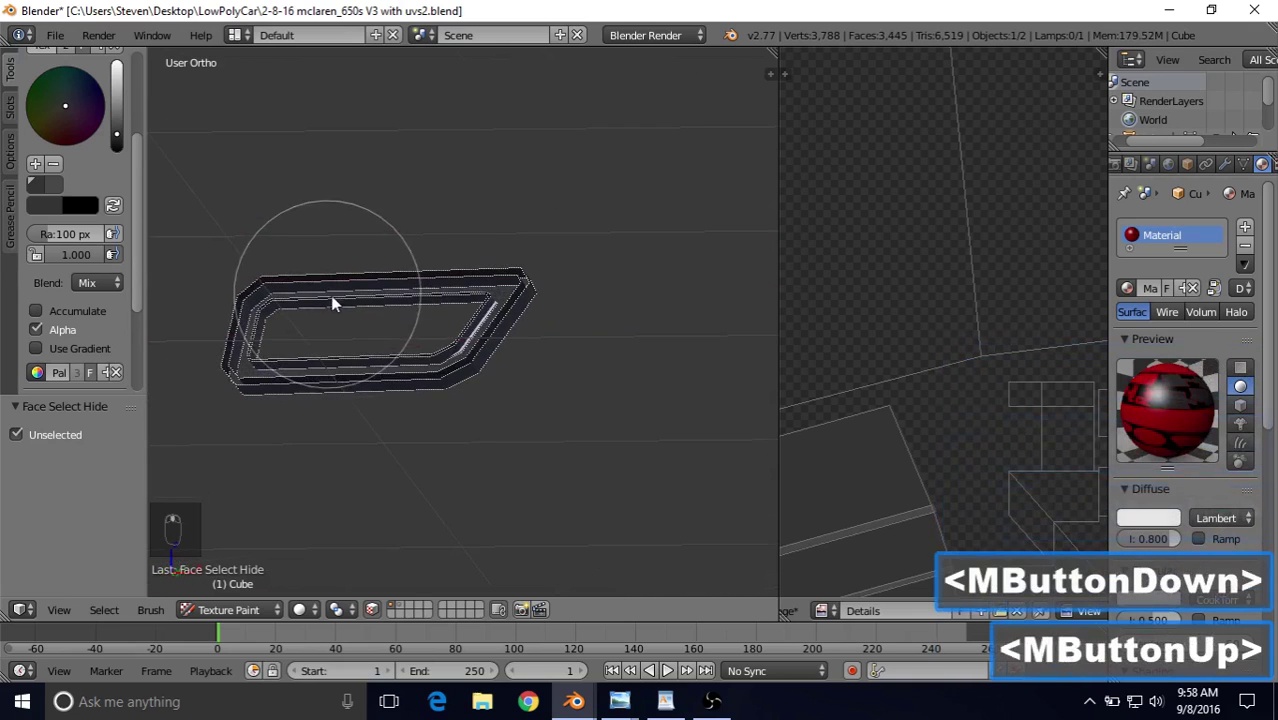
{"action": "mouse_move", "coordinate": [420, 372]}
{"action": "left_mouse_down"}
{"action": "mouse_move", "coordinate": [414, 385]}
{"action": "mouse_move", "coordinate": [442, 334]}
{"action": "mouse_move", "coordinate": [430, 338]}
{"action": "left_mouse_up"}
{"action": "middle_click_drag", "start_coordinate": [430, 338], "coordinate": [455, 311]}
{"action": "left_click_drag", "start_coordinate": [455, 311], "coordinate": [488, 328]}
{"action": "mouse_move", "coordinate": [488, 328]}
{"action": "middle_mouse_down"}
{"action": "mouse_move", "coordinate": [502, 340]}
{"action": "mouse_move", "coordinate": [490, 341]}
{"action": "middle_mouse_up"}
{"action": "left_click_drag", "start_coordinate": [490, 341], "coordinate": [414, 380]}
{"action": "middle_click_drag", "start_coordinate": [414, 380], "coordinate": [380, 378]}
{"action": "mouse_move", "coordinate": [380, 378]}
{"action": "left_mouse_down"}
{"action": "mouse_move", "coordinate": [251, 357]}
{"action": "mouse_move", "coordinate": [320, 372]}
{"action": "left_mouse_up"}
{"action": "mouse_move", "coordinate": [320, 372]}
{"action": "middle_mouse_down"}
{"action": "mouse_move", "coordinate": [544, 404]}
{"action": "mouse_move", "coordinate": [590, 396]}
{"action": "mouse_move", "coordinate": [607, 436]}
{"action": "mouse_move", "coordinate": [598, 451]}
{"action": "mouse_move", "coordinate": [684, 348]}
{"action": "mouse_move", "coordinate": [699, 374]}
{"action": "mouse_move", "coordinate": [673, 408]}
{"action": "mouse_move", "coordinate": [619, 419]}
{"action": "mouse_move", "coordinate": [540, 368]}
{"action": "mouse_move", "coordinate": [519, 320]}
{"action": "mouse_move", "coordinate": [688, 240]}
{"action": "mouse_move", "coordinate": [468, 408]}
{"action": "mouse_move", "coordinate": [195, 433]}
{"action": "mouse_move", "coordinate": [727, 428]}
{"action": "mouse_move", "coordinate": [313, 270]}
{"action": "middle_mouse_up"}
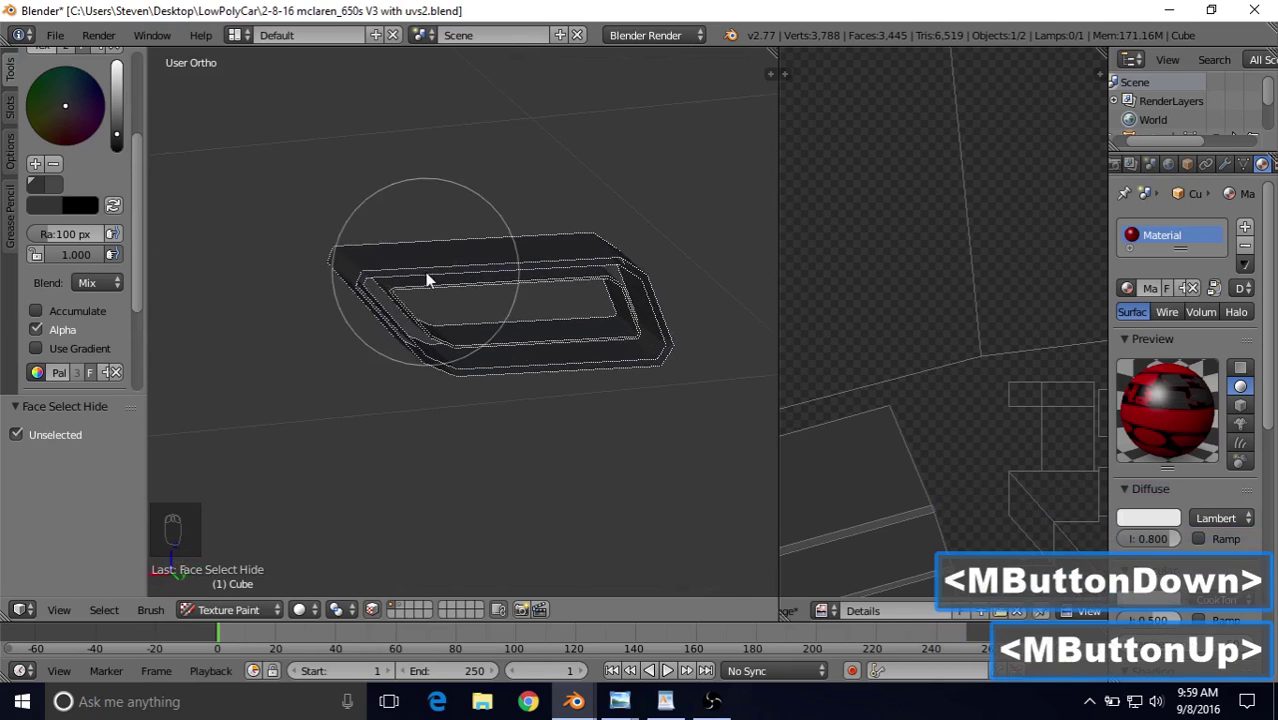
Step: Touch up the narrow side faces around the pointed upper corner of the exhaust surround with dark grey
{"action": "middle_click_drag", "start_coordinate": [427, 281], "coordinate": [379, 402], "text": "shift"}
{"action": "scroll", "coordinate": [385, 400], "scroll_direction": "up", "scroll_amount": 2}
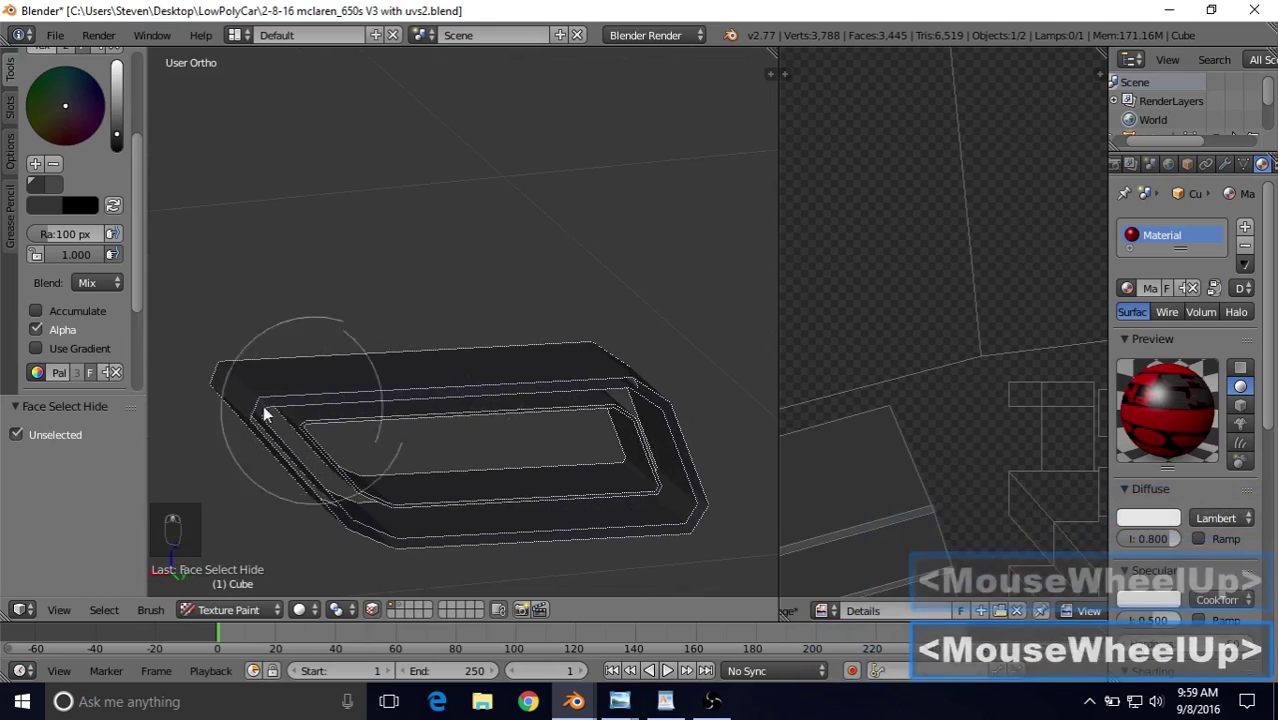
{"action": "left_click_drag", "start_coordinate": [239, 408], "coordinate": [270, 417]}
{"action": "middle_click_drag", "start_coordinate": [308, 402], "coordinate": [334, 402]}
{"action": "mouse_move", "coordinate": [222, 417]}
{"action": "left_mouse_down"}
{"action": "mouse_move", "coordinate": [204, 419]}
{"action": "mouse_move", "coordinate": [272, 412]}
{"action": "left_mouse_up"}
{"action": "mouse_move", "coordinate": [272, 412]}
{"action": "middle_mouse_down"}
{"action": "mouse_move", "coordinate": [285, 351]}
{"action": "mouse_move", "coordinate": [295, 395]}
{"action": "middle_mouse_up"}
{"action": "mouse_move", "coordinate": [300, 405]}
{"action": "left_mouse_down"}
{"action": "mouse_move", "coordinate": [340, 451]}
{"action": "mouse_move", "coordinate": [455, 430]}
{"action": "left_mouse_up"}
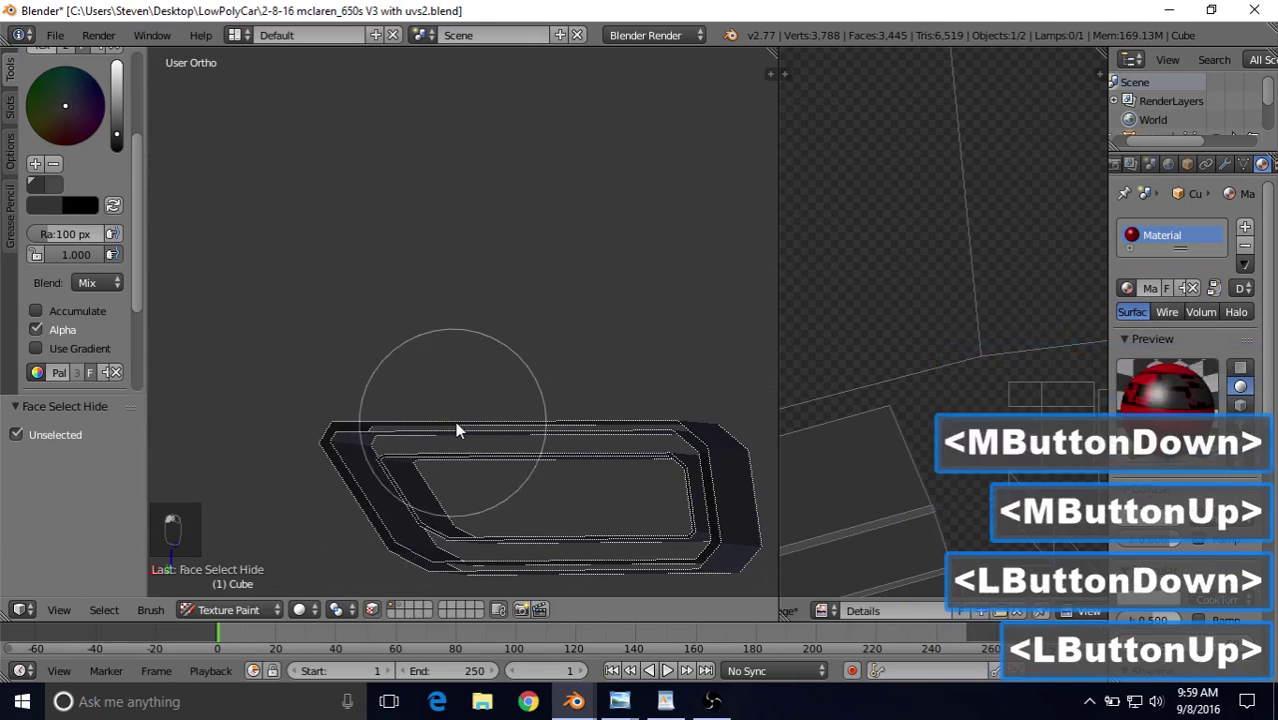
{"action": "middle_click_drag", "start_coordinate": [455, 430], "coordinate": [481, 402]}
Step: Hide the surround's large upper outer face, then select the small pointed-corner faces and paint them dark grey
{"action": "right_click", "coordinate": [371, 289]}
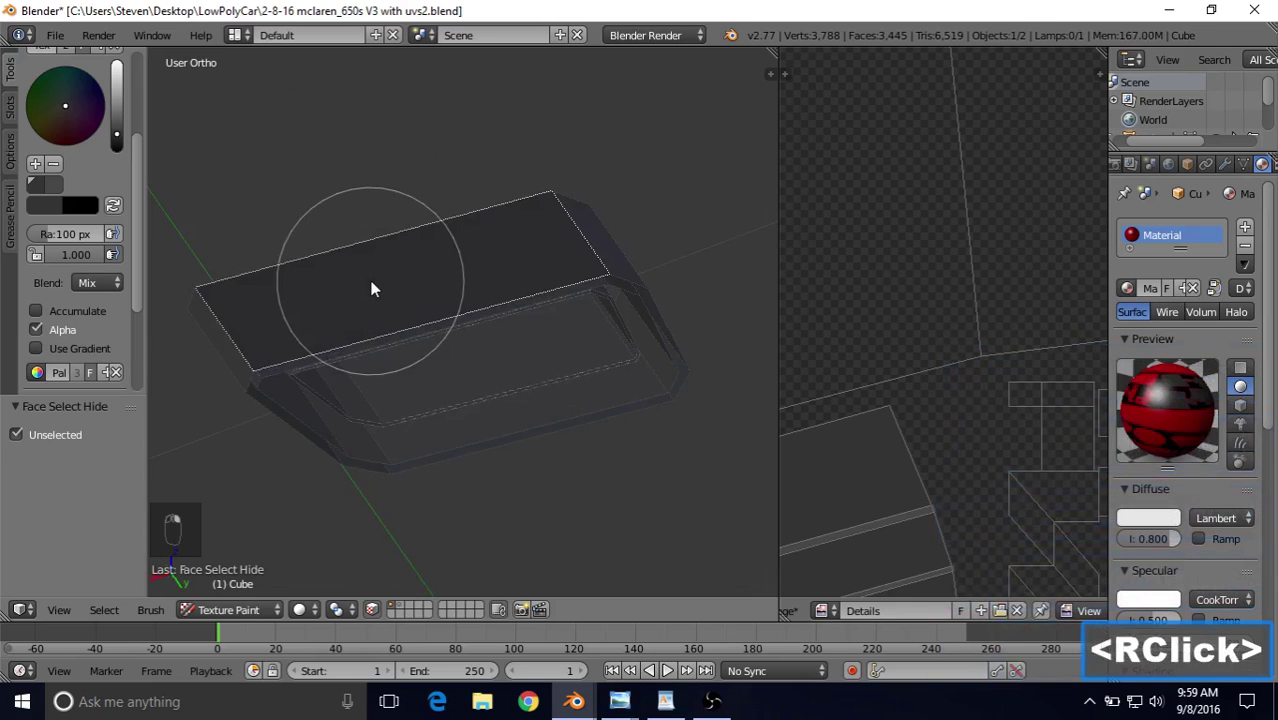
{"action": "key", "text": "h"}
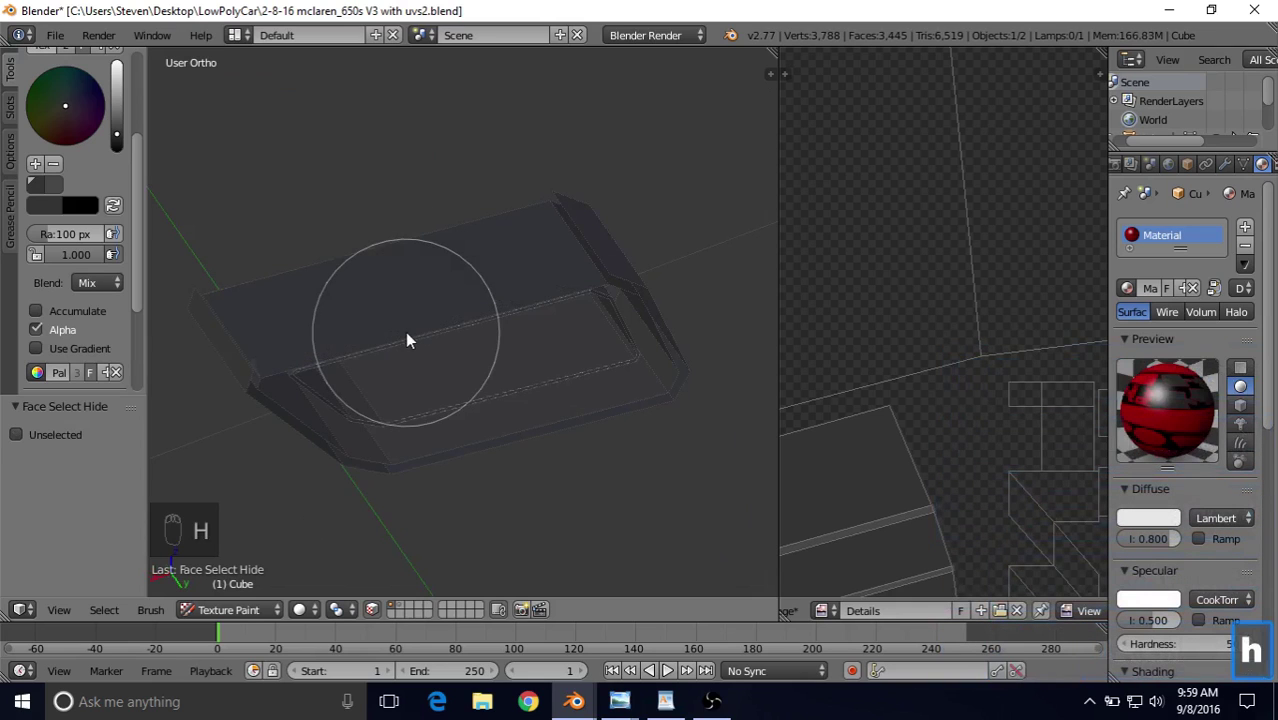
{"action": "right_click", "coordinate": [285, 350]}
{"action": "mouse_move", "coordinate": [275, 352]}
{"action": "left_mouse_down"}
{"action": "mouse_move", "coordinate": [263, 355]}
{"action": "mouse_move", "coordinate": [312, 328]}
{"action": "left_mouse_up"}
{"action": "middle_click_drag", "start_coordinate": [312, 328], "coordinate": [285, 330]}
{"action": "right_click", "coordinate": [266, 341]}
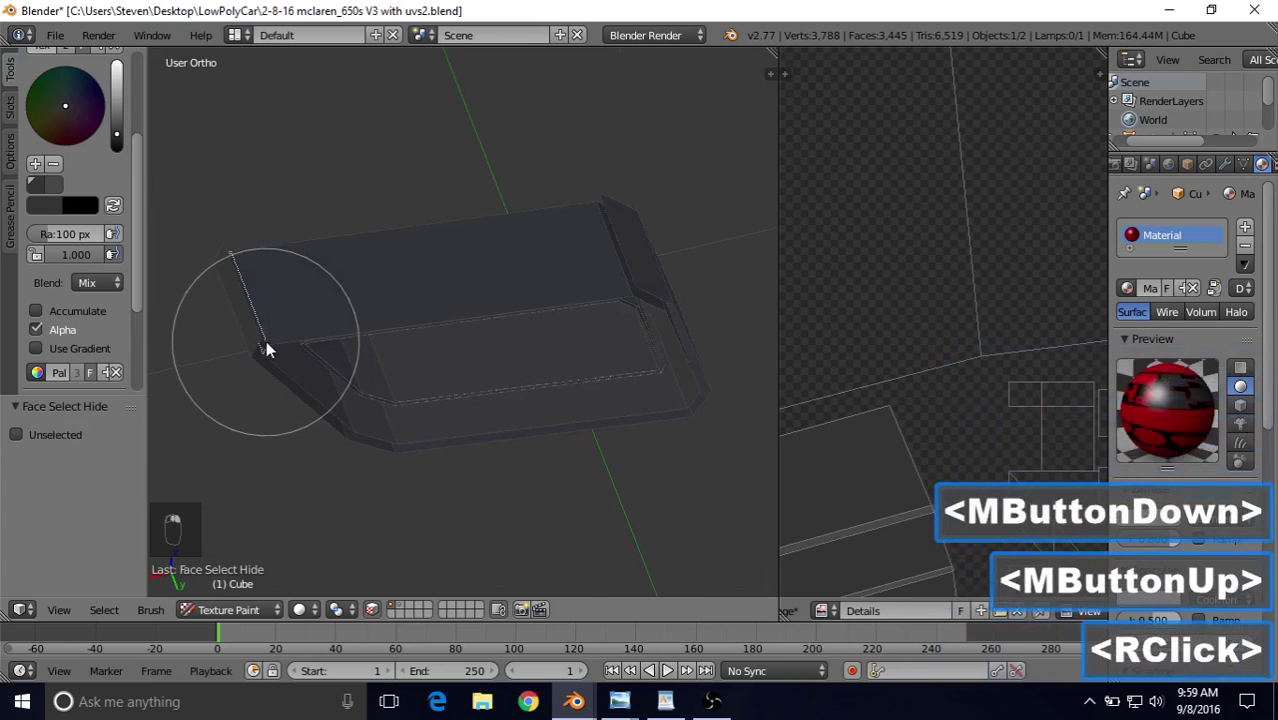
{"action": "right_click", "coordinate": [271, 341], "text": "shift"}
{"action": "mouse_move", "coordinate": [271, 341]}
{"action": "left_mouse_down"}
{"action": "mouse_move", "coordinate": [260, 345]}
{"action": "mouse_move", "coordinate": [314, 314]}
{"action": "left_mouse_up"}
{"action": "mouse_move", "coordinate": [314, 314]}
{"action": "middle_mouse_down"}
{"action": "mouse_move", "coordinate": [257, 240]}
{"action": "mouse_move", "coordinate": [306, 380]}
{"action": "middle_mouse_up"}
Step: Select the slanted inner side face near the pointed corner and paint it and the adjoining corner area dark grey
{"action": "scroll", "coordinate": [330, 397], "scroll_direction": "up", "scroll_amount": 3}
{"action": "mouse_move", "coordinate": [354, 414]}
{"action": "middle_mouse_down", "text": "shift"}
{"action": "mouse_move", "coordinate": [345, 240]}
{"action": "mouse_move", "coordinate": [308, 260]}
{"action": "mouse_move", "coordinate": [291, 248]}
{"action": "middle_mouse_up", "text": "shift"}
{"action": "mouse_move", "coordinate": [330, 360]}
{"action": "left_mouse_down"}
{"action": "mouse_move", "coordinate": [345, 377]}
{"action": "mouse_move", "coordinate": [314, 357]}
{"action": "mouse_move", "coordinate": [385, 503]}
{"action": "left_mouse_up"}
{"action": "right_click", "coordinate": [434, 445]}
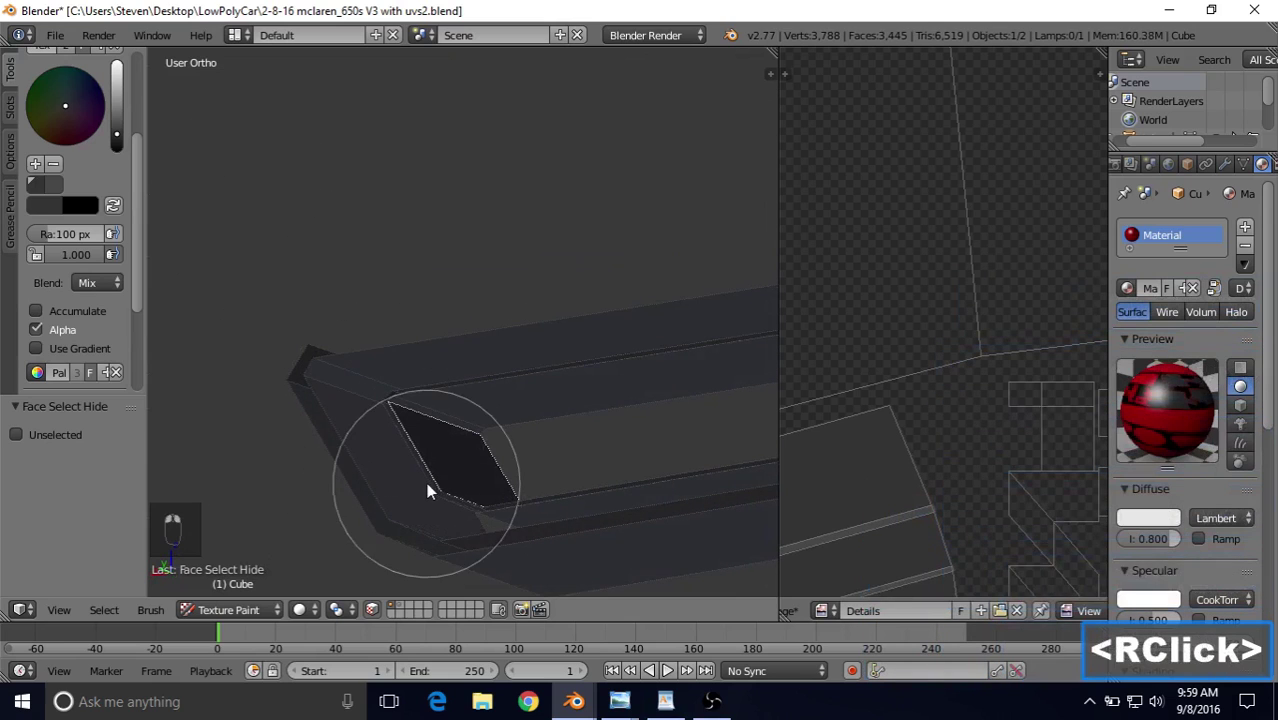
{"action": "left_click", "coordinate": [430, 472]}
{"action": "right_click", "coordinate": [414, 457]}
{"action": "right_click", "coordinate": [419, 457]}
{"action": "mouse_move", "coordinate": [405, 440]}
{"action": "left_mouse_down"}
{"action": "mouse_move", "coordinate": [397, 431]}
{"action": "mouse_move", "coordinate": [451, 503]}
{"action": "left_mouse_up"}
{"action": "scroll", "coordinate": [451, 485], "scroll_direction": "down", "scroll_amount": 2}
{"action": "middle_click_drag", "start_coordinate": [451, 482], "coordinate": [582, 429]}
Step: Turn off face selection masking and inspect the painted exhaust surround on the whole rear of the car
{"action": "left_click", "coordinate": [371, 609]}
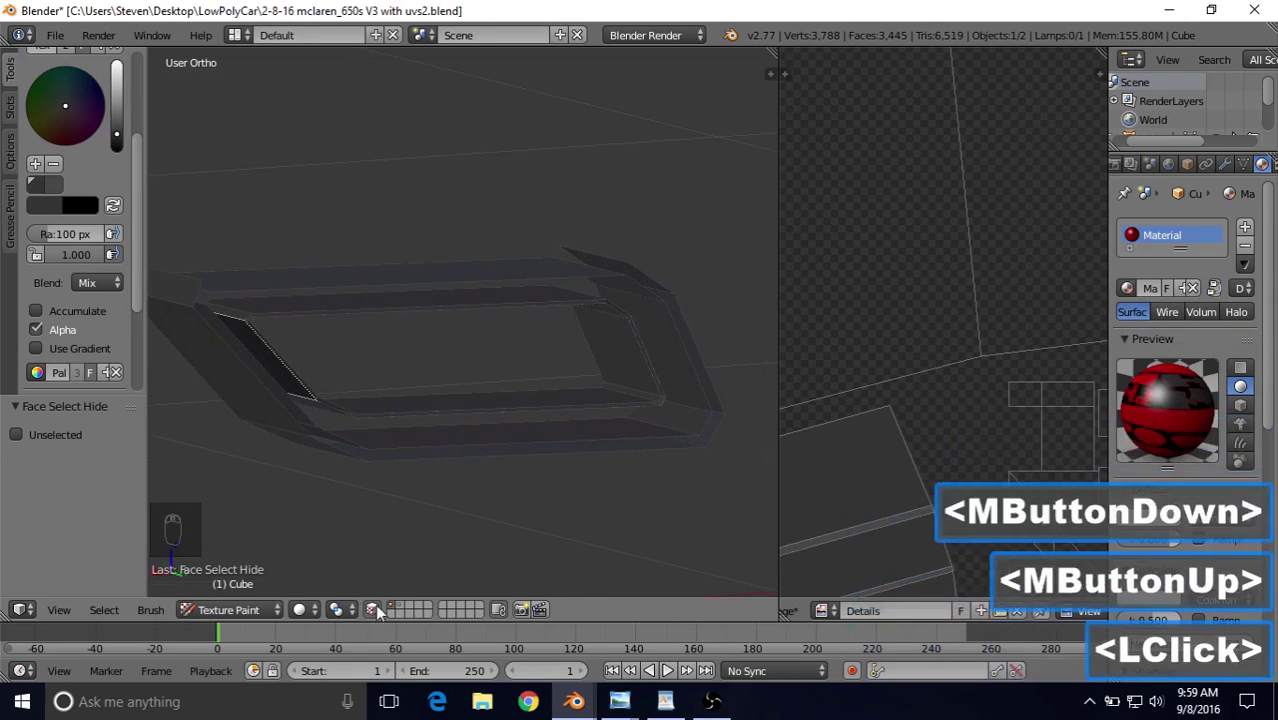
{"action": "scroll", "coordinate": [448, 406], "scroll_direction": "down", "scroll_amount": 3}
{"action": "scroll", "coordinate": [447, 405], "scroll_direction": "down", "scroll_amount": 3}
{"action": "middle_click_drag", "start_coordinate": [445, 400], "coordinate": [530, 310]}
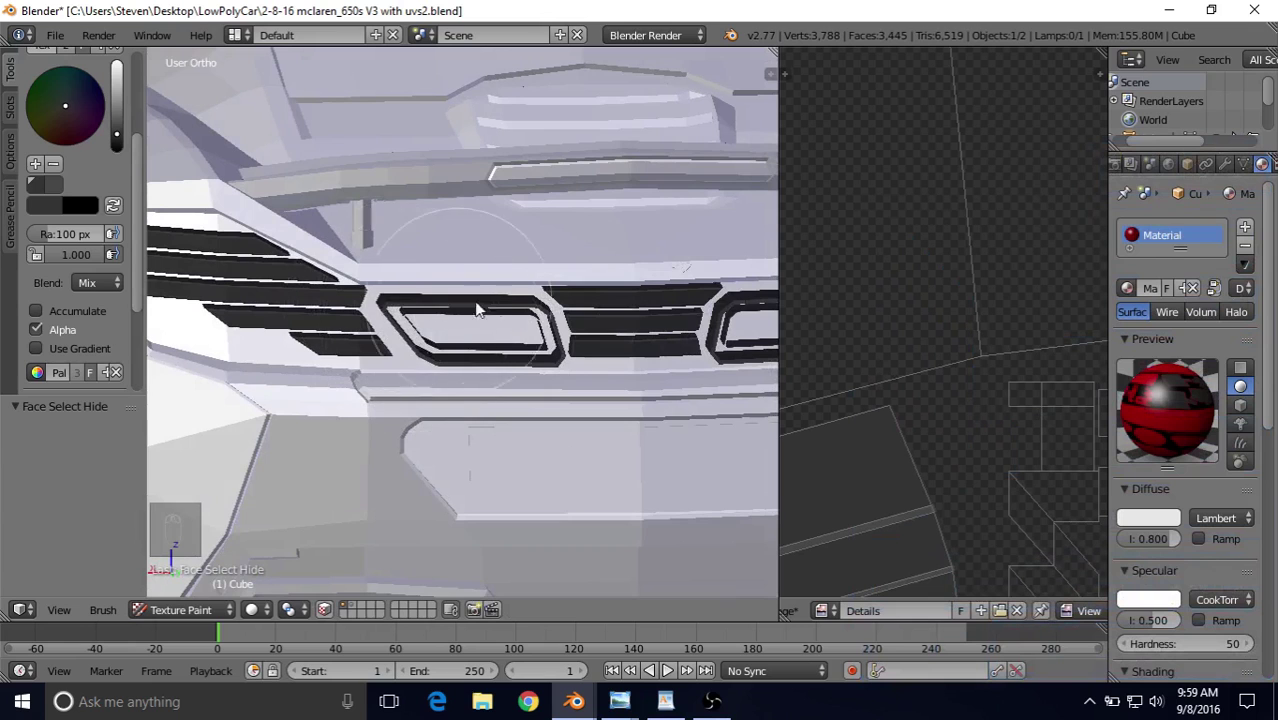
{"action": "scroll", "coordinate": [400, 345], "scroll_direction": "up", "scroll_amount": 4}
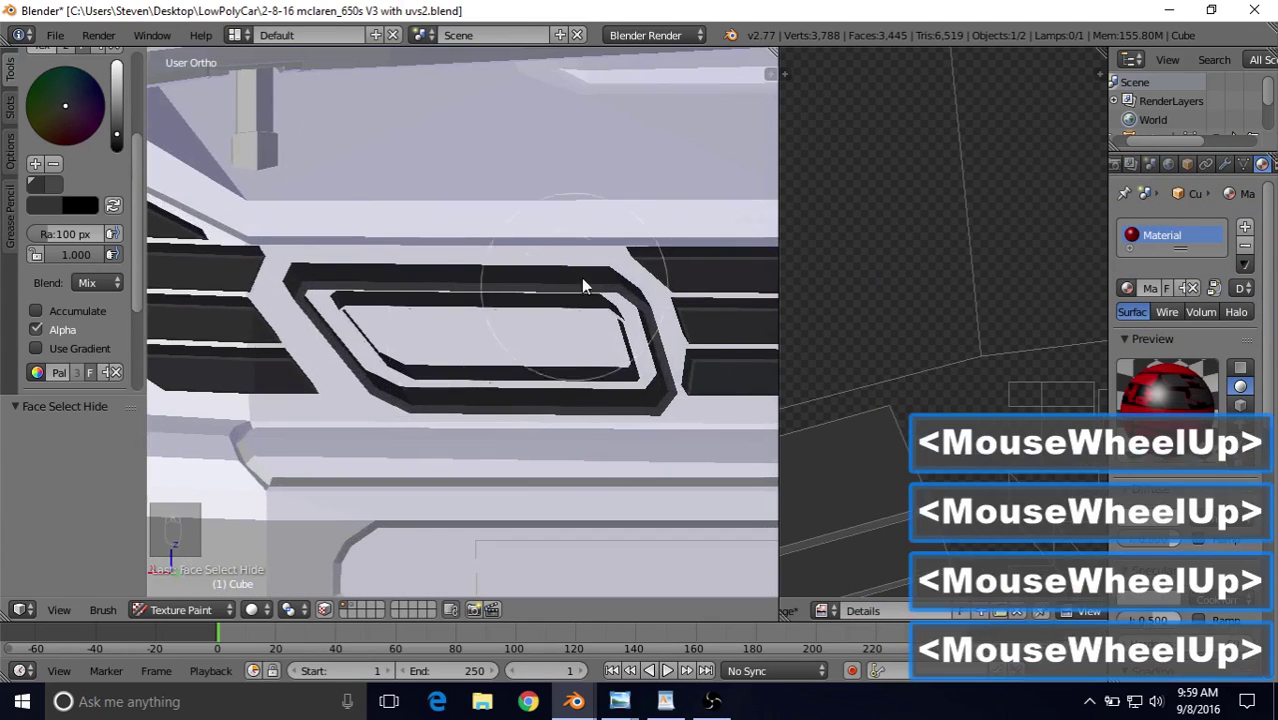
{"action": "middle_click_drag", "start_coordinate": [545, 350], "coordinate": [650, 365], "text": "shift"}
{"action": "scroll", "coordinate": [312, 334], "scroll_direction": "up", "scroll_amount": 3}
{"action": "scroll", "coordinate": [385, 300], "scroll_direction": "down", "scroll_amount": 6}
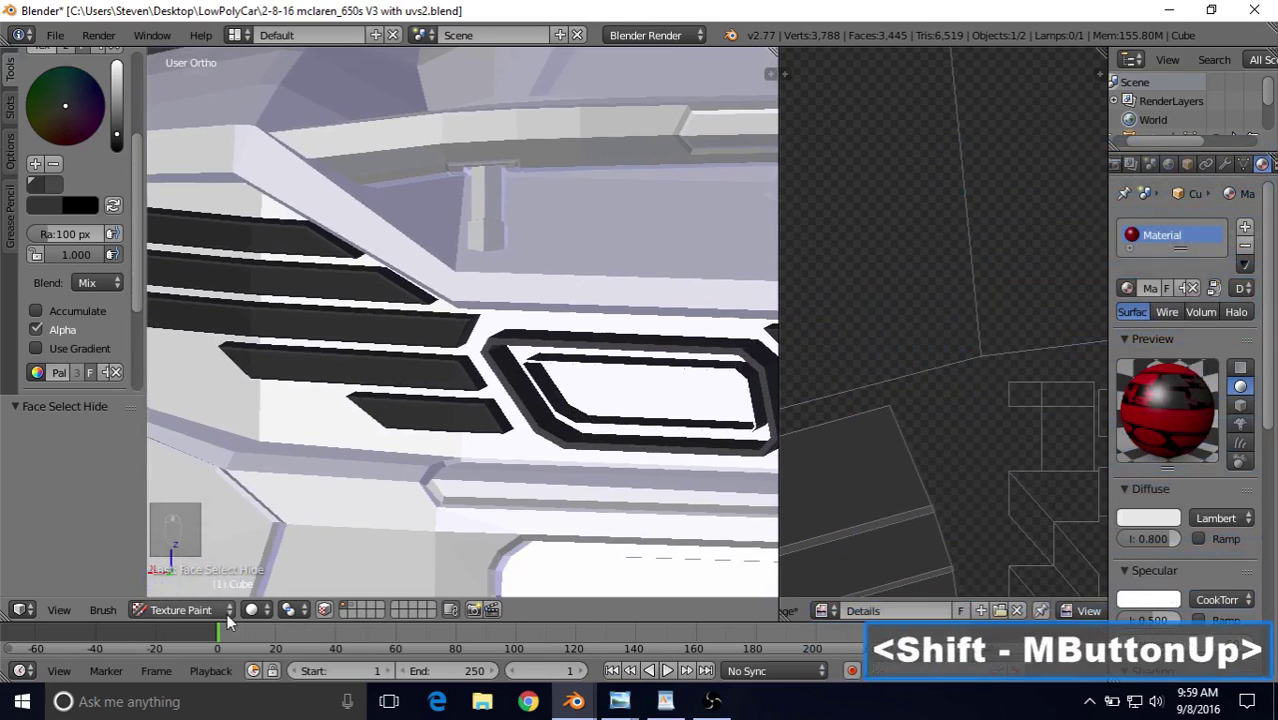
Step: Return to Edit Mode, reveal all hidden faces and select only the exhaust surround's outer and inner front rim face loops
{"action": "left_click", "coordinate": [180, 609]}
{"action": "left_click", "coordinate": [182, 566]}
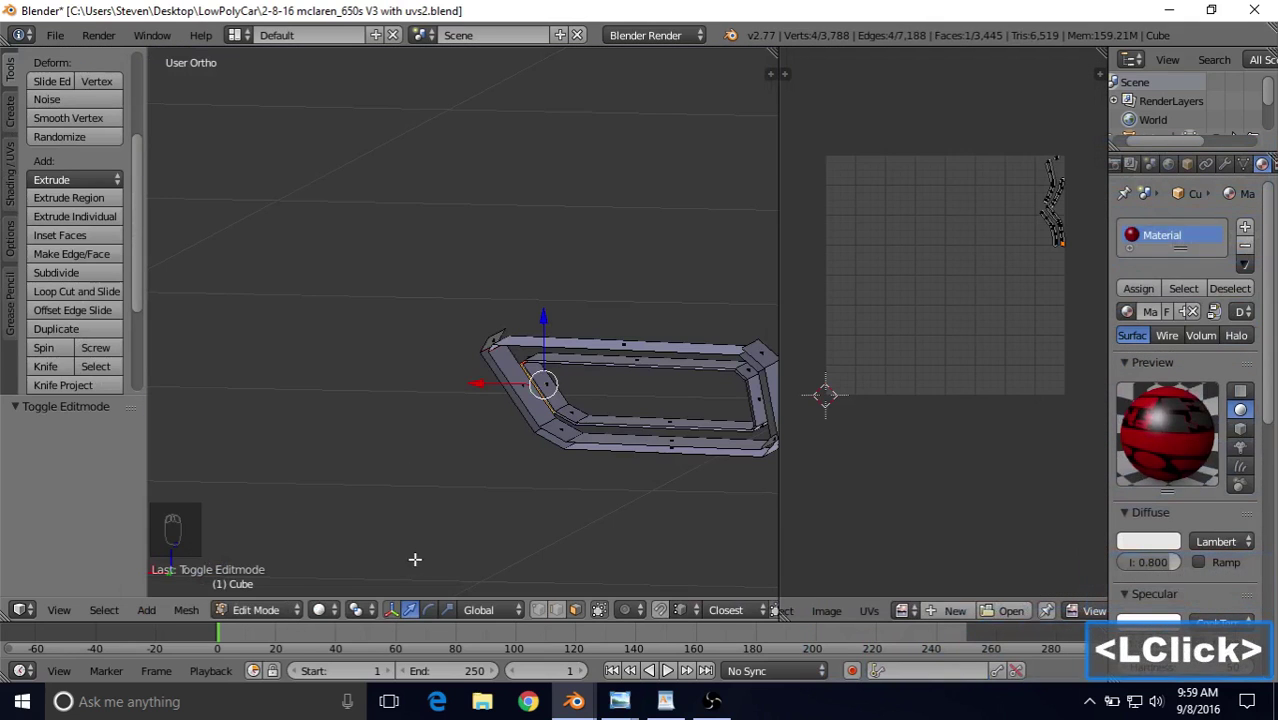
{"action": "key", "text": "alt+h"}
{"action": "middle_click_drag", "start_coordinate": [516, 338], "coordinate": [315, 275], "text": "shift"}
{"action": "scroll", "coordinate": [312, 268], "scroll_direction": "up", "scroll_amount": 7}
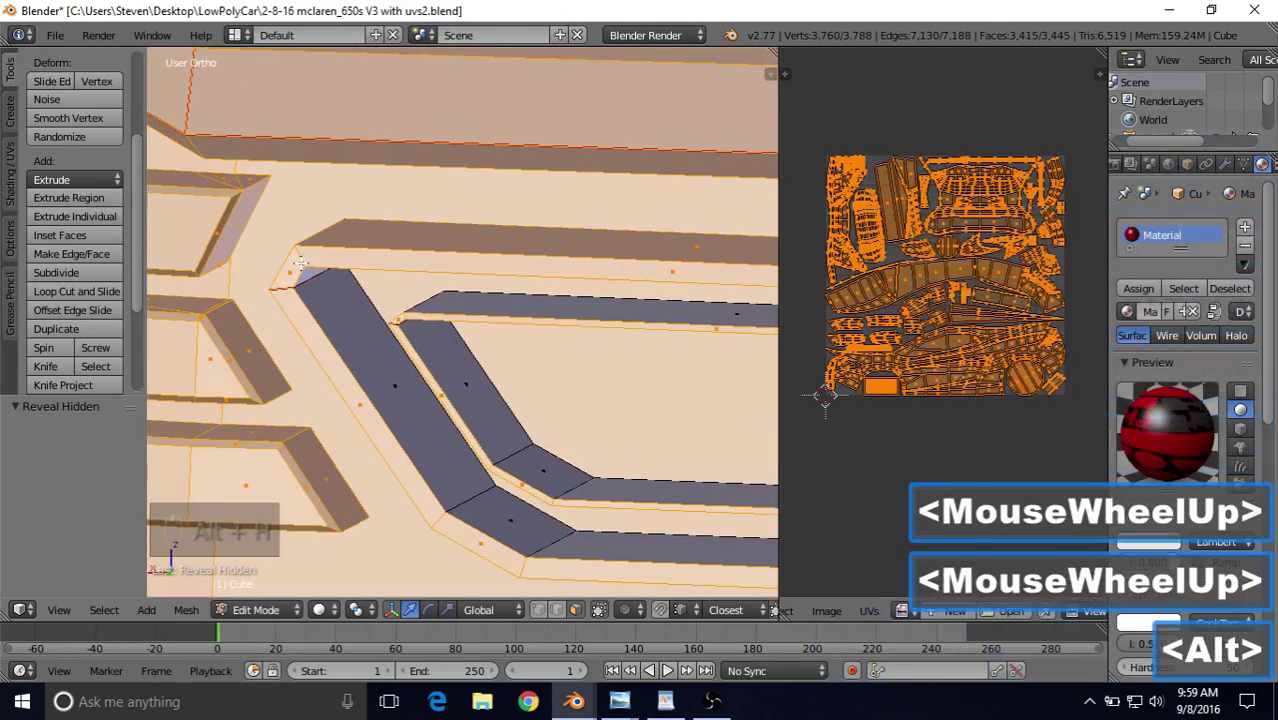
{"action": "right_click", "coordinate": [296, 262], "text": "alt"}
{"action": "scroll", "coordinate": [362, 318], "scroll_direction": "up", "scroll_amount": 4}
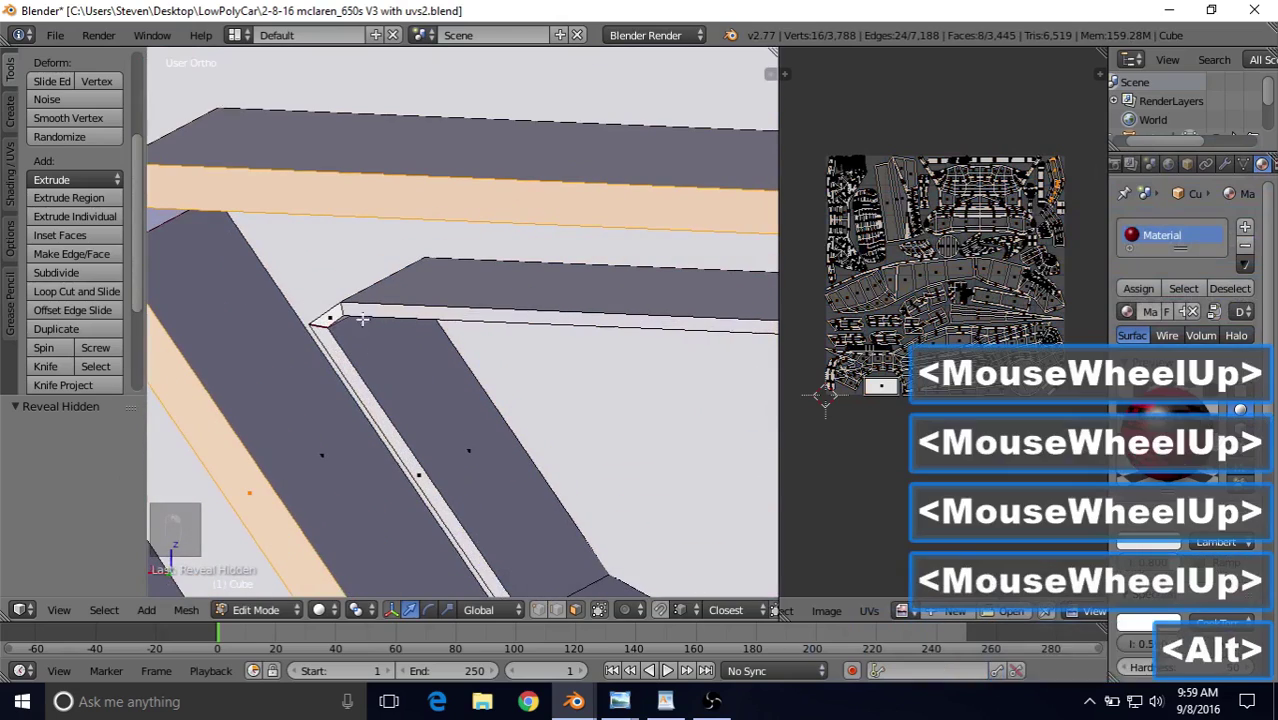
{"action": "right_click", "coordinate": [394, 340], "text": "alt+shift"}
{"action": "scroll", "coordinate": [393, 345], "scroll_direction": "down", "scroll_amount": 9}
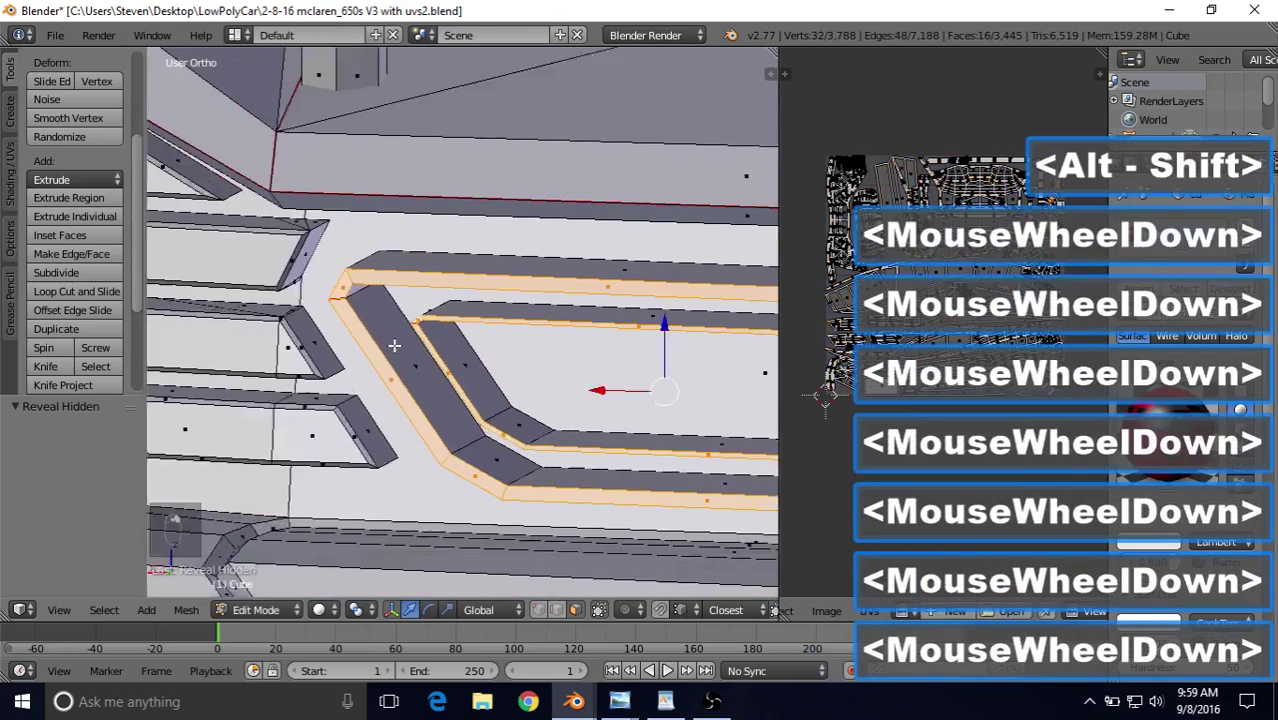
Step: Return to Texture Paint mode and set the brush to a lighter grey based on the second palette colour
{"action": "left_click", "coordinate": [280, 612]}
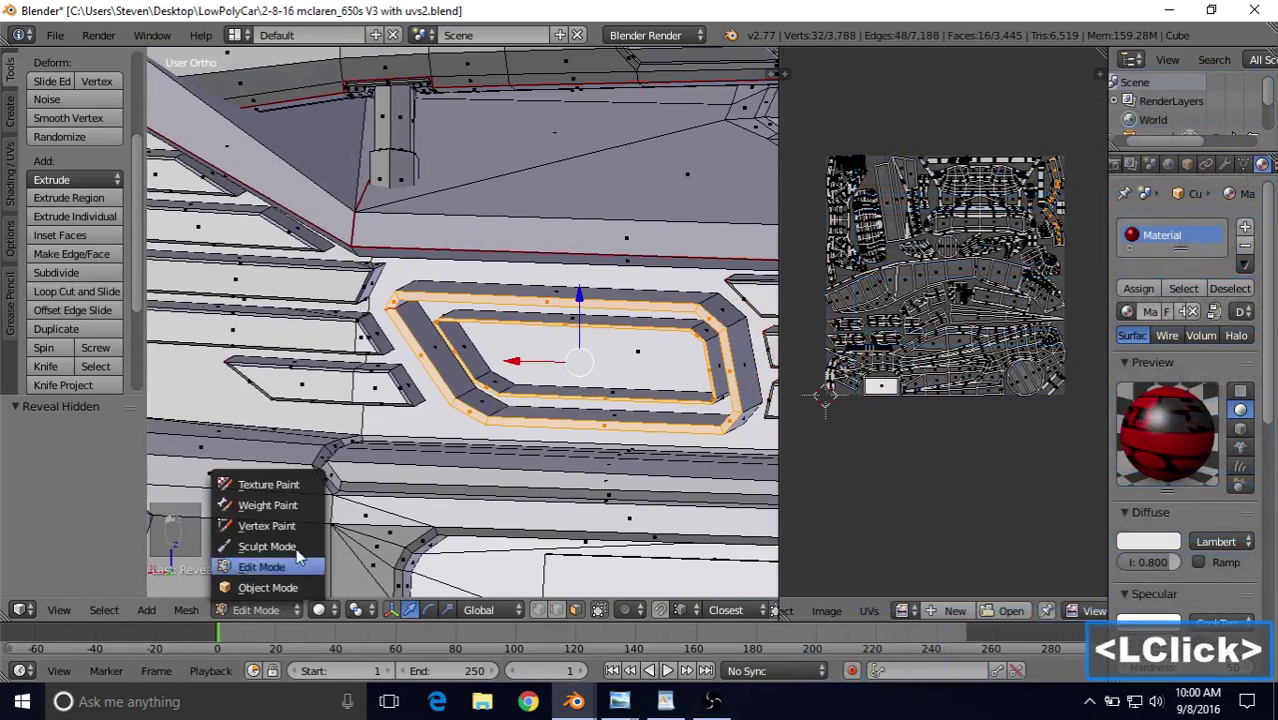
{"action": "left_click", "coordinate": [291, 485]}
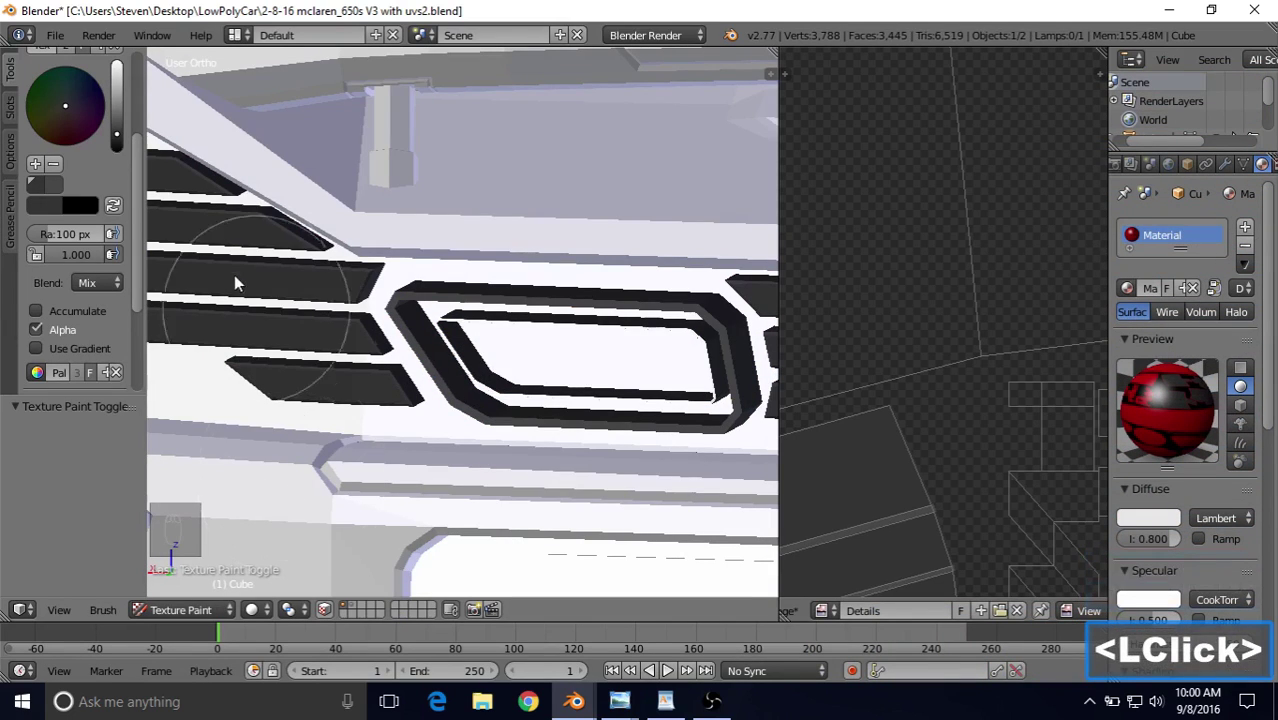
{"action": "left_click", "coordinate": [53, 187]}
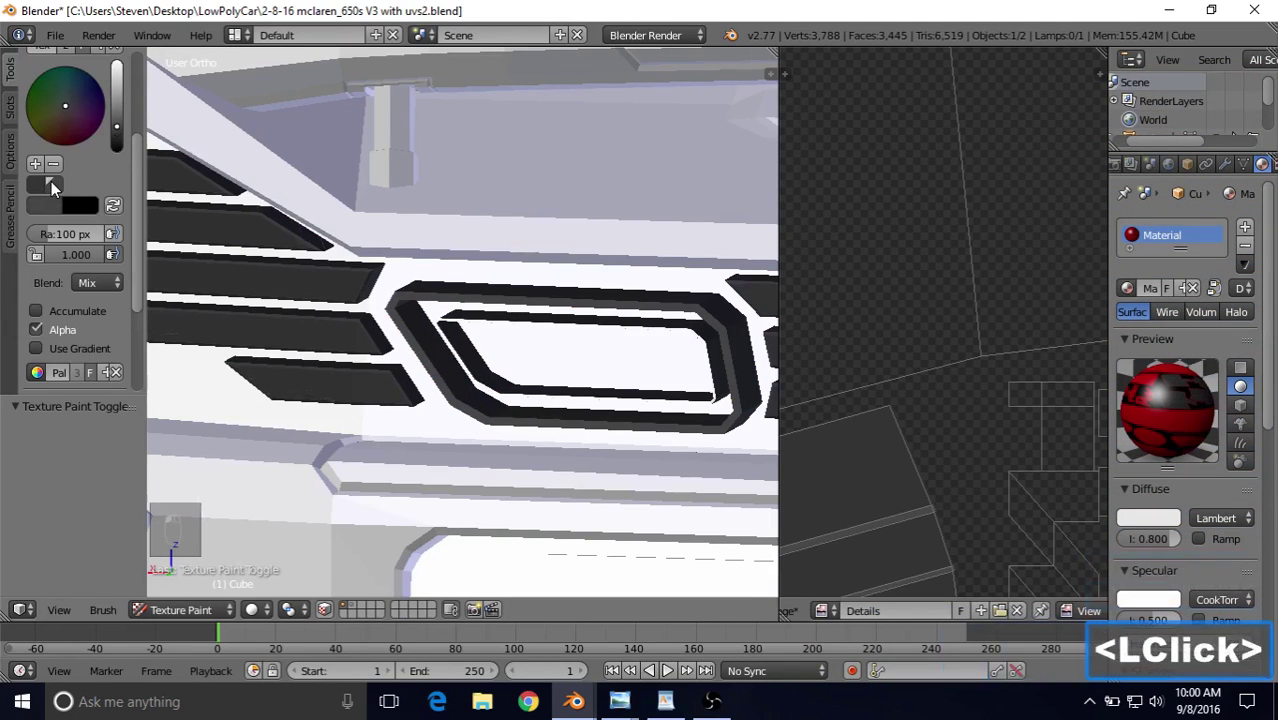
{"action": "left_click", "coordinate": [50, 185]}
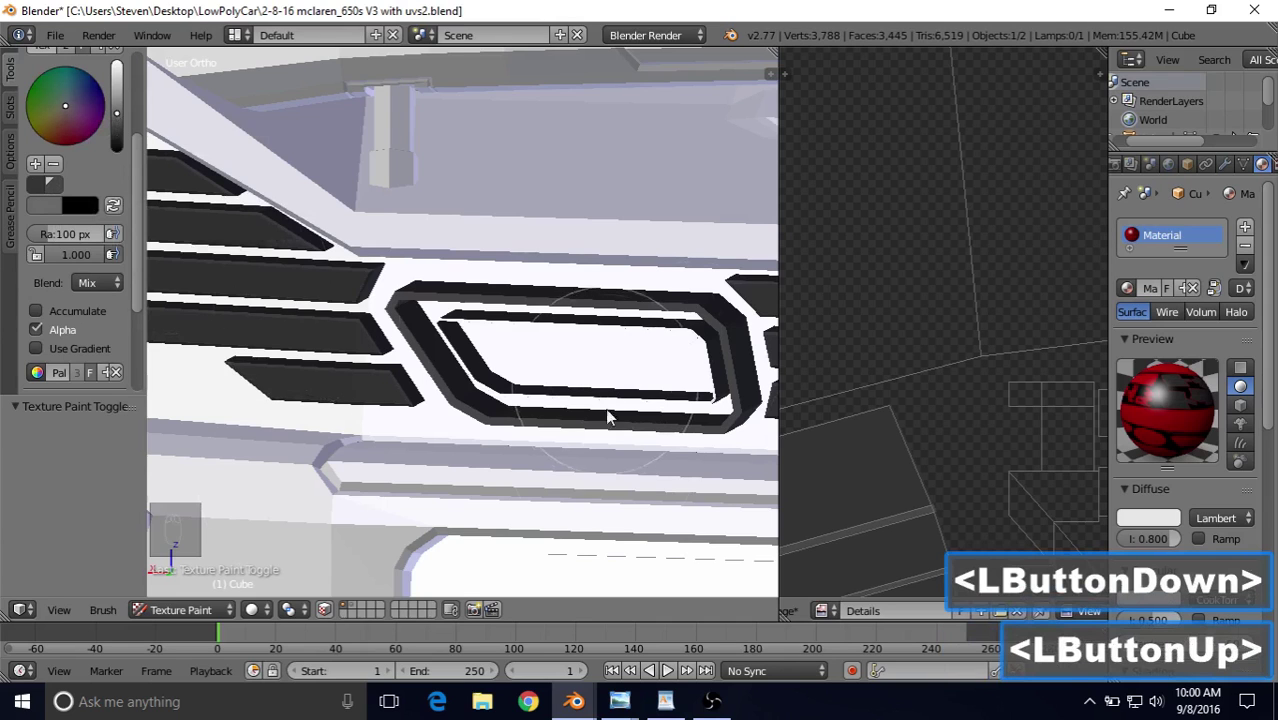
Step: Check the exhaust surround's rim colours on the McLaren rear reference photo in Windows Photo Viewer and return to Blender
{"action": "left_click", "coordinate": [620, 701]}
{"action": "left_click", "coordinate": [582, 645]}
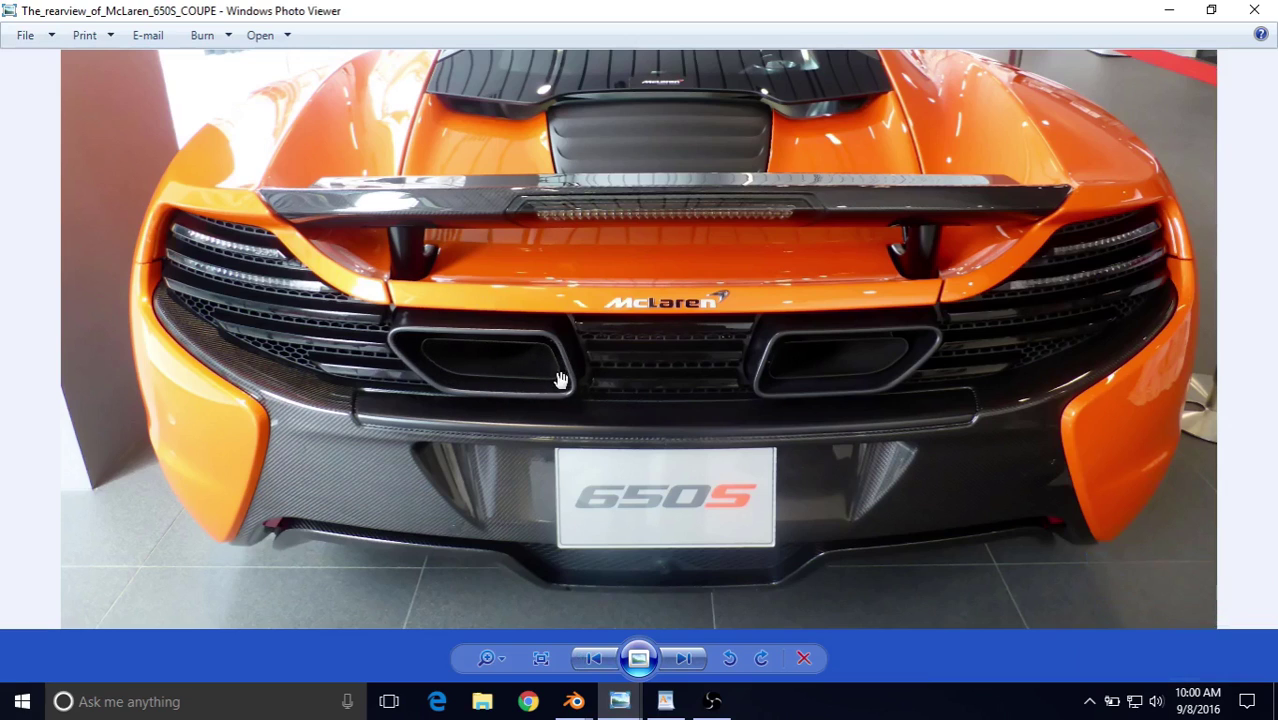
{"action": "left_click", "coordinate": [575, 701]}
{"action": "double_click", "coordinate": [585, 575]}
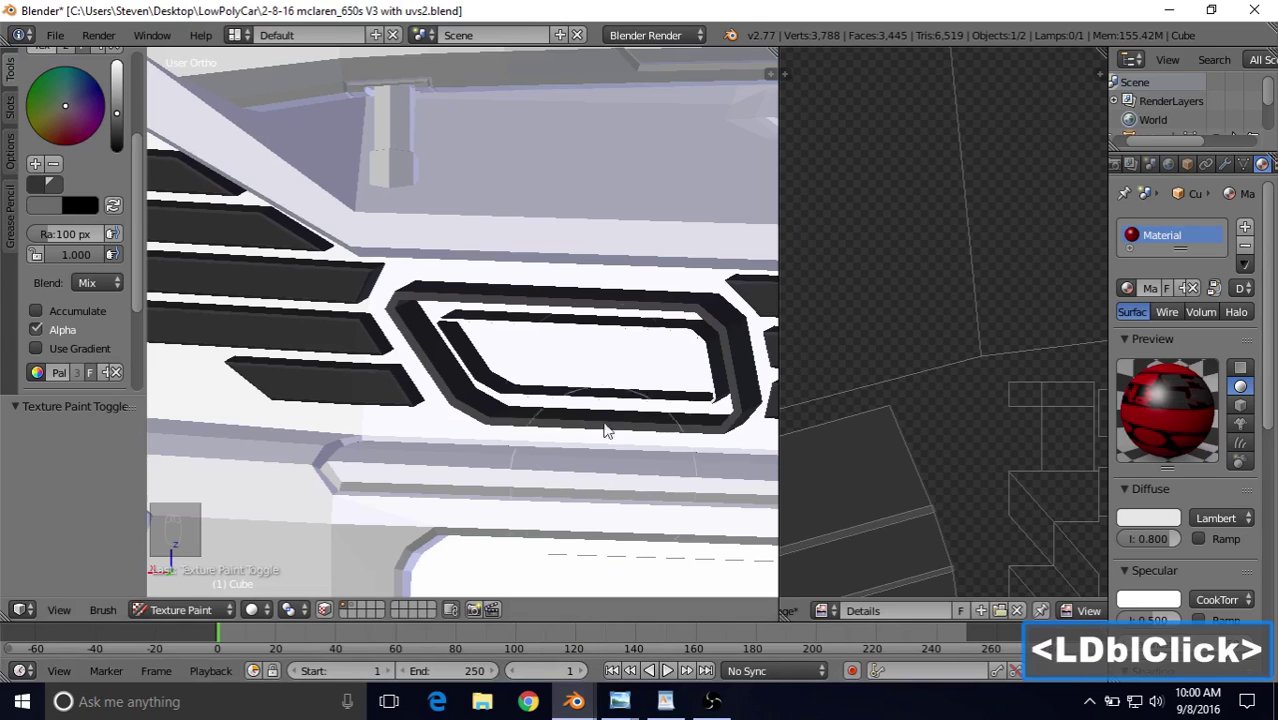
Step: Enable face selection masking, paint the selected front rims of the exhaust surround lighter grey, and disable masking
{"action": "middle_click_drag", "start_coordinate": [602, 428], "coordinate": [397, 504], "text": "shift"}
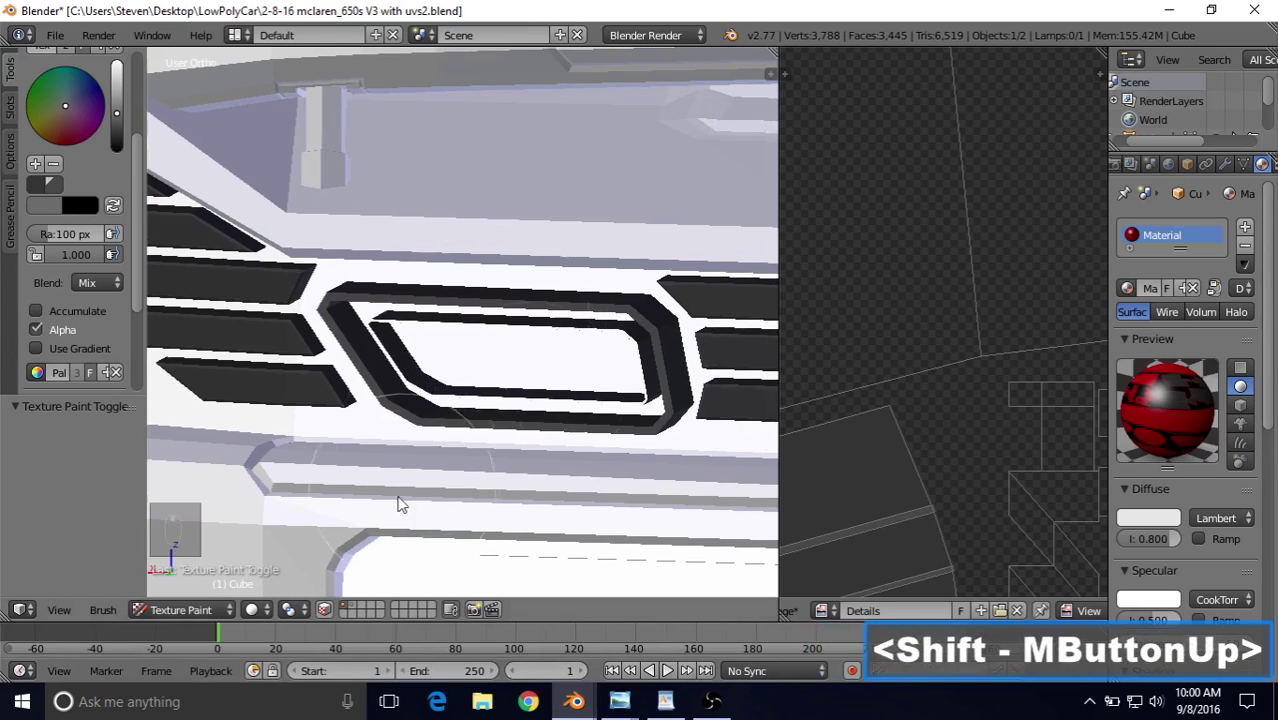
{"action": "left_click", "coordinate": [323, 609]}
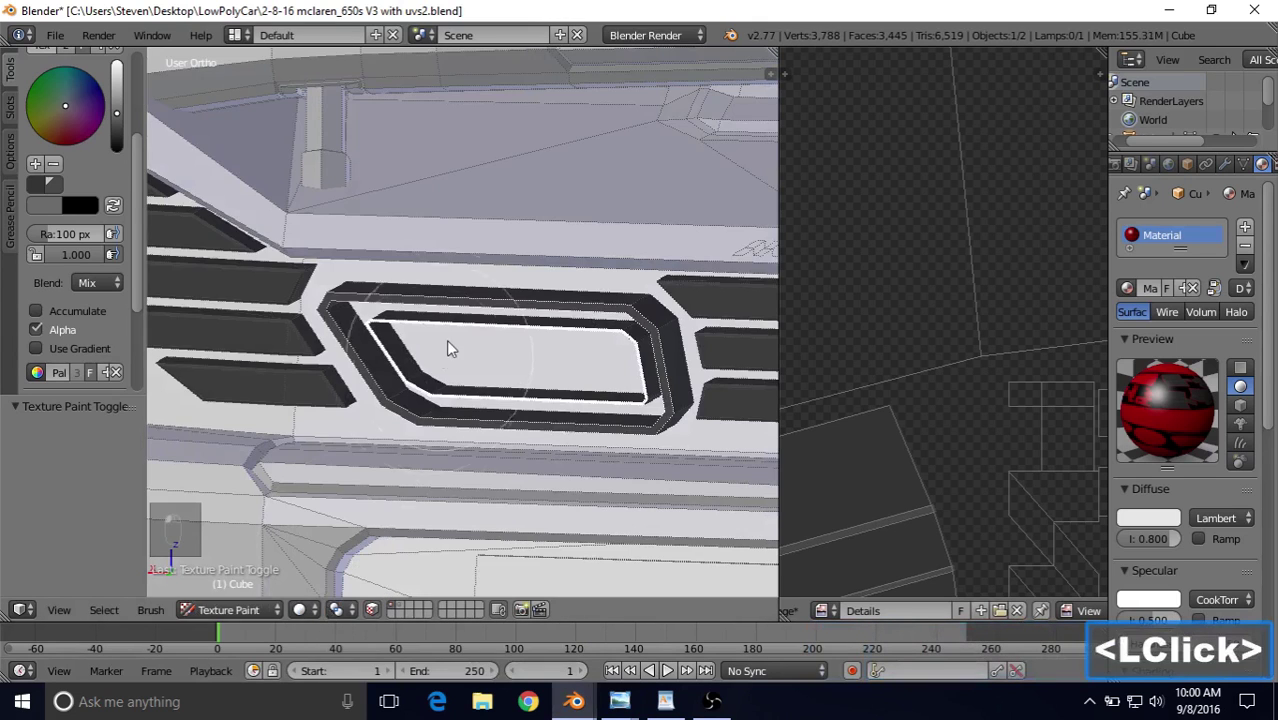
{"action": "left_click_drag", "start_coordinate": [357, 300], "coordinate": [458, 290]}
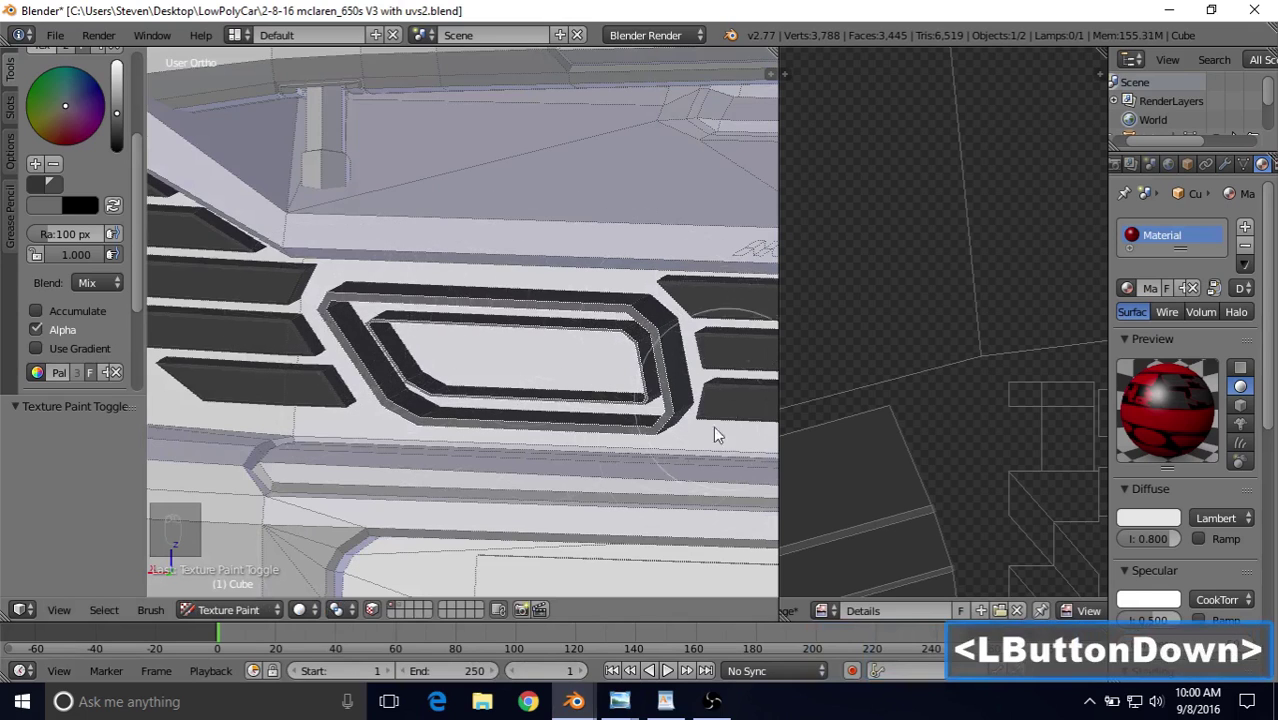
{"action": "left_click_drag", "start_coordinate": [715, 434], "coordinate": [454, 468]}
{"action": "left_click", "coordinate": [372, 609]}
Step: Inspect the lighter grey exhaust rims from the whole rear of the car and up close
{"action": "scroll", "coordinate": [485, 357], "scroll_direction": "down", "scroll_amount": 10}
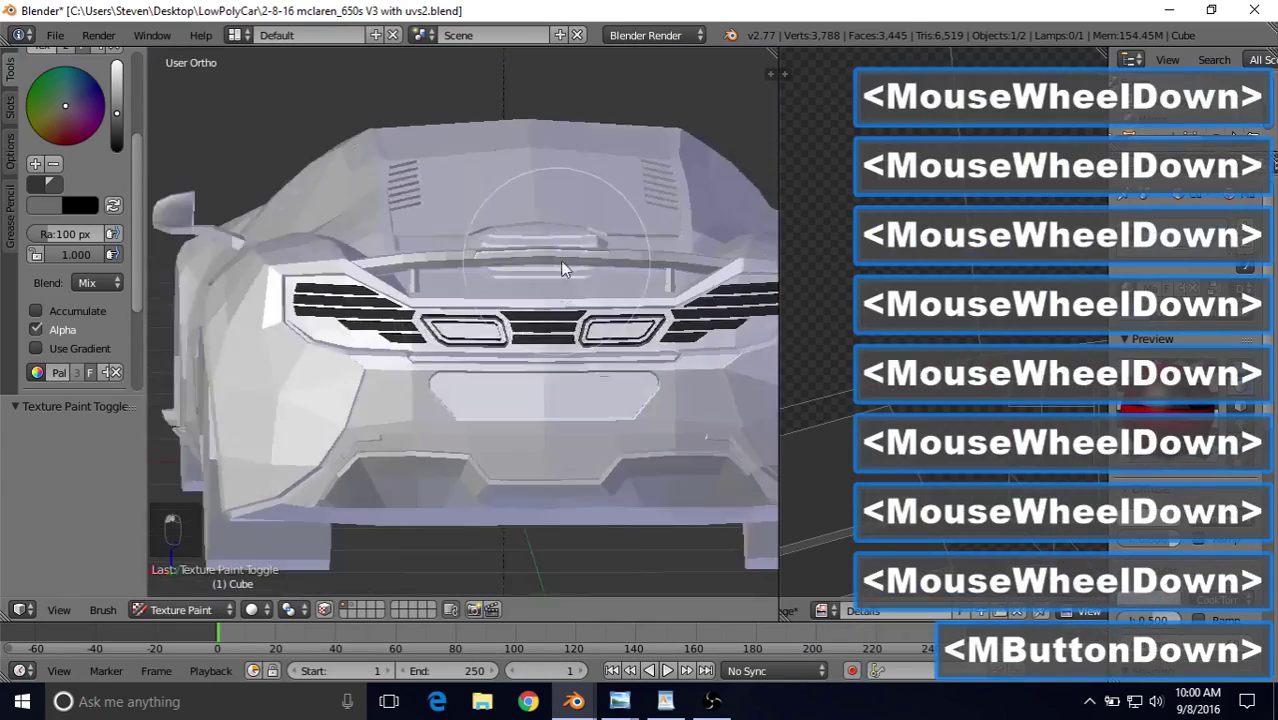
{"action": "middle_click_drag", "start_coordinate": [562, 262], "coordinate": [510, 247]}
{"action": "scroll", "coordinate": [561, 286], "scroll_direction": "up", "scroll_amount": 4}
{"action": "scroll", "coordinate": [561, 286], "scroll_direction": "up", "scroll_amount": 4}
{"action": "scroll", "coordinate": [509, 245], "scroll_direction": "up", "scroll_amount": 3}
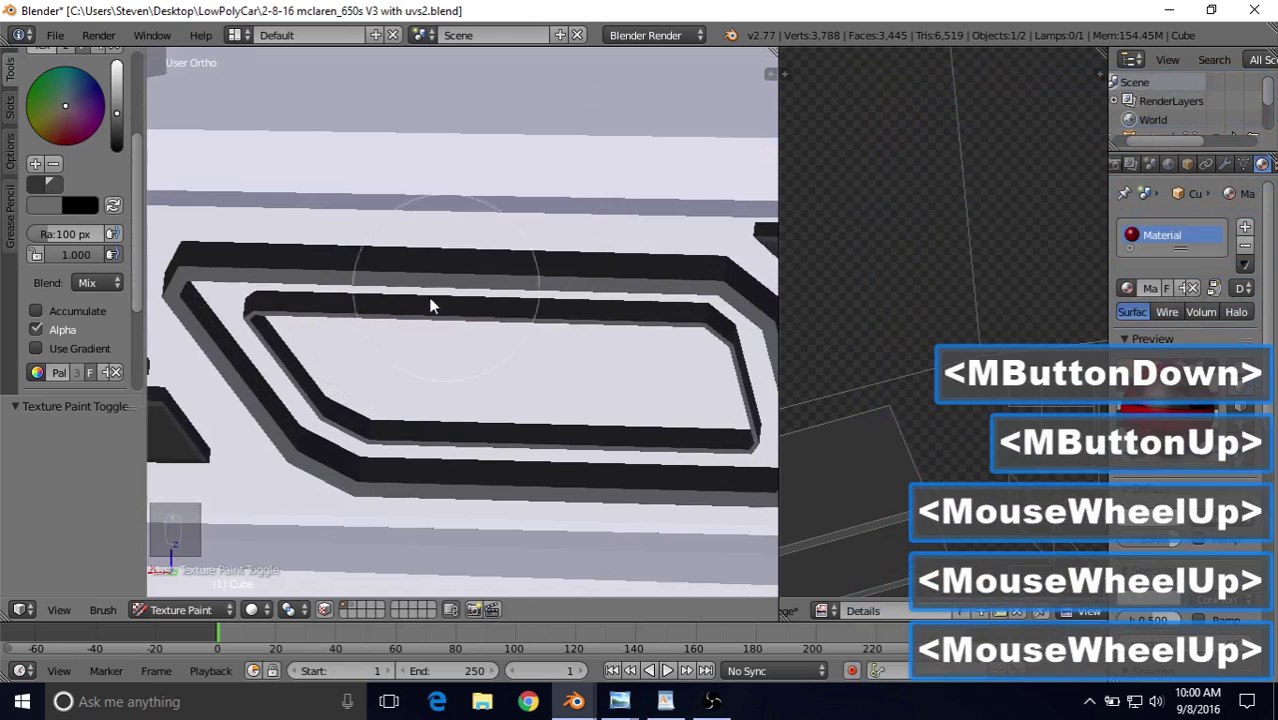
{"action": "scroll", "coordinate": [404, 322], "scroll_direction": "down", "scroll_amount": 4}
{"action": "middle_click_drag", "start_coordinate": [404, 322], "coordinate": [431, 296]}
Step: Re-enable face selection masking, save the current grey as a new palette colour and set the brush to the first, darker palette colour
{"action": "left_click", "coordinate": [323, 609]}
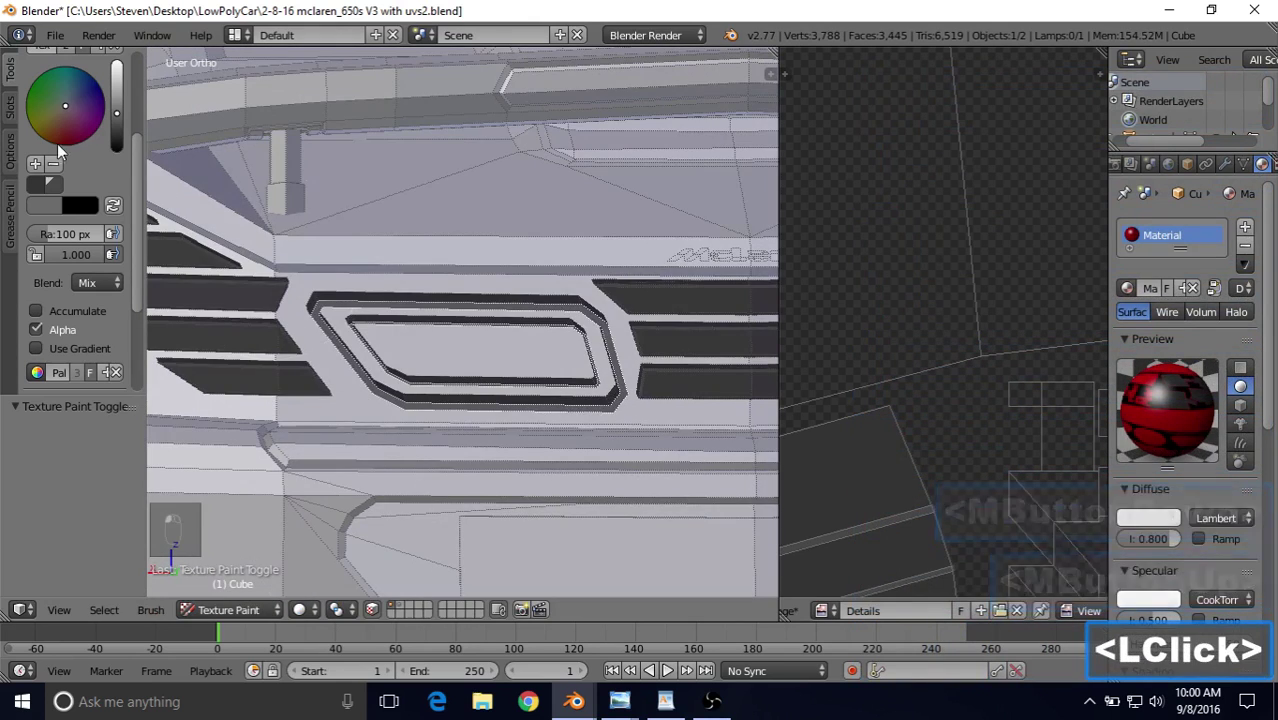
{"action": "left_click", "coordinate": [36, 164]}
{"action": "left_click", "coordinate": [43, 189]}
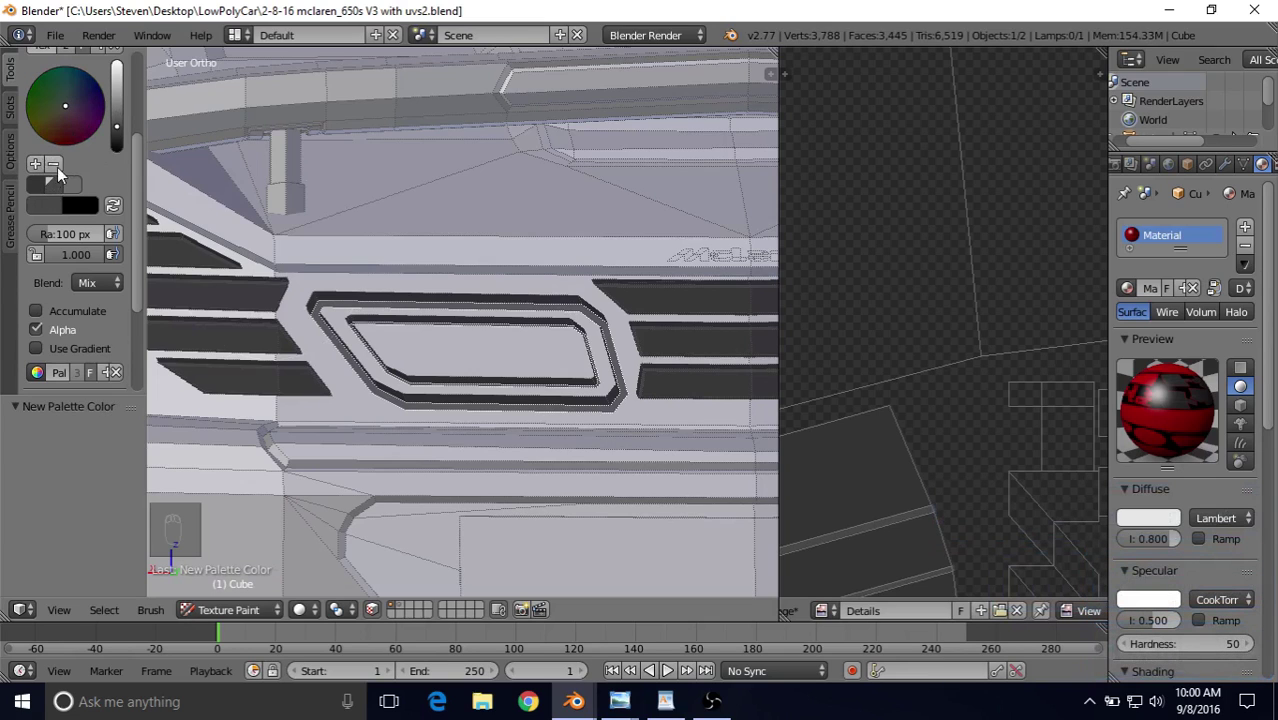
Step: Paint the pointed corner area of the exhaust surround's thin inner rim with the darker grey
{"action": "scroll", "coordinate": [436, 380], "scroll_direction": "up", "scroll_amount": 8}
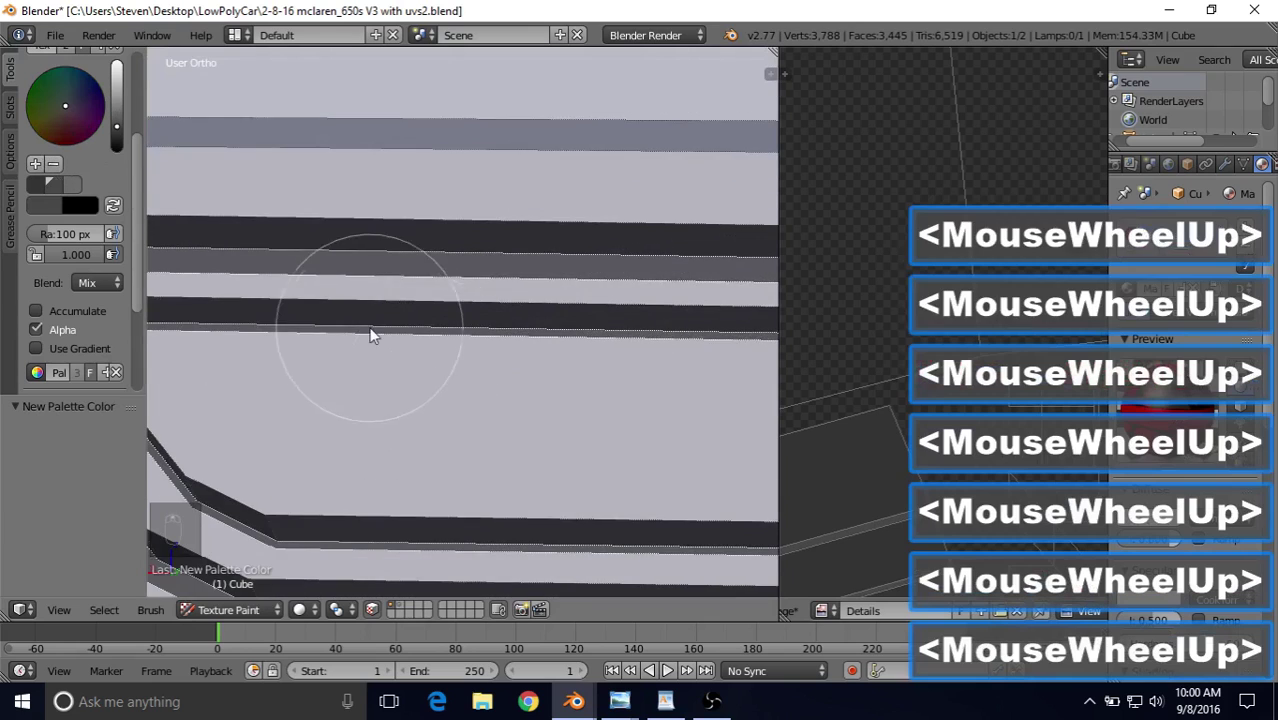
{"action": "middle_click_drag", "start_coordinate": [371, 334], "coordinate": [314, 318], "text": "shift"}
{"action": "mouse_move", "coordinate": [305, 319]}
{"action": "left_mouse_down"}
{"action": "mouse_move", "coordinate": [225, 305]}
{"action": "mouse_move", "coordinate": [297, 334]}
{"action": "left_mouse_up"}
{"action": "scroll", "coordinate": [360, 368], "scroll_direction": "down", "scroll_amount": 3}
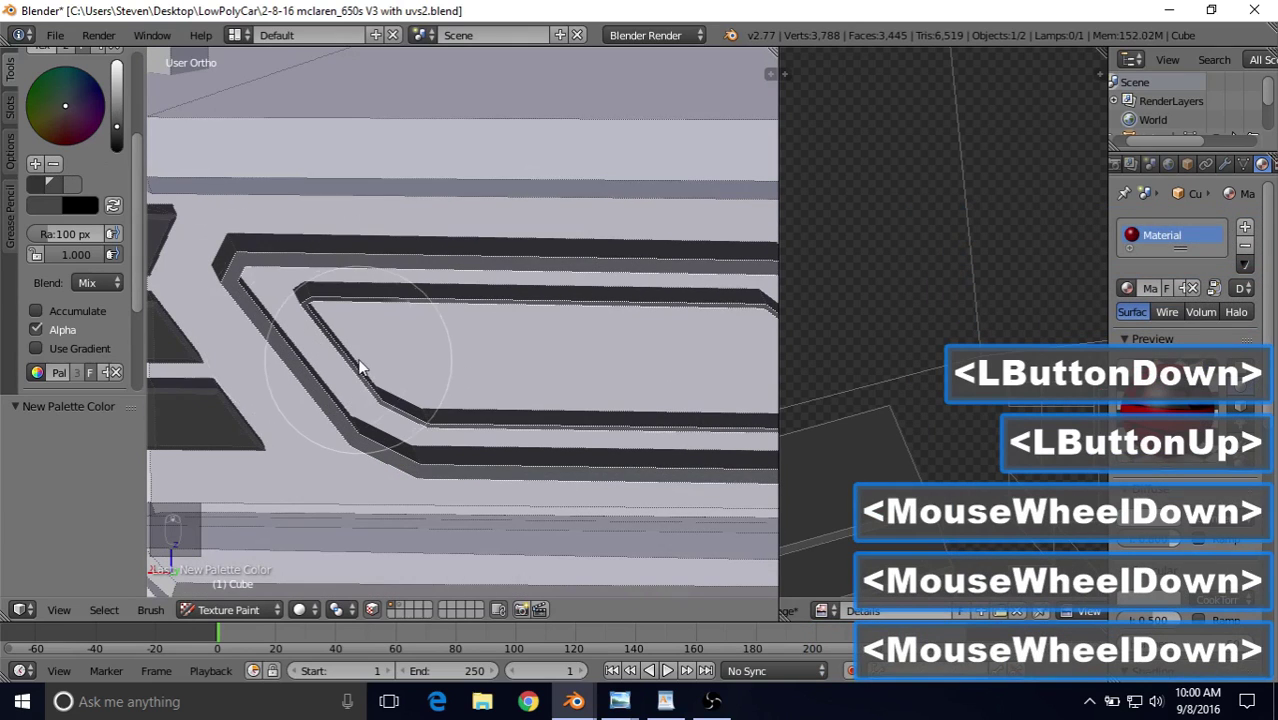
Step: In Edit Mode, select only the exhaust surround's inner rim face loop and return to Texture Paint mode
{"action": "left_click", "coordinate": [228, 609]}
{"action": "left_click", "coordinate": [264, 567]}
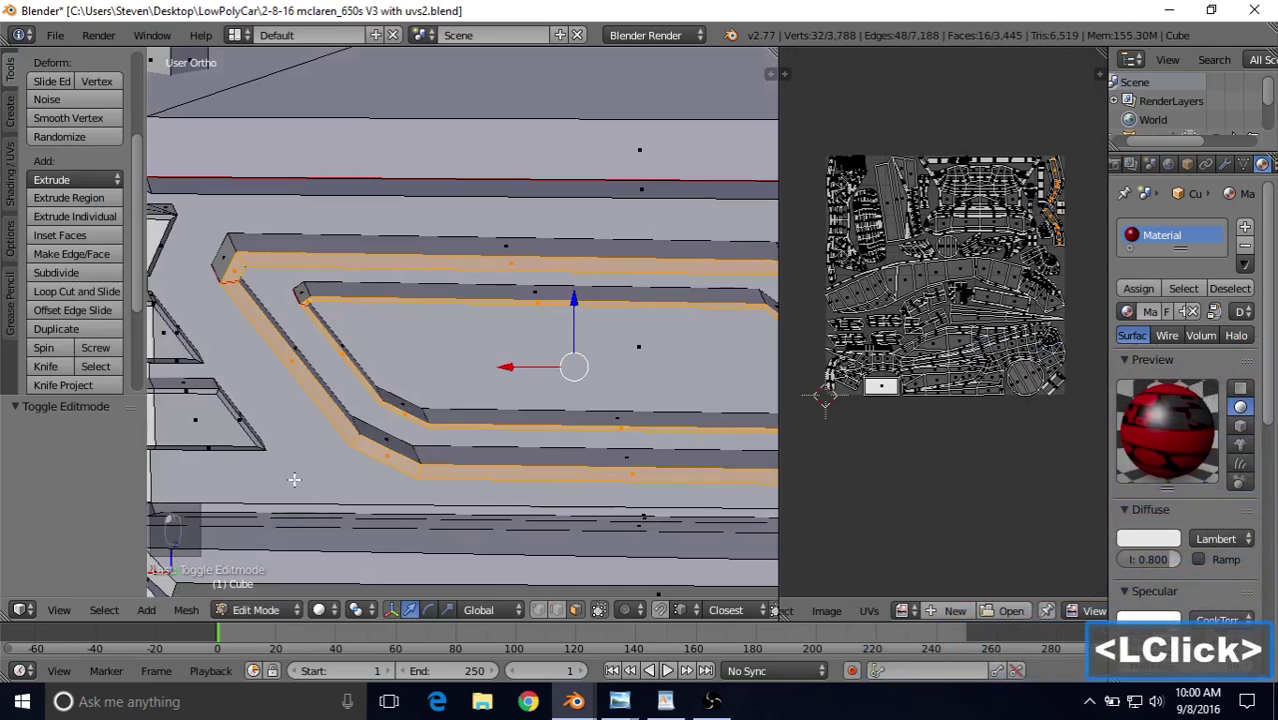
{"action": "middle_click_drag", "start_coordinate": [414, 356], "coordinate": [500, 352], "text": "shift"}
{"action": "right_click", "coordinate": [323, 258], "text": "alt"}
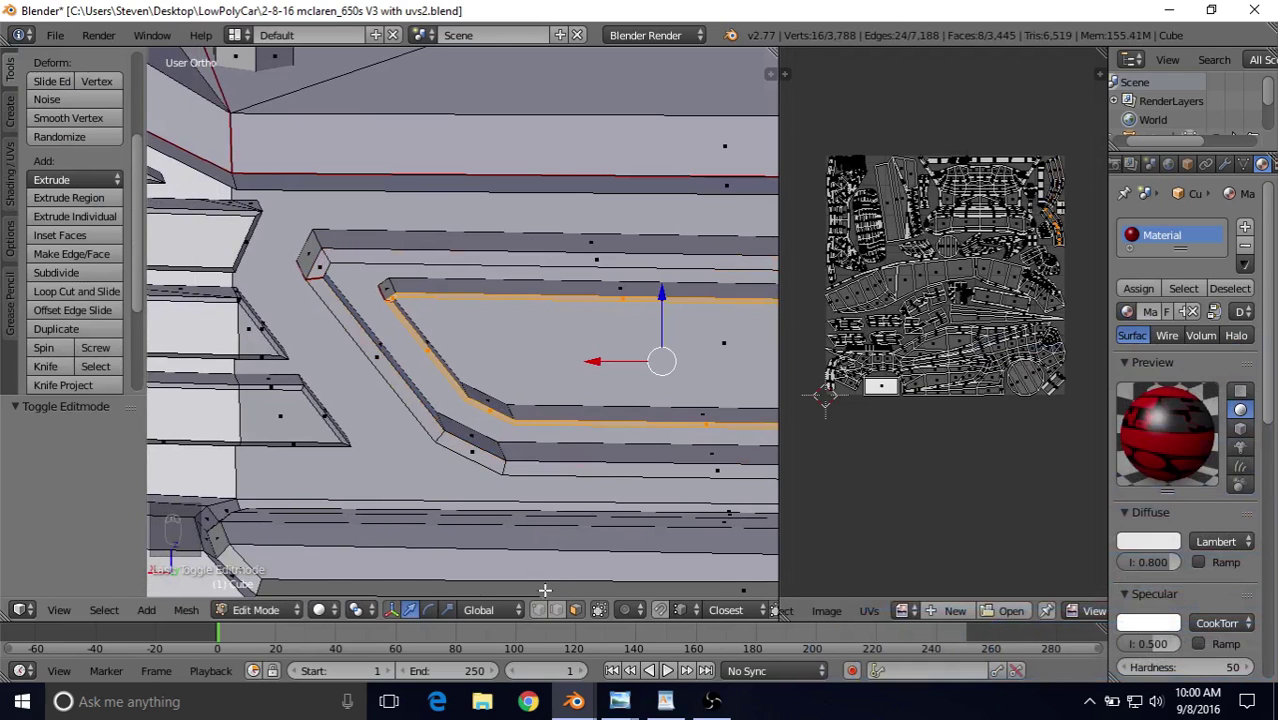
{"action": "left_click", "coordinate": [297, 613]}
{"action": "left_click", "coordinate": [275, 486]}
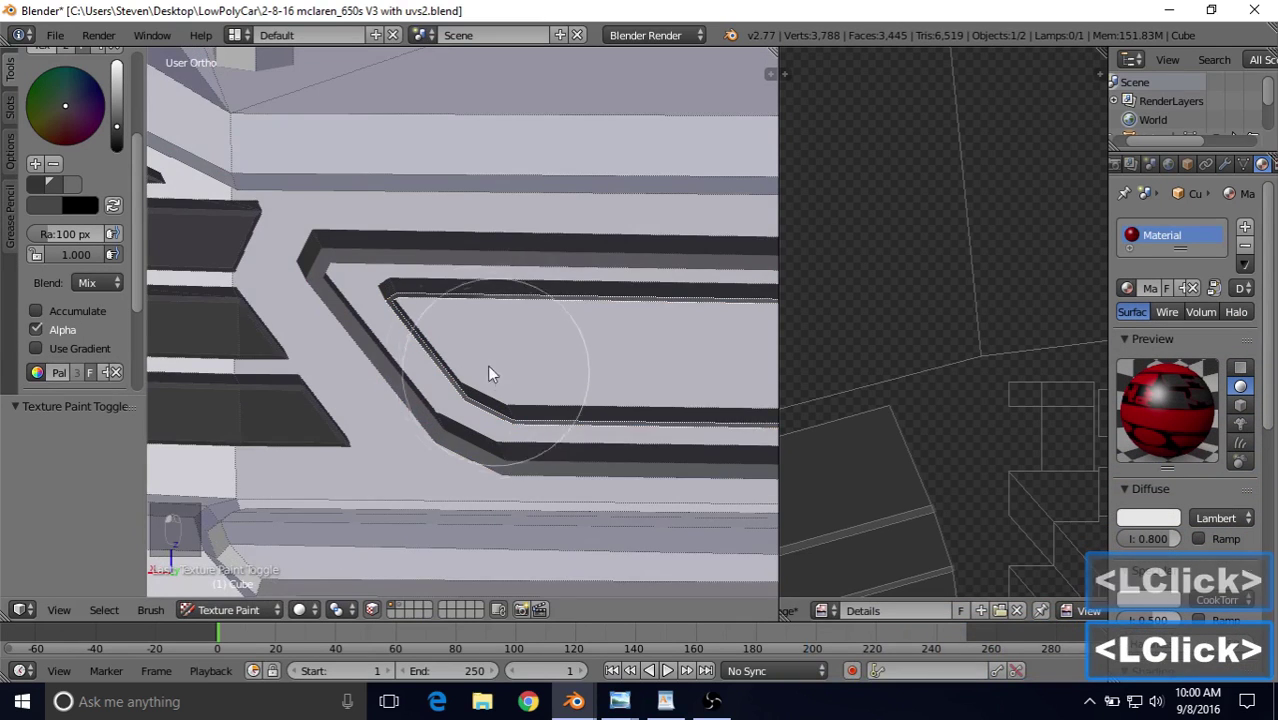
Step: Paint the whole inner rim loop of the exhaust surround darker grey and turn off face selection masking
{"action": "middle_click_drag", "start_coordinate": [490, 373], "coordinate": [334, 359], "text": "shift"}
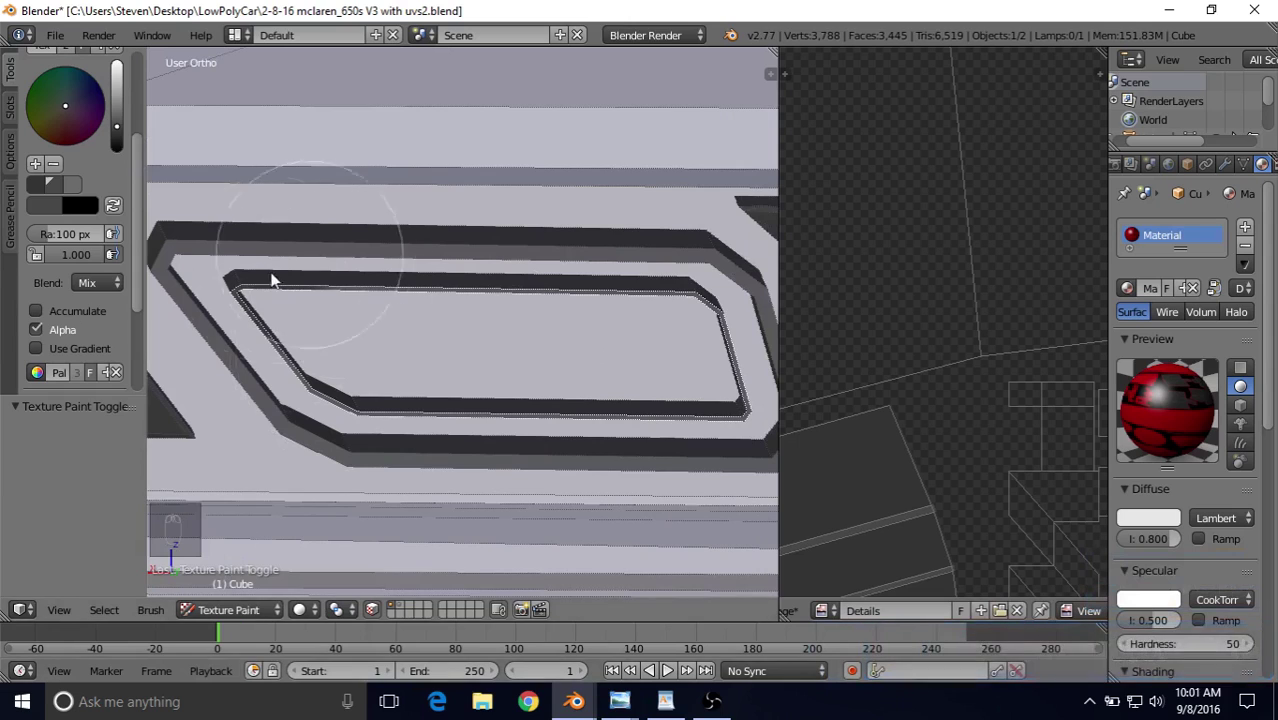
{"action": "left_click", "coordinate": [251, 296]}
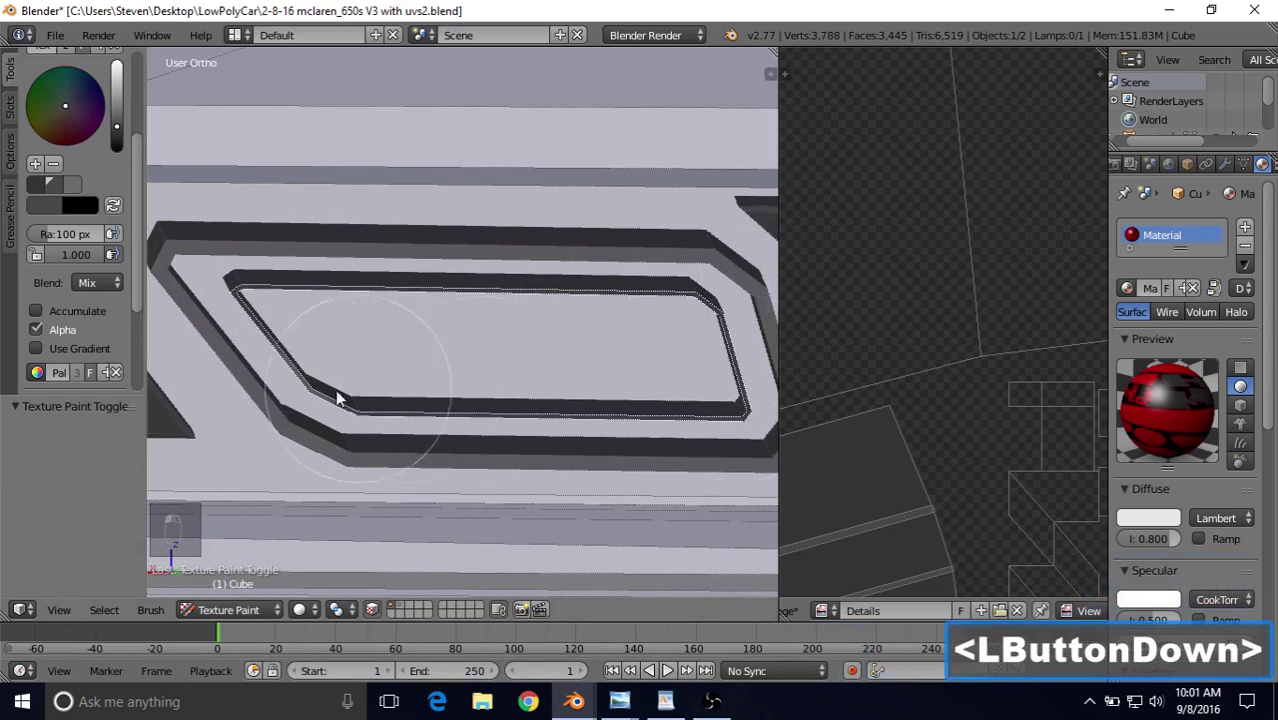
{"action": "left_click_drag", "start_coordinate": [702, 452], "coordinate": [406, 598]}
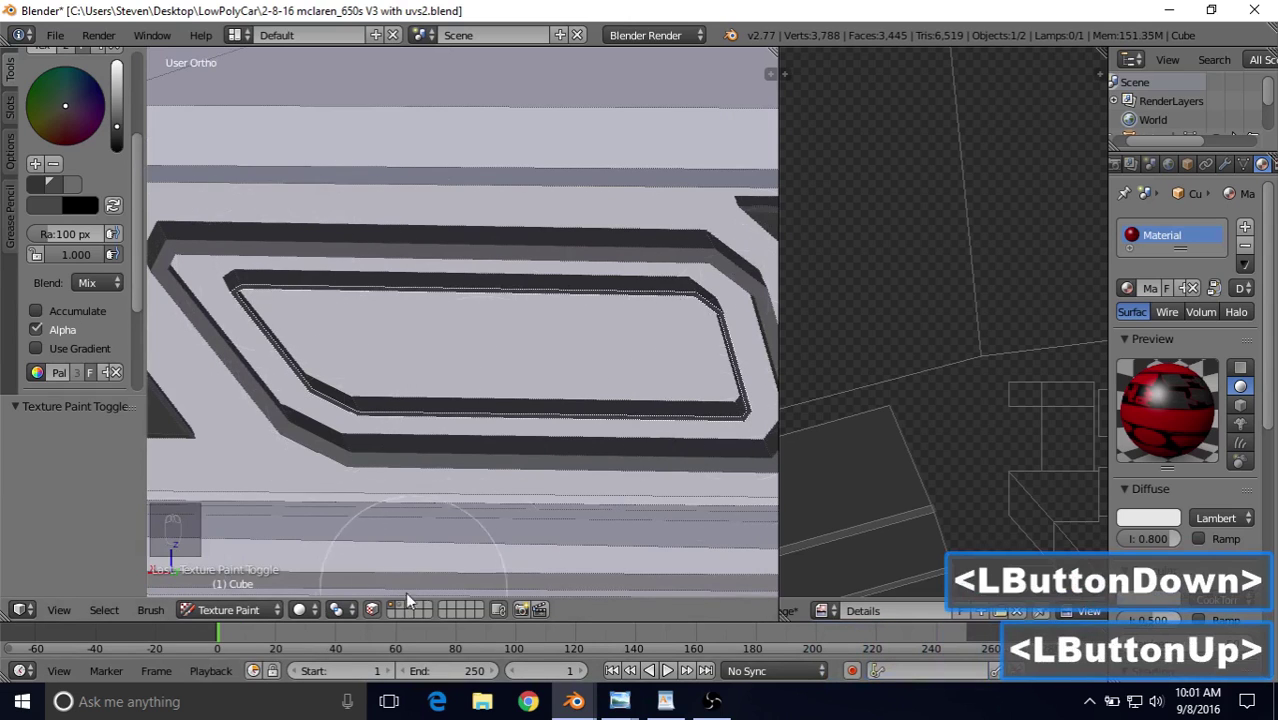
{"action": "left_click", "coordinate": [372, 610]}
Step: Inspect the painted exhaust surround up close from an angle and on the whole rear of the car
{"action": "scroll", "coordinate": [451, 472], "scroll_direction": "down", "scroll_amount": 6}
{"action": "middle_click_drag", "start_coordinate": [500, 318], "coordinate": [452, 337]}
{"action": "scroll", "coordinate": [452, 337], "scroll_direction": "up", "scroll_amount": 4}
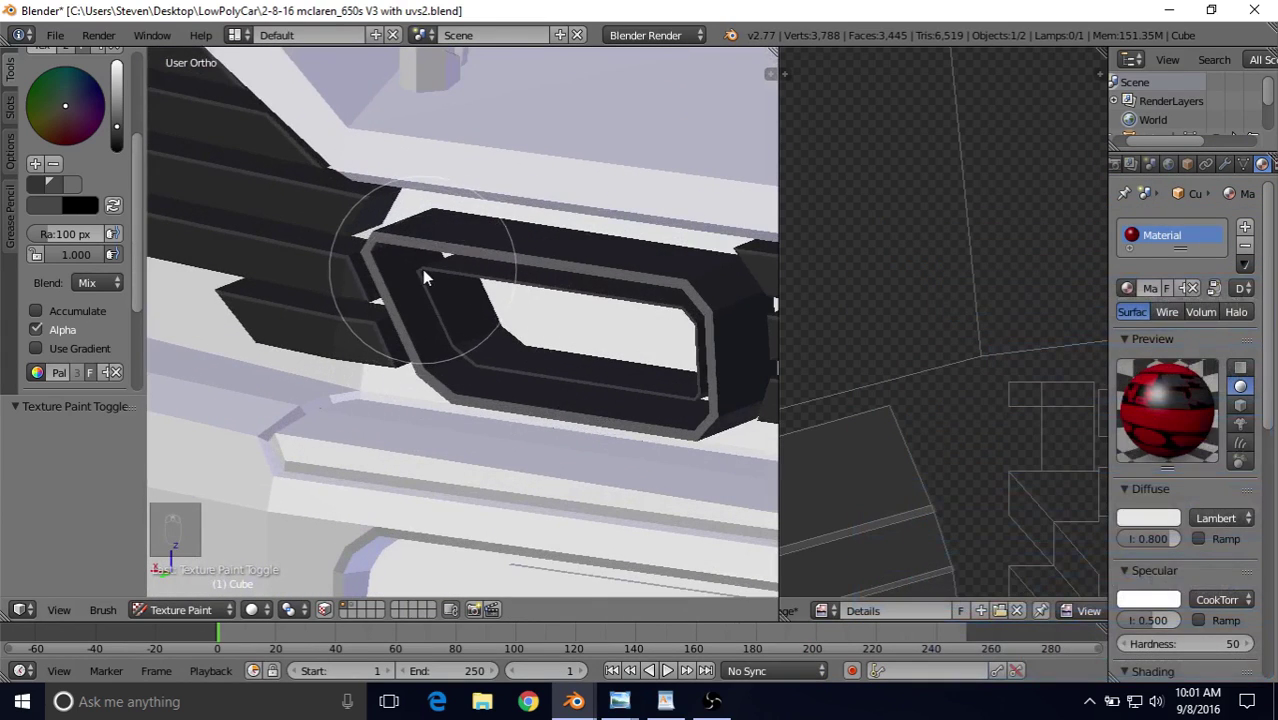
{"action": "middle_click_drag", "start_coordinate": [422, 269], "coordinate": [391, 260]}
{"action": "scroll", "coordinate": [495, 339], "scroll_direction": "down", "scroll_amount": 3}
{"action": "scroll", "coordinate": [495, 339], "scroll_direction": "down", "scroll_amount": 8}
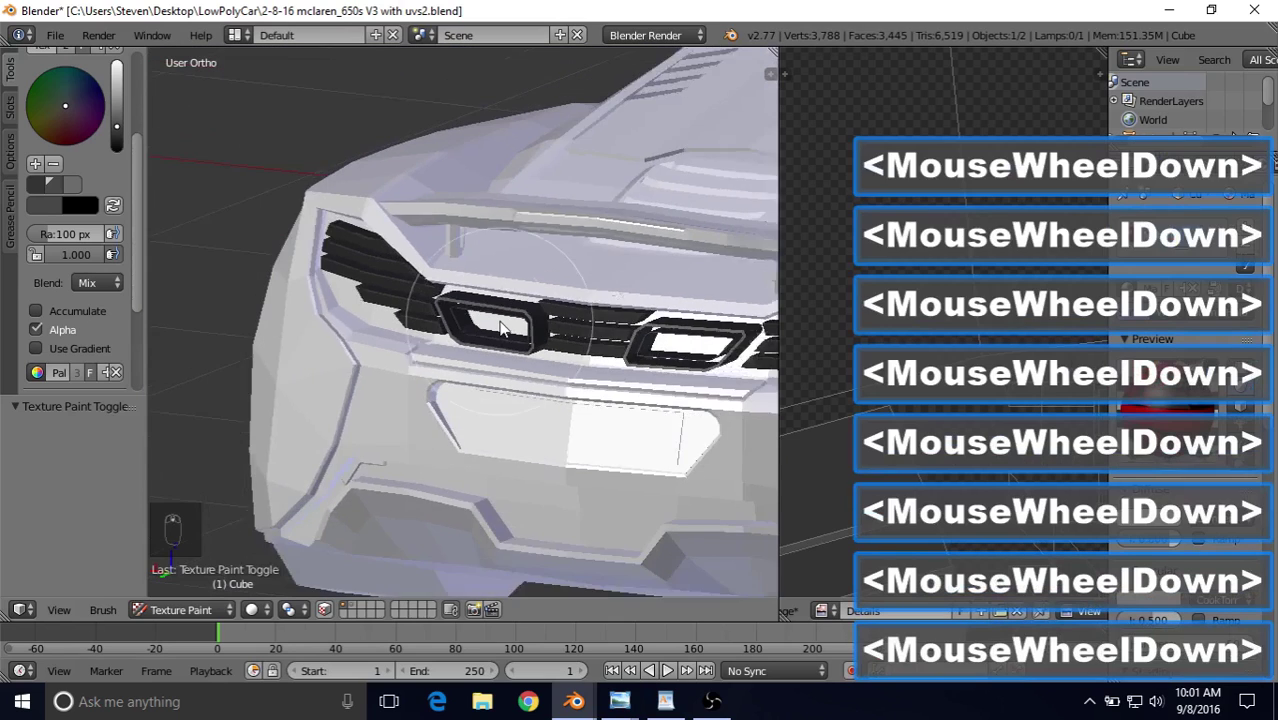
{"action": "middle_click_drag", "start_coordinate": [495, 339], "coordinate": [584, 277]}
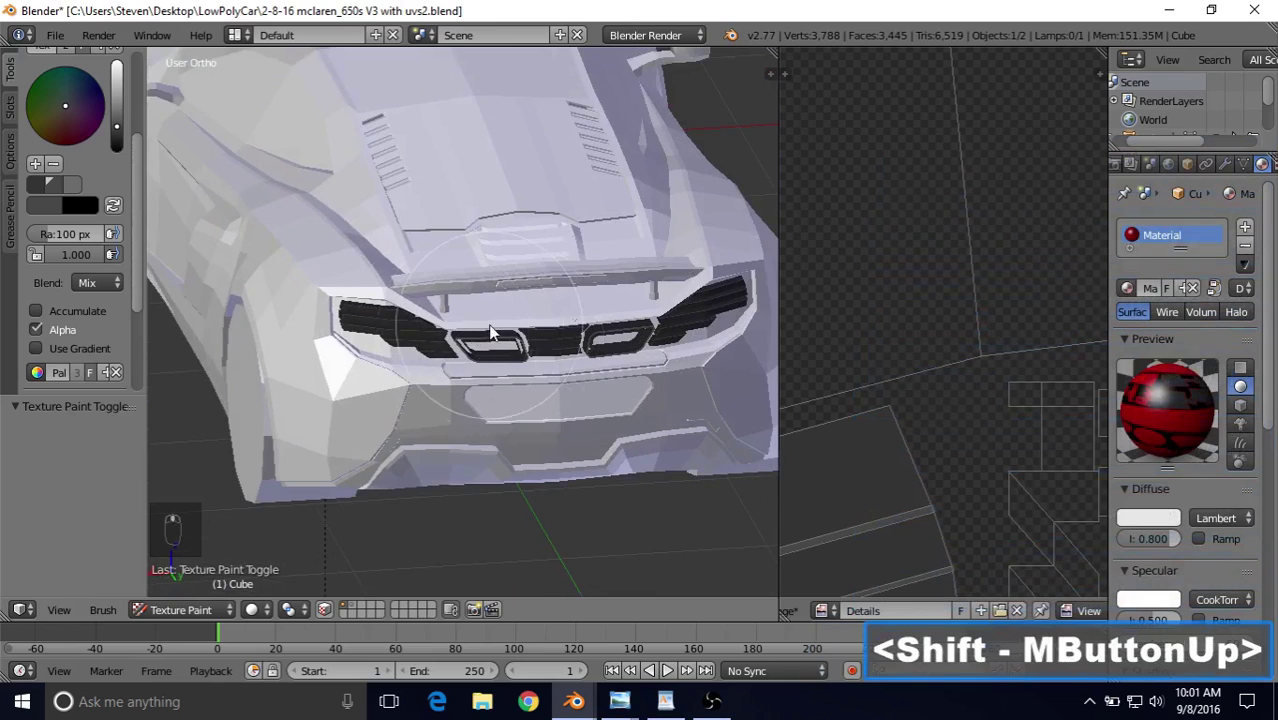
{"action": "middle_click_drag", "start_coordinate": [490, 333], "coordinate": [465, 363], "text": "shift"}
Step: Preview the rear slats and exhaust surrounds in Texture viewport shading, then restore Solid shading
{"action": "left_click", "coordinate": [252, 608]}
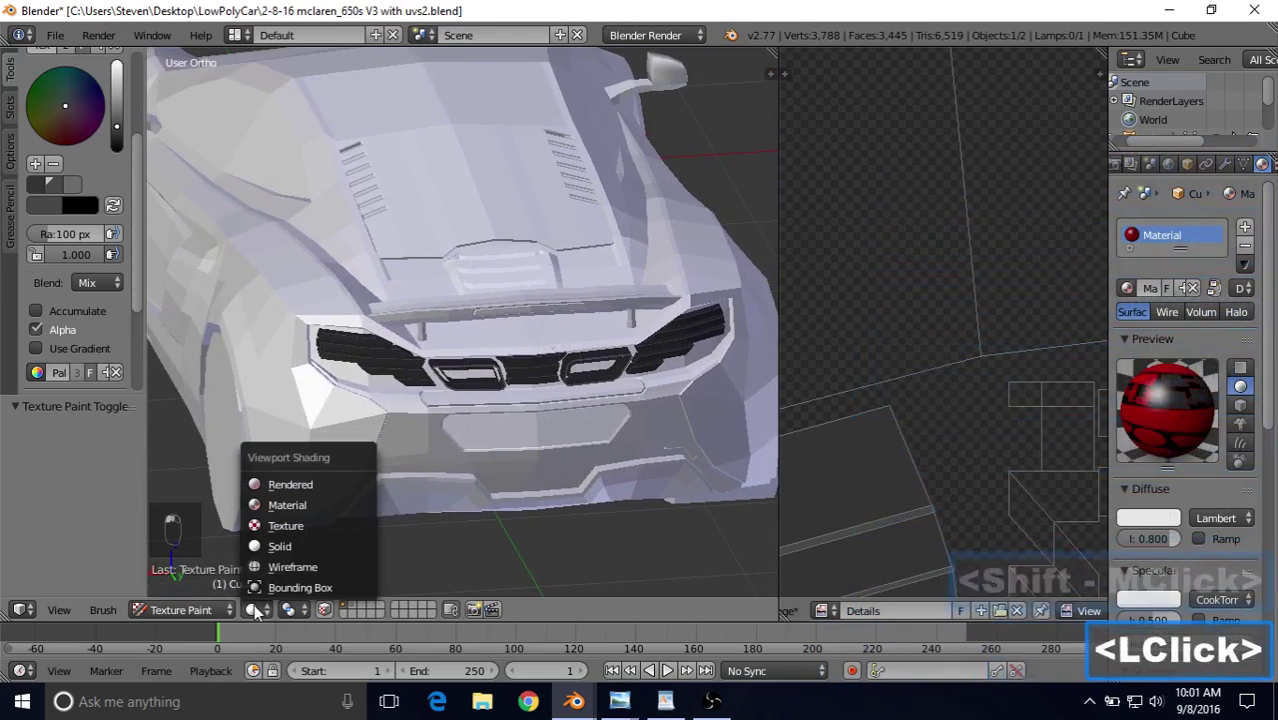
{"action": "left_click", "coordinate": [290, 526]}
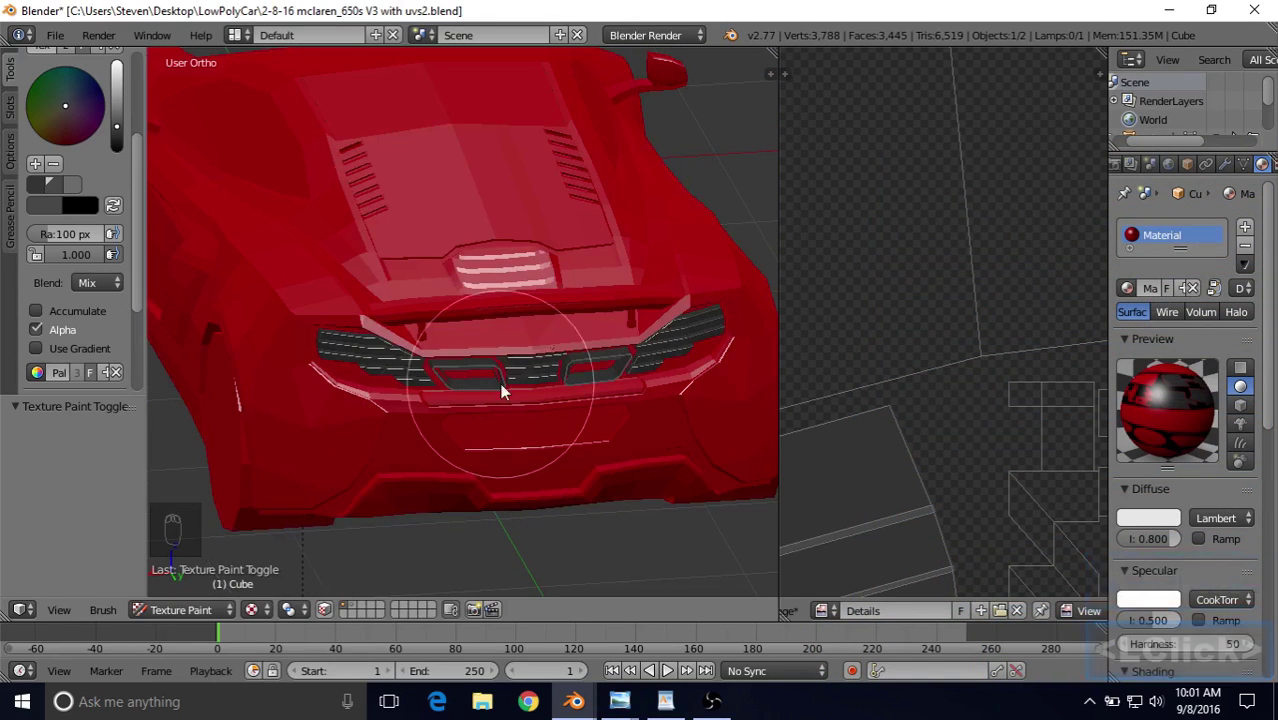
{"action": "middle_click_drag", "start_coordinate": [502, 385], "coordinate": [433, 340]}
{"action": "scroll", "coordinate": [431, 348], "scroll_direction": "up", "scroll_amount": 3}
{"action": "scroll", "coordinate": [431, 348], "scroll_direction": "up", "scroll_amount": 2}
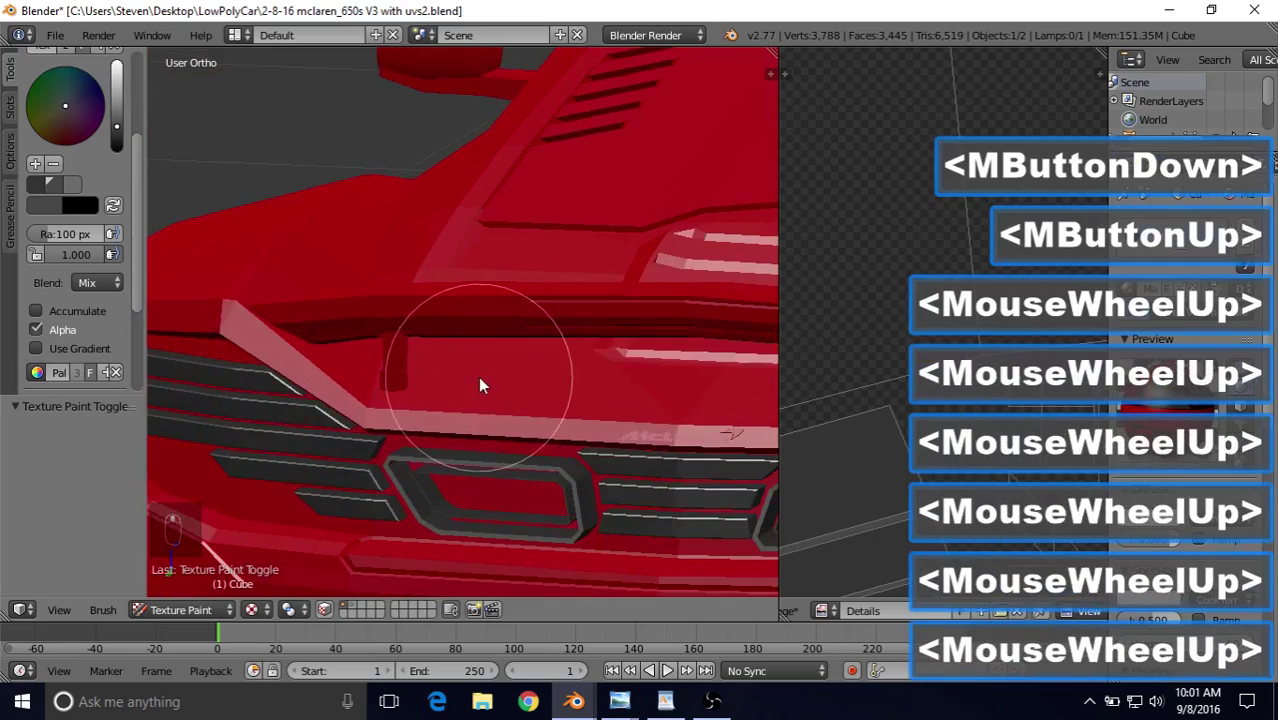
{"action": "mouse_move", "coordinate": [476, 300]}
{"action": "middle_mouse_down", "text": "shift"}
{"action": "mouse_move", "coordinate": [471, 222]}
{"action": "mouse_move", "coordinate": [347, 300]}
{"action": "mouse_move", "coordinate": [491, 306]}
{"action": "mouse_move", "coordinate": [518, 323]}
{"action": "mouse_move", "coordinate": [478, 289]}
{"action": "mouse_move", "coordinate": [575, 320]}
{"action": "mouse_move", "coordinate": [408, 328]}
{"action": "middle_mouse_up", "text": "shift"}
{"action": "scroll", "coordinate": [518, 318], "scroll_direction": "up", "scroll_amount": 4}
{"action": "scroll", "coordinate": [562, 338], "scroll_direction": "down", "scroll_amount": 6}
{"action": "scroll", "coordinate": [557, 360], "scroll_direction": "down", "scroll_amount": 1}
{"action": "left_click", "coordinate": [258, 609]}
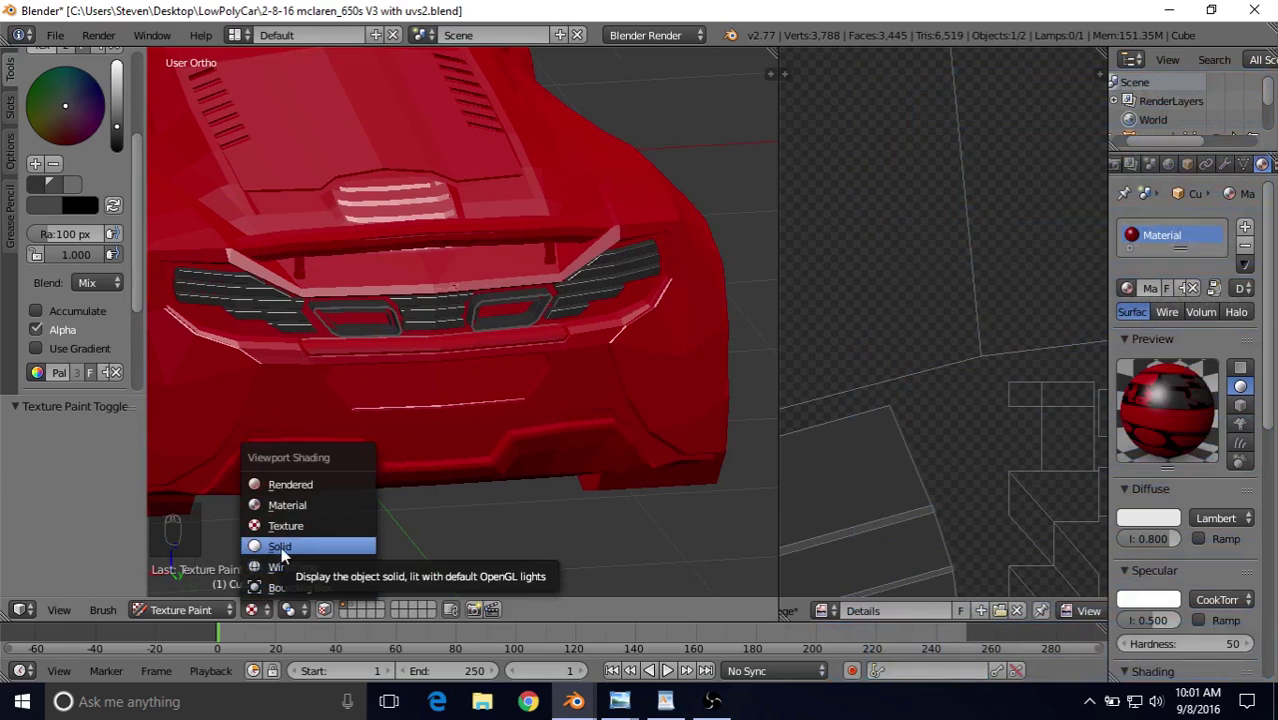
{"action": "left_click", "coordinate": [281, 548]}
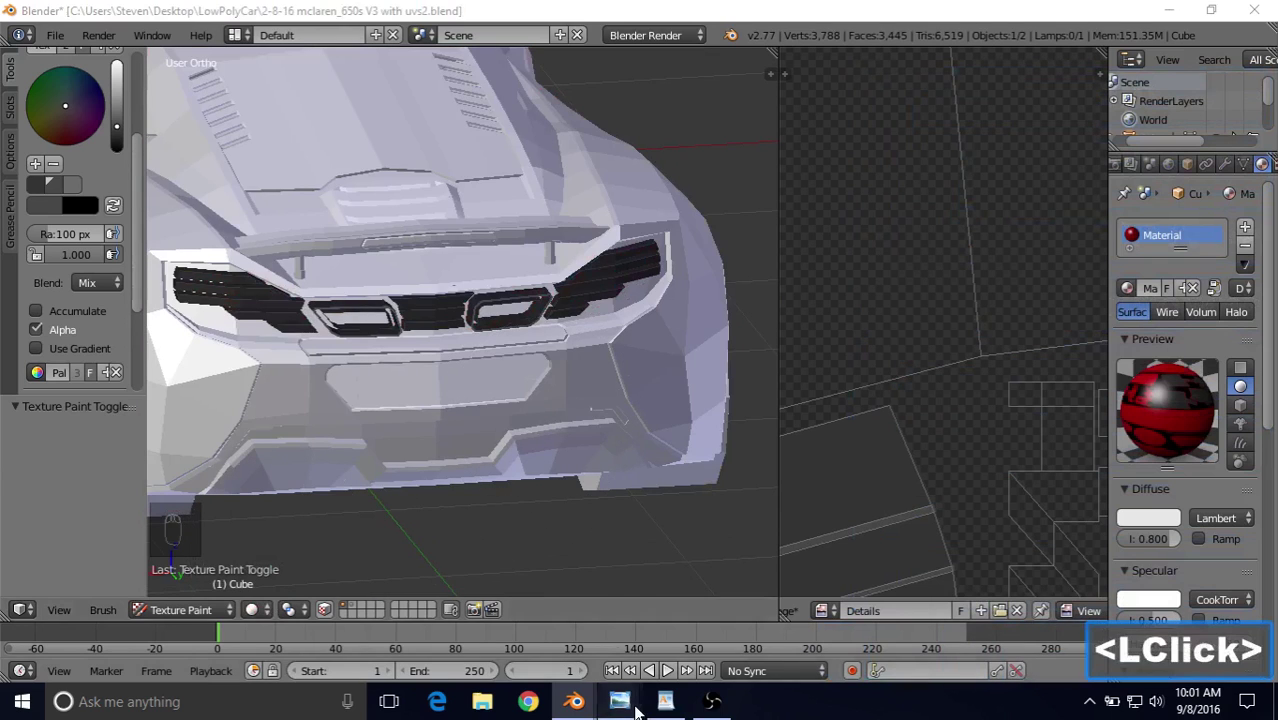
Step: Examine the carbon bumper and the ledge below the exhausts on the rear reference photo in Windows Photo Viewer, and return to Blender
{"action": "mouse_move", "coordinate": [620, 701]}
{"action": "left_click", "coordinate": [659, 638]}
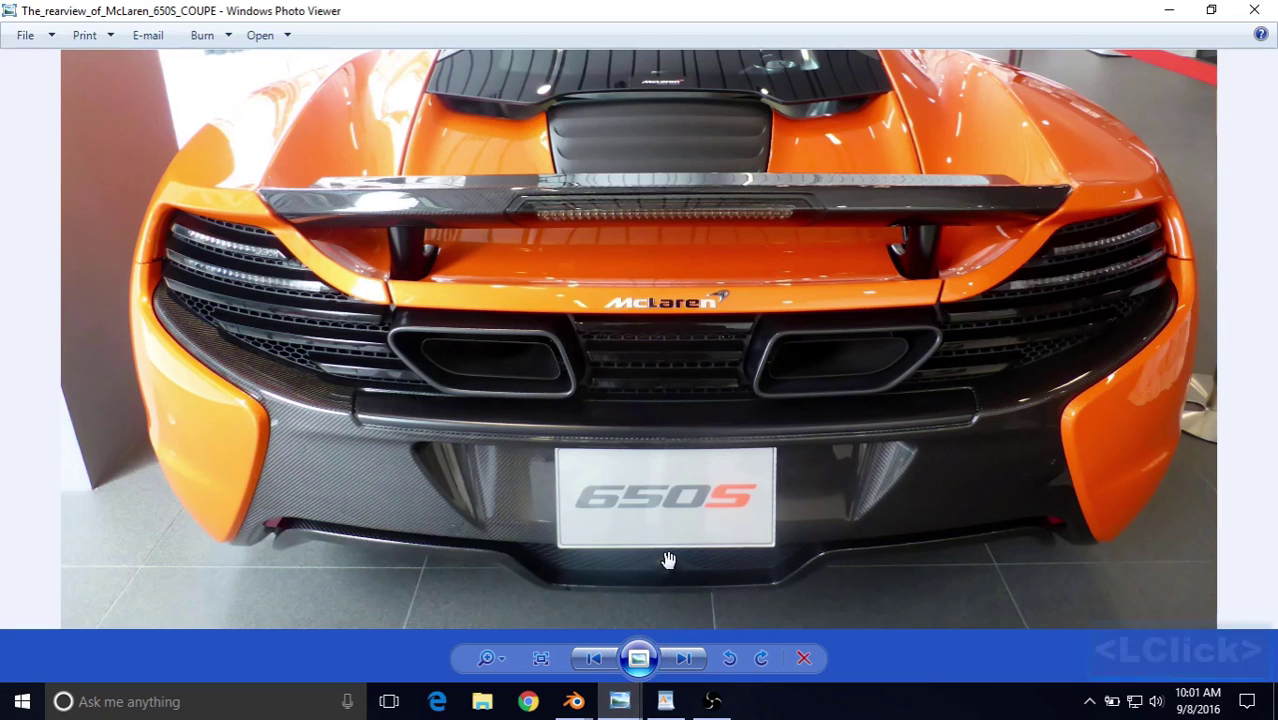
{"action": "scroll", "coordinate": [478, 418], "scroll_direction": "up", "scroll_amount": 2}
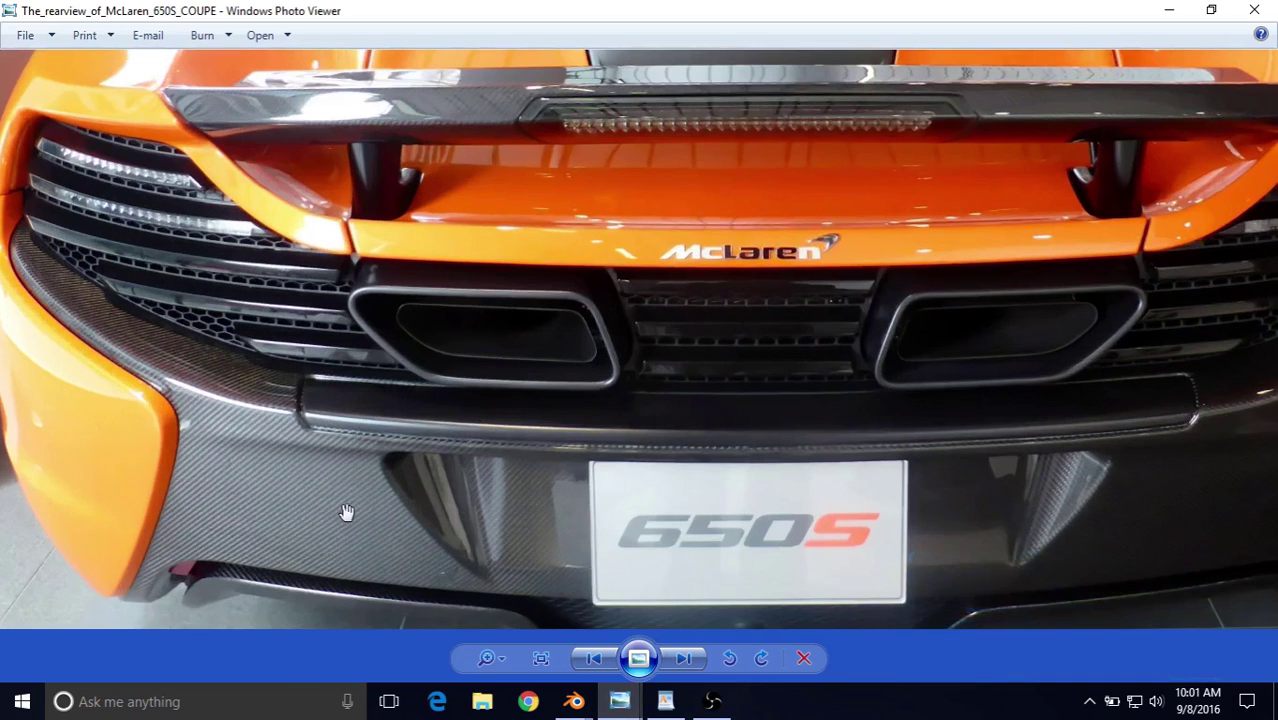
{"action": "scroll", "coordinate": [346, 512], "scroll_direction": "down", "scroll_amount": 1}
{"action": "left_click_drag", "start_coordinate": [437, 474], "coordinate": [405, 382]}
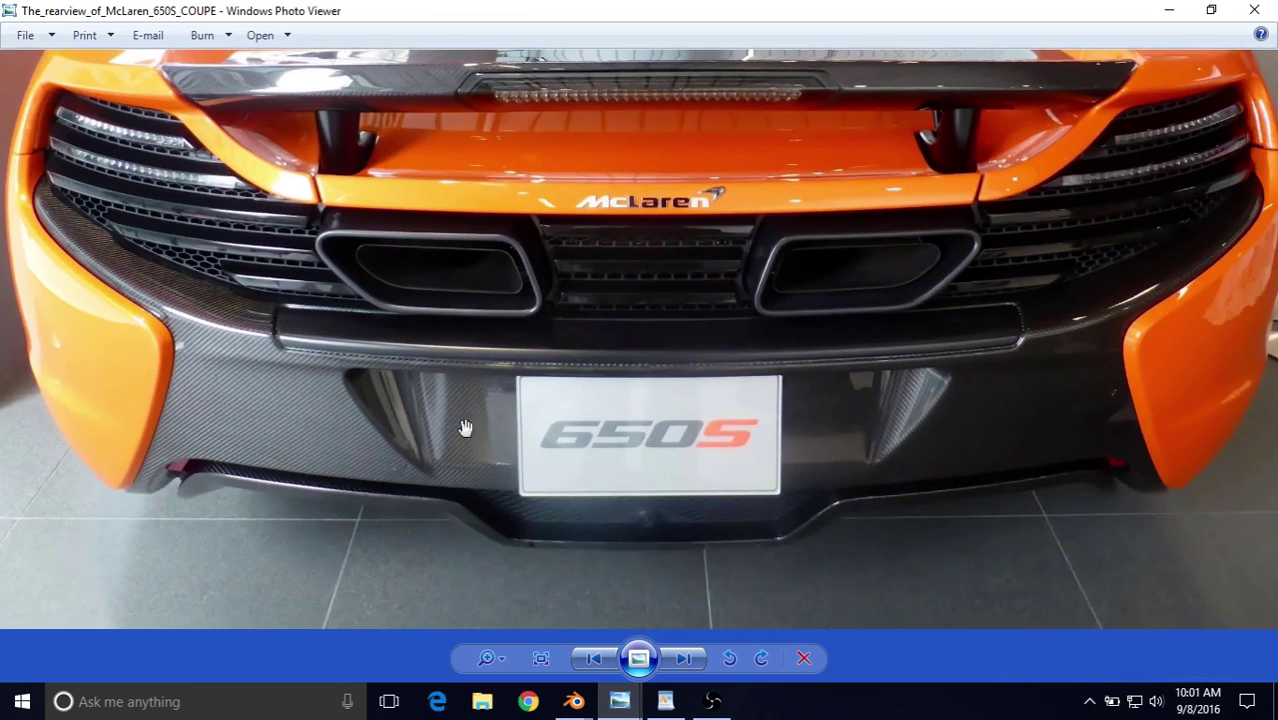
{"action": "left_click_drag", "start_coordinate": [452, 390], "coordinate": [443, 419]}
{"action": "scroll", "coordinate": [443, 418], "scroll_direction": "up", "scroll_amount": 3}
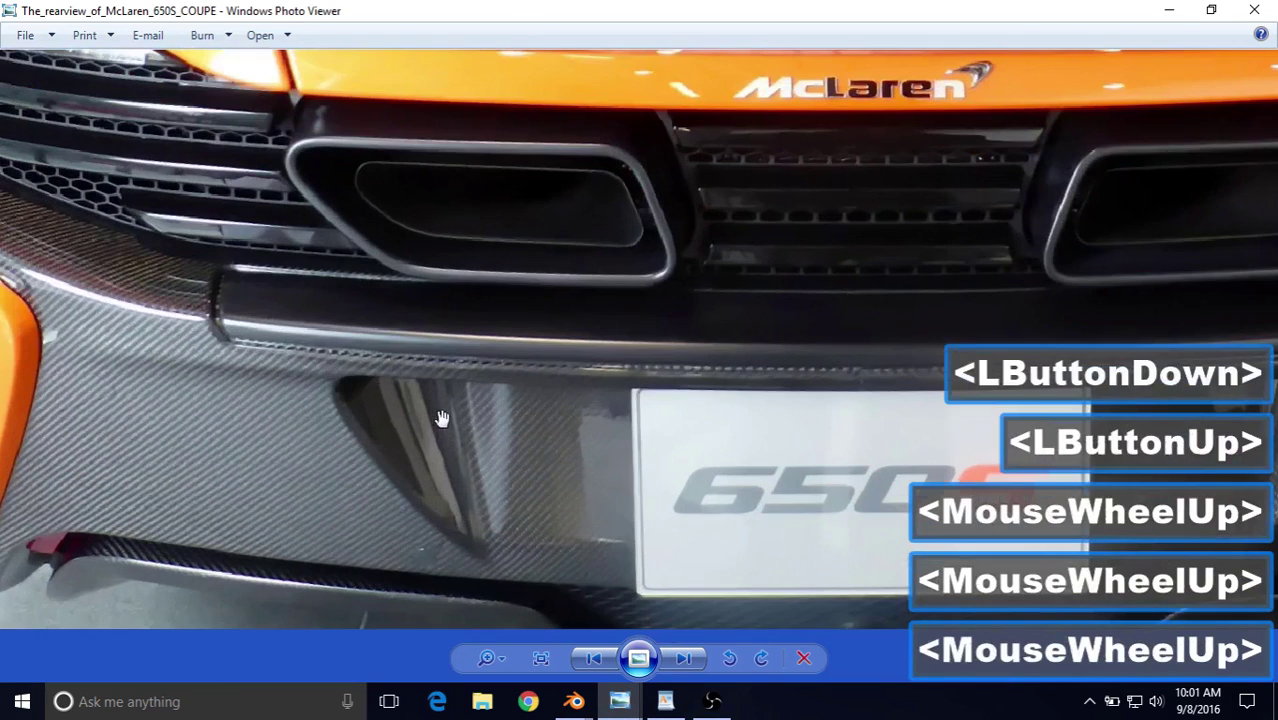
{"action": "left_click", "coordinate": [238, 306]}
{"action": "left_click", "coordinate": [252, 330]}
{"action": "left_click_drag", "start_coordinate": [312, 321], "coordinate": [317, 320]}
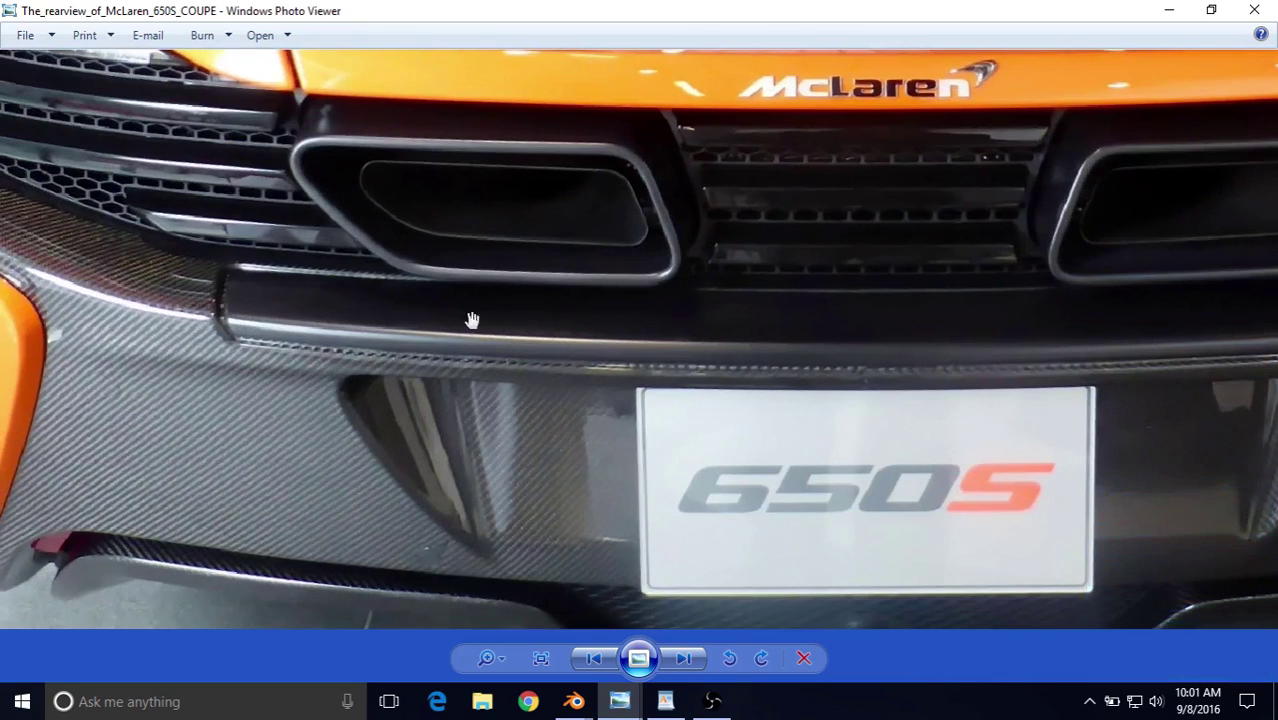
{"action": "left_click", "coordinate": [242, 304]}
{"action": "left_click", "coordinate": [168, 306]}
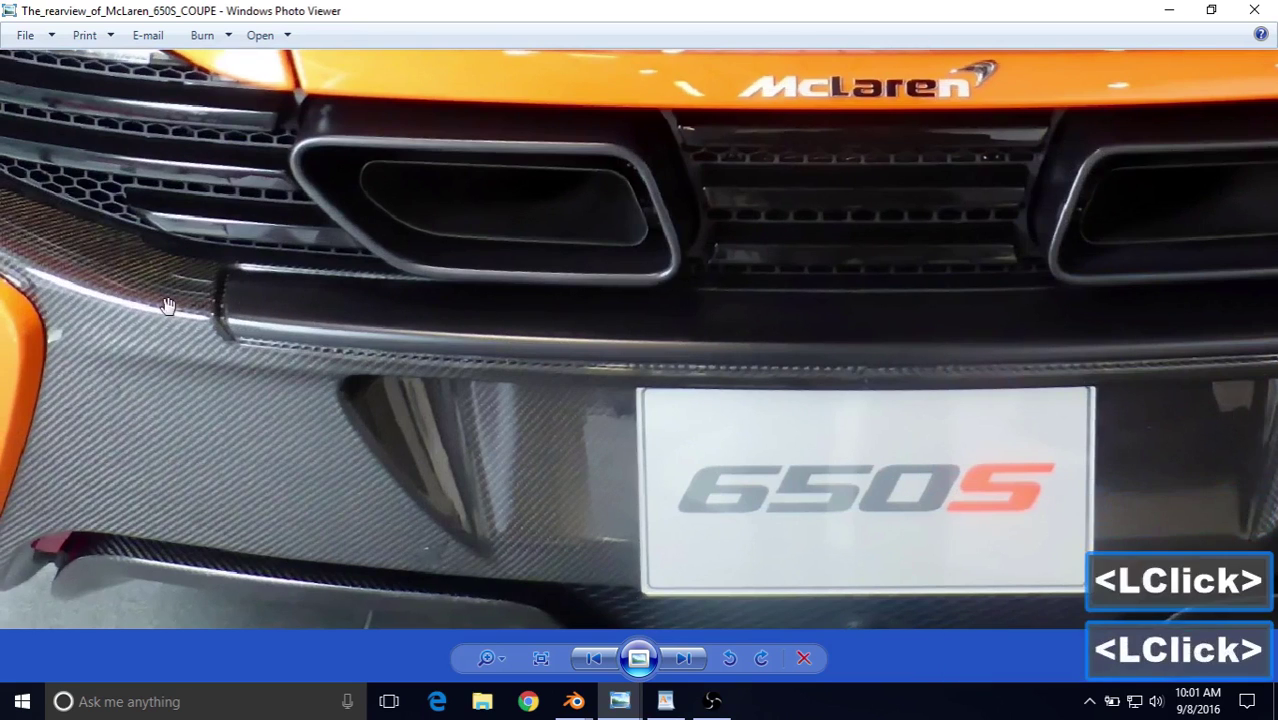
{"action": "left_click", "coordinate": [300, 311]}
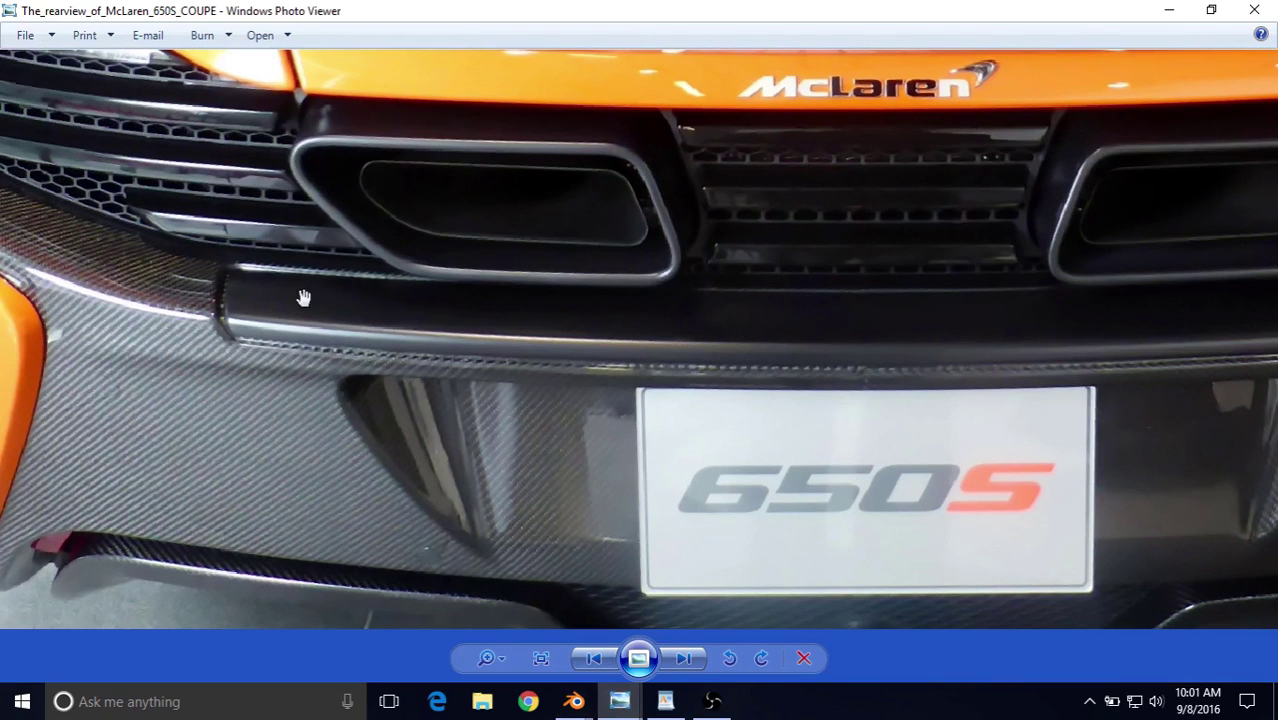
{"action": "scroll", "coordinate": [830, 358], "scroll_direction": "down", "scroll_amount": 2}
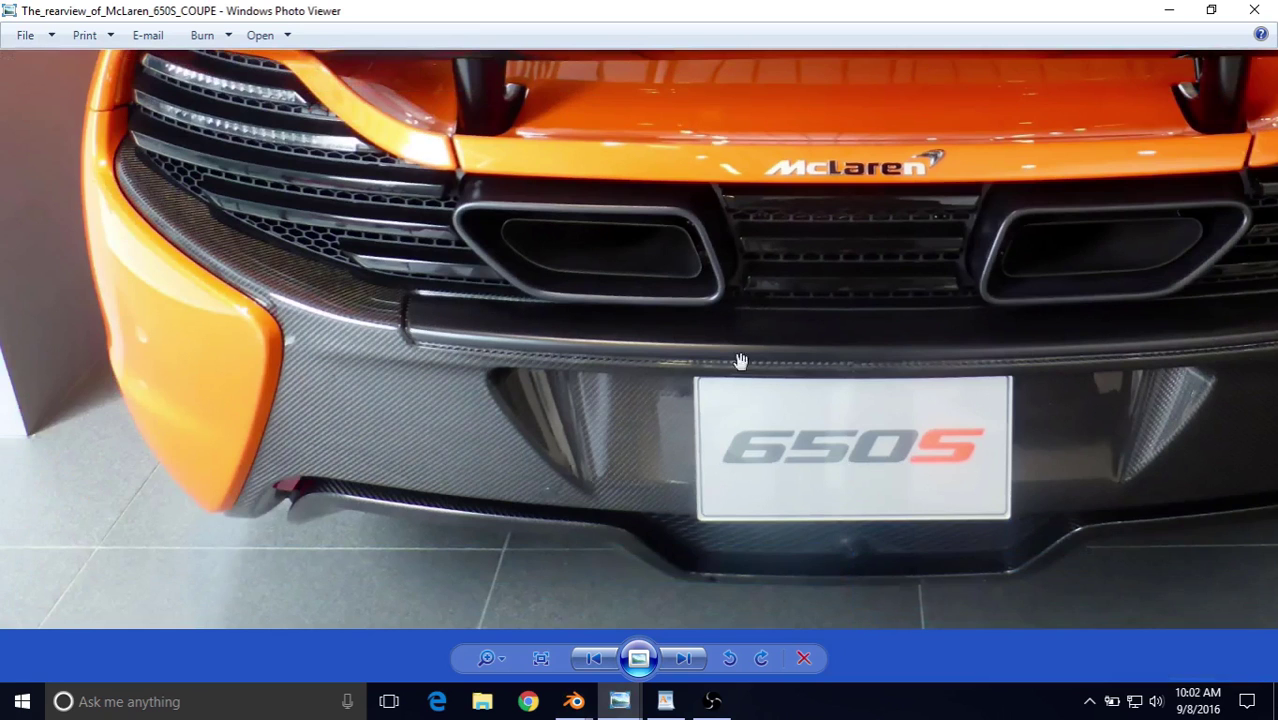
{"action": "left_click", "coordinate": [576, 701]}
{"action": "left_click", "coordinate": [588, 630]}
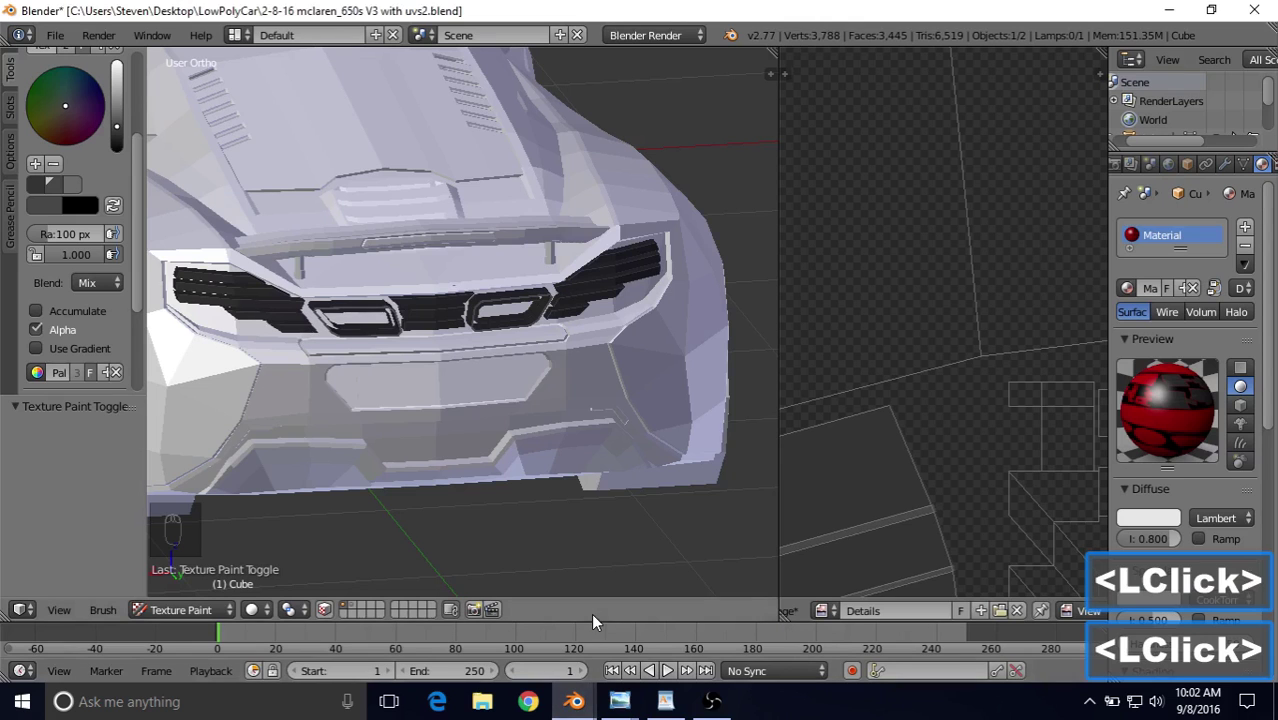
{"action": "right_click", "coordinate": [322, 607]}
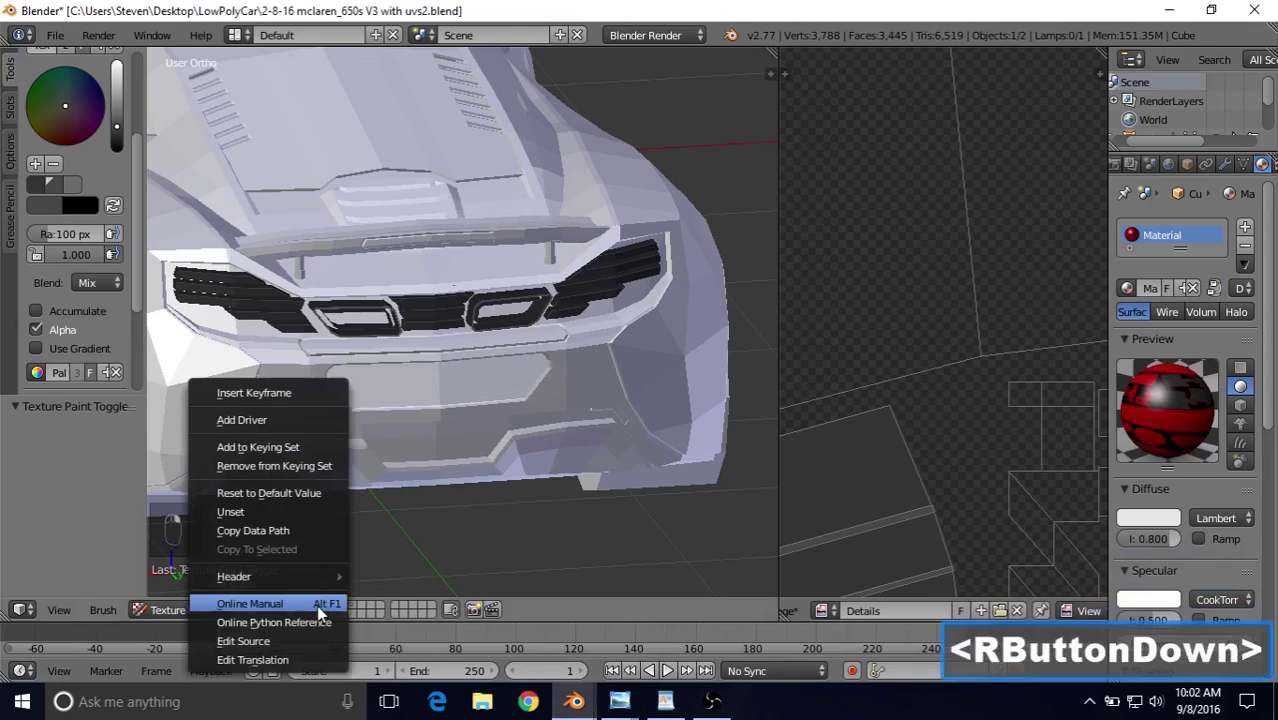
Step: Switch to Edit Mode and select the face loop bordering the long ledge below the exhausts
{"action": "middle_click_drag", "start_coordinate": [391, 385], "coordinate": [439, 371], "text": "shift"}
{"action": "scroll", "coordinate": [439, 371], "scroll_direction": "up", "scroll_amount": 4}
{"action": "left_click", "coordinate": [238, 609]}
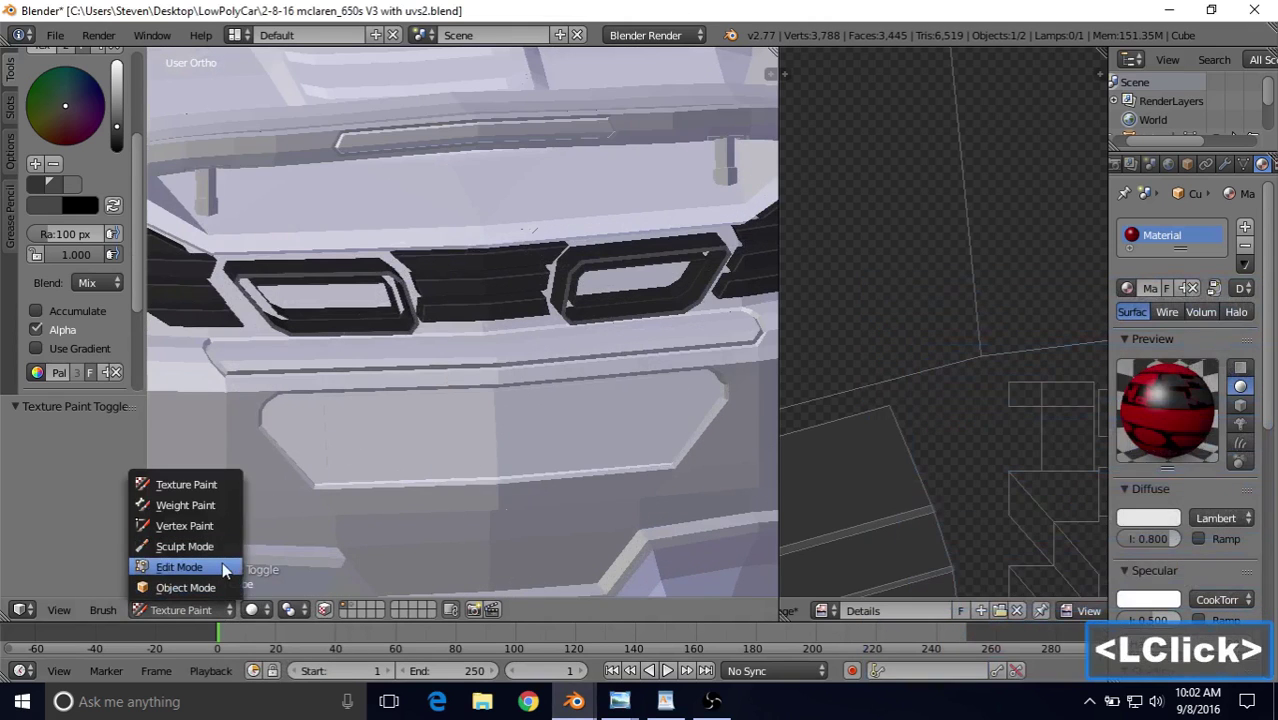
{"action": "left_click", "coordinate": [222, 562]}
{"action": "scroll", "coordinate": [425, 383], "scroll_direction": "up", "scroll_amount": 1, "text": "shift"}
{"action": "scroll", "coordinate": [494, 370], "scroll_direction": "up", "scroll_amount": 3}
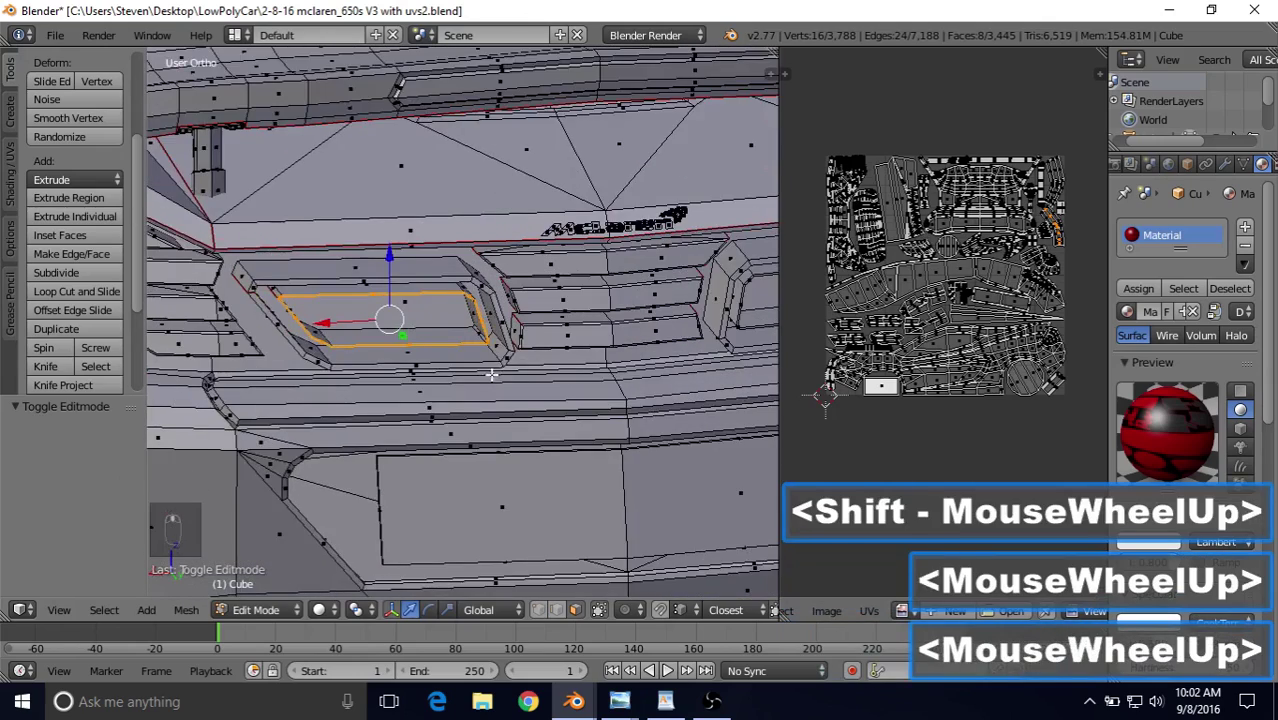
{"action": "right_click", "coordinate": [425, 437]}
{"action": "middle_click_drag", "start_coordinate": [434, 385], "coordinate": [522, 365], "text": "shift"}
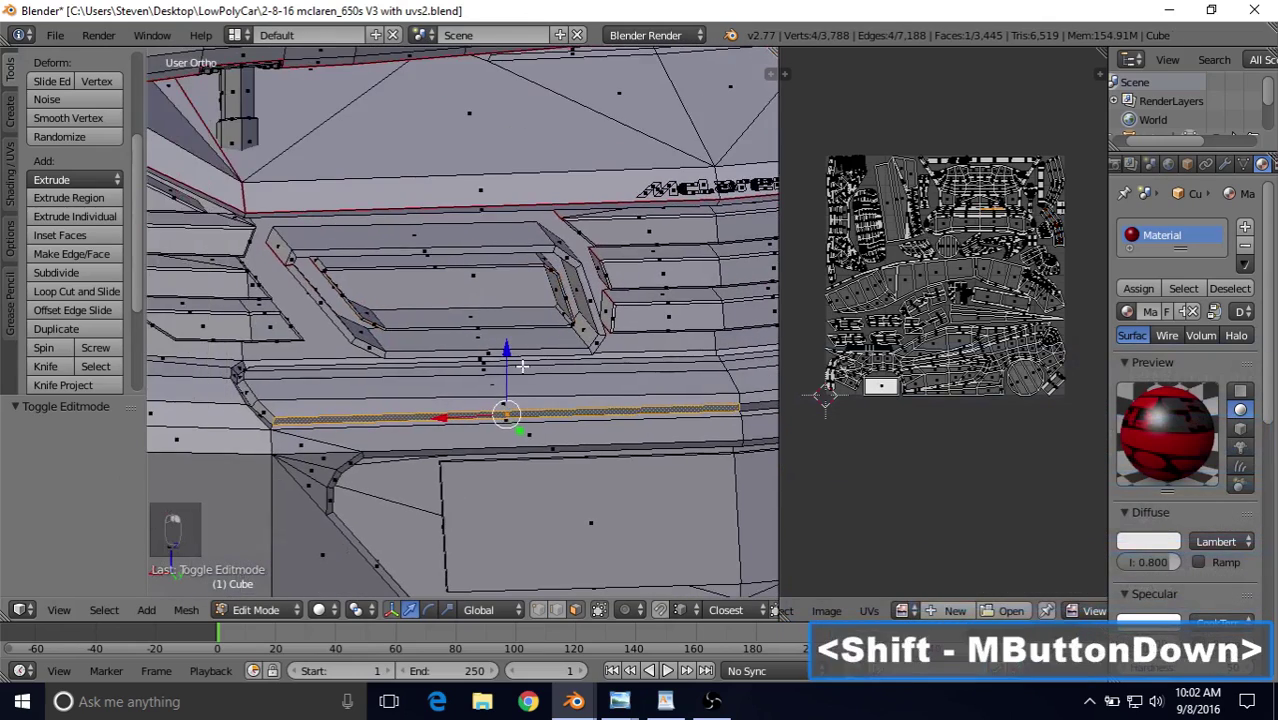
{"action": "scroll", "coordinate": [500, 366], "scroll_direction": "up", "scroll_amount": 2}
{"action": "middle_click_drag", "start_coordinate": [336, 397], "coordinate": [524, 305], "text": "shift"}
{"action": "scroll", "coordinate": [522, 305], "scroll_direction": "up", "scroll_amount": 3}
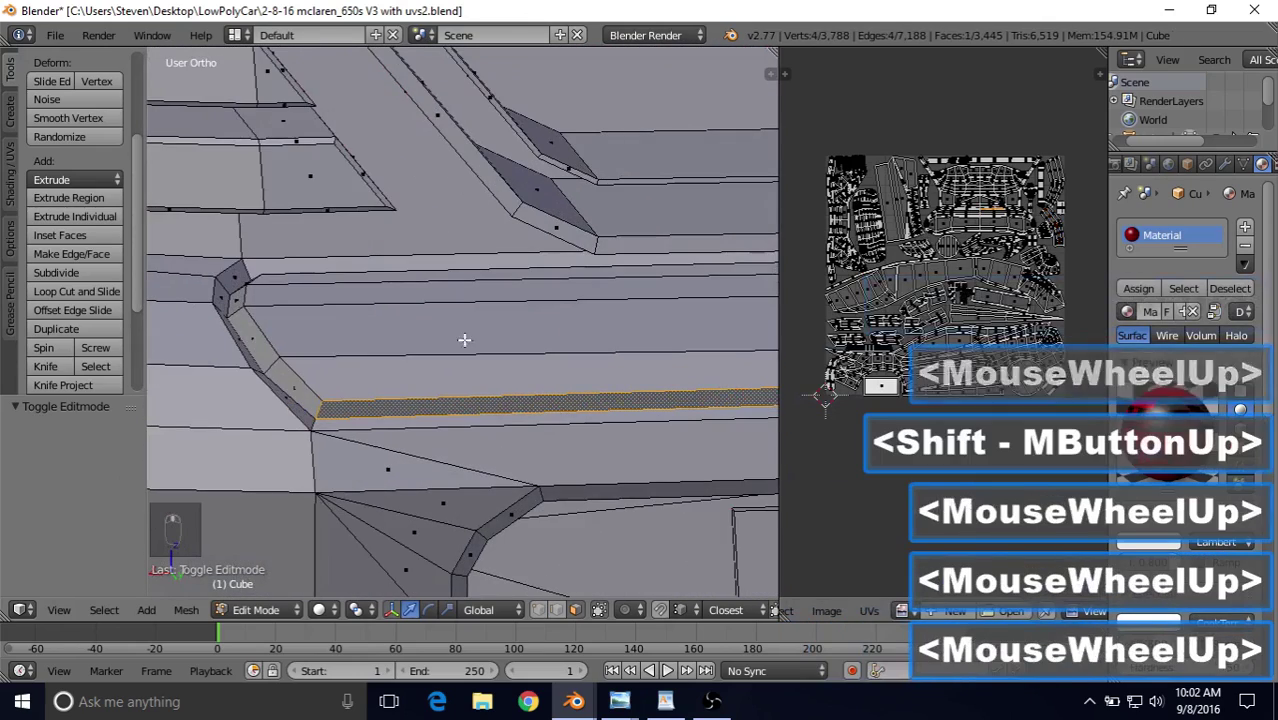
{"action": "right_click", "coordinate": [318, 405], "text": "alt"}
{"action": "scroll", "coordinate": [318, 405], "scroll_direction": "down", "scroll_amount": 3}
{"action": "key", "text": "z"}
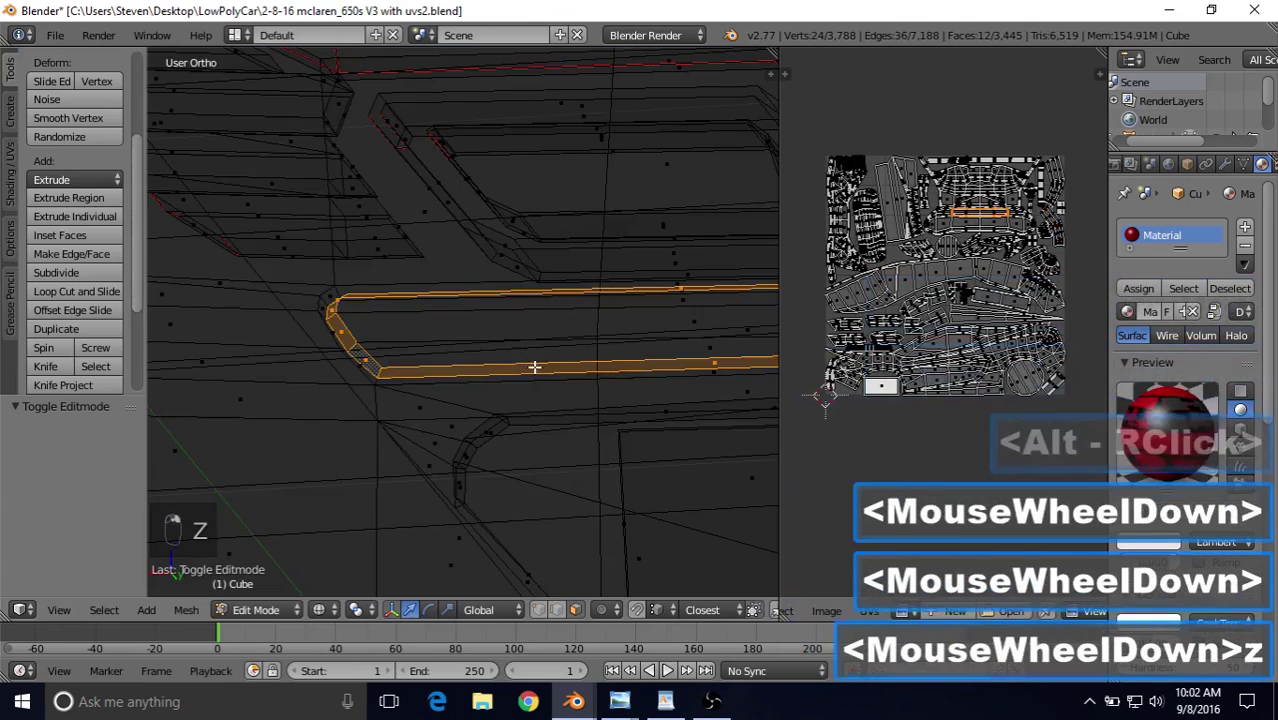
{"action": "scroll", "coordinate": [534, 365], "scroll_direction": "down", "scroll_amount": 2}
{"action": "middle_click_drag", "start_coordinate": [599, 342], "coordinate": [400, 378], "text": "shift"}
{"action": "key", "text": "z"}
Step: Add the inner faces on the first half of the ledge to the selection
{"action": "scroll", "coordinate": [400, 378], "scroll_direction": "up", "scroll_amount": 4}
{"action": "right_click", "coordinate": [578, 346], "text": "shift"}
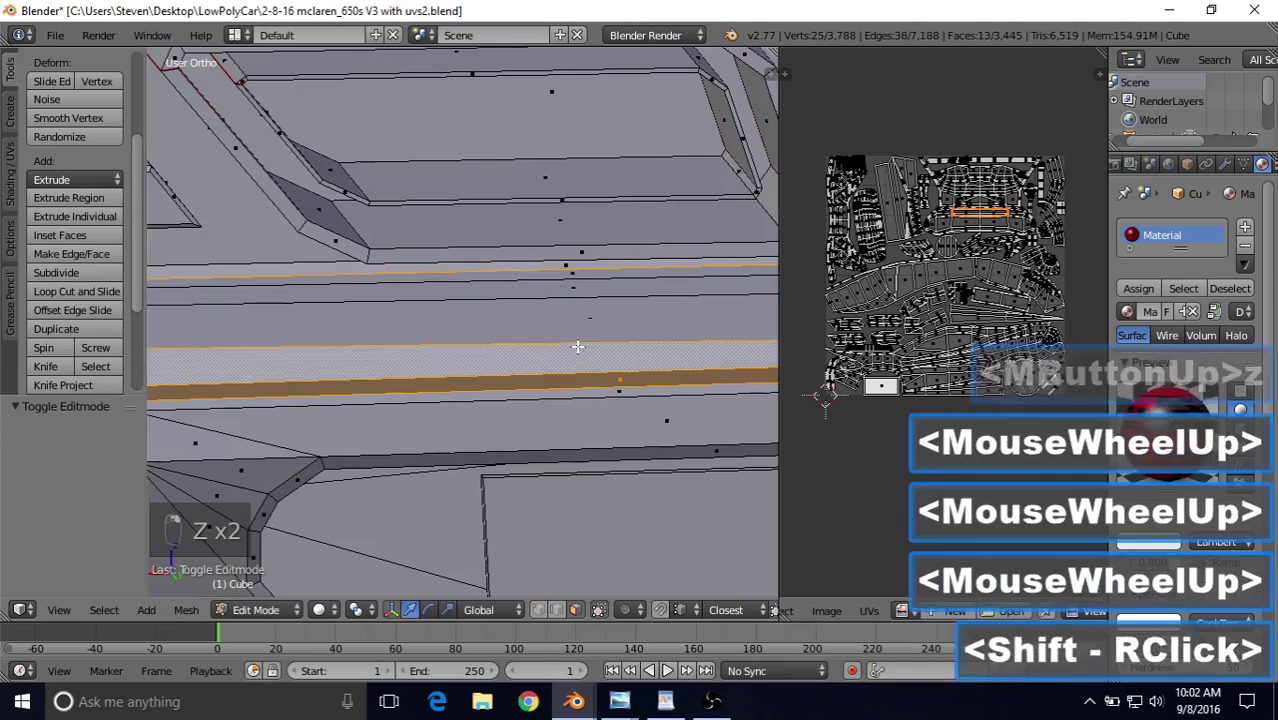
{"action": "right_click", "coordinate": [578, 318], "text": "shift"}
{"action": "right_click", "coordinate": [576, 270], "text": "shift"}
{"action": "right_click", "coordinate": [572, 271], "text": "shift"}
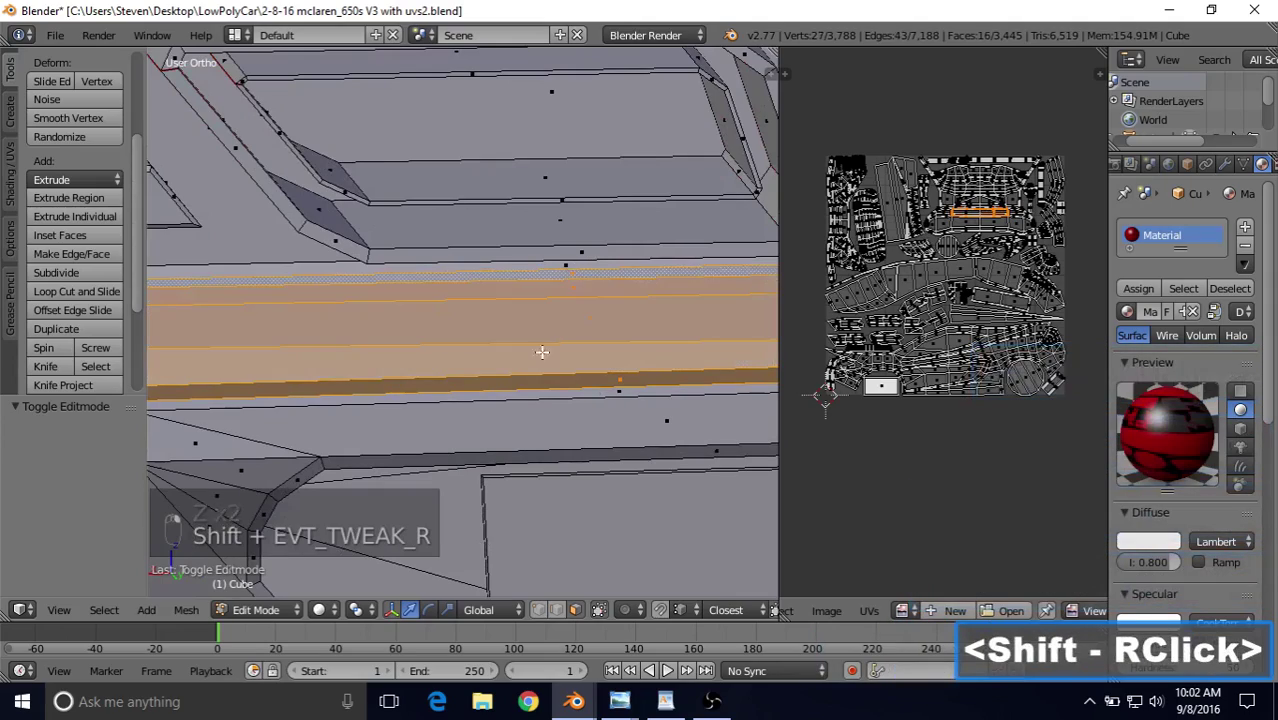
Step: Add the inner faces on the ledge's other half to the selection and return to Texture Paint mode
{"action": "scroll", "coordinate": [451, 358], "scroll_direction": "down", "scroll_amount": 6}
{"action": "middle_click_drag", "start_coordinate": [451, 358], "coordinate": [341, 380], "text": "shift"}
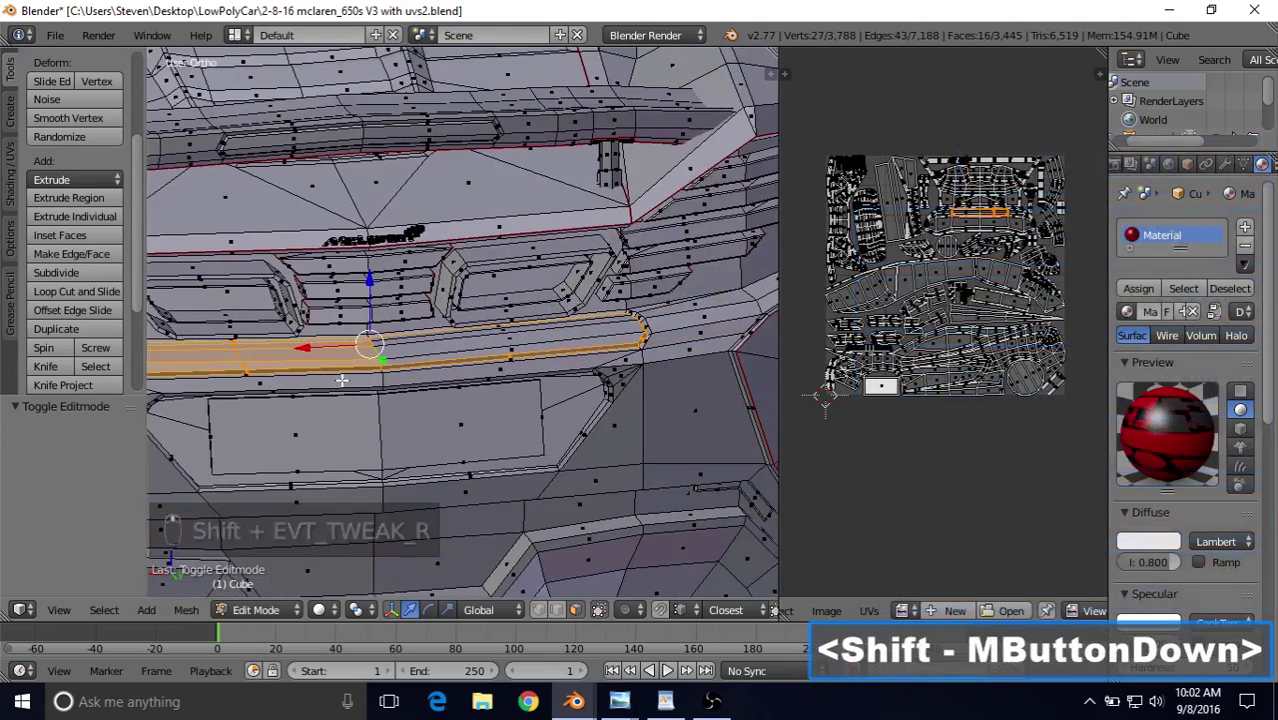
{"action": "scroll", "coordinate": [430, 378], "scroll_direction": "up", "scroll_amount": 3}
{"action": "right_click", "coordinate": [536, 368], "text": "shift"}
{"action": "right_click", "coordinate": [536, 368], "text": "shift"}
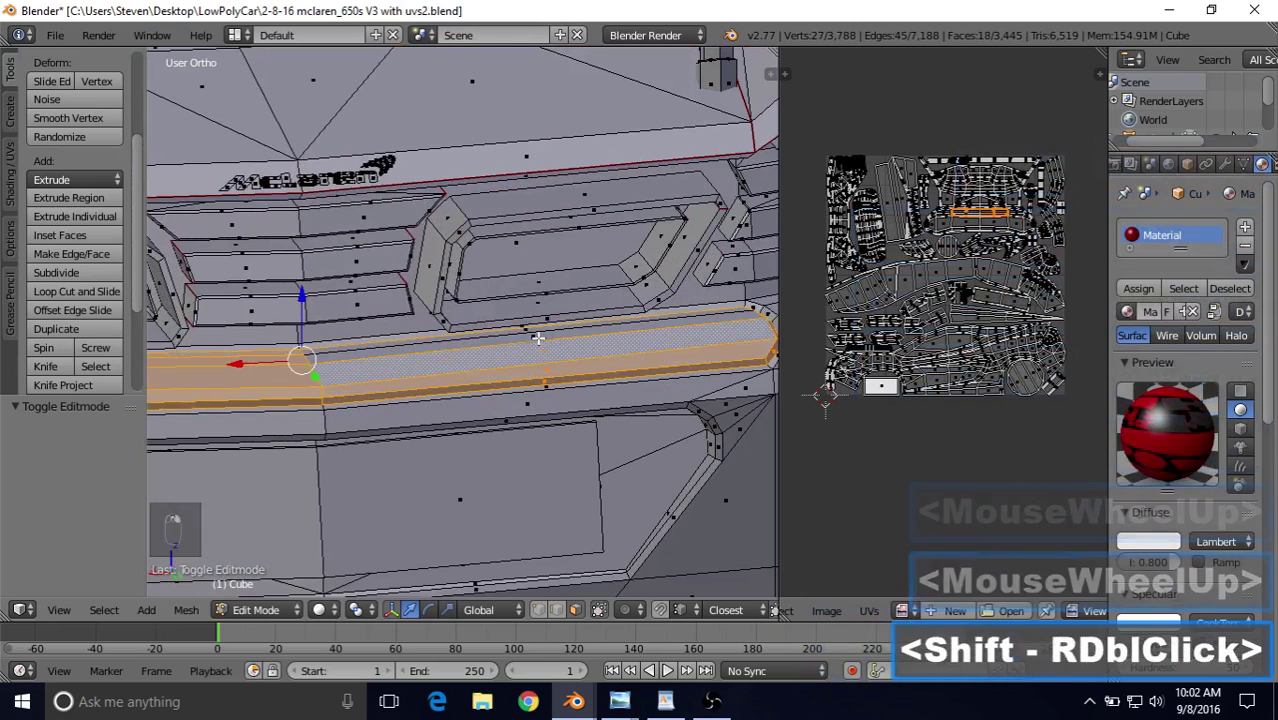
{"action": "right_click", "coordinate": [533, 326], "text": "shift"}
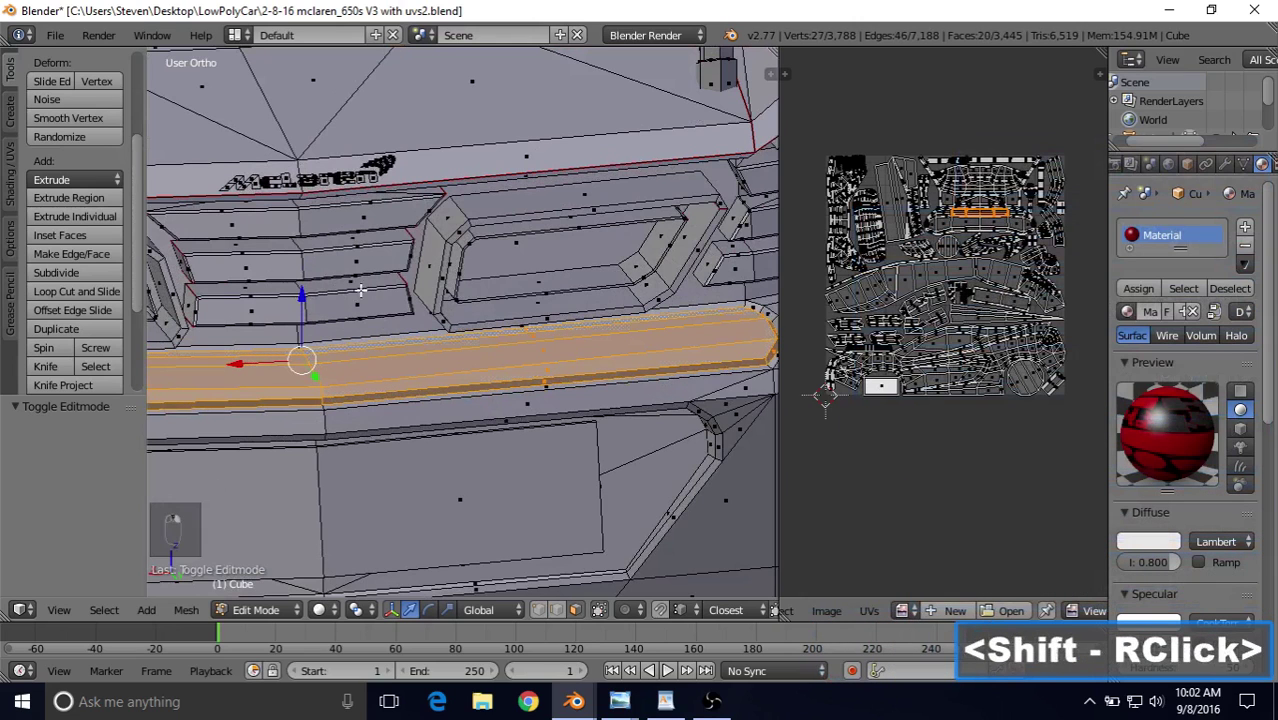
{"action": "scroll", "coordinate": [580, 331], "scroll_direction": "down", "scroll_amount": 2}
{"action": "middle_click_drag", "start_coordinate": [582, 329], "coordinate": [448, 365], "text": "shift"}
{"action": "scroll", "coordinate": [508, 331], "scroll_direction": "up", "scroll_amount": 4}
{"action": "scroll", "coordinate": [448, 365], "scroll_direction": "down", "scroll_amount": 6}
{"action": "middle_click_drag", "start_coordinate": [476, 292], "coordinate": [445, 345]}
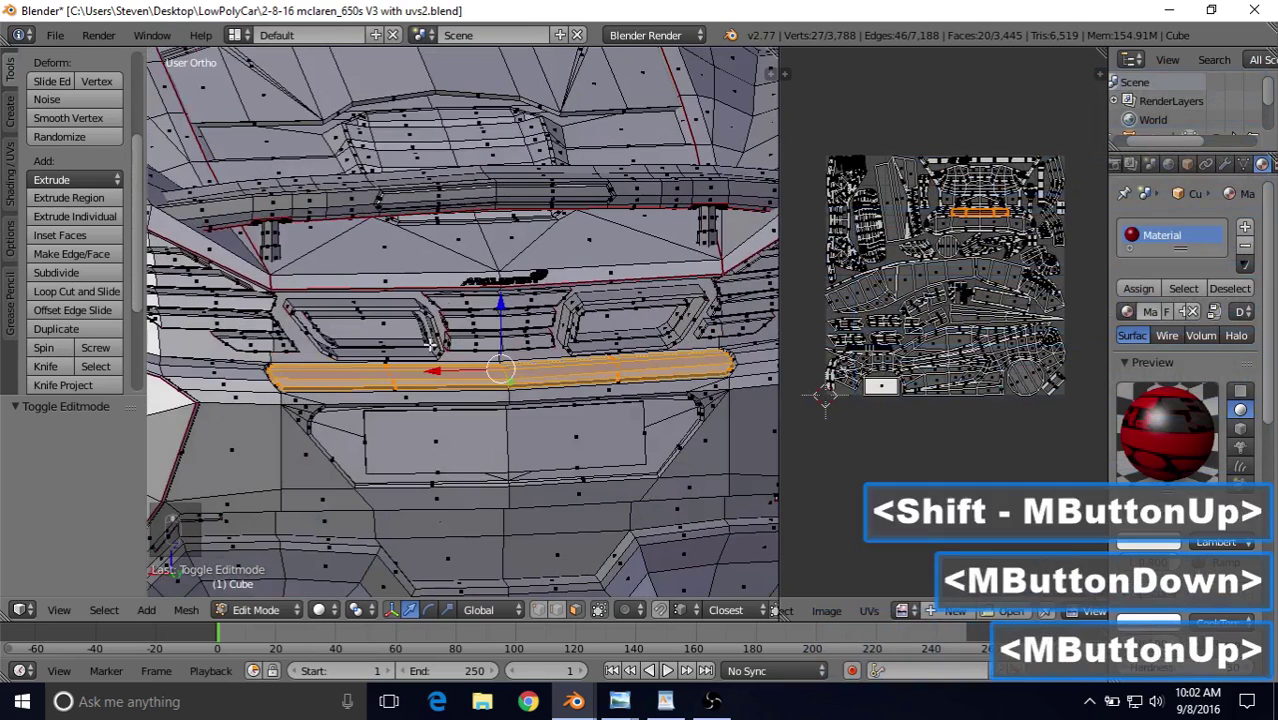
{"action": "left_click", "coordinate": [252, 610]}
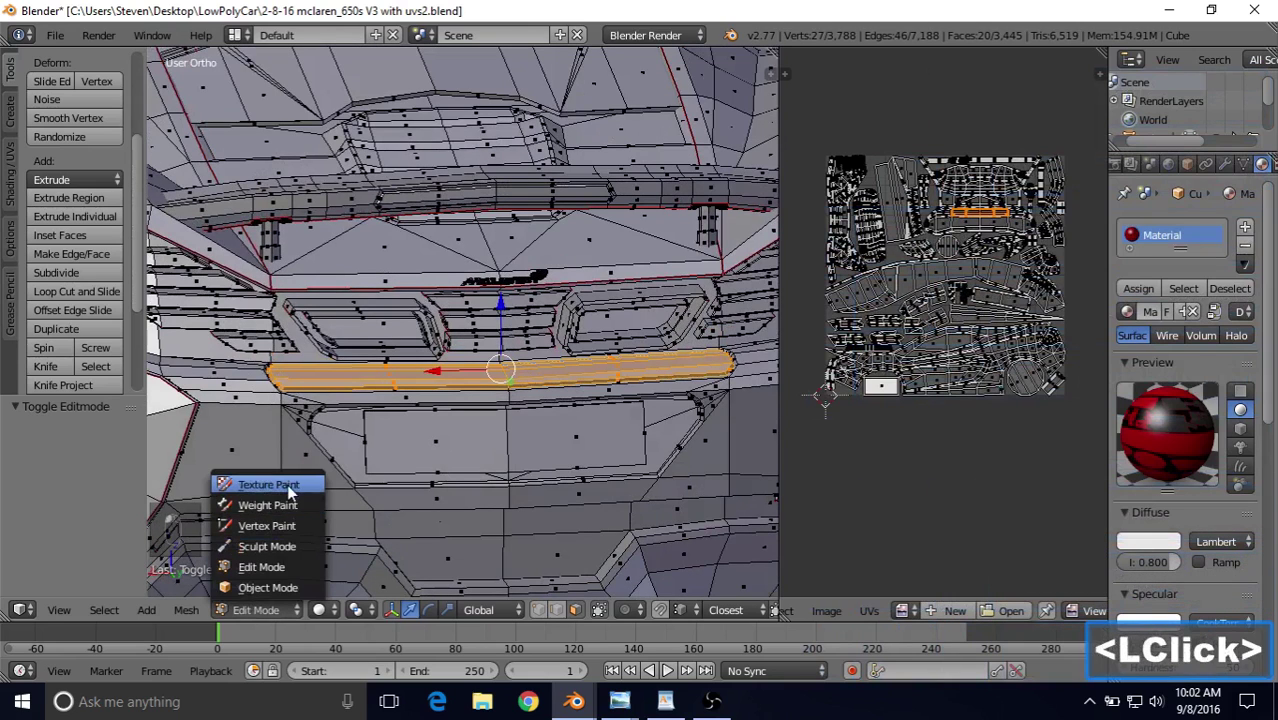
{"action": "left_click", "coordinate": [250, 485]}
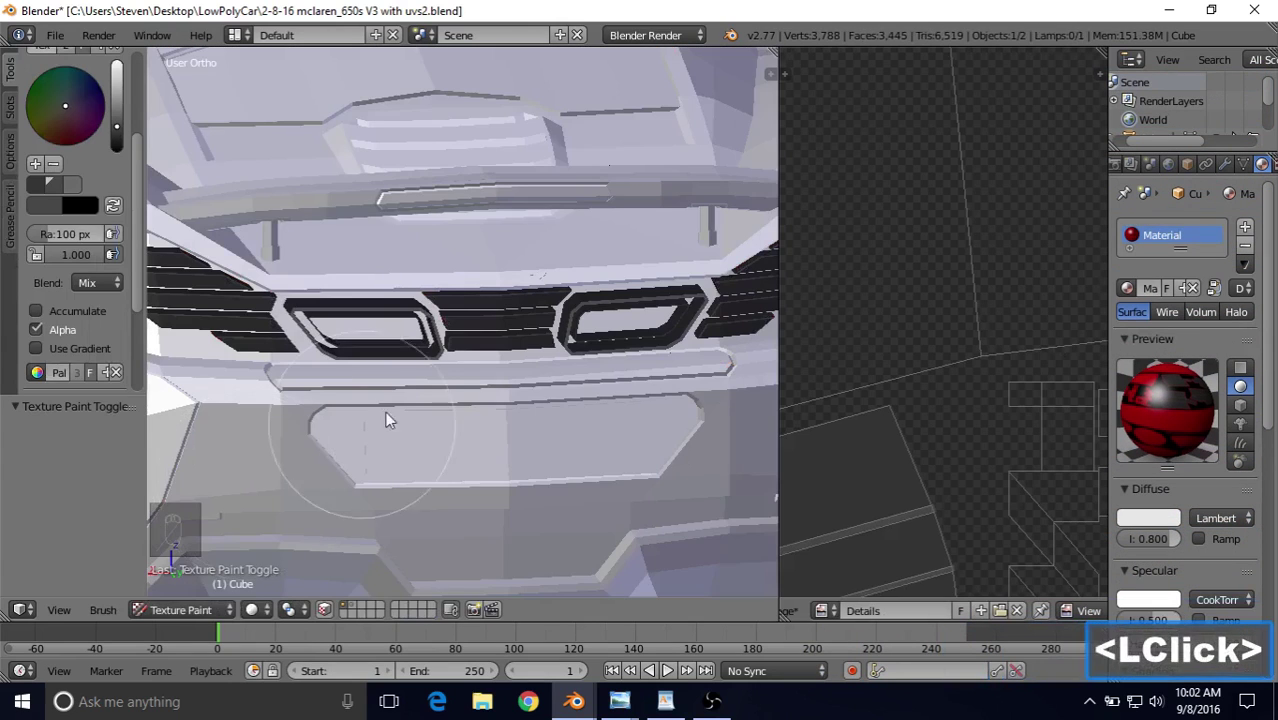
Step: Examine the ledge and slats on the rear reference photo in Windows Photo Viewer, and return to Blender
{"action": "middle_click_drag", "start_coordinate": [308, 270], "coordinate": [333, 300], "text": "shift"}
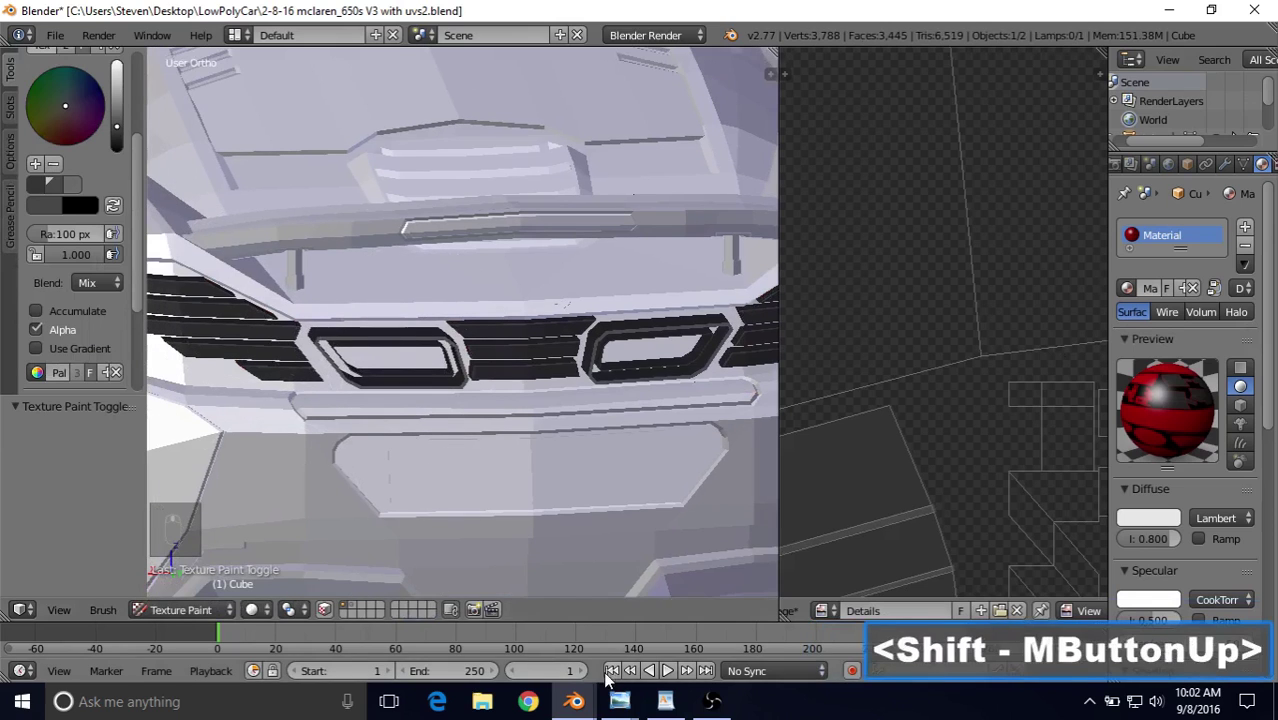
{"action": "left_click", "coordinate": [619, 701]}
{"action": "left_click", "coordinate": [615, 633]}
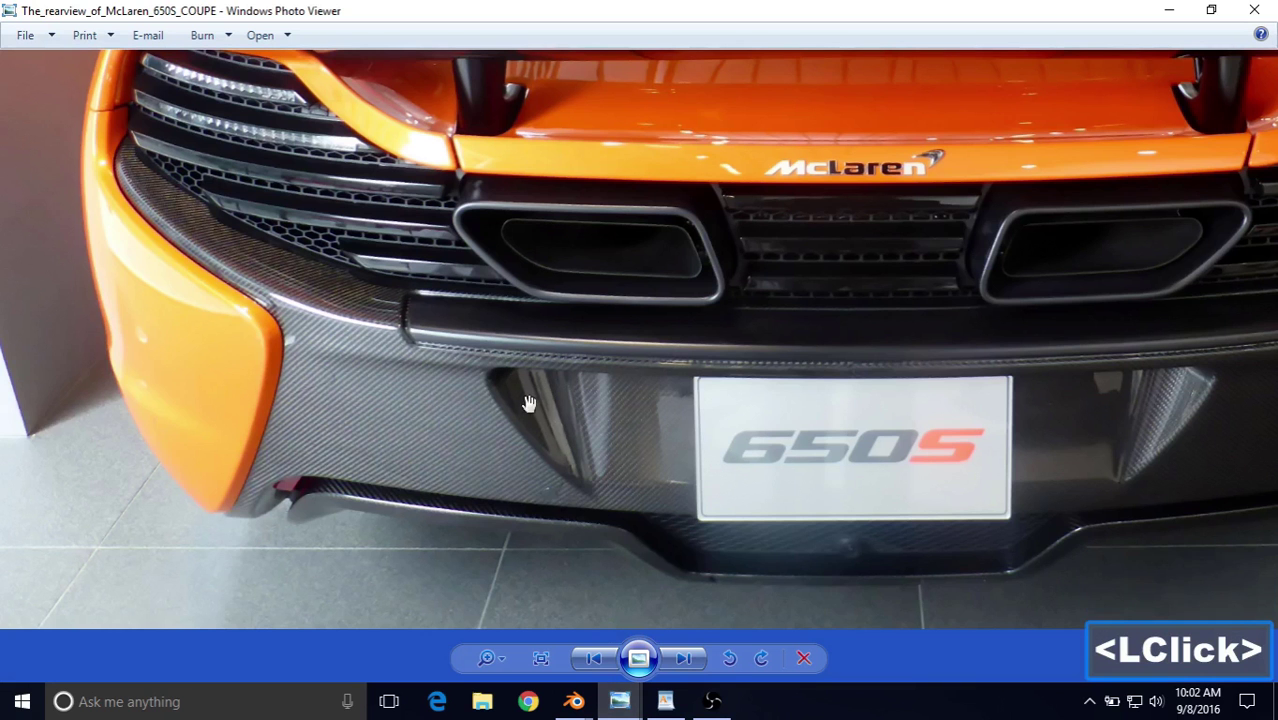
{"action": "middle_click", "coordinate": [485, 456], "text": "shift"}
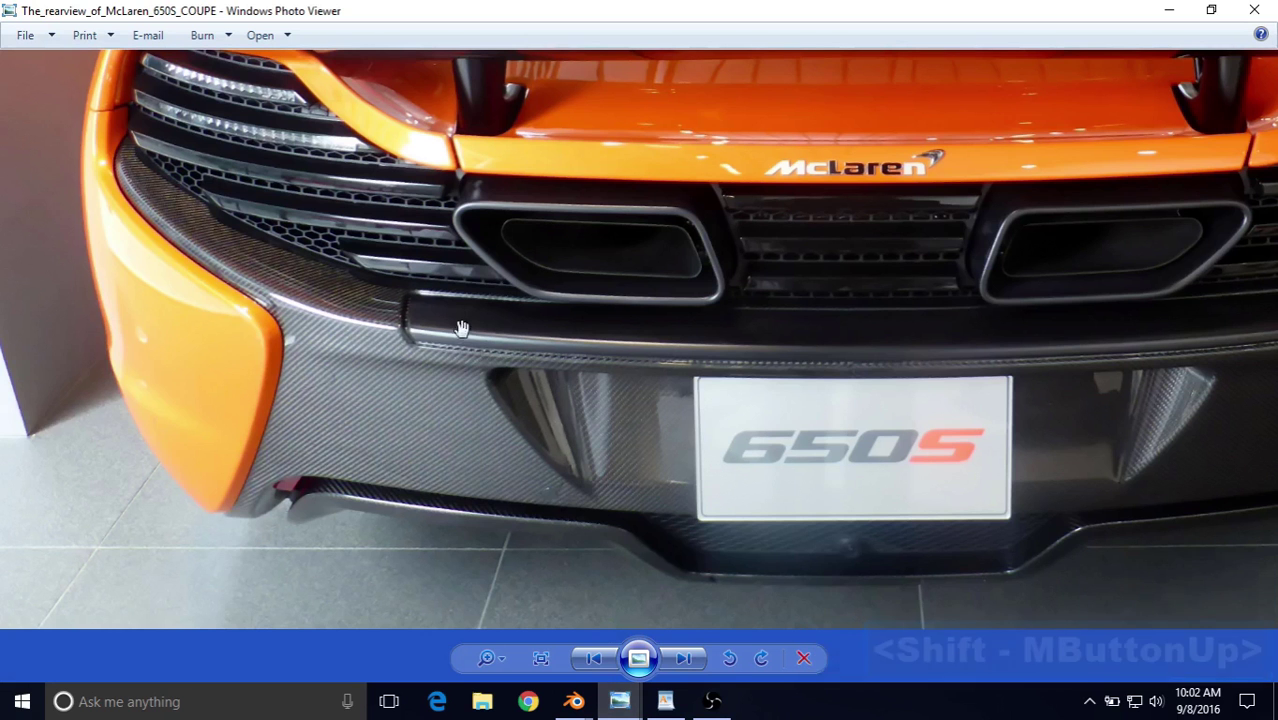
{"action": "left_click", "coordinate": [396, 204]}
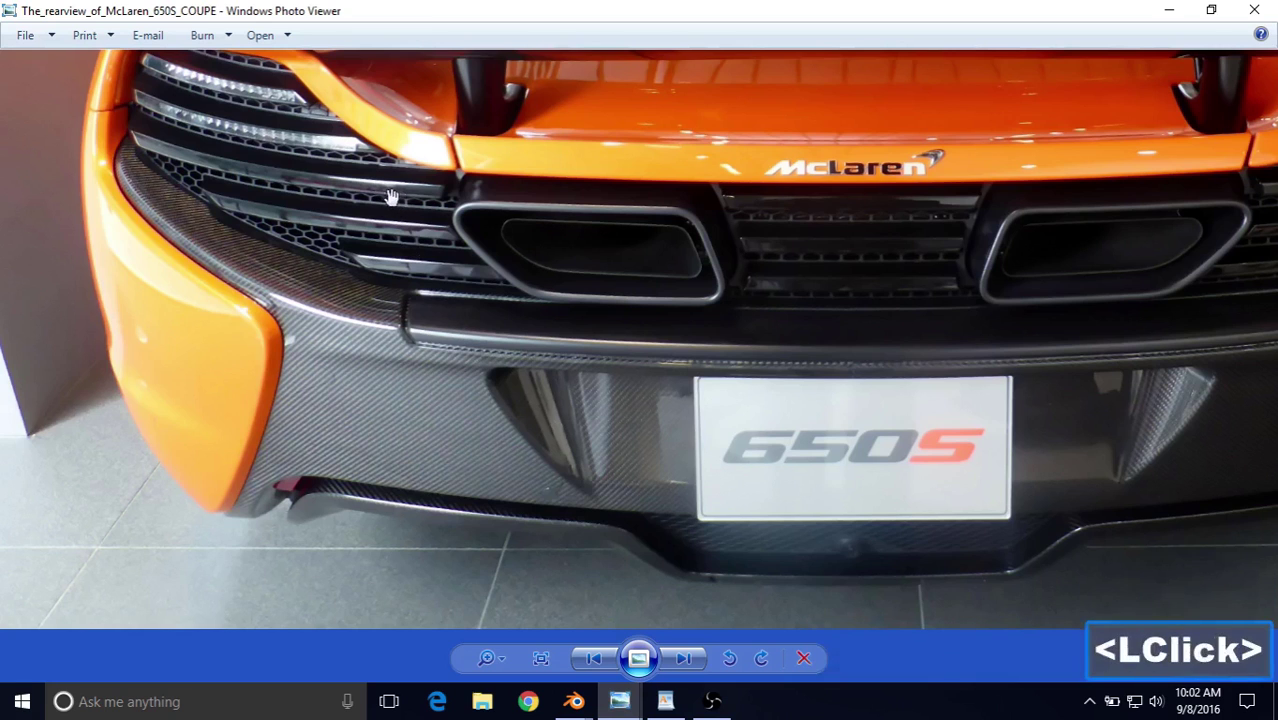
{"action": "left_click", "coordinate": [478, 340]}
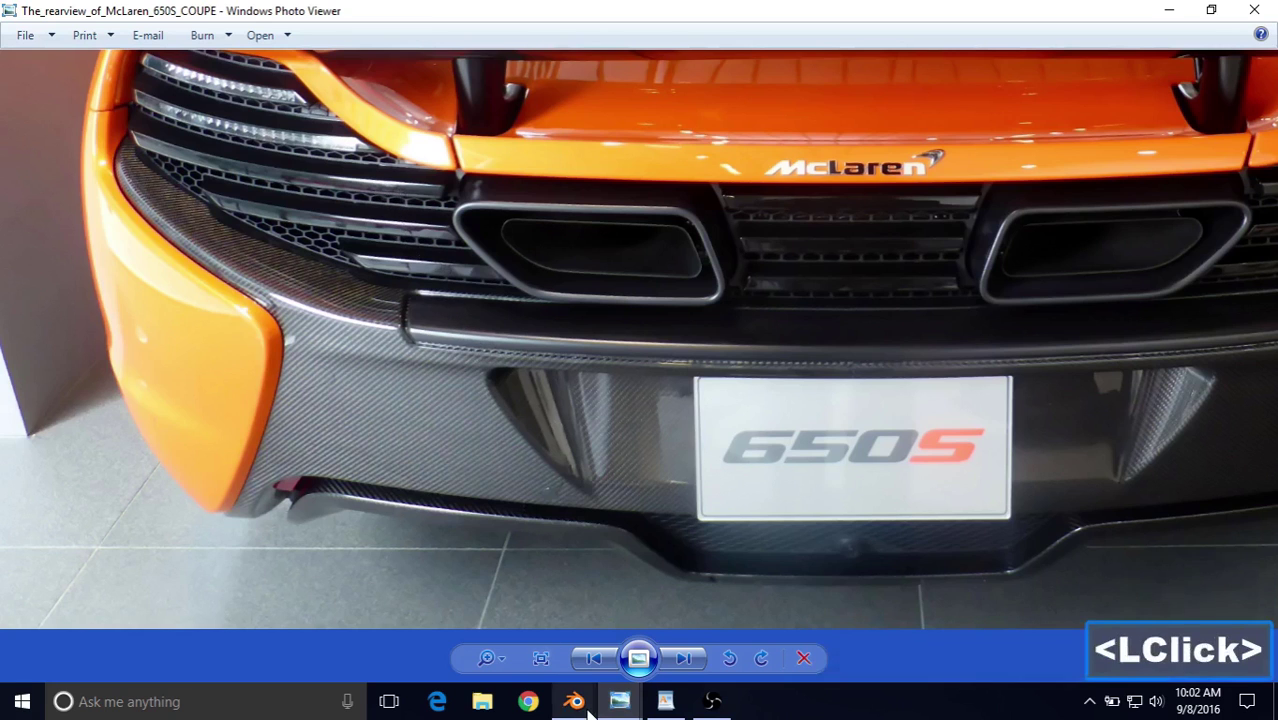
{"action": "mouse_move", "coordinate": [590, 712]}
{"action": "left_click", "coordinate": [596, 617]}
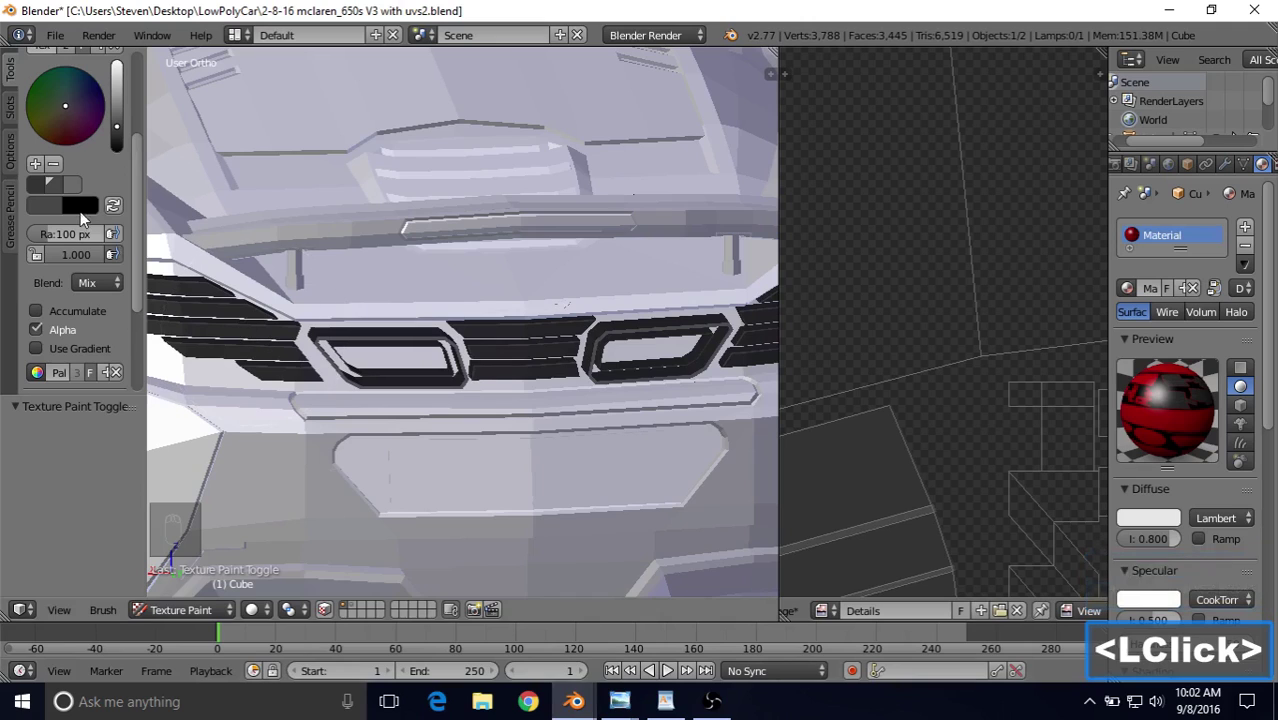
Step: Choose the lighter of the two dark palette greys, turn on face selection masking and hide the unselected faces
{"action": "left_click", "coordinate": [49, 184]}
{"action": "left_click", "coordinate": [326, 612]}
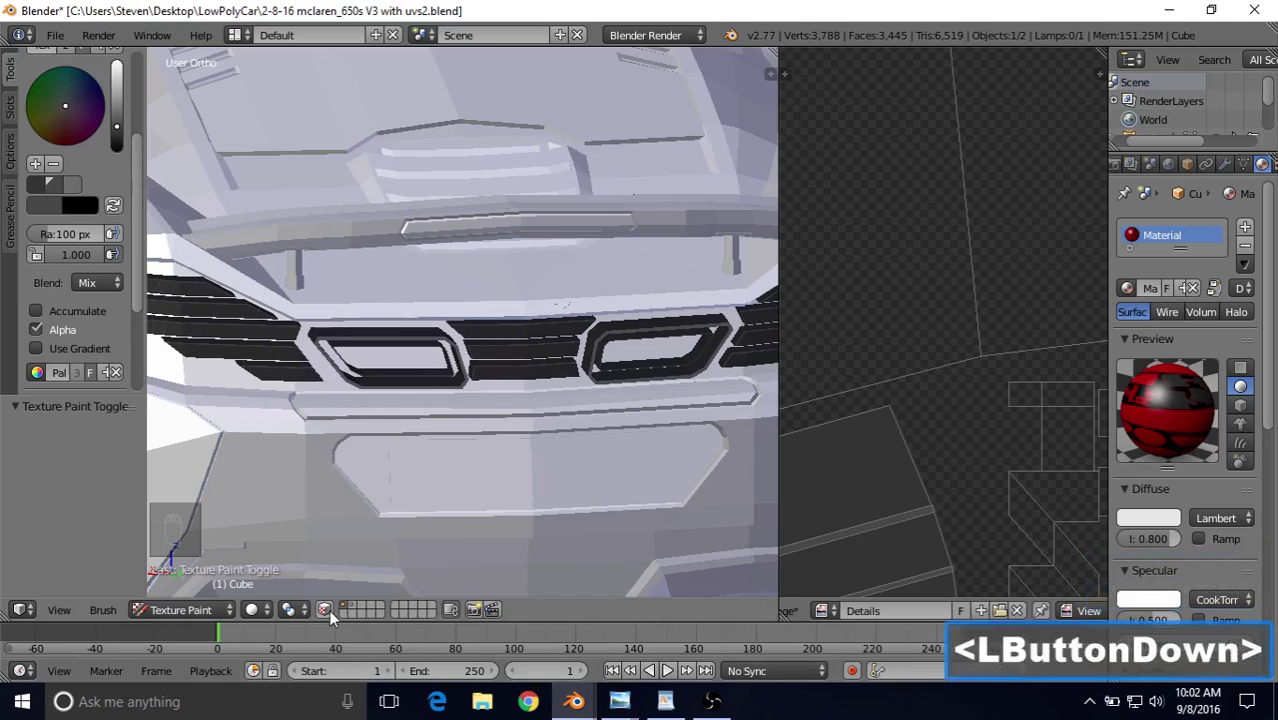
{"action": "right_click", "coordinate": [407, 447]}
{"action": "key", "text": "shift+h"}
Step: Paint the isolated ledge dark grey from several angles and turn off face selection masking
{"action": "mouse_move", "coordinate": [407, 419]}
{"action": "left_mouse_down"}
{"action": "mouse_move", "coordinate": [337, 412]}
{"action": "mouse_move", "coordinate": [766, 385]}
{"action": "left_mouse_up"}
{"action": "mouse_move", "coordinate": [510, 412]}
{"action": "middle_mouse_down"}
{"action": "mouse_move", "coordinate": [373, 433]}
{"action": "mouse_move", "coordinate": [170, 419]}
{"action": "middle_mouse_up"}
{"action": "mouse_move", "coordinate": [170, 419]}
{"action": "left_mouse_down"}
{"action": "mouse_move", "coordinate": [272, 524]}
{"action": "mouse_move", "coordinate": [618, 461]}
{"action": "mouse_move", "coordinate": [658, 425]}
{"action": "left_mouse_up"}
{"action": "left_click_drag", "start_coordinate": [227, 505], "coordinate": [556, 382]}
{"action": "mouse_move", "coordinate": [556, 382]}
{"action": "middle_mouse_down"}
{"action": "mouse_move", "coordinate": [399, 399]}
{"action": "mouse_move", "coordinate": [385, 437]}
{"action": "middle_mouse_up"}
{"action": "mouse_move", "coordinate": [475, 505]}
{"action": "left_mouse_down"}
{"action": "mouse_move", "coordinate": [509, 522]}
{"action": "mouse_move", "coordinate": [220, 340]}
{"action": "mouse_move", "coordinate": [449, 466]}
{"action": "mouse_move", "coordinate": [403, 589]}
{"action": "left_mouse_up"}
{"action": "left_click", "coordinate": [371, 609]}
Step: Preview the painted ledge on the whole rear of the car in Texture viewport shading
{"action": "scroll", "coordinate": [515, 420], "scroll_direction": "down", "scroll_amount": 2}
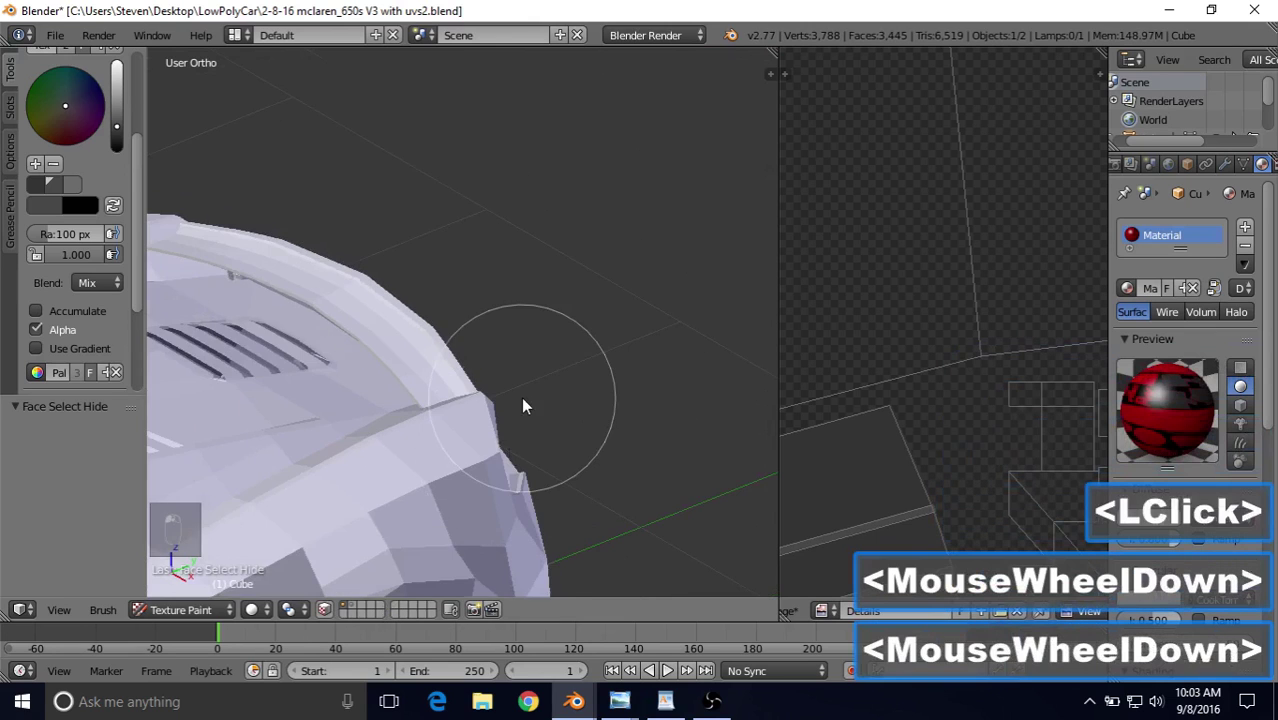
{"action": "middle_click_drag", "start_coordinate": [525, 405], "coordinate": [420, 345]}
{"action": "scroll", "coordinate": [499, 370], "scroll_direction": "down", "scroll_amount": 3}
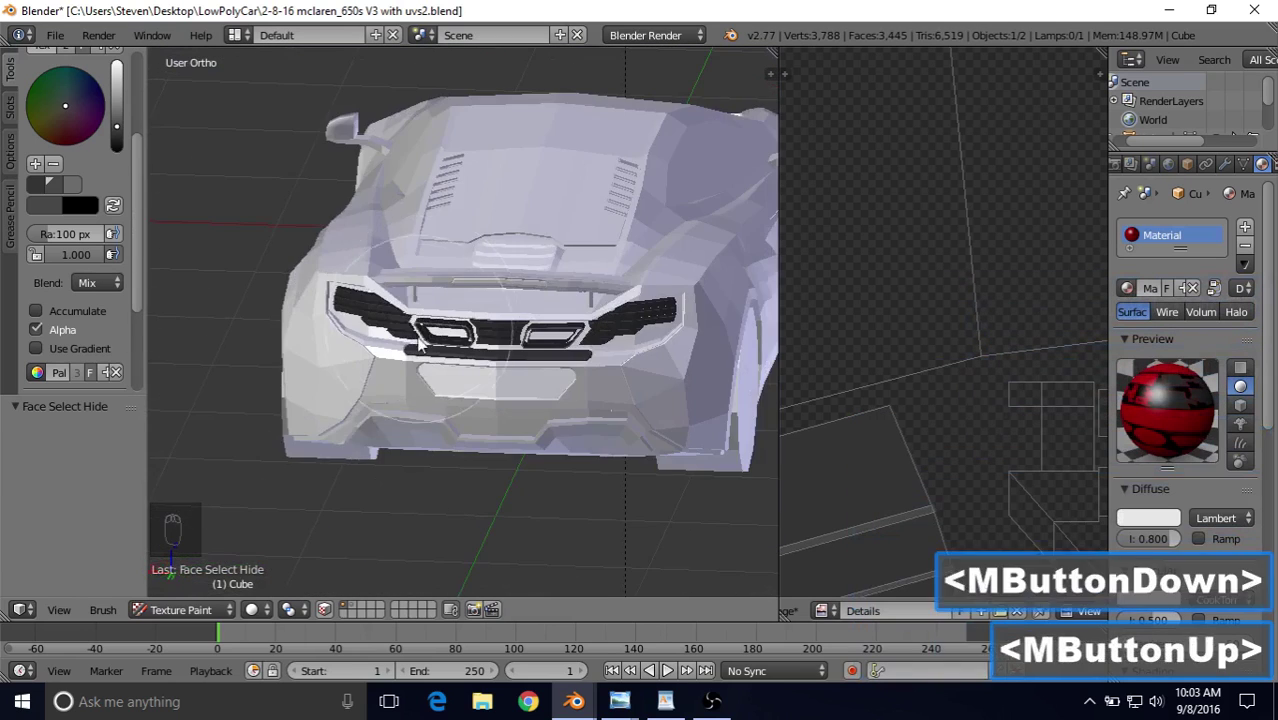
{"action": "left_click", "coordinate": [253, 609]}
{"action": "left_click", "coordinate": [279, 528]}
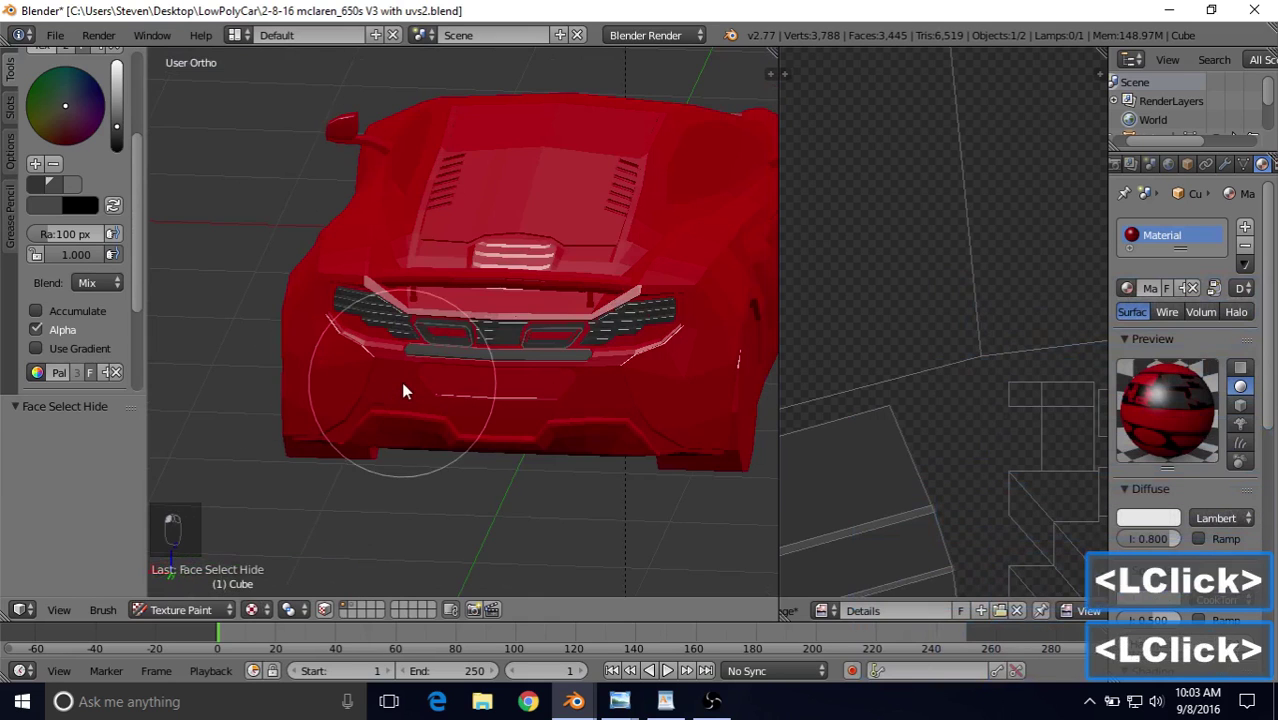
{"action": "scroll", "coordinate": [403, 391], "scroll_direction": "up", "scroll_amount": 4}
{"action": "scroll", "coordinate": [533, 370], "scroll_direction": "down", "scroll_amount": 2}
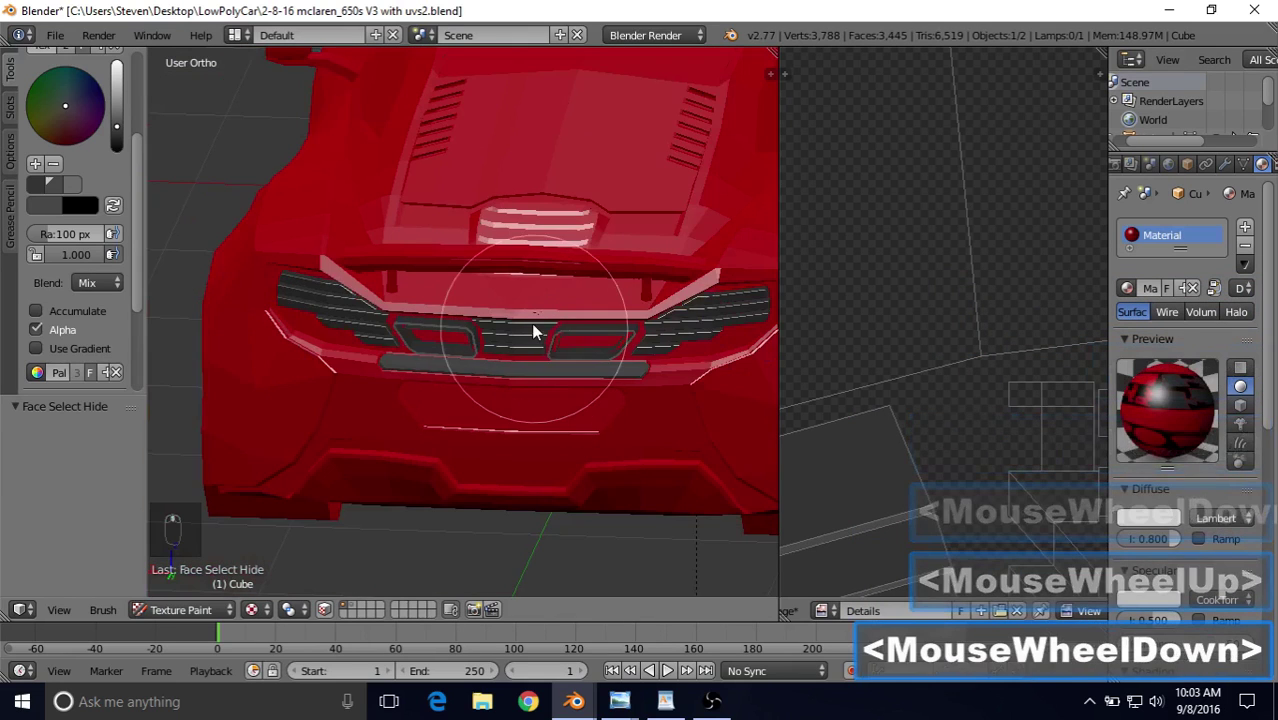
{"action": "scroll", "coordinate": [533, 332], "scroll_direction": "down", "scroll_amount": 2}
{"action": "mouse_move", "coordinate": [533, 332]}
{"action": "middle_mouse_down"}
{"action": "mouse_move", "coordinate": [485, 277]}
{"action": "mouse_move", "coordinate": [548, 340]}
{"action": "middle_mouse_up"}
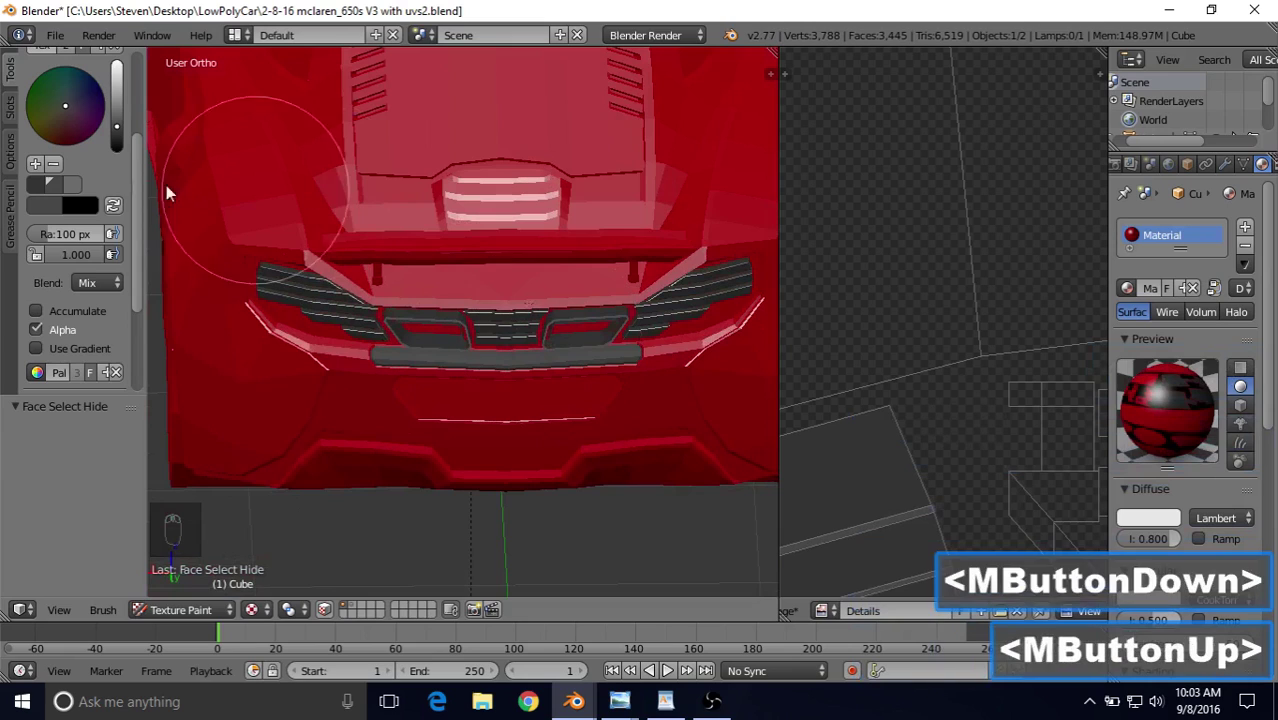
Step: Compare the two dark palette greys, choose the darkest as the paint colour and lighten it slightly
{"action": "left_click", "coordinate": [34, 186]}
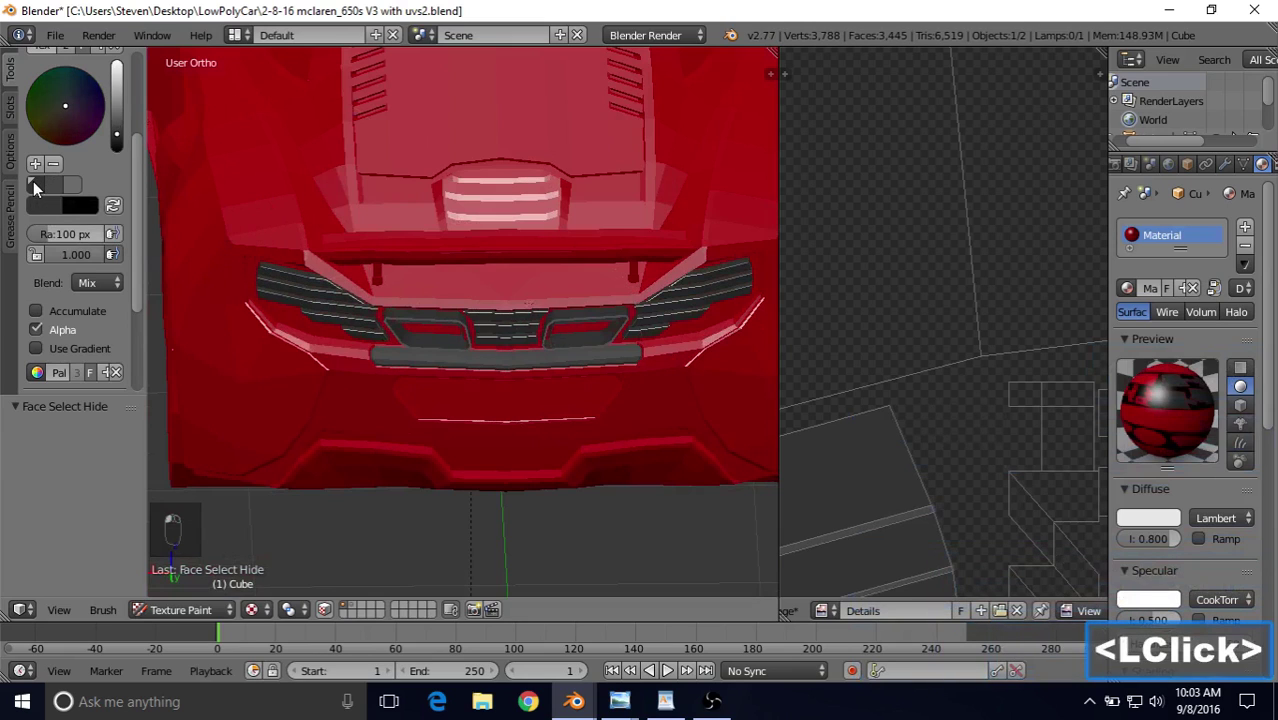
{"action": "left_click", "coordinate": [51, 182]}
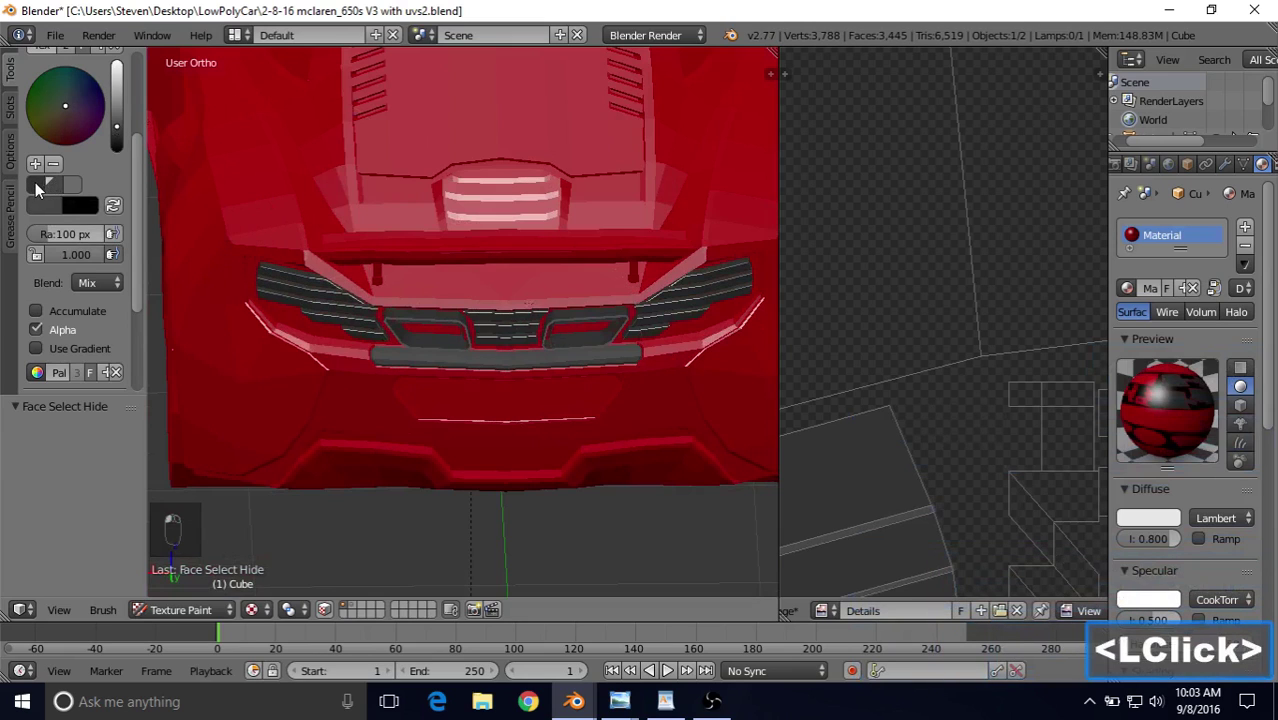
{"action": "left_click", "coordinate": [36, 184]}
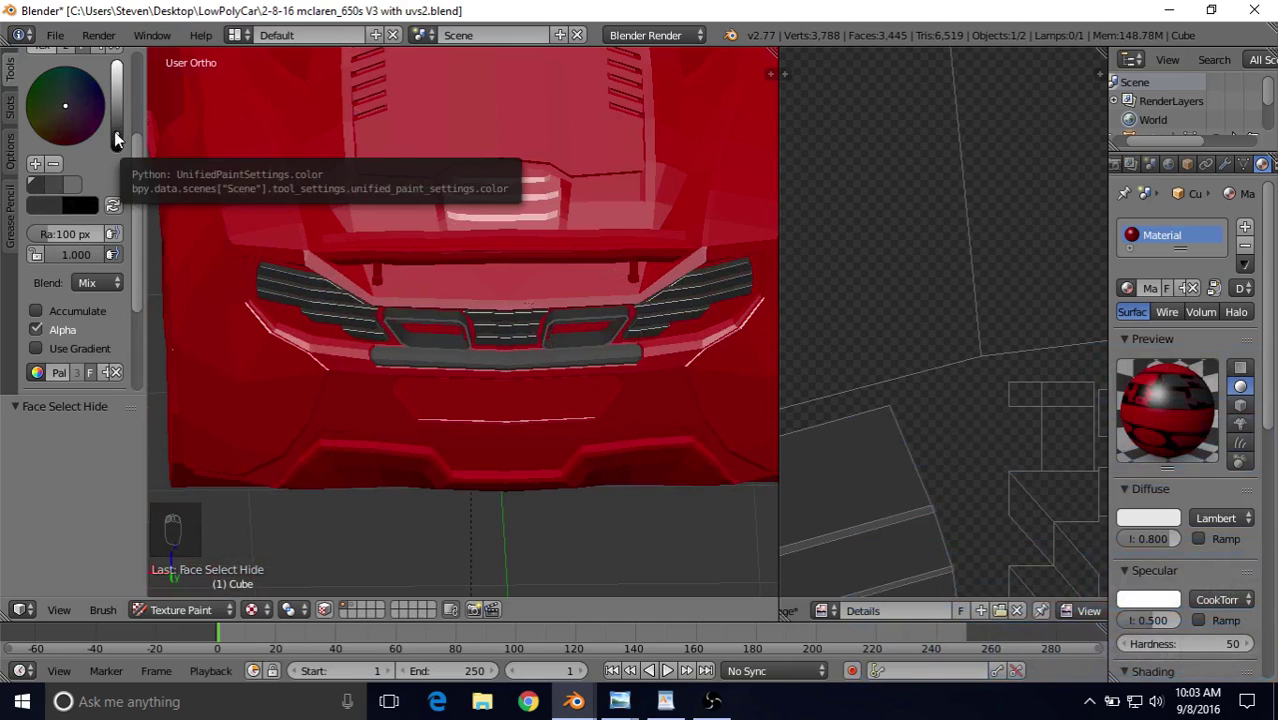
{"action": "left_click", "coordinate": [116, 140]}
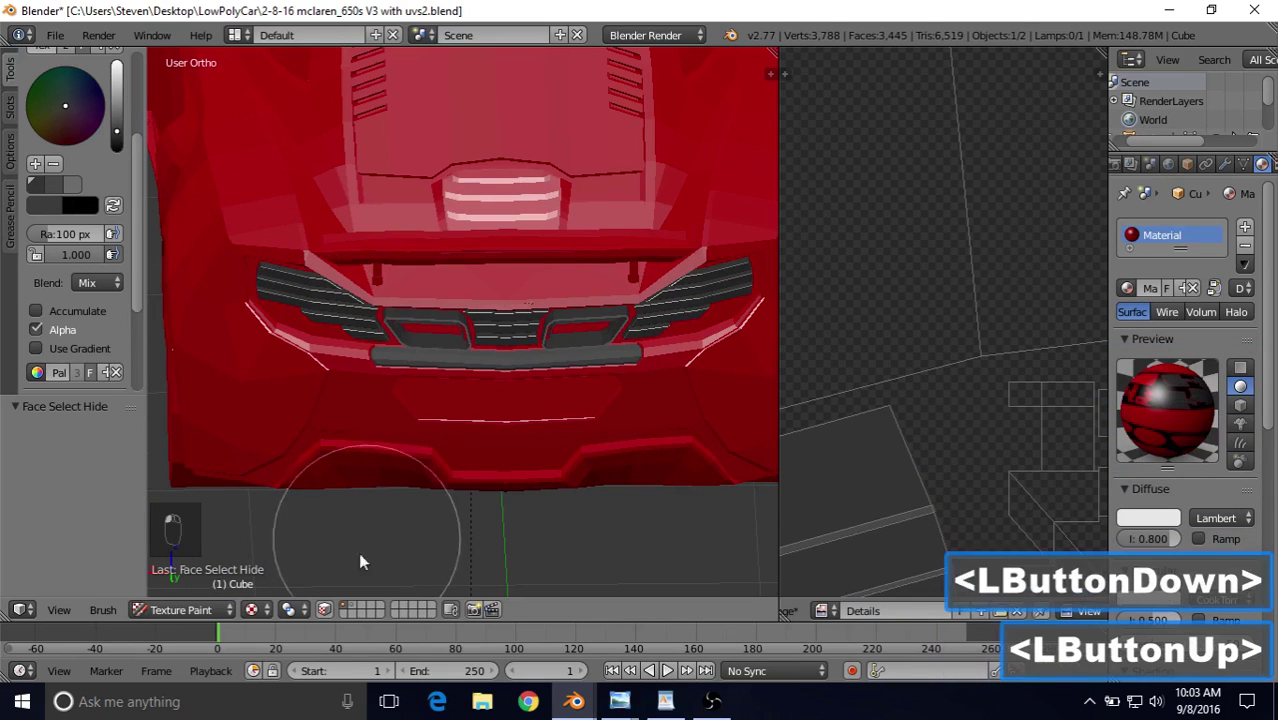
Step: Repaint the isolated ledge with the adjusted dark grey from all sides in Solid shading, using face selection masking only while painting
{"action": "left_click", "coordinate": [324, 609]}
{"action": "left_click", "coordinate": [299, 609]}
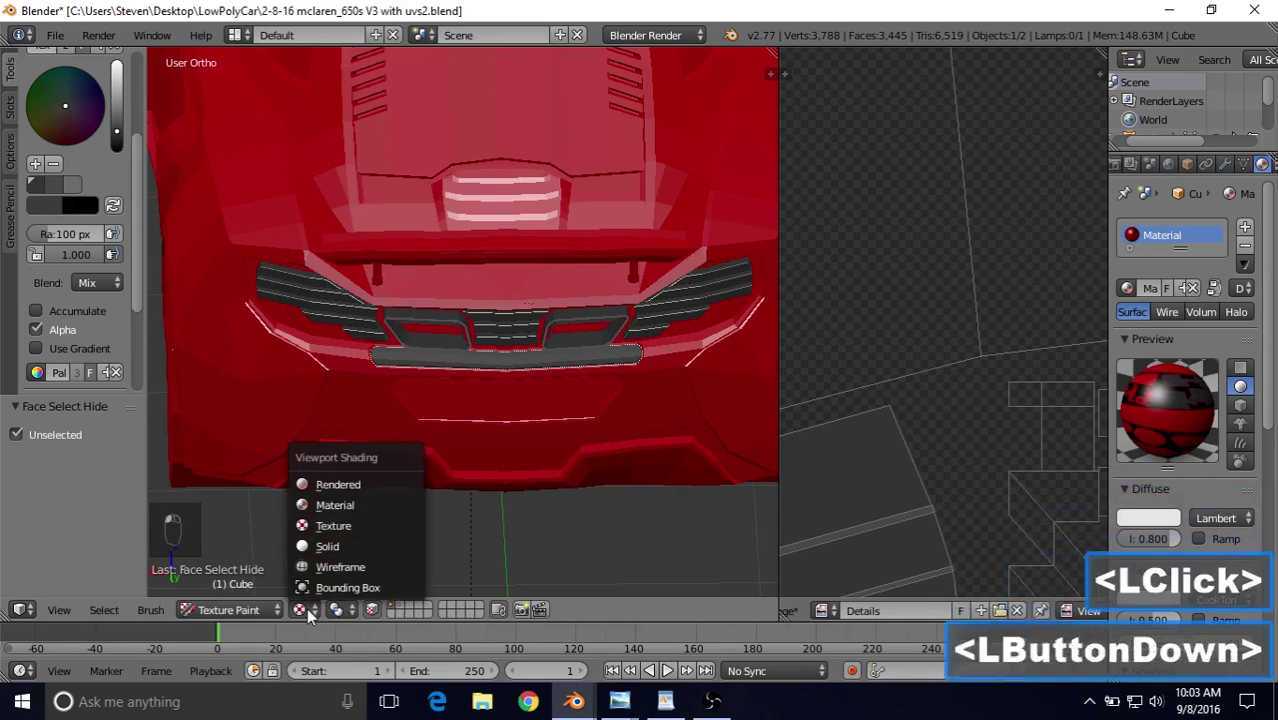
{"action": "left_click", "coordinate": [328, 546]}
{"action": "mouse_move", "coordinate": [470, 352]}
{"action": "left_mouse_down"}
{"action": "mouse_move", "coordinate": [684, 357]}
{"action": "mouse_move", "coordinate": [470, 350]}
{"action": "left_mouse_up"}
{"action": "mouse_move", "coordinate": [508, 342]}
{"action": "middle_mouse_down"}
{"action": "mouse_move", "coordinate": [388, 342]}
{"action": "mouse_move", "coordinate": [440, 400]}
{"action": "middle_mouse_up"}
{"action": "left_click_drag", "start_coordinate": [440, 400], "coordinate": [448, 426]}
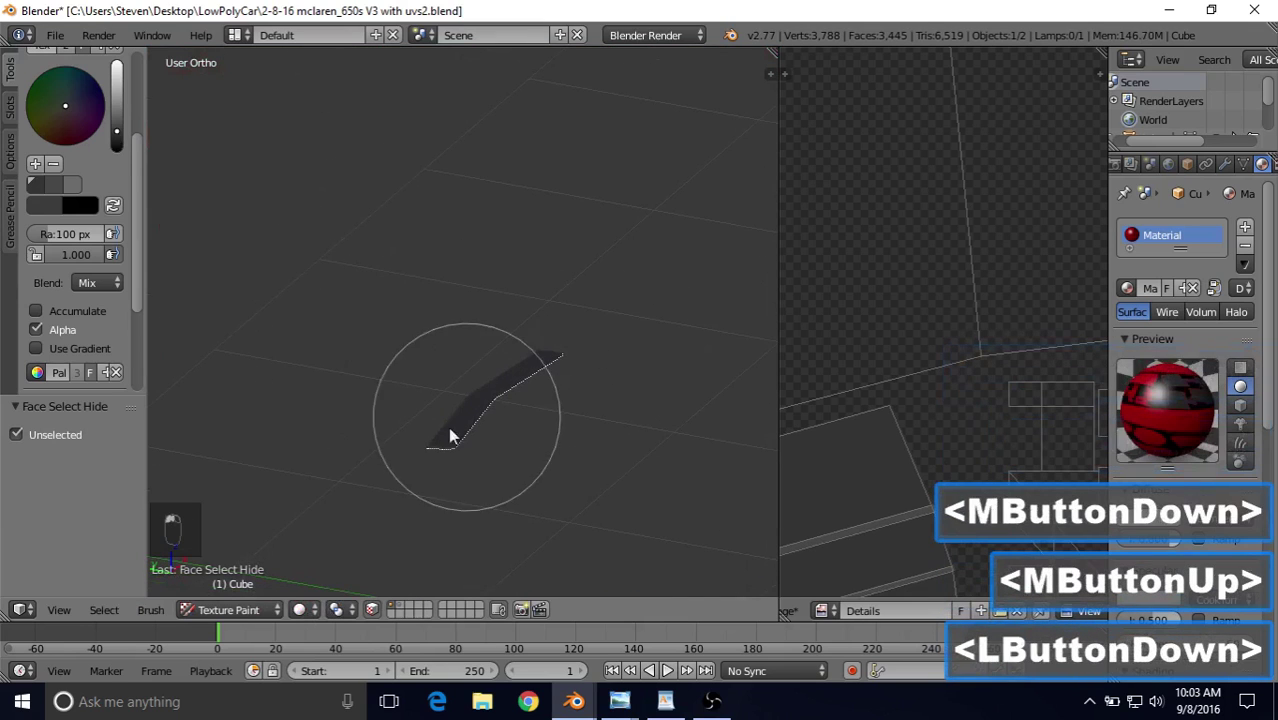
{"action": "left_click_drag", "start_coordinate": [504, 394], "coordinate": [565, 354]}
{"action": "middle_click_drag", "start_coordinate": [565, 354], "coordinate": [315, 373]}
{"action": "mouse_move", "coordinate": [315, 373]}
{"action": "left_mouse_down"}
{"action": "mouse_move", "coordinate": [596, 425]}
{"action": "mouse_move", "coordinate": [540, 392]}
{"action": "left_mouse_up"}
{"action": "middle_click_drag", "start_coordinate": [502, 369], "coordinate": [342, 374]}
{"action": "left_click_drag", "start_coordinate": [422, 355], "coordinate": [619, 325]}
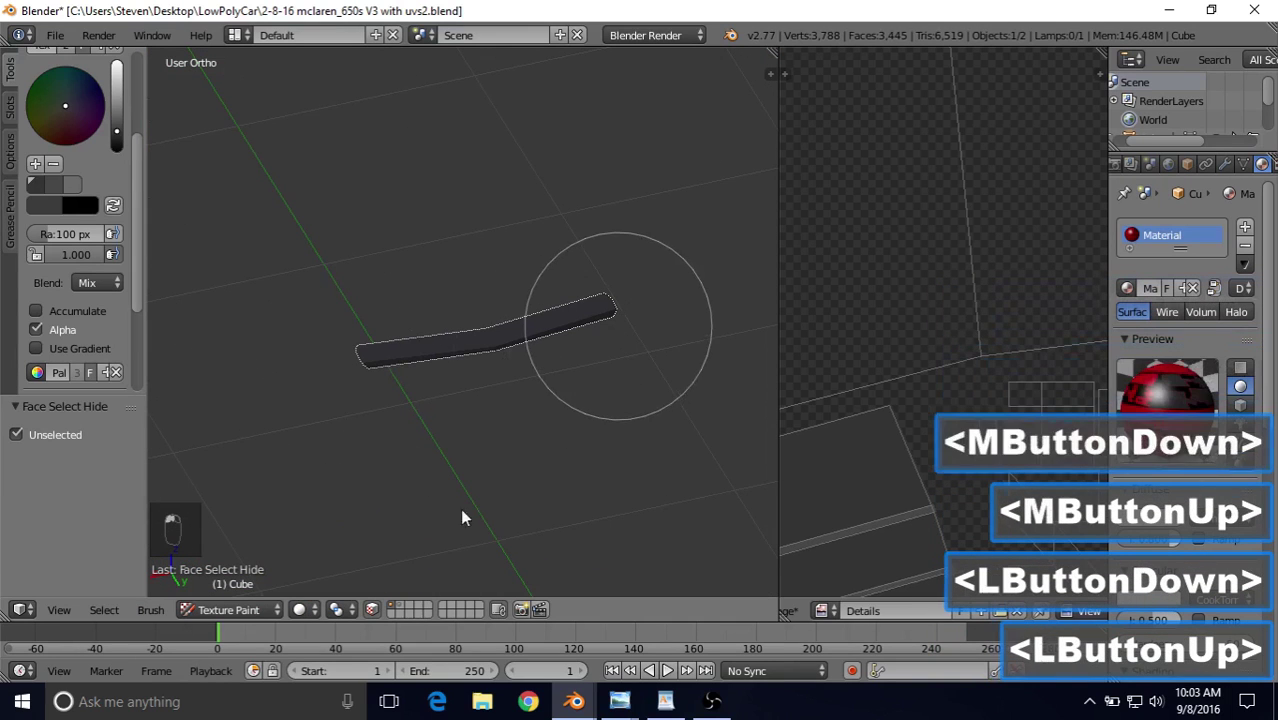
{"action": "left_click", "coordinate": [367, 610]}
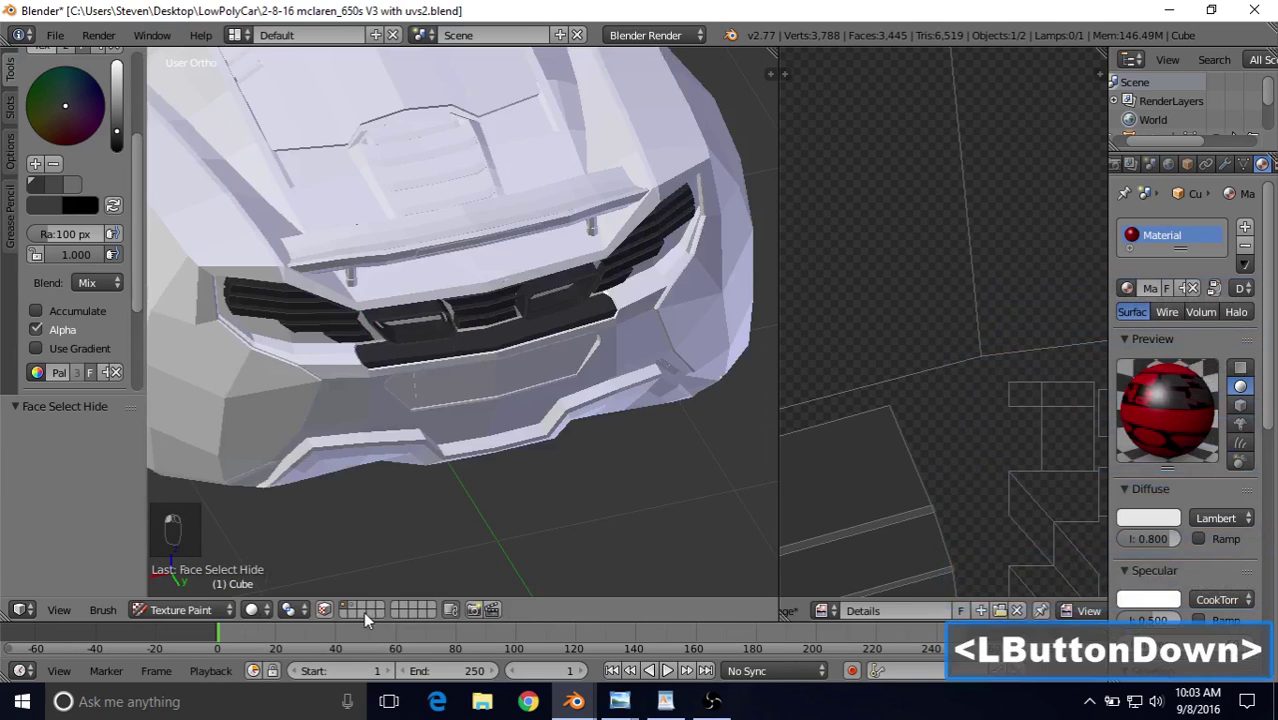
Step: Check the repainted ledge from the rear and add the current dark grey to the colour palette
{"action": "left_click", "coordinate": [471, 391]}
{"action": "scroll", "coordinate": [471, 391], "scroll_direction": "down", "scroll_amount": 3}
{"action": "mouse_move", "coordinate": [525, 370]}
{"action": "middle_mouse_down"}
{"action": "mouse_move", "coordinate": [476, 265]}
{"action": "mouse_move", "coordinate": [464, 277]}
{"action": "middle_mouse_up"}
{"action": "scroll", "coordinate": [464, 277], "scroll_direction": "up", "scroll_amount": 4}
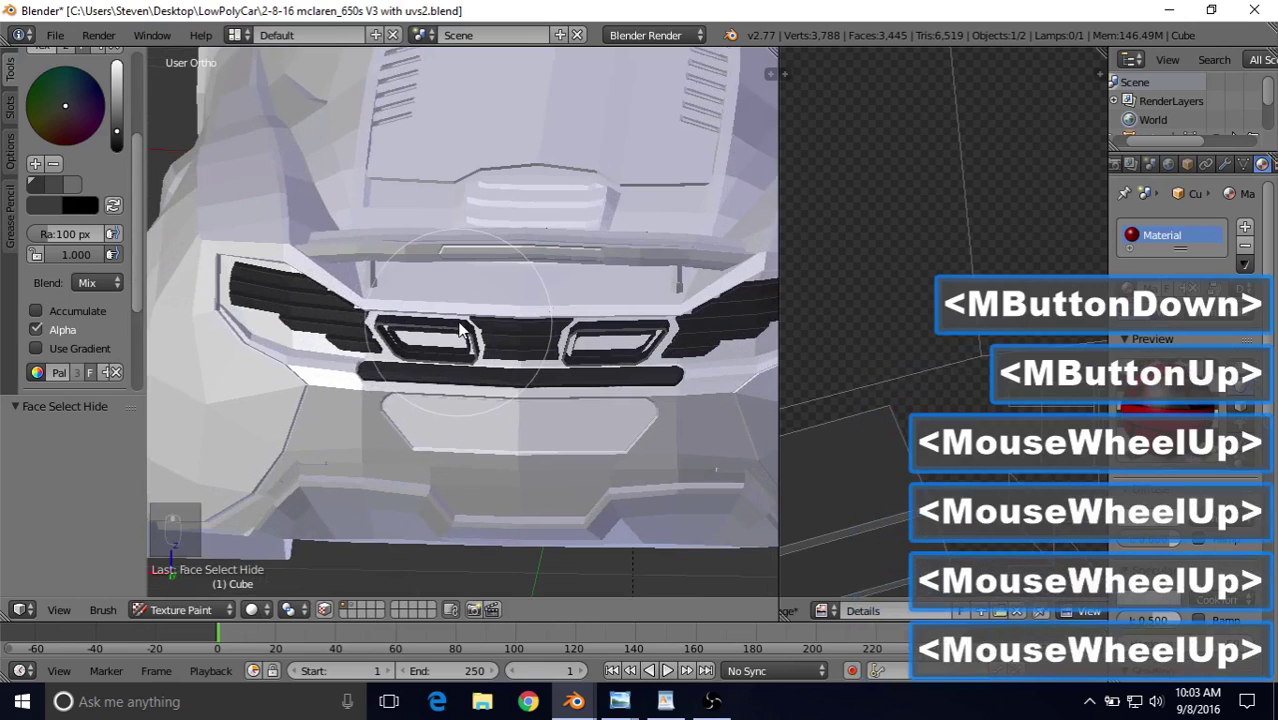
{"action": "left_click", "coordinate": [37, 165]}
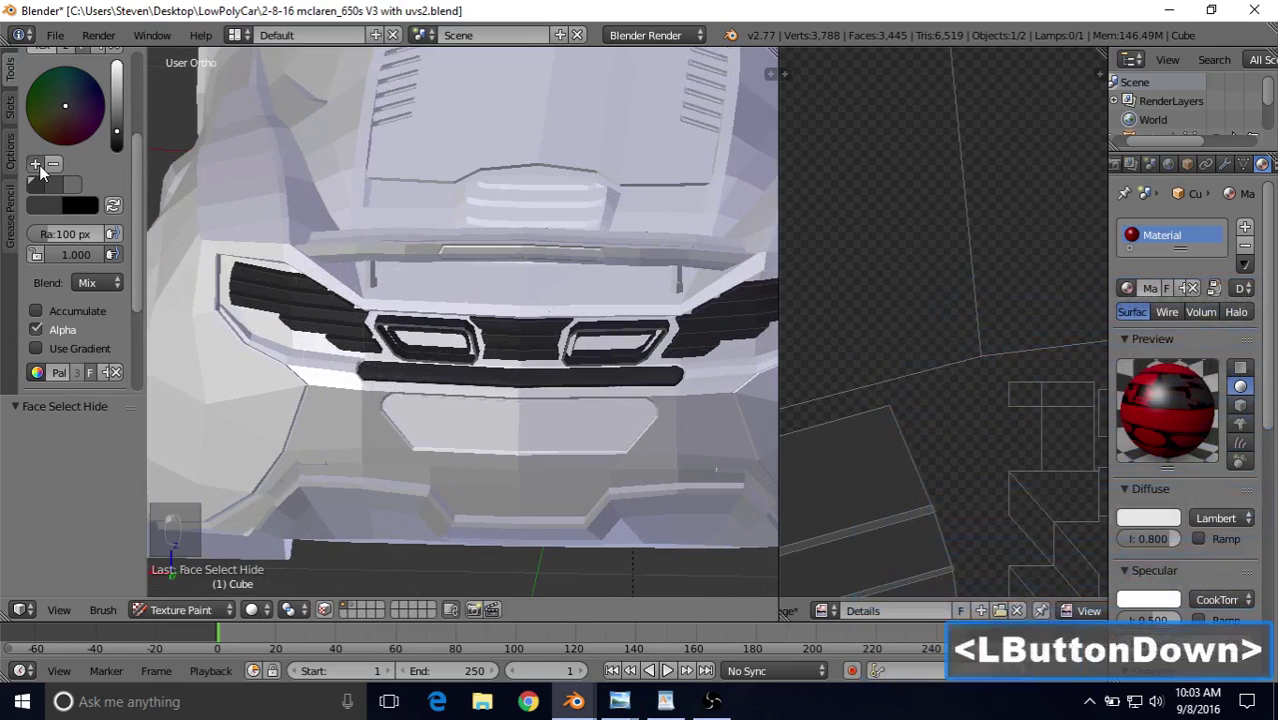
Step: Compare the model's lower rear bumper with the rear-view reference photo in Windows Photo Viewer and return to Blender
{"action": "scroll", "coordinate": [517, 314], "scroll_direction": "down", "scroll_amount": 2}
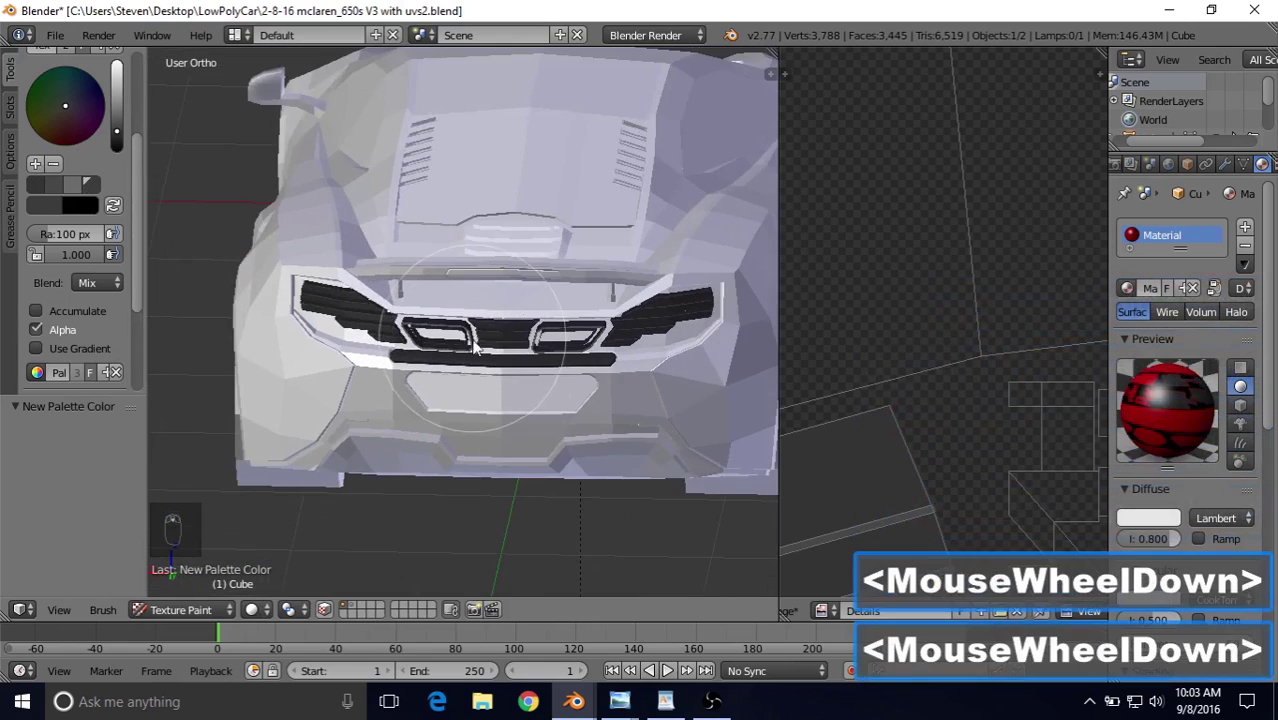
{"action": "middle_click_drag", "start_coordinate": [510, 318], "coordinate": [455, 400]}
{"action": "mouse_move", "coordinate": [620, 701]}
{"action": "left_click", "coordinate": [657, 643]}
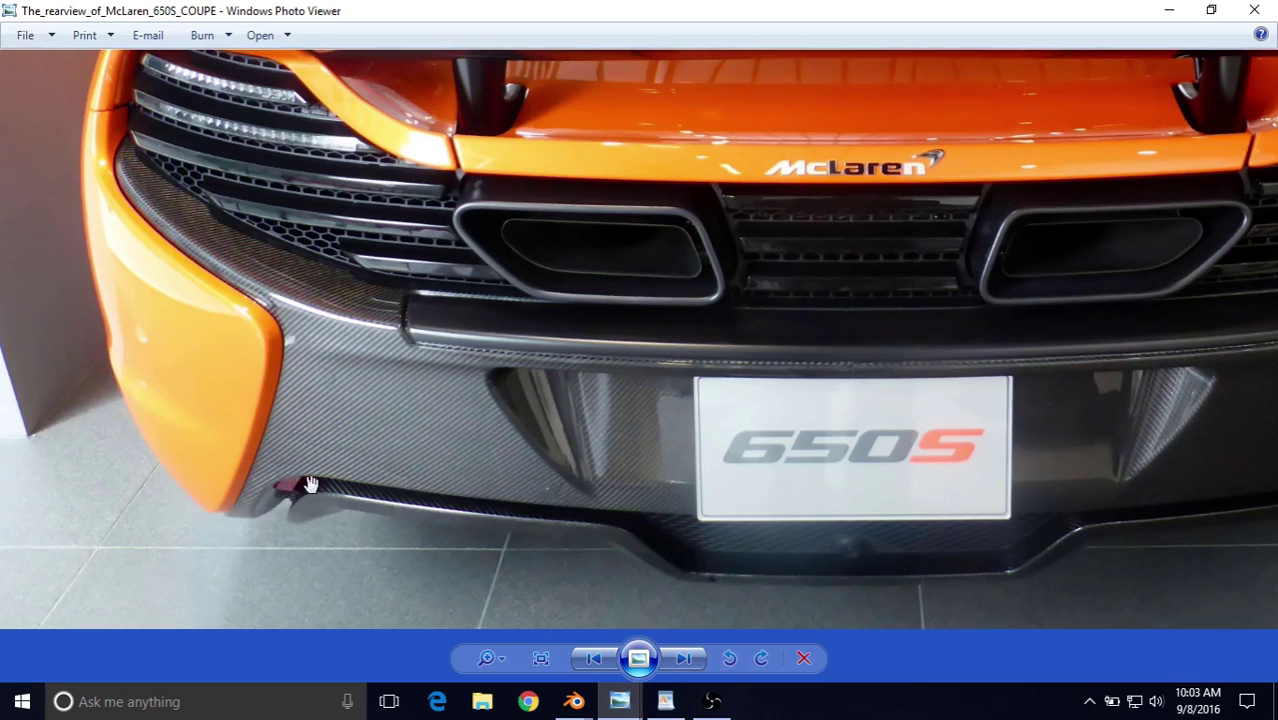
{"action": "left_click", "coordinate": [574, 700]}
{"action": "double_click", "coordinate": [584, 647]}
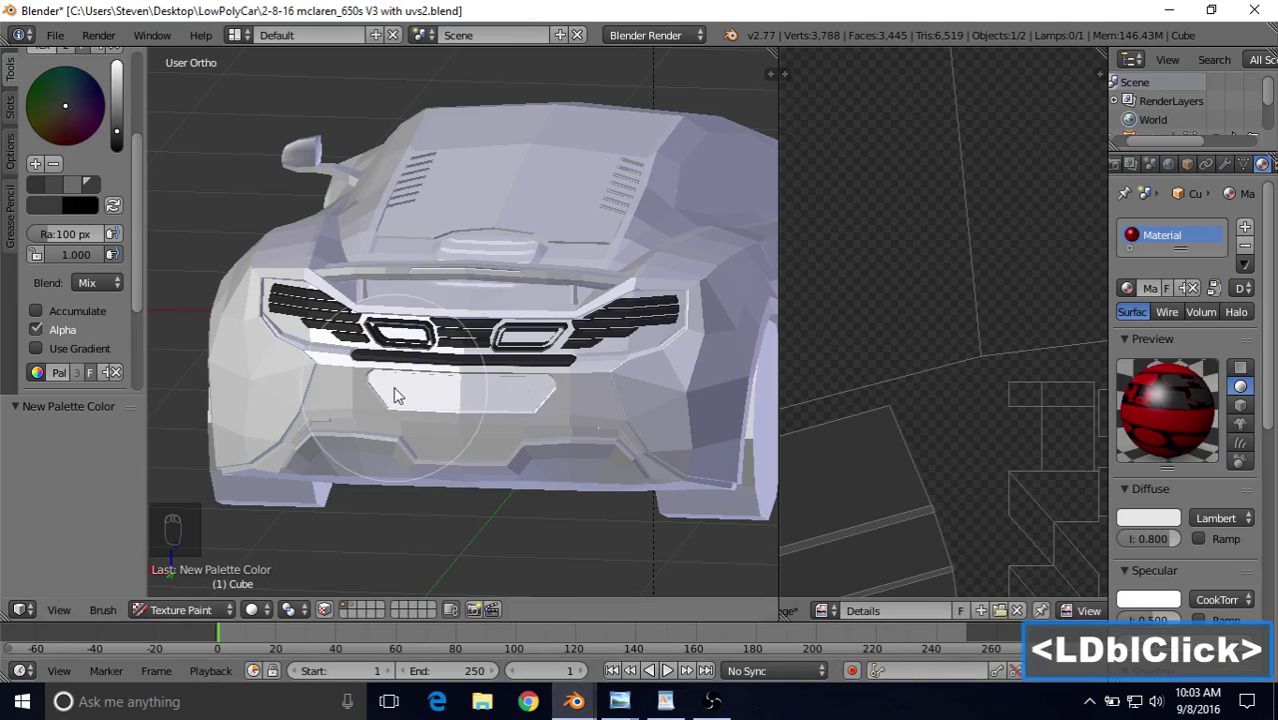
Step: Turn on face selection masking, reveal all faces and isolate the linked faces of the small angled reflector above the diffuser opening
{"action": "mouse_move", "coordinate": [480, 470]}
{"action": "middle_mouse_down", "text": "shift"}
{"action": "mouse_move", "coordinate": [485, 414]}
{"action": "mouse_move", "coordinate": [499, 419]}
{"action": "mouse_move", "coordinate": [413, 434]}
{"action": "mouse_move", "coordinate": [610, 379]}
{"action": "middle_mouse_up", "text": "shift"}
{"action": "scroll", "coordinate": [499, 419], "scroll_direction": "up", "scroll_amount": 10}
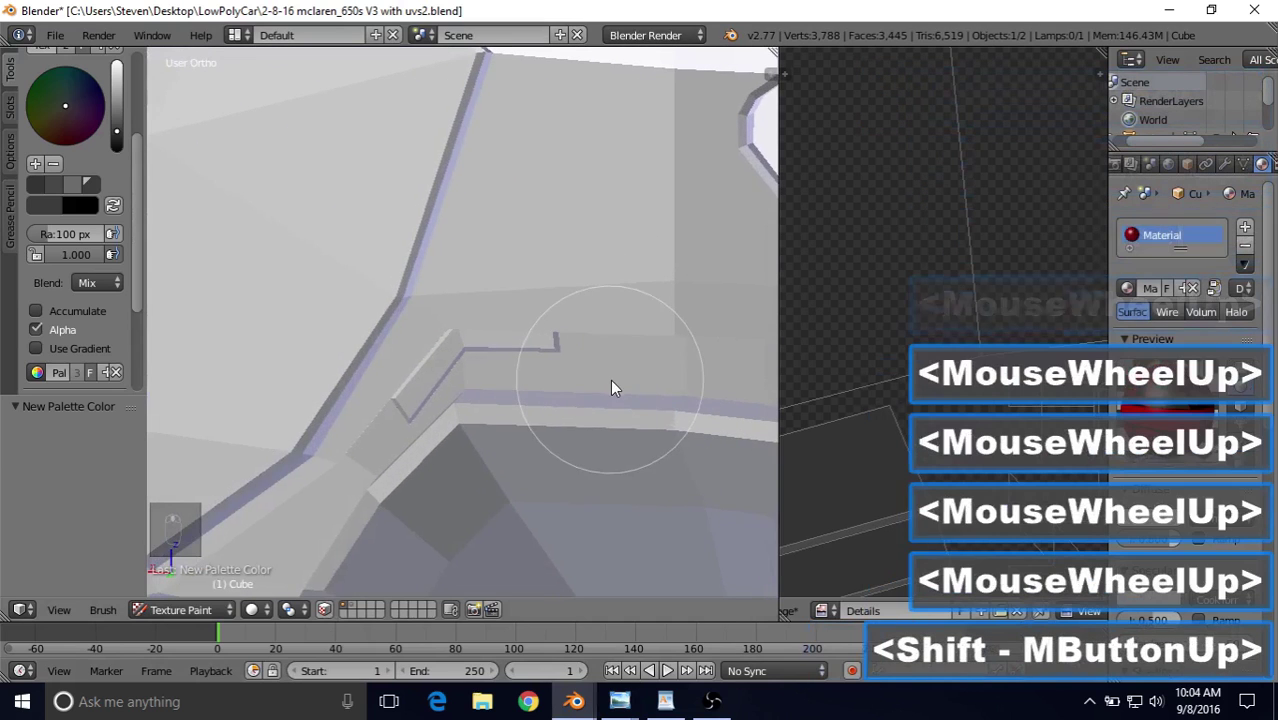
{"action": "left_click", "coordinate": [333, 608]}
{"action": "scroll", "coordinate": [466, 450], "scroll_direction": "down", "scroll_amount": 10}
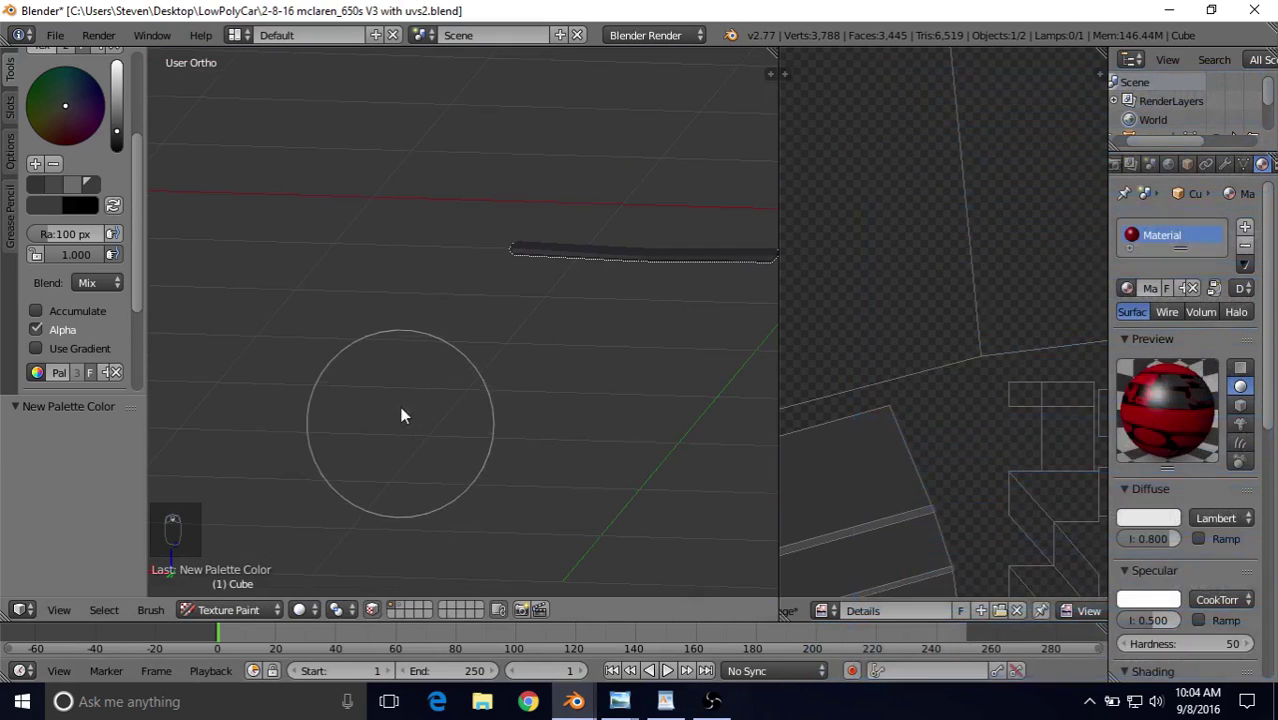
{"action": "key", "text": "alt+h"}
{"action": "scroll", "coordinate": [398, 338], "scroll_direction": "up", "scroll_amount": 12}
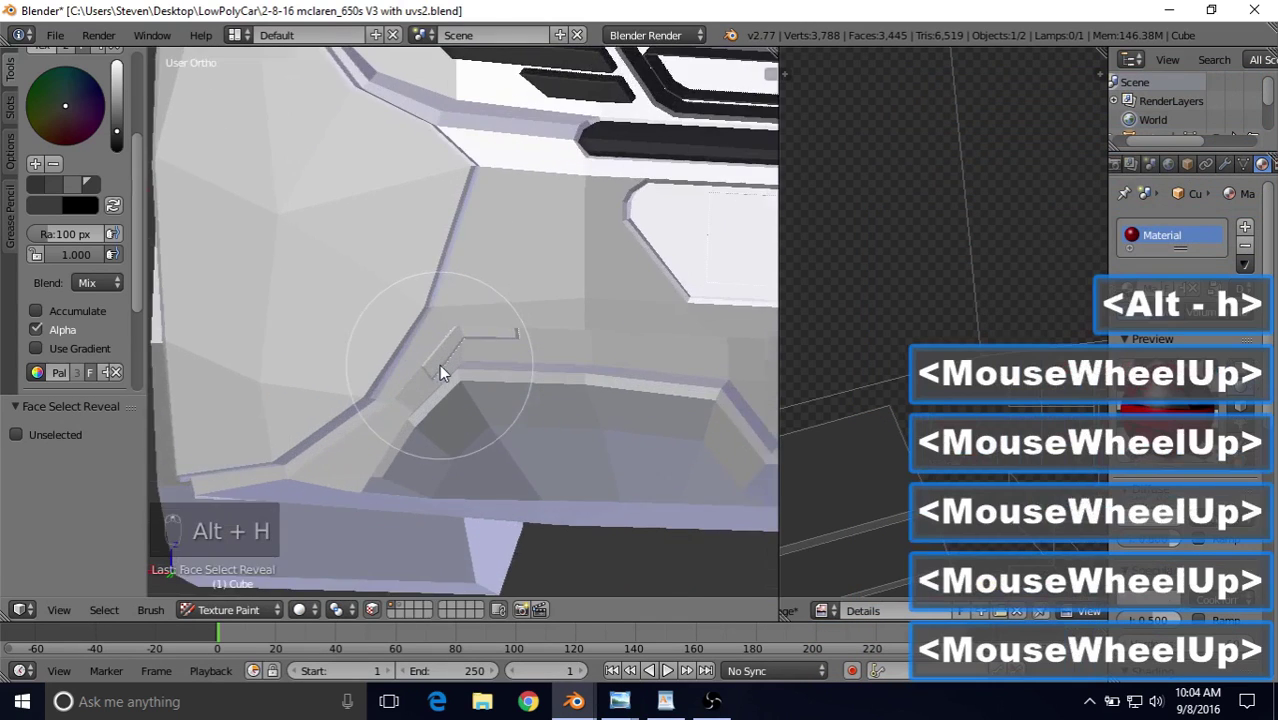
{"action": "right_click", "coordinate": [427, 375]}
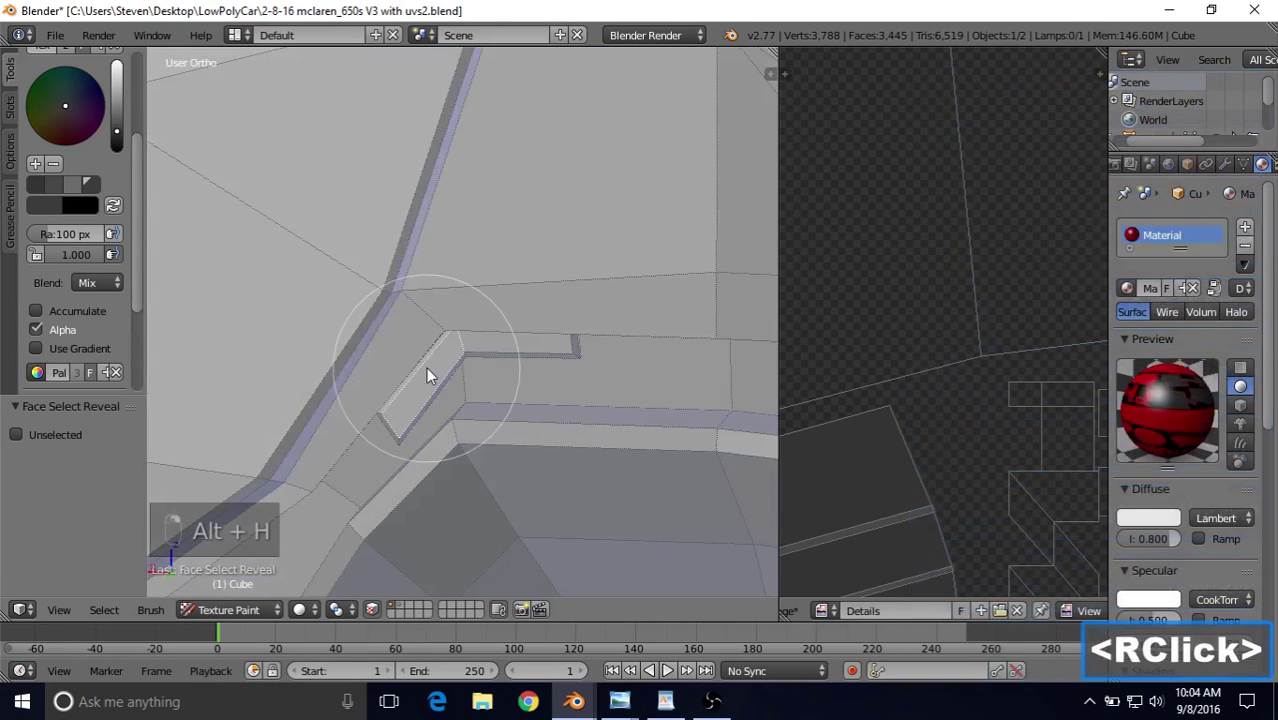
{"action": "key", "text": "l"}
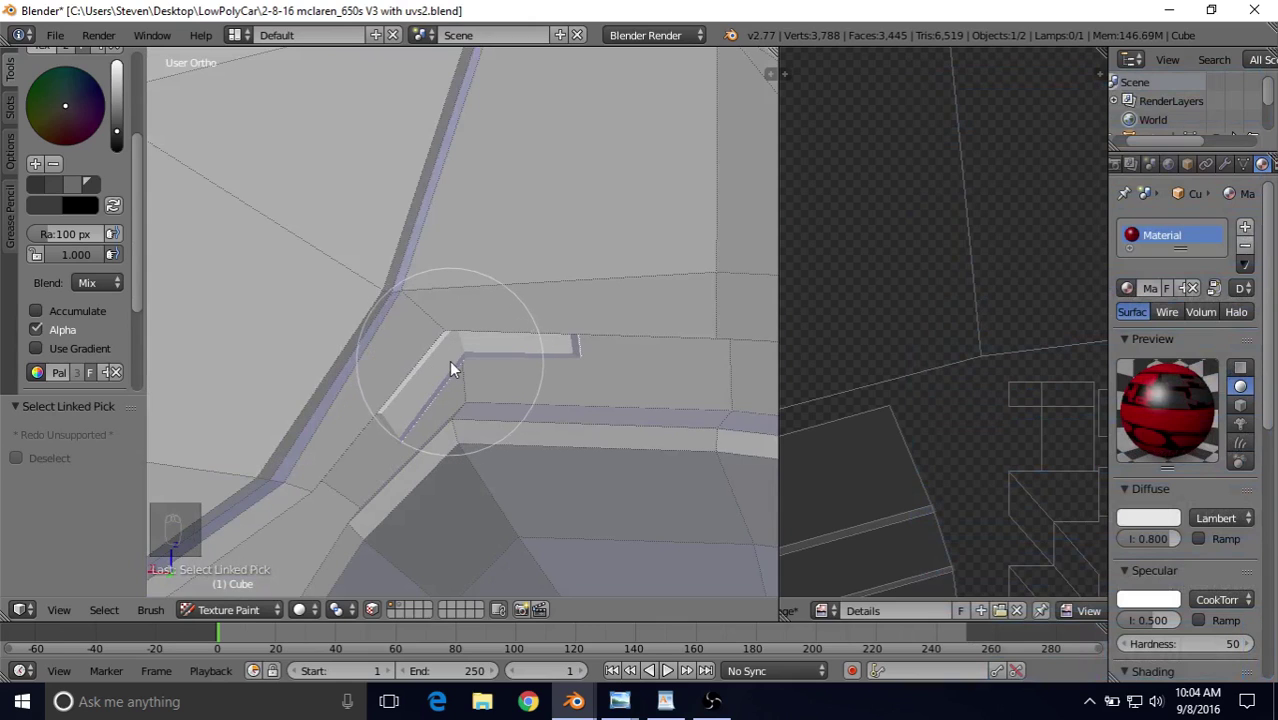
{"action": "key", "text": "shift+h"}
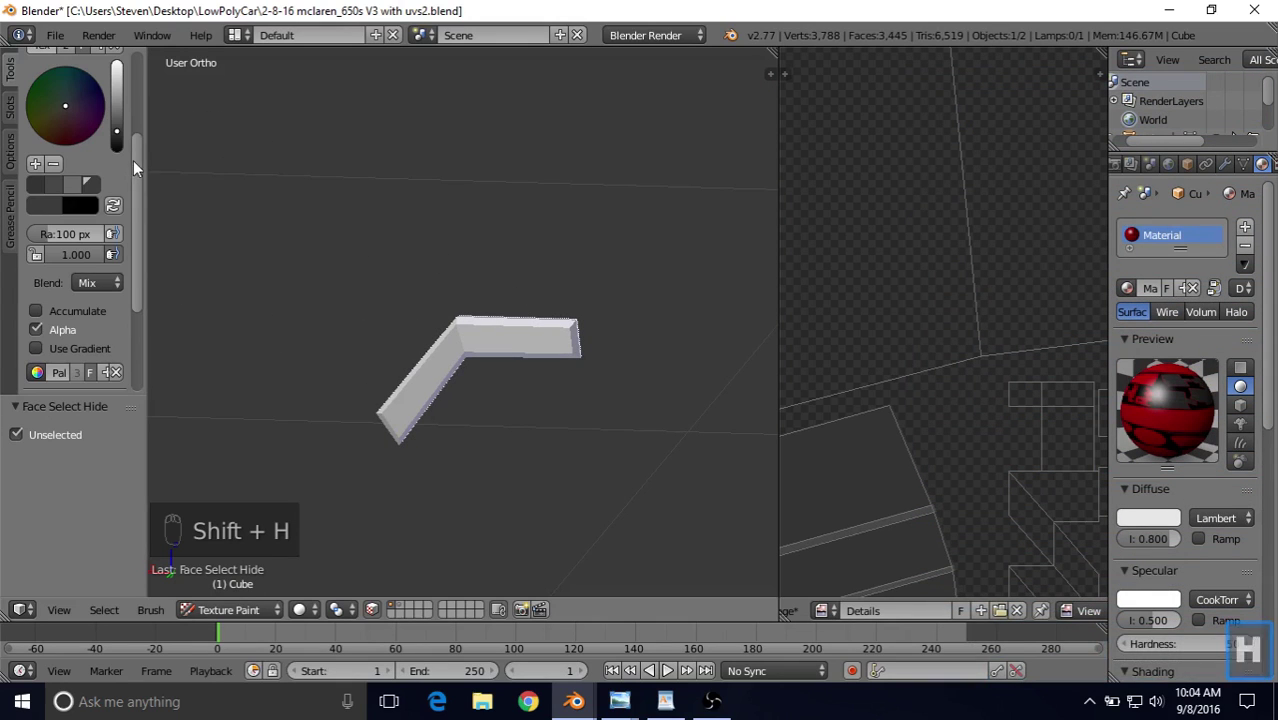
Step: Set the paint colour to a slightly darkened pure red and paint the front of the isolated reflector
{"action": "left_click_drag", "start_coordinate": [133, 160], "coordinate": [134, 80]}
{"action": "left_click", "coordinate": [117, 232]}
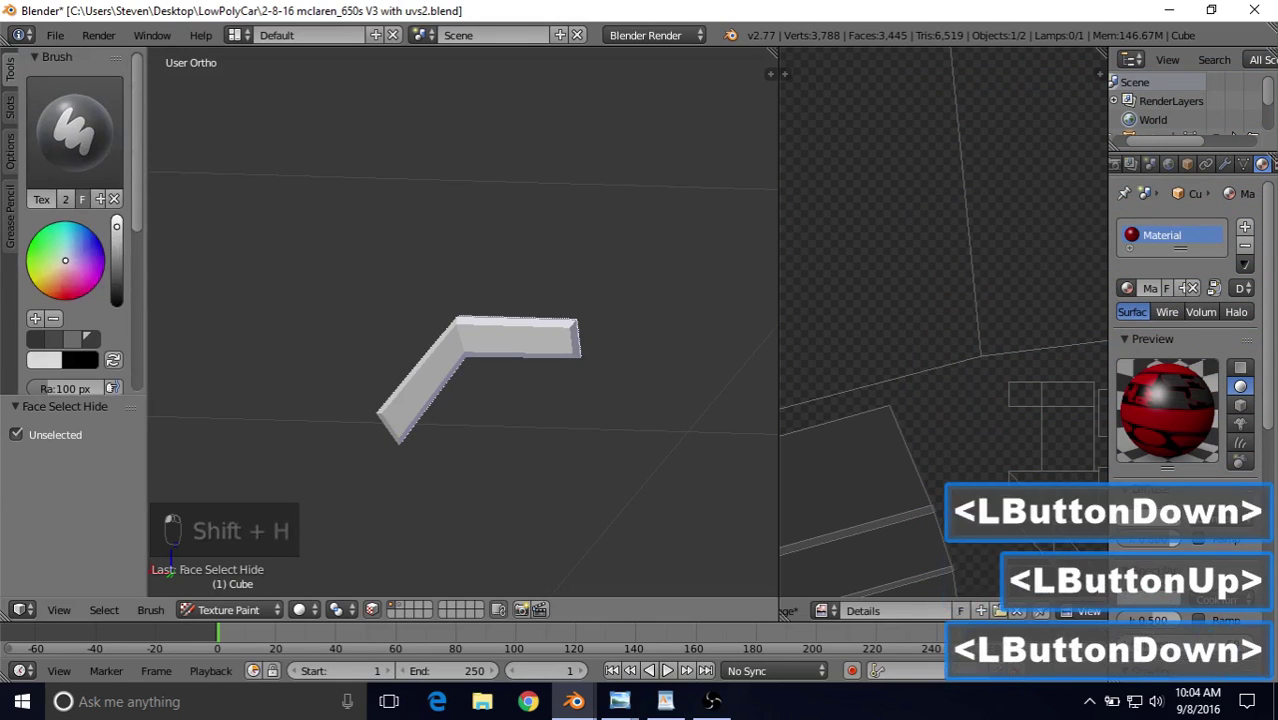
{"action": "left_click", "coordinate": [65, 298]}
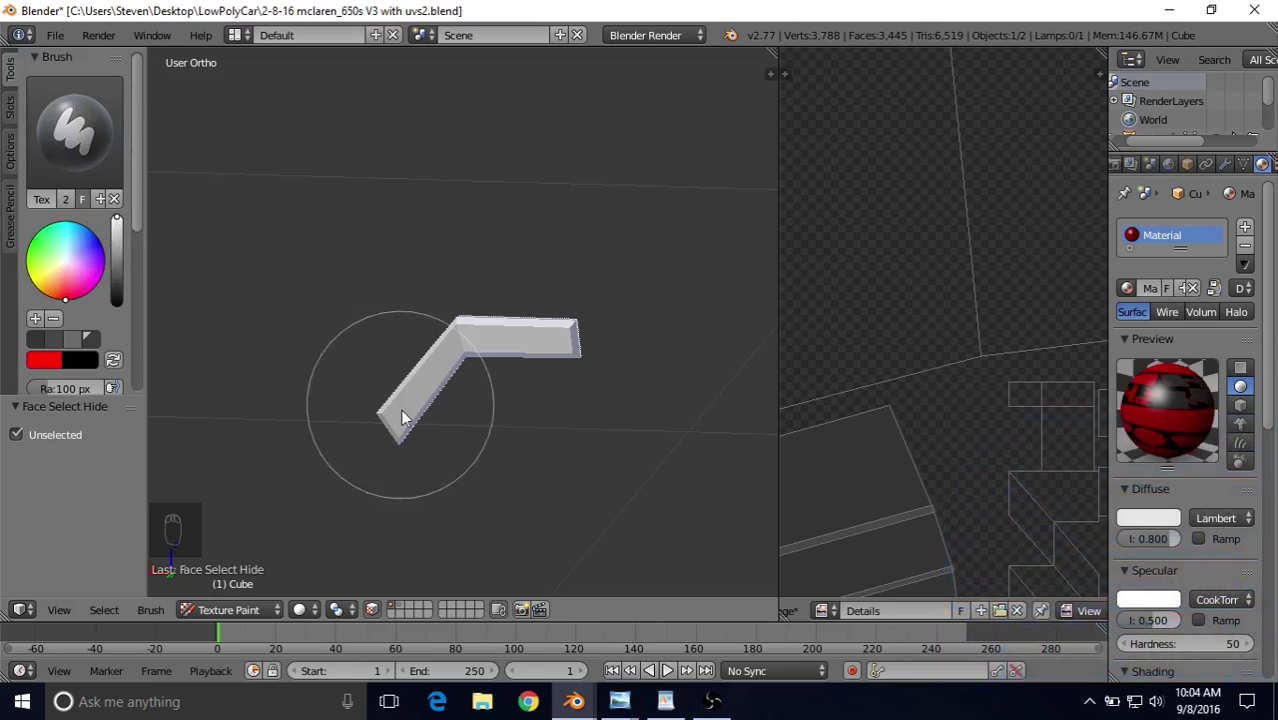
{"action": "mouse_move", "coordinate": [533, 316]}
{"action": "left_mouse_down"}
{"action": "mouse_move", "coordinate": [416, 365]}
{"action": "mouse_move", "coordinate": [460, 370]}
{"action": "left_mouse_up"}
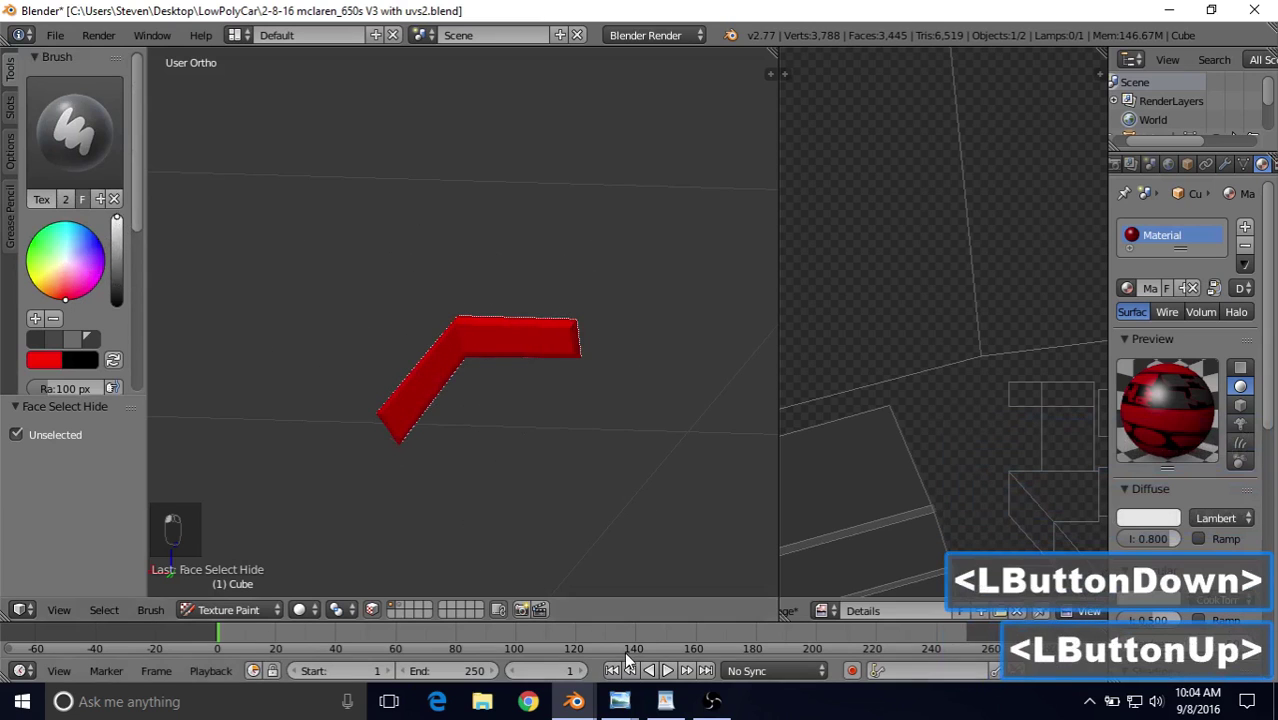
{"action": "left_click_drag", "start_coordinate": [117, 243], "coordinate": [117, 237]}
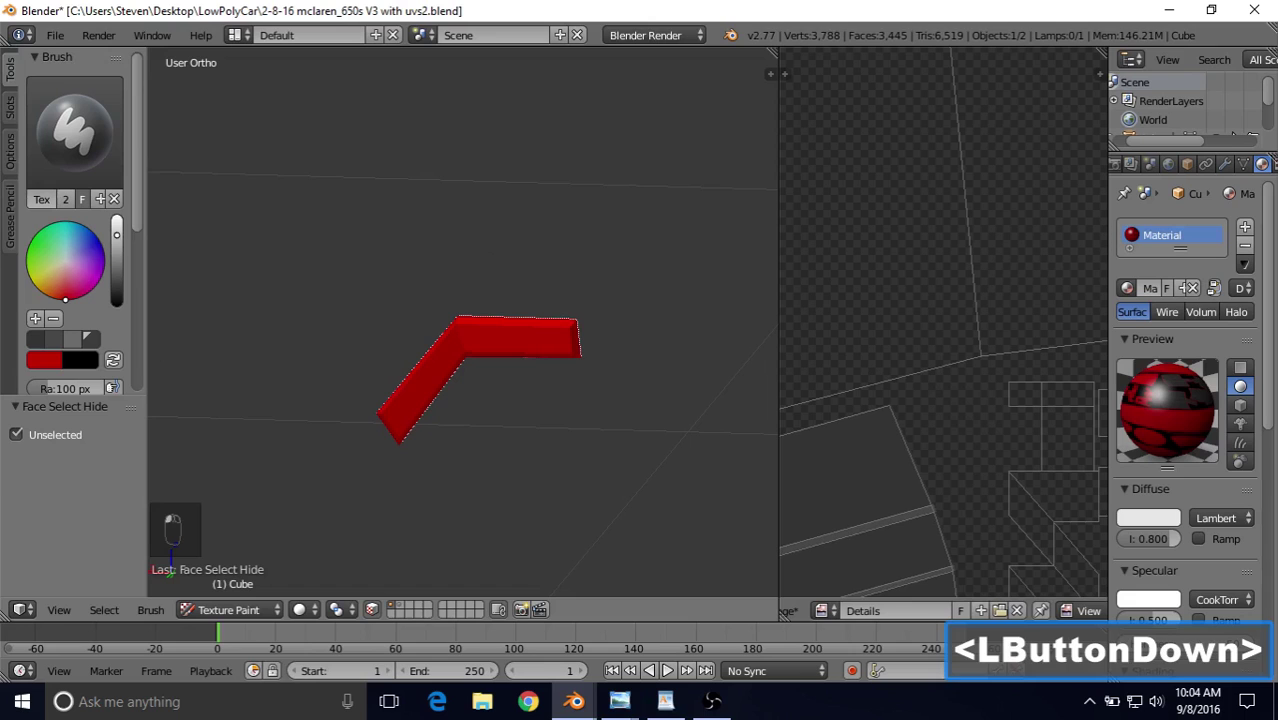
{"action": "mouse_move", "coordinate": [610, 362]}
{"action": "left_mouse_down"}
{"action": "mouse_move", "coordinate": [557, 354]}
{"action": "mouse_move", "coordinate": [354, 383]}
{"action": "mouse_move", "coordinate": [603, 298]}
{"action": "left_mouse_up"}
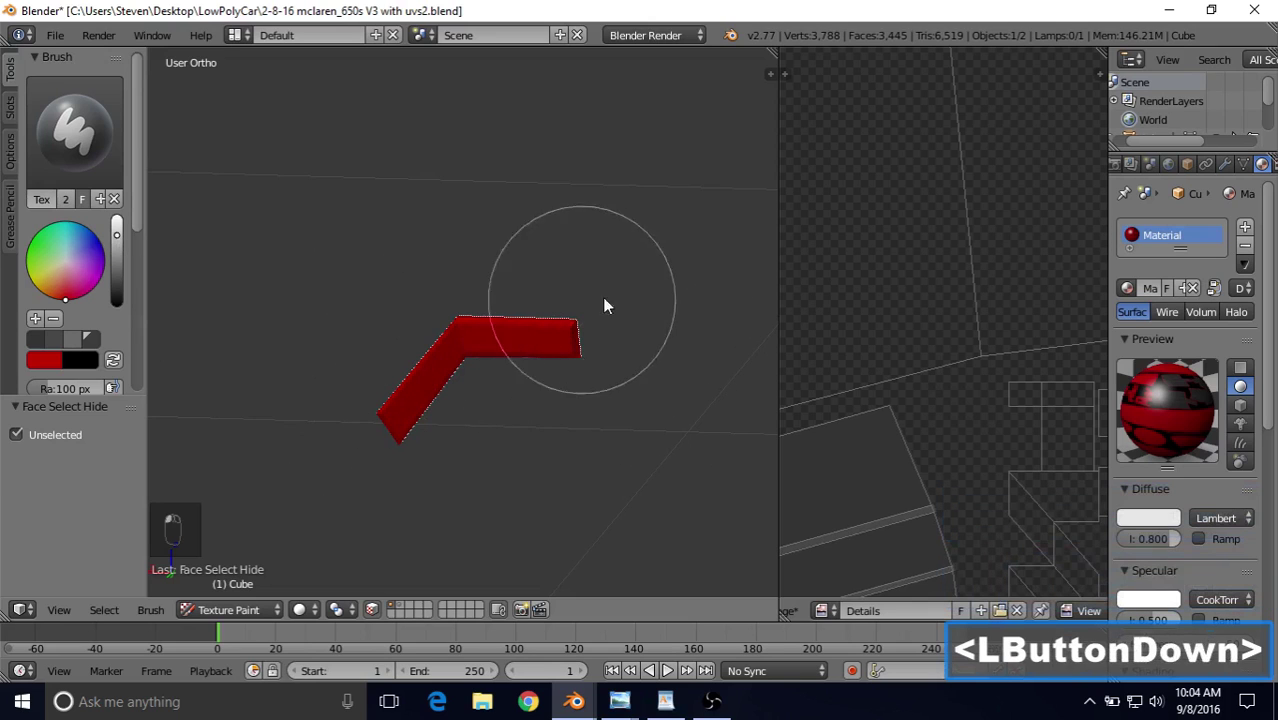
{"action": "left_click_drag", "start_coordinate": [403, 358], "coordinate": [573, 345]}
Step: Paint the reflector's remaining side, edge and back faces with the same dark red from several angles
{"action": "mouse_move", "coordinate": [573, 345]}
{"action": "middle_mouse_down"}
{"action": "mouse_move", "coordinate": [531, 397]}
{"action": "mouse_move", "coordinate": [622, 234]}
{"action": "middle_mouse_up"}
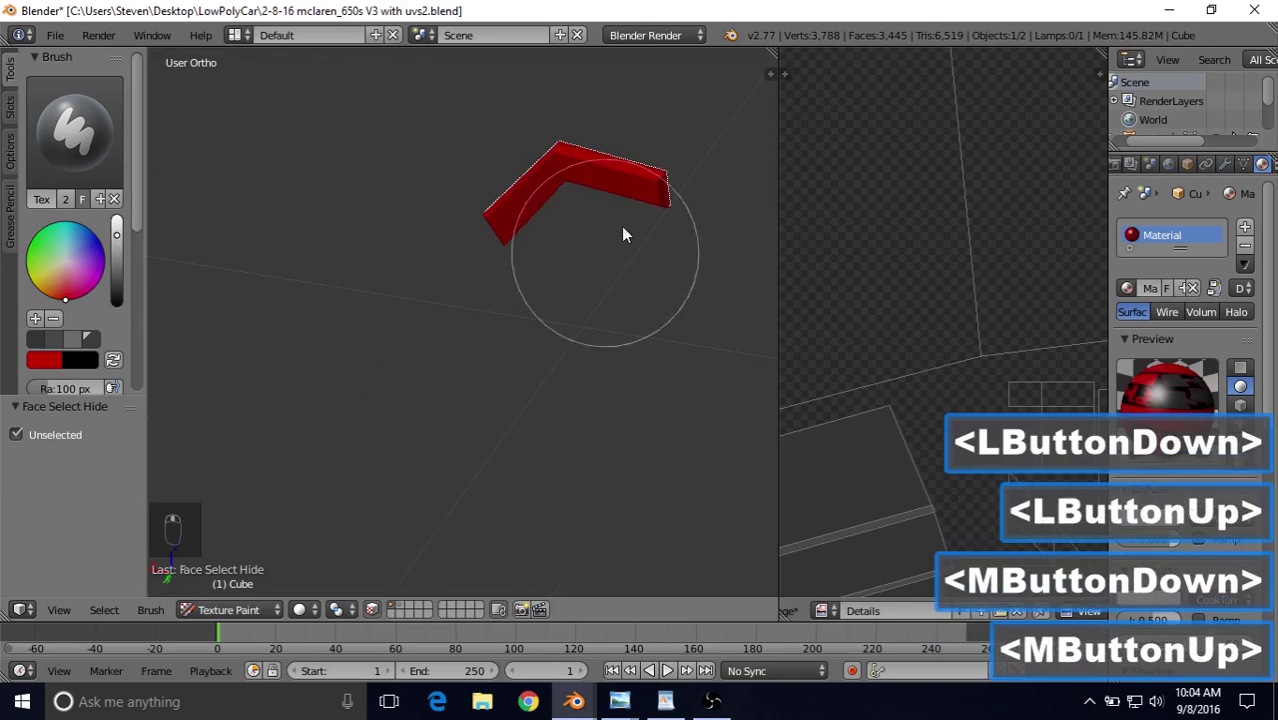
{"action": "mouse_move", "coordinate": [610, 215]}
{"action": "left_mouse_down"}
{"action": "mouse_move", "coordinate": [585, 173]}
{"action": "mouse_move", "coordinate": [613, 157]}
{"action": "mouse_move", "coordinate": [551, 220]}
{"action": "left_mouse_up"}
{"action": "middle_click_drag", "start_coordinate": [551, 220], "coordinate": [572, 279]}
{"action": "middle_click_drag", "start_coordinate": [447, 231], "coordinate": [478, 258], "text": "shift"}
{"action": "middle_click_drag", "start_coordinate": [478, 258], "coordinate": [628, 371]}
{"action": "mouse_move", "coordinate": [600, 395]}
{"action": "left_mouse_down"}
{"action": "mouse_move", "coordinate": [520, 511]}
{"action": "mouse_move", "coordinate": [616, 374]}
{"action": "mouse_move", "coordinate": [571, 417]}
{"action": "mouse_move", "coordinate": [542, 416]}
{"action": "left_mouse_up"}
{"action": "middle_click_drag", "start_coordinate": [542, 416], "coordinate": [662, 410]}
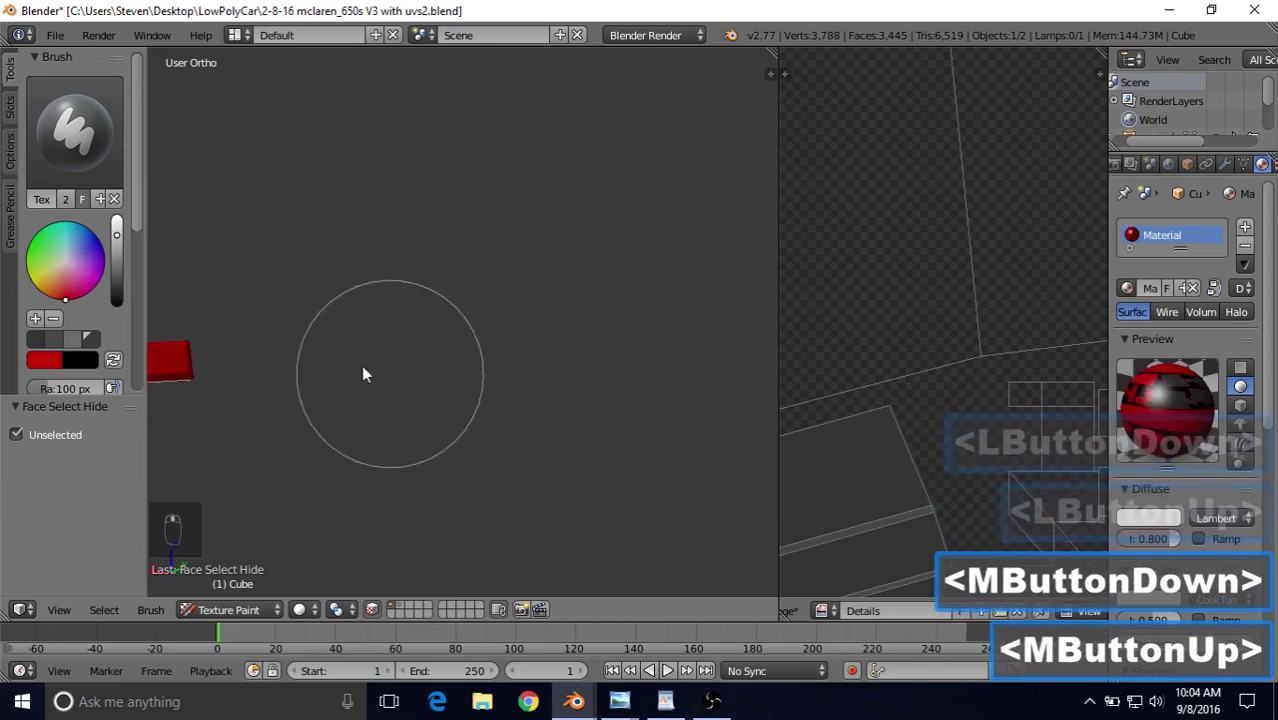
{"action": "middle_click_drag", "start_coordinate": [363, 370], "coordinate": [182, 327], "text": "shift"}
{"action": "mouse_move", "coordinate": [352, 347]}
{"action": "middle_mouse_down"}
{"action": "mouse_move", "coordinate": [380, 365]}
{"action": "mouse_move", "coordinate": [388, 419]}
{"action": "middle_mouse_up"}
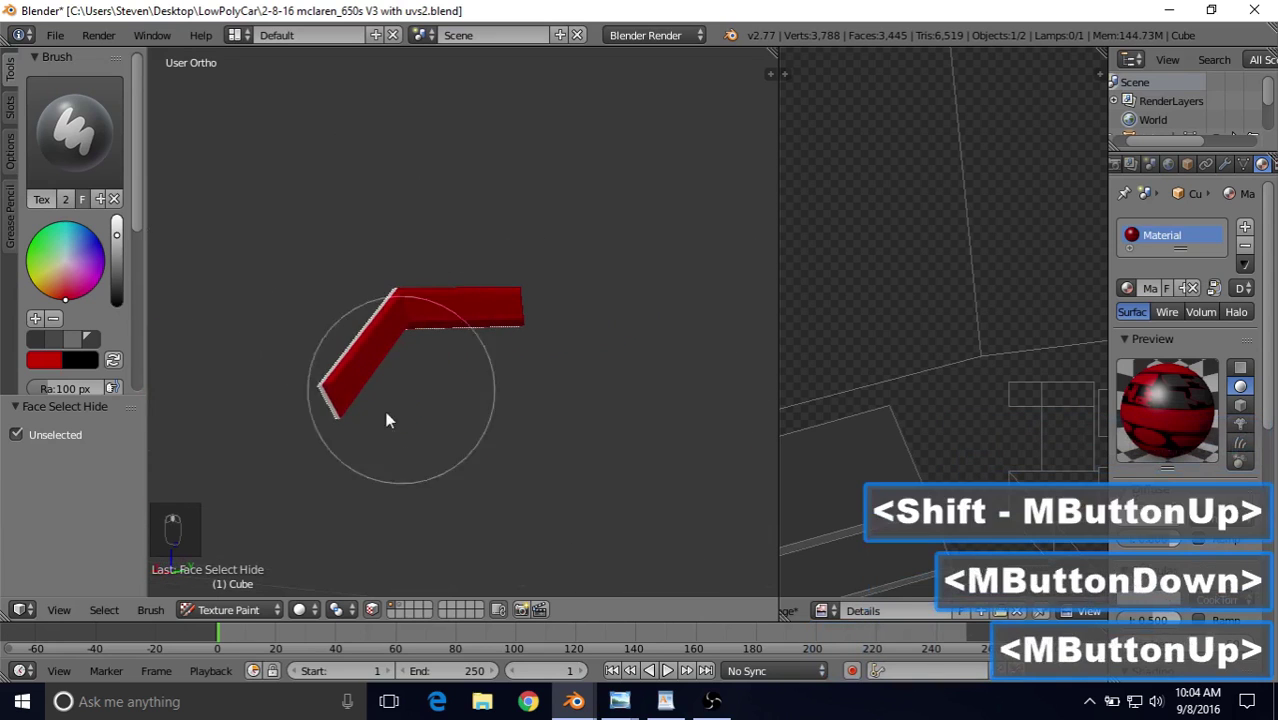
{"action": "mouse_move", "coordinate": [320, 398]}
{"action": "left_mouse_down"}
{"action": "mouse_move", "coordinate": [308, 393]}
{"action": "mouse_move", "coordinate": [362, 300]}
{"action": "mouse_move", "coordinate": [391, 342]}
{"action": "left_mouse_up"}
{"action": "mouse_move", "coordinate": [391, 342]}
{"action": "middle_mouse_down"}
{"action": "mouse_move", "coordinate": [397, 371]}
{"action": "mouse_move", "coordinate": [379, 197]}
{"action": "middle_mouse_up"}
{"action": "mouse_move", "coordinate": [328, 114]}
{"action": "left_mouse_down"}
{"action": "mouse_move", "coordinate": [280, 254]}
{"action": "mouse_move", "coordinate": [320, 250]}
{"action": "left_mouse_up"}
{"action": "mouse_move", "coordinate": [320, 250]}
{"action": "middle_mouse_down"}
{"action": "mouse_move", "coordinate": [337, 248]}
{"action": "mouse_move", "coordinate": [260, 203]}
{"action": "mouse_move", "coordinate": [555, 352]}
{"action": "mouse_move", "coordinate": [469, 290]}
{"action": "mouse_move", "coordinate": [650, 405]}
{"action": "middle_mouse_up"}
{"action": "mouse_move", "coordinate": [660, 410]}
{"action": "middle_mouse_down", "text": "shift"}
{"action": "mouse_move", "coordinate": [681, 423]}
{"action": "mouse_move", "coordinate": [516, 363]}
{"action": "middle_mouse_up", "text": "shift"}
{"action": "mouse_move", "coordinate": [500, 375]}
{"action": "left_mouse_down"}
{"action": "mouse_move", "coordinate": [460, 446]}
{"action": "mouse_move", "coordinate": [490, 548]}
{"action": "mouse_move", "coordinate": [370, 614]}
{"action": "left_mouse_up"}
Step: Turn off face selection masking and compare the red reflectors on the whole rear with the reference photo
{"action": "left_click", "coordinate": [371, 610]}
{"action": "scroll", "coordinate": [485, 450], "scroll_direction": "down", "scroll_amount": 10}
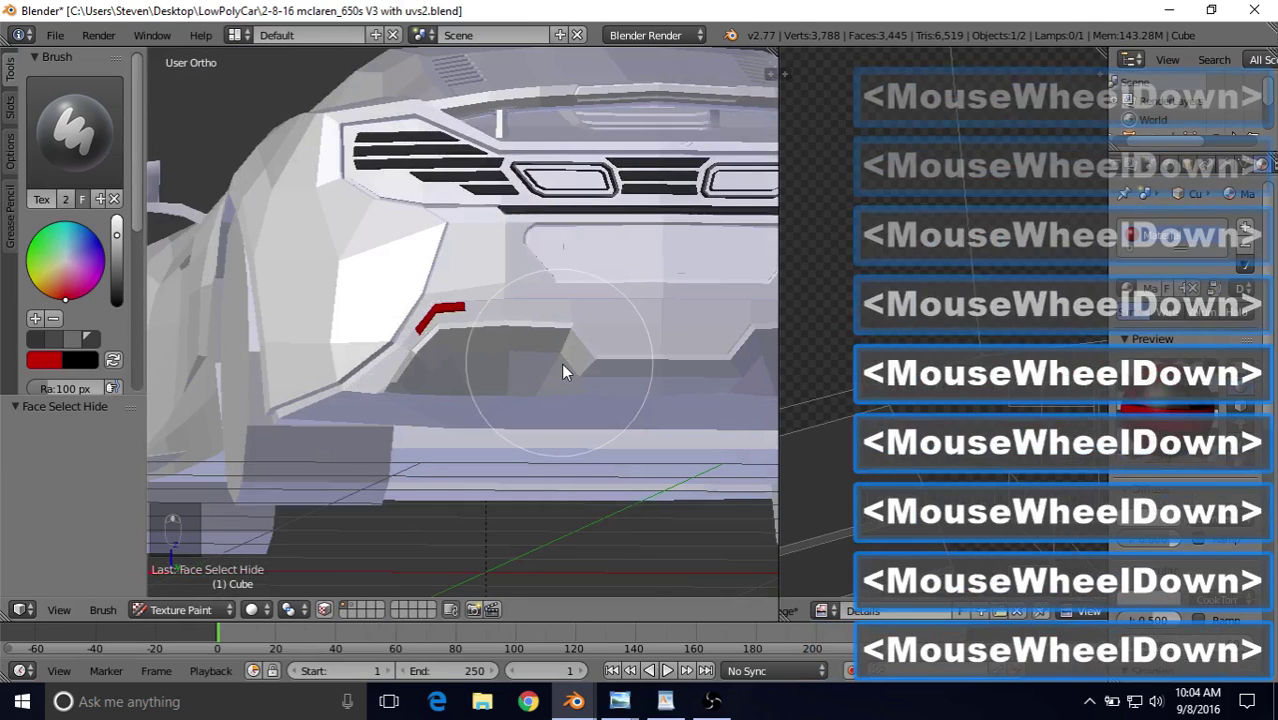
{"action": "scroll", "coordinate": [540, 375], "scroll_direction": "down", "scroll_amount": 2}
{"action": "middle_click_drag", "start_coordinate": [522, 388], "coordinate": [505, 397]}
{"action": "scroll", "coordinate": [506, 400], "scroll_direction": "up", "scroll_amount": 2}
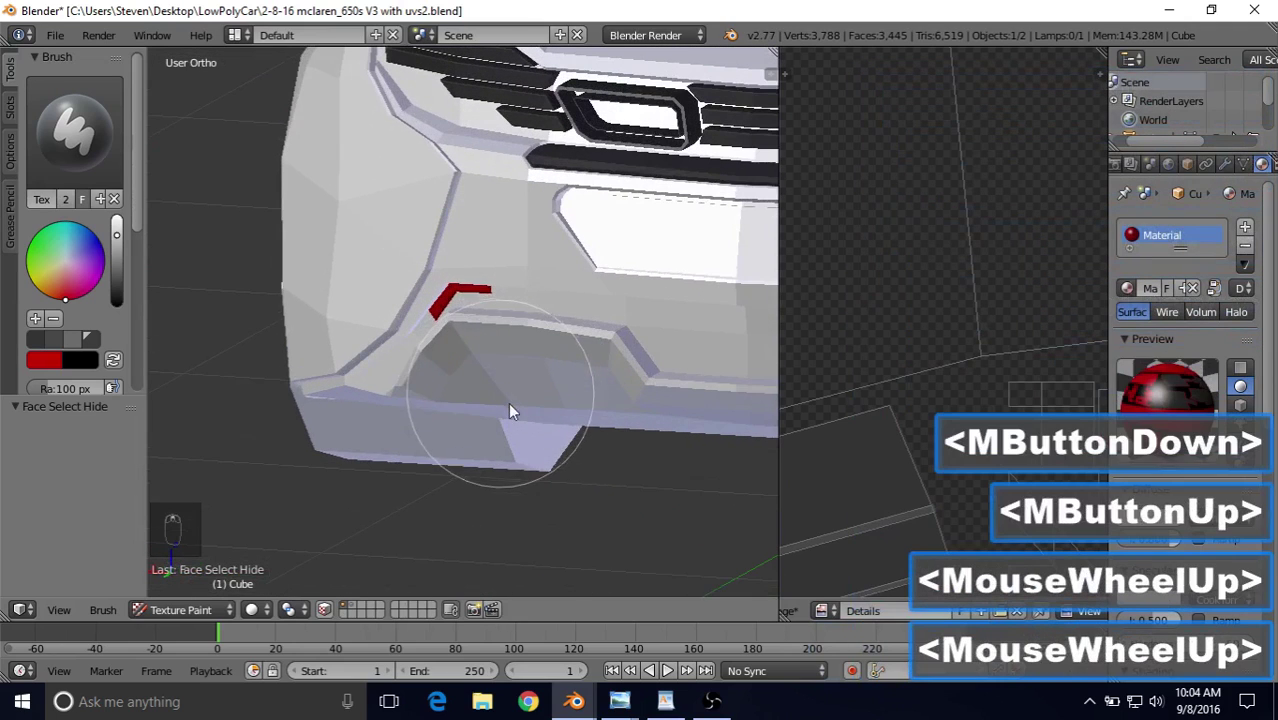
{"action": "left_click", "coordinate": [619, 701]}
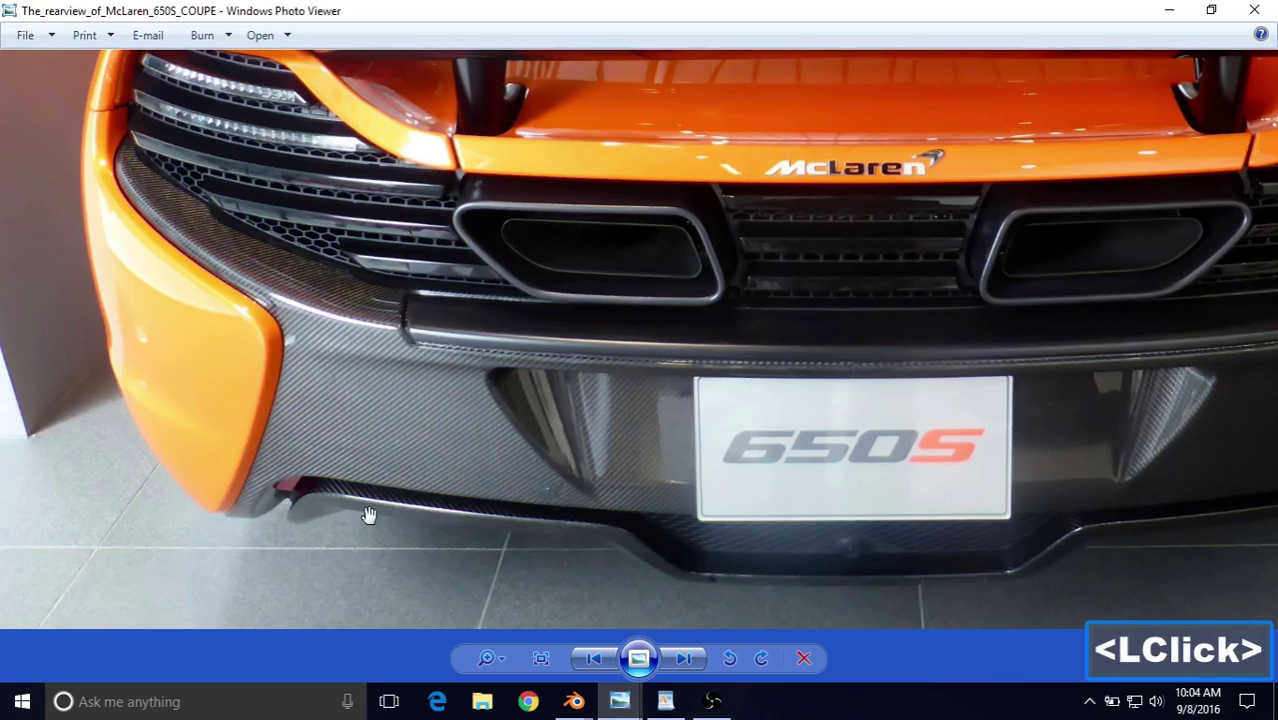
{"action": "left_click", "coordinate": [572, 701]}
{"action": "left_click", "coordinate": [602, 634]}
{"action": "scroll", "coordinate": [463, 336], "scroll_direction": "down", "scroll_amount": 4}
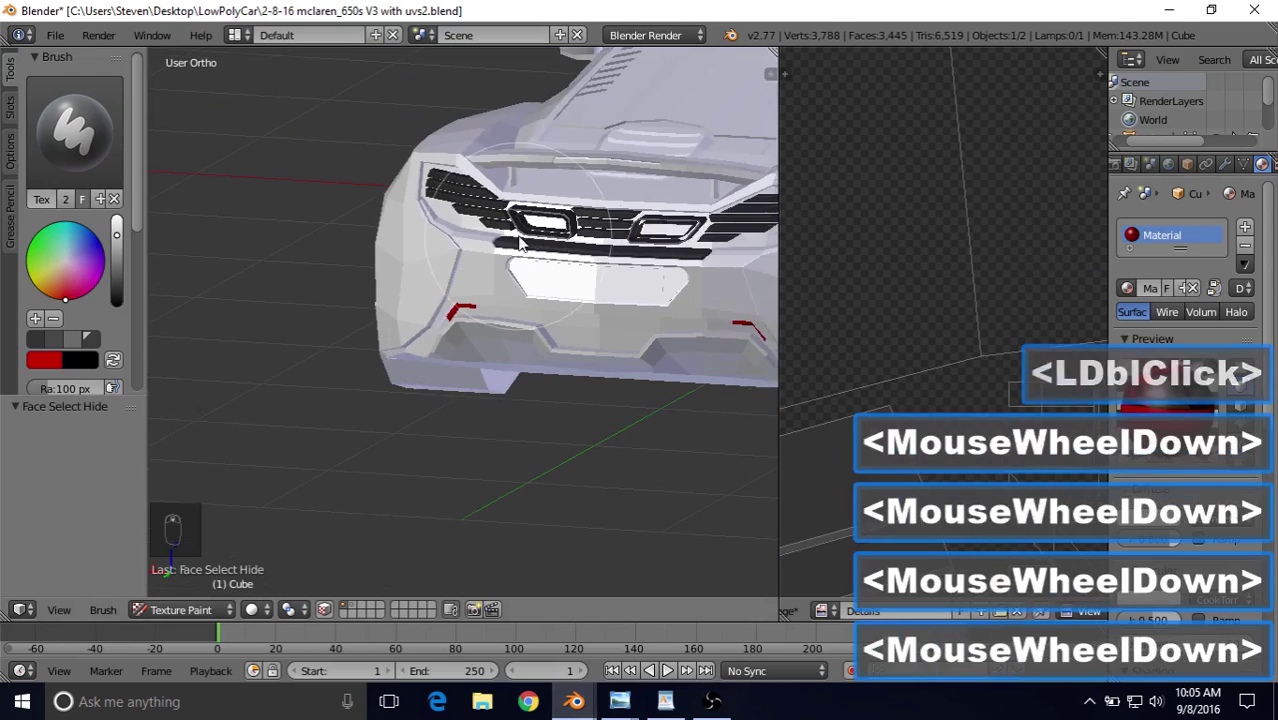
{"action": "middle_click_drag", "start_coordinate": [519, 243], "coordinate": [484, 242]}
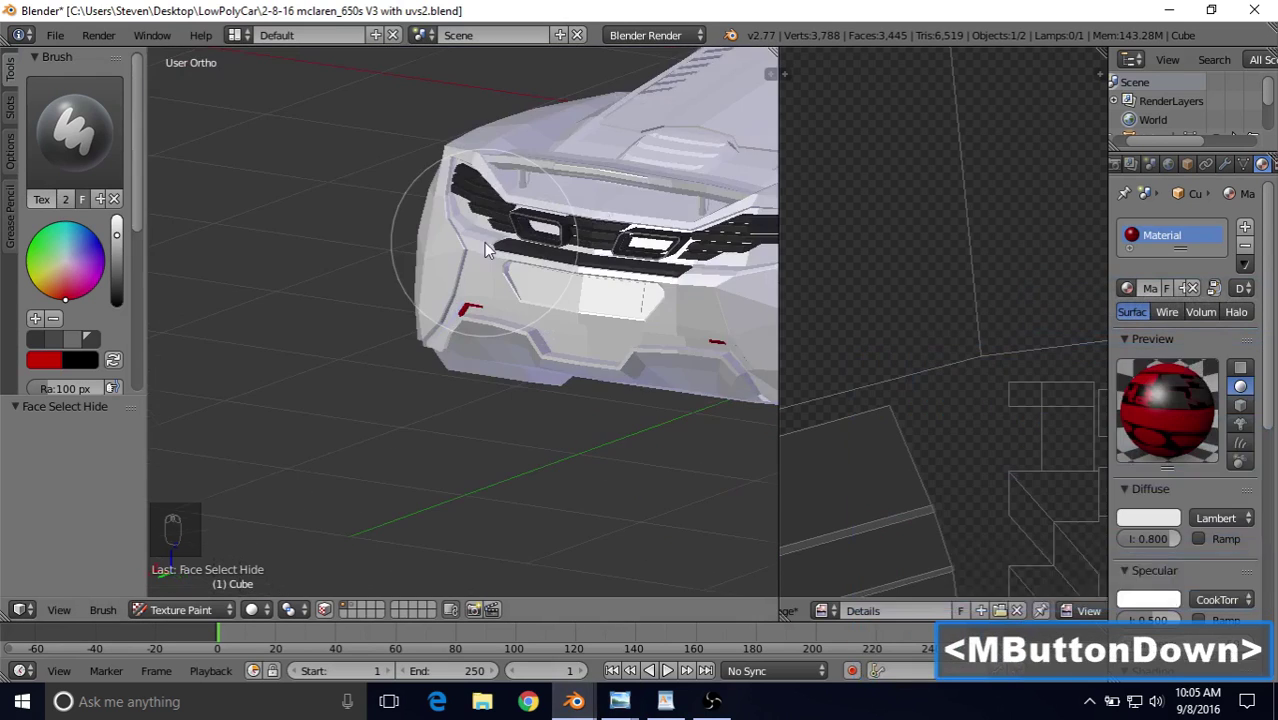
{"action": "scroll", "coordinate": [484, 242], "scroll_direction": "up", "scroll_amount": 3}
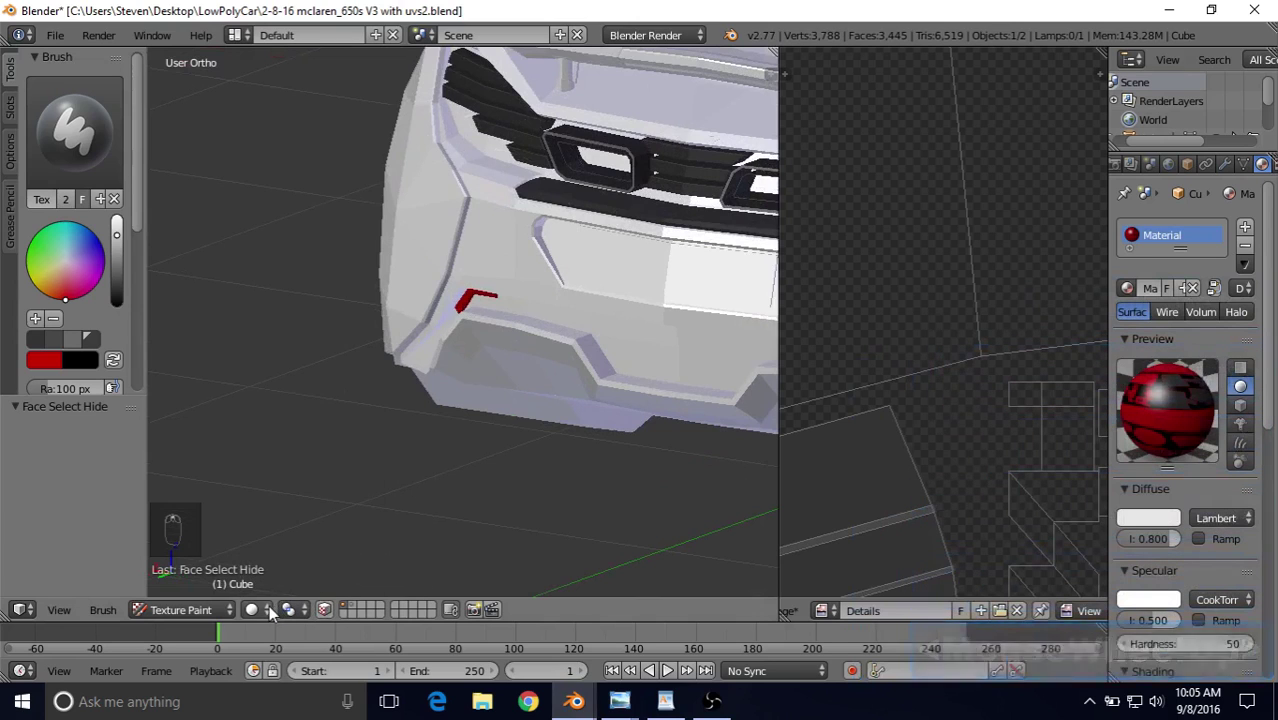
Step: Preview the red reflector in Texture viewport shading and add the current red to the colour palette
{"action": "left_click", "coordinate": [287, 610]}
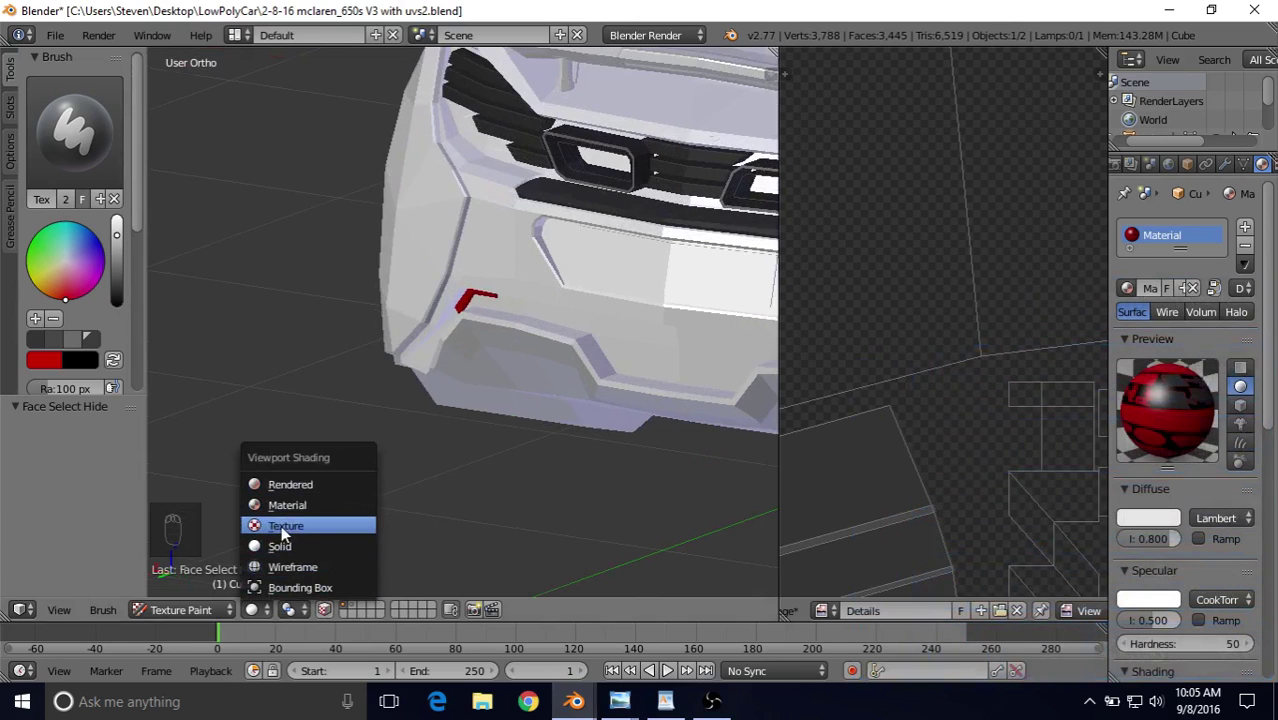
{"action": "left_click", "coordinate": [281, 525]}
{"action": "mouse_move", "coordinate": [510, 314]}
{"action": "middle_mouse_down"}
{"action": "mouse_move", "coordinate": [579, 256]}
{"action": "mouse_move", "coordinate": [736, 262]}
{"action": "mouse_move", "coordinate": [591, 271]}
{"action": "mouse_move", "coordinate": [462, 314]}
{"action": "middle_mouse_up"}
{"action": "scroll", "coordinate": [460, 316], "scroll_direction": "up", "scroll_amount": 10}
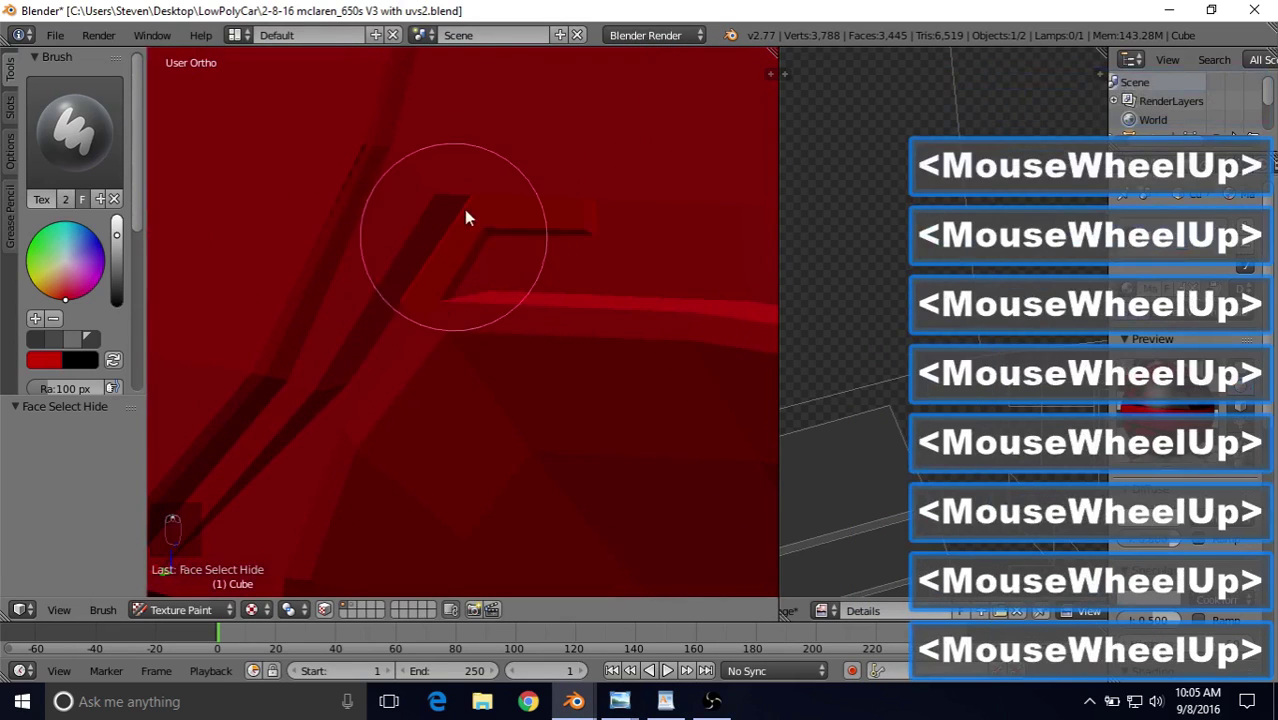
{"action": "scroll", "coordinate": [365, 368], "scroll_direction": "down", "scroll_amount": 12}
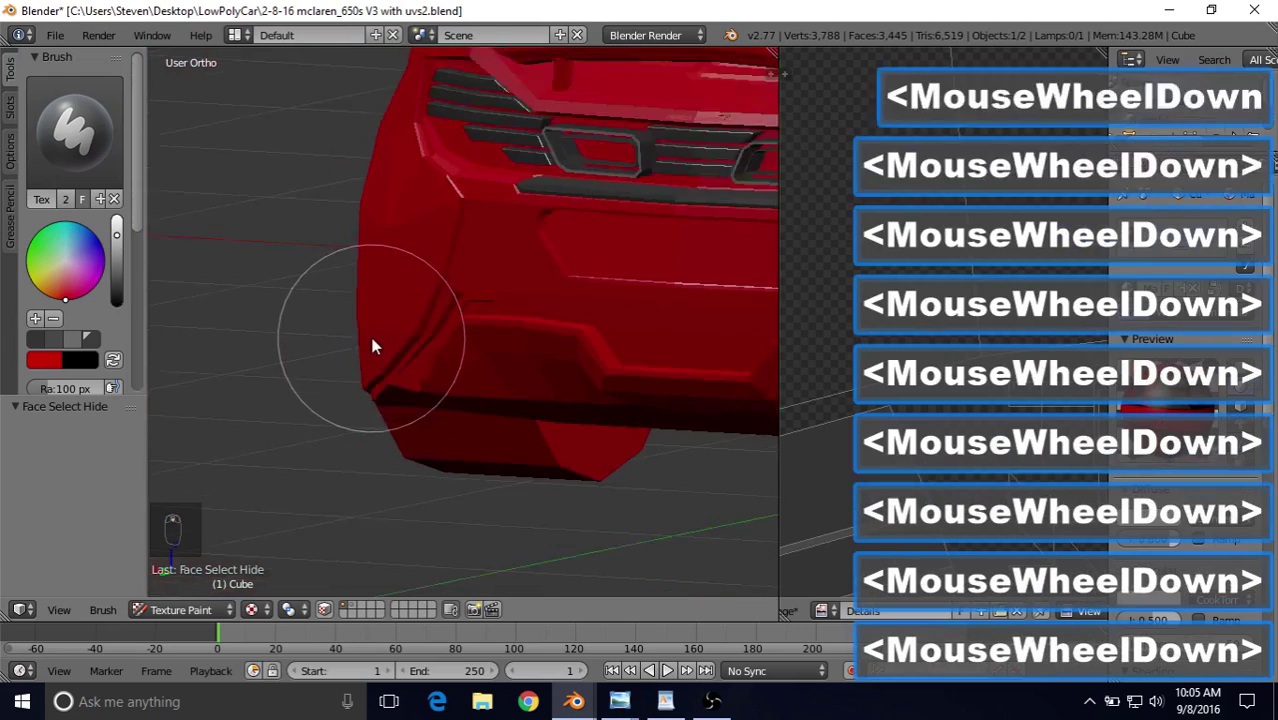
{"action": "middle_click_drag", "start_coordinate": [487, 311], "coordinate": [520, 310]}
{"action": "left_click", "coordinate": [35, 318]}
{"action": "middle_click_drag", "start_coordinate": [528, 360], "coordinate": [451, 316]}
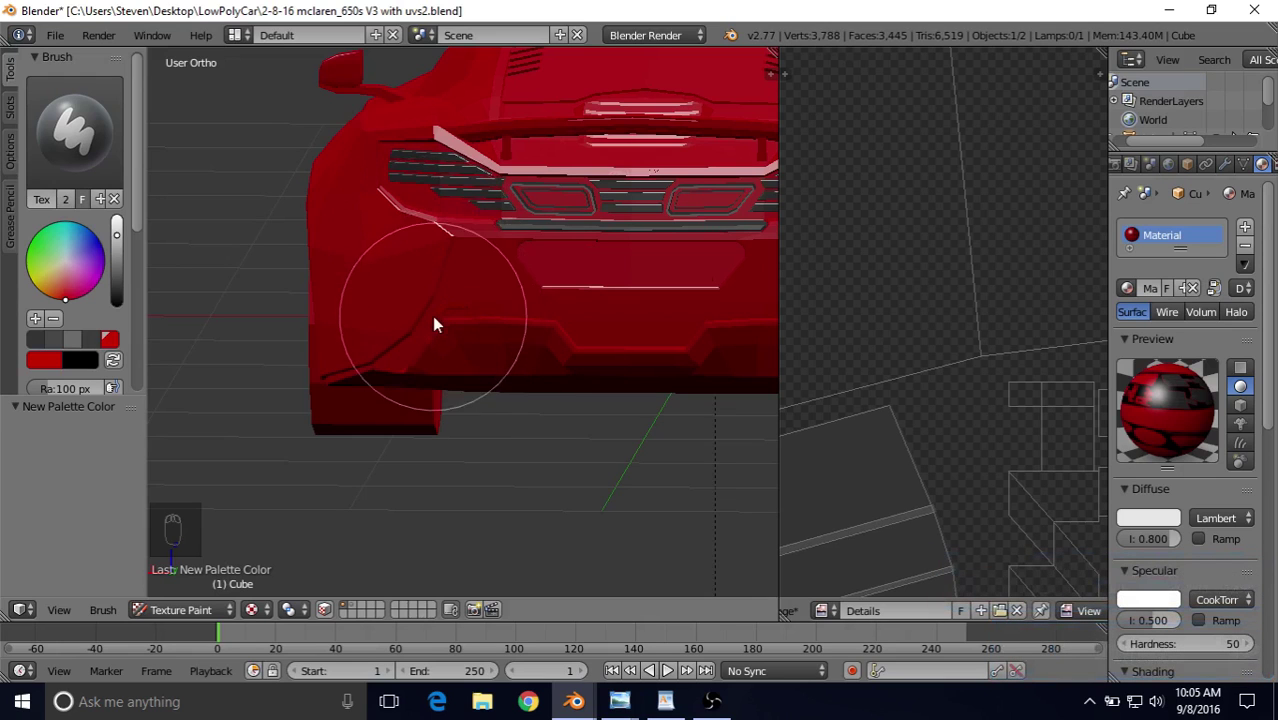
Step: Check the bumper reflector in the Windows Photo Viewer reference photo again and return to the car's rear in Blender
{"action": "left_click", "coordinate": [620, 702]}
{"action": "left_click", "coordinate": [584, 635]}
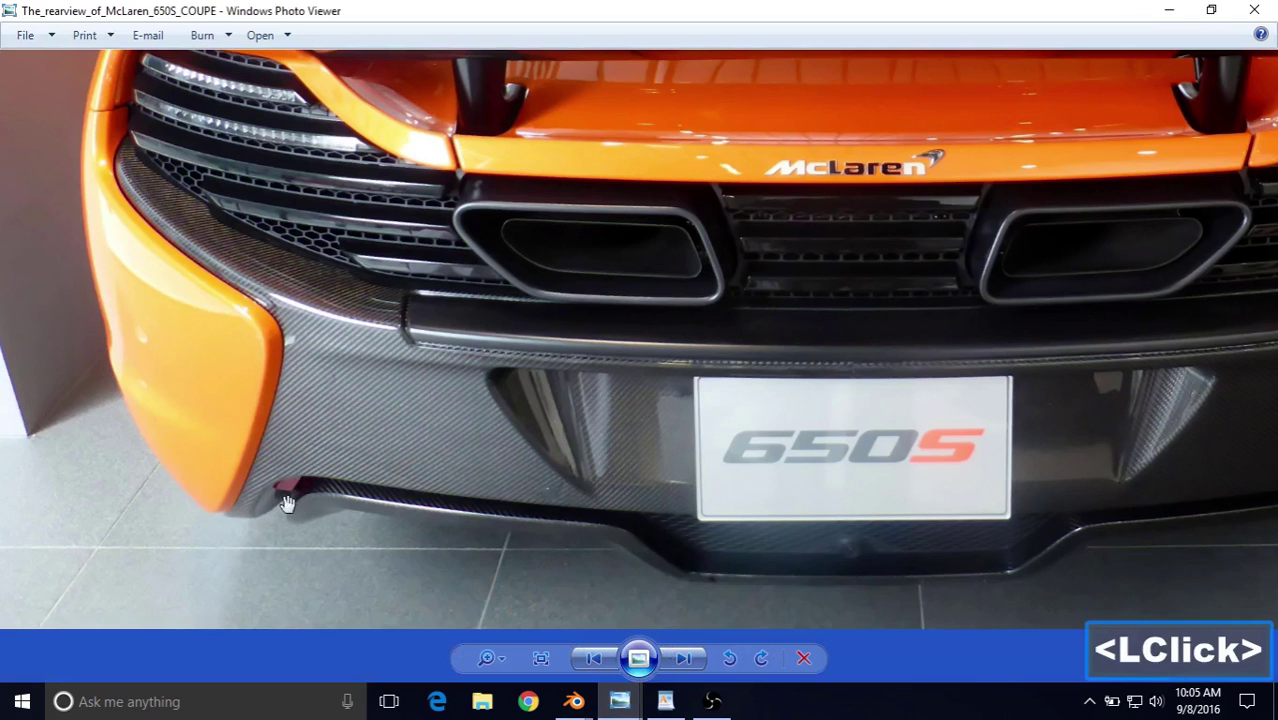
{"action": "left_click", "coordinate": [576, 702]}
{"action": "left_click", "coordinate": [596, 647]}
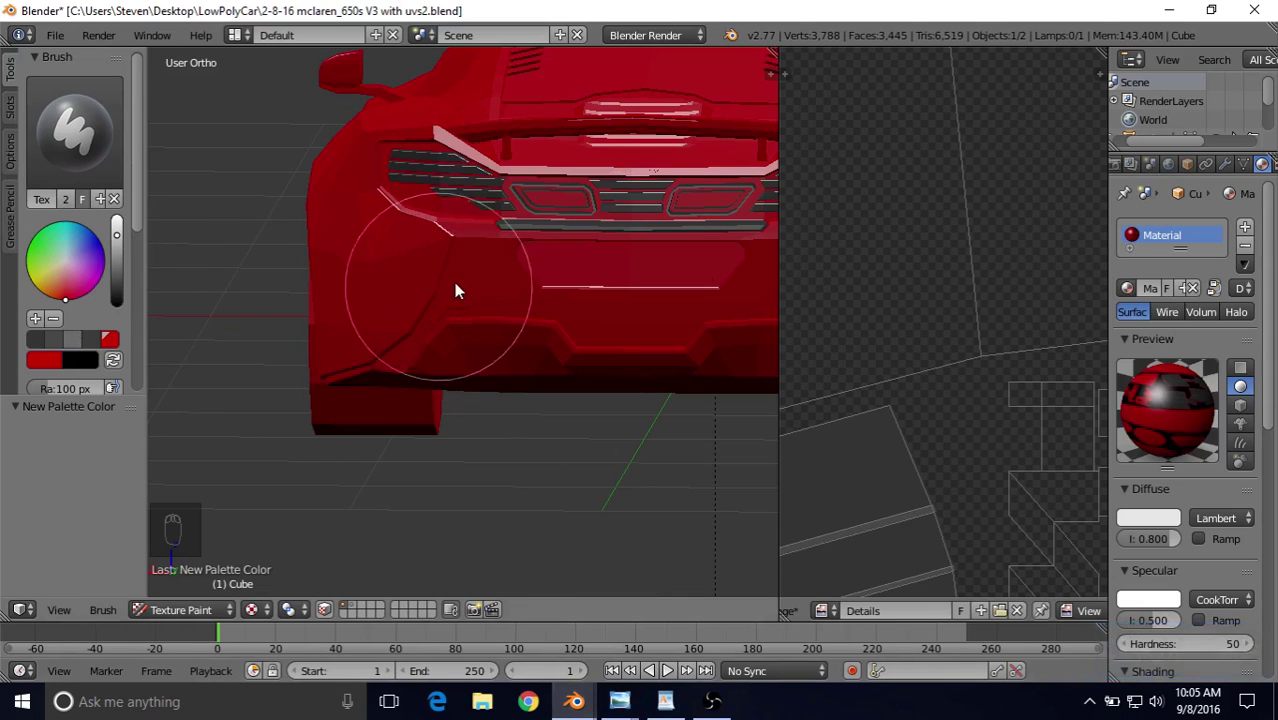
{"action": "middle_click_drag", "start_coordinate": [455, 290], "coordinate": [484, 437], "text": "shift"}
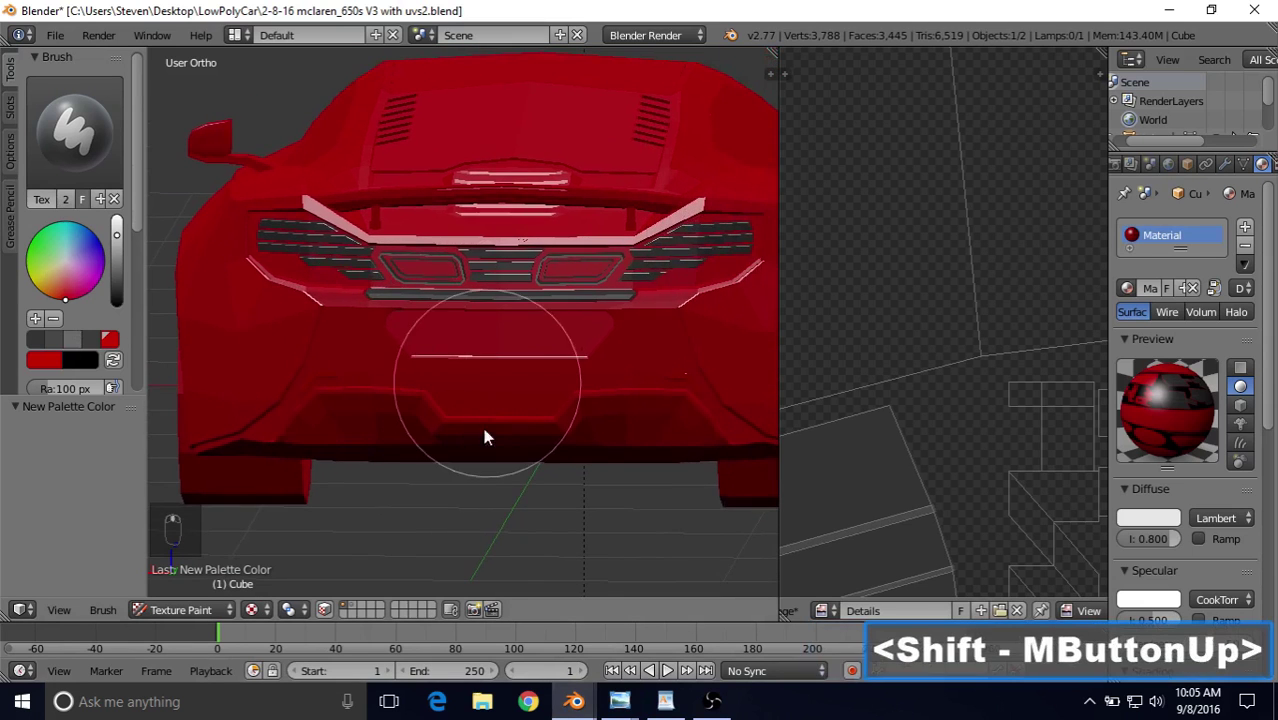
Step: Turn on face selection masking, switch the viewport shading to Solid and reveal all hidden faces of the car
{"action": "left_click", "coordinate": [324, 610]}
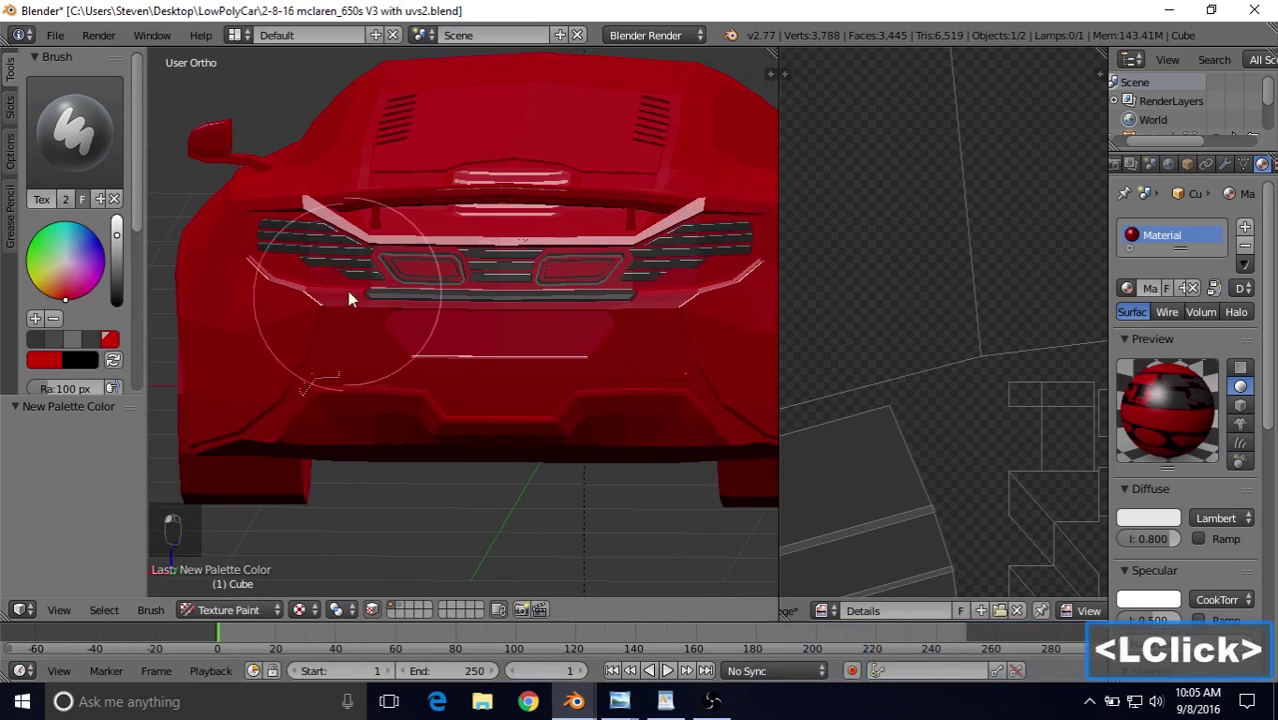
{"action": "left_click", "coordinate": [308, 610]}
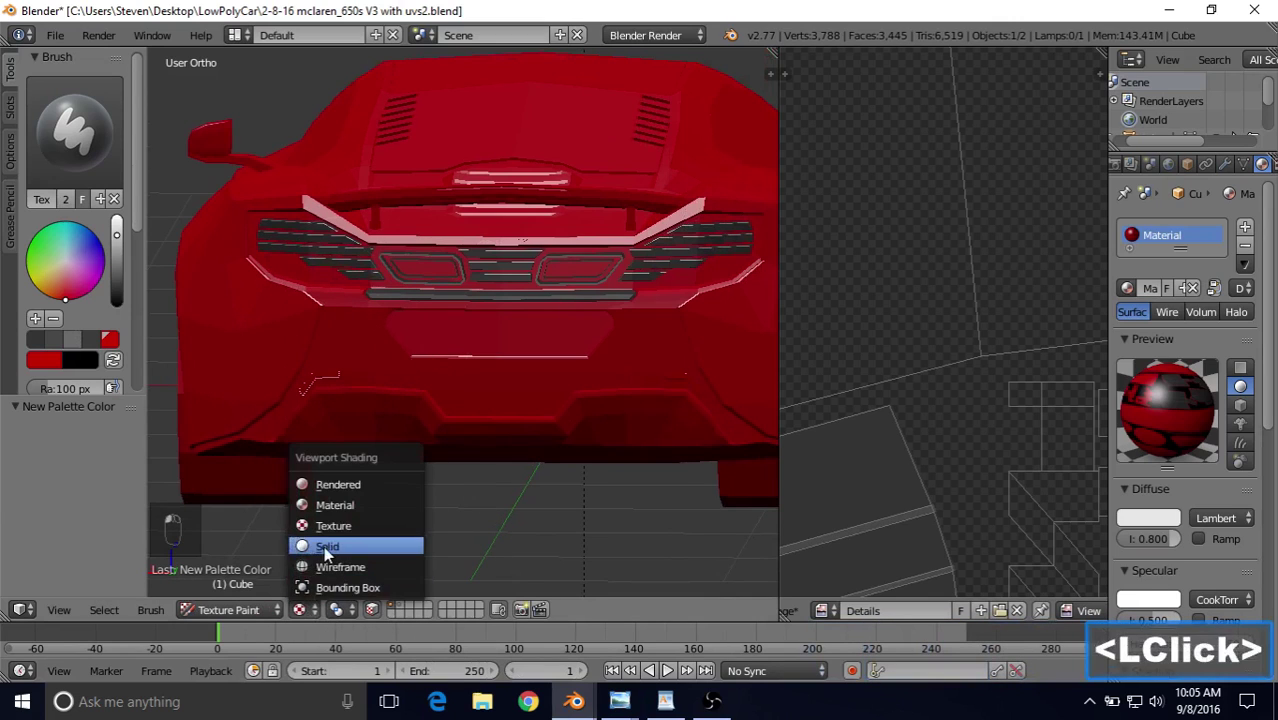
{"action": "left_click", "coordinate": [323, 546]}
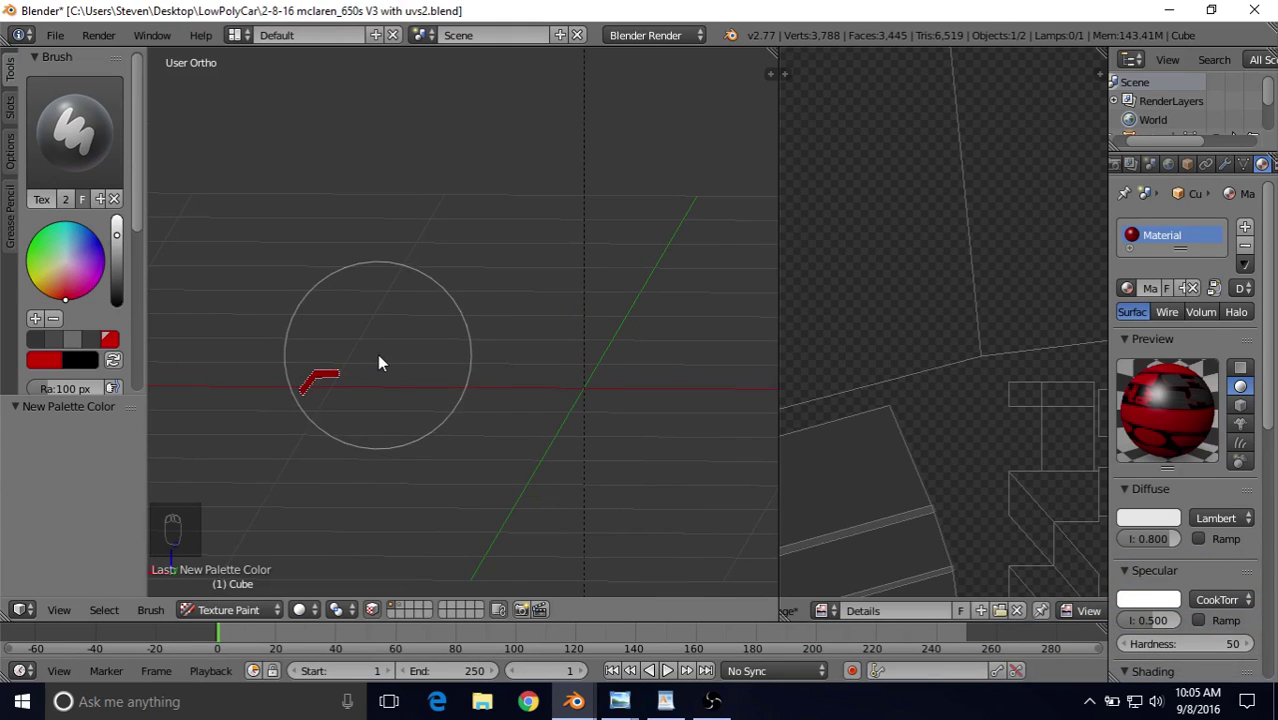
{"action": "key", "text": "alt"}
{"action": "key", "text": "alt+h"}
{"action": "scroll", "coordinate": [409, 320], "scroll_direction": "down", "scroll_amount": 2}
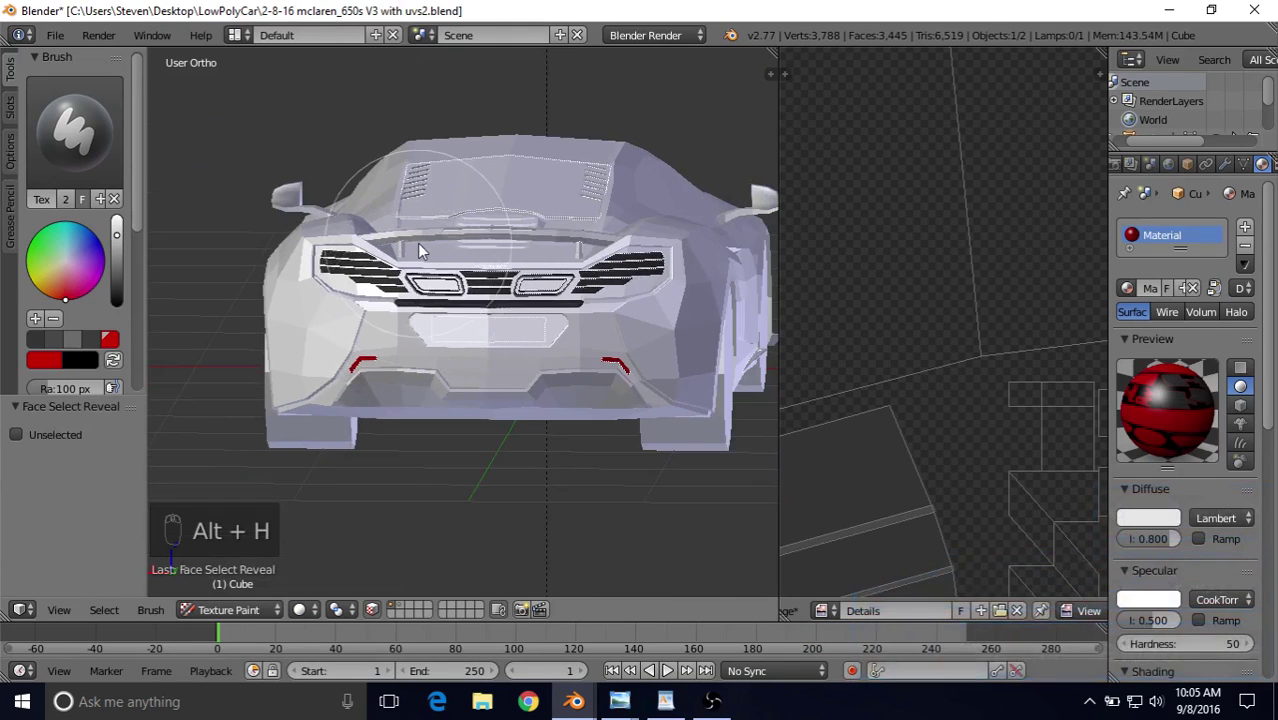
{"action": "middle_click_drag", "start_coordinate": [417, 243], "coordinate": [424, 289]}
{"action": "scroll", "coordinate": [422, 289], "scroll_direction": "up", "scroll_amount": 3}
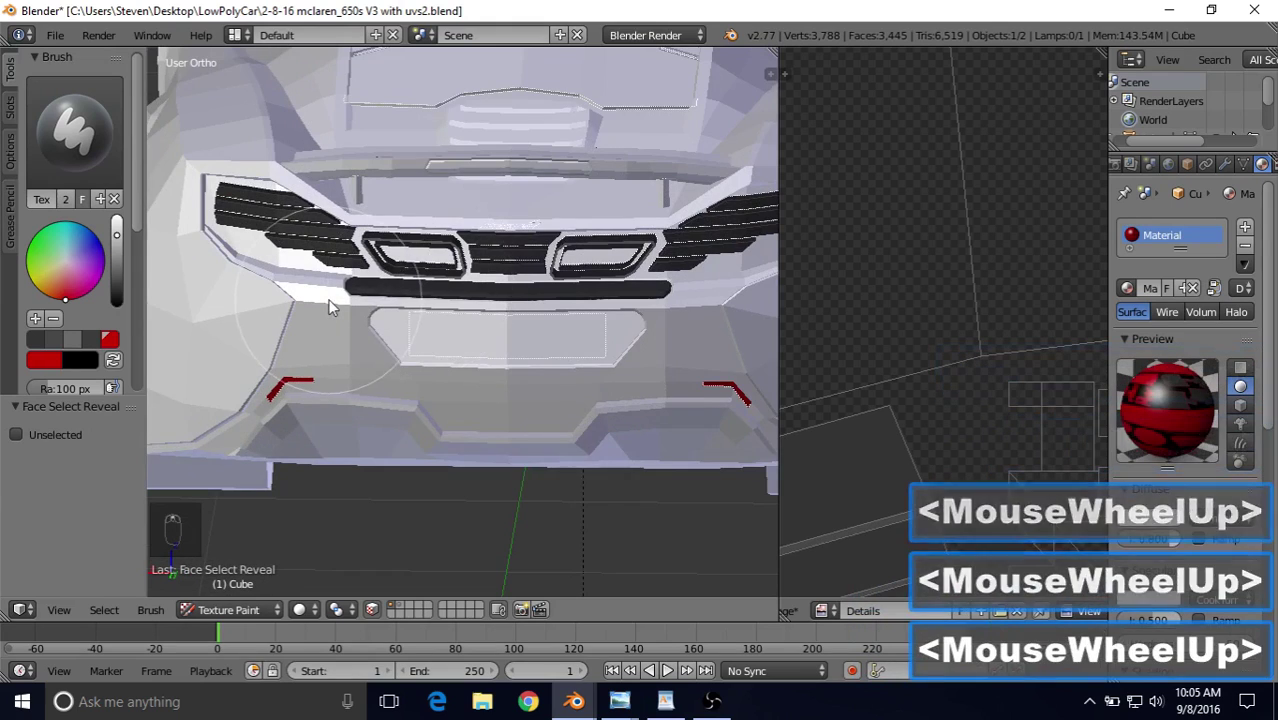
Step: Examine the painted slats, exhaust surrounds, dark ledge and red reflectors across both sides of the car's rear
{"action": "scroll", "coordinate": [327, 299], "scroll_direction": "up", "scroll_amount": 1}
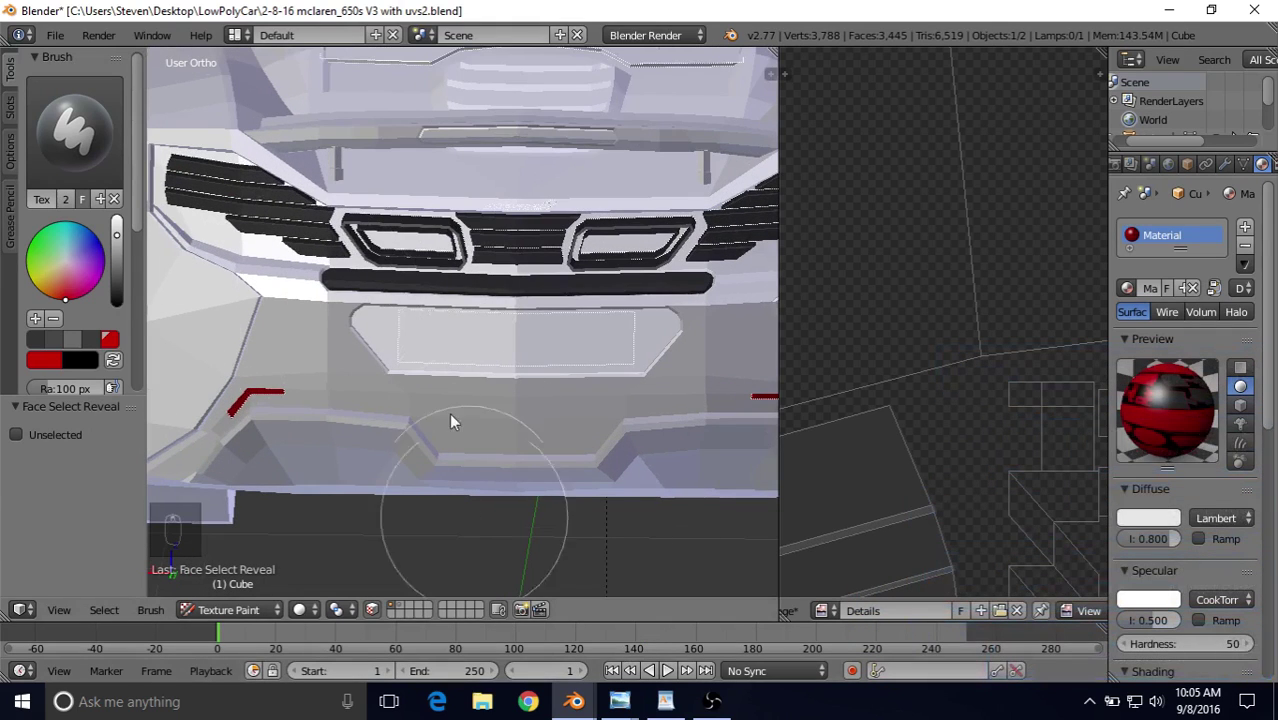
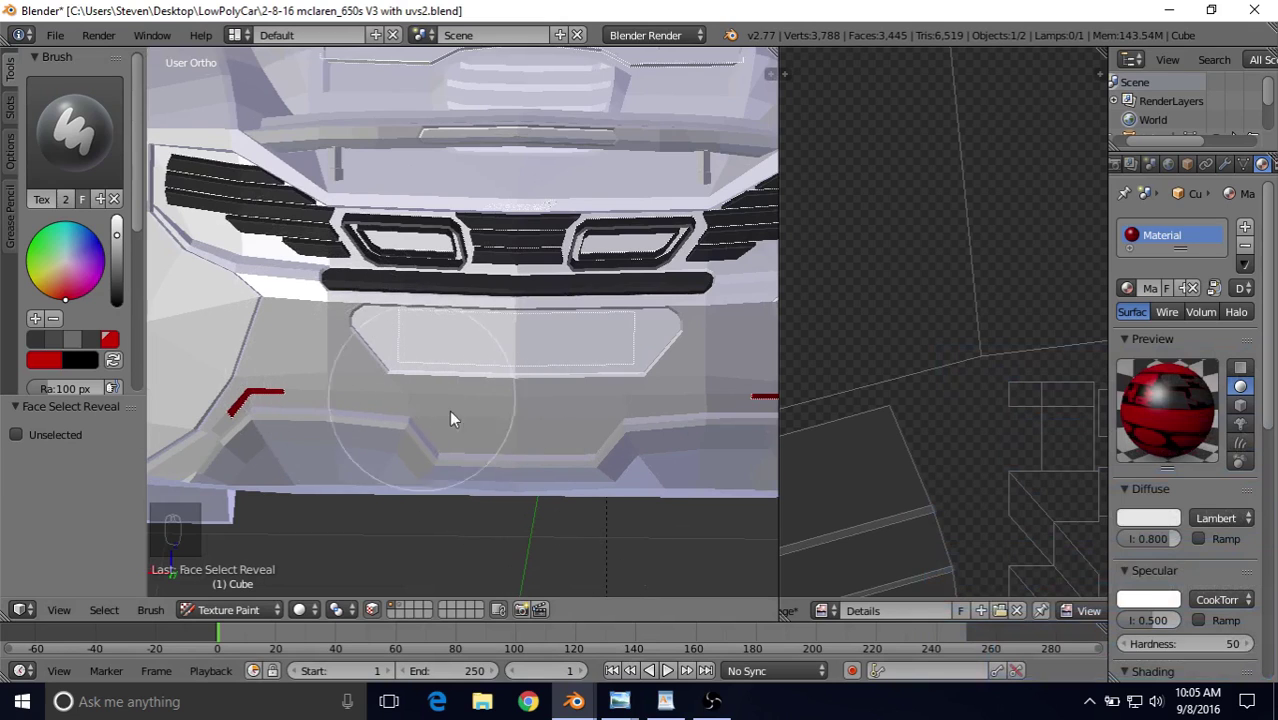
{"action": "middle_click_drag", "start_coordinate": [436, 298], "coordinate": [398, 273], "text": "shift"}
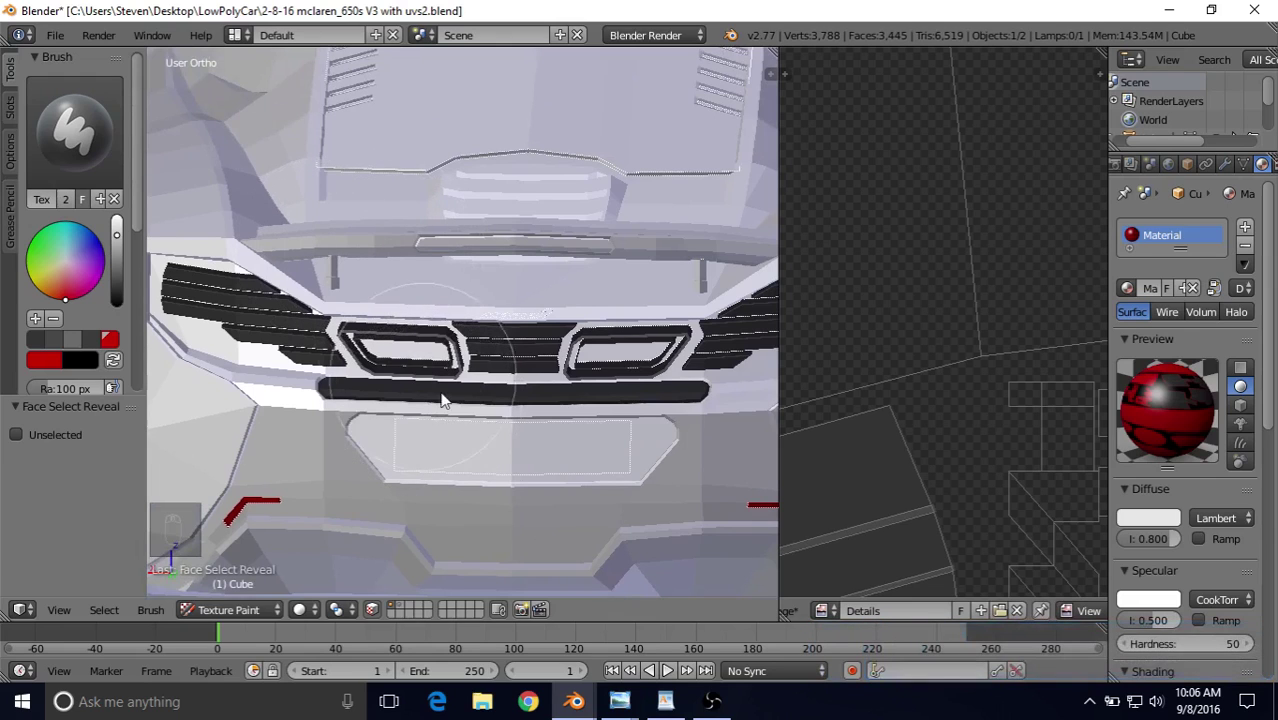
{"action": "middle_click_drag", "start_coordinate": [369, 394], "coordinate": [472, 247], "text": "shift"}
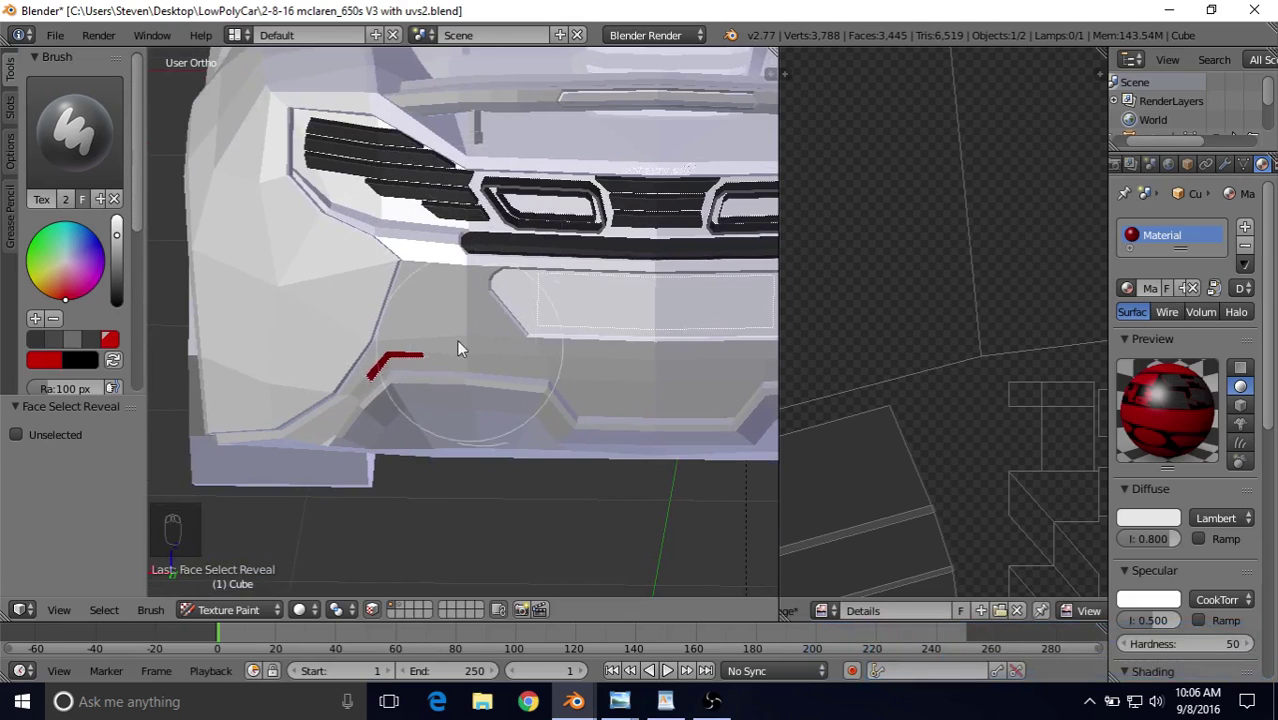
{"action": "middle_click_drag", "start_coordinate": [451, 342], "coordinate": [471, 266], "text": "shift"}
{"action": "middle_click_drag", "start_coordinate": [614, 296], "coordinate": [391, 348], "text": "shift"}
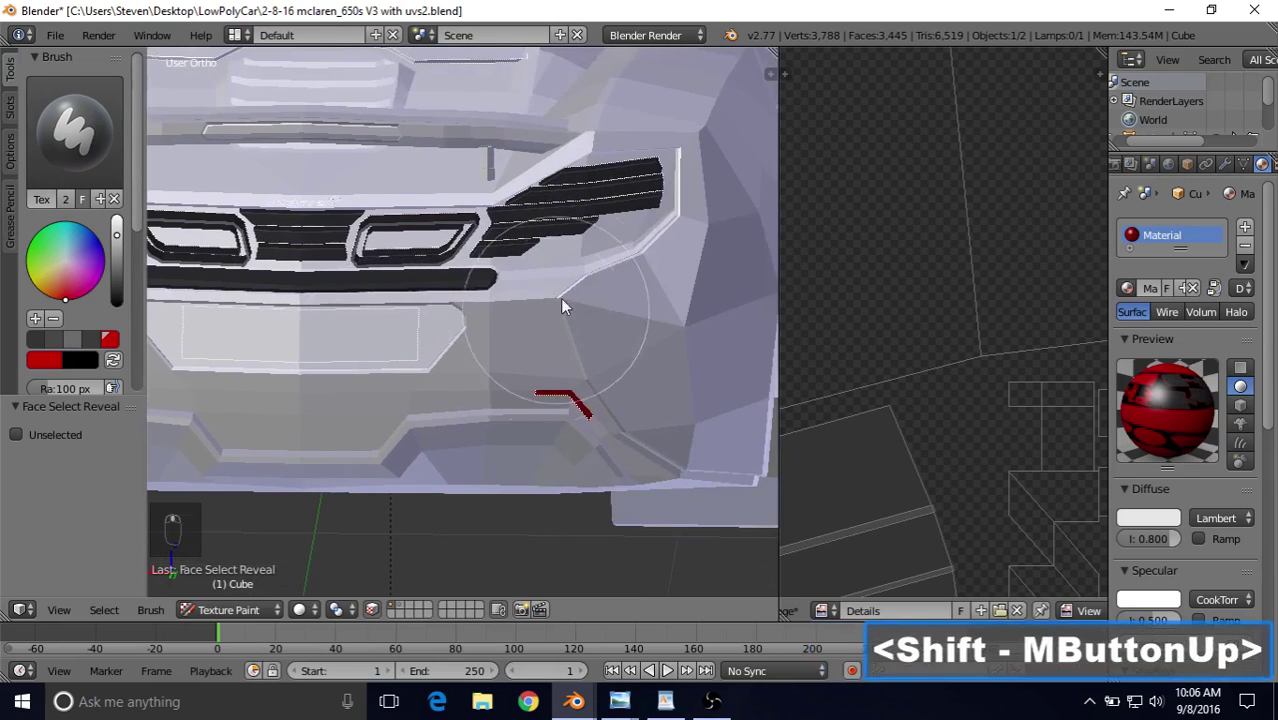
{"action": "middle_click_drag", "start_coordinate": [560, 298], "coordinate": [456, 358], "text": "shift"}
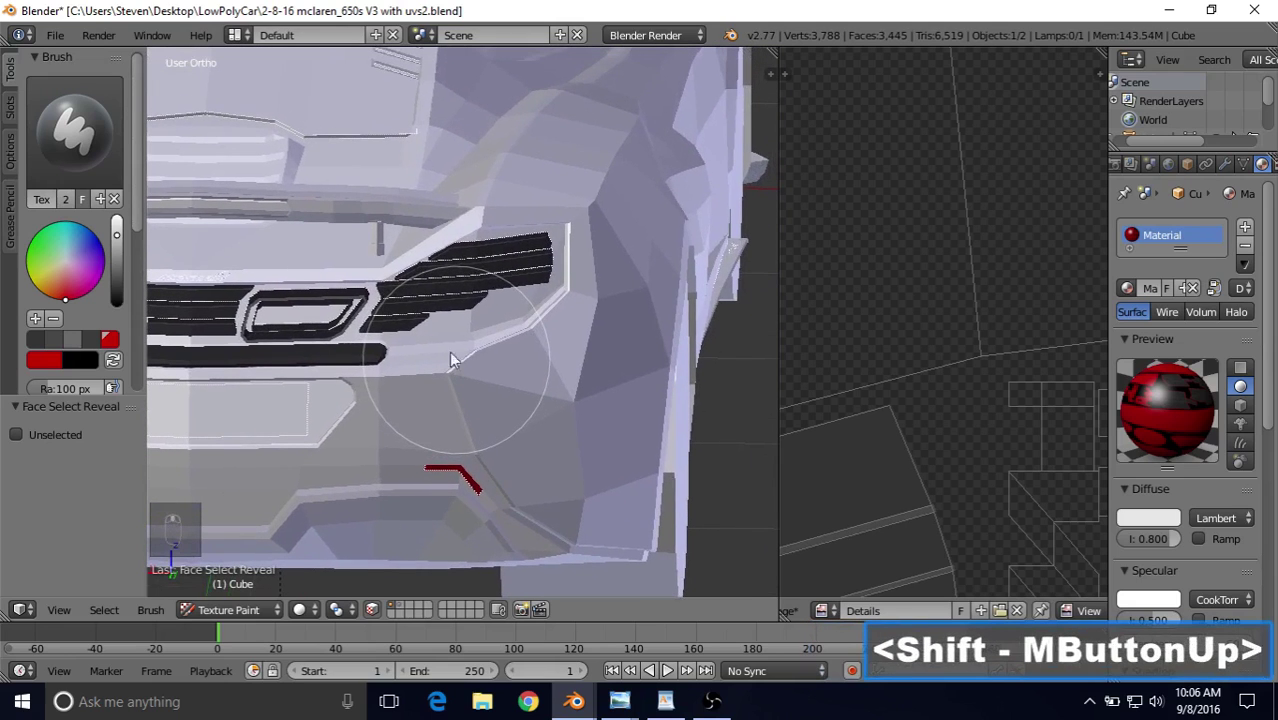
{"action": "middle_click_drag", "start_coordinate": [398, 265], "coordinate": [630, 284], "text": "shift"}
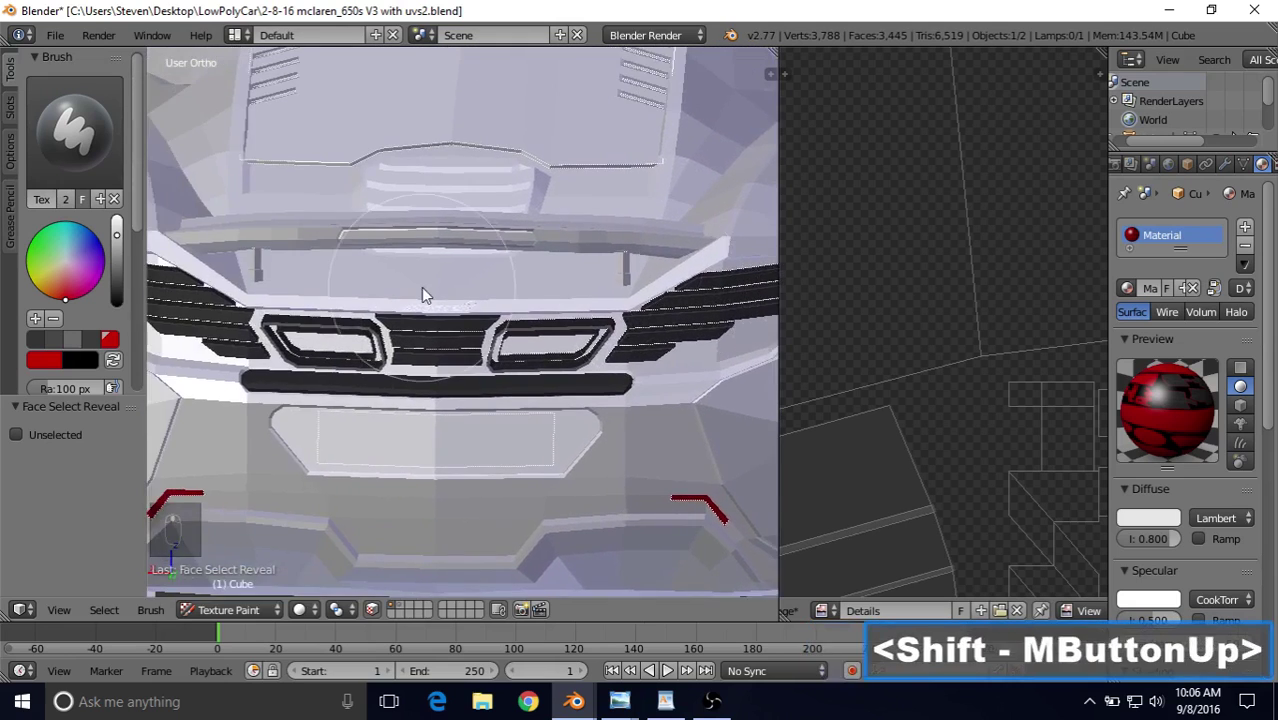
{"action": "middle_click_drag", "start_coordinate": [422, 285], "coordinate": [610, 292], "text": "shift"}
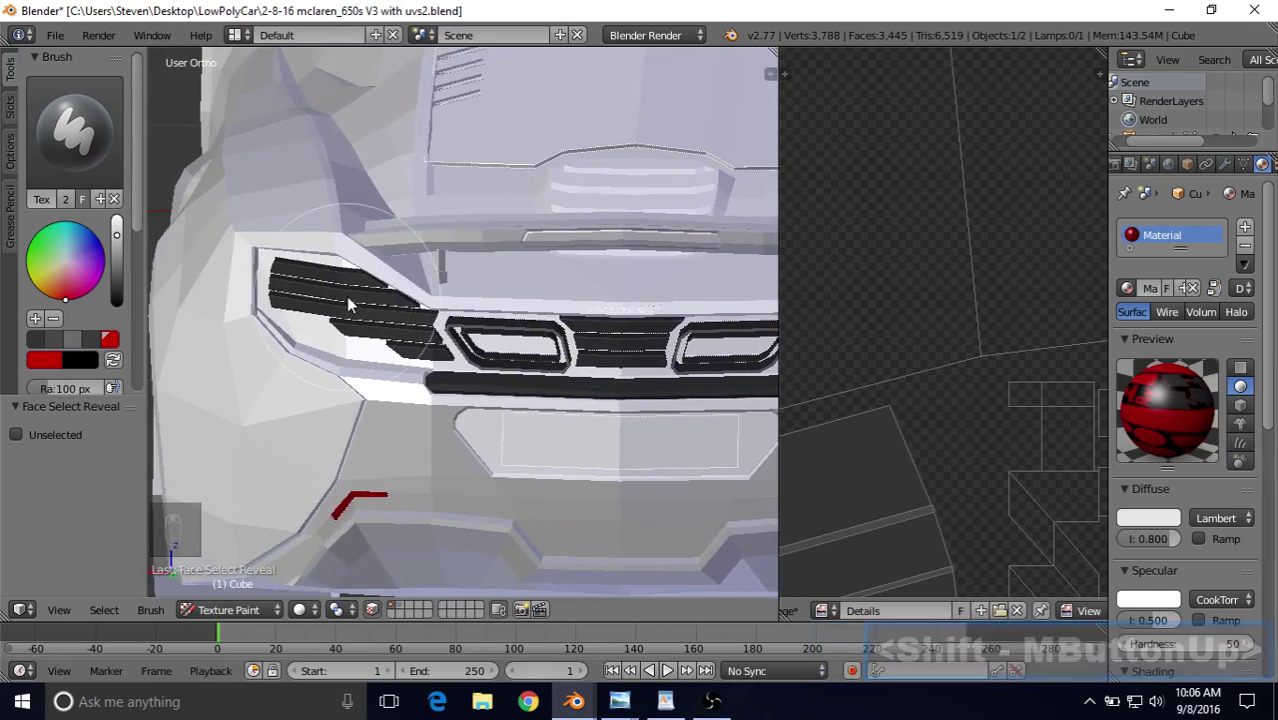
{"action": "middle_click_drag", "start_coordinate": [322, 294], "coordinate": [377, 164], "text": "shift"}
Step: Look over the car's side and overall shape, and return to a close view of the rear
{"action": "scroll", "coordinate": [432, 324], "scroll_direction": "down", "scroll_amount": 4}
{"action": "mouse_move", "coordinate": [450, 316]}
{"action": "middle_mouse_down"}
{"action": "mouse_move", "coordinate": [536, 329]}
{"action": "mouse_move", "coordinate": [494, 289]}
{"action": "mouse_move", "coordinate": [413, 272]}
{"action": "mouse_move", "coordinate": [463, 305]}
{"action": "middle_mouse_up"}
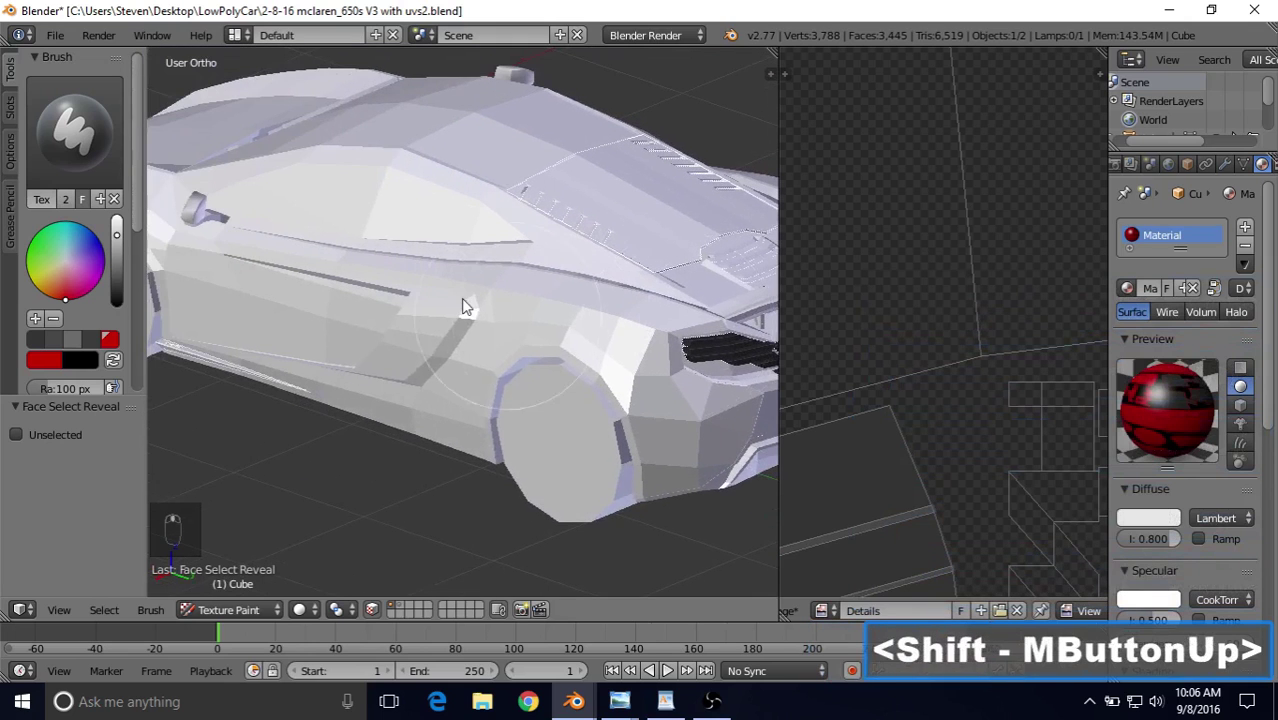
{"action": "scroll", "coordinate": [431, 279], "scroll_direction": "down", "scroll_amount": 3}
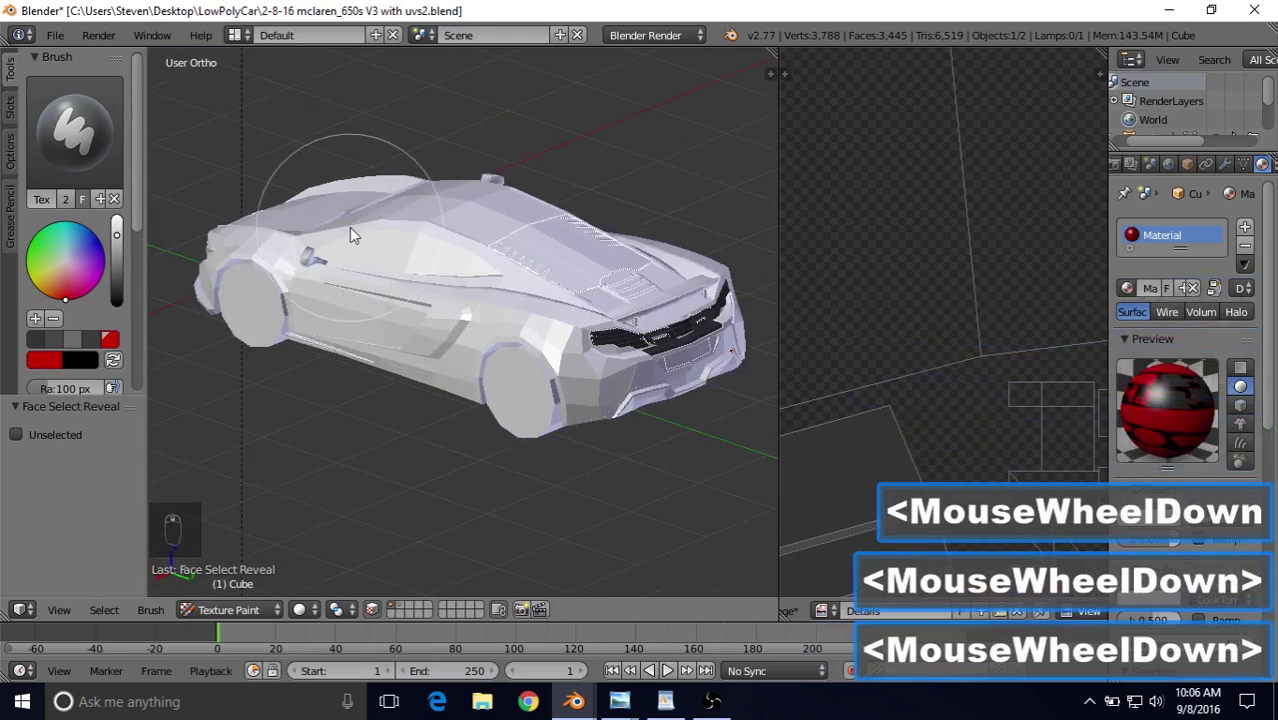
{"action": "middle_click_drag", "start_coordinate": [351, 234], "coordinate": [280, 262]}
{"action": "scroll", "coordinate": [290, 265], "scroll_direction": "up", "scroll_amount": 4}
{"action": "middle_click_drag", "start_coordinate": [453, 271], "coordinate": [483, 272]}
{"action": "scroll", "coordinate": [483, 270], "scroll_direction": "up", "scroll_amount": 2}
{"action": "middle_click_drag", "start_coordinate": [393, 288], "coordinate": [445, 298], "text": "shift"}
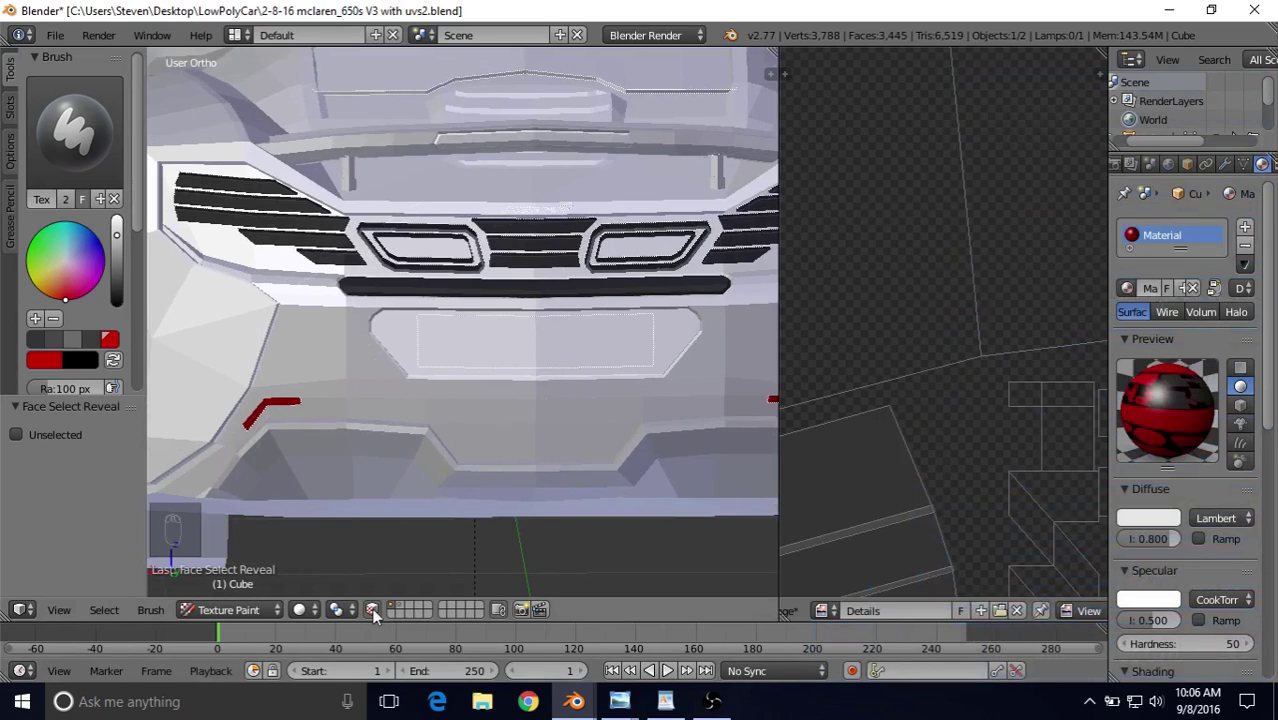
Step: Select the linked faces of the rear bumper panel and hide all unselected faces
{"action": "right_click", "coordinate": [336, 345]}
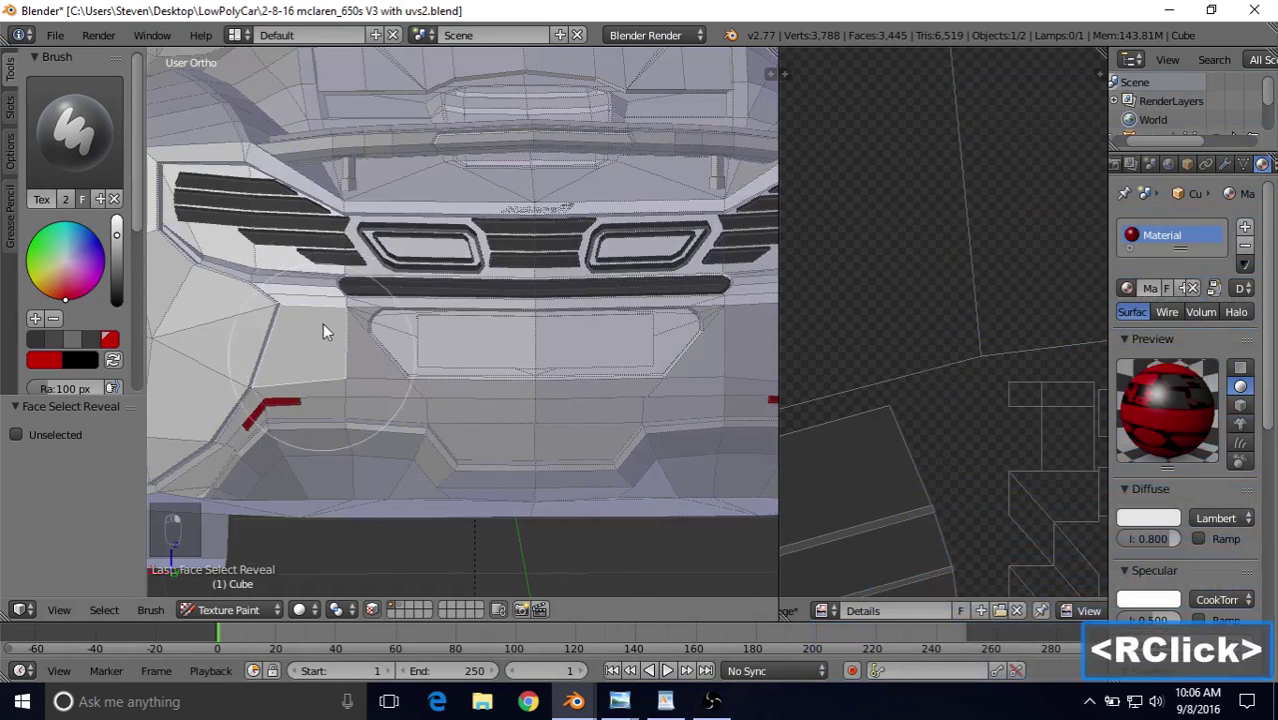
{"action": "key", "text": "l"}
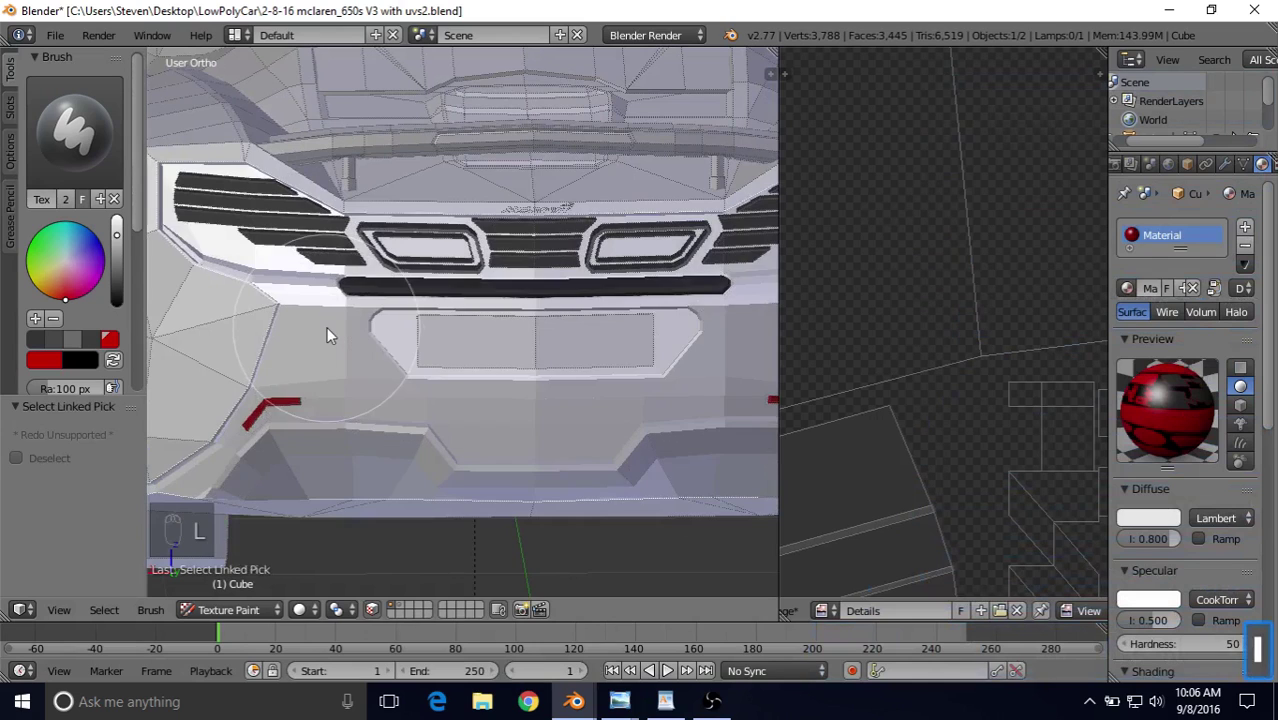
{"action": "scroll", "coordinate": [337, 357], "scroll_direction": "down", "scroll_amount": 3}
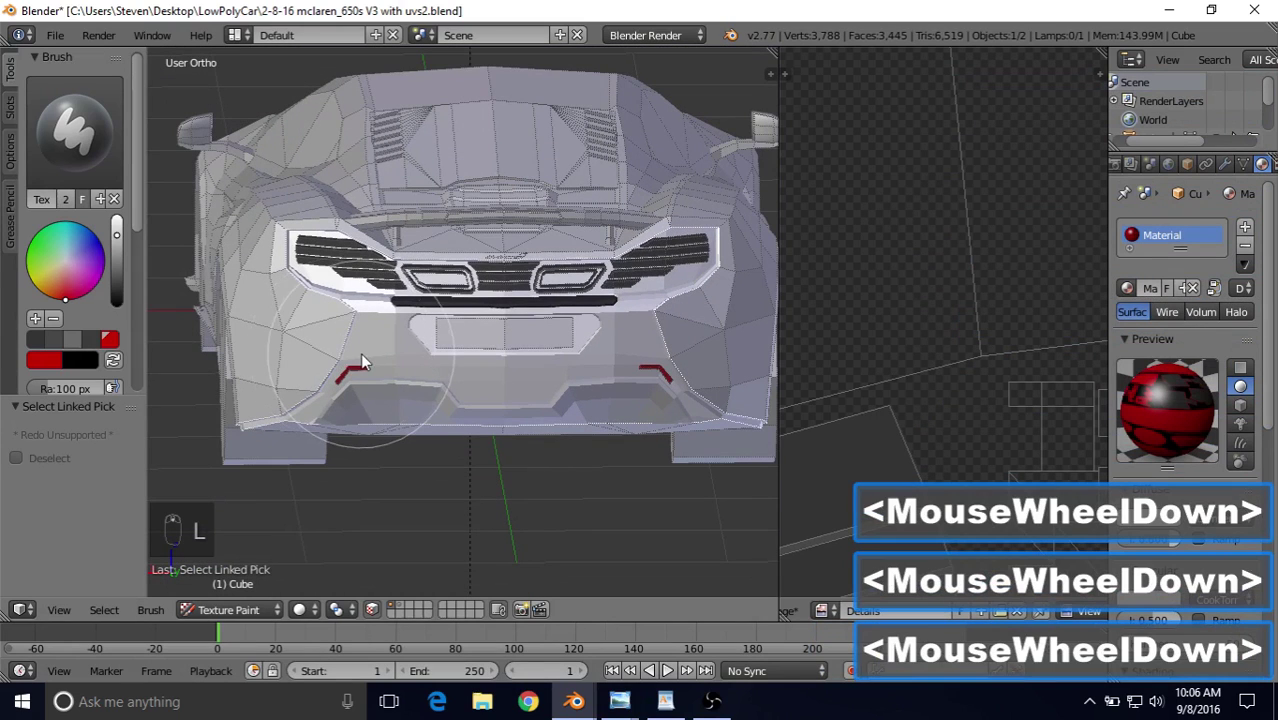
{"action": "key", "text": "shift+h"}
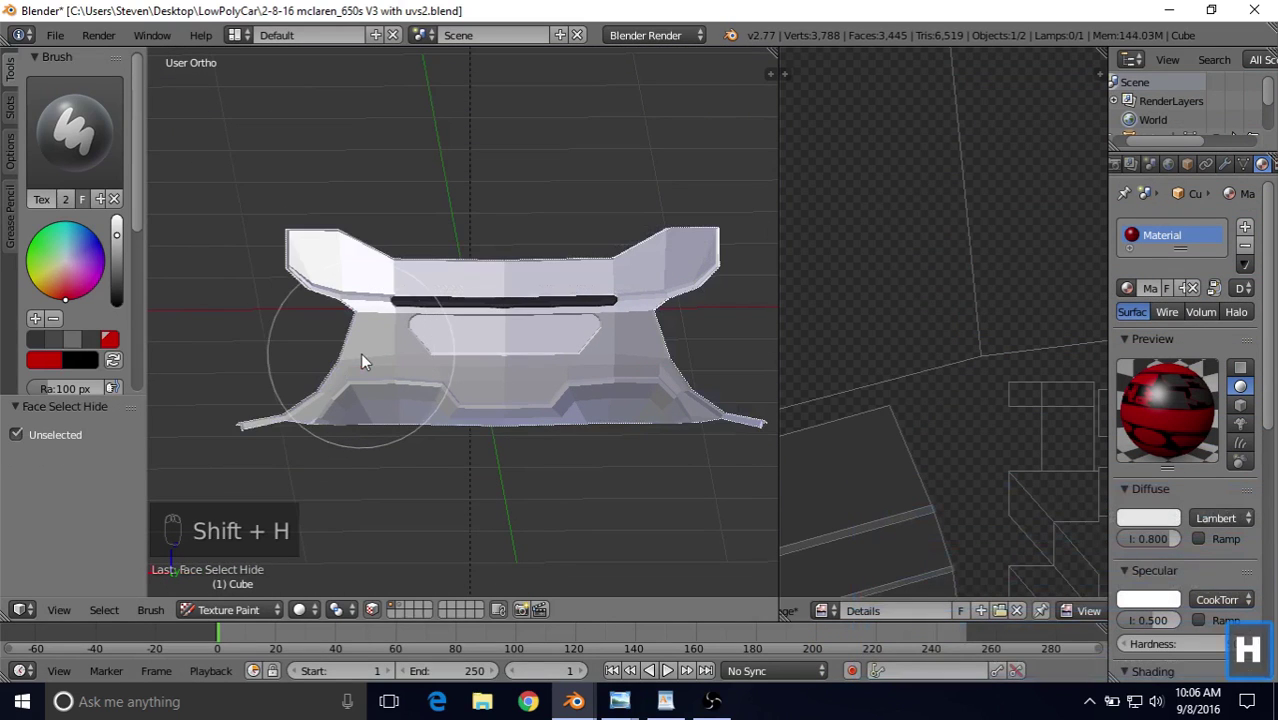
Step: In Edit Mode, deselect the inner rim face loop of the dark recess above the licence plate area and one half's inner faces
{"action": "middle_click_drag", "start_coordinate": [432, 313], "coordinate": [339, 547]}
{"action": "scroll", "coordinate": [420, 336], "scroll_direction": "up", "scroll_amount": 9}
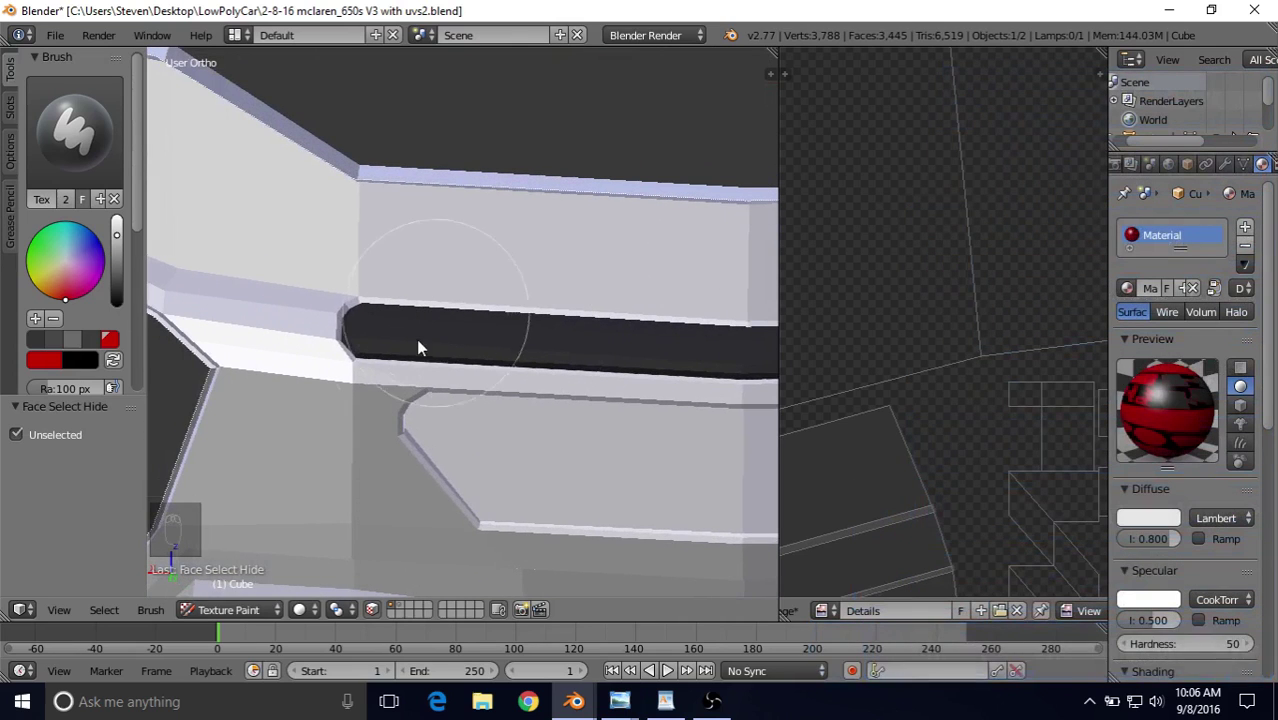
{"action": "left_click", "coordinate": [228, 609]}
{"action": "left_click", "coordinate": [225, 568]}
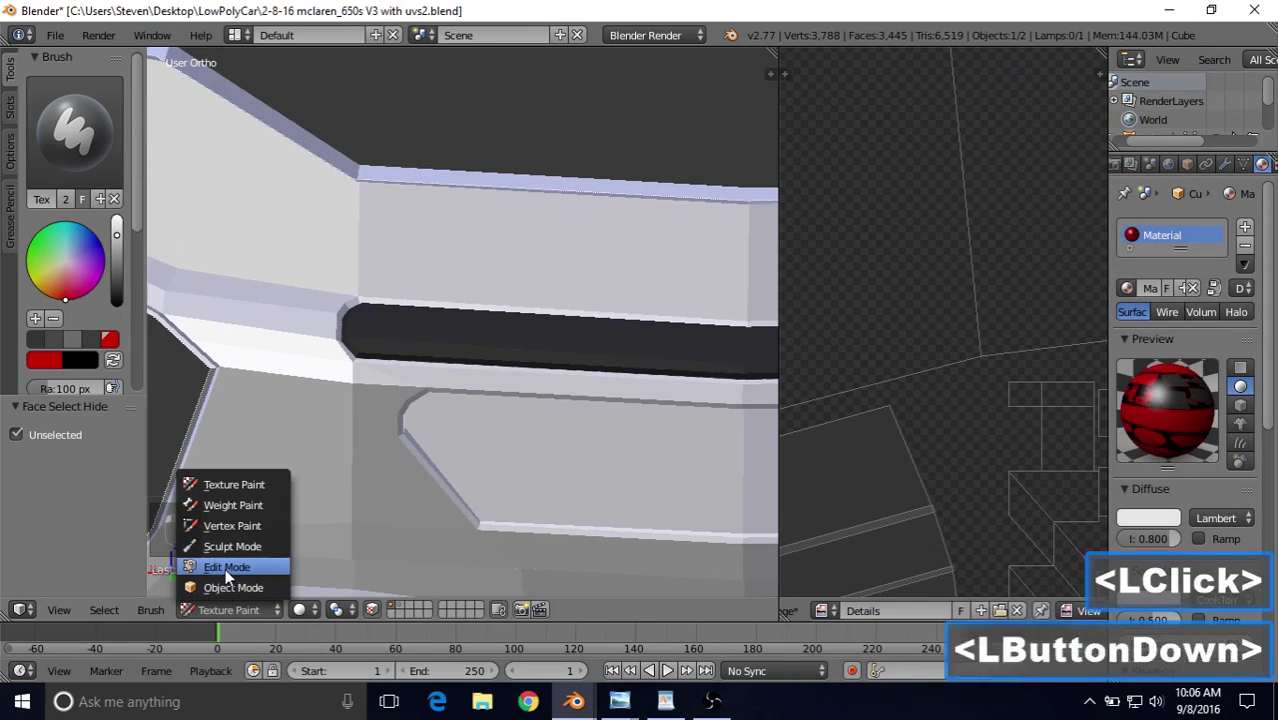
{"action": "scroll", "coordinate": [372, 343], "scroll_direction": "up", "scroll_amount": 2}
{"action": "middle_click_drag", "start_coordinate": [372, 343], "coordinate": [317, 349], "text": "shift"}
{"action": "scroll", "coordinate": [317, 349], "scroll_direction": "up", "scroll_amount": 3}
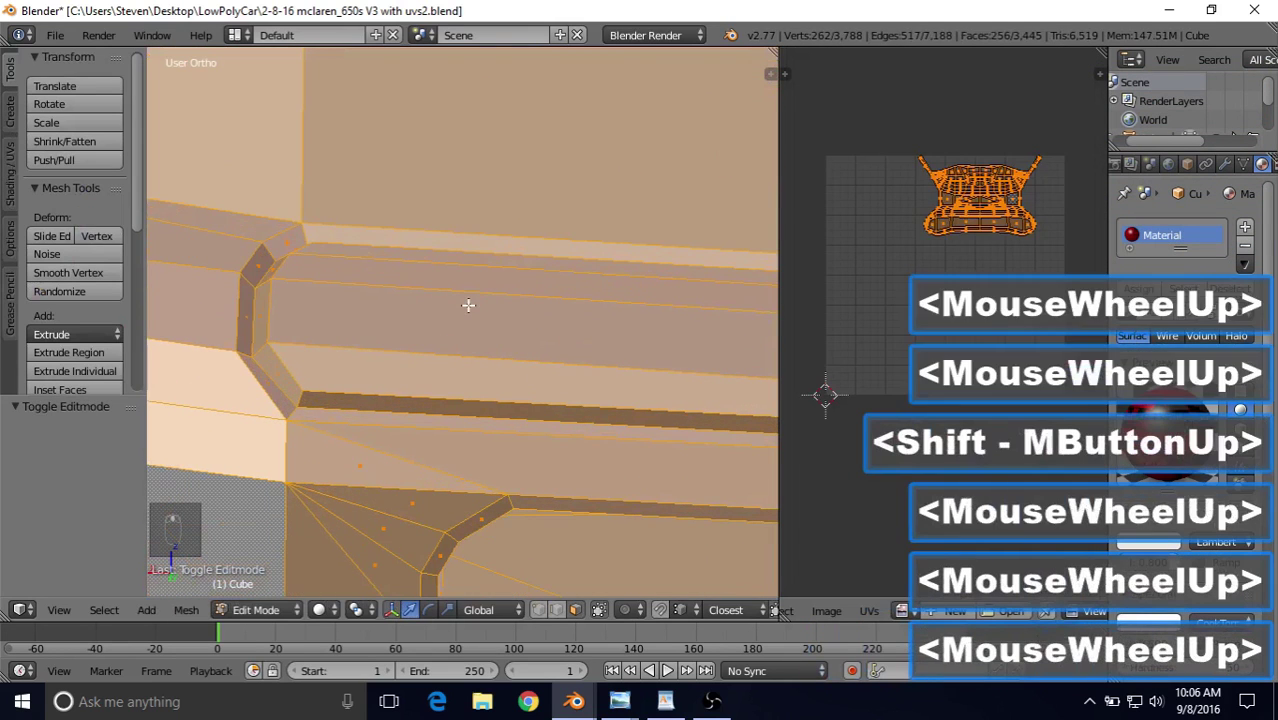
{"action": "key", "text": "alt"}
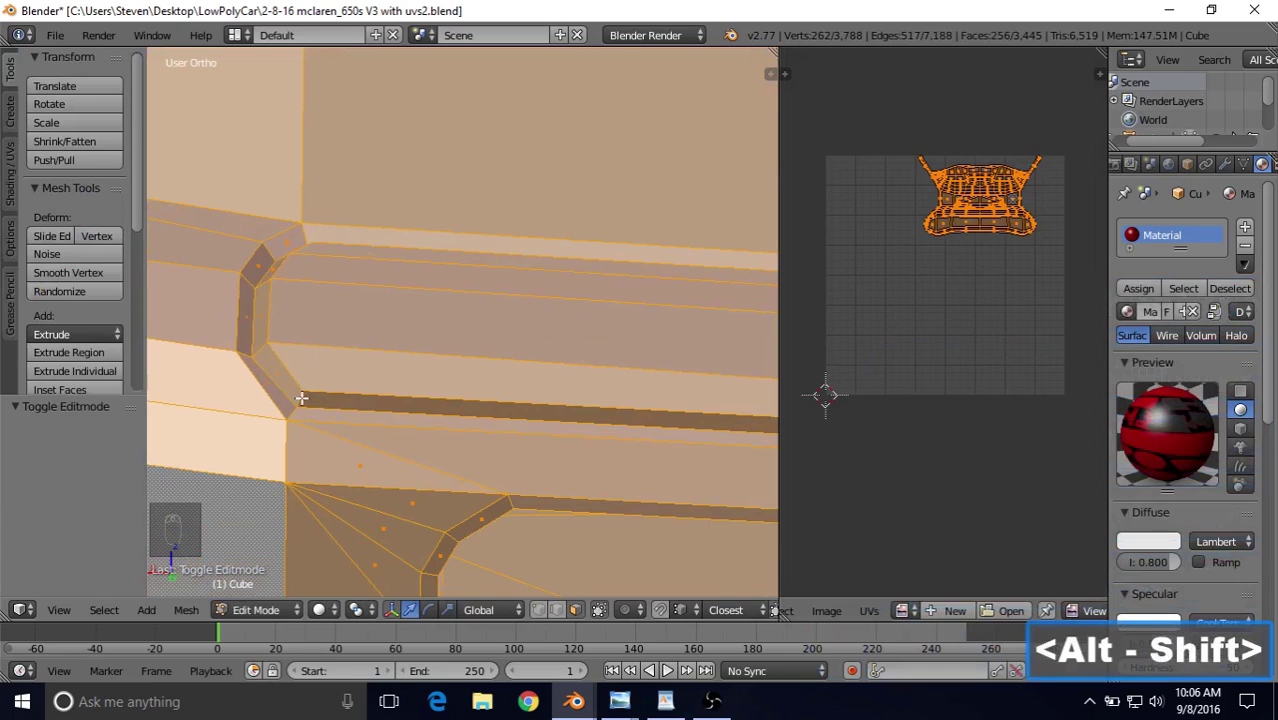
{"action": "right_click", "coordinate": [377, 370], "text": "alt+shift"}
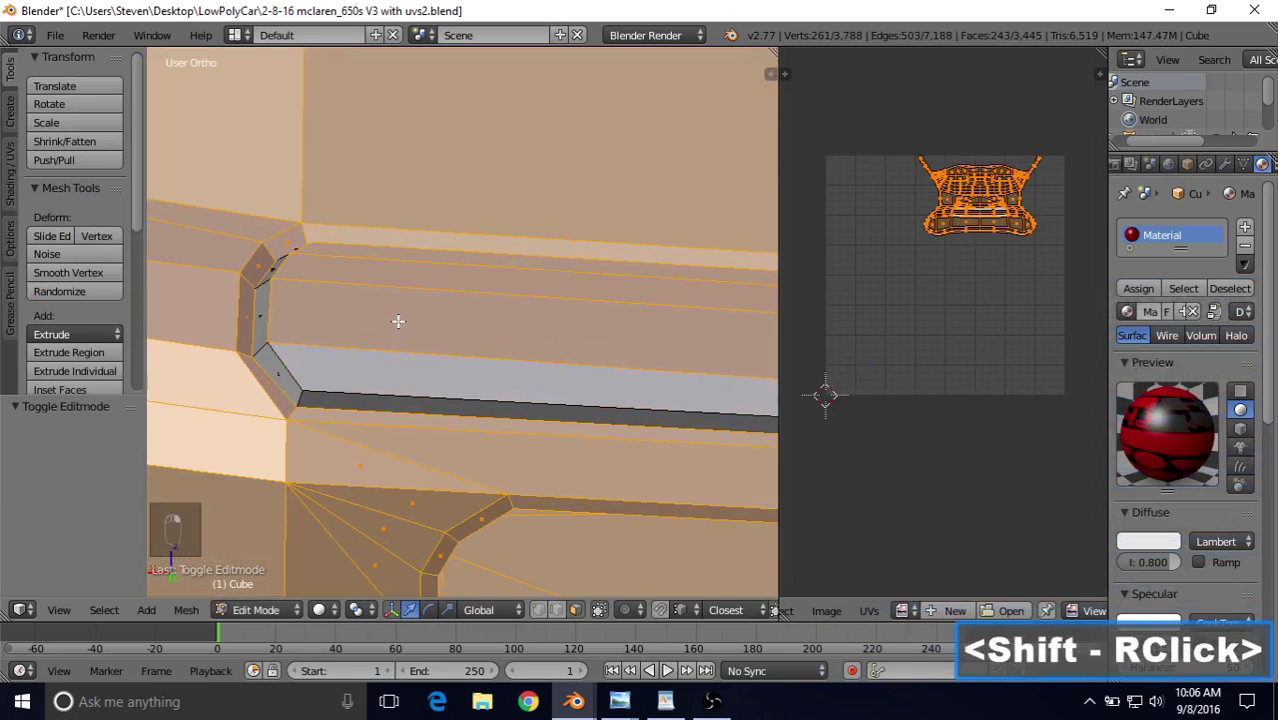
{"action": "right_click", "coordinate": [396, 256], "text": "alt+shift"}
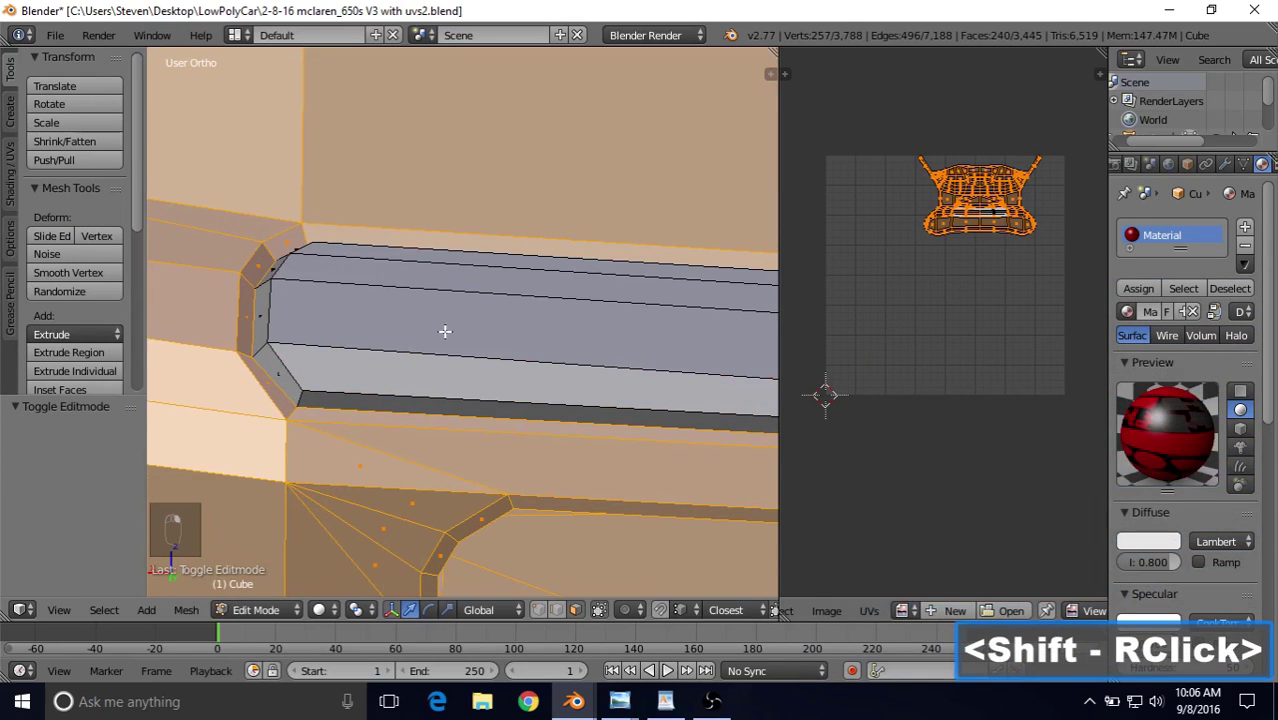
Step: Deselect the remaining inner faces on the other half of the dark bumper recess
{"action": "scroll", "coordinate": [444, 331], "scroll_direction": "down", "scroll_amount": 10}
{"action": "middle_click_drag", "start_coordinate": [444, 331], "coordinate": [316, 349], "text": "shift"}
{"action": "scroll", "coordinate": [316, 349], "scroll_direction": "up", "scroll_amount": 1}
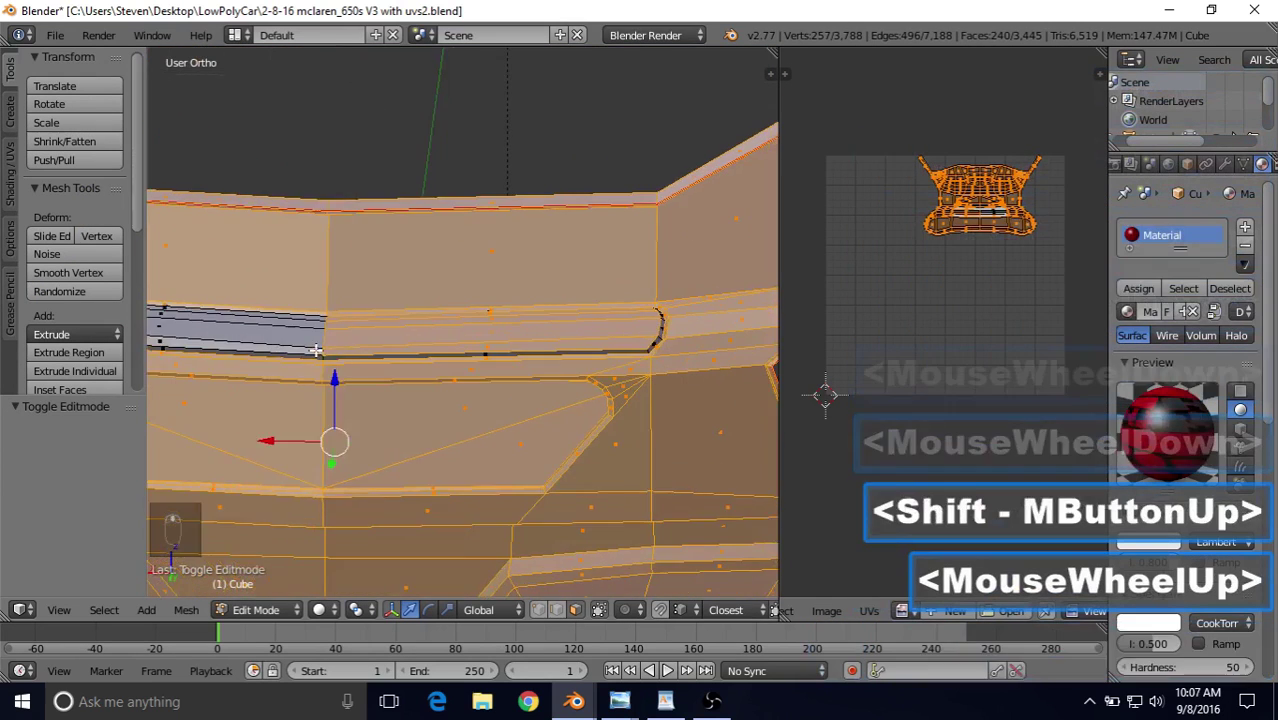
{"action": "scroll", "coordinate": [428, 342], "scroll_direction": "up", "scroll_amount": 4}
{"action": "right_click", "coordinate": [491, 374], "text": "shift"}
{"action": "right_click", "coordinate": [511, 340], "text": "shift"}
{"action": "right_click", "coordinate": [519, 314], "text": "shift"}
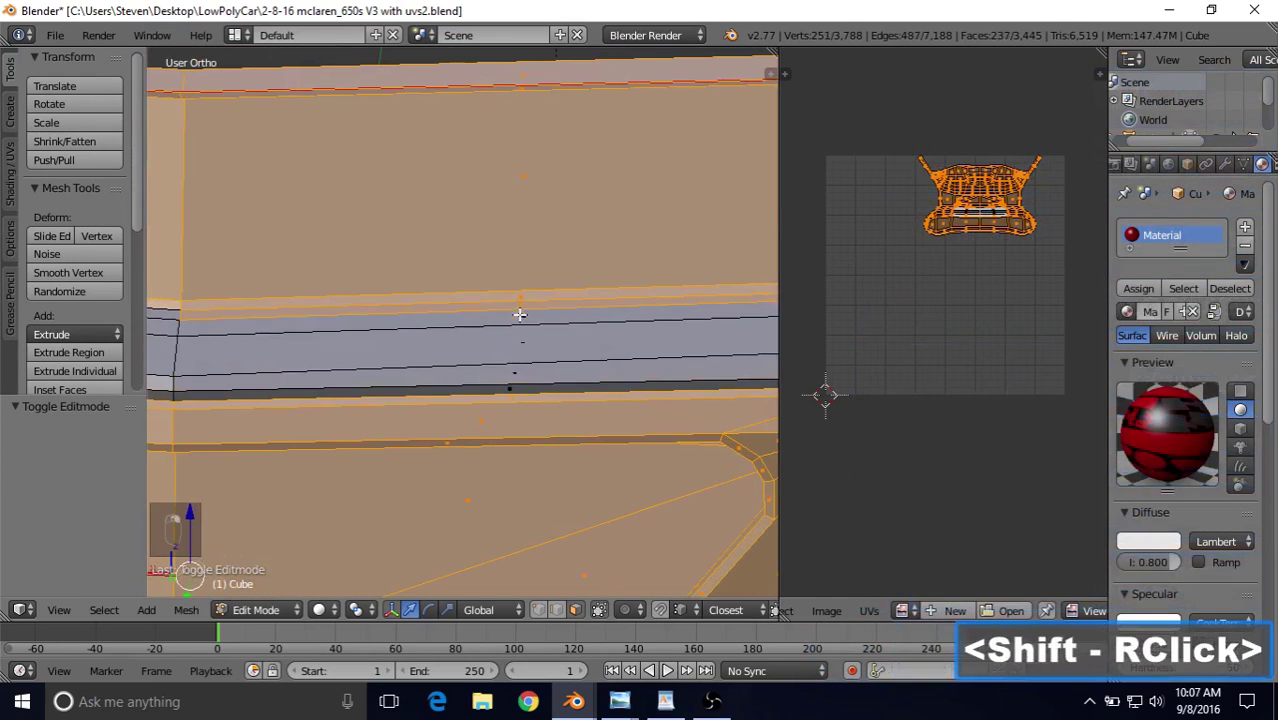
{"action": "right_click", "coordinate": [522, 298], "text": "shift"}
Step: Return to Texture Paint mode and hide the unselected recess faces of the bumper panel
{"action": "scroll", "coordinate": [522, 300], "scroll_direction": "down", "scroll_amount": 8}
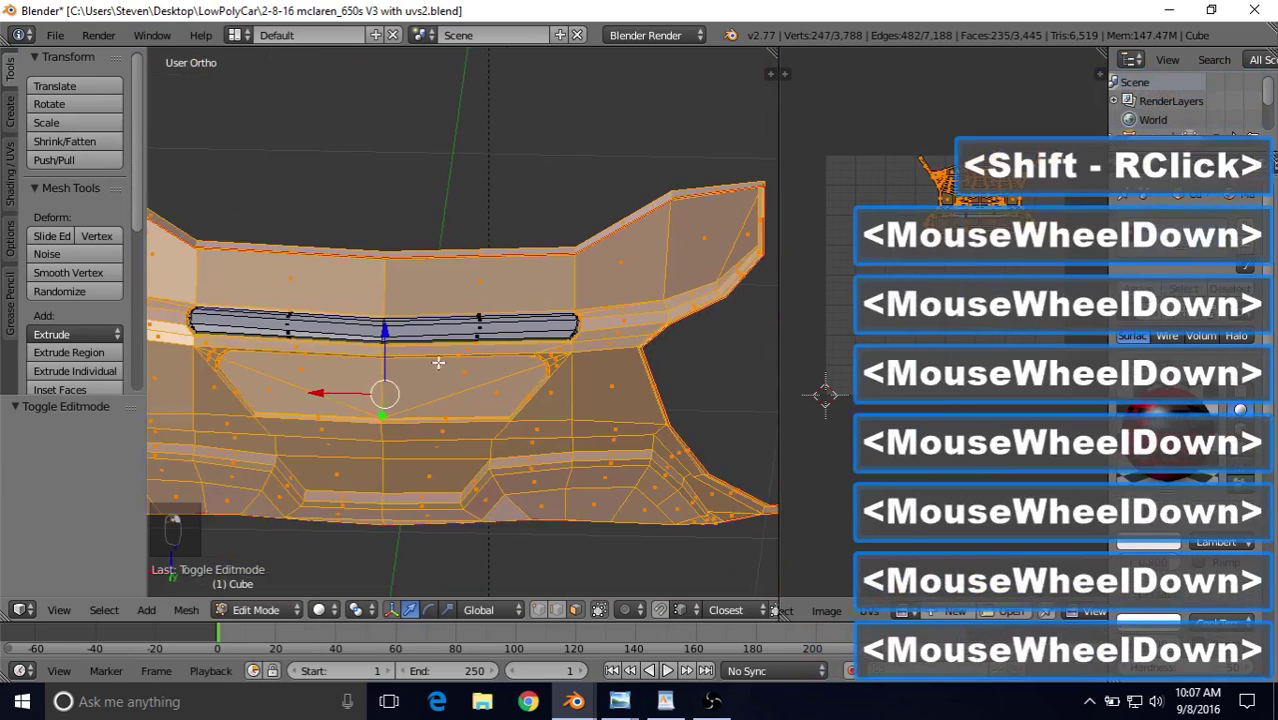
{"action": "middle_click_drag", "start_coordinate": [515, 360], "coordinate": [537, 357], "text": "shift"}
{"action": "left_click", "coordinate": [255, 610]}
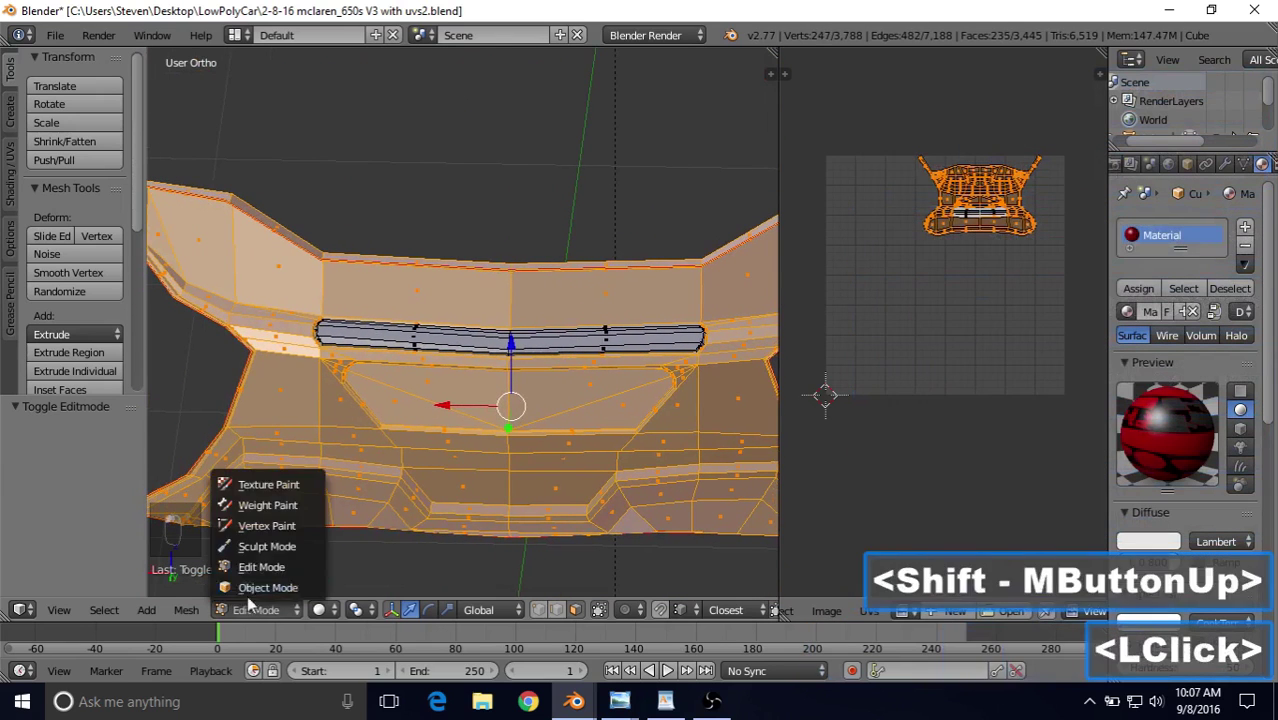
{"action": "left_click", "coordinate": [290, 485]}
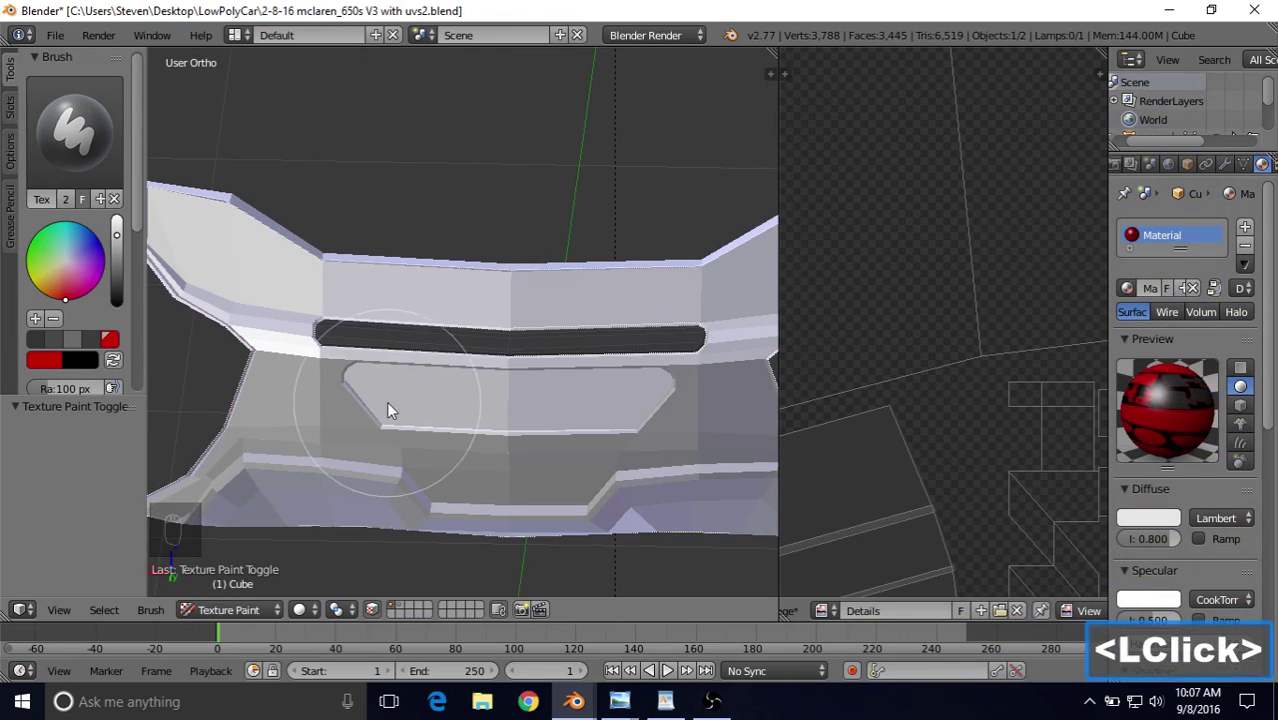
{"action": "key", "text": "shift+h"}
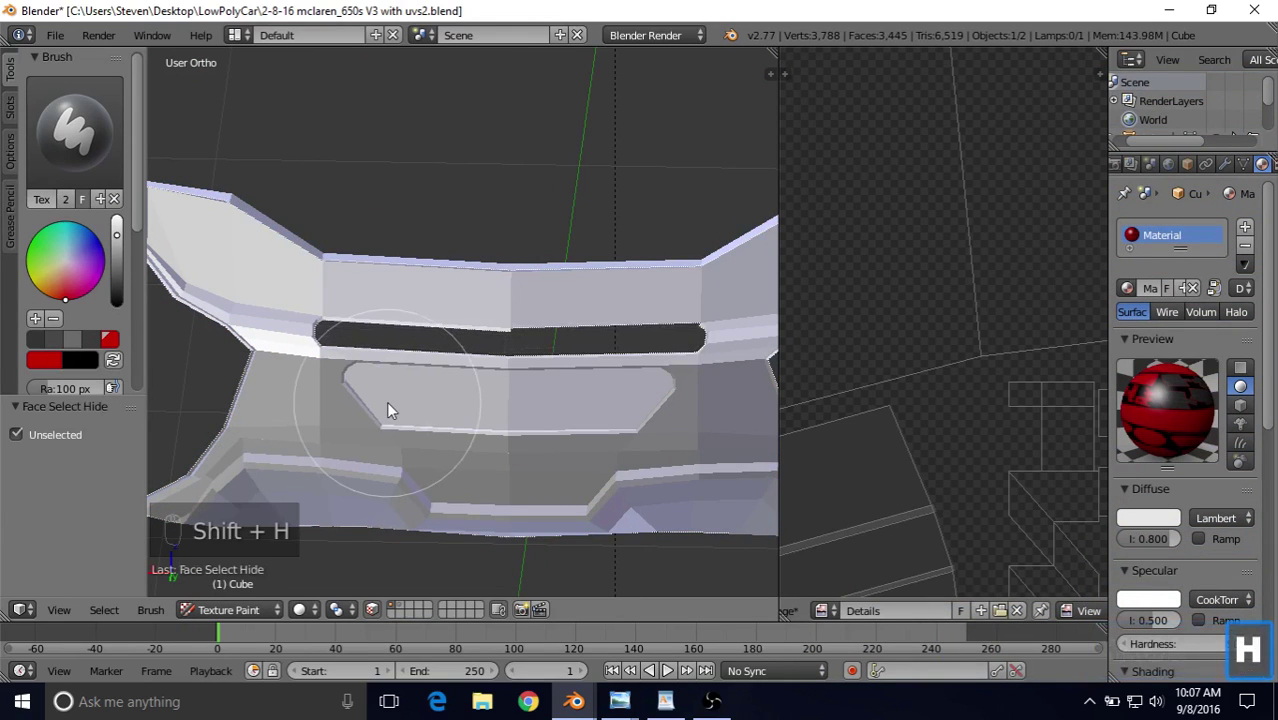
Step: Inspect the edges around the bumper panel's open recess and reveal all hidden faces of the car
{"action": "middle_click_drag", "start_coordinate": [419, 374], "coordinate": [398, 334]}
{"action": "scroll", "coordinate": [374, 380], "scroll_direction": "up", "scroll_amount": 3}
{"action": "scroll", "coordinate": [376, 383], "scroll_direction": "up", "scroll_amount": 2}
{"action": "scroll", "coordinate": [362, 318], "scroll_direction": "down", "scroll_amount": 4}
{"action": "scroll", "coordinate": [398, 334], "scroll_direction": "up", "scroll_amount": 6}
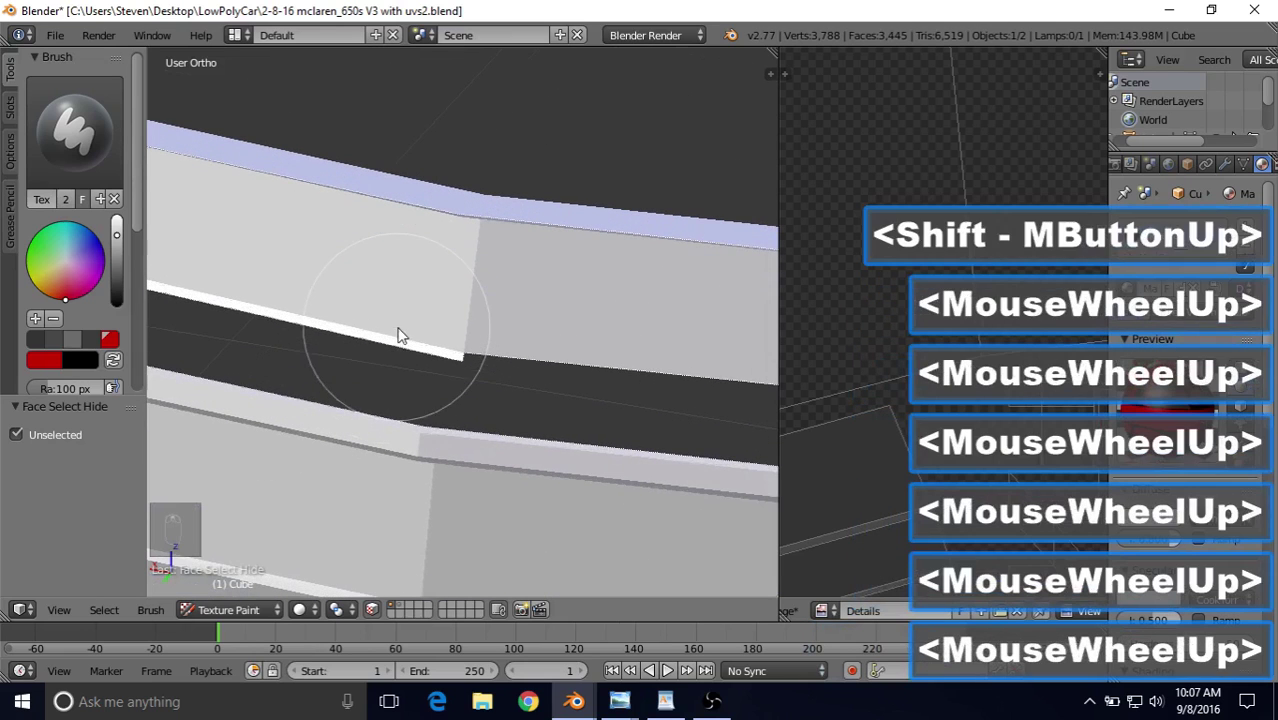
{"action": "scroll", "coordinate": [575, 381], "scroll_direction": "down", "scroll_amount": 2}
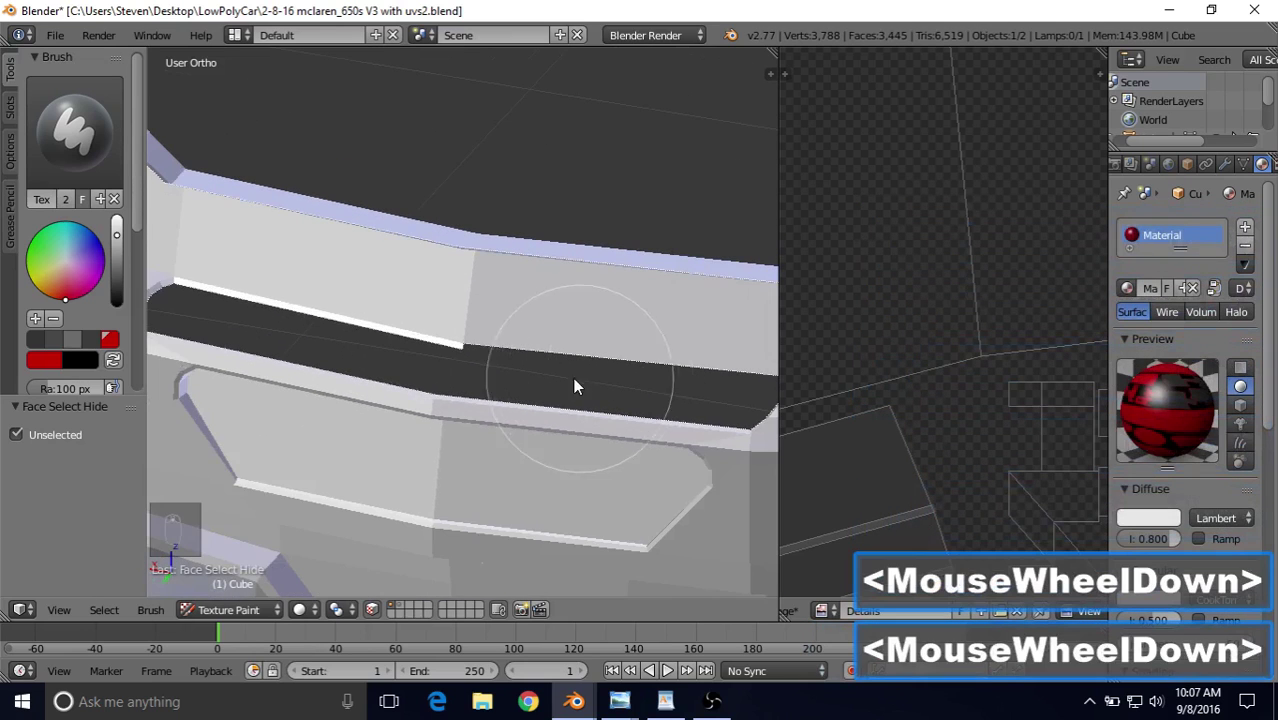
{"action": "scroll", "coordinate": [432, 360], "scroll_direction": "down", "scroll_amount": 2}
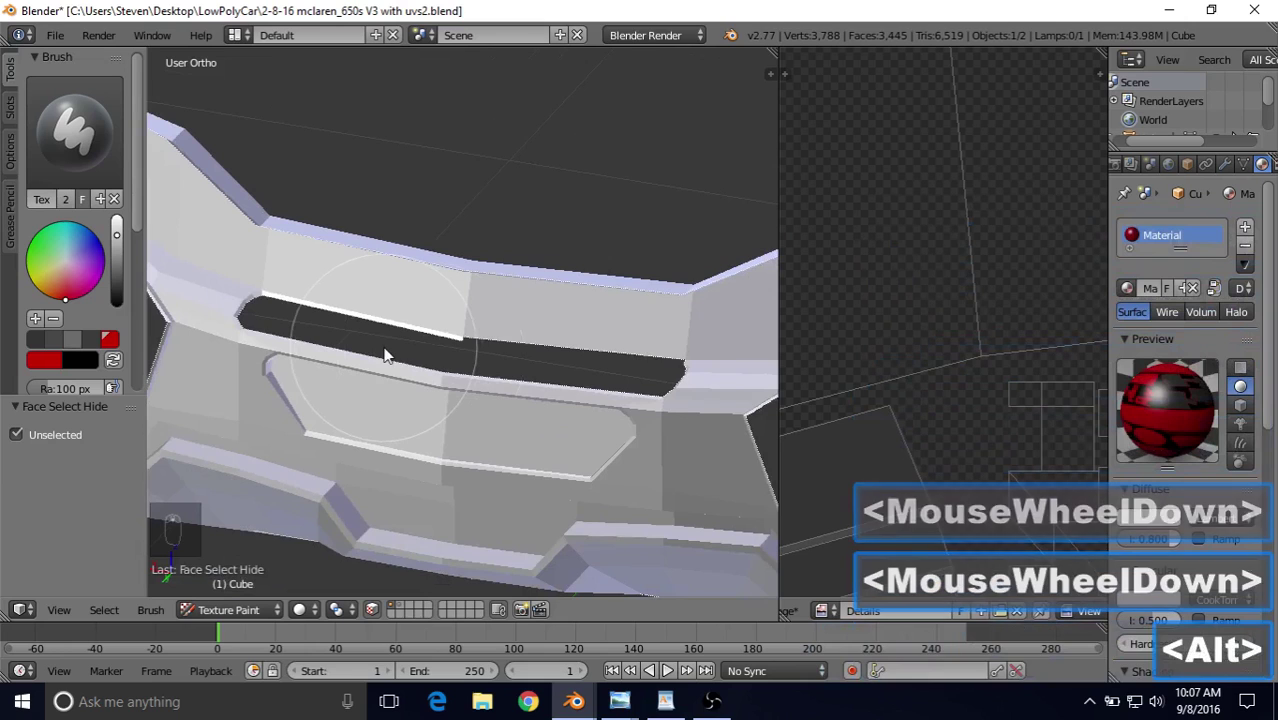
{"action": "key", "text": "alt+h"}
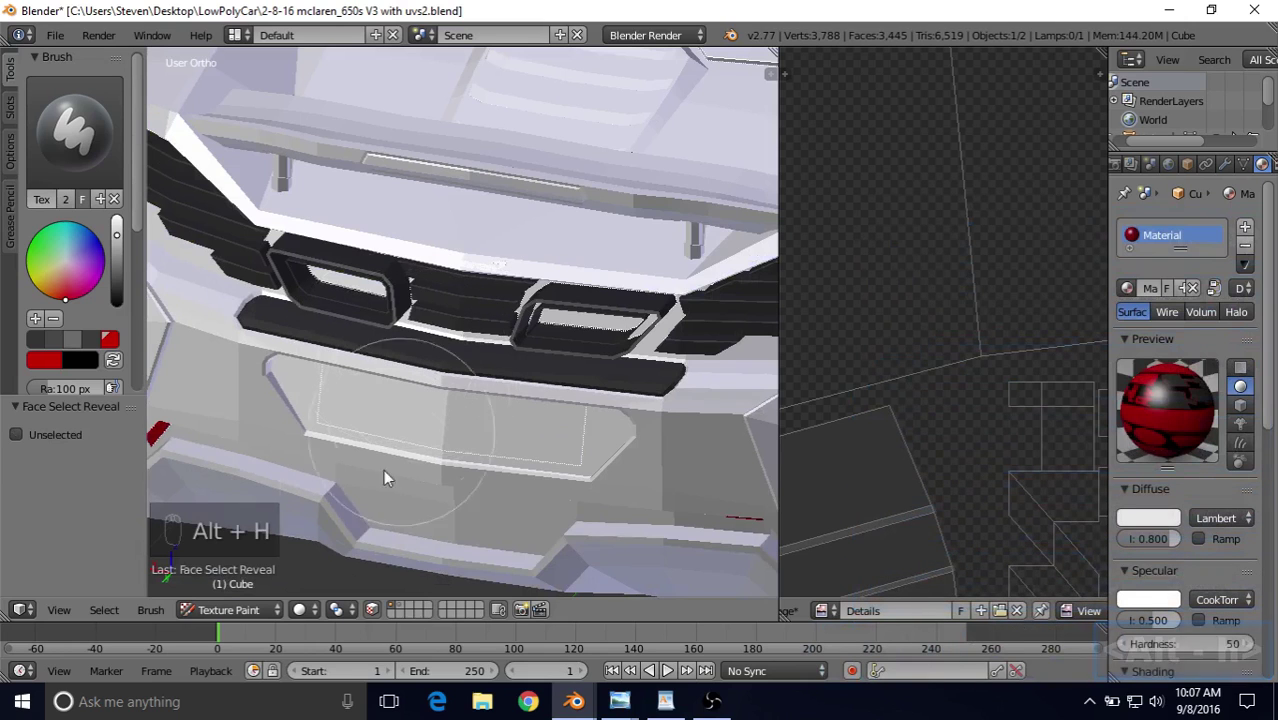
Step: In Edit Mode, select only the linked faces of the rear bumper panel, delimited by seams
{"action": "left_click", "coordinate": [268, 610]}
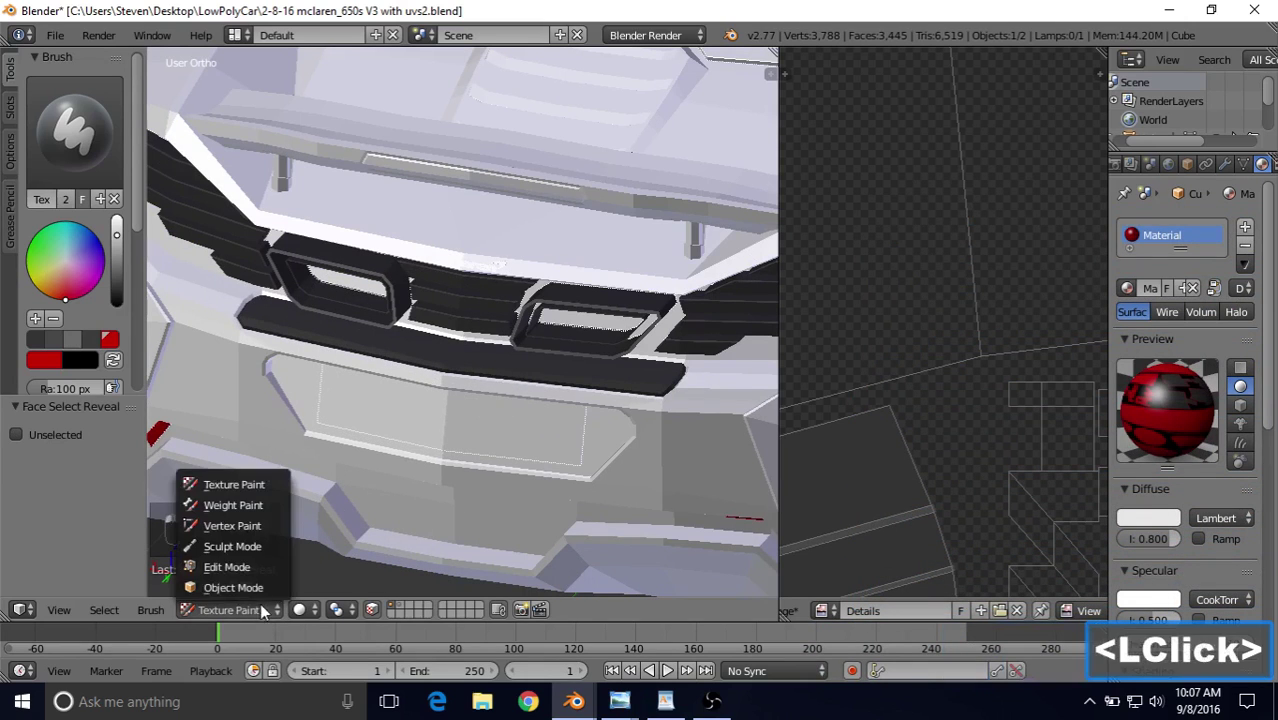
{"action": "left_click", "coordinate": [265, 568]}
{"action": "mouse_move", "coordinate": [403, 394]}
{"action": "middle_mouse_down", "text": "shift"}
{"action": "mouse_move", "coordinate": [551, 365]}
{"action": "mouse_move", "coordinate": [331, 366]}
{"action": "middle_mouse_up", "text": "shift"}
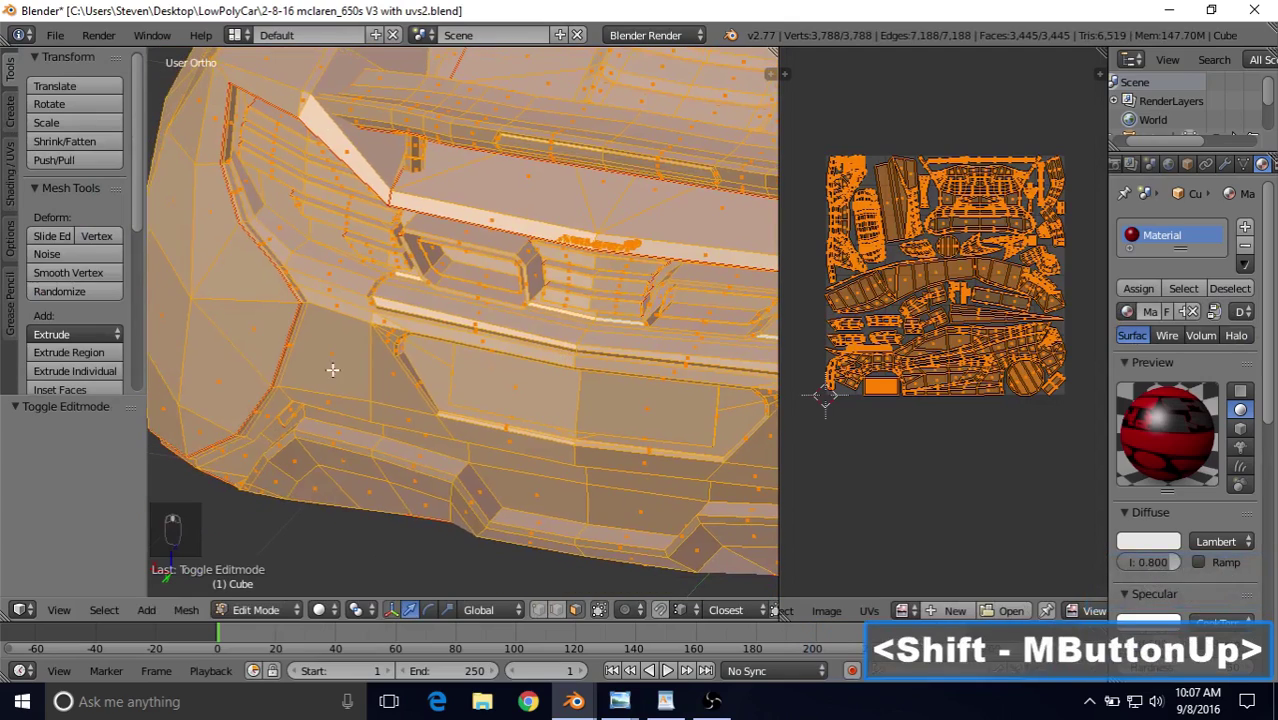
{"action": "right_click", "coordinate": [336, 348]}
{"action": "key", "text": "l"}
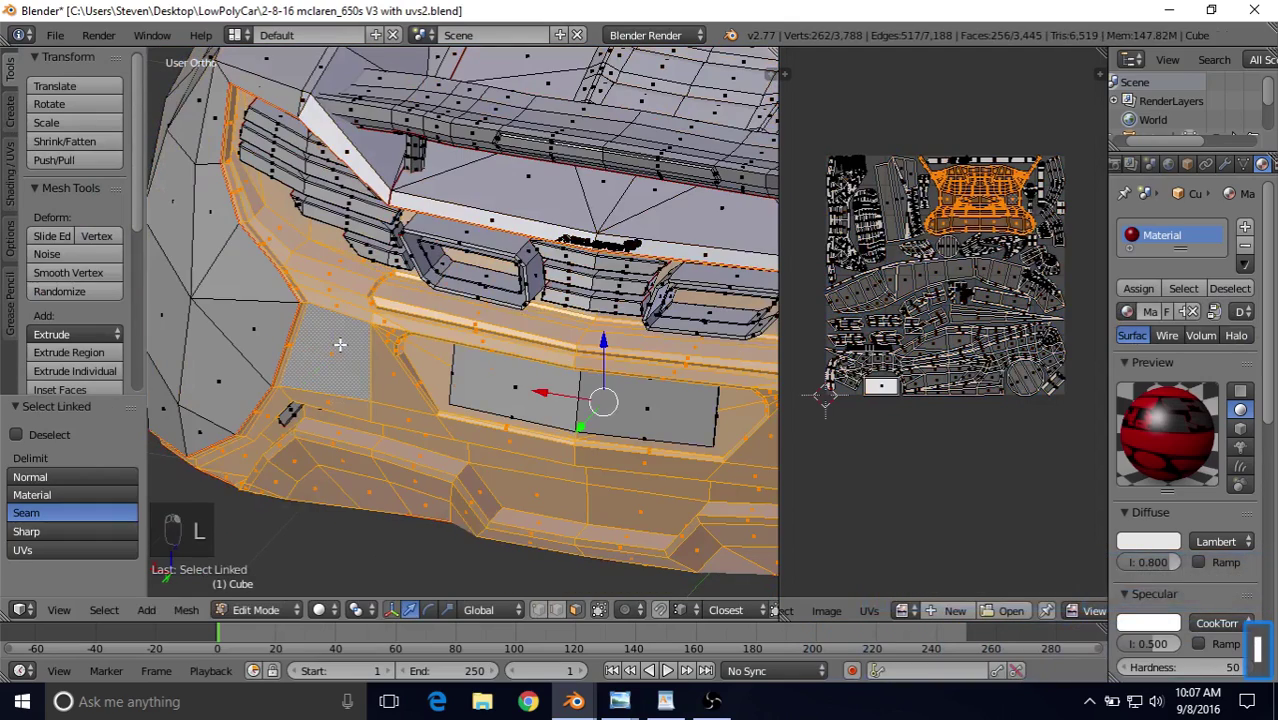
{"action": "scroll", "coordinate": [337, 342], "scroll_direction": "up", "scroll_amount": 7}
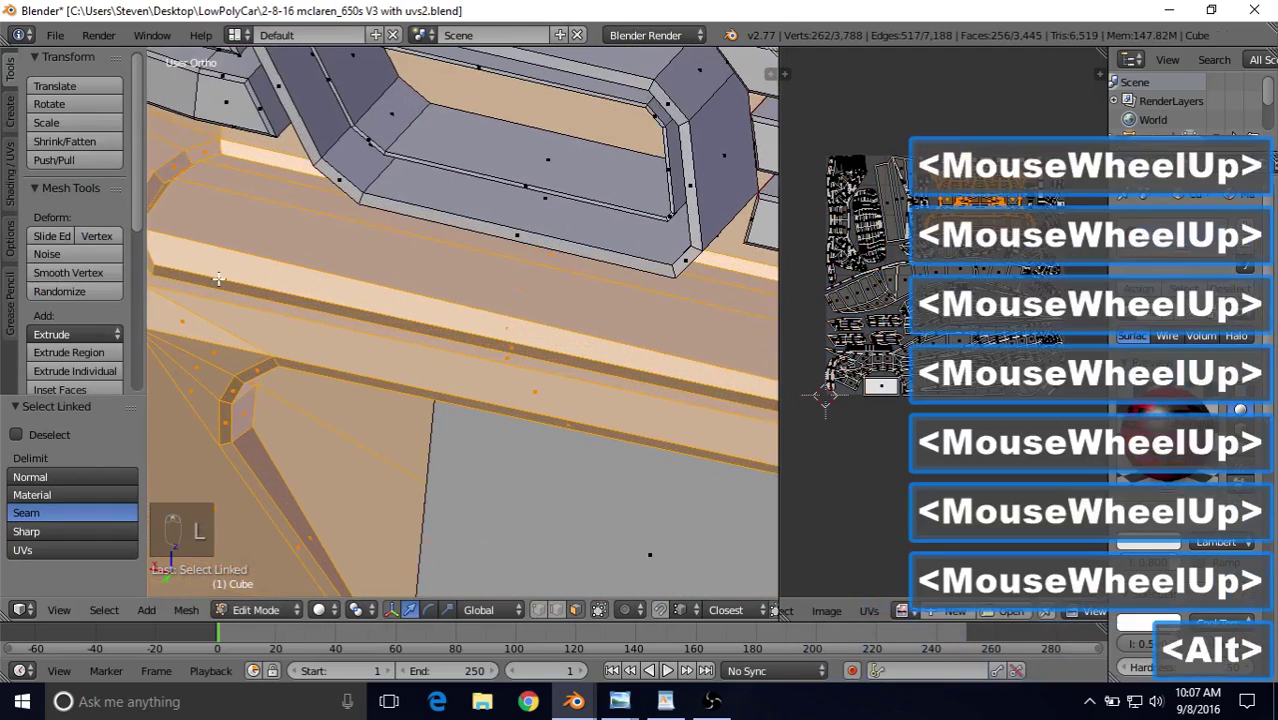
Step: Deselect the face loop of the dark bumper recess and the leftover recess face beside it on one half
{"action": "middle_click_drag", "start_coordinate": [218, 280], "coordinate": [229, 290], "text": "shift"}
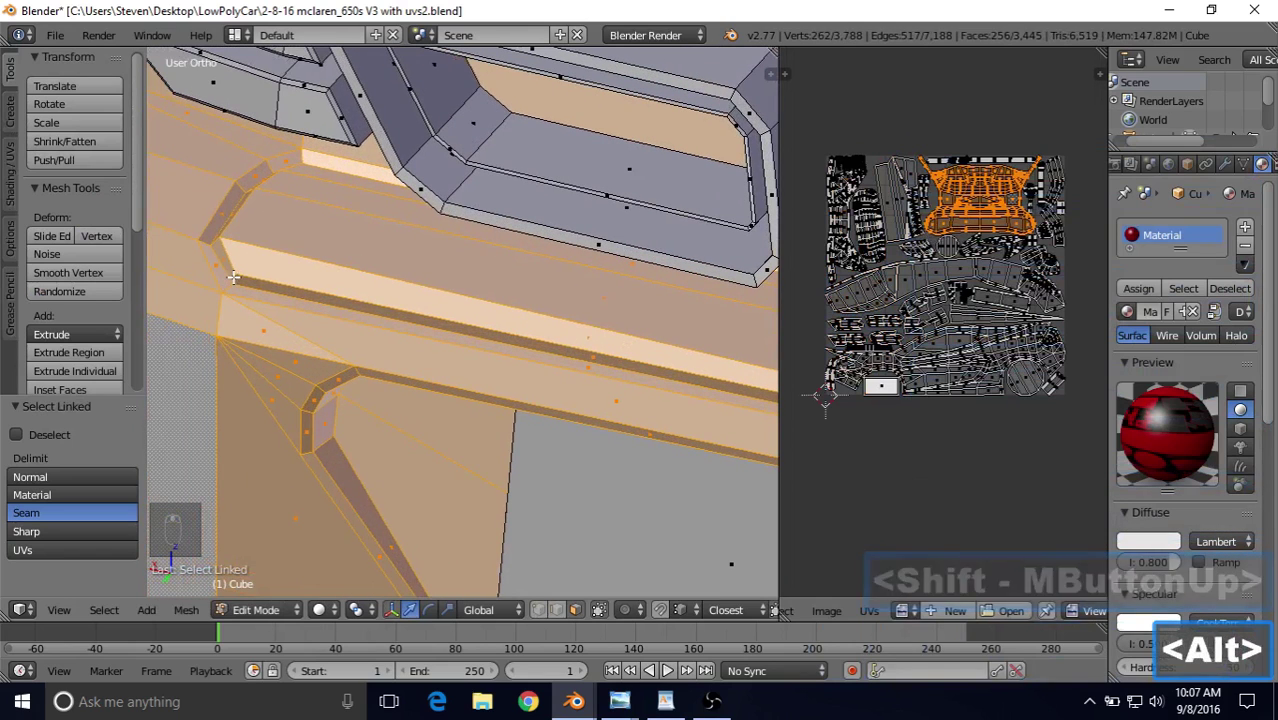
{"action": "right_click", "coordinate": [233, 278], "text": "alt"}
{"action": "right_click", "coordinate": [297, 231], "text": "shift"}
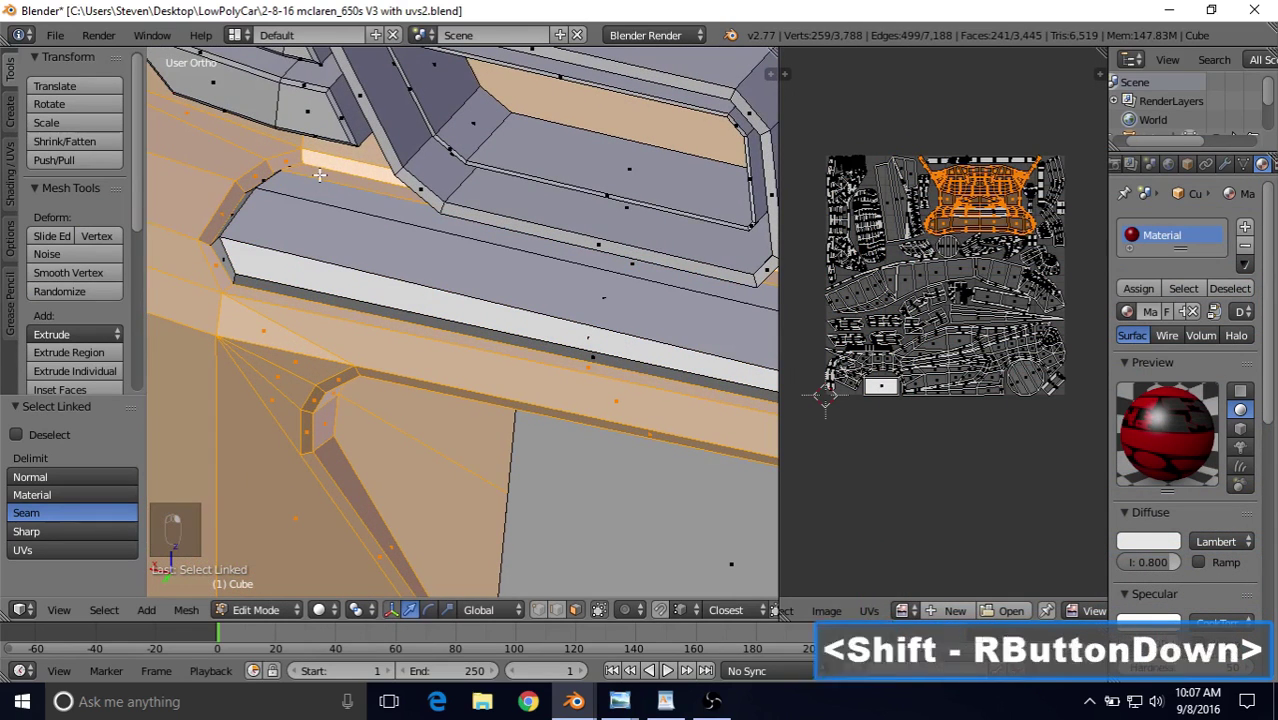
Step: Deselect the remaining faces of the dark bumper recess on the other half of the panel
{"action": "middle_click_drag", "start_coordinate": [470, 299], "coordinate": [767, 253], "text": "shift"}
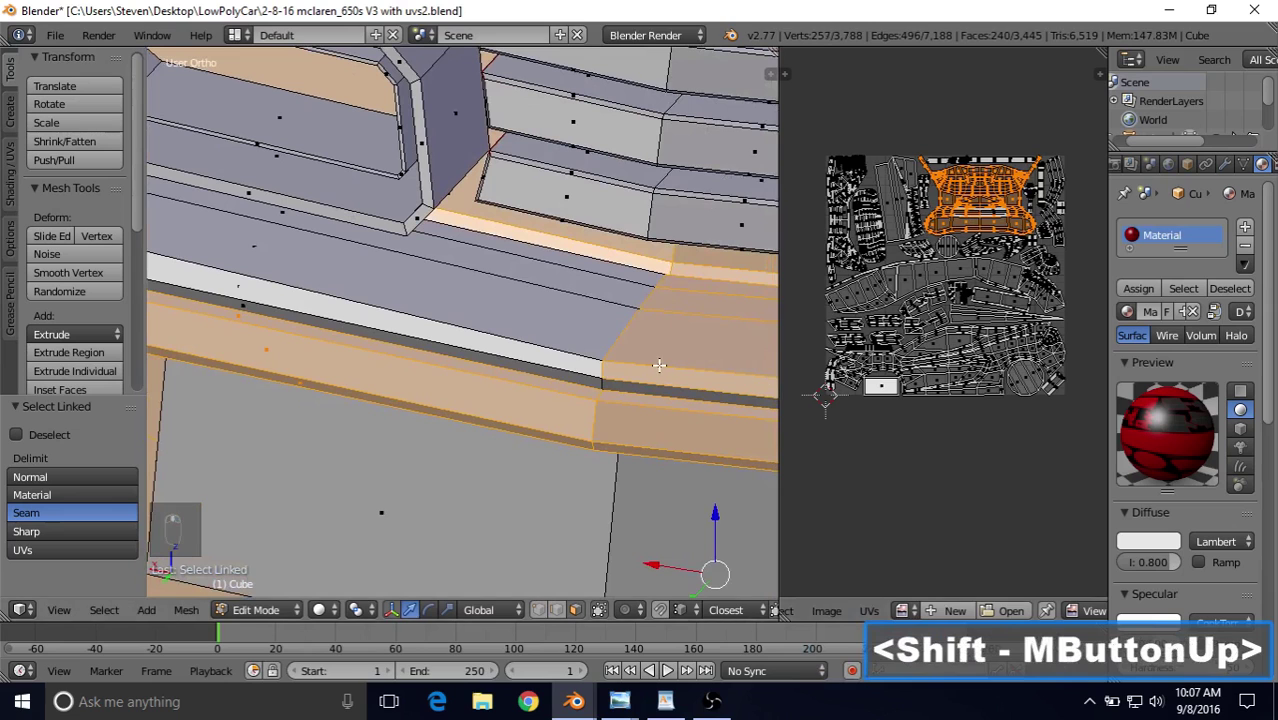
{"action": "middle_click_drag", "start_coordinate": [656, 365], "coordinate": [391, 351], "text": "shift"}
{"action": "scroll", "coordinate": [475, 369], "scroll_direction": "down", "scroll_amount": 3}
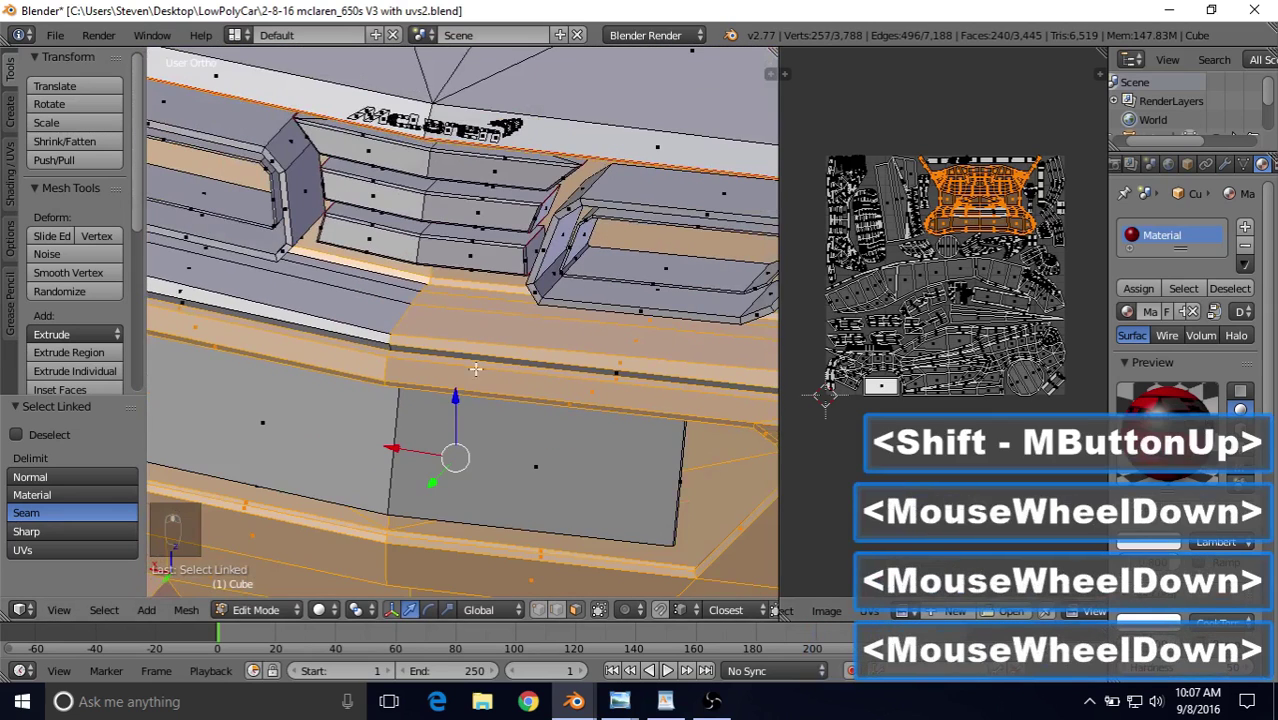
{"action": "middle_click_drag", "start_coordinate": [475, 369], "coordinate": [340, 312], "text": "shift"}
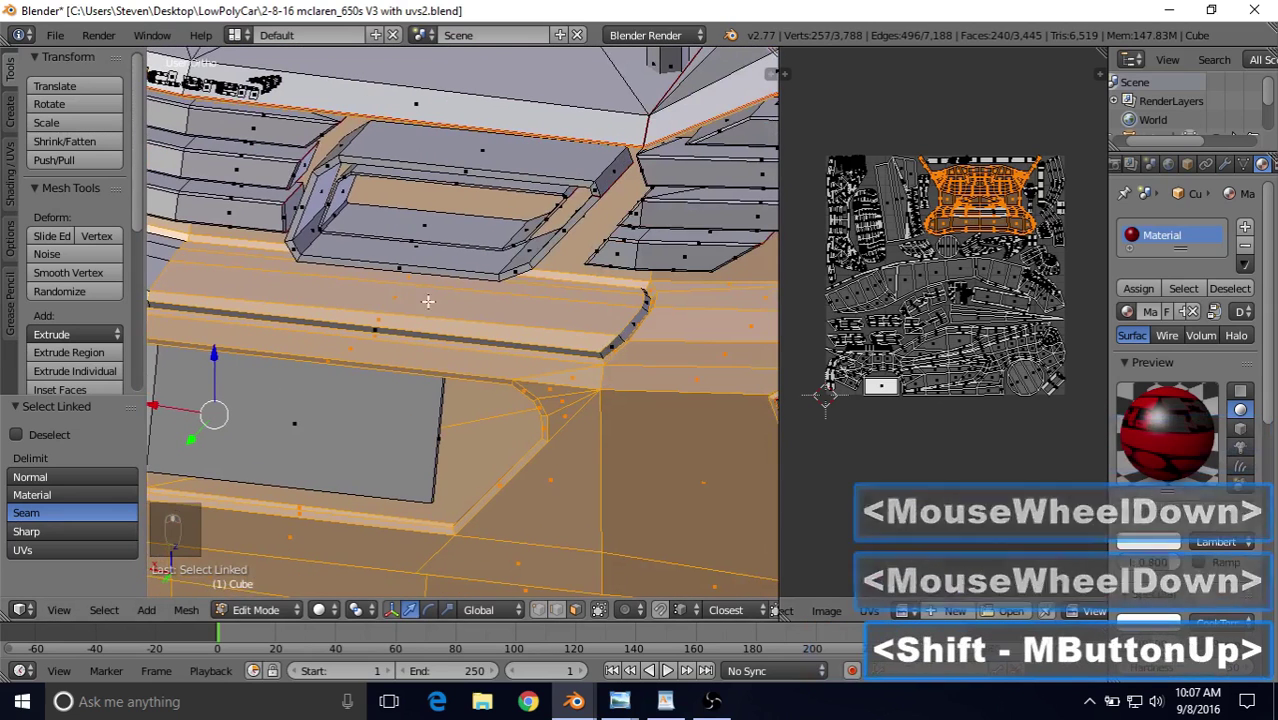
{"action": "right_click", "coordinate": [341, 315], "text": "shift"}
{"action": "right_click", "coordinate": [341, 315], "text": "shift"}
{"action": "right_click", "coordinate": [243, 263], "text": "shift"}
{"action": "right_click", "coordinate": [224, 250], "text": "shift"}
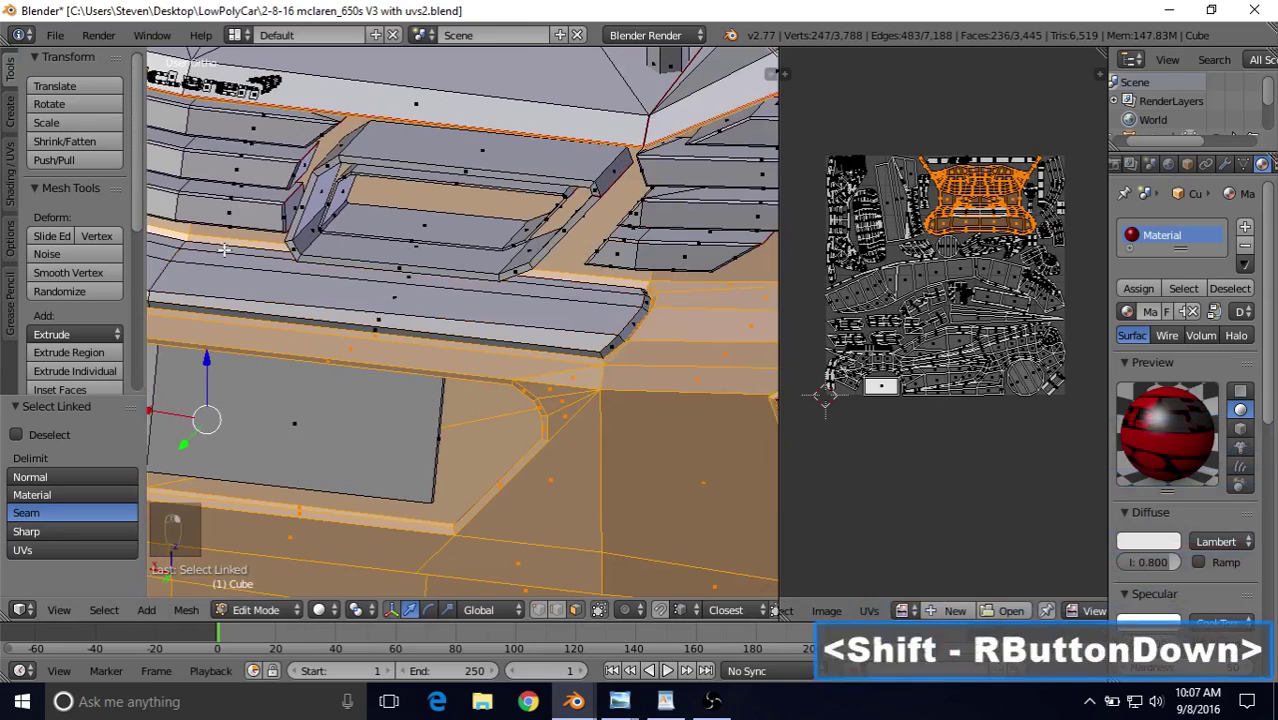
Step: Hide all unselected faces so only the bumper panel remains, and return to Texture Paint mode
{"action": "middle_click_drag", "start_coordinate": [224, 250], "coordinate": [323, 290], "text": "shift"}
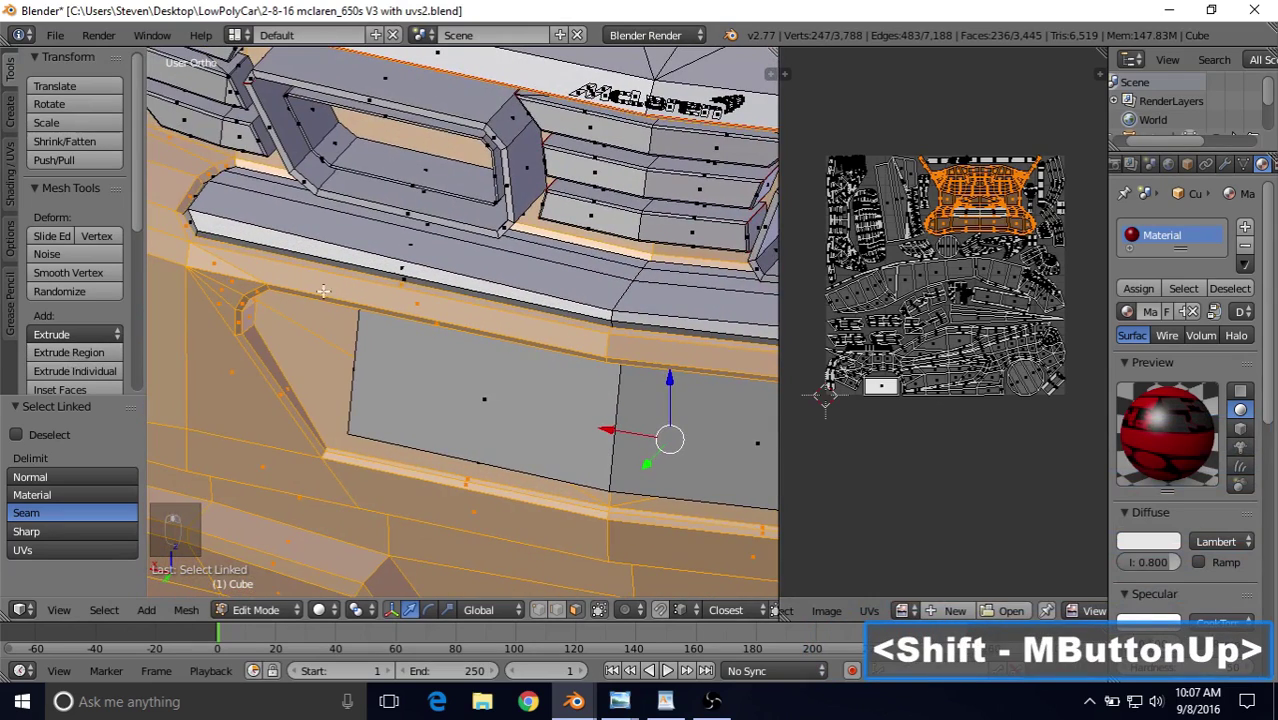
{"action": "scroll", "coordinate": [323, 290], "scroll_direction": "down", "scroll_amount": 5}
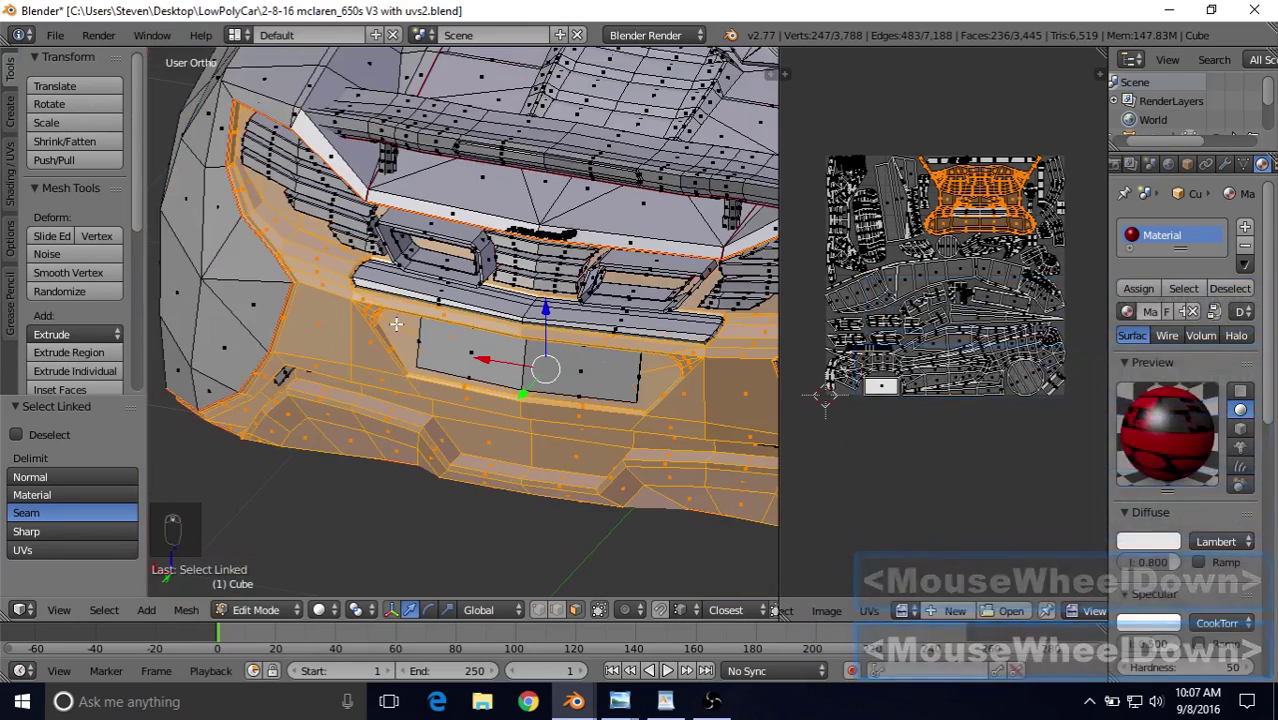
{"action": "key", "text": "shift+h"}
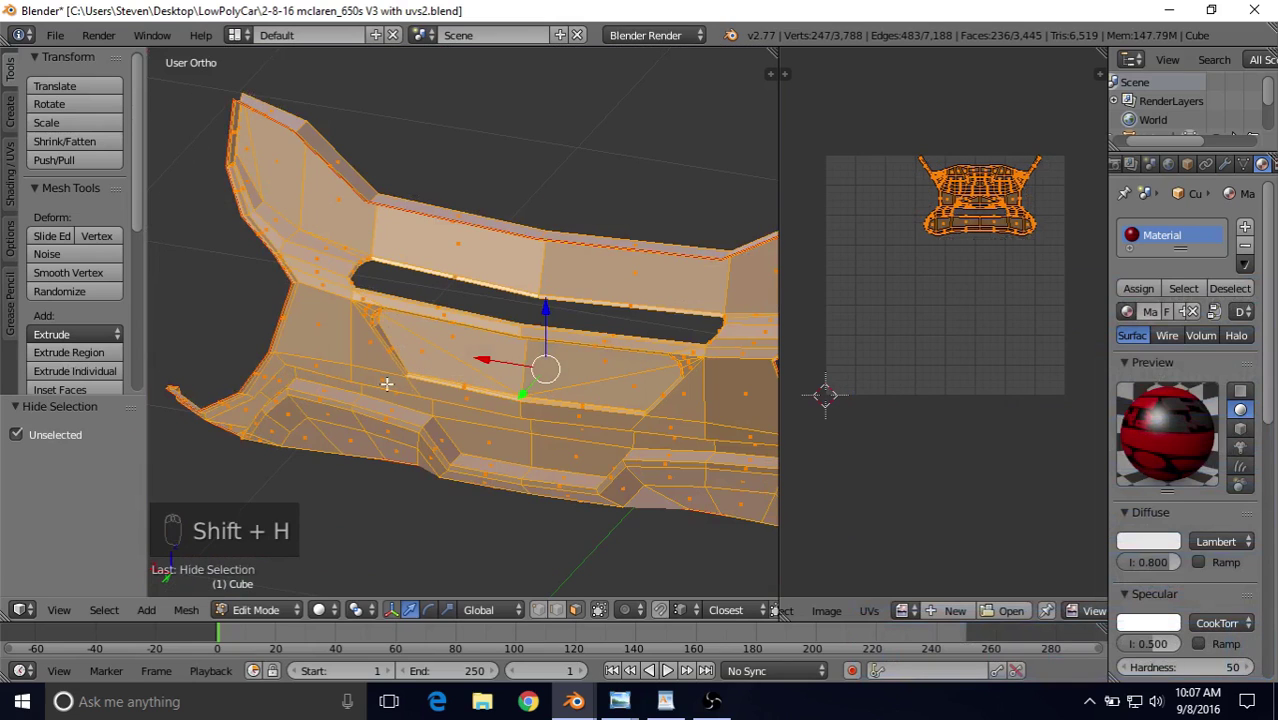
{"action": "left_click", "coordinate": [255, 609]}
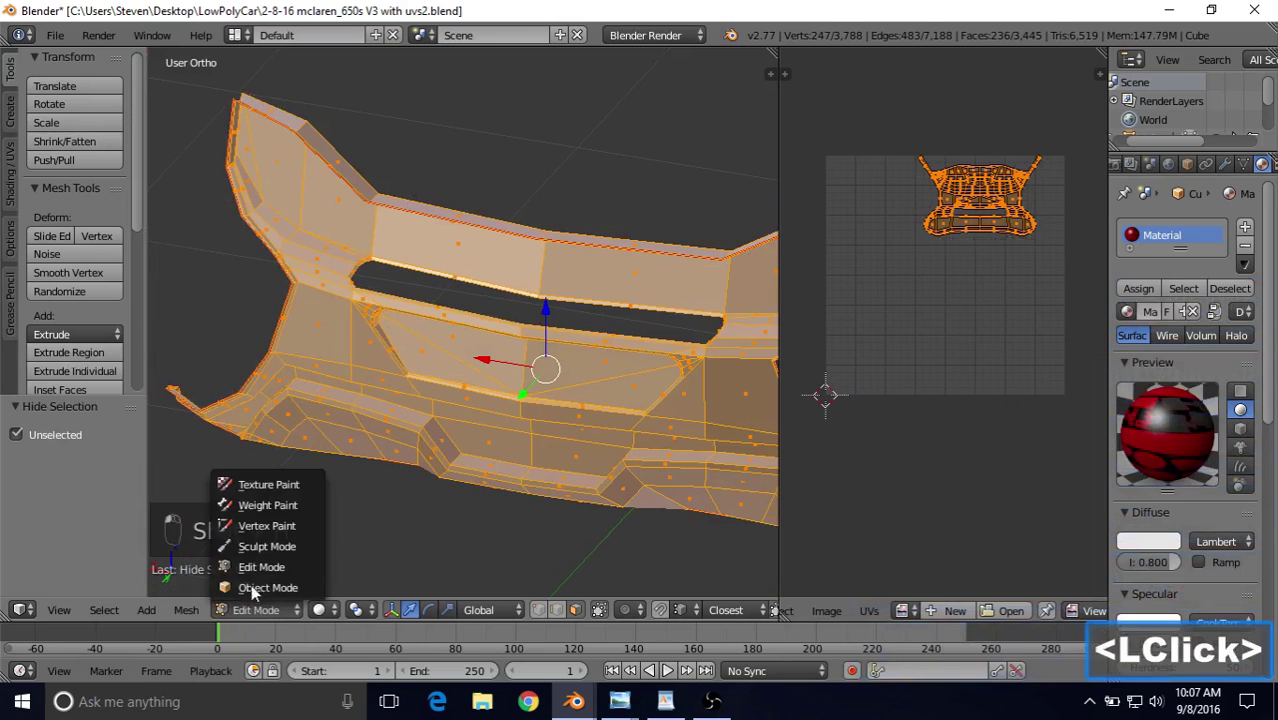
{"action": "left_click", "coordinate": [268, 484]}
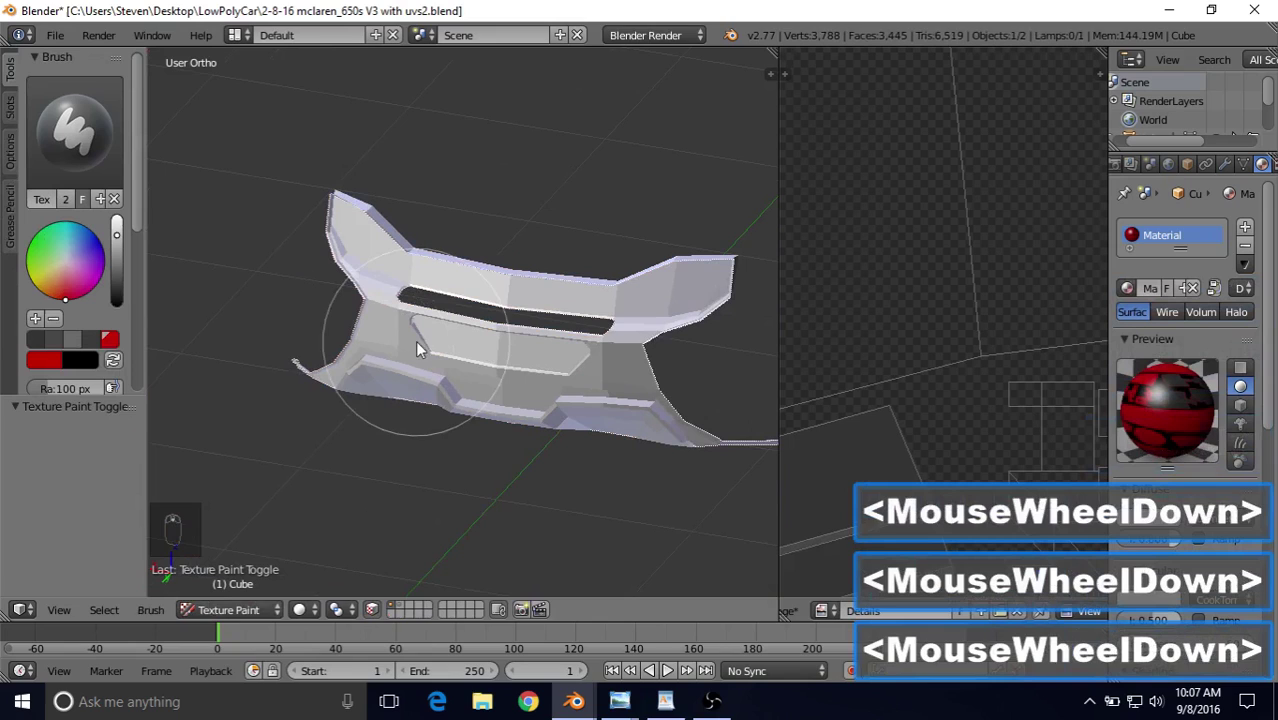
Step: Study the carbon fibre bumper in the rear-view reference photo, and return to the isolated panel in Blender
{"action": "left_click", "coordinate": [620, 701]}
{"action": "left_click", "coordinate": [650, 655]}
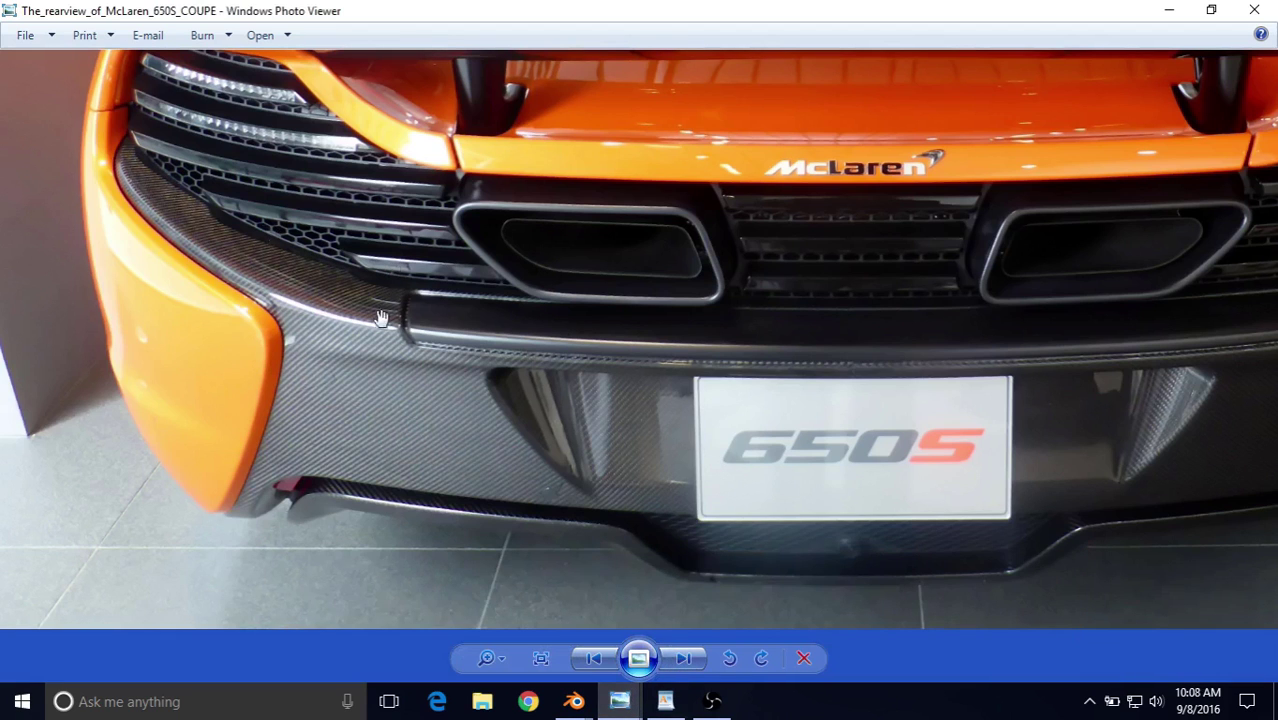
{"action": "left_click", "coordinate": [523, 329]}
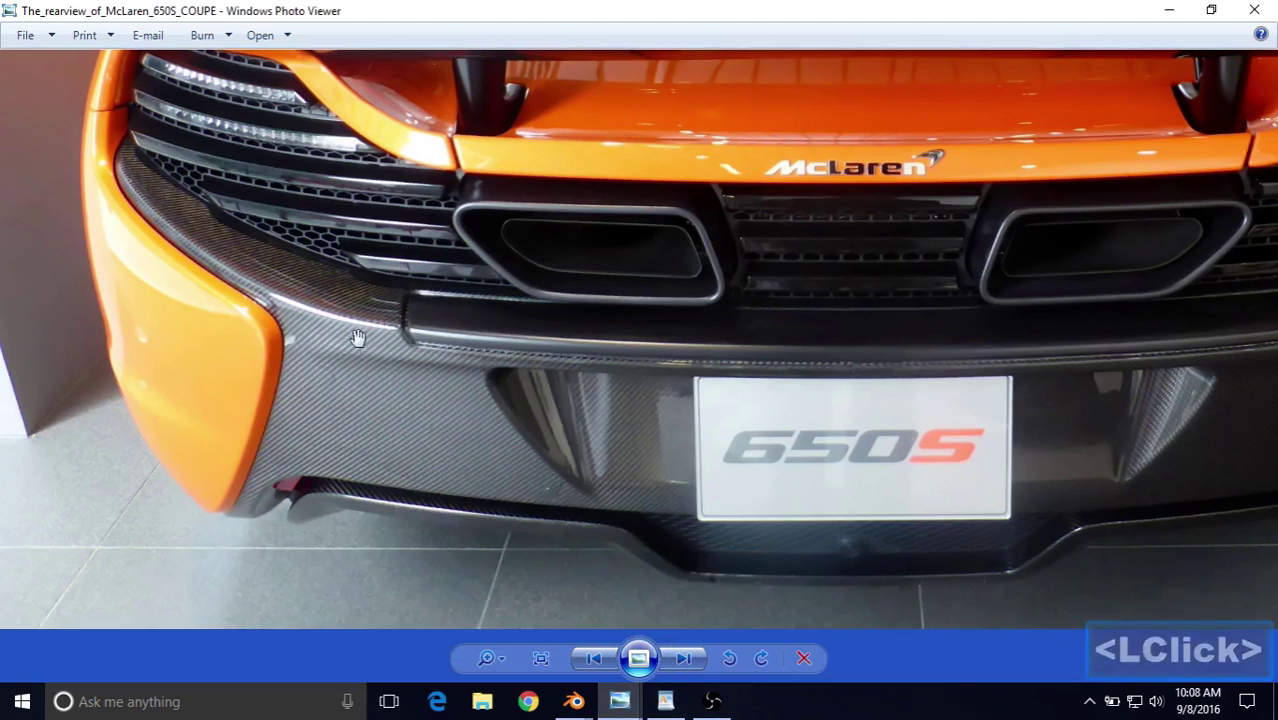
{"action": "left_click", "coordinate": [572, 702]}
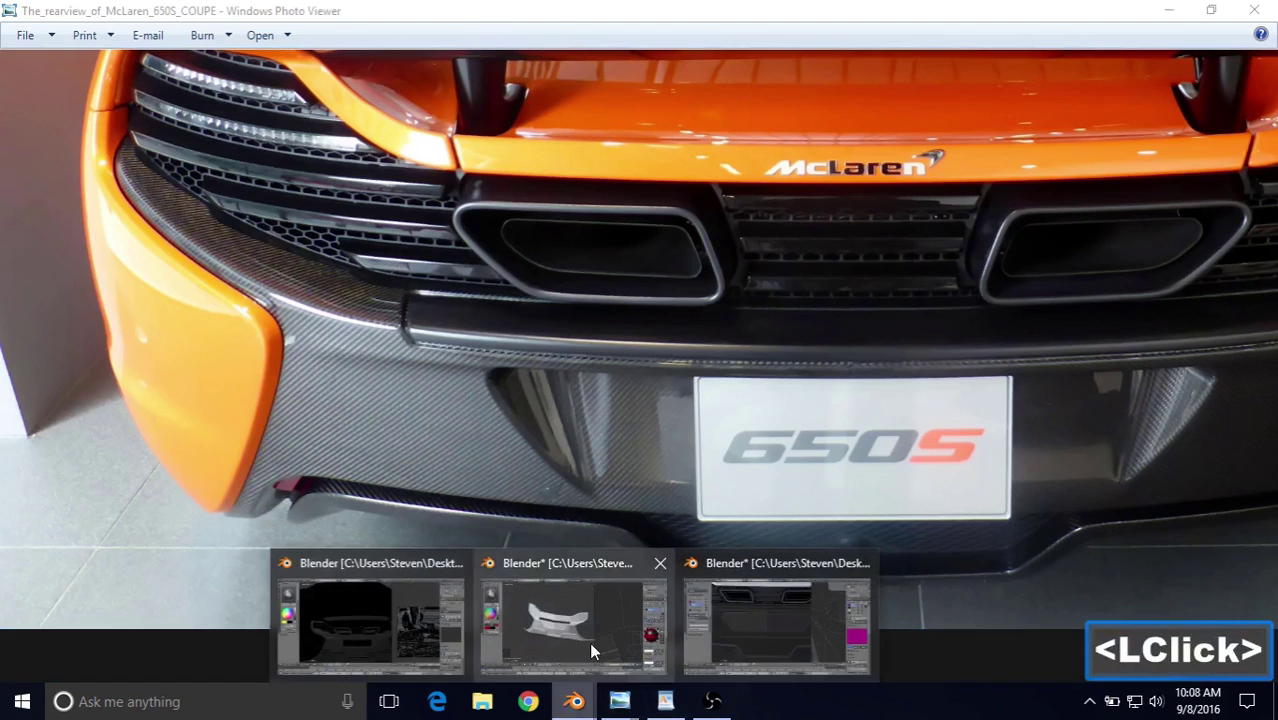
{"action": "left_click", "coordinate": [590, 608]}
{"action": "middle_click_drag", "start_coordinate": [445, 278], "coordinate": [489, 256]}
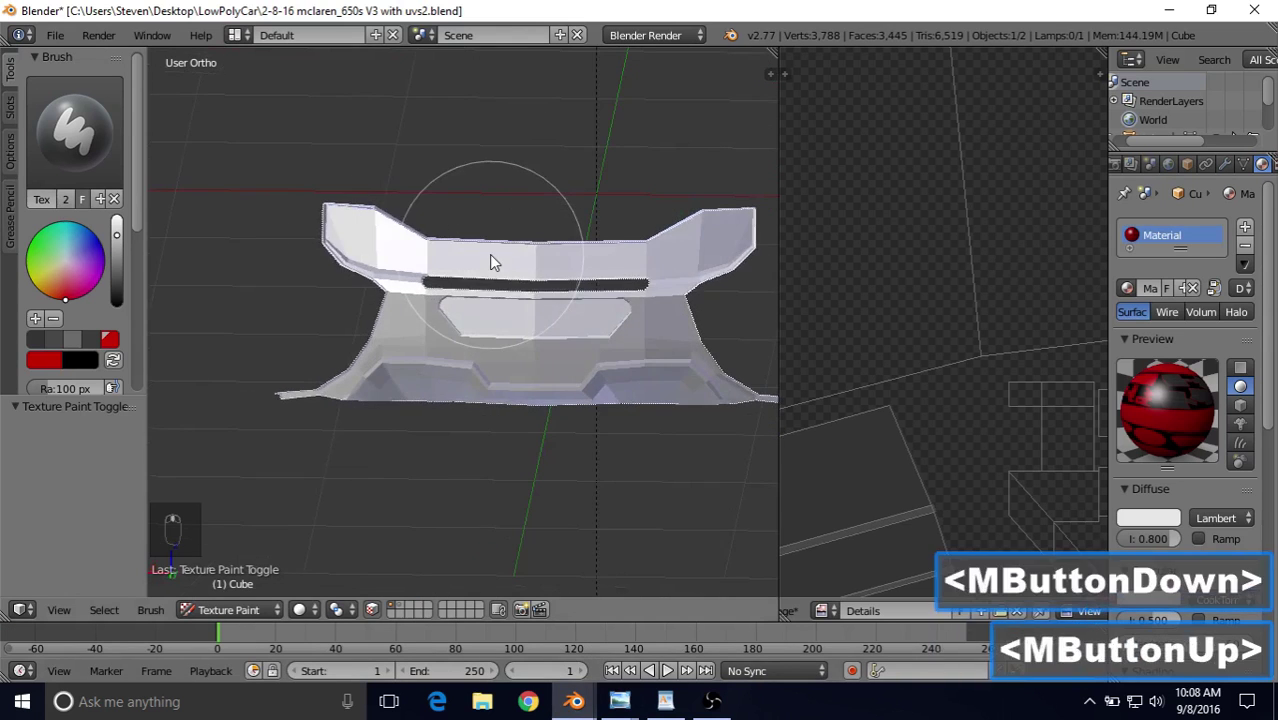
{"action": "scroll", "coordinate": [422, 282], "scroll_direction": "up", "scroll_amount": 2}
Step: Check the diffuser colour options in the WordPad list of possible options, and return to the bumper panel in Blender
{"action": "left_click", "coordinate": [665, 701]}
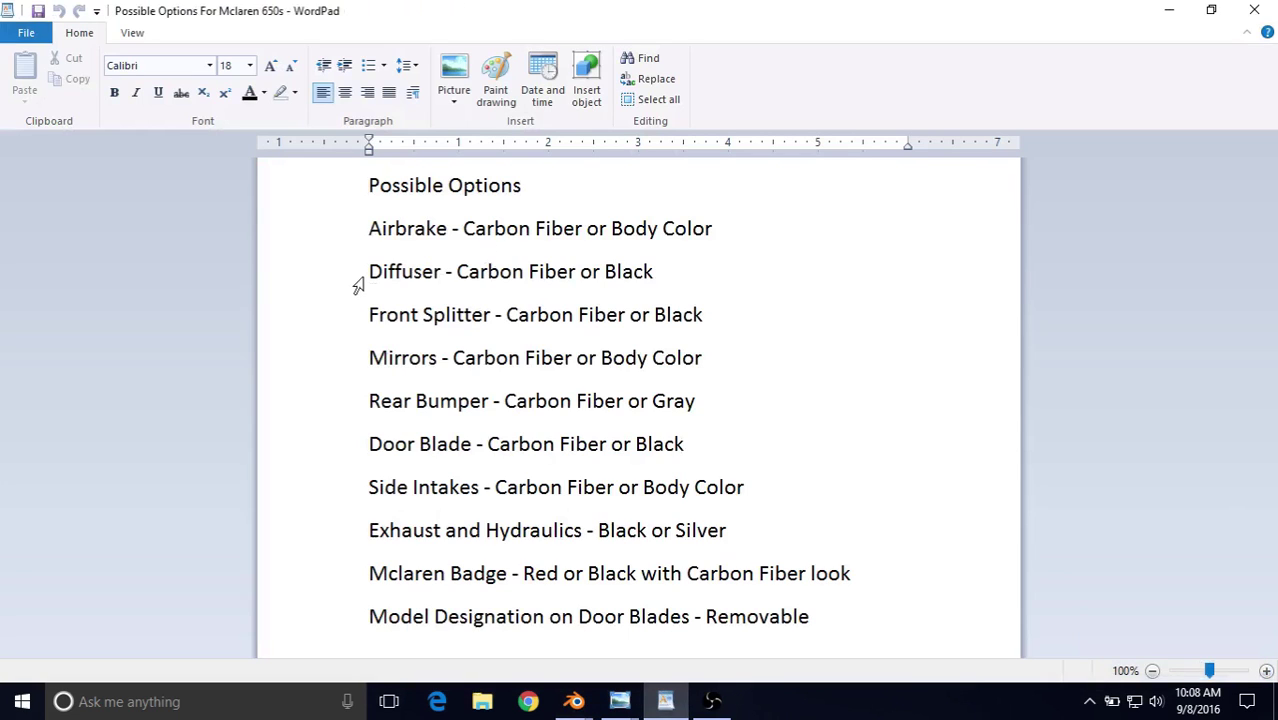
{"action": "left_click_drag", "start_coordinate": [369, 271], "coordinate": [655, 268]}
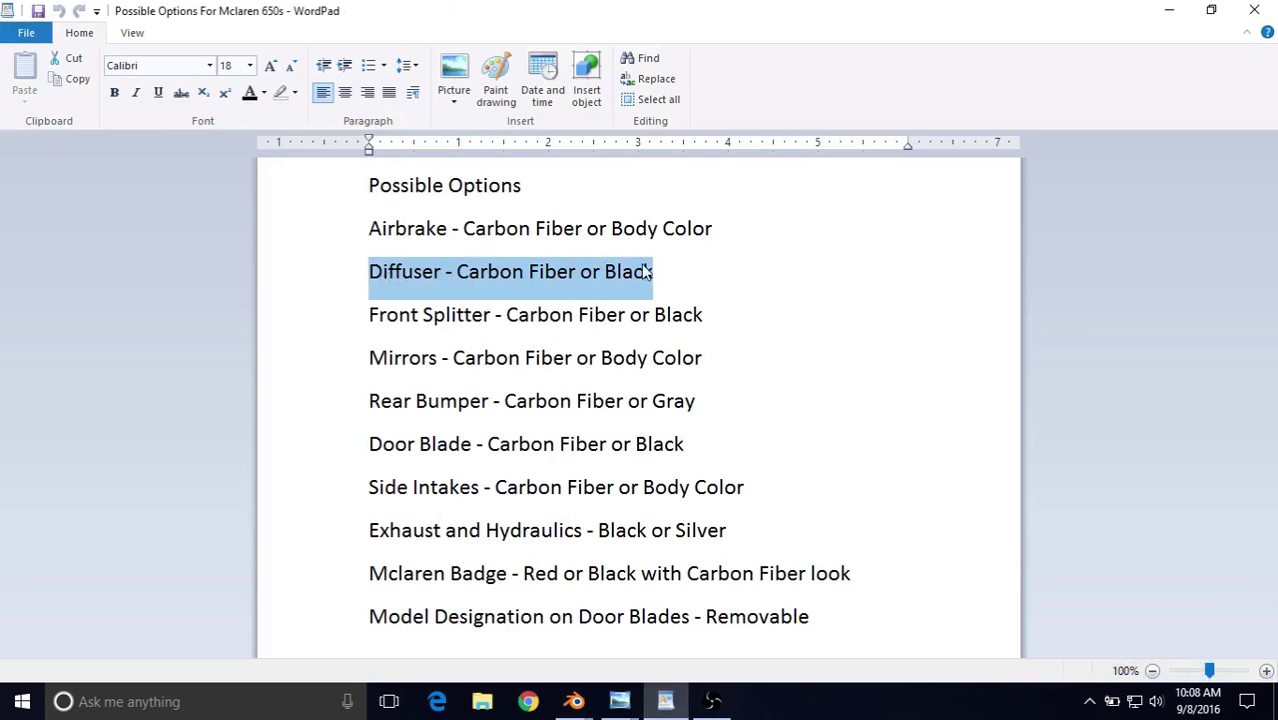
{"action": "left_click", "coordinate": [677, 279]}
{"action": "left_click", "coordinate": [577, 704]}
{"action": "left_click", "coordinate": [580, 655]}
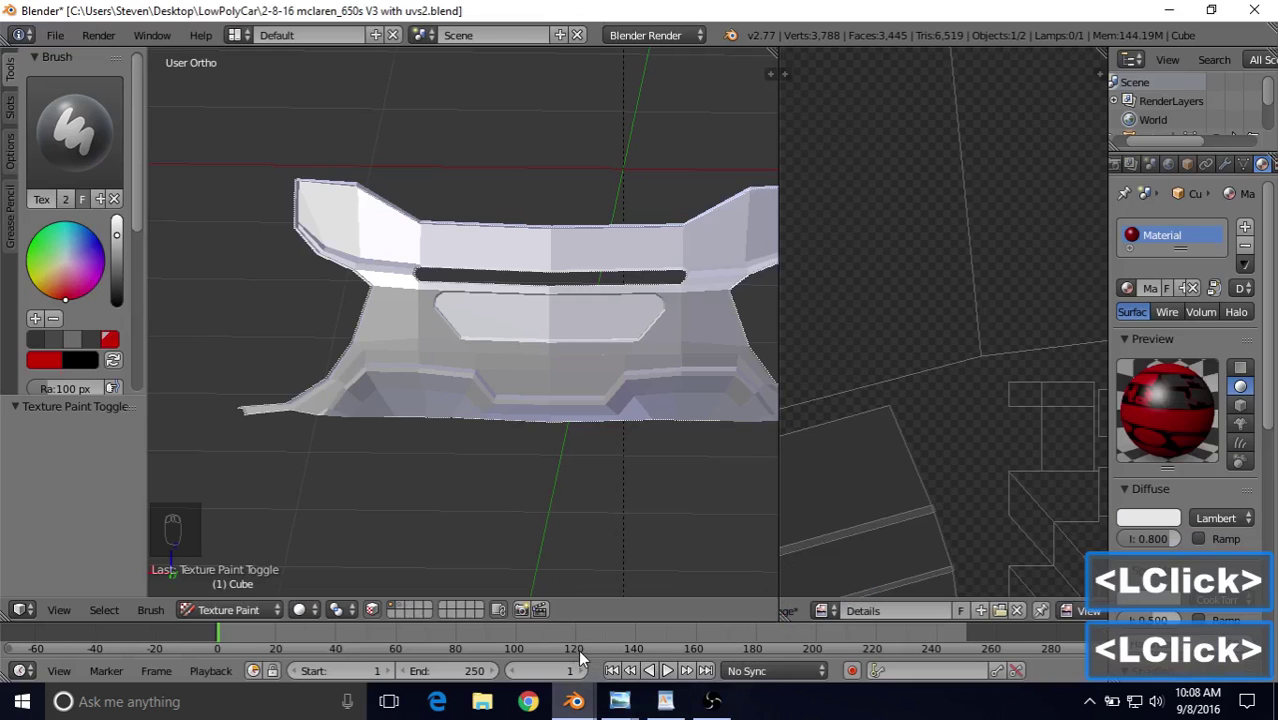
Step: Set the brush to a neutral near-black and paint it over the rear side of the bumper panel
{"action": "left_click", "coordinate": [117, 300]}
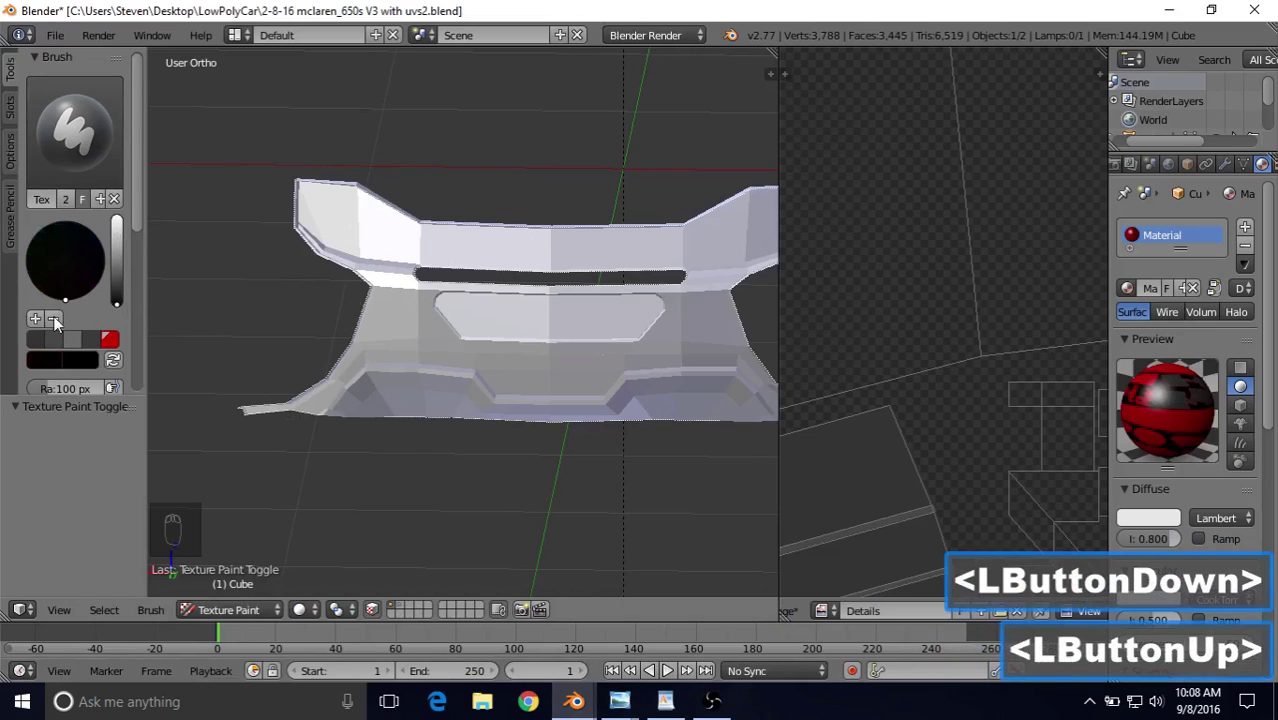
{"action": "left_click", "coordinate": [66, 261]}
{"action": "left_click_drag", "start_coordinate": [118, 303], "coordinate": [183, 290]}
{"action": "mouse_move", "coordinate": [390, 248]}
{"action": "left_mouse_down"}
{"action": "mouse_move", "coordinate": [308, 208]}
{"action": "mouse_move", "coordinate": [444, 250]}
{"action": "mouse_move", "coordinate": [688, 243]}
{"action": "mouse_move", "coordinate": [787, 222]}
{"action": "mouse_move", "coordinate": [448, 311]}
{"action": "mouse_move", "coordinate": [405, 361]}
{"action": "mouse_move", "coordinate": [477, 421]}
{"action": "mouse_move", "coordinate": [208, 394]}
{"action": "mouse_move", "coordinate": [693, 385]}
{"action": "mouse_move", "coordinate": [685, 295]}
{"action": "left_mouse_up"}
{"action": "left_click_drag", "start_coordinate": [265, 349], "coordinate": [262, 380]}
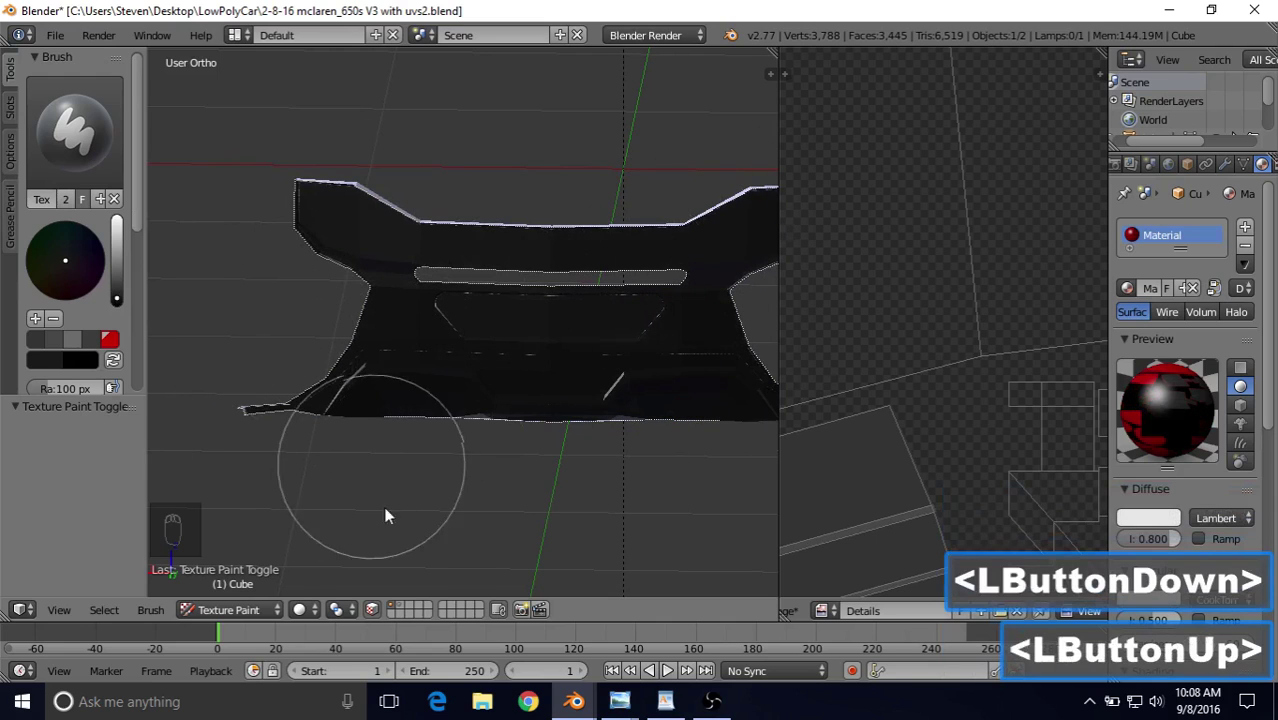
Step: Turn off face selection masking to check the bumper on the whole car, and add the near-black colour to the palette
{"action": "left_click", "coordinate": [373, 608]}
{"action": "scroll", "coordinate": [501, 380], "scroll_direction": "down", "scroll_amount": 3}
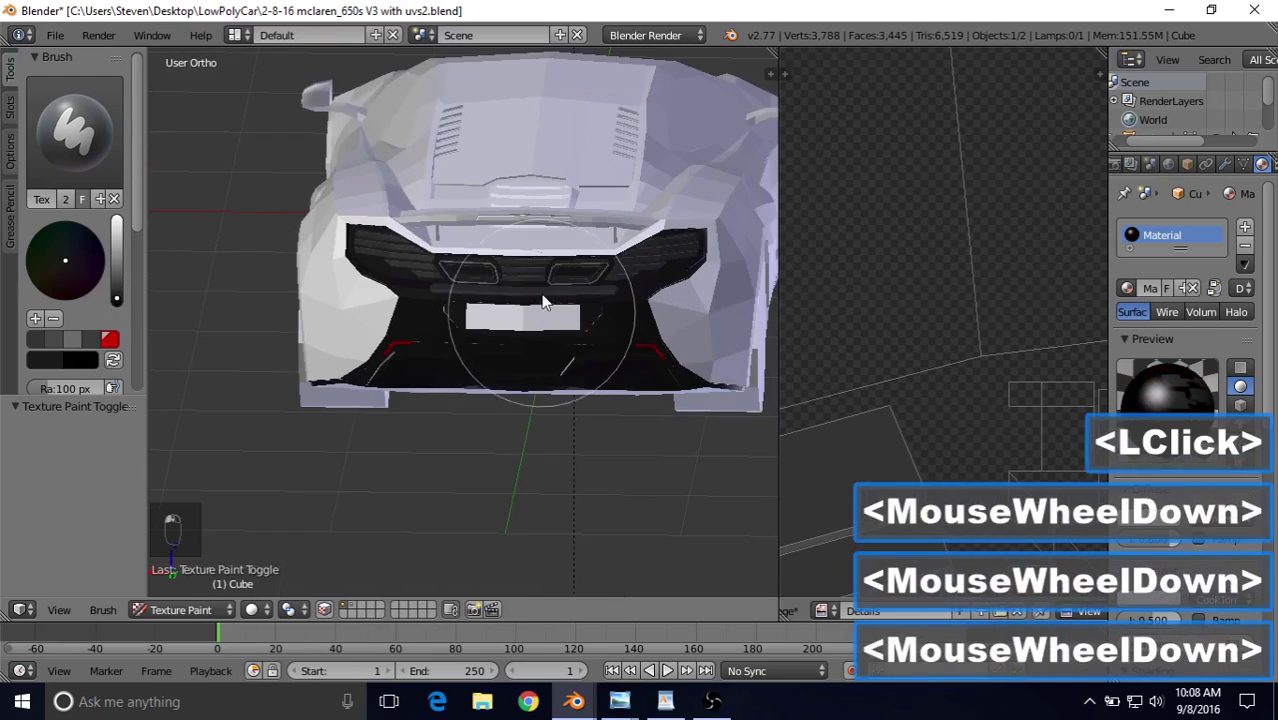
{"action": "mouse_move", "coordinate": [542, 297]}
{"action": "middle_mouse_down"}
{"action": "mouse_move", "coordinate": [491, 271]}
{"action": "mouse_move", "coordinate": [528, 300]}
{"action": "mouse_move", "coordinate": [547, 295]}
{"action": "mouse_move", "coordinate": [518, 297]}
{"action": "middle_mouse_up"}
{"action": "scroll", "coordinate": [518, 297], "scroll_direction": "up", "scroll_amount": 3}
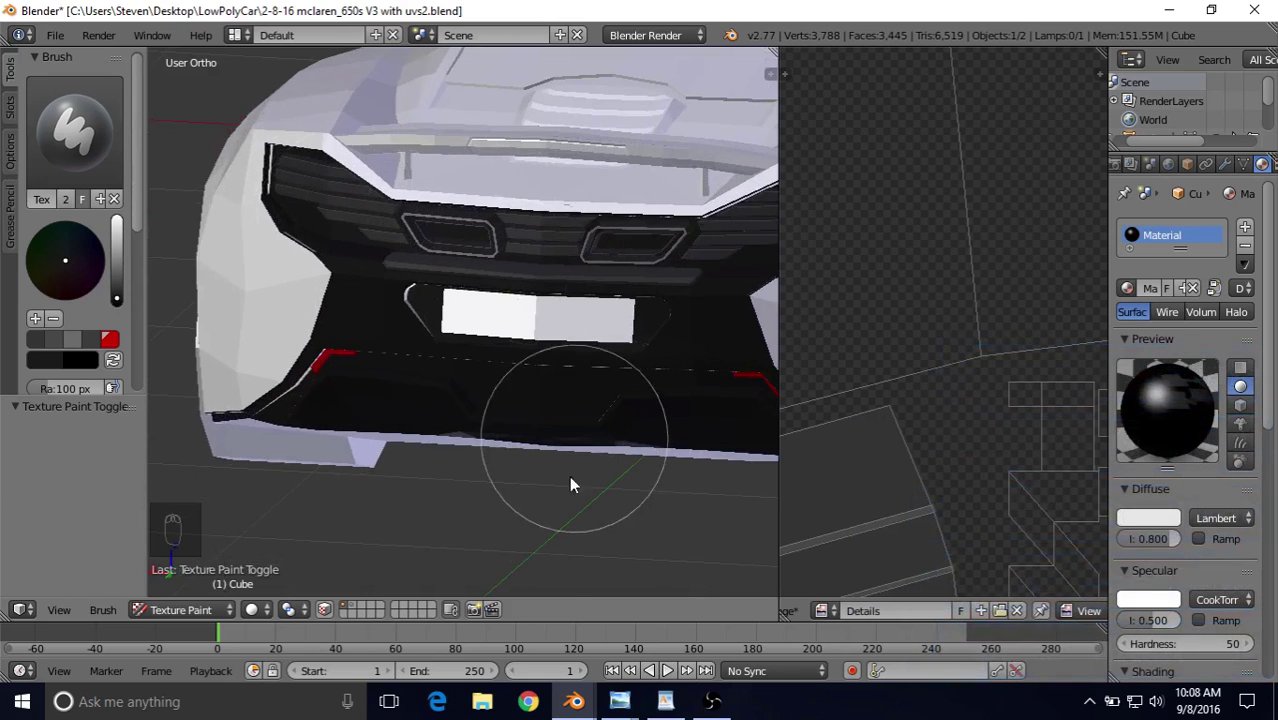
{"action": "scroll", "coordinate": [515, 410], "scroll_direction": "down", "scroll_amount": 3}
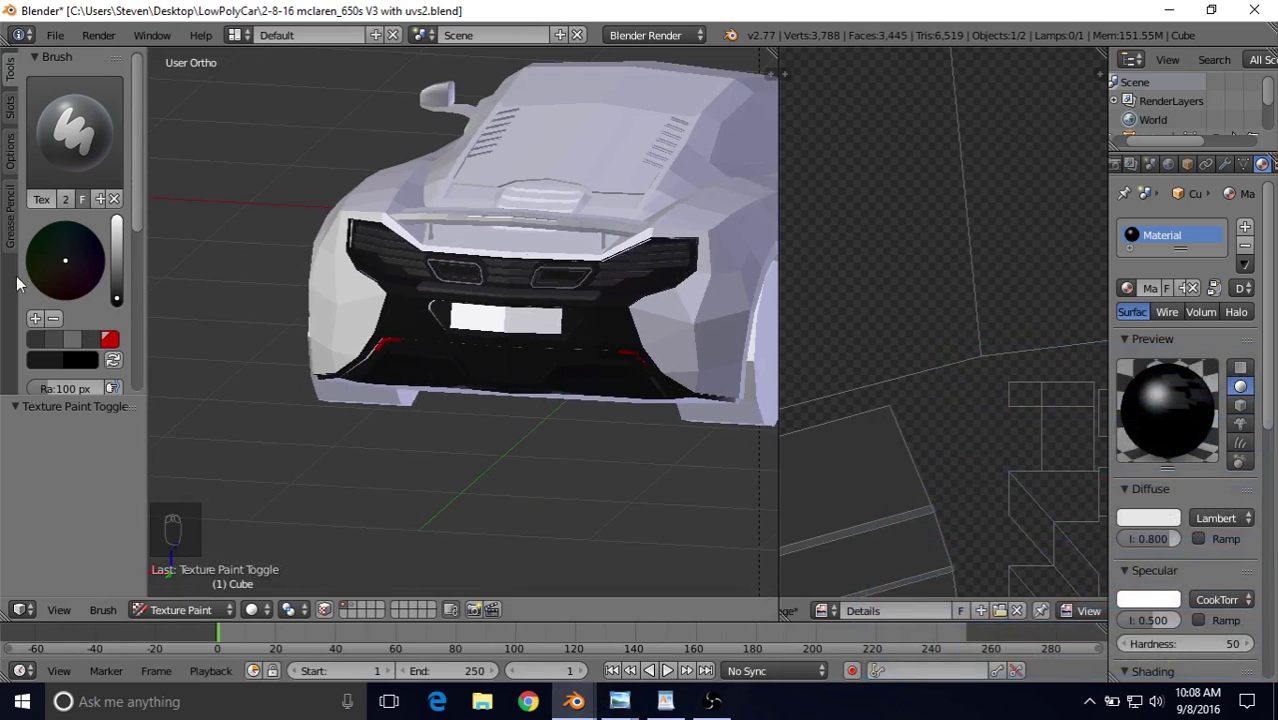
{"action": "left_click", "coordinate": [35, 318]}
Step: Turn face selection masking back on and paint near-black over the panel's central ledge and lower edge
{"action": "left_click", "coordinate": [321, 611]}
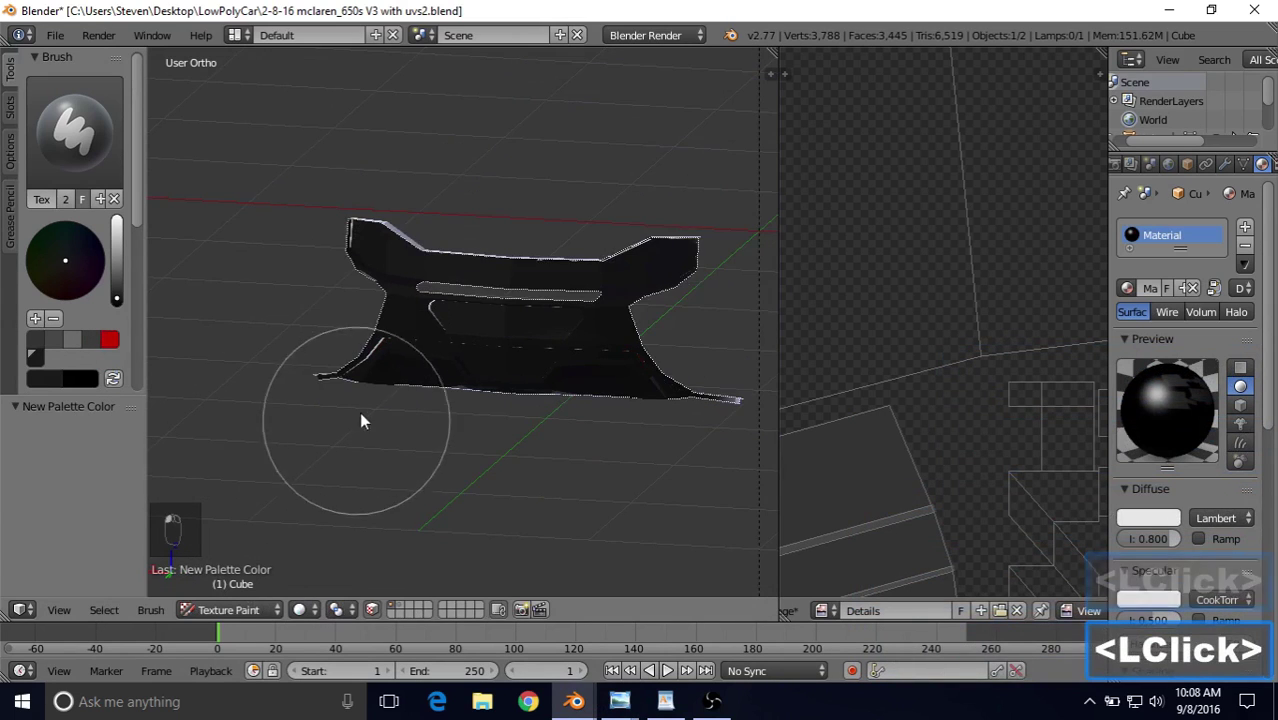
{"action": "middle_click_drag", "start_coordinate": [359, 411], "coordinate": [395, 366]}
{"action": "scroll", "coordinate": [395, 366], "scroll_direction": "up", "scroll_amount": 3}
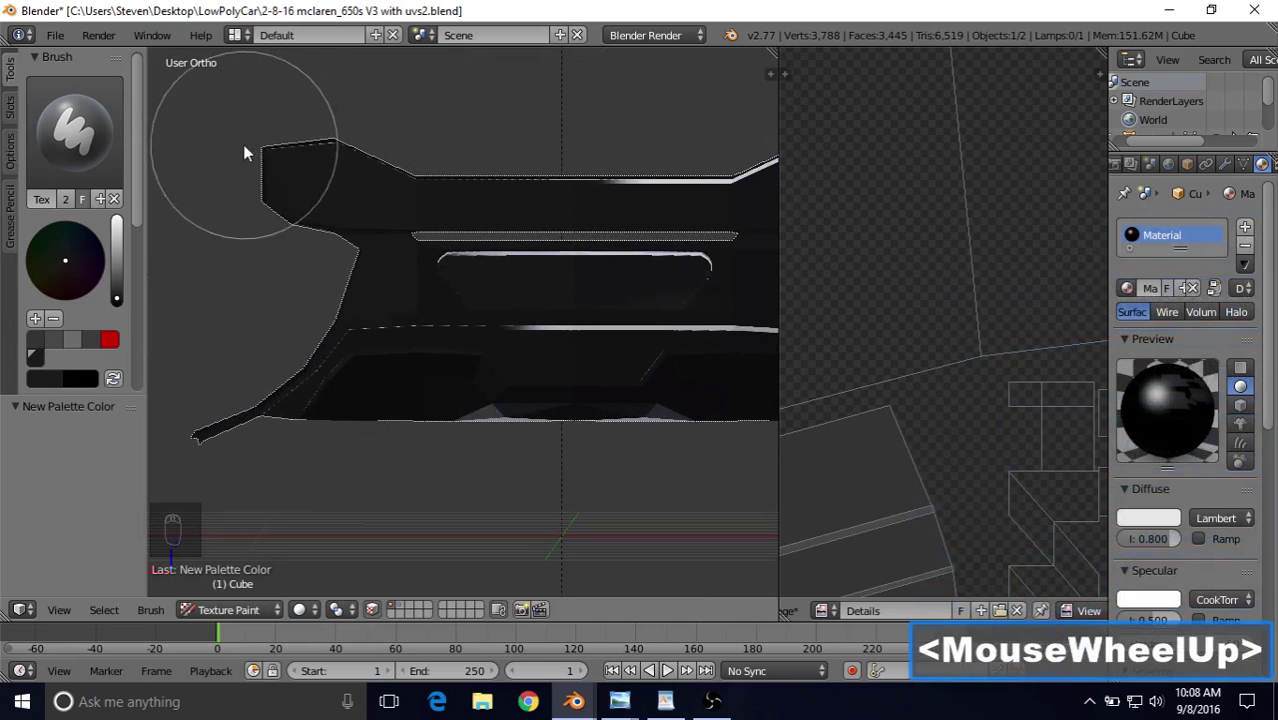
{"action": "left_click", "coordinate": [504, 328]}
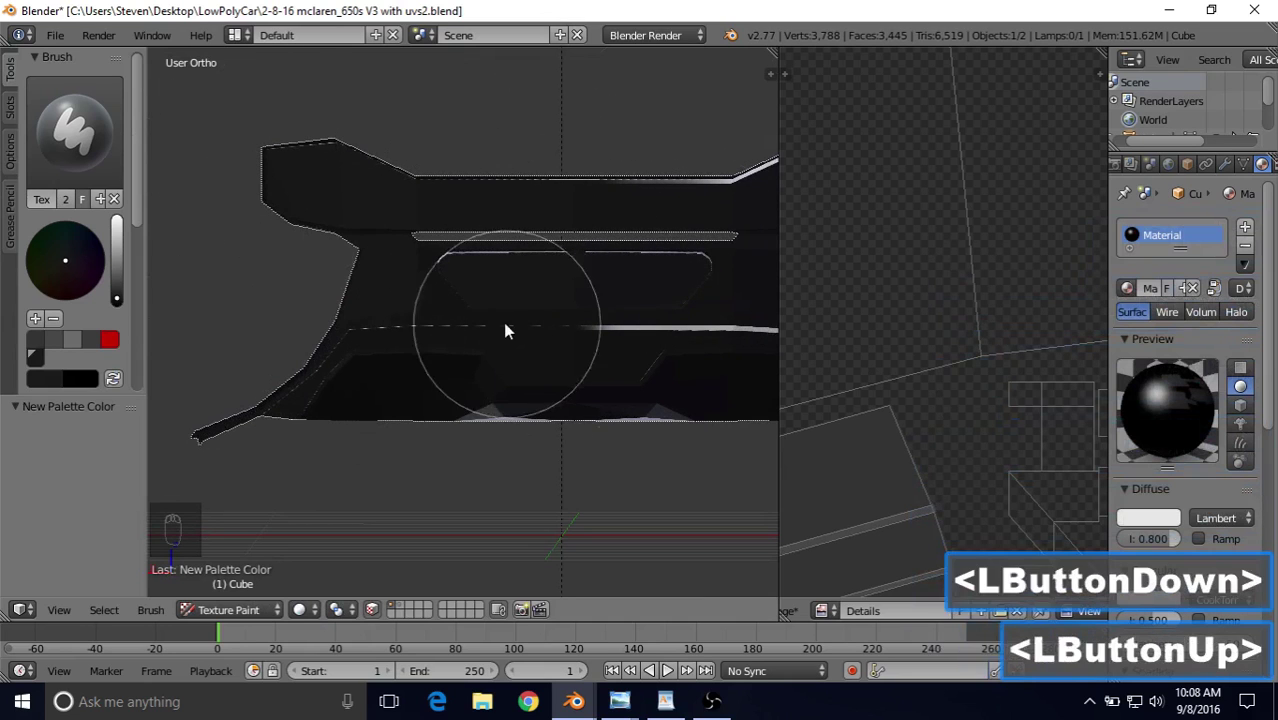
{"action": "middle_click_drag", "start_coordinate": [504, 328], "coordinate": [450, 414]}
{"action": "mouse_move", "coordinate": [448, 414]}
{"action": "left_mouse_down"}
{"action": "mouse_move", "coordinate": [374, 354]}
{"action": "mouse_move", "coordinate": [417, 362]}
{"action": "mouse_move", "coordinate": [308, 422]}
{"action": "mouse_move", "coordinate": [320, 412]}
{"action": "left_mouse_up"}
Step: Paint near-black over the unpainted faces of the panel's front and its upper side wing
{"action": "mouse_move", "coordinate": [320, 412]}
{"action": "middle_mouse_down"}
{"action": "mouse_move", "coordinate": [446, 331]}
{"action": "mouse_move", "coordinate": [341, 371]}
{"action": "middle_mouse_up"}
{"action": "mouse_move", "coordinate": [274, 150]}
{"action": "left_mouse_down"}
{"action": "mouse_move", "coordinate": [270, 136]}
{"action": "mouse_move", "coordinate": [298, 197]}
{"action": "mouse_move", "coordinate": [567, 377]}
{"action": "left_mouse_up"}
{"action": "left_click", "coordinate": [338, 303]}
{"action": "mouse_move", "coordinate": [338, 303]}
{"action": "middle_mouse_down"}
{"action": "mouse_move", "coordinate": [476, 171]}
{"action": "mouse_move", "coordinate": [610, 180]}
{"action": "middle_mouse_up"}
{"action": "left_click", "coordinate": [550, 207]}
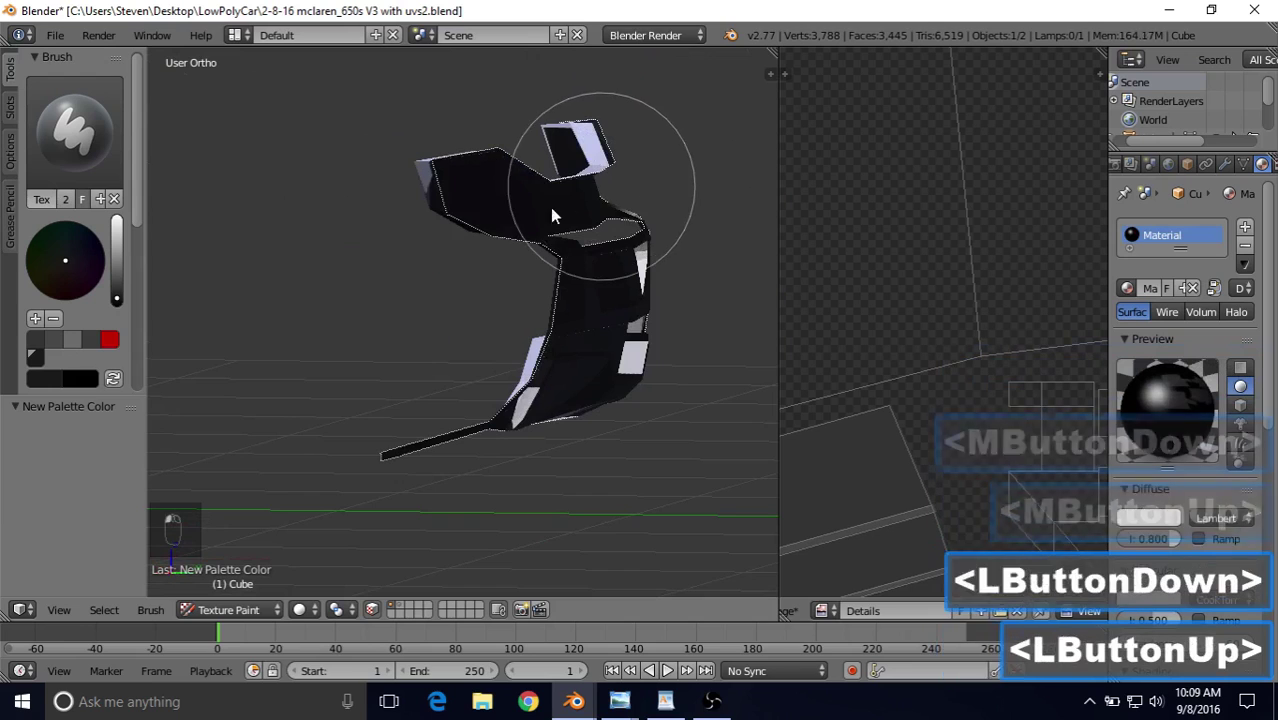
Step: Paint near-black over the unpainted faces along the panel's upper edge and around the open slot
{"action": "middle_click_drag", "start_coordinate": [550, 207], "coordinate": [333, 155]}
{"action": "left_click_drag", "start_coordinate": [251, 235], "coordinate": [661, 148]}
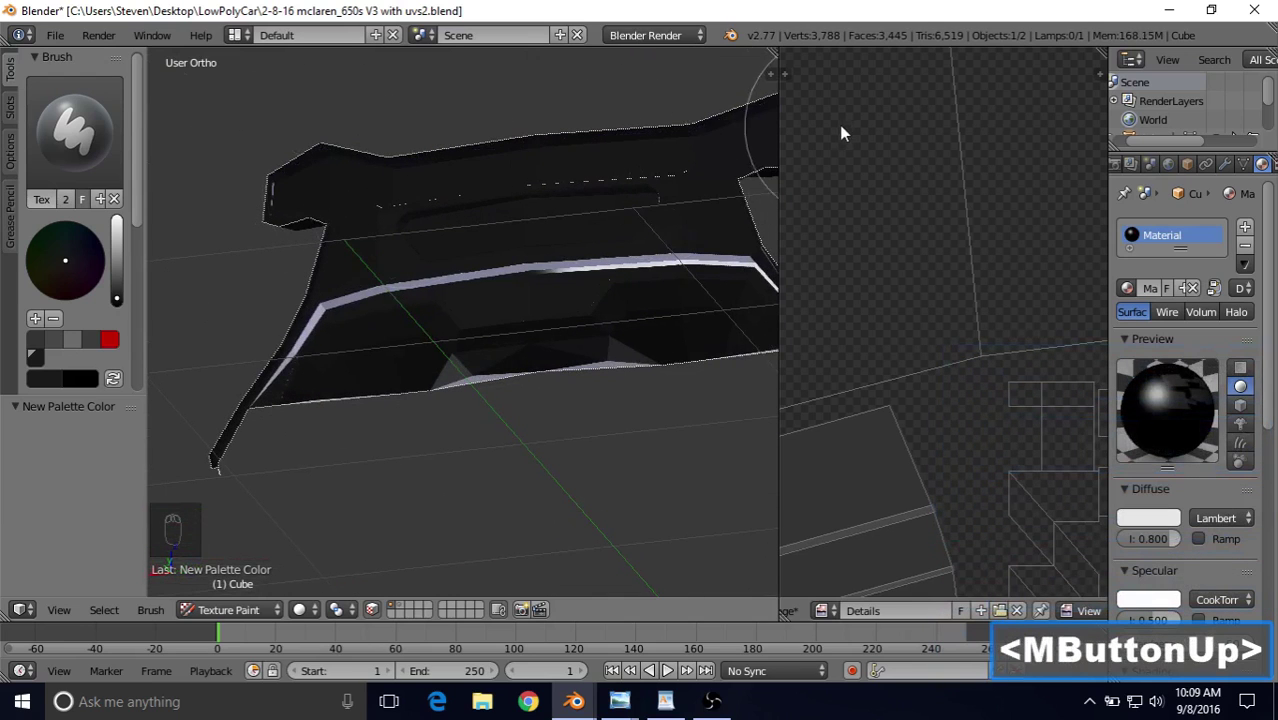
{"action": "left_click", "coordinate": [421, 176]}
{"action": "middle_click_drag", "start_coordinate": [421, 176], "coordinate": [312, 210]}
{"action": "left_click_drag", "start_coordinate": [312, 210], "coordinate": [310, 201]}
{"action": "middle_click_drag", "start_coordinate": [310, 201], "coordinate": [371, 240]}
{"action": "left_click_drag", "start_coordinate": [371, 240], "coordinate": [642, 241]}
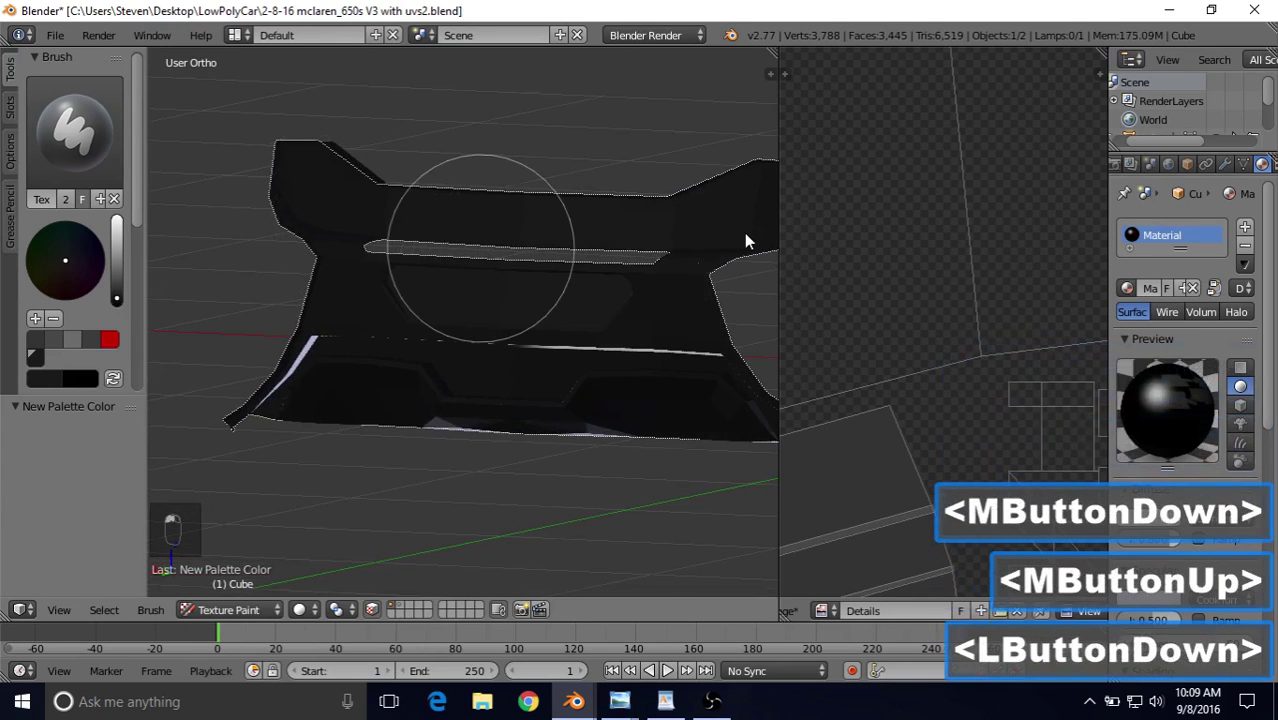
Step: Paint near-black over the unpainted faces at the panel's far end, including the wing and the ledge below it
{"action": "left_click_drag", "start_coordinate": [744, 233], "coordinate": [744, 233]}
{"action": "mouse_move", "coordinate": [618, 308]}
{"action": "middle_mouse_down", "text": "shift"}
{"action": "mouse_move", "coordinate": [397, 300]}
{"action": "mouse_move", "coordinate": [620, 228]}
{"action": "middle_mouse_up", "text": "shift"}
{"action": "mouse_move", "coordinate": [620, 228]}
{"action": "left_mouse_down"}
{"action": "mouse_move", "coordinate": [659, 296]}
{"action": "mouse_move", "coordinate": [650, 262]}
{"action": "left_mouse_up"}
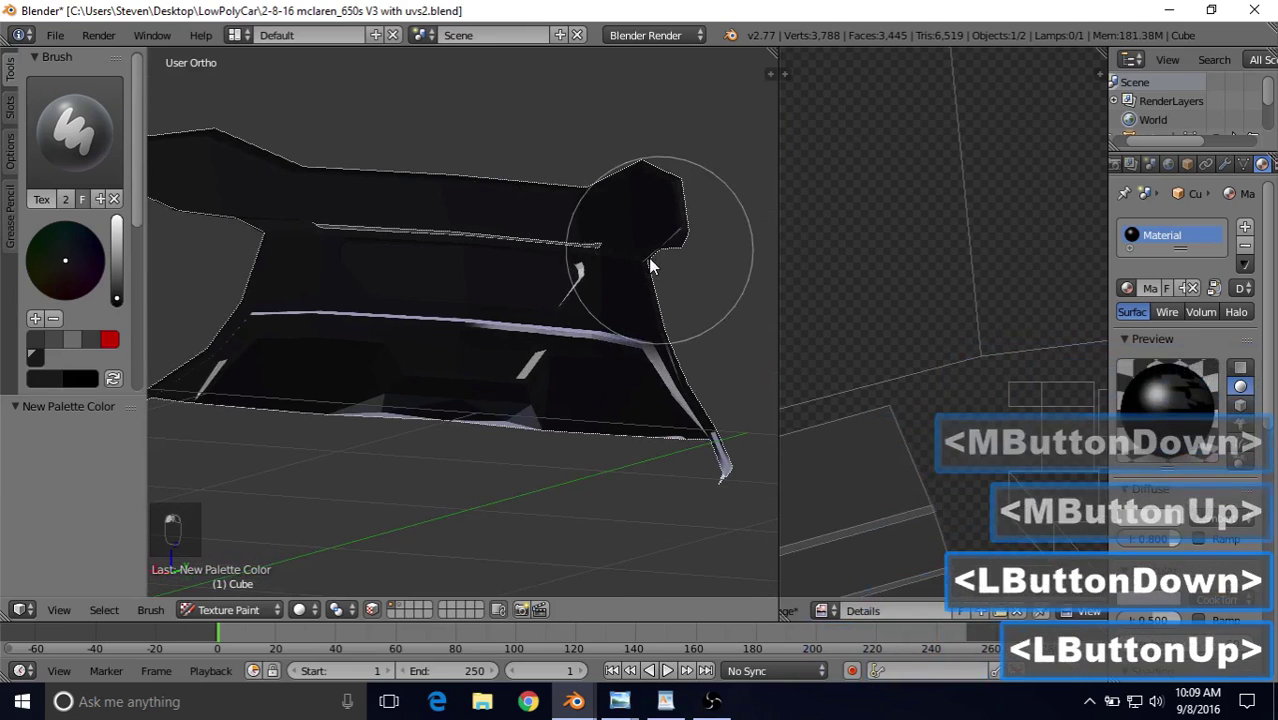
{"action": "middle_click_drag", "start_coordinate": [650, 262], "coordinate": [664, 217]}
{"action": "mouse_move", "coordinate": [664, 217]}
{"action": "left_mouse_down"}
{"action": "mouse_move", "coordinate": [692, 331]}
{"action": "mouse_move", "coordinate": [693, 436]}
{"action": "mouse_move", "coordinate": [619, 448]}
{"action": "mouse_move", "coordinate": [654, 349]}
{"action": "left_mouse_up"}
Step: Cover the remaining light patches on the panel's lower corner, long ledge and bottom notches with near-black
{"action": "left_click_drag", "start_coordinate": [371, 476], "coordinate": [345, 482]}
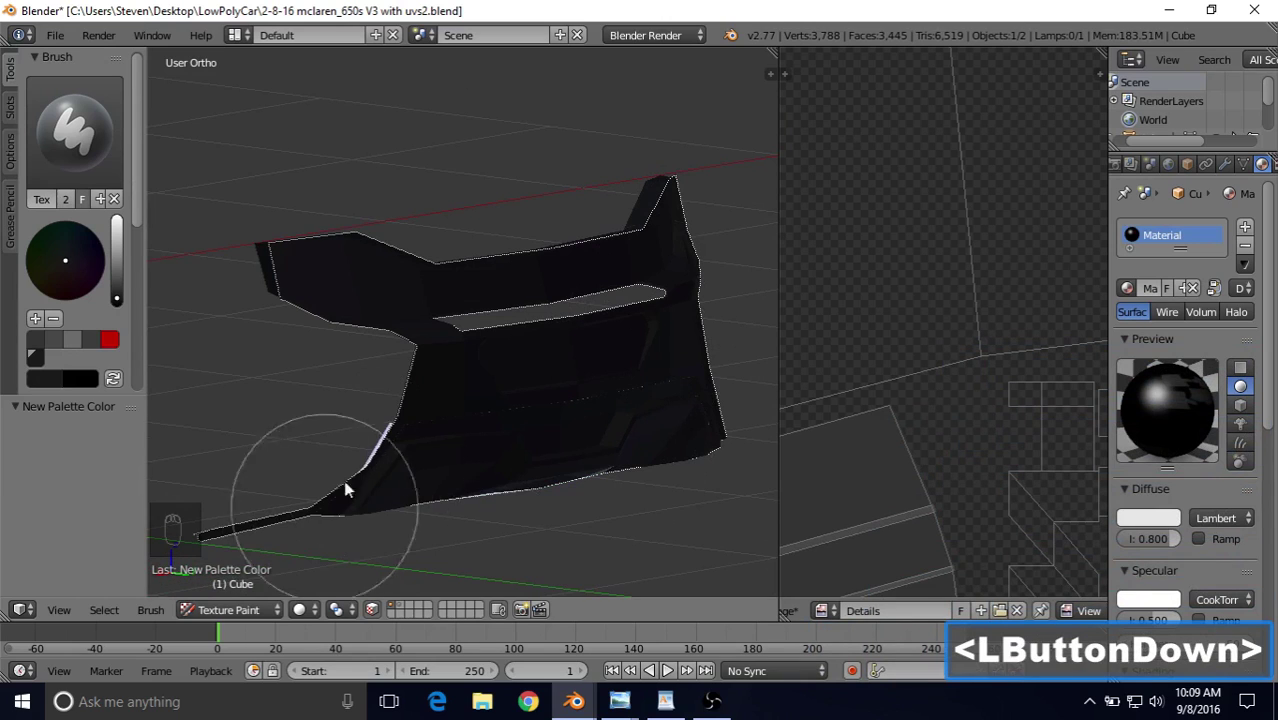
{"action": "left_click_drag", "start_coordinate": [463, 430], "coordinate": [465, 427]}
{"action": "middle_click_drag", "start_coordinate": [465, 427], "coordinate": [437, 362]}
{"action": "mouse_move", "coordinate": [392, 272]}
{"action": "left_mouse_down"}
{"action": "mouse_move", "coordinate": [662, 337]}
{"action": "mouse_move", "coordinate": [268, 298]}
{"action": "mouse_move", "coordinate": [590, 399]}
{"action": "mouse_move", "coordinate": [365, 397]}
{"action": "mouse_move", "coordinate": [742, 428]}
{"action": "mouse_move", "coordinate": [716, 509]}
{"action": "mouse_move", "coordinate": [670, 351]}
{"action": "mouse_move", "coordinate": [400, 333]}
{"action": "left_mouse_up"}
{"action": "mouse_move", "coordinate": [392, 332]}
{"action": "middle_mouse_down"}
{"action": "mouse_move", "coordinate": [306, 336]}
{"action": "mouse_move", "coordinate": [452, 324]}
{"action": "middle_mouse_up"}
{"action": "mouse_move", "coordinate": [615, 380]}
{"action": "left_mouse_down"}
{"action": "mouse_move", "coordinate": [697, 444]}
{"action": "mouse_move", "coordinate": [405, 314]}
{"action": "left_mouse_up"}
Step: Paint near-black over the leftover light slivers along the slanted edges at both lower corners of the panel
{"action": "mouse_move", "coordinate": [405, 314]}
{"action": "middle_mouse_down", "text": "shift"}
{"action": "mouse_move", "coordinate": [428, 294]}
{"action": "mouse_move", "coordinate": [622, 314]}
{"action": "middle_mouse_up", "text": "shift"}
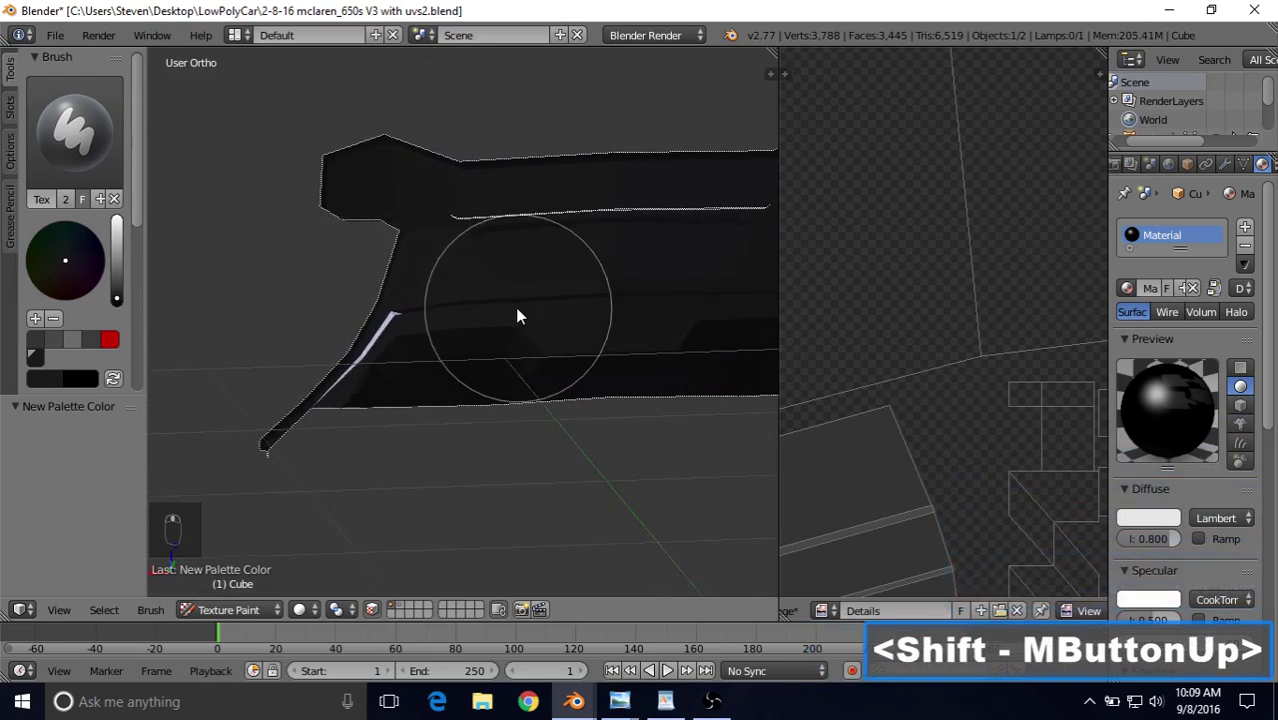
{"action": "middle_click_drag", "start_coordinate": [518, 316], "coordinate": [465, 305]}
{"action": "left_click", "coordinate": [310, 360]}
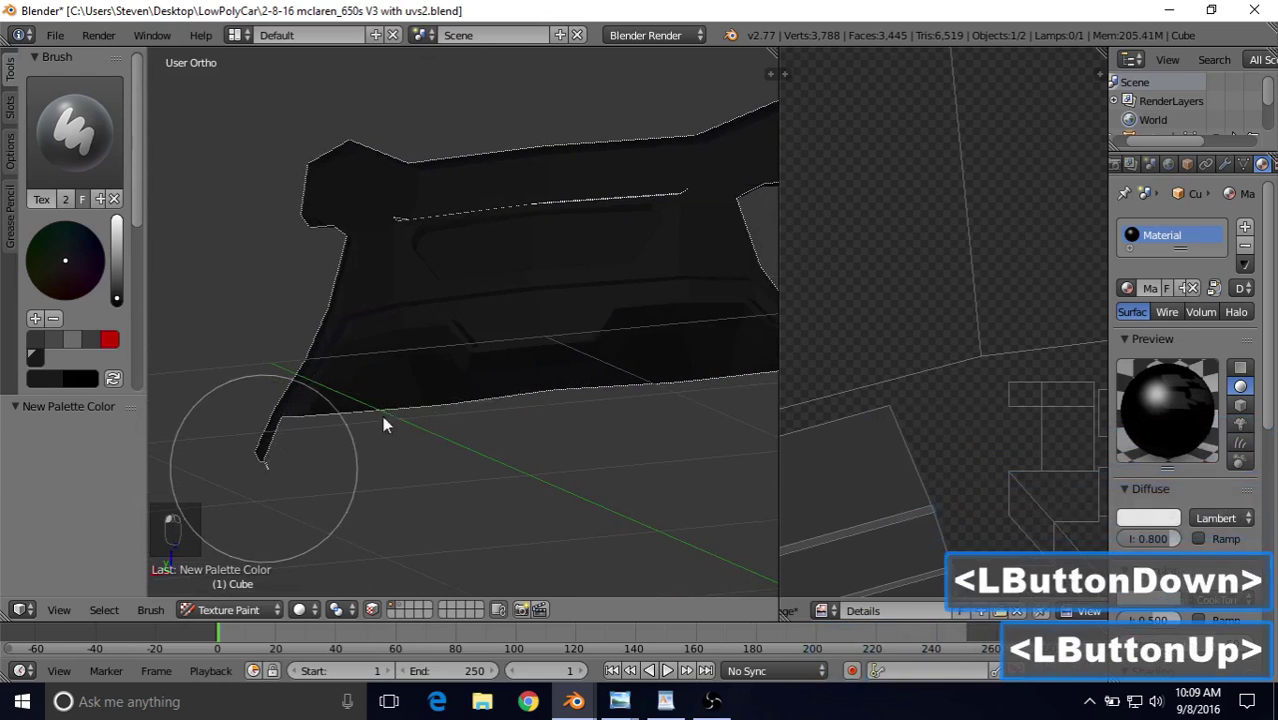
{"action": "middle_click_drag", "start_coordinate": [385, 425], "coordinate": [500, 375]}
{"action": "middle_click_drag", "start_coordinate": [500, 375], "coordinate": [320, 368], "text": "shift"}
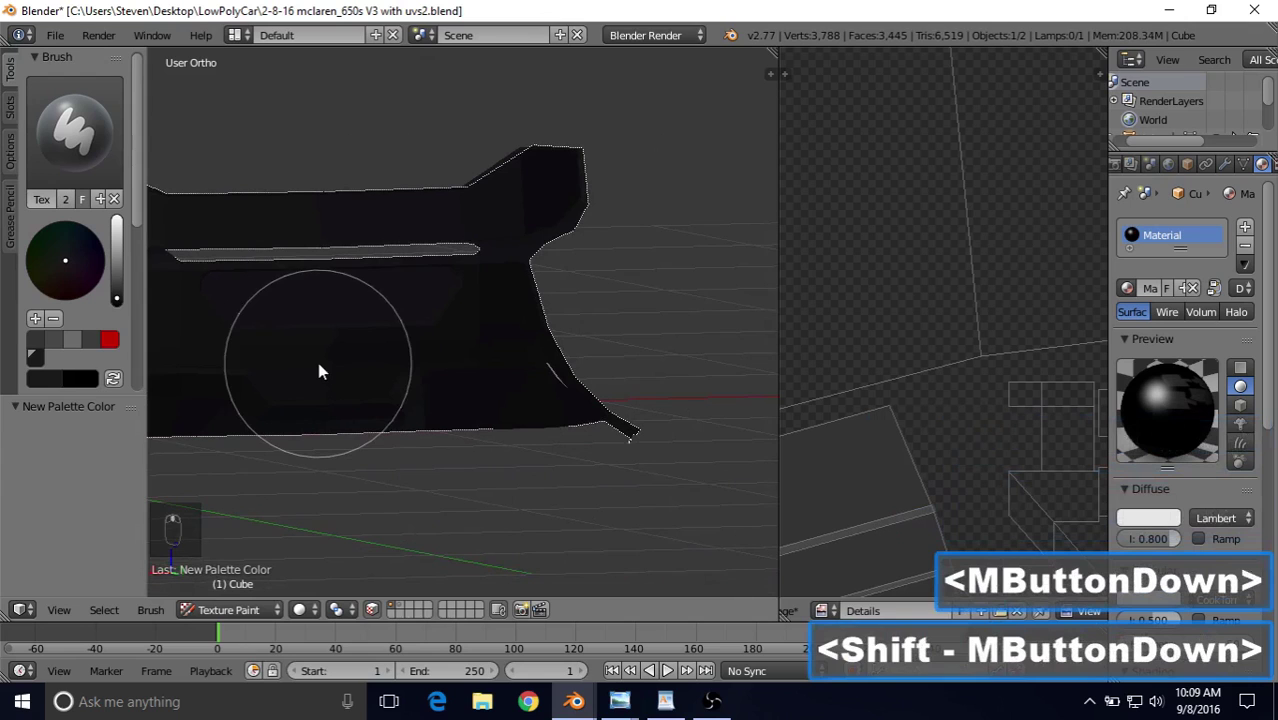
{"action": "middle_click_drag", "start_coordinate": [524, 362], "coordinate": [564, 325]}
{"action": "mouse_move", "coordinate": [549, 357]}
{"action": "left_mouse_down"}
{"action": "mouse_move", "coordinate": [585, 390]}
{"action": "mouse_move", "coordinate": [521, 370]}
{"action": "left_mouse_up"}
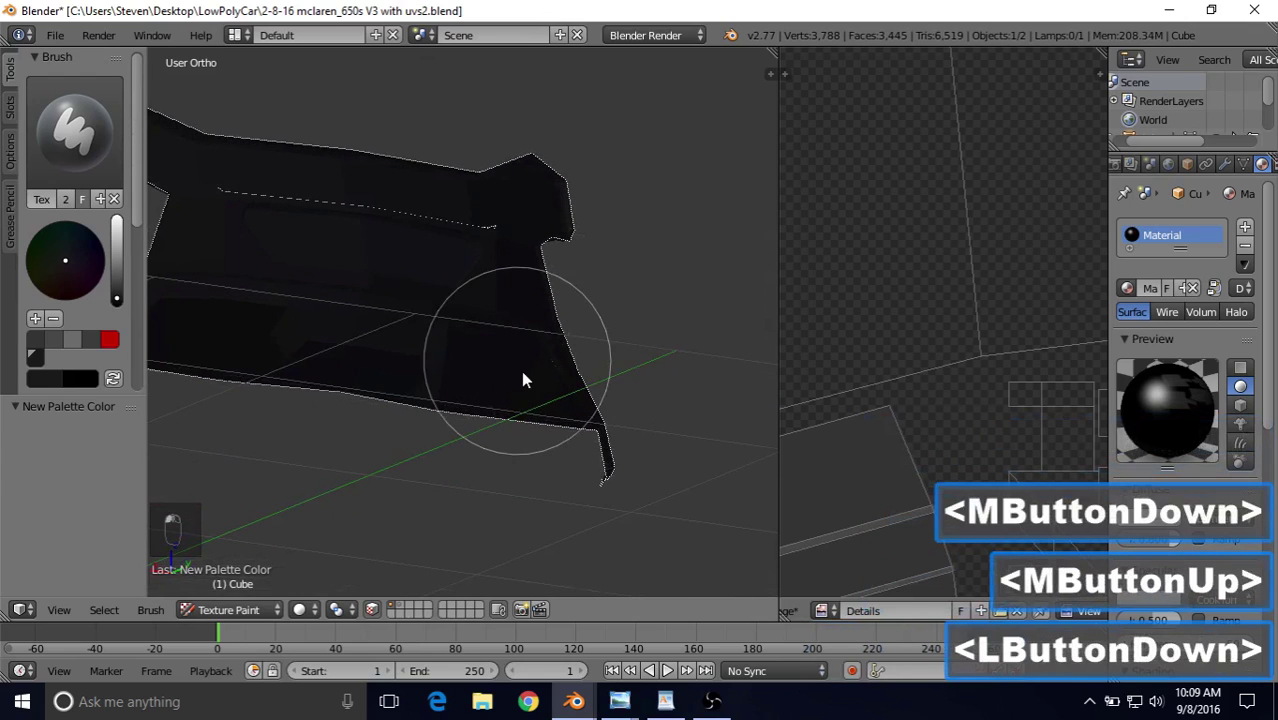
{"action": "middle_click_drag", "start_coordinate": [522, 372], "coordinate": [390, 418], "text": "shift"}
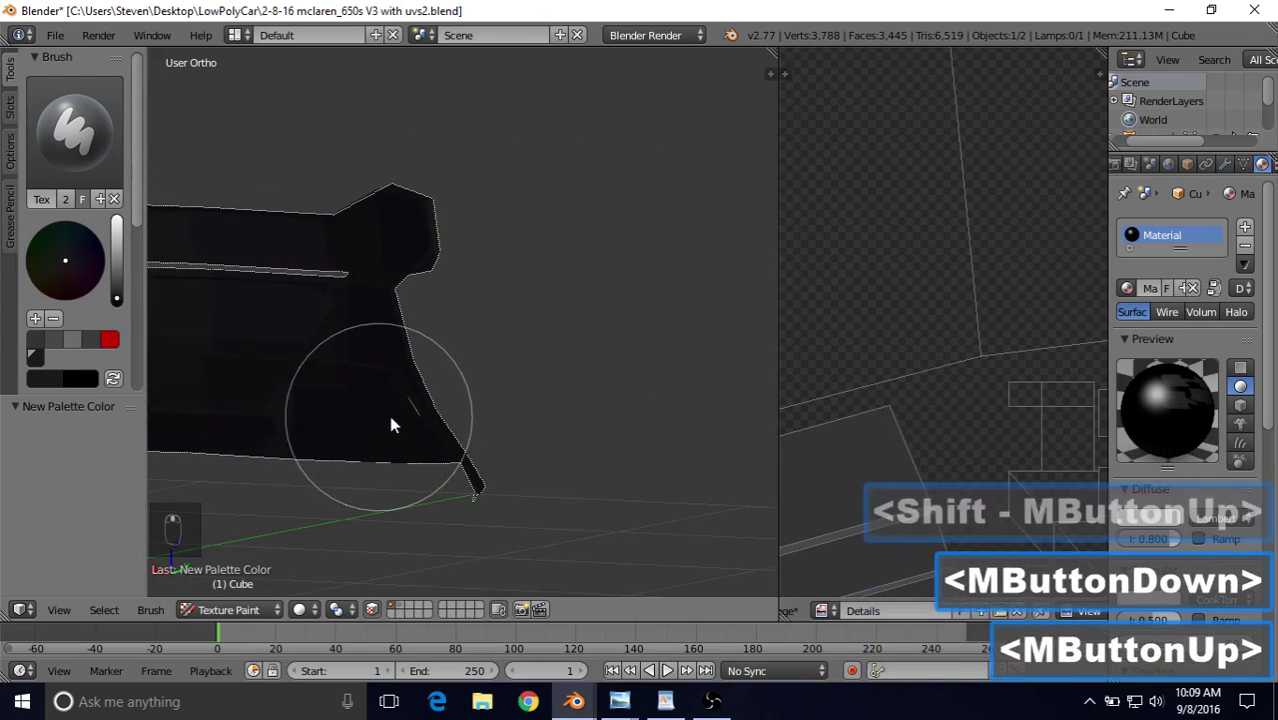
{"action": "mouse_move", "coordinate": [392, 420]}
{"action": "left_mouse_down"}
{"action": "mouse_move", "coordinate": [408, 405]}
{"action": "mouse_move", "coordinate": [442, 462]}
{"action": "left_mouse_up"}
{"action": "mouse_move", "coordinate": [455, 463]}
{"action": "middle_mouse_down"}
{"action": "mouse_move", "coordinate": [502, 488]}
{"action": "mouse_move", "coordinate": [260, 474]}
{"action": "mouse_move", "coordinate": [424, 428]}
{"action": "middle_mouse_up"}
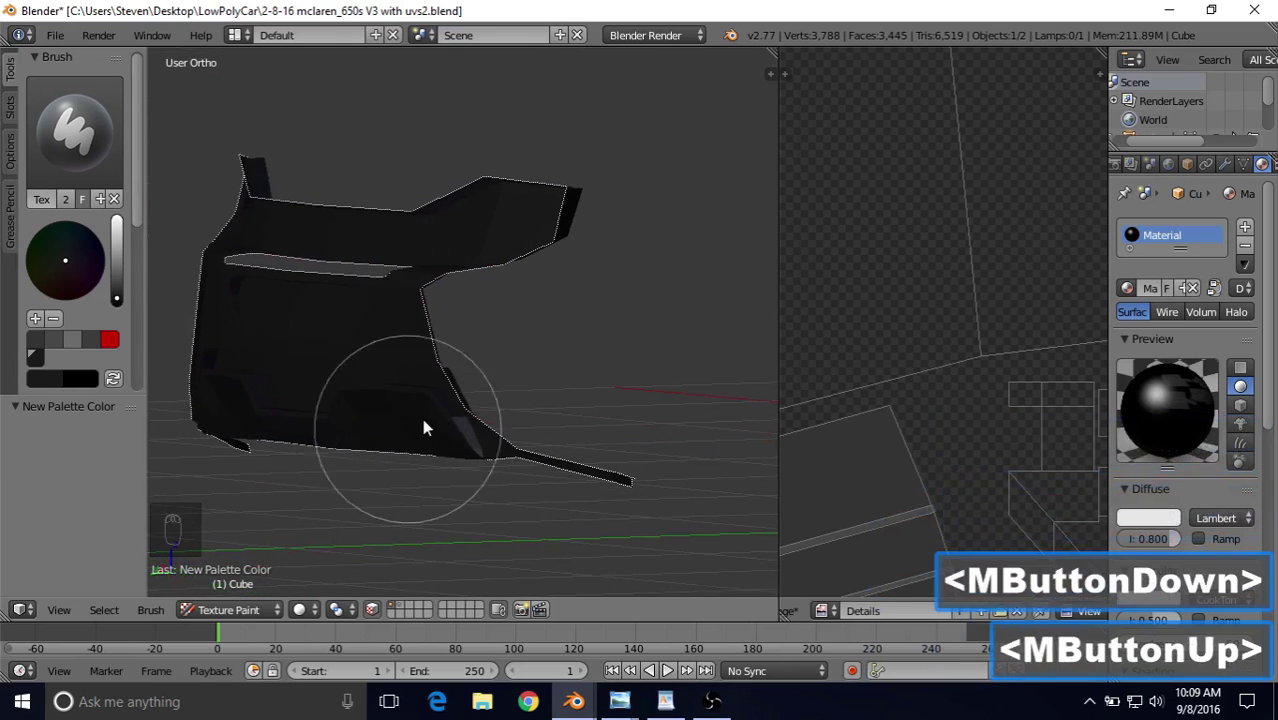
Step: Paint over the isolated rear bumper section with black and turn off face selection masking
{"action": "mouse_move", "coordinate": [424, 428]}
{"action": "left_mouse_down"}
{"action": "mouse_move", "coordinate": [494, 462]}
{"action": "mouse_move", "coordinate": [465, 451]}
{"action": "mouse_move", "coordinate": [491, 399]}
{"action": "left_mouse_up"}
{"action": "mouse_move", "coordinate": [491, 399]}
{"action": "middle_mouse_down"}
{"action": "mouse_move", "coordinate": [385, 308]}
{"action": "mouse_move", "coordinate": [516, 379]}
{"action": "mouse_move", "coordinate": [539, 368]}
{"action": "middle_mouse_up"}
{"action": "left_click", "coordinate": [483, 228]}
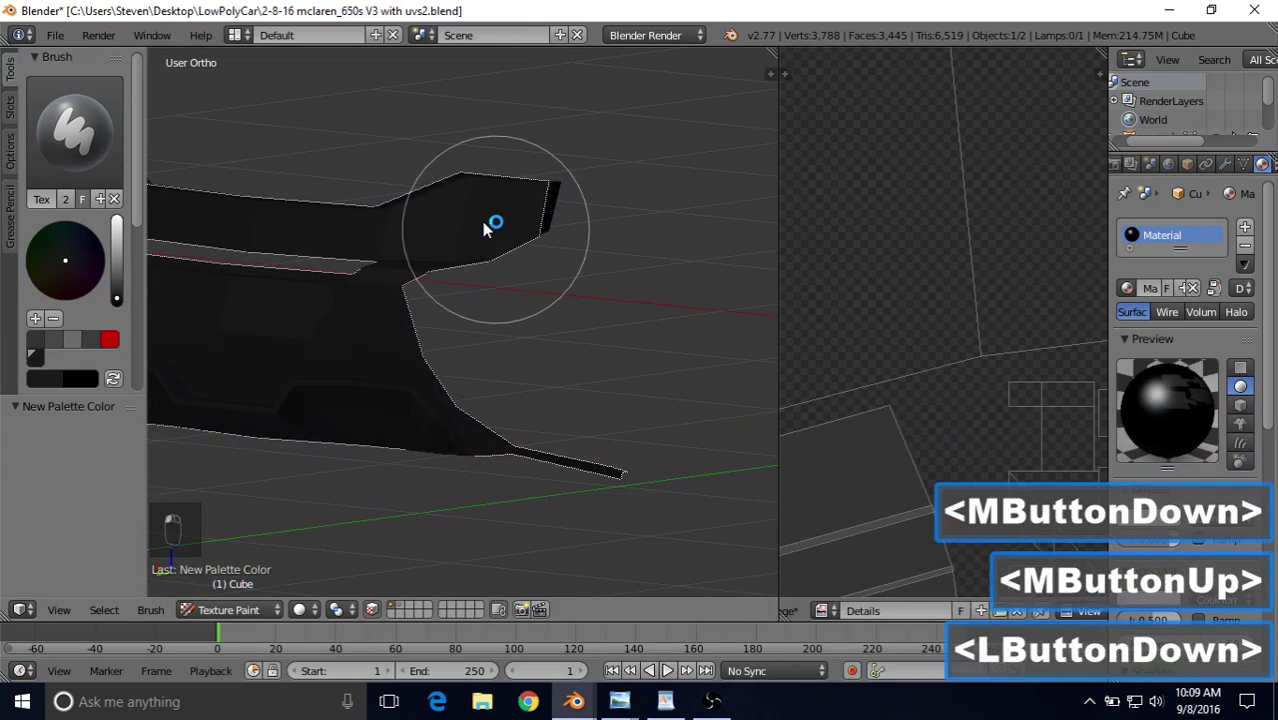
{"action": "middle_click_drag", "start_coordinate": [380, 258], "coordinate": [571, 294], "text": "shift"}
{"action": "mouse_move", "coordinate": [571, 294]}
{"action": "middle_mouse_down"}
{"action": "mouse_move", "coordinate": [394, 328]}
{"action": "mouse_move", "coordinate": [639, 228]}
{"action": "mouse_move", "coordinate": [459, 340]}
{"action": "mouse_move", "coordinate": [496, 260]}
{"action": "mouse_move", "coordinate": [456, 222]}
{"action": "mouse_move", "coordinate": [585, 245]}
{"action": "mouse_move", "coordinate": [685, 288]}
{"action": "mouse_move", "coordinate": [322, 262]}
{"action": "mouse_move", "coordinate": [593, 291]}
{"action": "mouse_move", "coordinate": [560, 305]}
{"action": "middle_mouse_up"}
{"action": "middle_click_drag", "start_coordinate": [560, 305], "coordinate": [342, 355]}
{"action": "scroll", "coordinate": [342, 355], "scroll_direction": "down", "scroll_amount": 2}
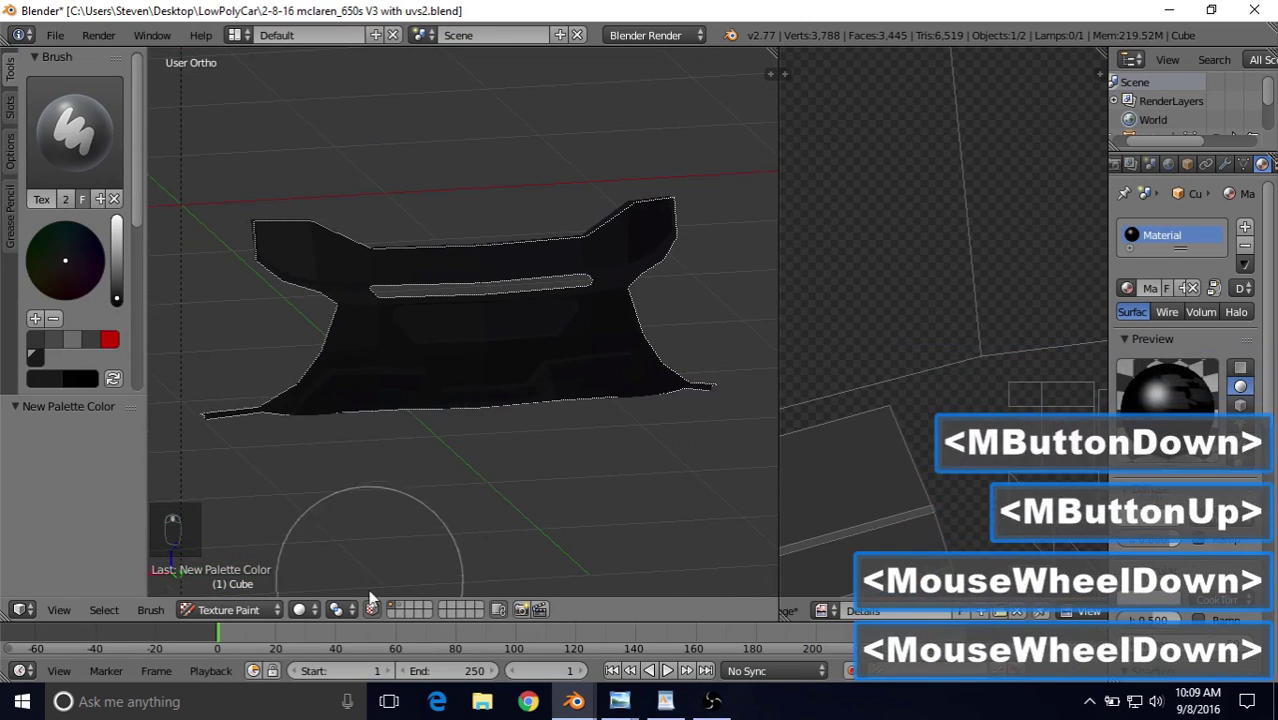
{"action": "left_click", "coordinate": [372, 607]}
{"action": "scroll", "coordinate": [420, 447], "scroll_direction": "down", "scroll_amount": 2}
{"action": "middle_click_drag", "start_coordinate": [519, 285], "coordinate": [480, 300]}
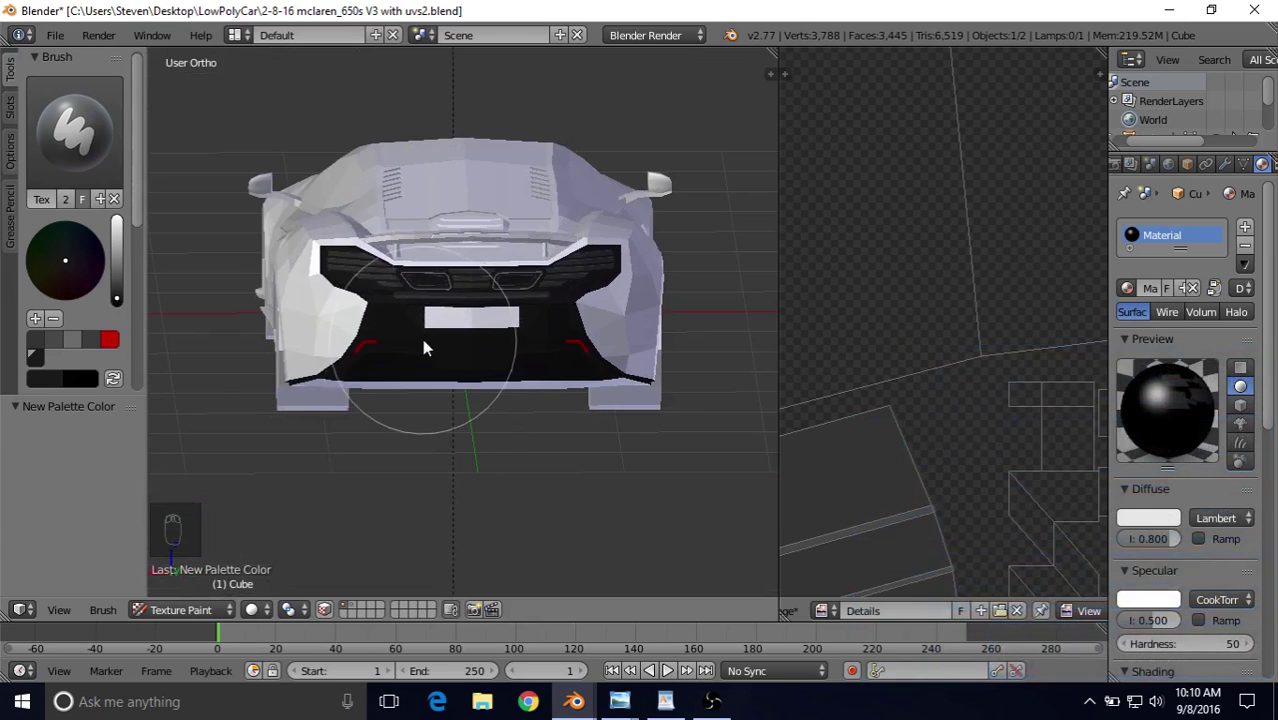
Step: Check the painted rear of the car in Texture shading and return the viewport to Solid shading
{"action": "scroll", "coordinate": [420, 345], "scroll_direction": "up", "scroll_amount": 4}
{"action": "middle_click_drag", "start_coordinate": [420, 345], "coordinate": [543, 376], "text": "shift"}
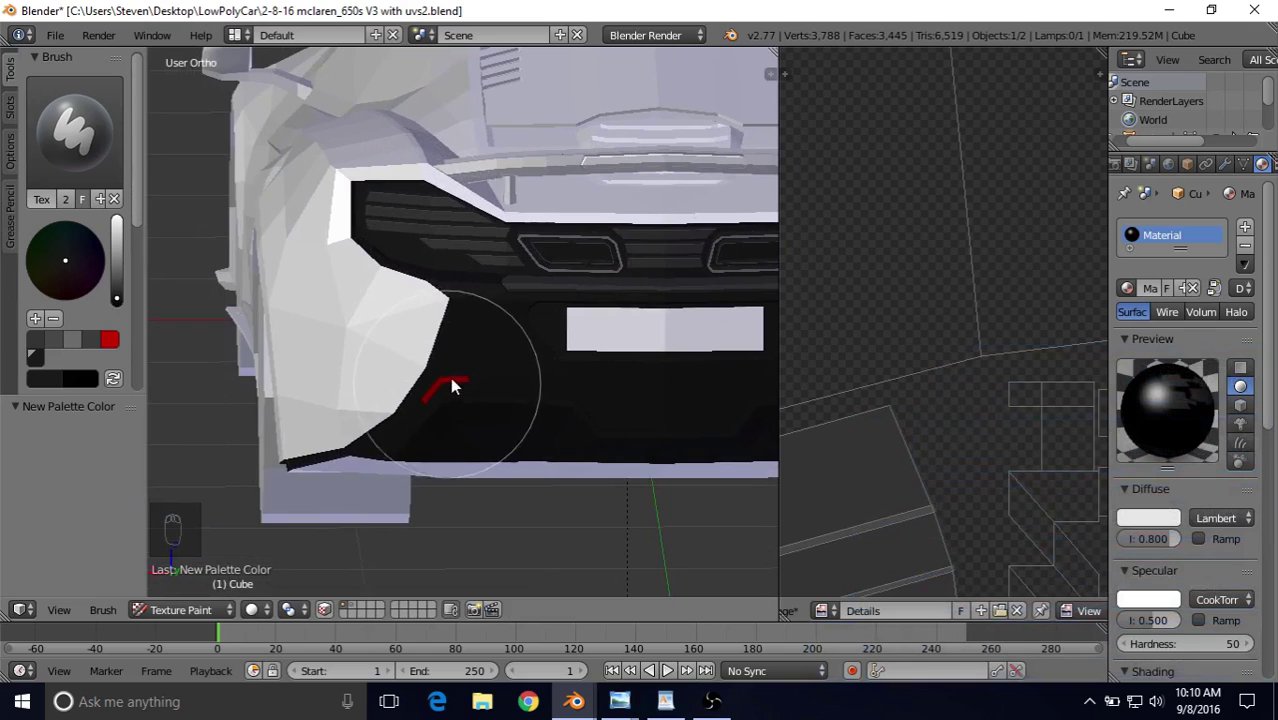
{"action": "left_click", "coordinate": [264, 610]}
{"action": "left_click", "coordinate": [290, 526]}
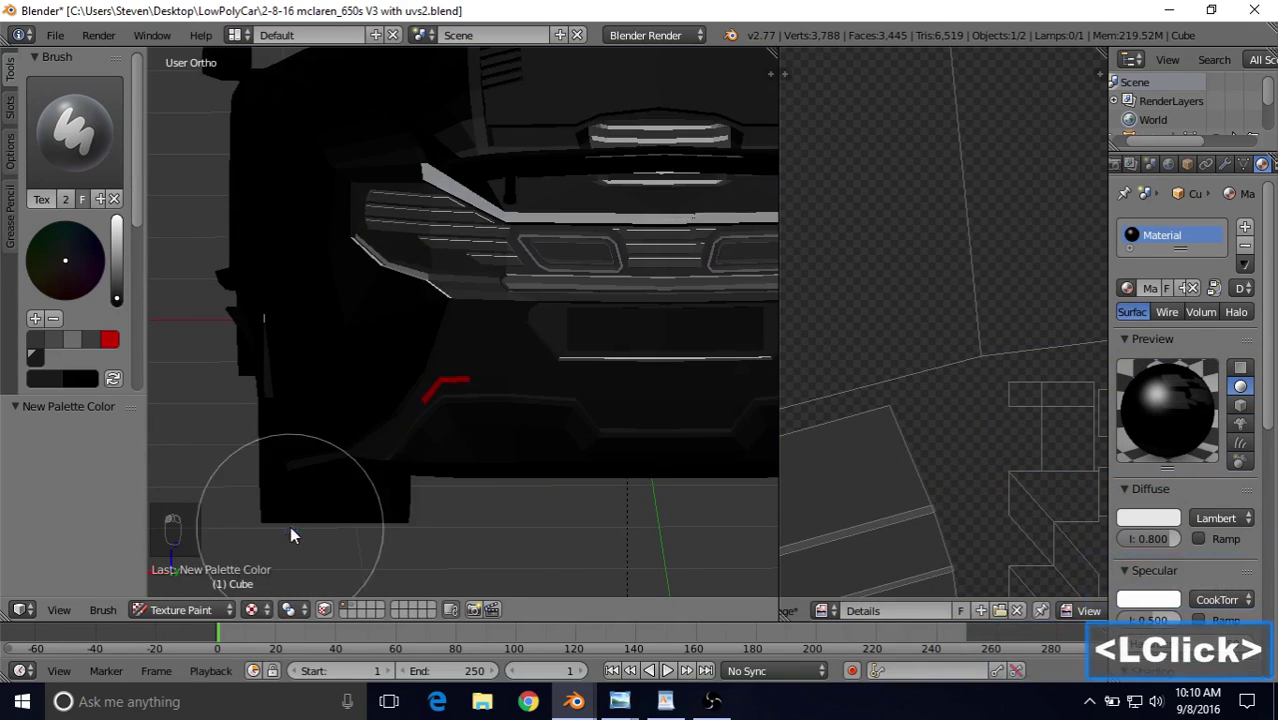
{"action": "scroll", "coordinate": [474, 505], "scroll_direction": "down", "scroll_amount": 3}
{"action": "middle_click_drag", "start_coordinate": [476, 511], "coordinate": [587, 290]}
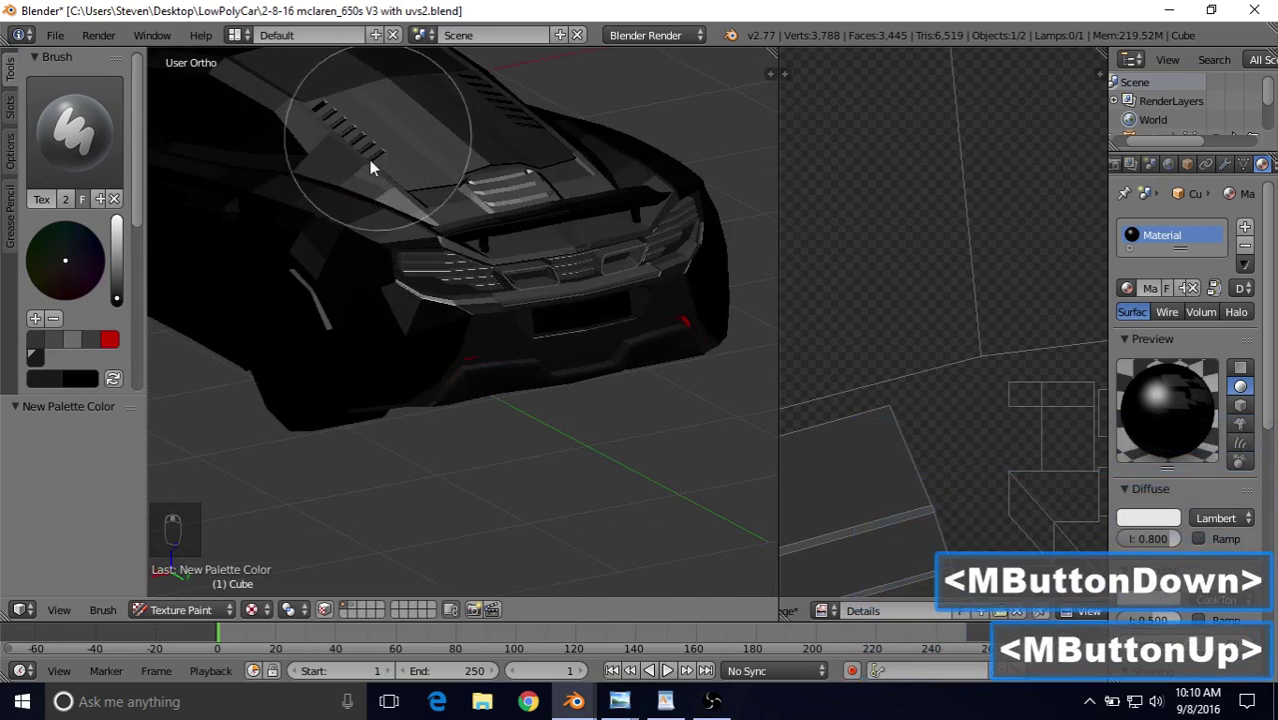
{"action": "middle_click_drag", "start_coordinate": [438, 331], "coordinate": [298, 555]}
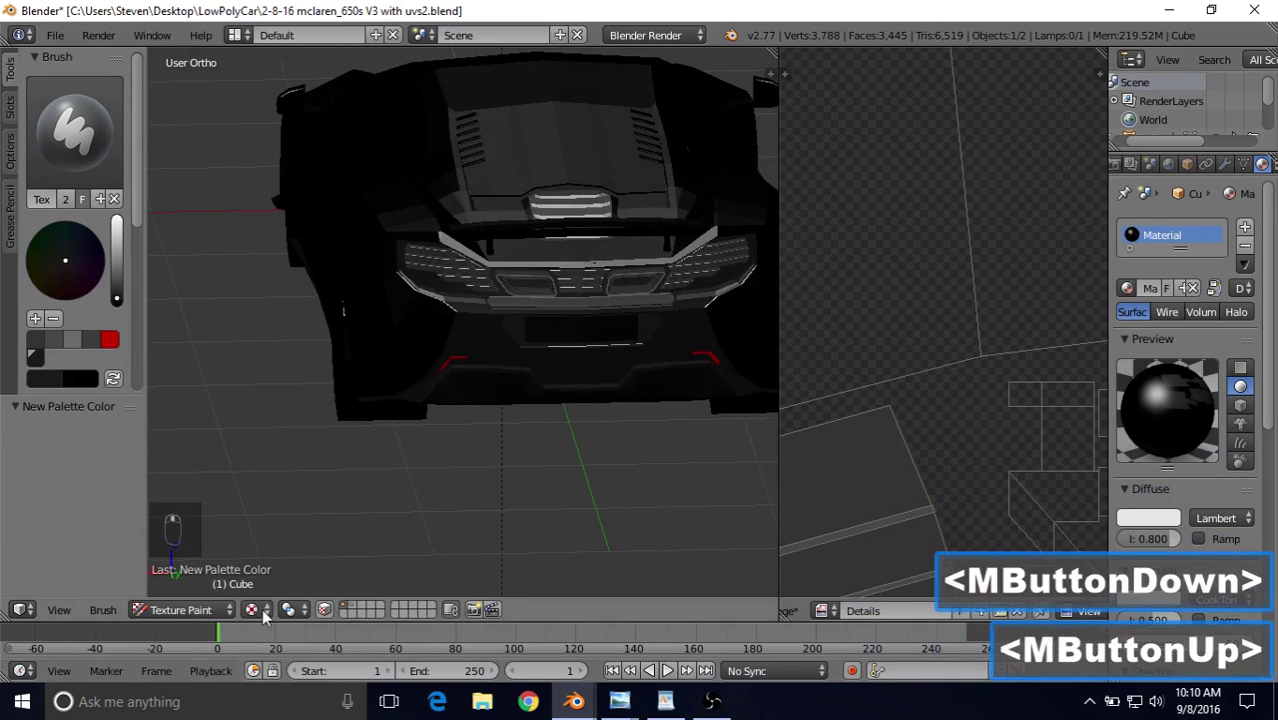
{"action": "left_click", "coordinate": [251, 609]}
{"action": "left_click", "coordinate": [288, 542]}
{"action": "scroll", "coordinate": [390, 398], "scroll_direction": "down", "scroll_amount": 2}
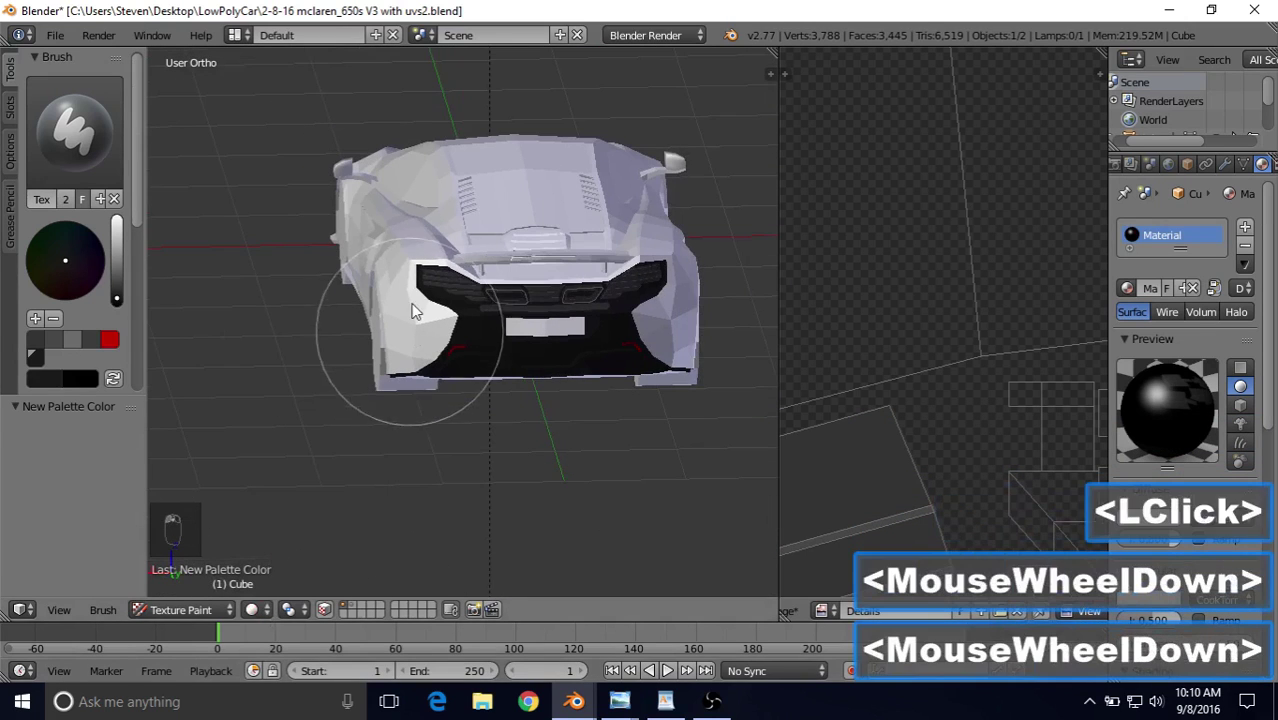
Step: Make the BaseColor texture the active paint slot
{"action": "left_click", "coordinate": [10, 105]}
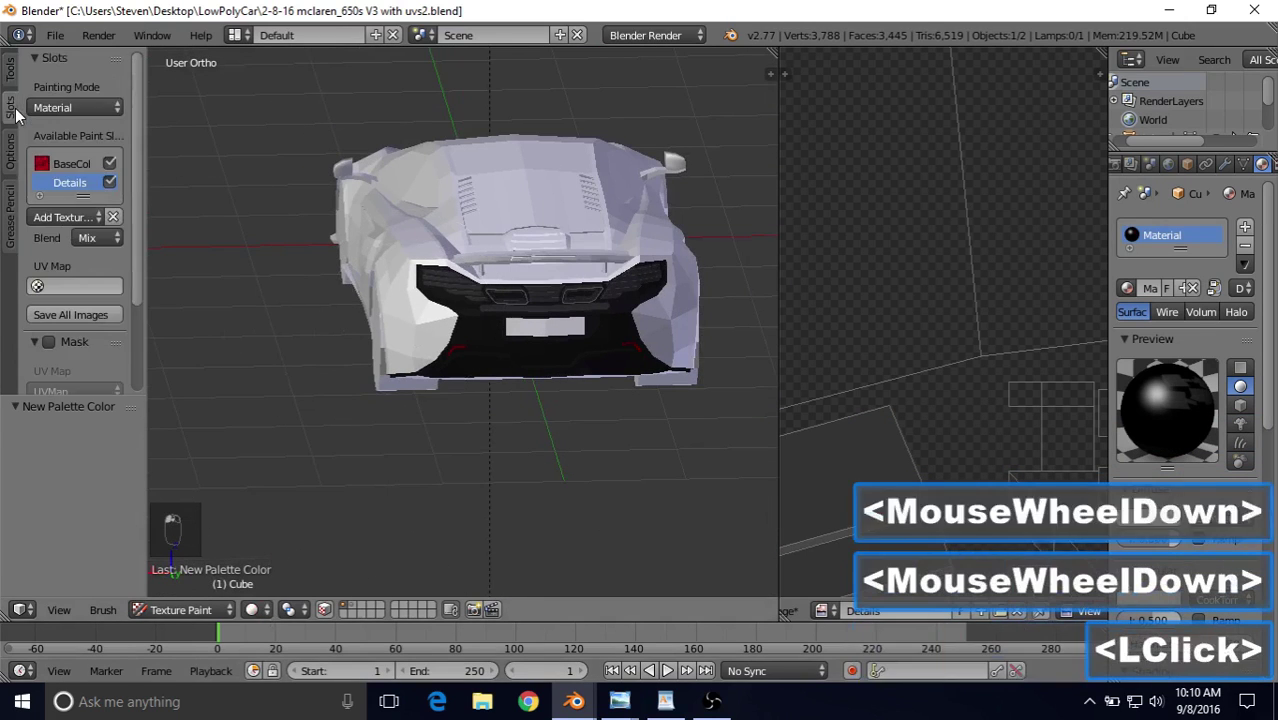
{"action": "left_click", "coordinate": [58, 165]}
{"action": "left_click", "coordinate": [55, 175]}
{"action": "left_click", "coordinate": [58, 165]}
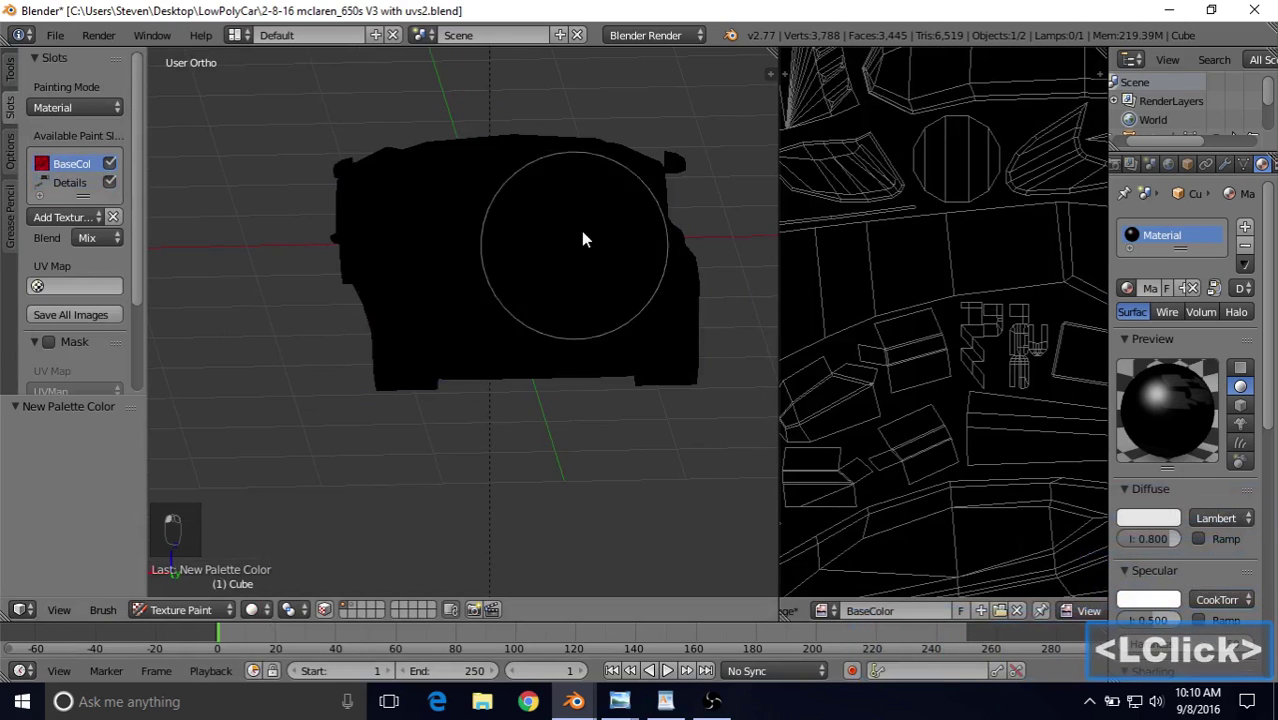
{"action": "middle_click_drag", "start_coordinate": [435, 325], "coordinate": [430, 392], "text": "shift"}
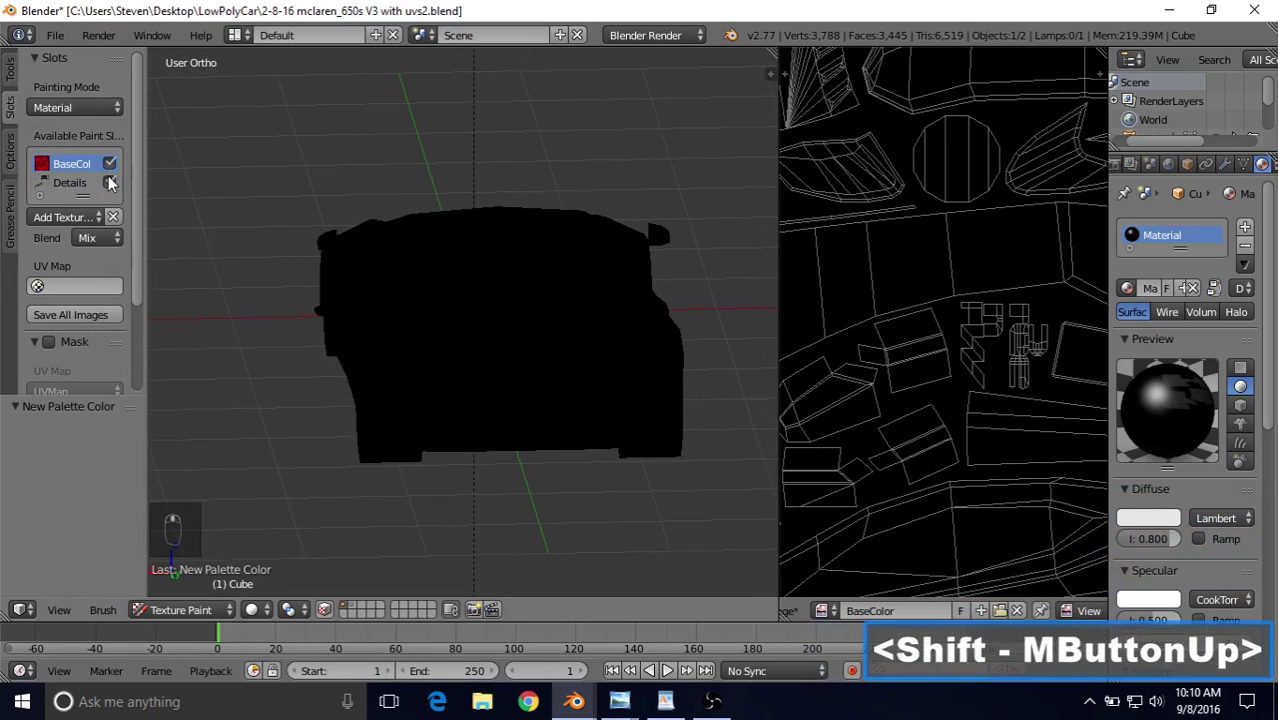
{"action": "left_click", "coordinate": [13, 92]}
{"action": "left_click", "coordinate": [8, 83]}
{"action": "left_click", "coordinate": [7, 98]}
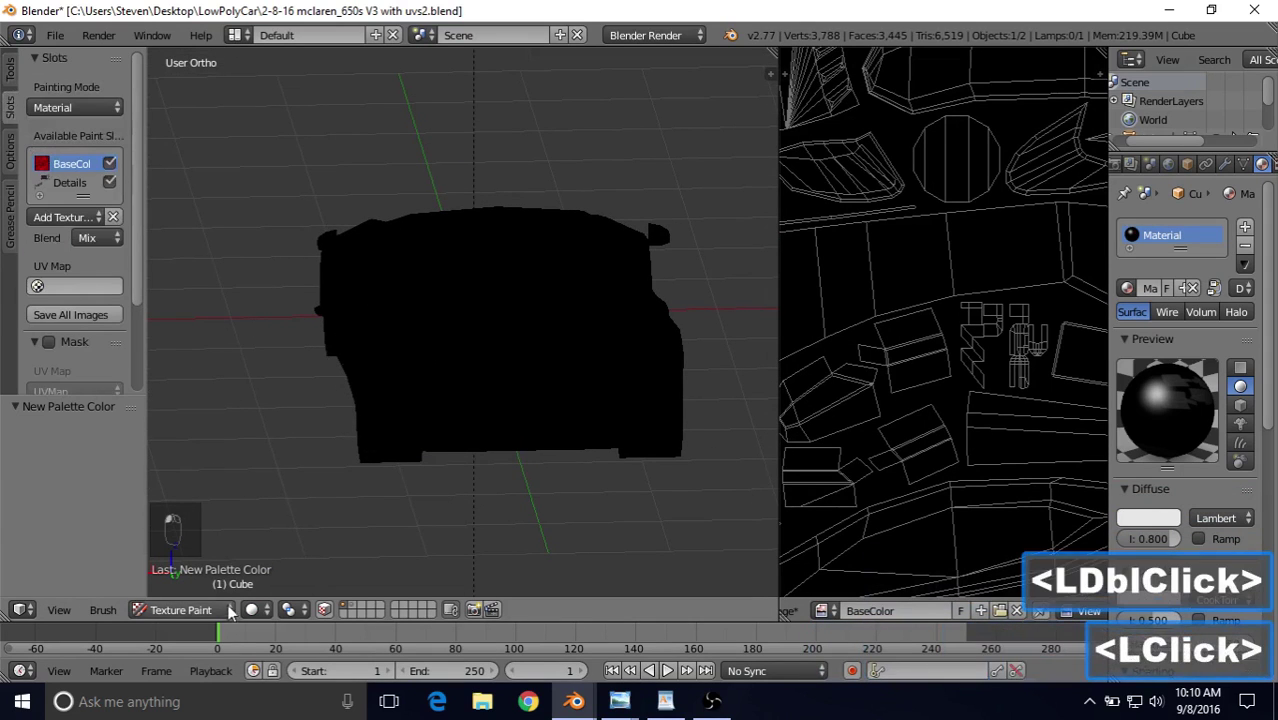
{"action": "left_click", "coordinate": [229, 610]}
{"action": "left_click", "coordinate": [190, 486]}
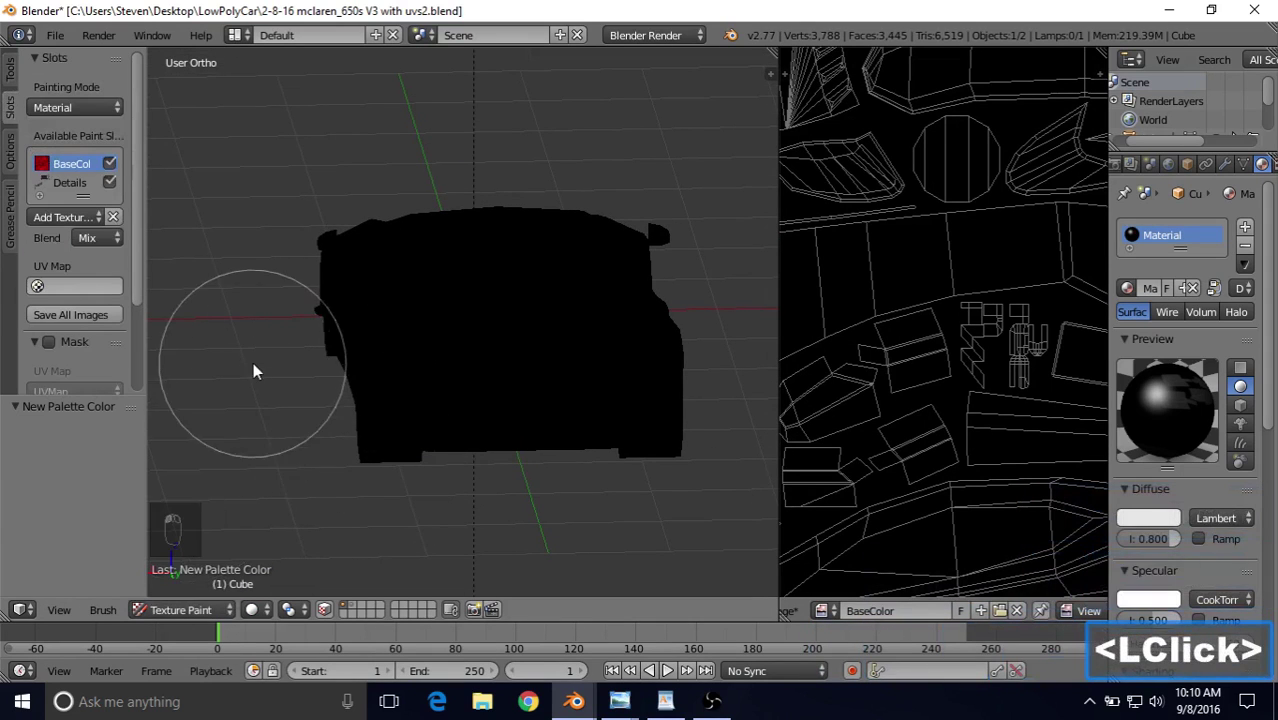
Step: Pick the red palette colour and brush it over the rear of the car on the BaseColor texture
{"action": "left_click", "coordinate": [9, 75]}
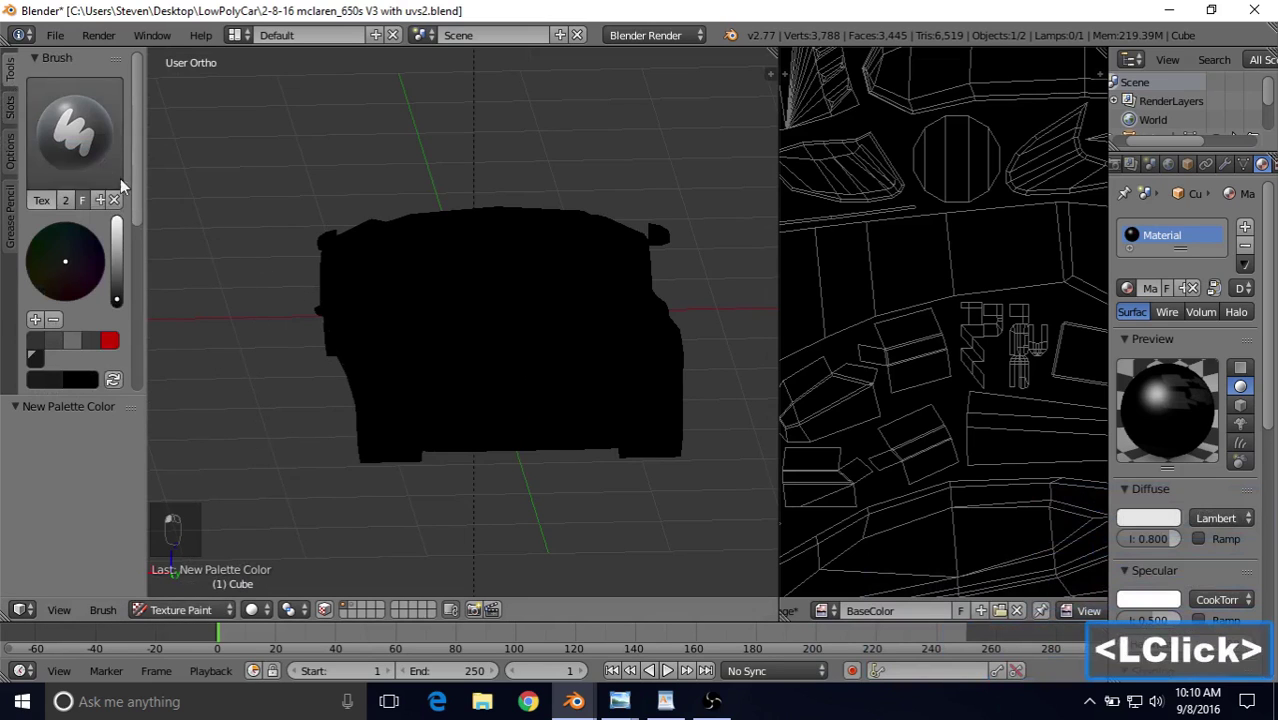
{"action": "left_click", "coordinate": [110, 341]}
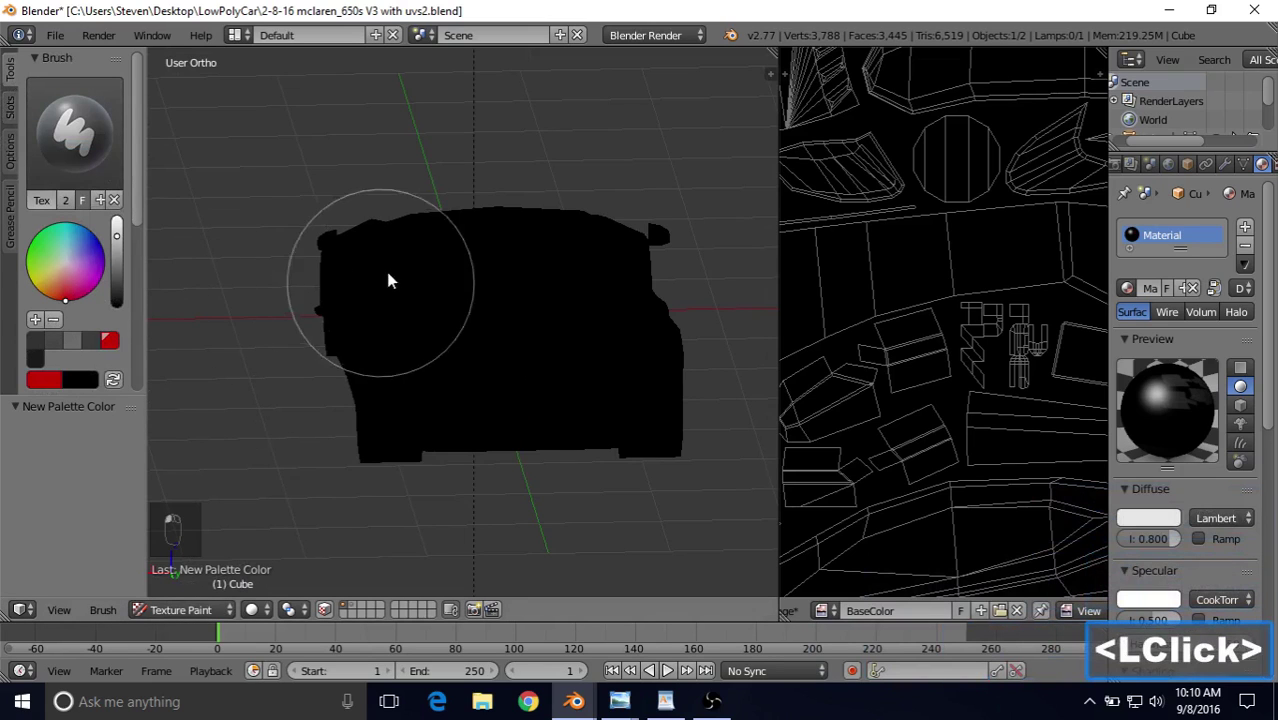
{"action": "mouse_move", "coordinate": [388, 271]}
{"action": "left_mouse_down"}
{"action": "mouse_move", "coordinate": [412, 287]}
{"action": "mouse_move", "coordinate": [402, 451]}
{"action": "mouse_move", "coordinate": [622, 395]}
{"action": "left_mouse_up"}
{"action": "mouse_move", "coordinate": [422, 388]}
{"action": "left_mouse_down"}
{"action": "mouse_move", "coordinate": [397, 385]}
{"action": "mouse_move", "coordinate": [522, 251]}
{"action": "mouse_move", "coordinate": [407, 230]}
{"action": "left_mouse_up"}
{"action": "left_click_drag", "start_coordinate": [650, 360], "coordinate": [419, 374]}
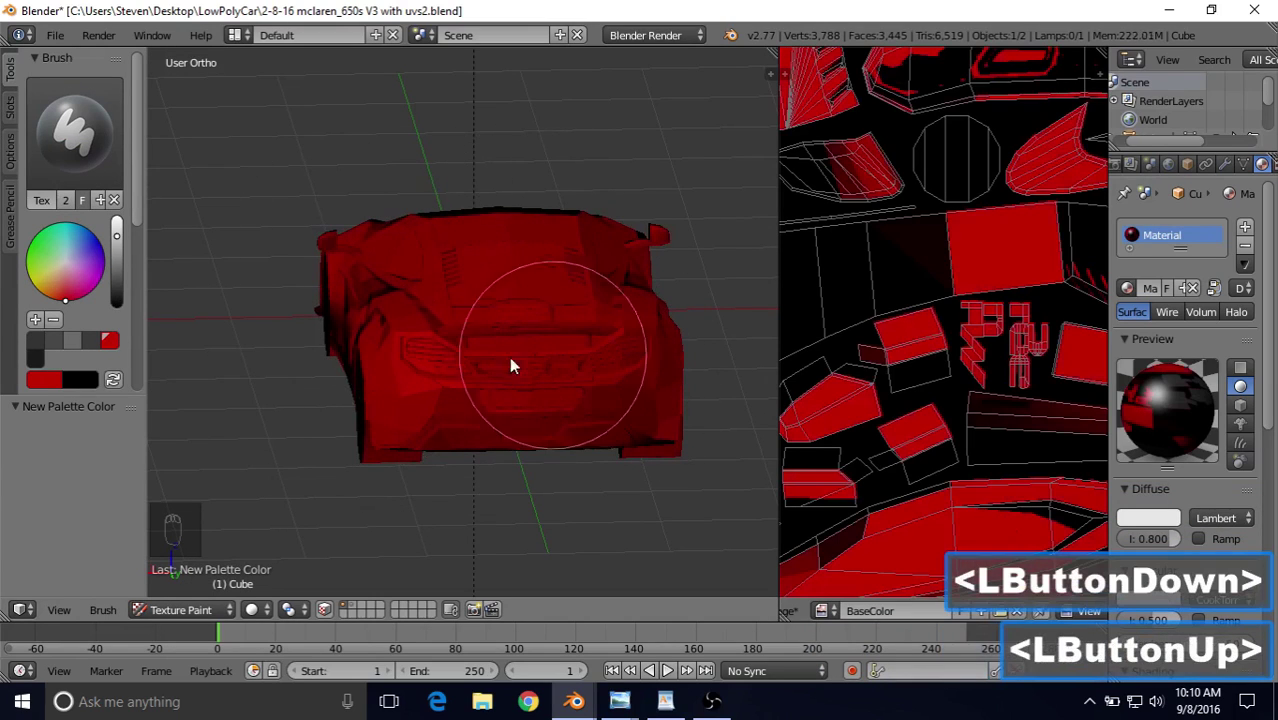
Step: Show the whole BaseColor image in the image editor and switch that editor to Paint mode
{"action": "scroll", "coordinate": [590, 350], "scroll_direction": "down", "scroll_amount": 4}
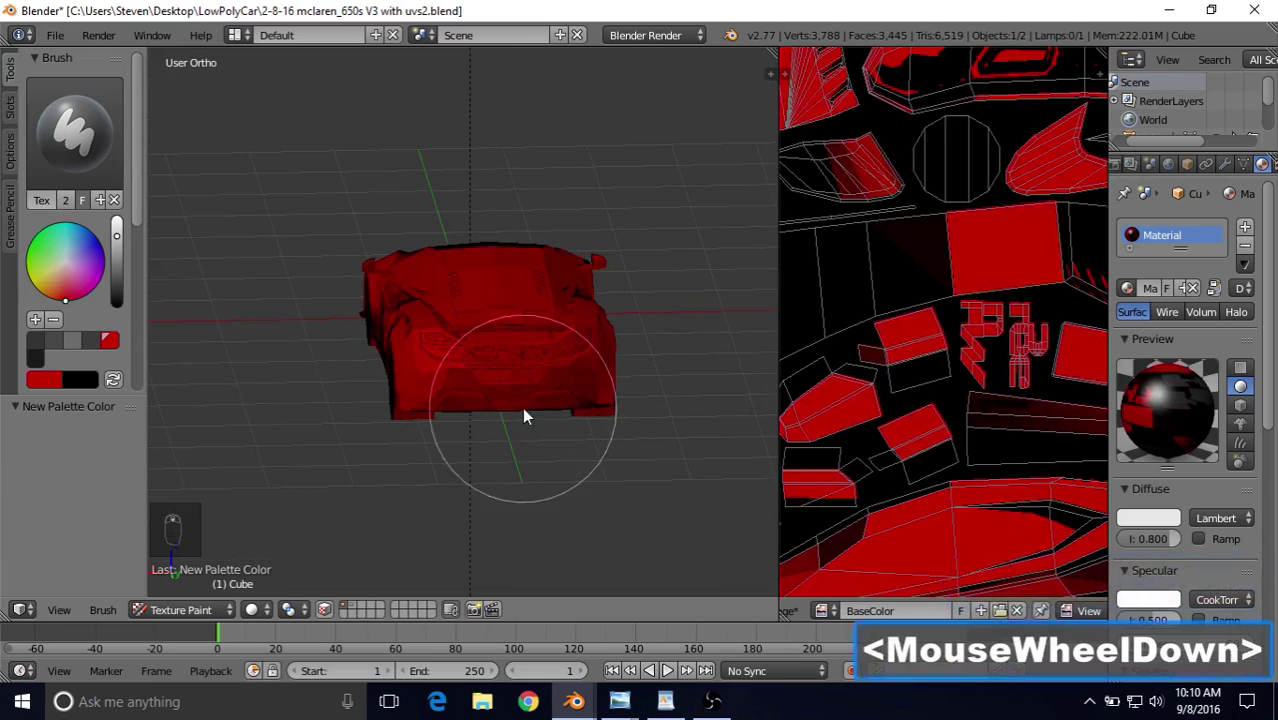
{"action": "scroll", "coordinate": [960, 360], "scroll_direction": "down", "scroll_amount": 5}
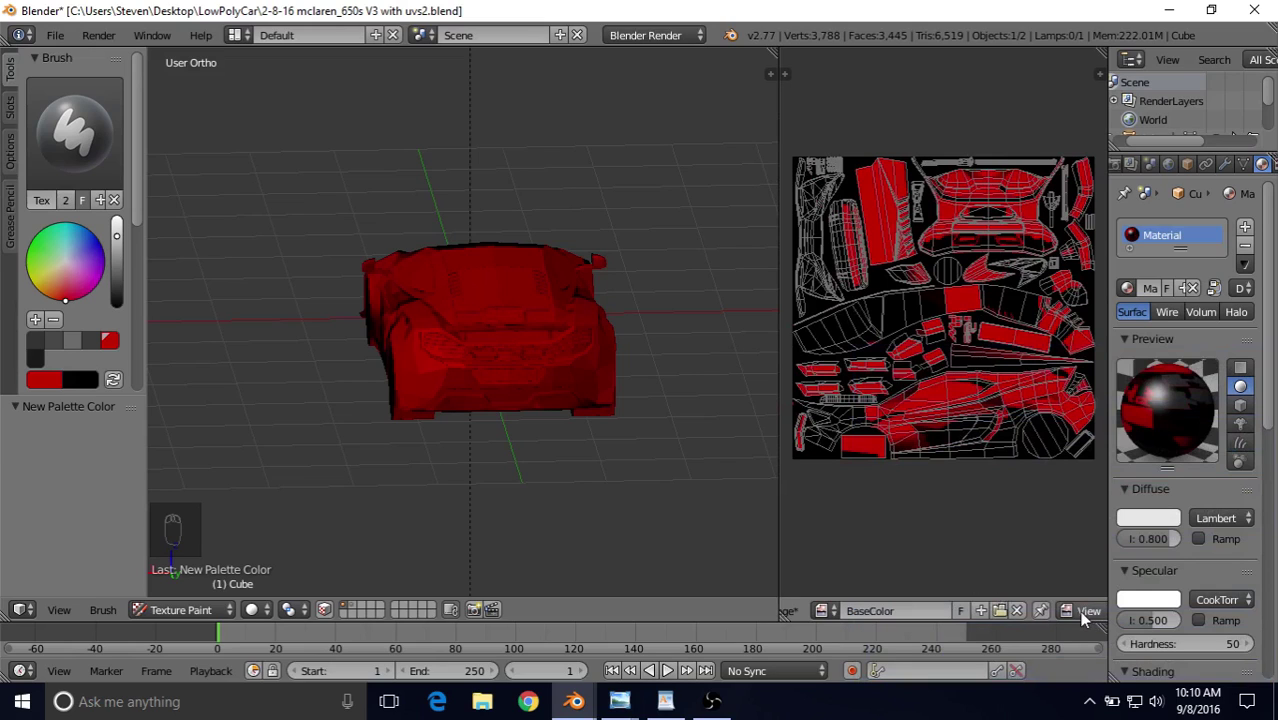
{"action": "middle_click_drag", "start_coordinate": [1084, 612], "coordinate": [1038, 611]}
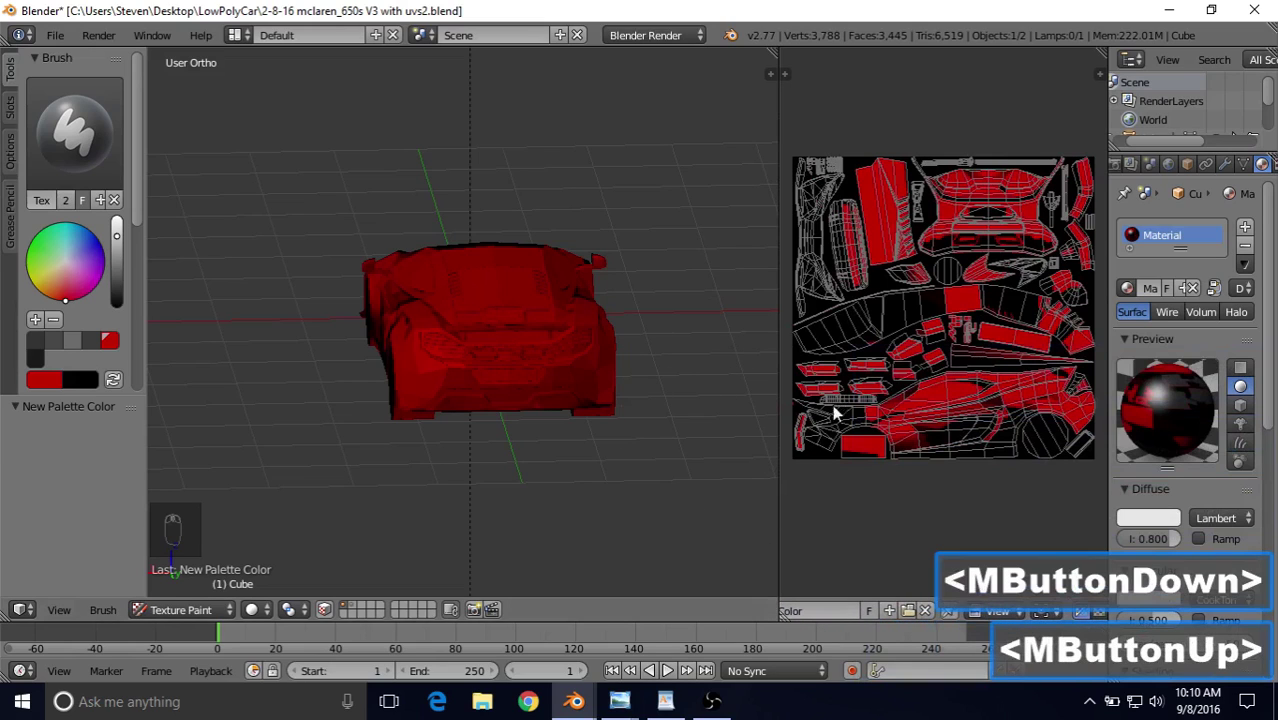
{"action": "middle_click_drag", "start_coordinate": [988, 618], "coordinate": [920, 618]}
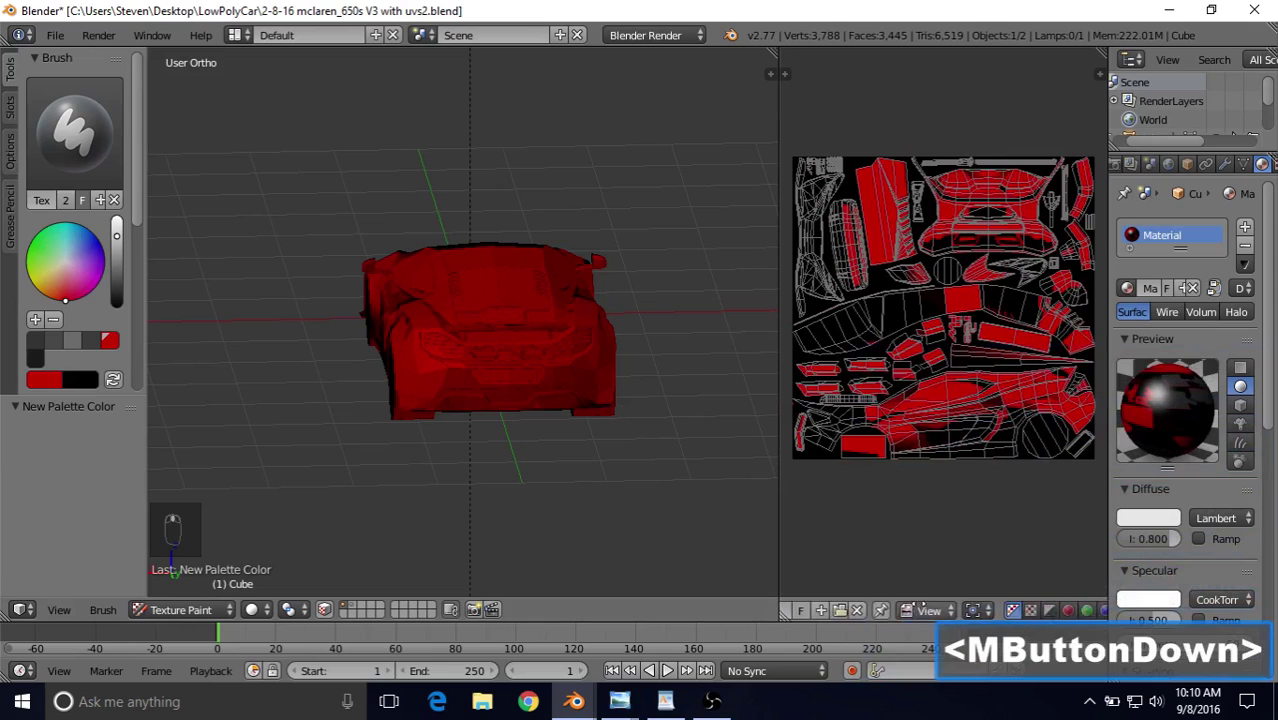
{"action": "middle_click_drag", "start_coordinate": [996, 606], "coordinate": [993, 572]}
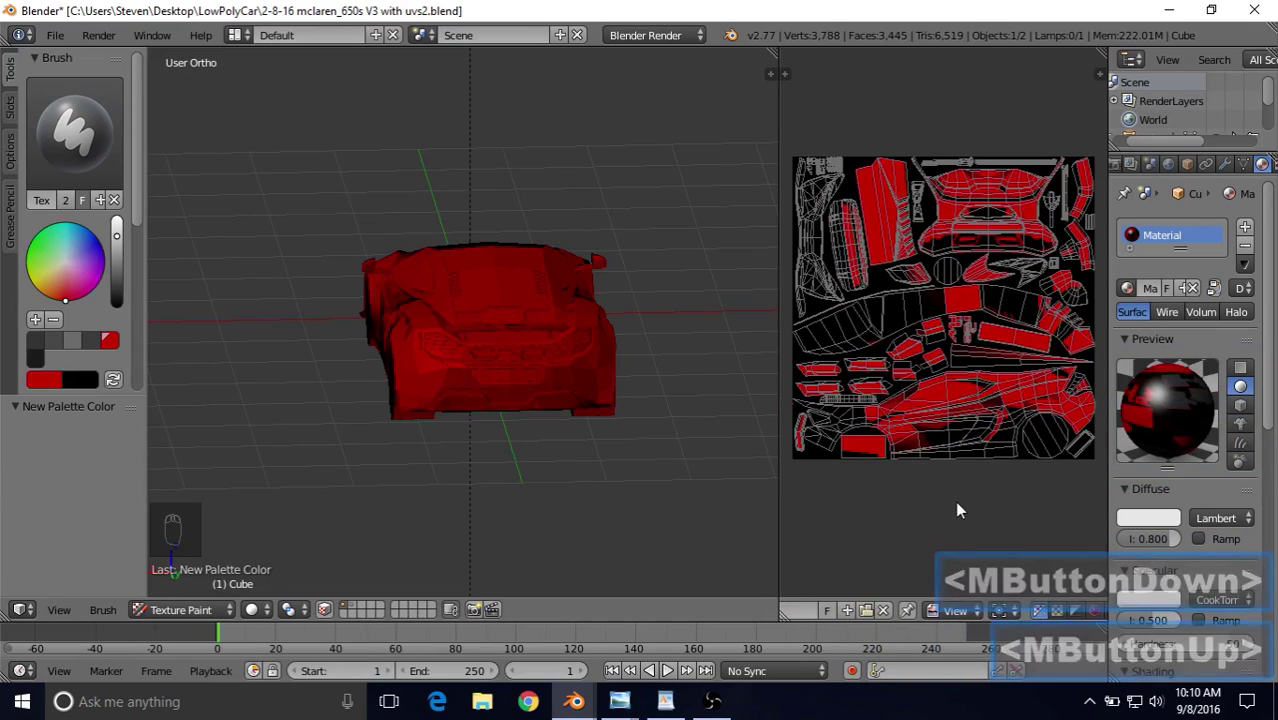
{"action": "left_click", "coordinate": [940, 612]}
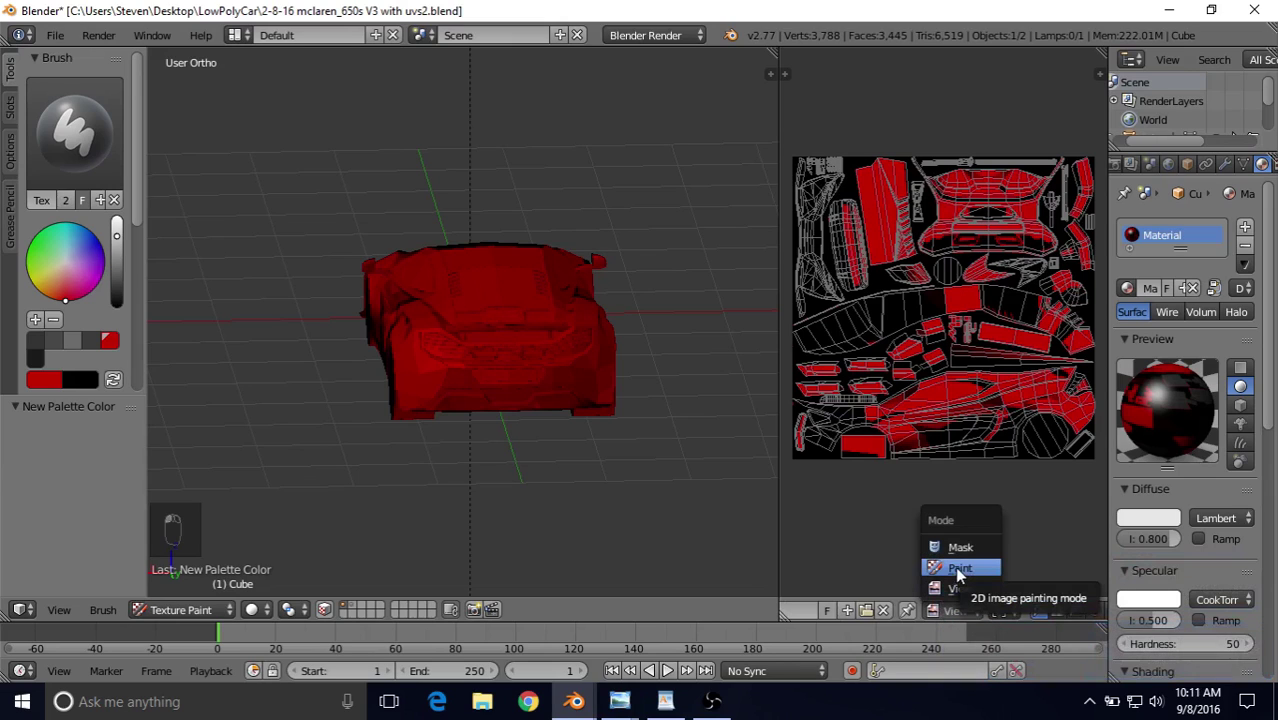
{"action": "left_click", "coordinate": [958, 568]}
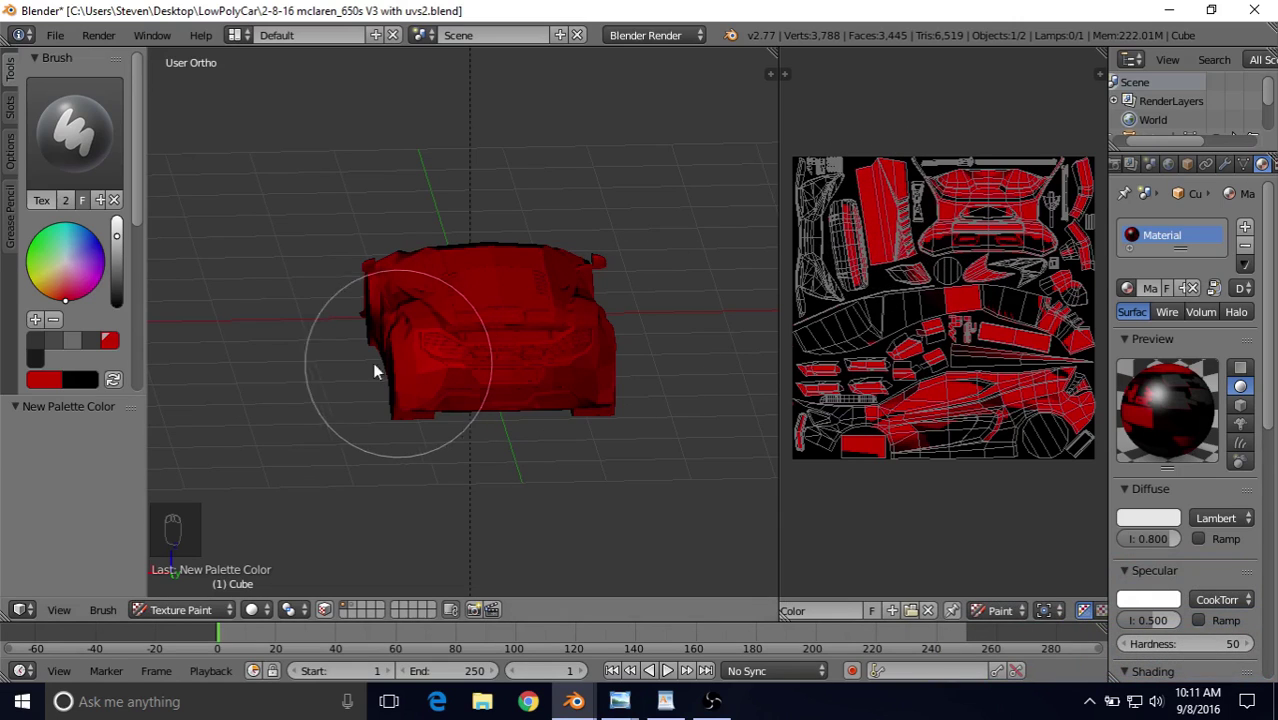
Step: Enlarge the brush radius to 289 px and paint the entire BaseColor image red in the image editor
{"action": "left_click_drag", "start_coordinate": [136, 202], "coordinate": [140, 250]}
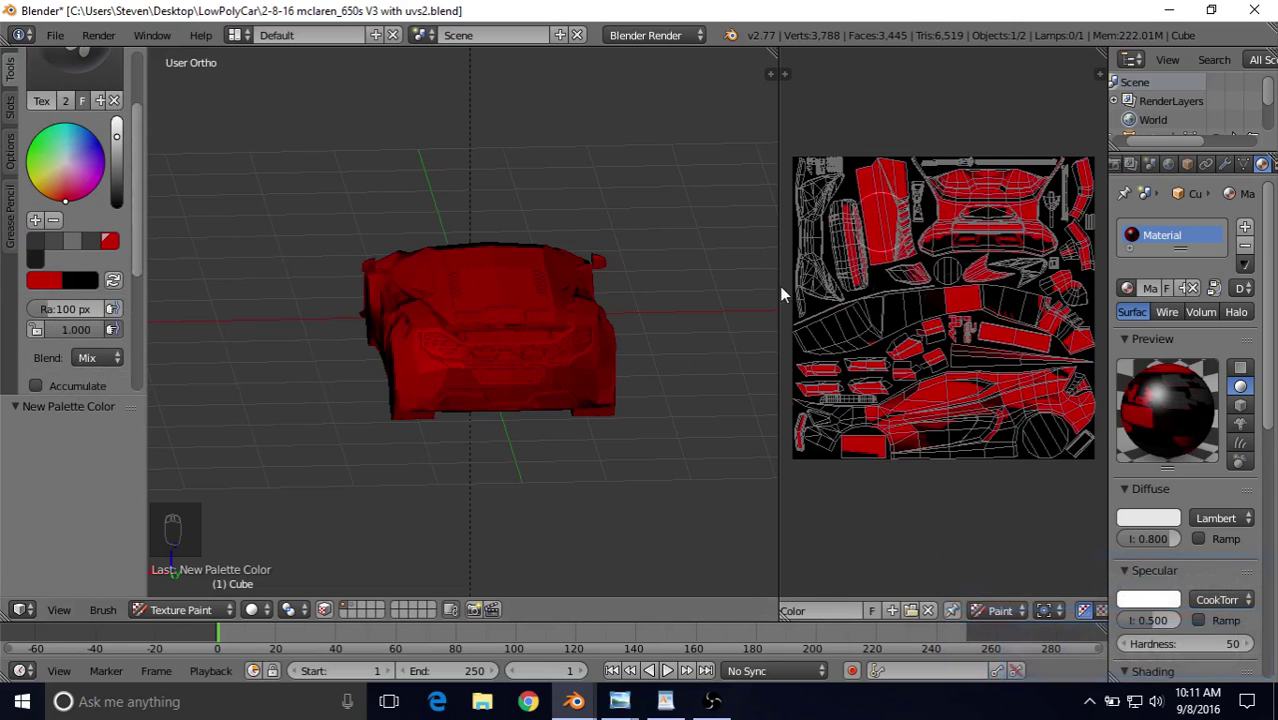
{"action": "left_click_drag", "start_coordinate": [60, 309], "coordinate": [82, 309]}
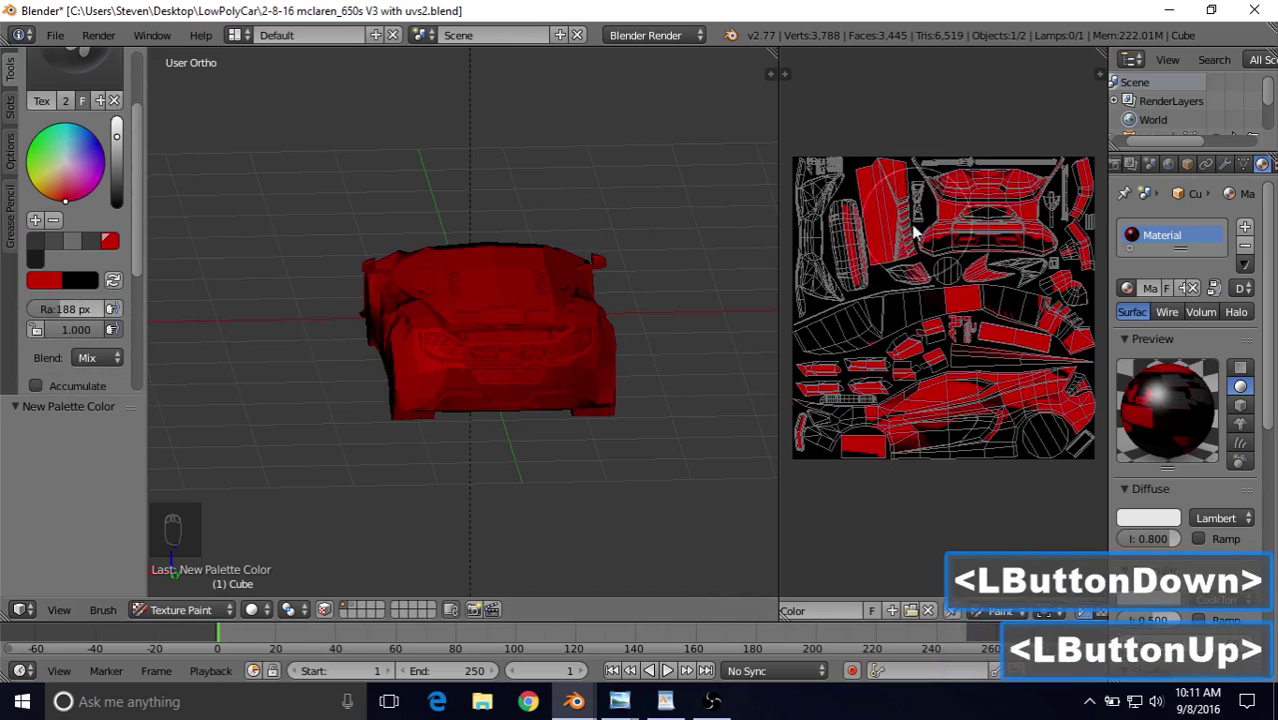
{"action": "left_click_drag", "start_coordinate": [65, 310], "coordinate": [105, 310]}
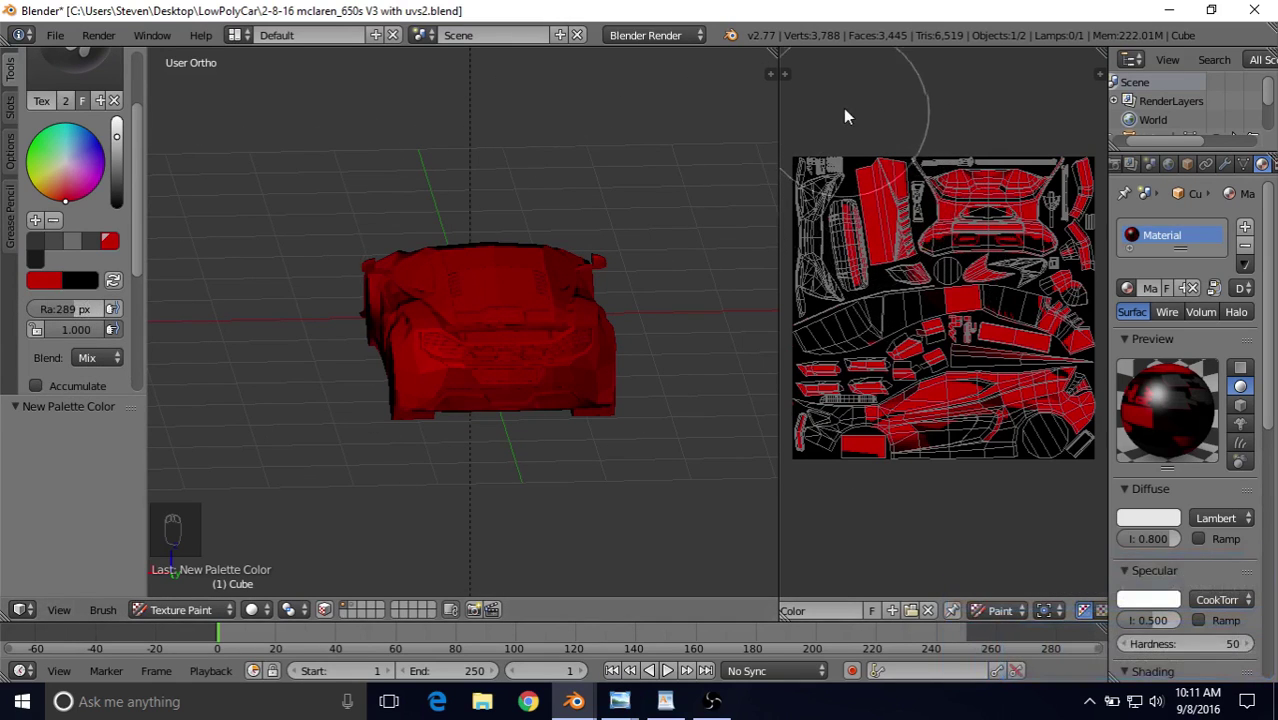
{"action": "mouse_move", "coordinate": [840, 145]}
{"action": "left_mouse_down"}
{"action": "mouse_move", "coordinate": [838, 446]}
{"action": "mouse_move", "coordinate": [1081, 448]}
{"action": "mouse_move", "coordinate": [836, 371]}
{"action": "mouse_move", "coordinate": [1073, 357]}
{"action": "mouse_move", "coordinate": [1026, 216]}
{"action": "mouse_move", "coordinate": [843, 183]}
{"action": "mouse_move", "coordinate": [1118, 203]}
{"action": "left_mouse_up"}
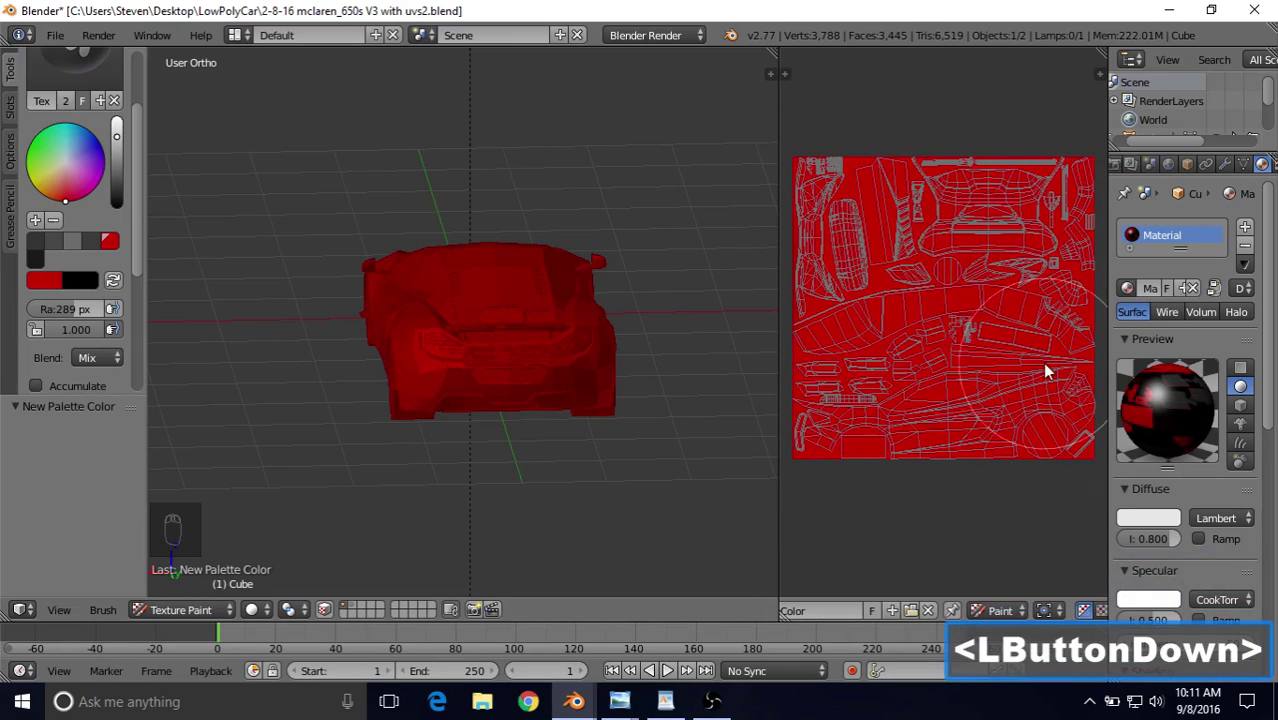
{"action": "left_click_drag", "start_coordinate": [1042, 372], "coordinate": [1040, 374]}
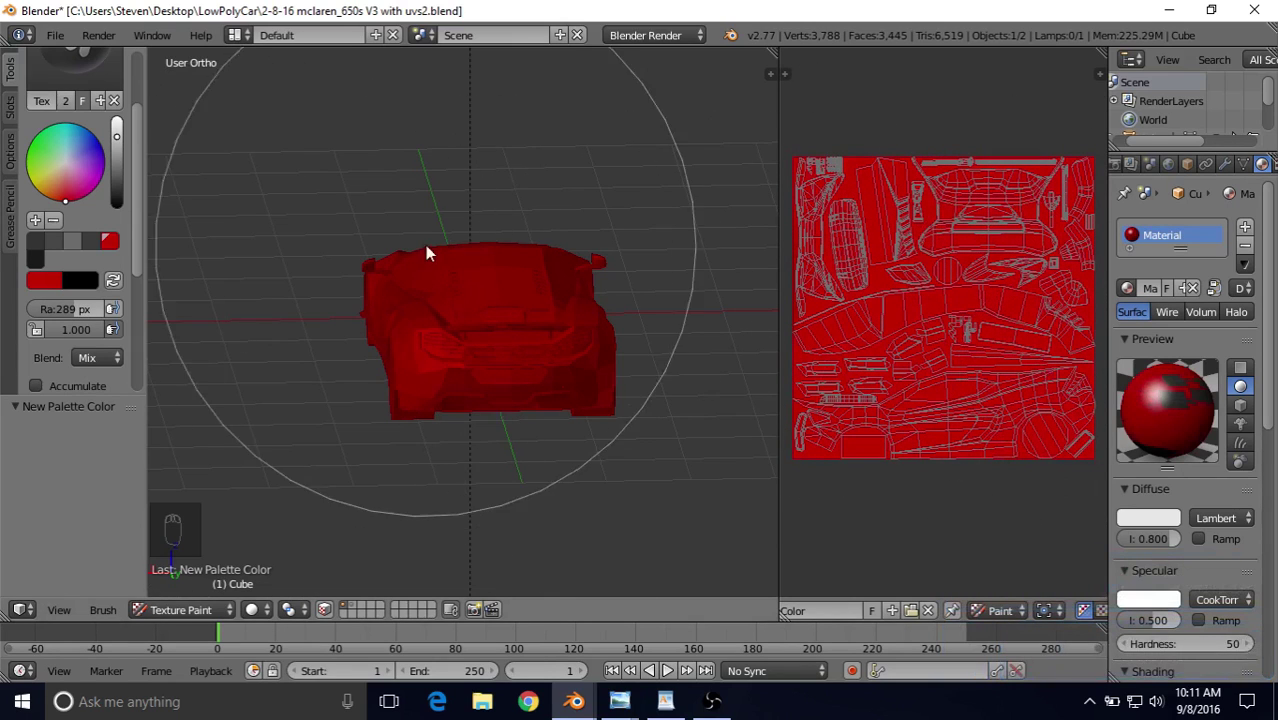
{"action": "middle_click_drag", "start_coordinate": [426, 248], "coordinate": [137, 266]}
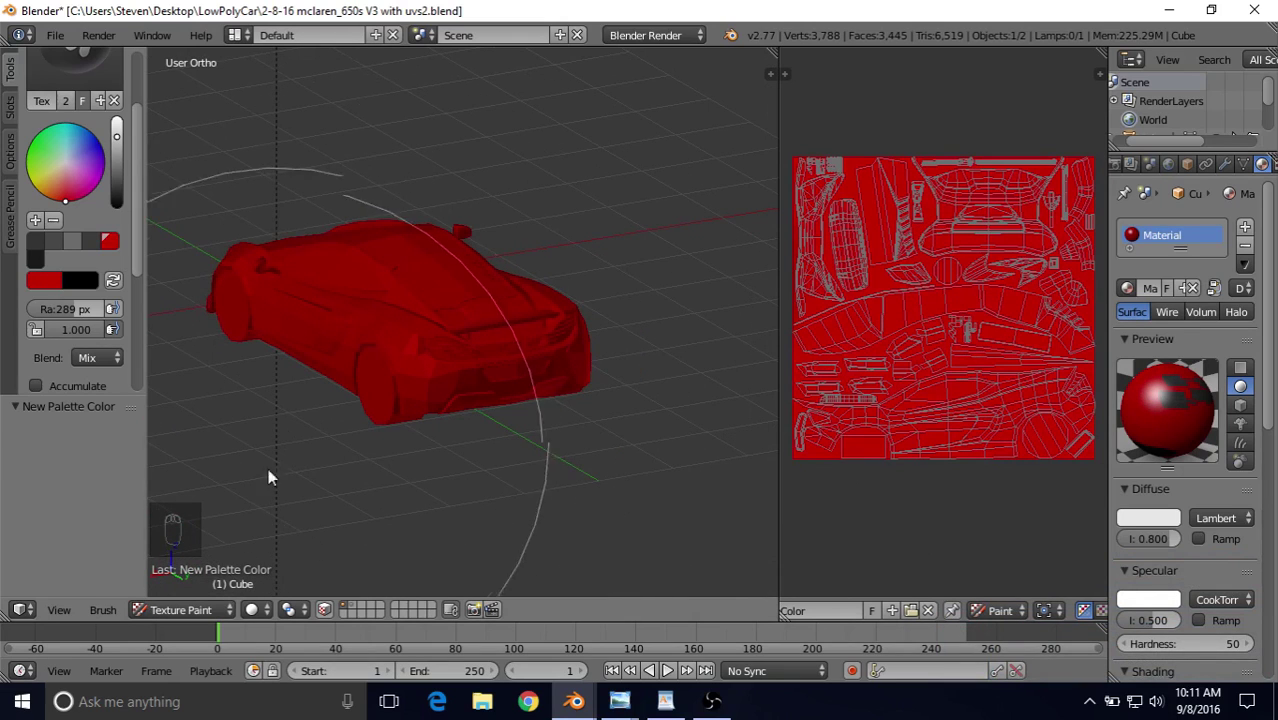
Step: Make Details the active paint slot and display the car in Texture shading to inspect its rear
{"action": "left_click", "coordinate": [11, 110]}
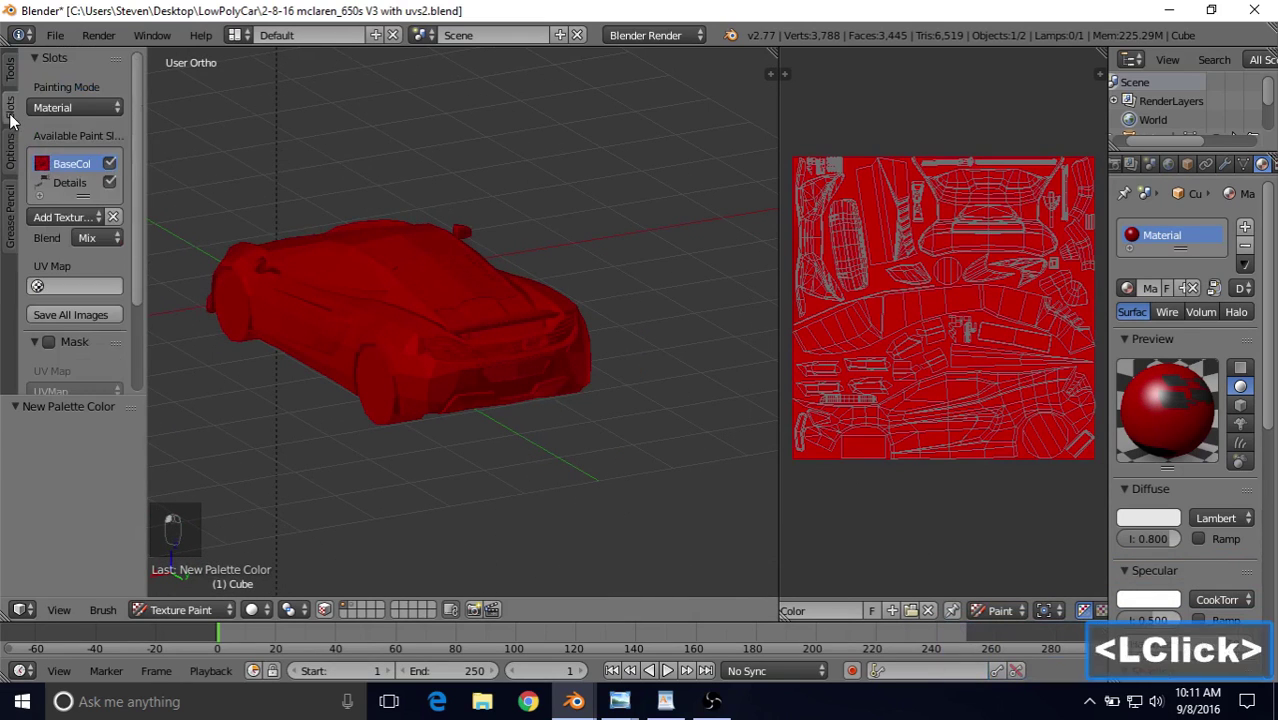
{"action": "left_click", "coordinate": [55, 181]}
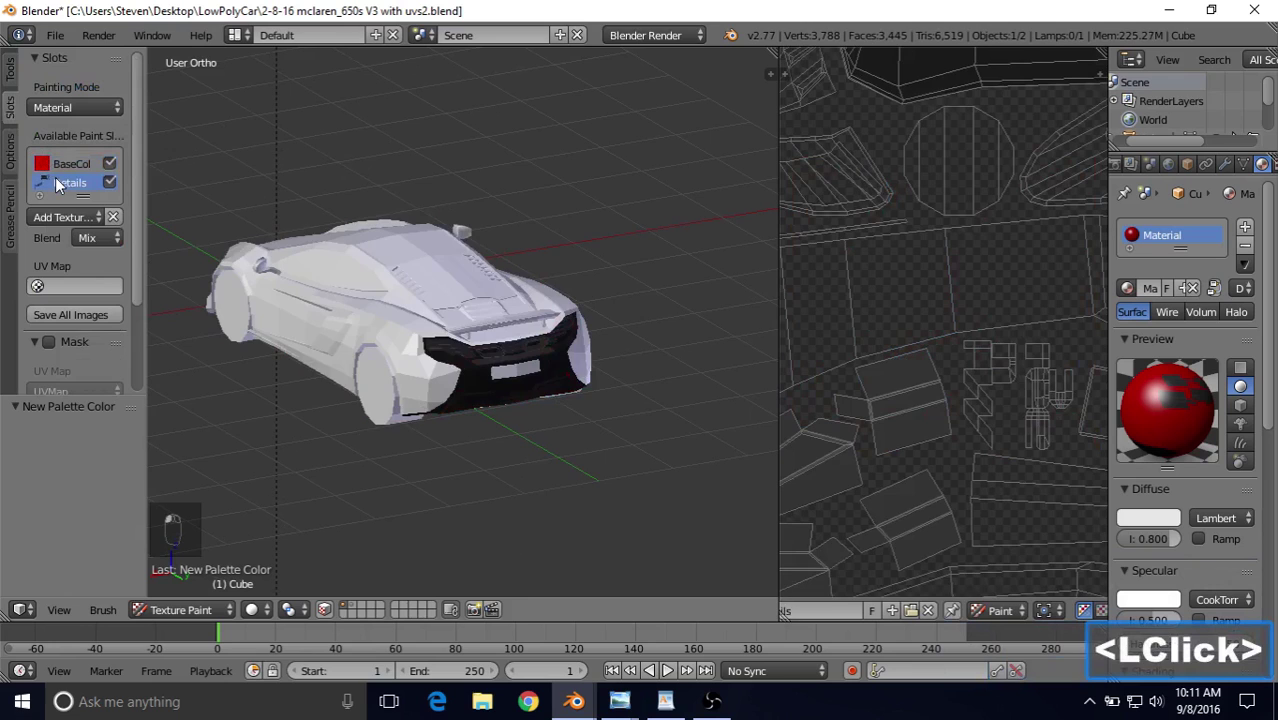
{"action": "middle_click_drag", "start_coordinate": [336, 234], "coordinate": [490, 310]}
{"action": "scroll", "coordinate": [490, 310], "scroll_direction": "up", "scroll_amount": 3}
{"action": "left_click", "coordinate": [253, 609]}
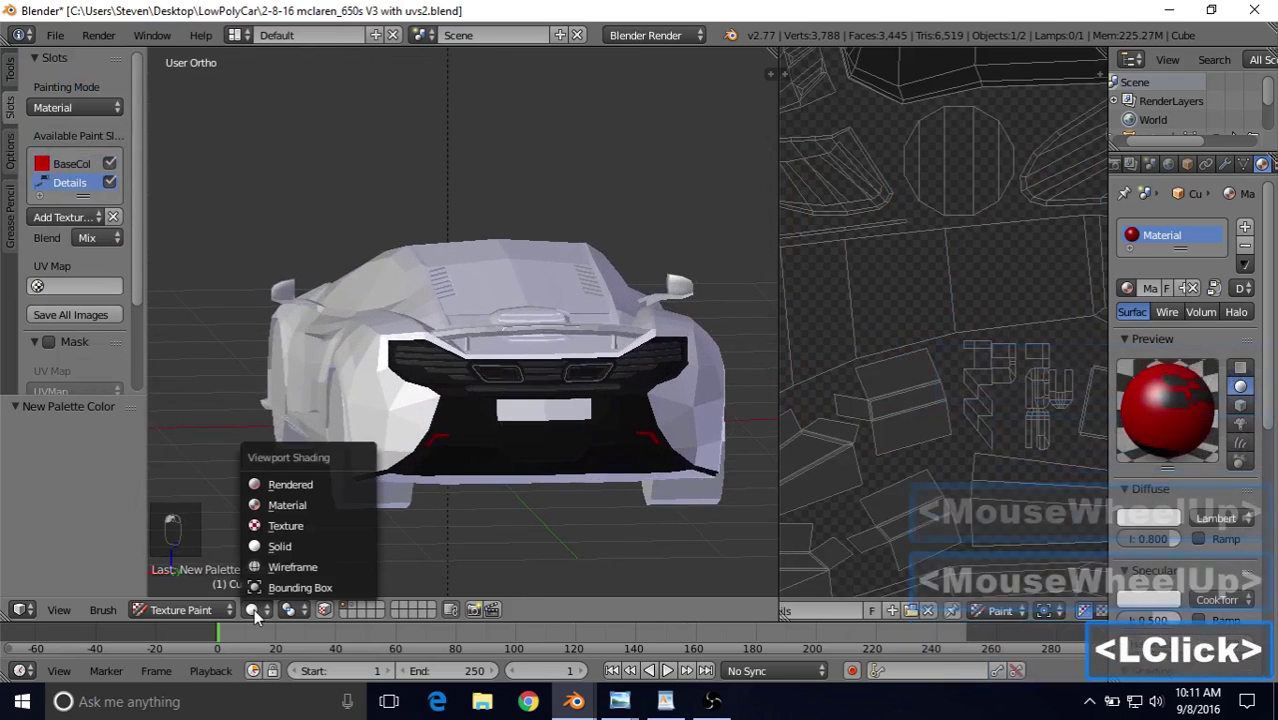
{"action": "left_click", "coordinate": [287, 527]}
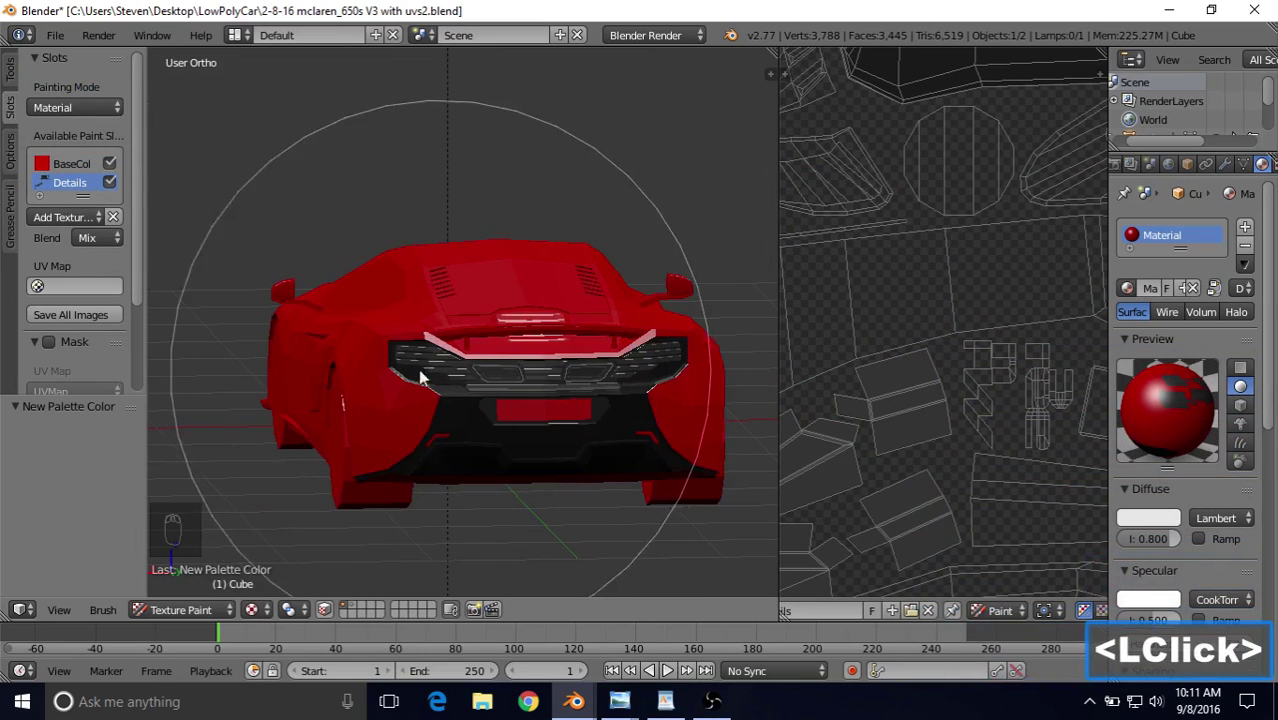
{"action": "middle_click_drag", "start_coordinate": [502, 365], "coordinate": [419, 399]}
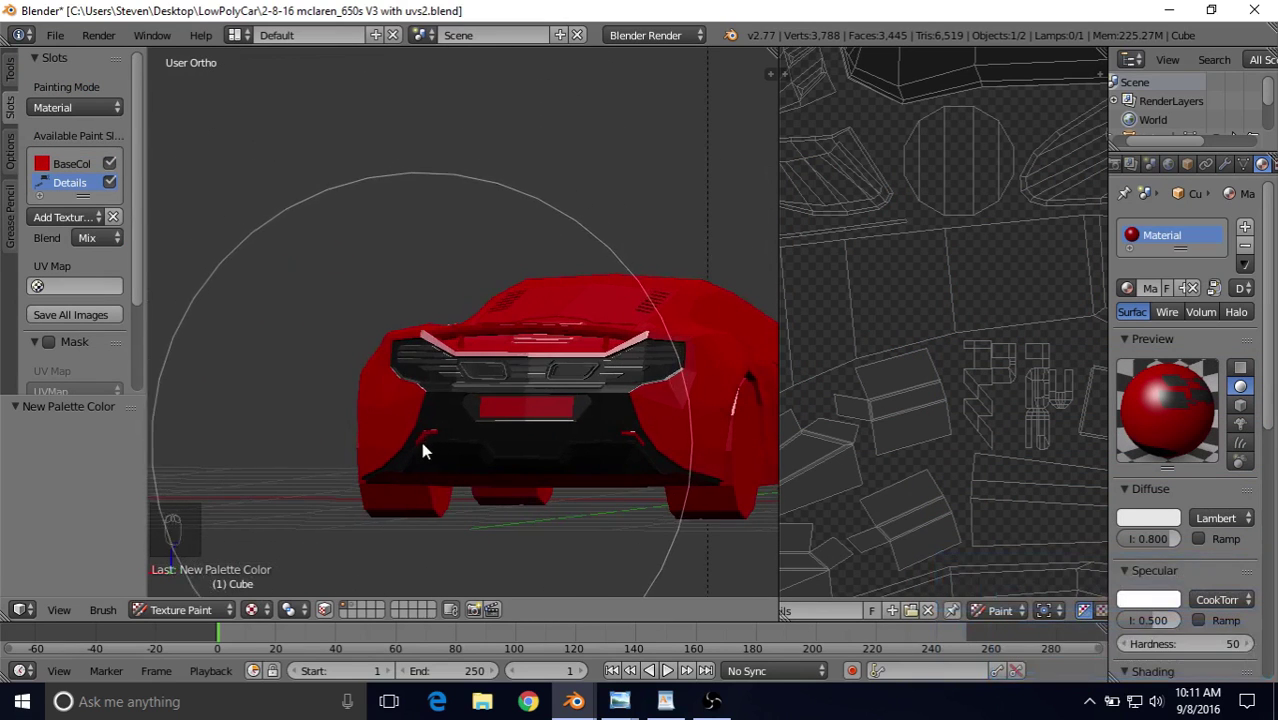
{"action": "middle_click_drag", "start_coordinate": [406, 392], "coordinate": [525, 419]}
{"action": "scroll", "coordinate": [404, 380], "scroll_direction": "up", "scroll_amount": 3}
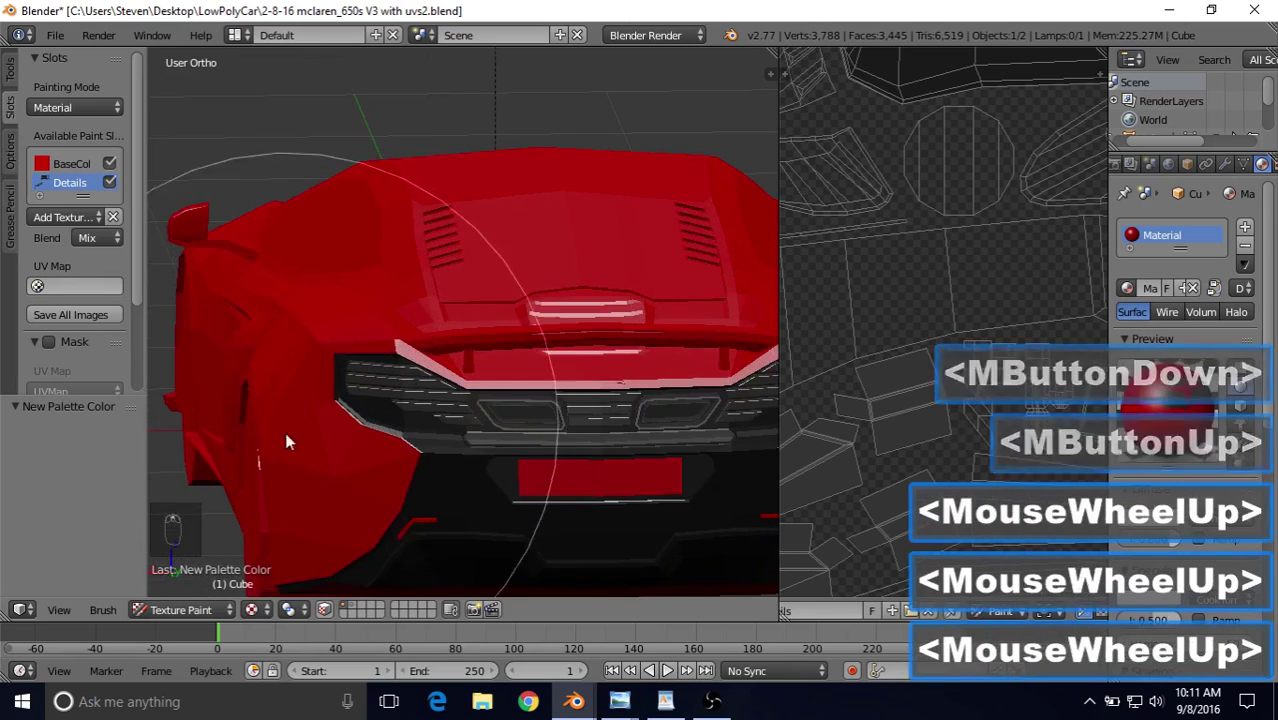
Step: Switch to the McLaren rear-view photo in Windows Photo Viewer and examine the badge lettering above the exhausts
{"action": "scroll", "coordinate": [397, 362], "scroll_direction": "down", "scroll_amount": 3}
{"action": "middle_click_drag", "start_coordinate": [397, 362], "coordinate": [505, 277]}
{"action": "scroll", "coordinate": [499, 392], "scroll_direction": "up", "scroll_amount": 3}
{"action": "left_click", "coordinate": [620, 701]}
{"action": "left_click", "coordinate": [640, 658]}
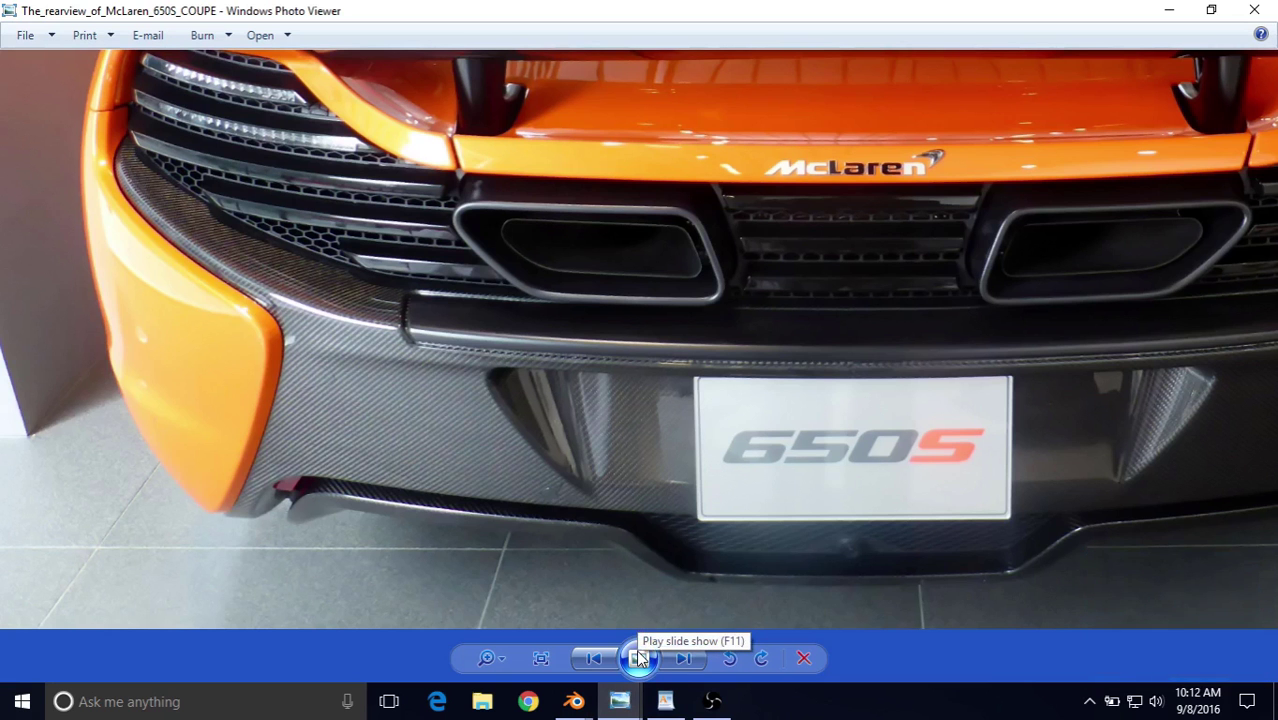
{"action": "left_click_drag", "start_coordinate": [551, 361], "coordinate": [401, 436]}
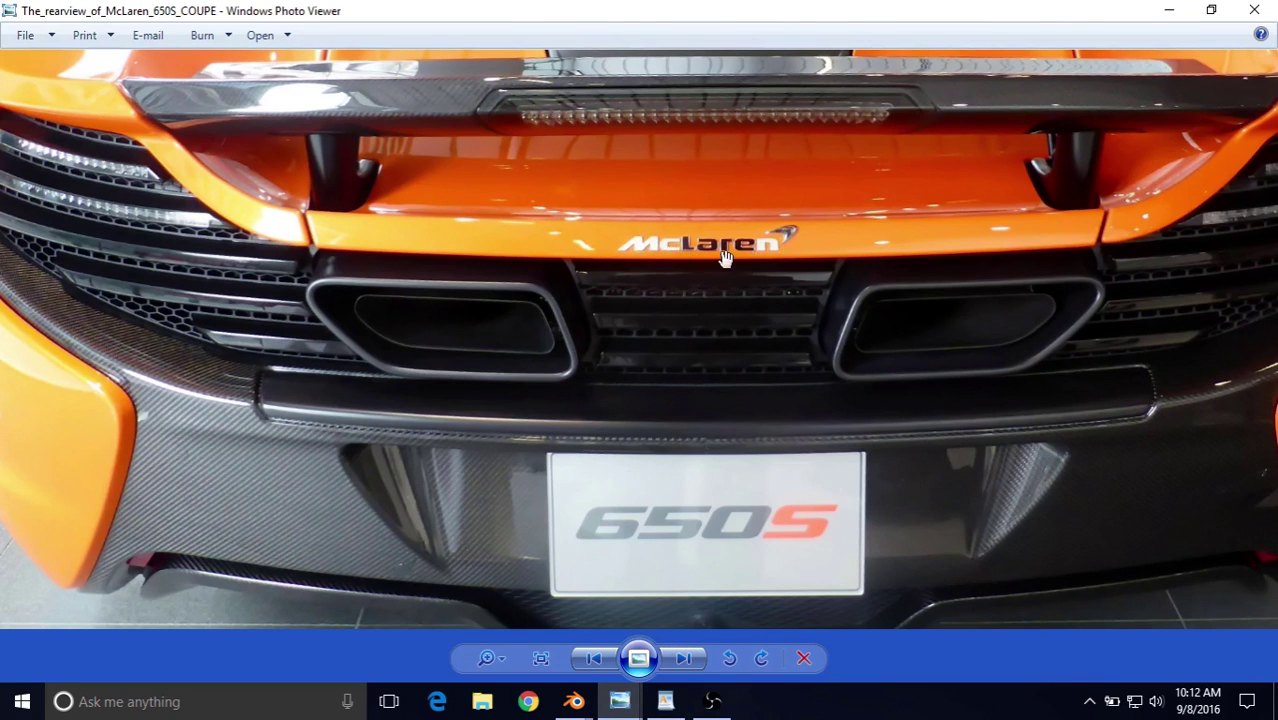
{"action": "scroll", "coordinate": [680, 308], "scroll_direction": "up", "scroll_amount": 5}
{"action": "left_click_drag", "start_coordinate": [394, 412], "coordinate": [412, 382]}
{"action": "scroll", "coordinate": [654, 294], "scroll_direction": "up", "scroll_amount": 2}
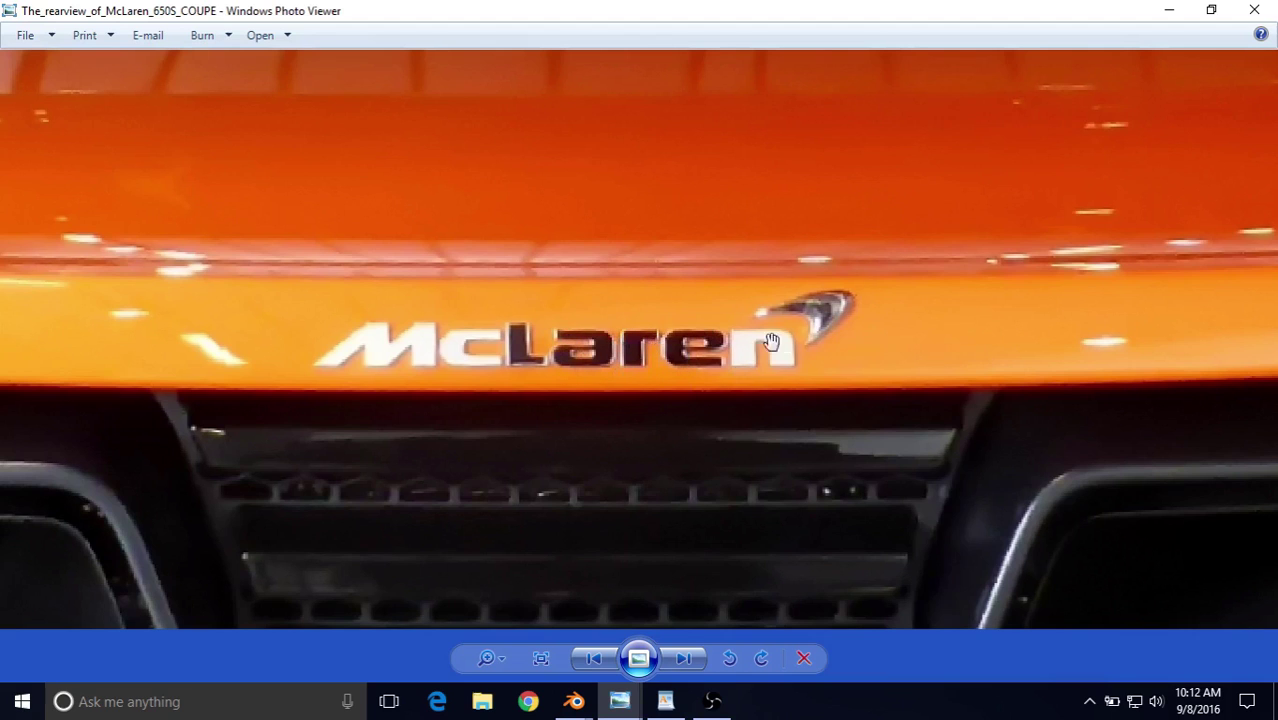
{"action": "scroll", "coordinate": [479, 408], "scroll_direction": "down", "scroll_amount": 4}
{"action": "left_click", "coordinate": [551, 476]}
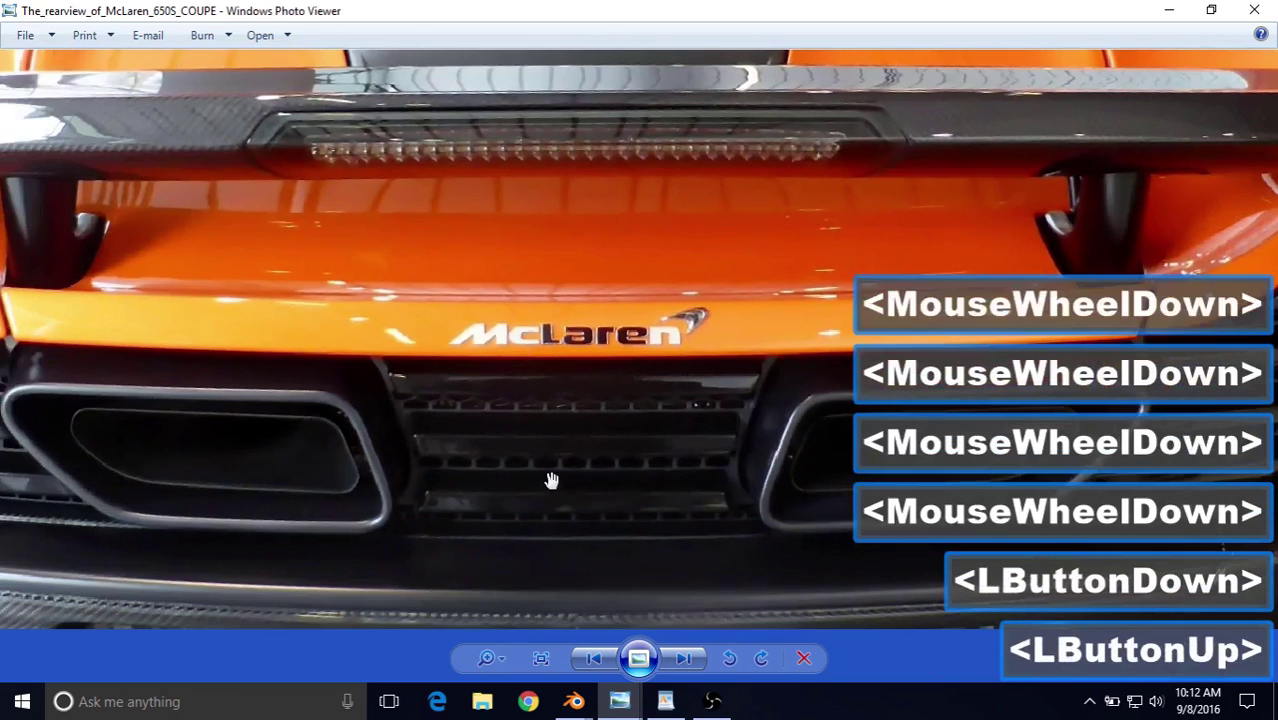
Step: Switch back to Blender and display the car in Solid shading, framing the McLaren lettering on its rear
{"action": "double_click", "coordinate": [574, 701]}
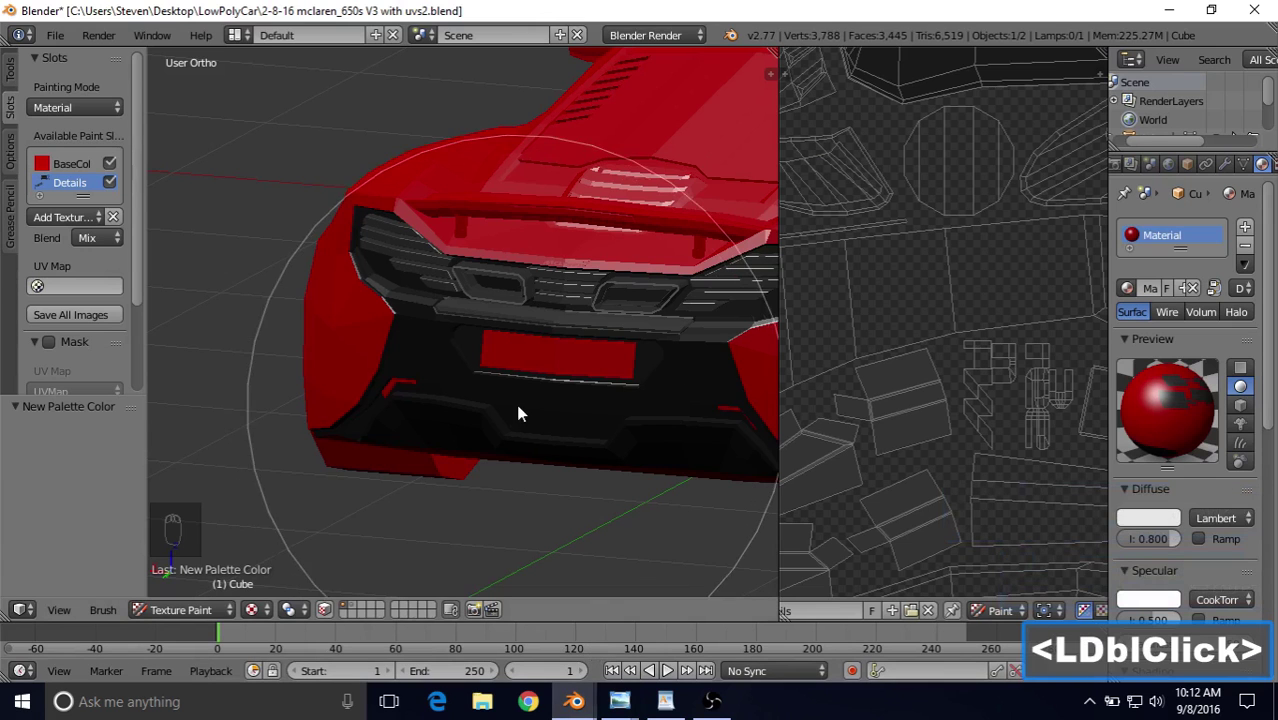
{"action": "middle_click_drag", "start_coordinate": [515, 399], "coordinate": [347, 512]}
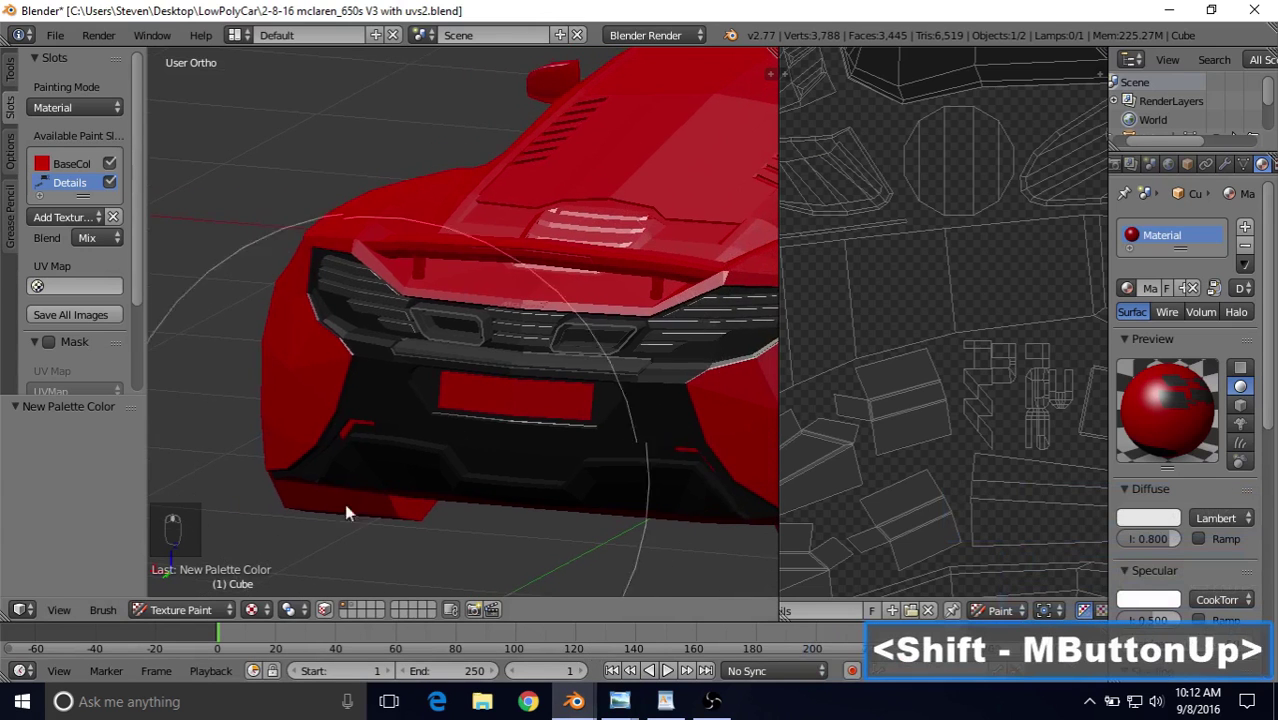
{"action": "left_click", "coordinate": [251, 609]}
{"action": "left_click", "coordinate": [275, 547]}
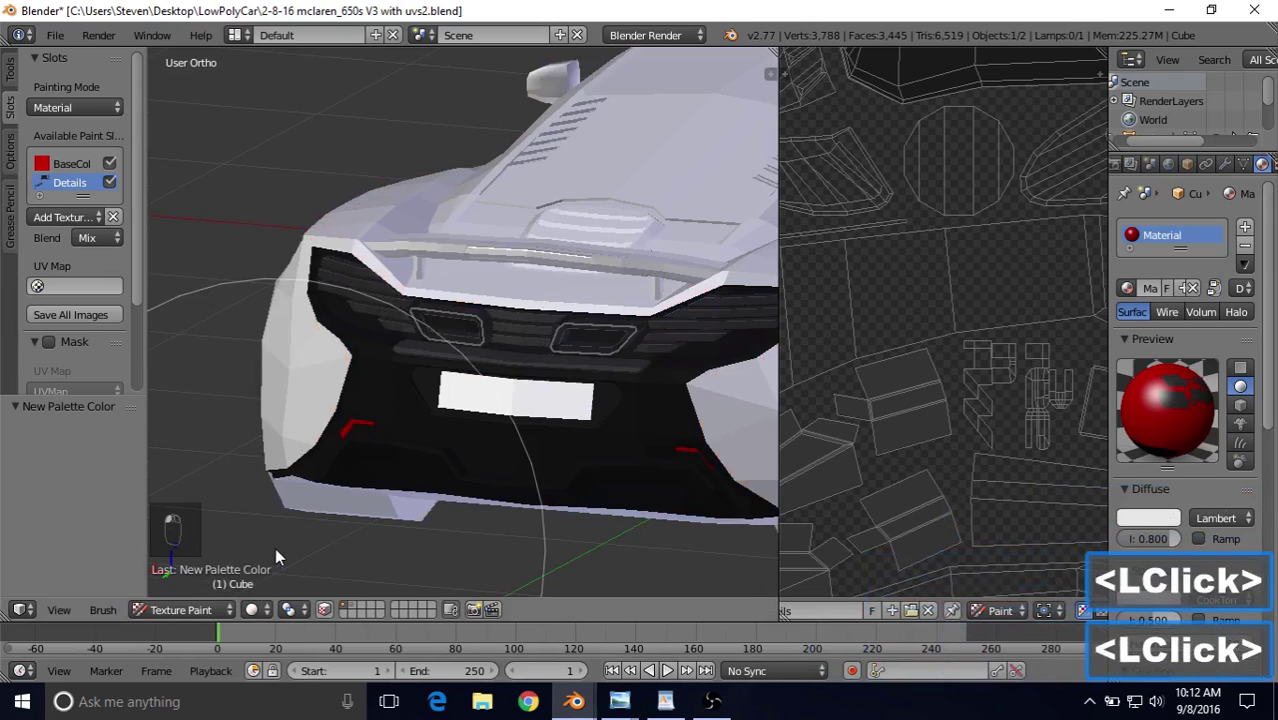
{"action": "middle_click_drag", "start_coordinate": [496, 288], "coordinate": [488, 348]}
{"action": "scroll", "coordinate": [488, 350], "scroll_direction": "up", "scroll_amount": 8}
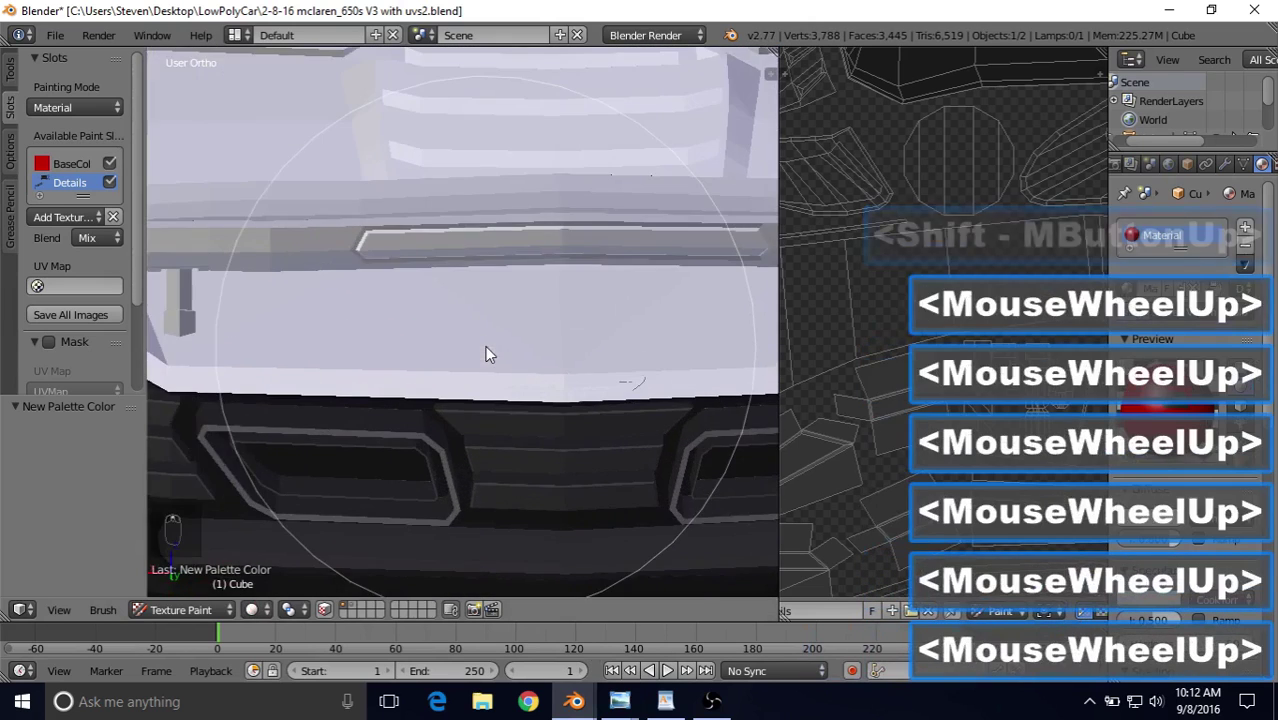
{"action": "middle_click_drag", "start_coordinate": [574, 374], "coordinate": [518, 296], "text": "shift"}
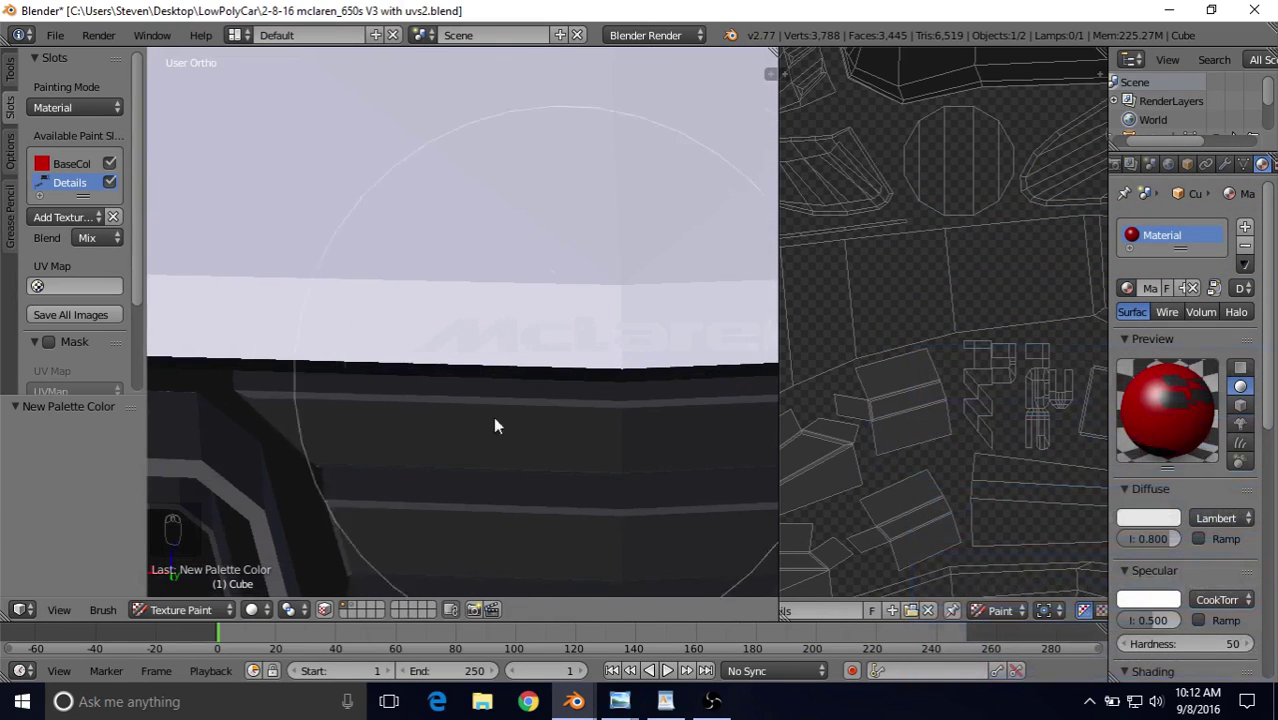
Step: Put the car mesh in Edit Mode and reveal all of its hidden geometry
{"action": "left_click", "coordinate": [184, 608]}
{"action": "left_click", "coordinate": [171, 563]}
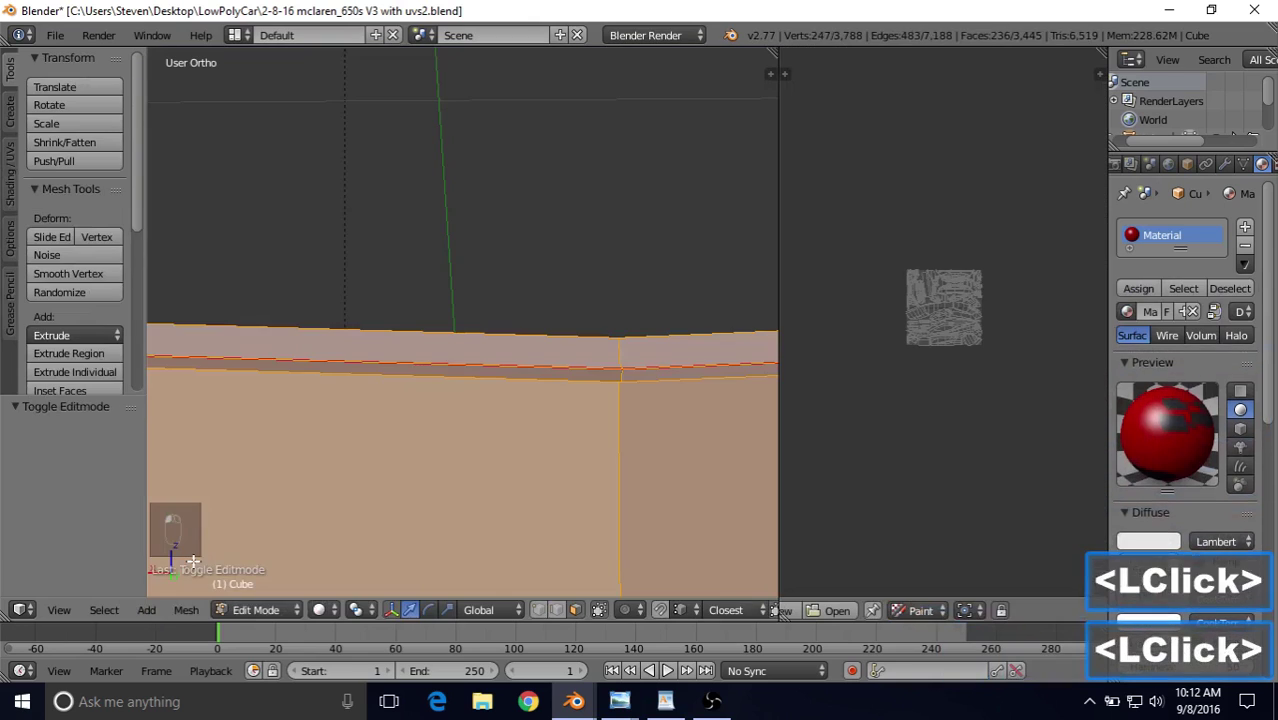
{"action": "scroll", "coordinate": [567, 400], "scroll_direction": "down", "scroll_amount": 6}
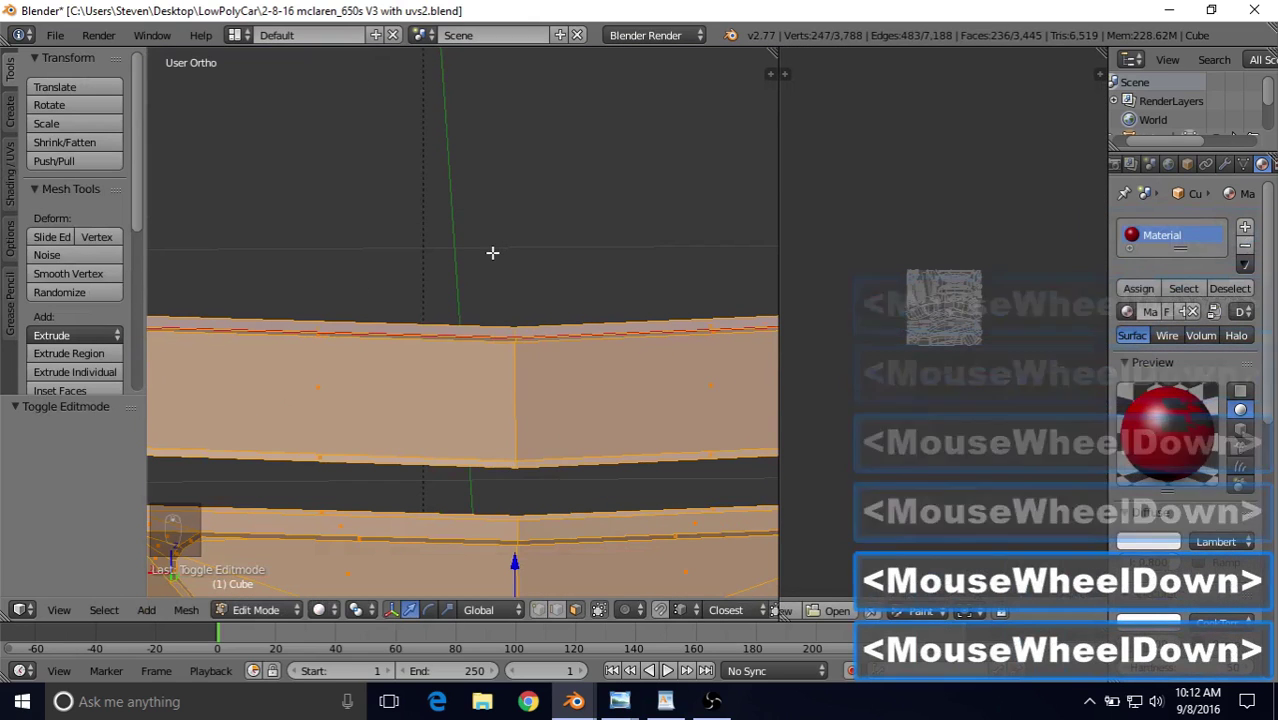
{"action": "key", "text": "alt+h"}
{"action": "scroll", "coordinate": [490, 285], "scroll_direction": "up", "scroll_amount": 10}
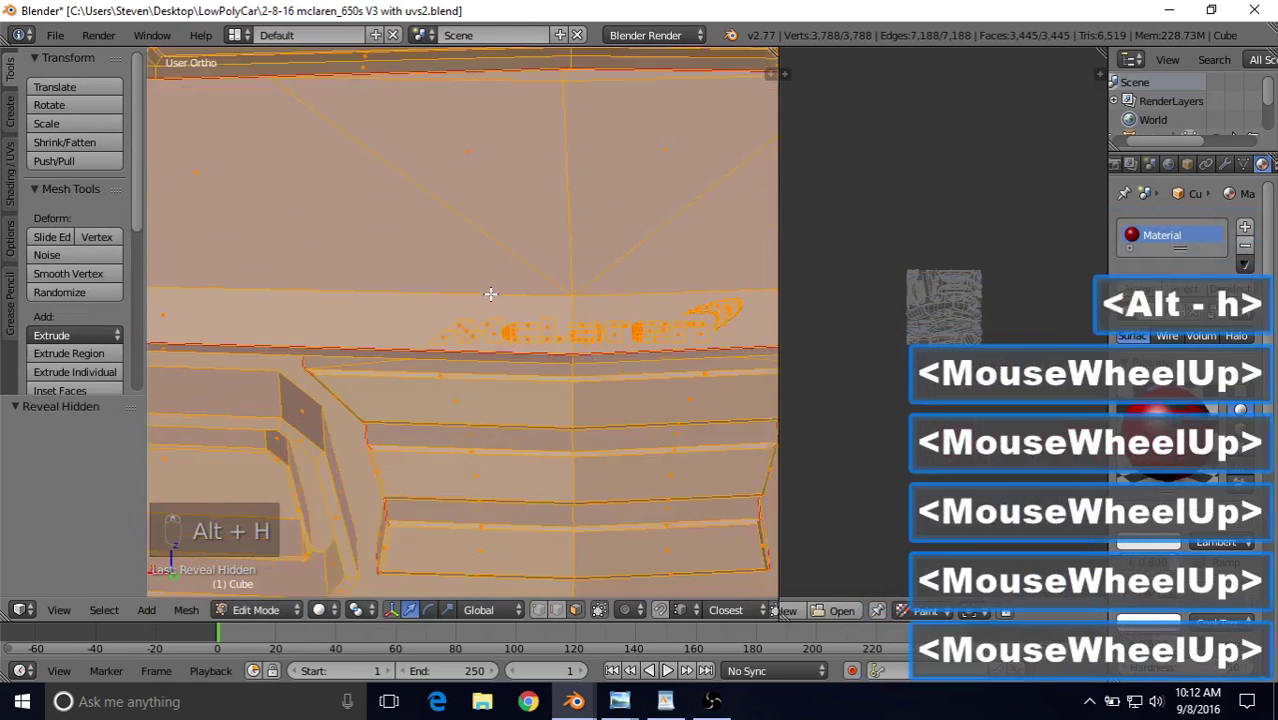
Step: Select a face on each raised McLaren letter and on the swoosh emblem, then extend the selection to all linked faces
{"action": "right_click", "coordinate": [535, 322]}
{"action": "right_click", "coordinate": [560, 330], "text": "shift"}
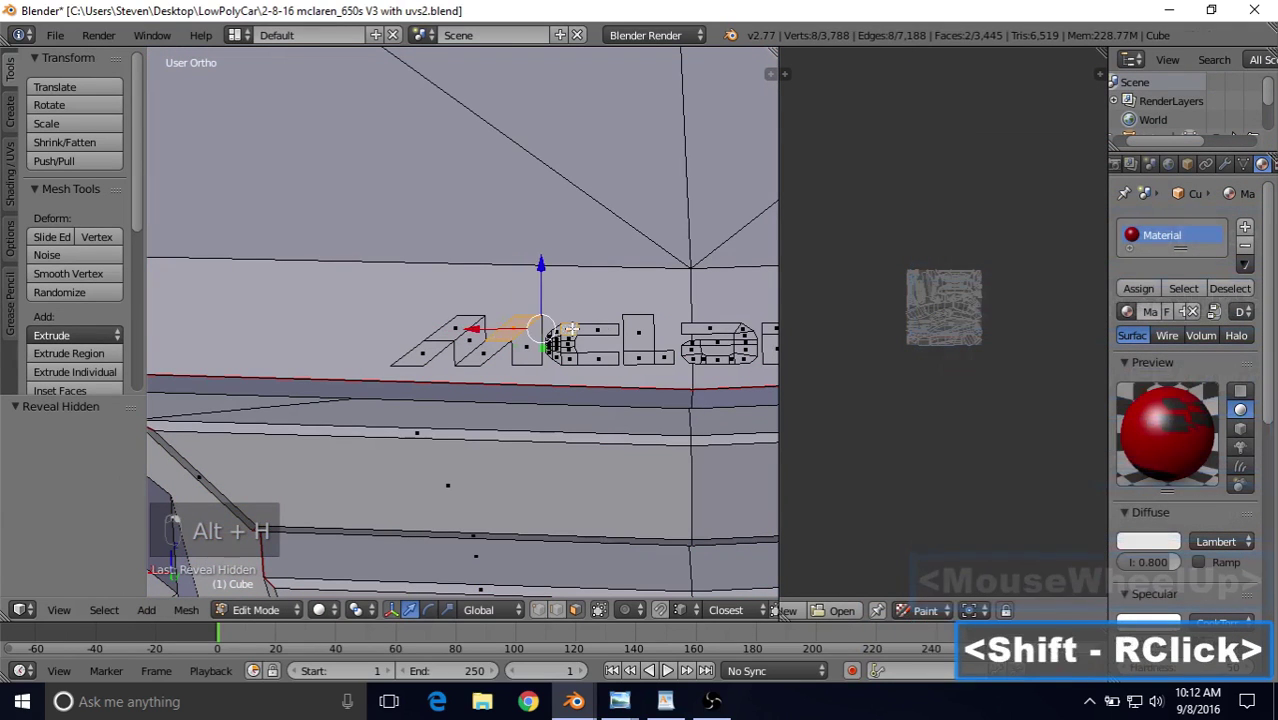
{"action": "right_click", "coordinate": [638, 333], "text": "shift"}
{"action": "right_click", "coordinate": [710, 327], "text": "shift"}
{"action": "middle_click_drag", "start_coordinate": [605, 330], "coordinate": [347, 331], "text": "shift"}
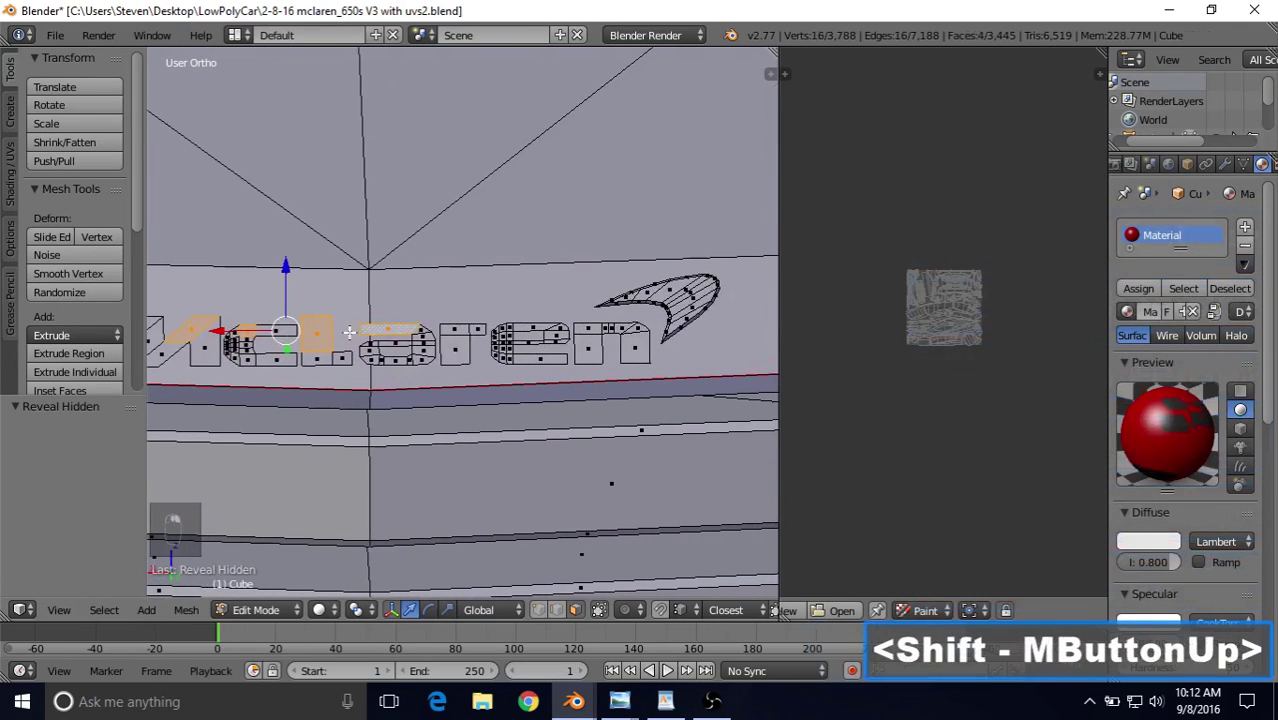
{"action": "right_click", "coordinate": [452, 328], "text": "shift"}
{"action": "right_click", "coordinate": [544, 326], "text": "shift"}
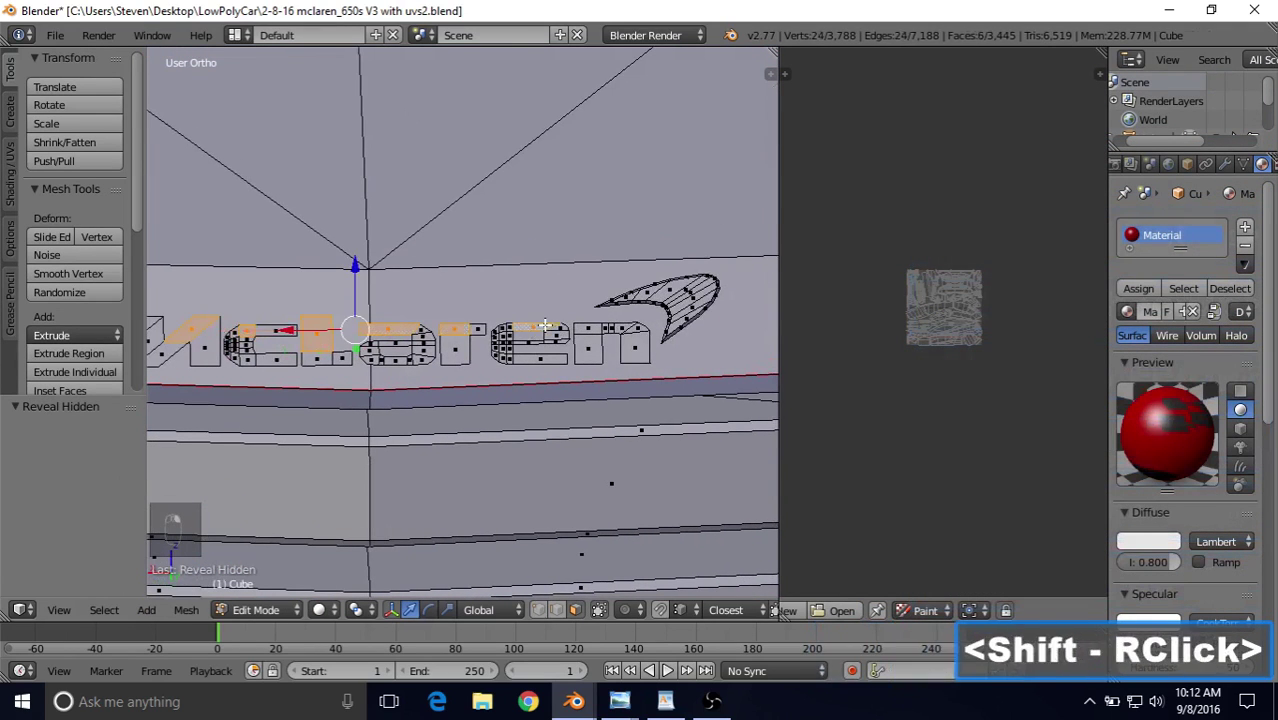
{"action": "right_click", "coordinate": [679, 285], "text": "shift"}
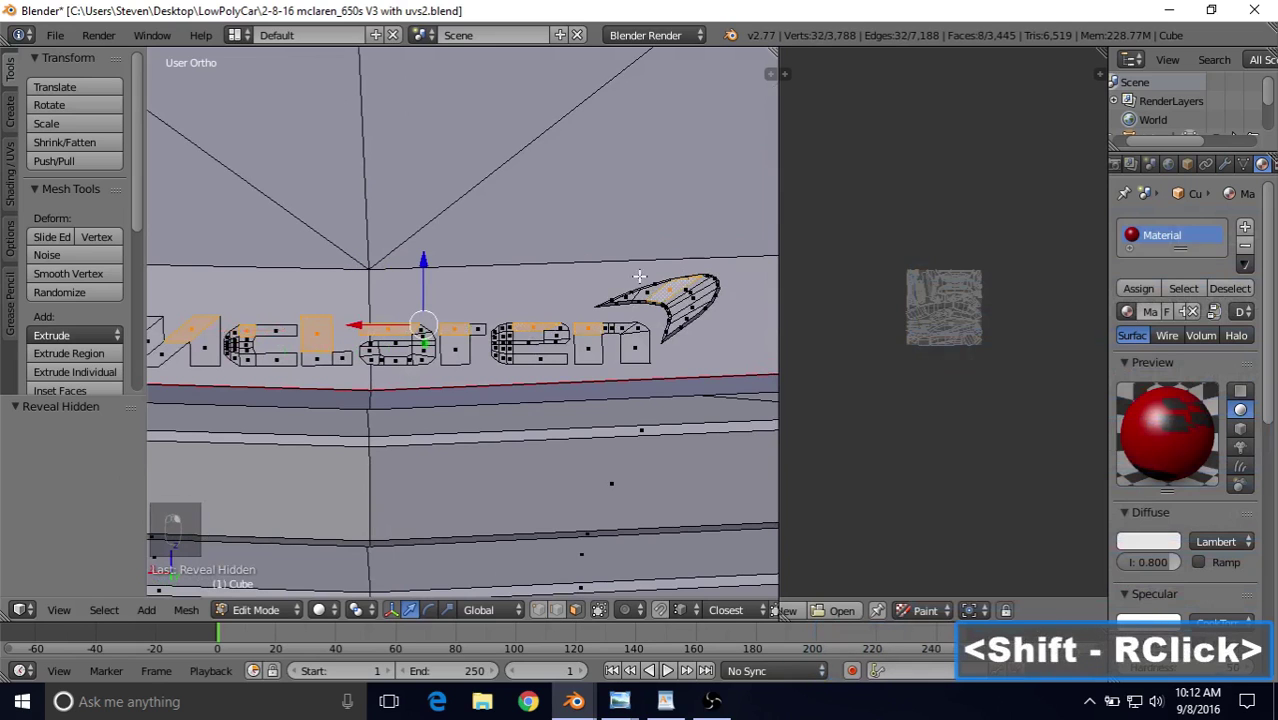
{"action": "left_click", "coordinate": [104, 610]}
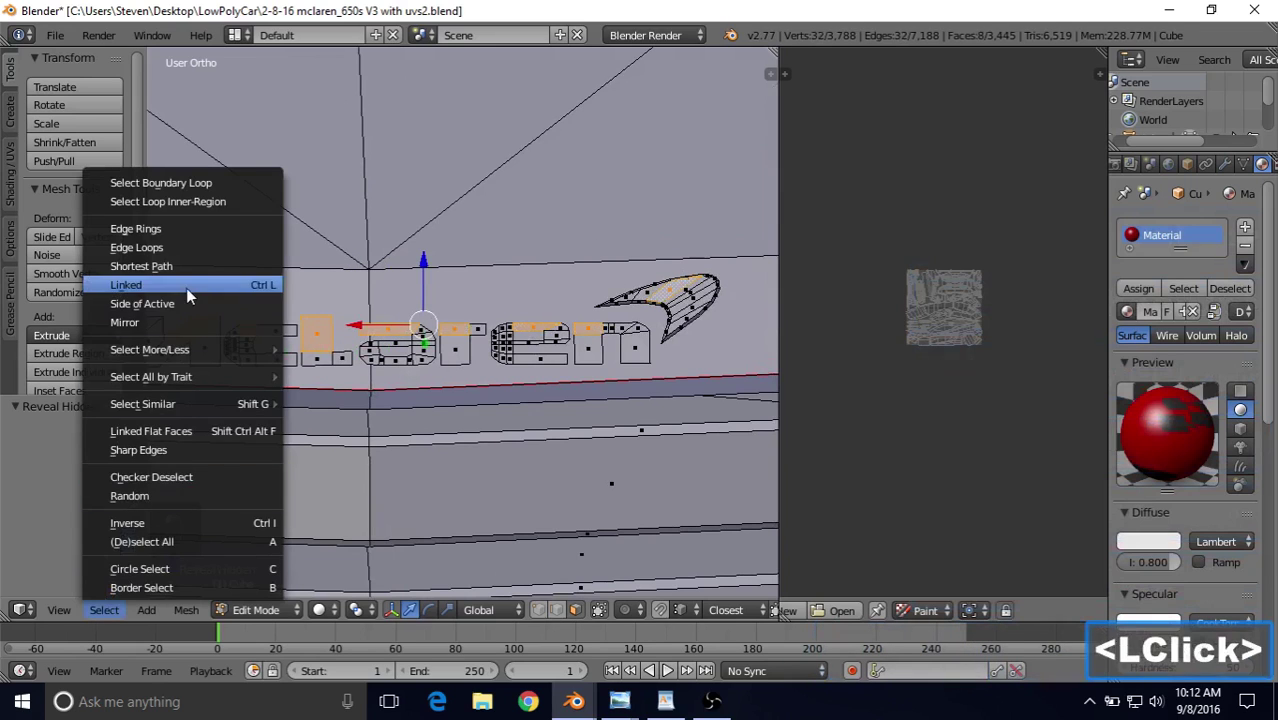
{"action": "left_click", "coordinate": [130, 290]}
Step: Hide all geometry except the selected McLaren lettering and emblem
{"action": "middle_click_drag", "start_coordinate": [376, 310], "coordinate": [547, 323], "text": "shift"}
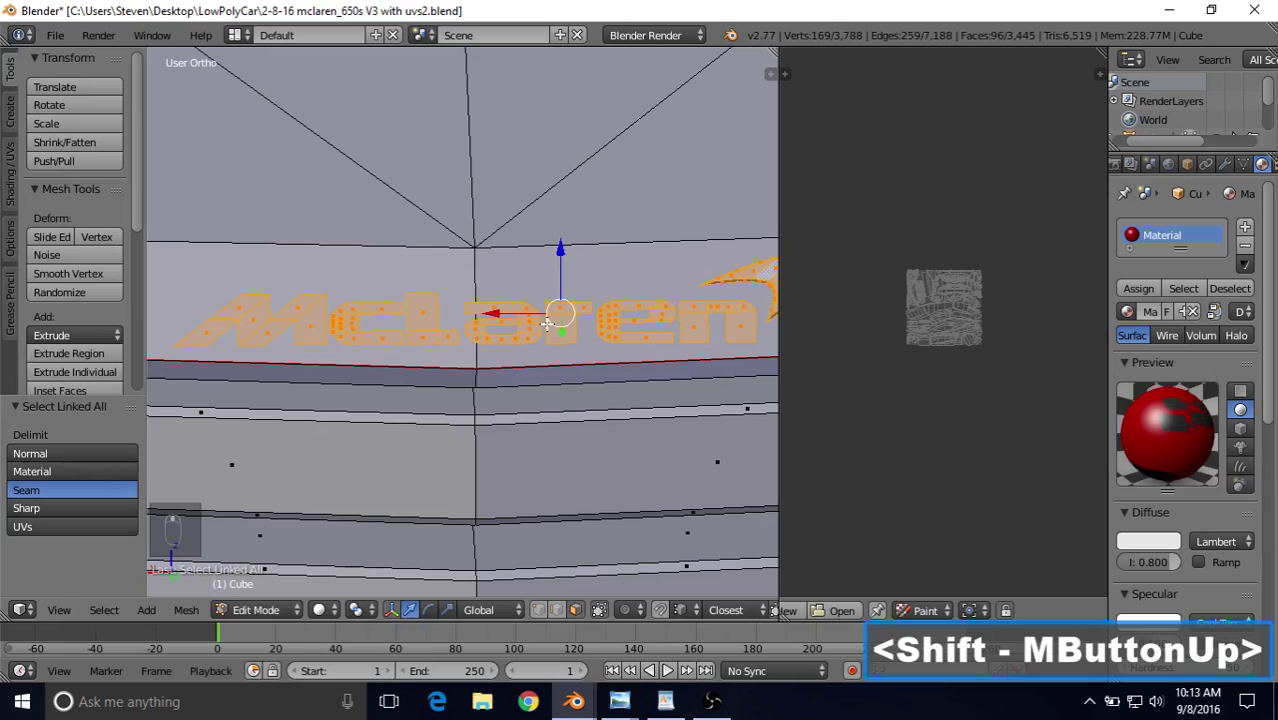
{"action": "key", "text": "shift+h"}
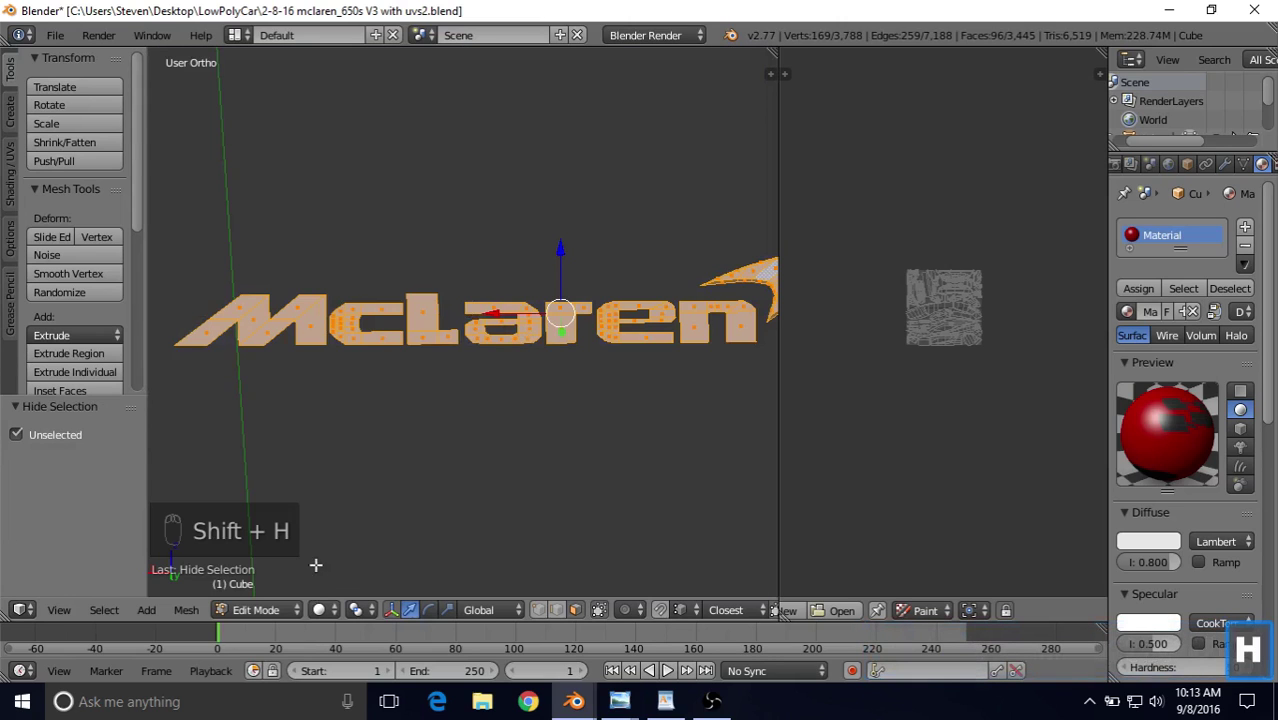
{"action": "scroll", "coordinate": [449, 416], "scroll_direction": "down", "scroll_amount": 2}
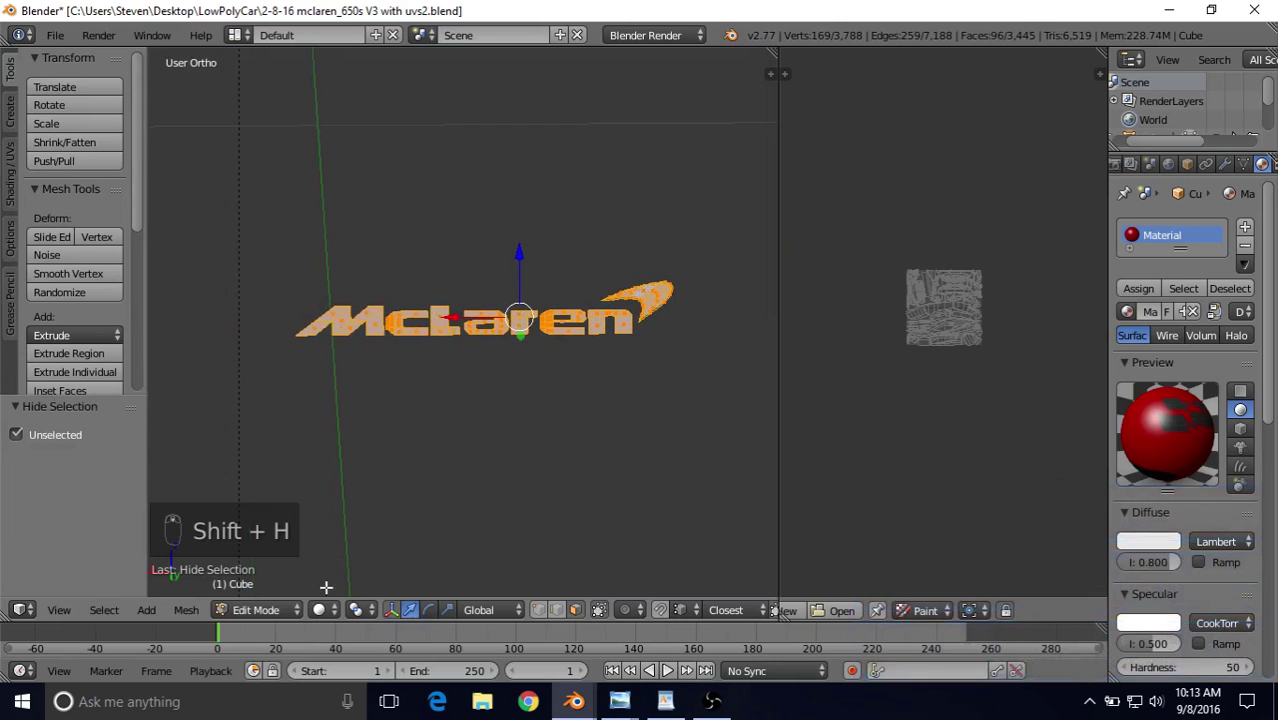
Step: Return to Texture Paint mode and enable face selection masking so only the McLaren badge can be painted
{"action": "left_click", "coordinate": [256, 609]}
{"action": "left_click", "coordinate": [284, 485]}
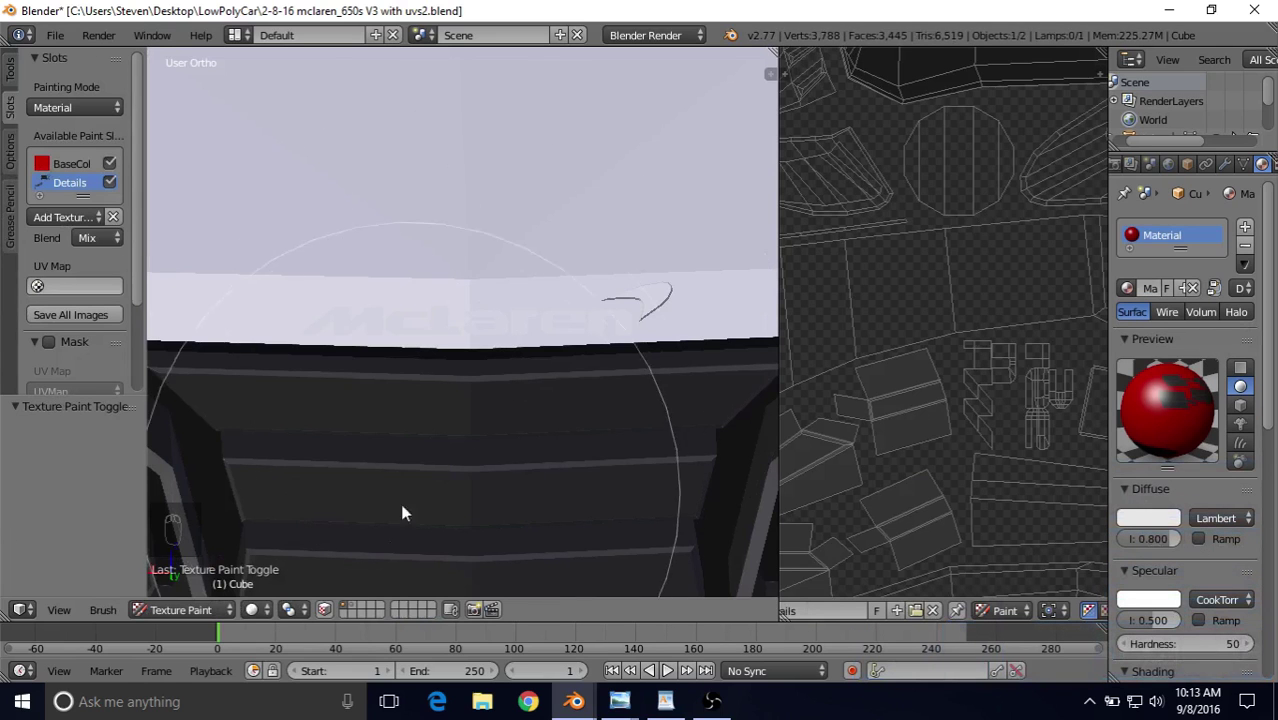
{"action": "left_click", "coordinate": [324, 610]}
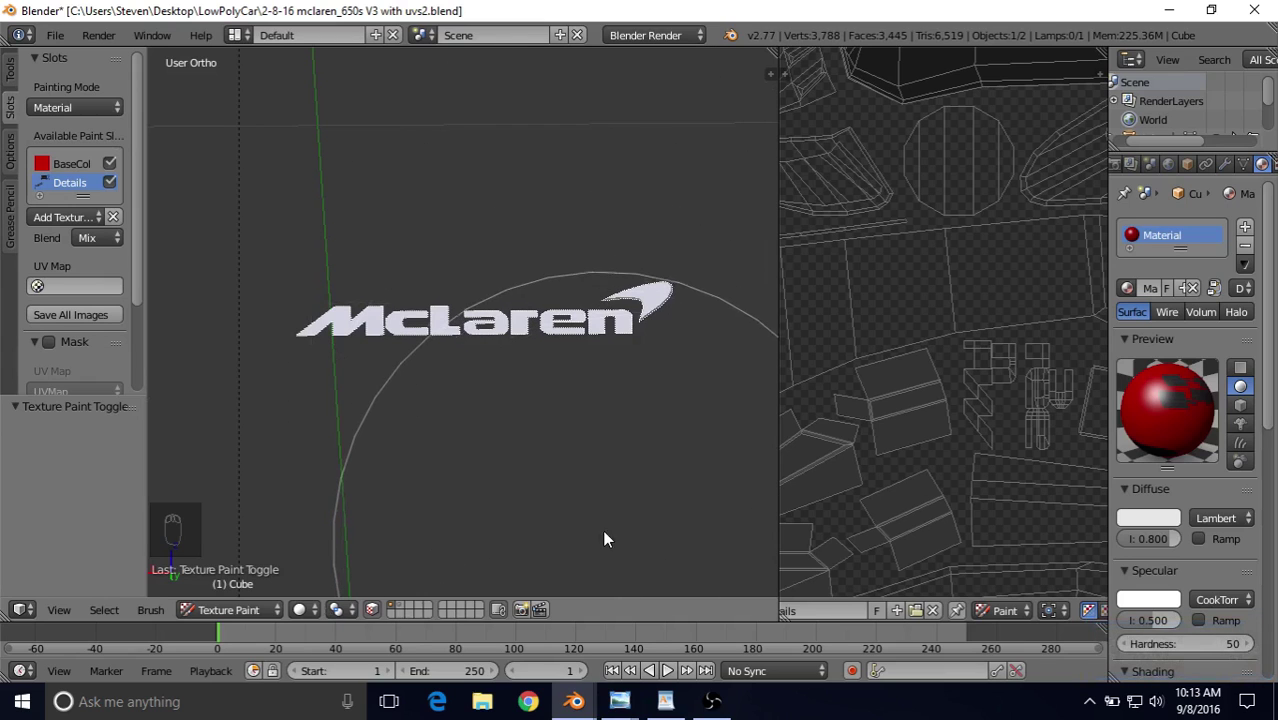
{"action": "scroll", "coordinate": [534, 383], "scroll_direction": "up", "scroll_amount": 2}
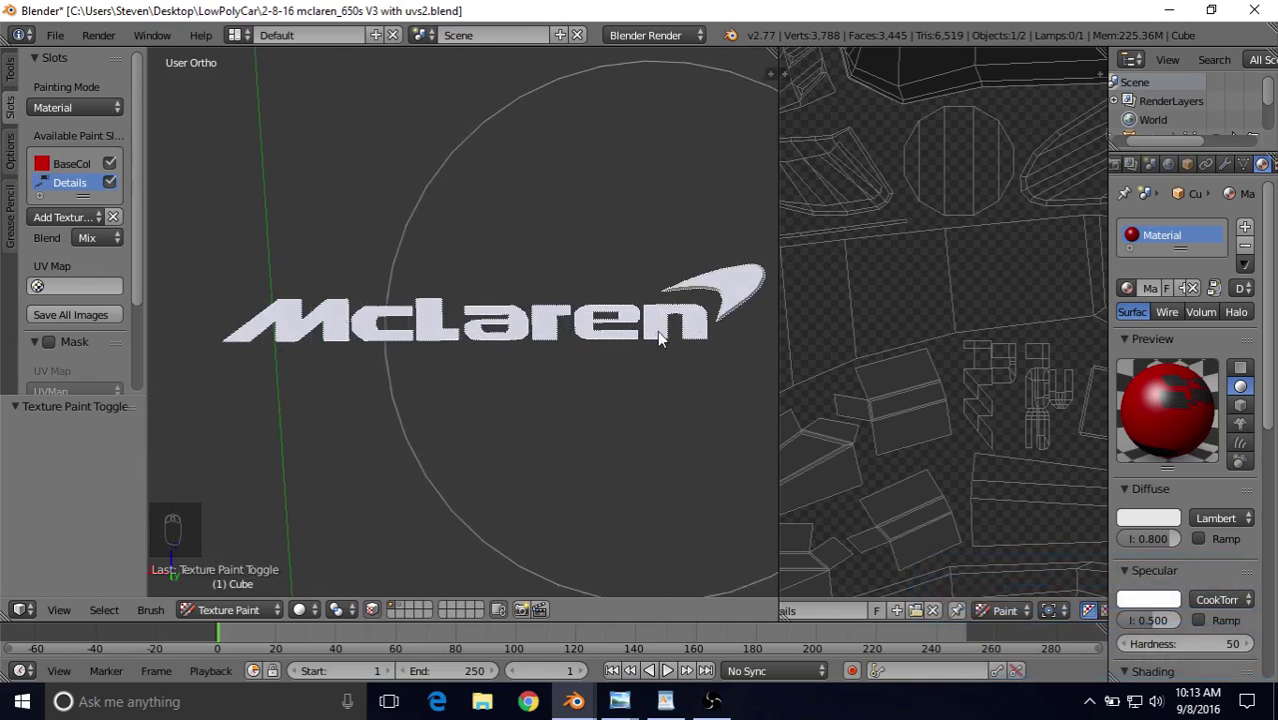
Step: Check the badge's letter colours in the rear-view reference photo and return to Blender
{"action": "left_click", "coordinate": [620, 701]}
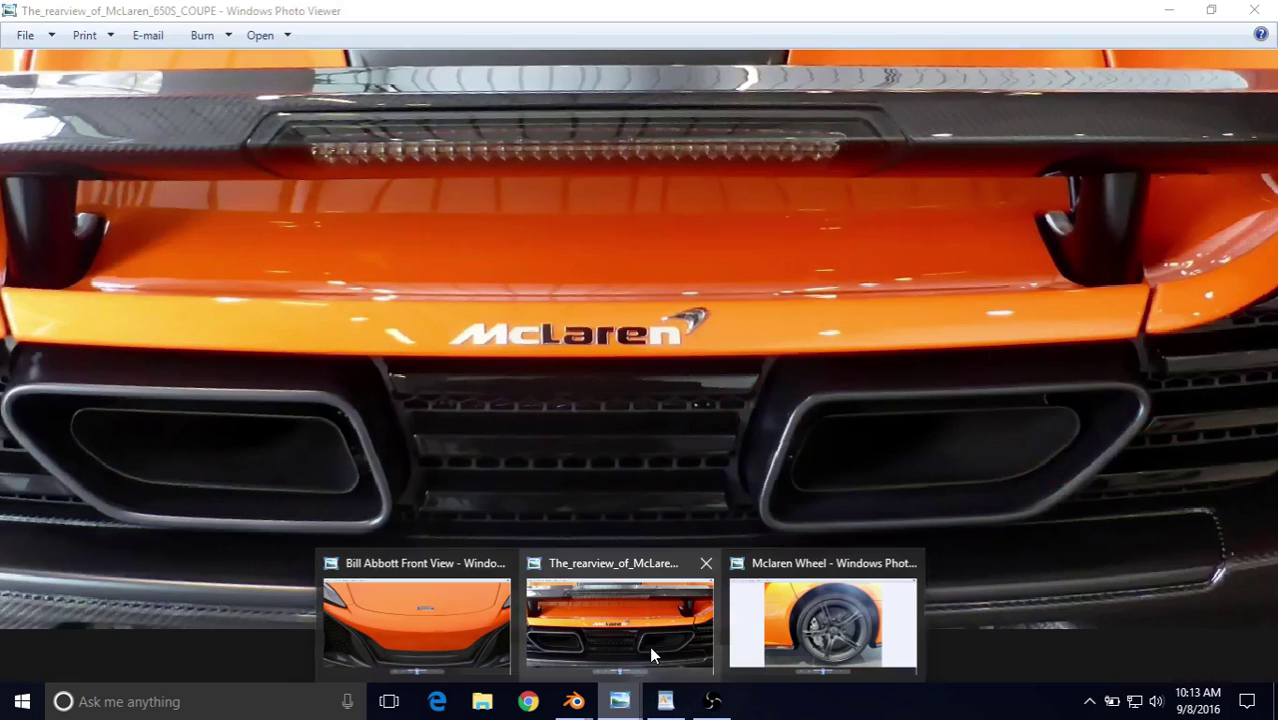
{"action": "left_click", "coordinate": [649, 646]}
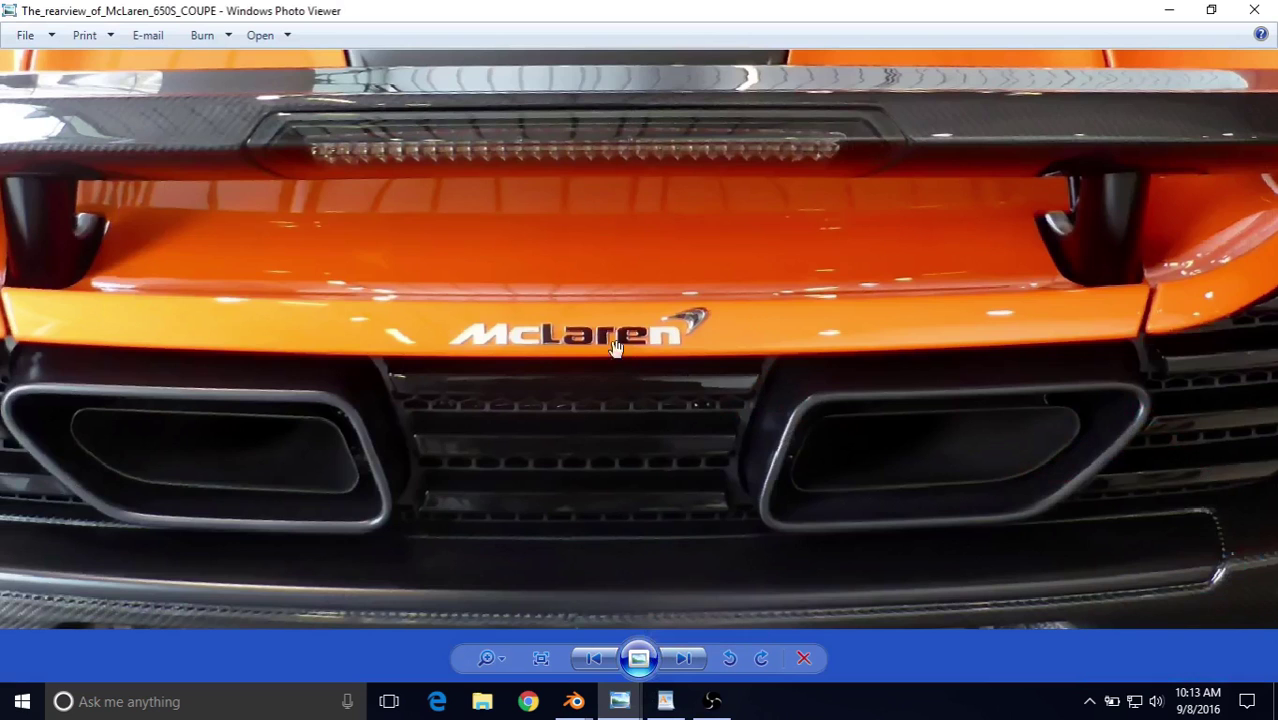
{"action": "left_click", "coordinate": [590, 705]}
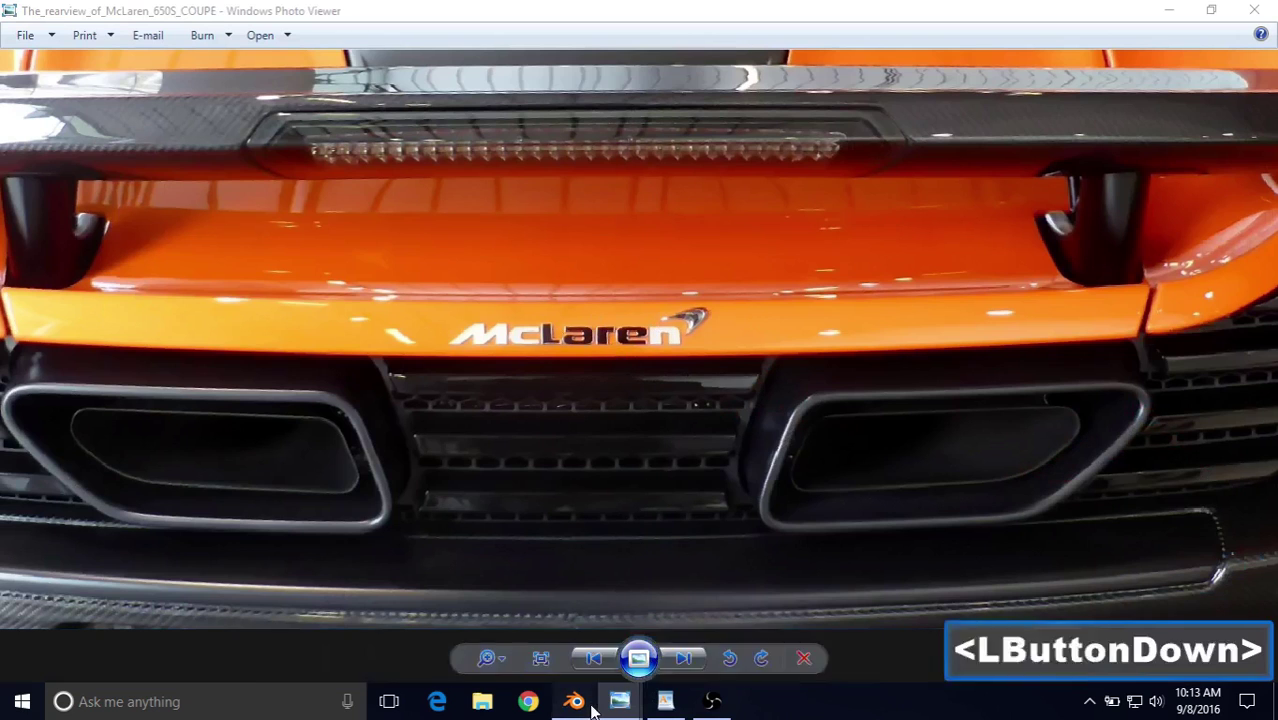
{"action": "left_click", "coordinate": [605, 618]}
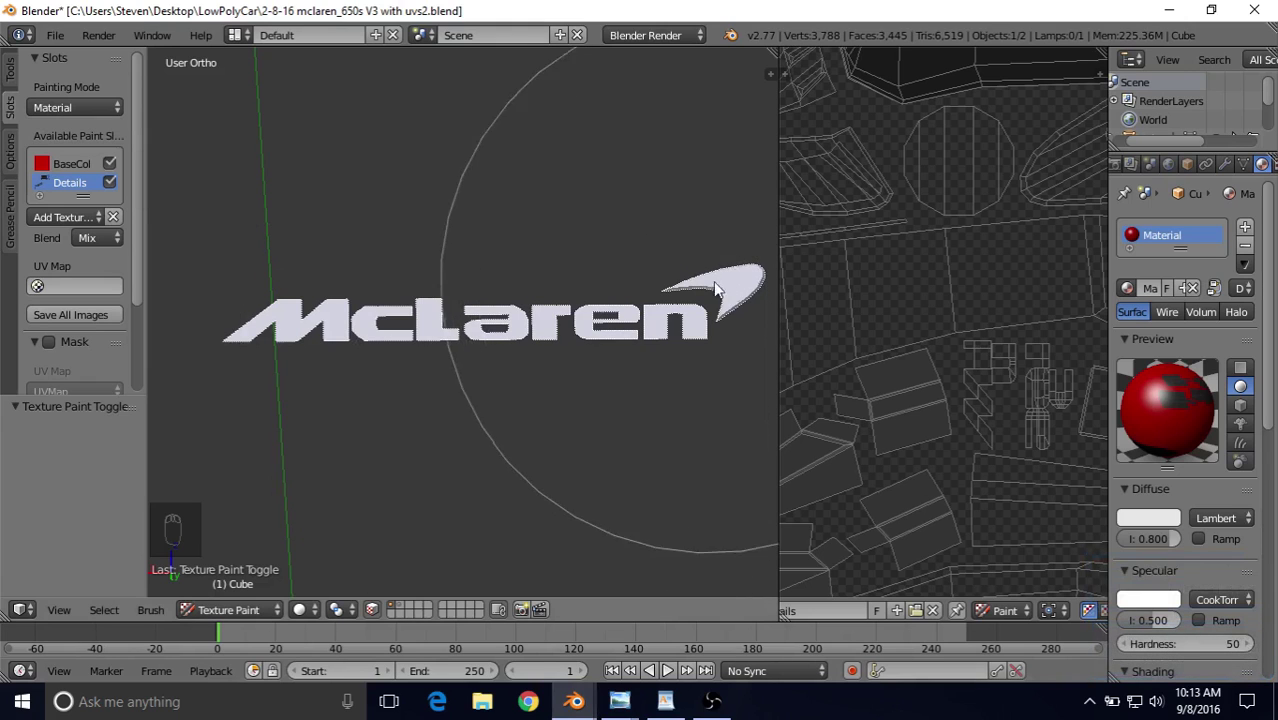
Step: Compare the badge in the rear-view photo with the one on the hood in the front-view photo, examining the swoosh colour
{"action": "left_click", "coordinate": [620, 701]}
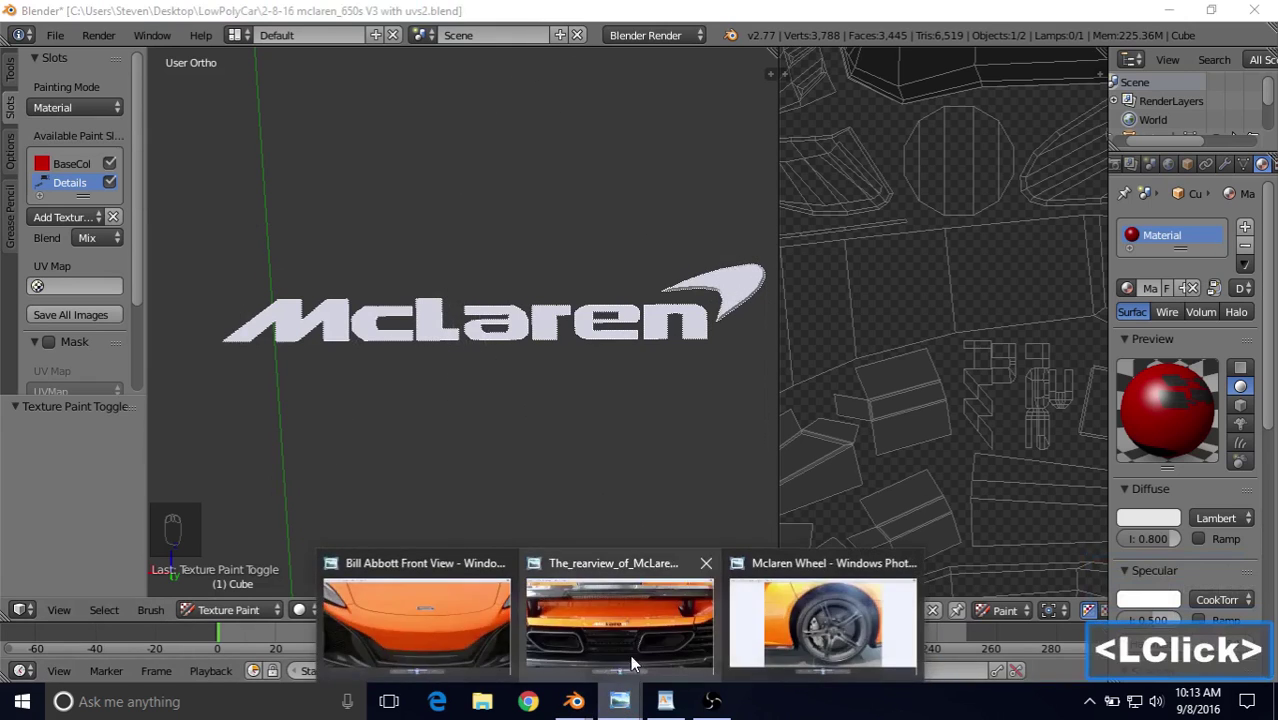
{"action": "left_click", "coordinate": [630, 650]}
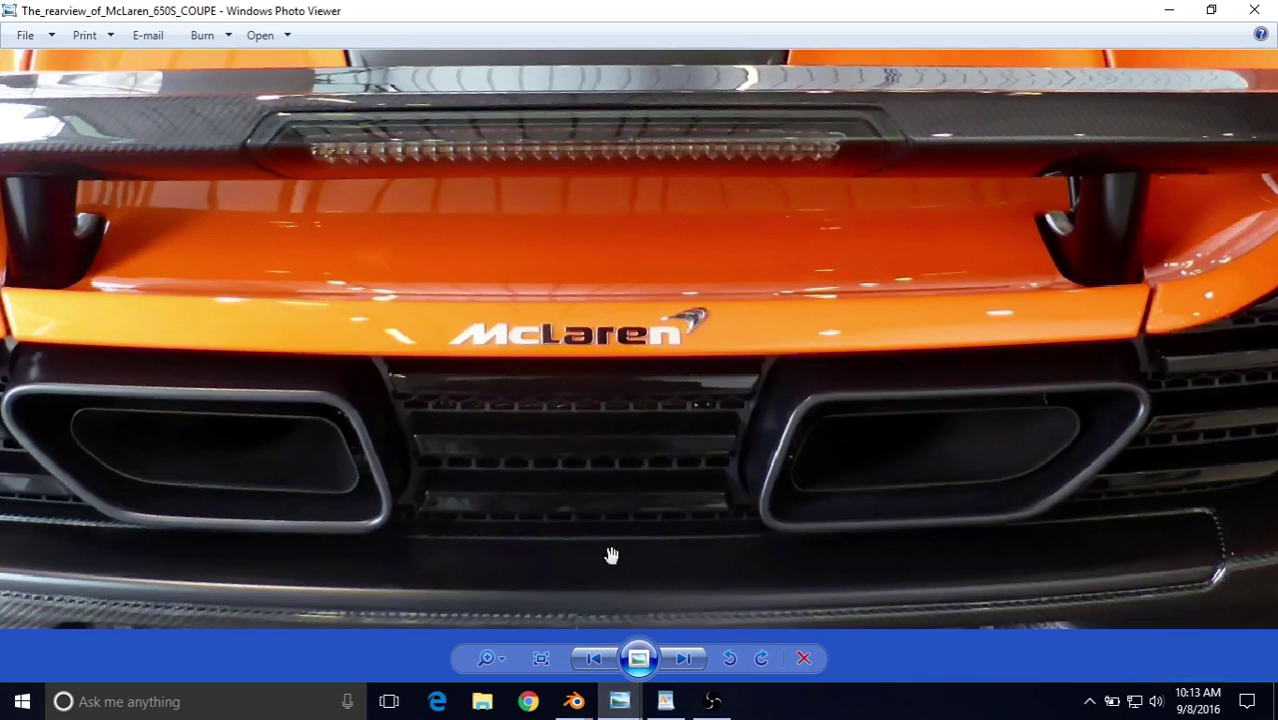
{"action": "left_click", "coordinate": [620, 701]}
{"action": "left_click", "coordinate": [448, 608]}
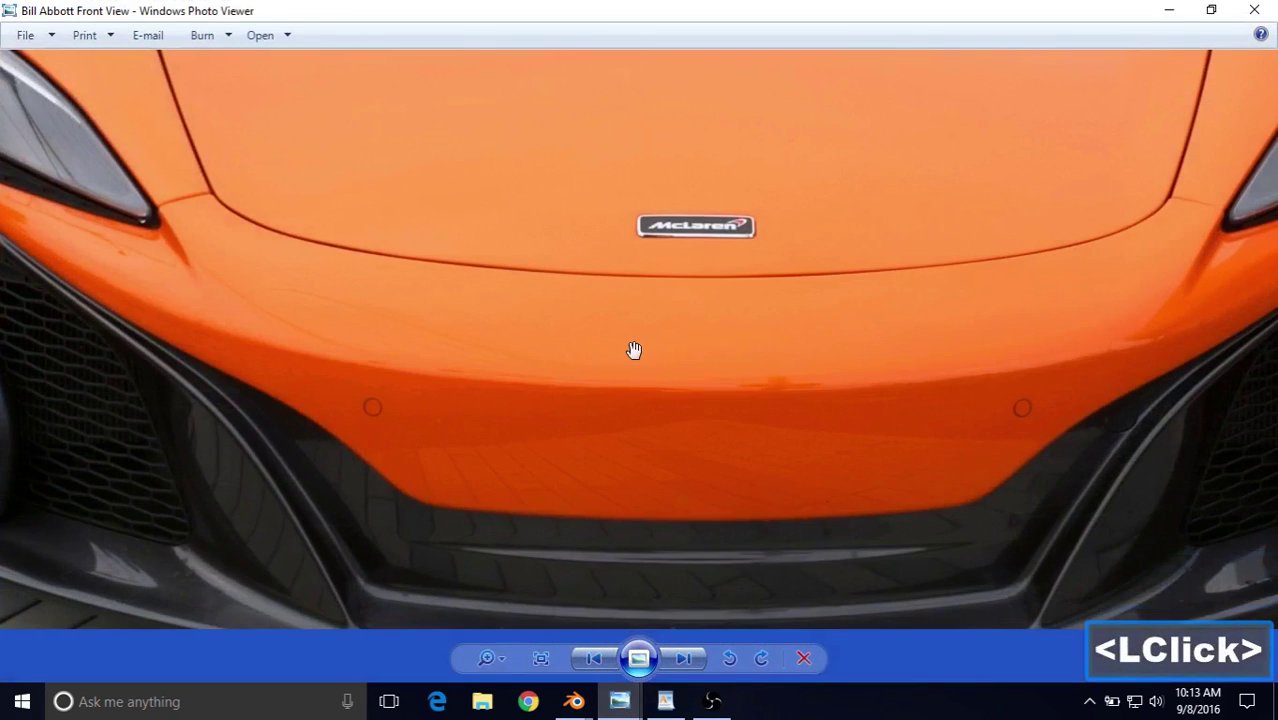
{"action": "scroll", "coordinate": [634, 352], "scroll_direction": "up", "scroll_amount": 4}
{"action": "left_click_drag", "start_coordinate": [704, 222], "coordinate": [638, 312]}
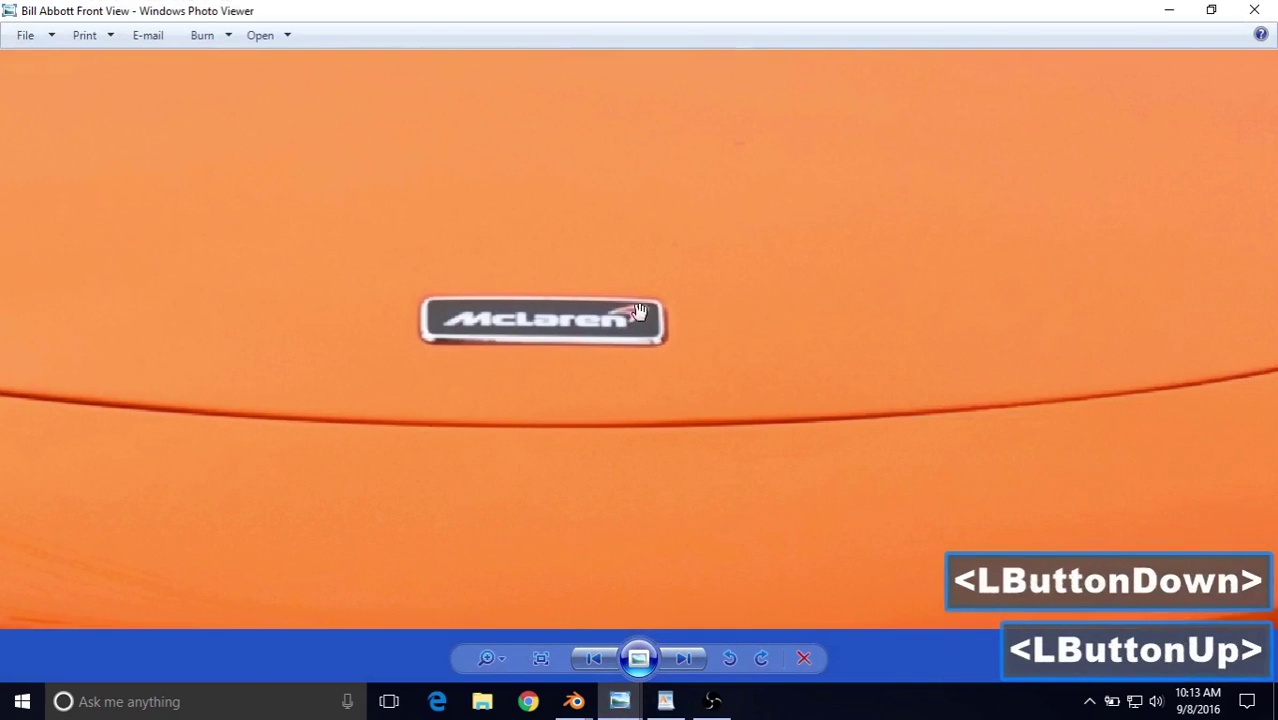
Step: Switch back to Blender, bring the badge's swoosh into view and show the paint brush's colour settings
{"action": "left_click", "coordinate": [574, 701]}
{"action": "double_click", "coordinate": [595, 610]}
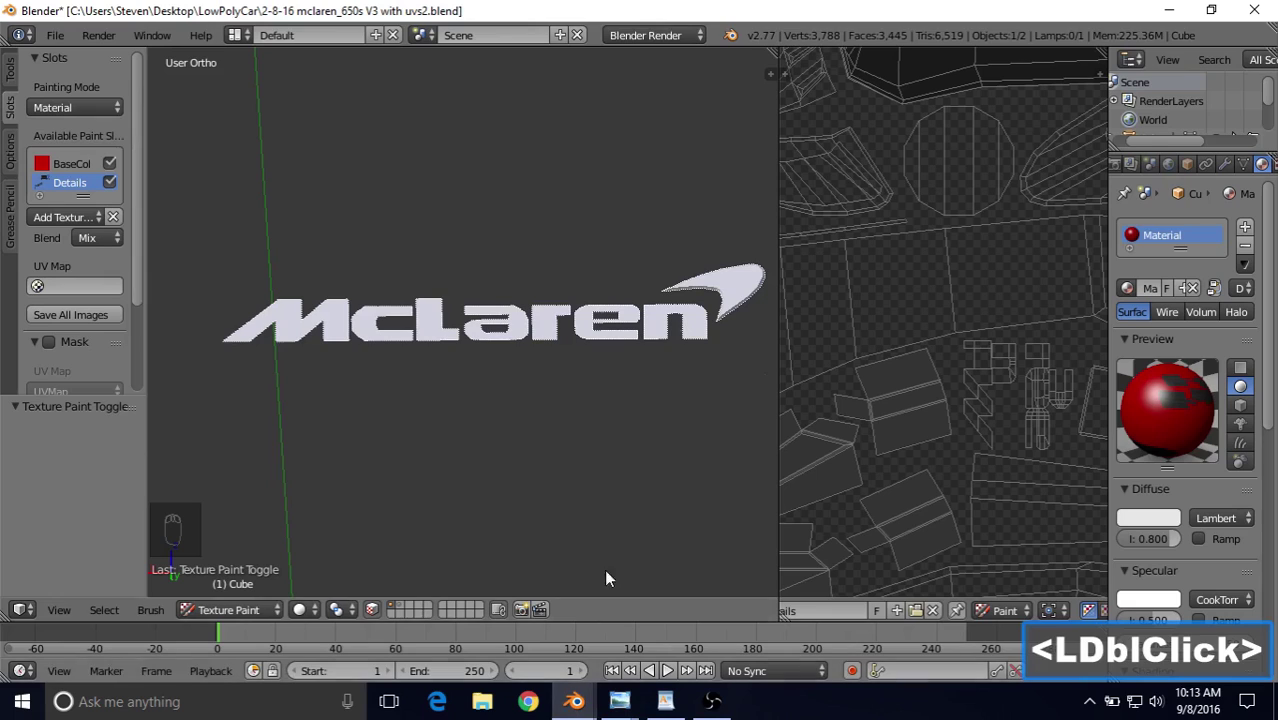
{"action": "middle_click_drag", "start_coordinate": [736, 277], "coordinate": [520, 344], "text": "shift"}
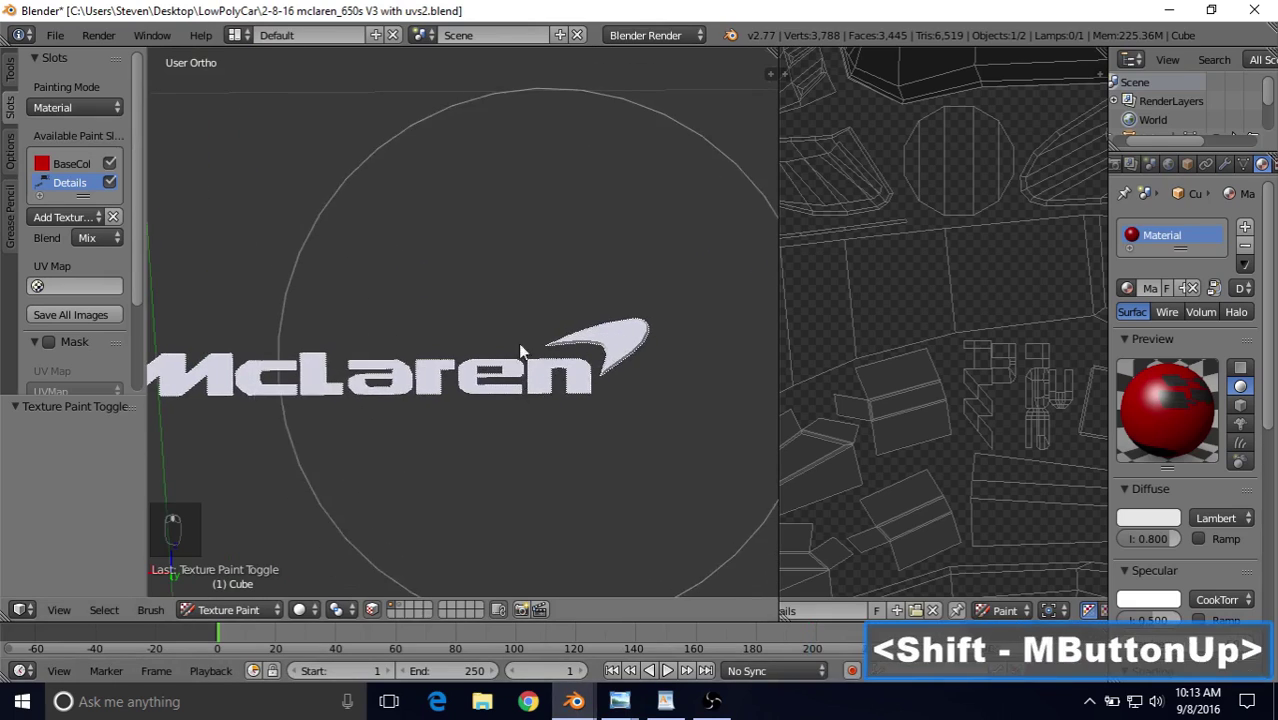
{"action": "left_click", "coordinate": [10, 70]}
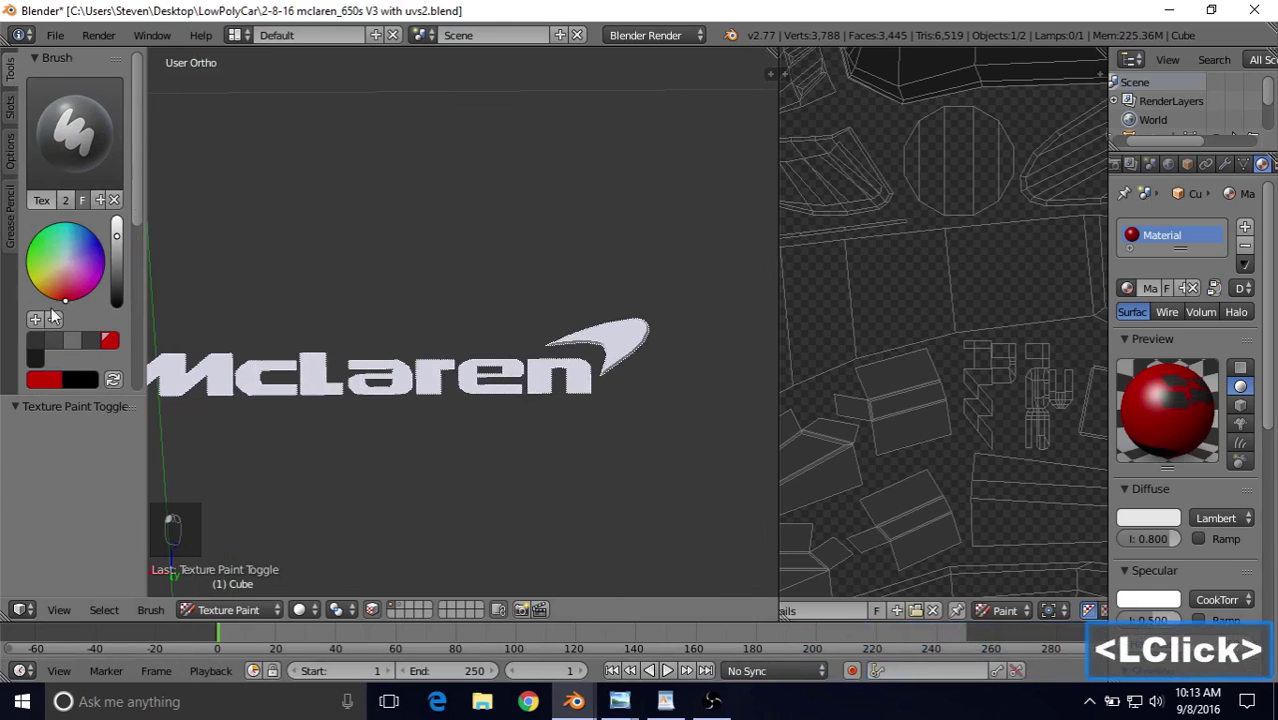
Step: Select the front faces of the swoosh beside the McLaren lettering and paint them red
{"action": "middle_click_drag", "start_coordinate": [576, 395], "coordinate": [537, 406], "text": "shift"}
{"action": "scroll", "coordinate": [537, 406], "scroll_direction": "up", "scroll_amount": 4}
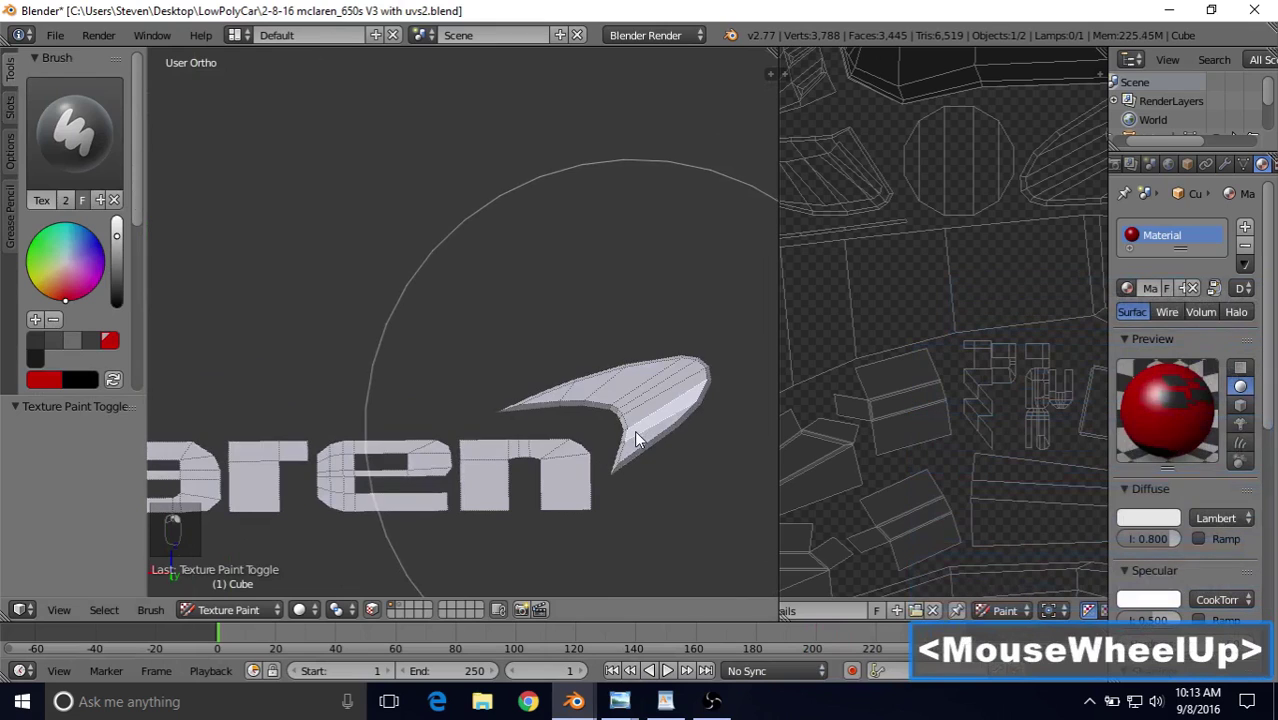
{"action": "right_click", "coordinate": [638, 436], "text": "shift"}
{"action": "right_click", "coordinate": [644, 418], "text": "shift"}
{"action": "right_click", "coordinate": [639, 401], "text": "shift"}
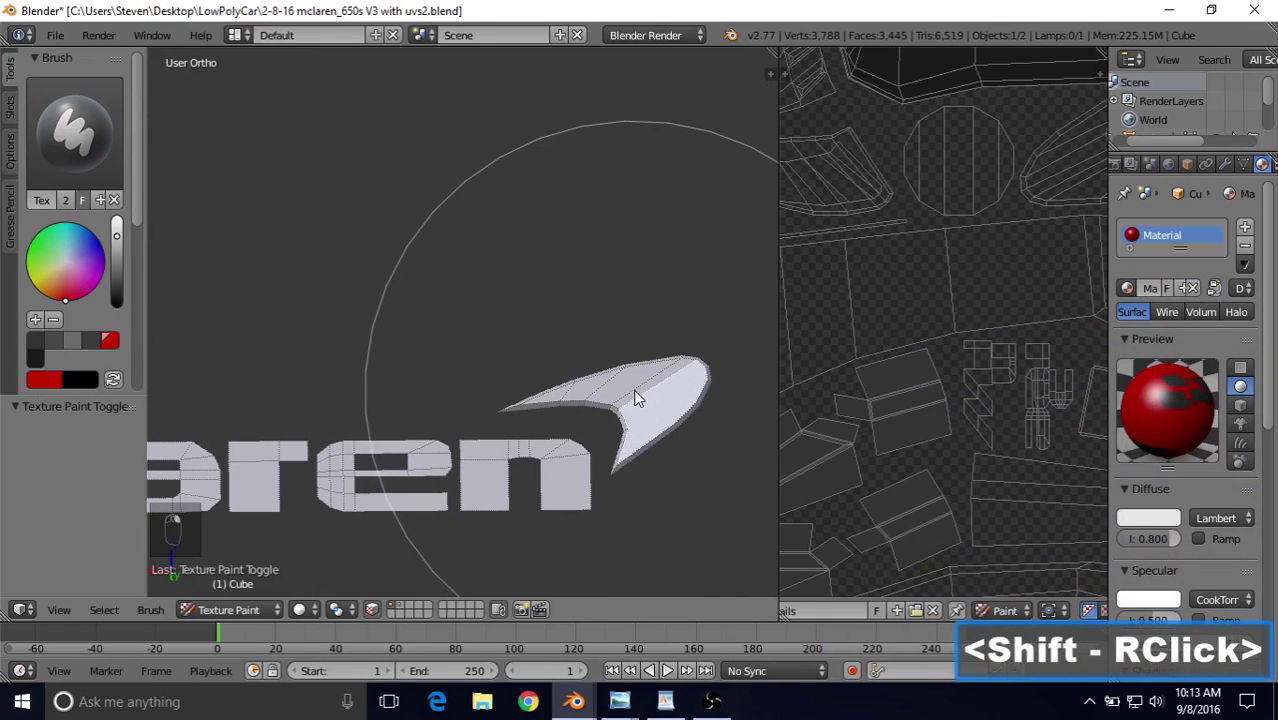
{"action": "right_click", "coordinate": [626, 386], "text": "shift"}
{"action": "right_click", "coordinate": [601, 380], "text": "shift"}
{"action": "right_click", "coordinate": [585, 390], "text": "shift"}
{"action": "right_click", "coordinate": [565, 394], "text": "shift"}
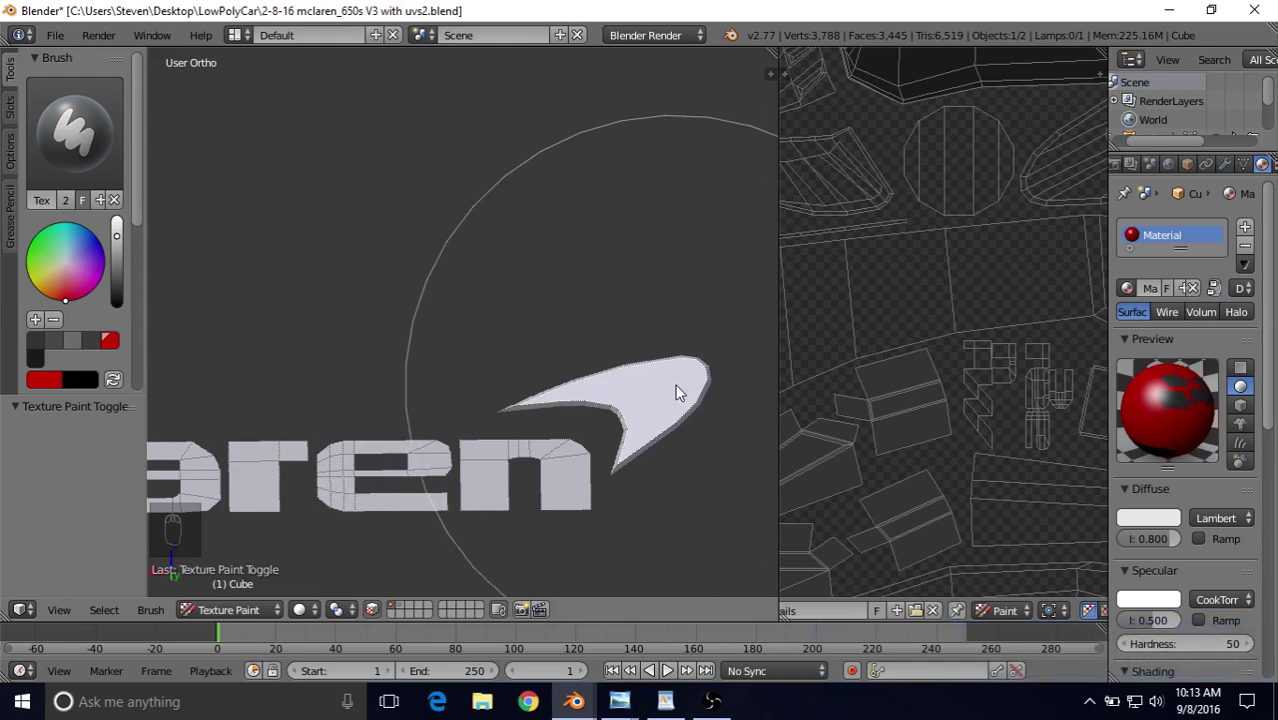
{"action": "mouse_move", "coordinate": [679, 388]}
{"action": "left_mouse_down"}
{"action": "mouse_move", "coordinate": [580, 384]}
{"action": "mouse_move", "coordinate": [623, 366]}
{"action": "mouse_move", "coordinate": [561, 468]}
{"action": "mouse_move", "coordinate": [631, 441]}
{"action": "left_mouse_up"}
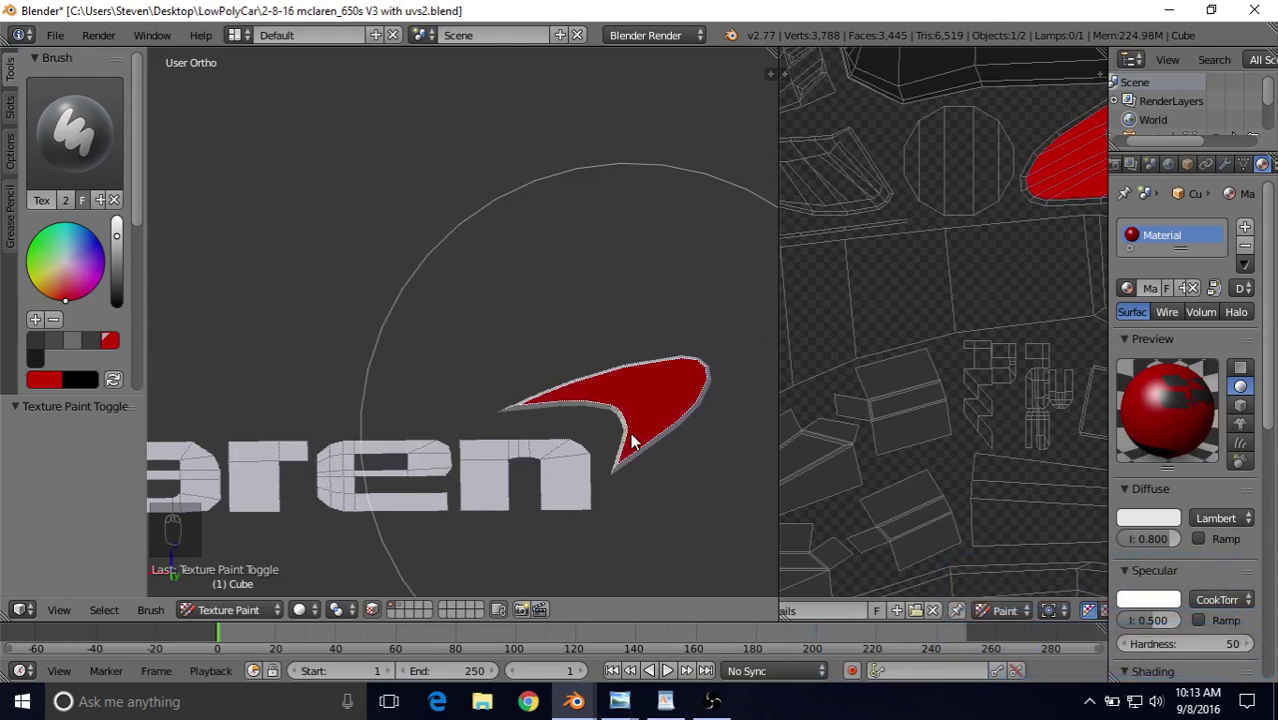
Step: Select all linked faces of the letters L, a, r and e in the McLaren badge
{"action": "scroll", "coordinate": [556, 432], "scroll_direction": "down", "scroll_amount": 2}
{"action": "middle_click_drag", "start_coordinate": [588, 332], "coordinate": [641, 257], "text": "shift"}
{"action": "middle_click_drag", "start_coordinate": [515, 327], "coordinate": [656, 322], "text": "shift"}
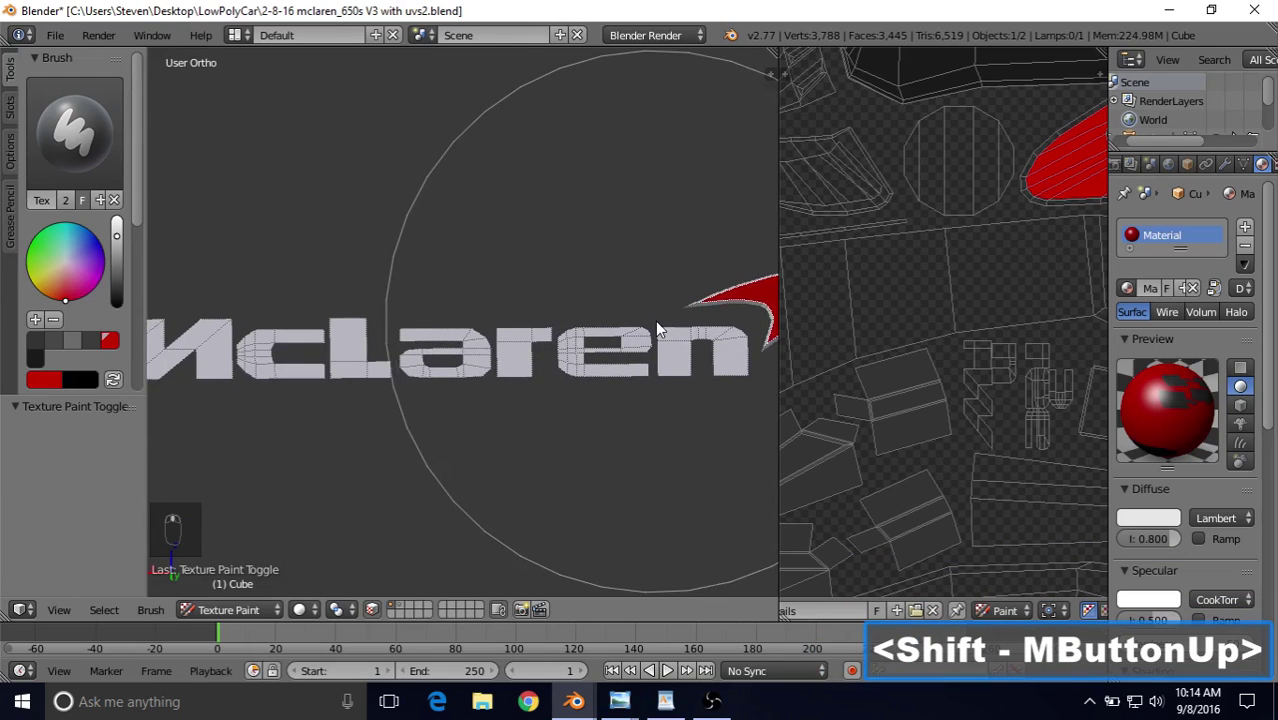
{"action": "middle_click_drag", "start_coordinate": [490, 325], "coordinate": [534, 342], "text": "shift"}
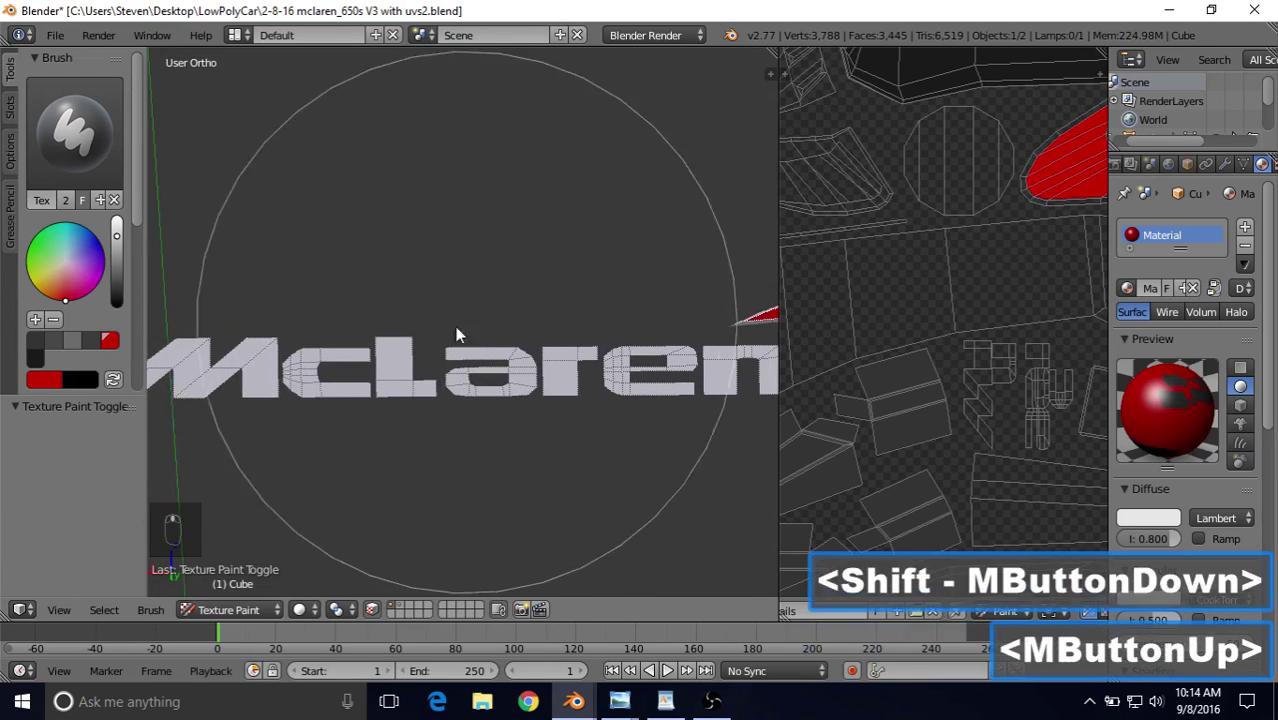
{"action": "right_click", "coordinate": [405, 358]}
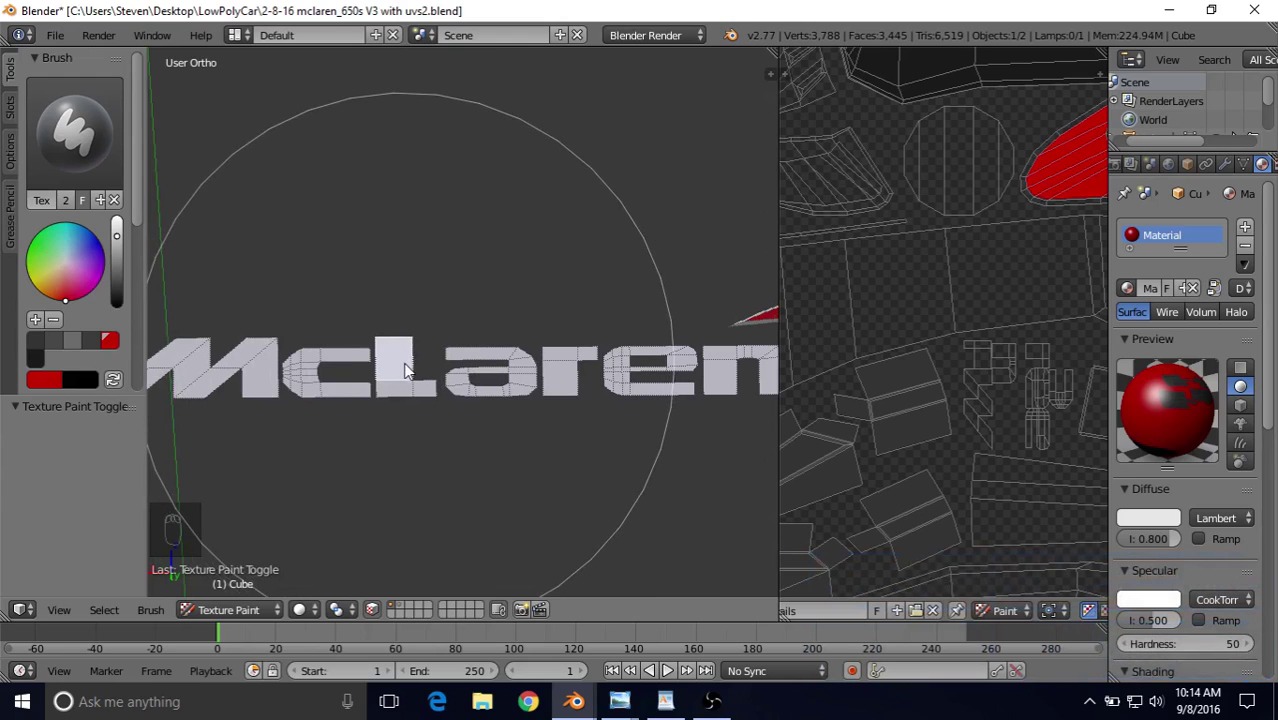
{"action": "key", "text": "l"}
{"action": "key", "text": "l"}
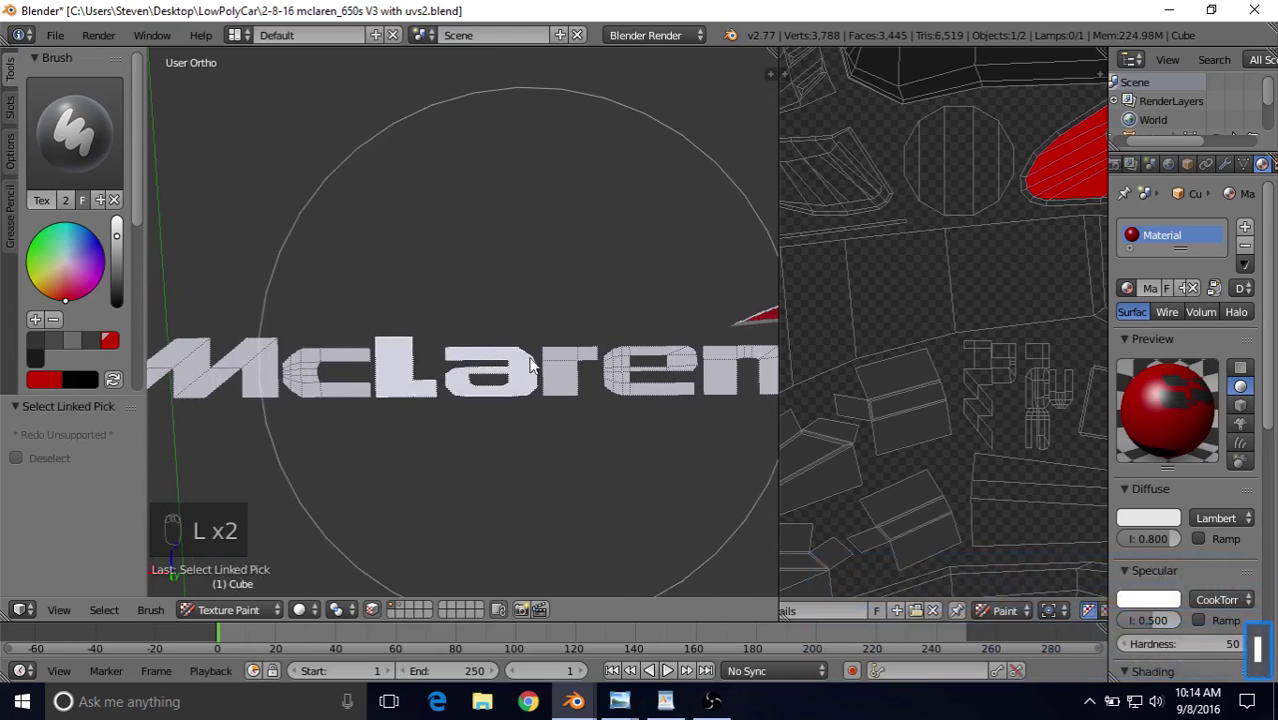
{"action": "key", "text": "l"}
{"action": "key", "text": "l"}
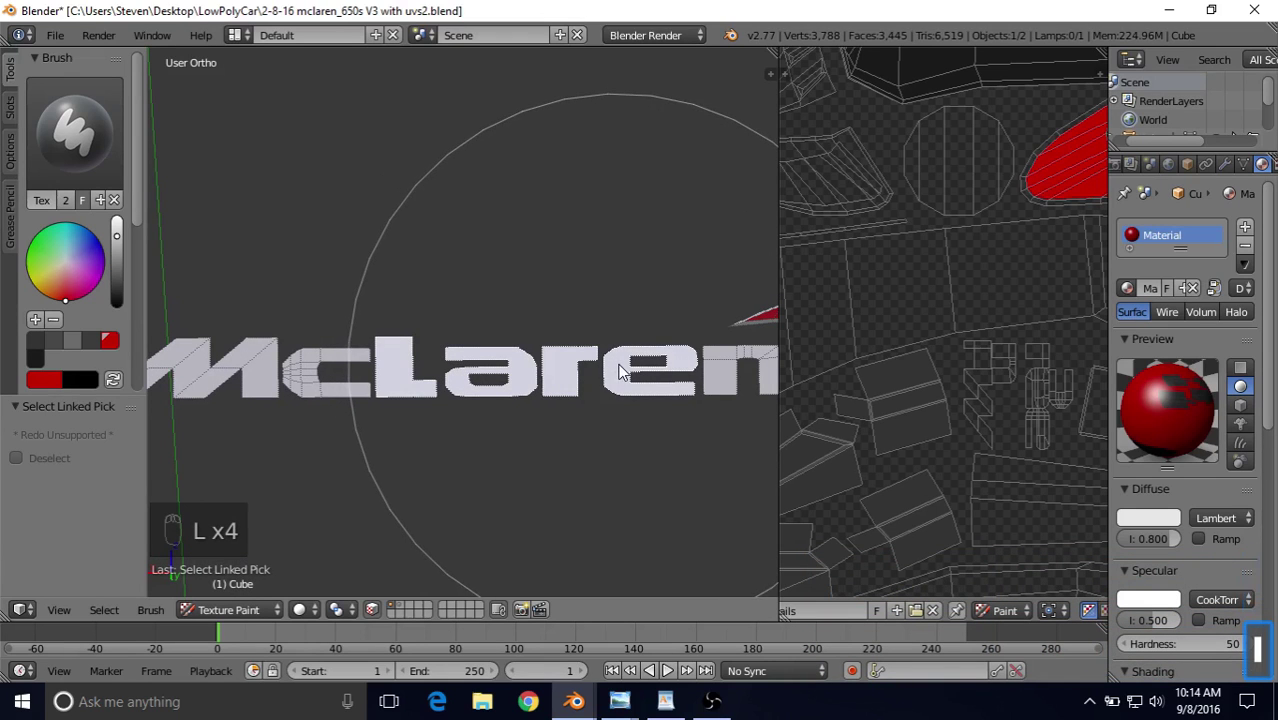
Step: Check which badge letters are dark in the rear-view reference photo and return to Blender
{"action": "left_click", "coordinate": [619, 701]}
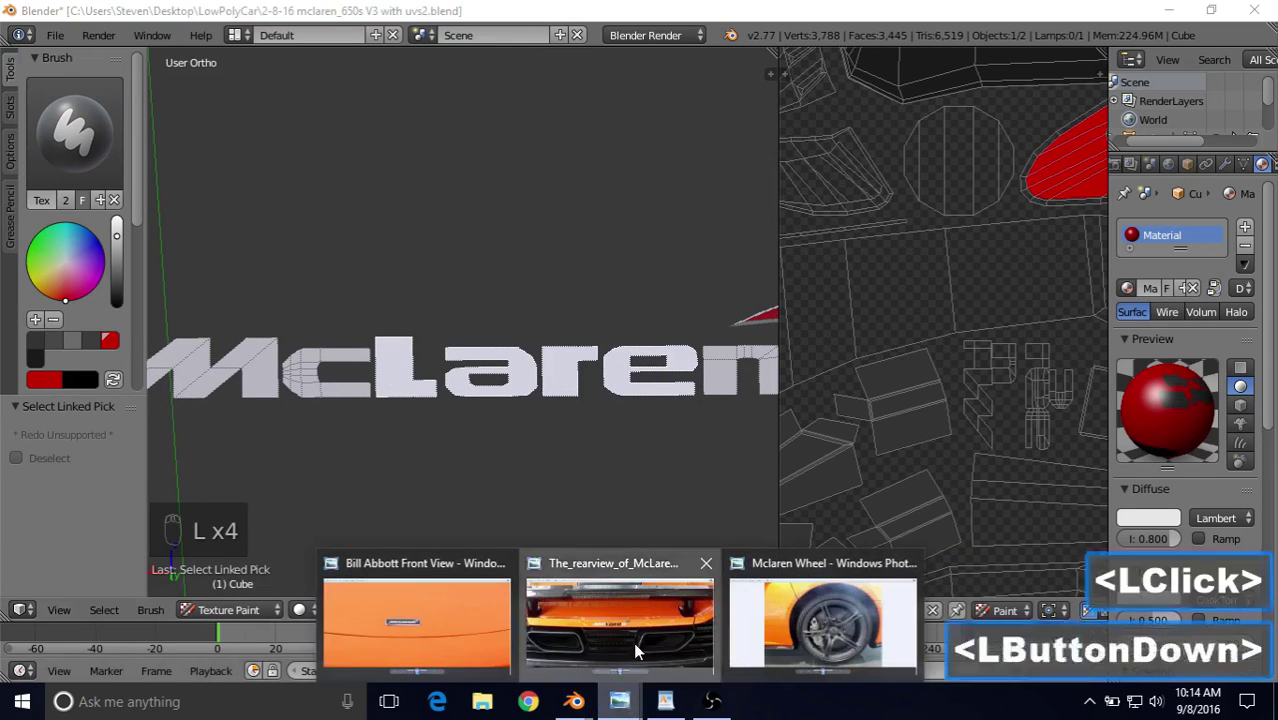
{"action": "left_click", "coordinate": [635, 648]}
{"action": "left_click", "coordinate": [573, 702]}
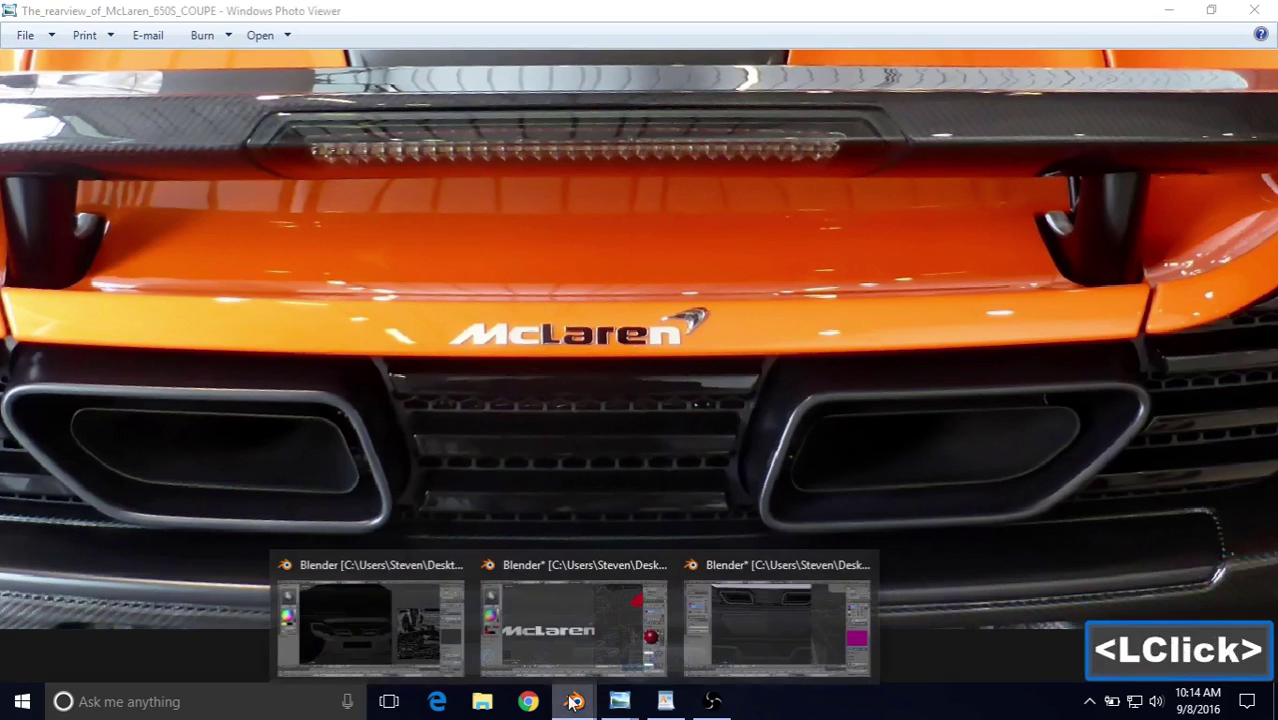
{"action": "left_click", "coordinate": [583, 629]}
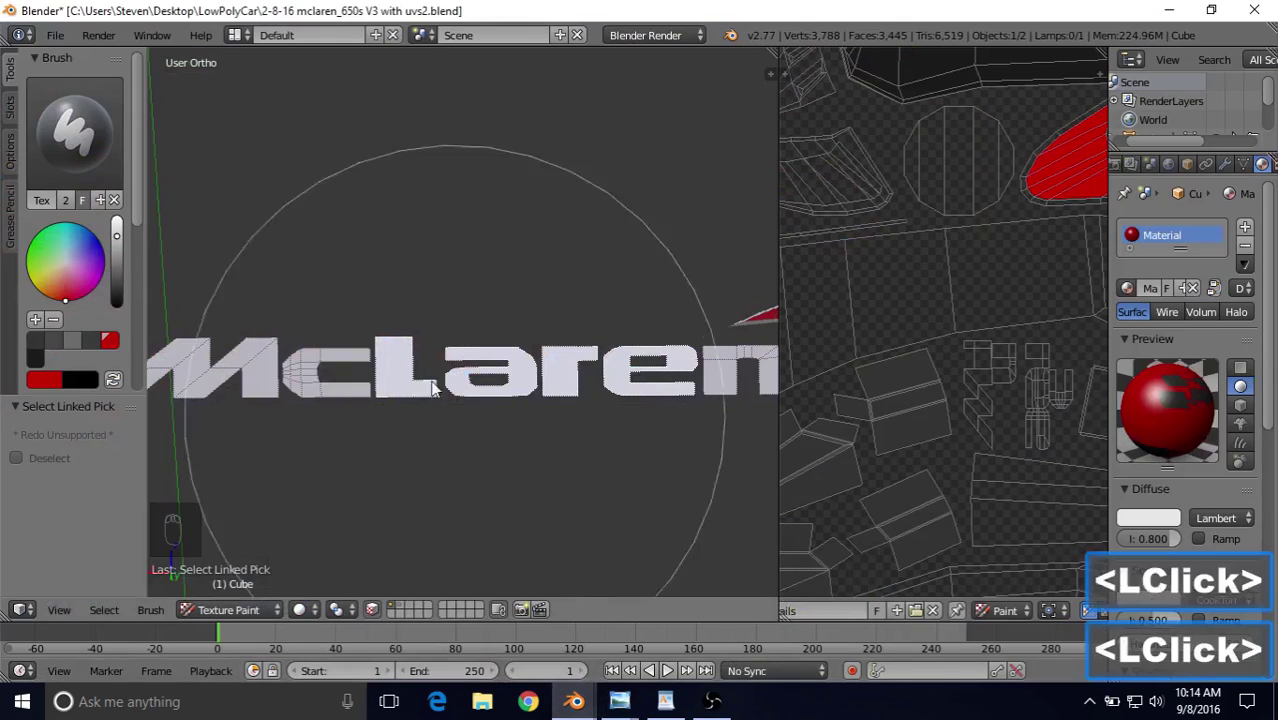
Step: Set the brush colour to black and paint the selected letters L, a, r and e
{"action": "left_click", "coordinate": [116, 299]}
{"action": "mouse_move", "coordinate": [600, 380]}
{"action": "left_mouse_down"}
{"action": "mouse_move", "coordinate": [713, 388]}
{"action": "mouse_move", "coordinate": [765, 365]}
{"action": "mouse_move", "coordinate": [516, 372]}
{"action": "left_mouse_up"}
{"action": "scroll", "coordinate": [506, 375], "scroll_direction": "down", "scroll_amount": 7}
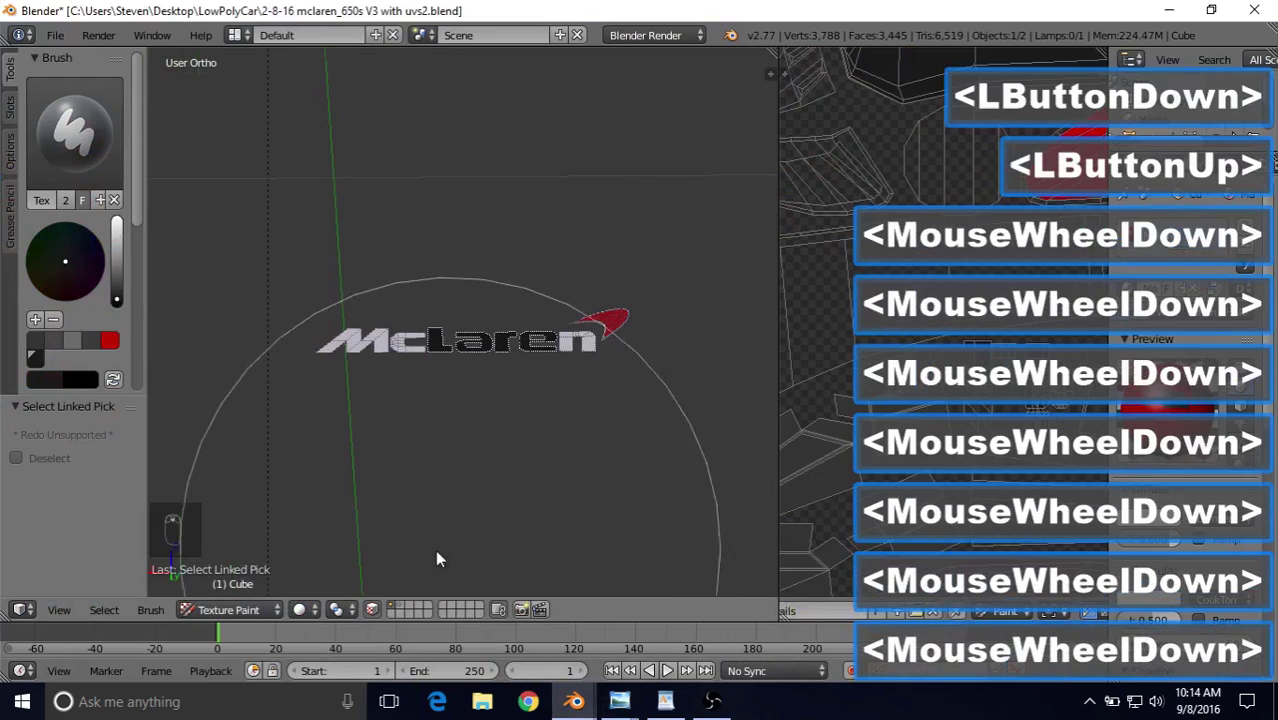
Step: Turn off face selection masking and inspect the badge on the car's rear in Material viewport shading
{"action": "left_click", "coordinate": [371, 608]}
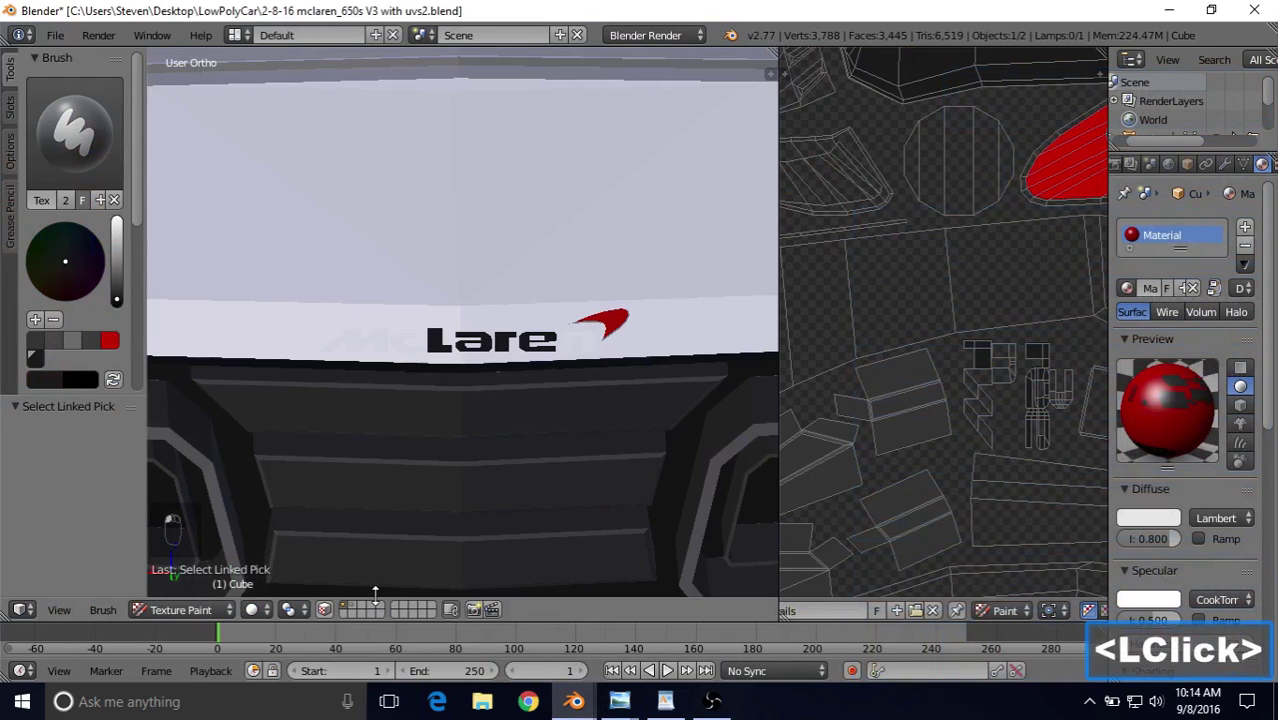
{"action": "scroll", "coordinate": [478, 352], "scroll_direction": "down", "scroll_amount": 4}
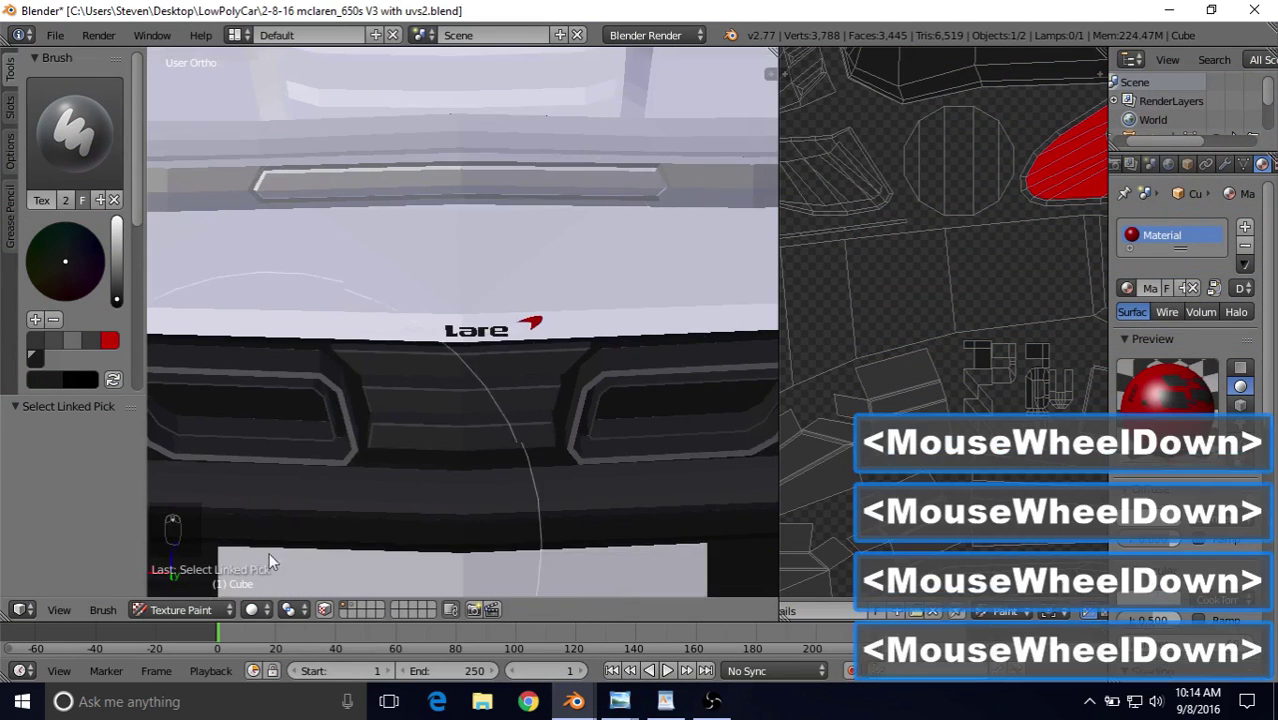
{"action": "left_click", "coordinate": [253, 609]}
{"action": "left_click", "coordinate": [285, 525]}
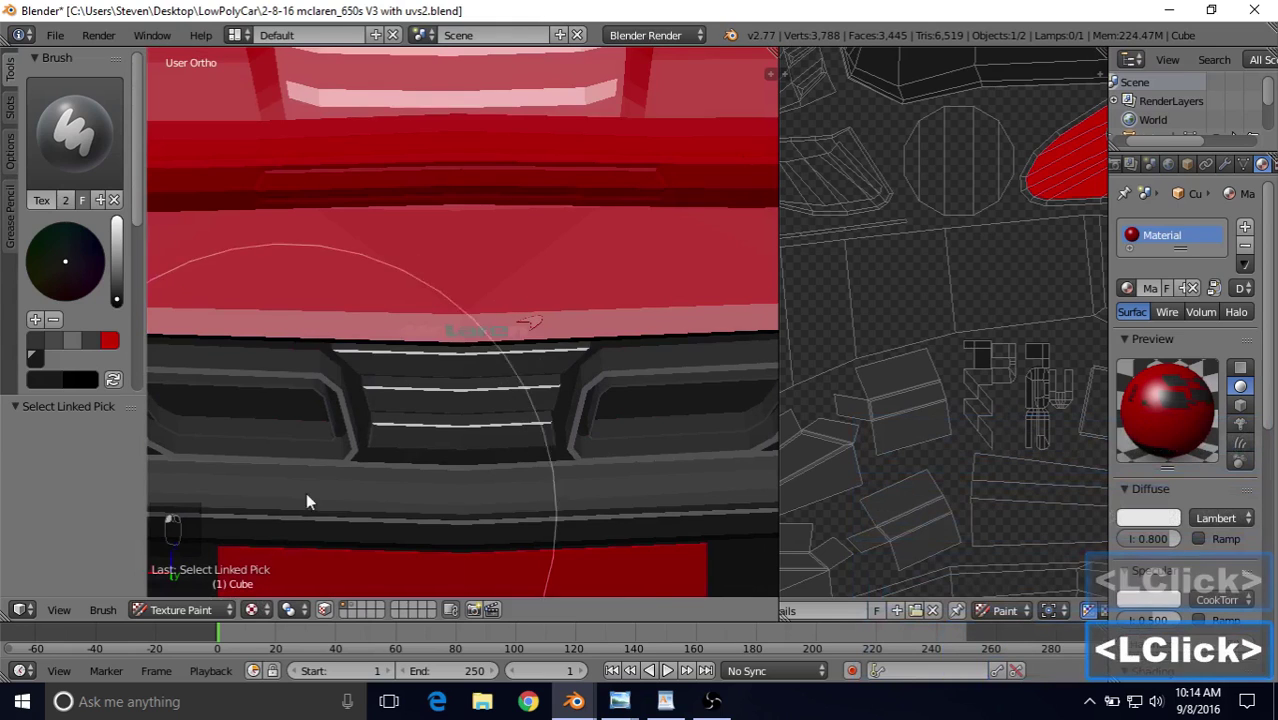
{"action": "scroll", "coordinate": [463, 385], "scroll_direction": "up", "scroll_amount": 4}
{"action": "scroll", "coordinate": [462, 383], "scroll_direction": "up", "scroll_amount": 1}
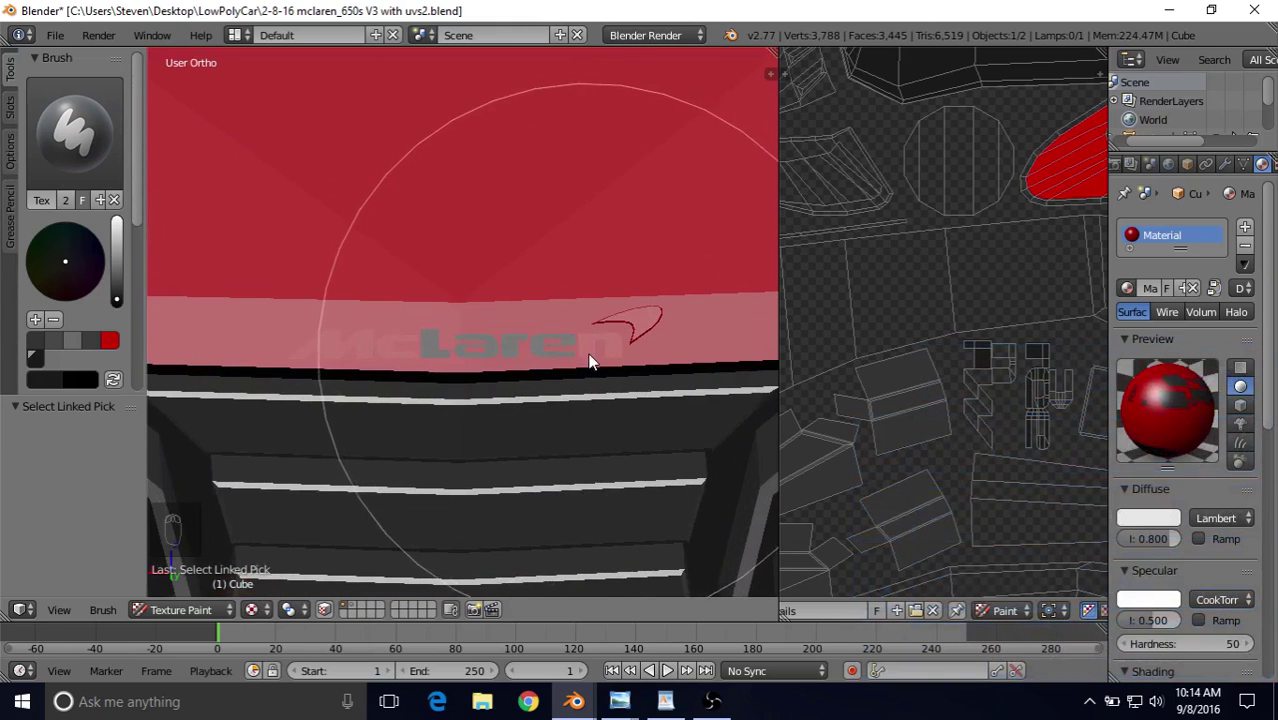
{"action": "scroll", "coordinate": [466, 354], "scroll_direction": "down", "scroll_amount": 7}
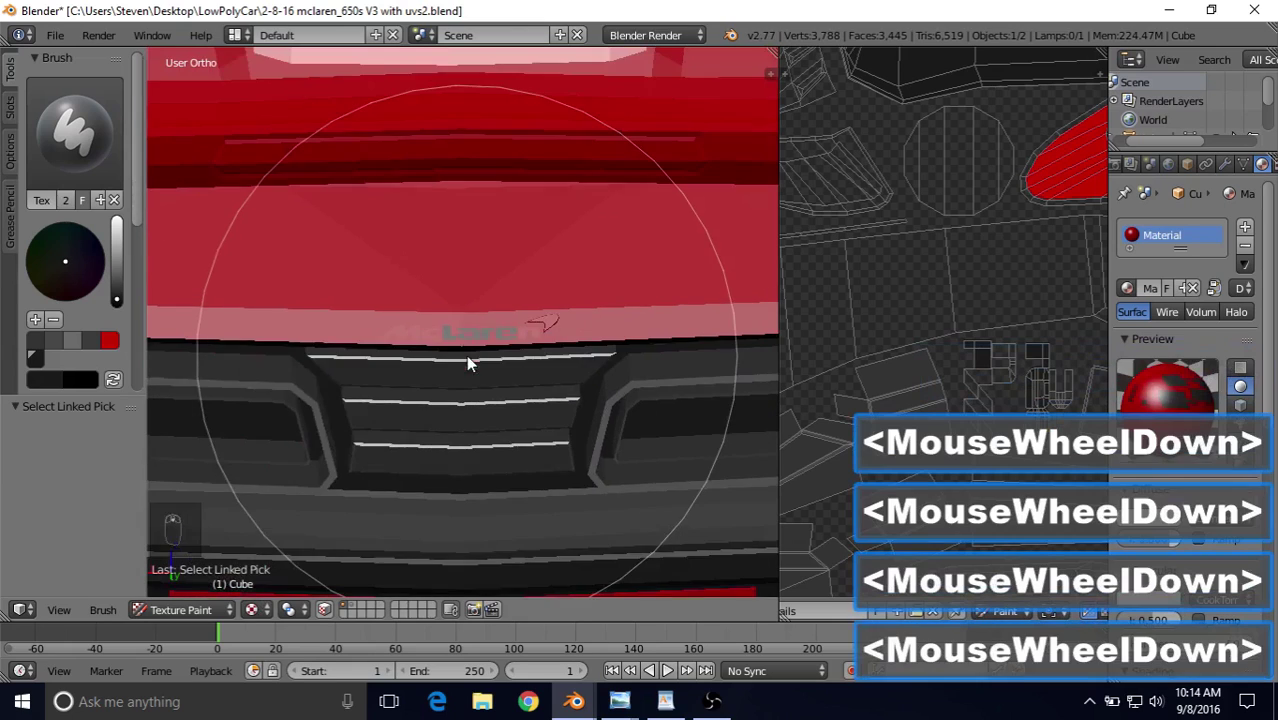
{"action": "middle_click_drag", "start_coordinate": [457, 261], "coordinate": [512, 273]}
{"action": "scroll", "coordinate": [513, 274], "scroll_direction": "up", "scroll_amount": 6}
{"action": "middle_click_drag", "start_coordinate": [575, 372], "coordinate": [474, 401]}
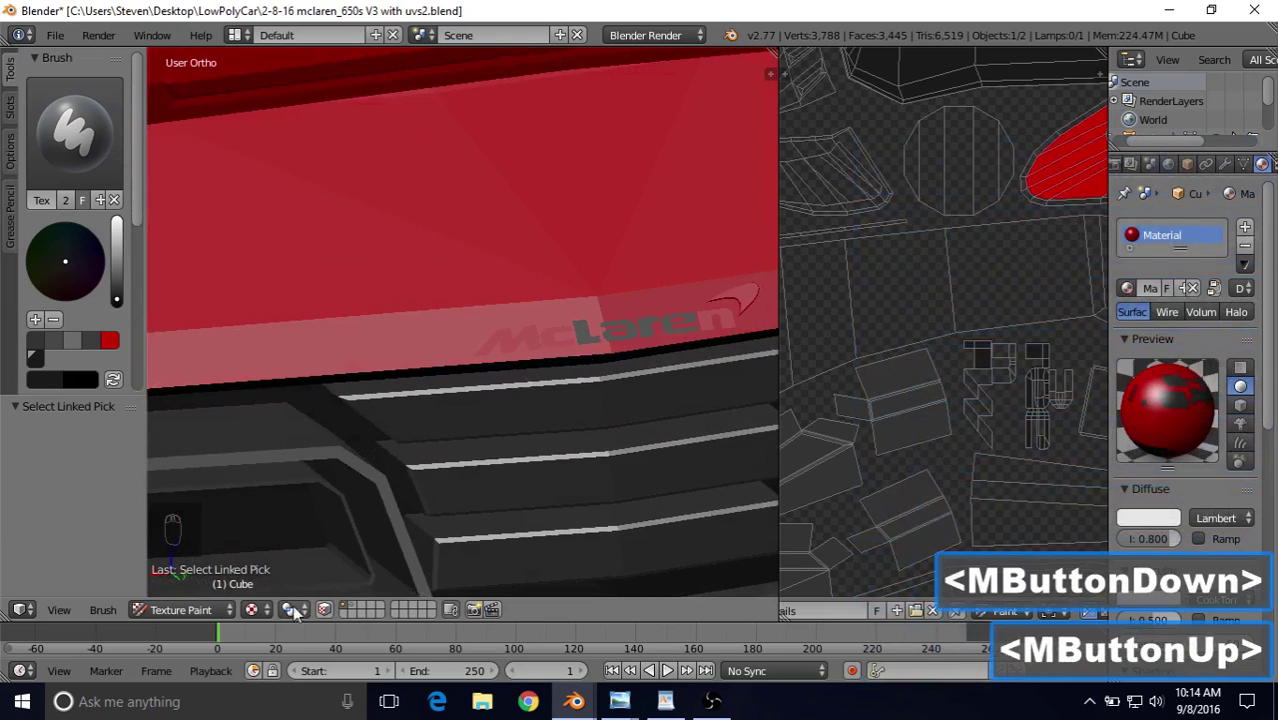
Step: Return the viewport to Solid shading and examine the painted badge from near and far
{"action": "left_click", "coordinate": [256, 610]}
{"action": "left_click", "coordinate": [283, 548]}
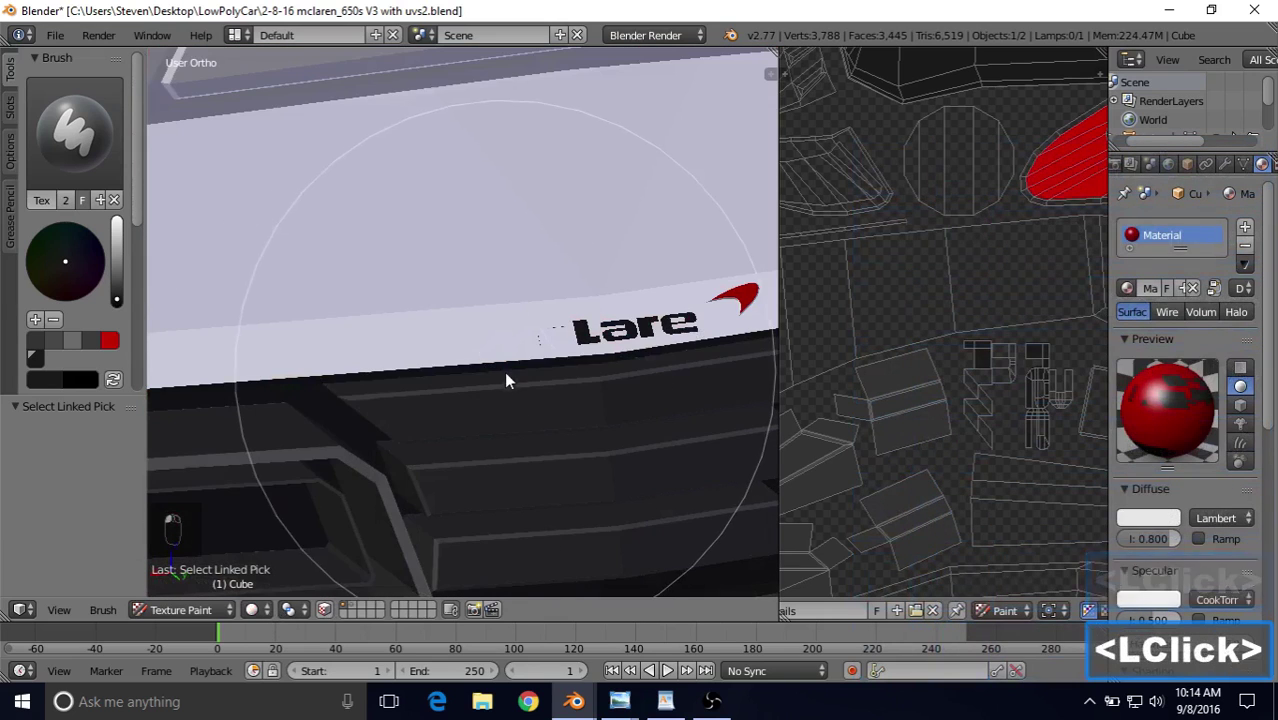
{"action": "scroll", "coordinate": [512, 362], "scroll_direction": "down", "scroll_amount": 6}
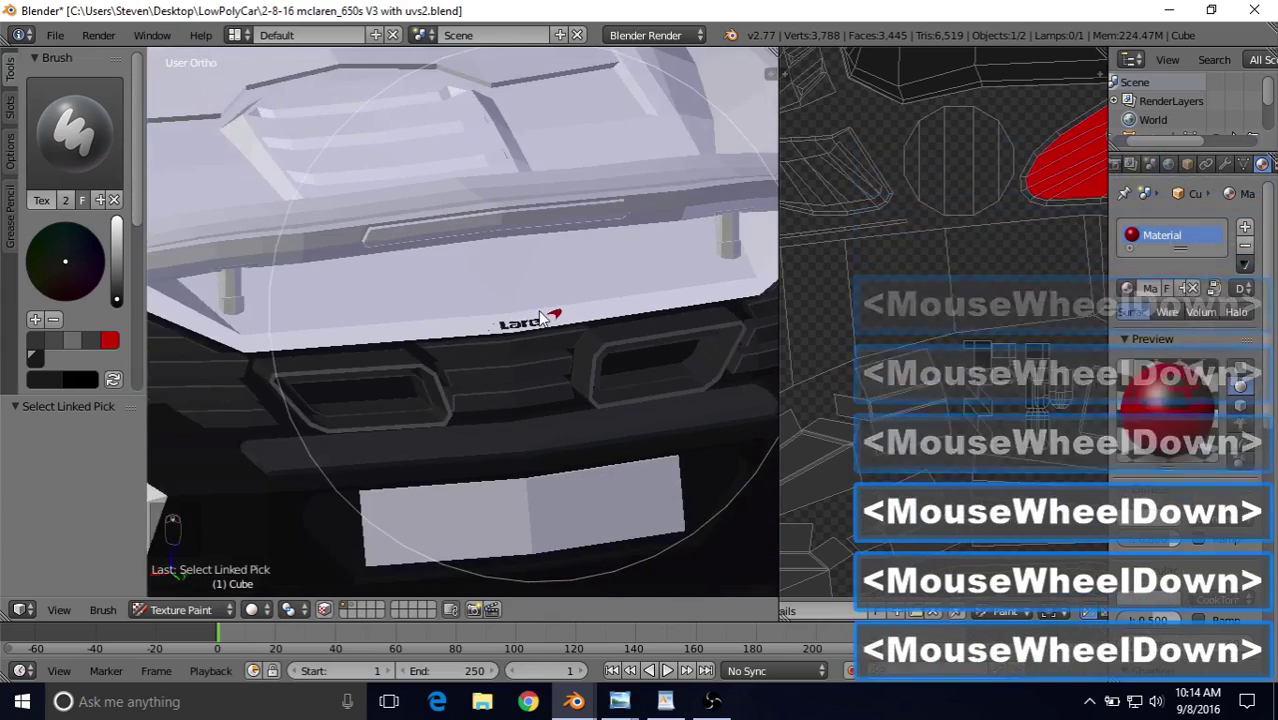
{"action": "middle_click_drag", "start_coordinate": [540, 318], "coordinate": [512, 326]}
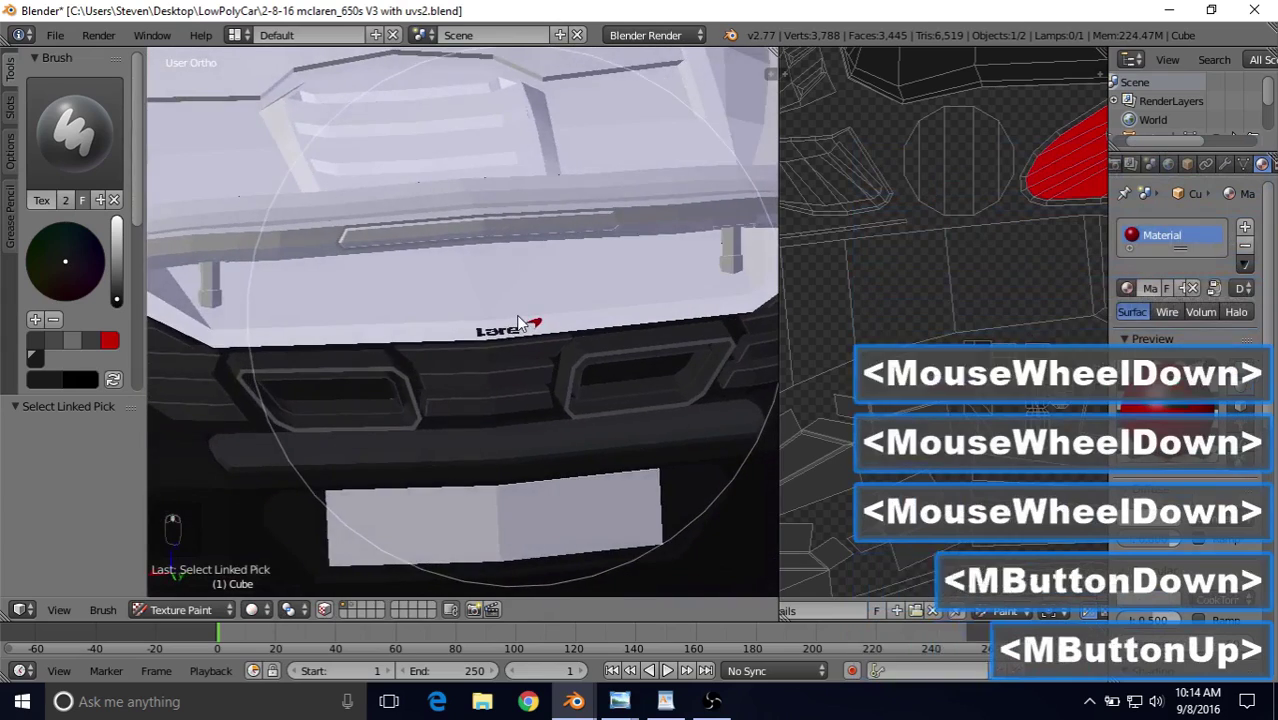
{"action": "scroll", "coordinate": [508, 328], "scroll_direction": "up", "scroll_amount": 4}
{"action": "scroll", "coordinate": [492, 334], "scroll_direction": "down", "scroll_amount": 4}
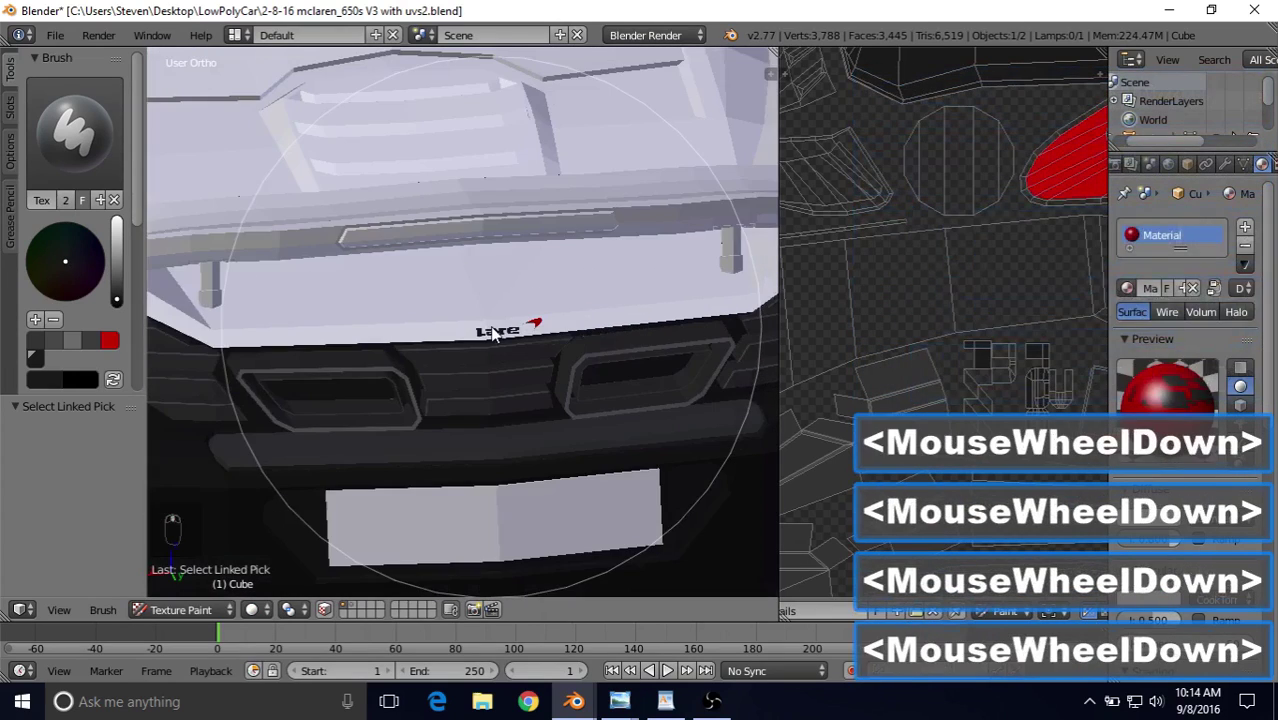
{"action": "scroll", "coordinate": [495, 330], "scroll_direction": "up", "scroll_amount": 10}
{"action": "middle_click_drag", "start_coordinate": [536, 318], "coordinate": [522, 345]}
Step: Turn face selection masking back on and select the linked faces of the letters M, c and n
{"action": "left_click", "coordinate": [326, 610]}
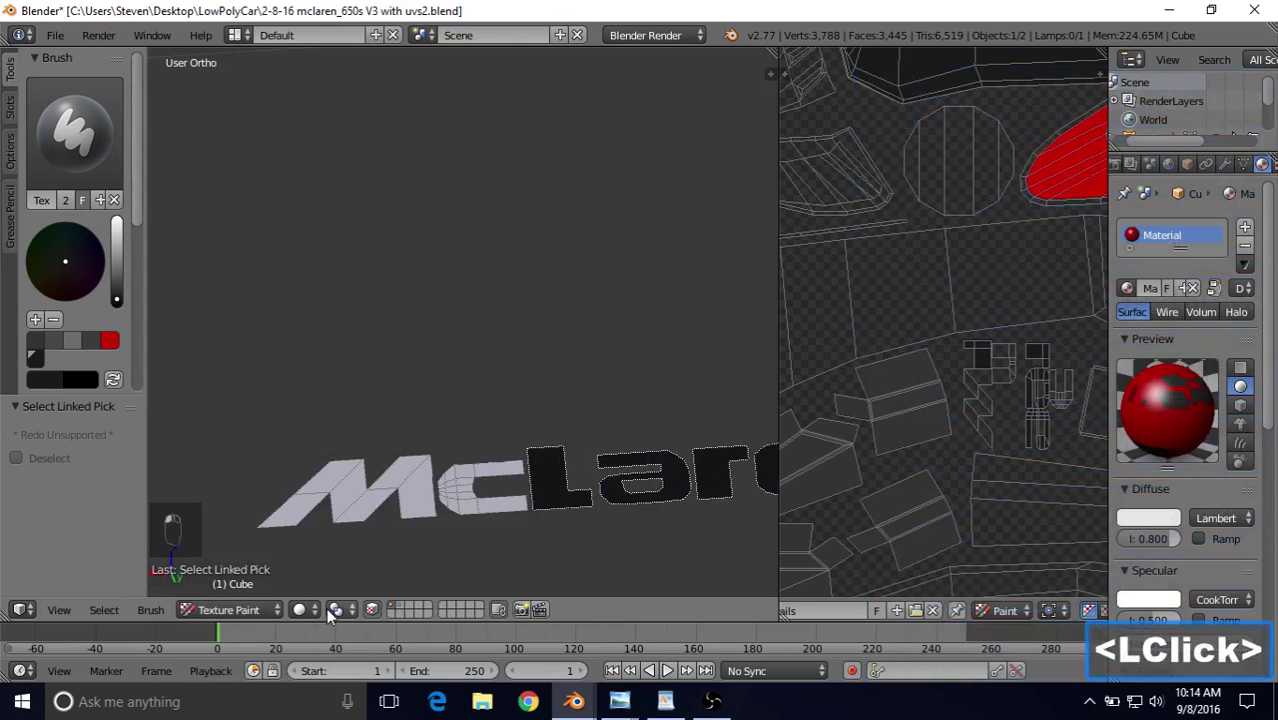
{"action": "left_click", "coordinate": [335, 610]}
{"action": "scroll", "coordinate": [554, 545], "scroll_direction": "down", "scroll_amount": 3}
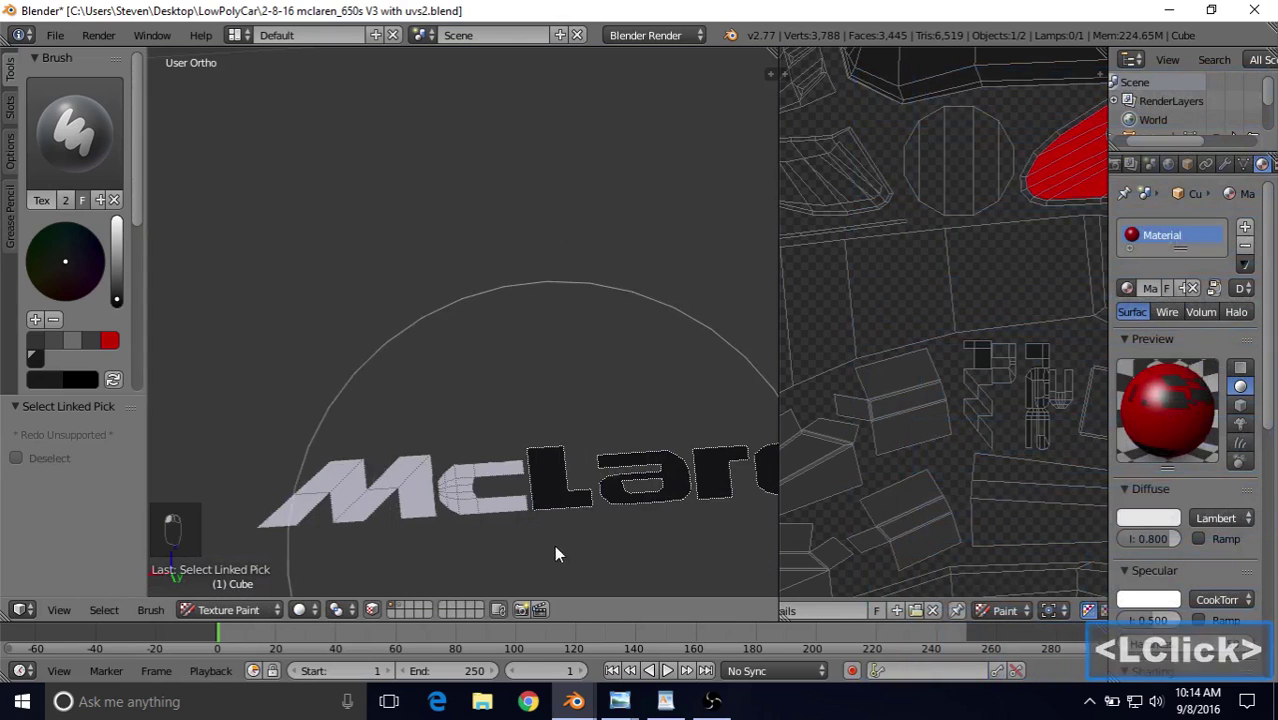
{"action": "middle_click_drag", "start_coordinate": [530, 512], "coordinate": [474, 462], "text": "shift"}
{"action": "scroll", "coordinate": [474, 462], "scroll_direction": "up", "scroll_amount": 3}
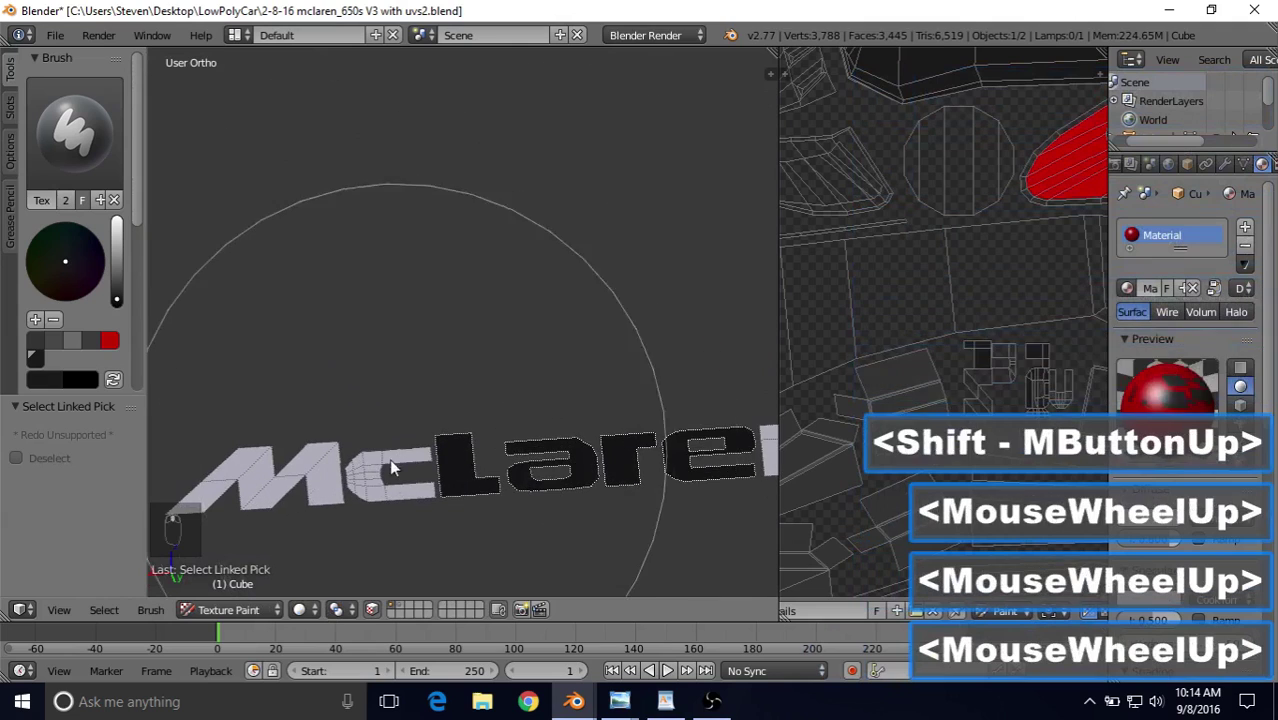
{"action": "right_click", "coordinate": [387, 466]}
{"action": "key", "text": "l"}
{"action": "key", "text": "l"}
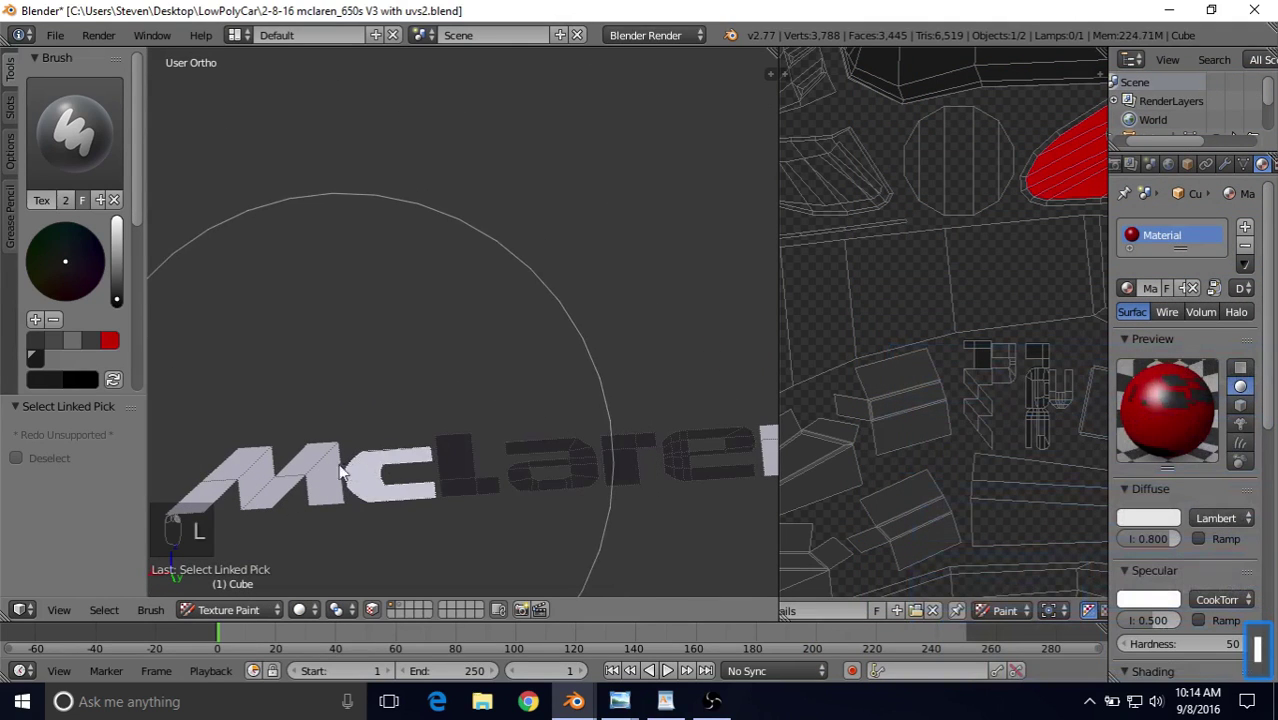
{"action": "key", "text": "l"}
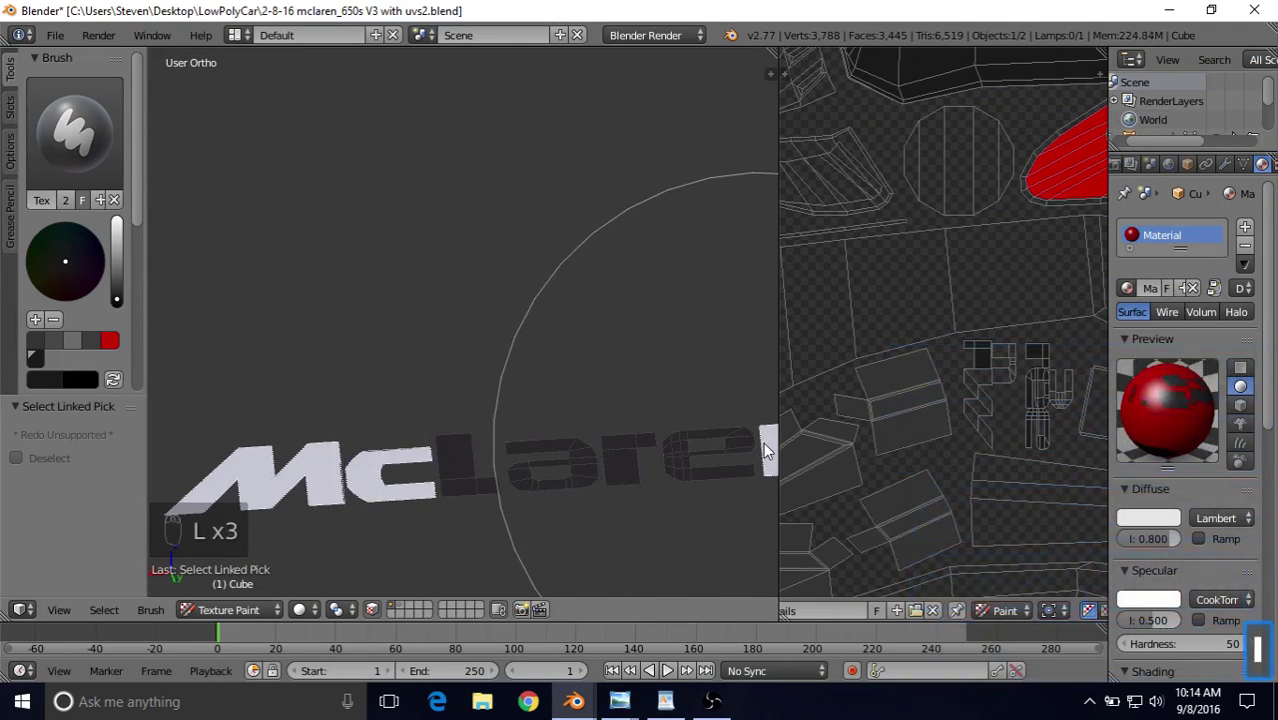
Step: Set the brush colour to white and paint the selected letters M, c and n of the badge
{"action": "mouse_move", "coordinate": [763, 447]}
{"action": "middle_mouse_down", "text": "shift"}
{"action": "mouse_move", "coordinate": [648, 486]}
{"action": "mouse_move", "coordinate": [448, 486]}
{"action": "mouse_move", "coordinate": [591, 300]}
{"action": "mouse_move", "coordinate": [585, 310]}
{"action": "middle_mouse_up", "text": "shift"}
{"action": "scroll", "coordinate": [491, 434], "scroll_direction": "up", "scroll_amount": 5}
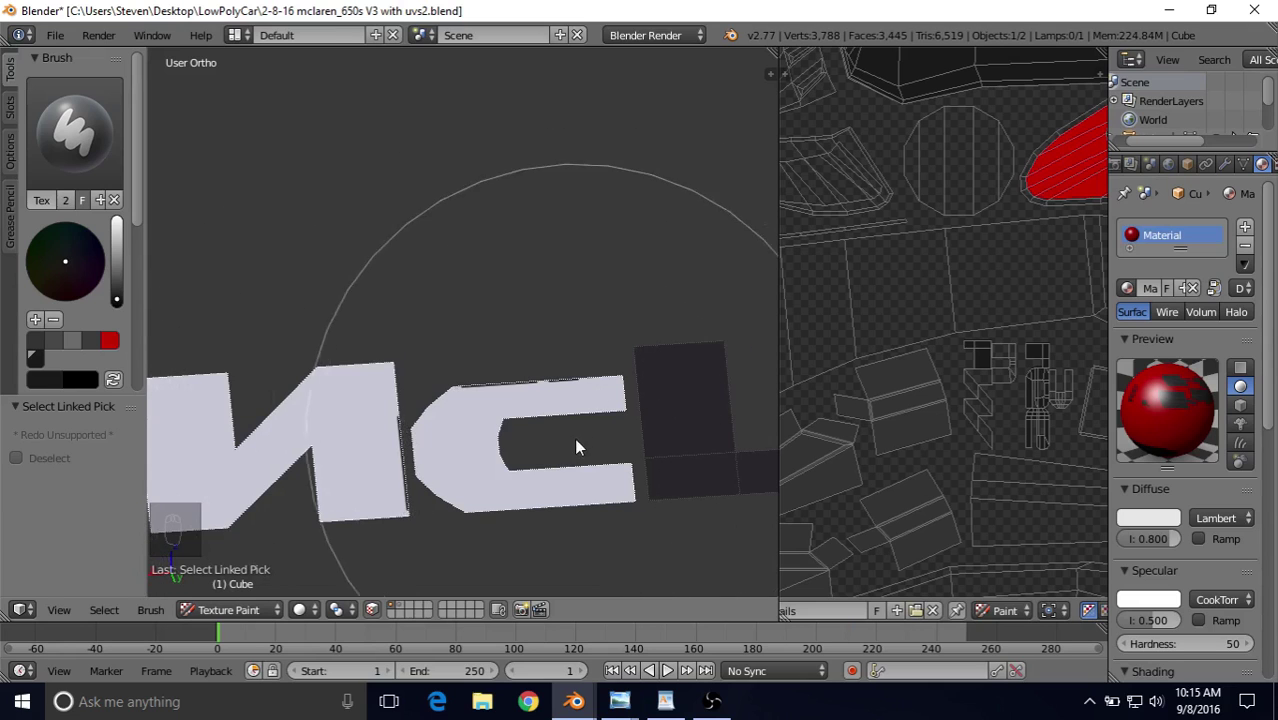
{"action": "scroll", "coordinate": [570, 455], "scroll_direction": "down", "scroll_amount": 6}
{"action": "middle_click_drag", "start_coordinate": [567, 463], "coordinate": [745, 355], "text": "shift"}
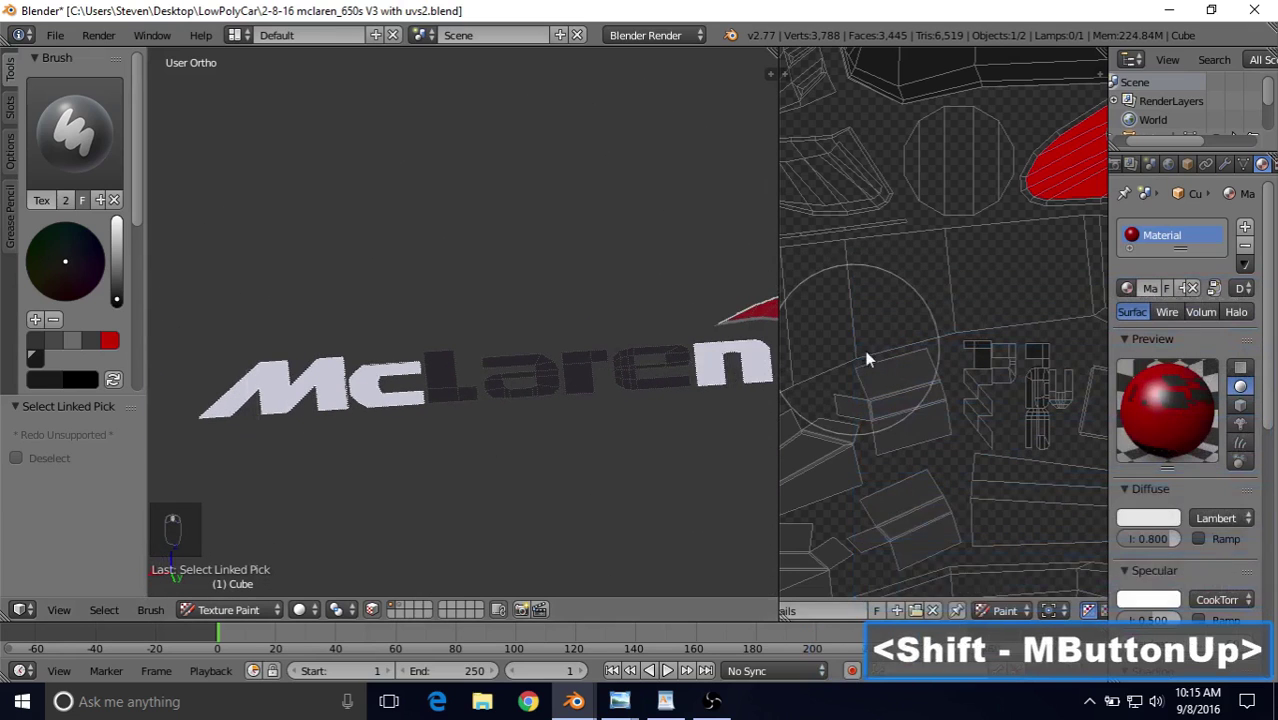
{"action": "scroll", "coordinate": [903, 378], "scroll_direction": "down", "scroll_amount": 2}
{"action": "middle_click_drag", "start_coordinate": [571, 348], "coordinate": [531, 349], "text": "shift"}
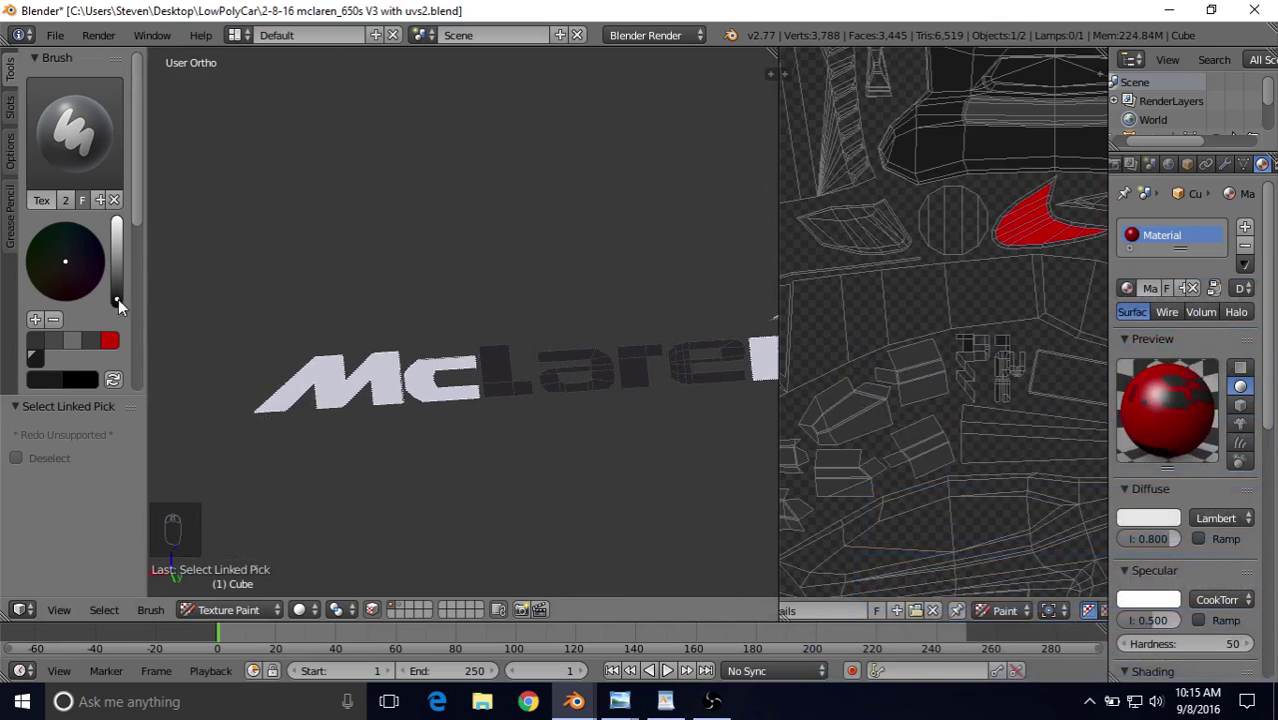
{"action": "left_click_drag", "start_coordinate": [118, 299], "coordinate": [117, 219]}
{"action": "mouse_move", "coordinate": [316, 345]}
{"action": "left_mouse_down"}
{"action": "mouse_move", "coordinate": [291, 396]}
{"action": "mouse_move", "coordinate": [519, 365]}
{"action": "mouse_move", "coordinate": [685, 363]}
{"action": "left_mouse_up"}
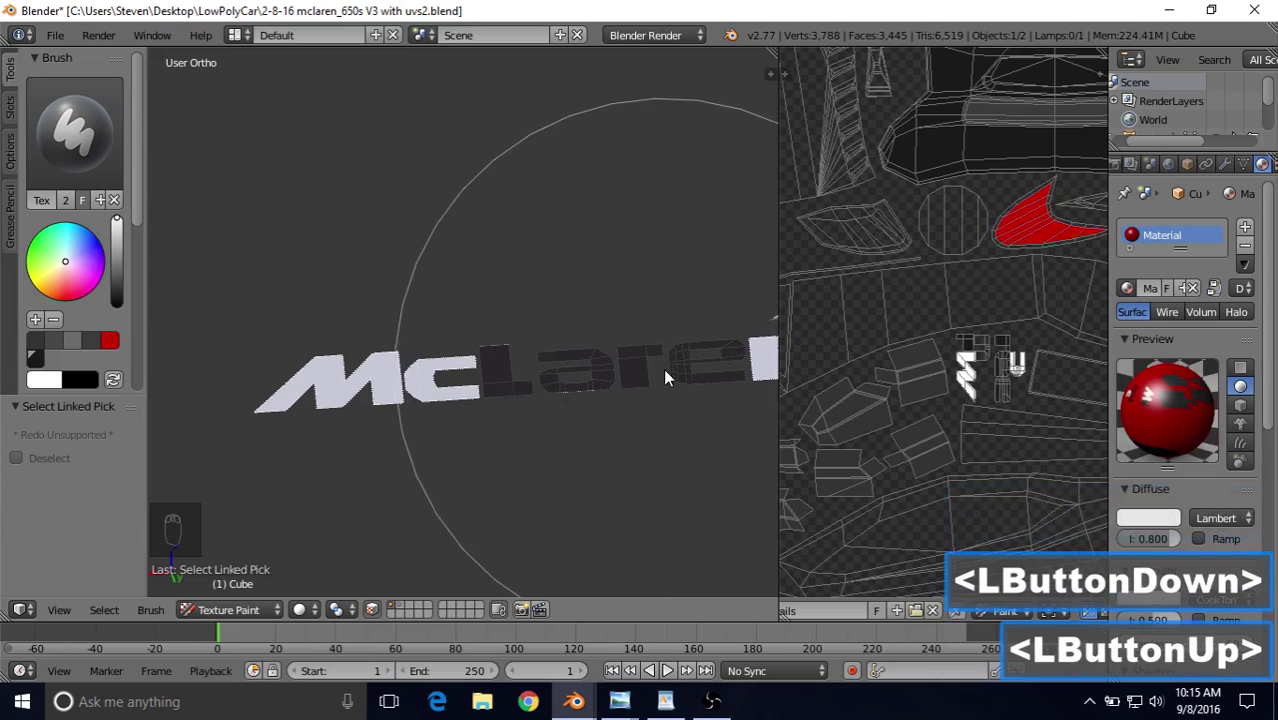
Step: Check the painted UV islands of the letters M, c and n and undo their last white paint stroke
{"action": "scroll", "coordinate": [918, 364], "scroll_direction": "up", "scroll_amount": 4}
{"action": "middle_click_drag", "start_coordinate": [918, 364], "coordinate": [854, 294], "text": "shift"}
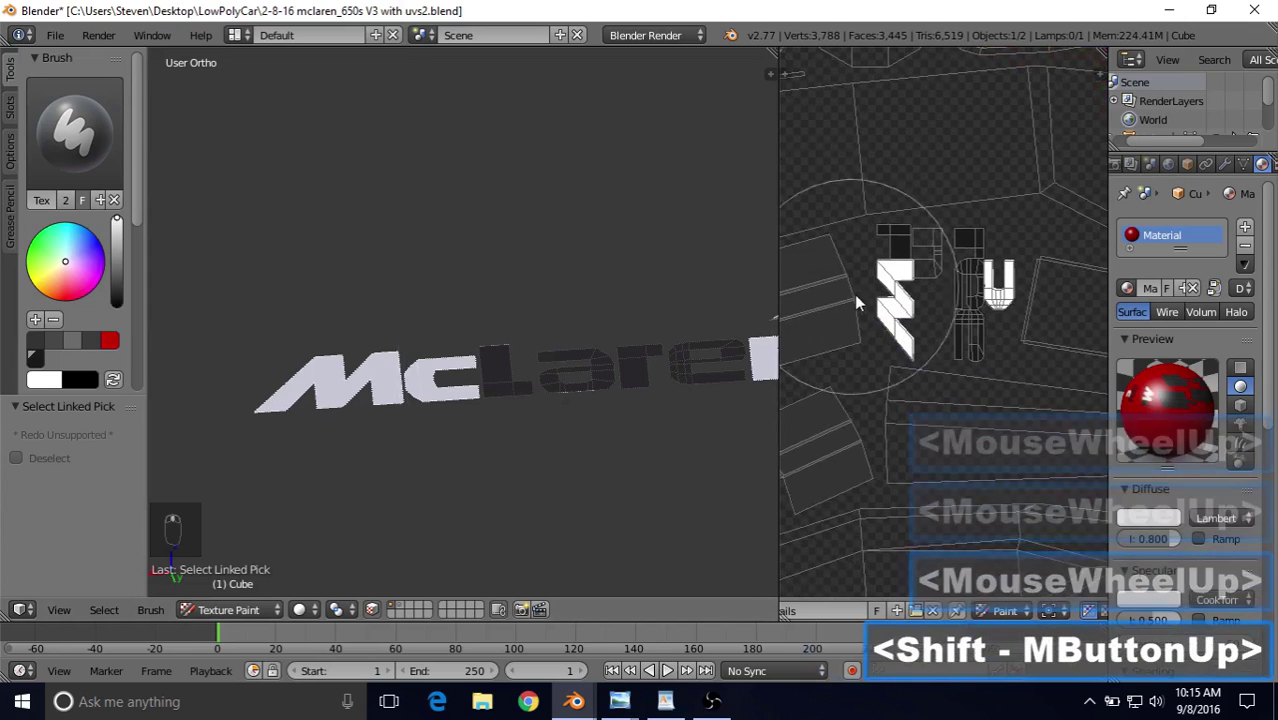
{"action": "scroll", "coordinate": [870, 272], "scroll_direction": "up", "scroll_amount": 3}
{"action": "middle_click_drag", "start_coordinate": [884, 250], "coordinate": [918, 264], "text": "shift"}
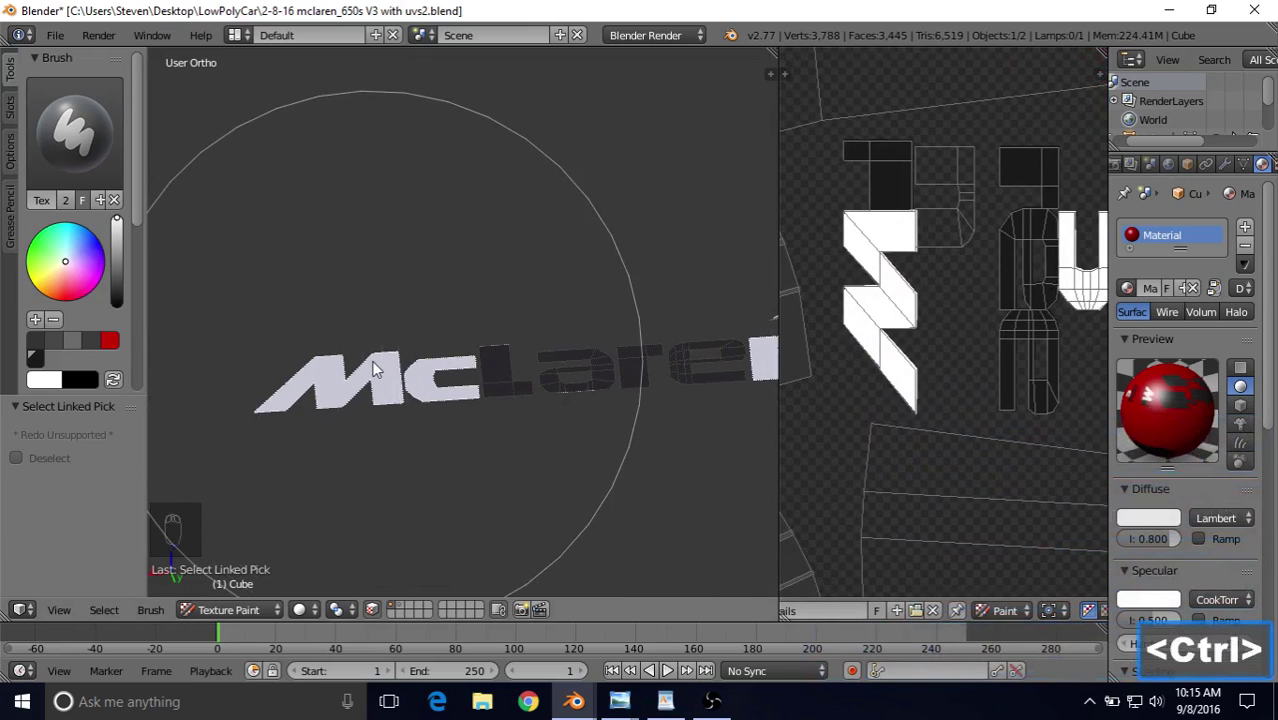
{"action": "key", "text": "ctrl+z"}
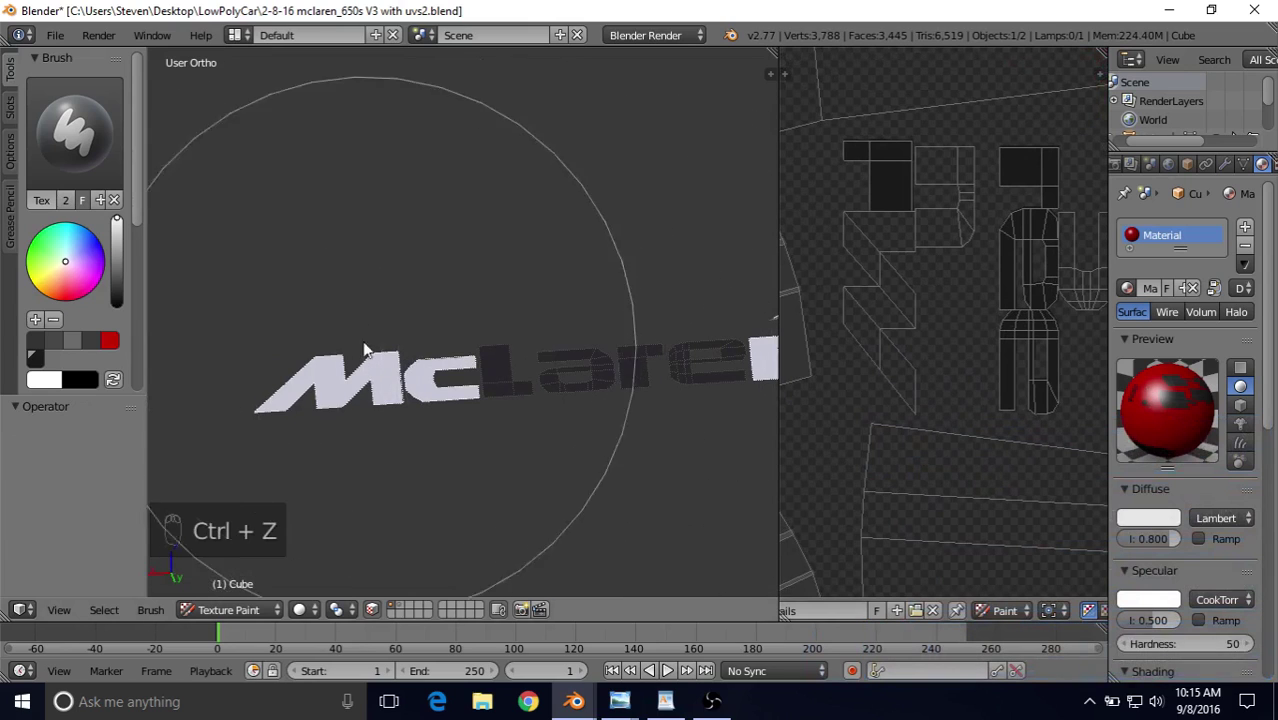
{"action": "scroll", "coordinate": [460, 440], "scroll_direction": "down", "scroll_amount": 2}
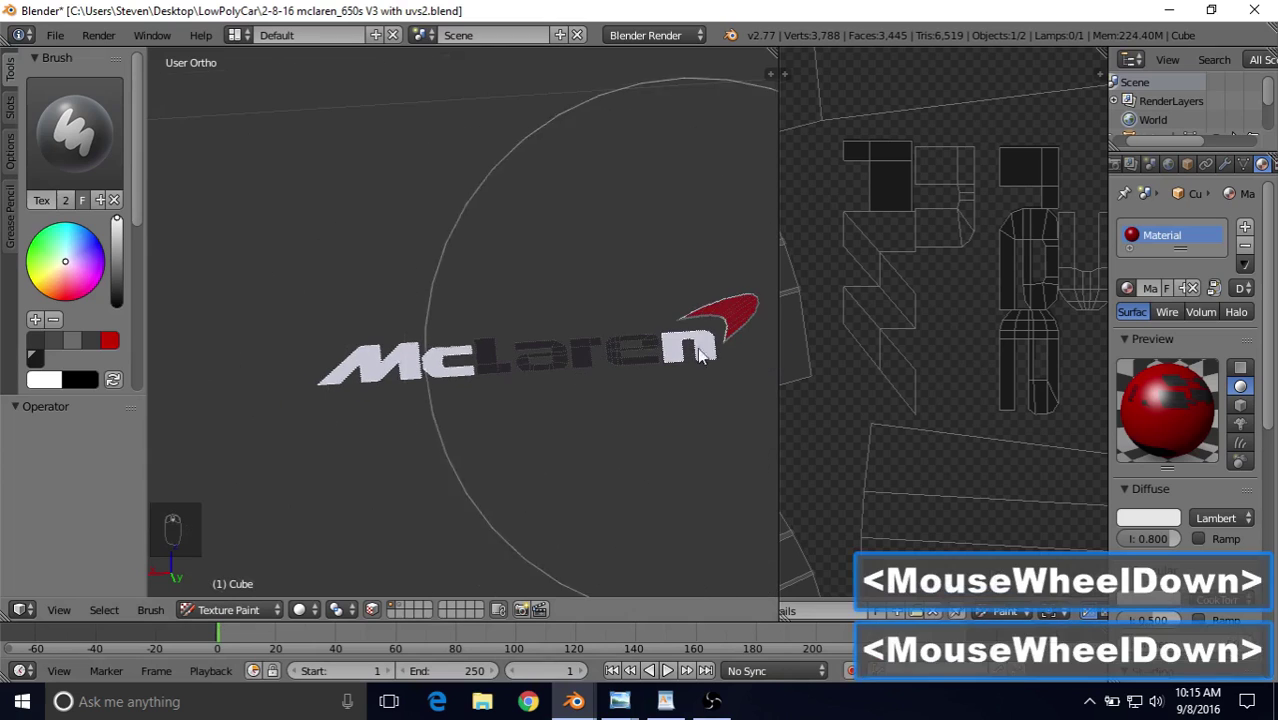
Step: Switch the car to Edit Mode and box-select all faces of the McLaren badge, including those hidden behind, using wireframe display
{"action": "left_click", "coordinate": [238, 611]}
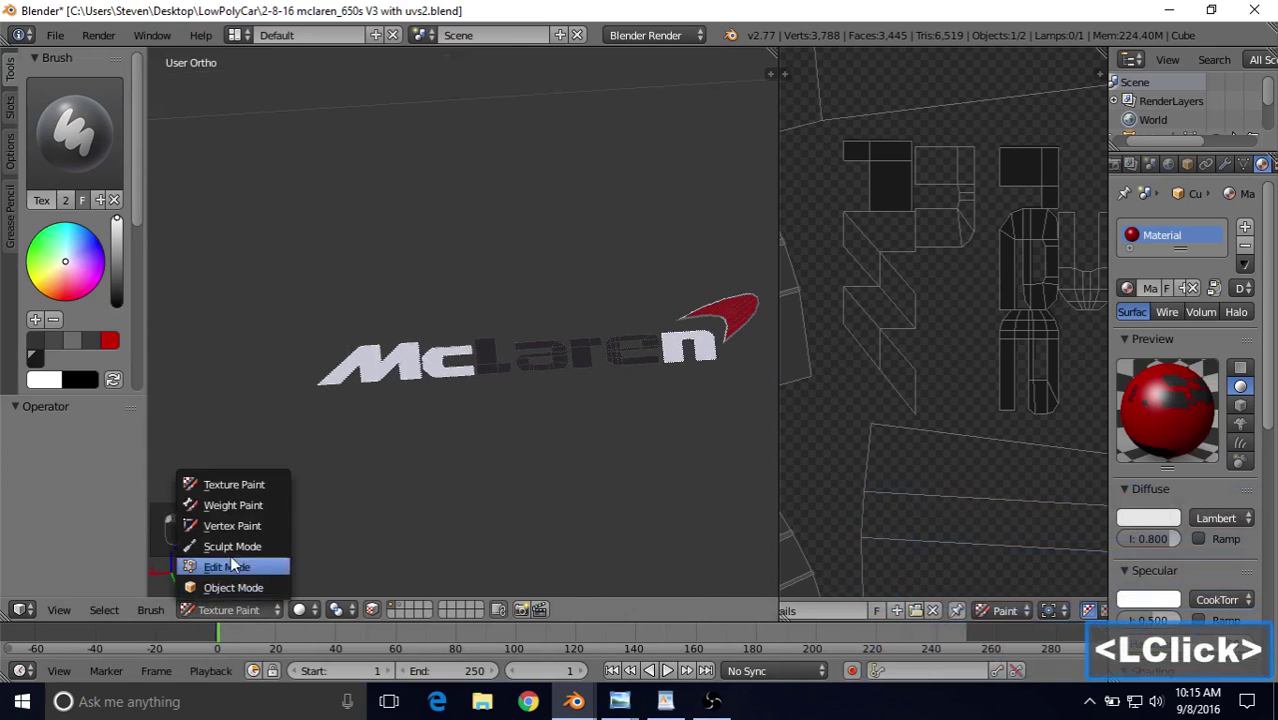
{"action": "left_click", "coordinate": [242, 568]}
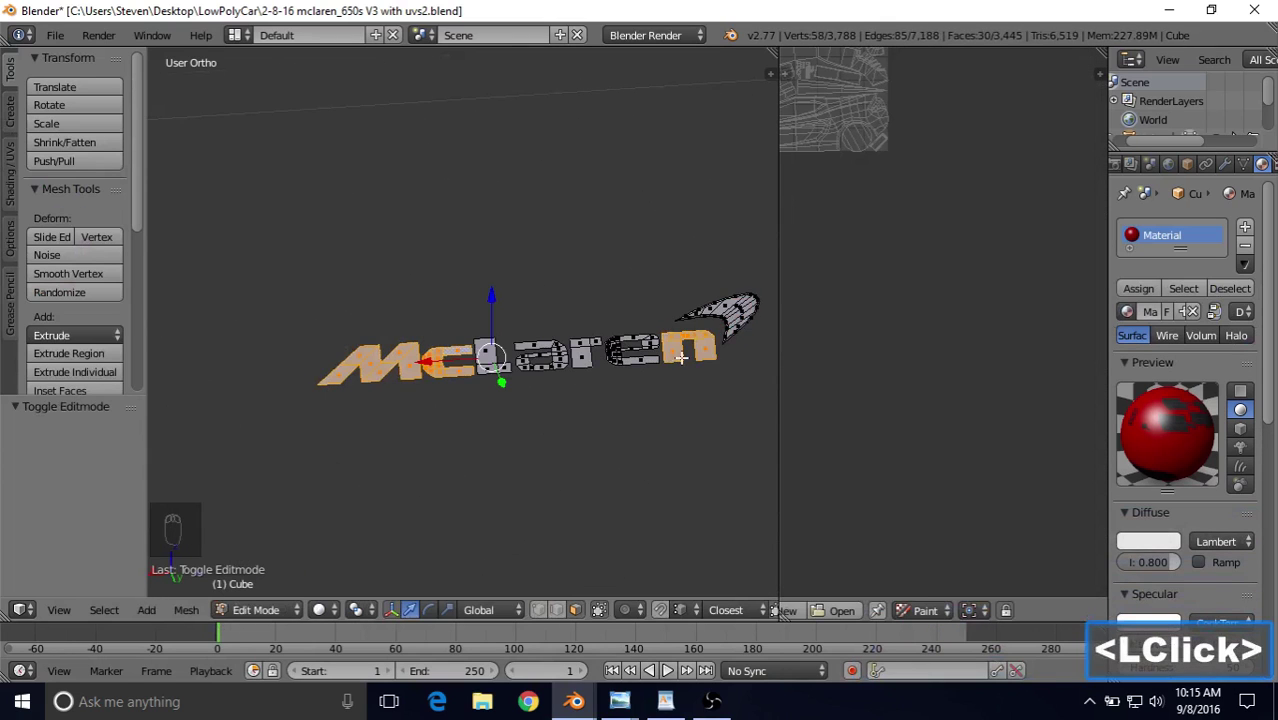
{"action": "scroll", "coordinate": [680, 357], "scroll_direction": "down", "scroll_amount": 2}
{"action": "key", "text": "b"}
{"action": "left_click_drag", "start_coordinate": [361, 237], "coordinate": [787, 478]}
{"action": "key", "text": "z"}
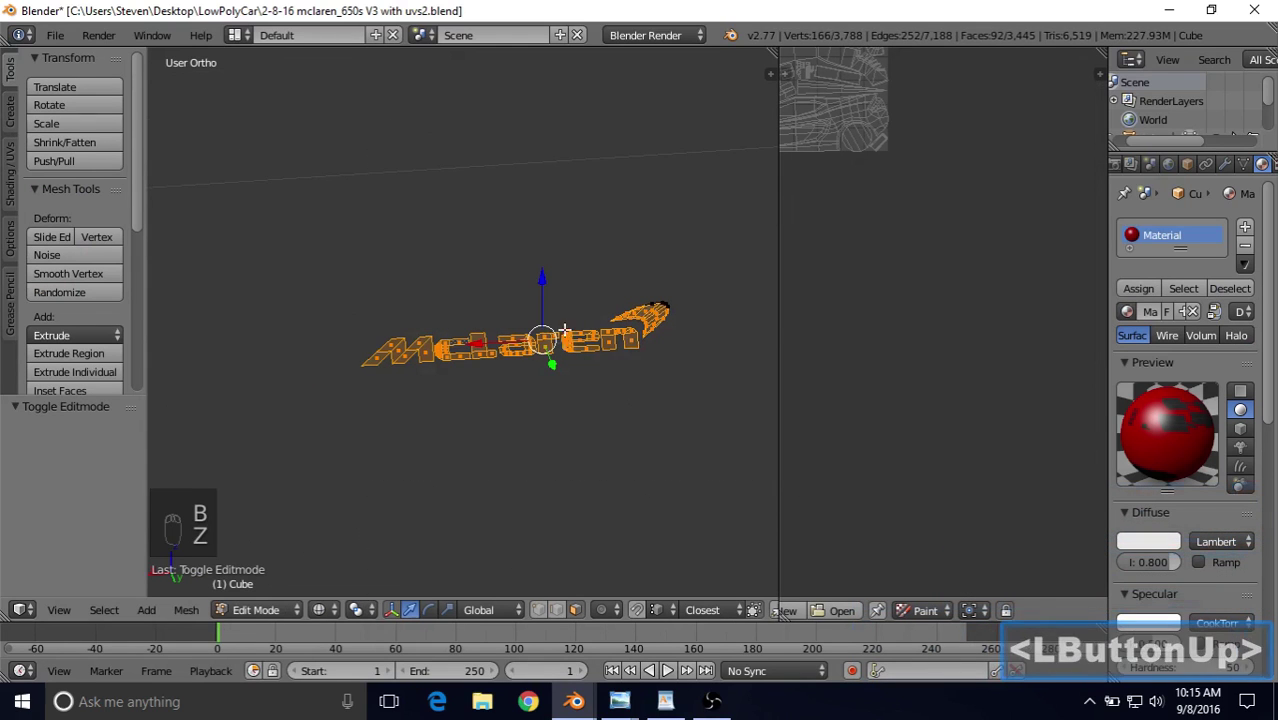
{"action": "key", "text": "b"}
{"action": "left_click_drag", "start_coordinate": [385, 228], "coordinate": [690, 395]}
{"action": "key", "text": "z"}
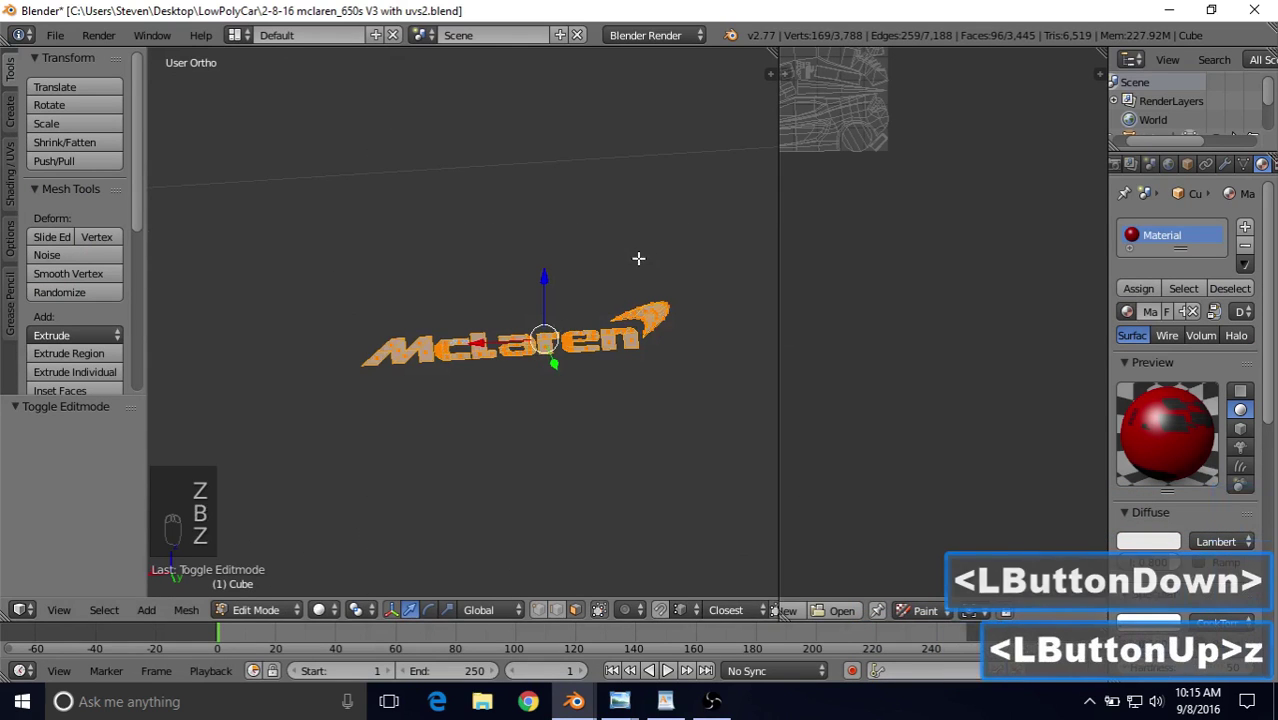
Step: Set the image editor from Paint to View mode and bring the badge letters' UV islands into close view
{"action": "scroll", "coordinate": [854, 228], "scroll_direction": "up", "scroll_amount": 5}
{"action": "middle_click_drag", "start_coordinate": [954, 348], "coordinate": [993, 380], "text": "shift"}
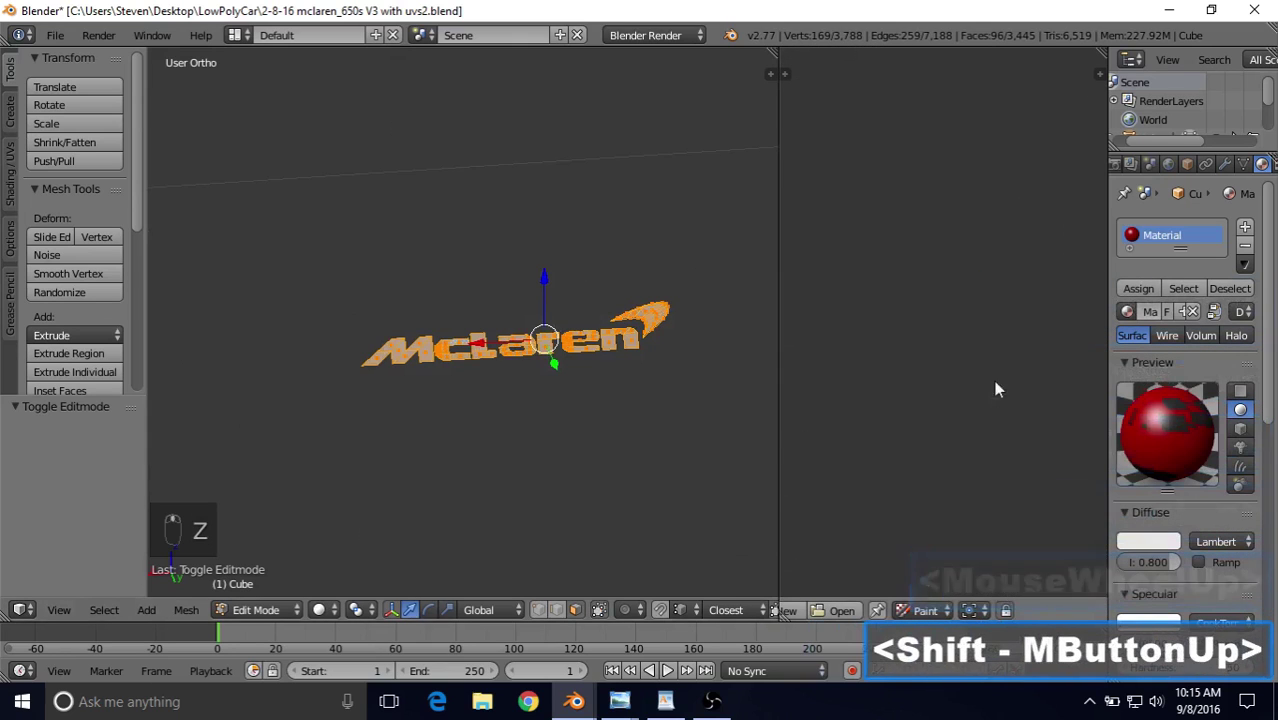
{"action": "scroll", "coordinate": [866, 255], "scroll_direction": "down", "scroll_amount": 7}
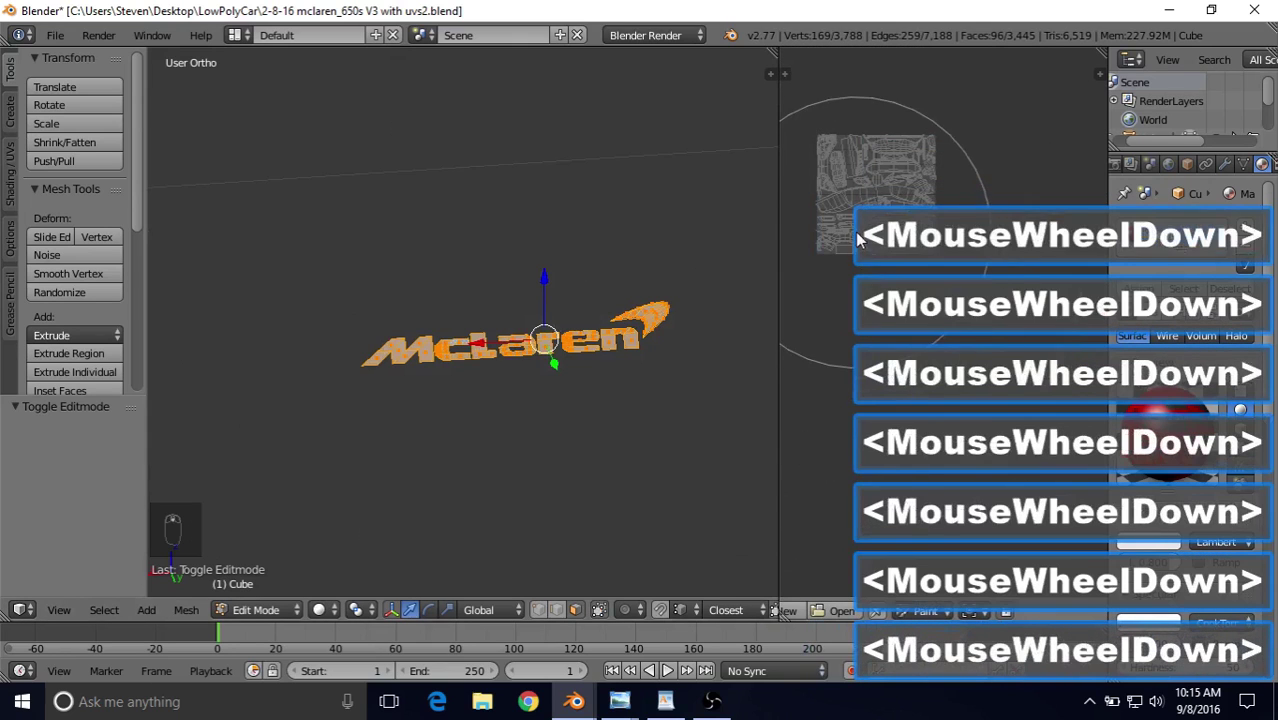
{"action": "middle_click_drag", "start_coordinate": [947, 428], "coordinate": [950, 437]}
{"action": "left_click", "coordinate": [922, 611]}
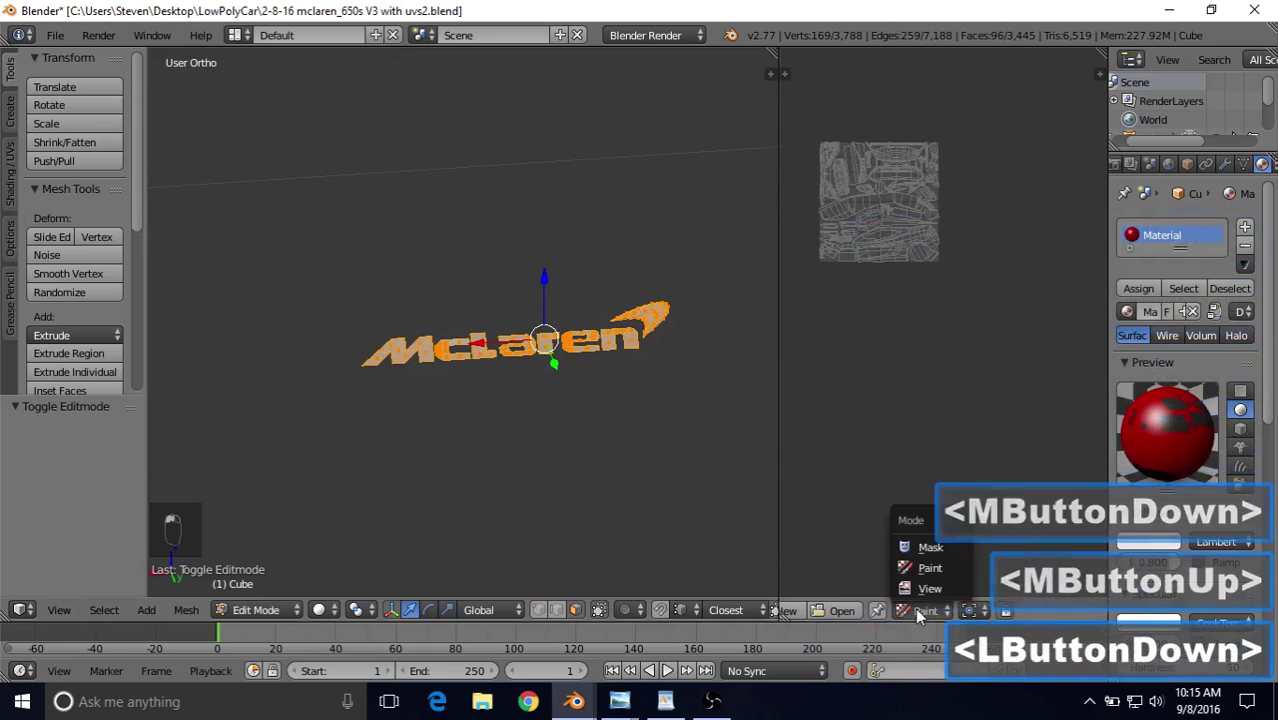
{"action": "left_click", "coordinate": [934, 590]}
{"action": "middle_click_drag", "start_coordinate": [922, 439], "coordinate": [984, 255], "text": "shift"}
{"action": "scroll", "coordinate": [910, 526], "scroll_direction": "up", "scroll_amount": 5}
{"action": "scroll", "coordinate": [910, 299], "scroll_direction": "up", "scroll_amount": 3}
{"action": "scroll", "coordinate": [884, 265], "scroll_direction": "up", "scroll_amount": 5}
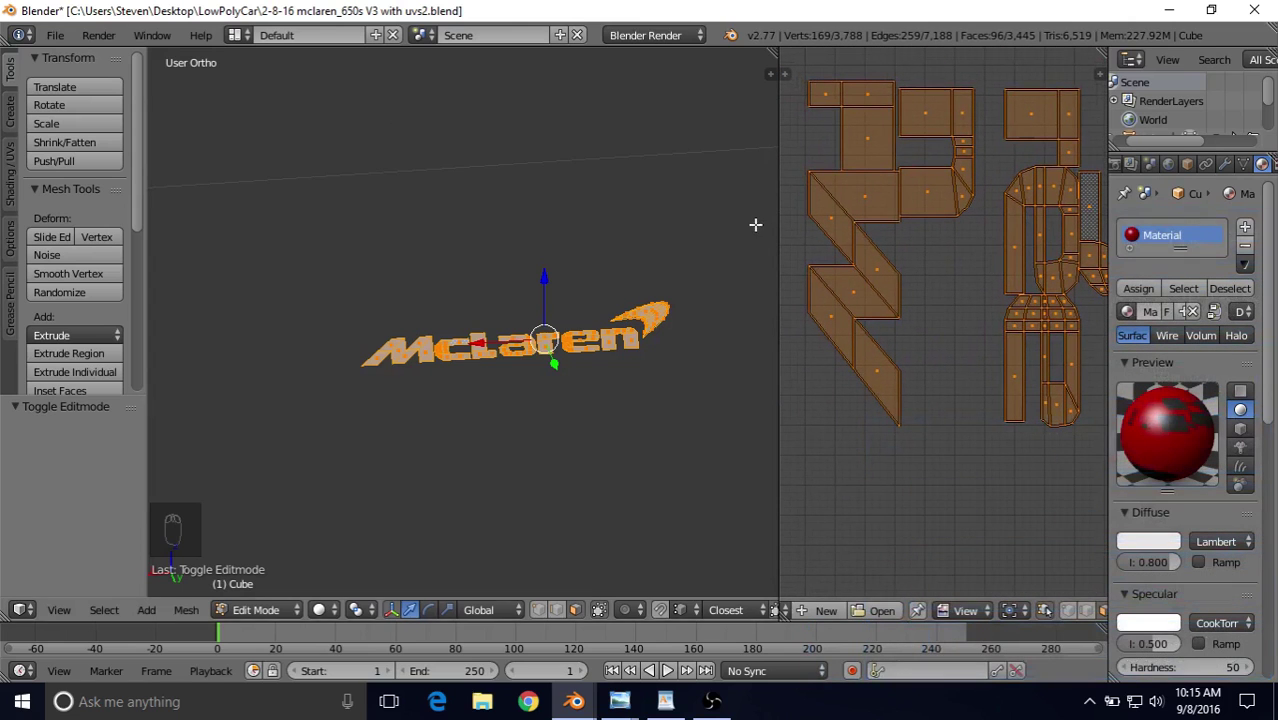
Step: Select the linked UV island of the letter M and move it about -0.001 along Y and -0.001 along X
{"action": "right_click", "coordinate": [858, 193]}
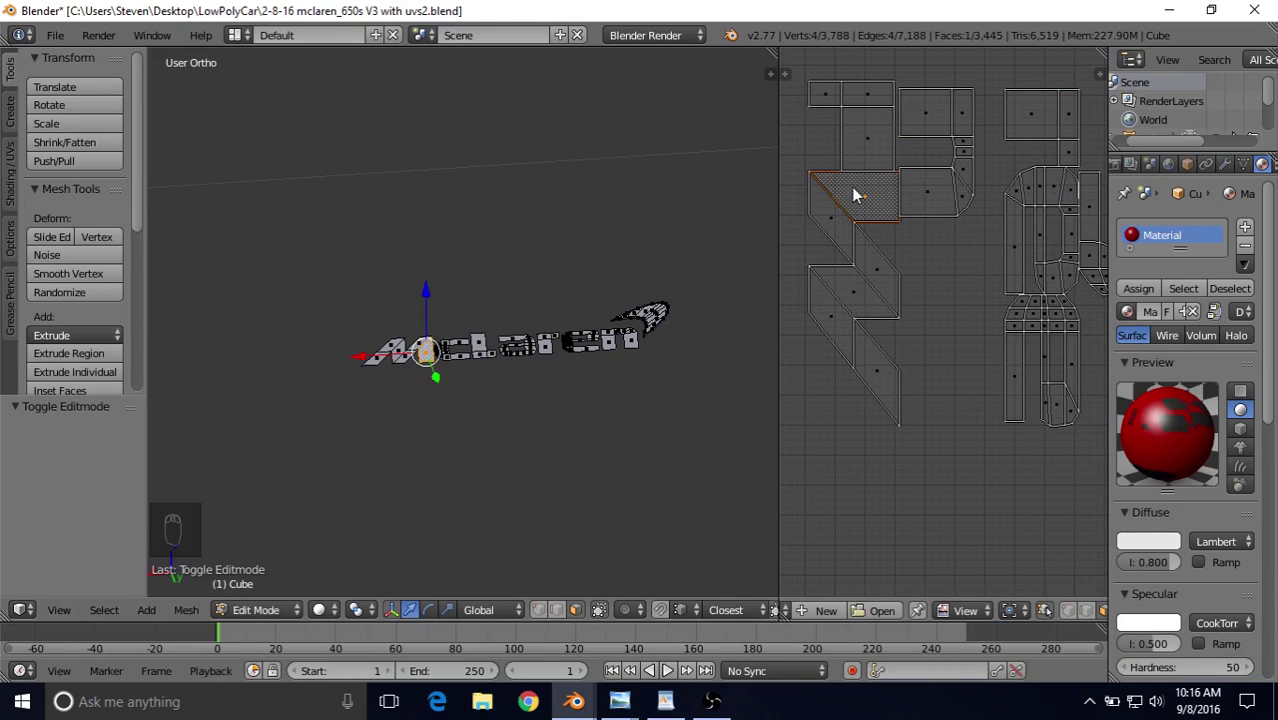
{"action": "key", "text": "l"}
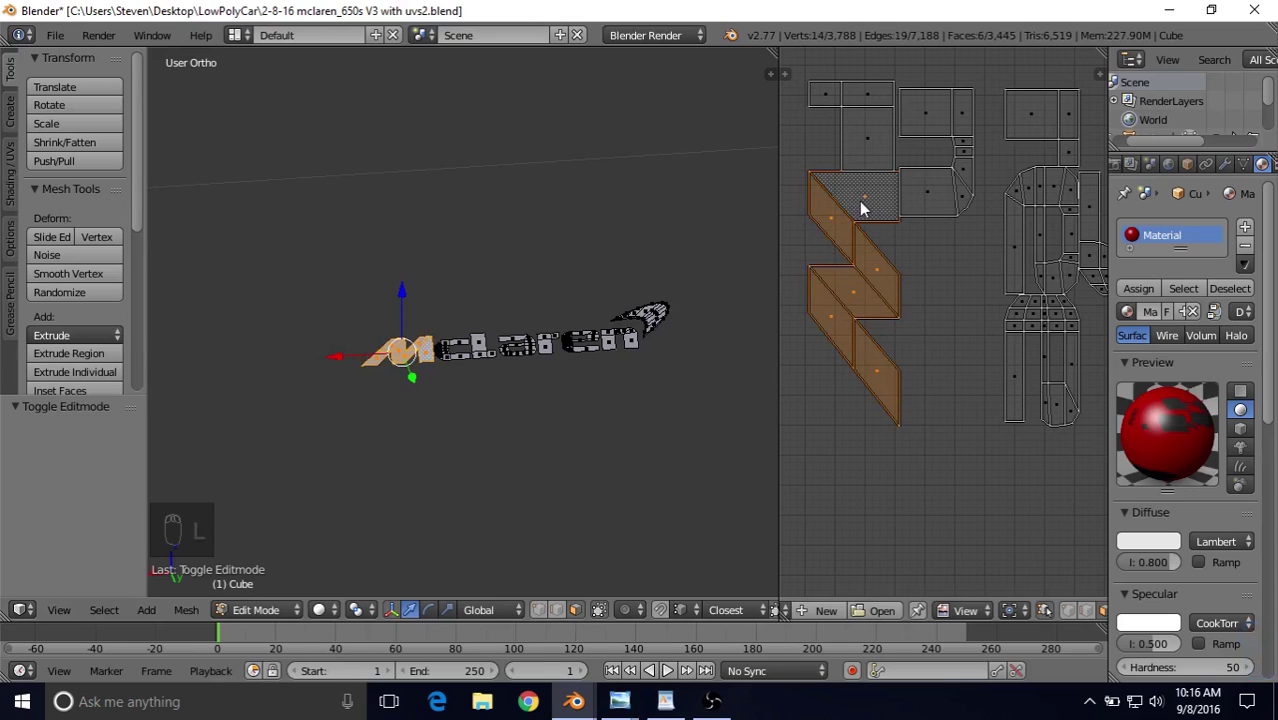
{"action": "key", "text": "g"}
{"action": "key", "text": "y"}
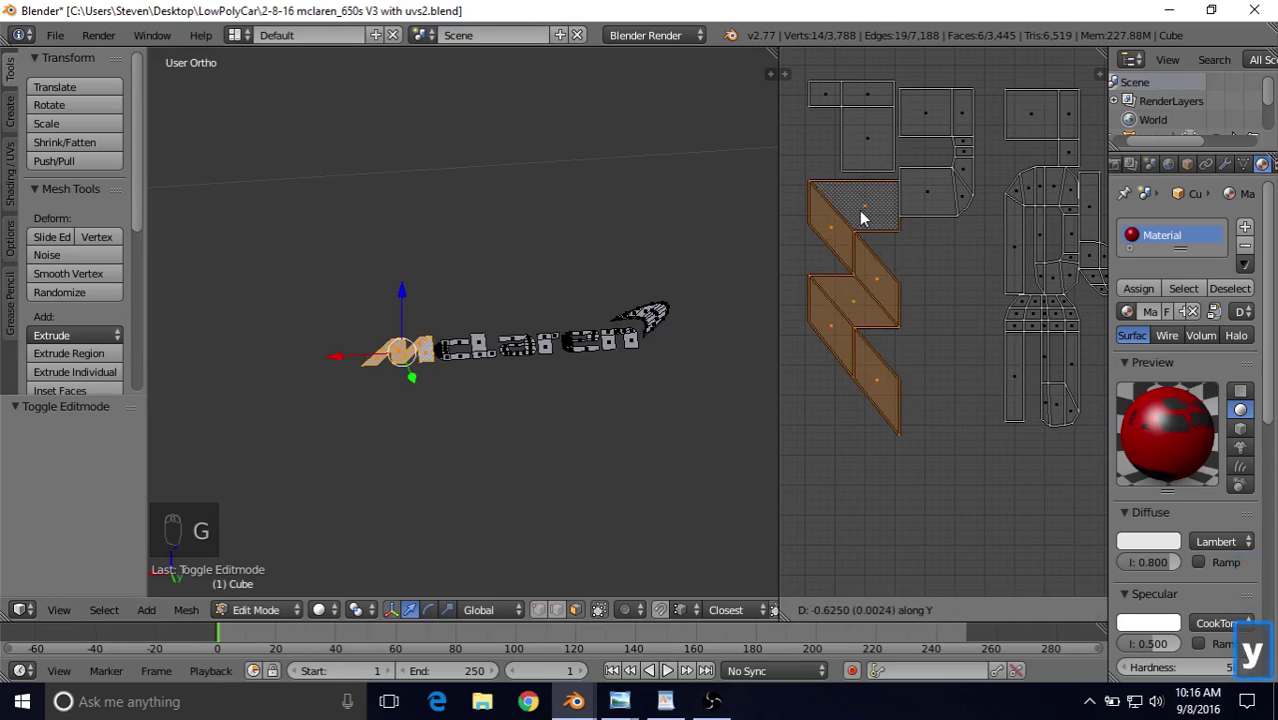
{"action": "left_click", "coordinate": [862, 218]}
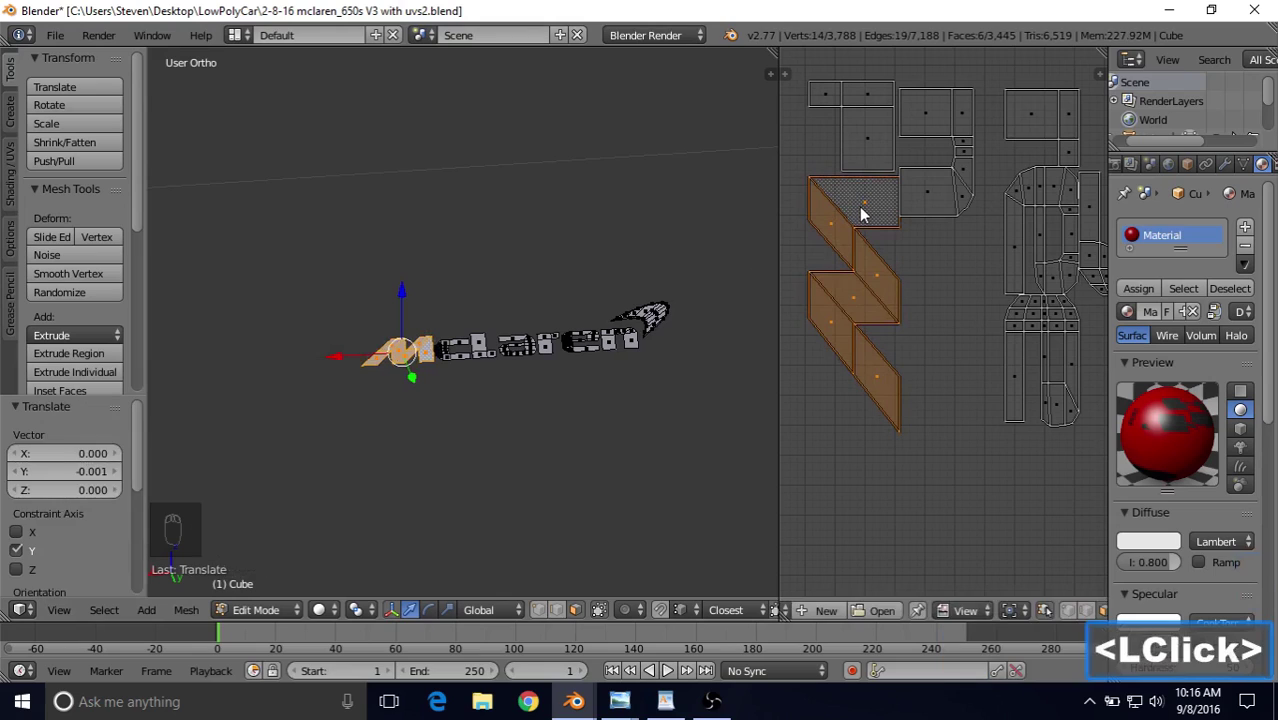
{"action": "key", "text": "g"}
{"action": "key", "text": "x"}
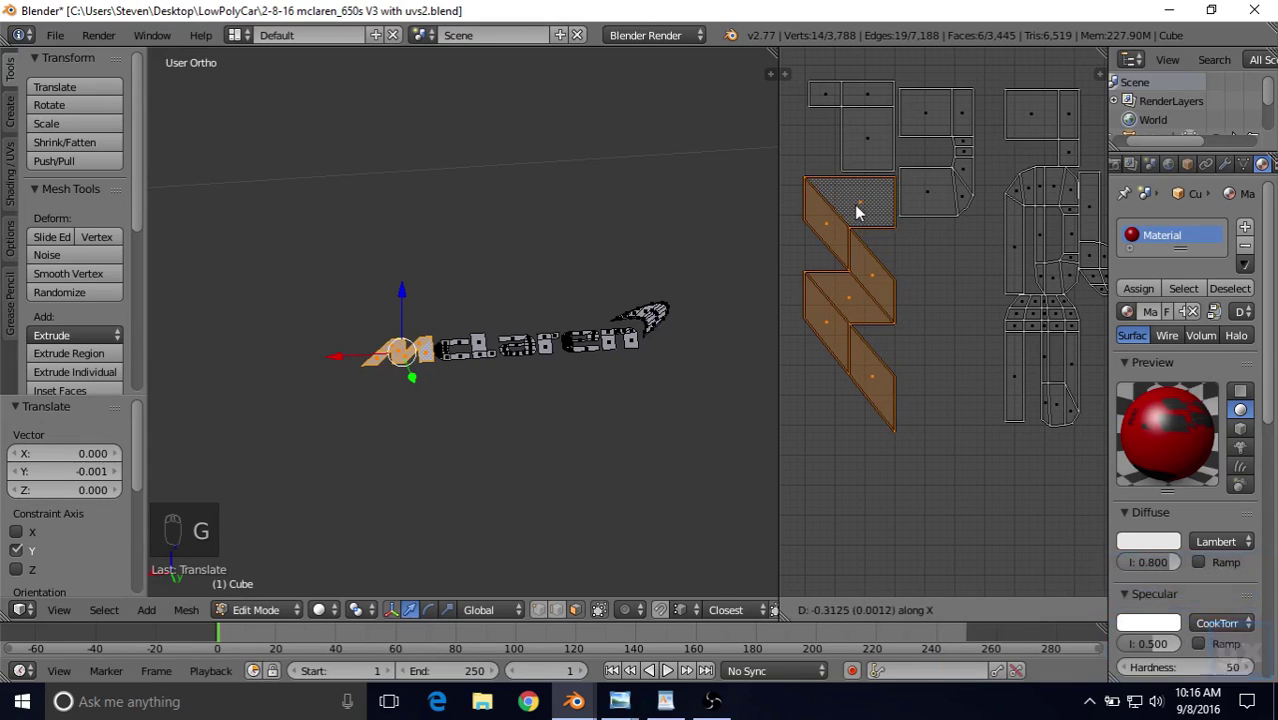
{"action": "left_click", "coordinate": [854, 221]}
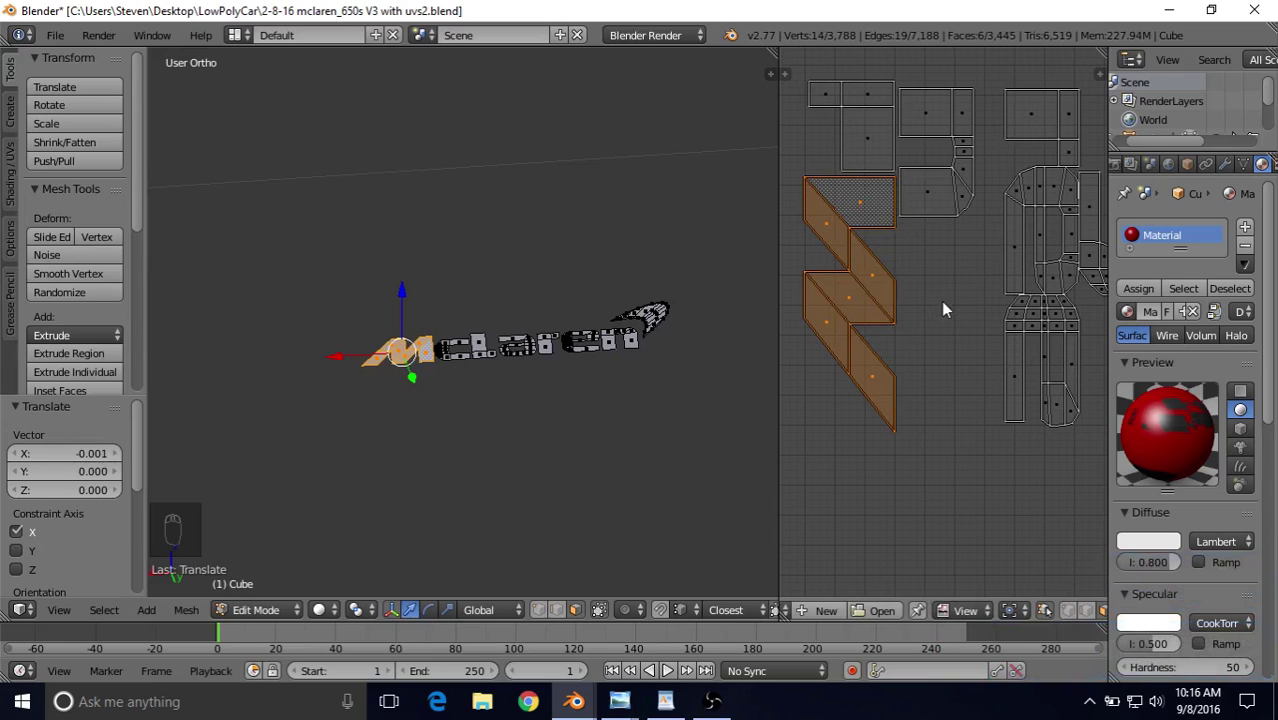
Step: Select the linked UV island of the letter e and move it about -0.001 along Y
{"action": "middle_click_drag", "start_coordinate": [941, 301], "coordinate": [1073, 290]}
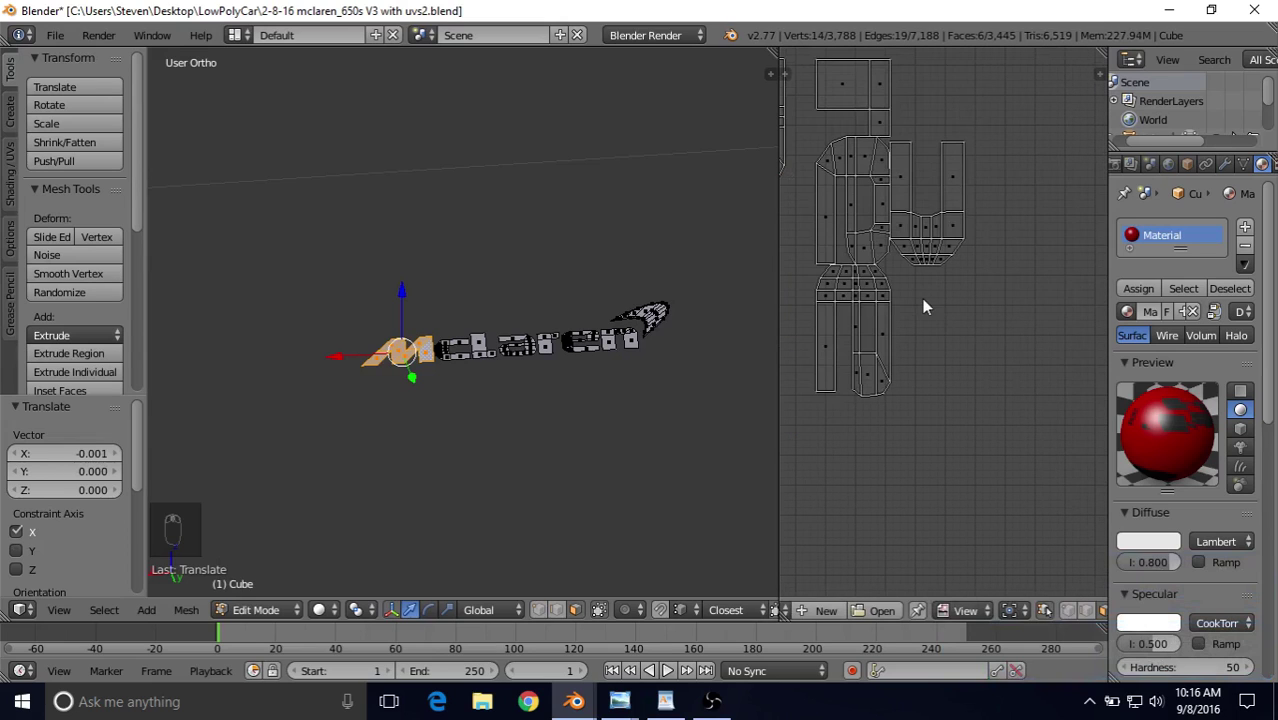
{"action": "right_click", "coordinate": [843, 284]}
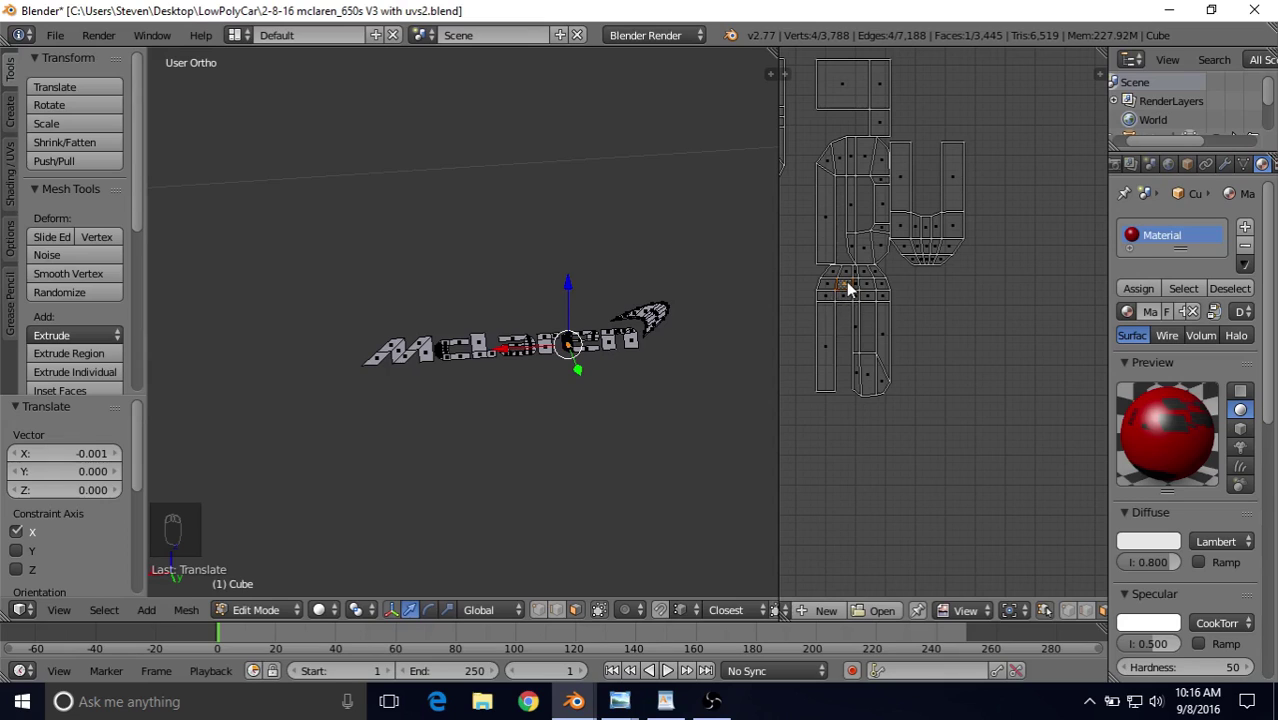
{"action": "key", "text": "l"}
{"action": "key", "text": "g"}
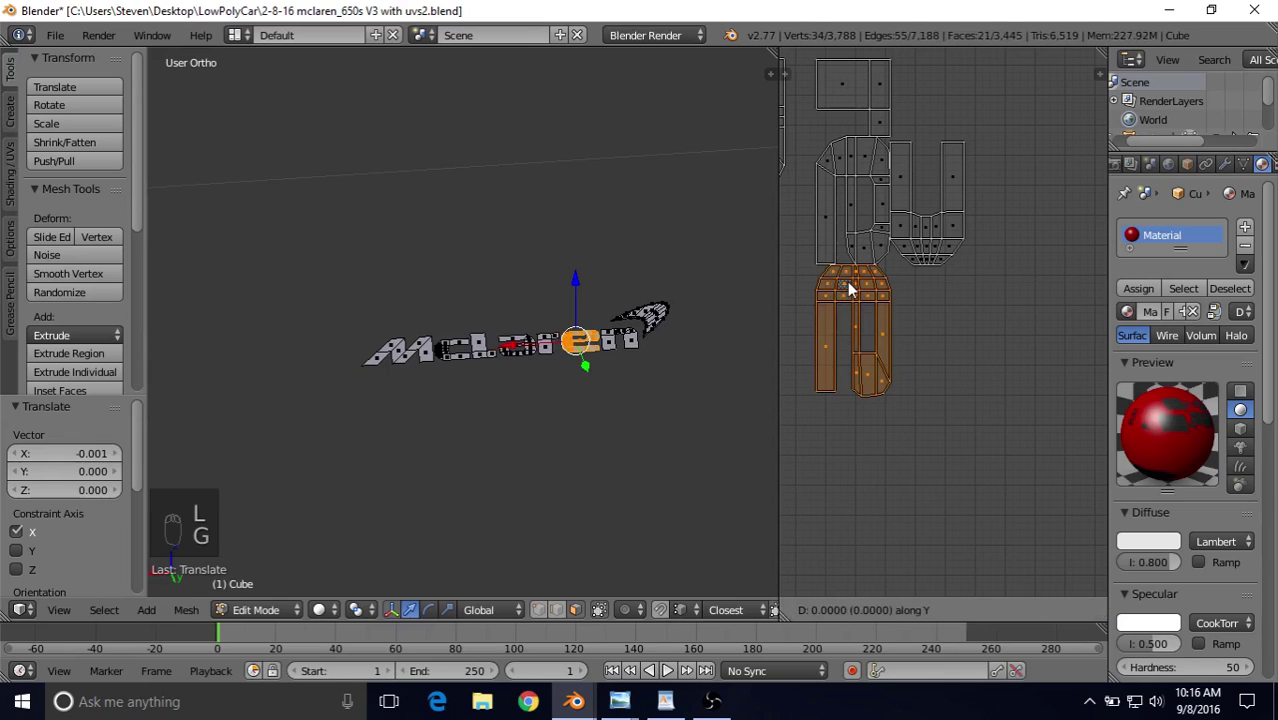
{"action": "left_click", "coordinate": [849, 287]}
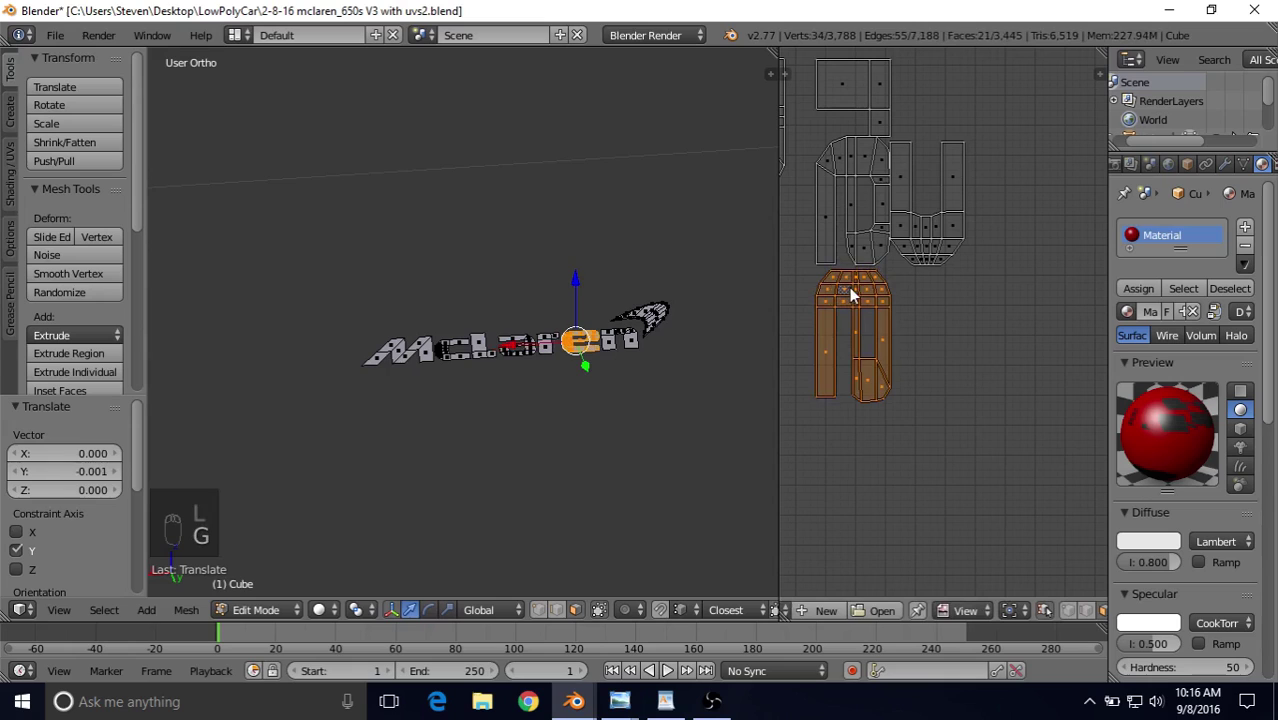
Step: Select the linked UV island of the letter a and move it about -0.006 in X and 0.001 in Y
{"action": "right_click", "coordinate": [876, 174]}
{"action": "key", "text": "l"}
{"action": "key", "text": "g"}
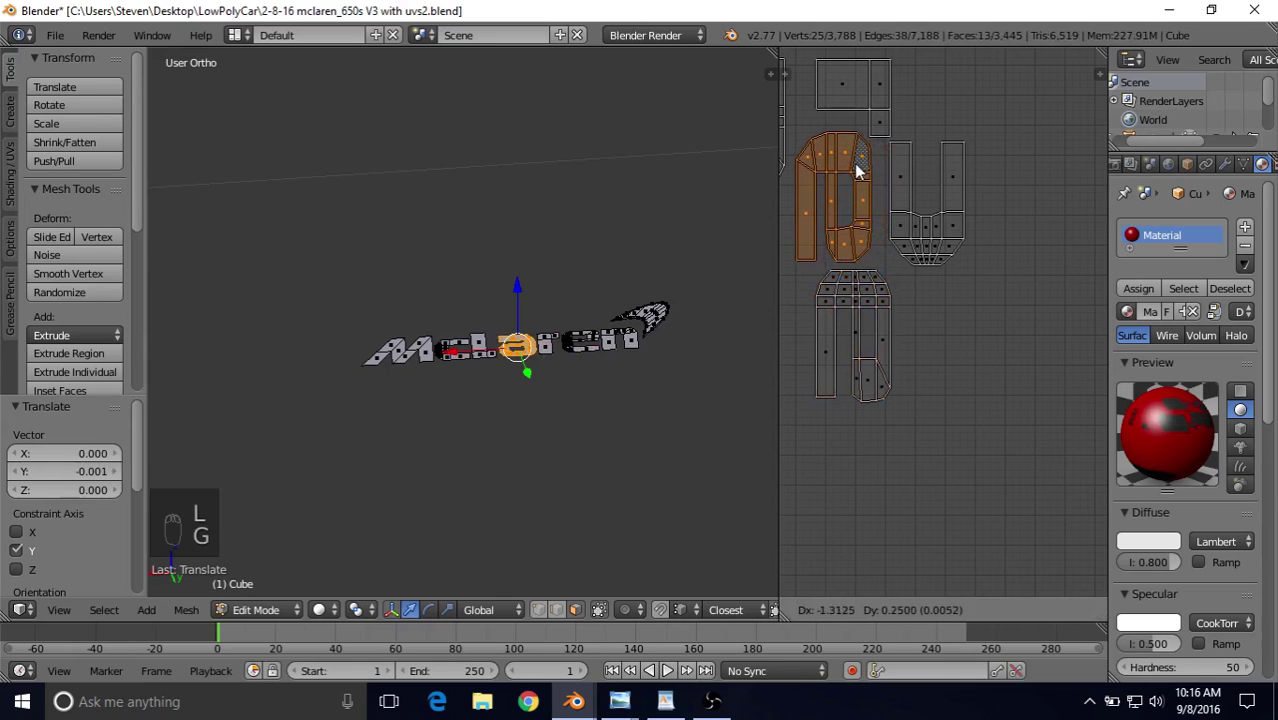
{"action": "left_click", "coordinate": [855, 172]}
{"action": "scroll", "coordinate": [870, 230], "scroll_direction": "down", "scroll_amount": 3}
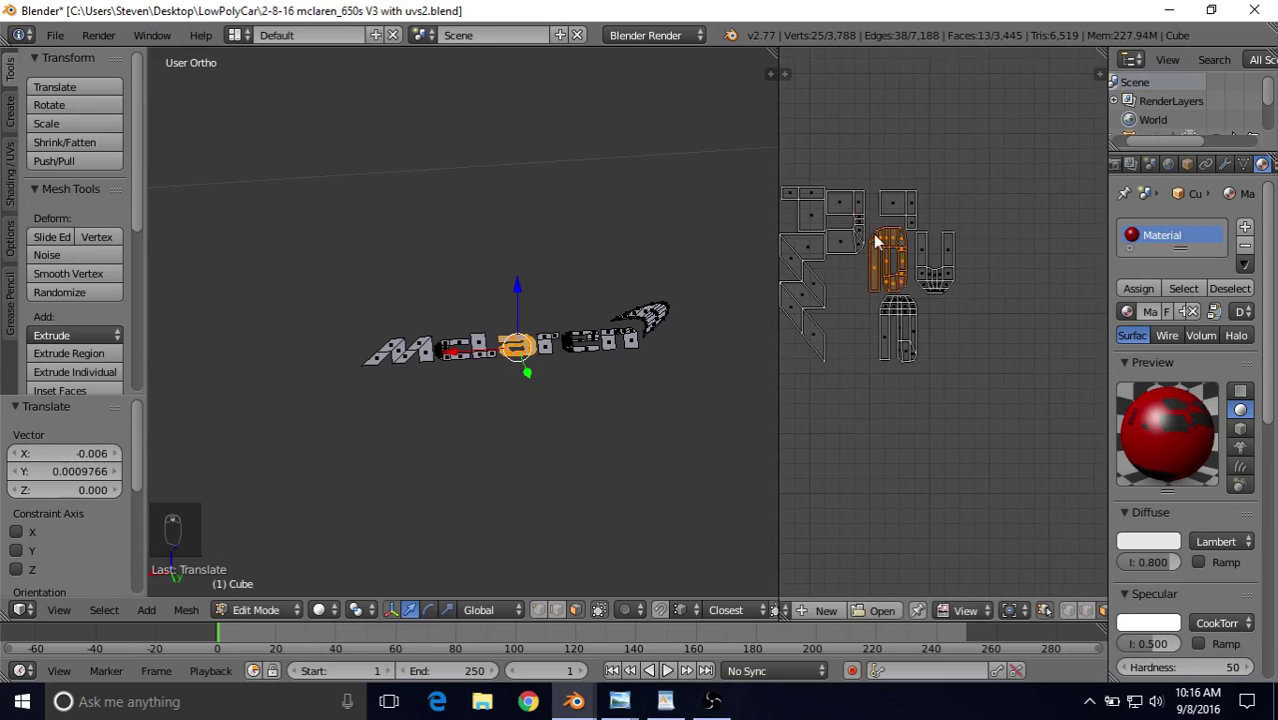
{"action": "middle_click_drag", "start_coordinate": [898, 237], "coordinate": [958, 239]}
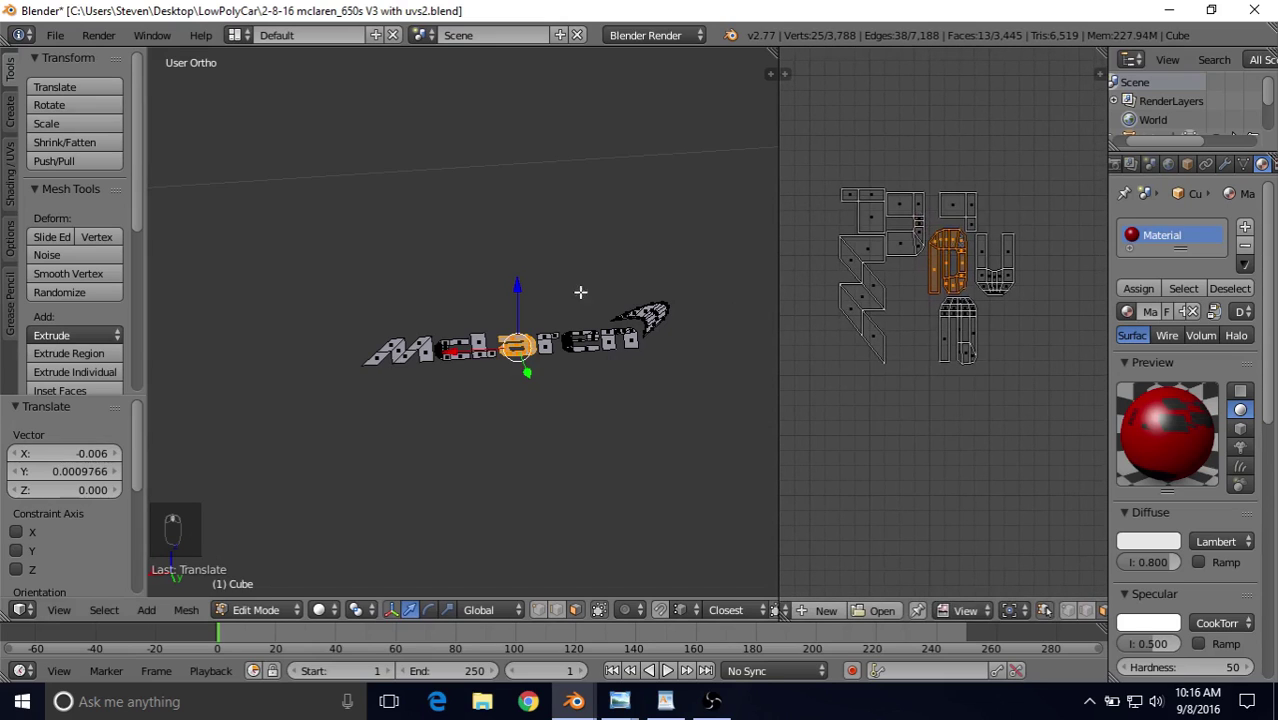
Step: Reveal all hidden faces of the car mesh
{"action": "scroll", "coordinate": [649, 316], "scroll_direction": "down", "scroll_amount": 3}
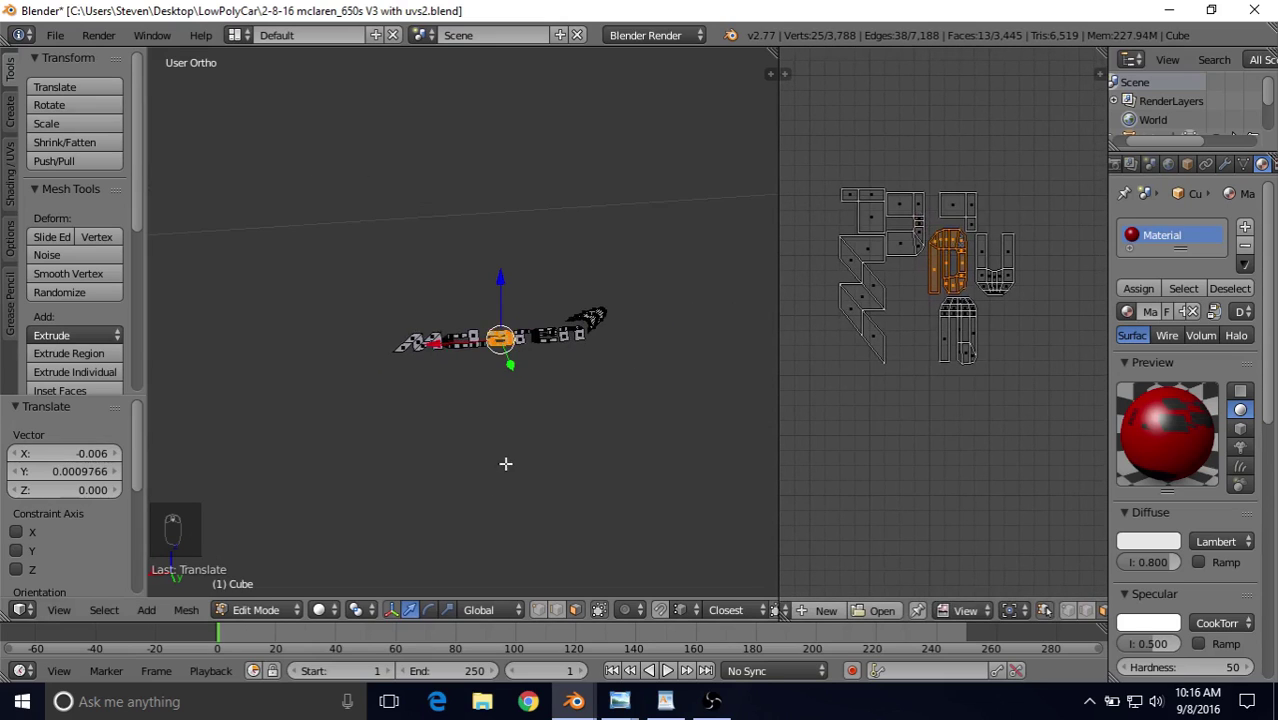
{"action": "key", "text": "alt+h"}
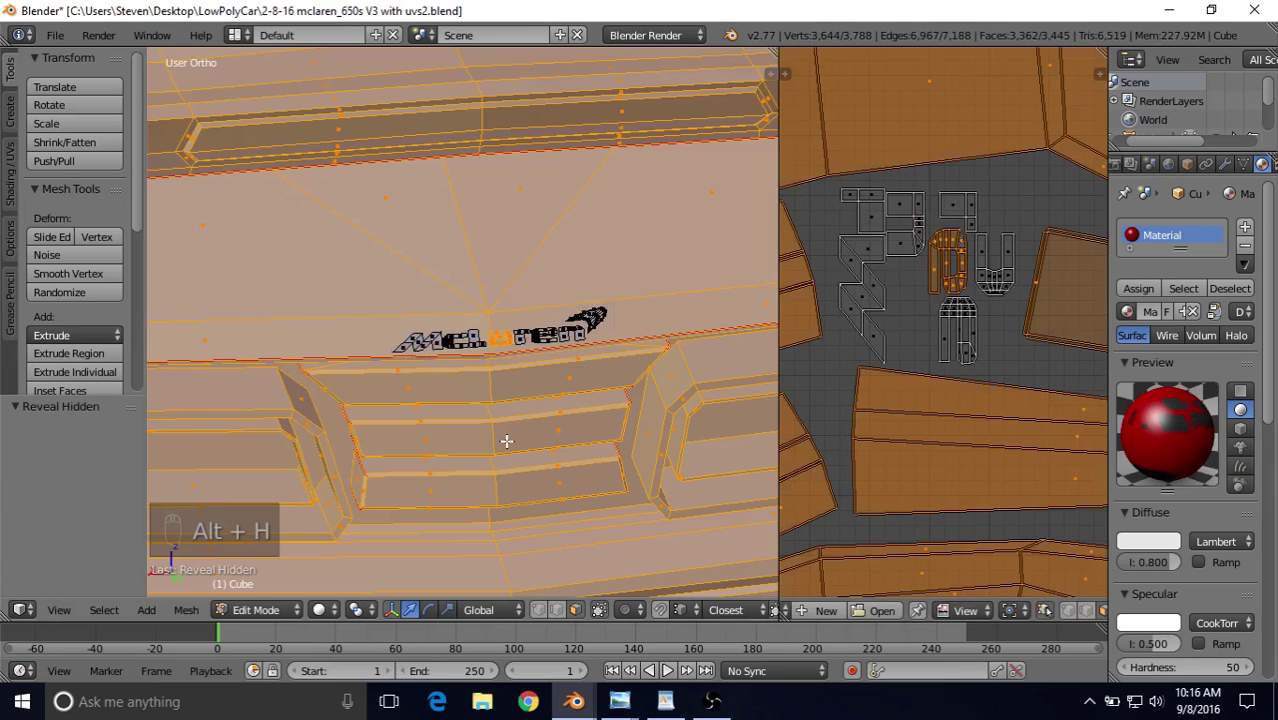
{"action": "scroll", "coordinate": [878, 357], "scroll_direction": "down", "scroll_amount": 5}
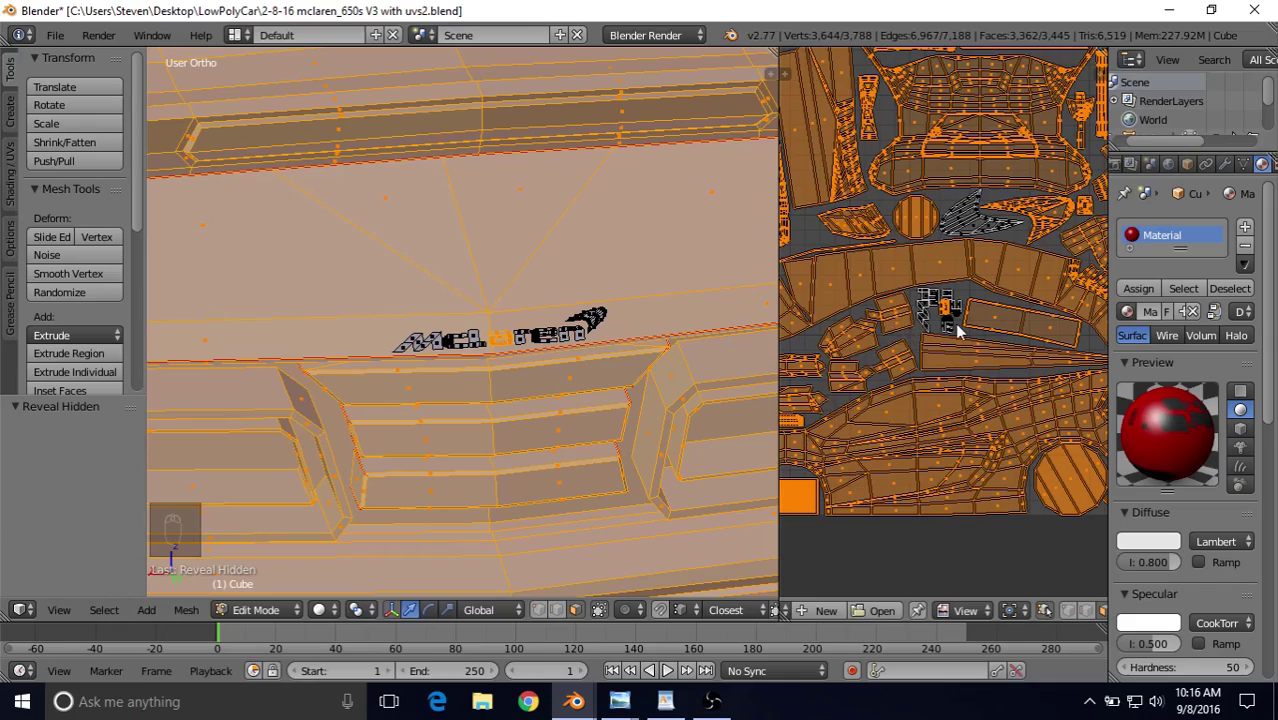
Step: Select the linked M-shaped UV island in the lettering group near the UV layout's upper-left corner and move it -0.000769 in X and Y
{"action": "middle_click_drag", "start_coordinate": [957, 325], "coordinate": [1095, 472]}
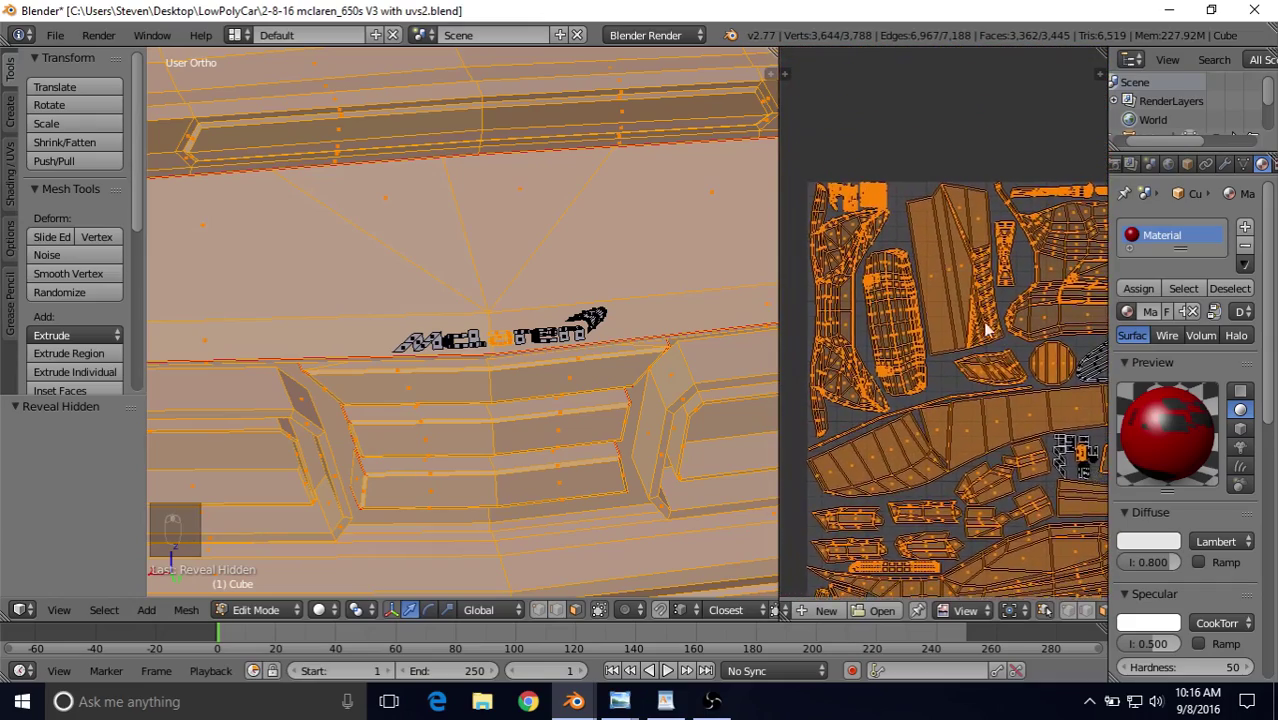
{"action": "scroll", "coordinate": [986, 328], "scroll_direction": "up", "scroll_amount": 4}
{"action": "middle_click_drag", "start_coordinate": [867, 201], "coordinate": [1050, 535]}
{"action": "scroll", "coordinate": [962, 458], "scroll_direction": "up", "scroll_amount": 5}
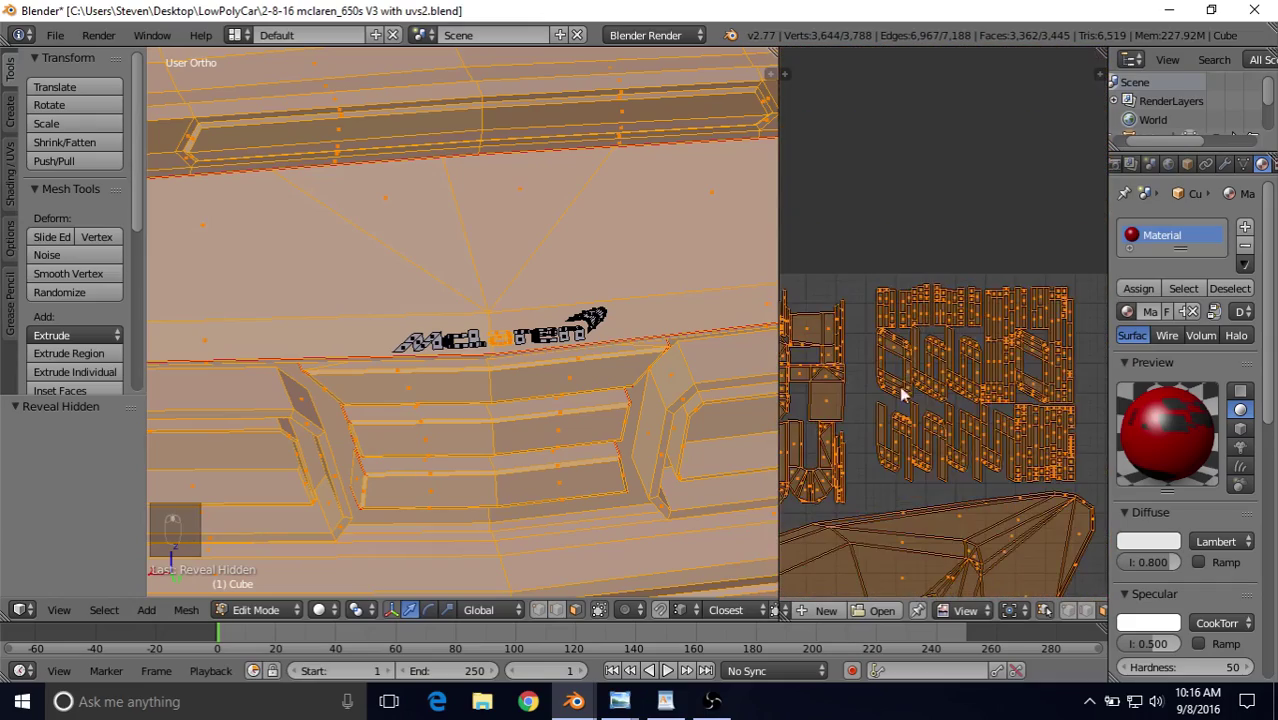
{"action": "middle_click_drag", "start_coordinate": [907, 359], "coordinate": [1054, 278]}
{"action": "scroll", "coordinate": [991, 312], "scroll_direction": "up", "scroll_amount": 2}
{"action": "middle_click_drag", "start_coordinate": [925, 303], "coordinate": [1041, 273]}
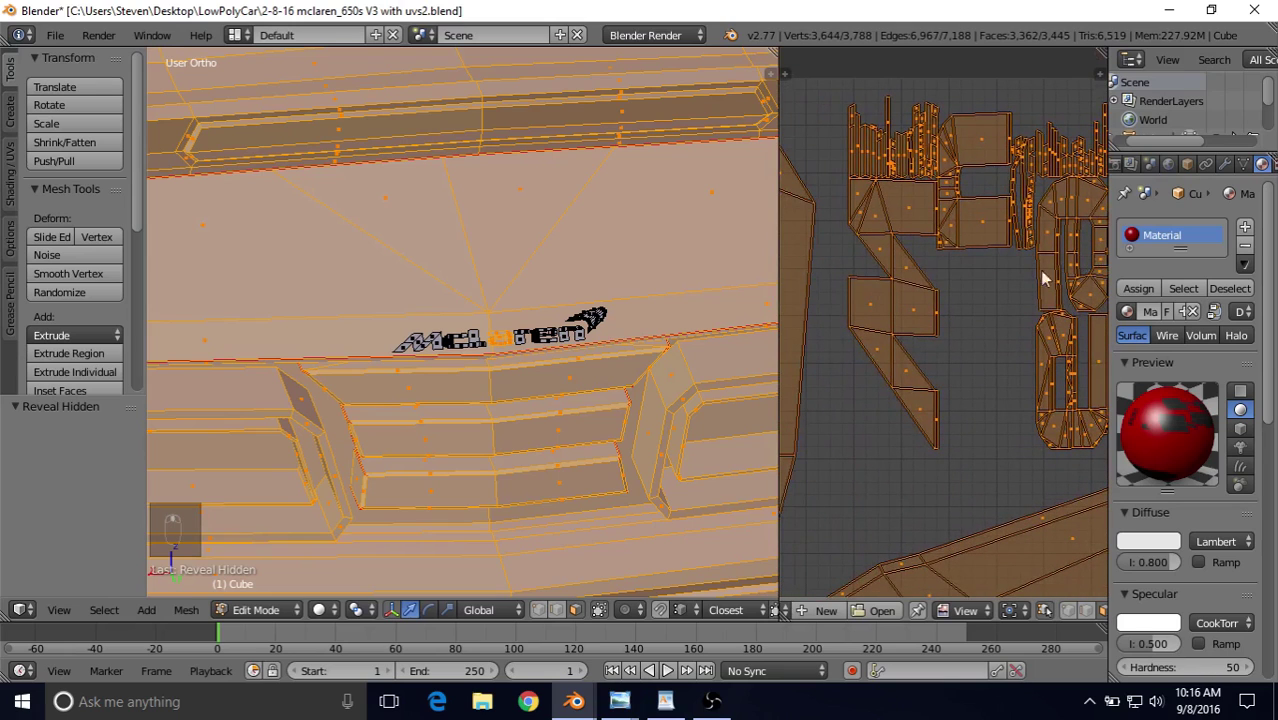
{"action": "right_click", "coordinate": [899, 216]}
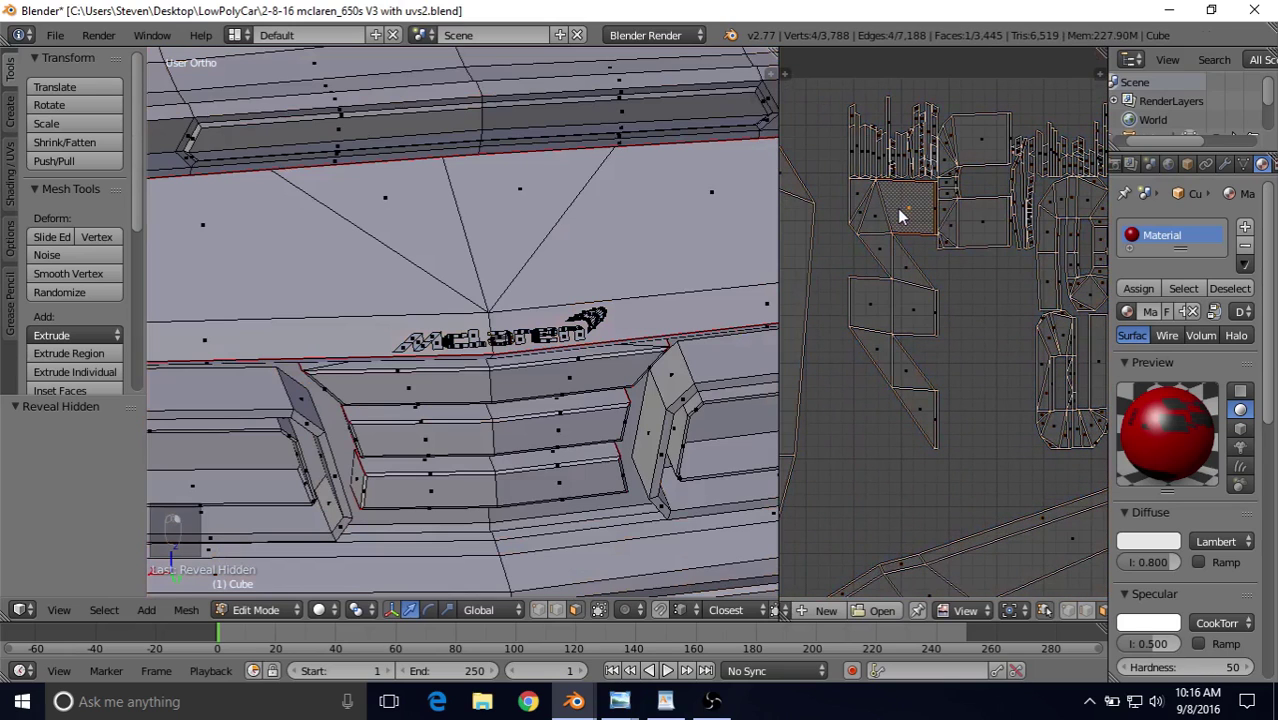
{"action": "key", "text": "l"}
{"action": "key", "text": "g"}
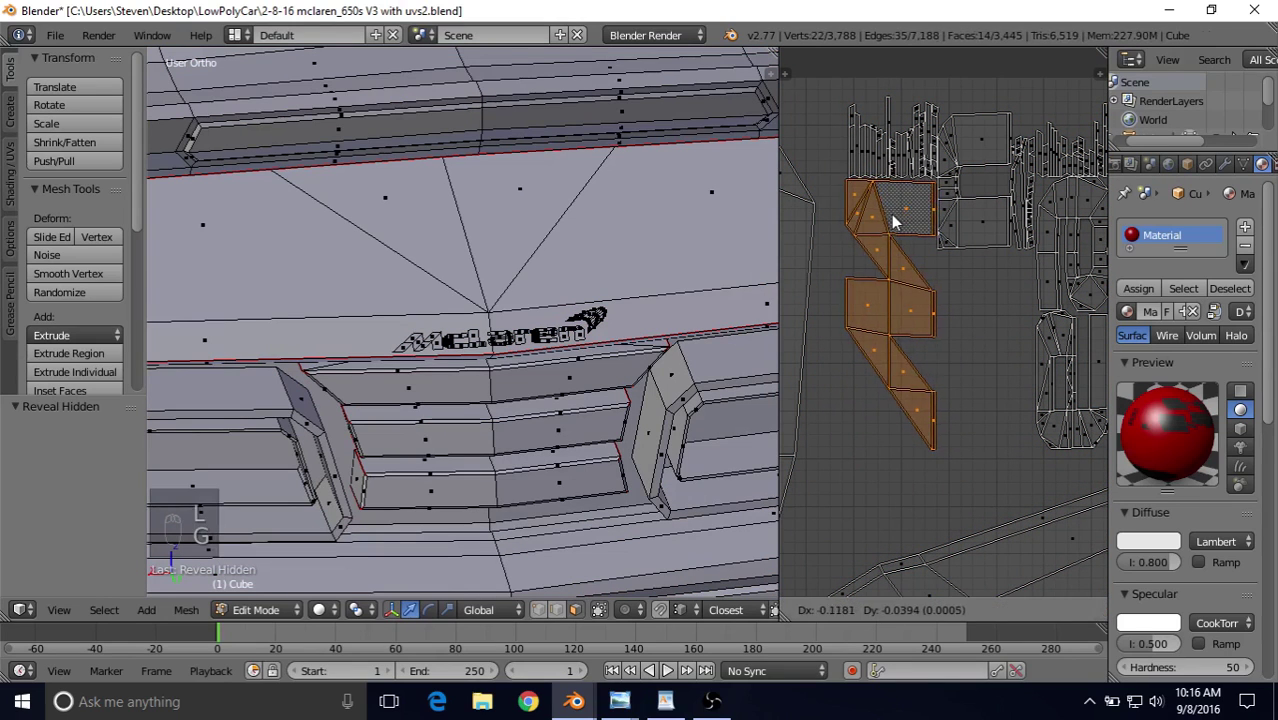
{"action": "left_click", "coordinate": [893, 225]}
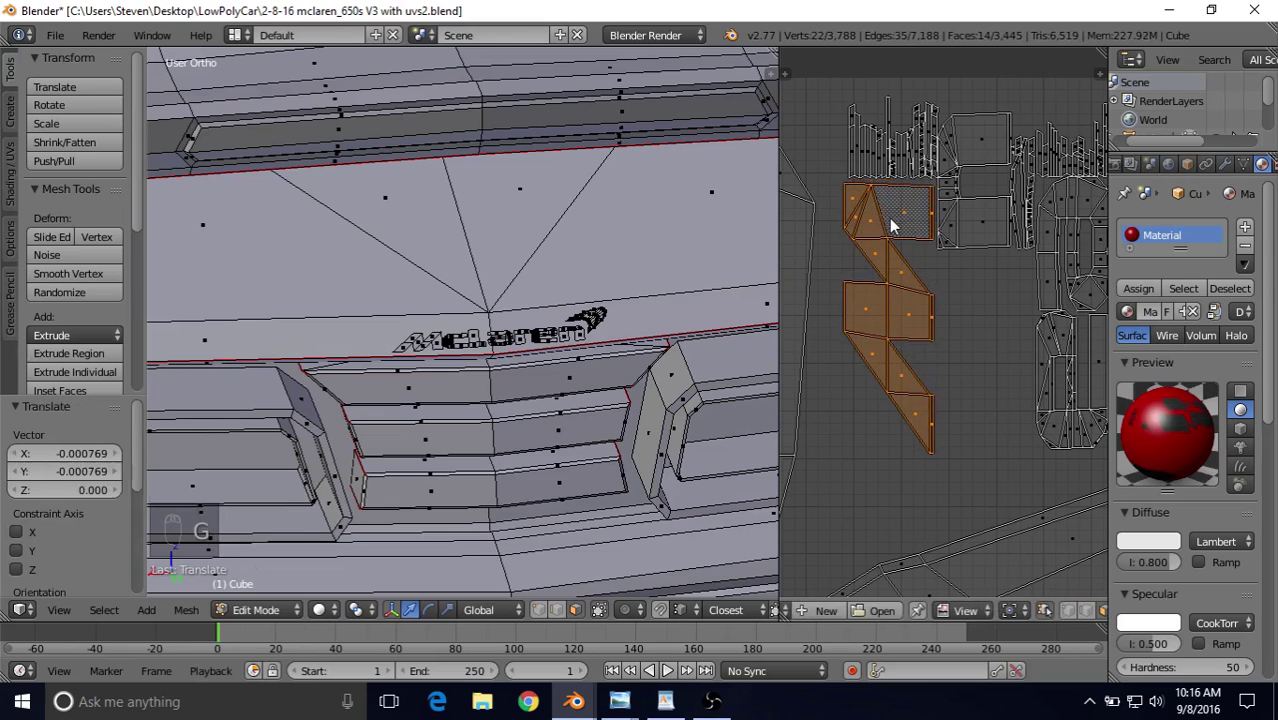
{"action": "middle_click_drag", "start_coordinate": [998, 250], "coordinate": [847, 246]}
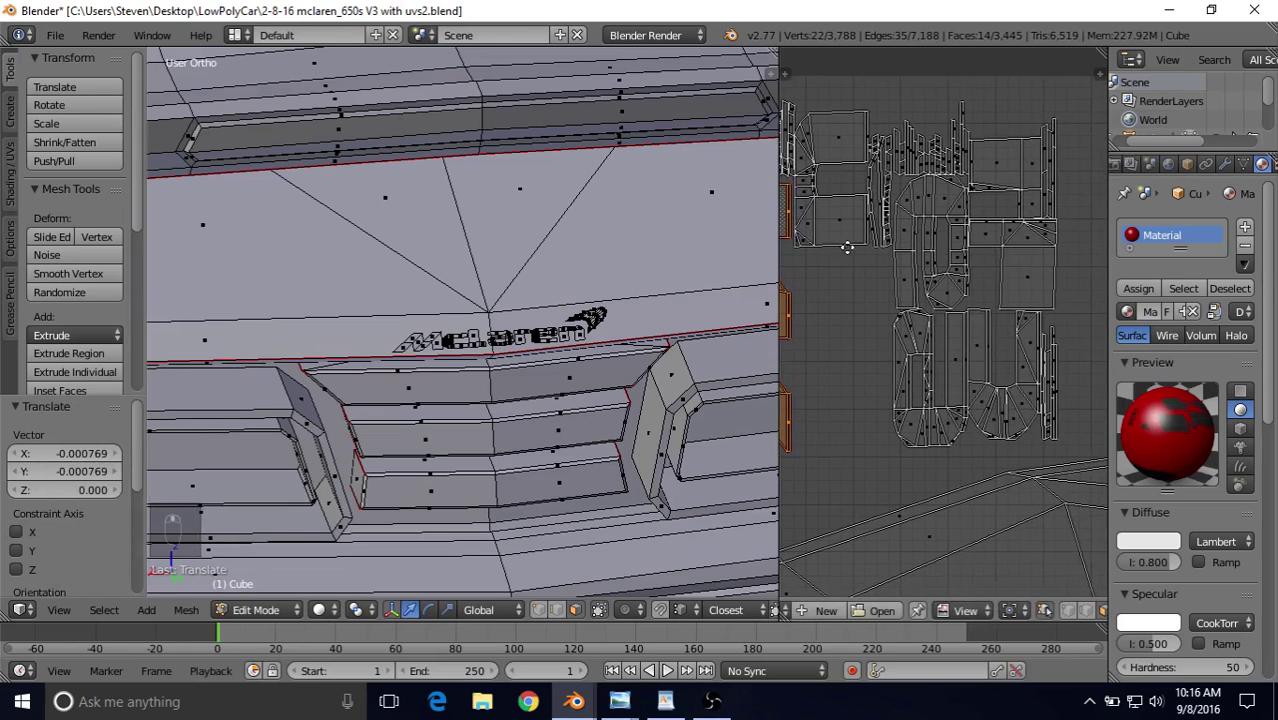
Step: Select the linked UV island of the letter e and move it -0.0007751 in X and -0.0005813 in Y
{"action": "scroll", "coordinate": [888, 302], "scroll_direction": "up", "scroll_amount": 2}
{"action": "key", "text": "l"}
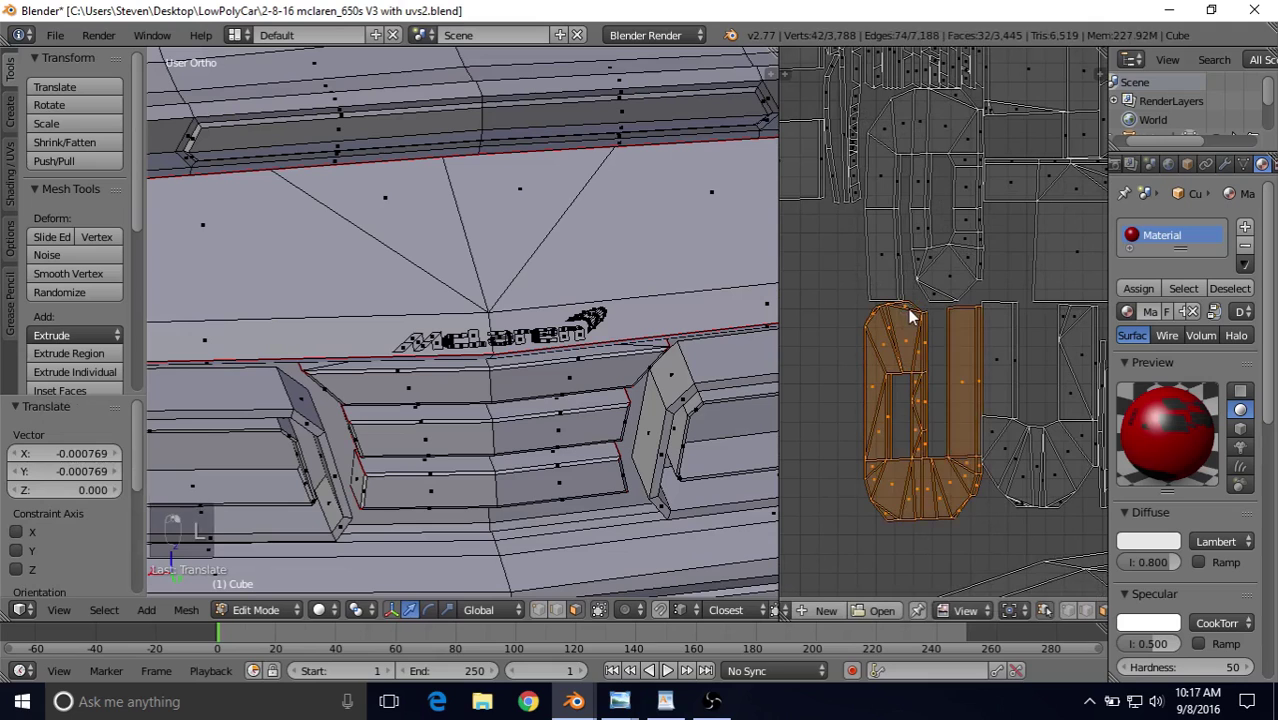
{"action": "key", "text": "g"}
{"action": "left_click", "coordinate": [899, 329]}
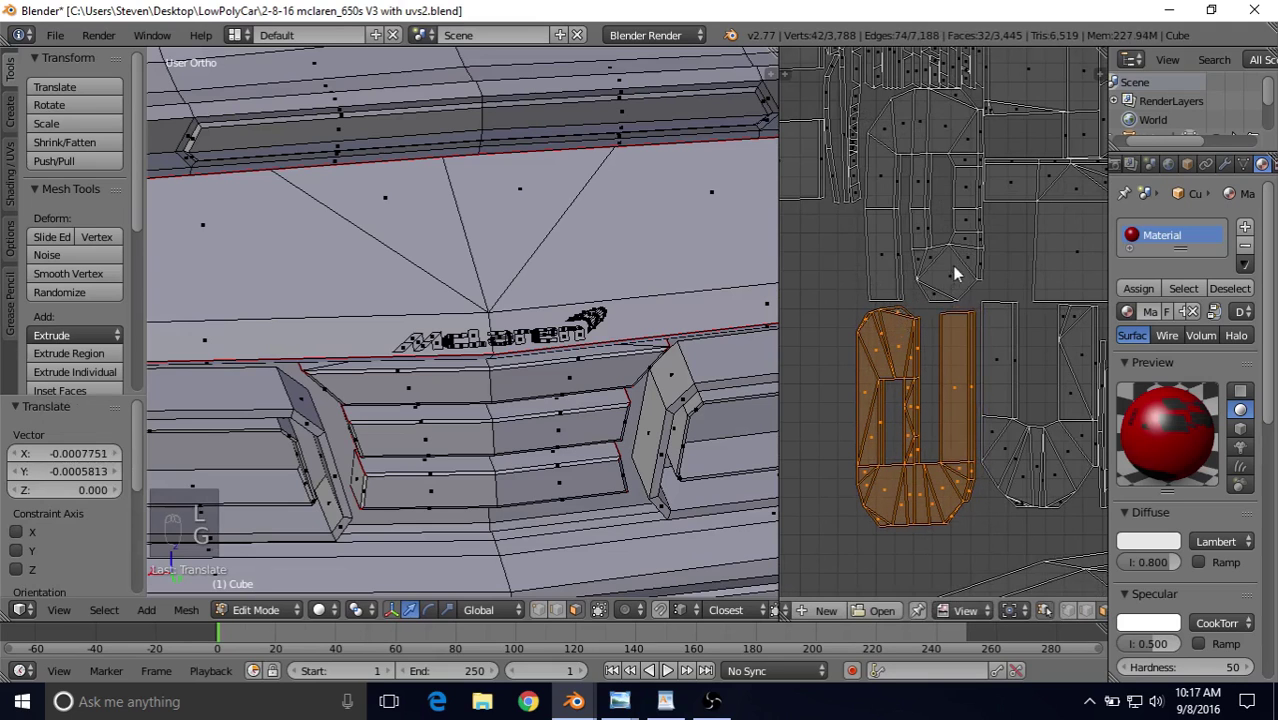
Step: Select the linked UV island of the letter a and move it -0.0002907 in X and -0.0003875 in Y
{"action": "middle_click_drag", "start_coordinate": [952, 232], "coordinate": [932, 352]}
{"action": "right_click", "coordinate": [932, 248]}
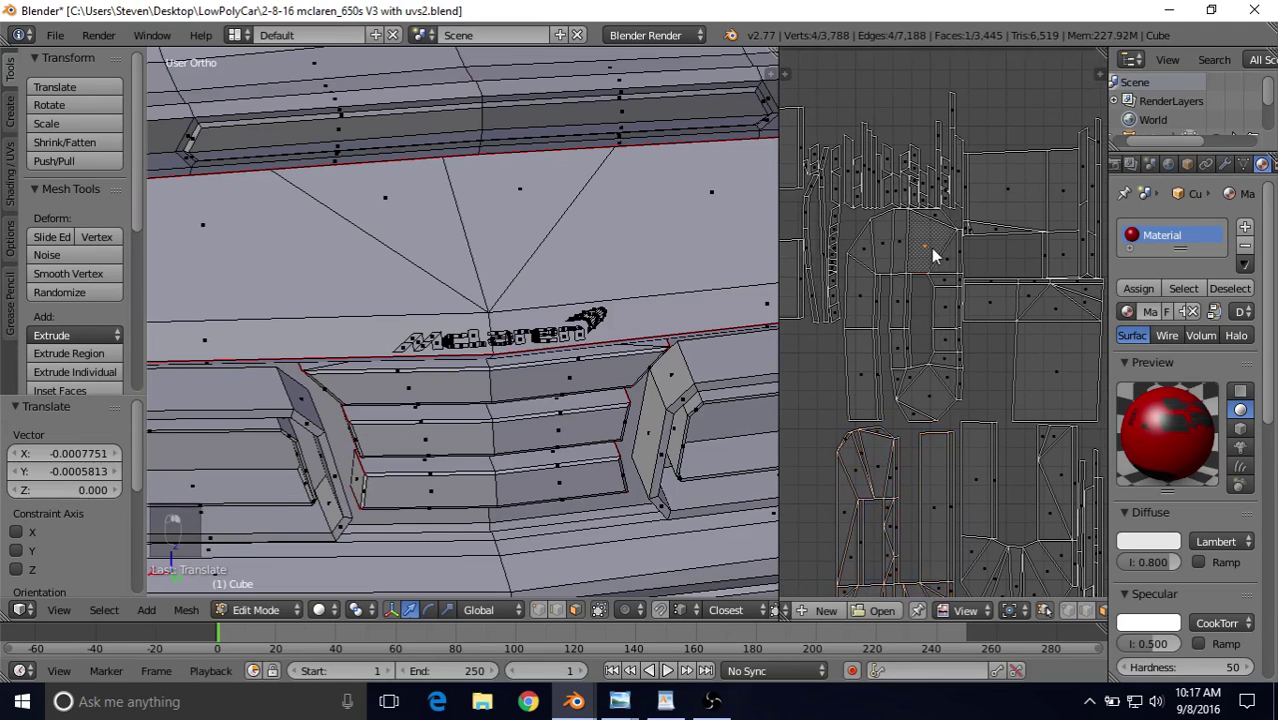
{"action": "key", "text": "l"}
{"action": "key", "text": "g"}
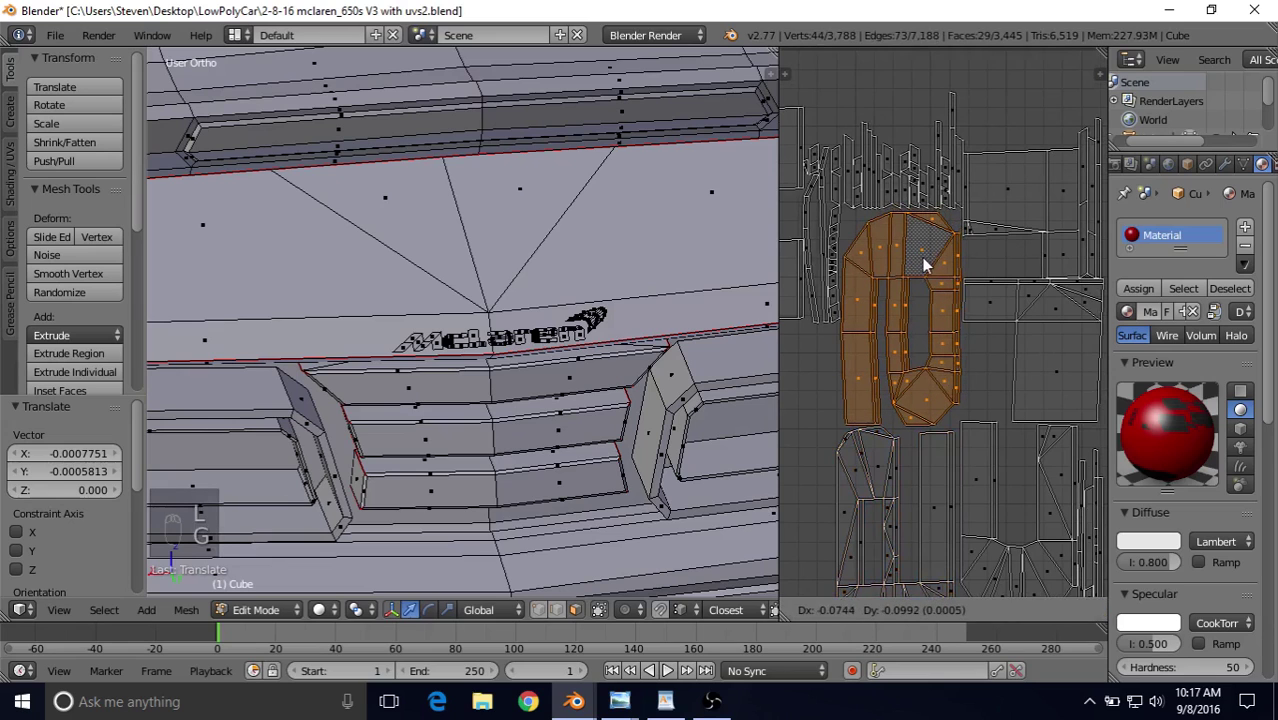
{"action": "left_click", "coordinate": [925, 265]}
Step: Select the letter e's linked UV island again and shift it a further -0.0002907 in X and -0.0004844 in Y
{"action": "middle_click_drag", "start_coordinate": [913, 385], "coordinate": [979, 215]}
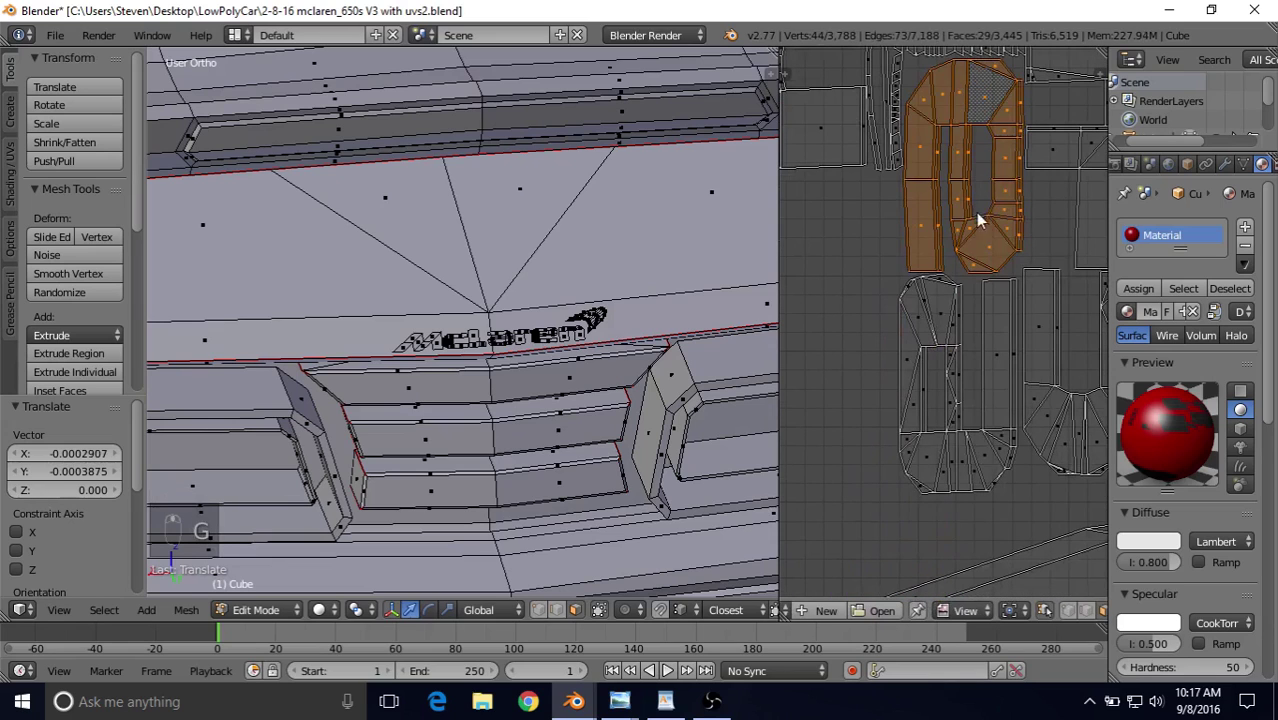
{"action": "right_click", "coordinate": [936, 298]}
{"action": "key", "text": "l"}
{"action": "key", "text": "g"}
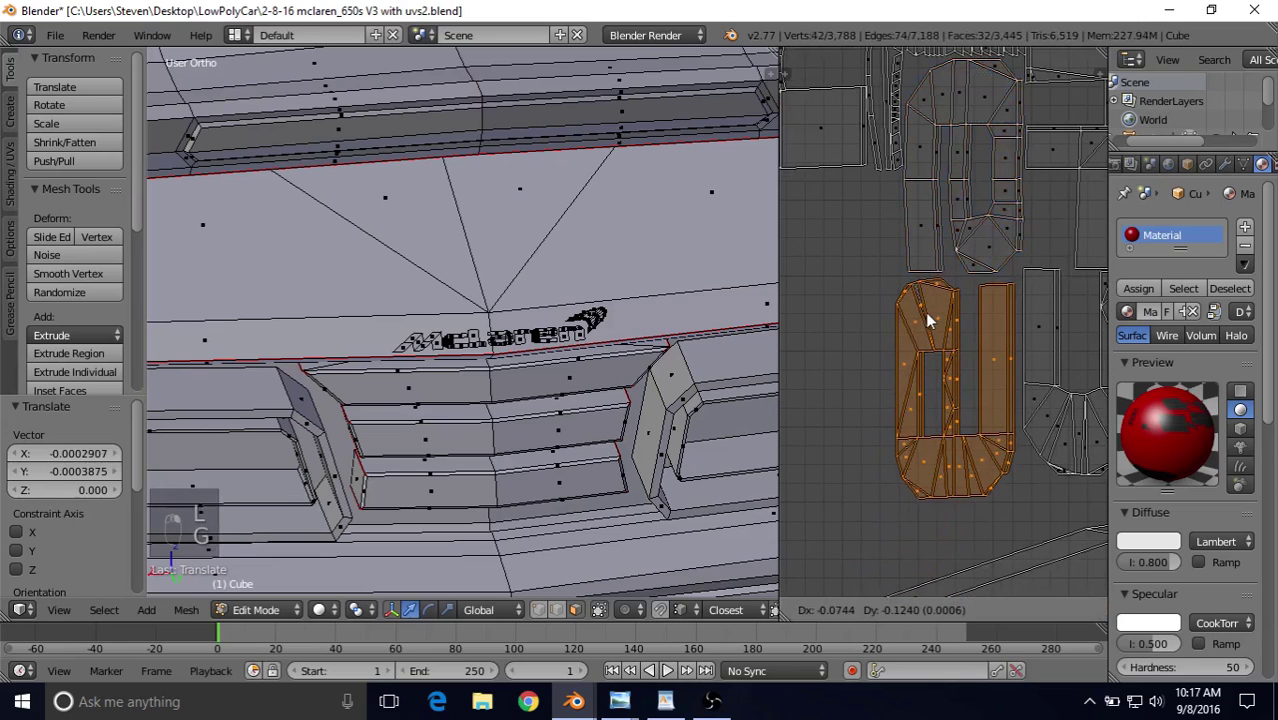
{"action": "left_click", "coordinate": [957, 318]}
Step: Select the linked U-shaped UV island of the letter c and move it -0.0001938 in X and -0.0003875 in Y
{"action": "middle_click_drag", "start_coordinate": [958, 312], "coordinate": [864, 257]}
{"action": "right_click", "coordinate": [898, 263]}
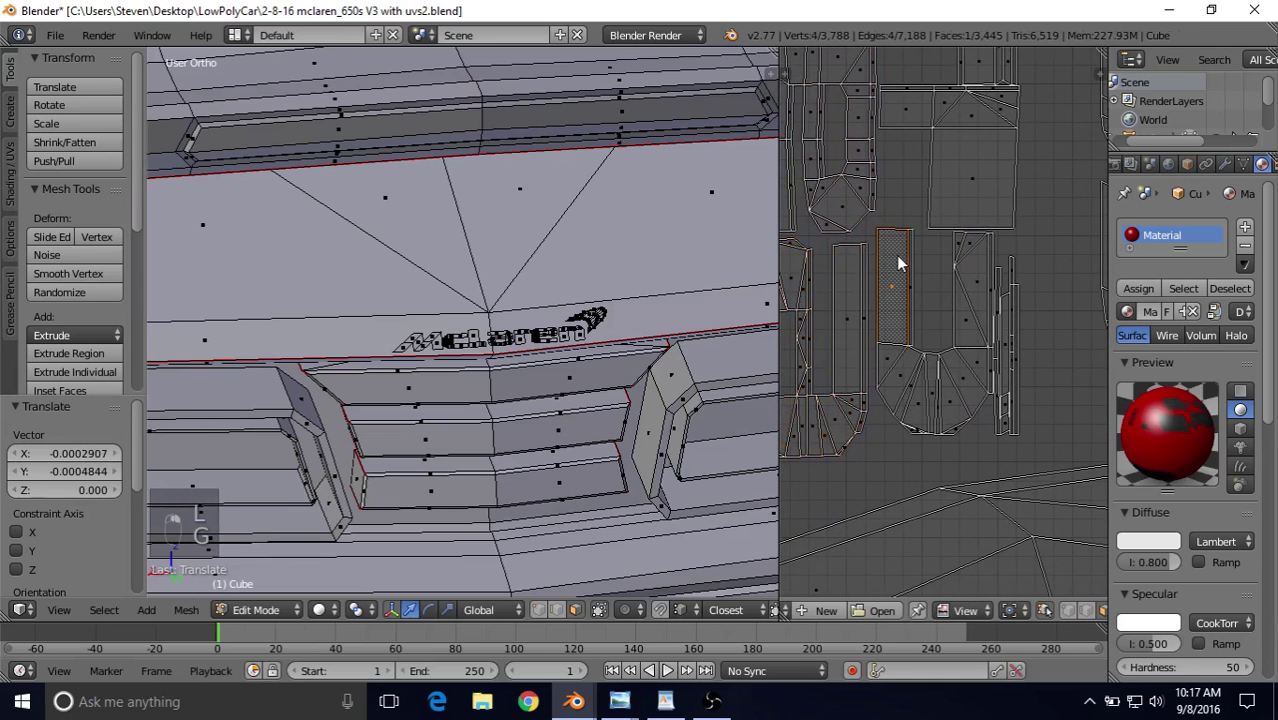
{"action": "key", "text": "l"}
{"action": "key", "text": "g"}
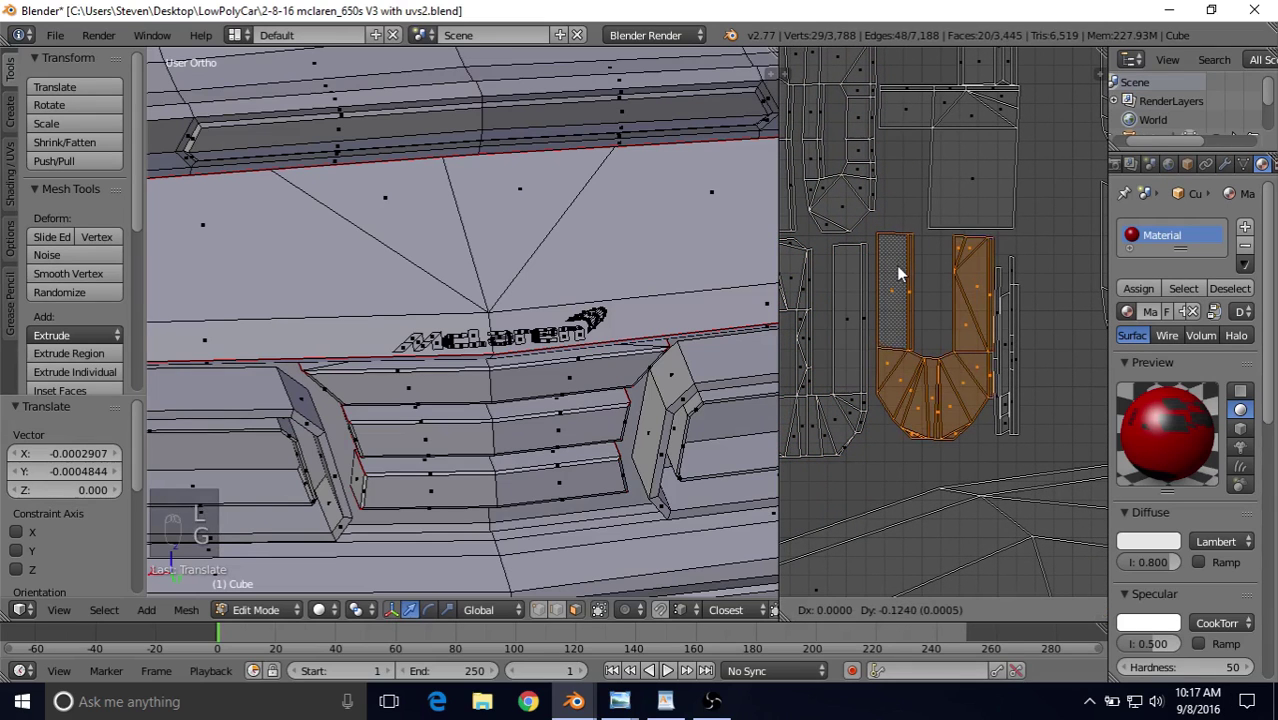
{"action": "left_click", "coordinate": [897, 267]}
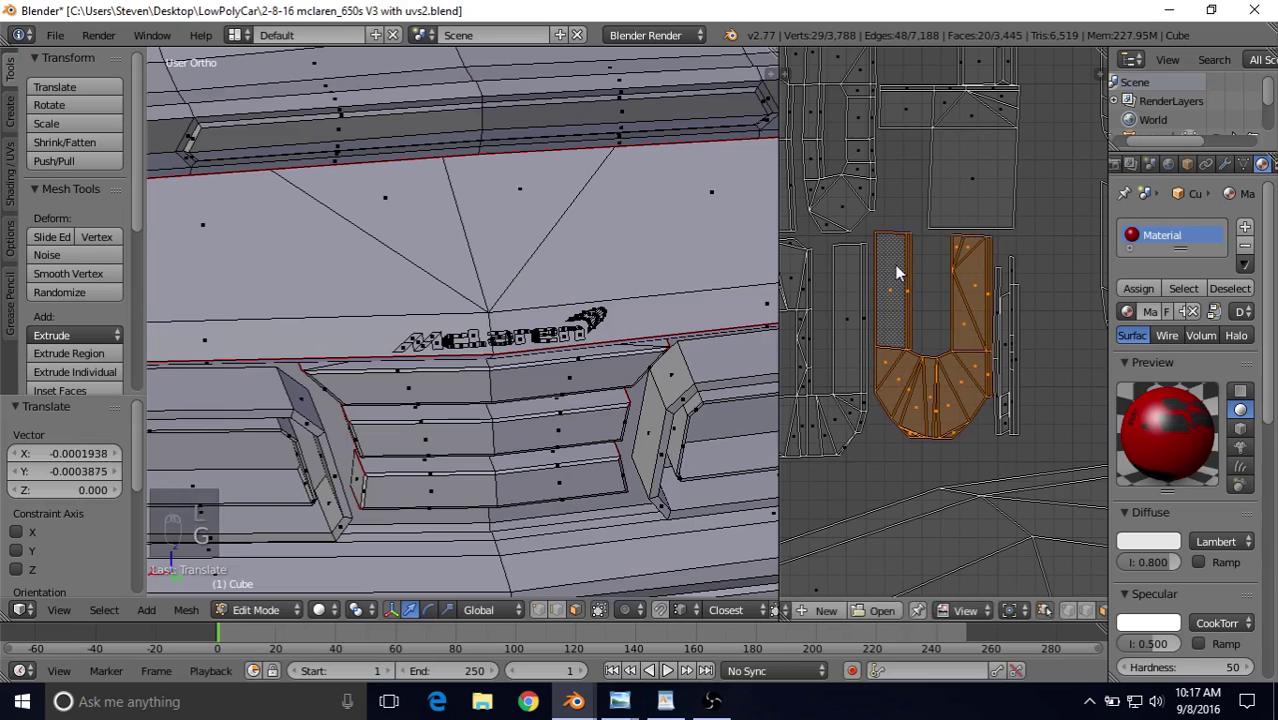
Step: Select the linked L-shaped UV island just above the letter c's island and move it -0.0001938 along Y only
{"action": "middle_click_drag", "start_coordinate": [934, 187], "coordinate": [935, 295]}
{"action": "left_click", "coordinate": [958, 236]}
{"action": "key", "text": "l"}
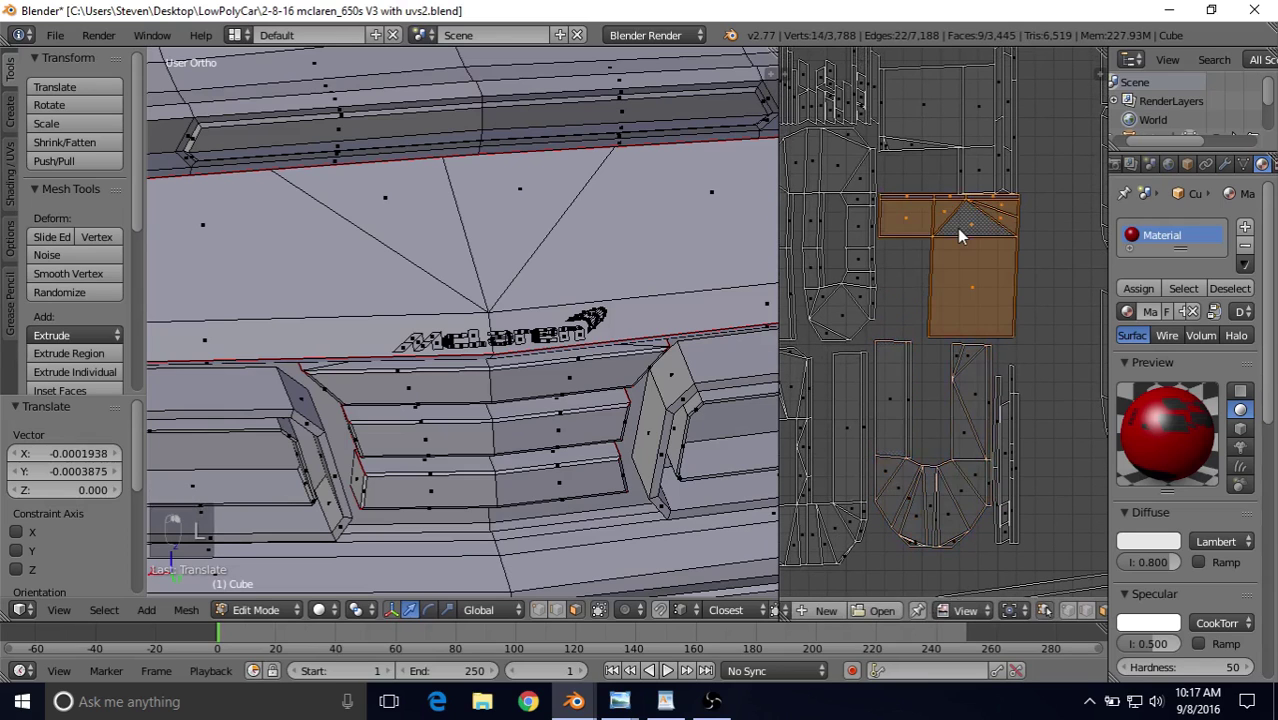
{"action": "key", "text": "g"}
{"action": "left_click", "coordinate": [958, 241]}
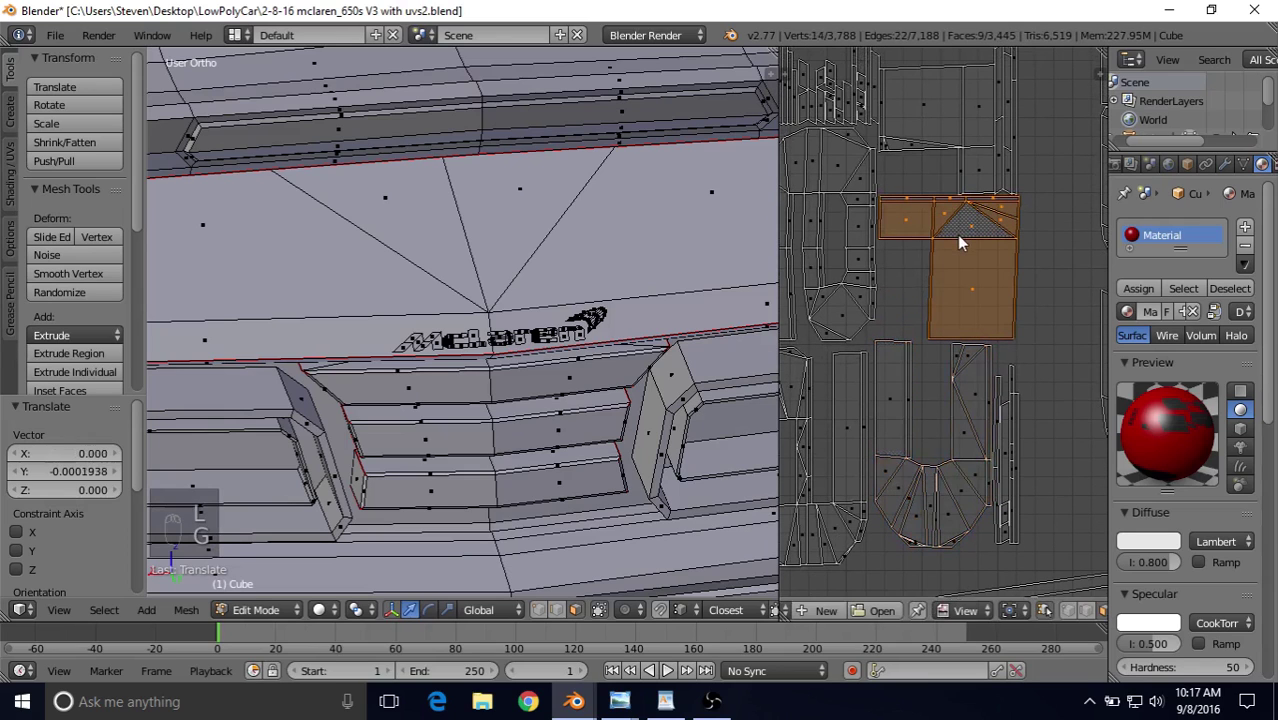
{"action": "middle_click_drag", "start_coordinate": [959, 240], "coordinate": [945, 313]}
{"action": "right_click", "coordinate": [951, 187]}
{"action": "key", "text": "l"}
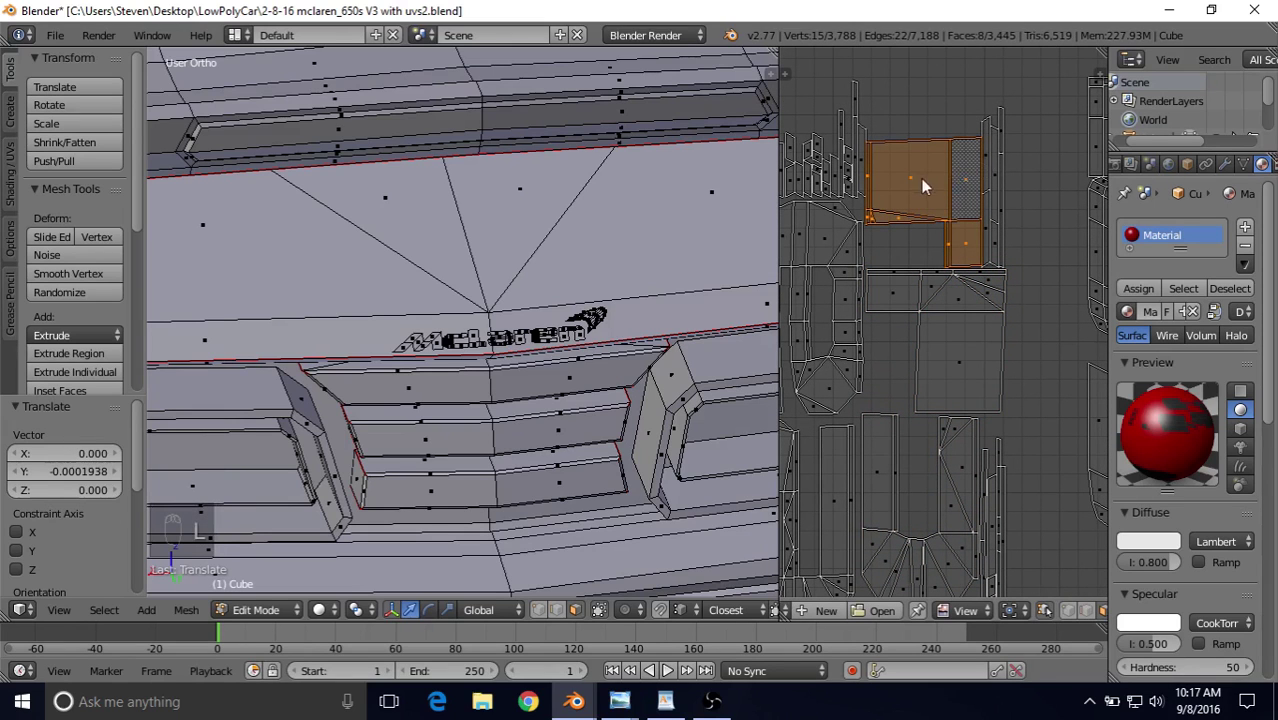
Step: Box-select the thin vertical UV strips beside the upper L-shaped island and move them 0.0007751 in X and 0.0002907 in Y
{"action": "middle_click_drag", "start_coordinate": [921, 184], "coordinate": [910, 210]}
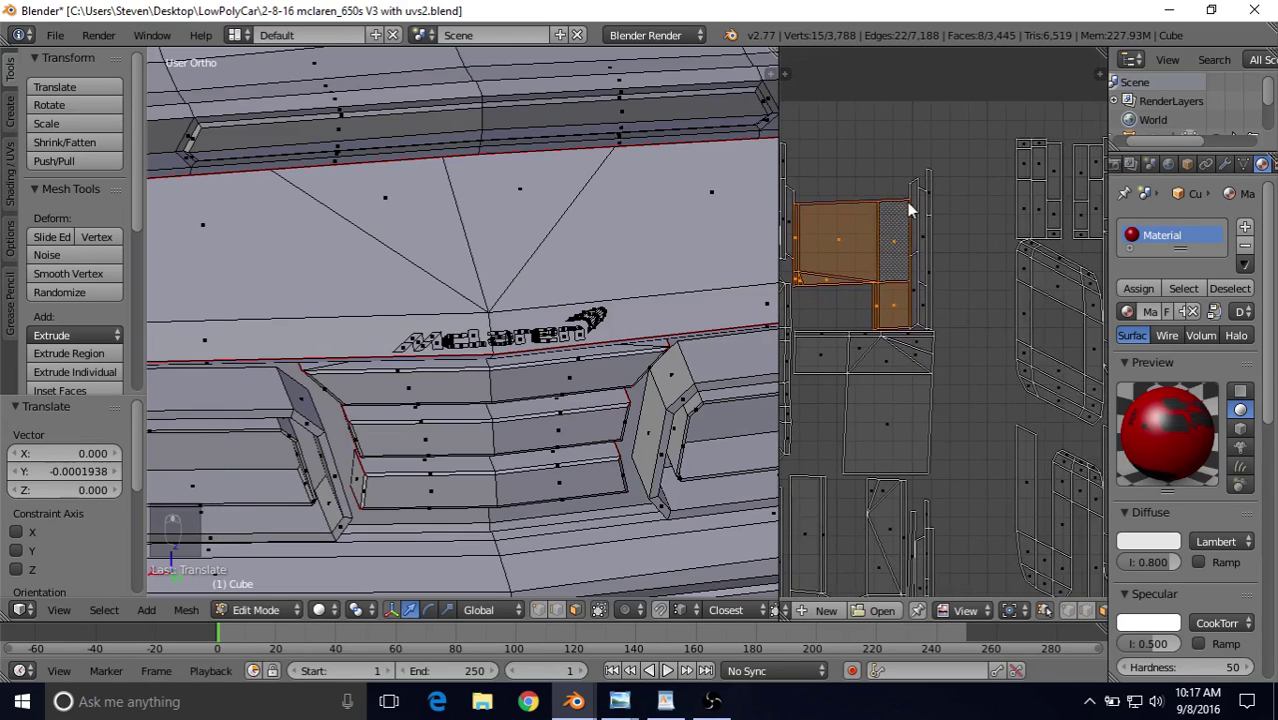
{"action": "right_click", "coordinate": [920, 186]}
{"action": "key", "text": "b"}
{"action": "left_click_drag", "start_coordinate": [912, 167], "coordinate": [937, 246]}
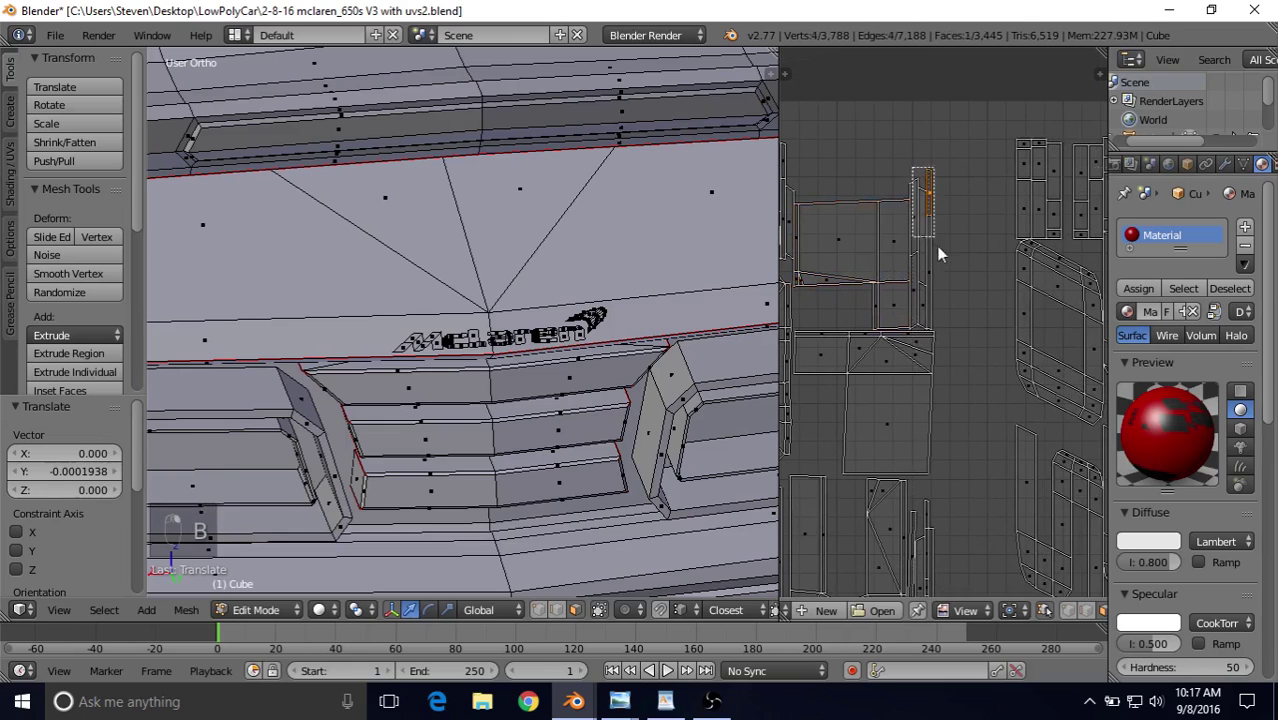
{"action": "left_click_drag", "start_coordinate": [963, 312], "coordinate": [964, 316]}
{"action": "key", "text": "g"}
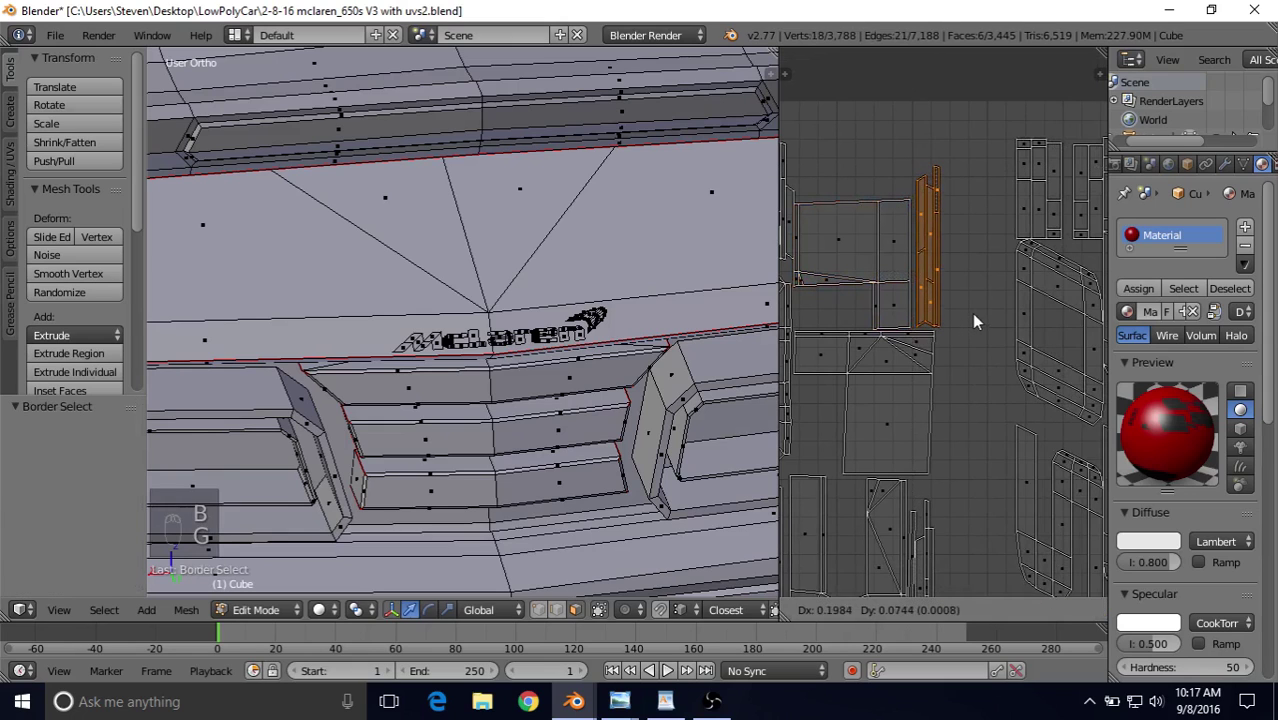
{"action": "left_click", "coordinate": [971, 313]}
Step: Select the upper linked L-shaped UV island beside the thin strips and move it 0.0004844 in X and 0.000872 in Y
{"action": "right_click", "coordinate": [882, 263]}
{"action": "key", "text": "l"}
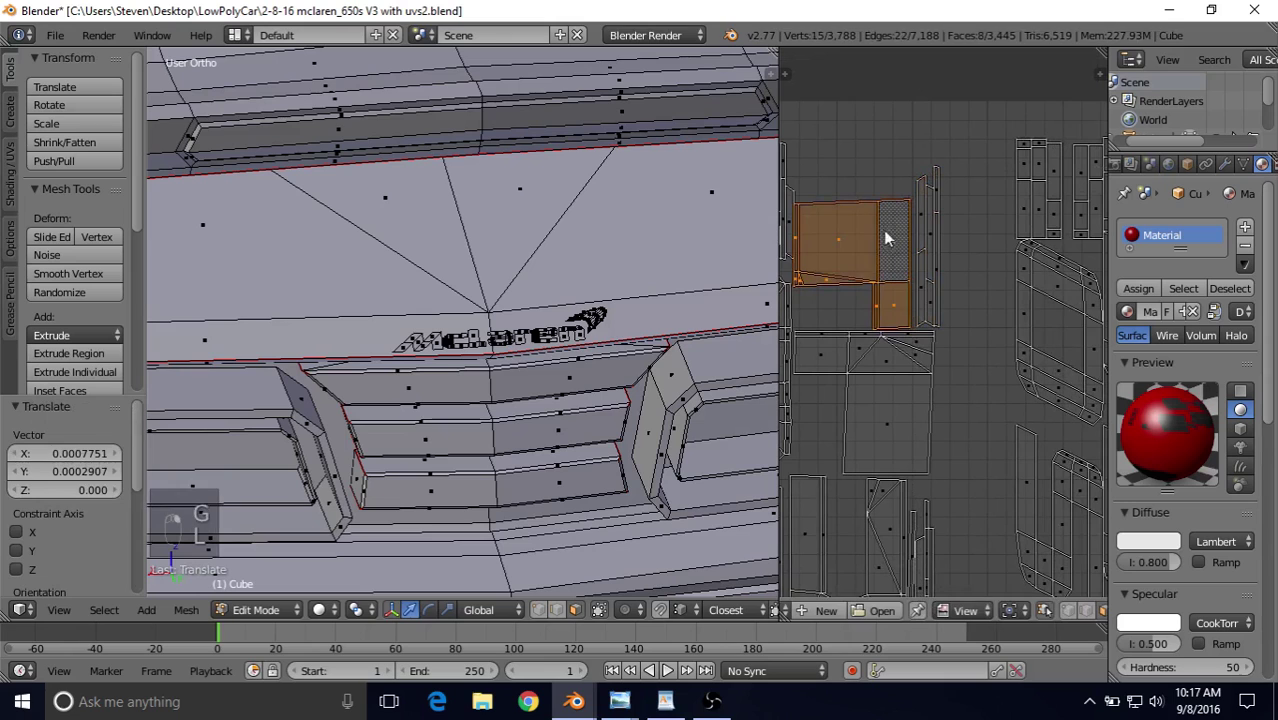
{"action": "key", "text": "g"}
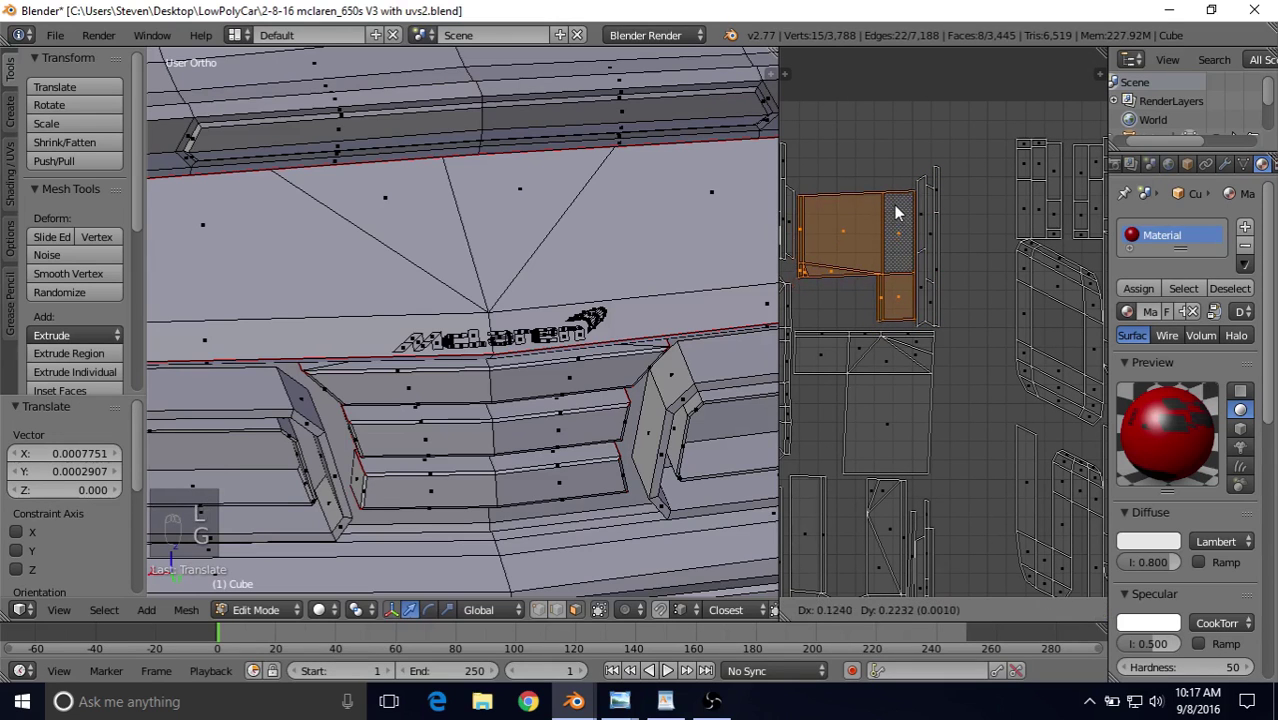
{"action": "left_click", "coordinate": [895, 206]}
Step: Select the linked C-shaped UV island of the letter n and move it 0.0002441 in X and -0.023 in Y, into empty space
{"action": "middle_click_drag", "start_coordinate": [878, 221], "coordinate": [819, 217]}
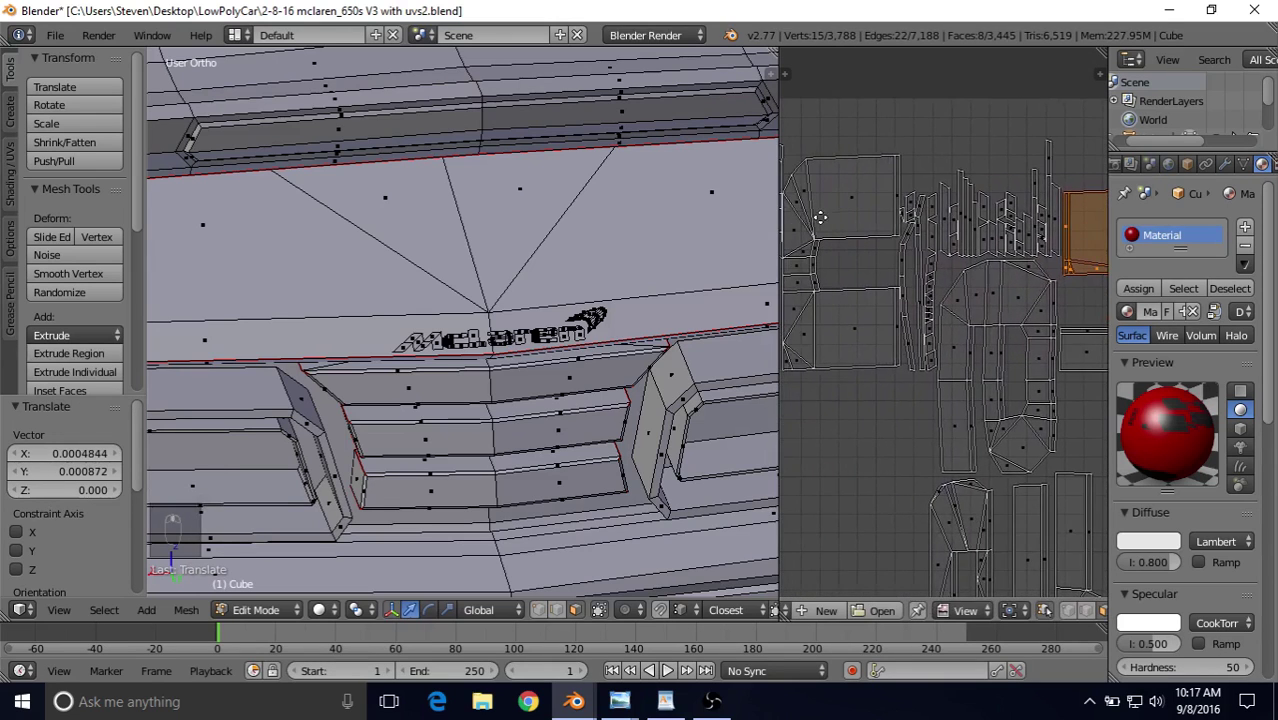
{"action": "scroll", "coordinate": [921, 297], "scroll_direction": "down", "scroll_amount": 1}
{"action": "scroll", "coordinate": [919, 296], "scroll_direction": "down", "scroll_amount": 1}
{"action": "middle_click_drag", "start_coordinate": [910, 300], "coordinate": [920, 306]}
{"action": "scroll", "coordinate": [919, 308], "scroll_direction": "up", "scroll_amount": 1}
{"action": "right_click", "coordinate": [910, 323]}
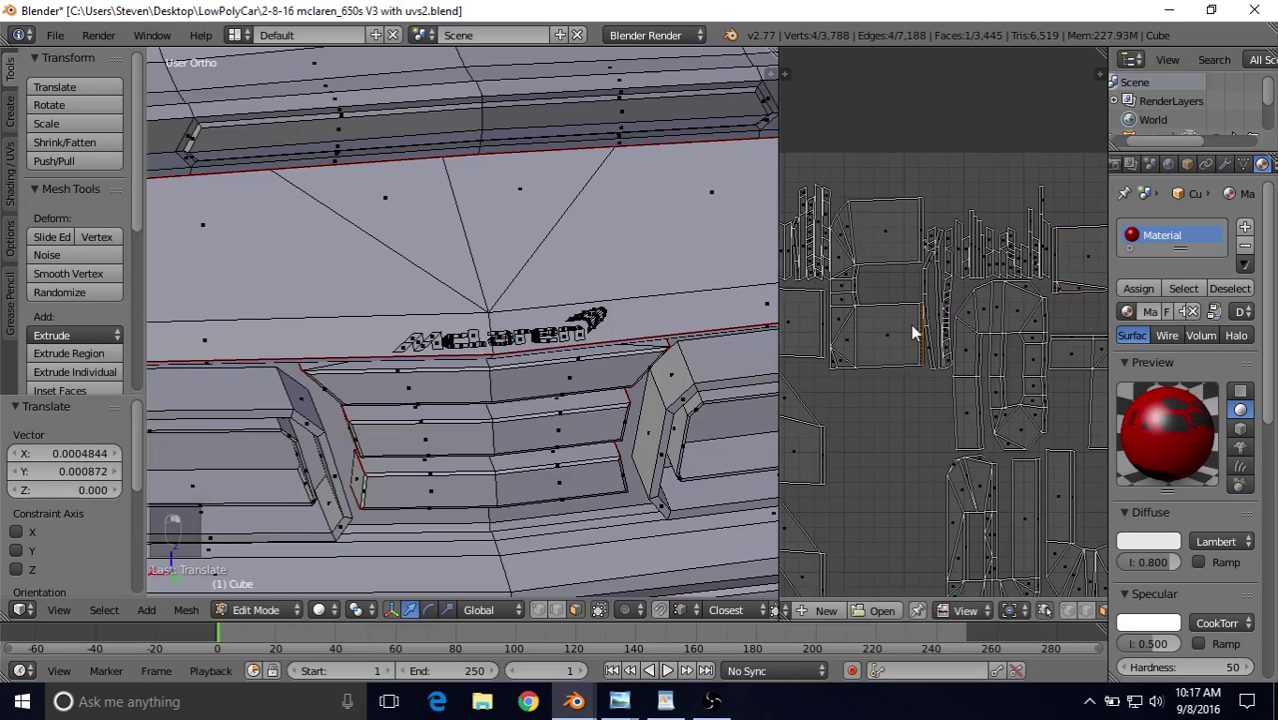
{"action": "key", "text": "l"}
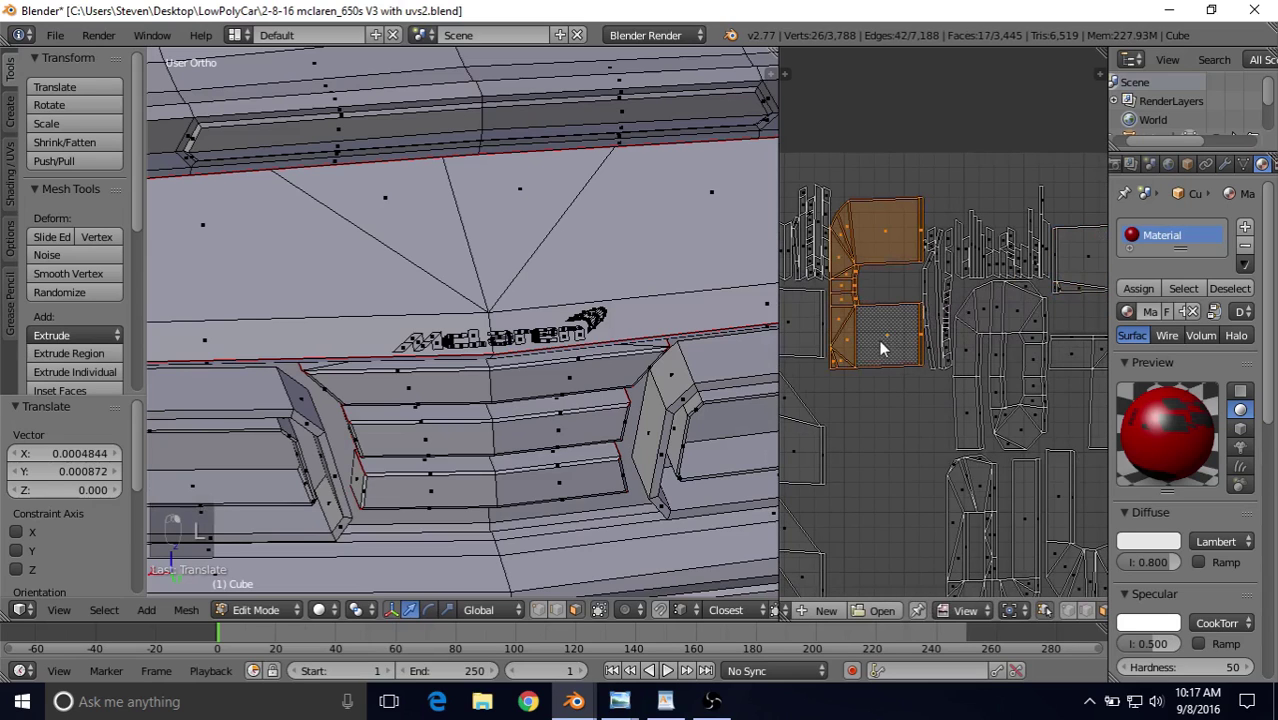
{"action": "key", "text": "g"}
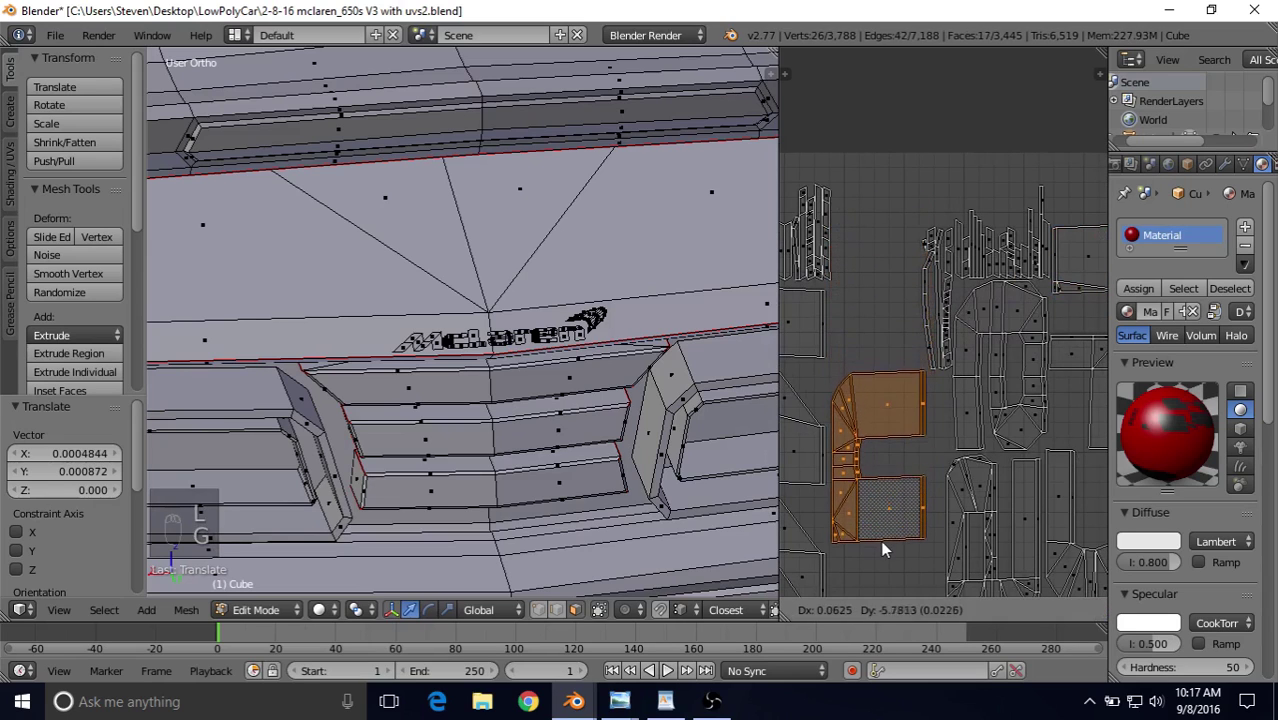
{"action": "left_click", "coordinate": [881, 542]}
Step: Select one face on each letter and the swoosh of the McLaren badge, and extend the selection to all linked faces
{"action": "scroll", "coordinate": [892, 344], "scroll_direction": "down", "scroll_amount": 4}
{"action": "middle_click_drag", "start_coordinate": [948, 260], "coordinate": [909, 187]}
{"action": "scroll", "coordinate": [501, 357], "scroll_direction": "down", "scroll_amount": 2}
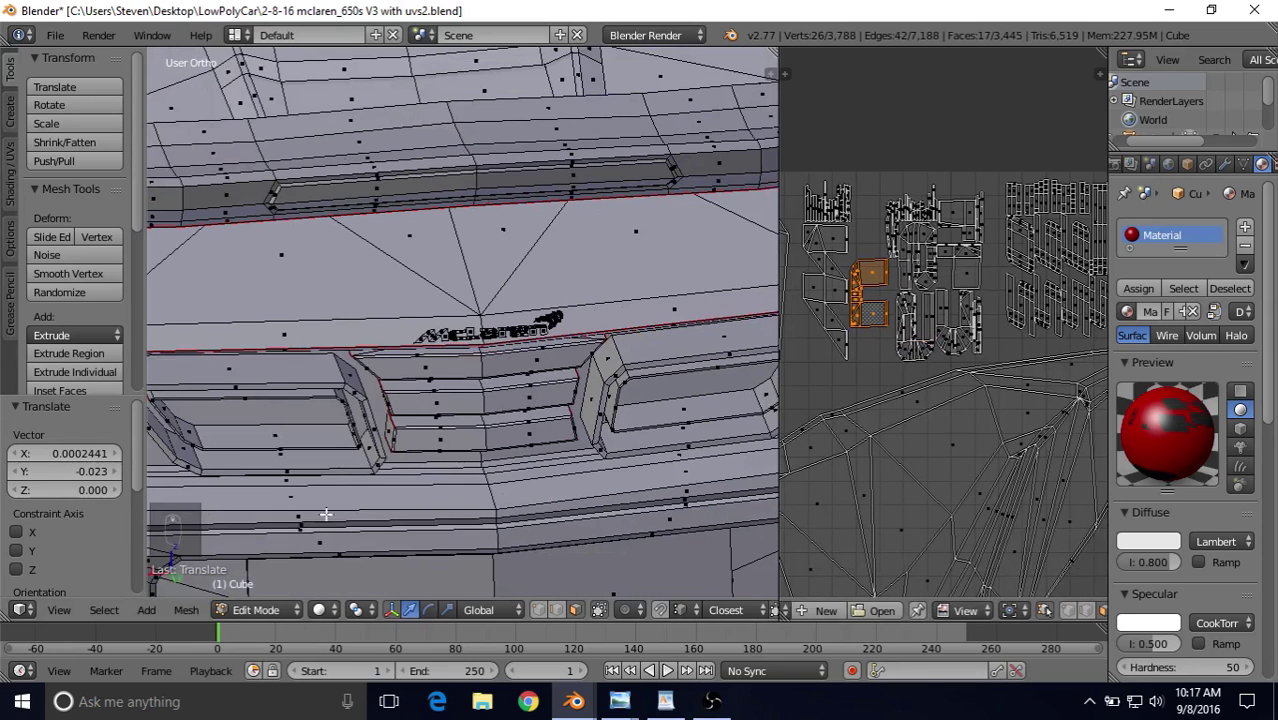
{"action": "left_click", "coordinate": [265, 612]}
{"action": "scroll", "coordinate": [539, 291], "scroll_direction": "up", "scroll_amount": 4}
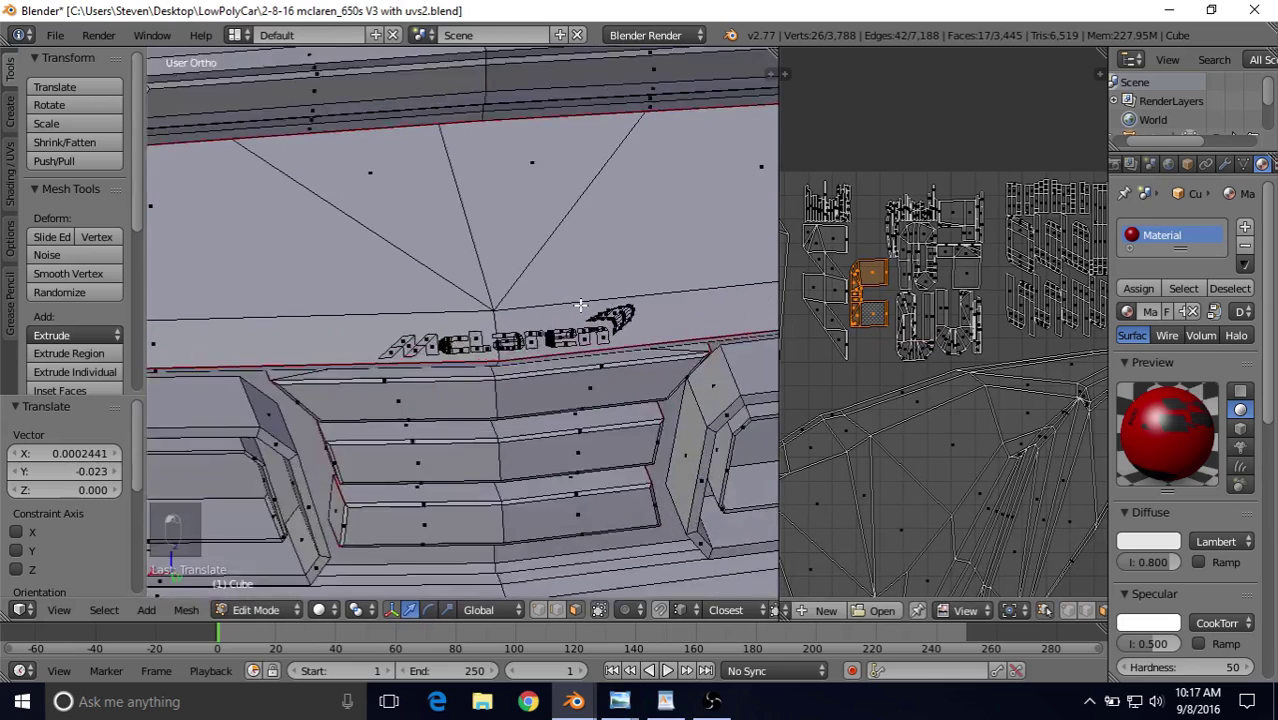
{"action": "right_click", "coordinate": [416, 351]}
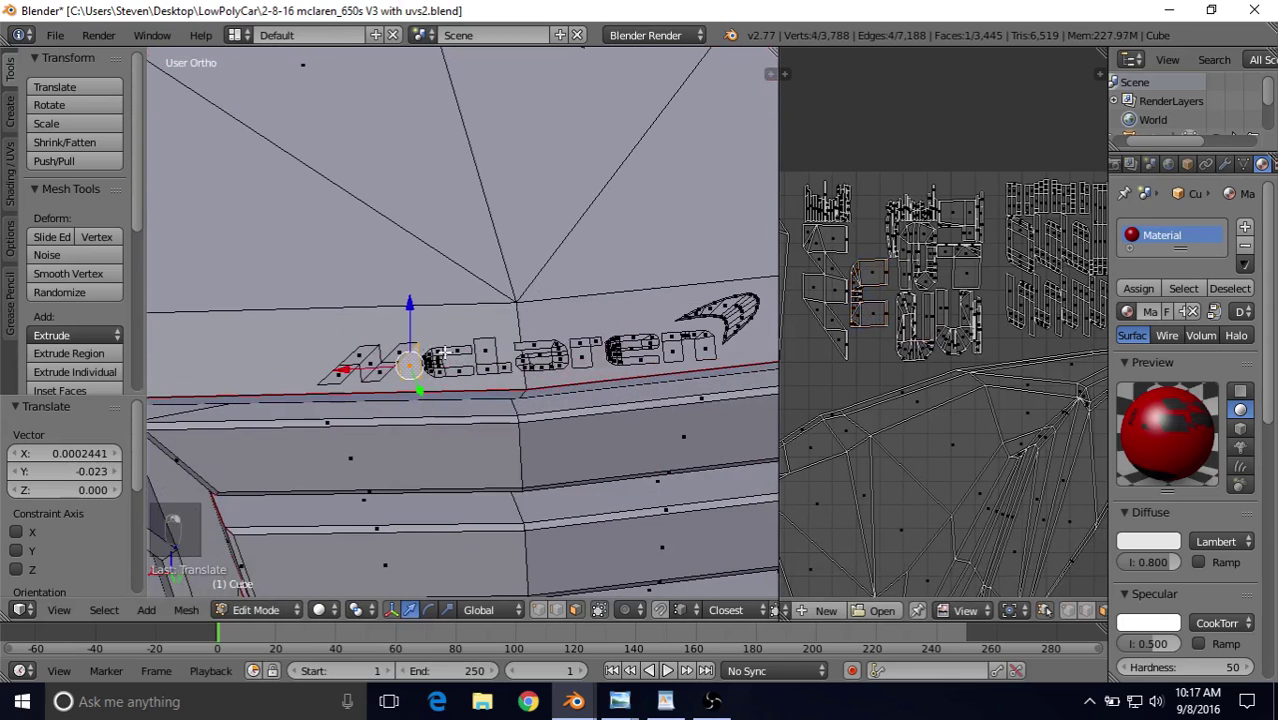
{"action": "right_click", "coordinate": [491, 347], "text": "shift"}
{"action": "right_click", "coordinate": [545, 346], "text": "shift"}
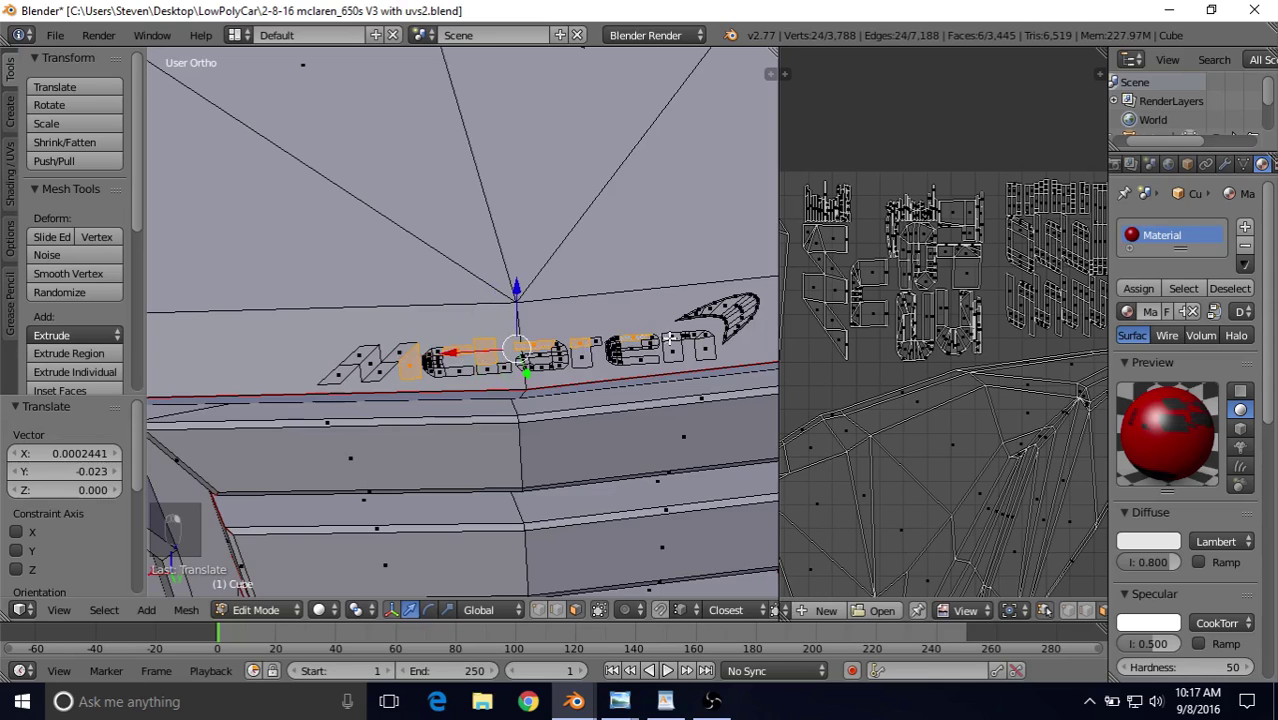
{"action": "left_click", "coordinate": [104, 610]}
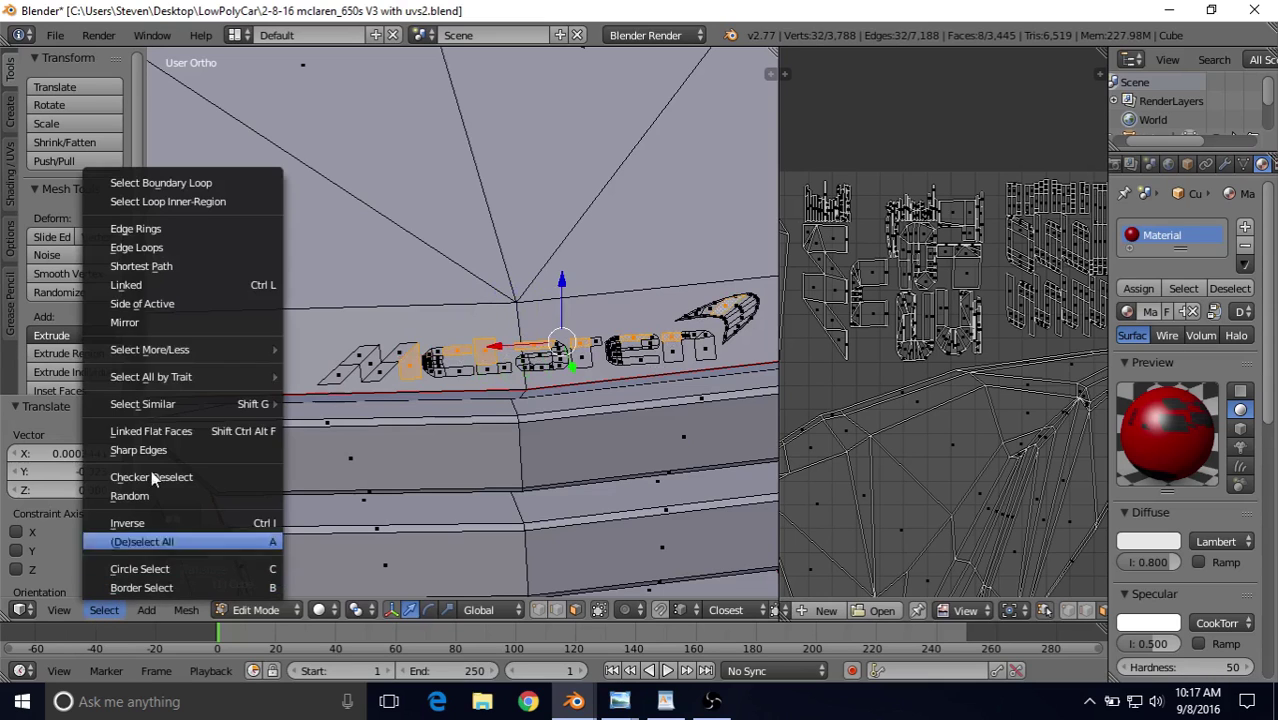
{"action": "left_click", "coordinate": [205, 283]}
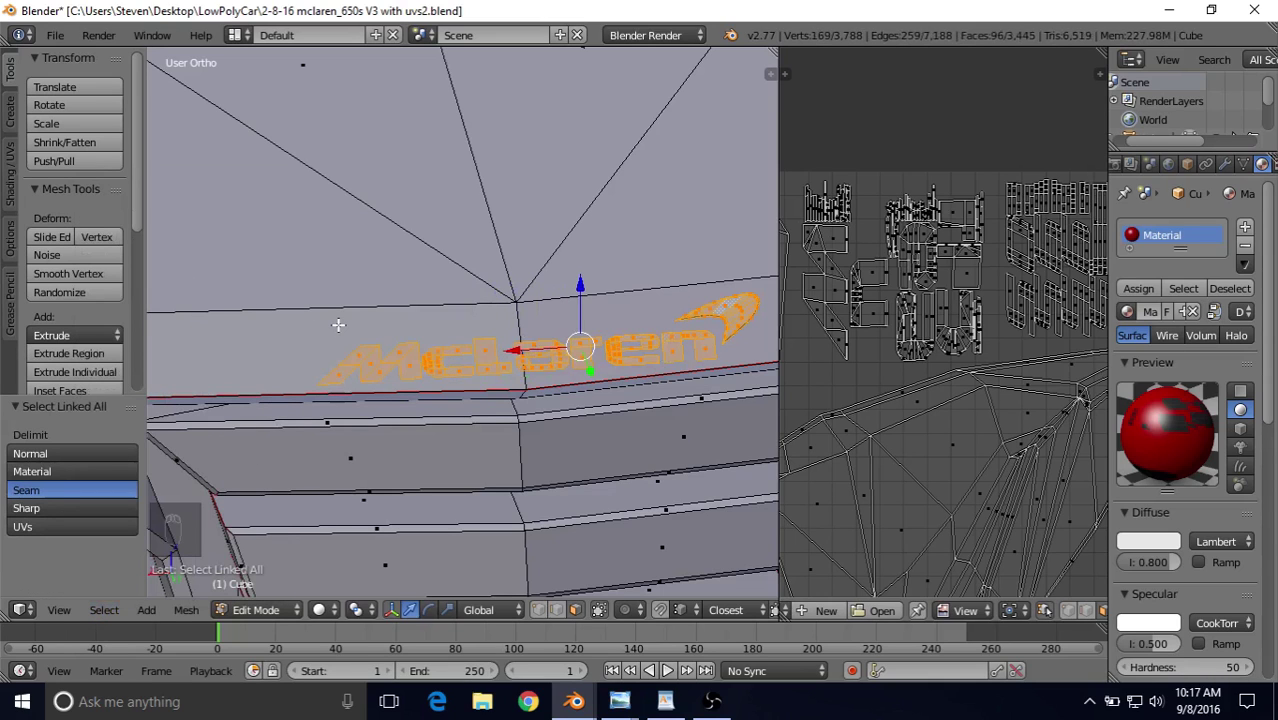
Step: Hide all unselected faces so only the badge remains, and switch the mesh to Texture Paint mode
{"action": "key", "text": "shift+h"}
{"action": "left_click", "coordinate": [278, 611]}
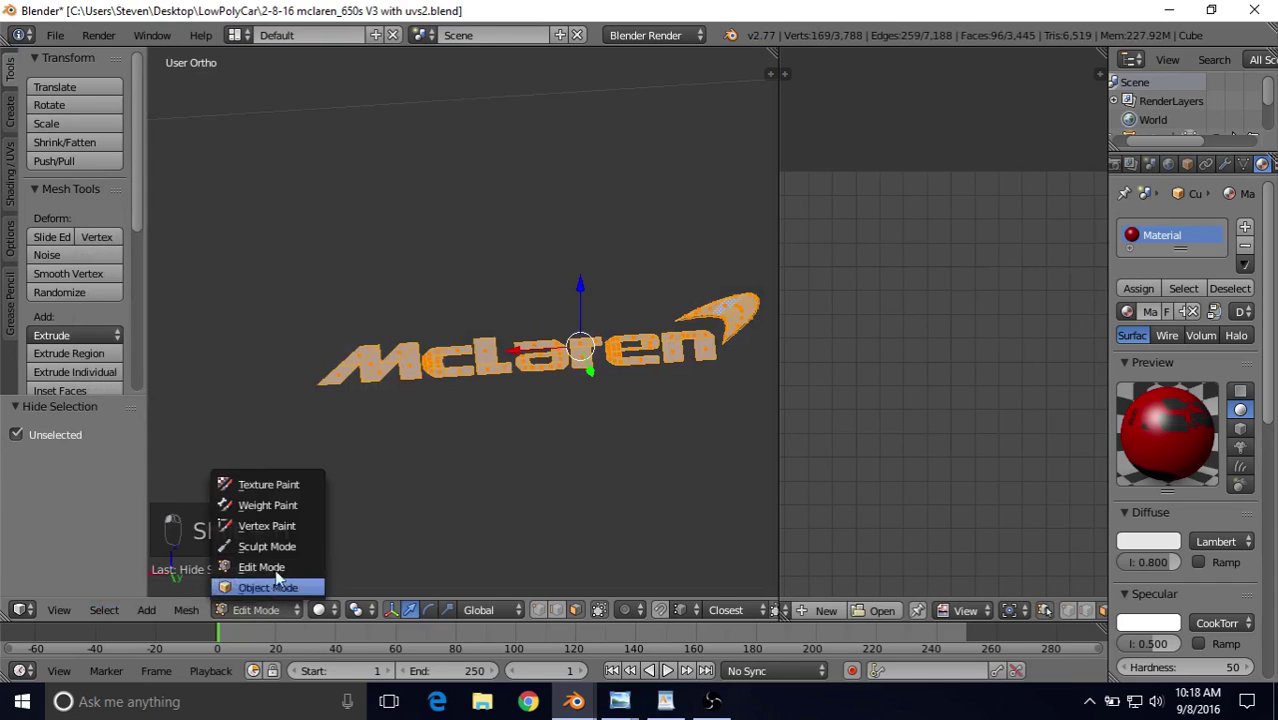
{"action": "left_click", "coordinate": [283, 485]}
Step: Limit painting to the linked faces of the letter a and paint the whole letter black
{"action": "scroll", "coordinate": [447, 437], "scroll_direction": "up", "scroll_amount": 2}
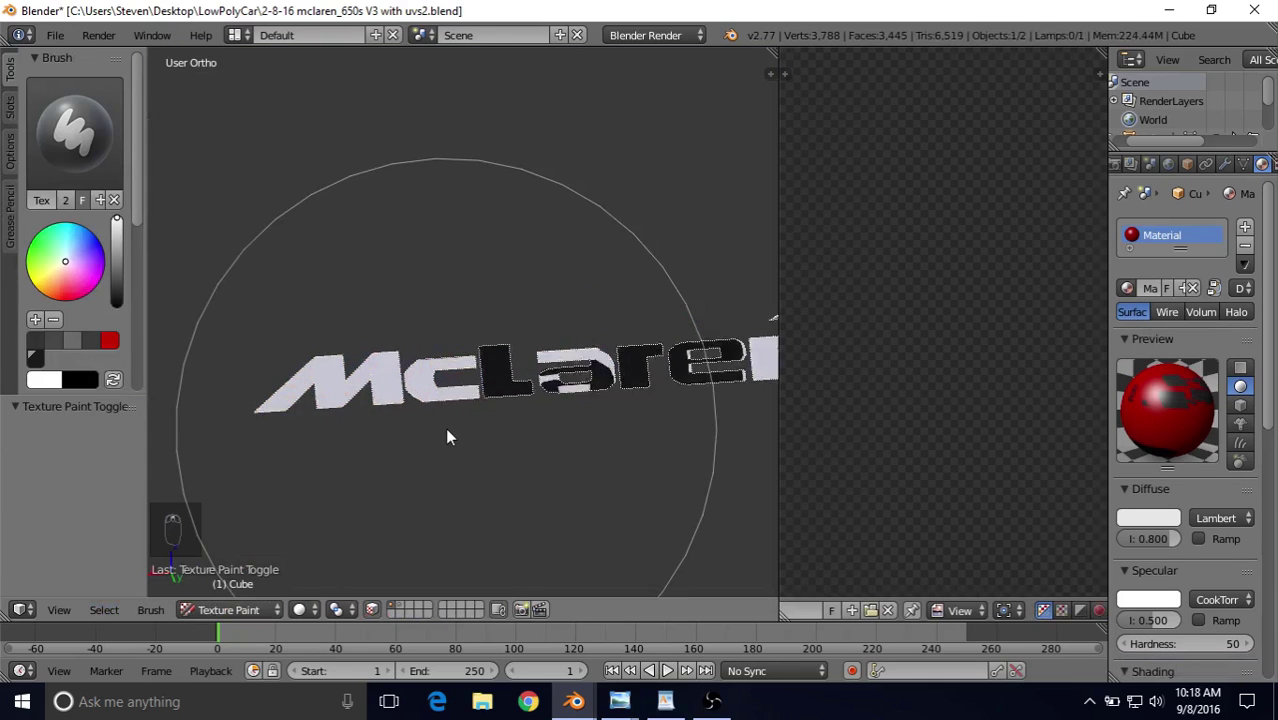
{"action": "scroll", "coordinate": [447, 437], "scroll_direction": "up", "scroll_amount": 2}
{"action": "scroll", "coordinate": [447, 437], "scroll_direction": "down", "scroll_amount": 2}
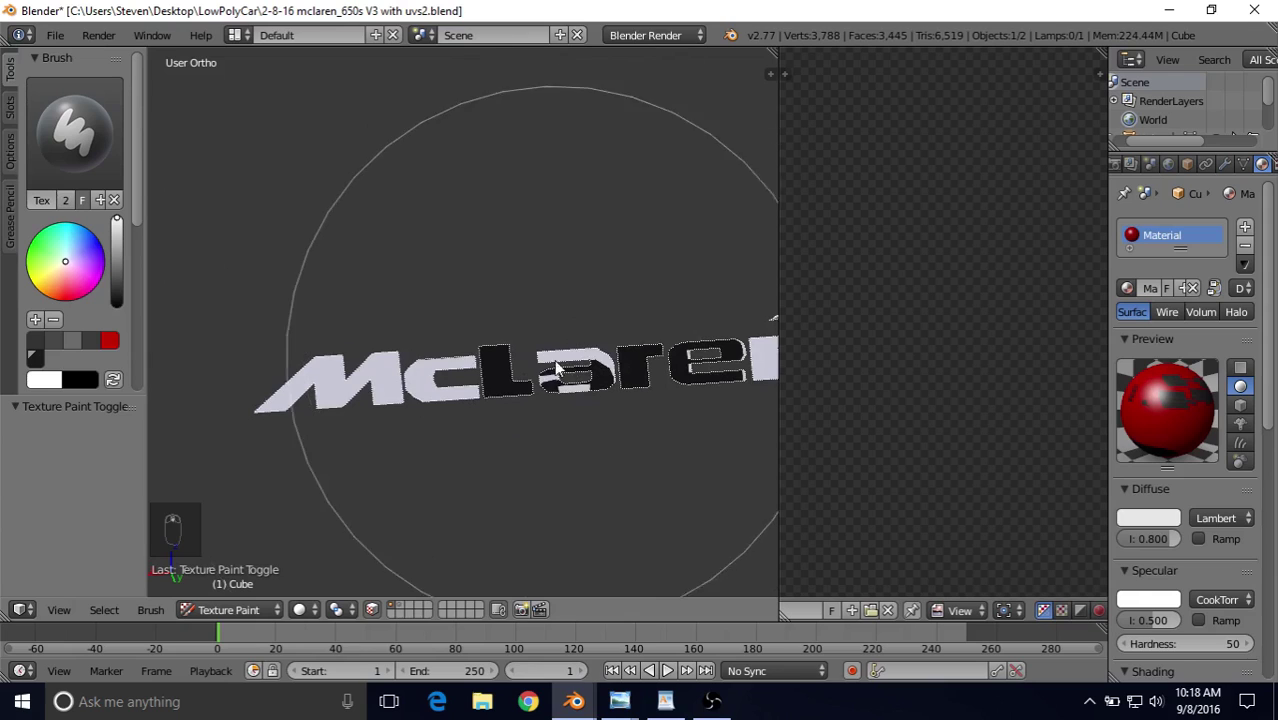
{"action": "middle_click_drag", "start_coordinate": [549, 368], "coordinate": [490, 332], "text": "shift"}
{"action": "scroll", "coordinate": [503, 328], "scroll_direction": "up", "scroll_amount": 2}
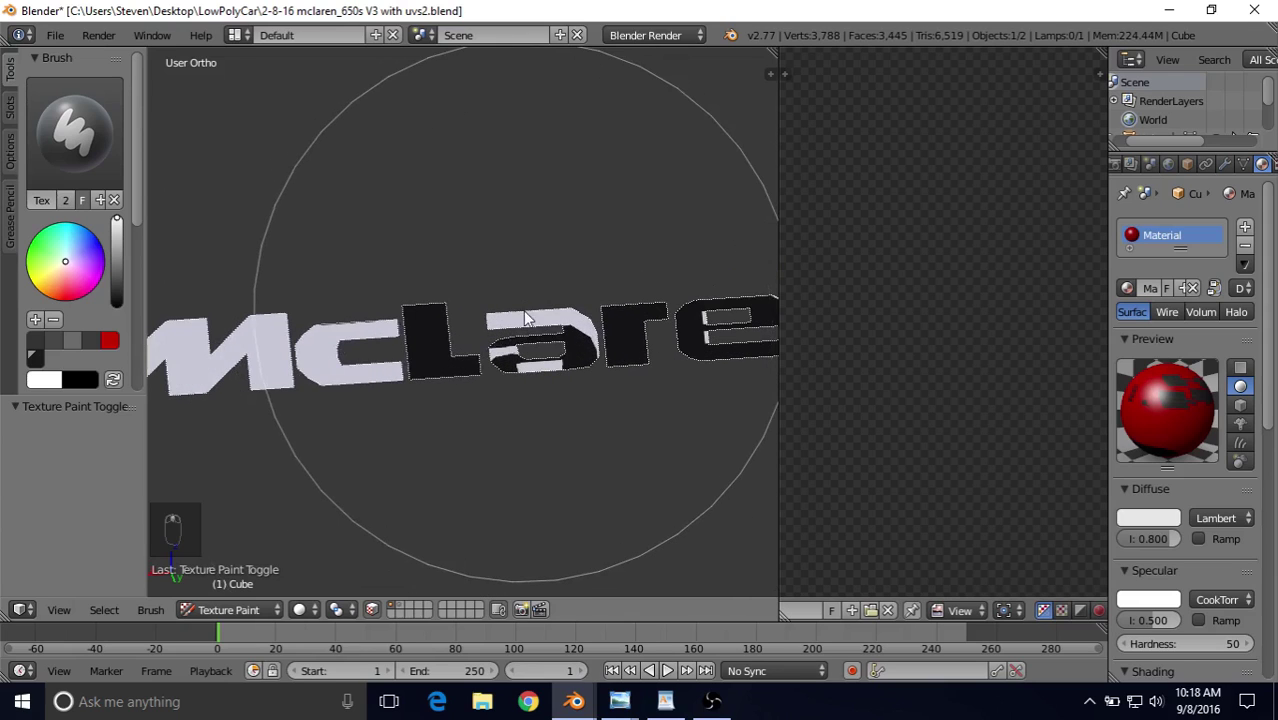
{"action": "key", "text": "l"}
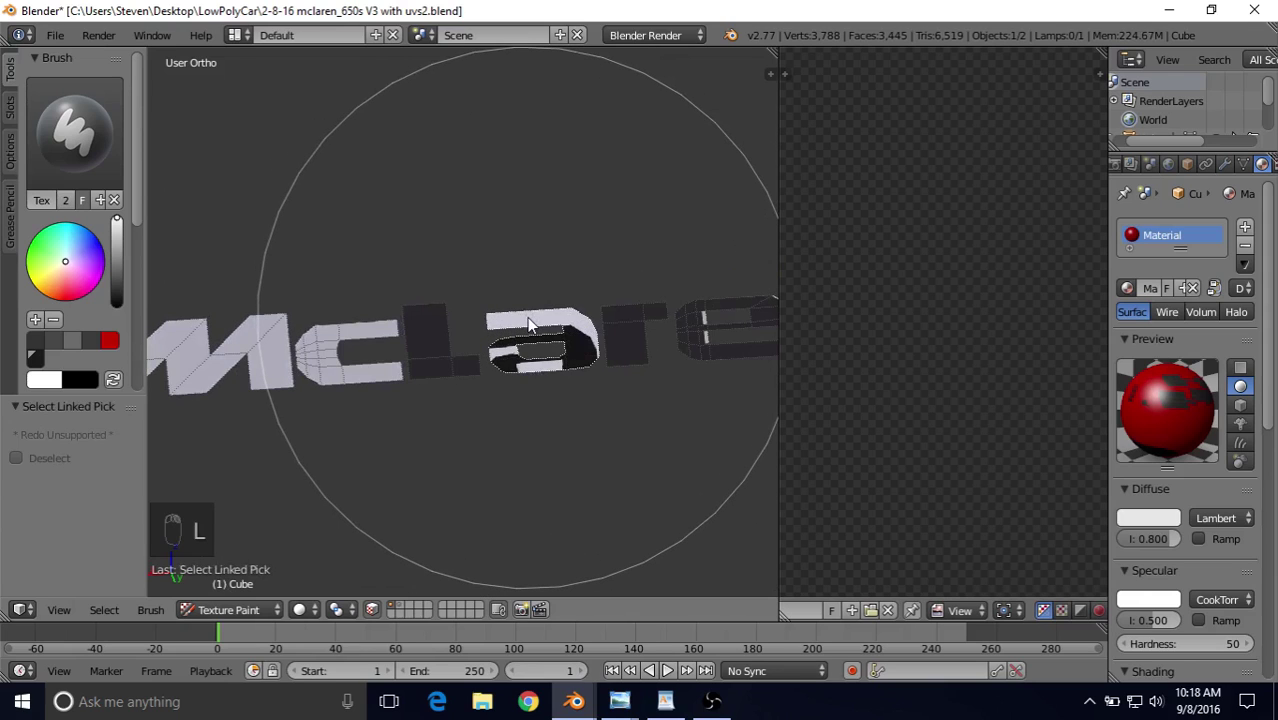
{"action": "left_click", "coordinate": [37, 358]}
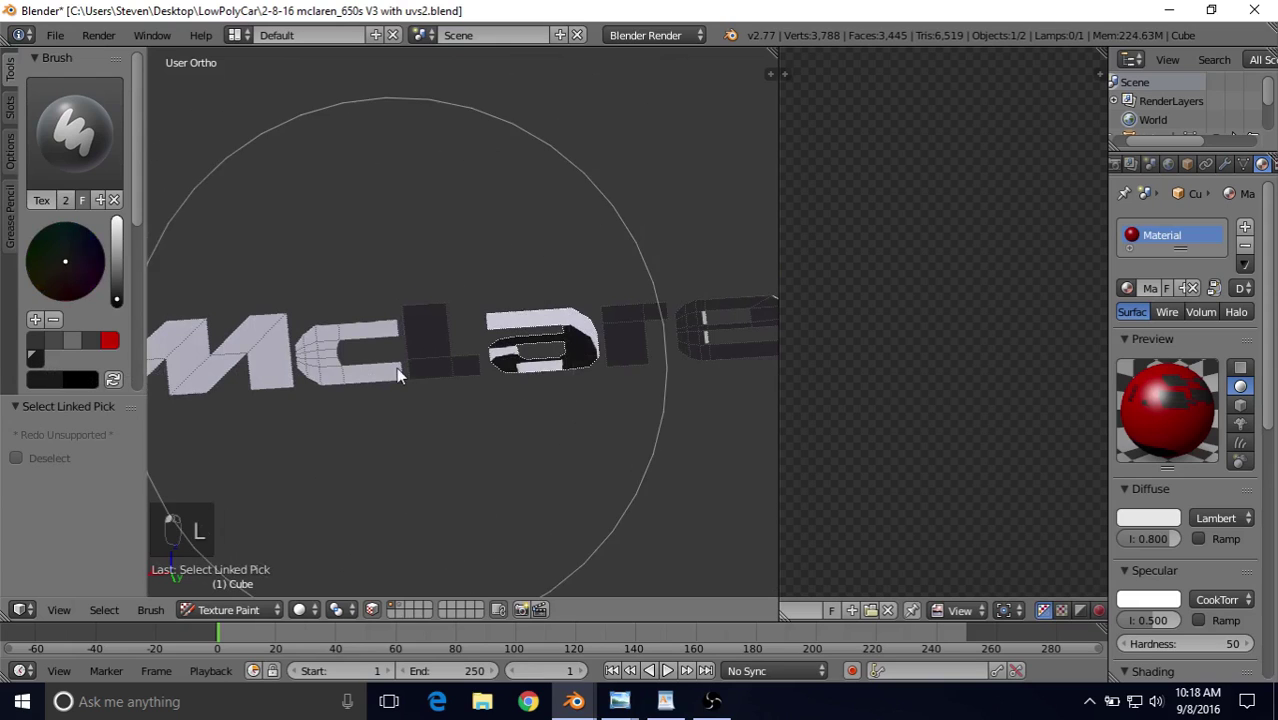
{"action": "mouse_move", "coordinate": [396, 367]}
{"action": "left_mouse_down"}
{"action": "mouse_move", "coordinate": [533, 343]}
{"action": "mouse_move", "coordinate": [532, 298]}
{"action": "mouse_move", "coordinate": [547, 343]}
{"action": "left_mouse_up"}
Step: Limit painting to the linked faces of the letter e and cover its remaining white areas with black
{"action": "middle_click_drag", "start_coordinate": [537, 349], "coordinate": [353, 358], "text": "shift"}
{"action": "right_click", "coordinate": [510, 327]}
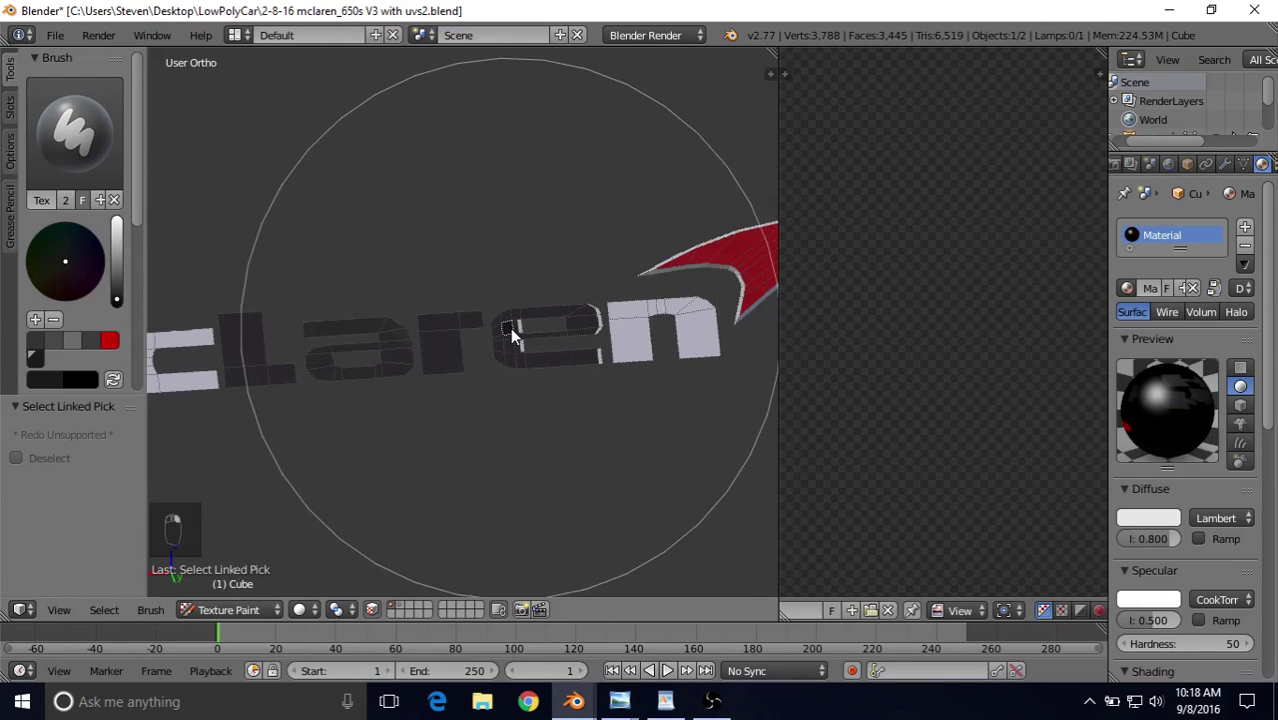
{"action": "key", "text": "l"}
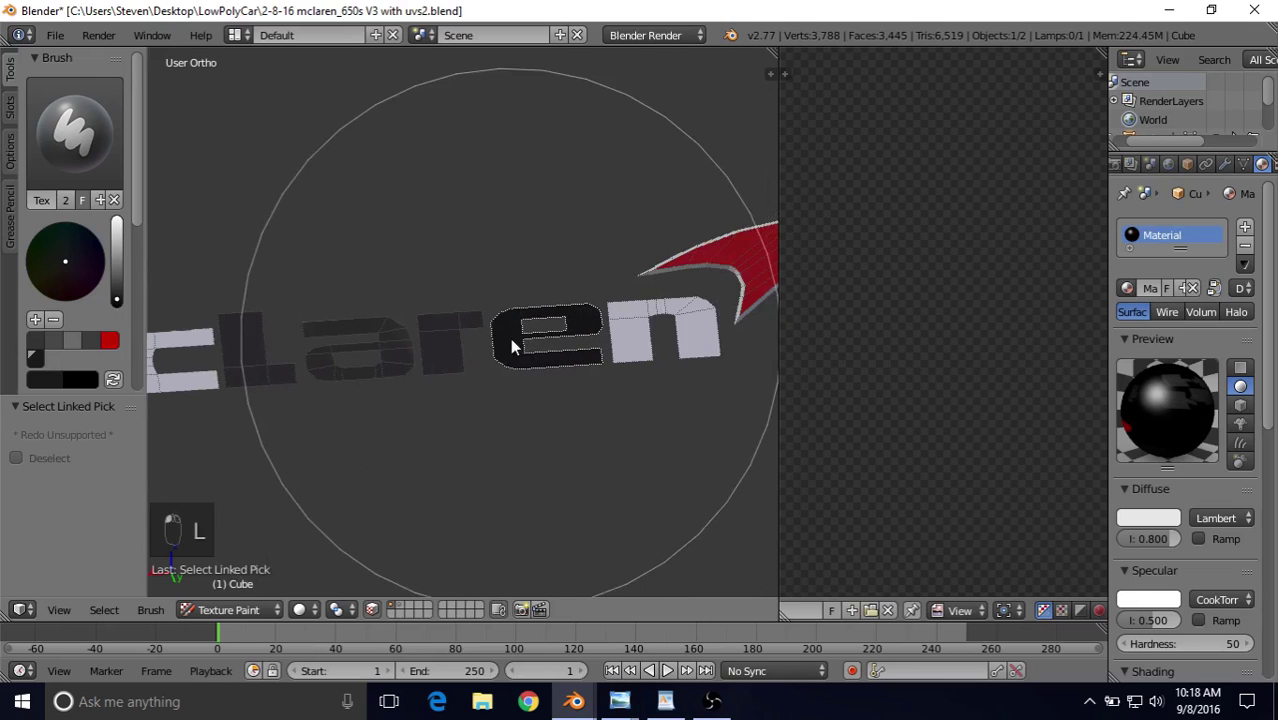
Step: Change the face selection to the linked faces of the letters M, c and n, and set the brush colour to white
{"action": "middle_click_drag", "start_coordinate": [511, 342], "coordinate": [493, 318]}
{"action": "key", "text": "l"}
{"action": "key", "text": "l"}
{"action": "key", "text": "l"}
{"action": "key", "text": "l"}
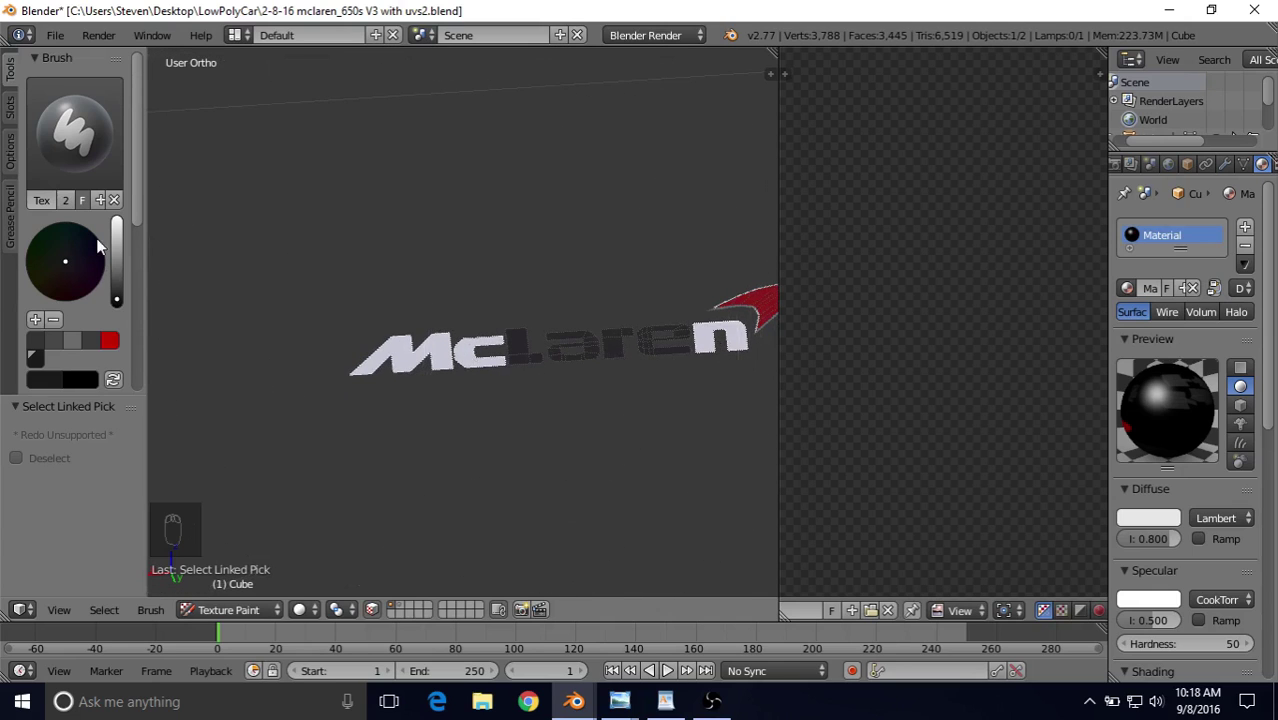
{"action": "left_click_drag", "start_coordinate": [117, 238], "coordinate": [117, 217]}
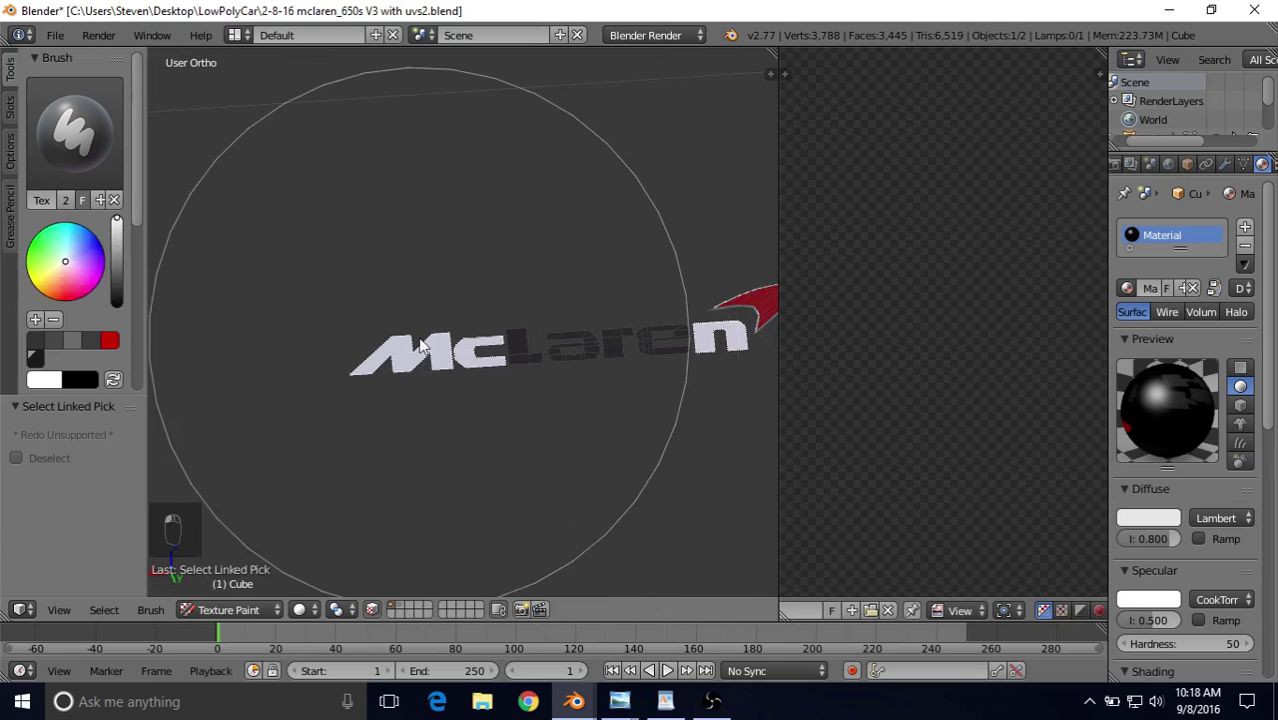
{"action": "scroll", "coordinate": [419, 396], "scroll_direction": "up", "scroll_amount": 3}
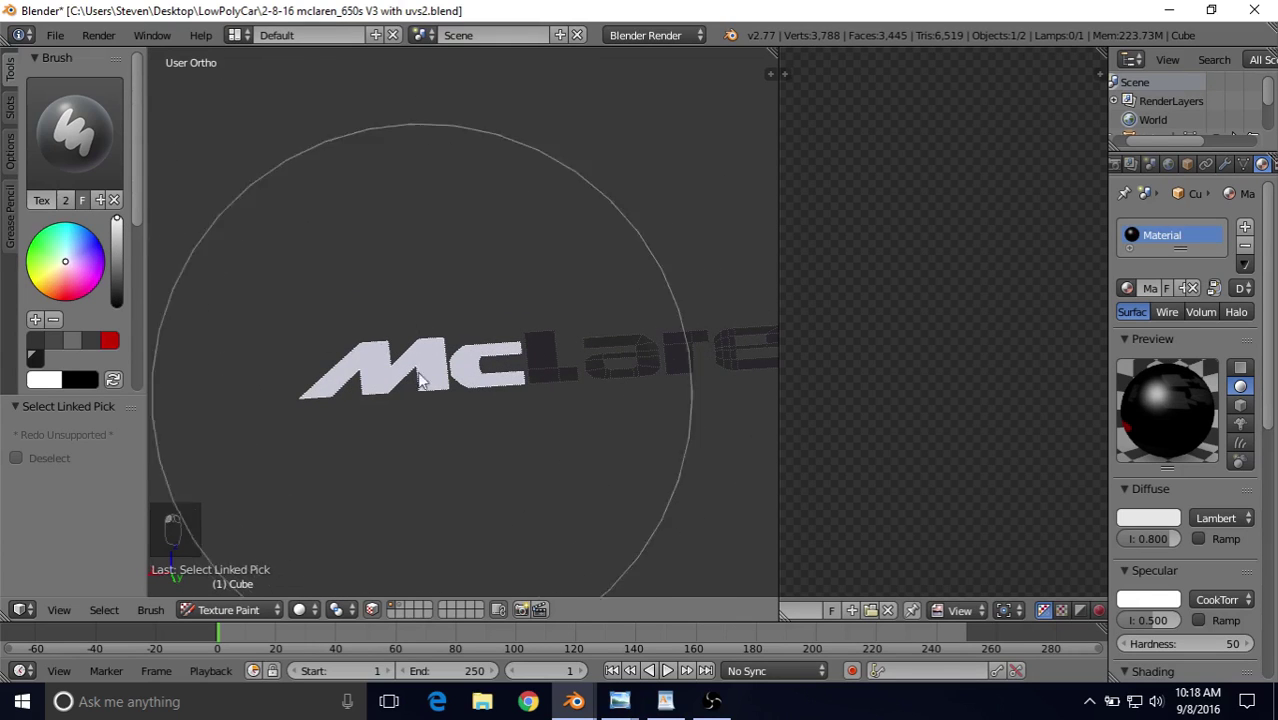
{"action": "mouse_move", "coordinate": [487, 350]}
{"action": "middle_mouse_down"}
{"action": "mouse_move", "coordinate": [542, 317]}
{"action": "mouse_move", "coordinate": [357, 322]}
{"action": "mouse_move", "coordinate": [531, 308]}
{"action": "mouse_move", "coordinate": [584, 363]}
{"action": "mouse_move", "coordinate": [604, 322]}
{"action": "mouse_move", "coordinate": [570, 345]}
{"action": "mouse_move", "coordinate": [489, 357]}
{"action": "mouse_move", "coordinate": [496, 285]}
{"action": "mouse_move", "coordinate": [528, 294]}
{"action": "mouse_move", "coordinate": [487, 360]}
{"action": "mouse_move", "coordinate": [491, 285]}
{"action": "mouse_move", "coordinate": [445, 342]}
{"action": "middle_mouse_up"}
Step: Turn off face selection masking, switch the viewport to Texture shading, and examine the painted badge on the car's rear from near and far
{"action": "left_click", "coordinate": [373, 609]}
{"action": "scroll", "coordinate": [483, 338], "scroll_direction": "down", "scroll_amount": 3}
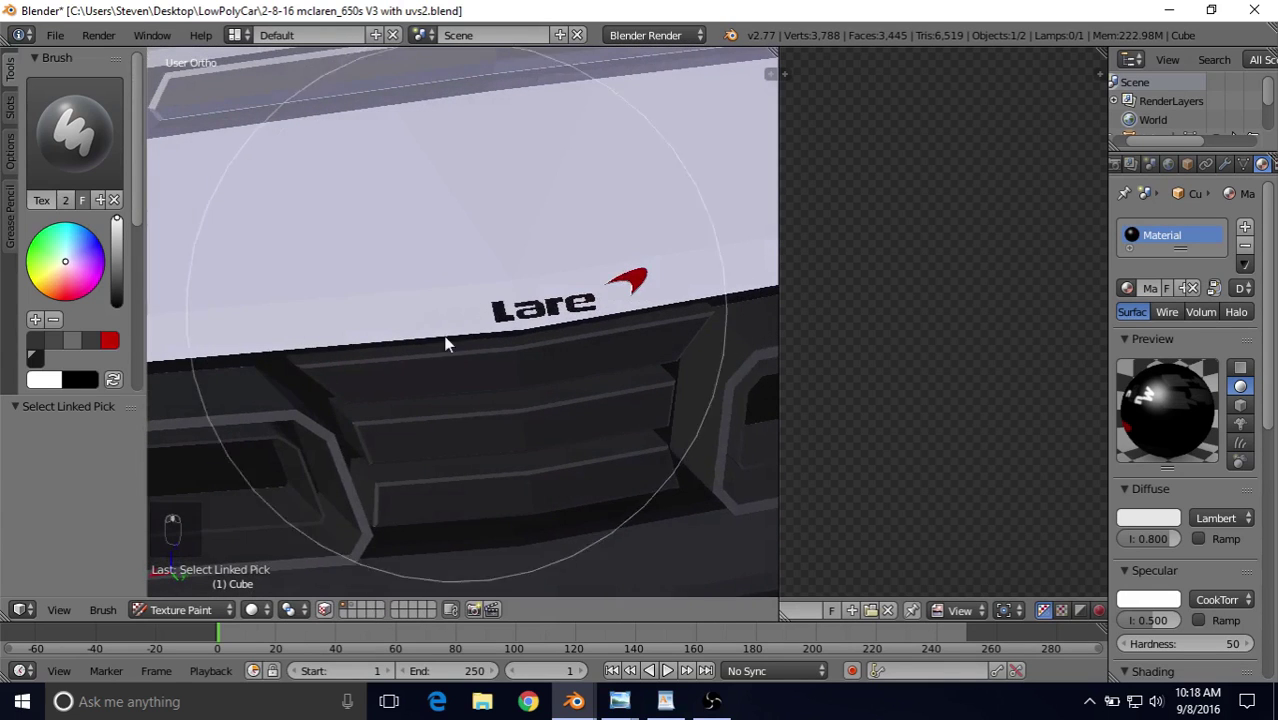
{"action": "left_click", "coordinate": [258, 609]}
{"action": "left_click", "coordinate": [289, 525]}
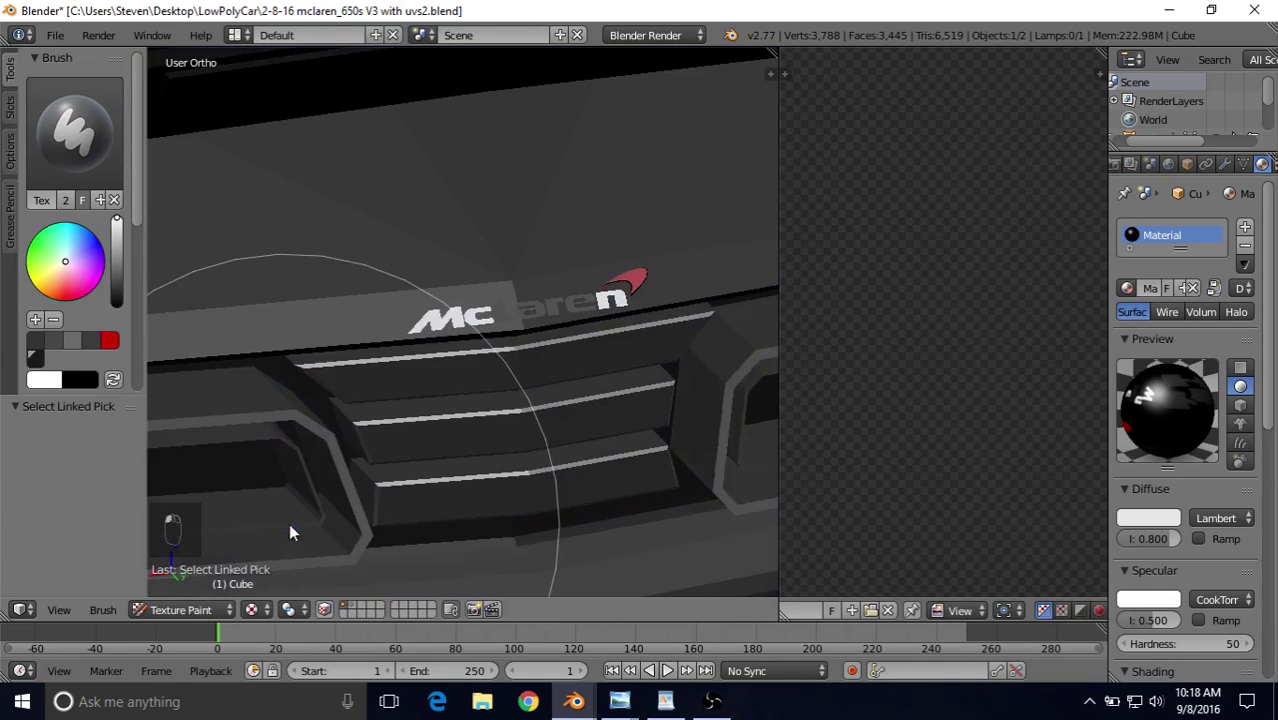
{"action": "middle_click_drag", "start_coordinate": [534, 342], "coordinate": [564, 216]}
{"action": "scroll", "coordinate": [564, 216], "scroll_direction": "down", "scroll_amount": 5}
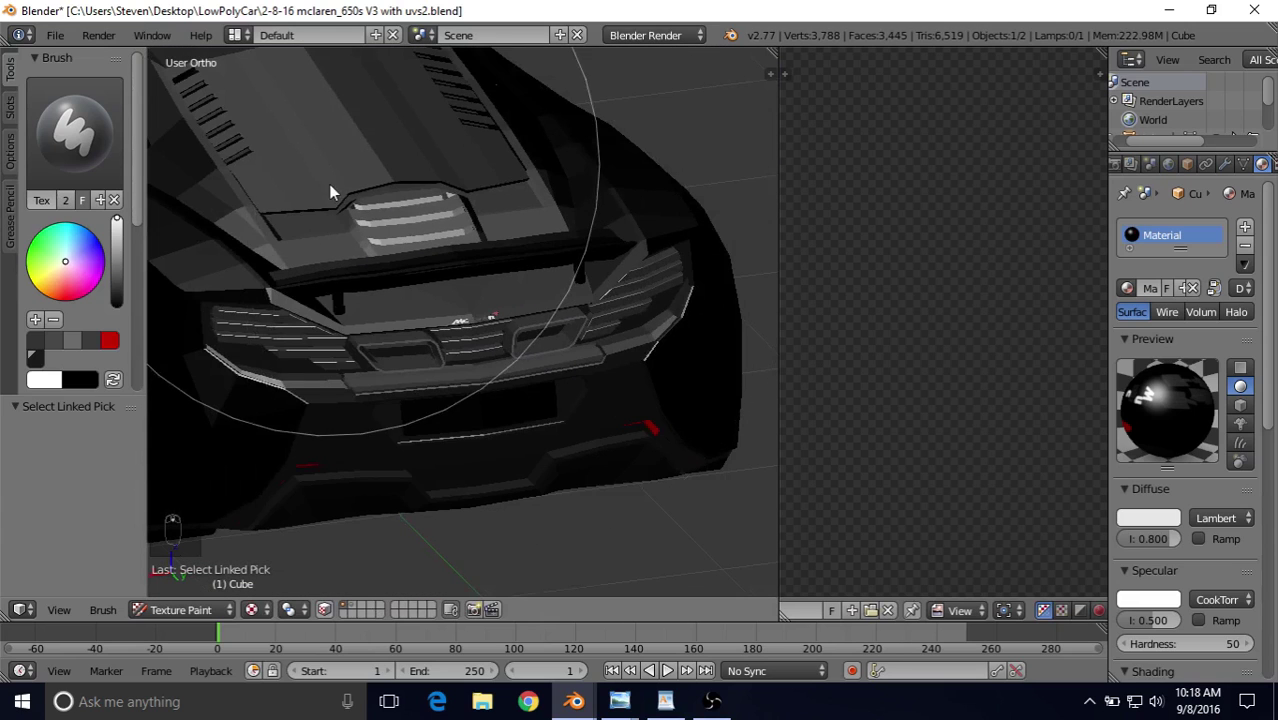
{"action": "scroll", "coordinate": [358, 220], "scroll_direction": "down", "scroll_amount": 2}
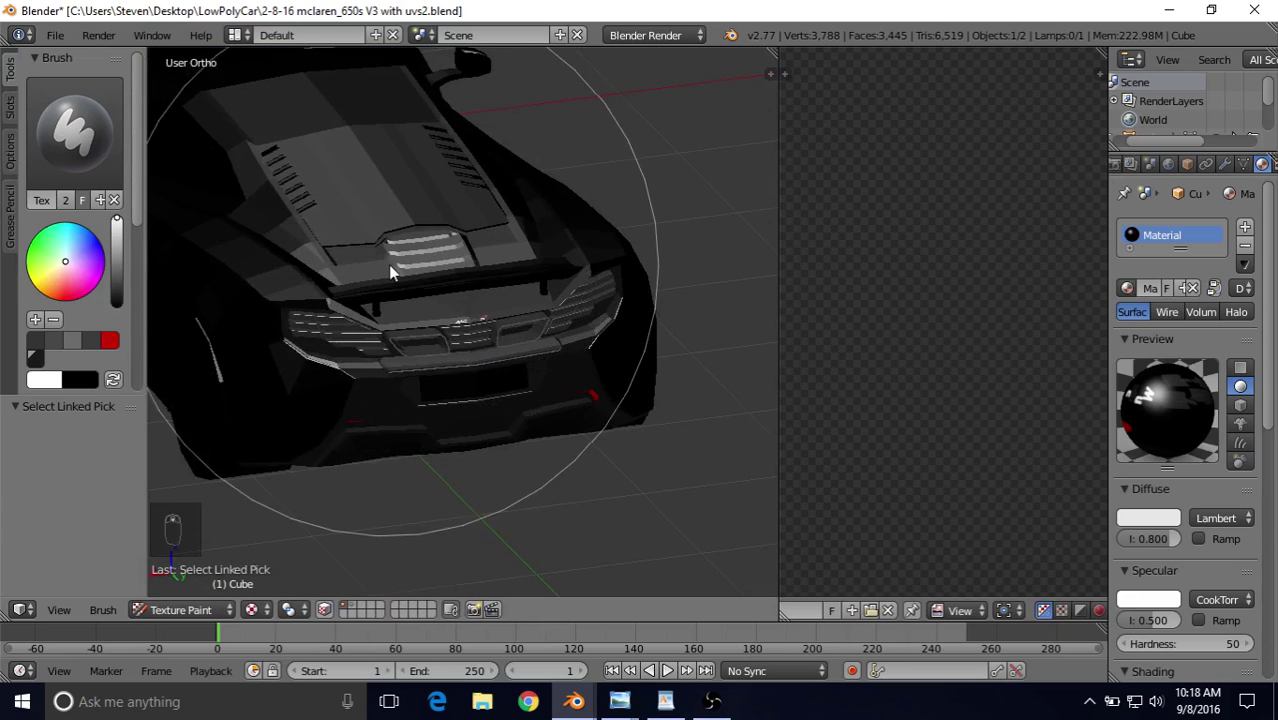
{"action": "scroll", "coordinate": [408, 278], "scroll_direction": "up", "scroll_amount": 8}
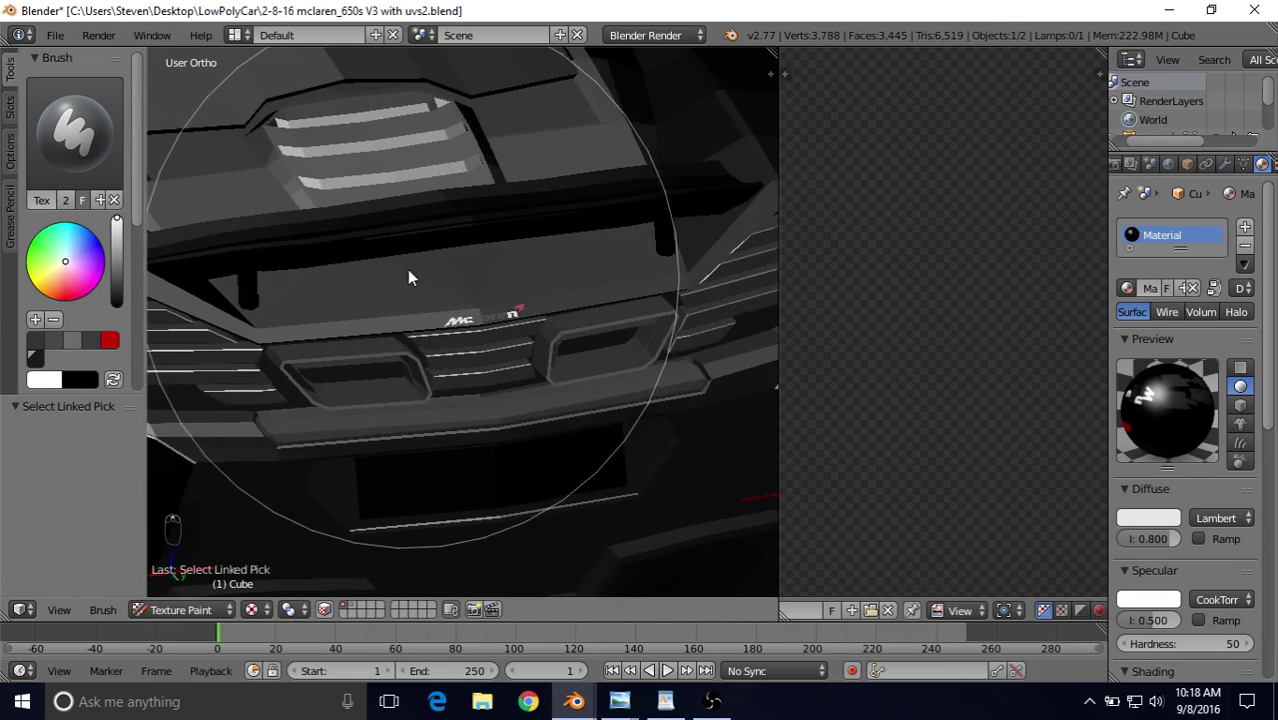
{"action": "scroll", "coordinate": [509, 305], "scroll_direction": "down", "scroll_amount": 6}
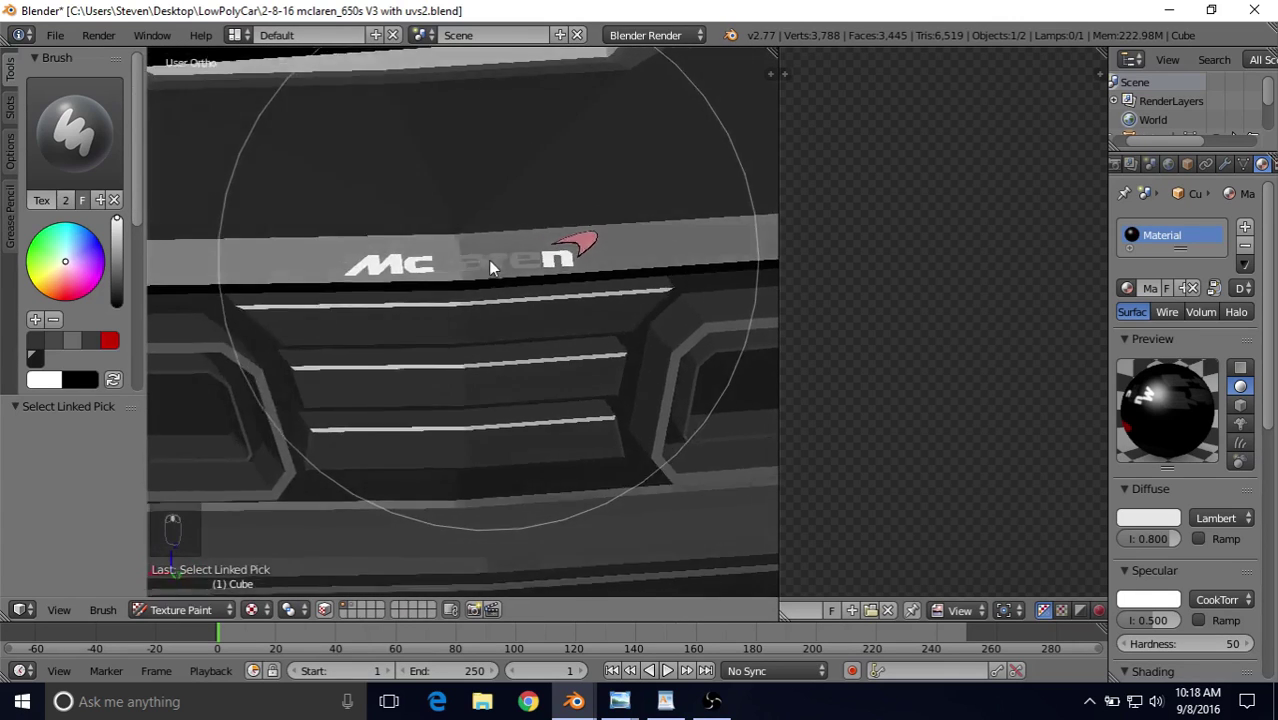
{"action": "scroll", "coordinate": [505, 308], "scroll_direction": "up", "scroll_amount": 6}
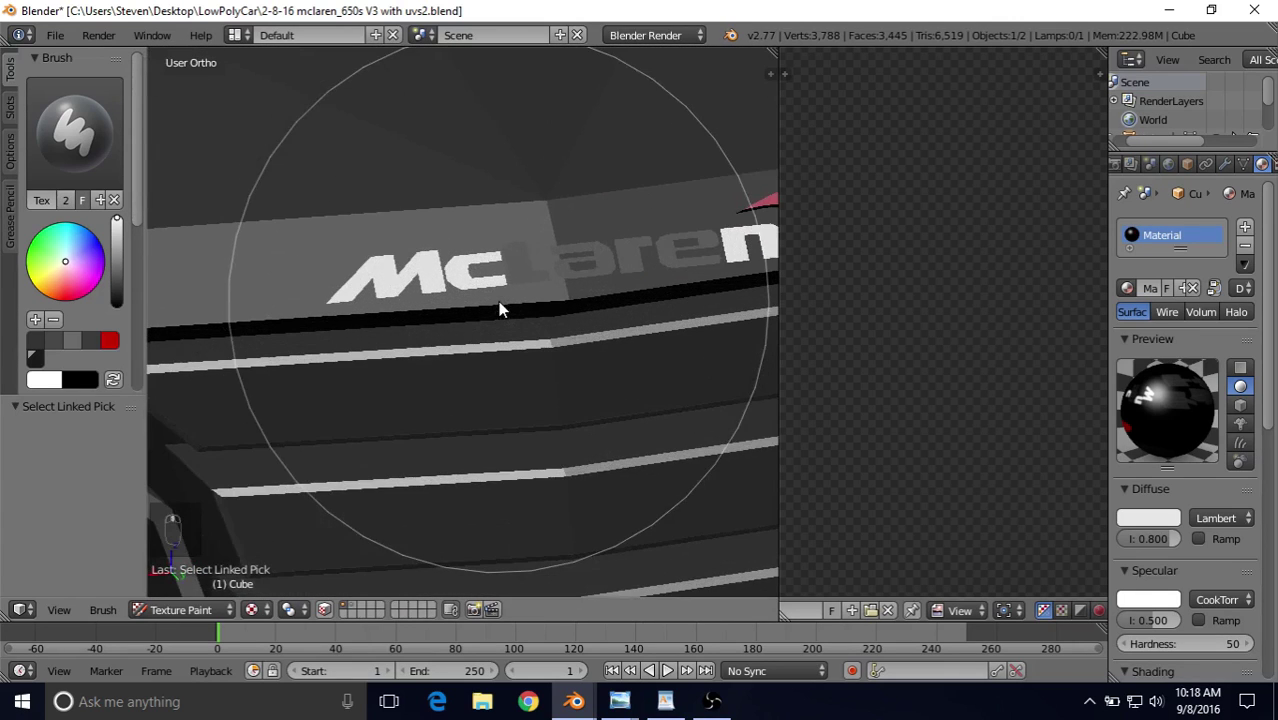
{"action": "mouse_move", "coordinate": [533, 300]}
{"action": "middle_mouse_down"}
{"action": "mouse_move", "coordinate": [481, 295]}
{"action": "mouse_move", "coordinate": [503, 299]}
{"action": "middle_mouse_up"}
{"action": "scroll", "coordinate": [547, 322], "scroll_direction": "down", "scroll_amount": 6}
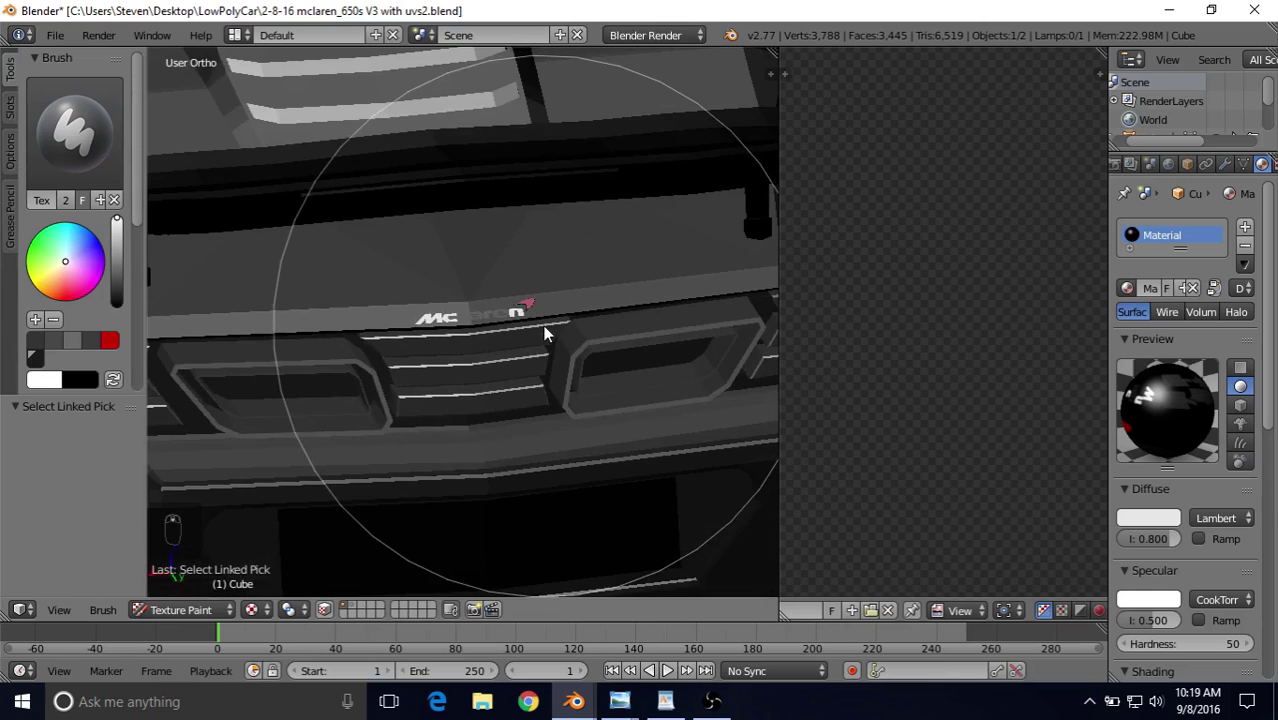
{"action": "scroll", "coordinate": [540, 330], "scroll_direction": "up", "scroll_amount": 4}
{"action": "scroll", "coordinate": [491, 318], "scroll_direction": "up", "scroll_amount": 1}
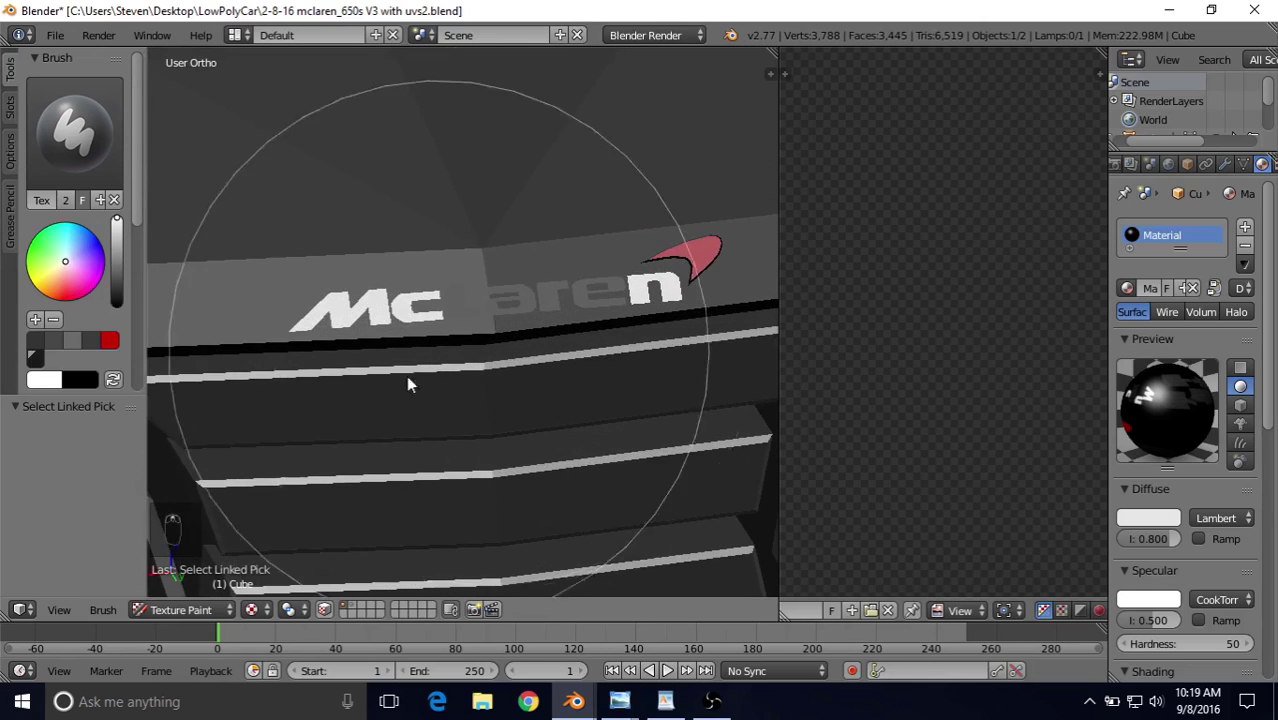
Step: Return the viewport to Solid shading and turn face selection masking back on so only the badge shows
{"action": "left_click", "coordinate": [251, 609]}
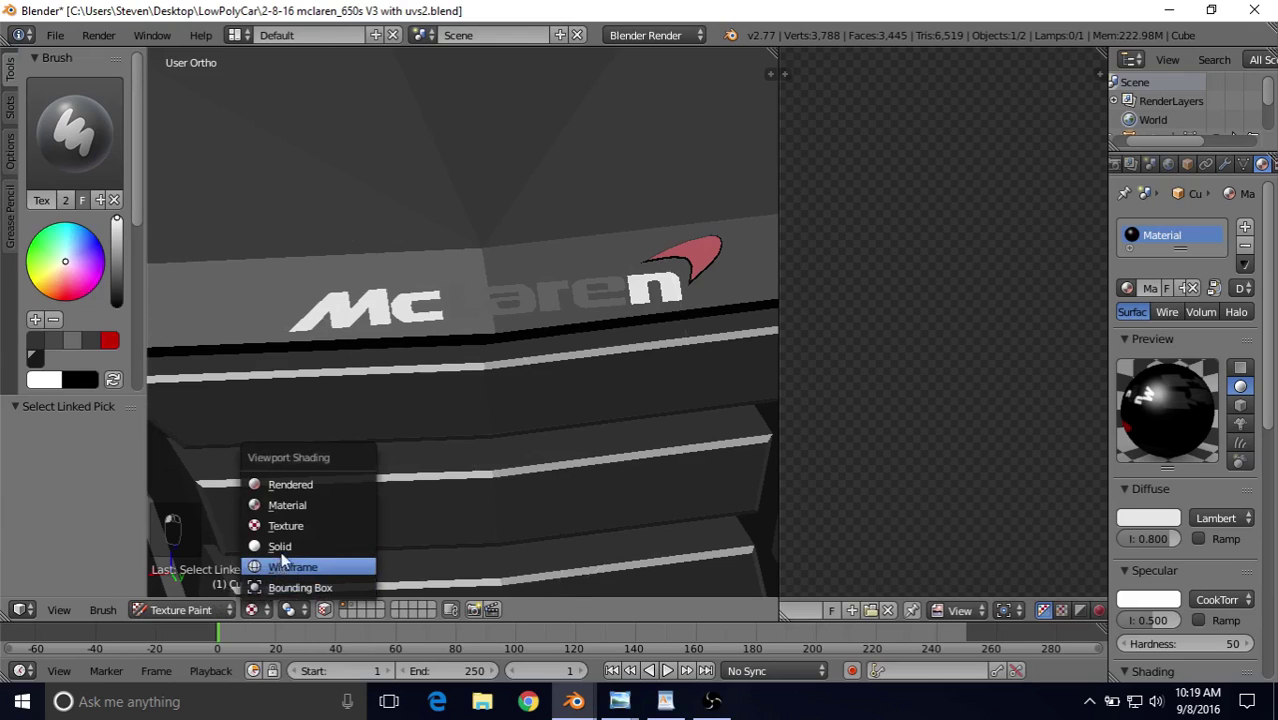
{"action": "left_click", "coordinate": [281, 549]}
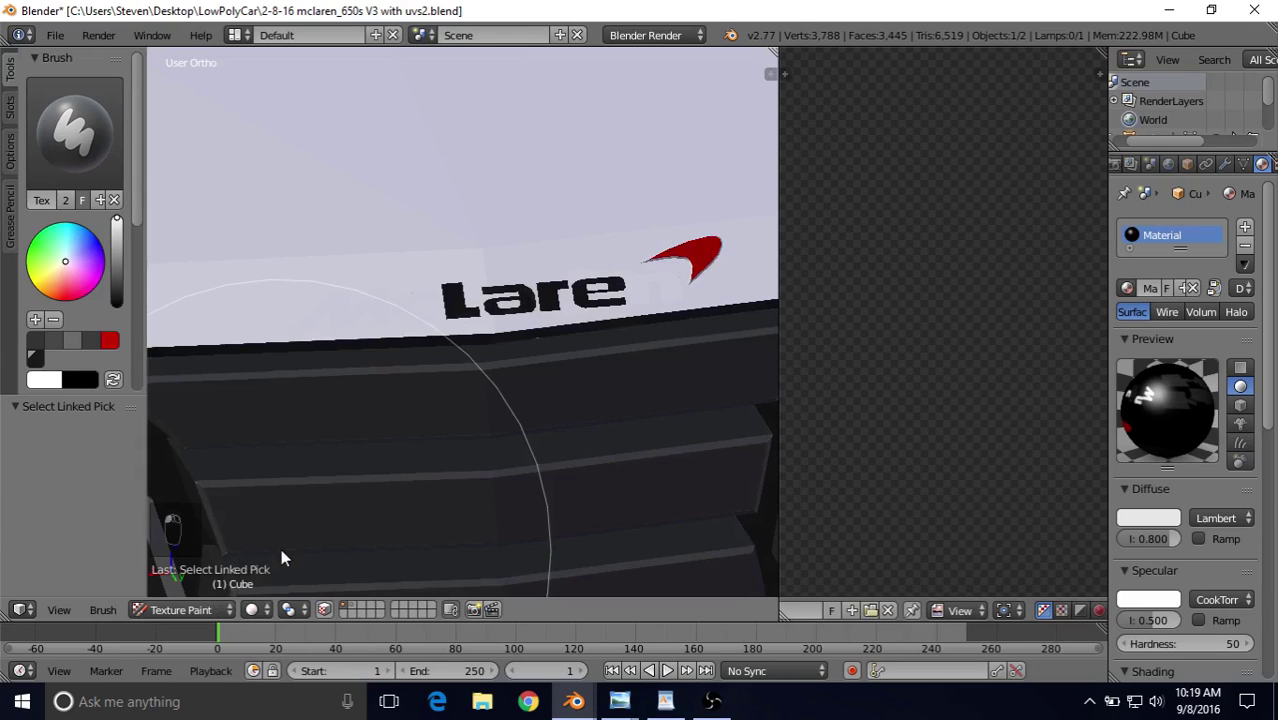
{"action": "left_click", "coordinate": [324, 609]}
{"action": "scroll", "coordinate": [467, 364], "scroll_direction": "up", "scroll_amount": 5}
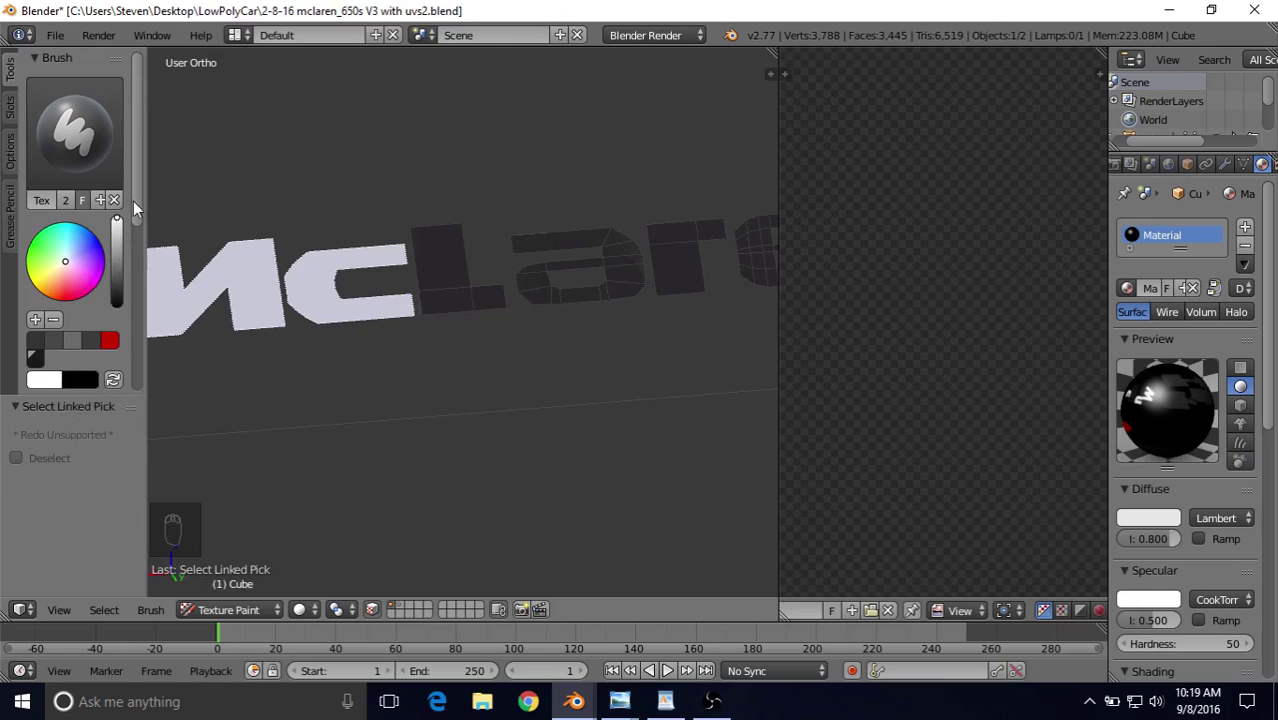
Step: Set the brush radius to 4 px, the stroke spacing to 1% and the stroke method to Line
{"action": "left_click_drag", "start_coordinate": [137, 201], "coordinate": [138, 296]}
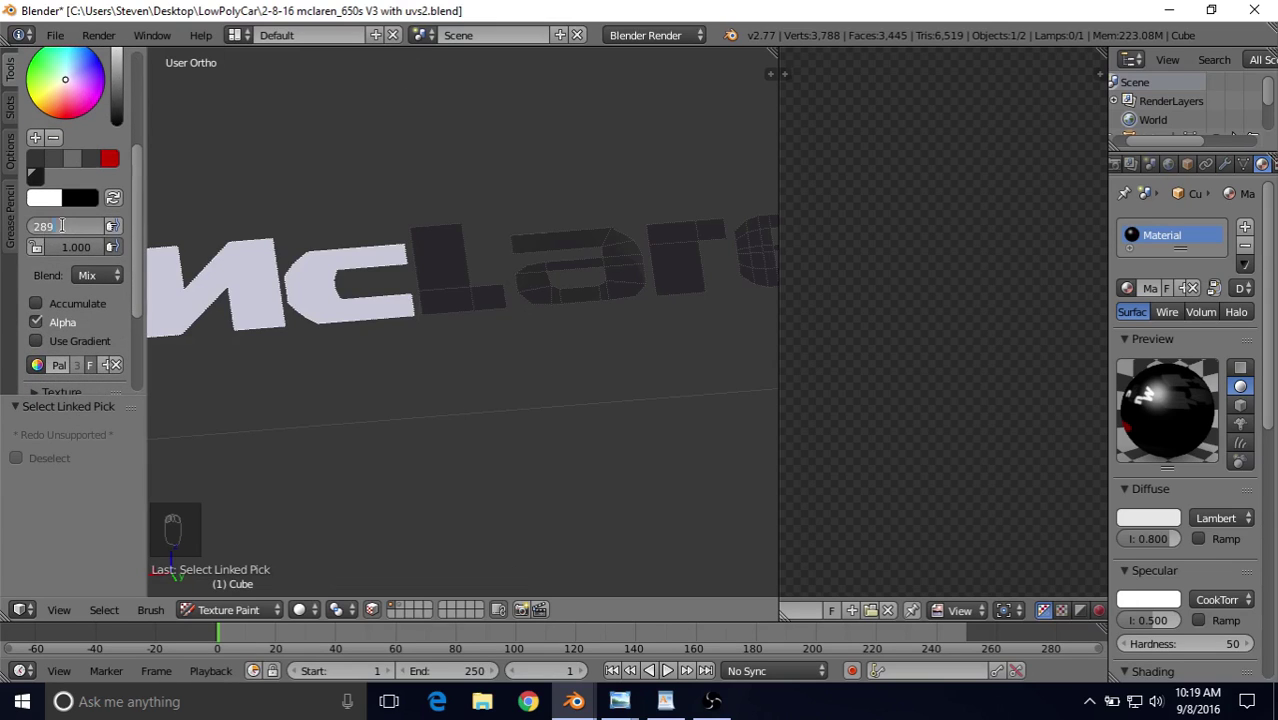
{"action": "type", "text": "4"}
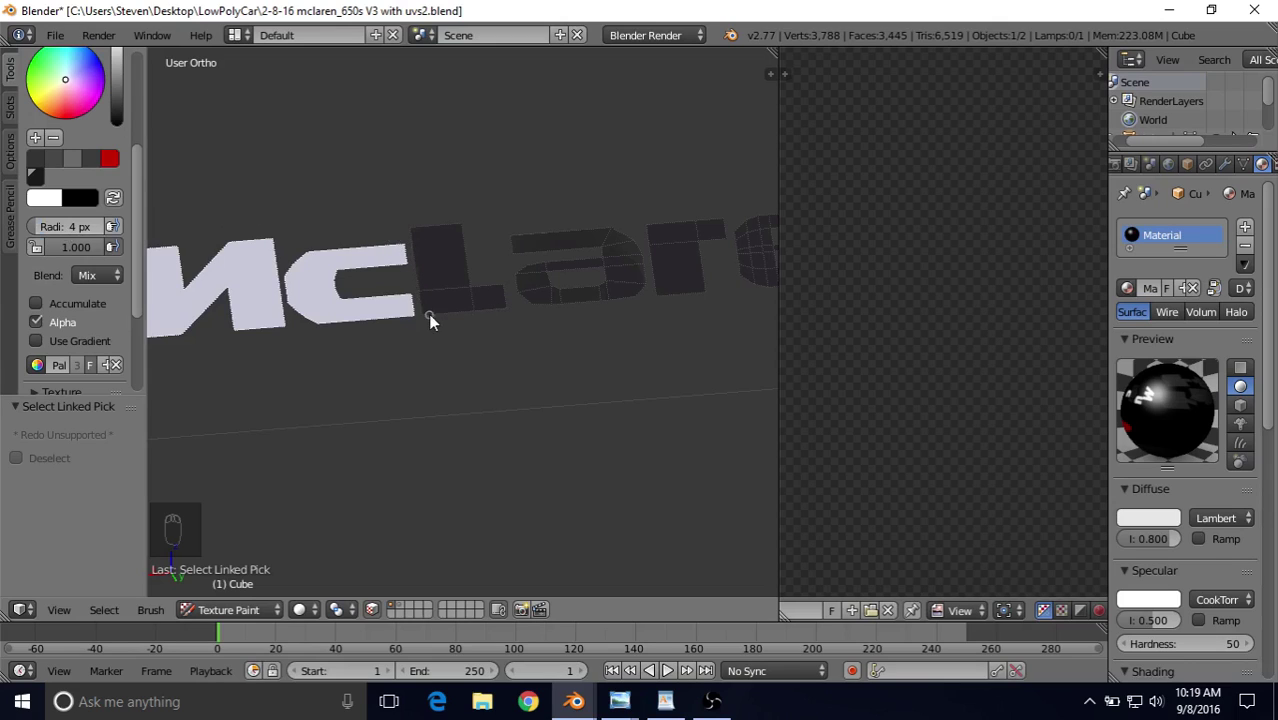
{"action": "left_click_drag", "start_coordinate": [132, 170], "coordinate": [136, 262]}
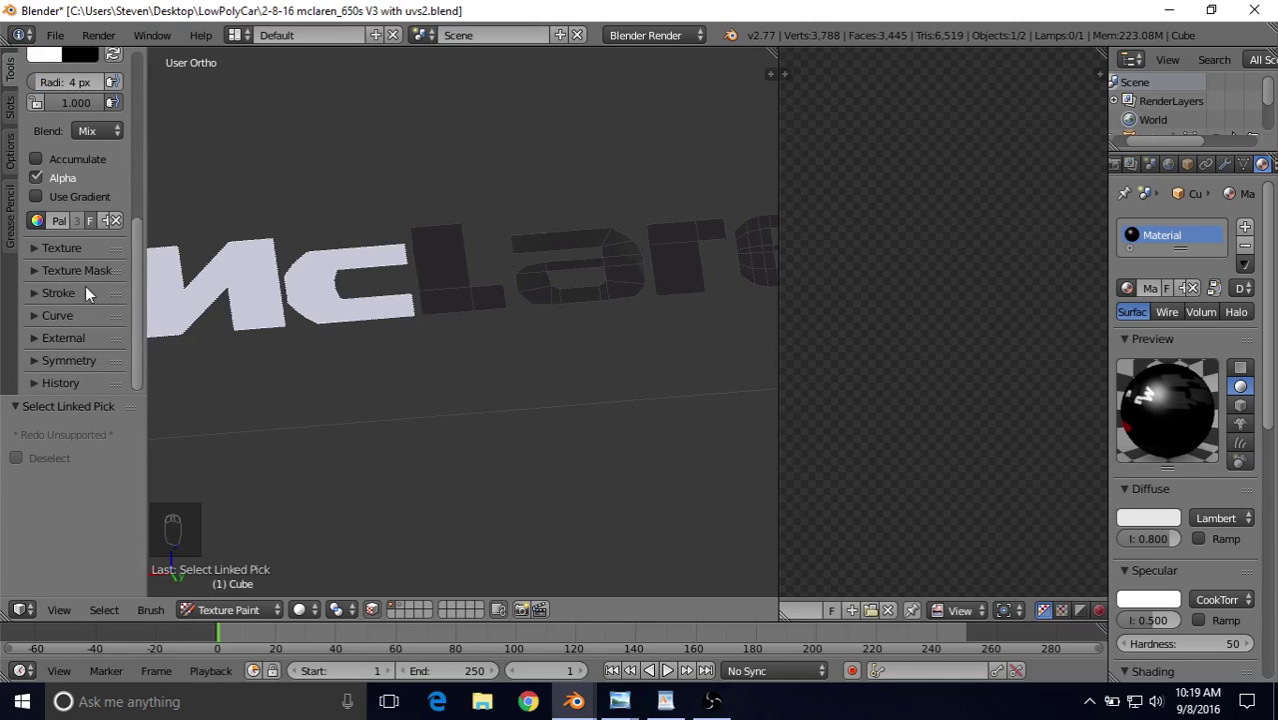
{"action": "left_click", "coordinate": [33, 292]}
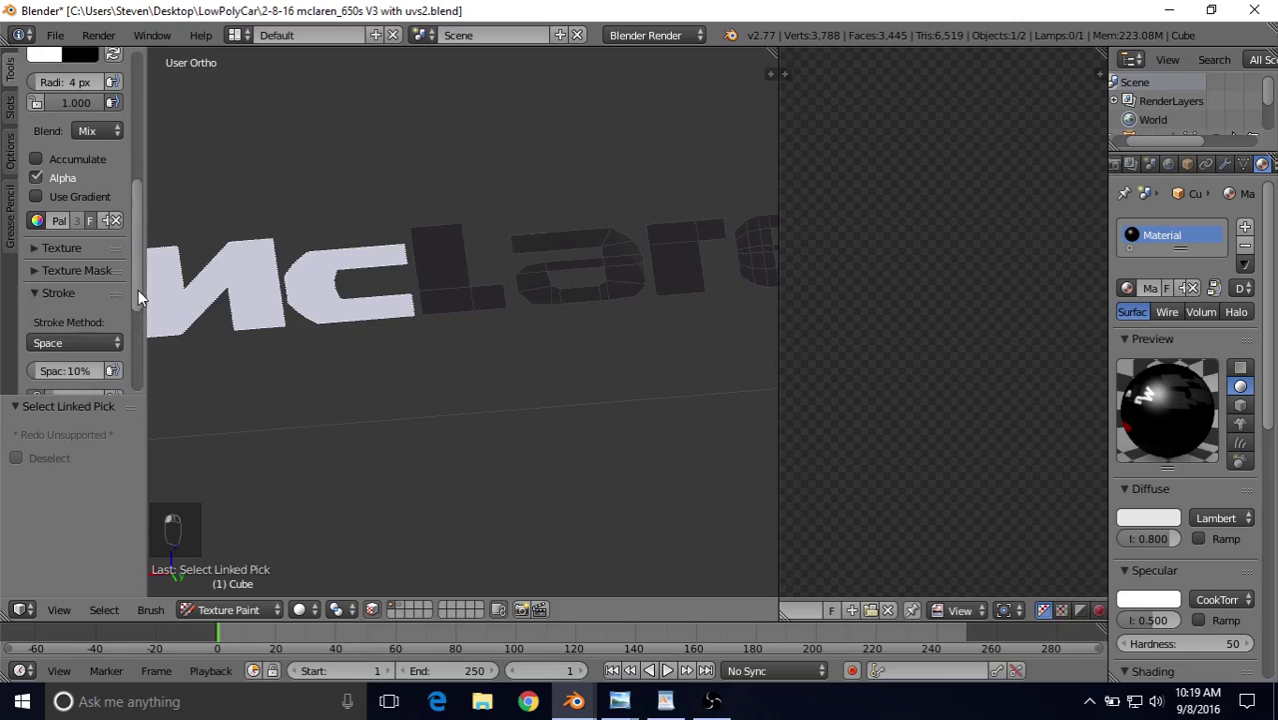
{"action": "left_click_drag", "start_coordinate": [138, 292], "coordinate": [140, 326]}
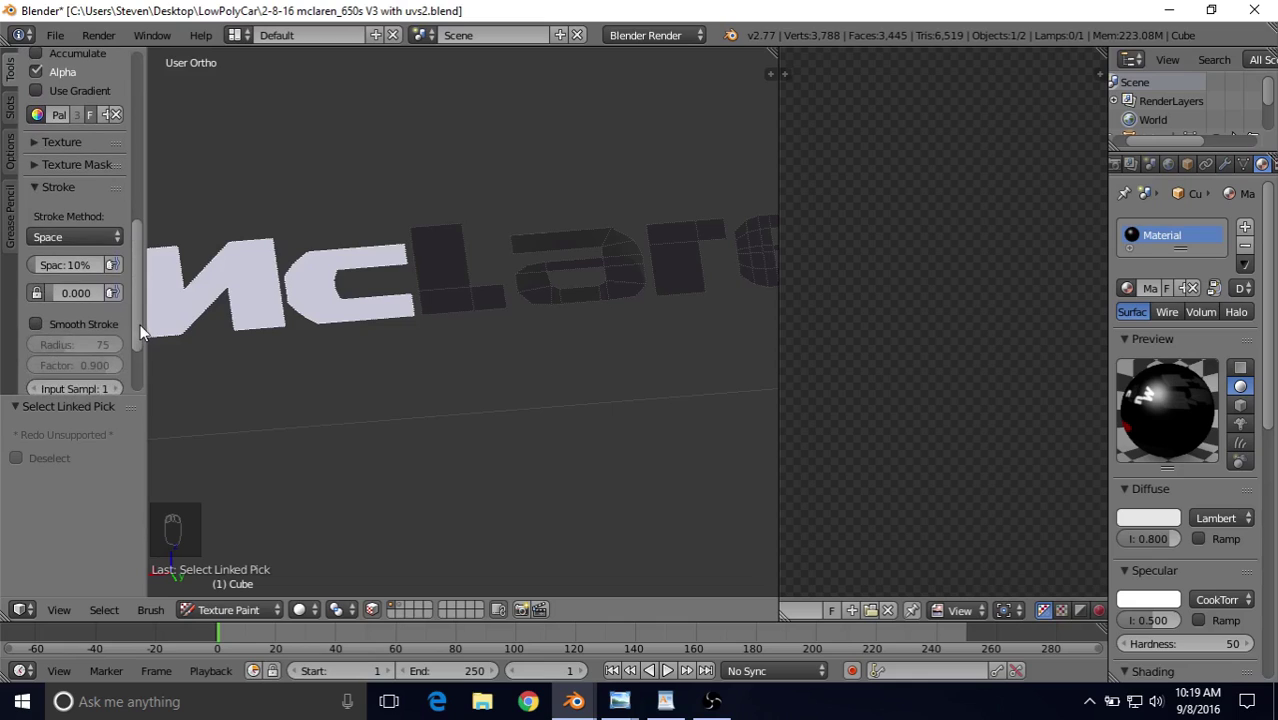
{"action": "left_click", "coordinate": [72, 266]}
{"action": "key", "text": "Return"}
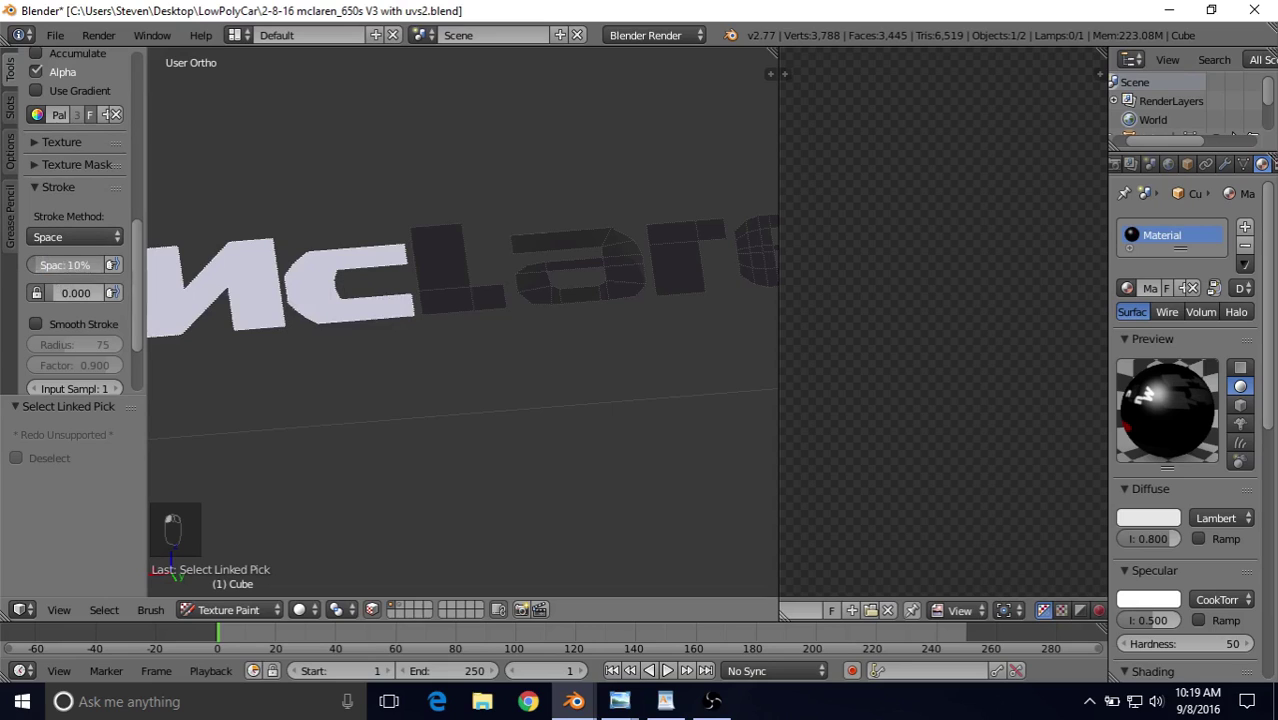
{"action": "left_click_drag", "start_coordinate": [72, 266], "coordinate": [37, 268]}
{"action": "left_click", "coordinate": [76, 236]}
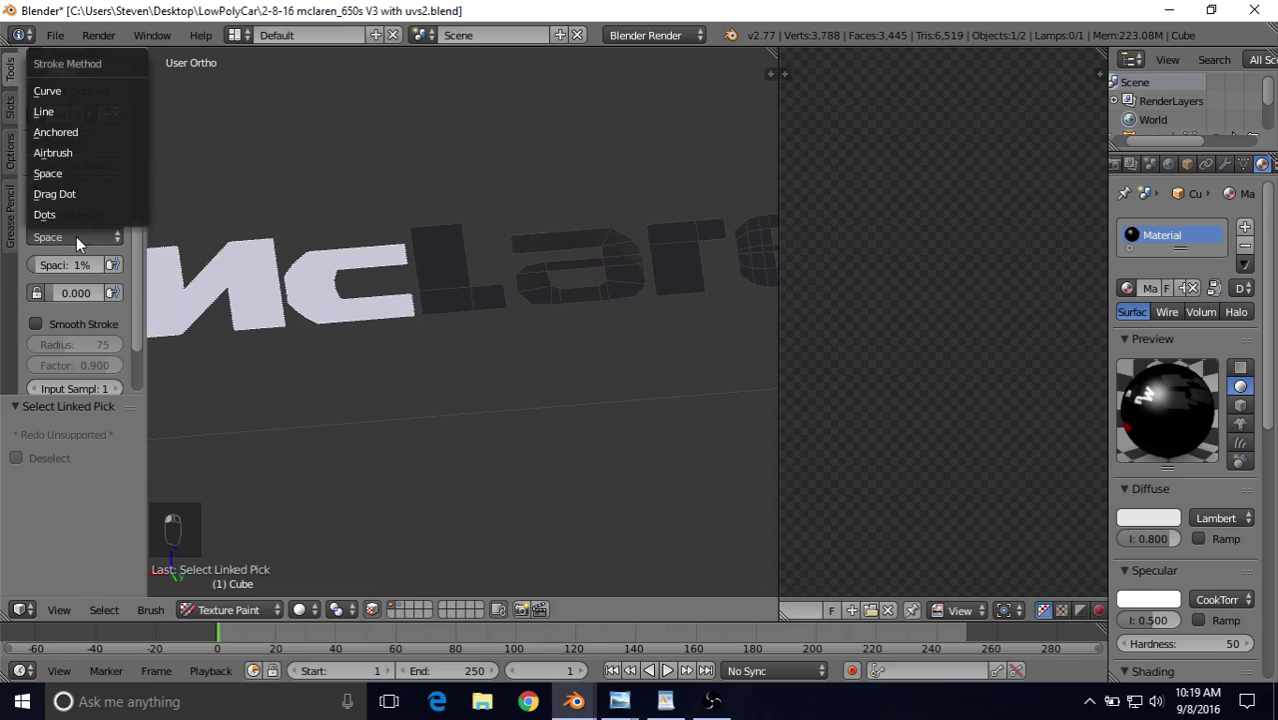
{"action": "left_click", "coordinate": [60, 110]}
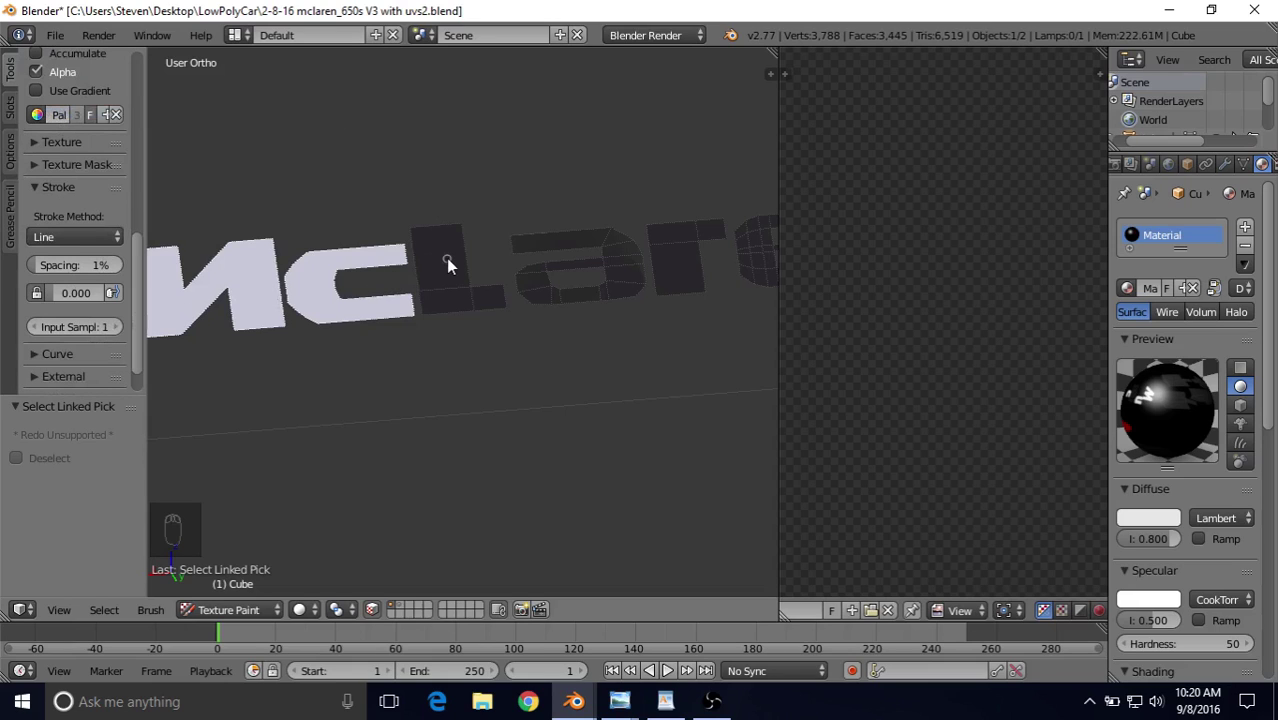
Step: Change the face selection to the linked faces of the letters L, a, r and e to limit painting to them
{"action": "key", "text": "l"}
{"action": "key", "text": "l"}
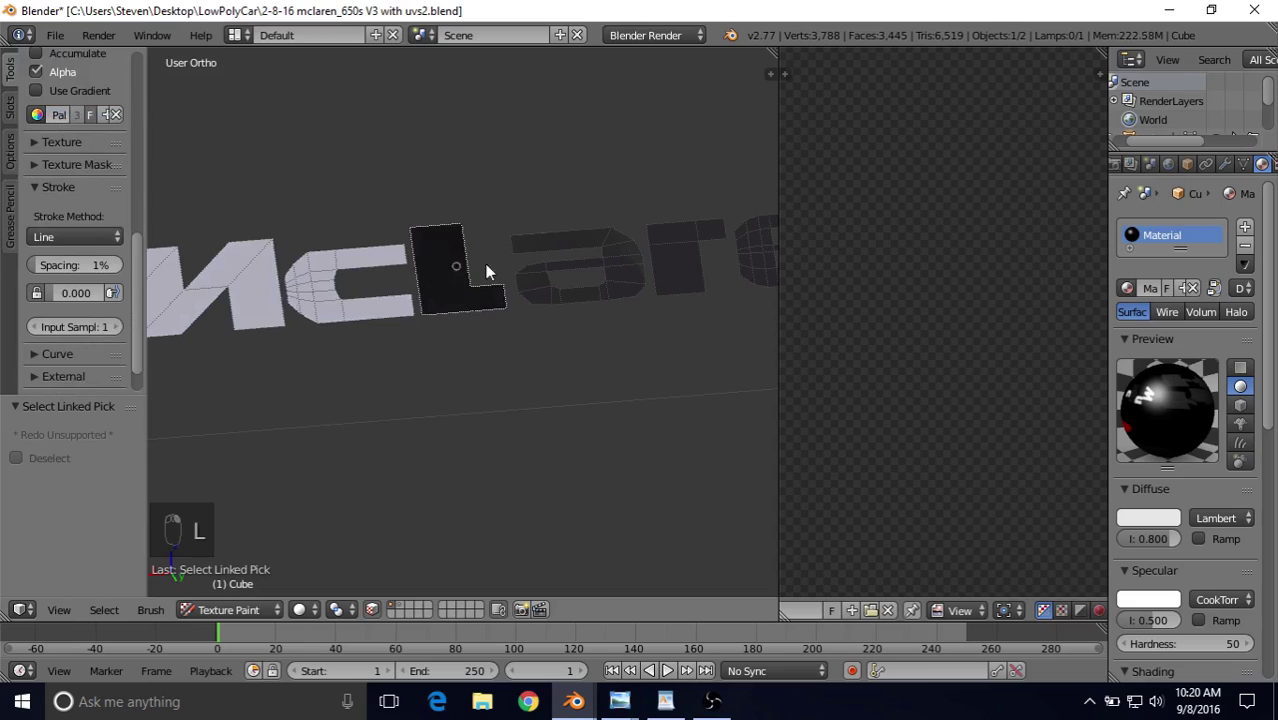
{"action": "key", "text": "l"}
{"action": "key", "text": "l"}
{"action": "middle_click_drag", "start_coordinate": [640, 288], "coordinate": [620, 298]}
{"action": "key", "text": "l"}
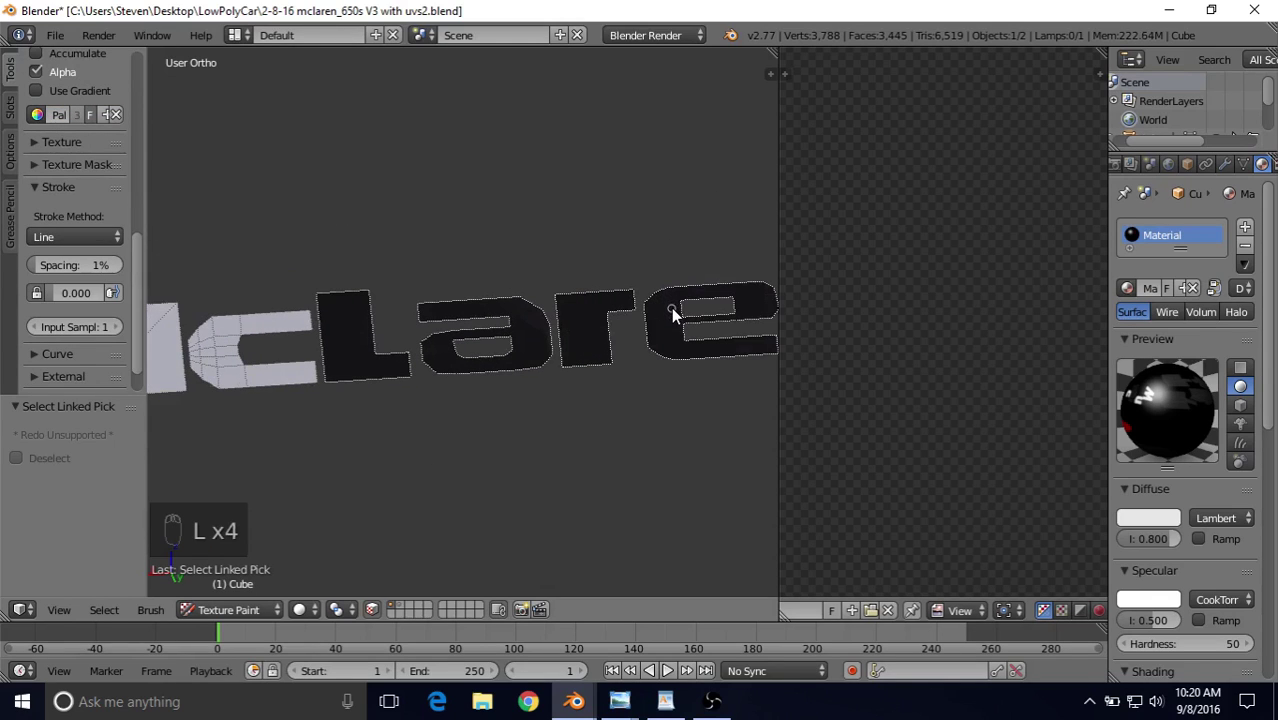
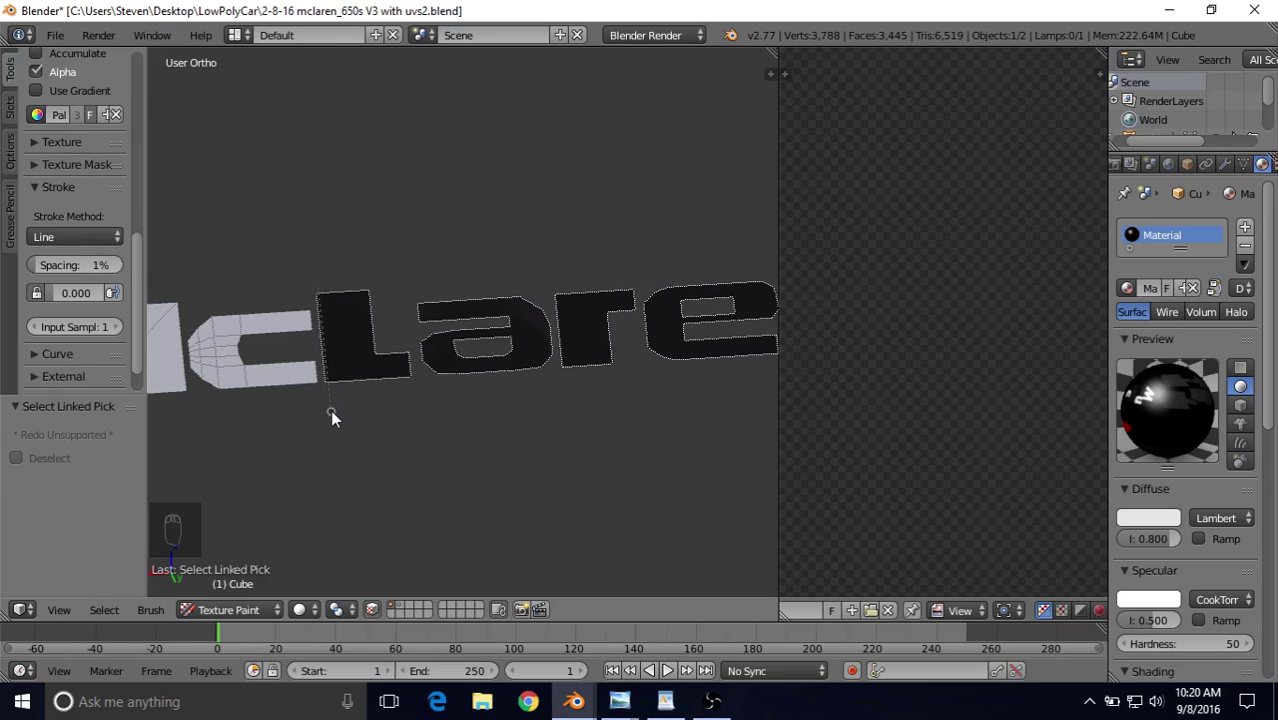
Step: Outline the black letter L with straight white lines along all its edges, undoing misplaced strokes
{"action": "left_click_drag", "start_coordinate": [331, 411], "coordinate": [331, 411]}
{"action": "left_click_drag", "start_coordinate": [416, 371], "coordinate": [420, 375]}
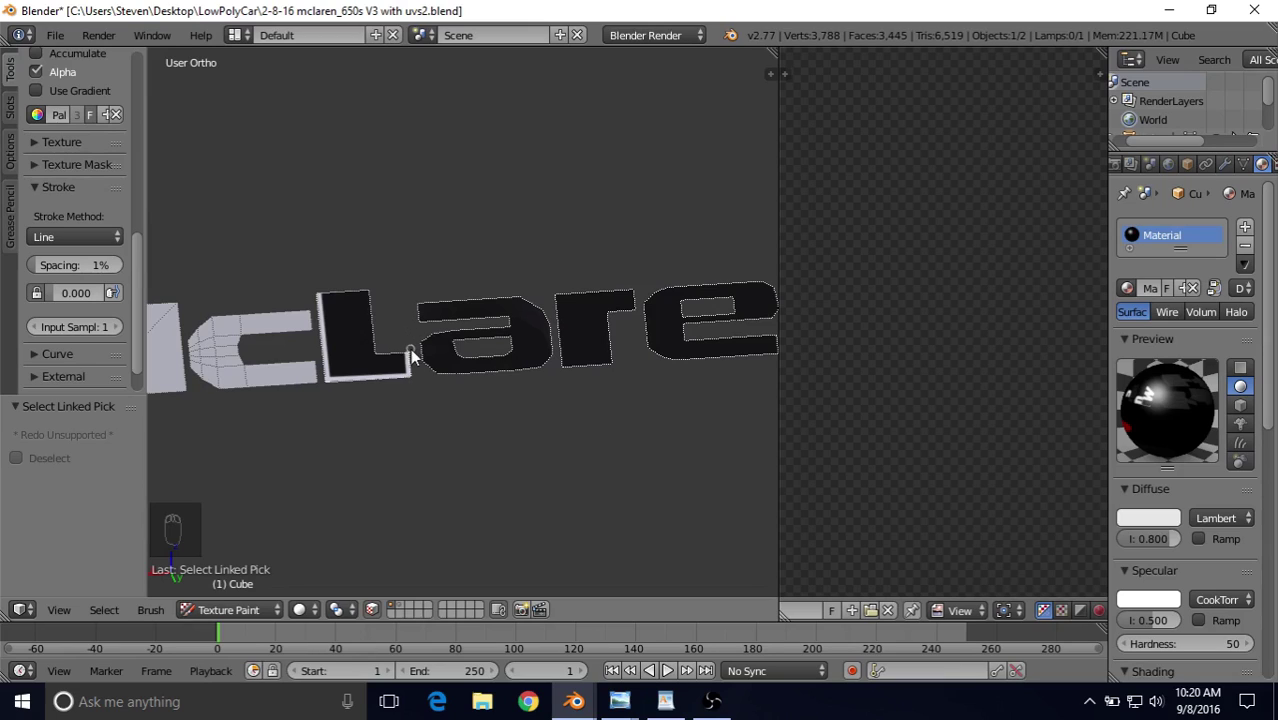
{"action": "mouse_move", "coordinate": [410, 352]}
{"action": "left_mouse_down"}
{"action": "mouse_move", "coordinate": [372, 358]}
{"action": "mouse_move", "coordinate": [363, 269]}
{"action": "left_mouse_up"}
{"action": "key", "text": "ctrl+z"}
{"action": "key", "text": "ctrl+z"}
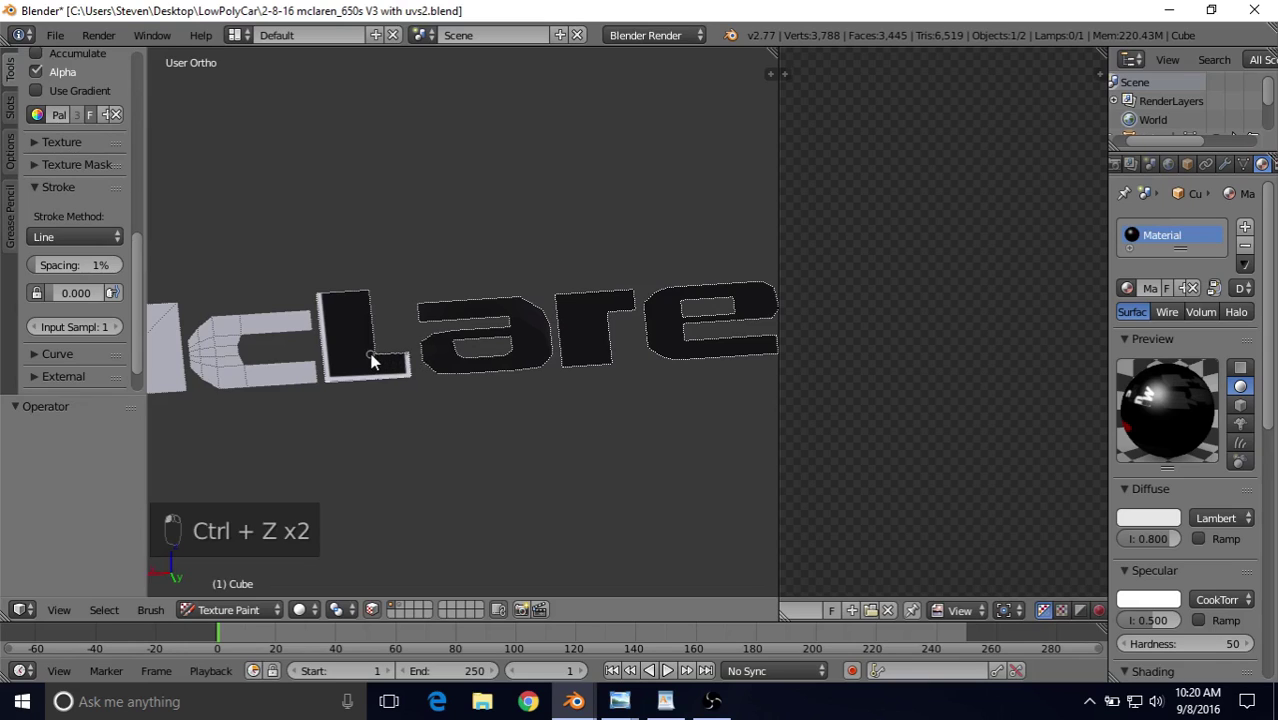
{"action": "mouse_move", "coordinate": [371, 354]}
{"action": "left_mouse_down"}
{"action": "mouse_move", "coordinate": [364, 271]}
{"action": "mouse_move", "coordinate": [317, 299]}
{"action": "left_mouse_up"}
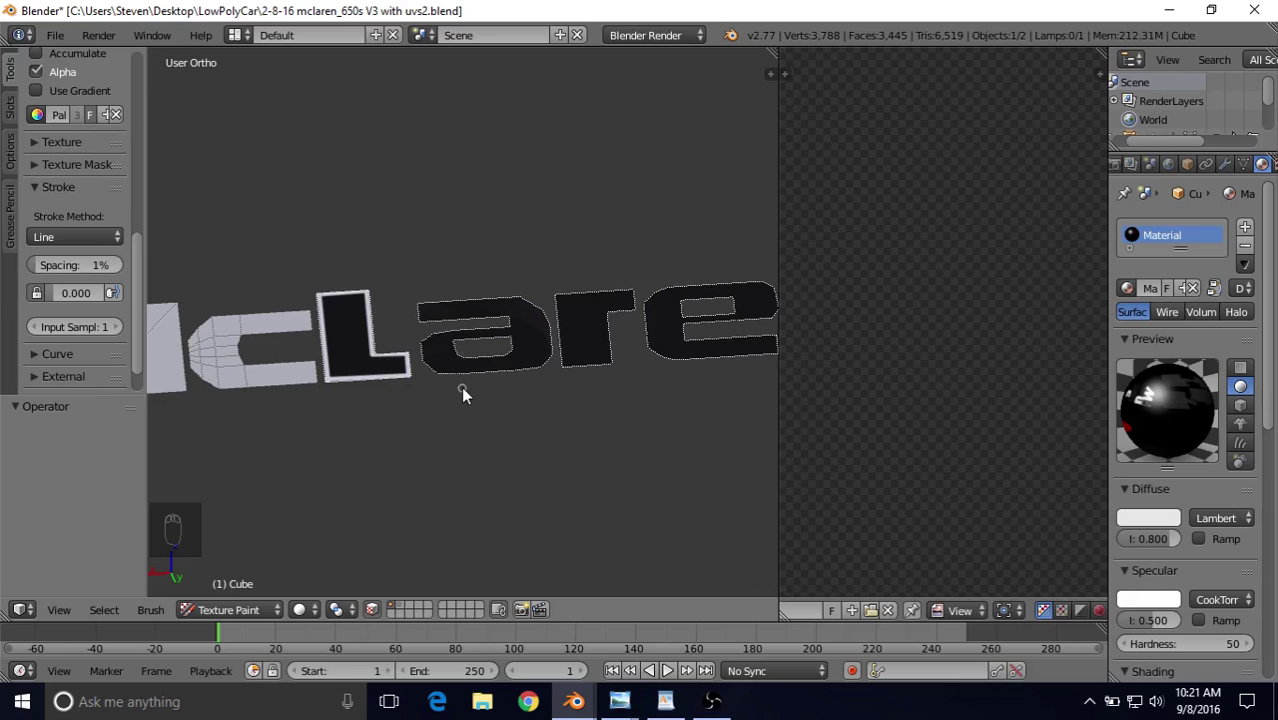
Step: Paint straight white outline strokes along the top, rounded right side, bottom and lower-left edges of the letter a, undoing a misplaced stroke
{"action": "middle_click_drag", "start_coordinate": [461, 386], "coordinate": [436, 420], "text": "shift"}
{"action": "scroll", "coordinate": [436, 420], "scroll_direction": "up", "scroll_amount": 2}
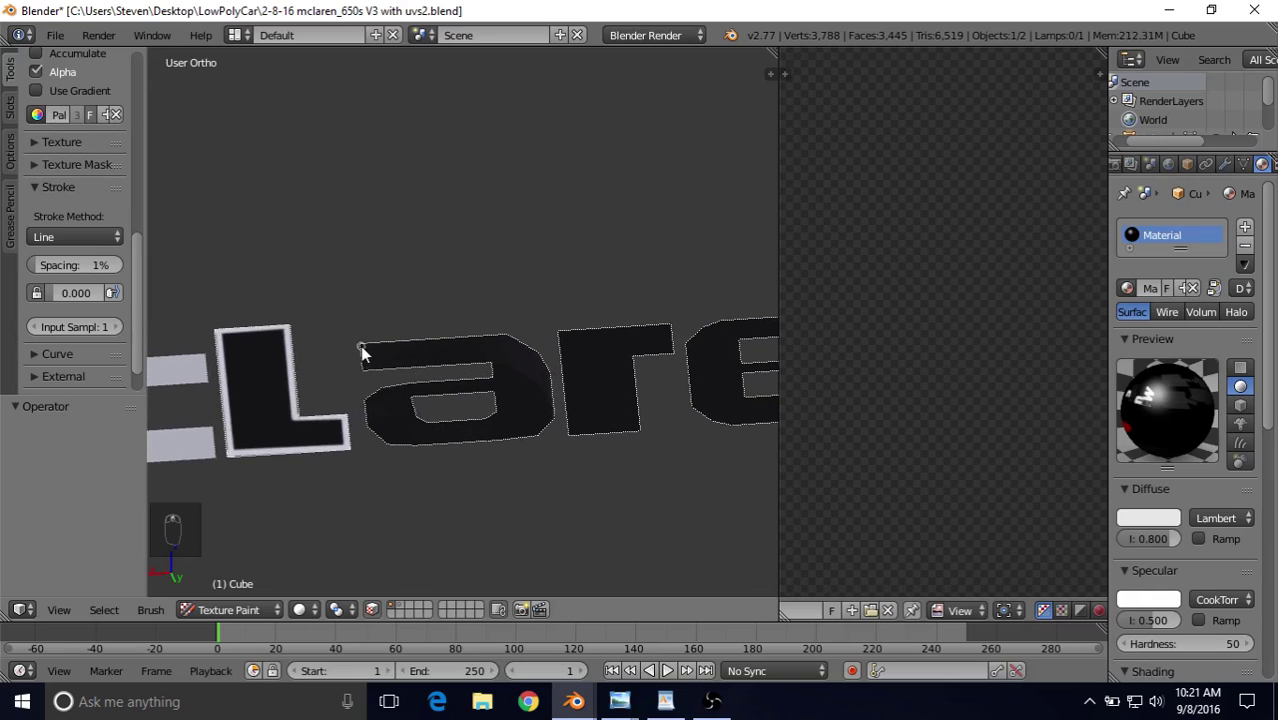
{"action": "mouse_move", "coordinate": [525, 355]}
{"action": "left_mouse_down"}
{"action": "mouse_move", "coordinate": [534, 340]}
{"action": "mouse_move", "coordinate": [522, 337]}
{"action": "left_mouse_up"}
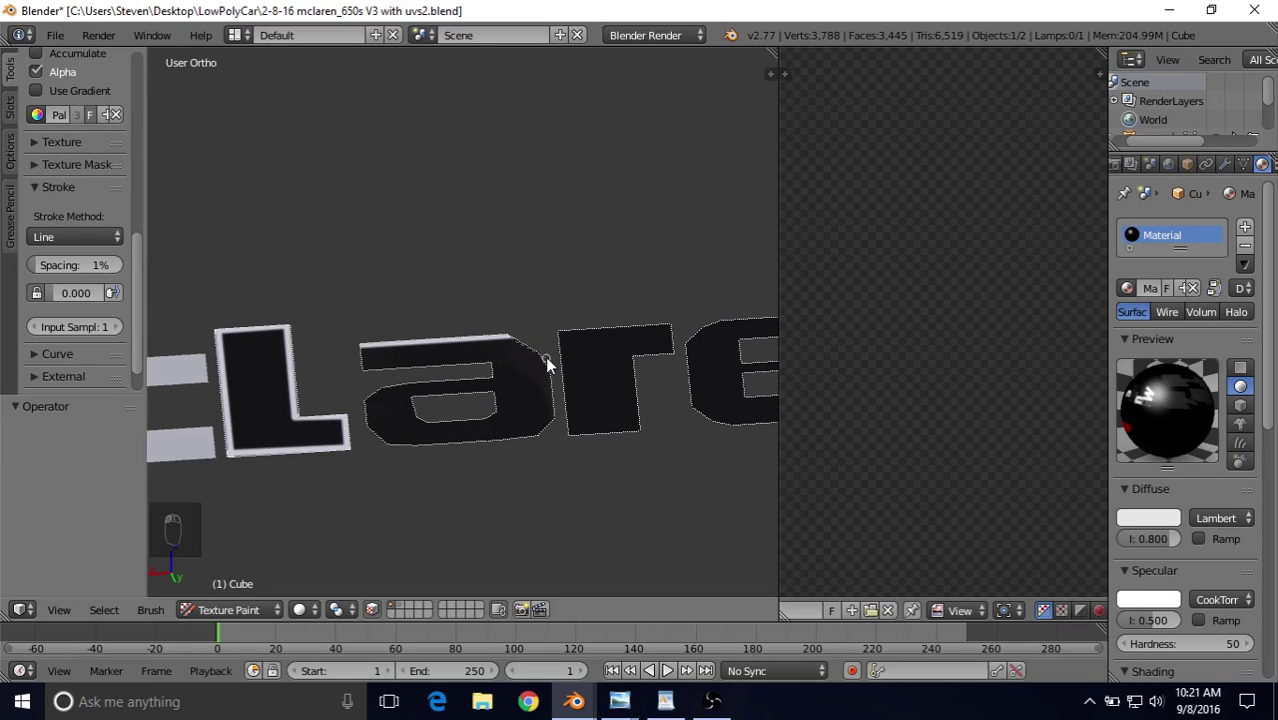
{"action": "left_click_drag", "start_coordinate": [547, 364], "coordinate": [540, 367]}
{"action": "left_click_drag", "start_coordinate": [549, 398], "coordinate": [552, 424]}
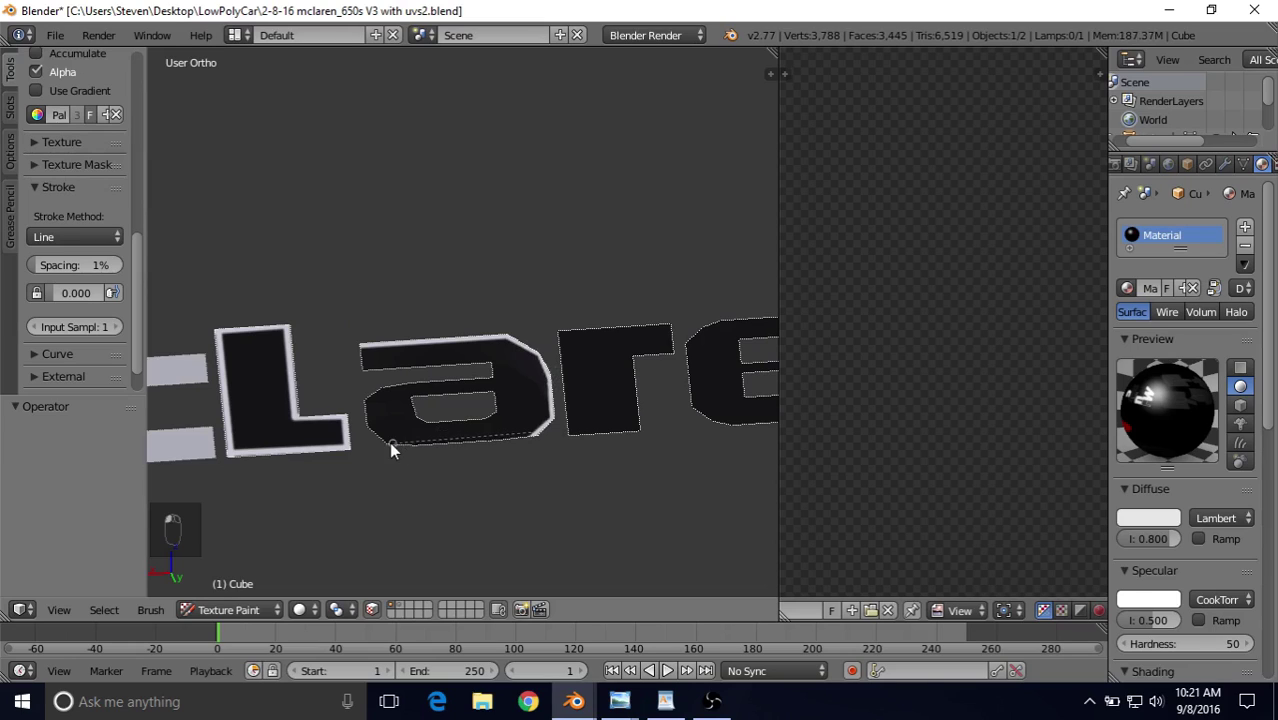
{"action": "left_click_drag", "start_coordinate": [376, 442], "coordinate": [376, 442]}
{"action": "key", "text": "ctrl+z"}
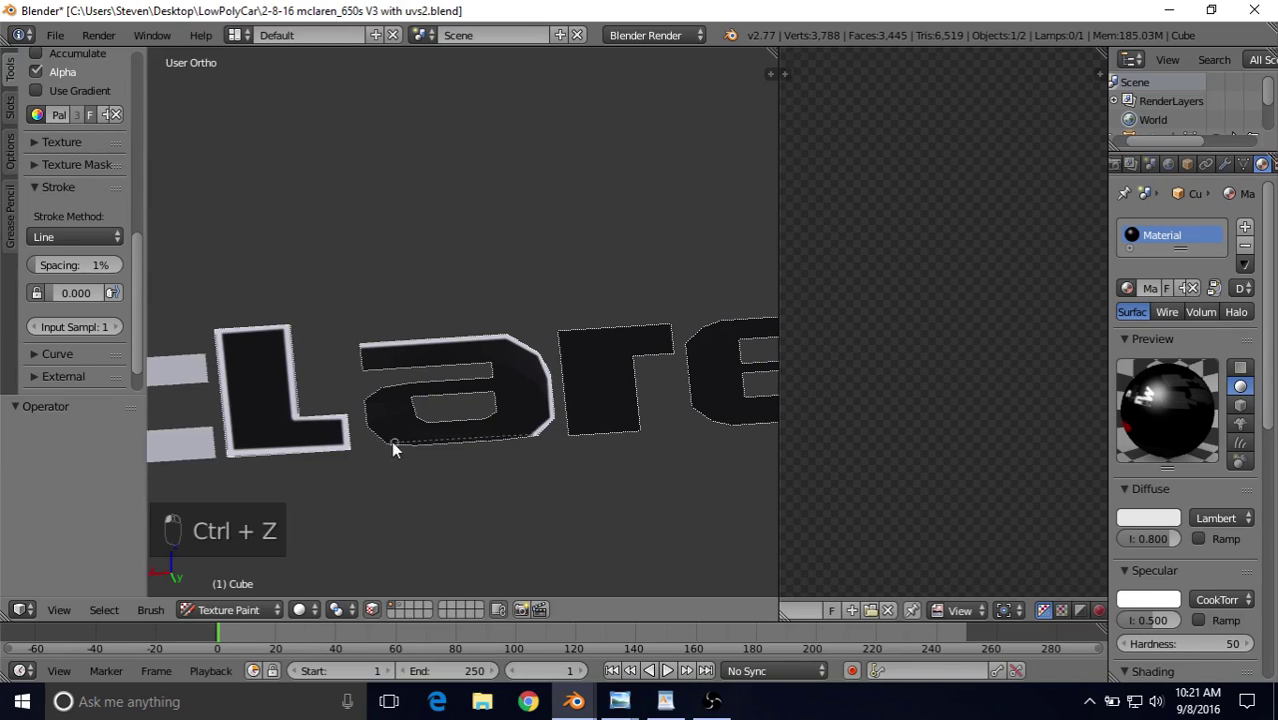
{"action": "left_click_drag", "start_coordinate": [371, 446], "coordinate": [371, 446]}
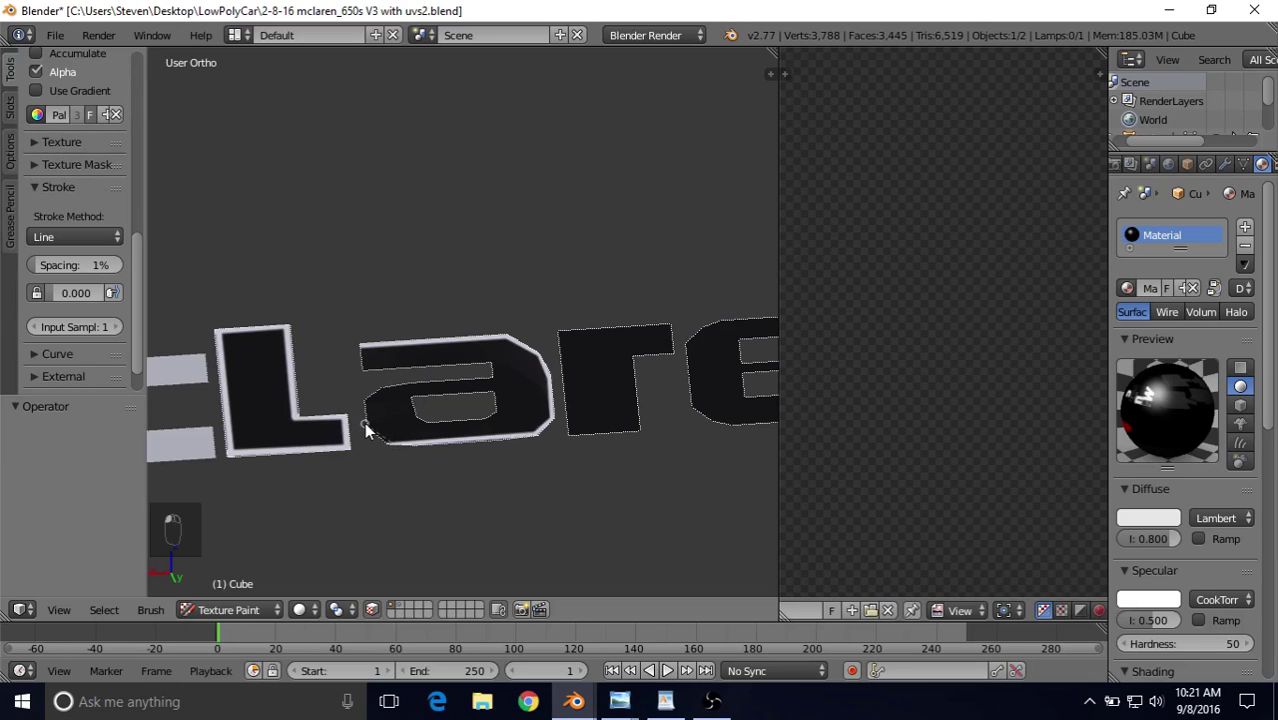
{"action": "mouse_move", "coordinate": [363, 444]}
{"action": "left_mouse_down"}
{"action": "mouse_move", "coordinate": [369, 395]}
{"action": "mouse_move", "coordinate": [384, 392]}
{"action": "left_mouse_up"}
Step: Outline the open notch of the letter a with straight white lines, undoing and repainting misplaced strokes
{"action": "left_click_drag", "start_coordinate": [495, 379], "coordinate": [496, 379]}
{"action": "key", "text": "ctrl+z"}
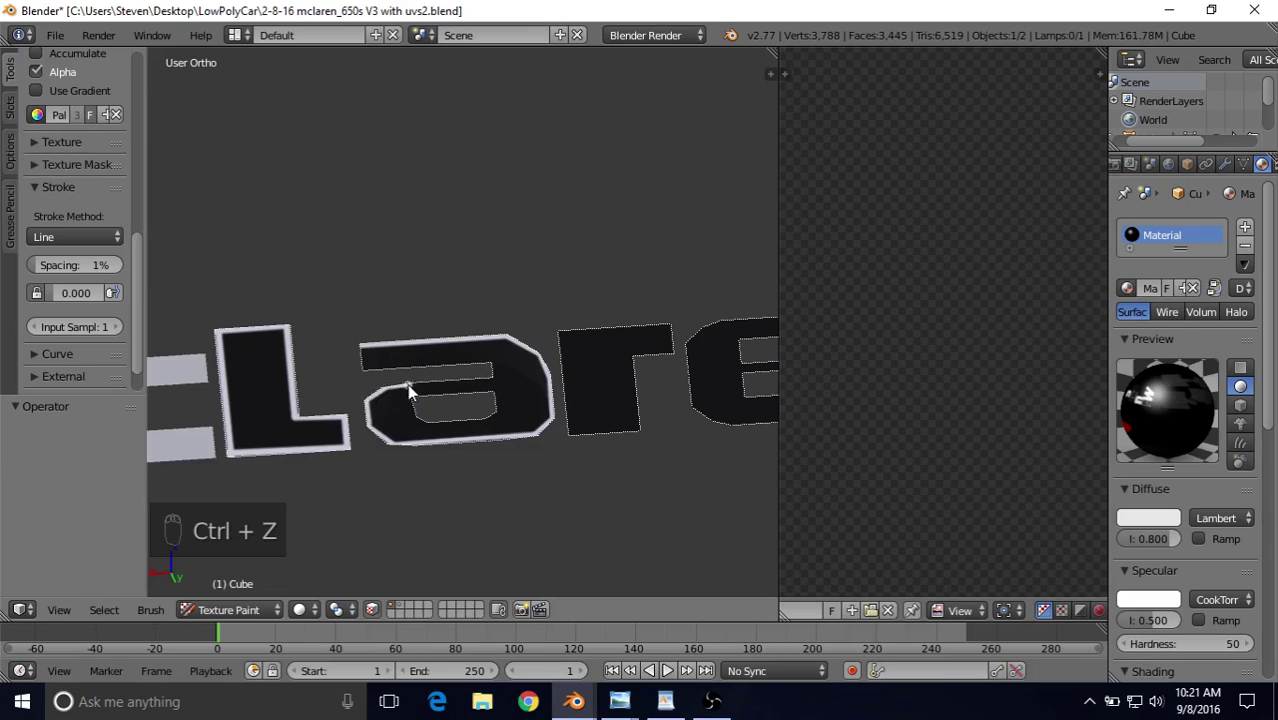
{"action": "left_click_drag", "start_coordinate": [408, 389], "coordinate": [494, 379]}
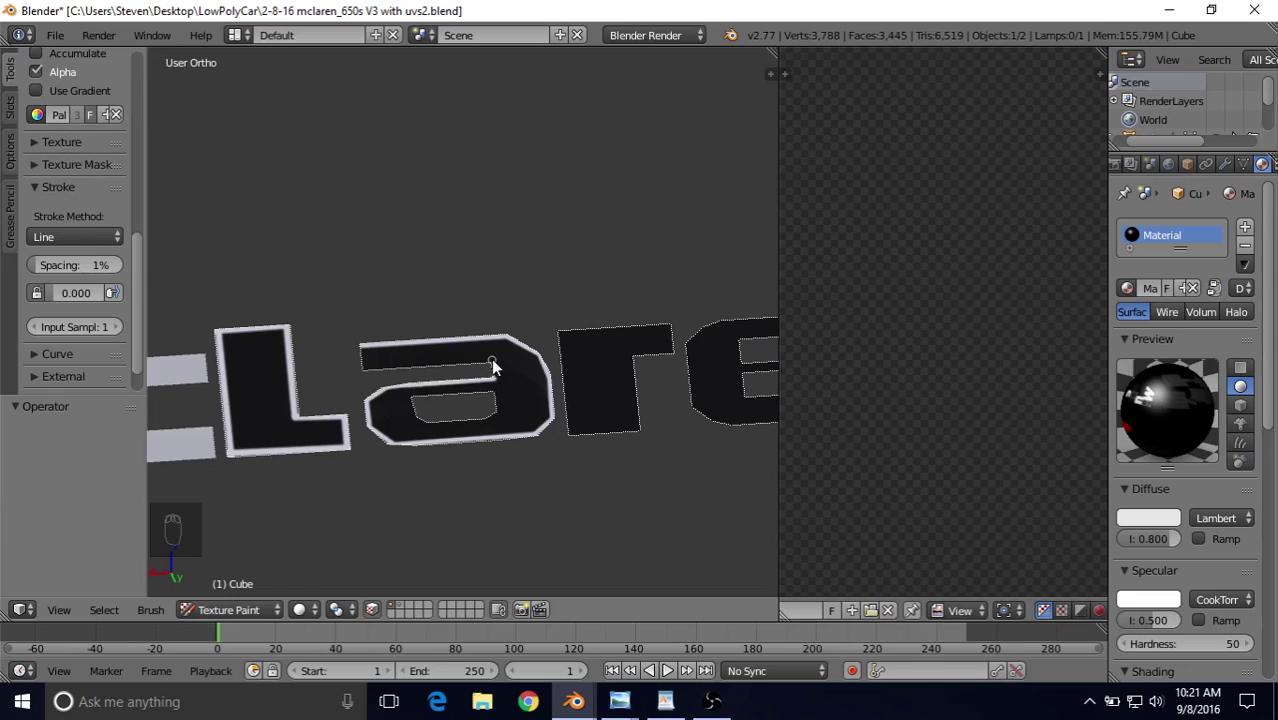
{"action": "left_click_drag", "start_coordinate": [491, 361], "coordinate": [398, 364]}
{"action": "key", "text": "ctrl+z"}
{"action": "key", "text": "ctrl+z"}
{"action": "left_click_drag", "start_coordinate": [493, 362], "coordinate": [355, 366]}
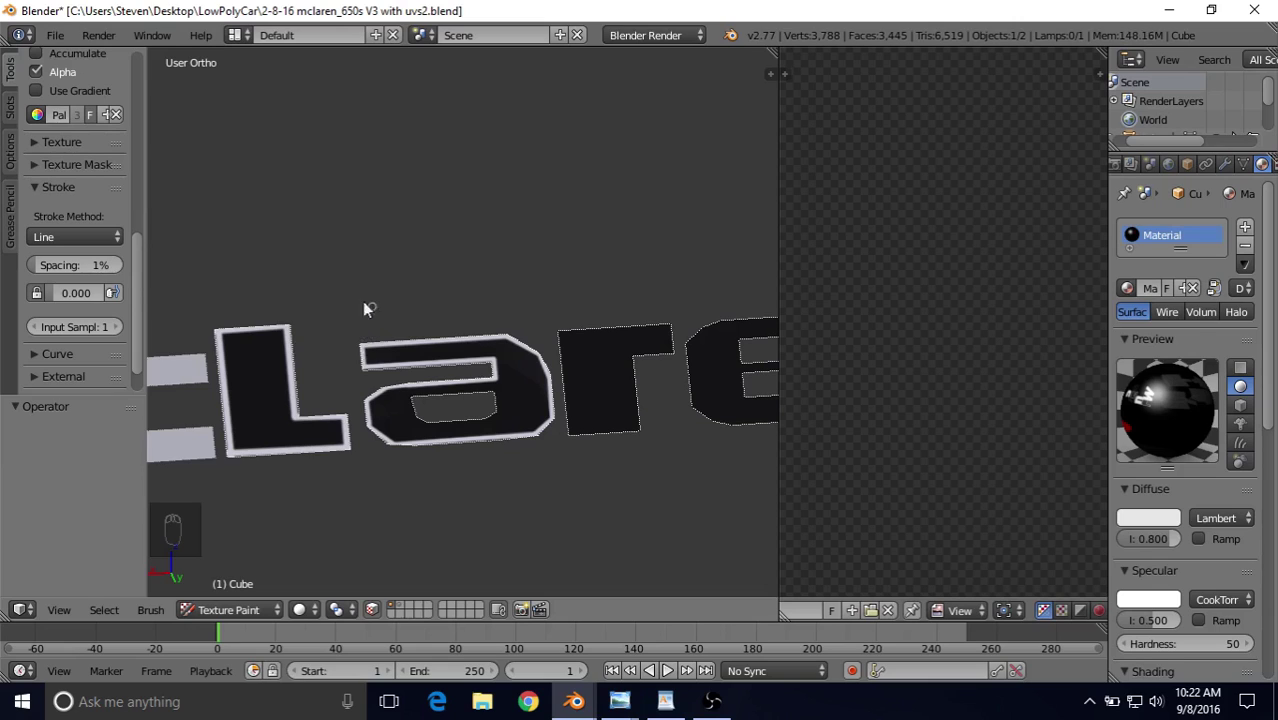
Step: Add the current white brush color to the palette
{"action": "left_click_drag", "start_coordinate": [139, 236], "coordinate": [150, 104]}
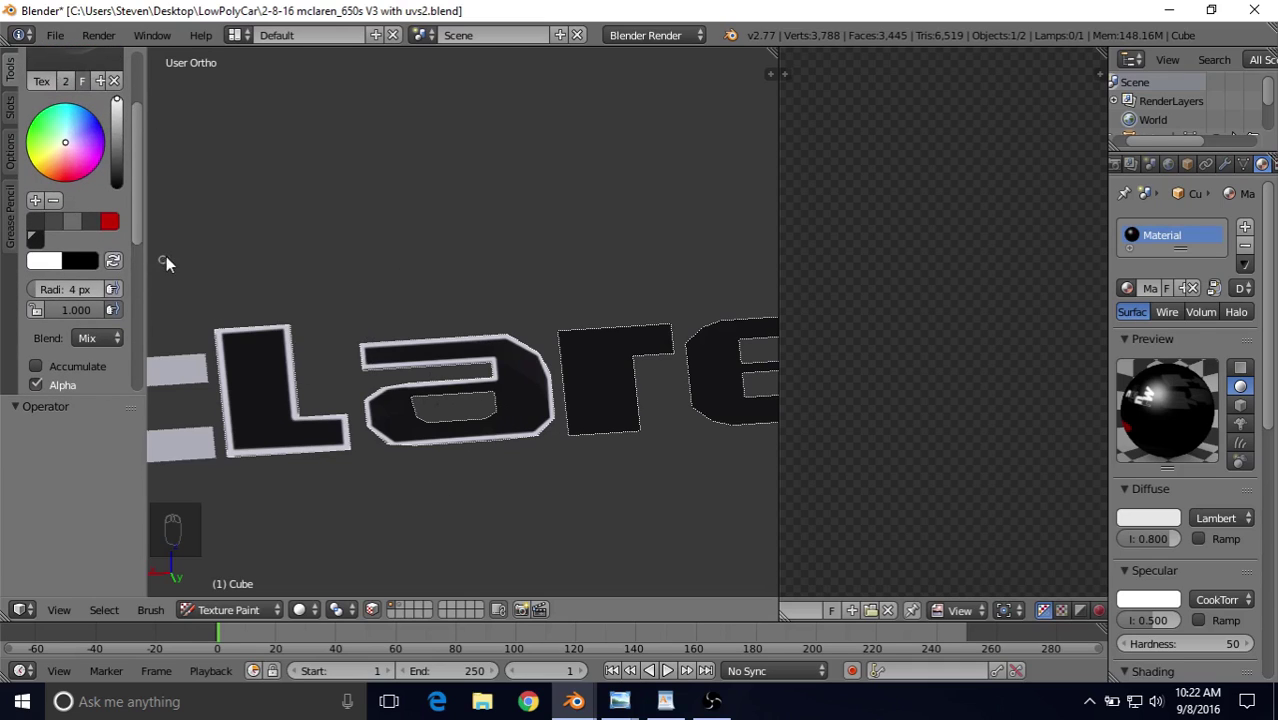
{"action": "left_click", "coordinate": [35, 200]}
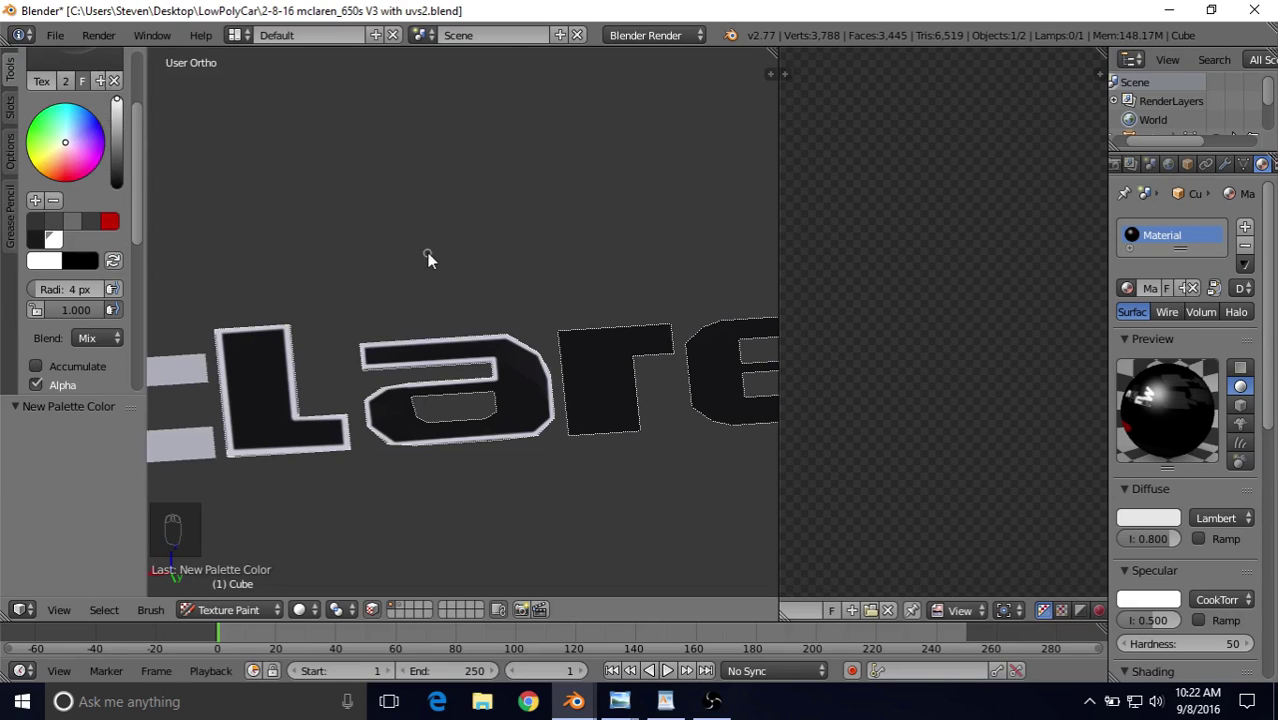
Step: Outline the black letter r with straight white lines along all its edges, undoing misplaced strokes
{"action": "middle_click_drag", "start_coordinate": [492, 299], "coordinate": [388, 263], "text": "shift"}
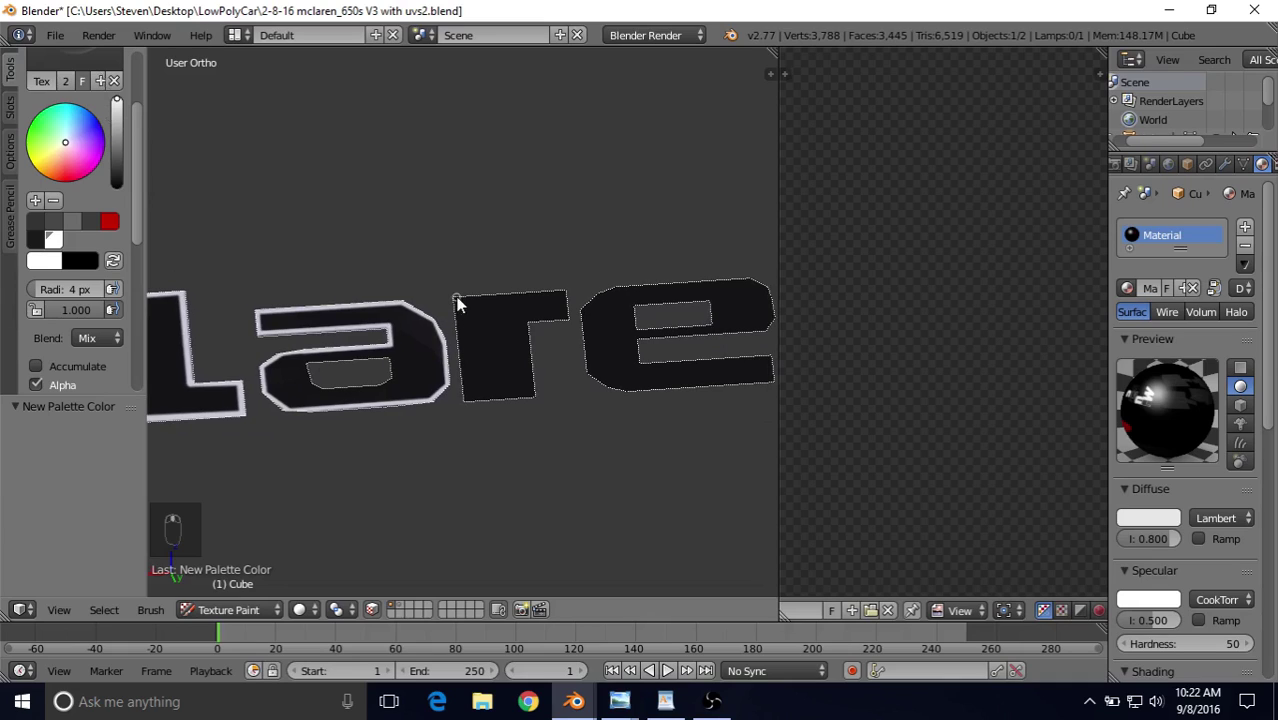
{"action": "mouse_move", "coordinate": [457, 303]}
{"action": "left_mouse_down"}
{"action": "mouse_move", "coordinate": [467, 400]}
{"action": "mouse_move", "coordinate": [551, 397]}
{"action": "mouse_move", "coordinate": [518, 400]}
{"action": "mouse_move", "coordinate": [544, 392]}
{"action": "mouse_move", "coordinate": [525, 331]}
{"action": "mouse_move", "coordinate": [571, 320]}
{"action": "left_mouse_up"}
{"action": "key", "text": "ctrl+z"}
{"action": "key", "text": "ctrl+z"}
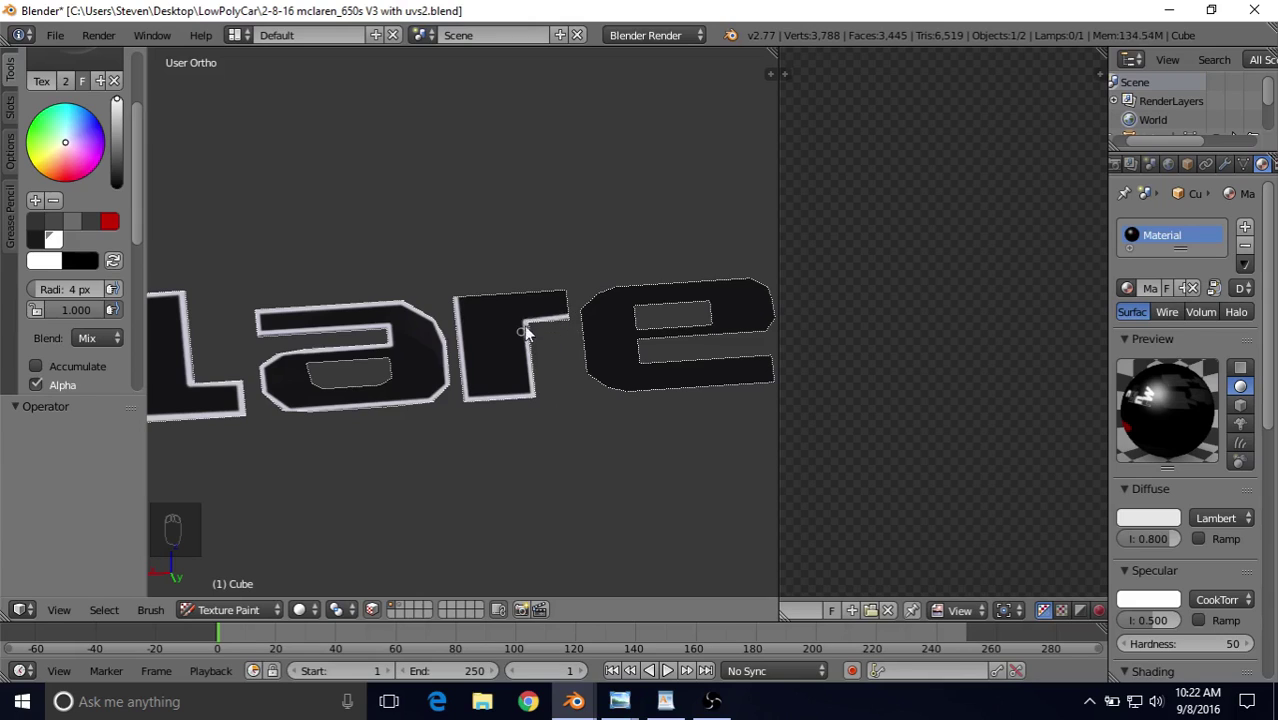
{"action": "key", "text": "ctrl+z"}
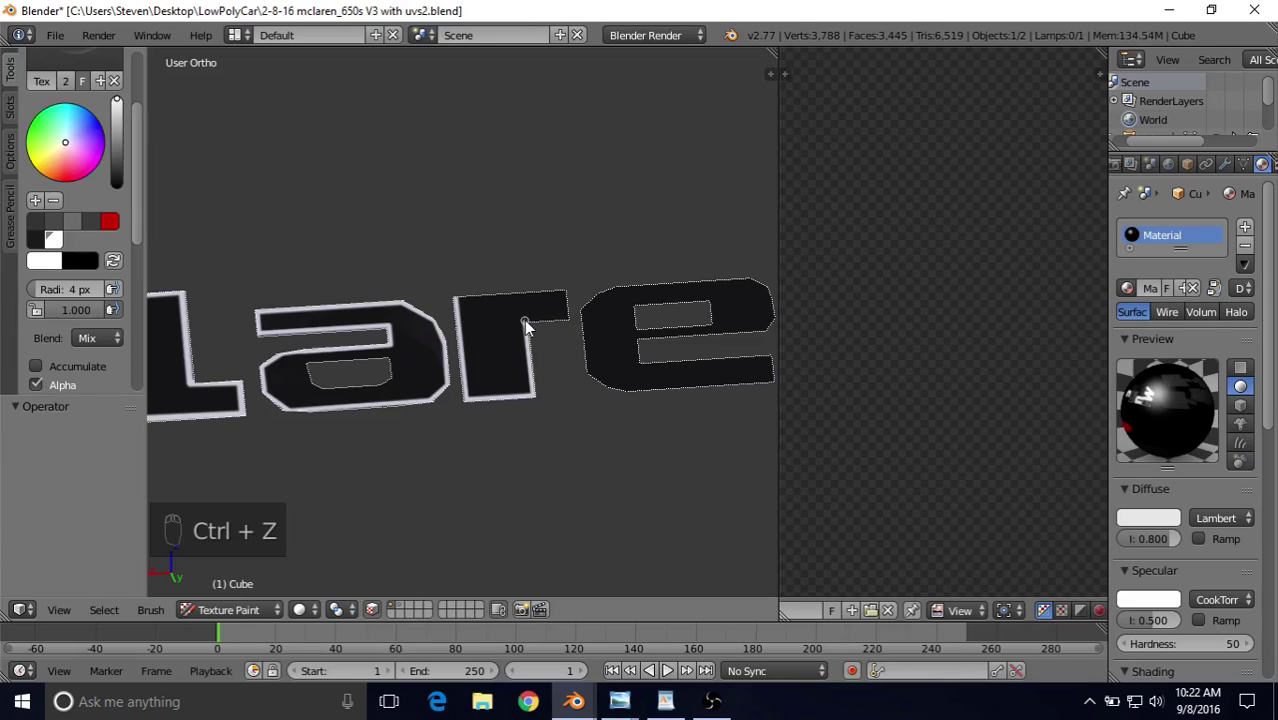
{"action": "left_click_drag", "start_coordinate": [526, 324], "coordinate": [573, 321]}
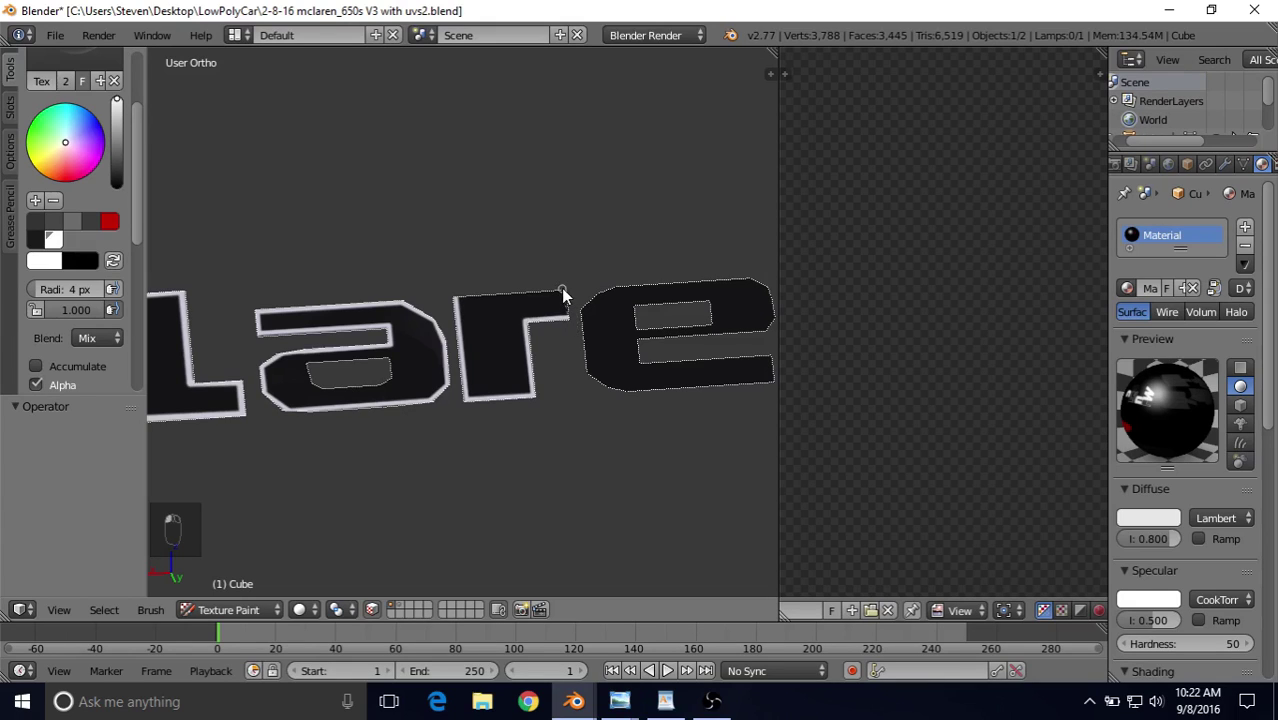
{"action": "key", "text": "ctrl+z"}
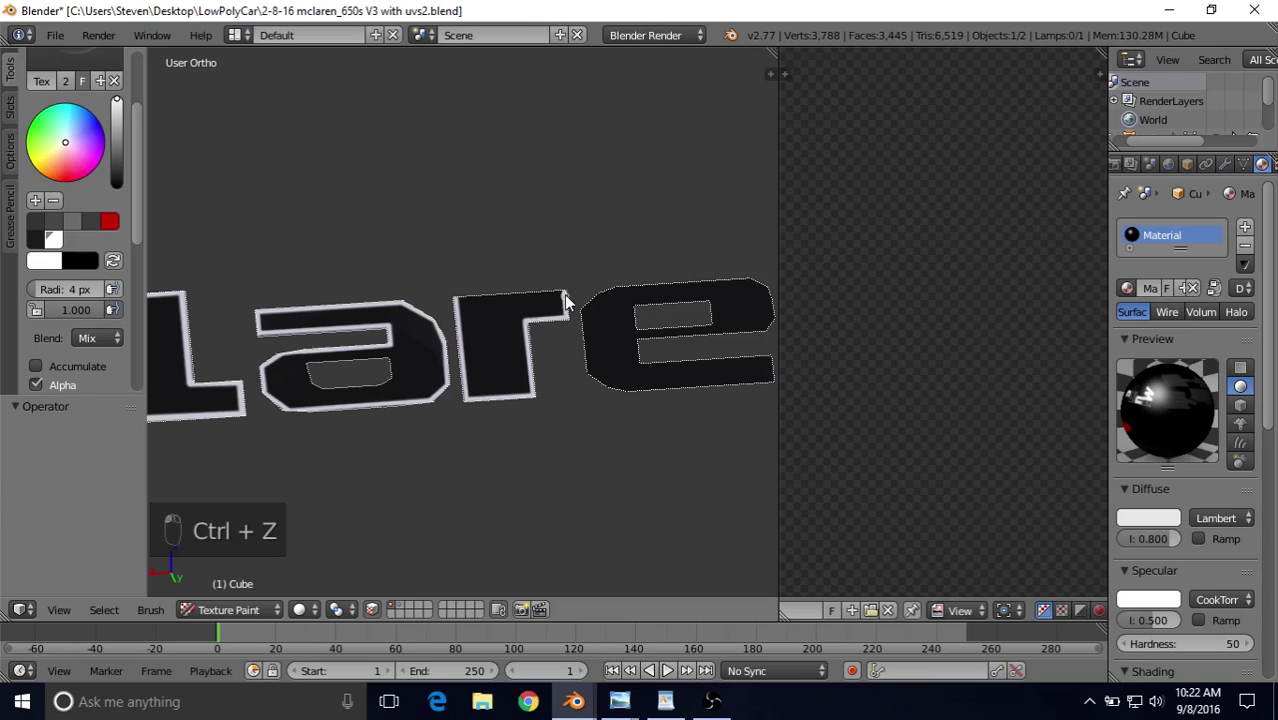
{"action": "left_click_drag", "start_coordinate": [567, 293], "coordinate": [453, 303]}
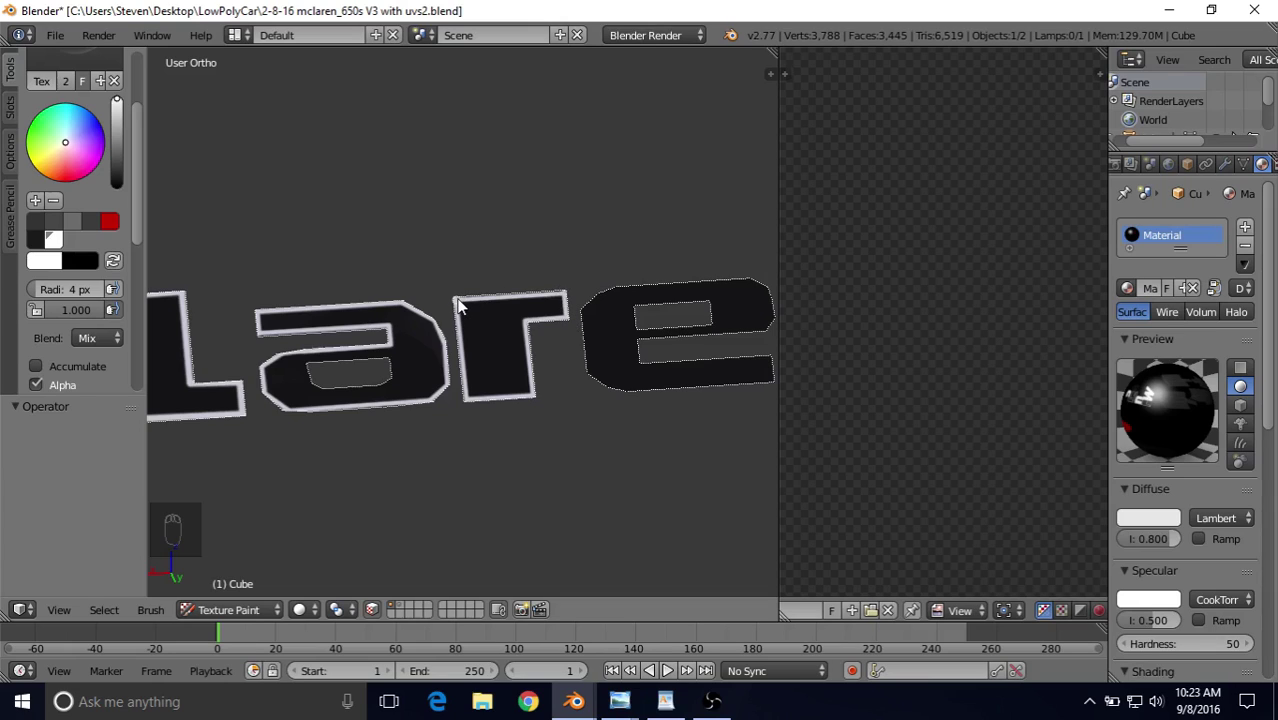
{"action": "key", "text": "ctrl+z"}
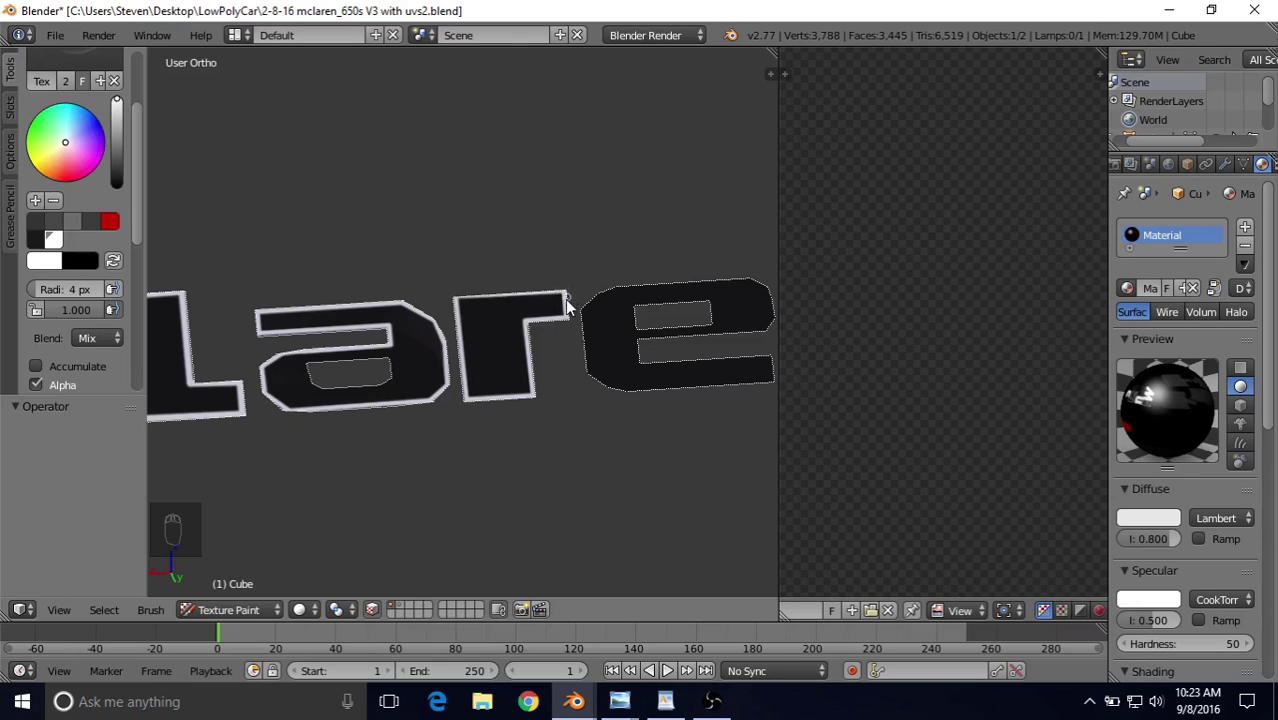
Step: Outline the top, right end and underside of the upper part of the letter e in white, repainting the misplaced underside stroke
{"action": "middle_click_drag", "start_coordinate": [542, 342], "coordinate": [314, 394]}
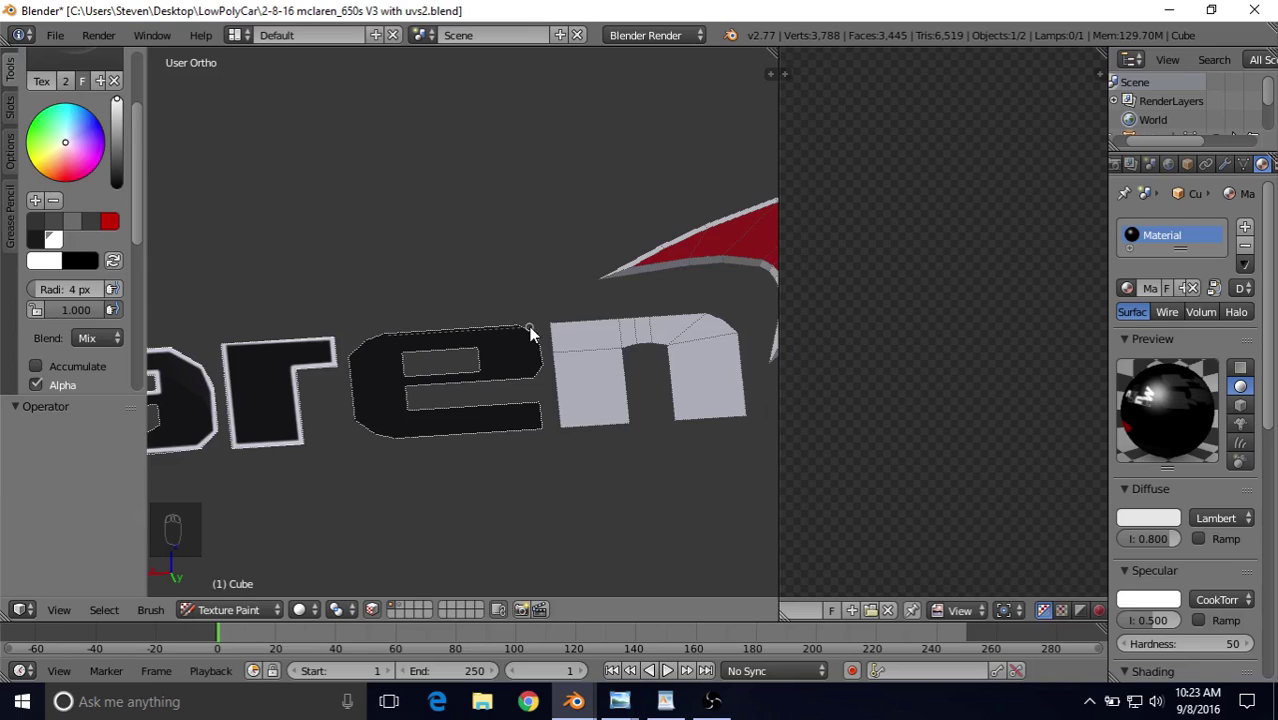
{"action": "mouse_move", "coordinate": [384, 332]}
{"action": "left_mouse_down"}
{"action": "mouse_move", "coordinate": [519, 328]}
{"action": "mouse_move", "coordinate": [543, 373]}
{"action": "left_mouse_up"}
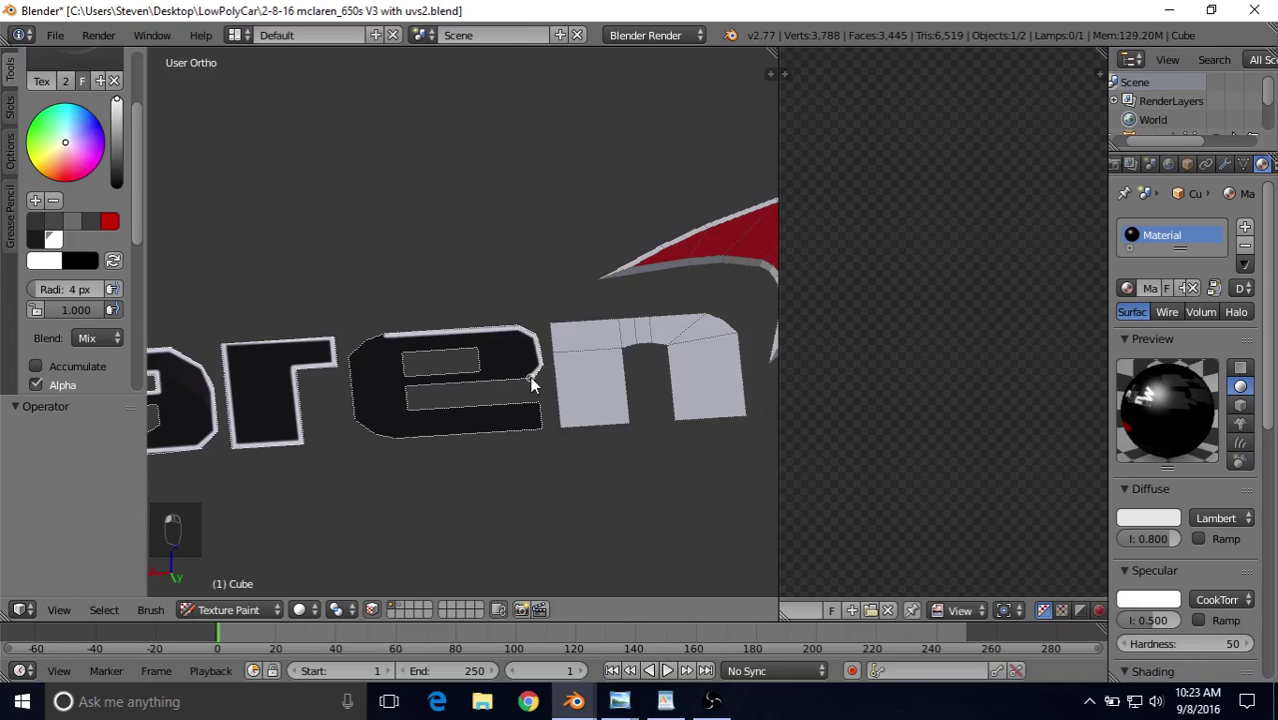
{"action": "left_click", "coordinate": [541, 363]}
{"action": "left_click_drag", "start_coordinate": [541, 363], "coordinate": [529, 374]}
{"action": "left_click_drag", "start_coordinate": [529, 377], "coordinate": [401, 388]}
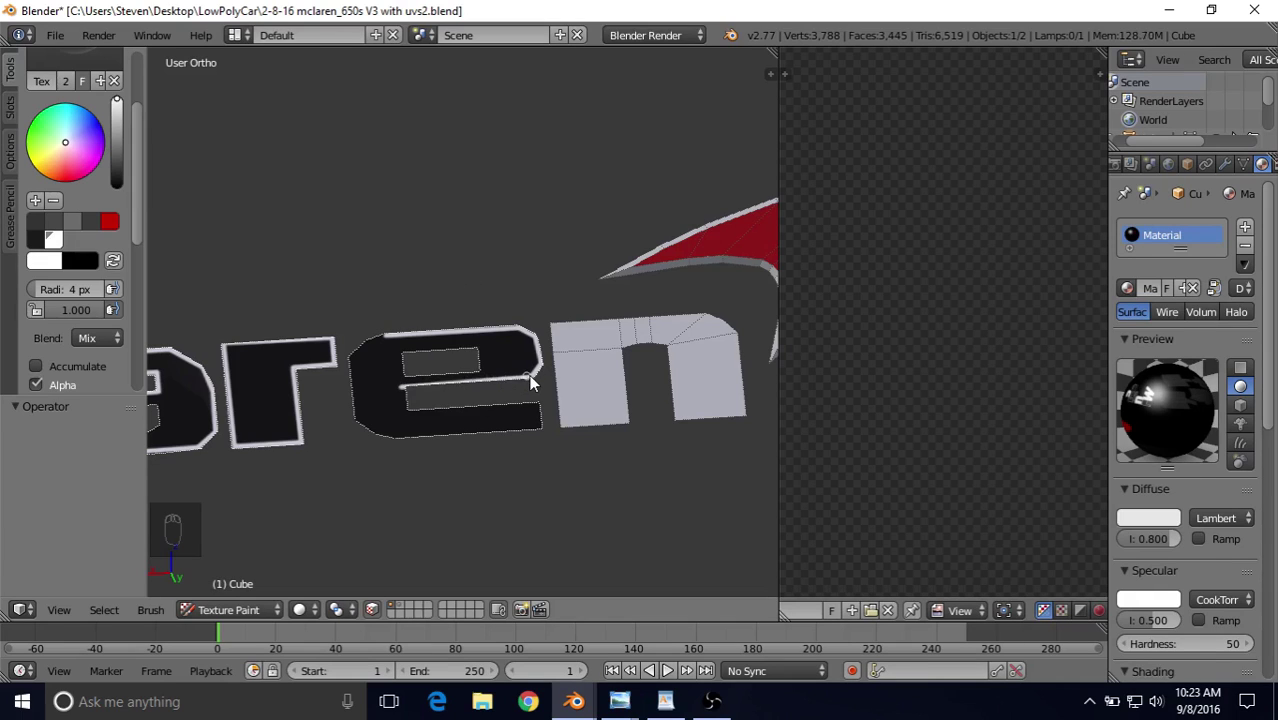
{"action": "key", "text": "ctrl+z"}
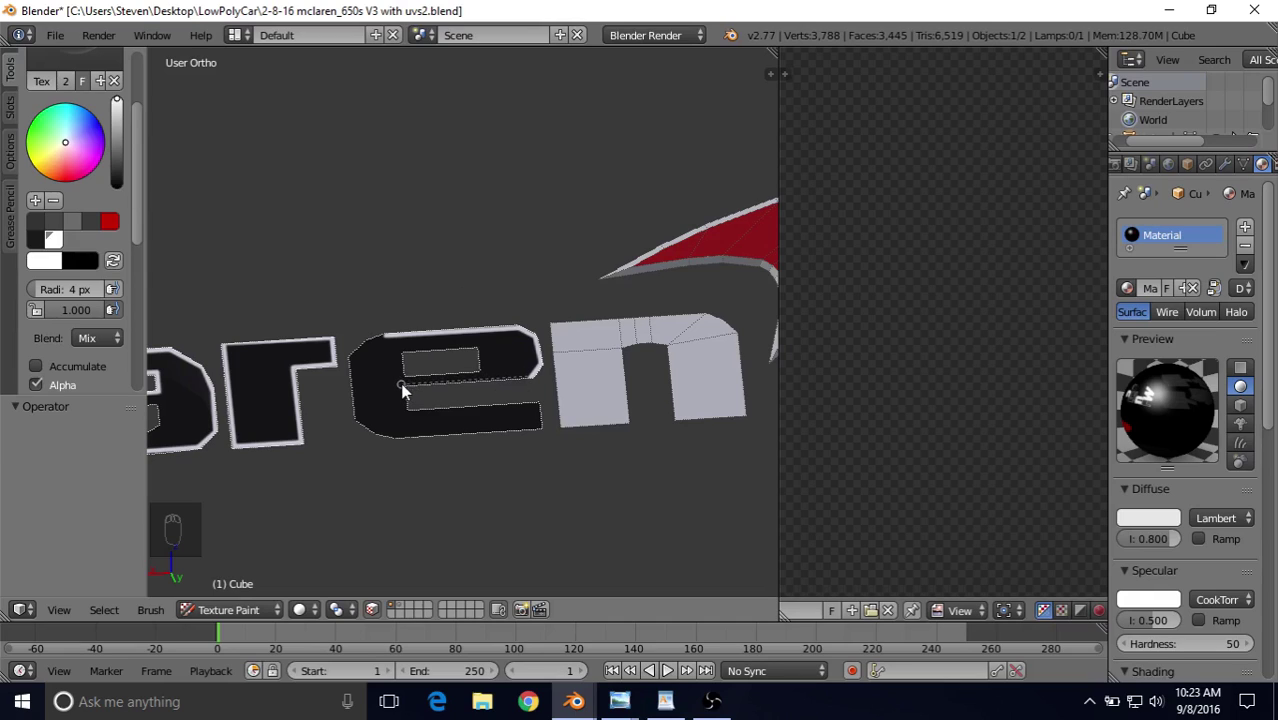
{"action": "left_click_drag", "start_coordinate": [401, 390], "coordinate": [402, 386]}
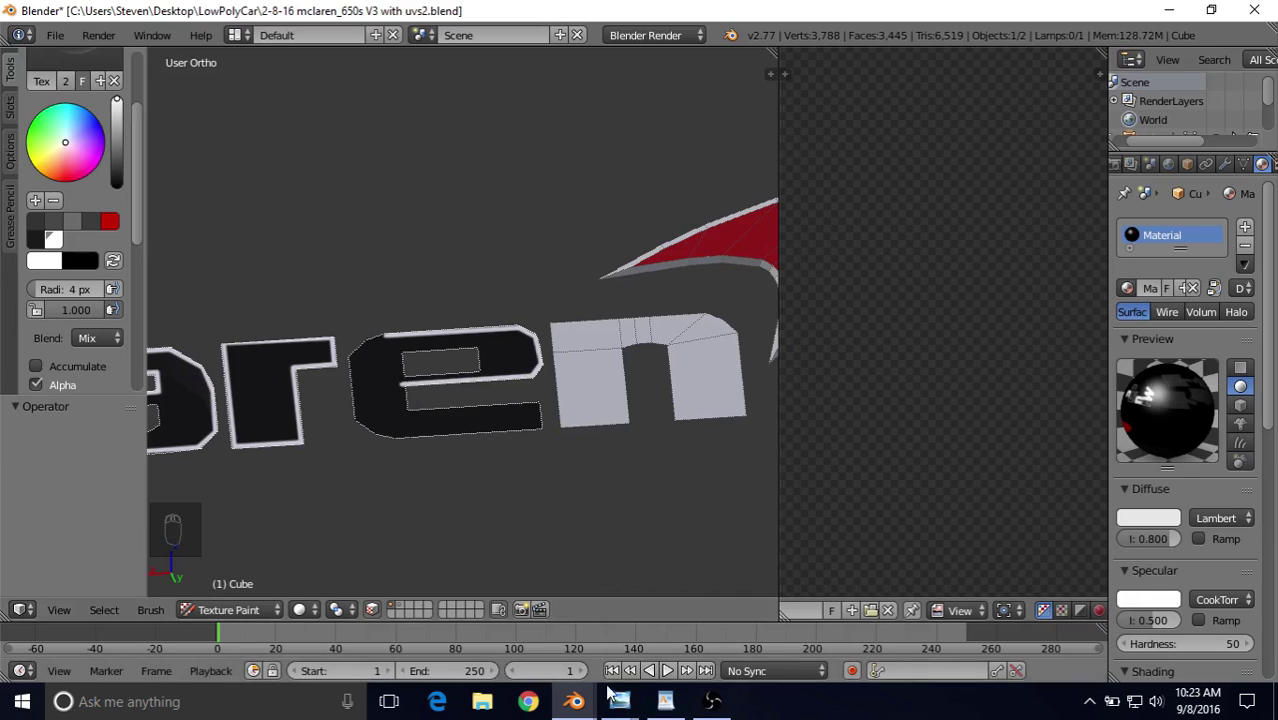
Step: Switch to the rear-view McLaren 650S photo in Windows Photo Viewer to examine the badge lettering, and return to Blender
{"action": "mouse_move", "coordinate": [617, 701]}
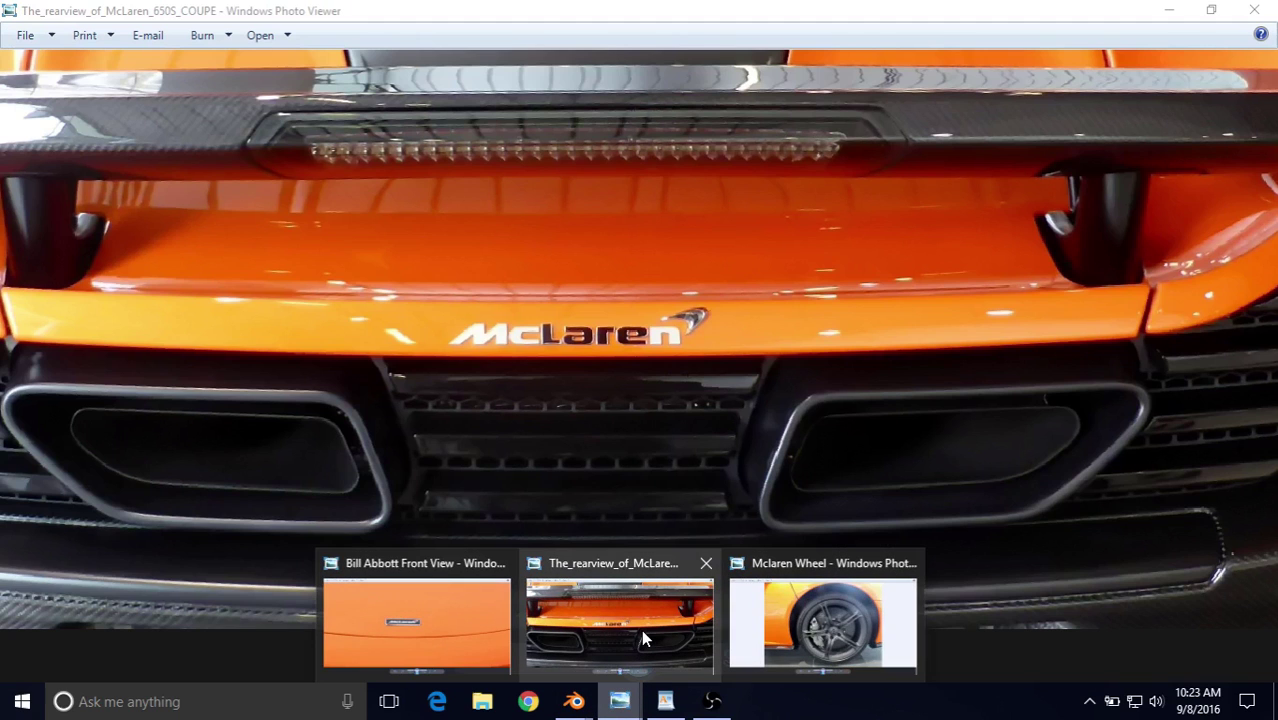
{"action": "left_click", "coordinate": [641, 629]}
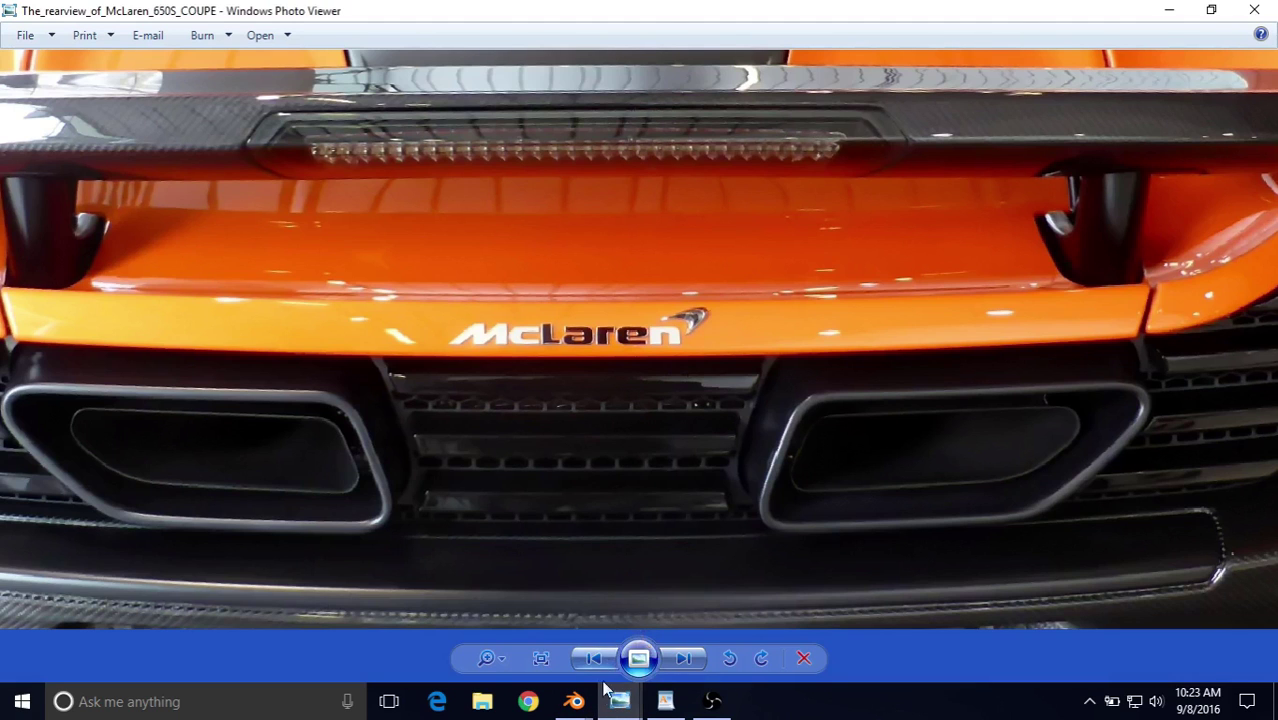
{"action": "mouse_move", "coordinate": [584, 703]}
{"action": "left_click", "coordinate": [575, 628]}
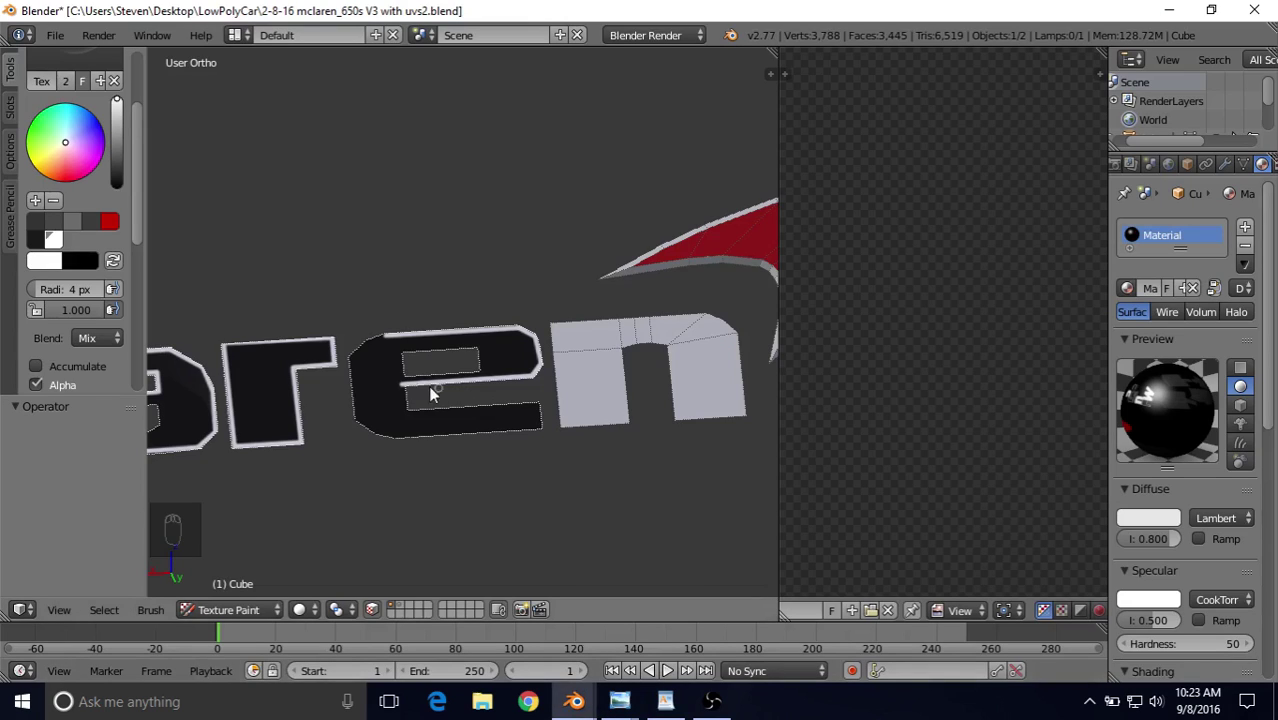
Step: Repaint the underside stroke of the letter e and complete its white outline around the notch, lower arm and left side, undoing misplaced strokes
{"action": "left_click_drag", "start_coordinate": [402, 384], "coordinate": [405, 412]}
{"action": "key", "text": "ctrl+z"}
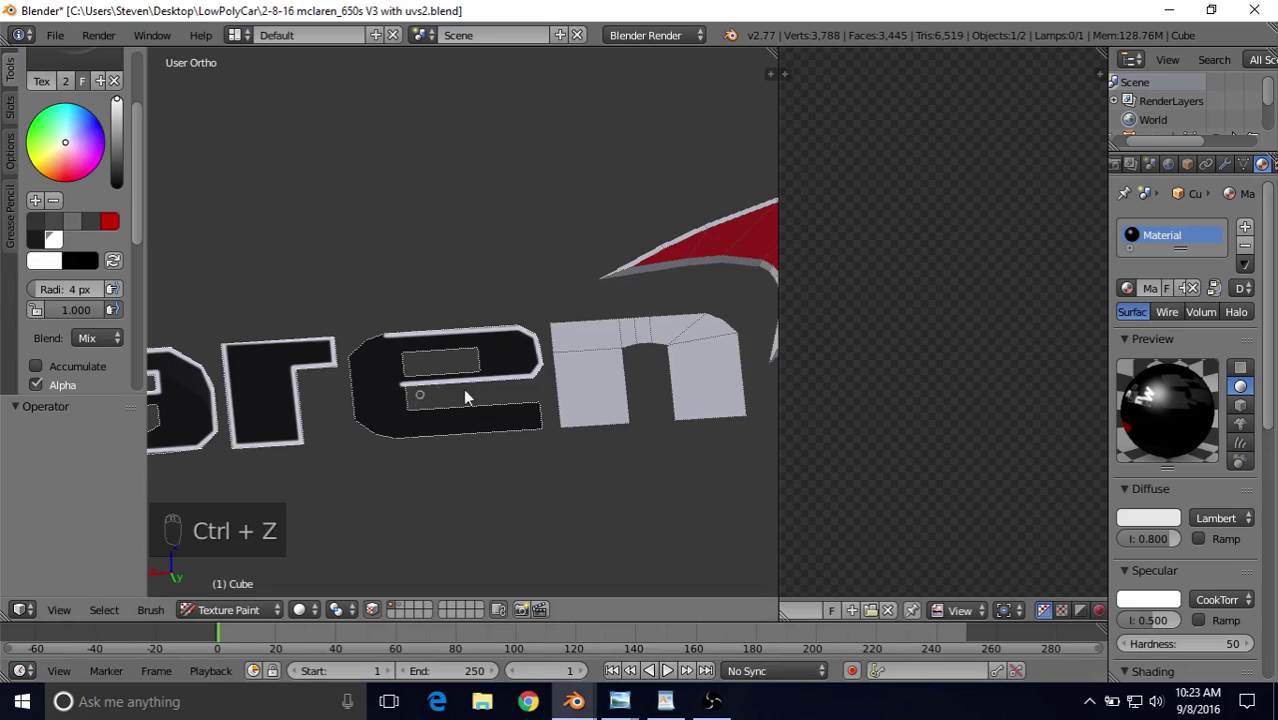
{"action": "key", "text": "ctrl+z"}
{"action": "left_click_drag", "start_coordinate": [532, 377], "coordinate": [403, 387]}
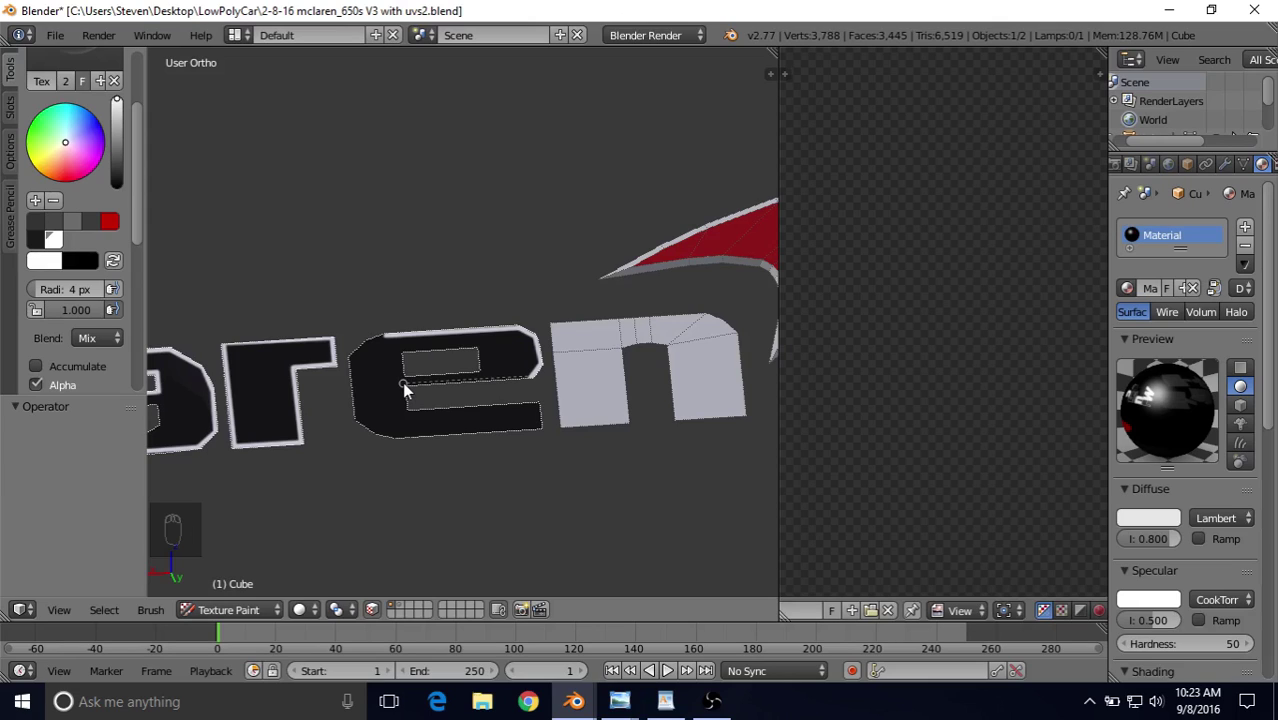
{"action": "mouse_move", "coordinate": [404, 388]}
{"action": "left_mouse_down"}
{"action": "mouse_move", "coordinate": [405, 413]}
{"action": "mouse_move", "coordinate": [502, 423]}
{"action": "mouse_move", "coordinate": [545, 411]}
{"action": "left_mouse_up"}
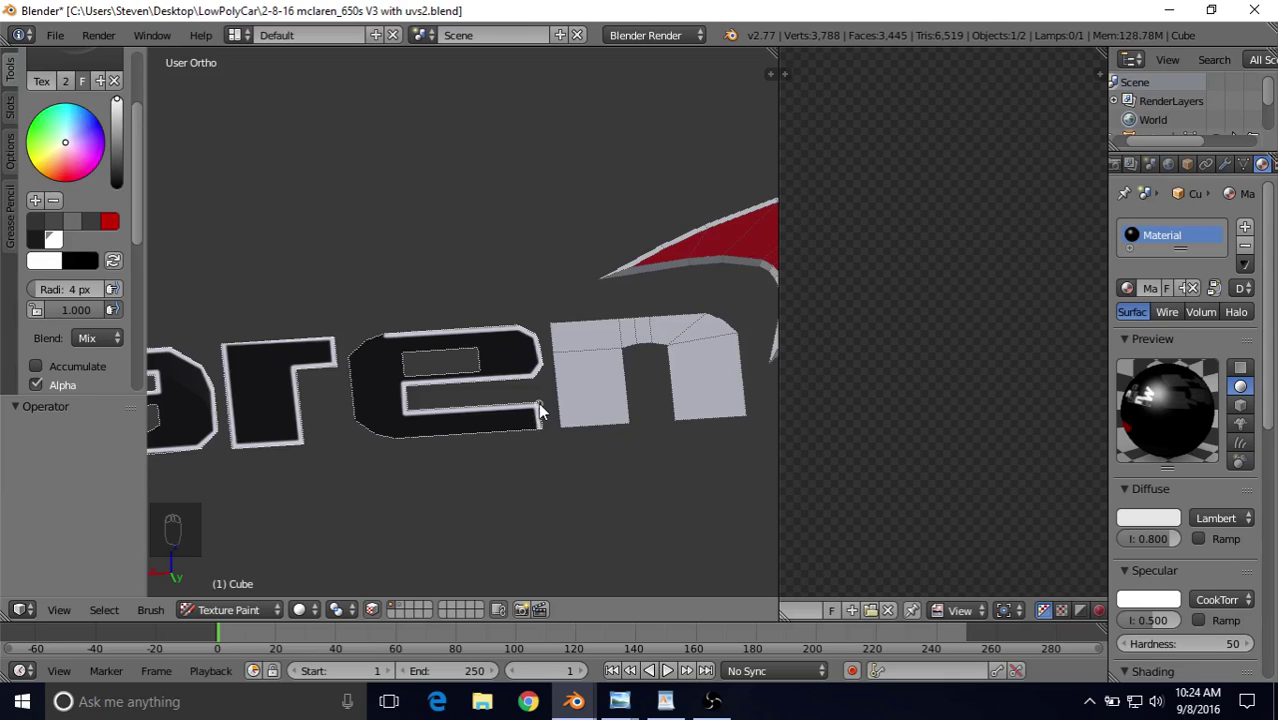
{"action": "key", "text": "ctrl+z"}
{"action": "left_click_drag", "start_coordinate": [390, 443], "coordinate": [390, 443]}
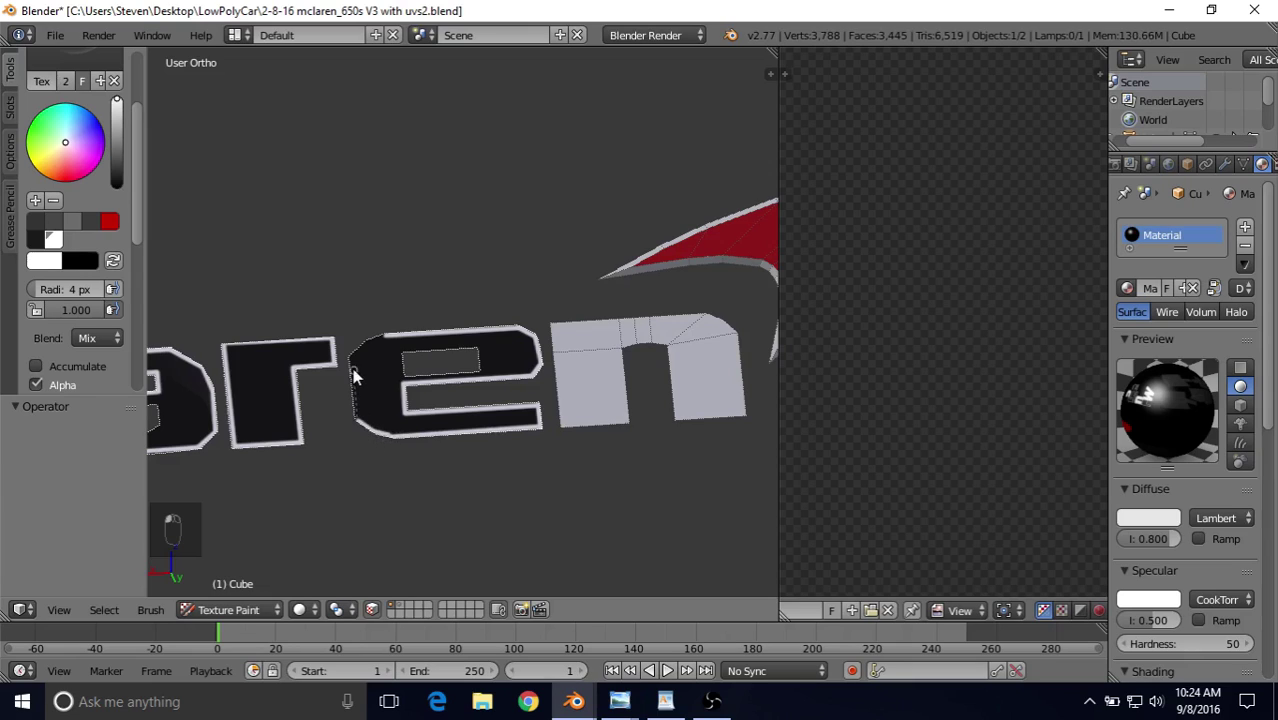
{"action": "mouse_move", "coordinate": [350, 363]}
{"action": "left_mouse_down"}
{"action": "mouse_move", "coordinate": [368, 340]}
{"action": "mouse_move", "coordinate": [399, 337]}
{"action": "mouse_move", "coordinate": [381, 334]}
{"action": "left_mouse_up"}
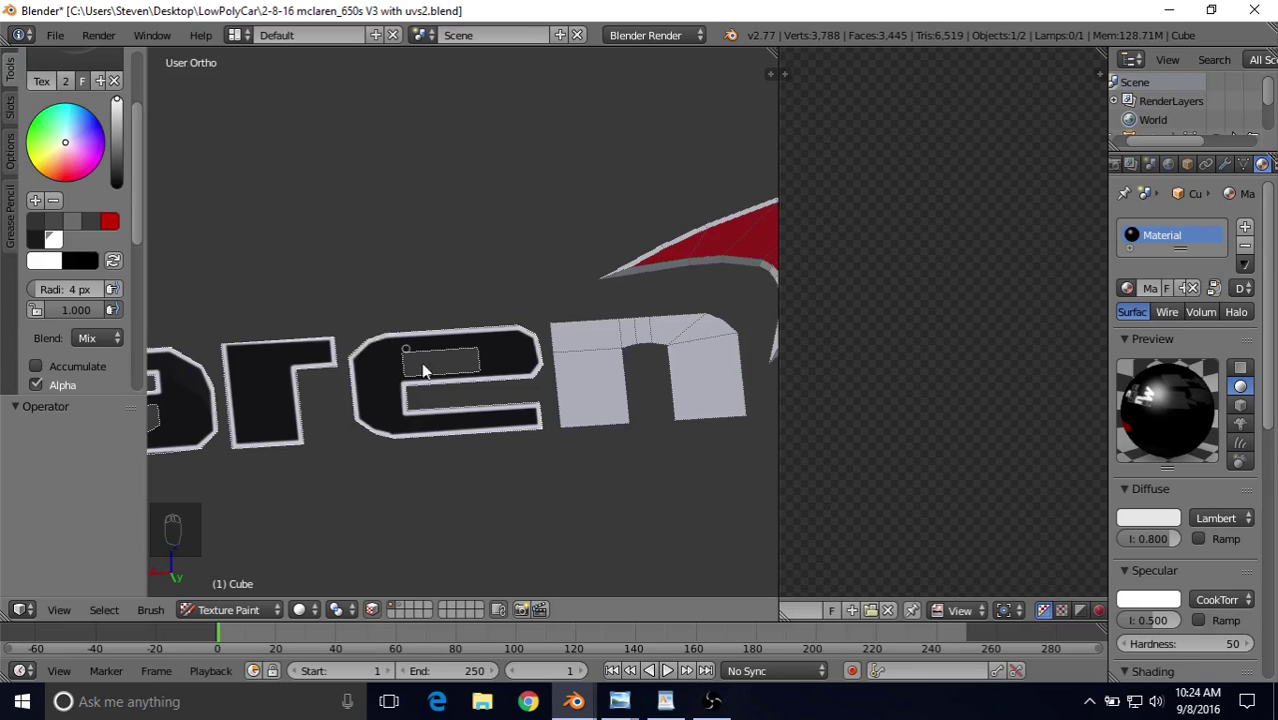
Step: Outline the rectangular opening inside the letter e with straight white lines
{"action": "scroll", "coordinate": [436, 382], "scroll_direction": "down", "scroll_amount": 2}
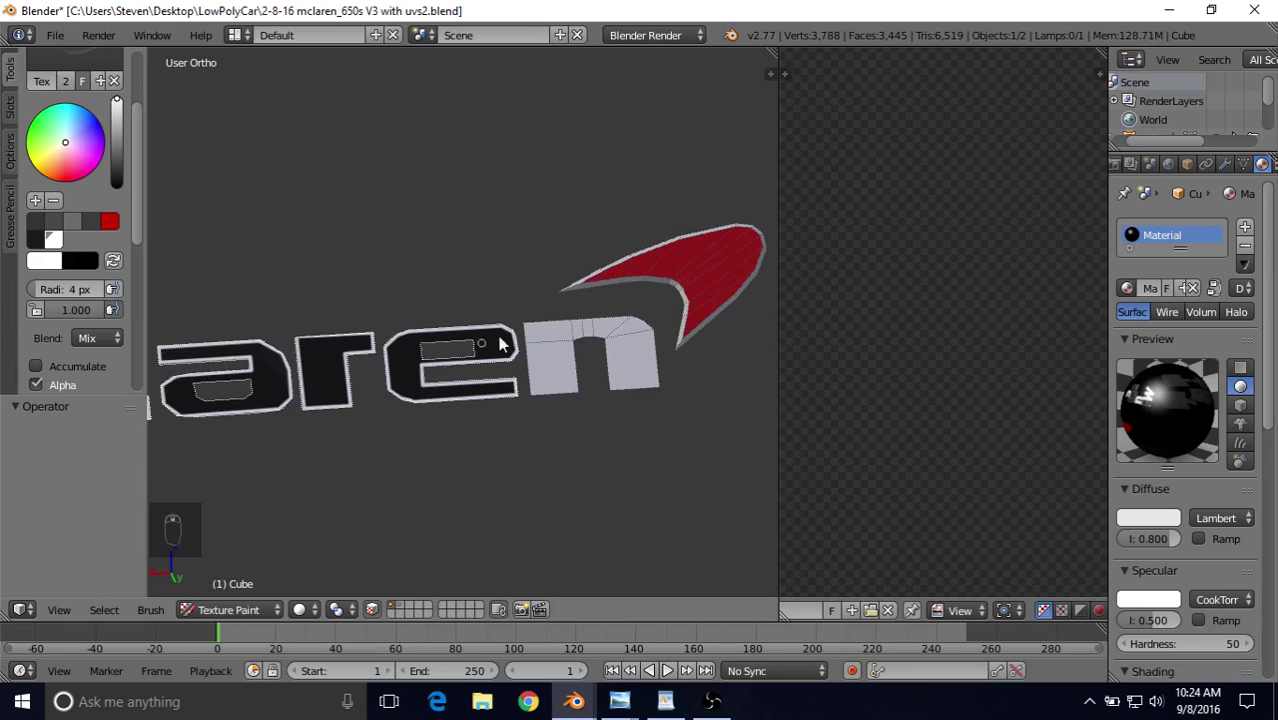
{"action": "scroll", "coordinate": [508, 346], "scroll_direction": "up", "scroll_amount": 3}
{"action": "scroll", "coordinate": [478, 376], "scroll_direction": "up", "scroll_amount": 1}
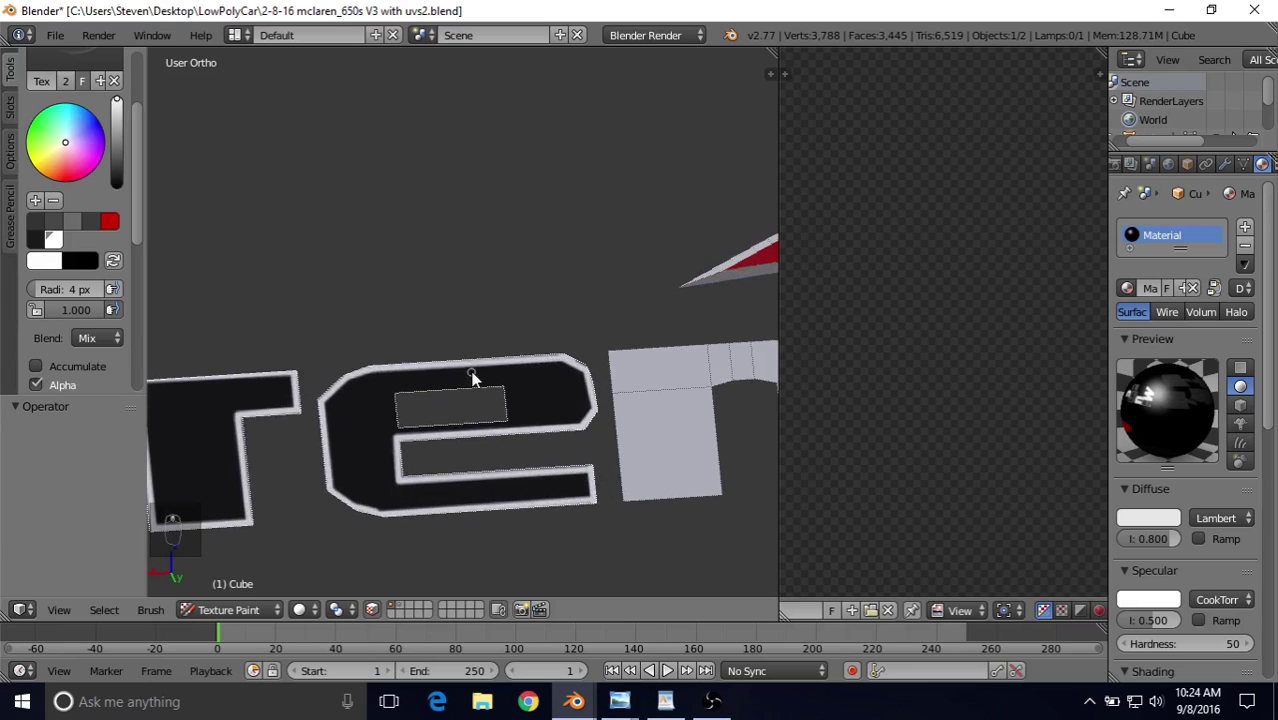
{"action": "scroll", "coordinate": [474, 378], "scroll_direction": "down", "scroll_amount": 1}
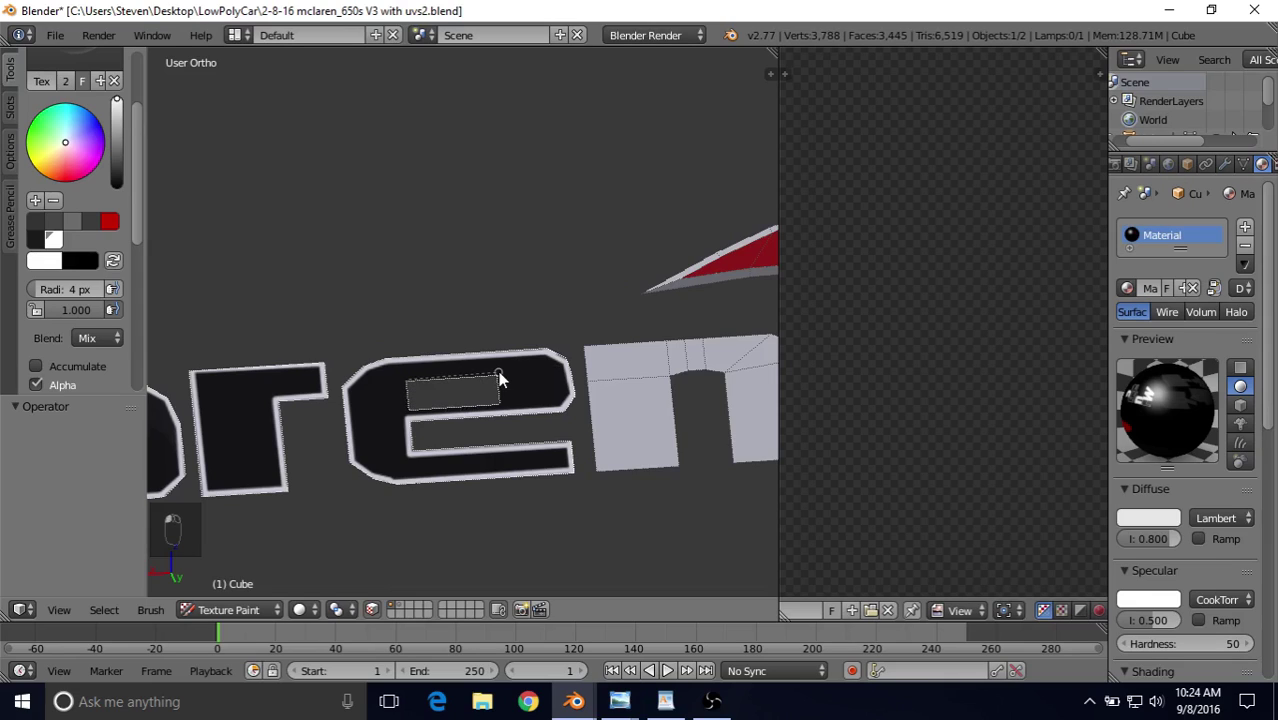
{"action": "left_click_drag", "start_coordinate": [501, 378], "coordinate": [503, 406]}
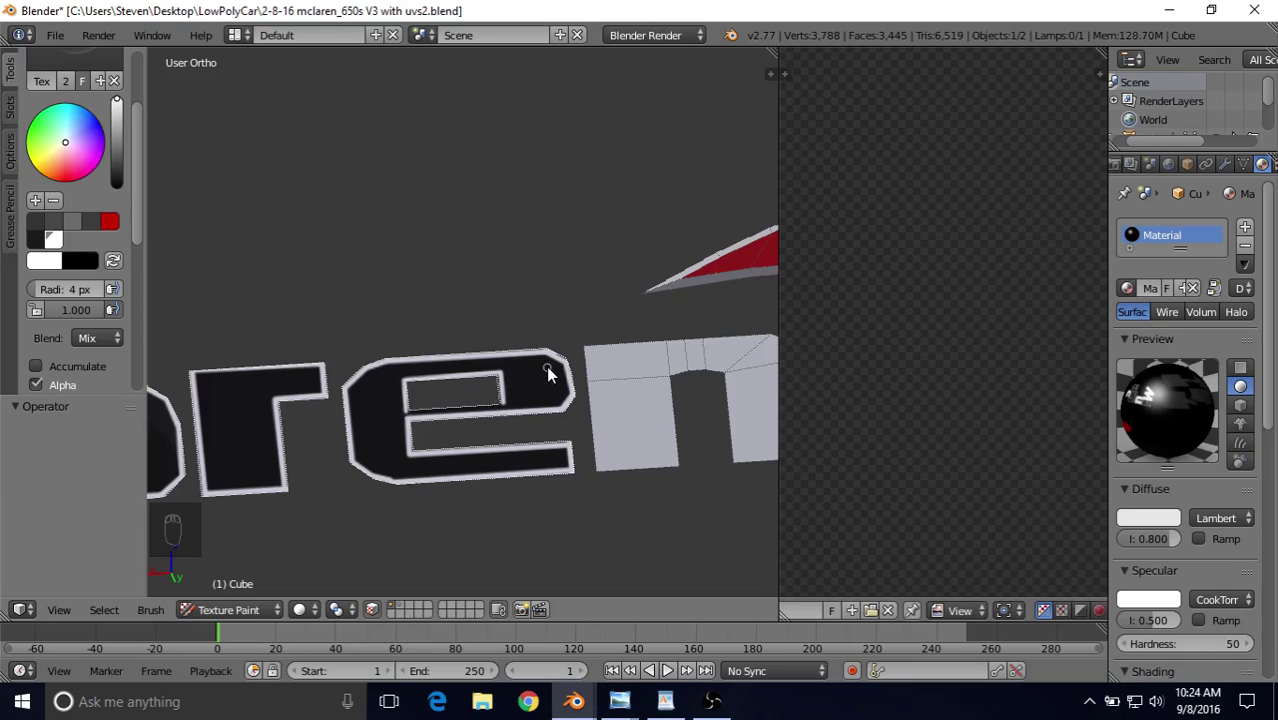
Step: Set the brush radius to 2 px
{"action": "left_click", "coordinate": [65, 290]}
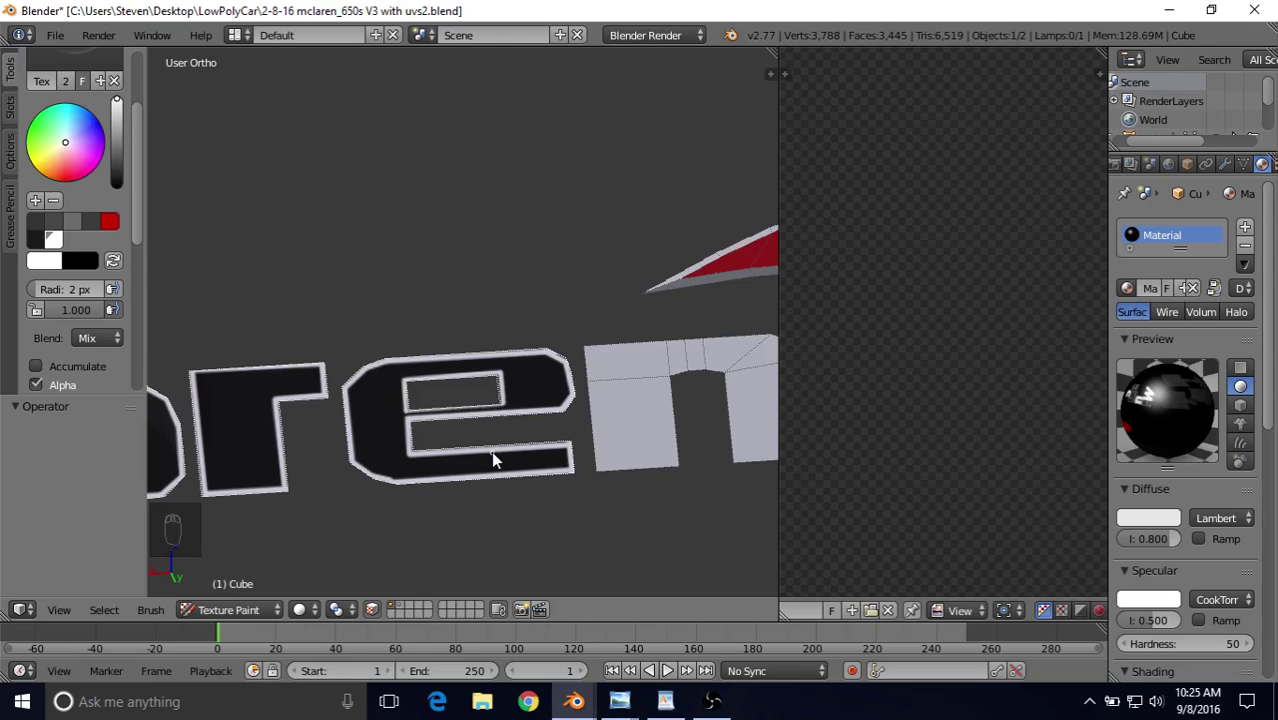
Step: Turn off face selection masking and switch the viewport to Texture shading to examine the badge lettering and swoosh on the car's rear
{"action": "scroll", "coordinate": [492, 460], "scroll_direction": "down", "scroll_amount": 2}
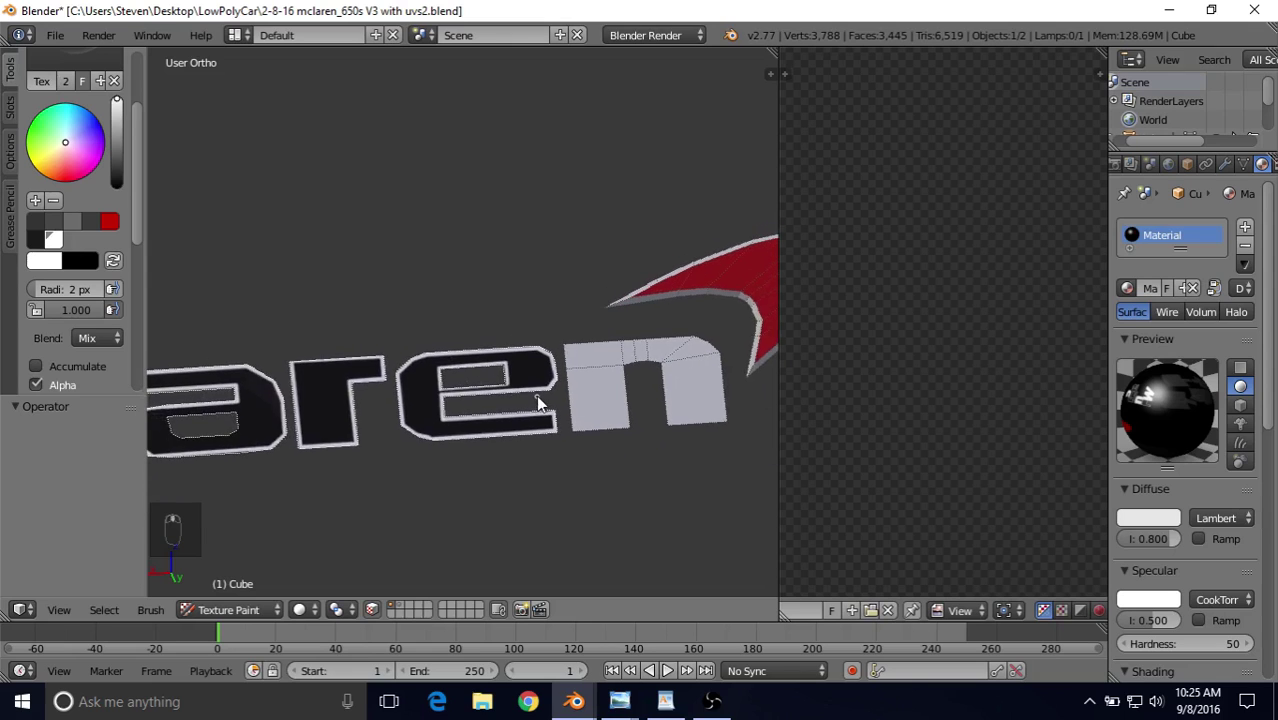
{"action": "scroll", "coordinate": [490, 418], "scroll_direction": "up", "scroll_amount": 3}
{"action": "scroll", "coordinate": [530, 444], "scroll_direction": "down", "scroll_amount": 3}
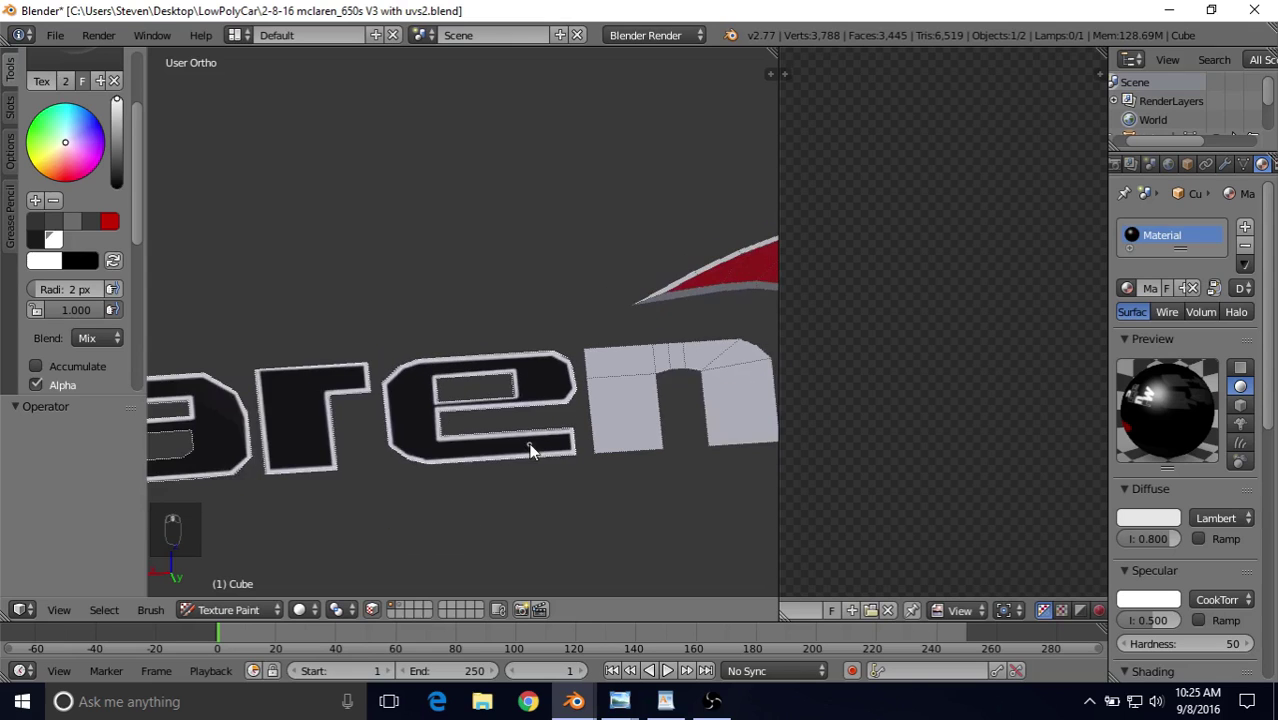
{"action": "middle_click_drag", "start_coordinate": [450, 358], "coordinate": [653, 276], "text": "shift"}
{"action": "scroll", "coordinate": [498, 348], "scroll_direction": "down", "scroll_amount": 1}
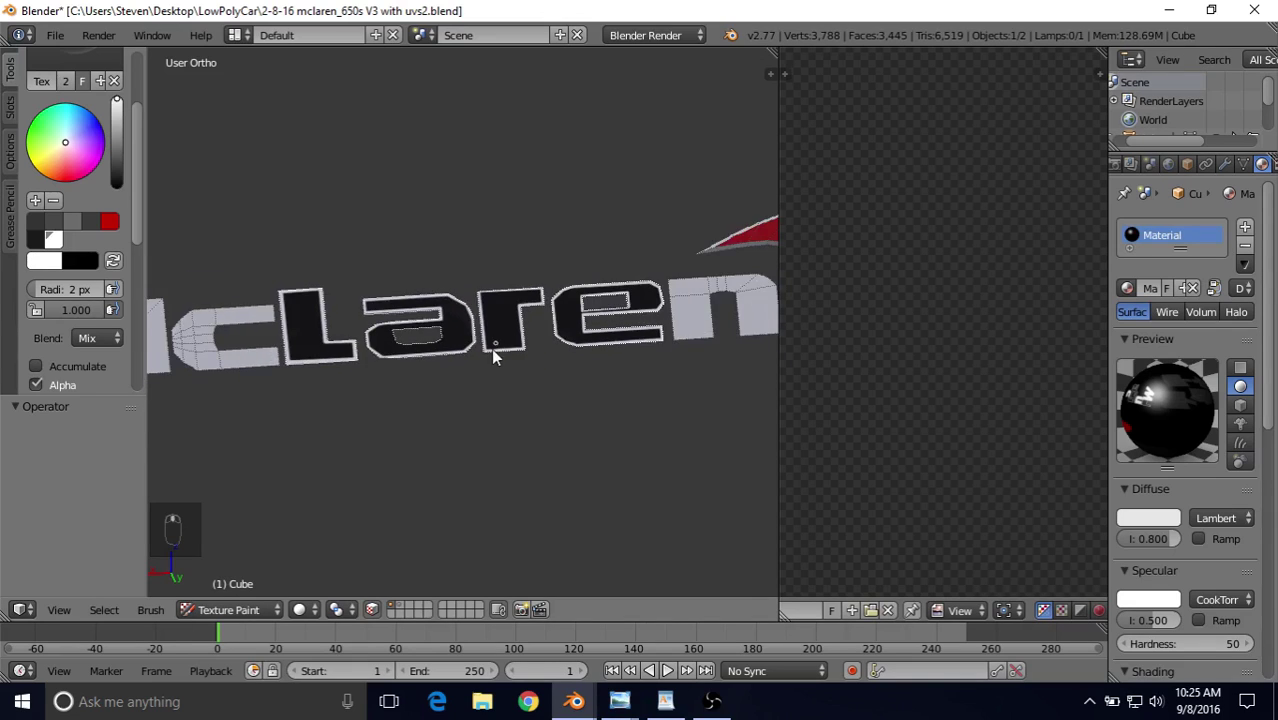
{"action": "middle_click_drag", "start_coordinate": [493, 351], "coordinate": [507, 416], "text": "shift"}
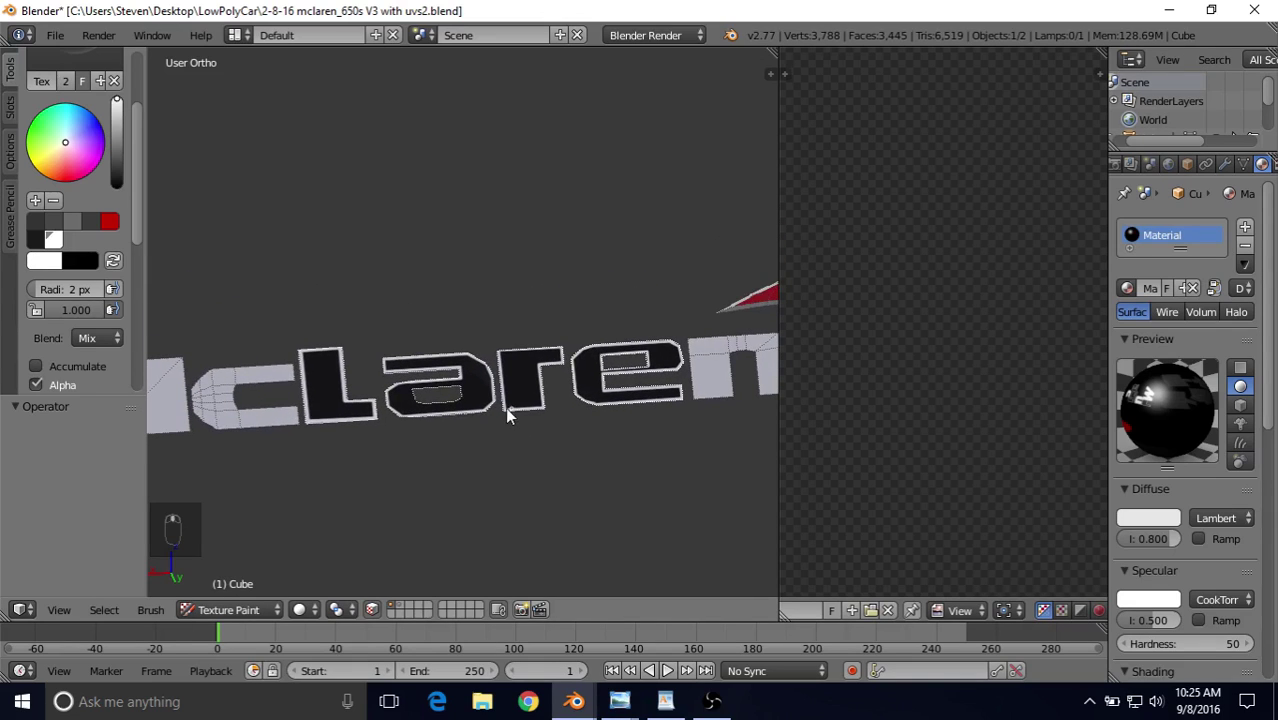
{"action": "left_click", "coordinate": [371, 610]}
{"action": "scroll", "coordinate": [485, 460], "scroll_direction": "down", "scroll_amount": 2}
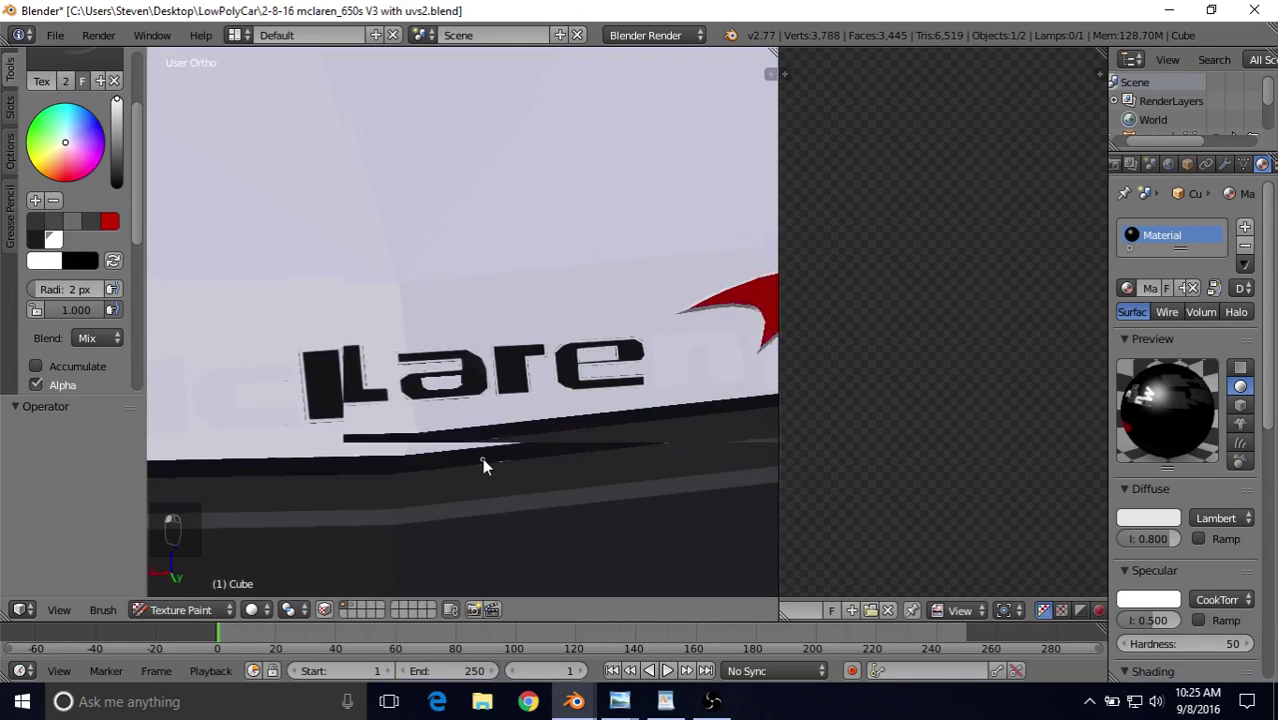
{"action": "left_click", "coordinate": [256, 608]}
{"action": "left_click", "coordinate": [284, 527]}
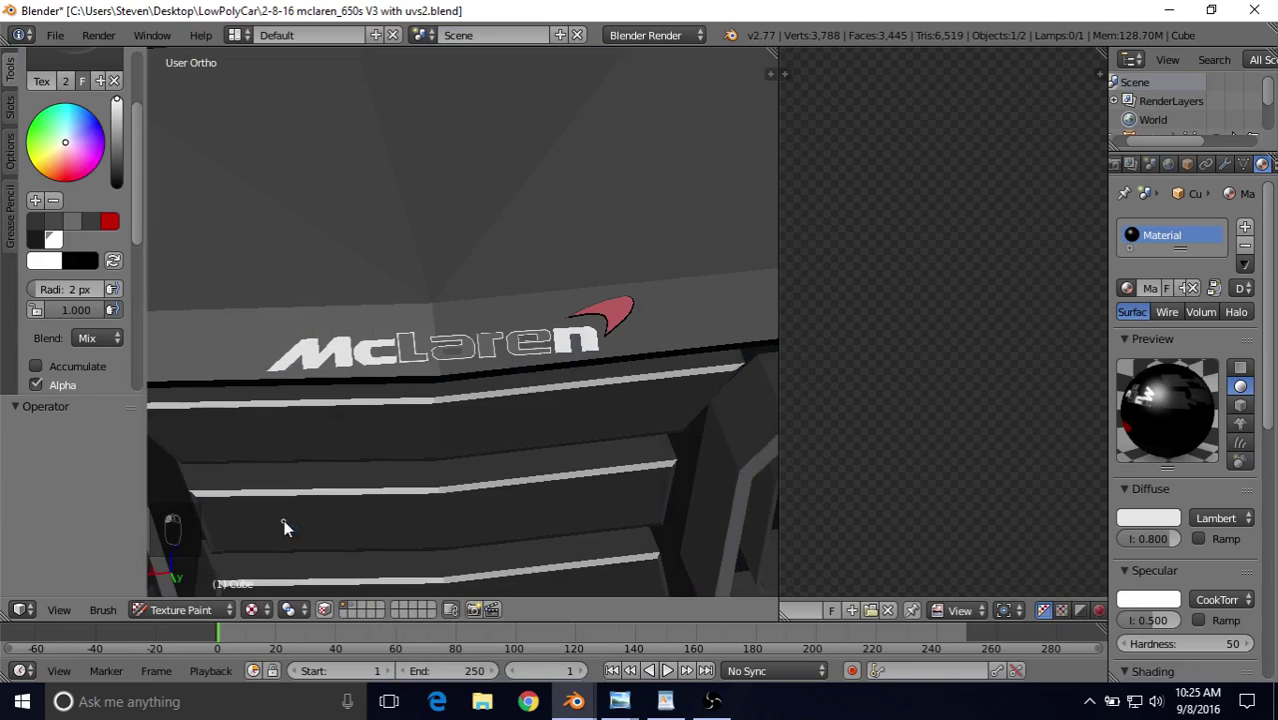
{"action": "scroll", "coordinate": [461, 391], "scroll_direction": "up", "scroll_amount": 5}
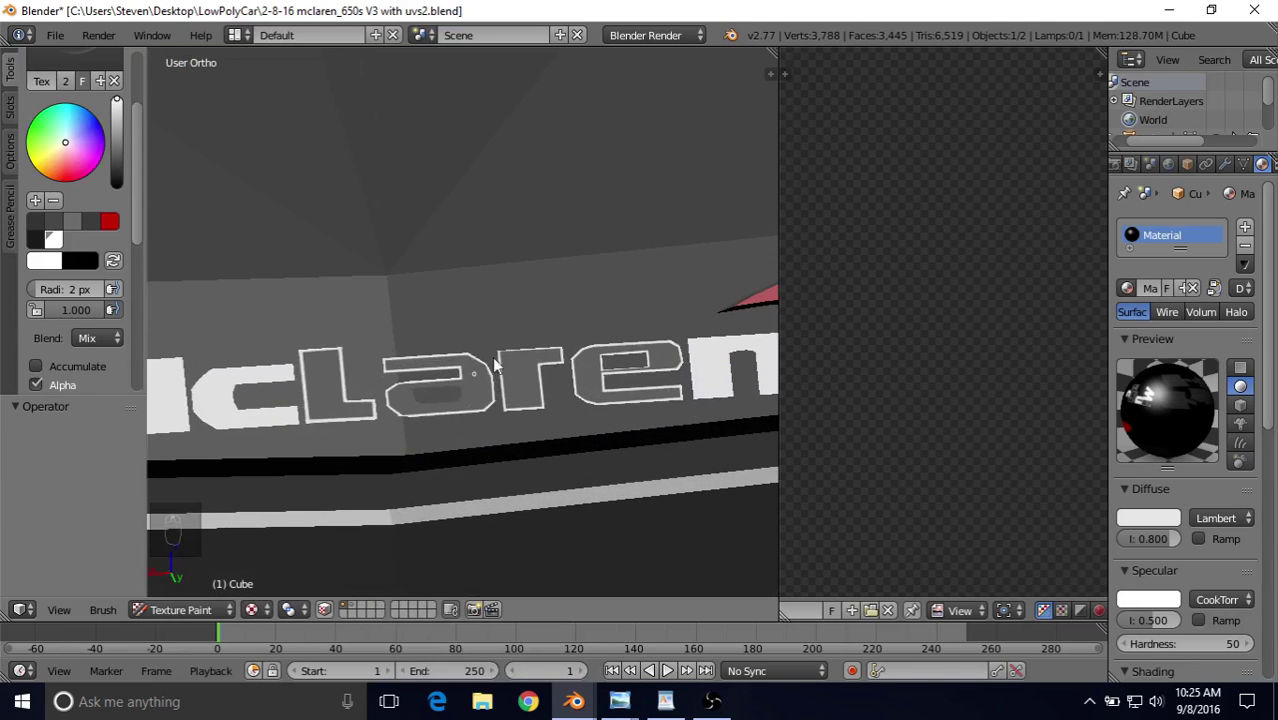
{"action": "middle_click_drag", "start_coordinate": [511, 313], "coordinate": [484, 312]}
{"action": "scroll", "coordinate": [473, 342], "scroll_direction": "down", "scroll_amount": 3}
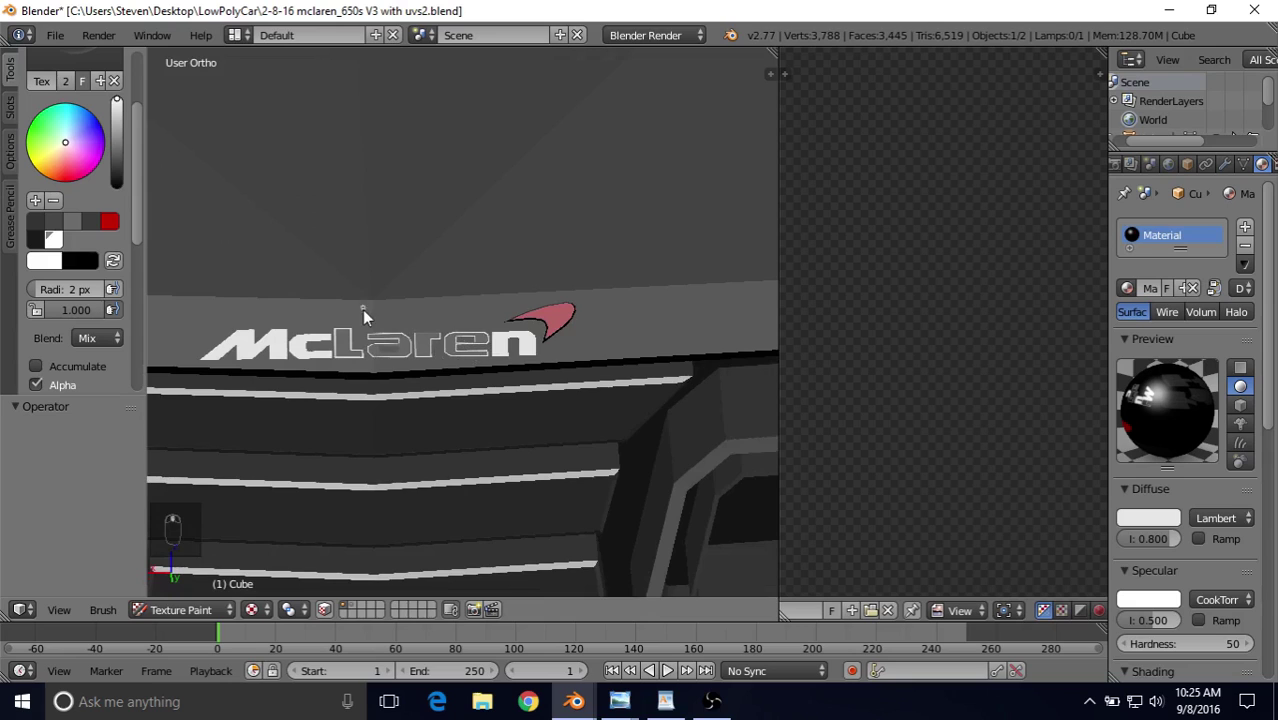
{"action": "scroll", "coordinate": [363, 316], "scroll_direction": "down", "scroll_amount": 3}
{"action": "scroll", "coordinate": [505, 345], "scroll_direction": "up", "scroll_amount": 6}
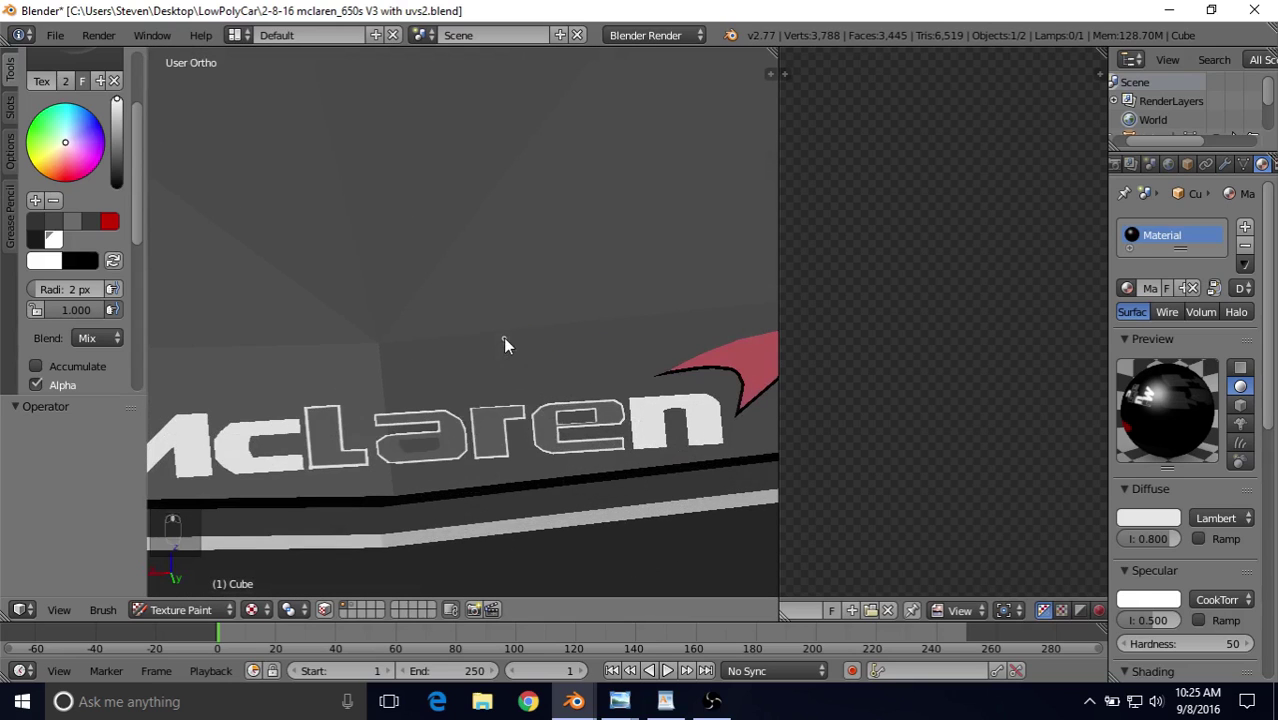
{"action": "middle_click_drag", "start_coordinate": [607, 357], "coordinate": [385, 371]}
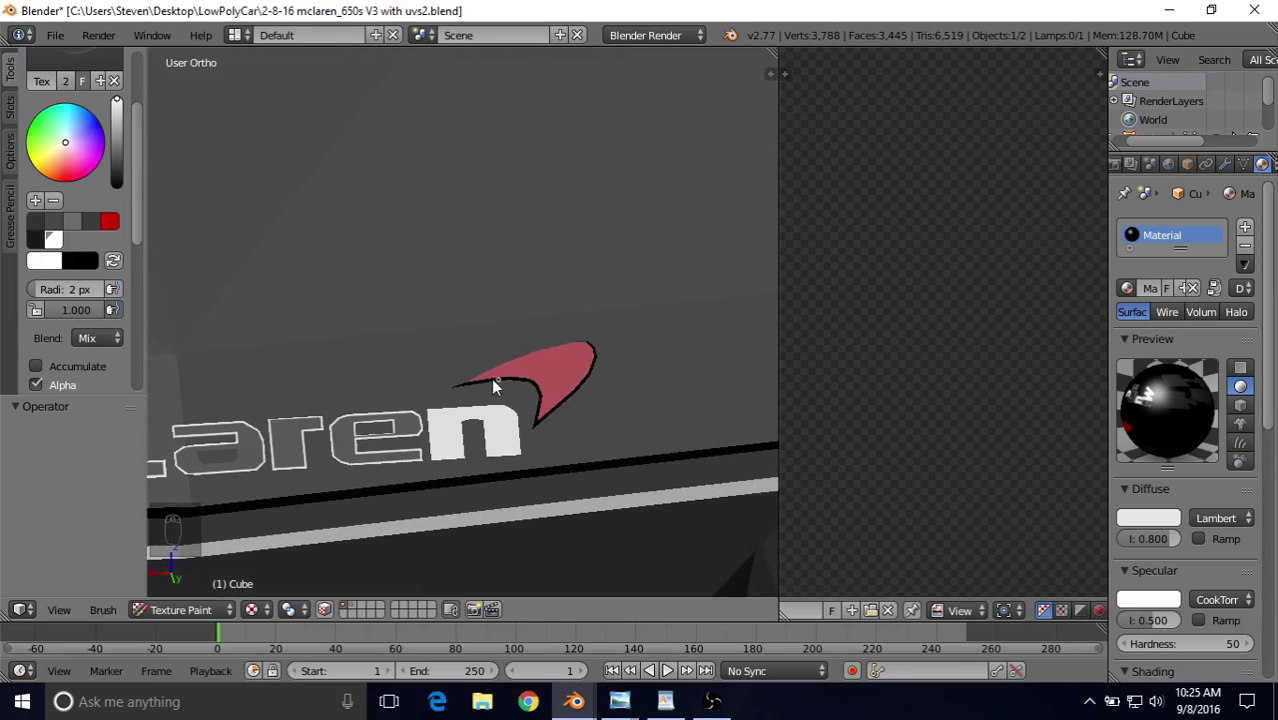
Step: Switch to Windows Photo Viewer to compare the badge swoosh in the rear-view and front-view McLaren photos, and return to Blender
{"action": "mouse_move", "coordinate": [619, 700]}
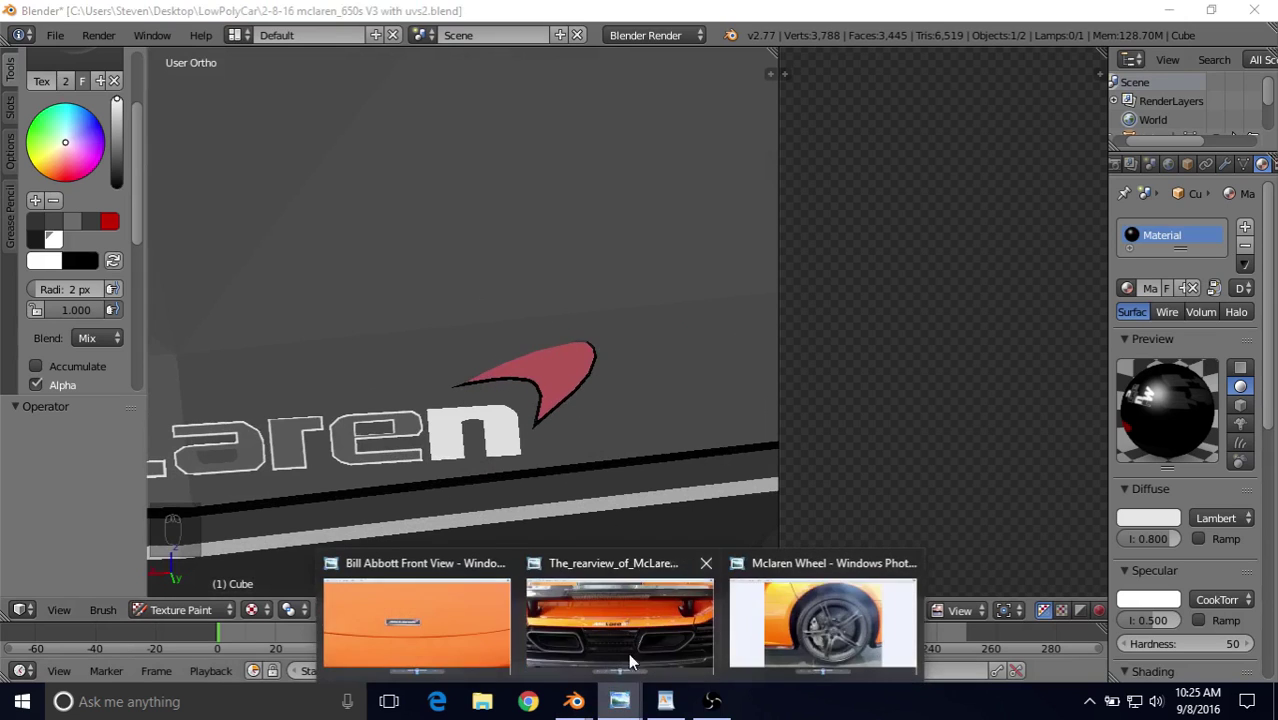
{"action": "left_click", "coordinate": [628, 645]}
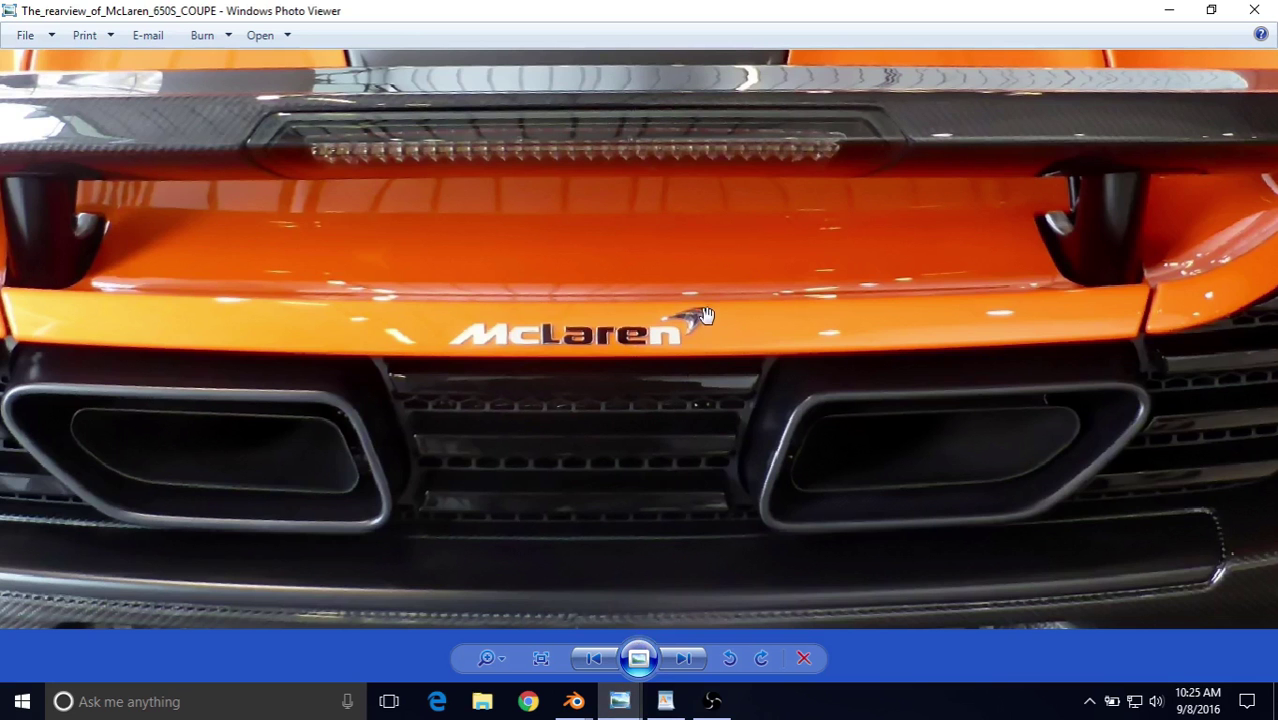
{"action": "mouse_move", "coordinate": [619, 700]}
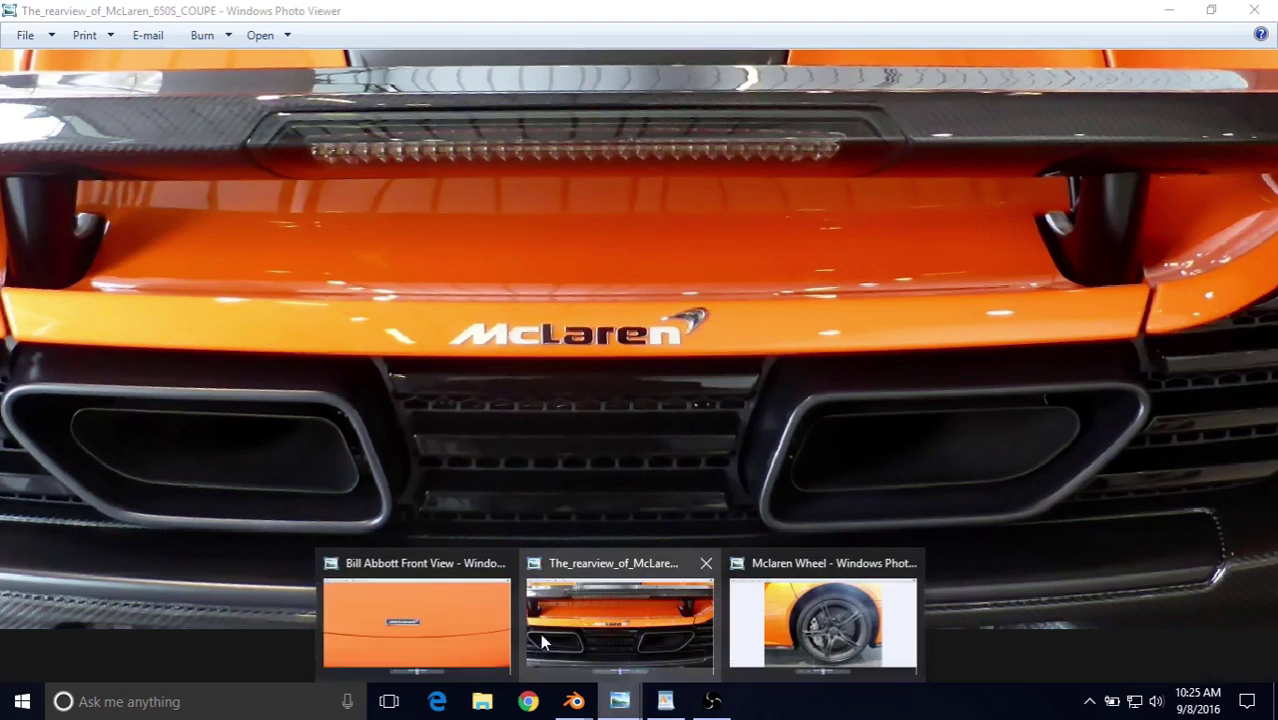
{"action": "left_click", "coordinate": [502, 559]}
{"action": "scroll", "coordinate": [629, 403], "scroll_direction": "up", "scroll_amount": 1}
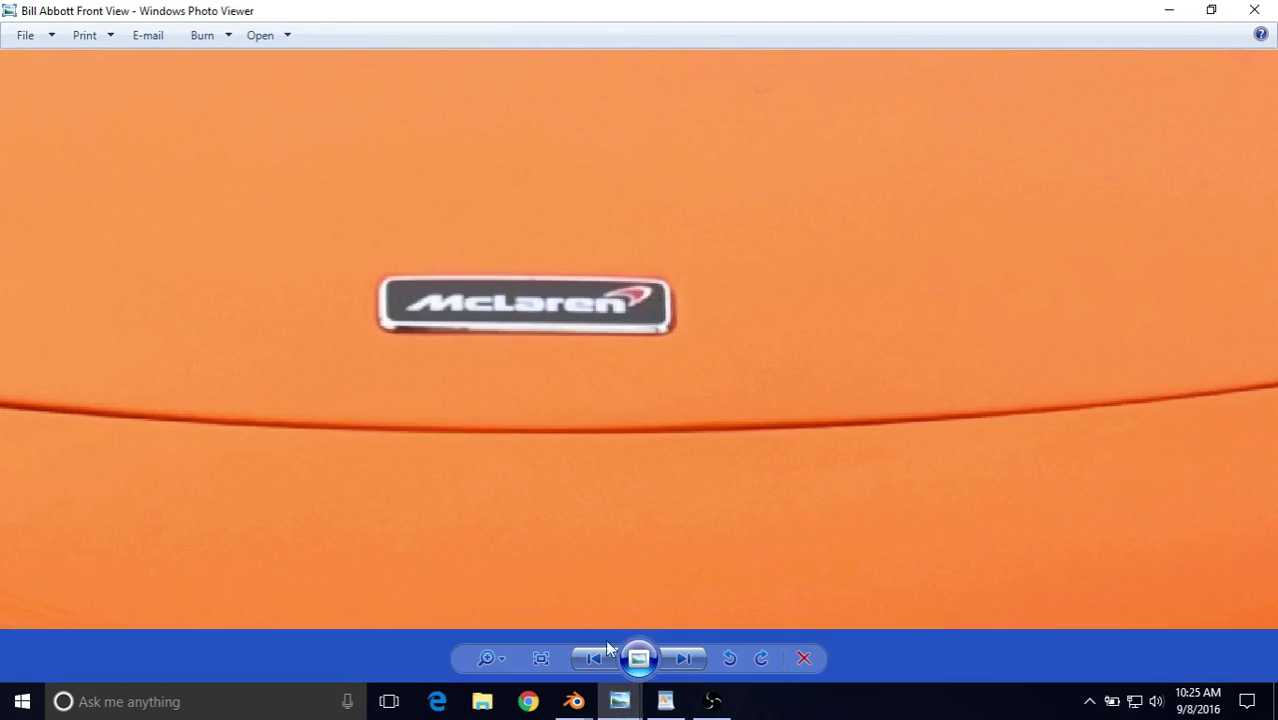
{"action": "left_click", "coordinate": [700, 640]}
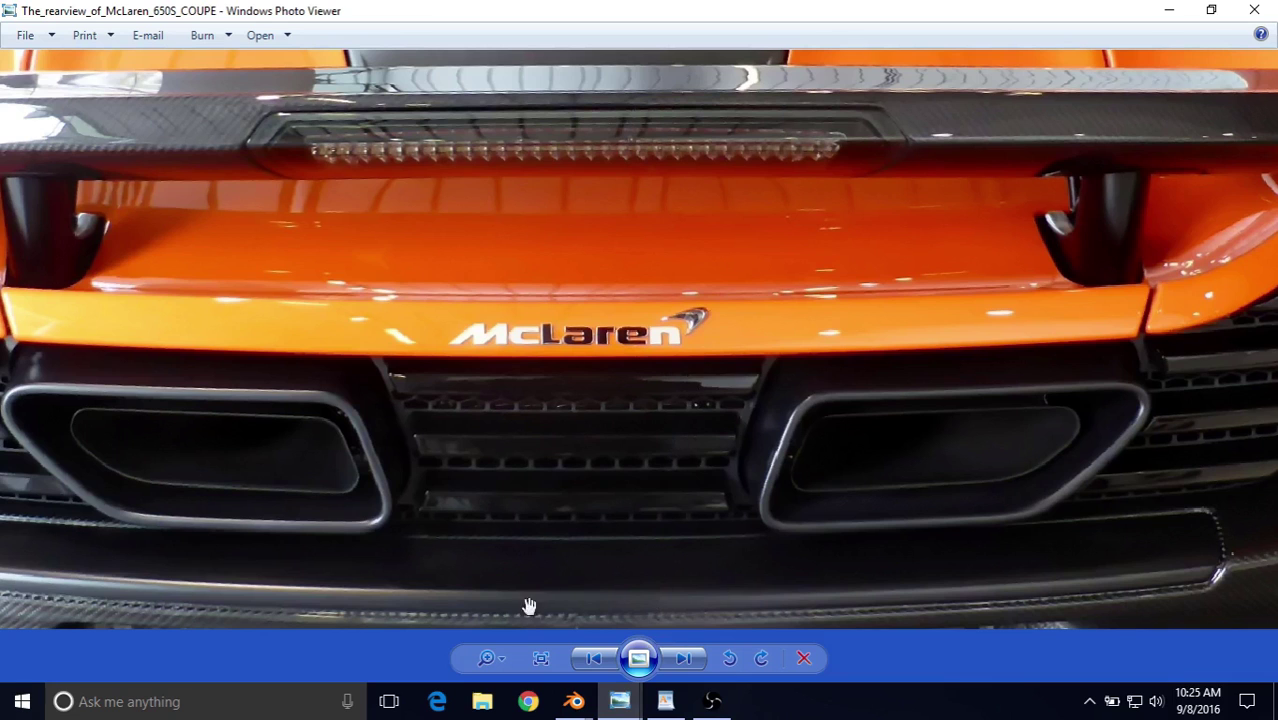
{"action": "mouse_move", "coordinate": [574, 700]}
{"action": "left_click", "coordinate": [577, 625]}
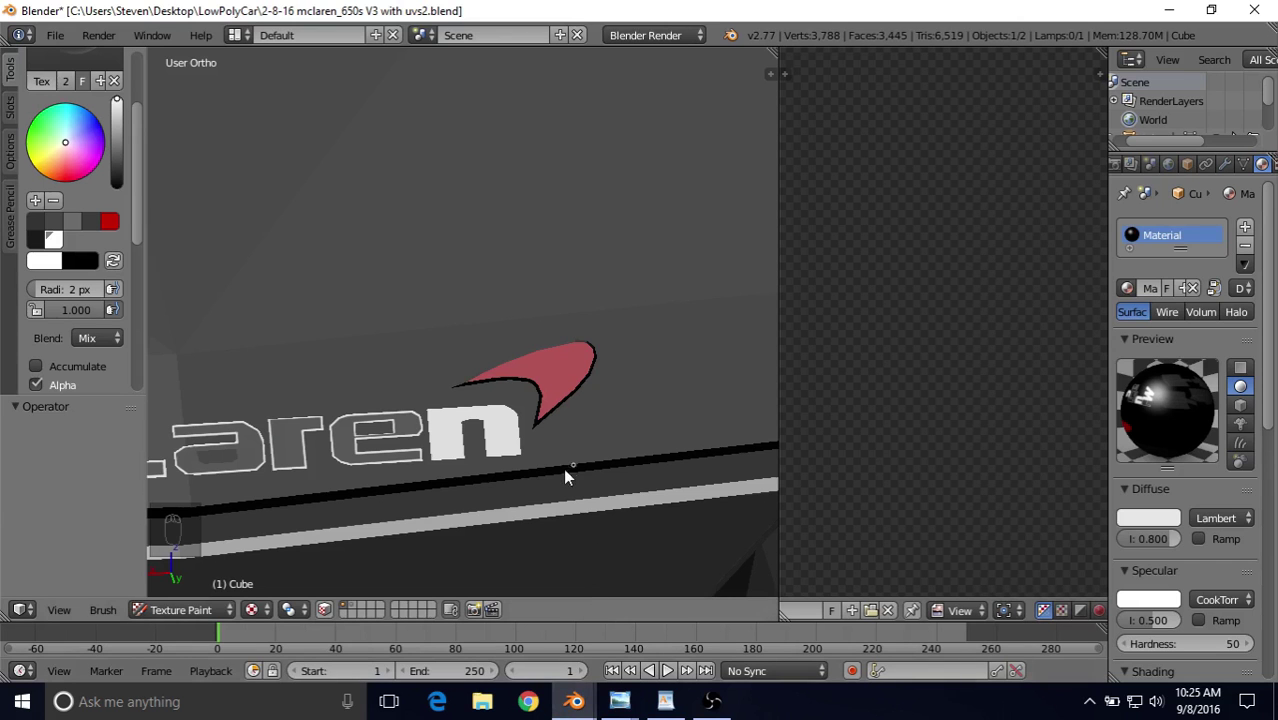
Step: Turn face selection masking back on and set the viewport shading to Solid
{"action": "left_click", "coordinate": [324, 610]}
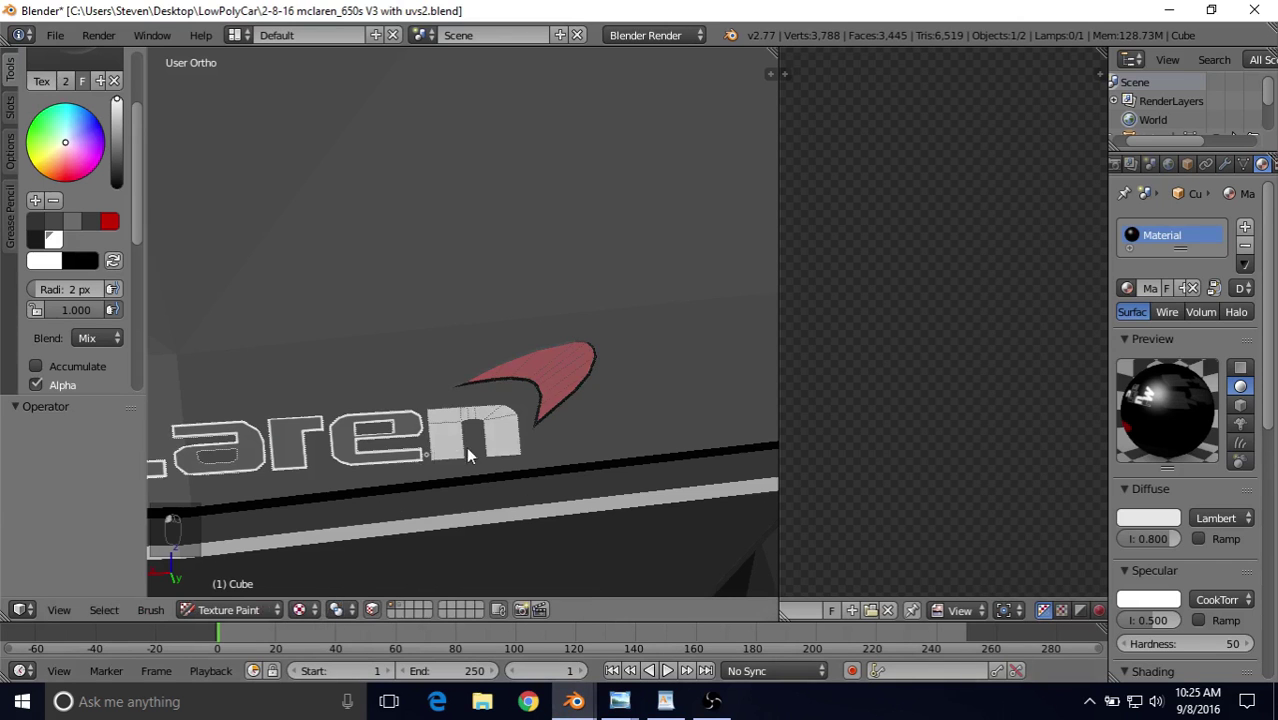
{"action": "scroll", "coordinate": [533, 442], "scroll_direction": "down", "scroll_amount": 6}
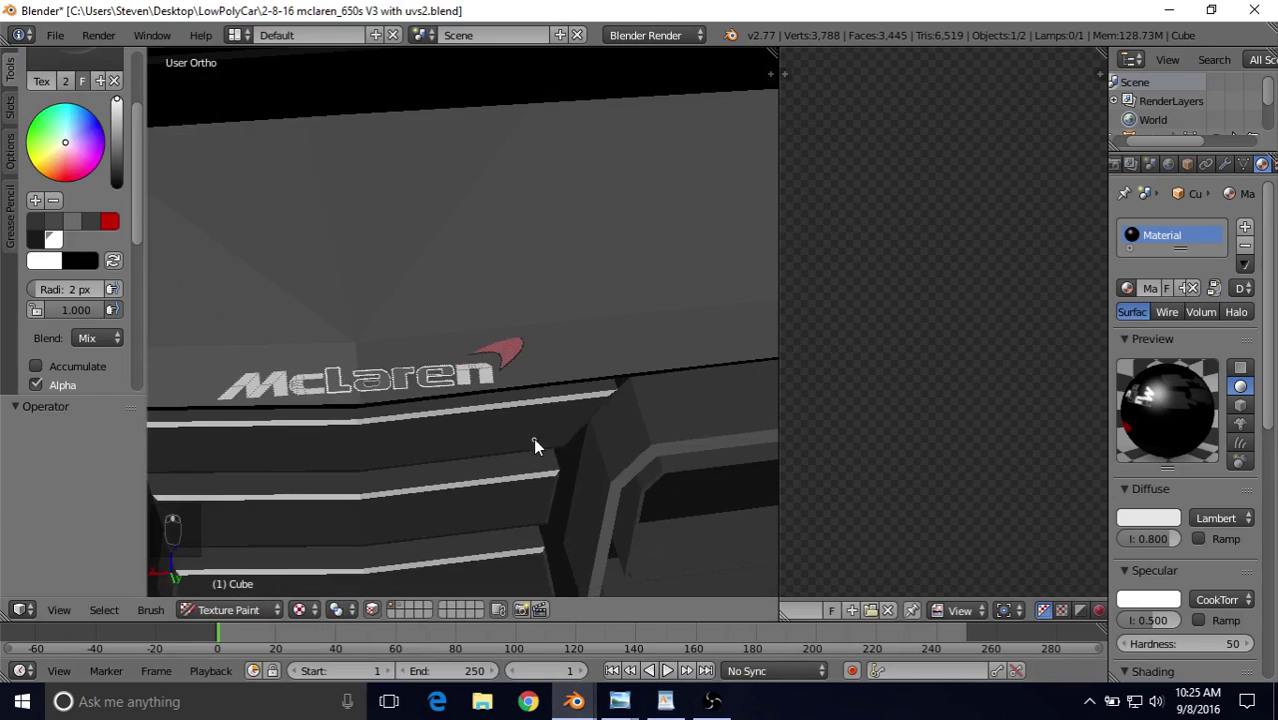
{"action": "middle_click_drag", "start_coordinate": [464, 427], "coordinate": [489, 452], "text": "shift"}
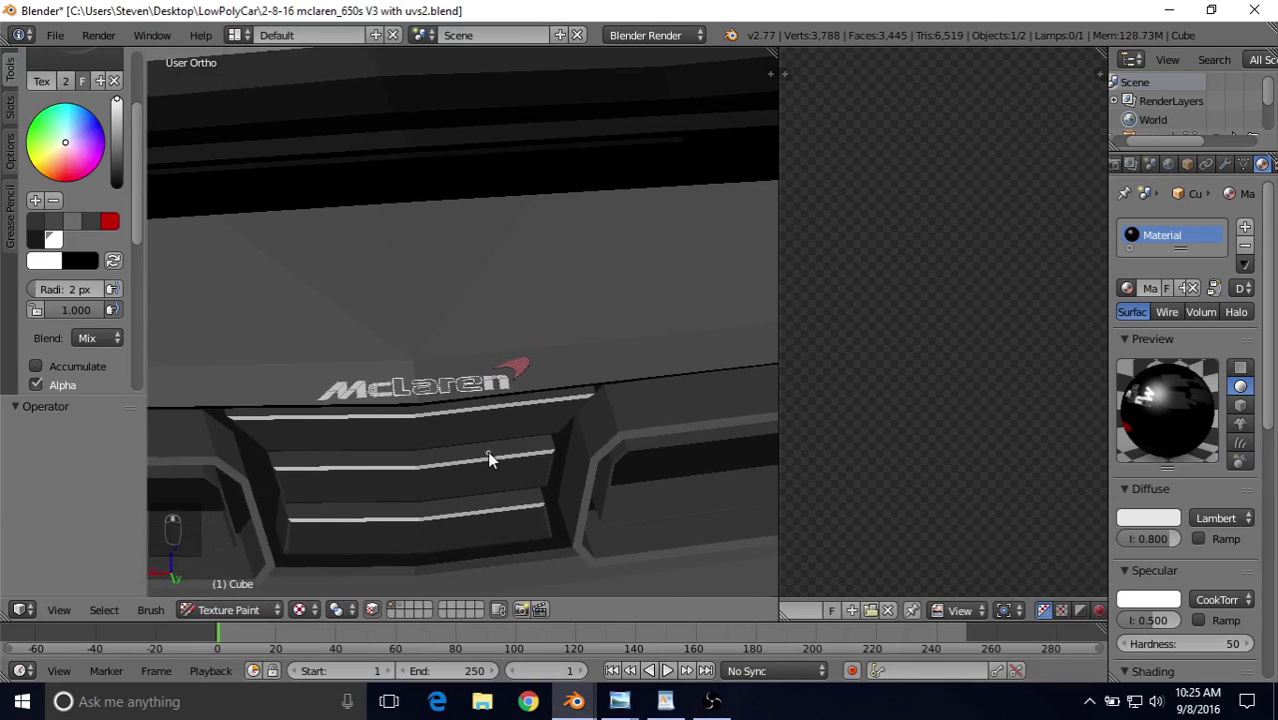
{"action": "left_click", "coordinate": [313, 612]}
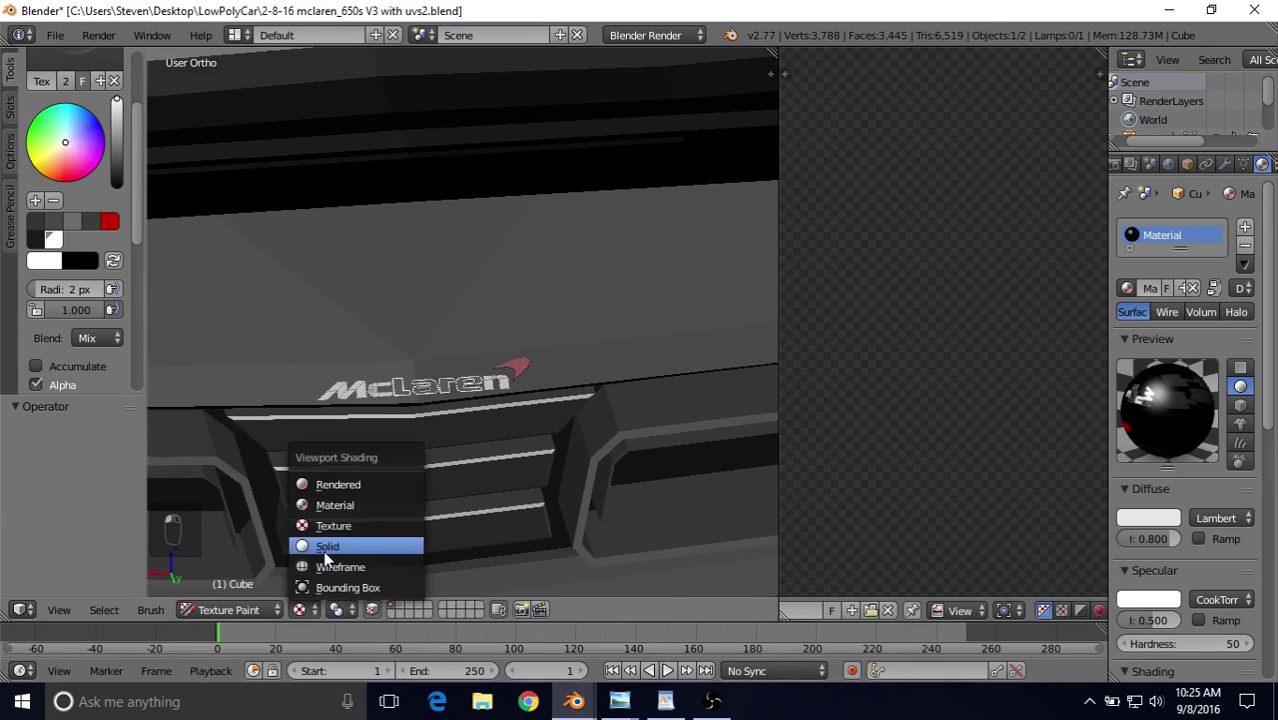
{"action": "left_click", "coordinate": [324, 546]}
{"action": "scroll", "coordinate": [464, 430], "scroll_direction": "up", "scroll_amount": 4}
{"action": "middle_click_drag", "start_coordinate": [502, 422], "coordinate": [463, 337], "text": "shift"}
Step: Select the loop of border faces around the badge's swoosh in Edit Mode and return to Texture Paint mode
{"action": "left_click", "coordinate": [255, 610]}
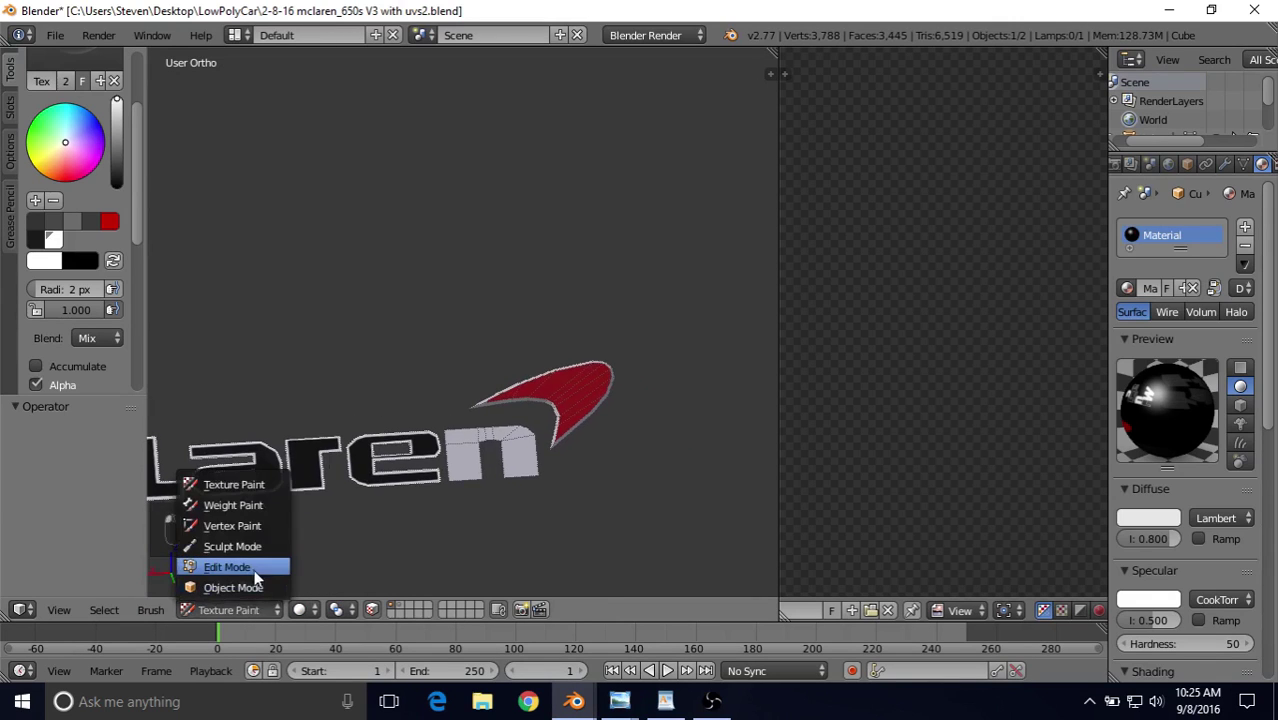
{"action": "left_click", "coordinate": [228, 567]}
{"action": "middle_click_drag", "start_coordinate": [488, 430], "coordinate": [422, 385], "text": "shift"}
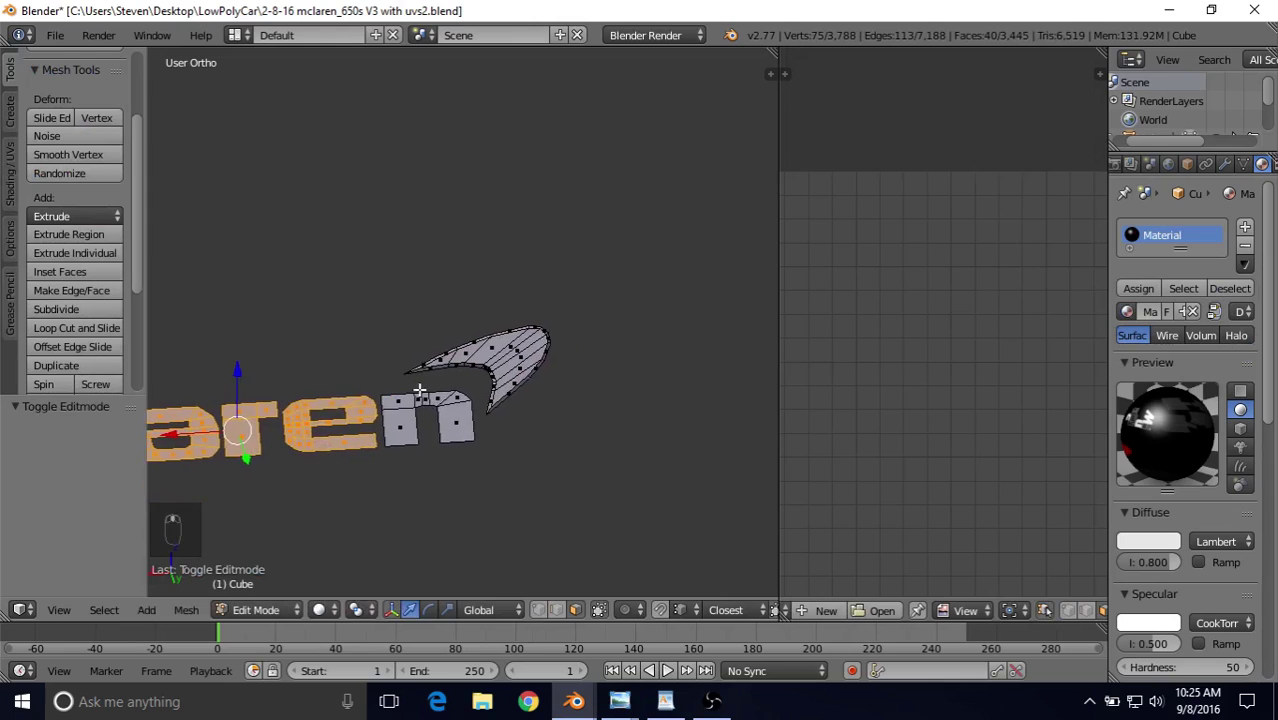
{"action": "scroll", "coordinate": [430, 382], "scroll_direction": "up", "scroll_amount": 3}
{"action": "scroll", "coordinate": [430, 403], "scroll_direction": "up", "scroll_amount": 2}
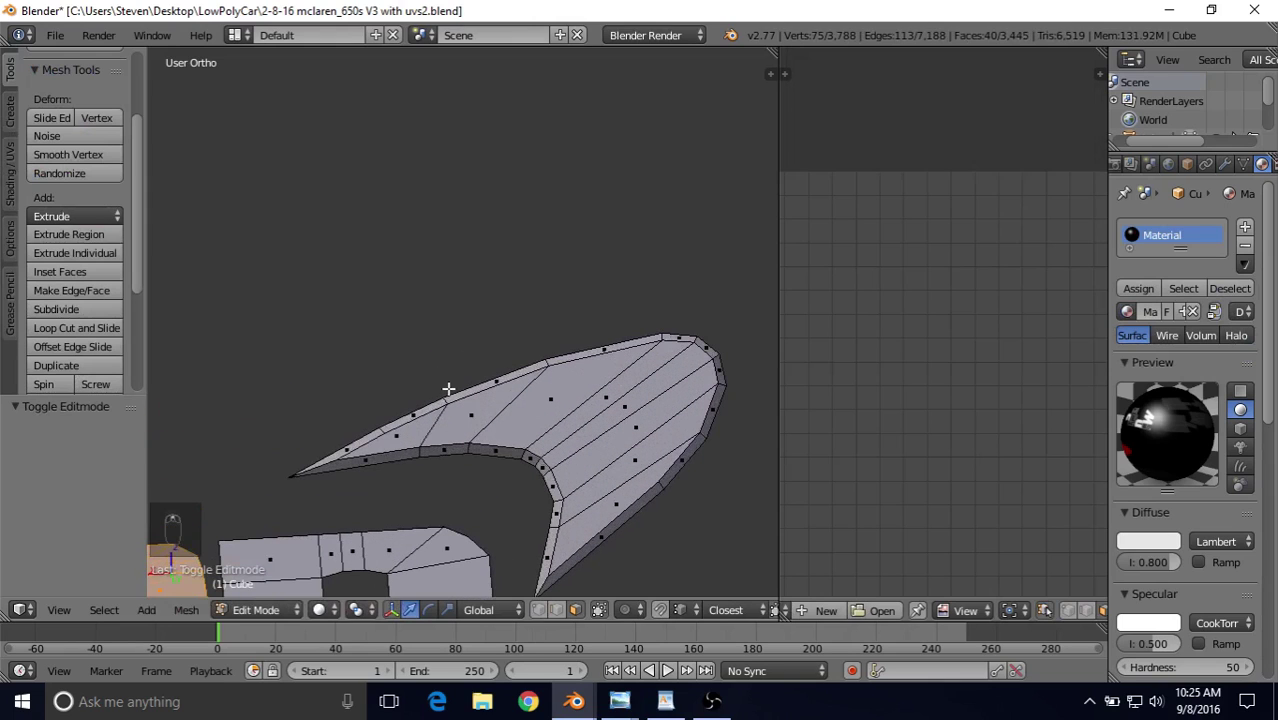
{"action": "right_click", "coordinate": [419, 453], "text": "alt"}
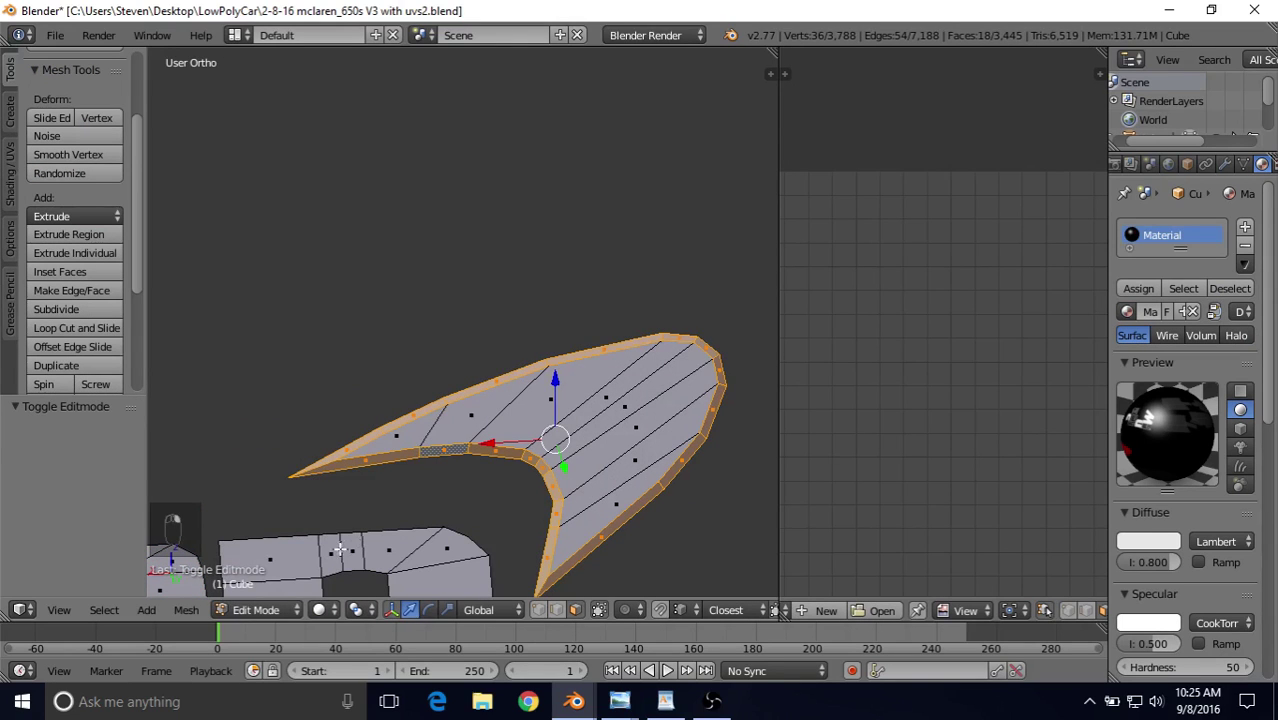
{"action": "left_click", "coordinate": [256, 609]}
{"action": "left_click", "coordinate": [290, 483]}
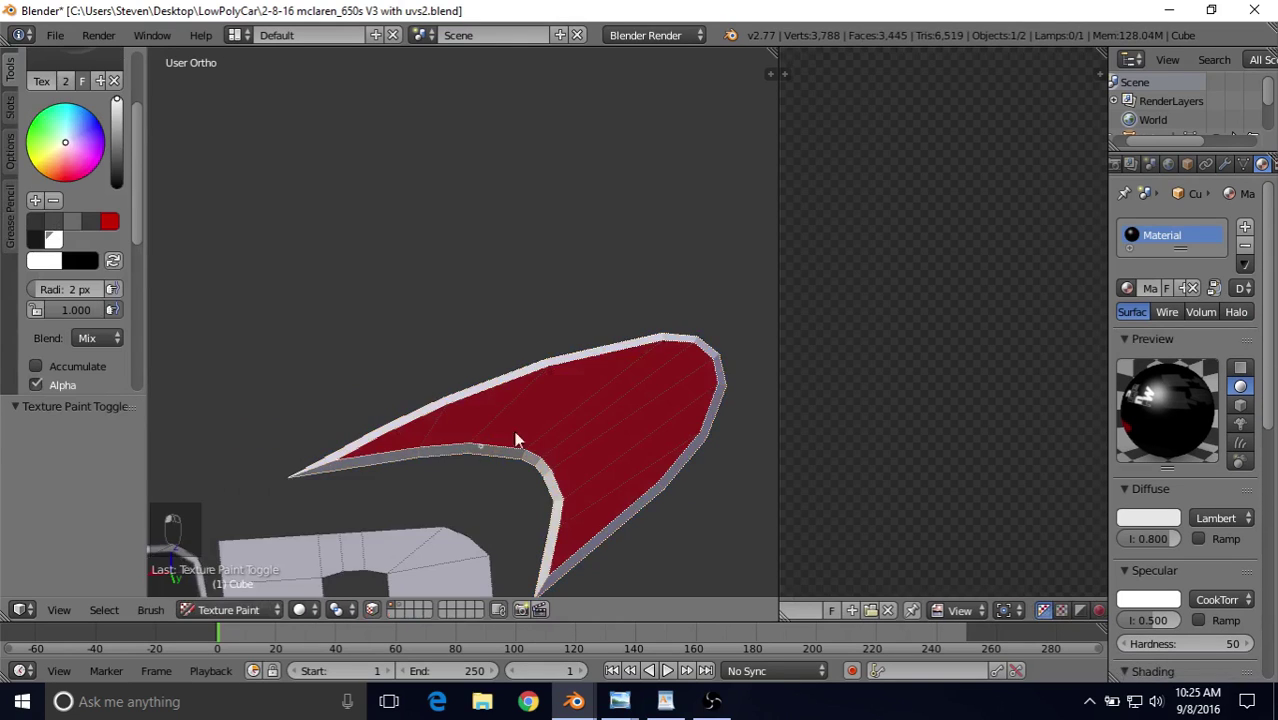
Step: Set the brush to a 50 px radius and a light grey color, and try a straight stroke over the swoosh's border
{"action": "scroll", "coordinate": [520, 438], "scroll_direction": "down", "scroll_amount": 3}
{"action": "left_click", "coordinate": [72, 289]}
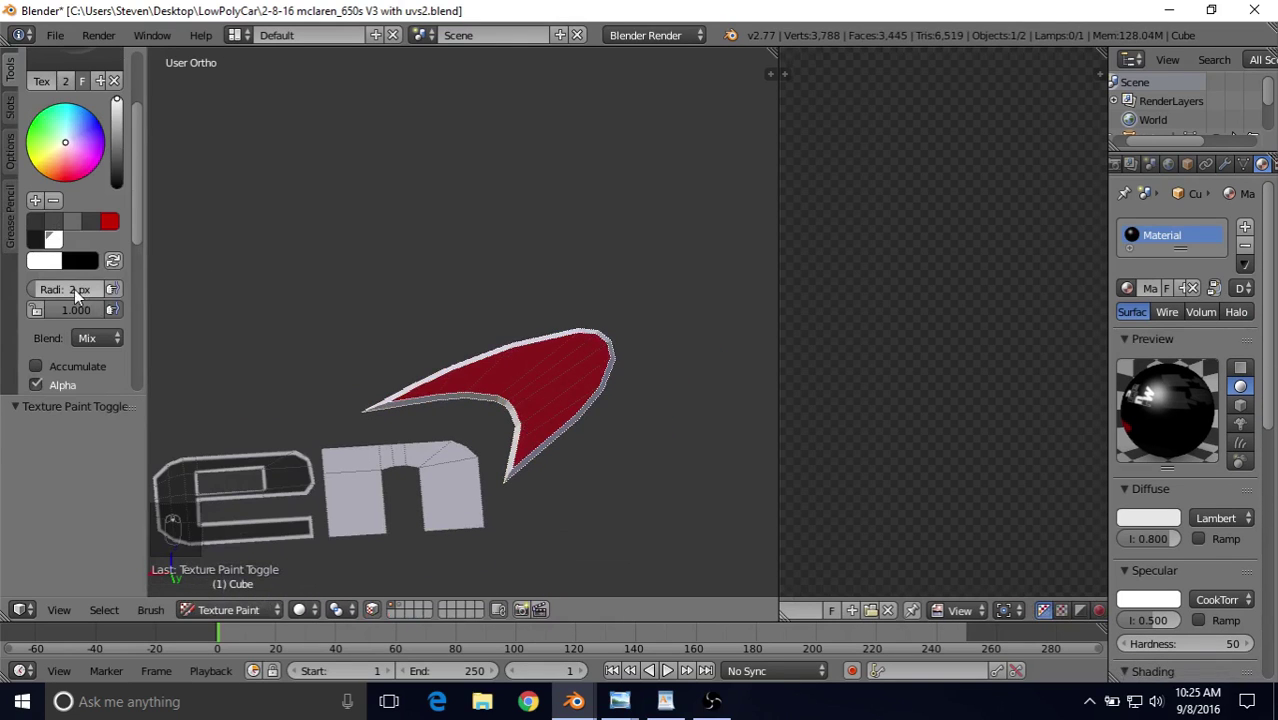
{"action": "key", "text": "Return"}
{"action": "mouse_move", "coordinate": [120, 133]}
{"action": "left_mouse_down"}
{"action": "mouse_move", "coordinate": [117, 115]}
{"action": "mouse_move", "coordinate": [117, 128]}
{"action": "left_mouse_up"}
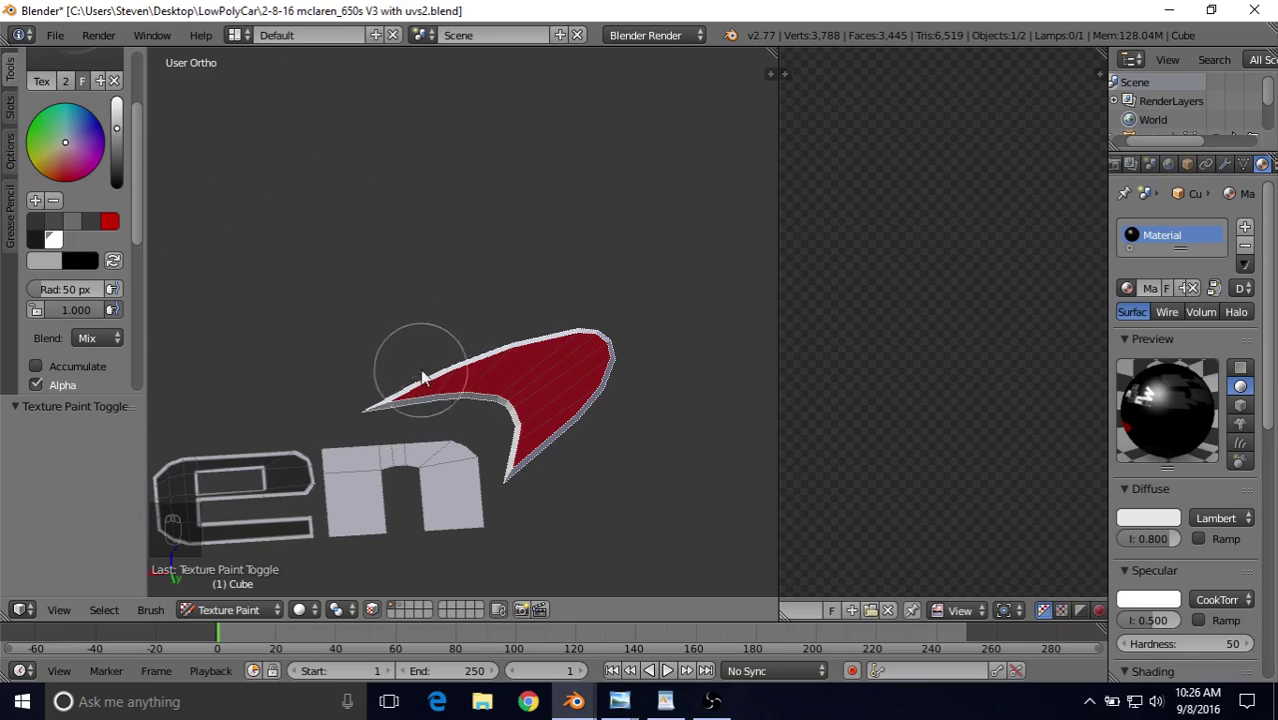
{"action": "left_click_drag", "start_coordinate": [390, 396], "coordinate": [291, 201]}
Step: Change the stroke method to Space, paint the swoosh's border light grey, and turn off face selection masking to check it
{"action": "scroll", "coordinate": [132, 263], "scroll_direction": "down", "scroll_amount": 3}
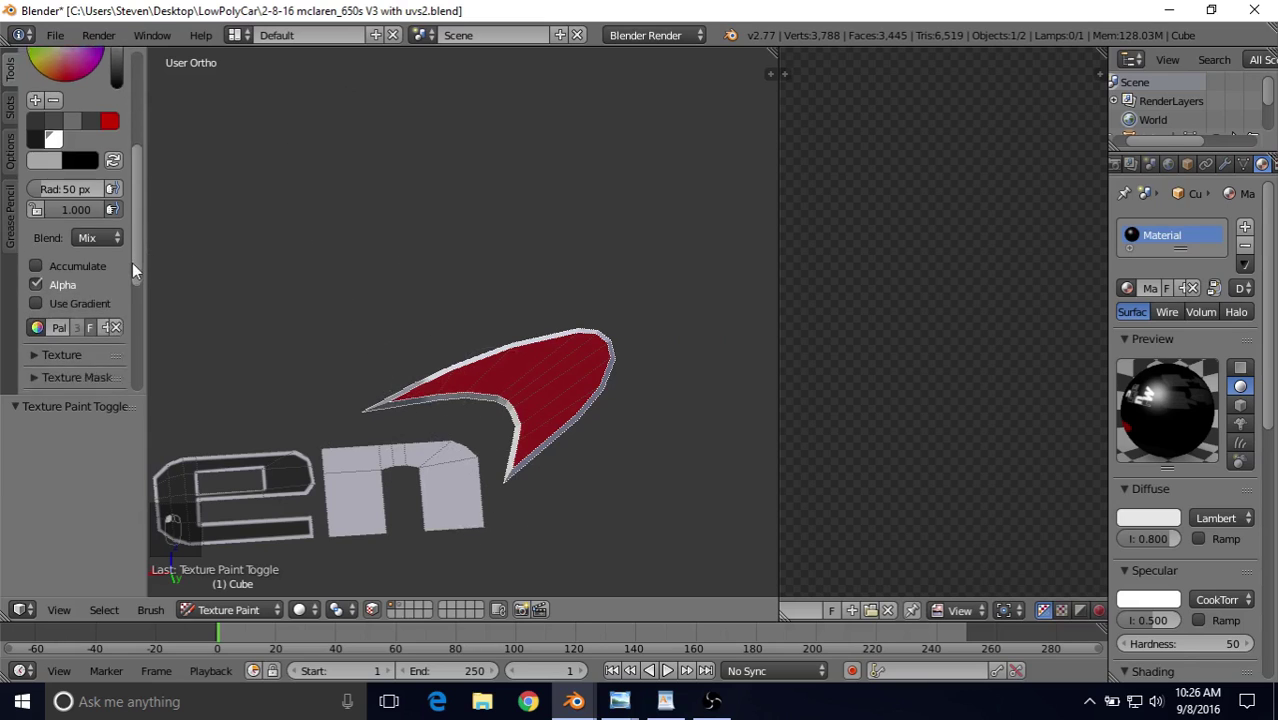
{"action": "scroll", "coordinate": [132, 263], "scroll_direction": "down", "scroll_amount": 5}
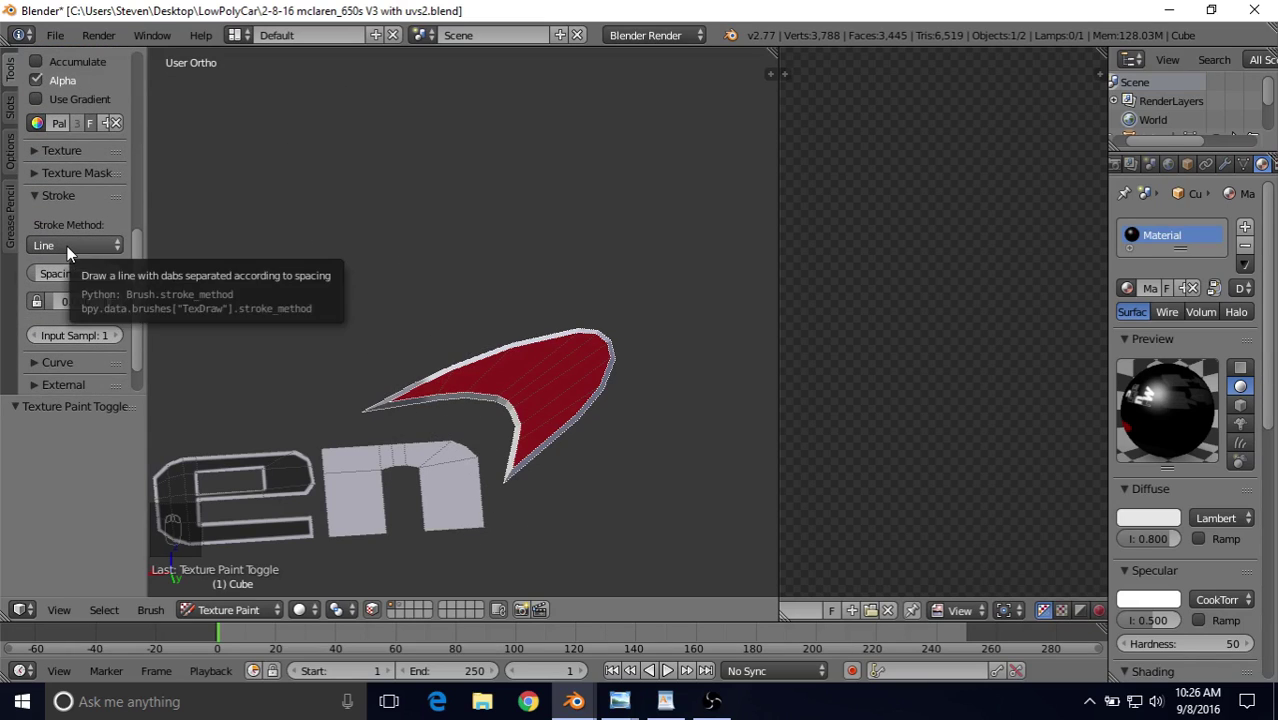
{"action": "left_click", "coordinate": [67, 246]}
{"action": "left_click", "coordinate": [69, 182]}
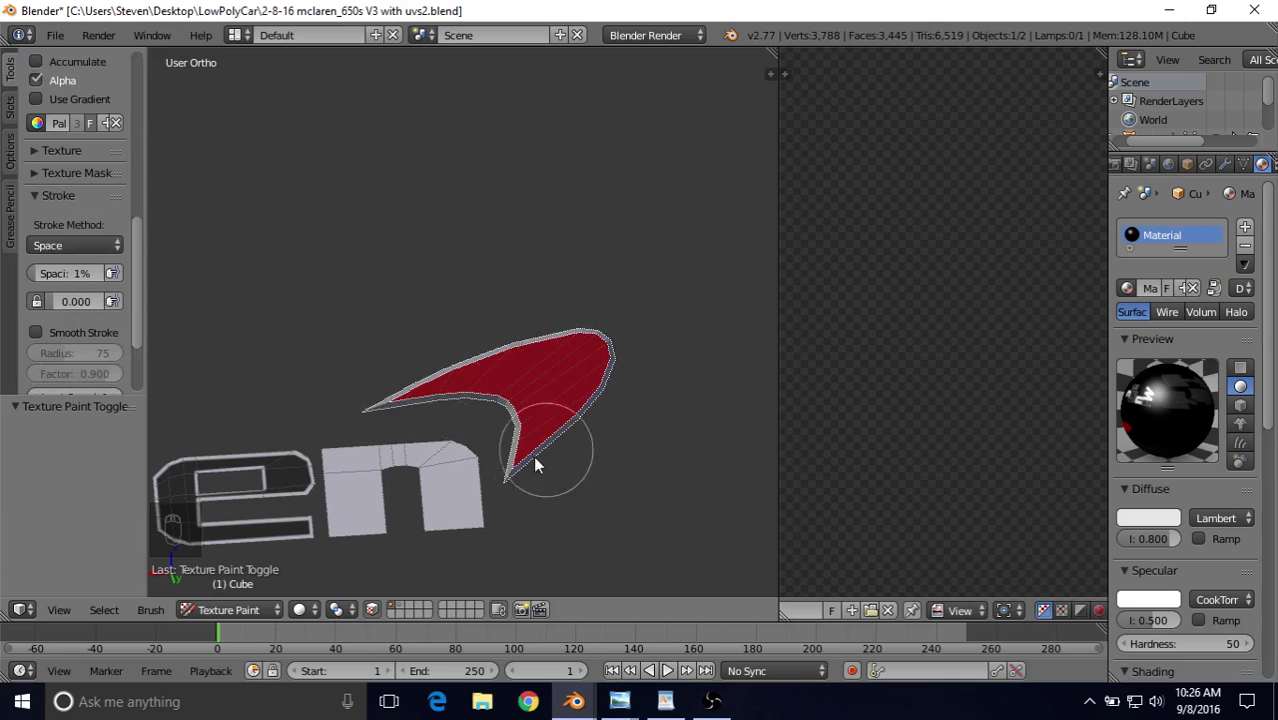
{"action": "left_click", "coordinate": [373, 609]}
{"action": "scroll", "coordinate": [522, 416], "scroll_direction": "down", "scroll_amount": 9}
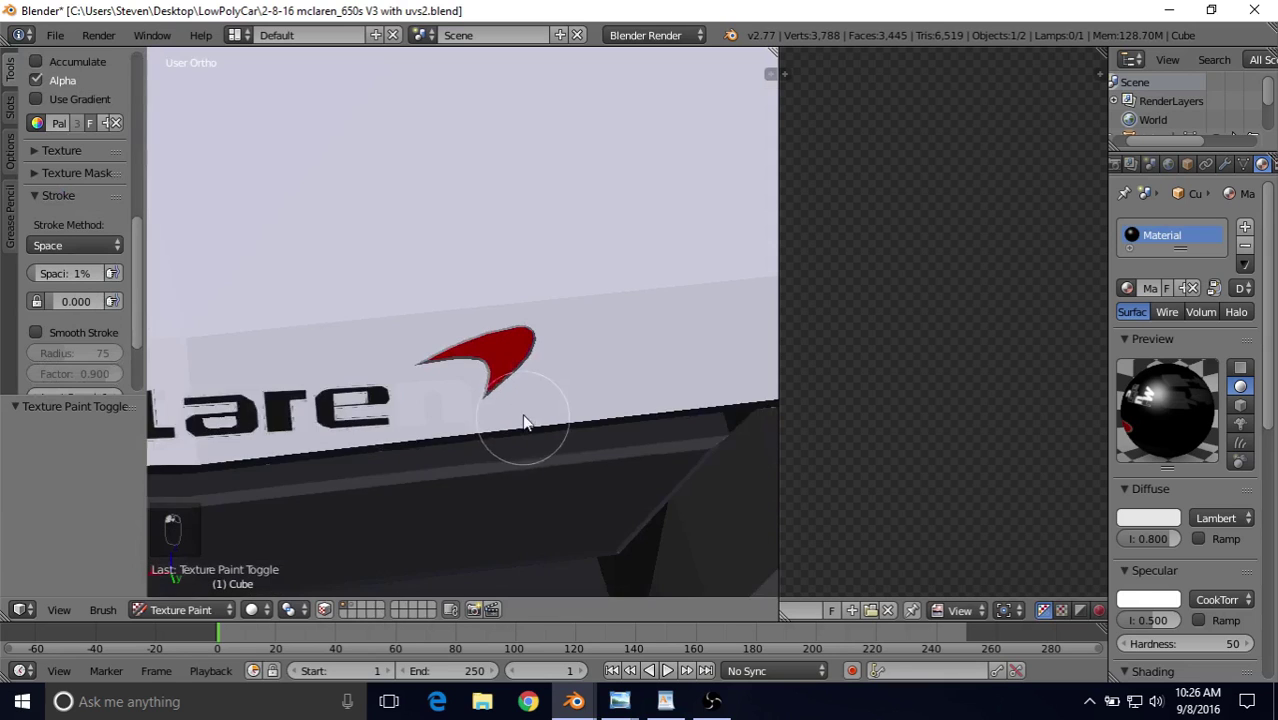
{"action": "middle_click_drag", "start_coordinate": [530, 358], "coordinate": [481, 307]}
{"action": "scroll", "coordinate": [498, 311], "scroll_direction": "up", "scroll_amount": 5}
Step: Repaint the swoosh's border white with face selection masking on, and turn masking off to check the badge against the rear
{"action": "left_click", "coordinate": [323, 609]}
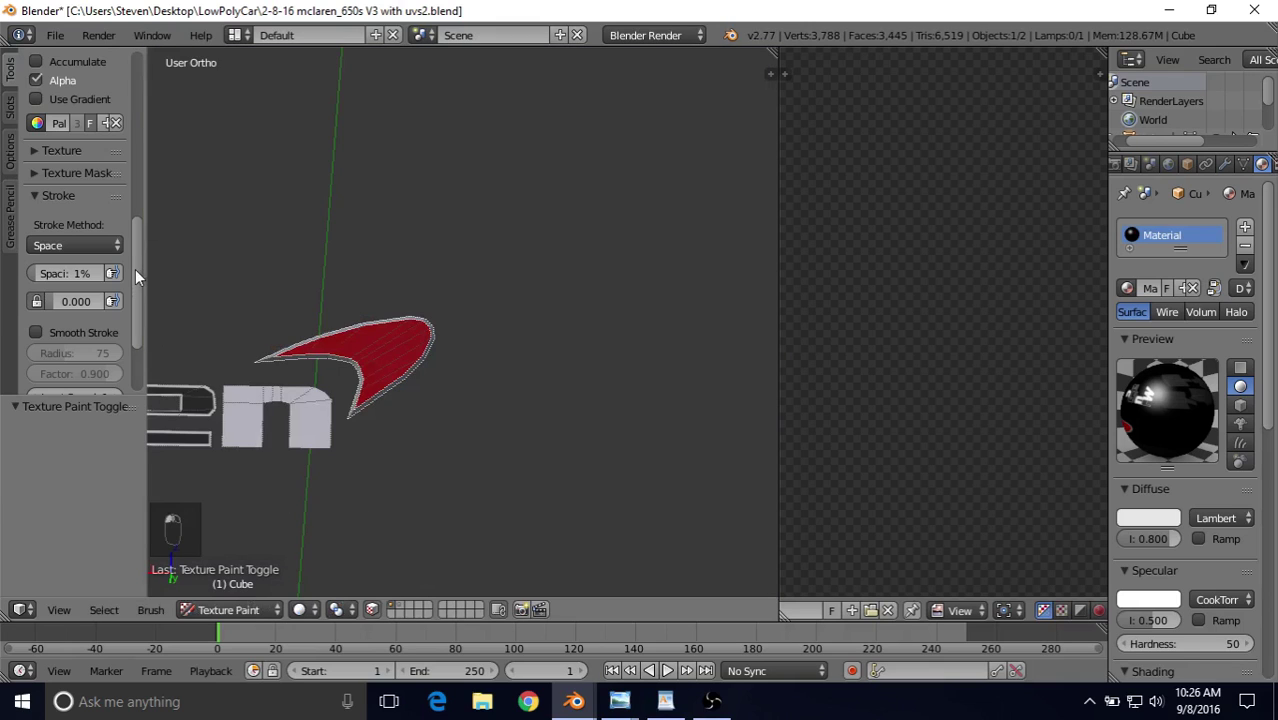
{"action": "left_click_drag", "start_coordinate": [136, 269], "coordinate": [138, 114]}
{"action": "left_click_drag", "start_coordinate": [117, 218], "coordinate": [117, 189]}
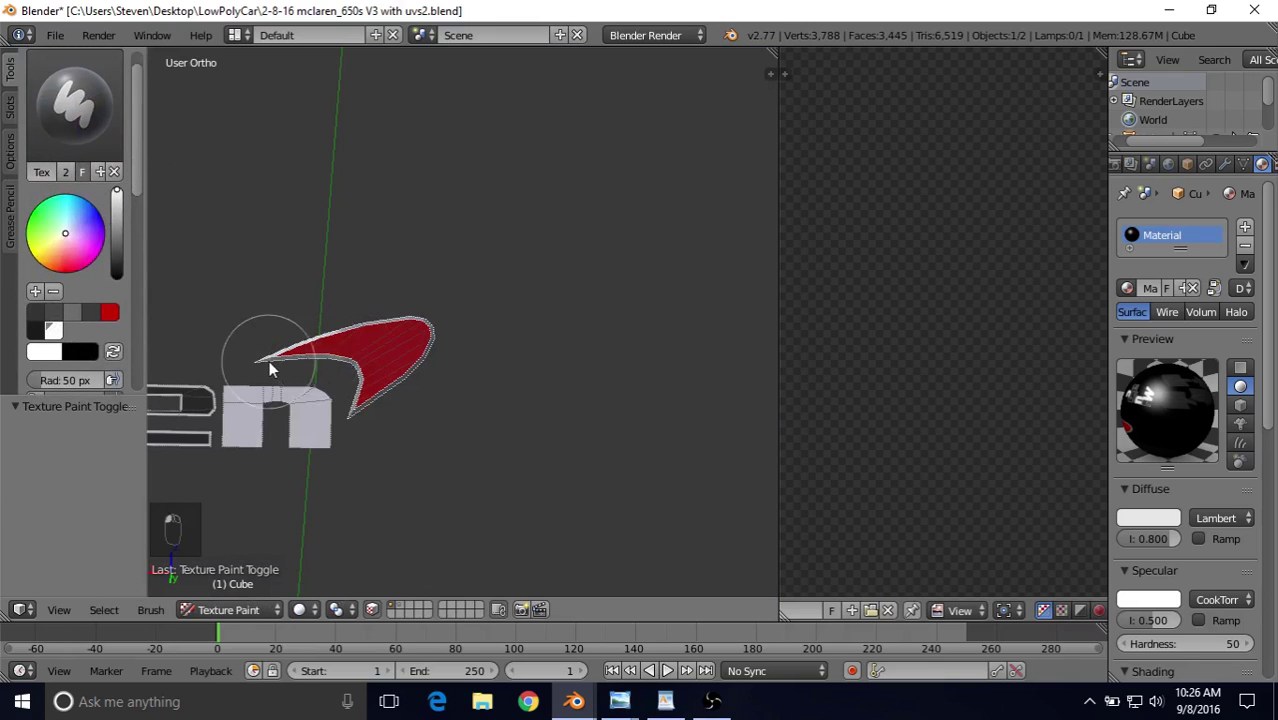
{"action": "mouse_move", "coordinate": [269, 362]}
{"action": "left_mouse_down"}
{"action": "mouse_move", "coordinate": [425, 330]}
{"action": "mouse_move", "coordinate": [379, 393]}
{"action": "mouse_move", "coordinate": [329, 330]}
{"action": "left_mouse_up"}
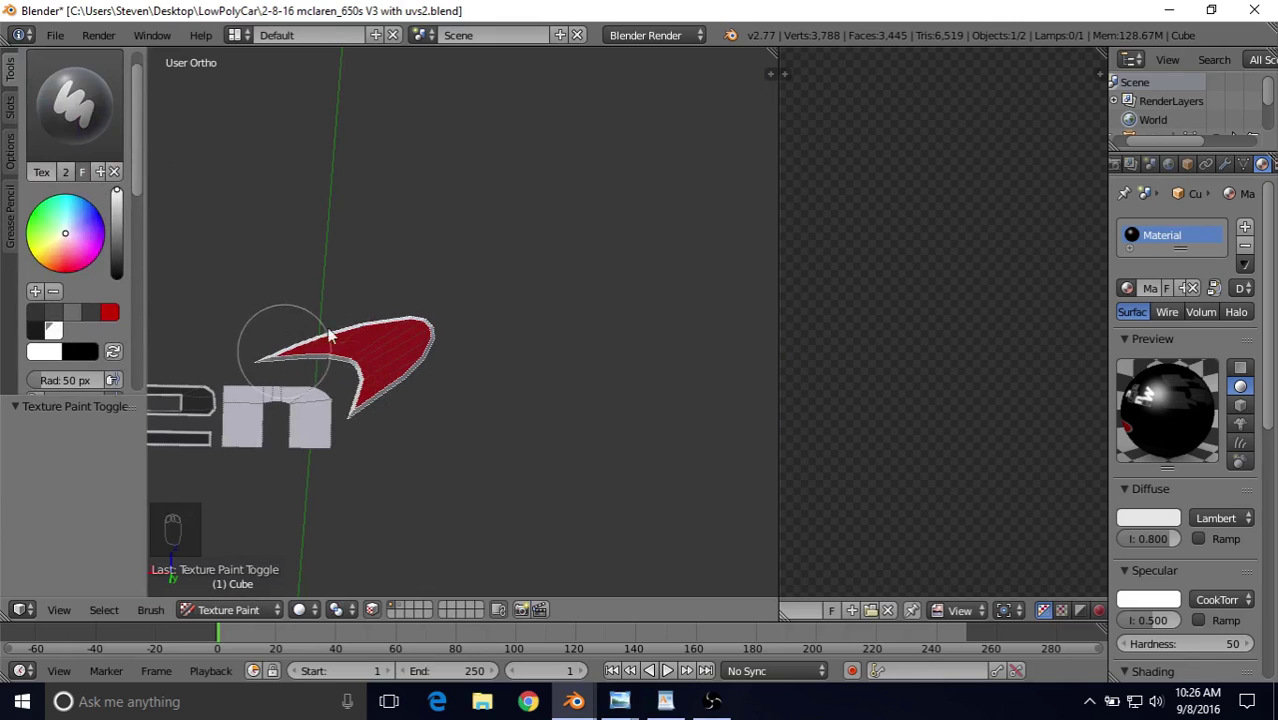
{"action": "left_click", "coordinate": [372, 609]}
{"action": "scroll", "coordinate": [442, 377], "scroll_direction": "down", "scroll_amount": 6}
{"action": "middle_click_drag", "start_coordinate": [442, 377], "coordinate": [512, 250]}
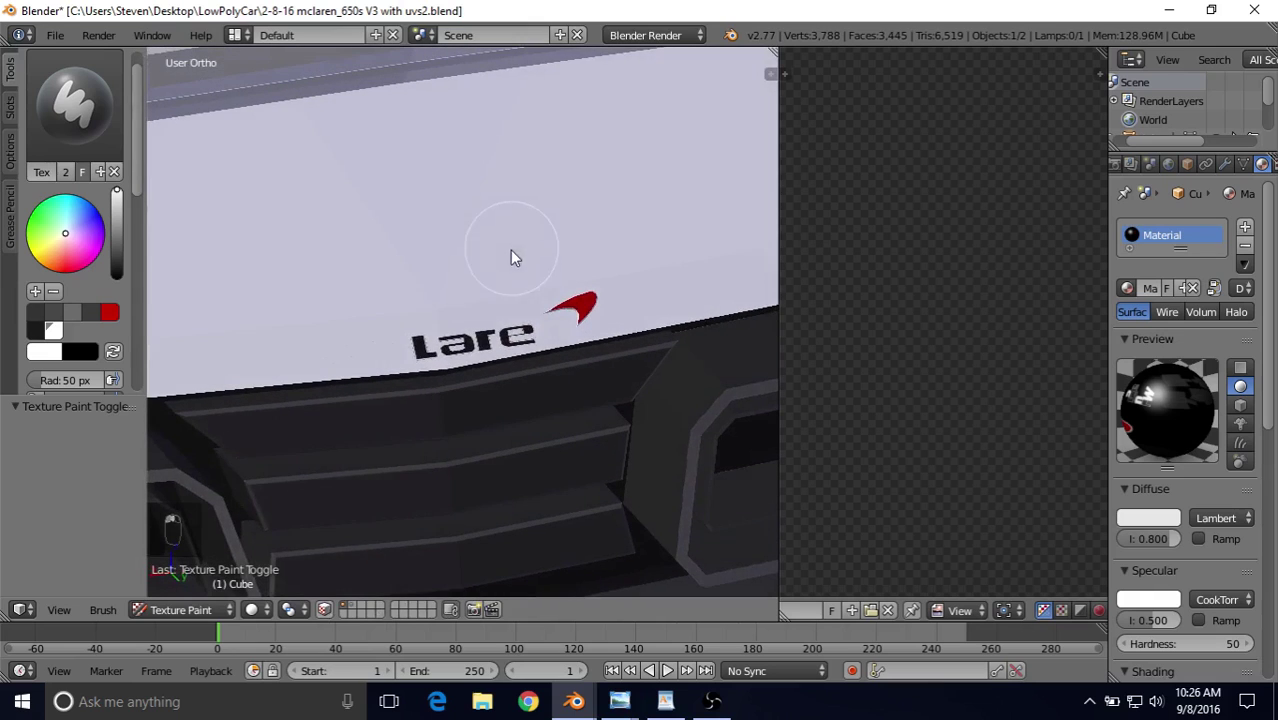
Step: Switch the viewport to Texture shading and examine the badge's letters and swoosh up close
{"action": "left_click", "coordinate": [251, 609]}
{"action": "left_click", "coordinate": [284, 531]}
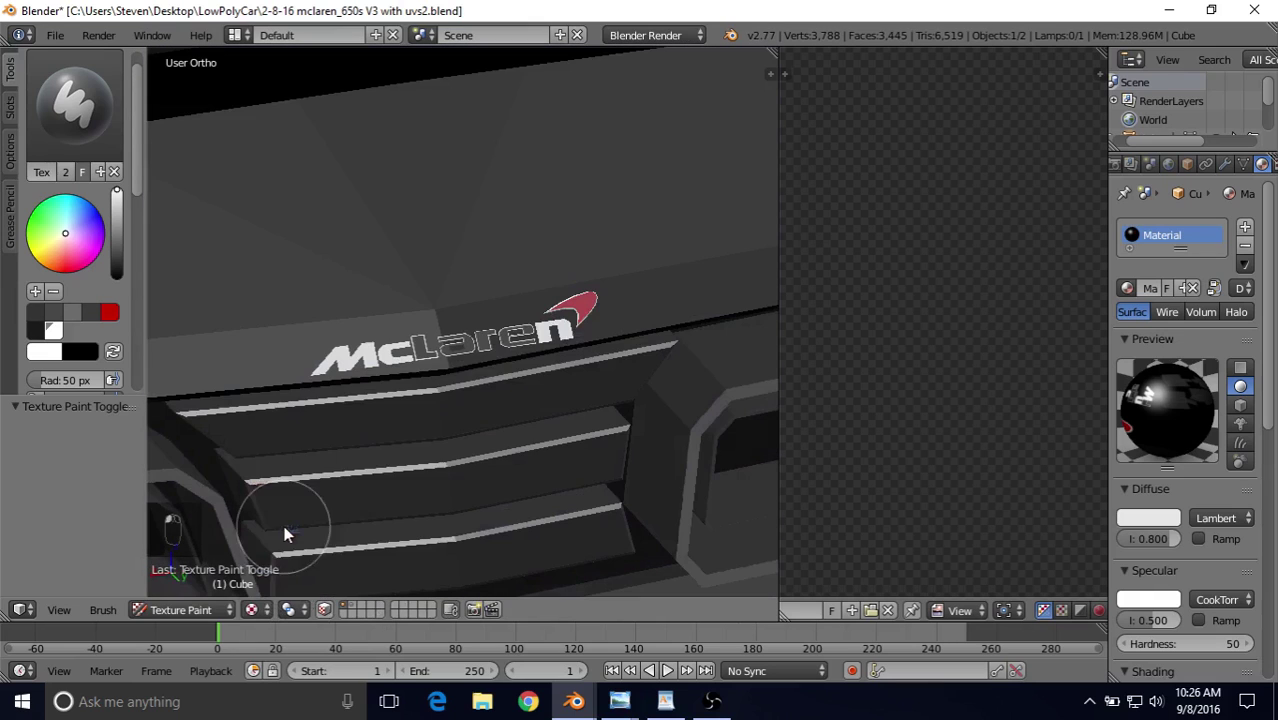
{"action": "scroll", "coordinate": [529, 257], "scroll_direction": "up", "scroll_amount": 3}
{"action": "middle_click_drag", "start_coordinate": [557, 229], "coordinate": [540, 218]}
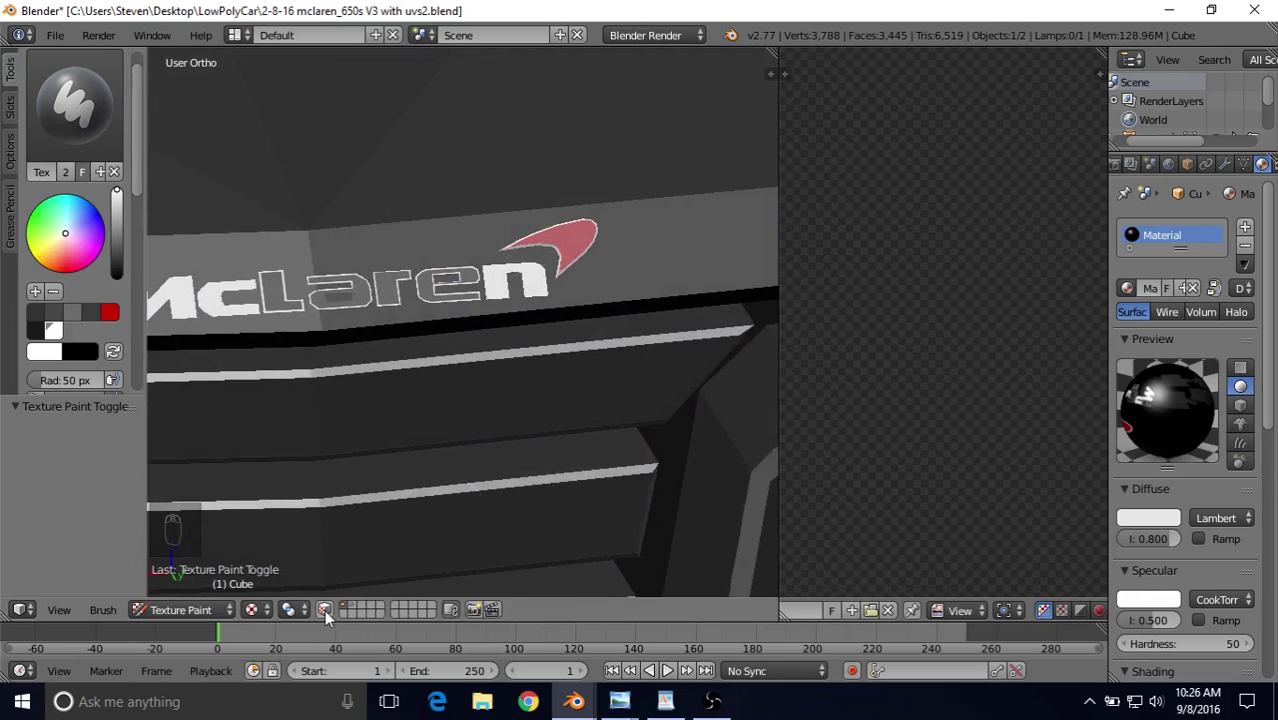
{"action": "middle_click_drag", "start_coordinate": [374, 522], "coordinate": [428, 445]}
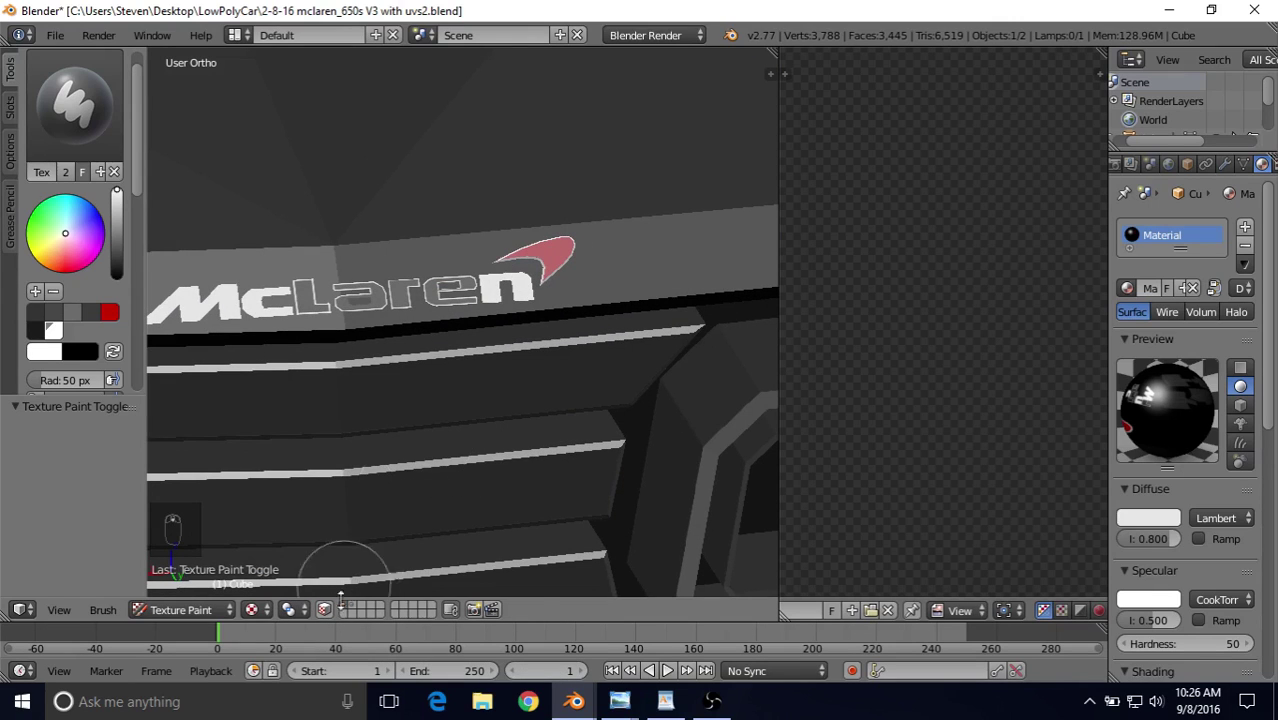
Step: Turn on face selection masking and set the viewport to Solid shading to examine the badge's isolated faces
{"action": "left_click", "coordinate": [330, 609]}
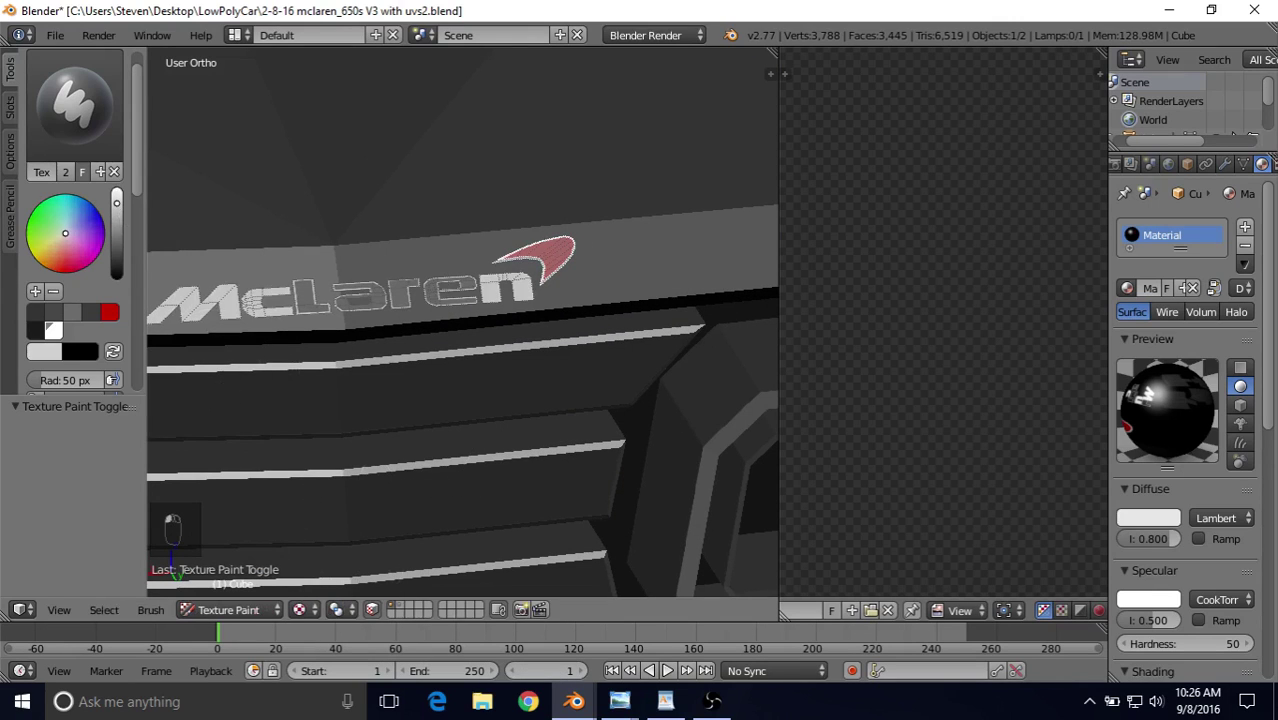
{"action": "left_click", "coordinate": [298, 609]}
{"action": "left_click", "coordinate": [330, 546]}
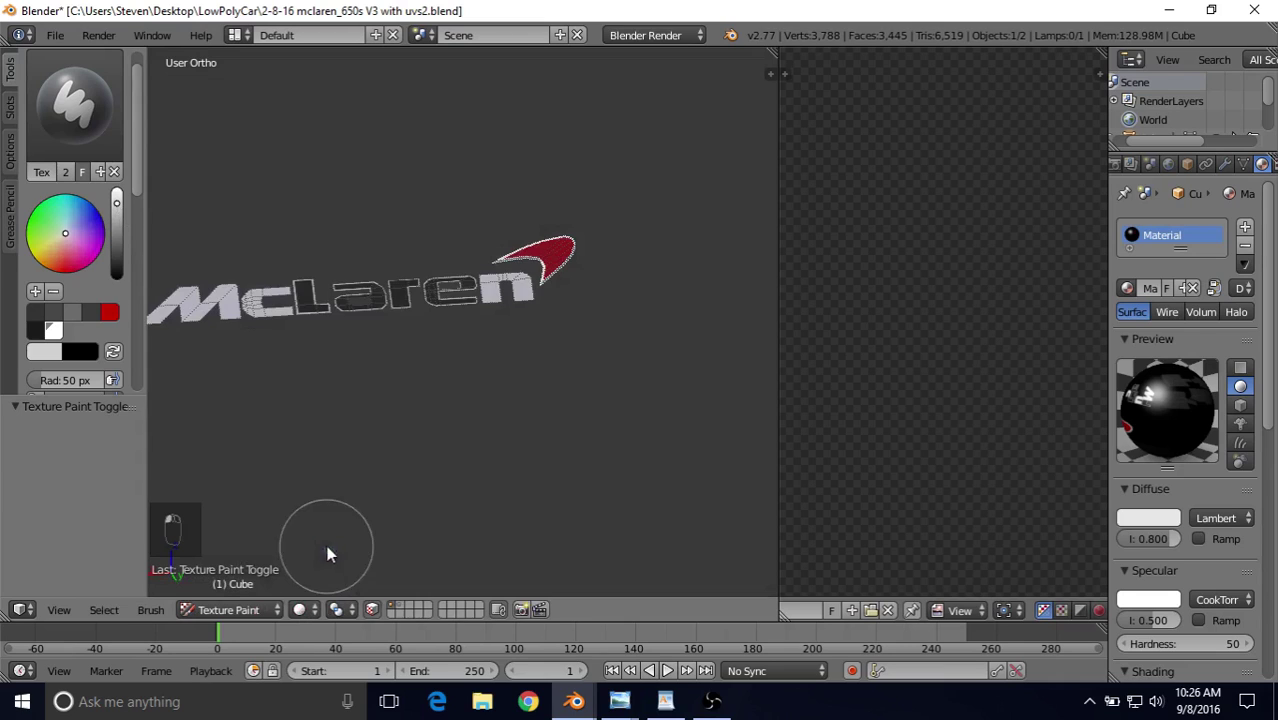
{"action": "middle_click_drag", "start_coordinate": [328, 551], "coordinate": [467, 374]}
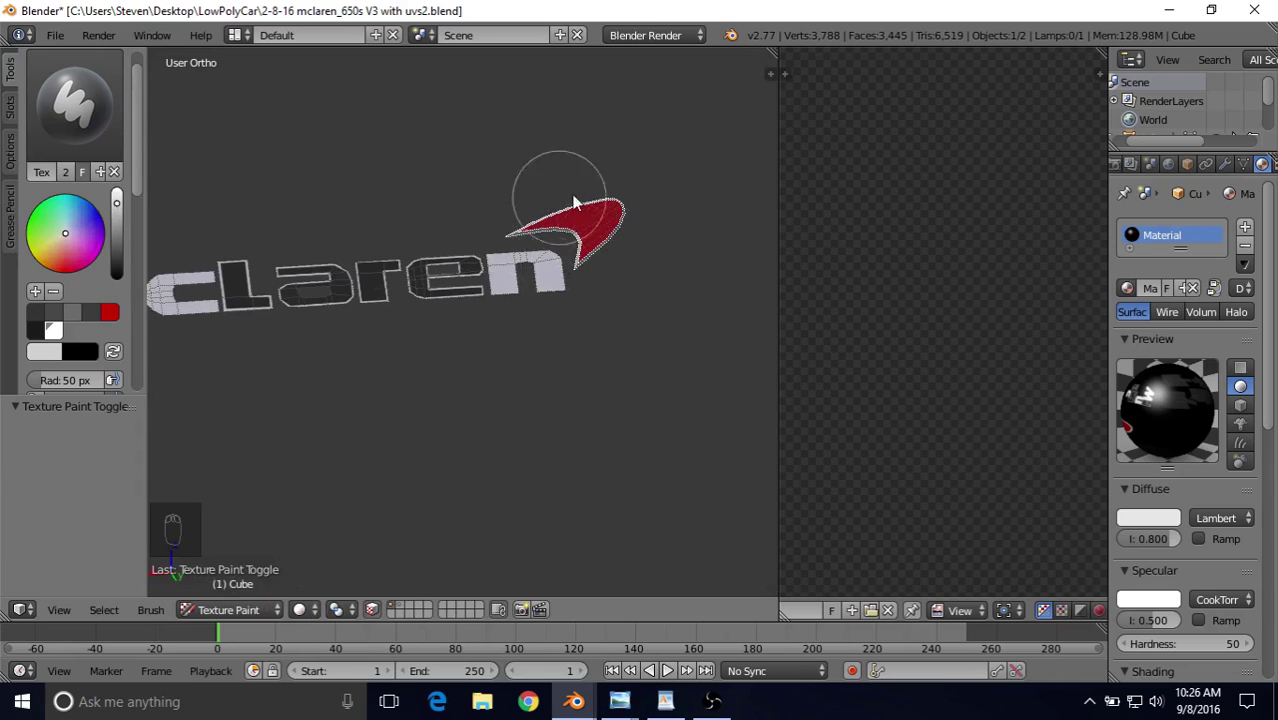
{"action": "middle_click_drag", "start_coordinate": [536, 240], "coordinate": [534, 267]}
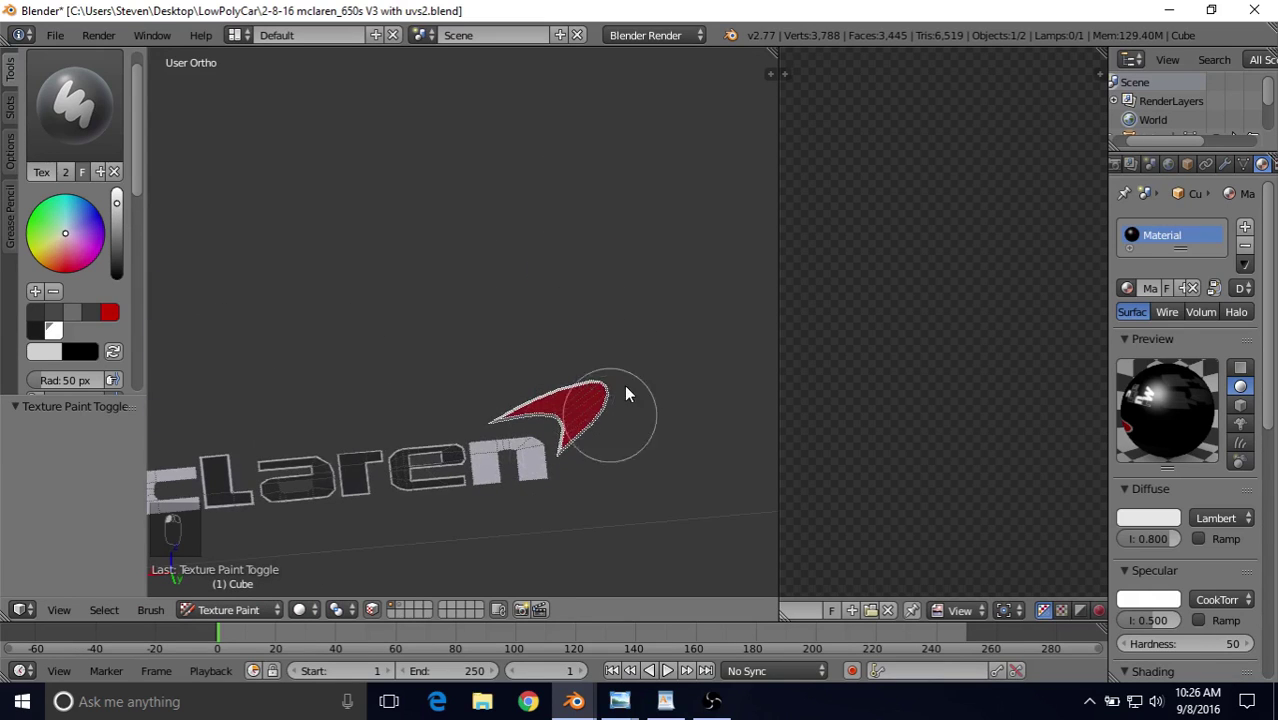
Step: Turn off face selection masking and check the badge against the rear bodywork in Texture shading
{"action": "left_click", "coordinate": [372, 612]}
{"action": "scroll", "coordinate": [462, 438], "scroll_direction": "down", "scroll_amount": 4}
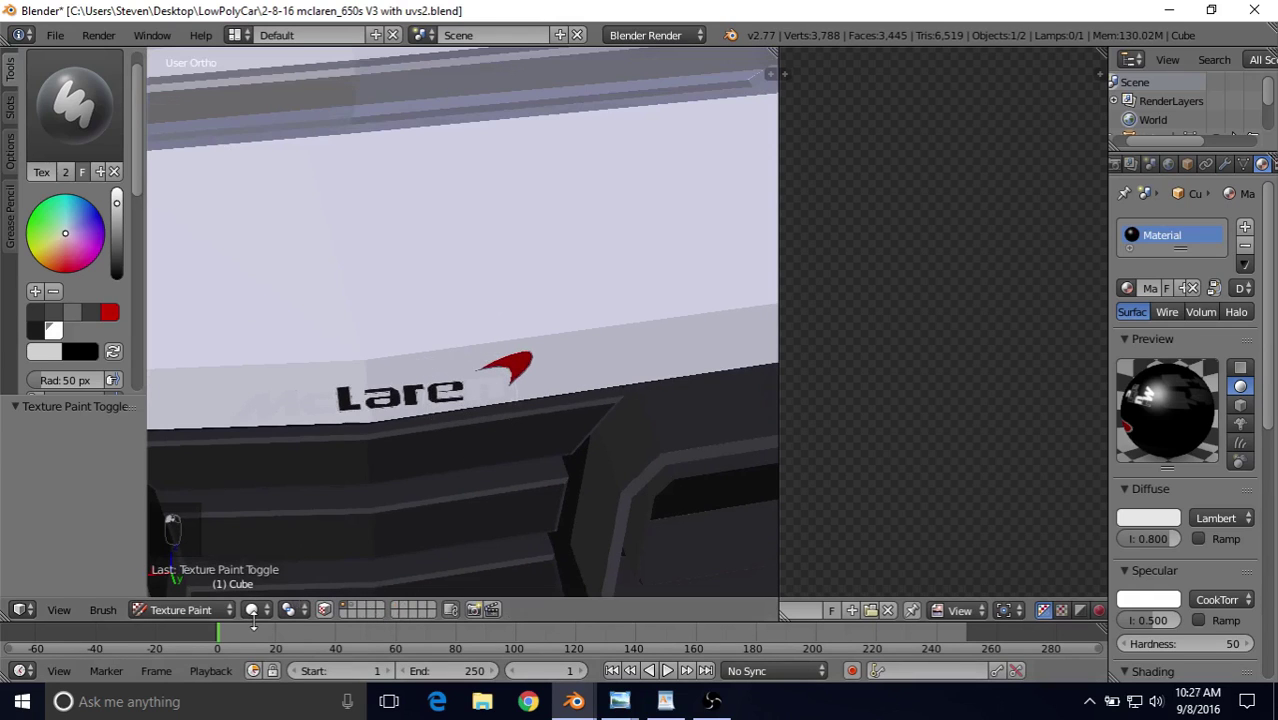
{"action": "left_click", "coordinate": [252, 611]}
{"action": "left_click", "coordinate": [277, 525]}
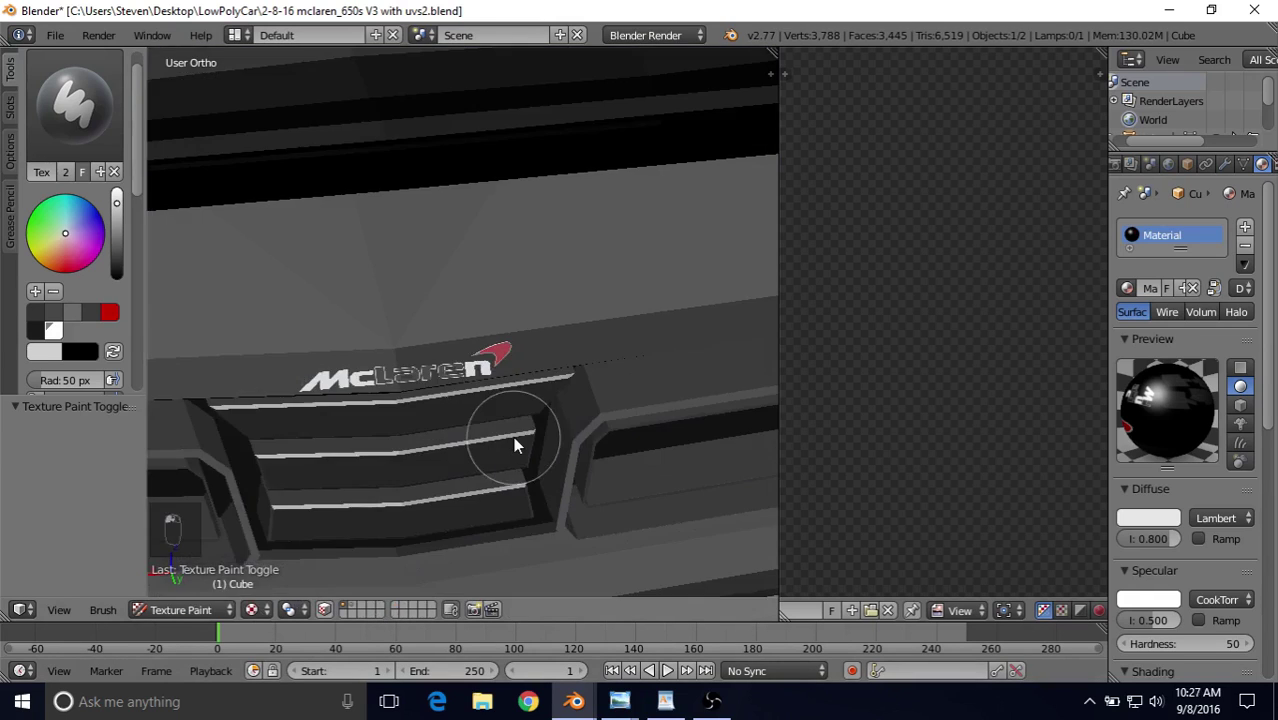
{"action": "middle_click_drag", "start_coordinate": [502, 361], "coordinate": [486, 335]}
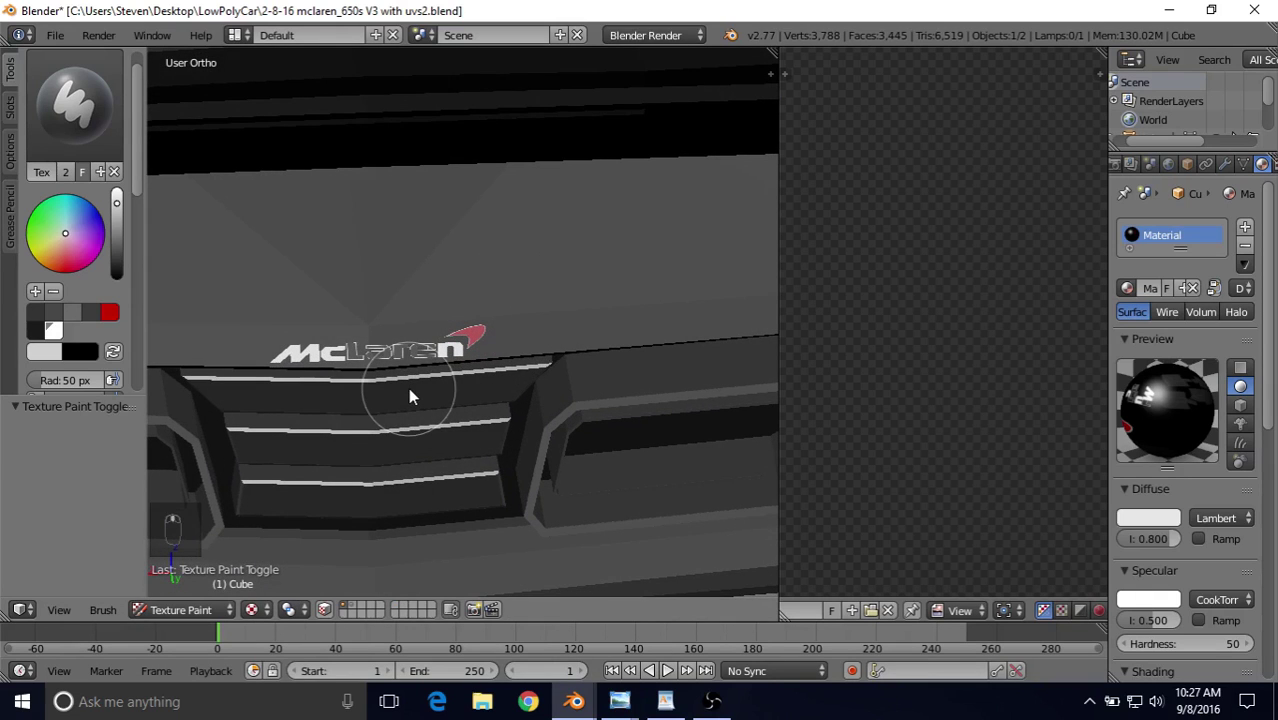
{"action": "scroll", "coordinate": [408, 387], "scroll_direction": "up", "scroll_amount": 3}
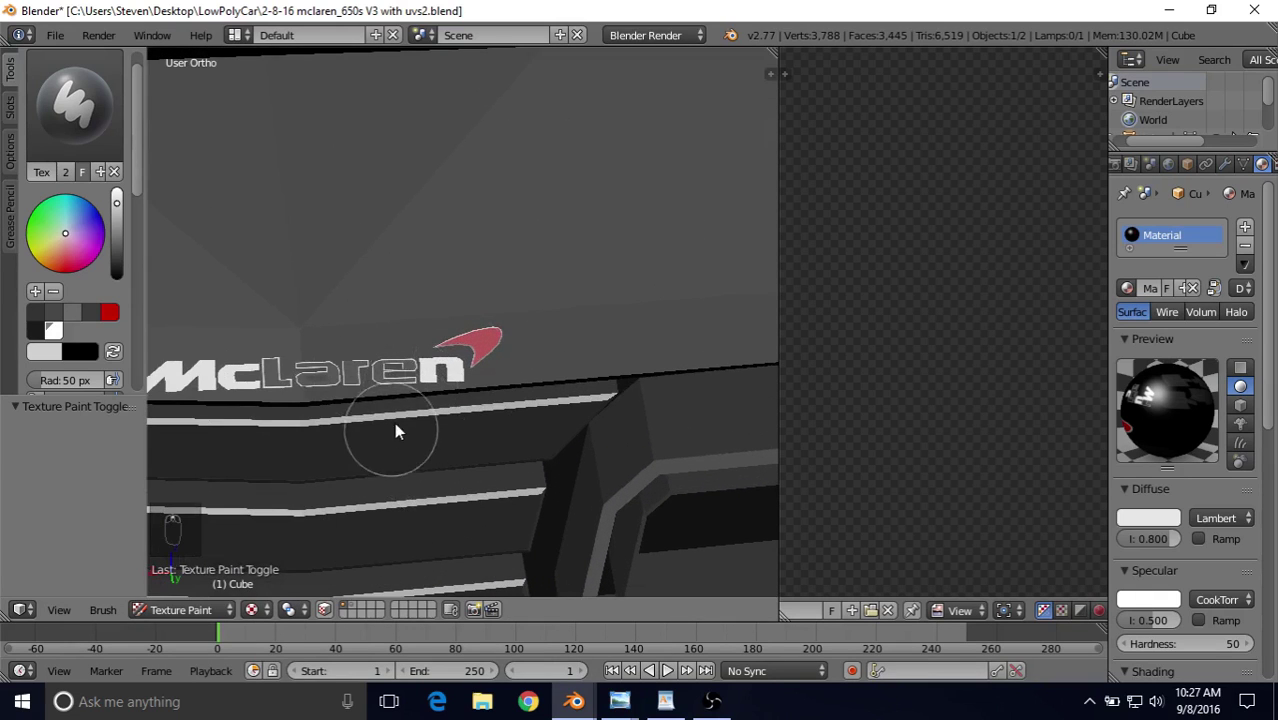
{"action": "middle_click_drag", "start_coordinate": [422, 397], "coordinate": [496, 419], "text": "shift"}
{"action": "scroll", "coordinate": [466, 466], "scroll_direction": "down", "scroll_amount": 1}
Step: Return the viewport to Solid shading and examine the whole rear of the car around the airbrake
{"action": "left_click", "coordinate": [266, 609]}
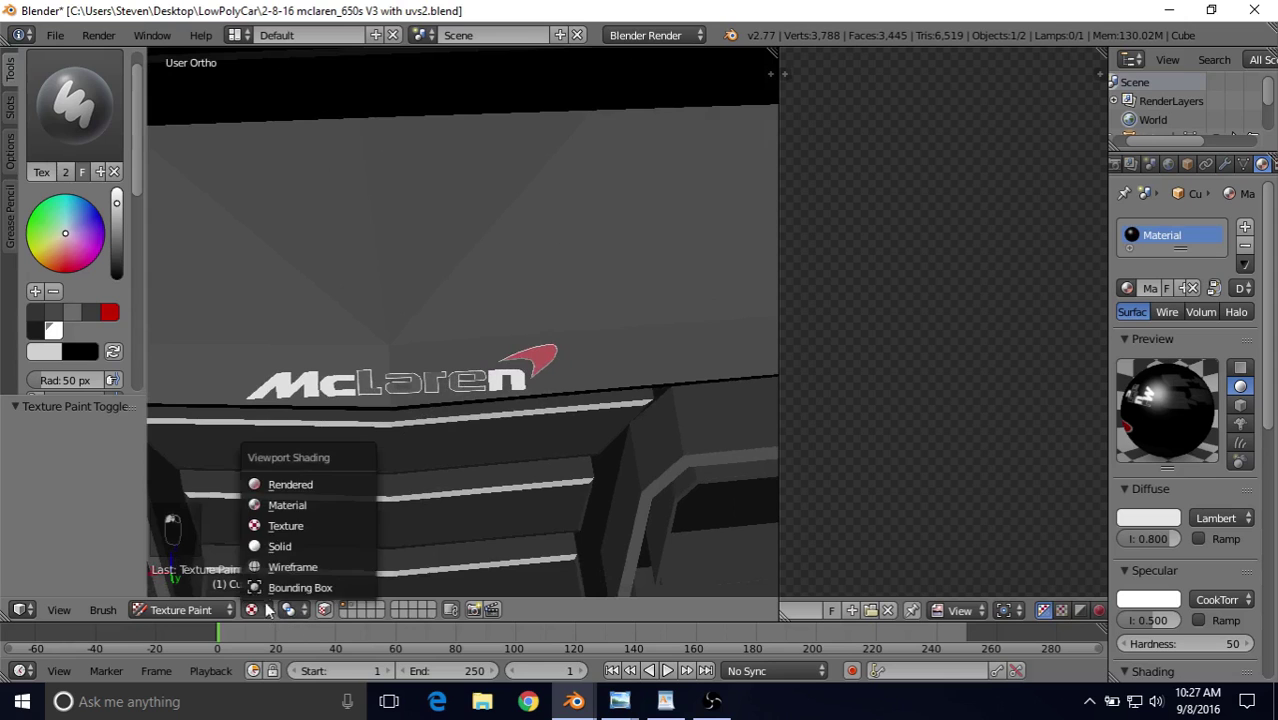
{"action": "left_click", "coordinate": [279, 546]}
{"action": "scroll", "coordinate": [420, 433], "scroll_direction": "down", "scroll_amount": 5}
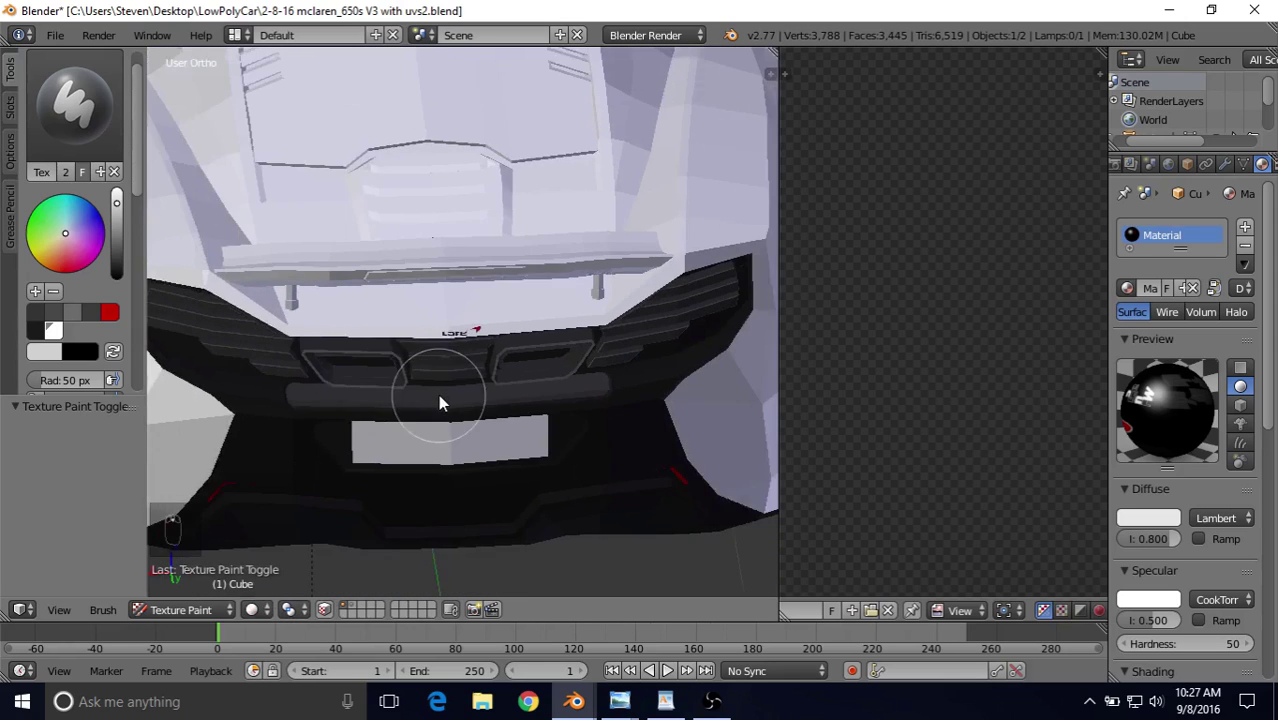
{"action": "scroll", "coordinate": [438, 394], "scroll_direction": "down", "scroll_amount": 1}
{"action": "middle_click_drag", "start_coordinate": [452, 352], "coordinate": [493, 352], "text": "shift"}
{"action": "middle_click_drag", "start_coordinate": [493, 352], "coordinate": [433, 367]}
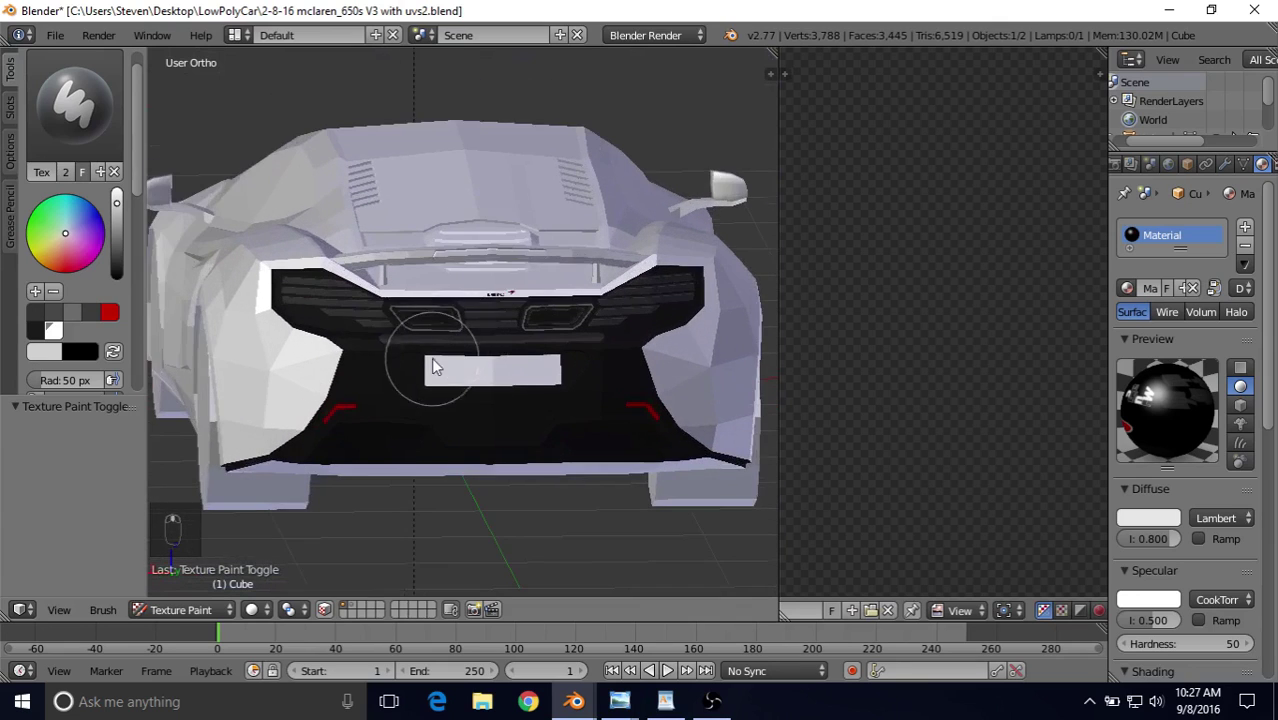
{"action": "scroll", "coordinate": [430, 368], "scroll_direction": "up", "scroll_amount": 2}
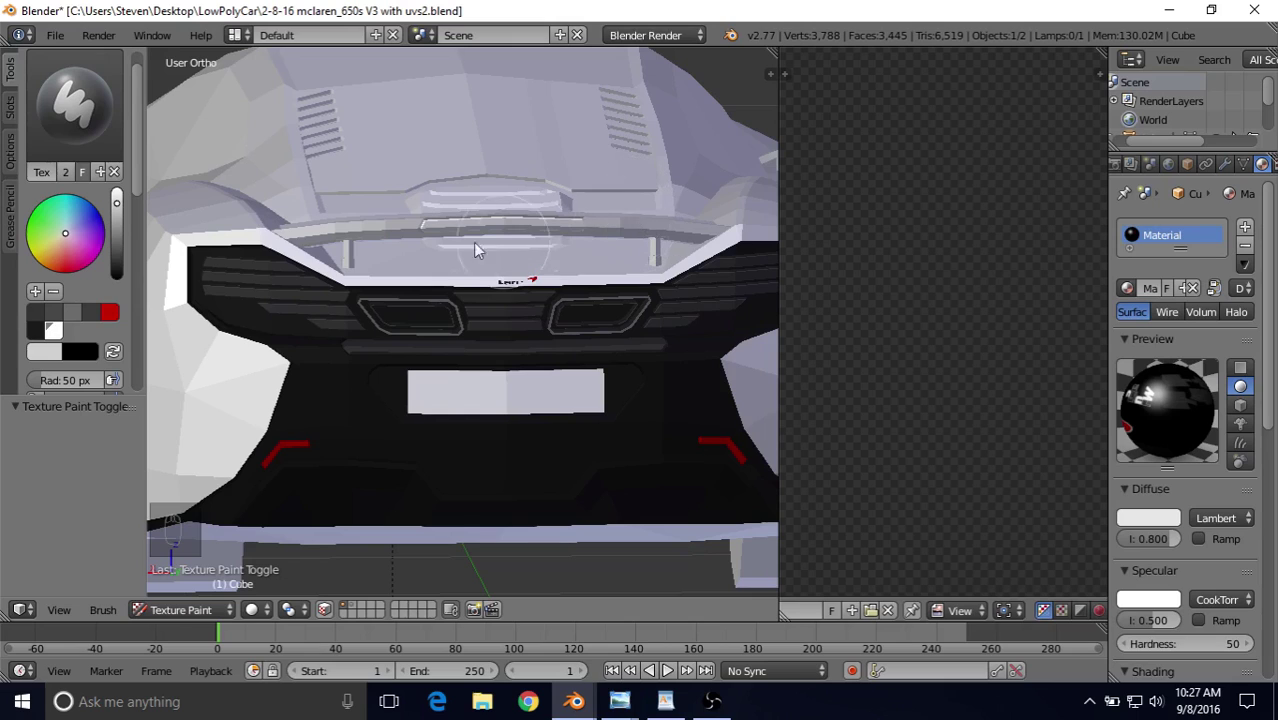
Step: Switch to the WordPad list of possible options, check the airbrake's color choices, and return to Blender
{"action": "left_click", "coordinate": [665, 701]}
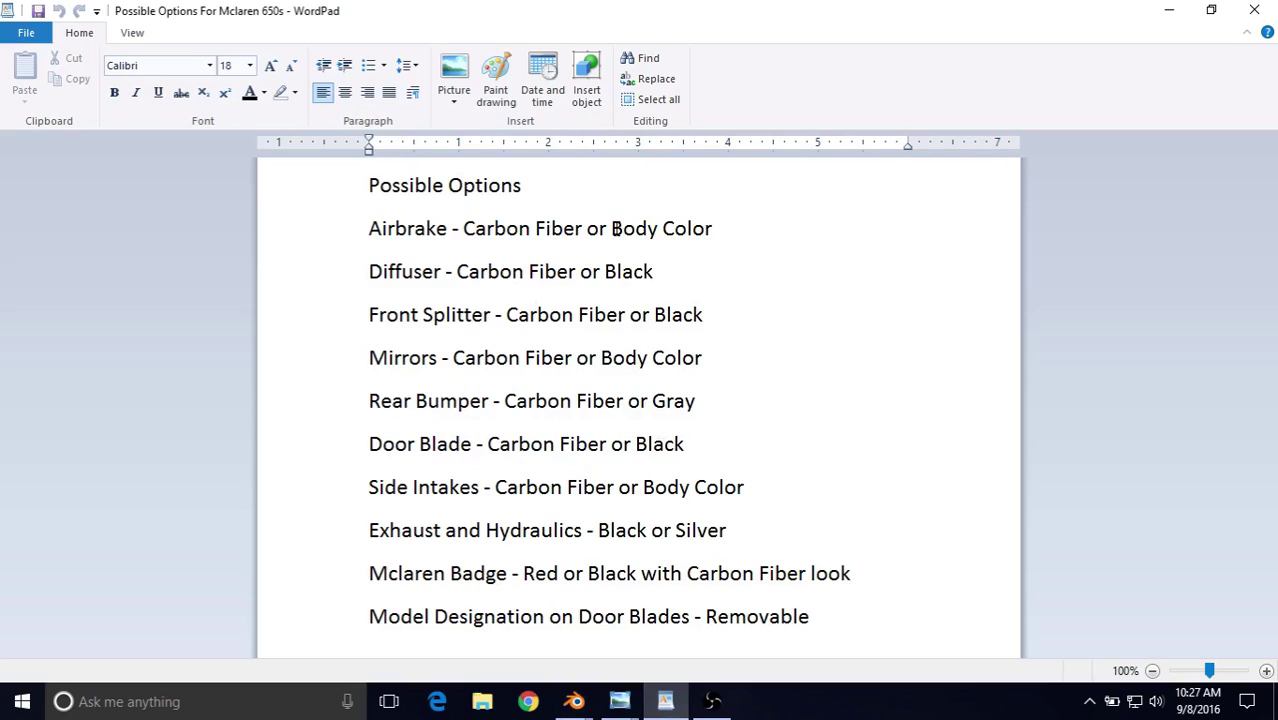
{"action": "left_click_drag", "start_coordinate": [611, 228], "coordinate": [715, 234]}
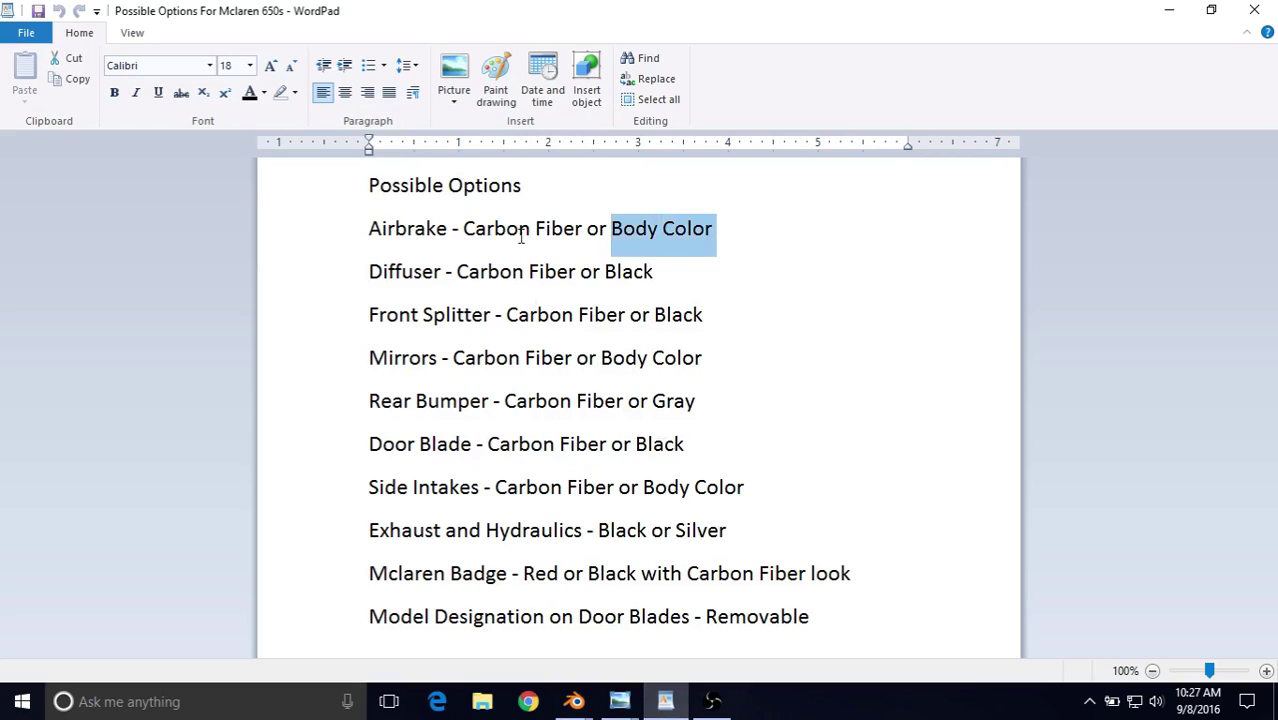
{"action": "left_click", "coordinate": [672, 266]}
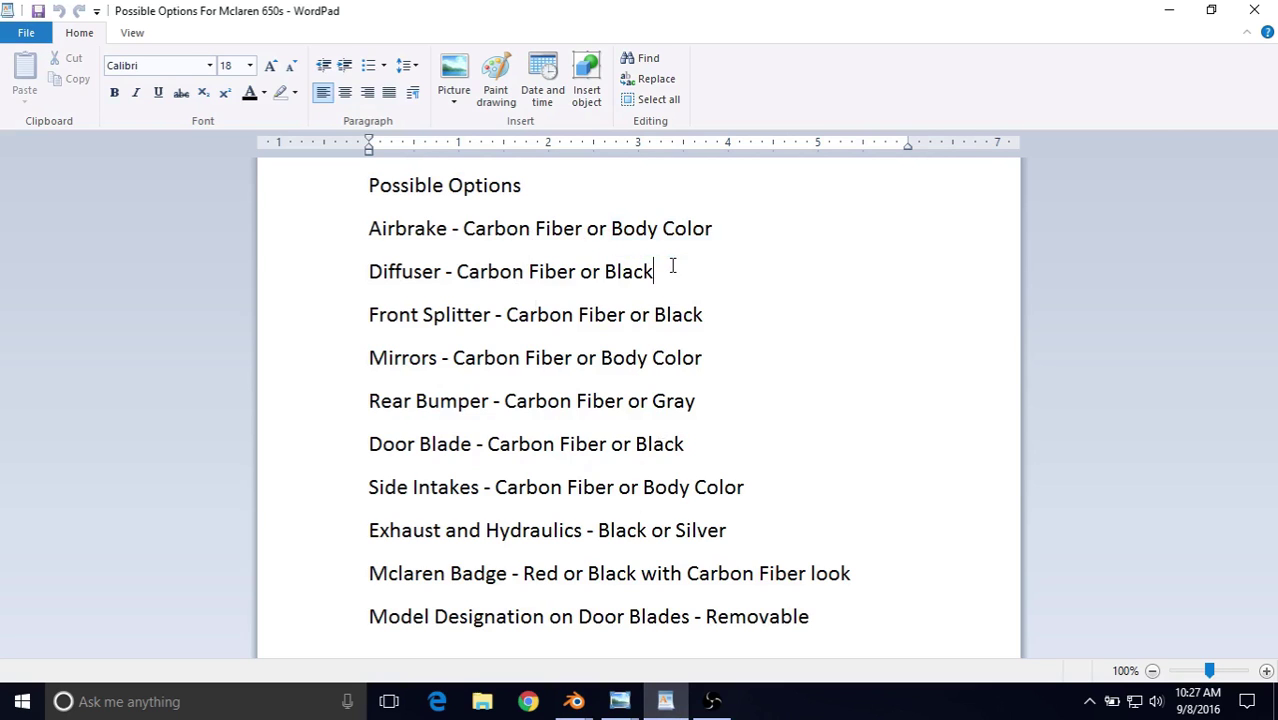
{"action": "mouse_move", "coordinate": [576, 700]}
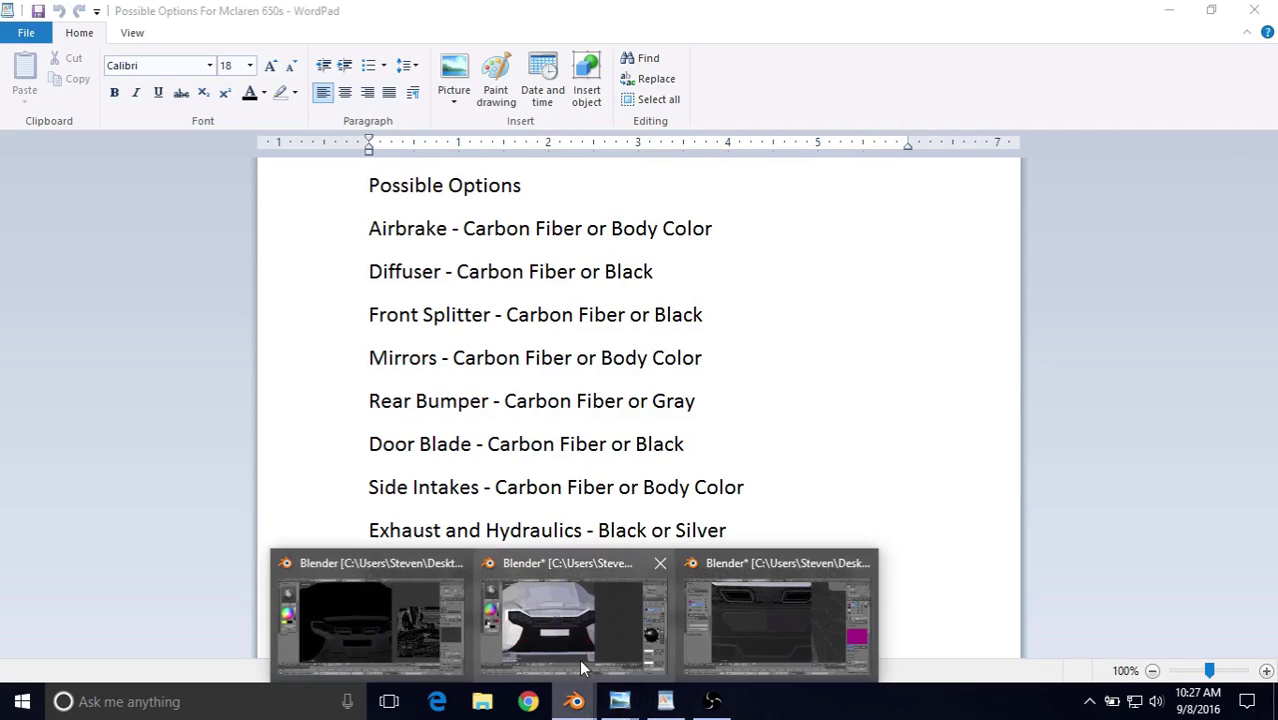
{"action": "left_click", "coordinate": [580, 655]}
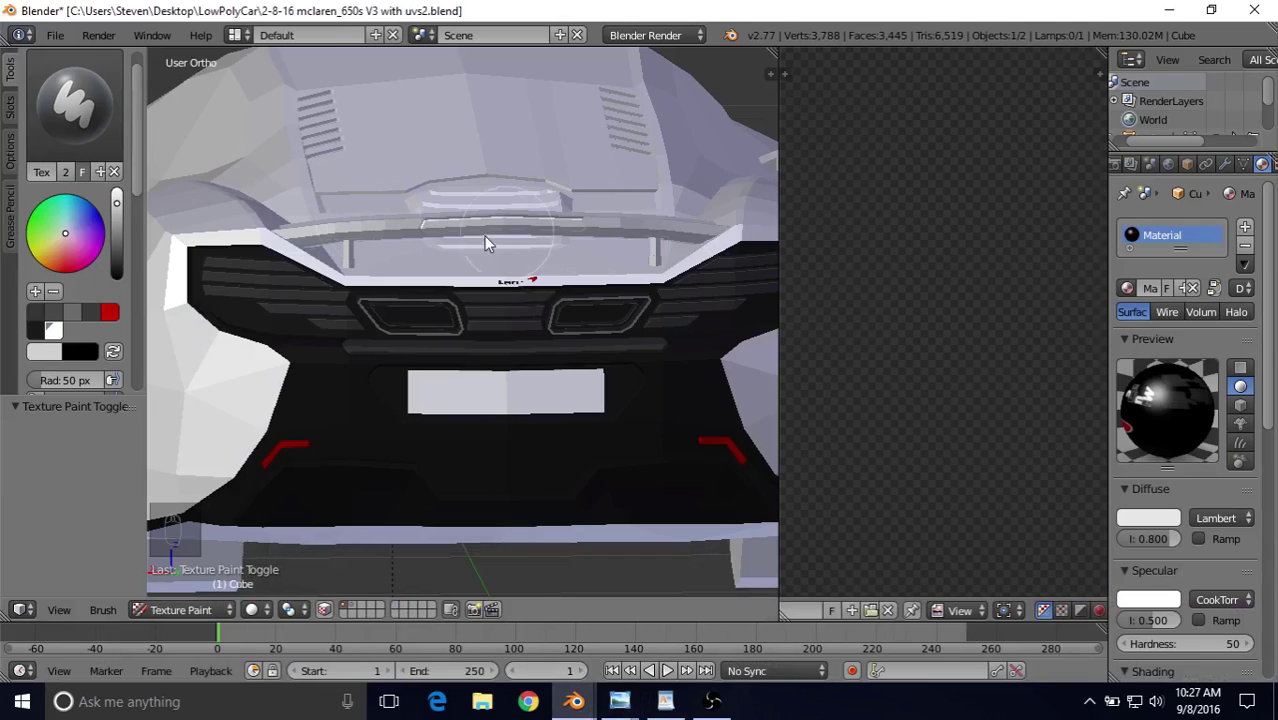
Step: Open the rear-view reference photo in Windows Photo Viewer and examine the airbrake and its support struts
{"action": "mouse_move", "coordinate": [619, 700]}
{"action": "left_click", "coordinate": [633, 620]}
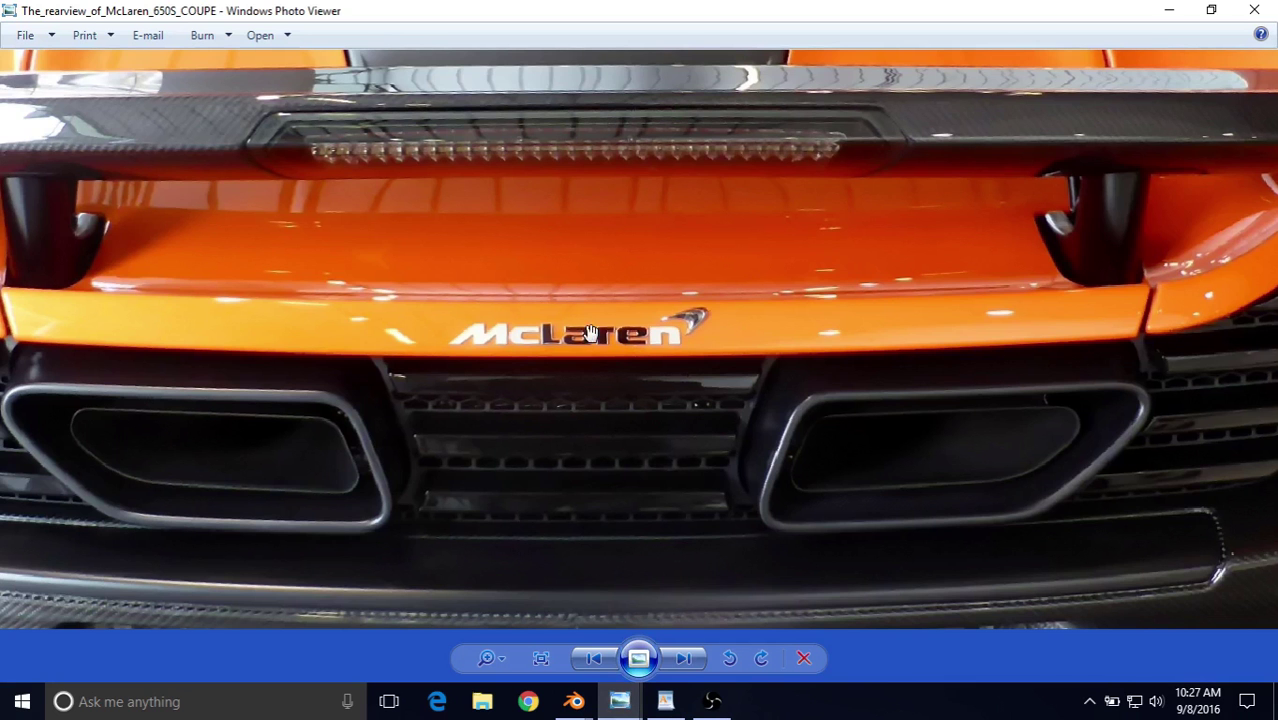
{"action": "scroll", "coordinate": [590, 333], "scroll_direction": "down", "scroll_amount": 1}
{"action": "scroll", "coordinate": [589, 303], "scroll_direction": "down", "scroll_amount": 1}
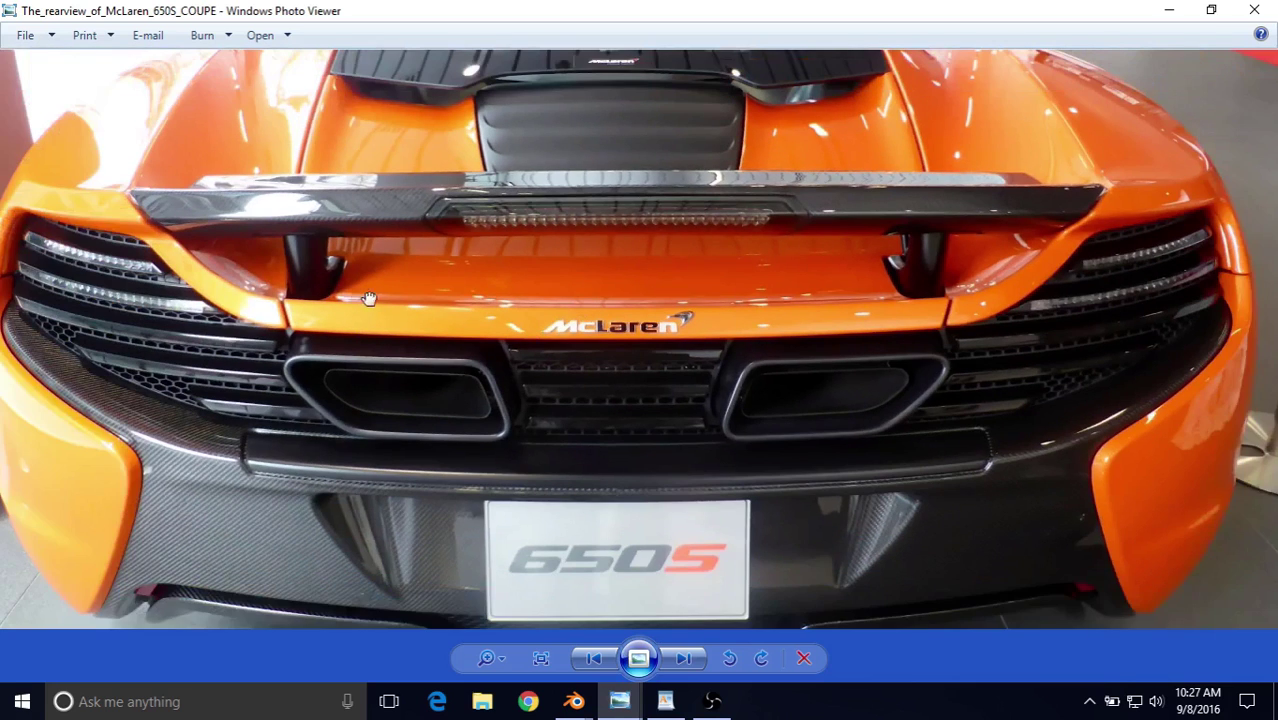
{"action": "left_click_drag", "start_coordinate": [368, 299], "coordinate": [506, 343]}
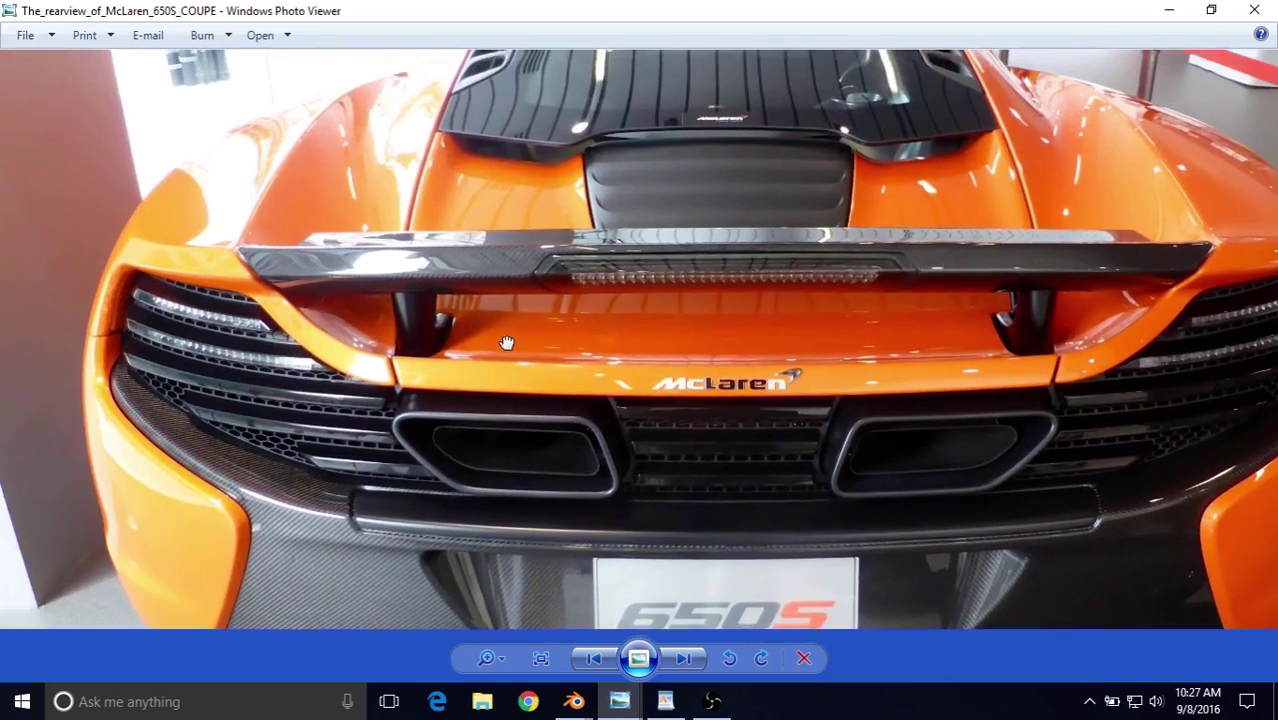
{"action": "scroll", "coordinate": [506, 343], "scroll_direction": "up", "scroll_amount": 2}
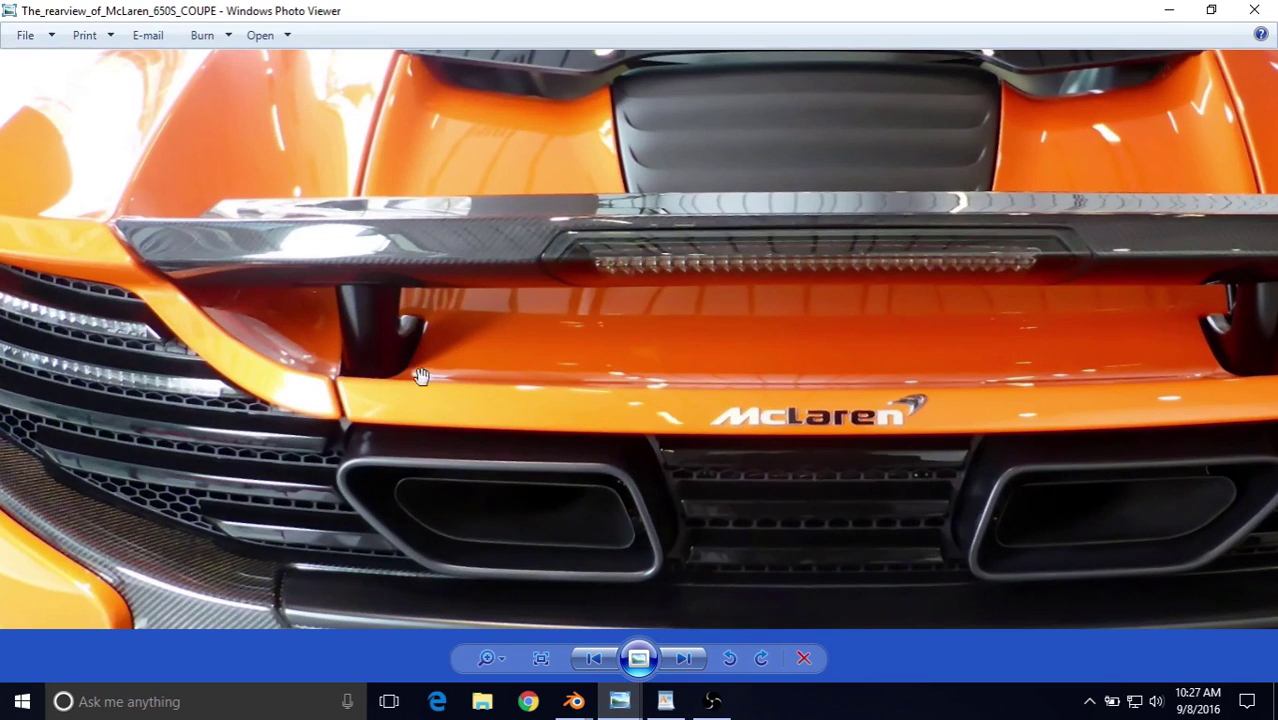
{"action": "scroll", "coordinate": [470, 345], "scroll_direction": "down", "scroll_amount": 1}
{"action": "scroll", "coordinate": [560, 322], "scroll_direction": "down", "scroll_amount": 1}
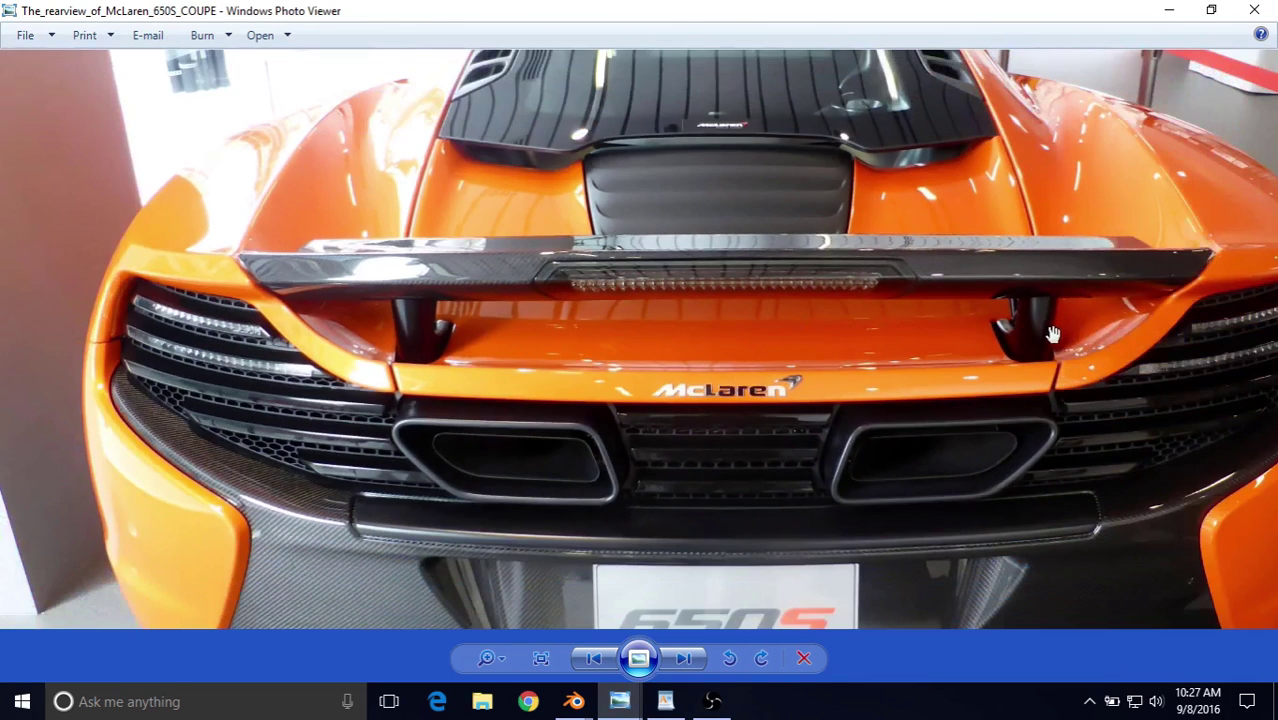
{"action": "left_click_drag", "start_coordinate": [440, 345], "coordinate": [442, 349]}
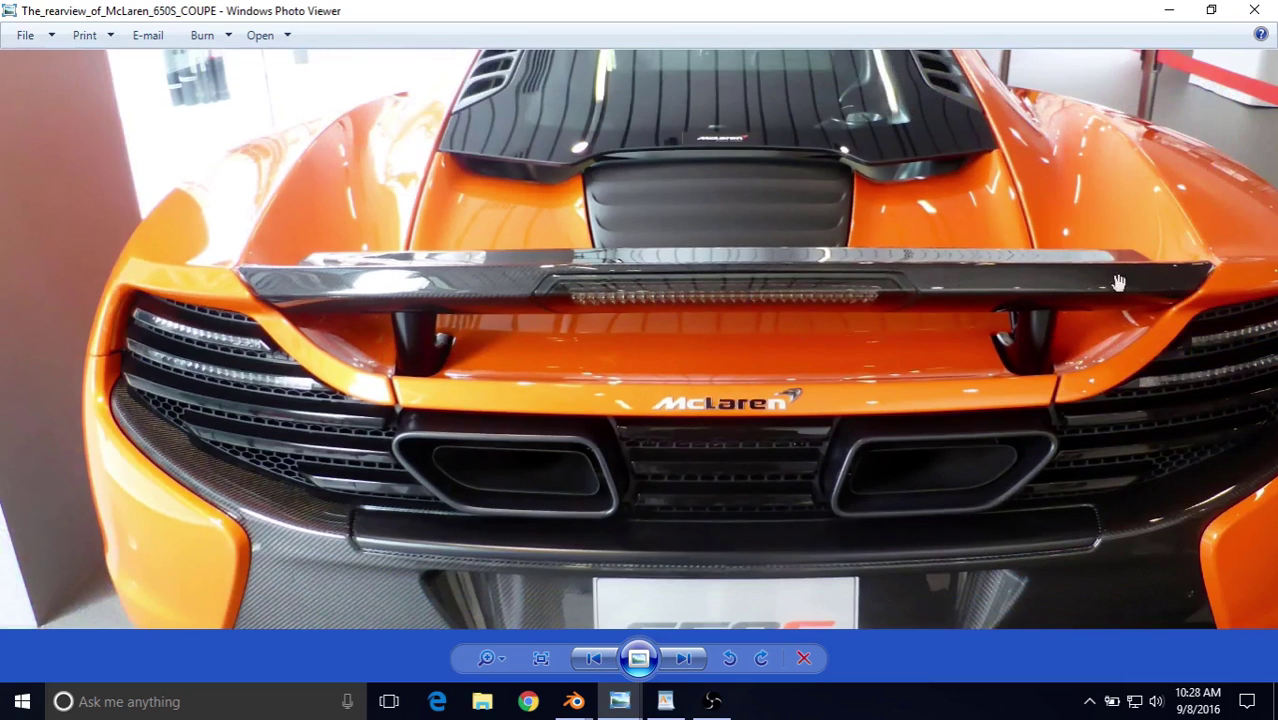
{"action": "scroll", "coordinate": [585, 343], "scroll_direction": "up", "scroll_amount": 3}
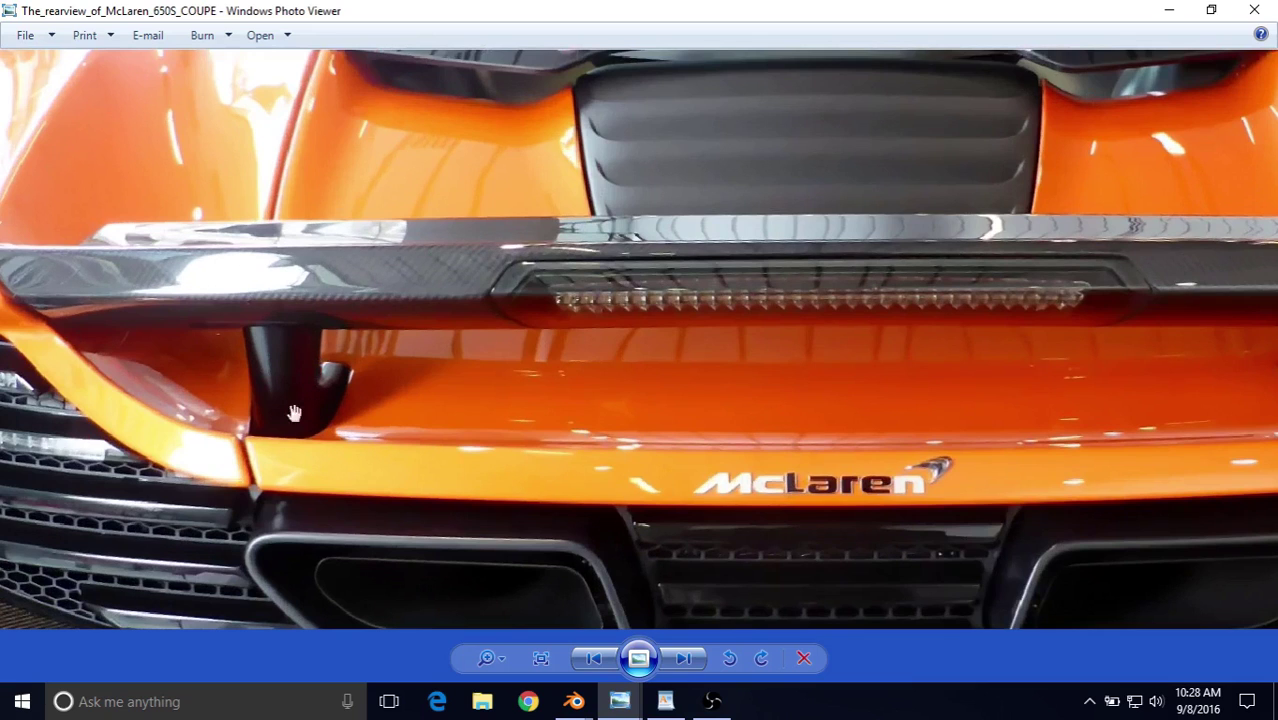
Step: Return to Blender, pick the near-black palette color, and reveal all hidden faces with face selection masking on
{"action": "mouse_move", "coordinate": [573, 701]}
{"action": "left_click", "coordinate": [565, 600]}
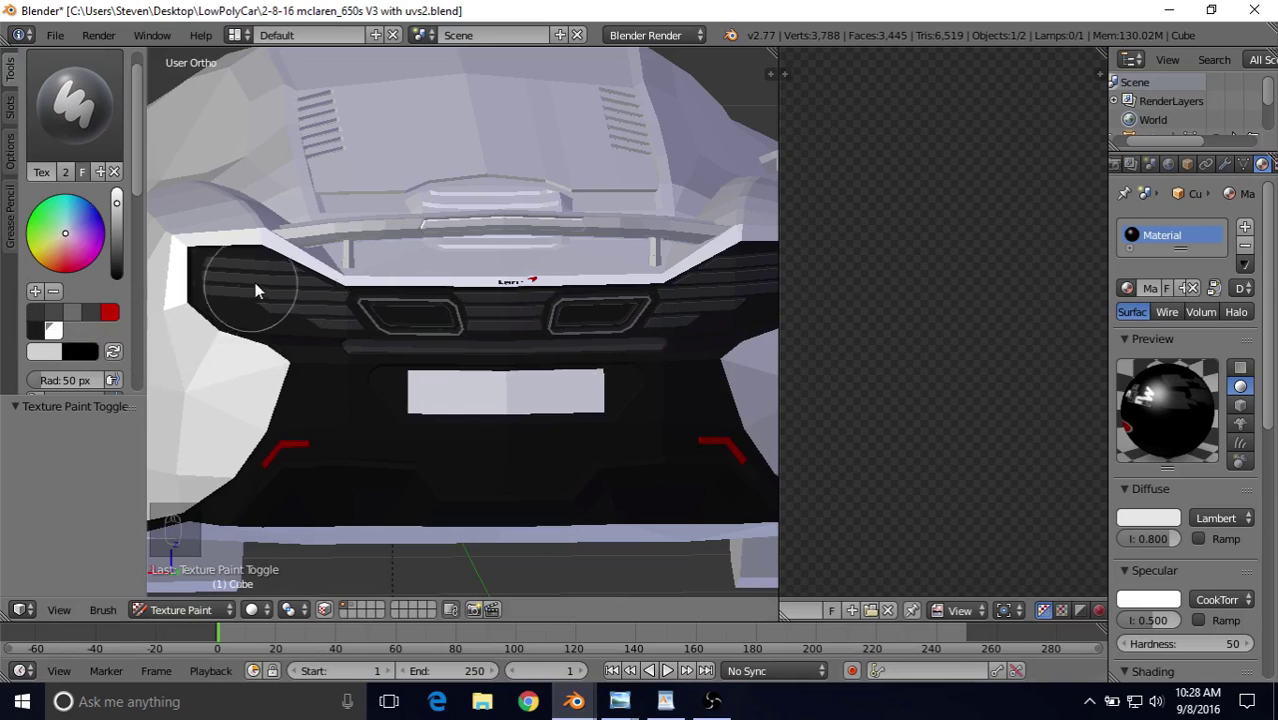
{"action": "left_click", "coordinate": [33, 331]}
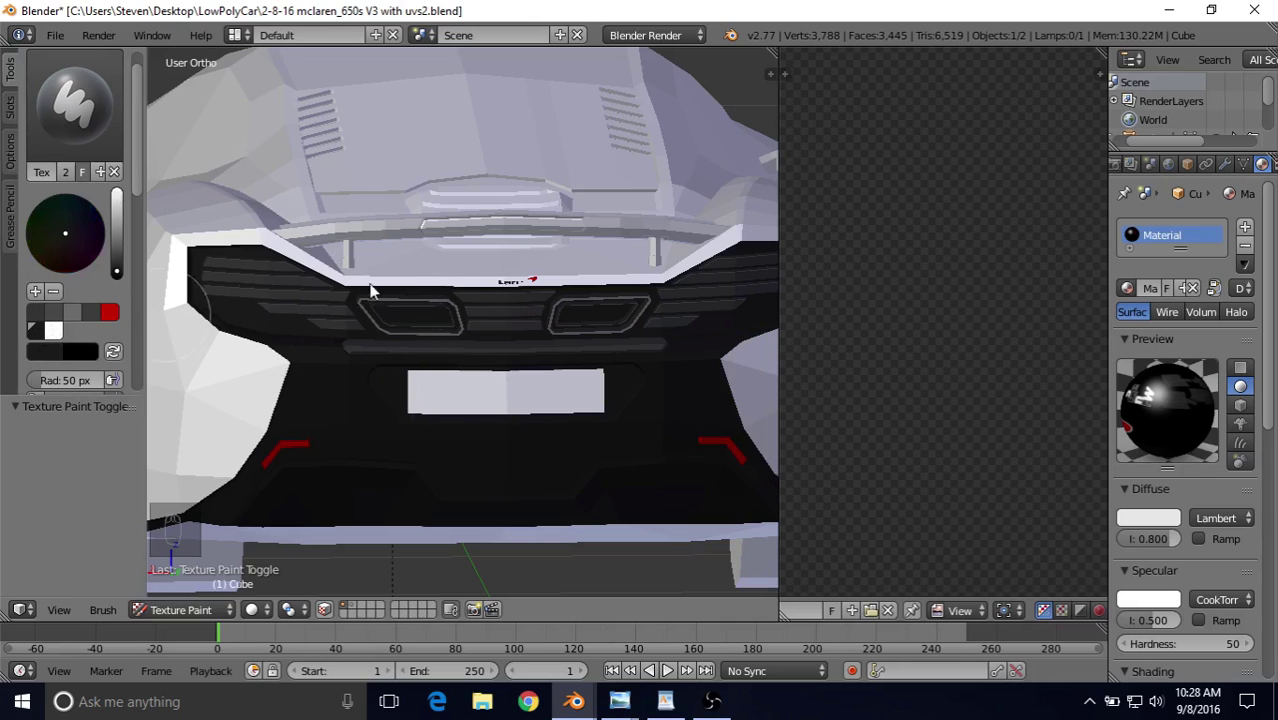
{"action": "middle_click_drag", "start_coordinate": [441, 274], "coordinate": [445, 328]}
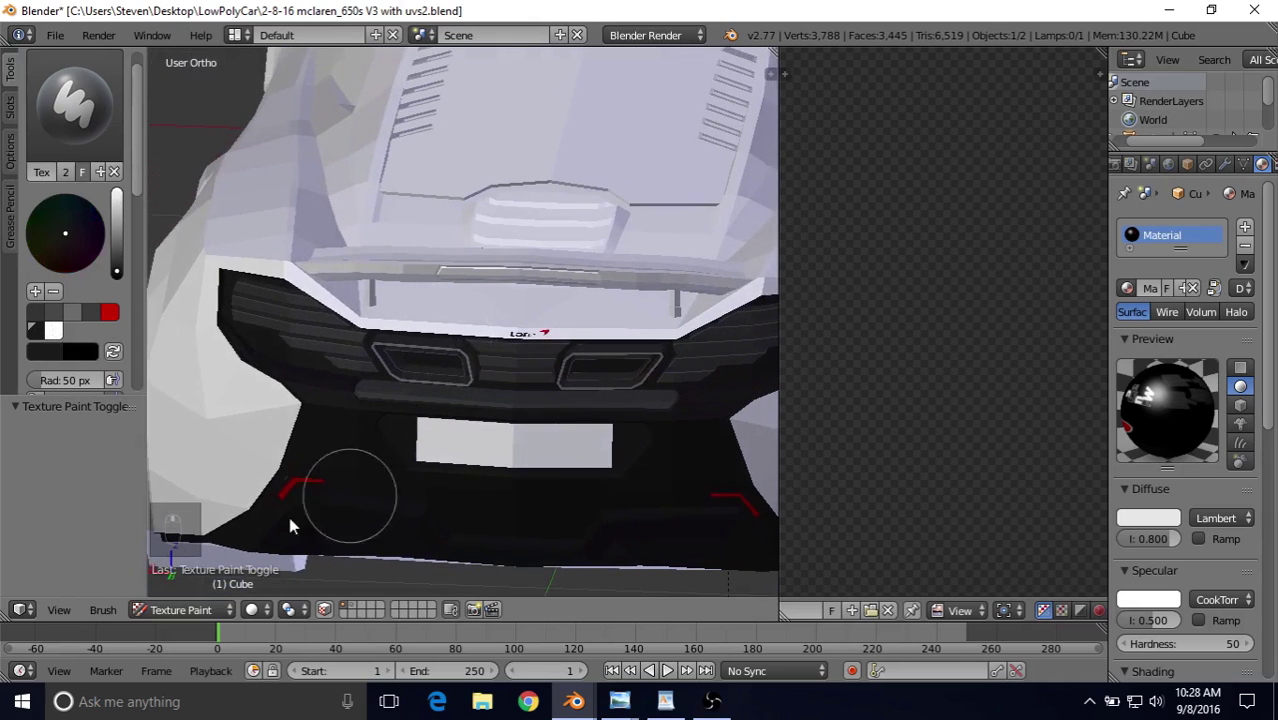
{"action": "left_click", "coordinate": [324, 609]}
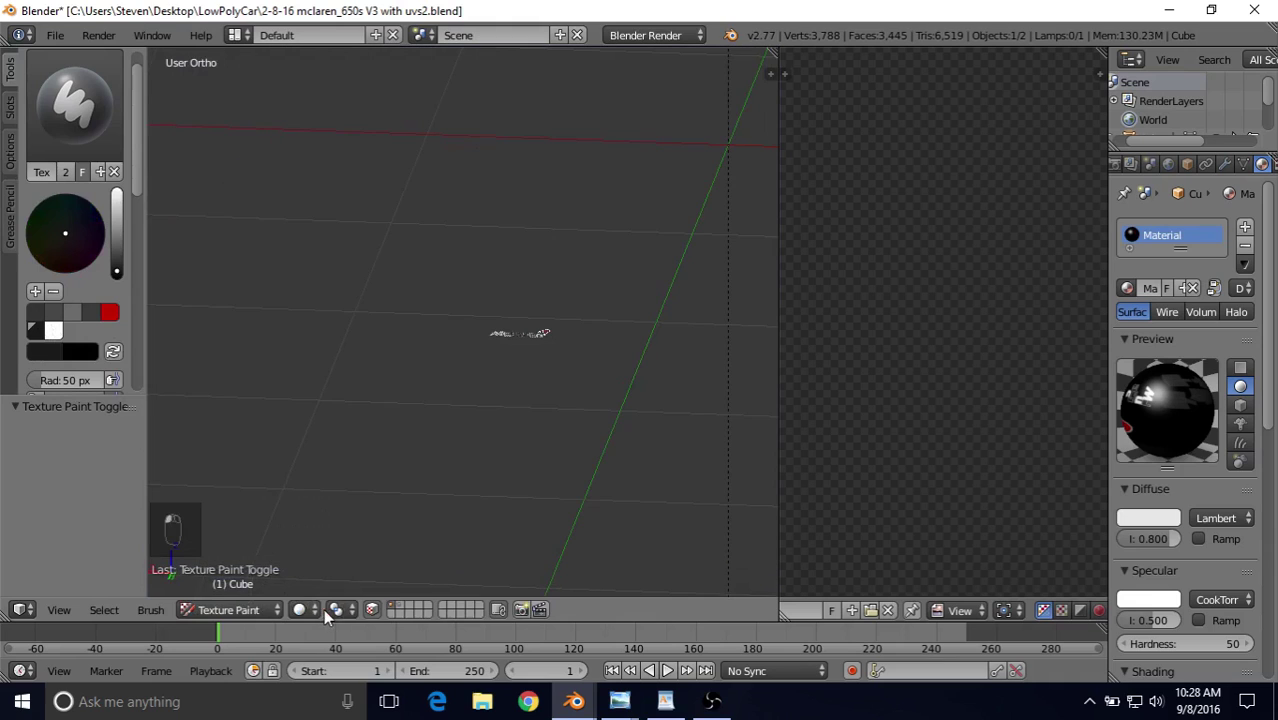
{"action": "key", "text": "alt+h"}
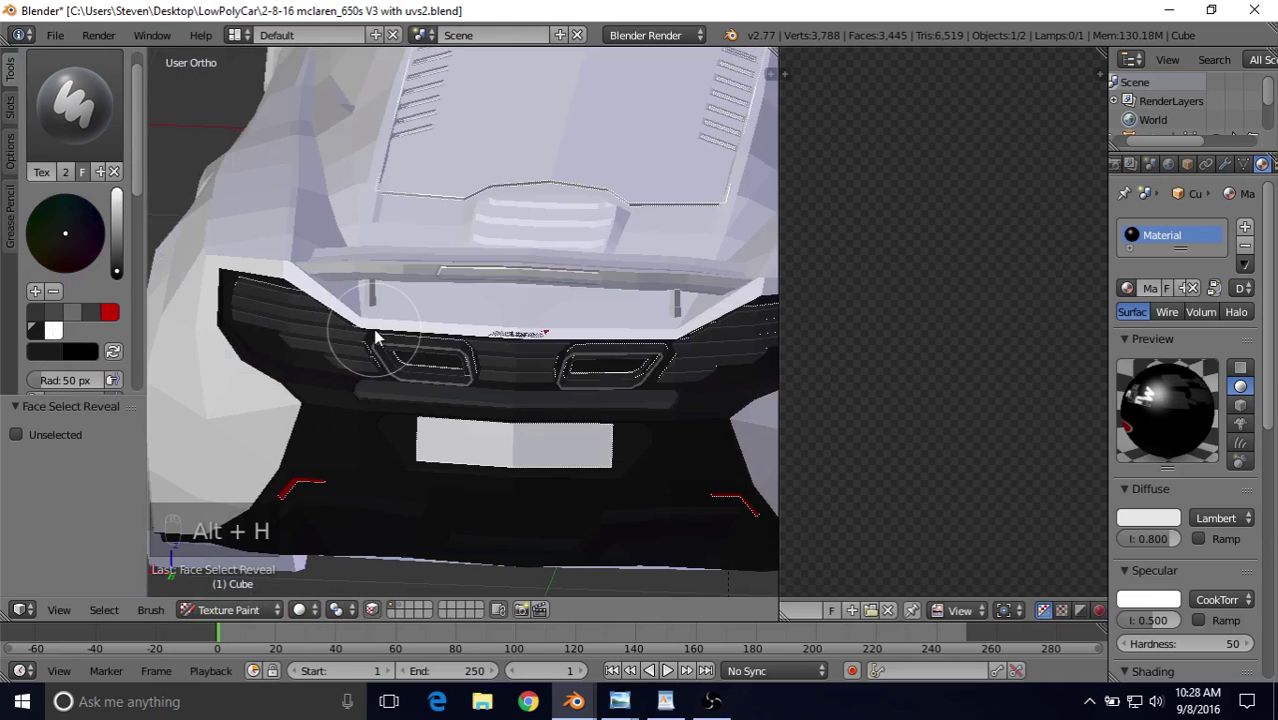
Step: Select both linked parts of the strut under one end of the airbrake and hide all unselected faces
{"action": "scroll", "coordinate": [378, 284], "scroll_direction": "up", "scroll_amount": 3}
{"action": "scroll", "coordinate": [437, 294], "scroll_direction": "up", "scroll_amount": 4}
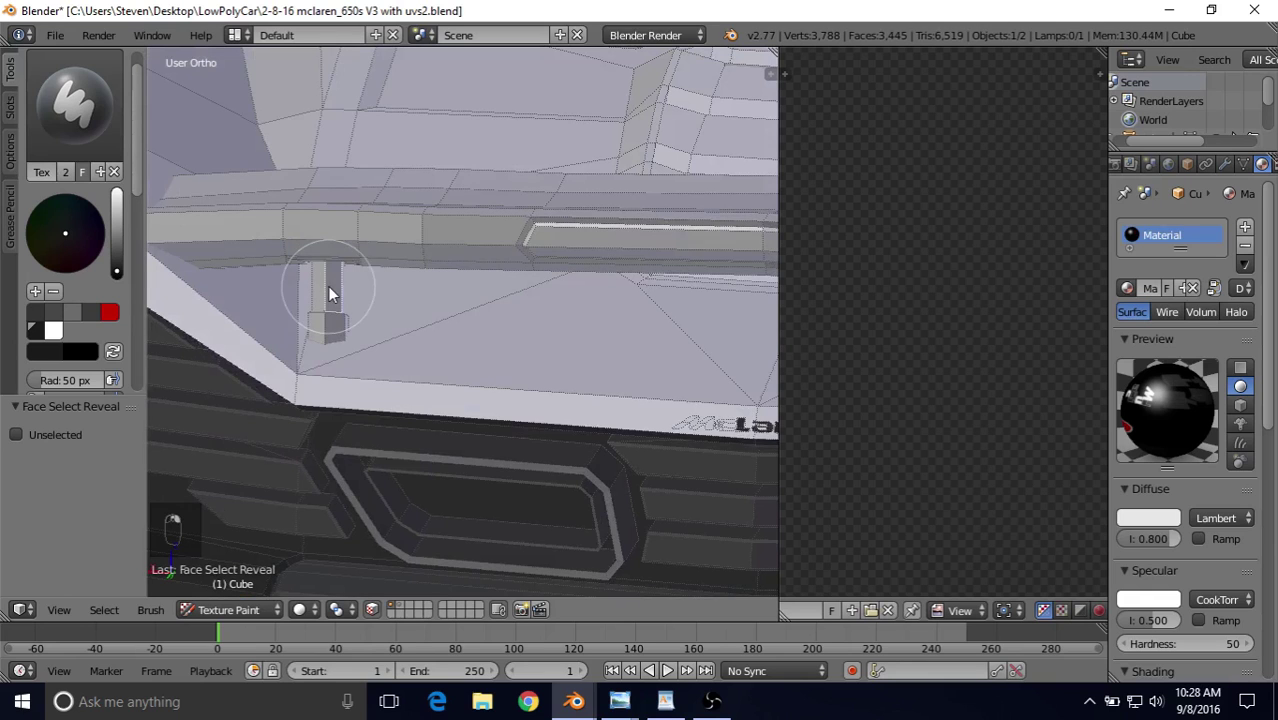
{"action": "key", "text": "l"}
{"action": "middle_click_drag", "start_coordinate": [364, 237], "coordinate": [295, 240]}
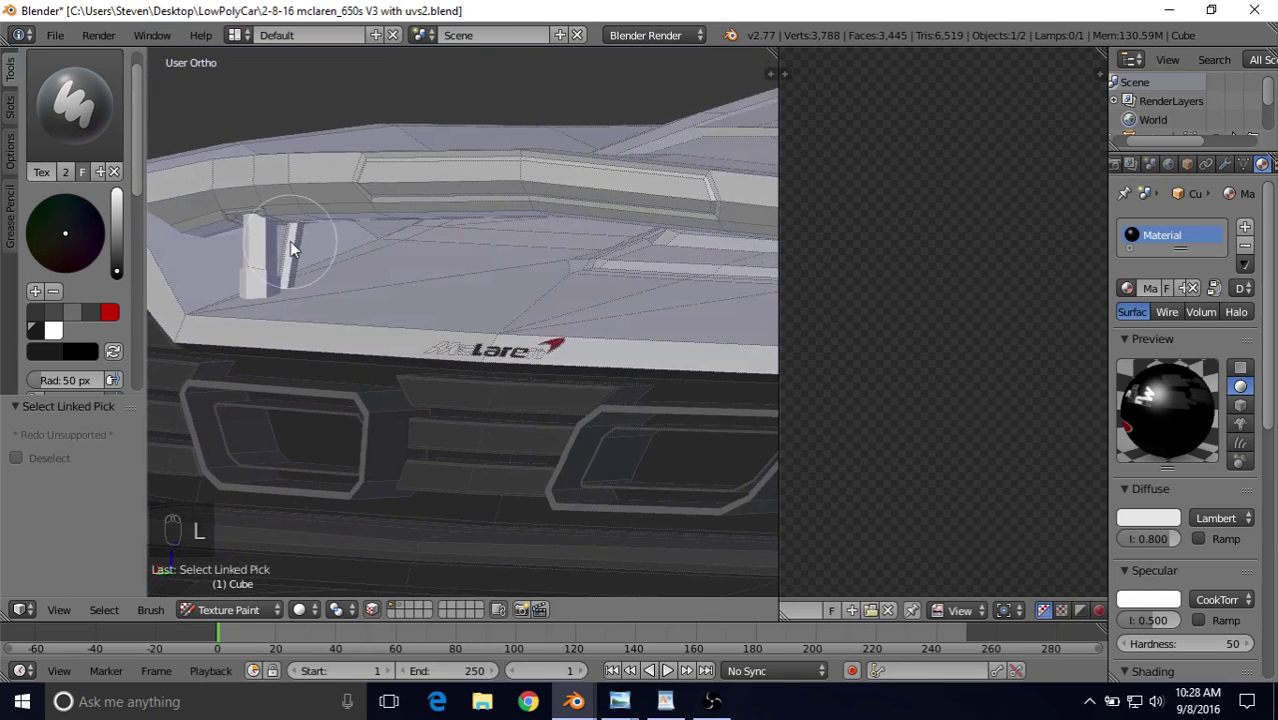
{"action": "key", "text": "l"}
{"action": "scroll", "coordinate": [313, 280], "scroll_direction": "down", "scroll_amount": 3}
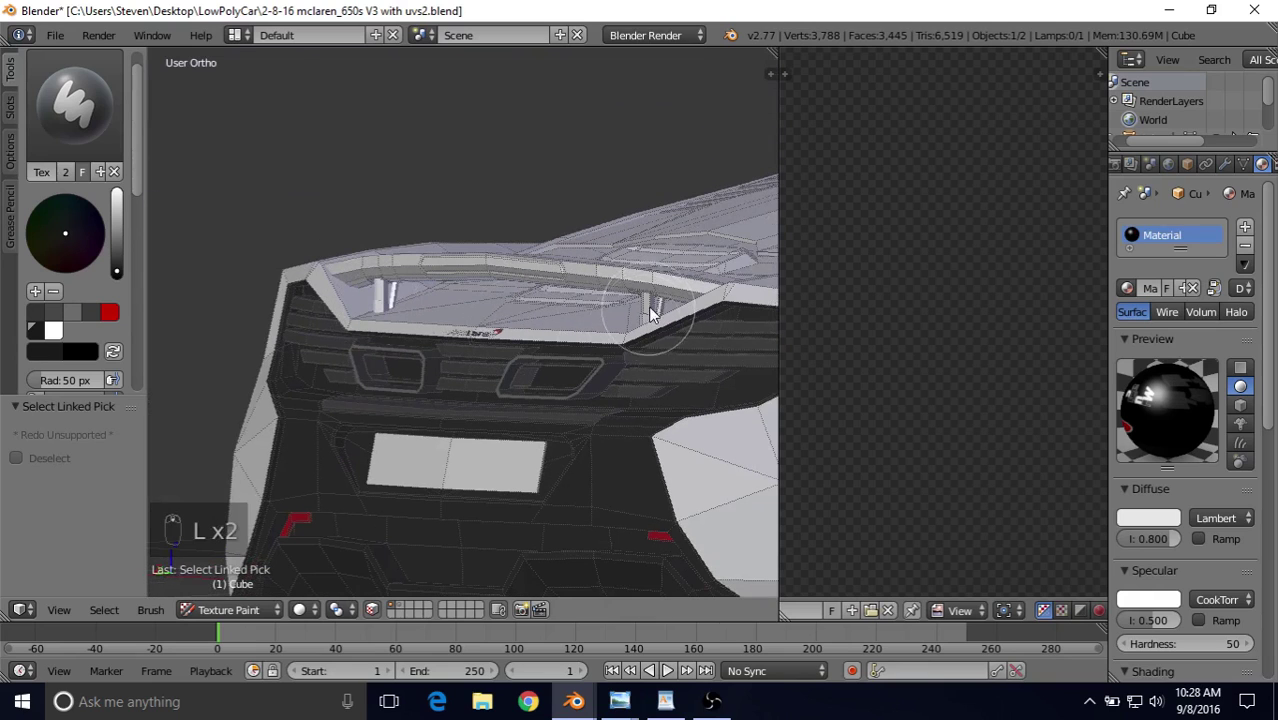
{"action": "middle_click_drag", "start_coordinate": [425, 280], "coordinate": [464, 316]}
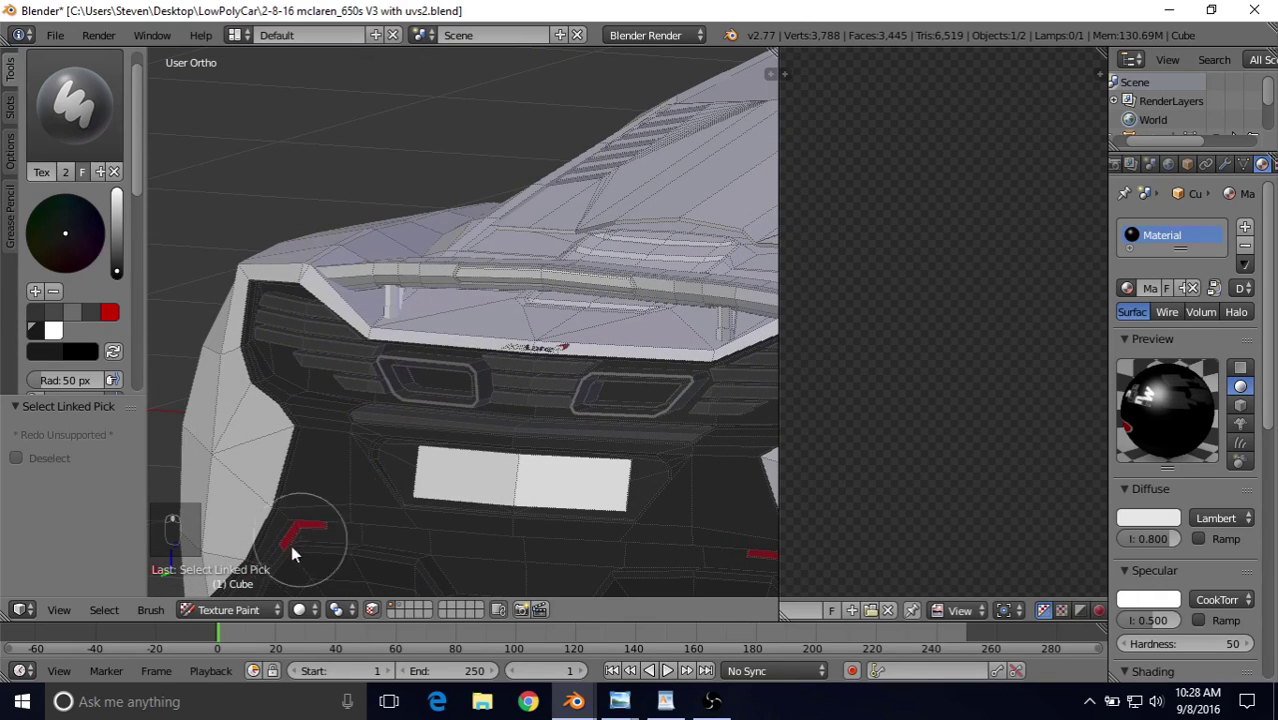
{"action": "key", "text": "shift+h"}
Step: Paint the isolated strut parts near-black, then turn off face selection masking to check them on the whole rear
{"action": "scroll", "coordinate": [442, 308], "scroll_direction": "up", "scroll_amount": 4}
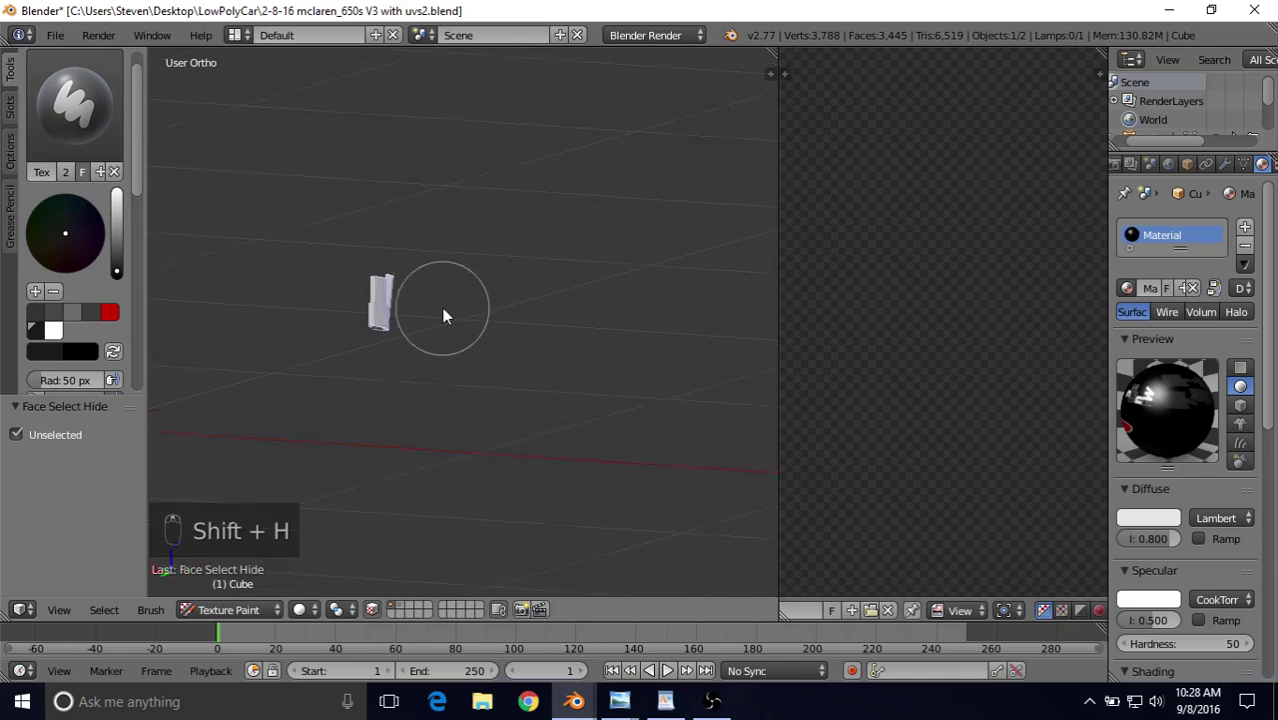
{"action": "left_click_drag", "start_coordinate": [335, 256], "coordinate": [310, 309]}
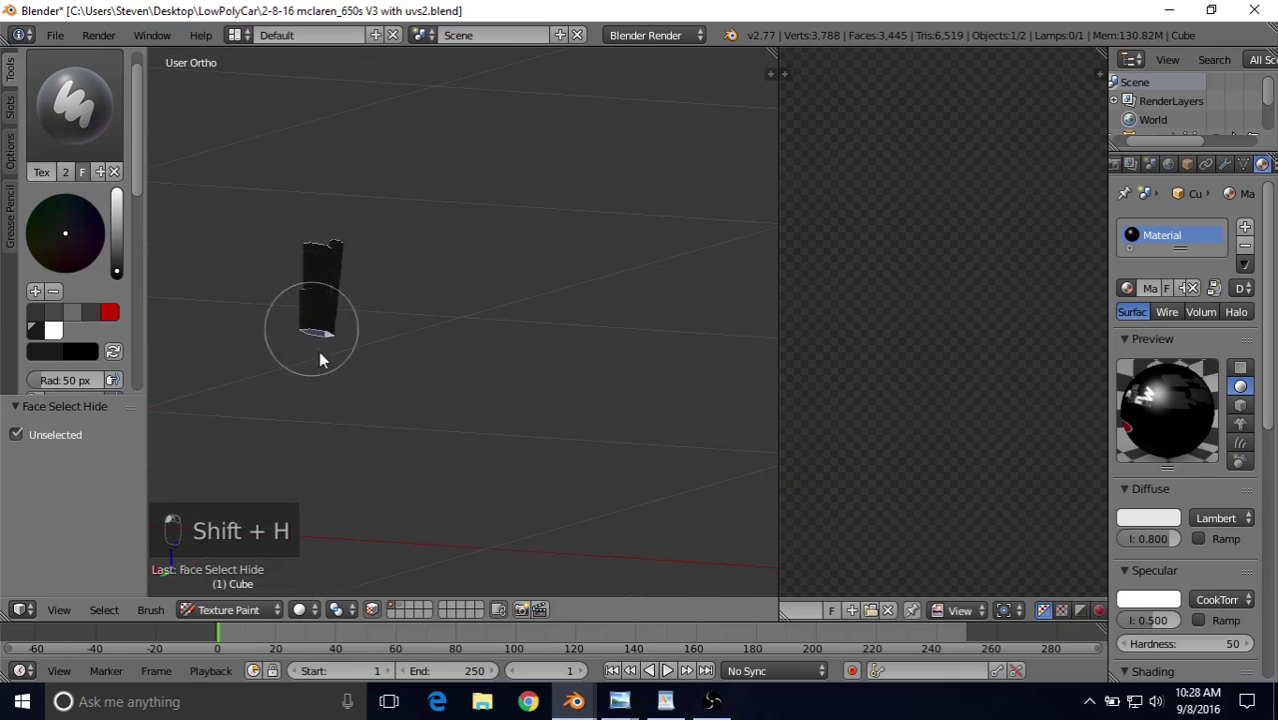
{"action": "middle_click_drag", "start_coordinate": [337, 243], "coordinate": [414, 251]}
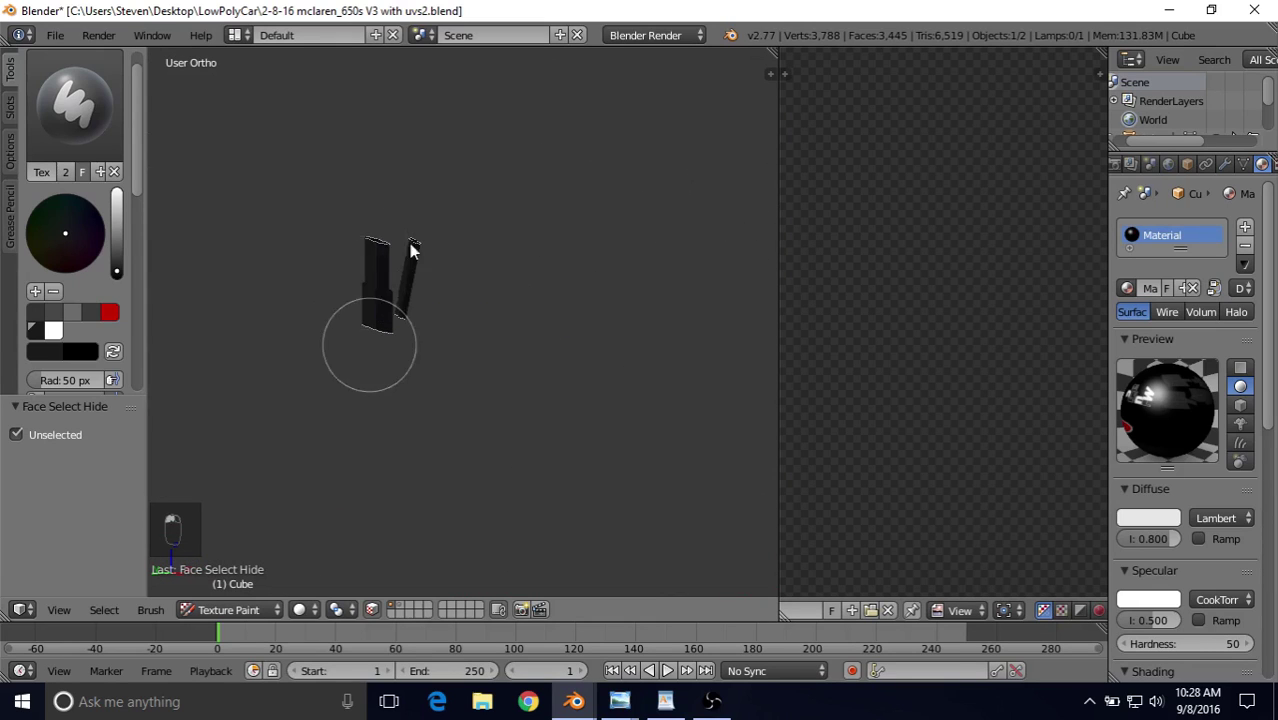
{"action": "left_click", "coordinate": [370, 610]}
{"action": "scroll", "coordinate": [415, 385], "scroll_direction": "down", "scroll_amount": 7}
{"action": "middle_click_drag", "start_coordinate": [403, 289], "coordinate": [478, 332]}
{"action": "scroll", "coordinate": [474, 337], "scroll_direction": "up", "scroll_amount": 4}
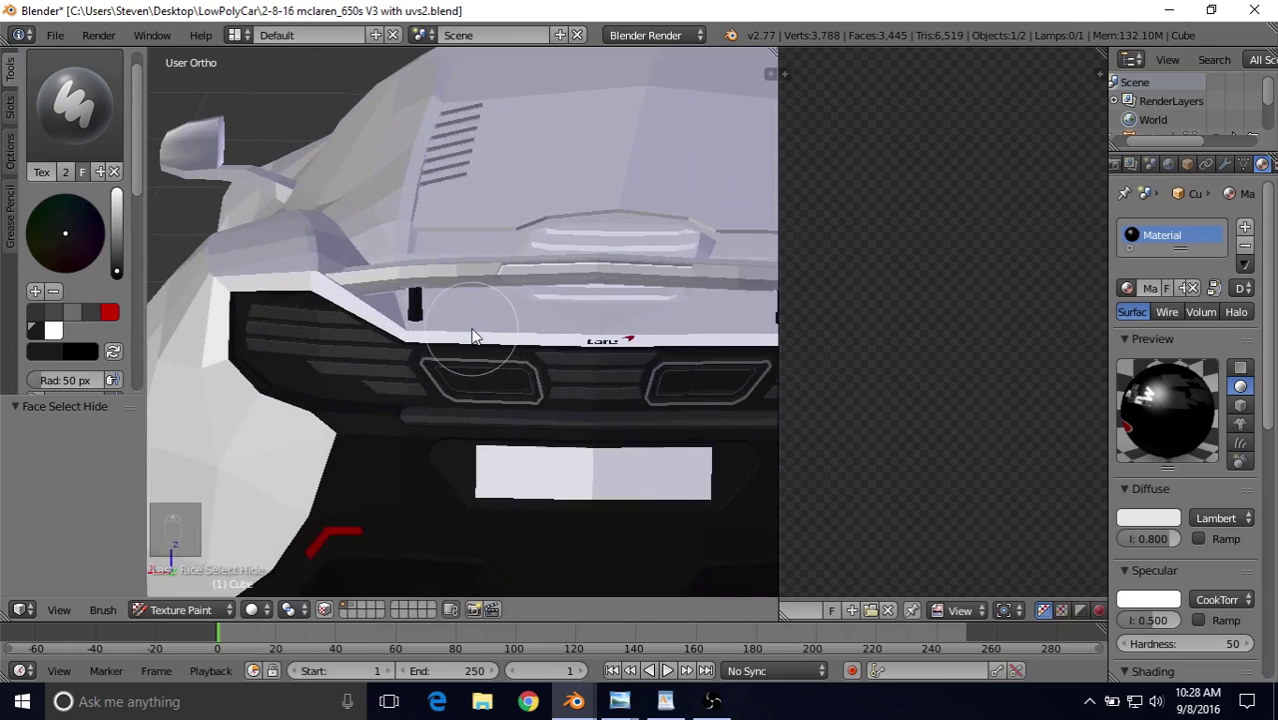
Step: Repaint the isolated airbrake strut parts with the slightly lighter dark grey palette color and turn face selection masking off again
{"action": "left_click", "coordinate": [41, 315]}
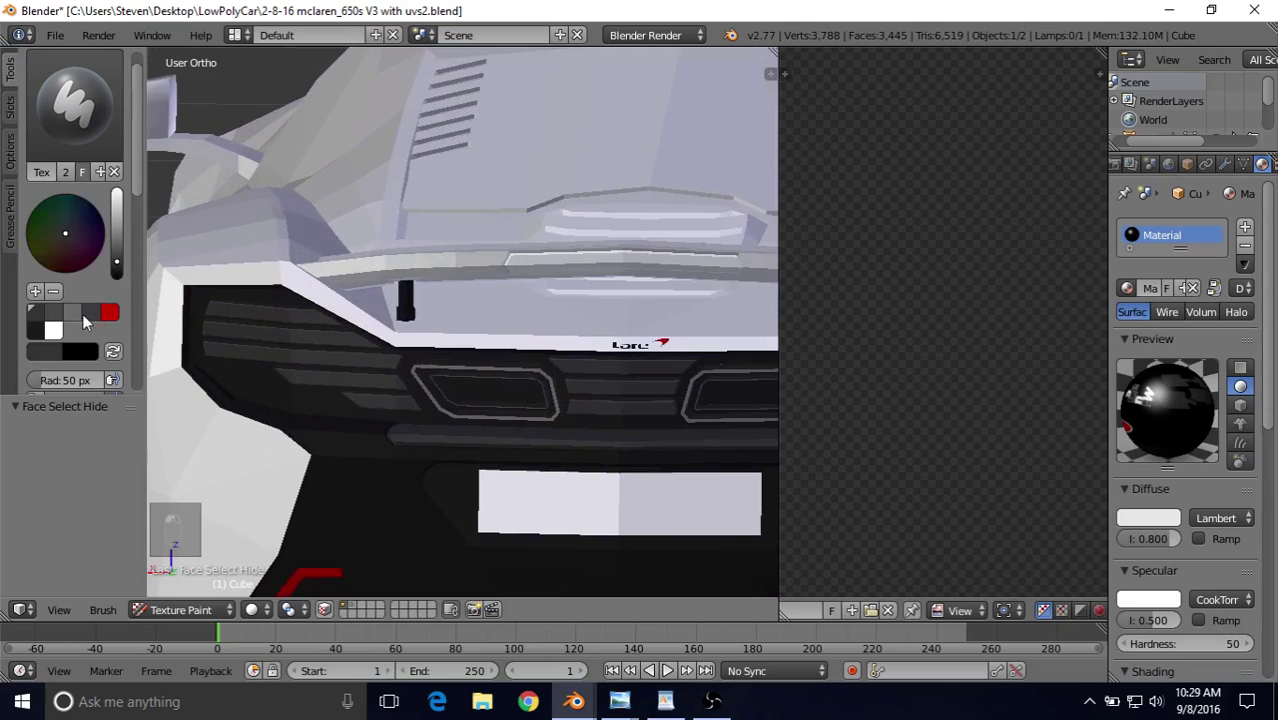
{"action": "left_click", "coordinate": [320, 608]}
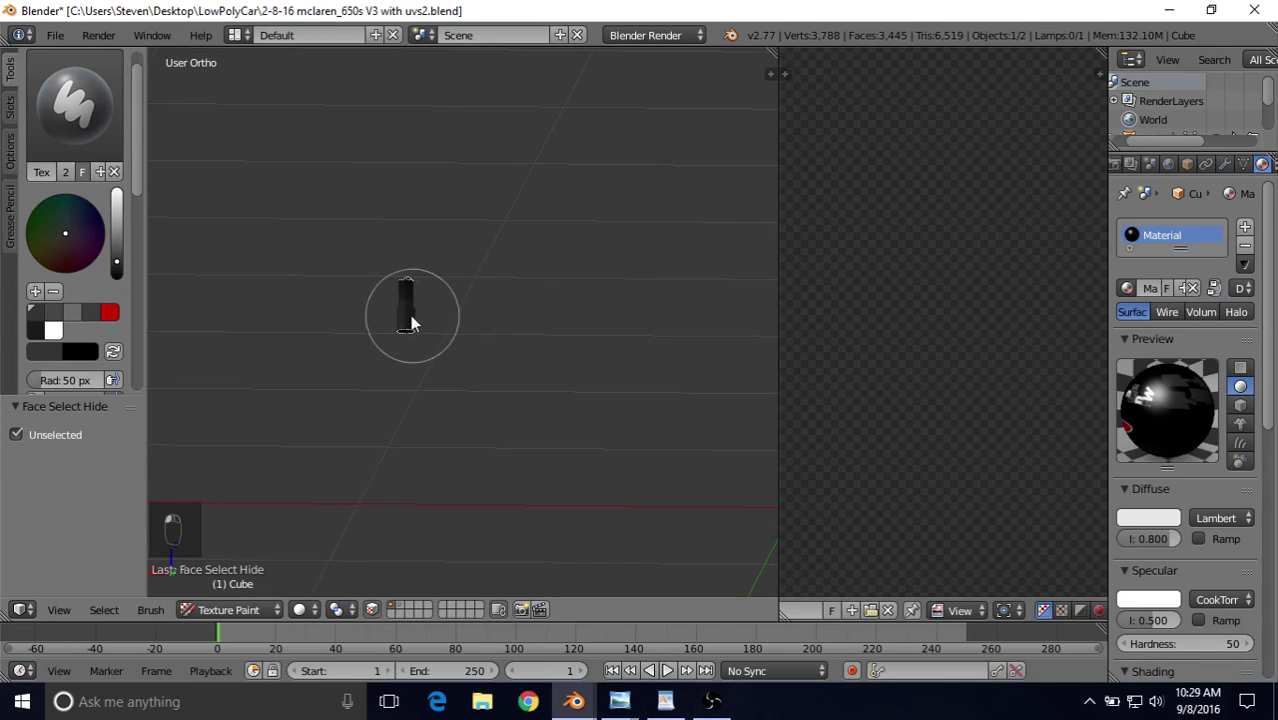
{"action": "middle_click_drag", "start_coordinate": [405, 351], "coordinate": [458, 391]}
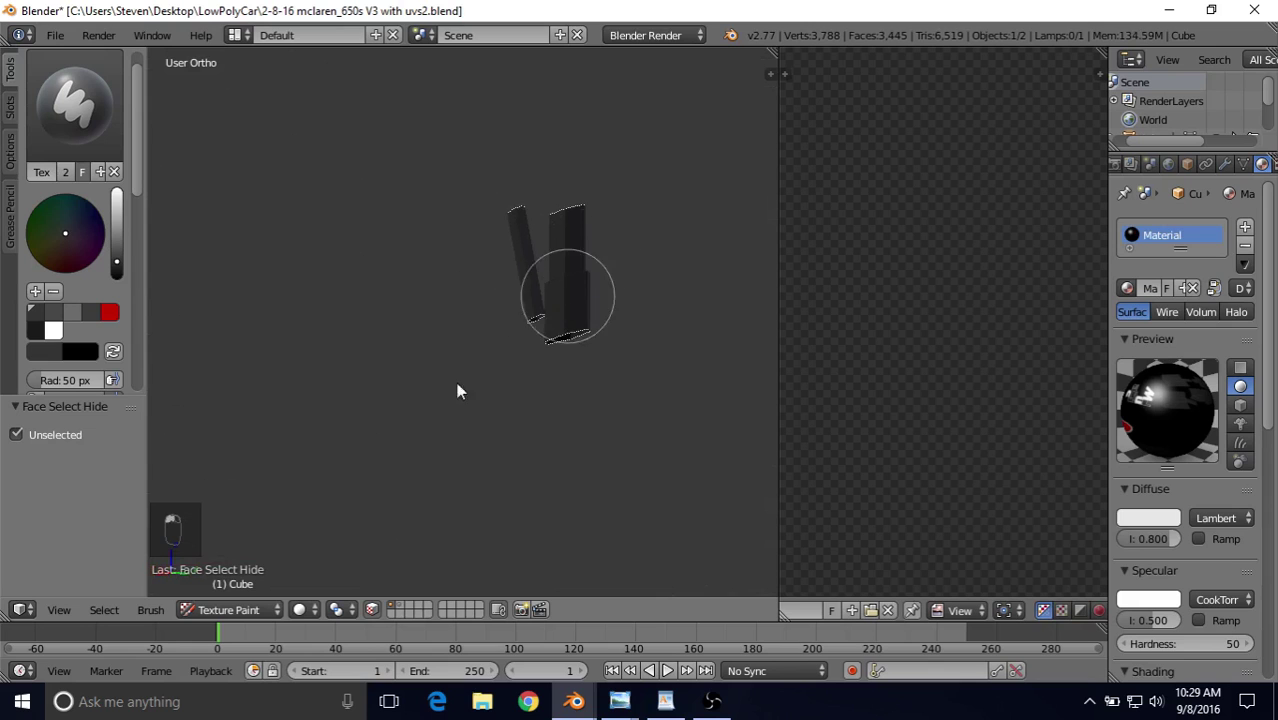
{"action": "left_click", "coordinate": [376, 608]}
{"action": "scroll", "coordinate": [410, 360], "scroll_direction": "down", "scroll_amount": 9}
{"action": "mouse_move", "coordinate": [406, 339]}
{"action": "middle_mouse_down"}
{"action": "mouse_move", "coordinate": [479, 269]}
{"action": "mouse_move", "coordinate": [342, 285]}
{"action": "mouse_move", "coordinate": [265, 322]}
{"action": "mouse_move", "coordinate": [268, 334]}
{"action": "mouse_move", "coordinate": [342, 257]}
{"action": "mouse_move", "coordinate": [480, 252]}
{"action": "middle_mouse_up"}
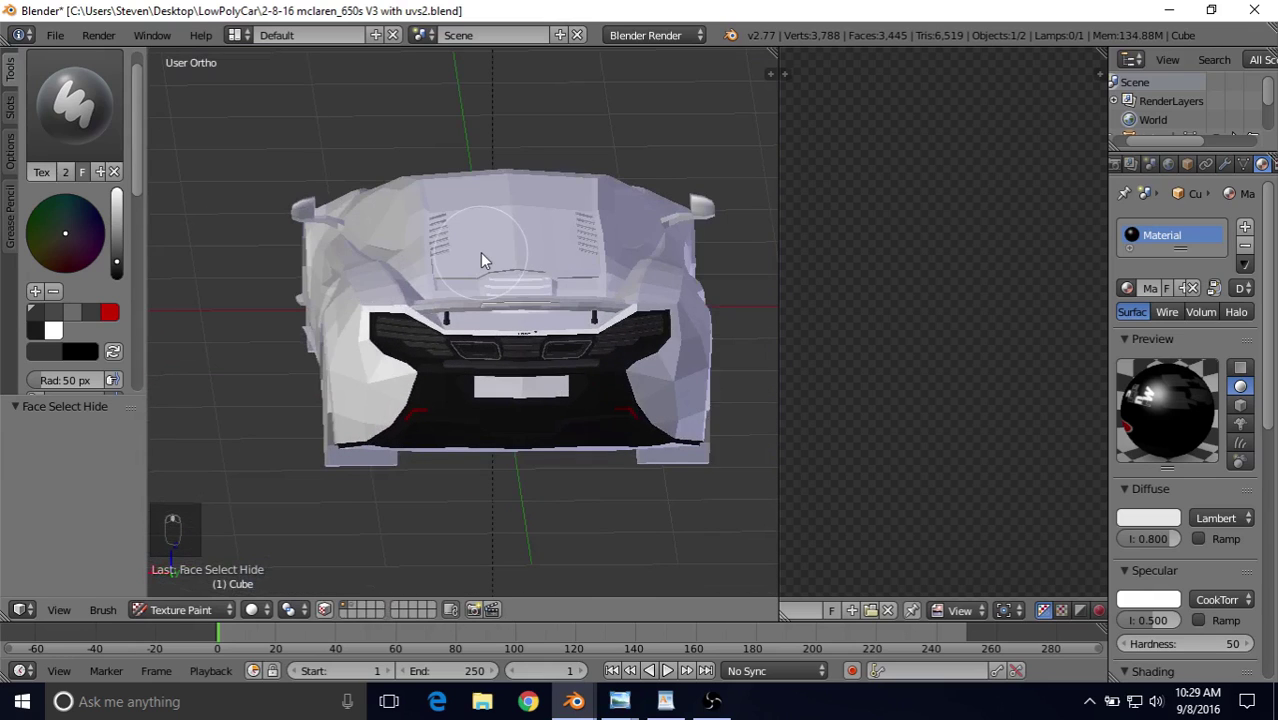
Step: Preview the car in Texture shading, return to Solid shading, and examine the painted rear from several angles
{"action": "left_click", "coordinate": [255, 609]}
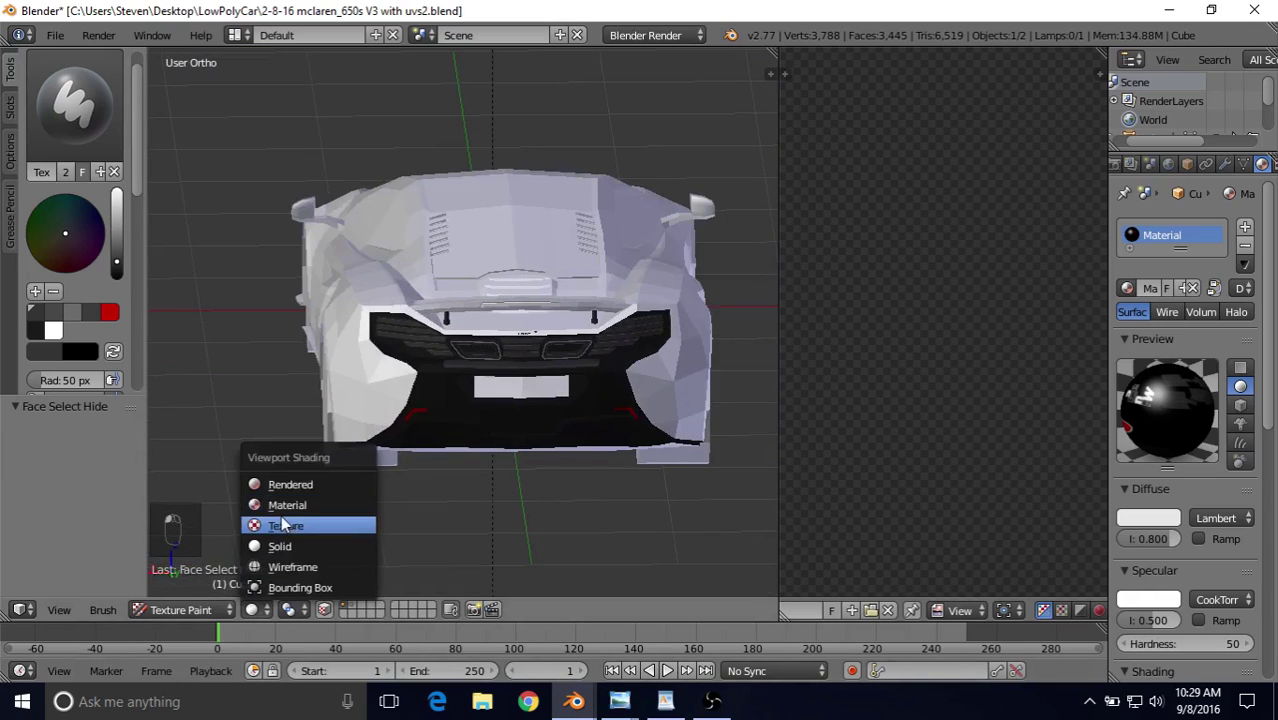
{"action": "left_click", "coordinate": [283, 527]}
{"action": "scroll", "coordinate": [404, 378], "scroll_direction": "up", "scroll_amount": 5}
{"action": "mouse_move", "coordinate": [404, 378]}
{"action": "middle_mouse_down"}
{"action": "mouse_move", "coordinate": [462, 308]}
{"action": "mouse_move", "coordinate": [342, 300]}
{"action": "mouse_move", "coordinate": [451, 329]}
{"action": "middle_mouse_up"}
{"action": "scroll", "coordinate": [451, 325], "scroll_direction": "down", "scroll_amount": 3}
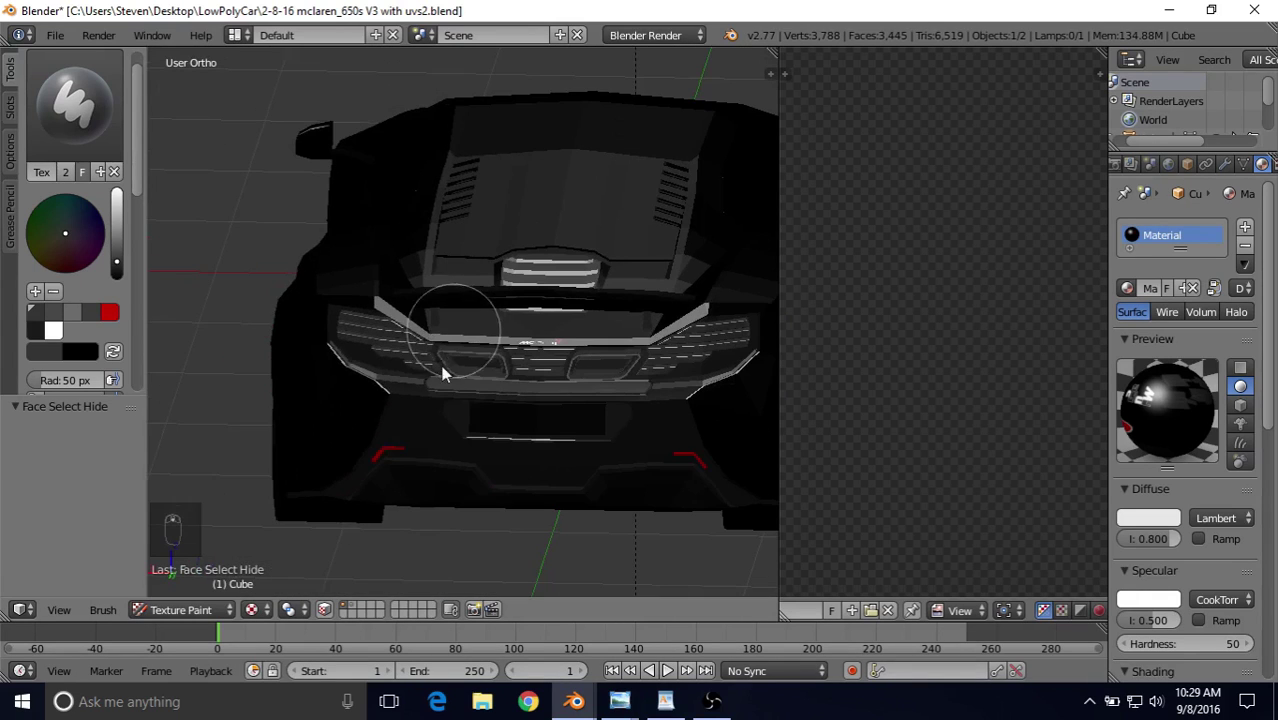
{"action": "left_click", "coordinate": [253, 610]}
{"action": "left_click", "coordinate": [287, 543]}
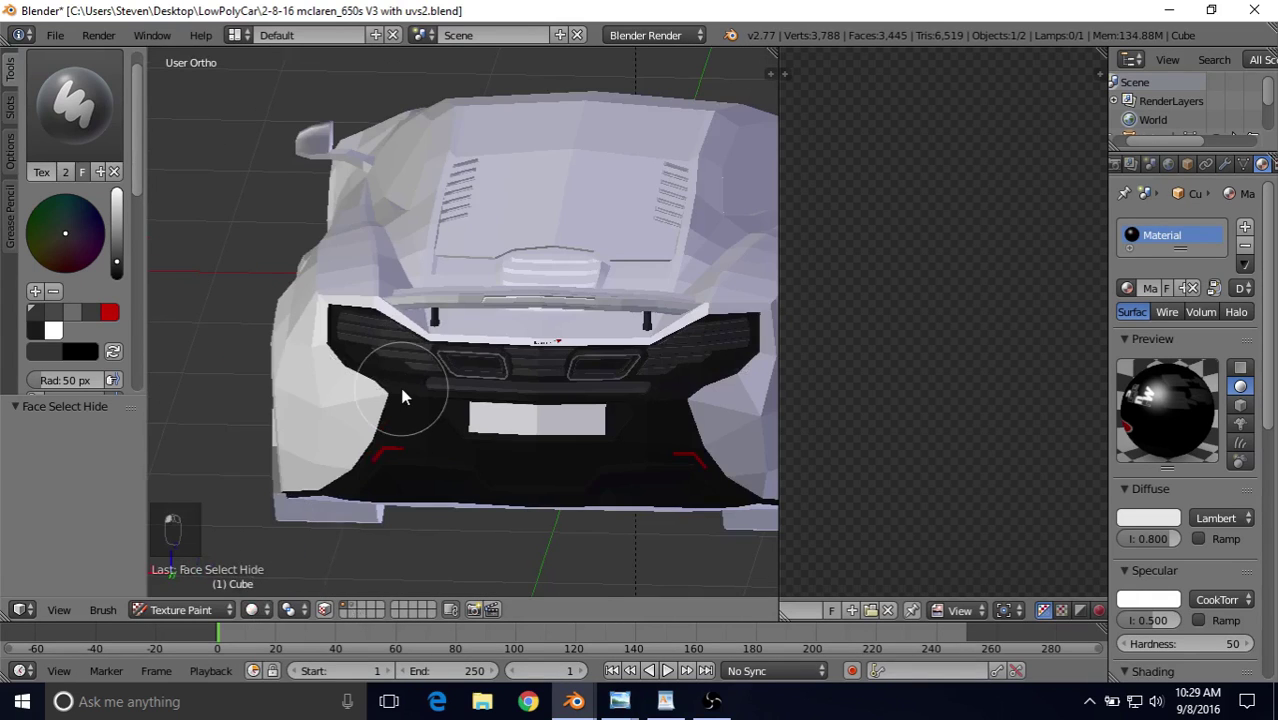
{"action": "scroll", "coordinate": [437, 335], "scroll_direction": "down", "scroll_amount": 1}
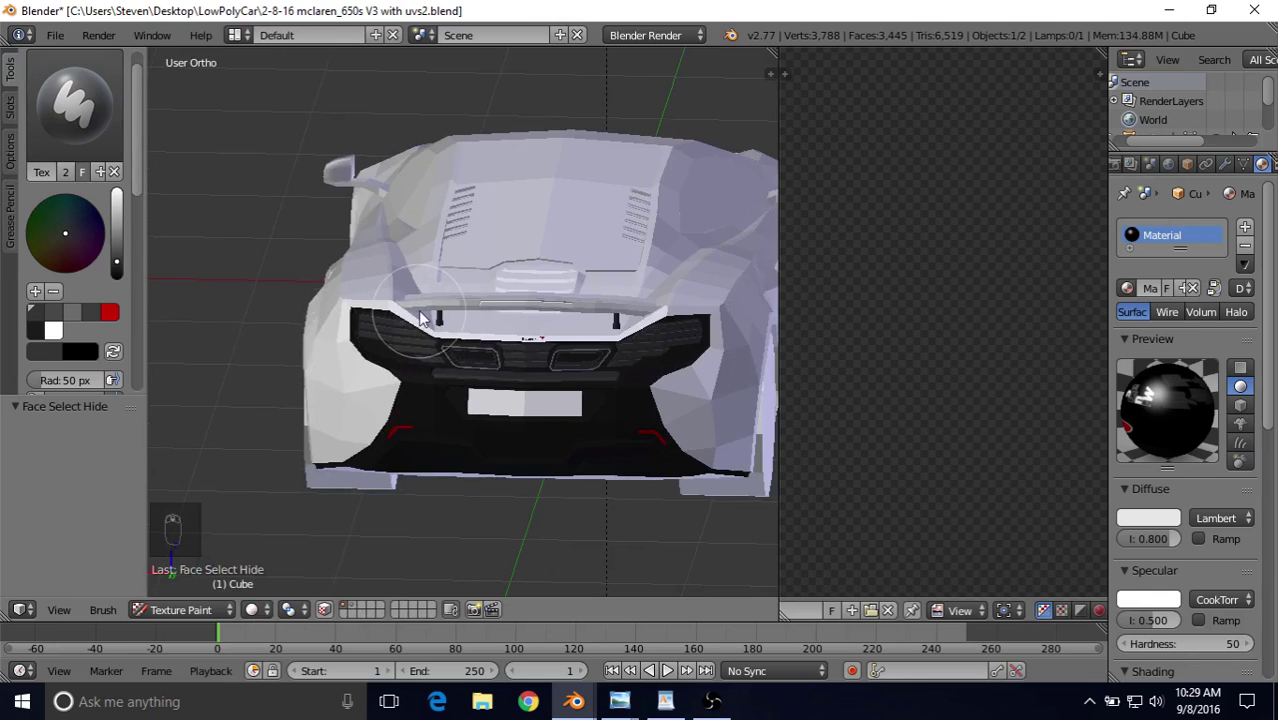
{"action": "middle_click_drag", "start_coordinate": [418, 317], "coordinate": [468, 300]}
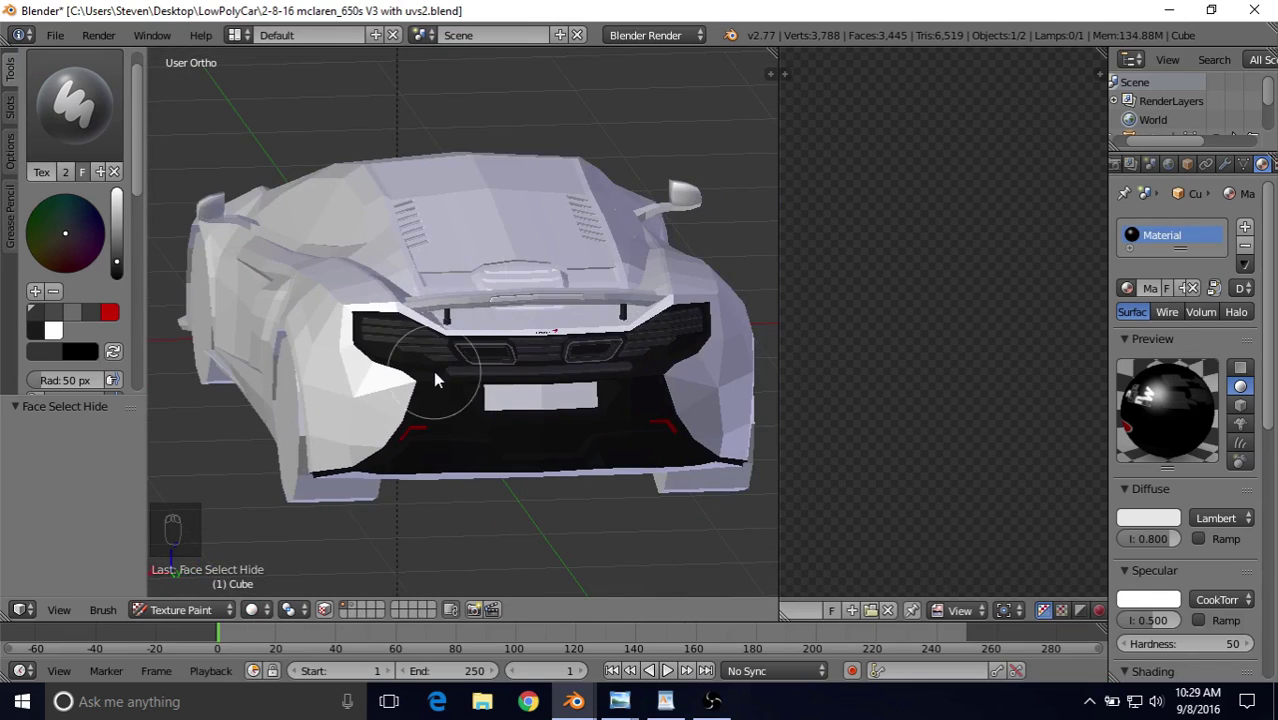
{"action": "middle_click_drag", "start_coordinate": [446, 362], "coordinate": [397, 368], "text": "shift"}
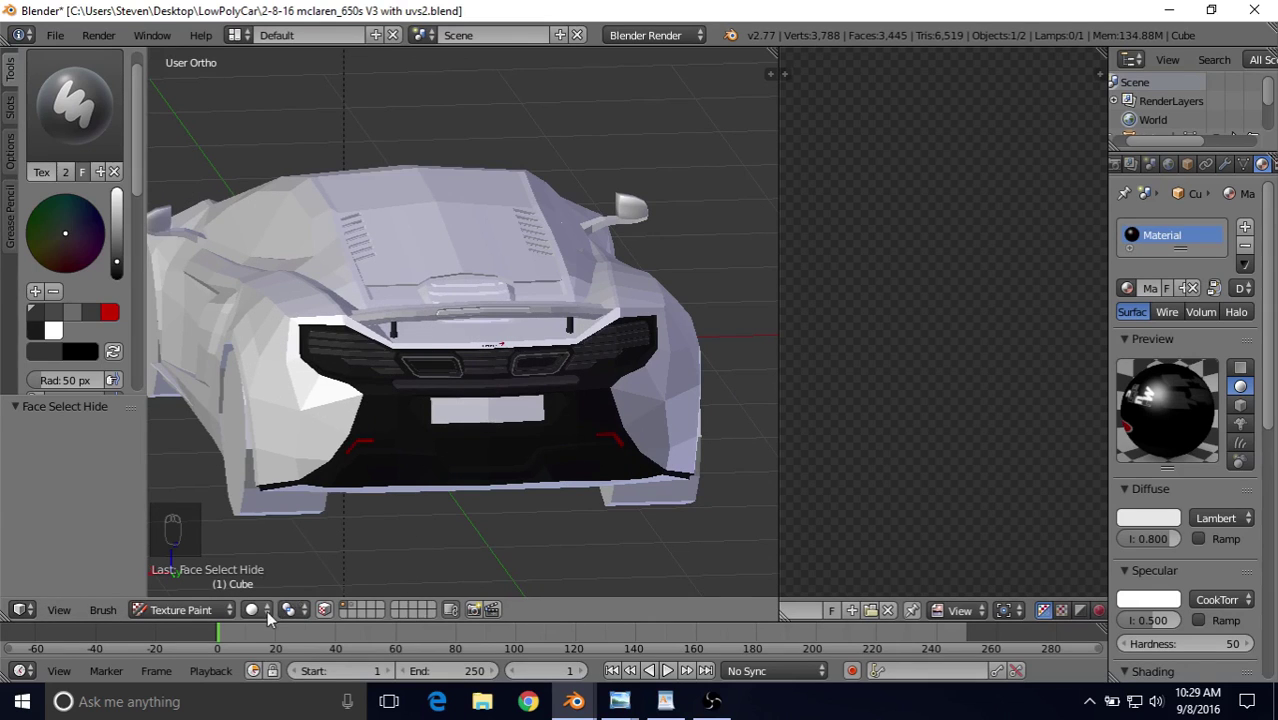
{"action": "middle_click_drag", "start_coordinate": [410, 284], "coordinate": [432, 270]}
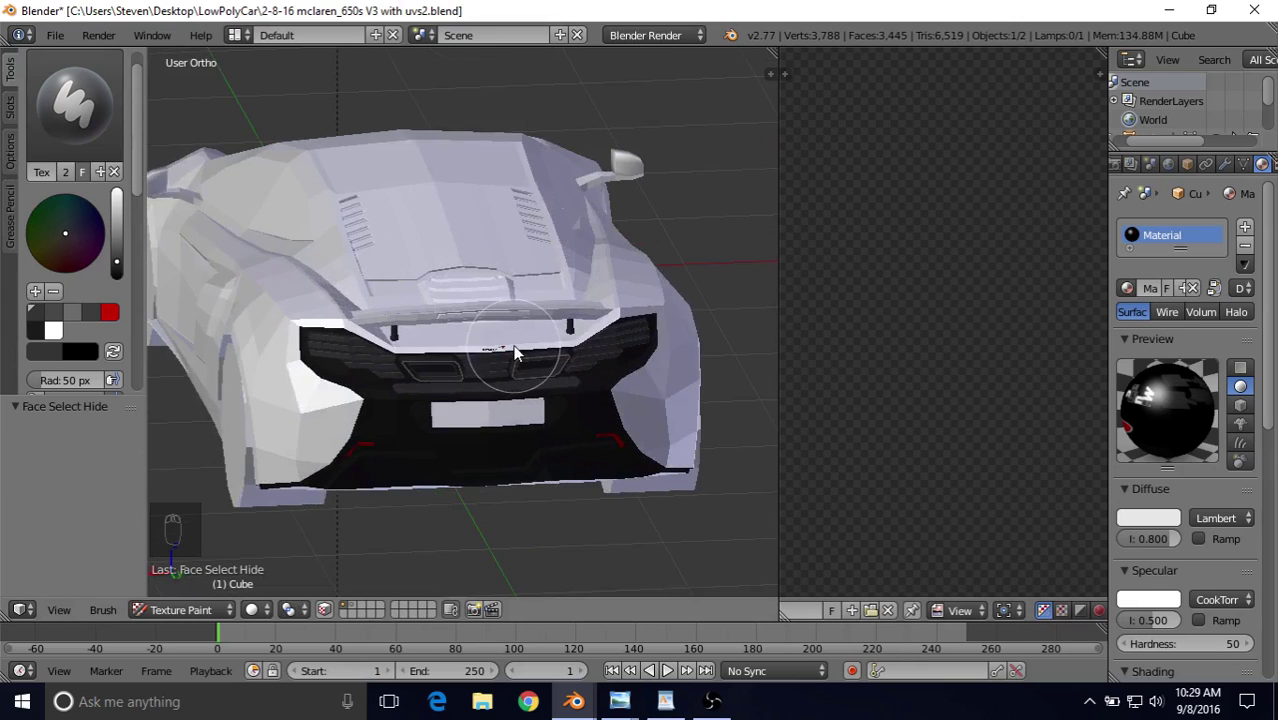
Step: Make BaseColor the active paint slot and save its image as BaseColor.png in PNG format in the LowPolyCar folder
{"action": "left_click", "coordinate": [11, 108]}
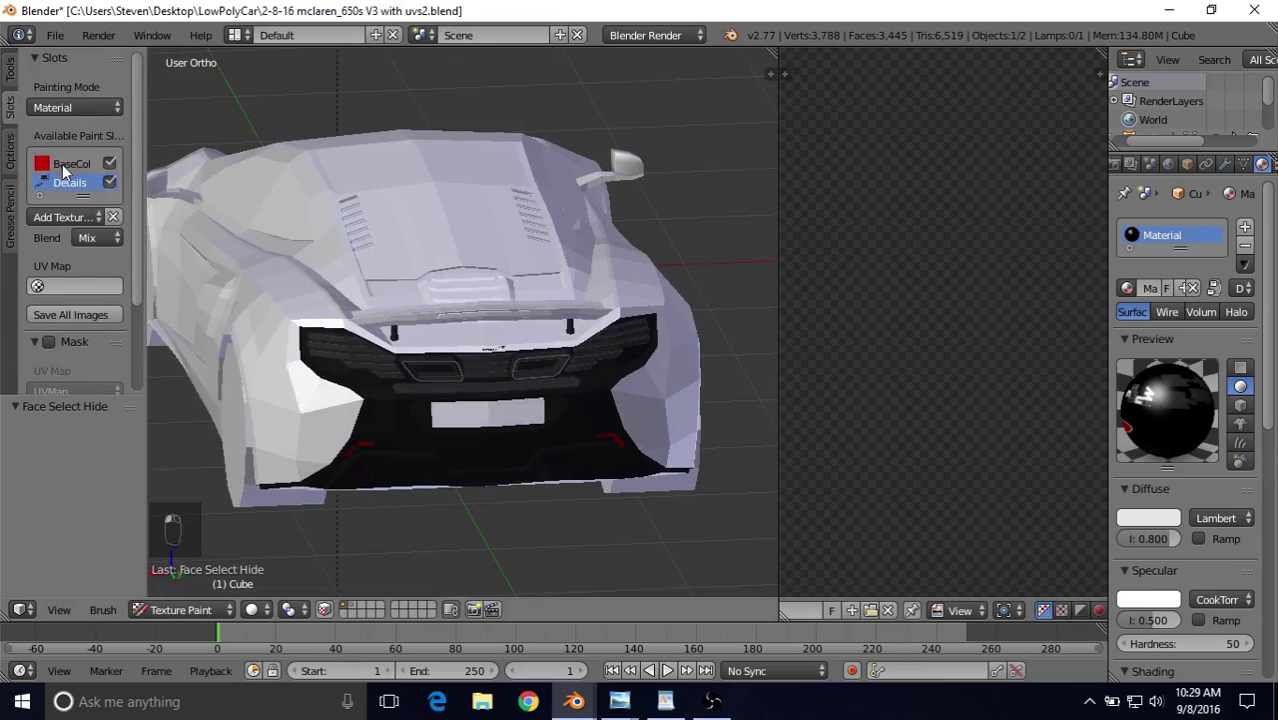
{"action": "left_click", "coordinate": [62, 164]}
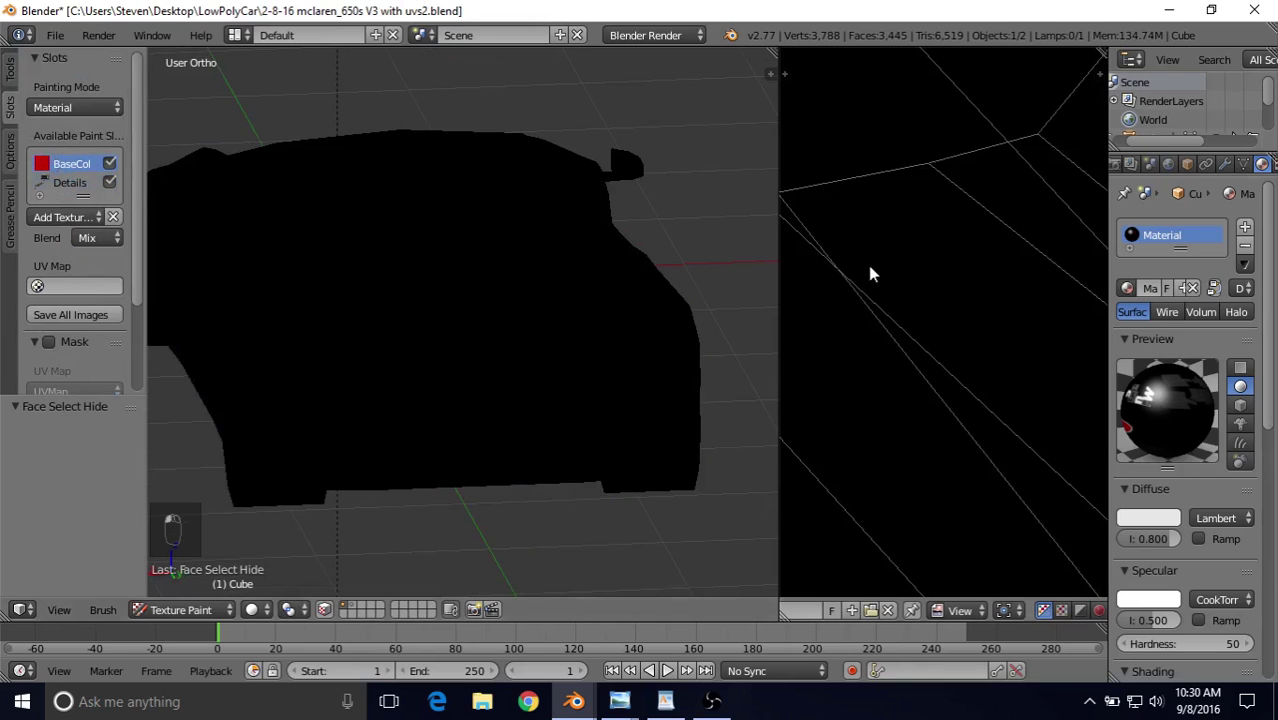
{"action": "scroll", "coordinate": [890, 290], "scroll_direction": "down", "scroll_amount": 6}
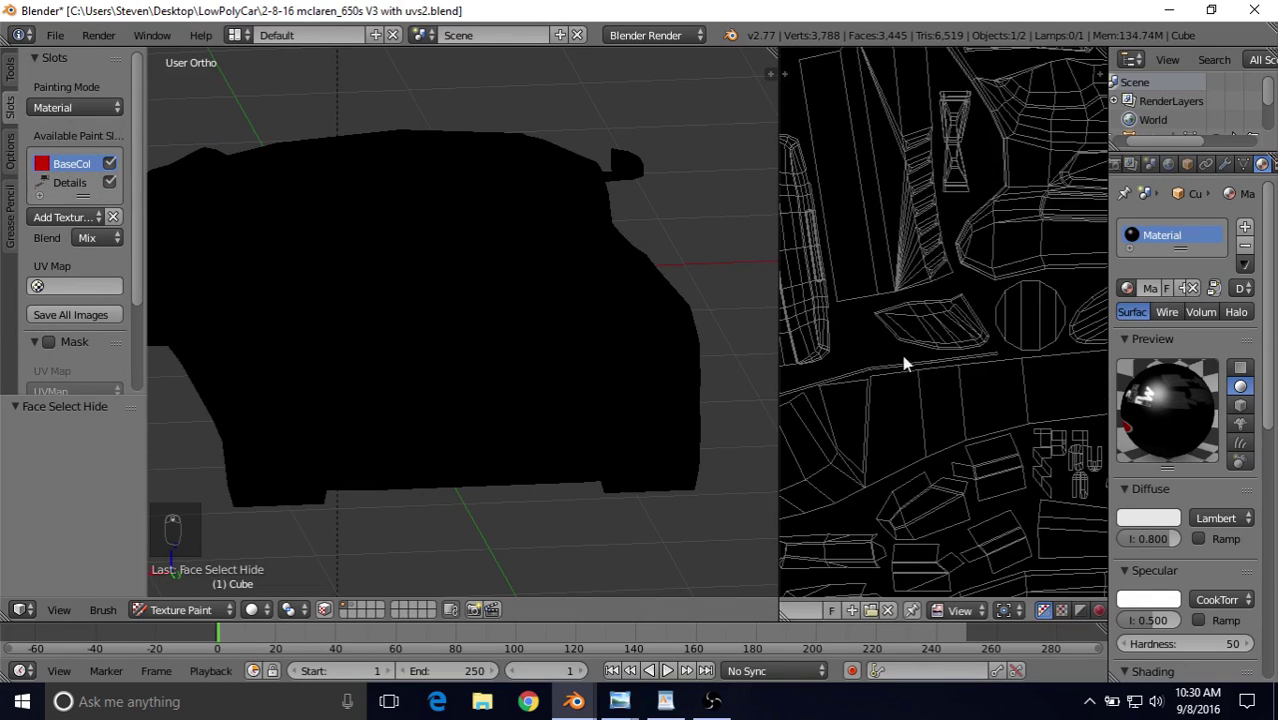
{"action": "scroll", "coordinate": [903, 364], "scroll_direction": "down", "scroll_amount": 2}
{"action": "scroll", "coordinate": [902, 362], "scroll_direction": "up", "scroll_amount": 1}
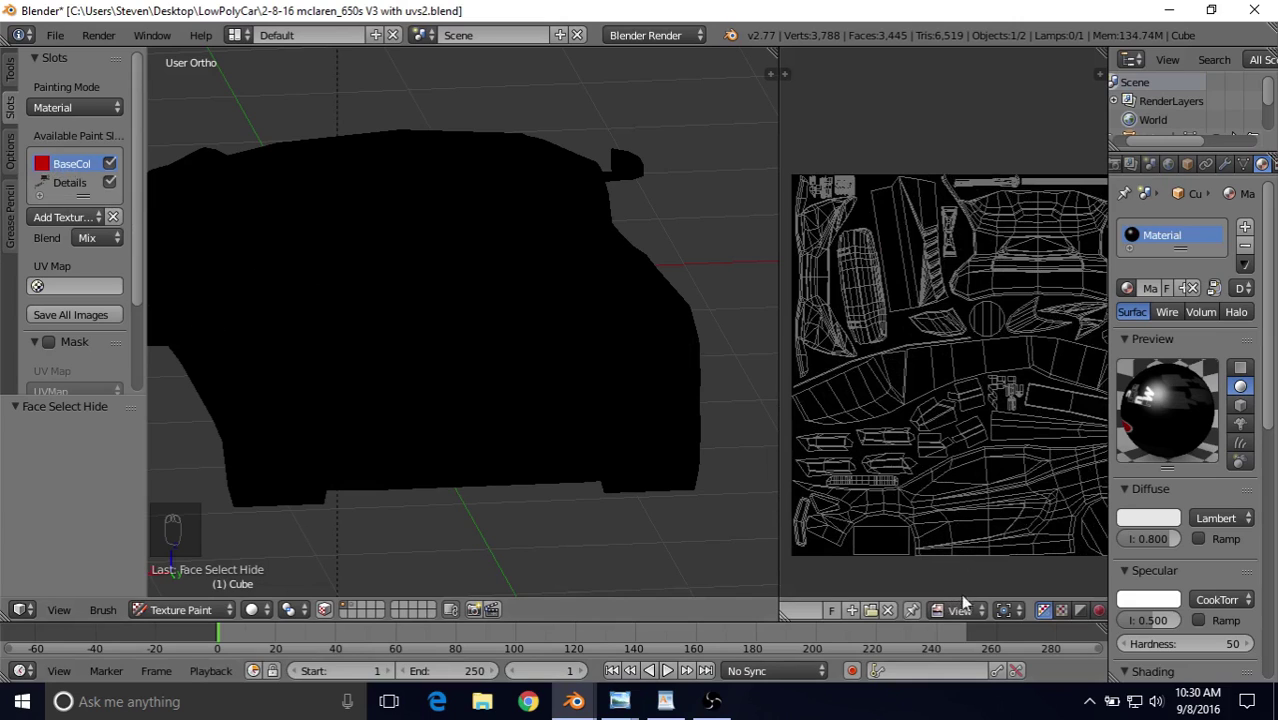
{"action": "scroll", "coordinate": [930, 605], "scroll_direction": "left", "scroll_amount": 5}
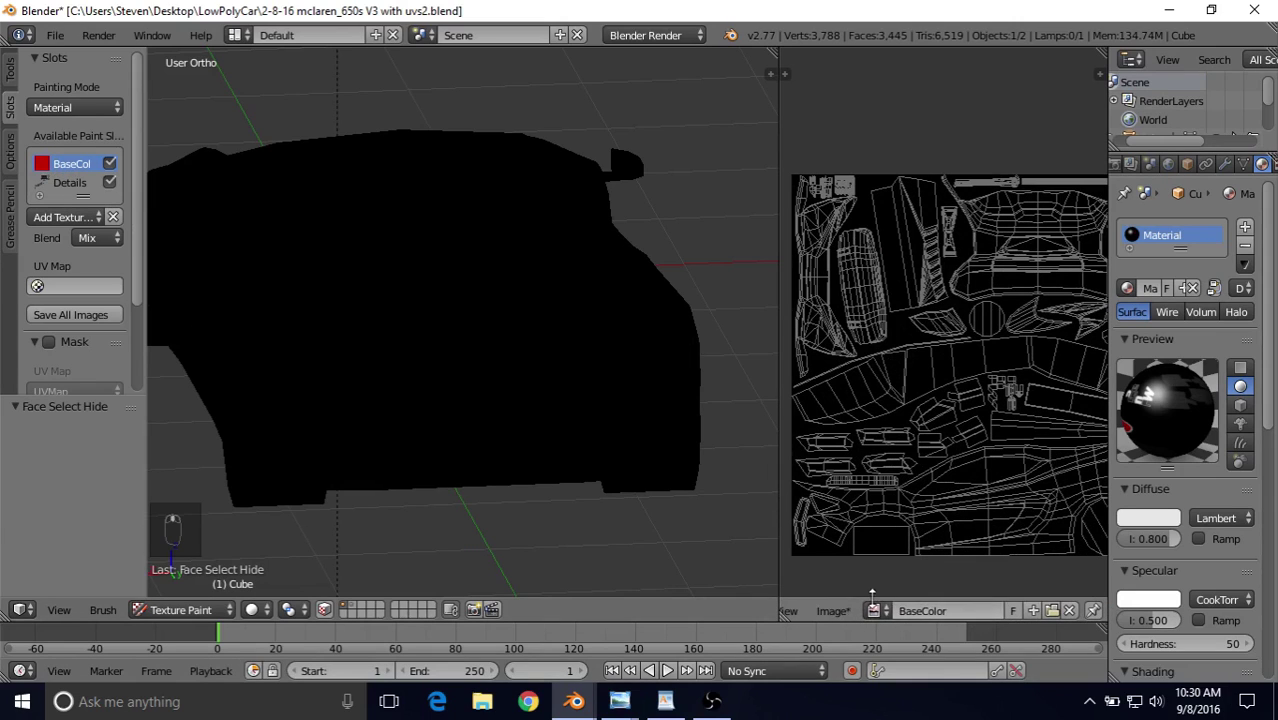
{"action": "scroll", "coordinate": [855, 612], "scroll_direction": "left", "scroll_amount": 2}
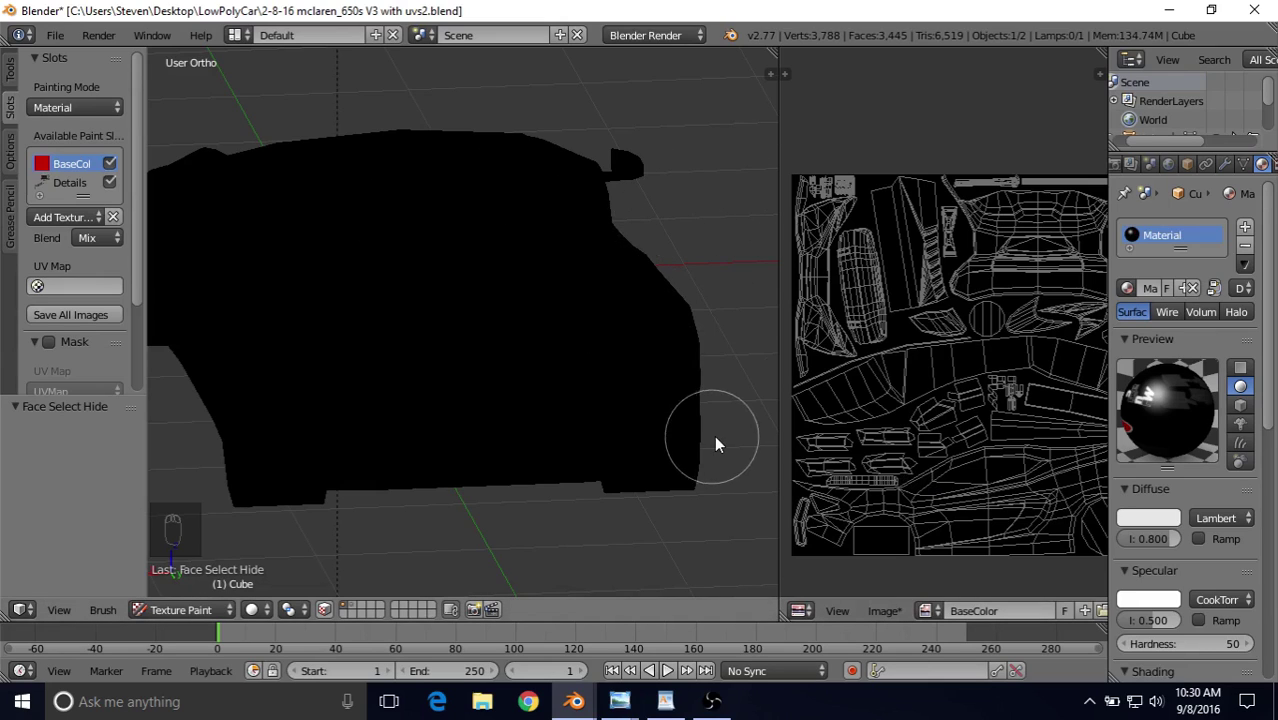
{"action": "left_click", "coordinate": [884, 611]}
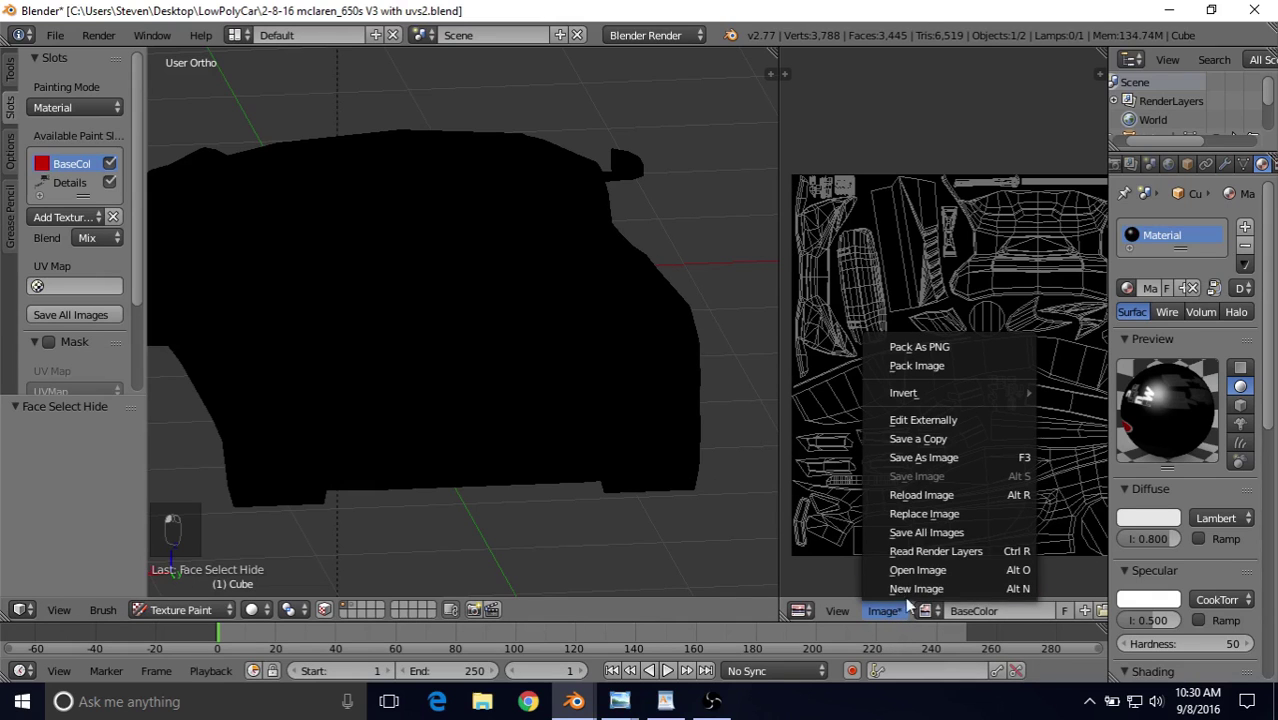
{"action": "left_click", "coordinate": [941, 458]}
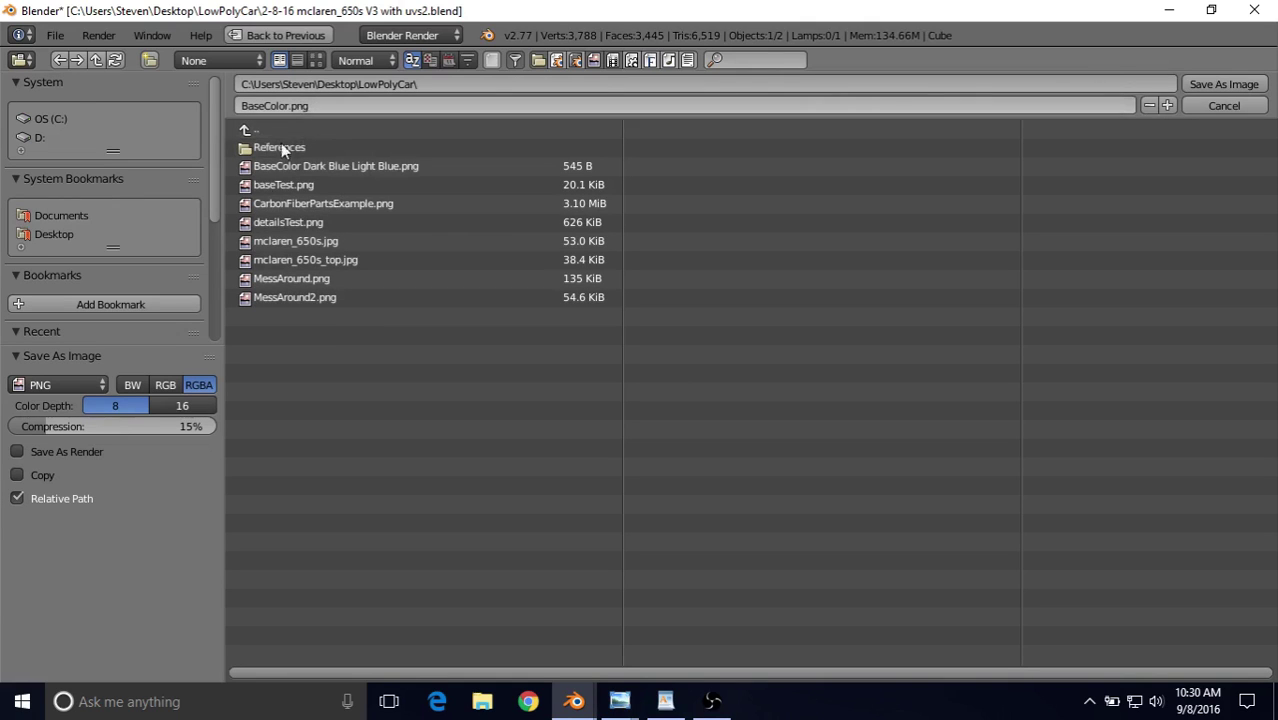
{"action": "left_click", "coordinate": [63, 385]}
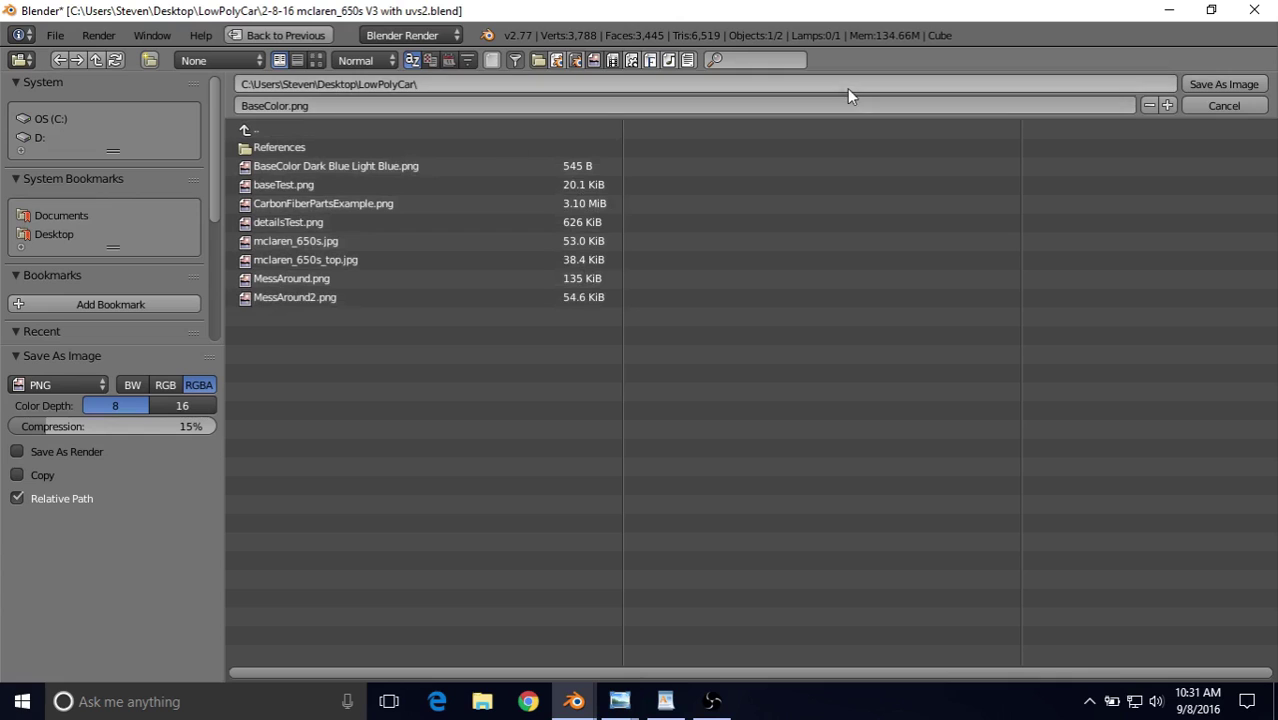
{"action": "left_click", "coordinate": [1206, 86]}
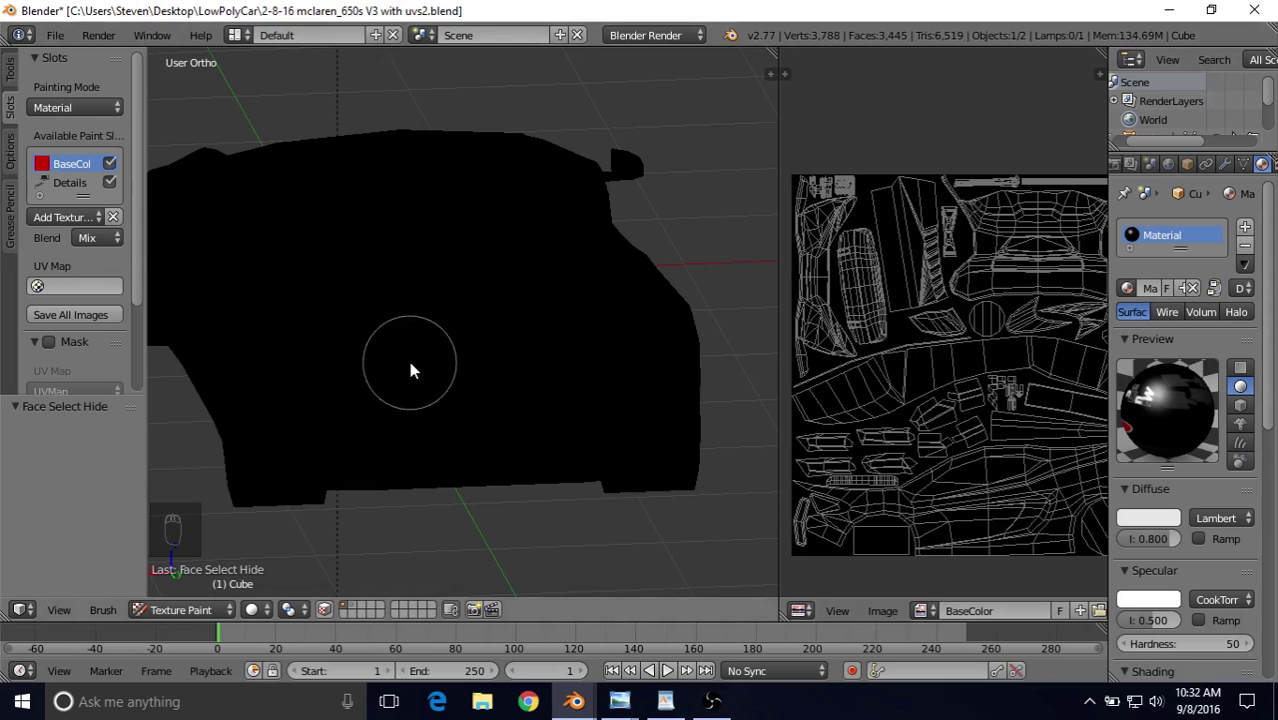
Step: Make Details the active paint slot and save its image as Details.png in the LowPolyCar folder
{"action": "scroll", "coordinate": [409, 361], "scroll_direction": "down", "scroll_amount": 3}
{"action": "middle_click_drag", "start_coordinate": [422, 340], "coordinate": [485, 319]}
{"action": "scroll", "coordinate": [441, 300], "scroll_direction": "up", "scroll_amount": 2}
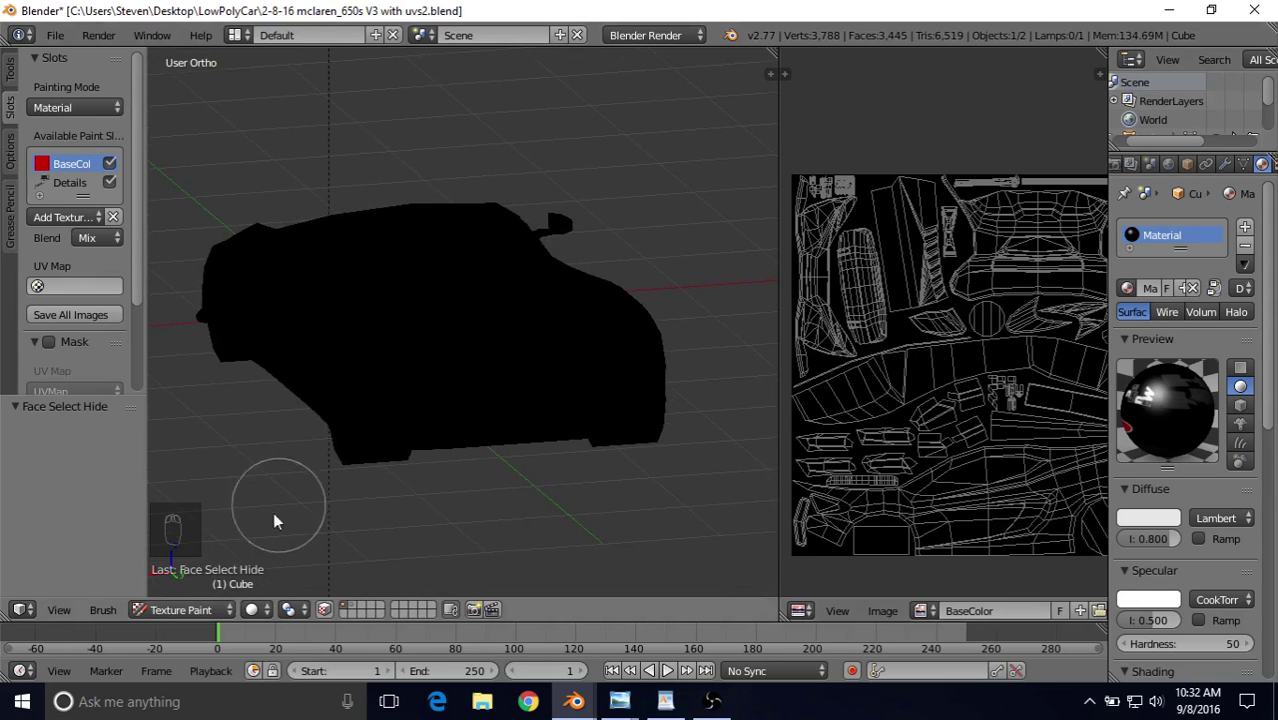
{"action": "left_click", "coordinate": [66, 184]}
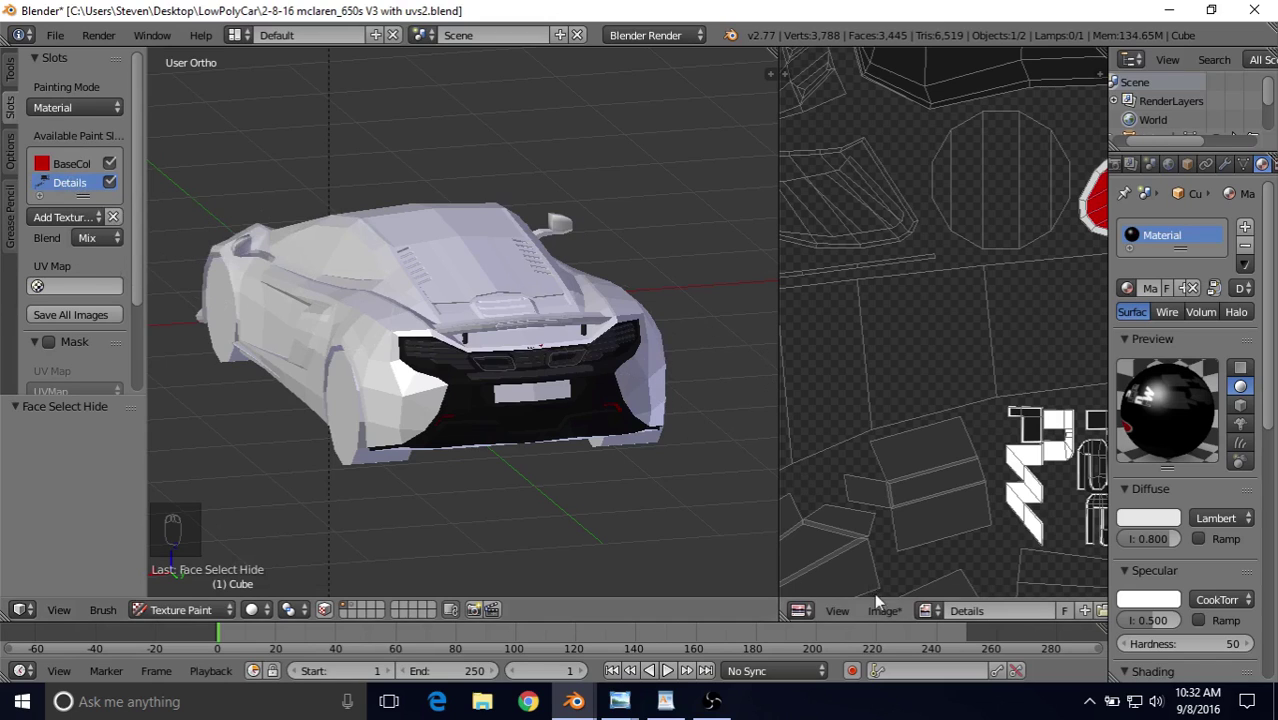
{"action": "left_click", "coordinate": [897, 615]}
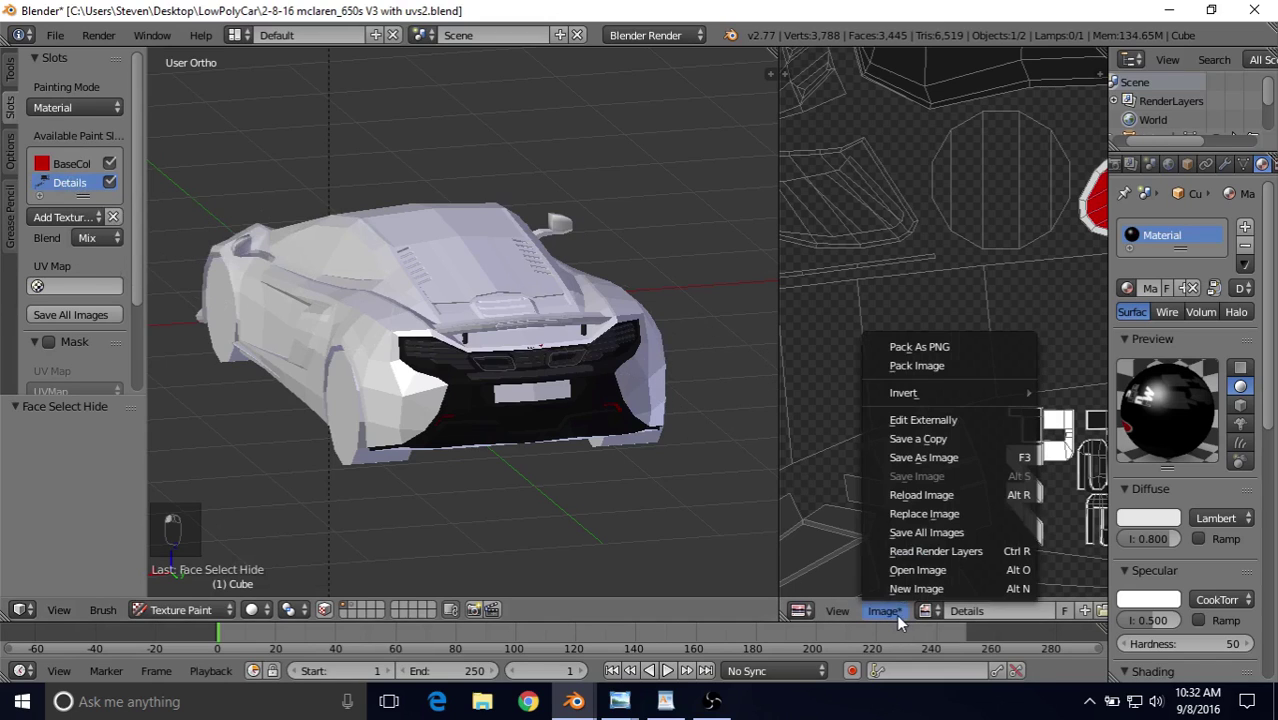
{"action": "left_click", "coordinate": [916, 457]}
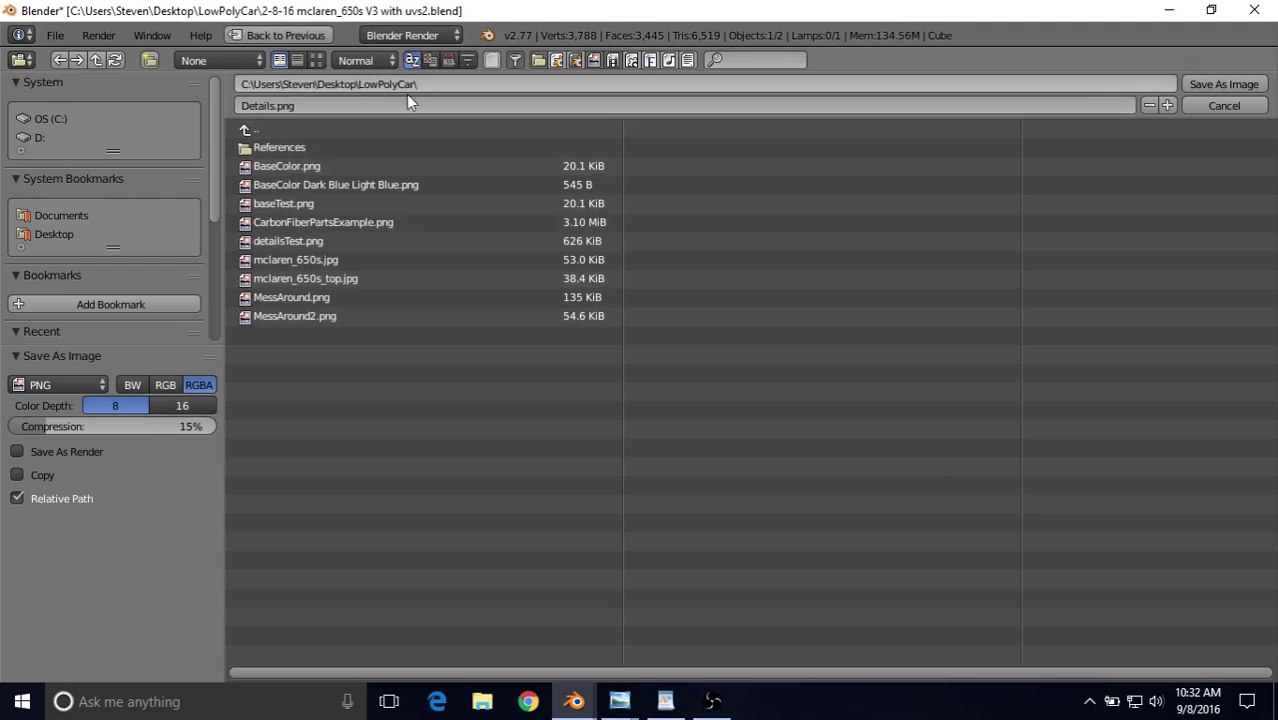
{"action": "left_click", "coordinate": [1209, 84]}
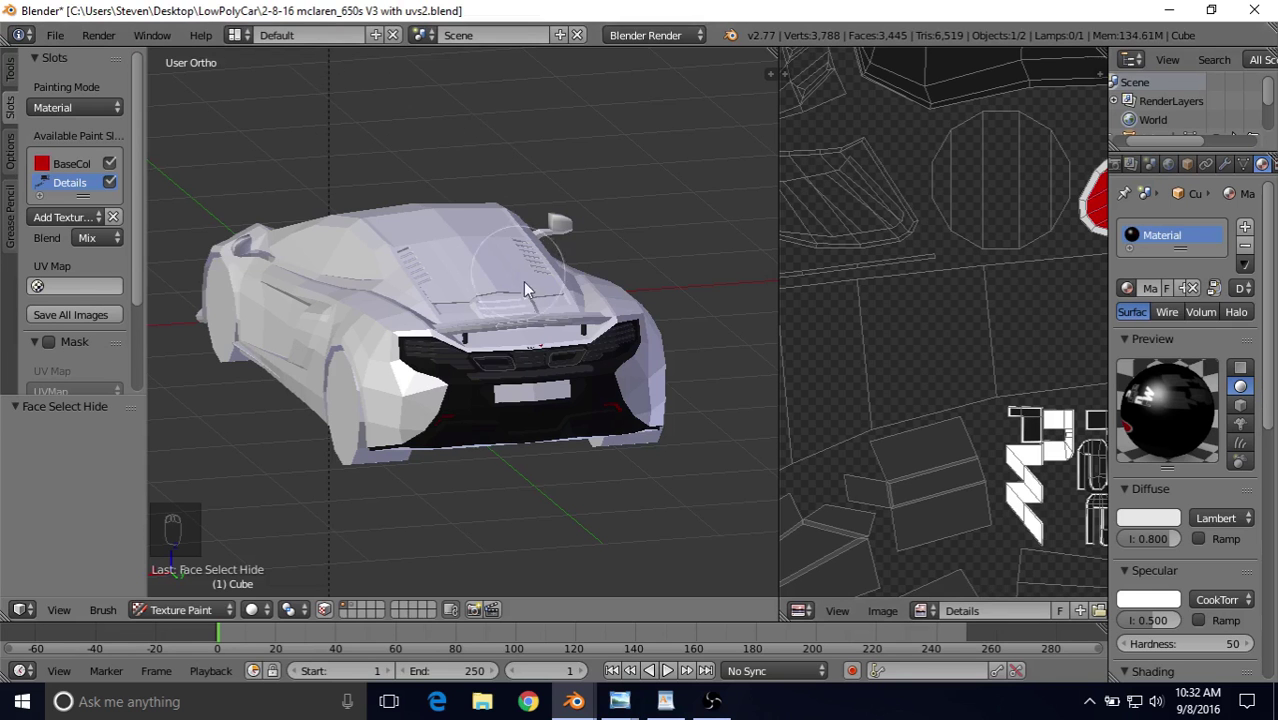
{"action": "middle_click_drag", "start_coordinate": [543, 297], "coordinate": [495, 272]}
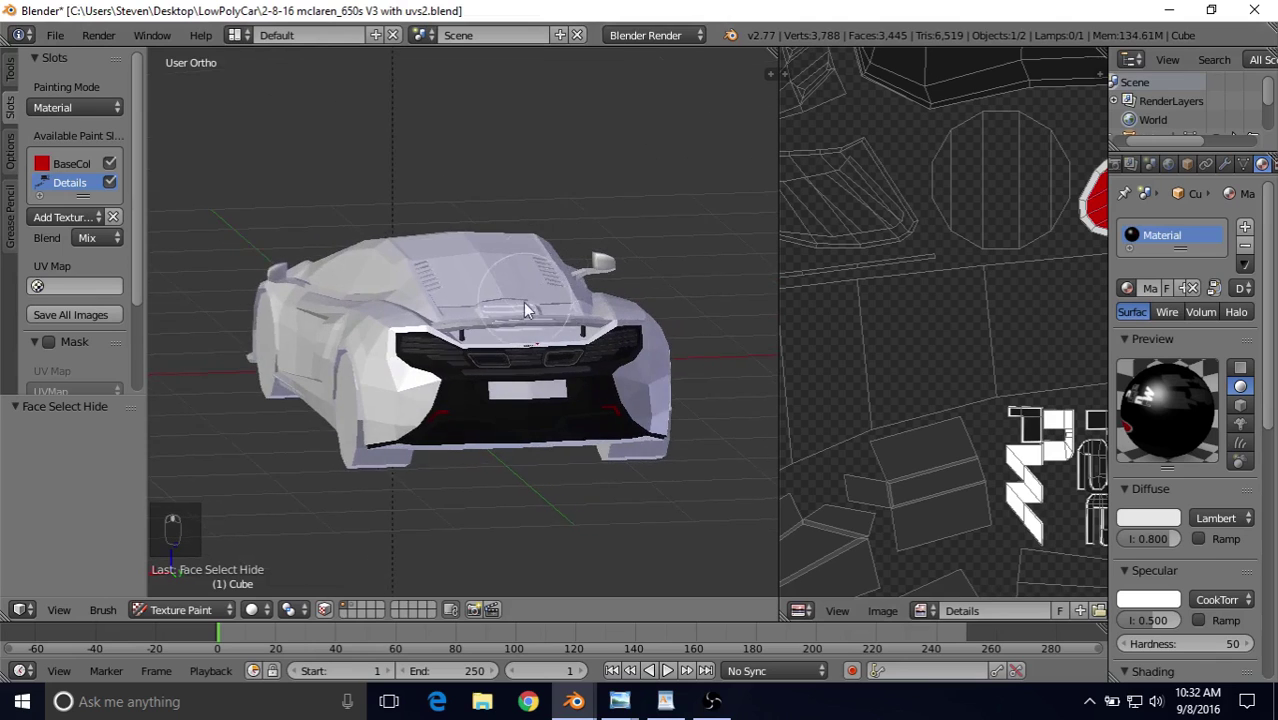
{"action": "scroll", "coordinate": [490, 268], "scroll_direction": "up", "scroll_amount": 4}
{"action": "scroll", "coordinate": [486, 280], "scroll_direction": "down", "scroll_amount": 2}
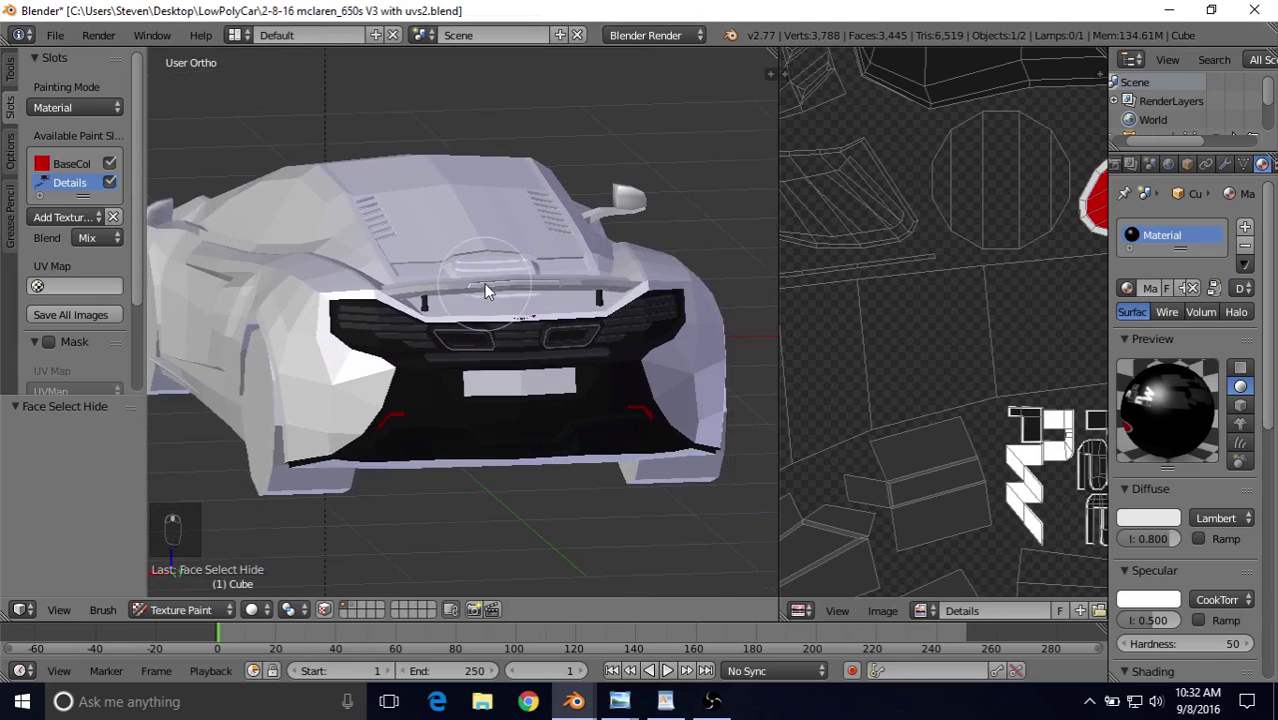
{"action": "middle_click_drag", "start_coordinate": [430, 285], "coordinate": [415, 245]}
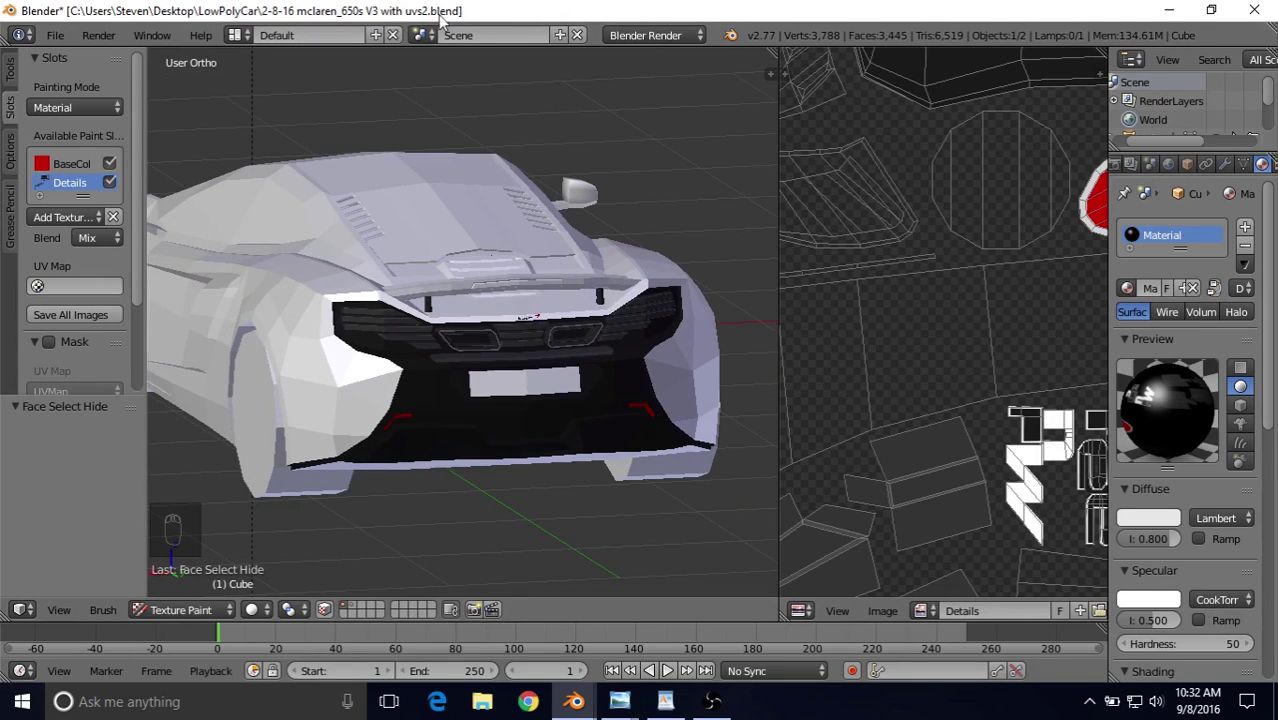
Step: Save the project as a new file named "2-8-16 mclaren_650s V3 textured.blend" in the LowPolyCar folder
{"action": "left_click", "coordinate": [57, 36]}
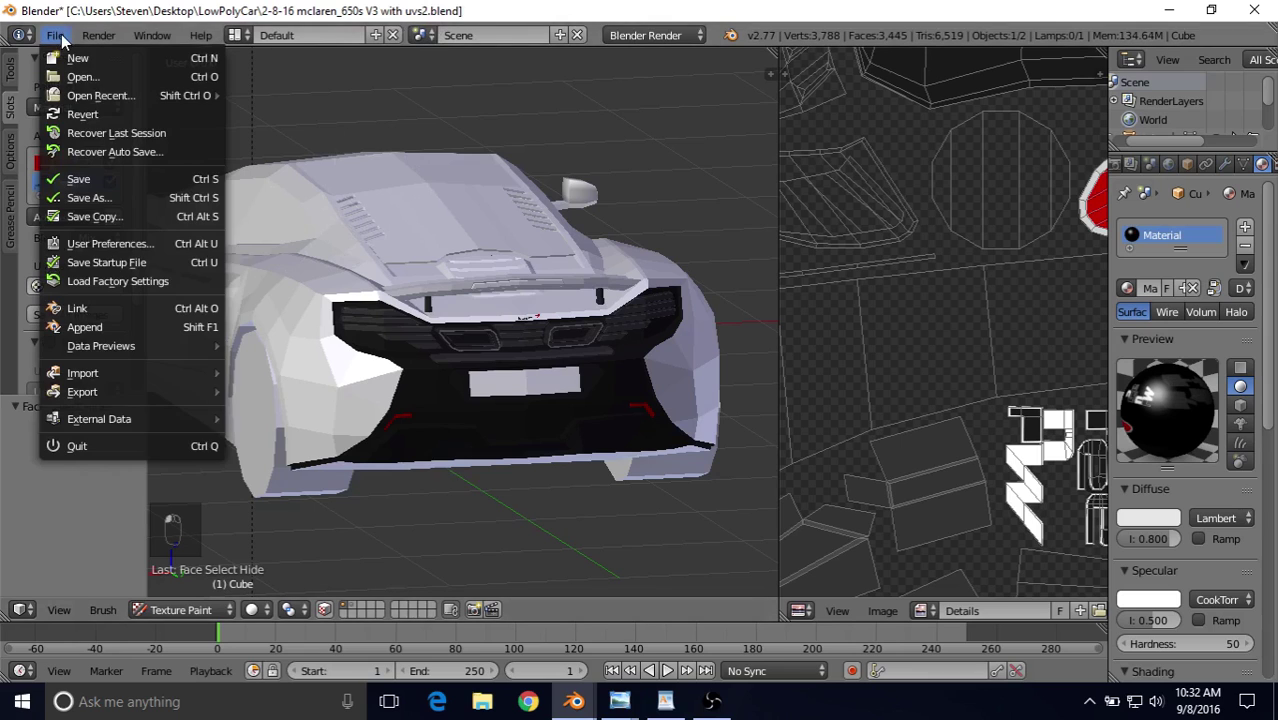
{"action": "left_click", "coordinate": [88, 197]}
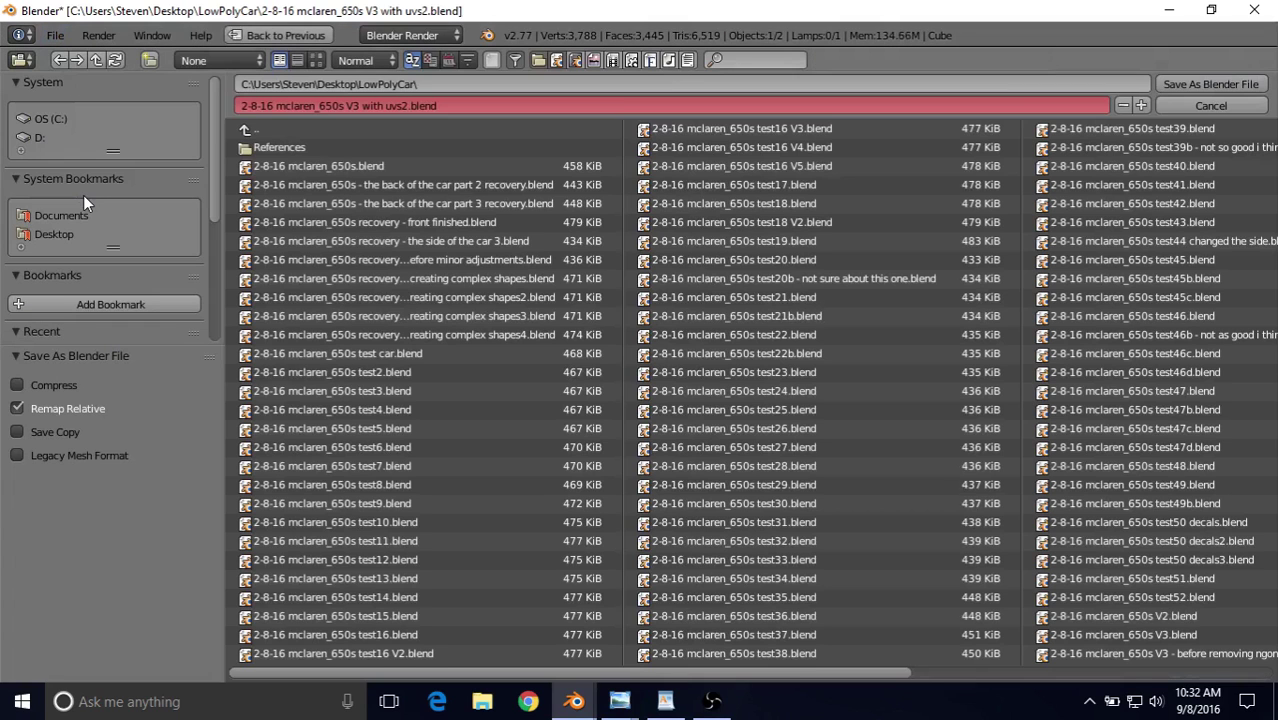
{"action": "left_click", "coordinate": [355, 105]}
{"action": "left_click", "coordinate": [357, 105]}
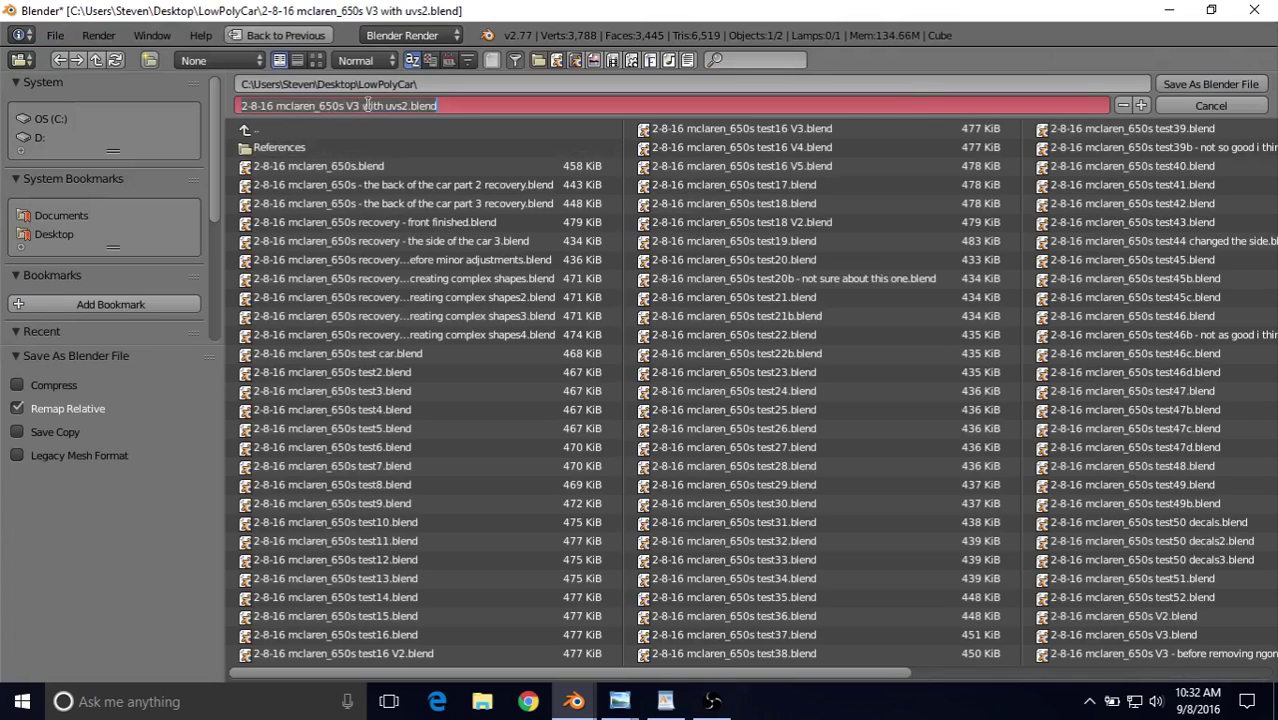
{"action": "left_click_drag", "start_coordinate": [365, 105], "coordinate": [410, 106]}
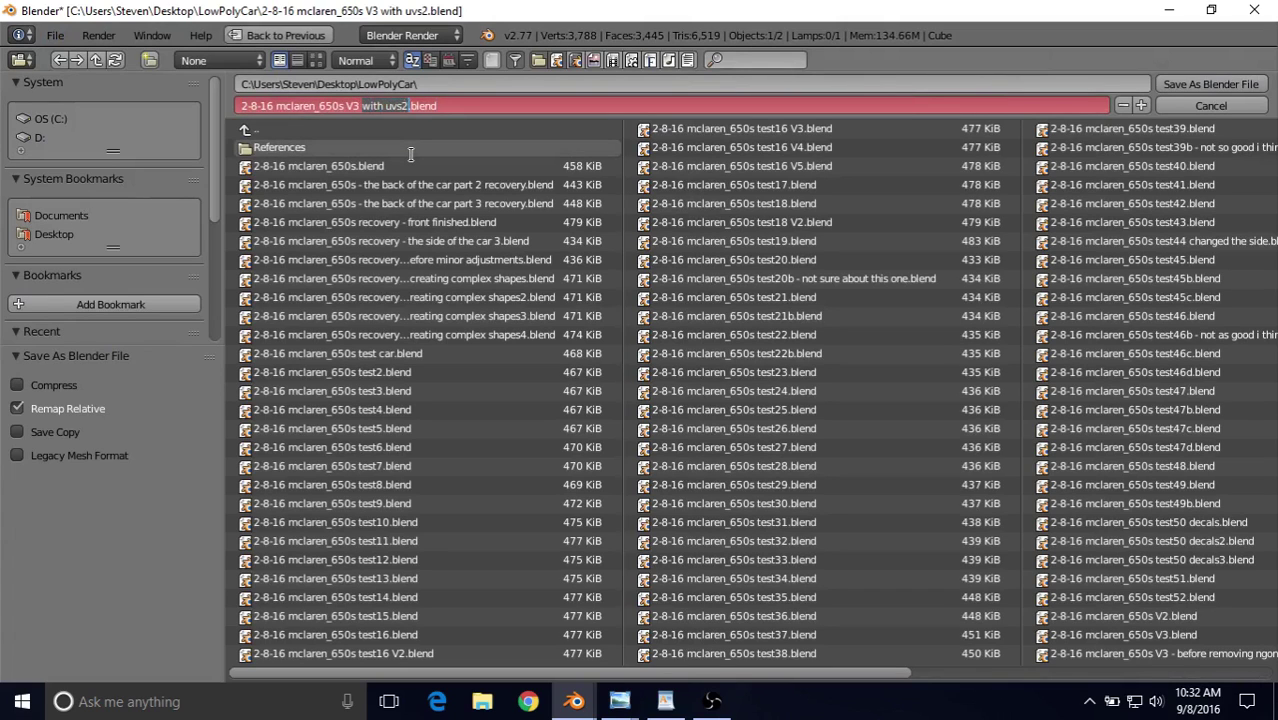
{"action": "type", "text": "textured"}
{"action": "key", "text": "Return"}
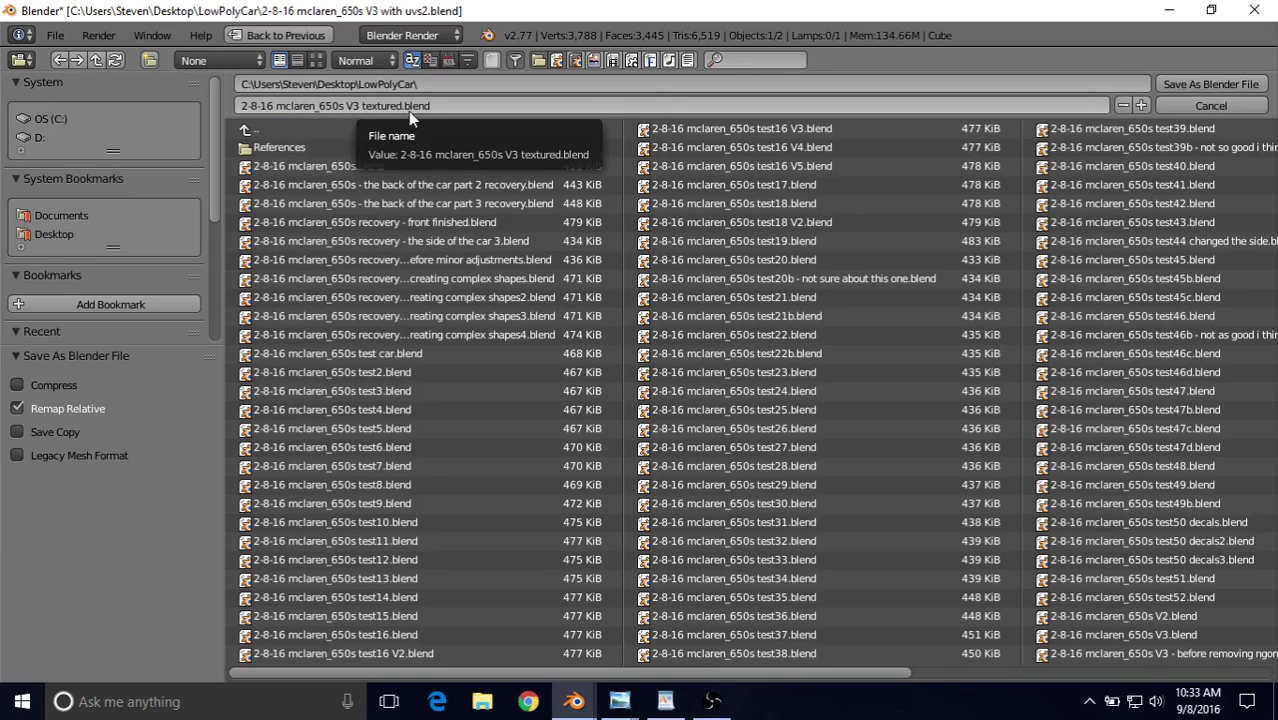
{"action": "left_click", "coordinate": [1178, 85]}
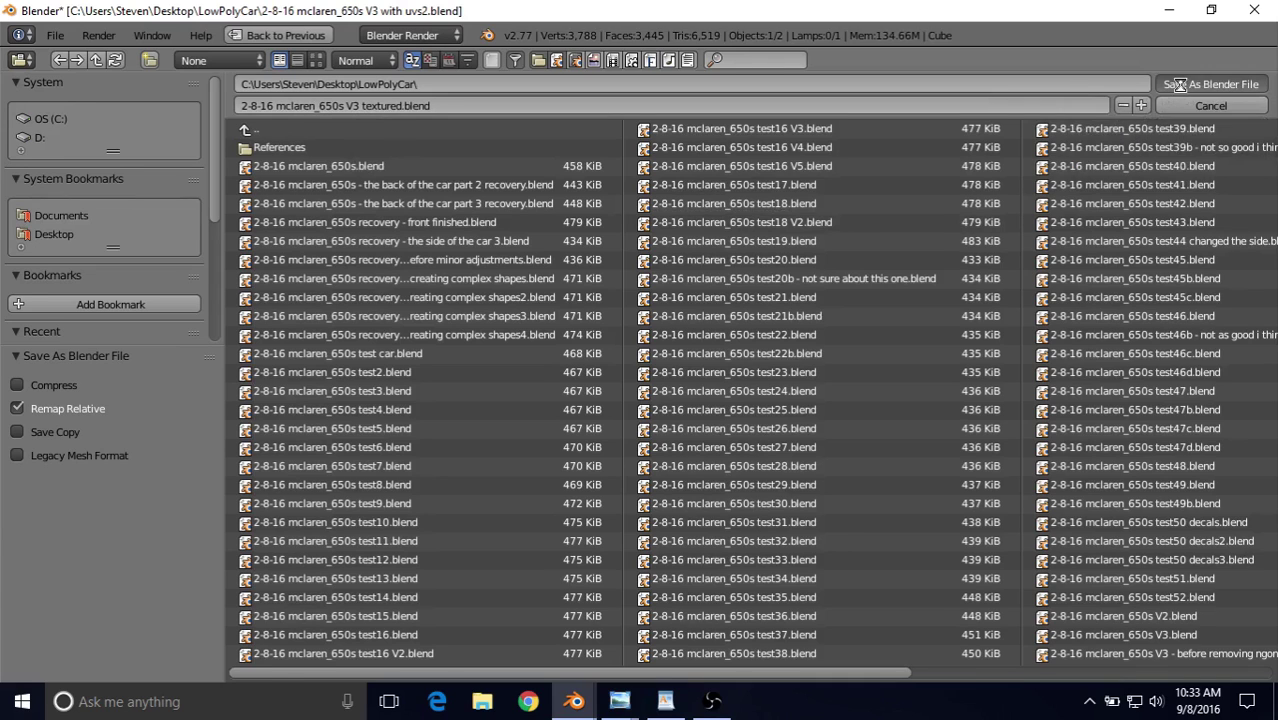